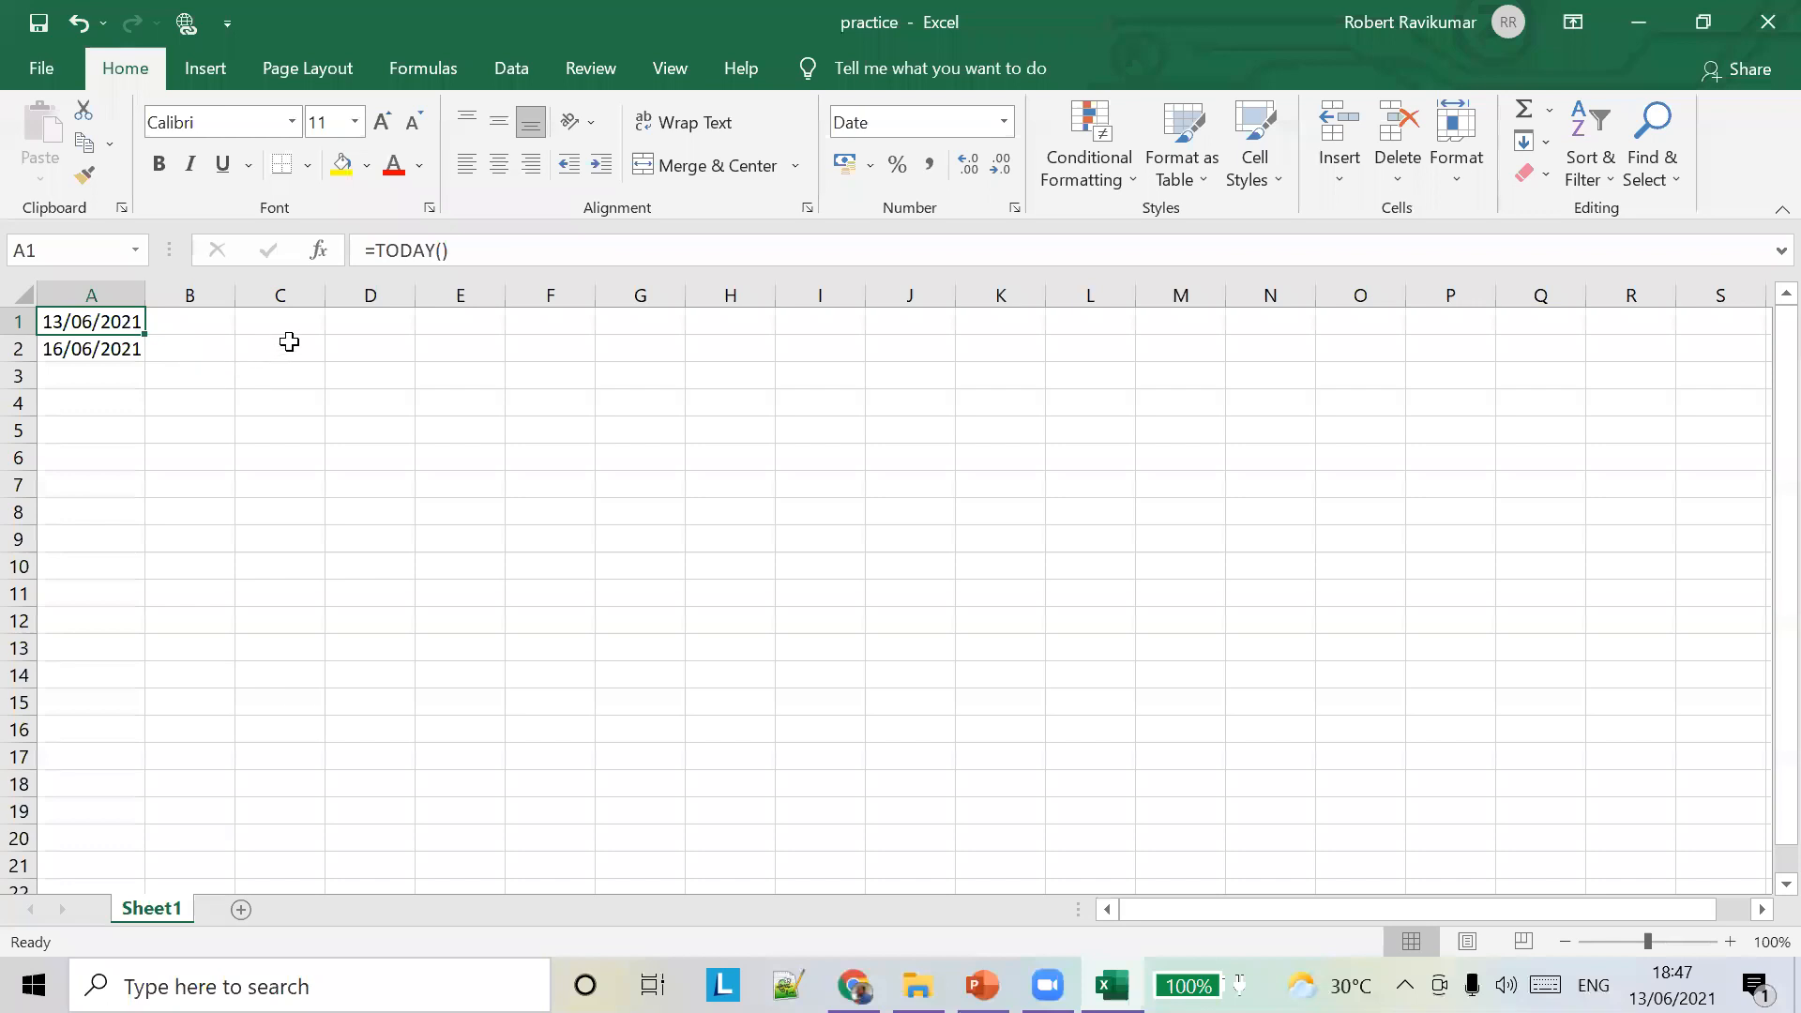
Enter =YEAR(A1) in cell C1 and fit column C's width to its content
left_click(313, 326)
type("=")
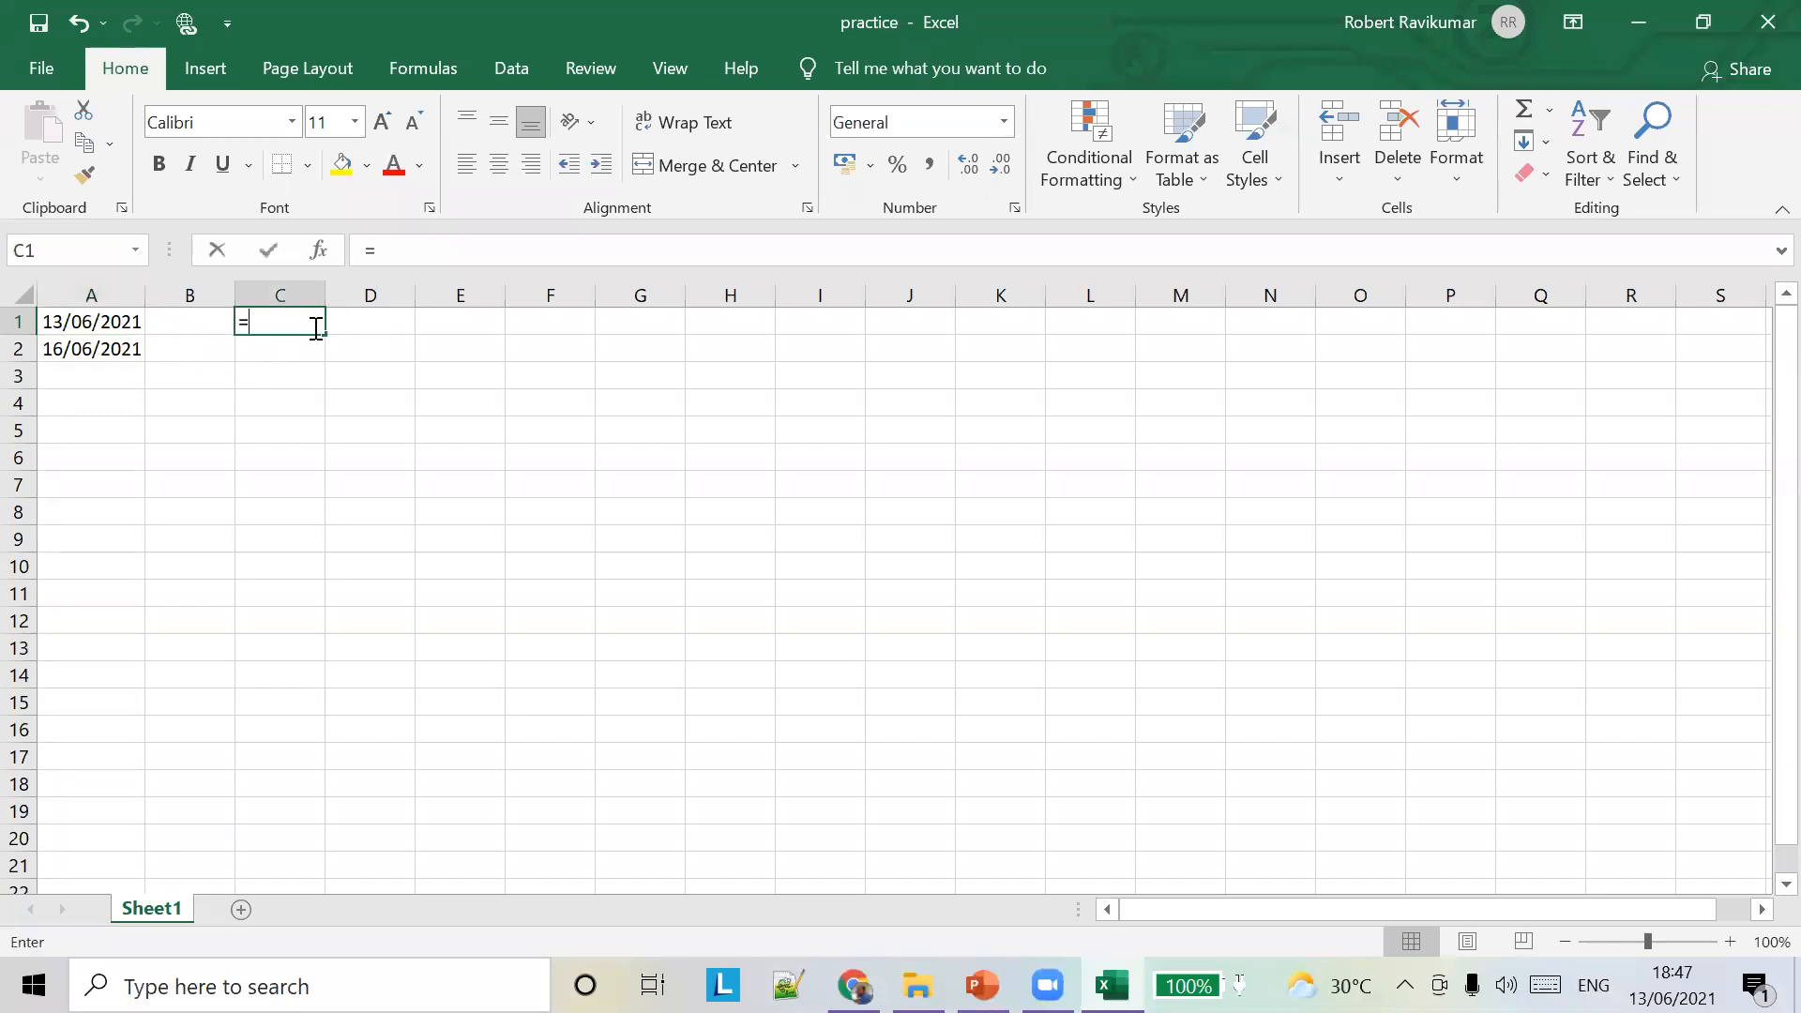
type("YEAR()")
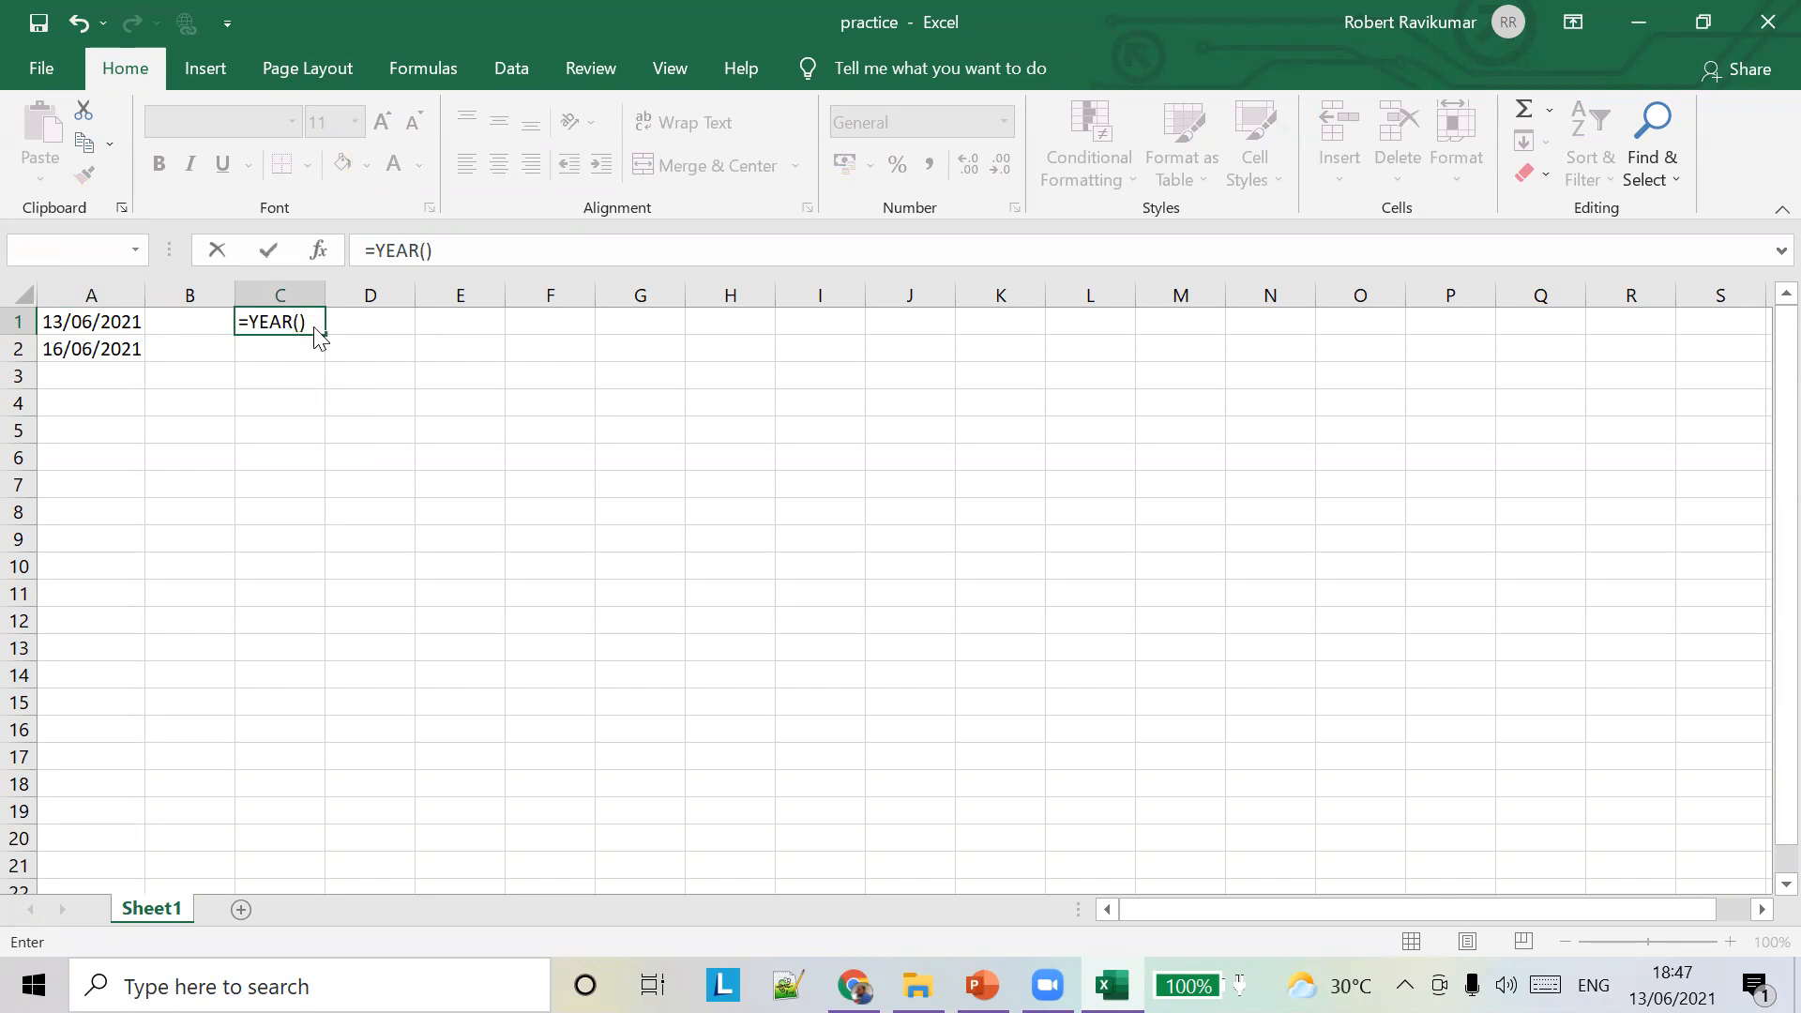
key("Return")
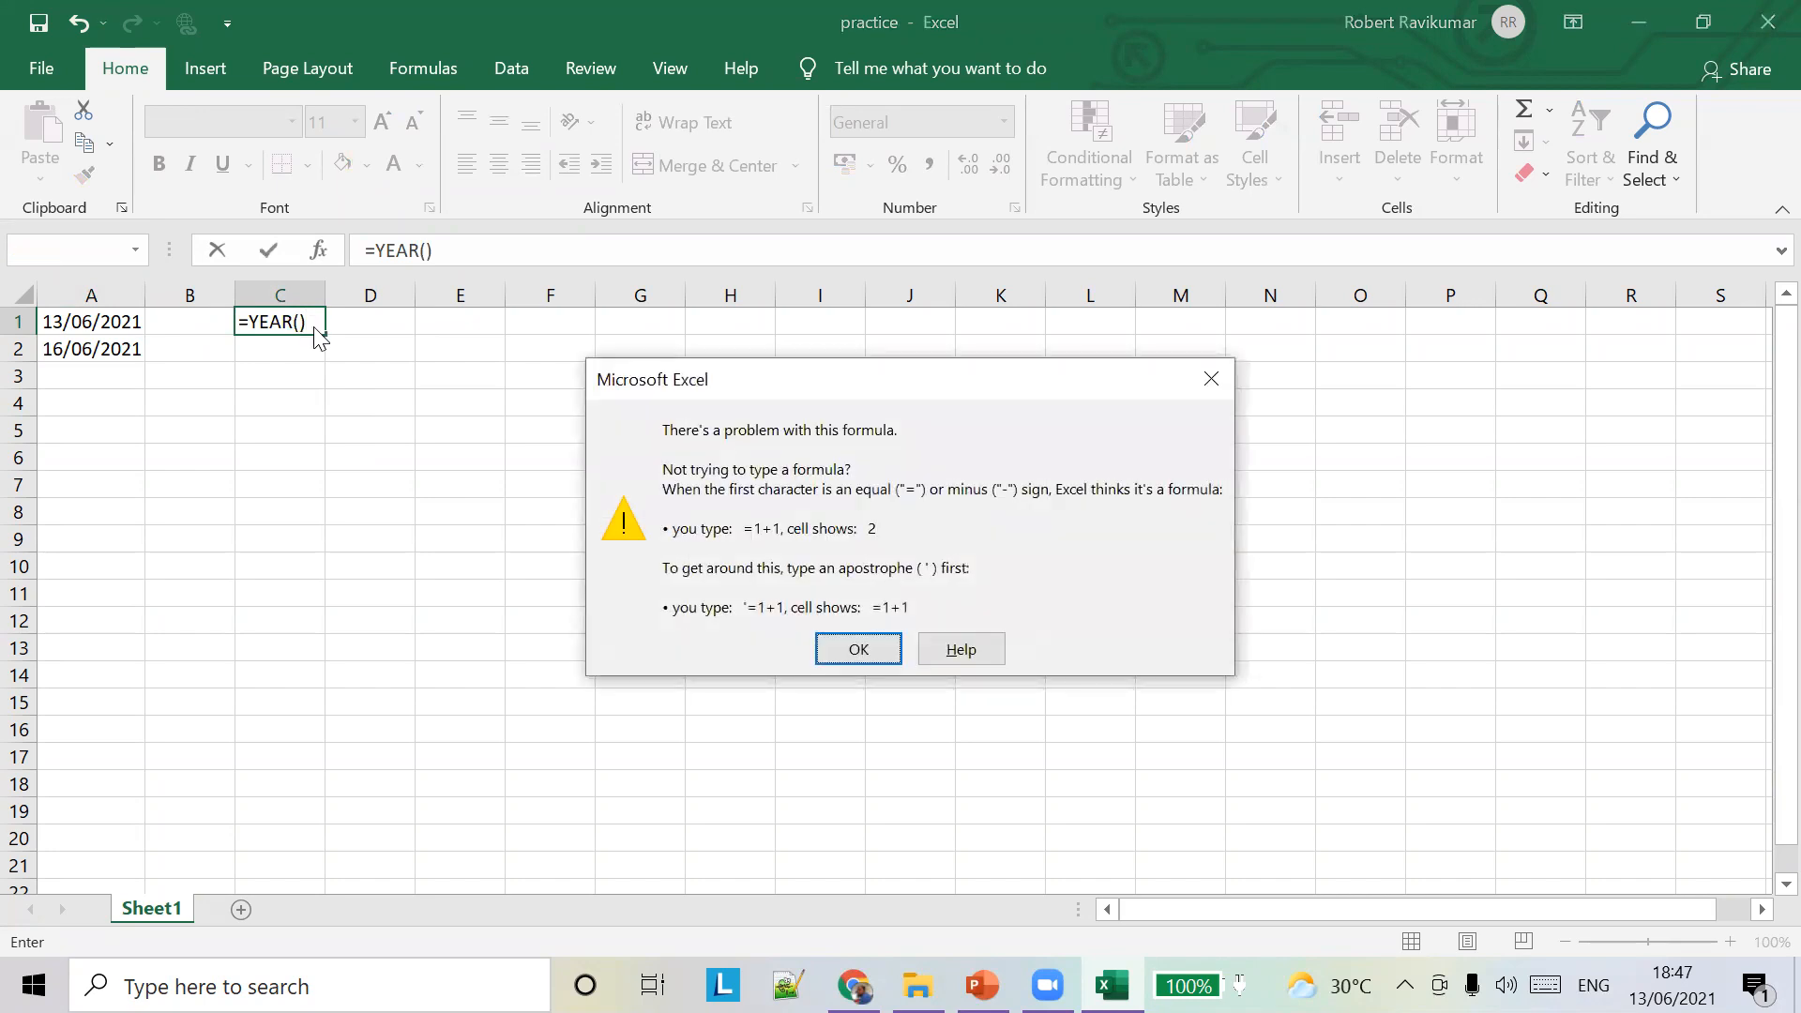
left_click(857, 647)
key("Return")
left_click(856, 647)
left_click(371, 320)
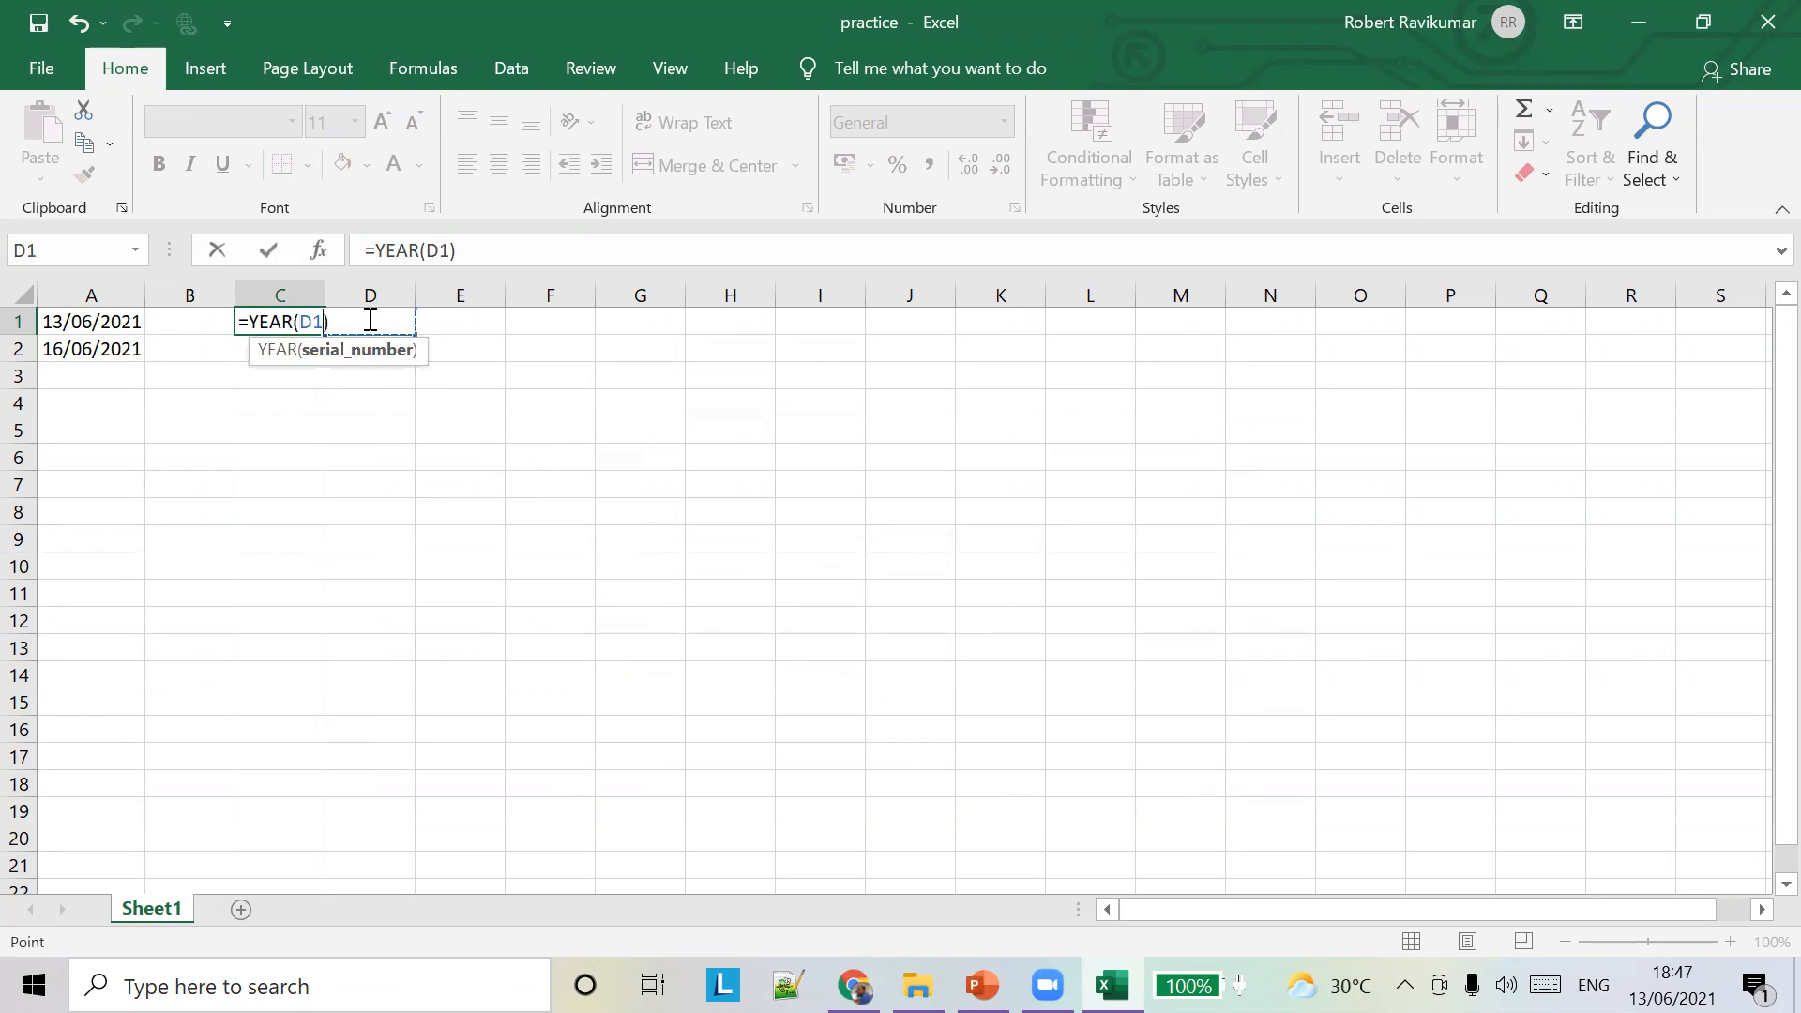
left_click(347, 366)
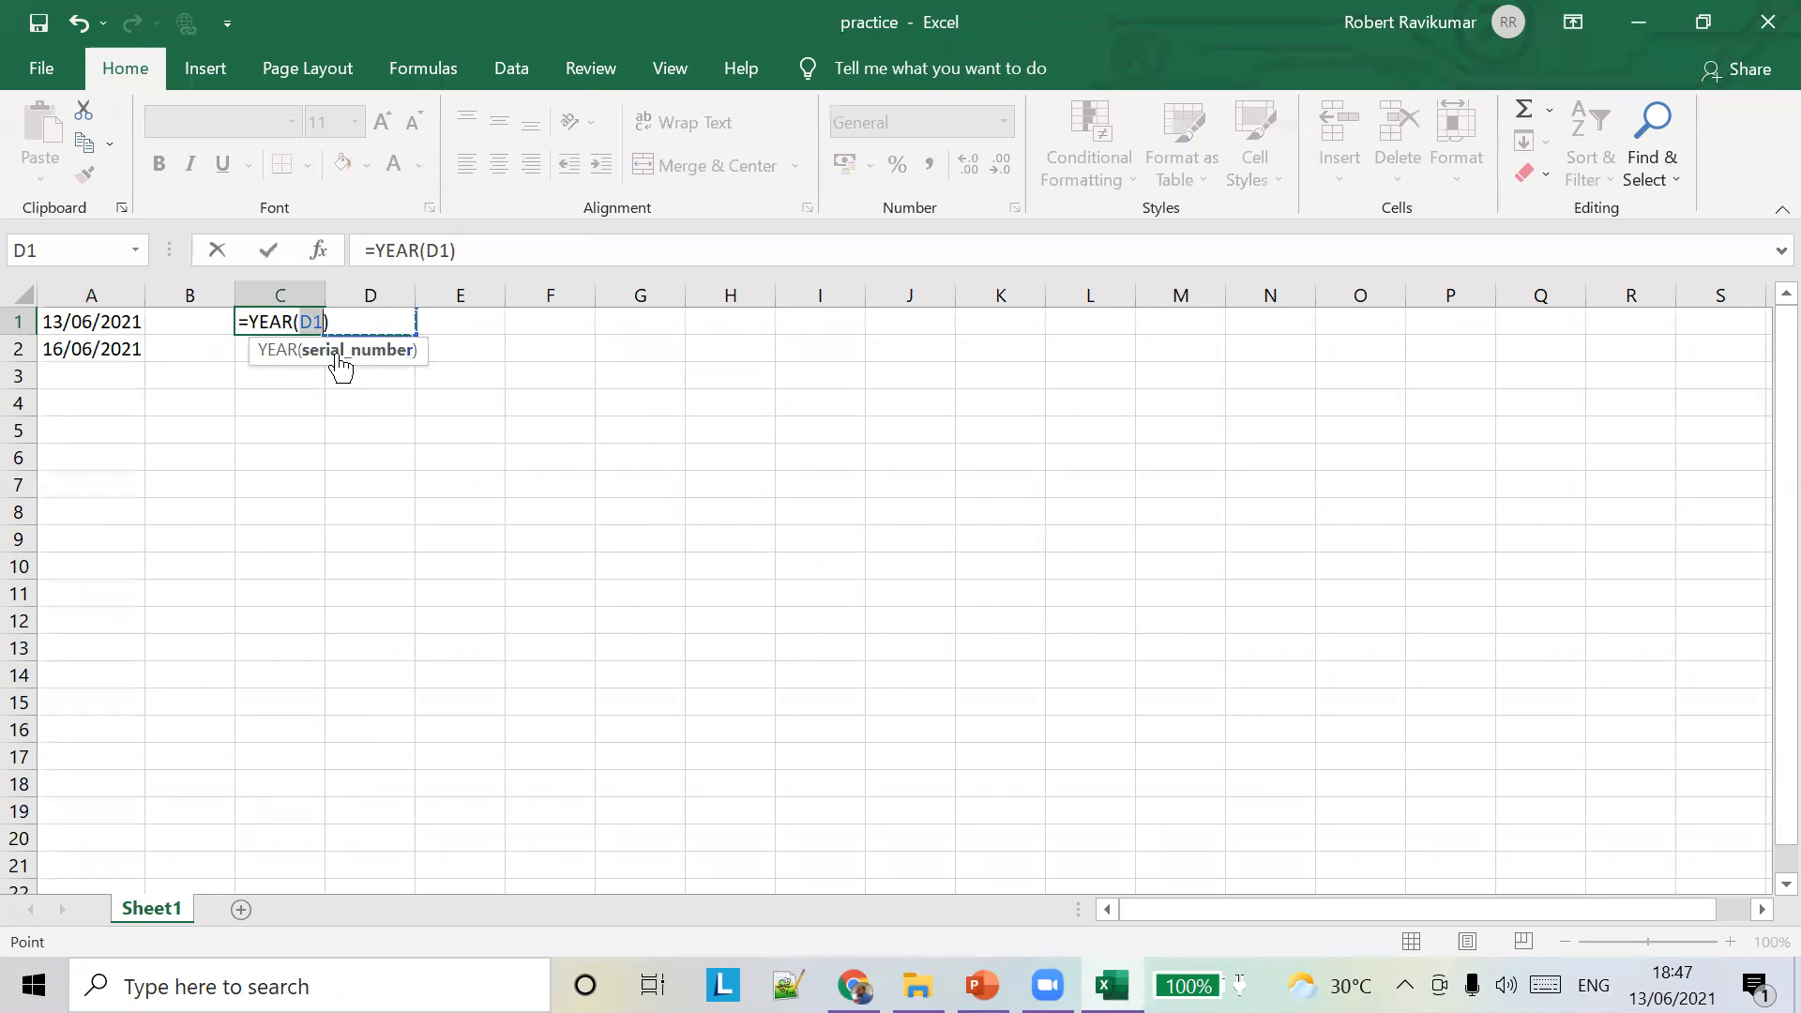
left_click(80, 322)
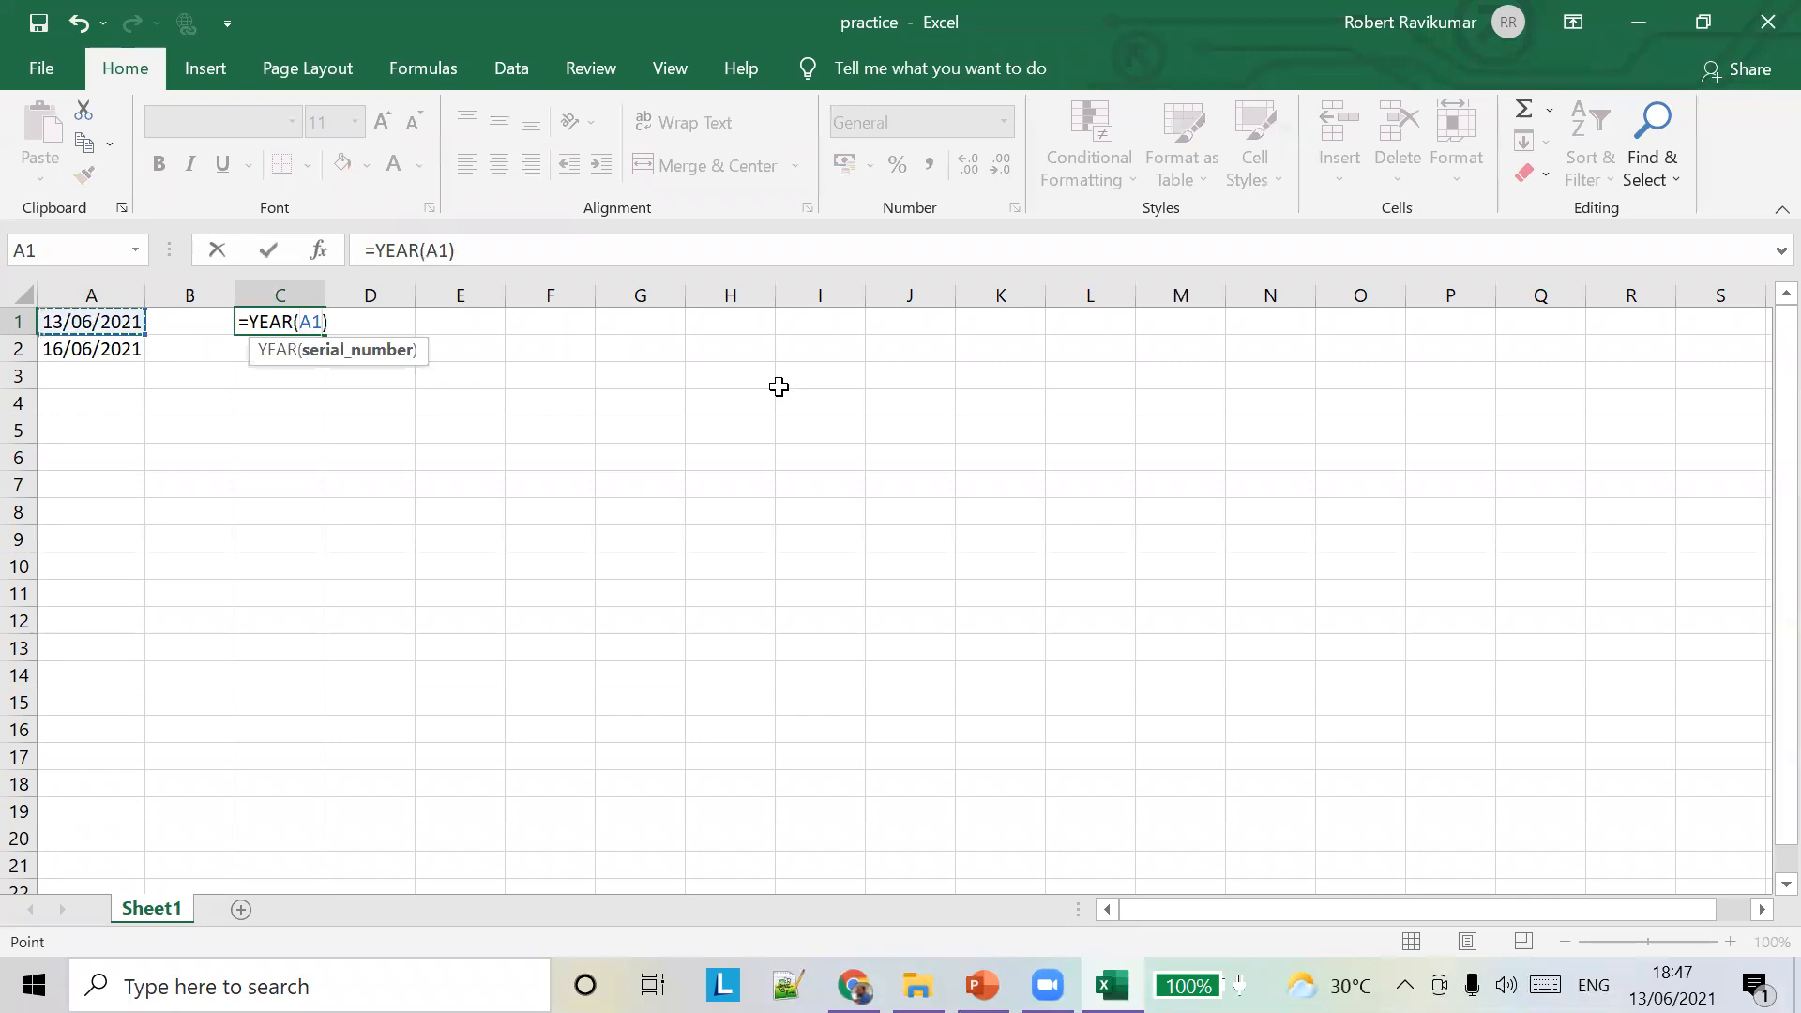
key("Tab")
double_click(324, 290)
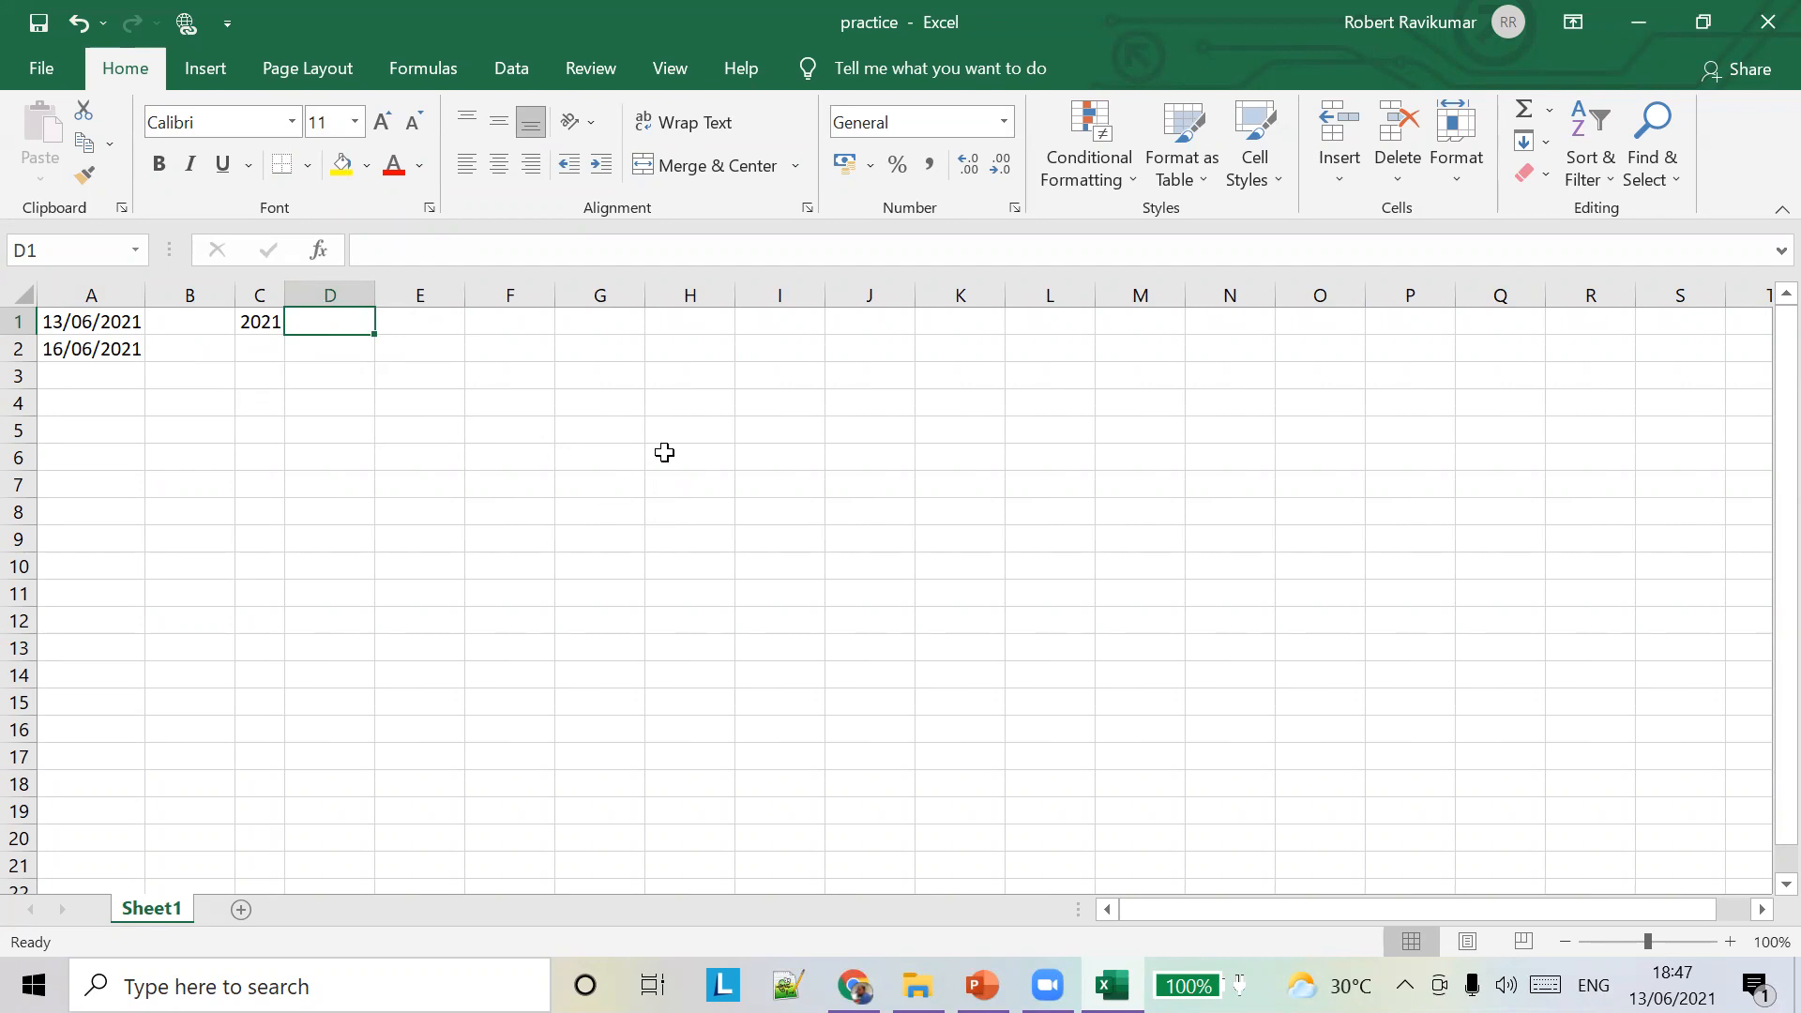
Enter =YEAR("24/05/2025") in cell D2 to extract the year from a date written in the formula
left_click(339, 402)
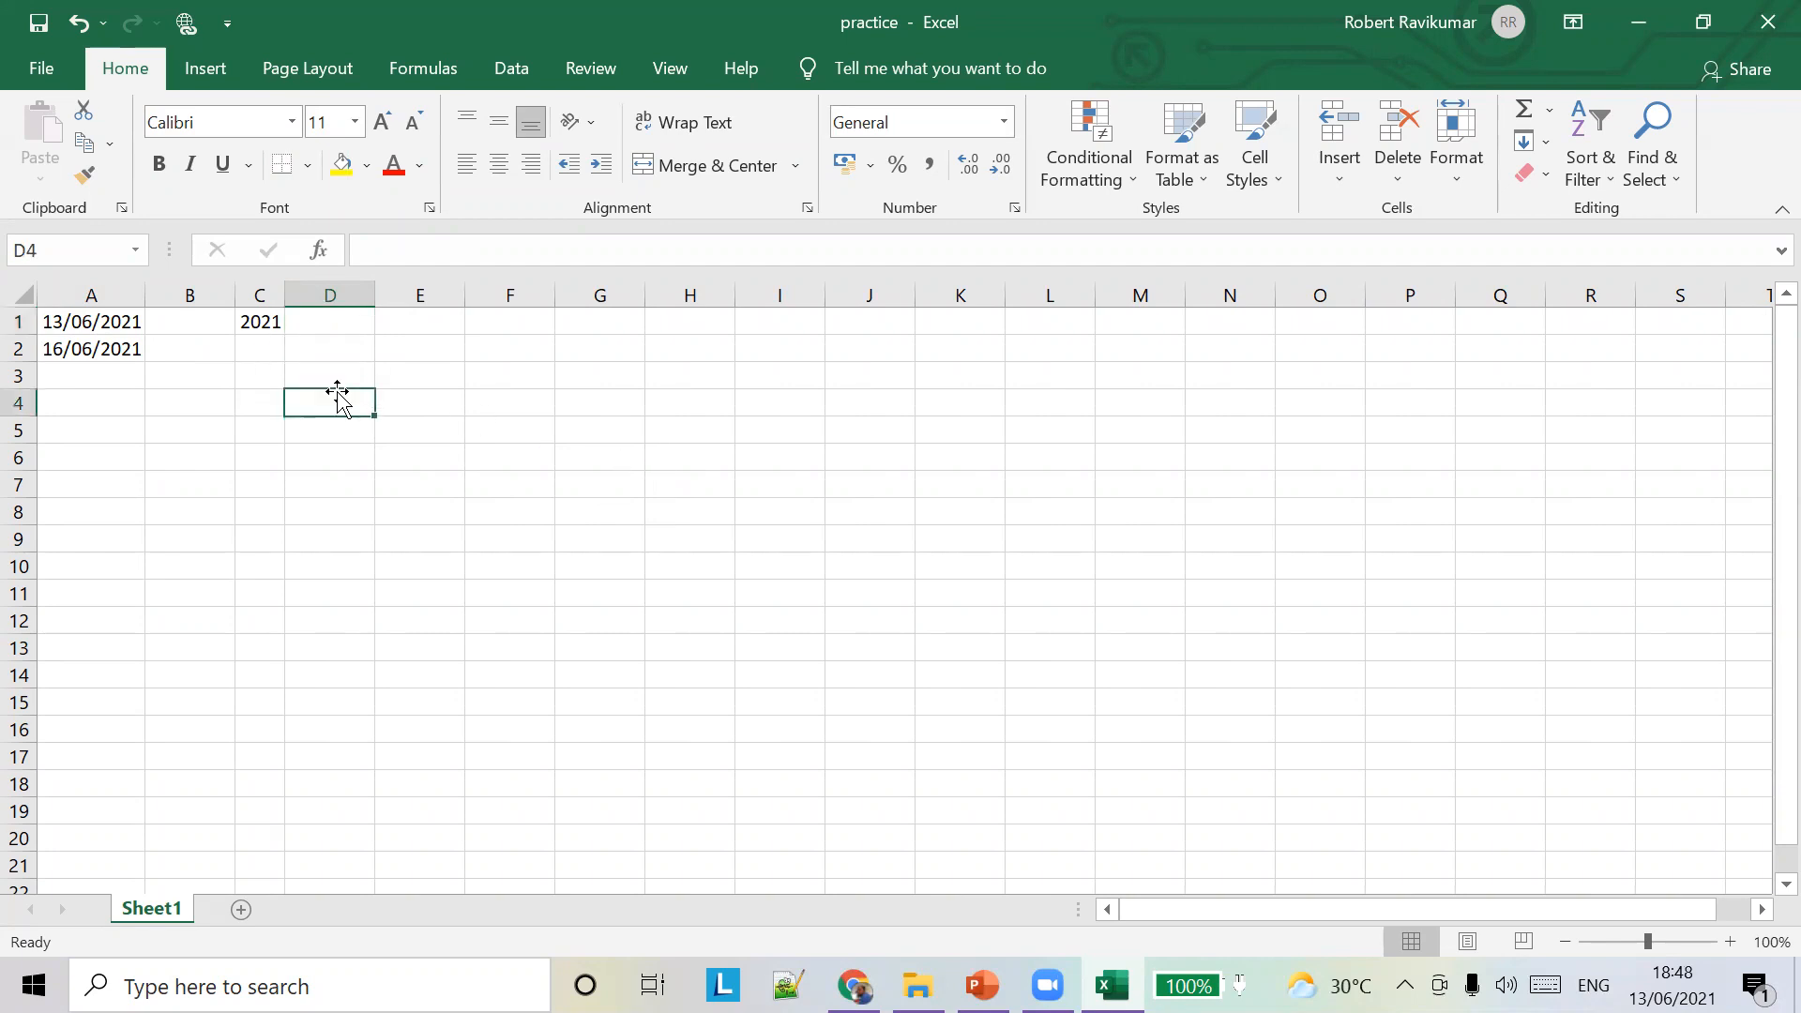
left_click(258, 320)
left_click(342, 352)
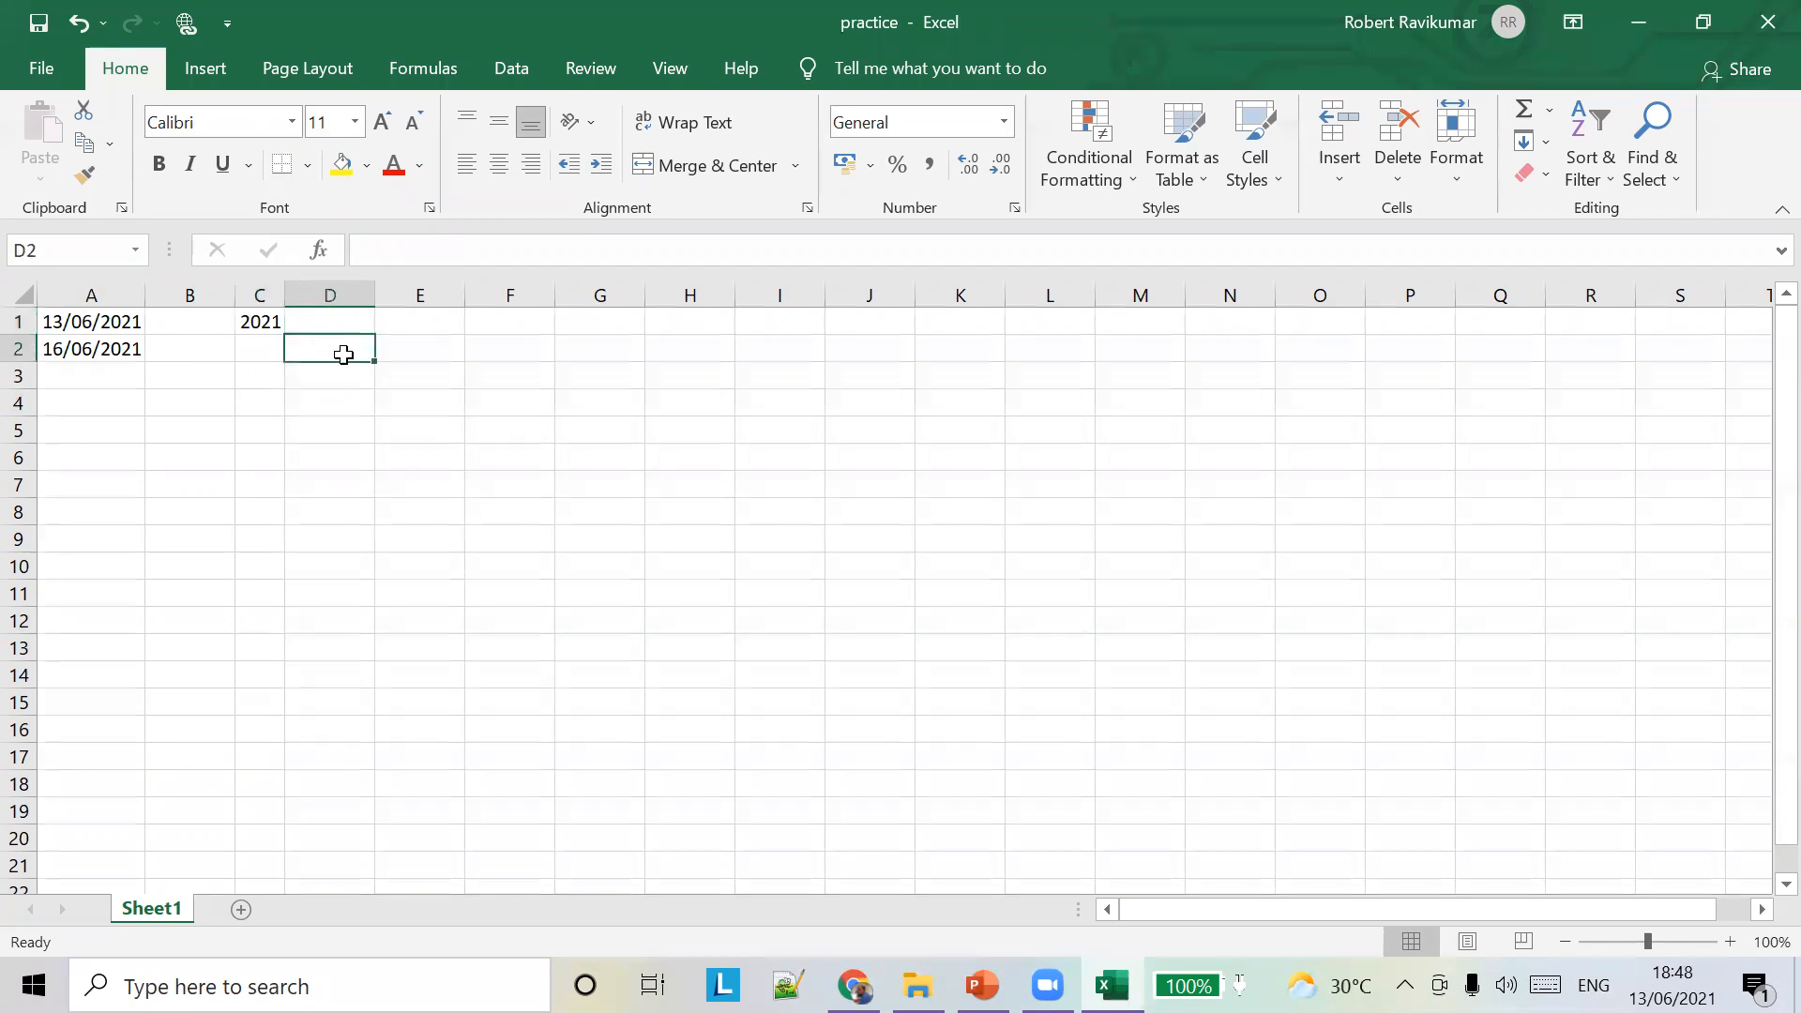
type("=")
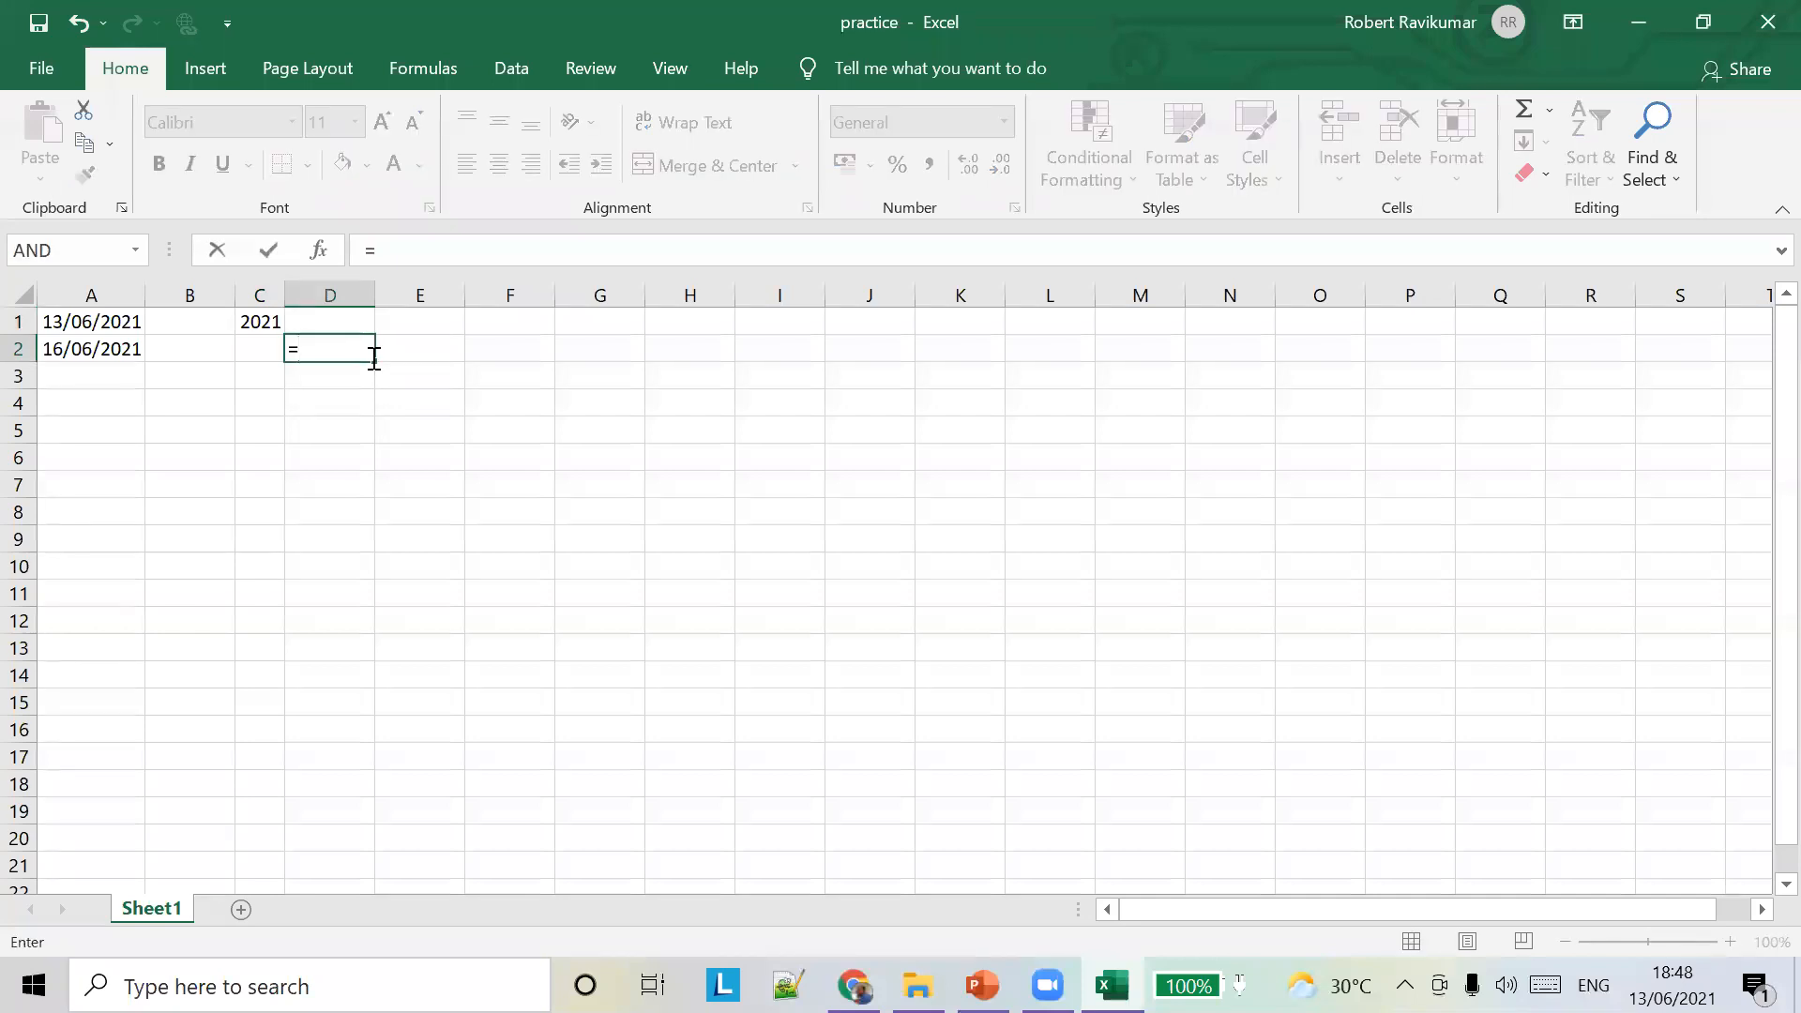
type("YEAR()")
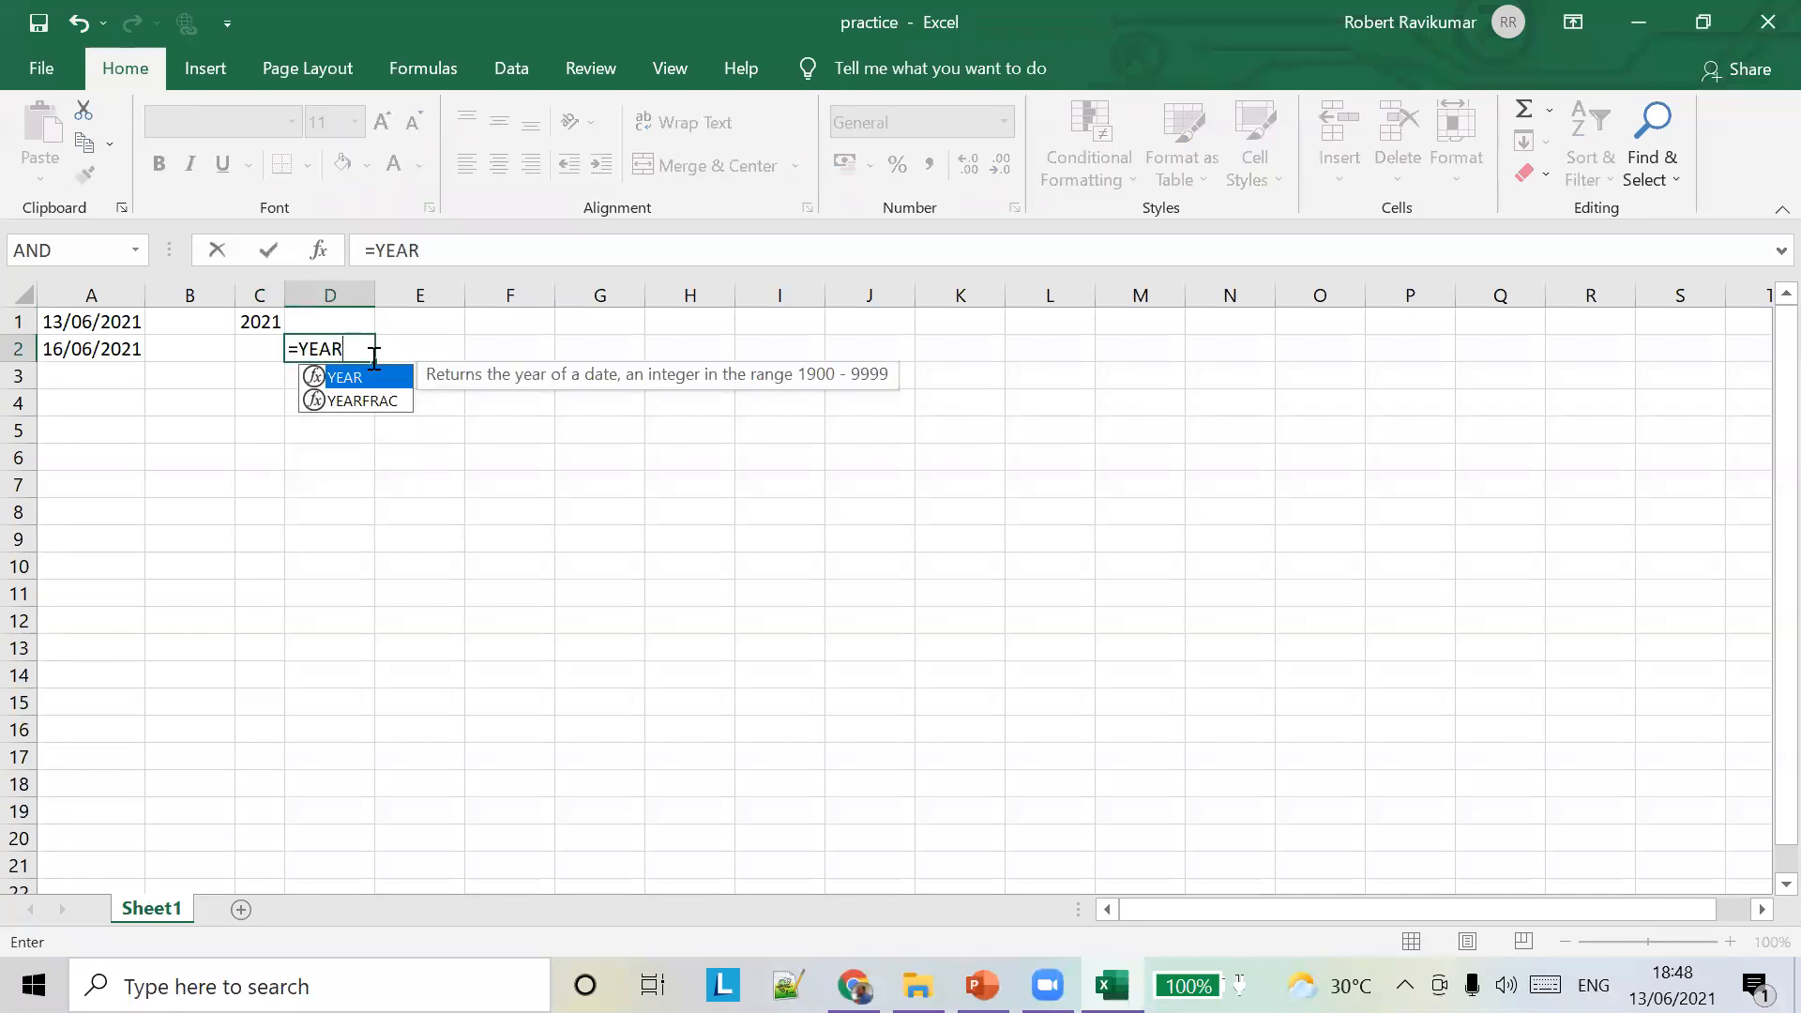
key("Return")
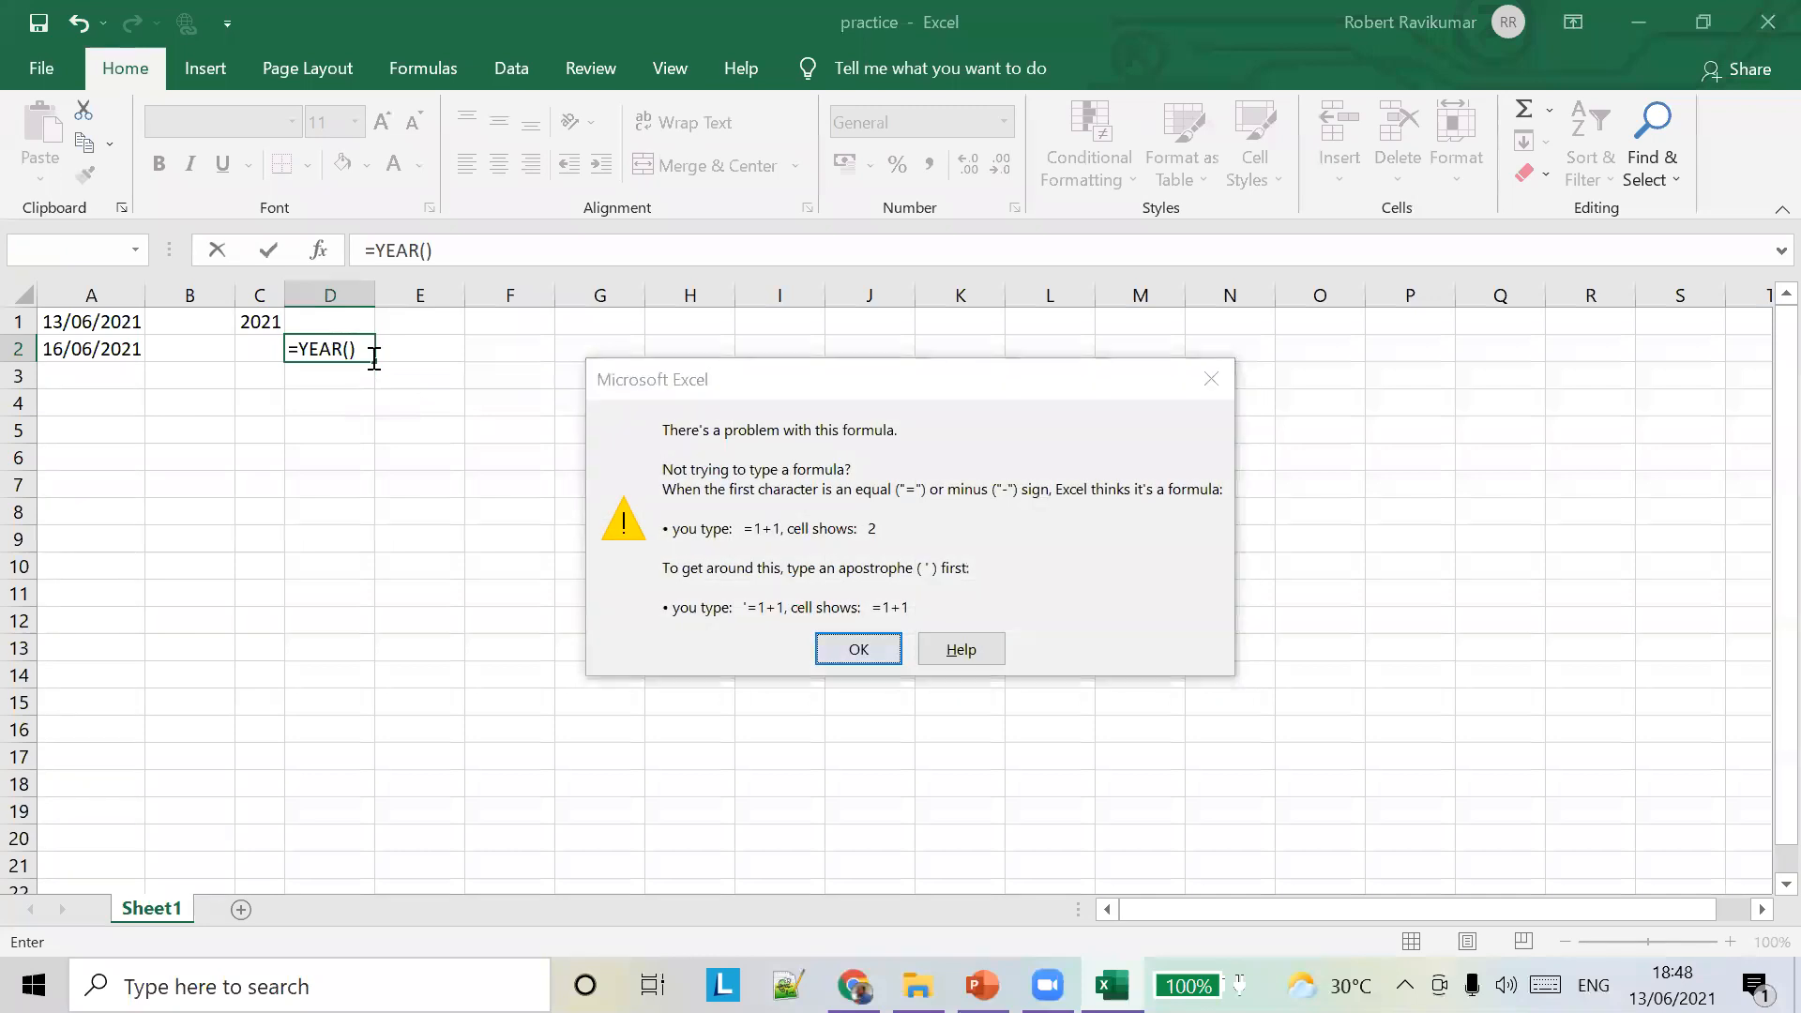
key("Return")
type("\"\"")
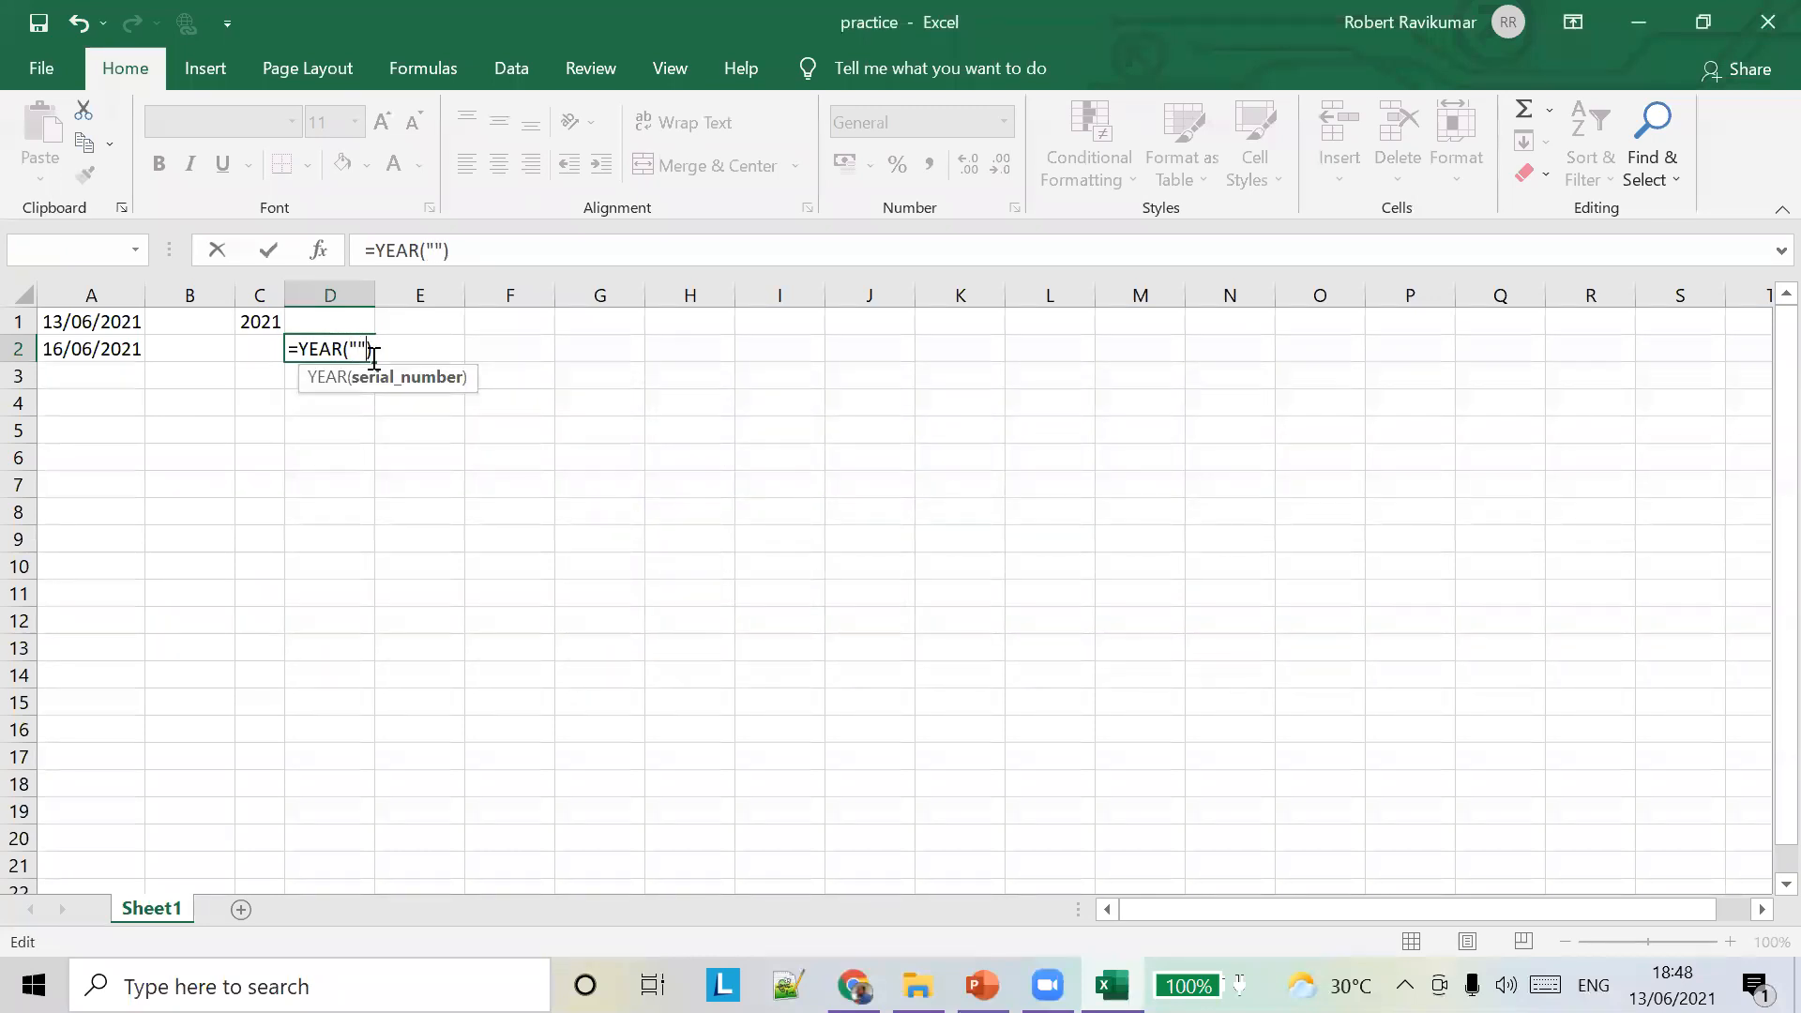
type("24/05/2025")
key("Tab")
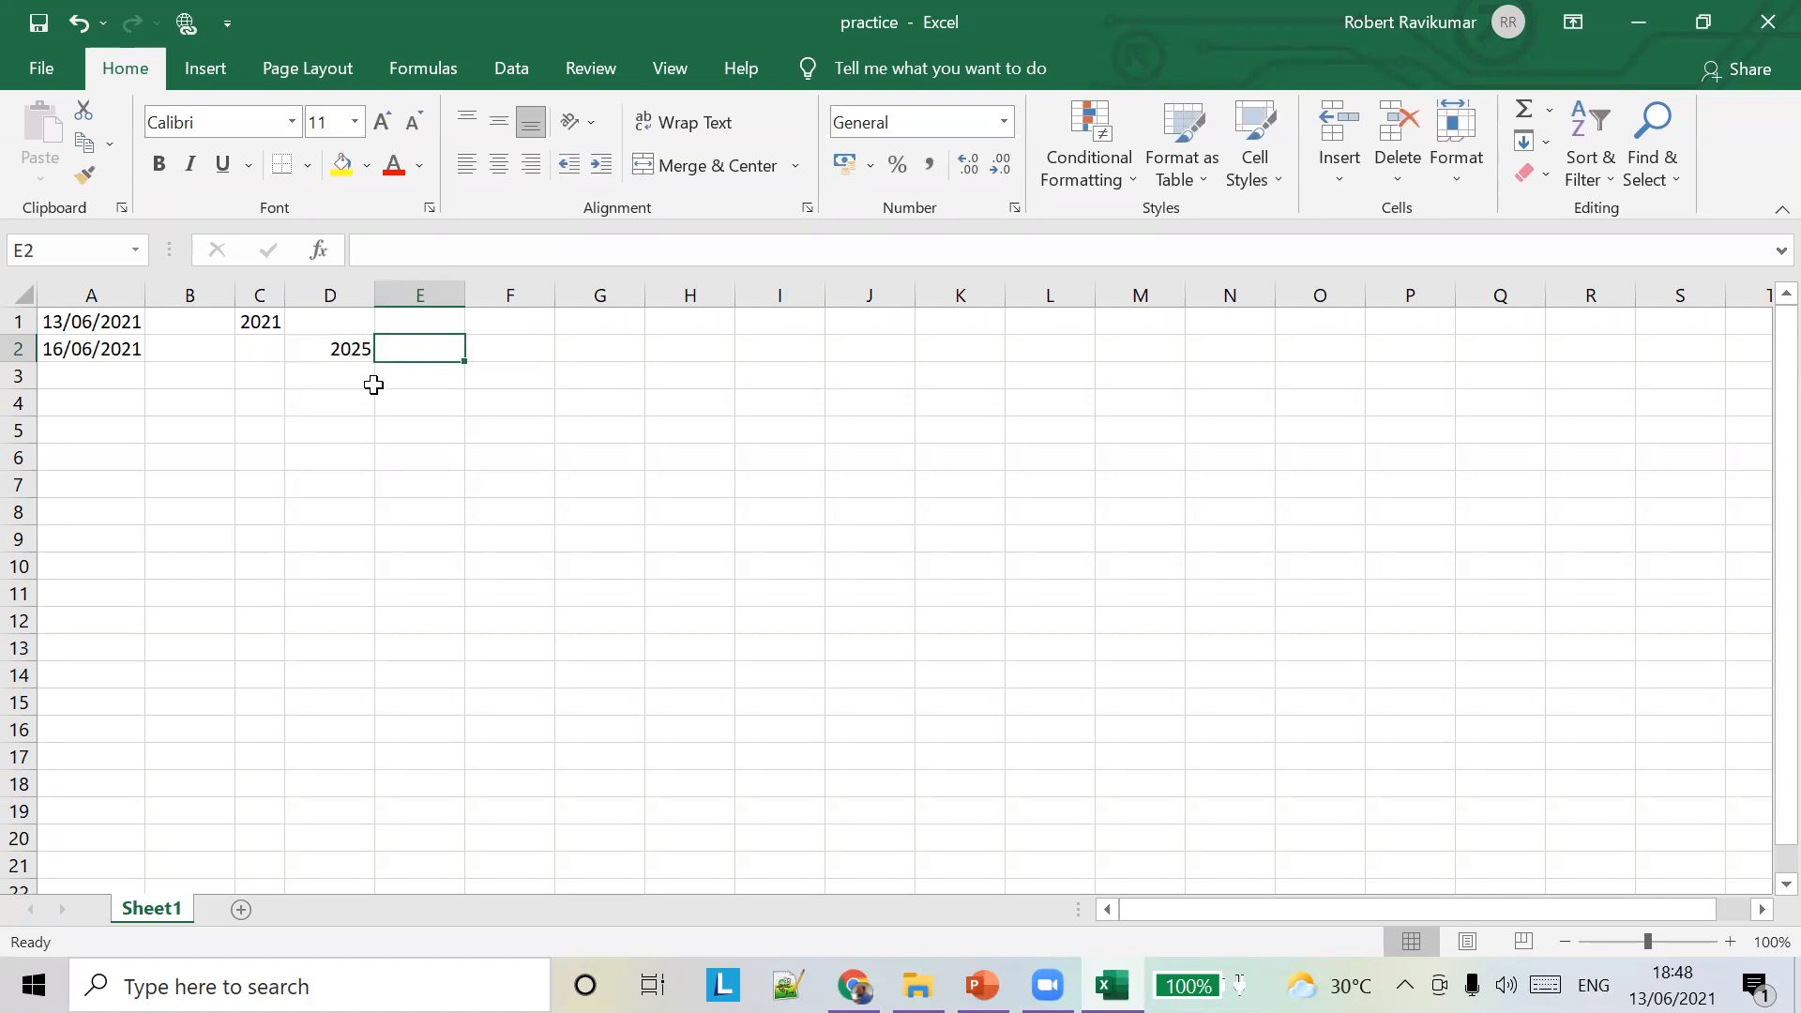
Check the YEAR function slide in PowerPoint, and back in Excel enter =DATE(2024,1,2) in cell E3
left_click(364, 375)
key("alt+Tab")
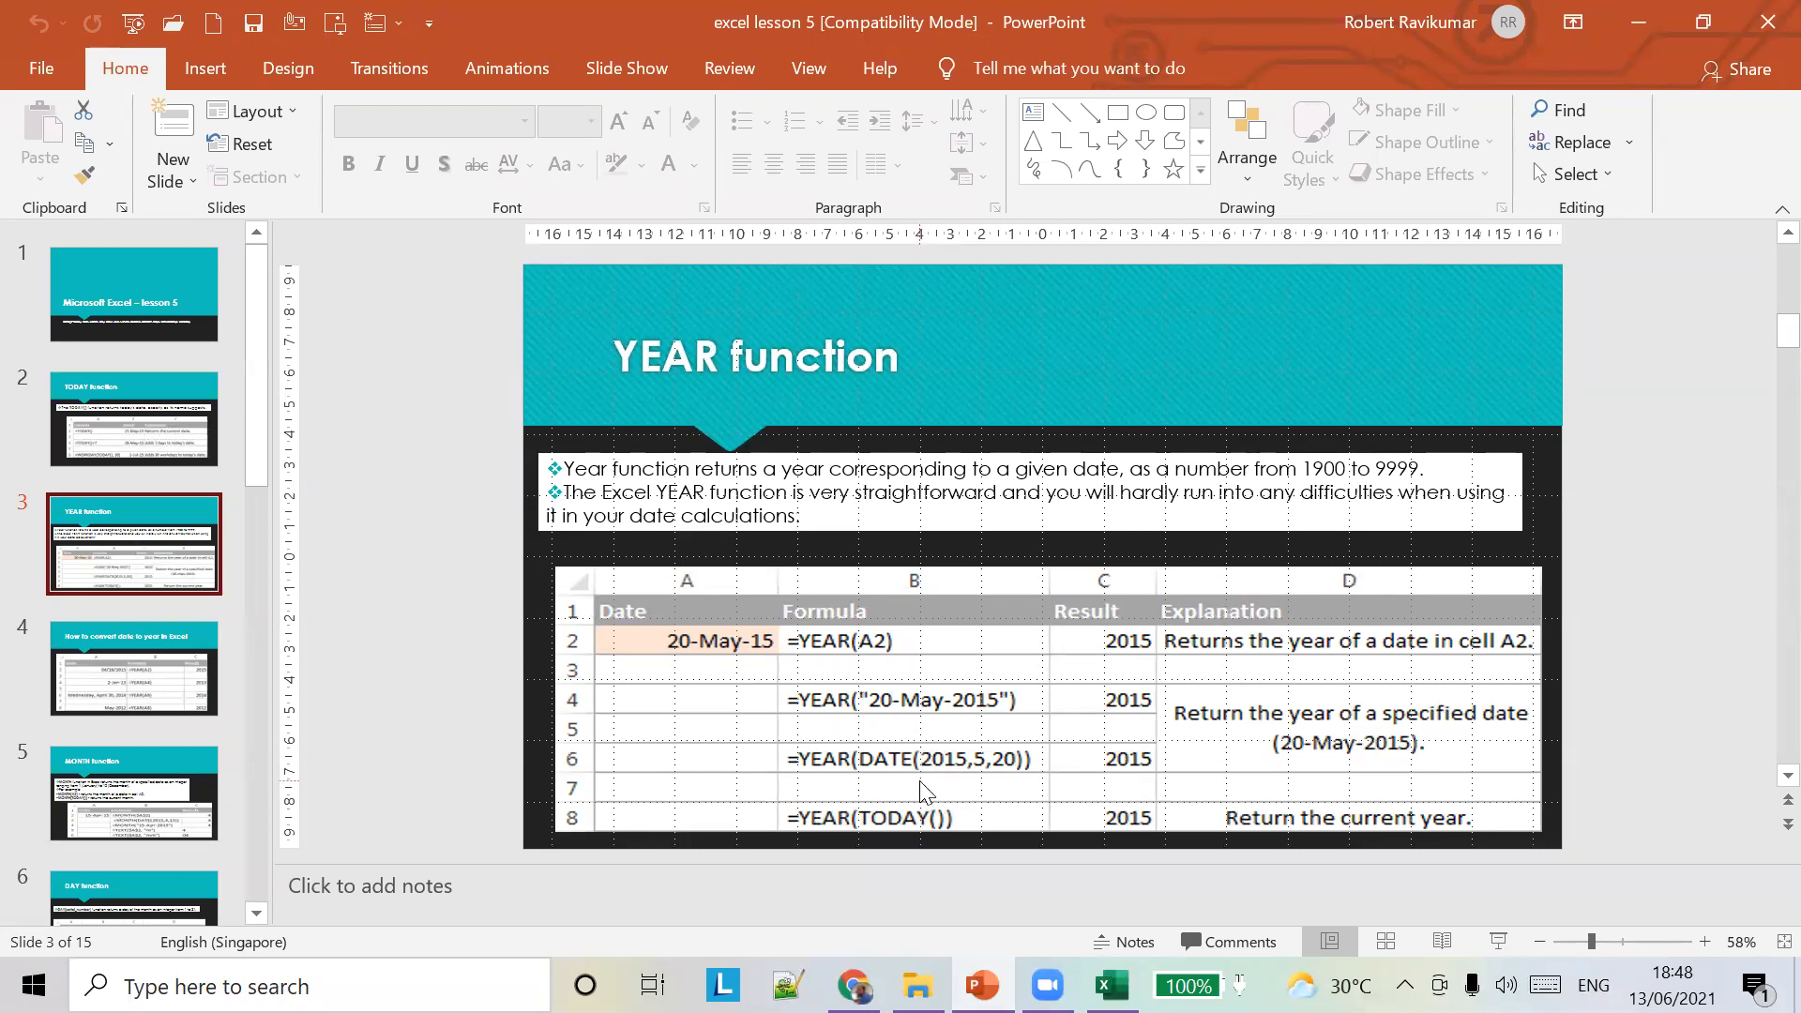
key("alt+Tab")
left_click(428, 382)
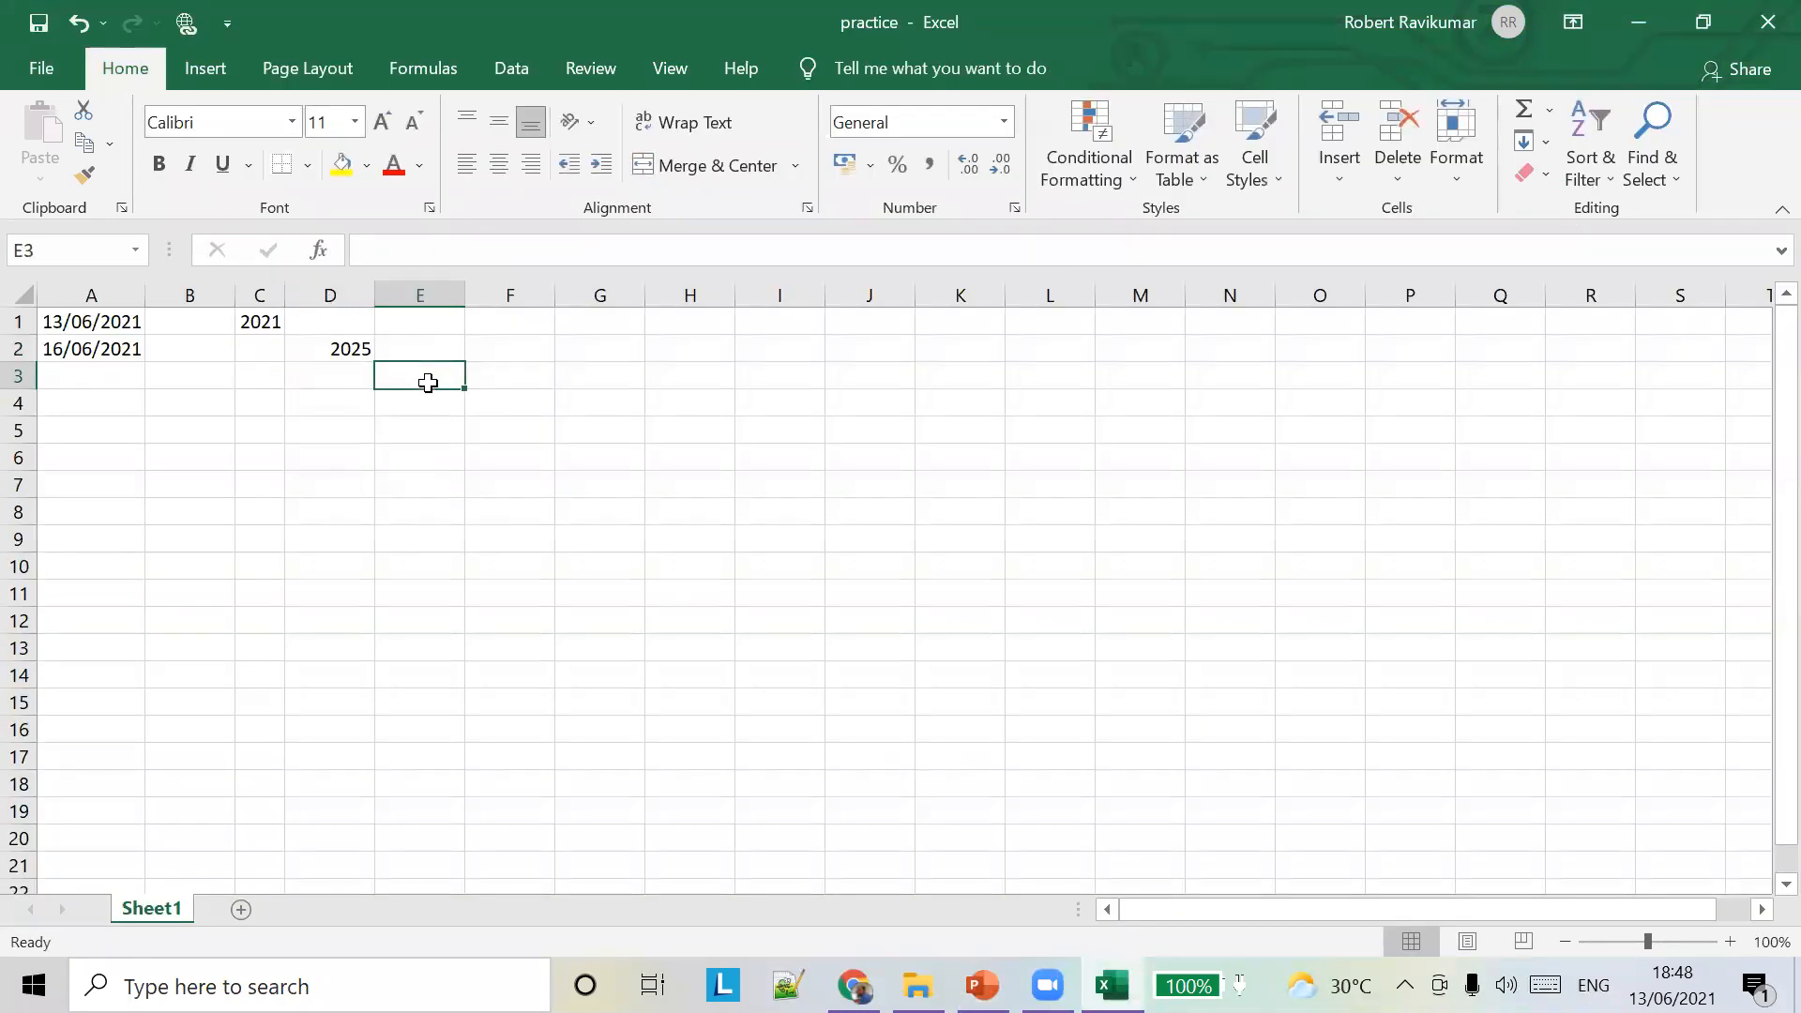
type("=DATE")
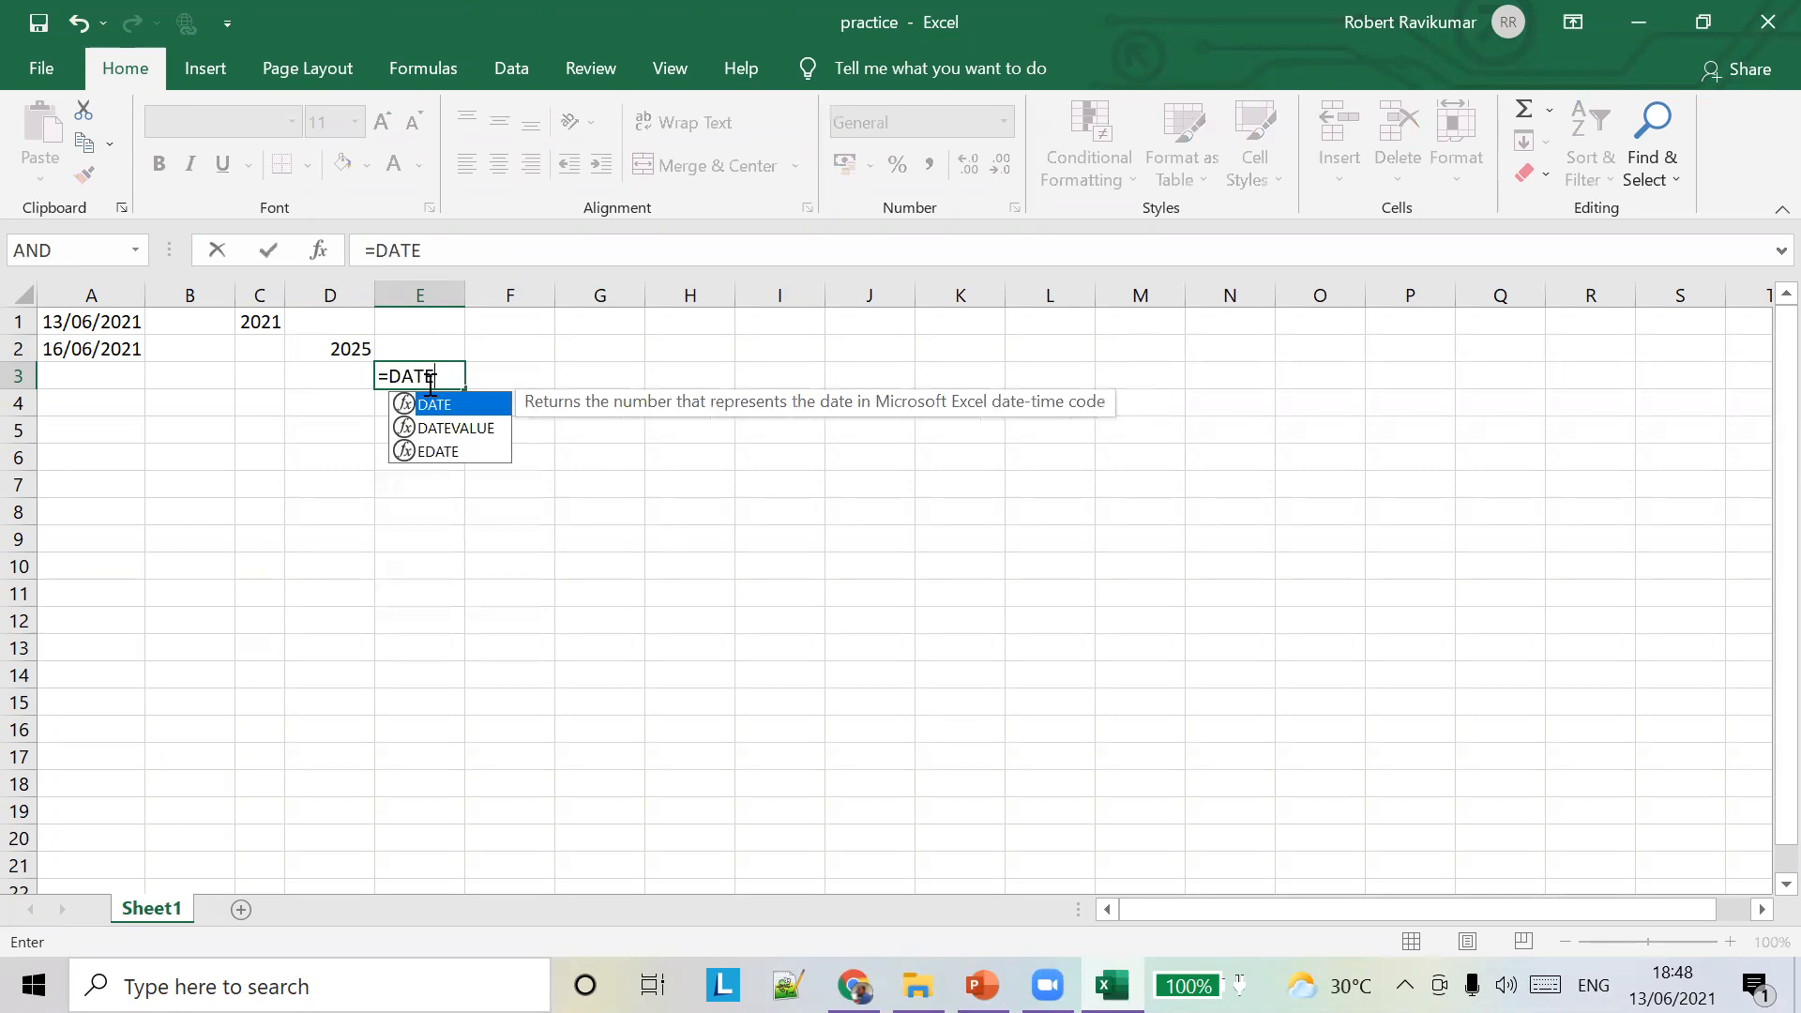
key("Return")
left_click(428, 381)
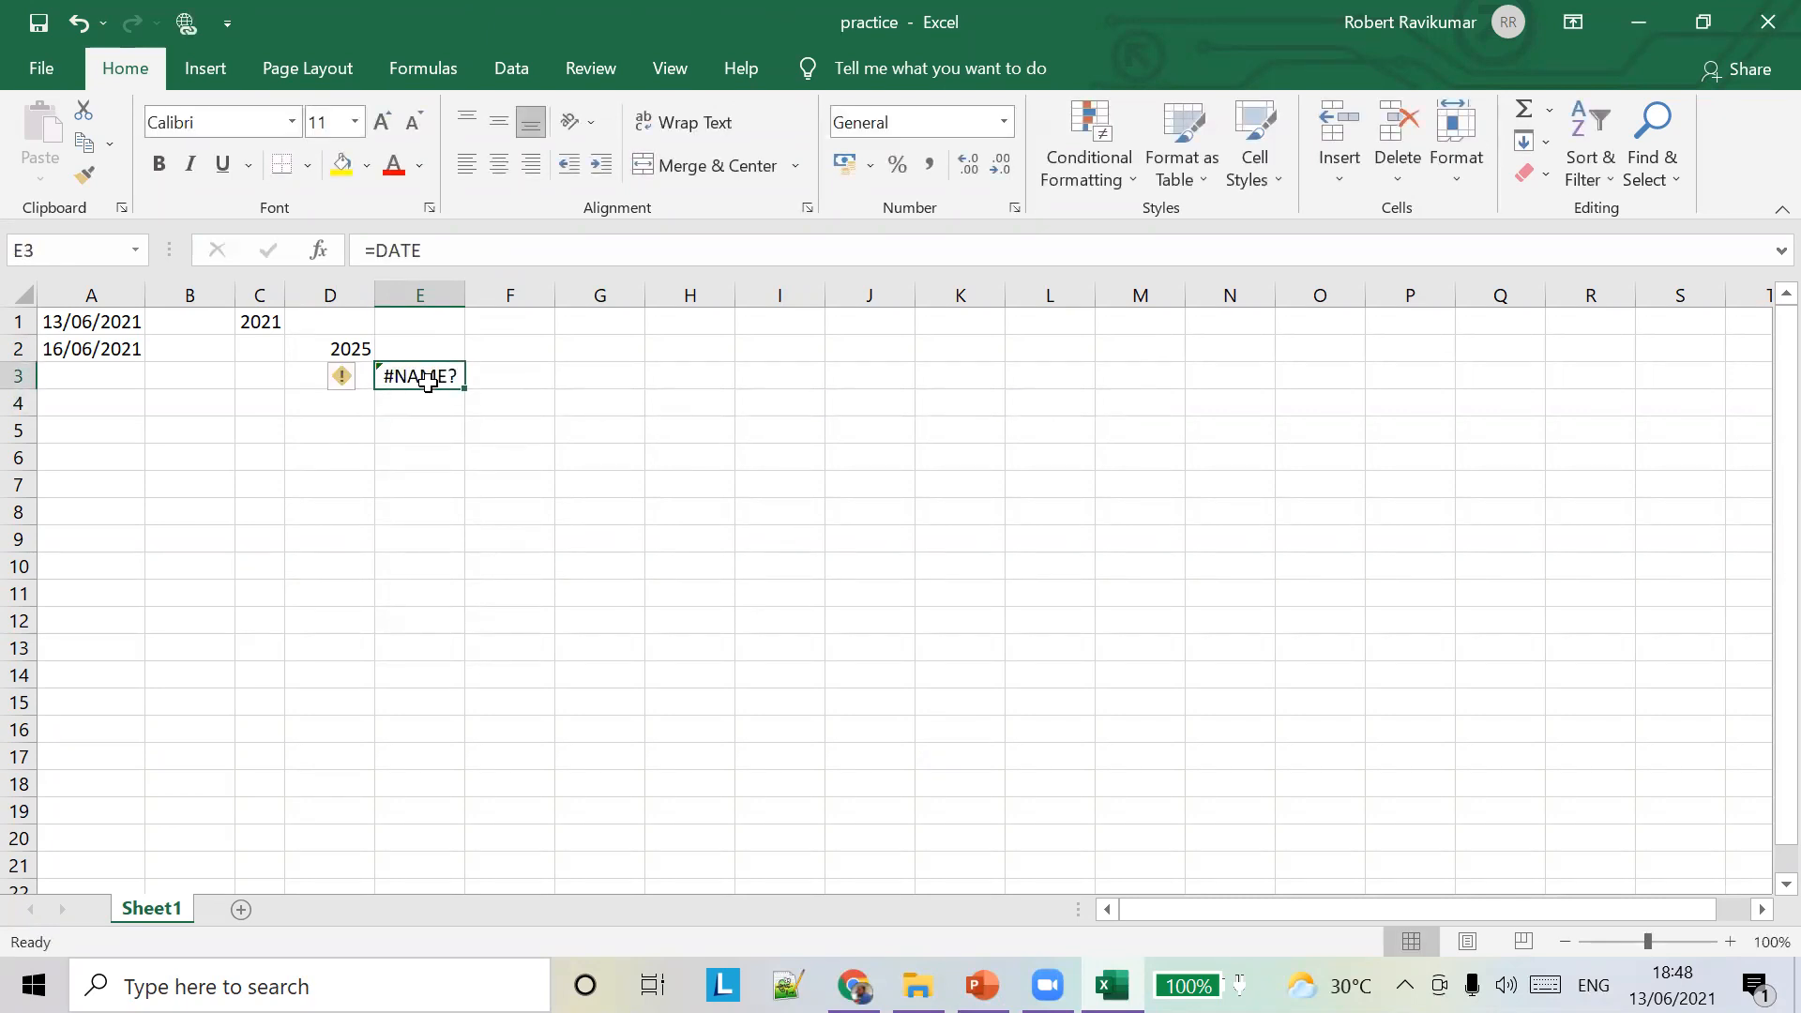
left_click(437, 253)
type("()")
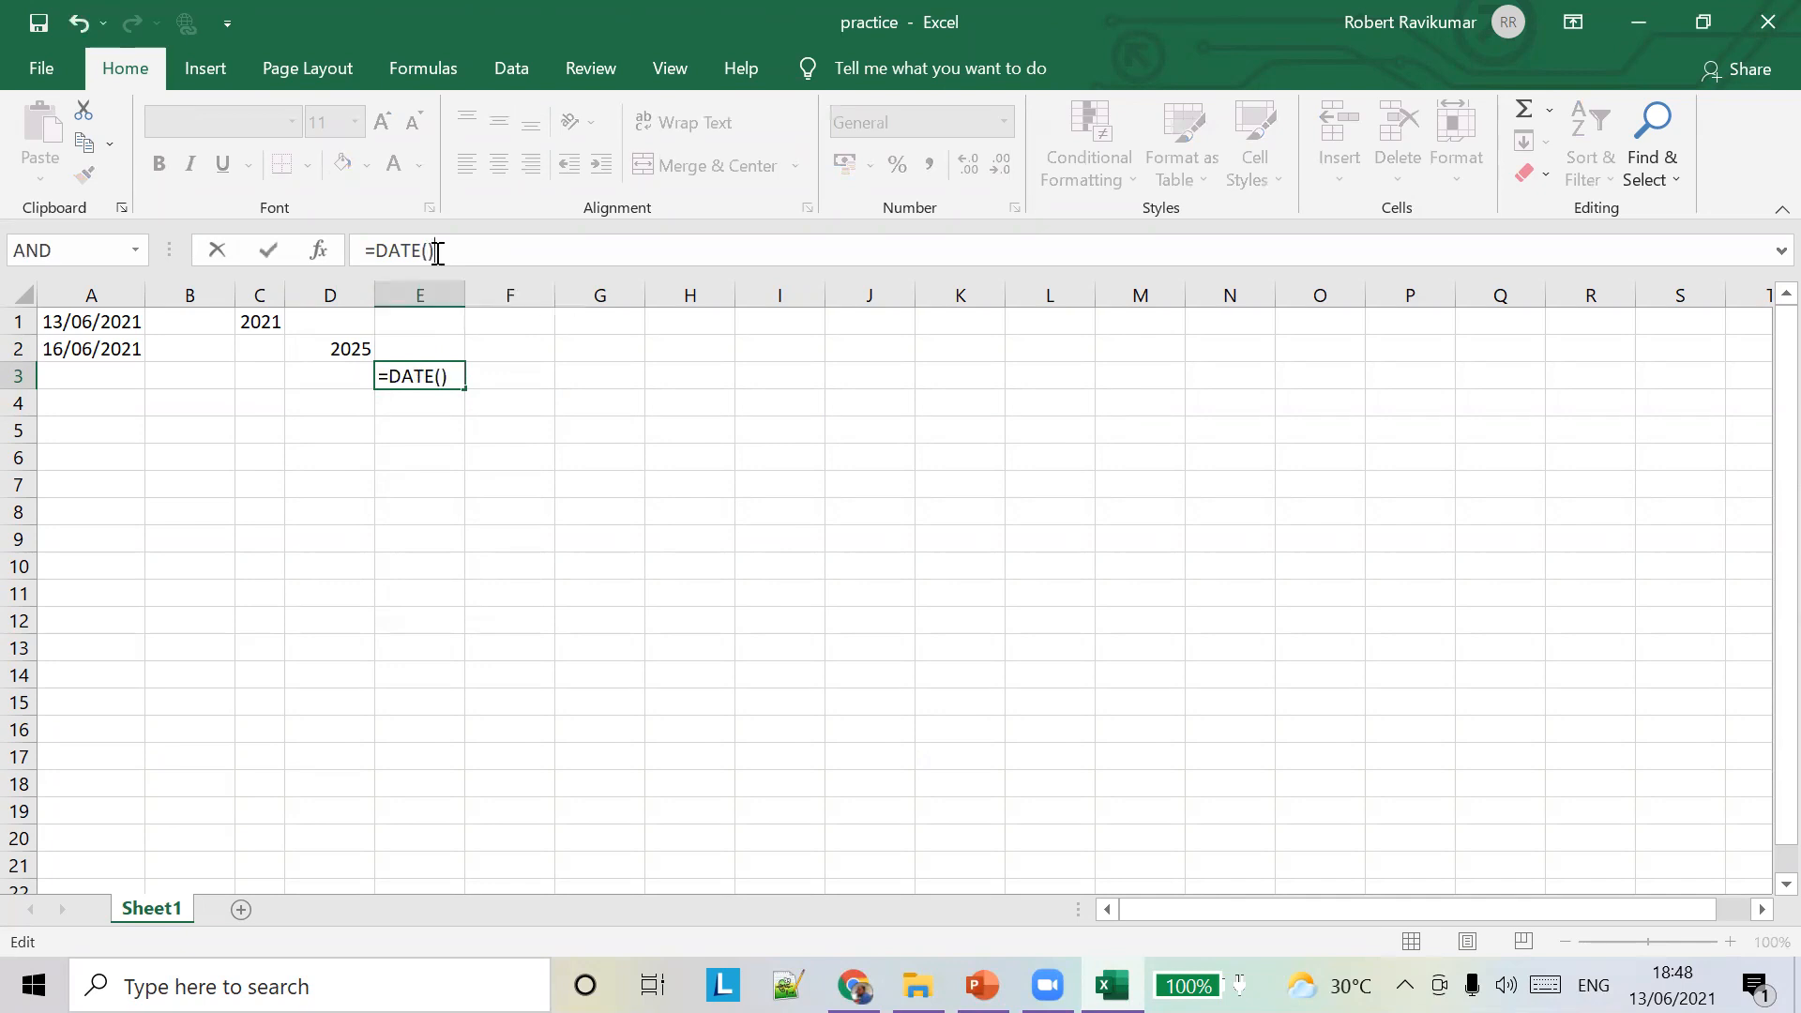
key("Left")
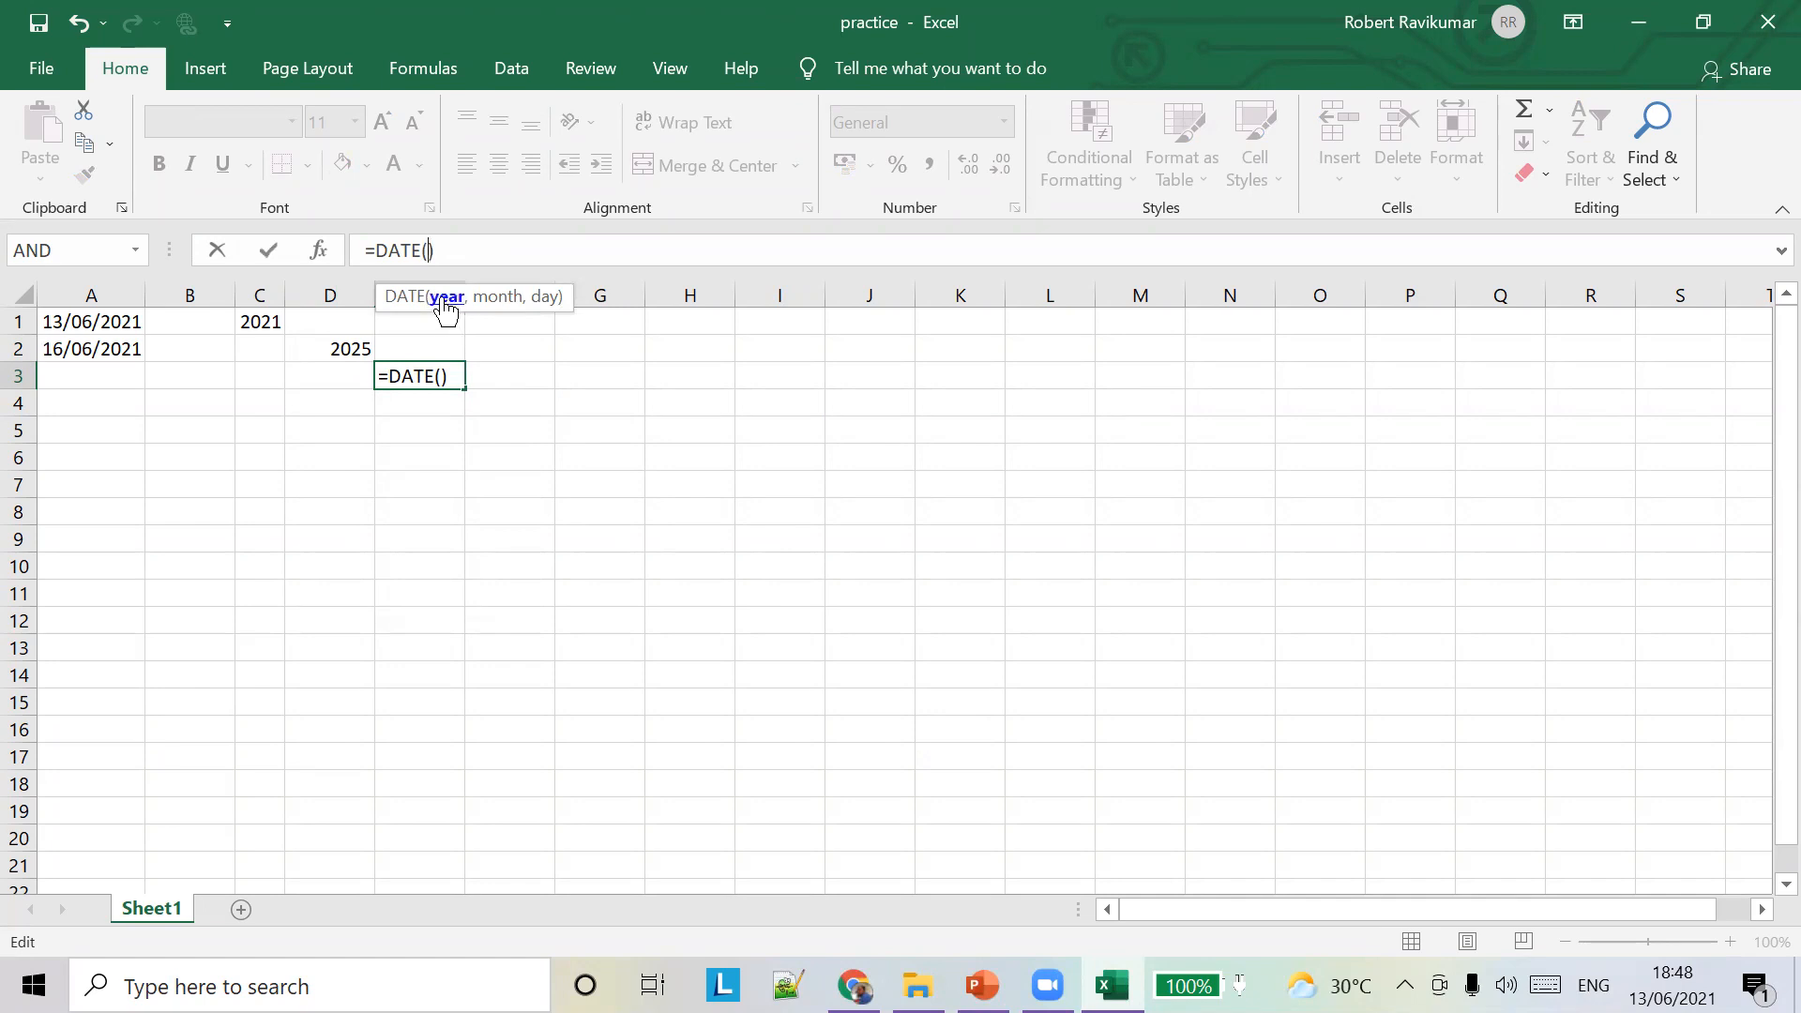
type("2024,")
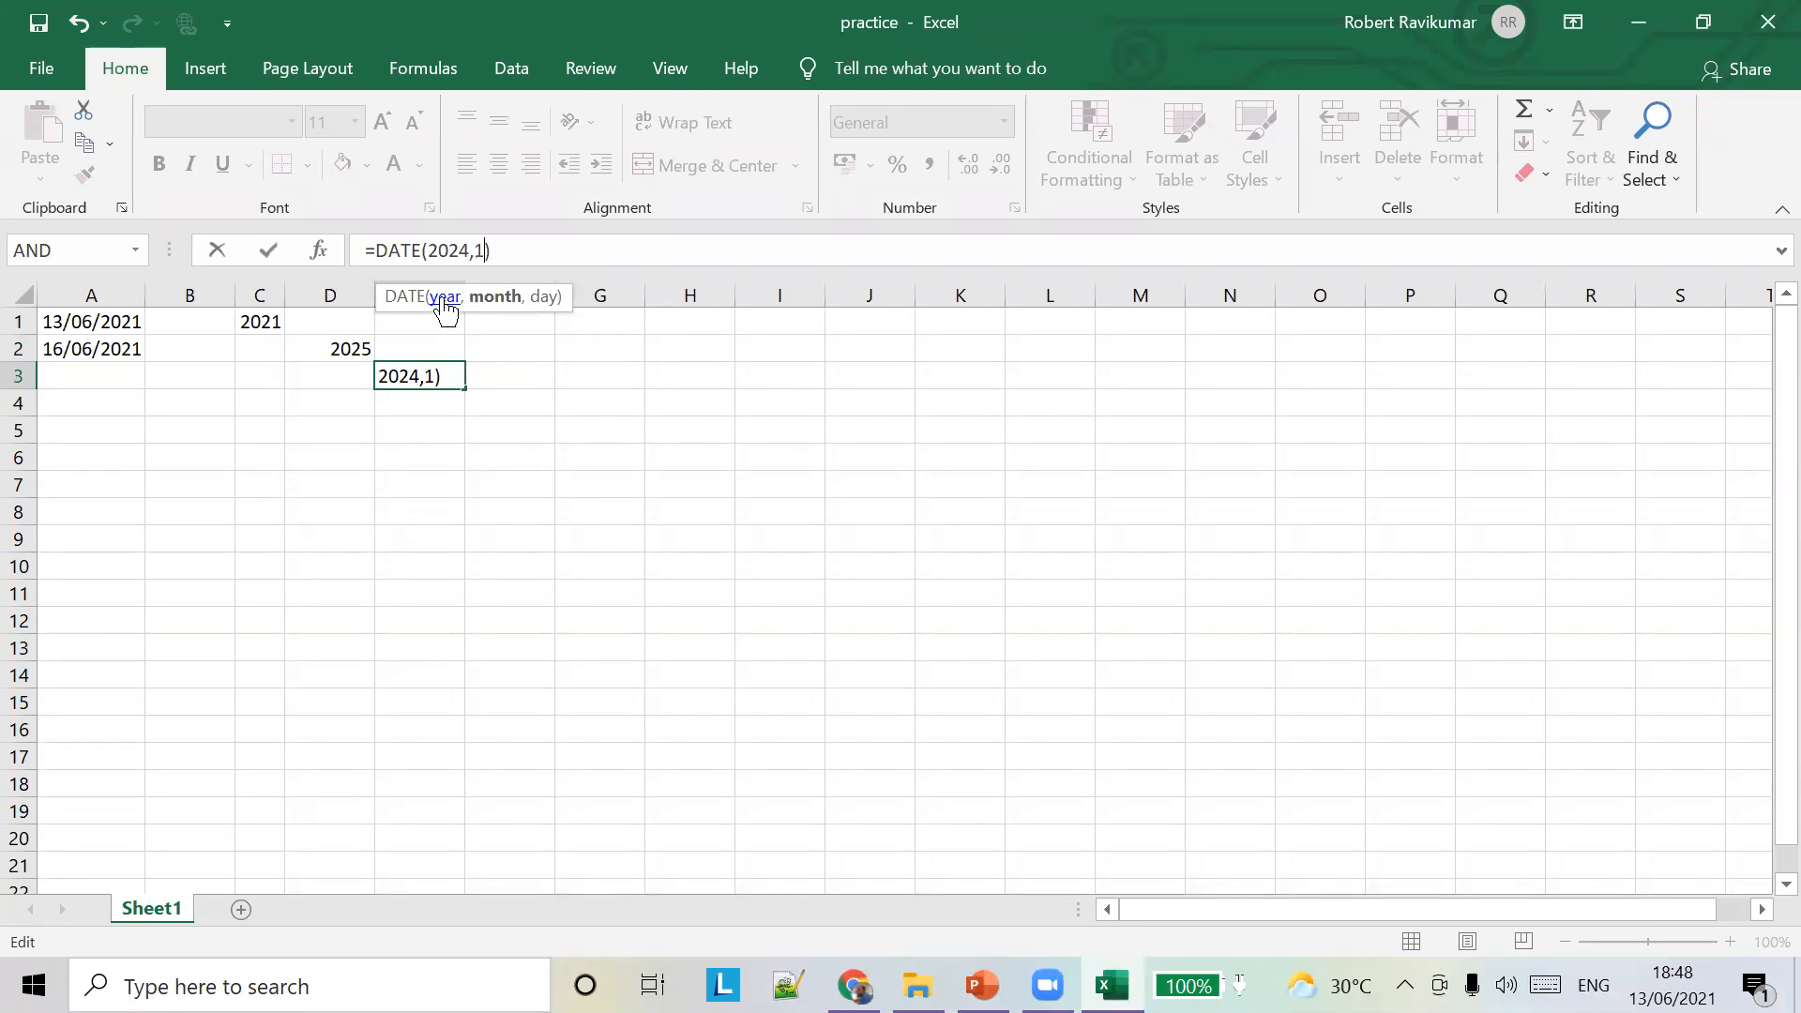
type("1,2")
key("Tab")
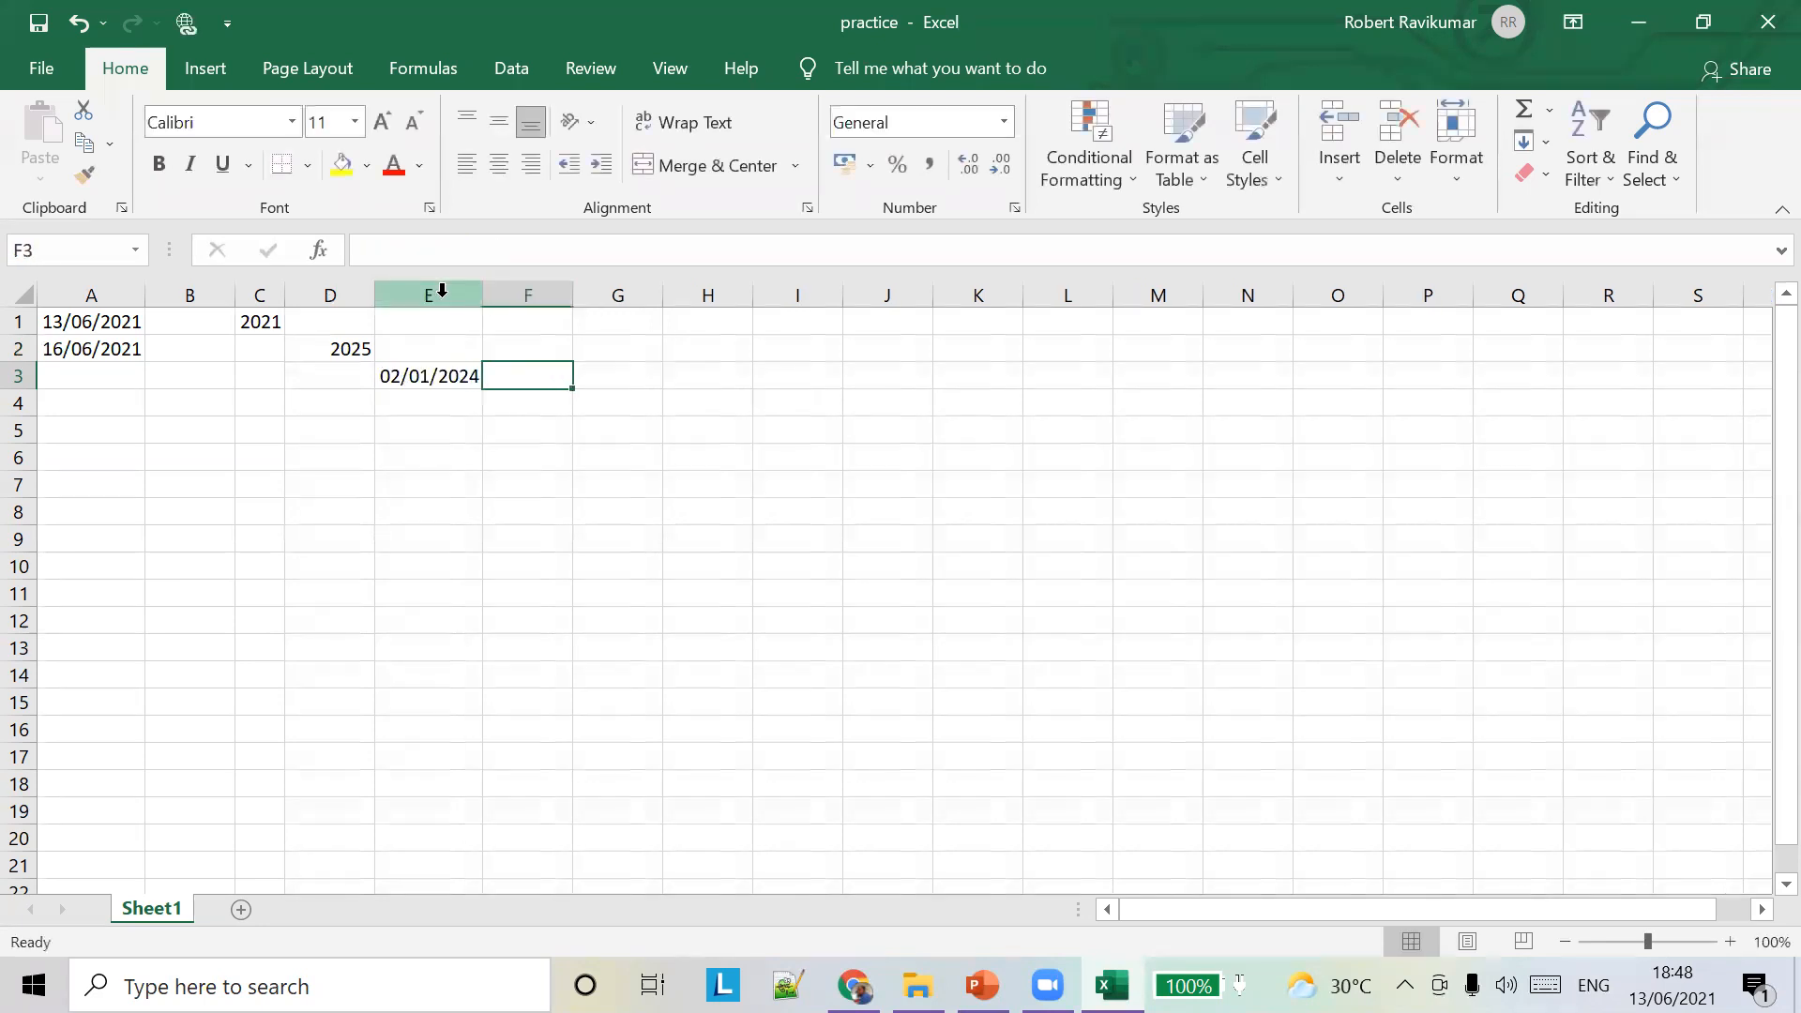
Enter =YEAR(E3) in cell F3, consulting the YEAR function slide in PowerPoint while building the formula in Excel
left_click(437, 375)
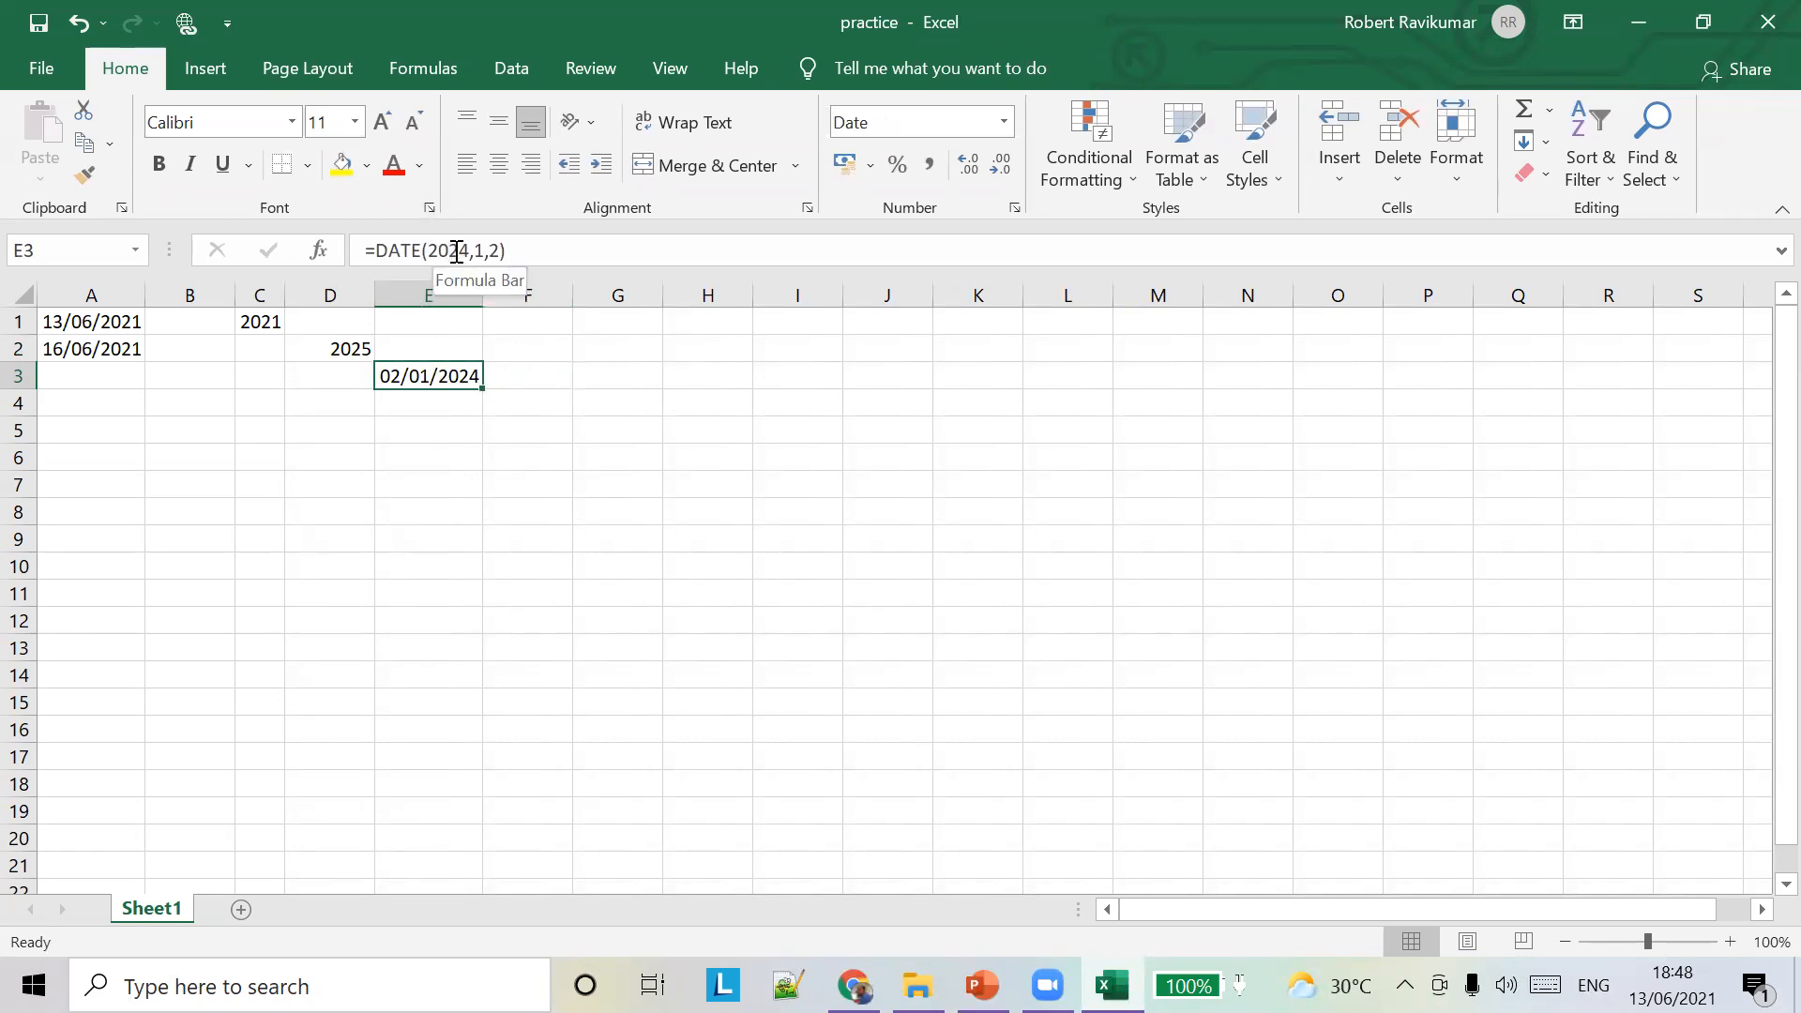
left_click(523, 373)
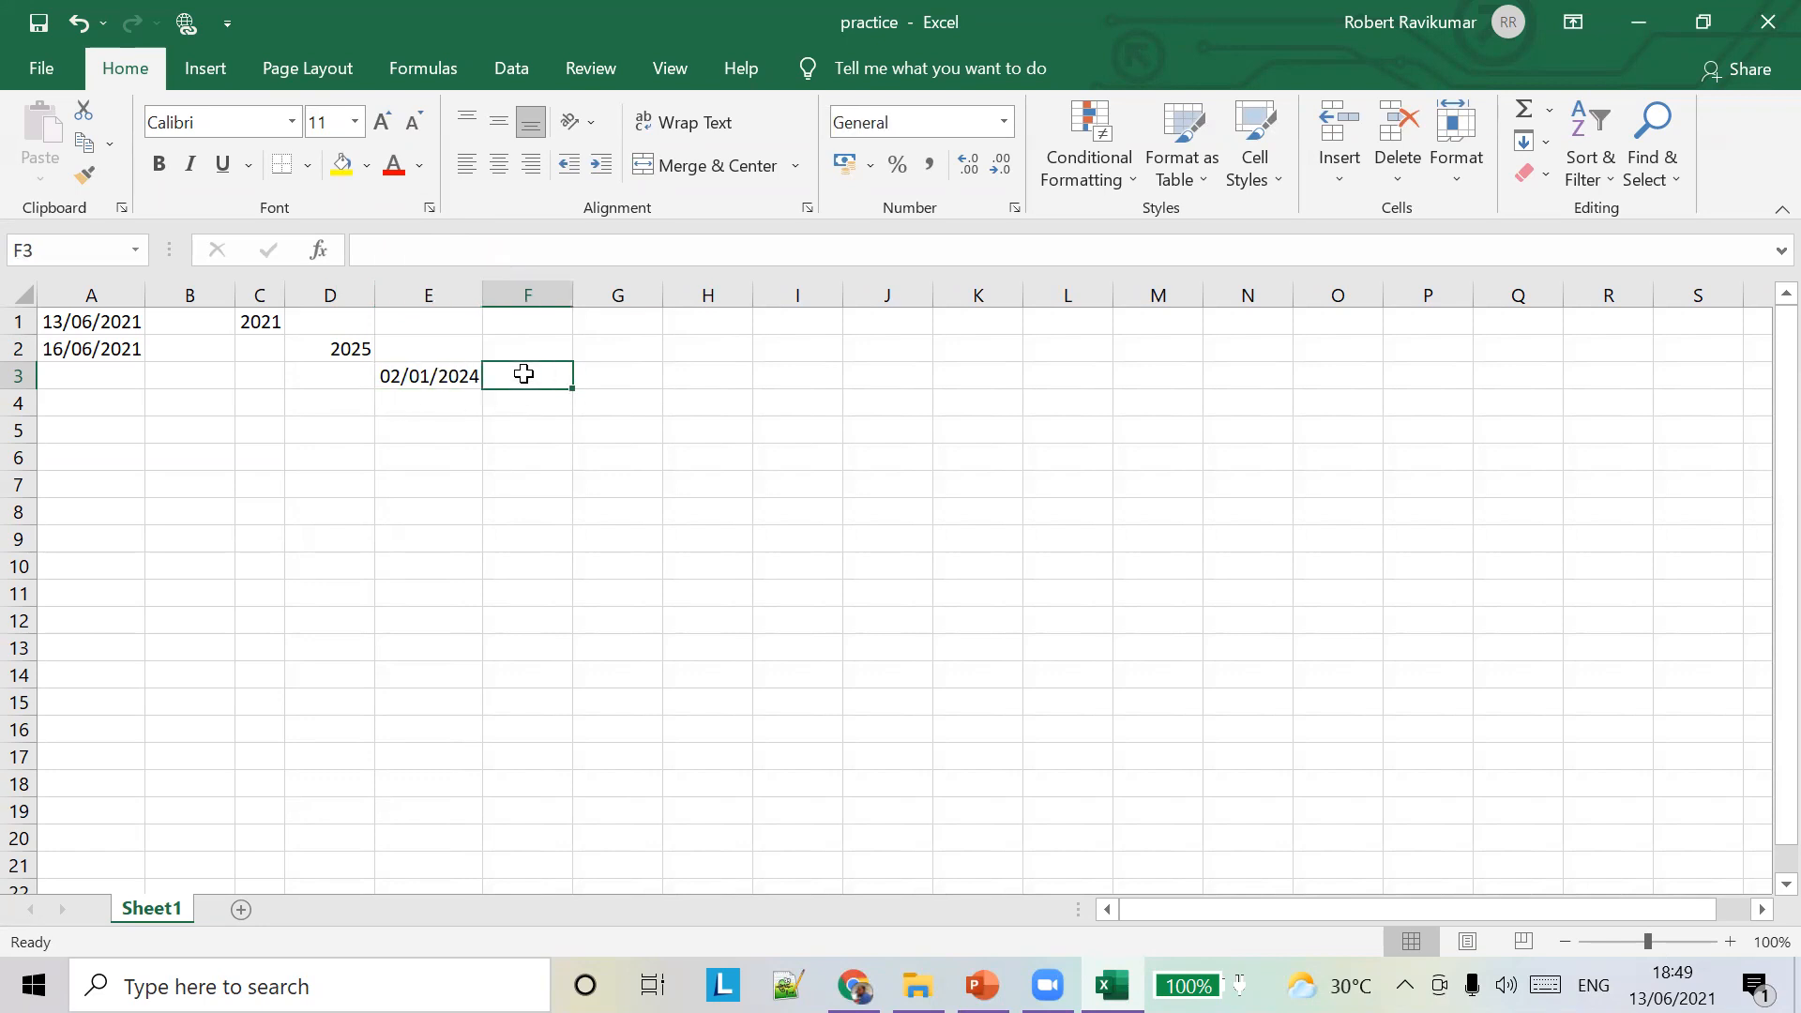
type("=YEAR")
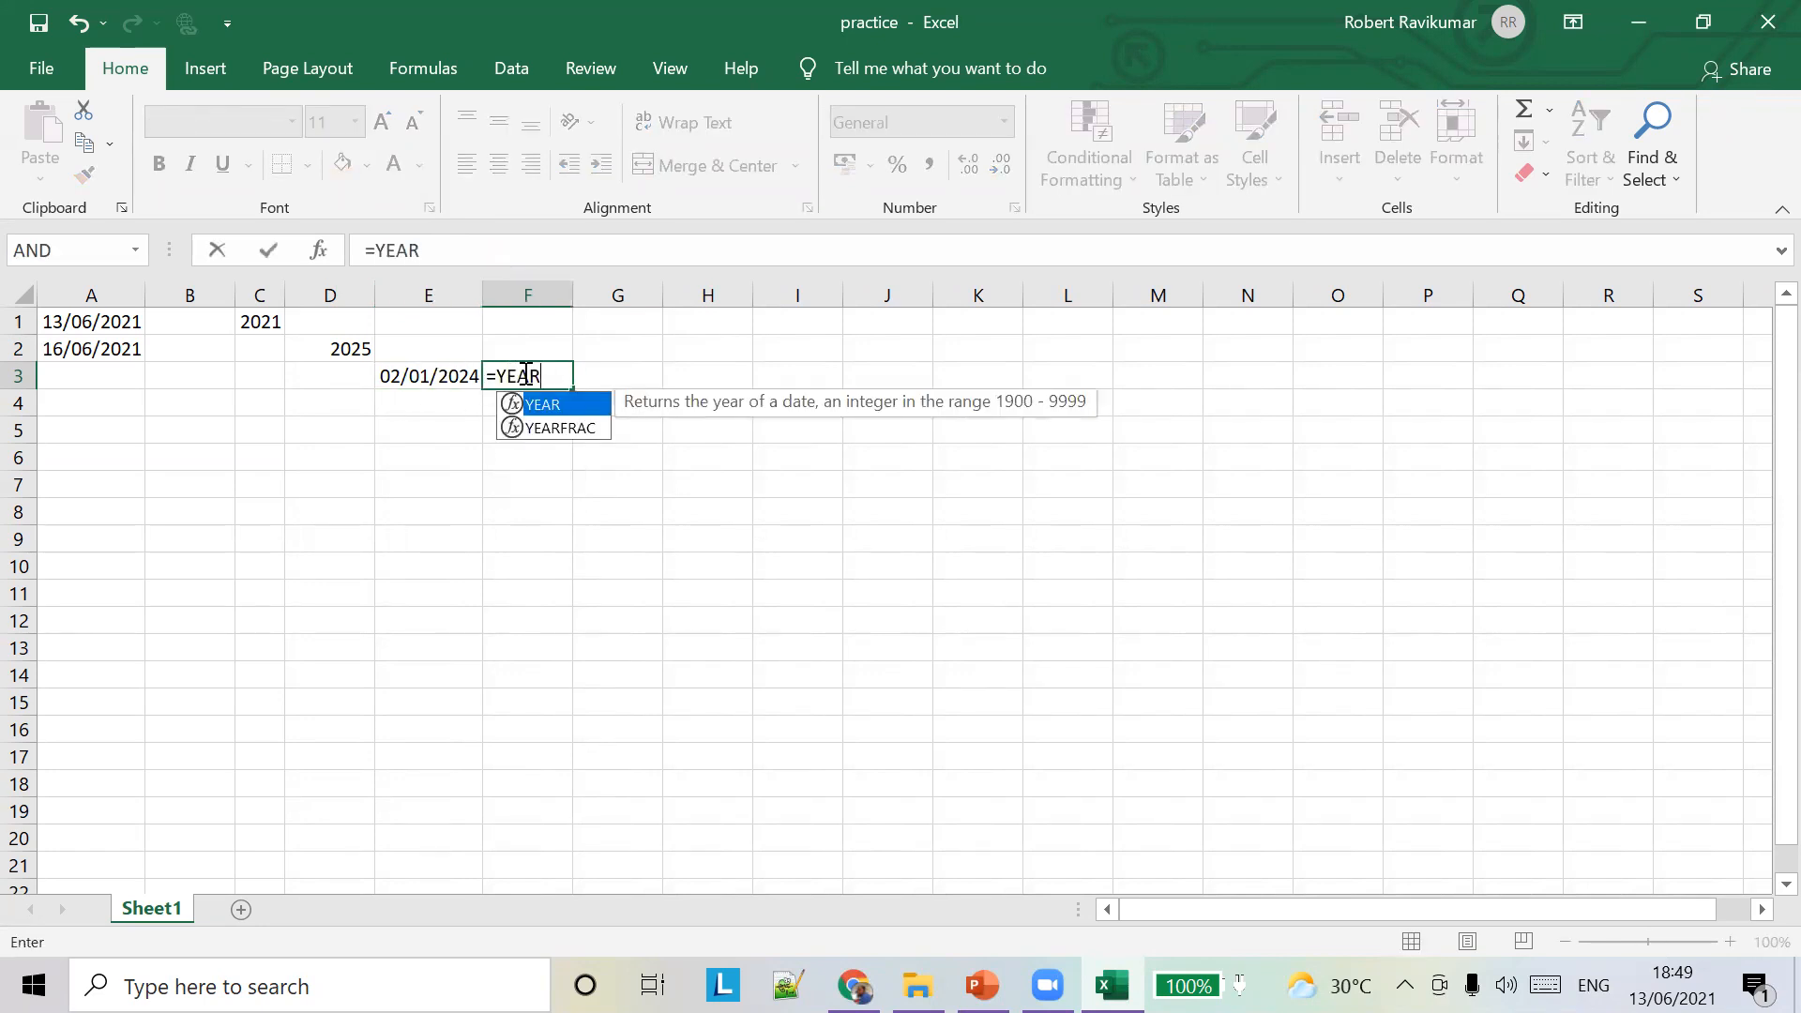
type("()")
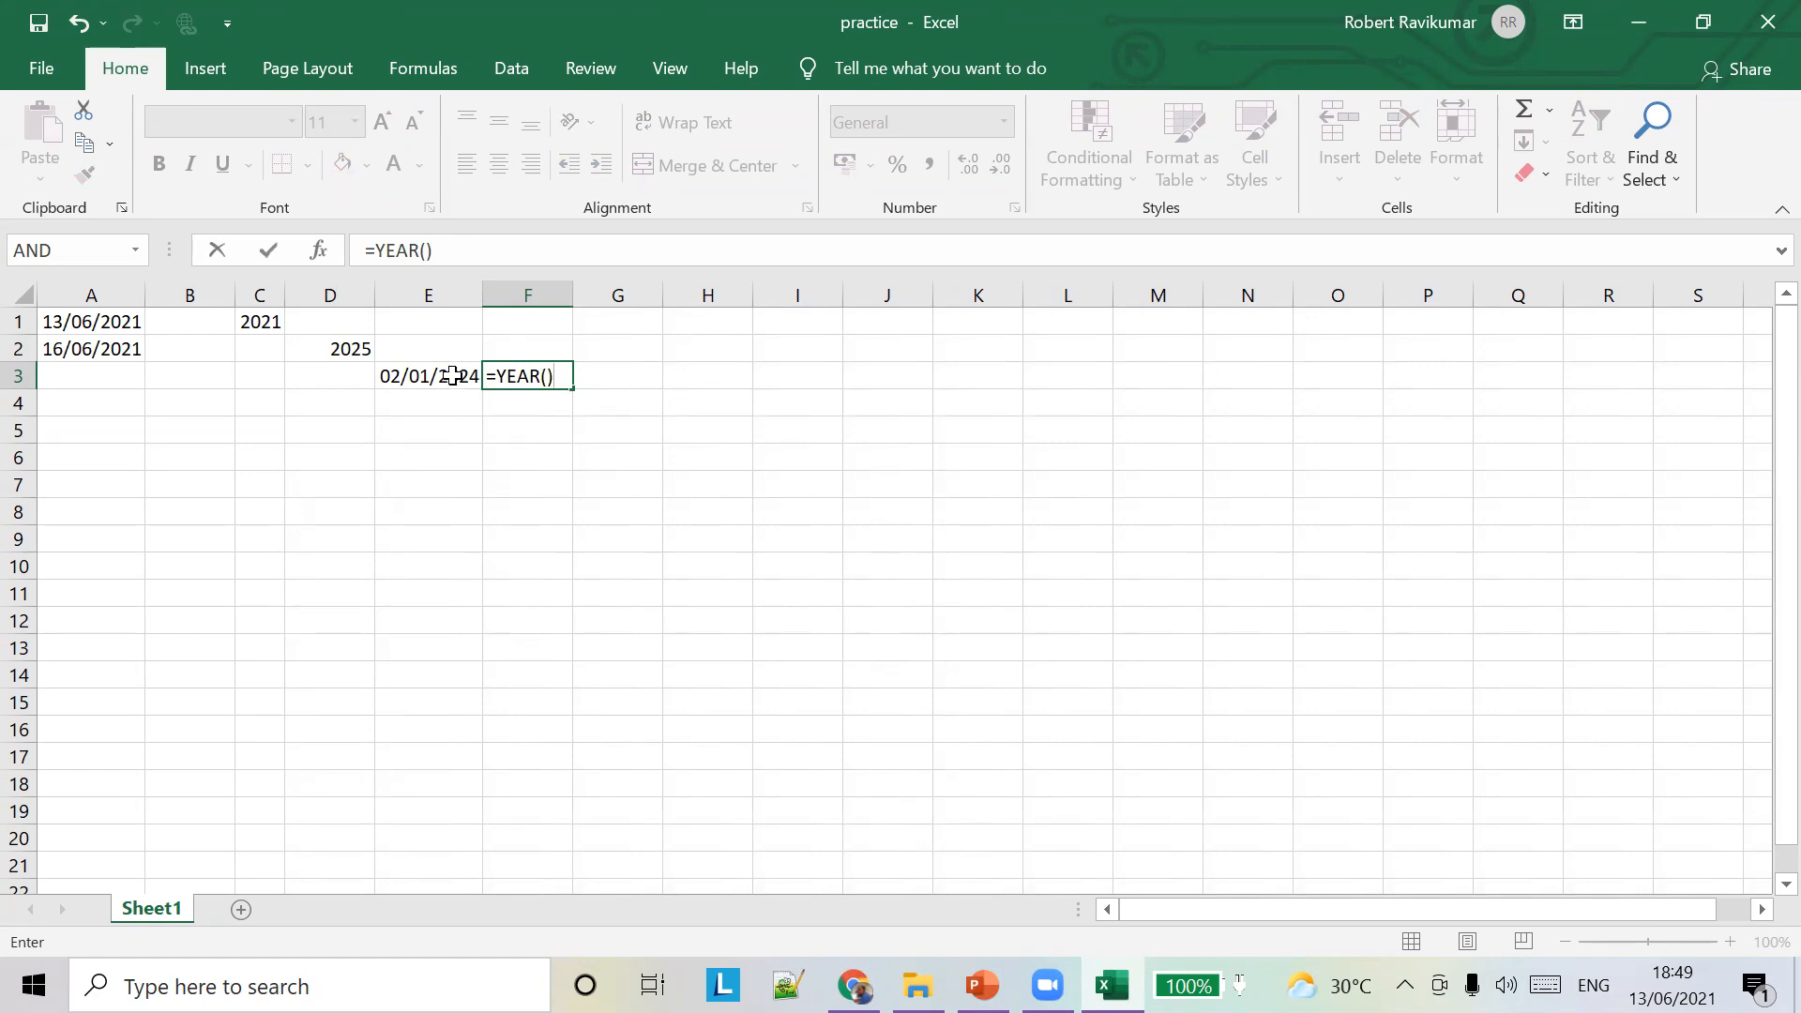
key("Return")
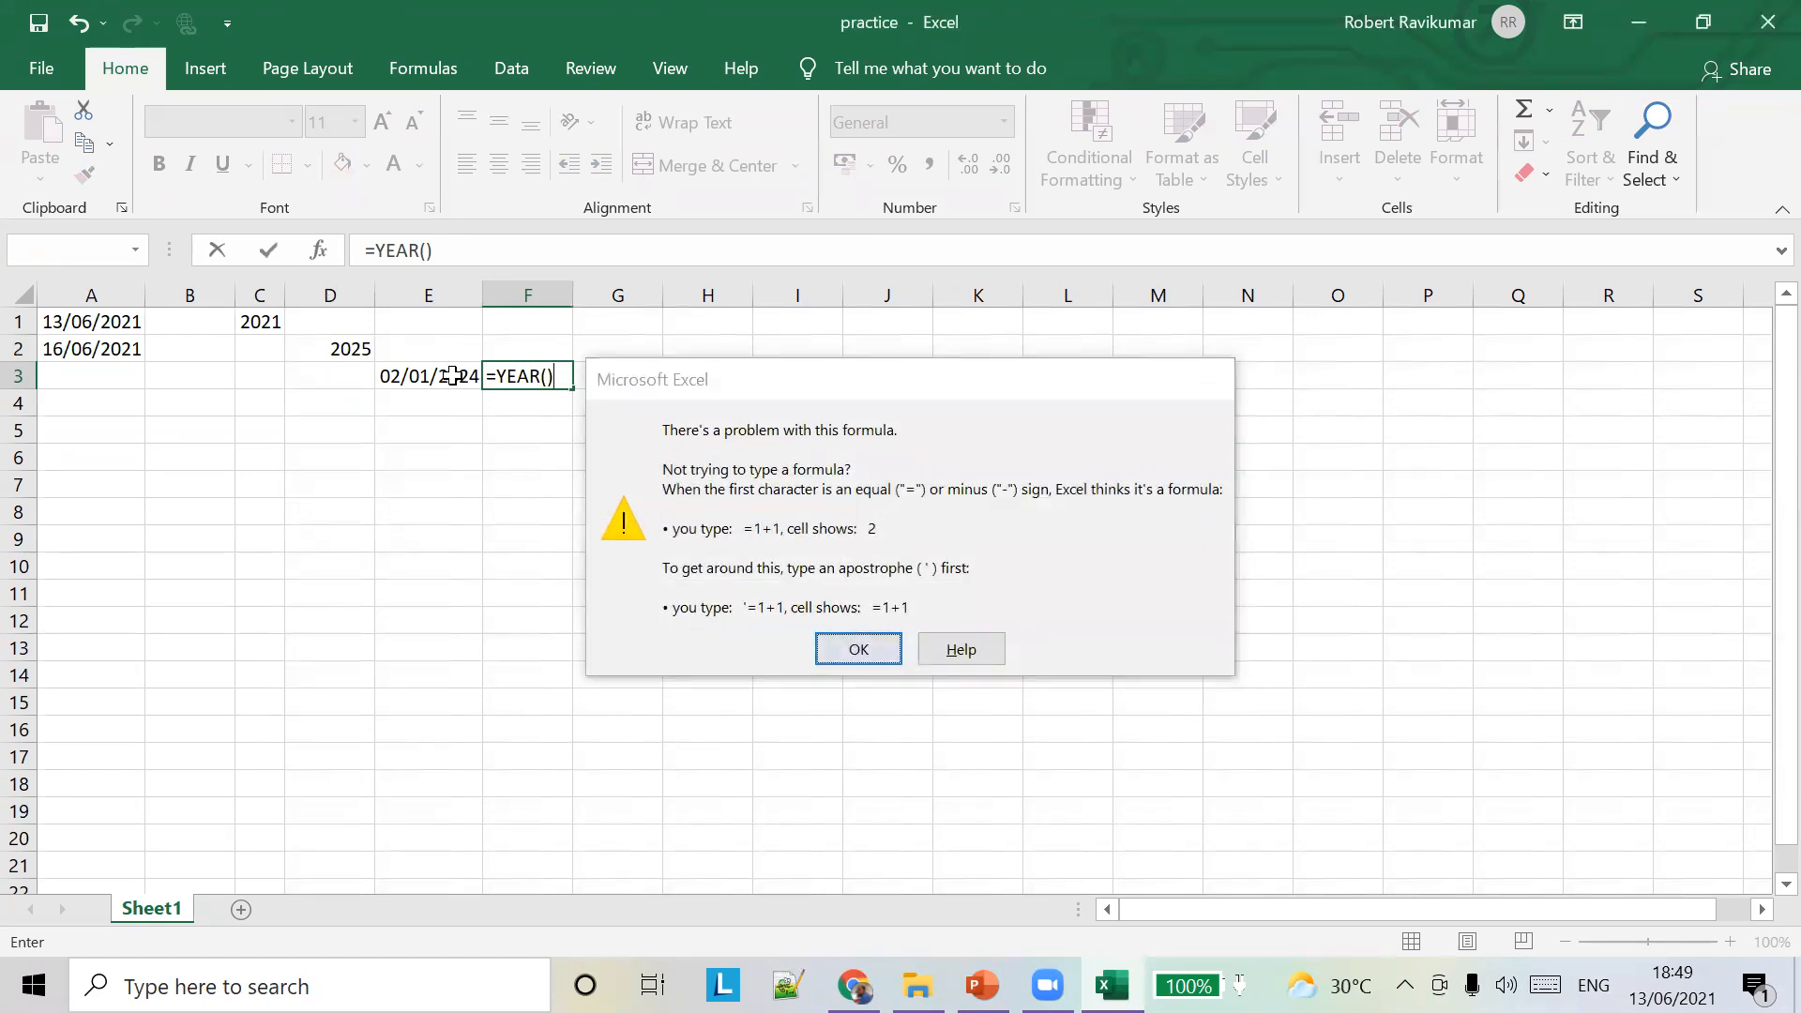
key("Return")
key("alt+Tab")
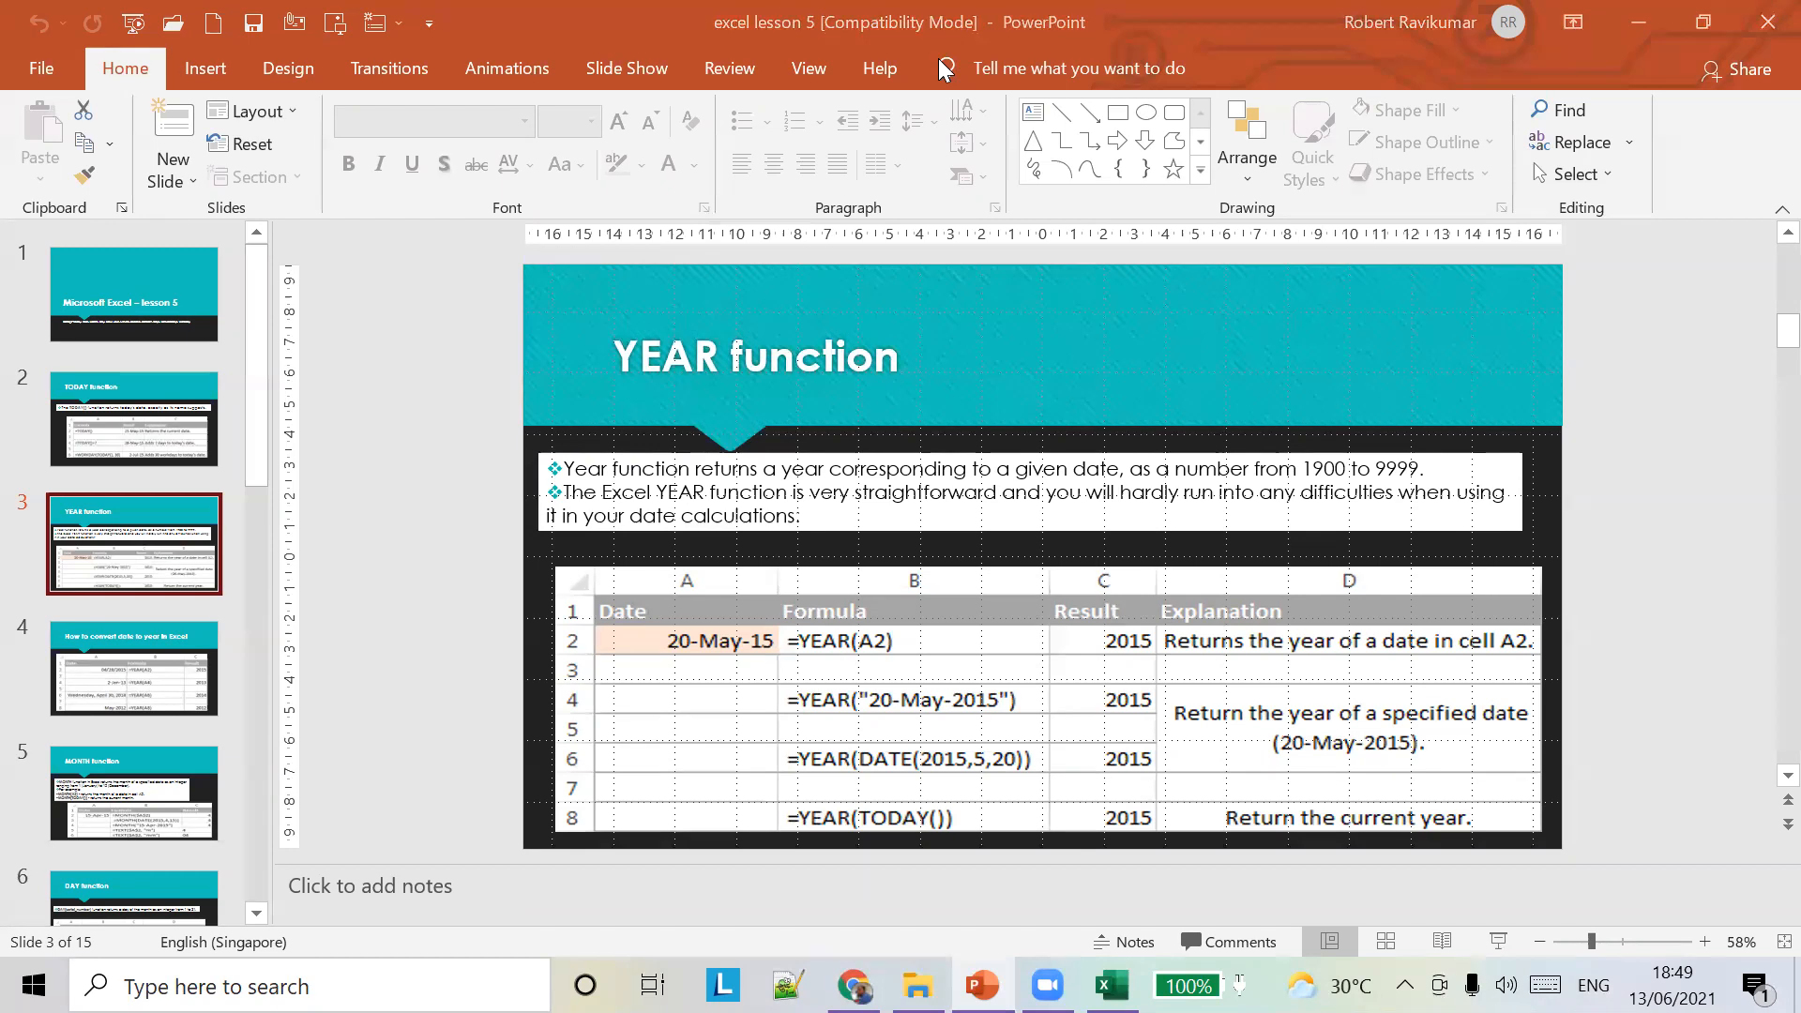
key("alt+Tab")
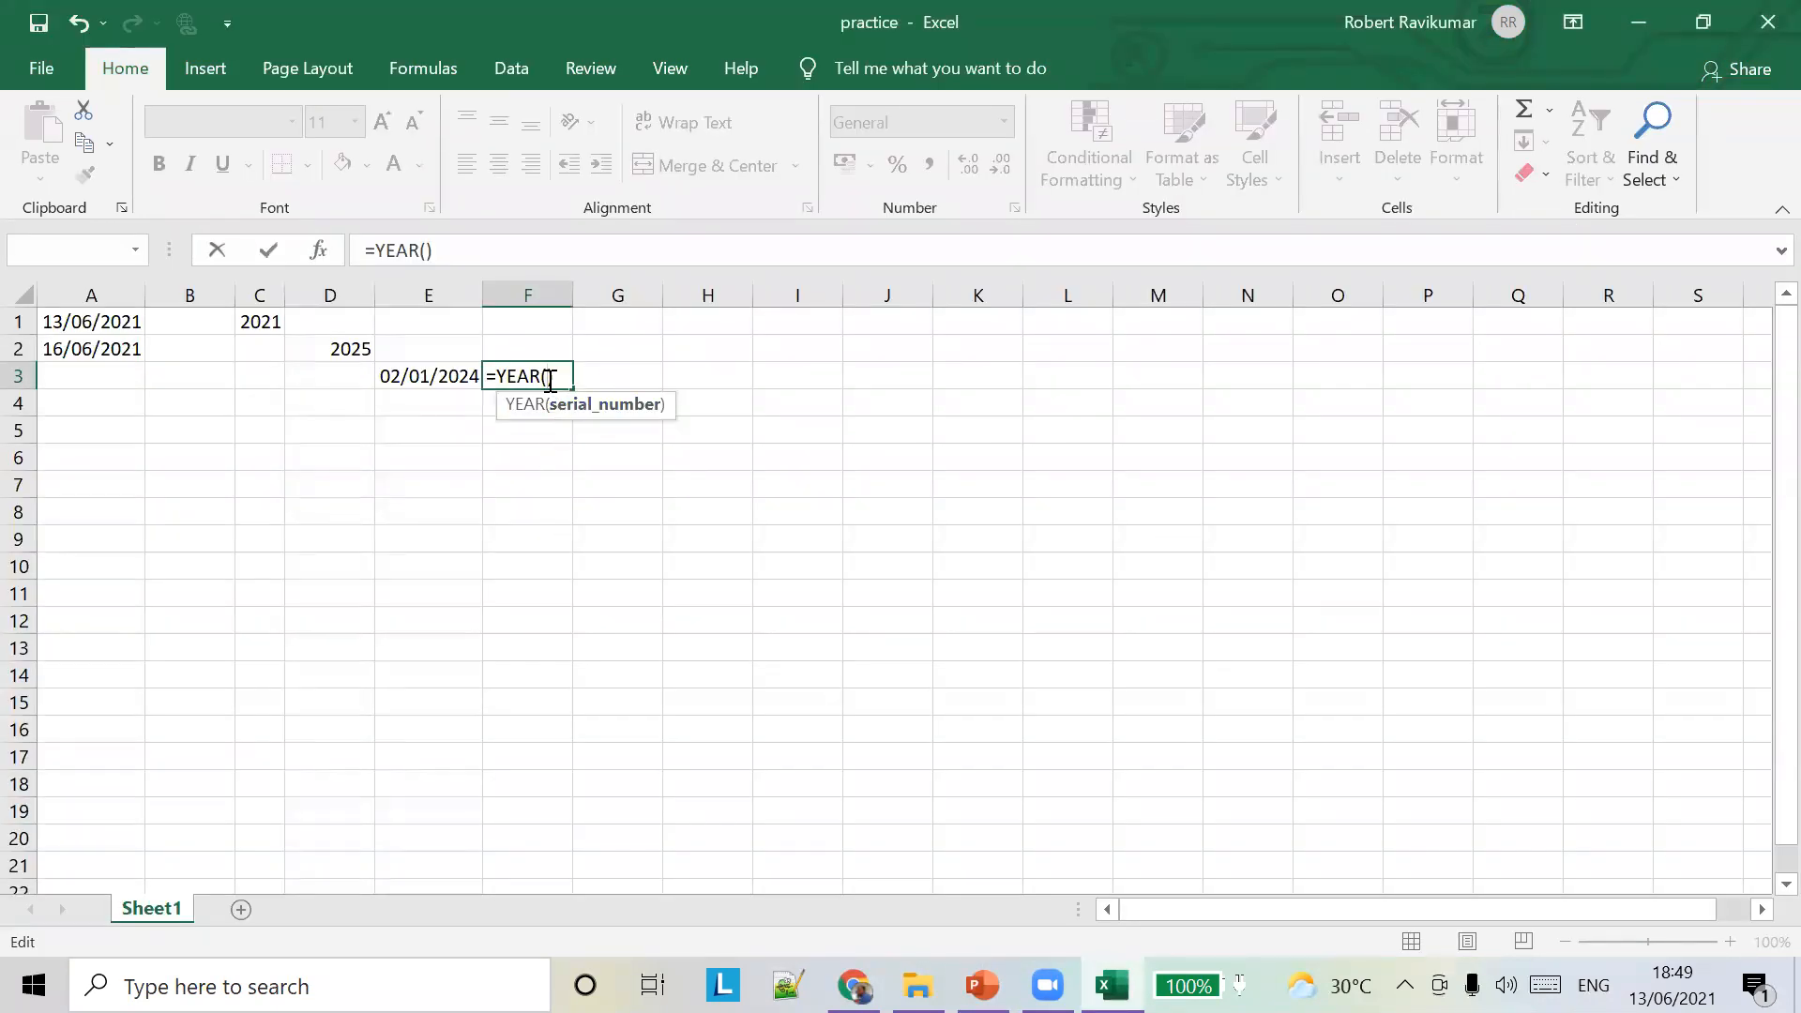
left_click(439, 377)
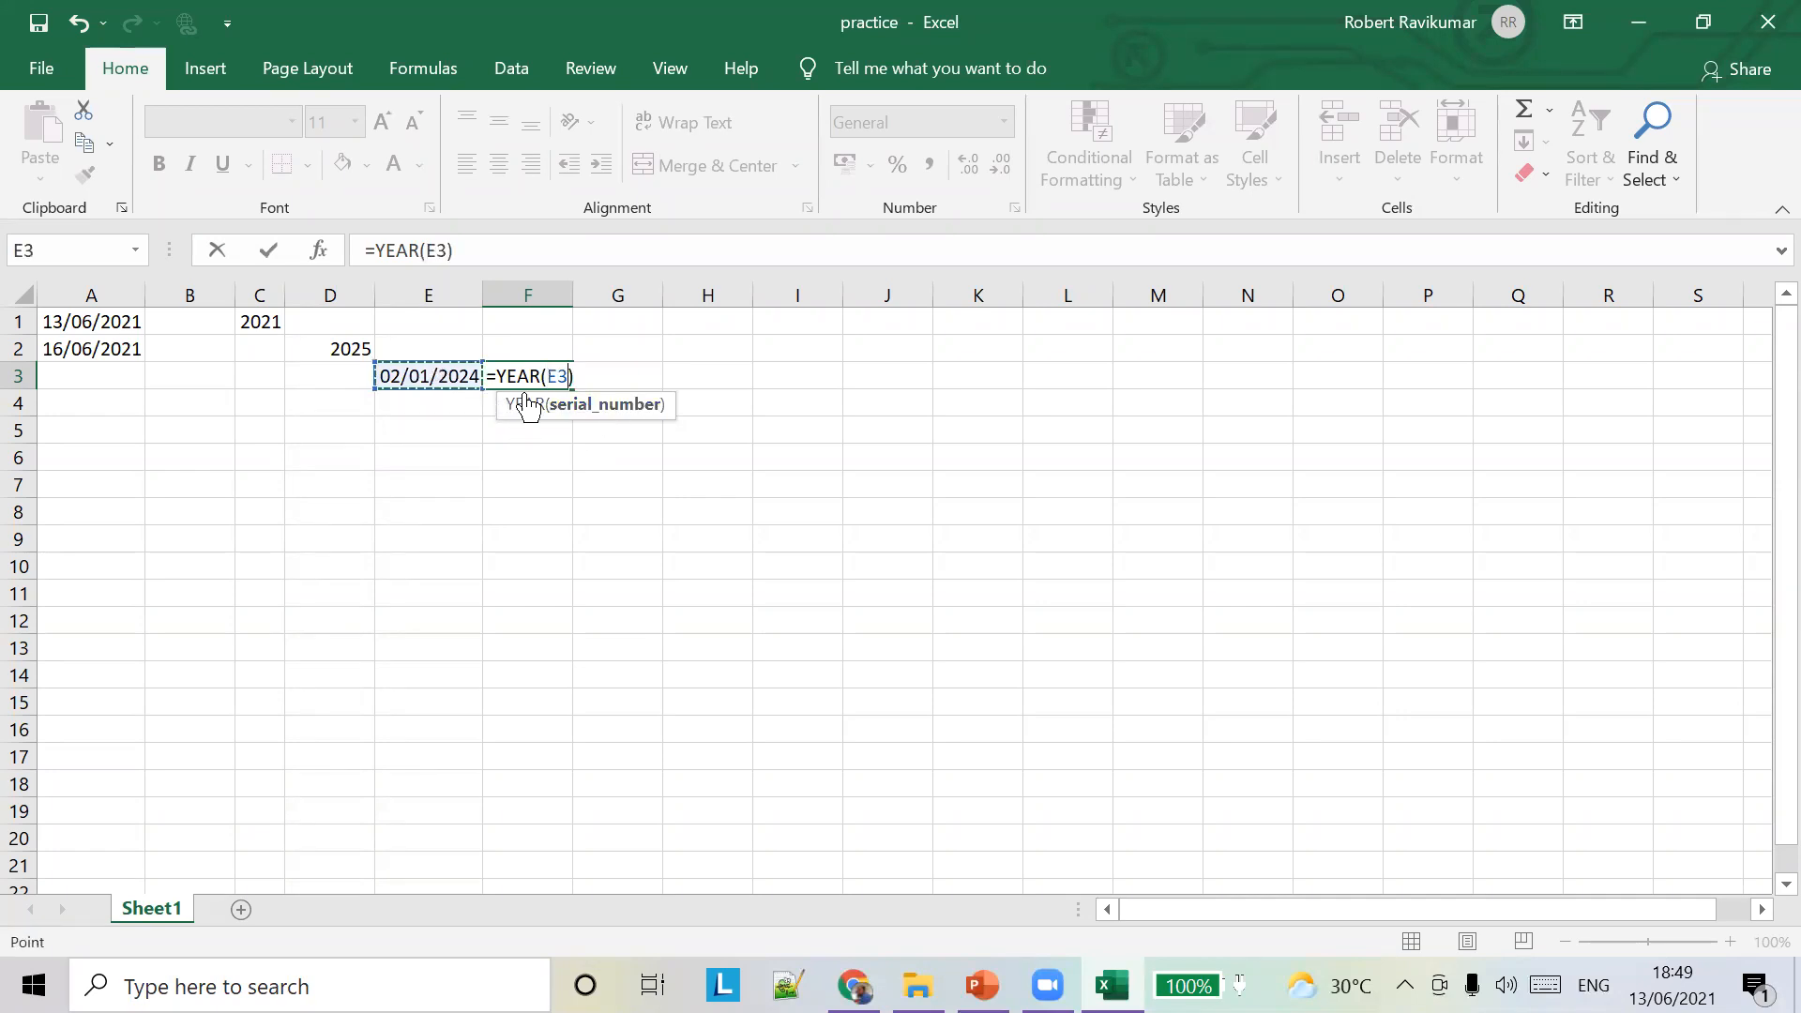
left_click(605, 377)
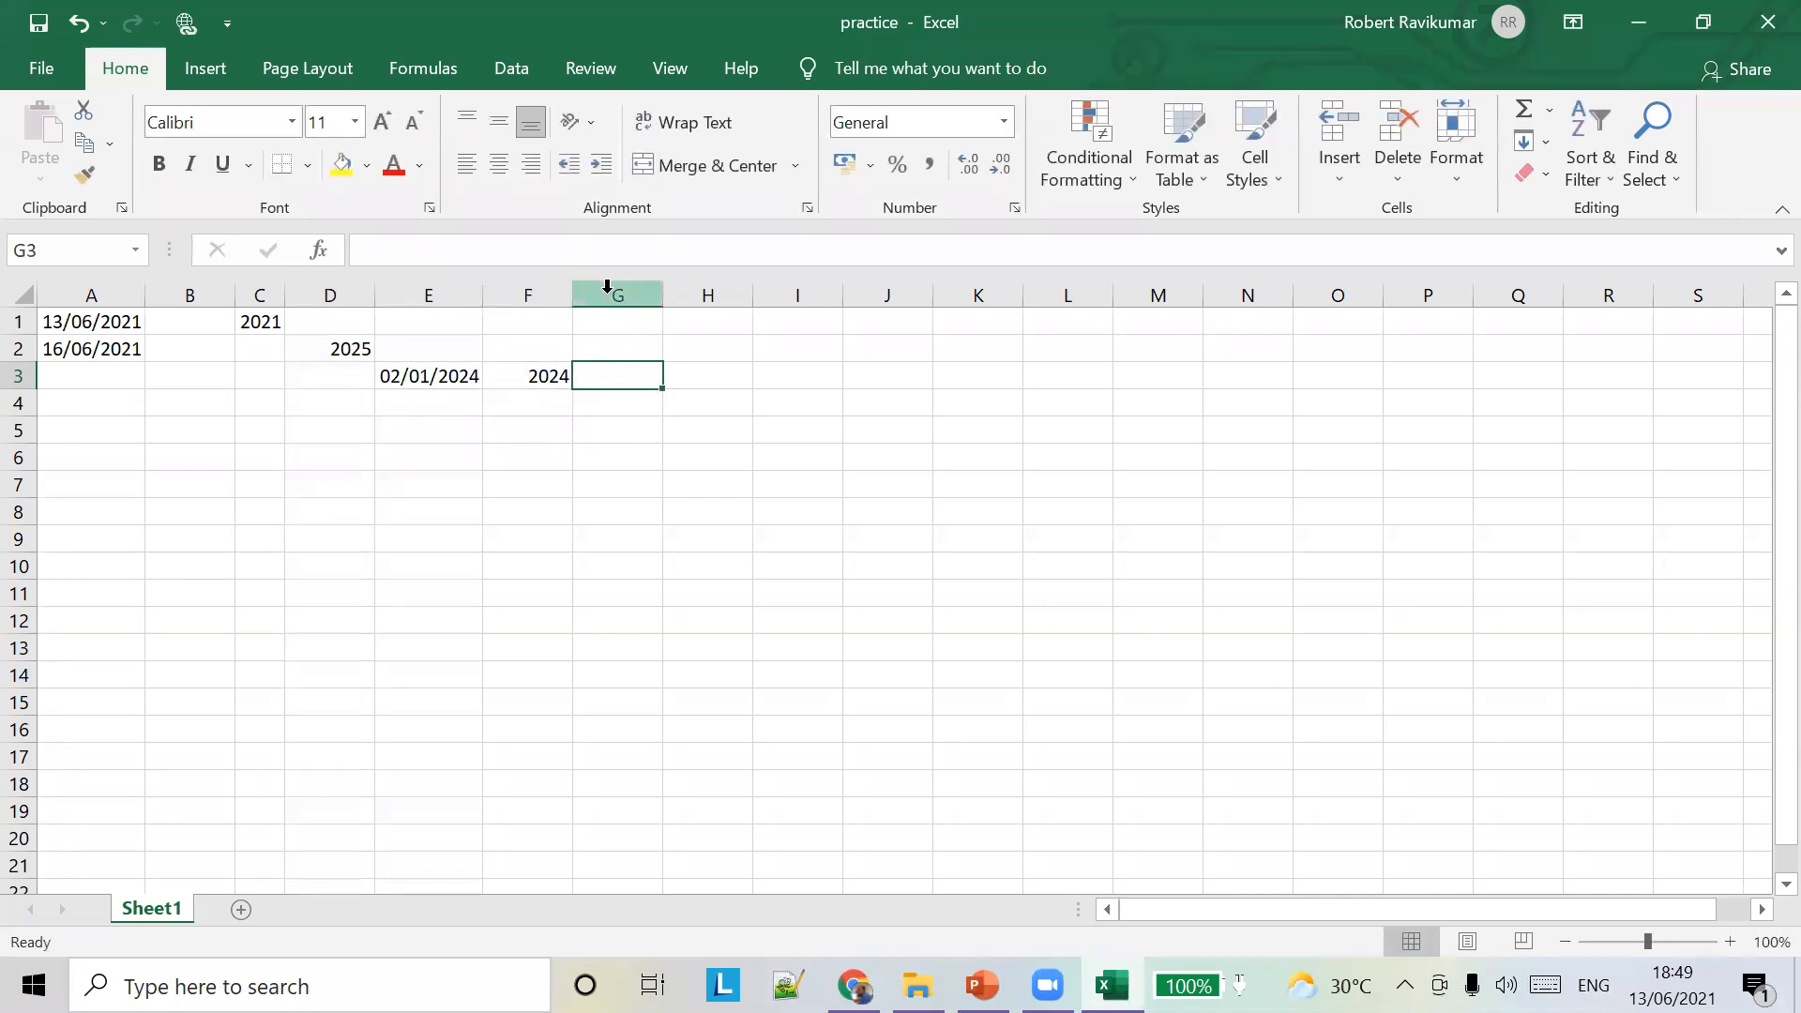
Check the YEAR function slide in PowerPoint, and back in Excel enter =YEAR(TODAY()) in cell E5 and compare it with the system date
left_click(458, 381)
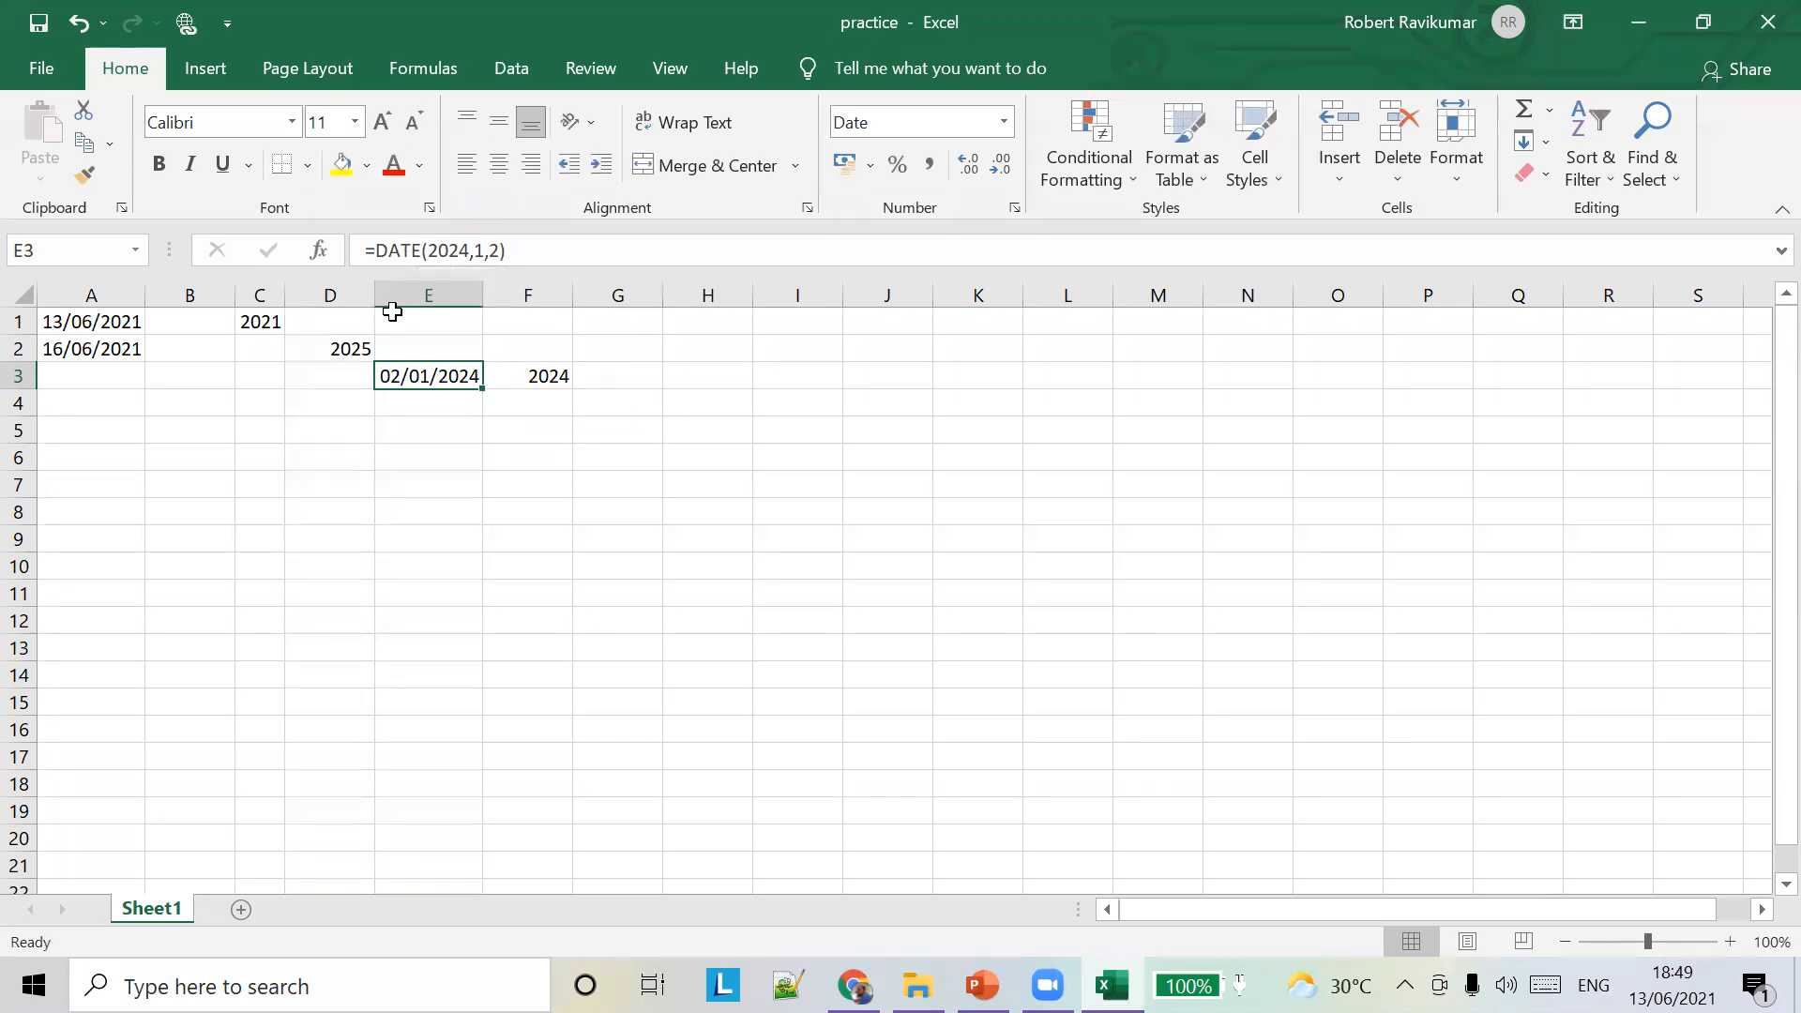
key("alt+Tab")
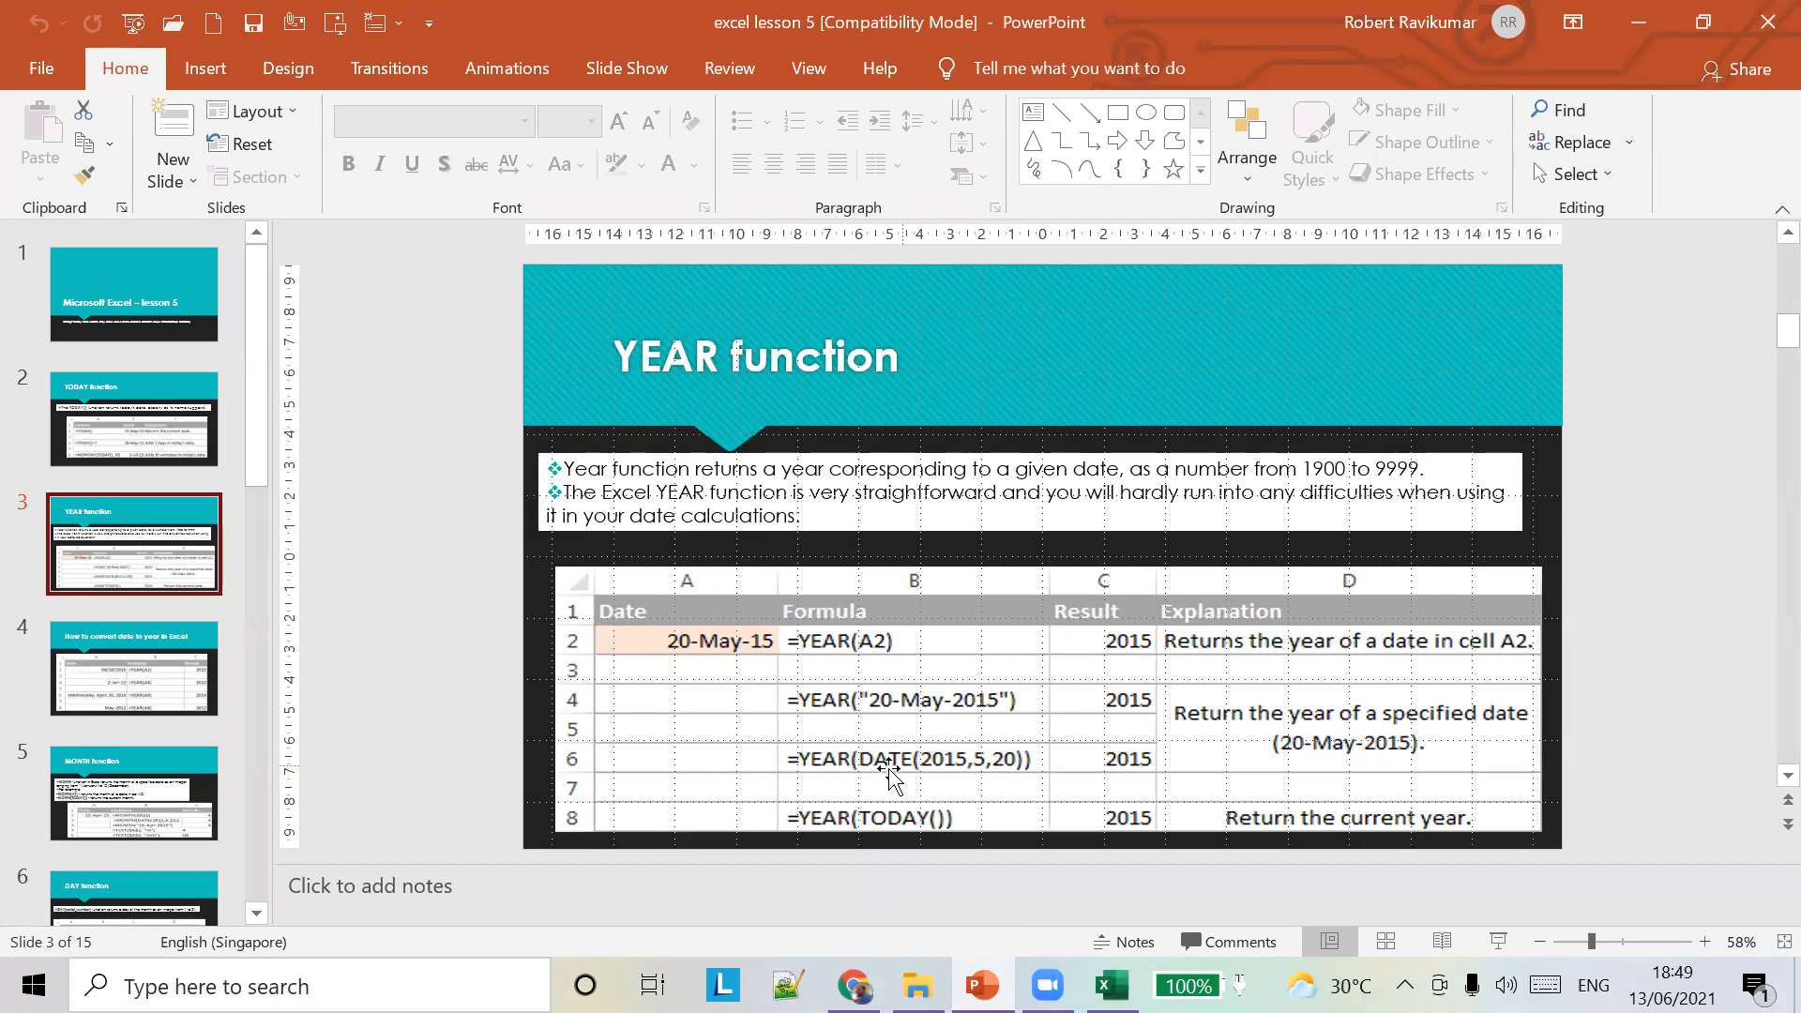
key("alt+Tab")
left_click(425, 431)
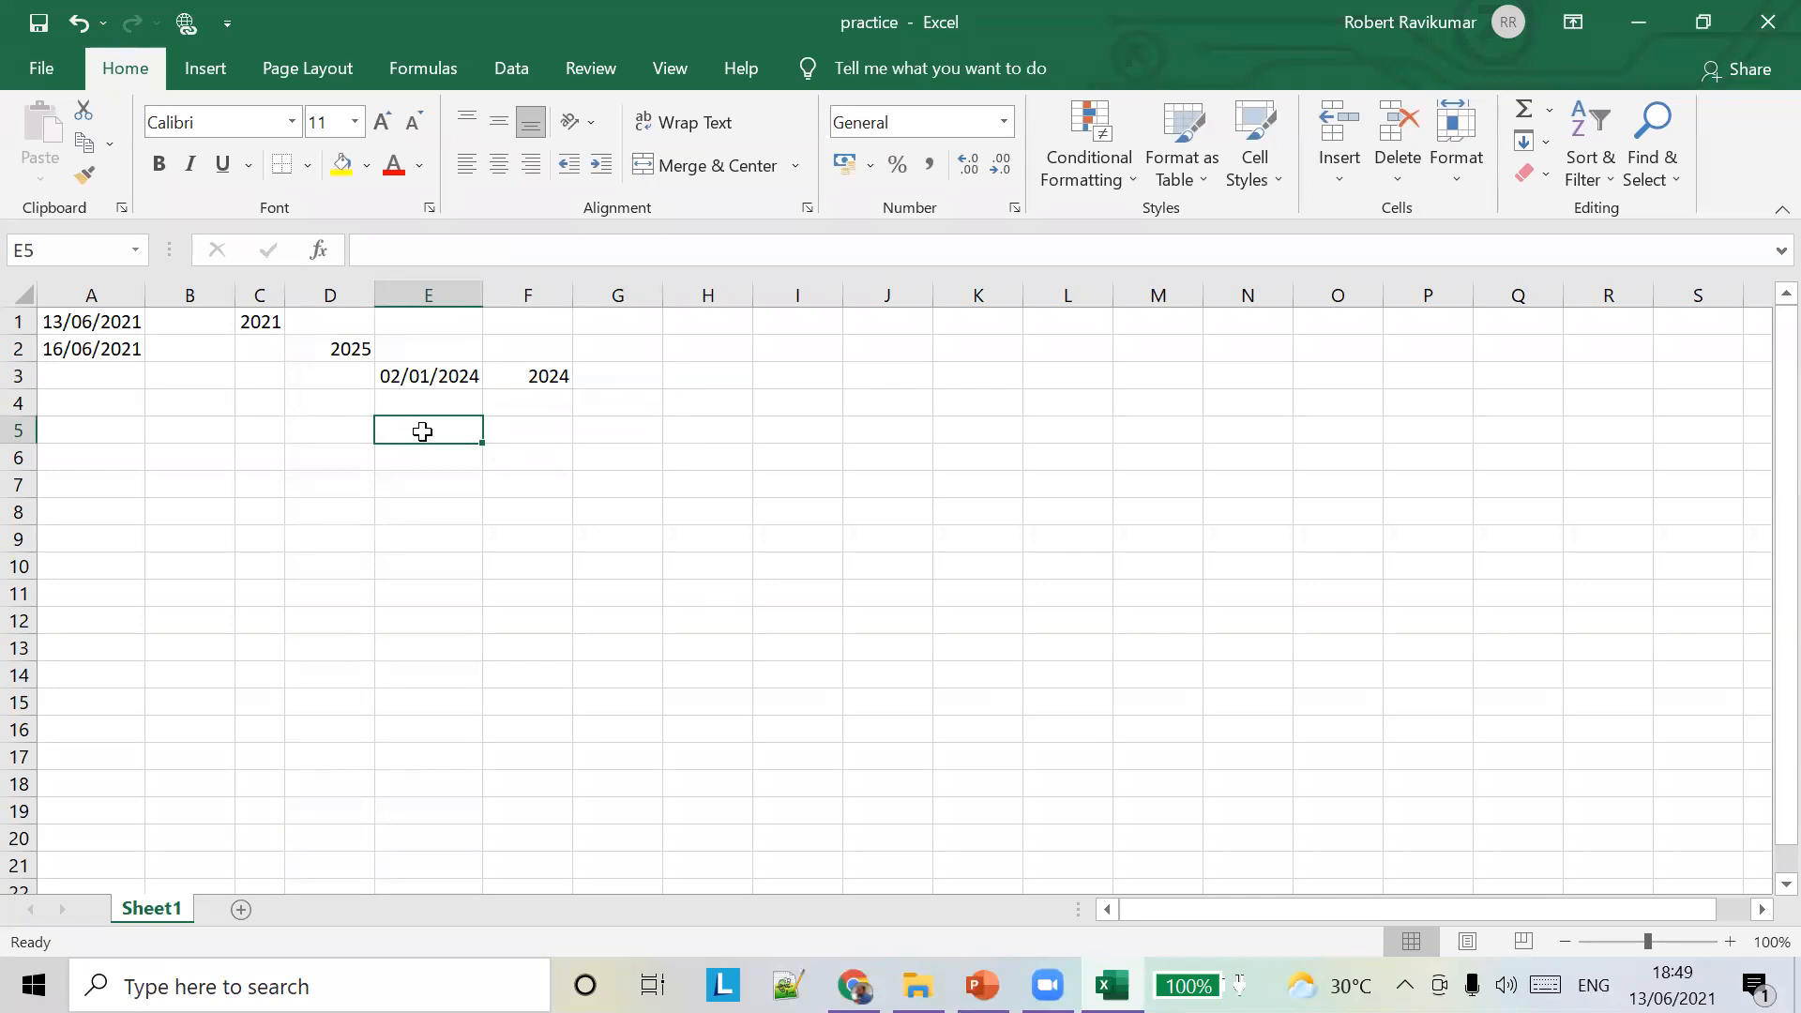
type("=y")
key("BackSpace")
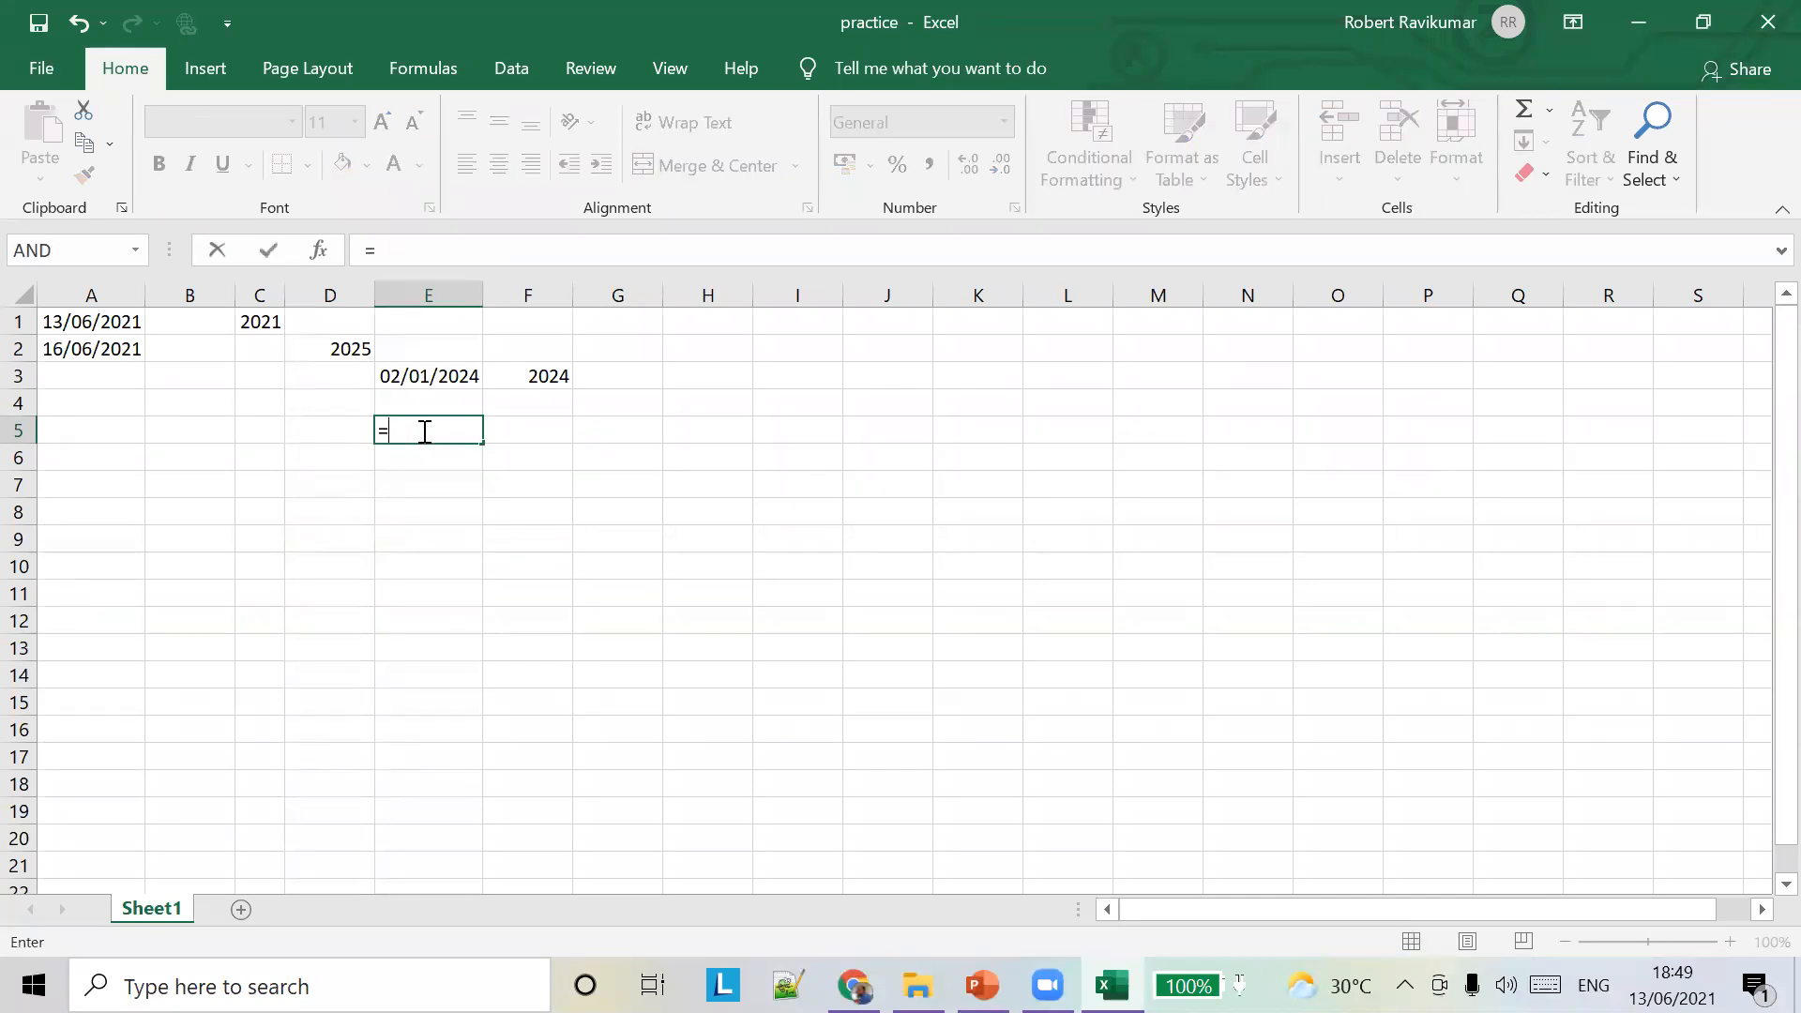
type("YEAR()")
key("Return")
key("Return")
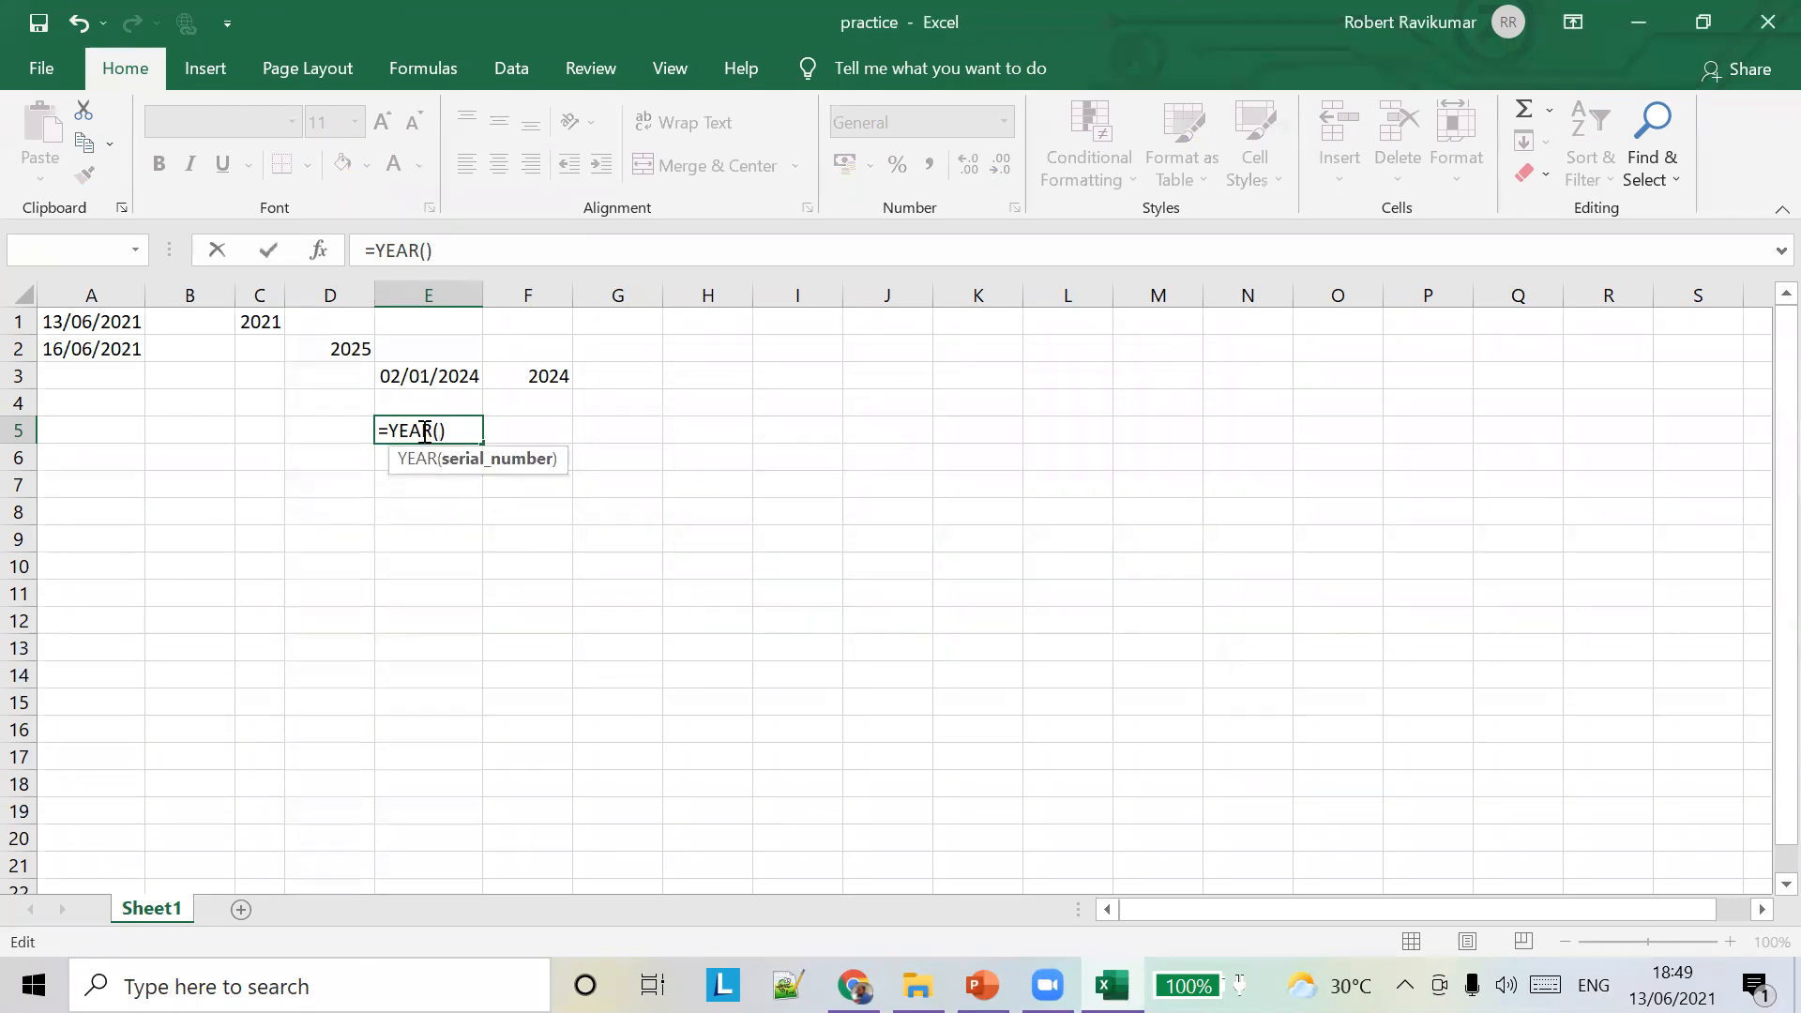
type("TODAY")
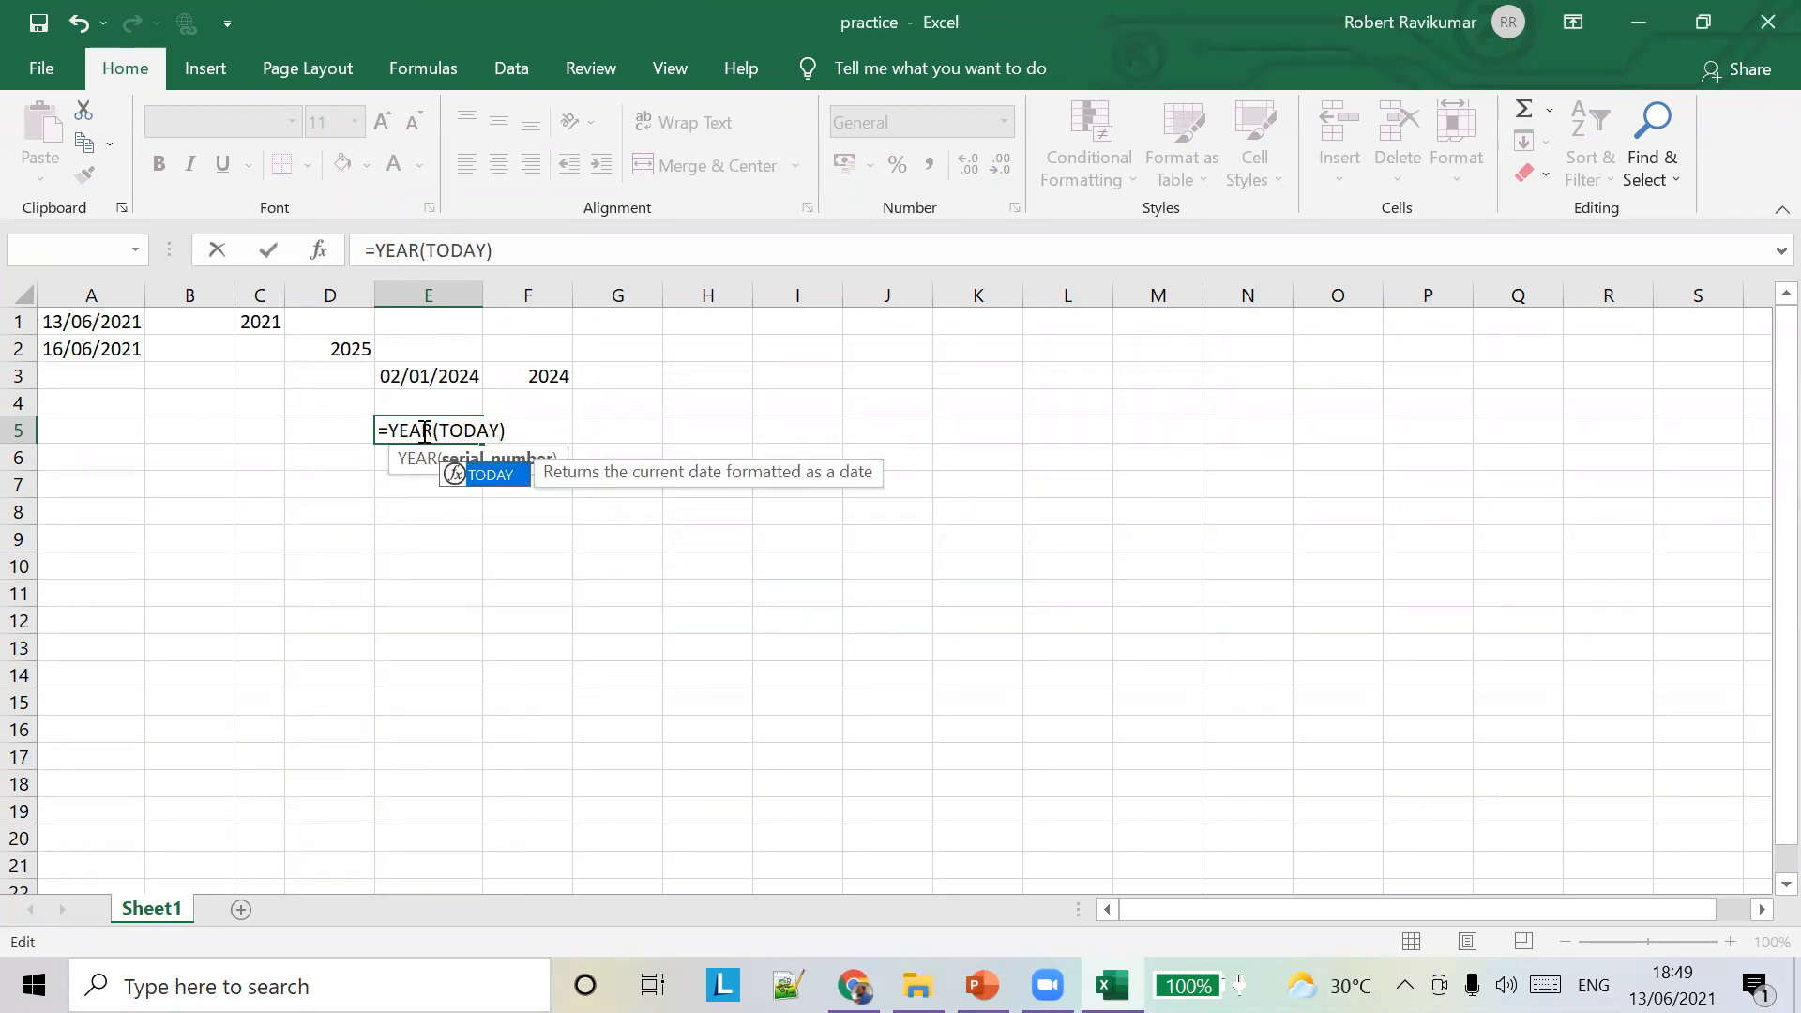
type("()")
key("Tab")
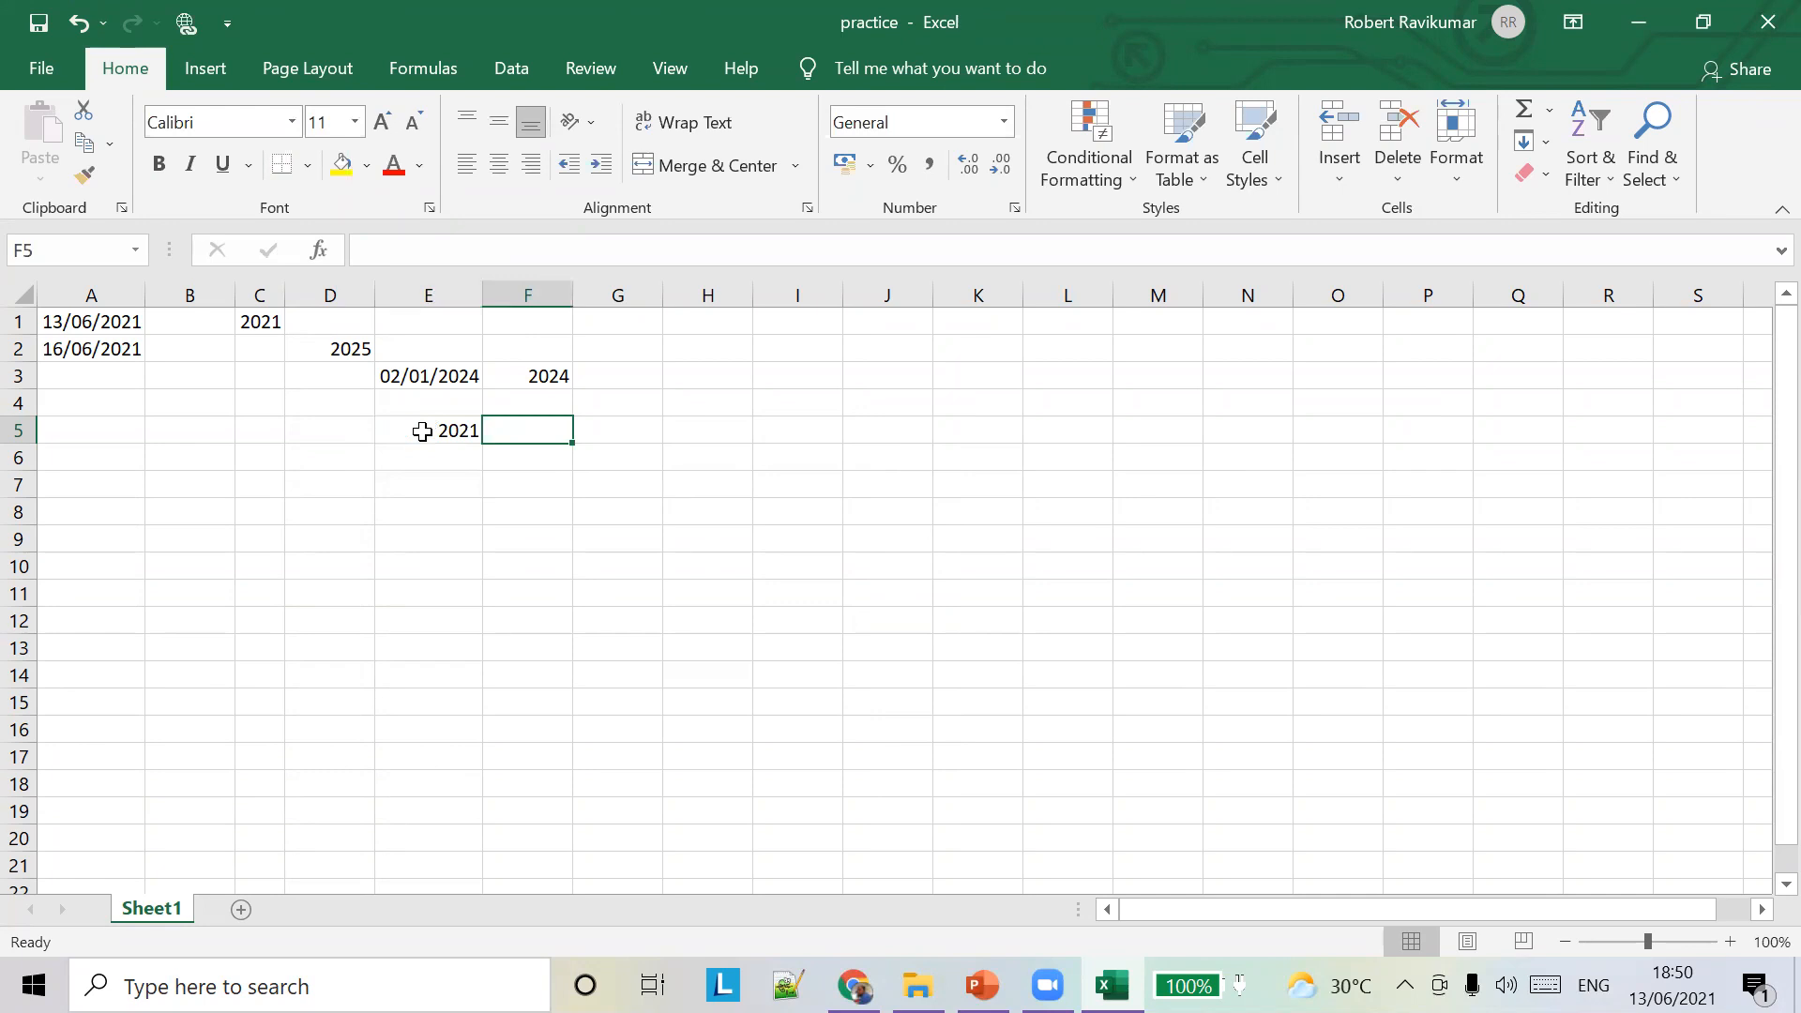
mouse_move(1673, 985)
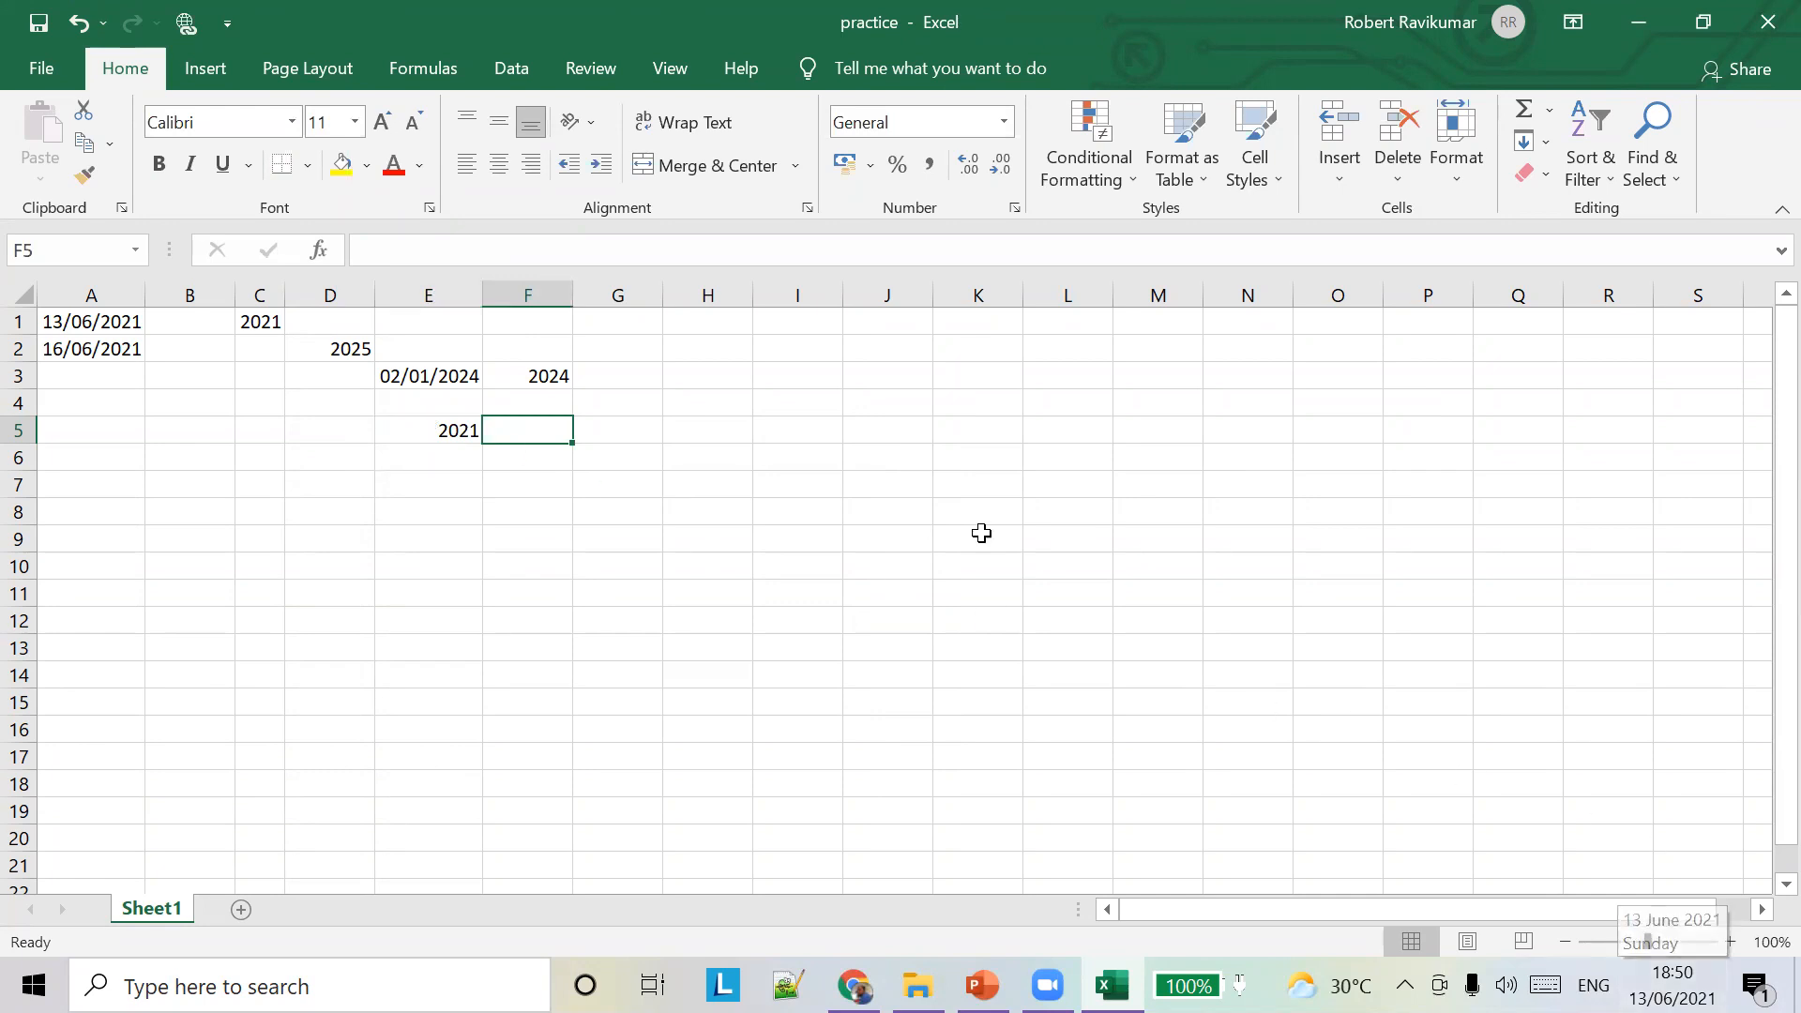
left_click(447, 430)
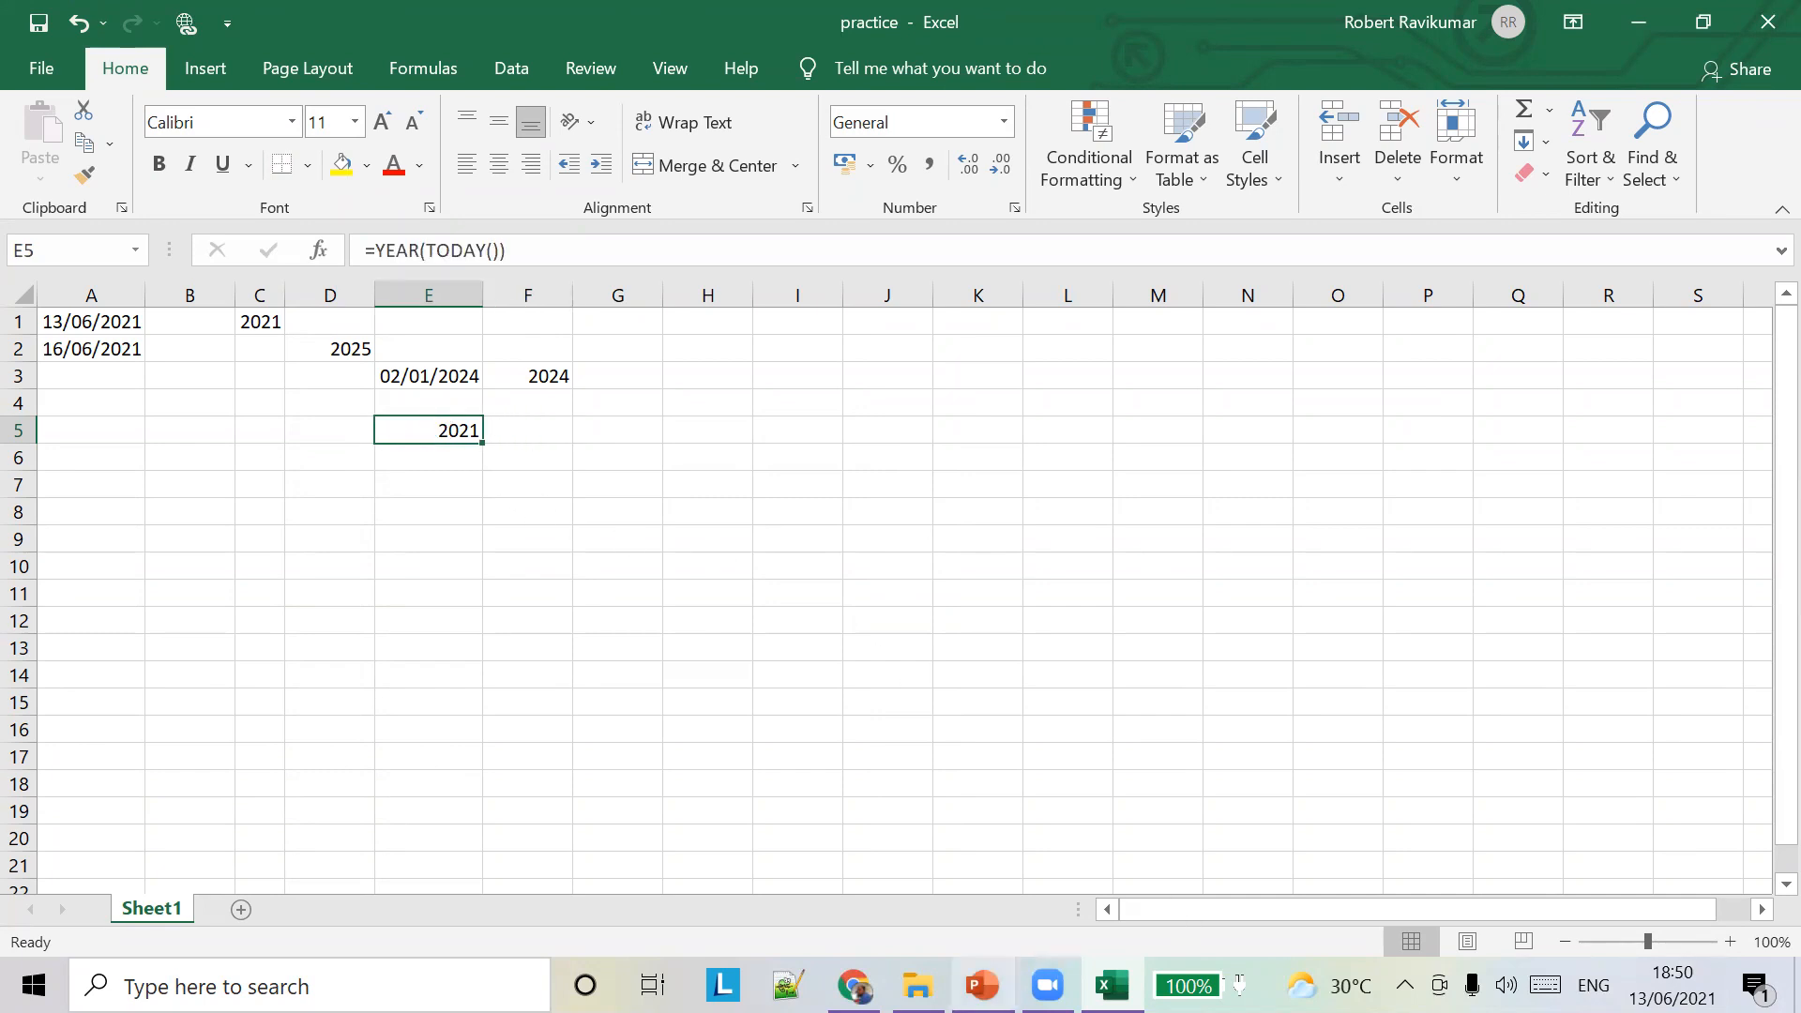
Switch to PowerPoint and review the YEAR function and TODAY function slides
left_click(982, 984)
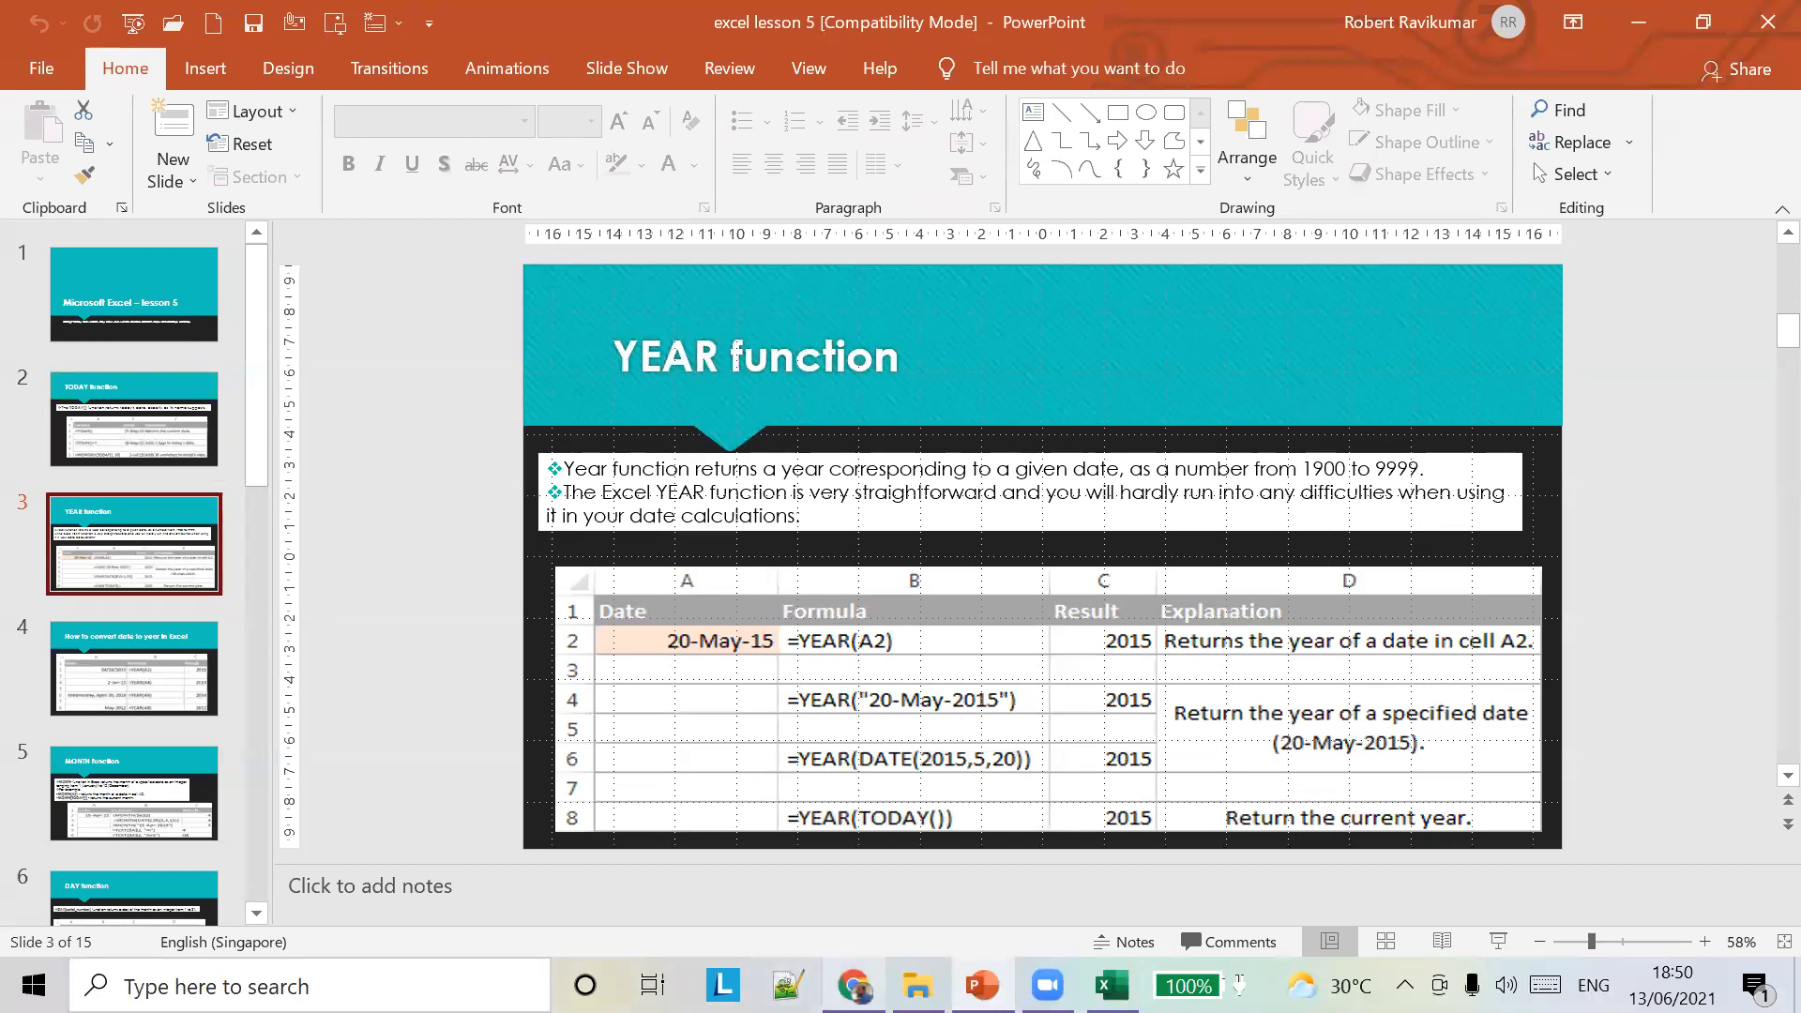
mouse_move(1047, 985)
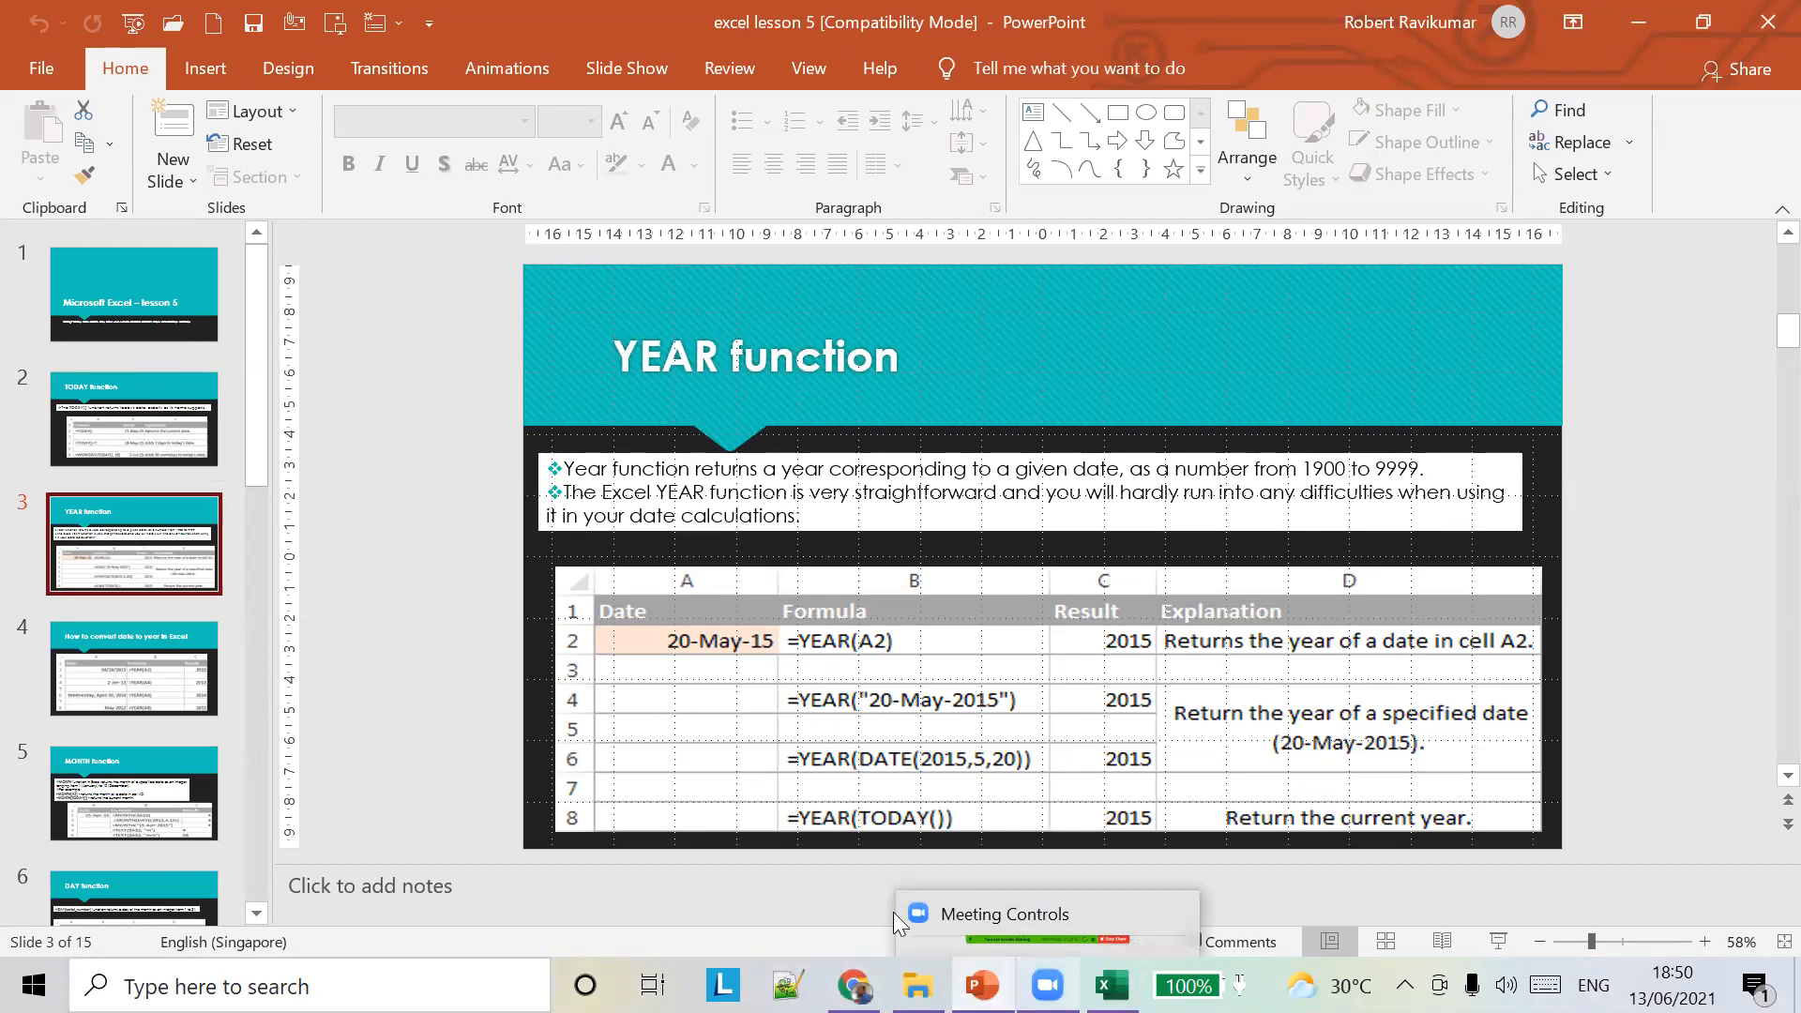
left_click(118, 438)
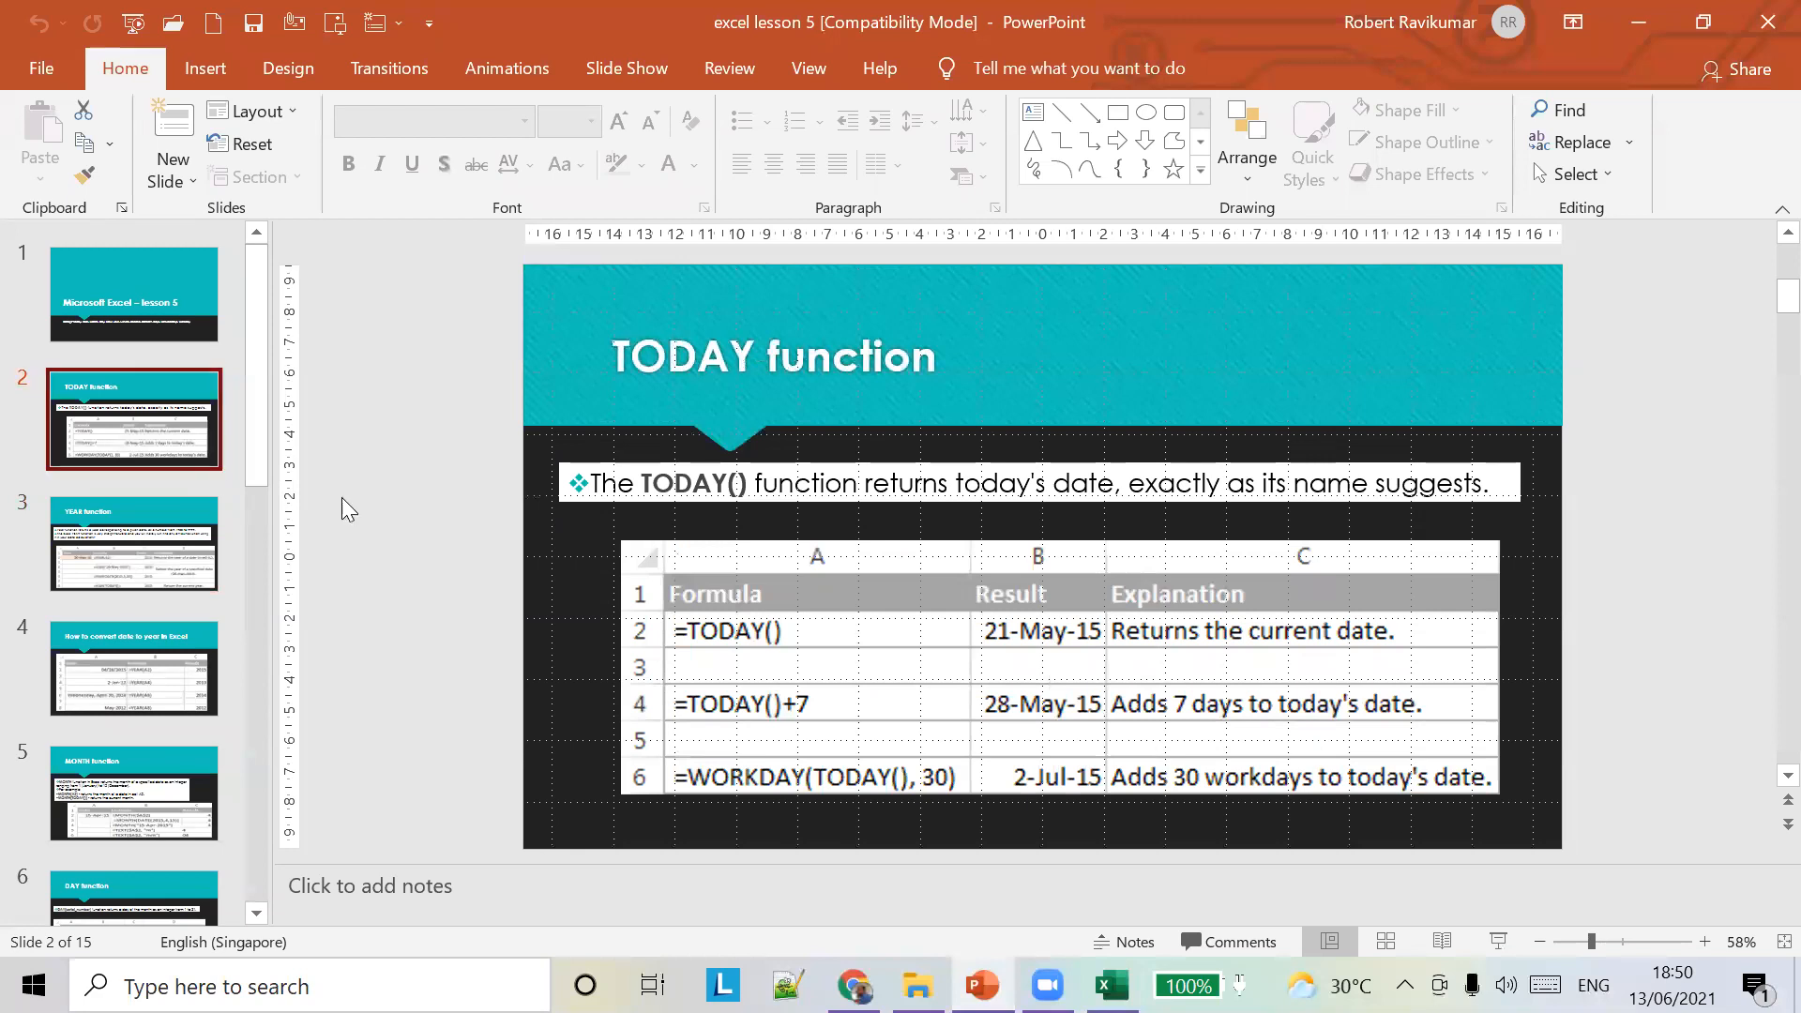
key("alt+Tab")
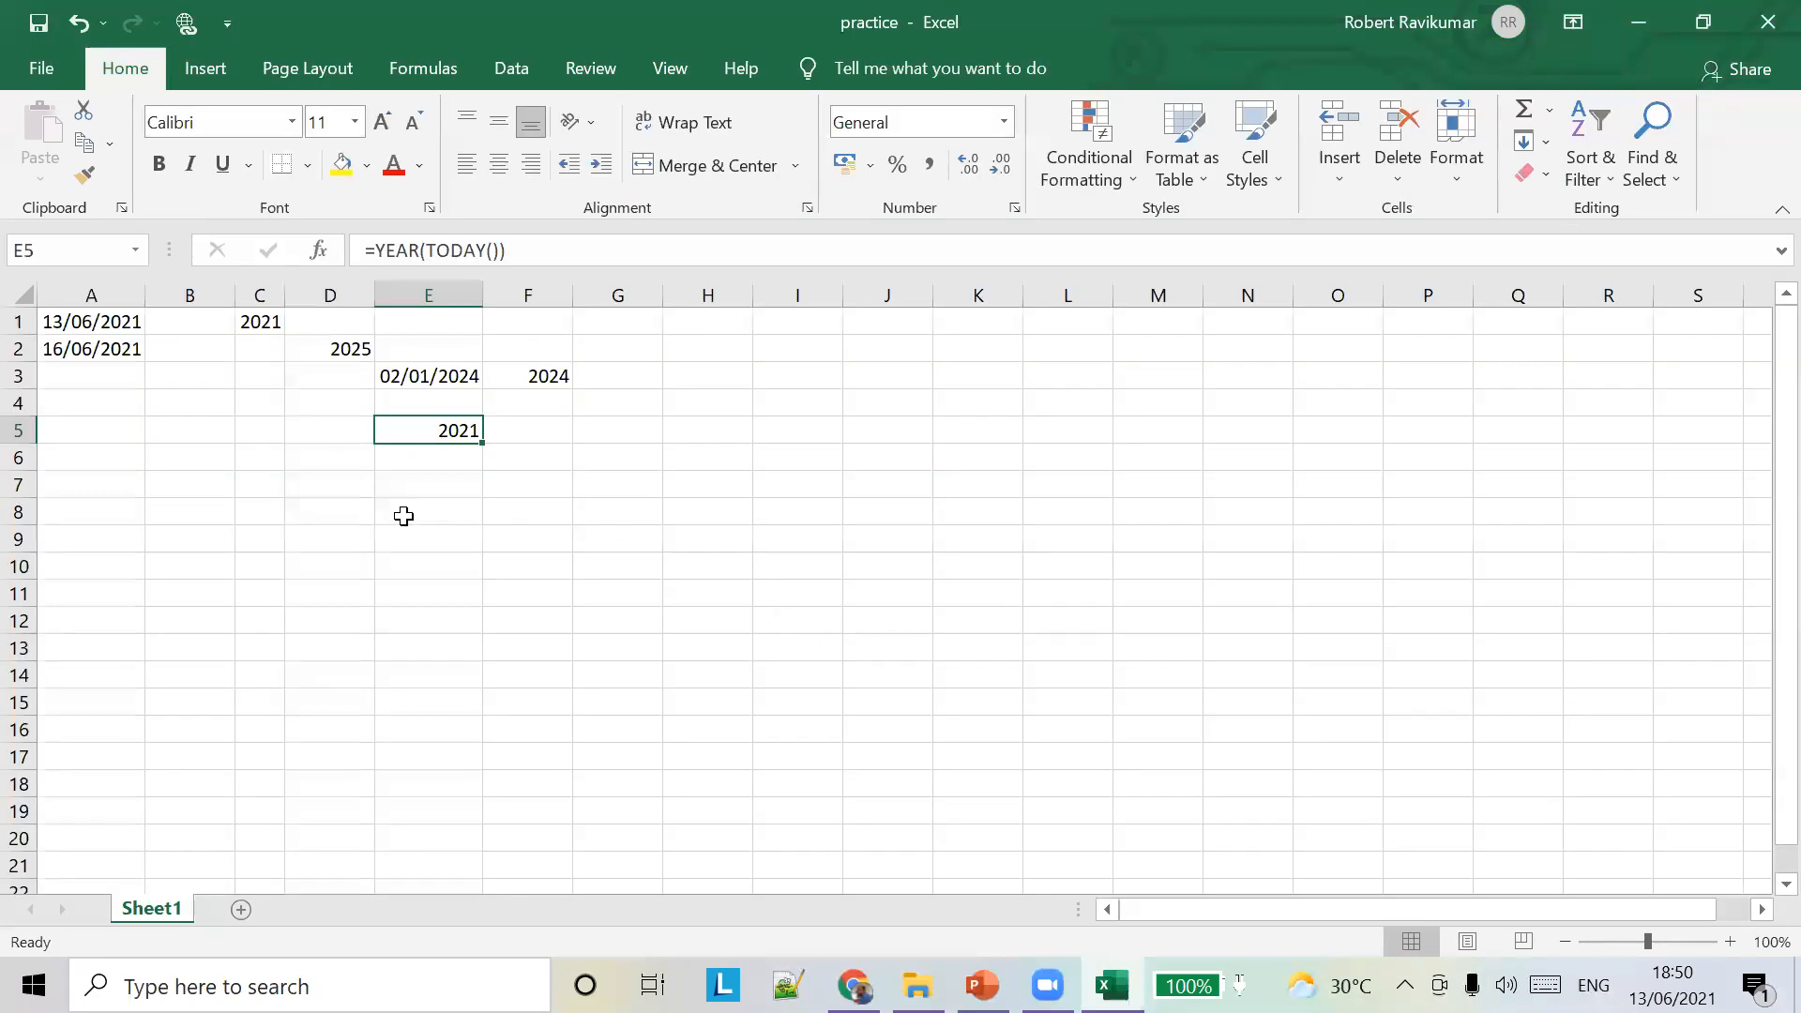
left_click(422, 485)
type("=WOR")
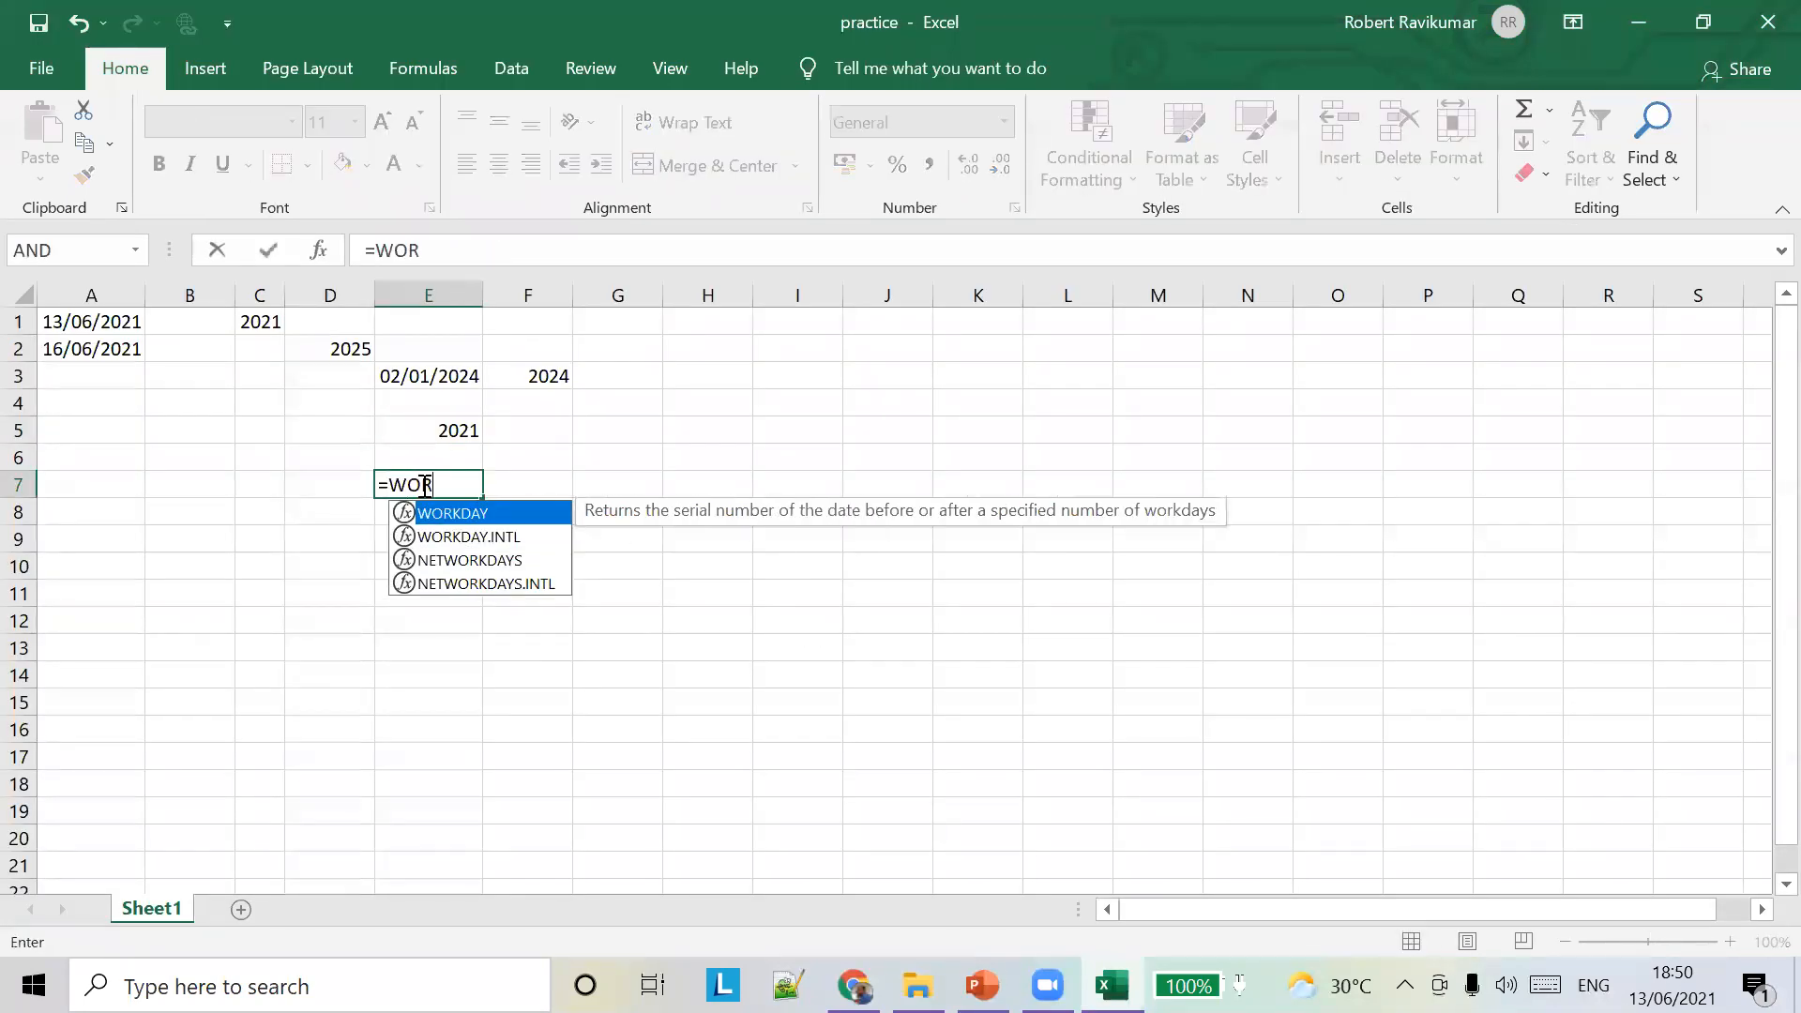
key("Tab")
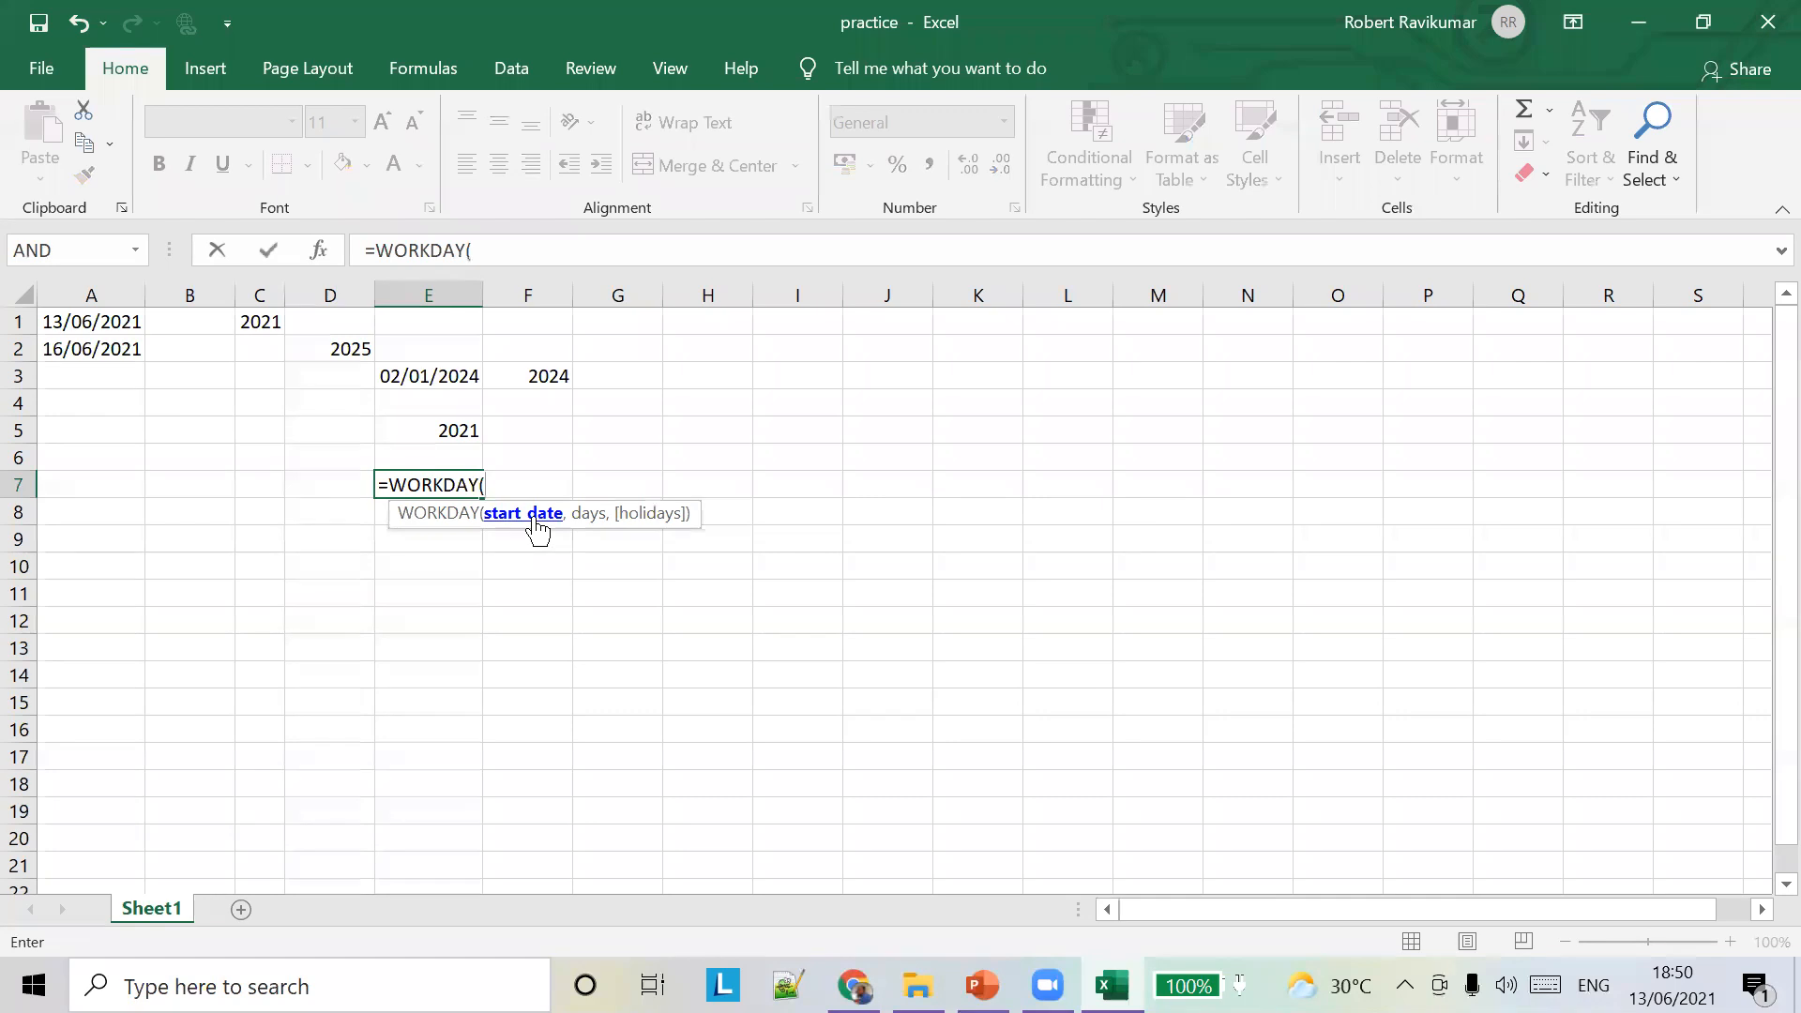
left_click(493, 295)
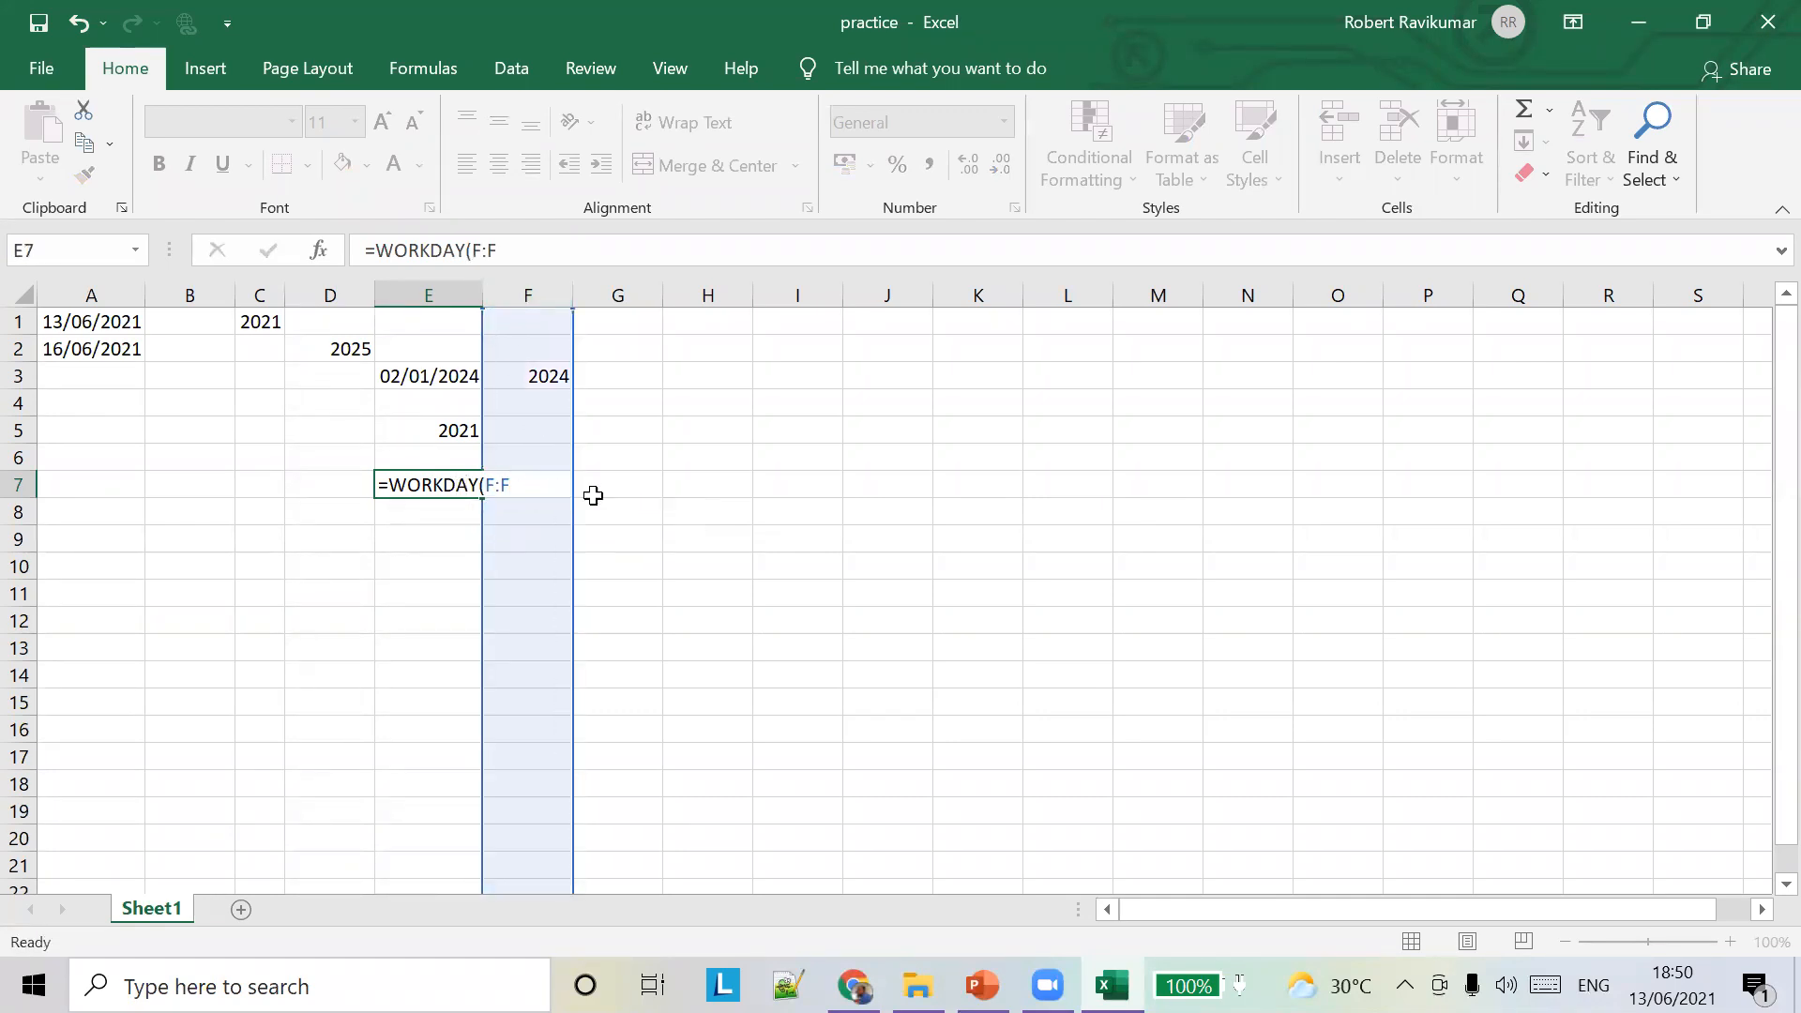
key("Escape")
Switch to PowerPoint and examine the date formats and YEAR formulas on the "How to convert date to year in Excel" slide
left_click(981, 985)
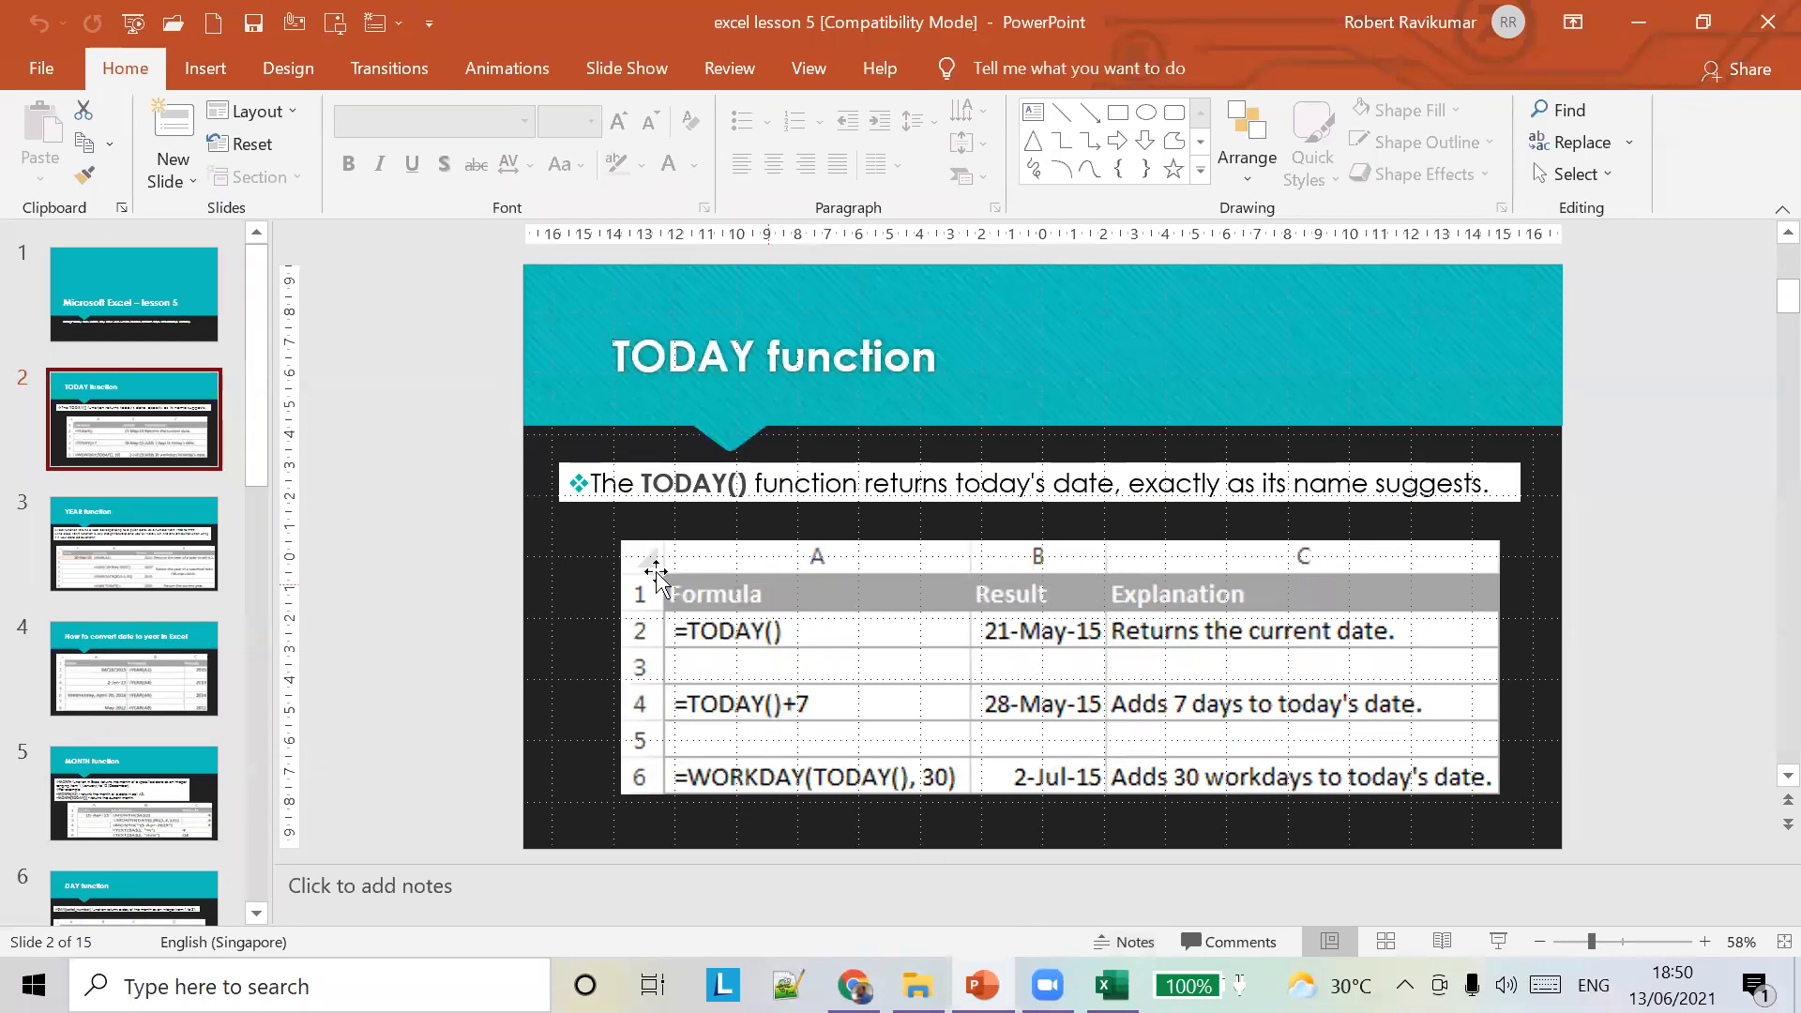
left_click(164, 548)
left_click(184, 637)
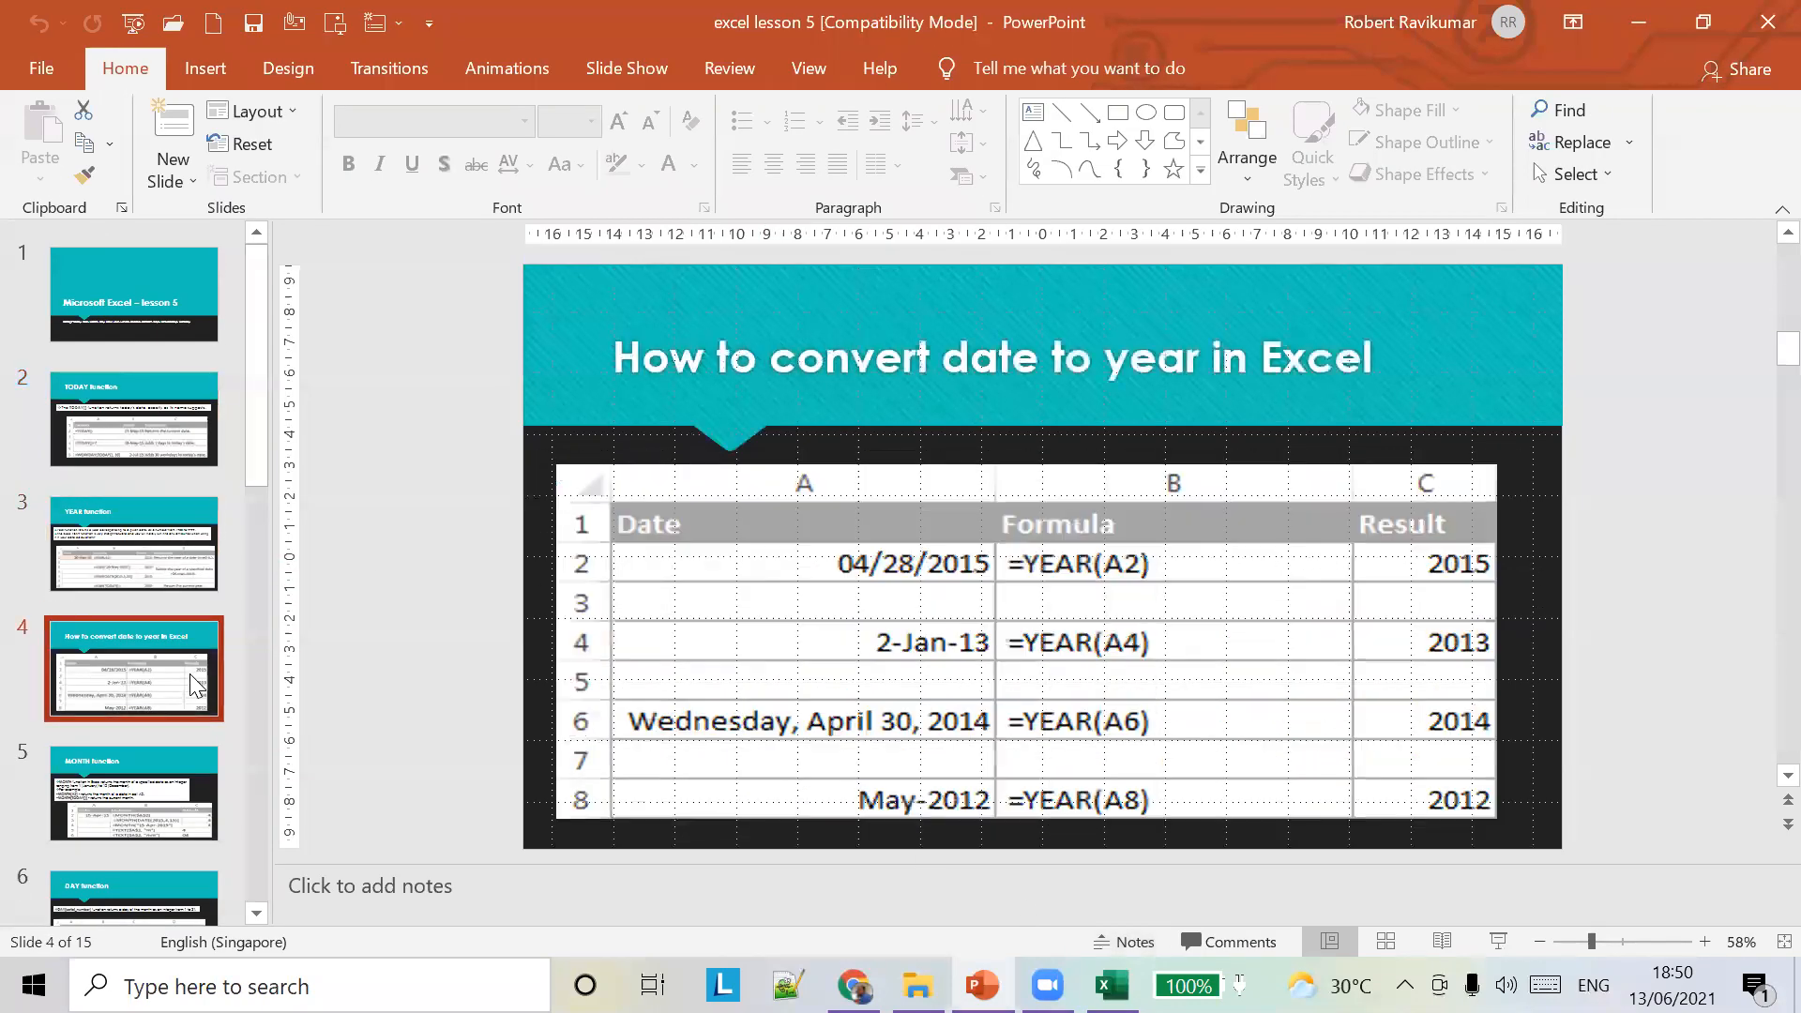
left_click(1498, 940)
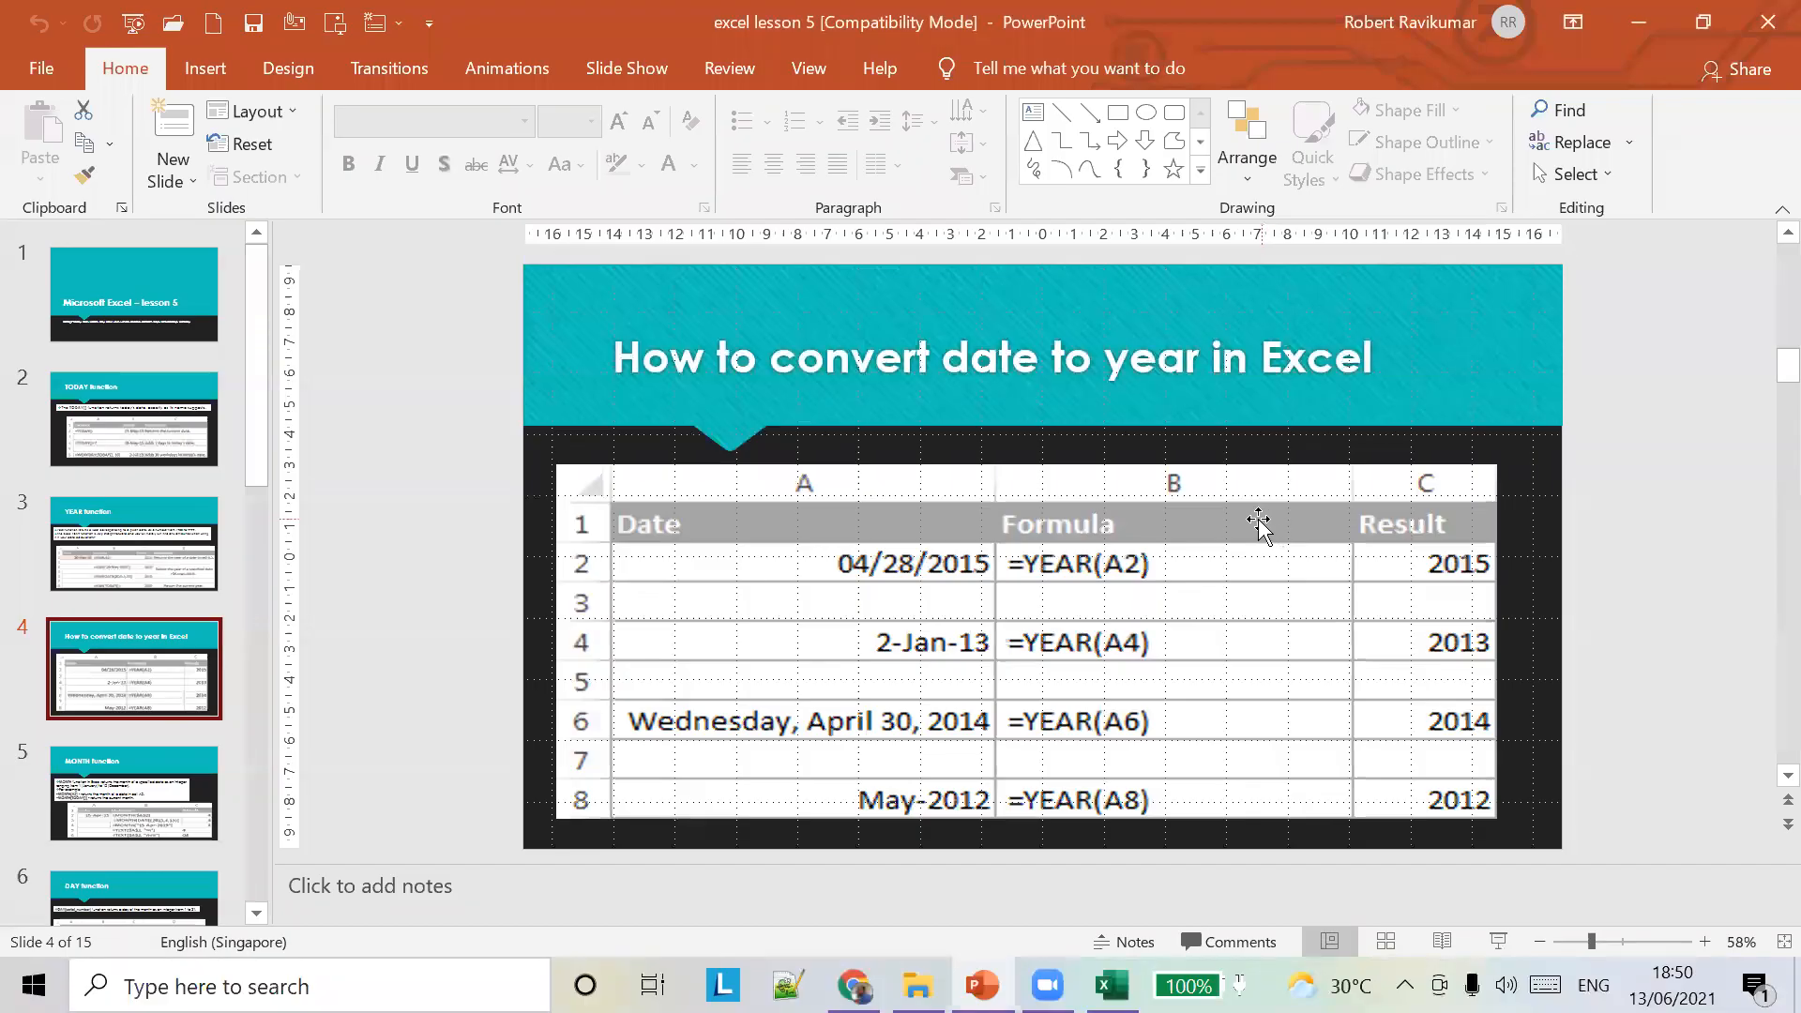
left_click(142, 542)
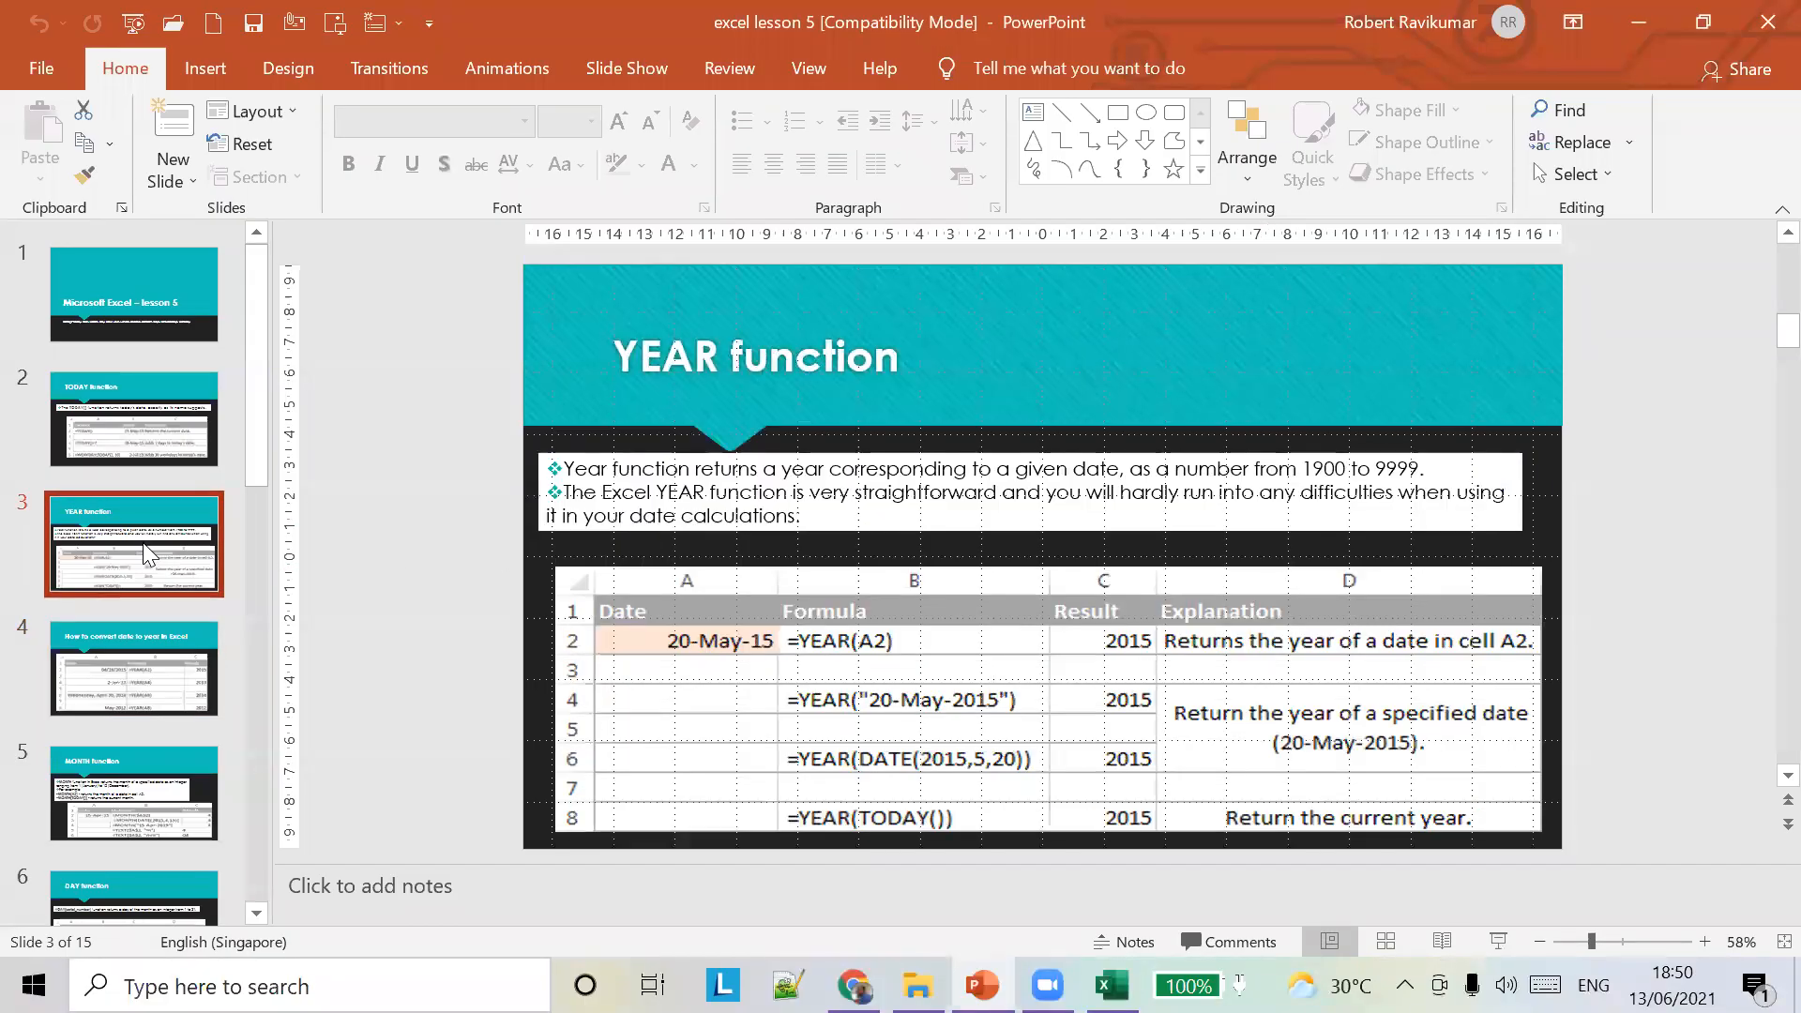
key("Down")
left_click(431, 668)
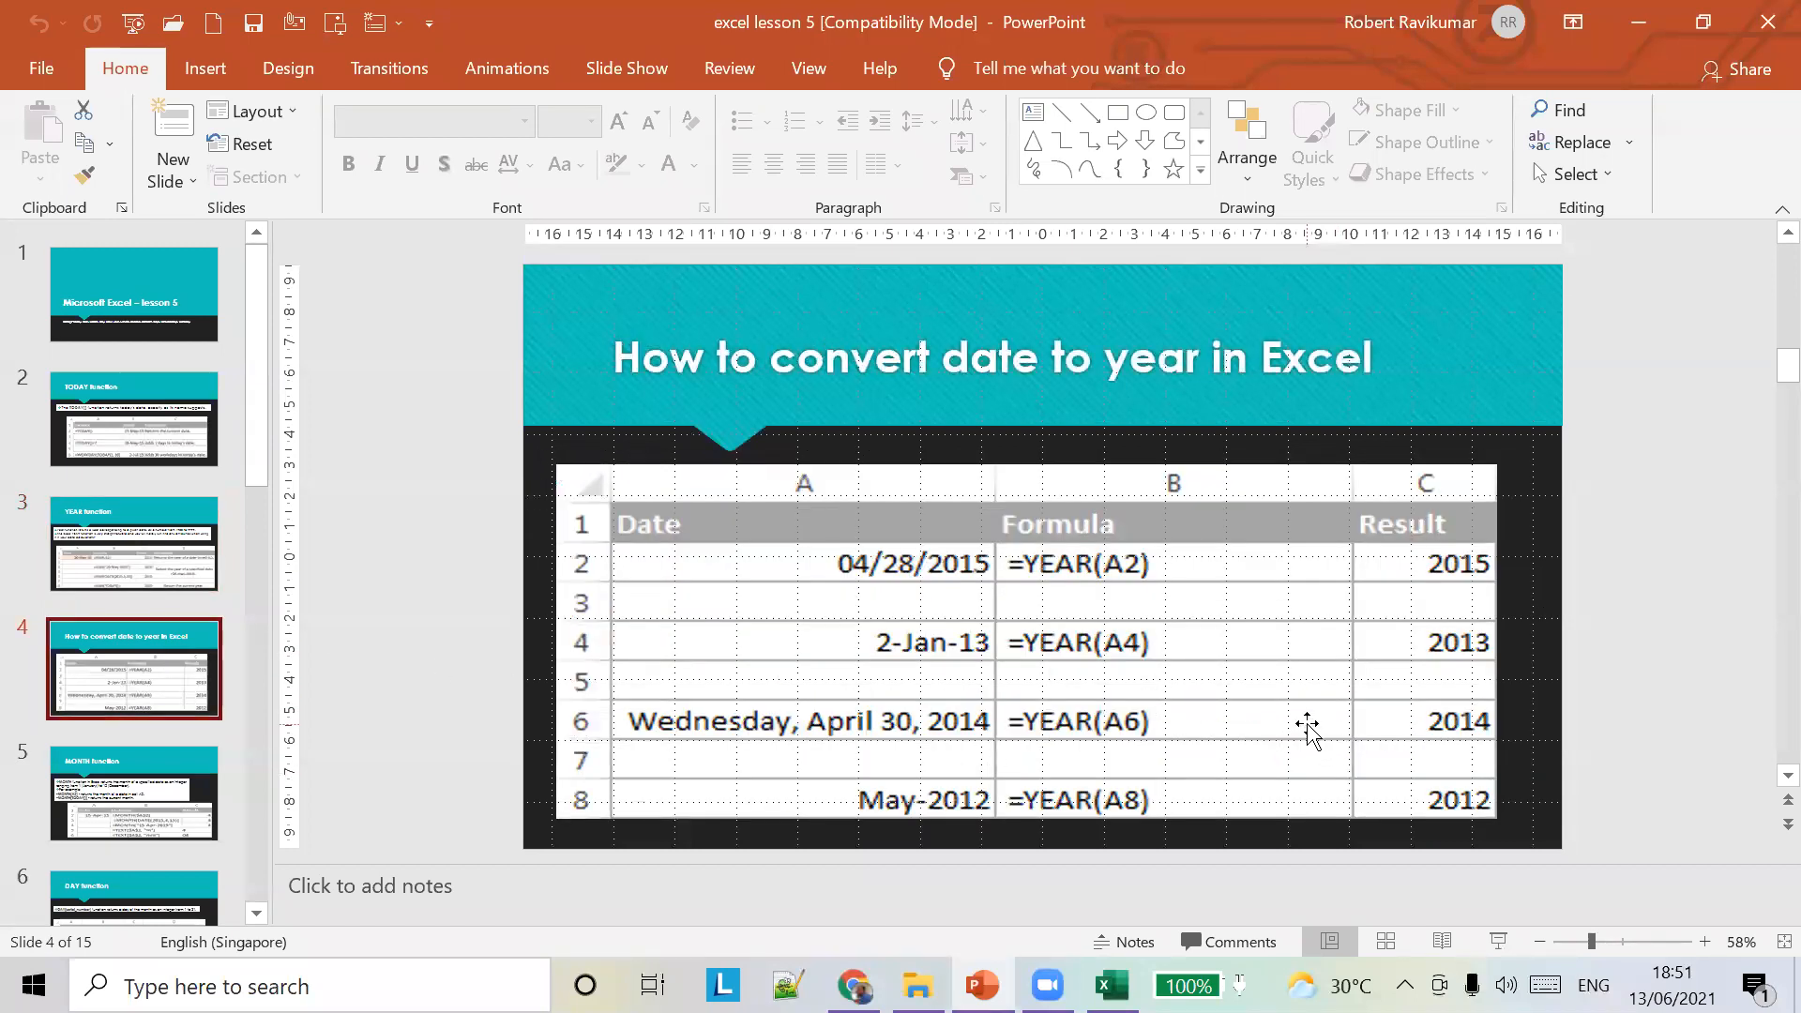
left_click(1225, 614)
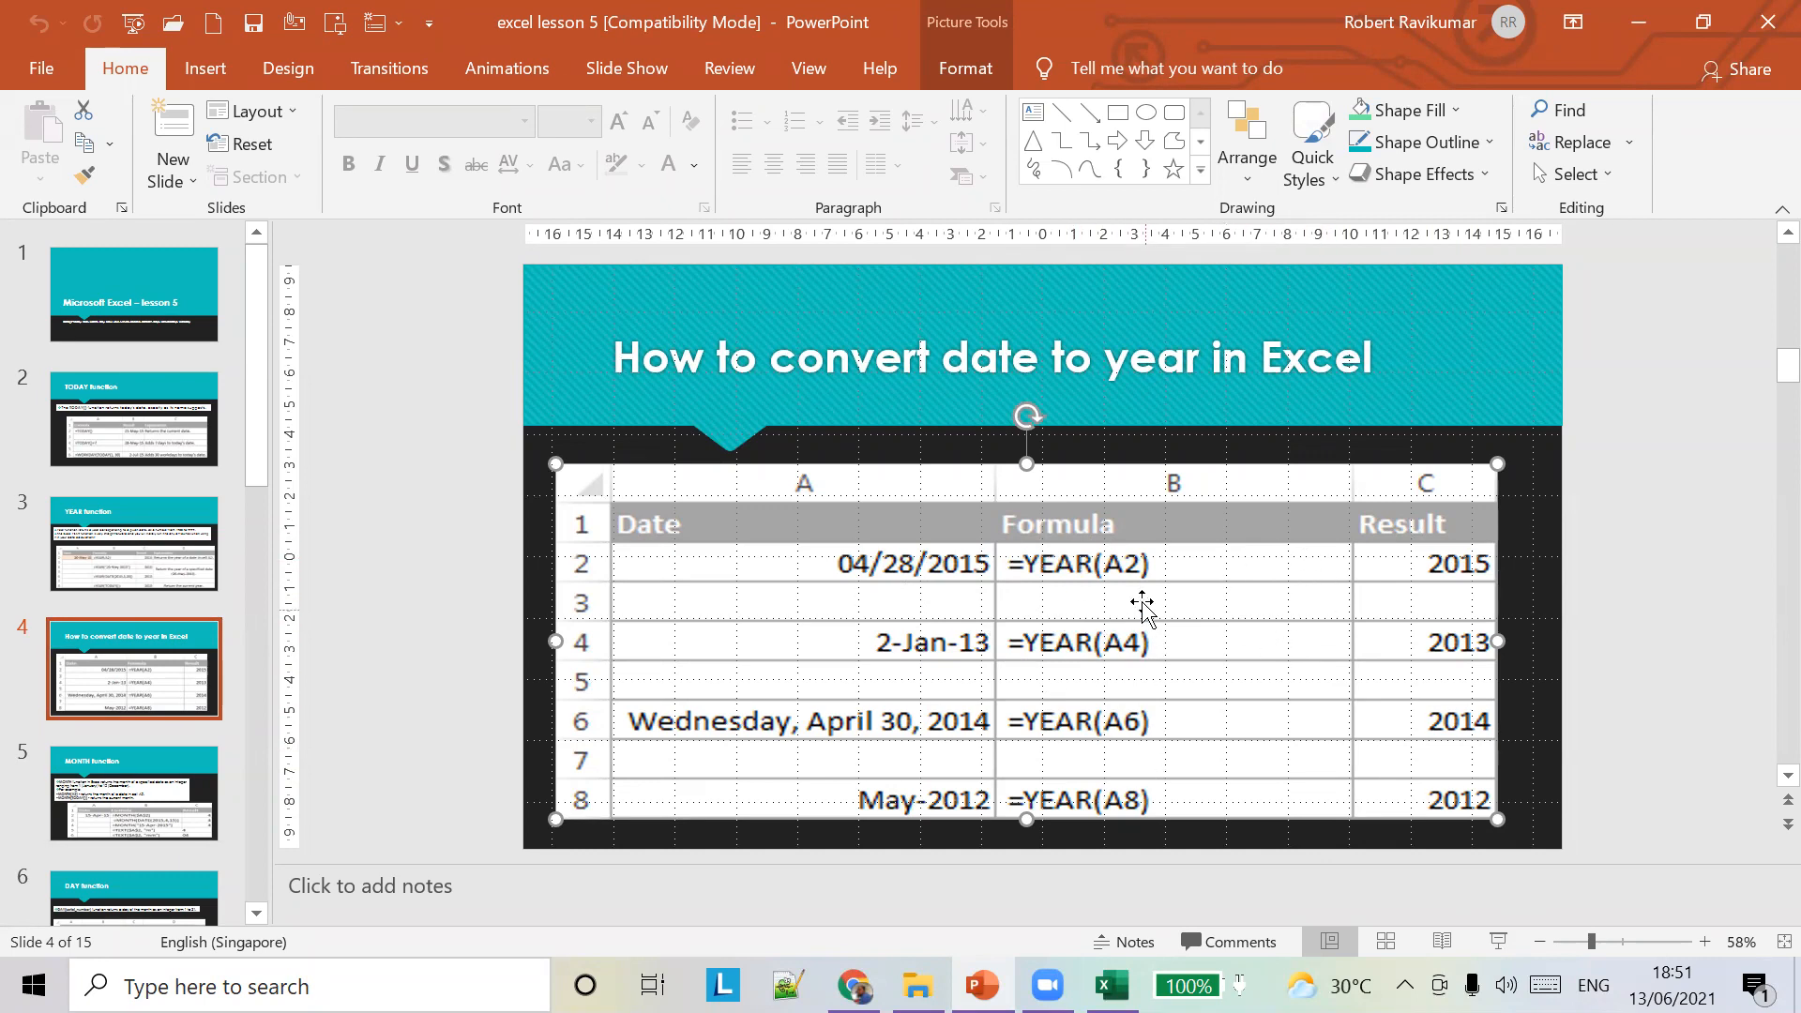
Switch to Excel and enter the slide's first date, 04/28/2015, in cell A7
key("alt+Tab")
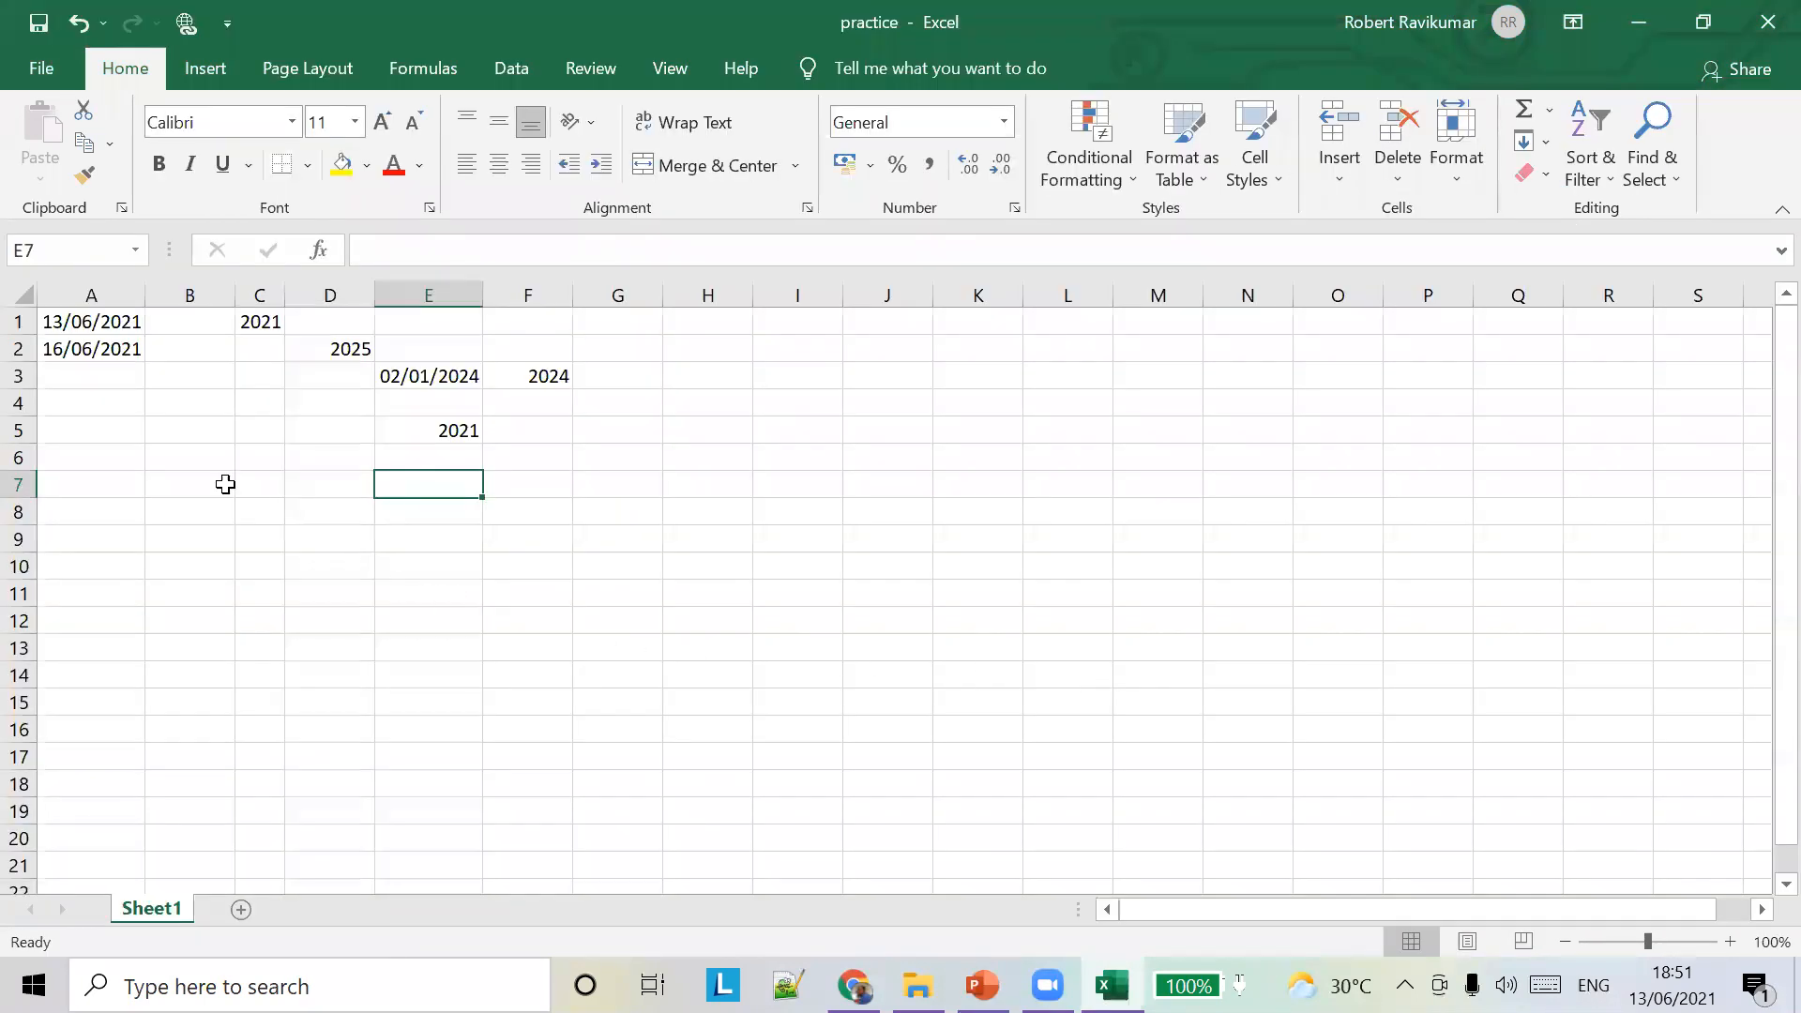
left_click(92, 481)
type("04/28/")
key("alt+Tab")
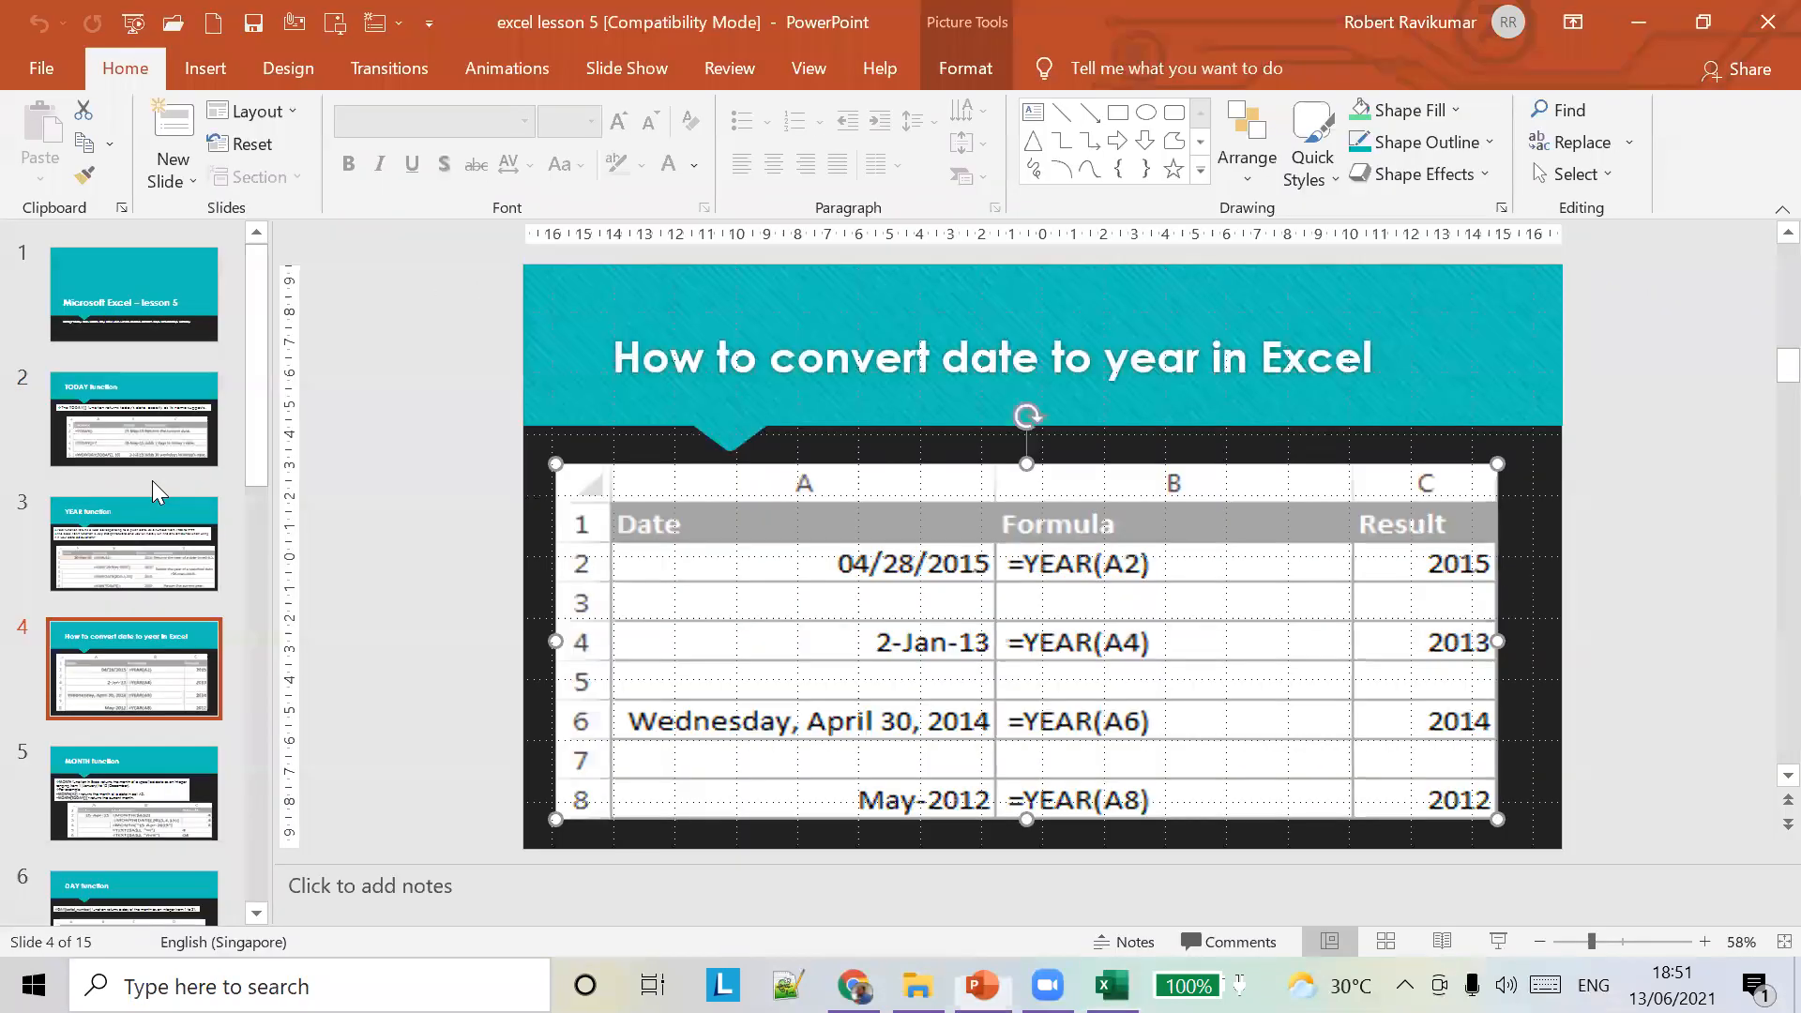
key("alt+Tab")
type("/201")
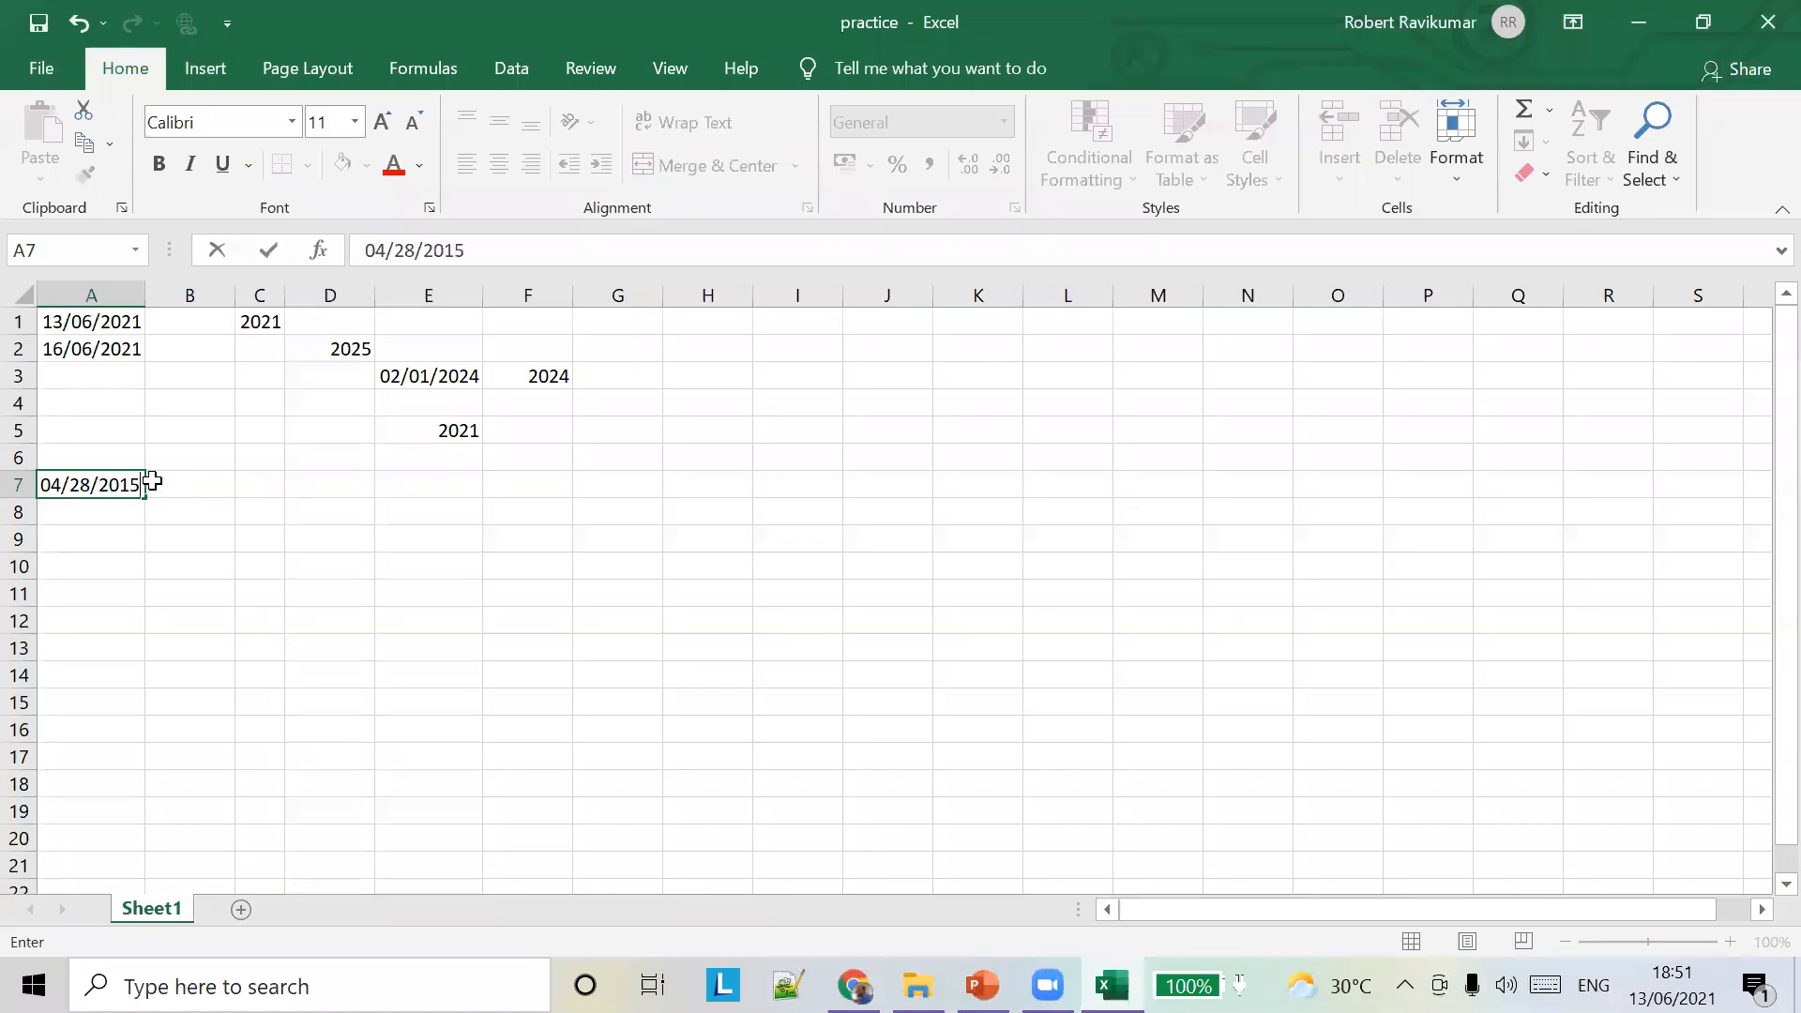
type("5")
left_click(152, 481)
key("Return")
key("Left")
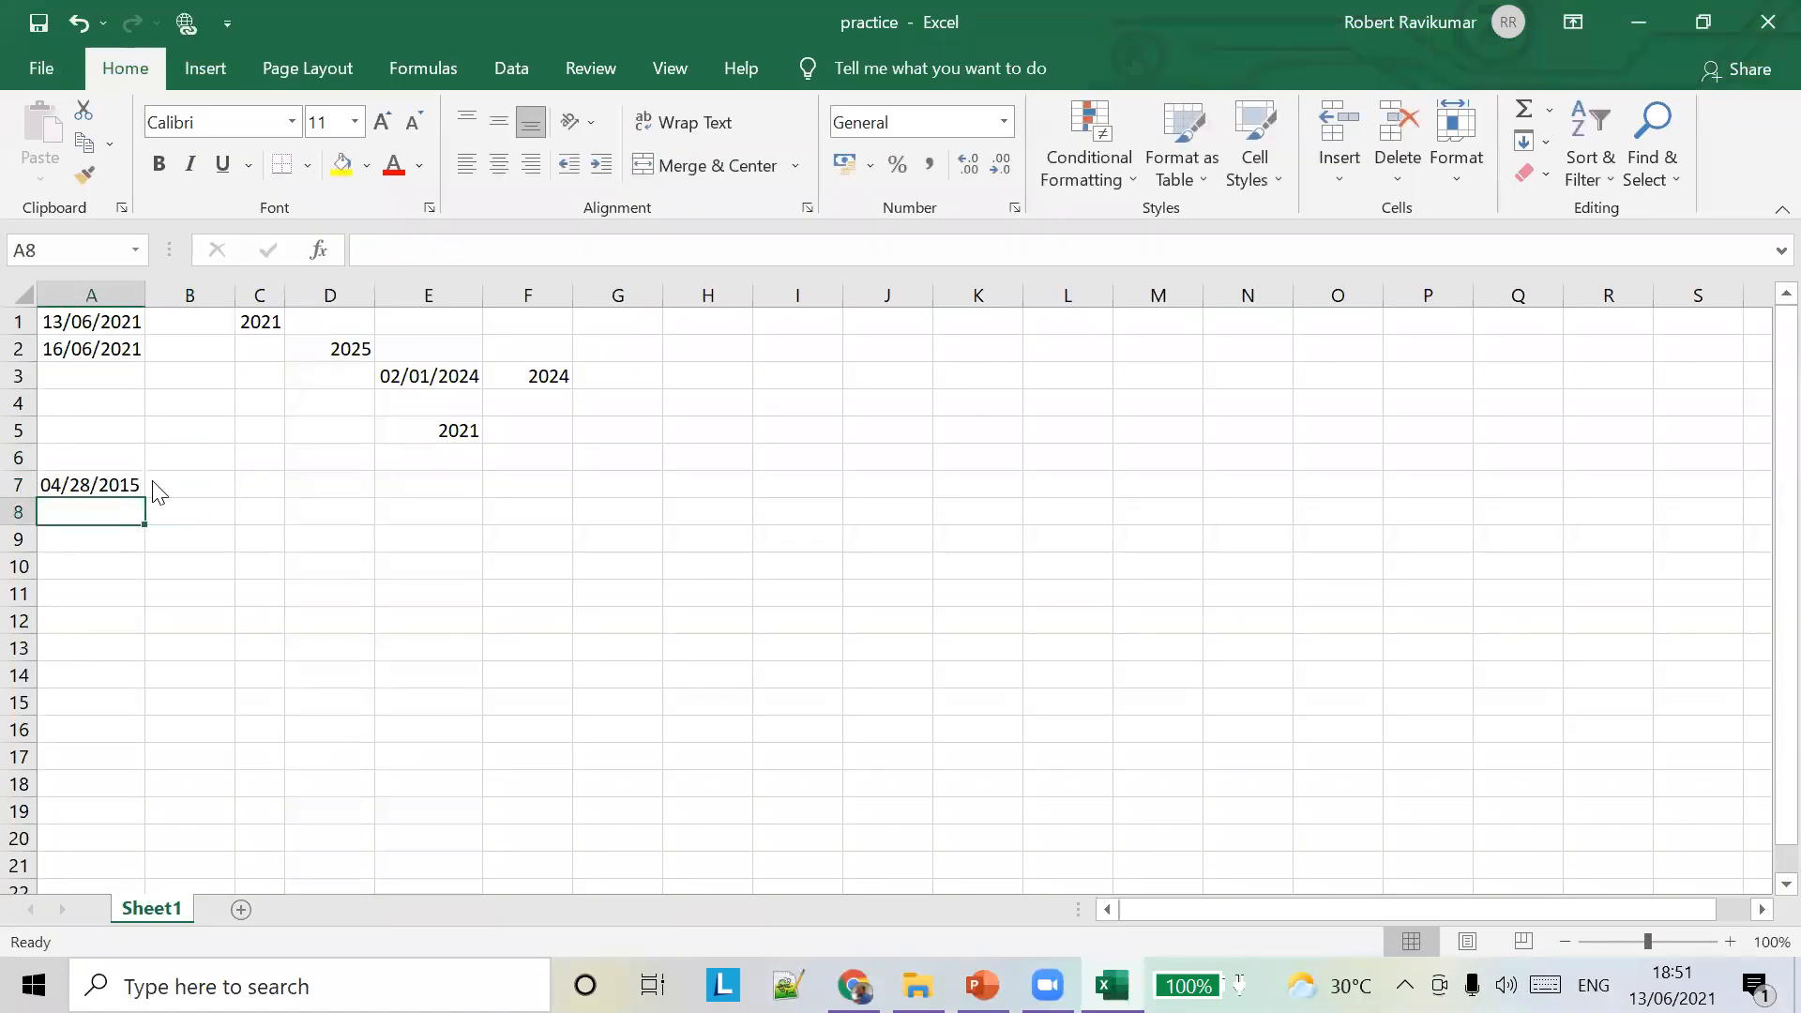
Check the second date on the PowerPoint slide and enter 2-jan-2013 in cell A8 in Excel
key("alt+Tab")
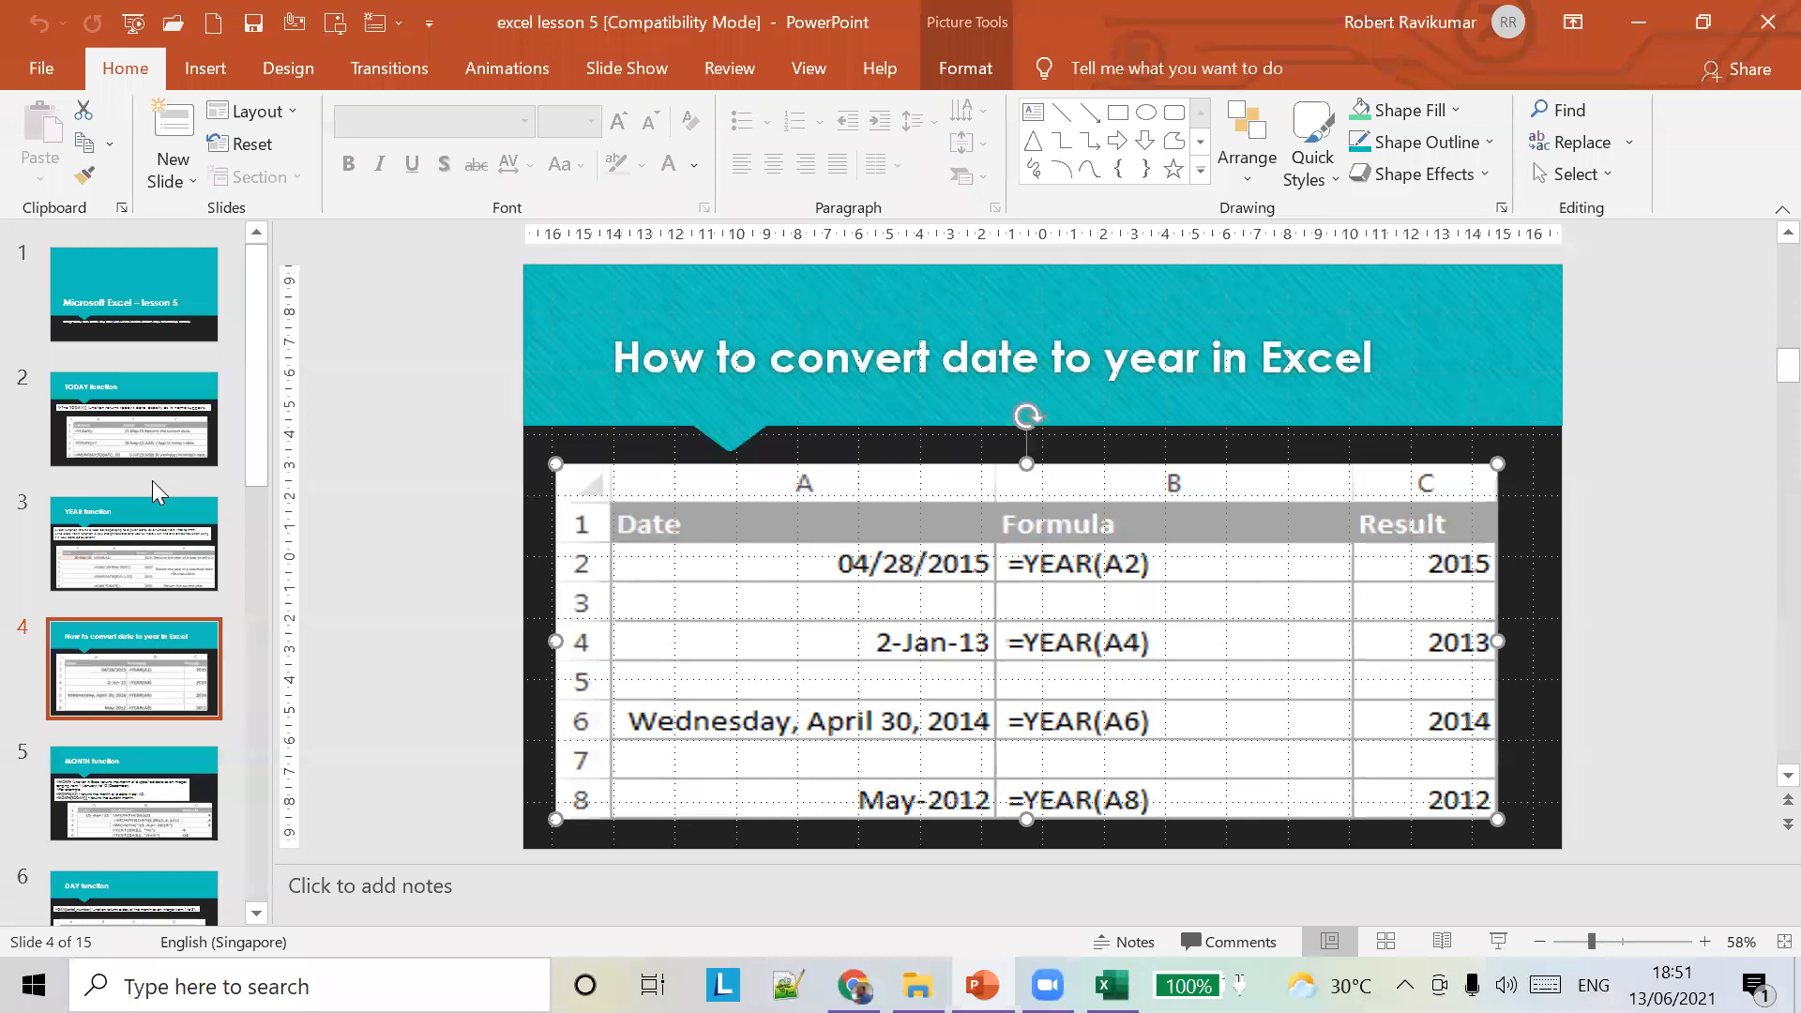
key("alt+Tab")
type("2-jan-2013")
key("Return")
Enter the slide's third date in cell A9 in Excel as Wednesday,April 30,2014, consulting PowerPoint for the wording
key("alt+Tab")
key("alt+Tab")
type("W")
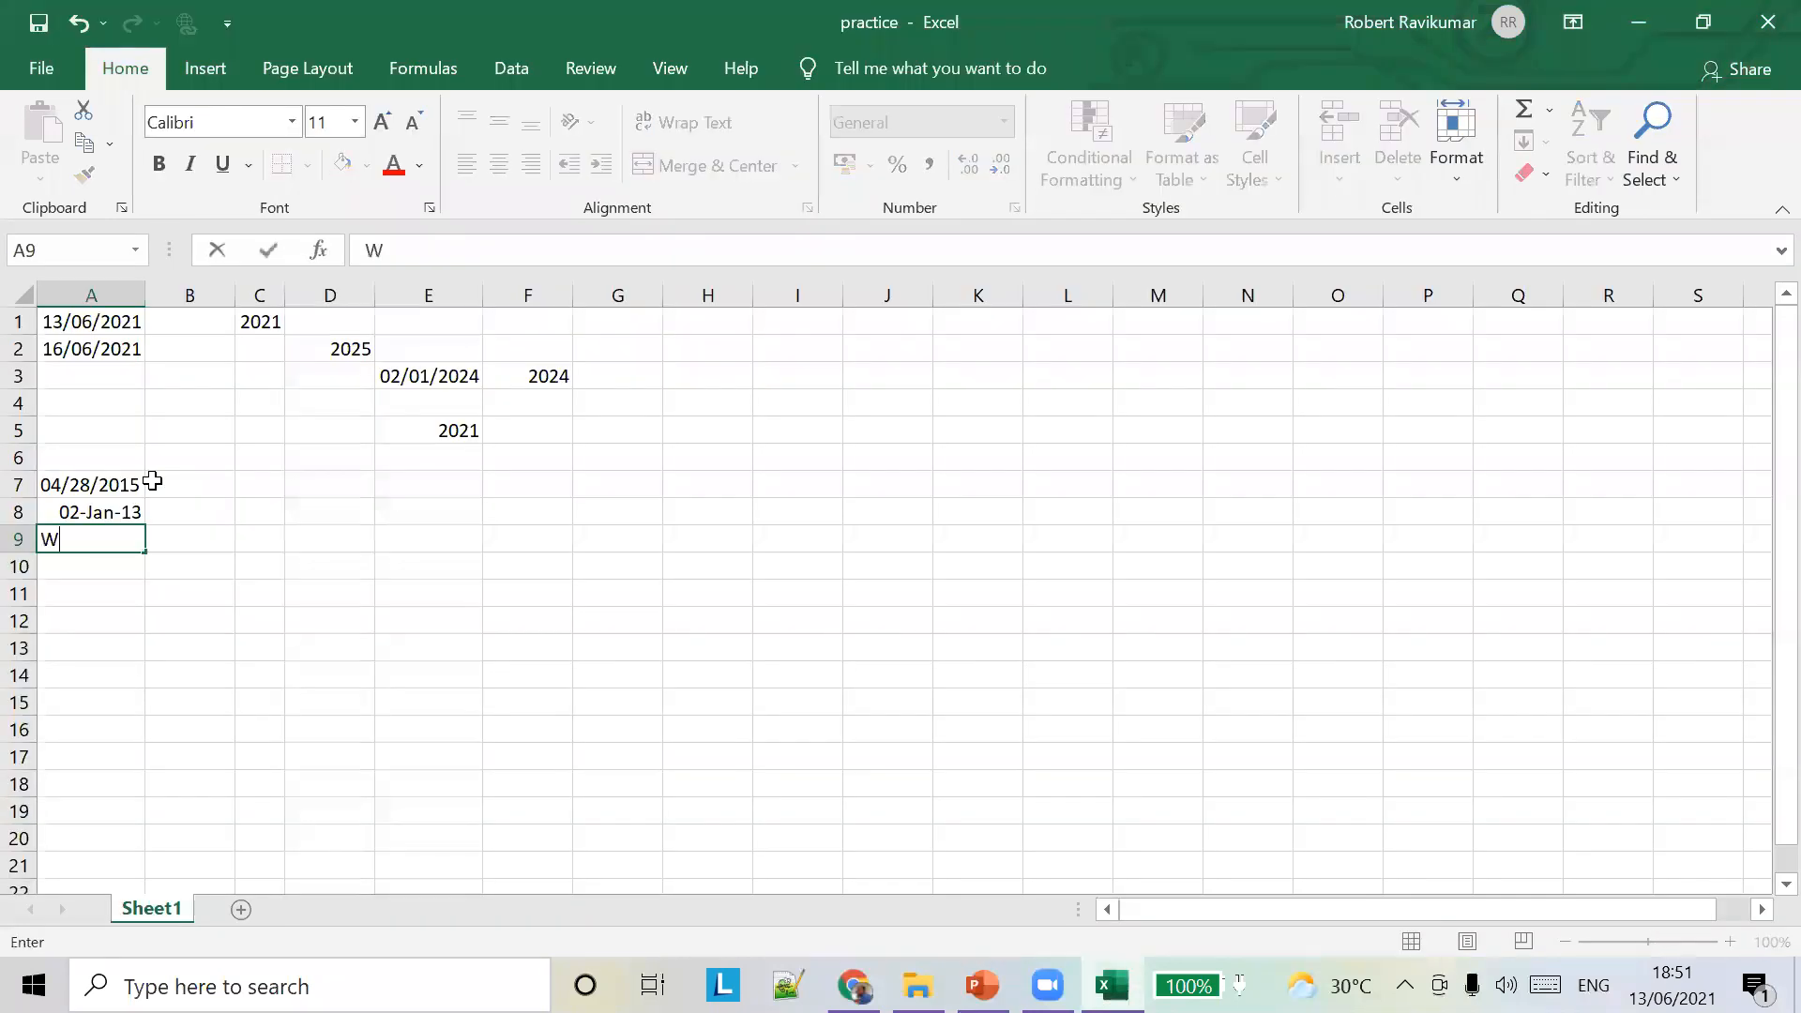
type("ednesday,")
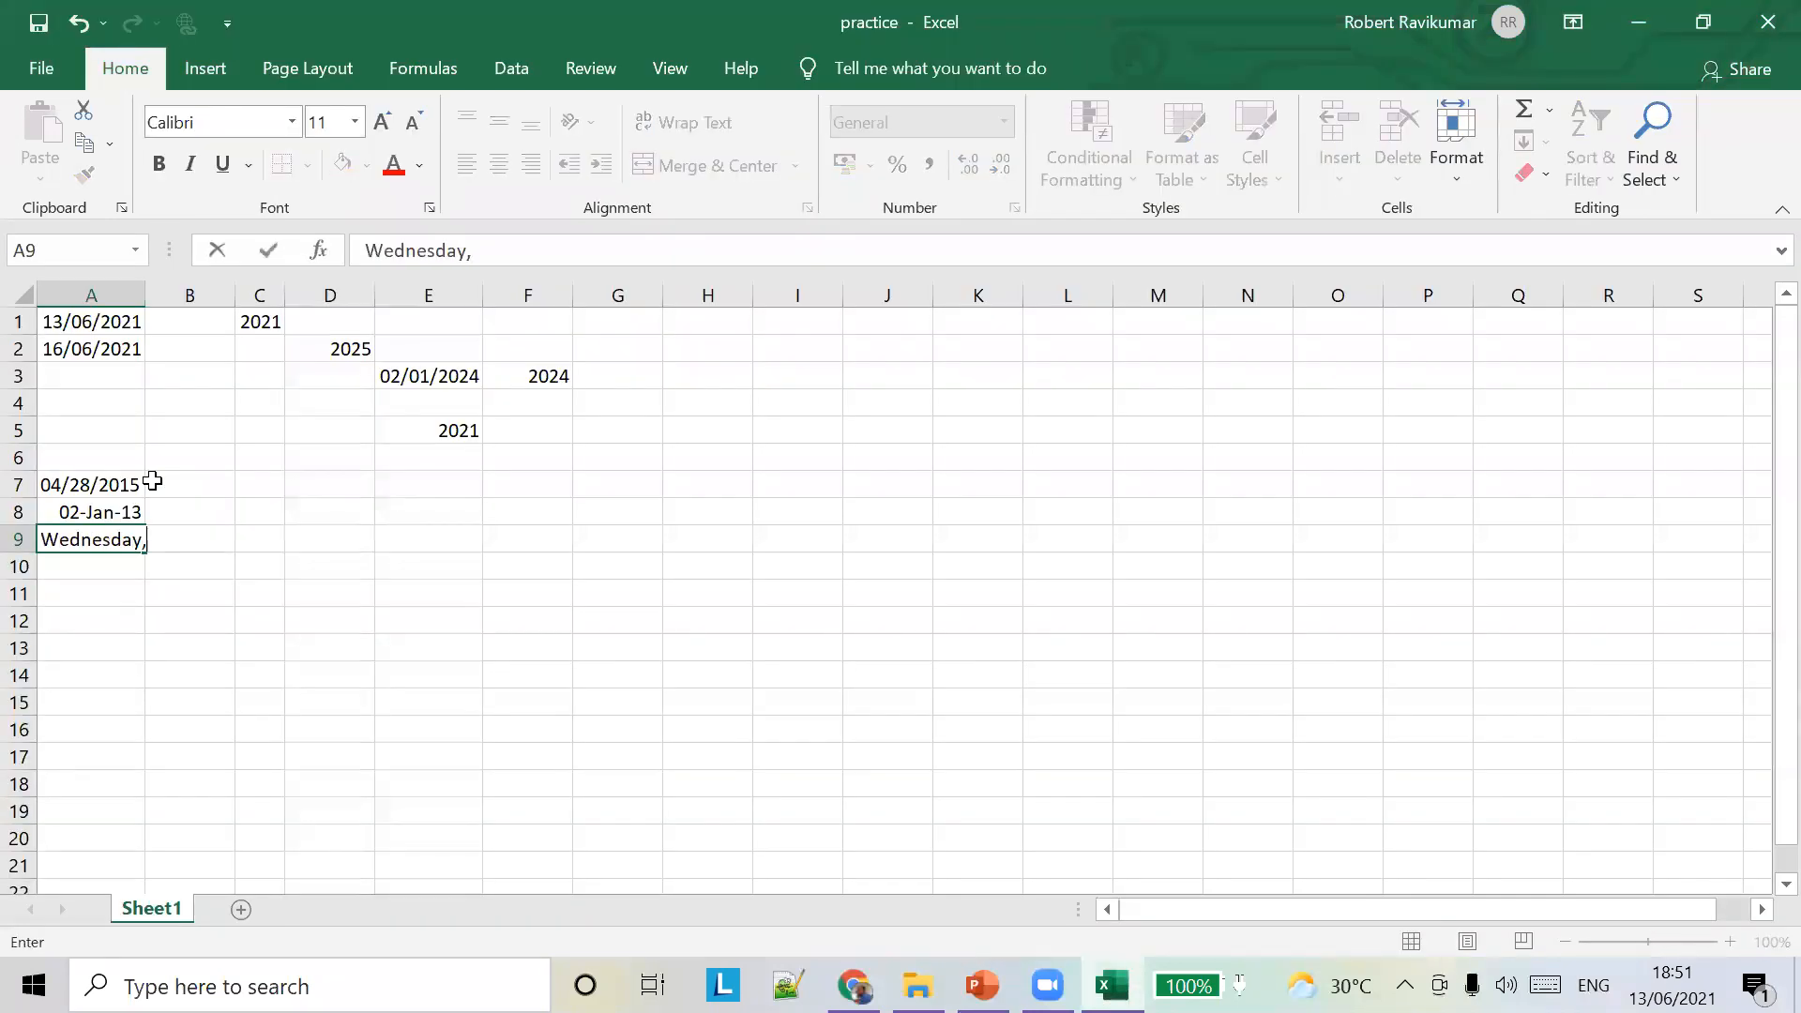
key("alt+Tab")
key("alt+Tab")
type("April 30,2014")
key("Tab")
key("Return")
Check the last date on the PowerPoint slide and enter May-2012 in cell A10 in Excel
key("alt+Tab")
key("alt+Tab")
type("May-202")
key("BackSpace")
key("BackSpace")
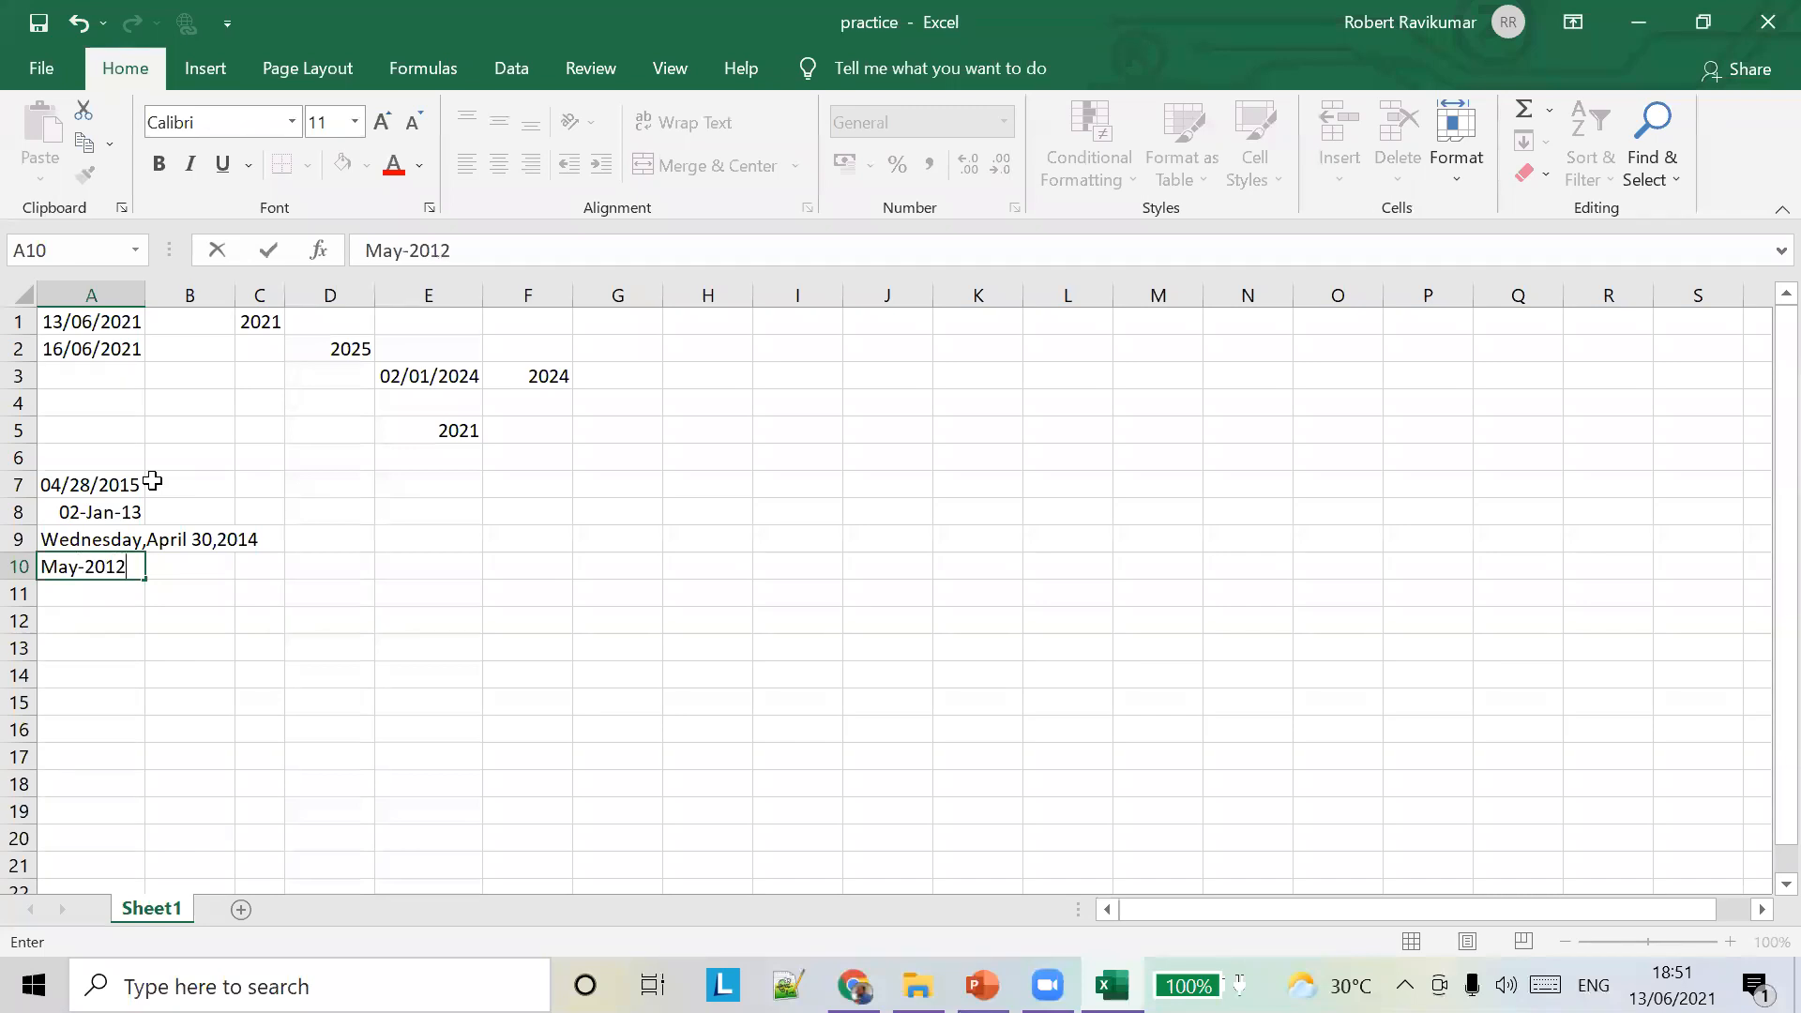
left_click(223, 295)
Widen column B to about twice its width and fit column A's width to its content
left_click(228, 293)
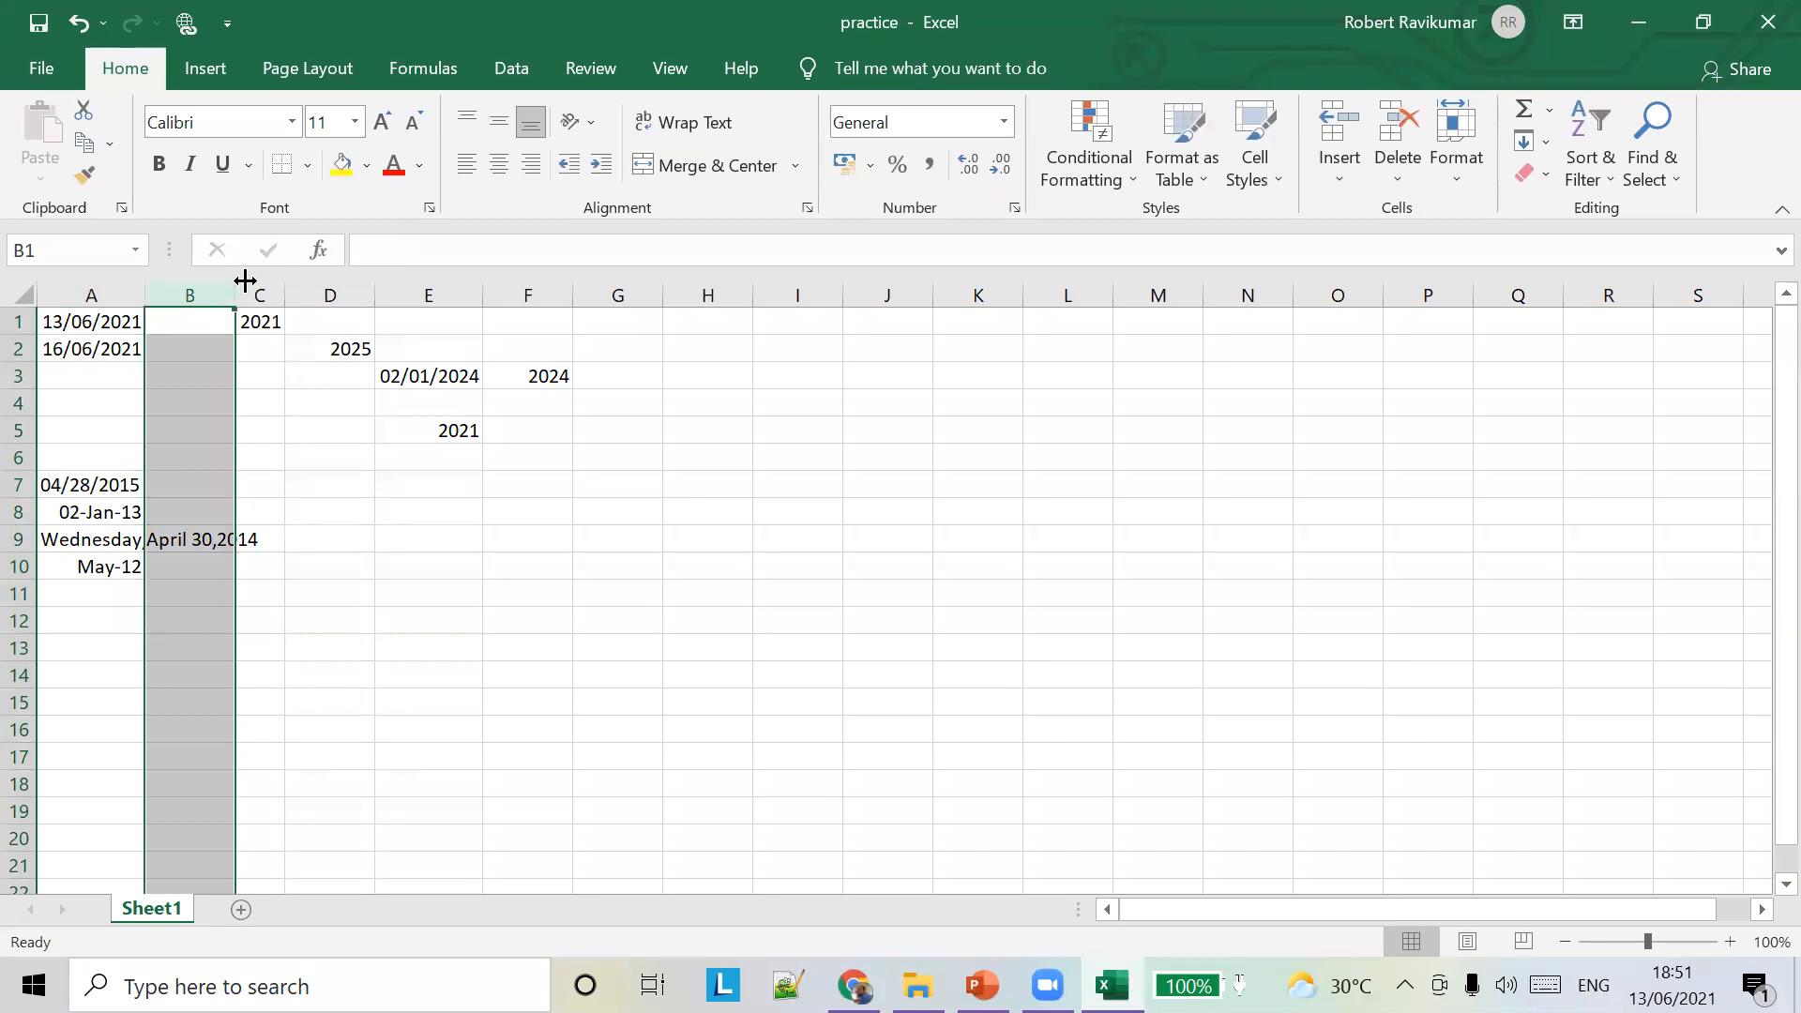
left_click_drag(238, 291, 341, 299)
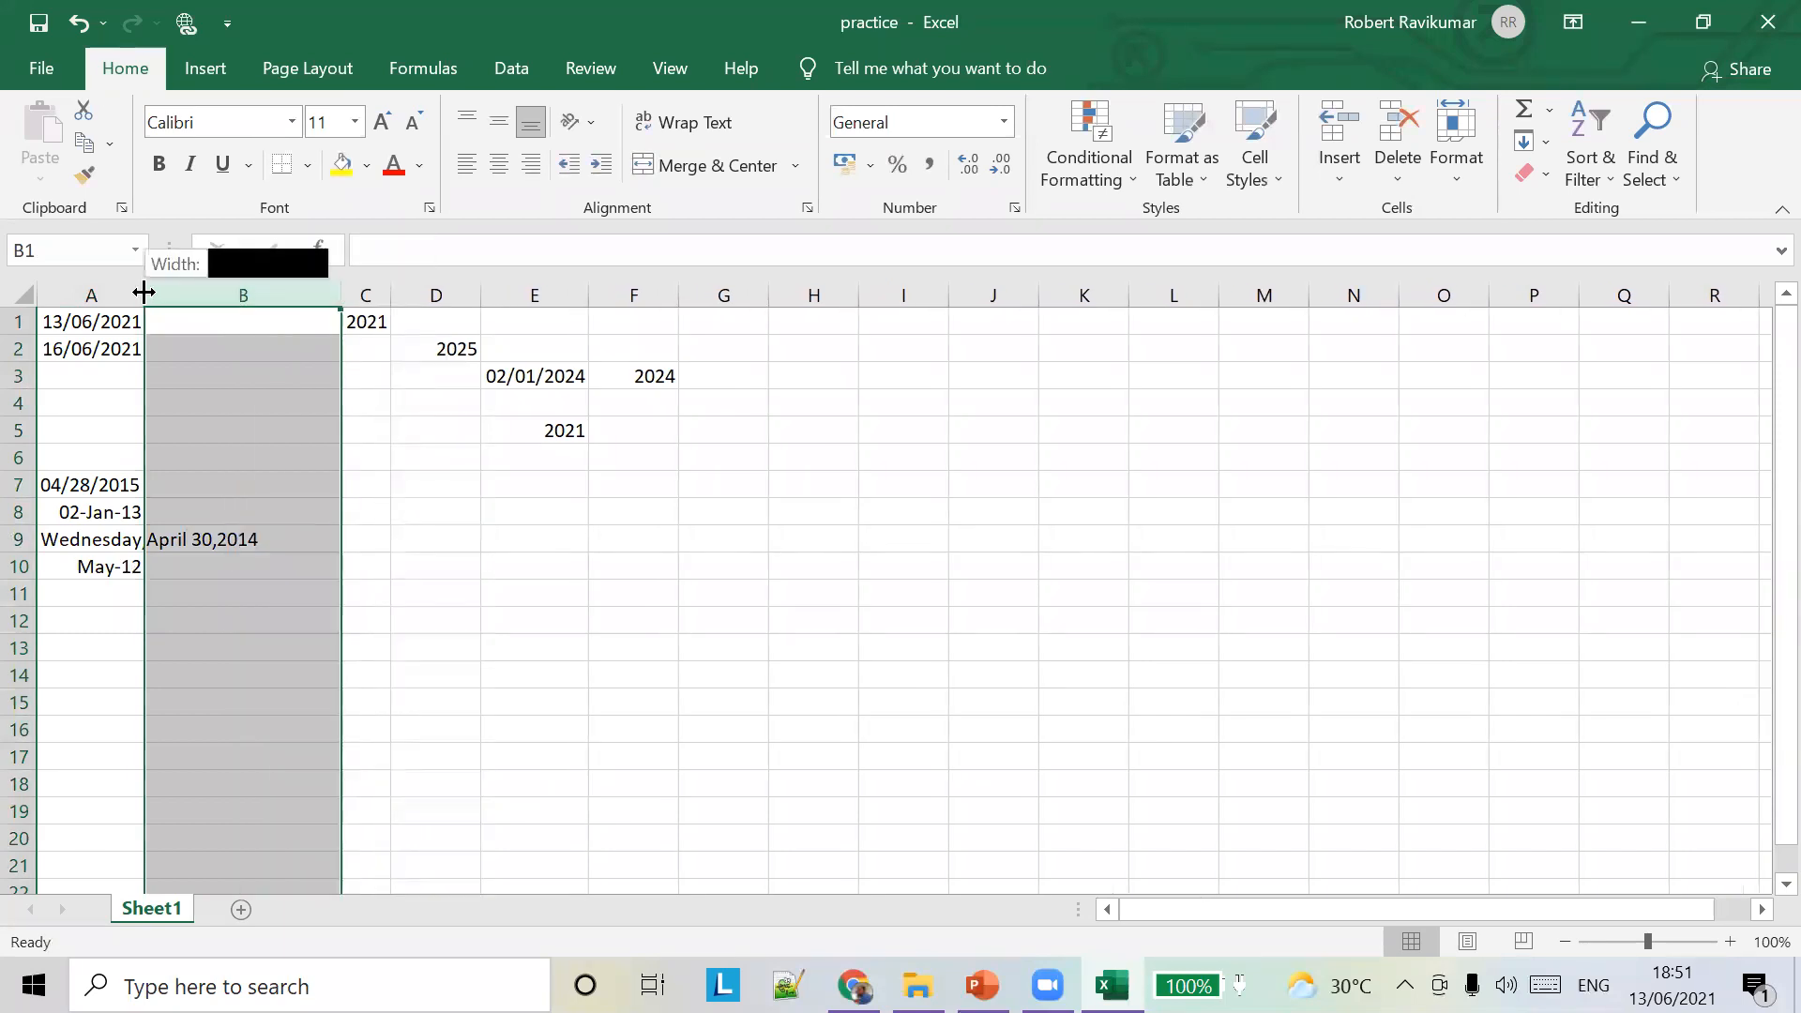
double_click(145, 292)
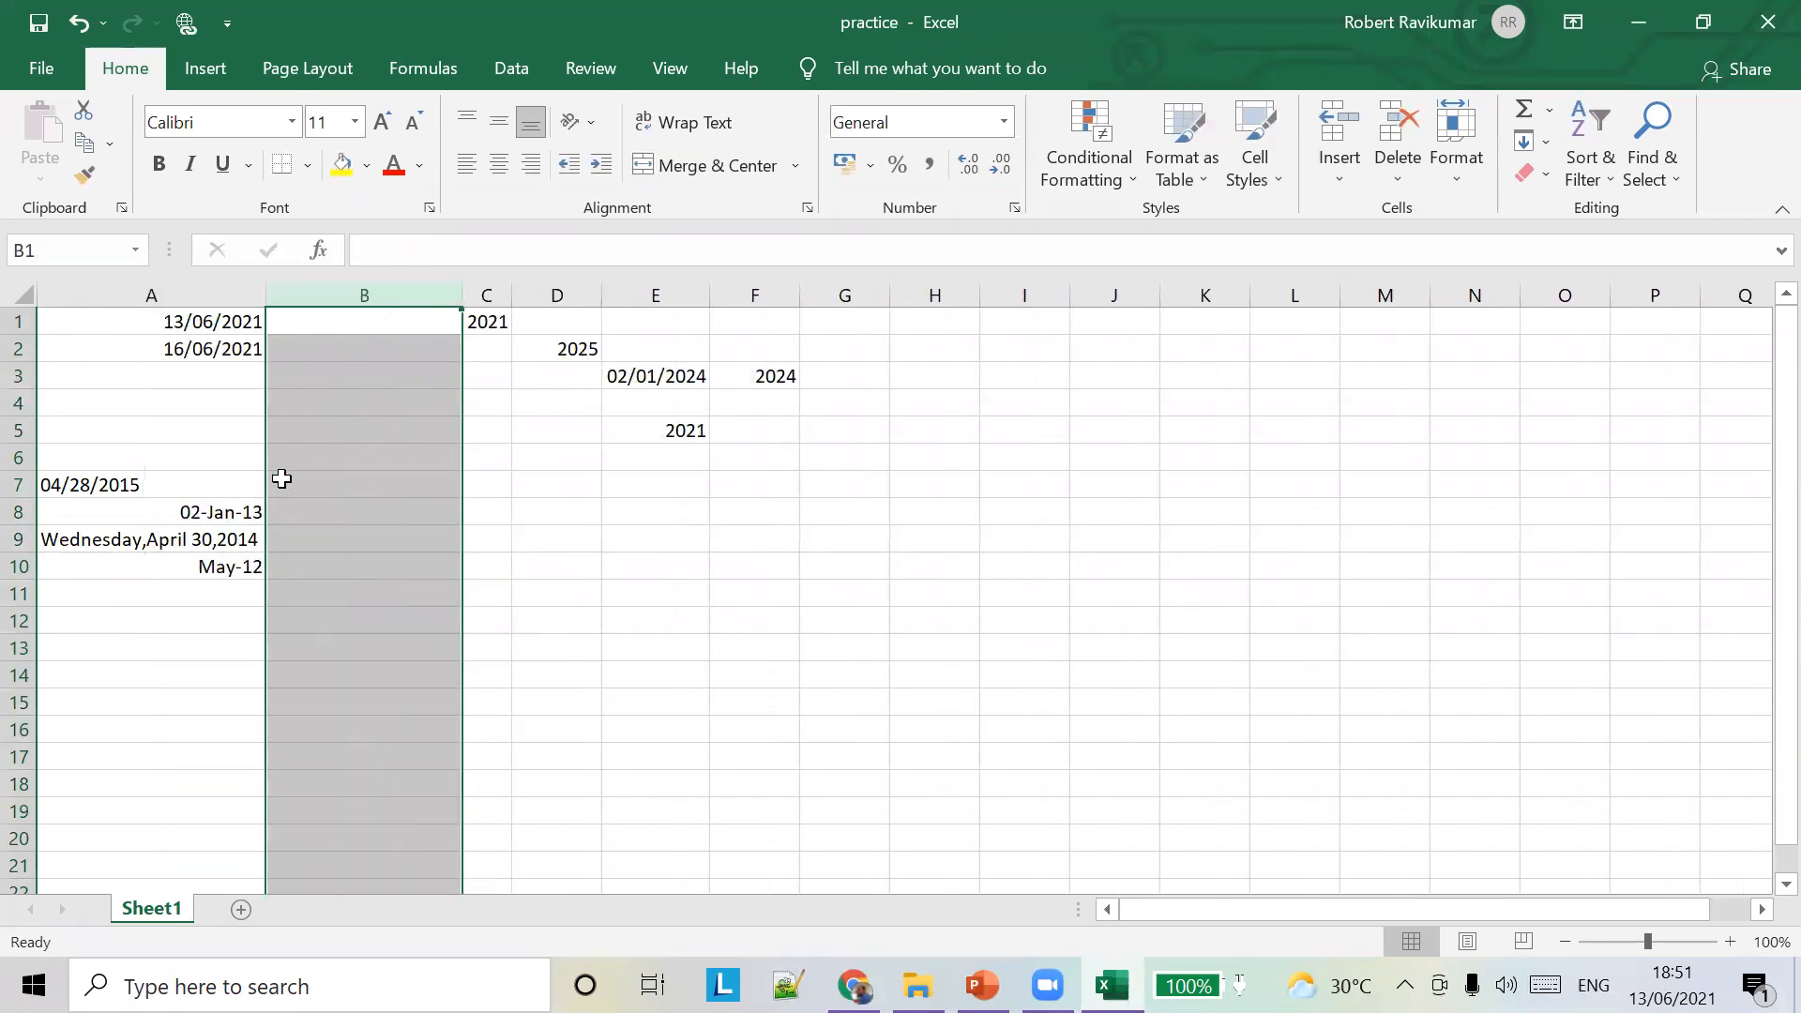
Enter the formula =YEAR(A7) in cell B7
left_click(324, 487)
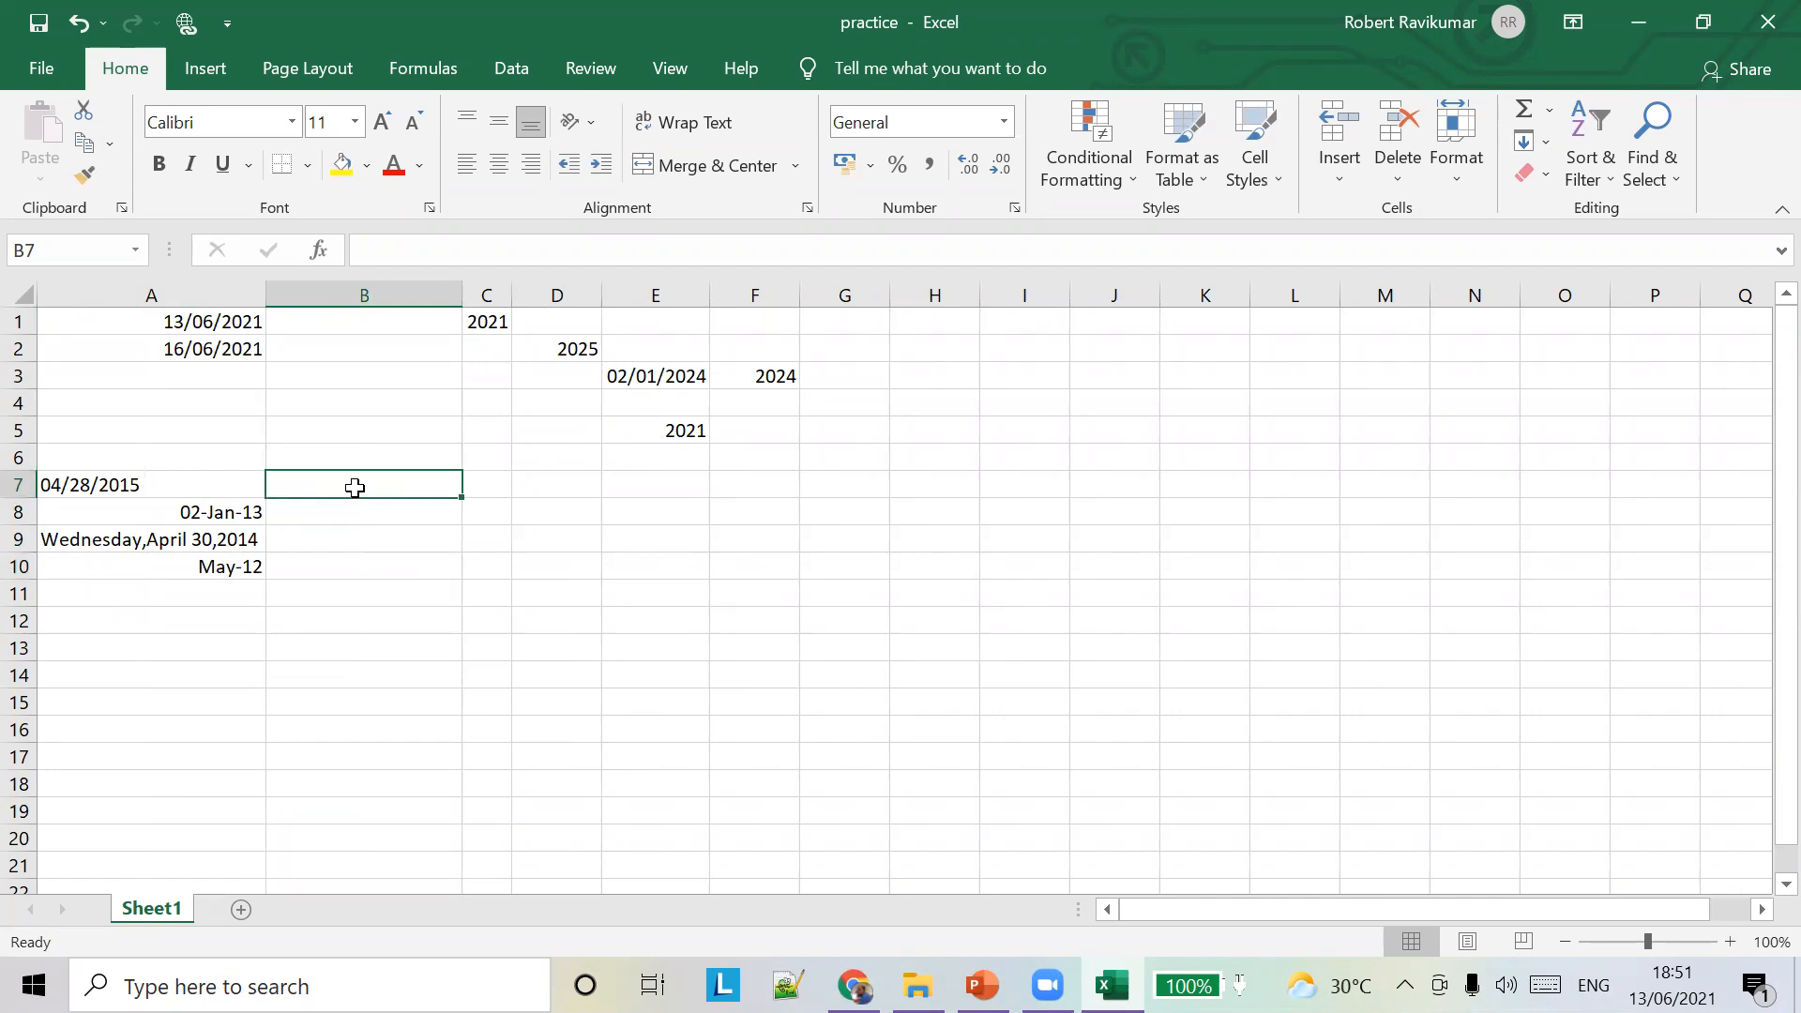
type("=YEAR")
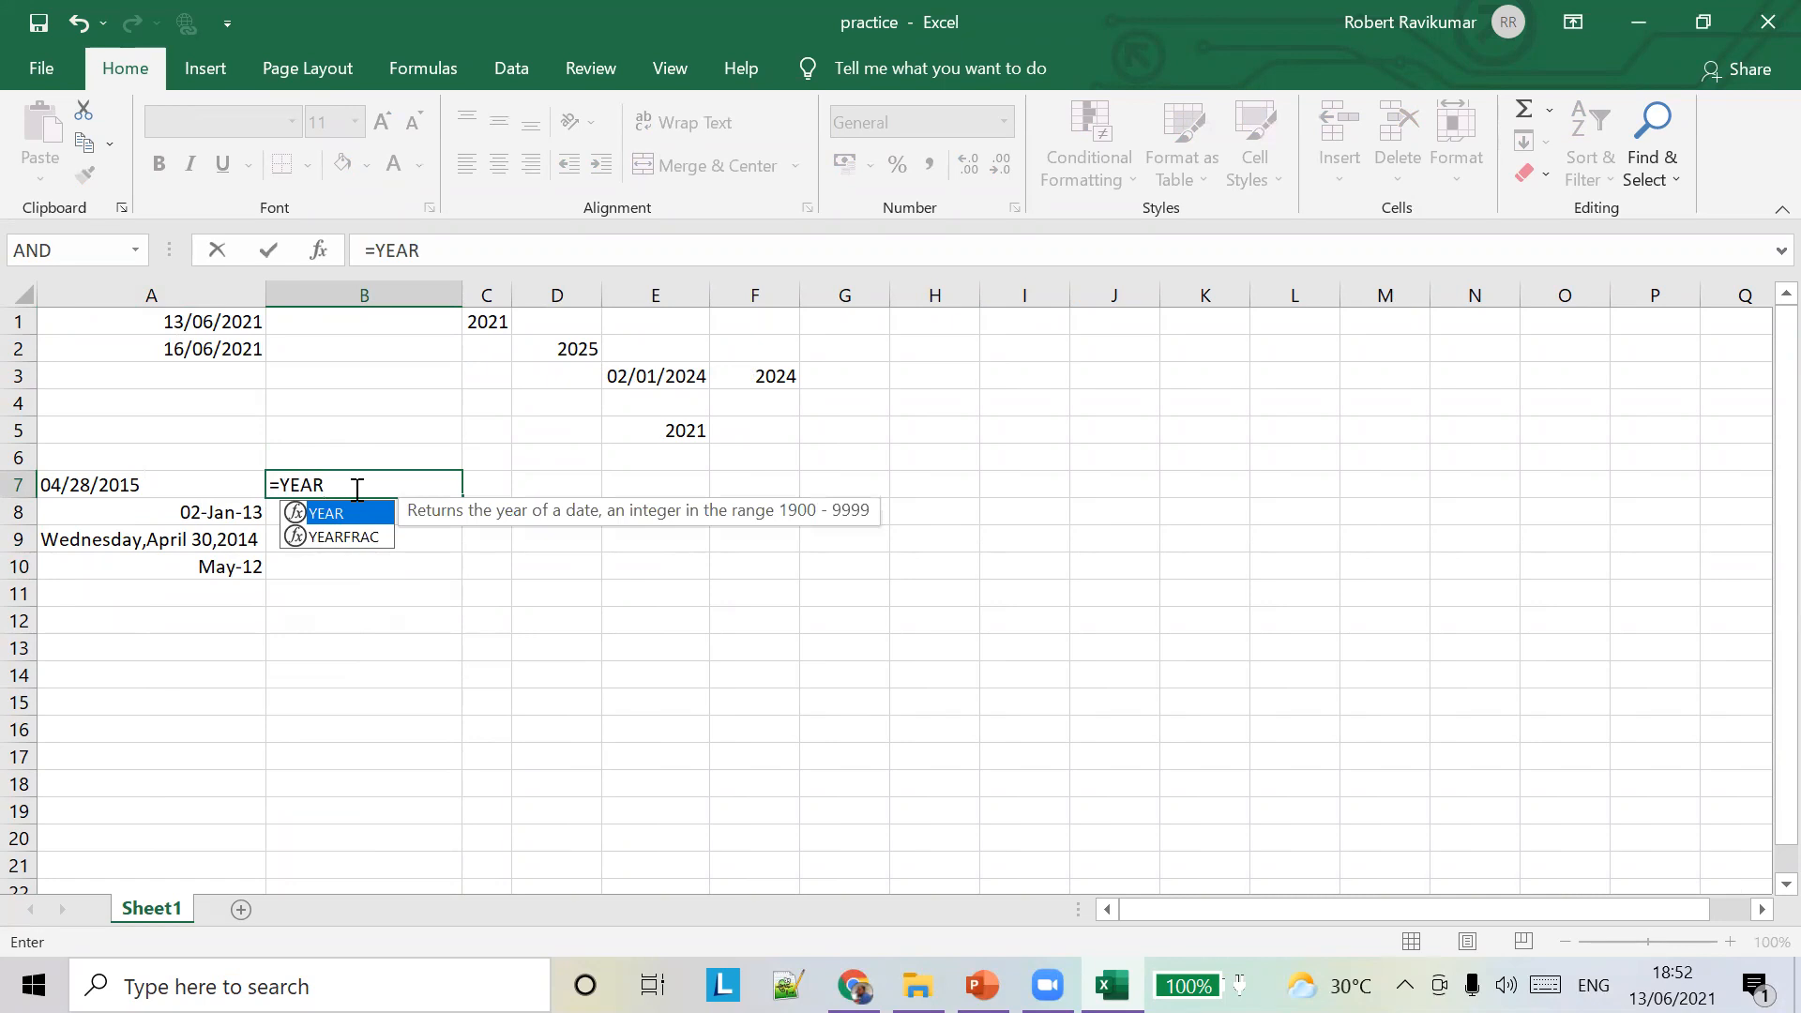
type("()")
key("Return")
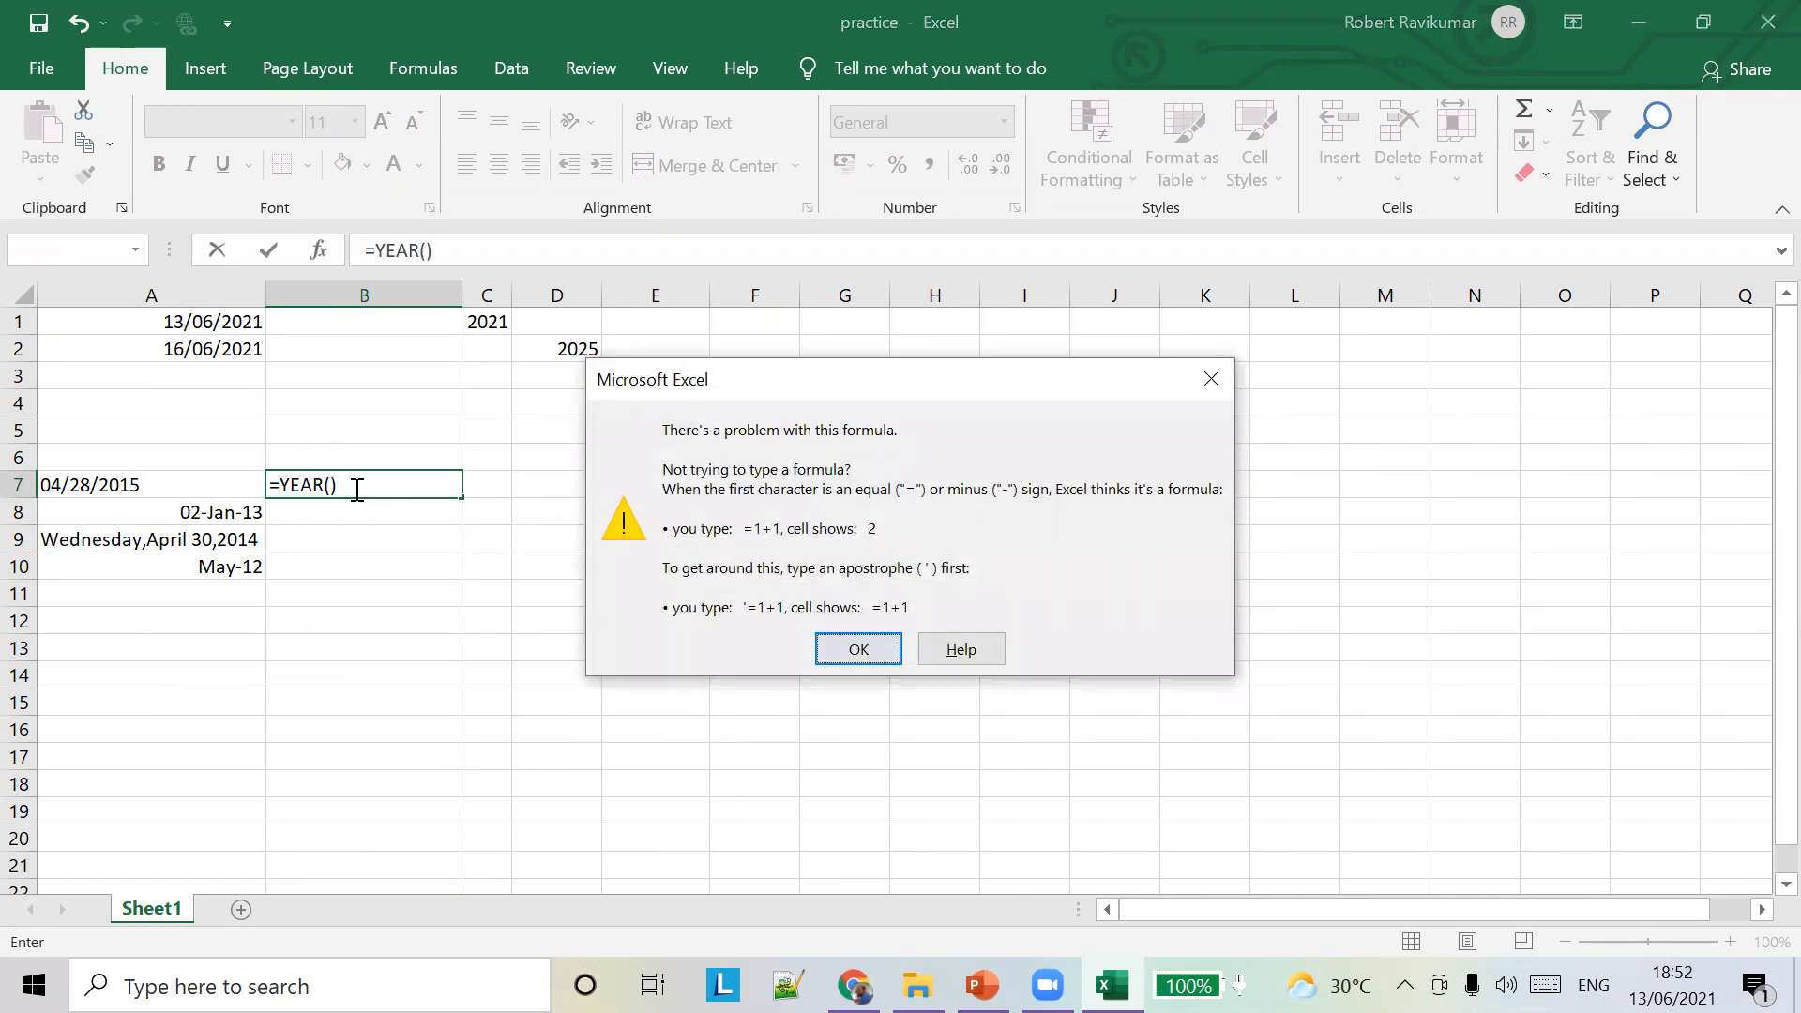
key("Return")
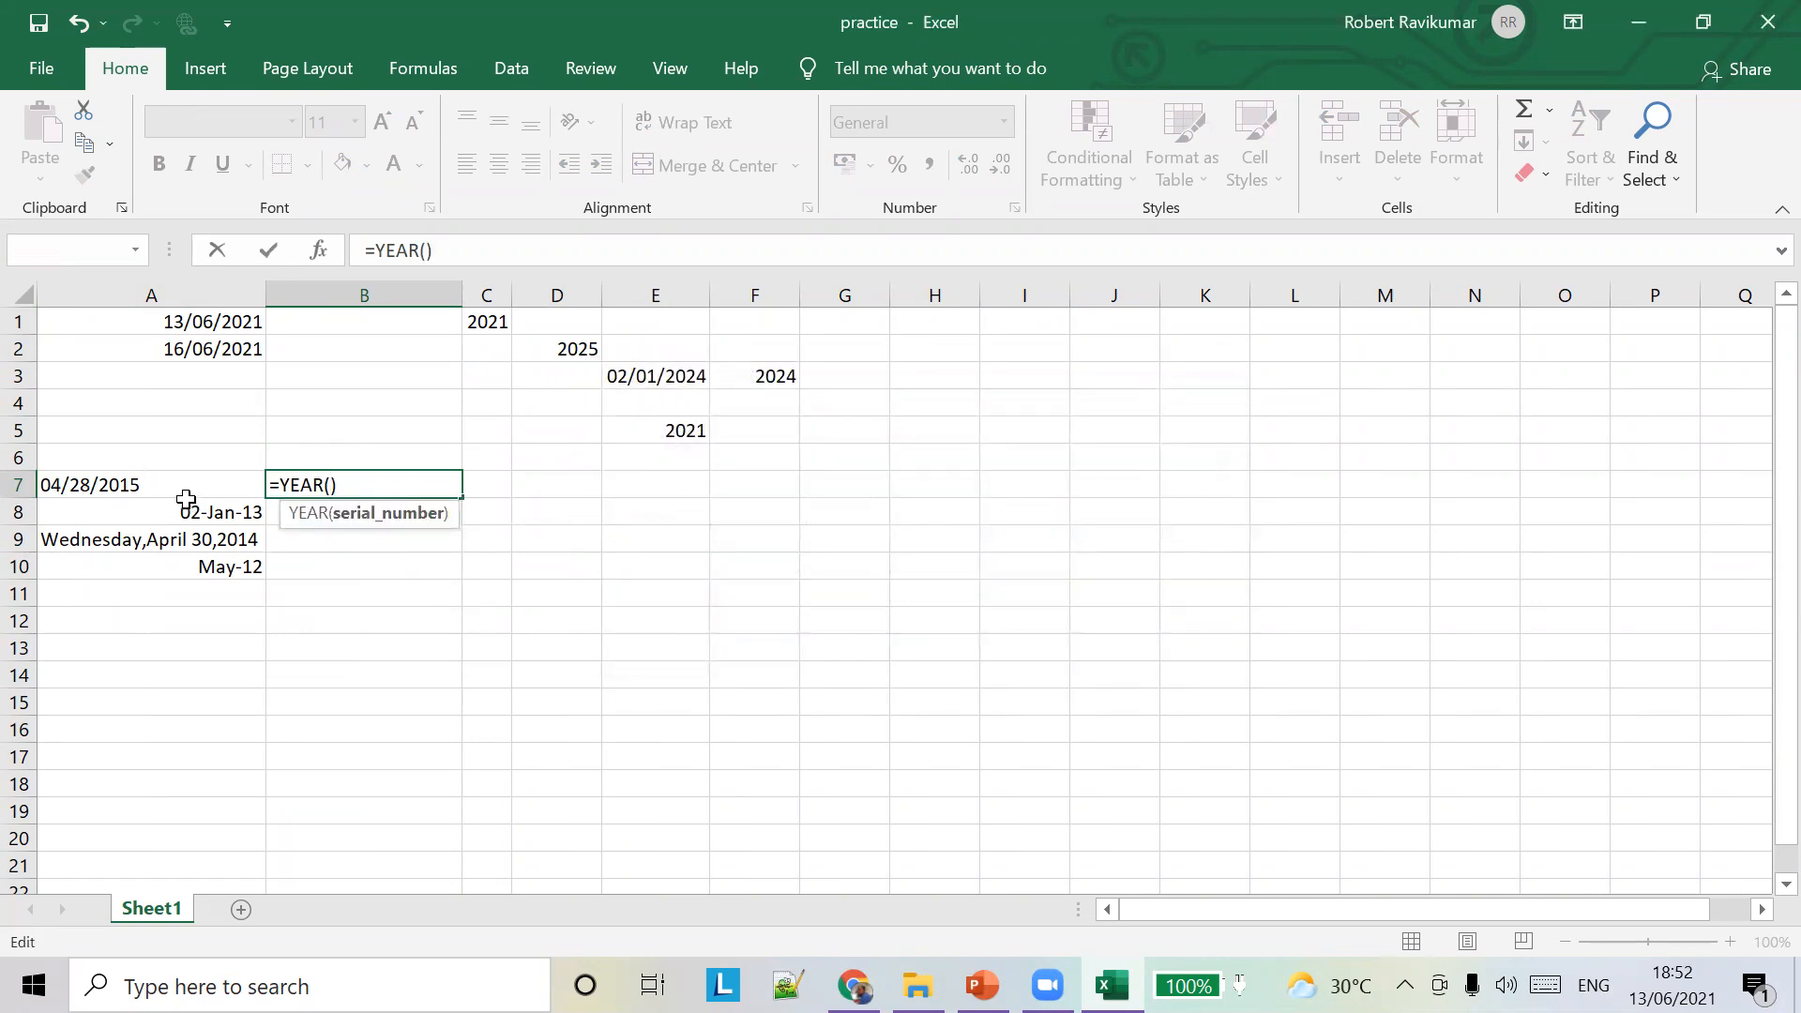
type("A7")
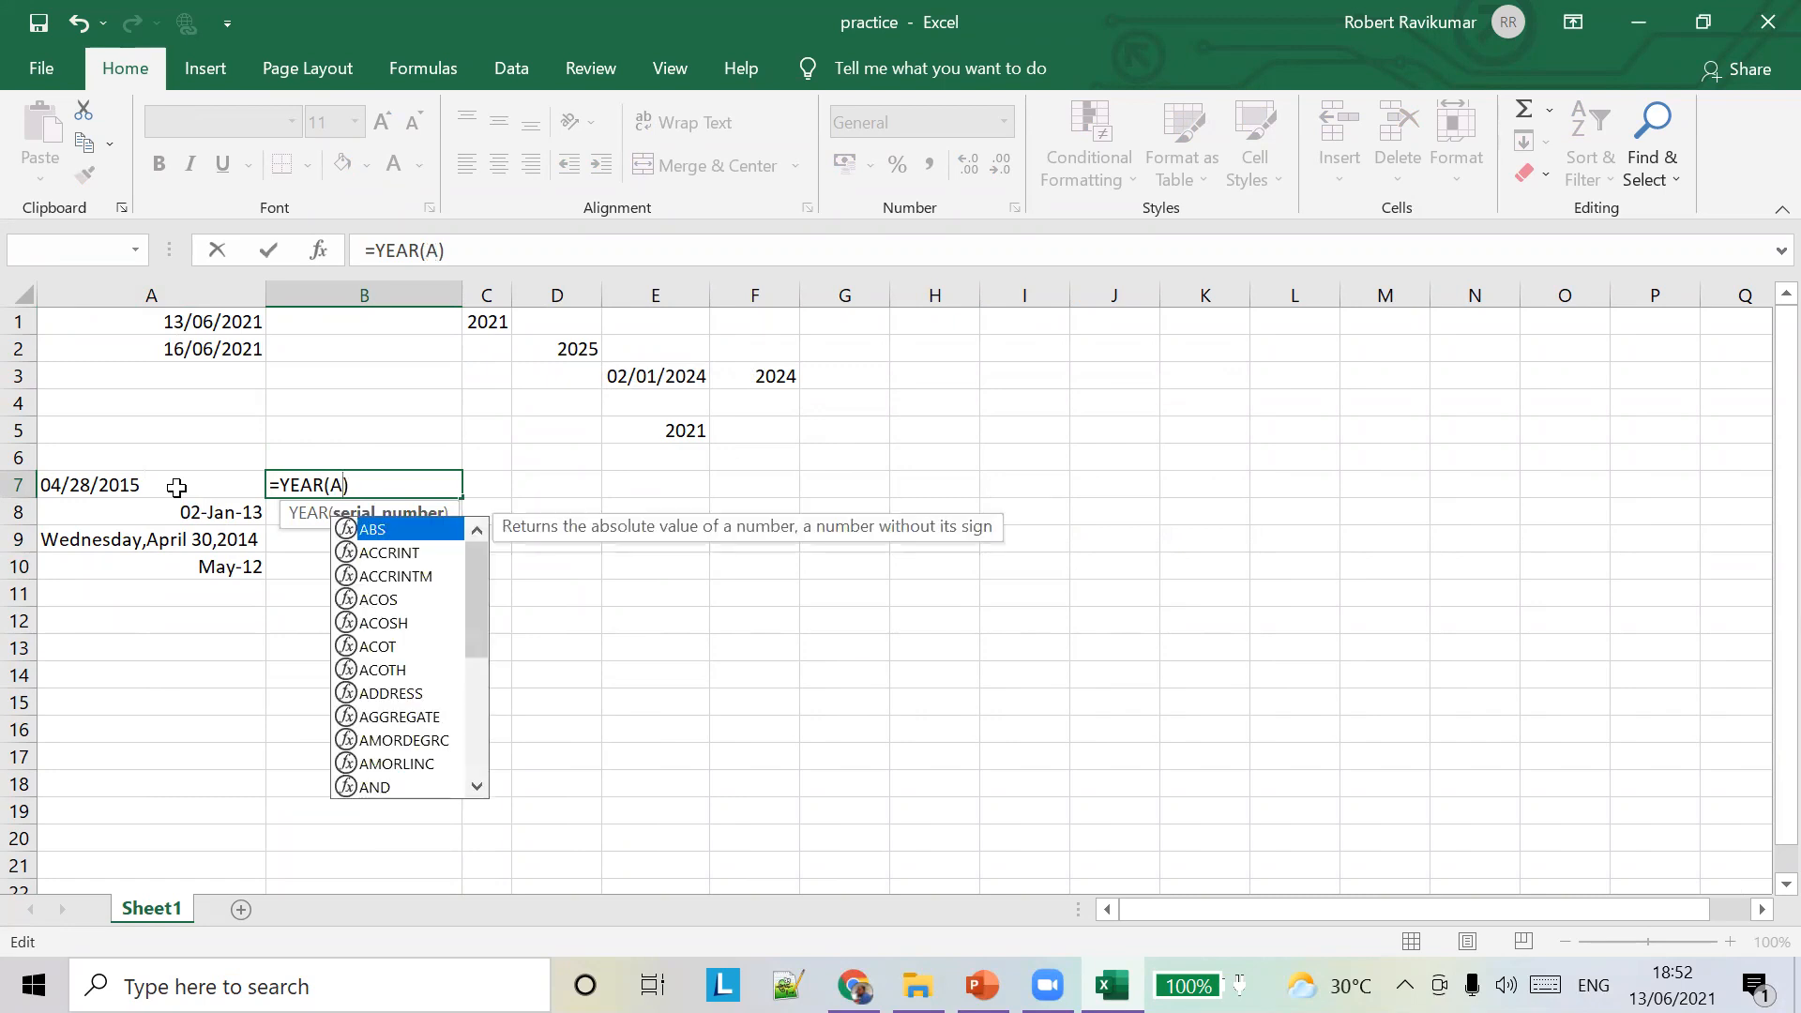
key("Tab")
left_click(416, 487)
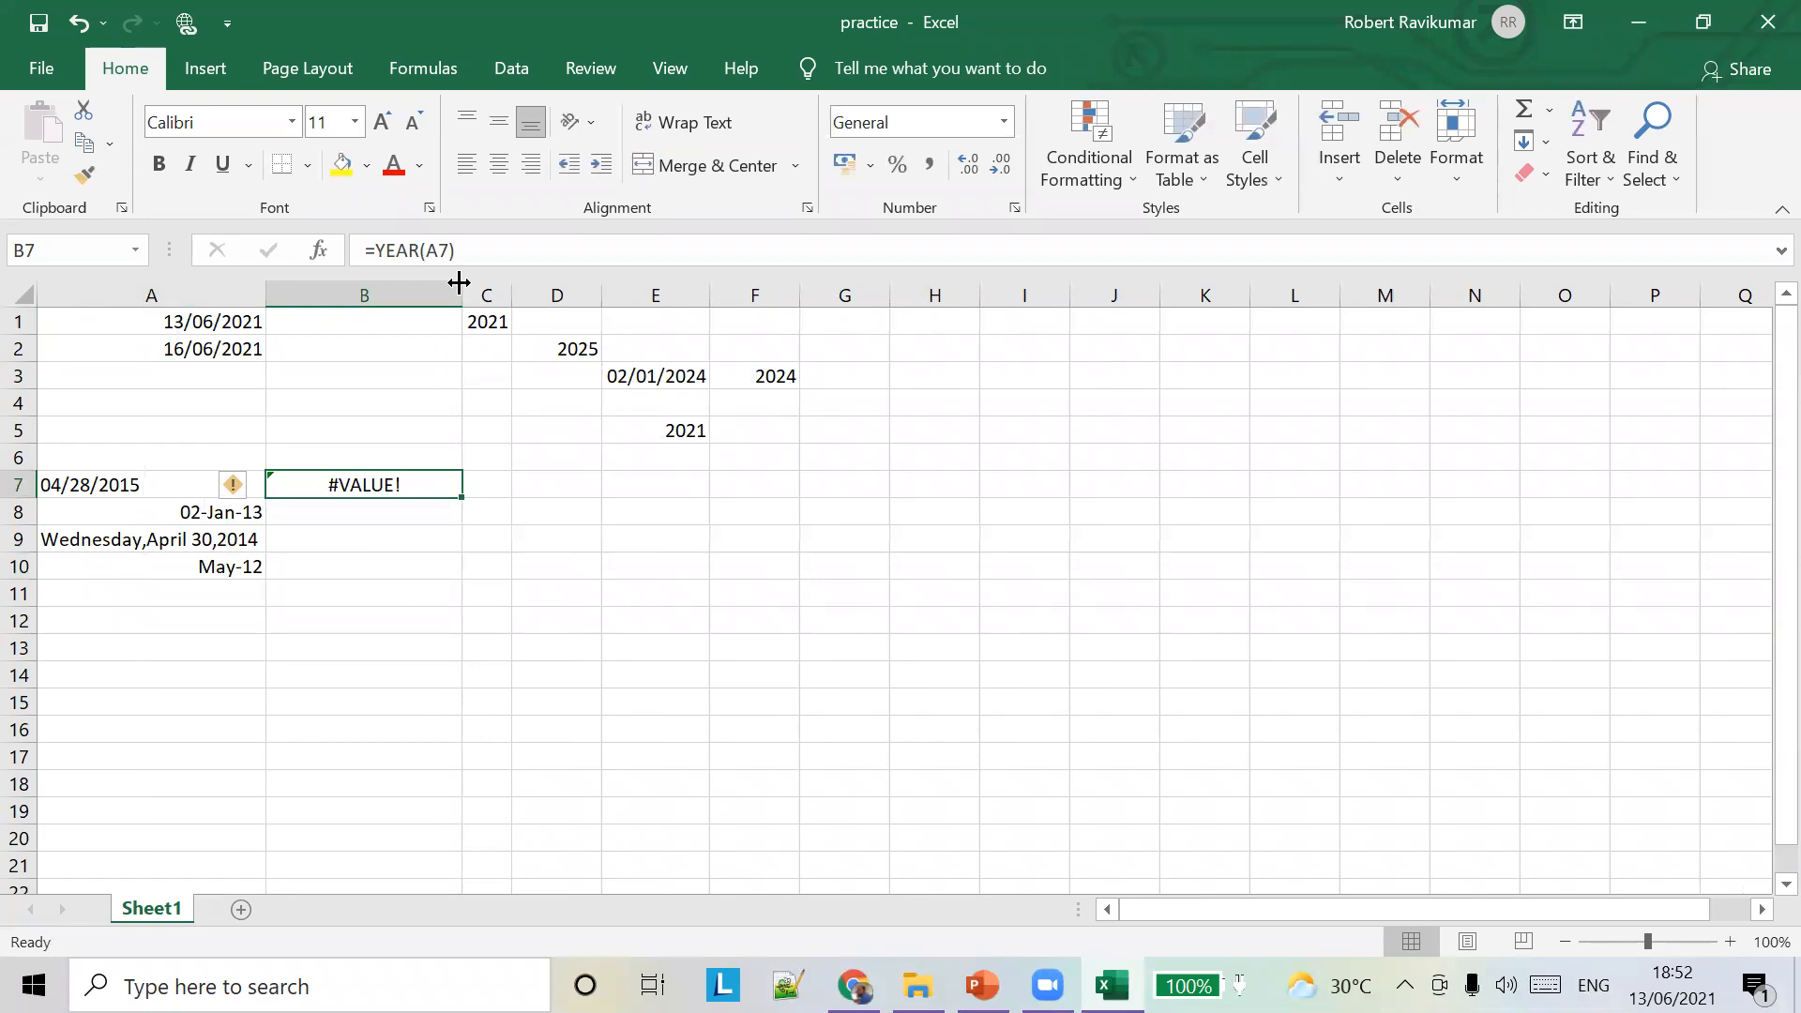
Examine the error options for cell B7 and compare its formula and the date in A7 with the PowerPoint slide
left_click(239, 488)
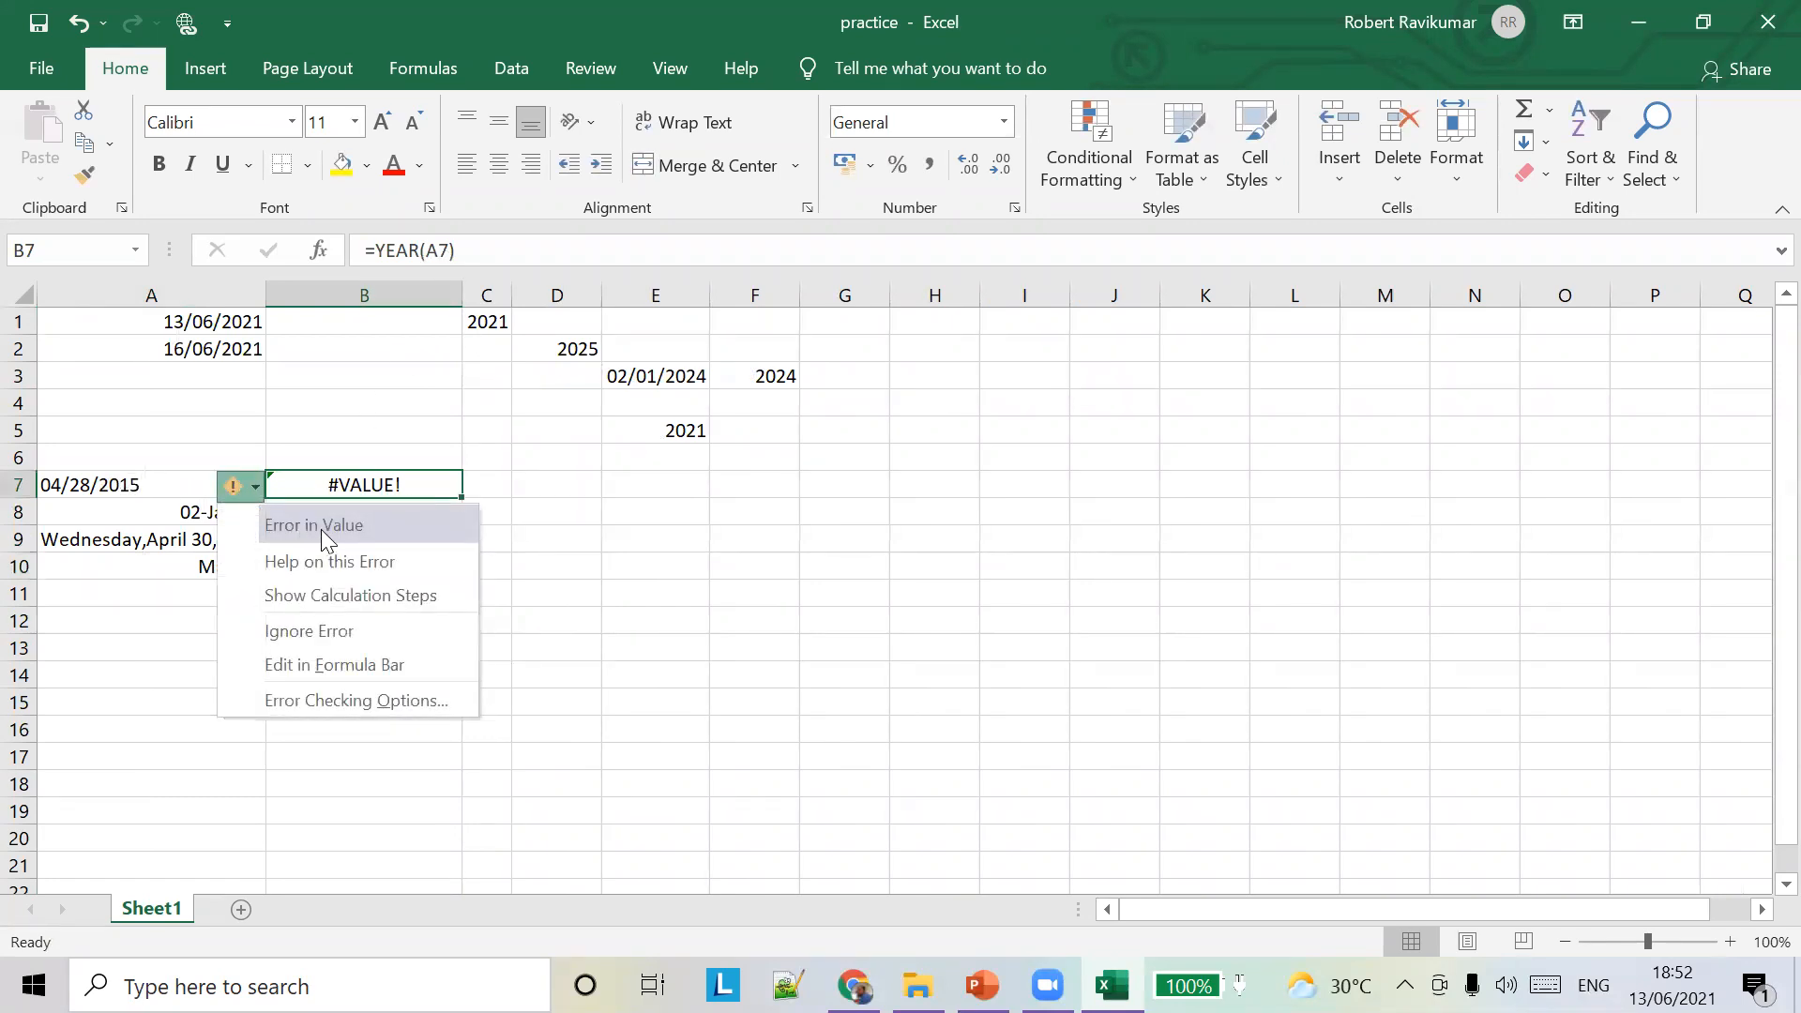
left_click(624, 514)
key("alt+Tab")
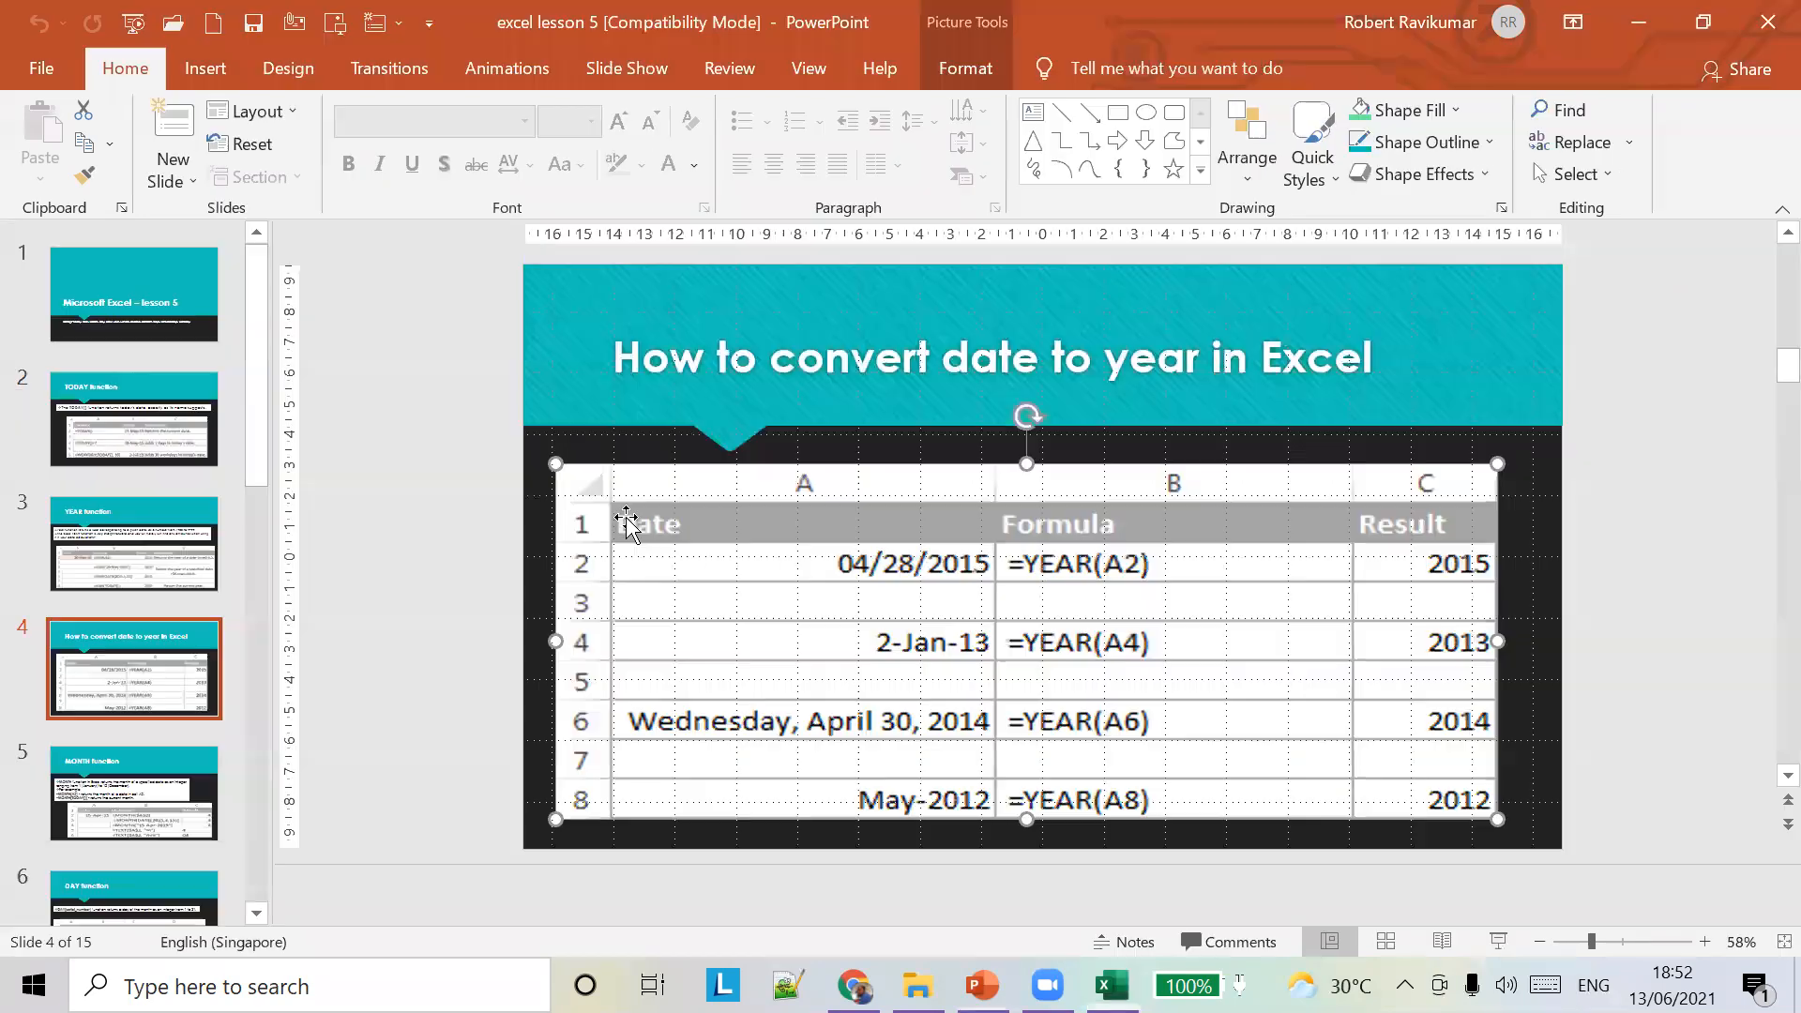
key("alt+Tab")
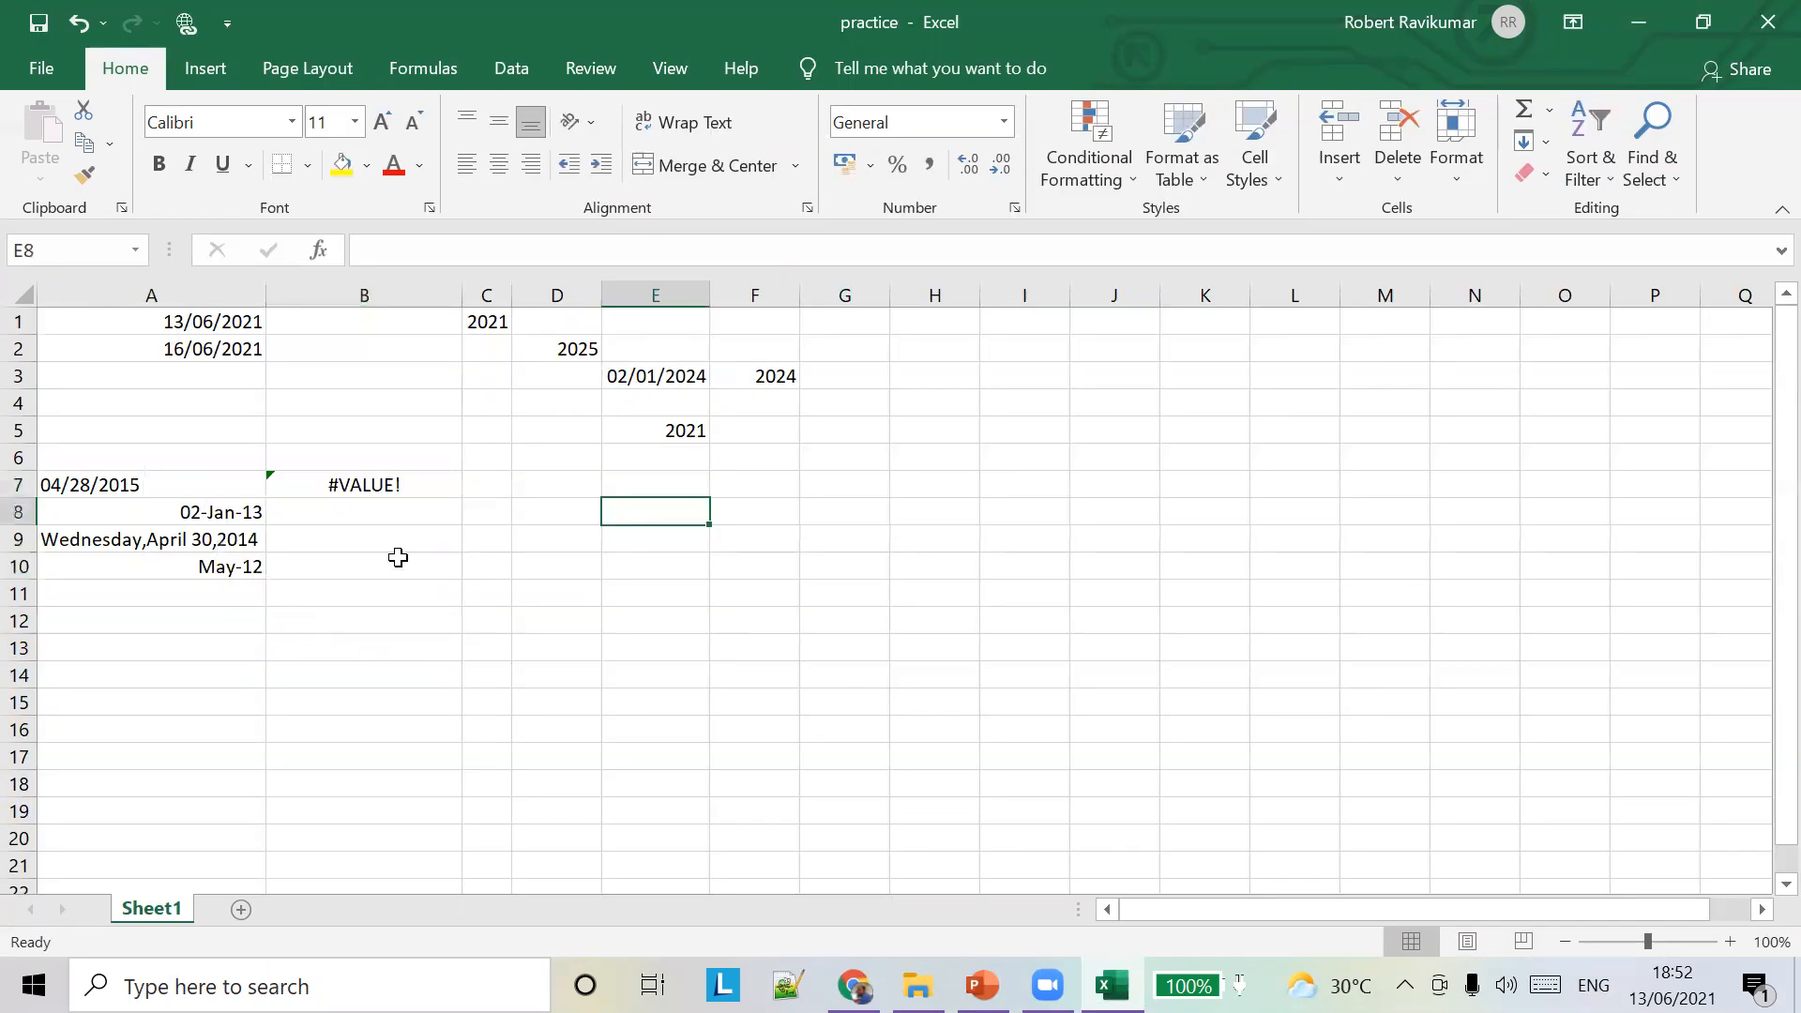
left_click(139, 484)
left_click(380, 484)
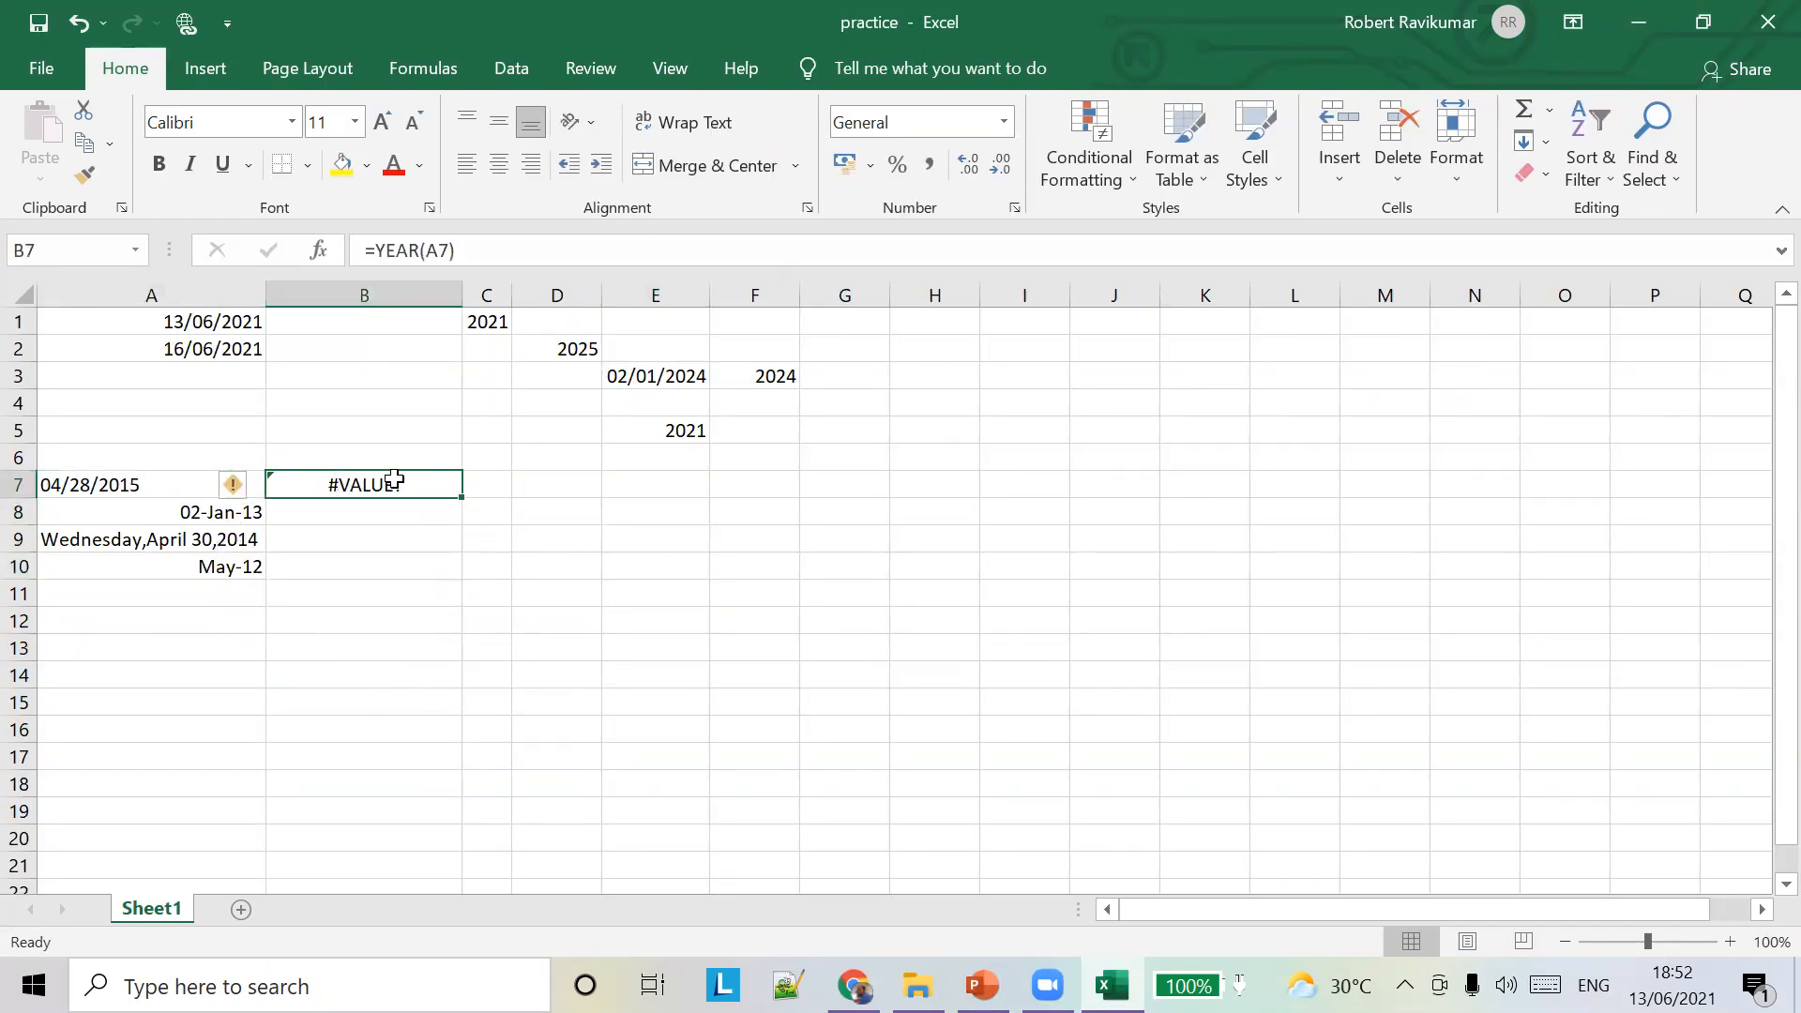
key("alt+Tab")
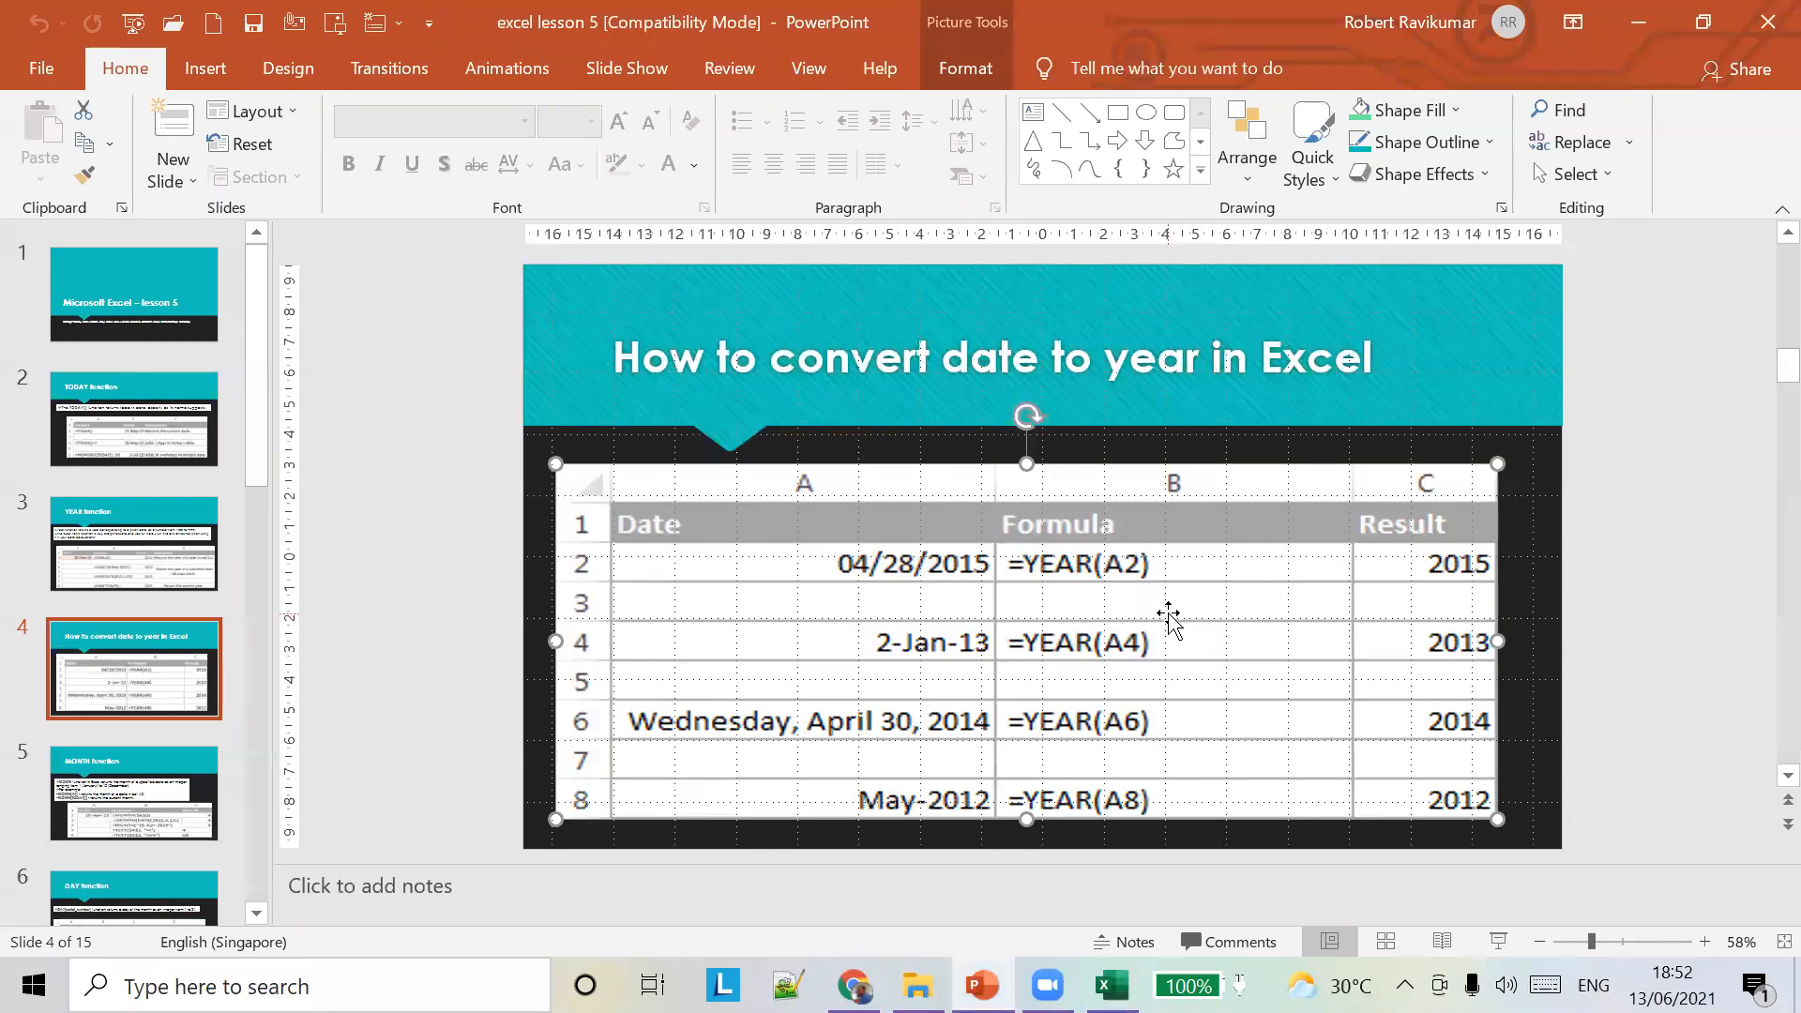
key("alt+Tab")
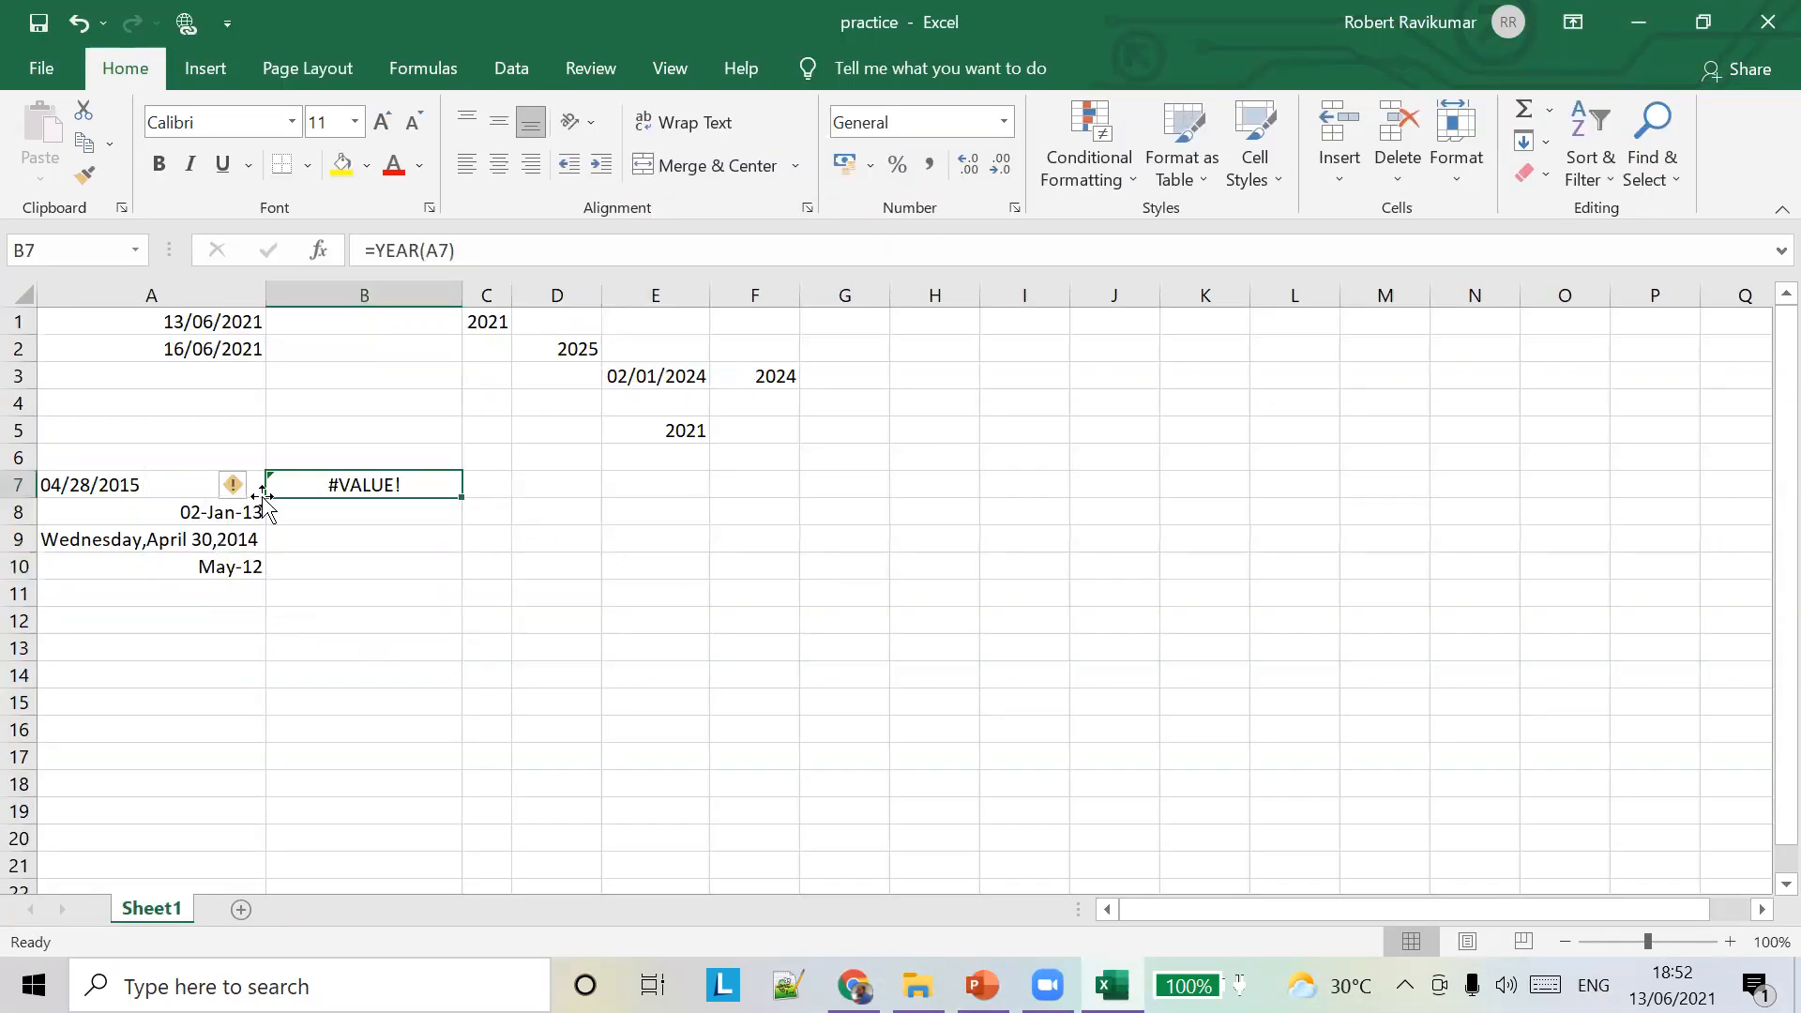
left_click(188, 489)
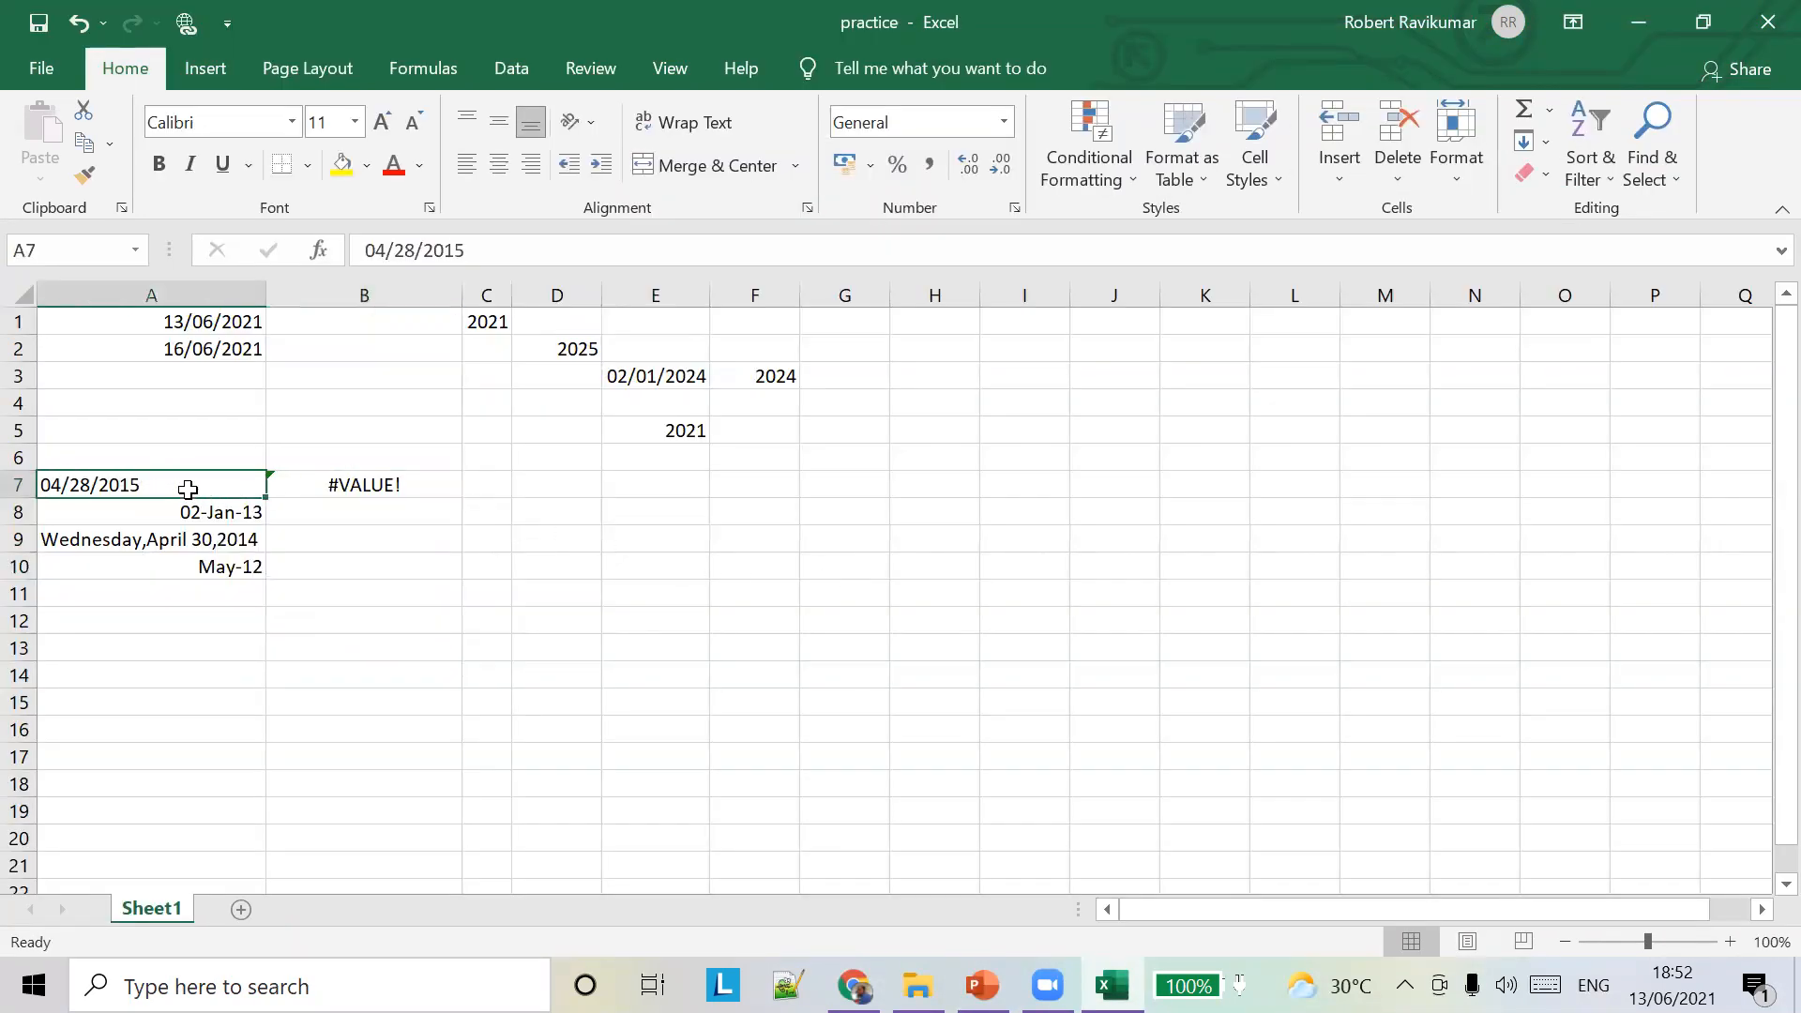
left_click(394, 249)
key("Left")
key("Left")
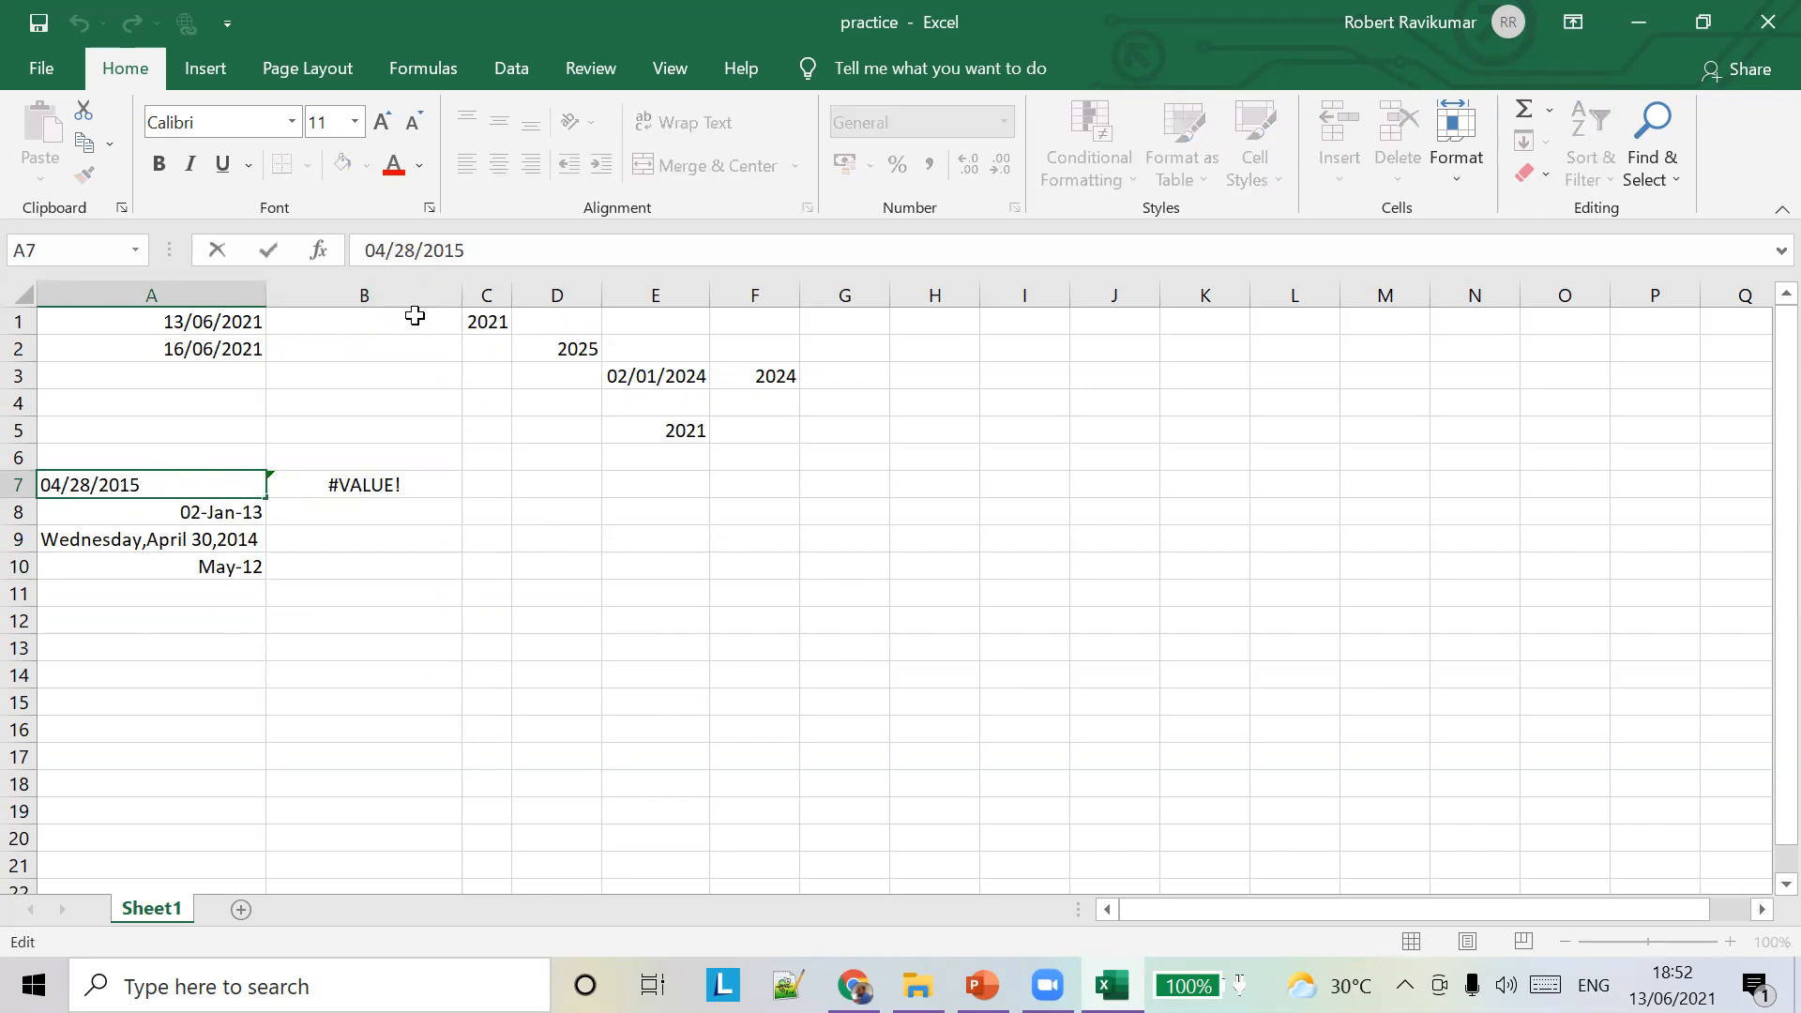
Fill the YEAR formula from cell B7 down to B10 and select B9
left_click(348, 484)
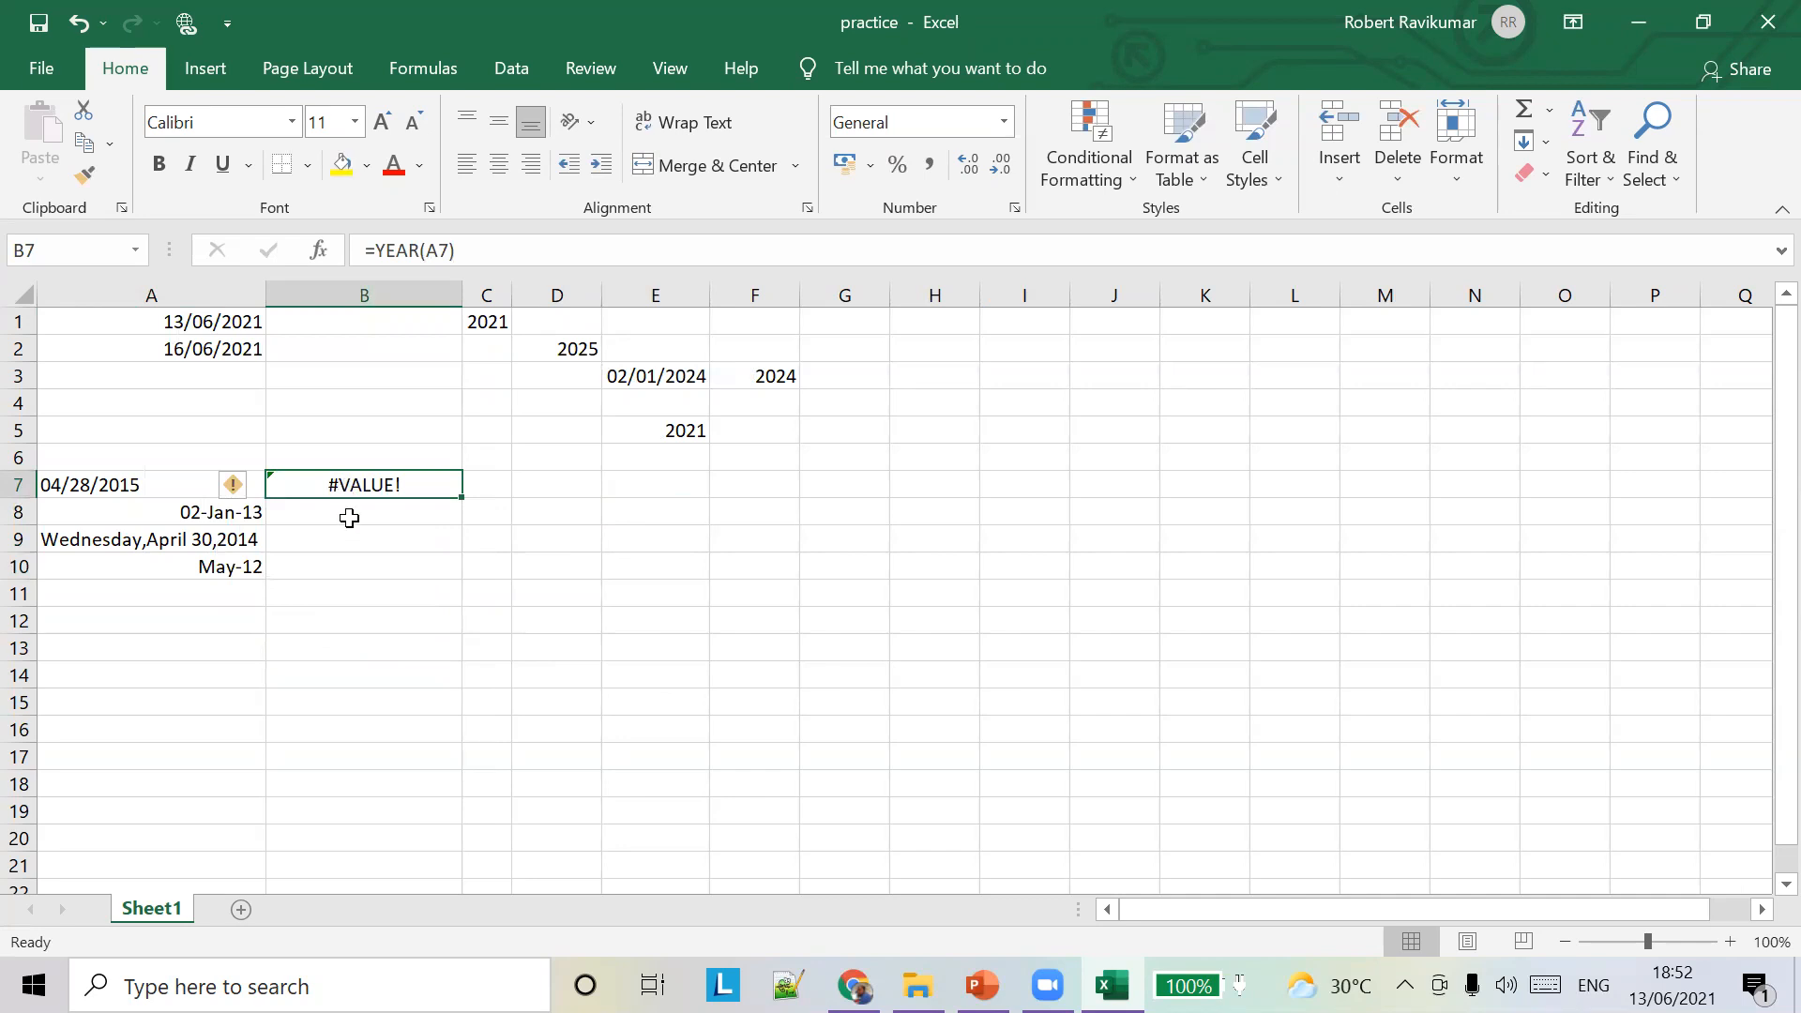
left_click_drag(466, 500, 456, 576)
left_click(379, 540)
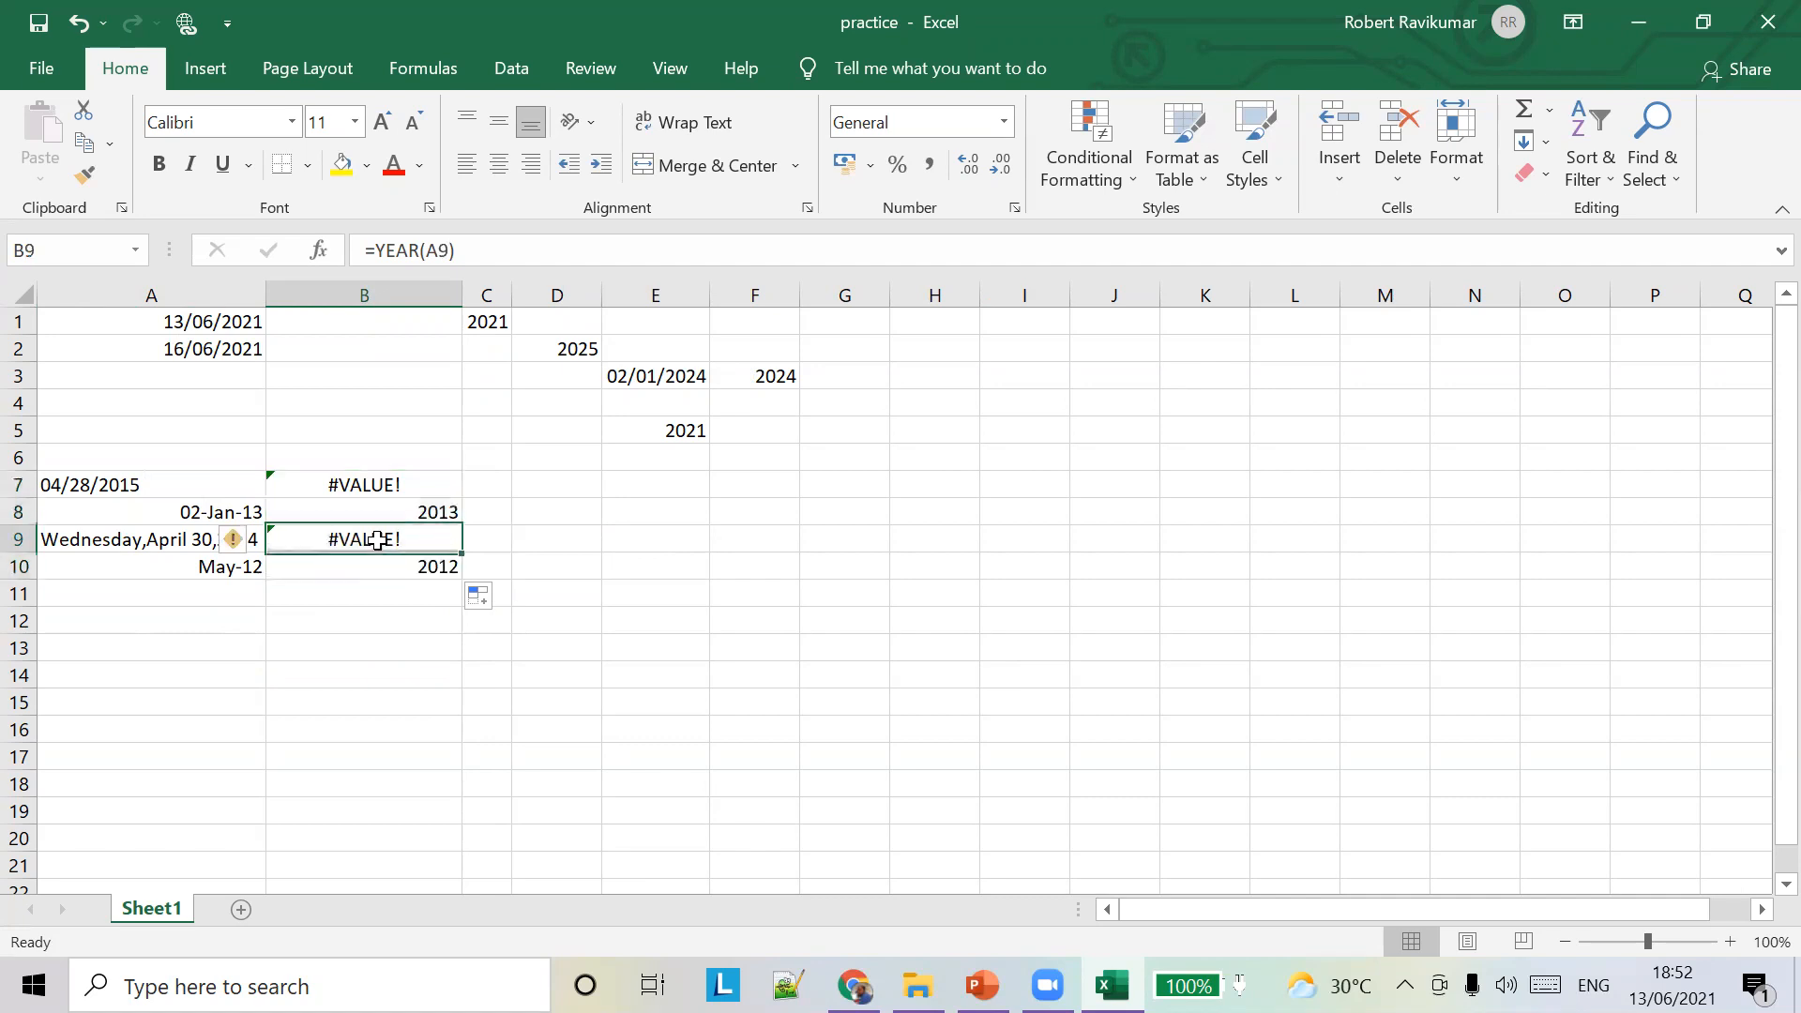
Compare the third date with the PowerPoint slide and change cell A9 in Excel to Wednesday, April 30, 2014
key("alt+Tab")
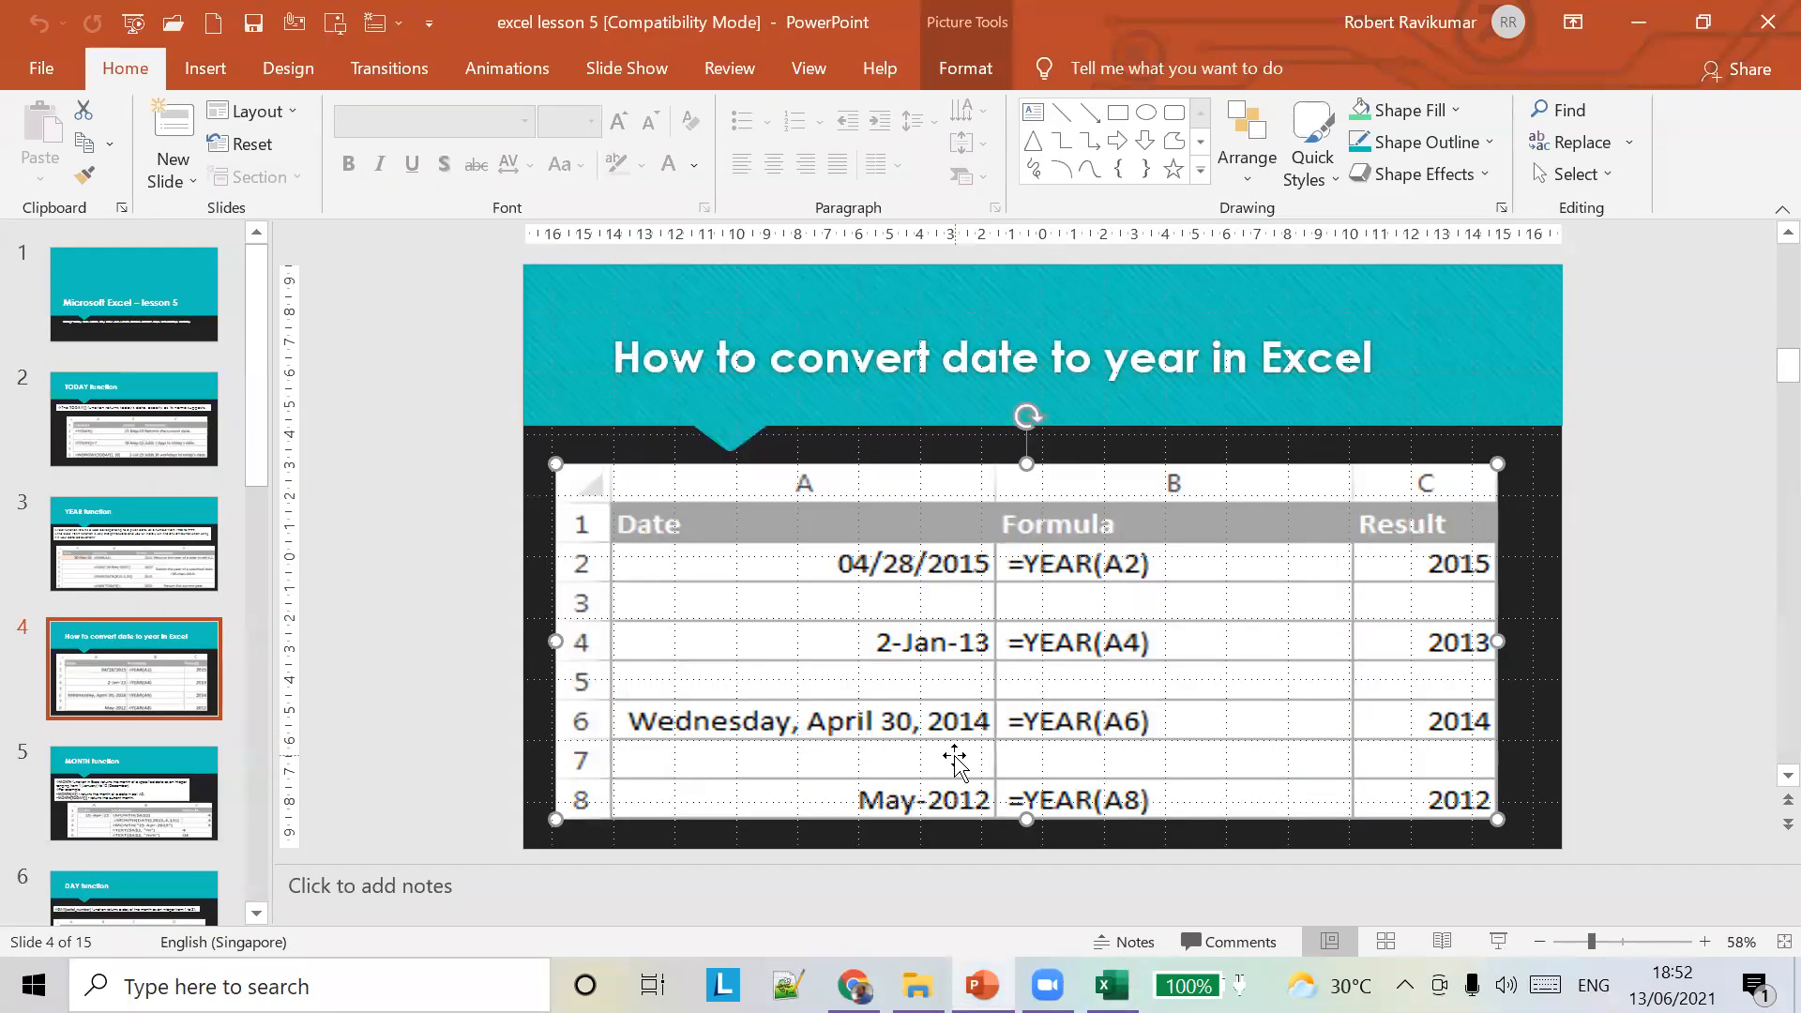
key("alt+Tab")
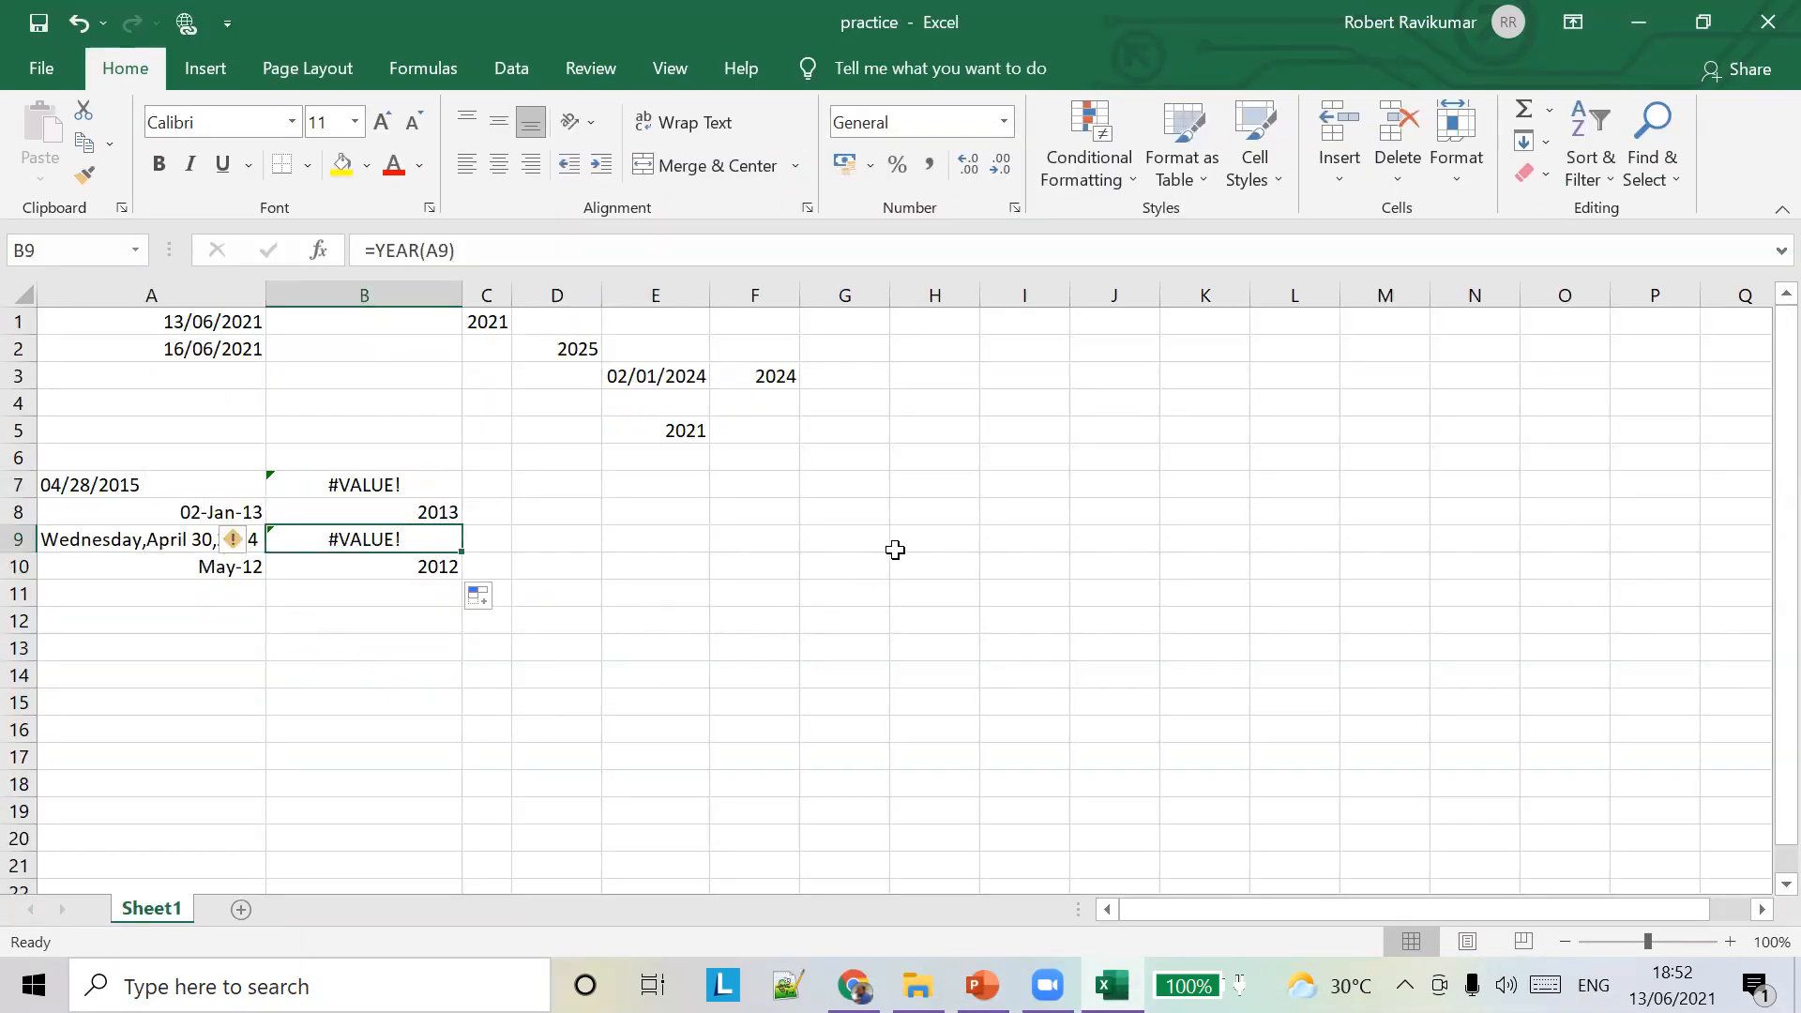
key("alt+Tab")
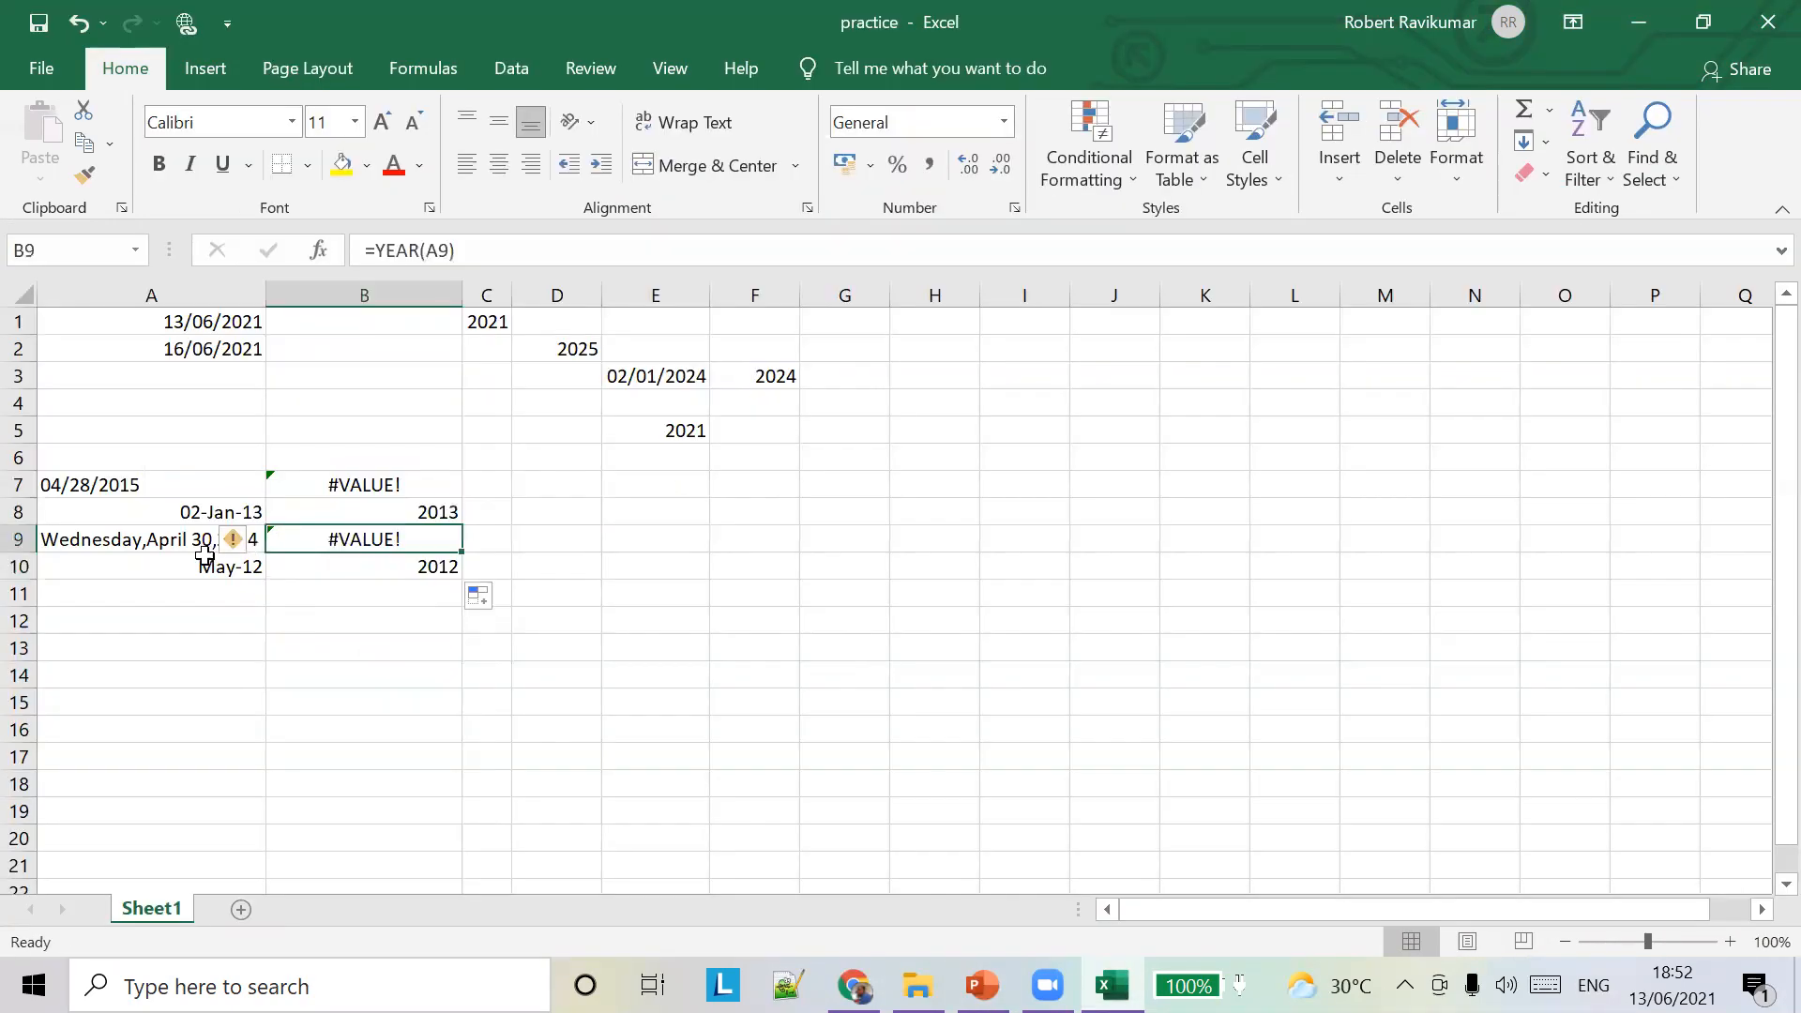
key("alt+Tab")
left_click(145, 544)
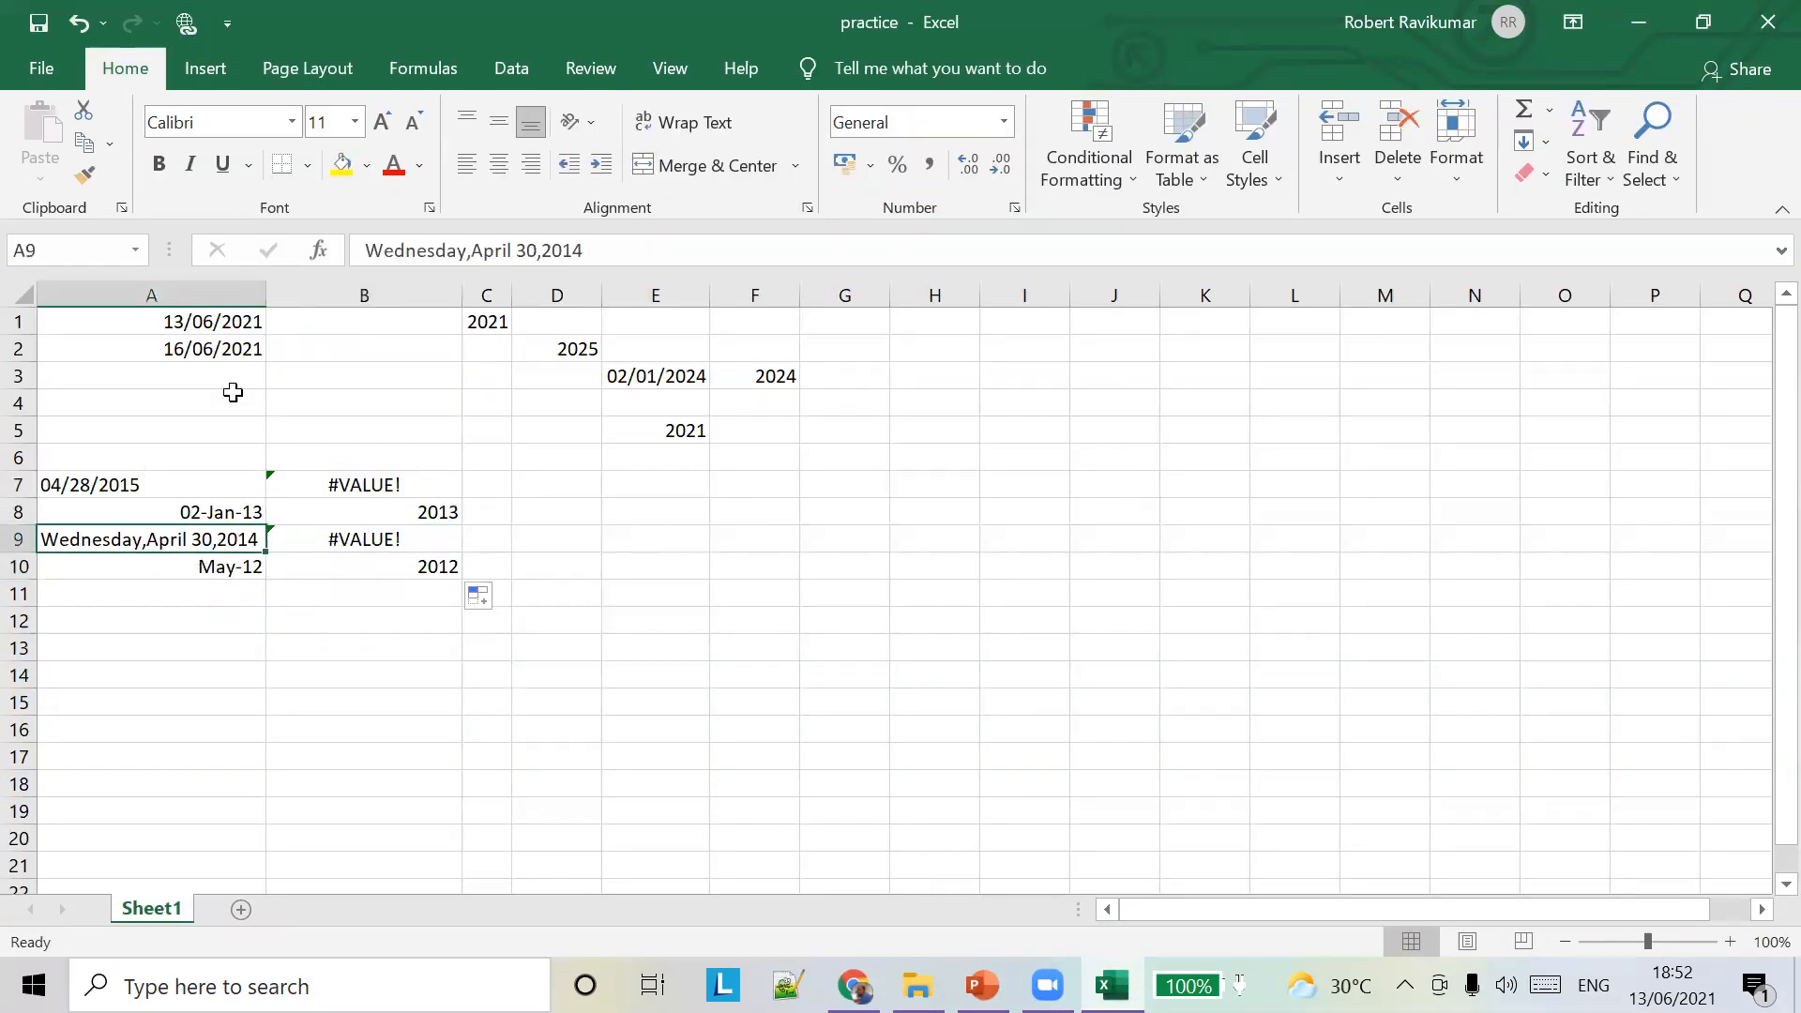
left_click(472, 251)
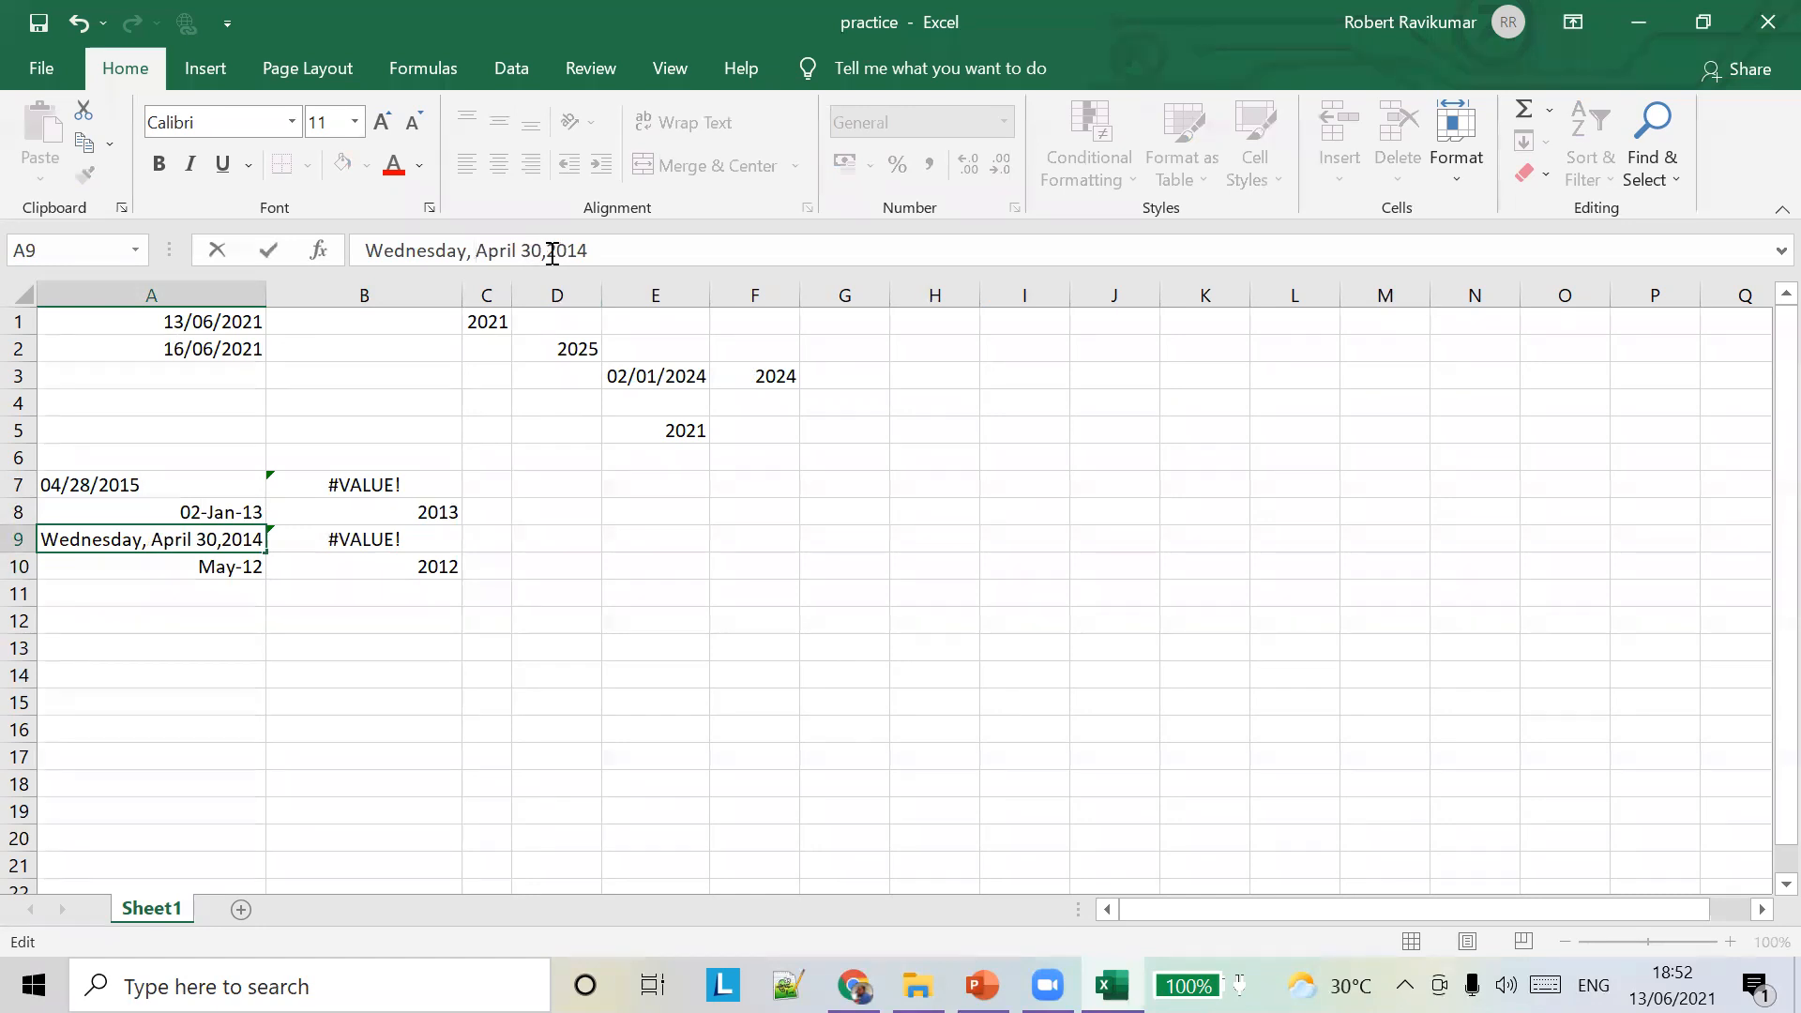
key("Tab")
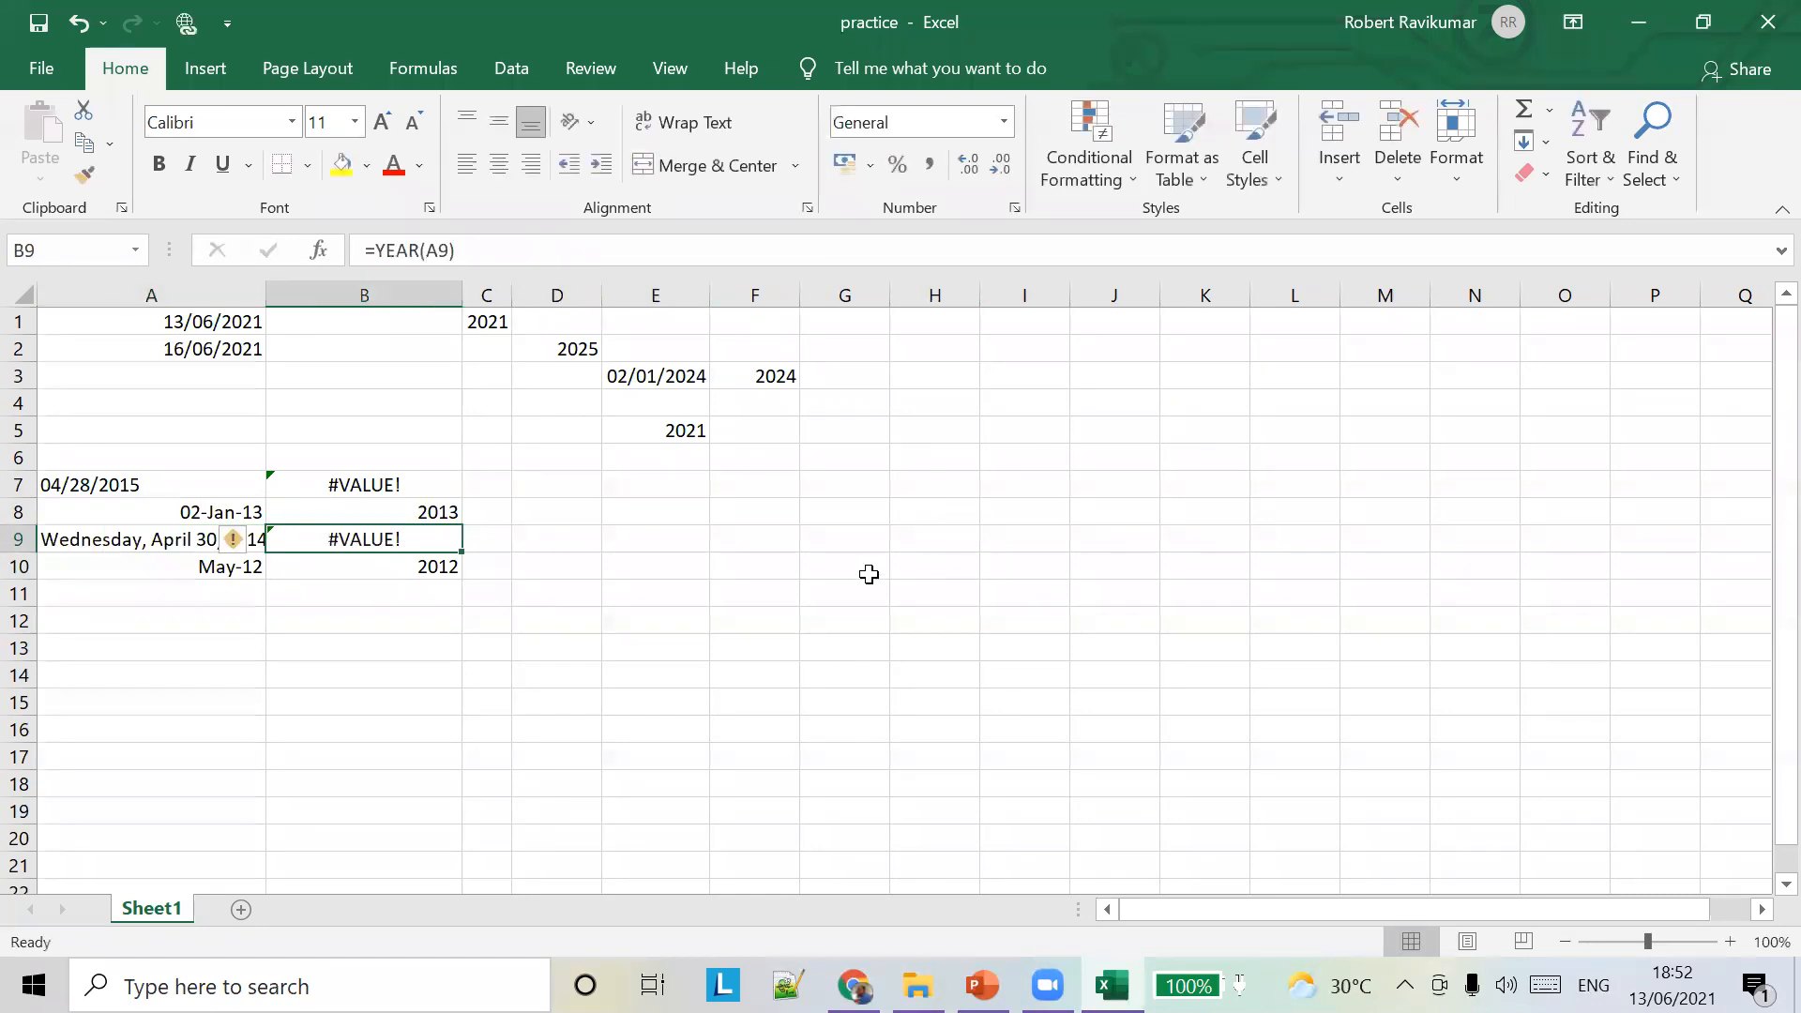
left_click(281, 566)
left_click(242, 563)
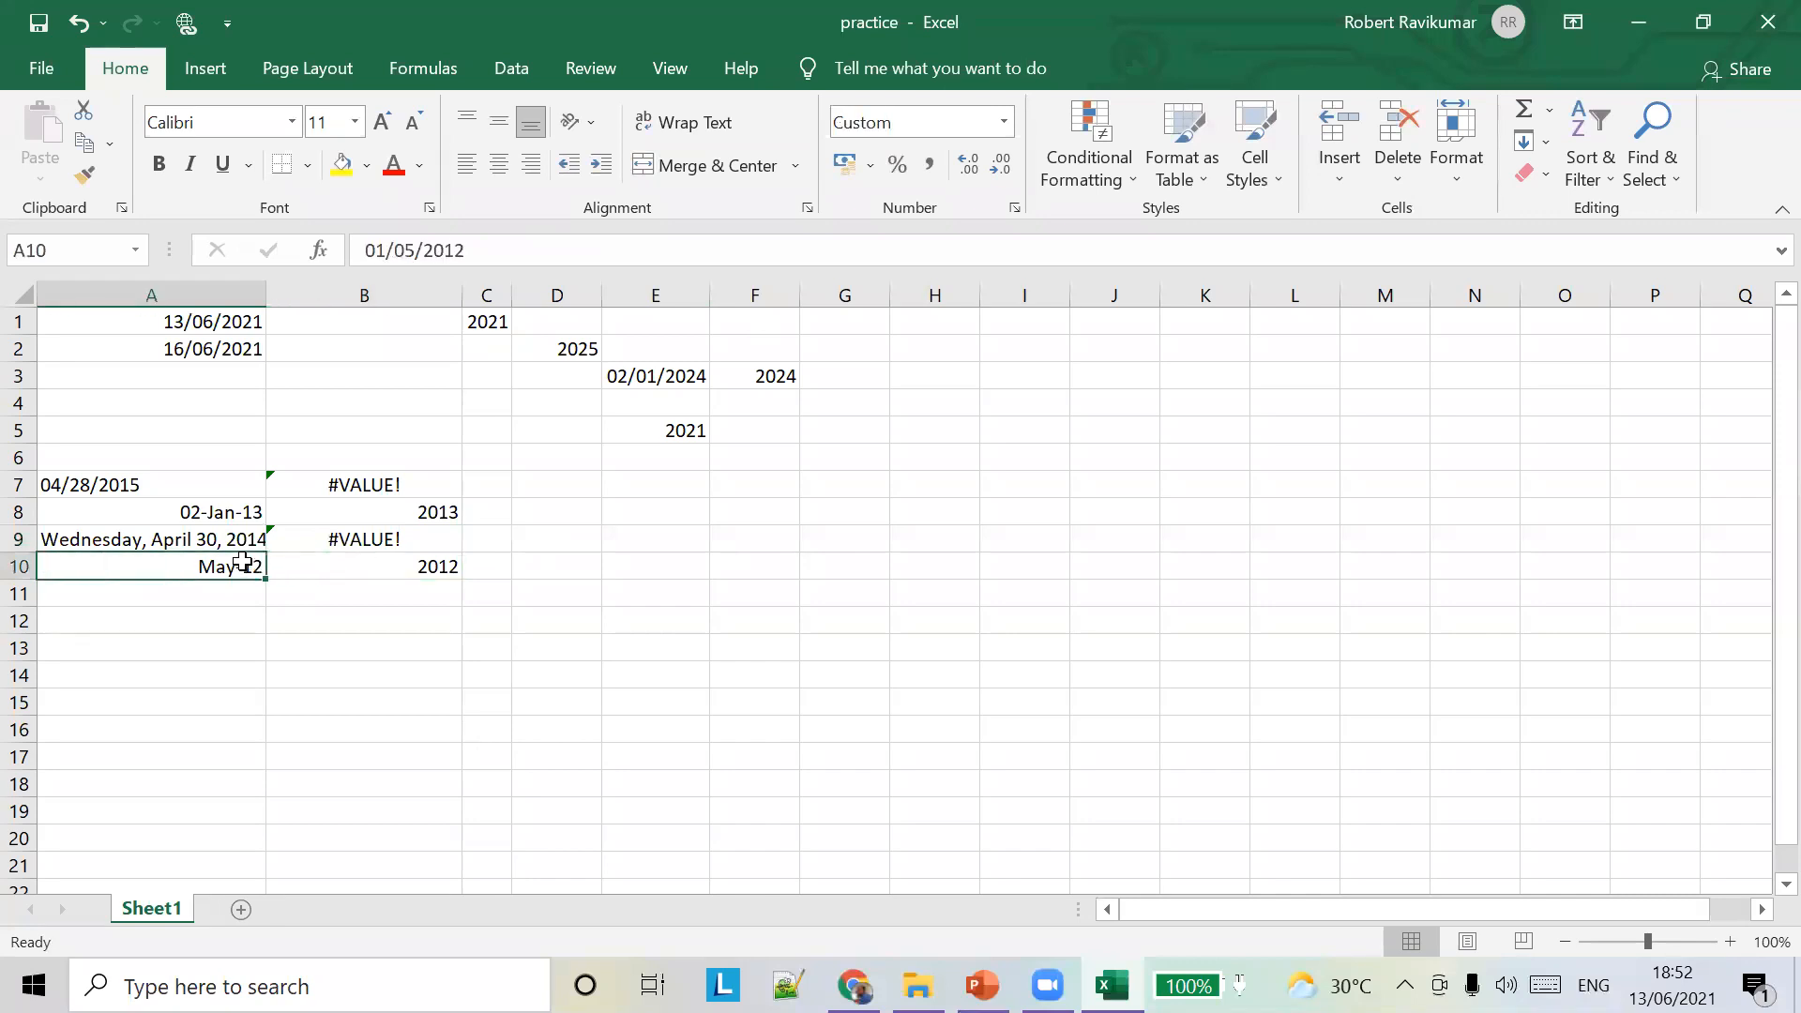
Check the first date on the PowerPoint slide and change cell A7 in Excel to 04-28-2015
left_click(221, 486)
key("alt+Tab")
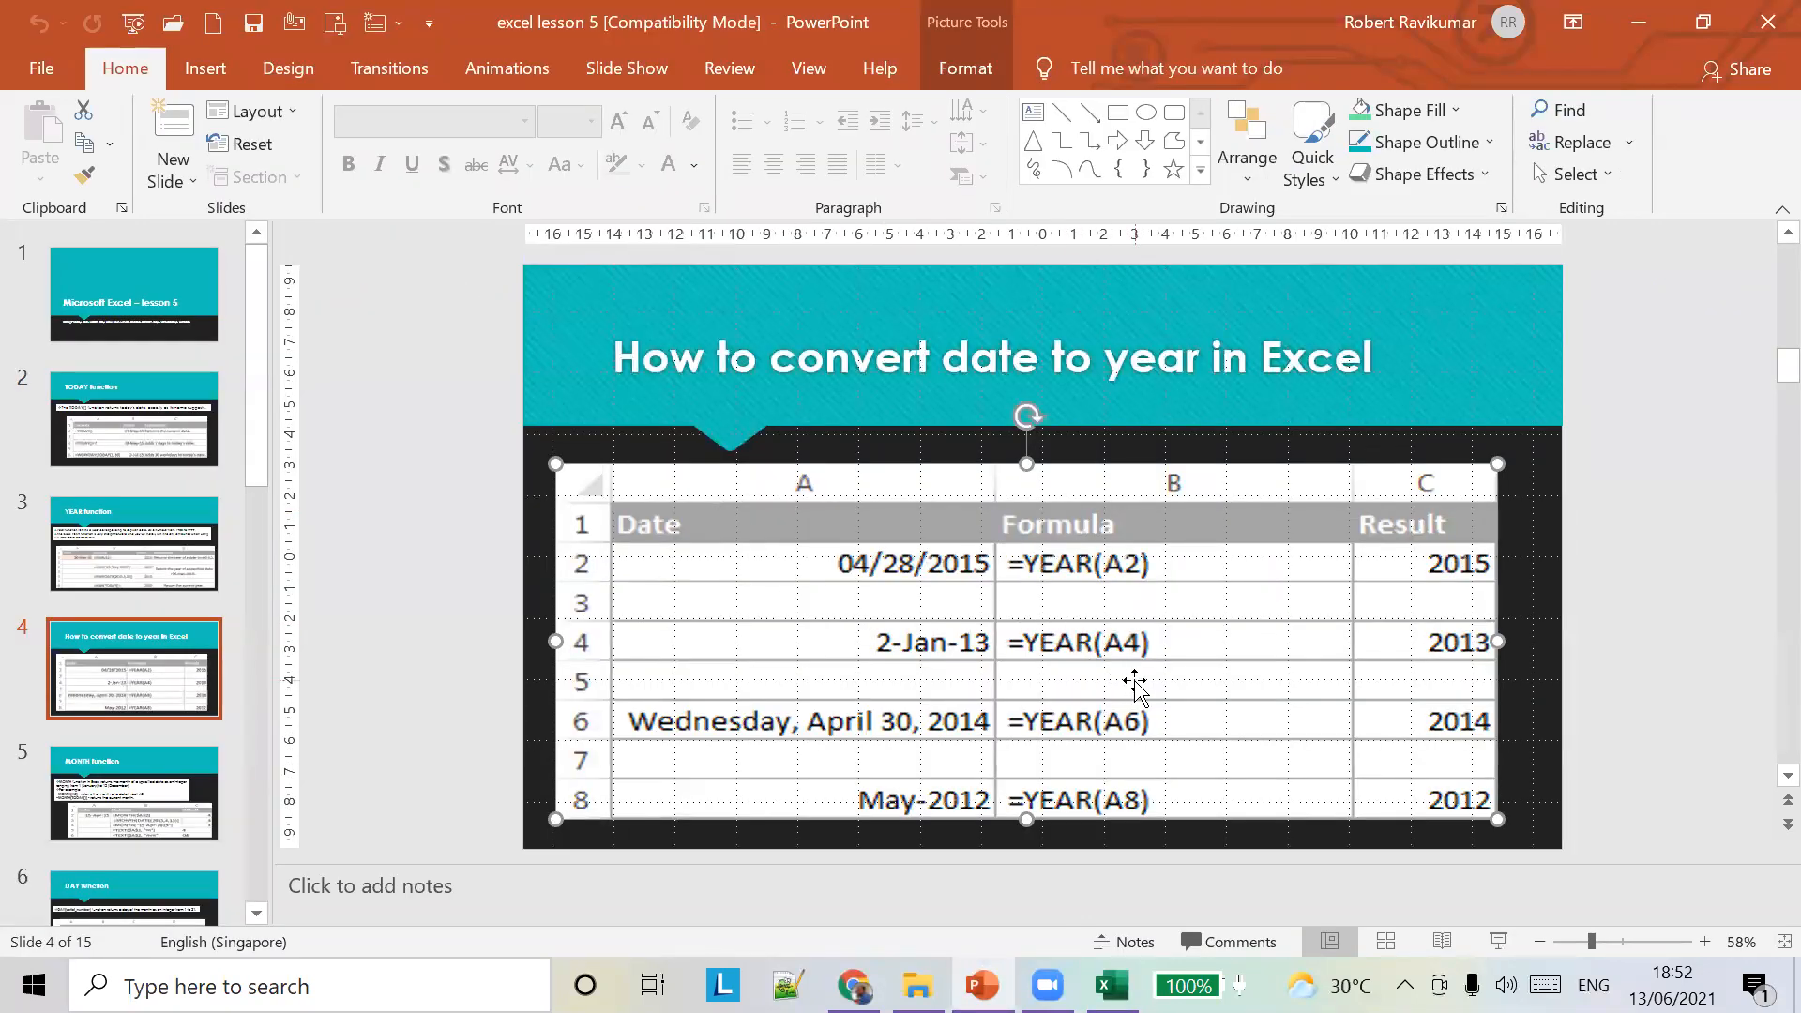
key("alt+Tab")
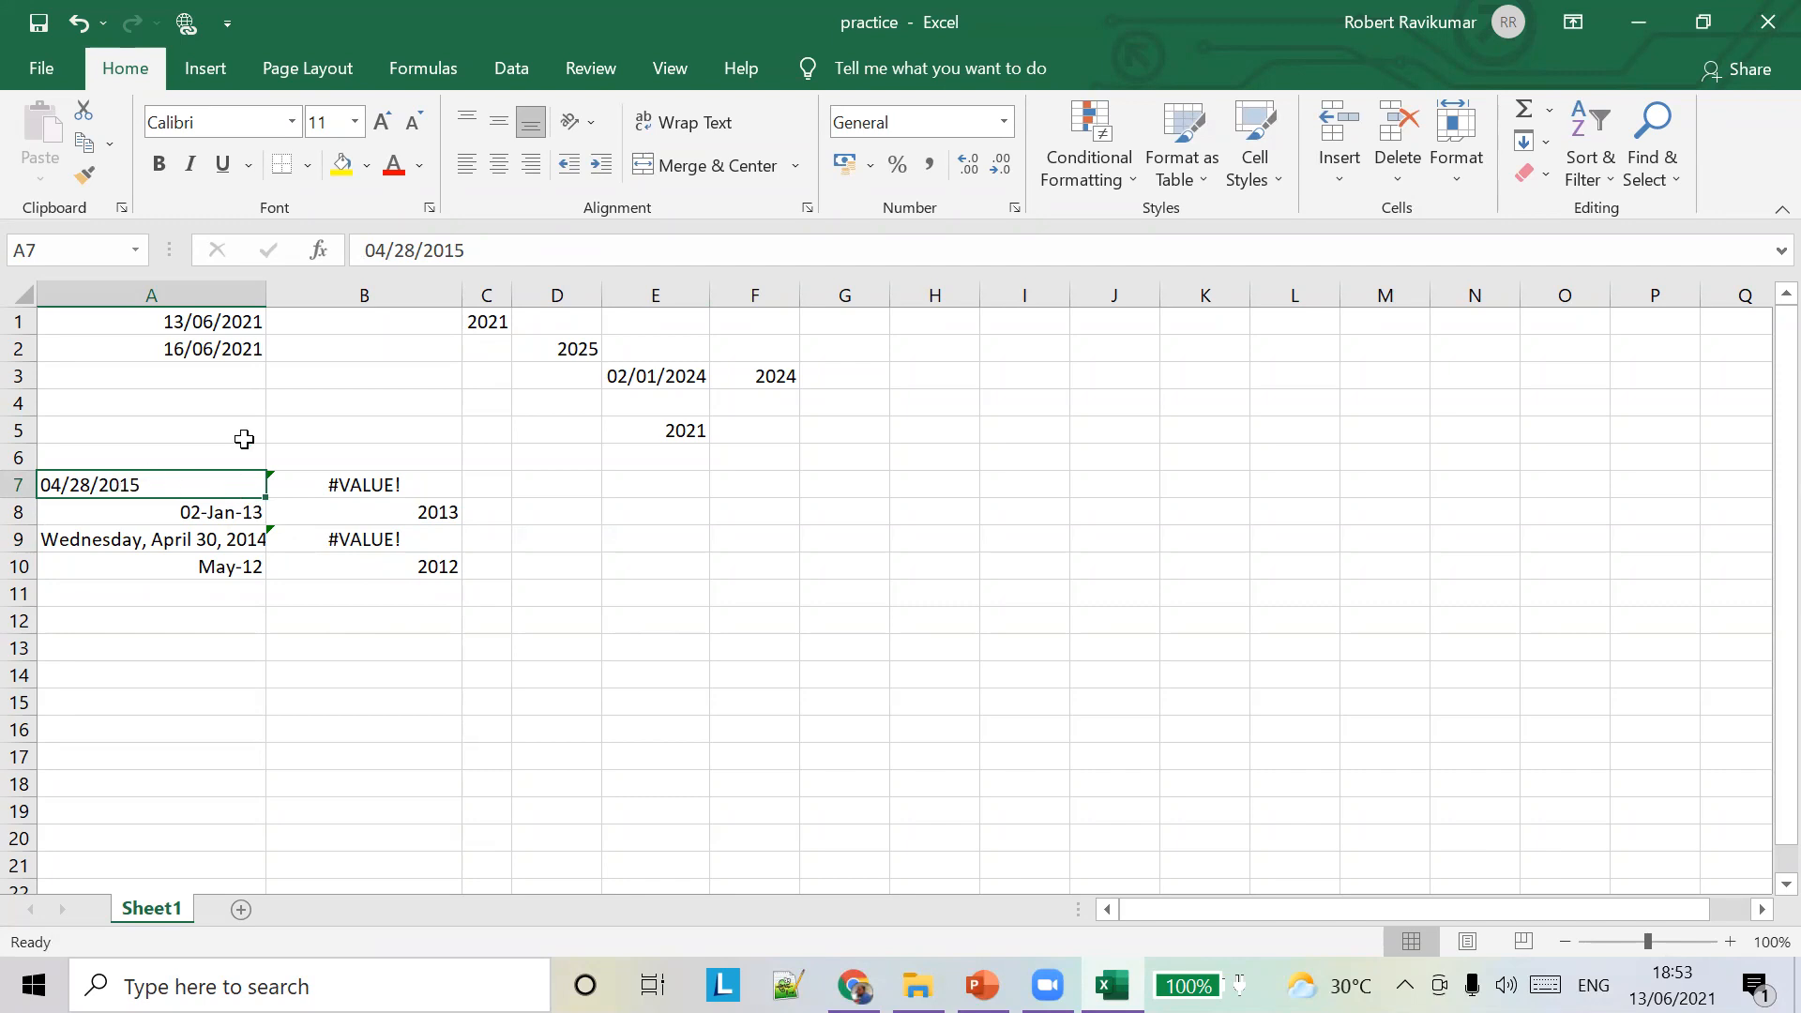
left_click(392, 249)
key("BackSpace")
type("-")
key("BackSpace")
type("-28-")
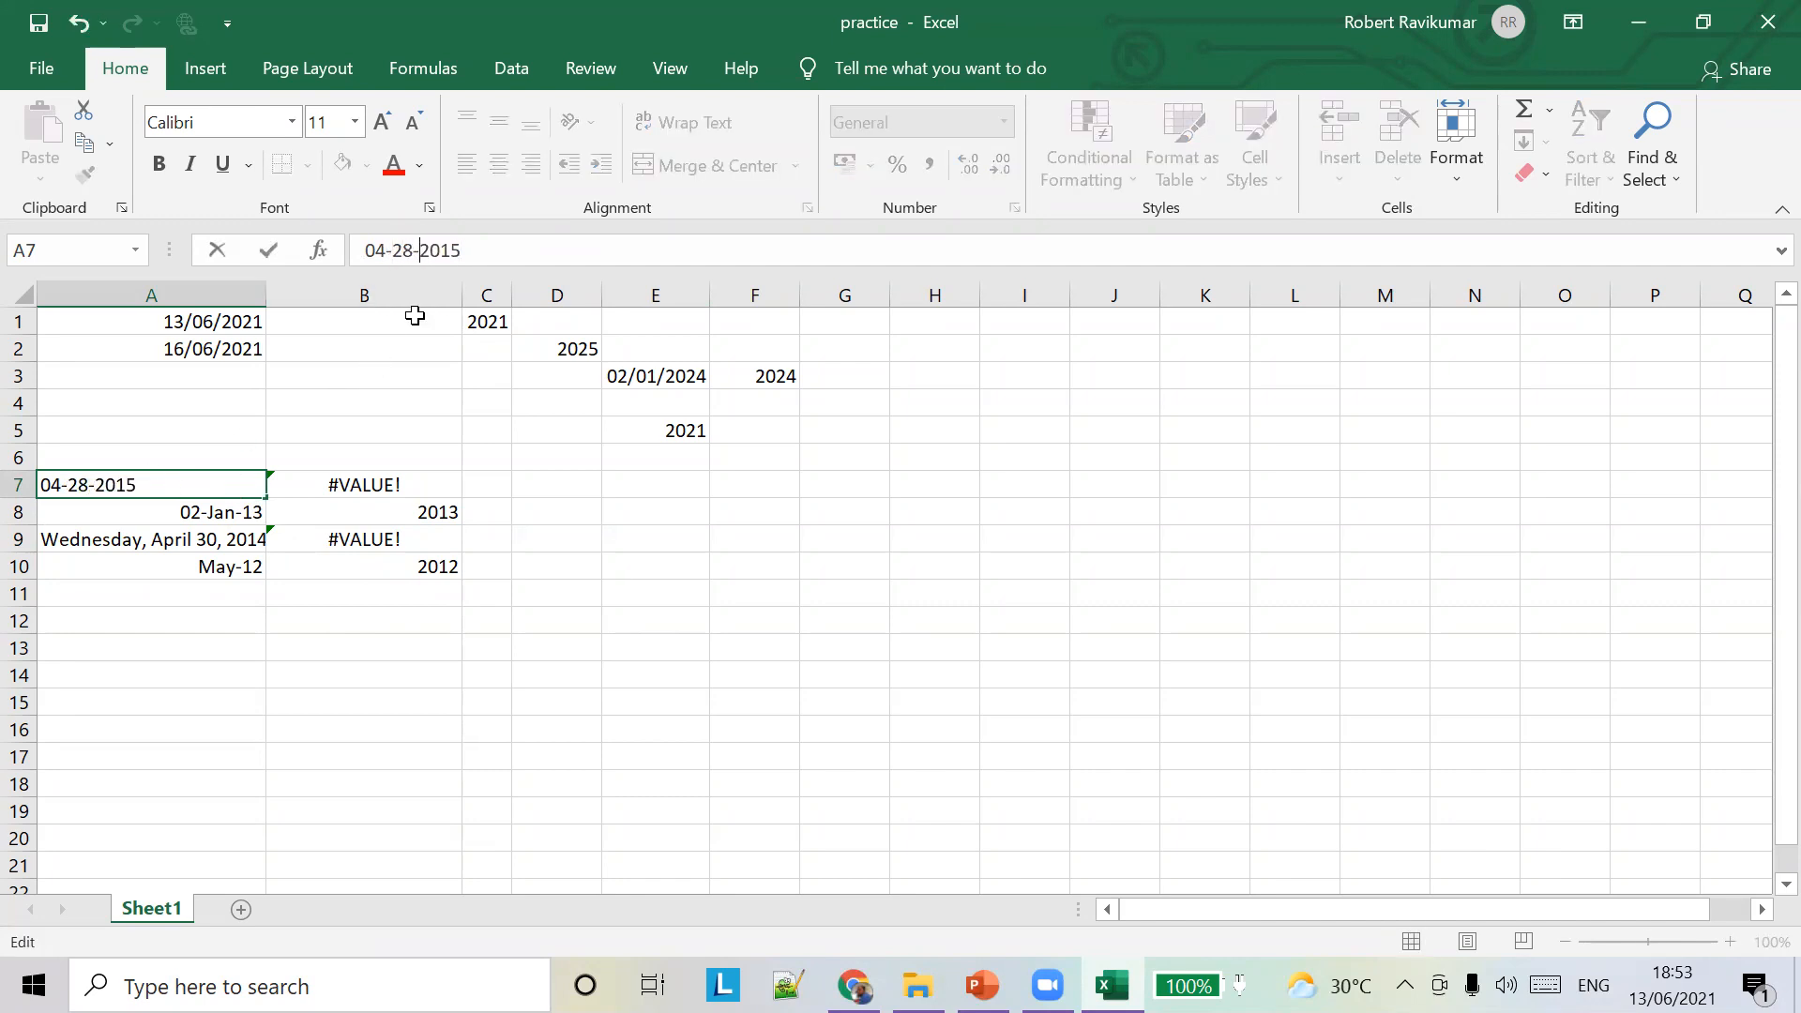
key("Tab")
left_click(622, 441)
left_click(169, 489)
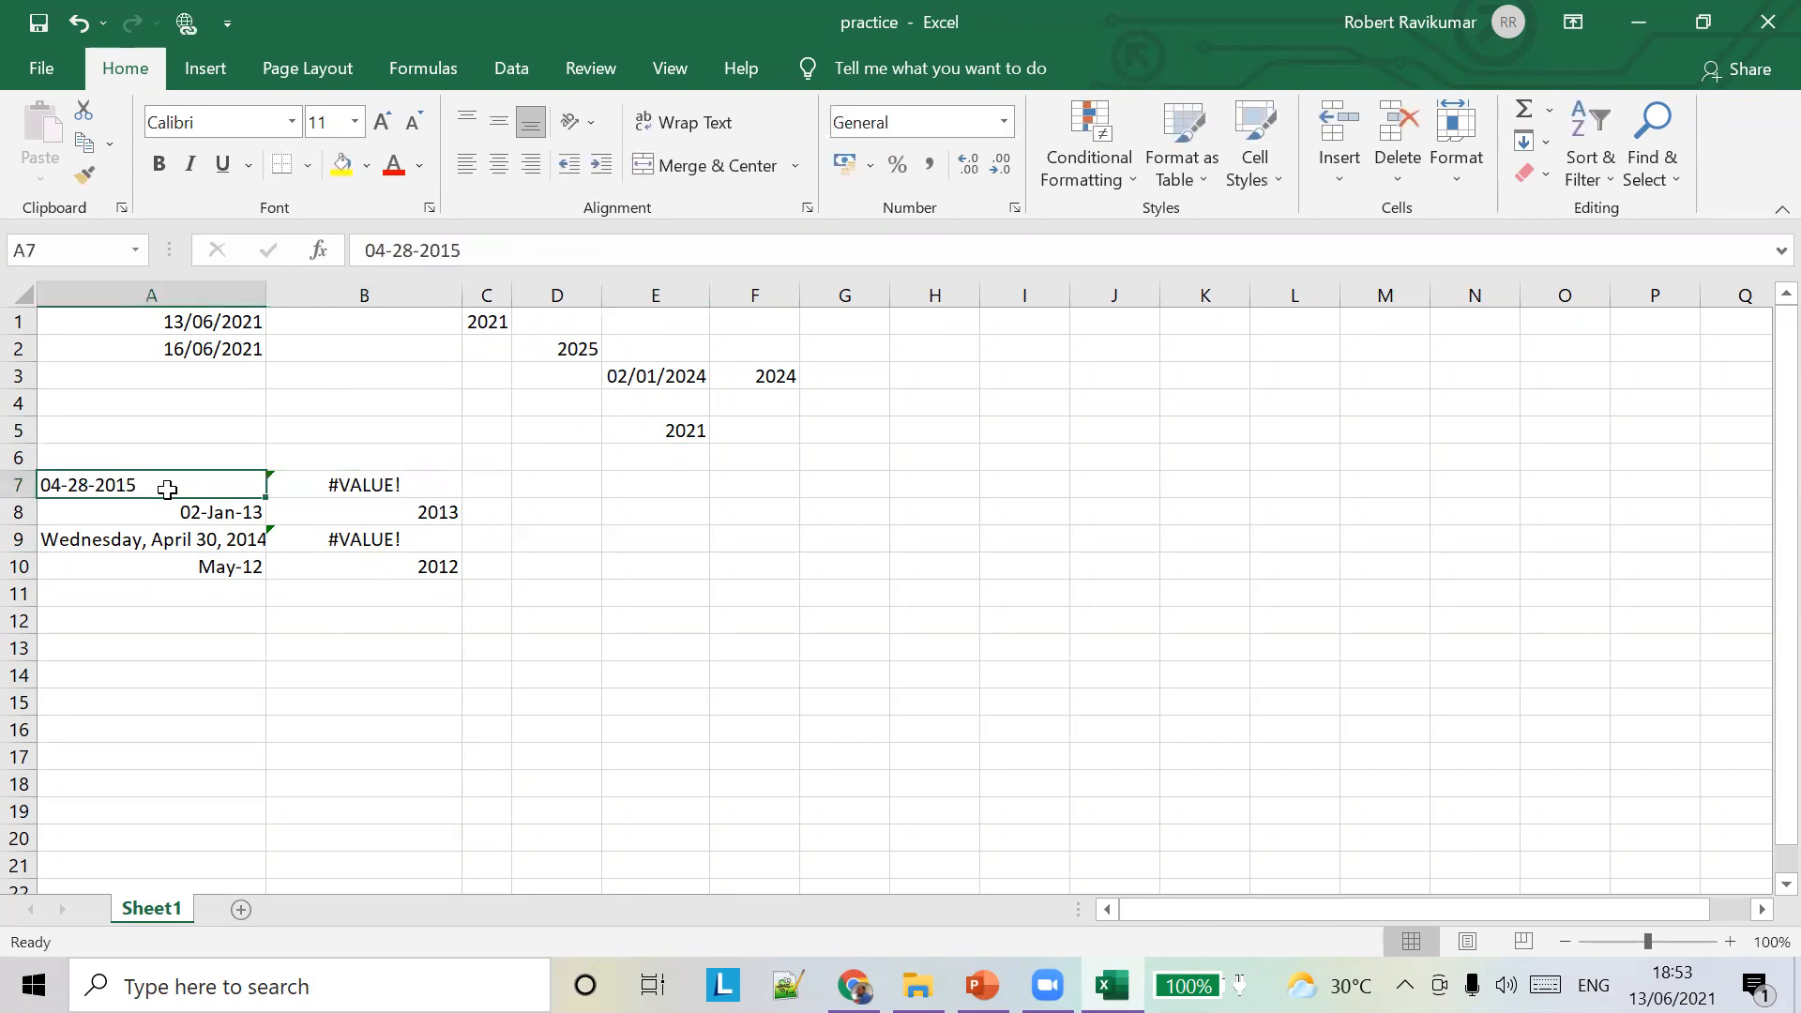
Compare cell A7 with the date in A1 and change A7 back to 04/28/2015
left_click(214, 322)
left_click(100, 486)
left_click(392, 252)
key("BackSpace")
type("/")
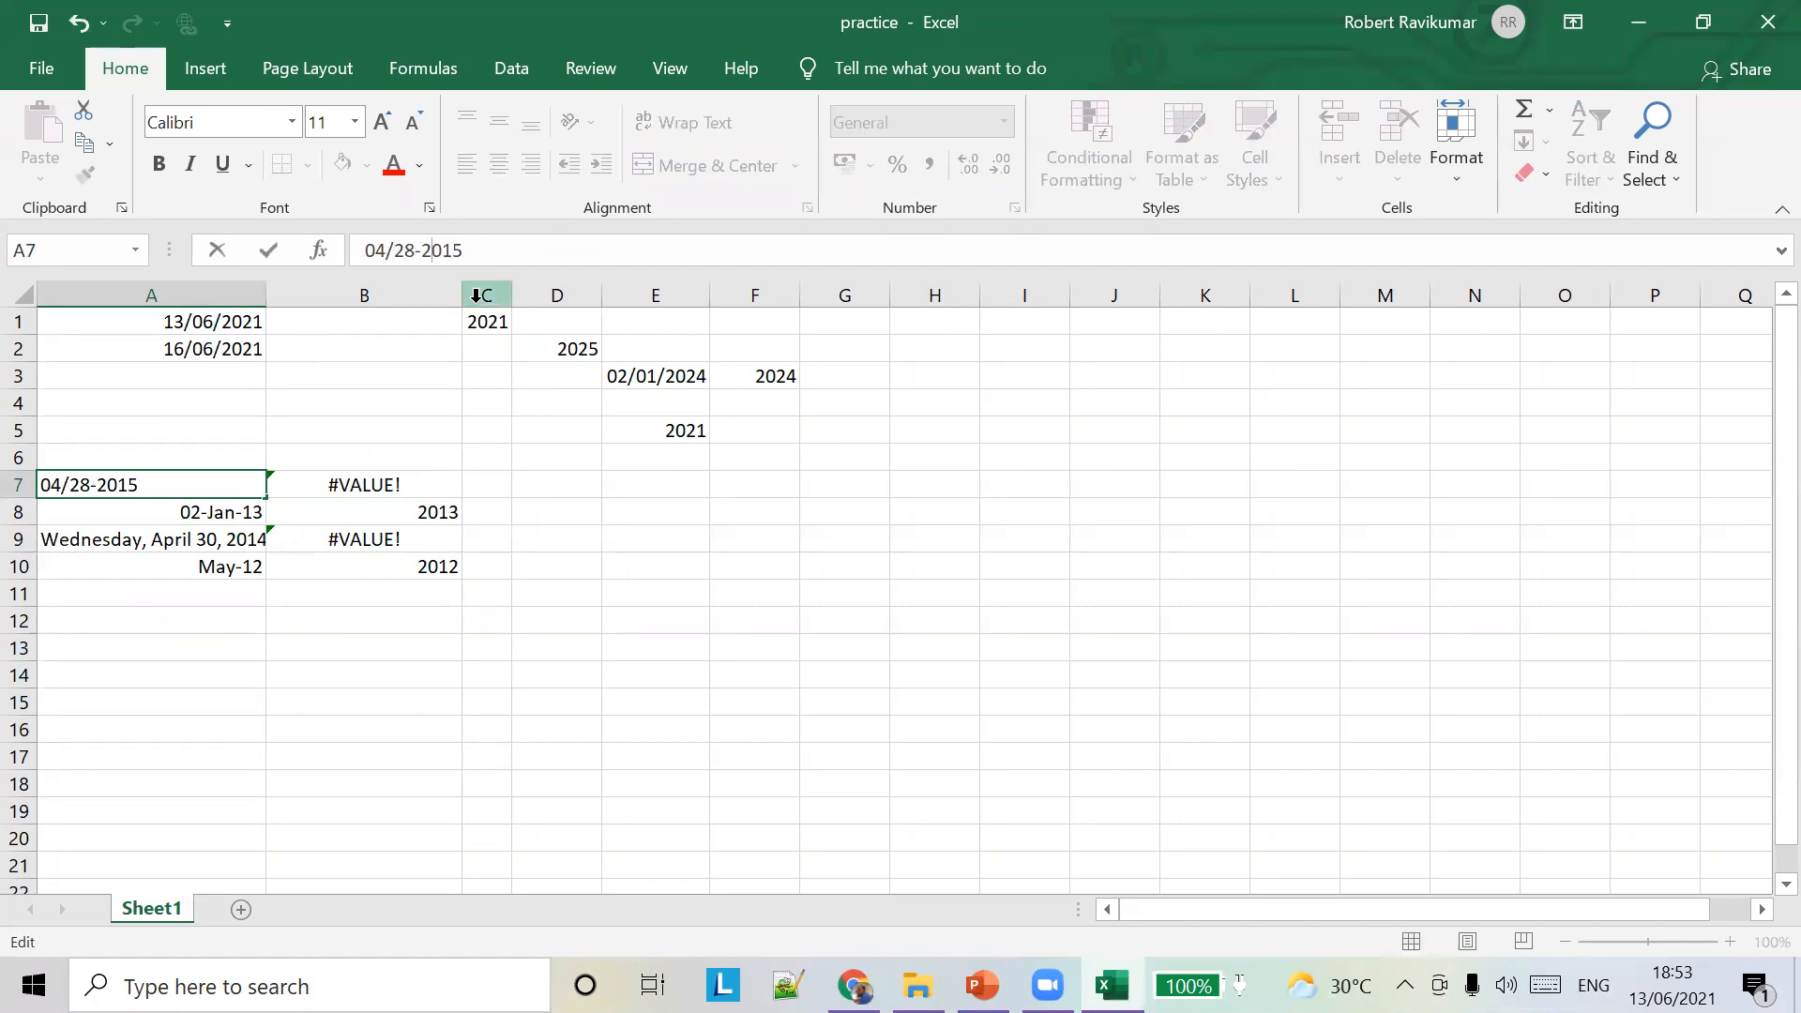
key("BackSpace")
type("/")
key("Tab")
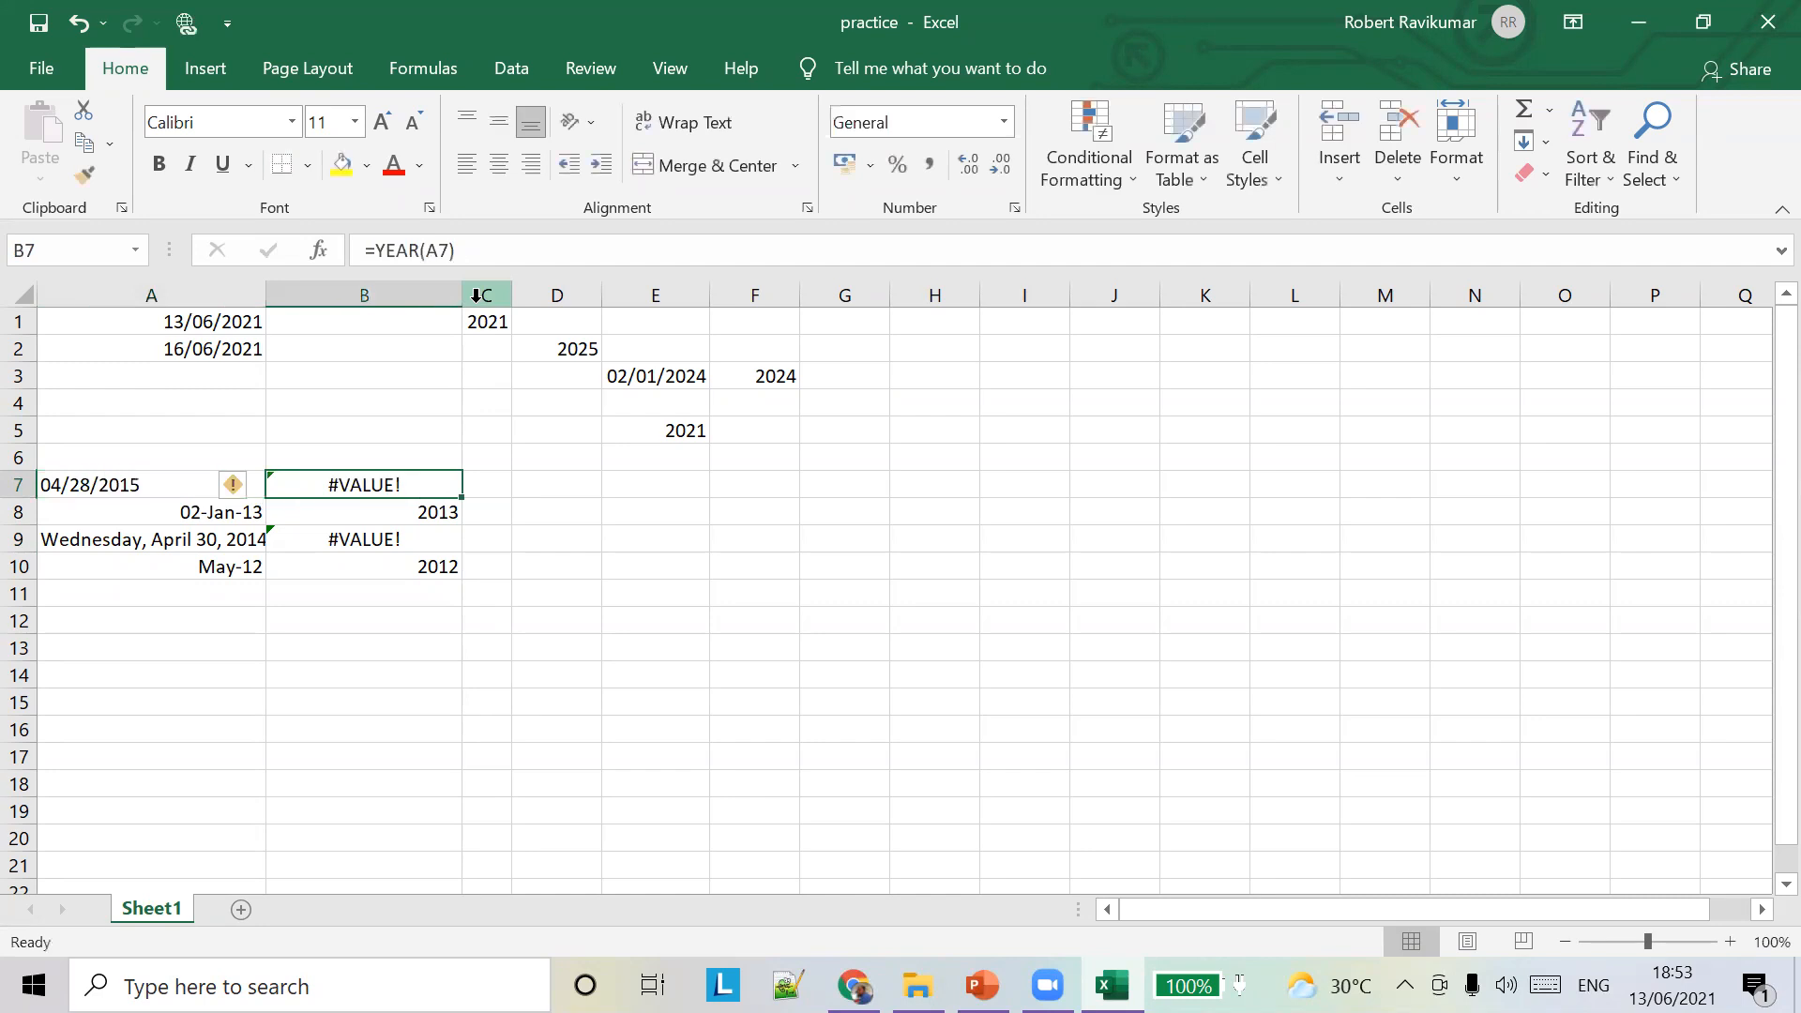
Clear cell B7 and re-enter the formula =YEAR(A7) in it
left_click(476, 489)
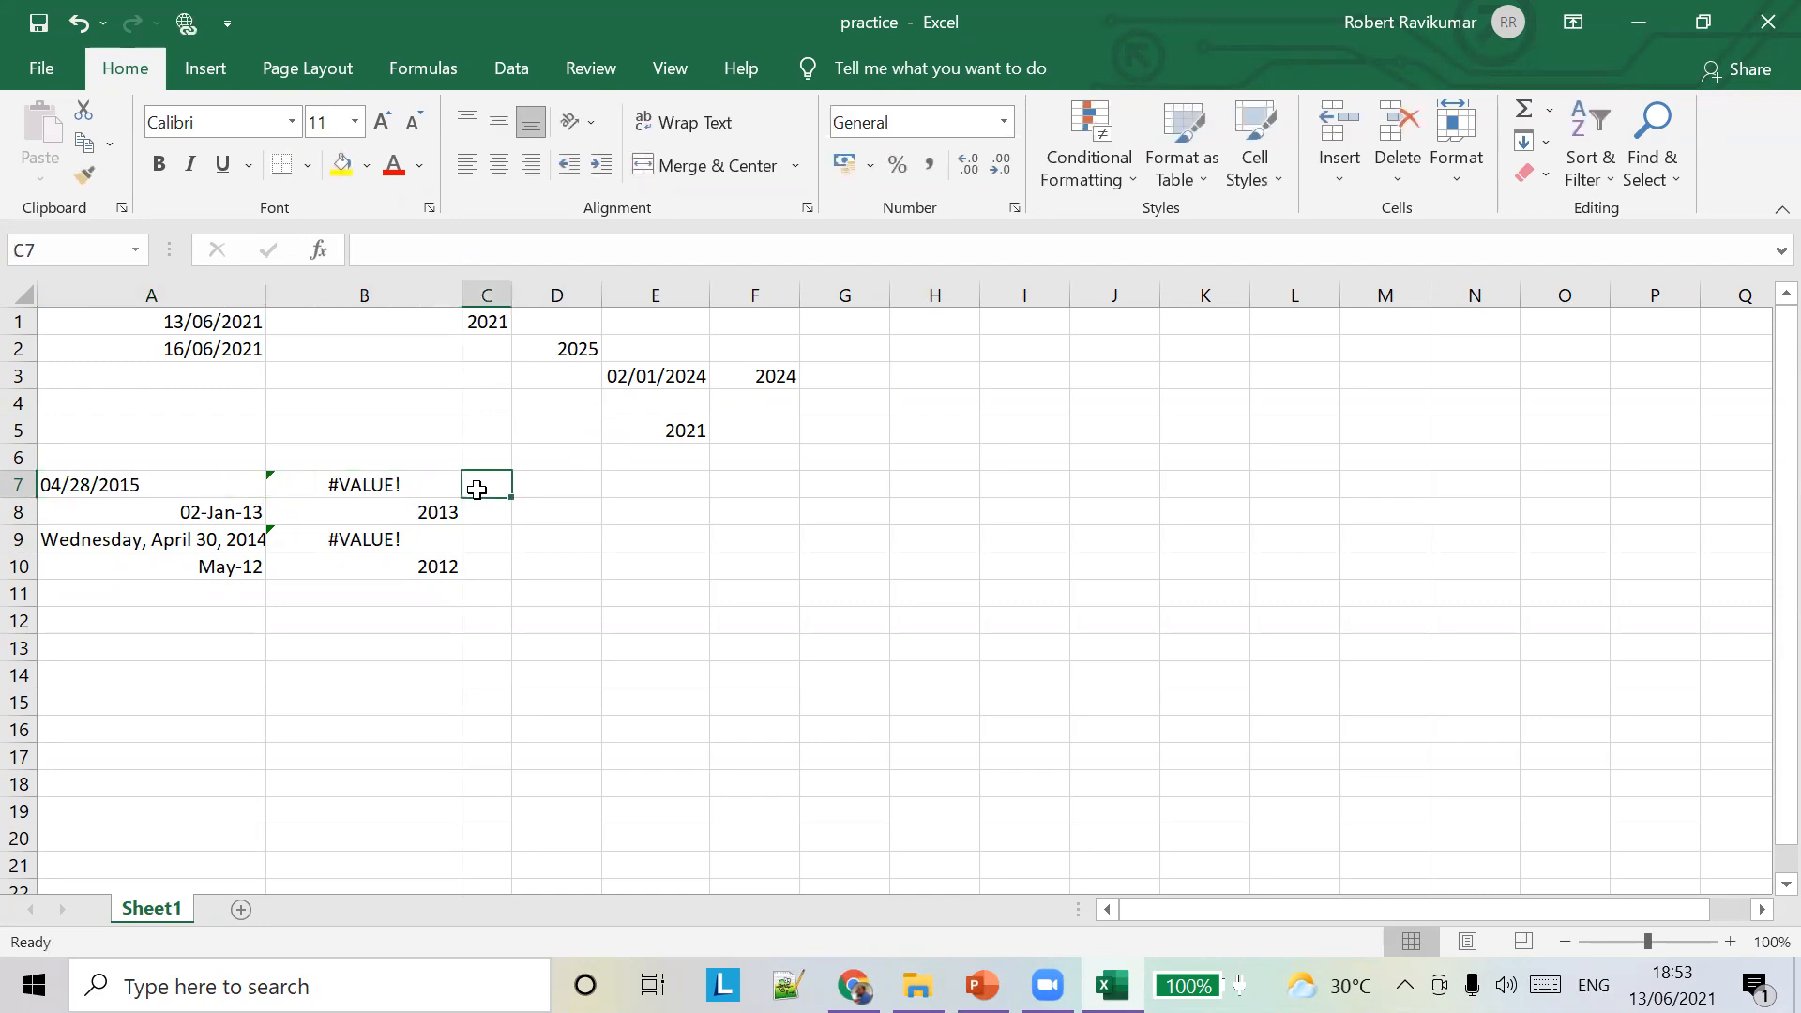
left_click(375, 486)
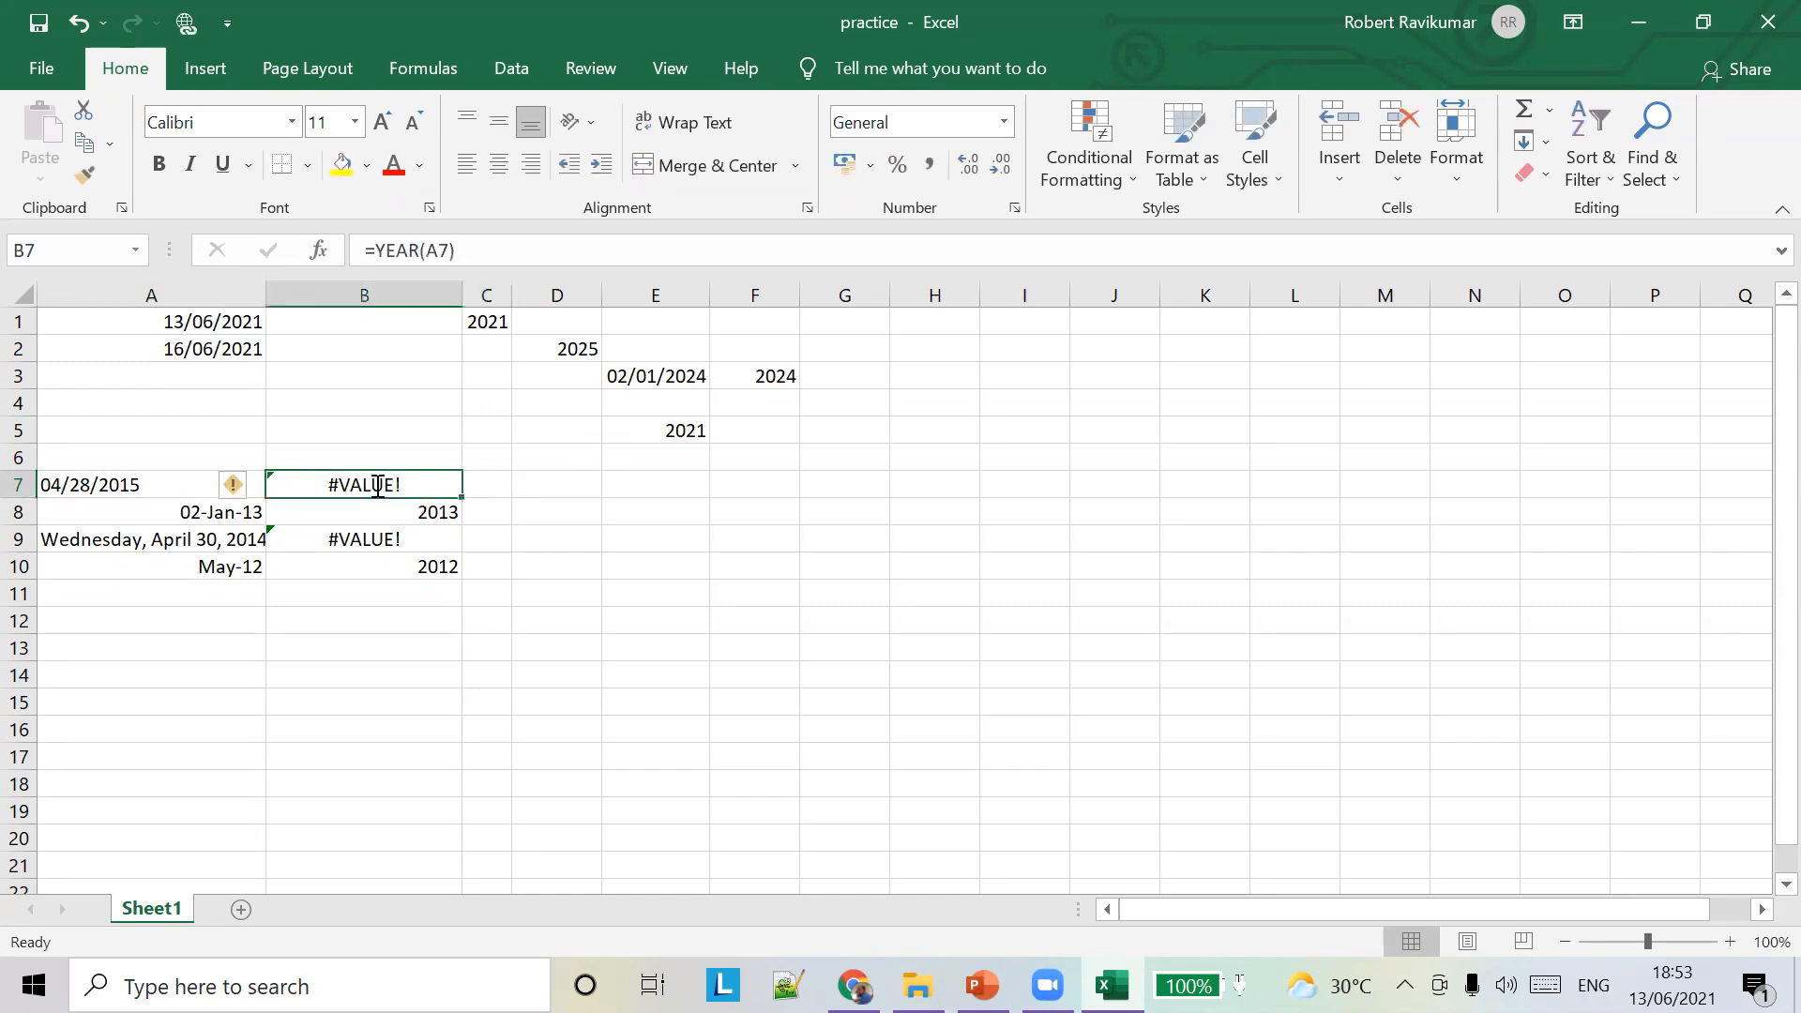
key("BackSpace")
type("=YEAR")
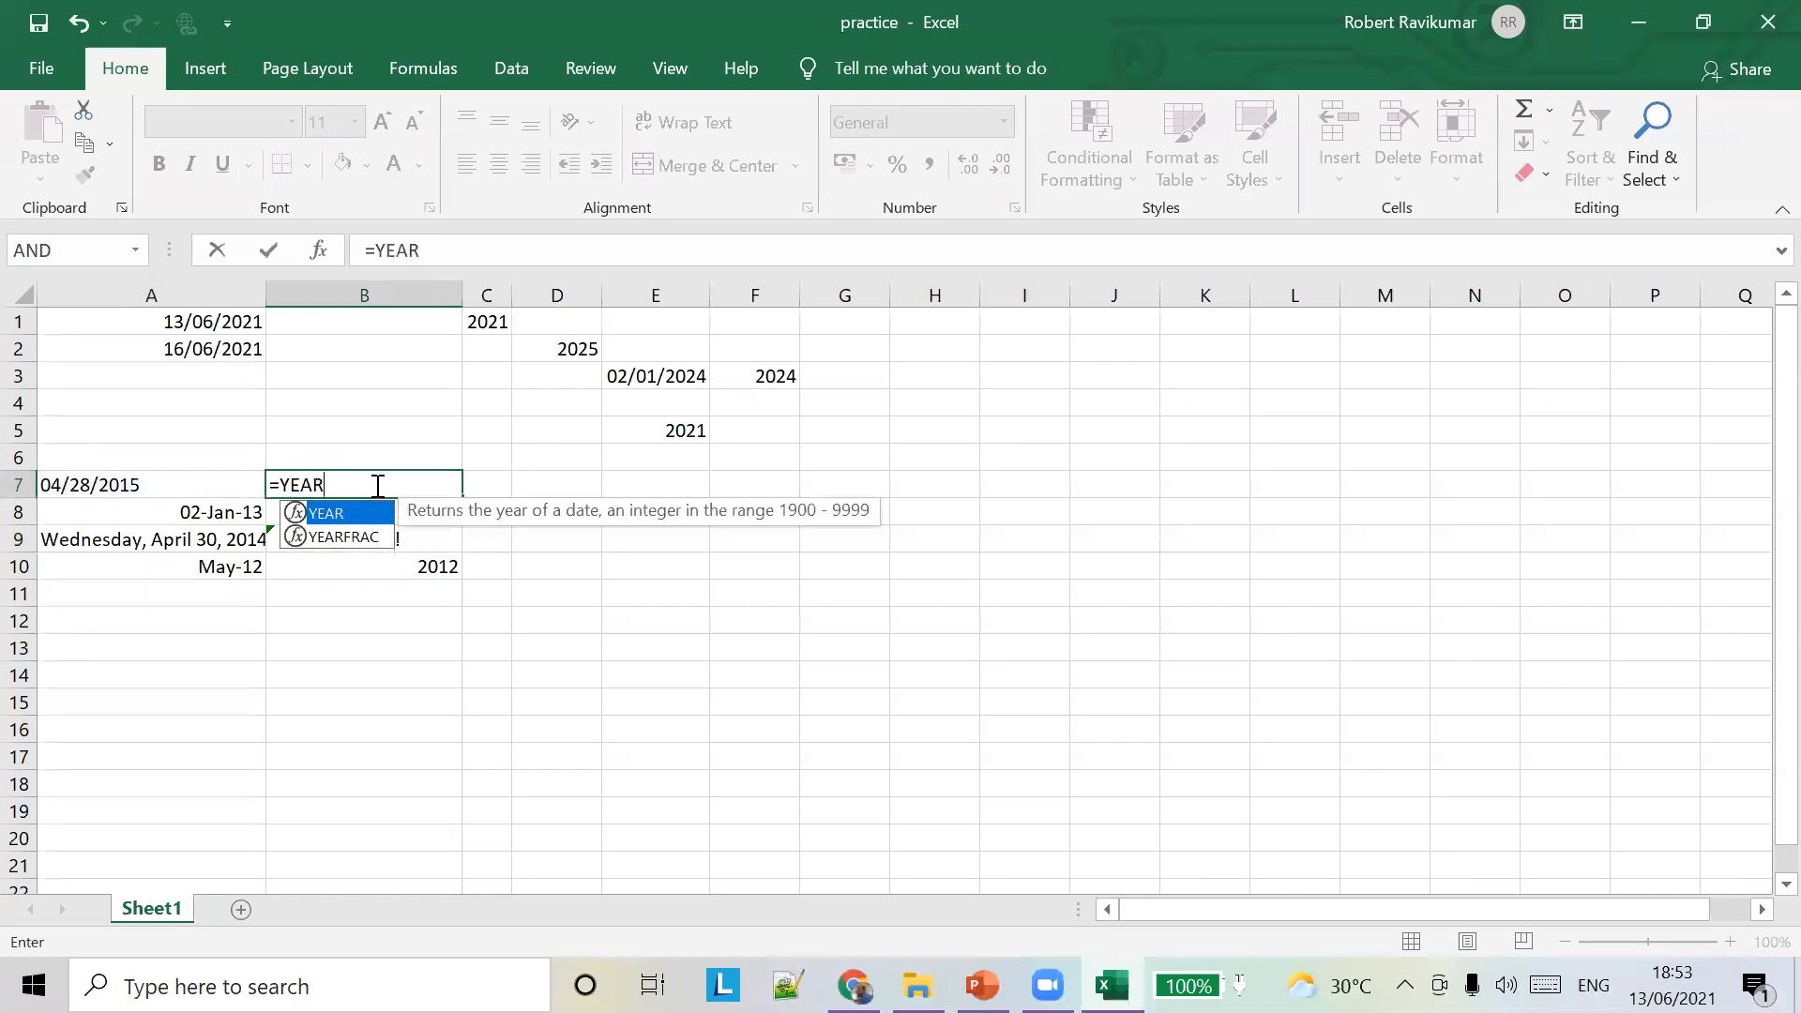
type("(A")
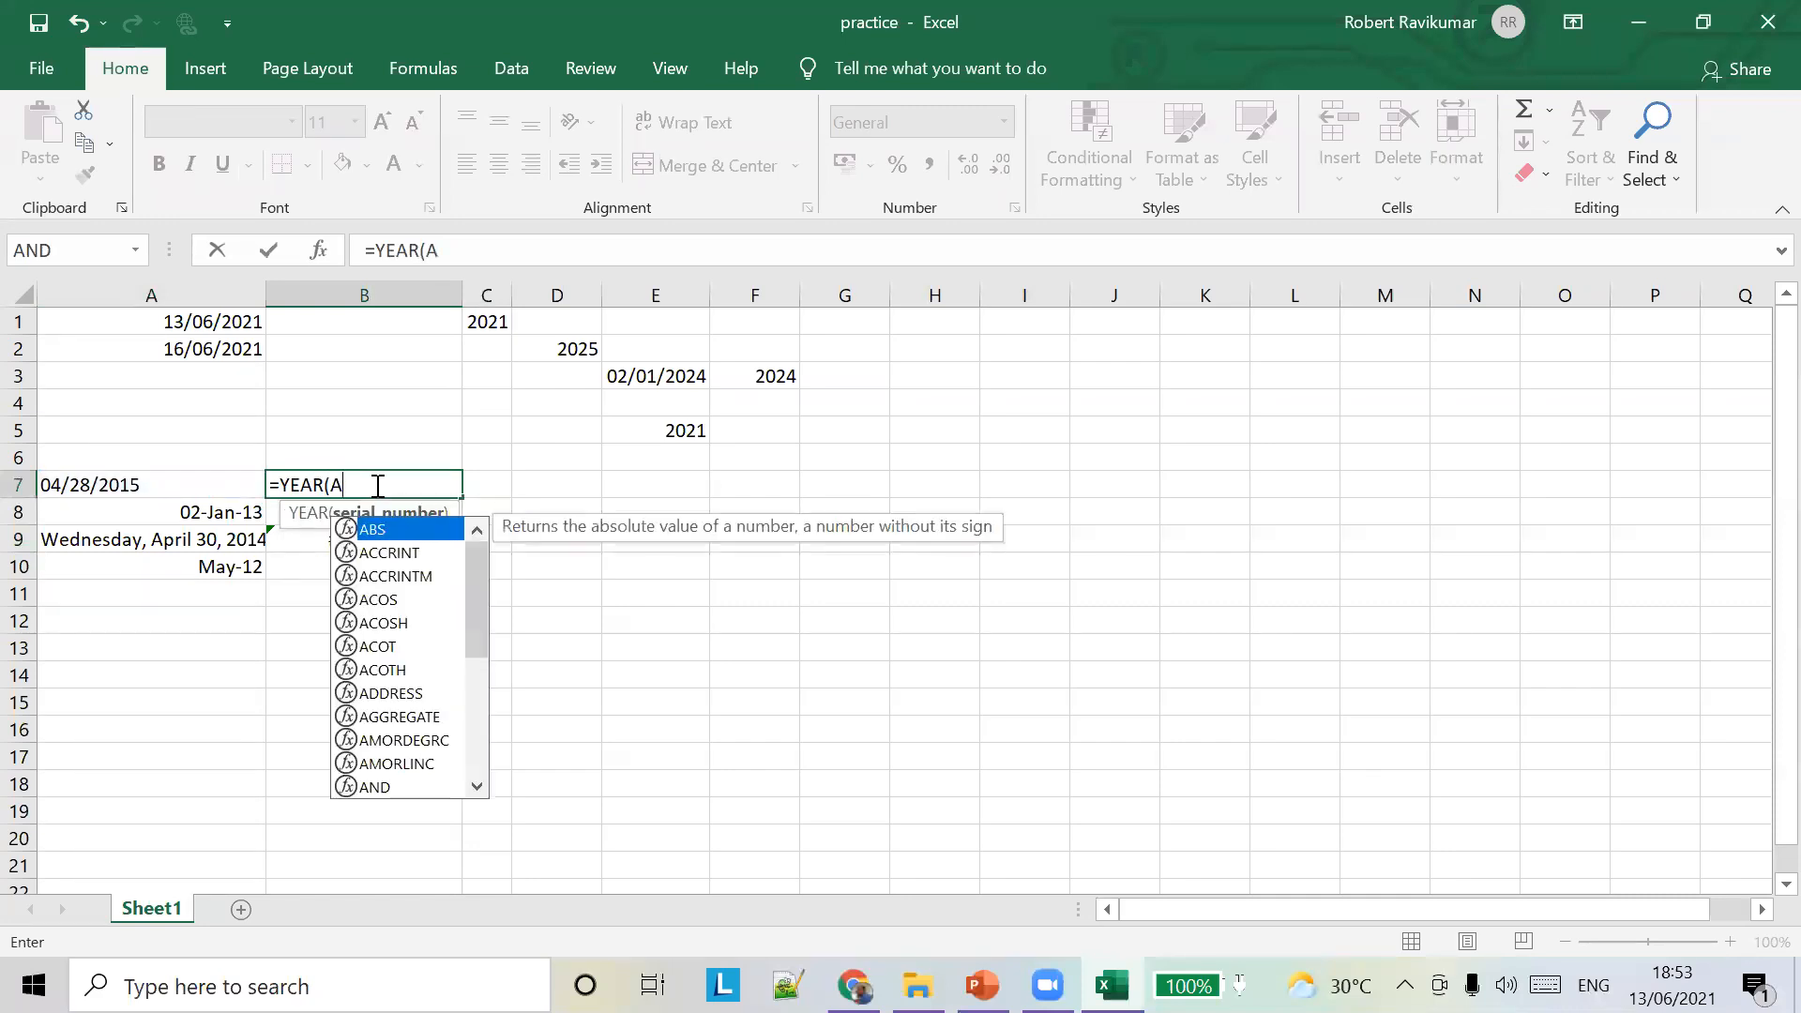
type("7)")
key("Tab")
left_click(375, 485)
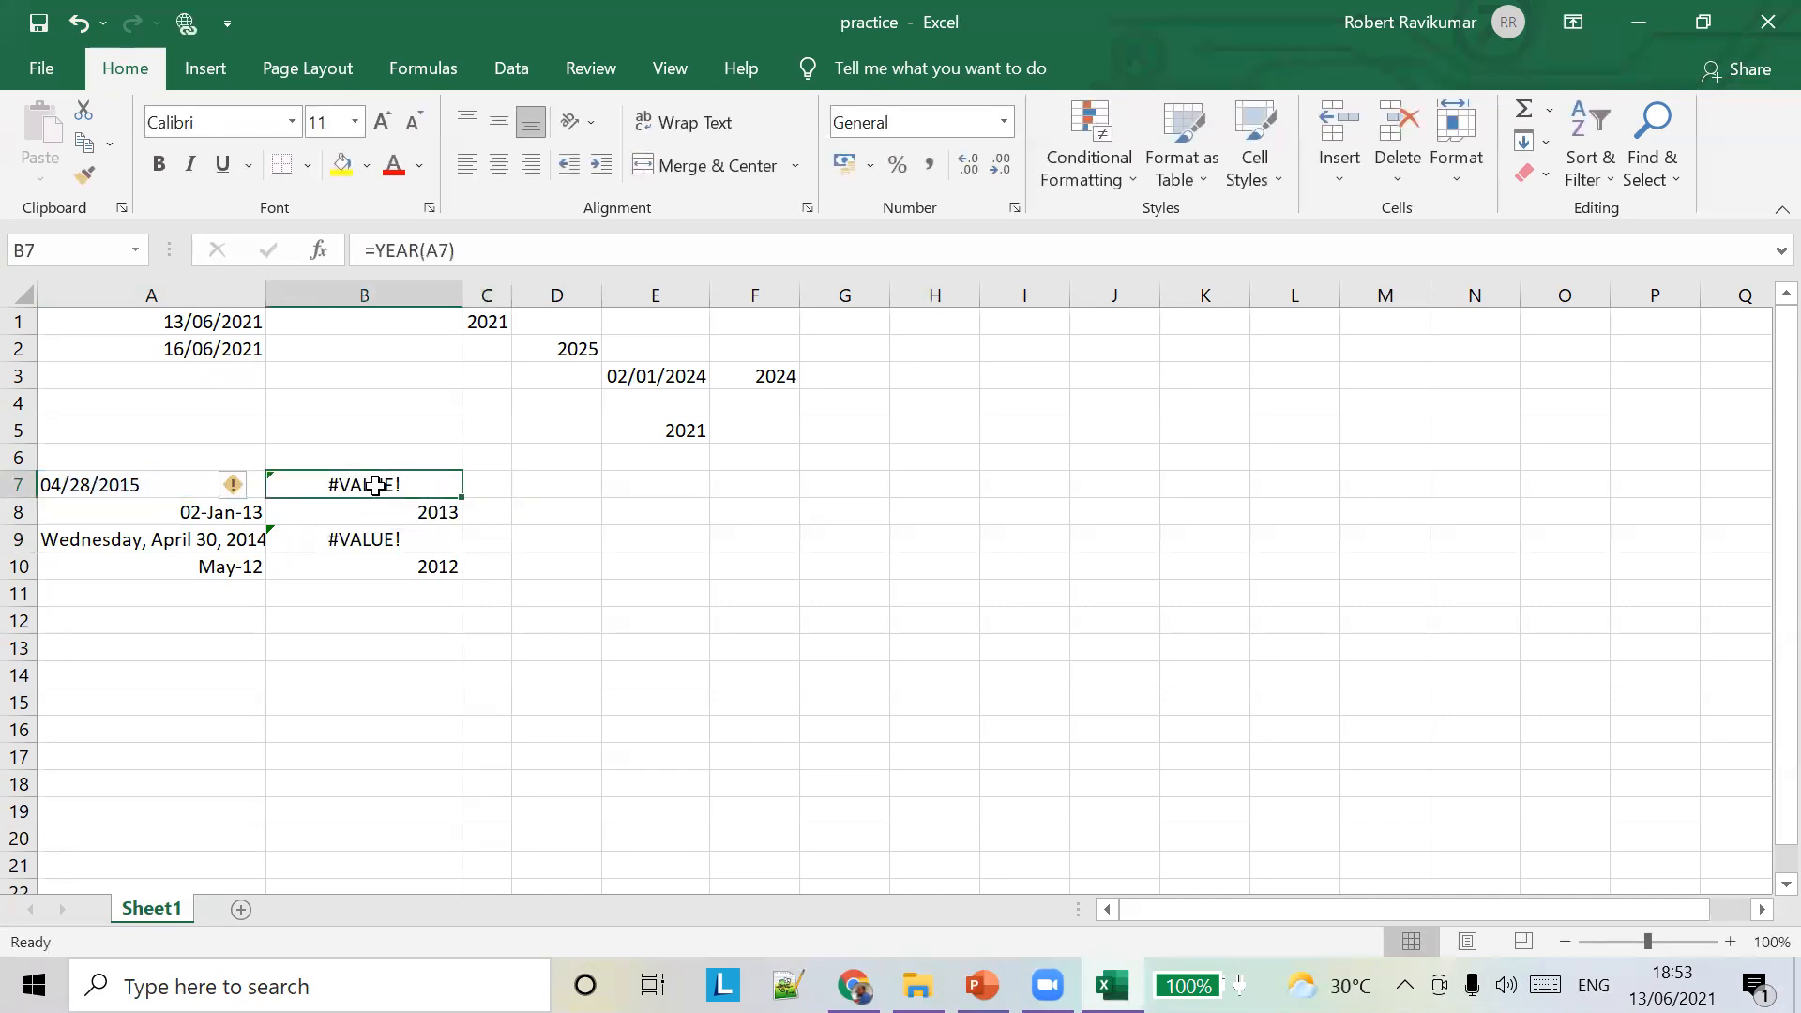
Enter the formula =YEAR(A1) in cell B1 to extract the year of the date in A1
left_click(193, 319)
left_click(317, 319)
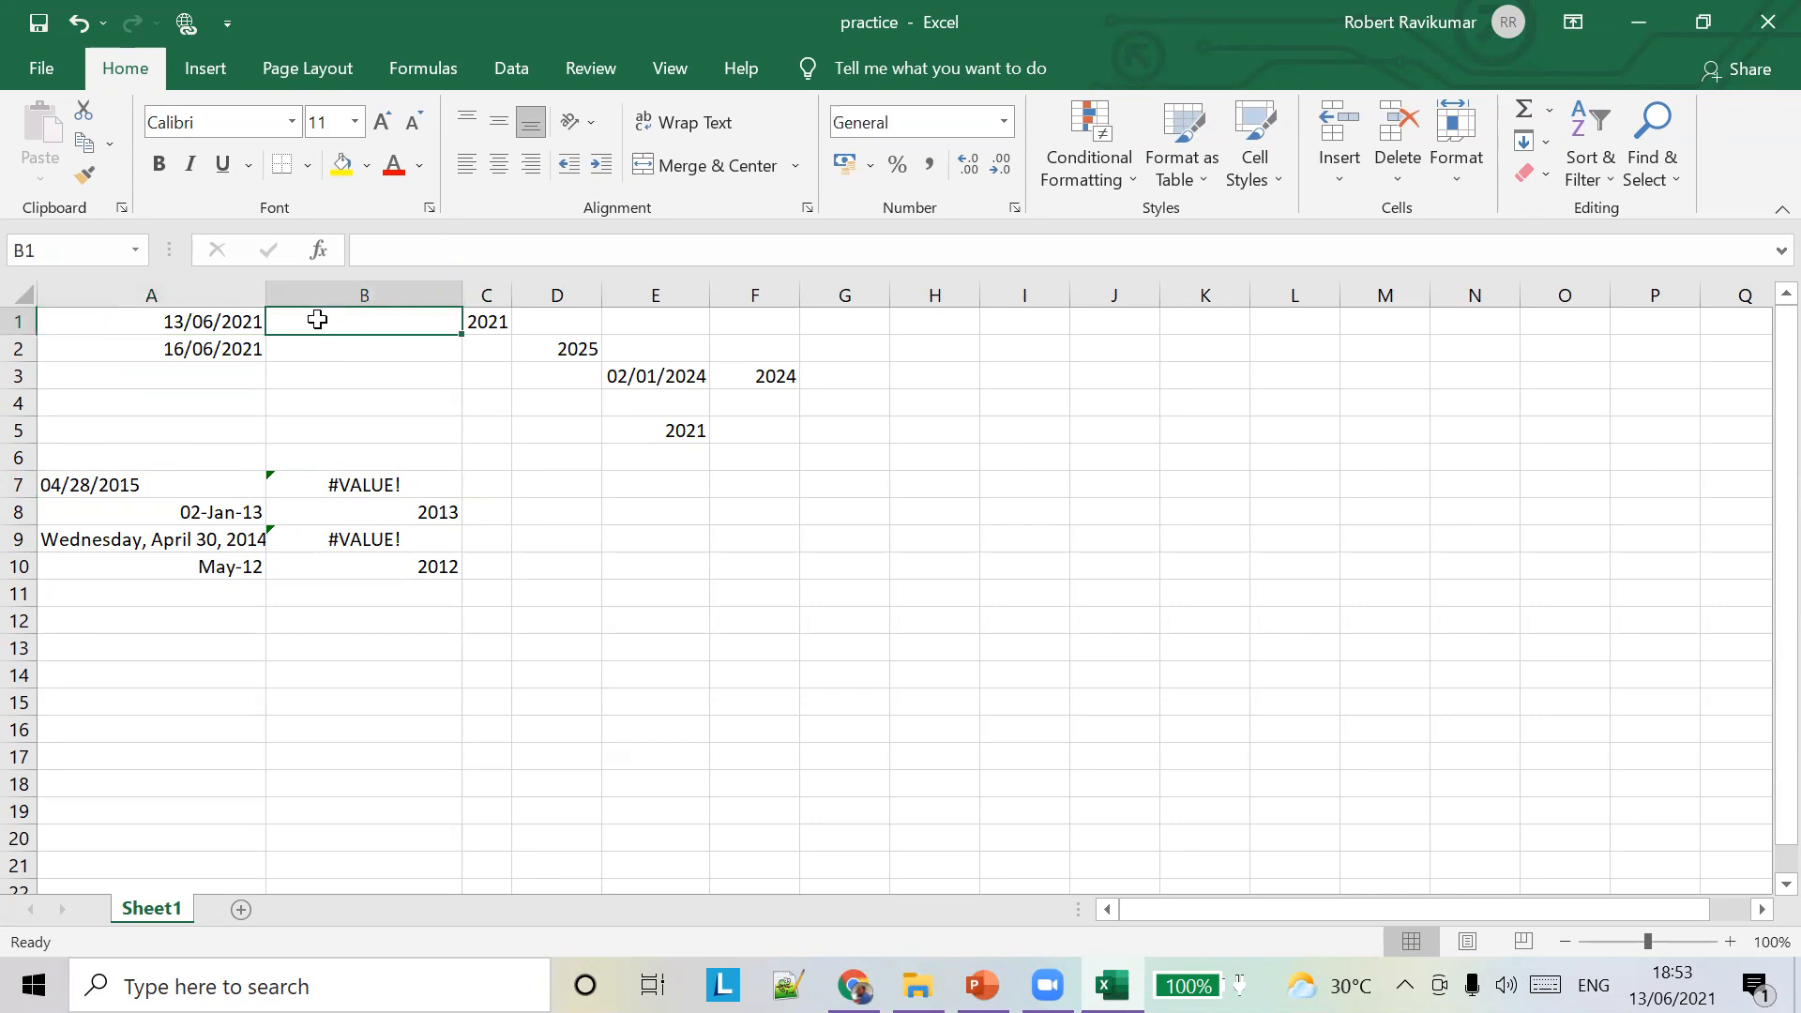
type("=YEAR")
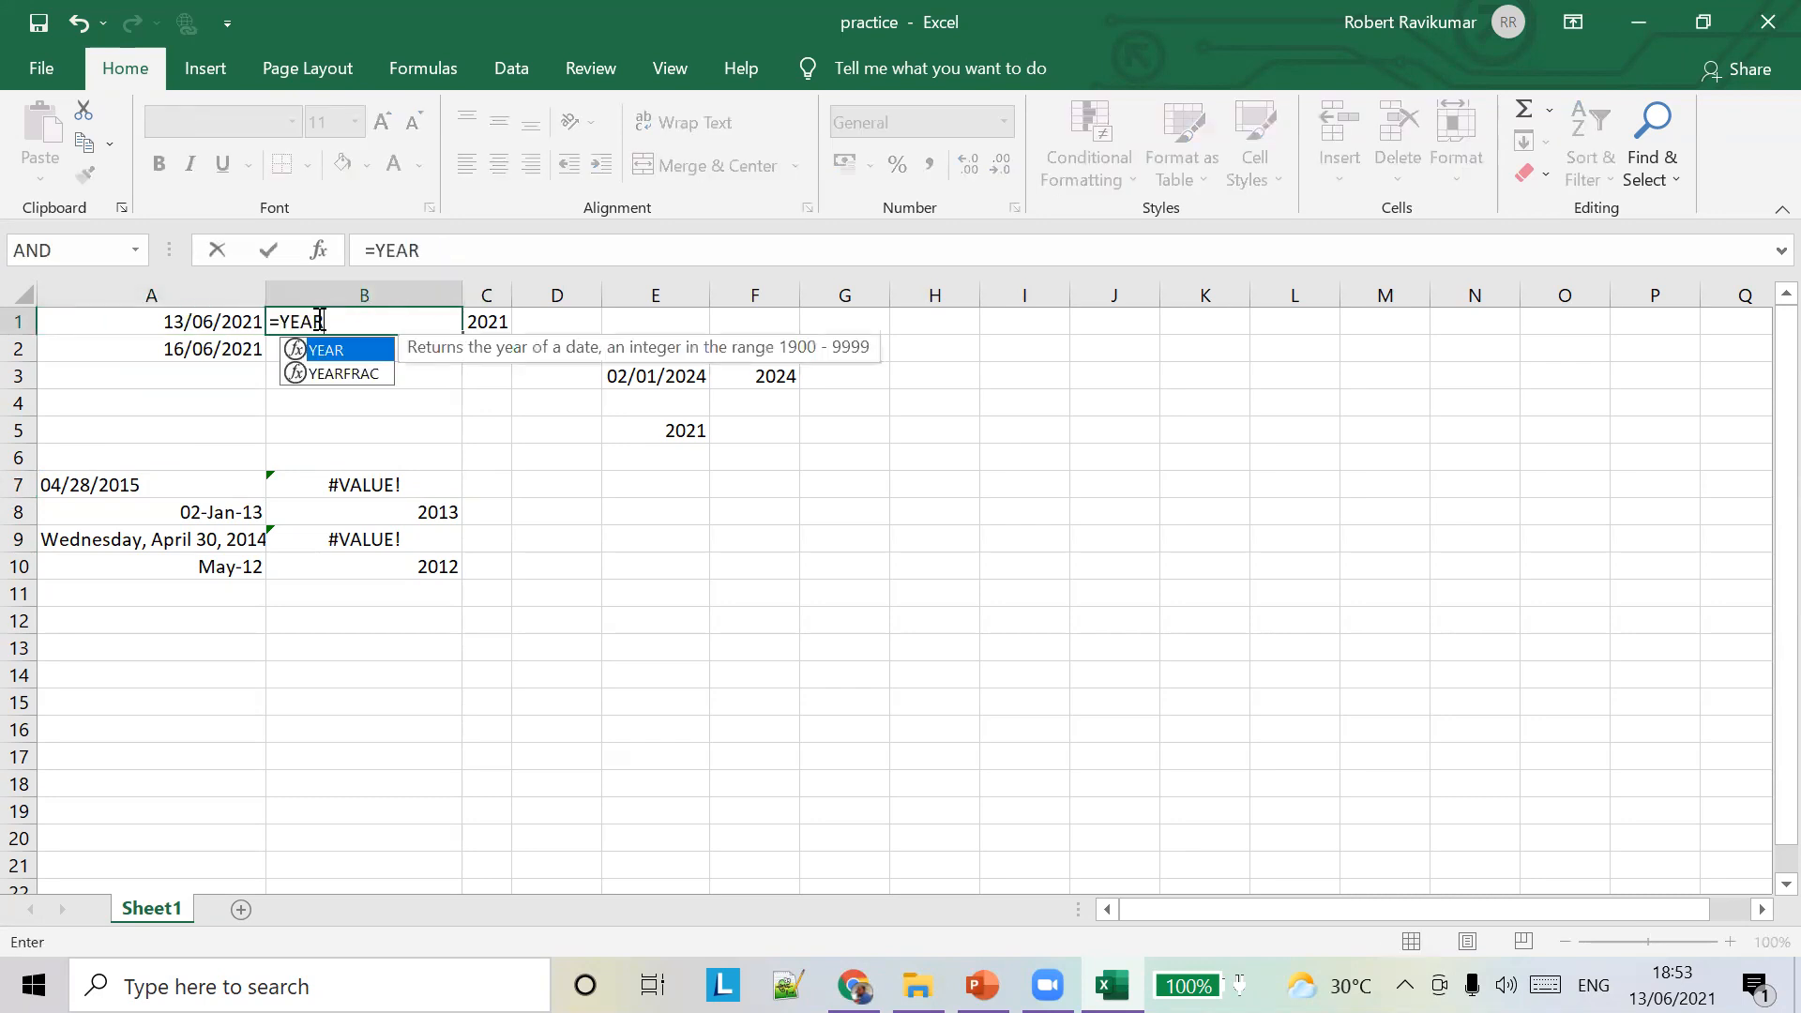
type("()")
key("Return")
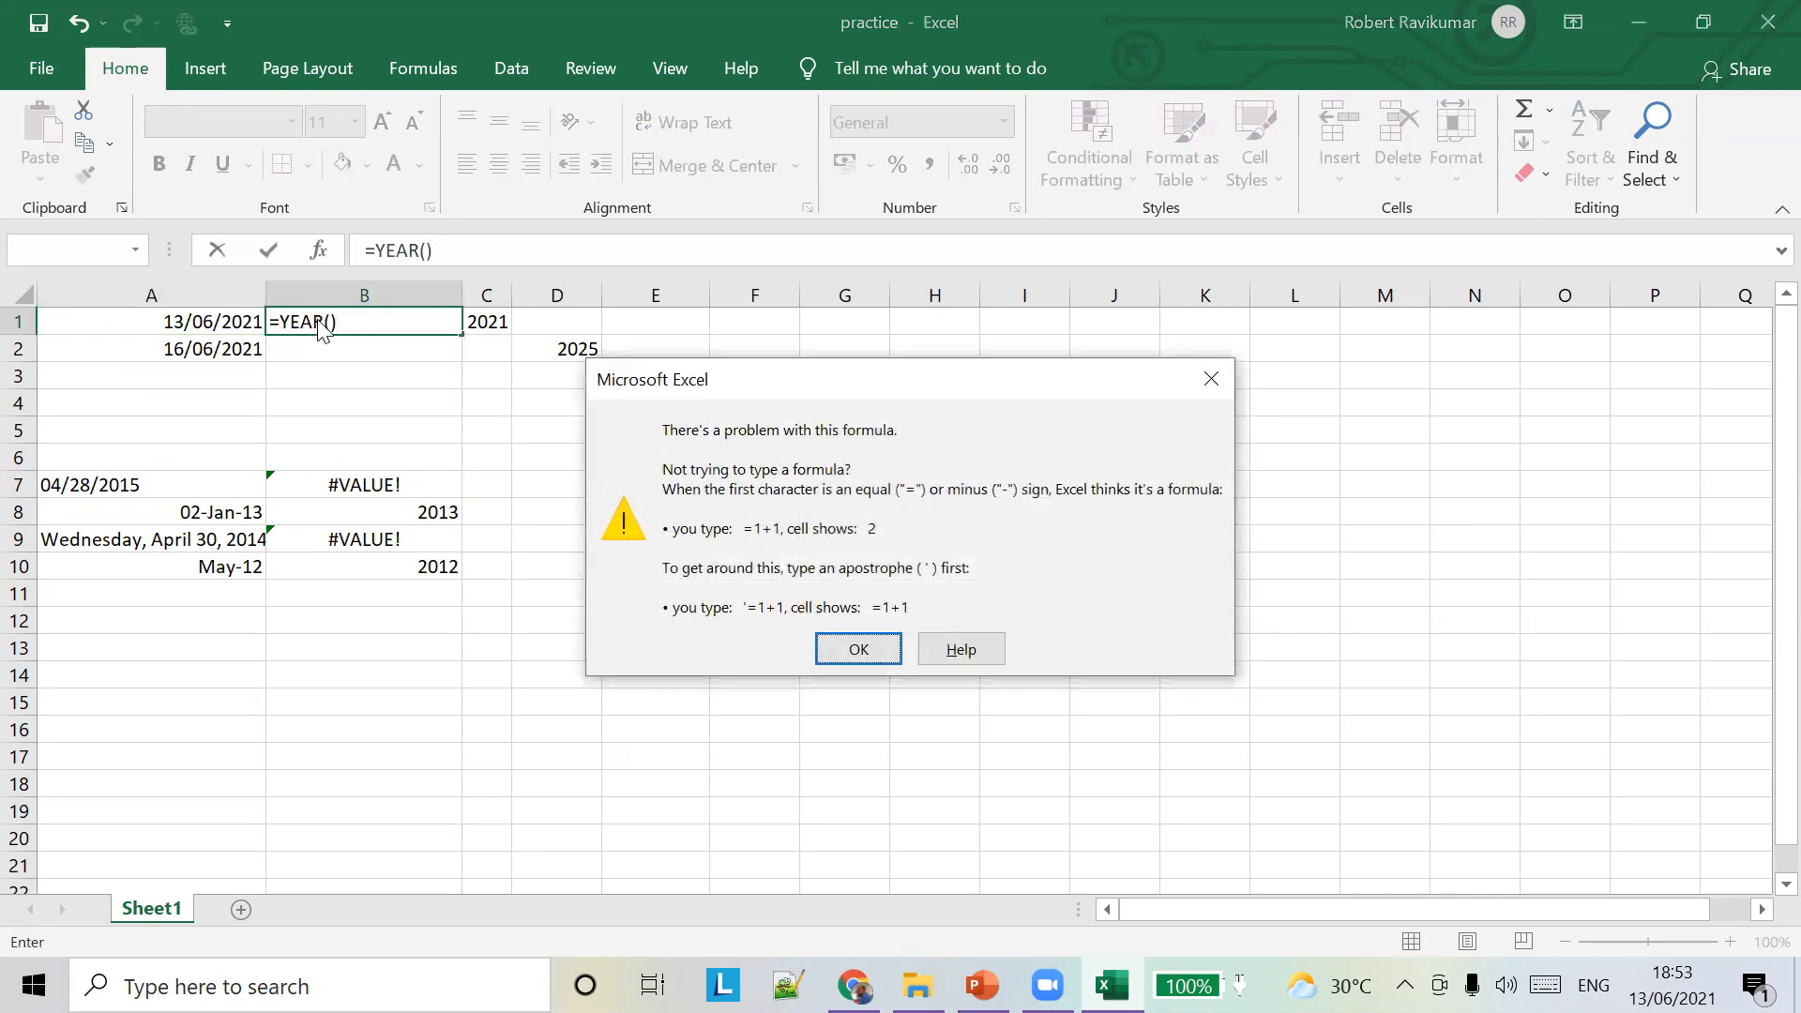
key("Return")
type("A1")
key("Tab")
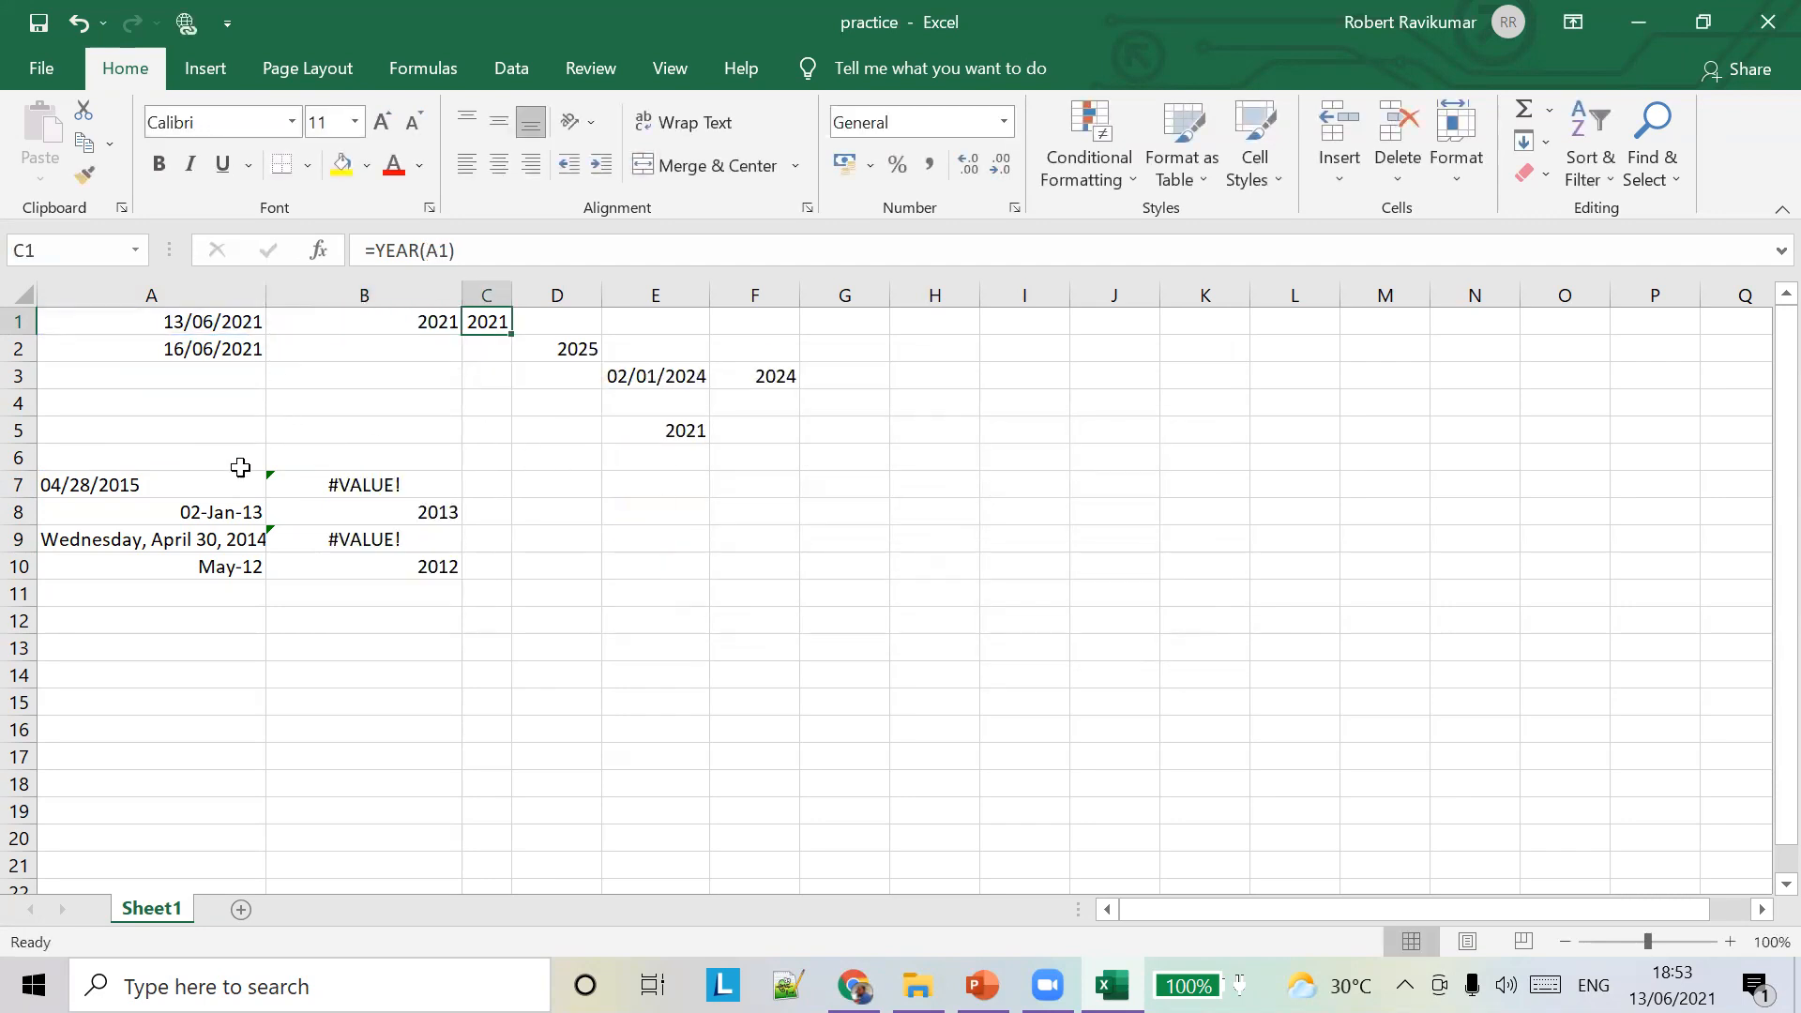
Change the date in cell A7 to 04/10/2015
left_click(73, 486)
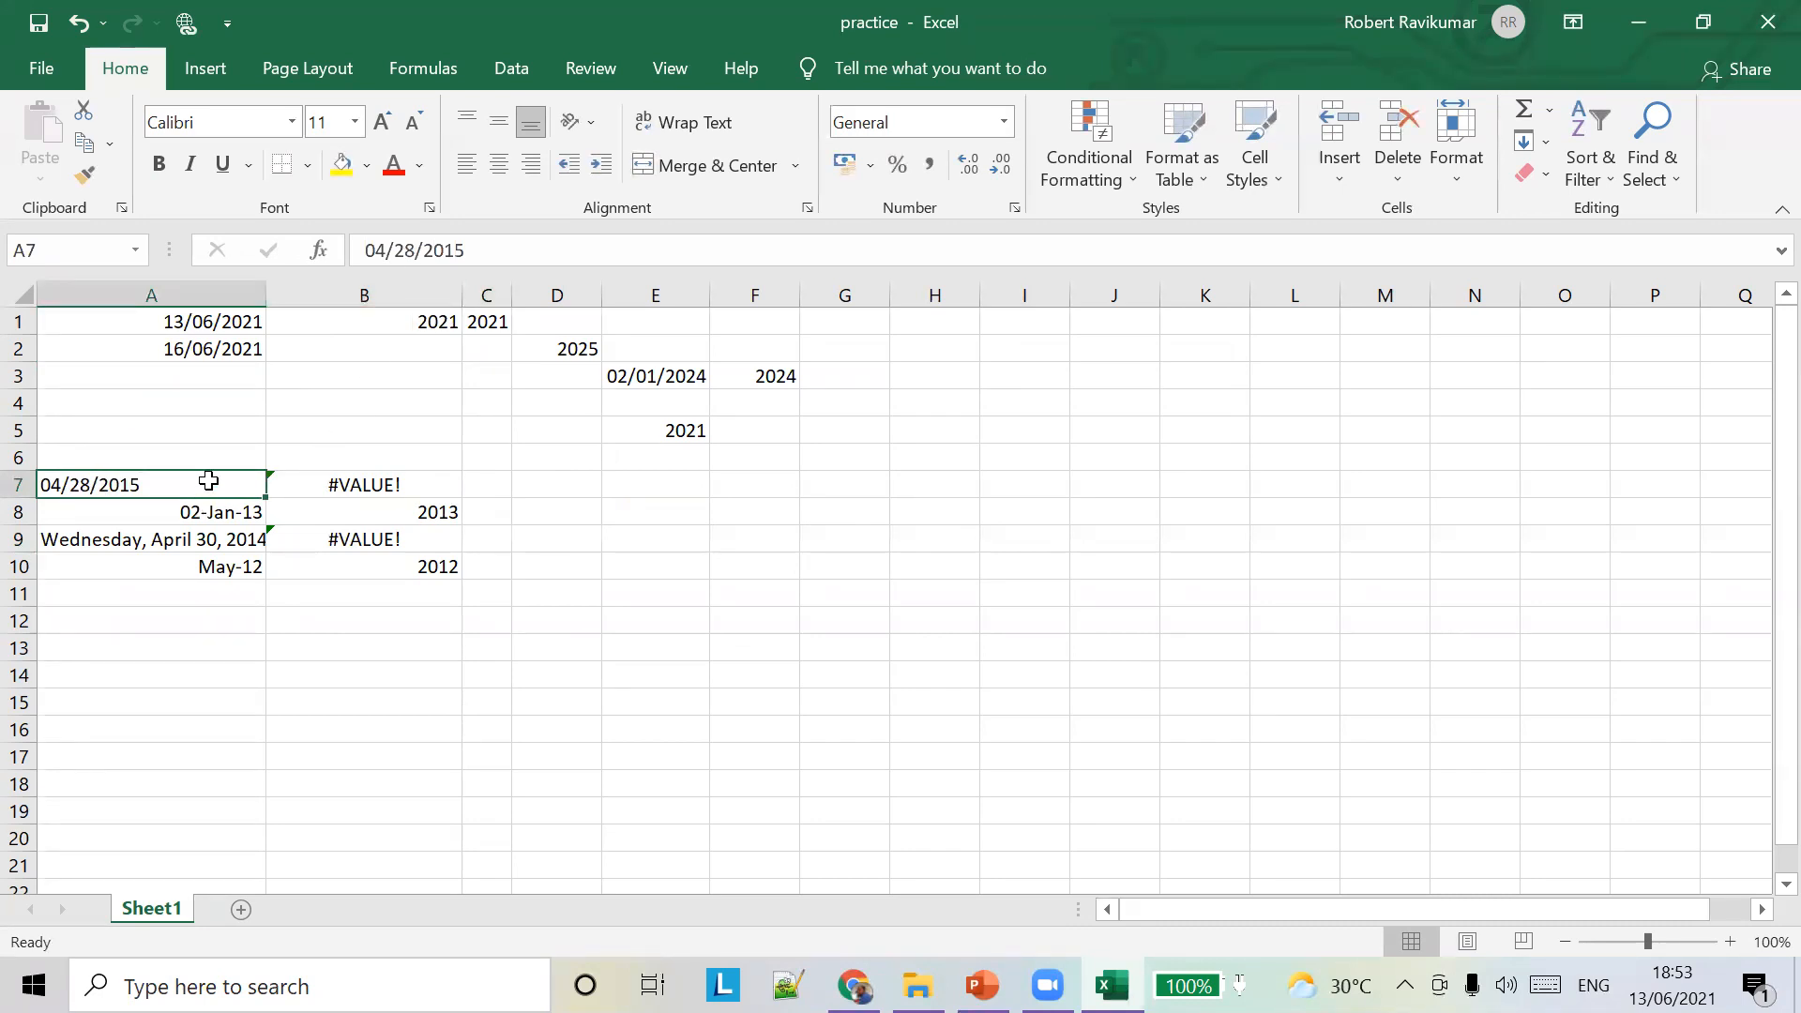
left_click(410, 249)
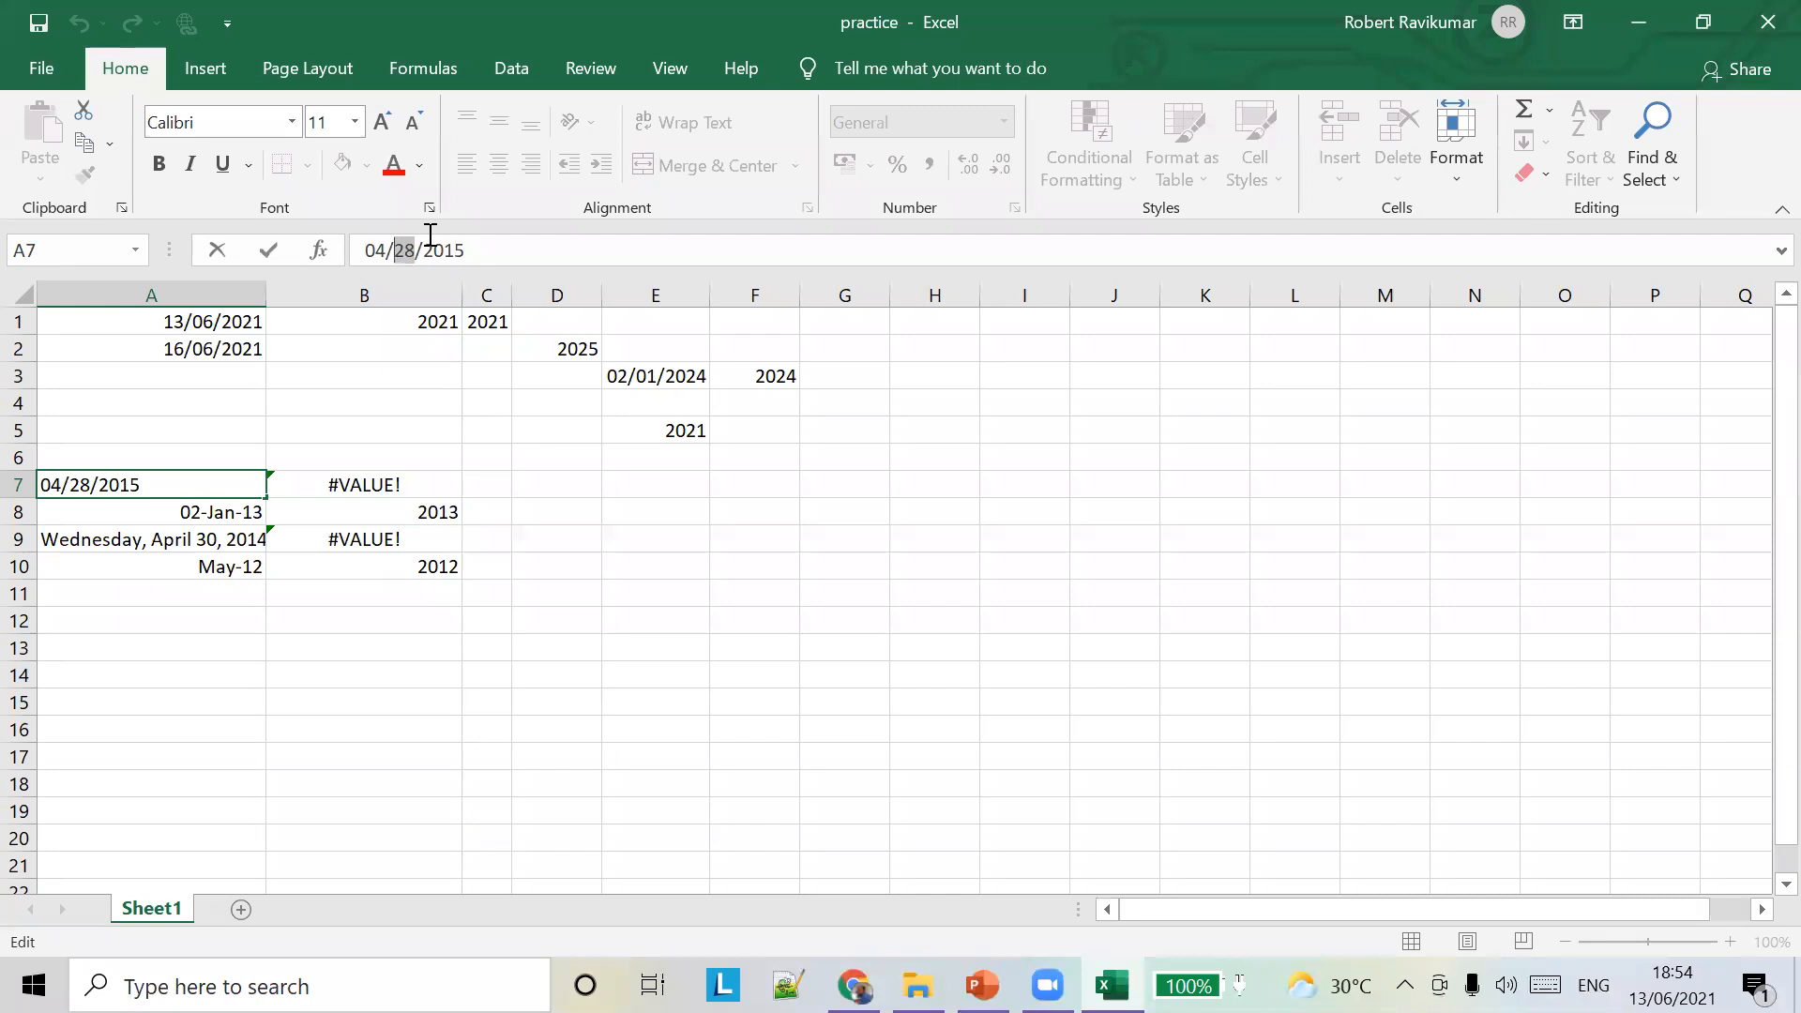
type("10")
key("Tab")
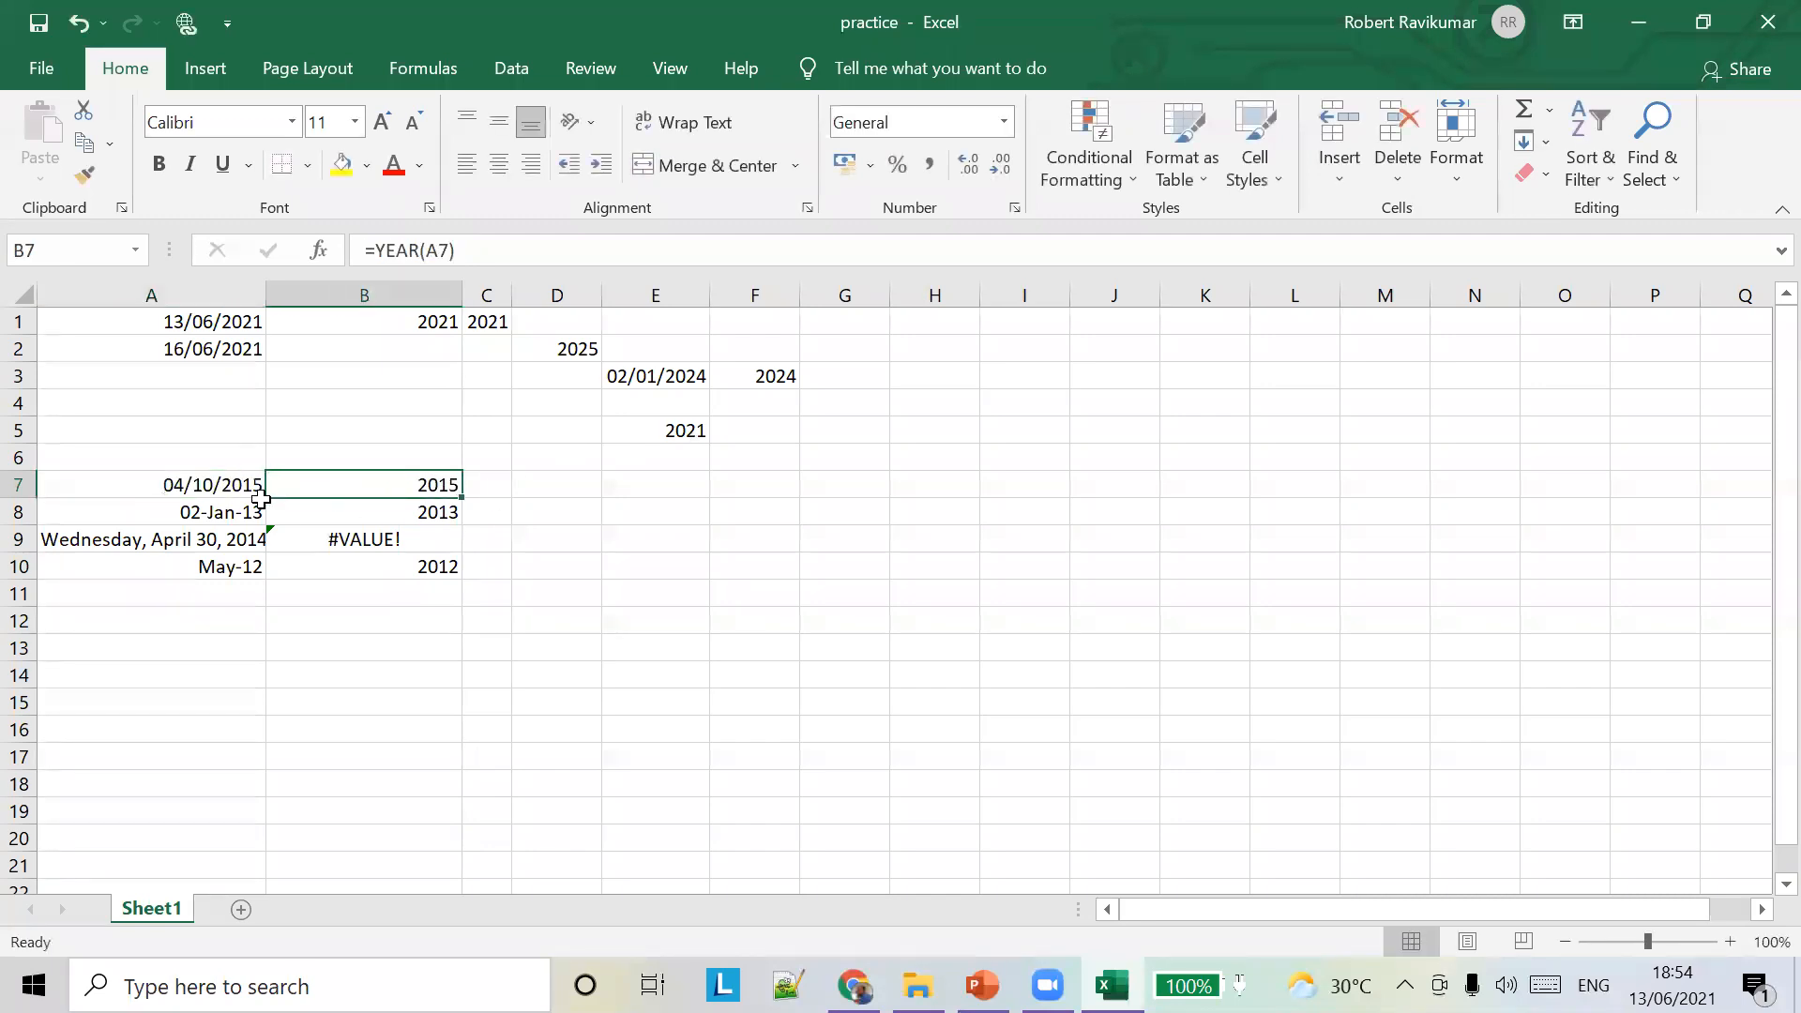
Compare the date in A7 with the PowerPoint slide and check the formula in B8 and its date in A8 in Excel
left_click(209, 485)
key("alt+Tab")
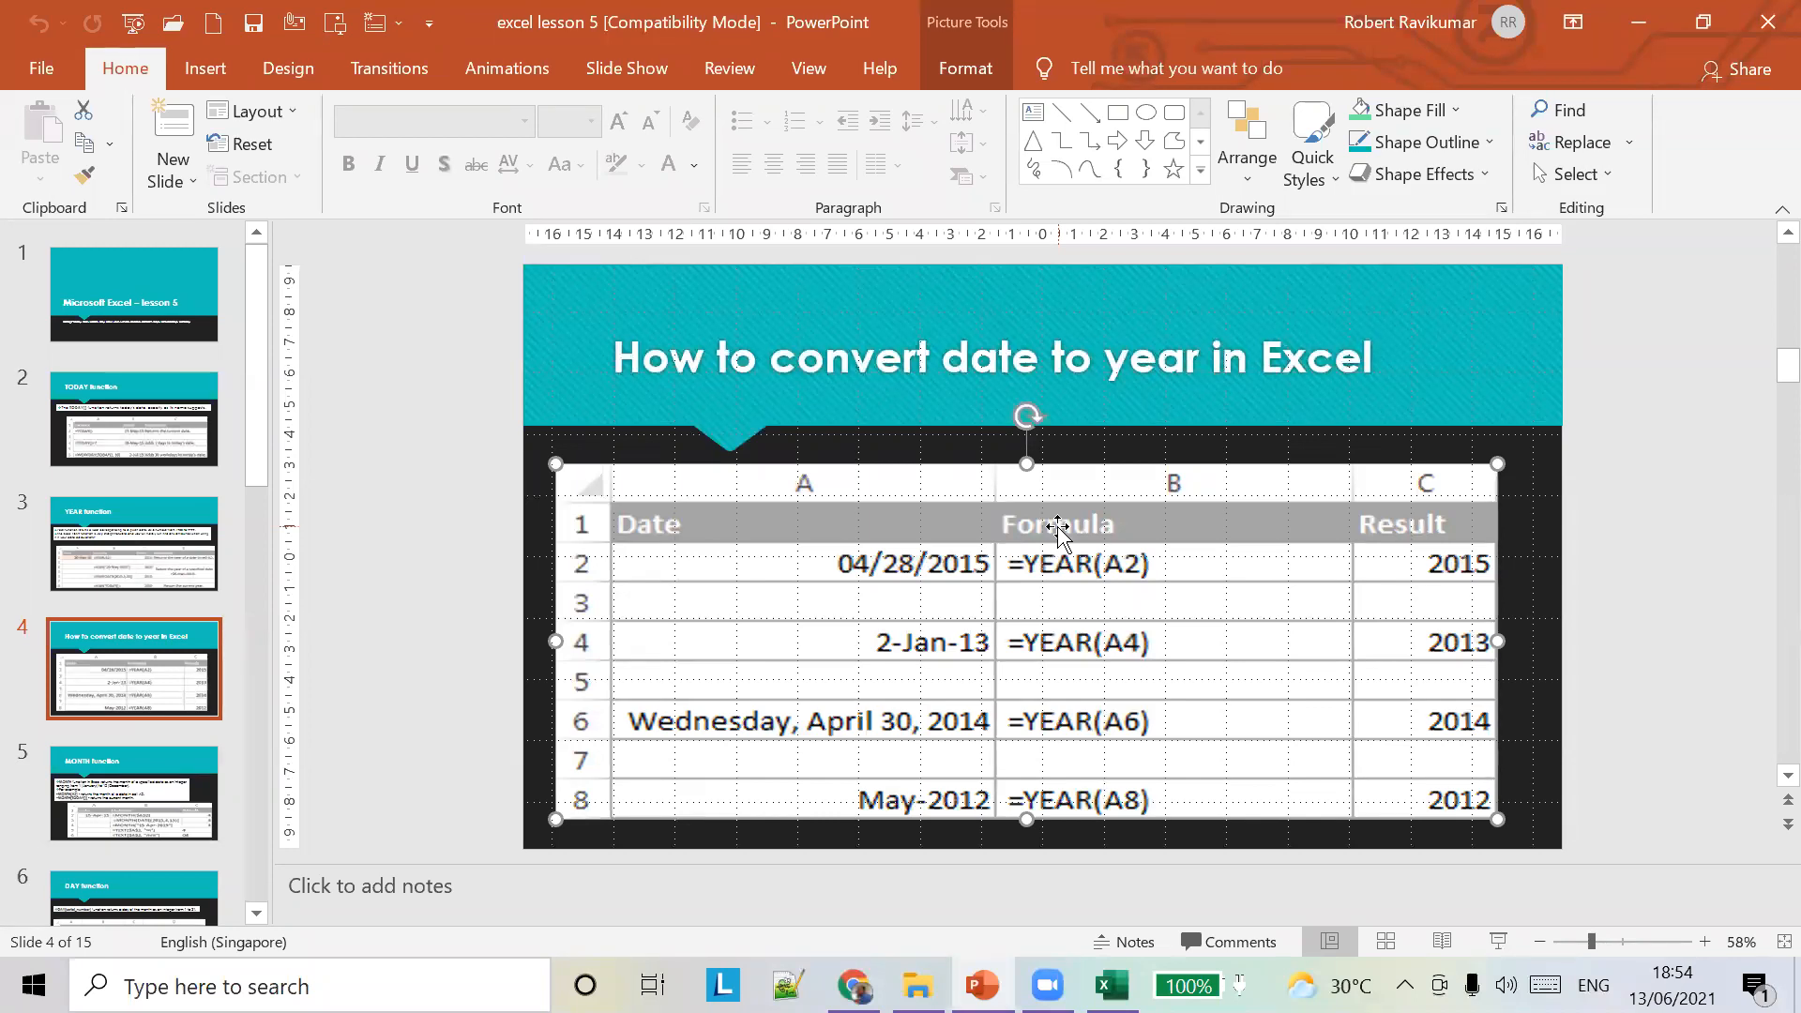
key("alt+Tab")
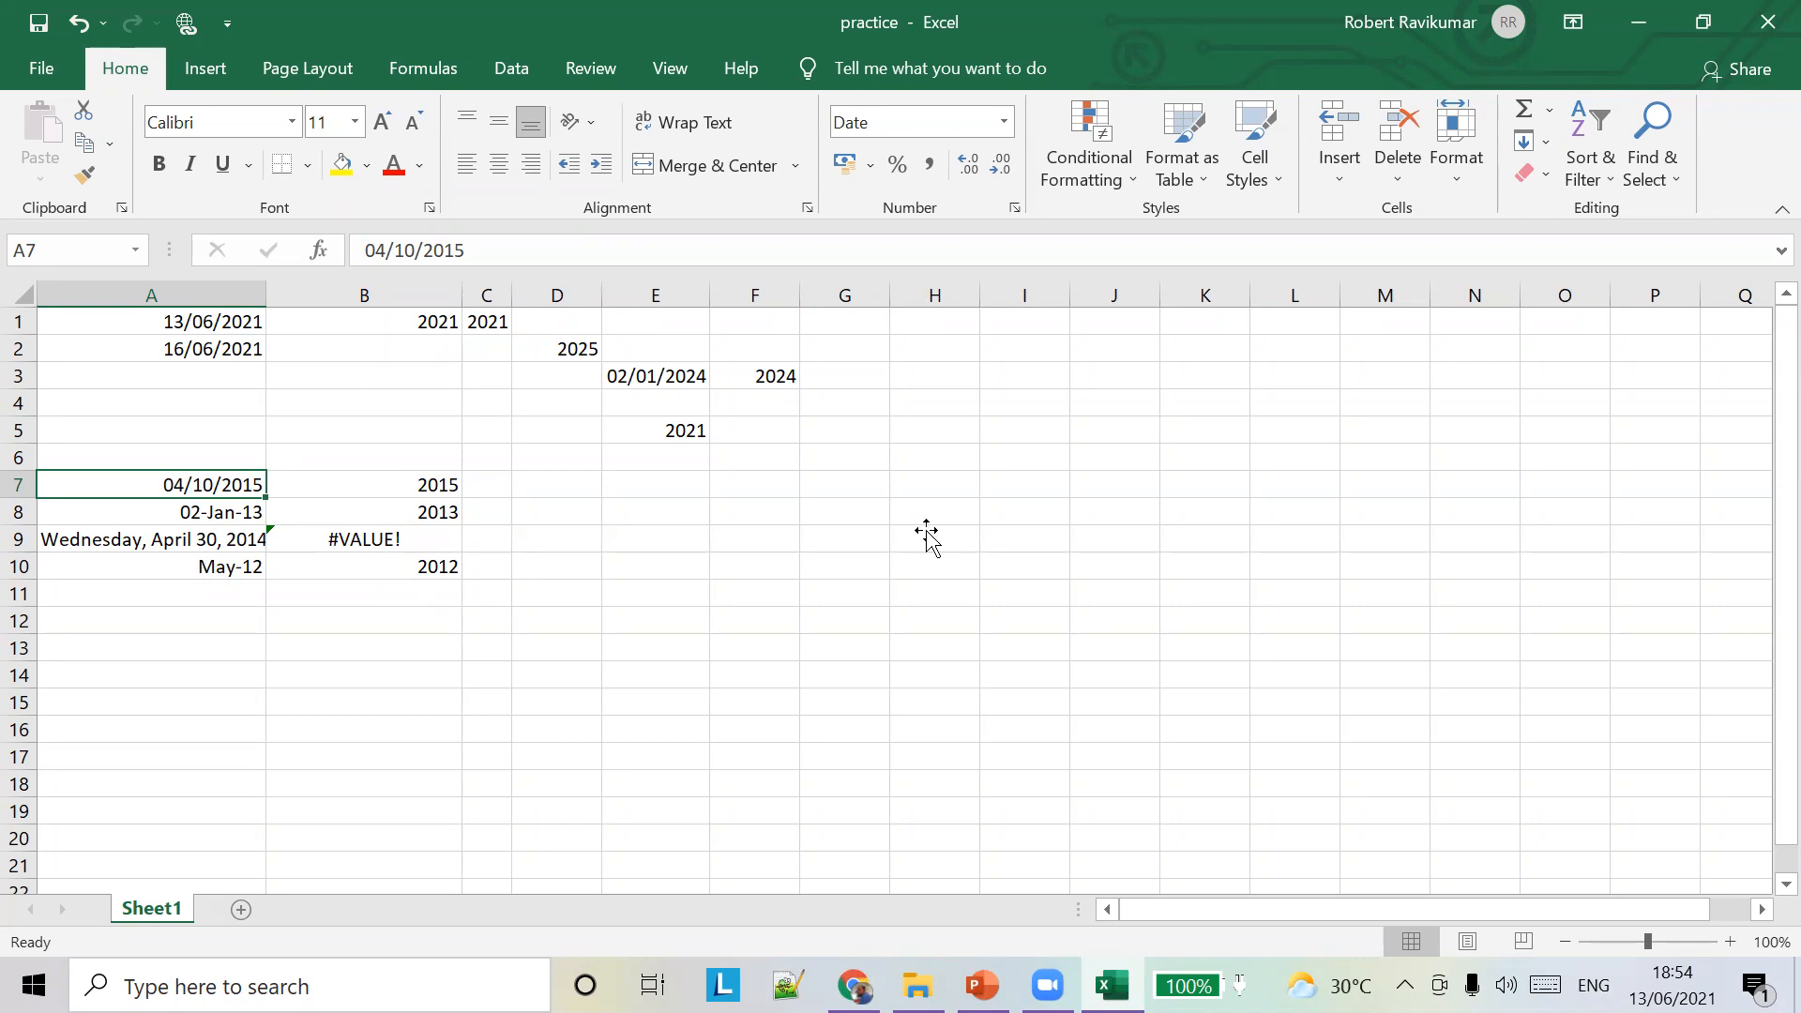
key("alt+Tab")
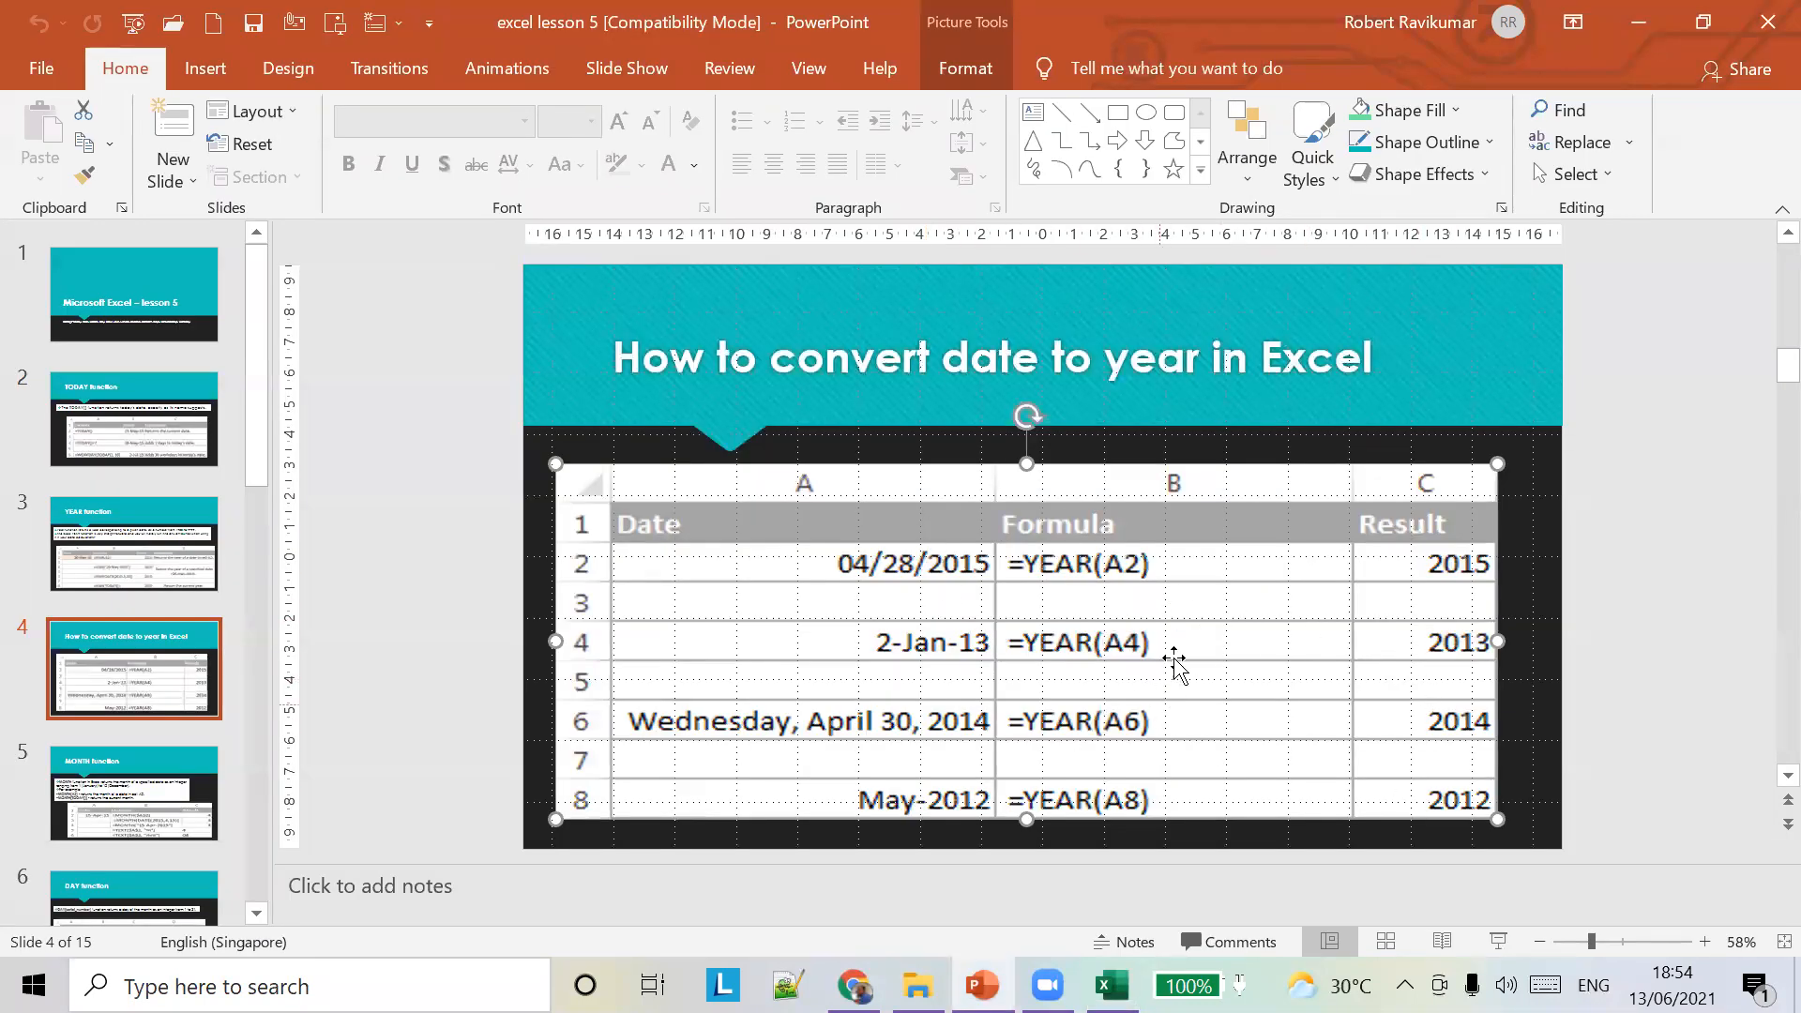
key("alt+Tab")
left_click(333, 514)
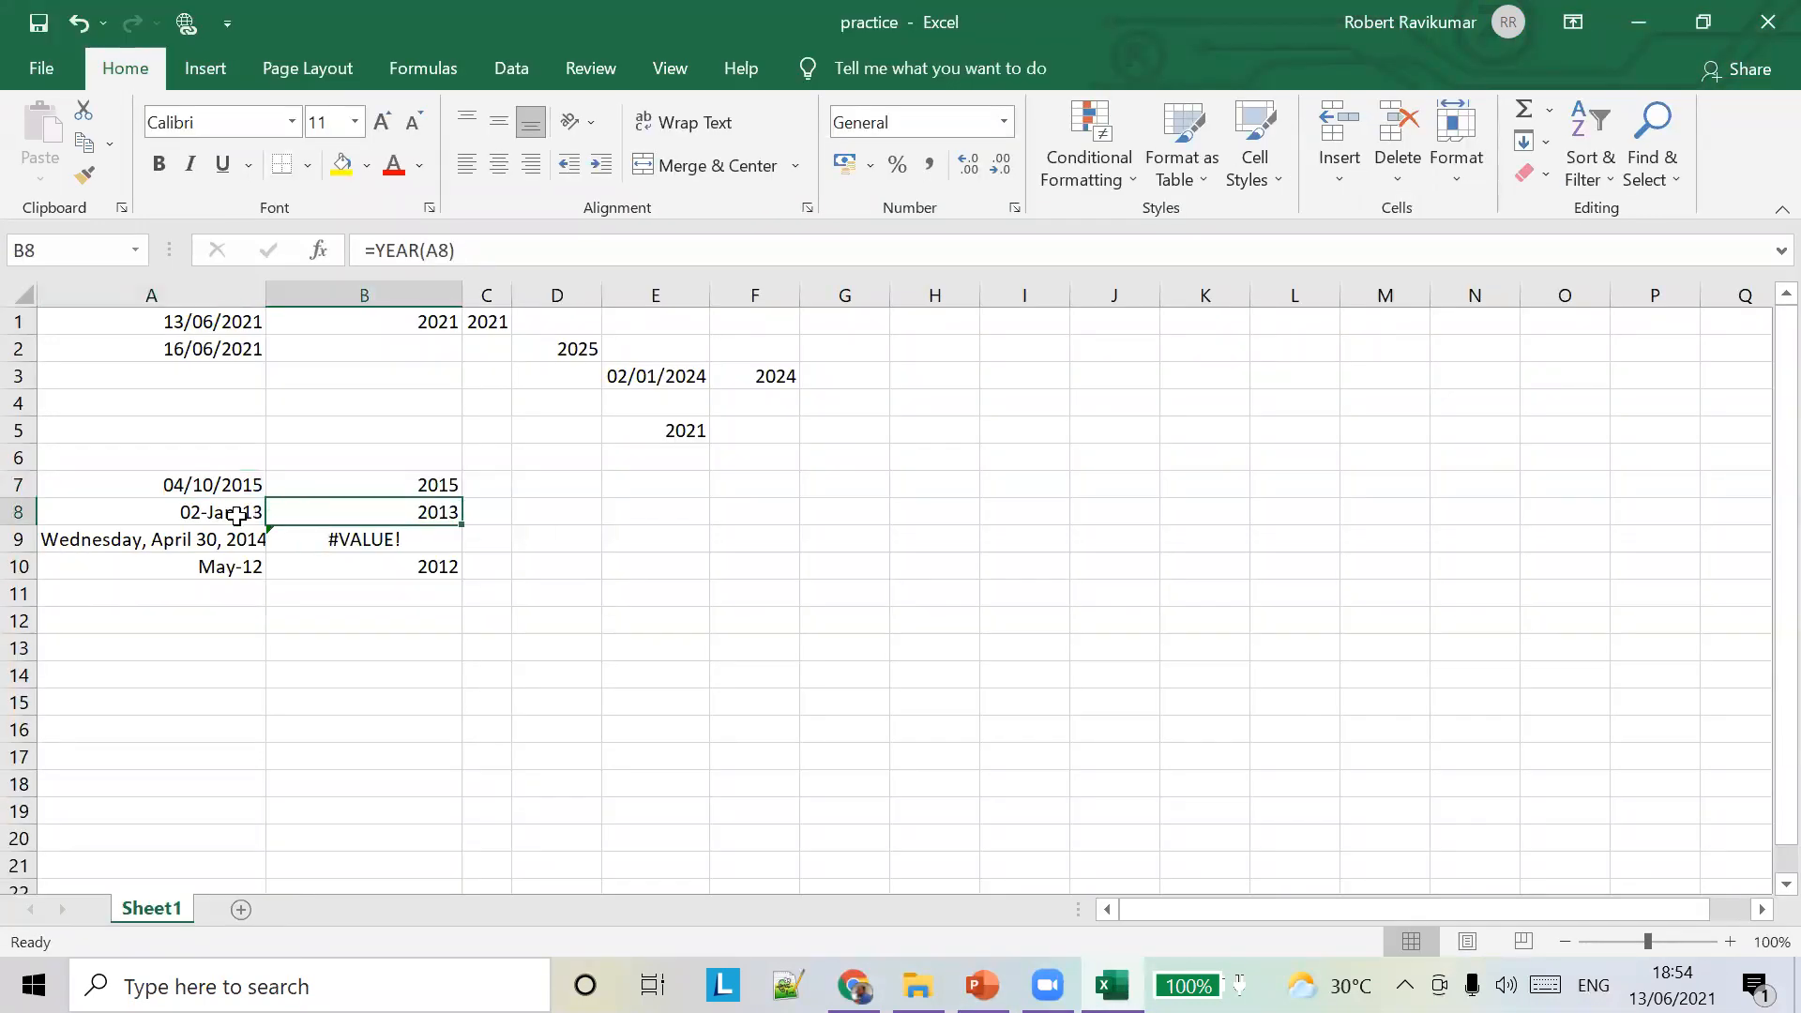
left_click(206, 514)
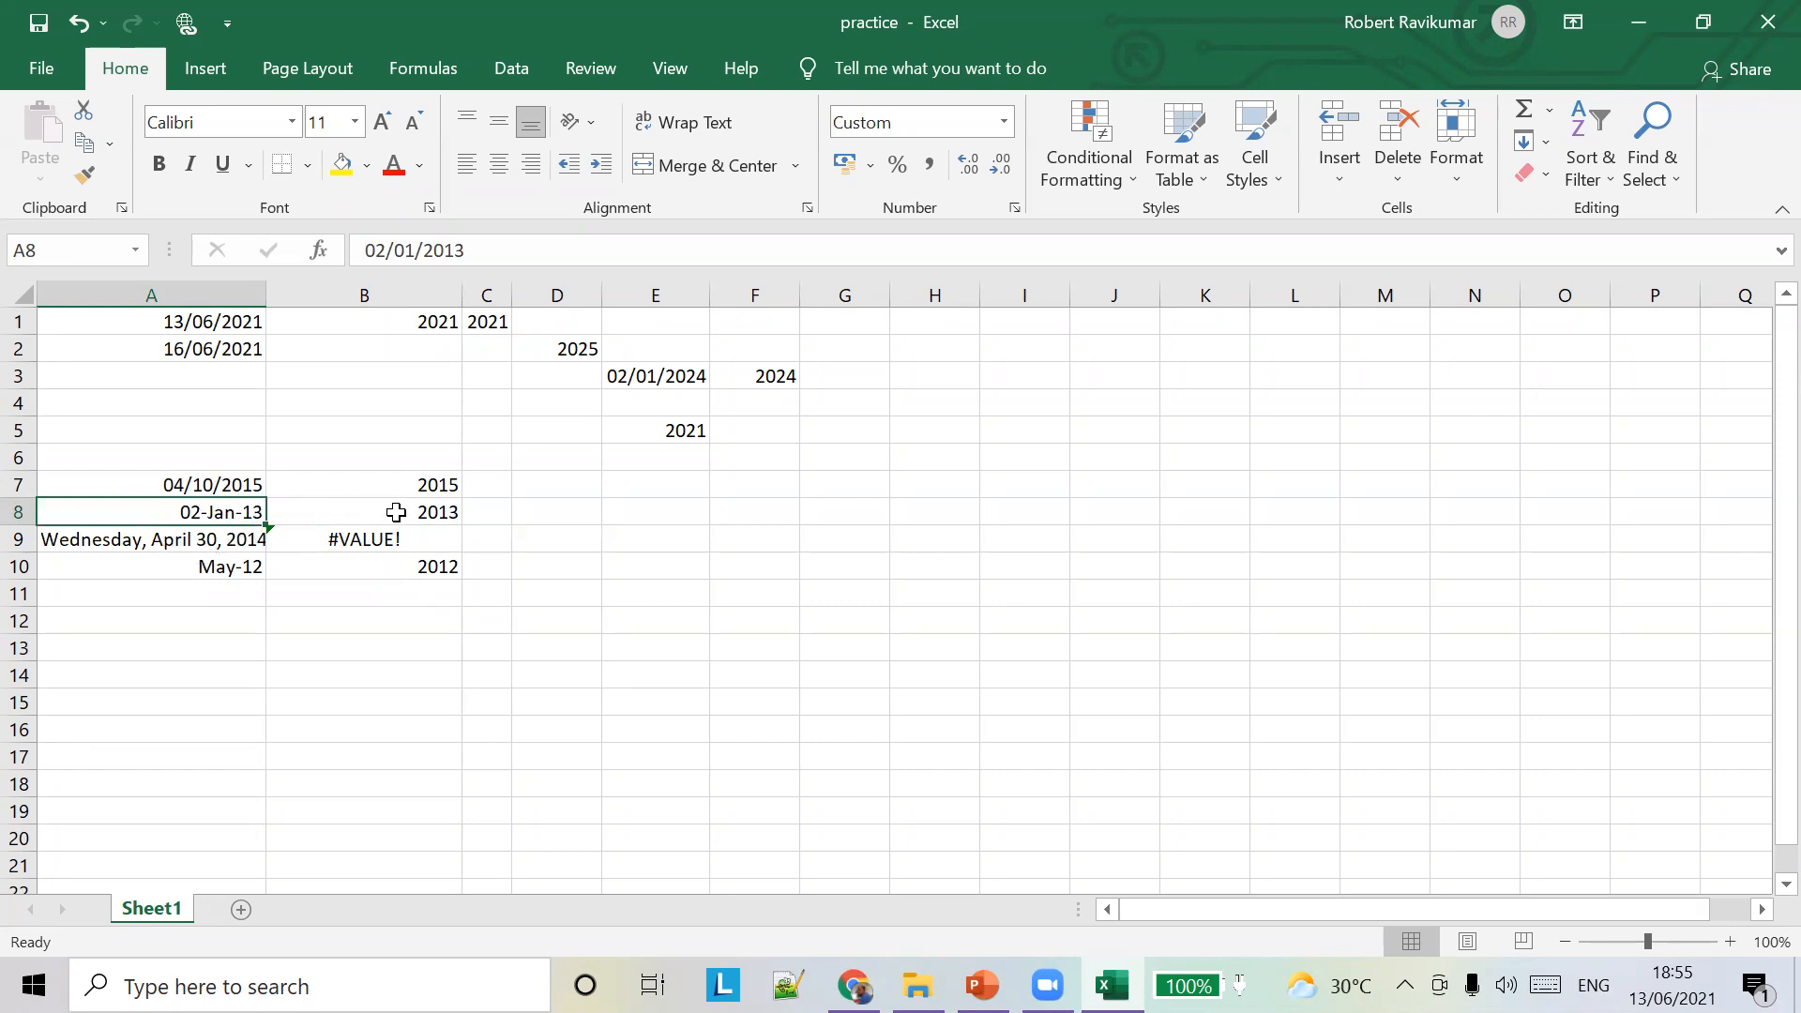
Delete row 9 with the date Wednesday, April 30, 2014 and review the YEAR formulas of the last two dates
right_click(21, 542)
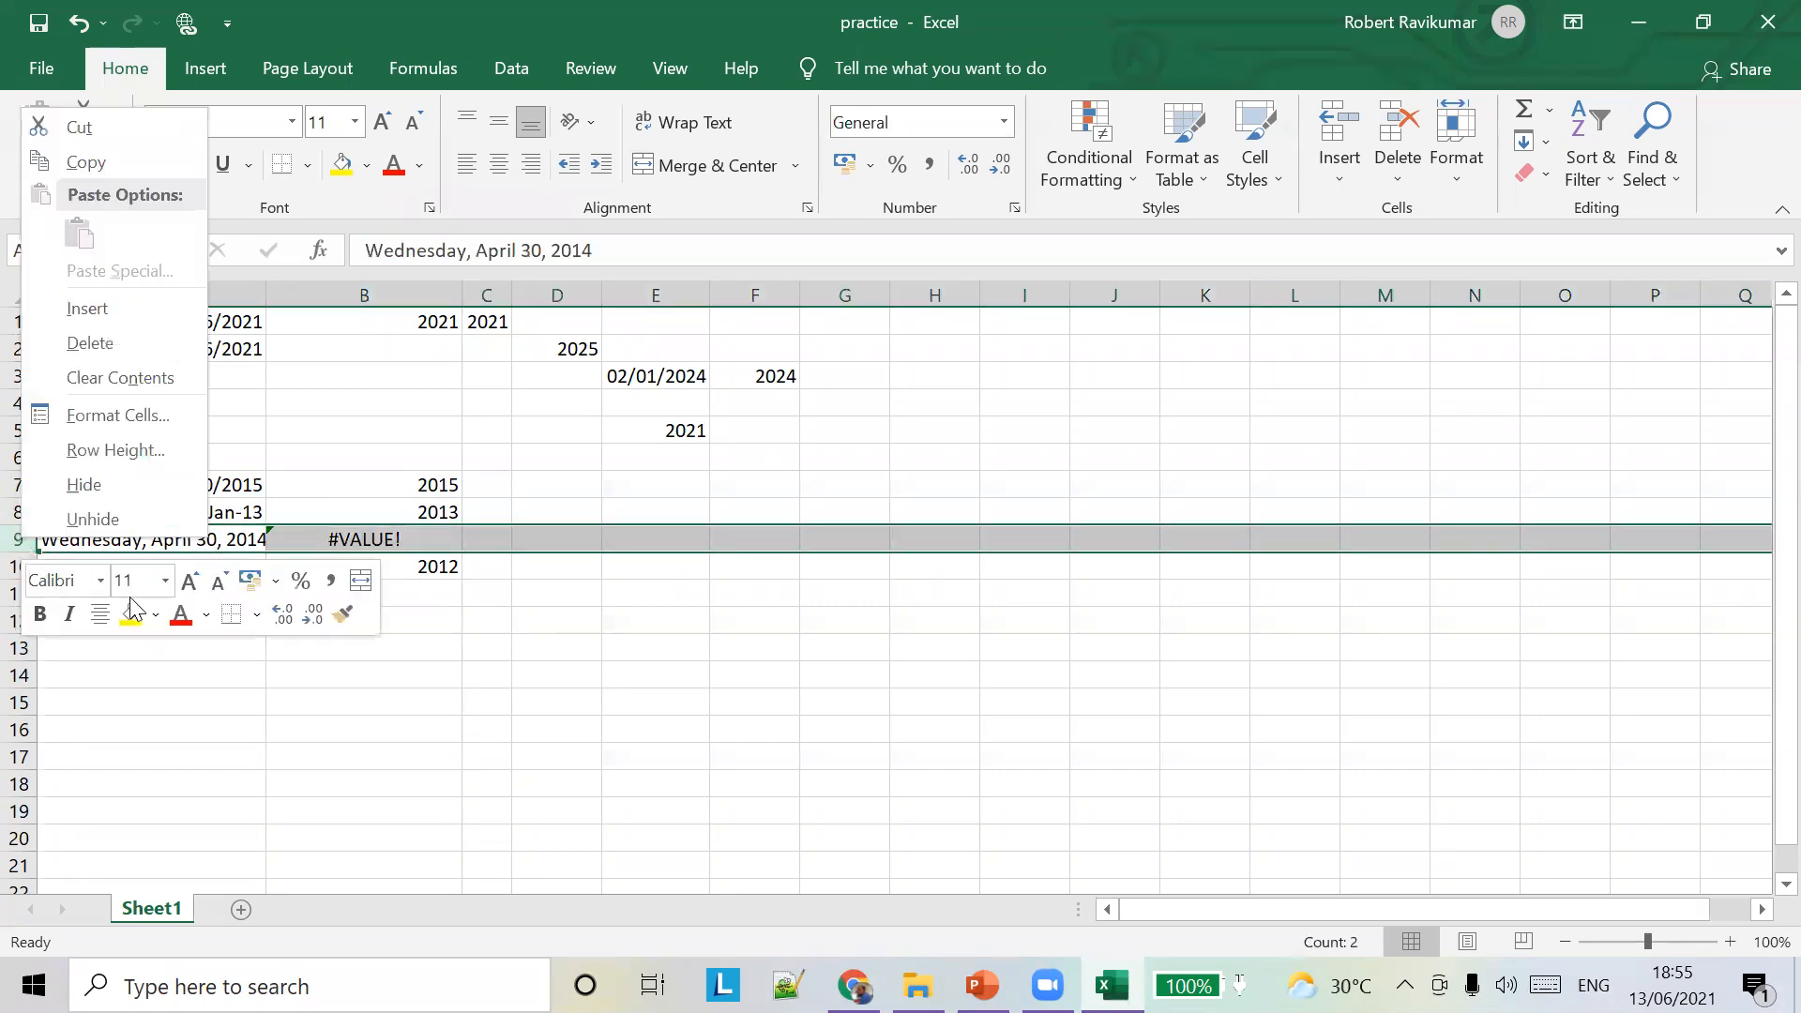
left_click(131, 343)
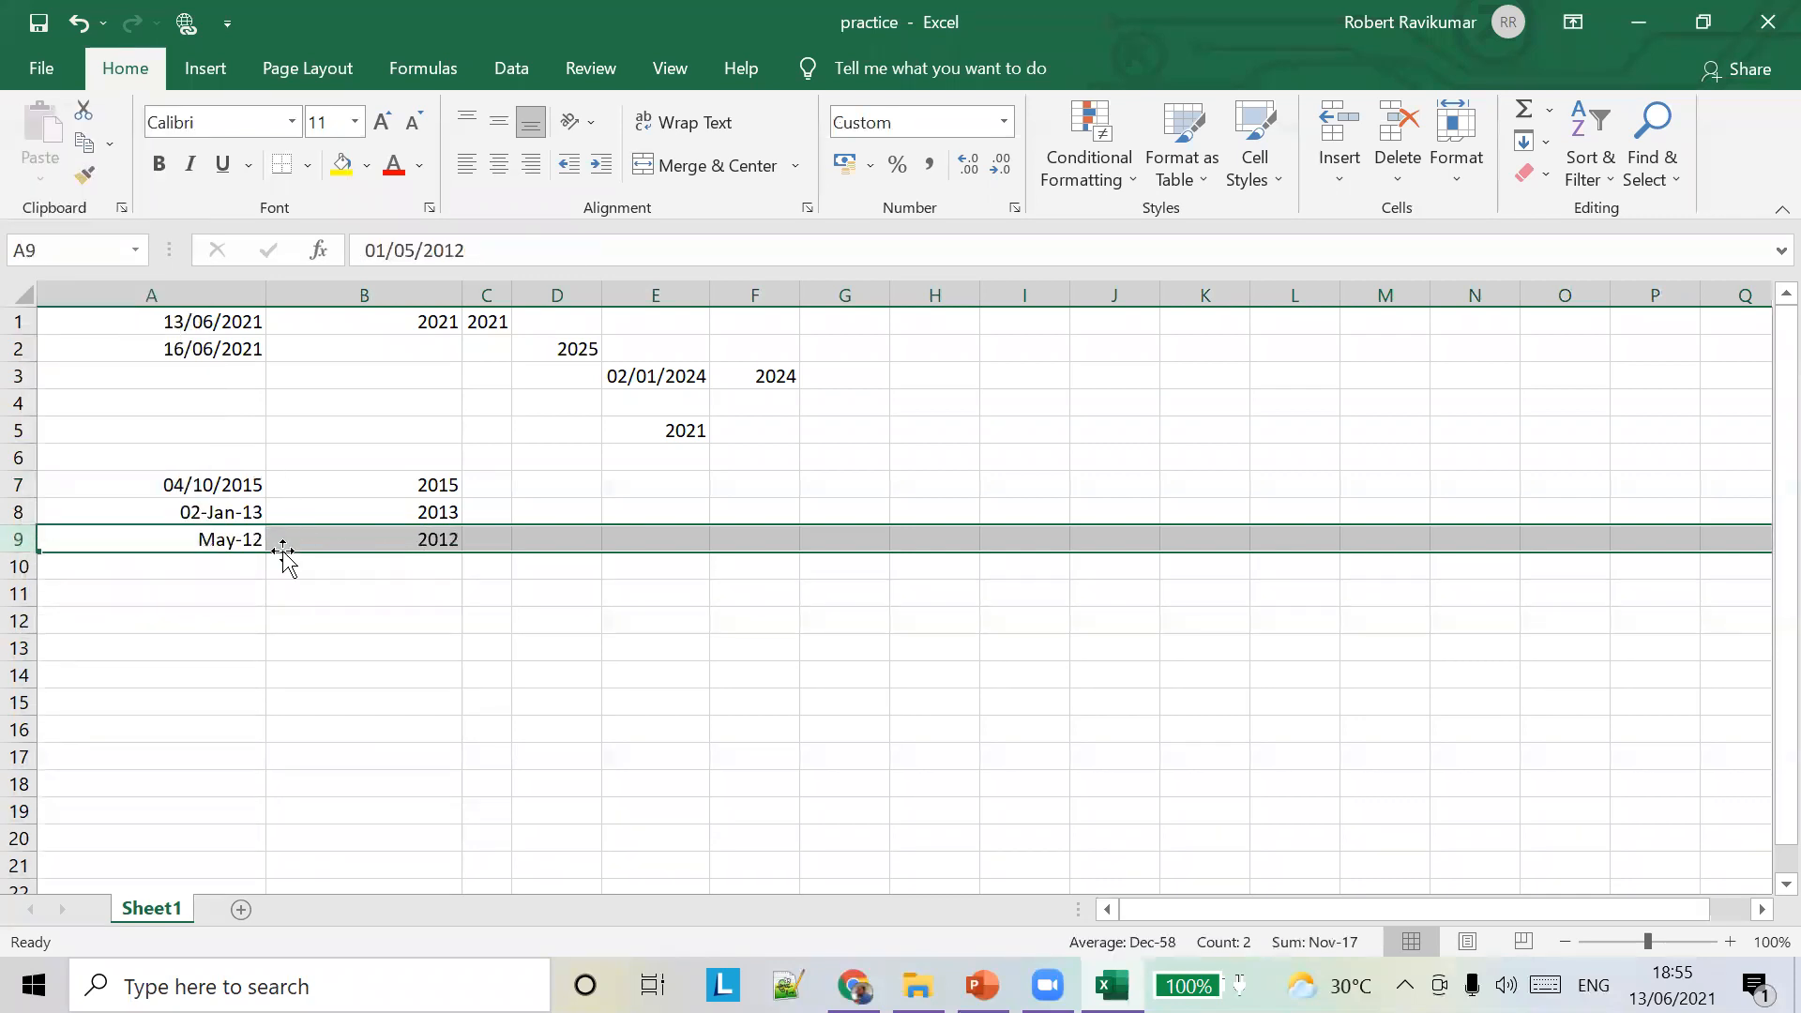
left_click(216, 514)
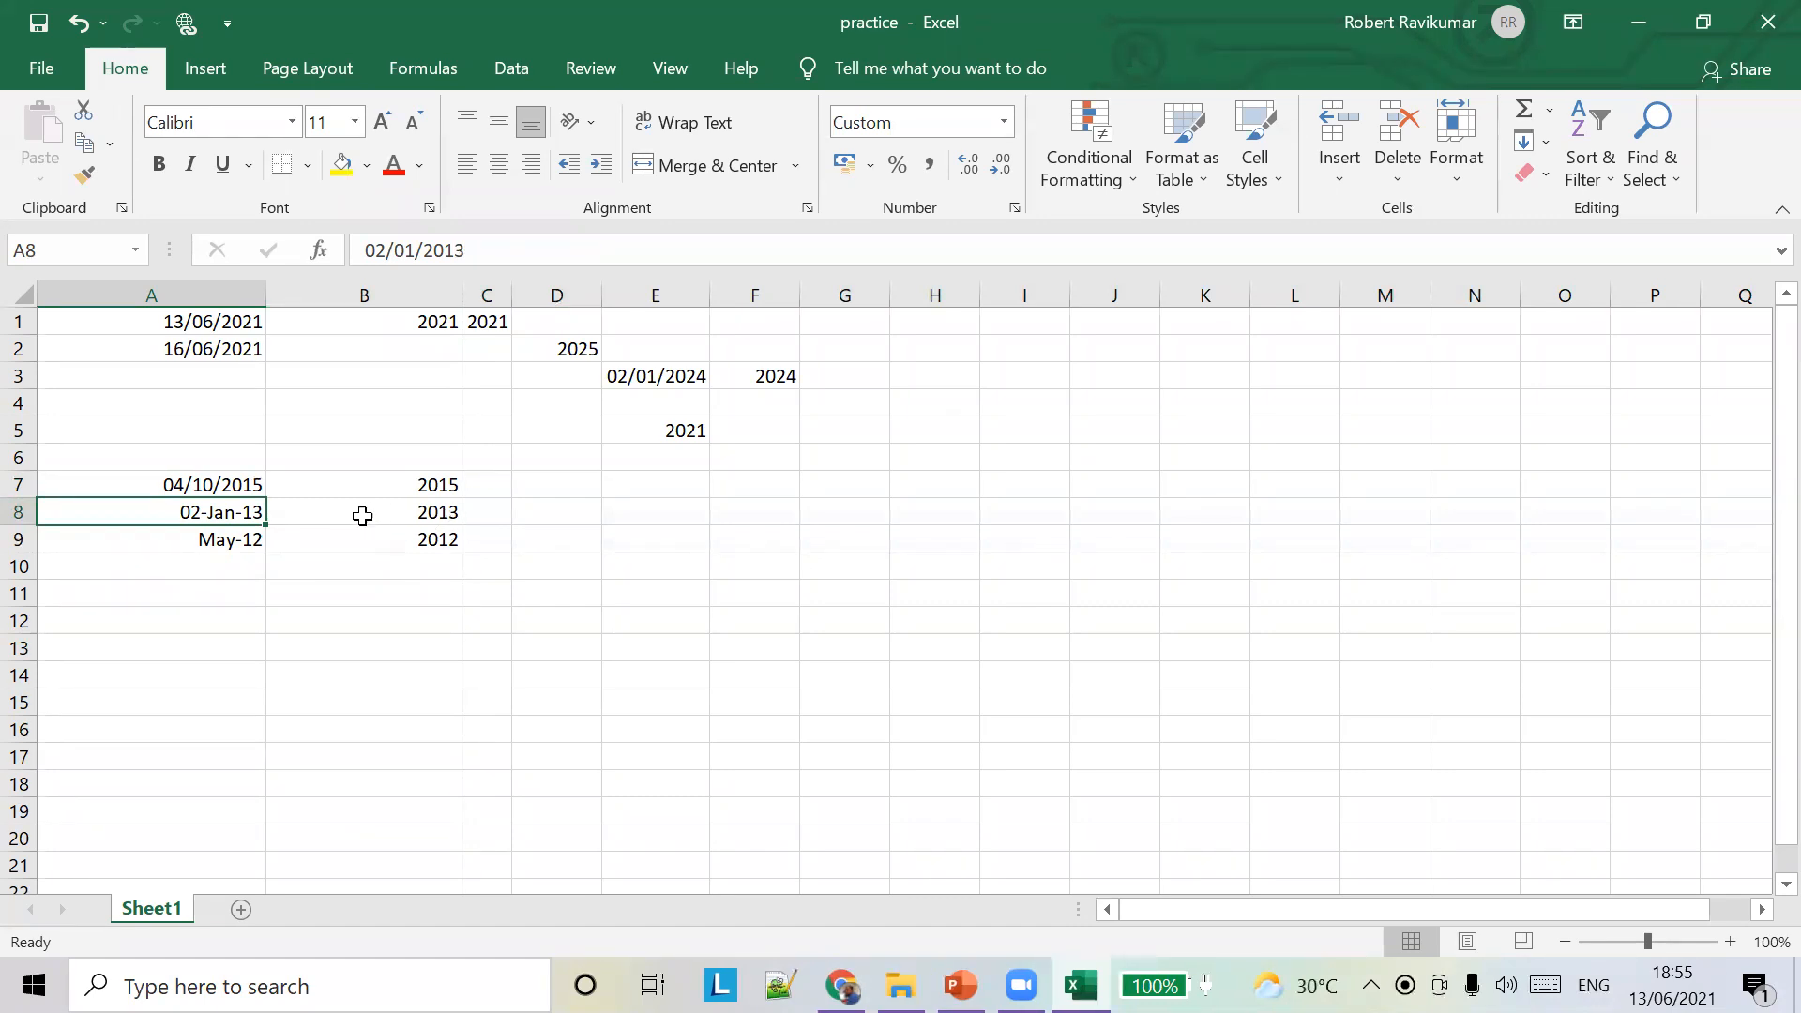
left_click(396, 516)
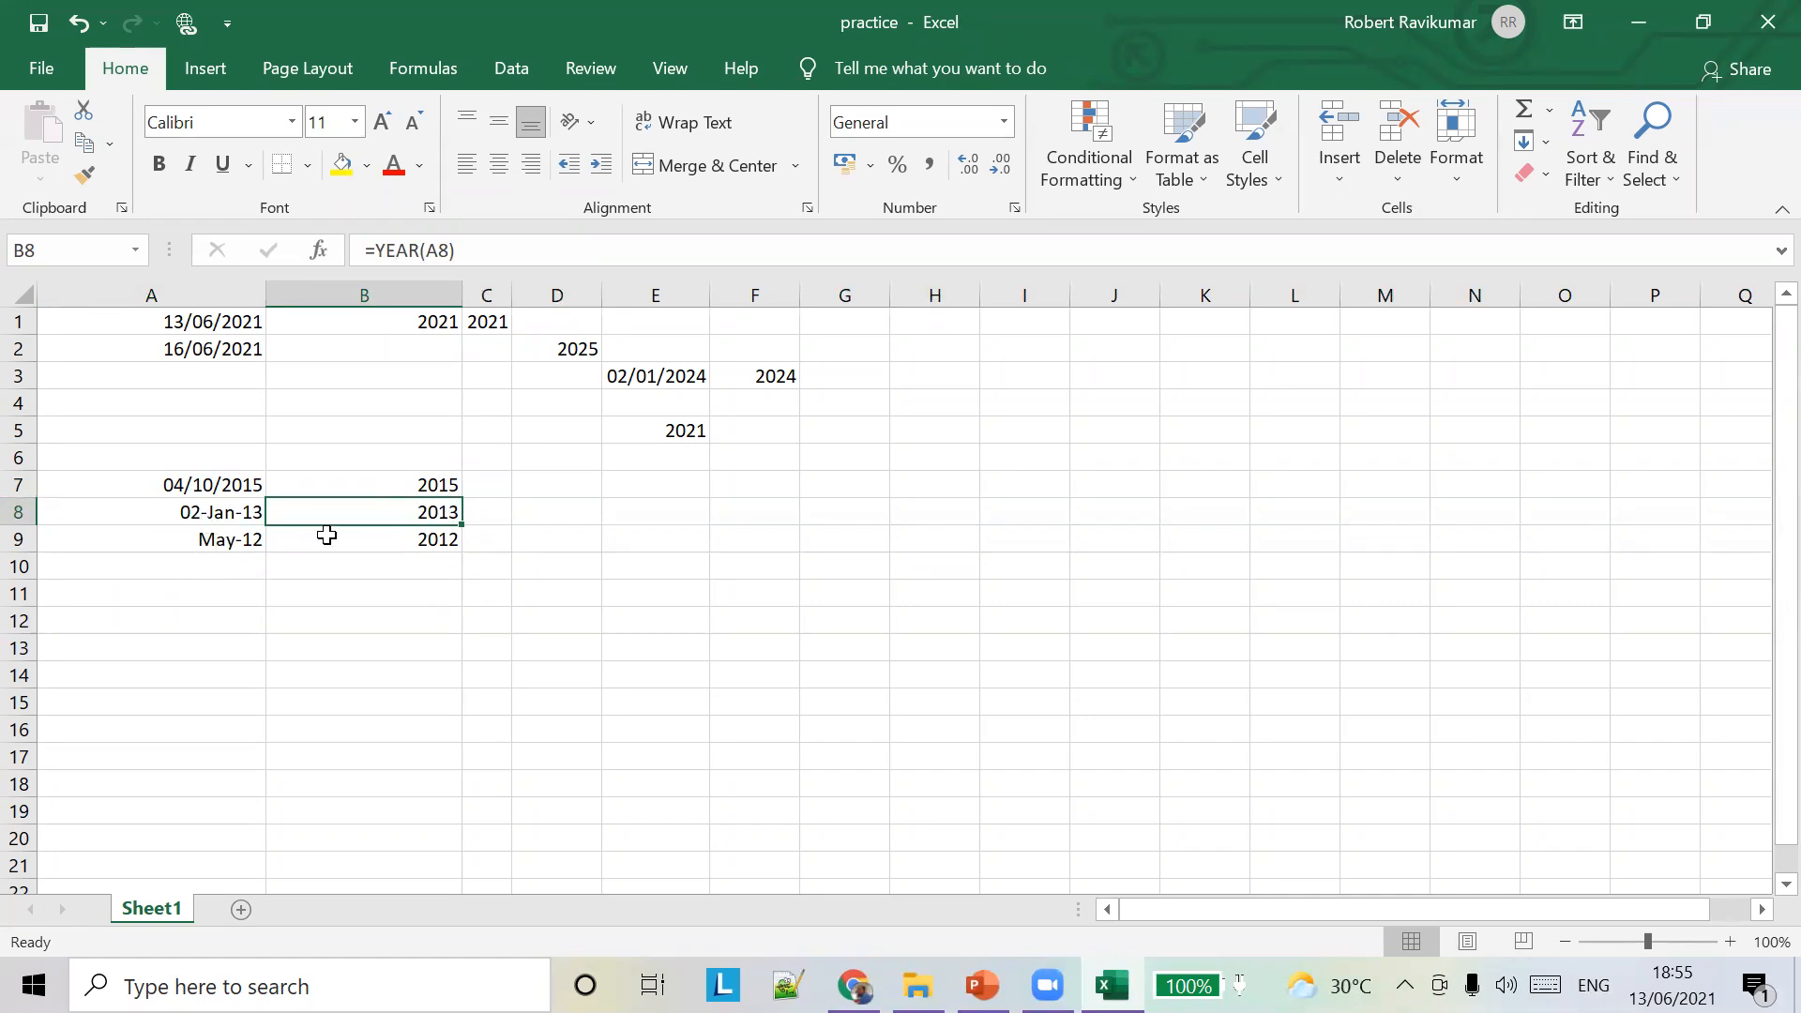
left_click(437, 540)
Switch to PowerPoint, go to the MONTH function slide and start the slide show from it
left_click(981, 985)
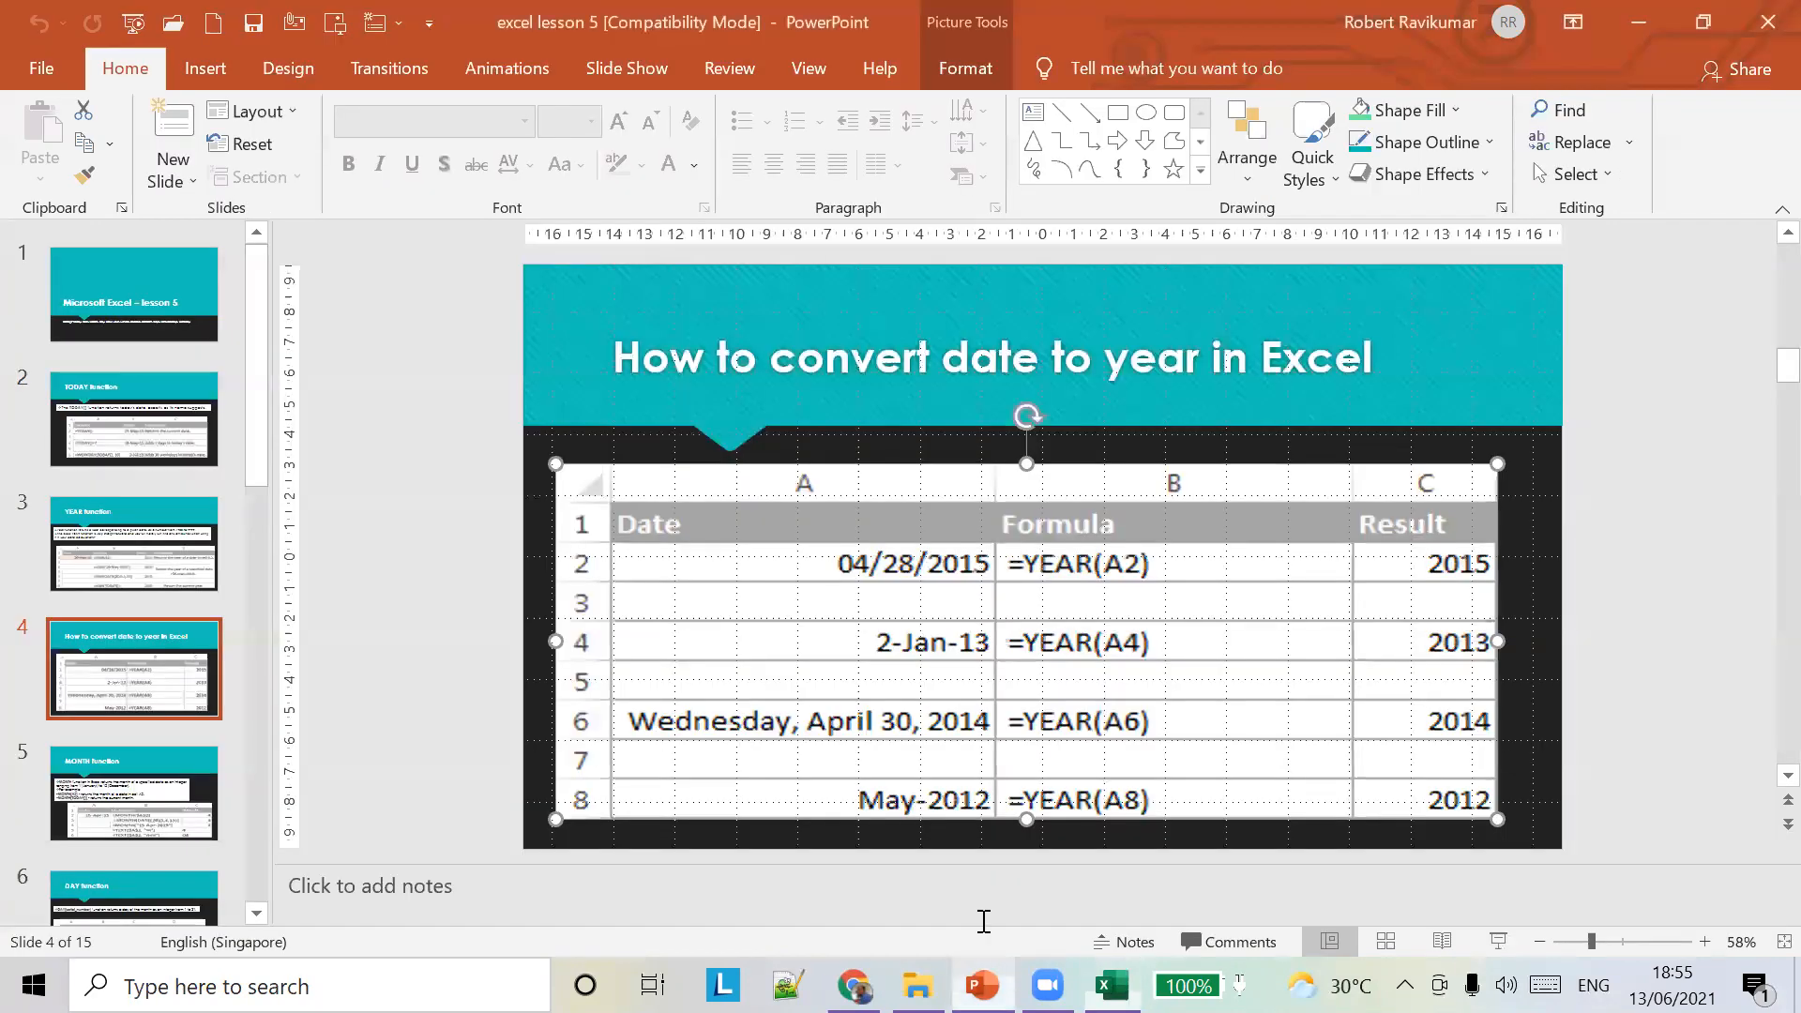
scroll(971, 750, "down", 2)
scroll(970, 751, "up", 2)
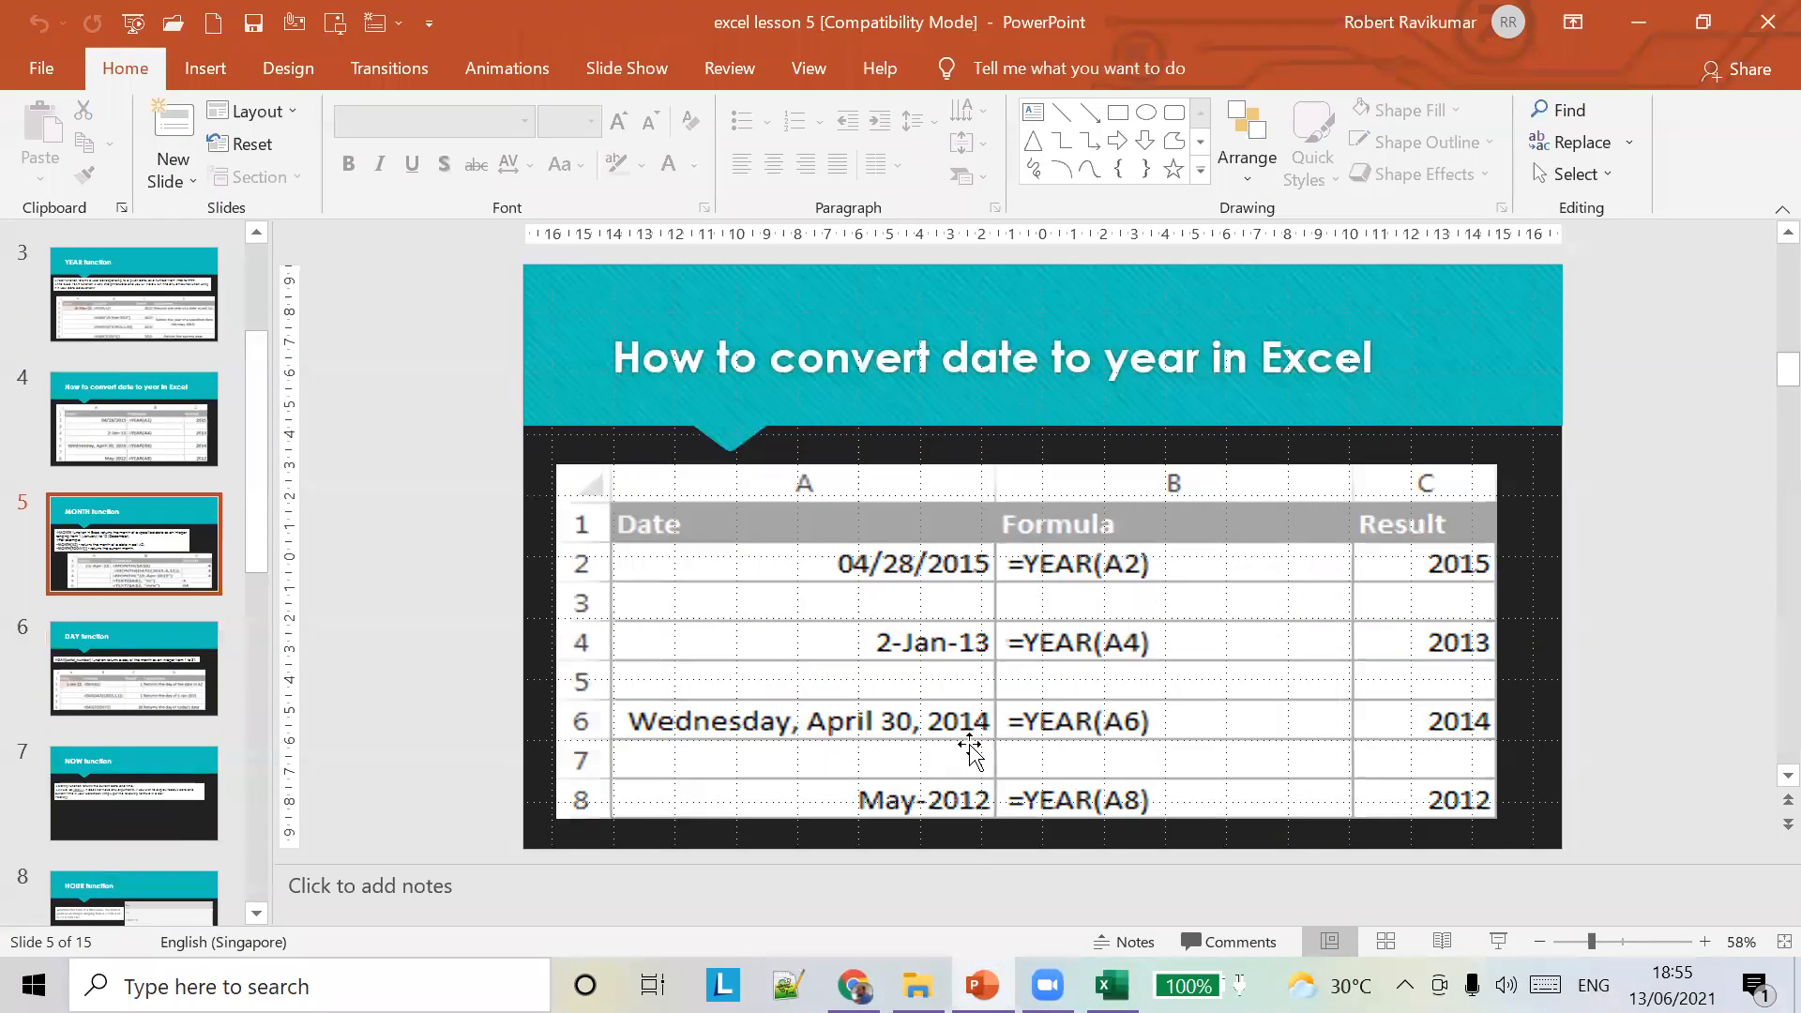
scroll(971, 751, "down", 1)
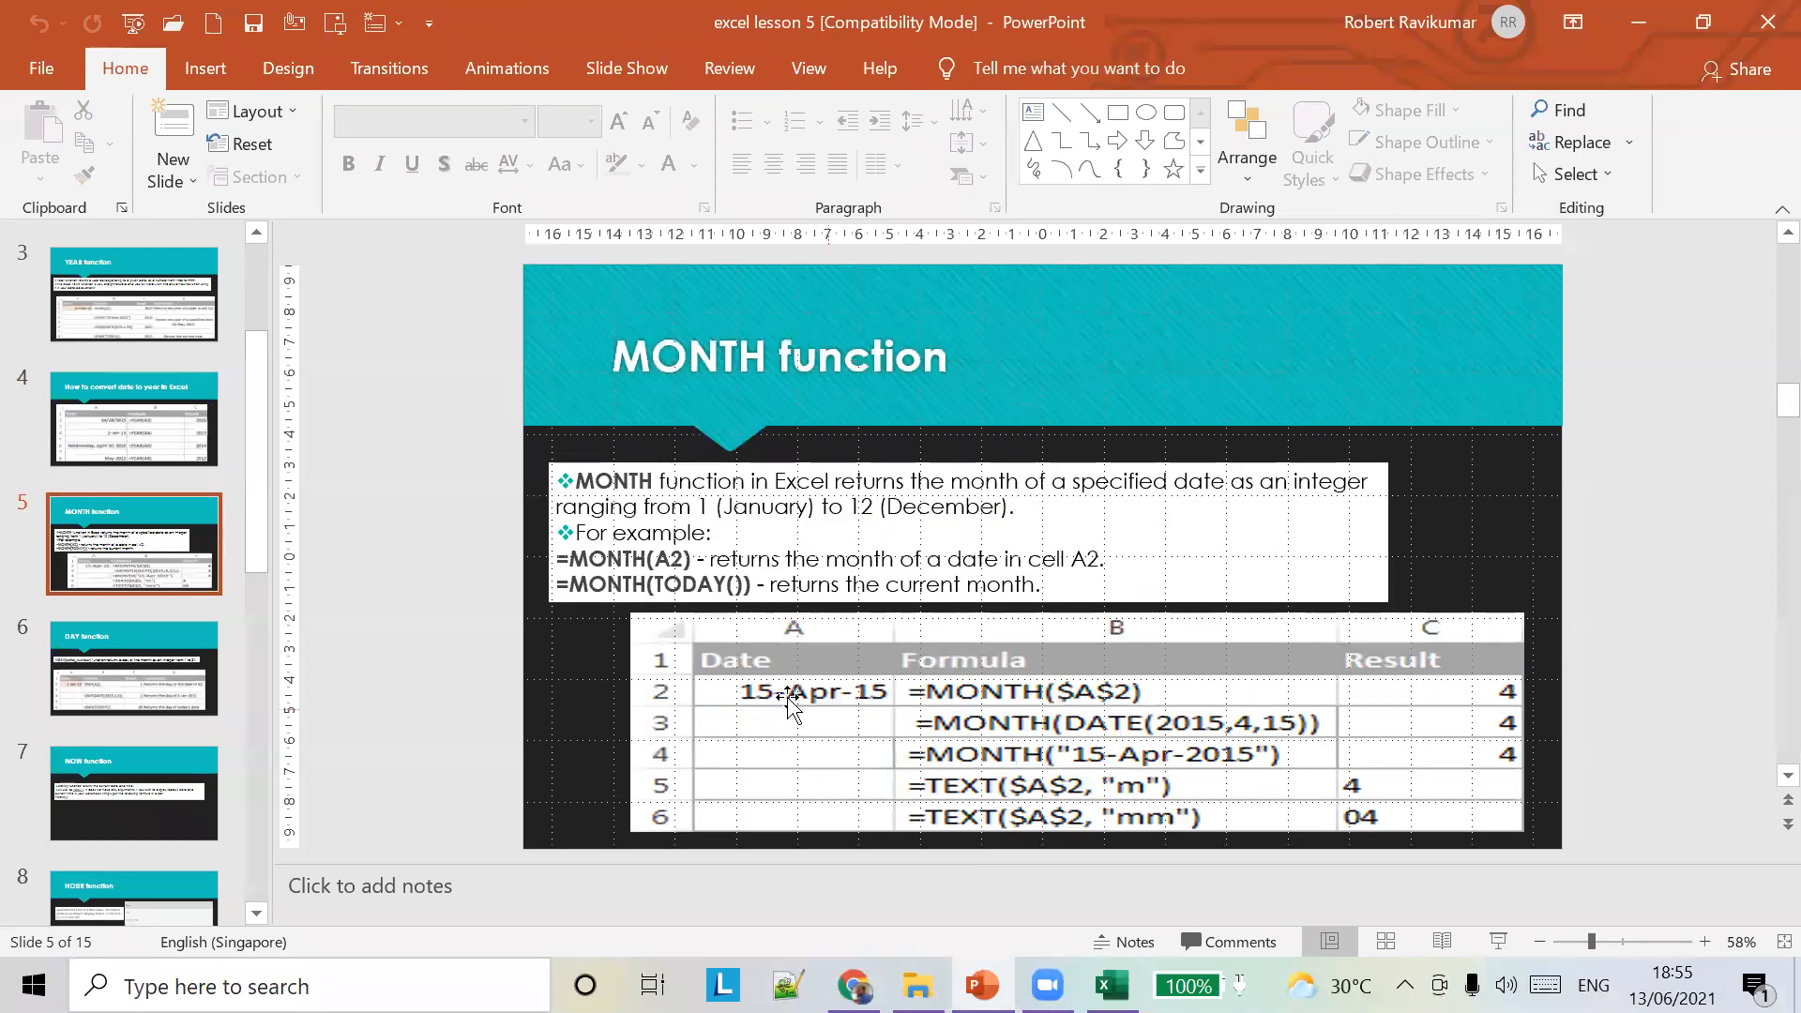
left_click(1498, 942)
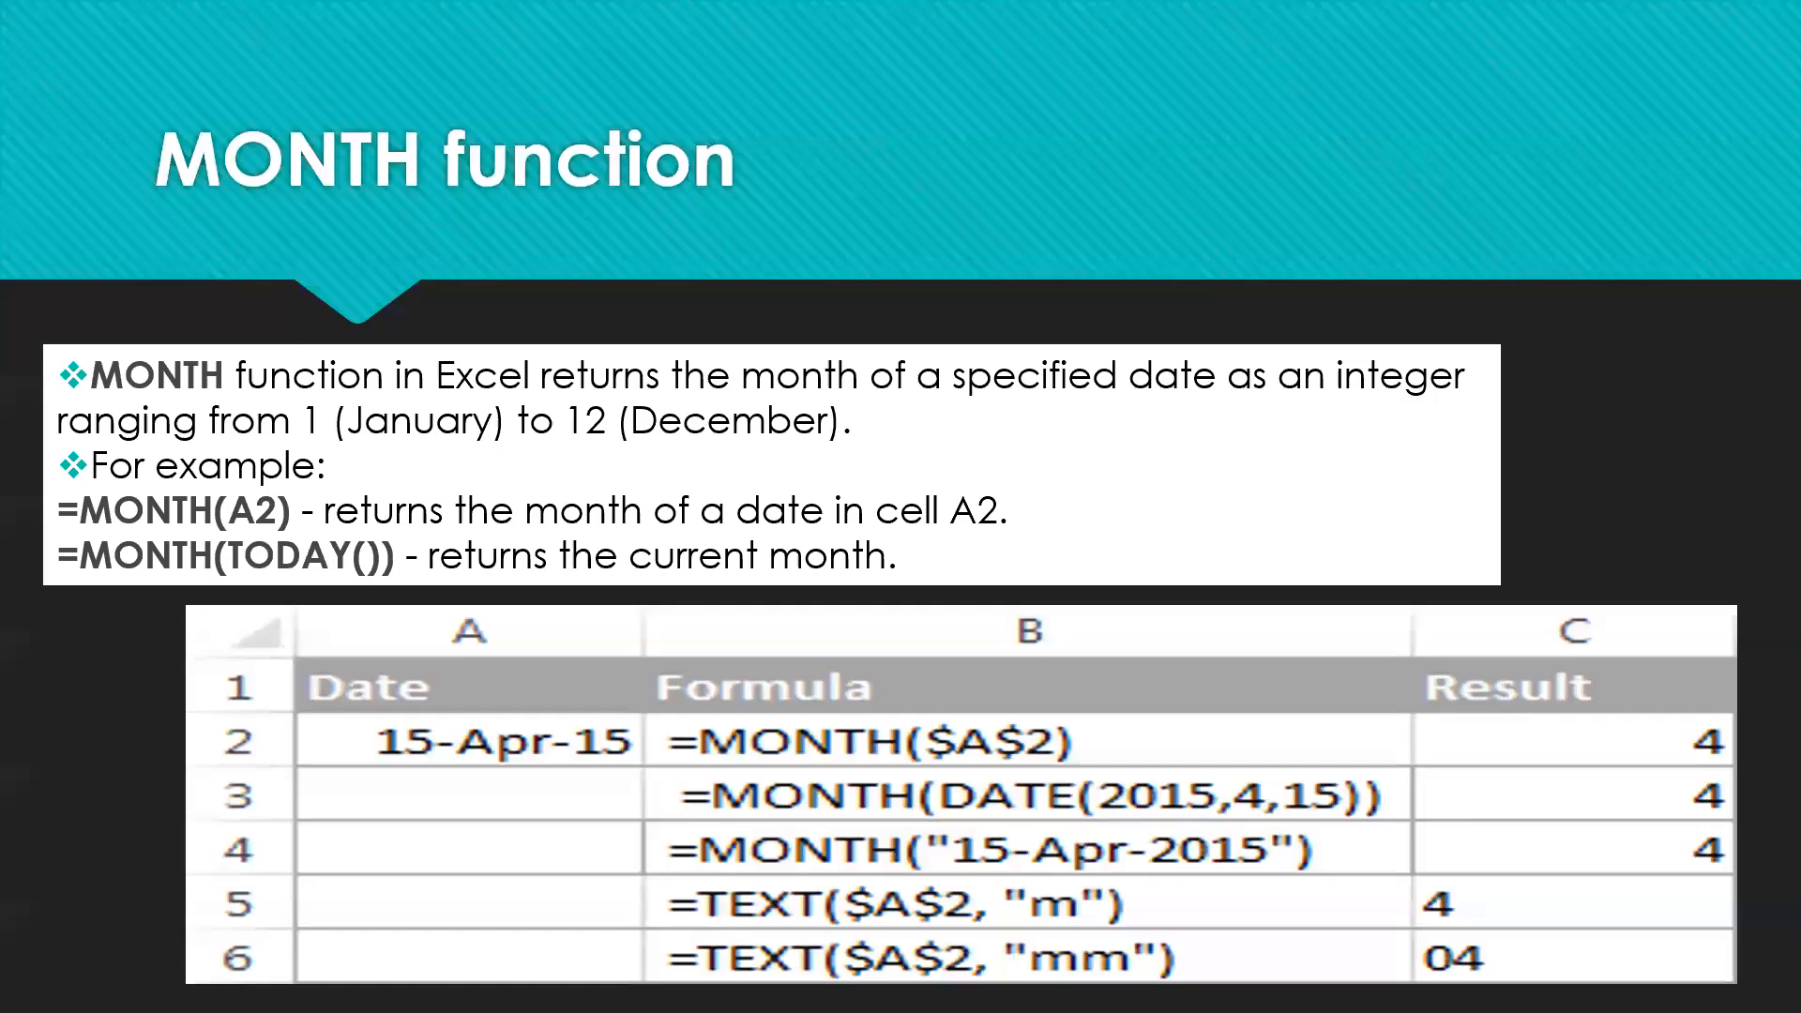
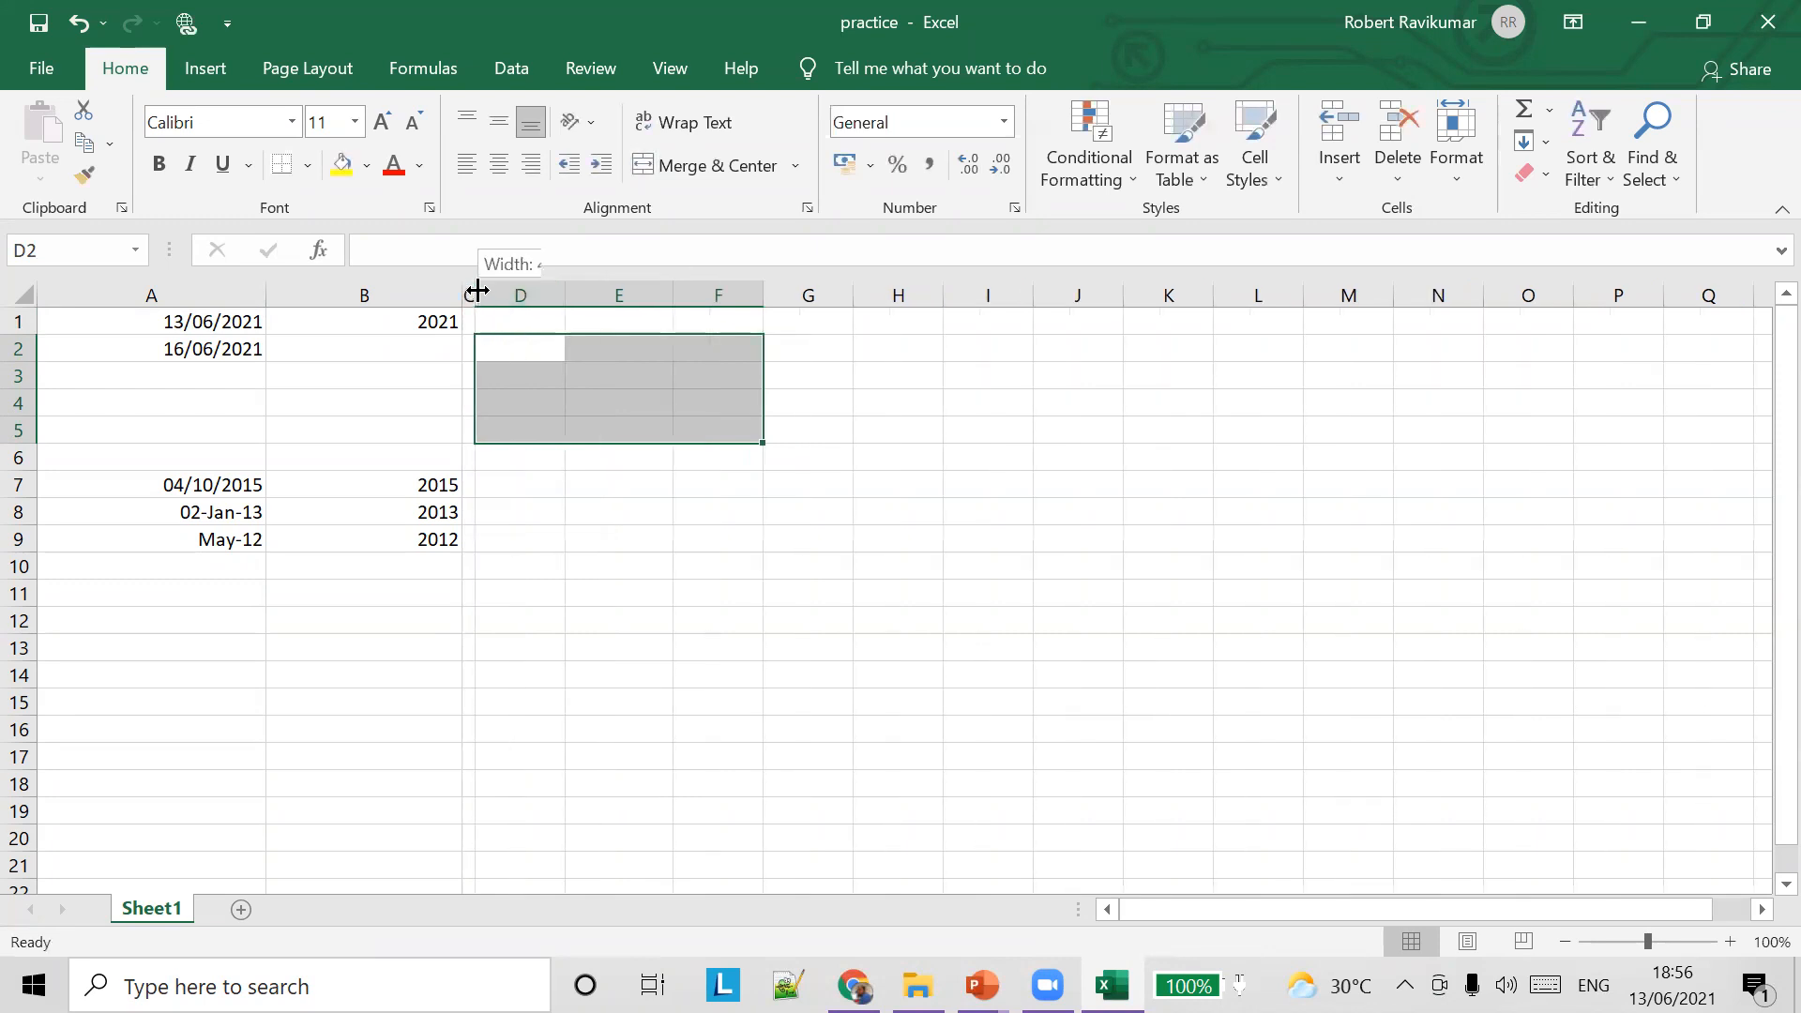
Enter the formula =MONTH(A1) in cell C1 of the Excel sheet
left_click(523, 324)
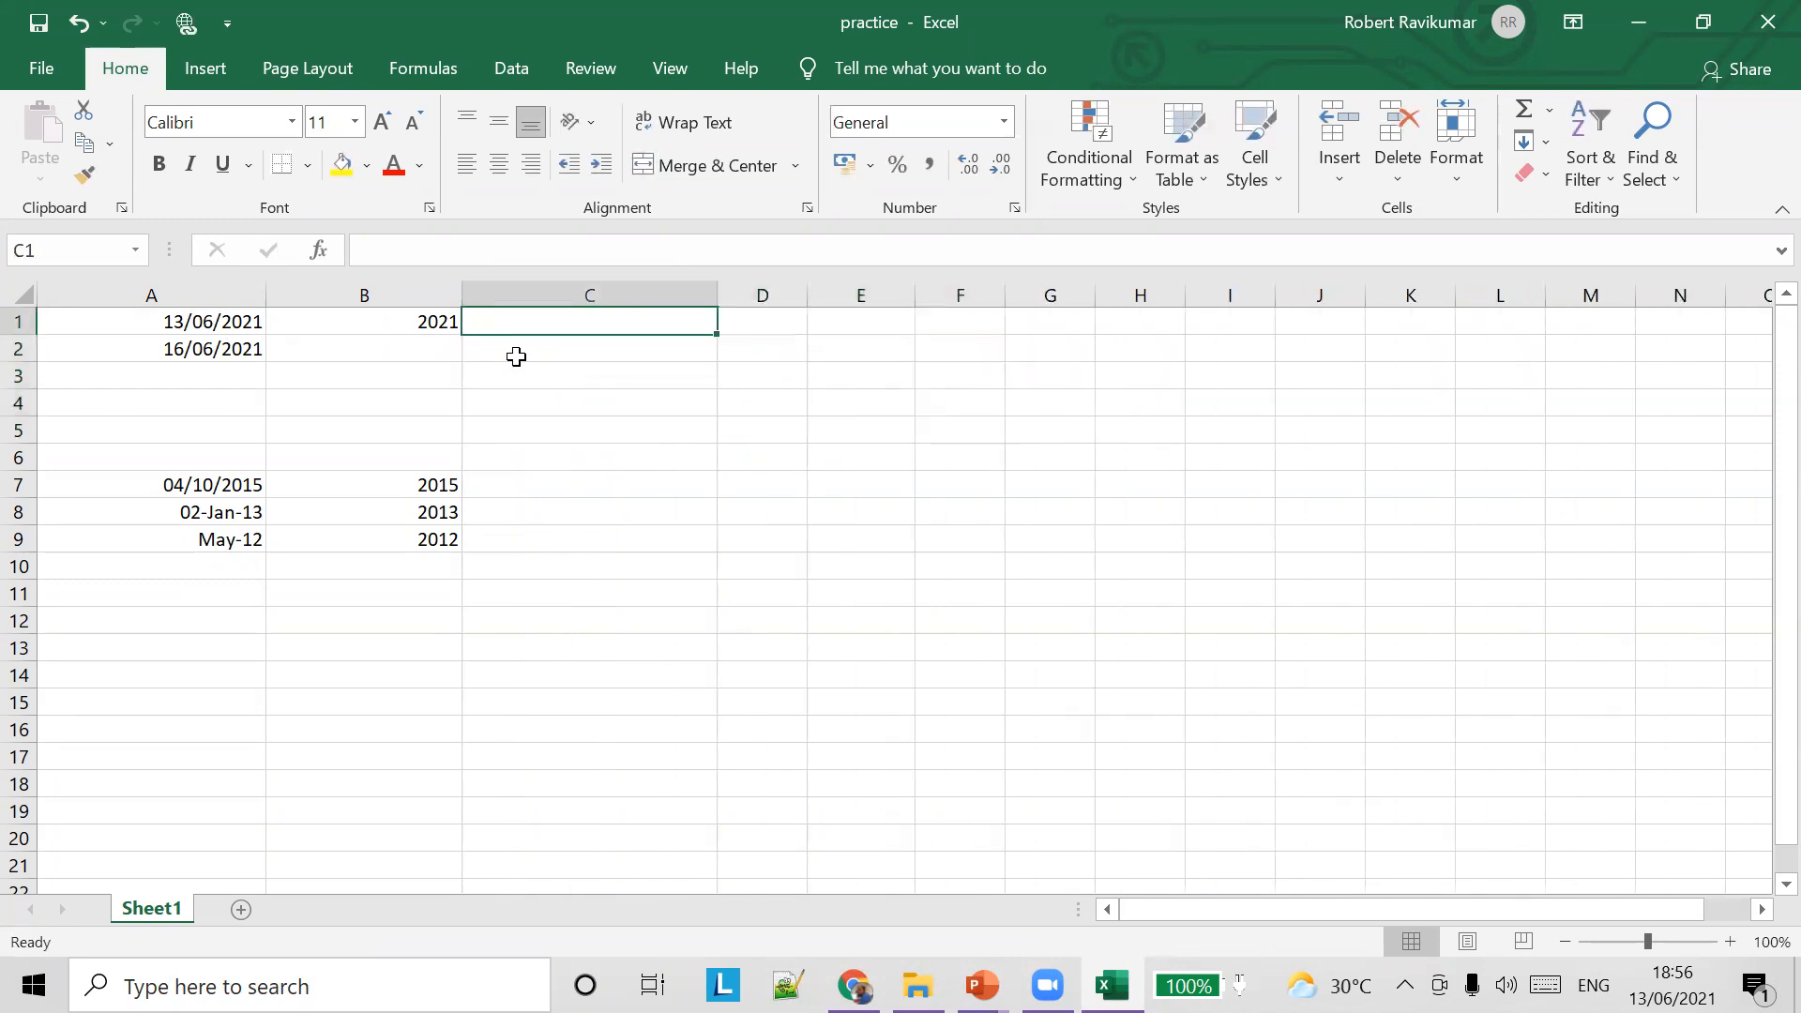
type("+MO")
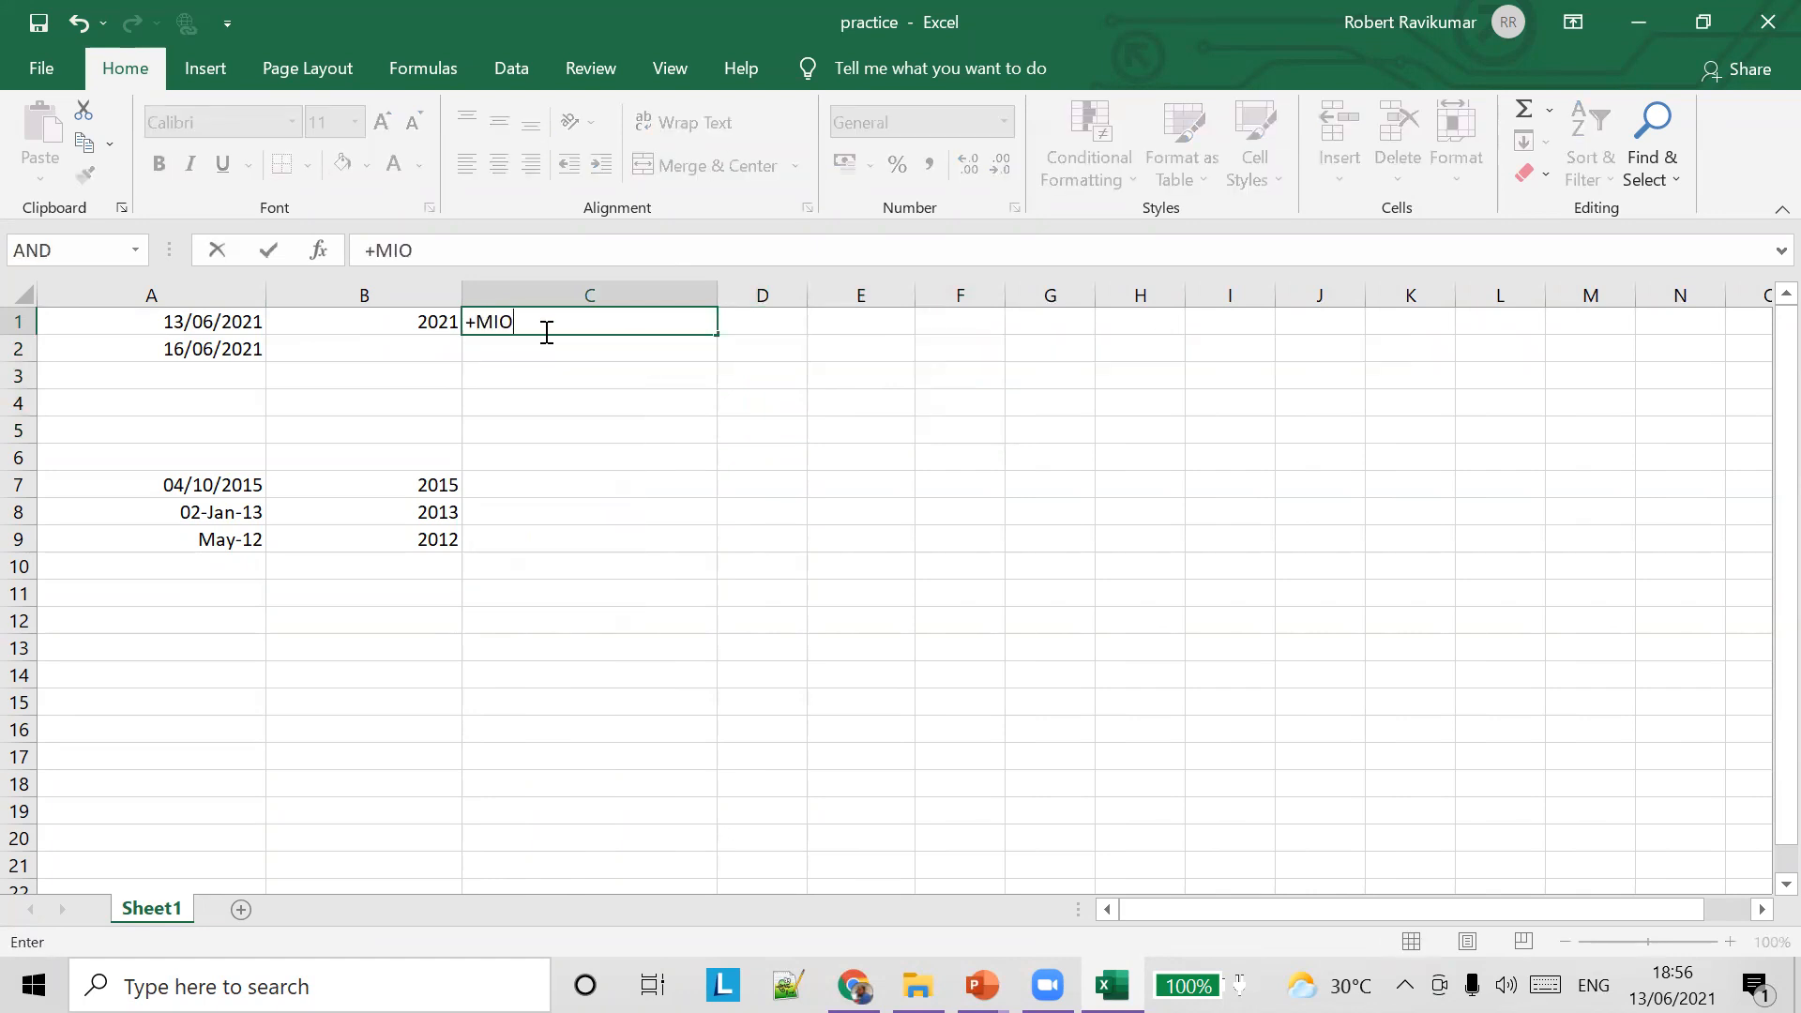
key("BackSpace")
key("BackSpace")
key("BackSpace")
key("Escape")
type("=MONTH")
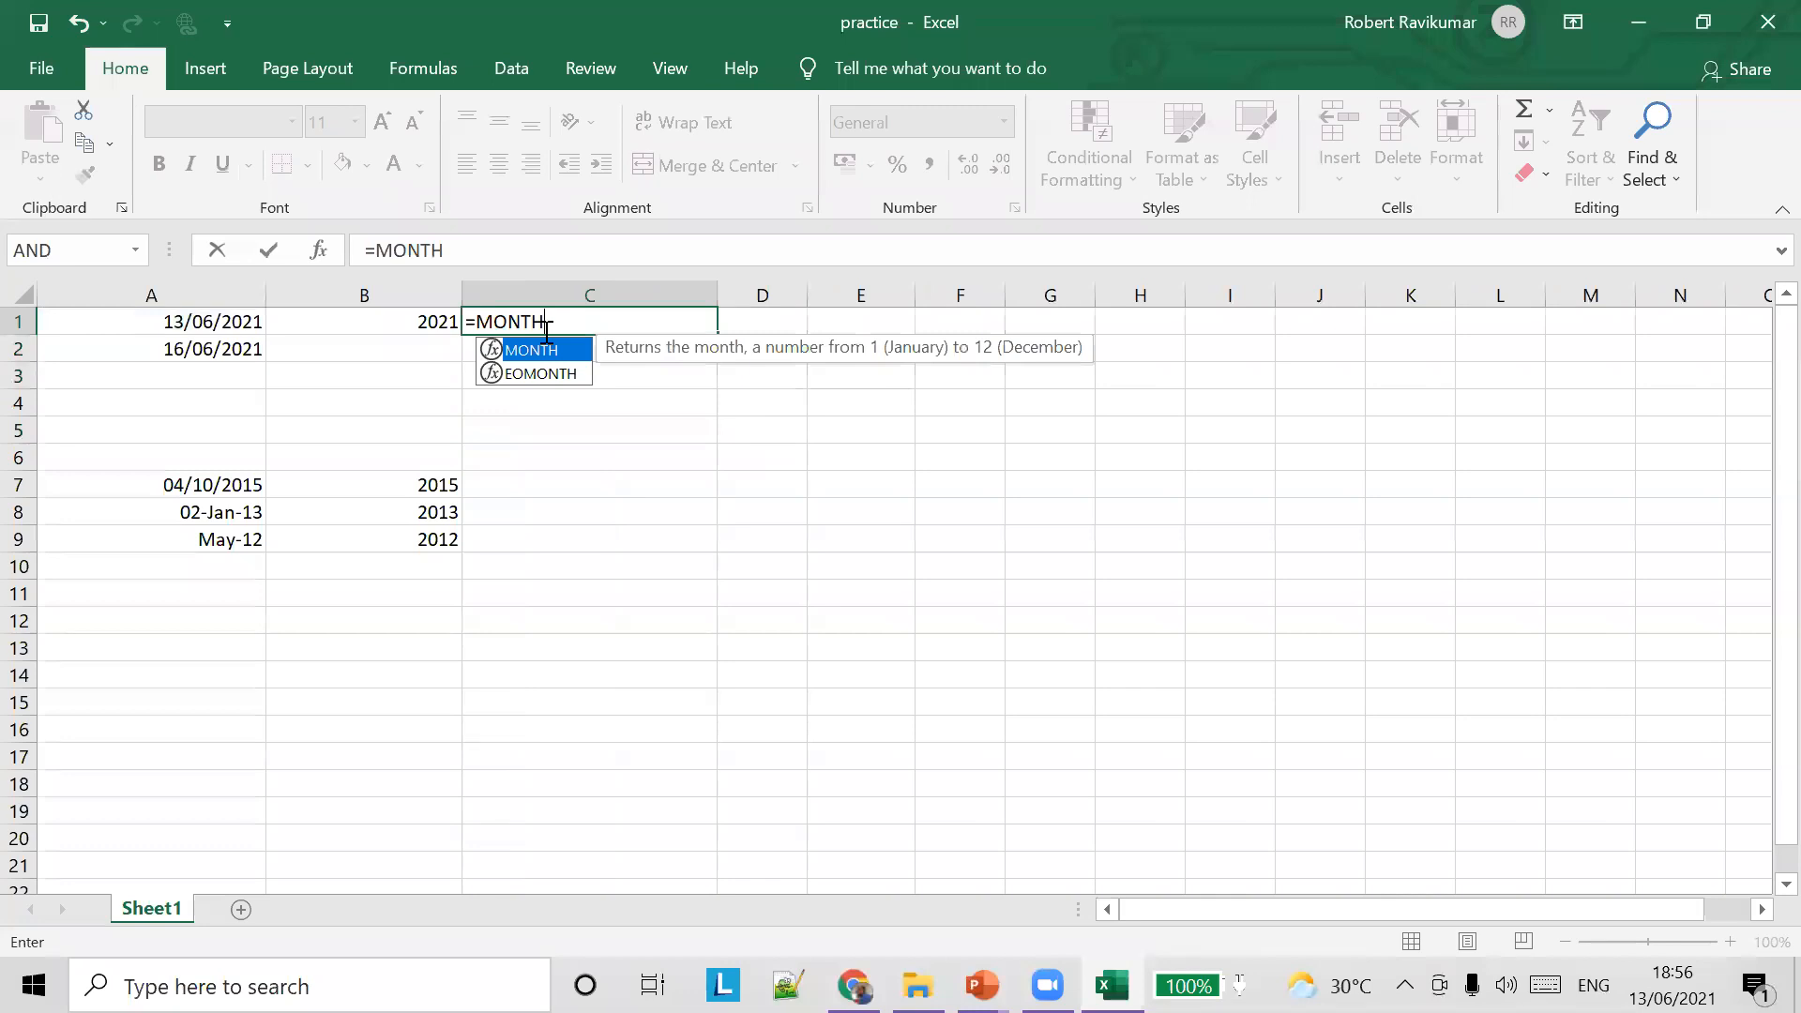
type("(")
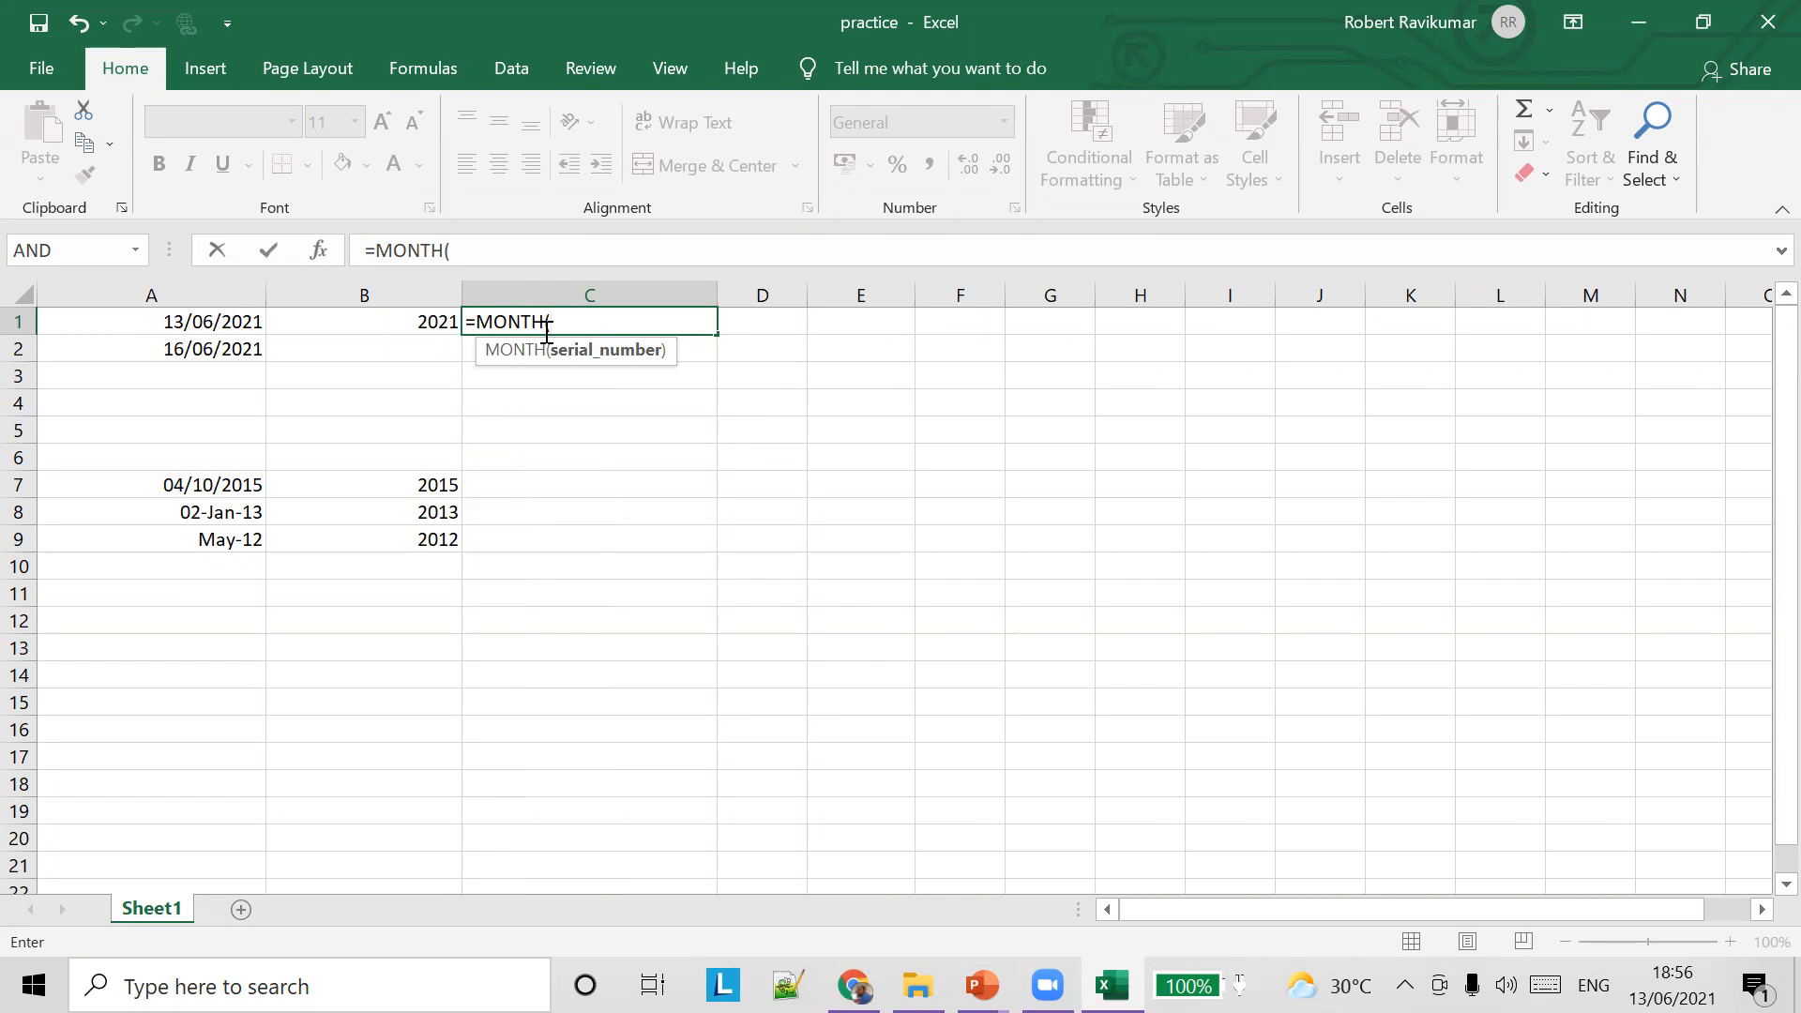
type("A")
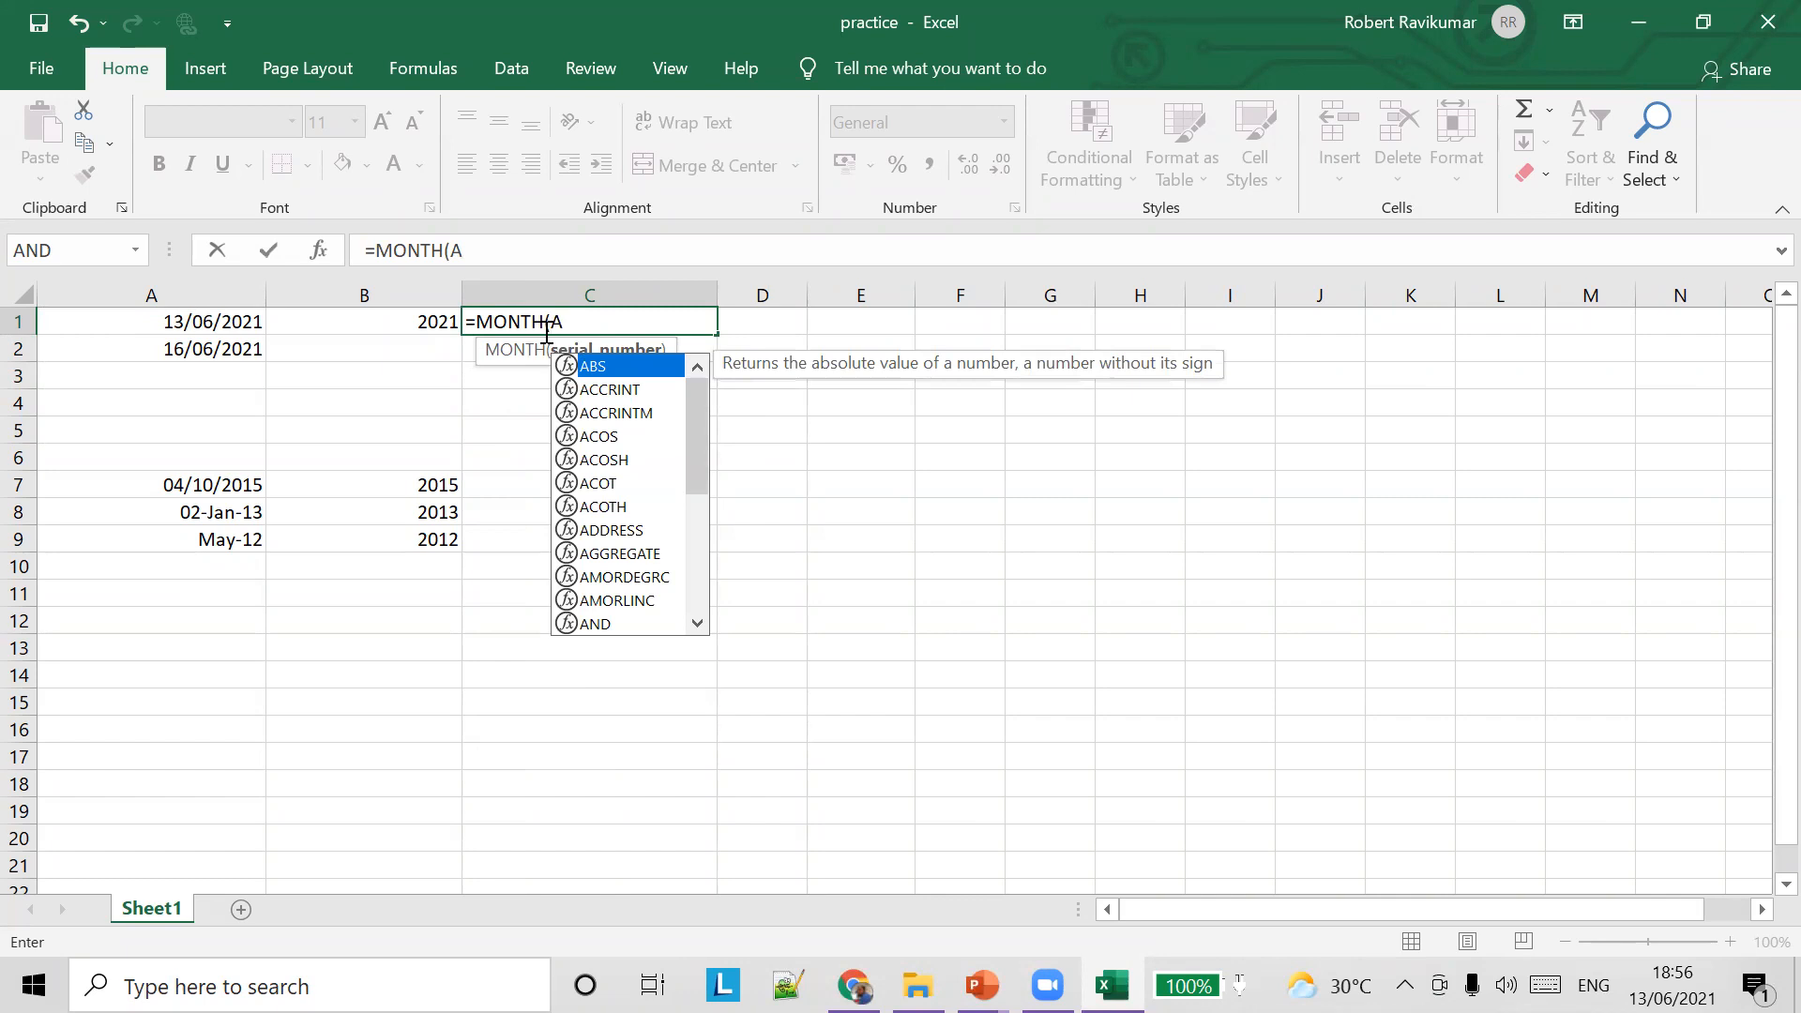
type("1")
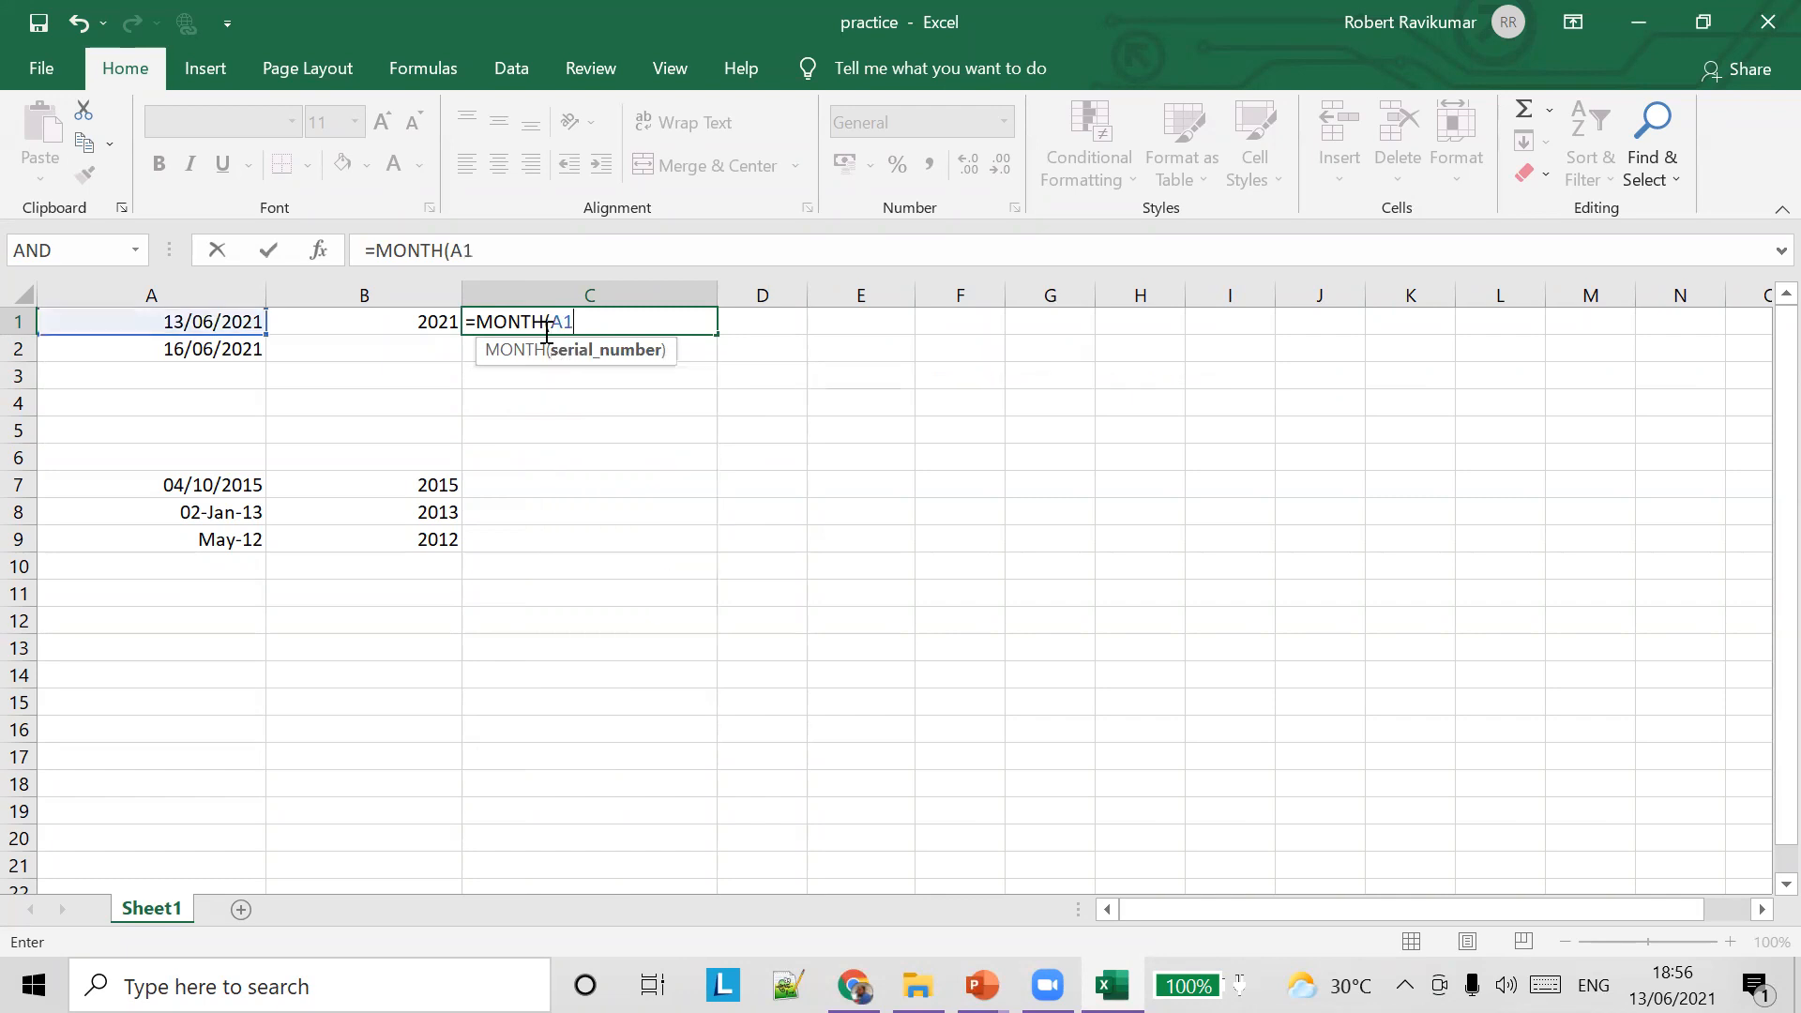
type(")")
key("Tab")
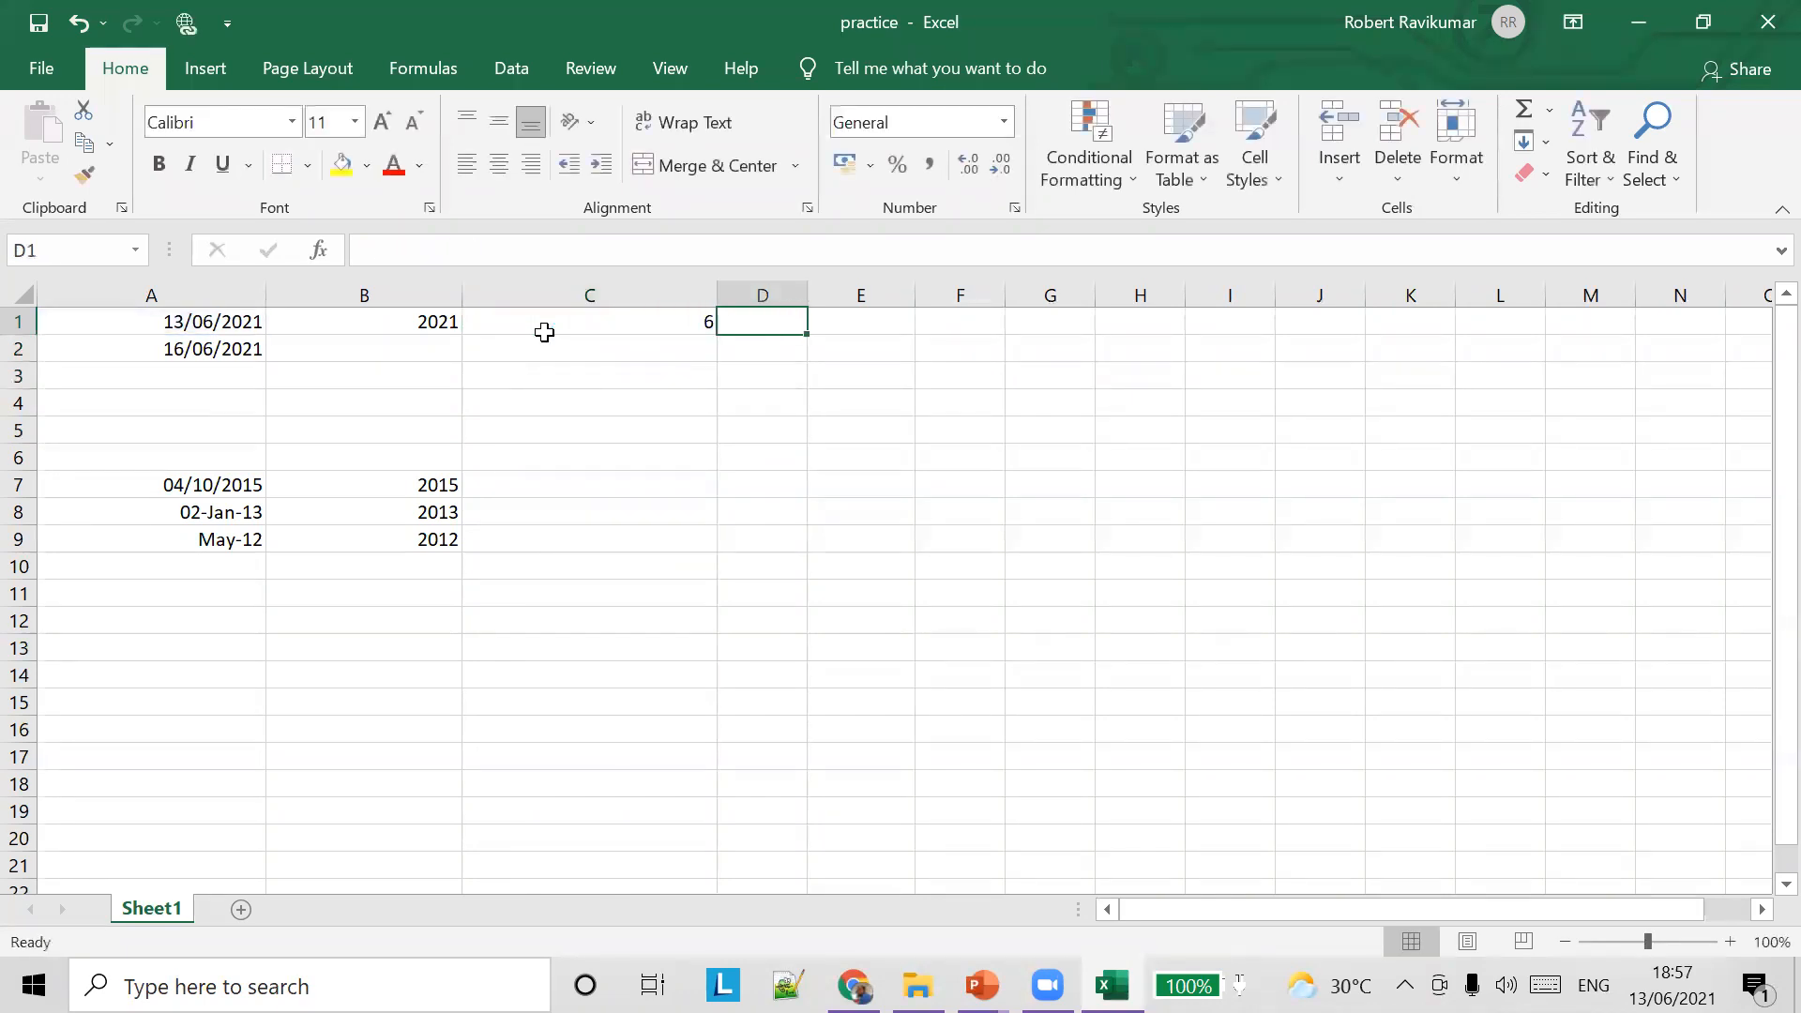
Compare the date in A1 with the formula in C1, and enter =MONTH(A1) in cell C2
left_click(202, 327)
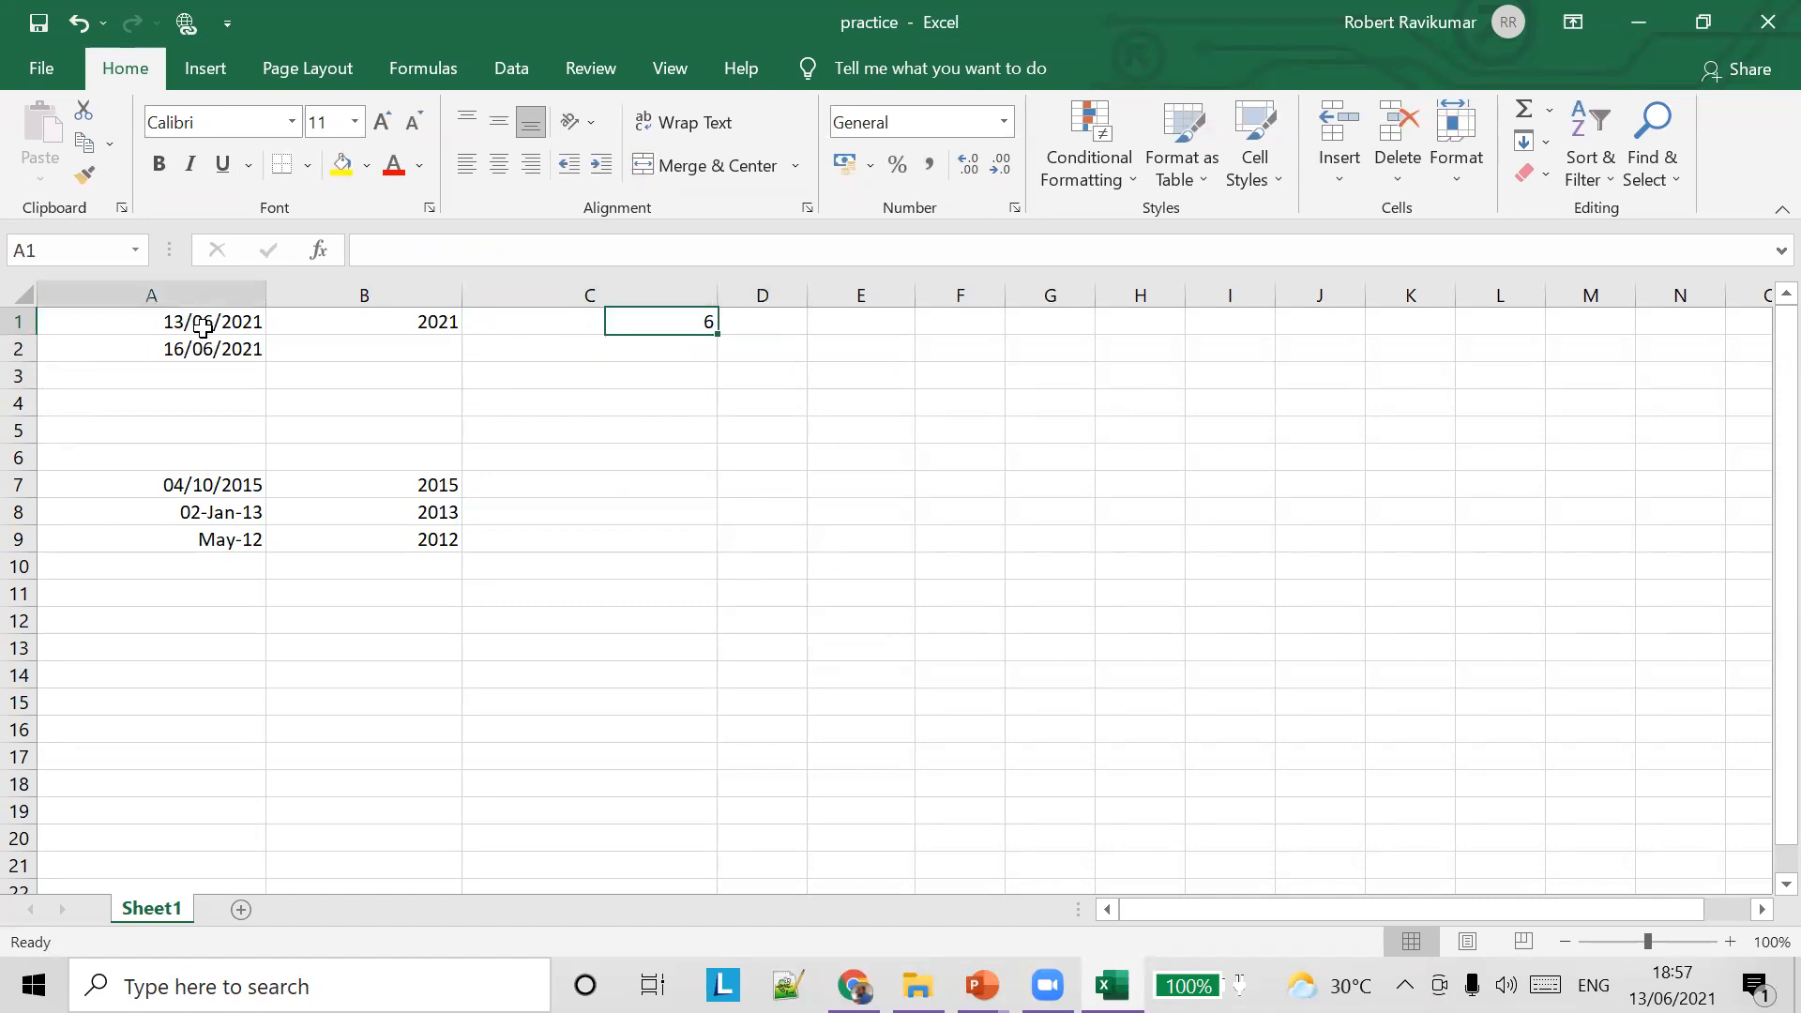
left_click(689, 322)
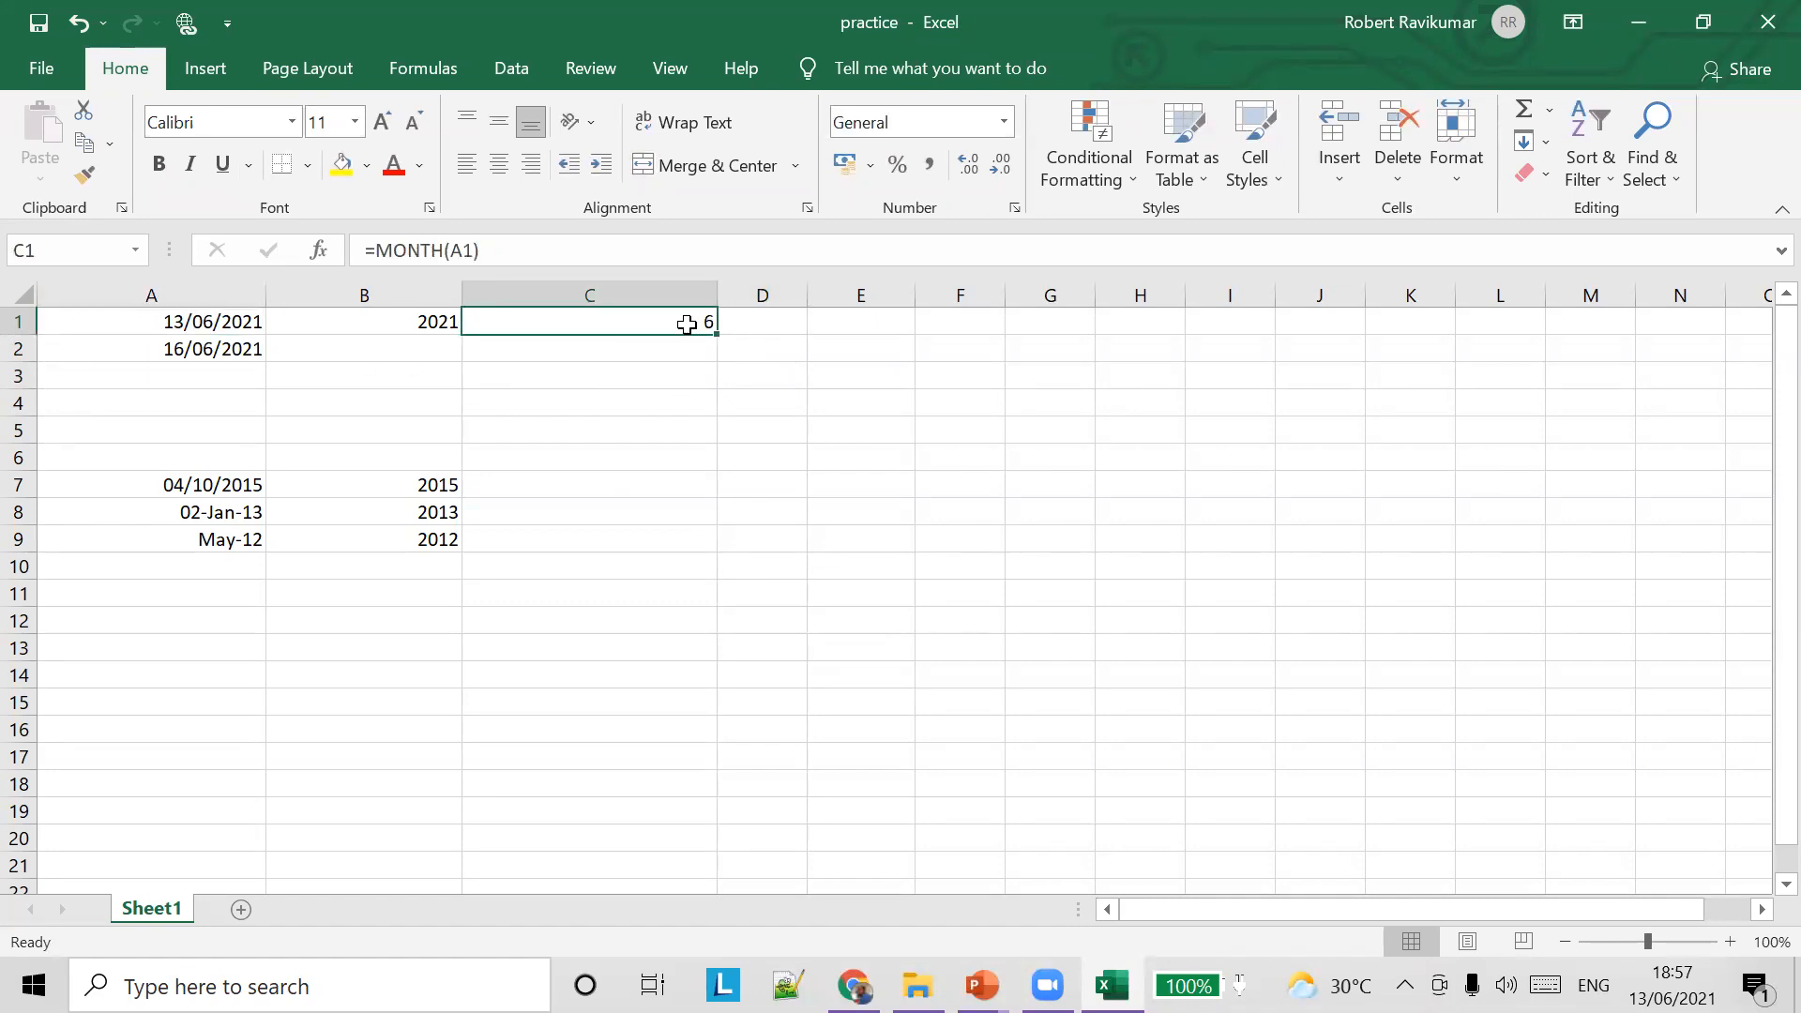
left_click(205, 357)
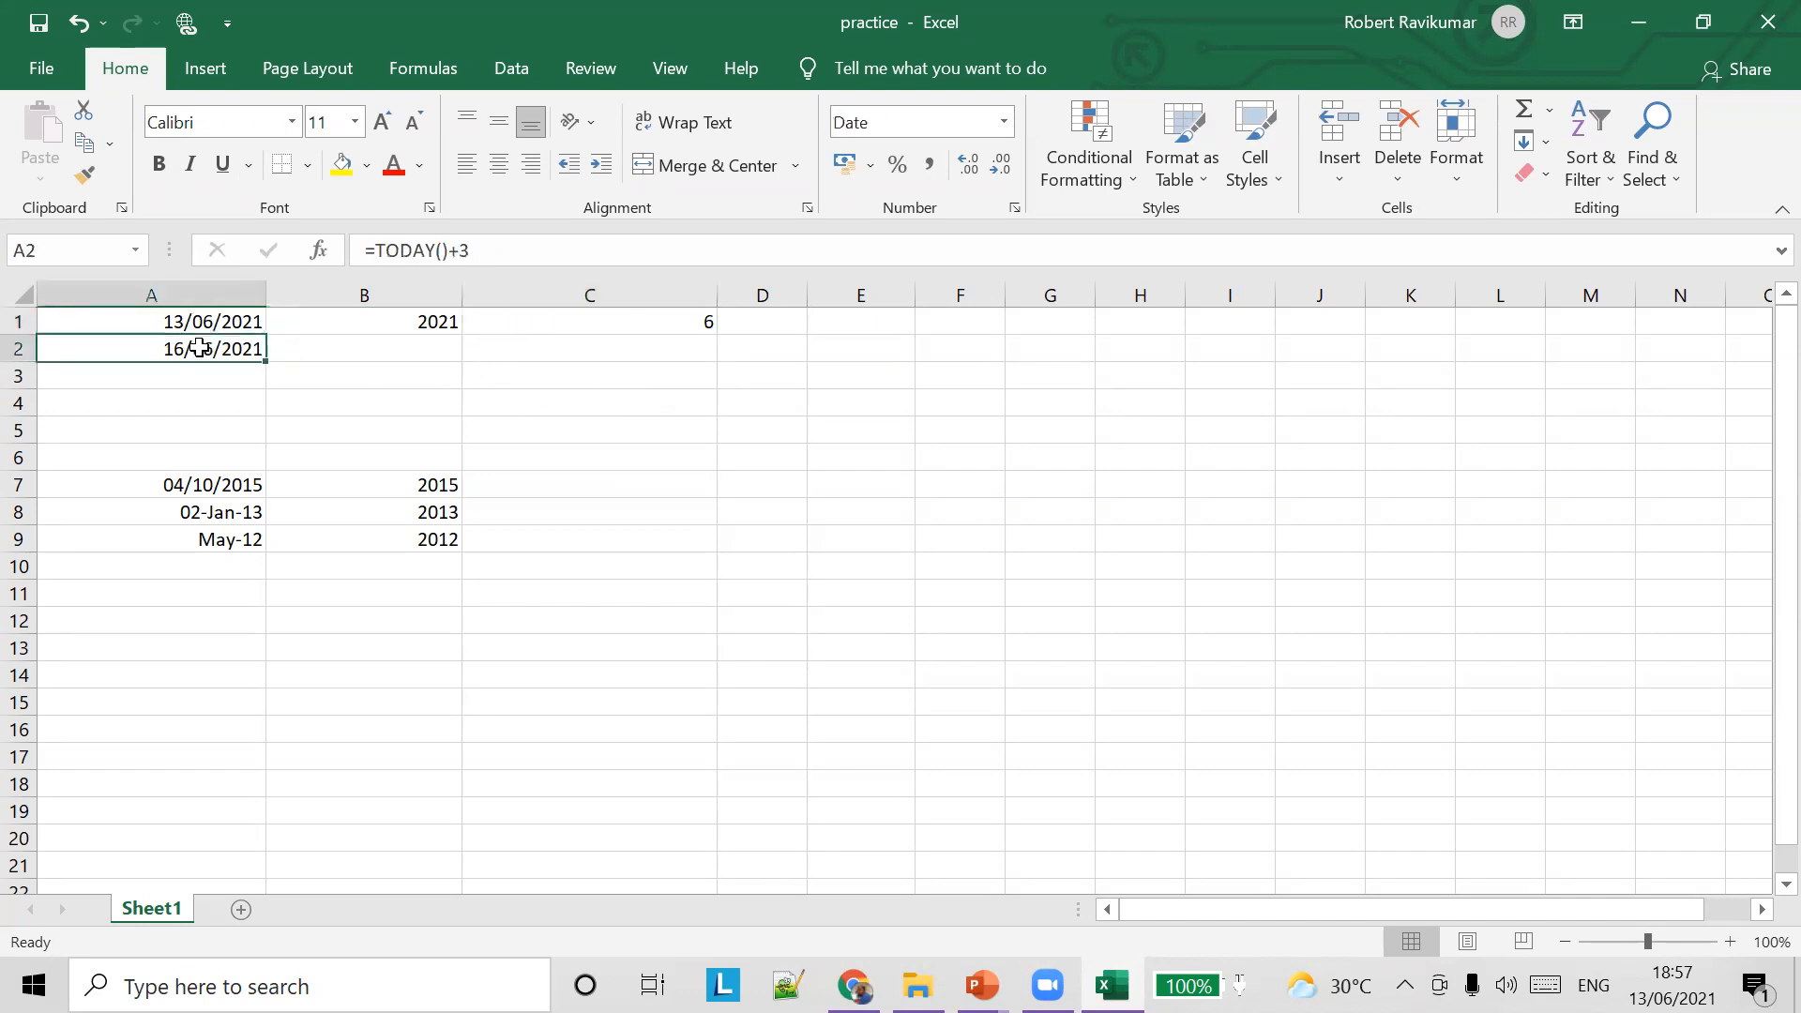
left_click(555, 347)
type("=MONT")
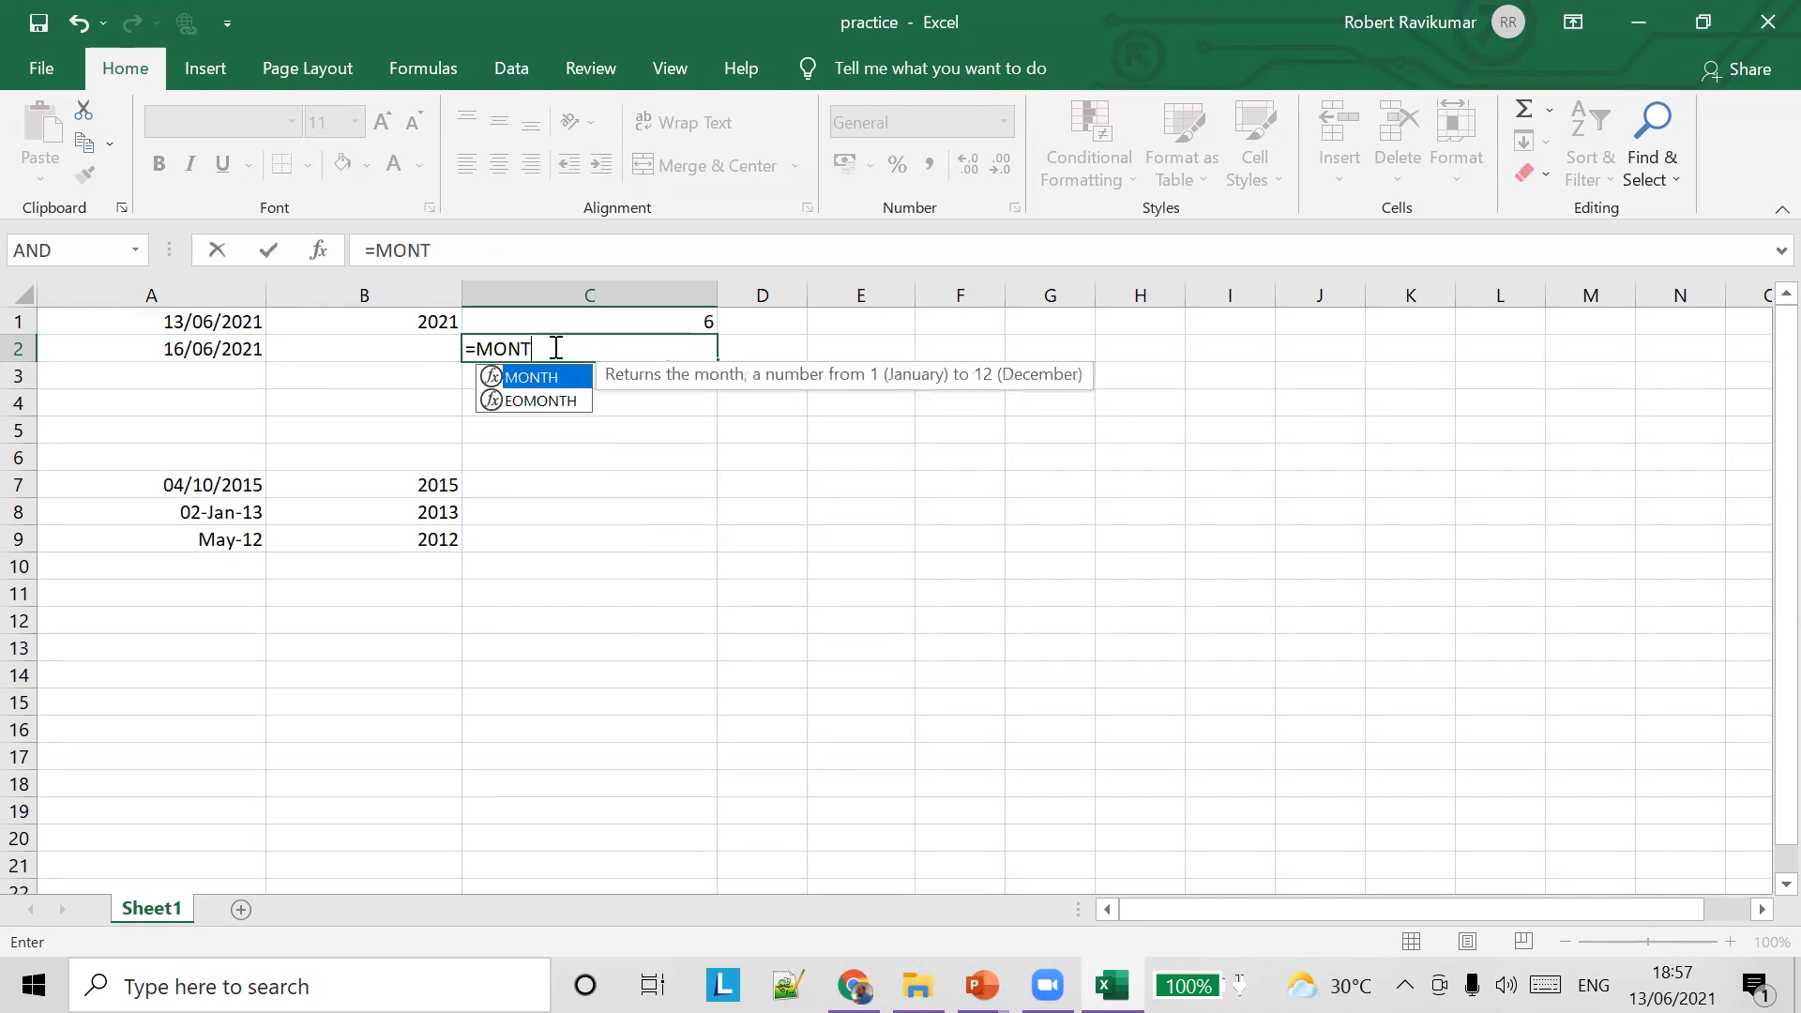
type("H")
key("BackSpace")
type("H()")
key("Return")
key("Return")
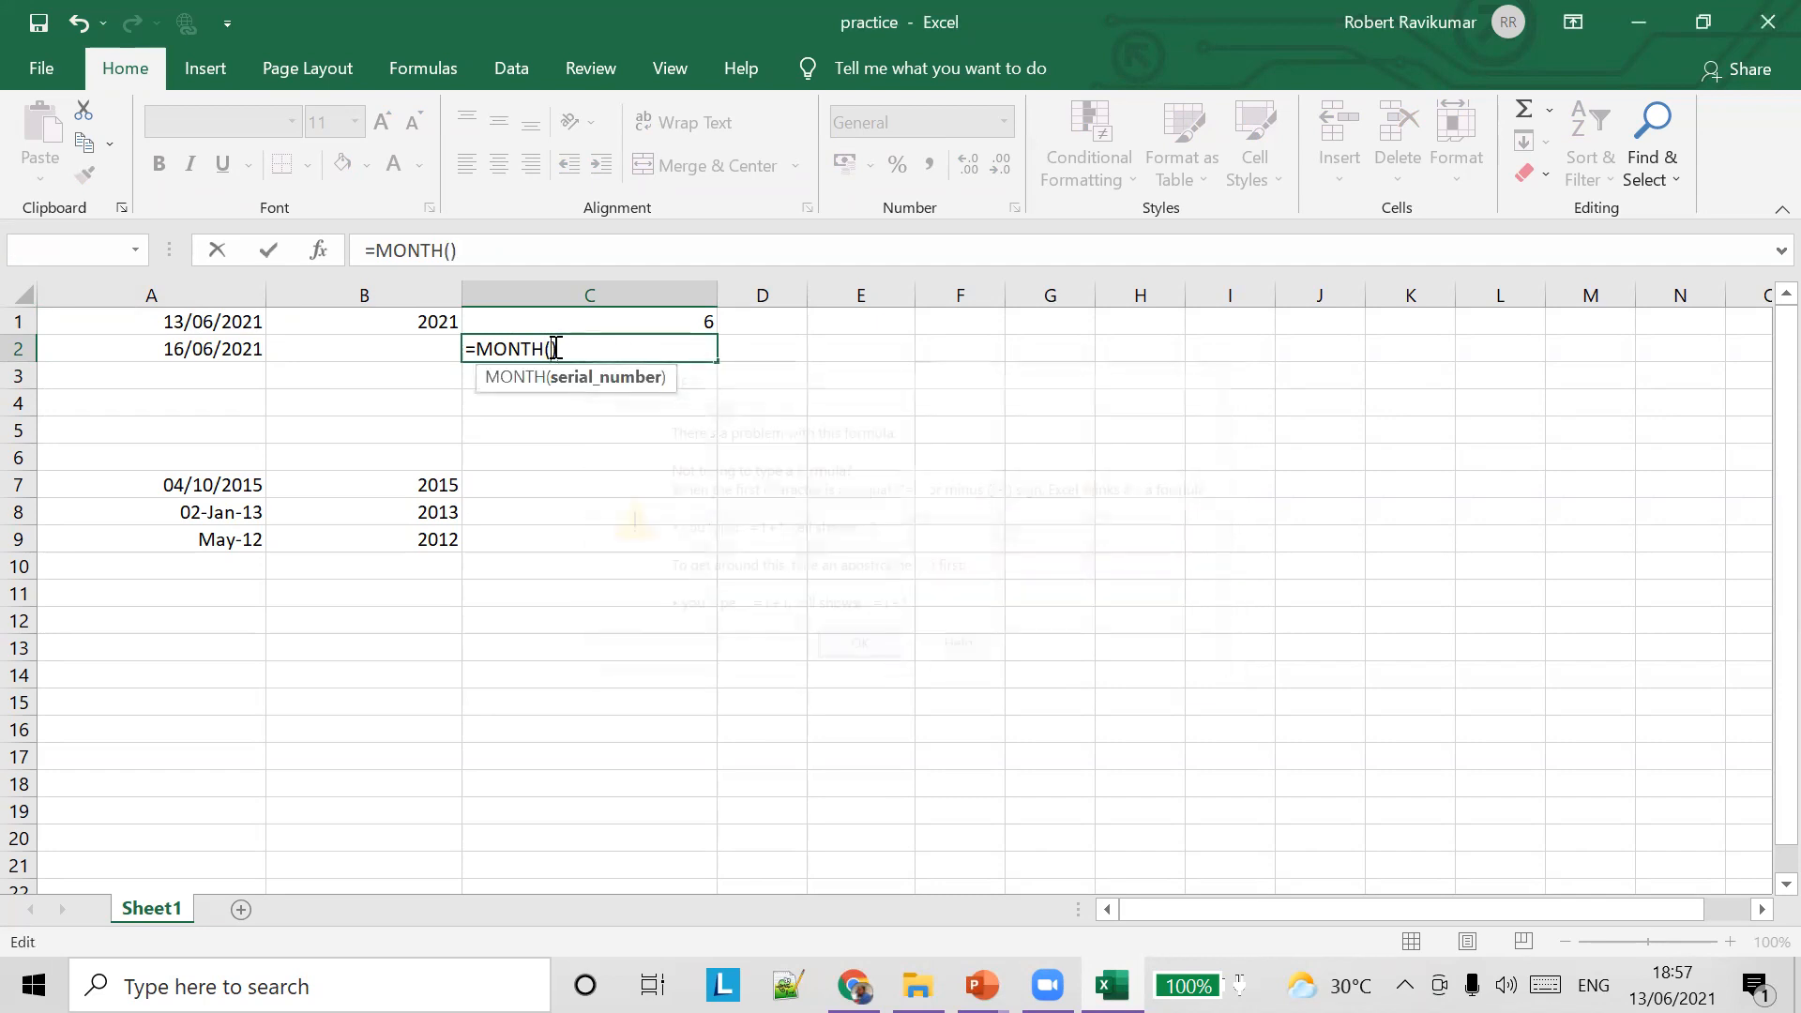
type("A1")
key("Tab")
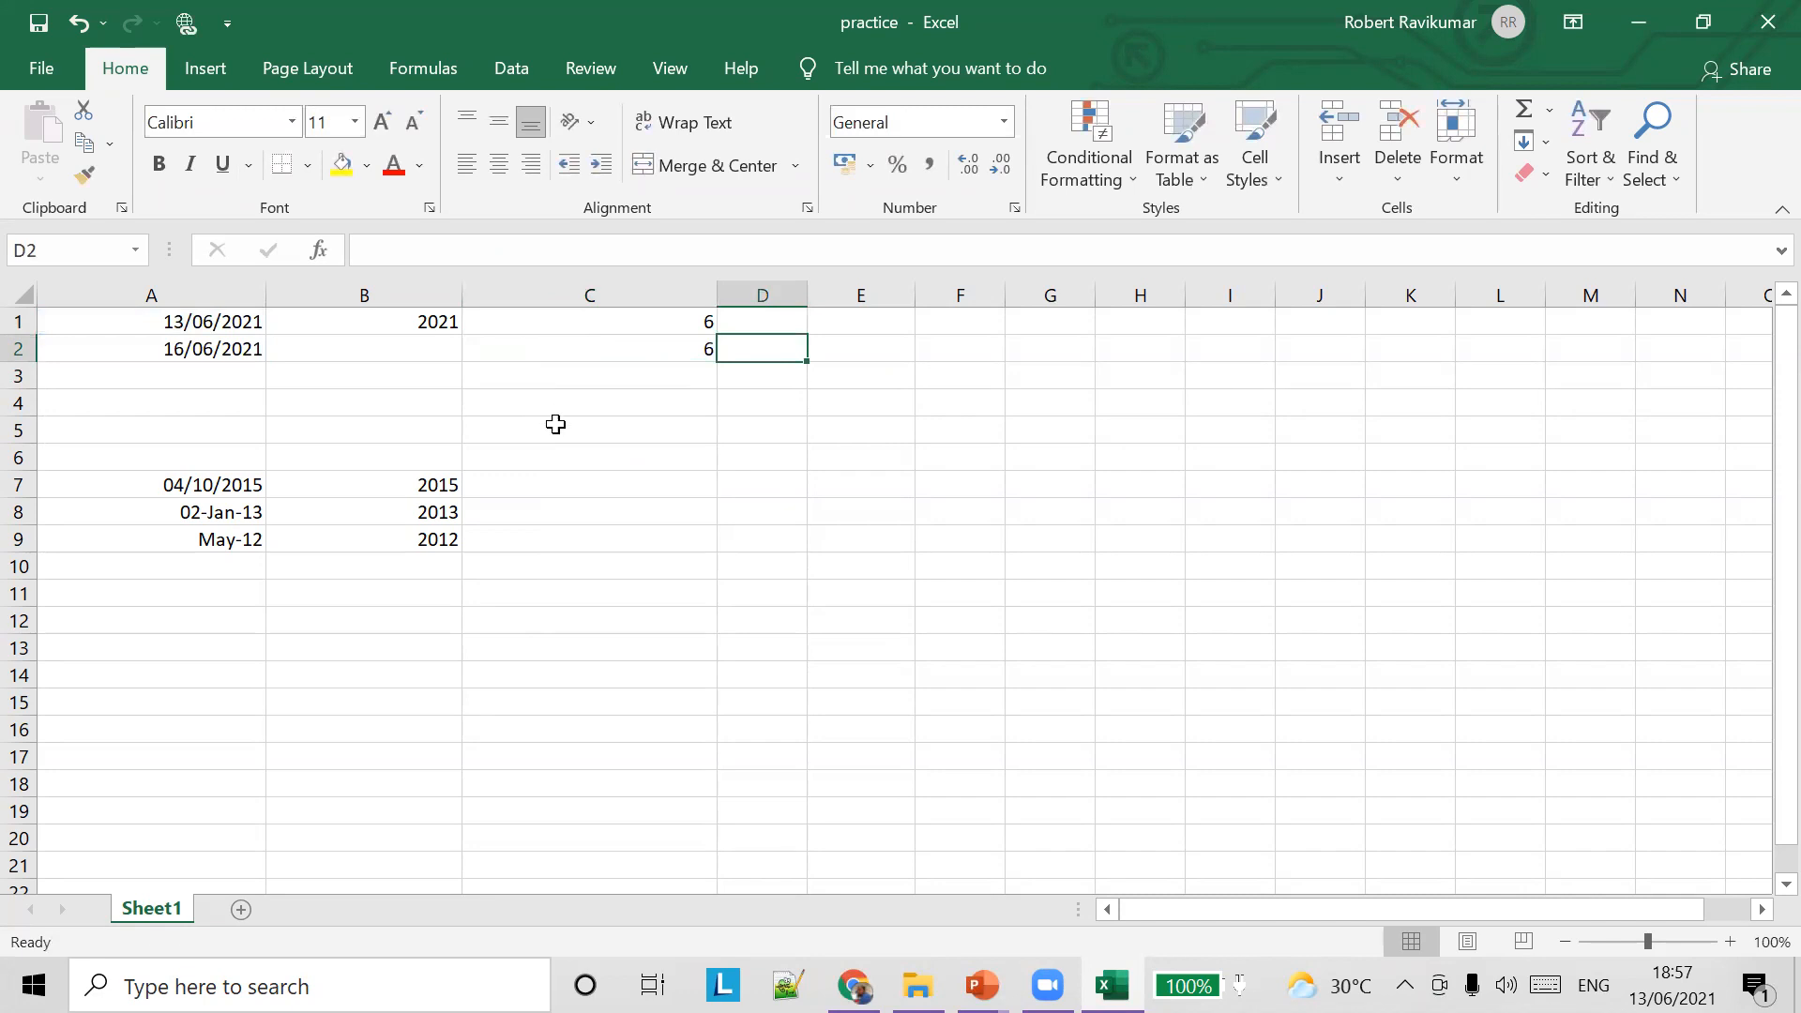
Enter the formula =MONTH(TODAY()) in cell C3
left_click(599, 371)
type("=MOTNH")
key("BackSpace")
key("BackSpace")
key("BackSpace")
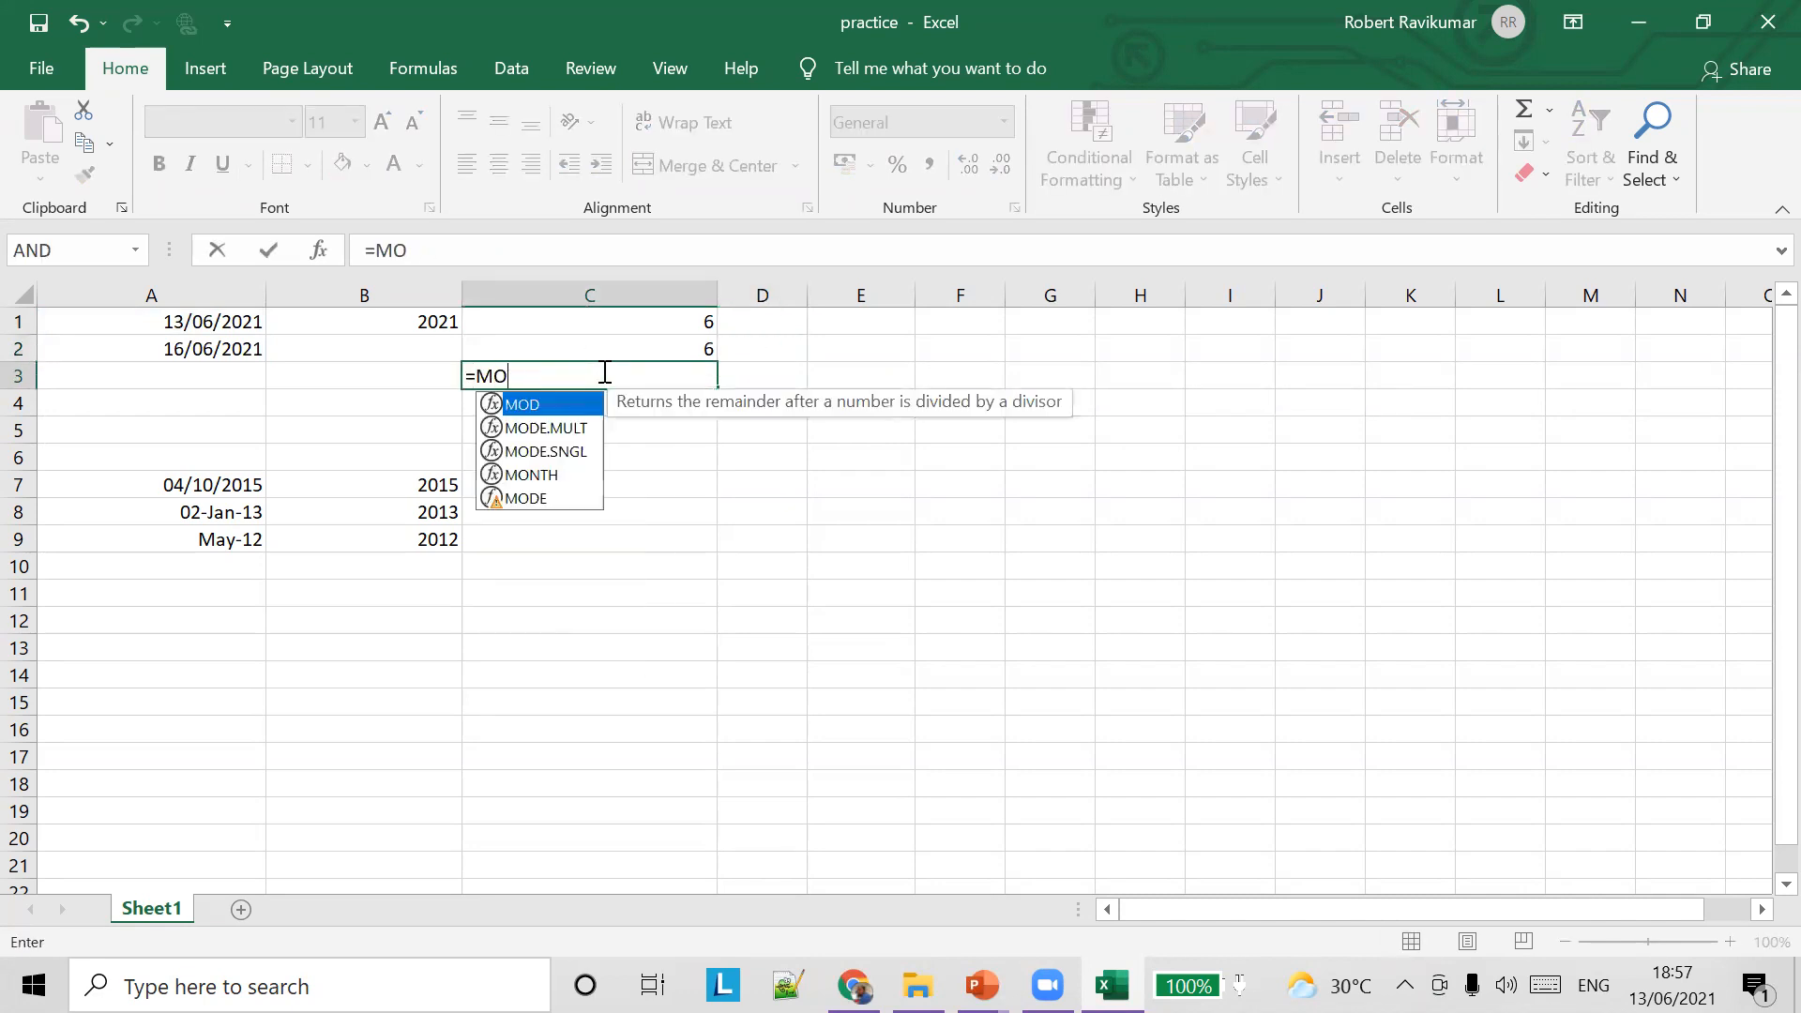
type("NTH(")
key("Return")
key("Return")
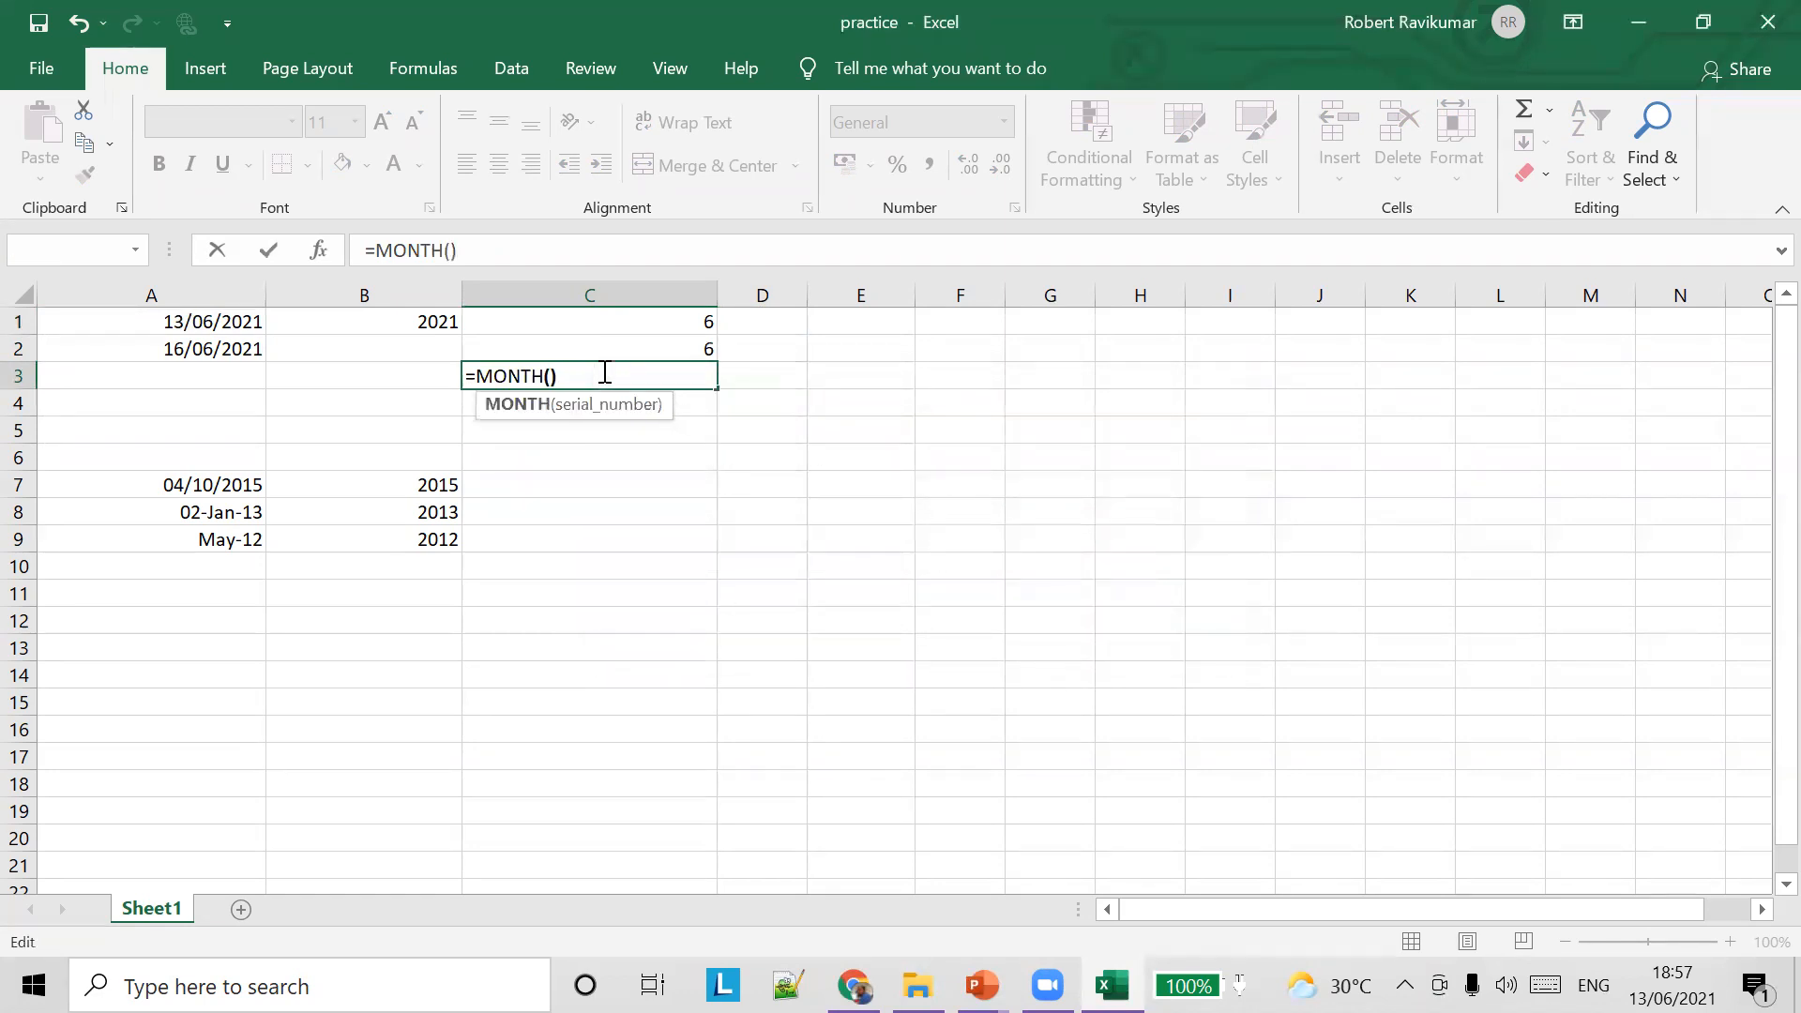
type("TODAY()")
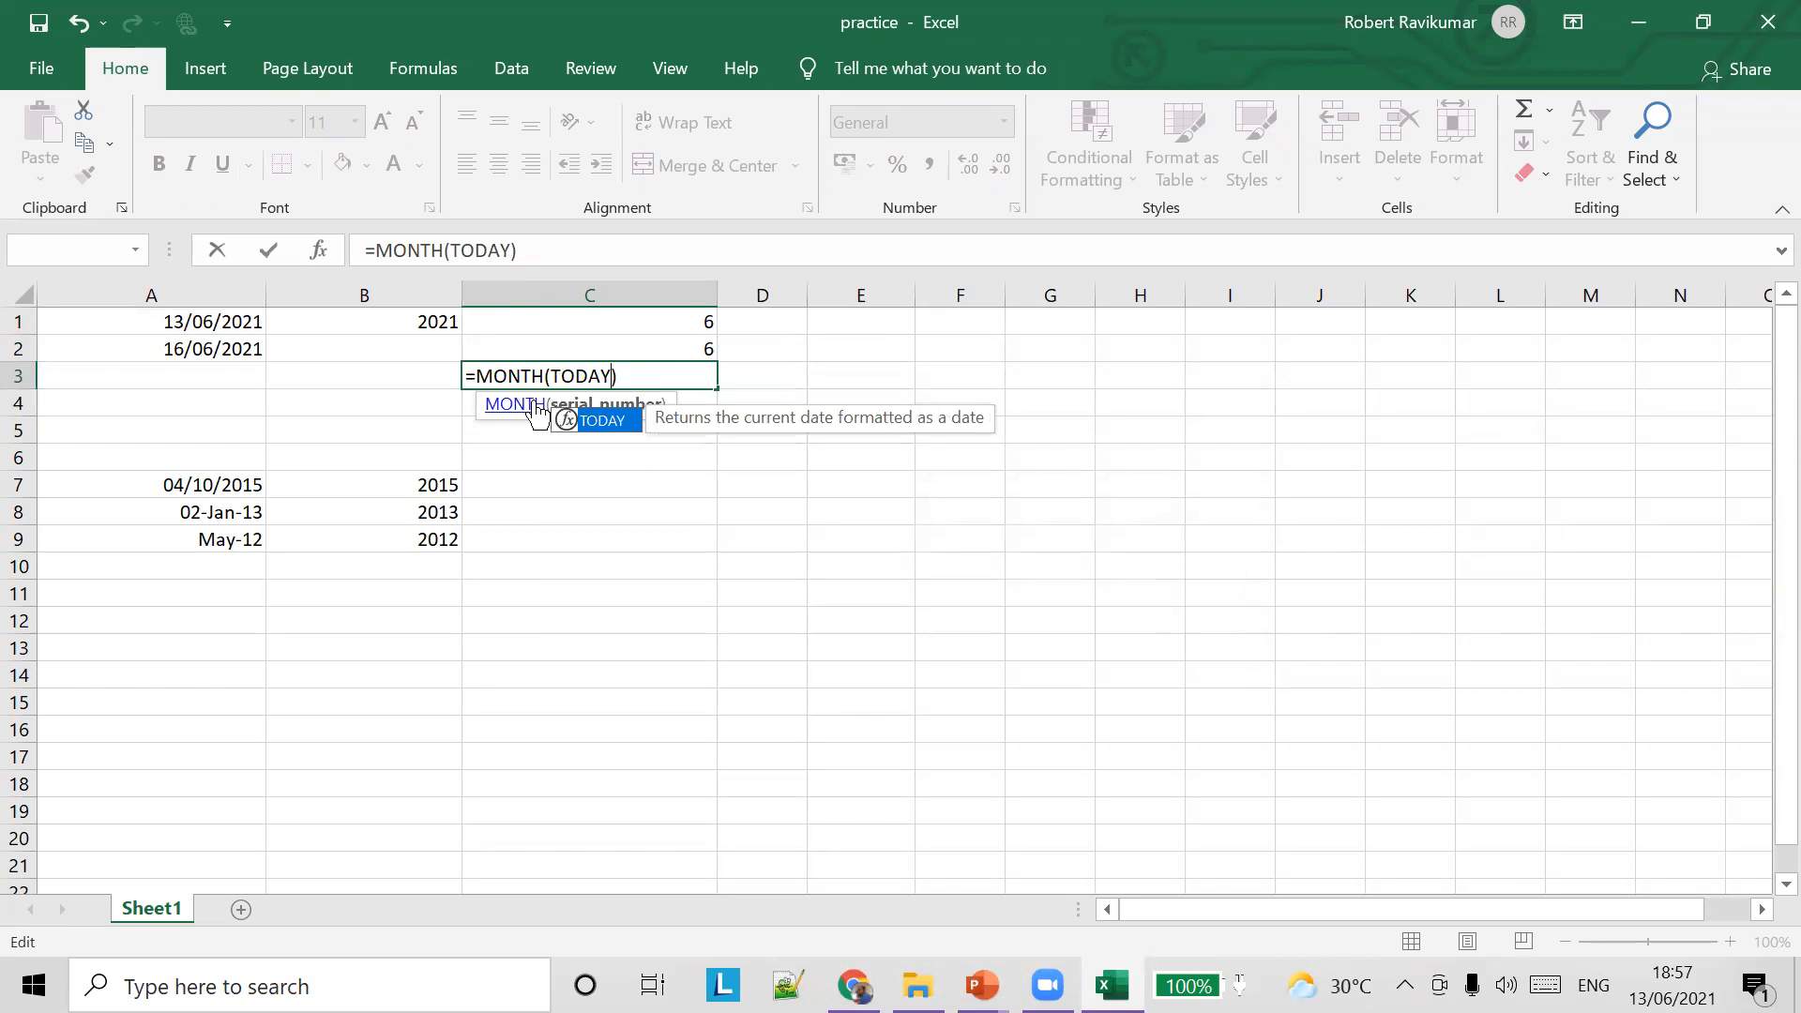
key("Tab")
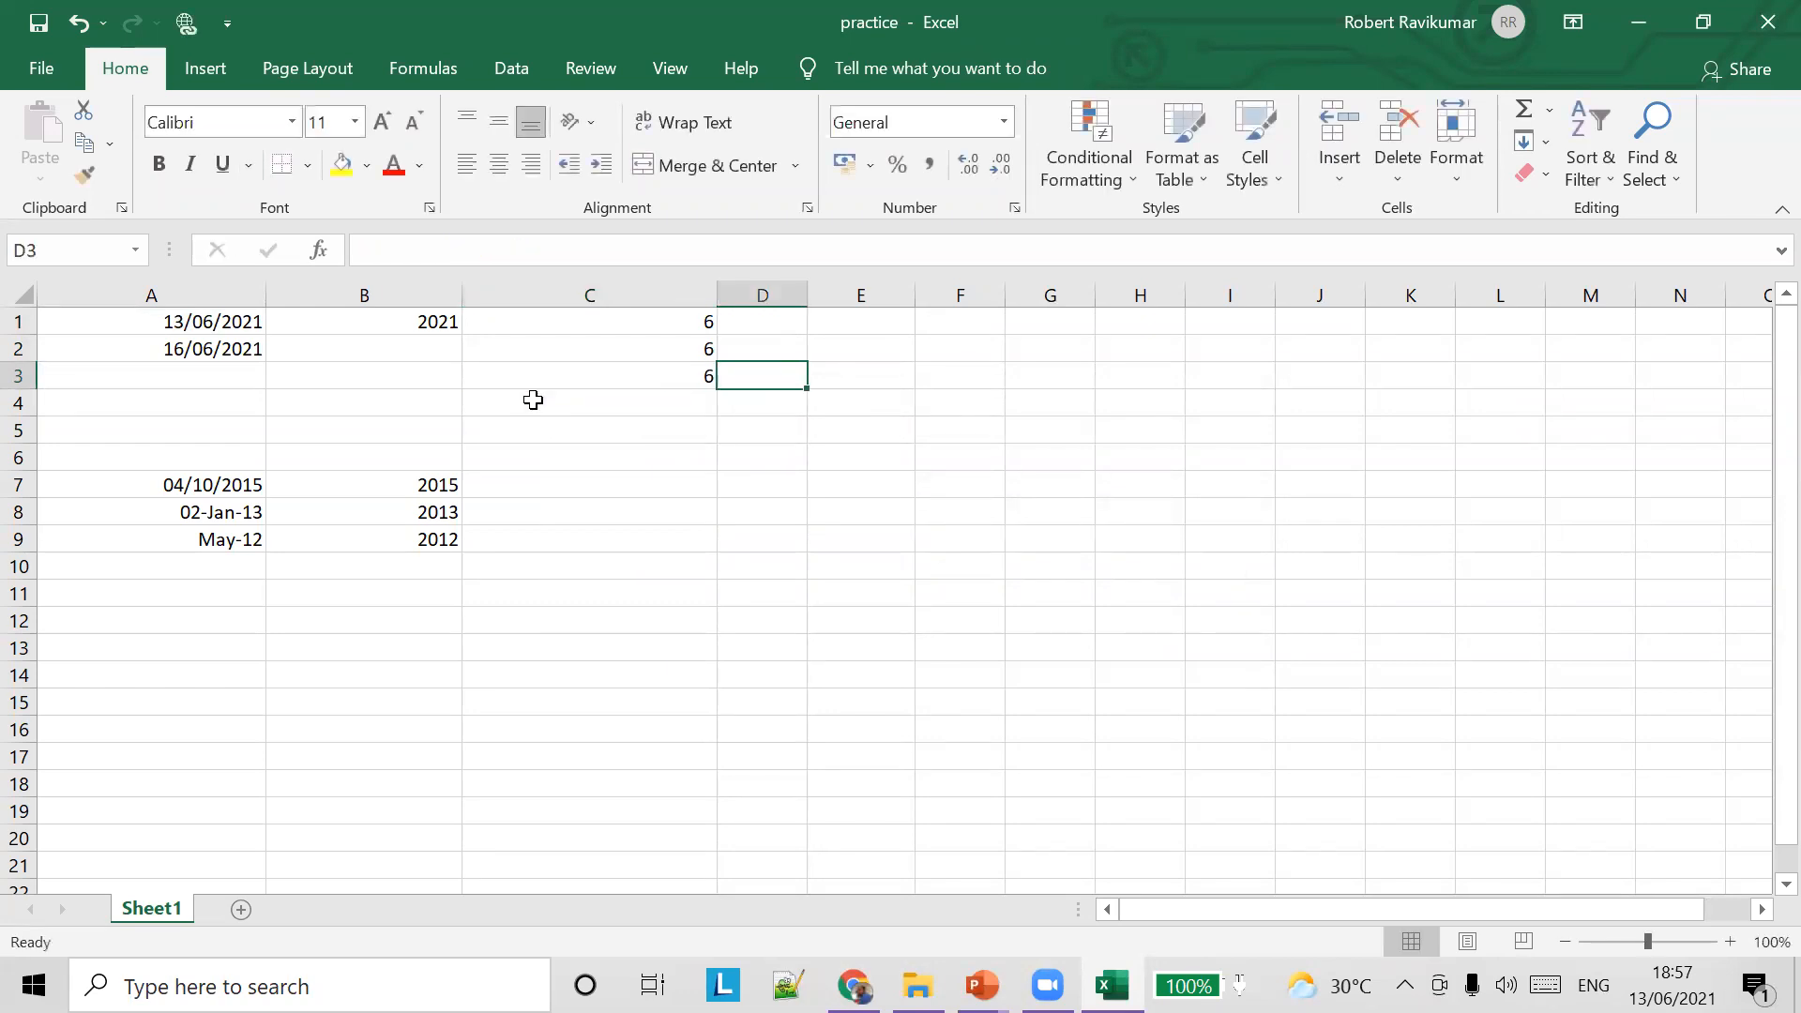
Enter MONTH(DATE(2021,3,2)) in cell C4 without a leading equals sign
left_click(532, 401)
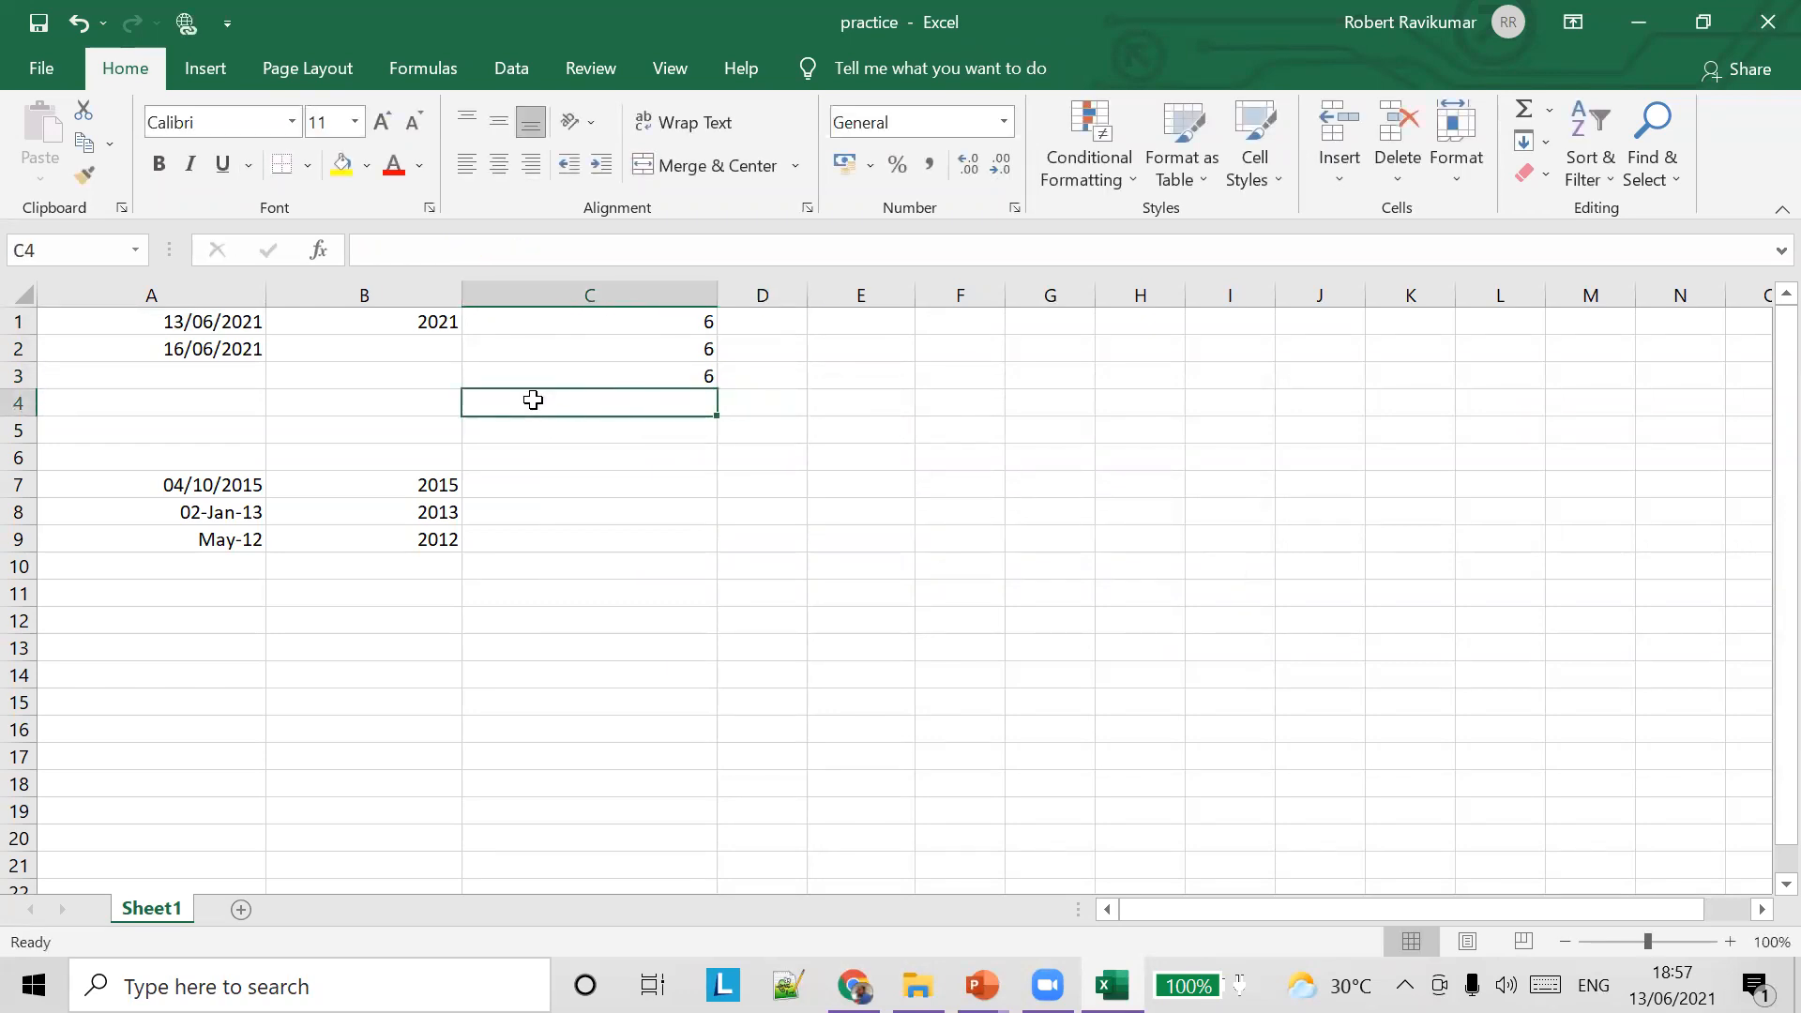
type("MONTH()")
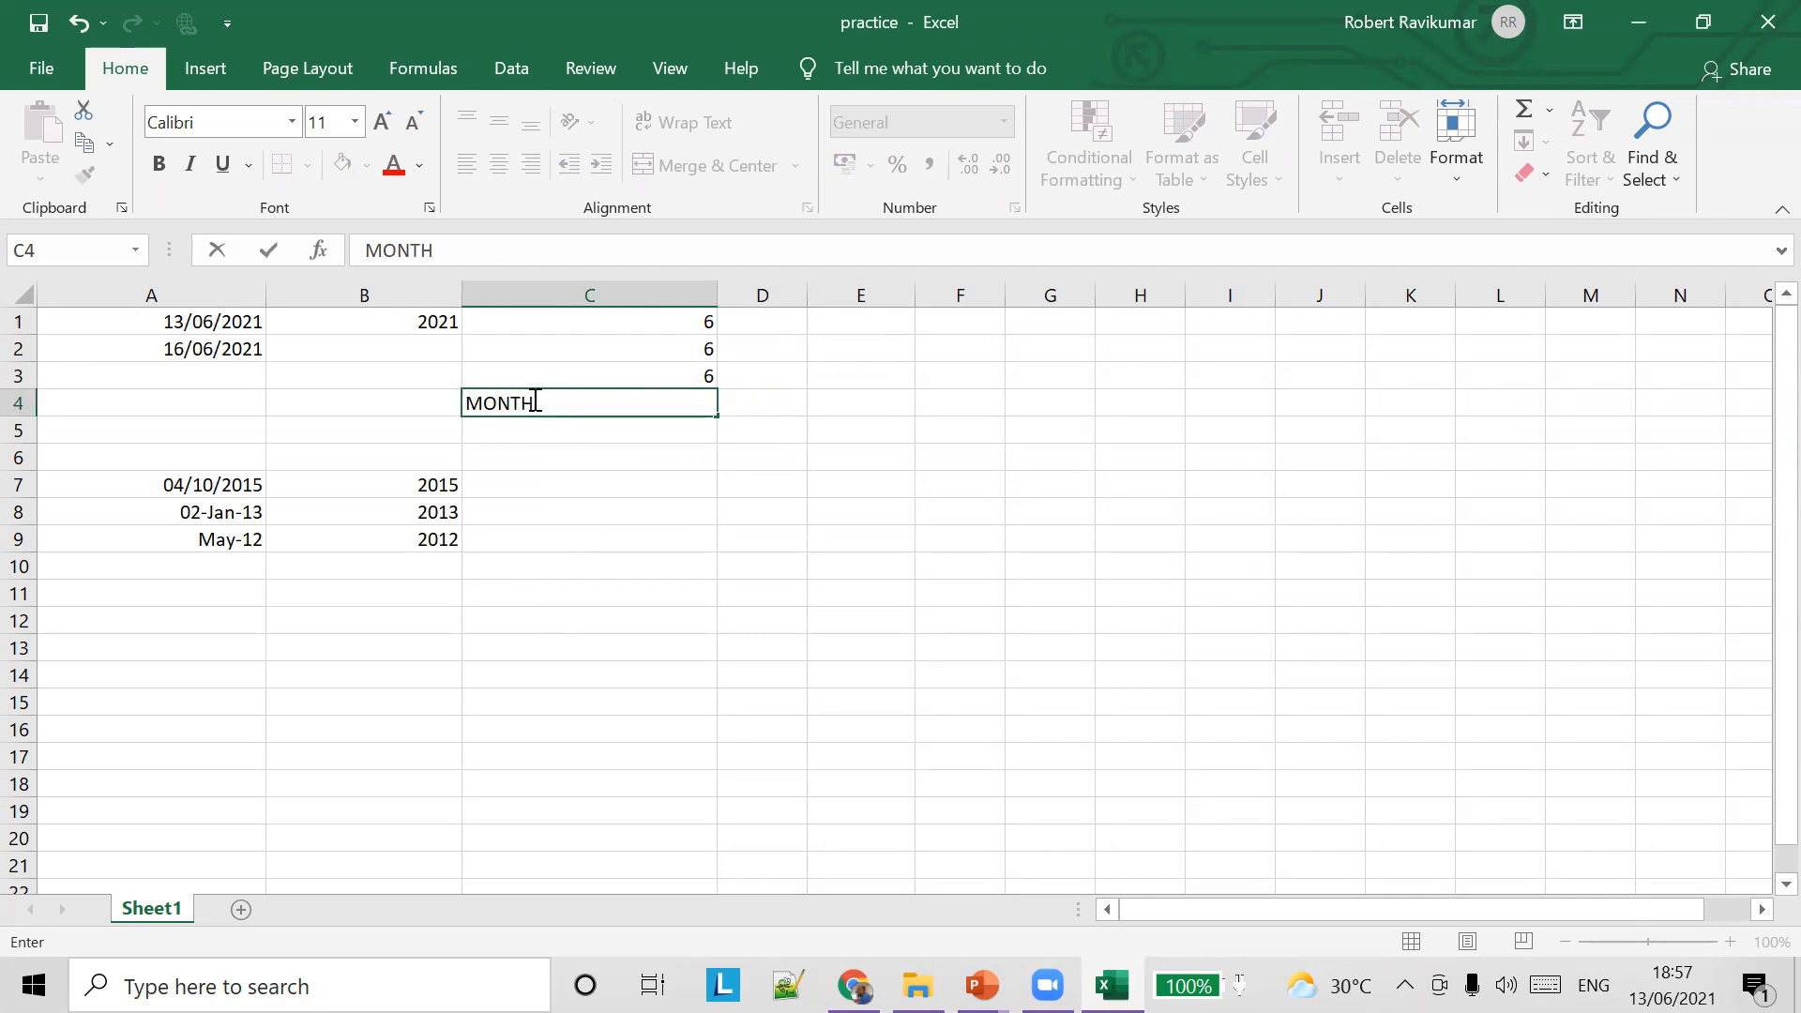
key("Left")
left_click(533, 400)
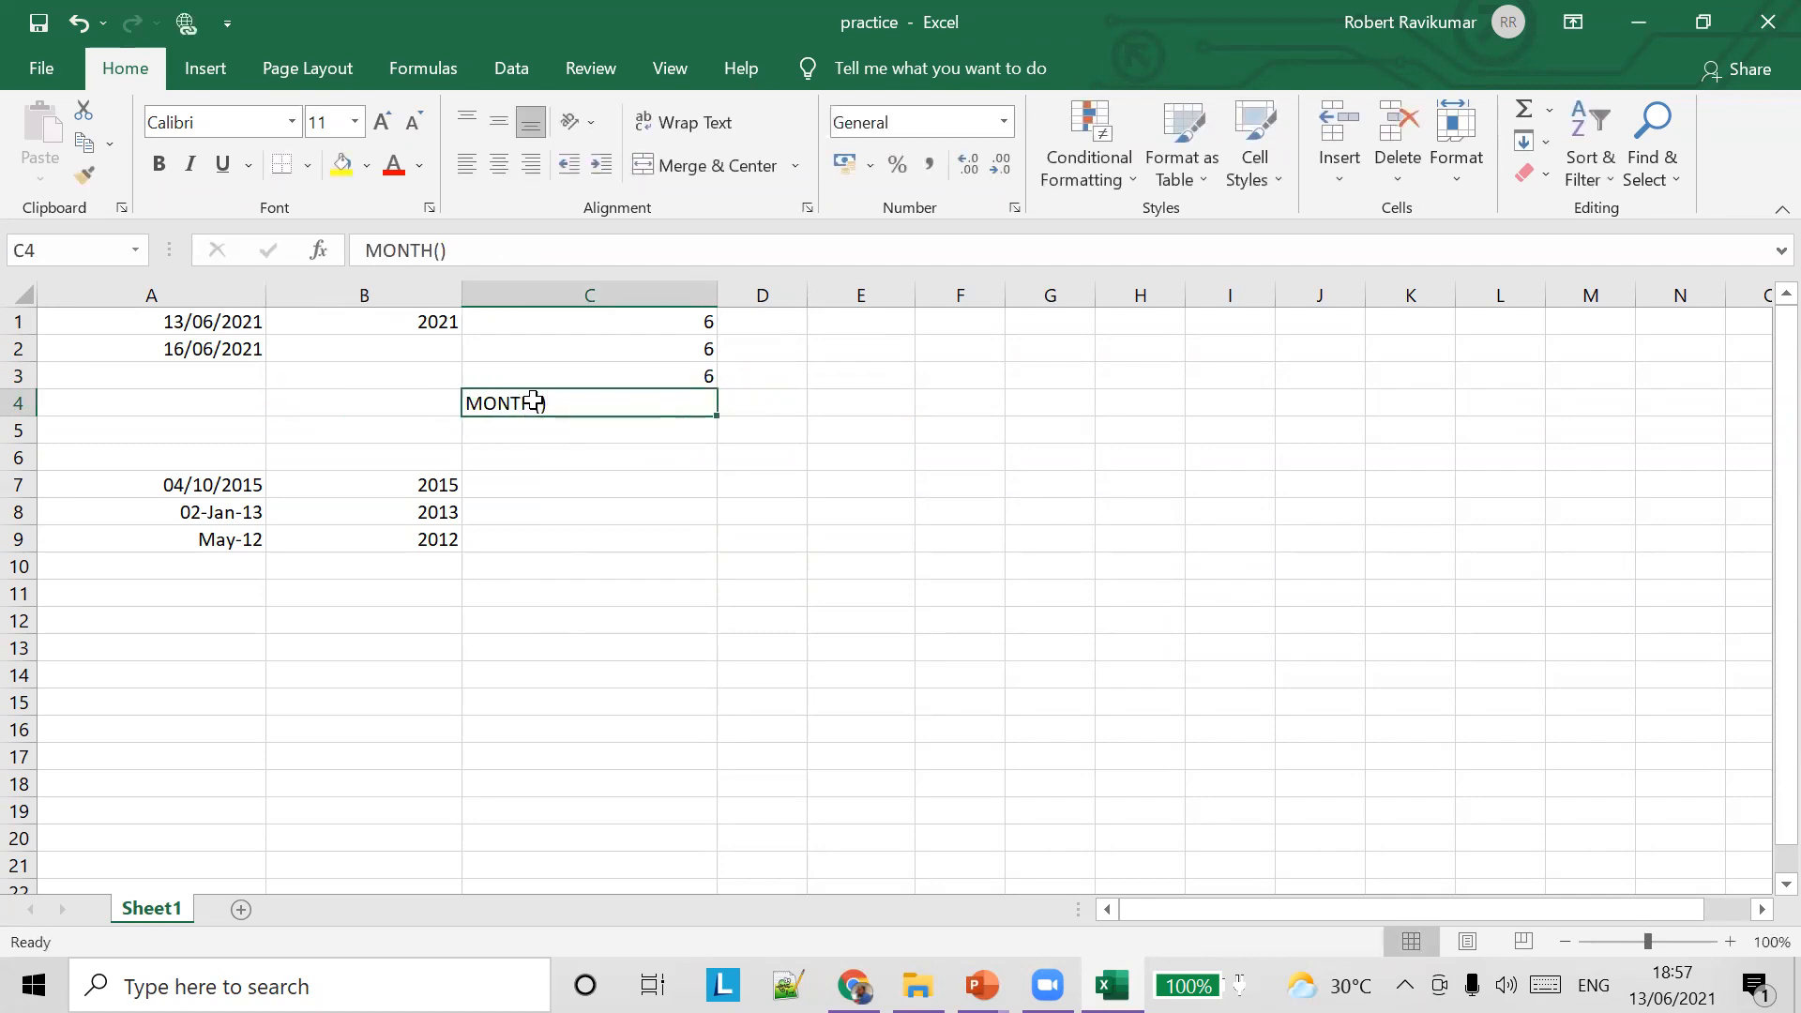
left_click(433, 249)
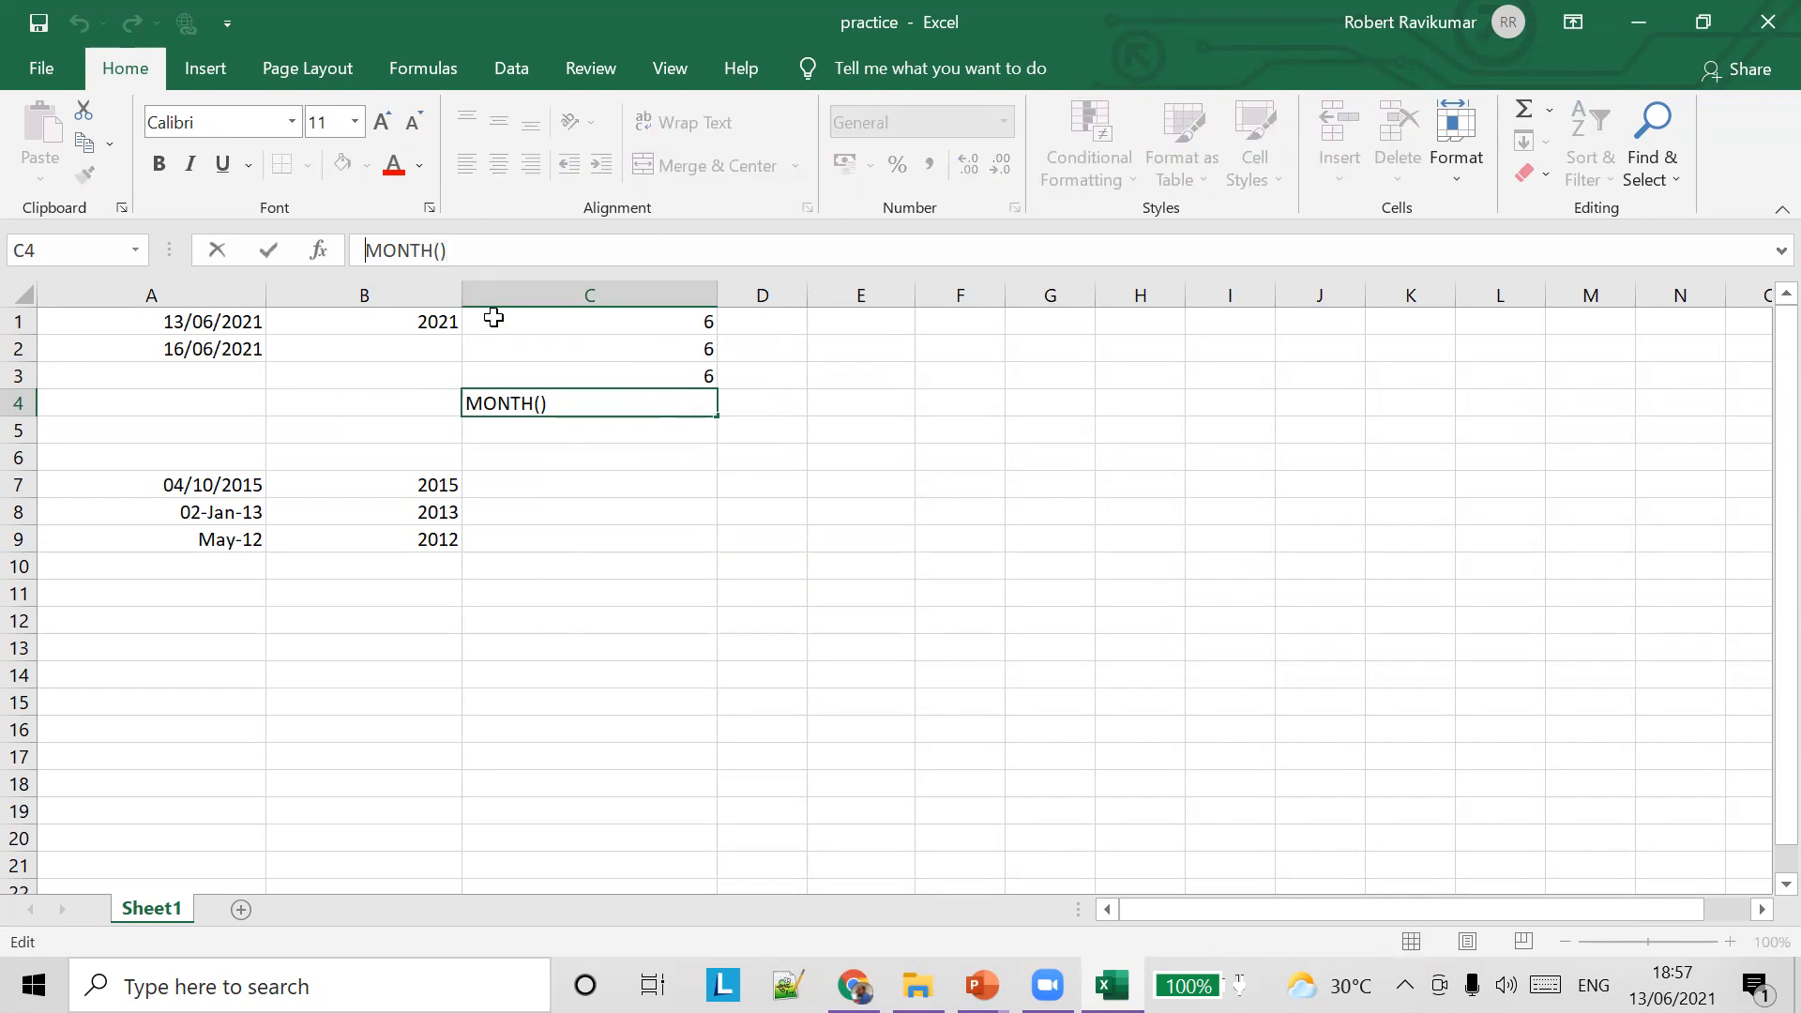
type("DATE()")
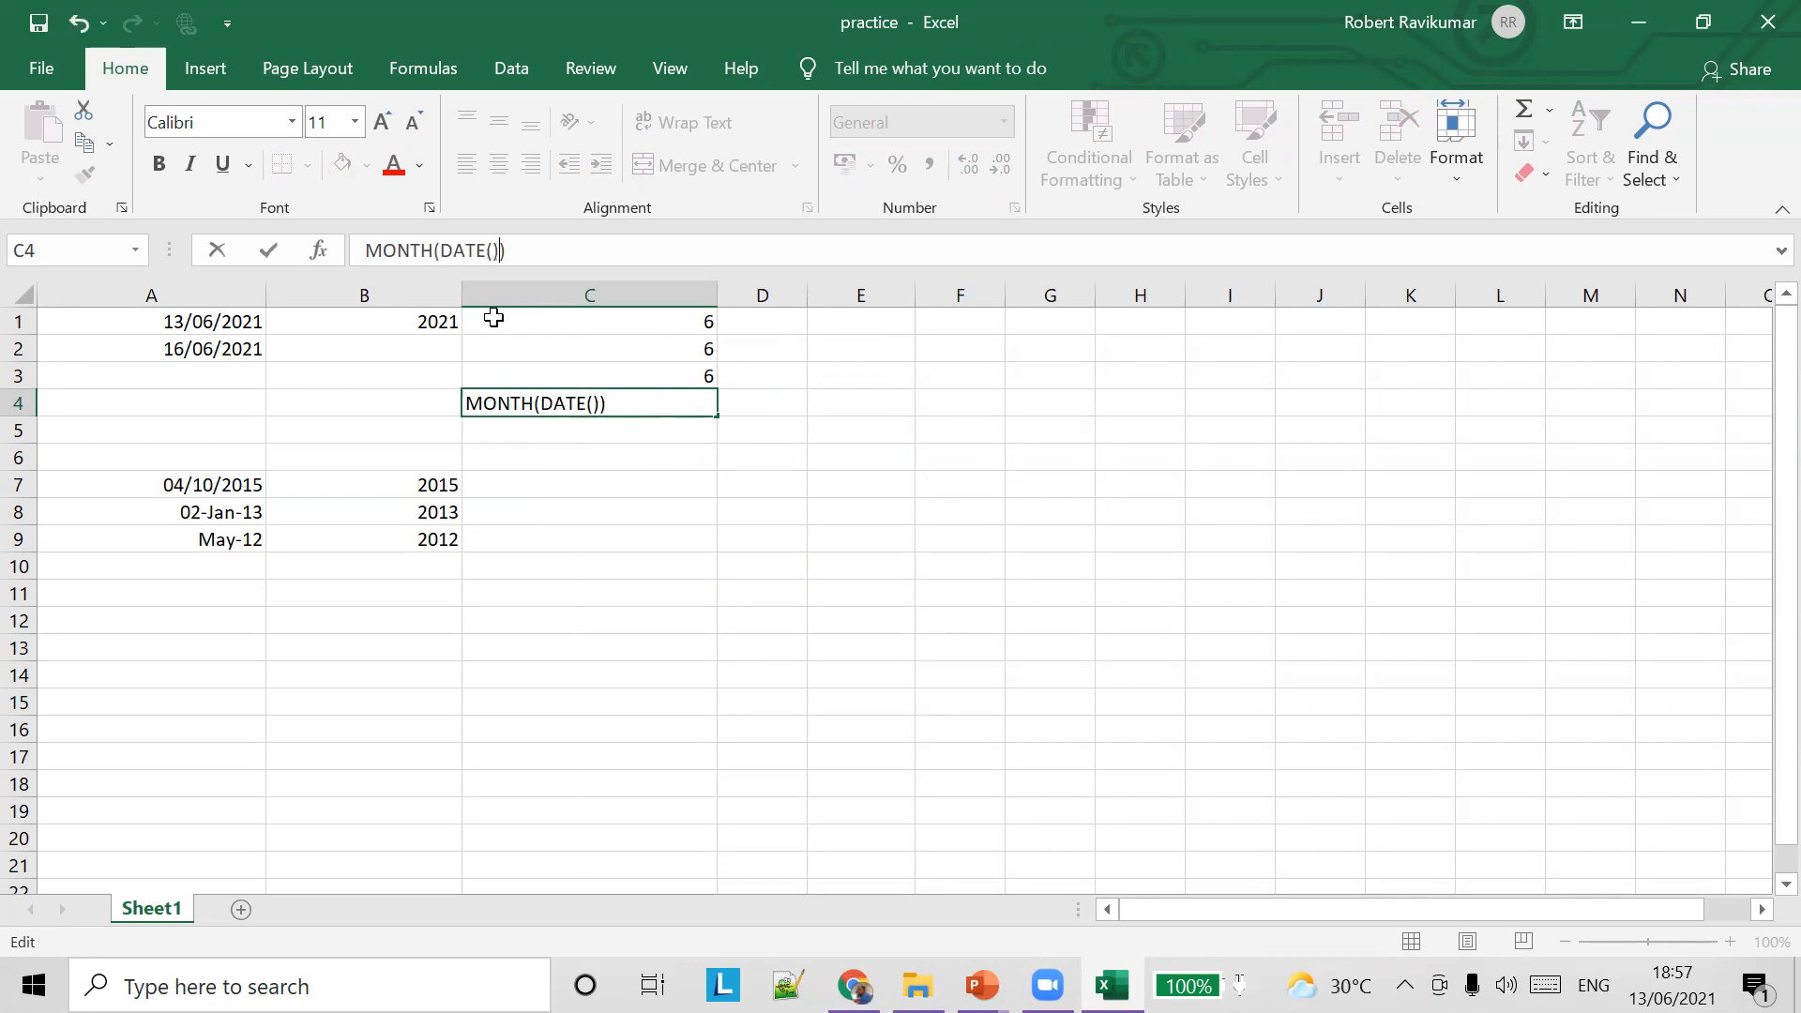
type("2")
type("021")
type(",3,")
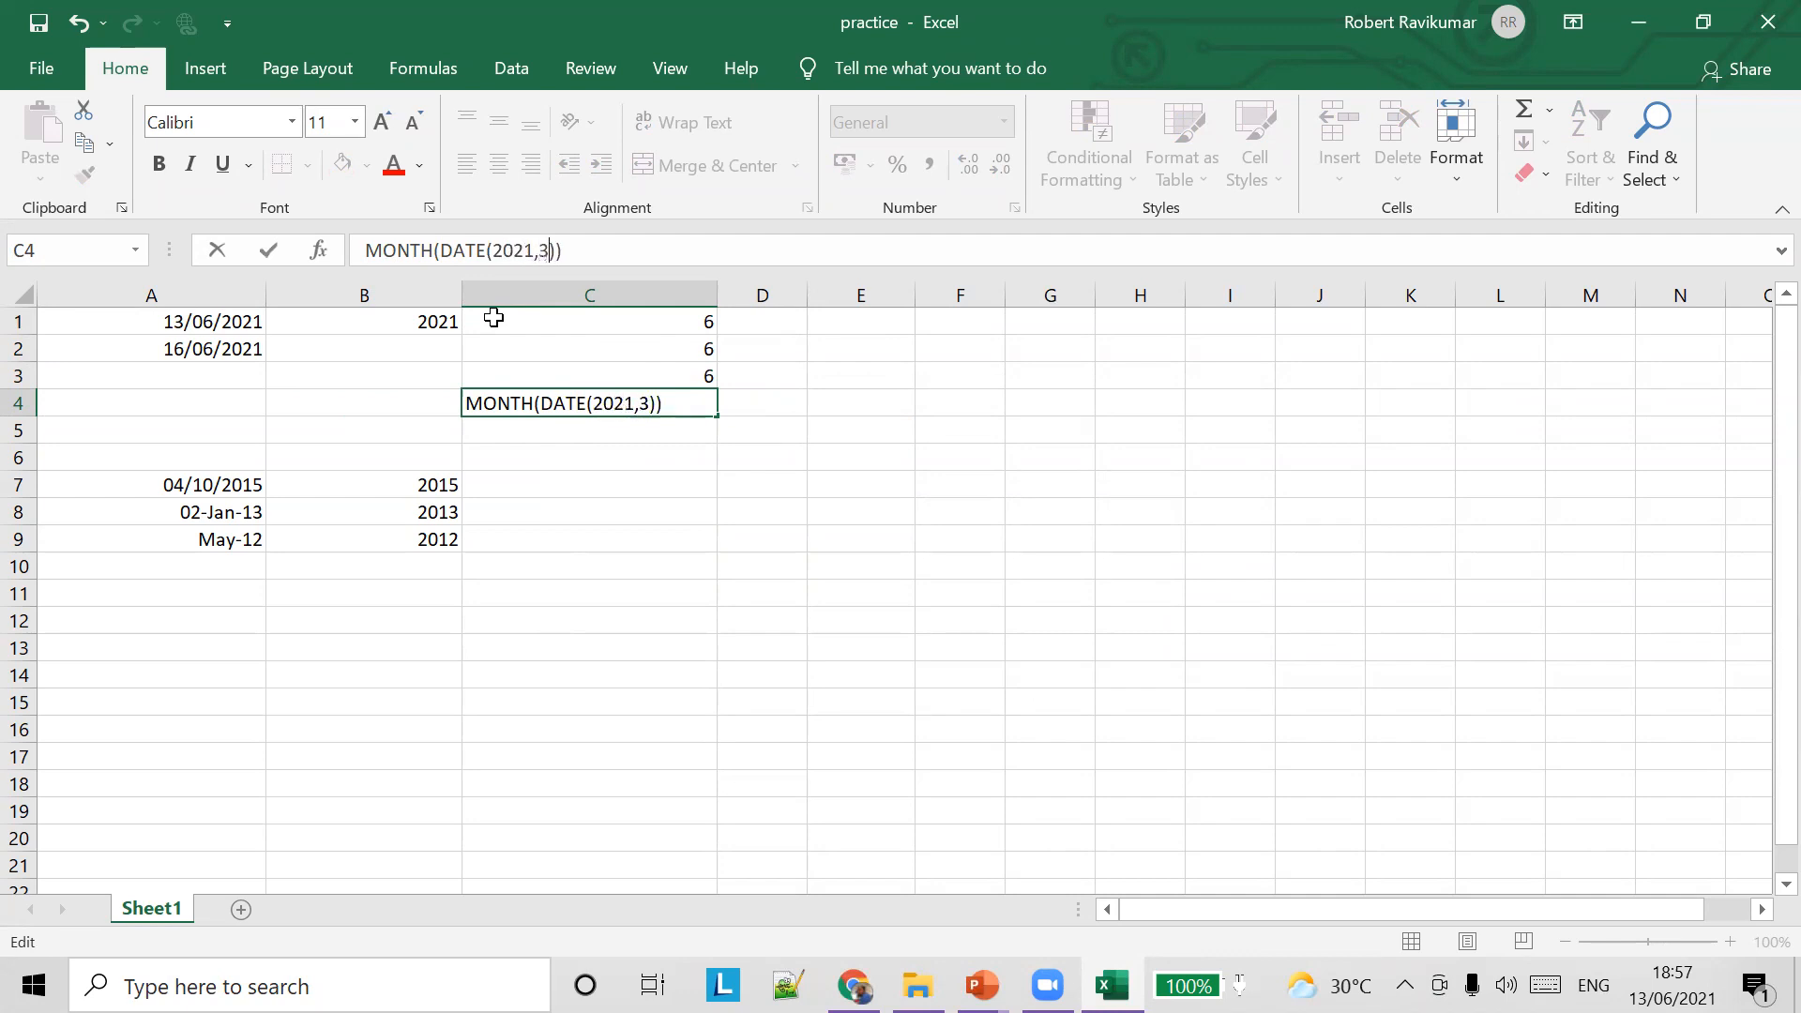
type("3")
key("BackSpace")
type("2")
key("Tab")
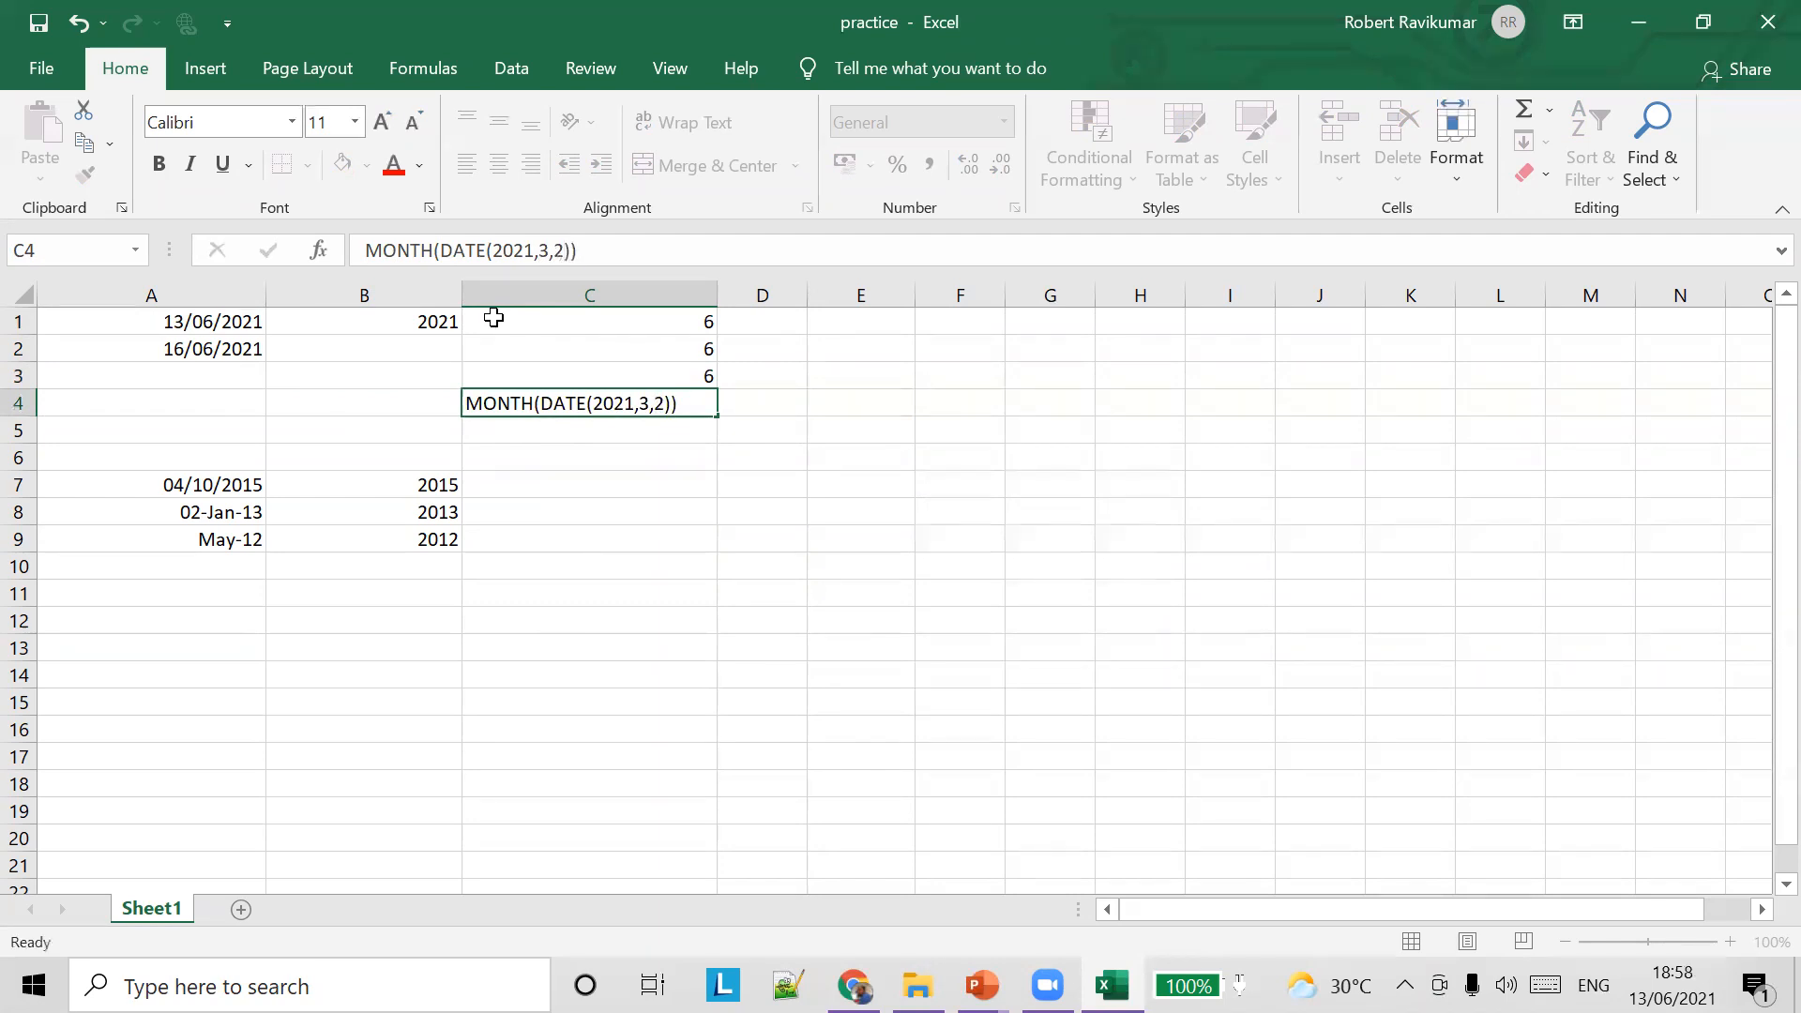
Add the missing equals sign so that cell C4 holds the formula =MONTH(DATE(2021,3,2))
left_click(502, 405)
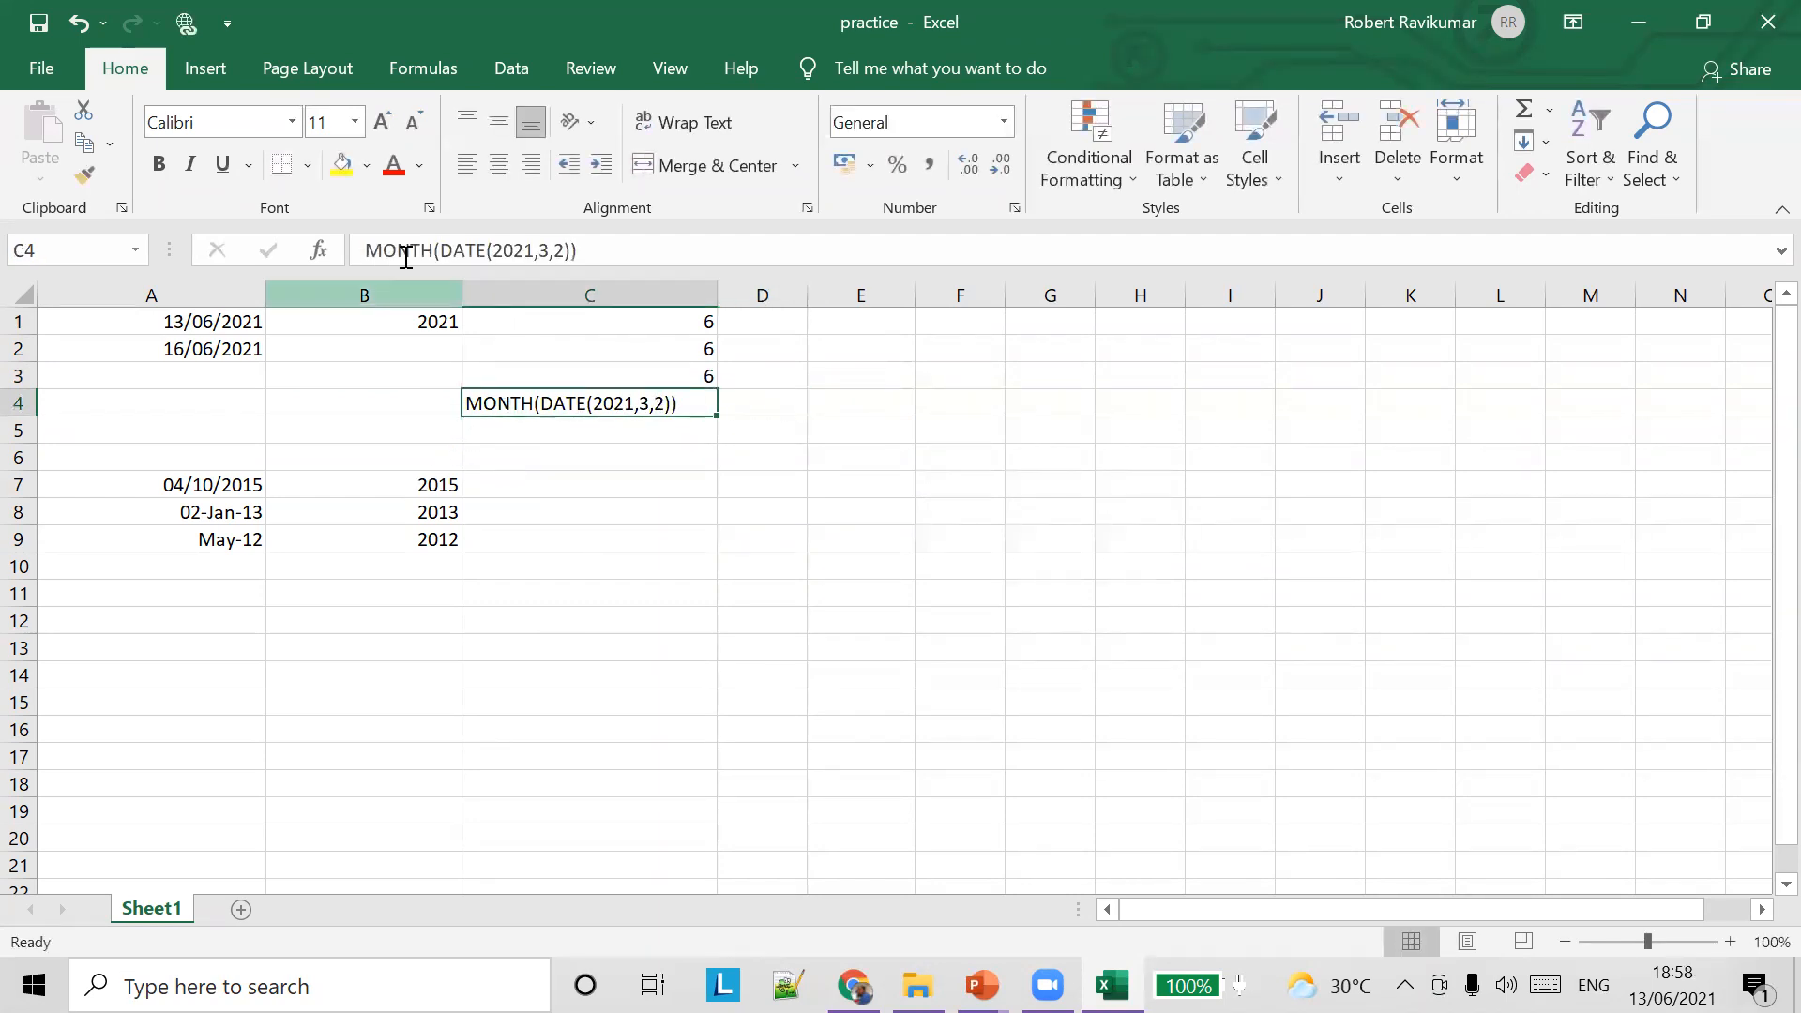
left_click(365, 251)
type("=")
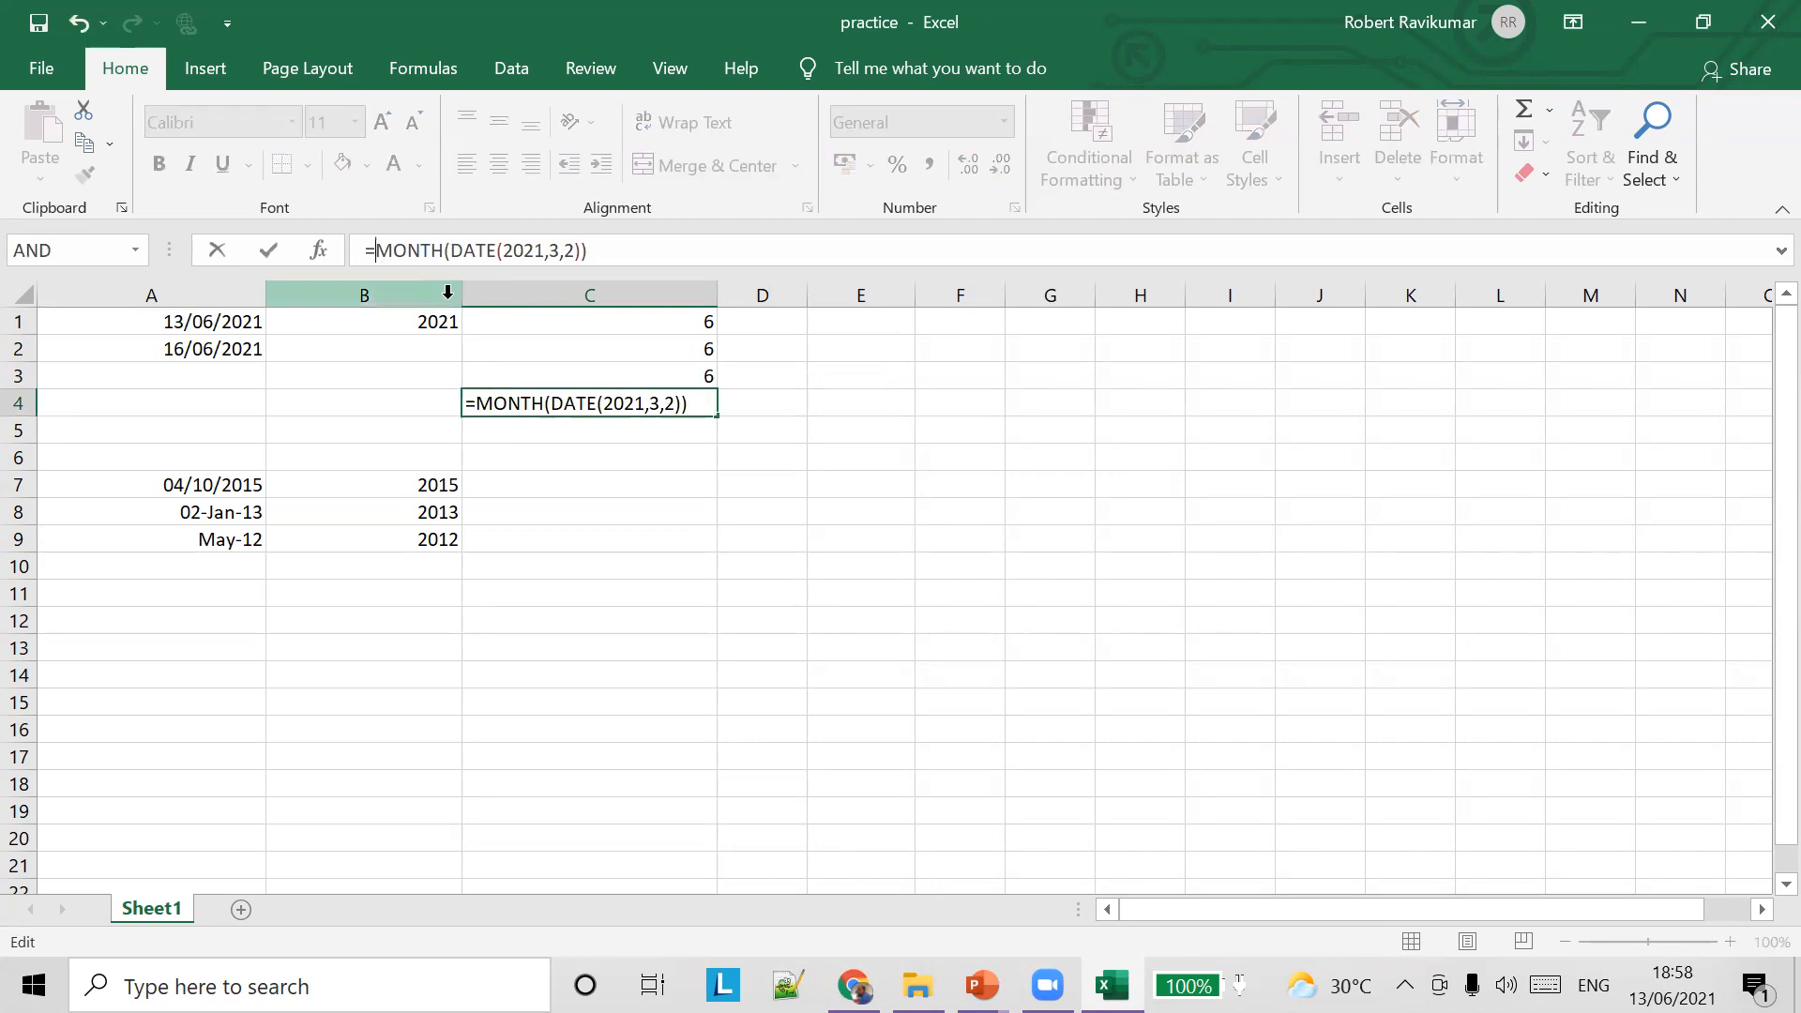
key("Tab")
Examine the formula in C4, highlighting the month argument inside its DATE function
left_click(690, 399)
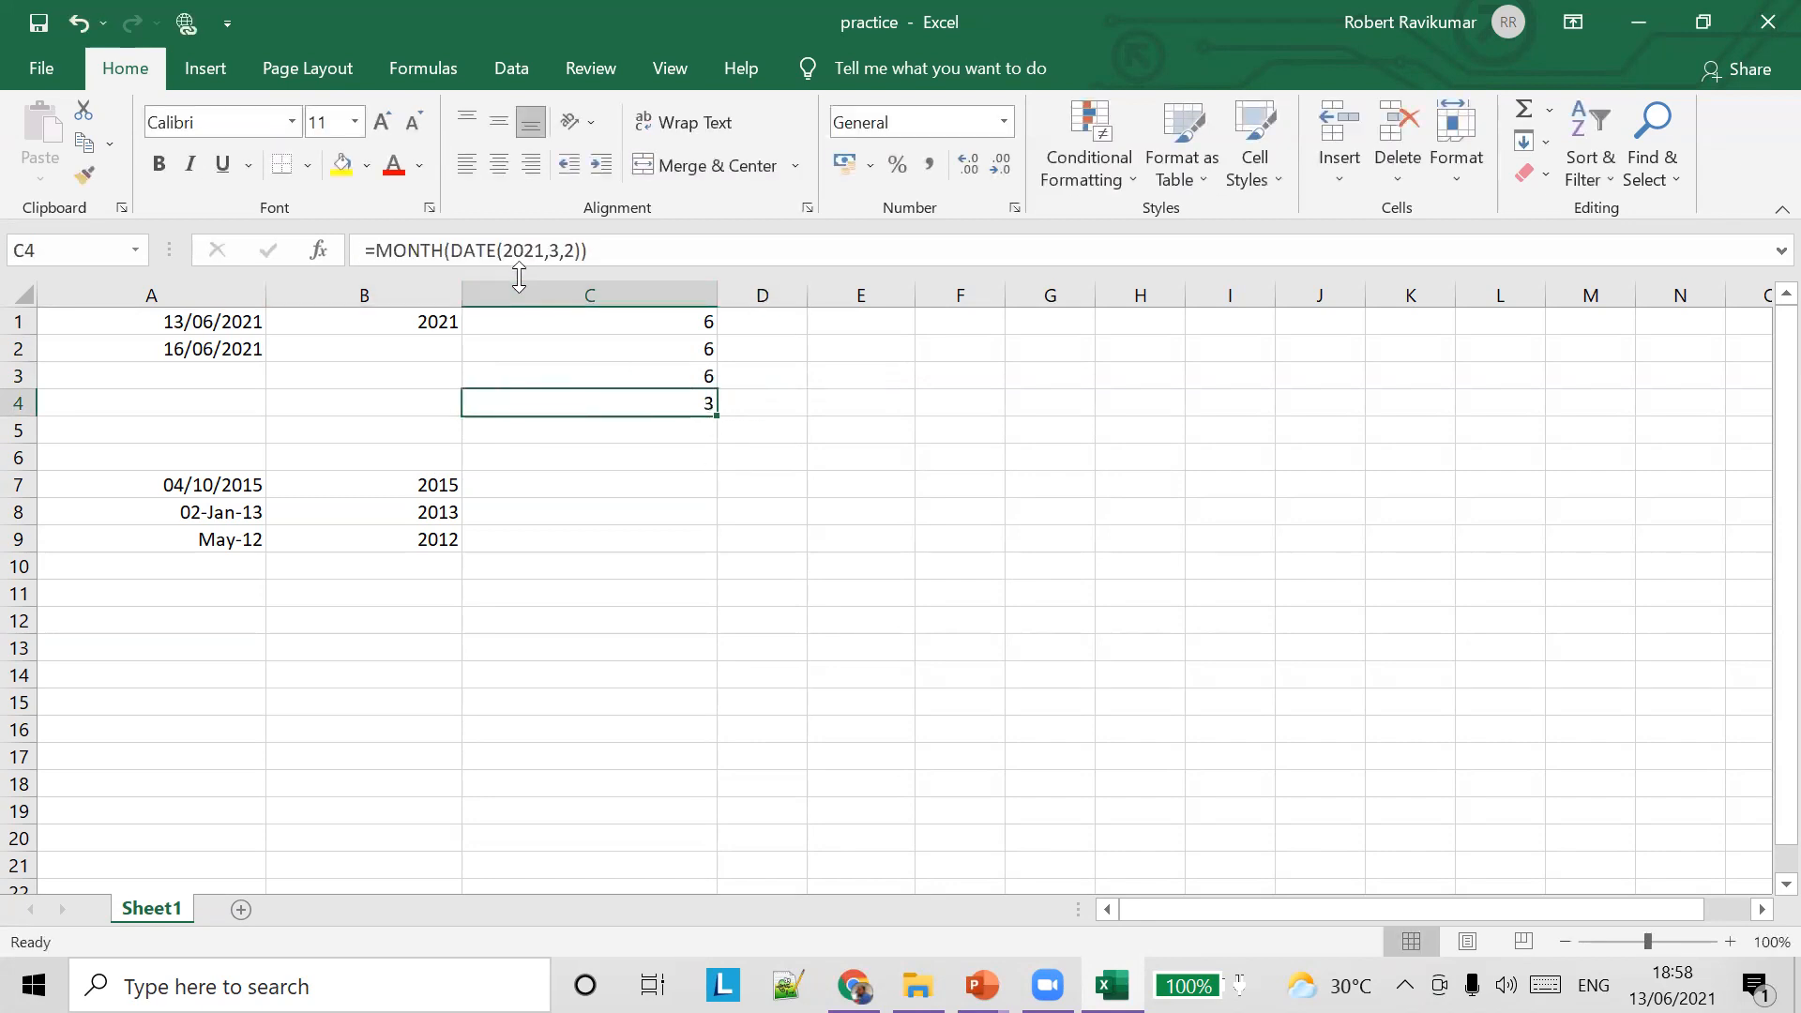
left_click(489, 256)
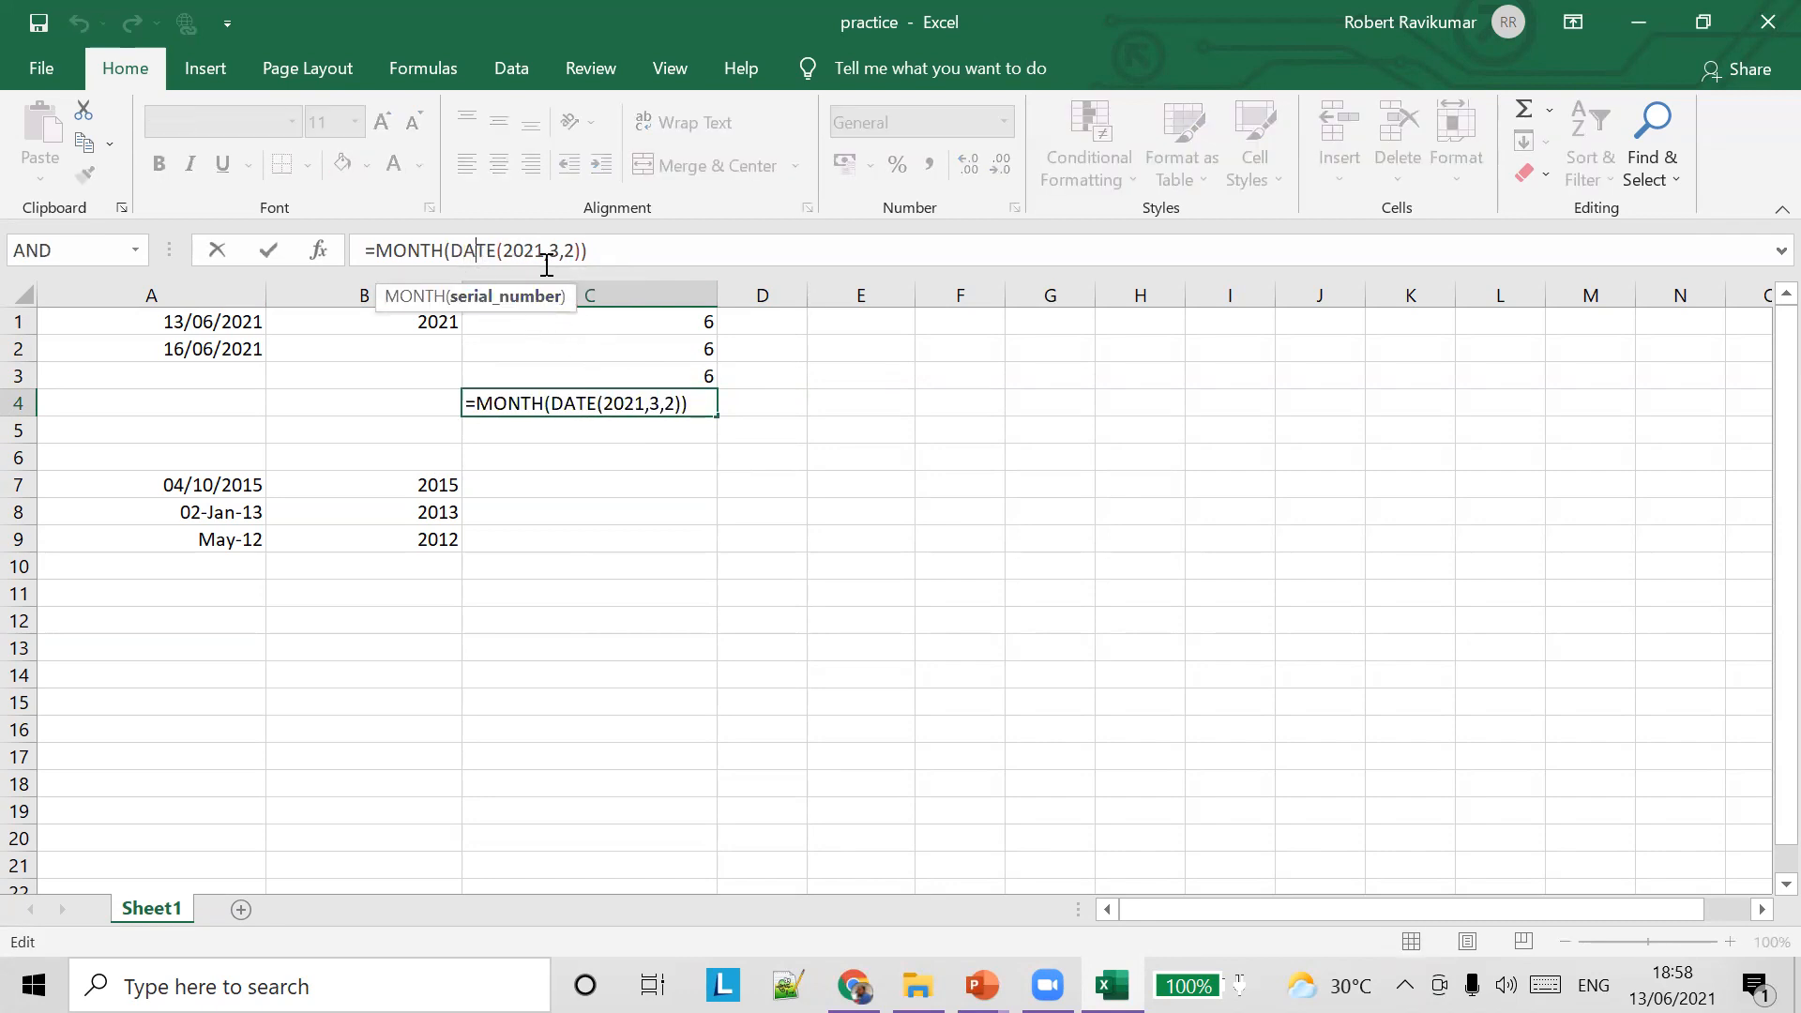
left_click(662, 406)
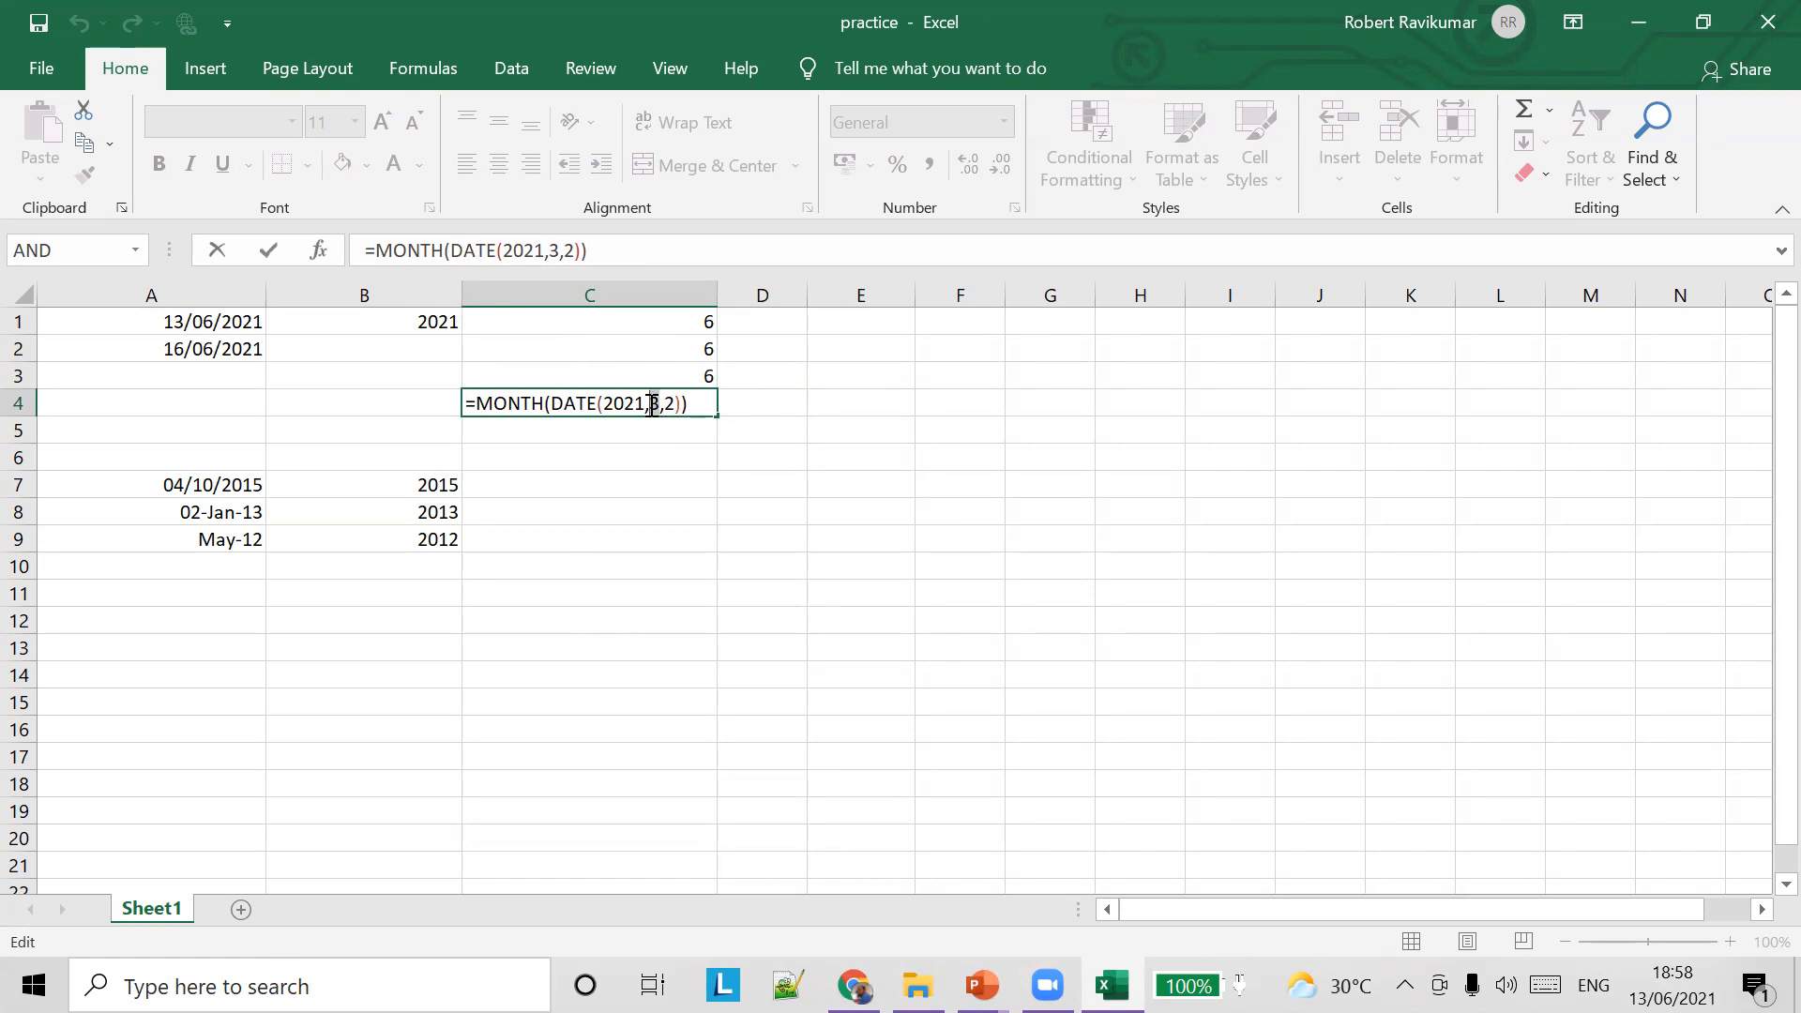
double_click(652, 406)
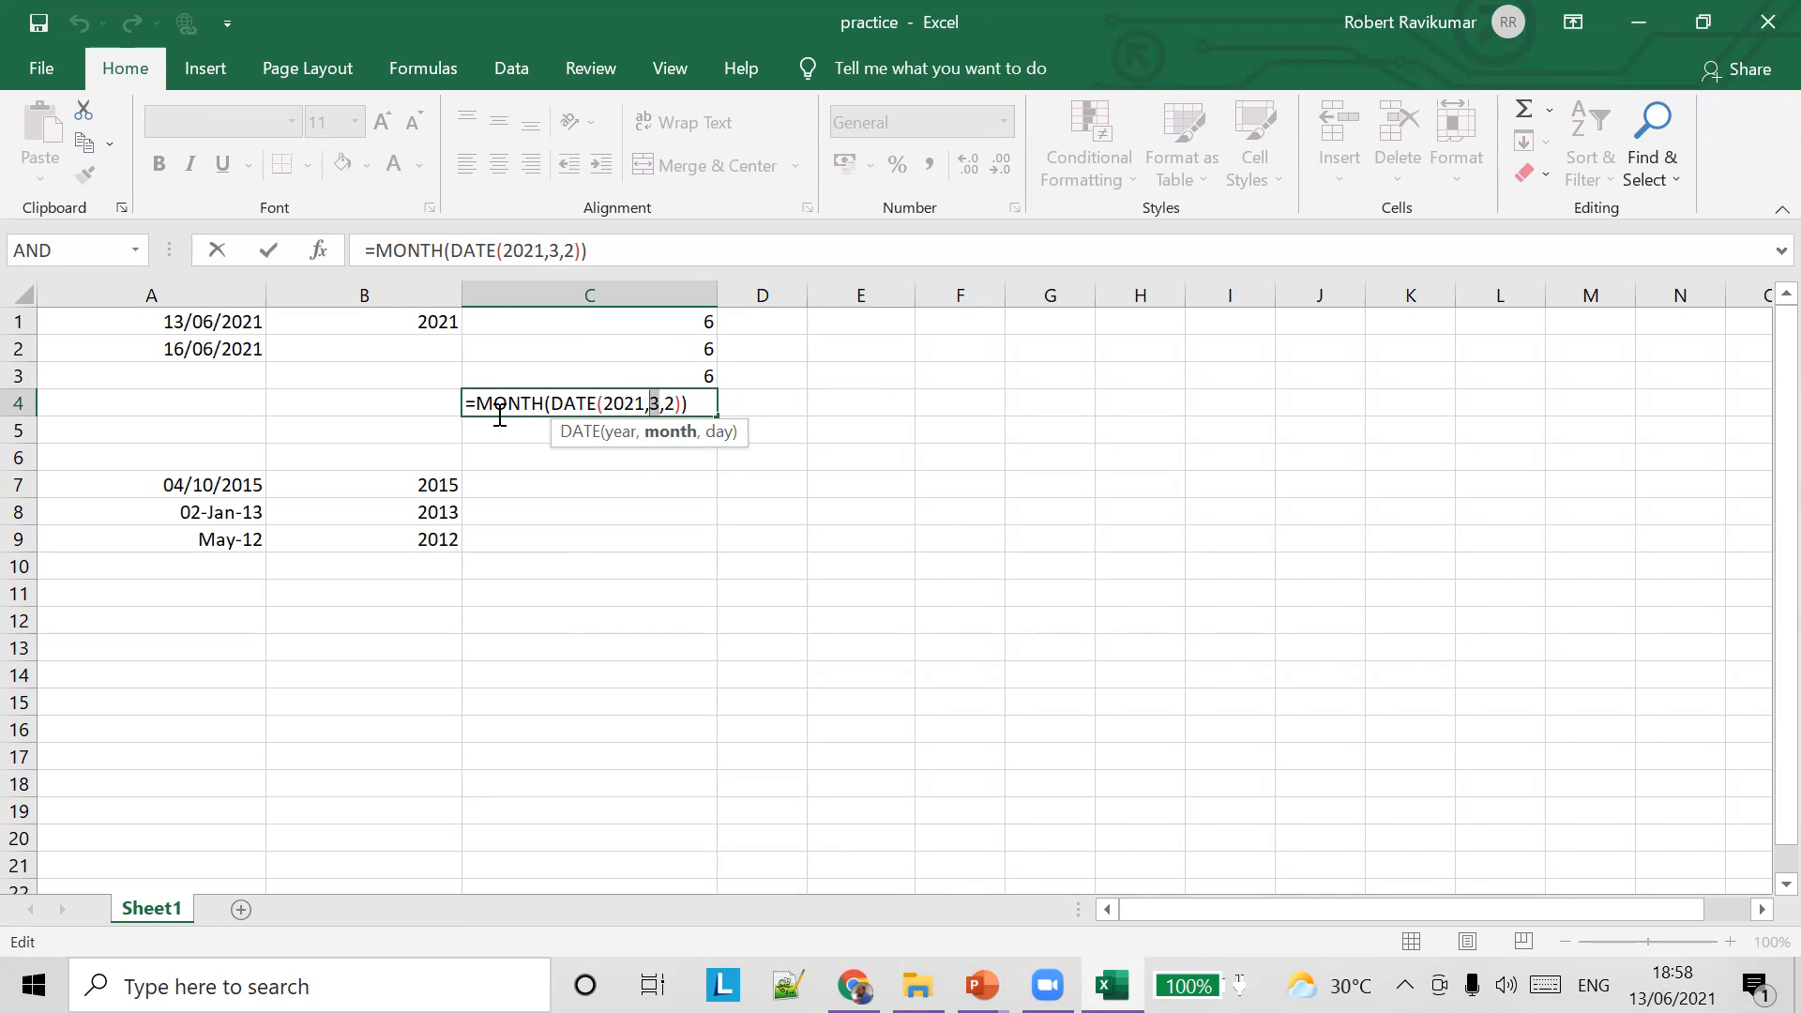
key("Tab")
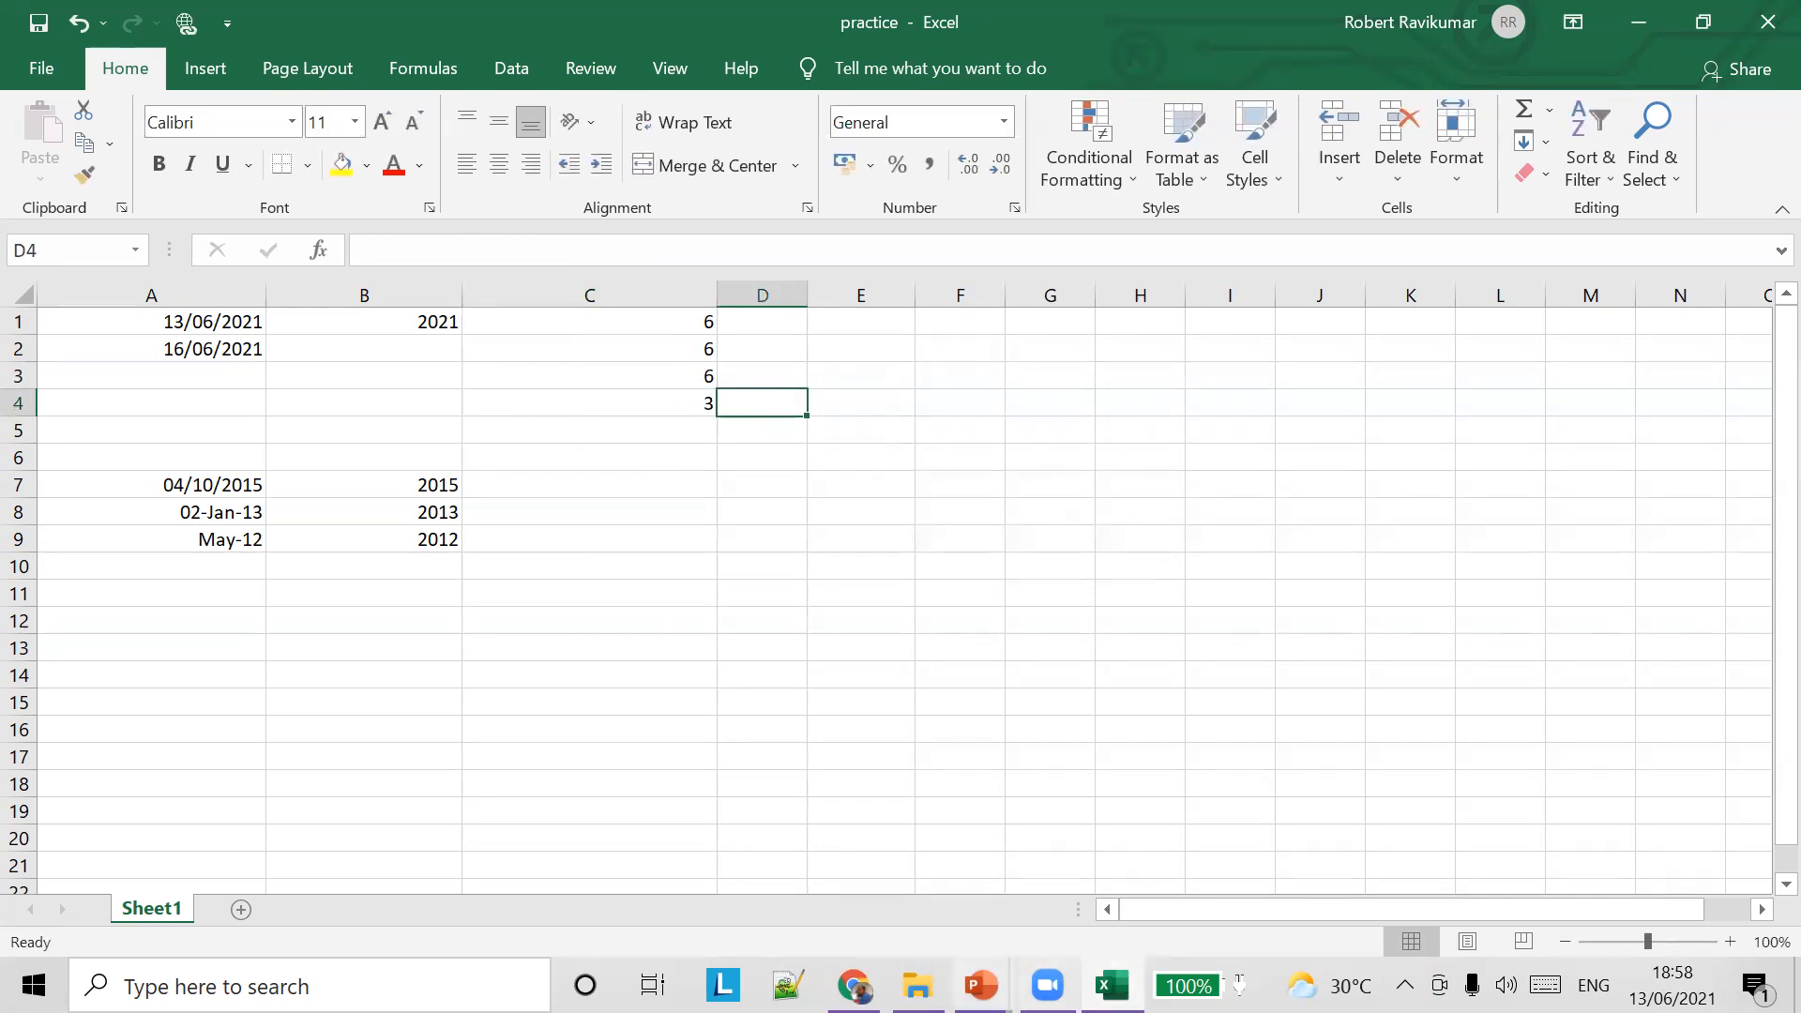
Consult the TEXT examples on the MONTH function slide in PowerPoint, and start a formula in cell C5 of the Excel sheet
mouse_move(981, 985)
left_click(954, 846)
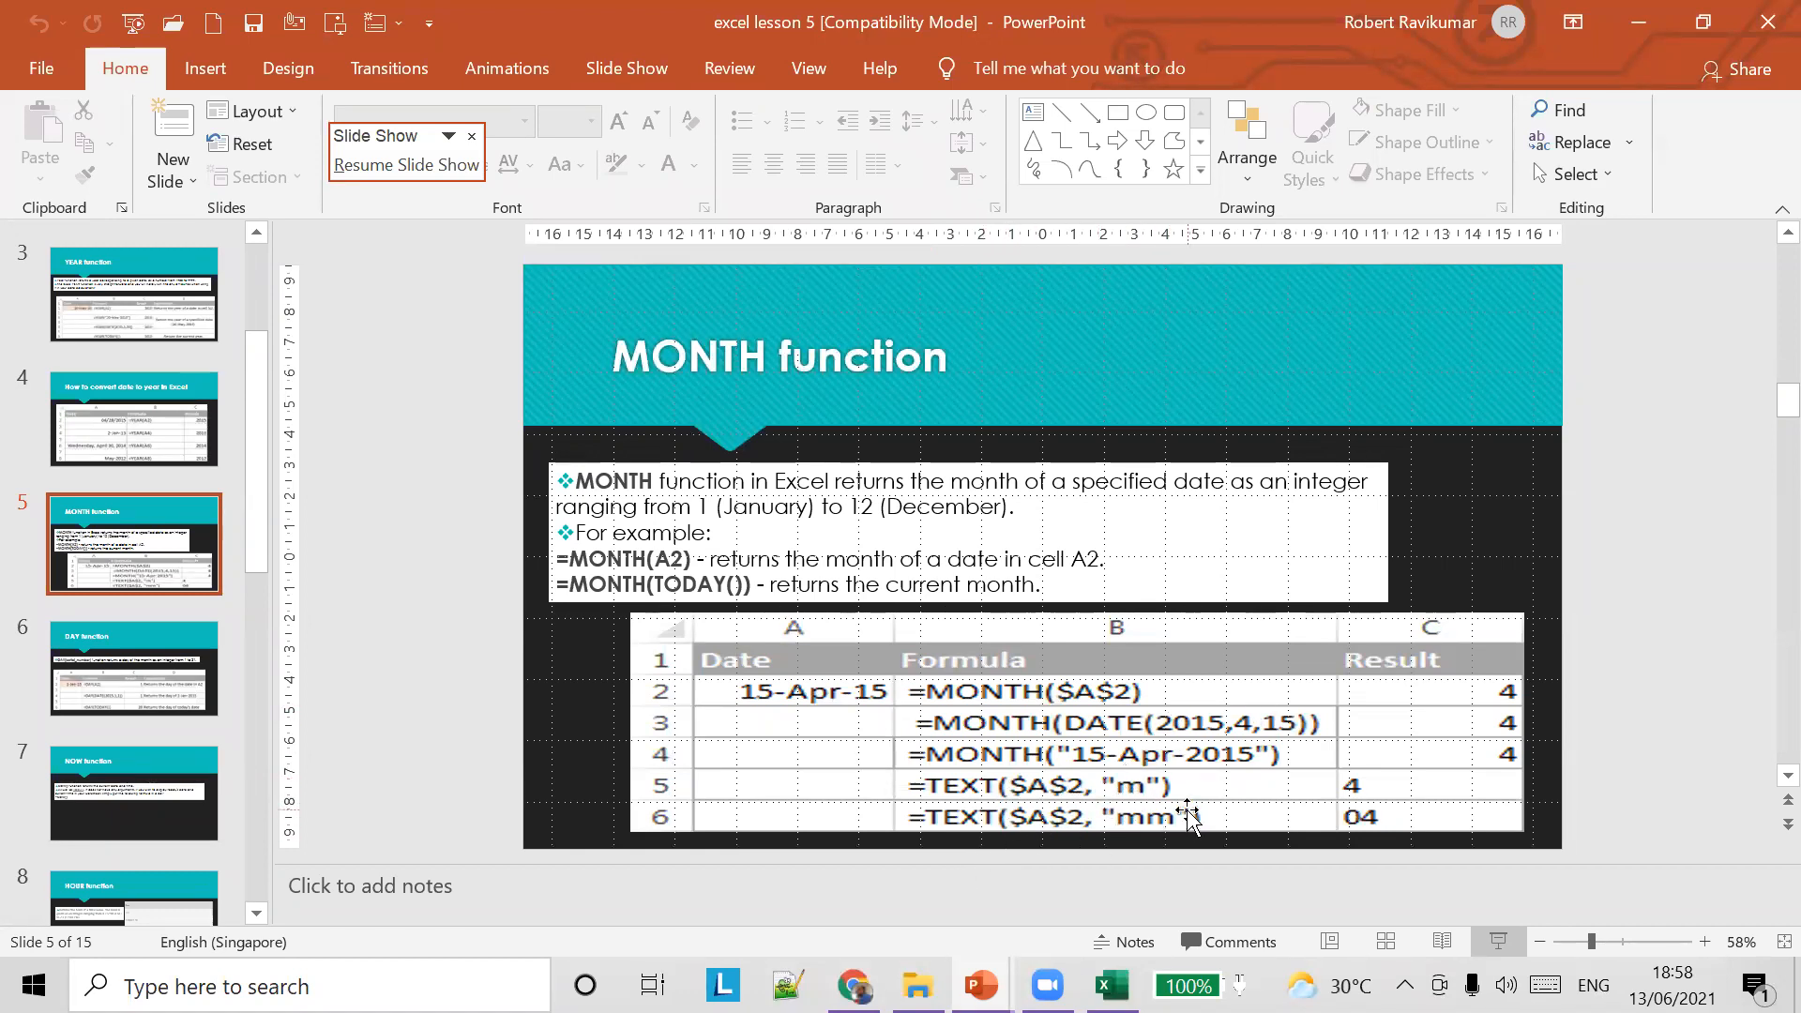
key("alt+Tab")
left_click(627, 430)
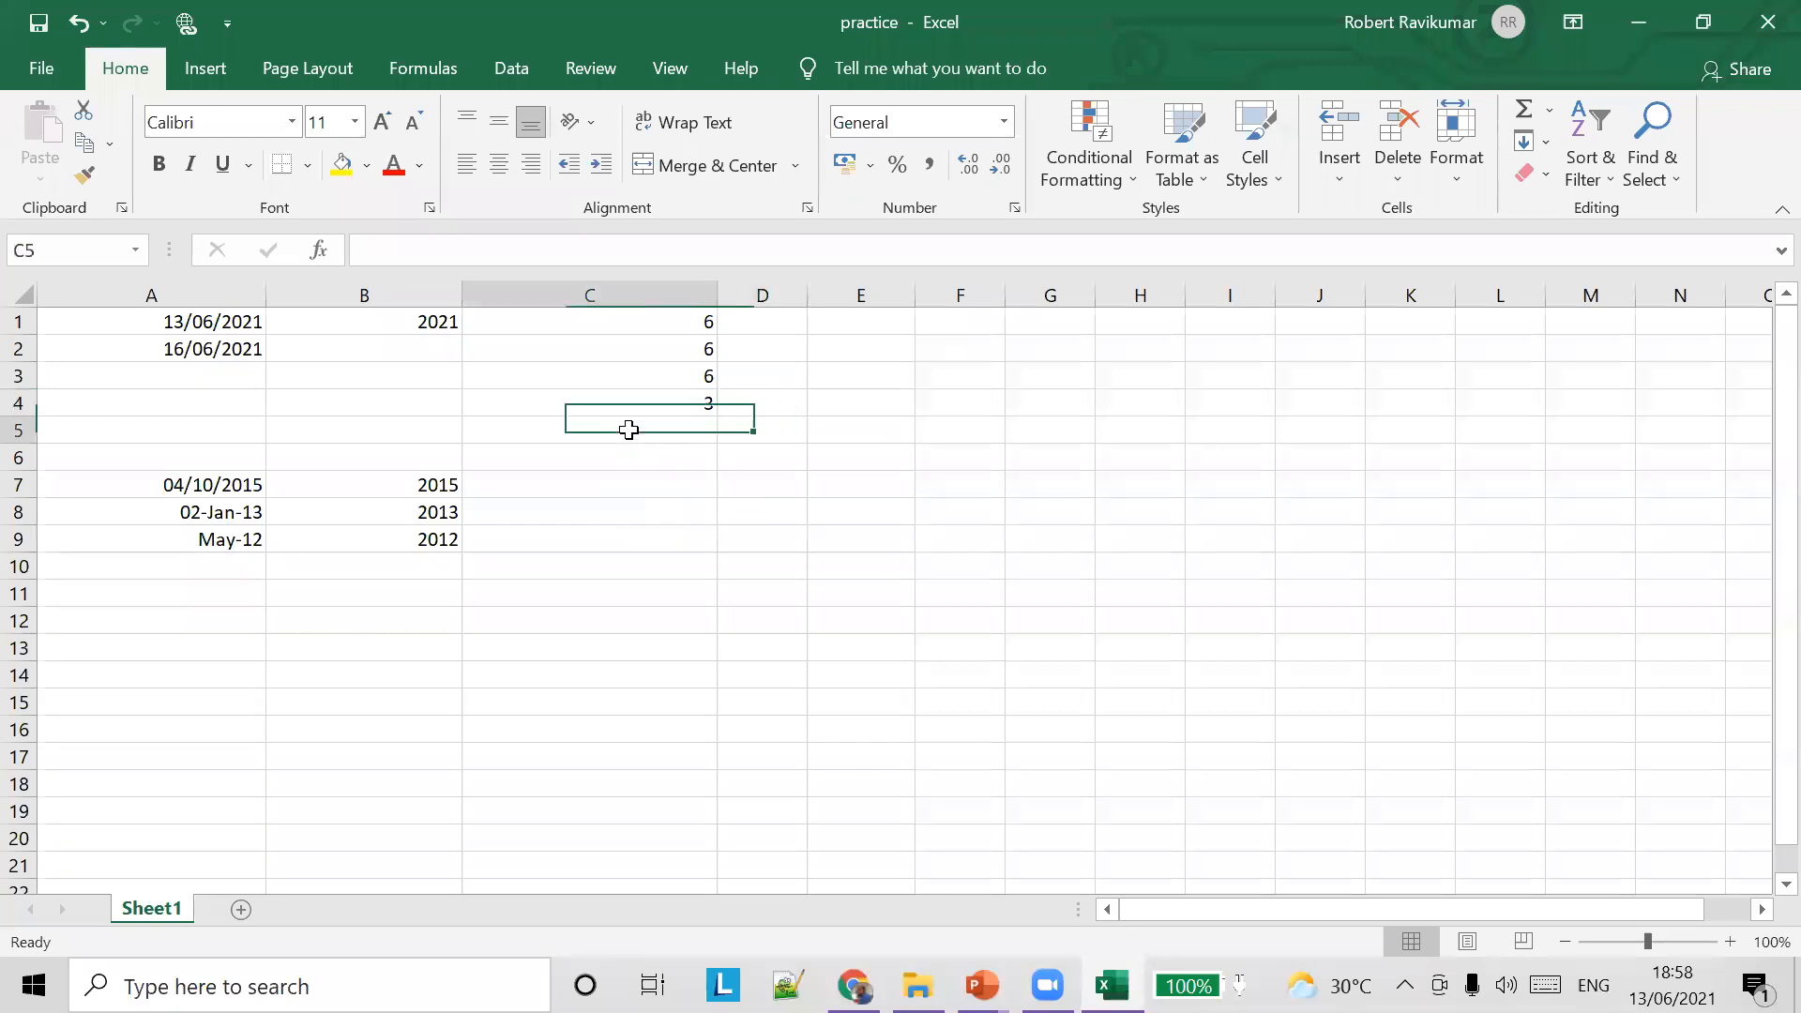
type("=")
key("alt+Tab")
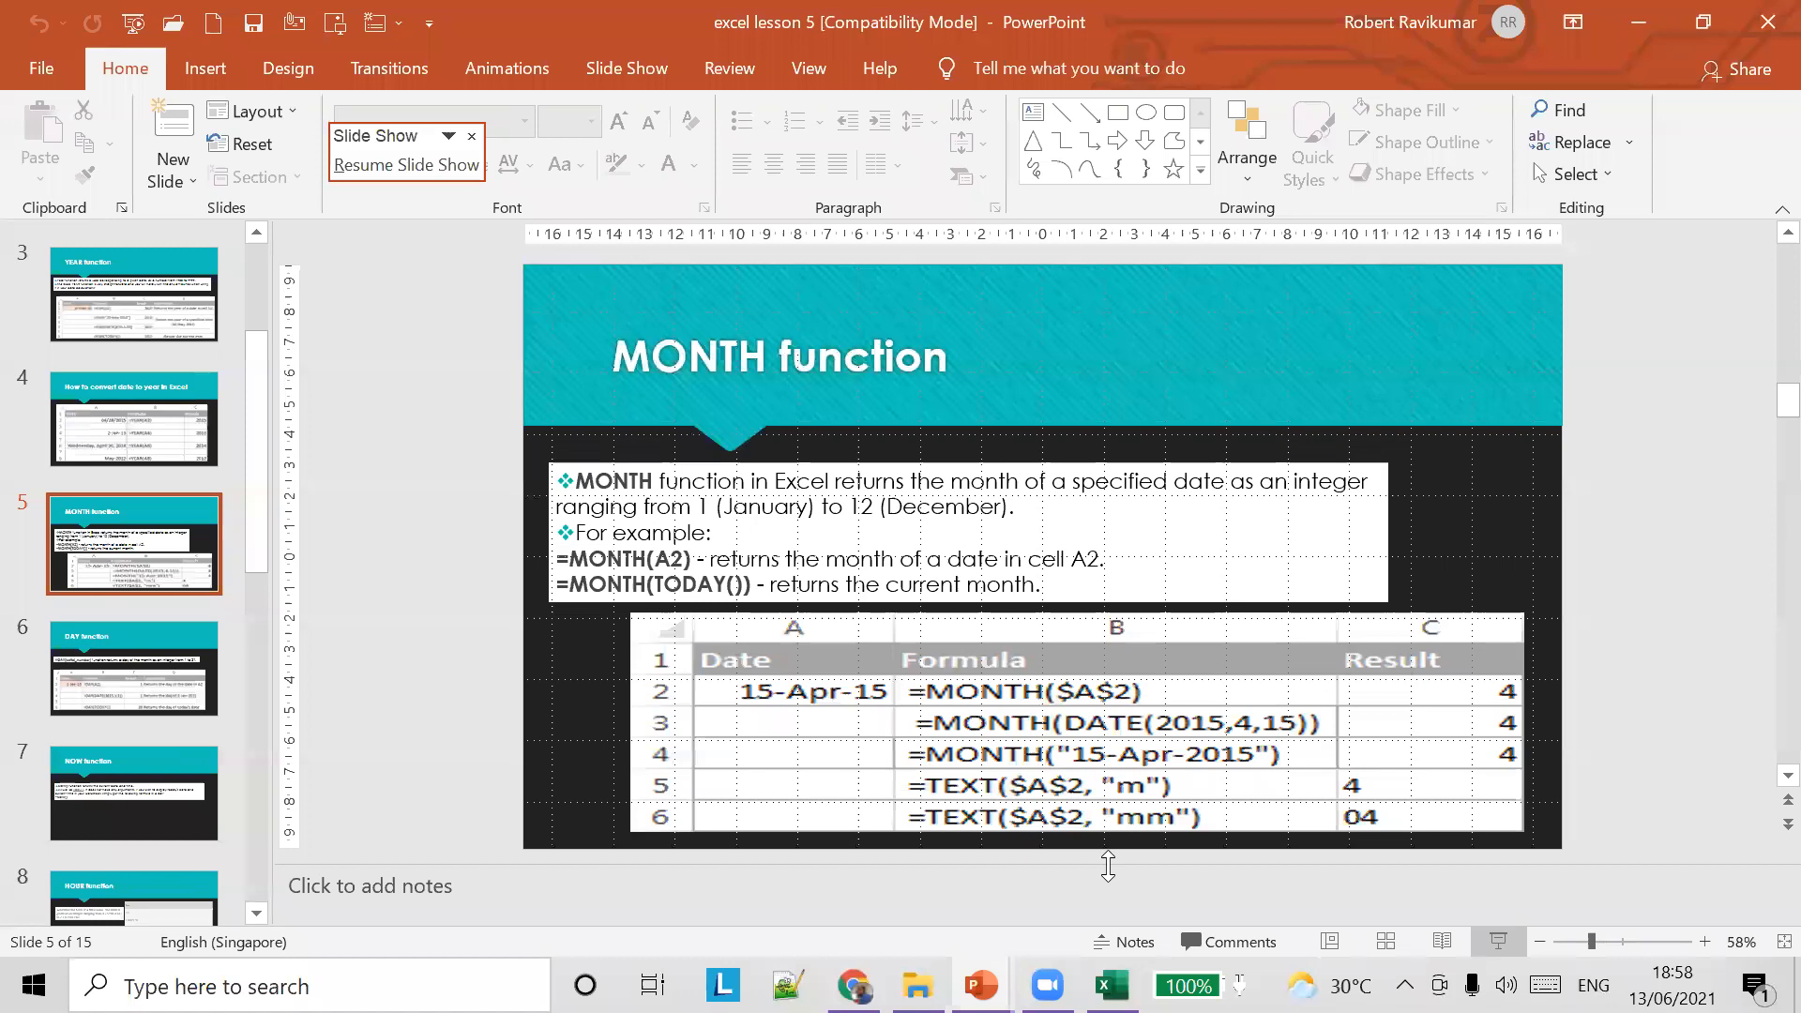
key("alt+Tab")
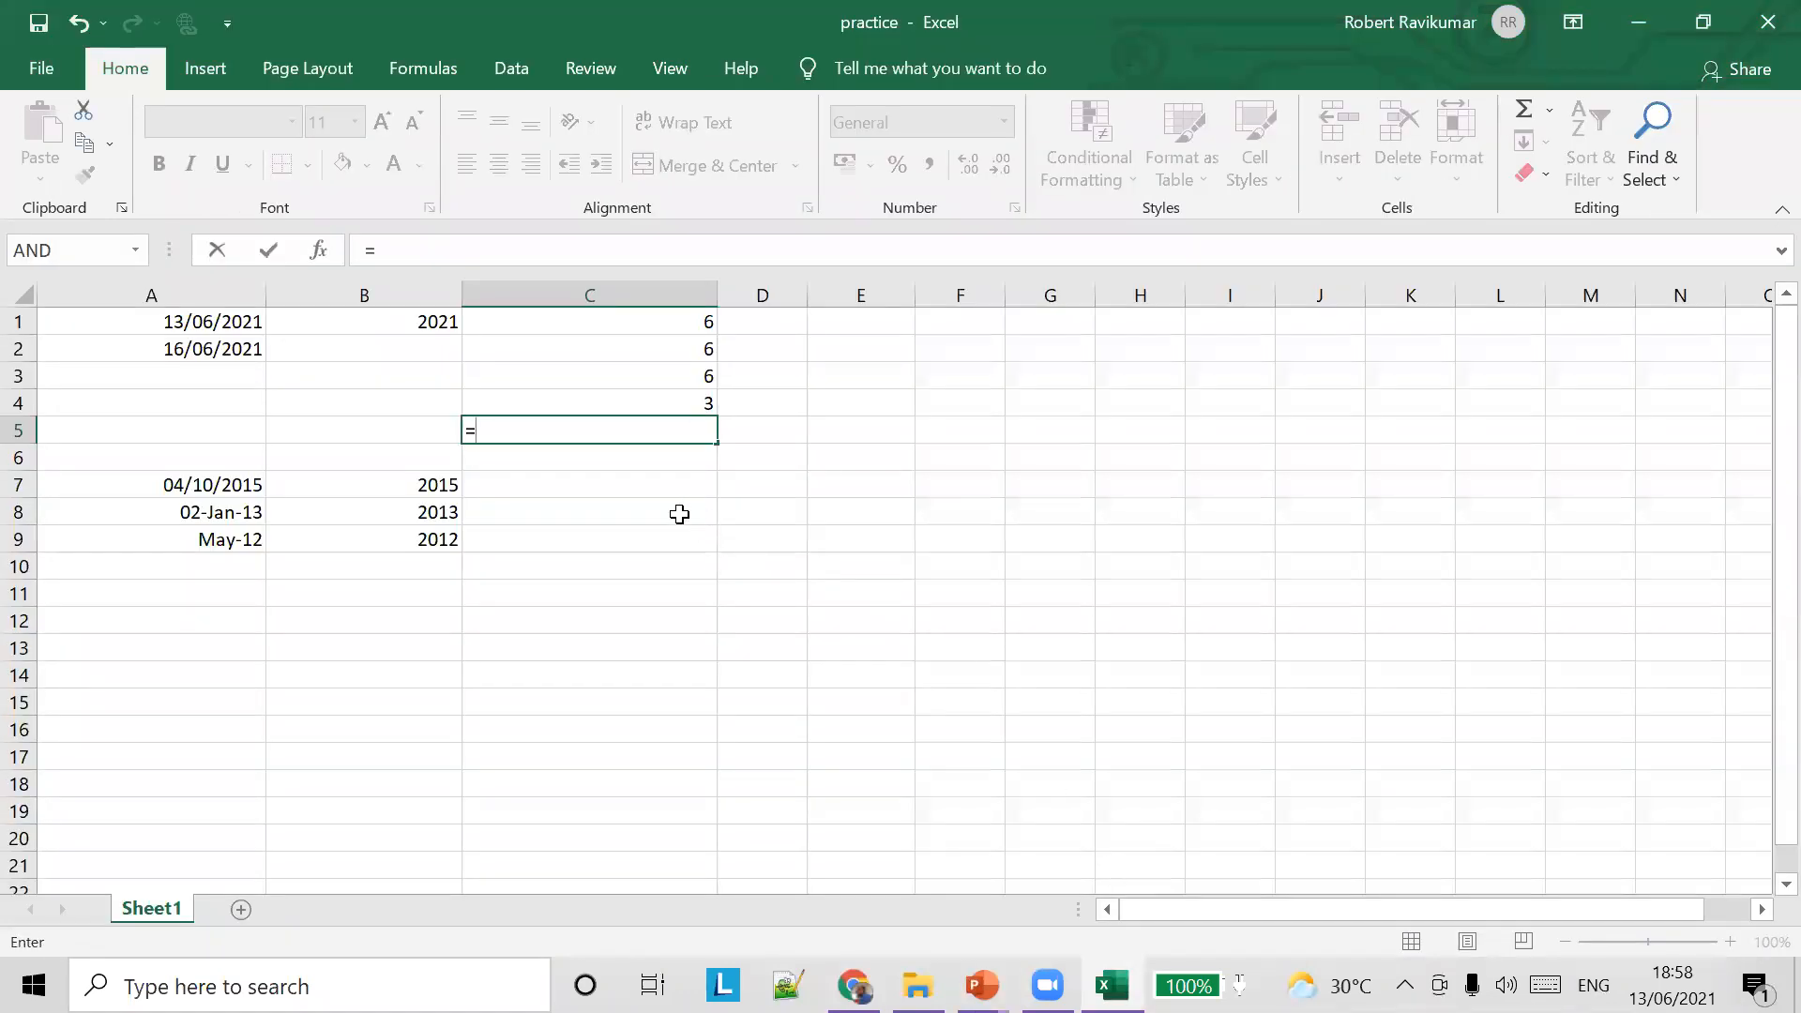
key("alt+Tab")
key("alt+Tab")
Complete the formula in C5 as =TEXT(A1,m), with the month format code left unquoted
type("TEXT")
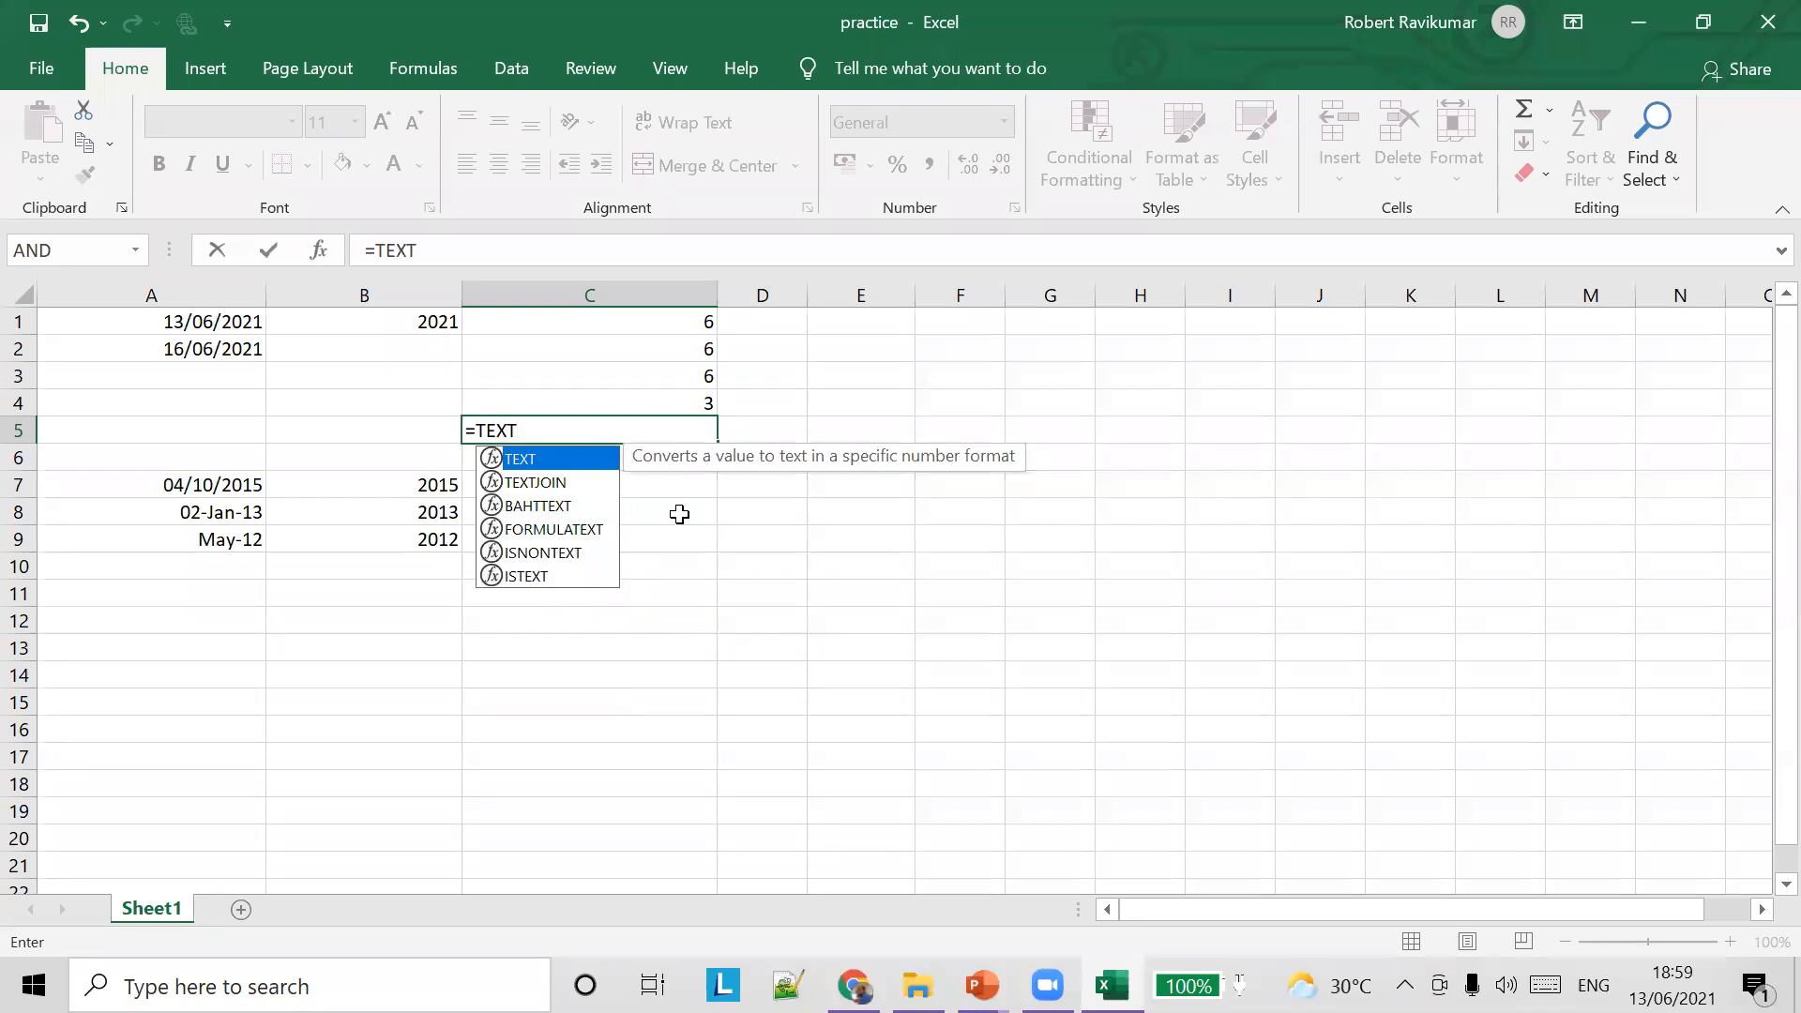
type("()")
key("Return")
key("Return")
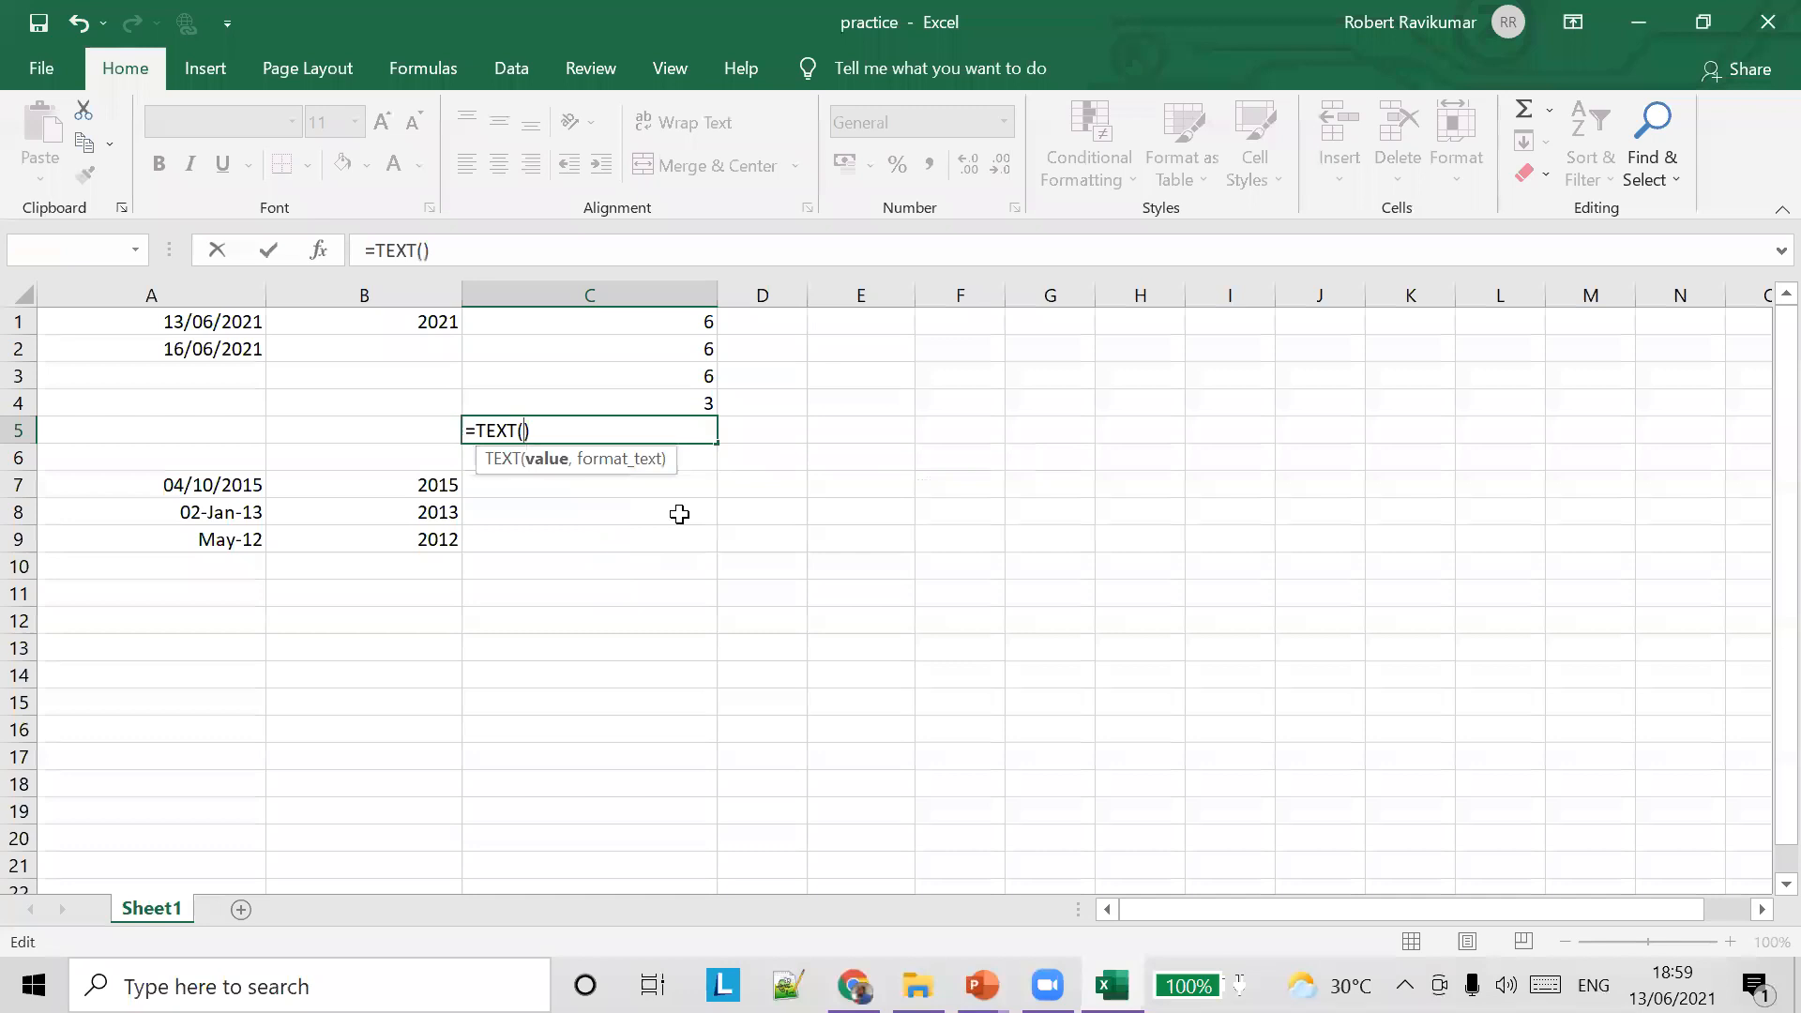
type("A1,")
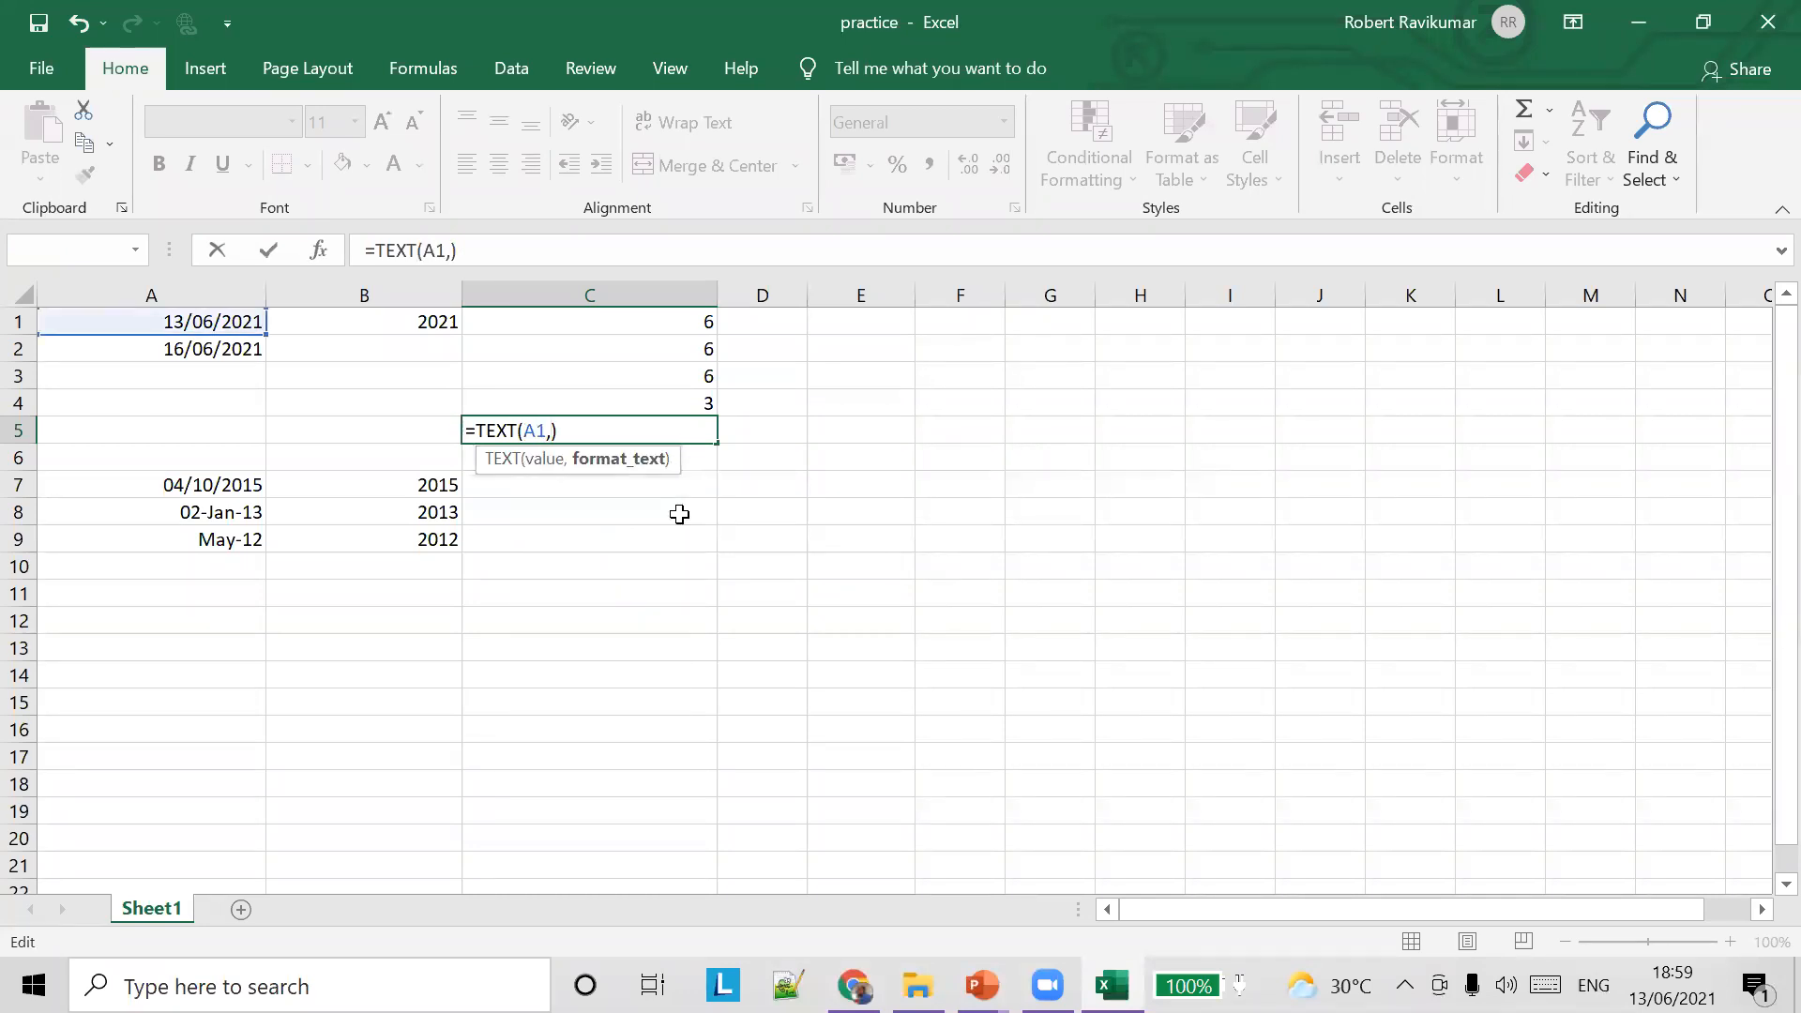
type("m")
key("Tab")
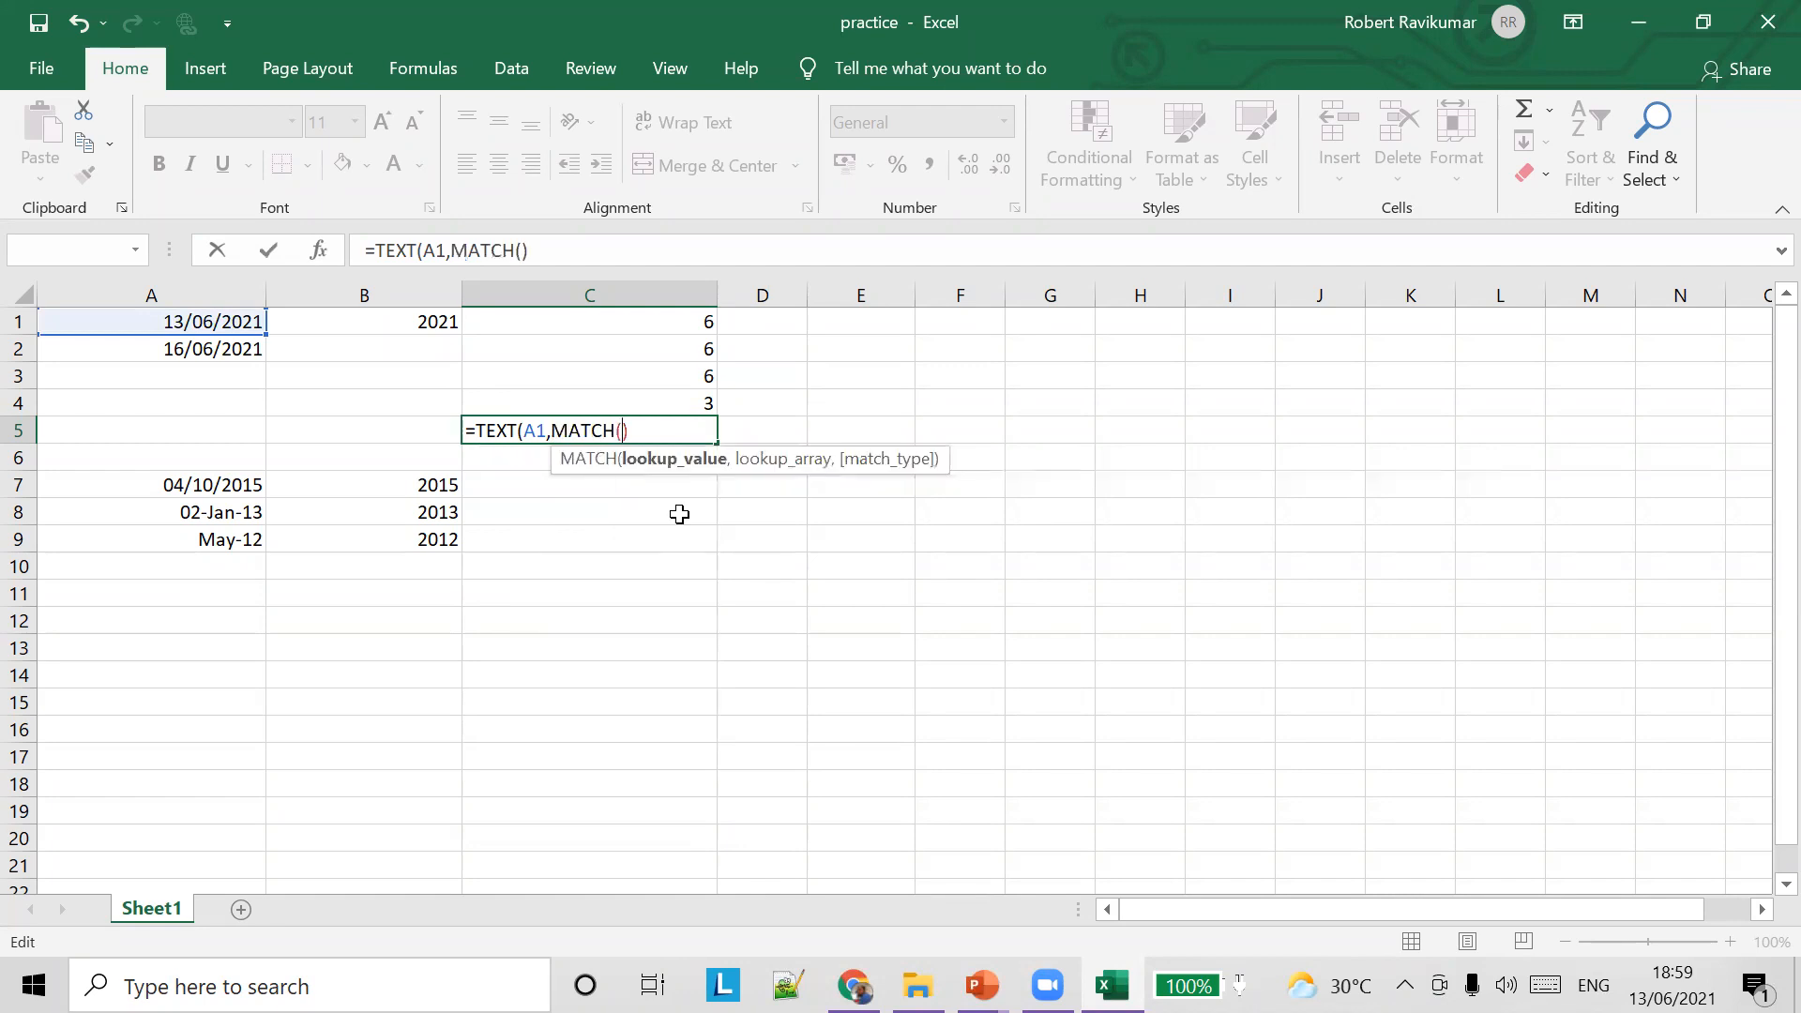
key("ctrl+z")
key("Right")
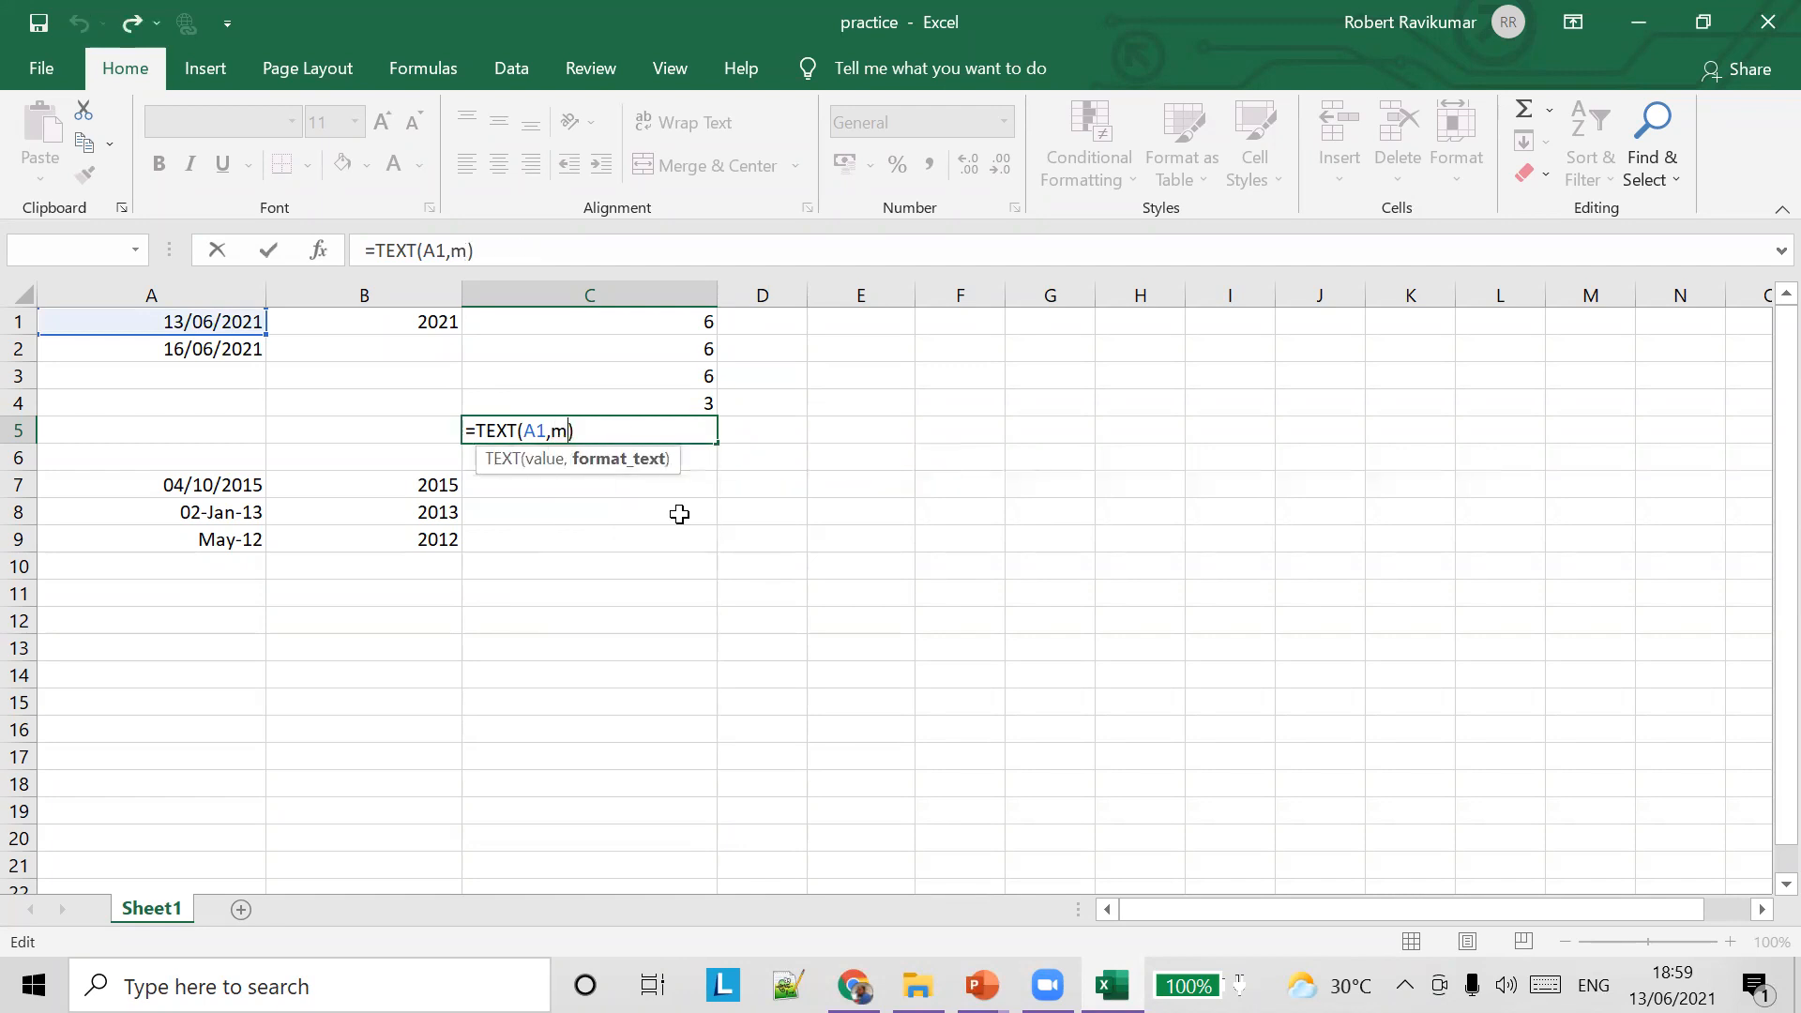
key("Tab")
Check the slide's TEXT syntax in PowerPoint and correct the formula in C5 to =TEXT(A1,"m")
left_click(642, 427)
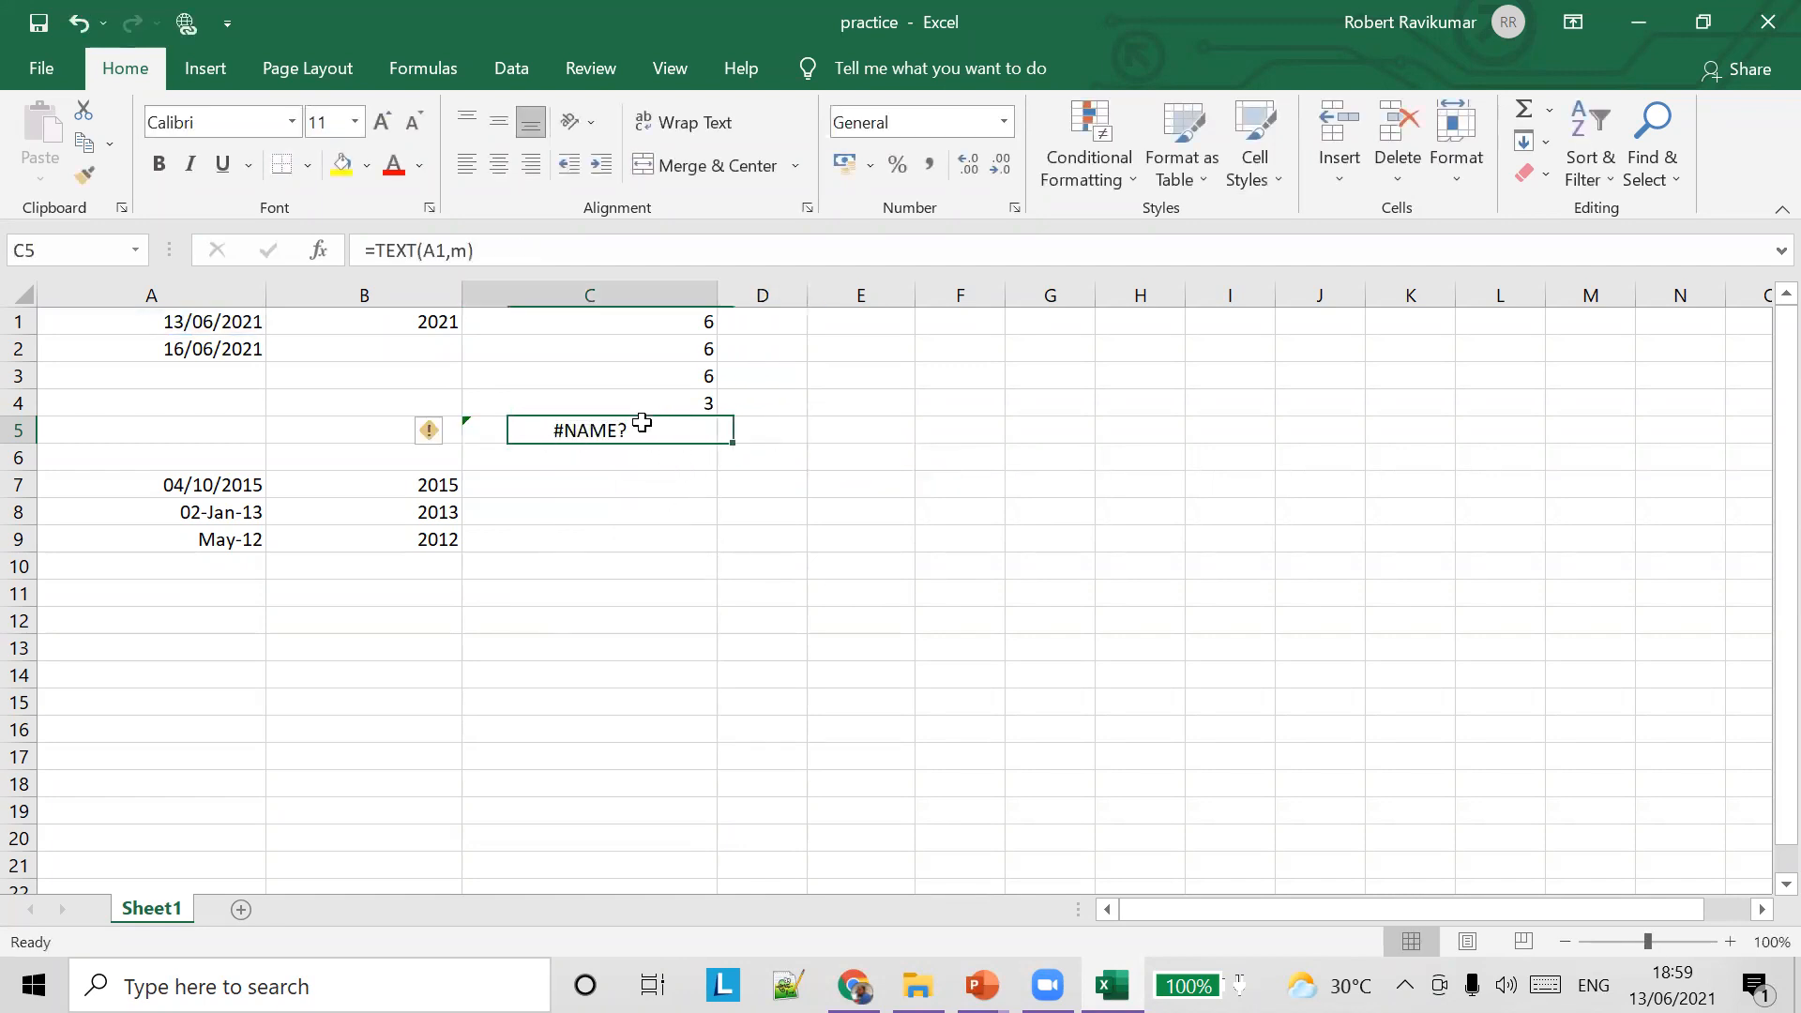
key("alt+Tab")
key("alt+Tab")
left_click(466, 251)
key("Delete")
type("\"\"")
type("m")
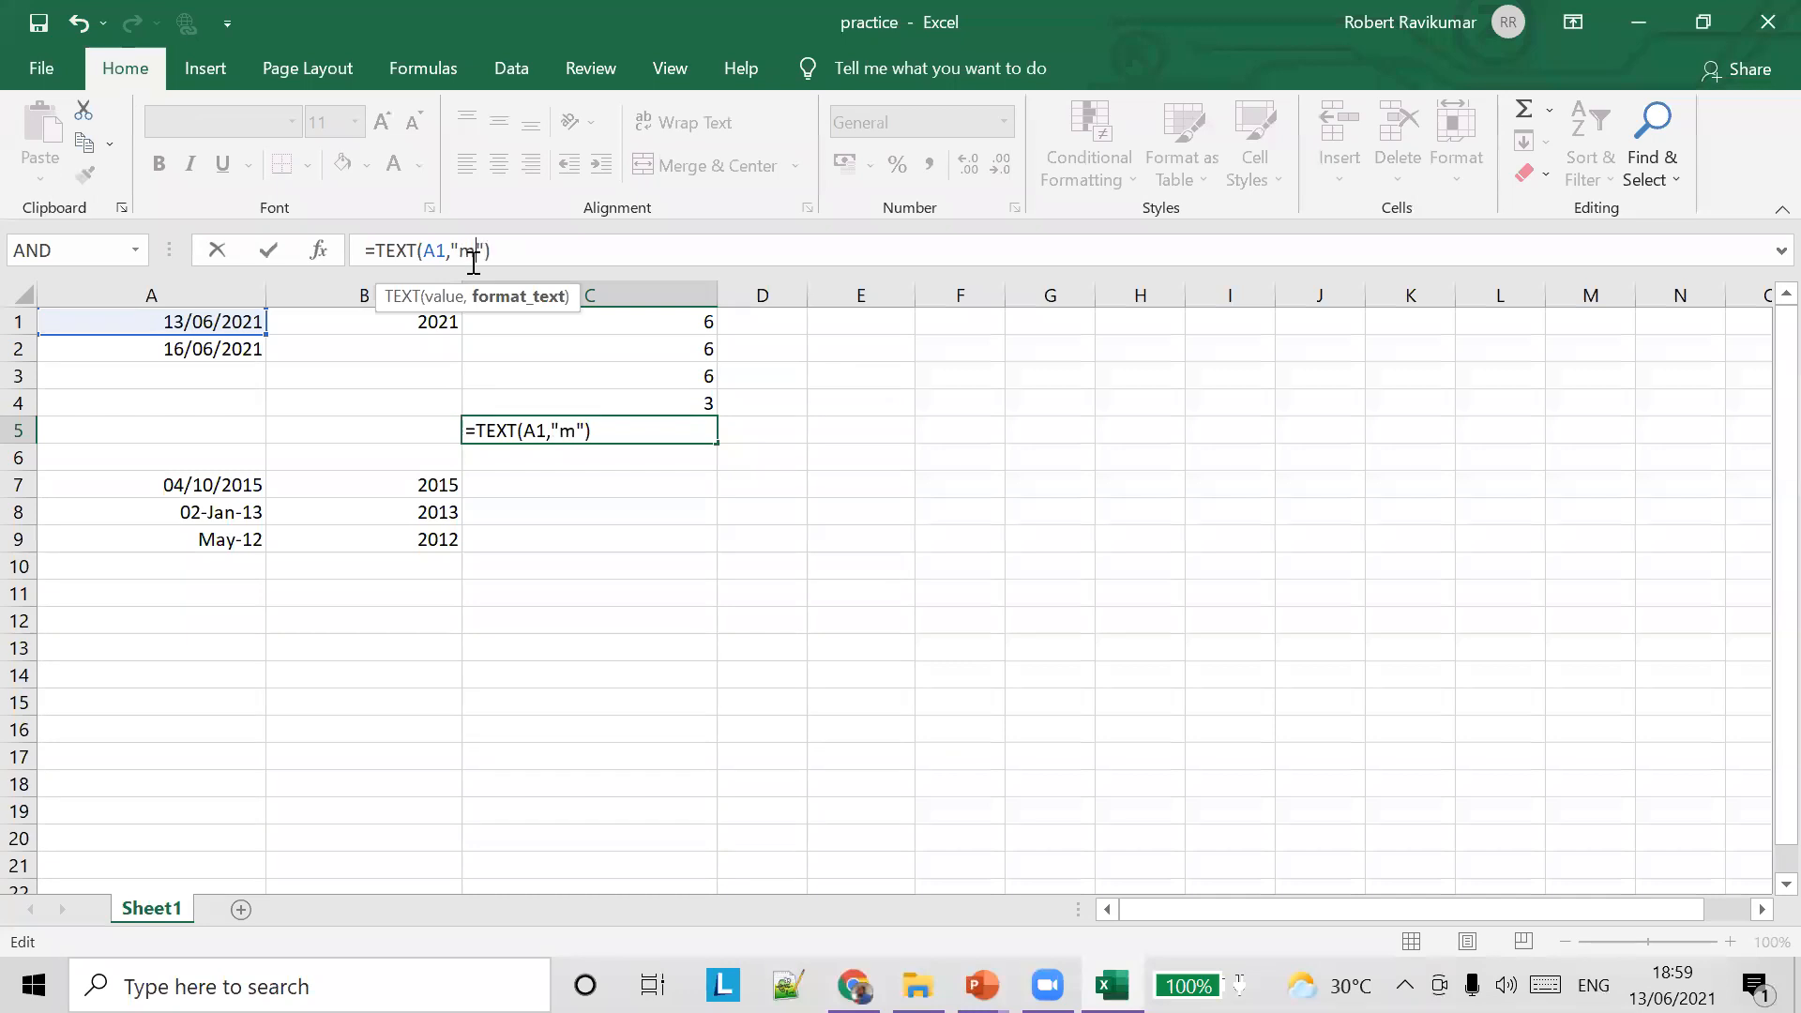
key("Tab")
left_click(892, 489)
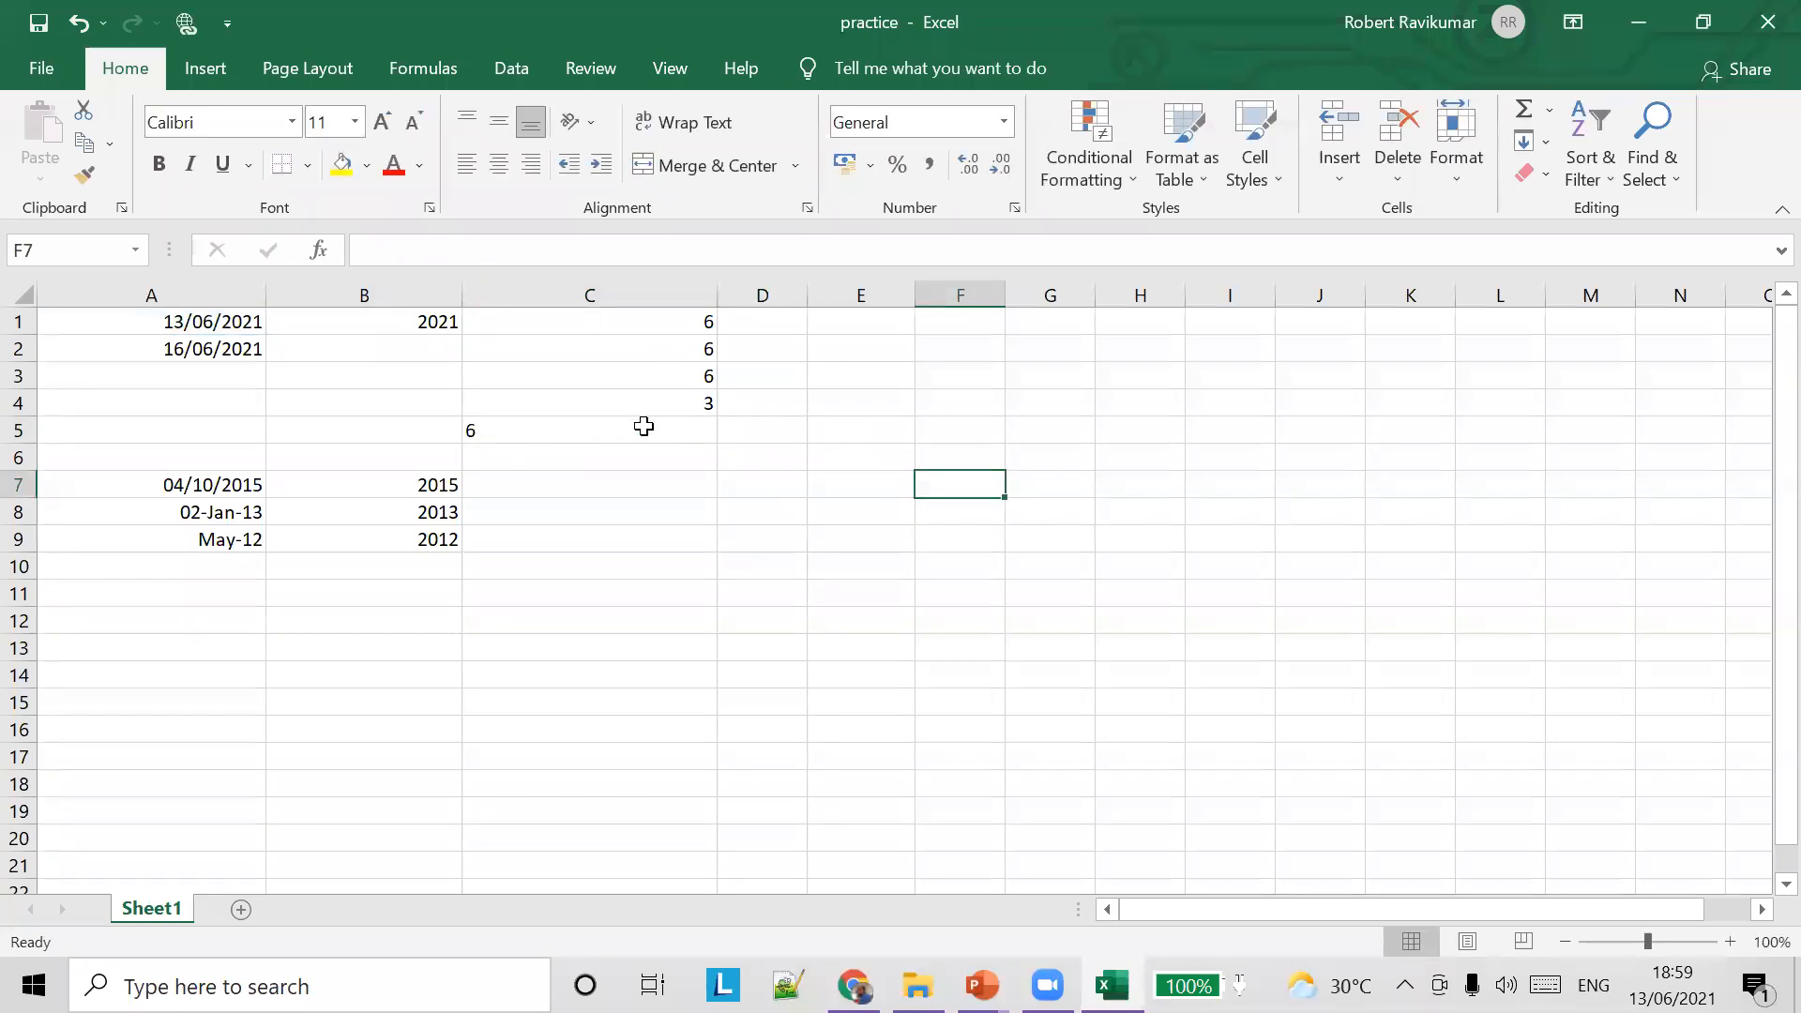
Change the format code in C5 so that the formula reads =TEXT(A1,"mm")
left_click(640, 430)
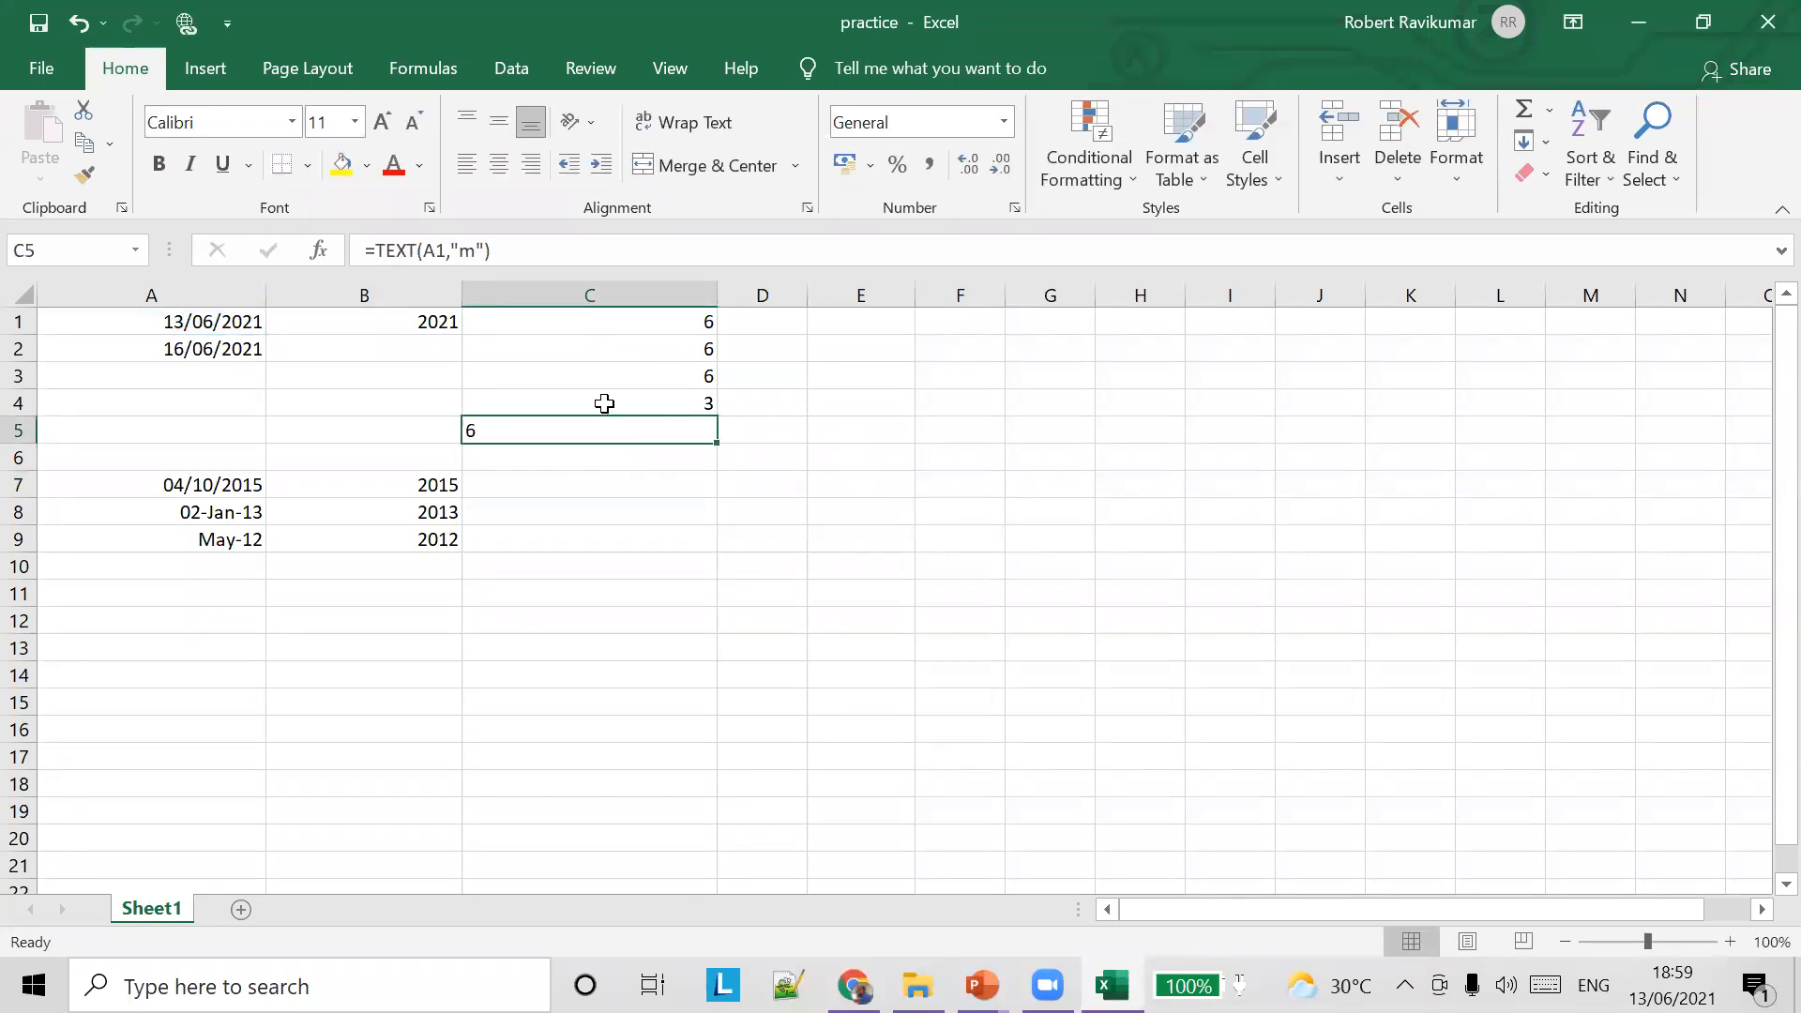
left_click(477, 246)
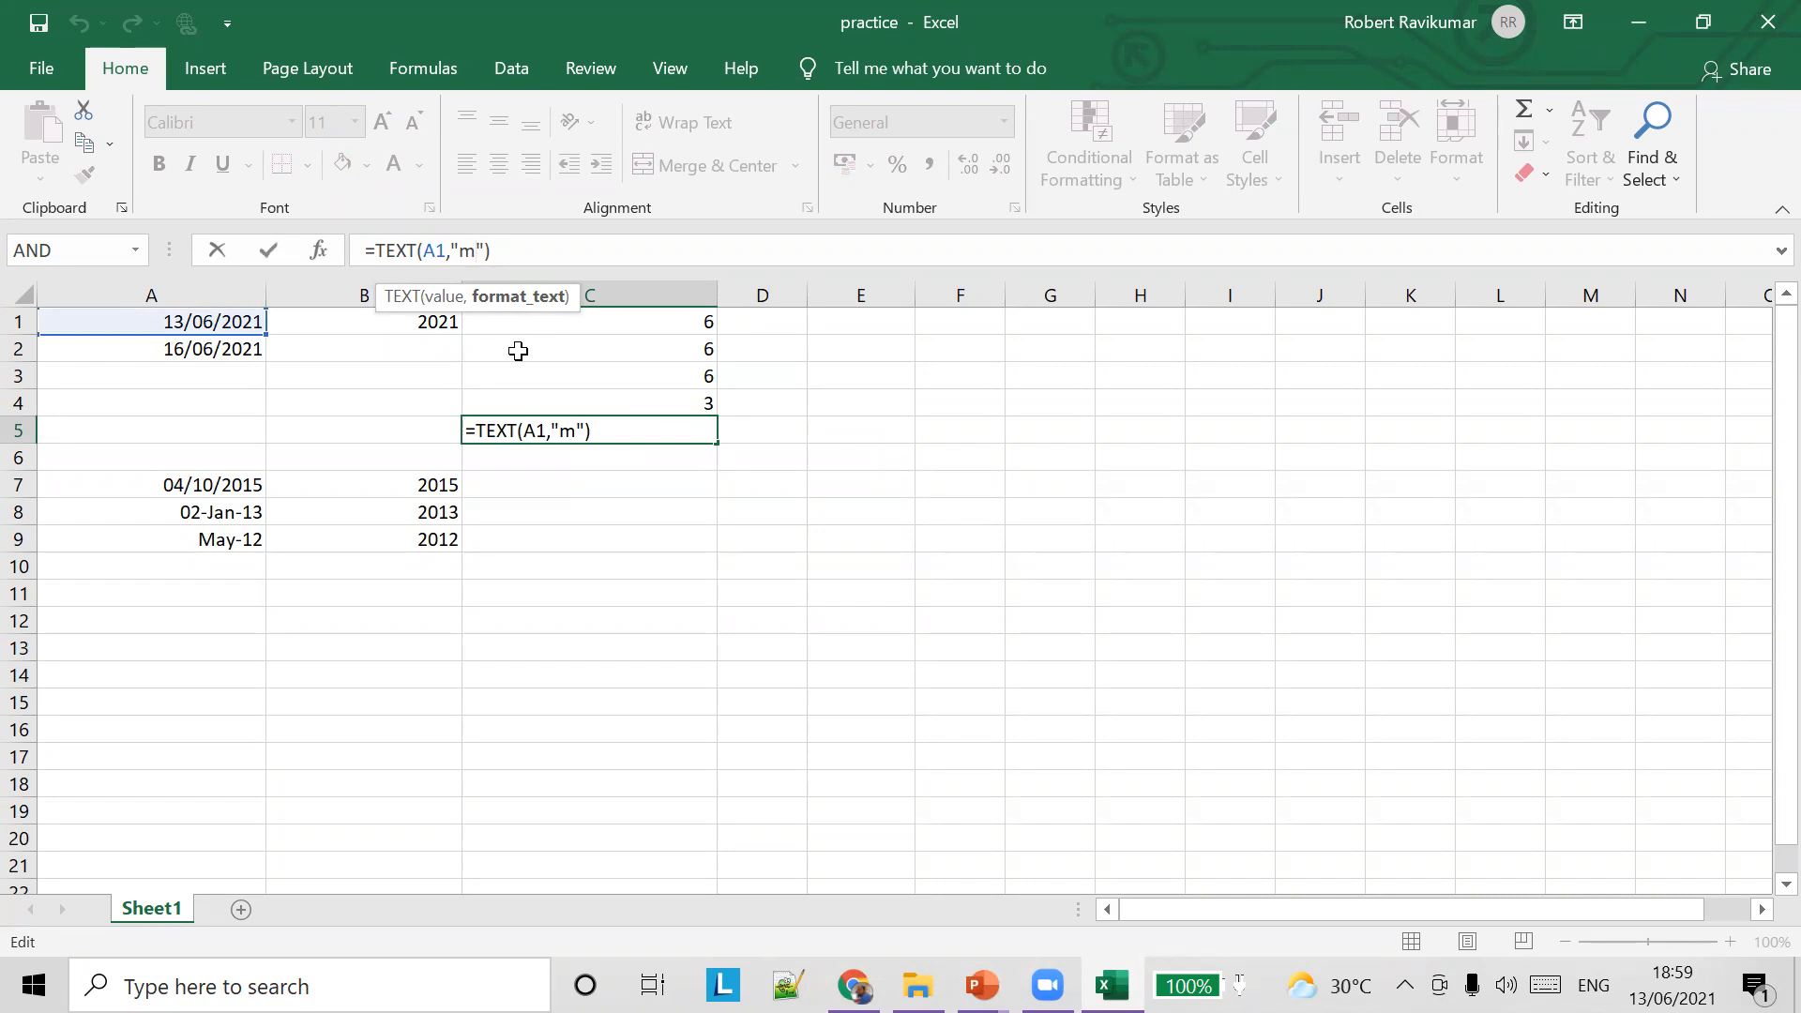
type("m")
key("Tab")
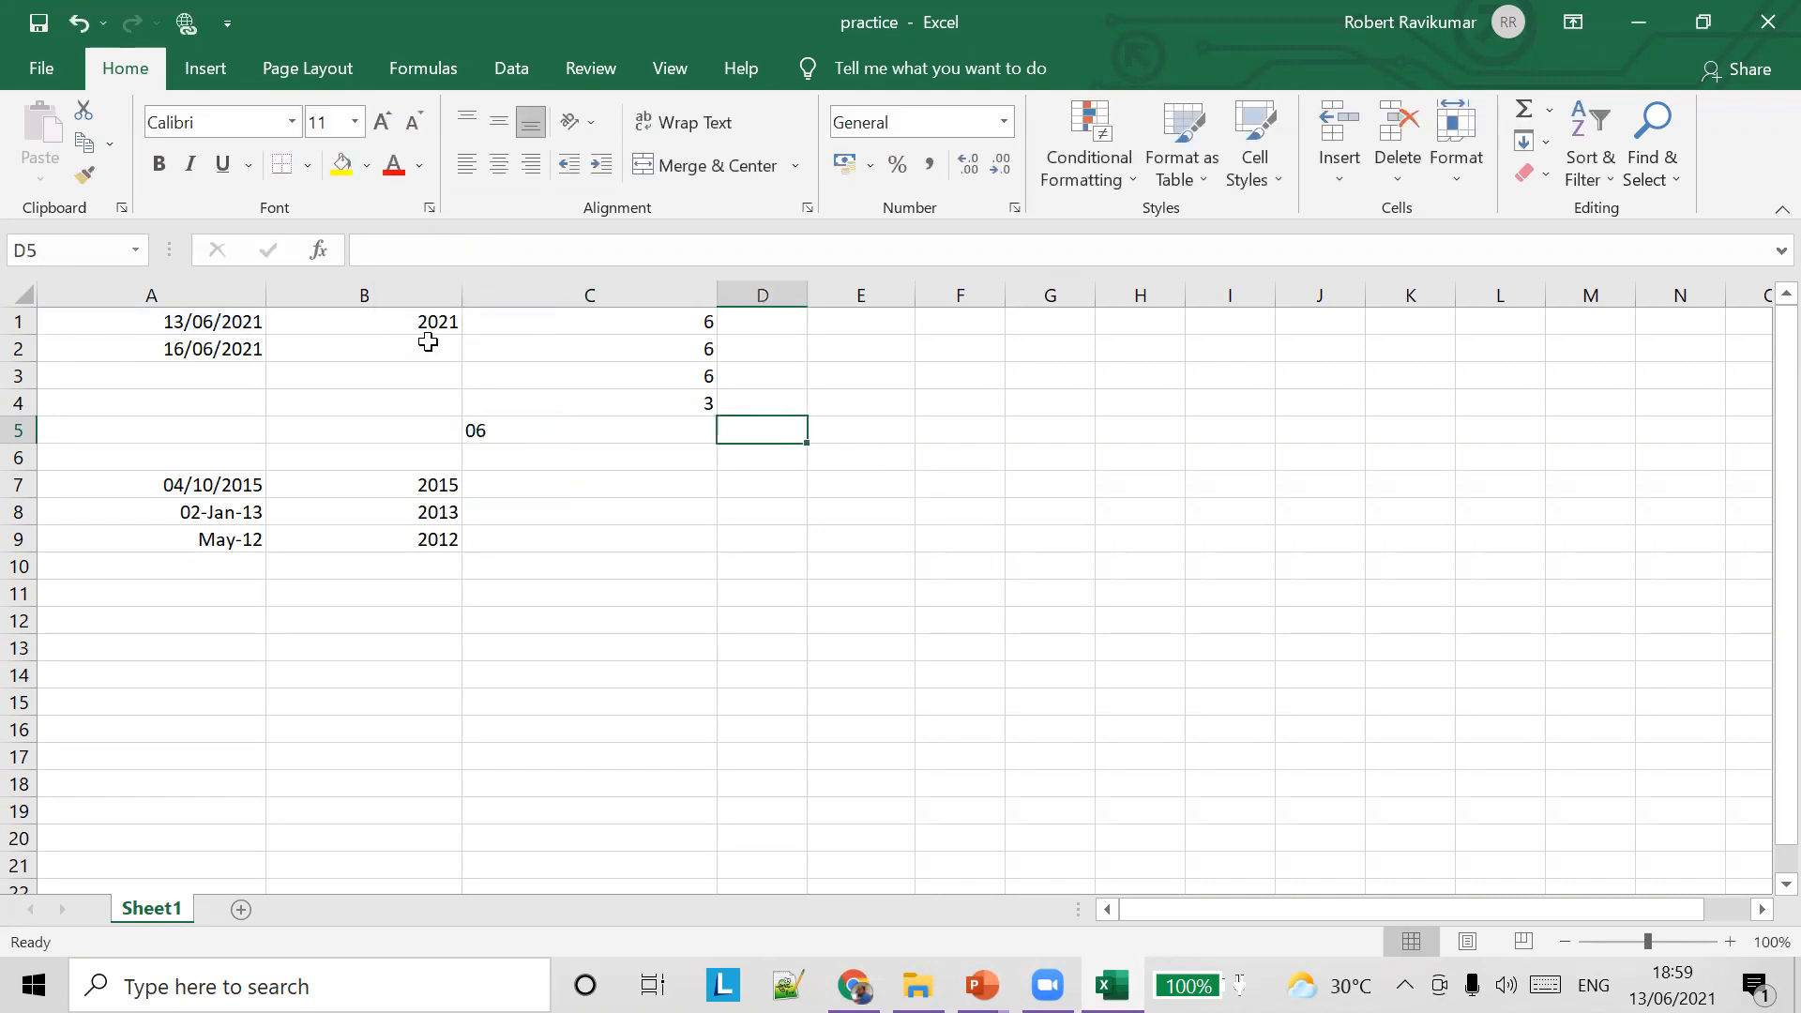
Change the format code in C5 so that the formula reads =TEXT(A1,"mmm")
left_click(495, 430)
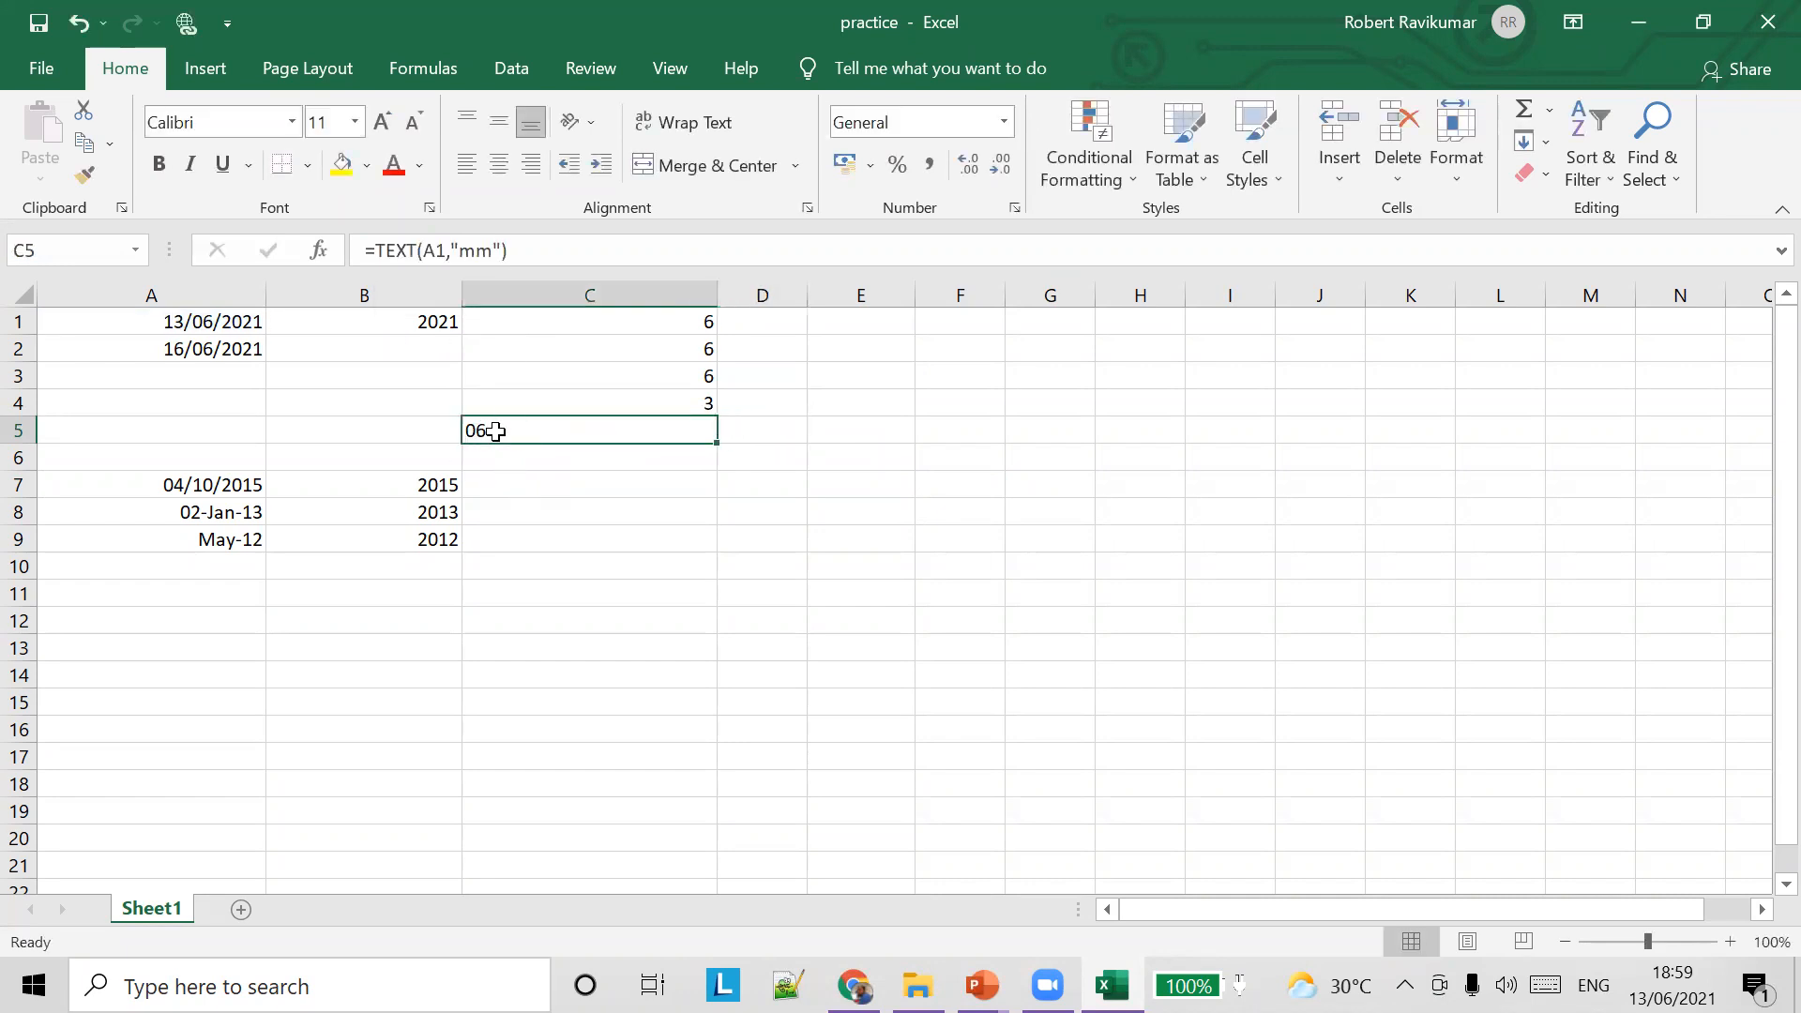
left_click(458, 249)
type("m")
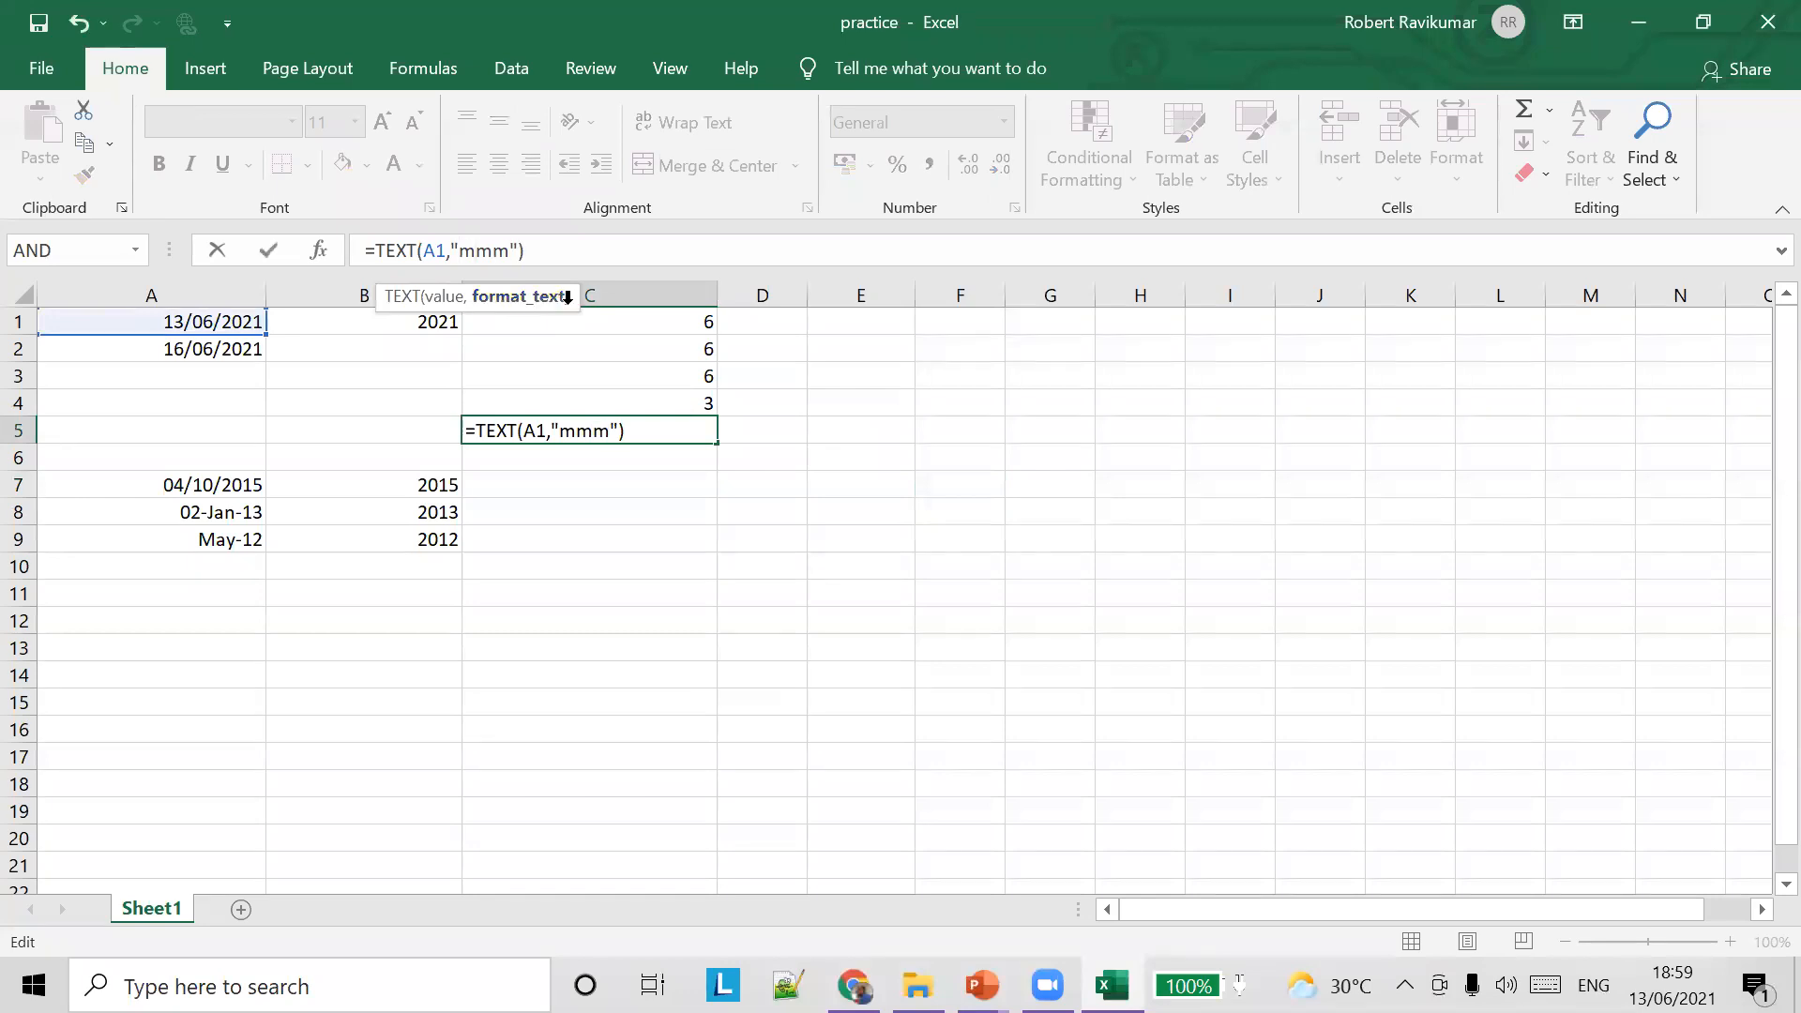
key("Tab")
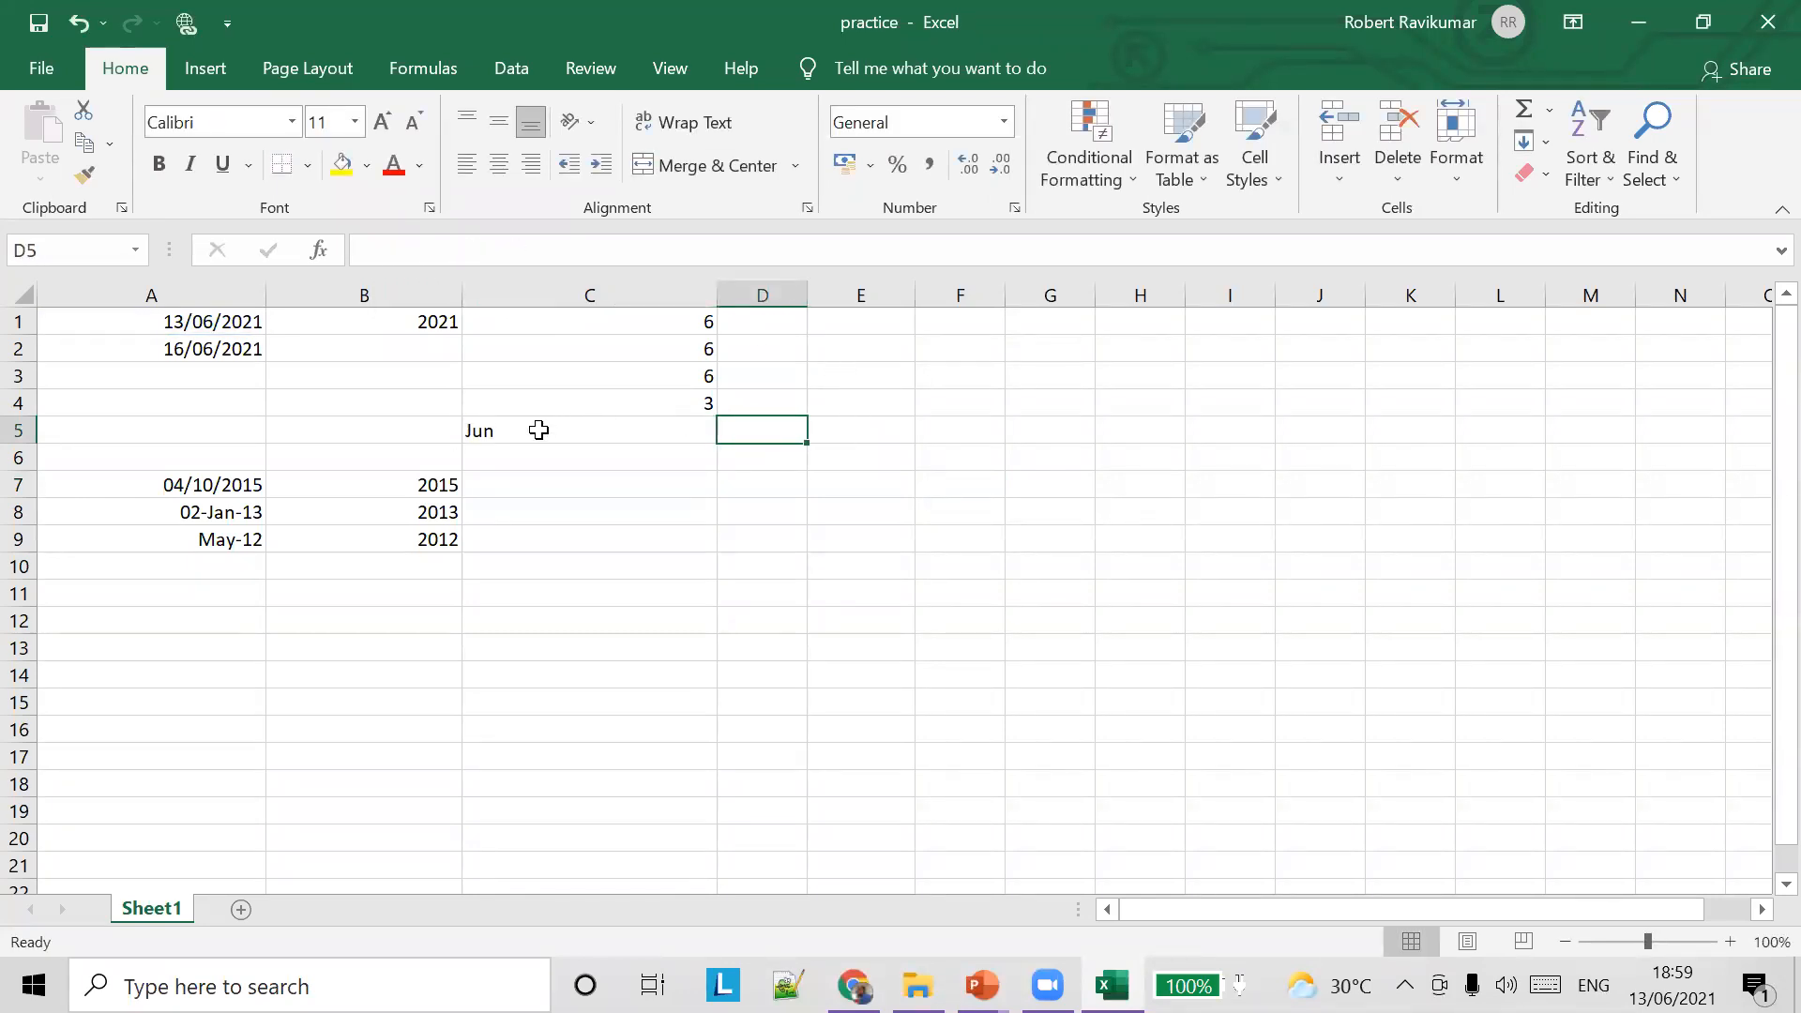
Replace the month code in C5 with a two-digit year code, making the formula =TEXT(A1,"yy")
left_click(610, 431)
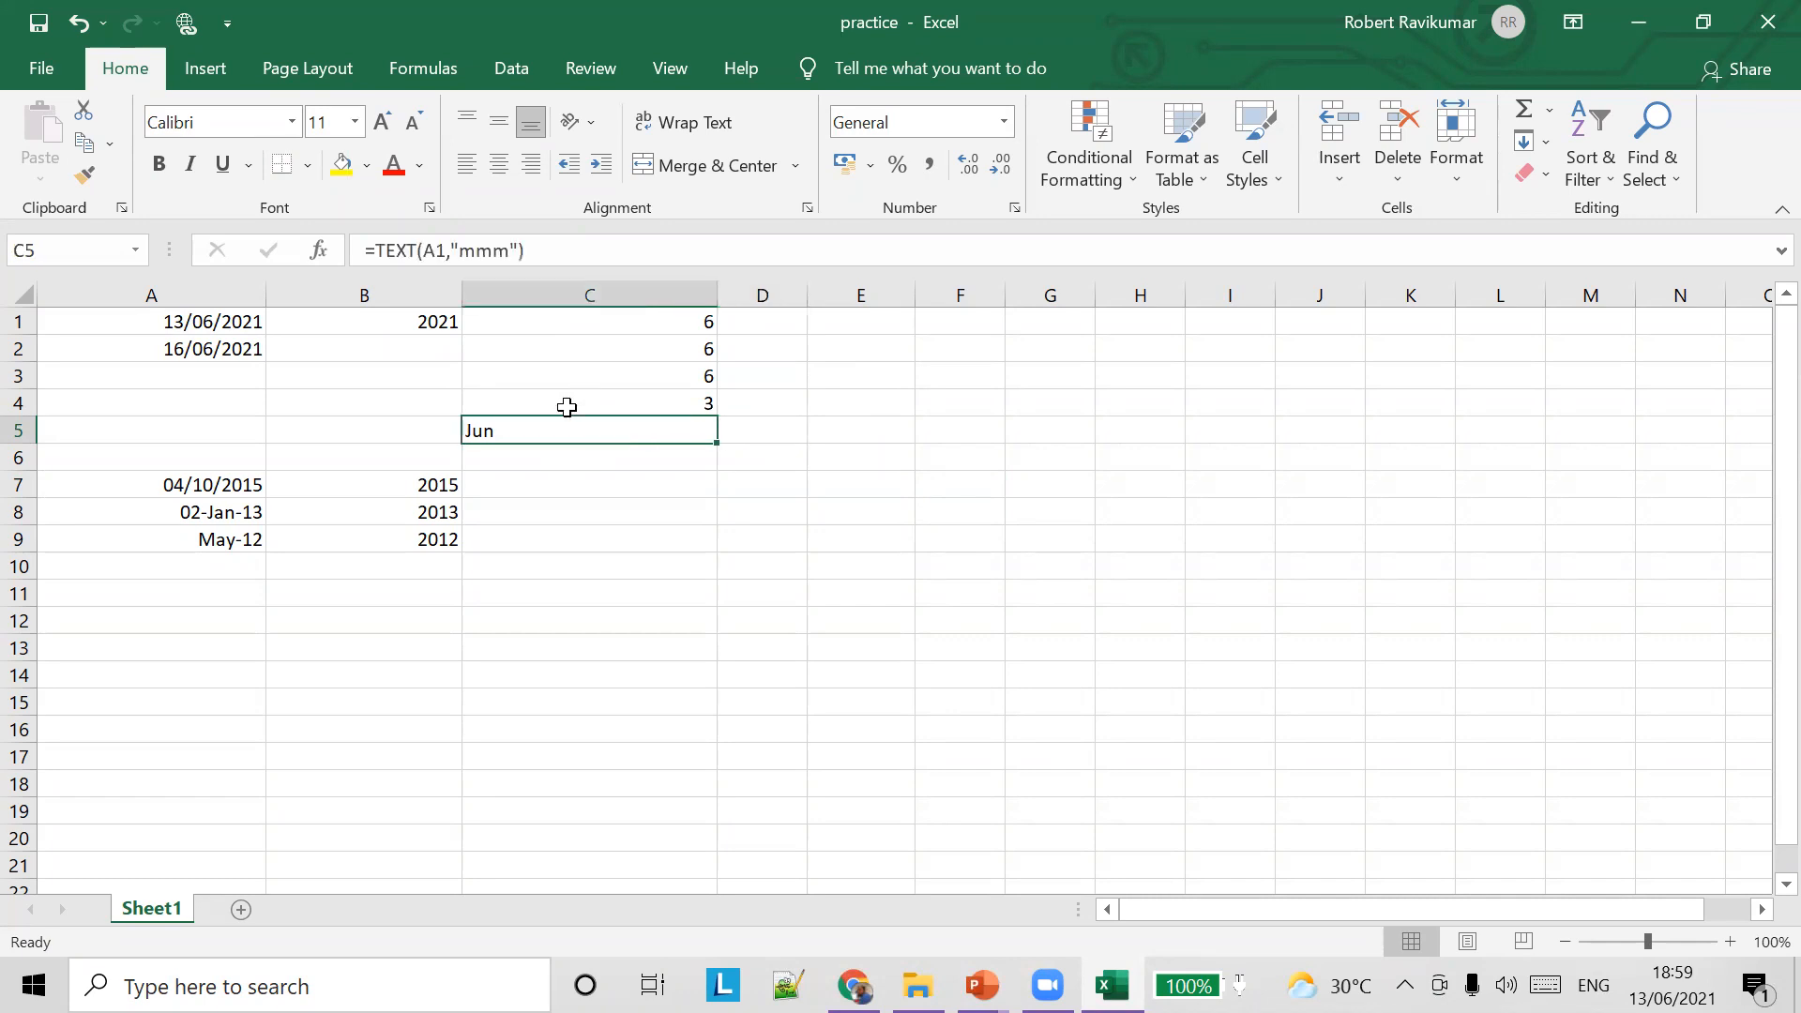
left_click(475, 249)
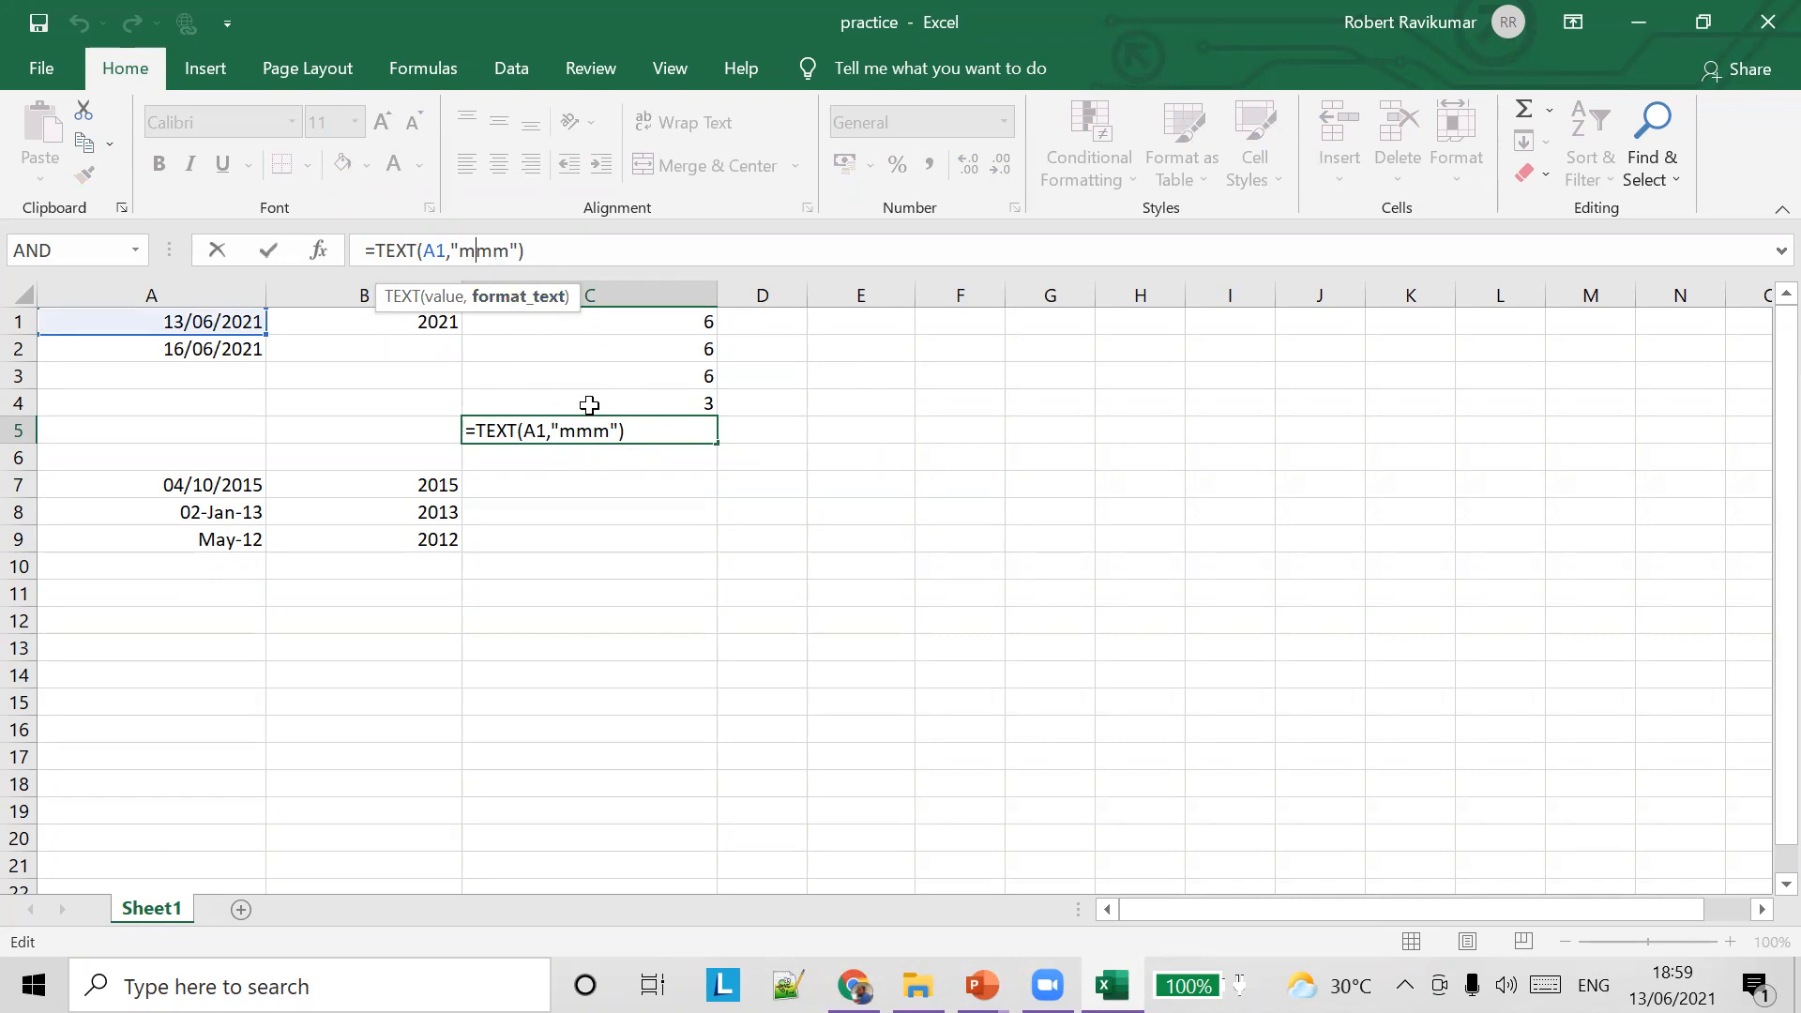
key("BackSpace")
key("Delete")
key("BackSpace")
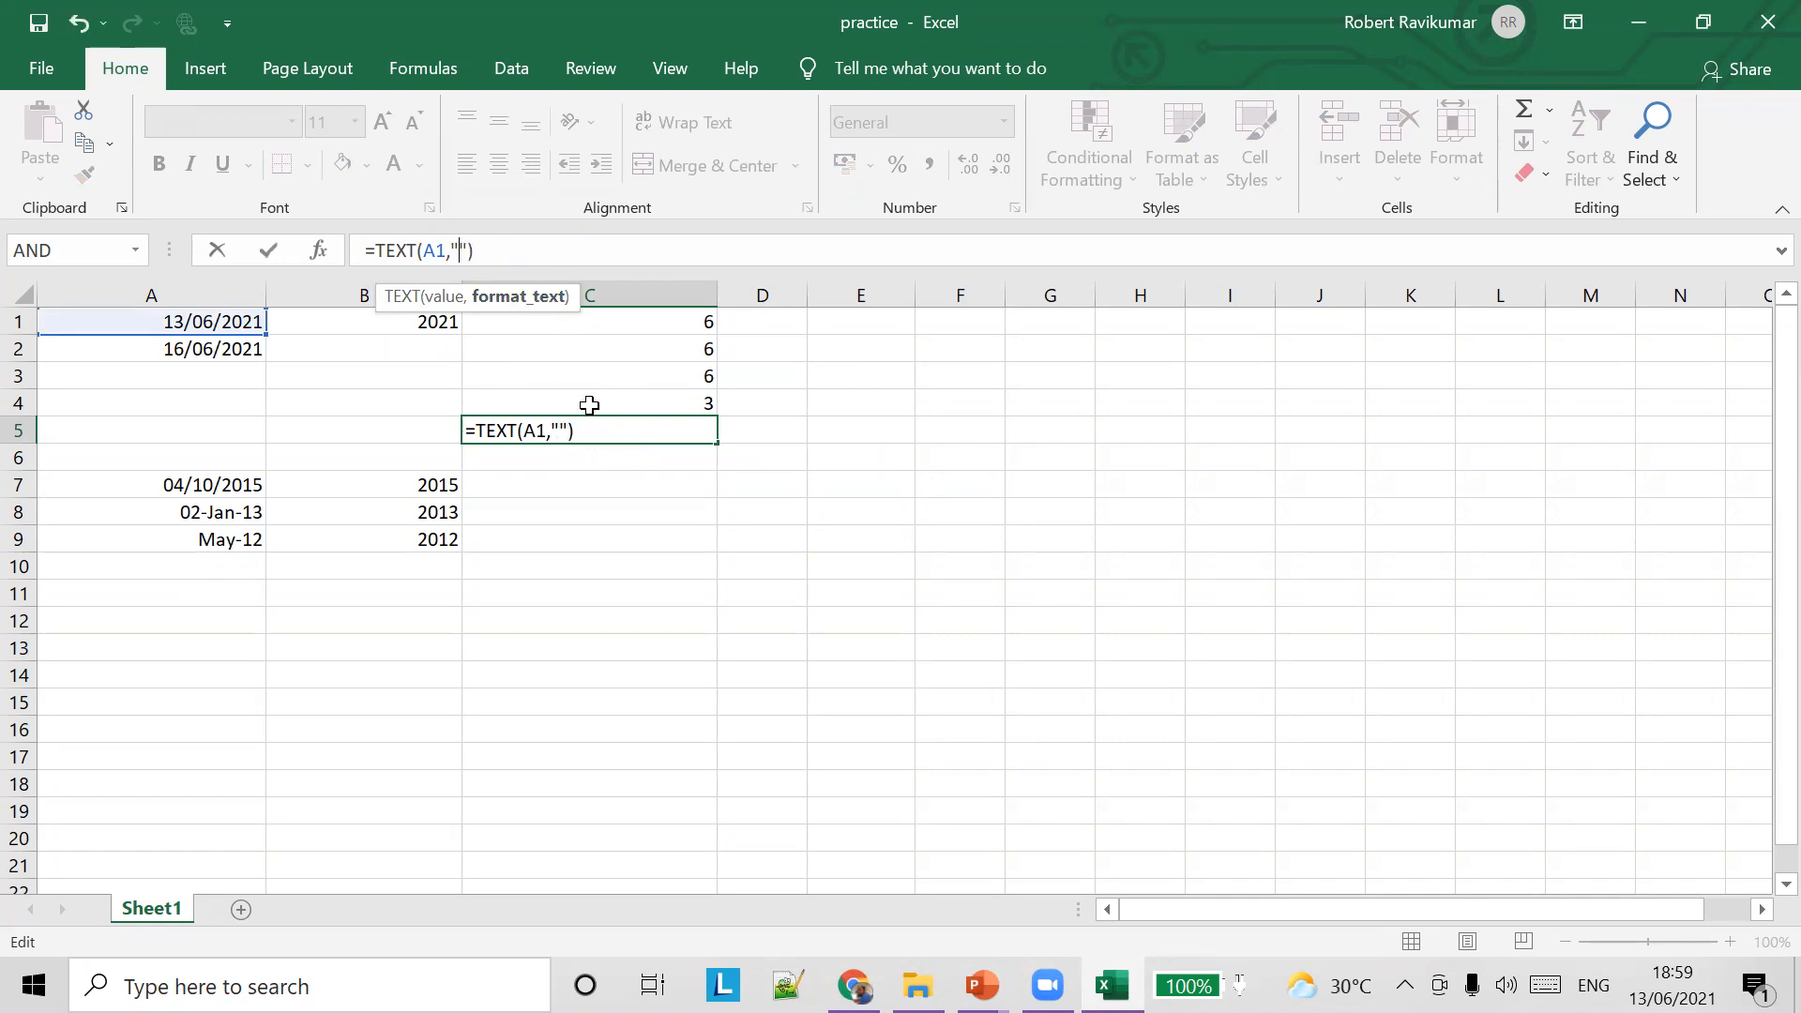
type("yy")
key("Tab")
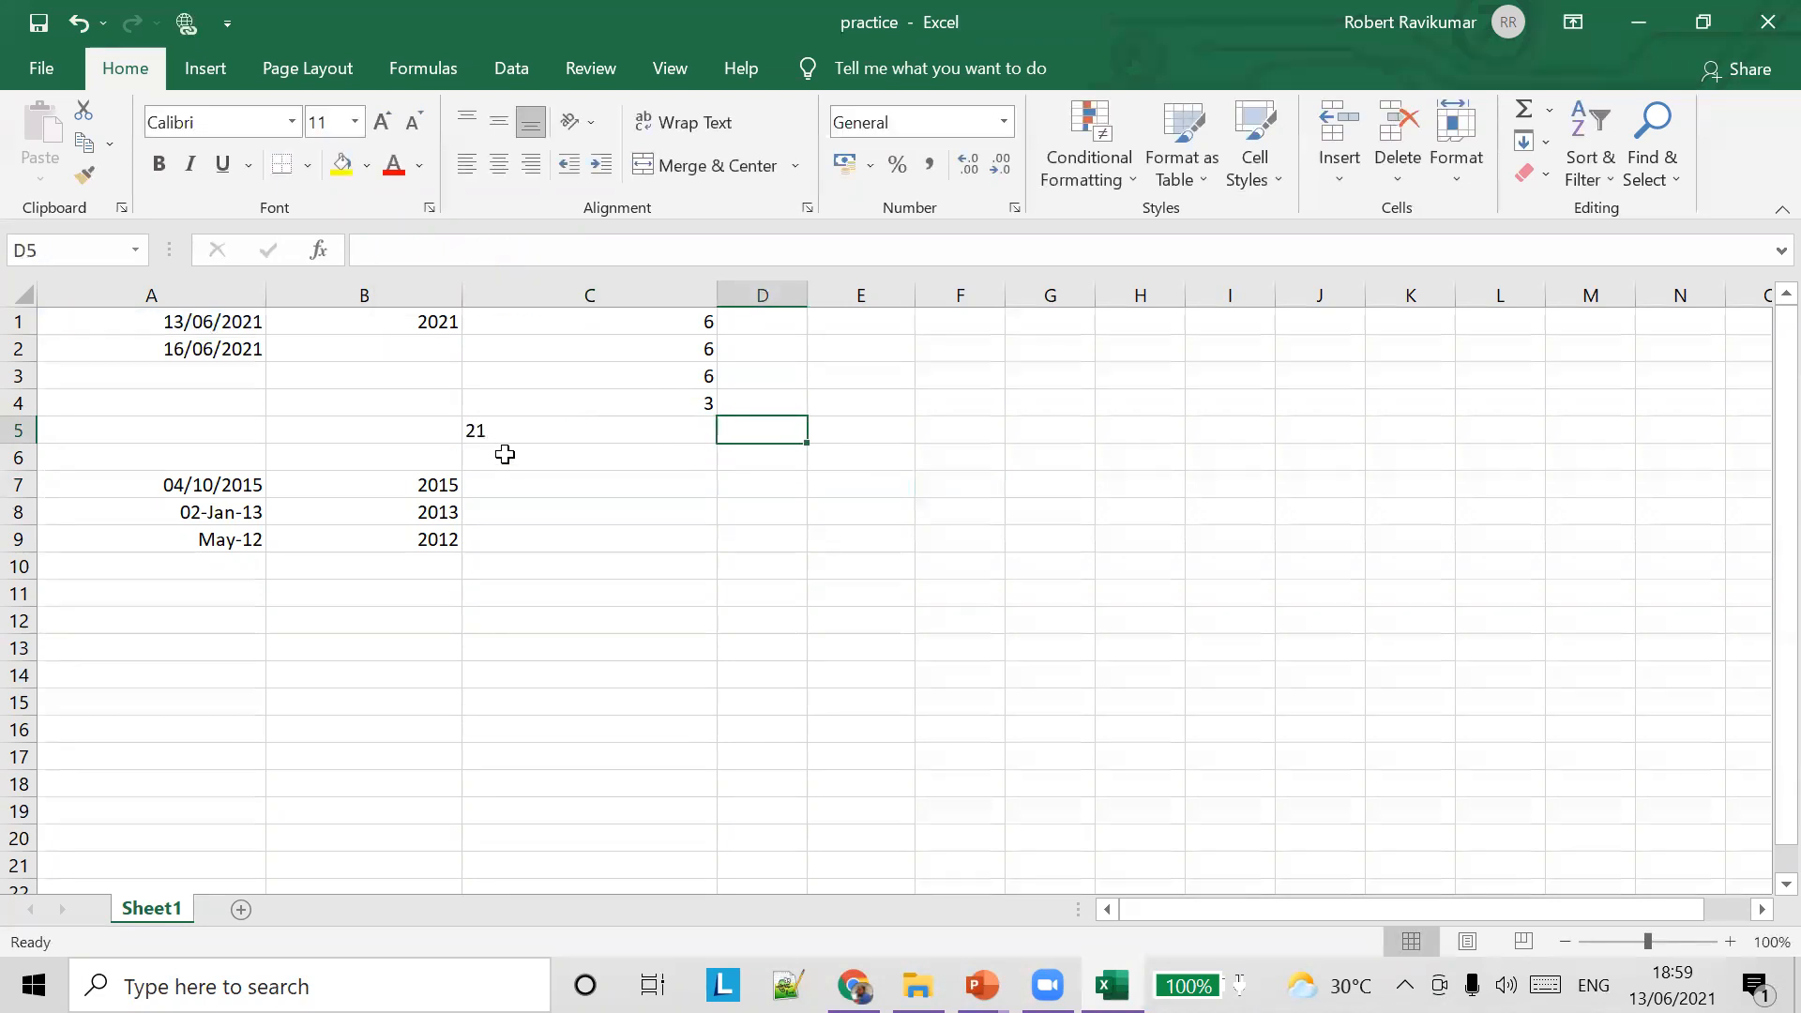
Extend the year code in C5 to four digits, so that the formula reads =TEXT(A1,"yyyy")
left_click(514, 439)
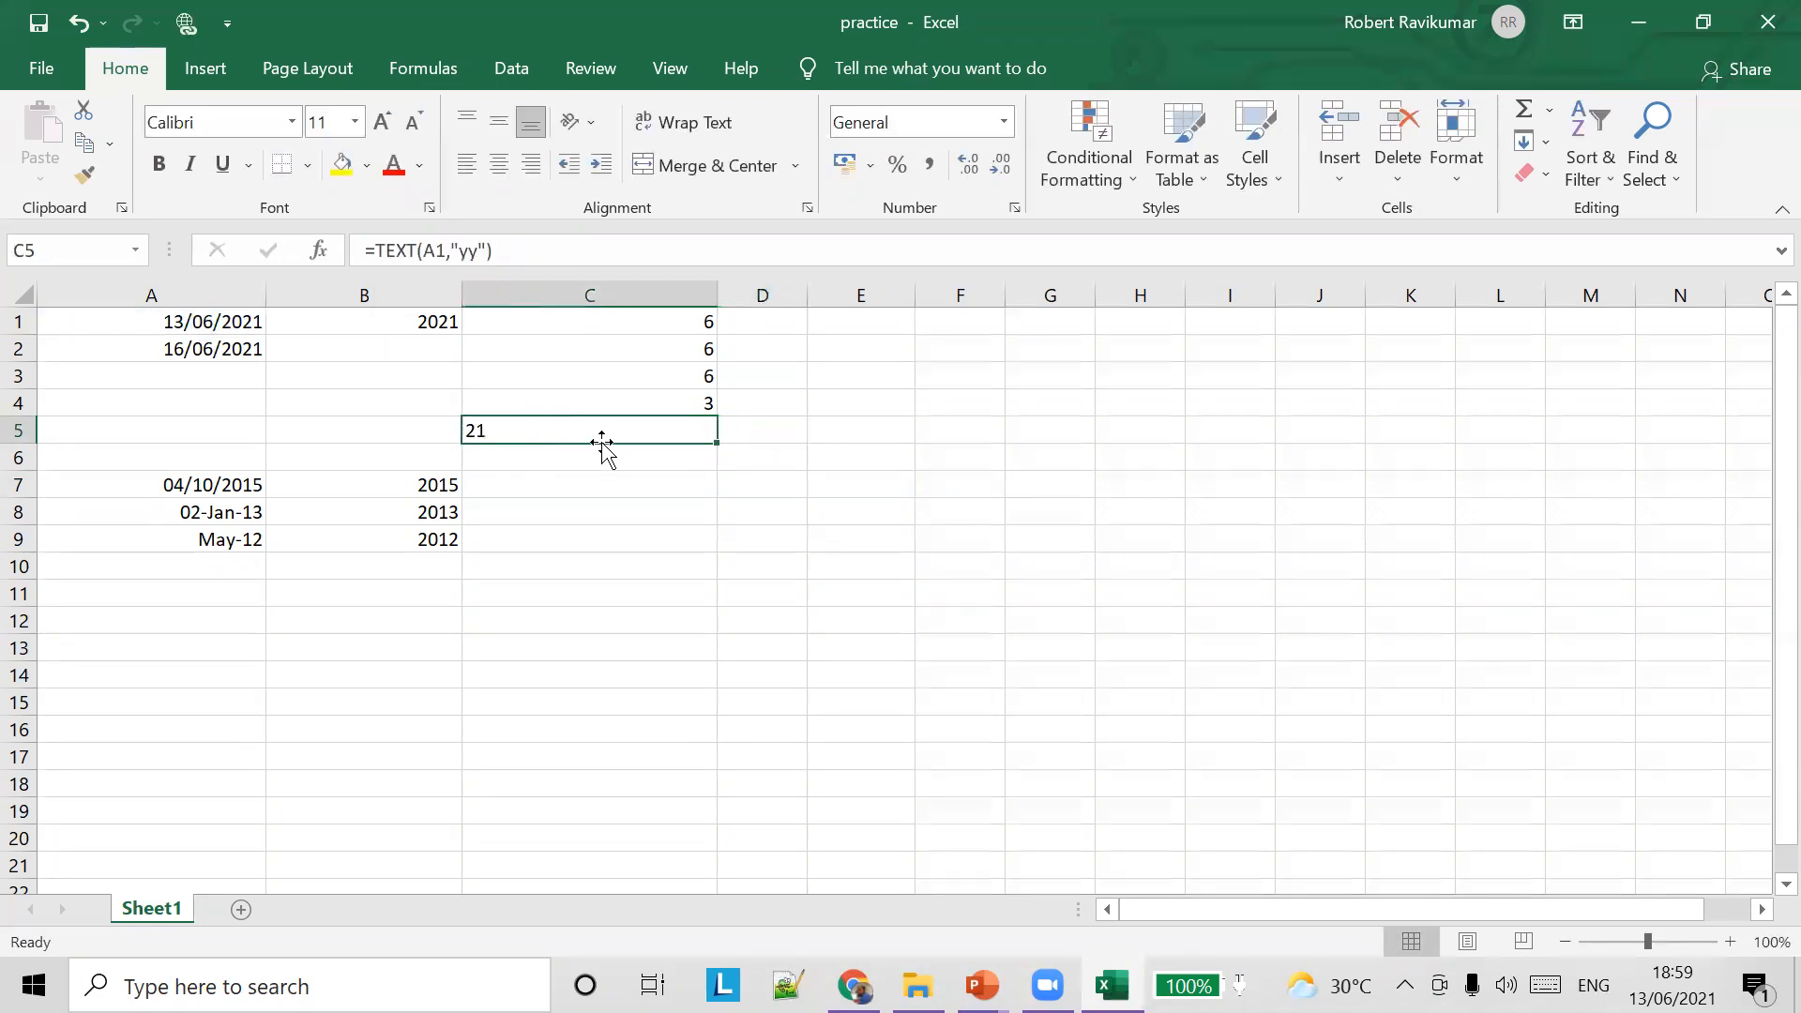
left_click(466, 249)
key("Right")
type("yy")
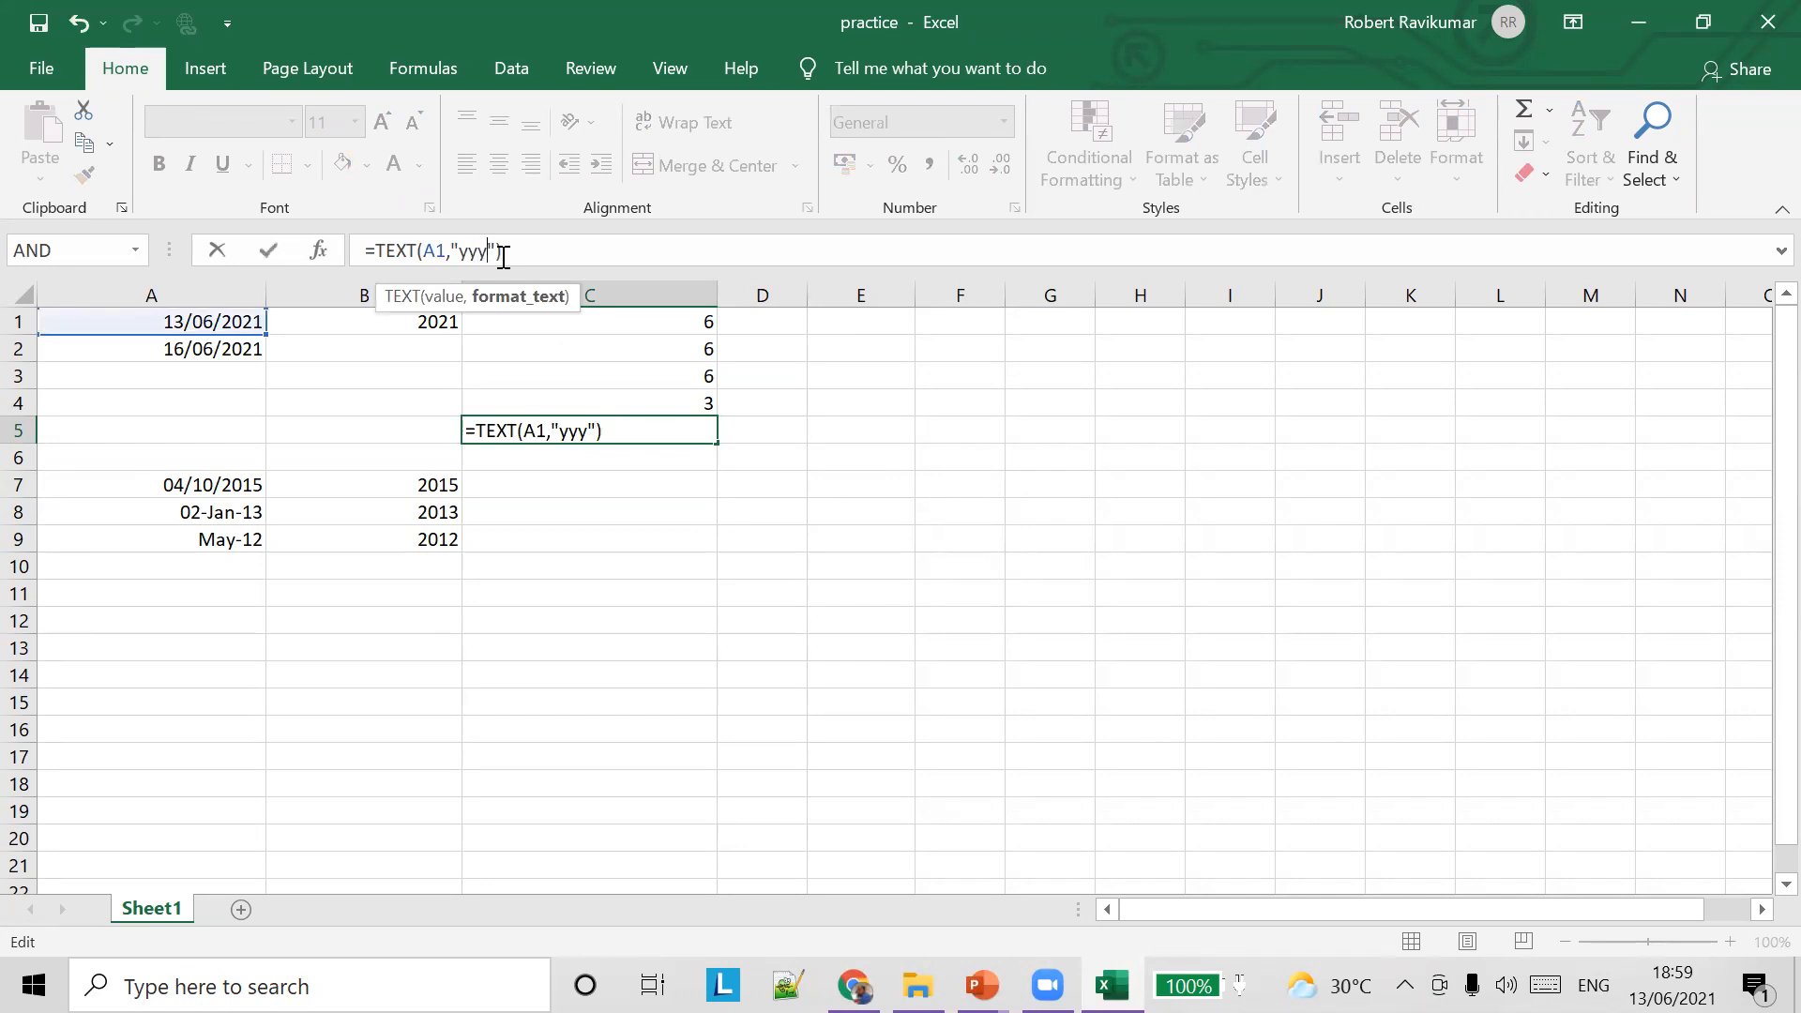
key("Tab")
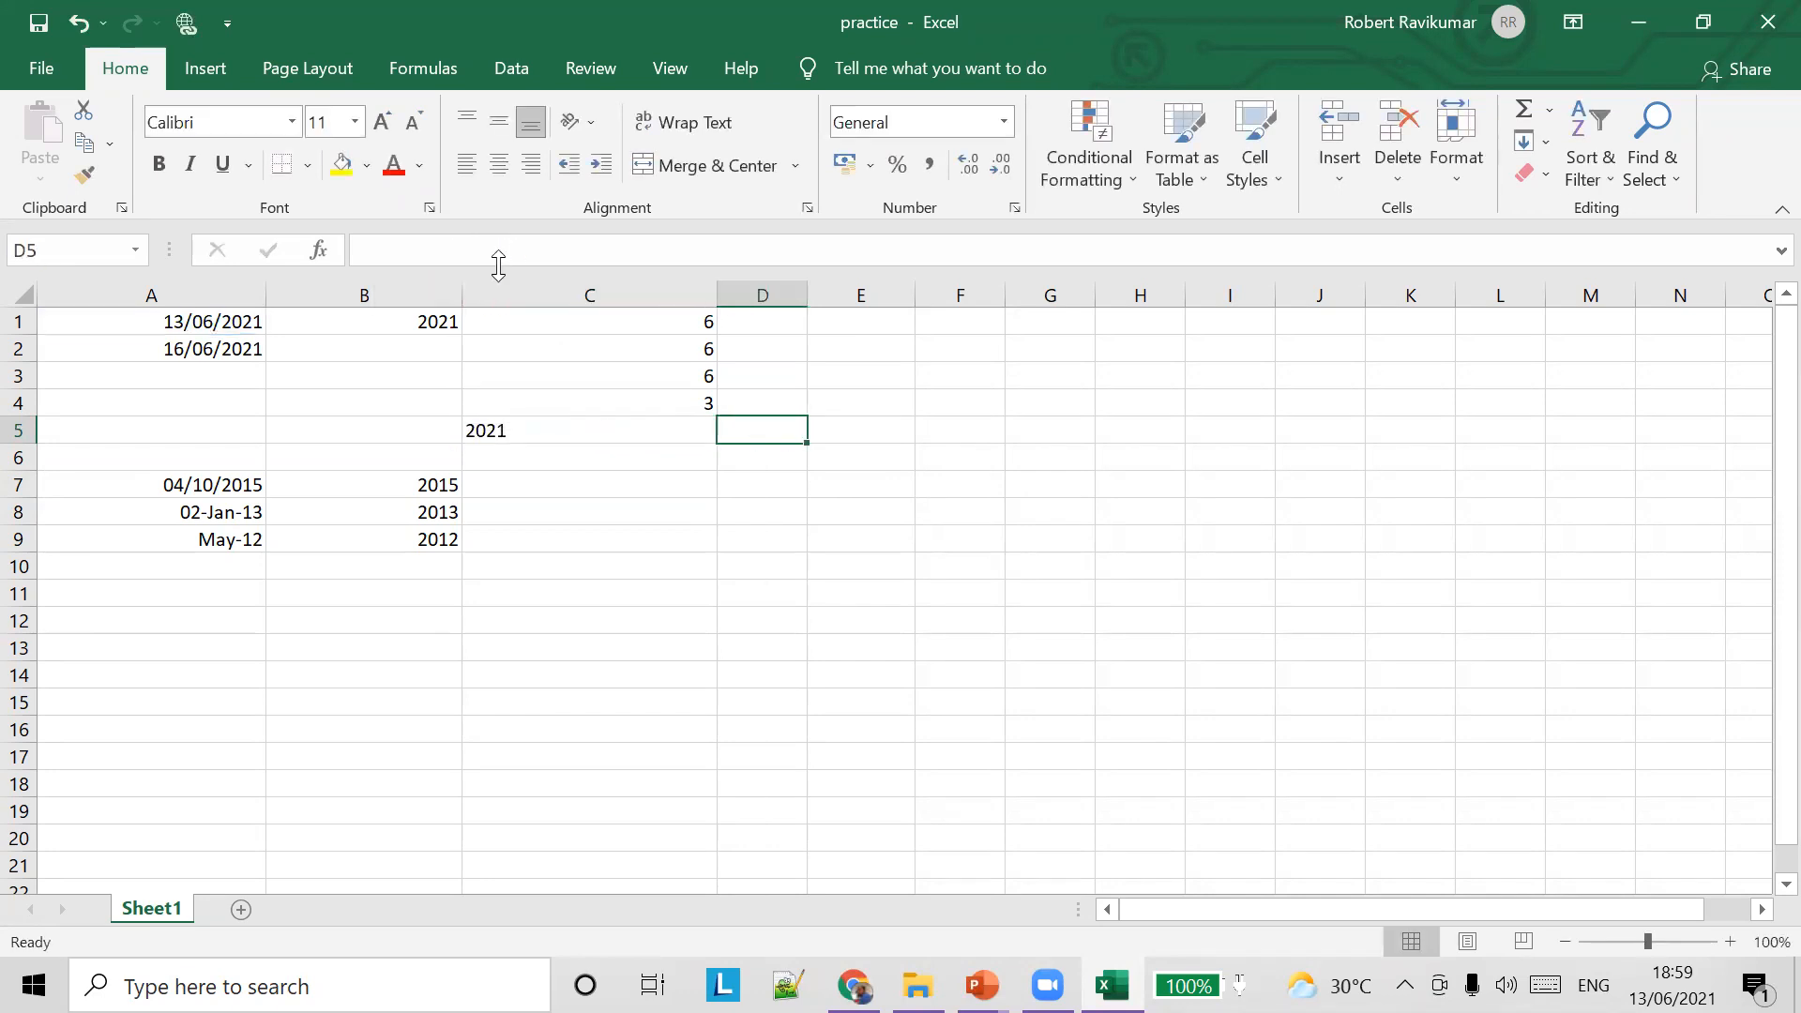
Replace the year code in C5 with a two-digit day code, making the formula =TEXT(A1,"dd")
left_click(595, 452)
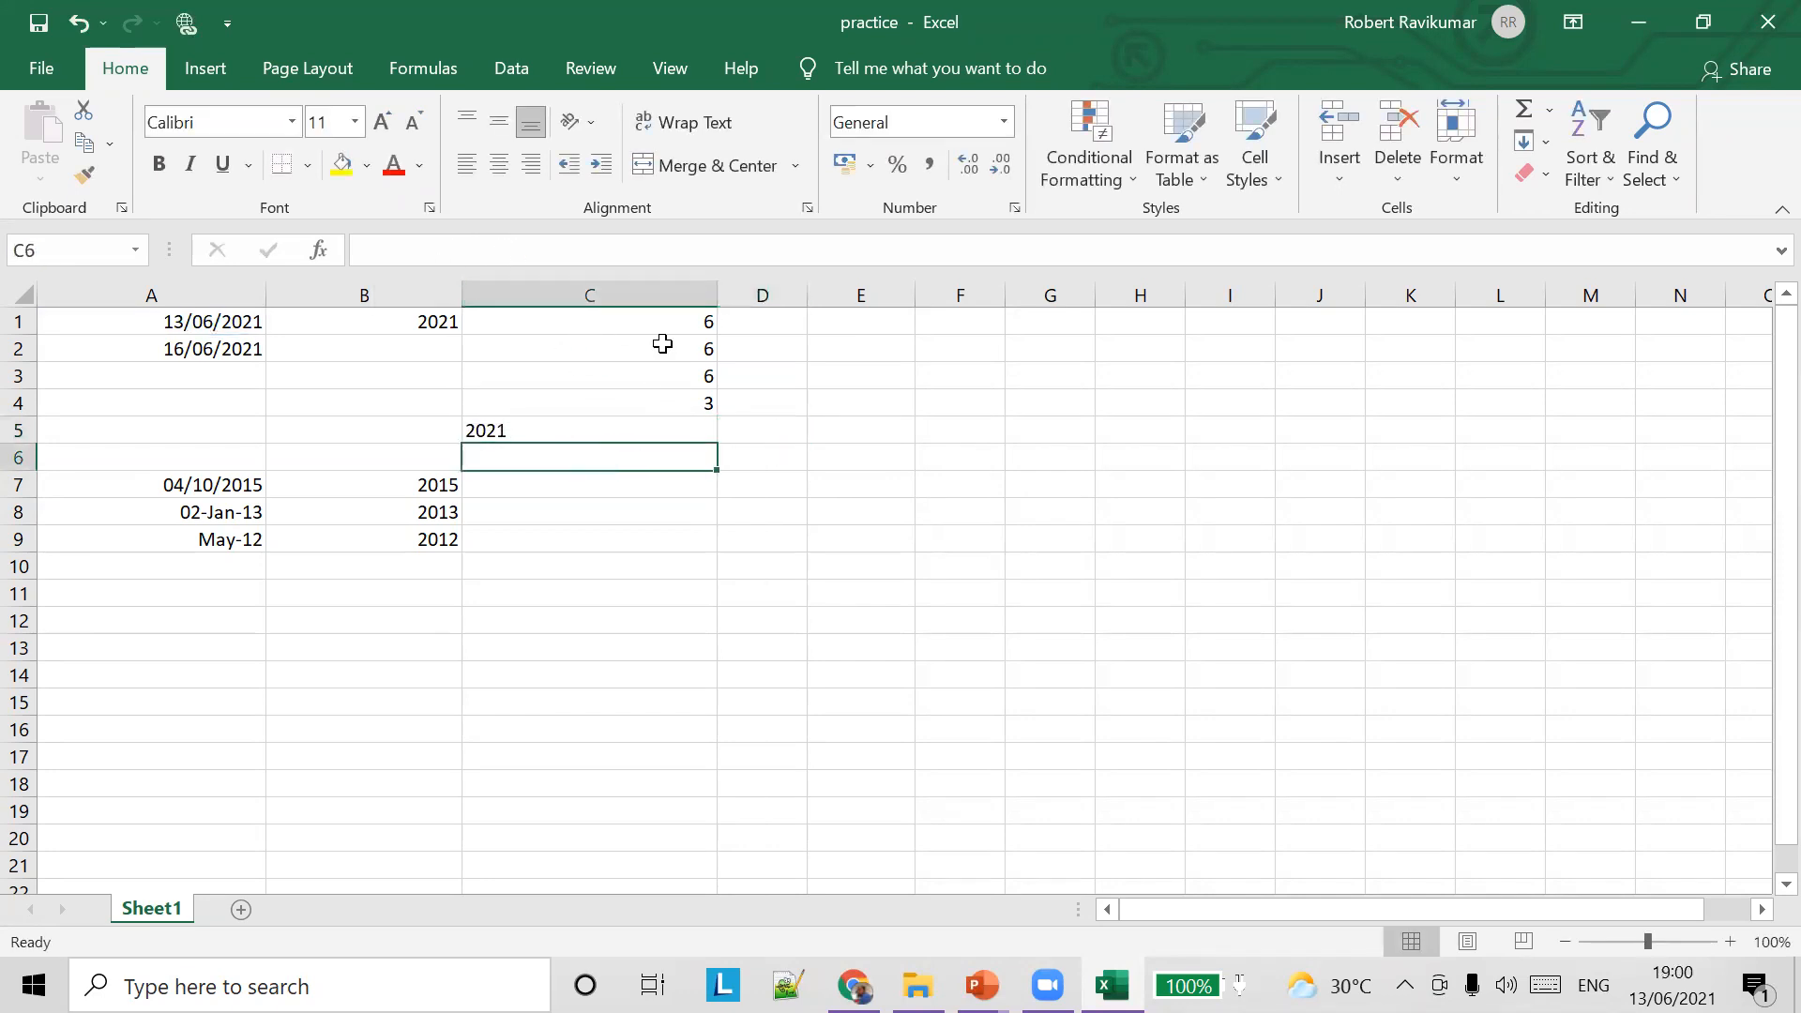
left_click(630, 428)
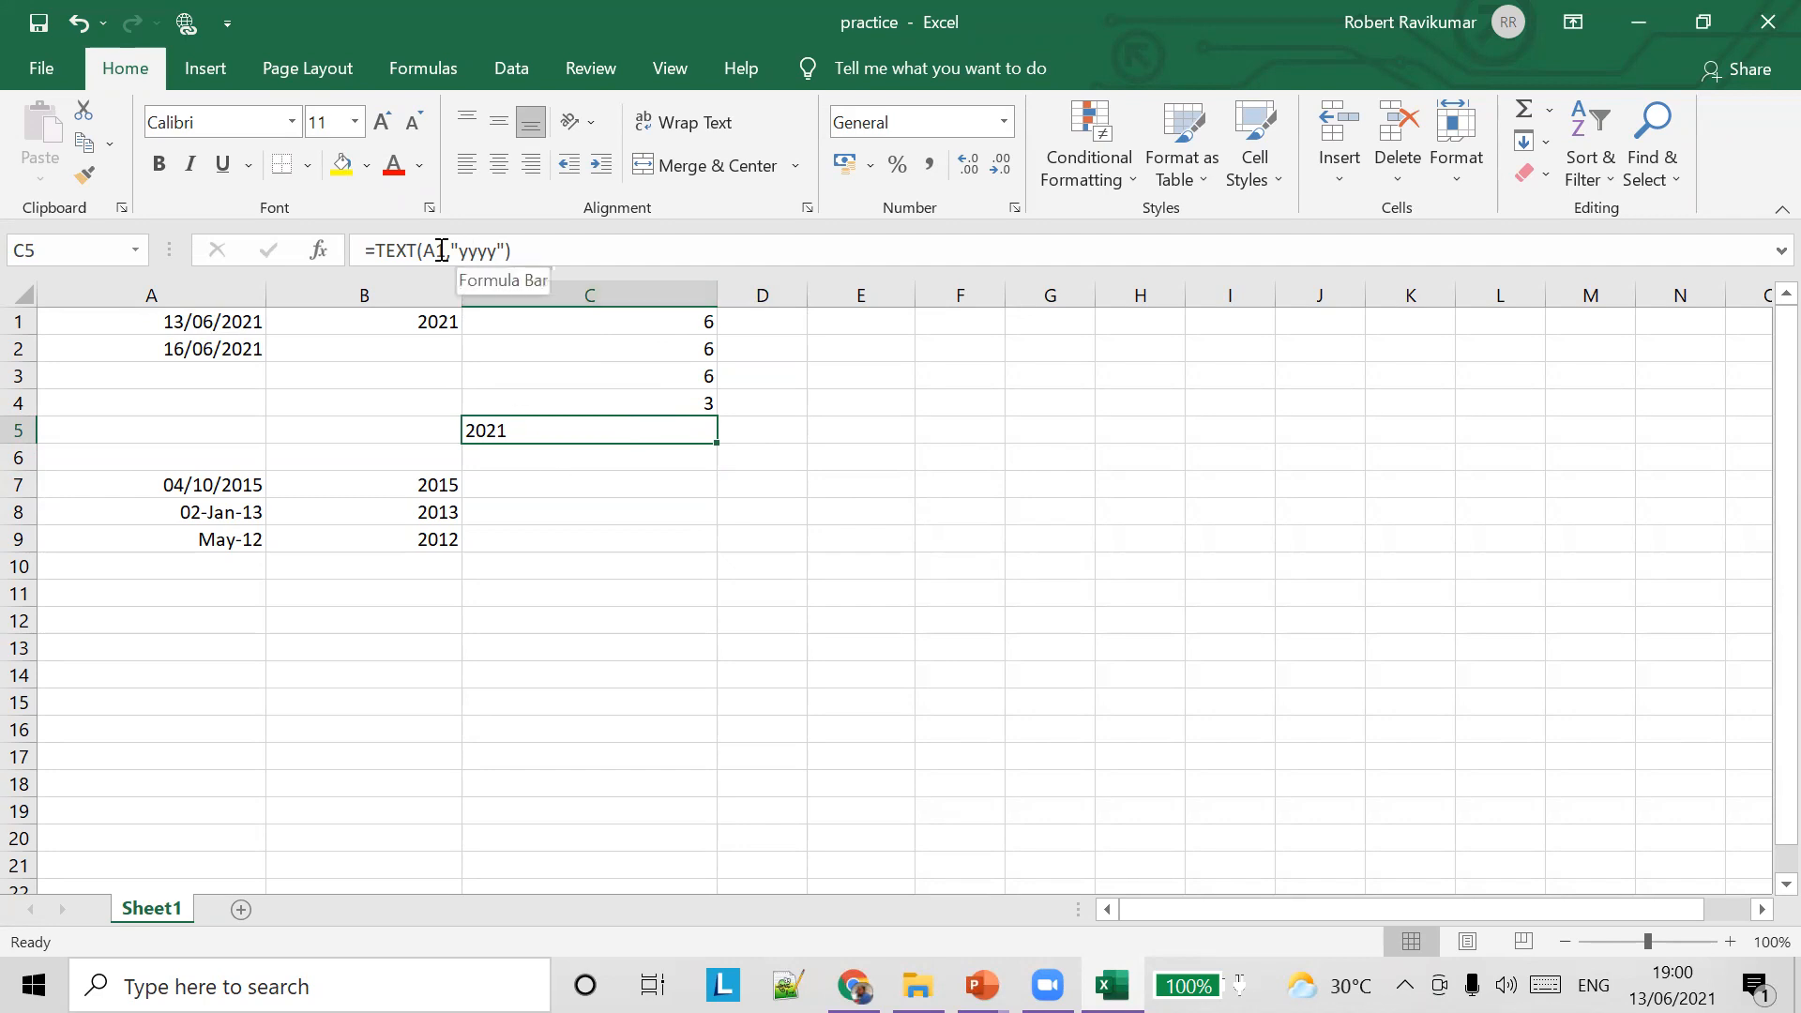
double_click(474, 249)
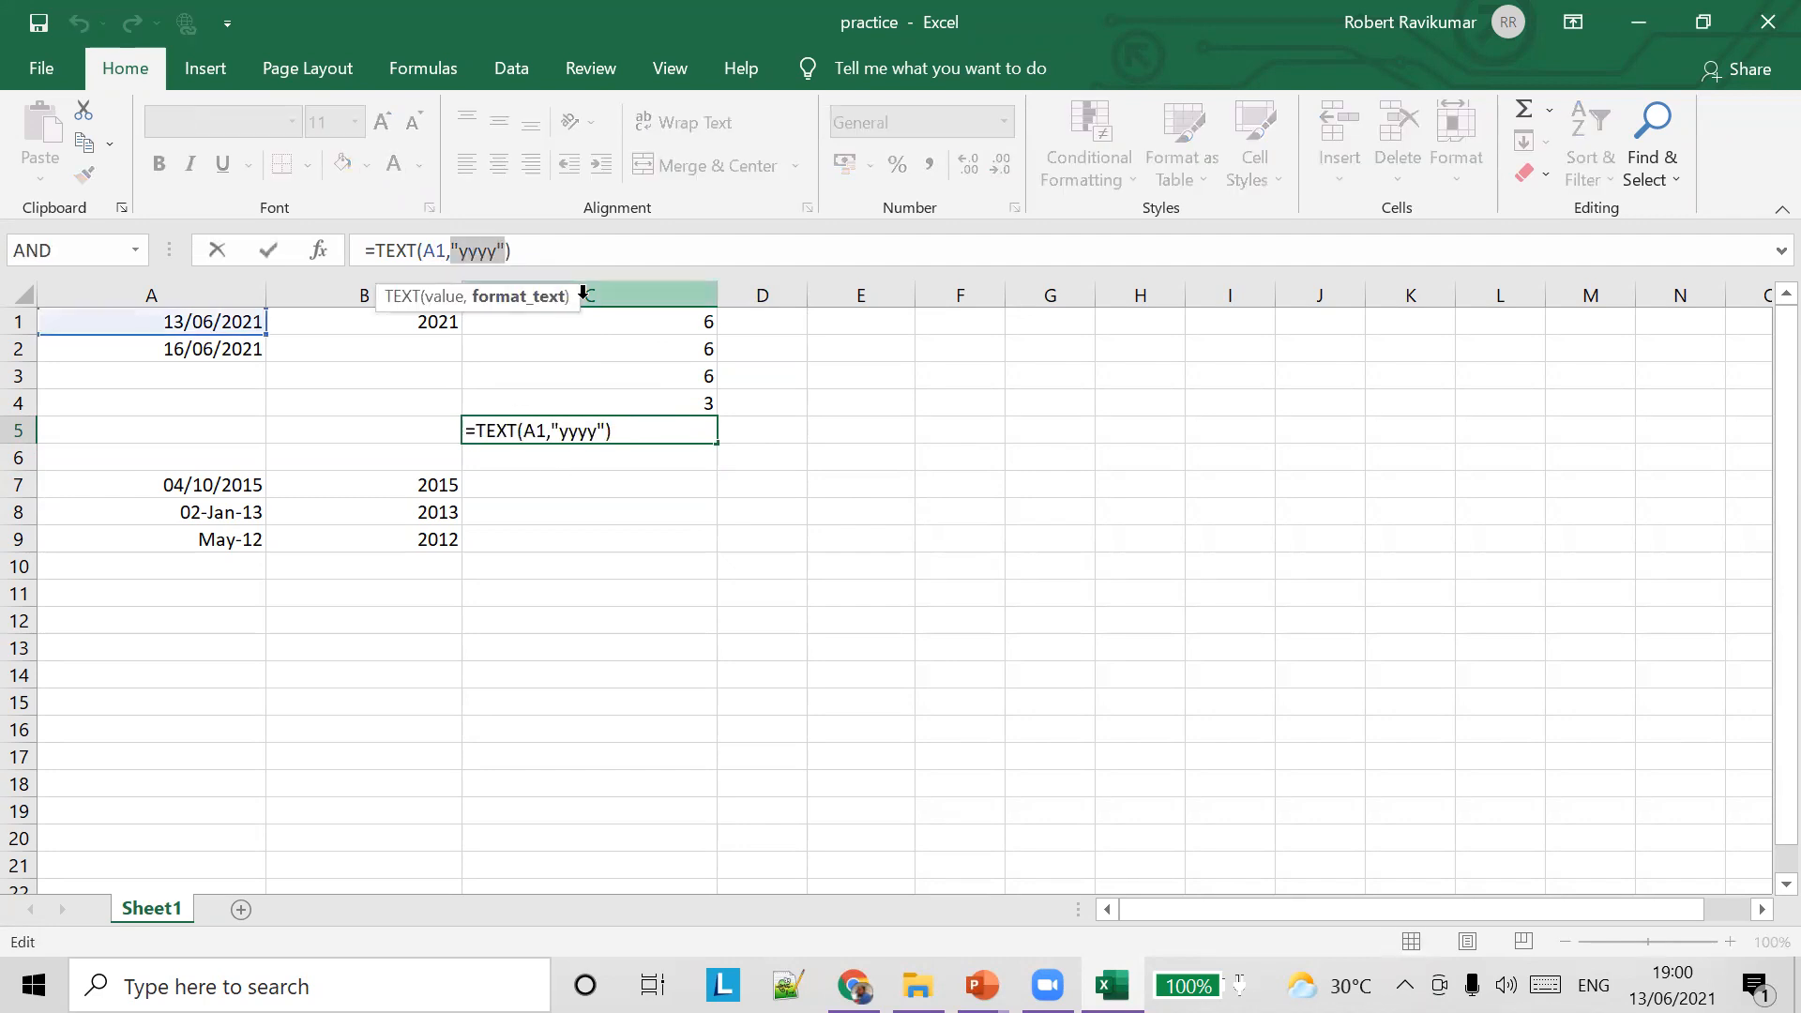
key("Right")
key("shift+Left")
key("shift+Left")
key("shift+Left")
key("shift+Left")
type("dd")
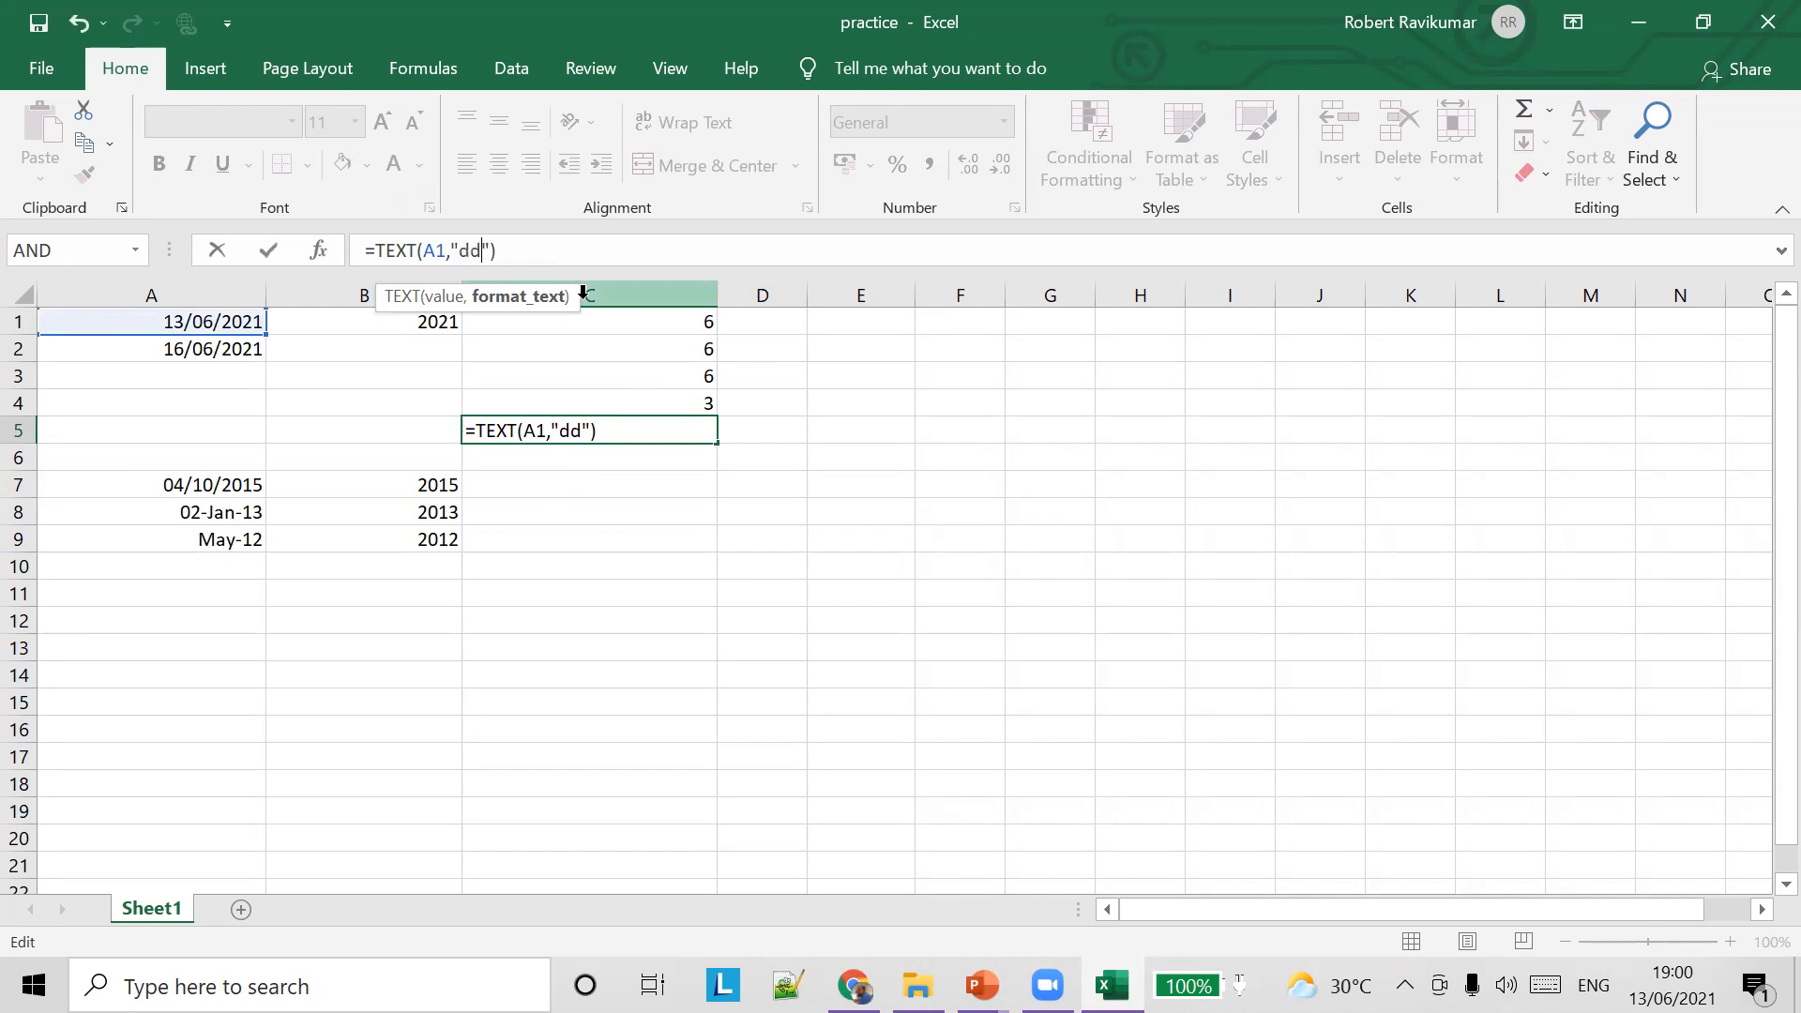
key("Tab")
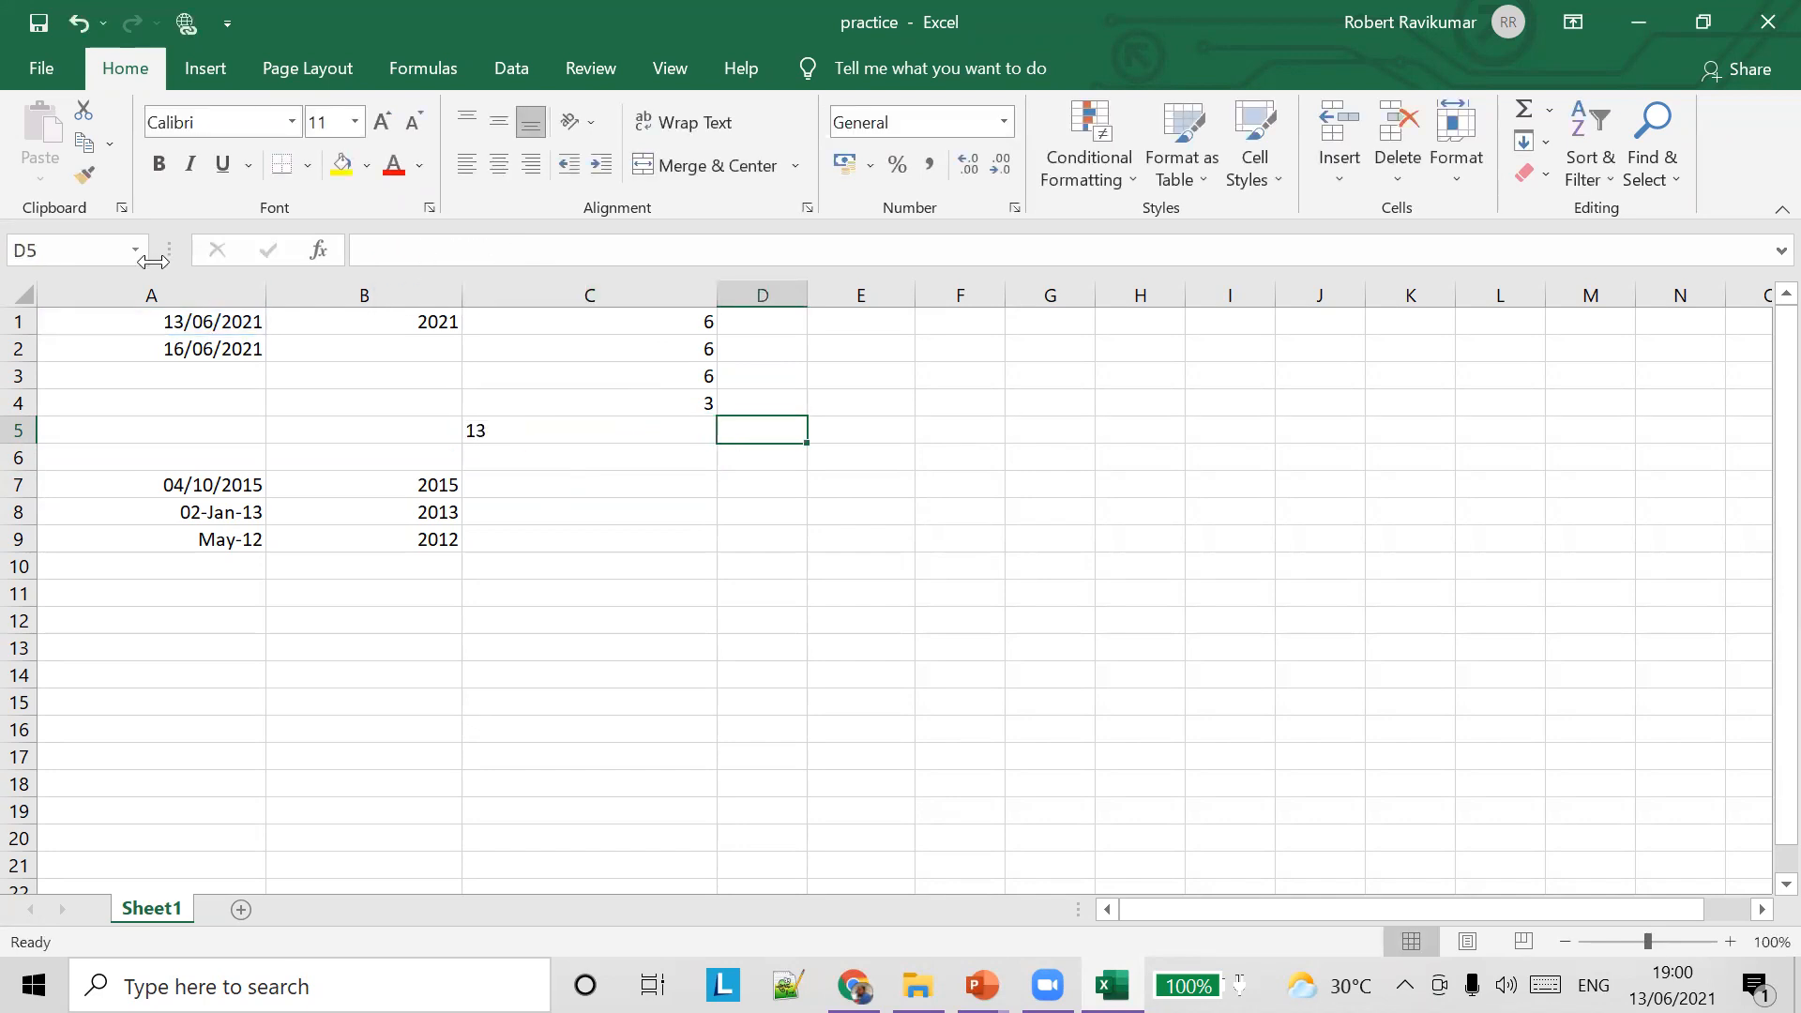
Change the day code in C5 to the abbreviated weekday format, making the formula =TEXT(A1,"ddd")
left_click(525, 419)
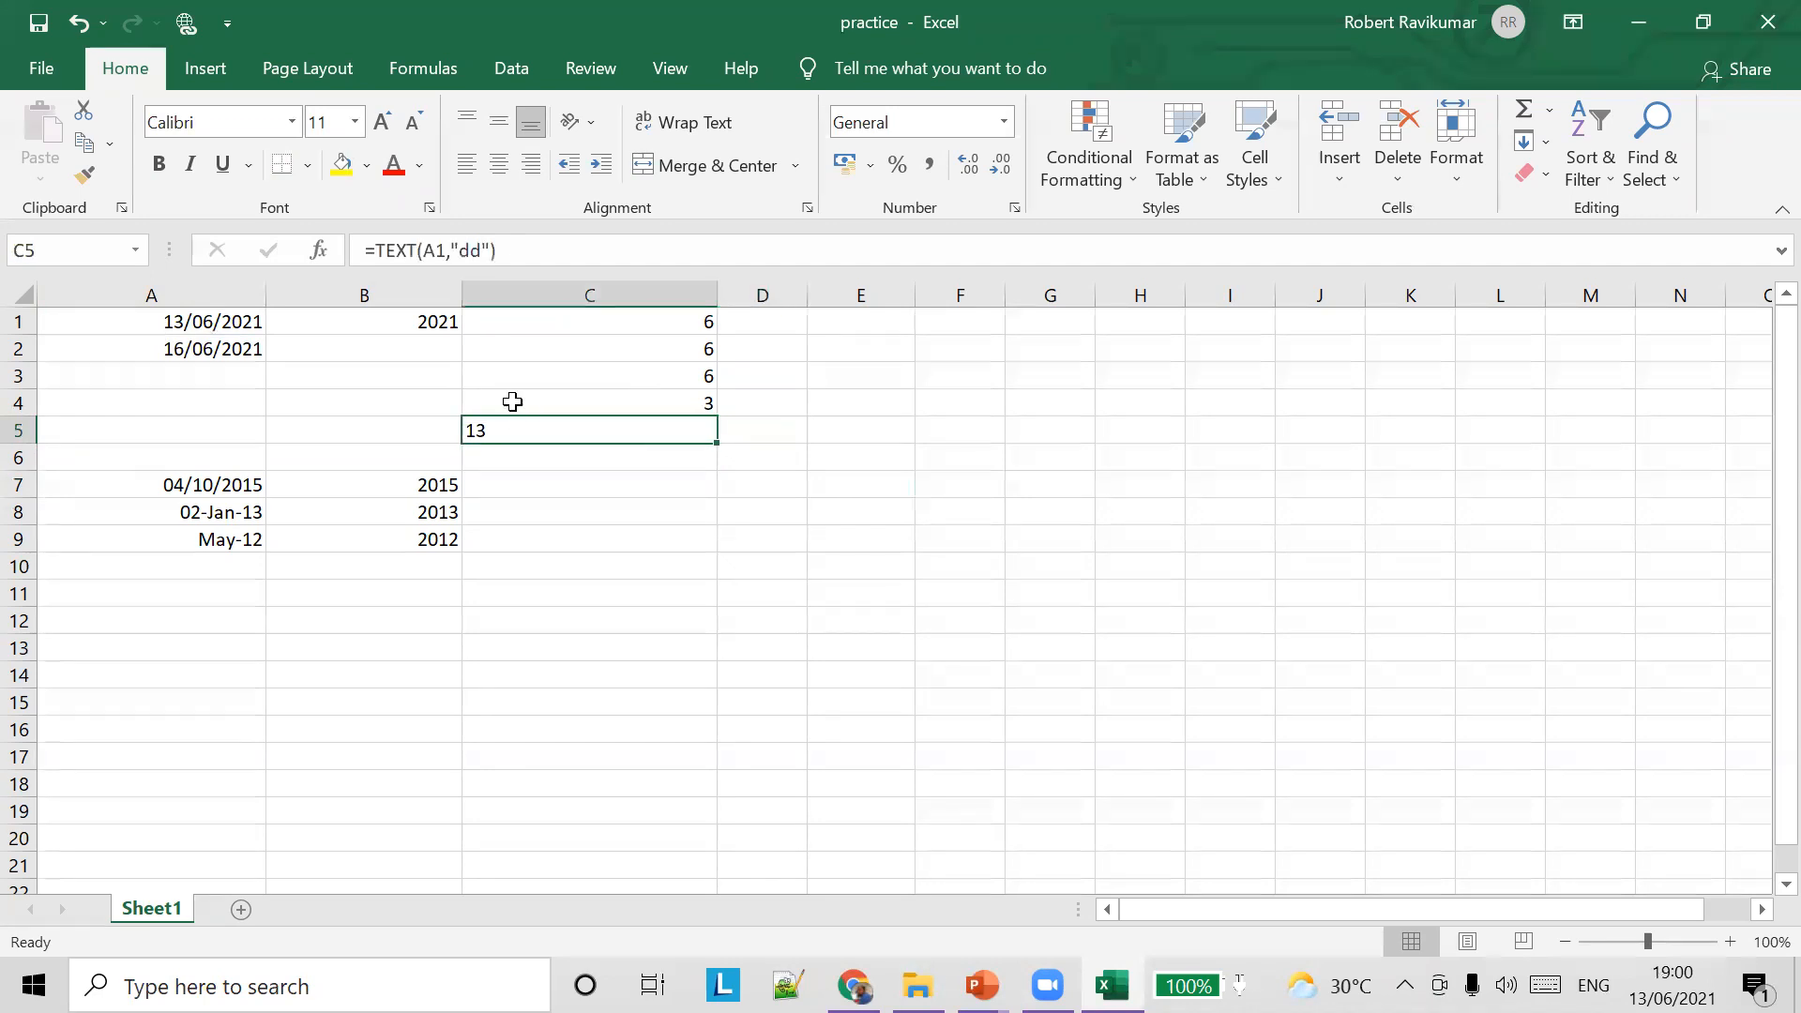
left_click(473, 251)
type("d")
key("Tab")
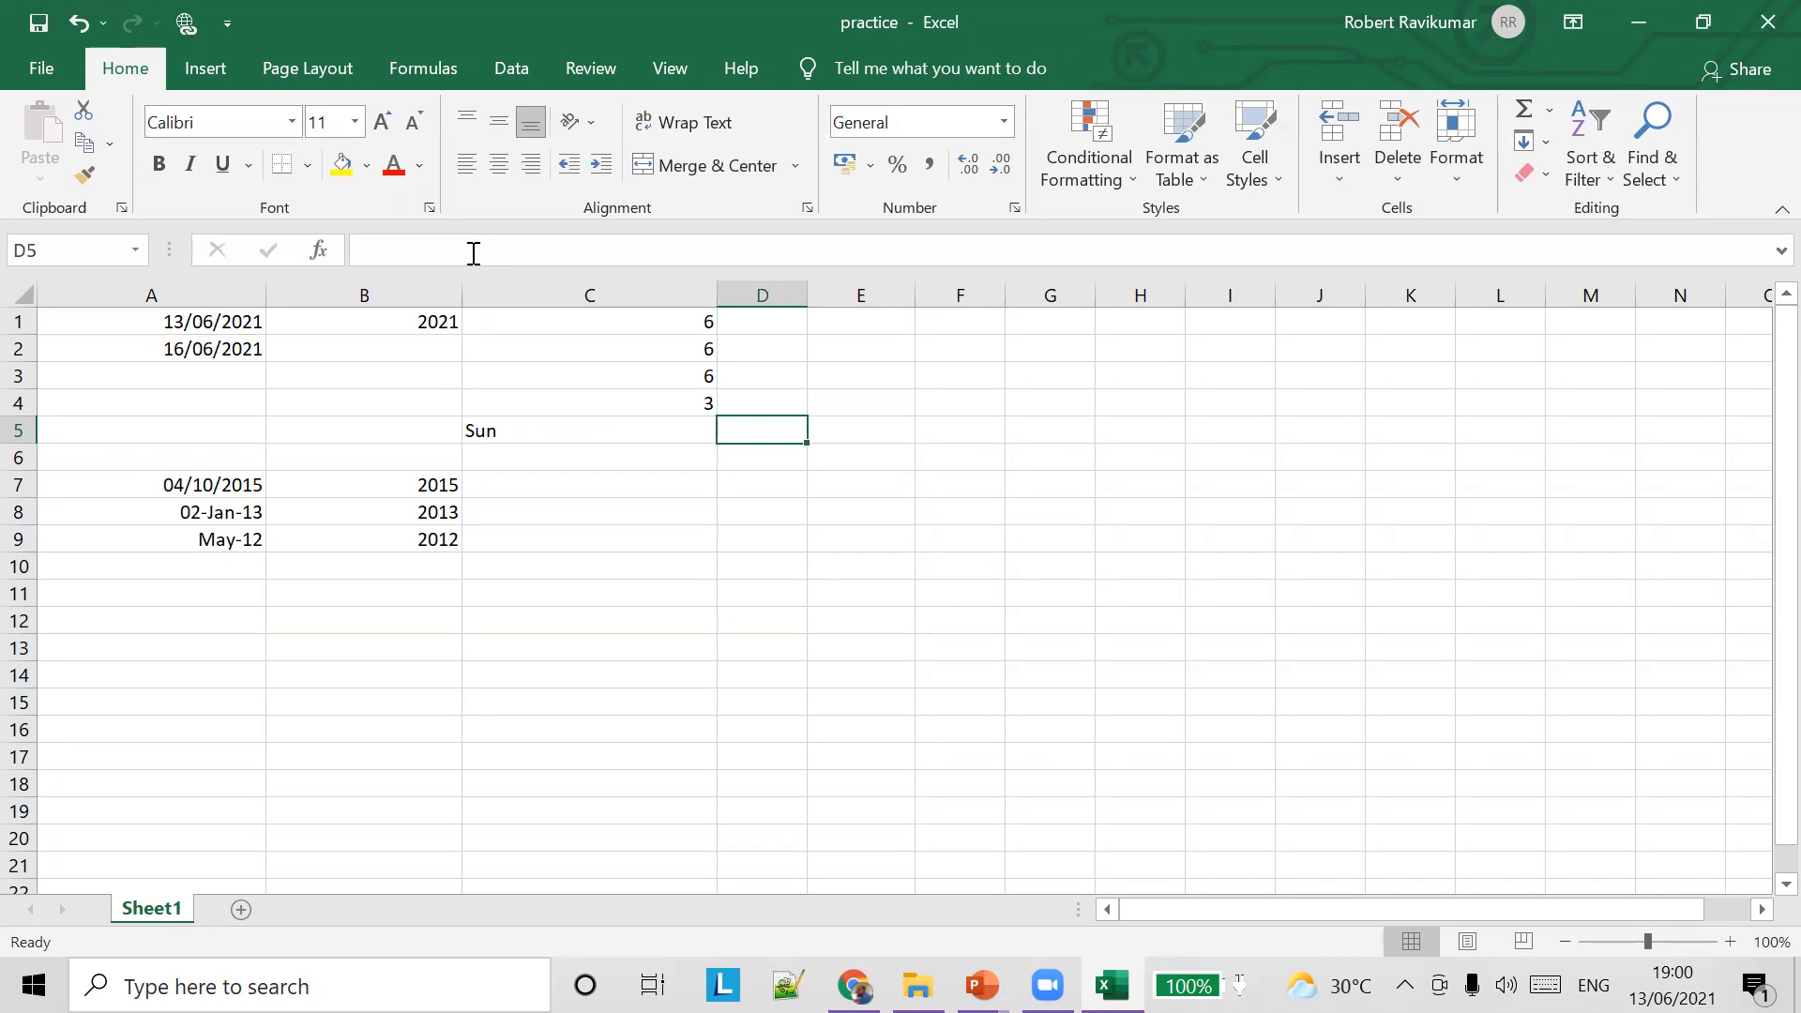
Change C5 to the full weekday name format with =TEXT(A1,"dddd"), and reselect the cell to show its formula
key("Left")
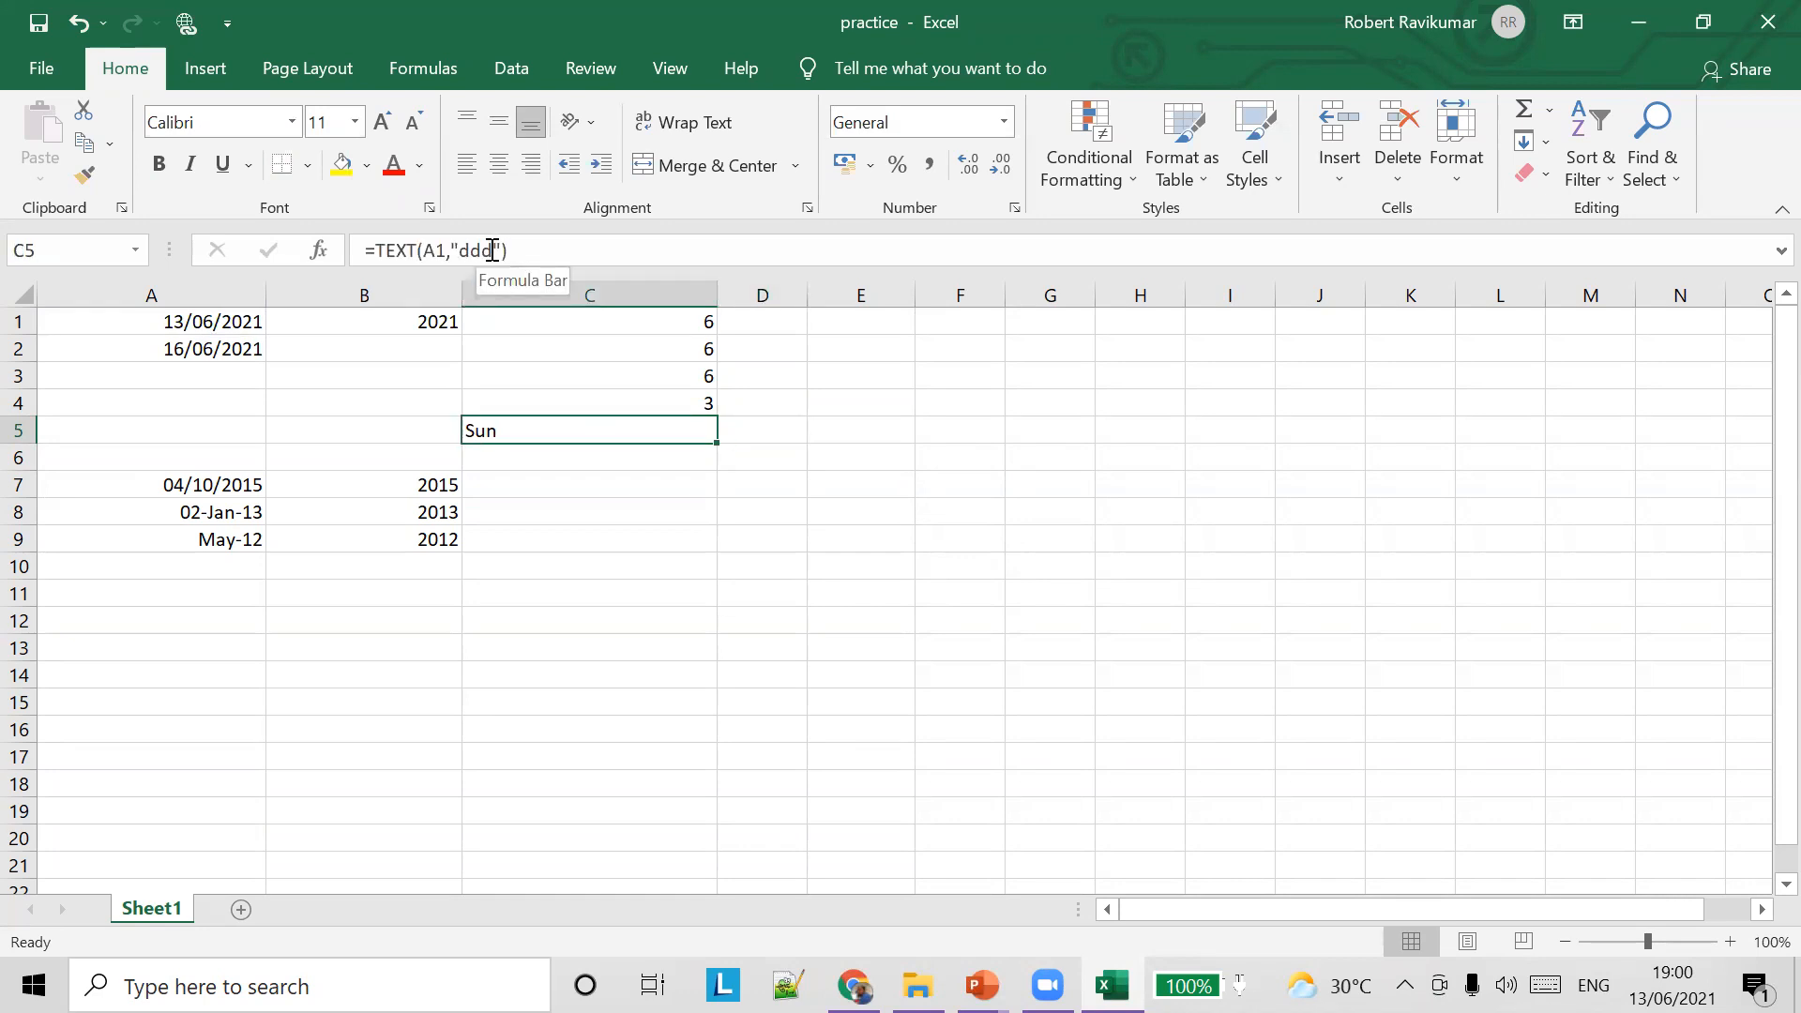
left_click(491, 250)
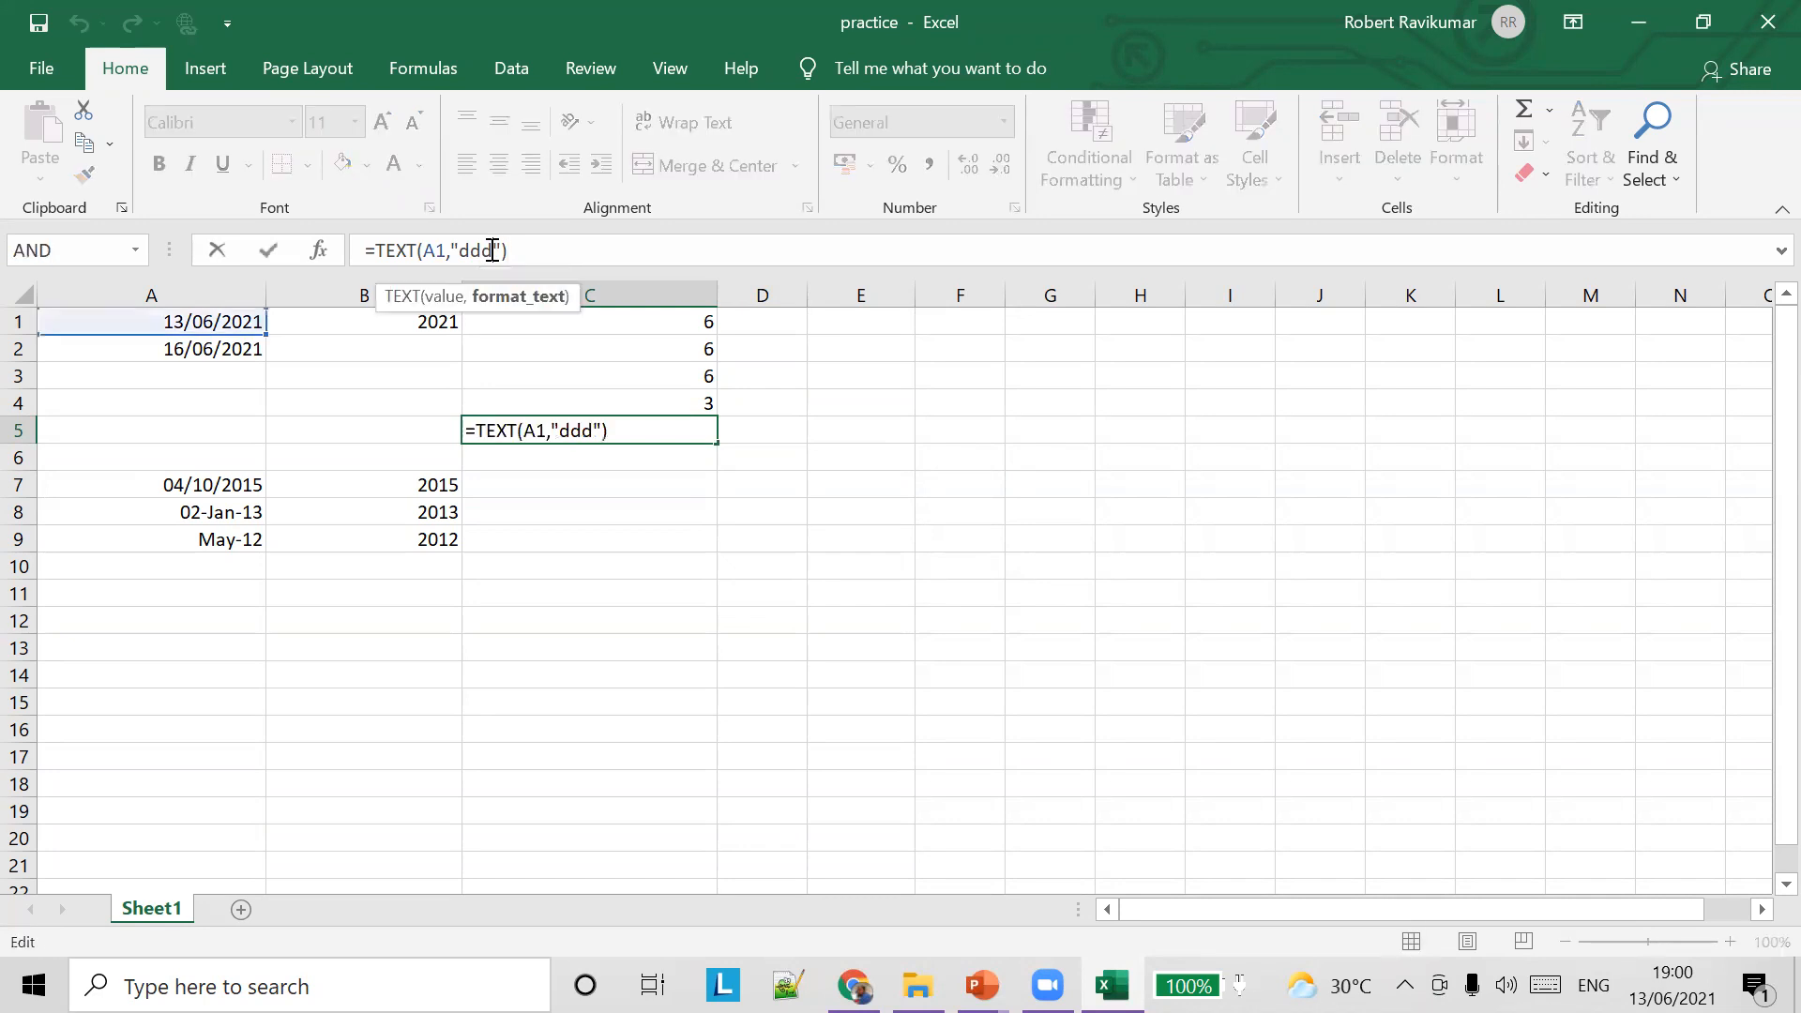
type("d")
key("Tab")
key("Left")
key("Right")
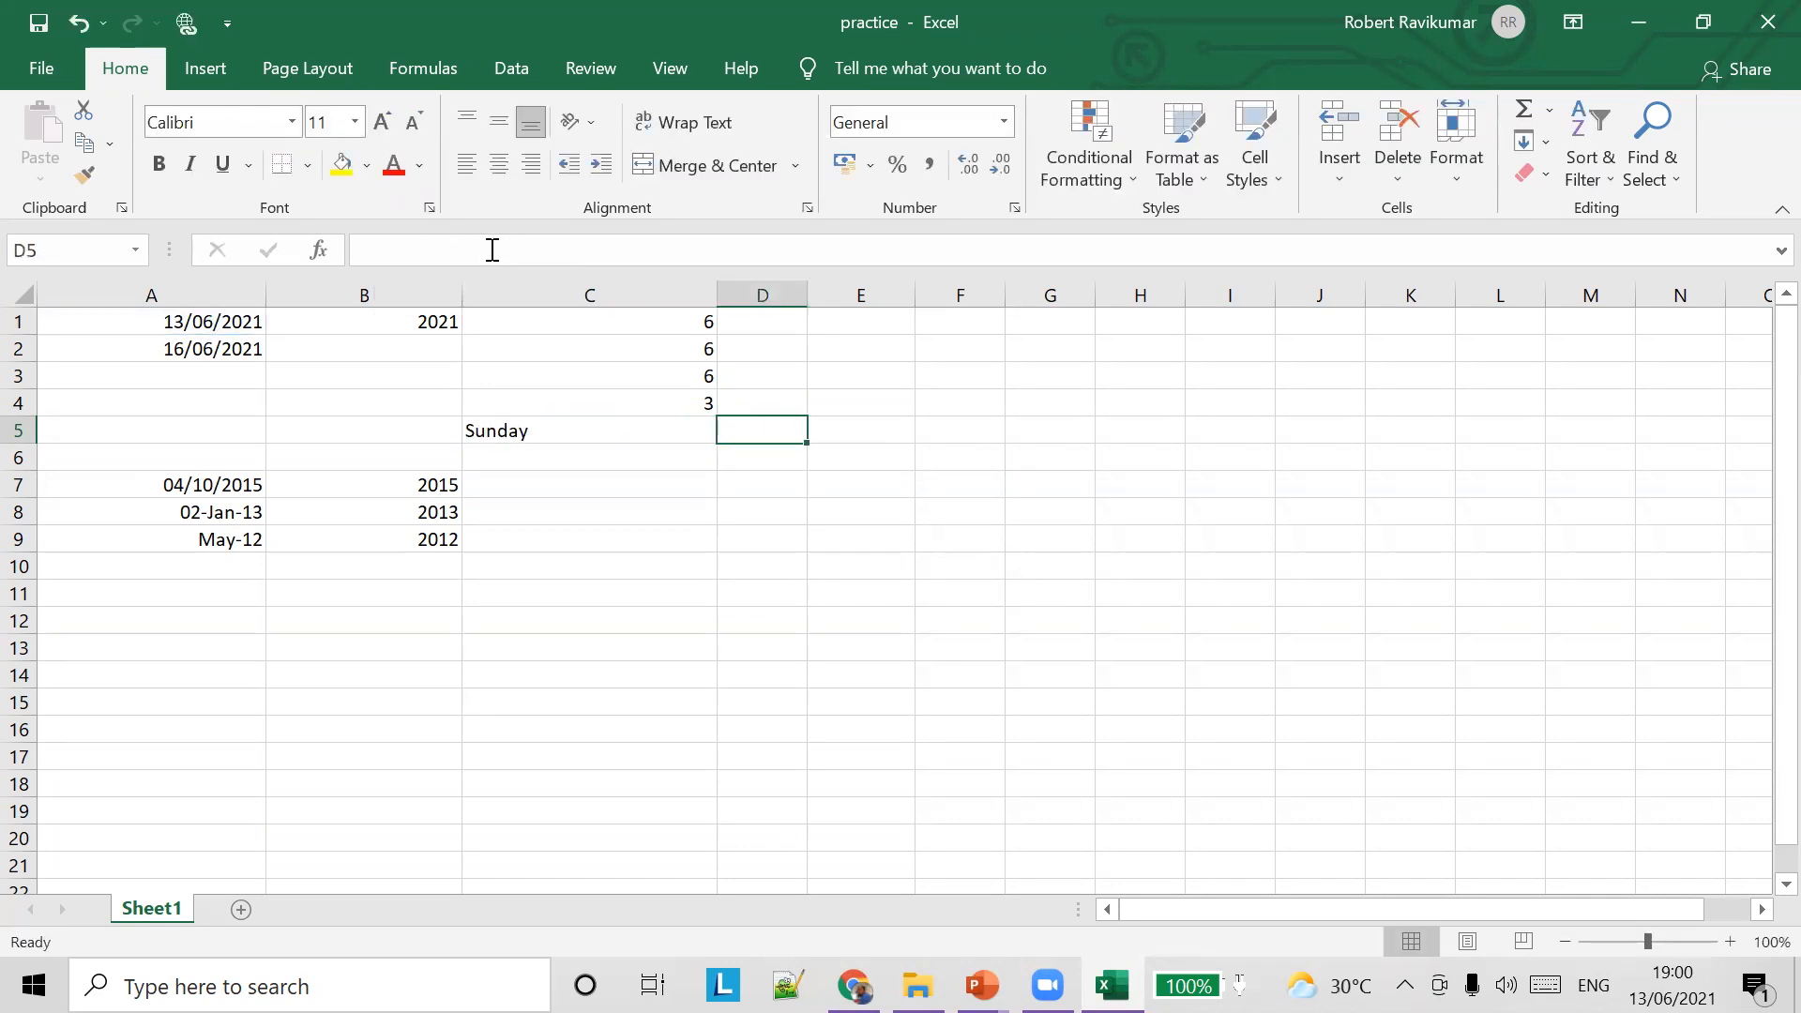
key("Left")
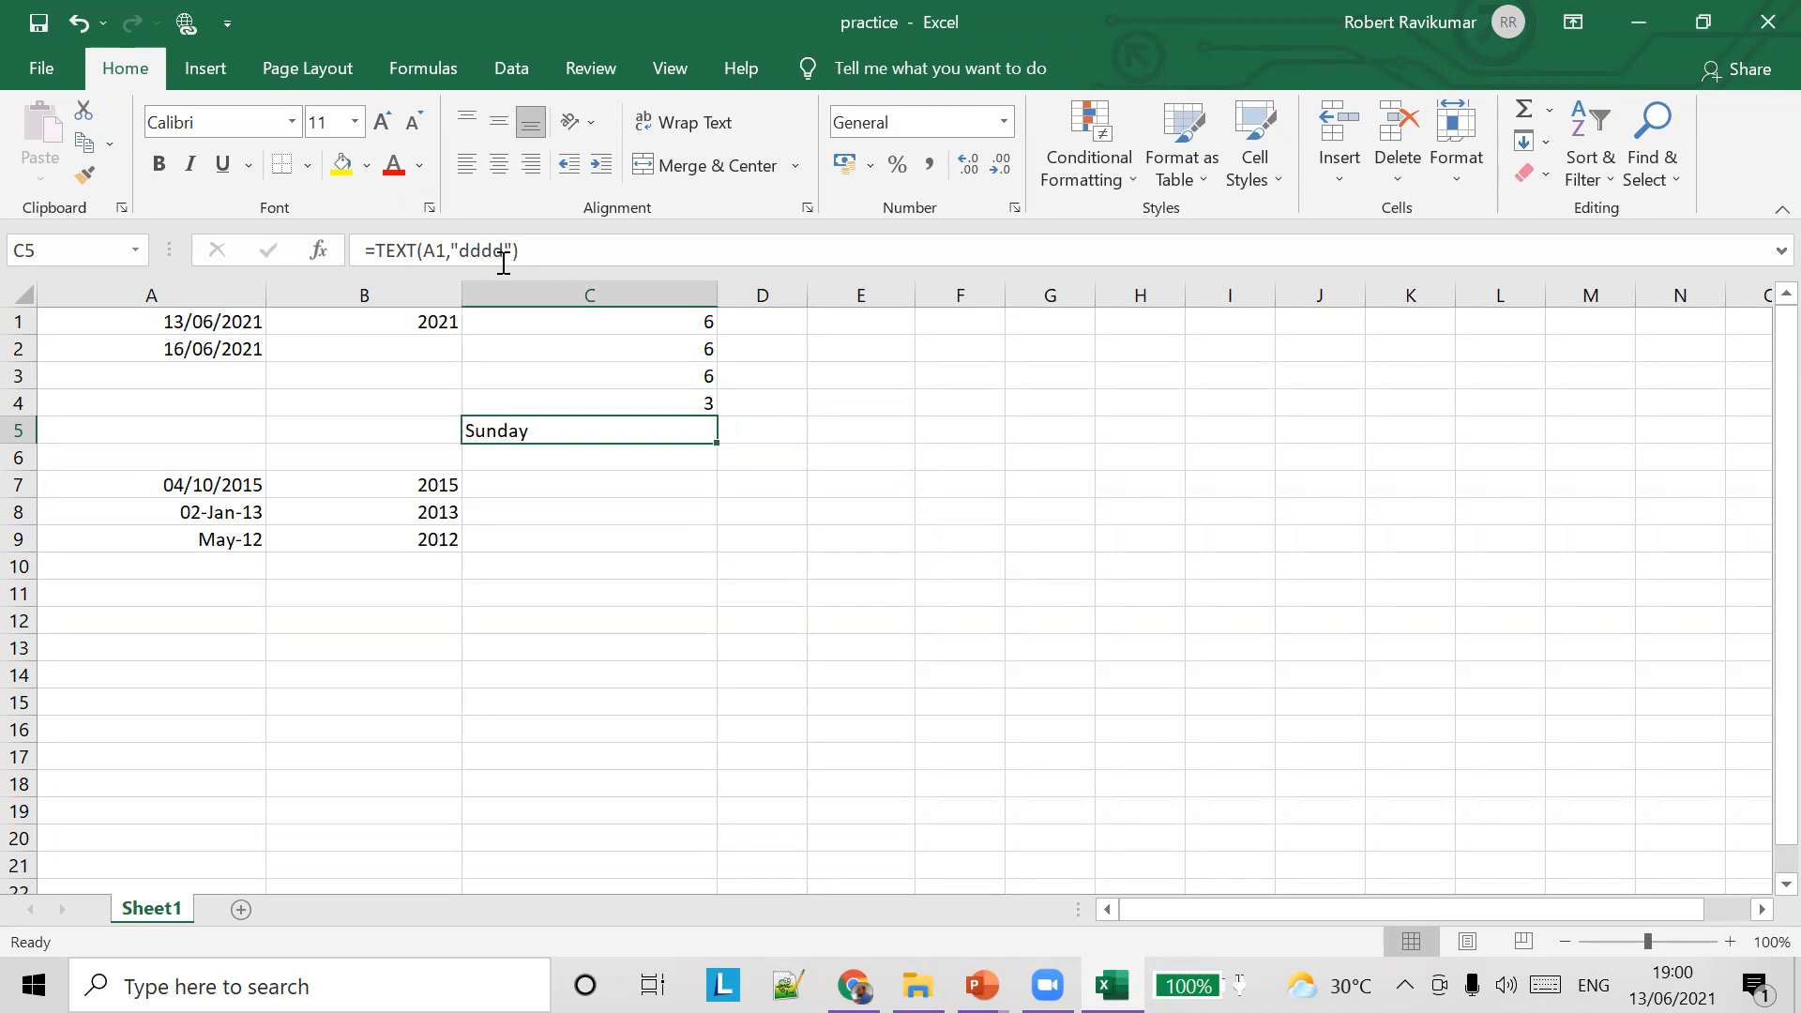
Review the MONTH function slide full screen in the PowerPoint slide show, and return to the Excel practice workbook
left_click(975, 981)
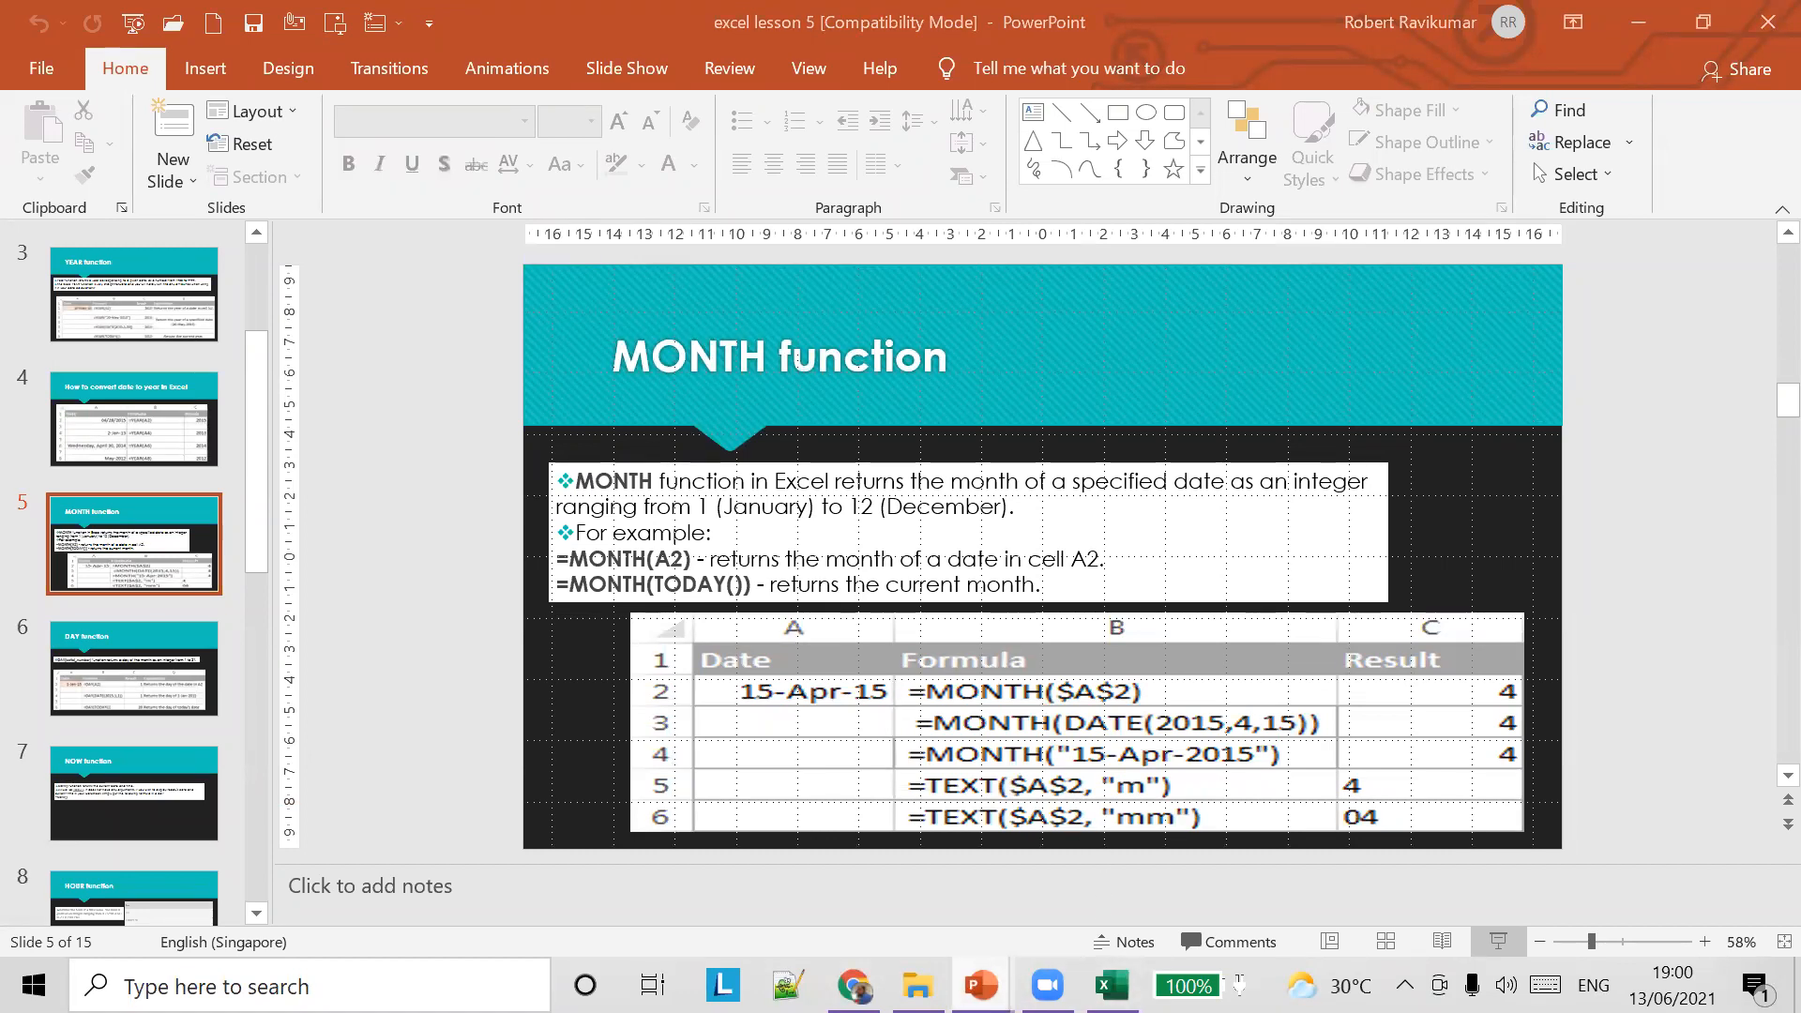
mouse_move(980, 985)
left_click(1126, 858)
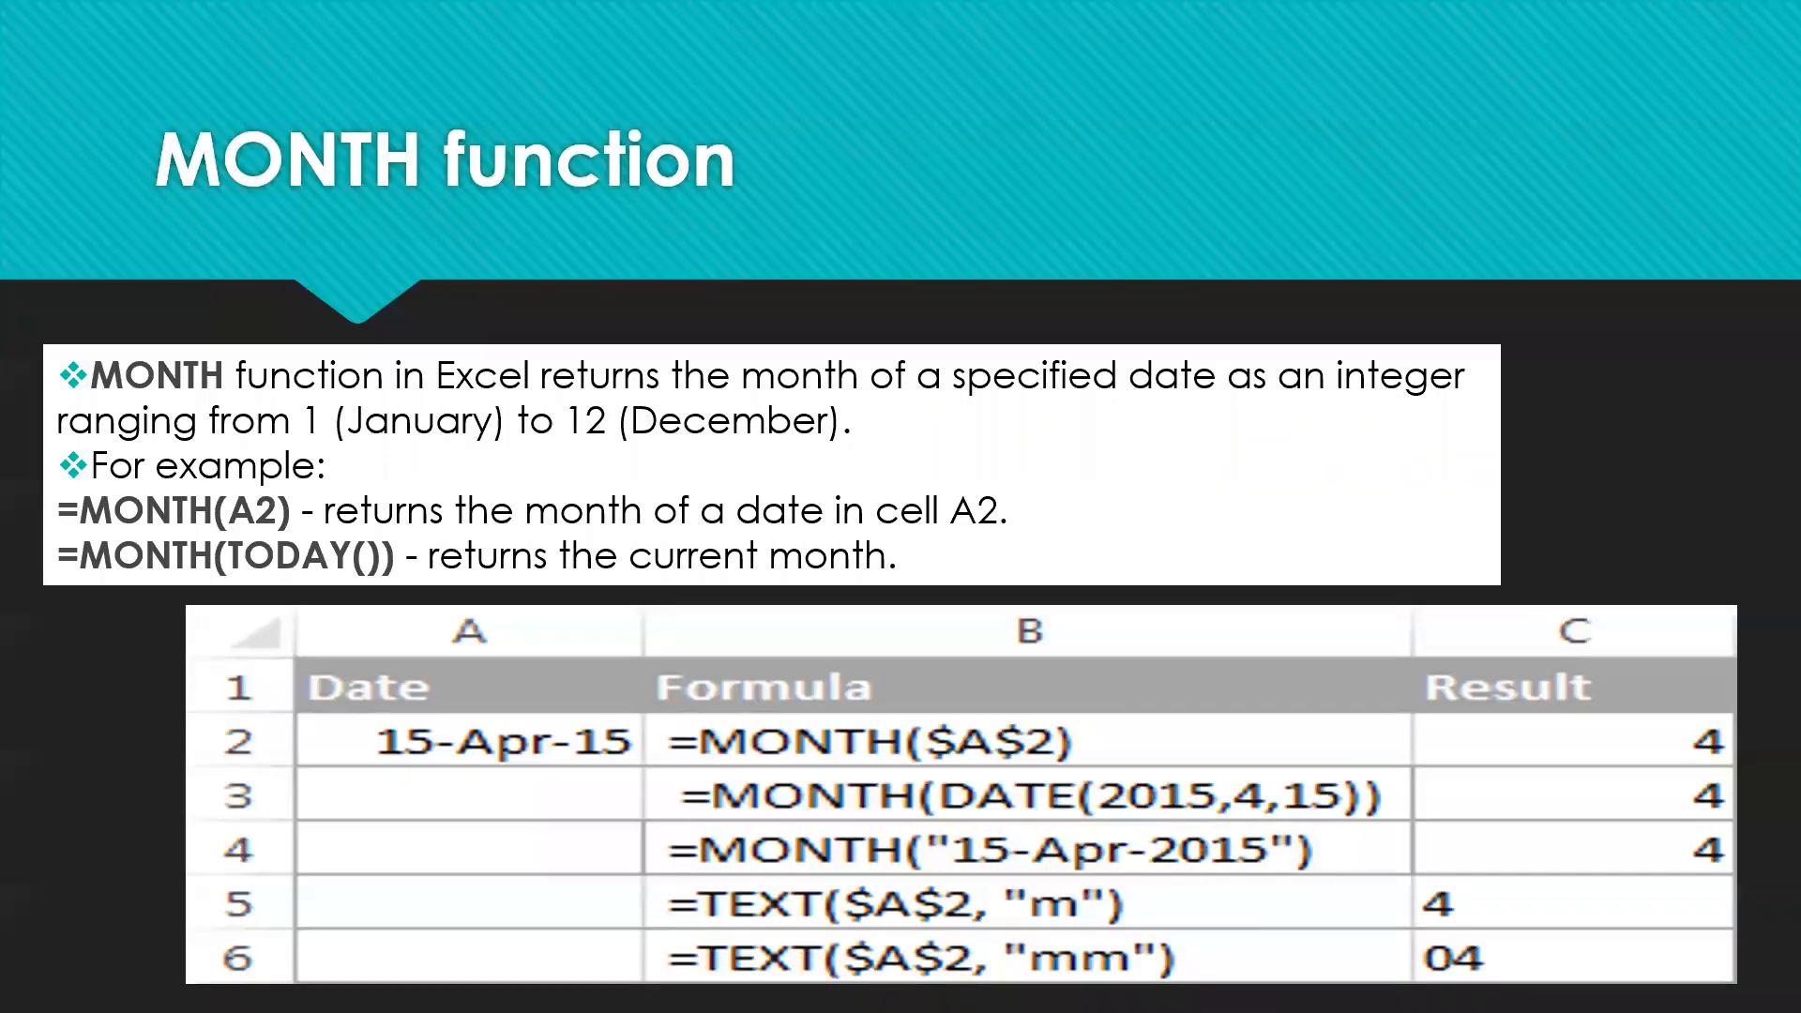
key("Escape")
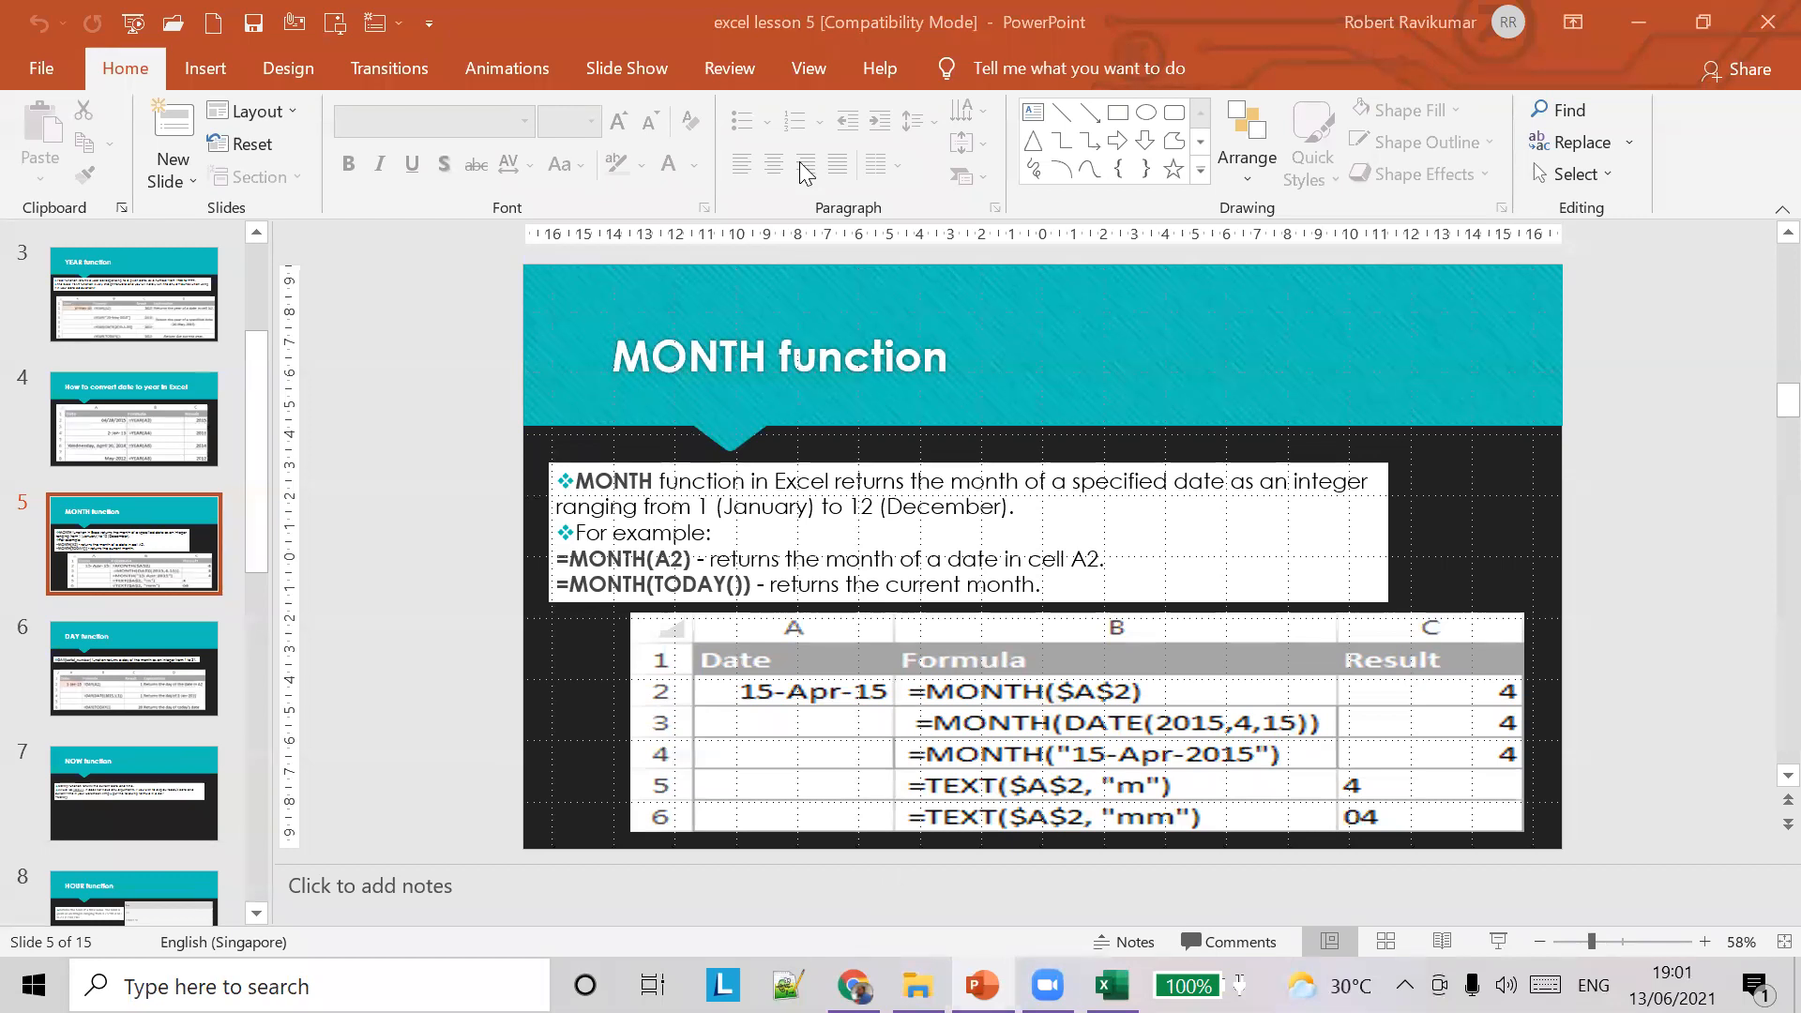
mouse_move(1111, 985)
left_click(1084, 825)
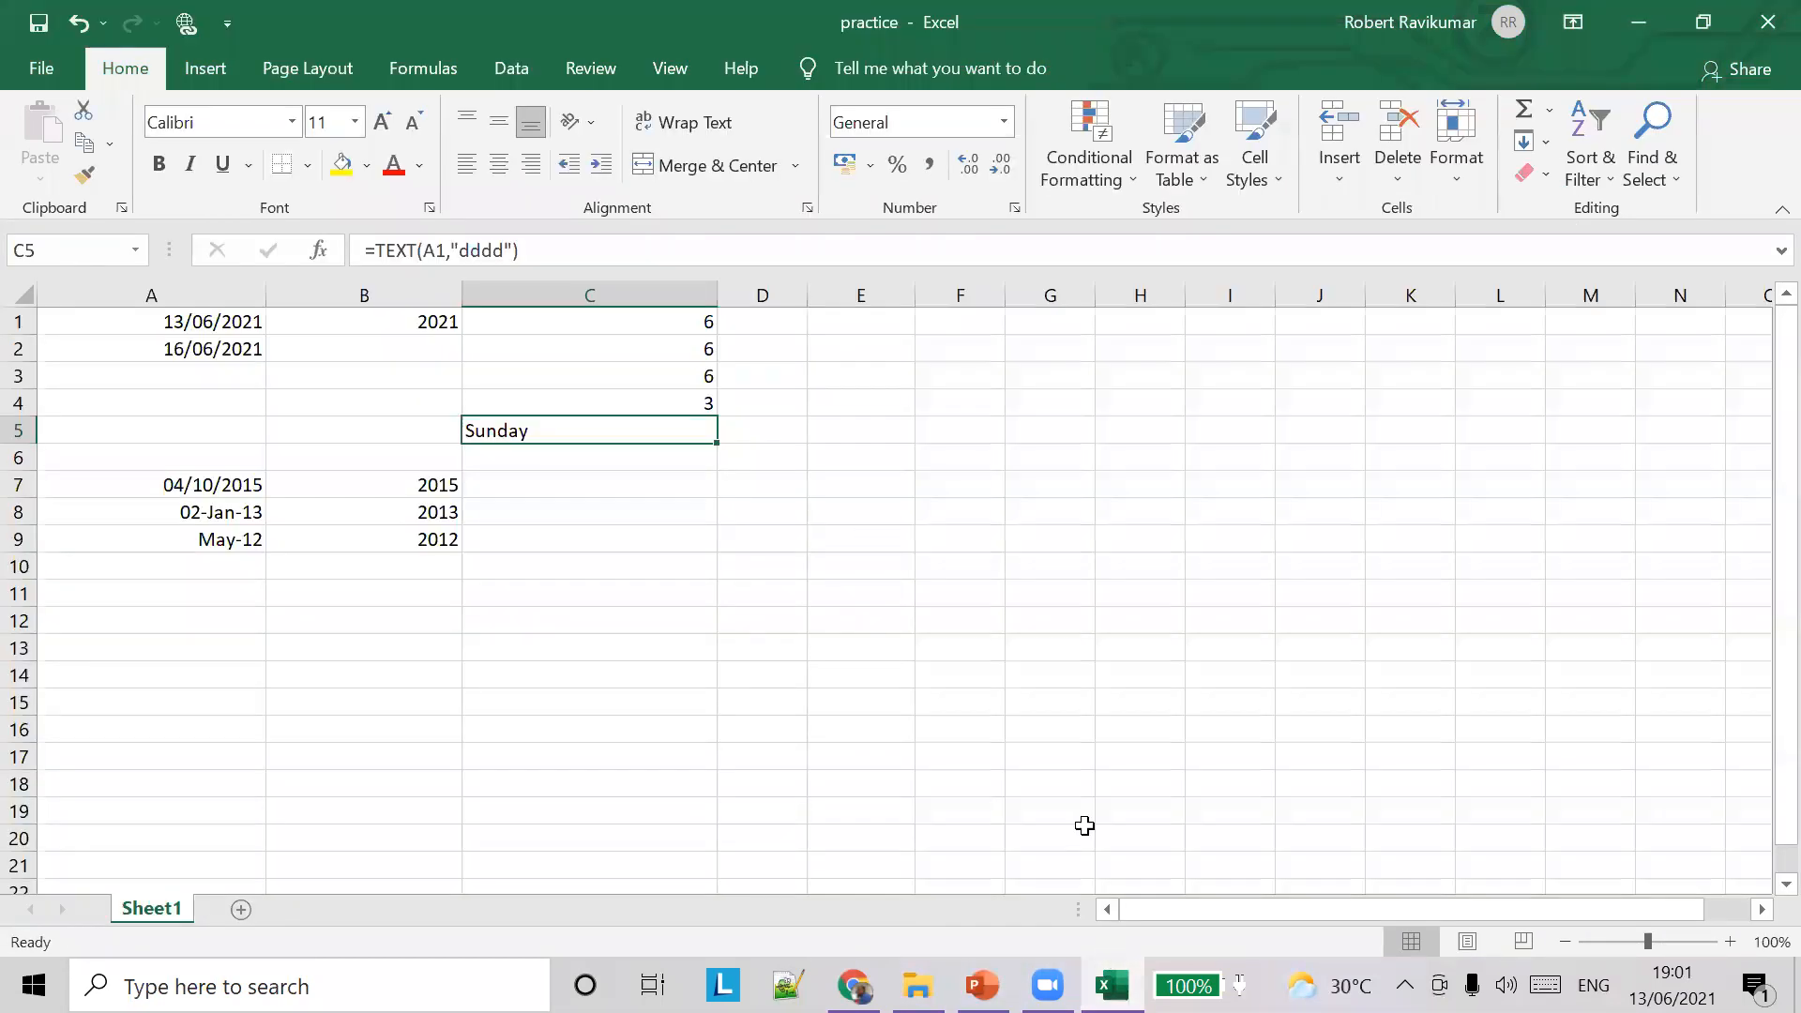
Switch to File Explorer and open the Attendance workbook from the Basic Computer Class folder
left_click(1114, 984)
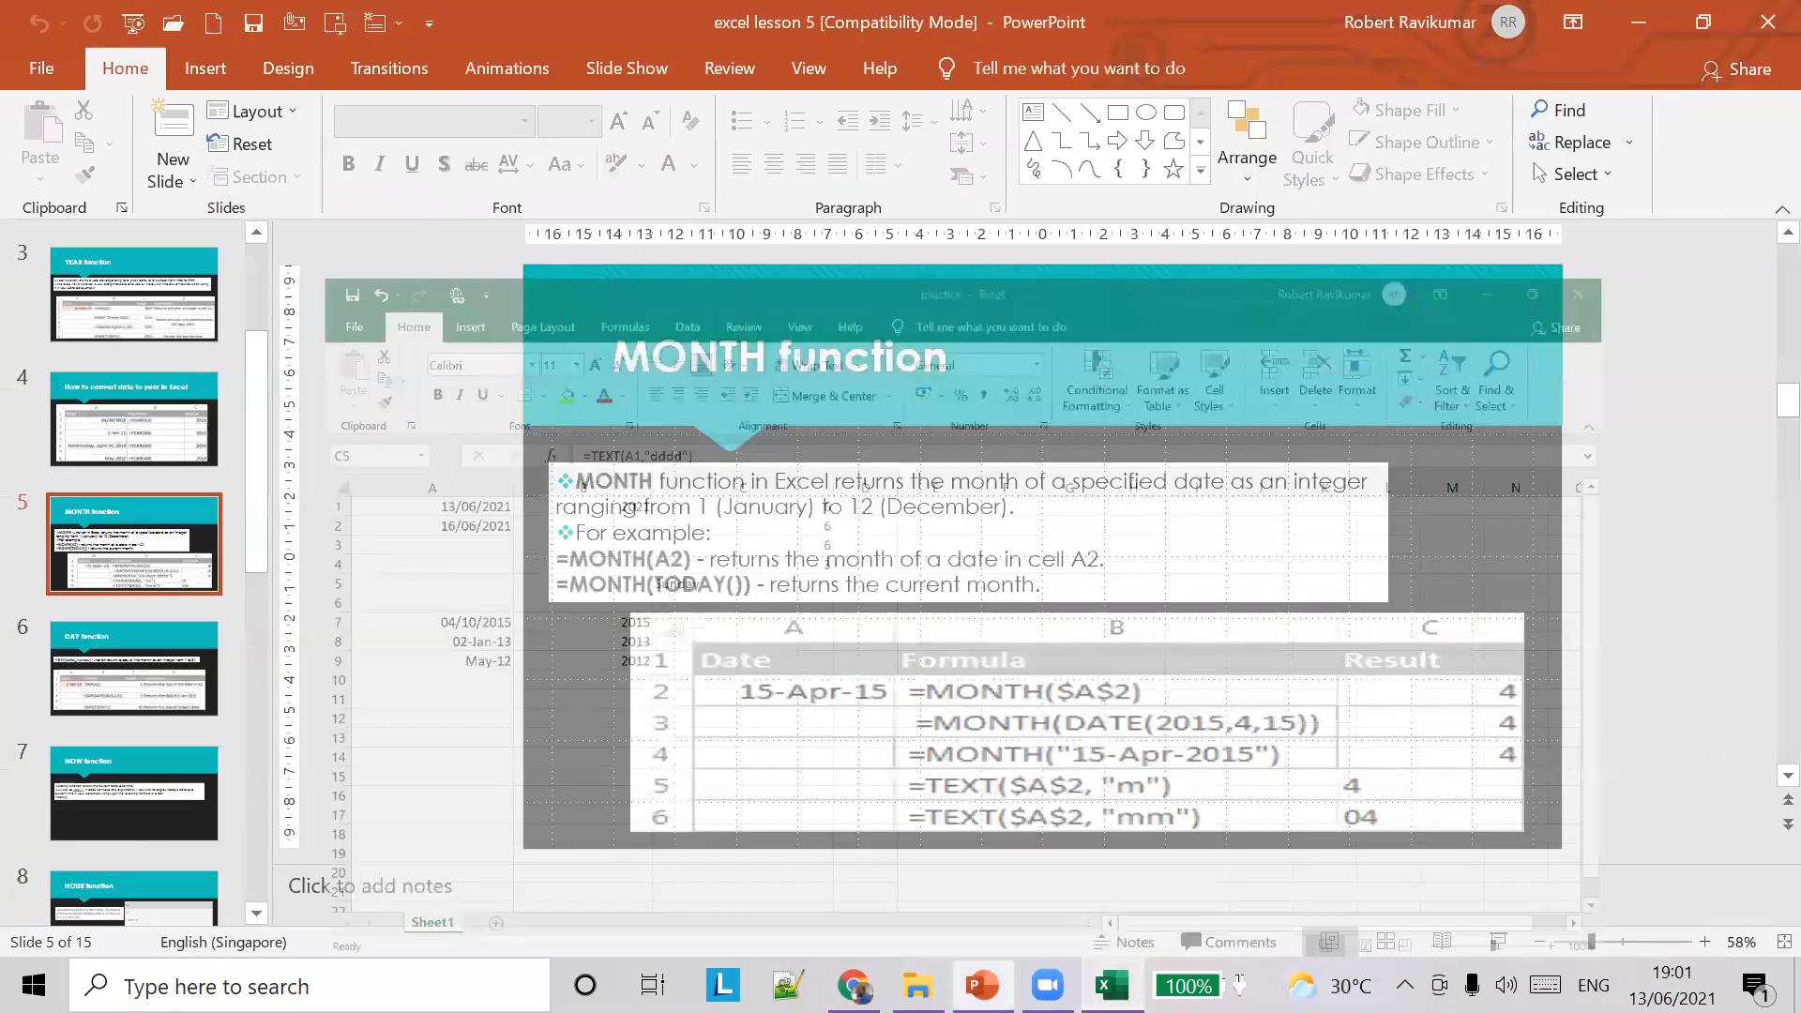
left_click(918, 985)
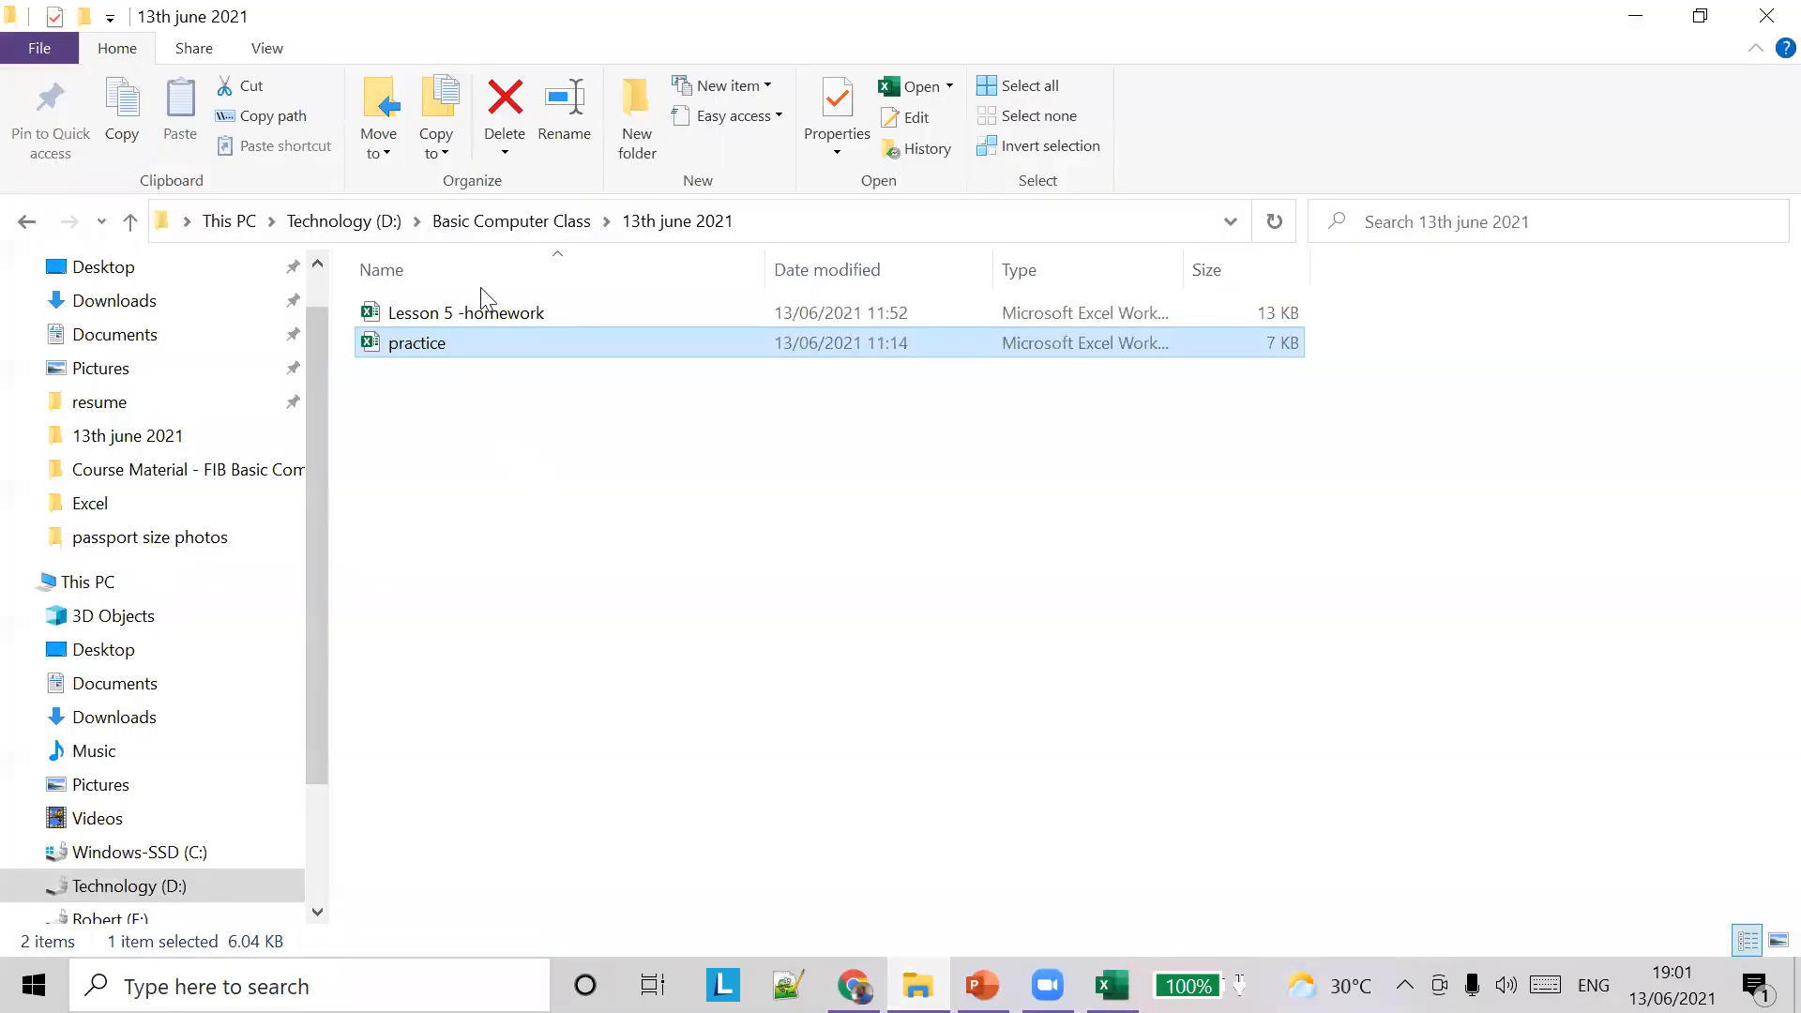
left_click(523, 221)
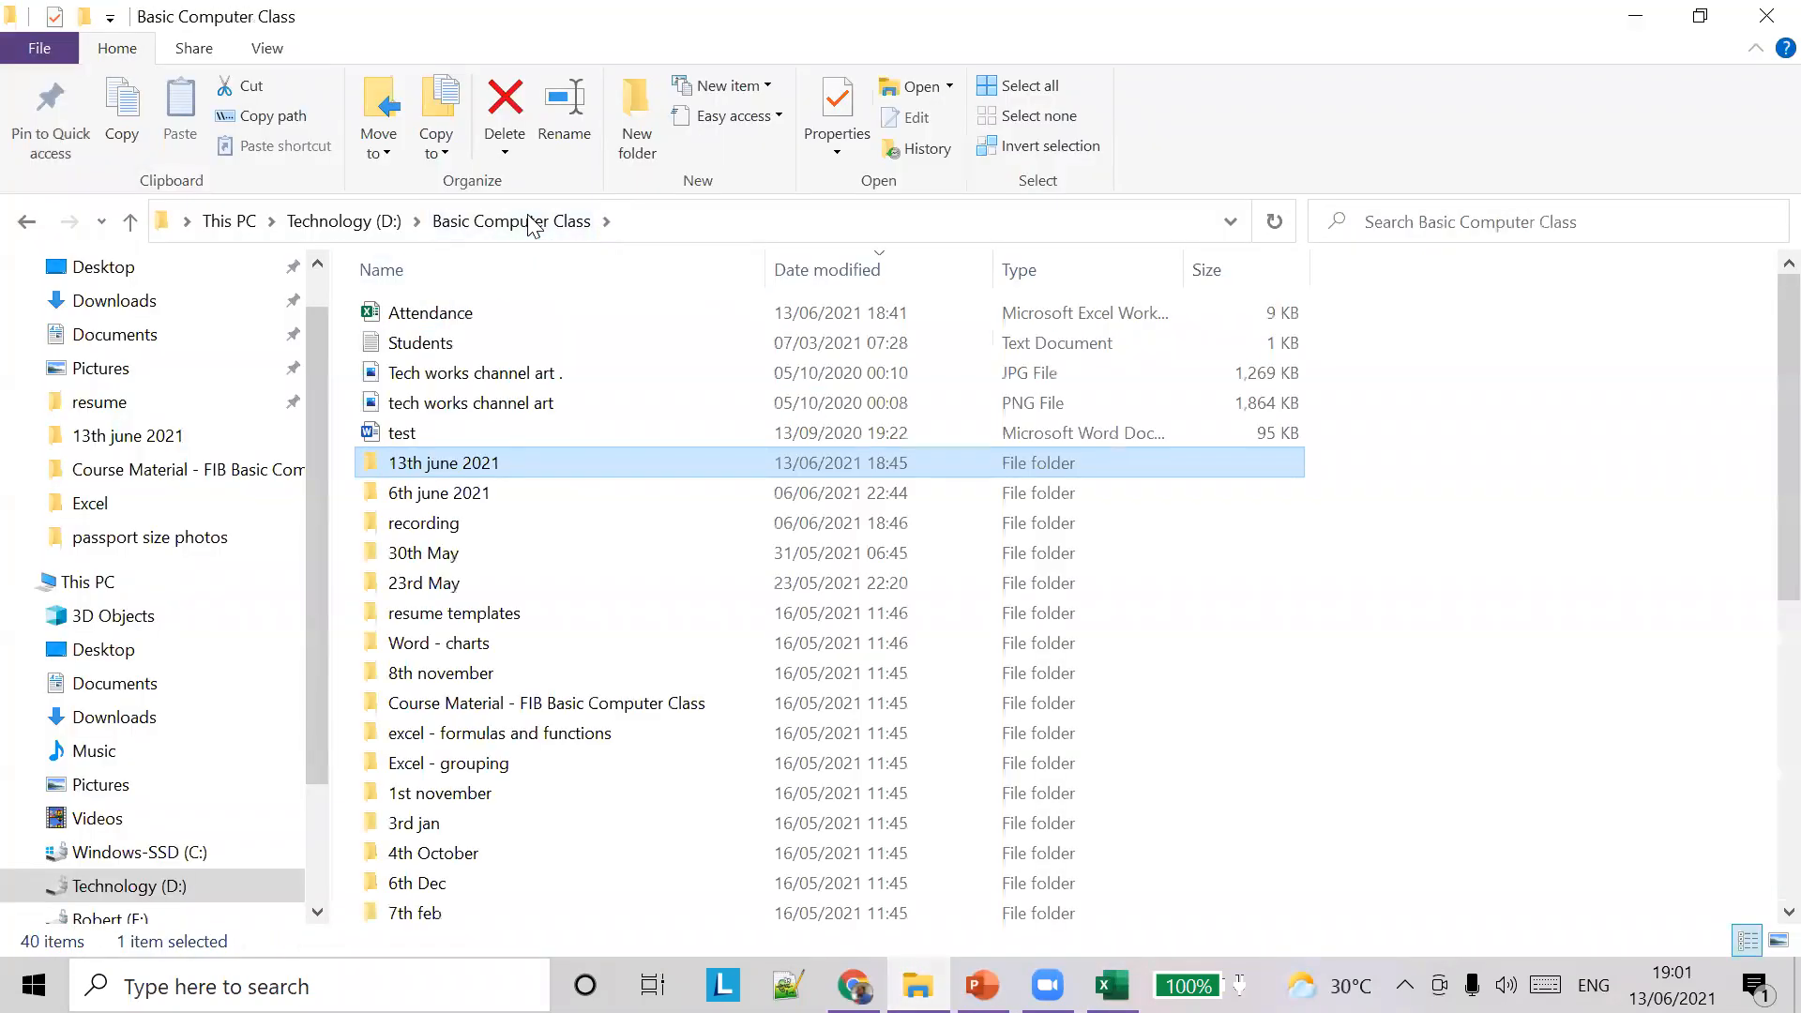
double_click(439, 313)
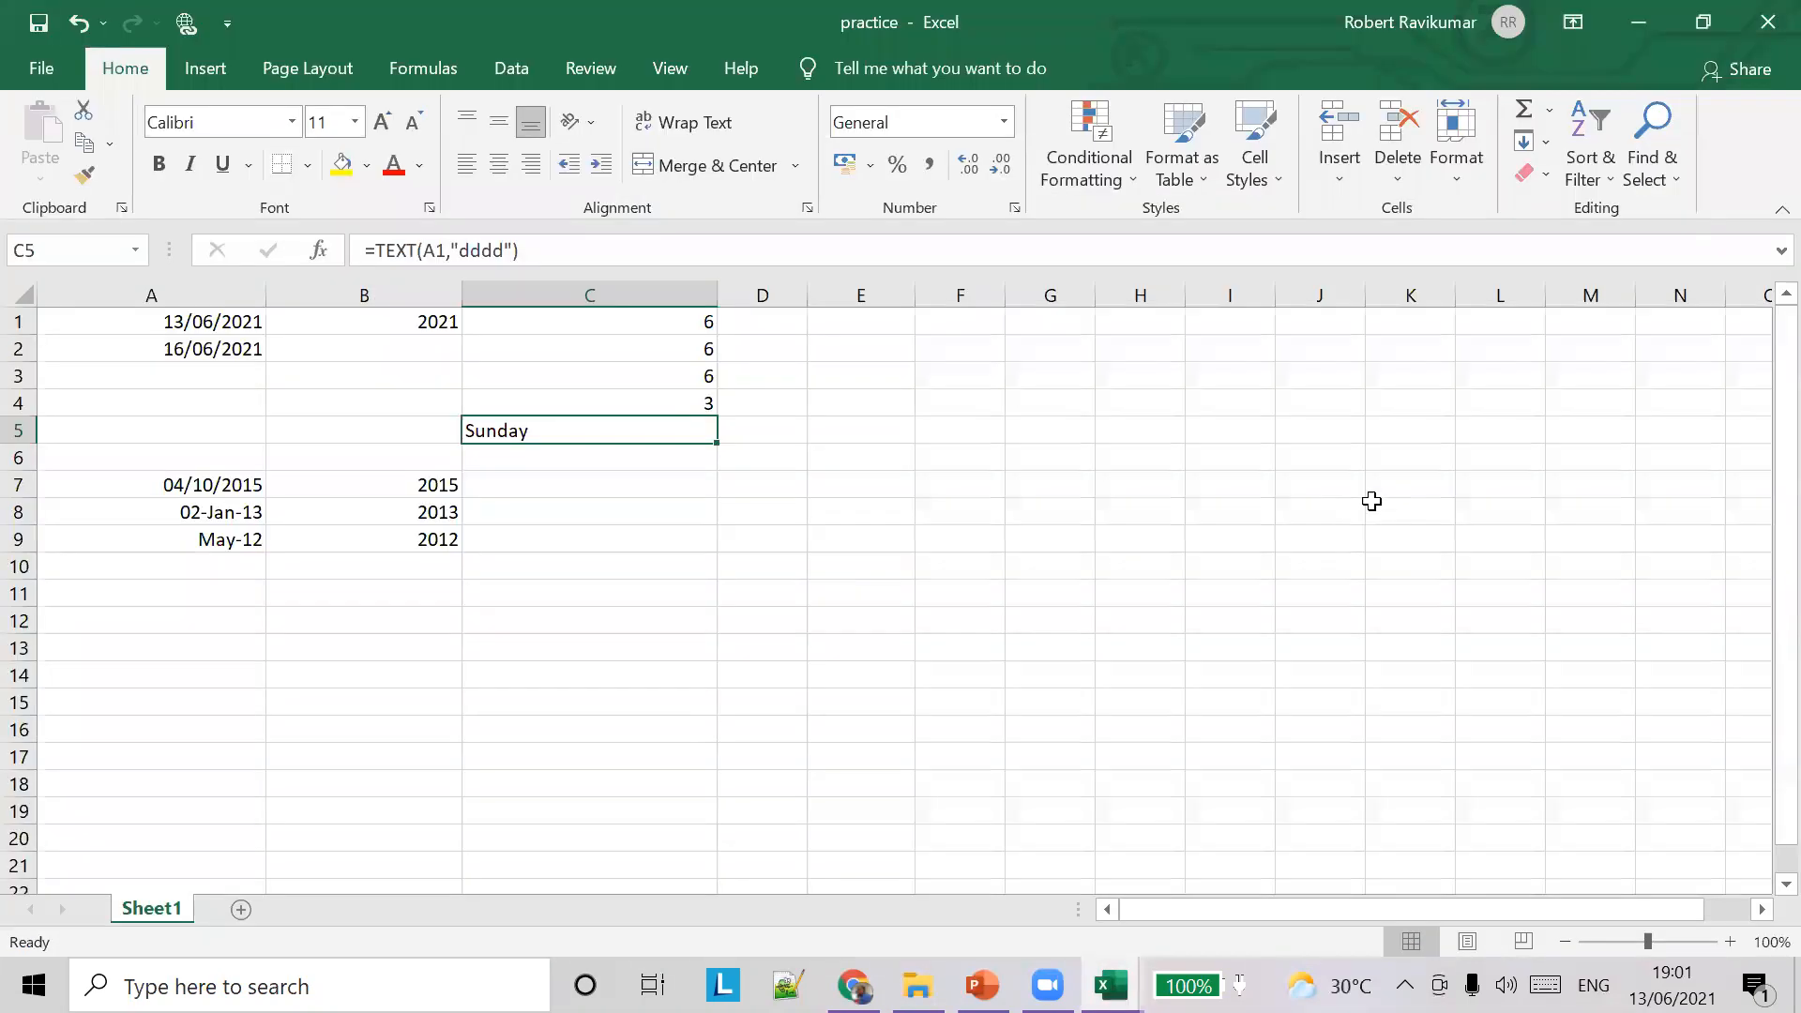
Switch to the PowerPoint lesson and look through the slides that follow the MONTH function slide
left_click(982, 985)
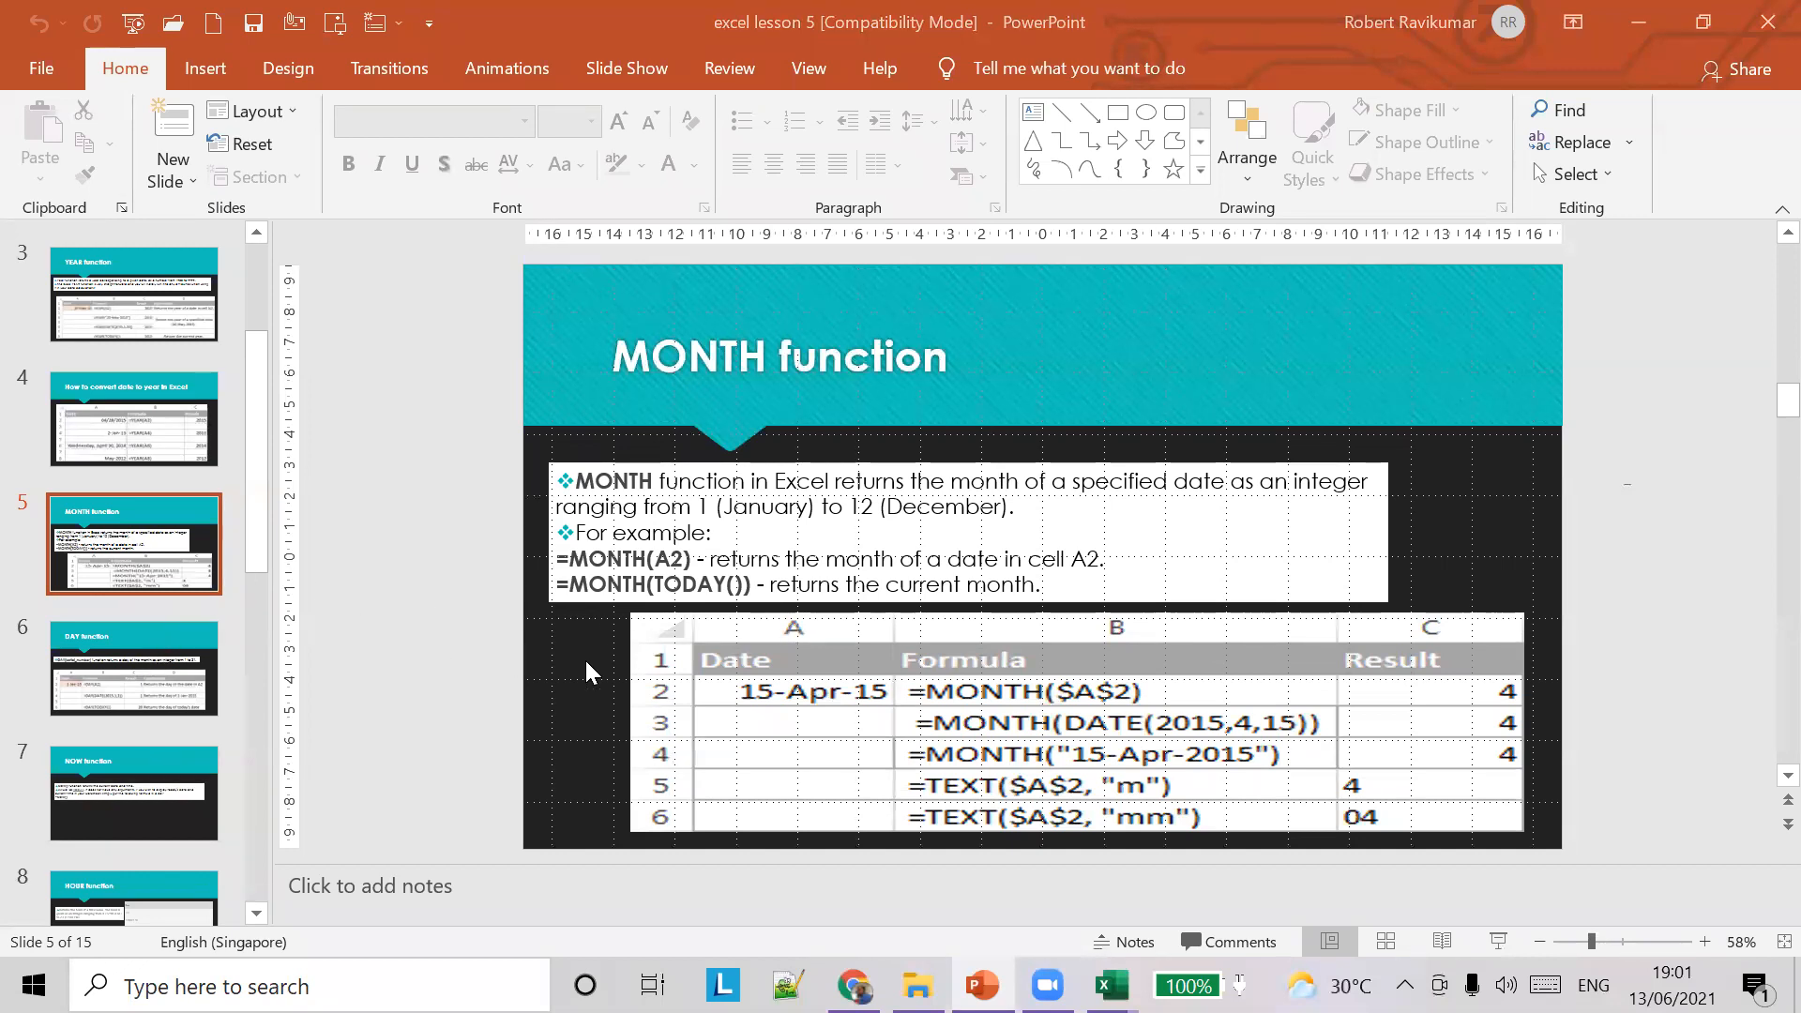
scroll(126, 679, "down", 5)
scroll(128, 682, "up", 4)
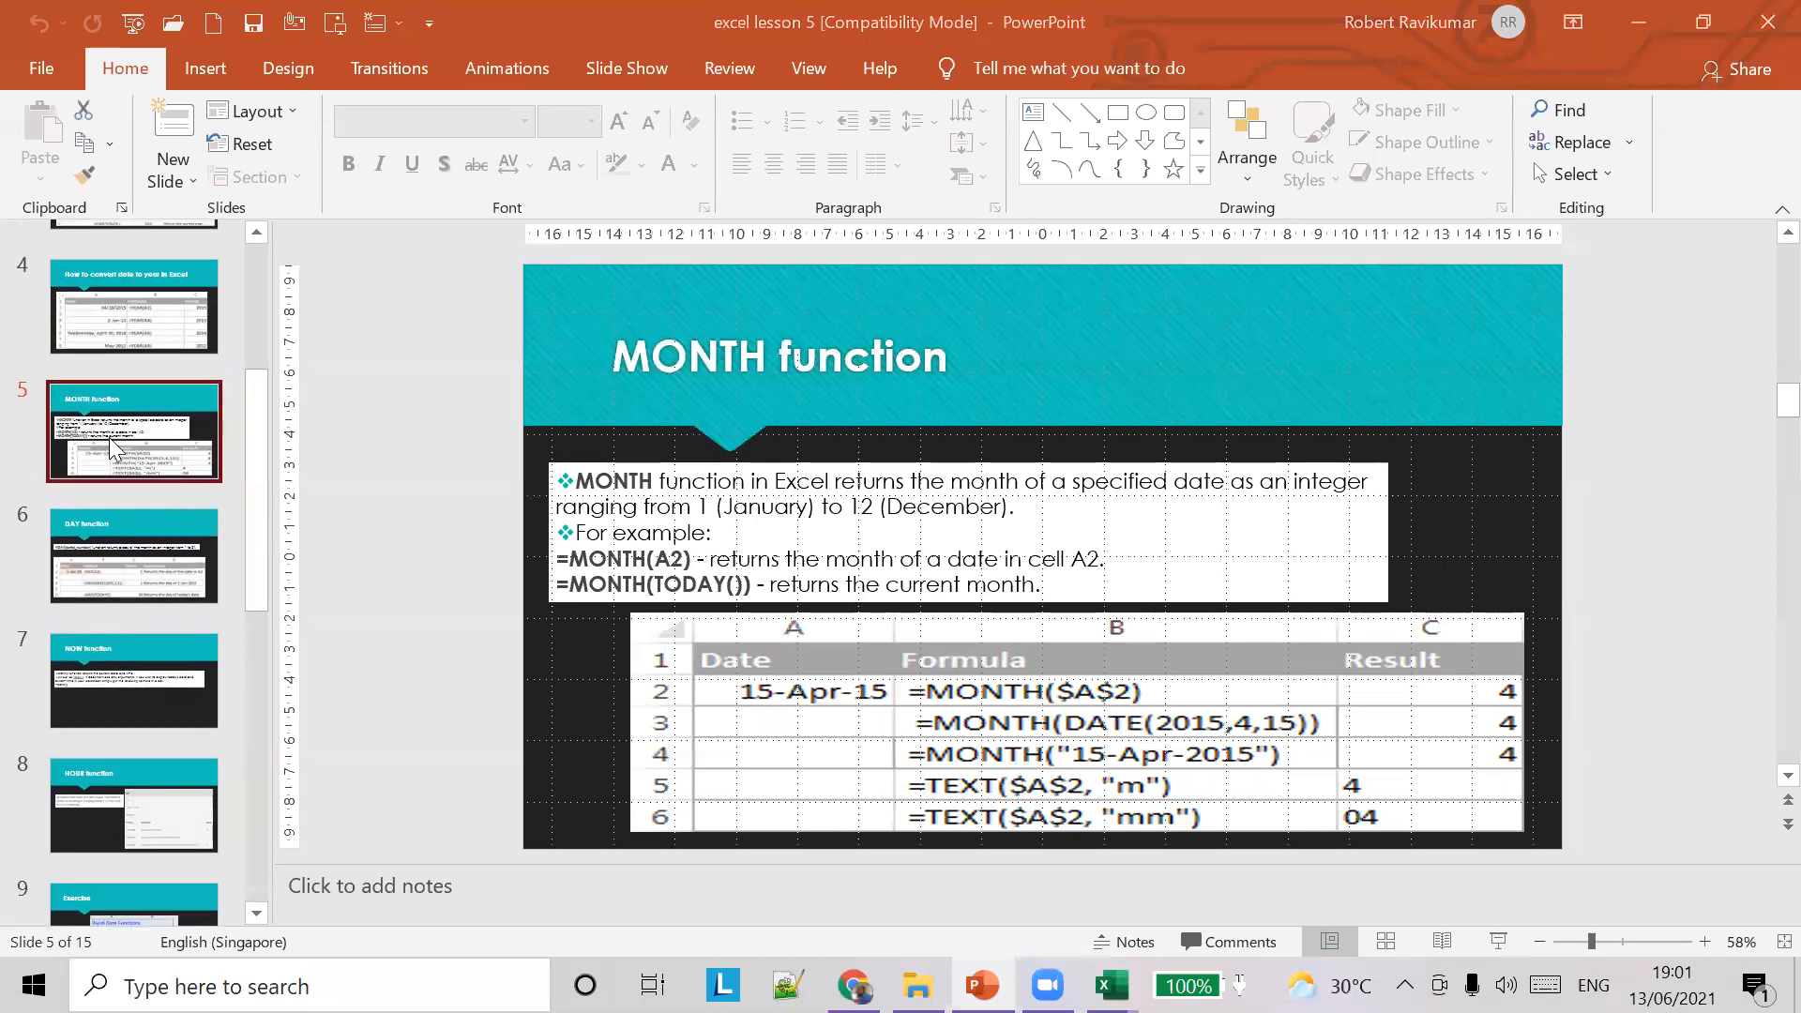
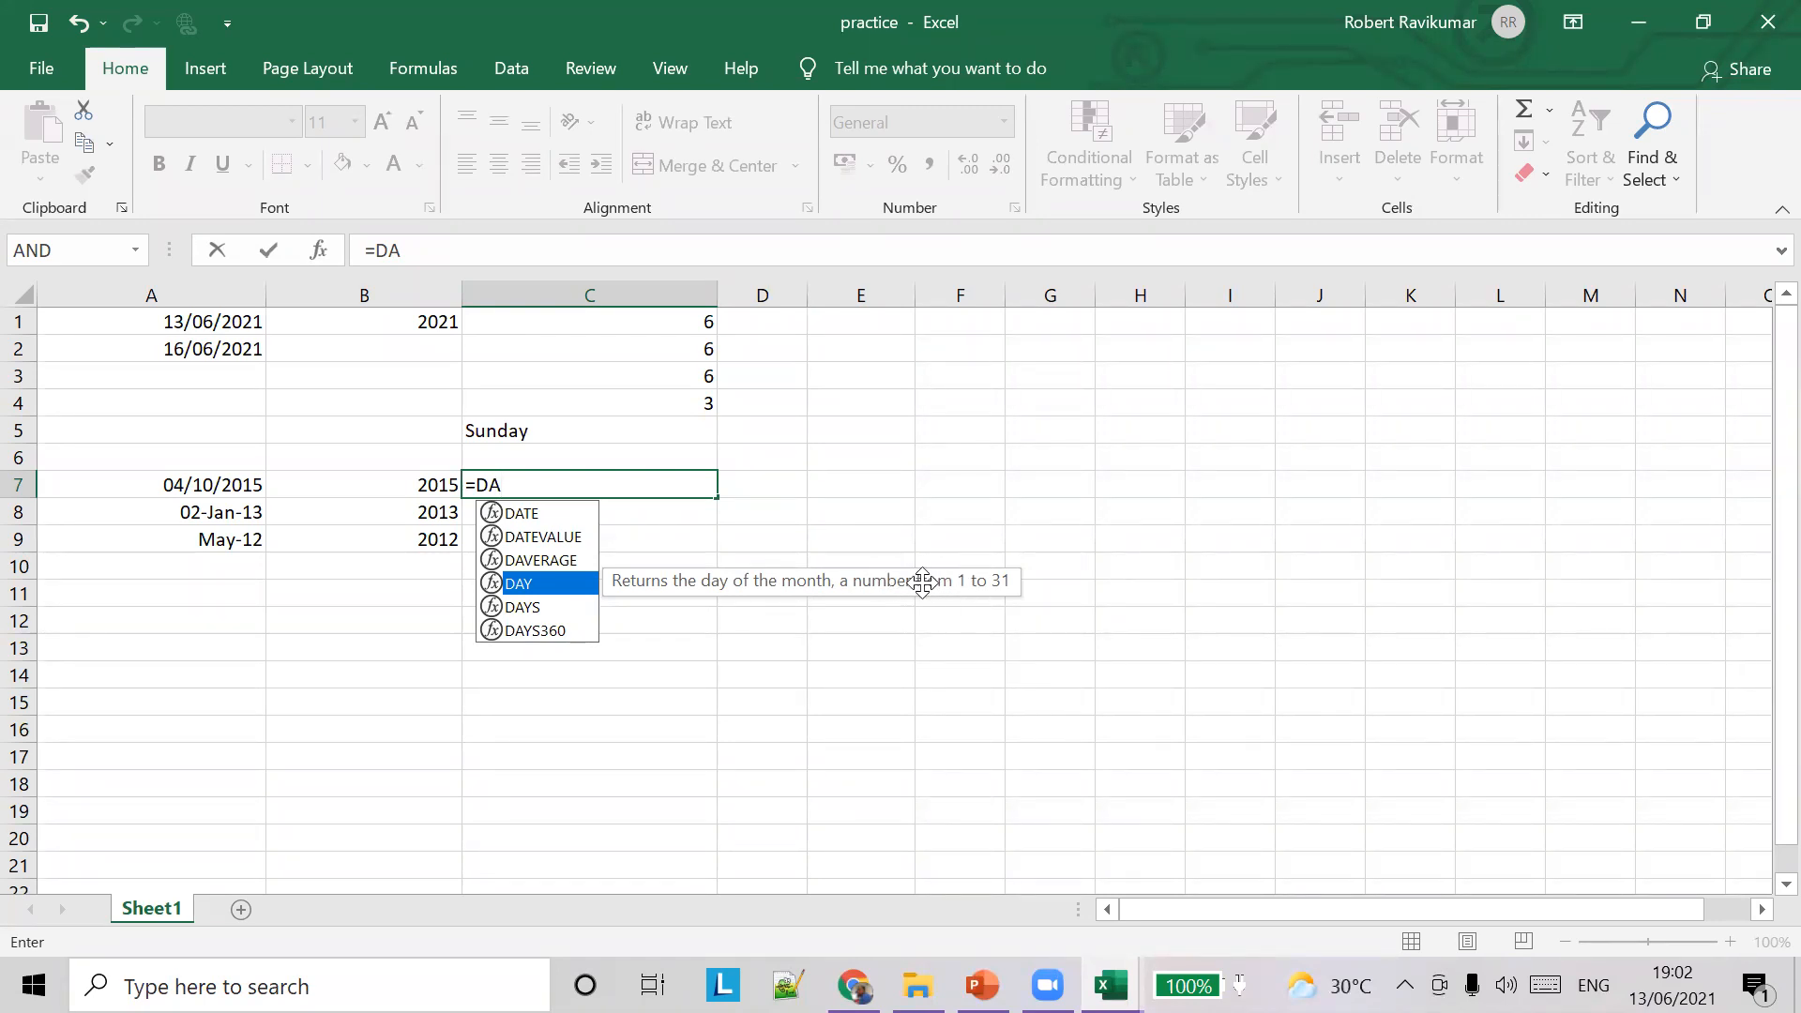
Enter =DAY(A7) in C7 to extract the day from the date in A7, and select A7 to compare it
double_click(537, 576)
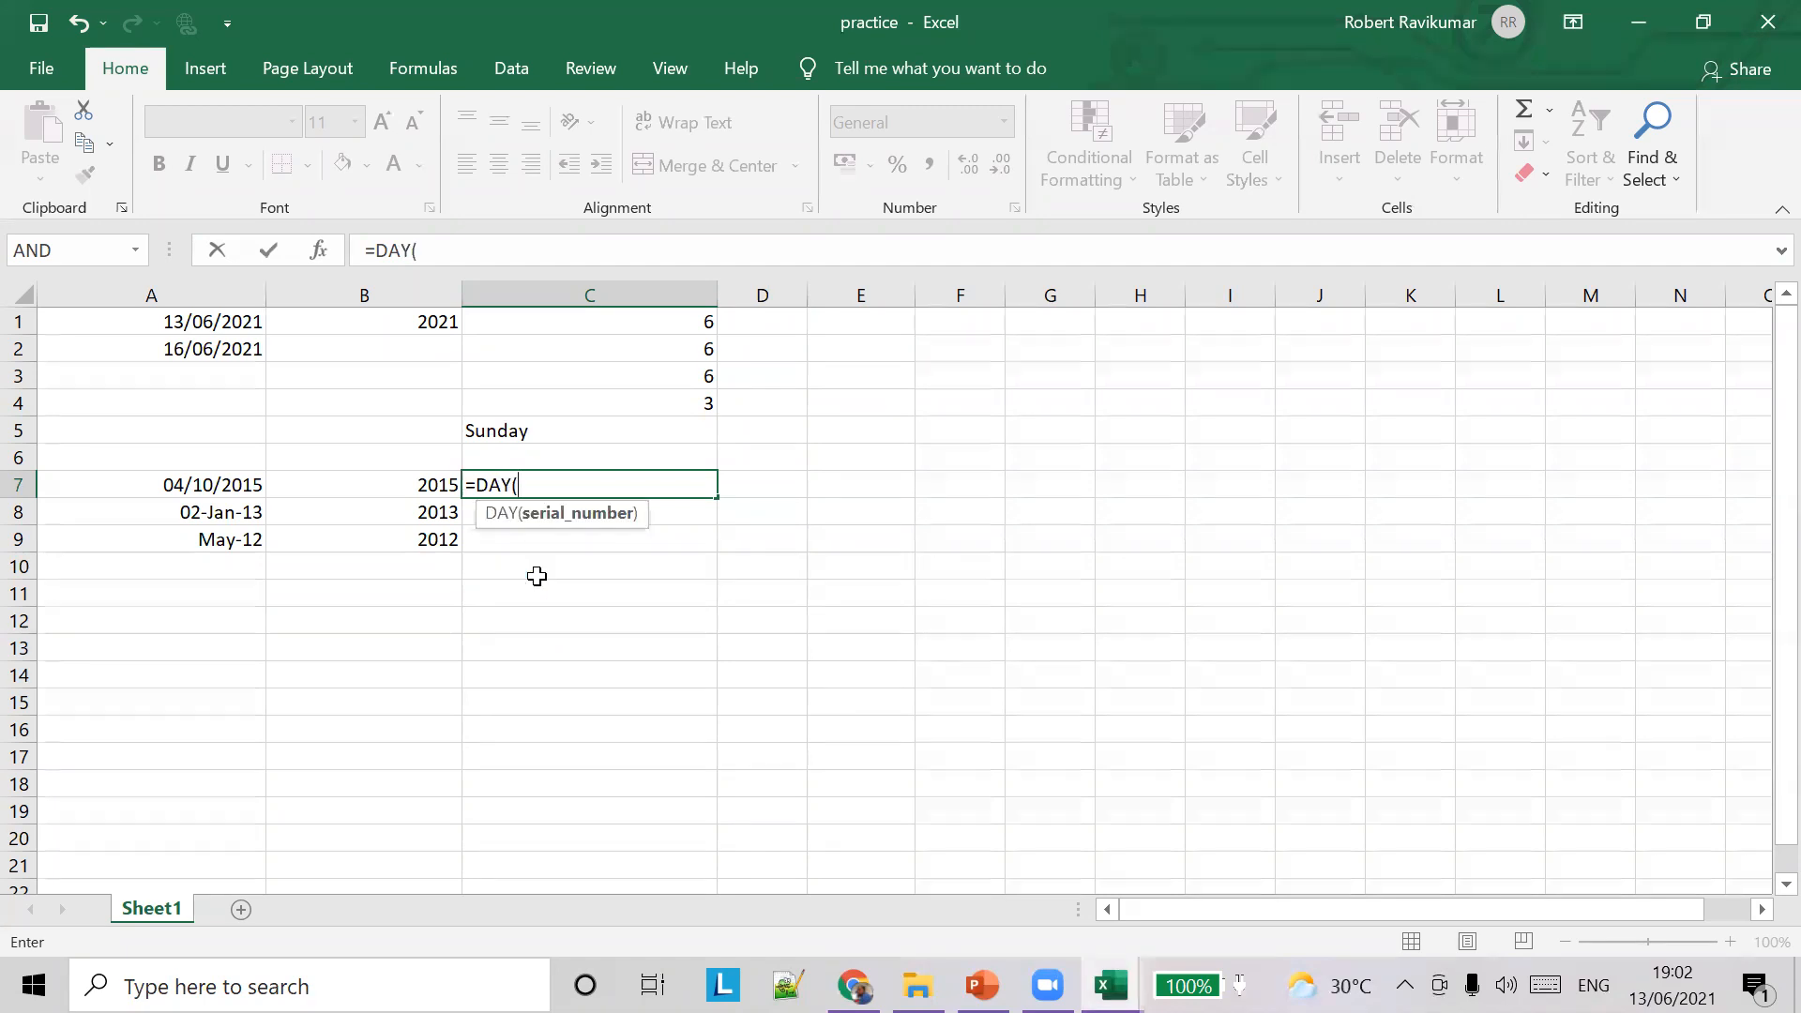
type("A1")
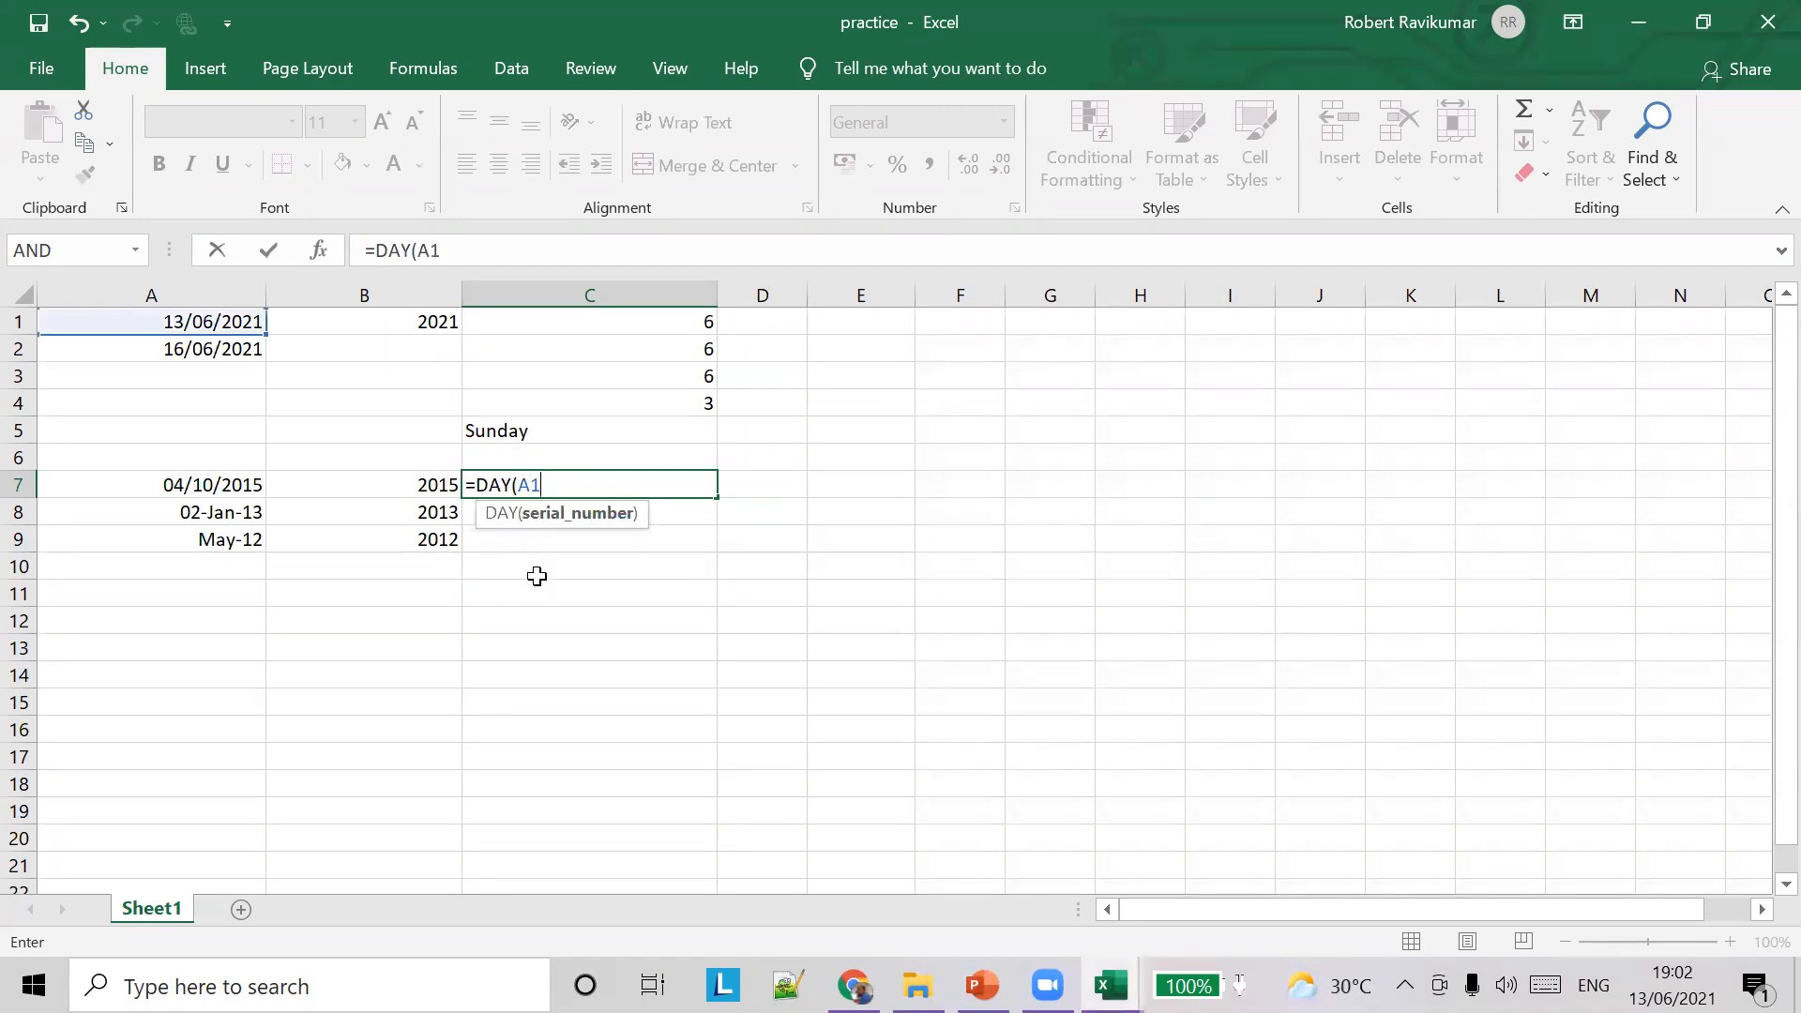
key("BackSpace")
type("7)")
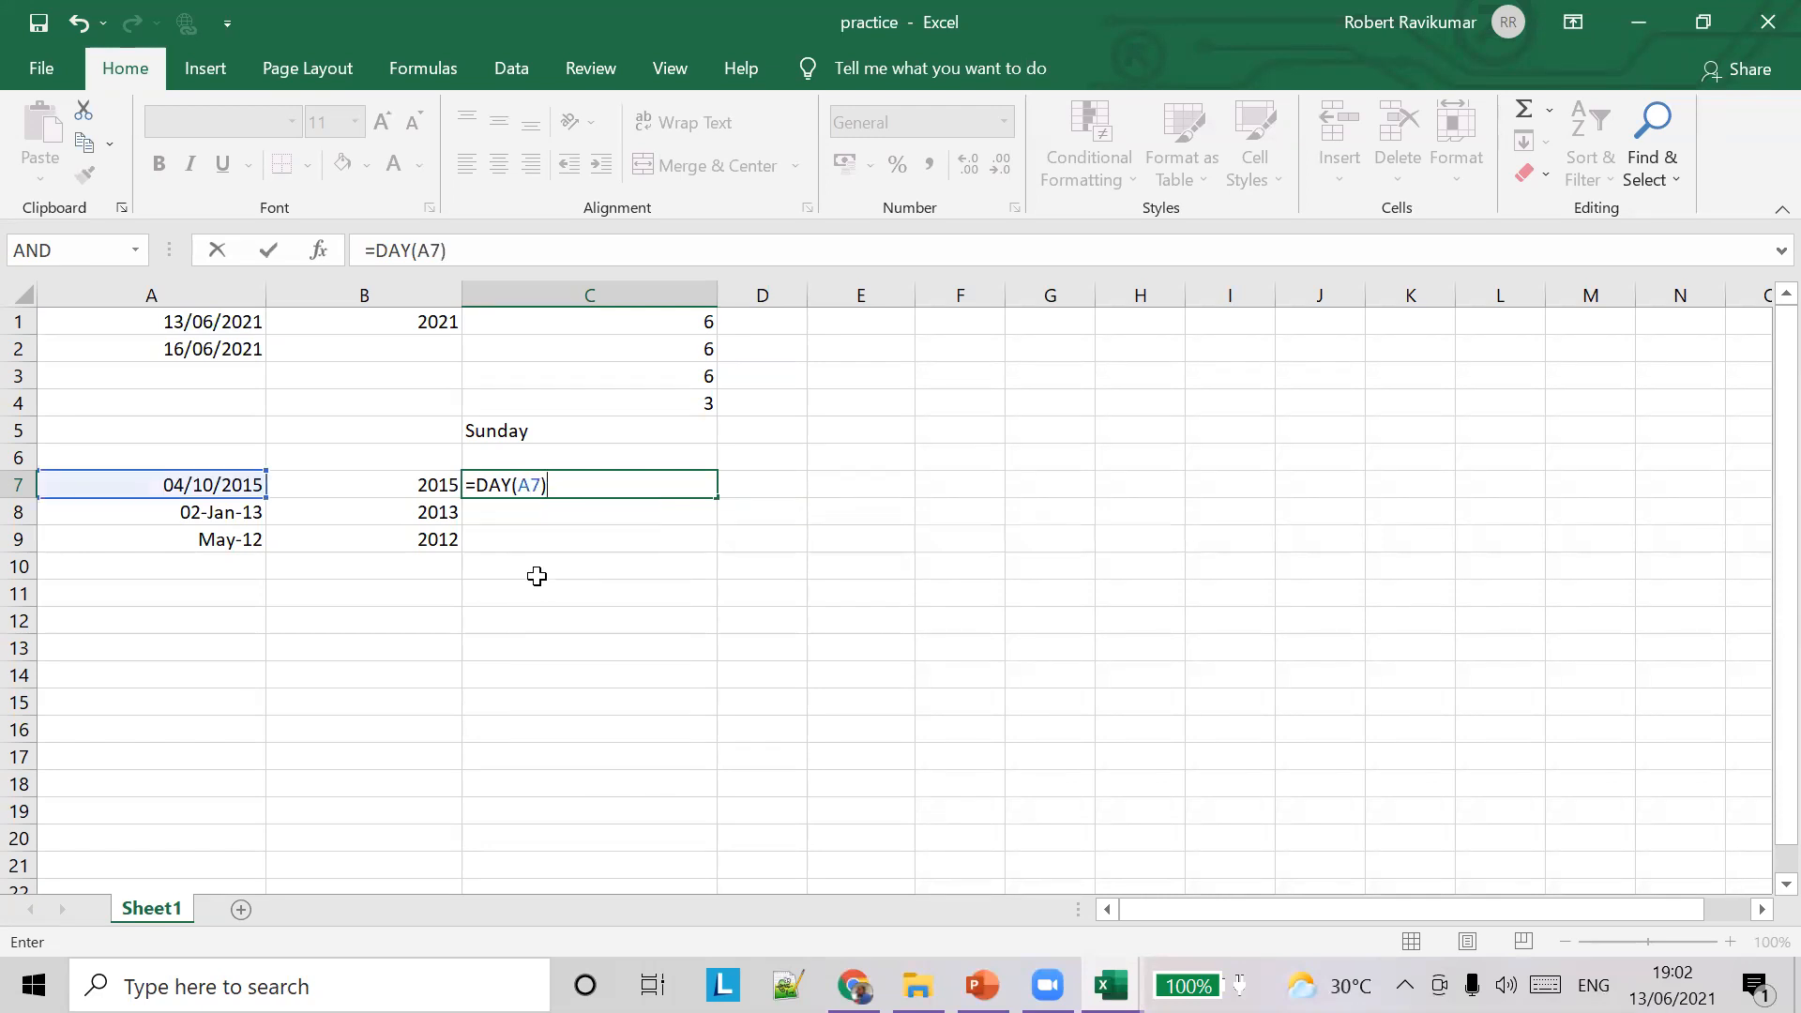
key("Tab")
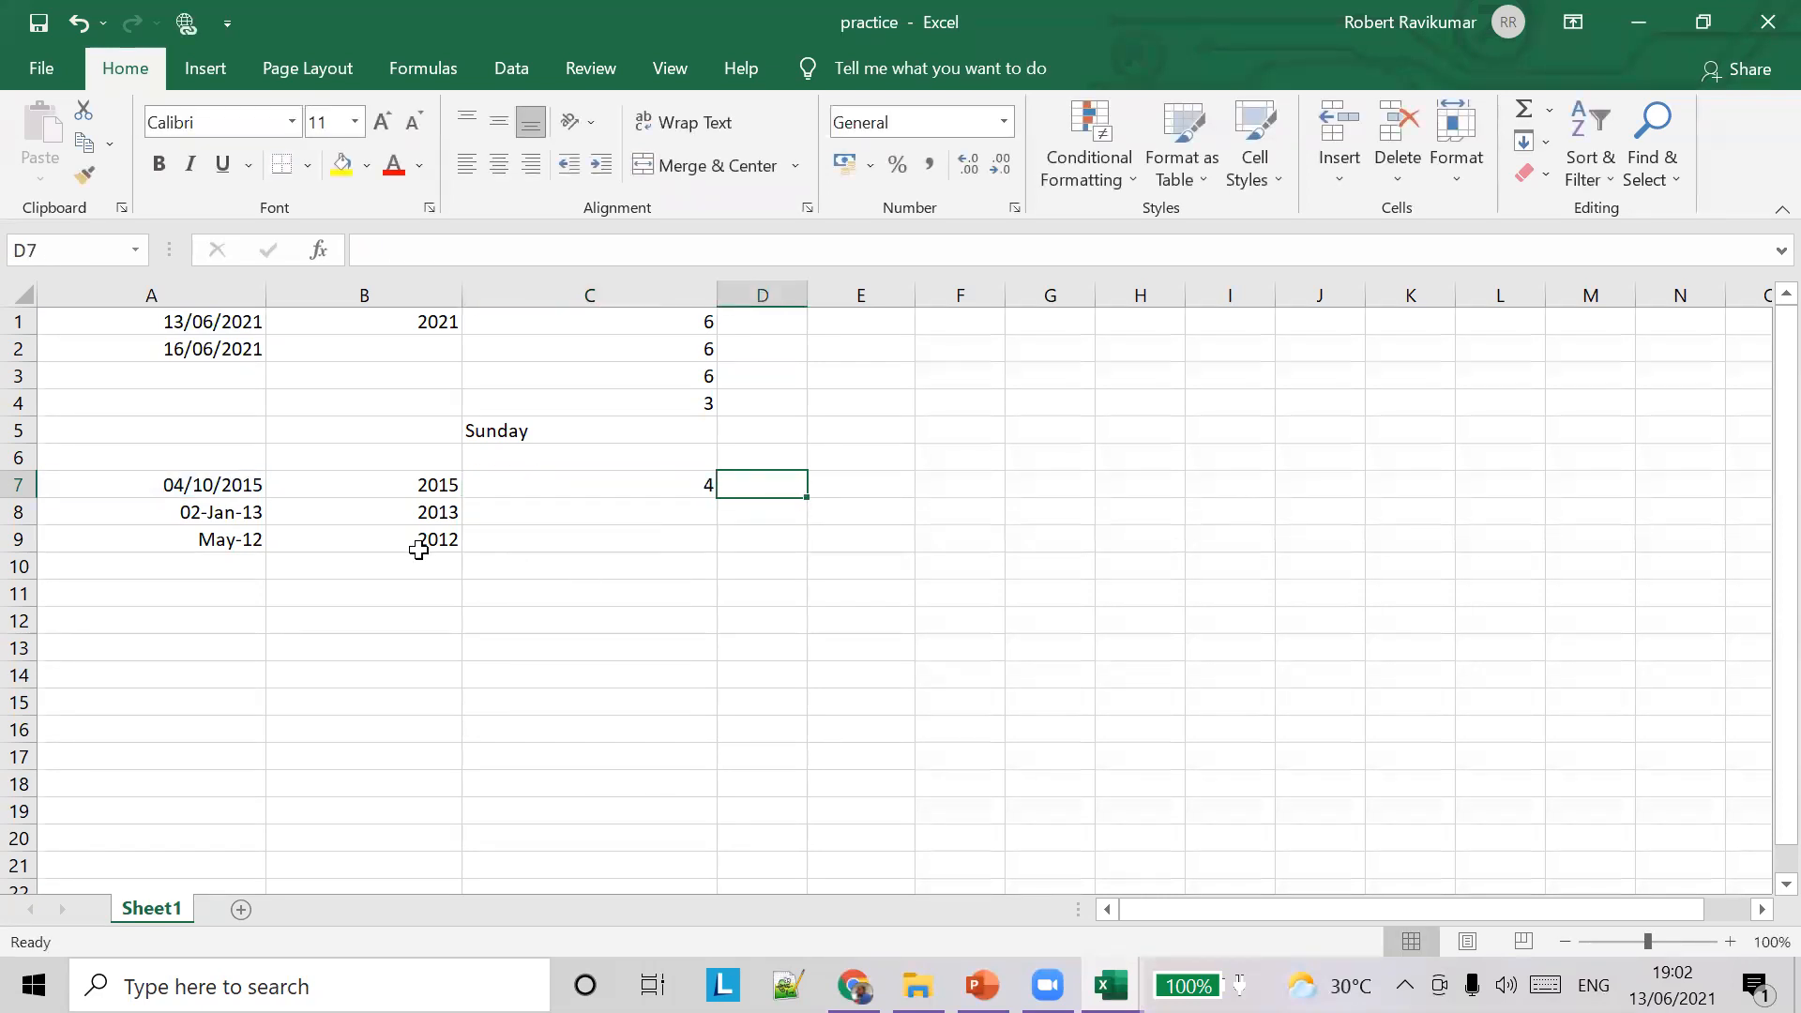
left_click(201, 485)
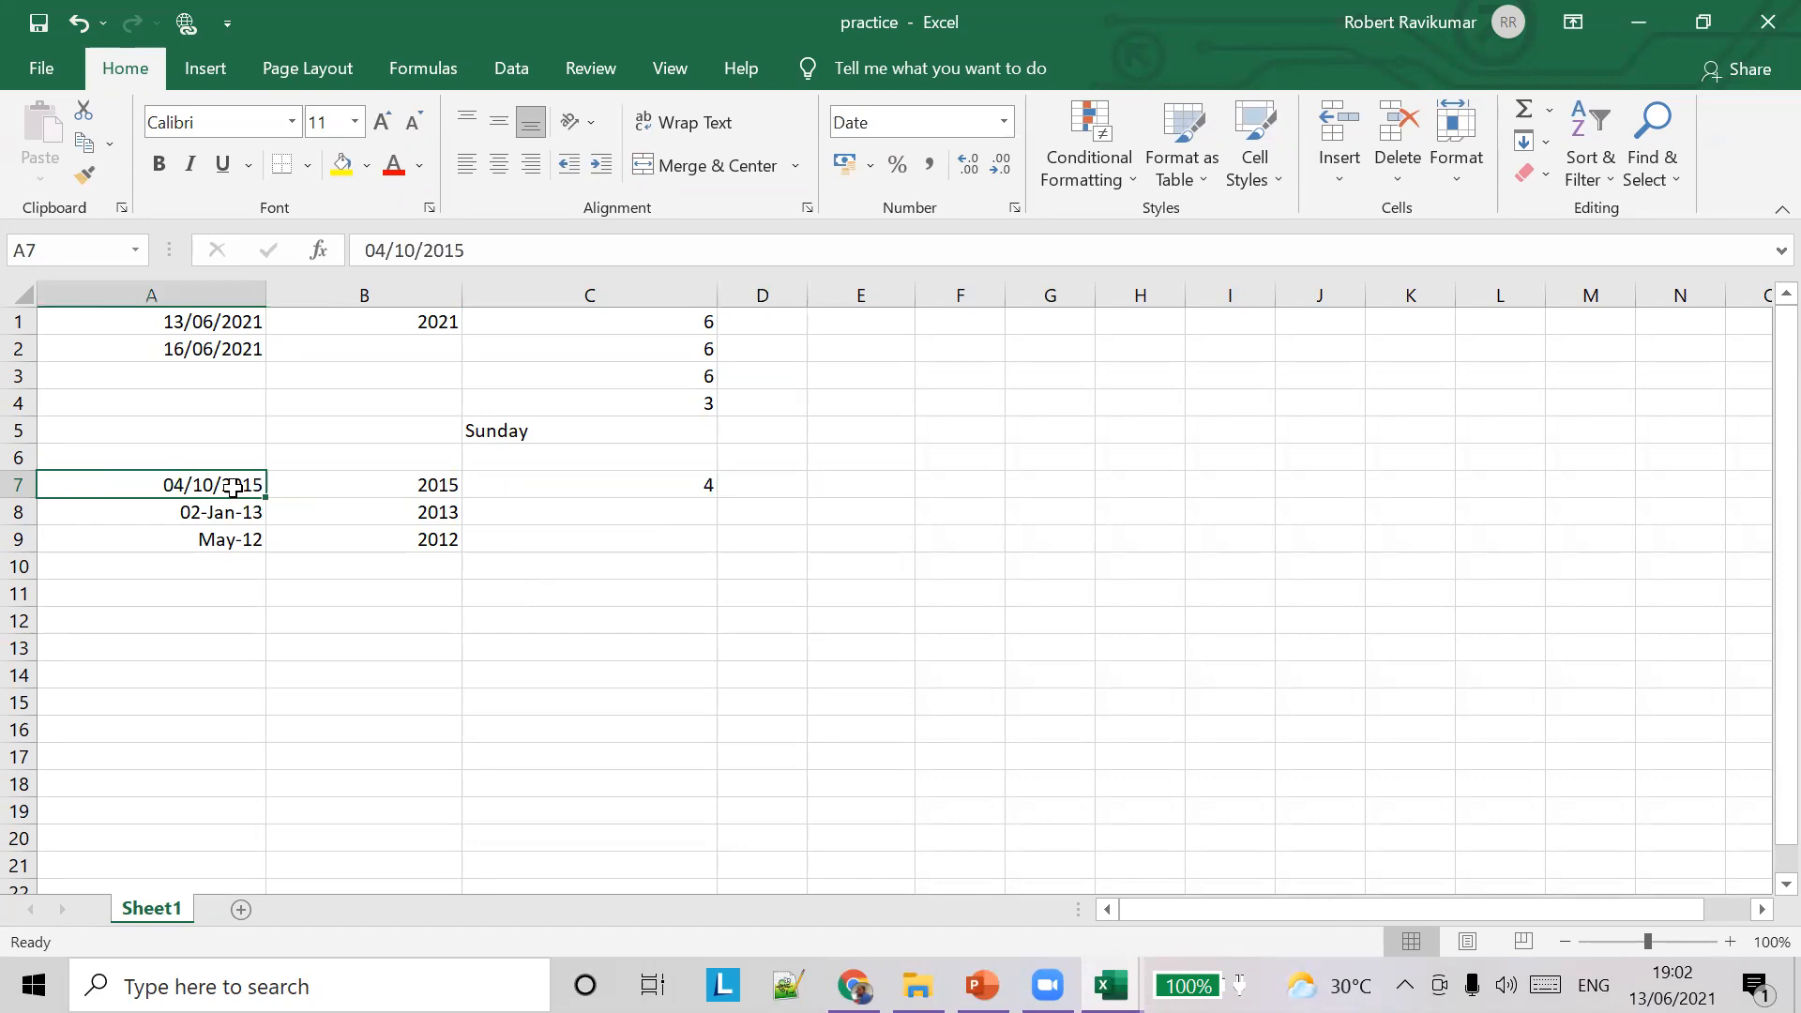
Enter =DAY(A8) in C8 to extract the day from the date in A8
left_click(661, 508)
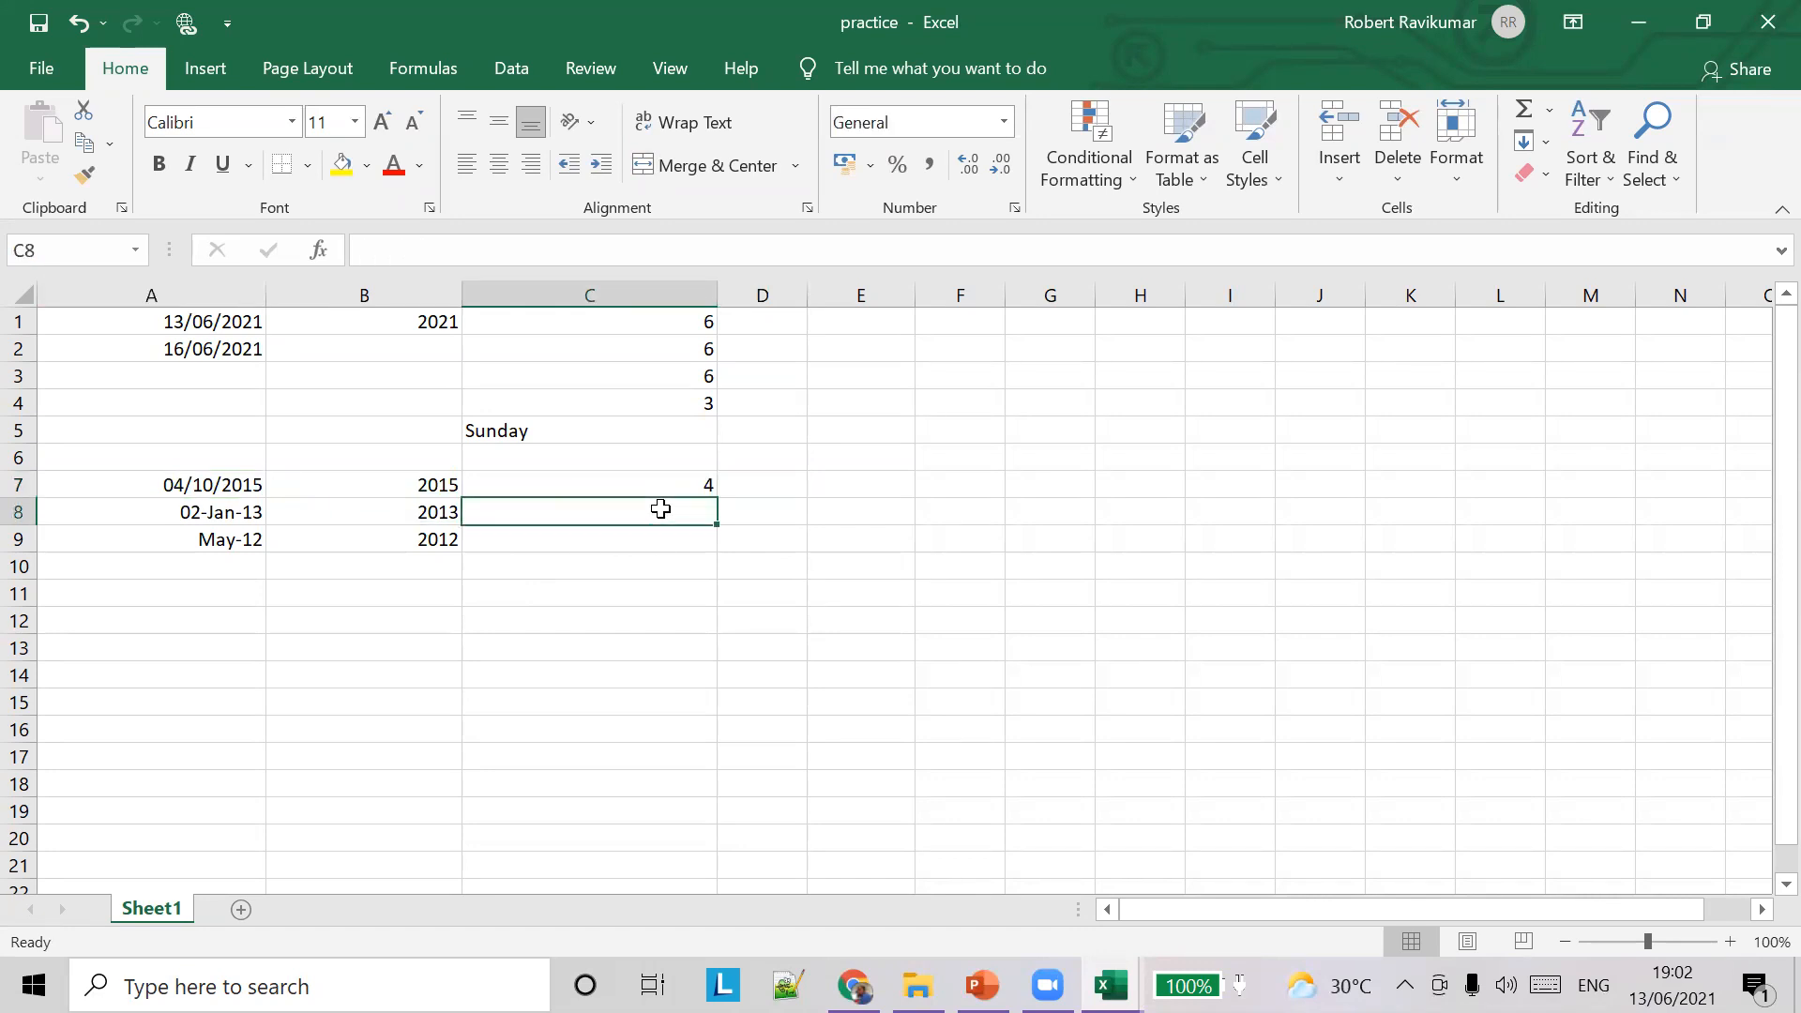
type("=D")
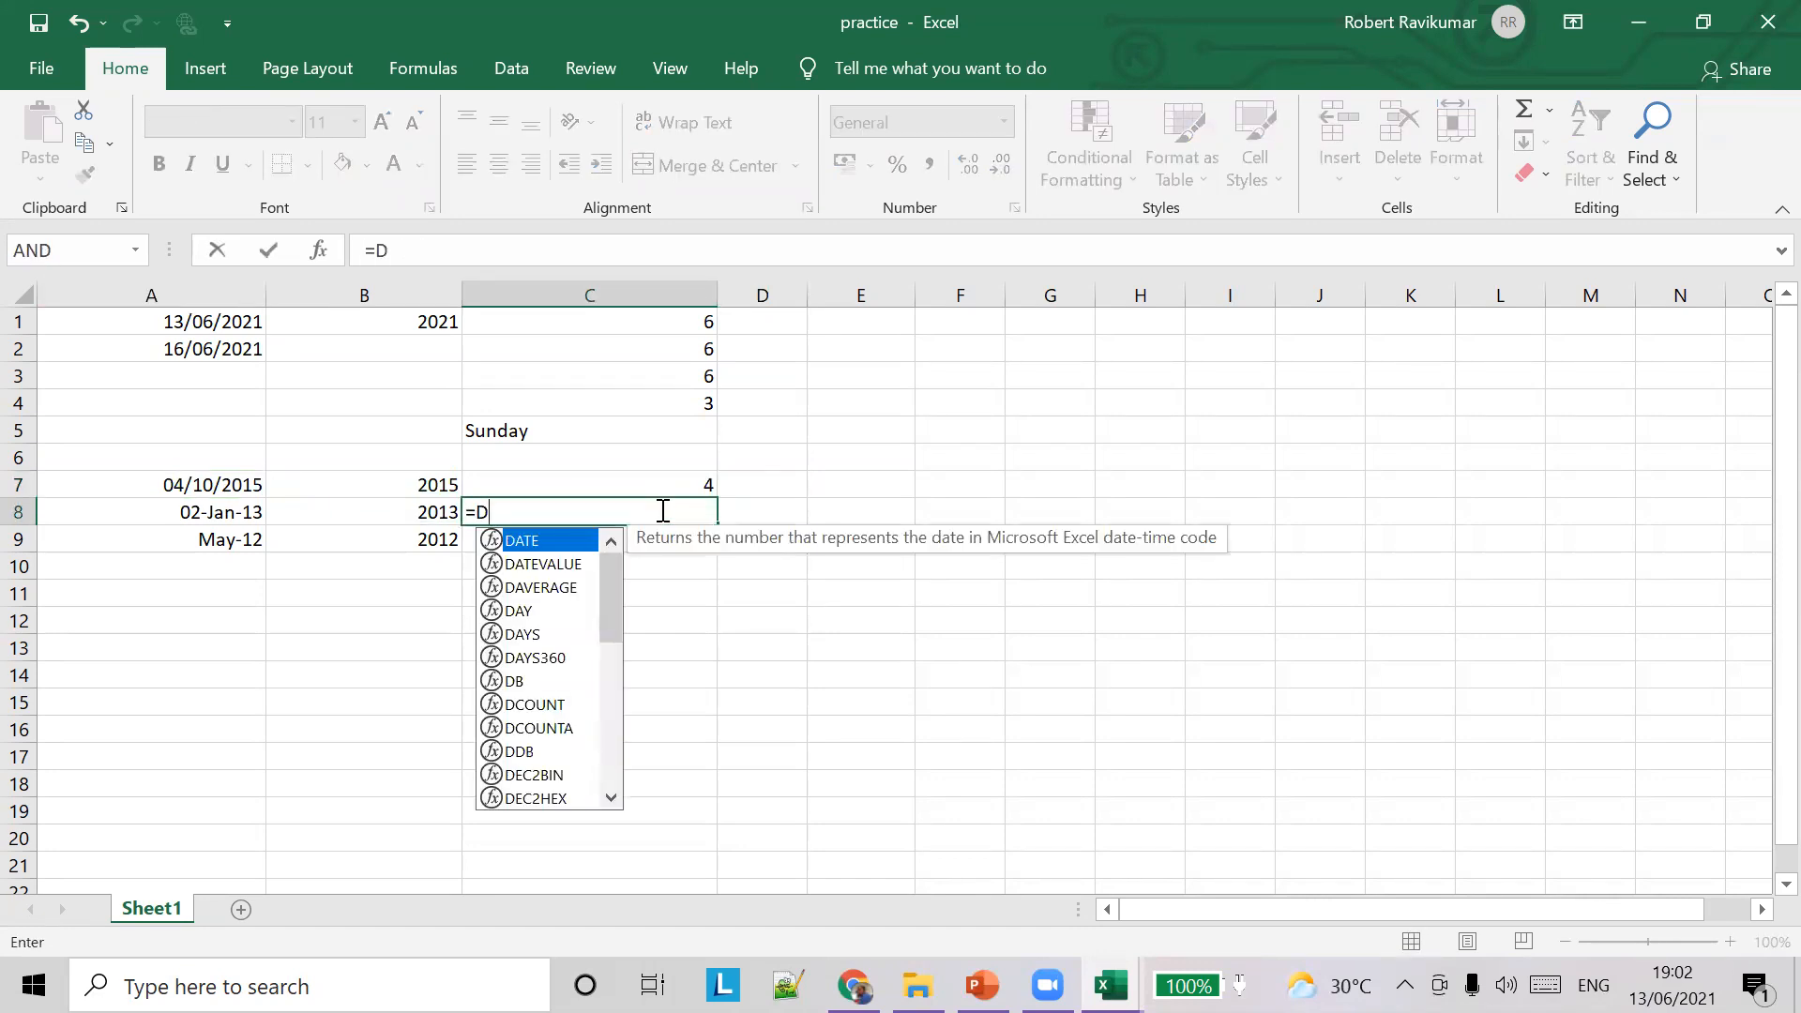
type("DAY")
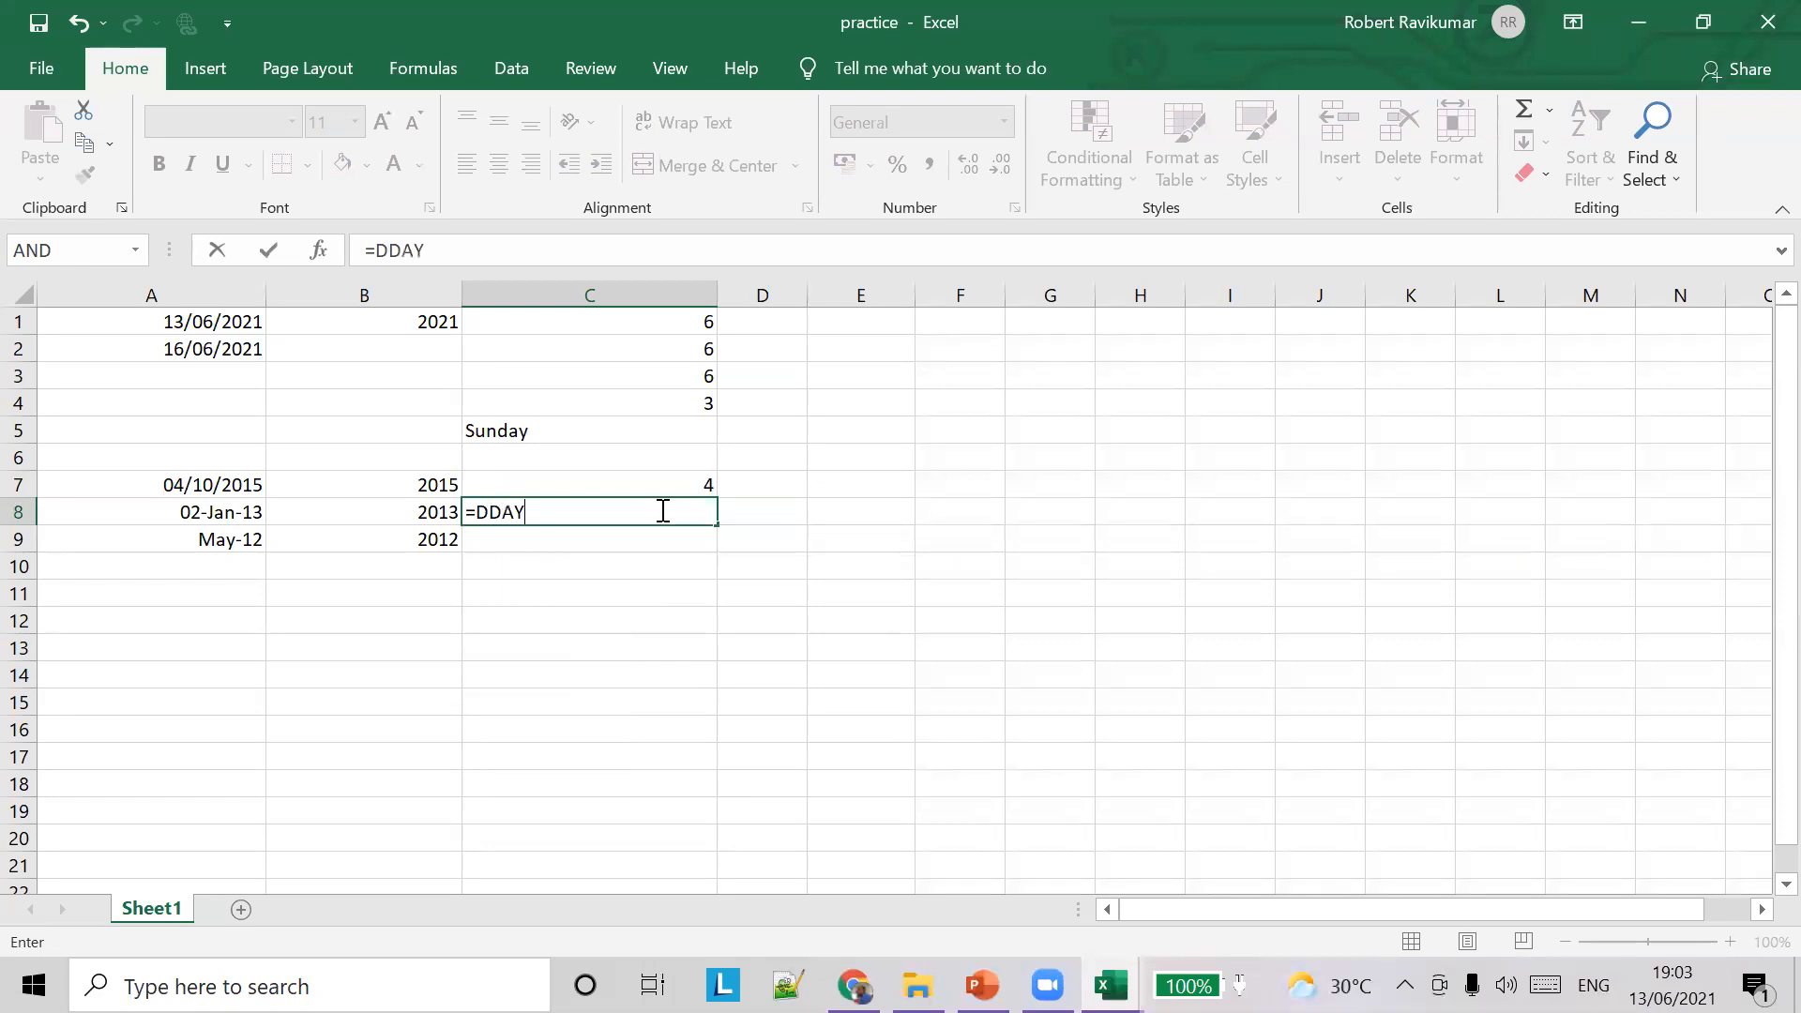
key("BackSpace")
key("BackSpace")
key("BackSpace")
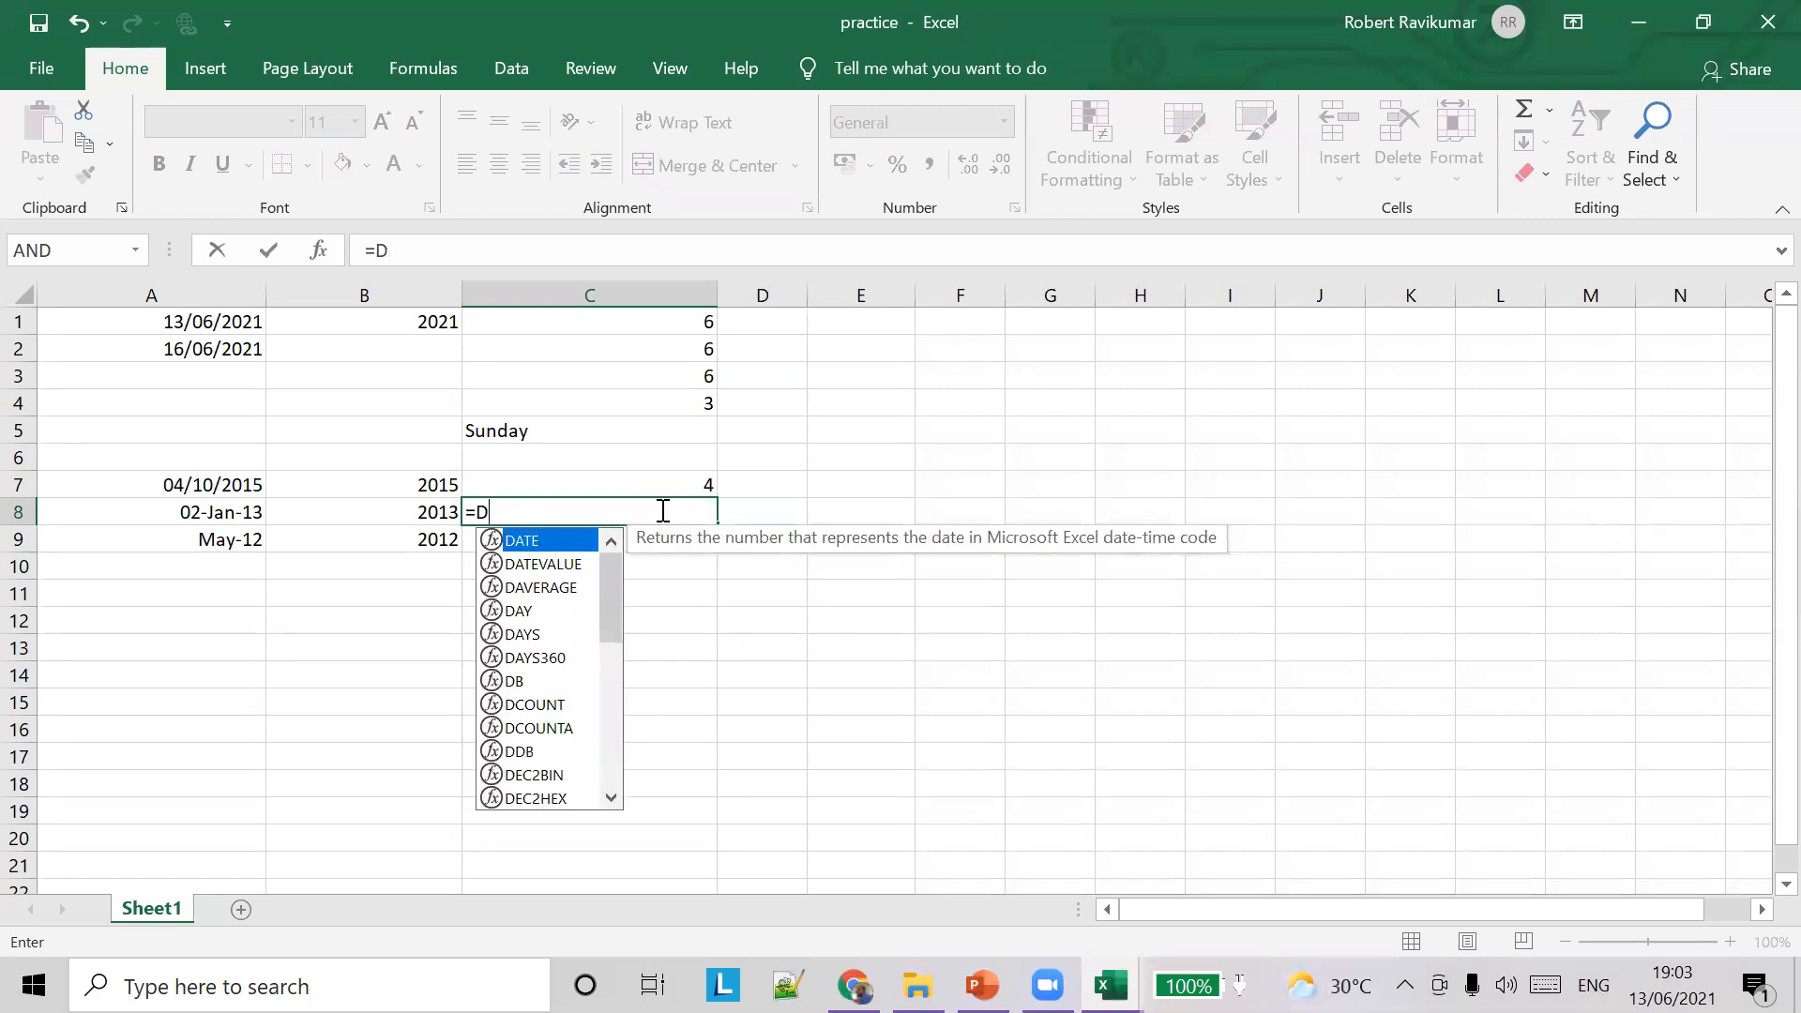
key("Escape")
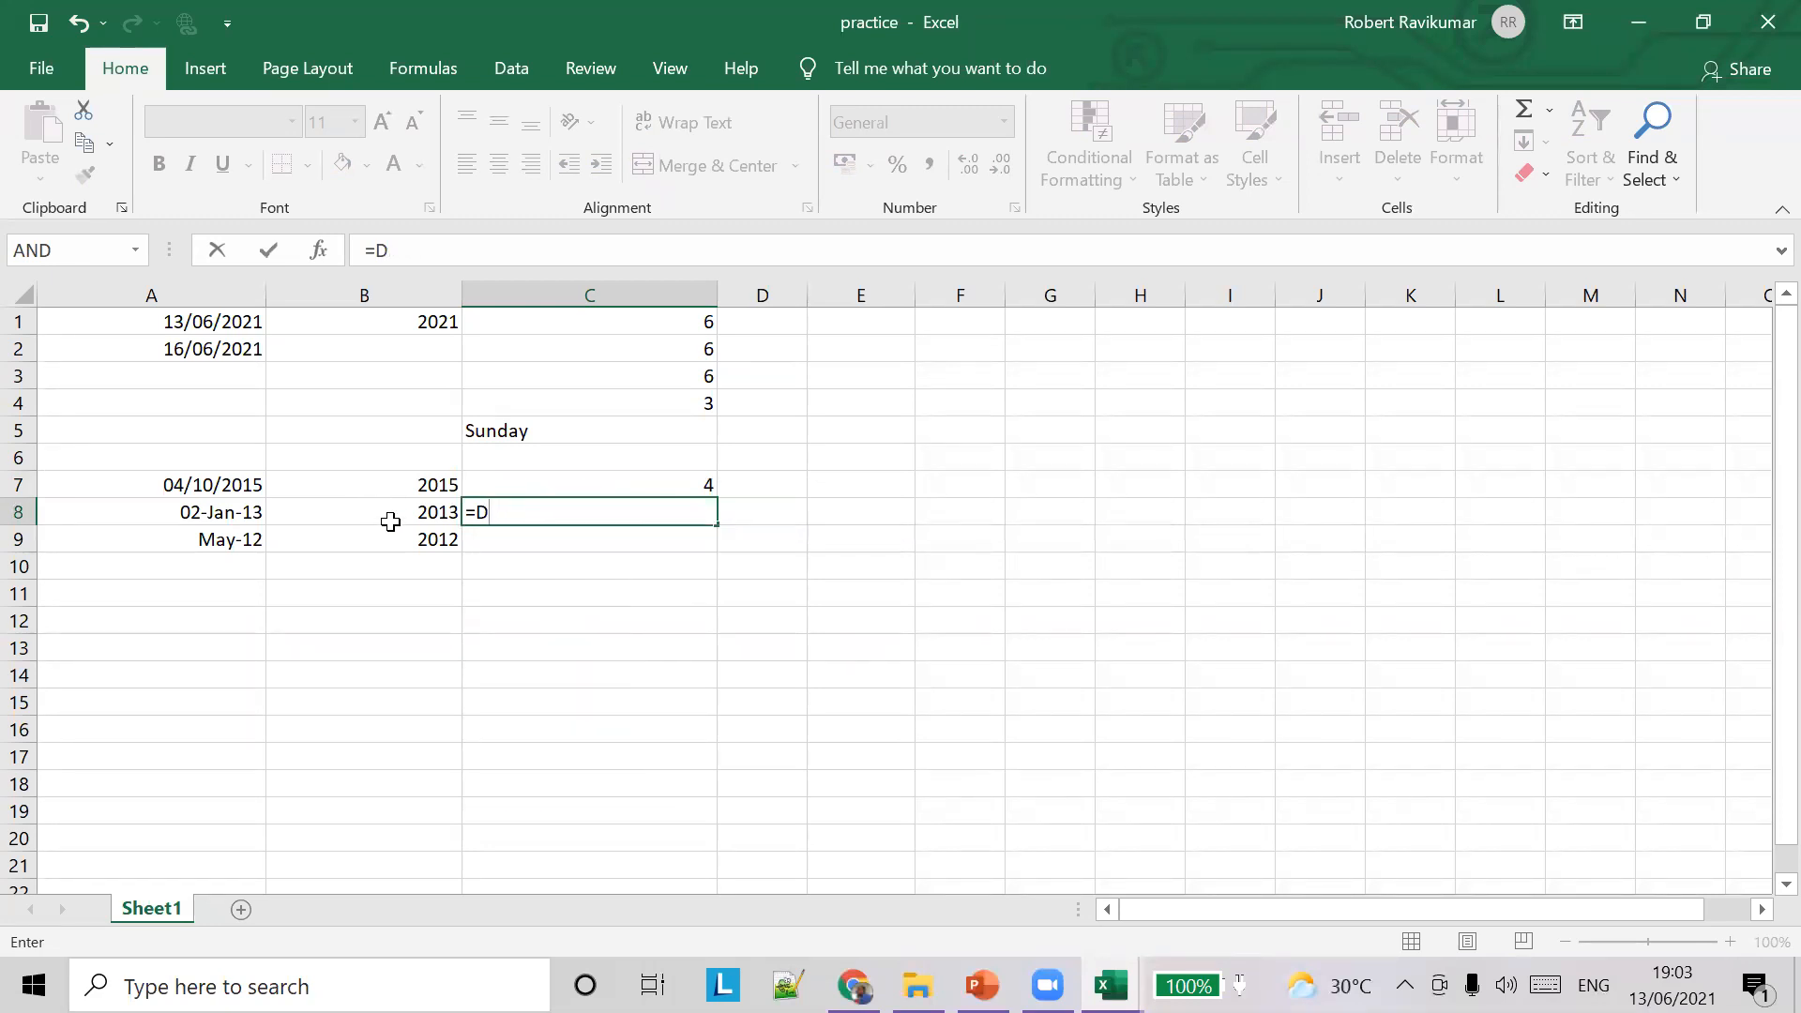
left_click(433, 515)
left_click(611, 506)
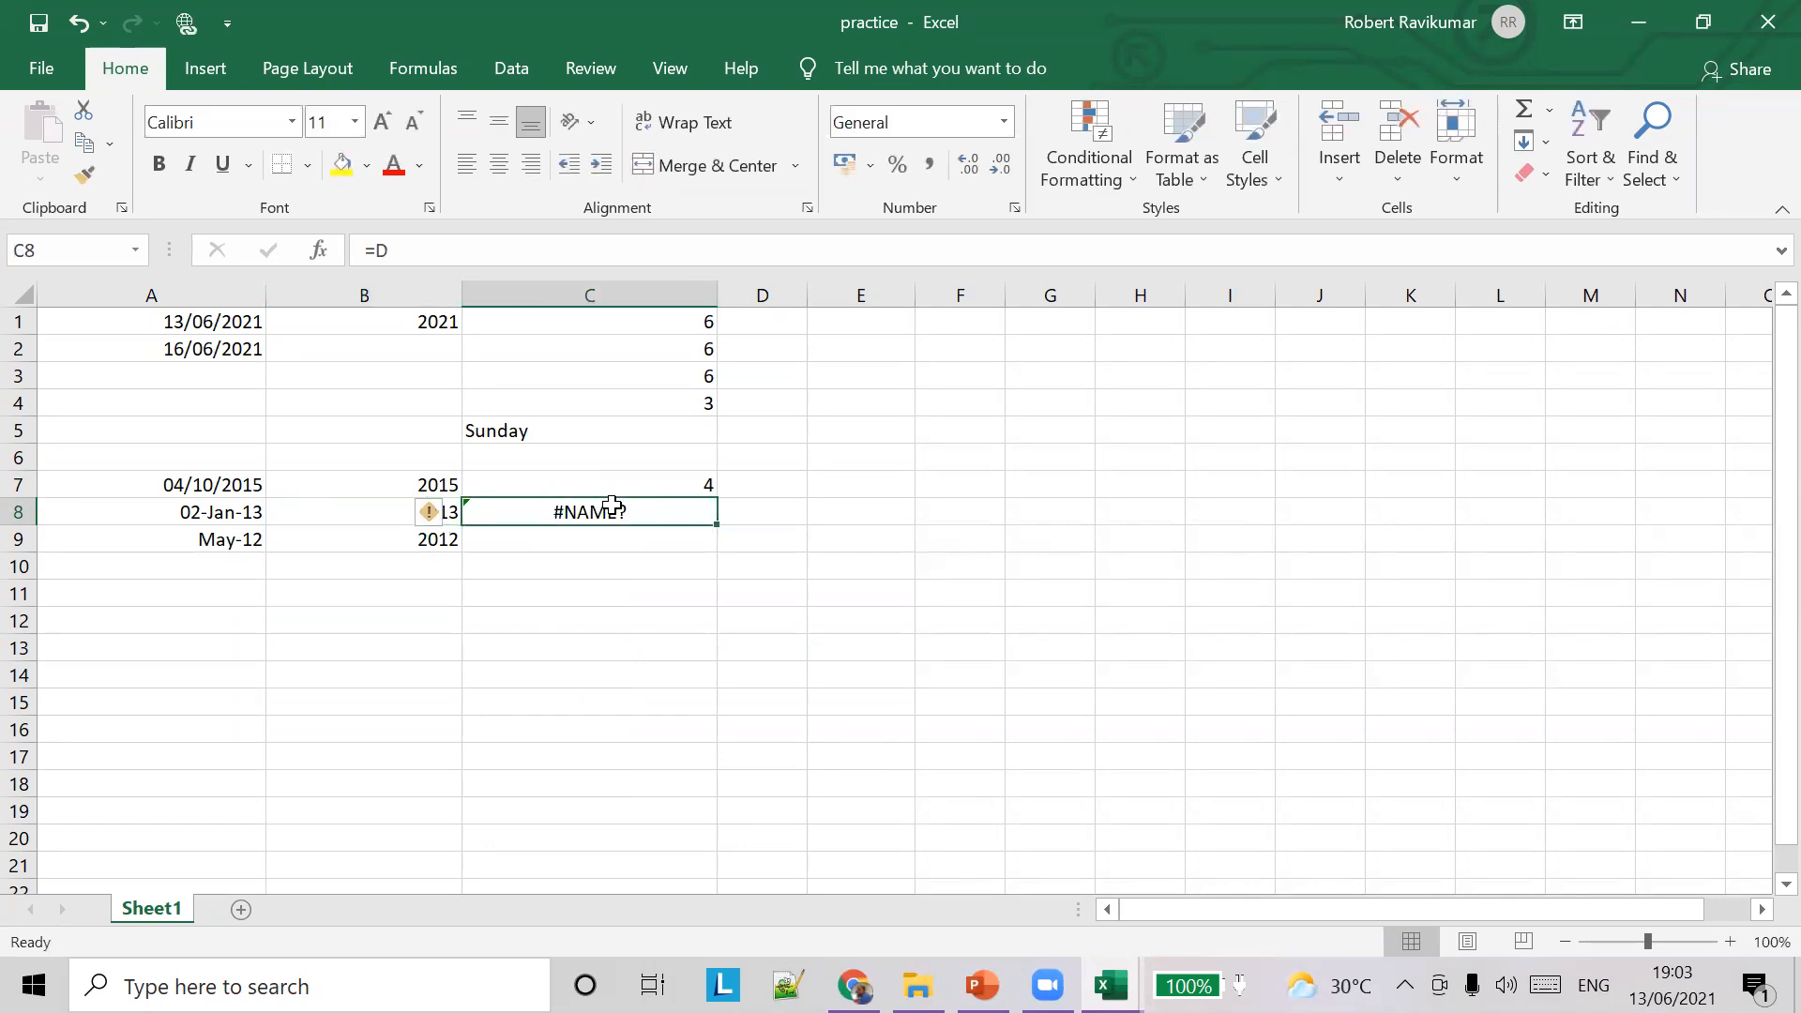
left_click(460, 241)
type("AY")
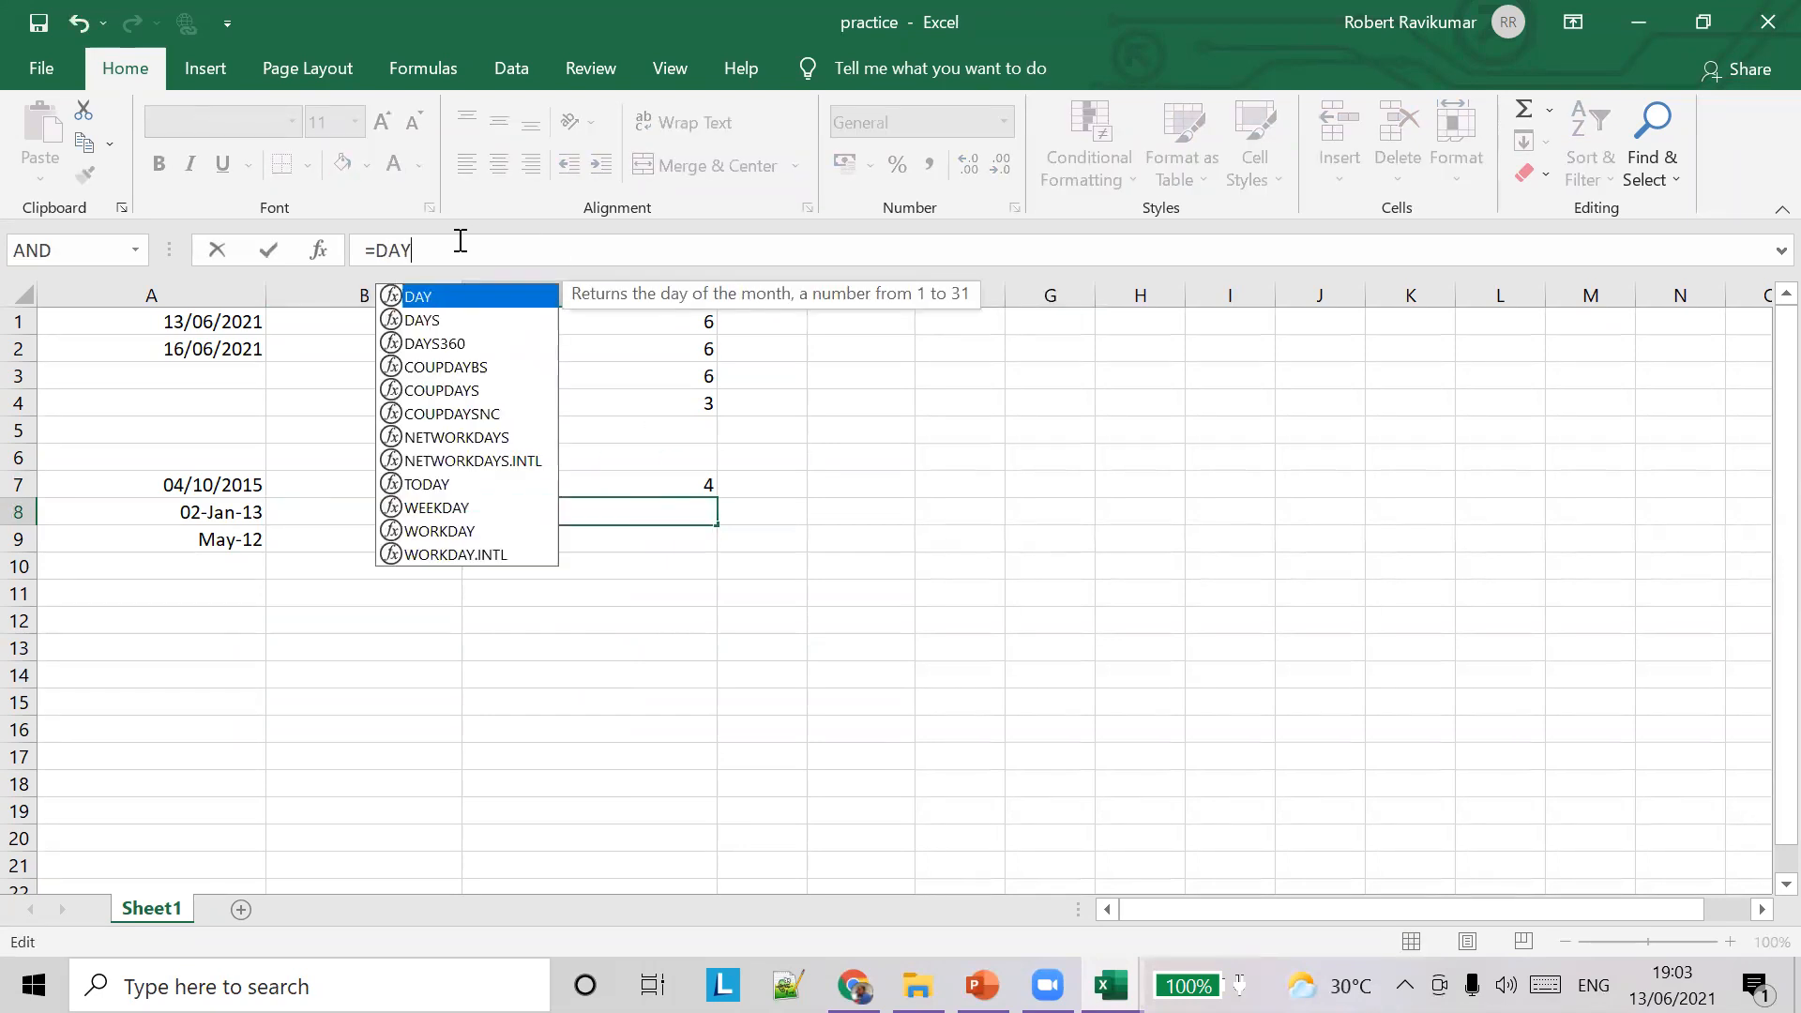
type("(A")
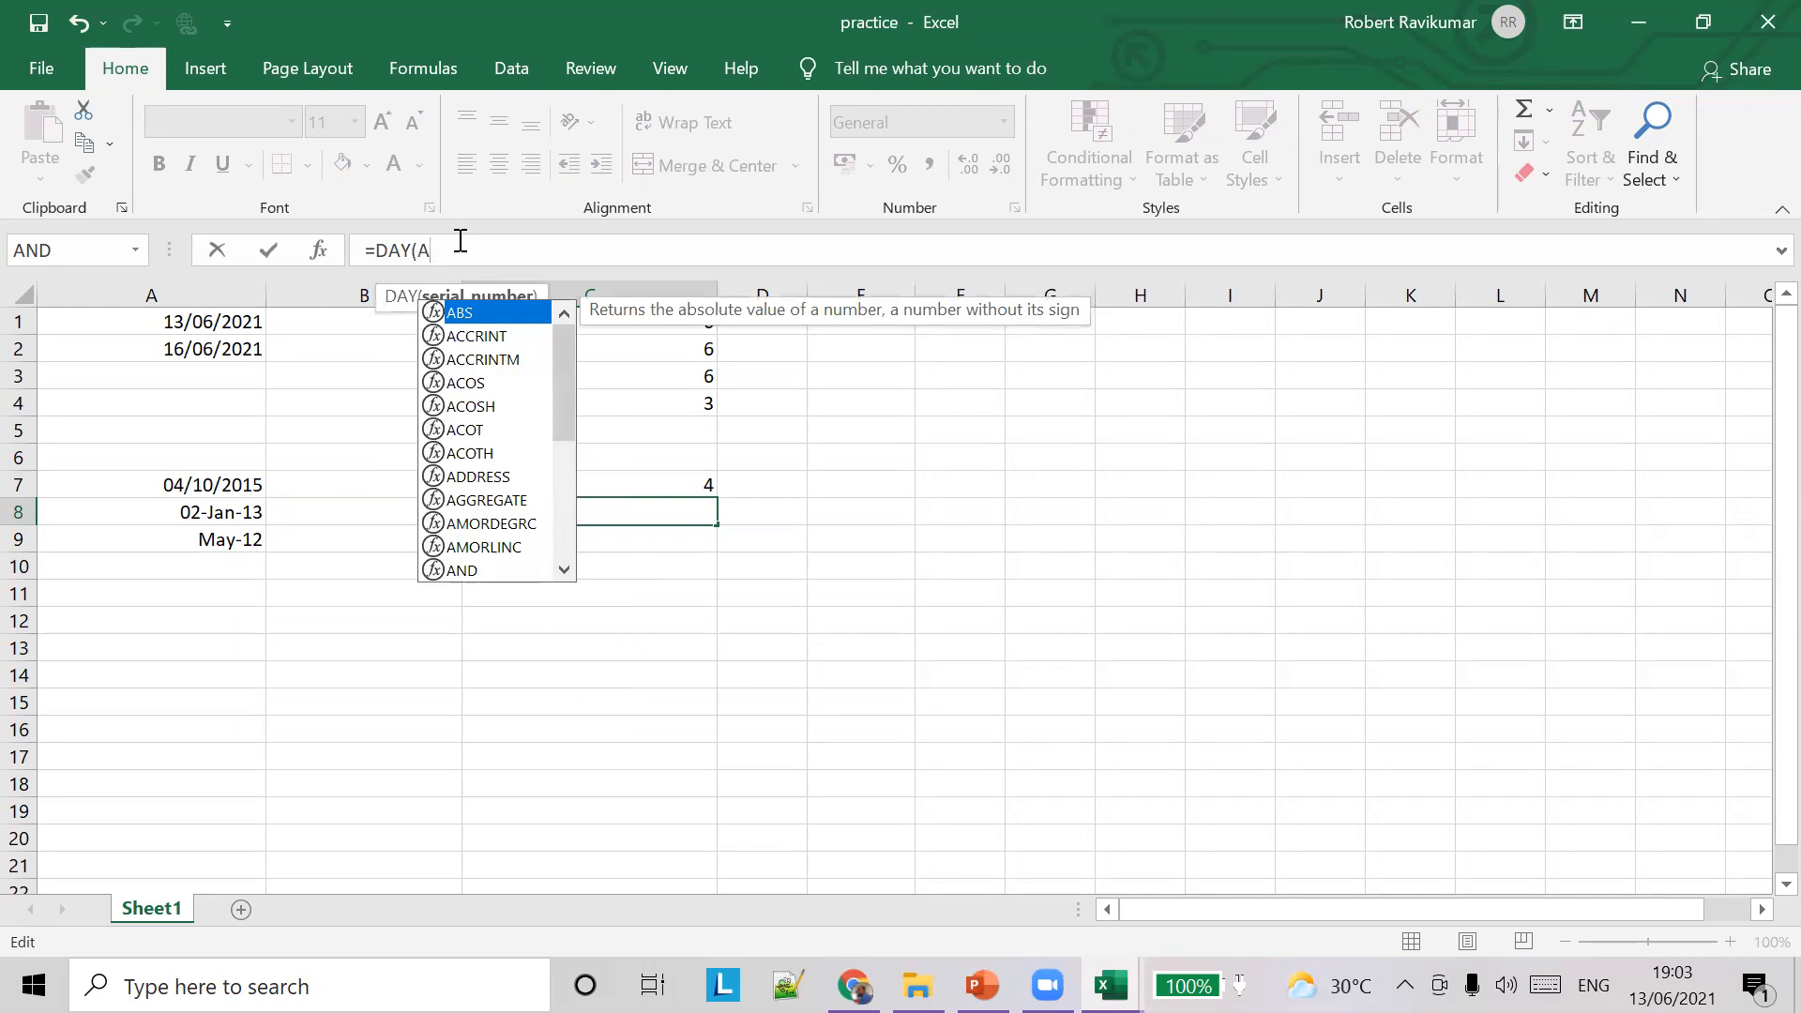
type("8)")
key("BackSpace")
type(")")
key("BackSpace")
key("Tab")
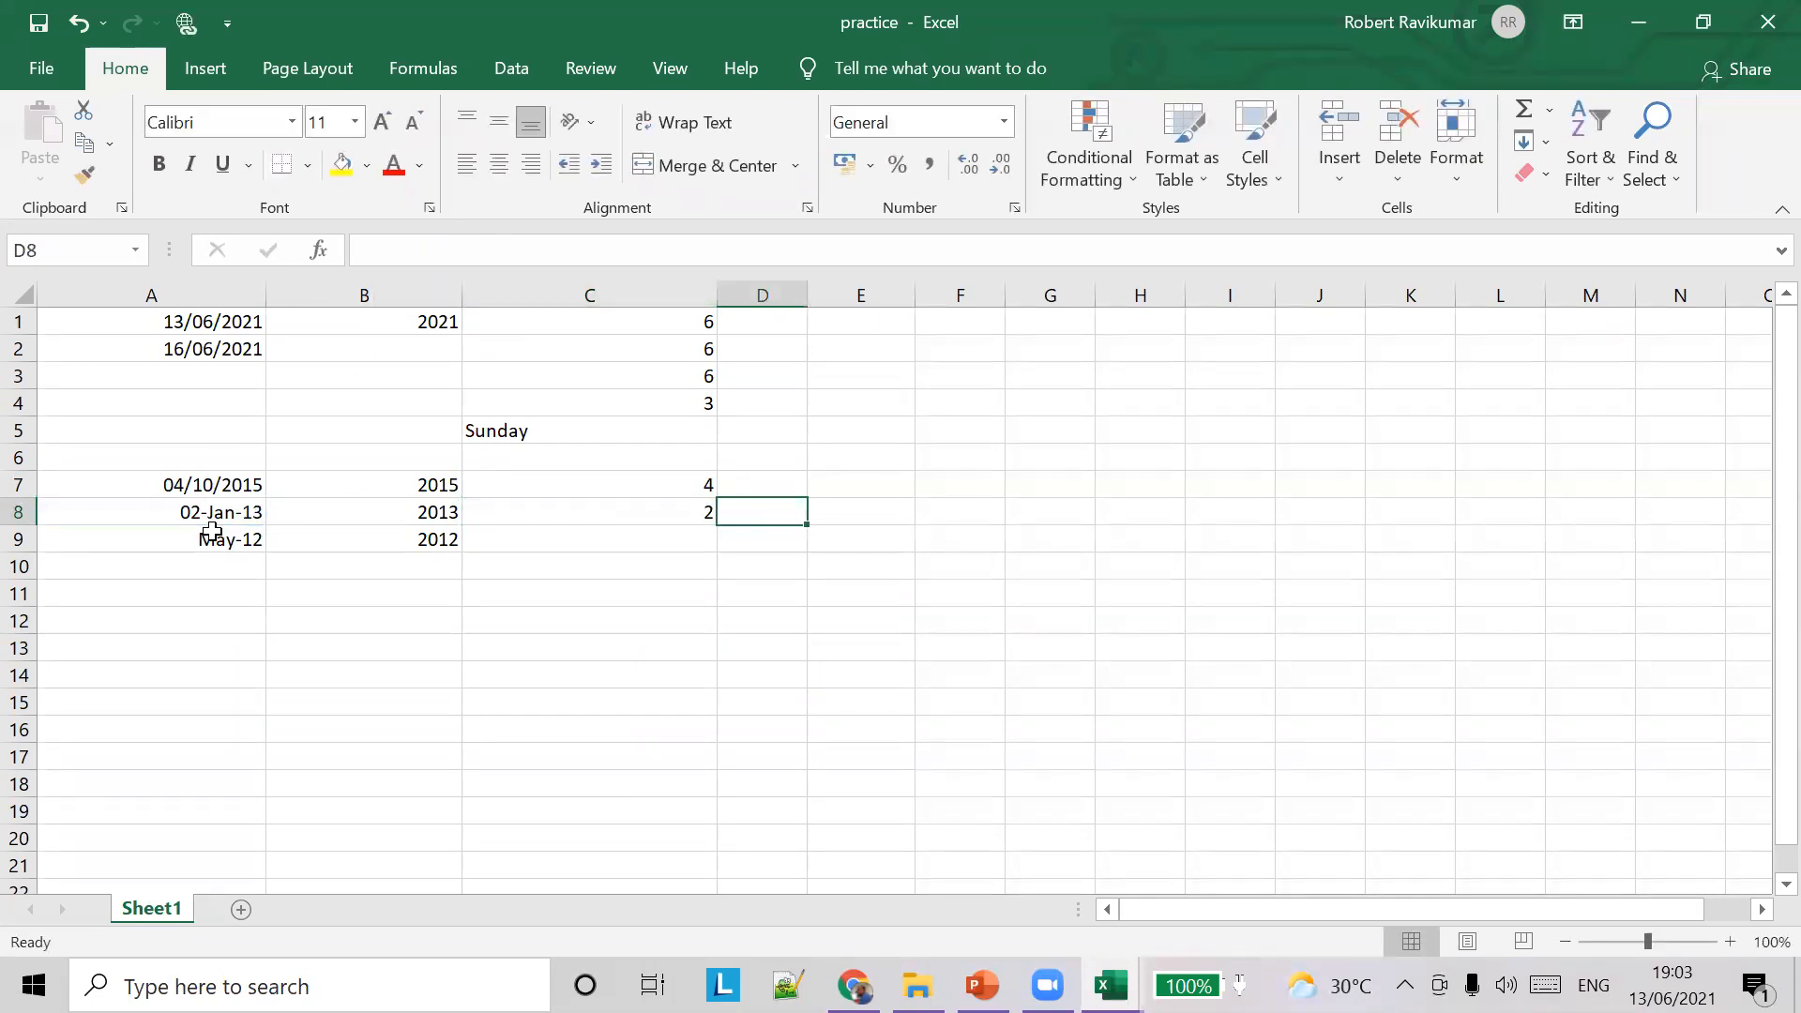
Enter =DAY(A9) in C9 to extract the day from the month-year date in A9
left_click(659, 540)
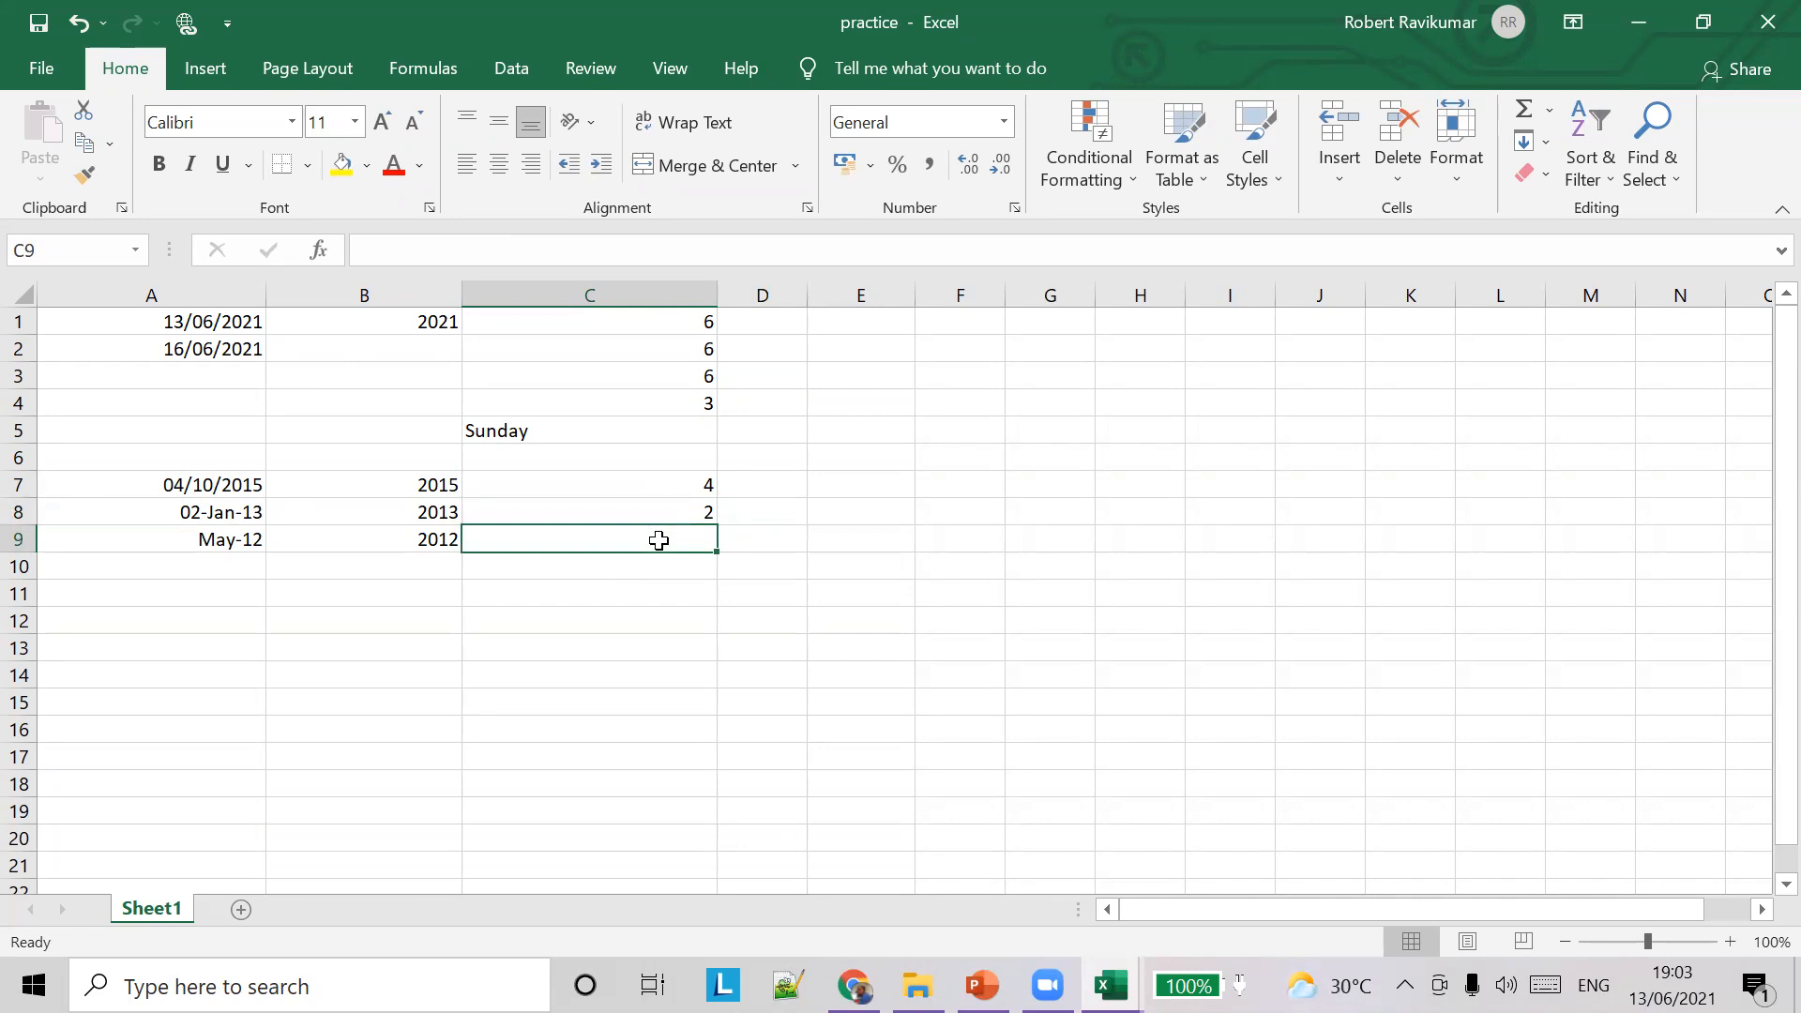
type("=")
type("DATE")
key("BackSpace")
key("BackSpace")
type("Y")
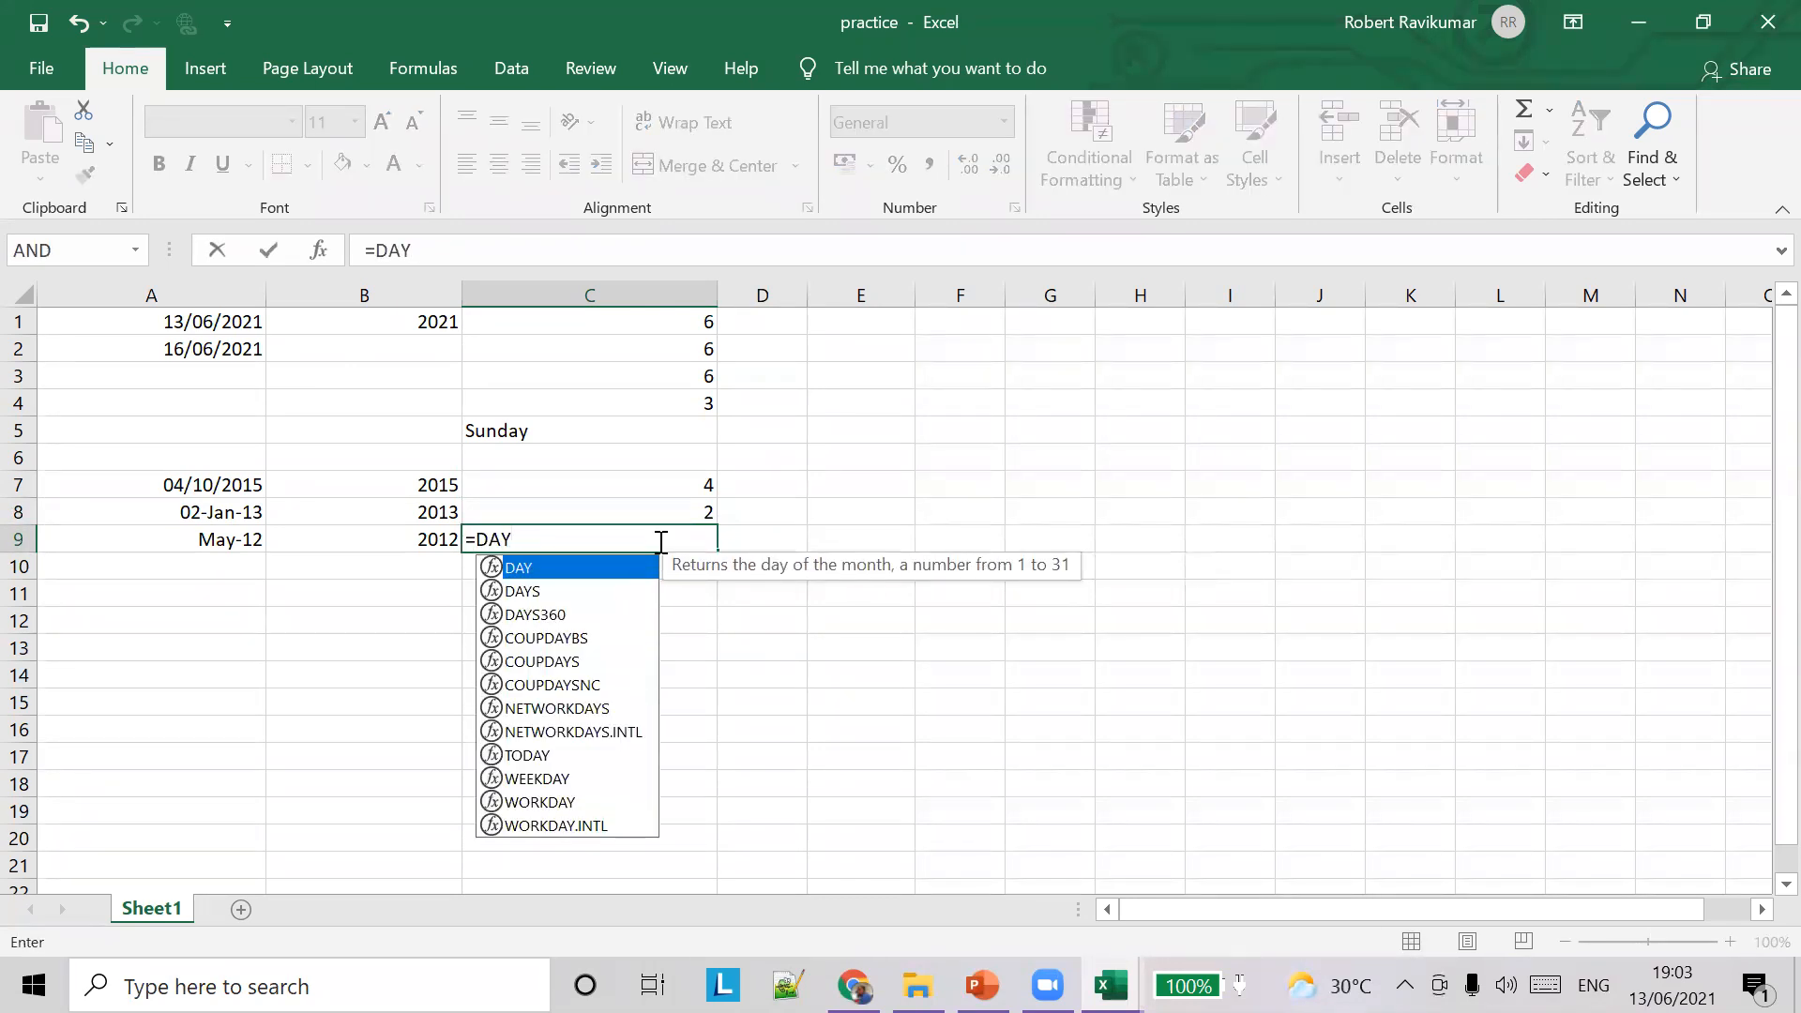
type("()")
key("Return")
key("Return")
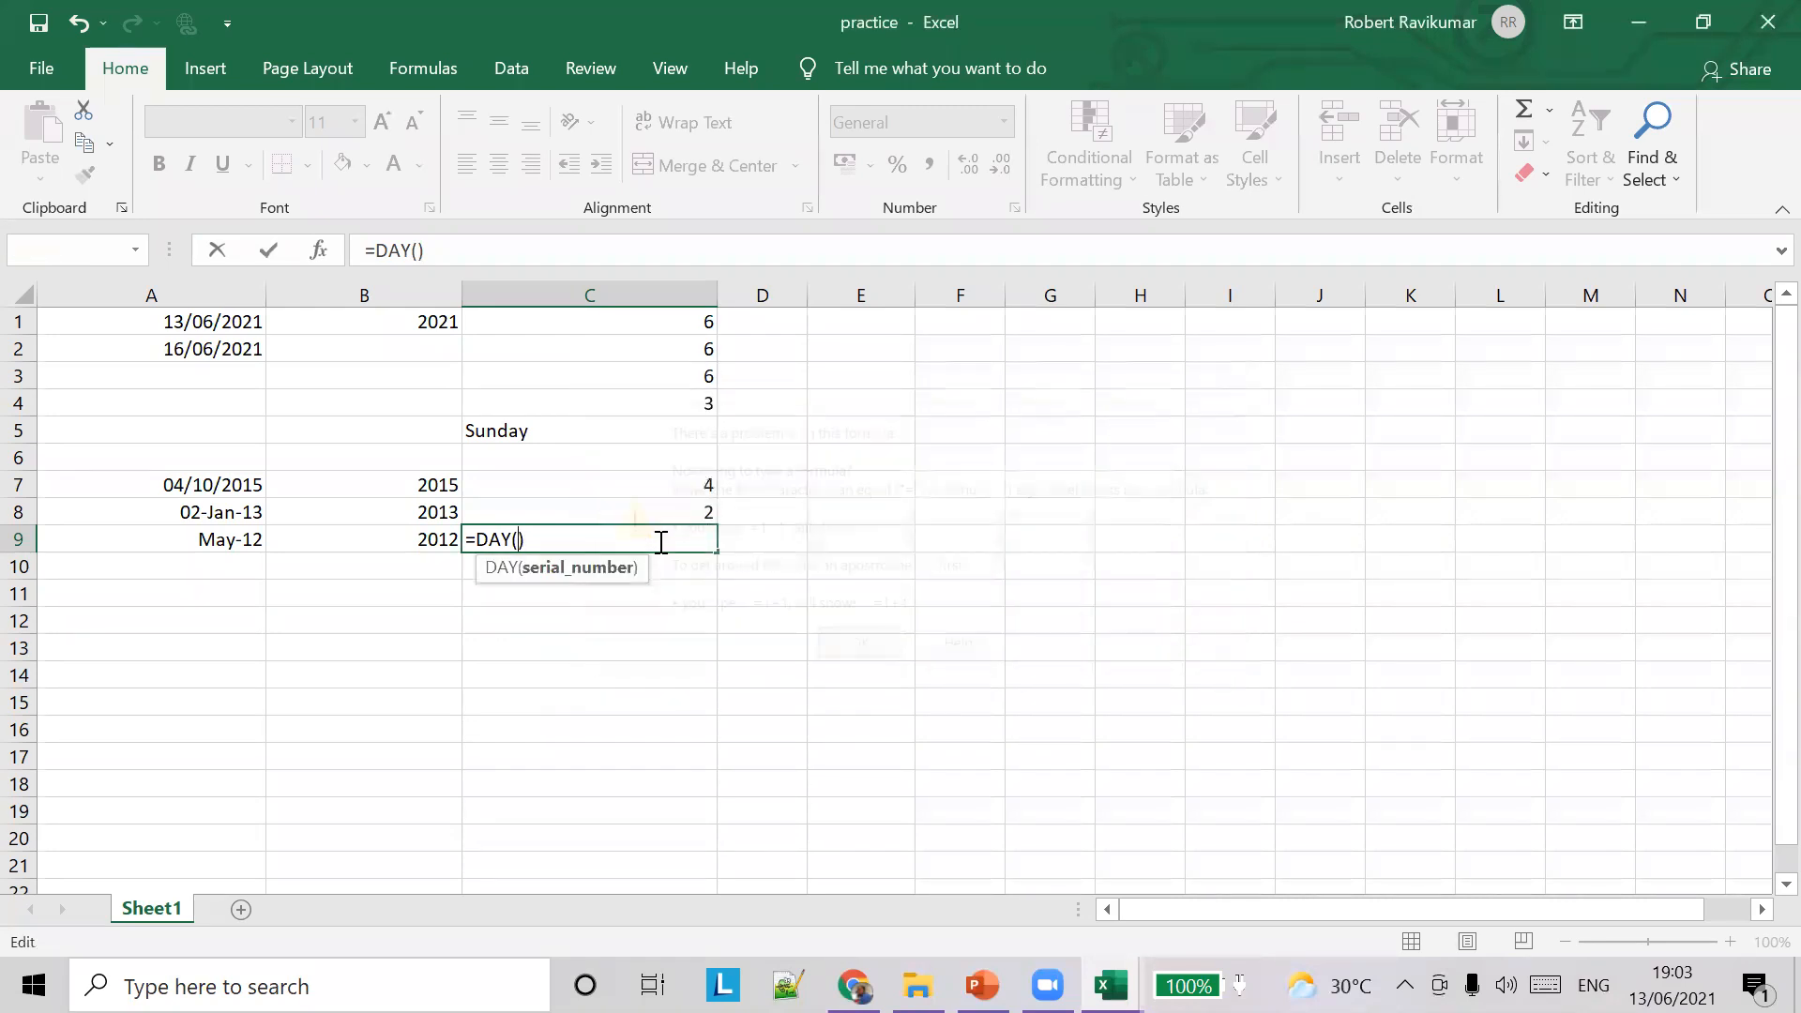
type("A")
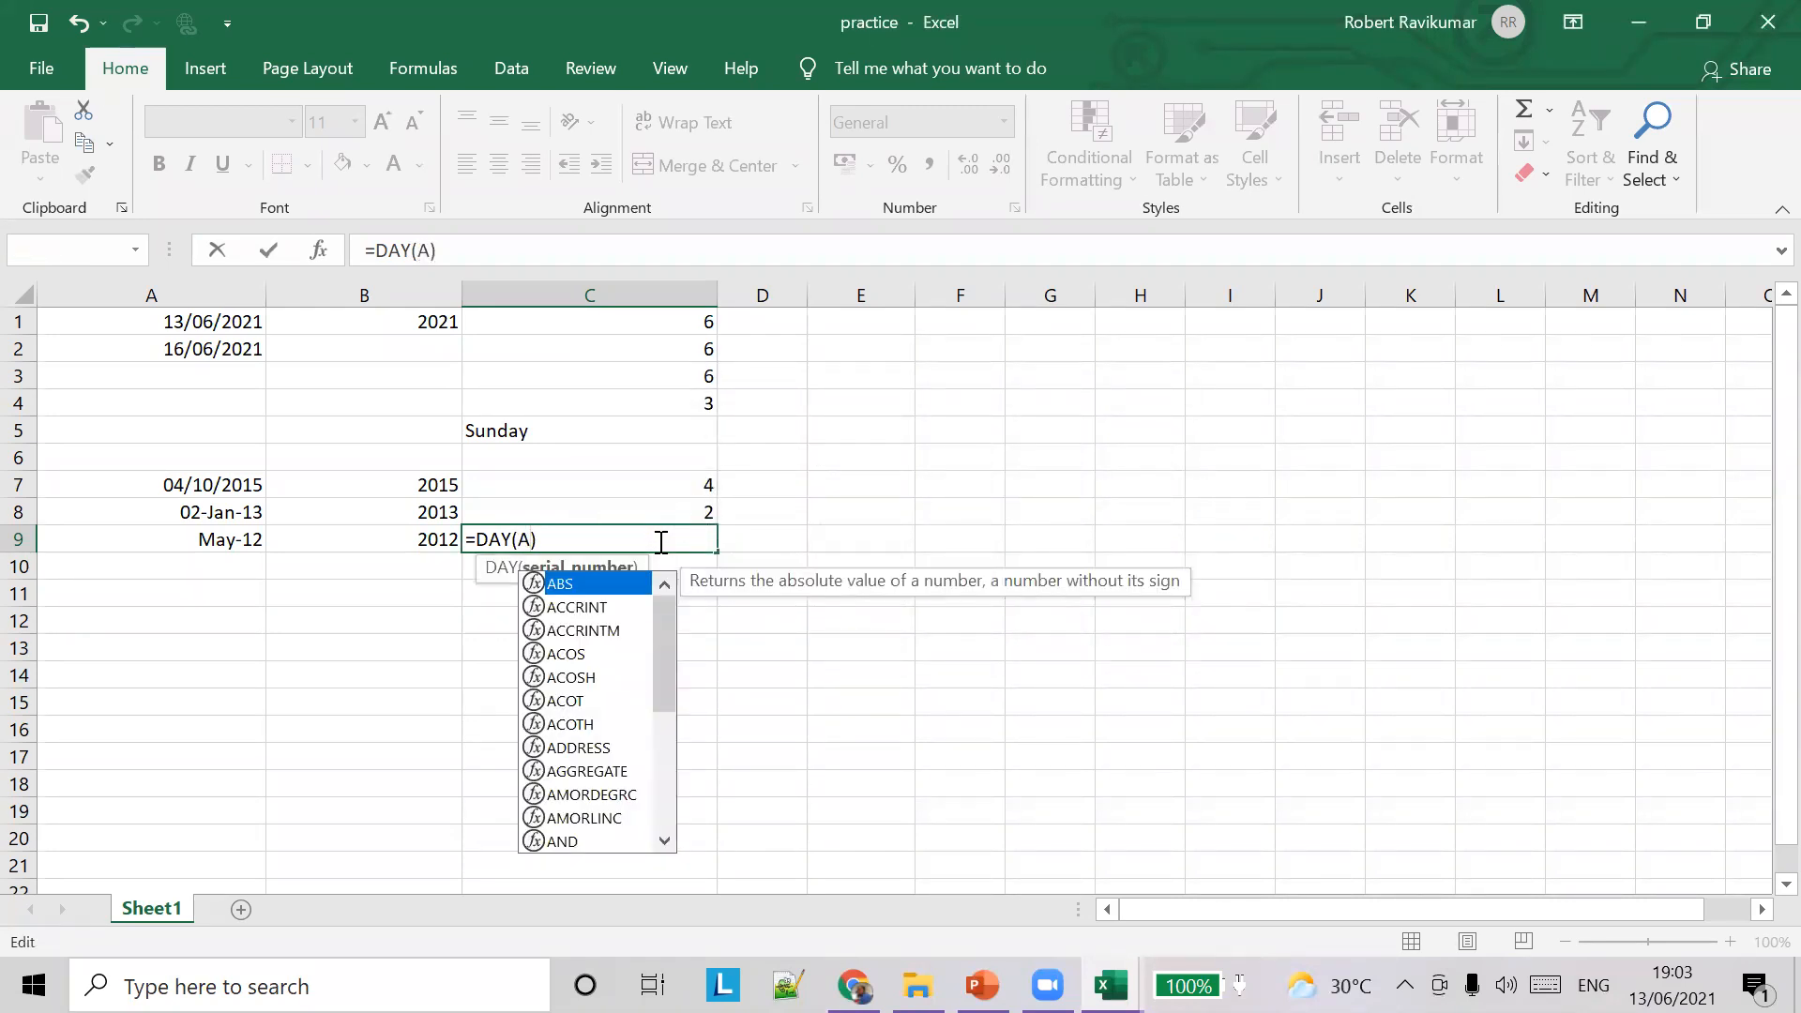
type("9")
key("Tab")
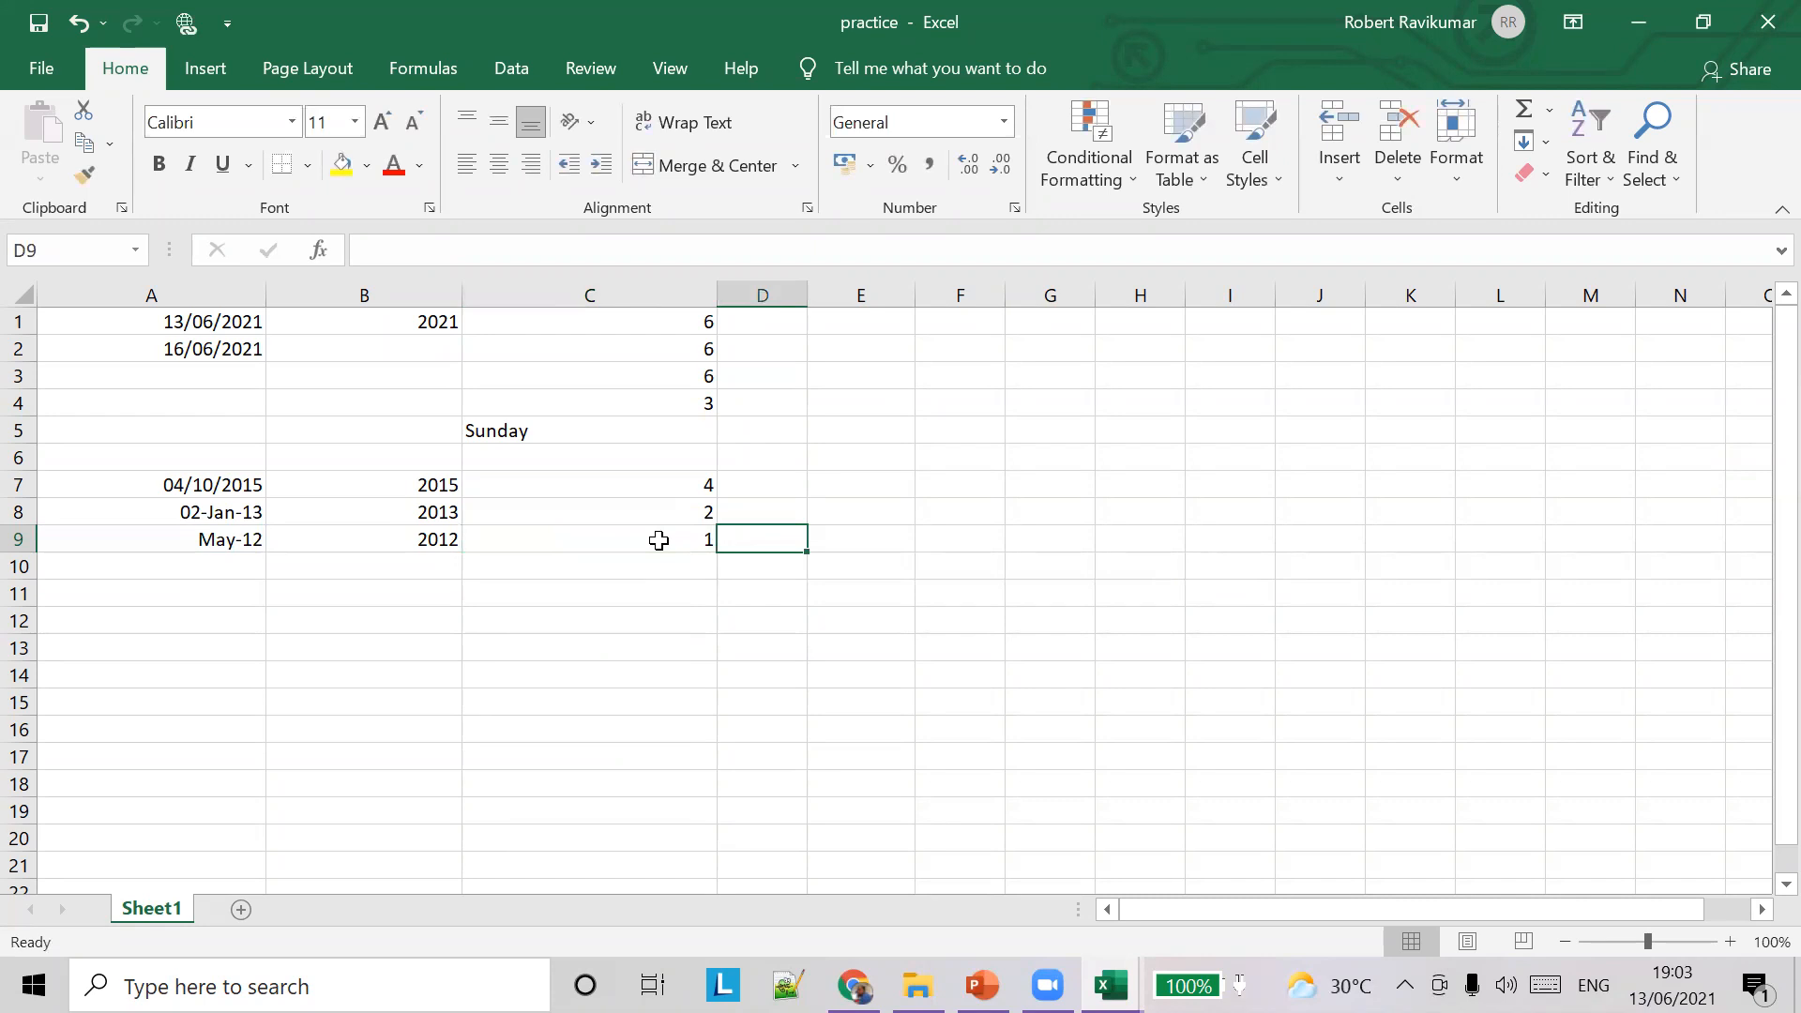
Inspect the formula in C9 and the full date stored behind the month-year entry in A9
left_click(660, 540)
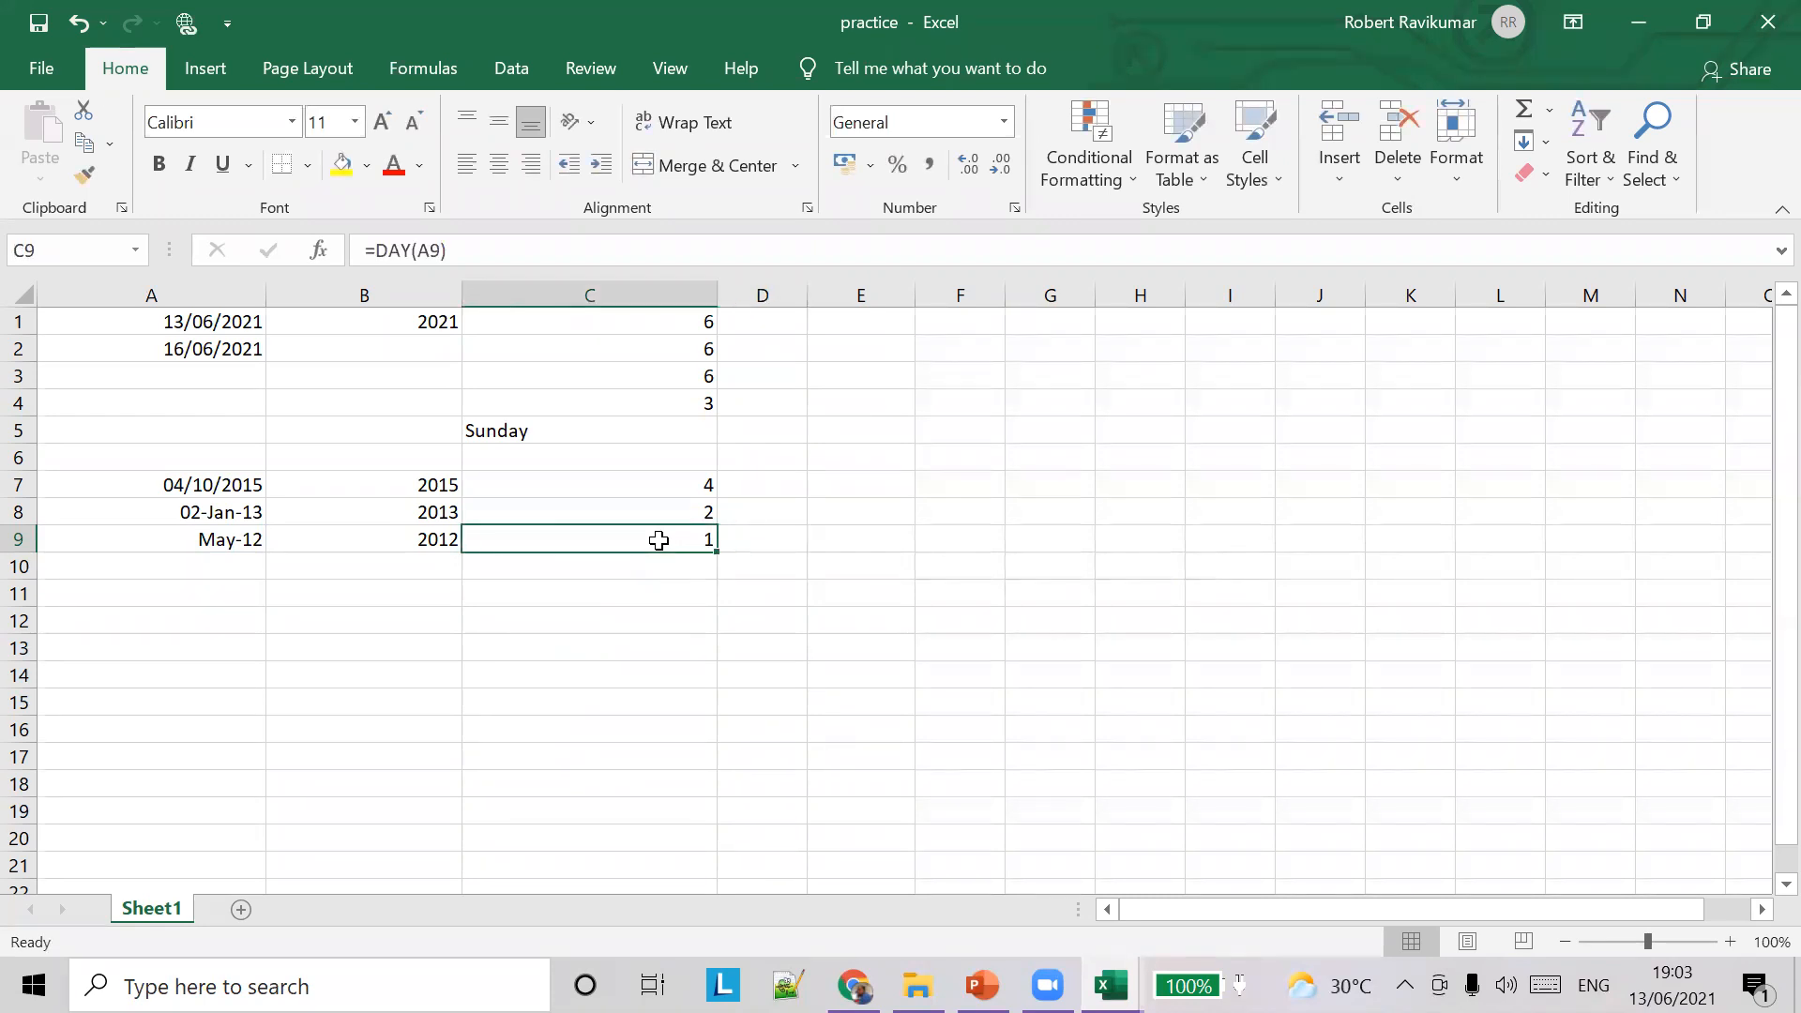
left_click(219, 540)
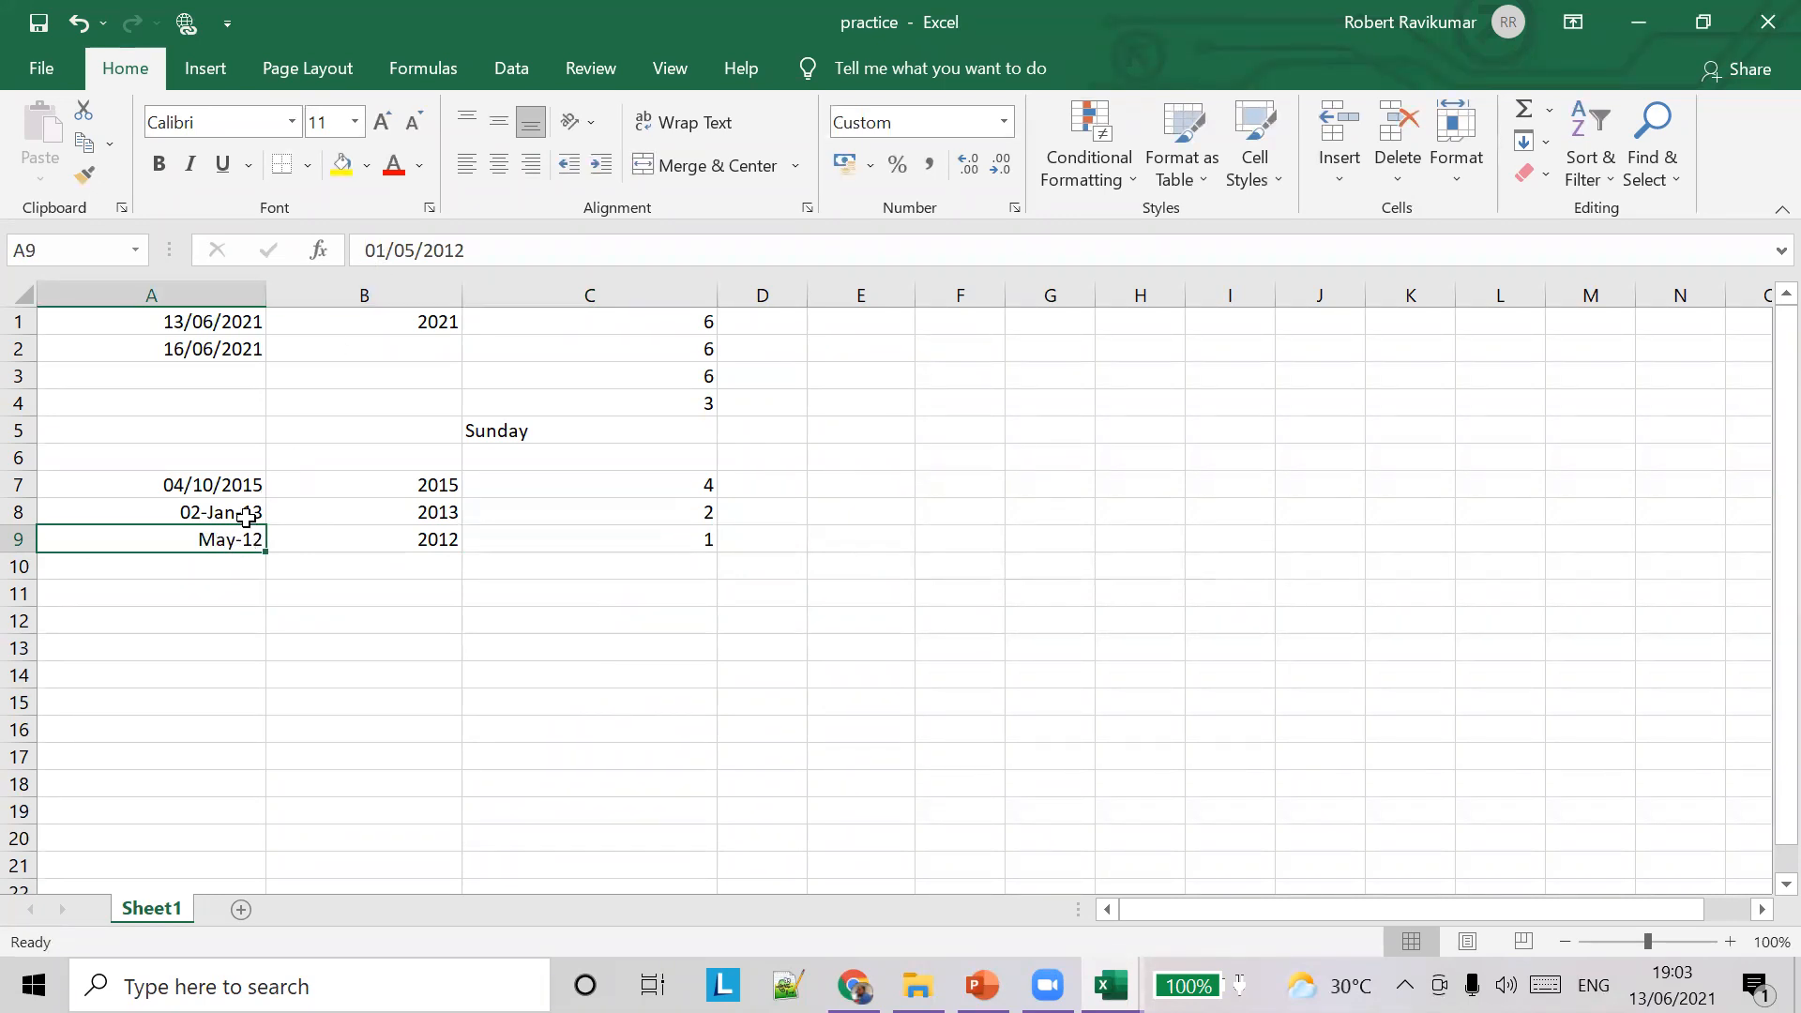
left_click_drag(367, 251, 515, 280)
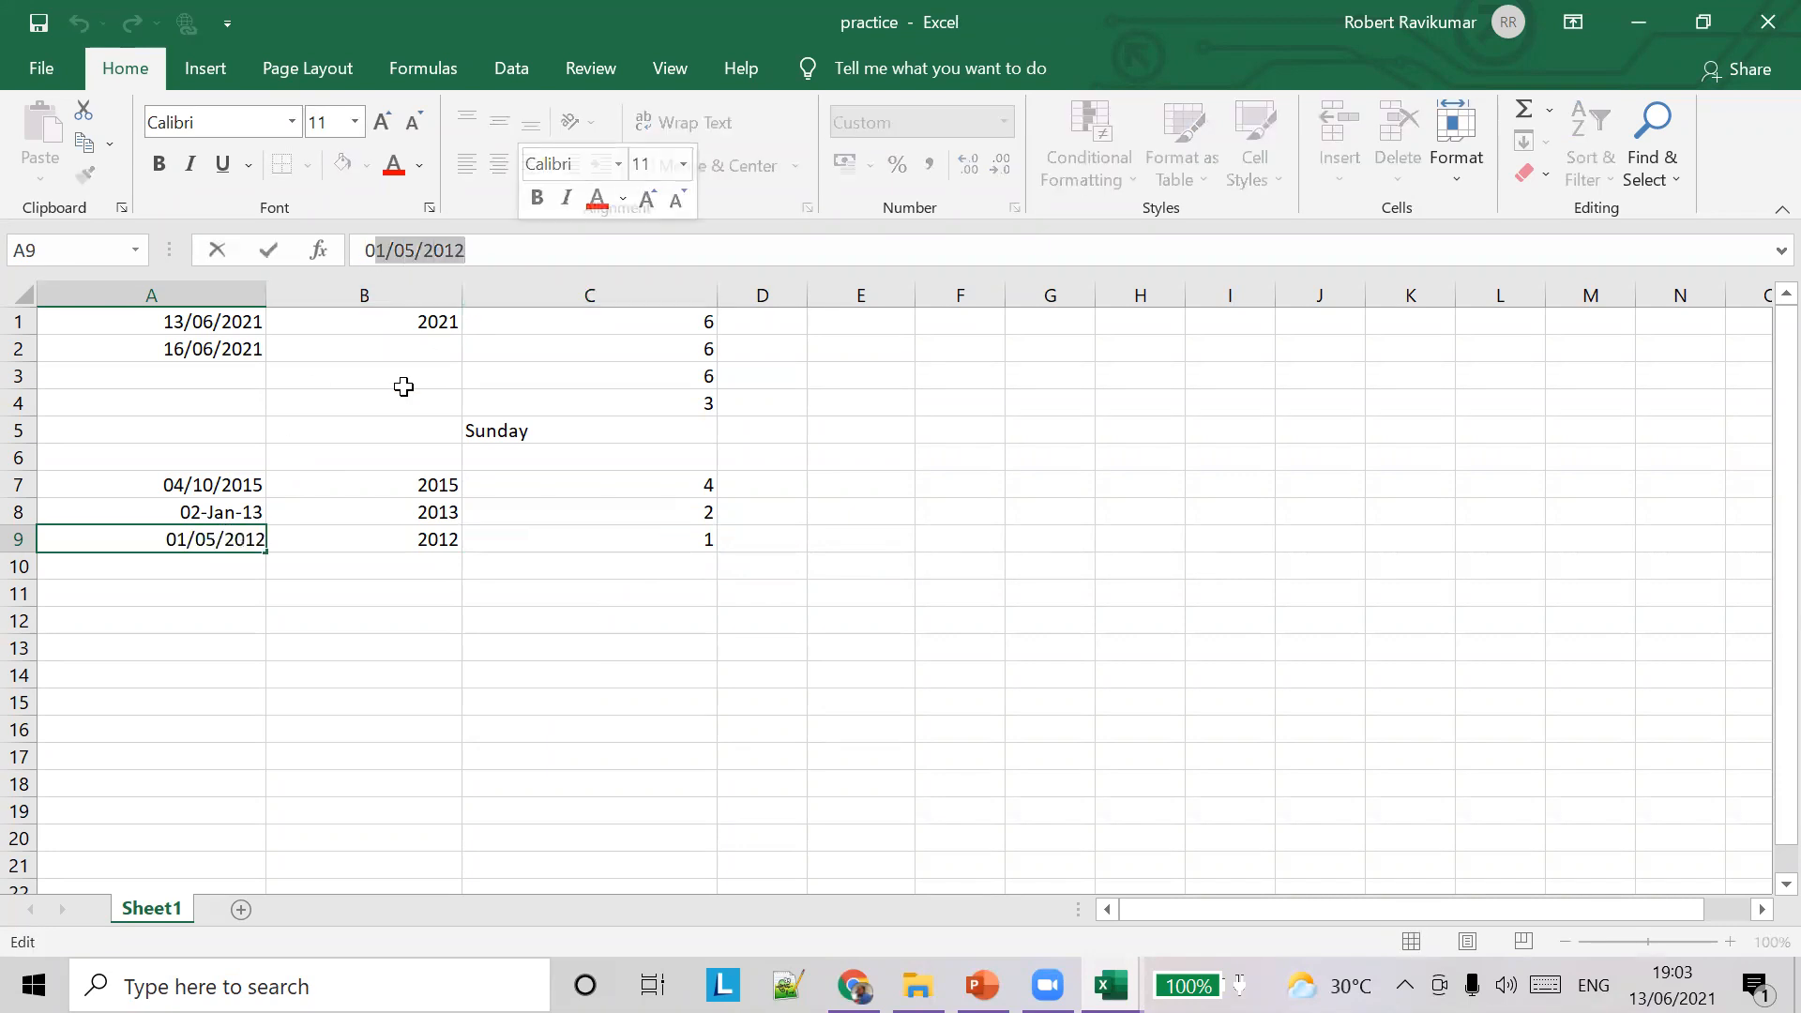
left_click(241, 568)
left_click(235, 541)
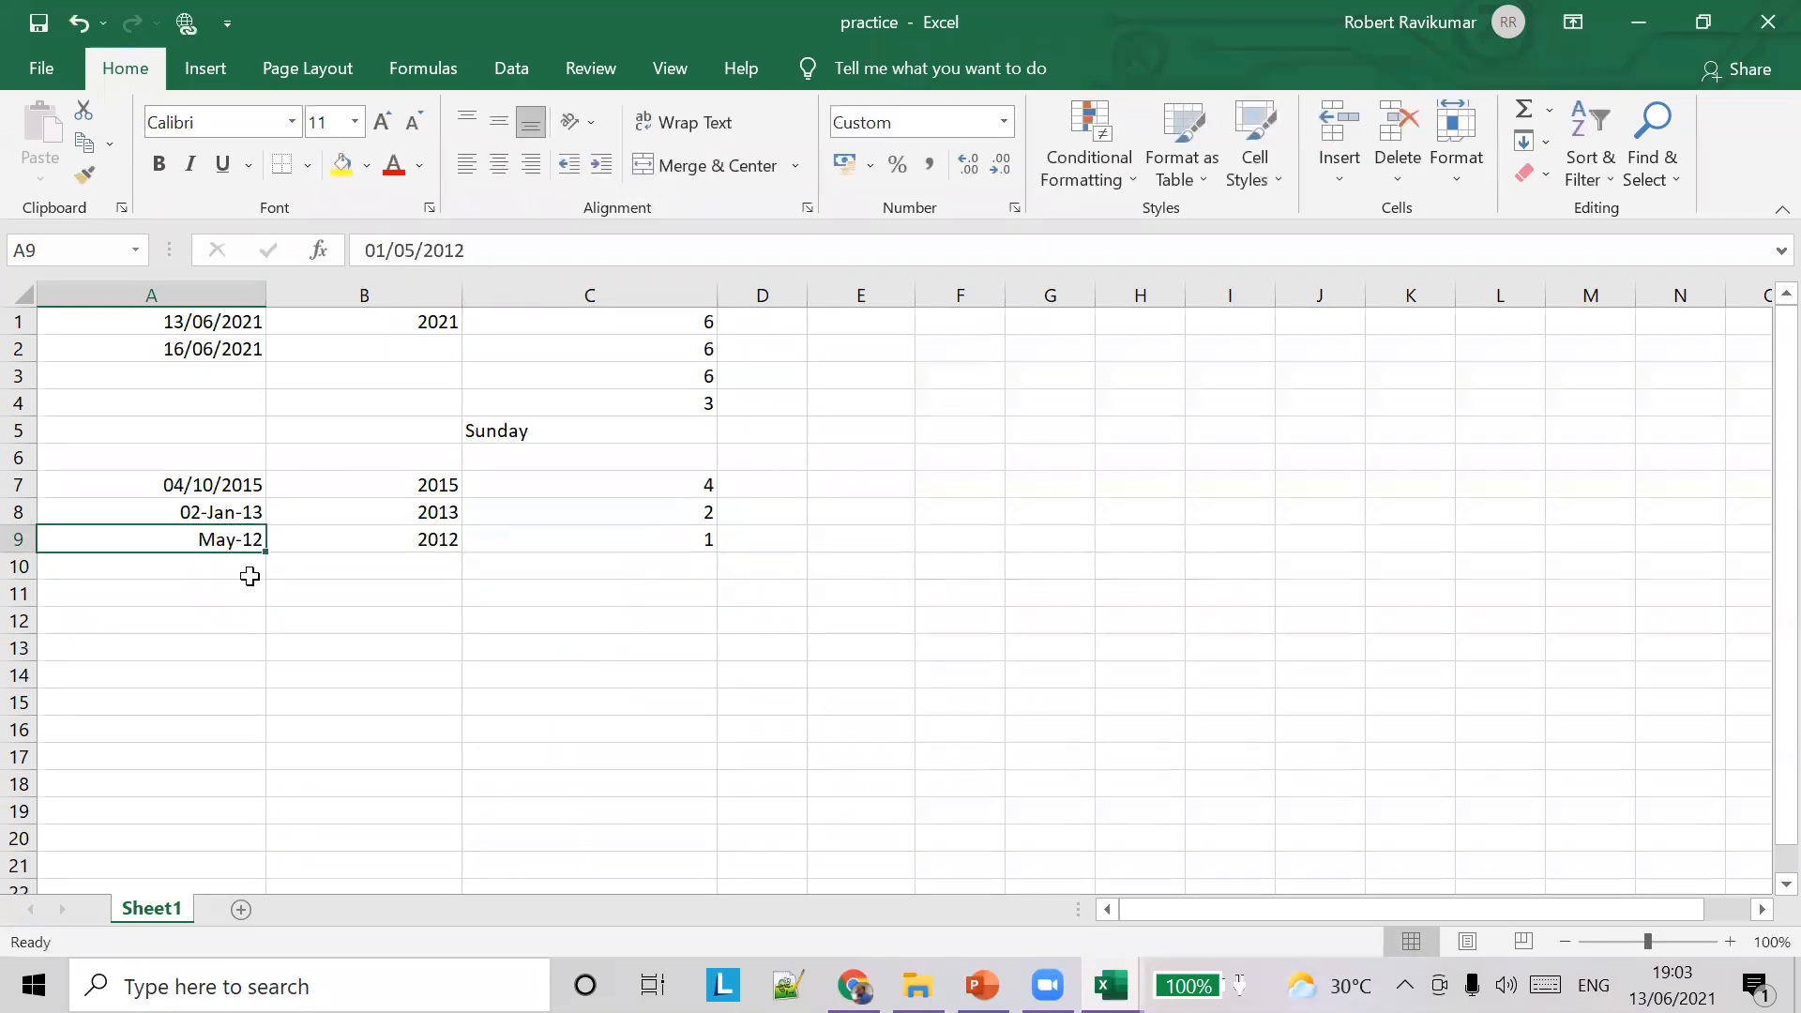
Enter June 2023 as a month-year date in A10, and reselect the cell to check its stored date
left_click(242, 571)
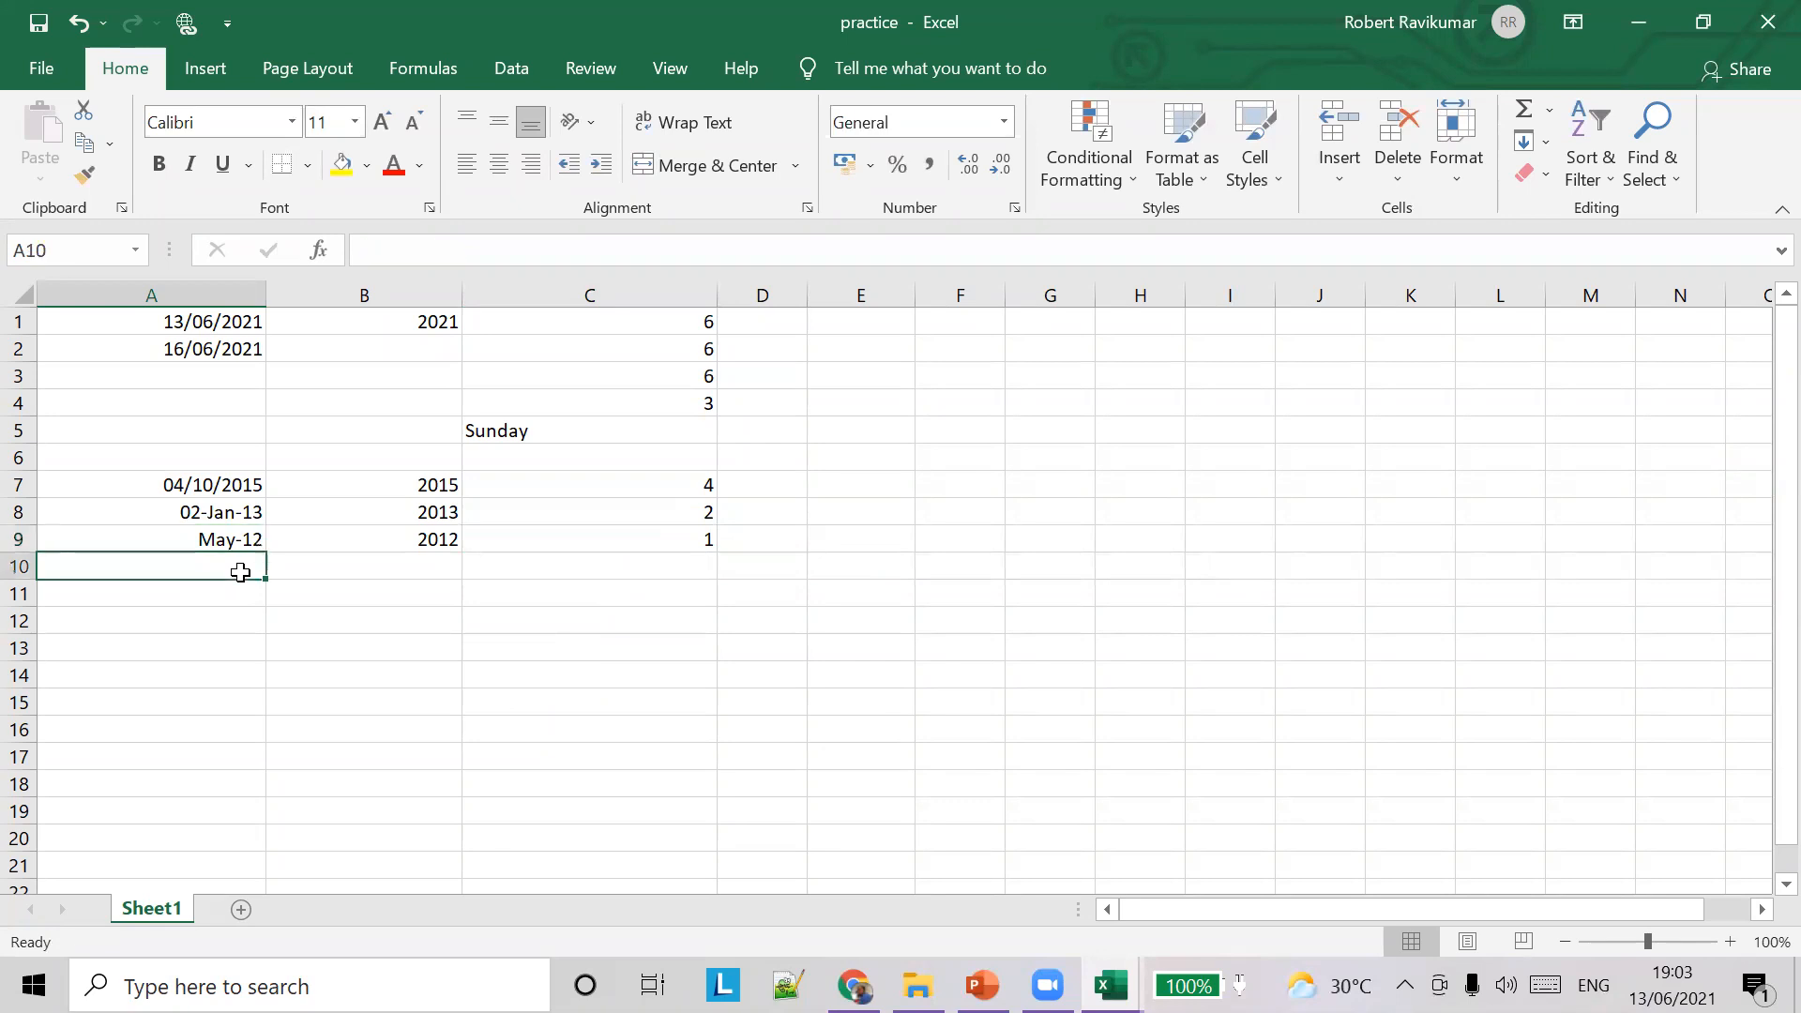
type("JU")
key("BackSpace")
key("BackSpace")
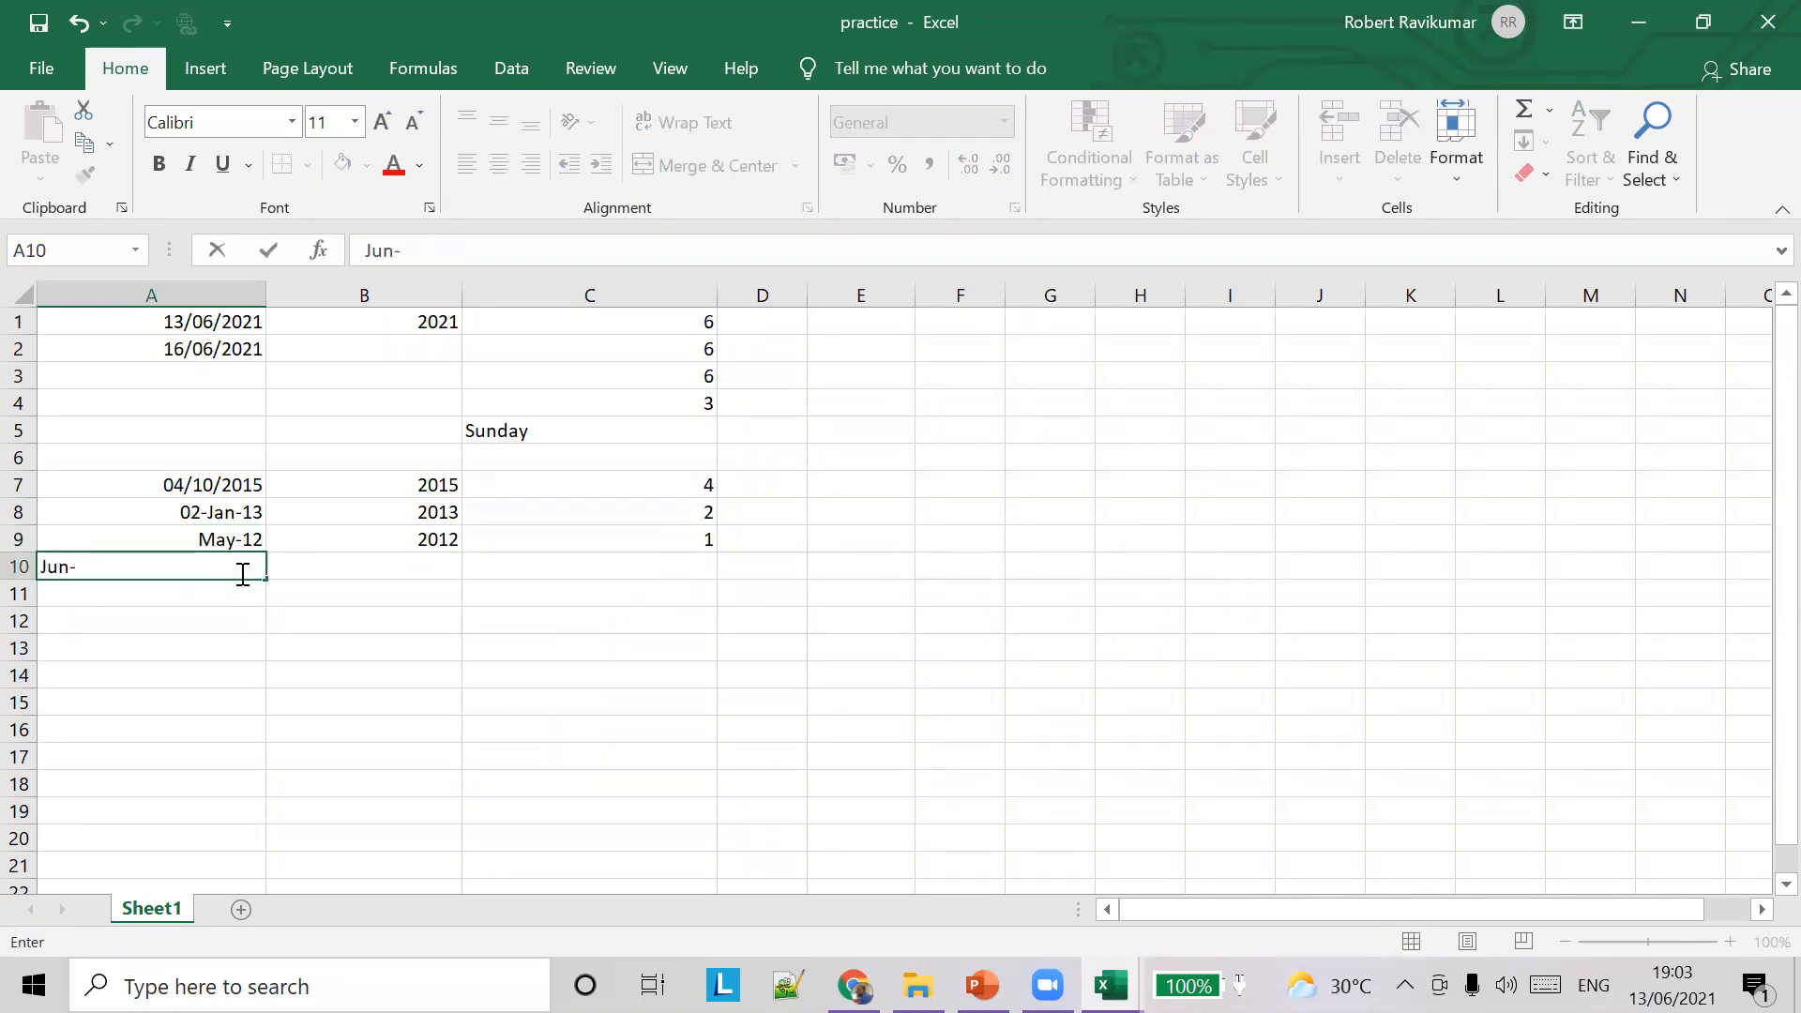
type("un-2013")
key("Return")
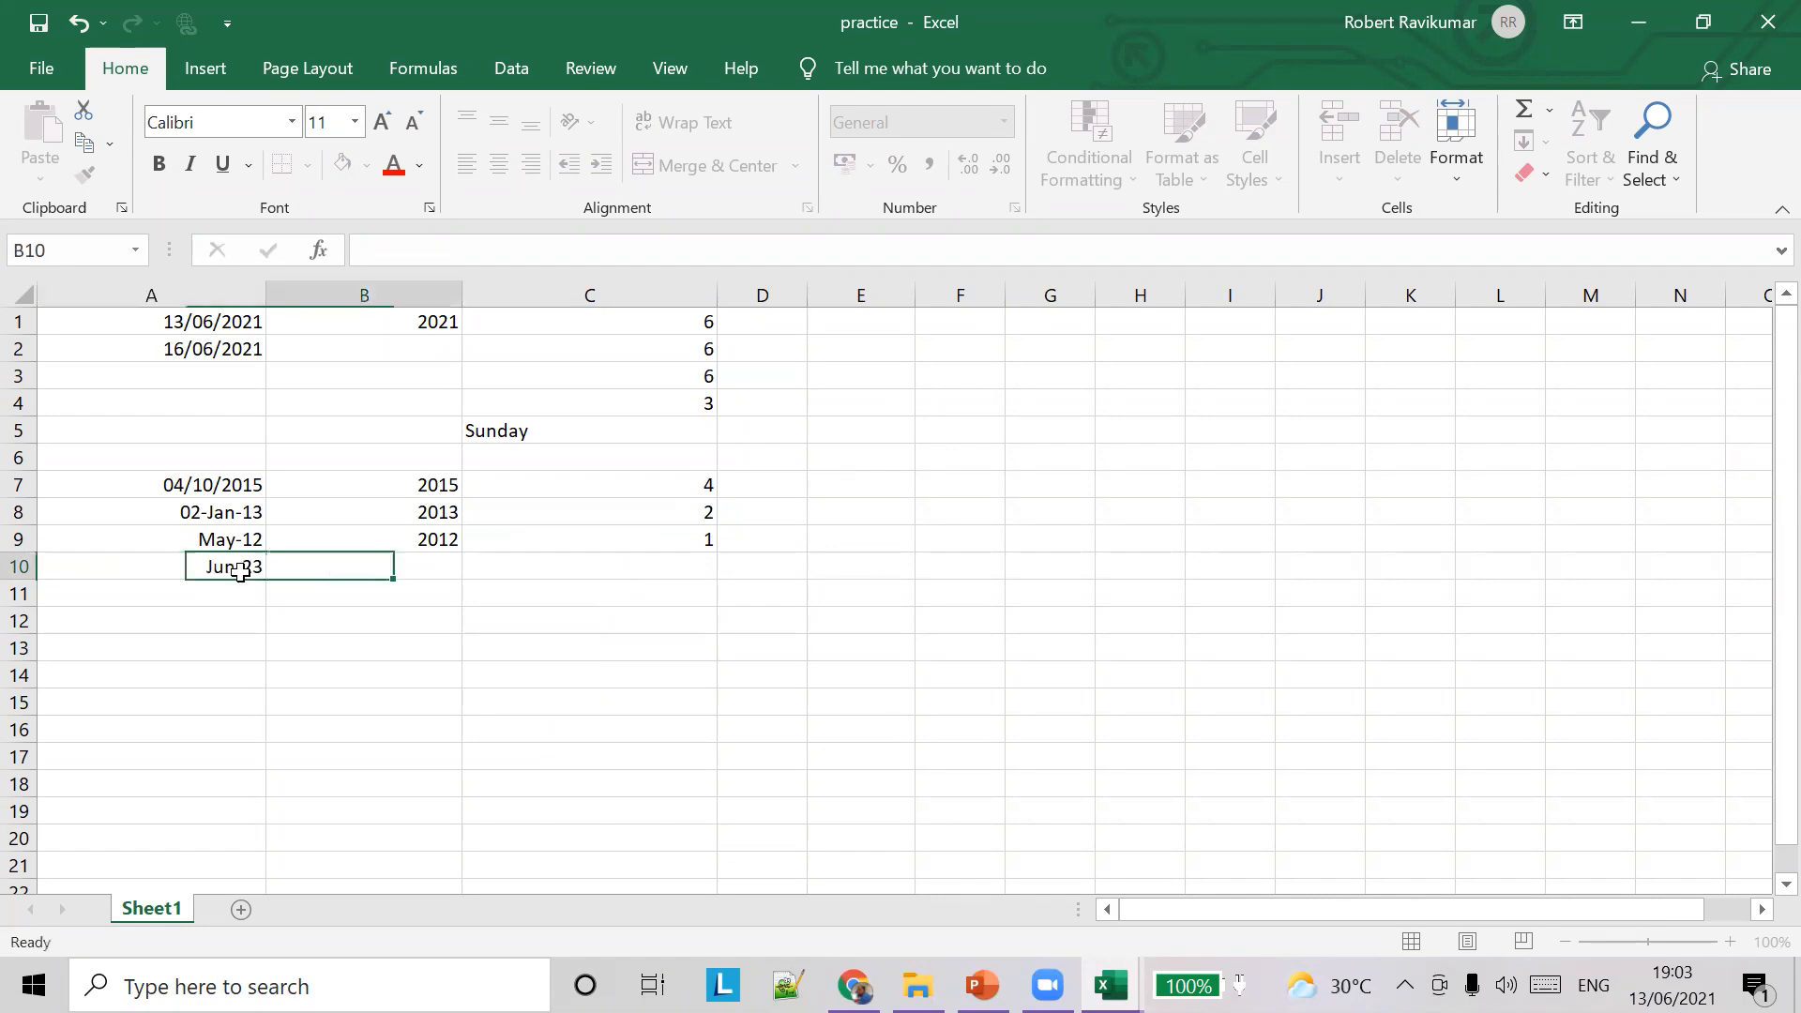
left_click(242, 571)
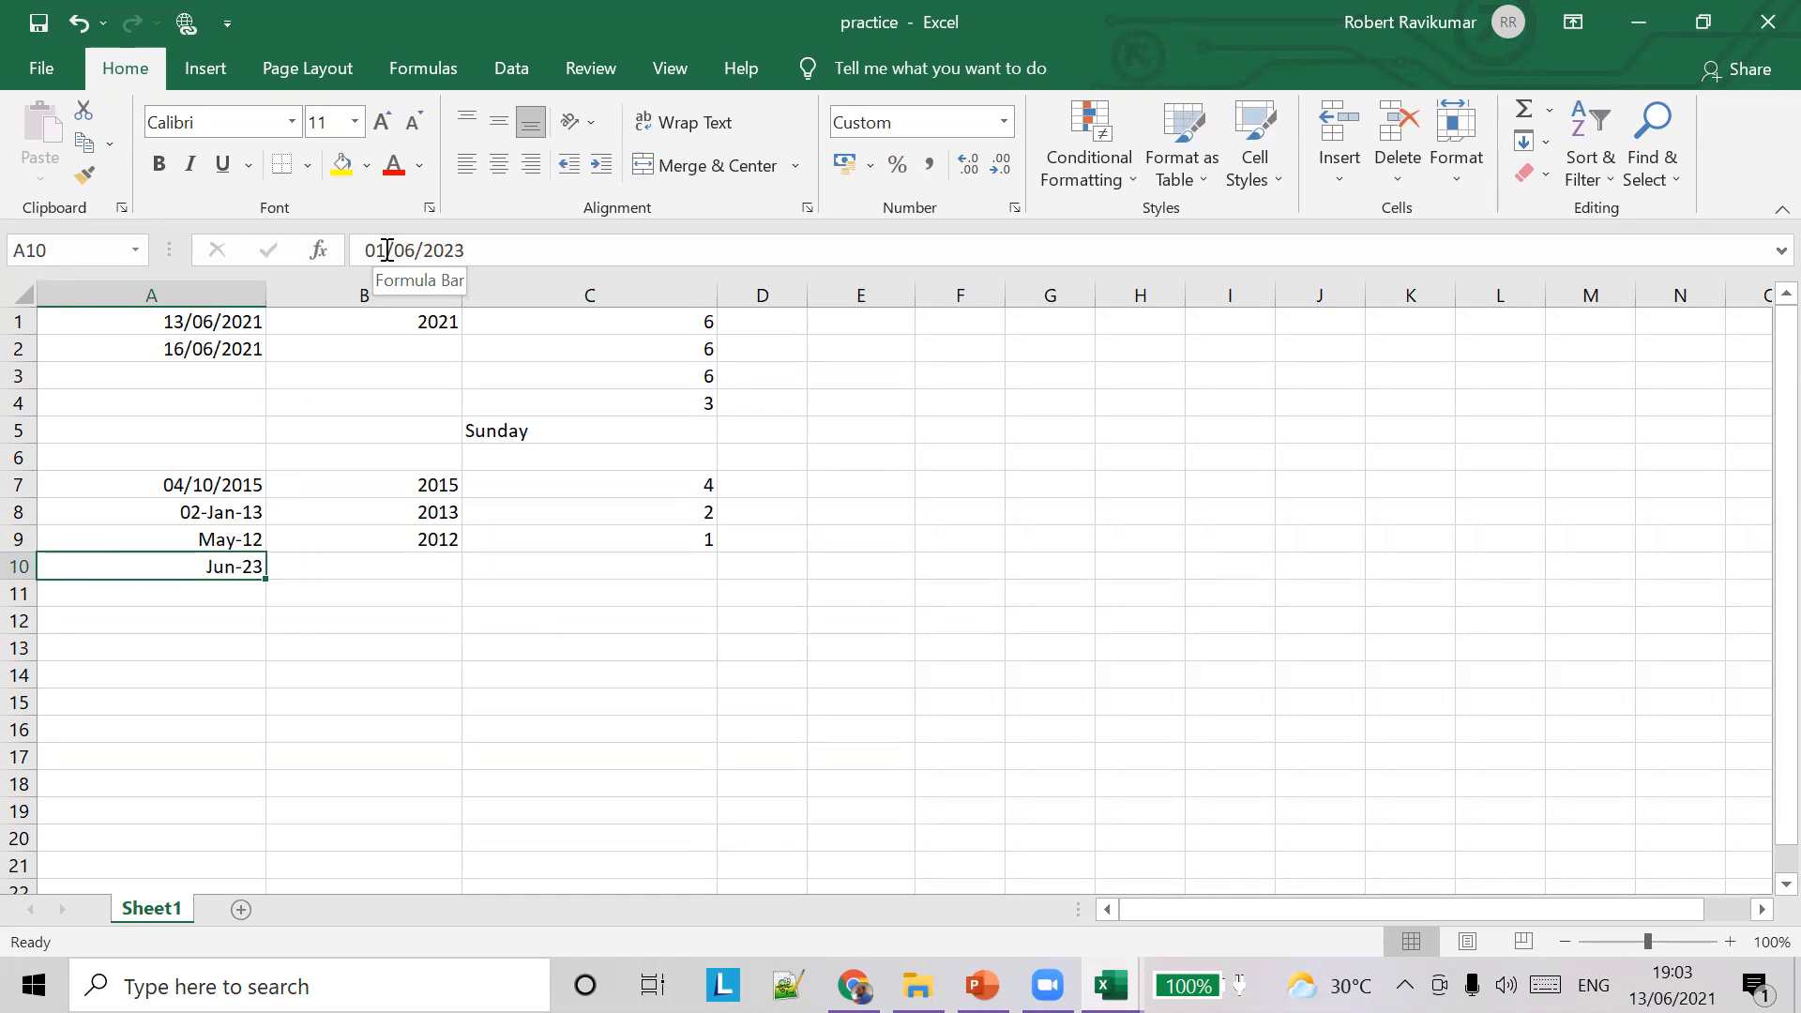
Enter =DAY(A10) in C10 to extract the day from the month-year date in A10
left_click(668, 567)
type("=DAY")
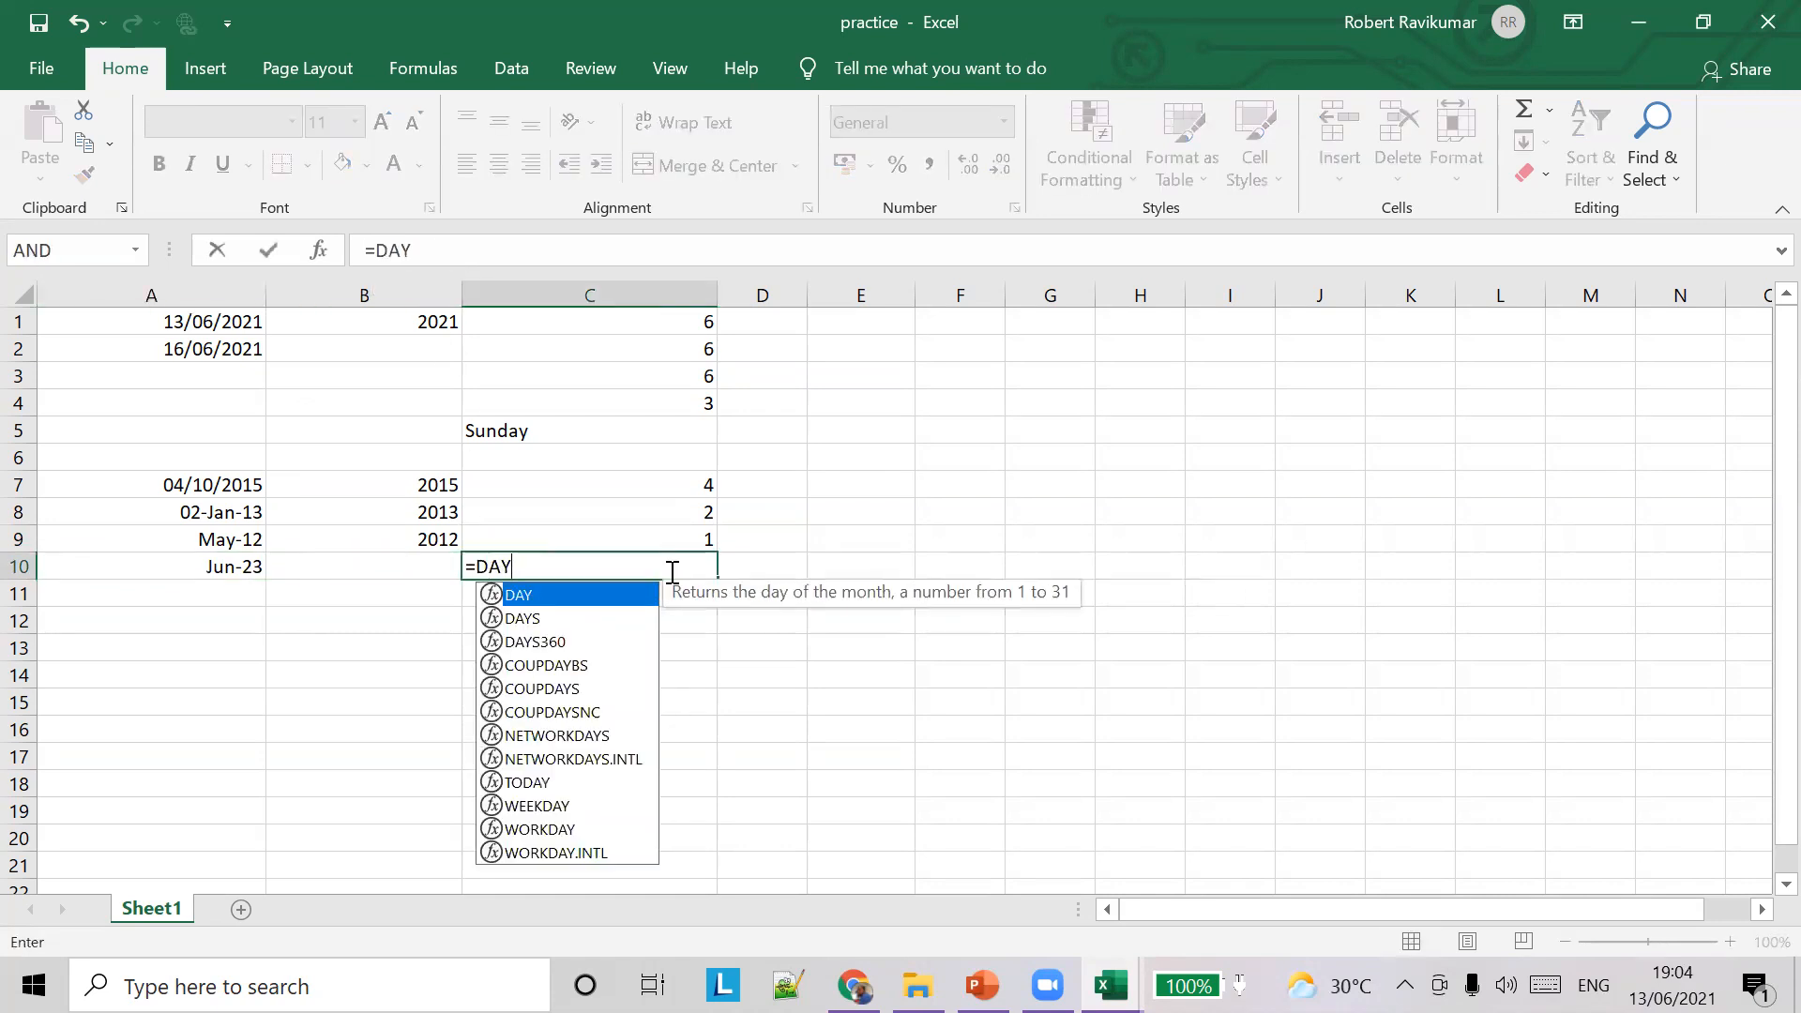
type("()")
key("Return")
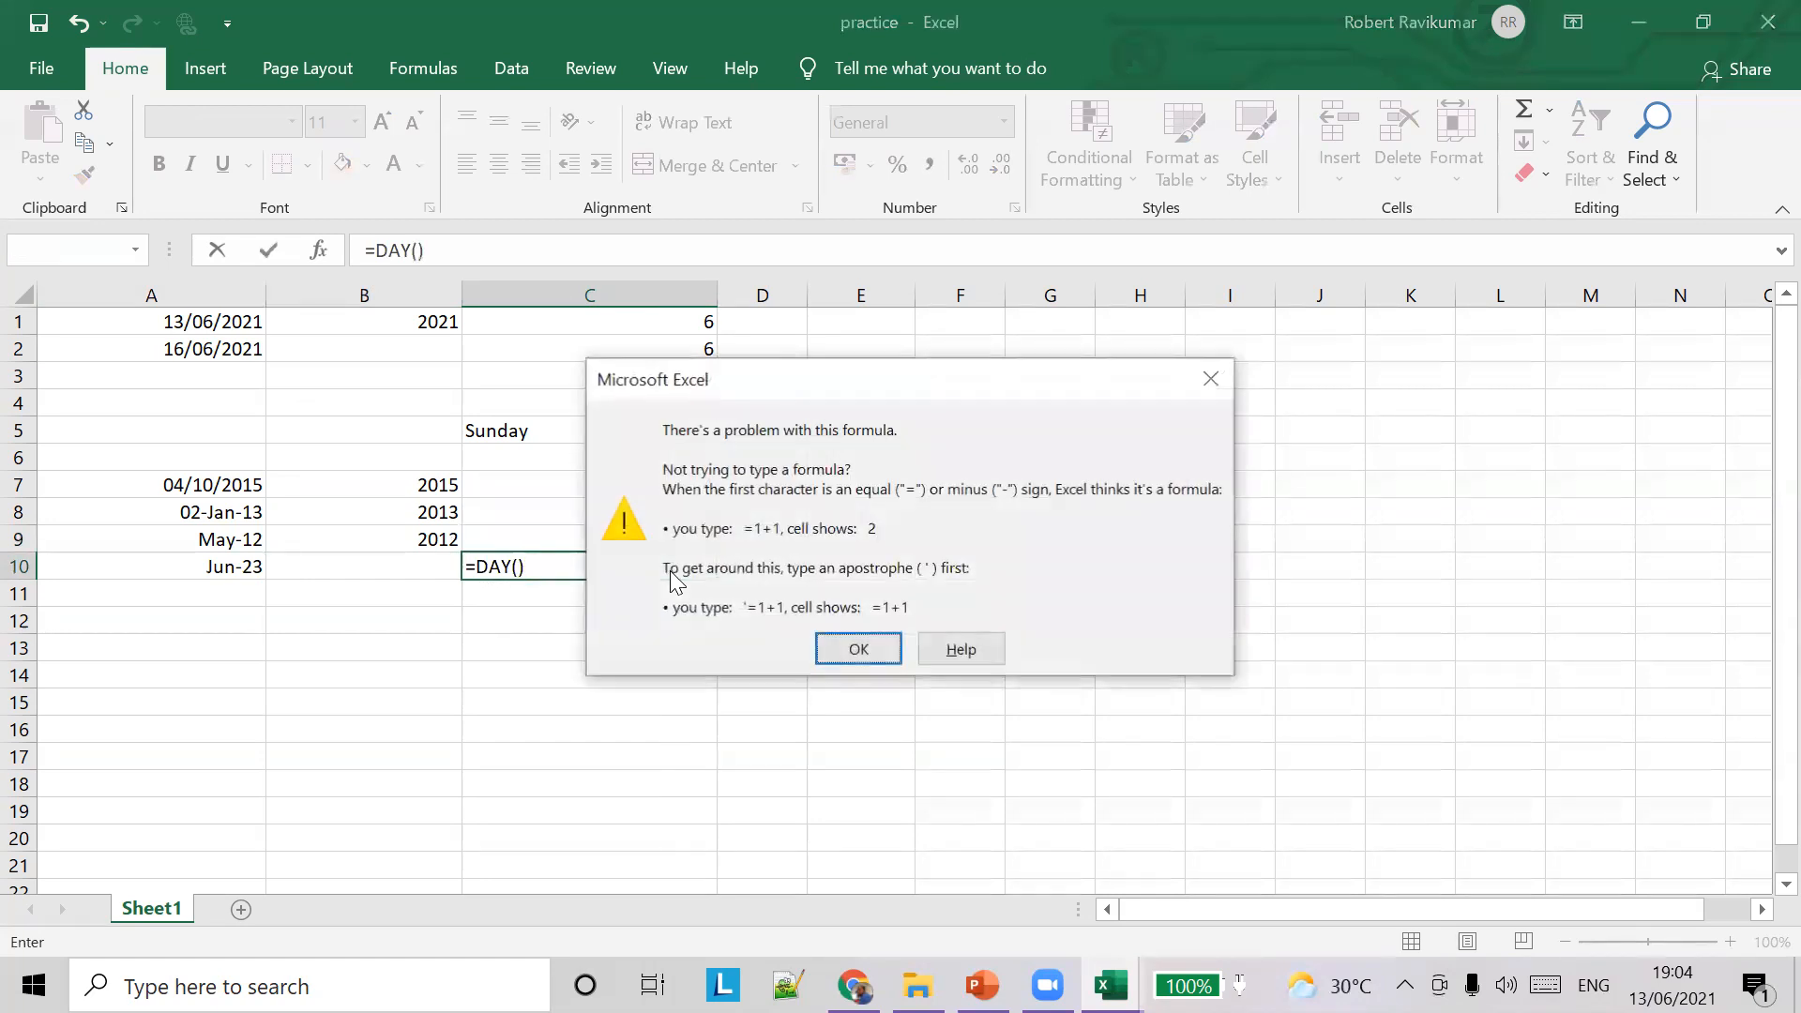
key("Return")
type("A10")
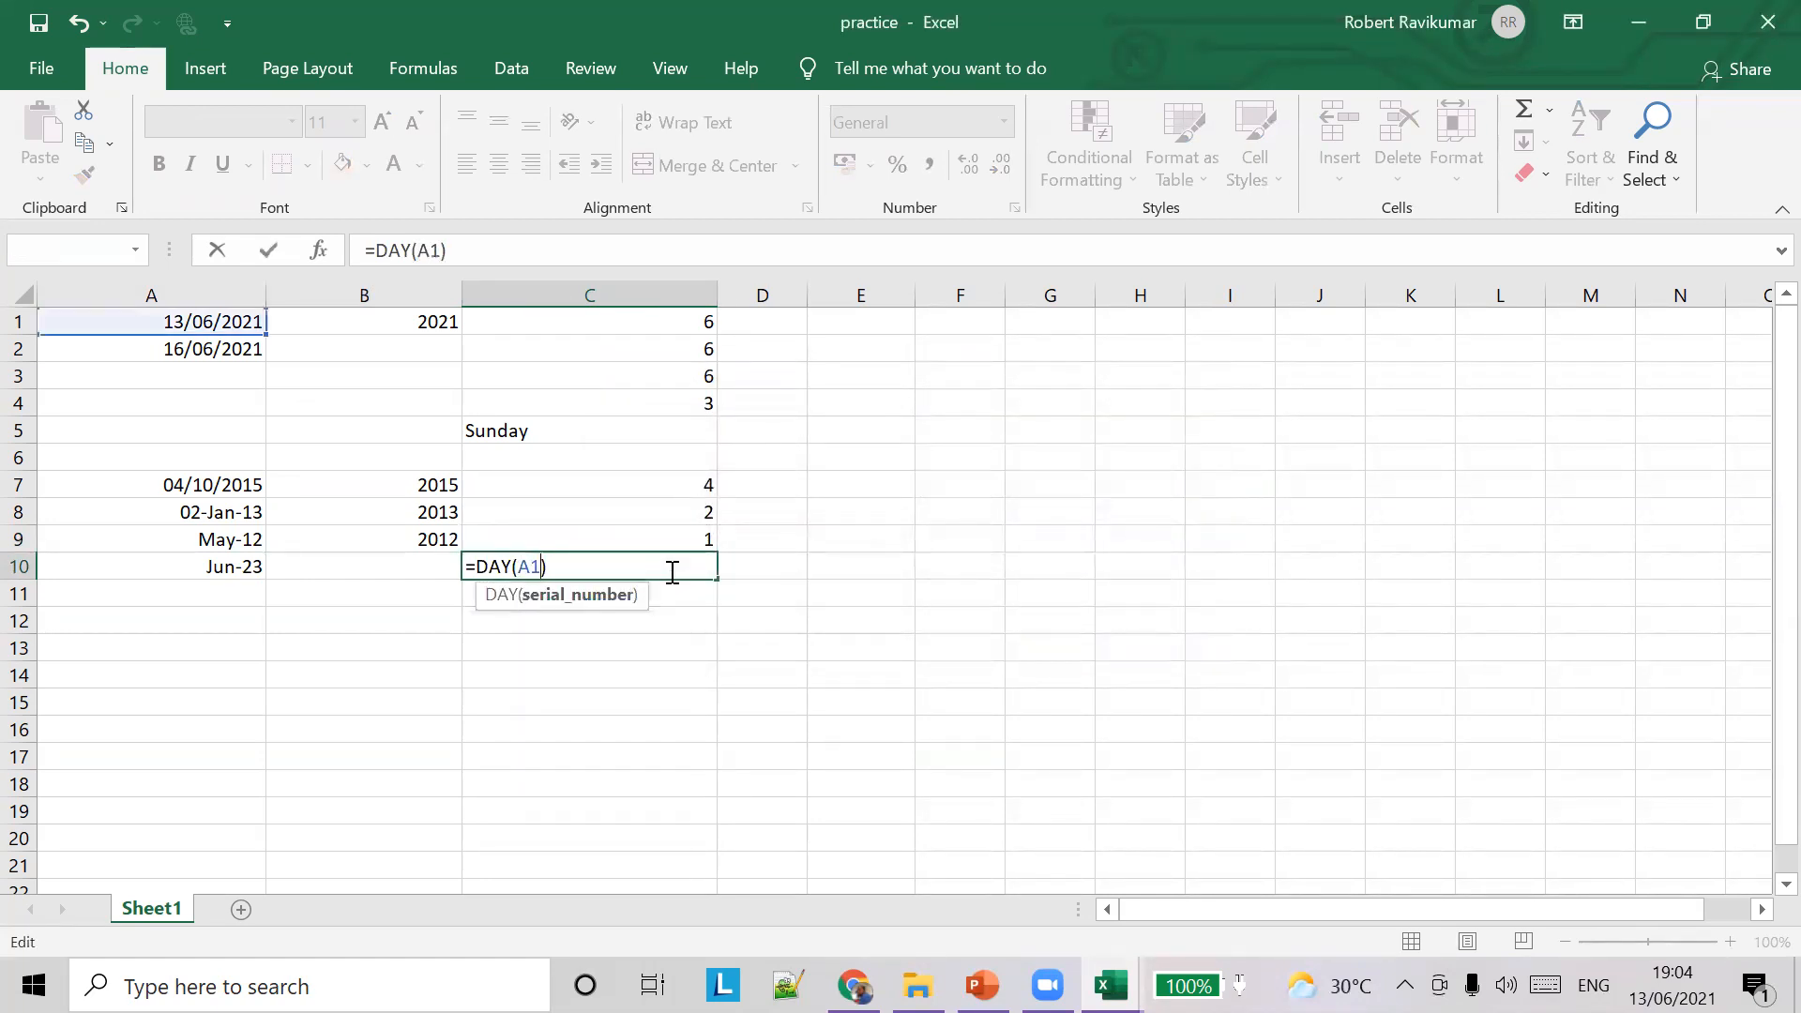
key("Tab")
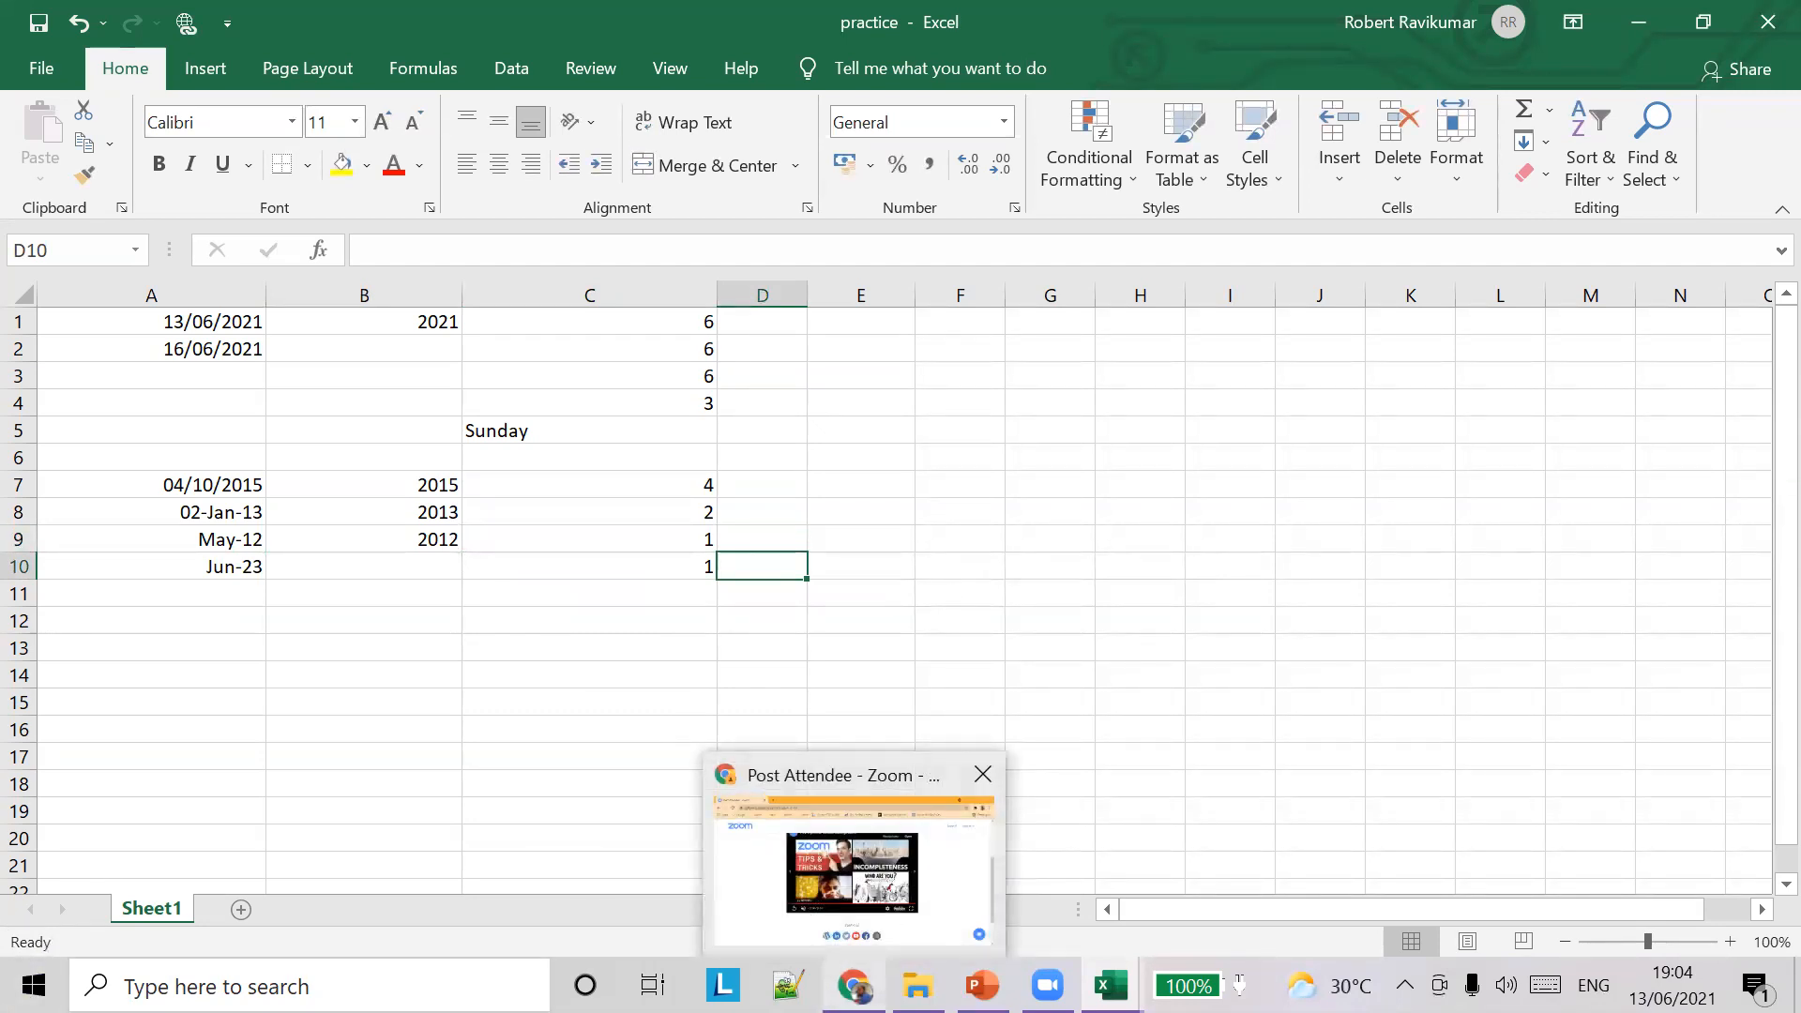
left_click(851, 867)
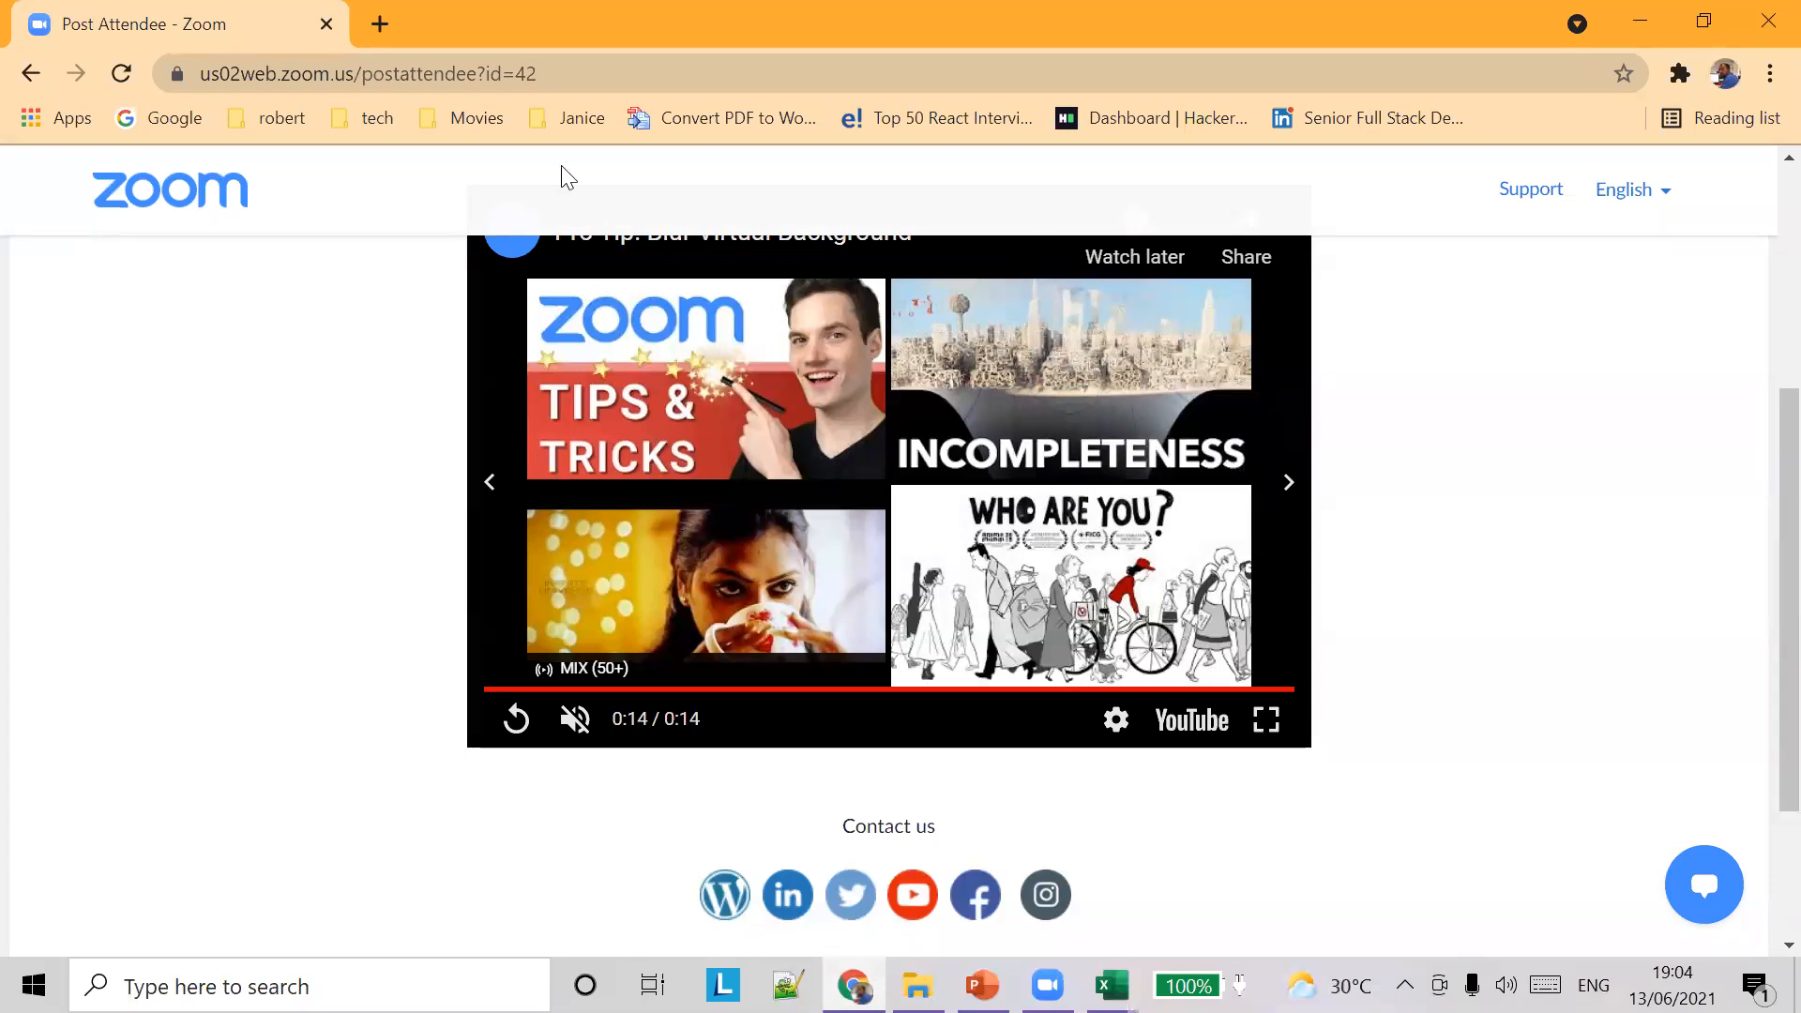
left_click(1660, 20)
left_click(854, 985)
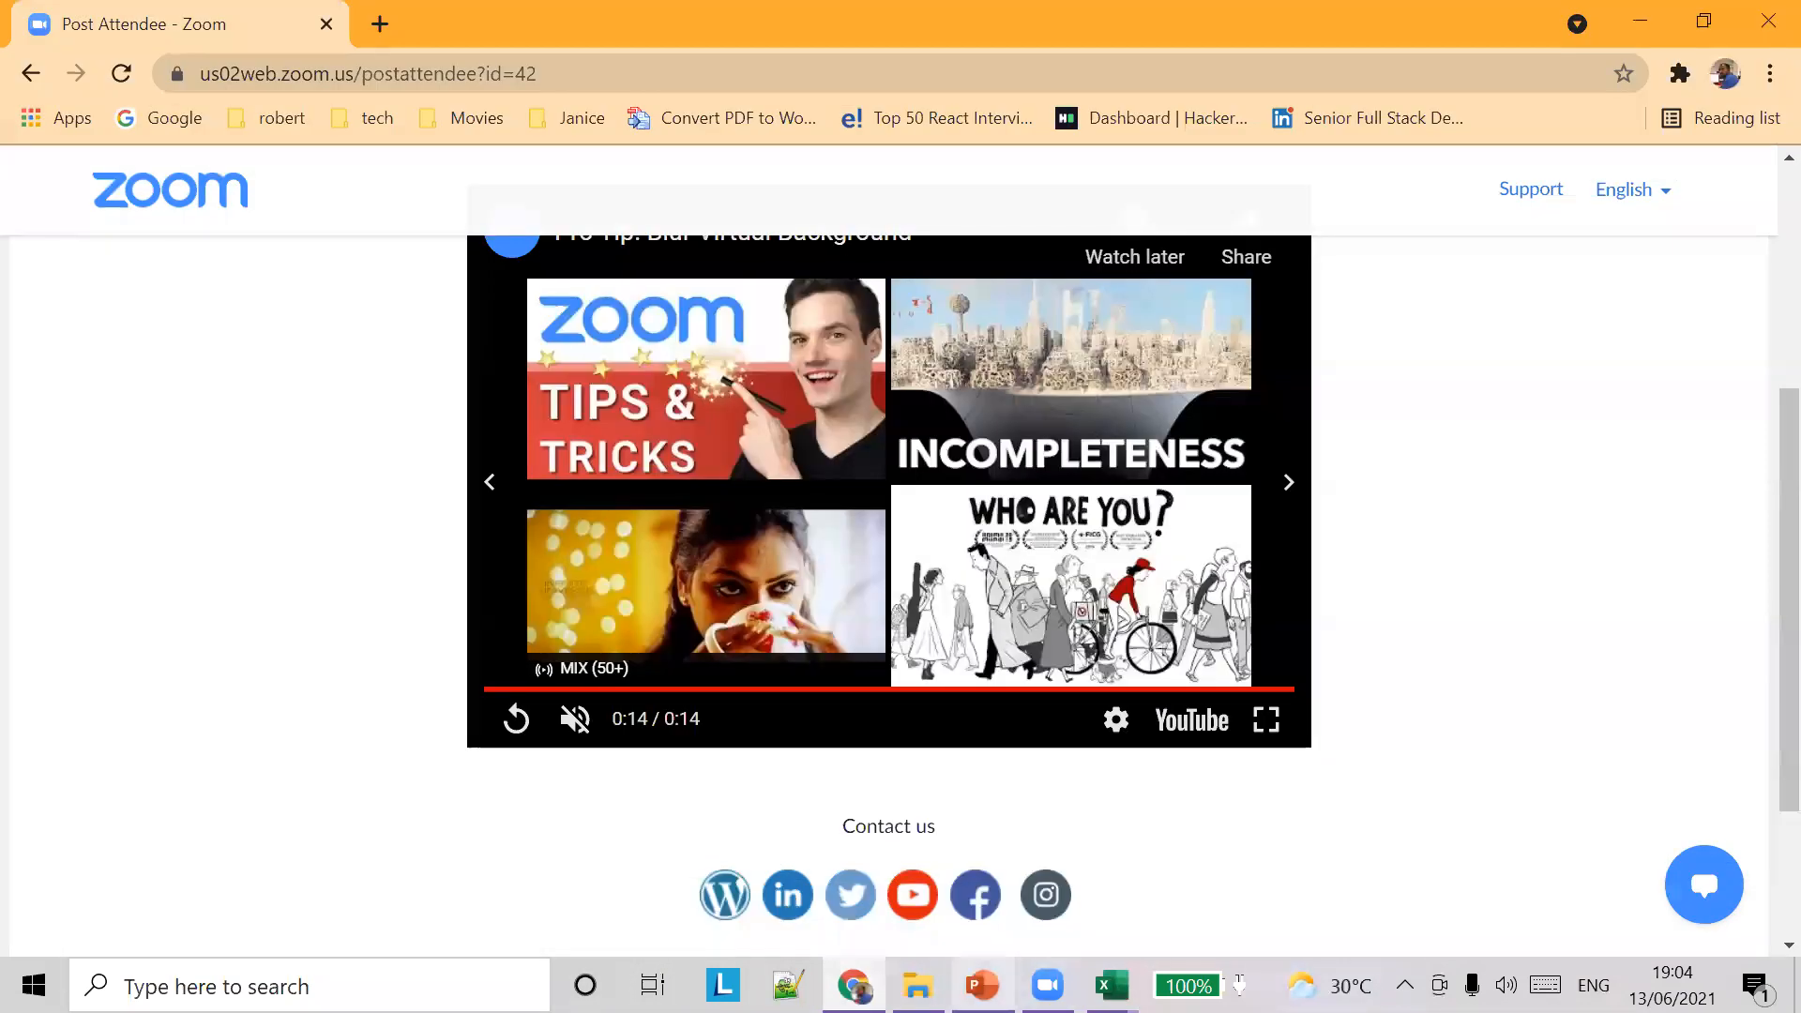
Switch to the PowerPoint lesson and review the DAY function slide
left_click(982, 985)
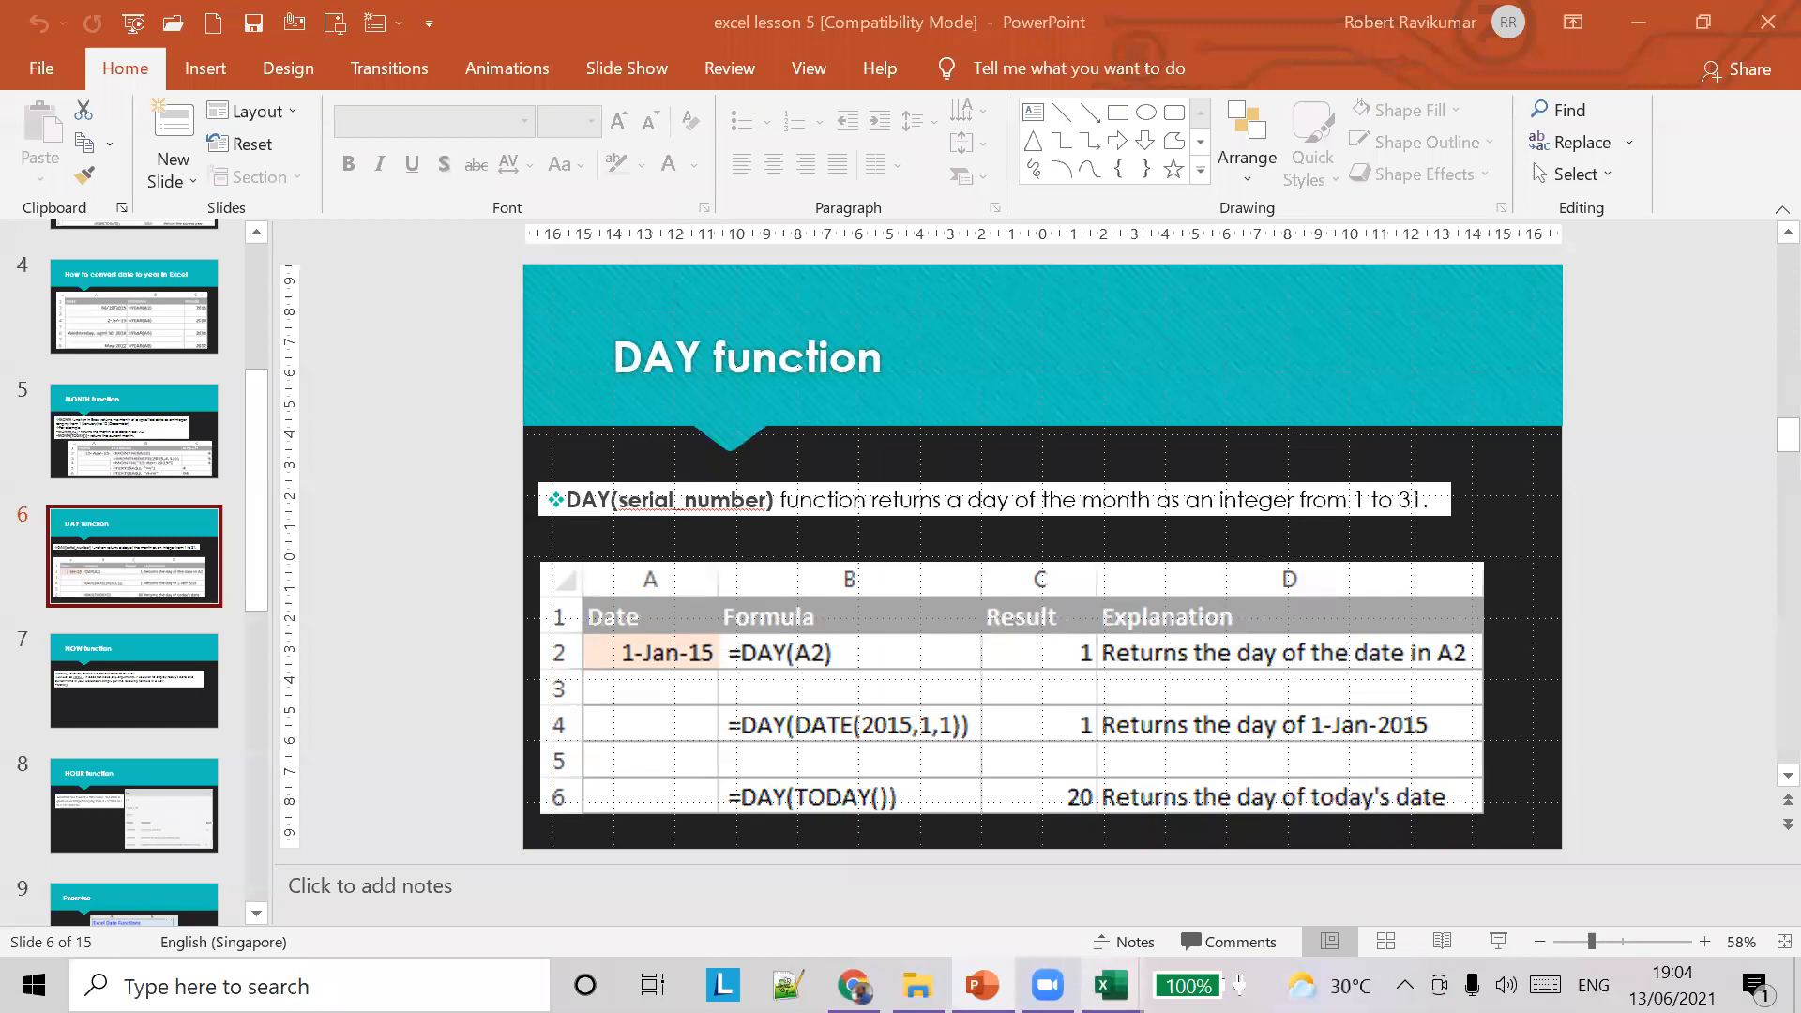
mouse_move(1110, 985)
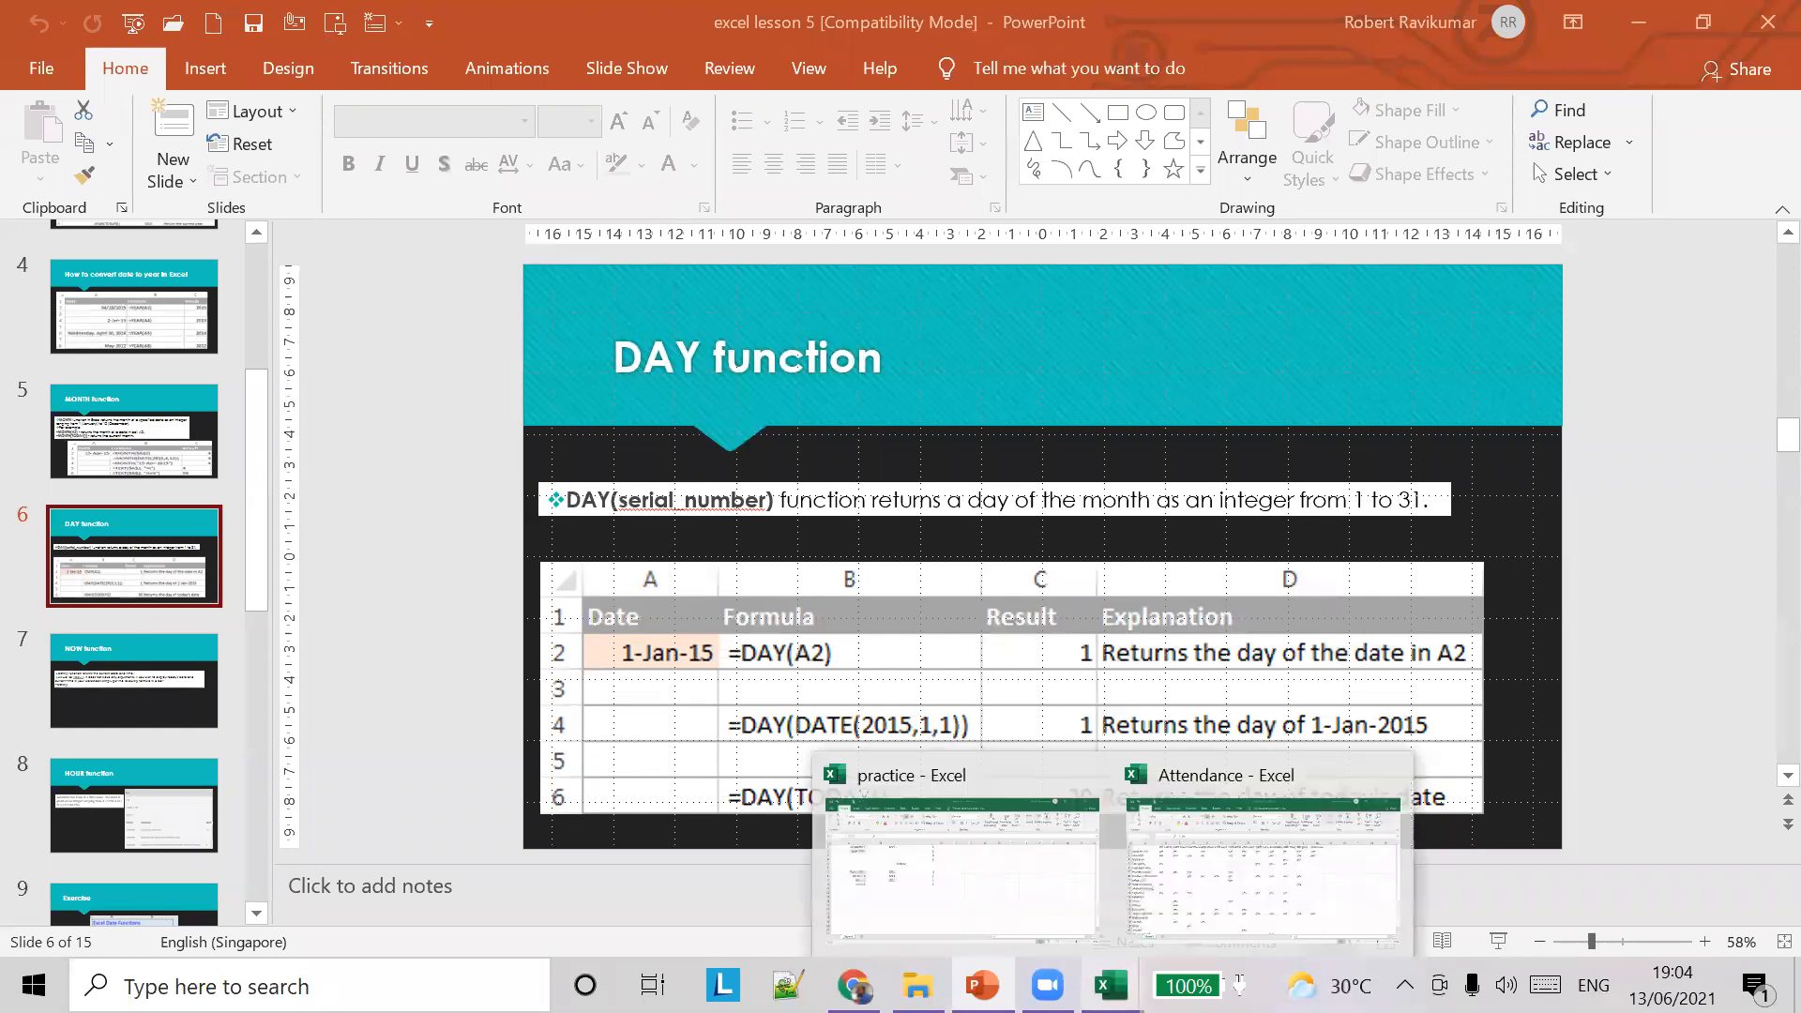
Switch to the Attendance workbook and mark the row 12 attendee as yes in the 13th june column
left_click(1195, 892)
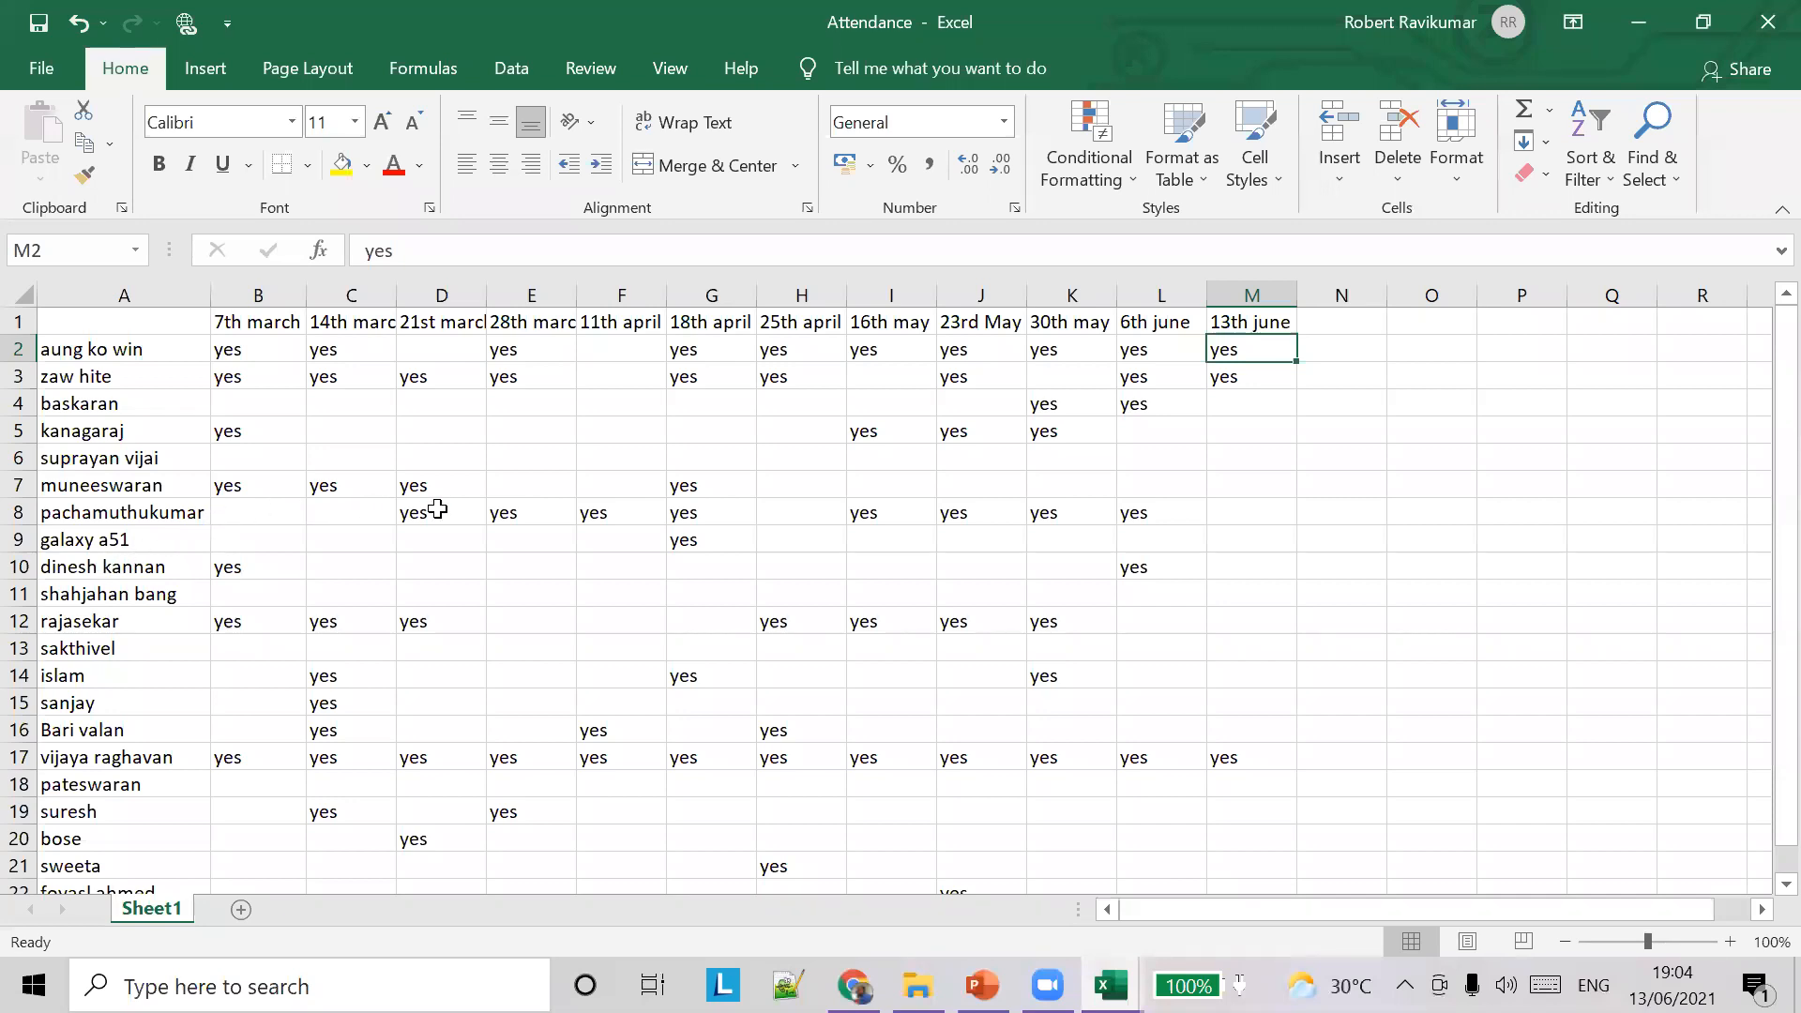
left_click(20, 621)
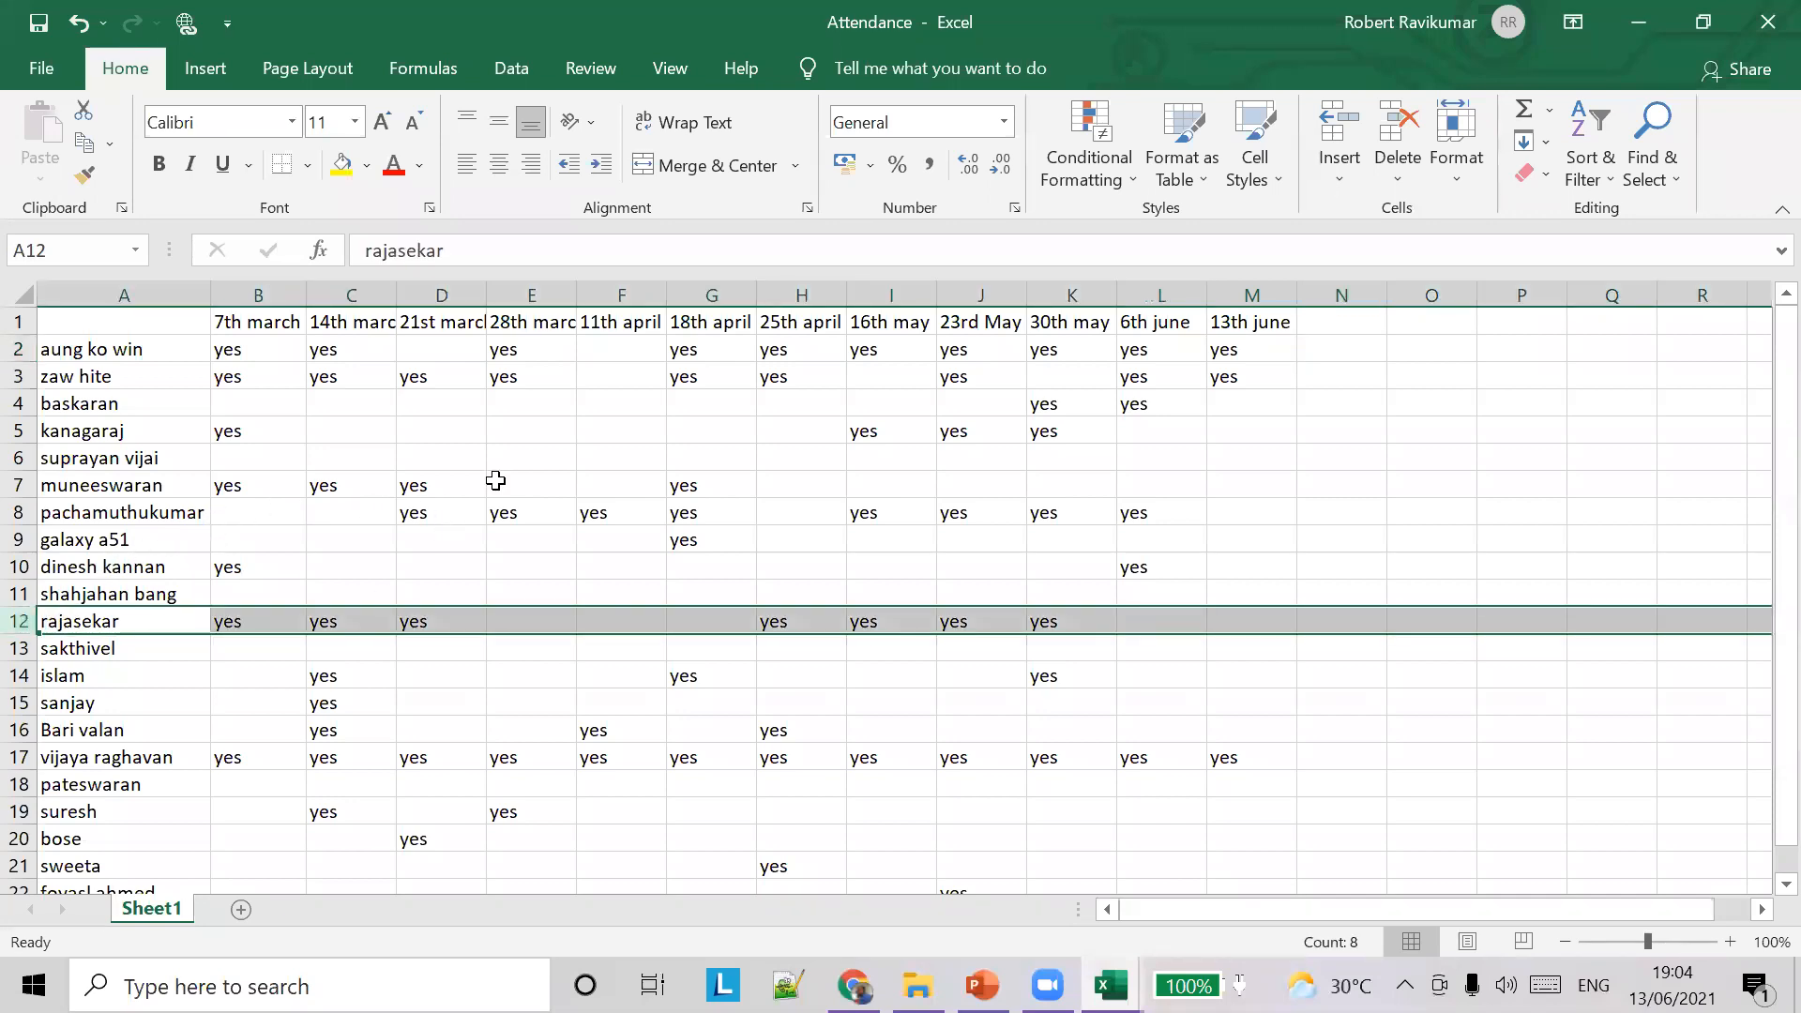
left_click(1000, 229)
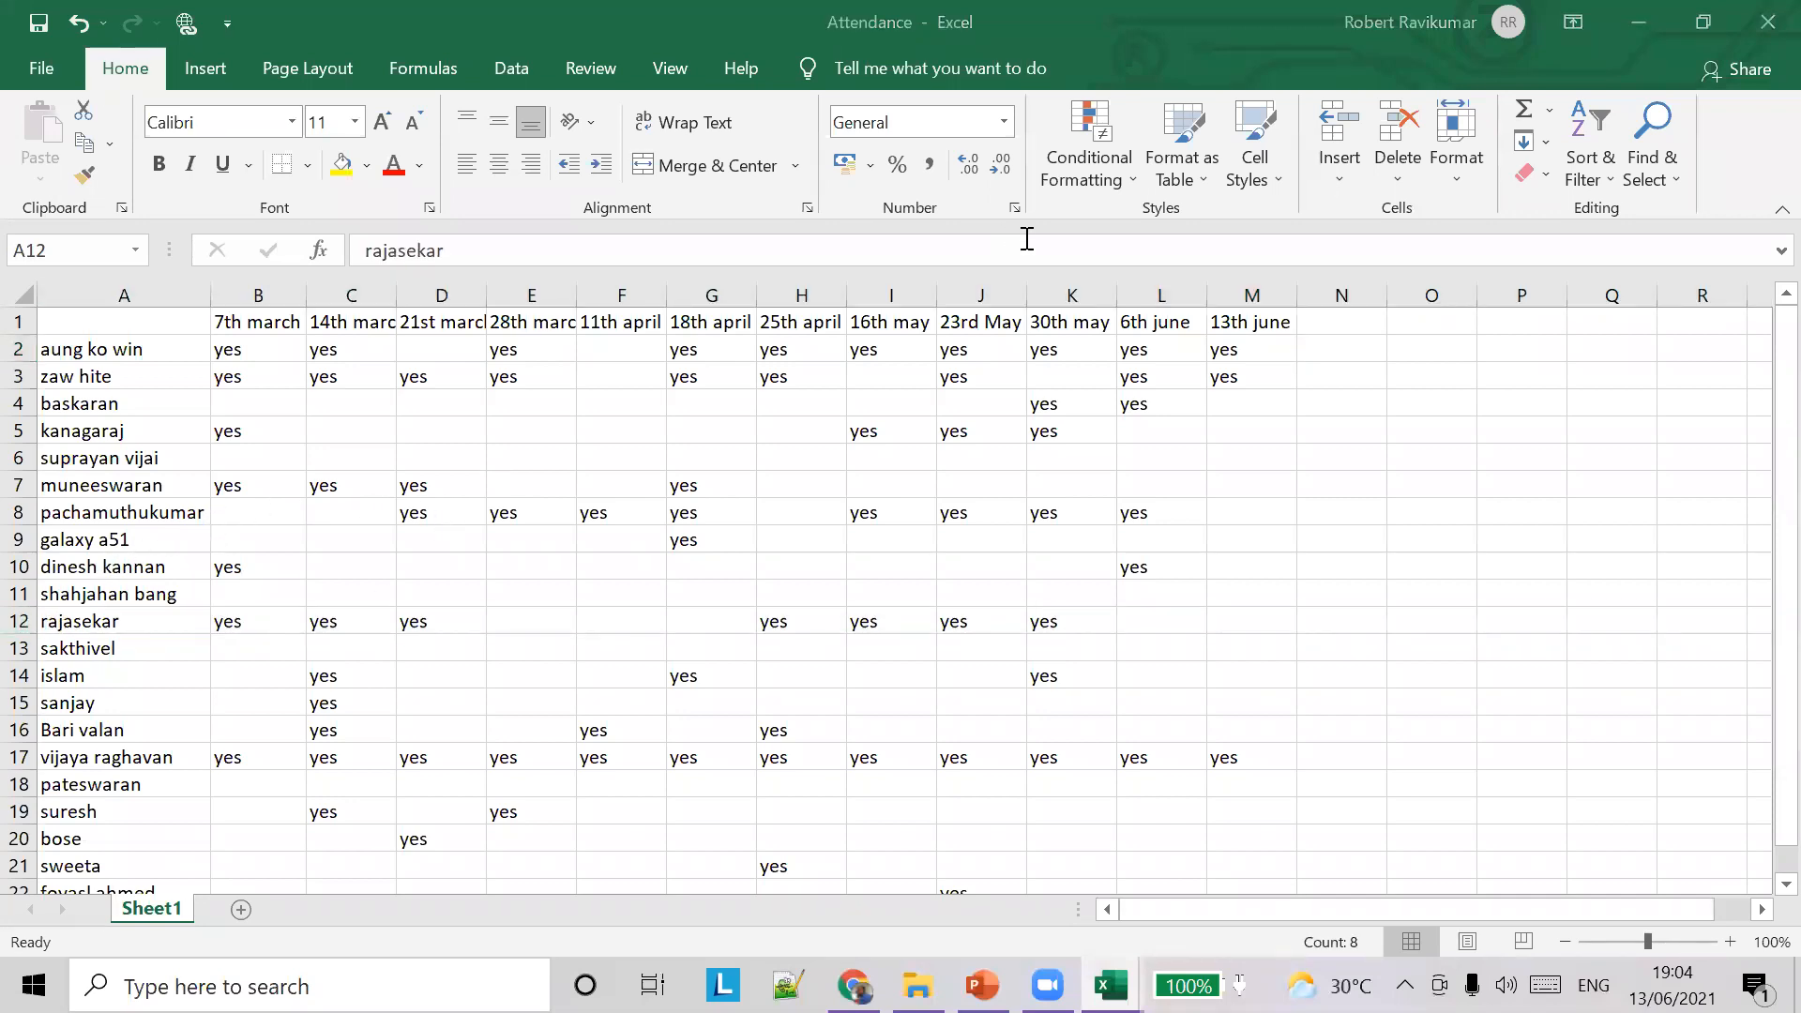
left_click(19, 628)
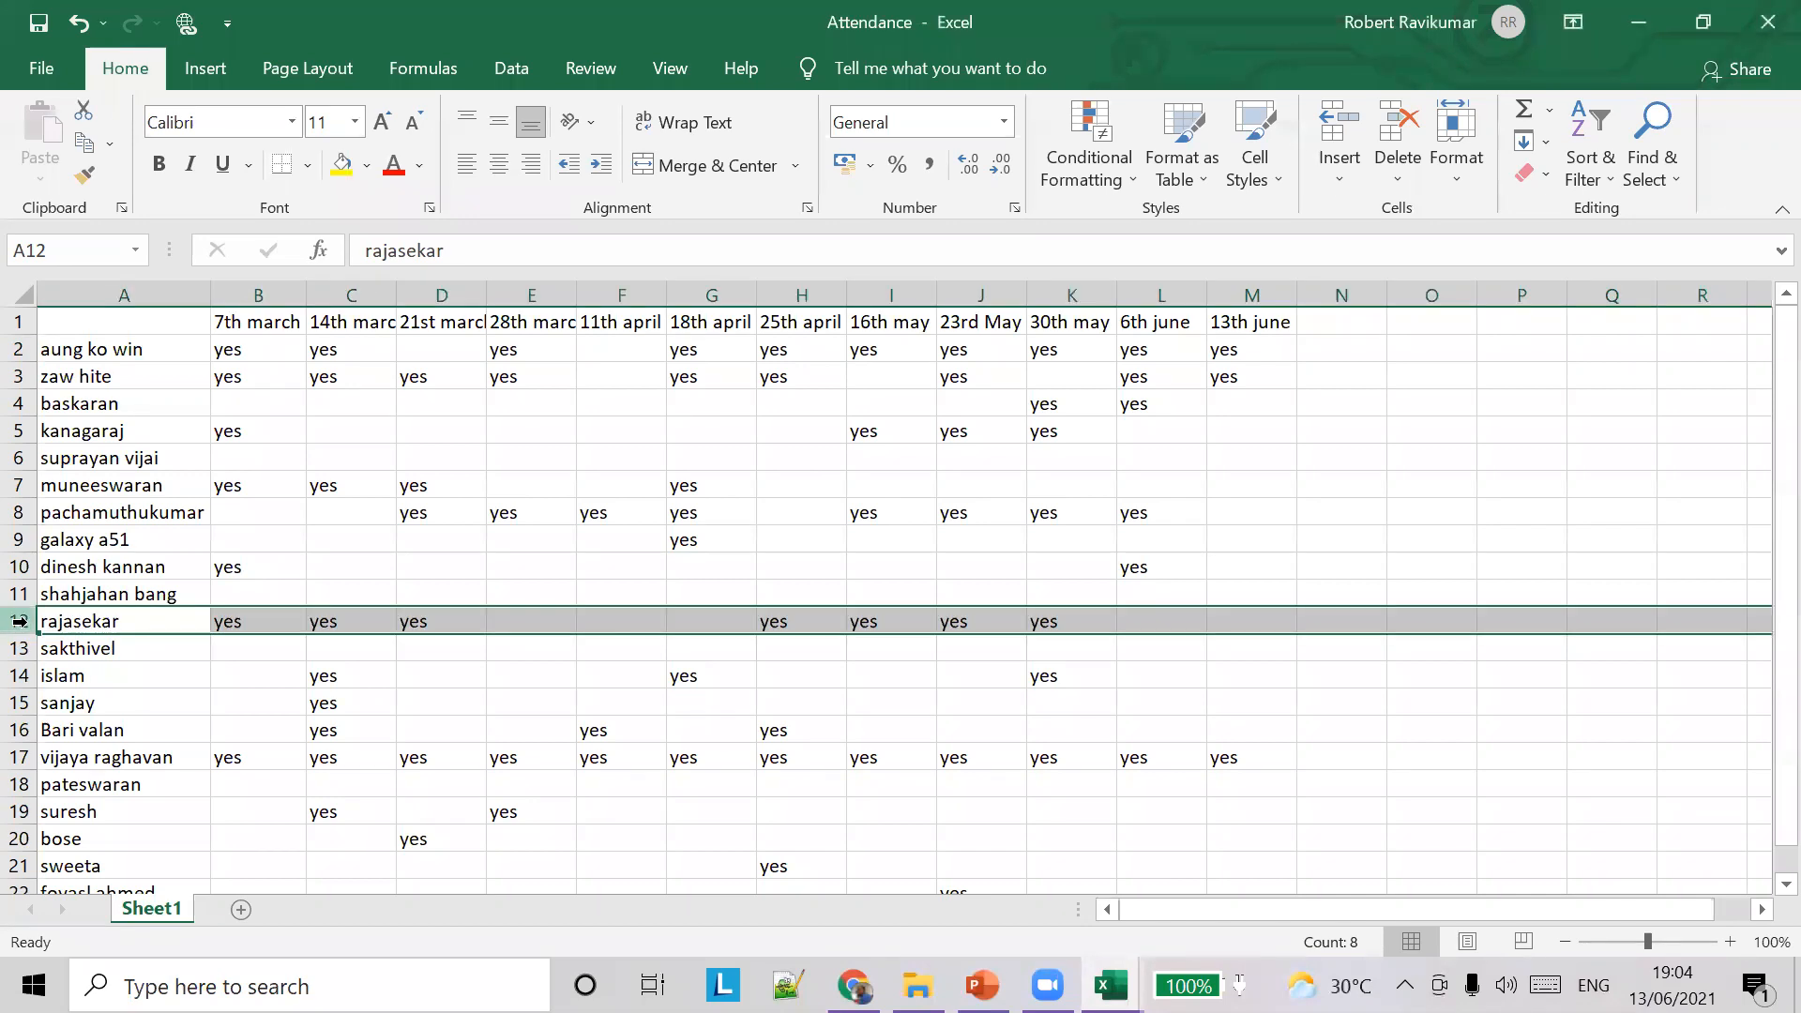
left_click(1228, 617)
type("e")
type("ye")
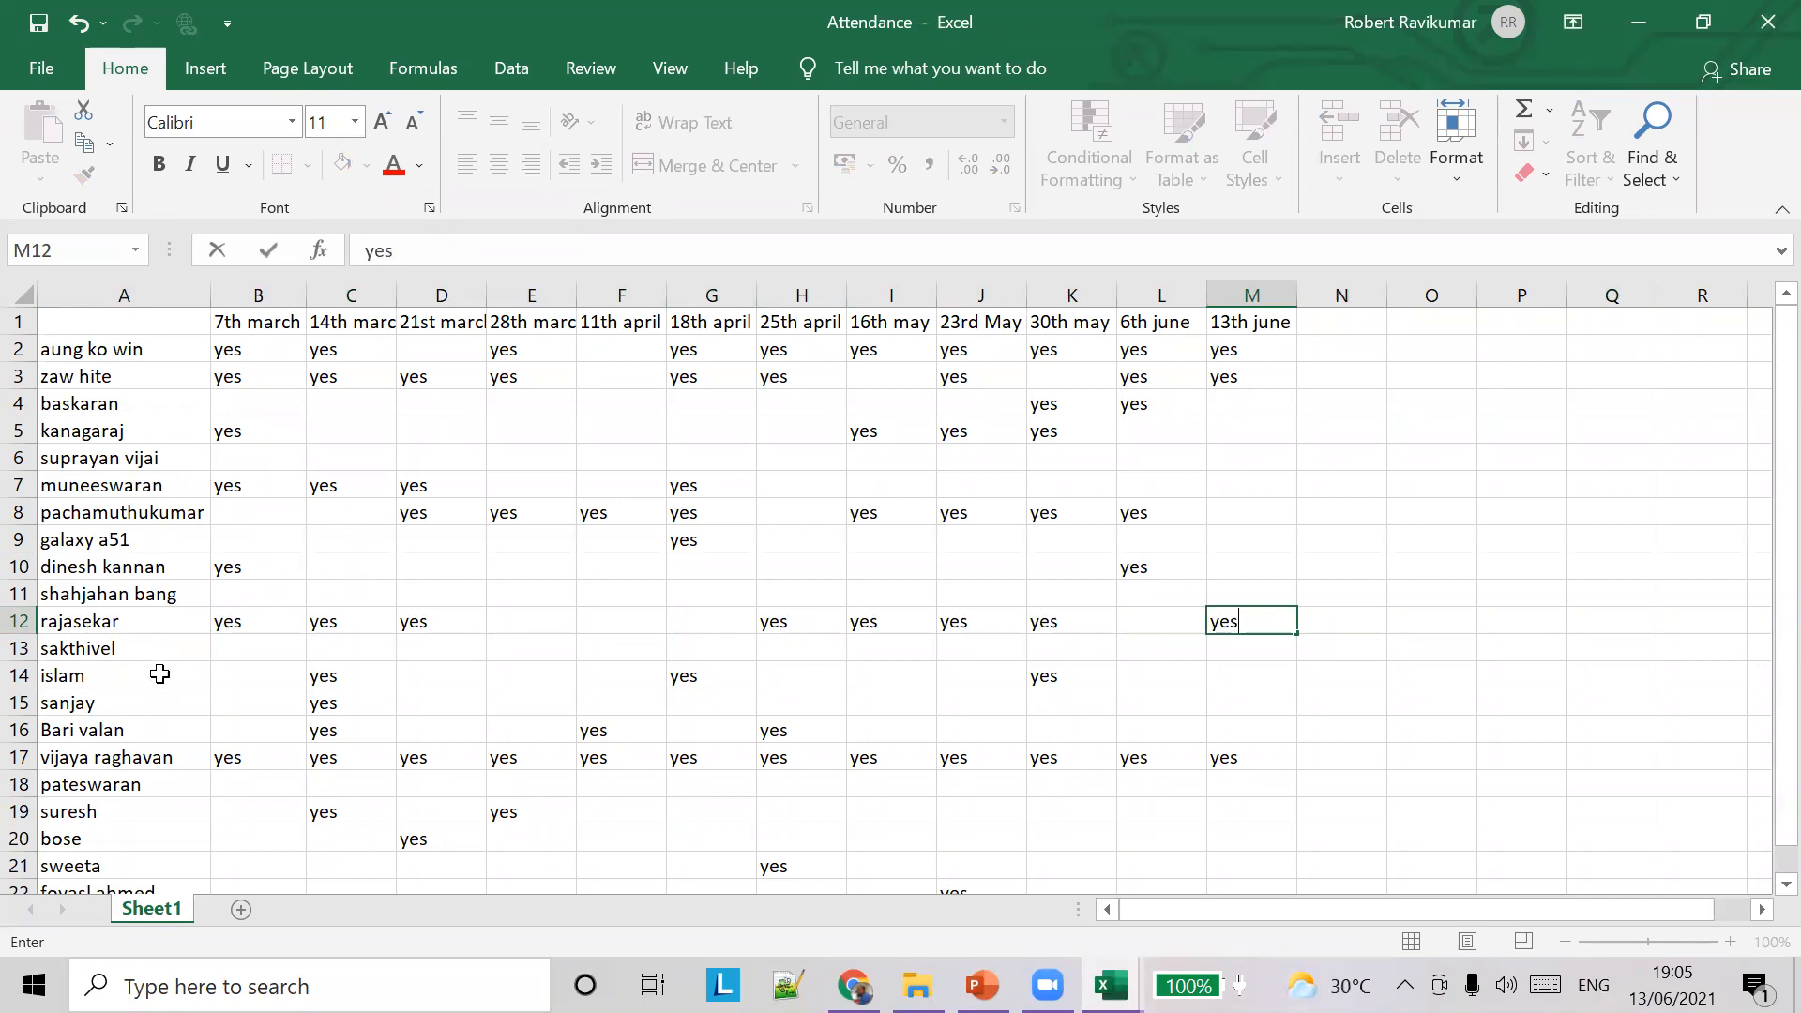
scroll(889, 544, "down", 2)
scroll(889, 545, "up", 2)
scroll(384, 622, "down", 2)
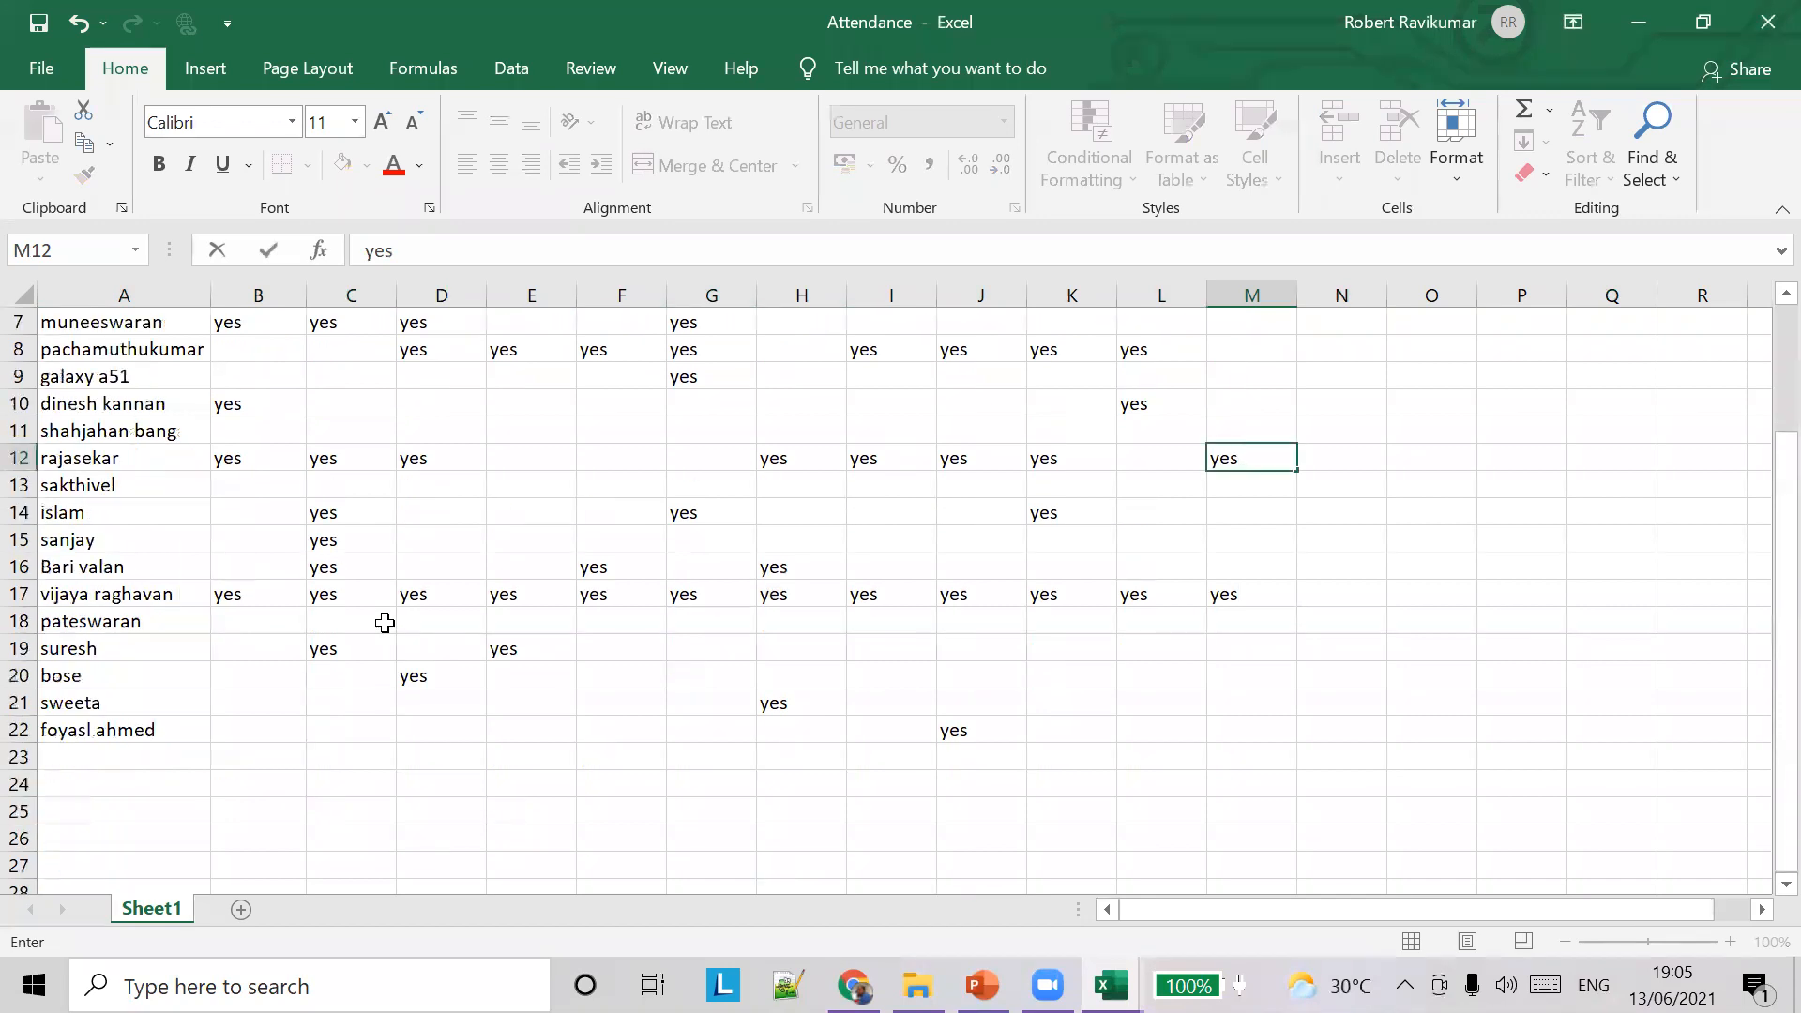
left_click(602, 571)
Return to the PowerPoint lesson and review the NOW function slide, glancing back at the DAY function slide
key("alt+Tab")
key("alt+Tab")
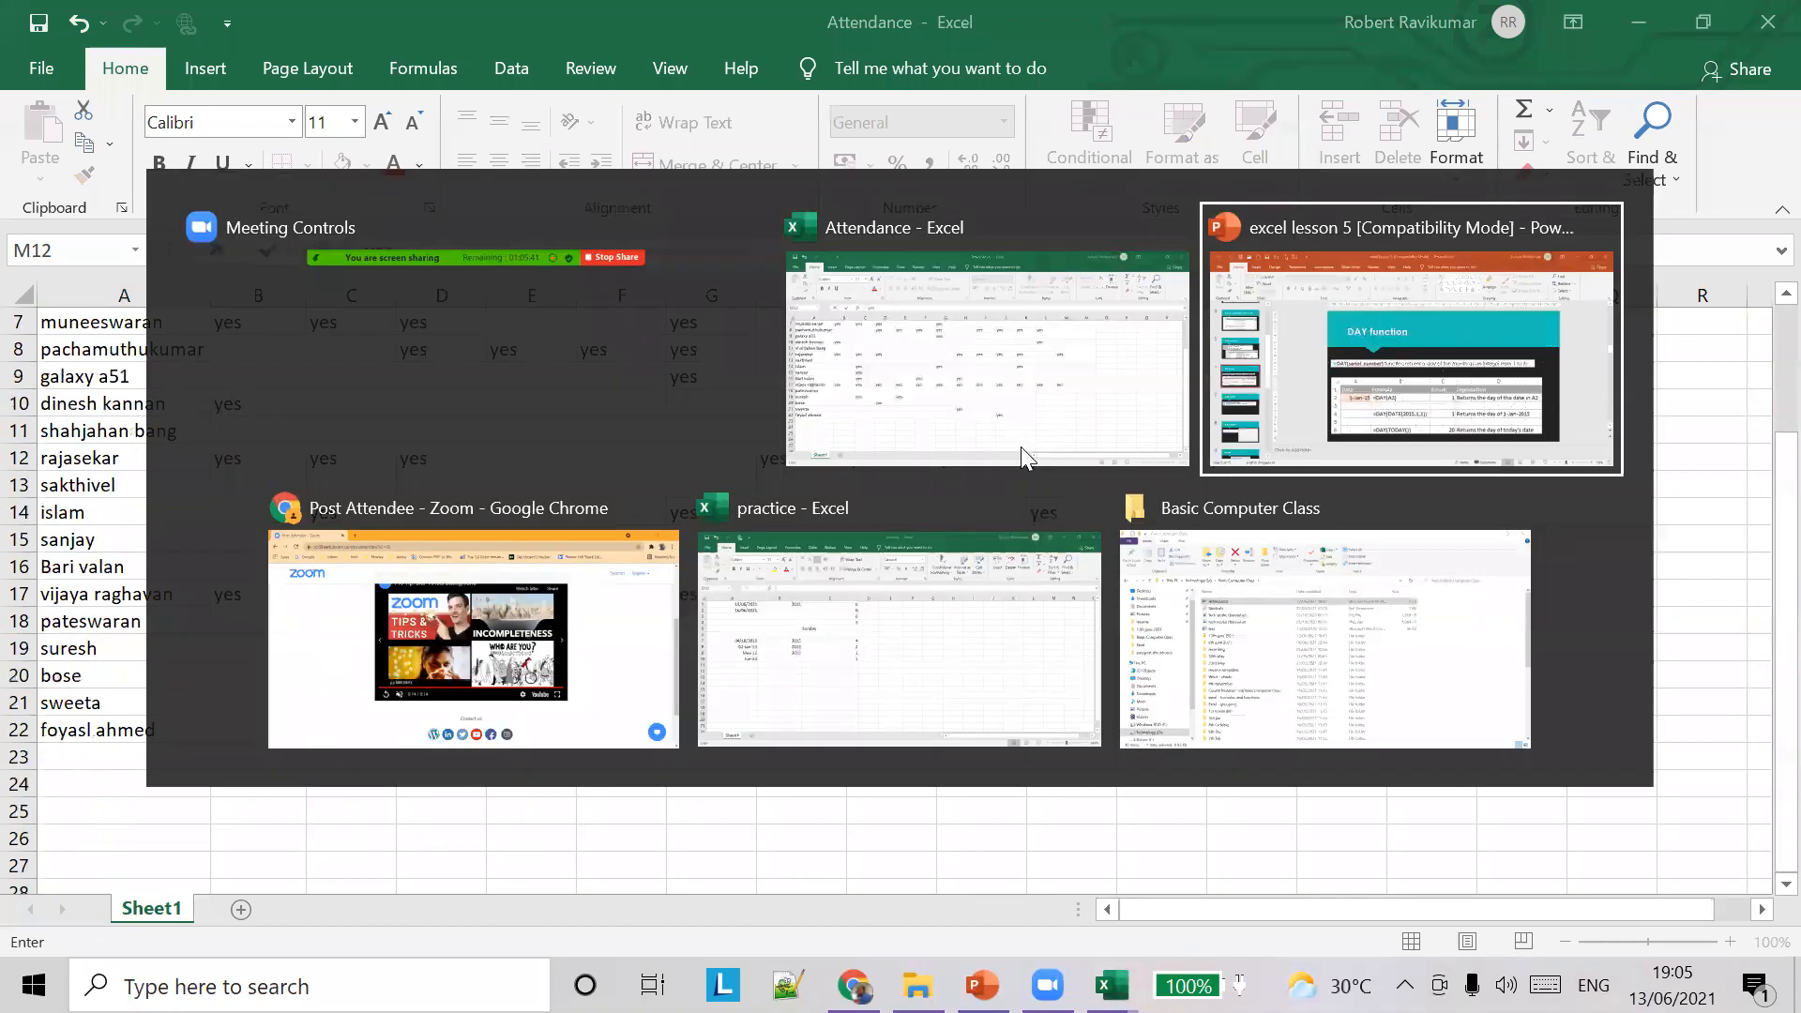
left_click(193, 672)
scroll(141, 732, "down", 3)
left_click(155, 741)
left_click(152, 552)
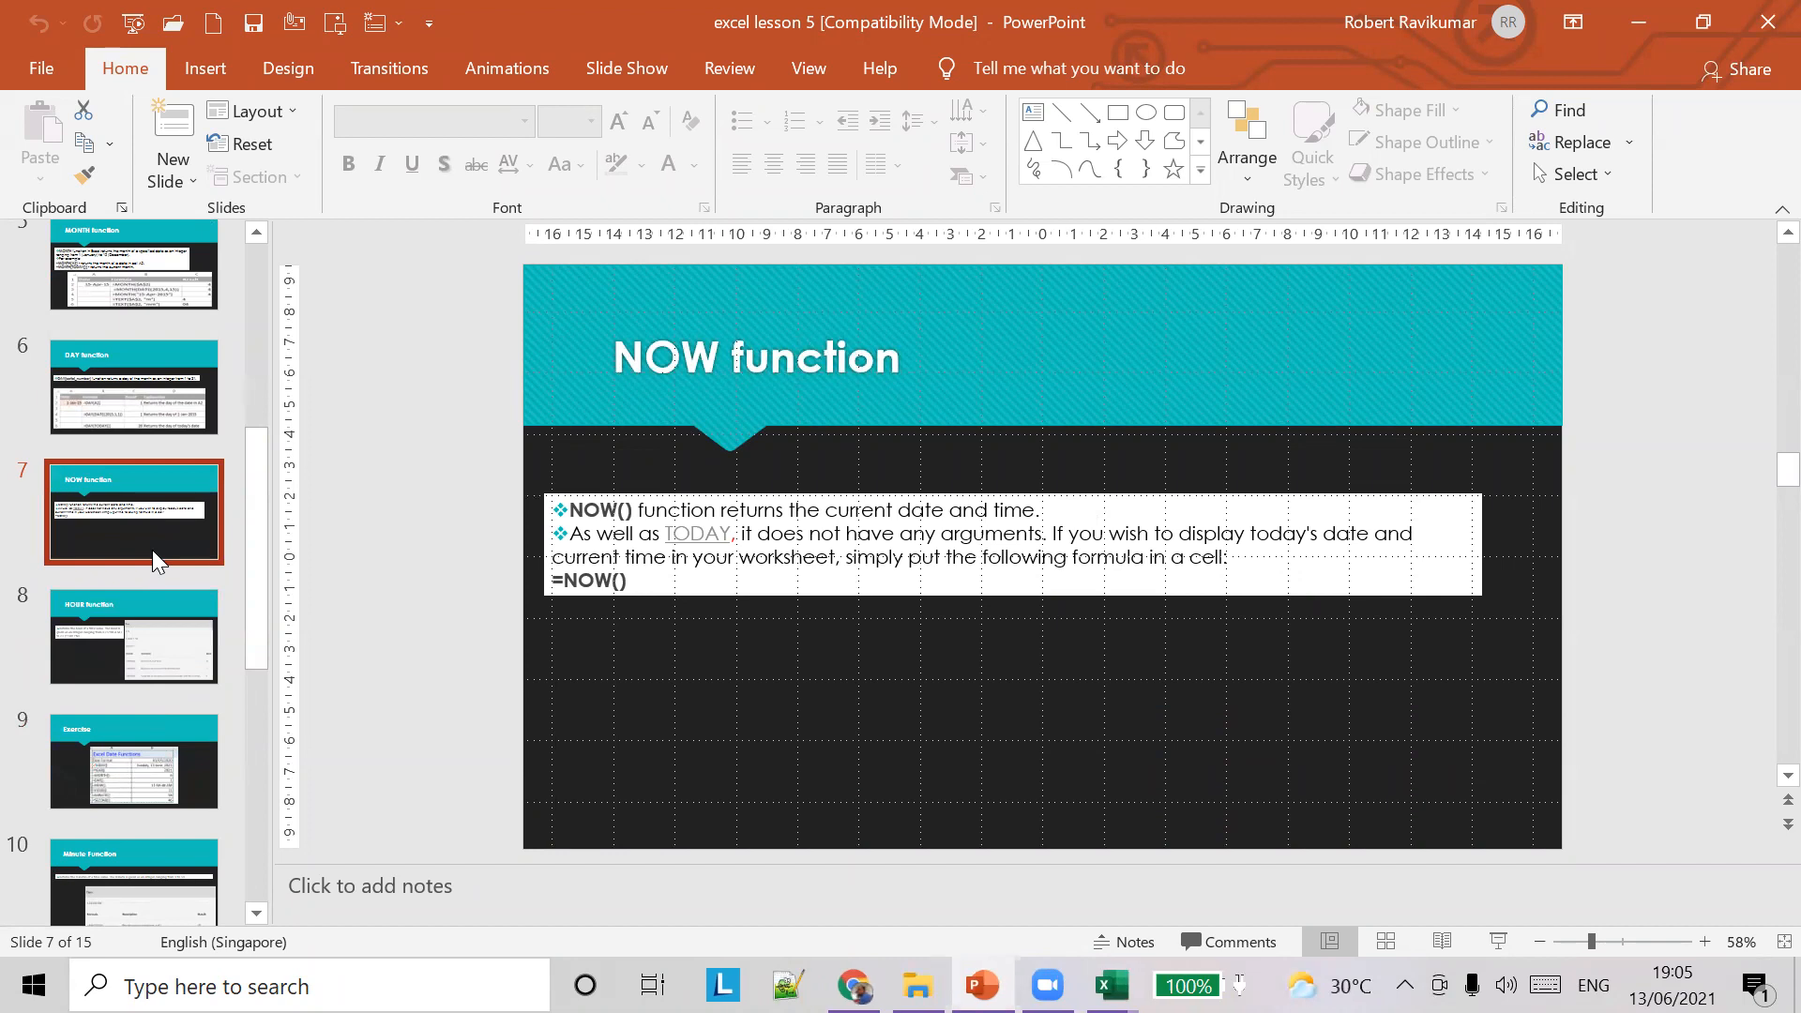
left_click(163, 425)
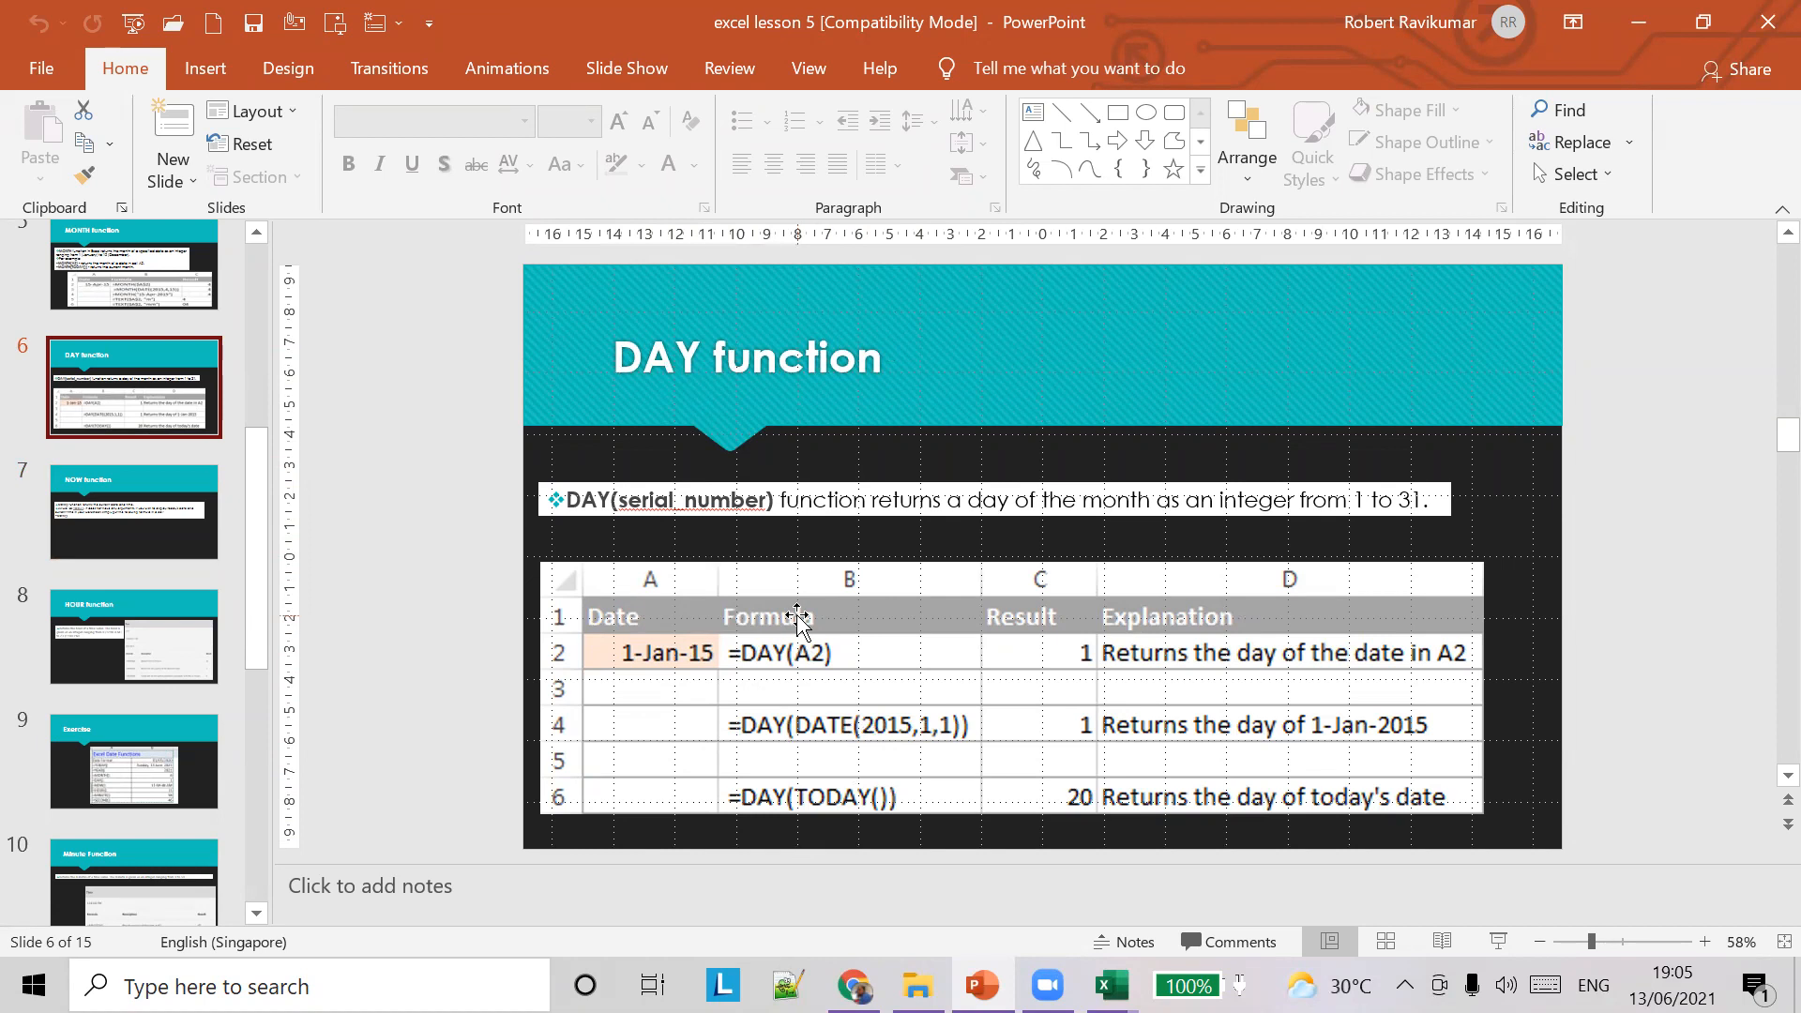
left_click(198, 519)
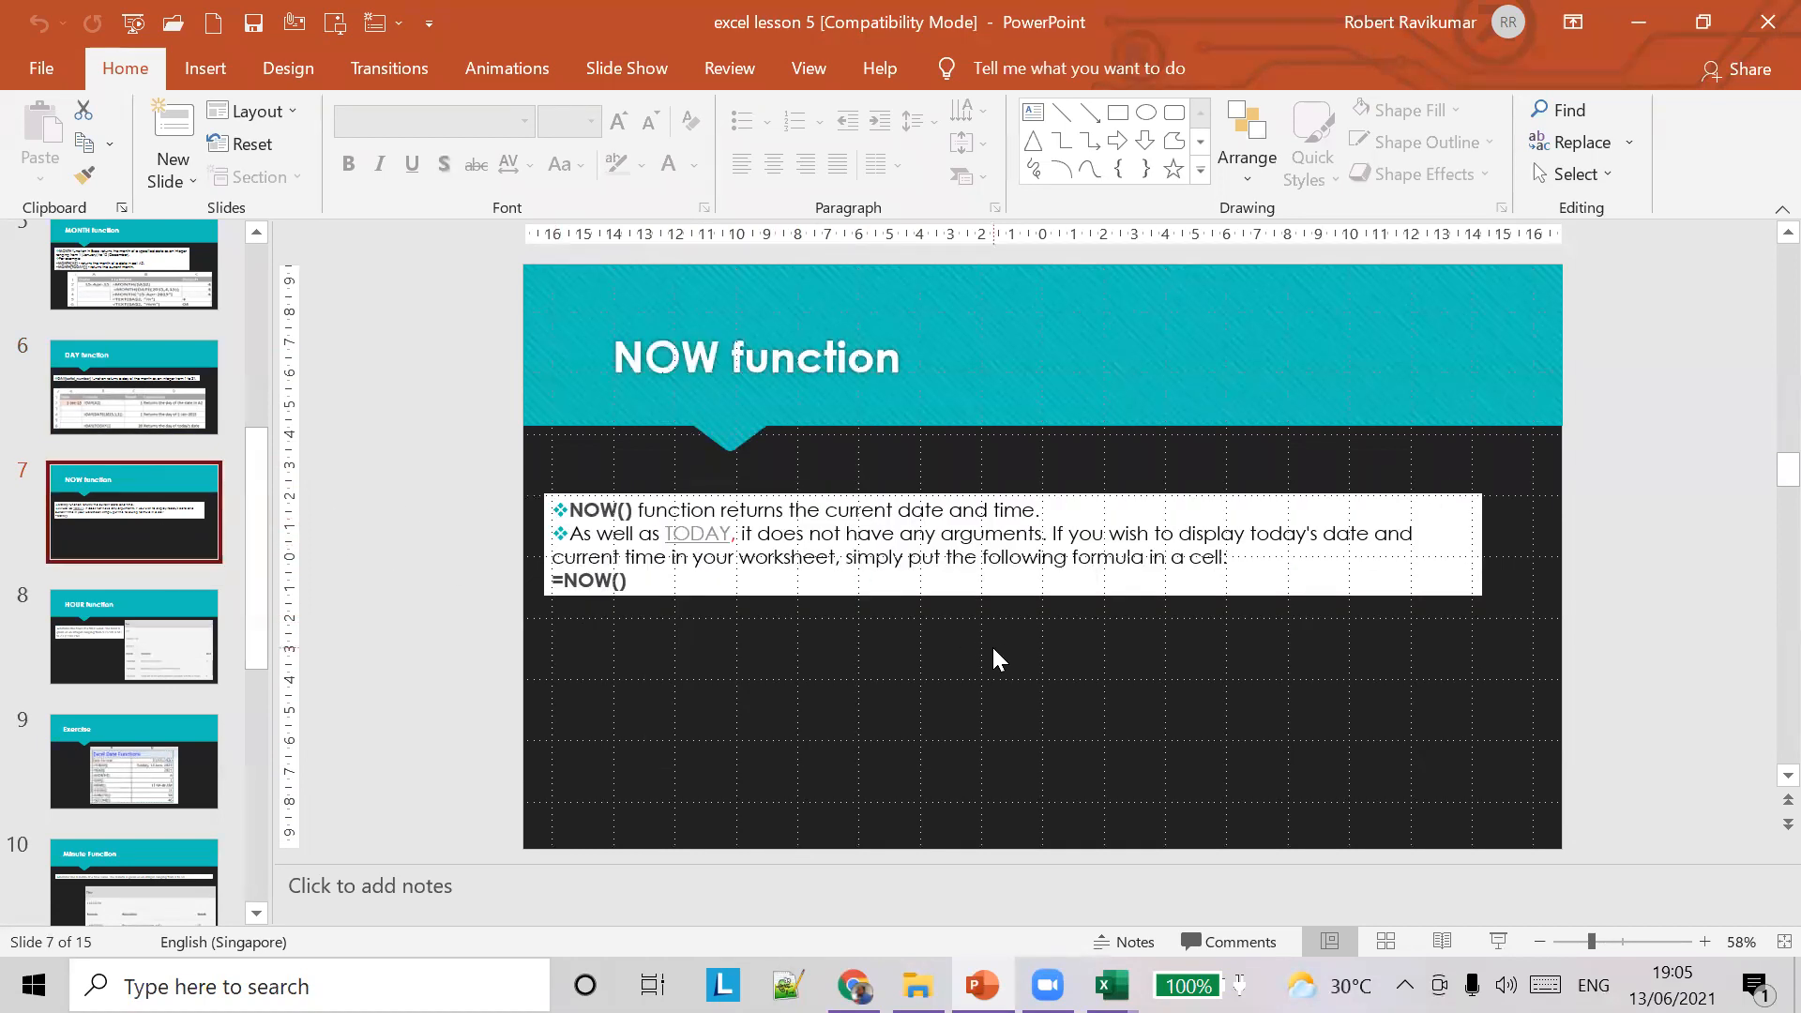
Switch to the practice workbook and enter =TODAY() in B12 and =NOW() in C12
mouse_move(1110, 985)
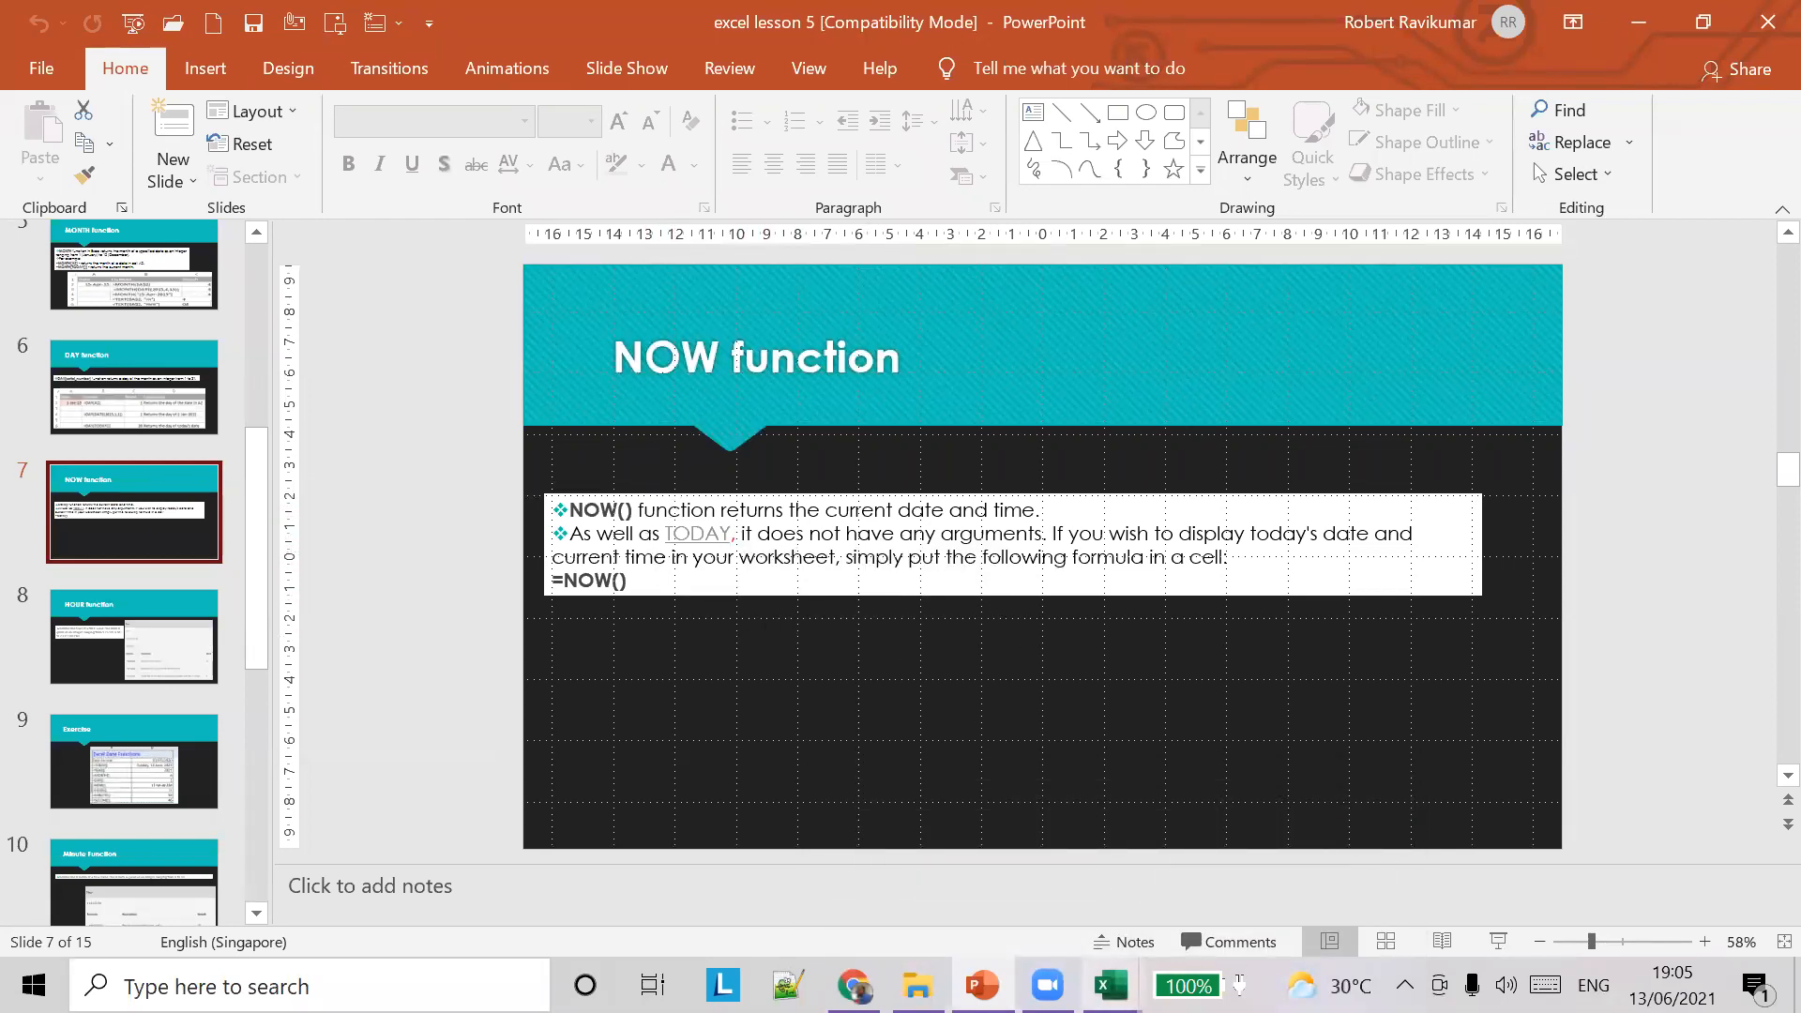
left_click(1062, 893)
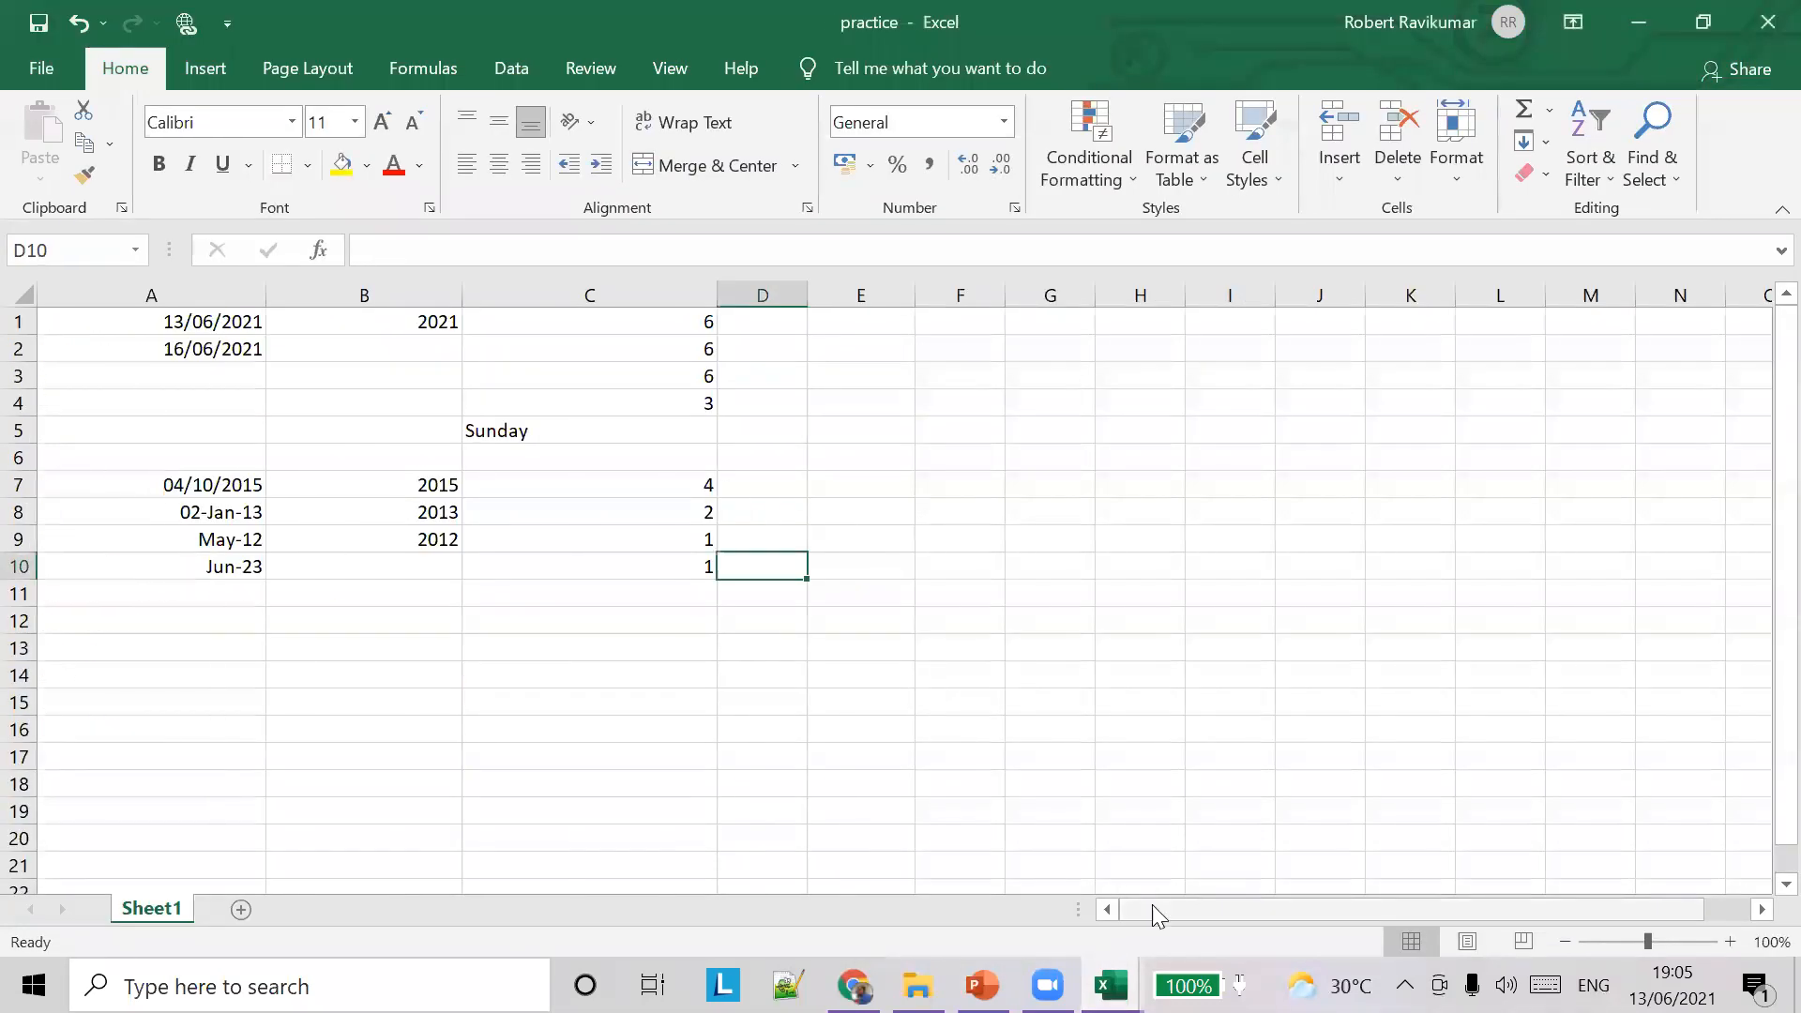
left_click(337, 630)
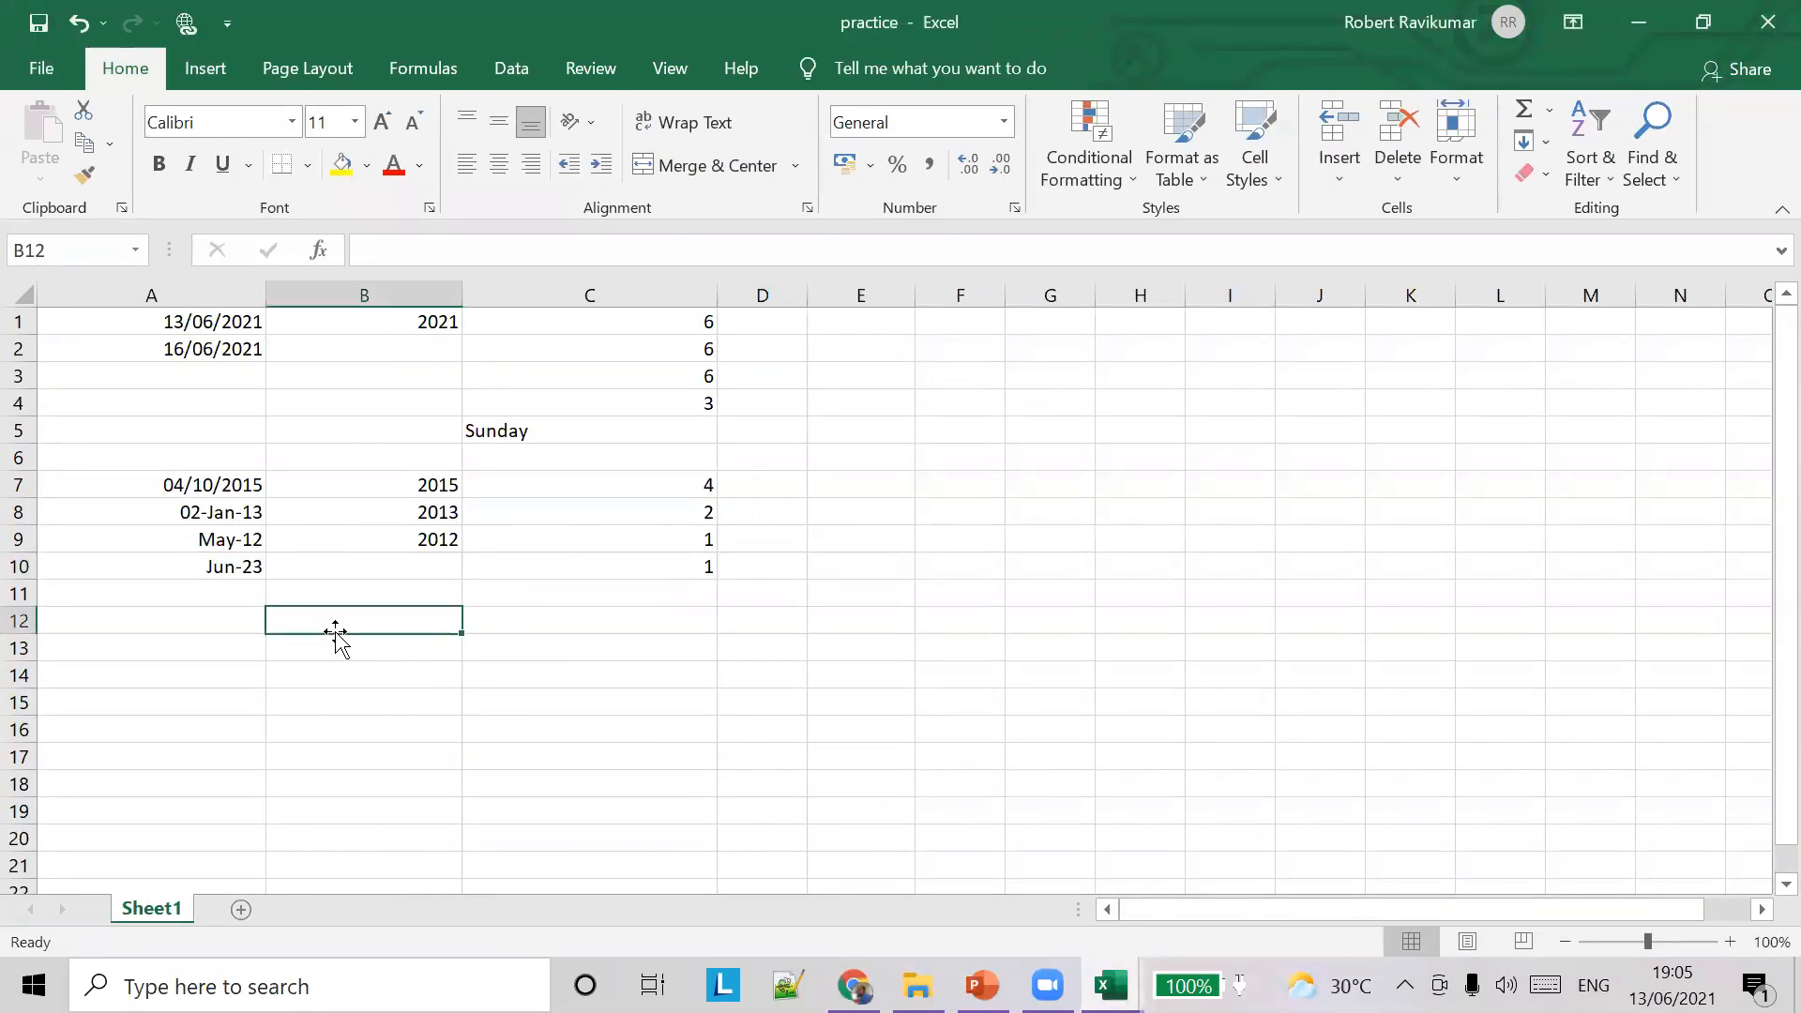
type("=TODAY")
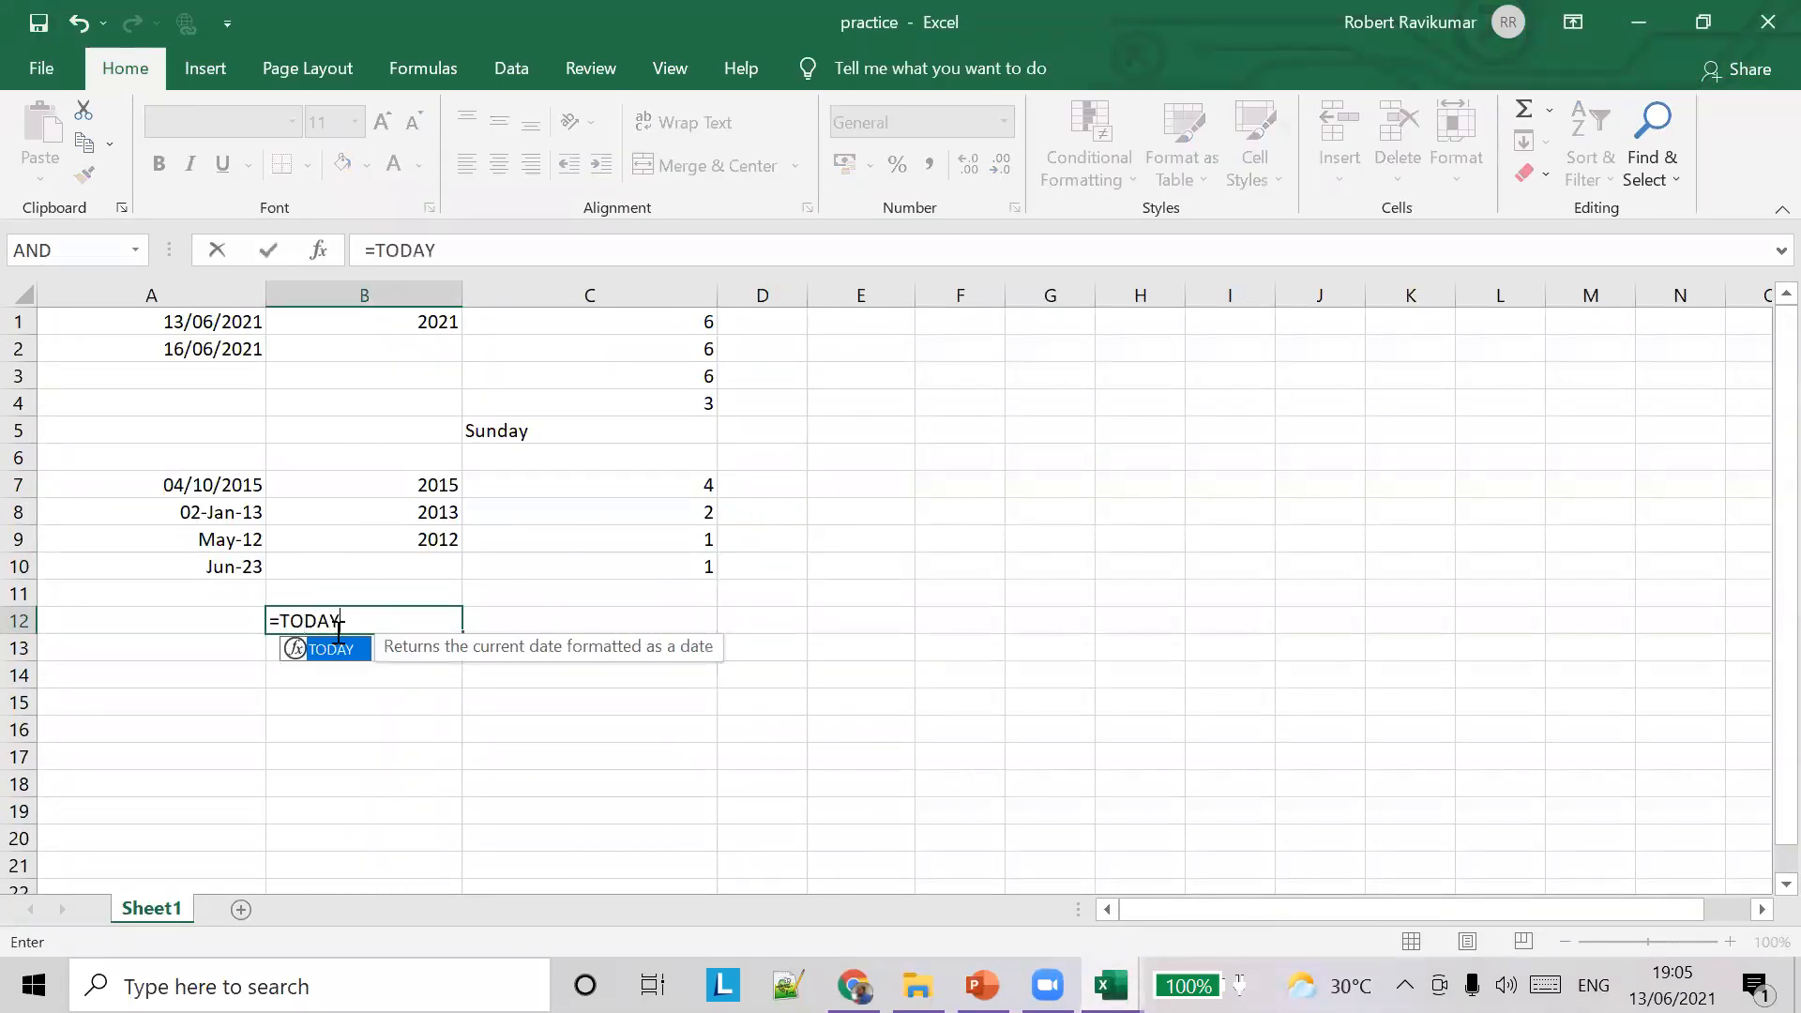
type("(")
key("Tab")
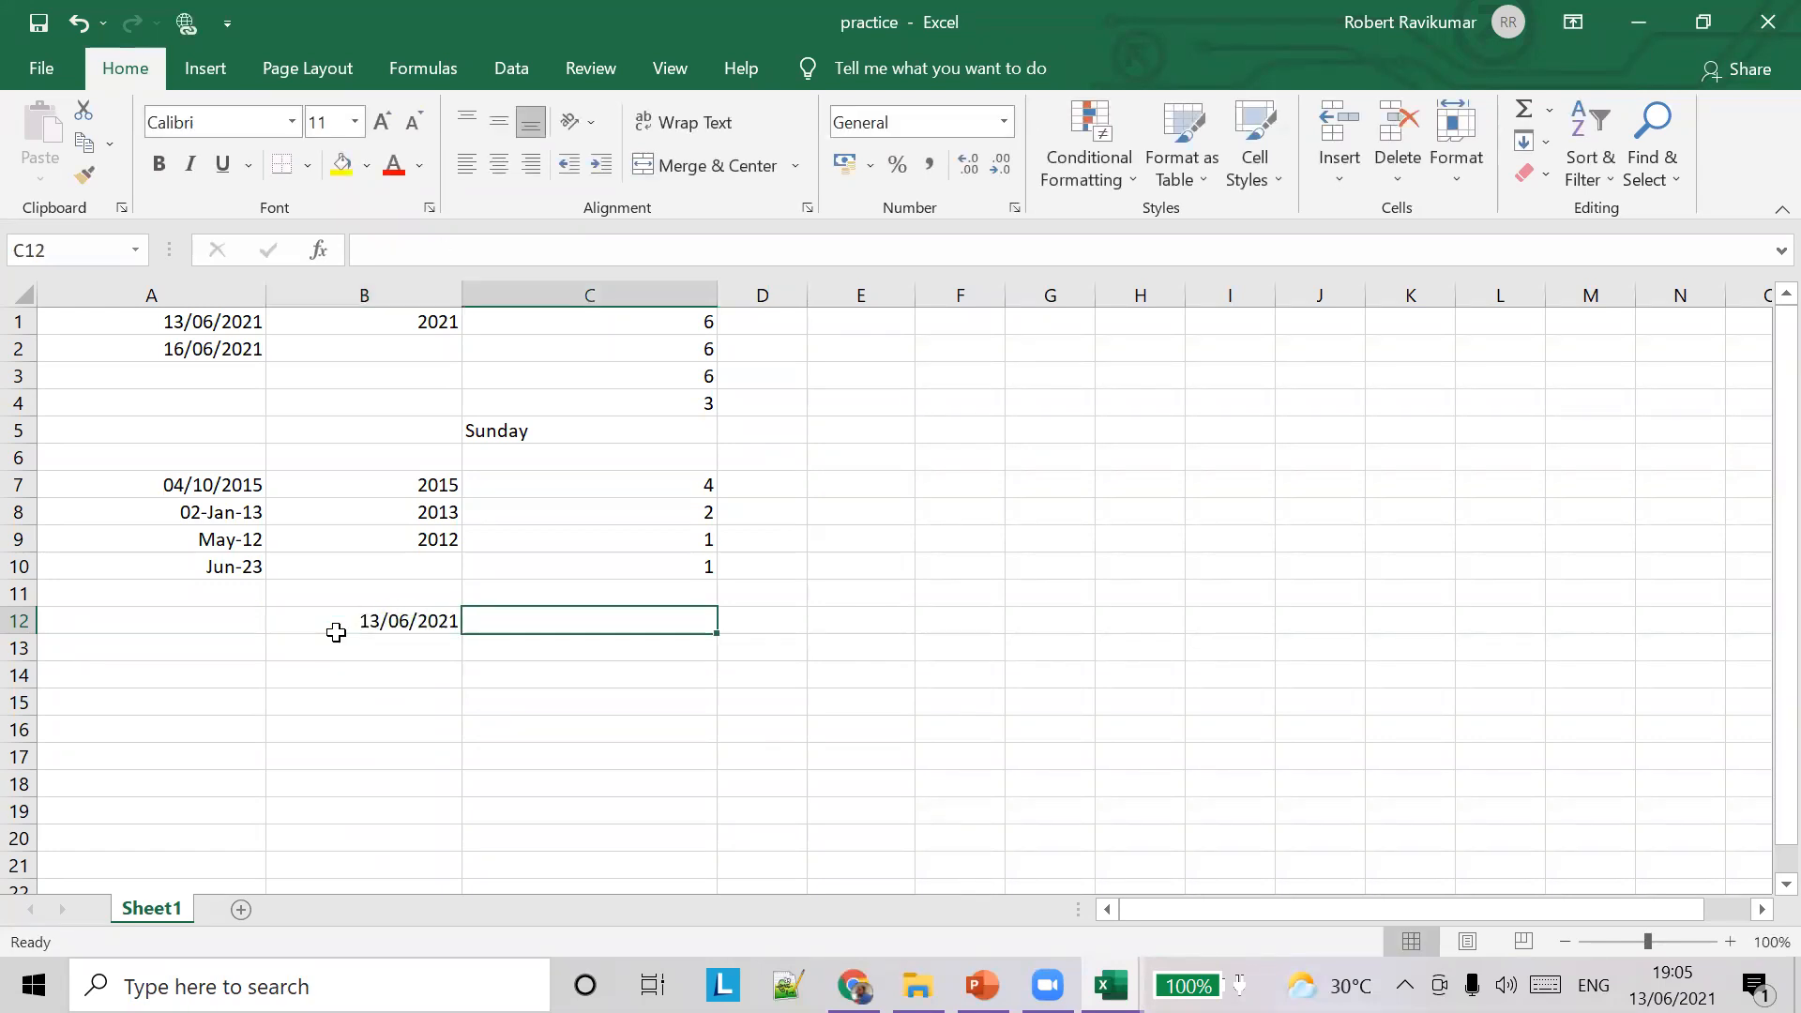
type("=NOW()")
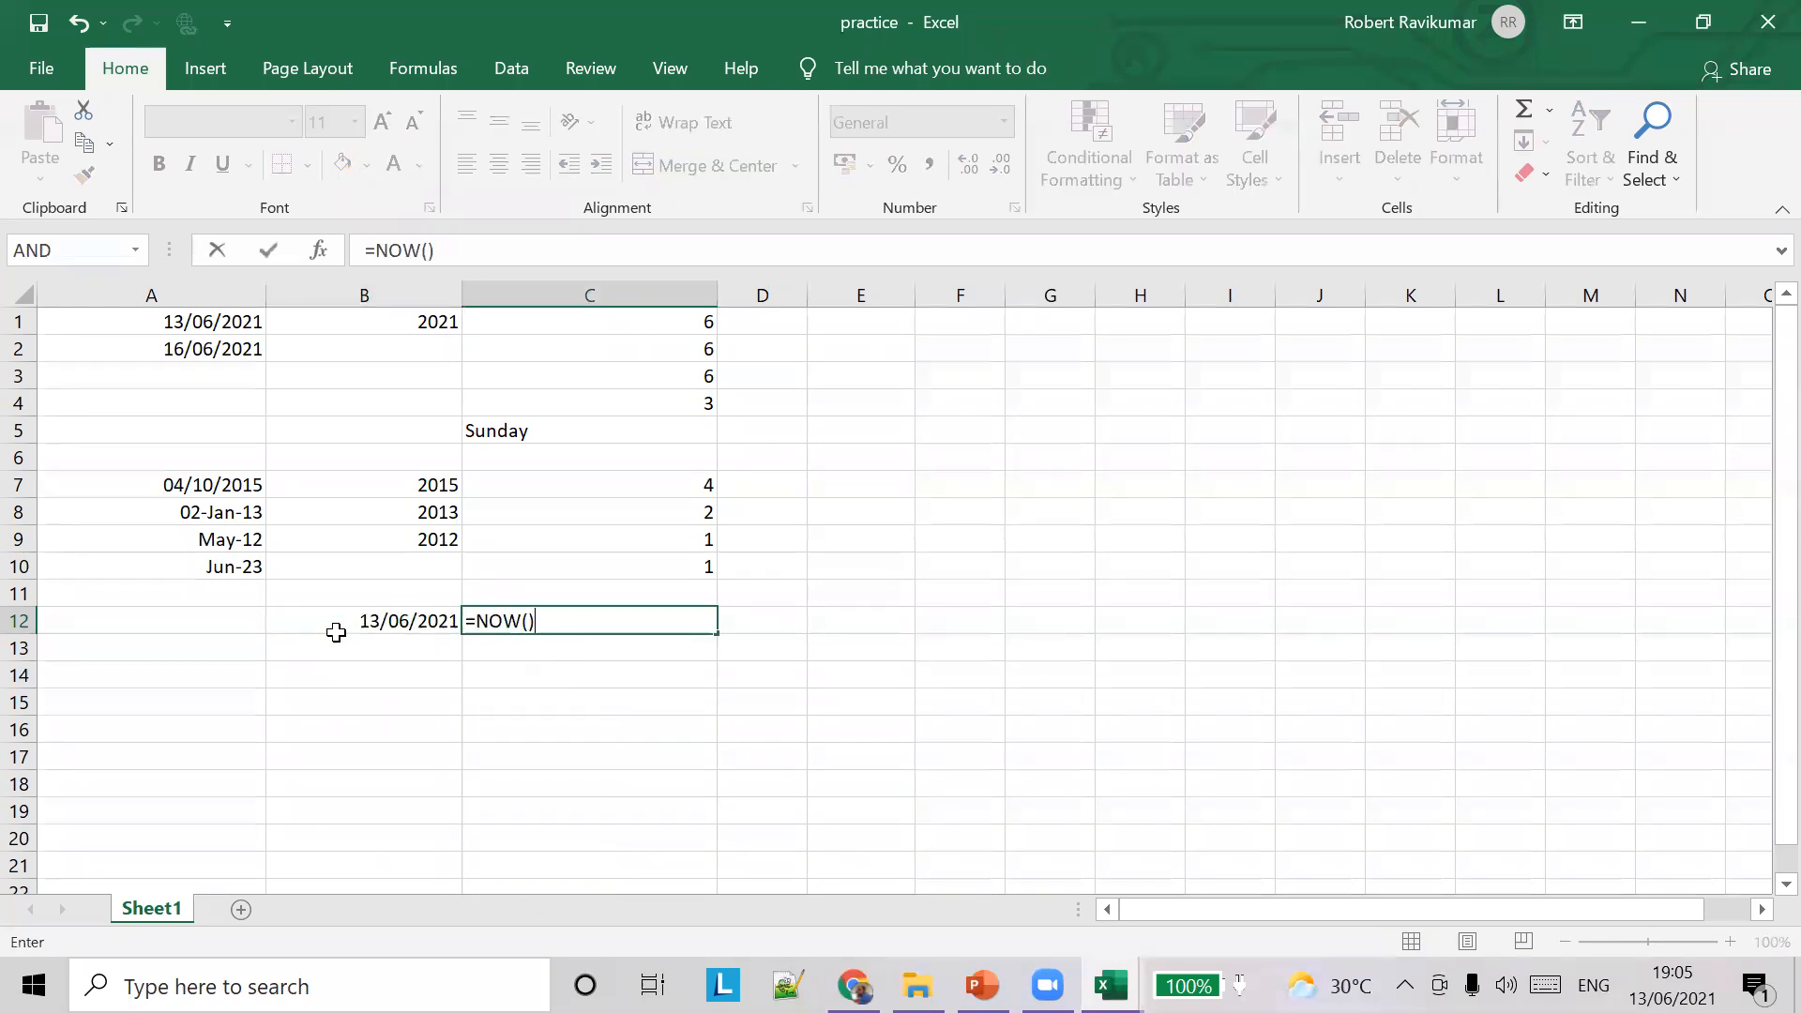
key("Tab")
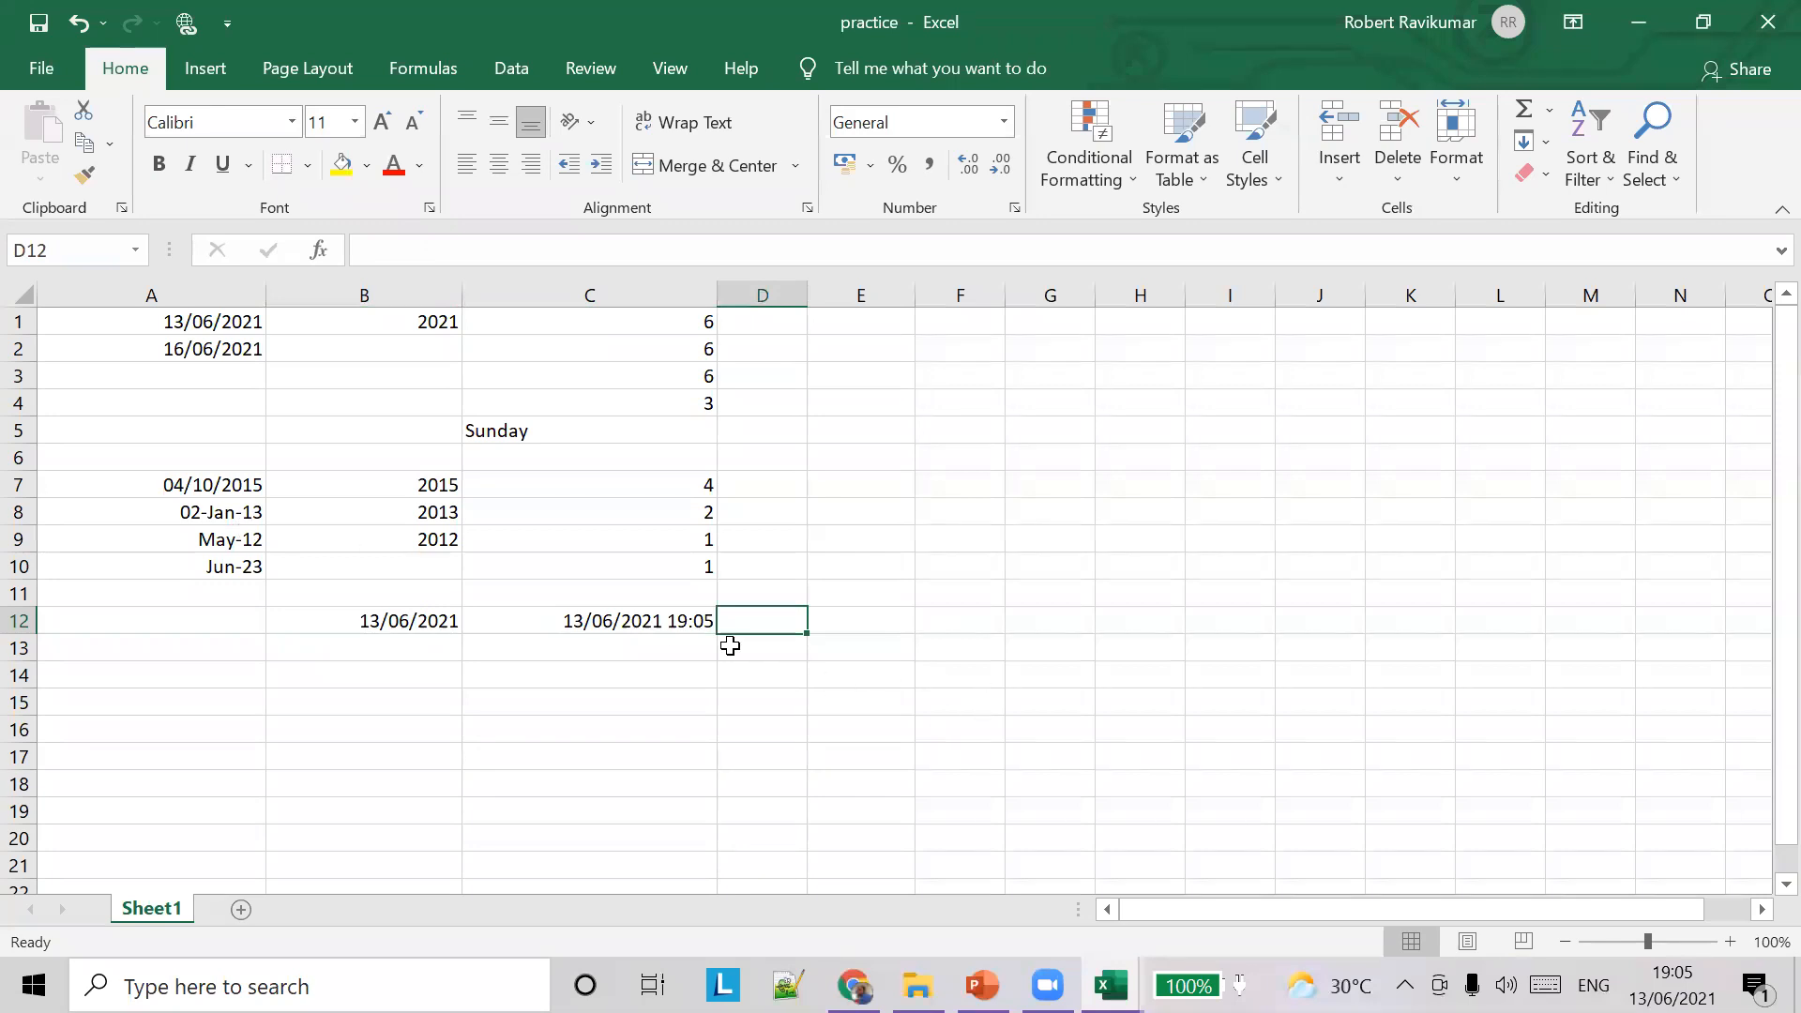
Inspect the NOW formula in C12 and compare its date and time with the TODAY result in B12
left_click(677, 620)
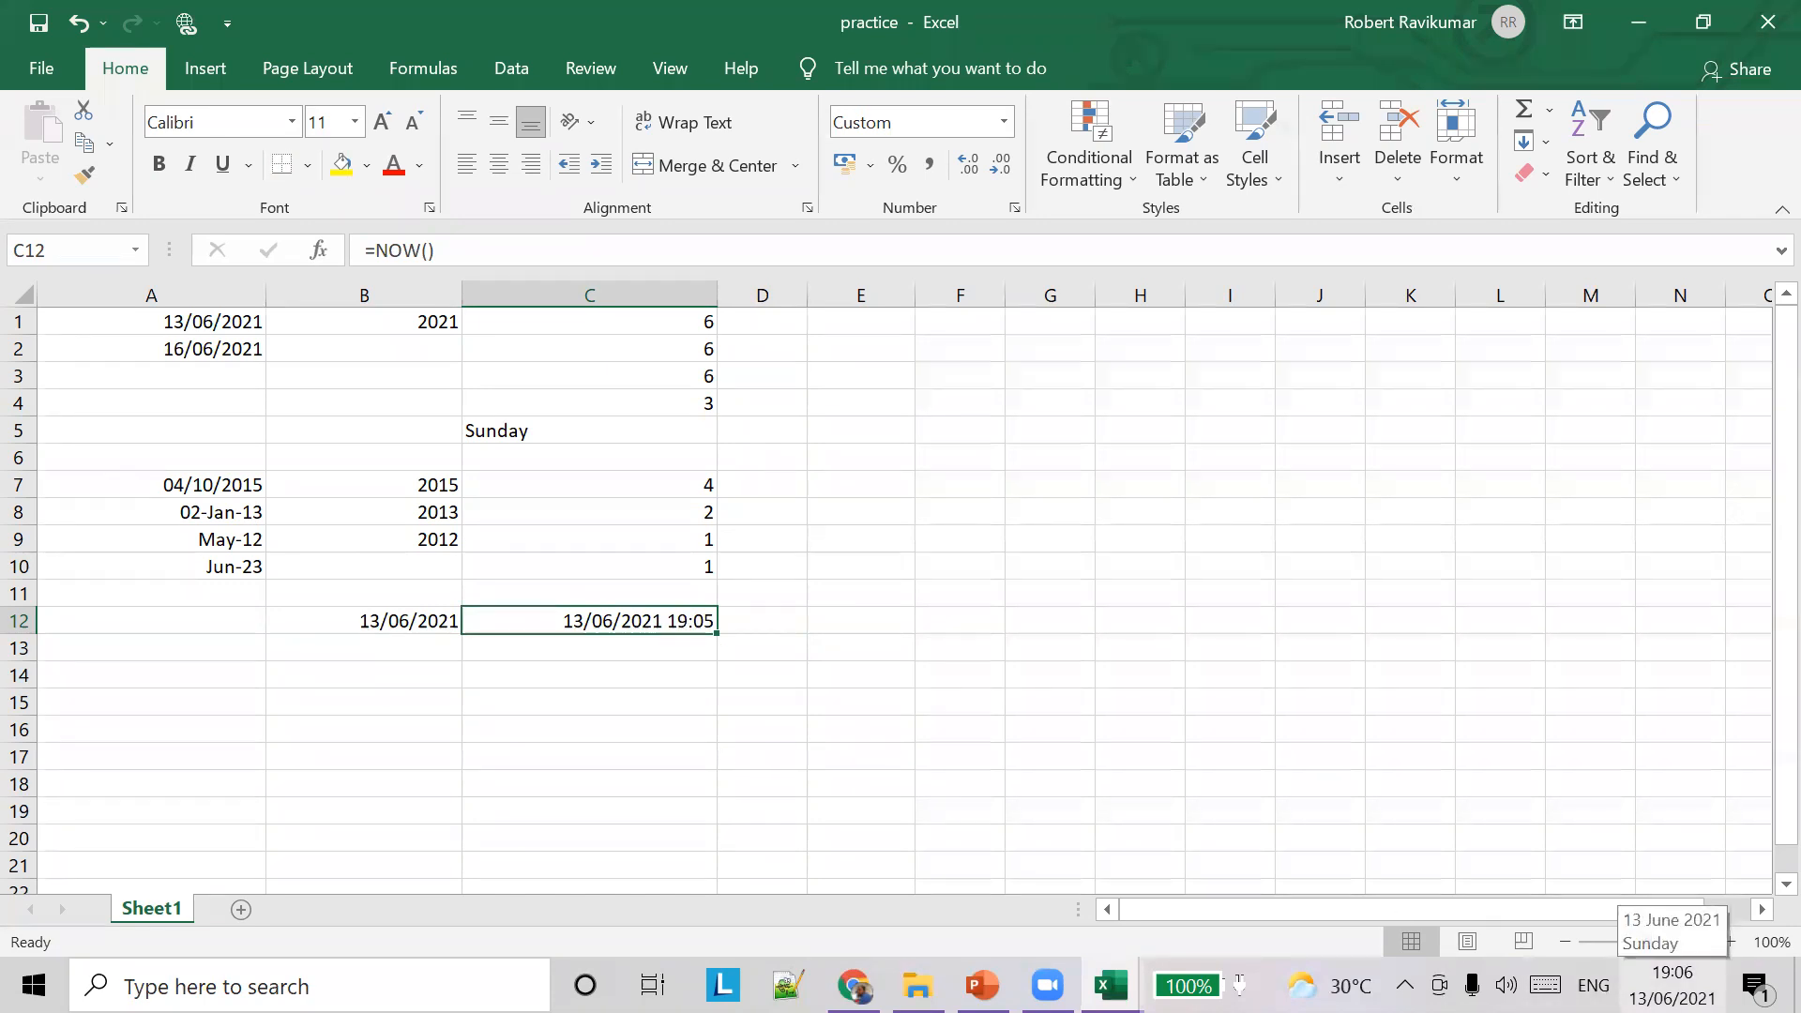
left_click(763, 628)
left_click(707, 630)
left_click(784, 627)
left_click(683, 627)
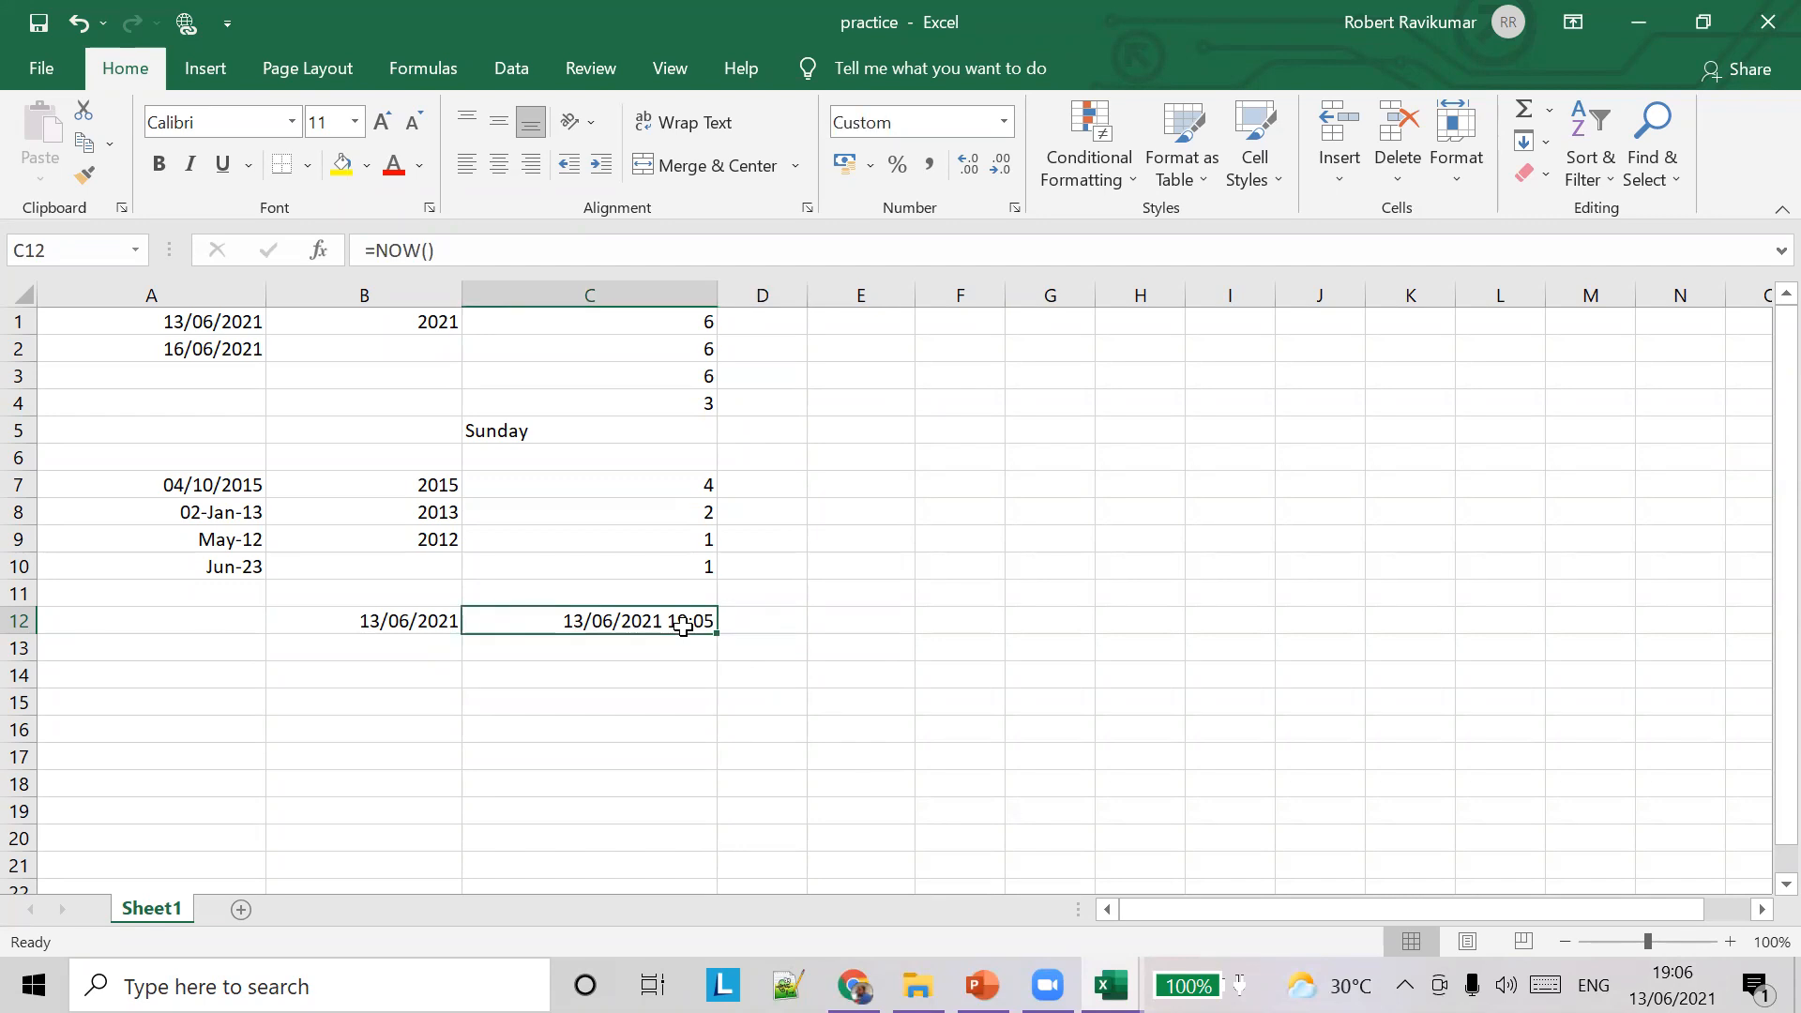
left_click(624, 657)
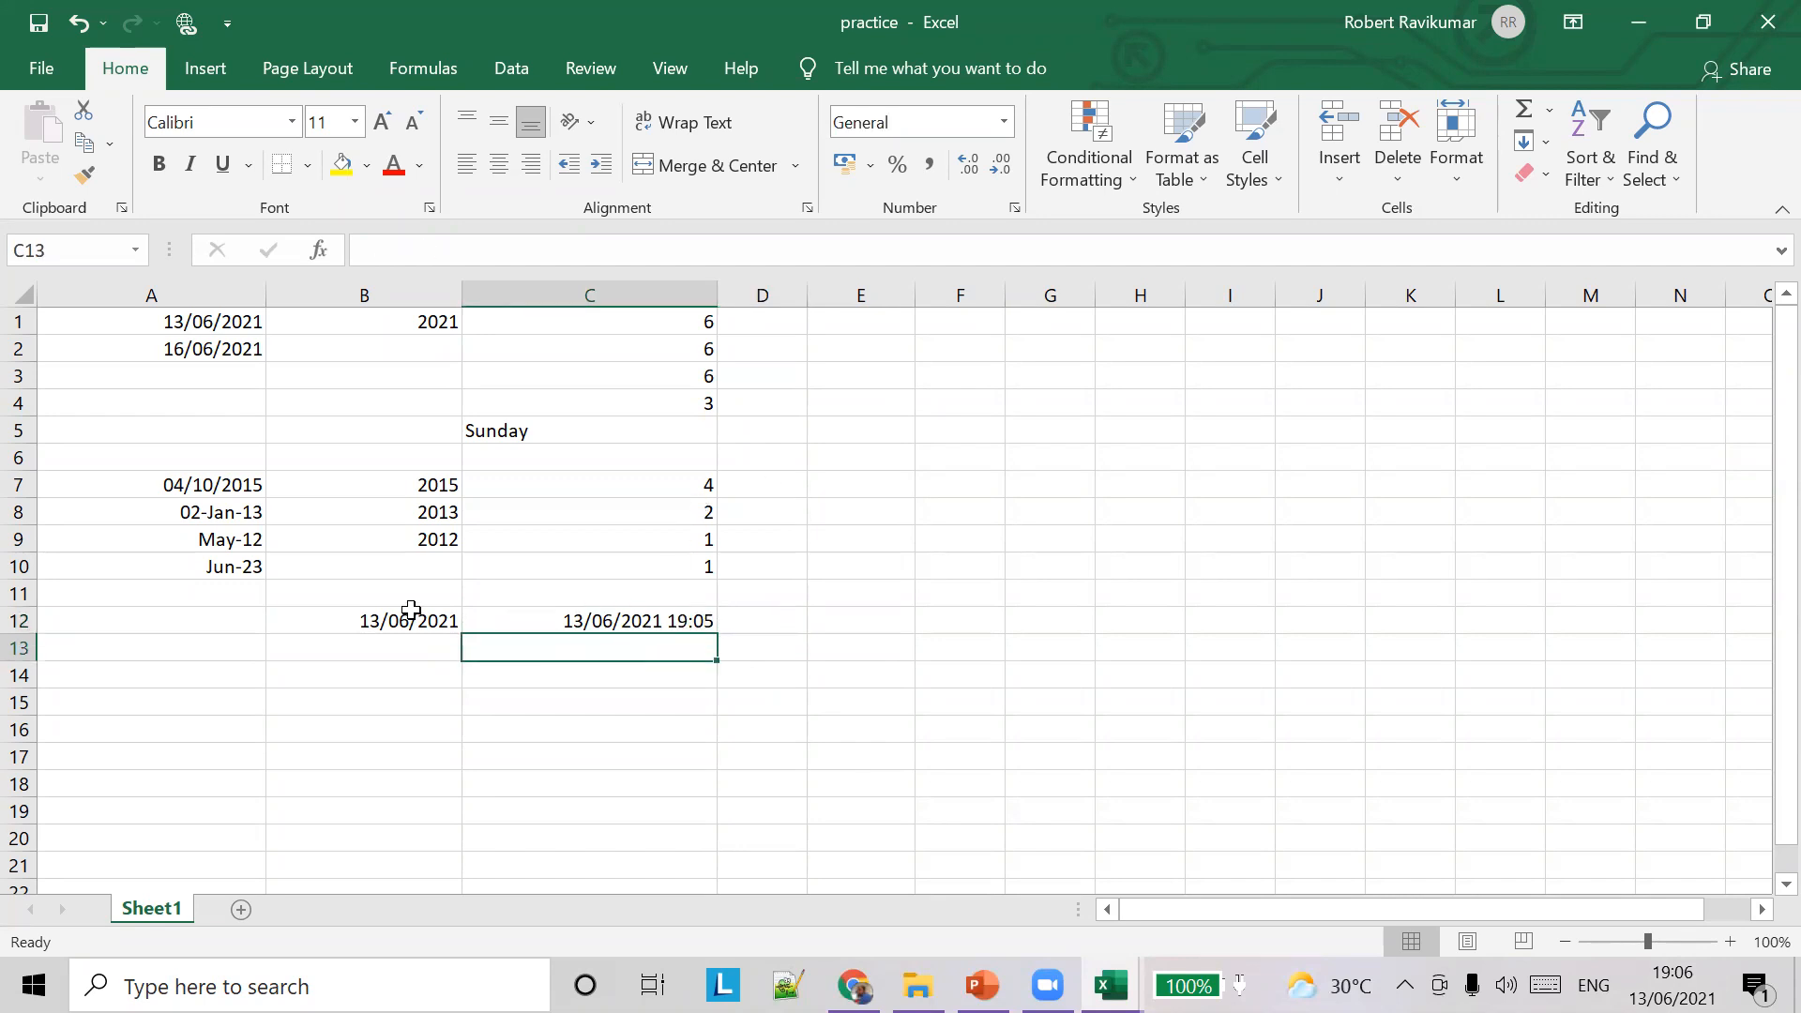
left_click(405, 624)
left_click(403, 645)
left_click_drag(447, 621, 627, 642)
Switch to the PowerPoint lesson and review the HOUR function slide
key("alt+Tab")
key("alt+Tab")
key("Tab")
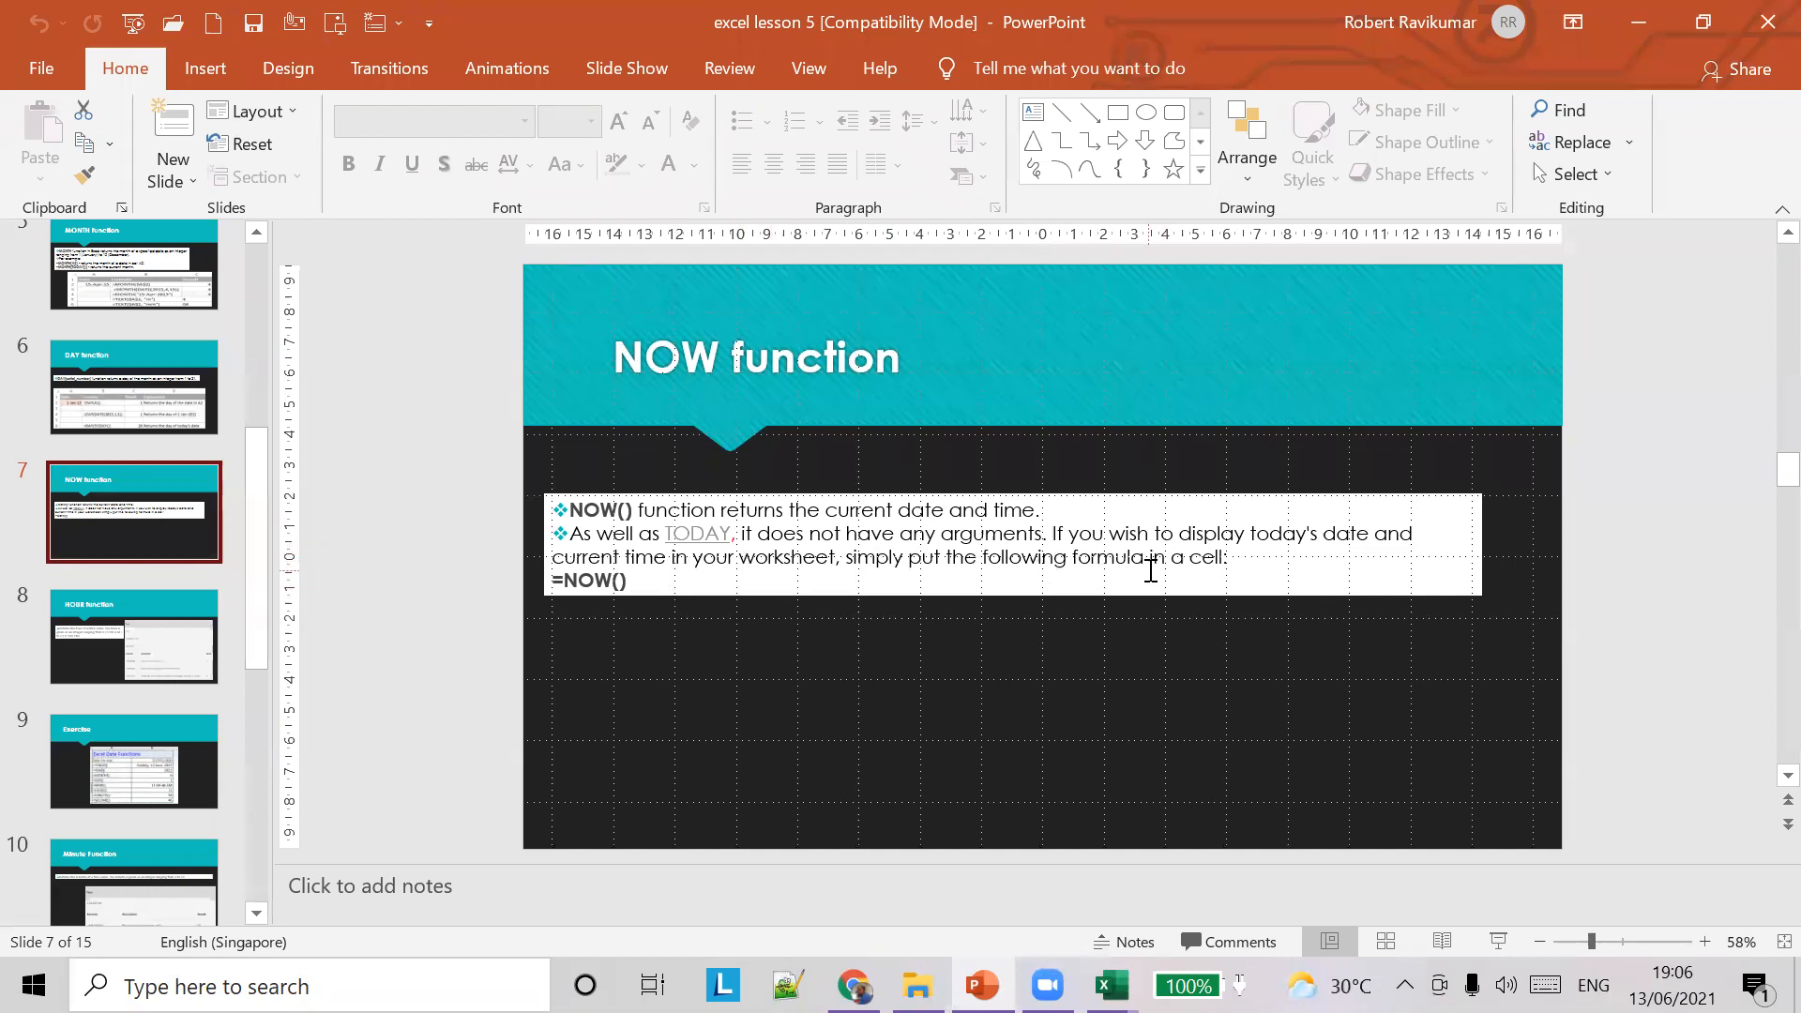
left_click(103, 644)
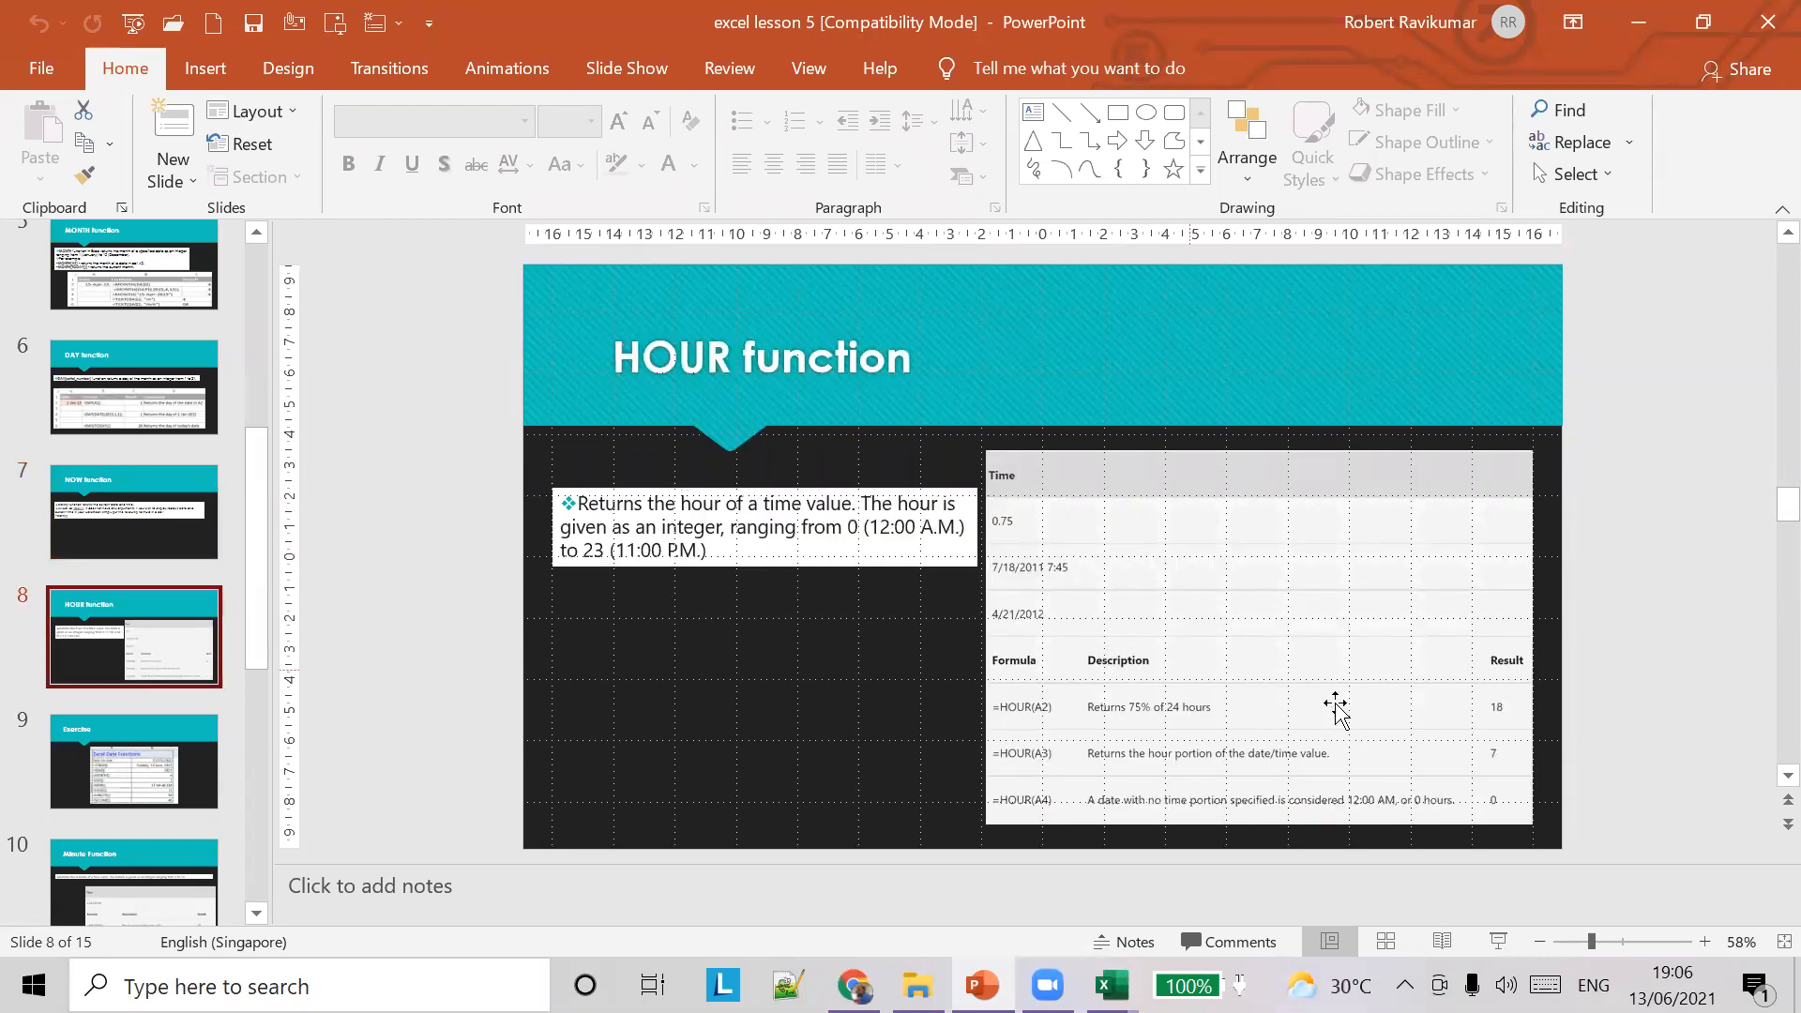
Minimize the Attendance workbook, then return to the practice workbook and inspect the NOW formula in C12
key("alt+Tab")
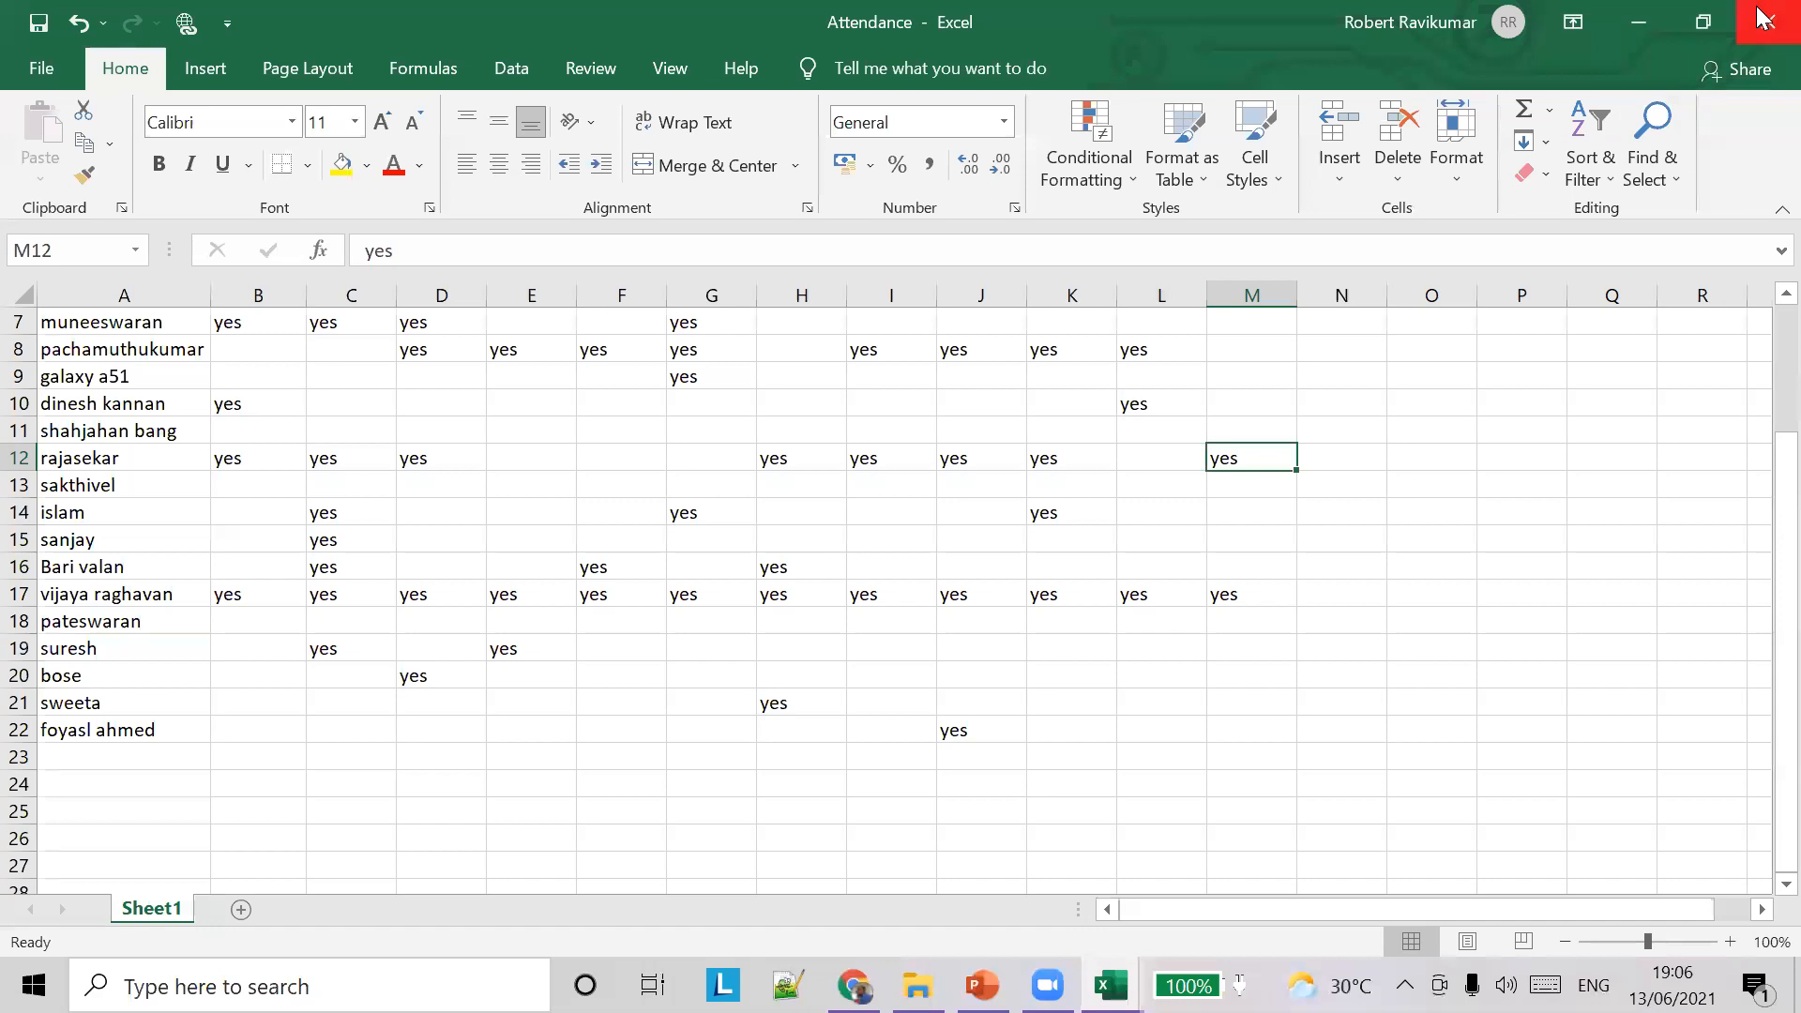
left_click(1664, 17)
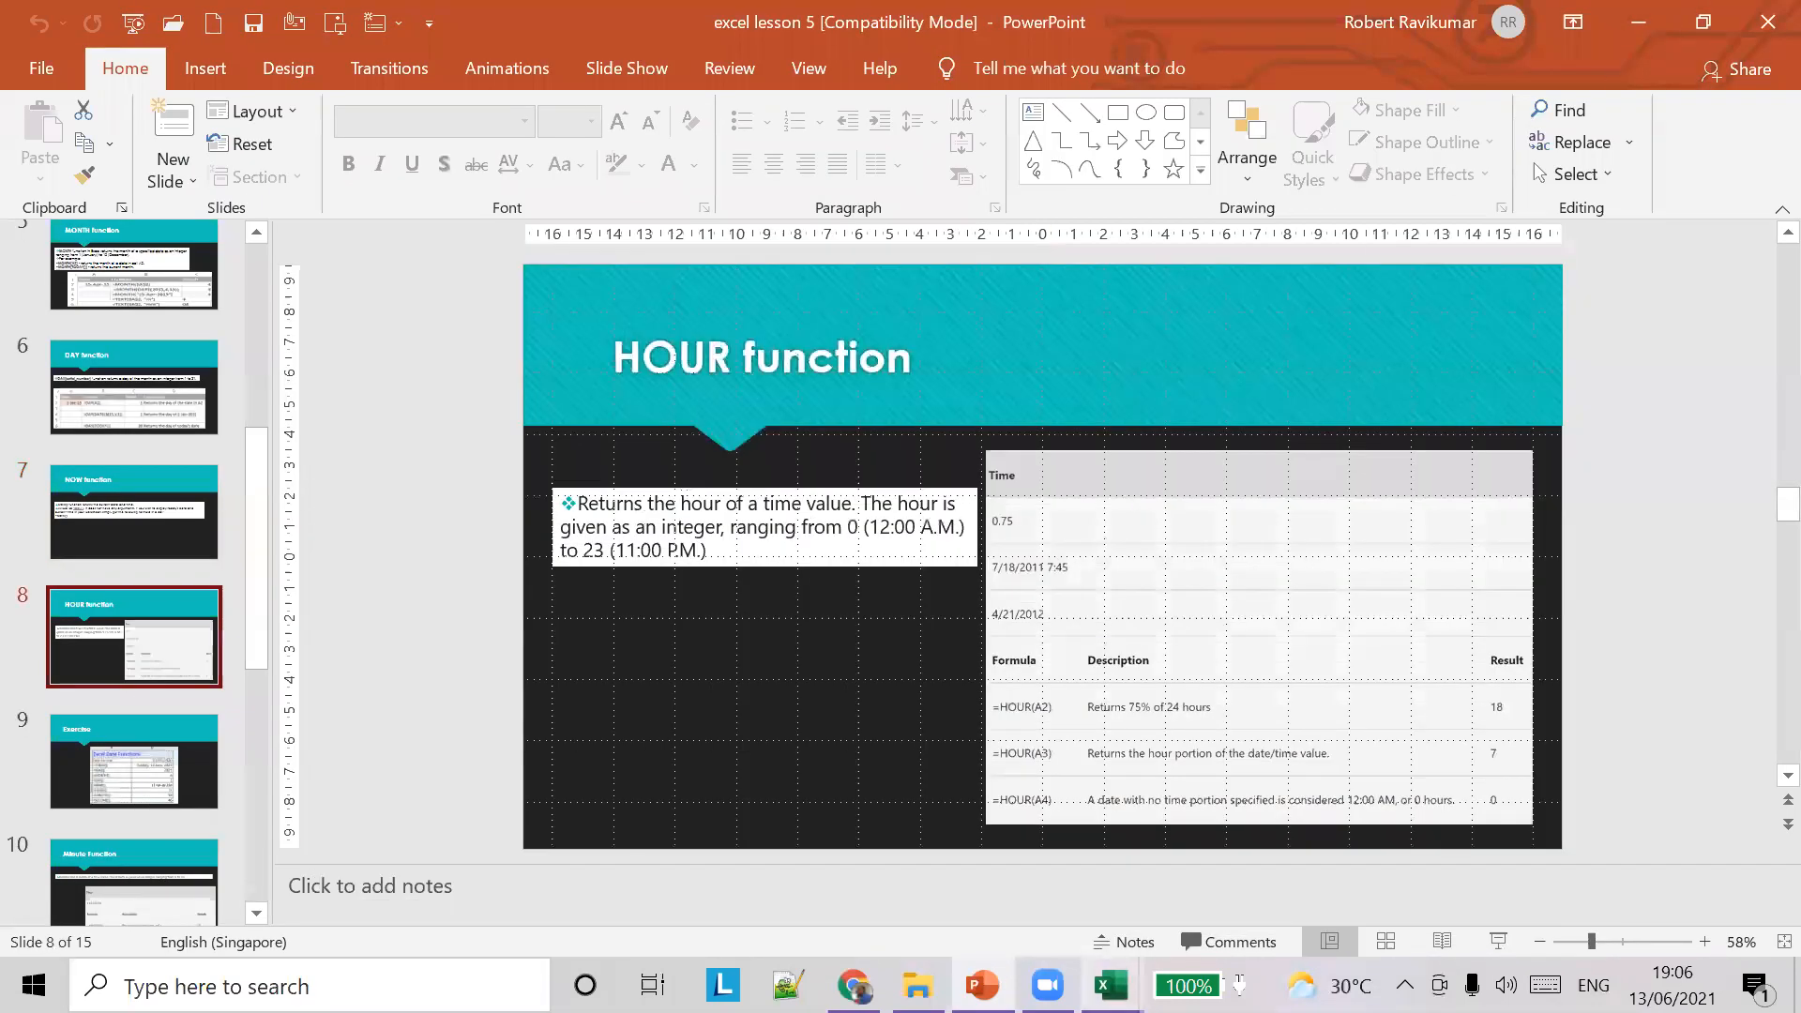
mouse_move(1111, 984)
left_click(984, 872)
left_click(755, 614)
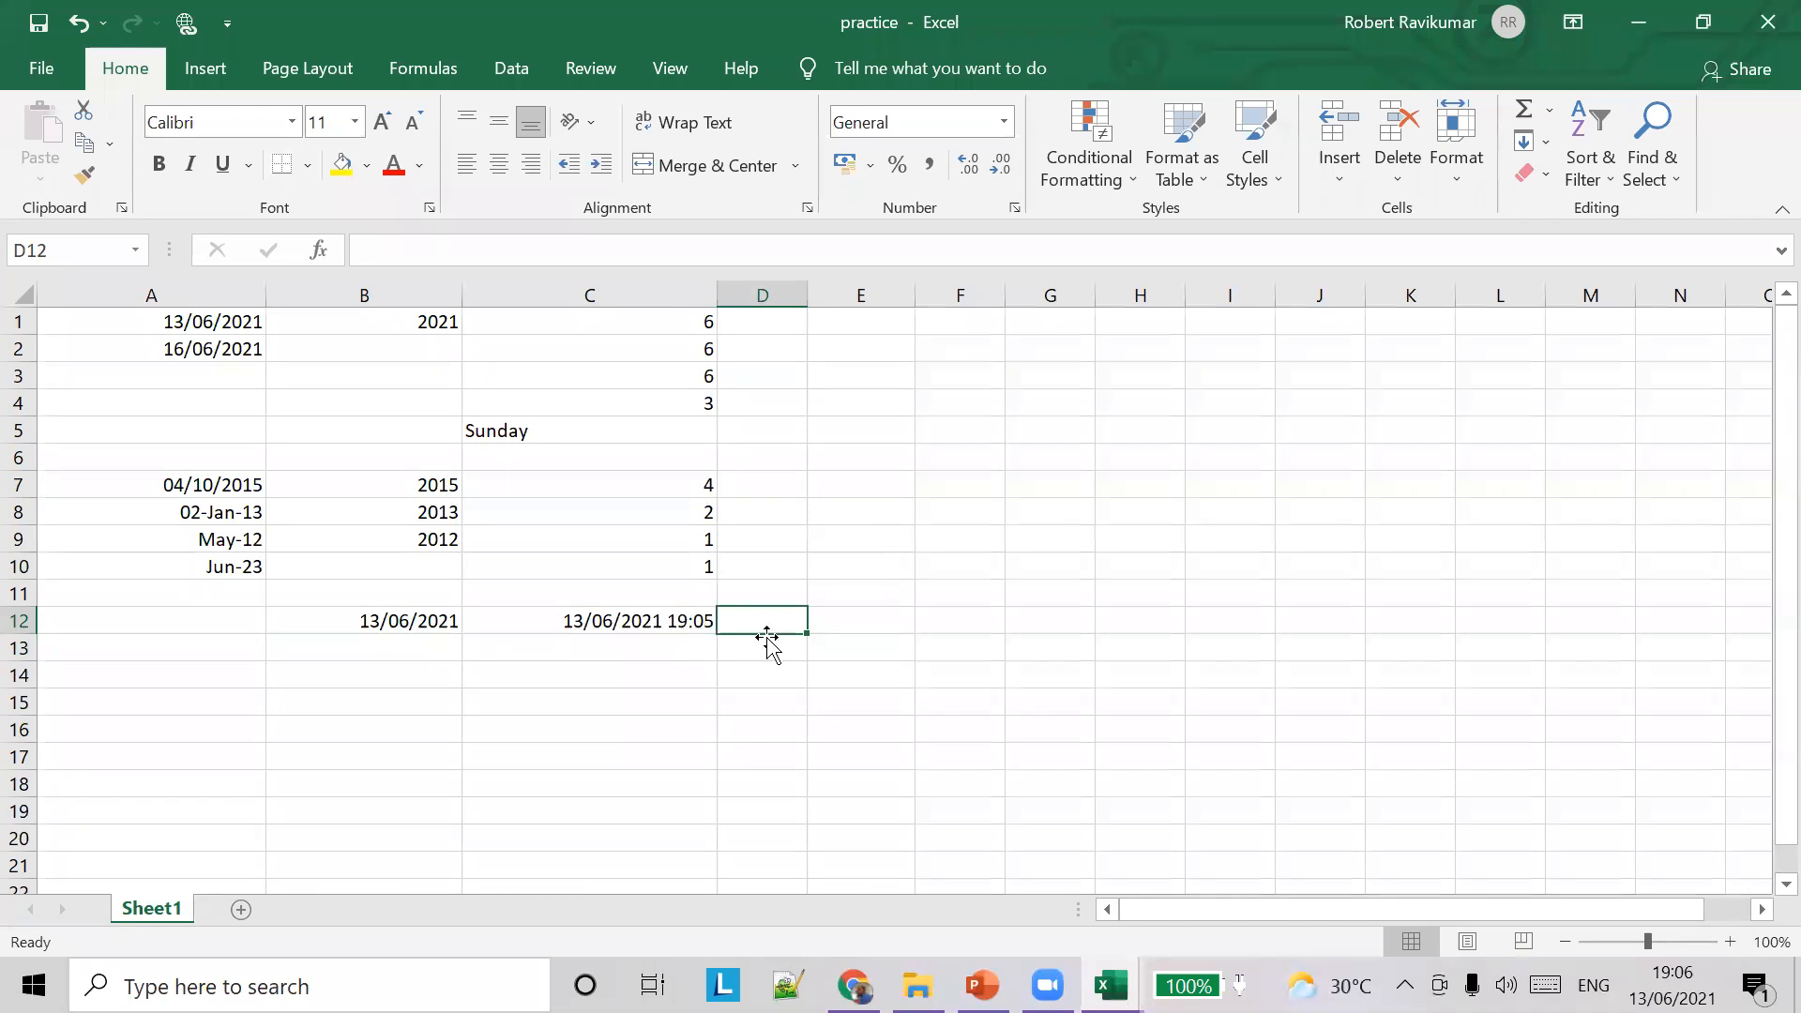
left_click(654, 628)
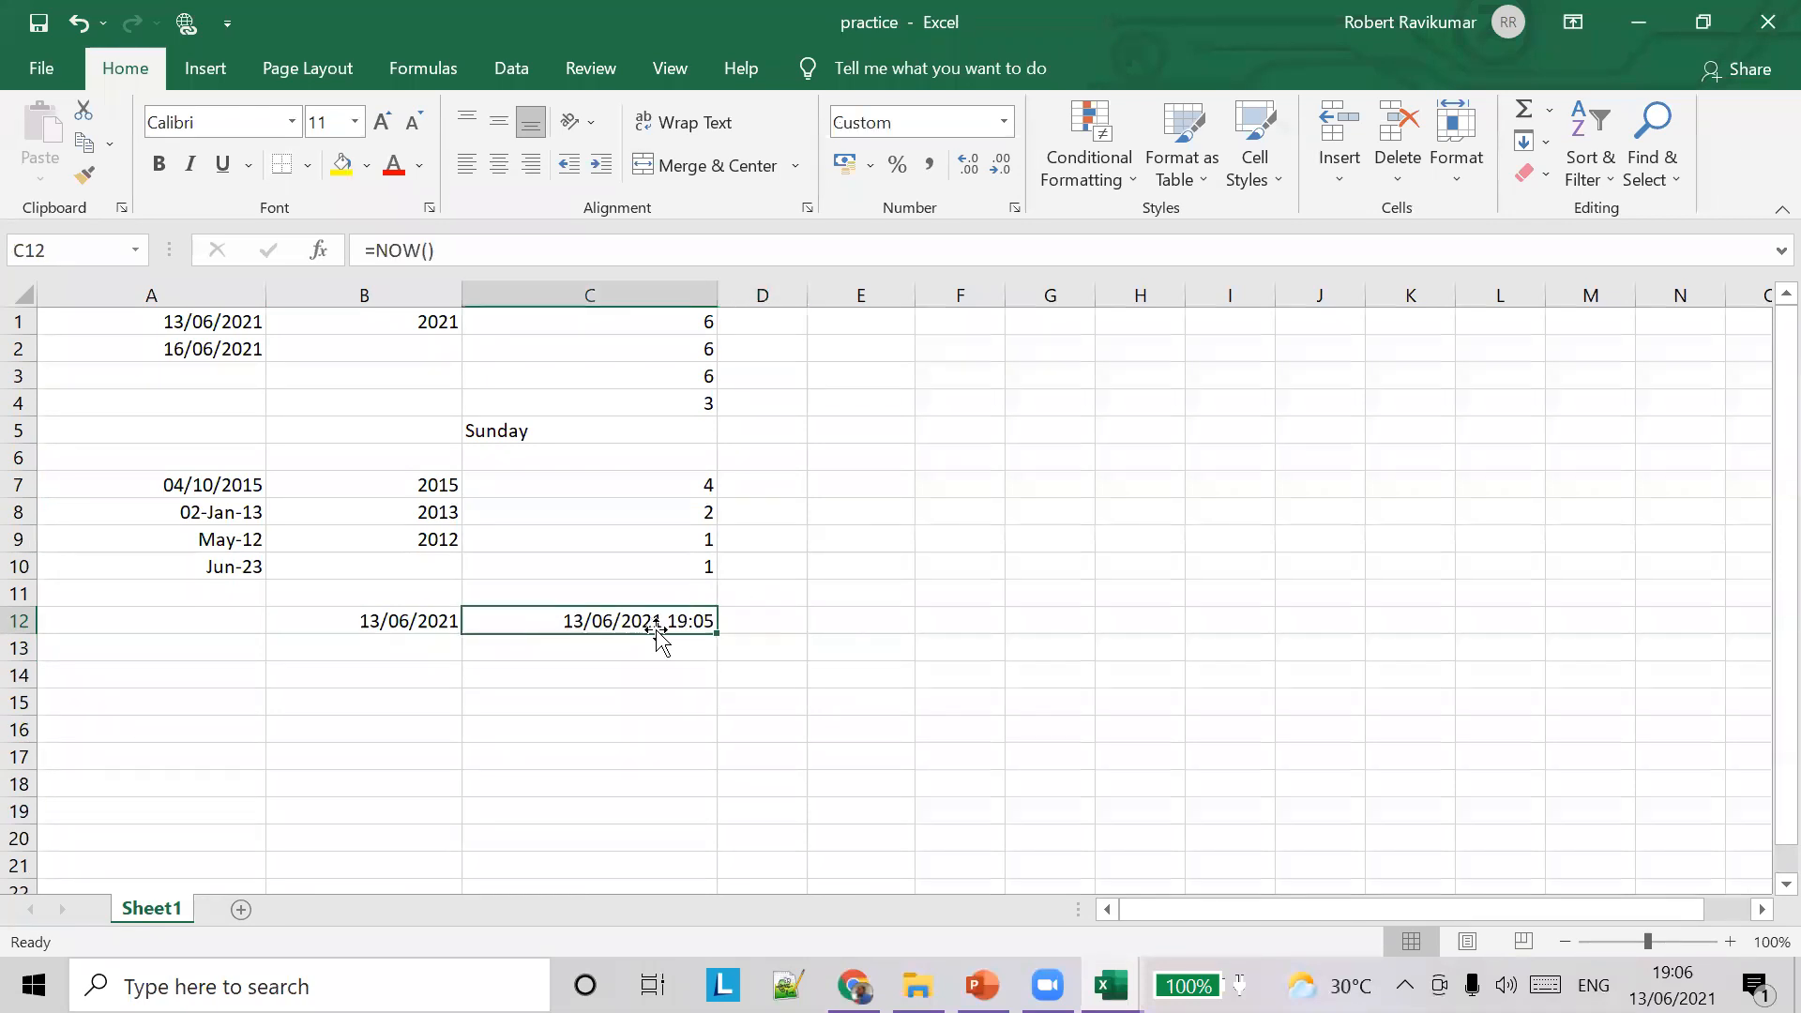
Enter =HOUR(C12) in D12 to extract the hour from the current date and time
left_click(752, 612)
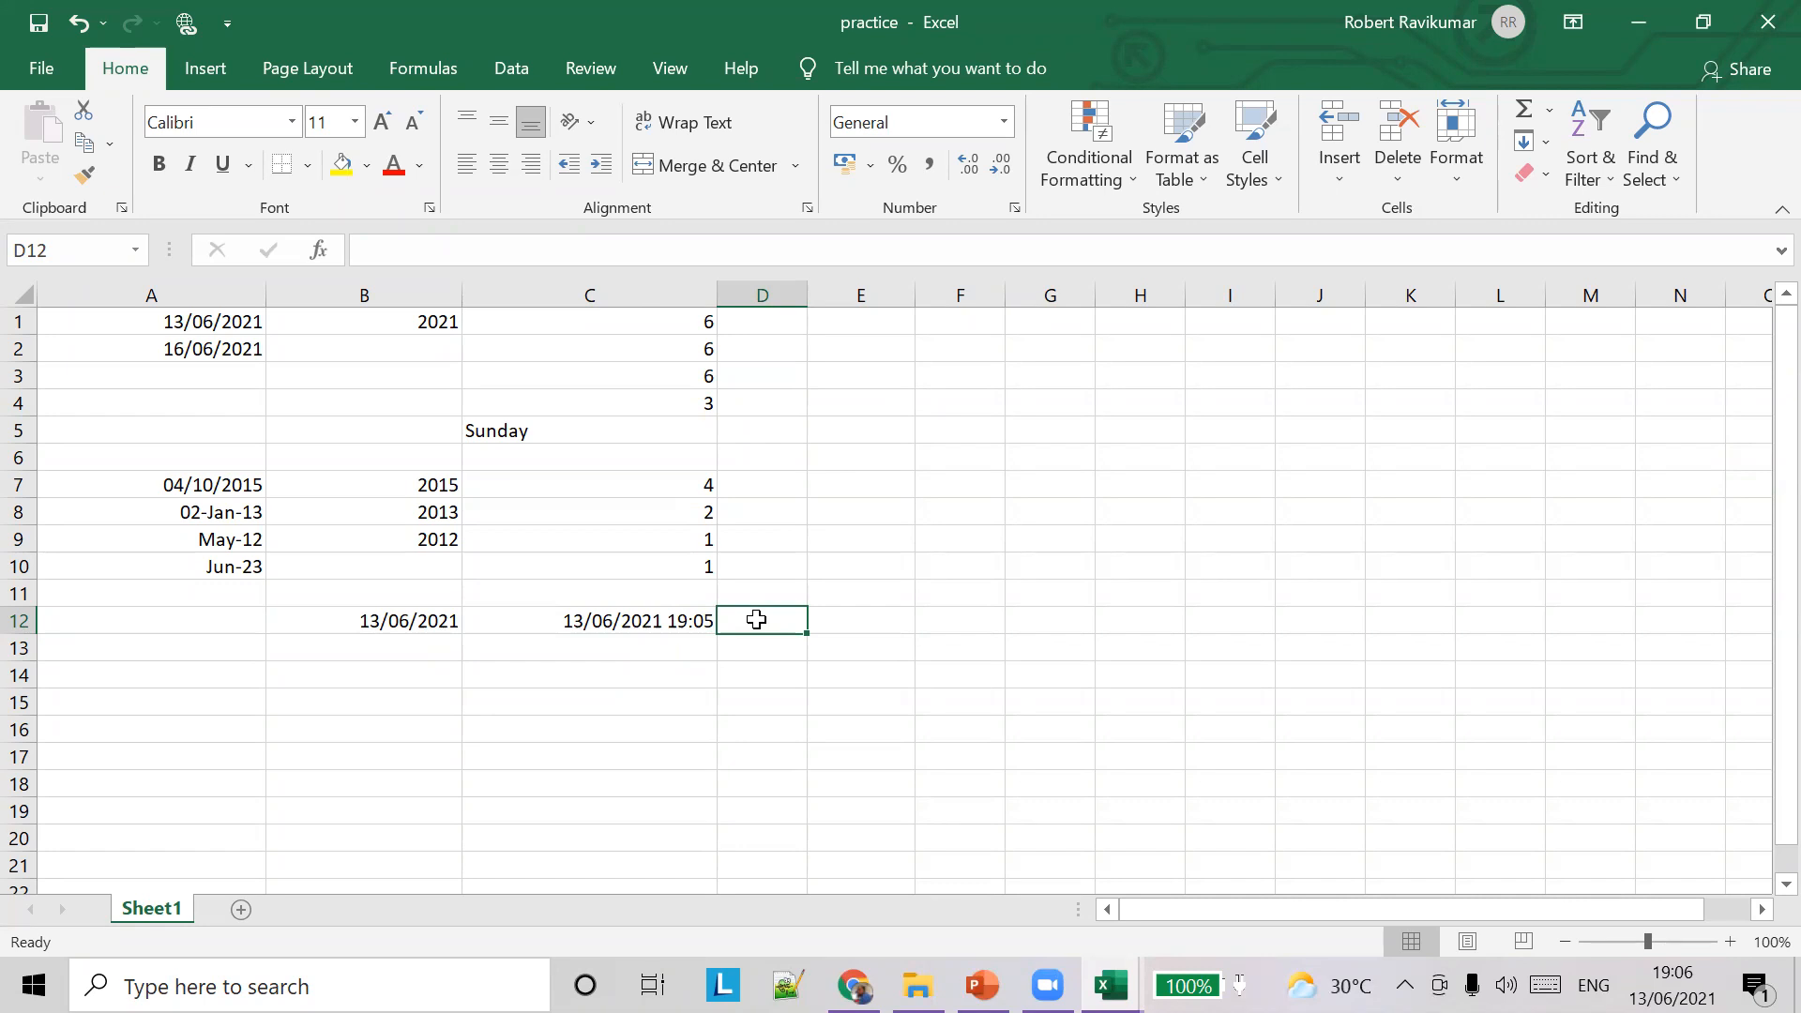
type("=")
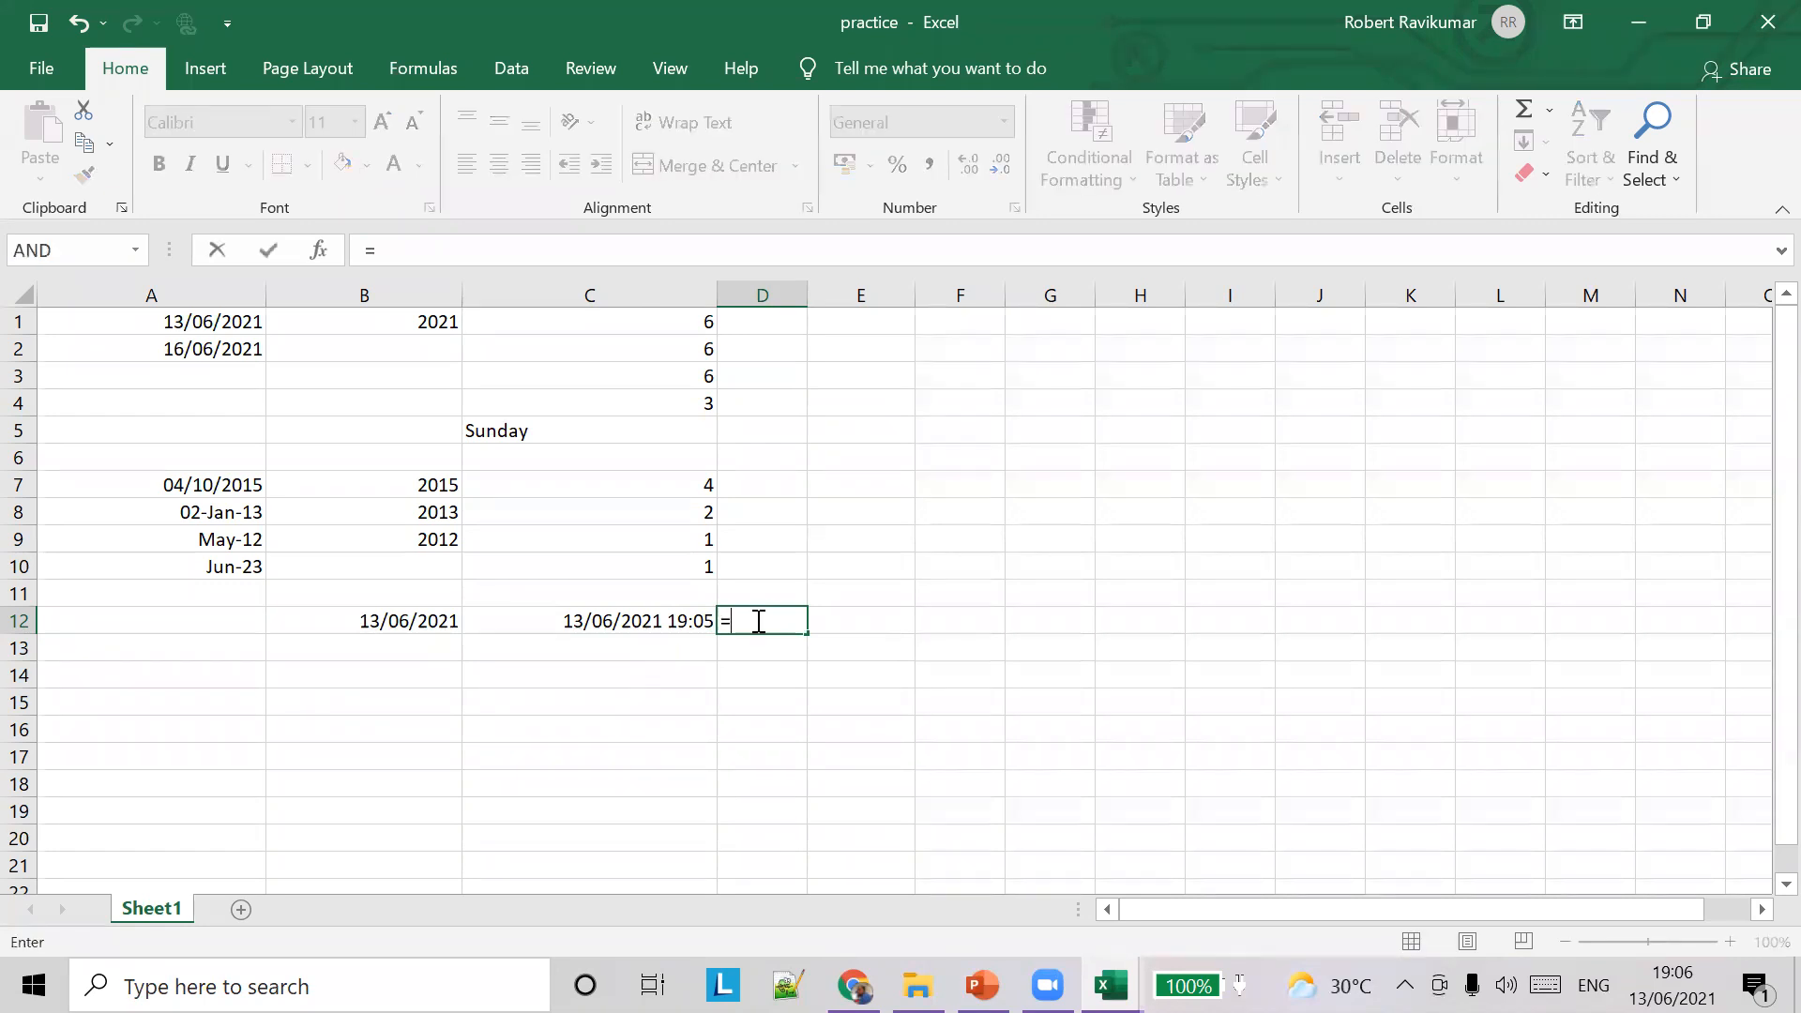
type("HR")
key("BackSpace")
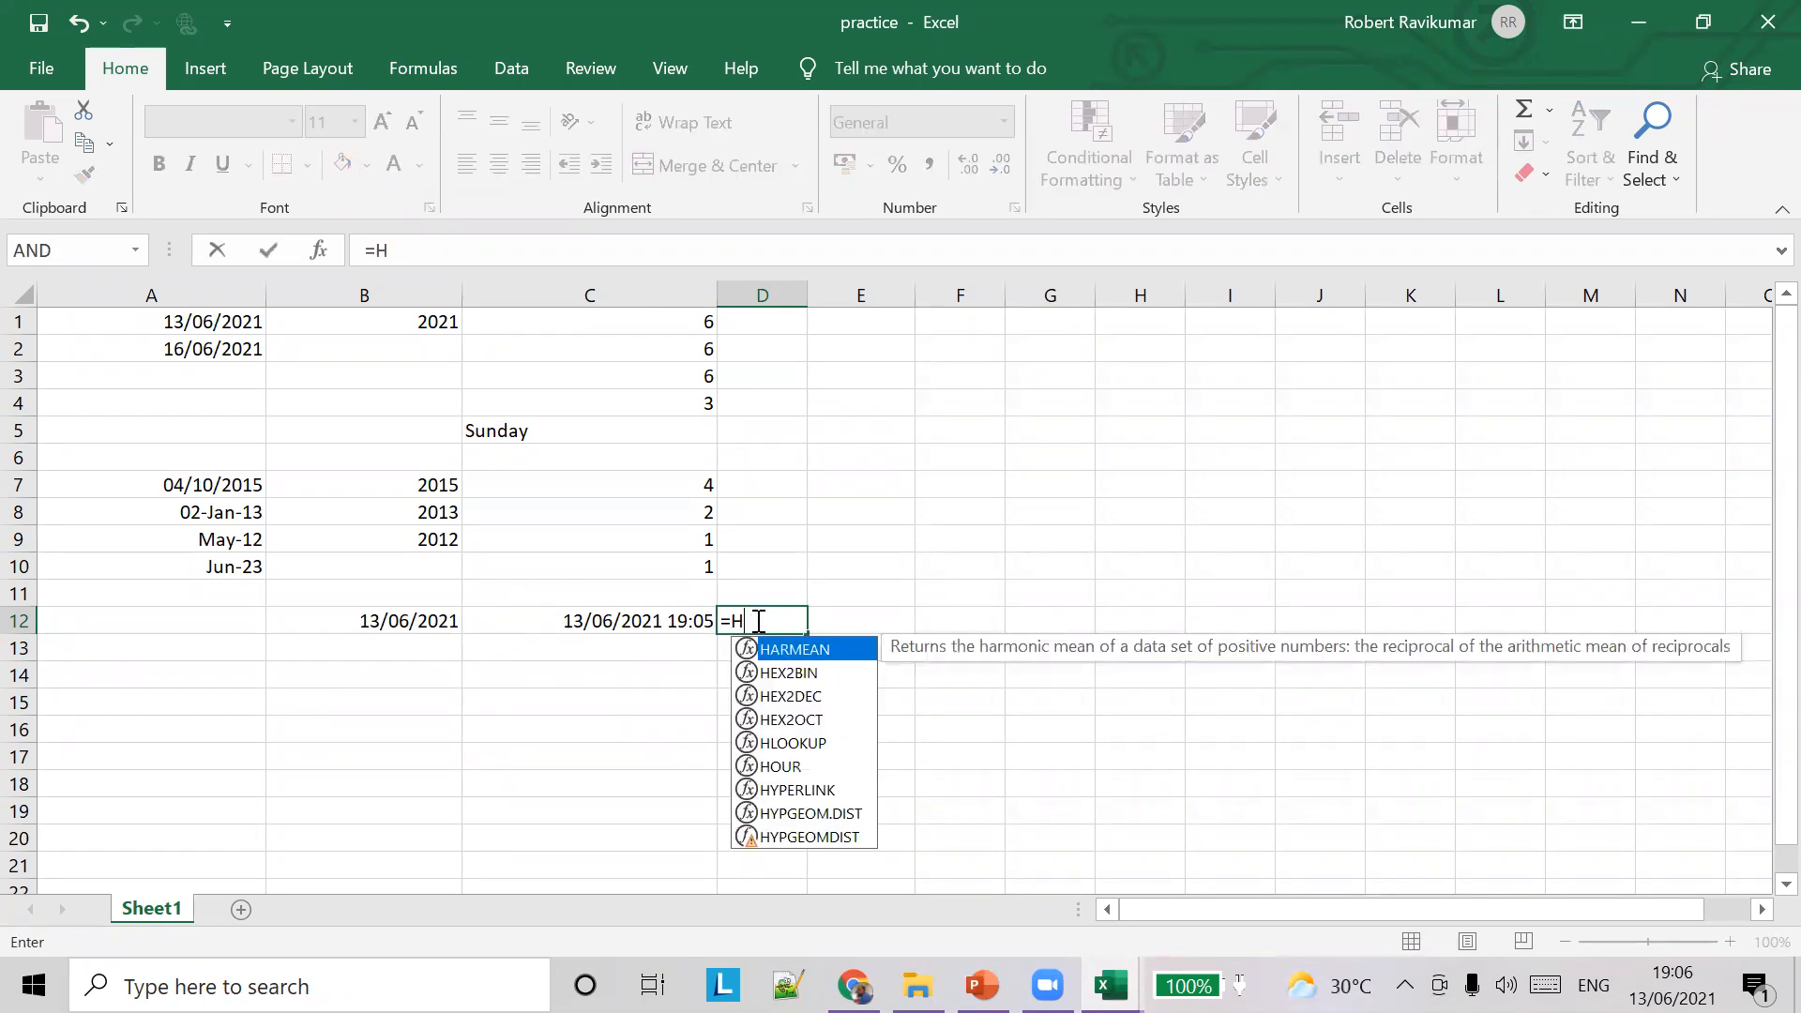
type("r")
key("BackSpace")
type("our")
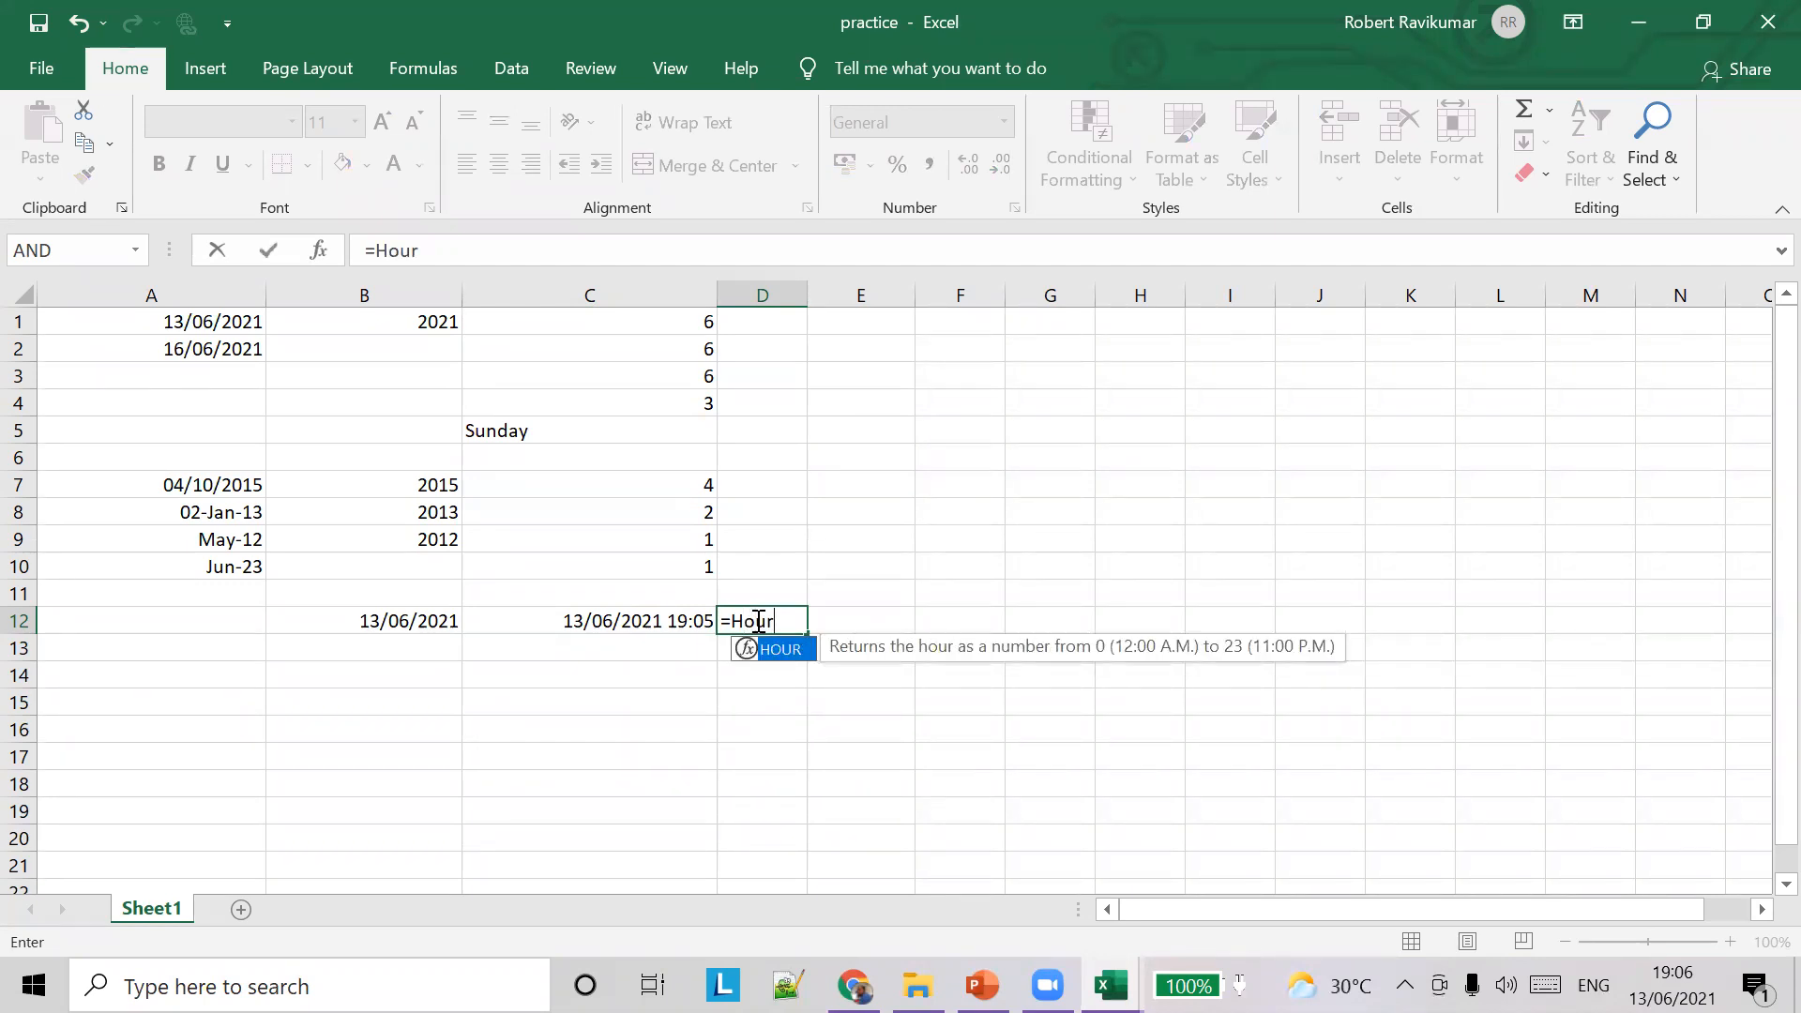
type("()")
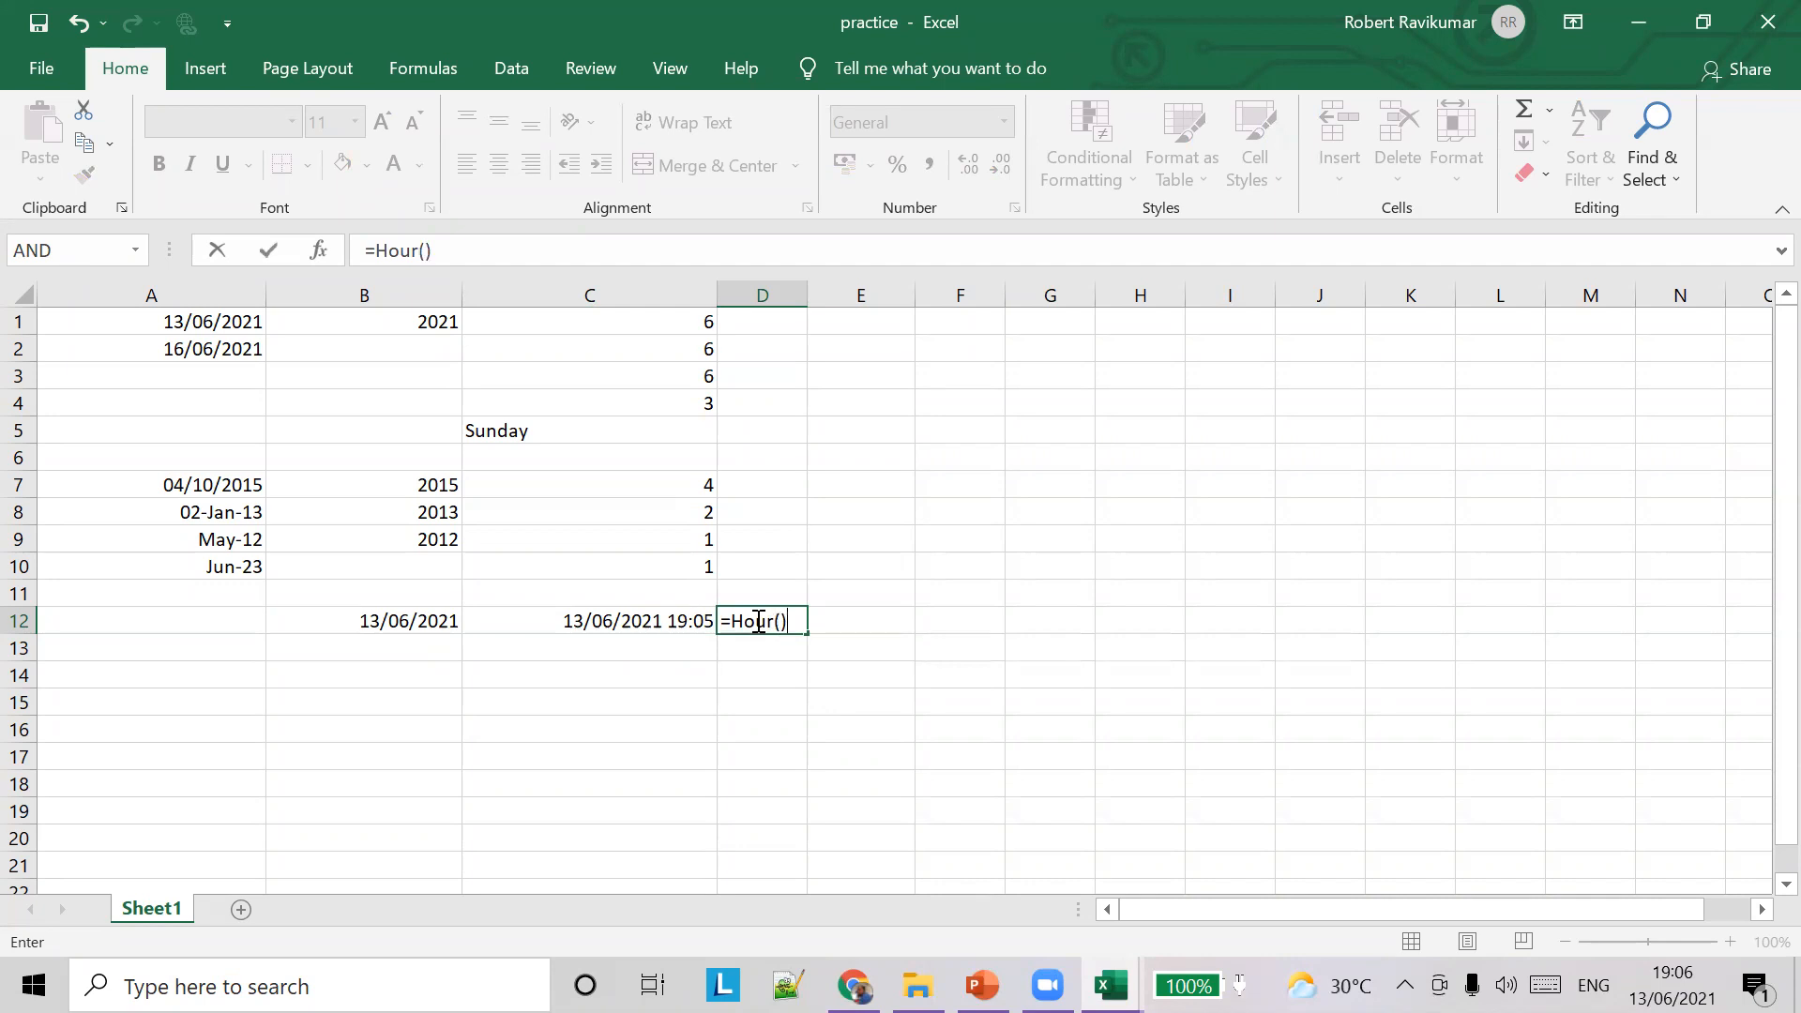
key("Return")
key("Return")
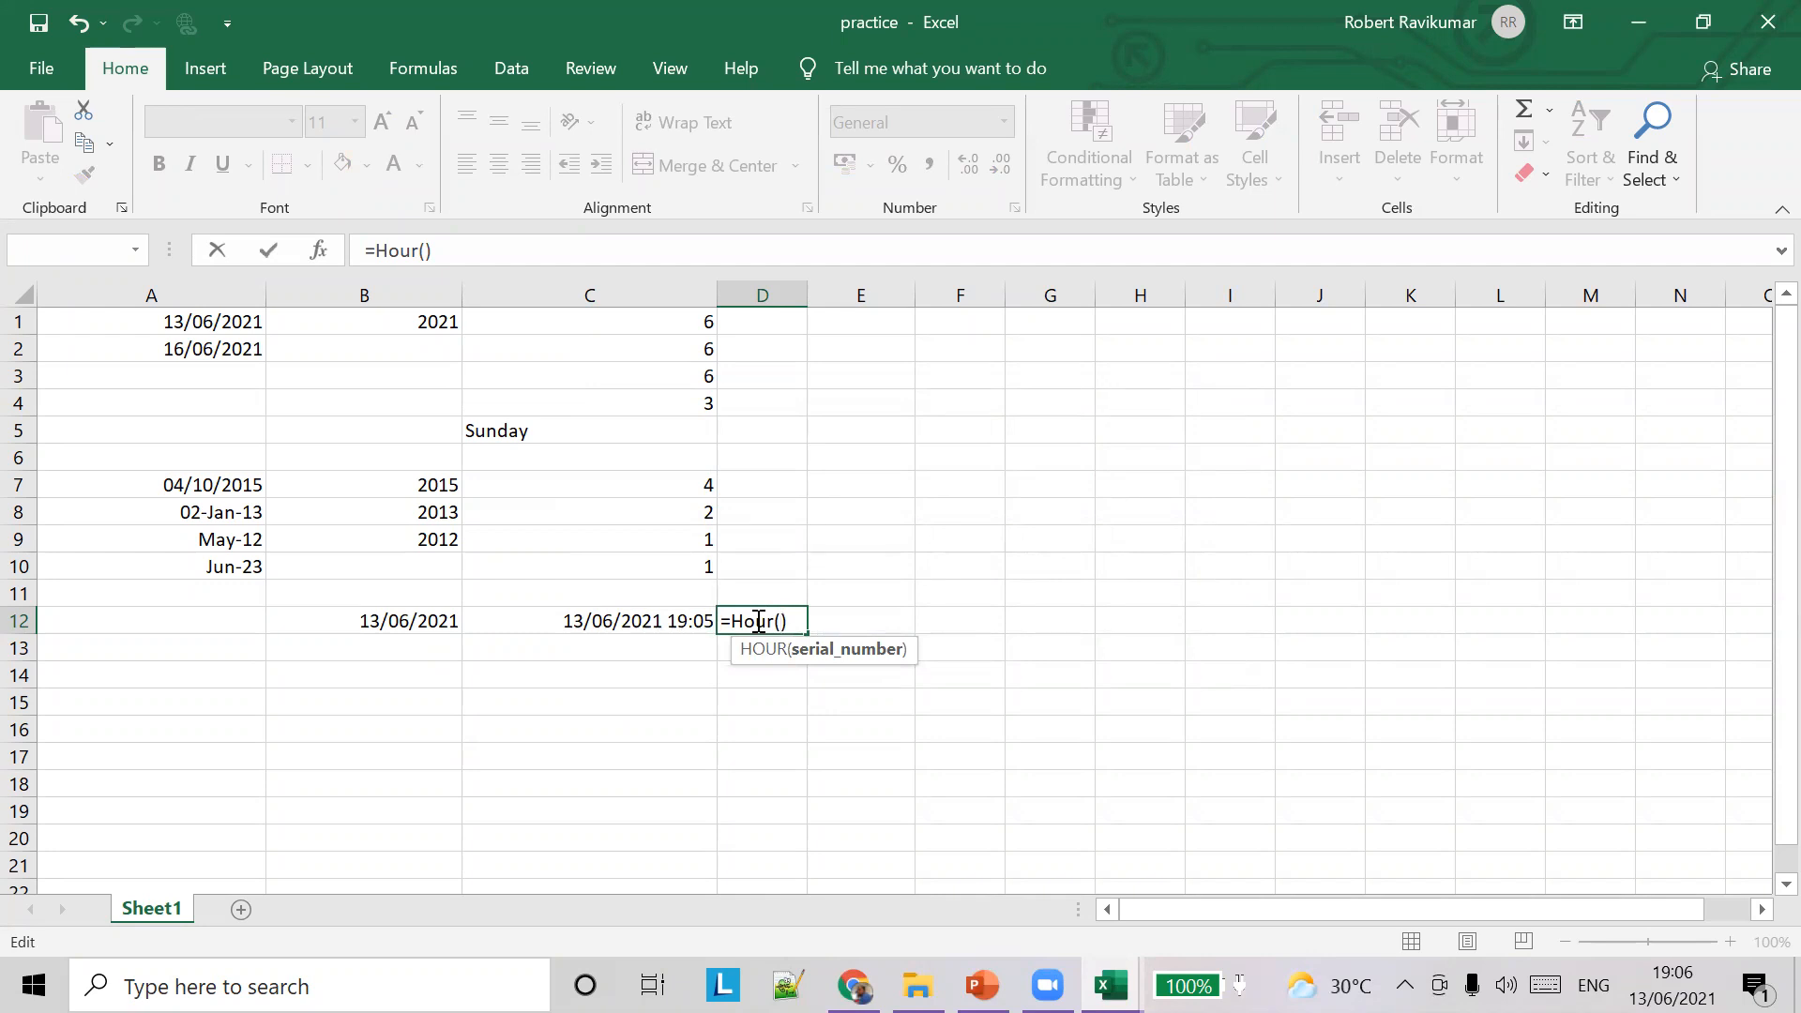
type("C")
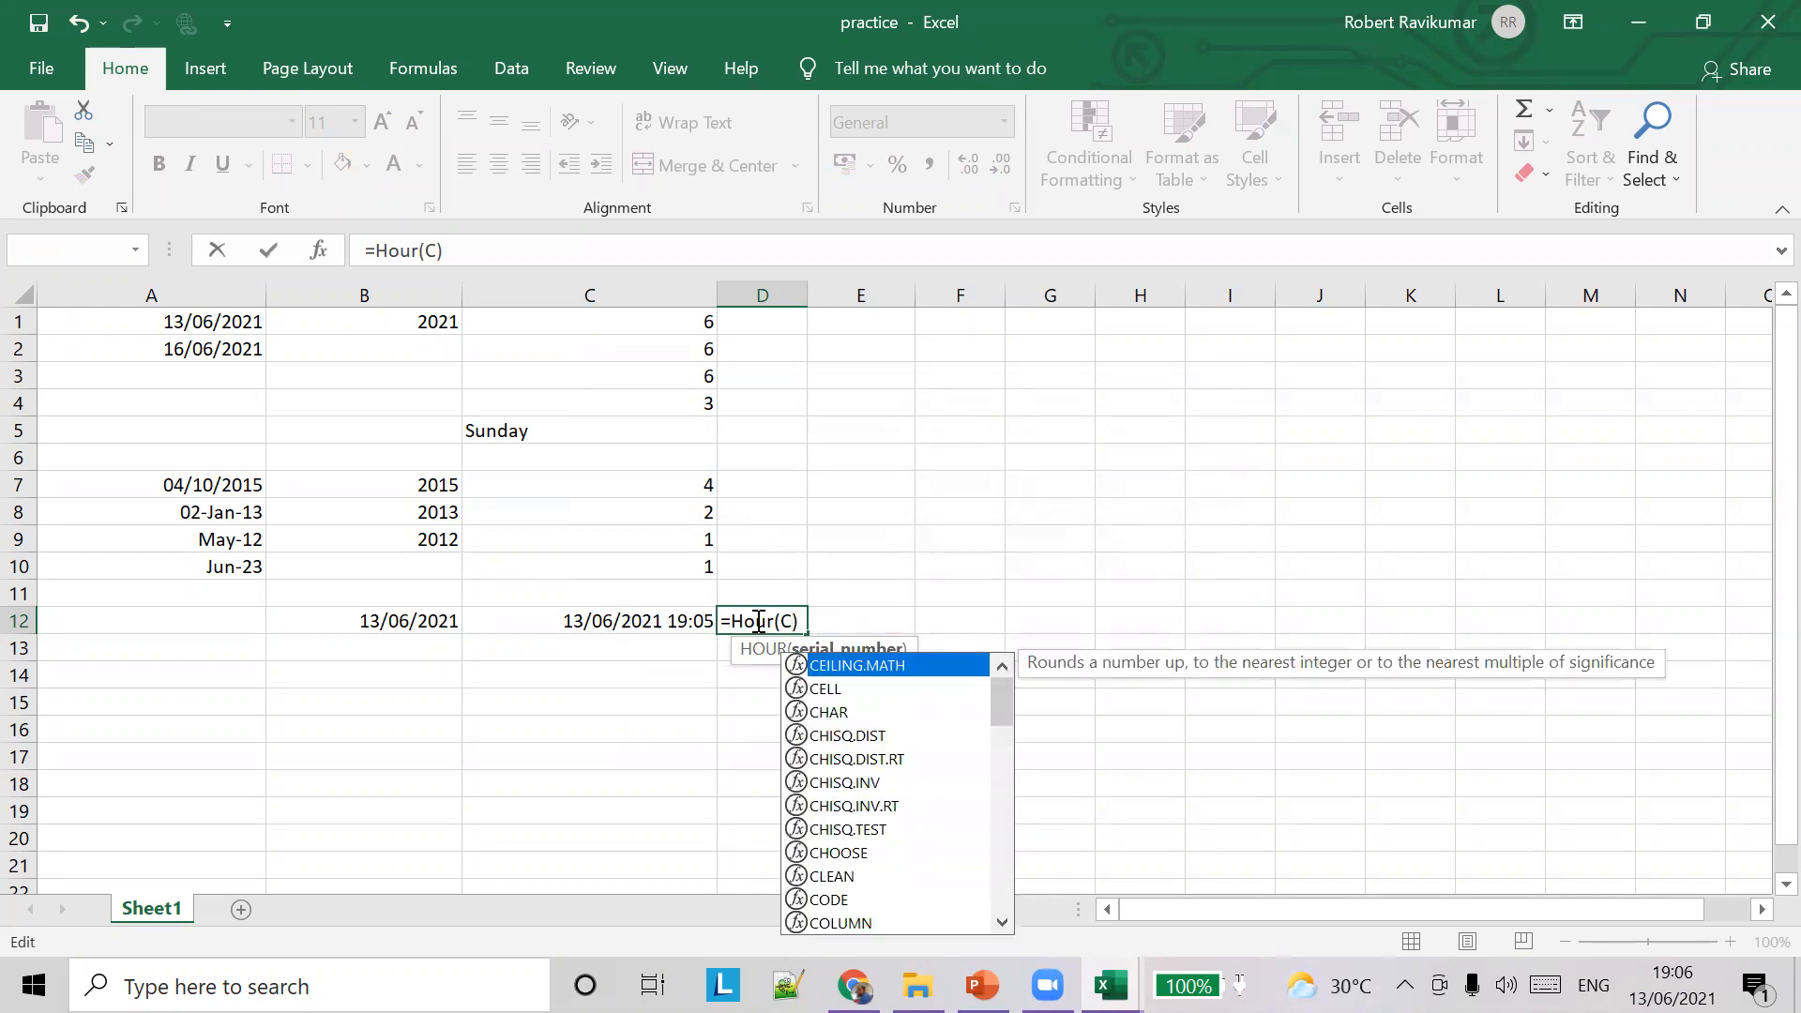
type("12")
key("Tab")
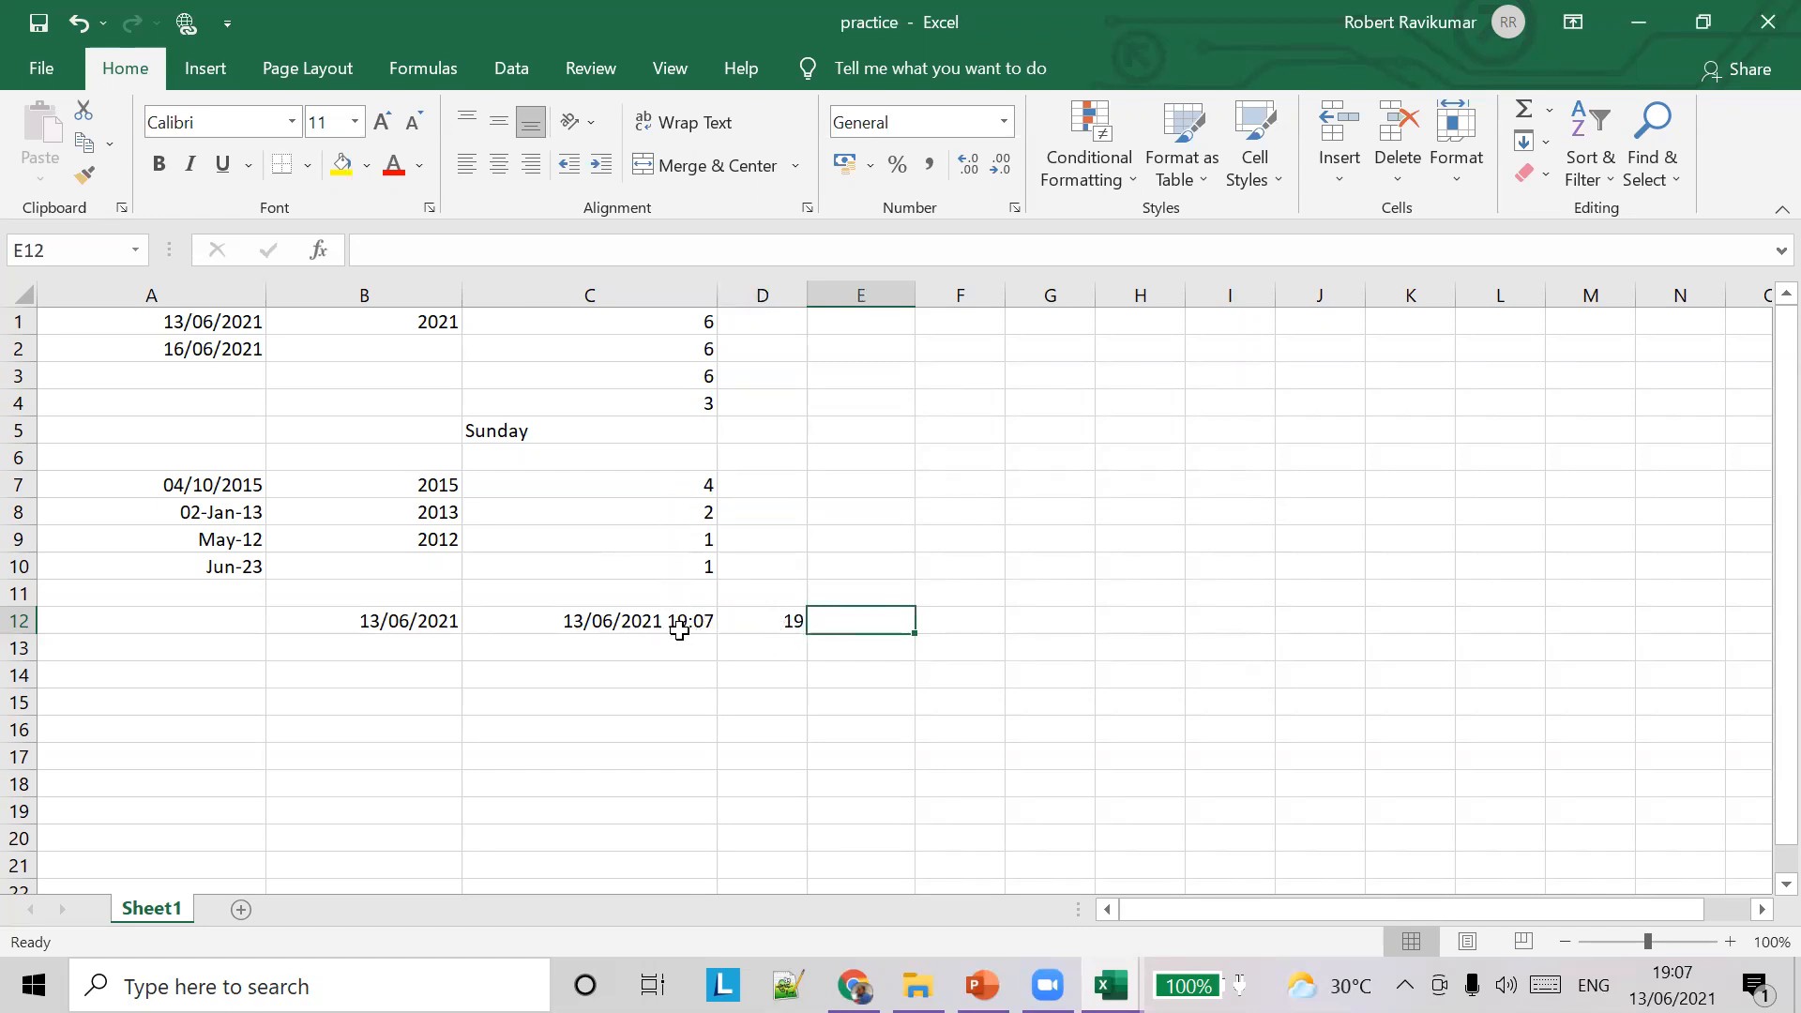
left_click(661, 675)
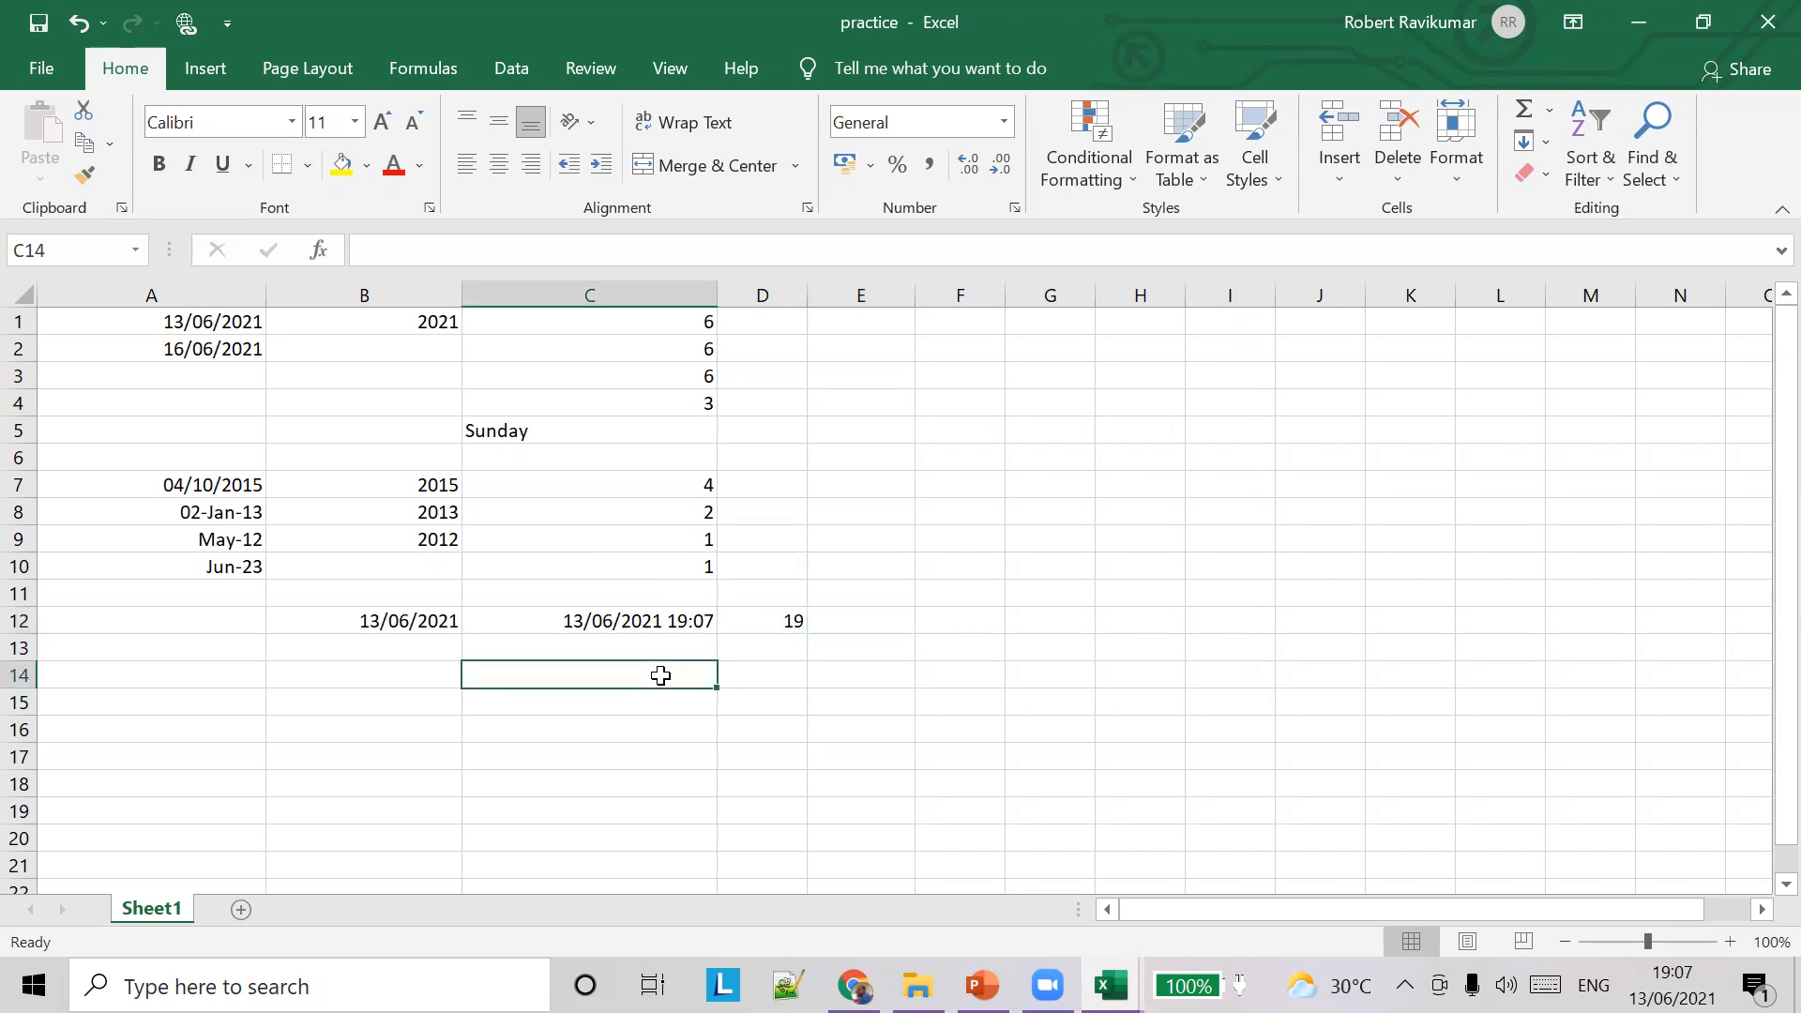
Enter the time 03:45 in cell C14
type("03")
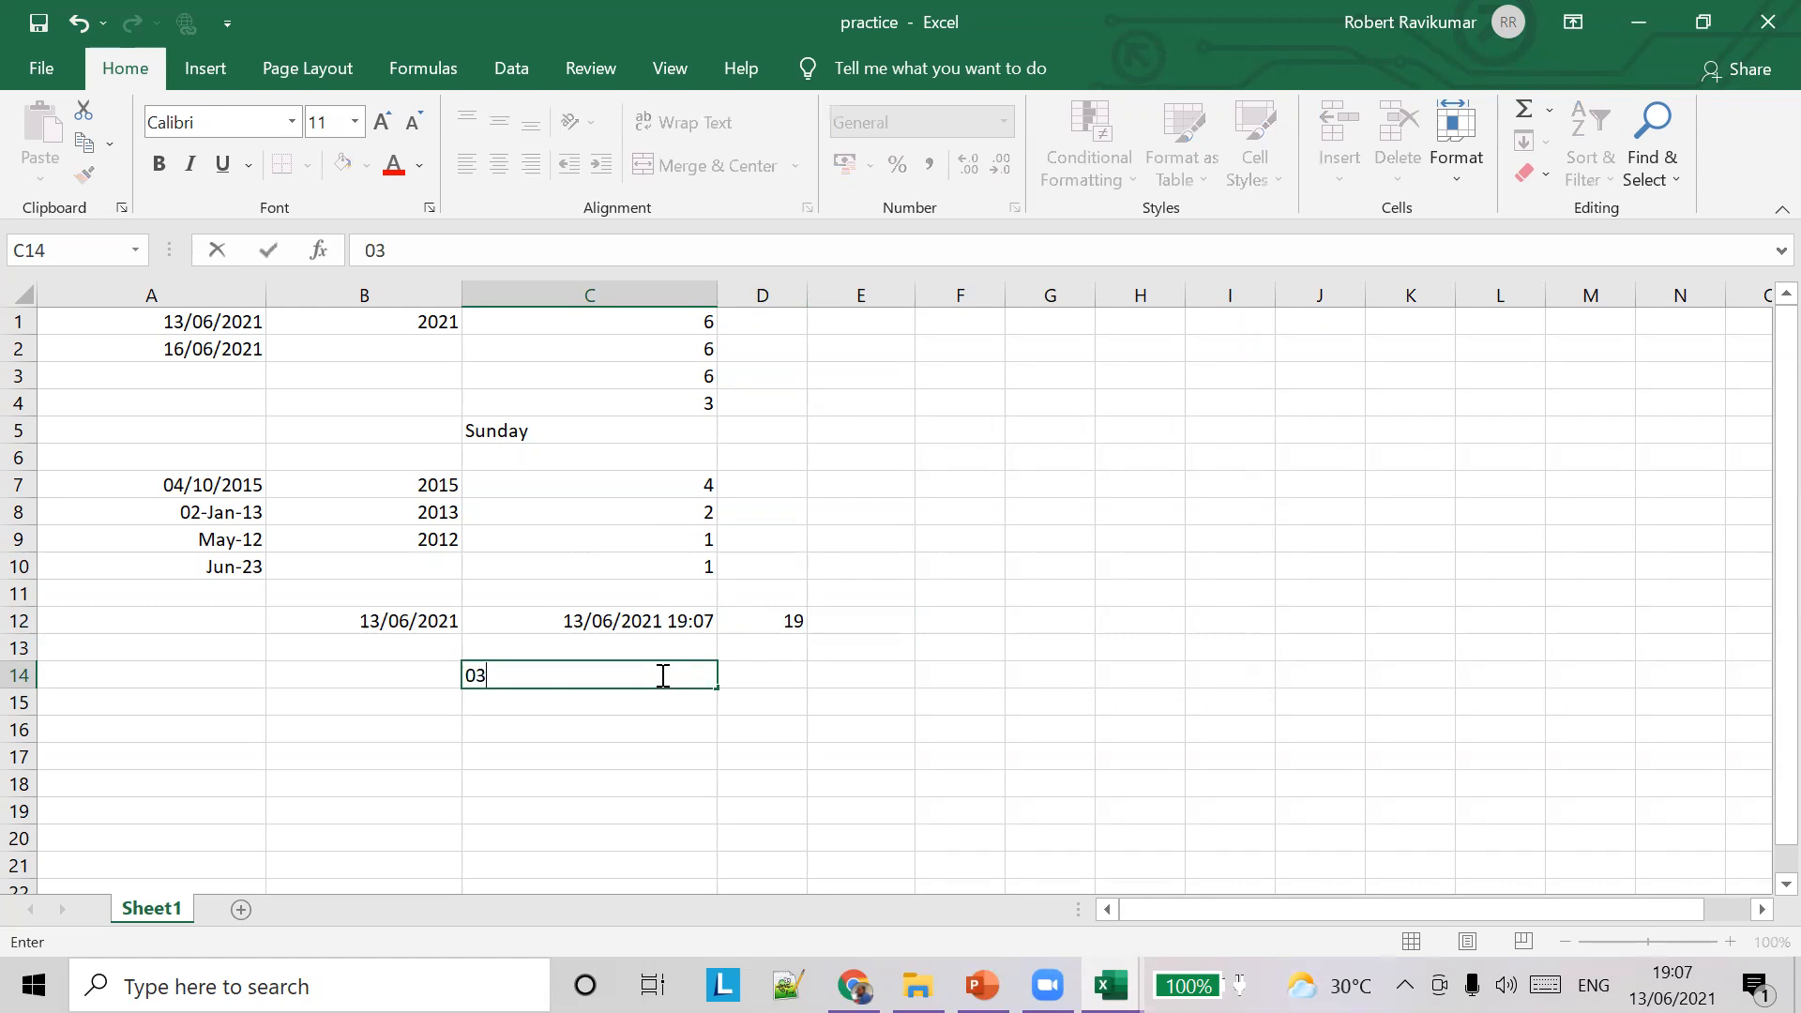
type(":45")
key("Tab")
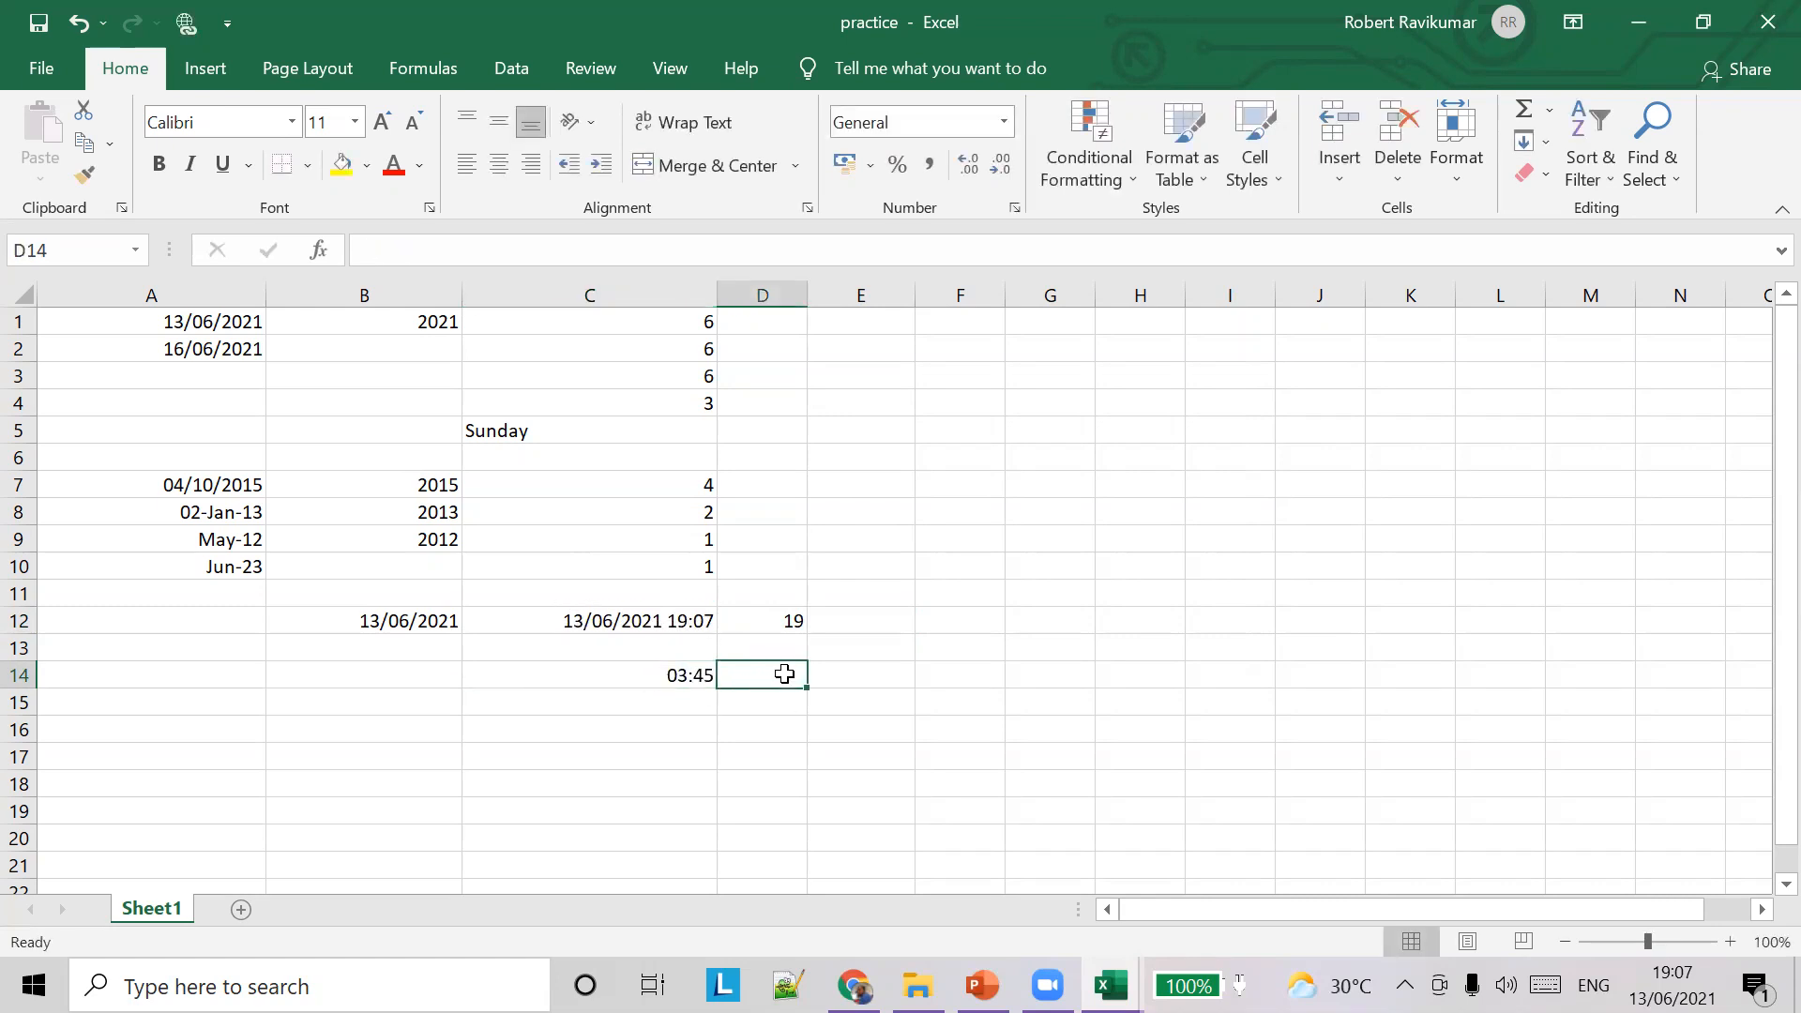
Enter =HOUR(C14) in D14 to extract the hour from the time beside it
type("=HOUR")
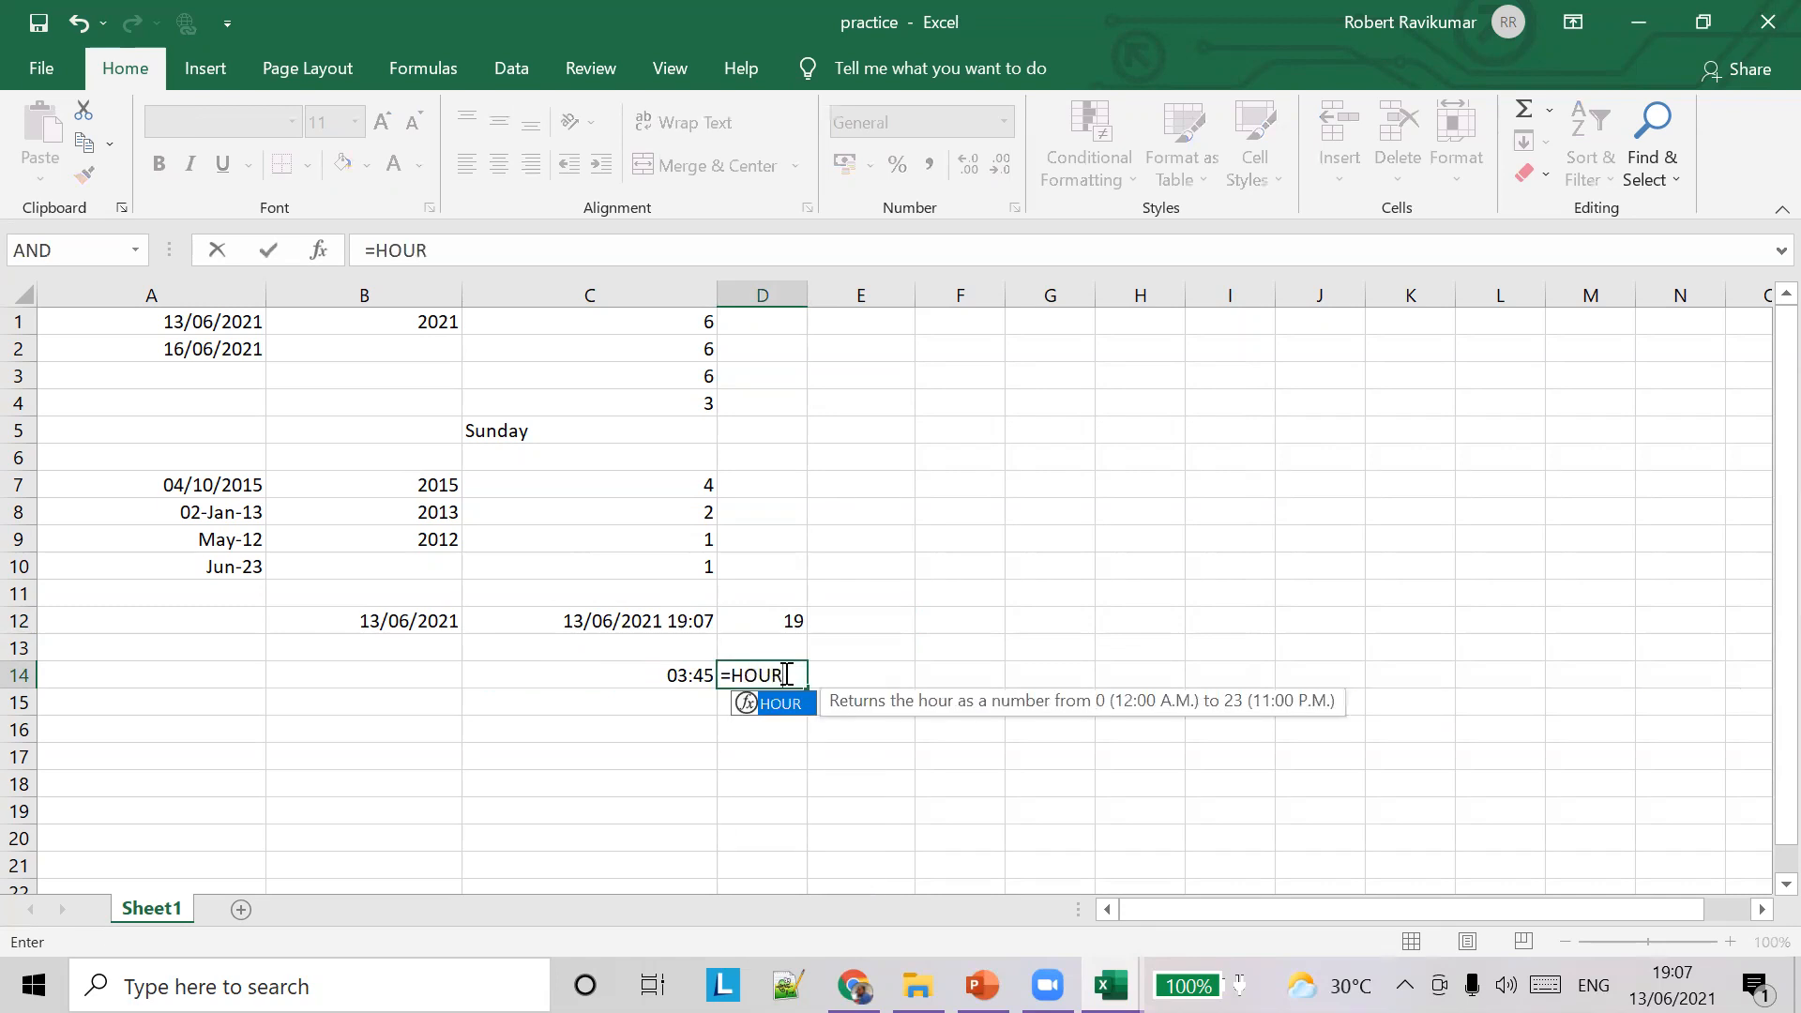
type("()")
key("Return")
key("Return")
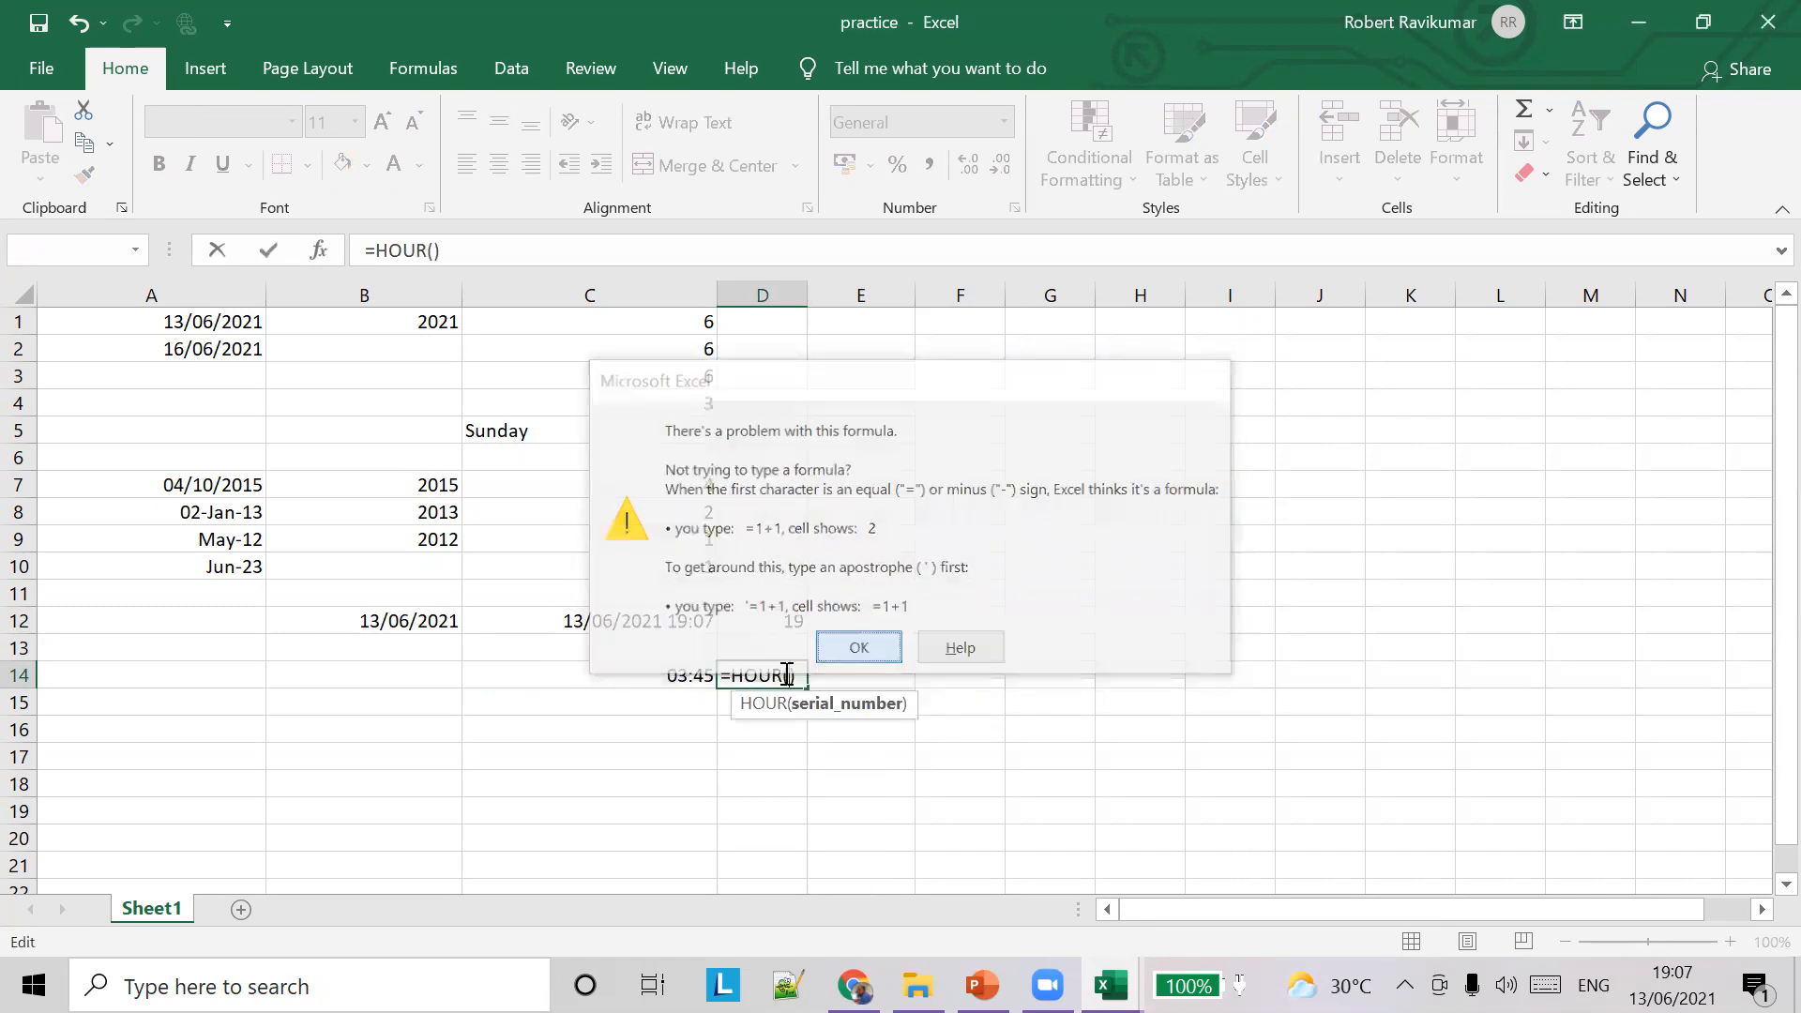
type("C")
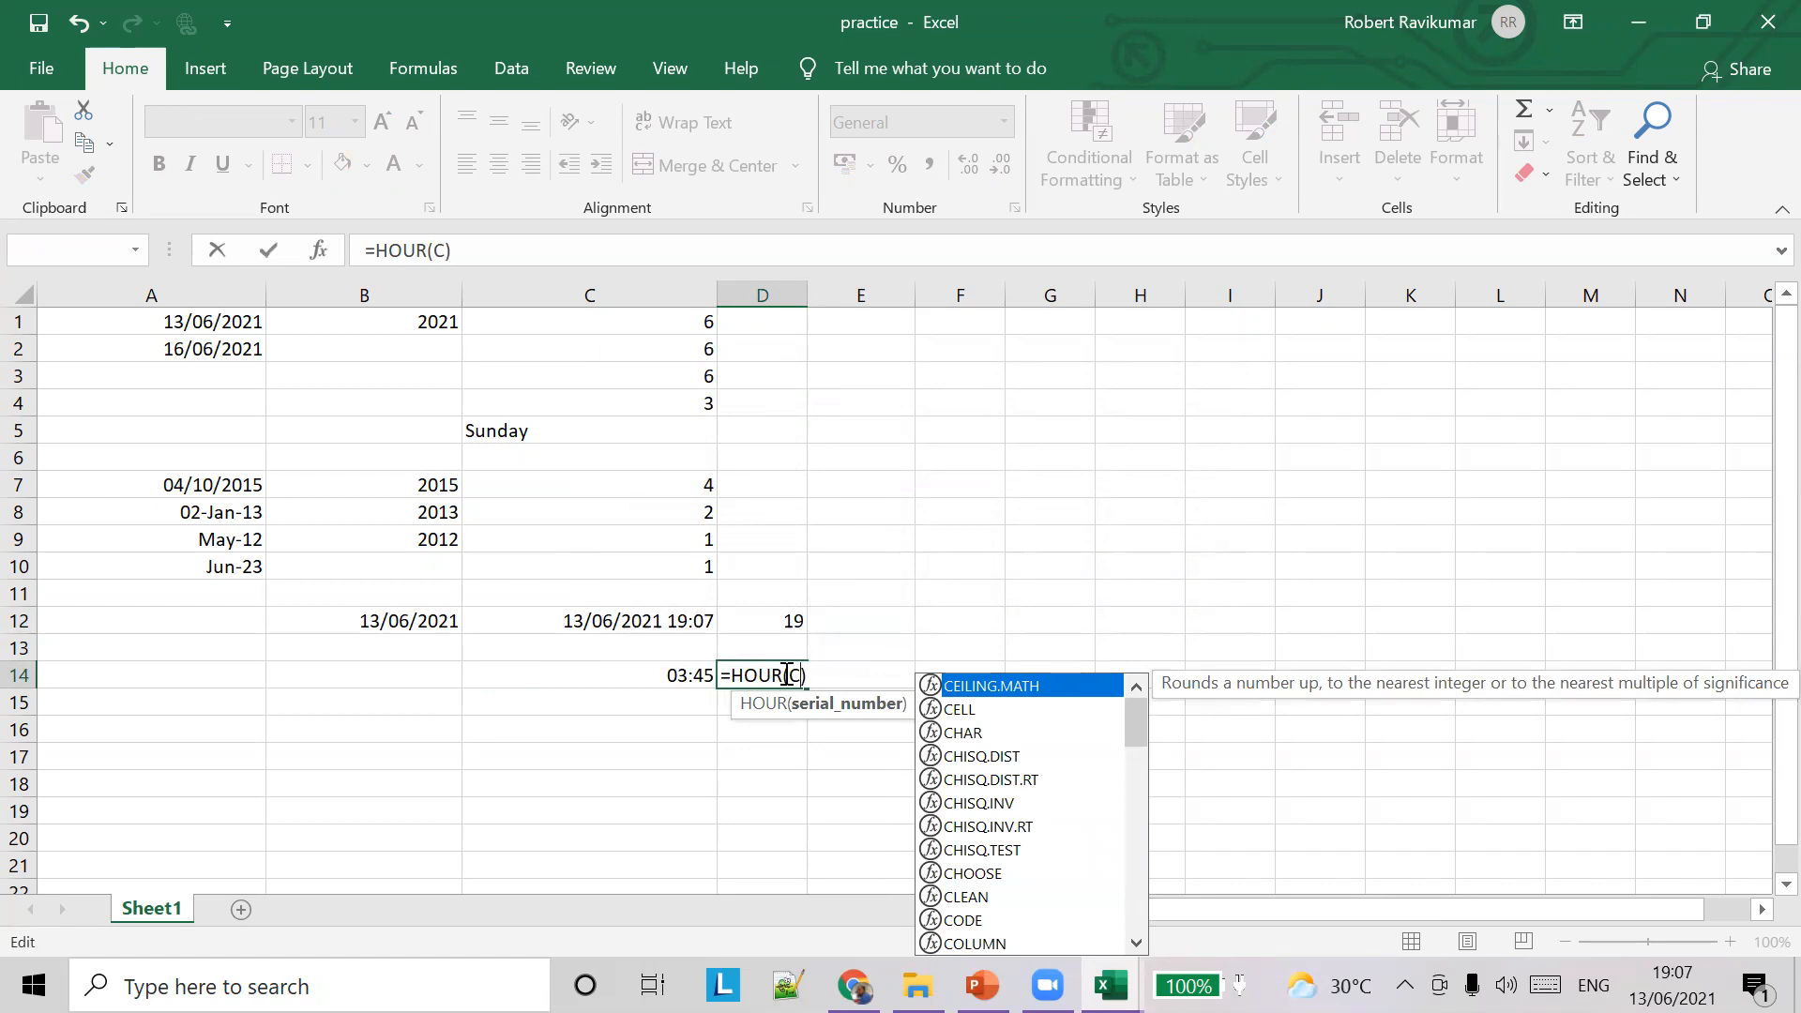
type("14")
key("Tab")
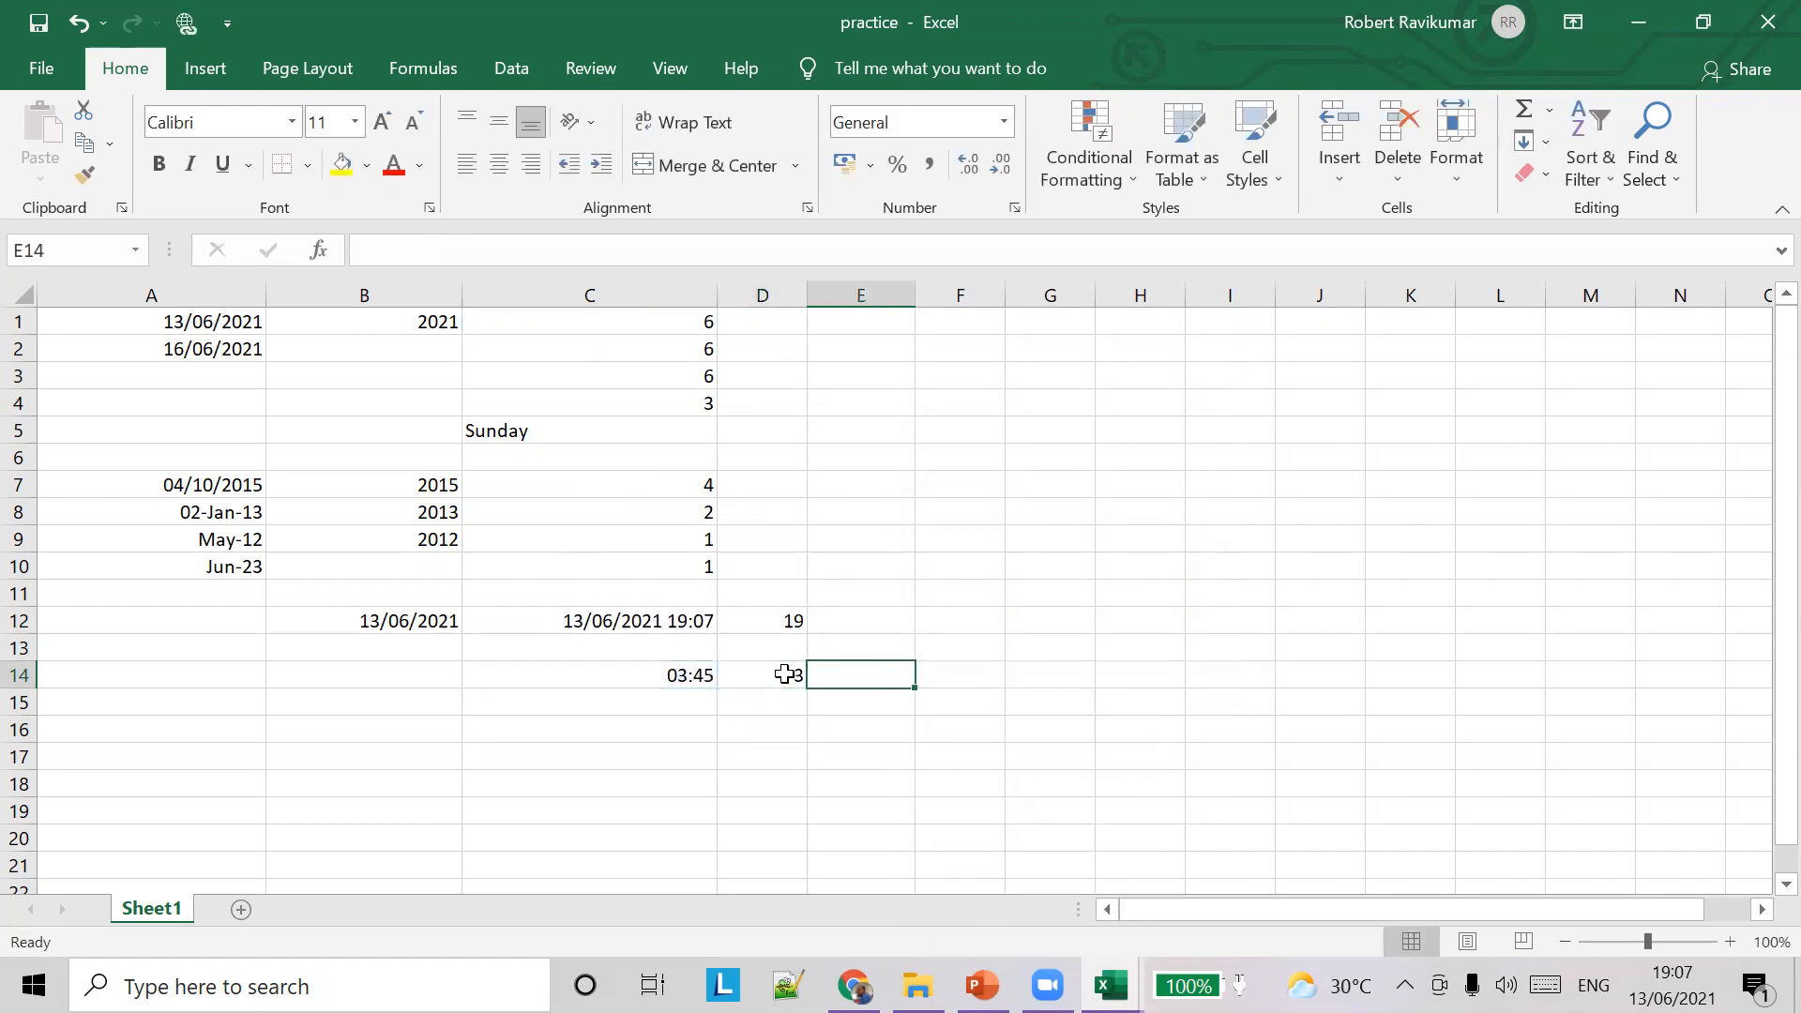
Change the time in C14 to 13:45 to test the HOUR formula with an afternoon time
left_click(677, 675)
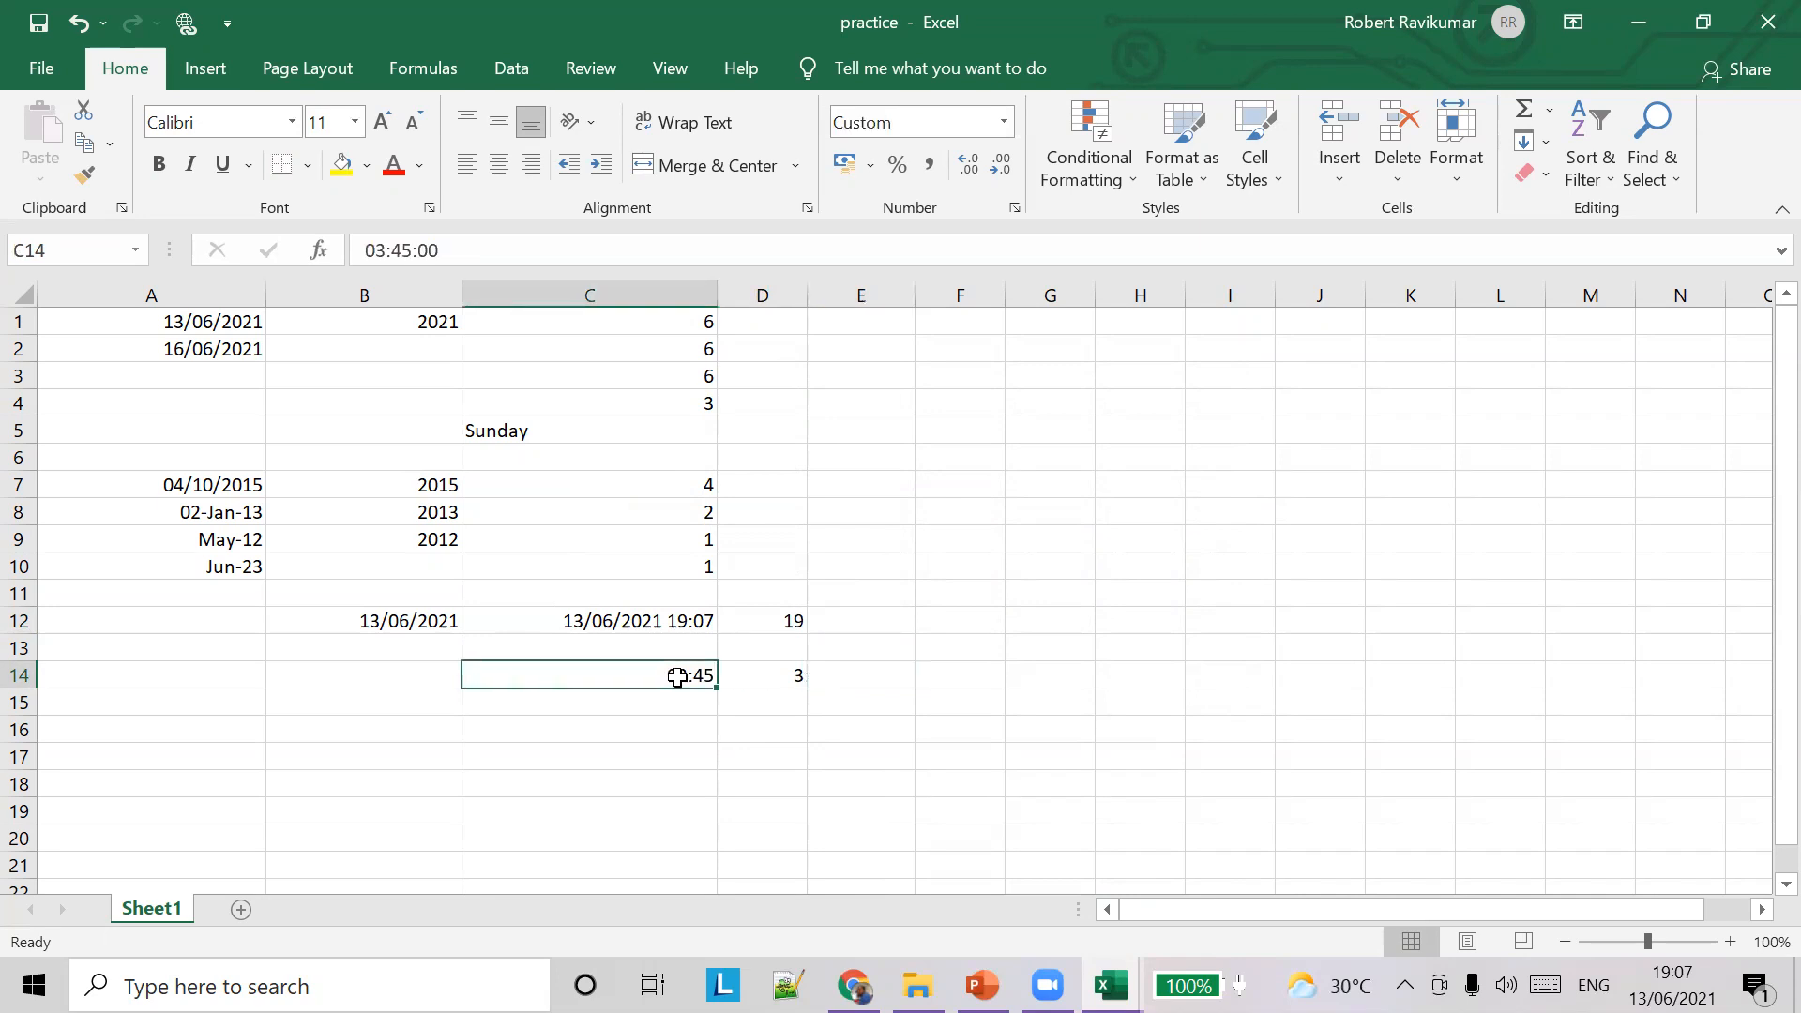
left_click_drag(377, 250, 333, 261)
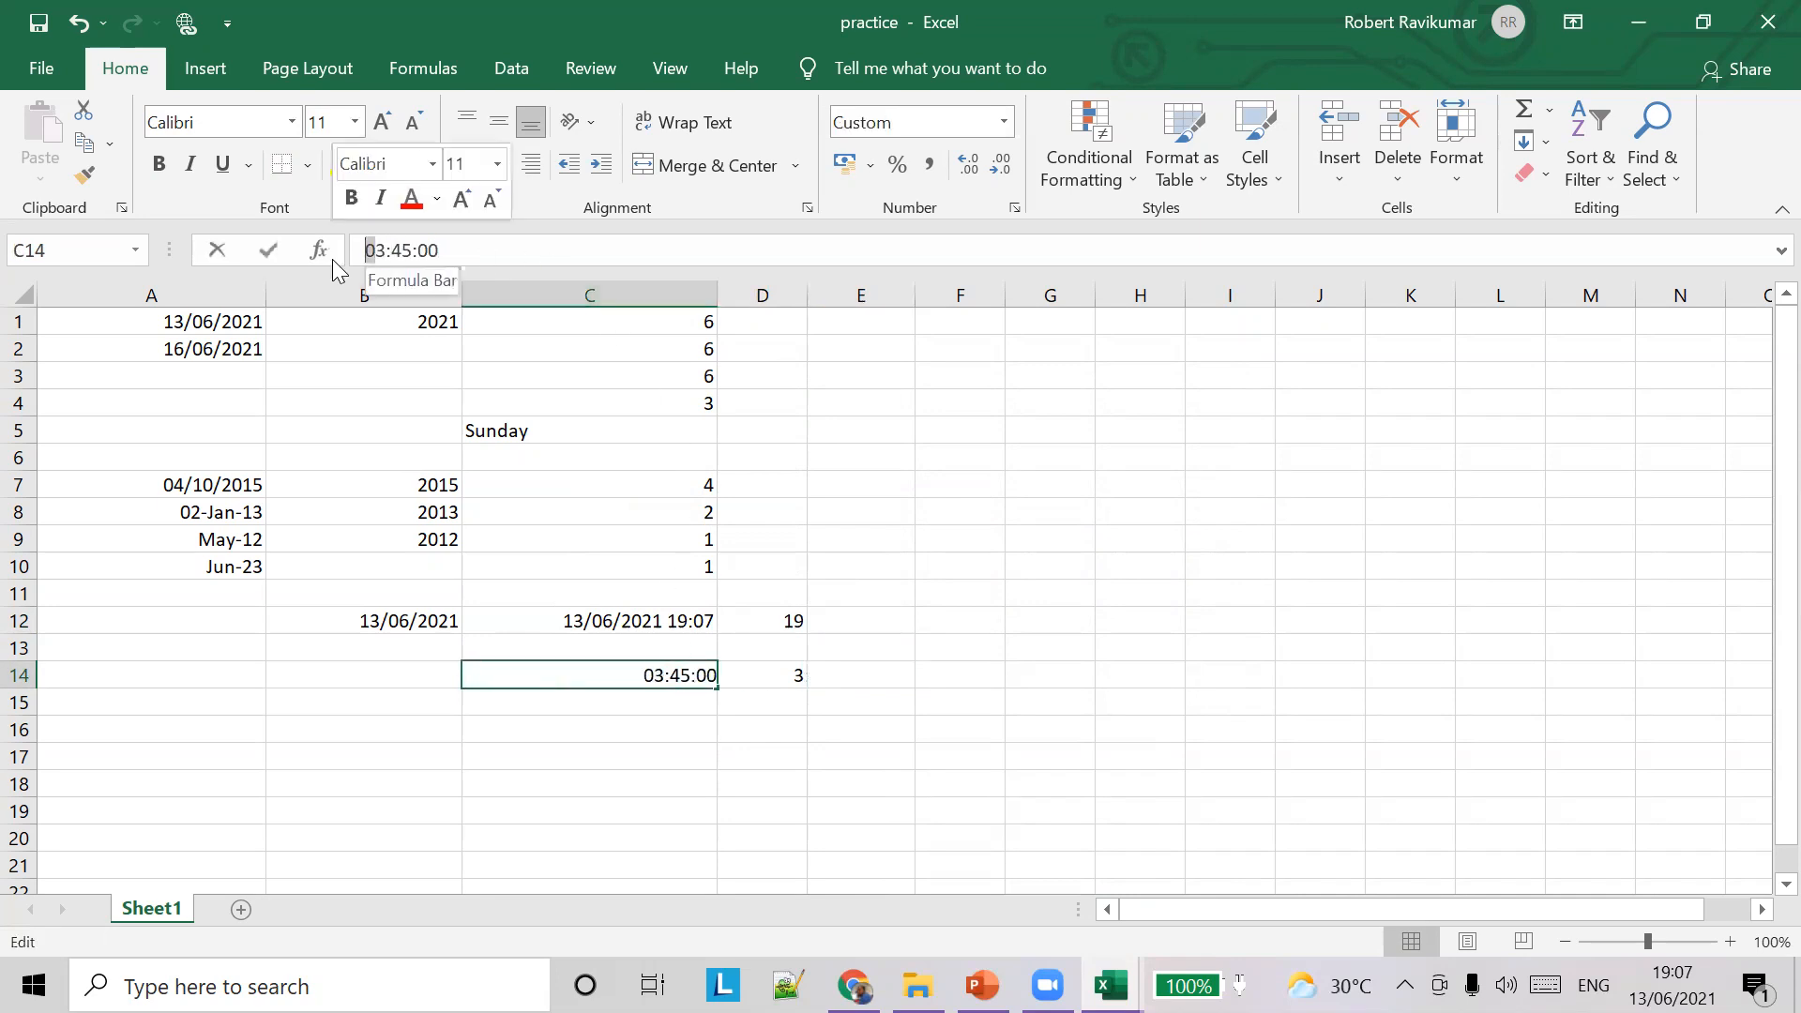
type("1")
key("Tab")
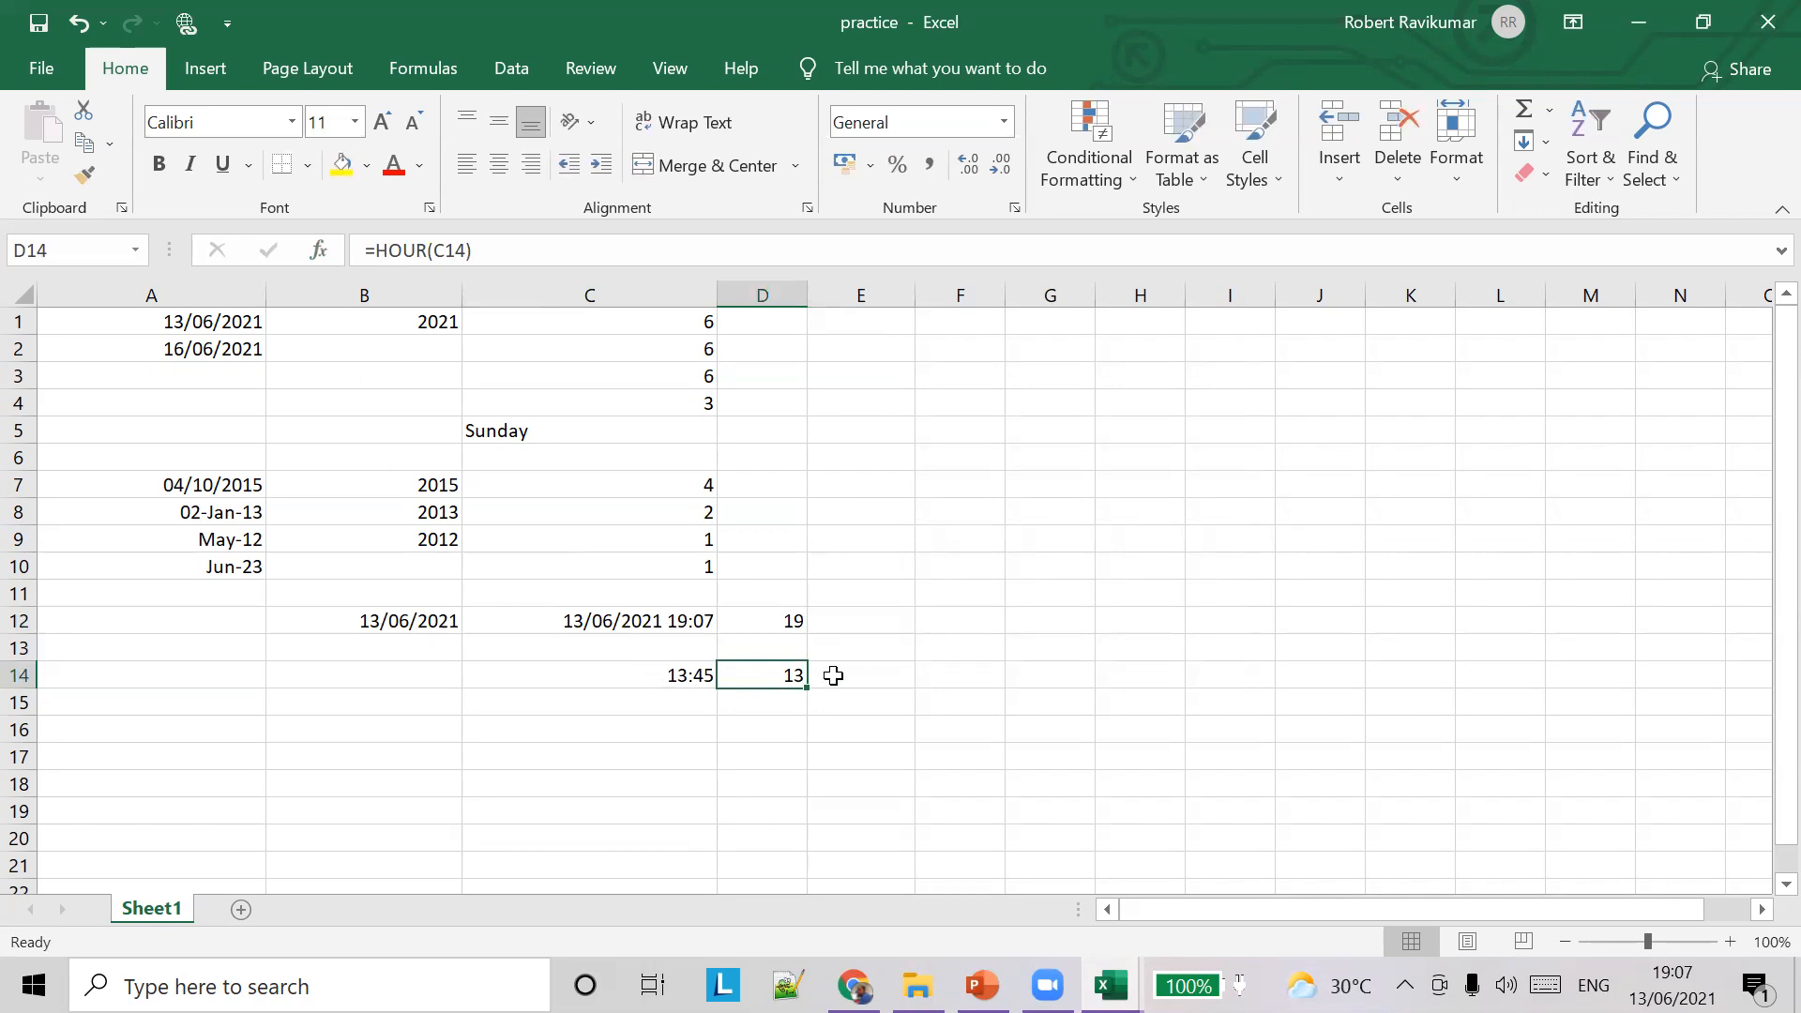
Switch to the PowerPoint lesson, review the HOUR function slide in full-screen slide show, and exit the show
key("alt+Tab")
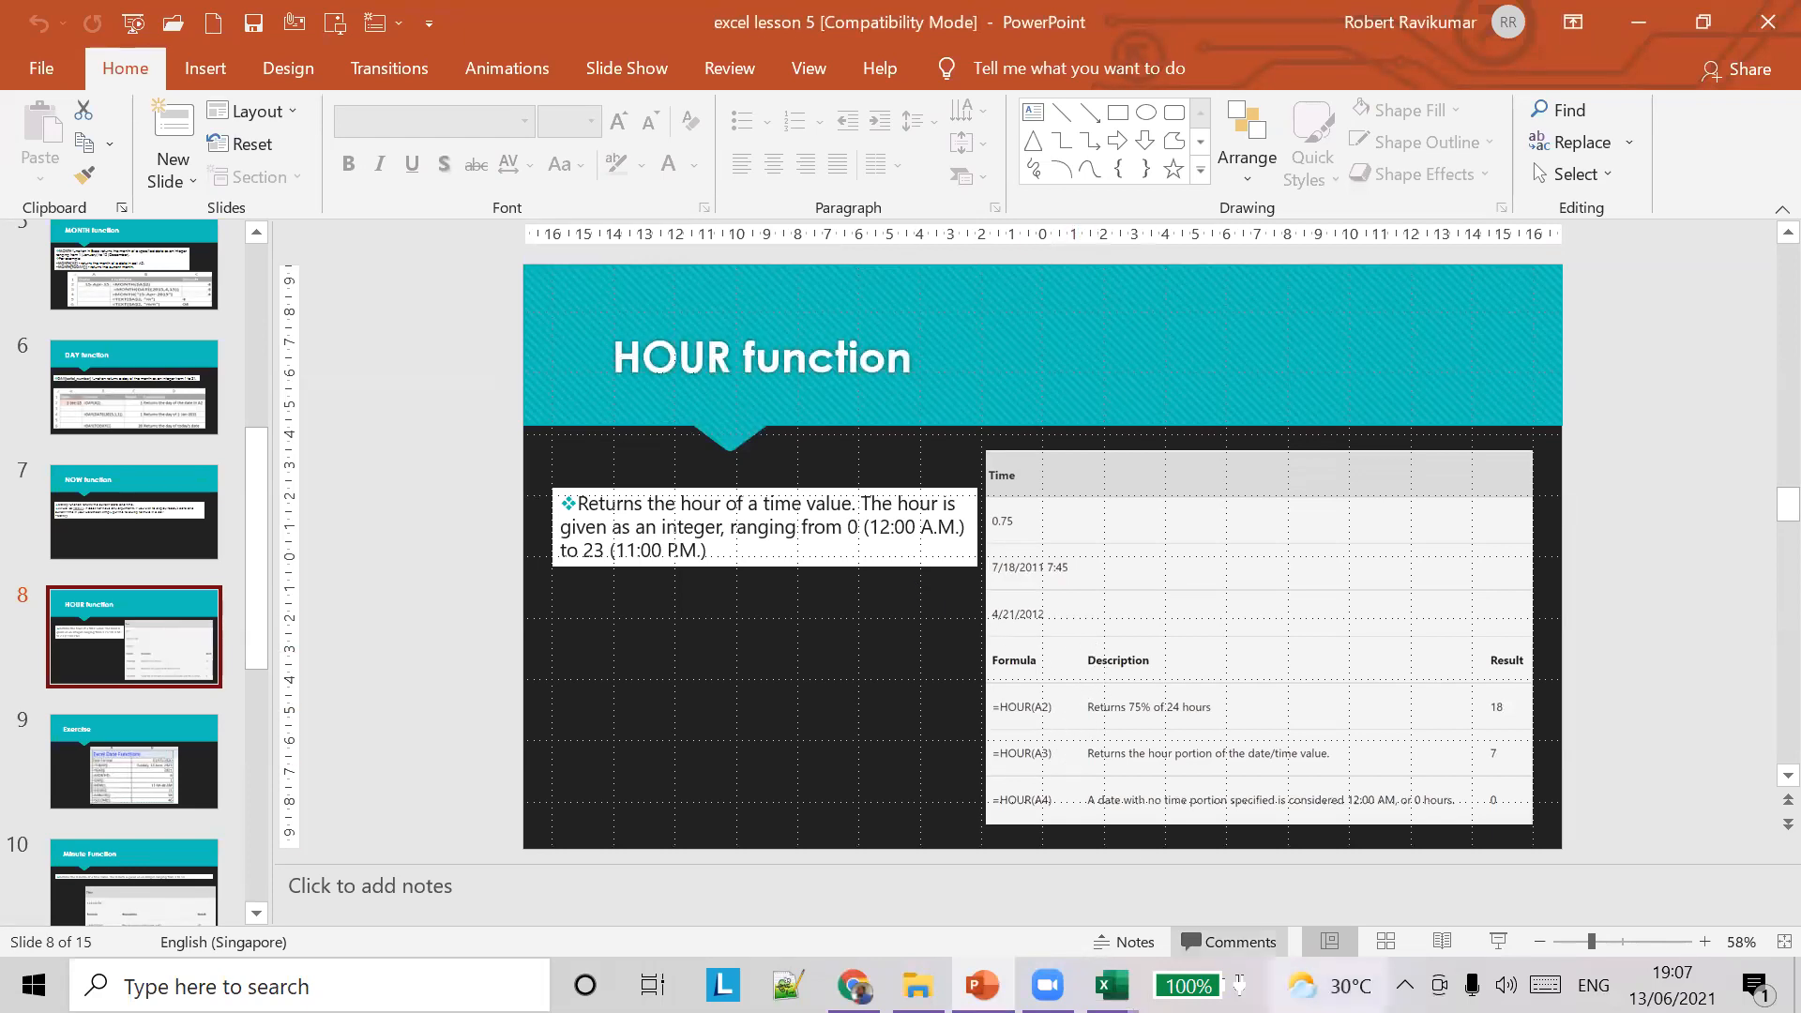
left_click(1498, 940)
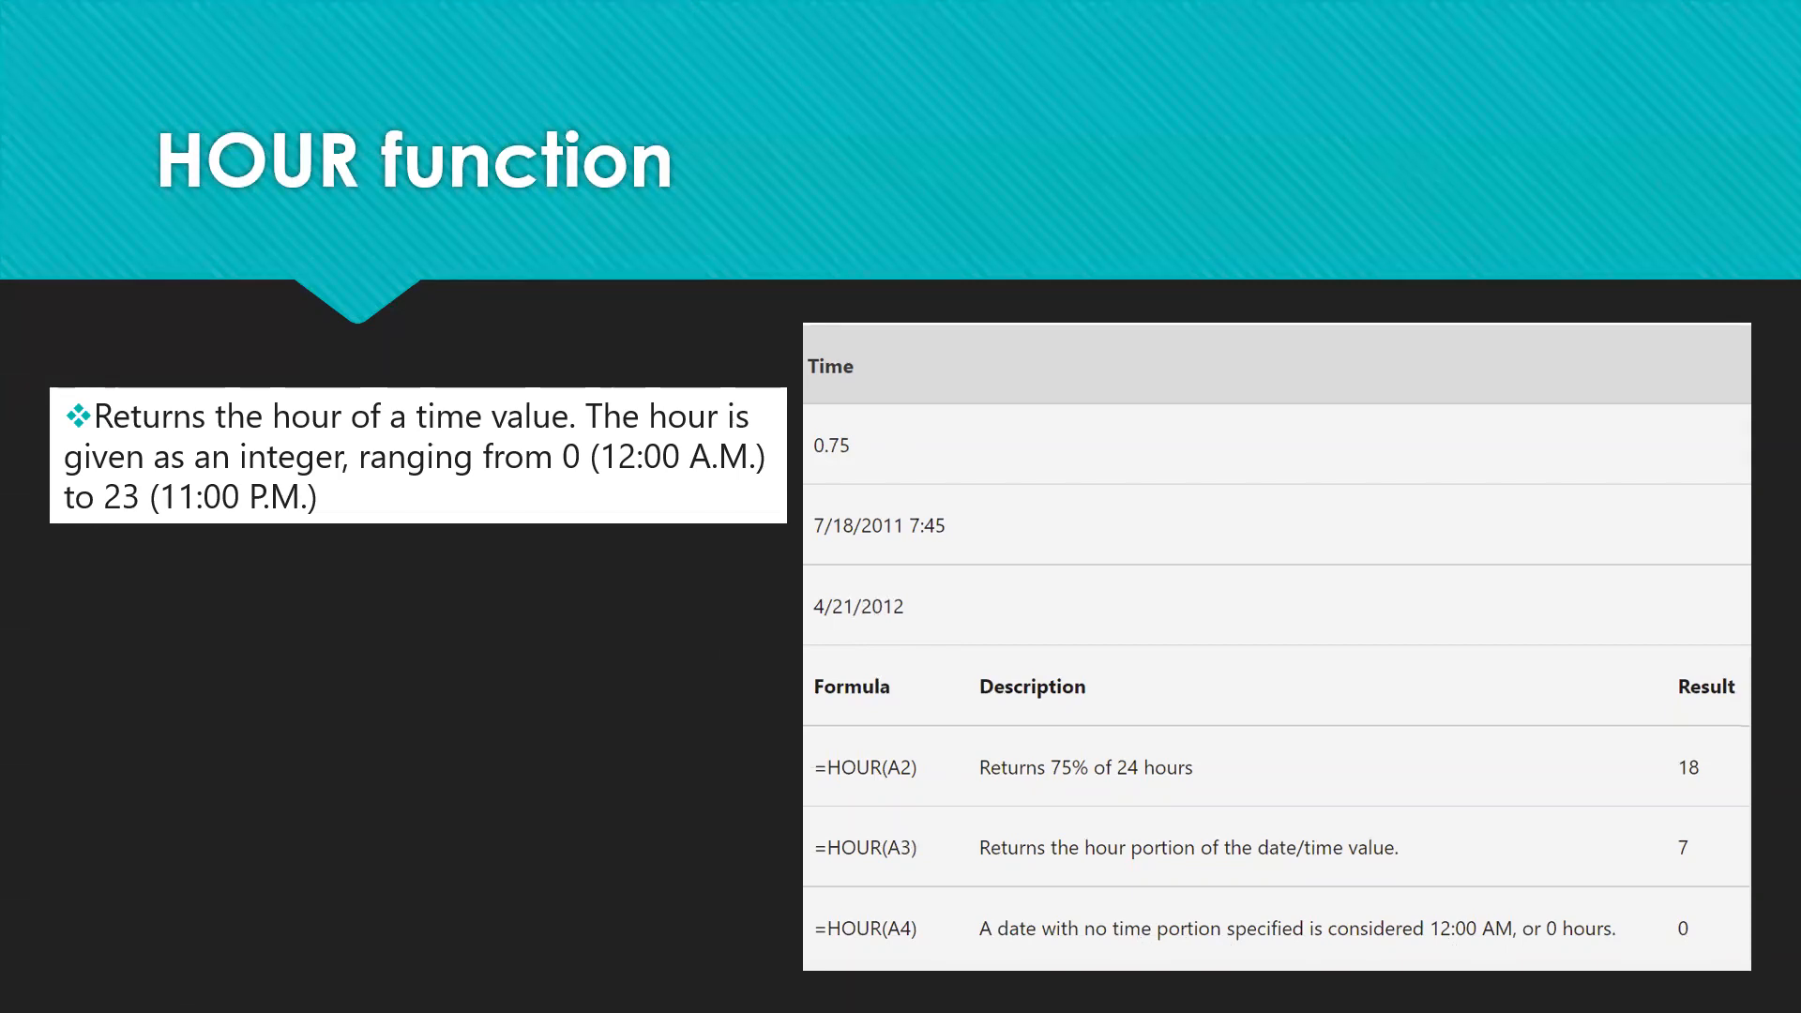
key("Escape")
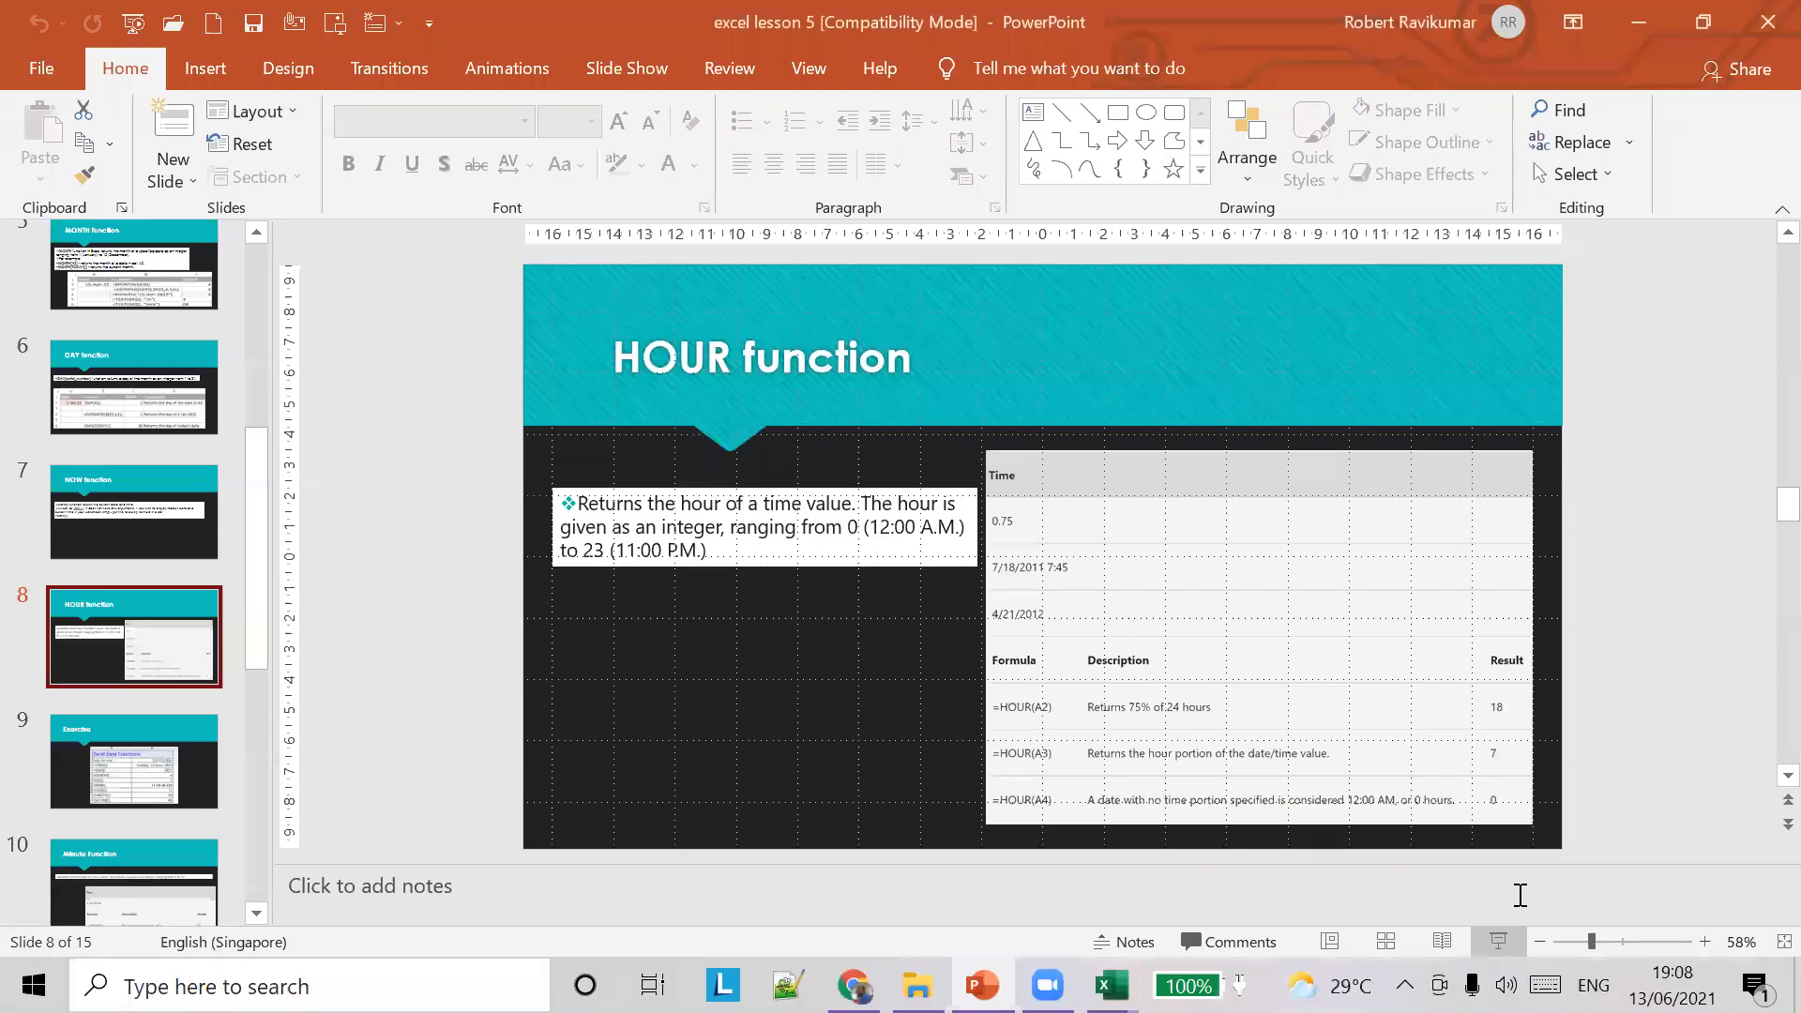
Return to the practice workbook in Excel and enter =HOUR(B12) in B13 to get the hour of the TODAY date
left_click(984, 986)
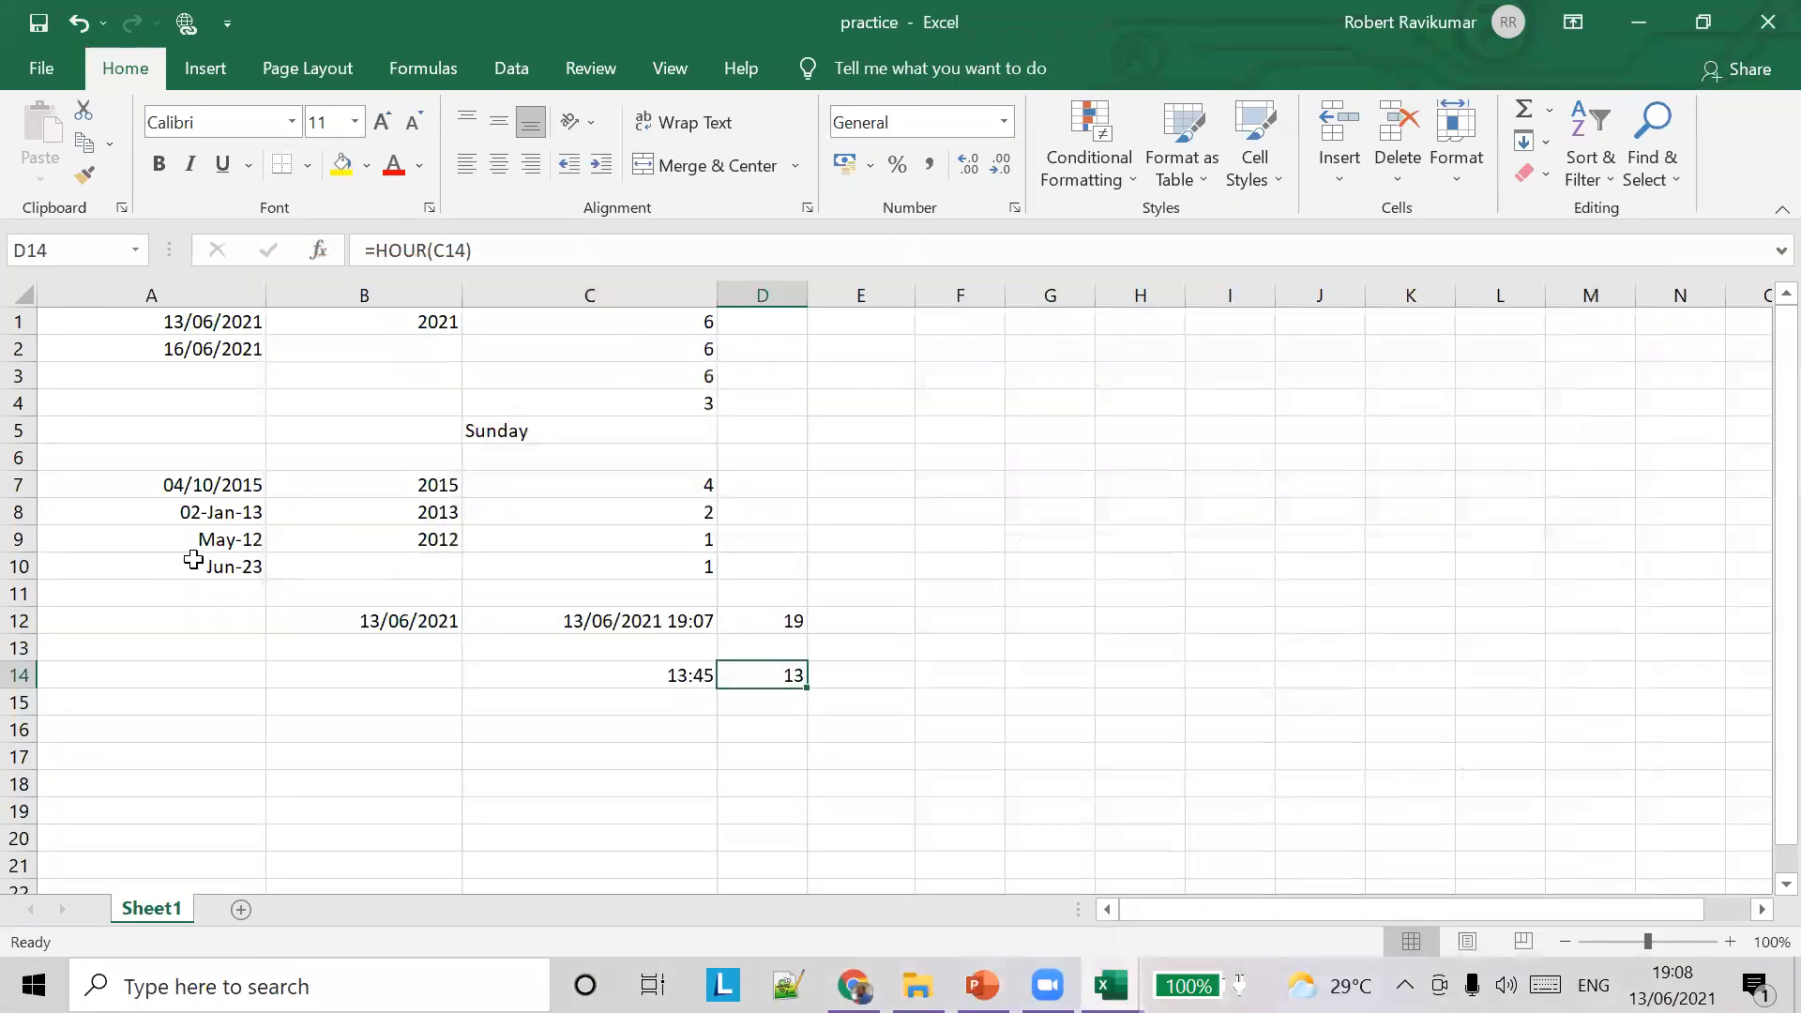
left_click(194, 560)
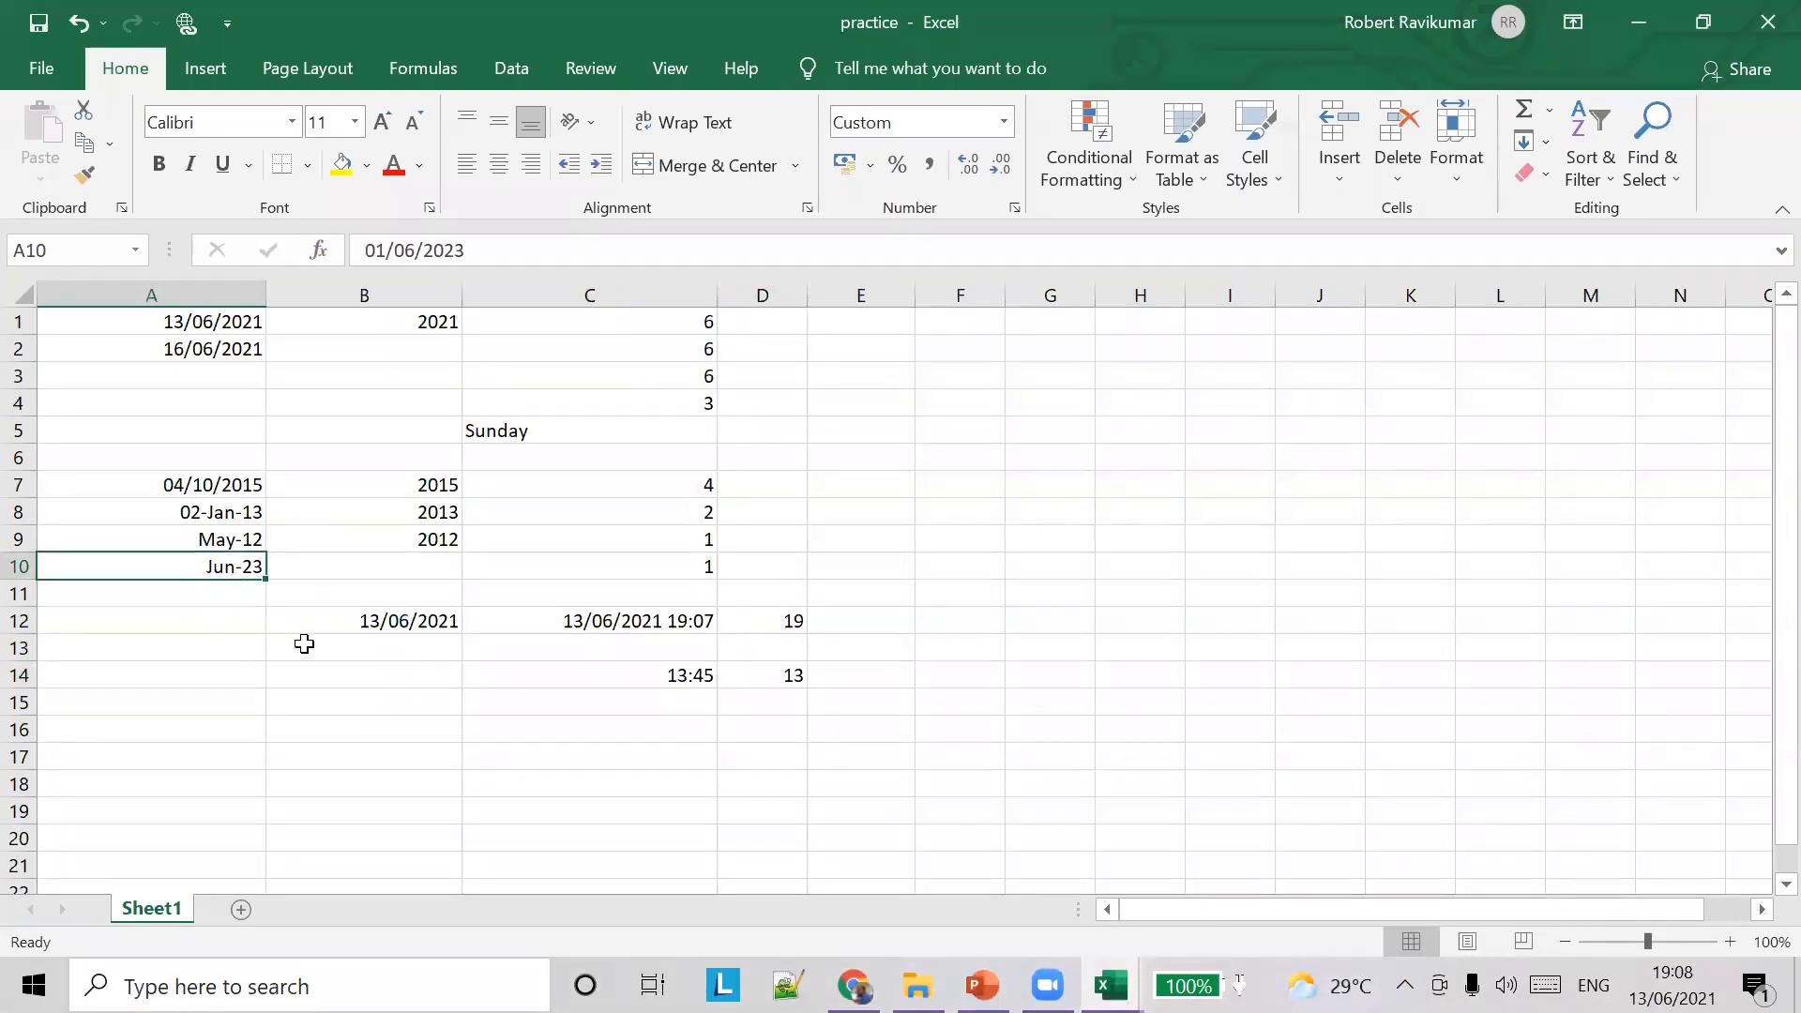
left_click(388, 625)
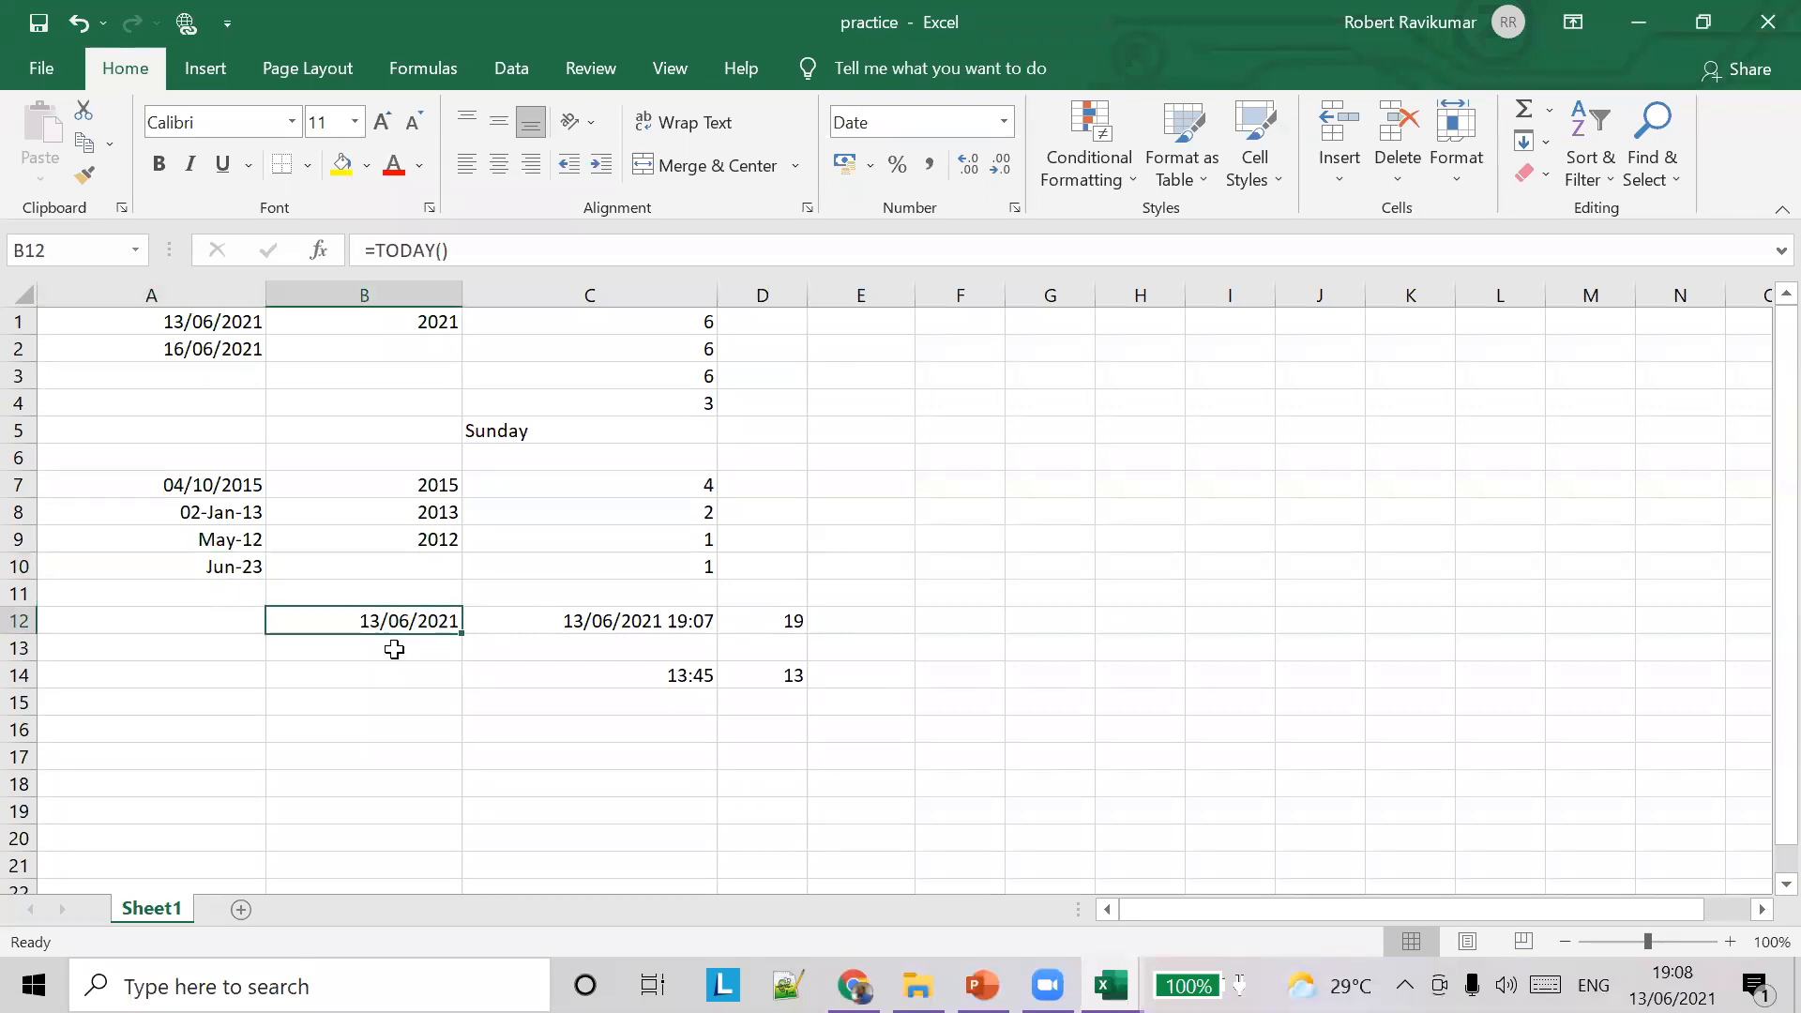
left_click(396, 648)
type("=HOU")
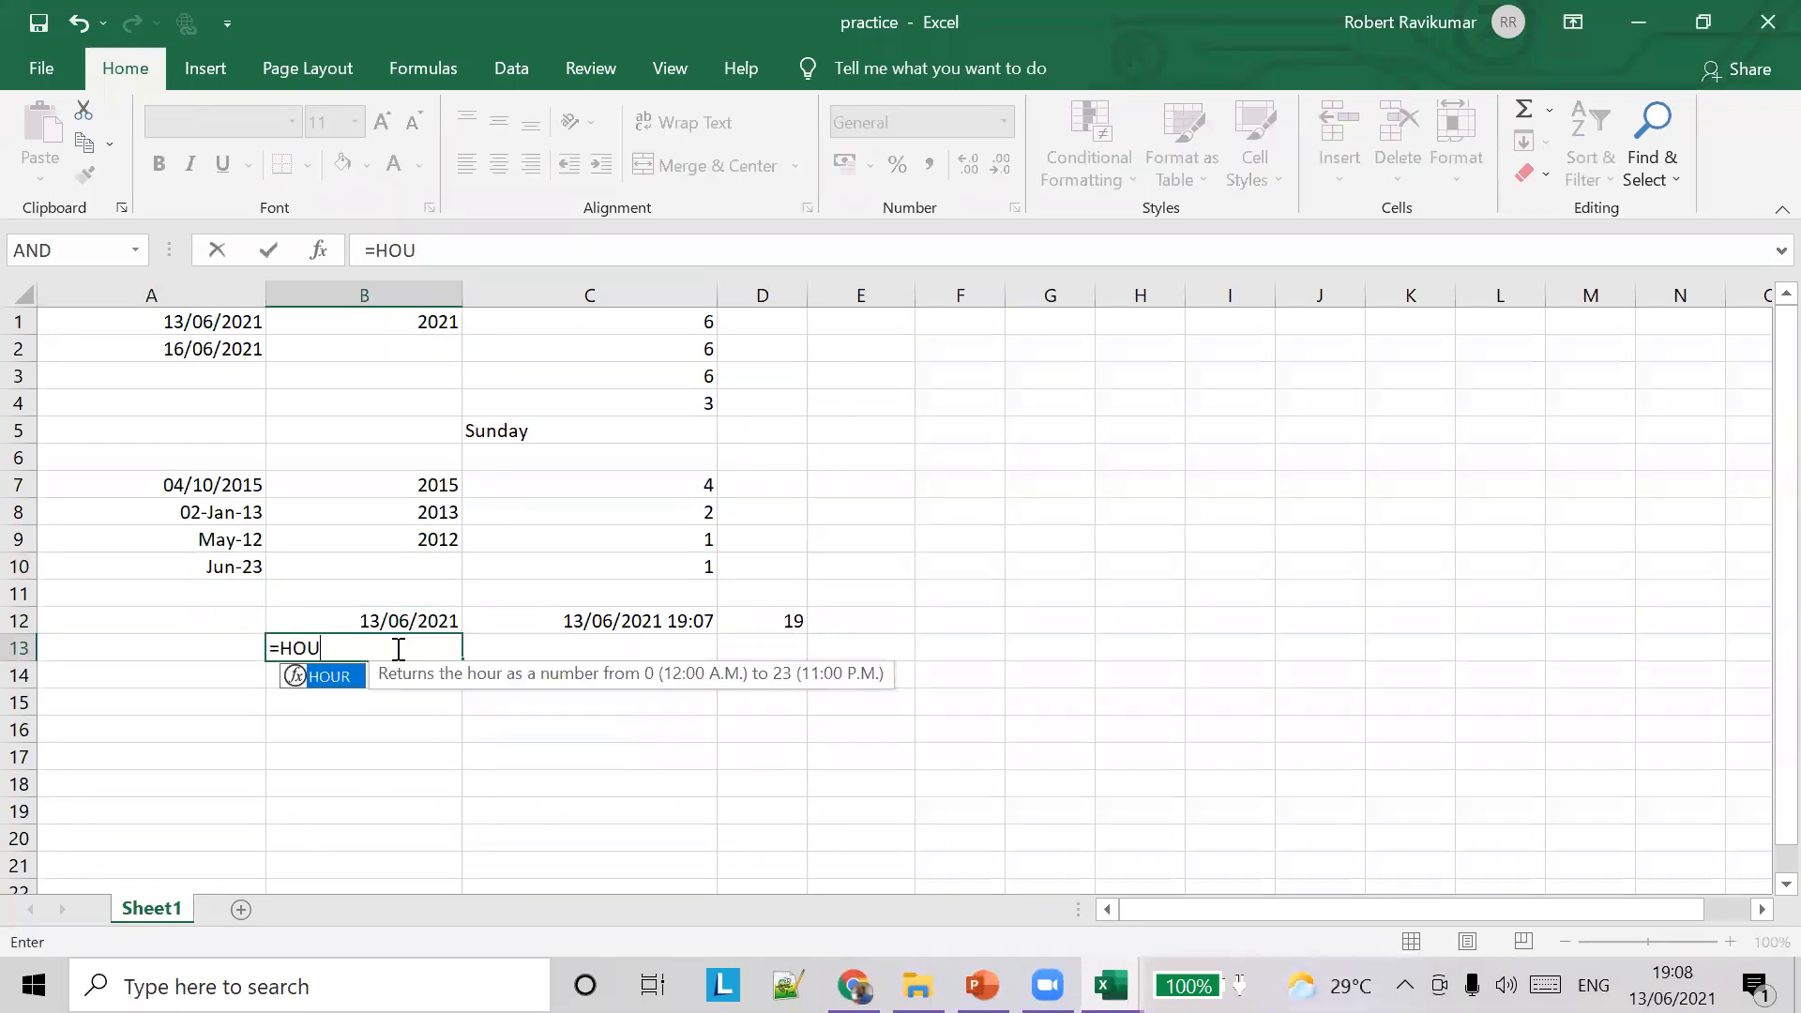
type("R()")
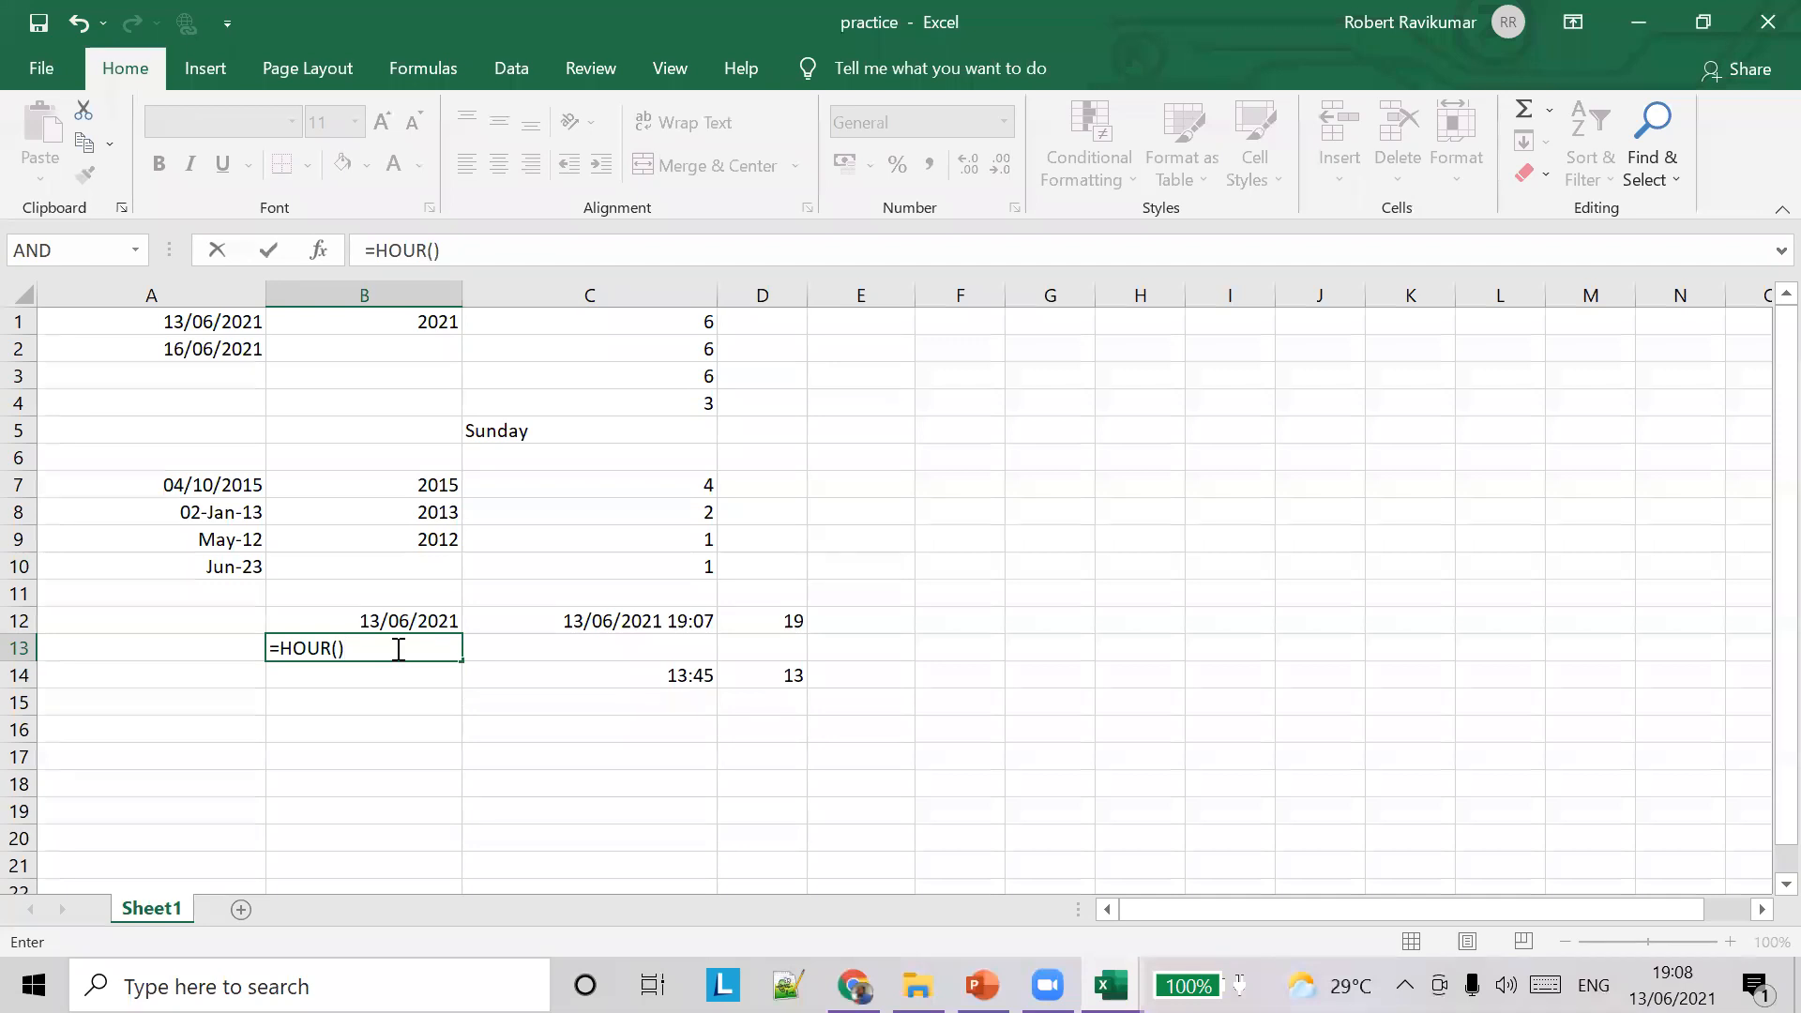
key("Return")
key("Return")
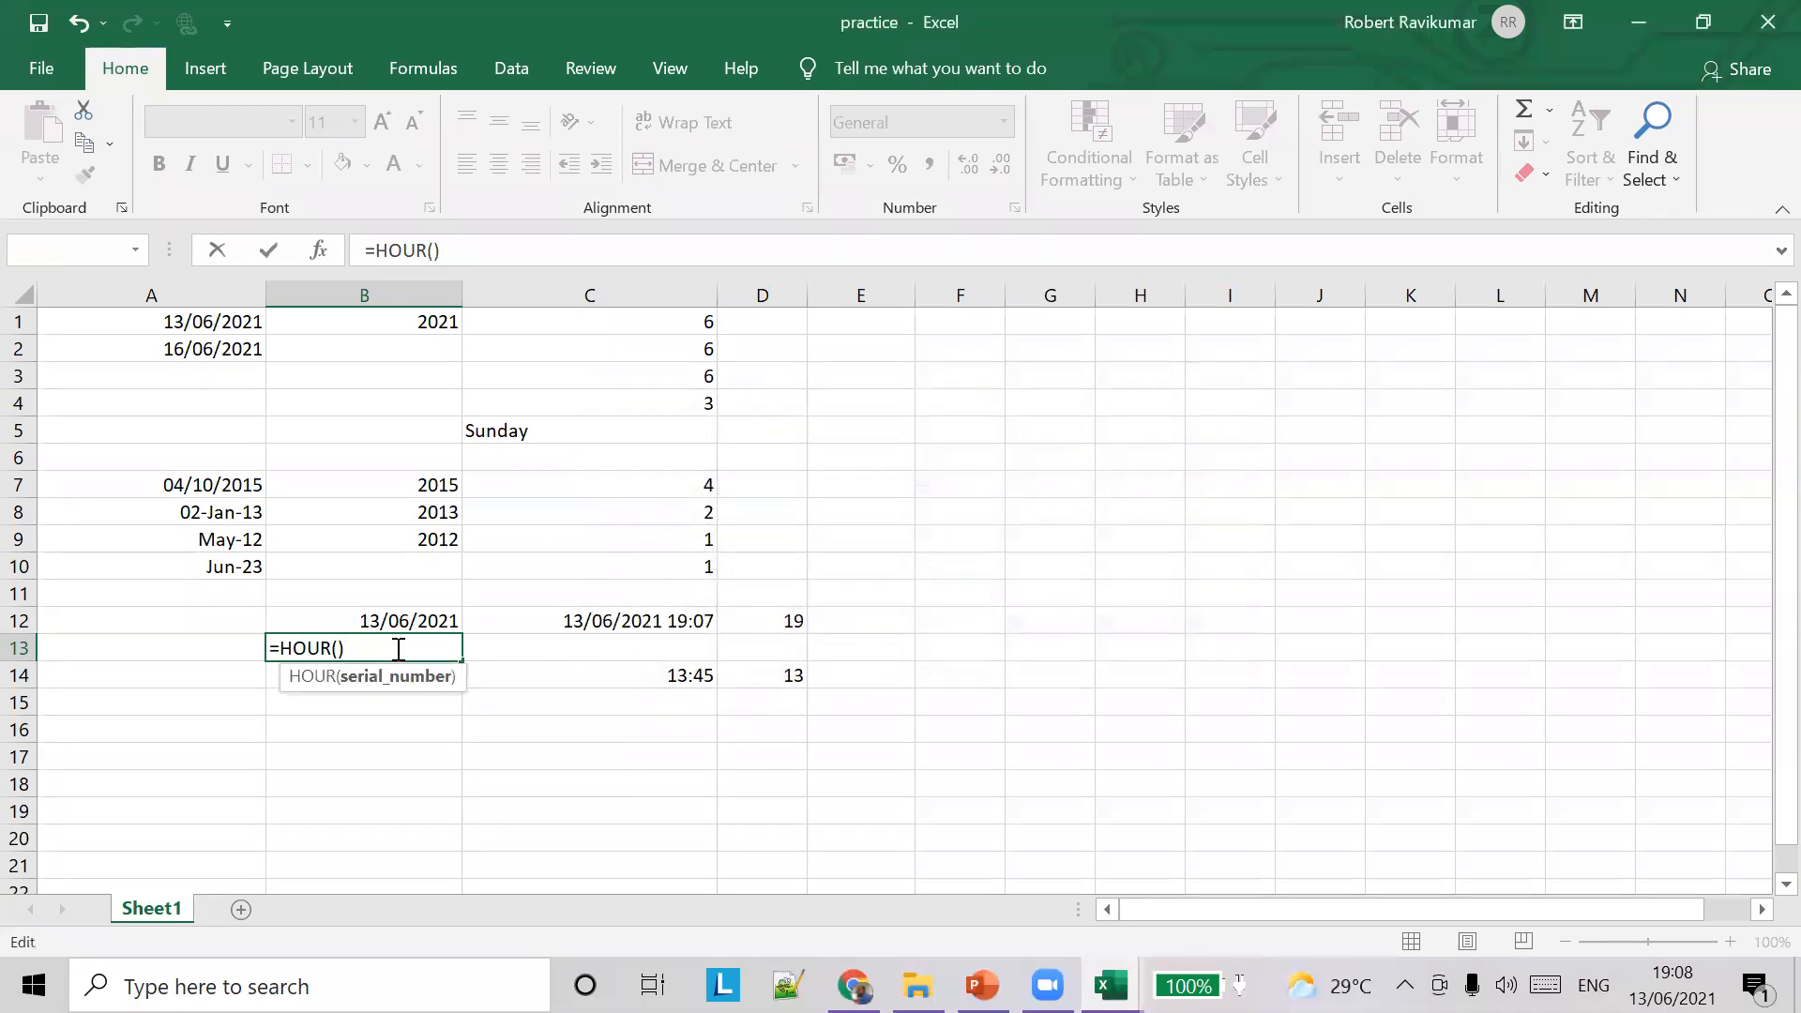
type("B12")
key("Tab")
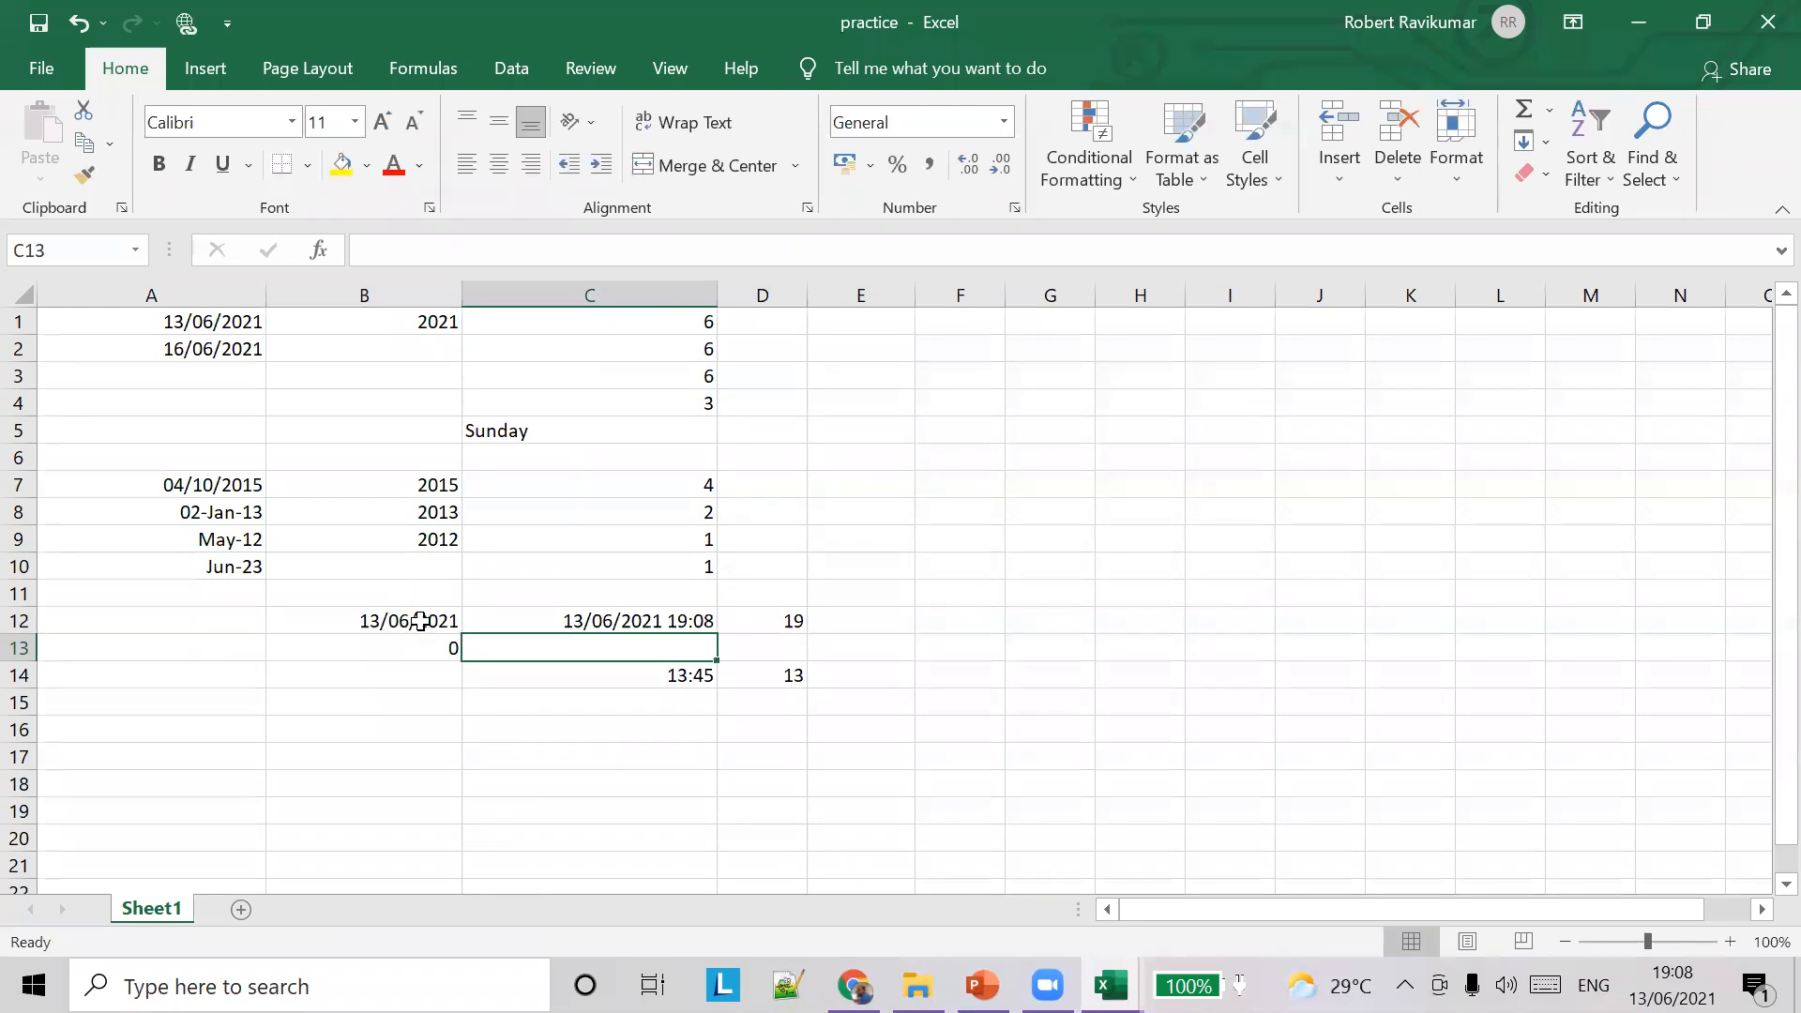
Replace the TODAY formula in B12 with =NOW()
left_click(420, 621)
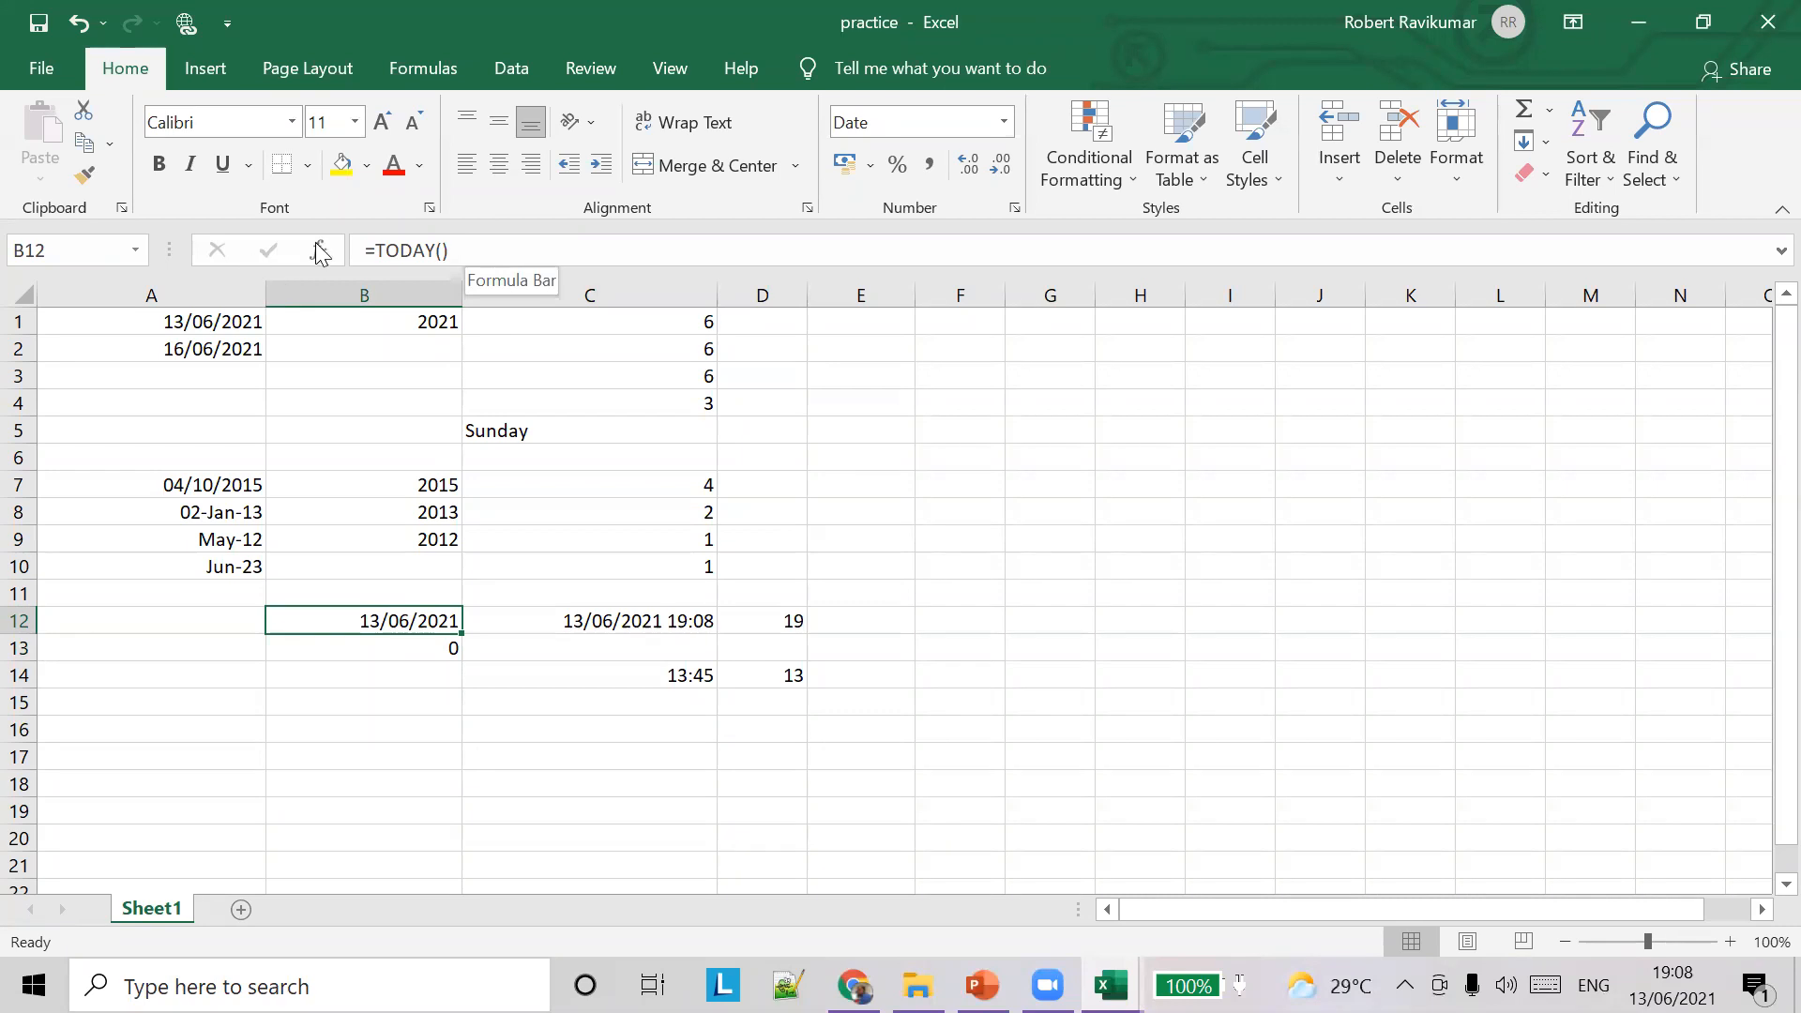
left_click_drag(474, 249, 364, 249)
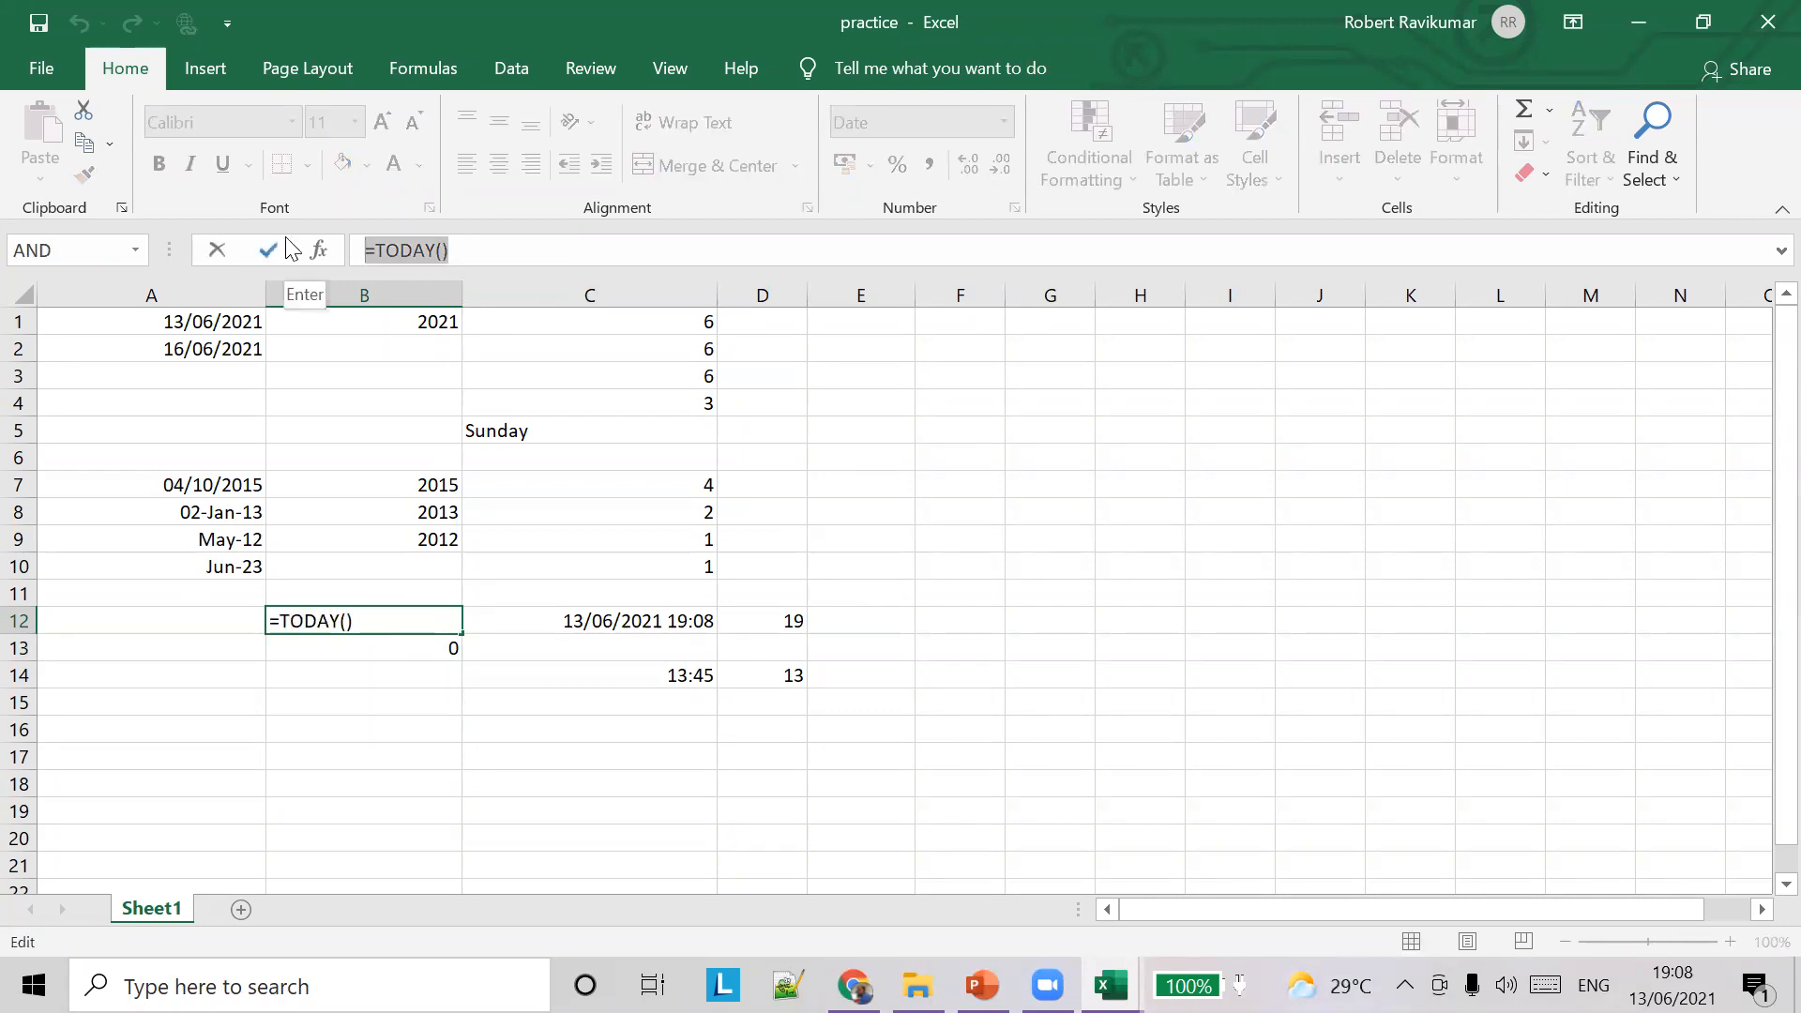
type("=NOW()")
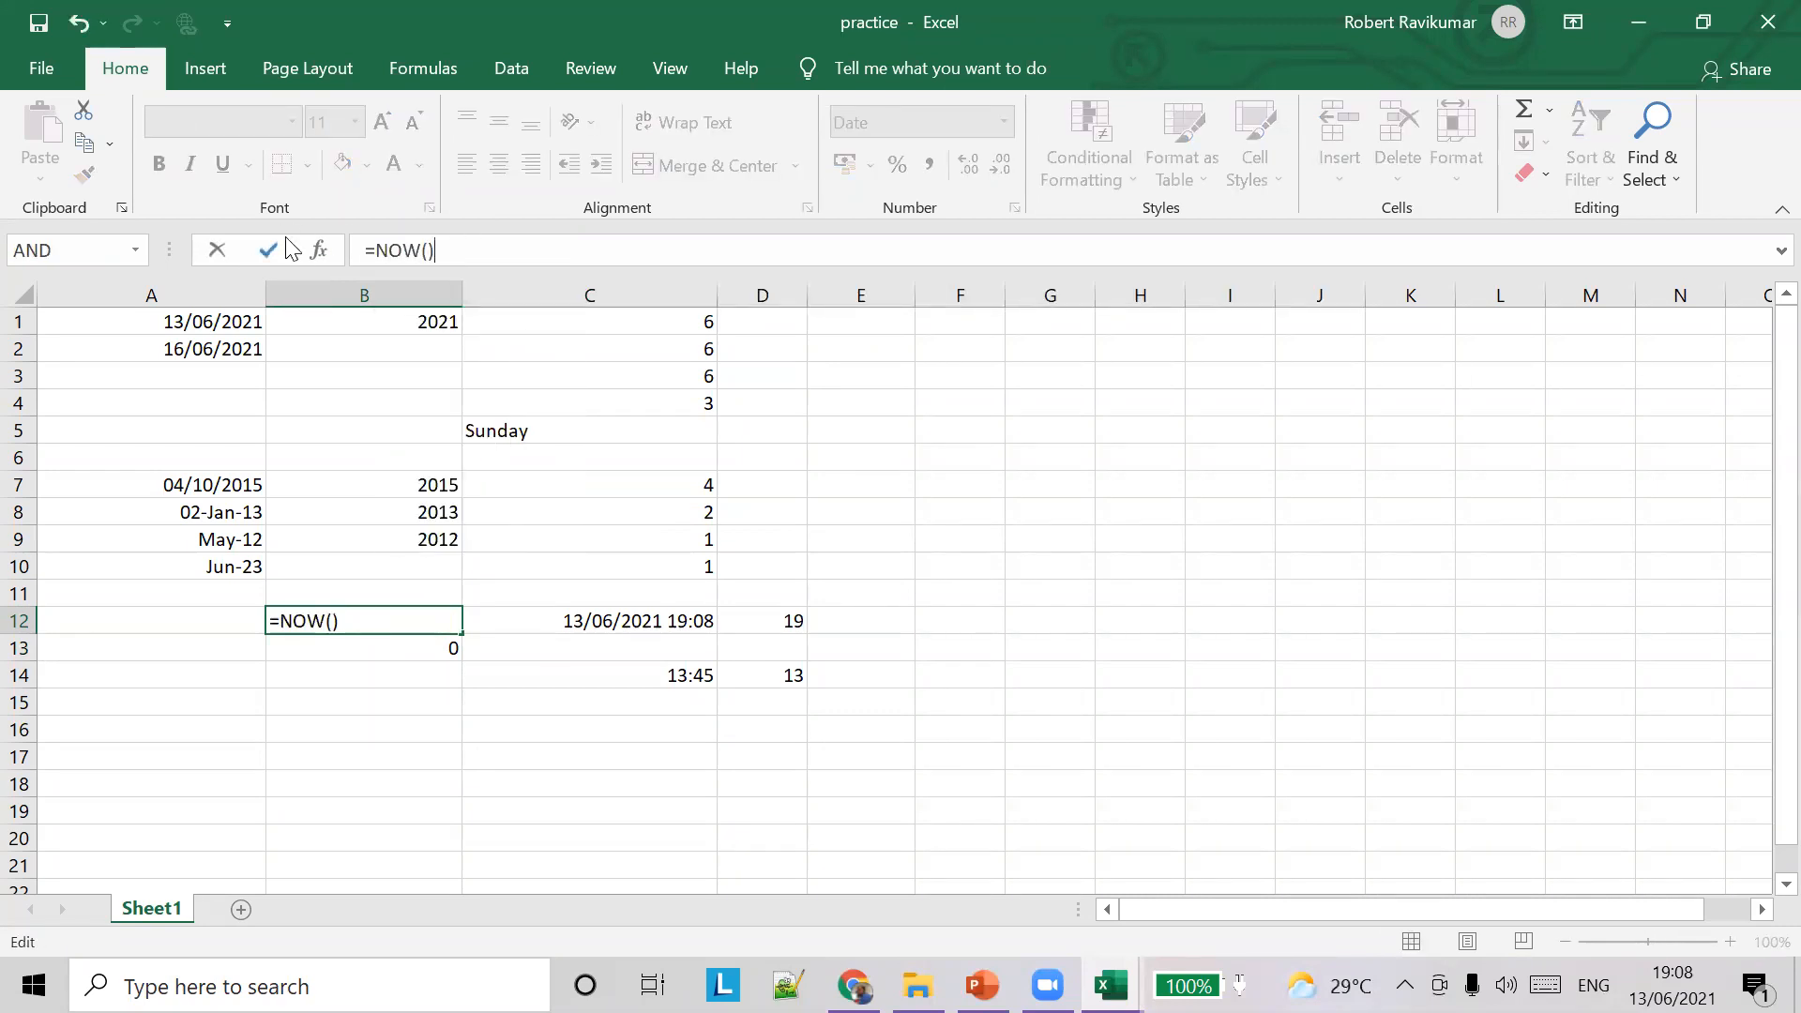
key("Tab")
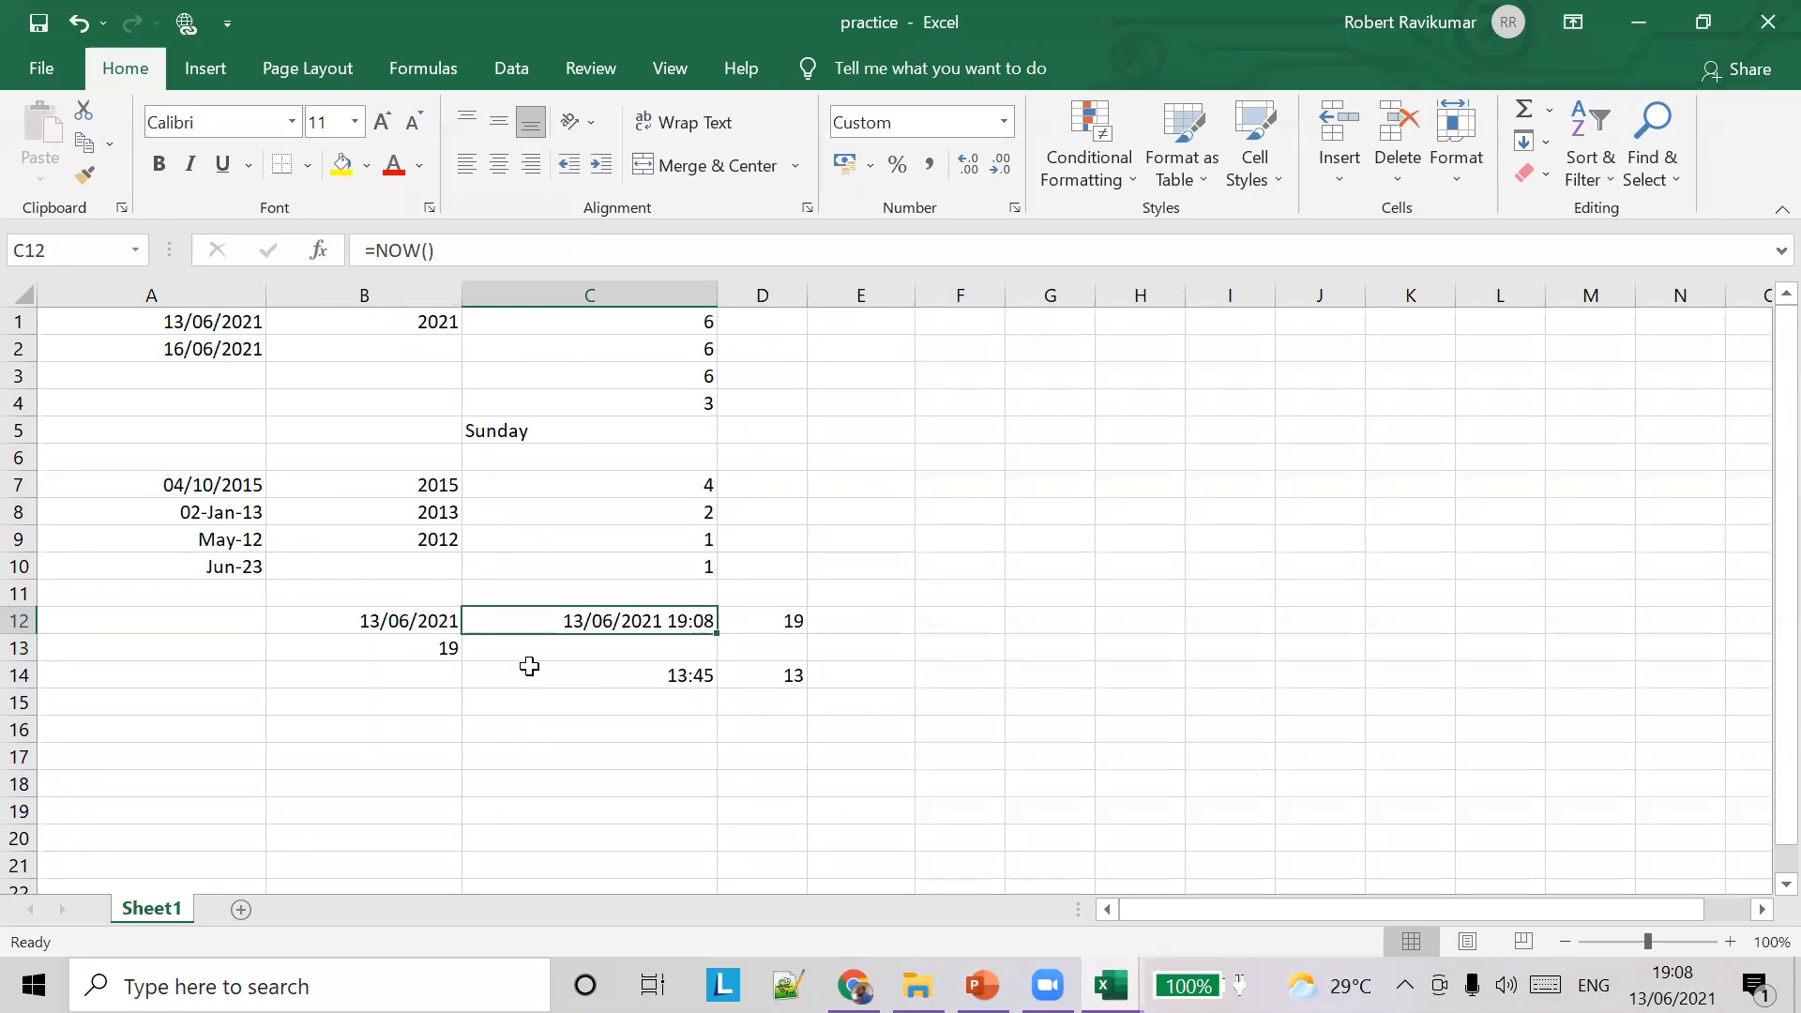
Check the formulas in B13 and B12, and auto-fit the width of column B
left_click(408, 654)
left_click(410, 620)
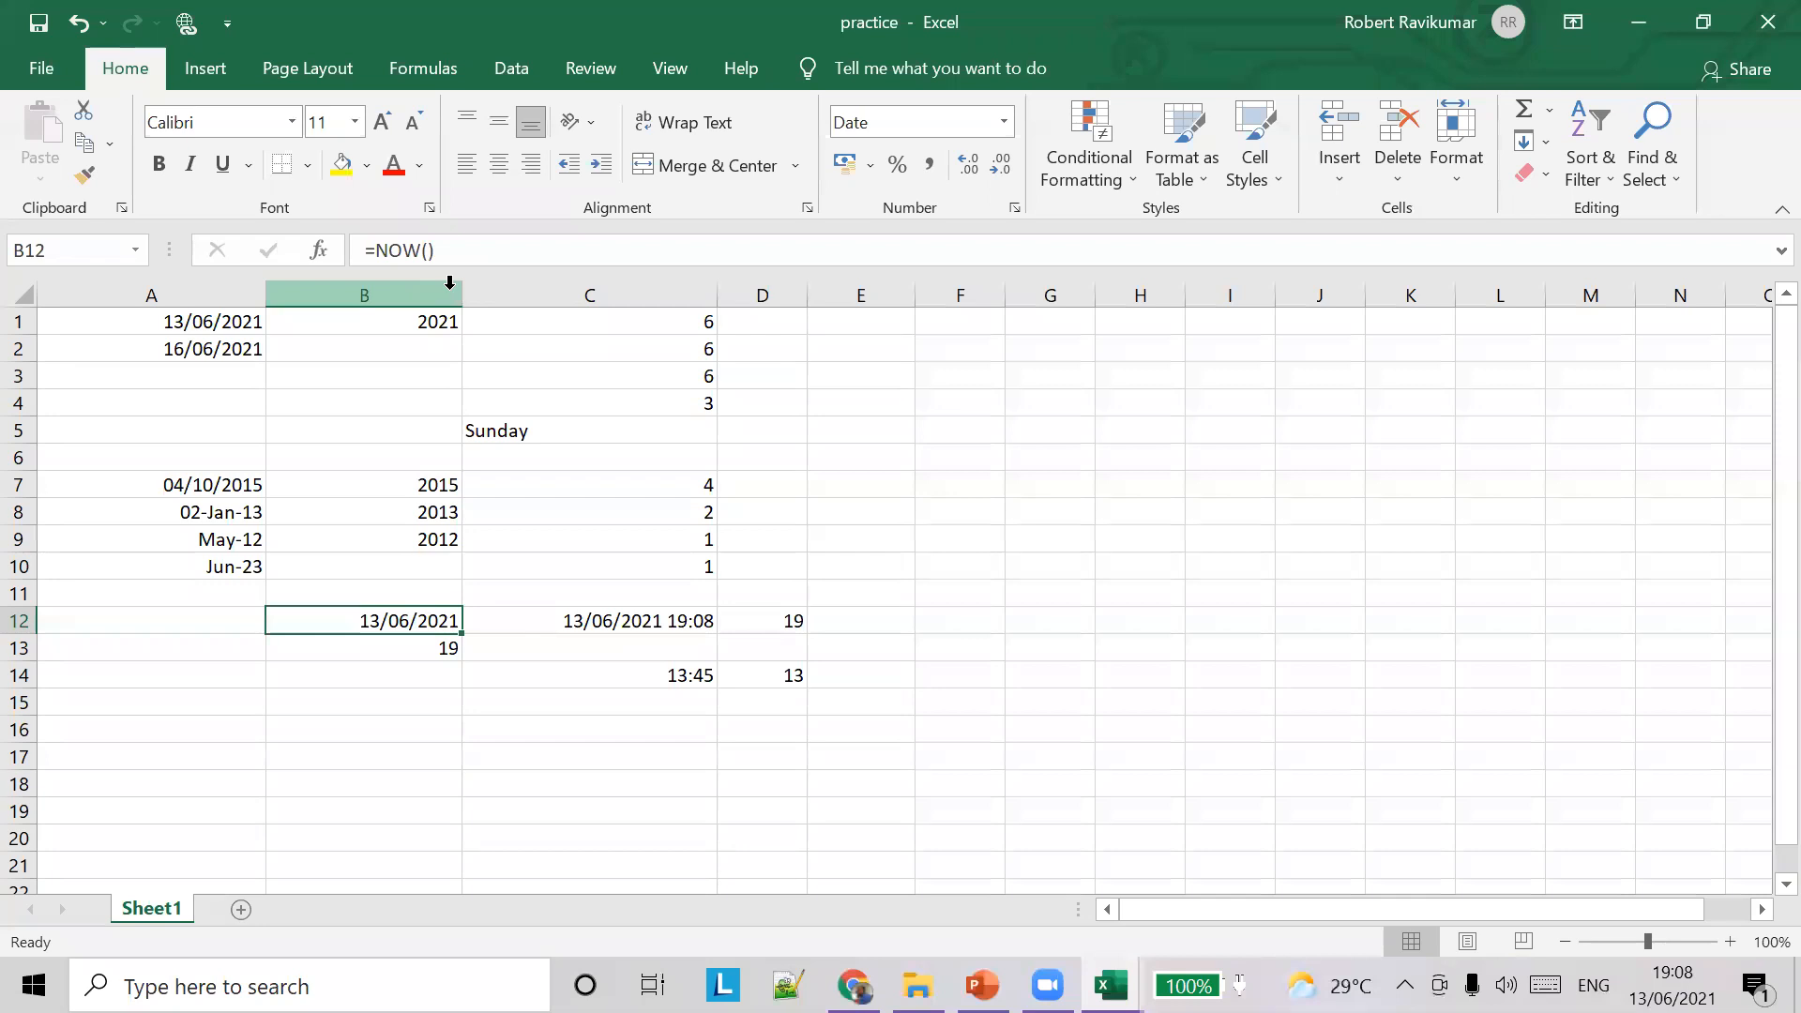
double_click(460, 283)
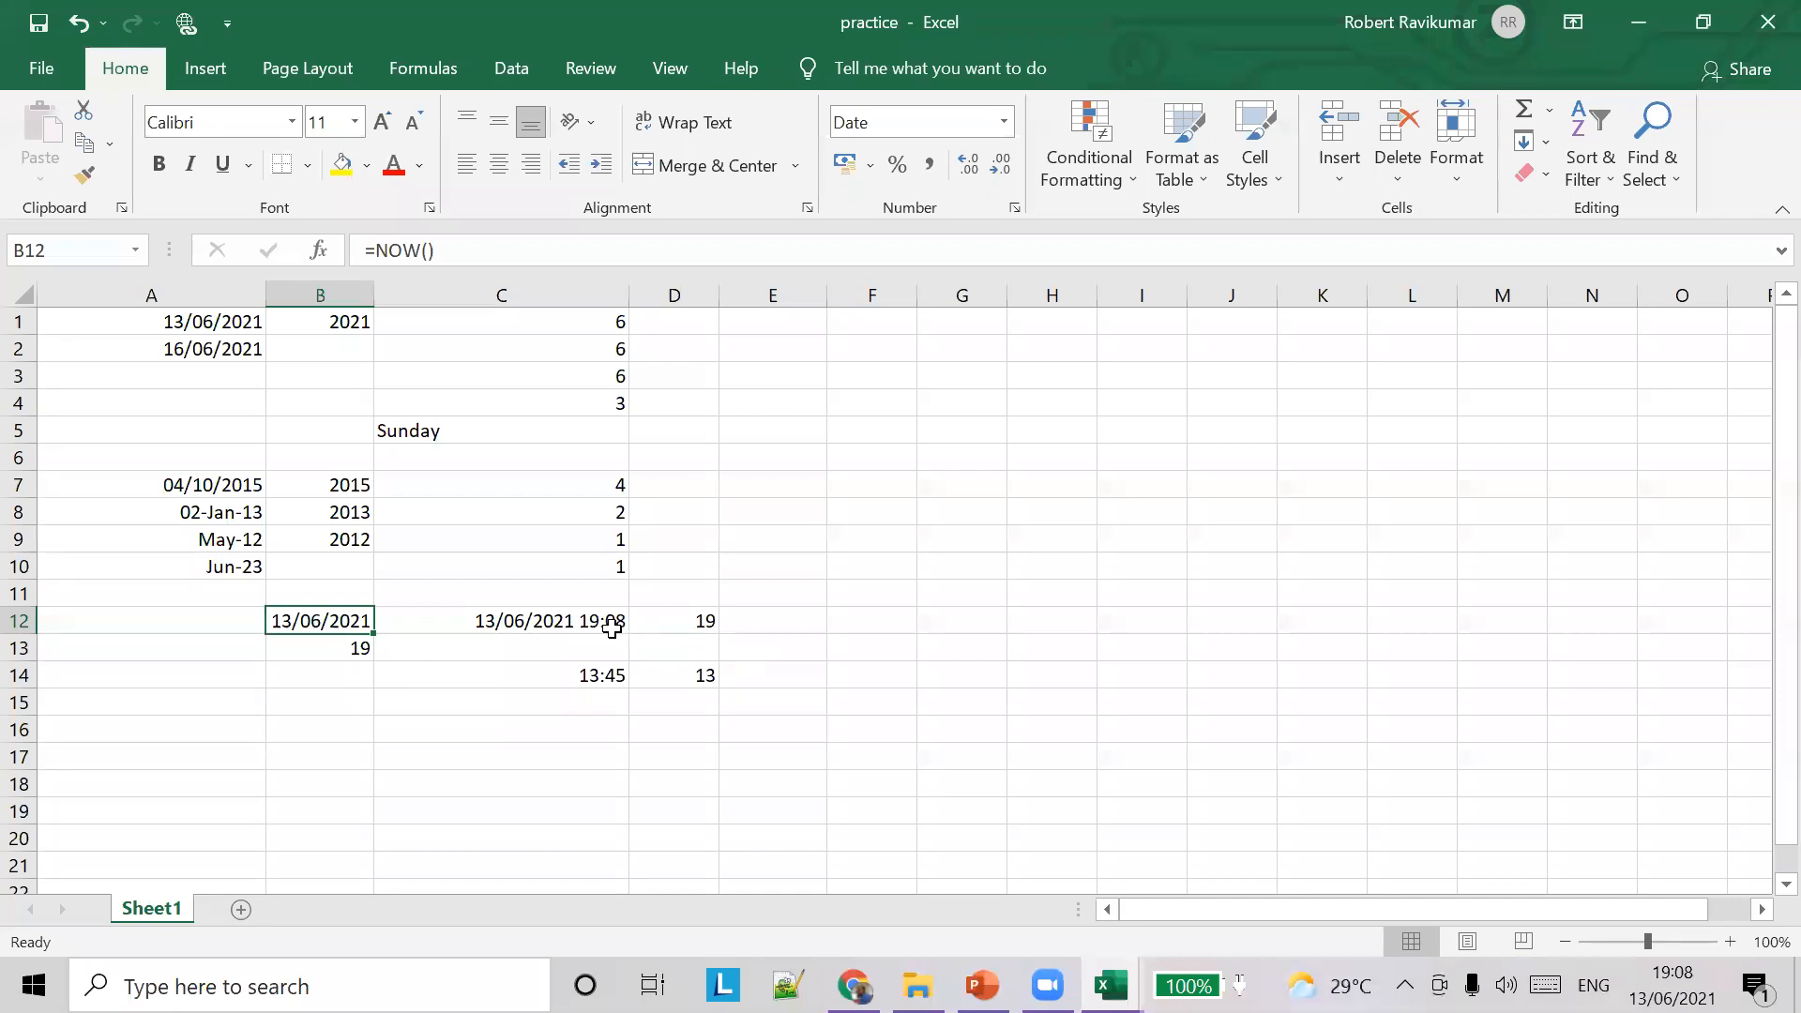
Switch to the PowerPoint lesson and review the Exercise, Minute Function and Second Function slides
left_click(982, 985)
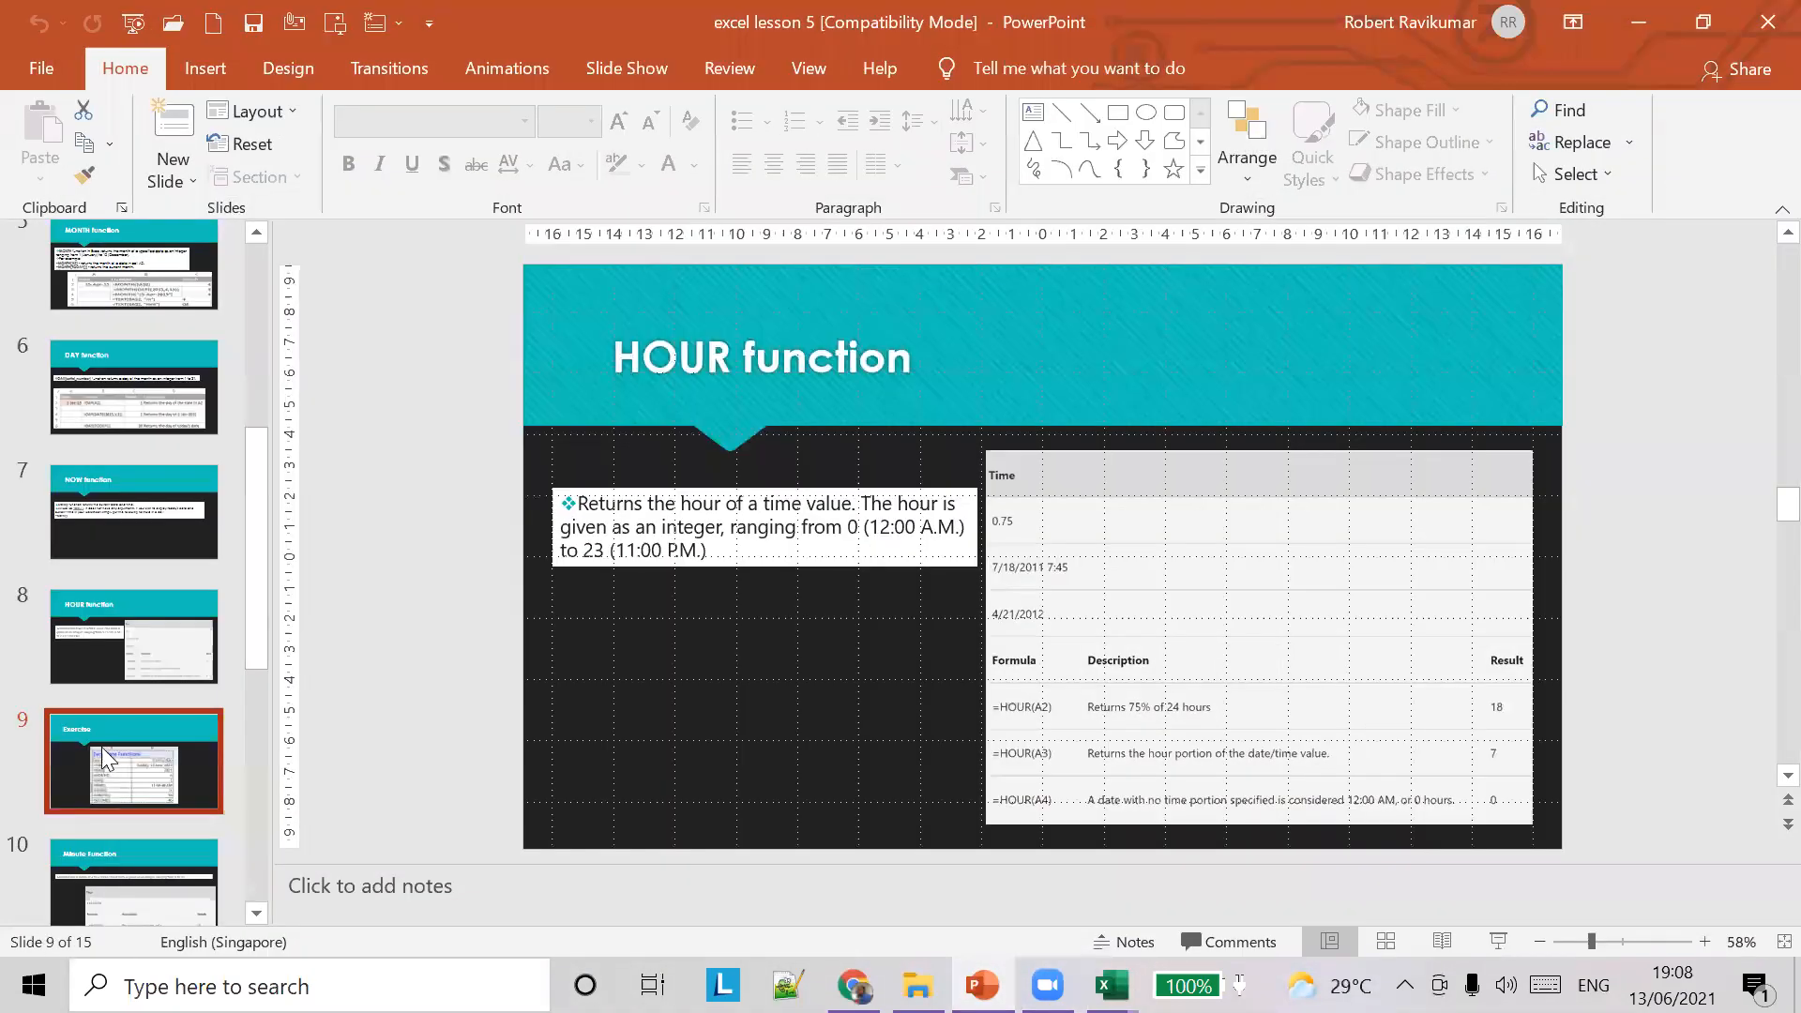
left_click(109, 799)
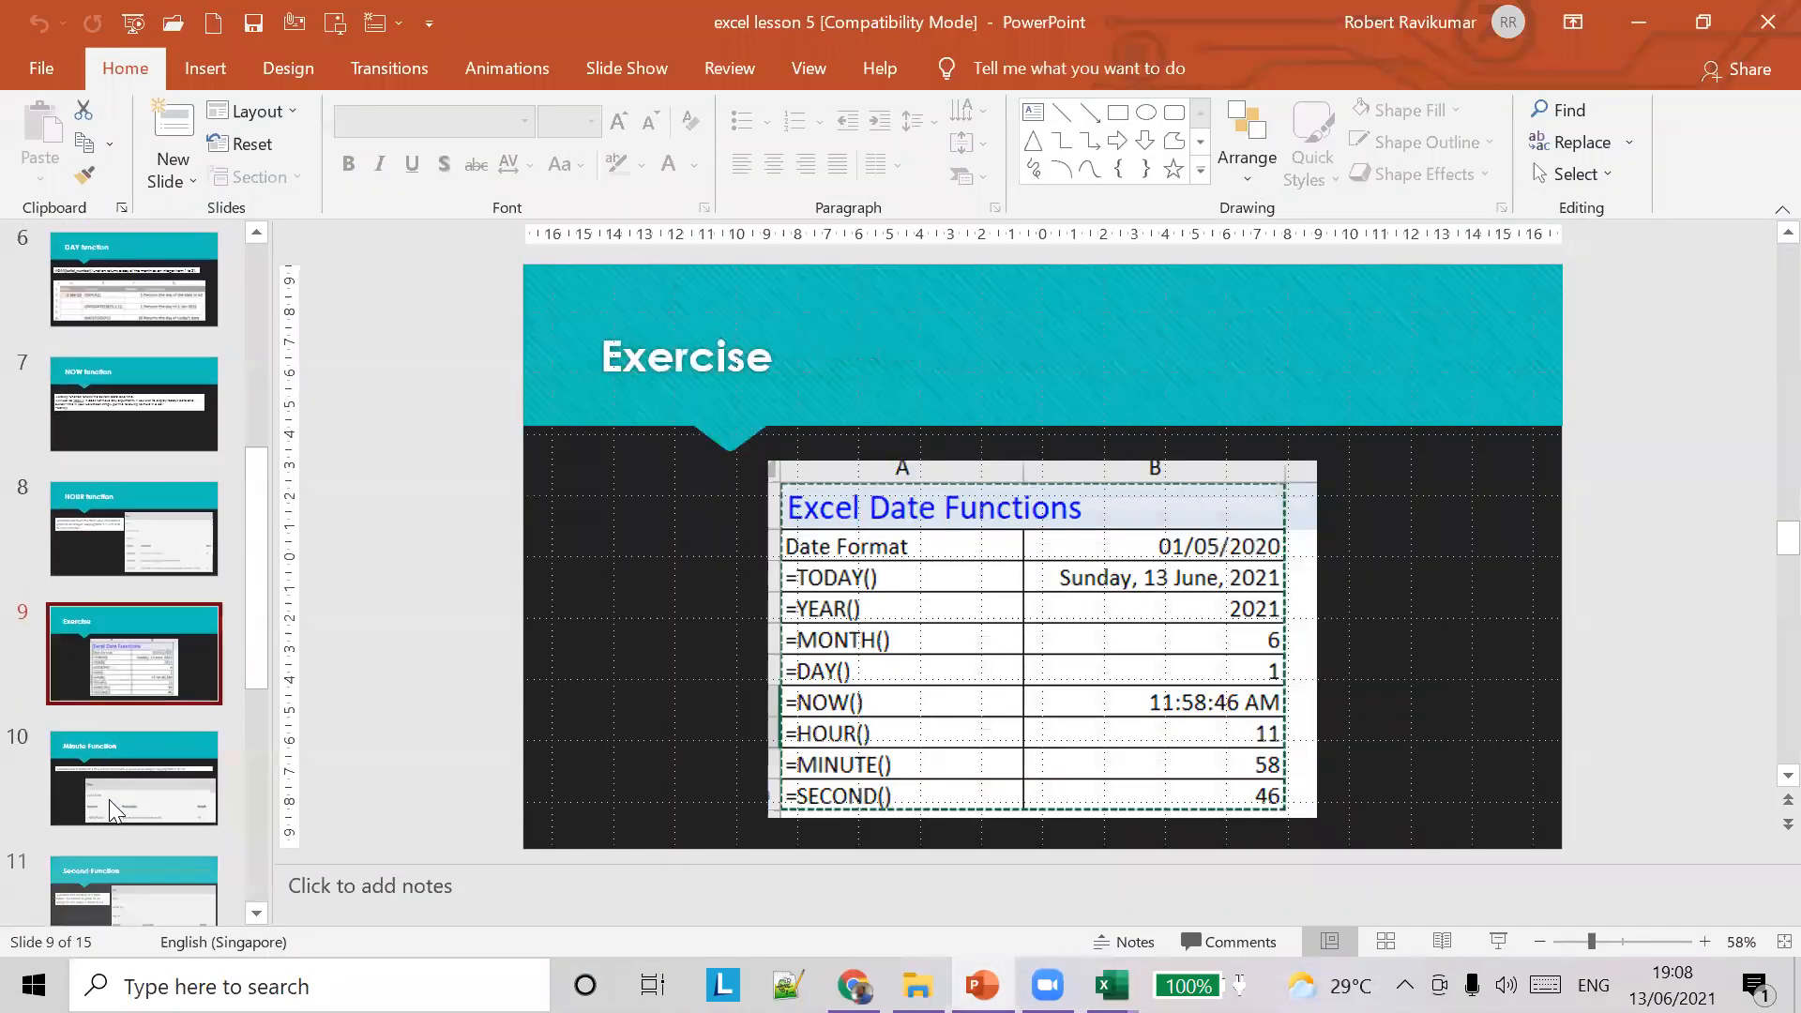
left_click(109, 780)
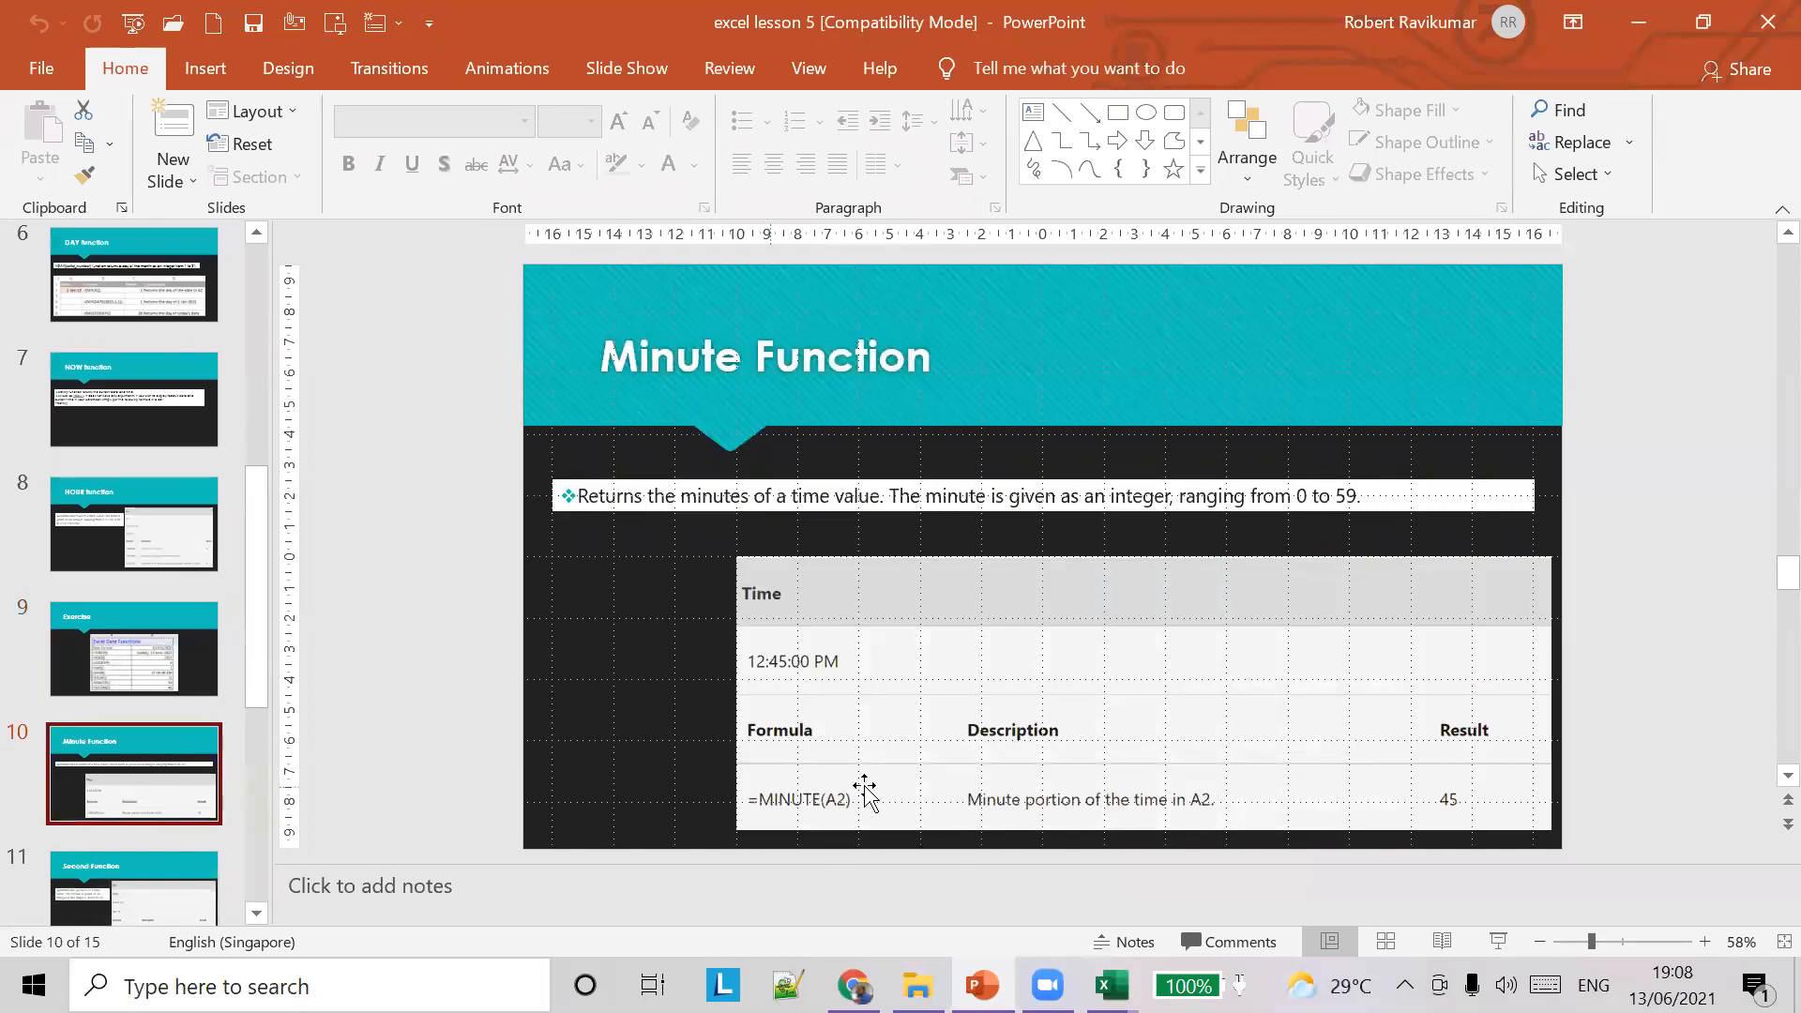
scroll(812, 615, "down", 2)
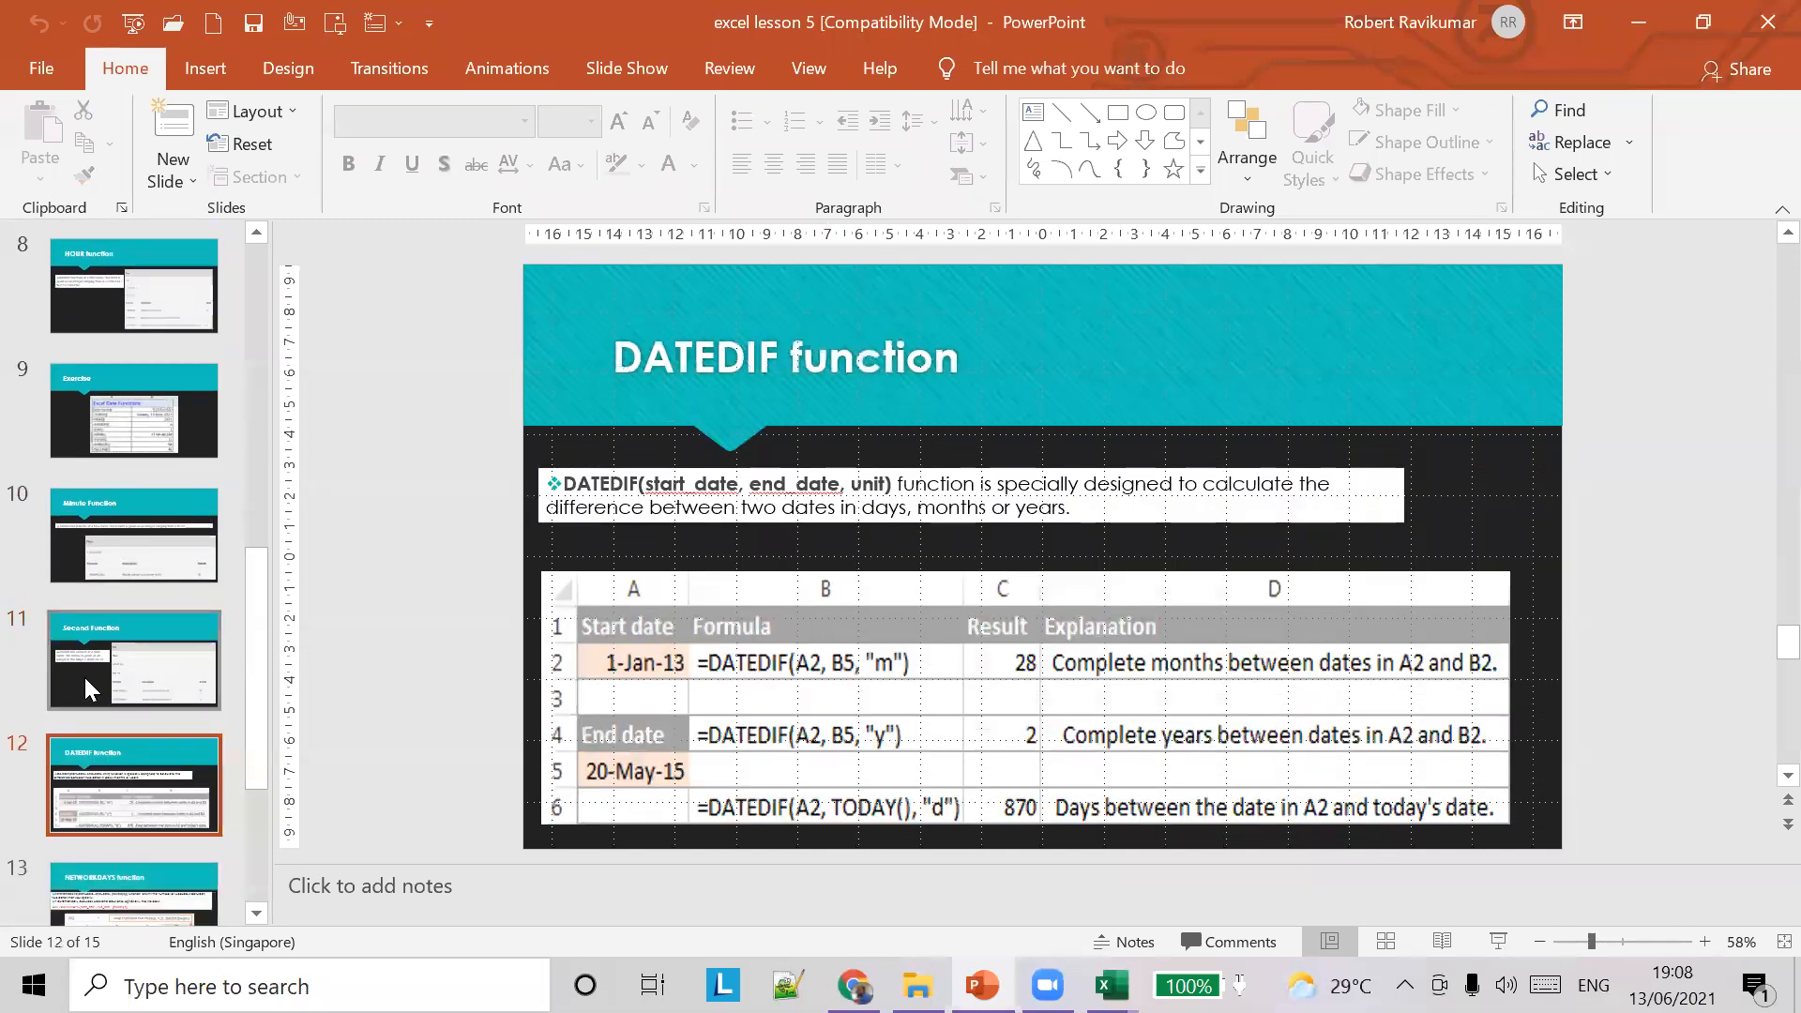
left_click(30, 670)
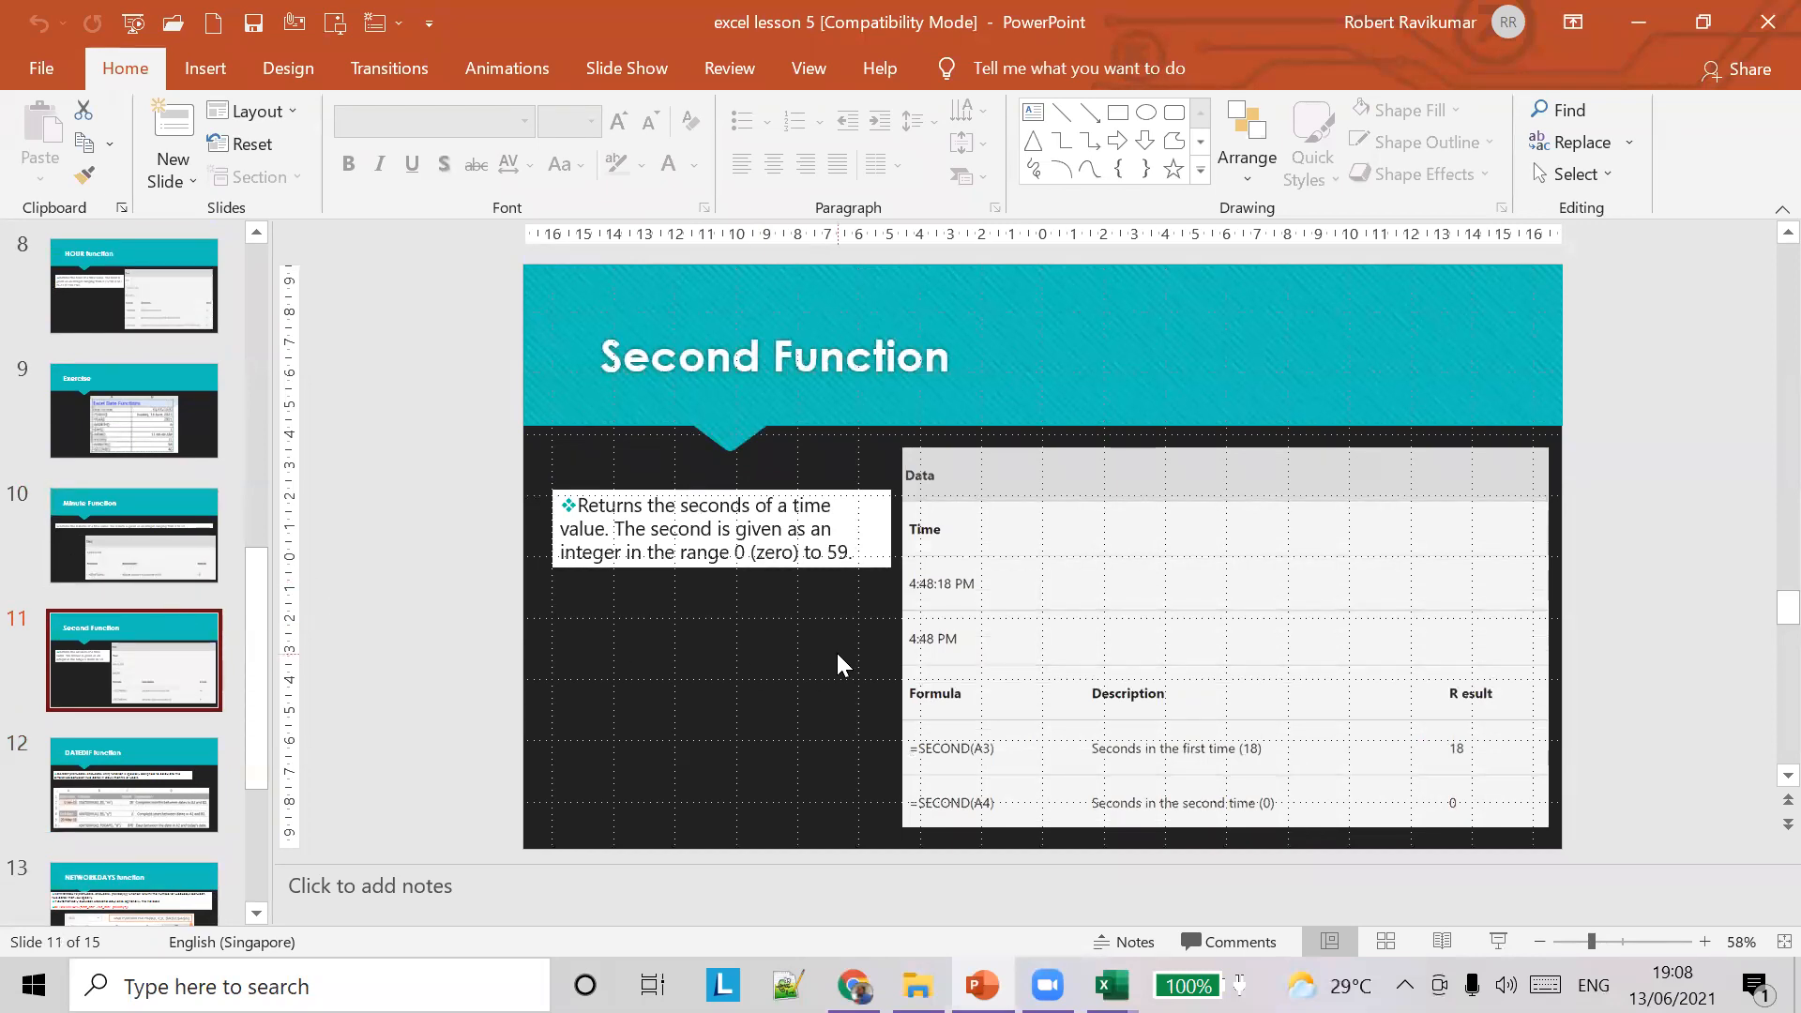
left_click(114, 532)
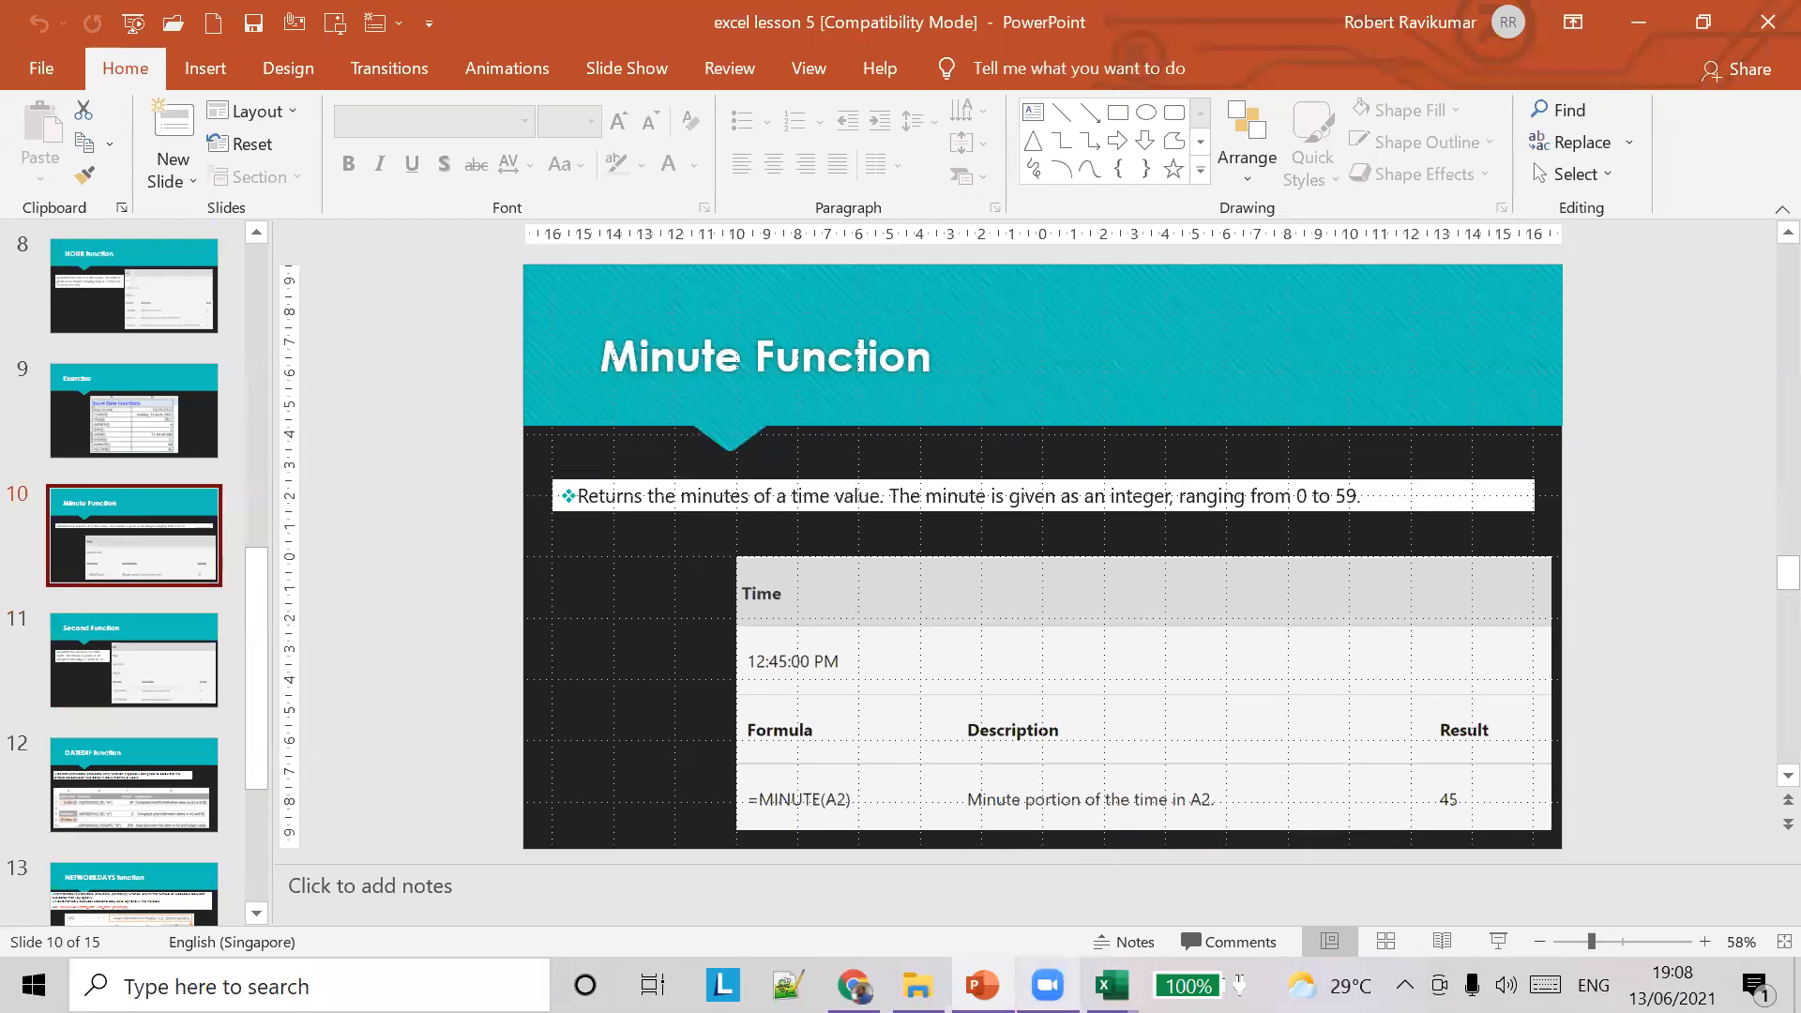
Switch to the practice workbook in Excel and enter =MINUTE(B12) in B14 to get the minute of the NOW value
mouse_move(1047, 985)
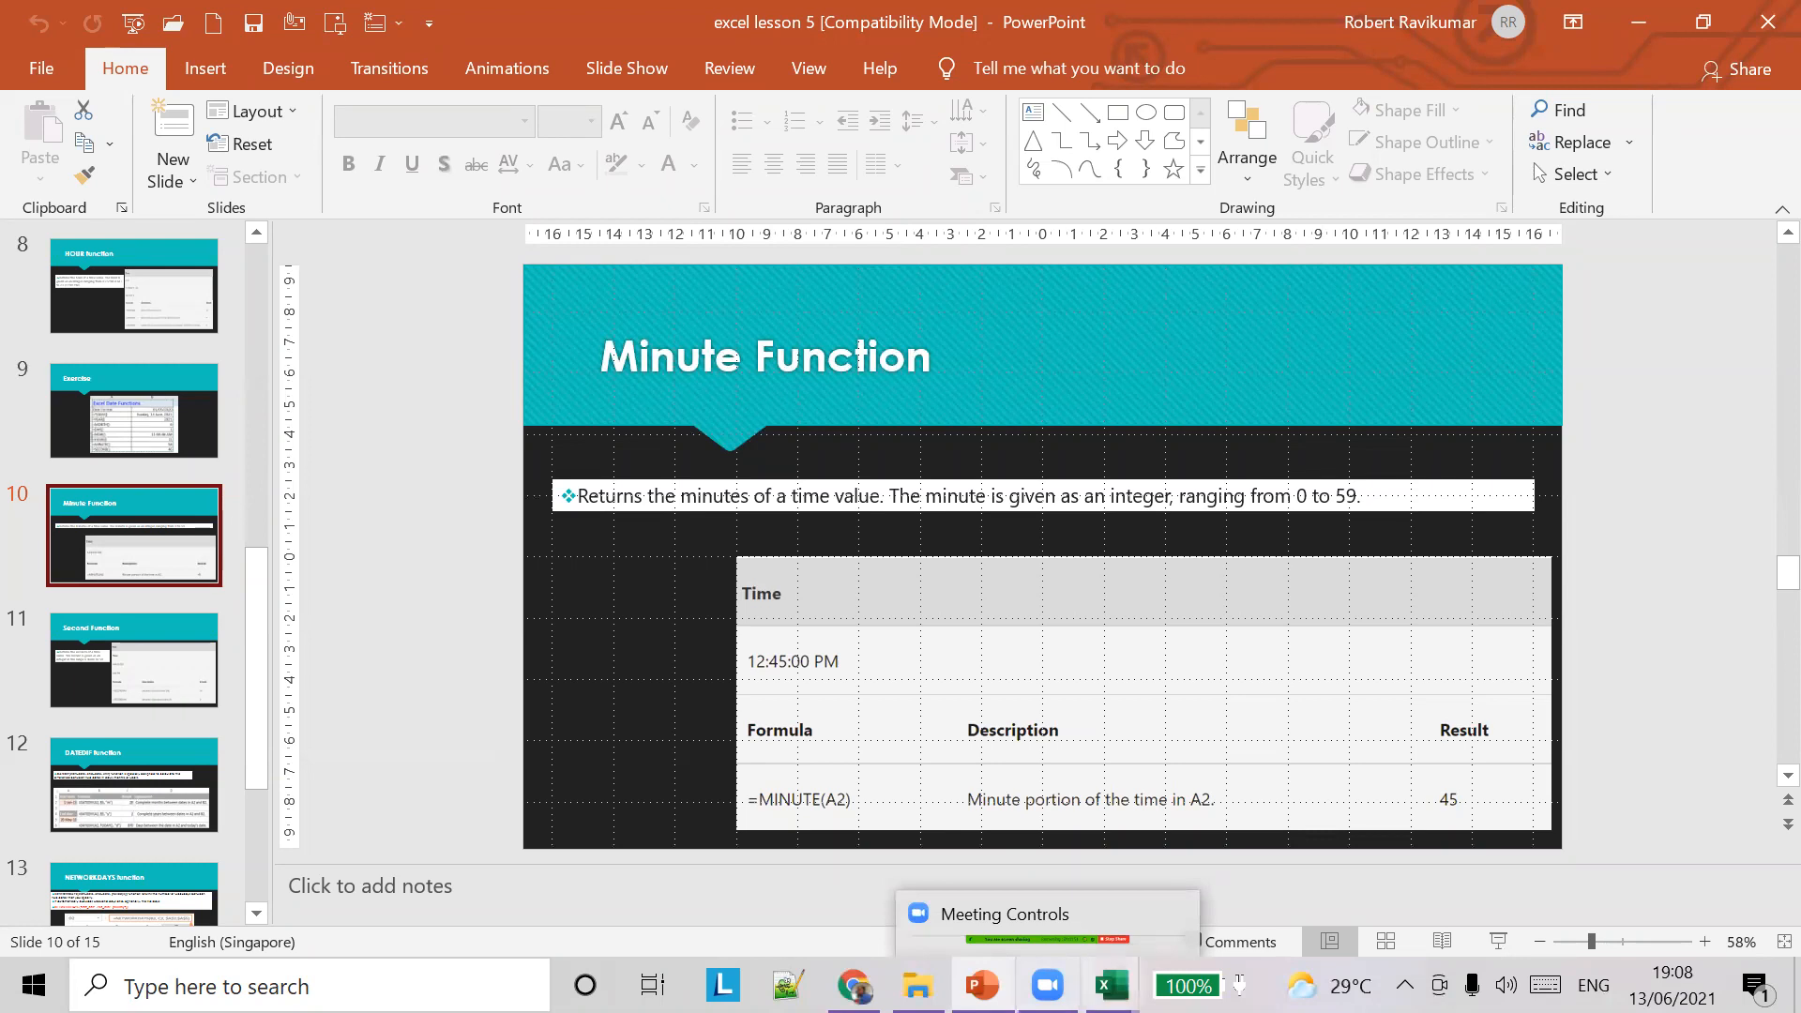
left_click(982, 985)
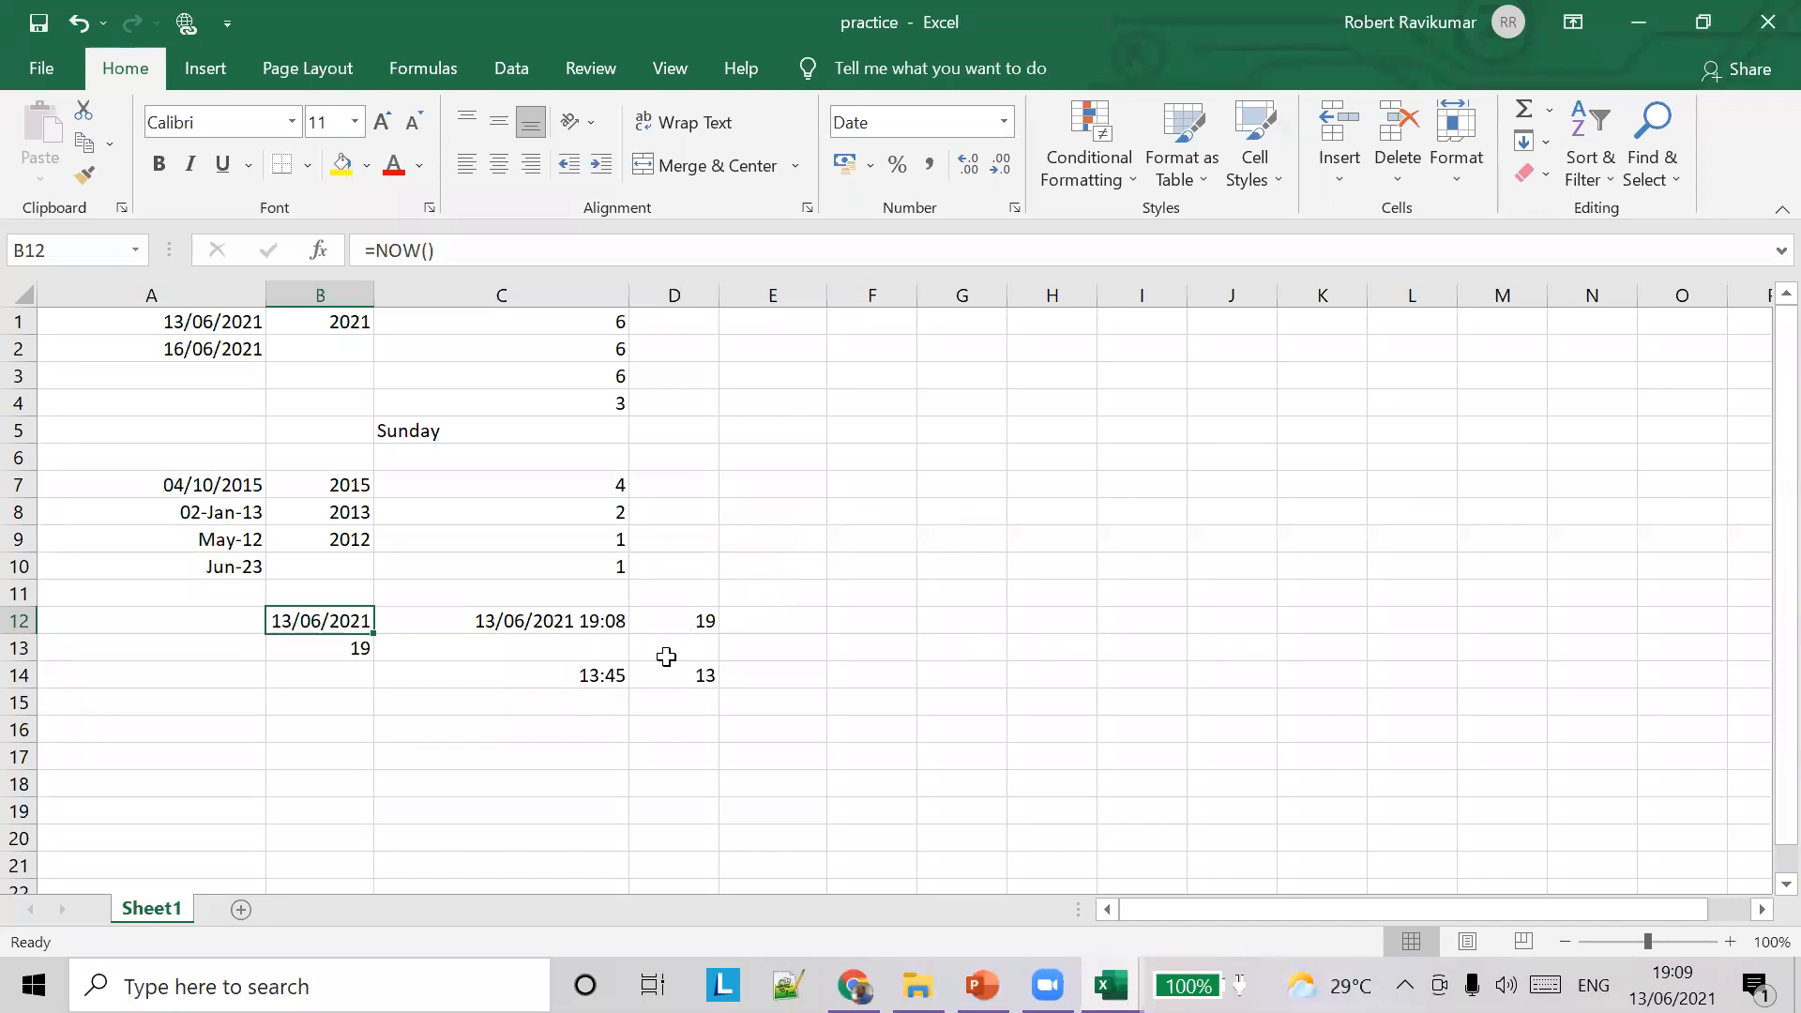
left_click(308, 678)
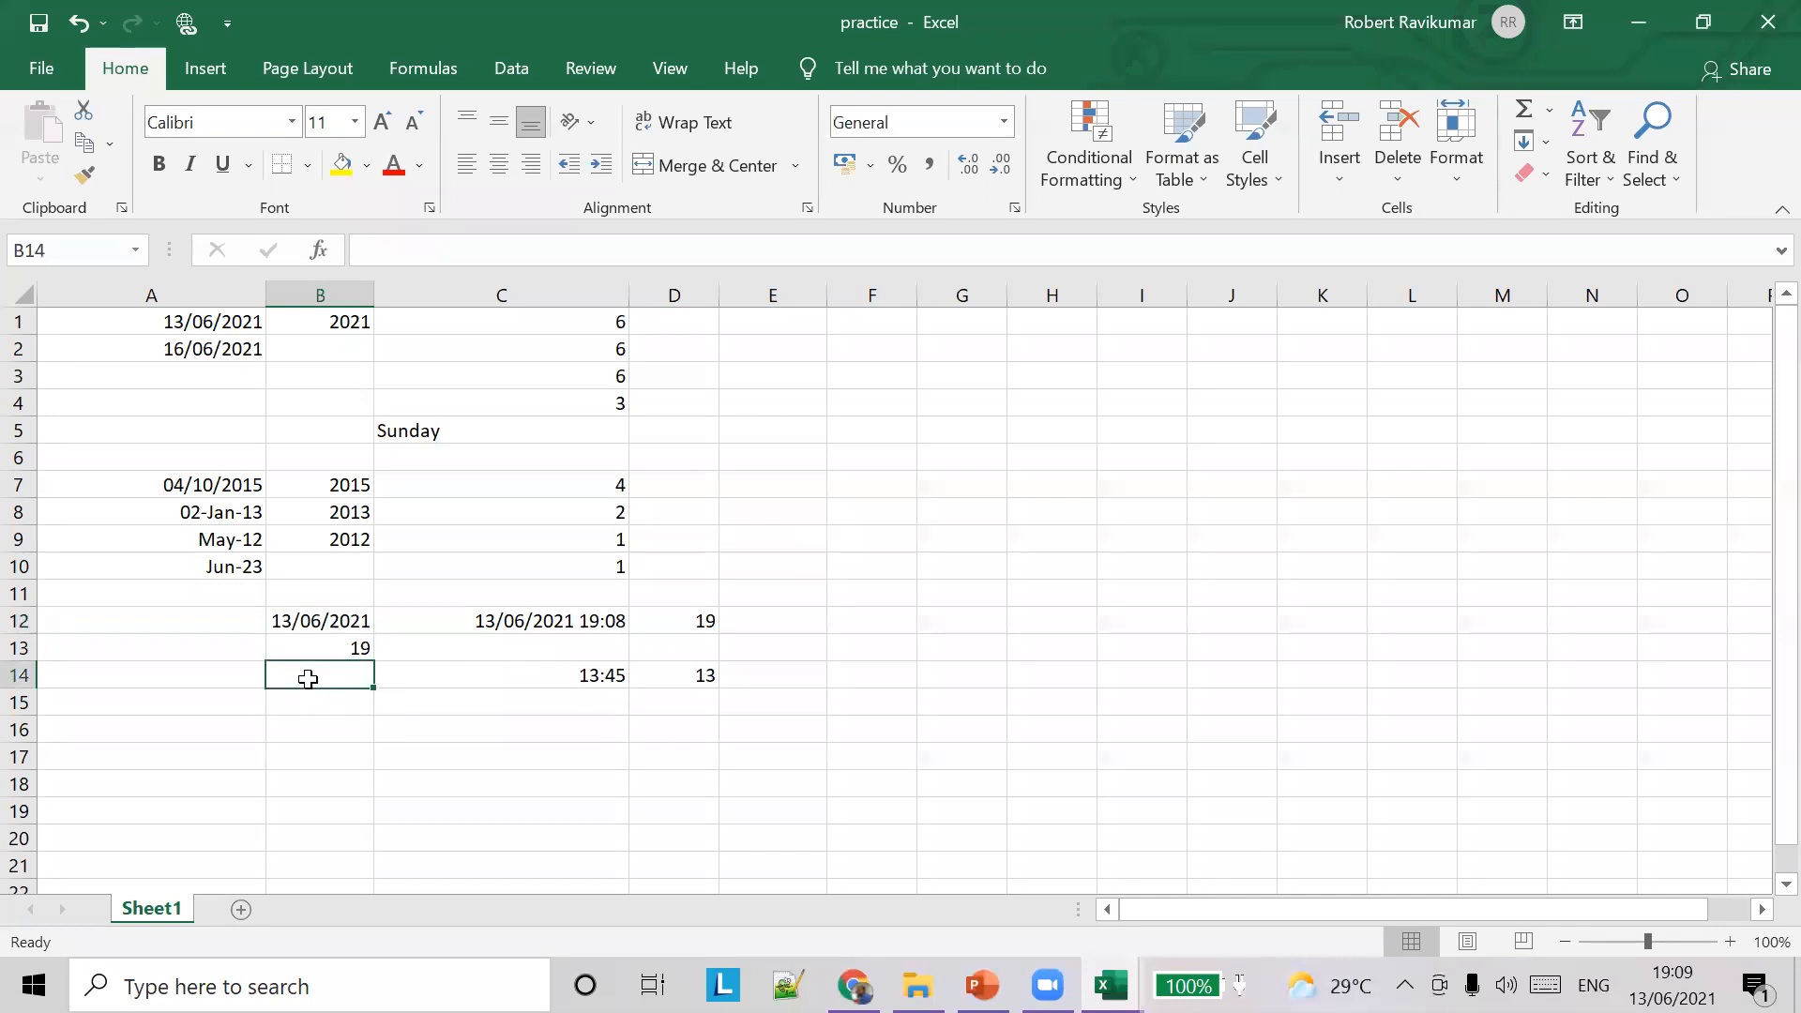
type("=MINU")
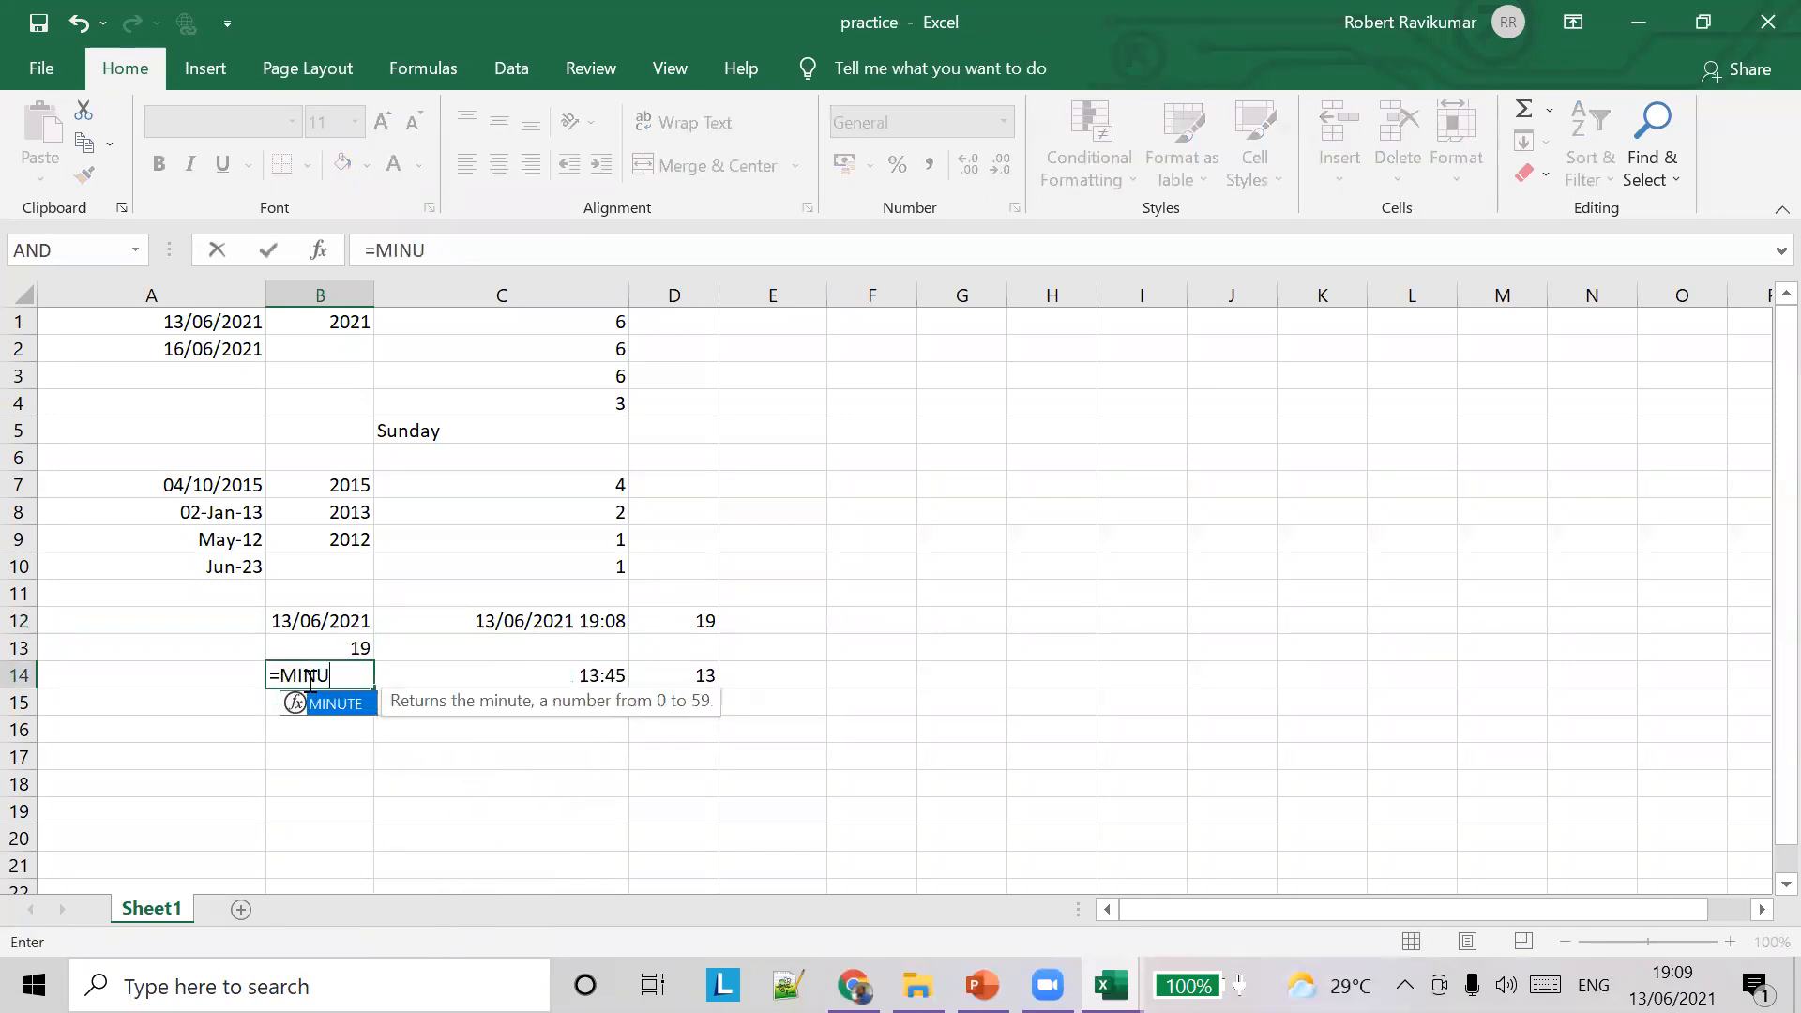
type("TE()")
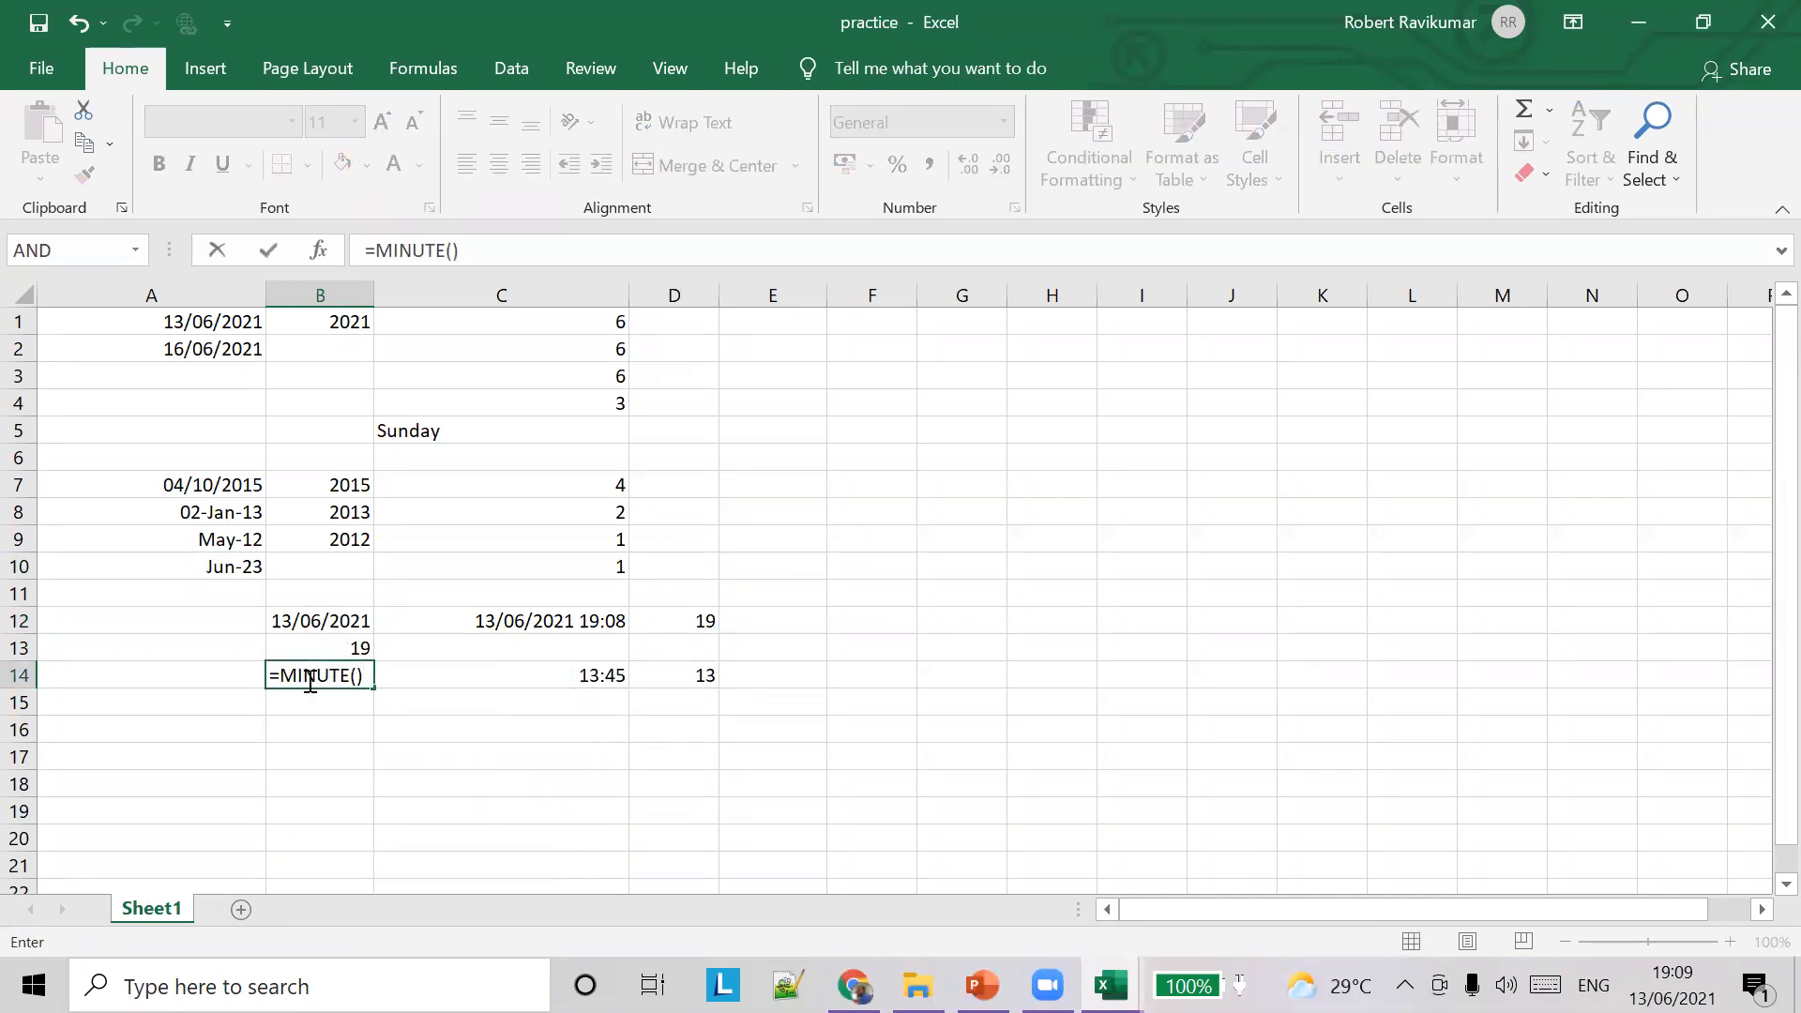
key("Return")
key("Return")
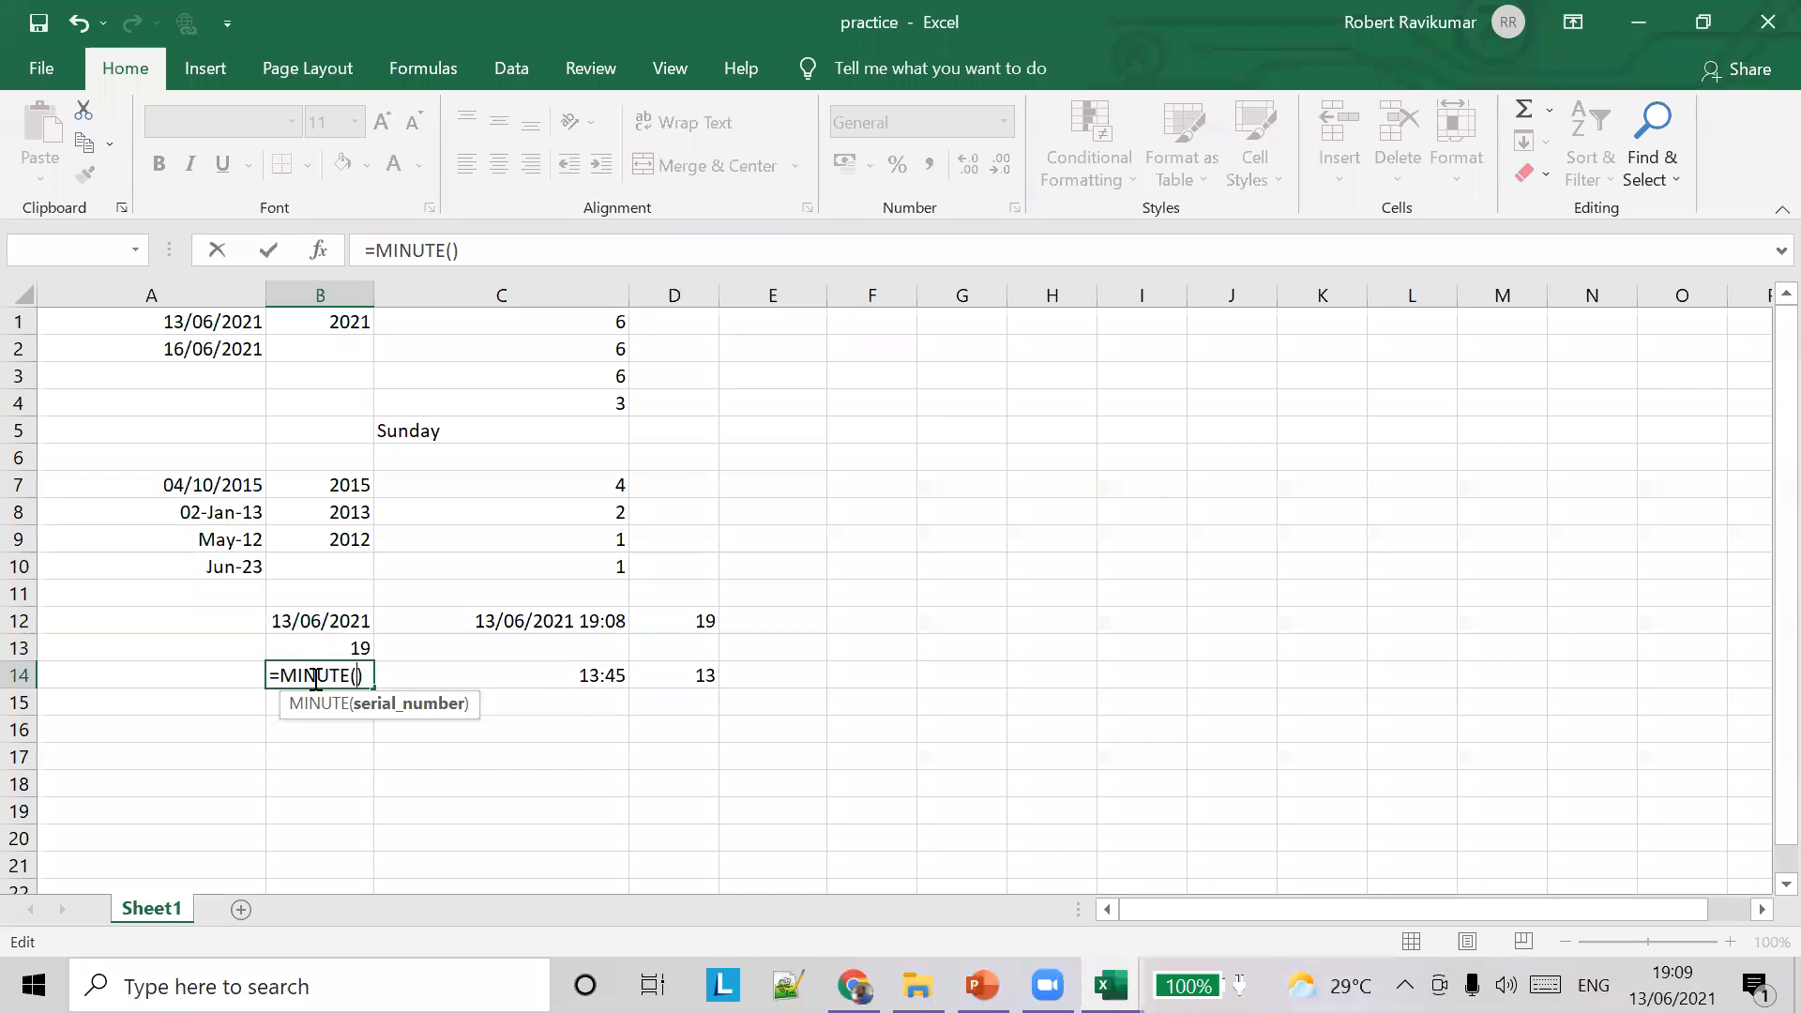
left_click(352, 621)
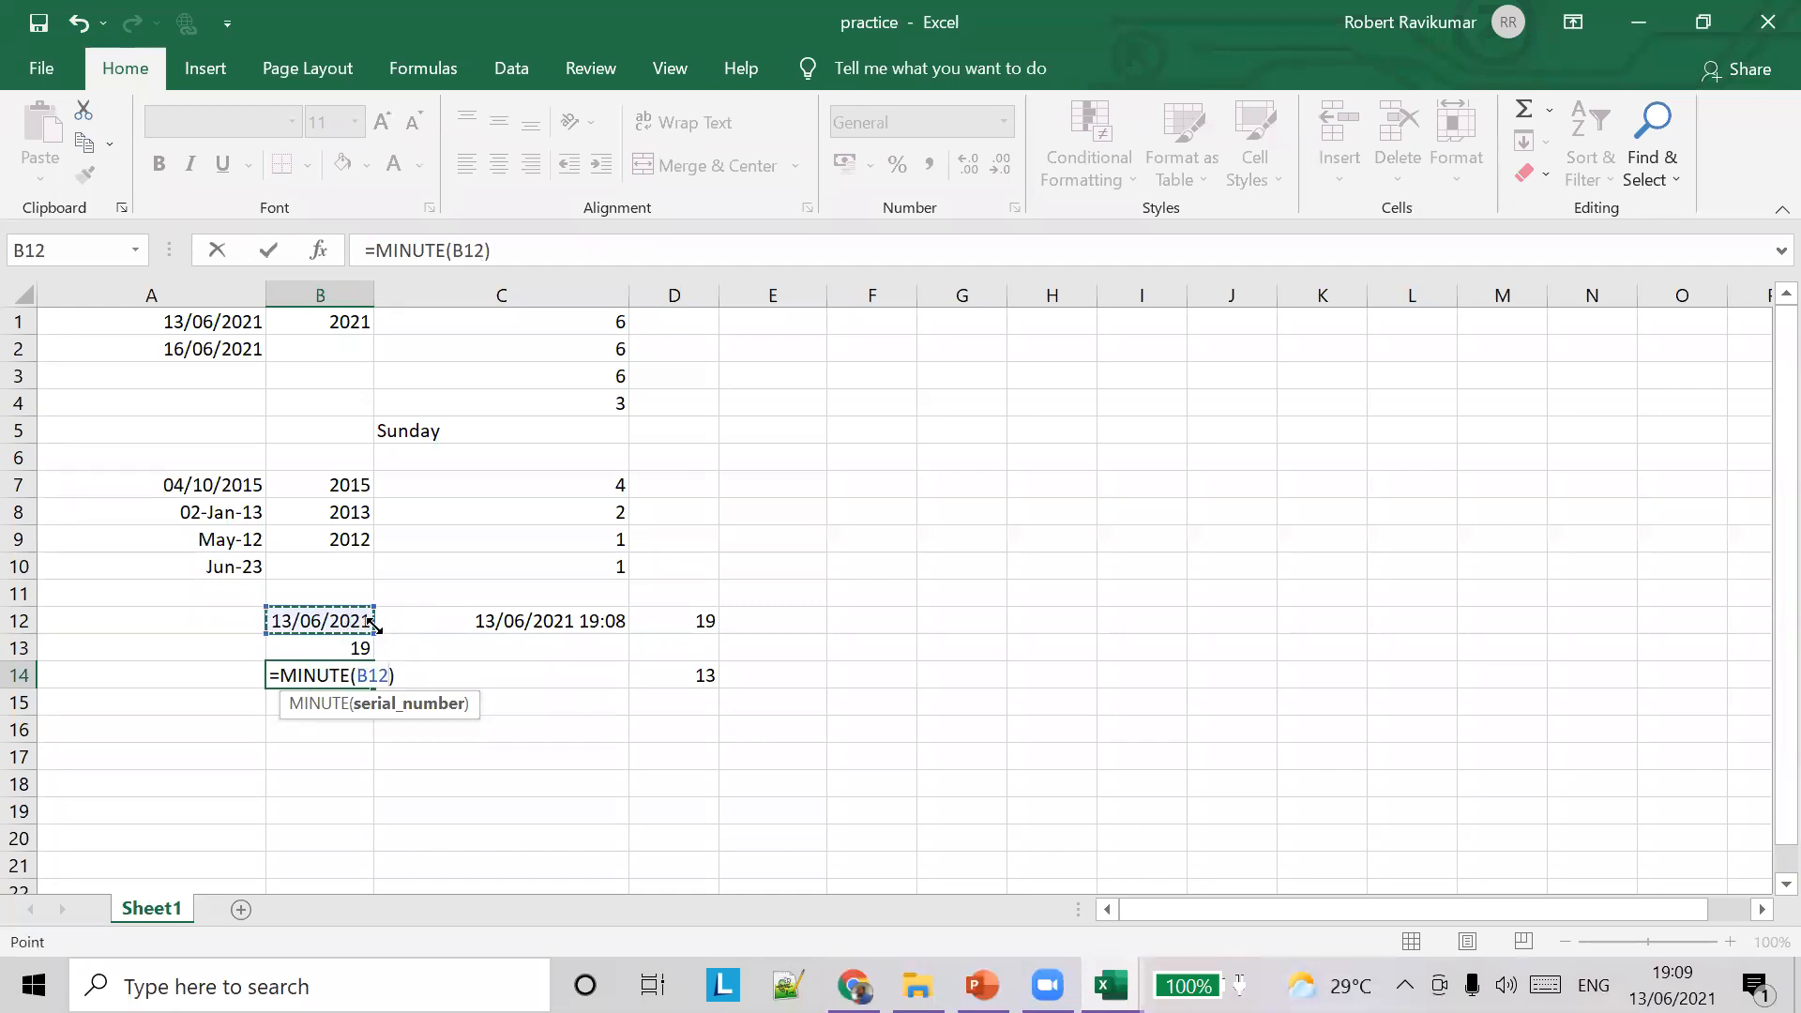
left_click(534, 674)
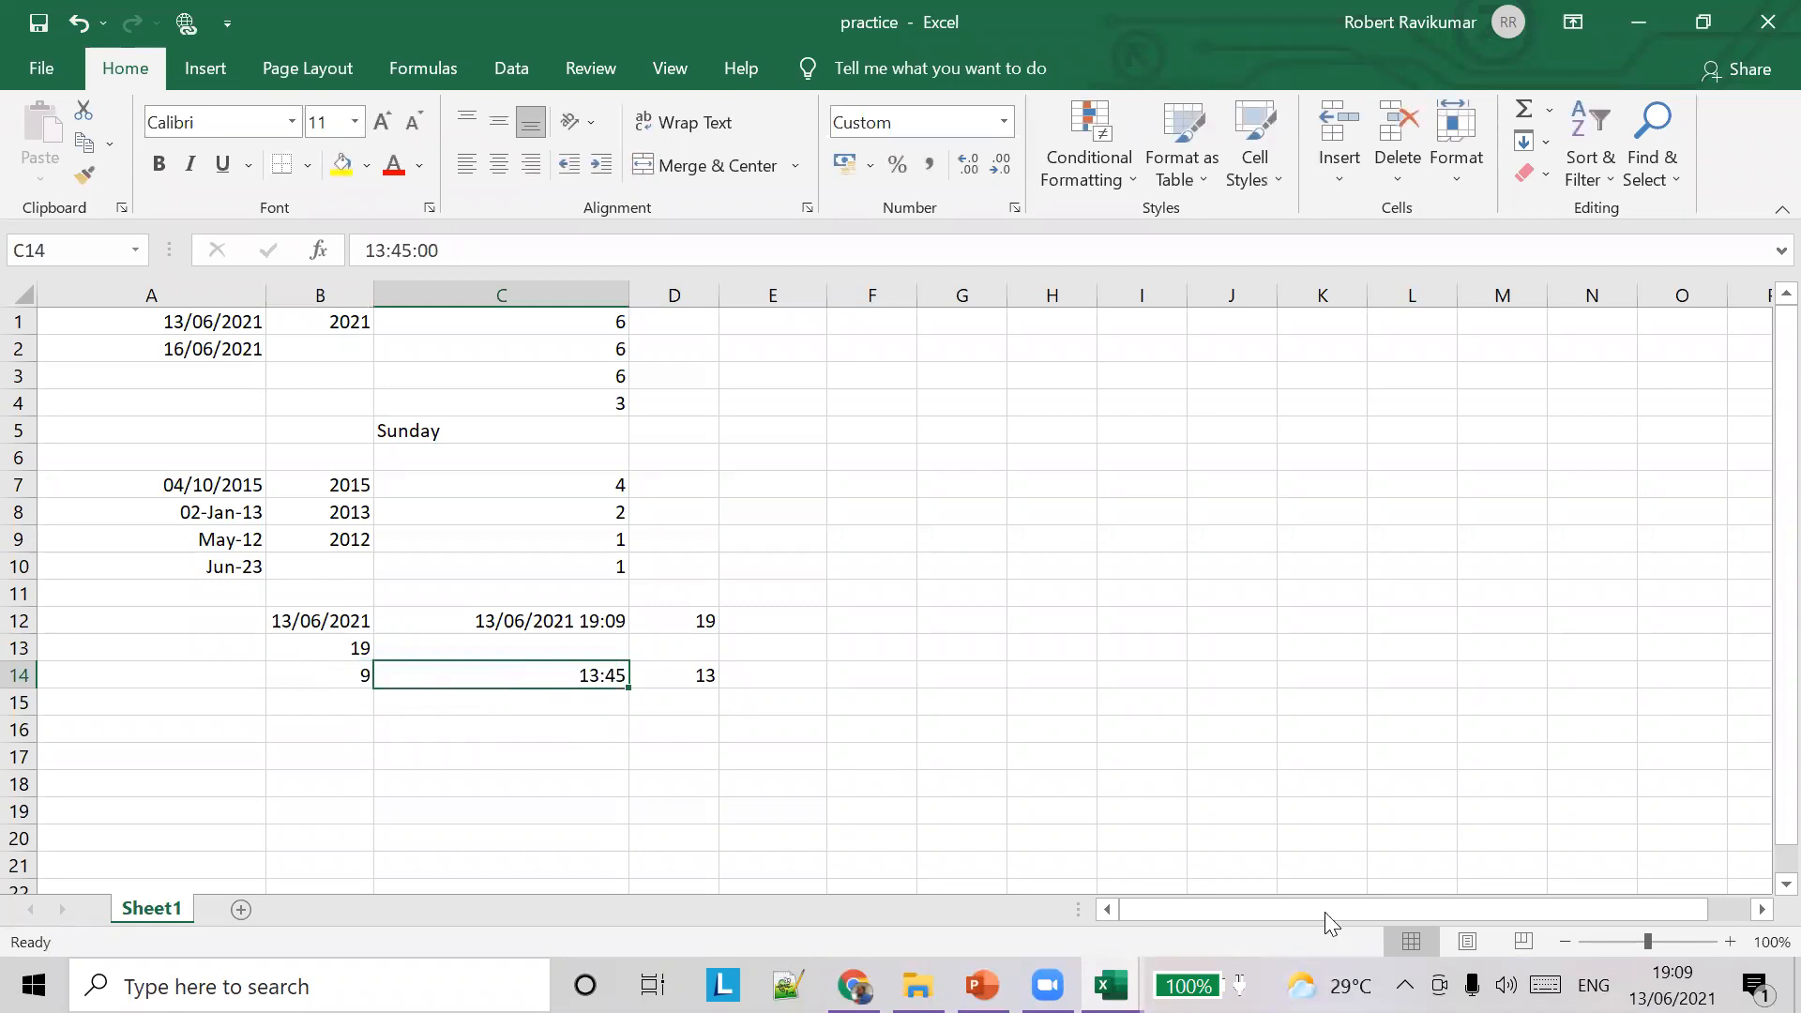
mouse_move(1672, 984)
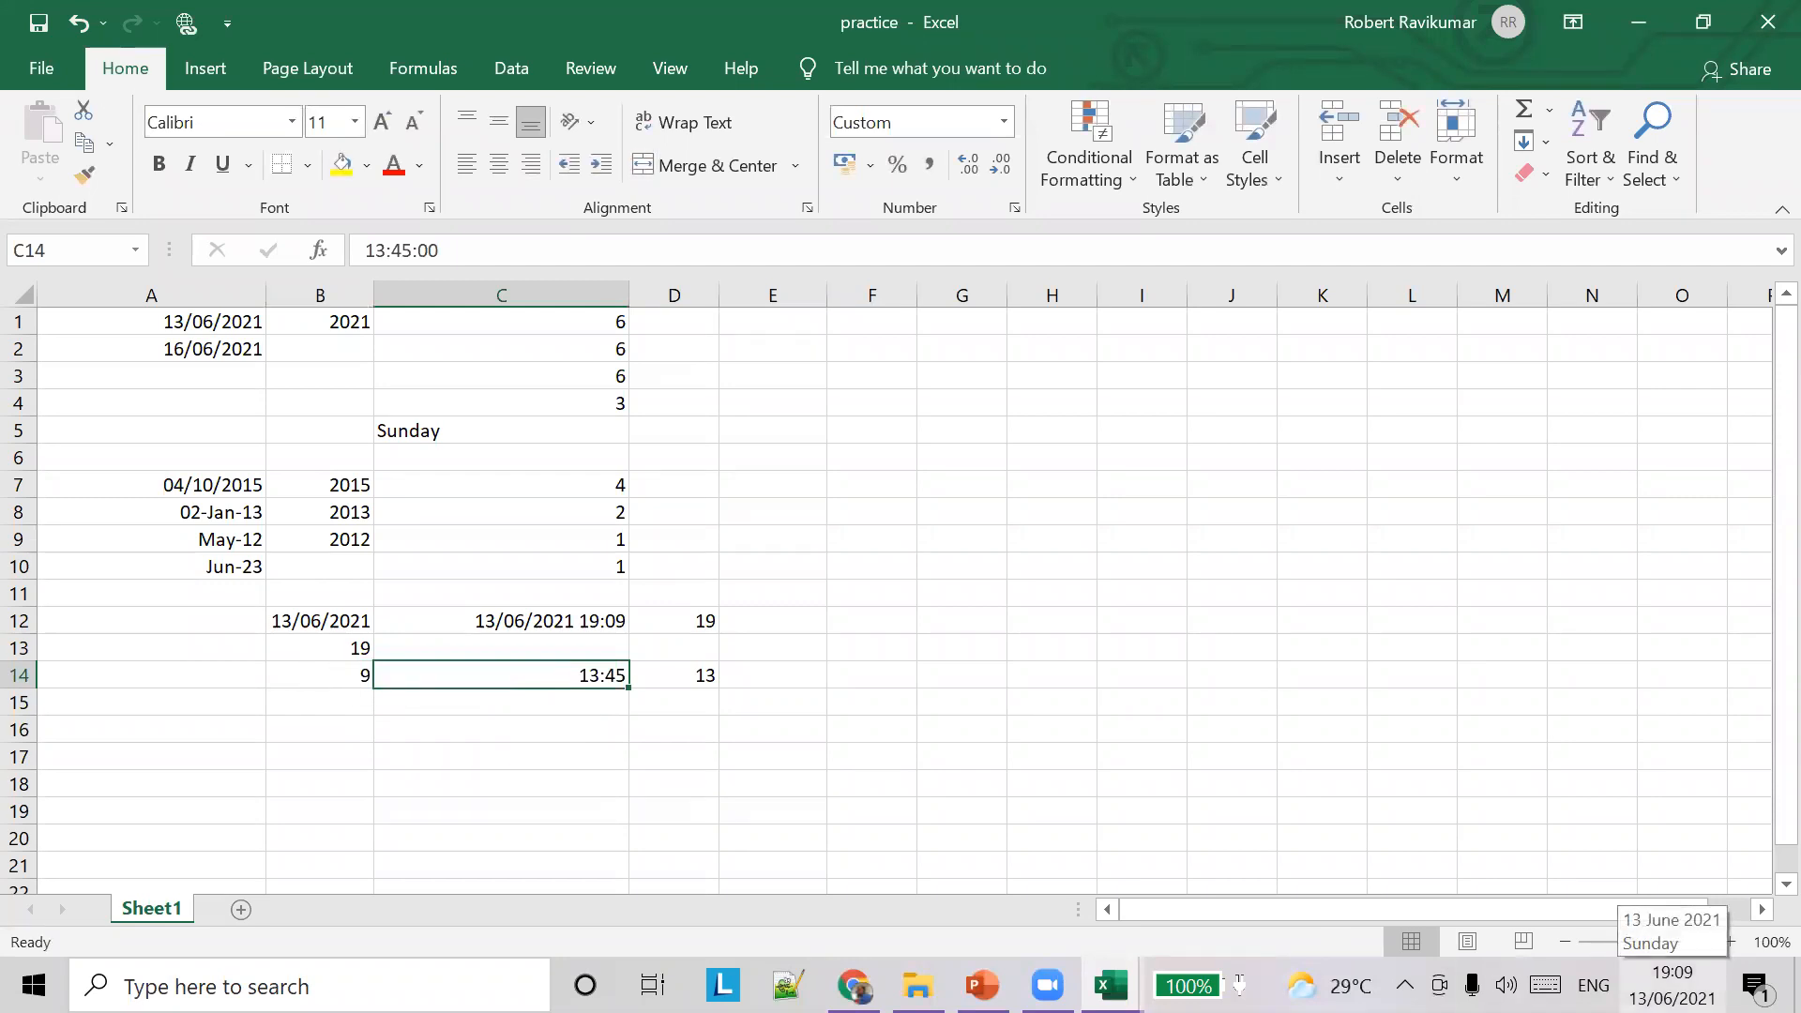
Enter =SECOND(B12) in B15 to get the seconds of the NOW value
left_click(345, 695)
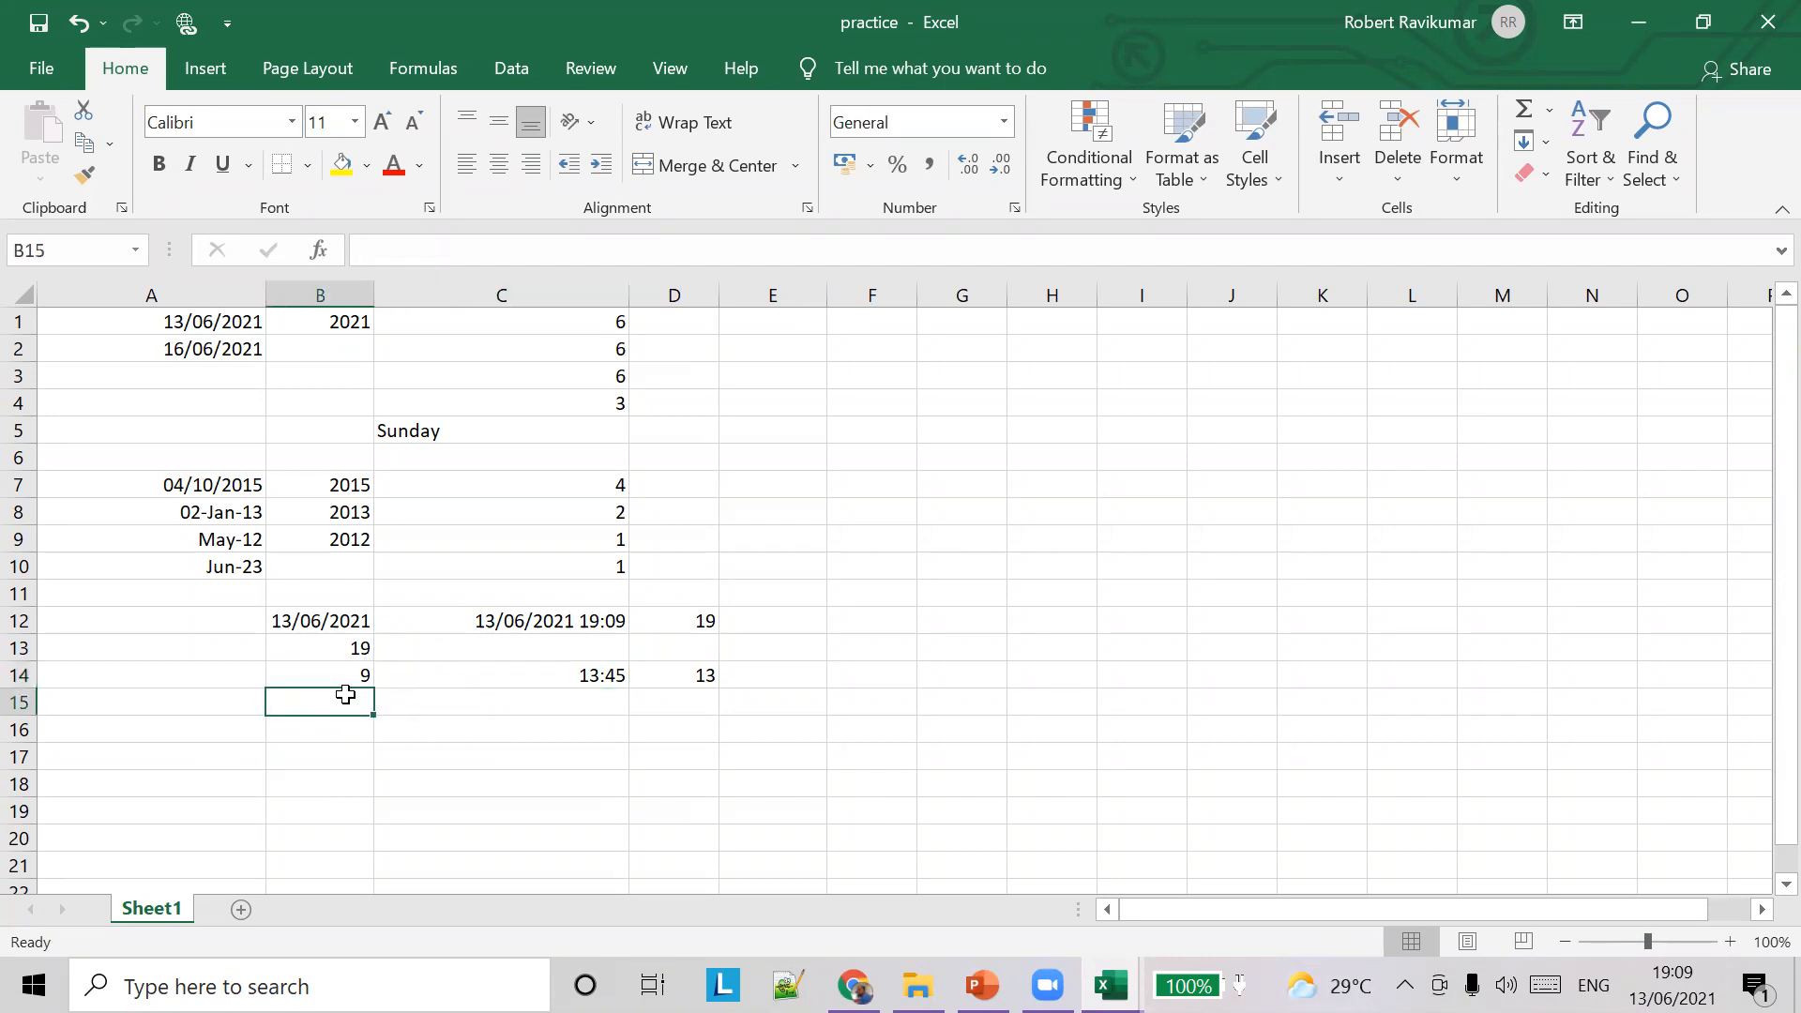
type("=SE")
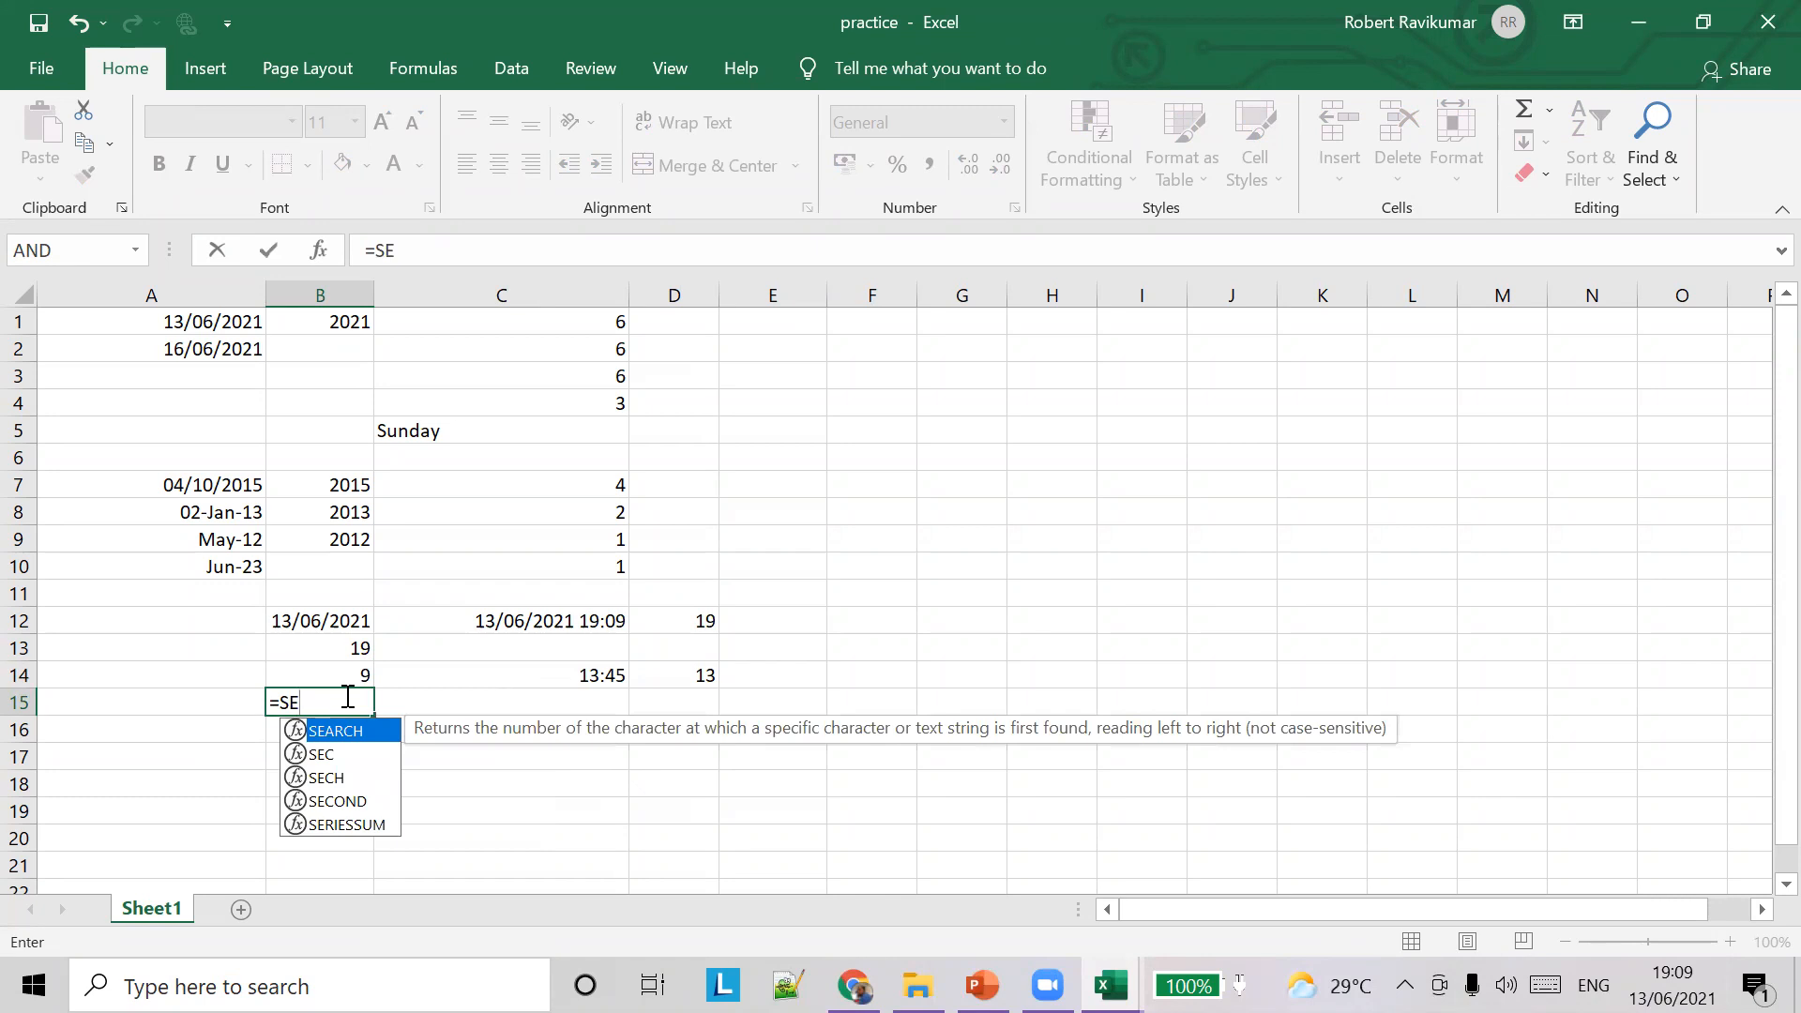
key("Down")
key("Down")
key("Down")
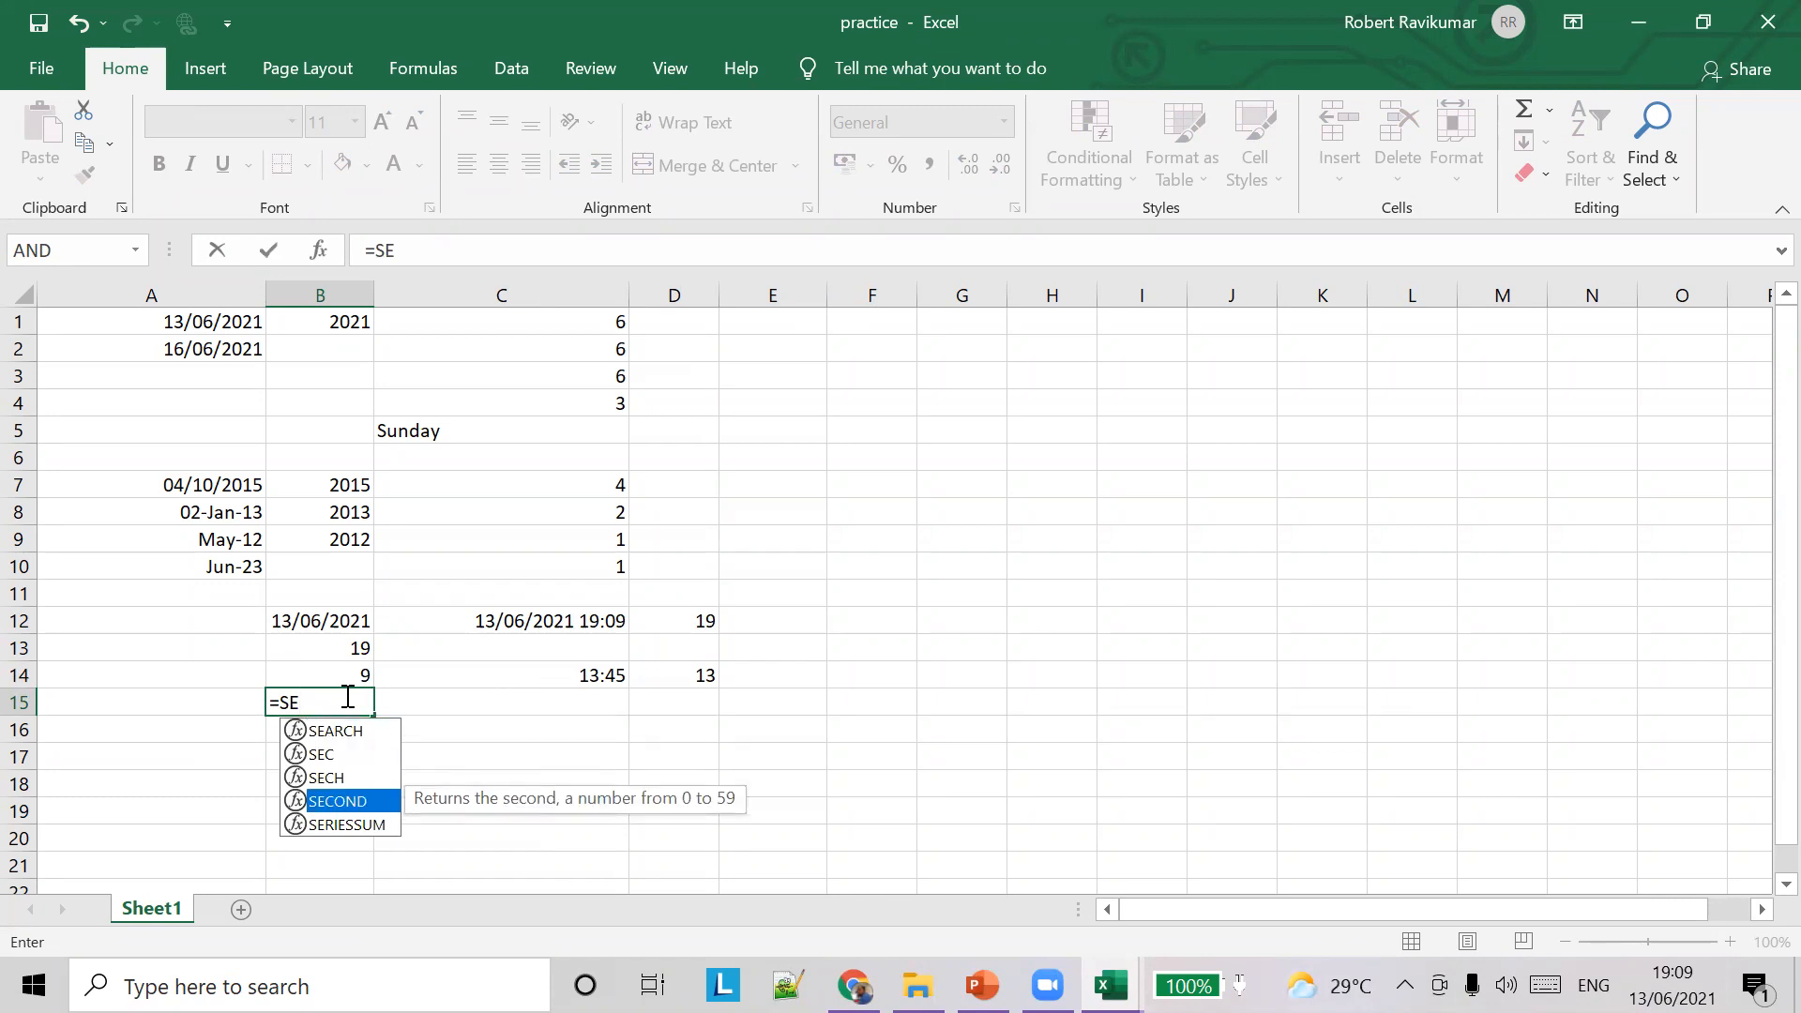
key("Tab")
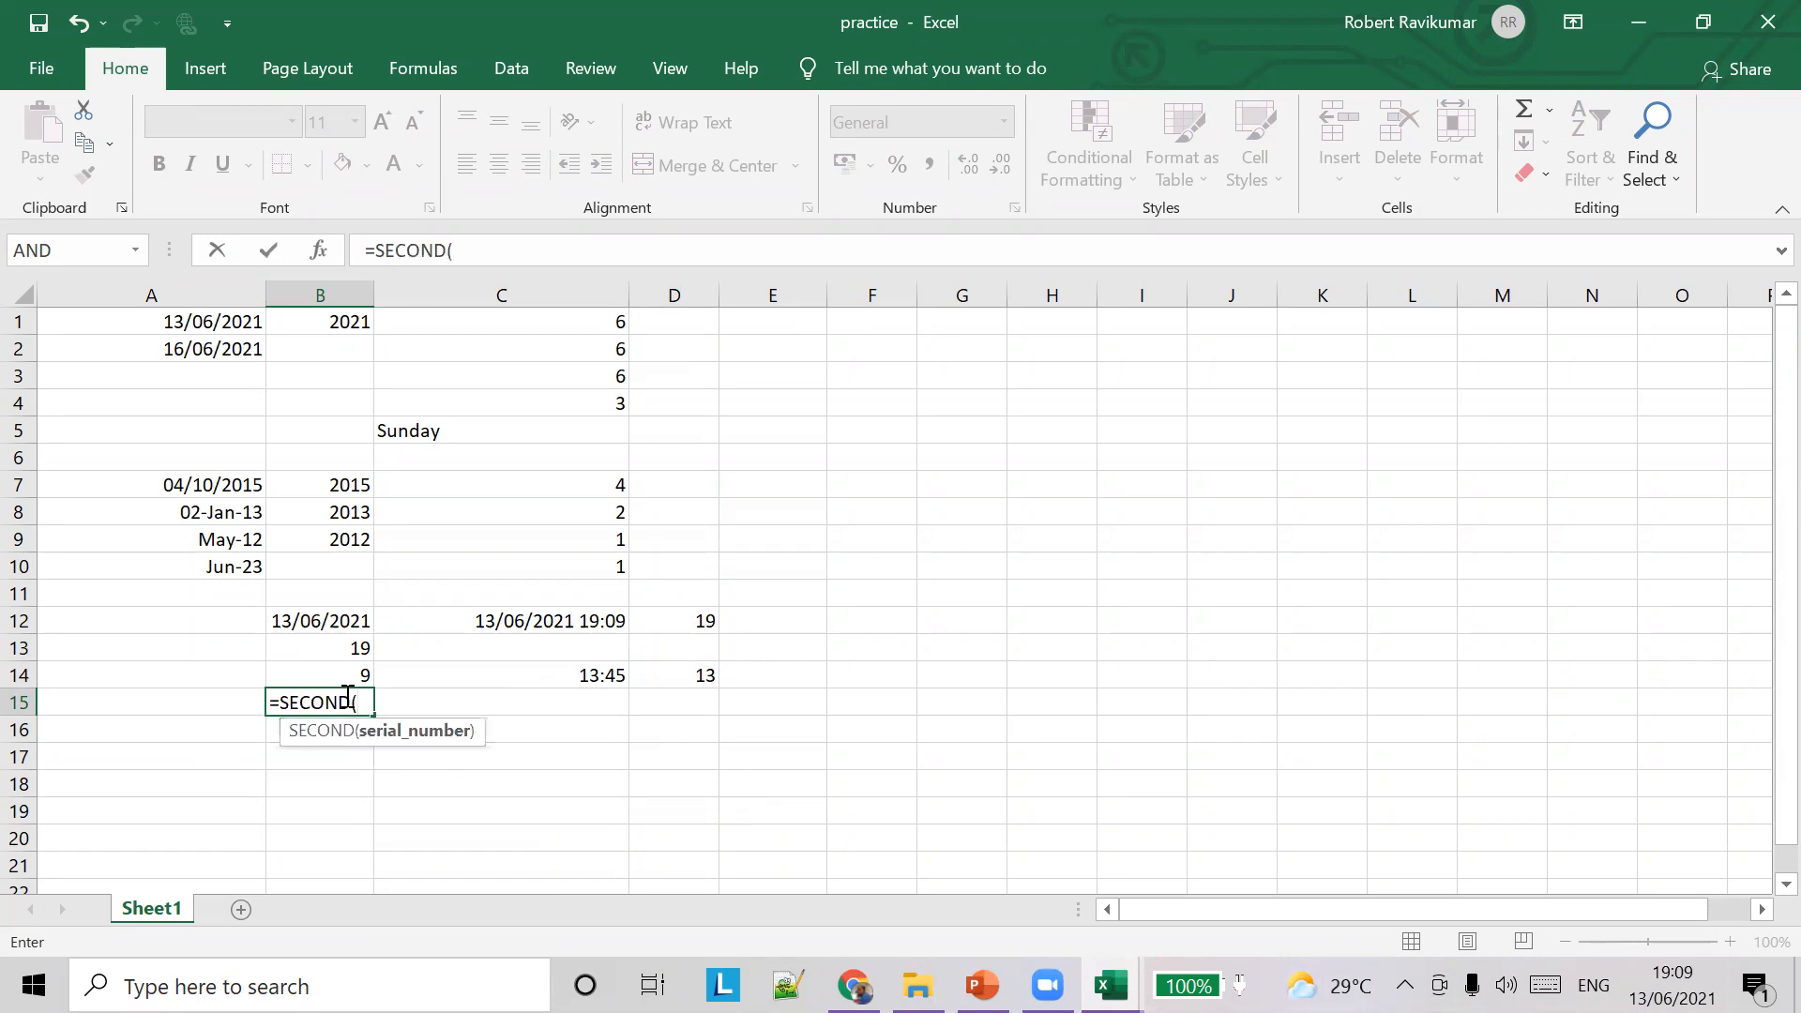
type("C")
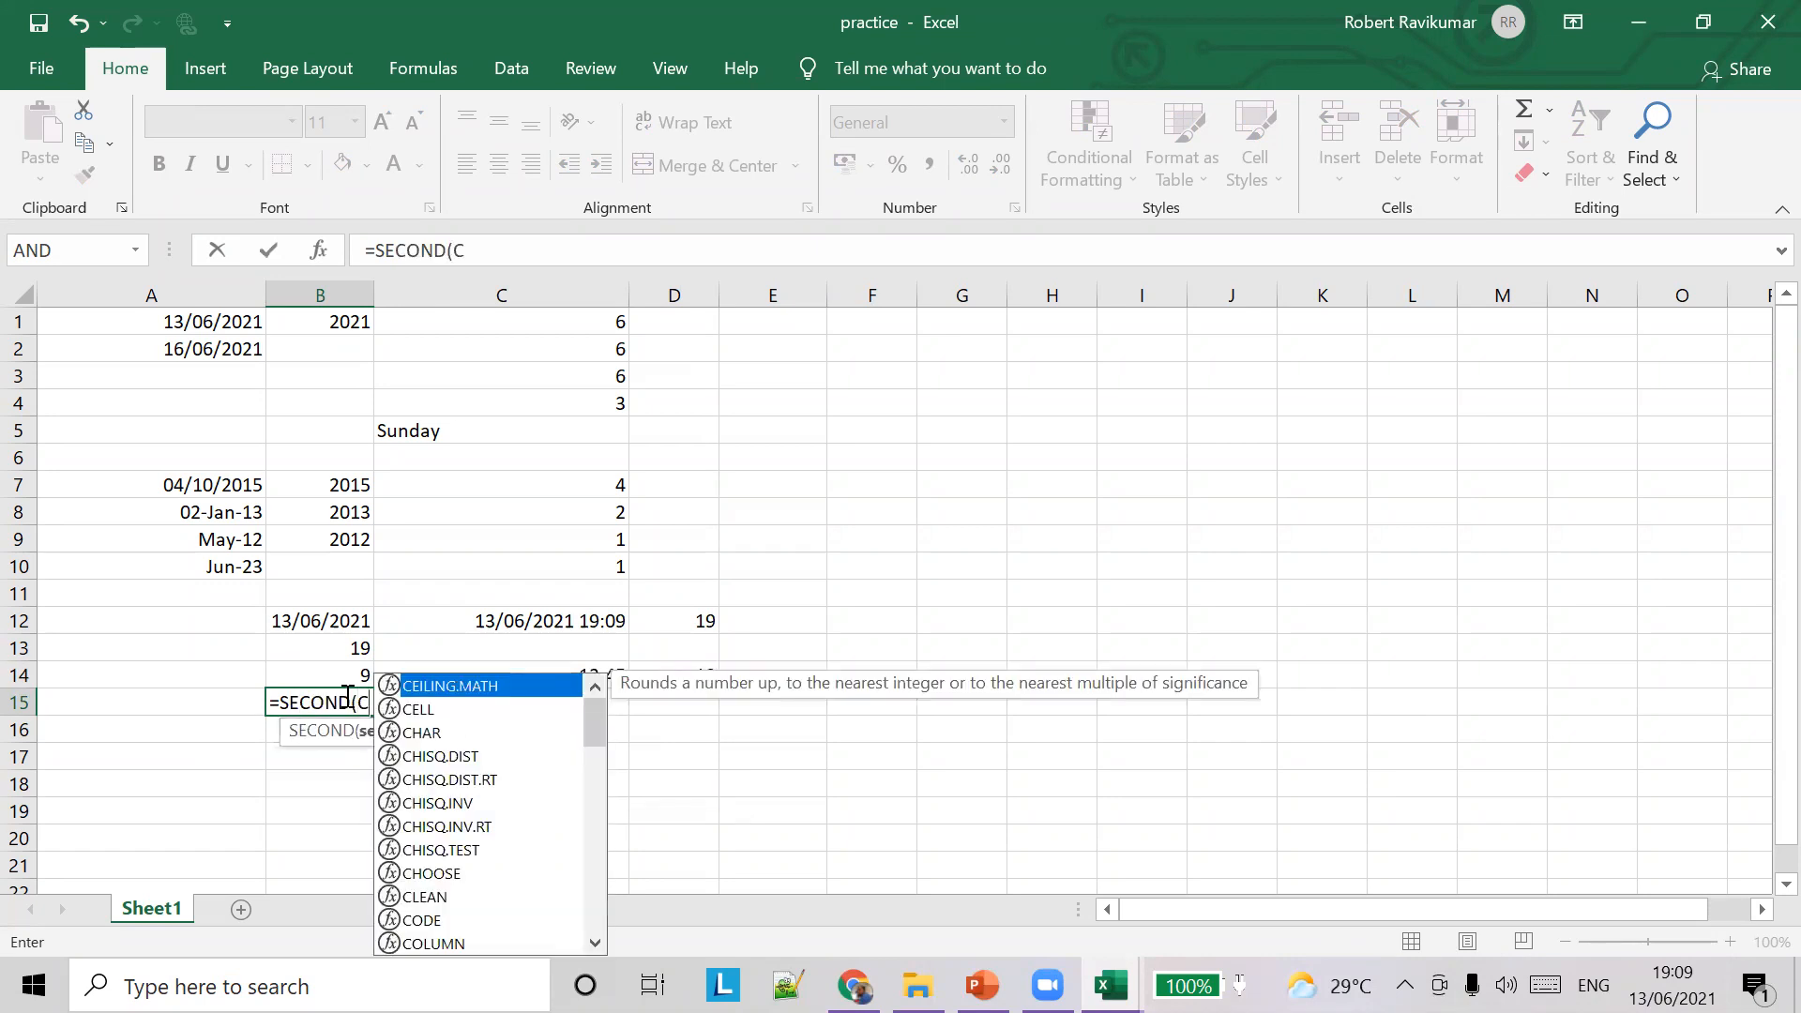
key("BackSpace")
type("B12")
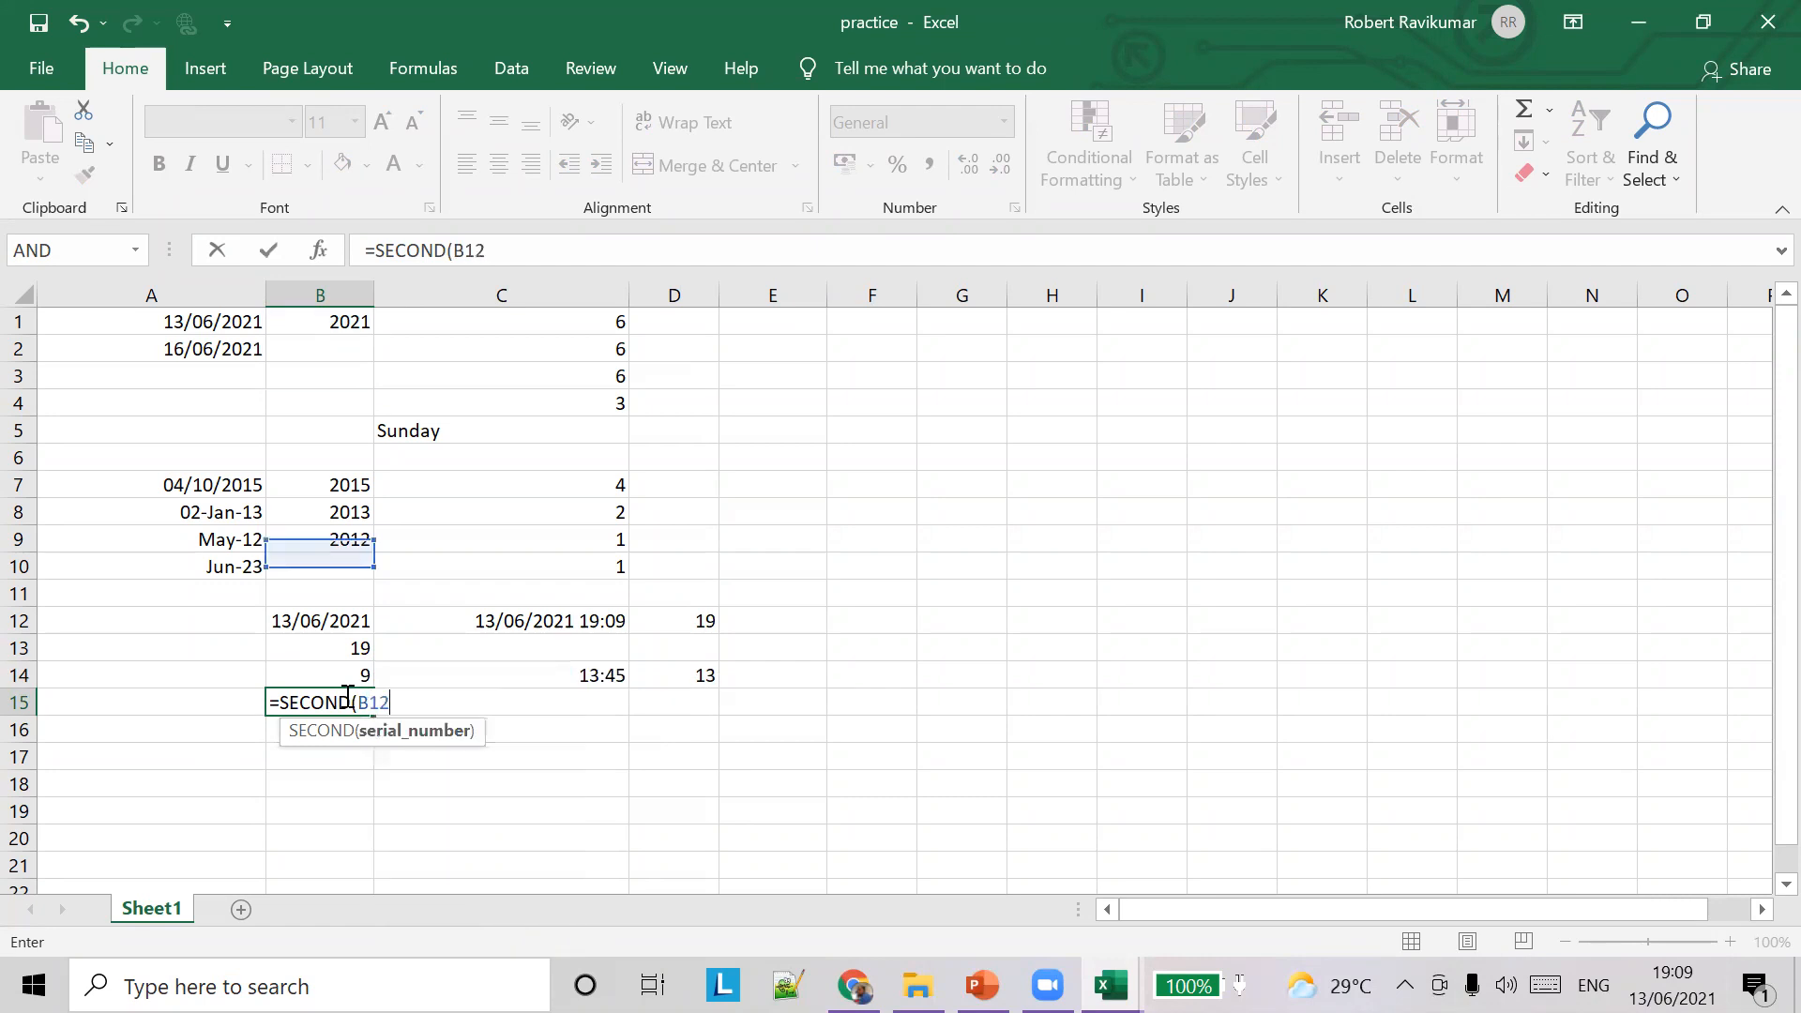
key("Tab")
Check the SECOND formula in B15 and compare its result with the system clock
left_click(355, 710)
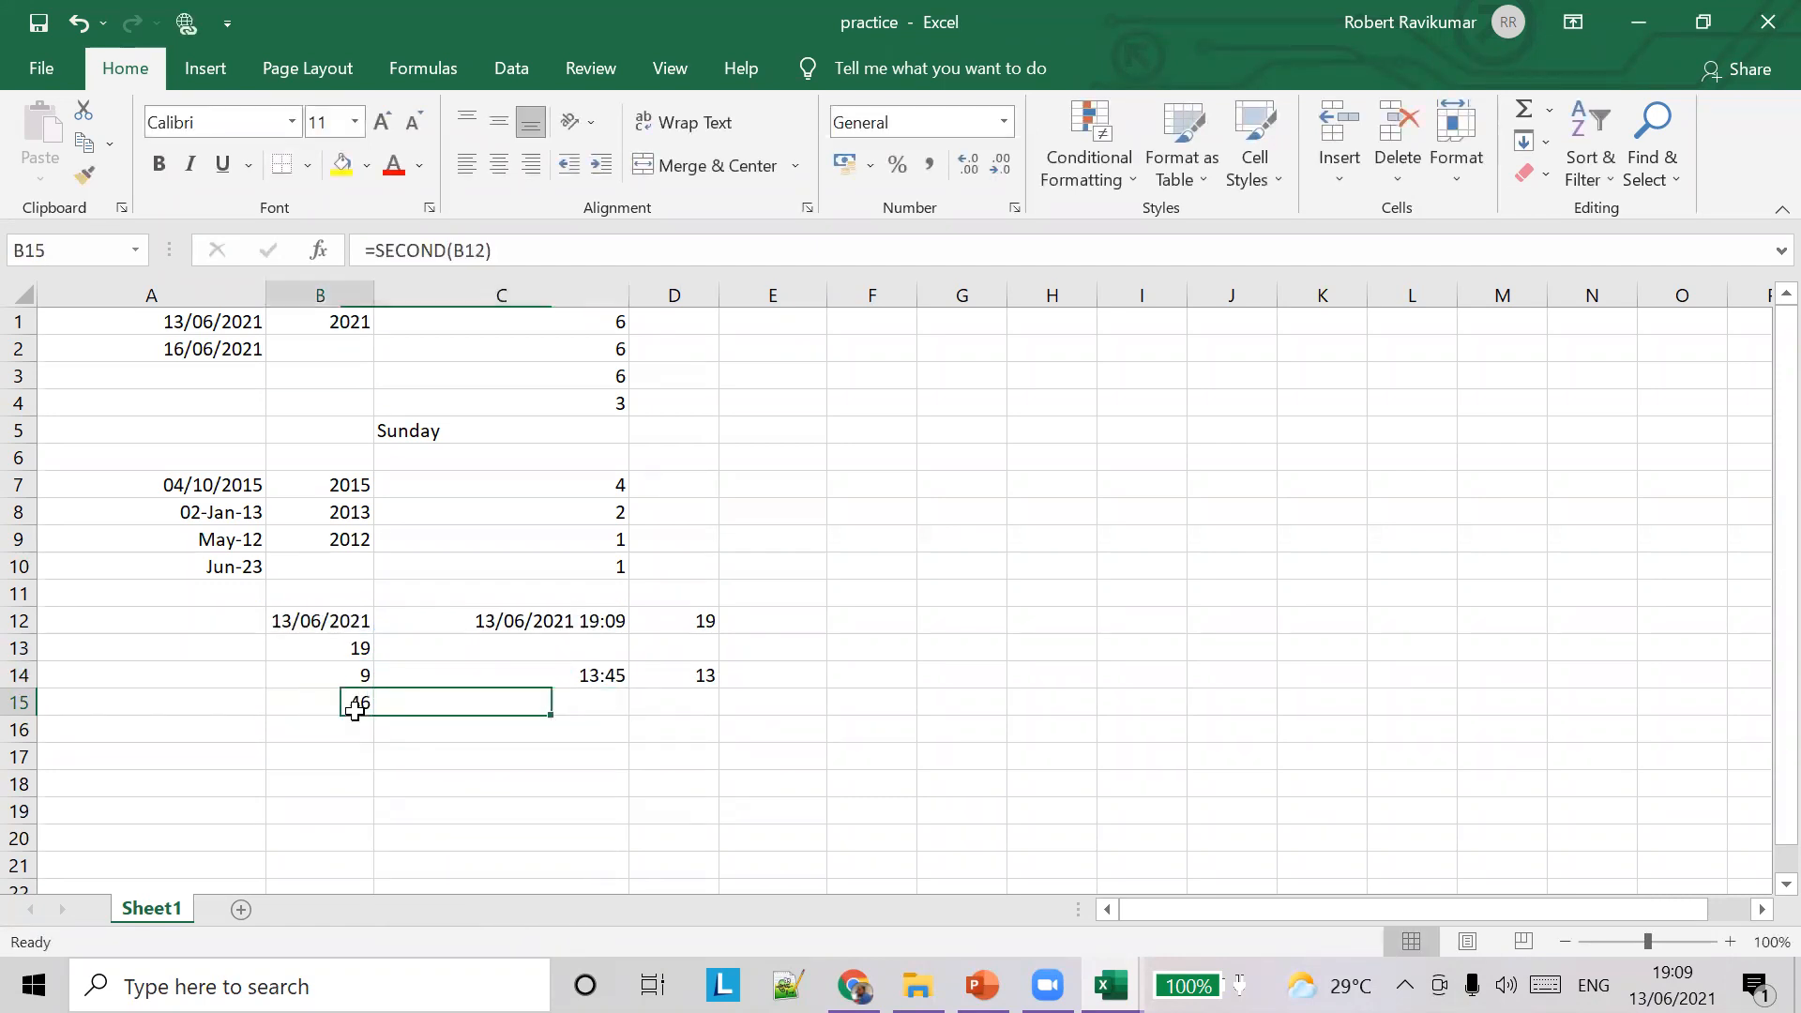
left_click(401, 703)
left_click(354, 701)
key("Tab")
left_click(361, 711)
left_click(394, 707)
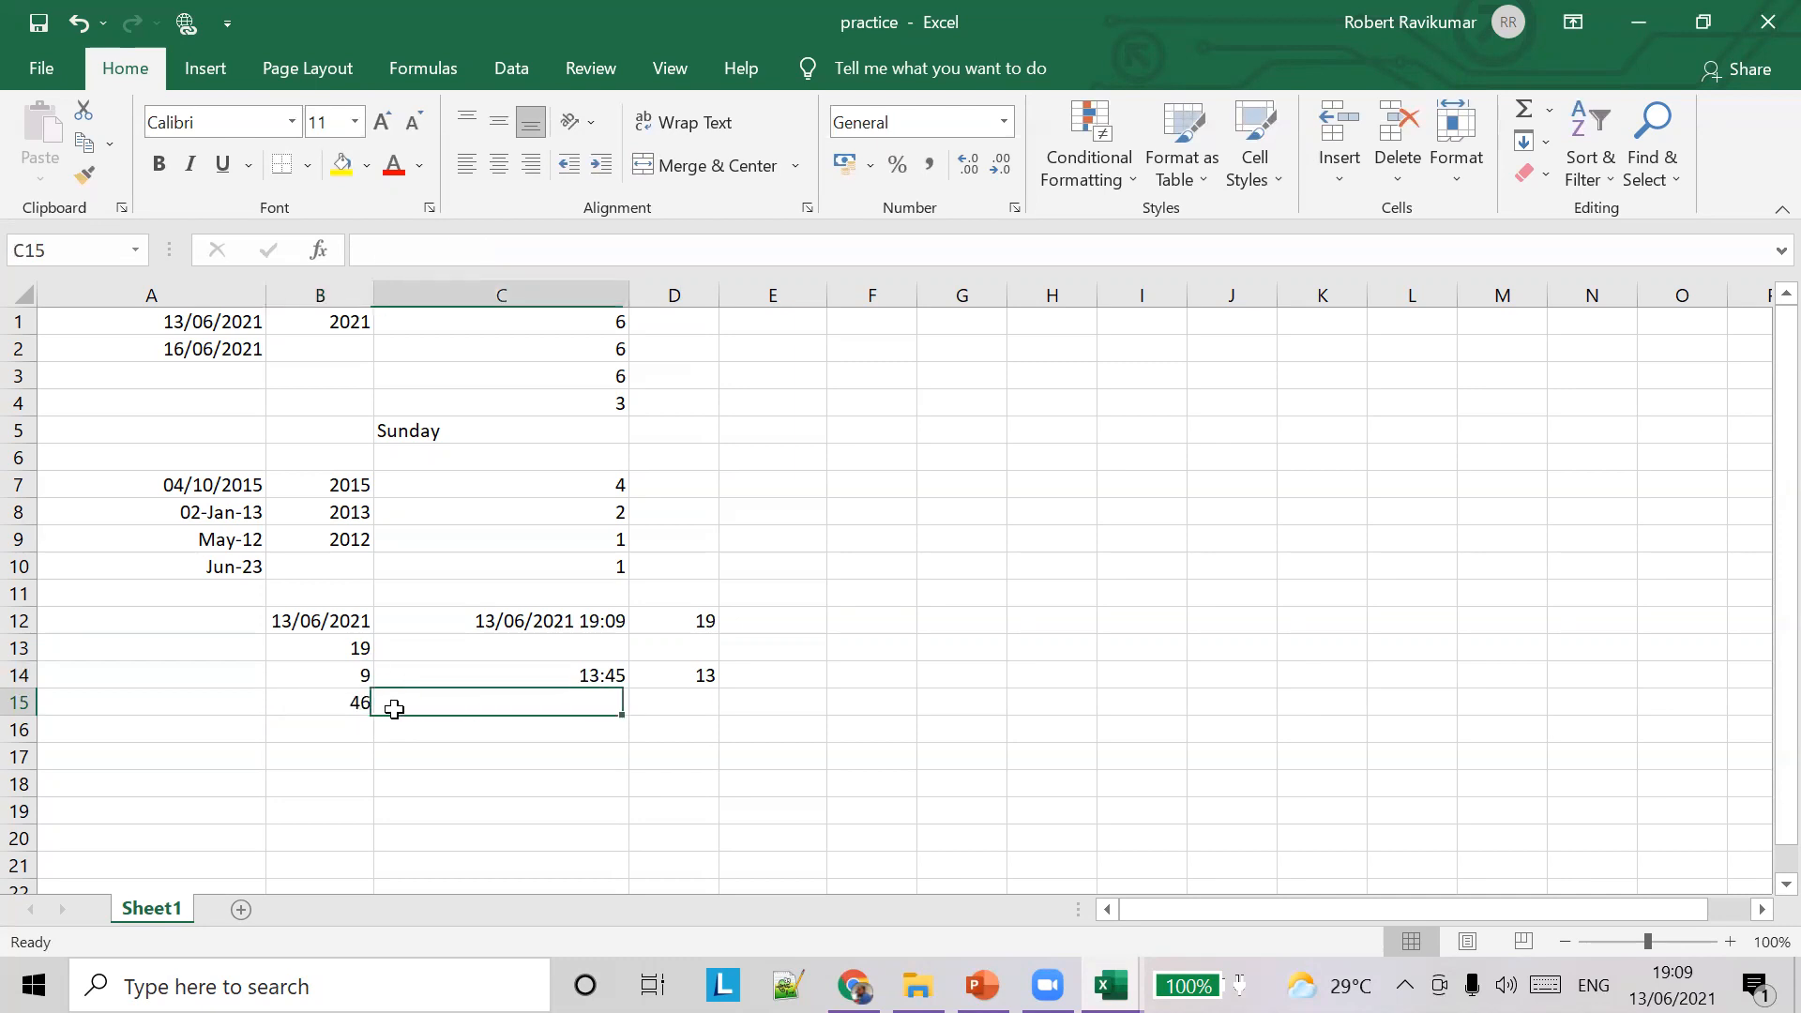
left_click(1681, 962)
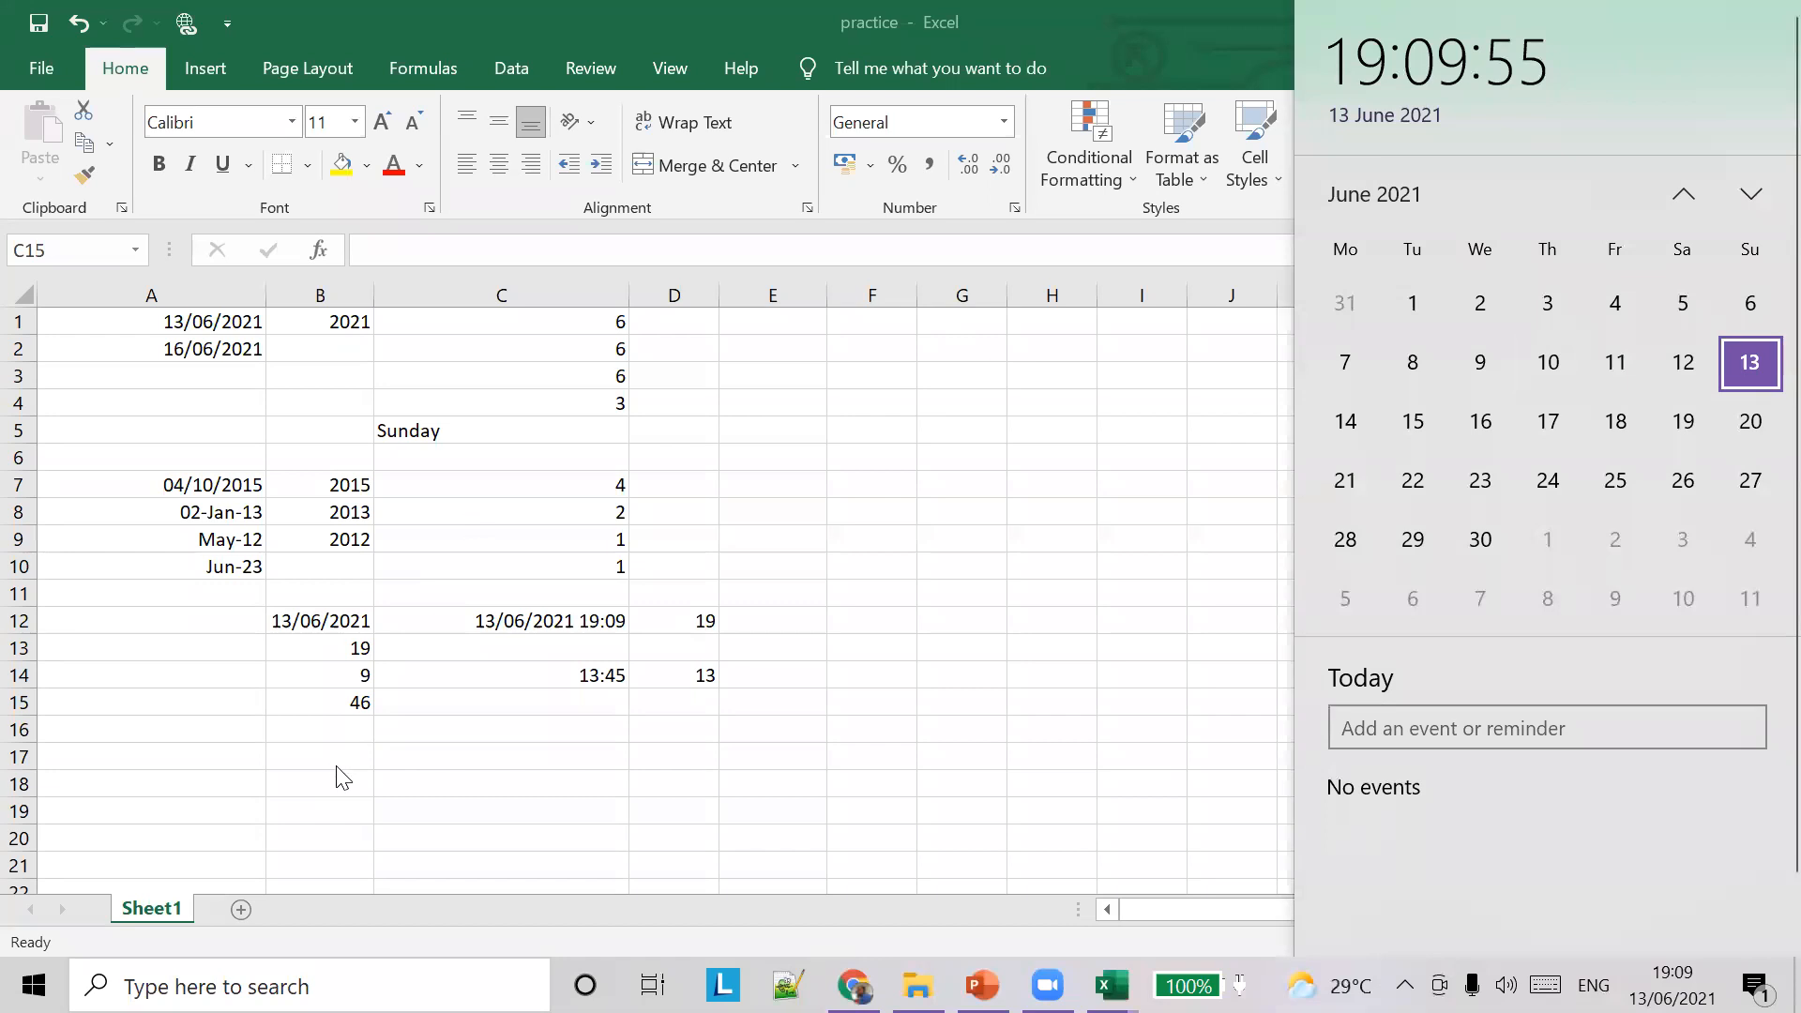
left_click(360, 733)
Switch to the PowerPoint lesson, review the Second Function slide and go back to the title slide
key("alt+Tab")
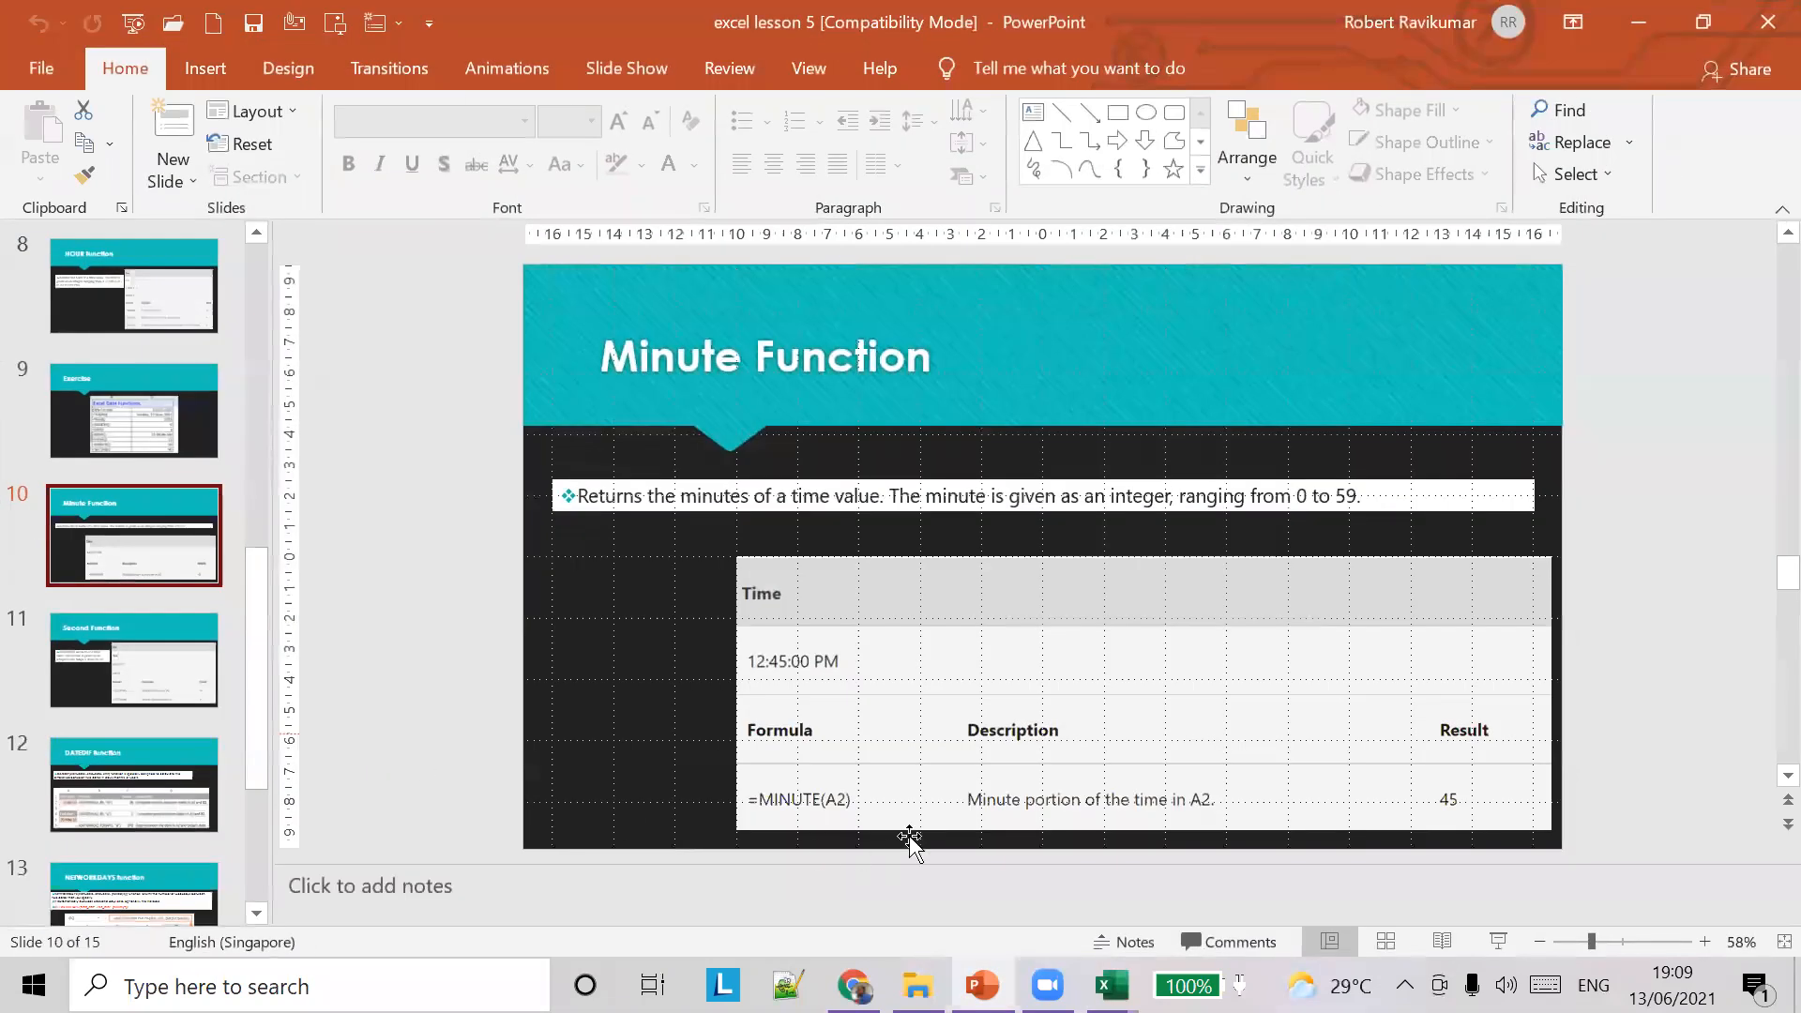
scroll(128, 788, "down", 1)
left_click(116, 575)
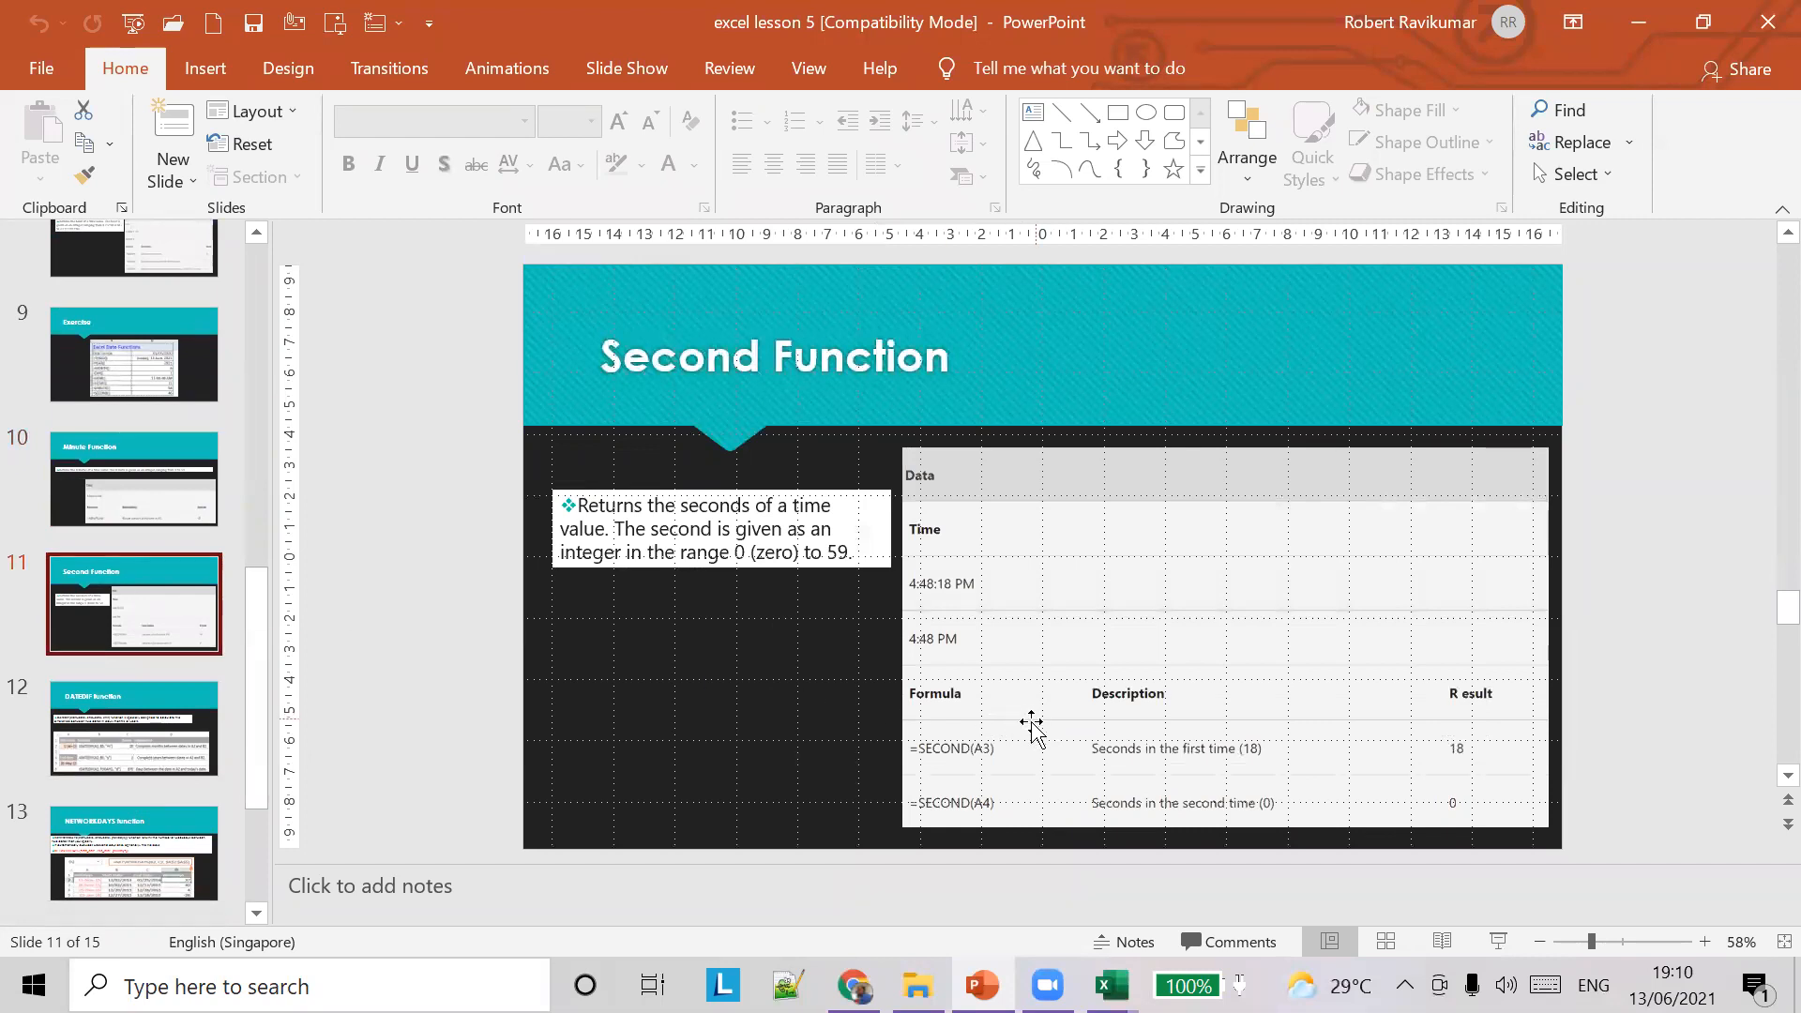
scroll(317, 661, "up", 10)
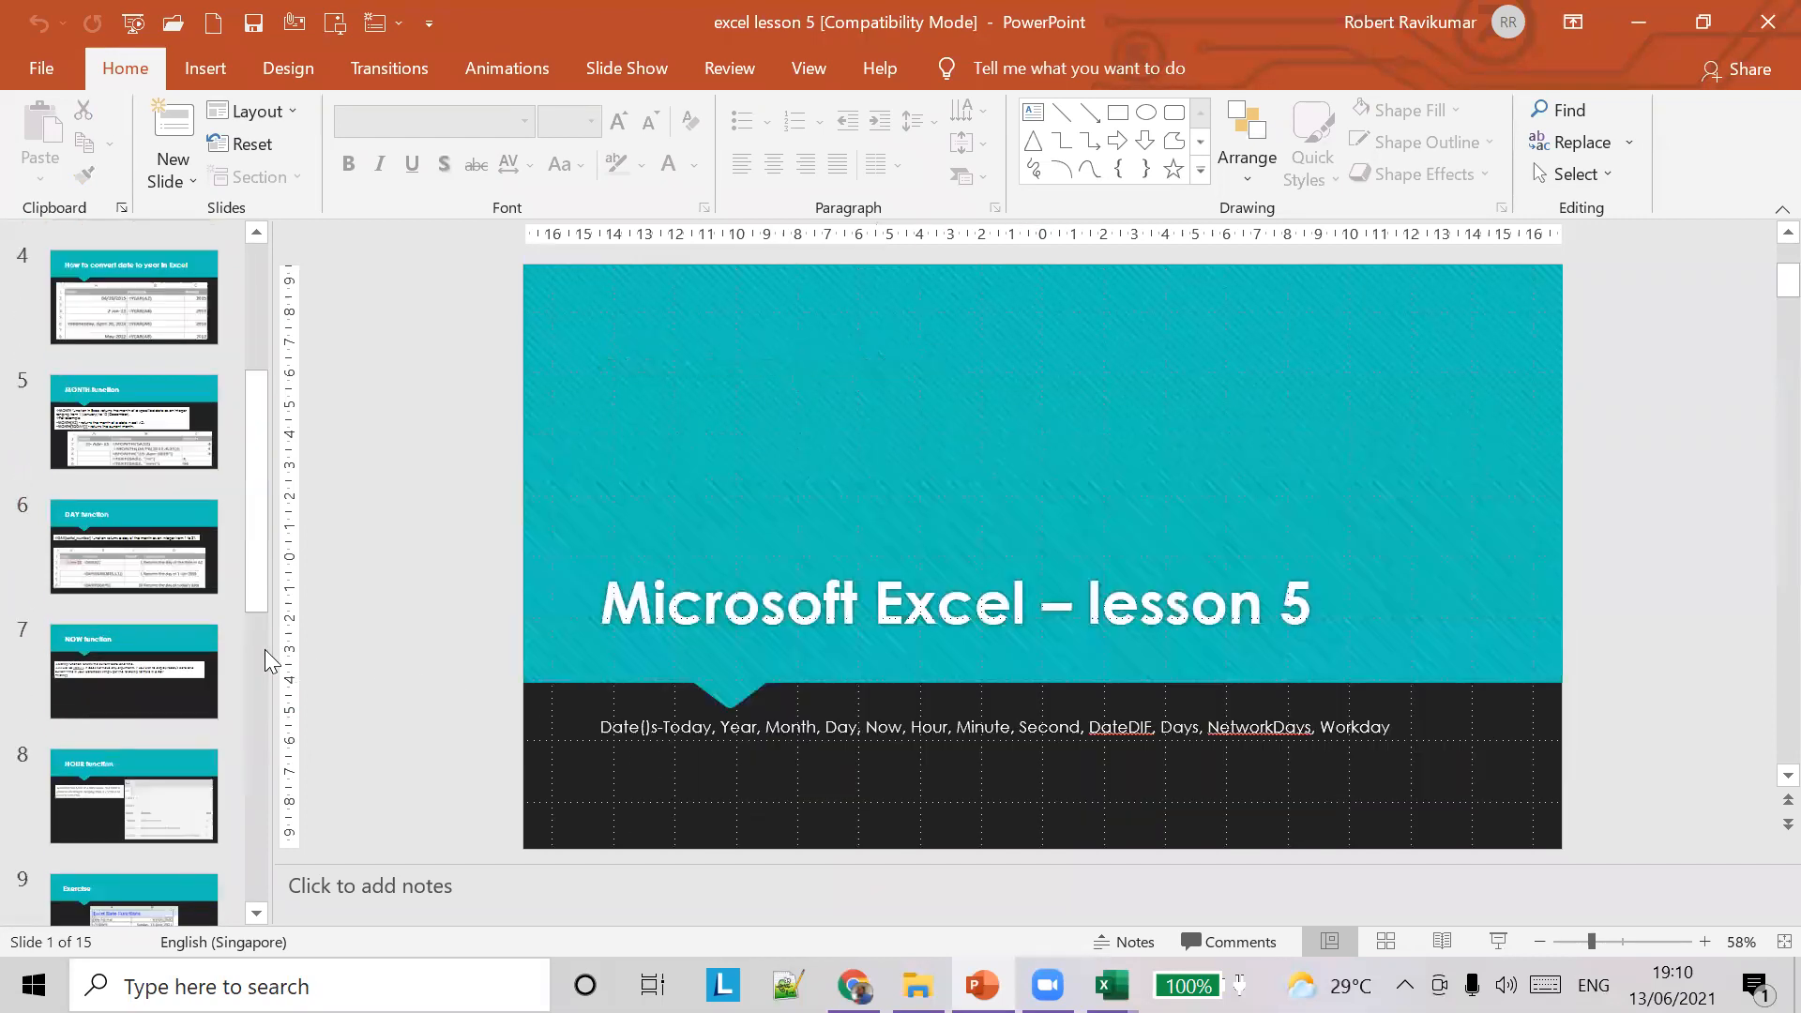
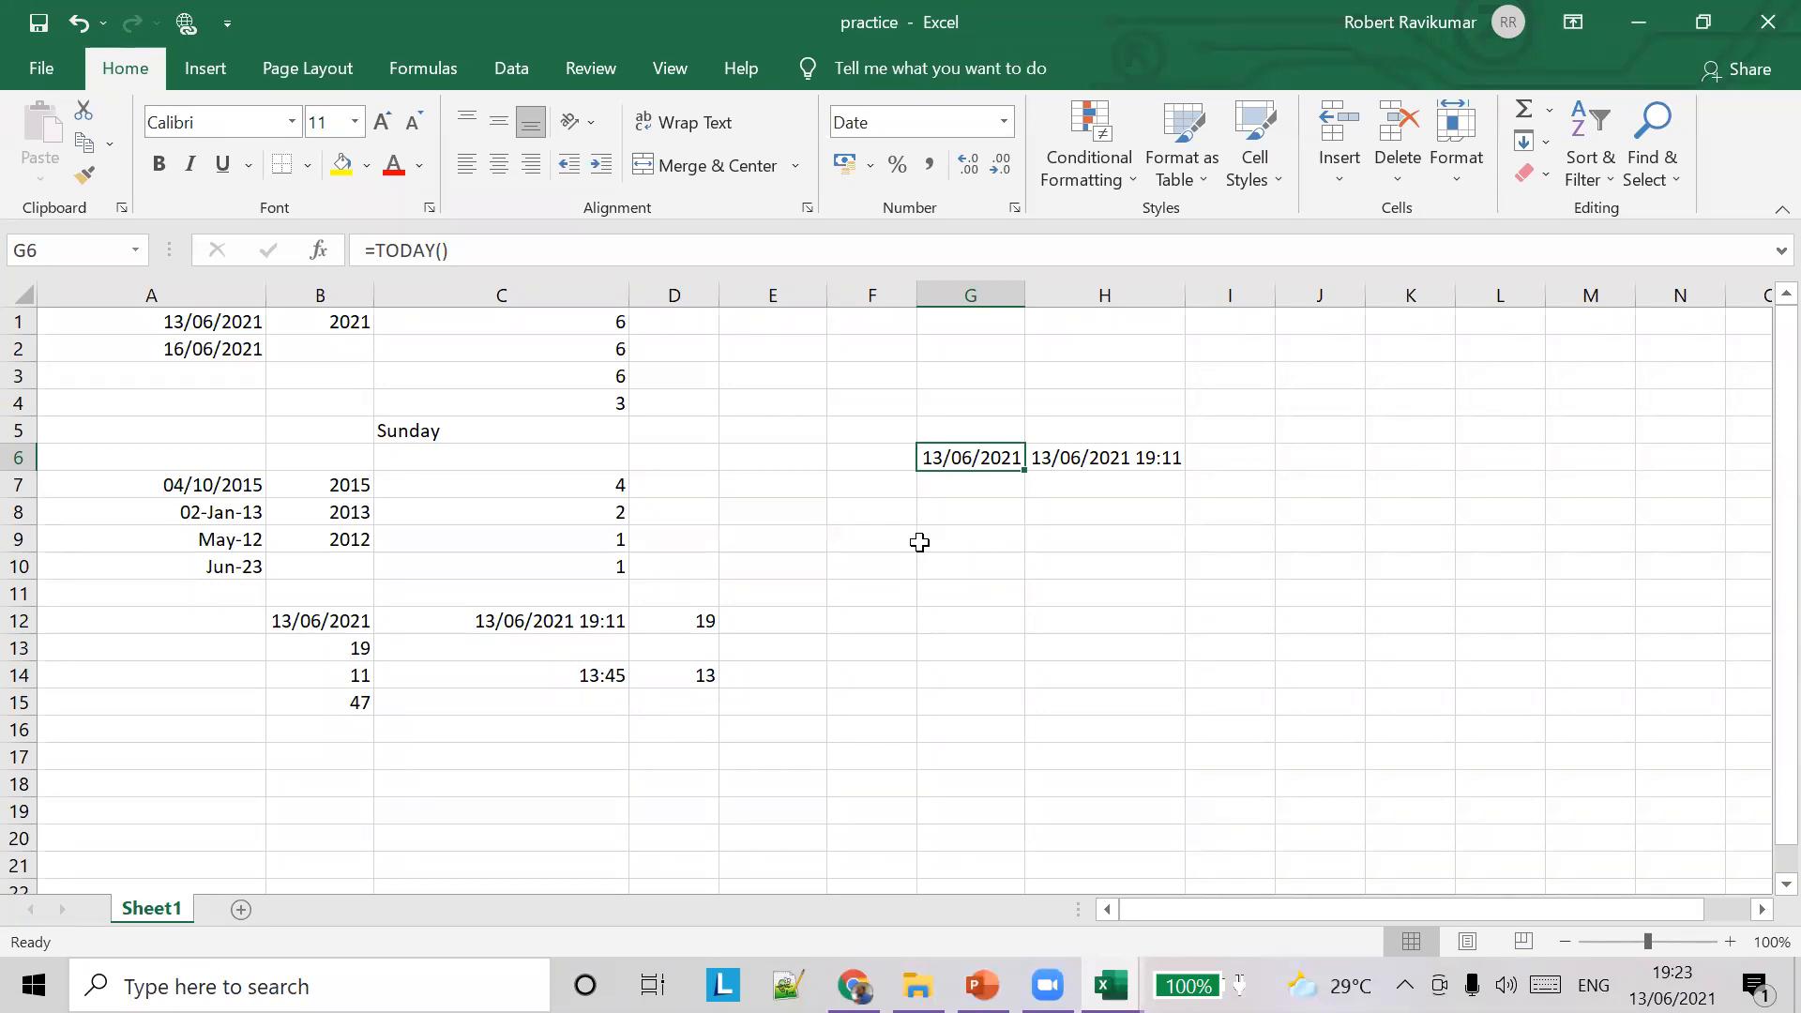
Add a new worksheet to the practice workbook in Excel and consult the Exercise slide in PowerPoint for its values
left_click(240, 909)
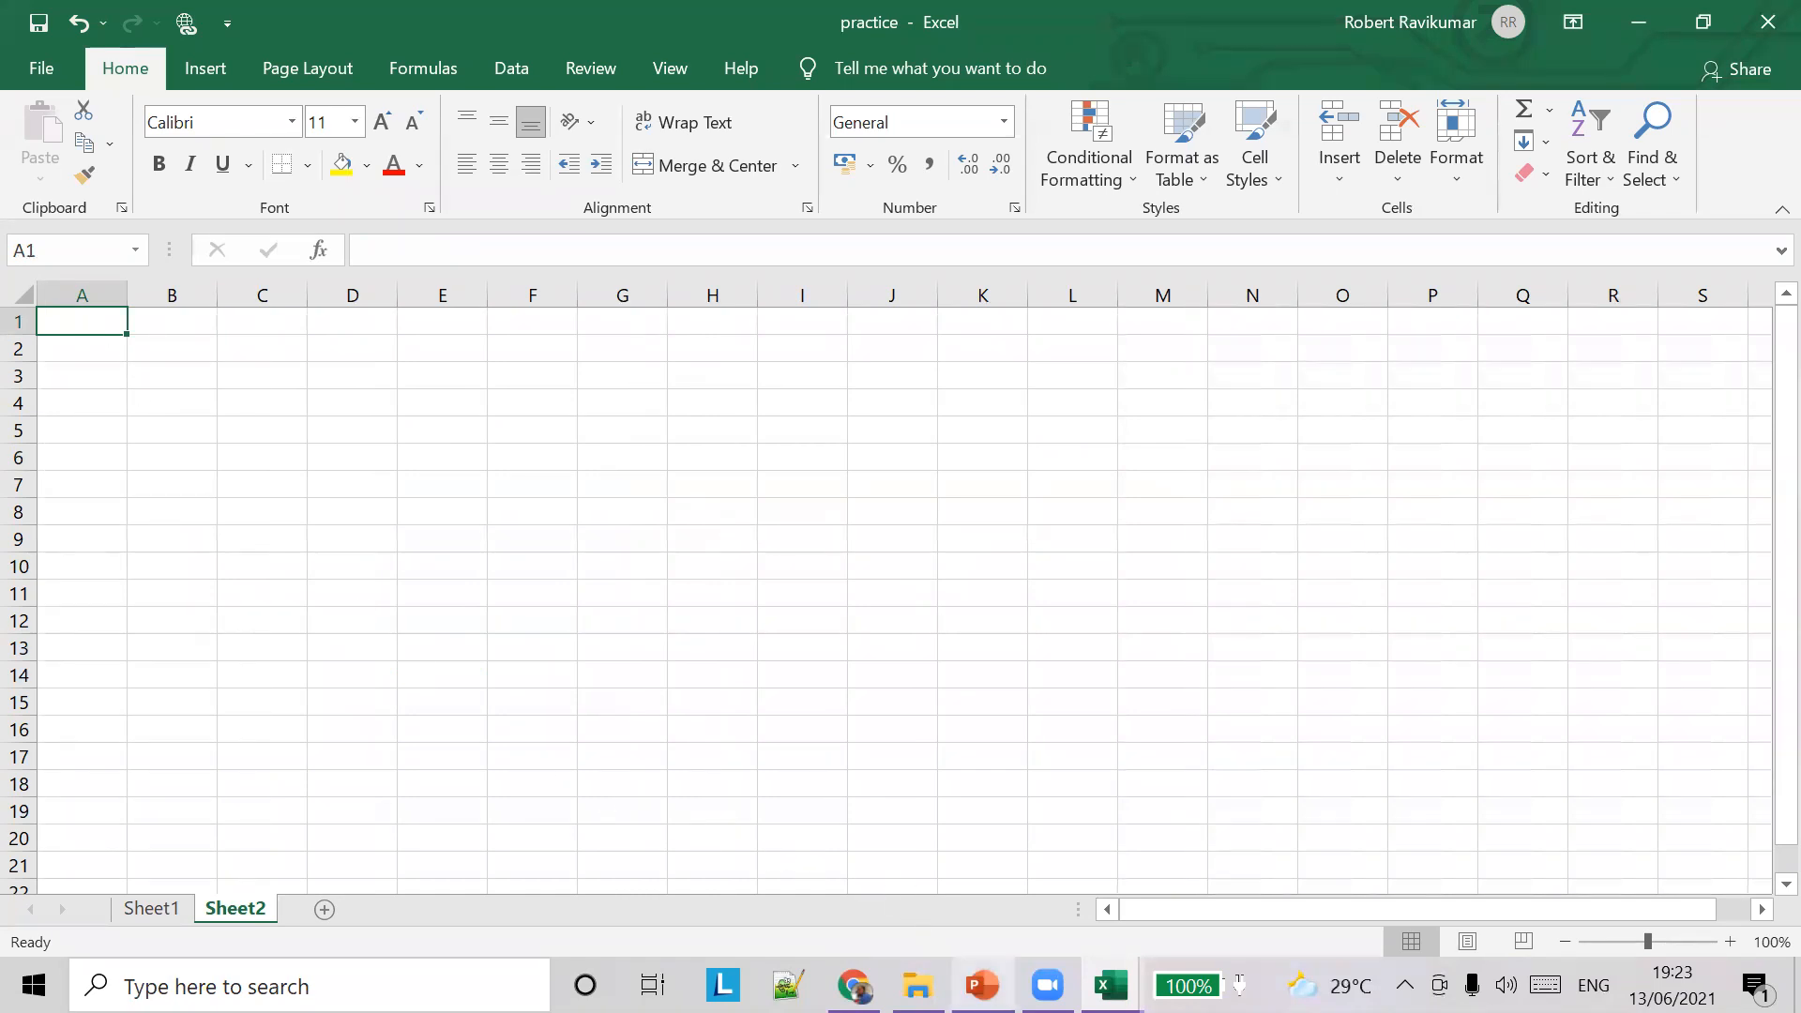
left_click(982, 984)
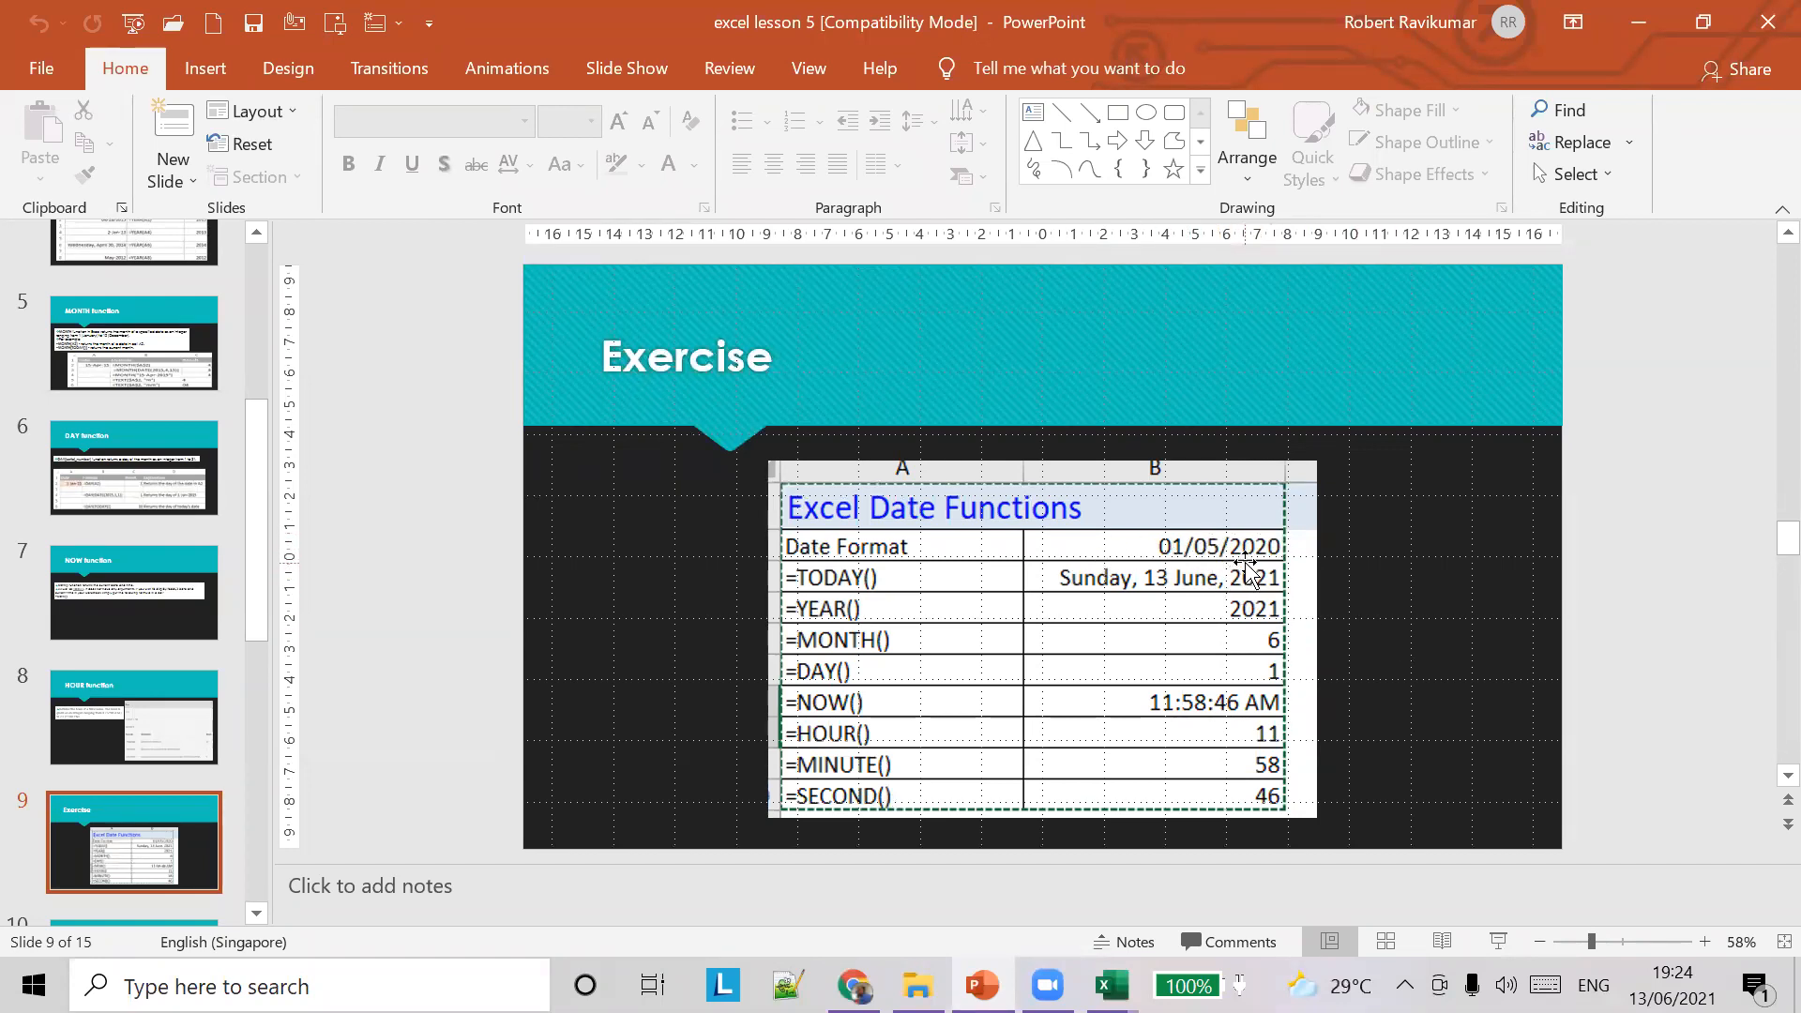
key("alt+Tab")
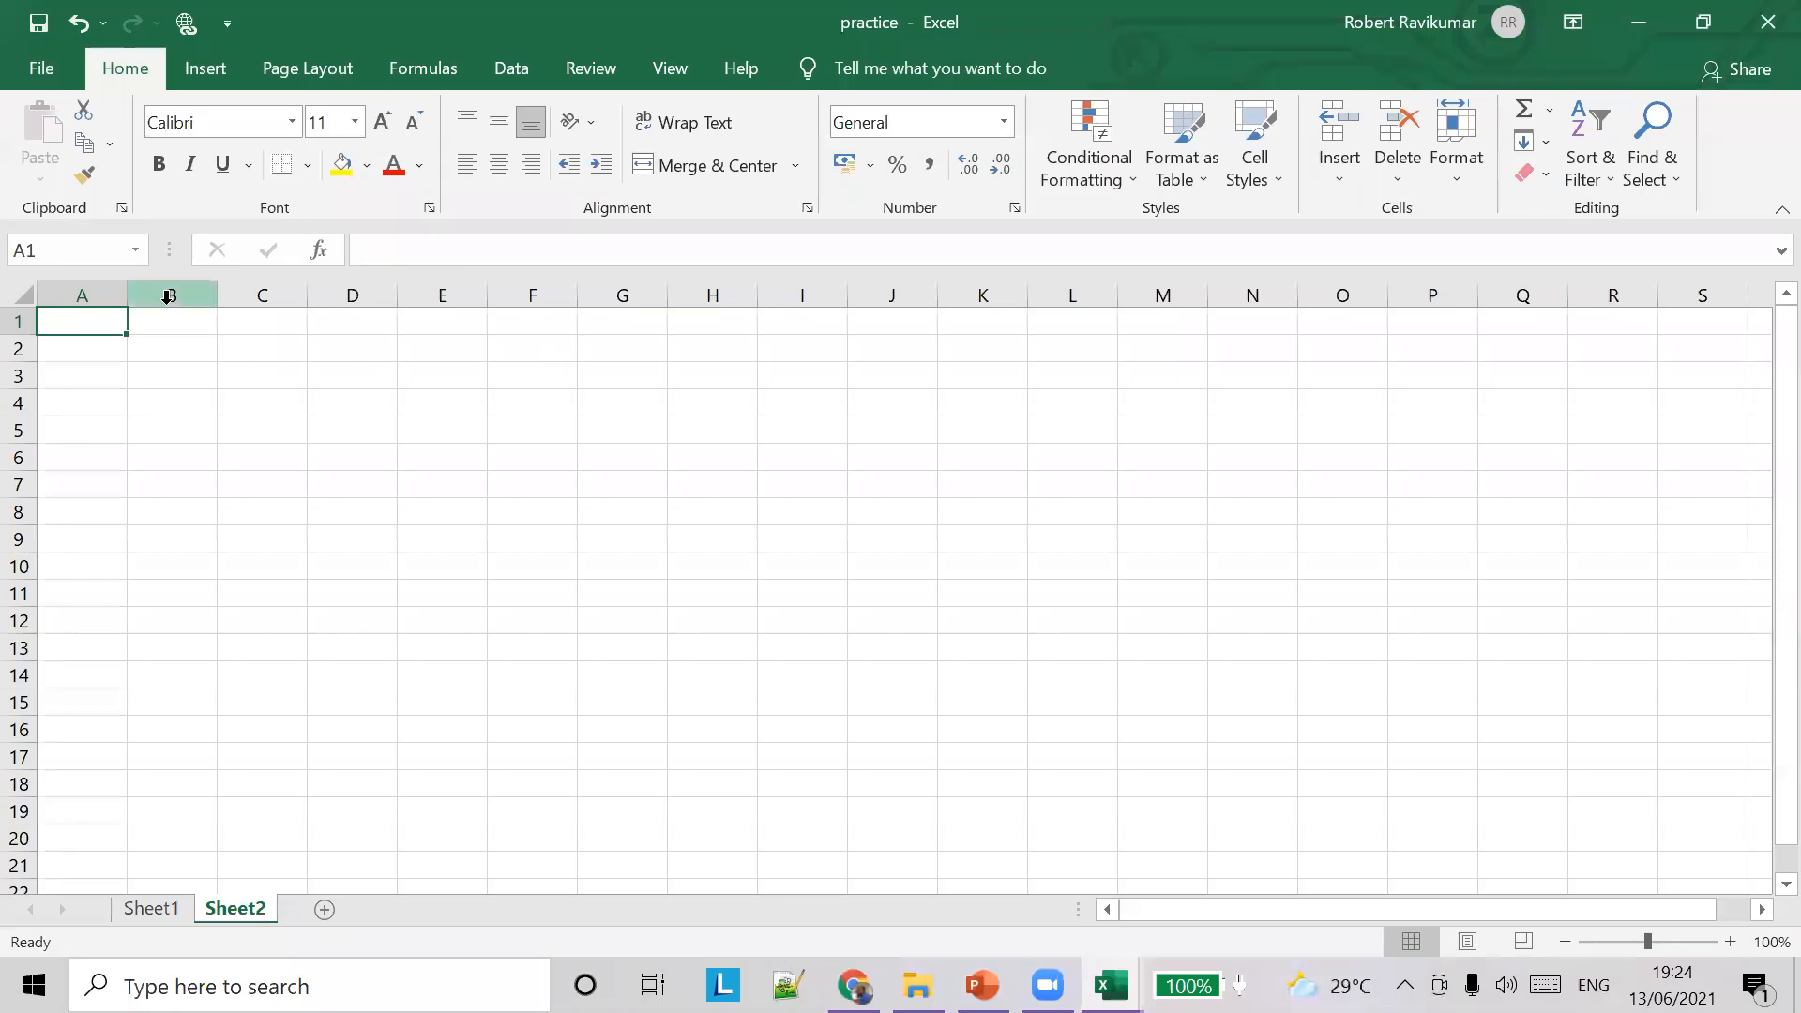
Enter the exercise date 01/05/2020 in A1 of Sheet2, auto-fit column A and inspect the entered date
type("01/")
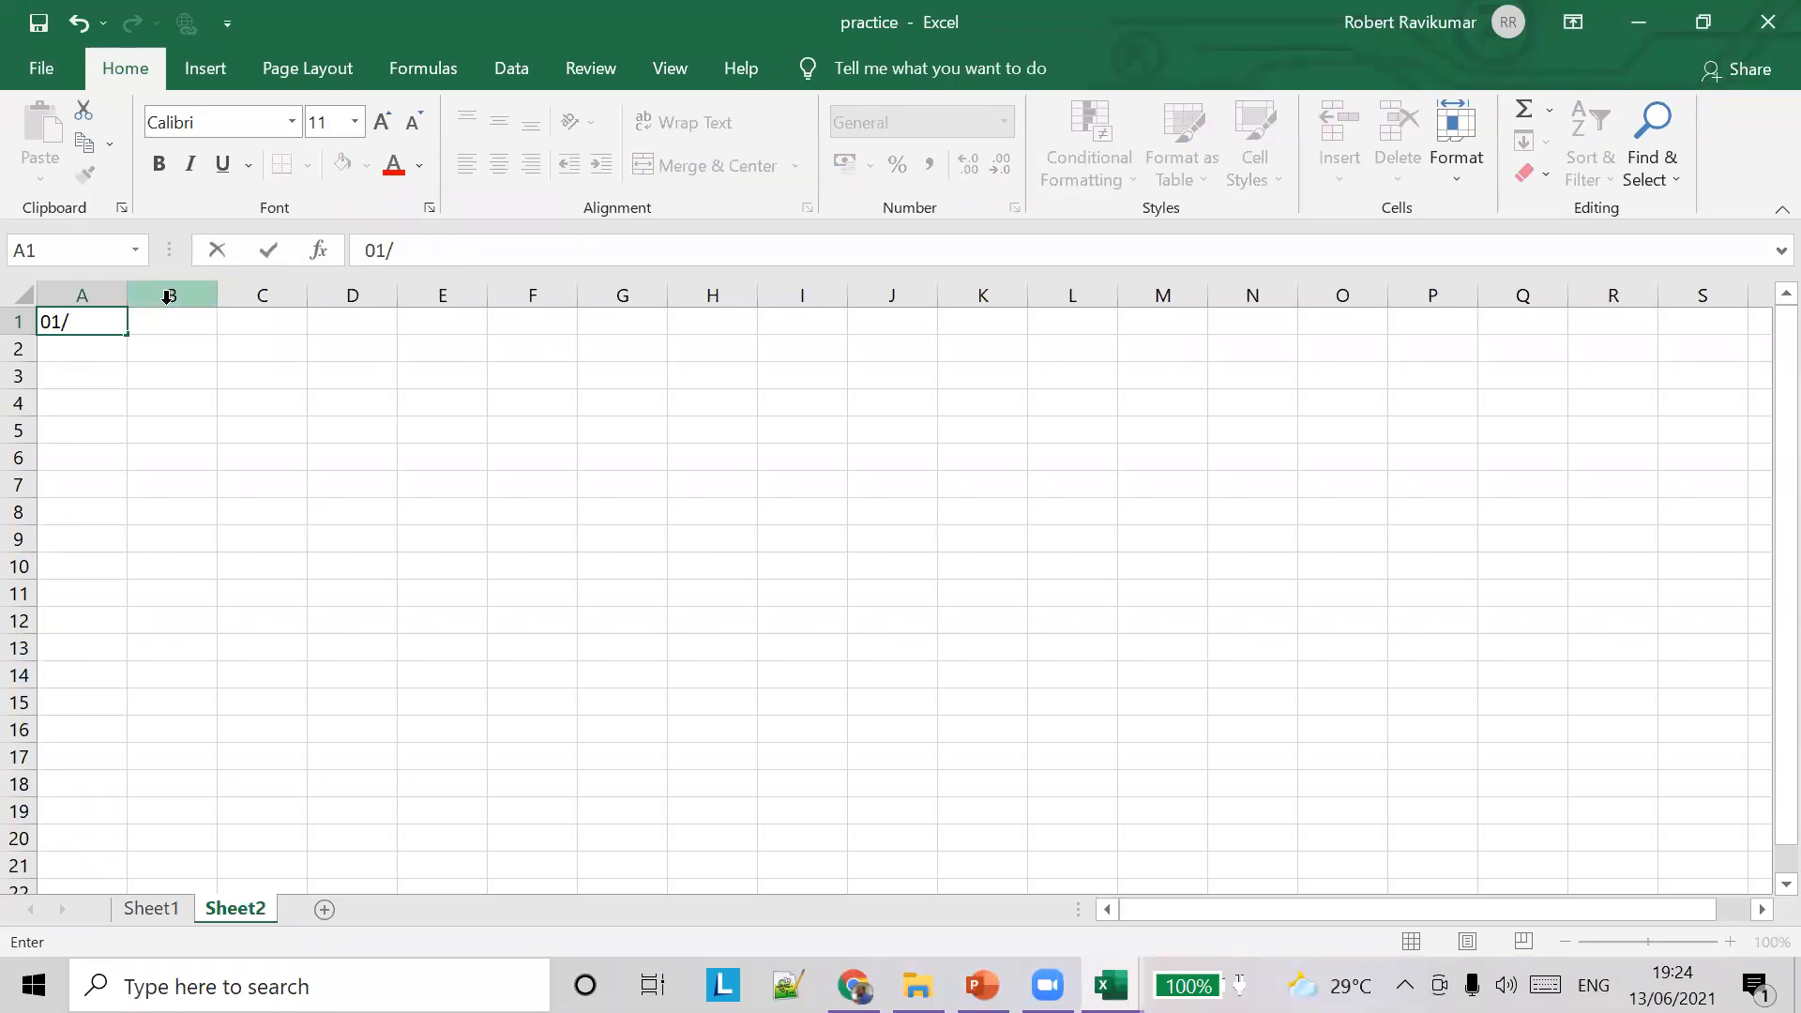
key("alt+Tab")
key("alt+Tab")
type("05/2020")
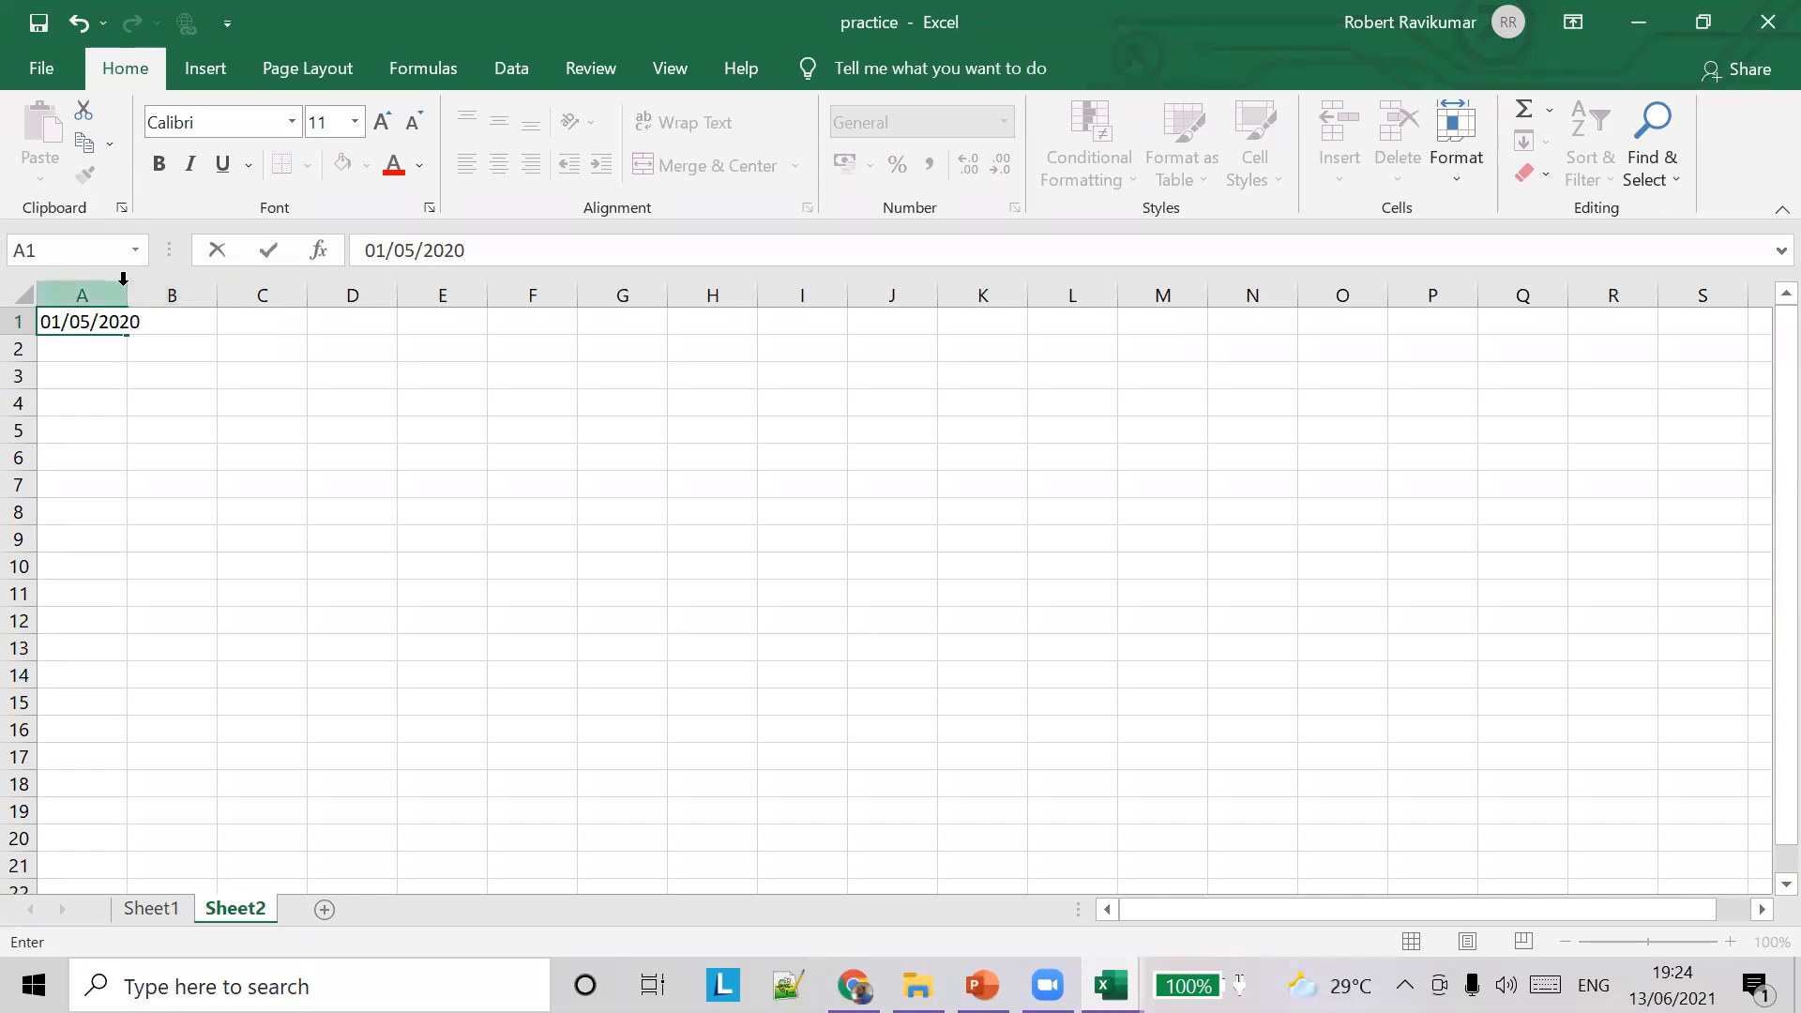
double_click(127, 295)
left_click(133, 345)
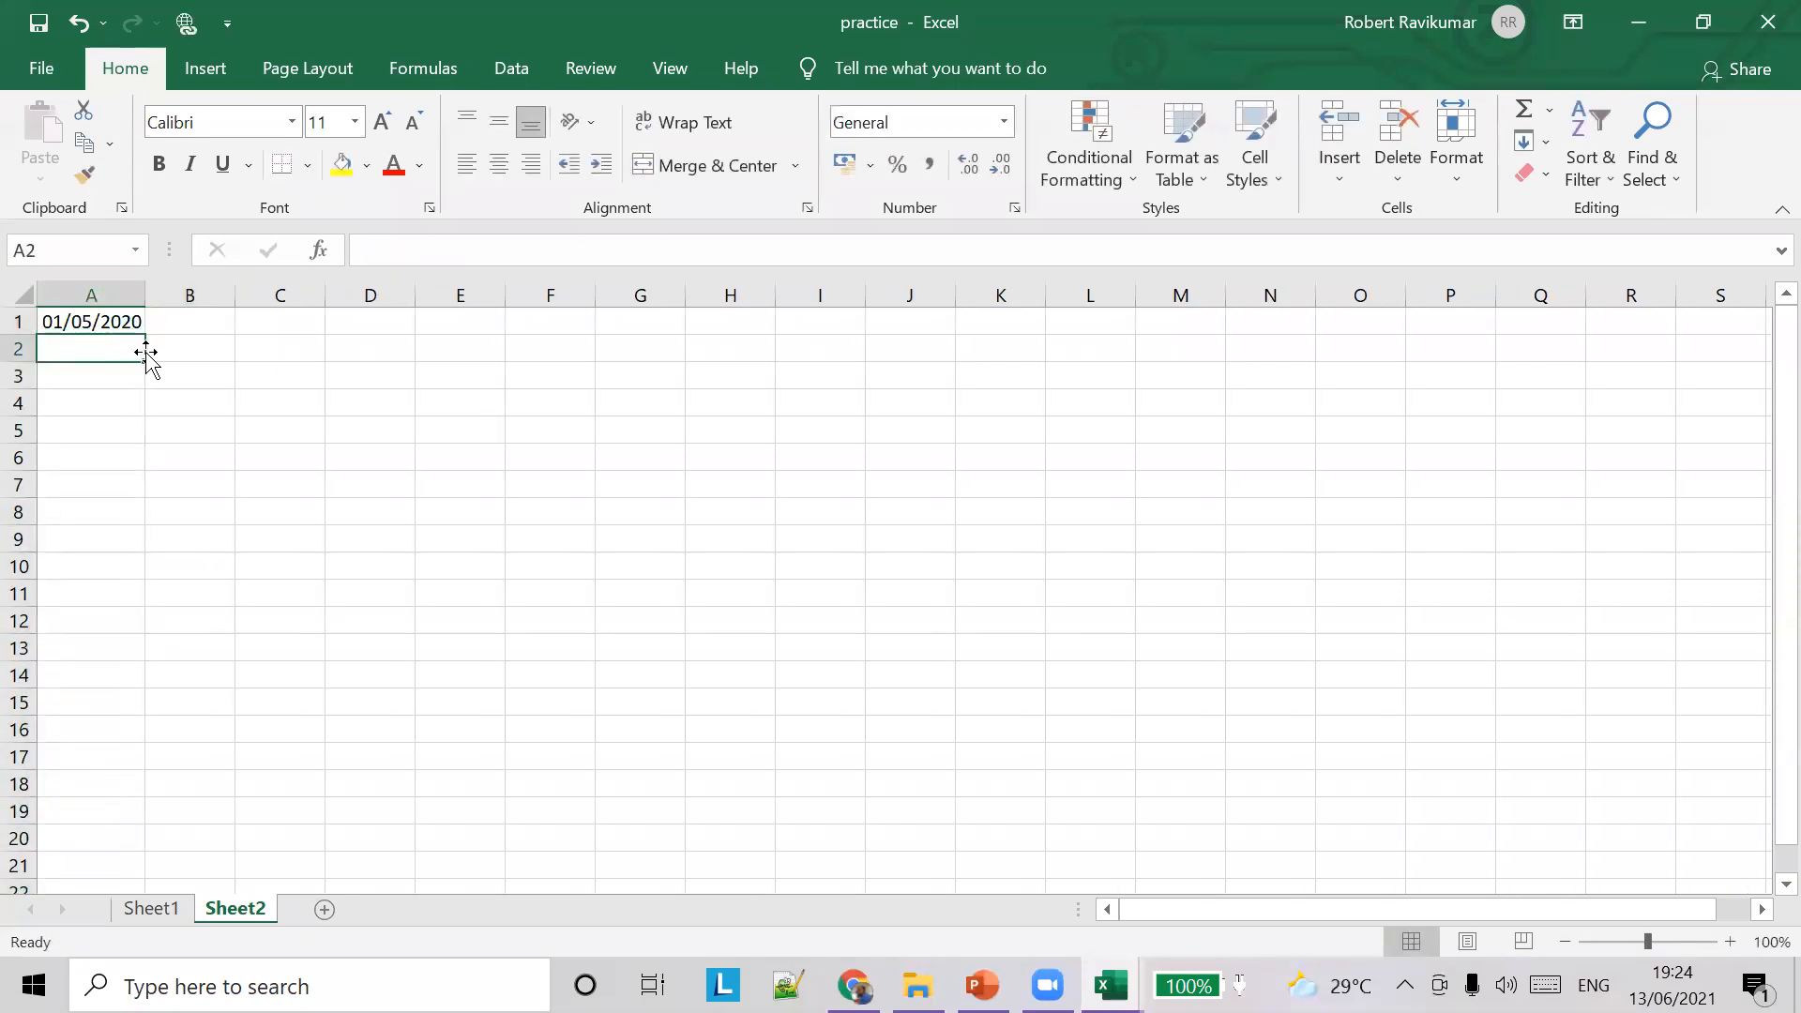
left_click(118, 315)
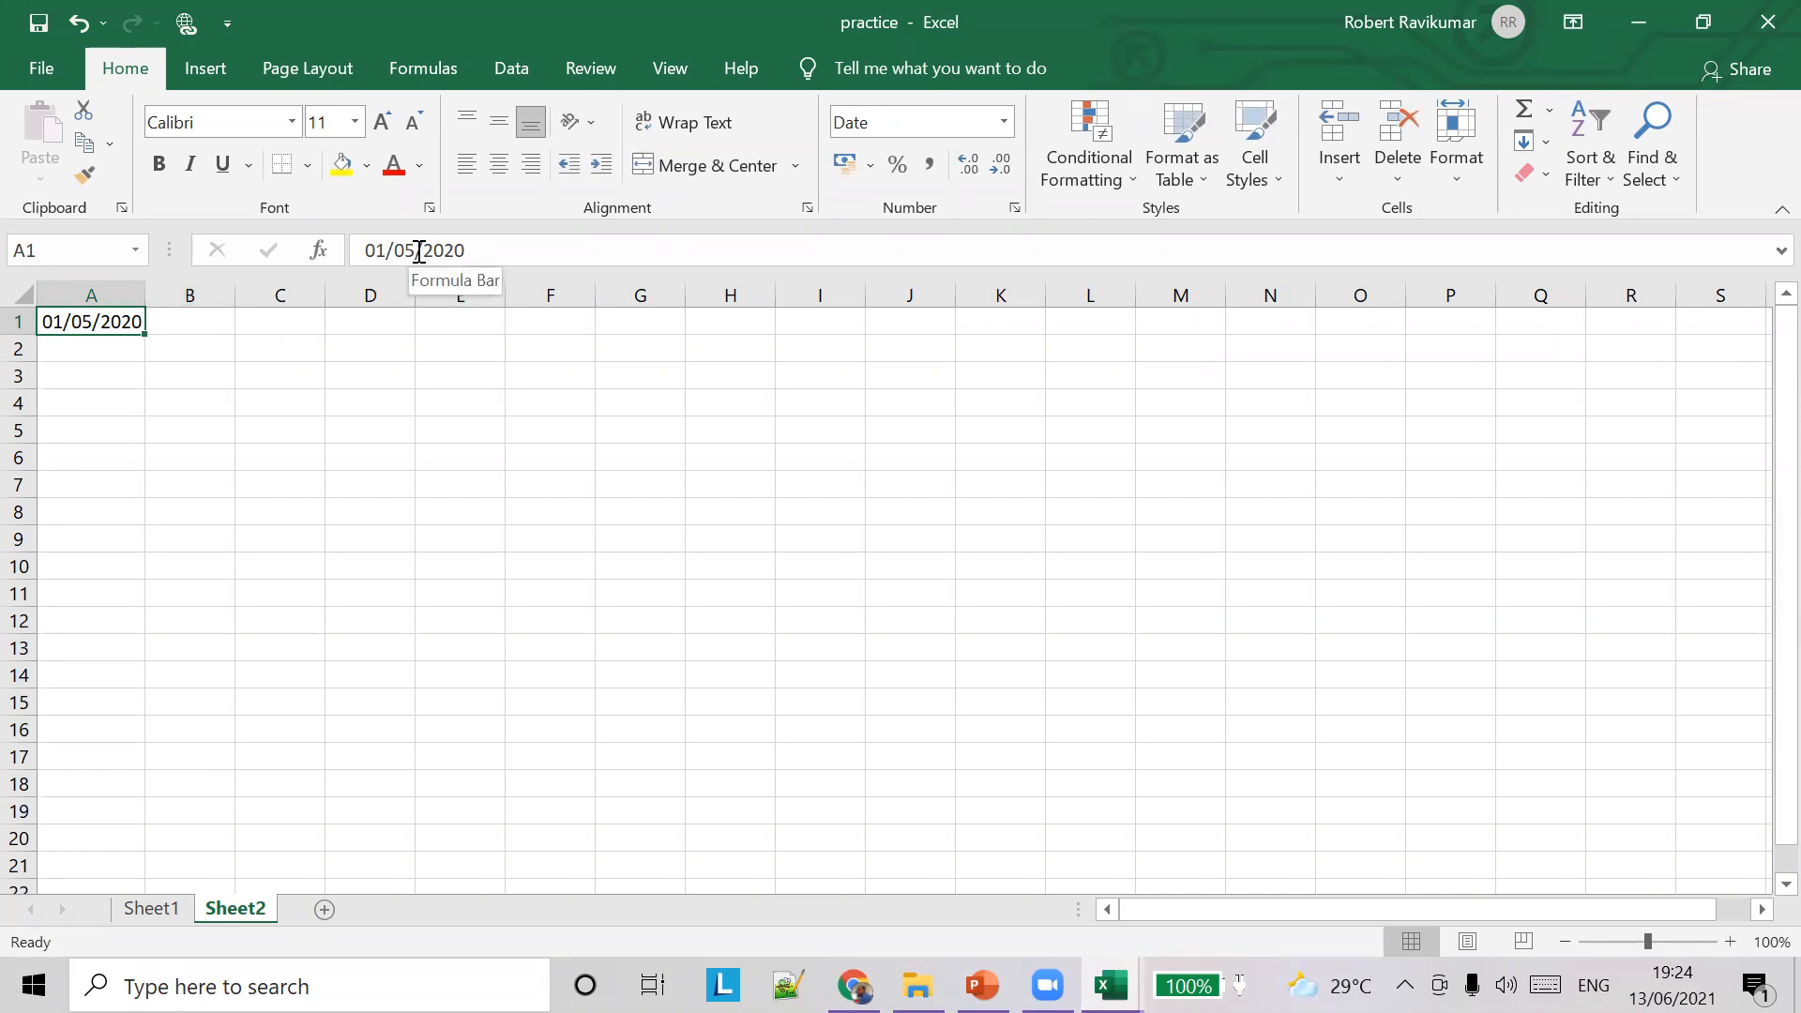
left_click_drag(418, 251, 469, 249)
Enter =YEAR(A1) in A2 to extract the year from the exercise date
left_click(122, 346)
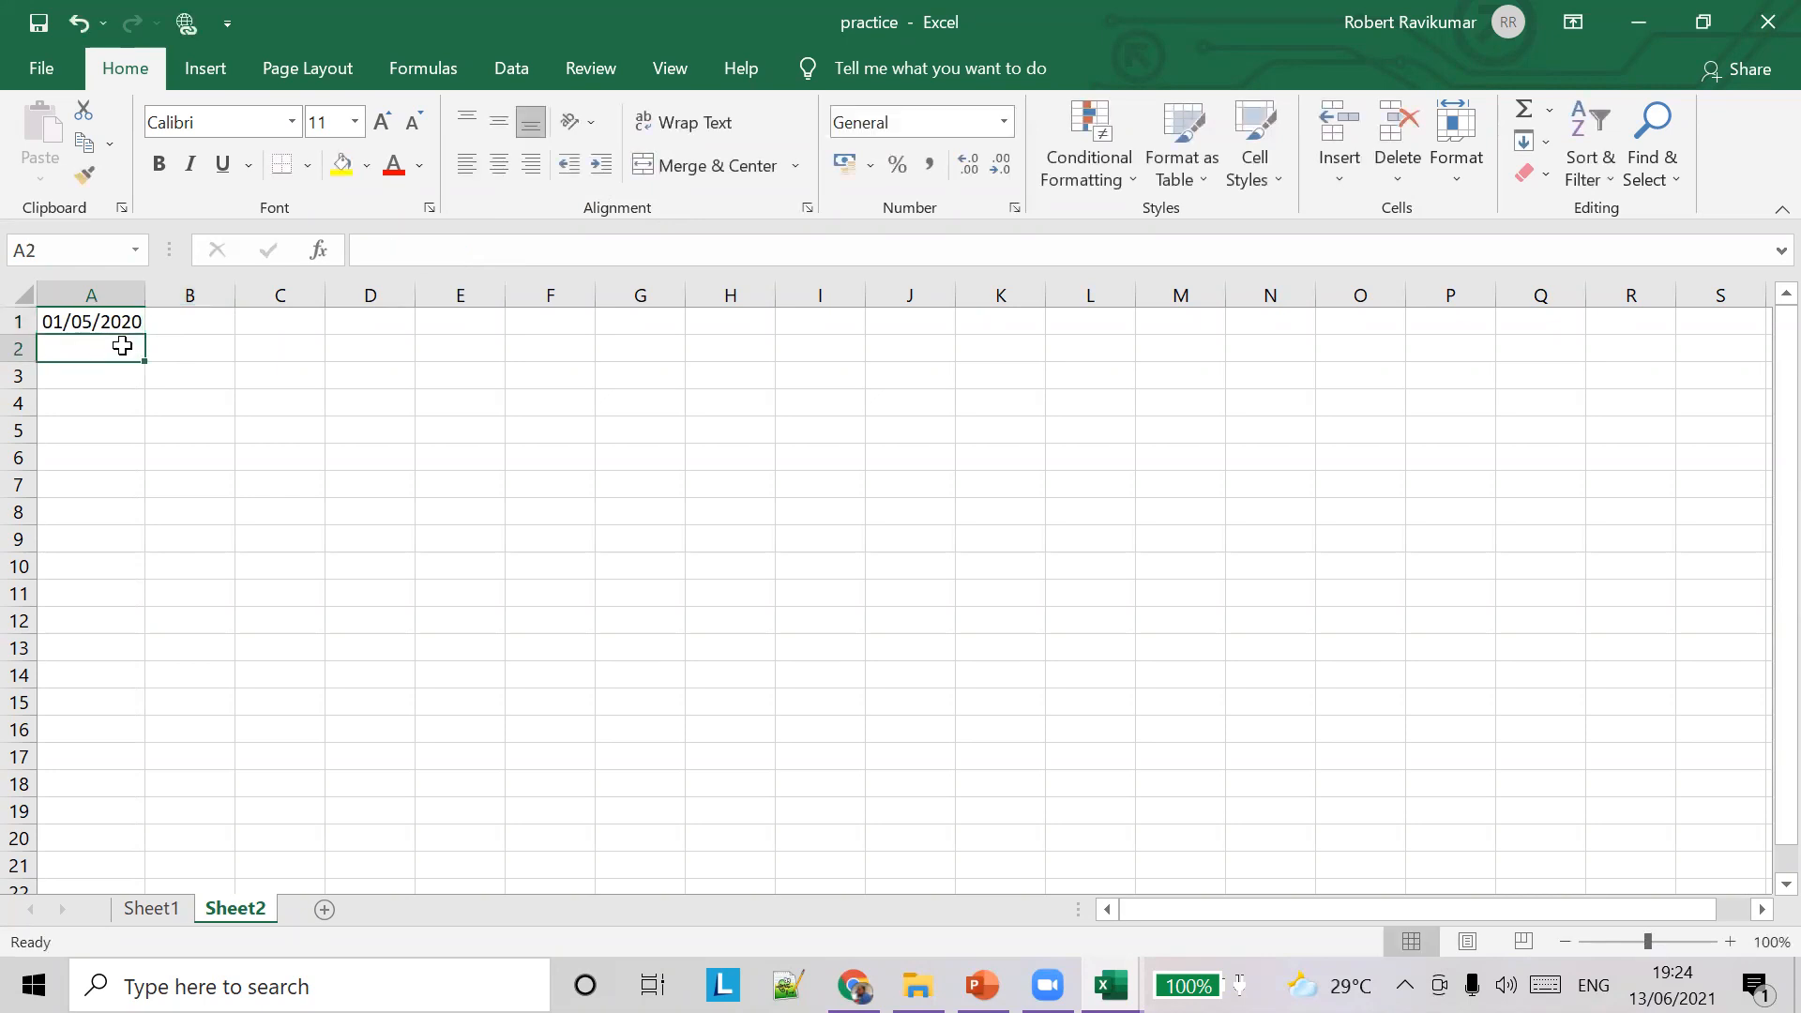
type("=")
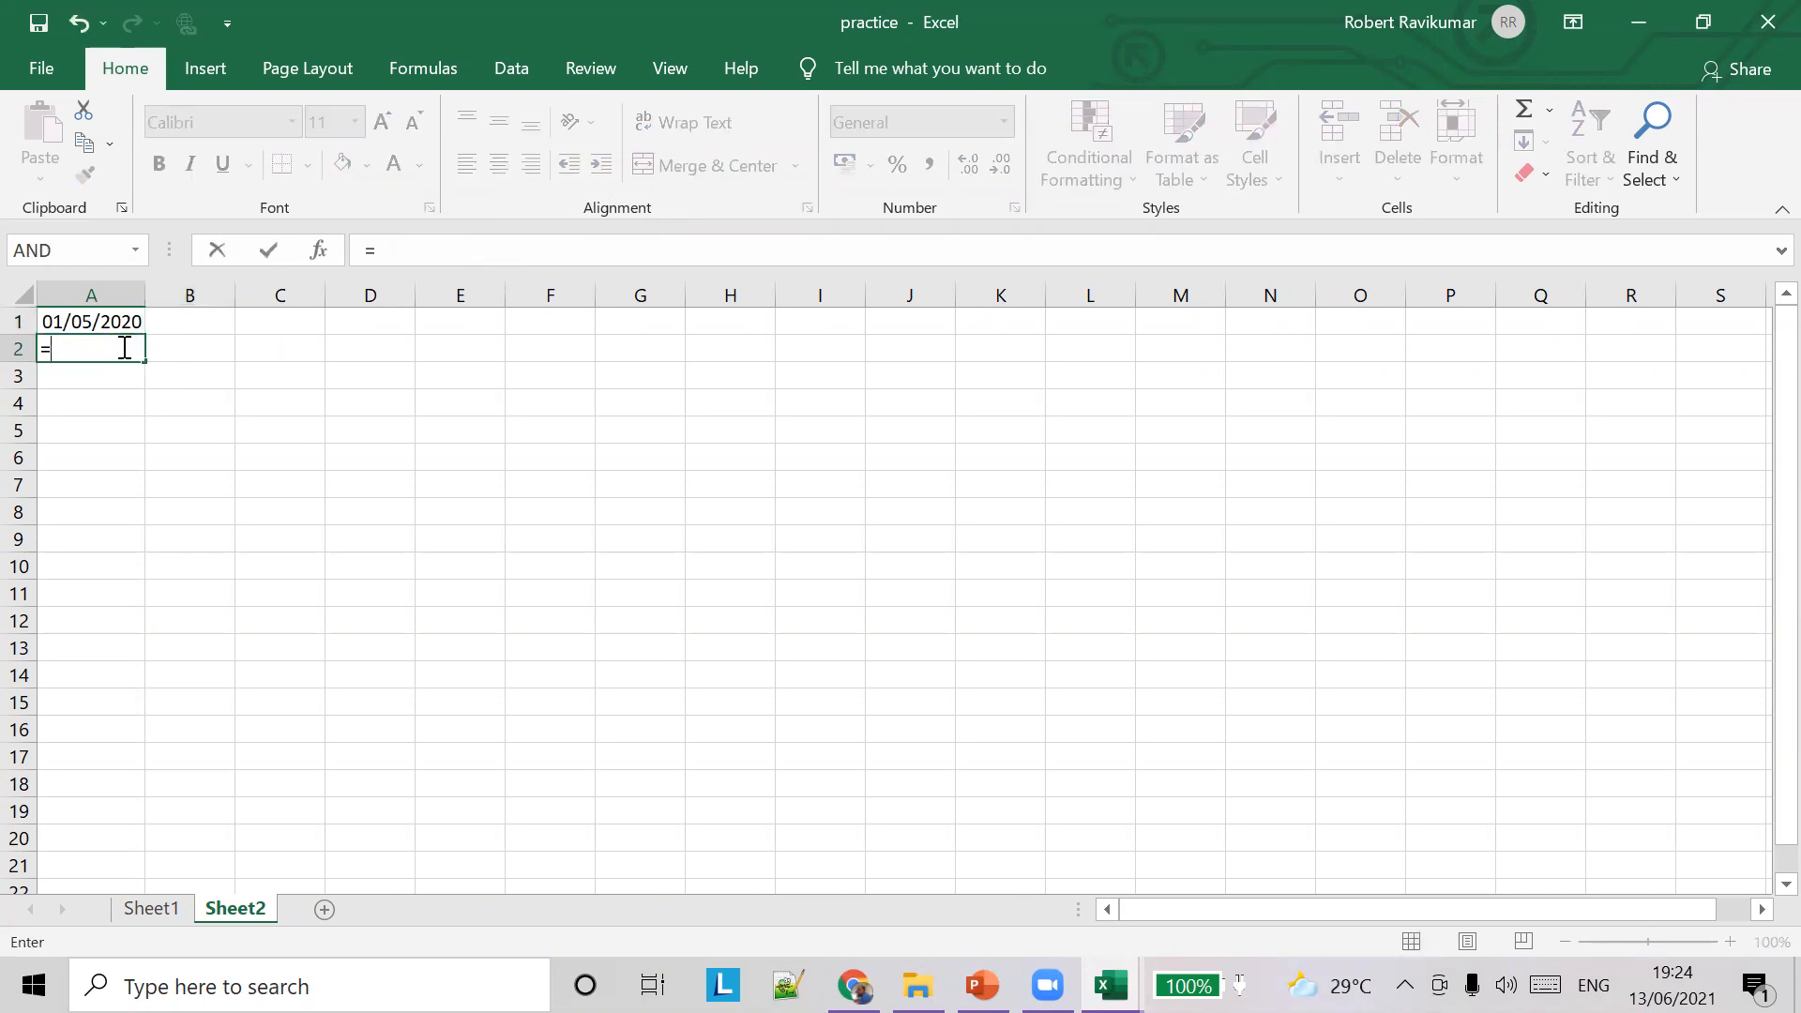
type("YEAR")
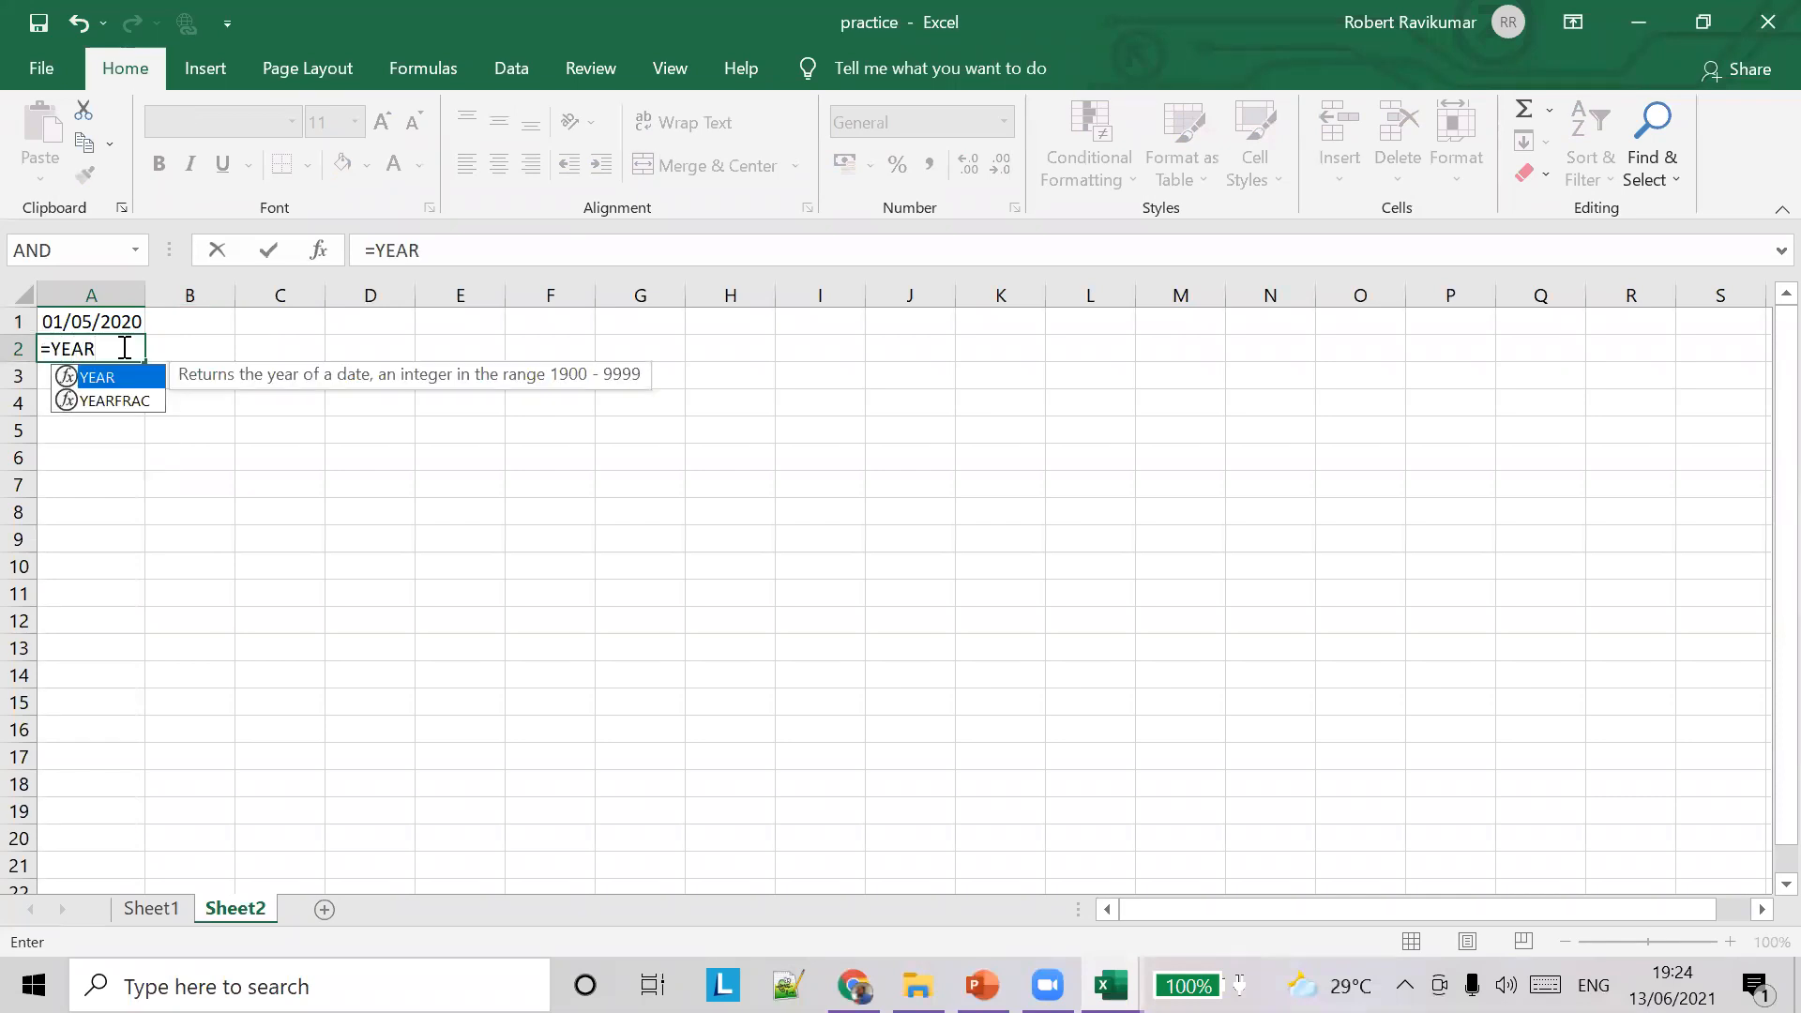
type("((")
key("BackSpace")
type(")")
key("Return")
key("Return")
type("A1")
key("Tab")
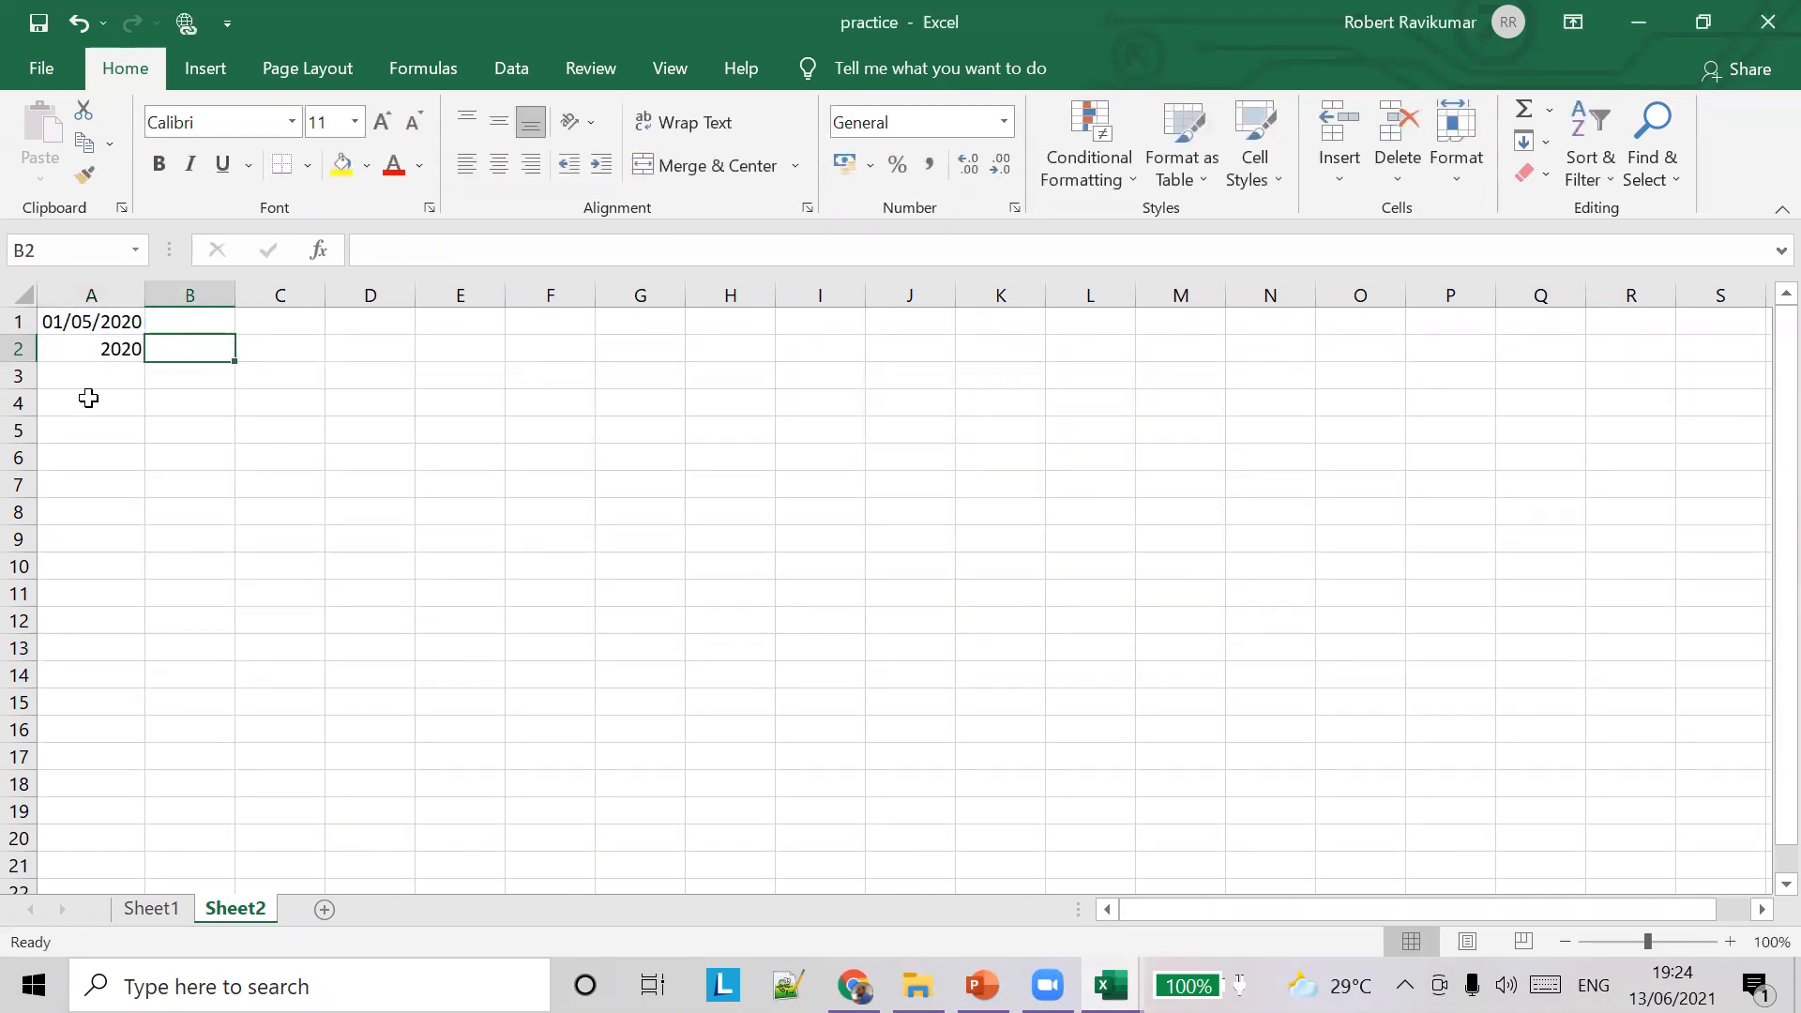
Enter =MONTH(A1) in A3 to extract the month from the exercise date
left_click(113, 380)
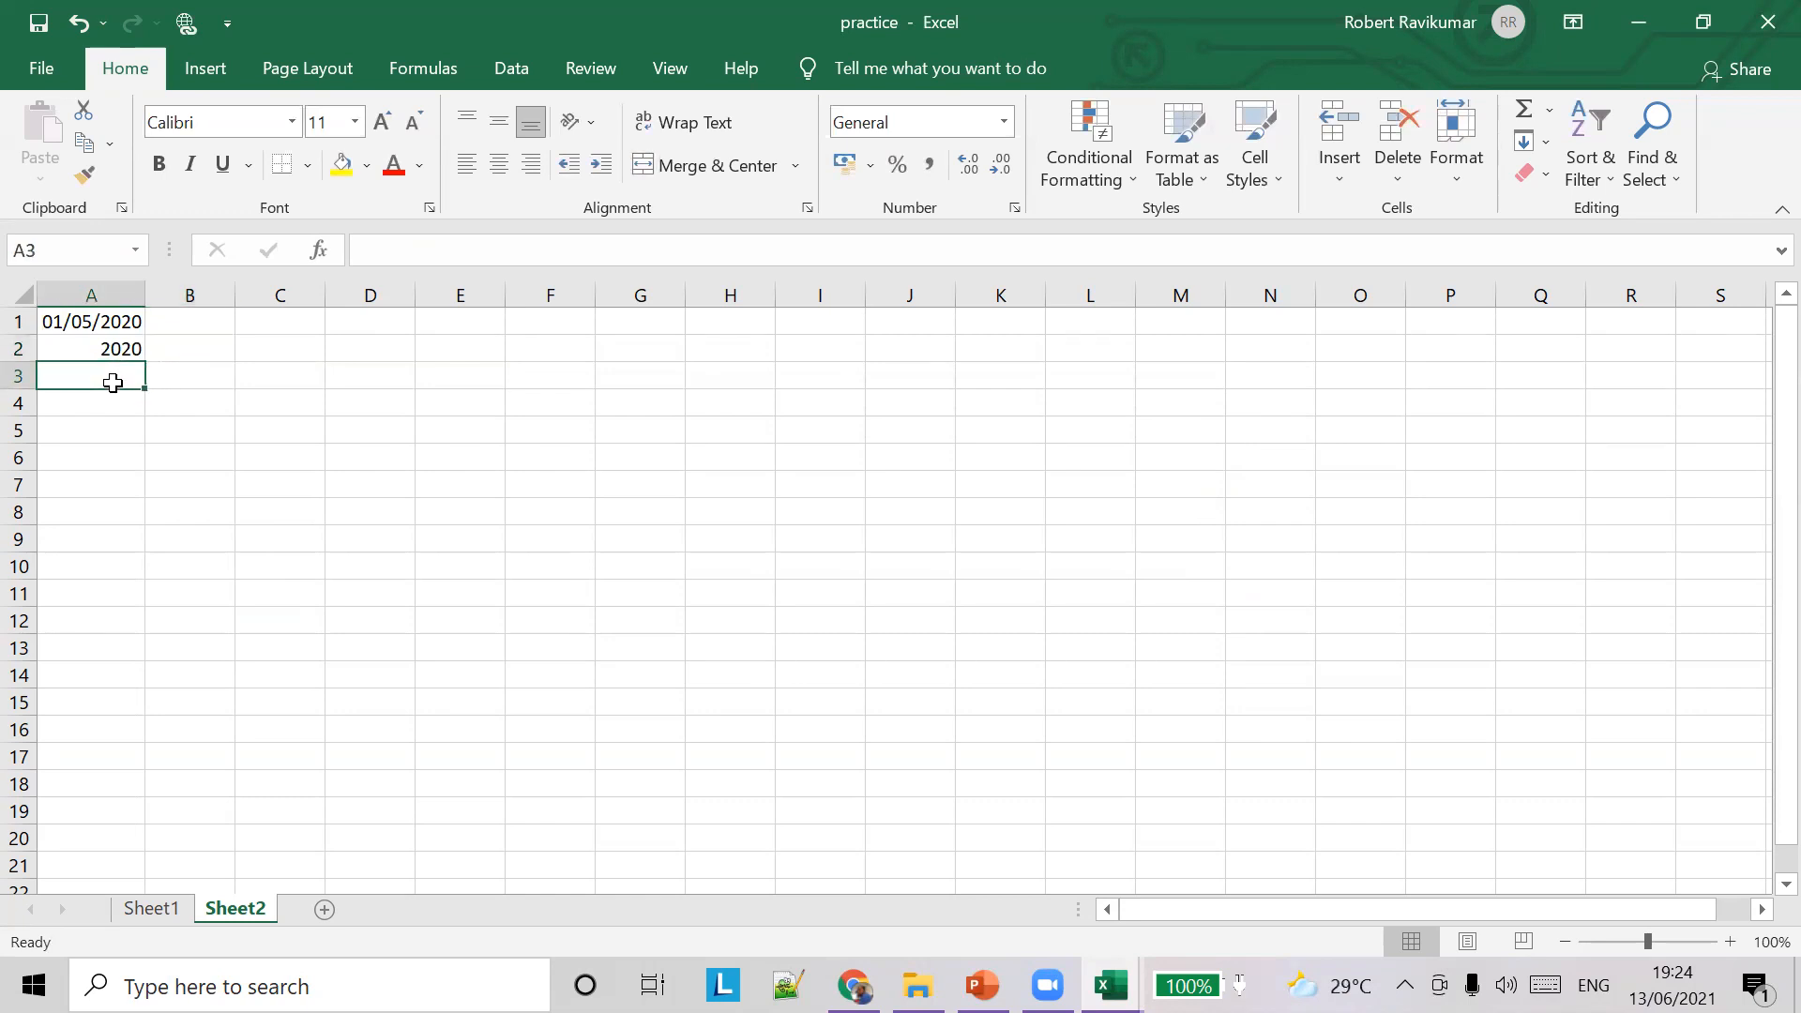
type("=")
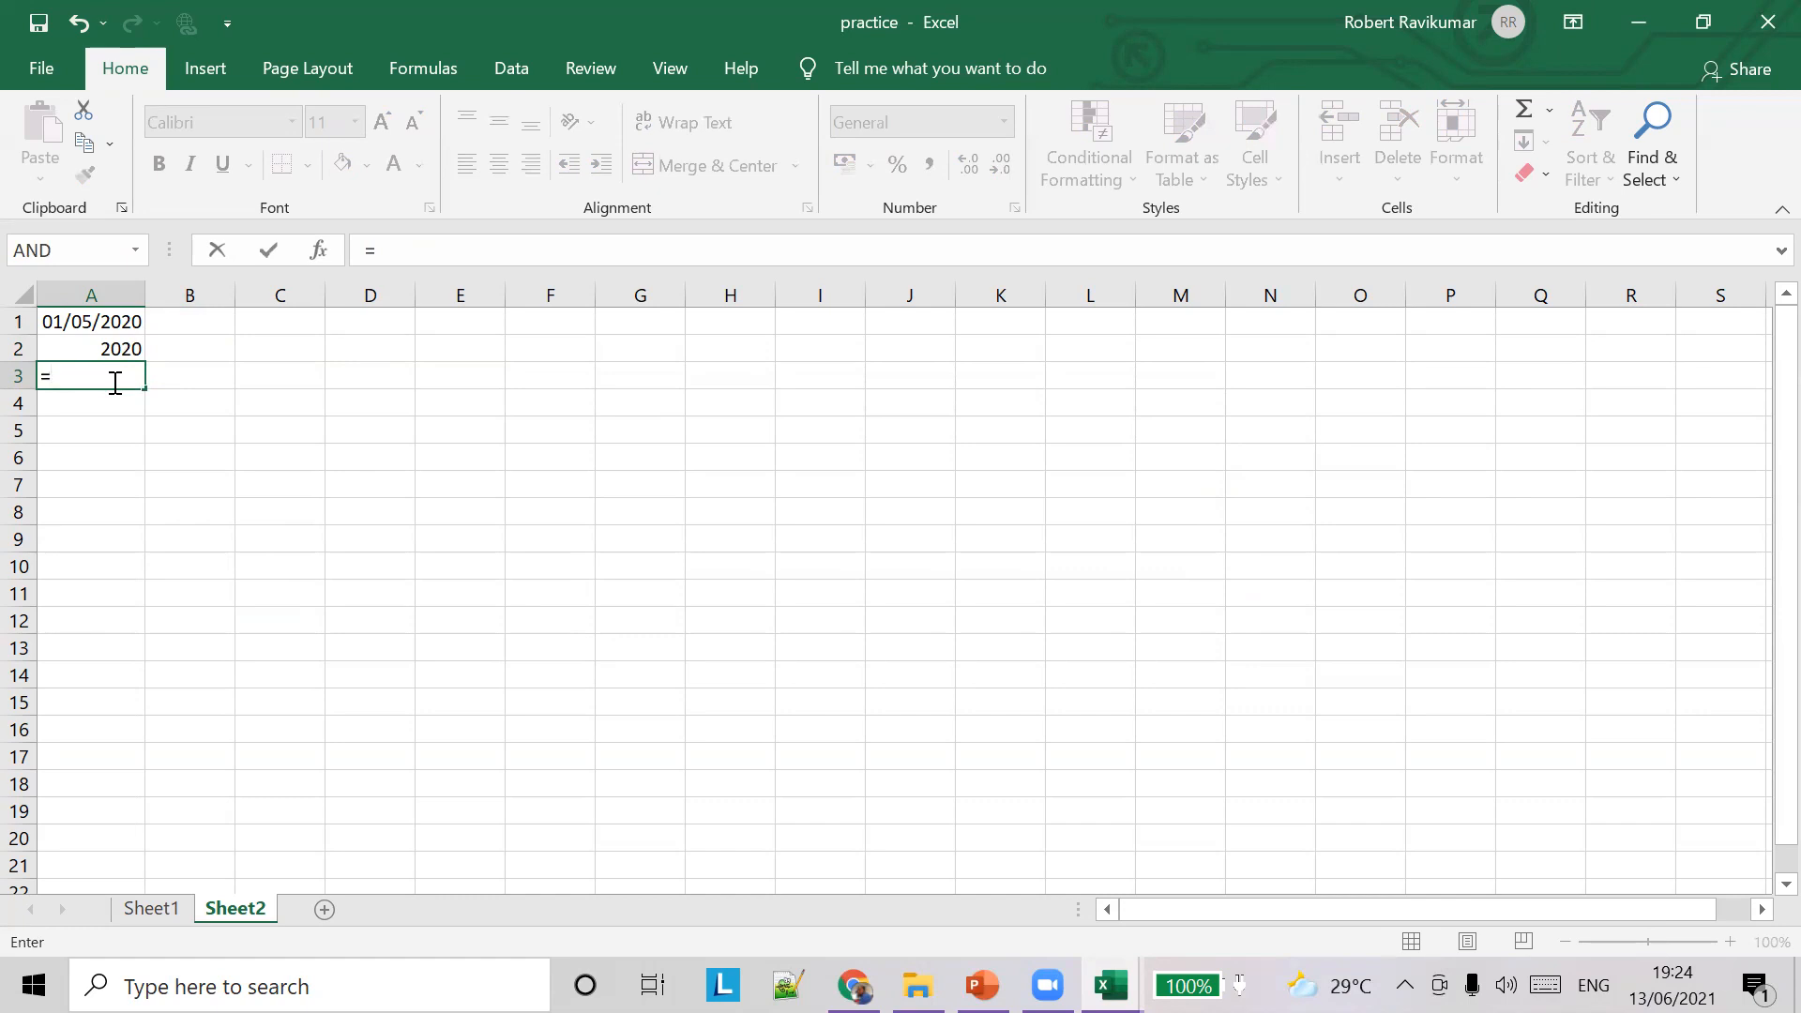
type("MONT")
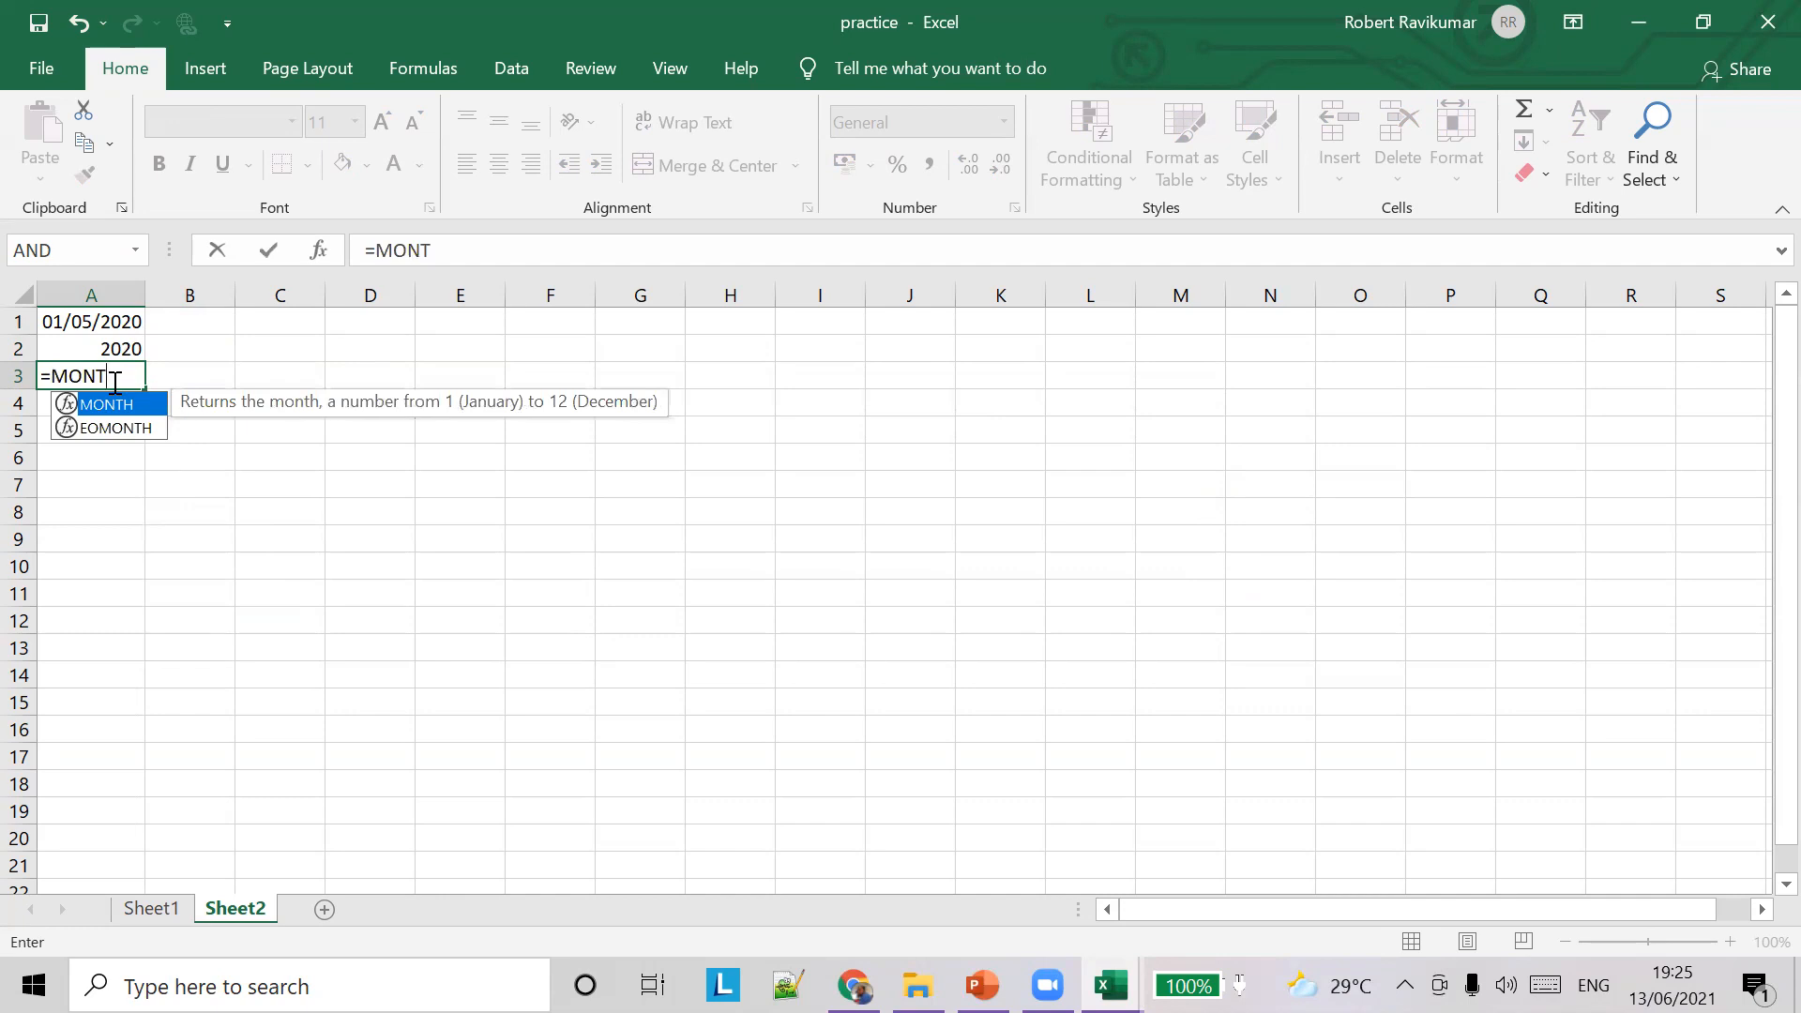
type("h(")
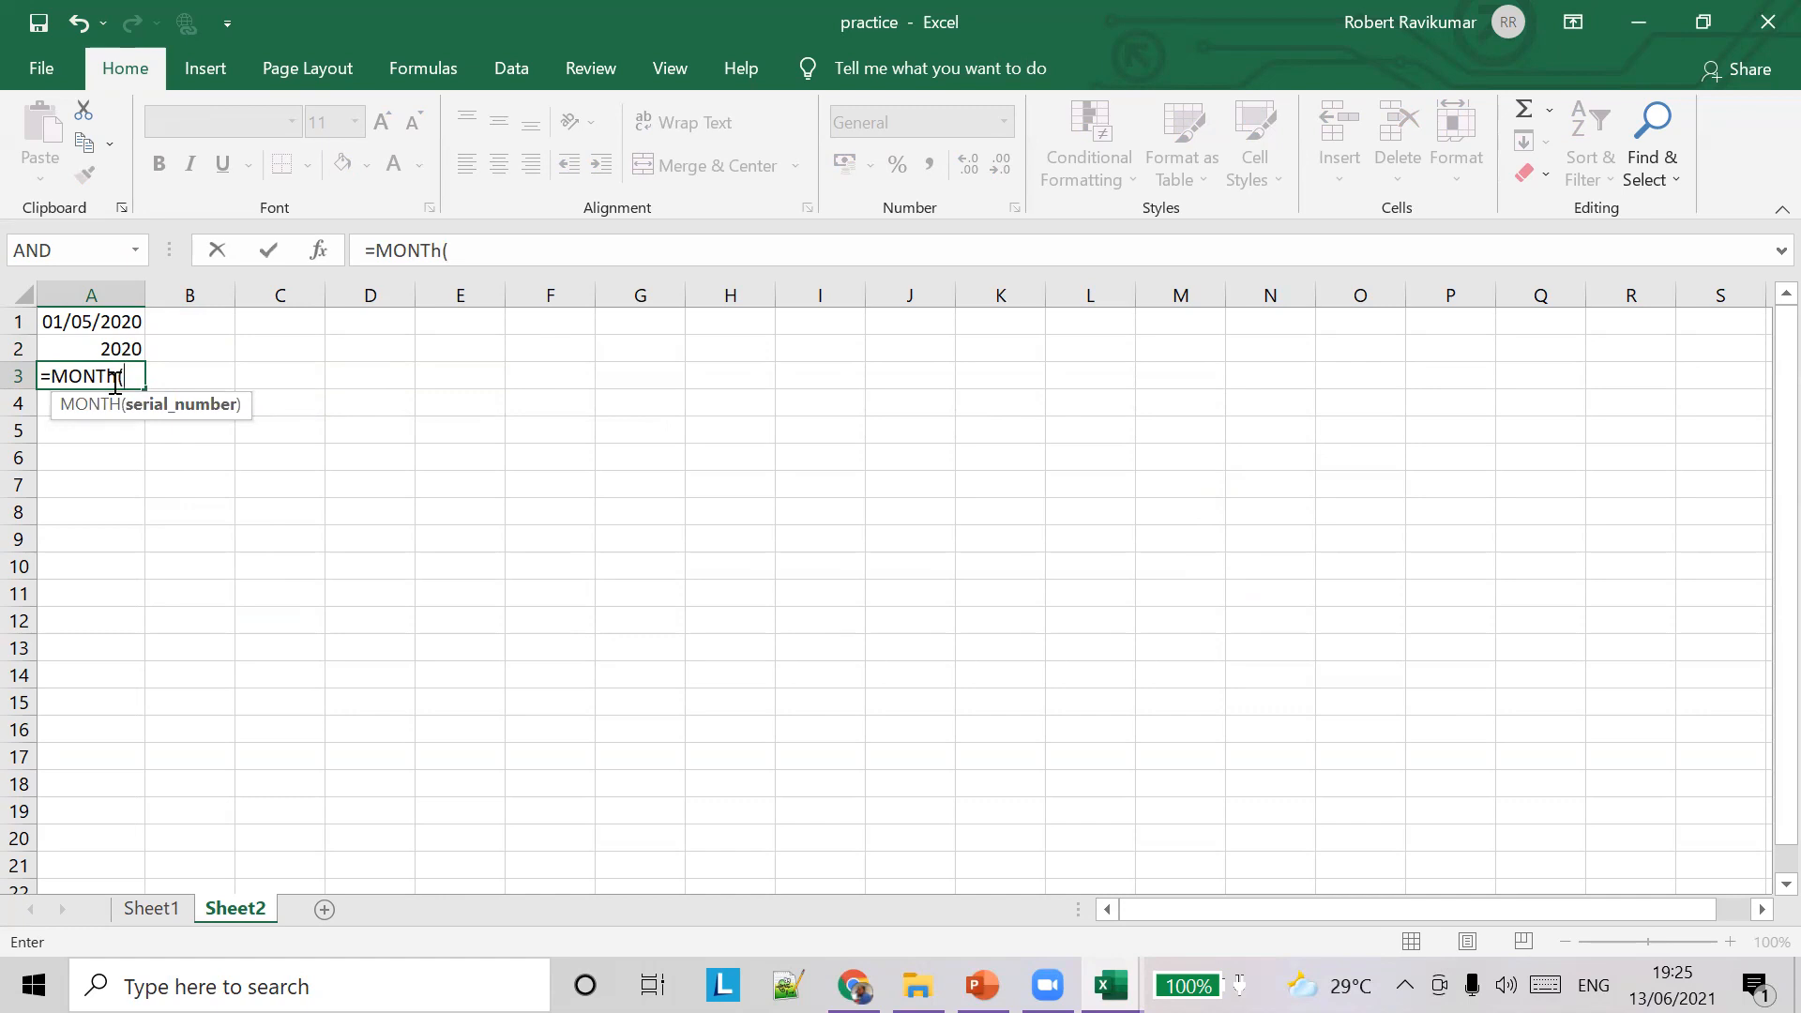
type("A1")
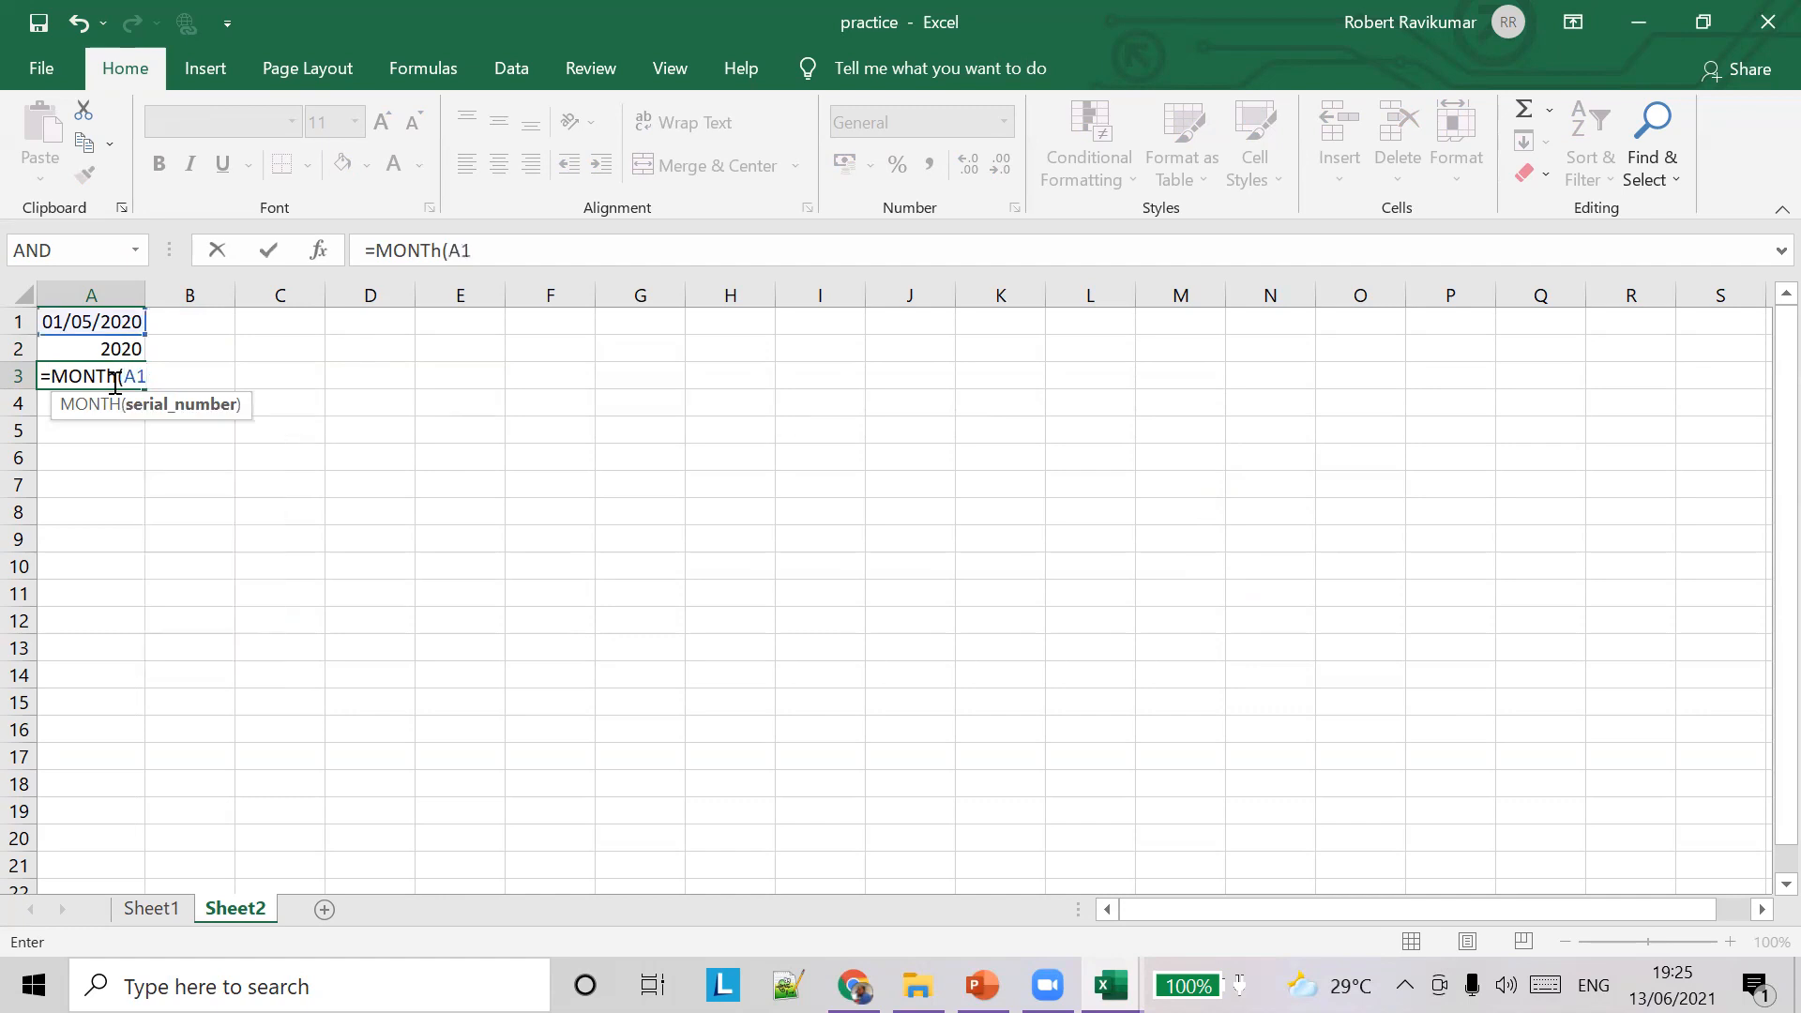
key("ctrl+Return")
key("Right")
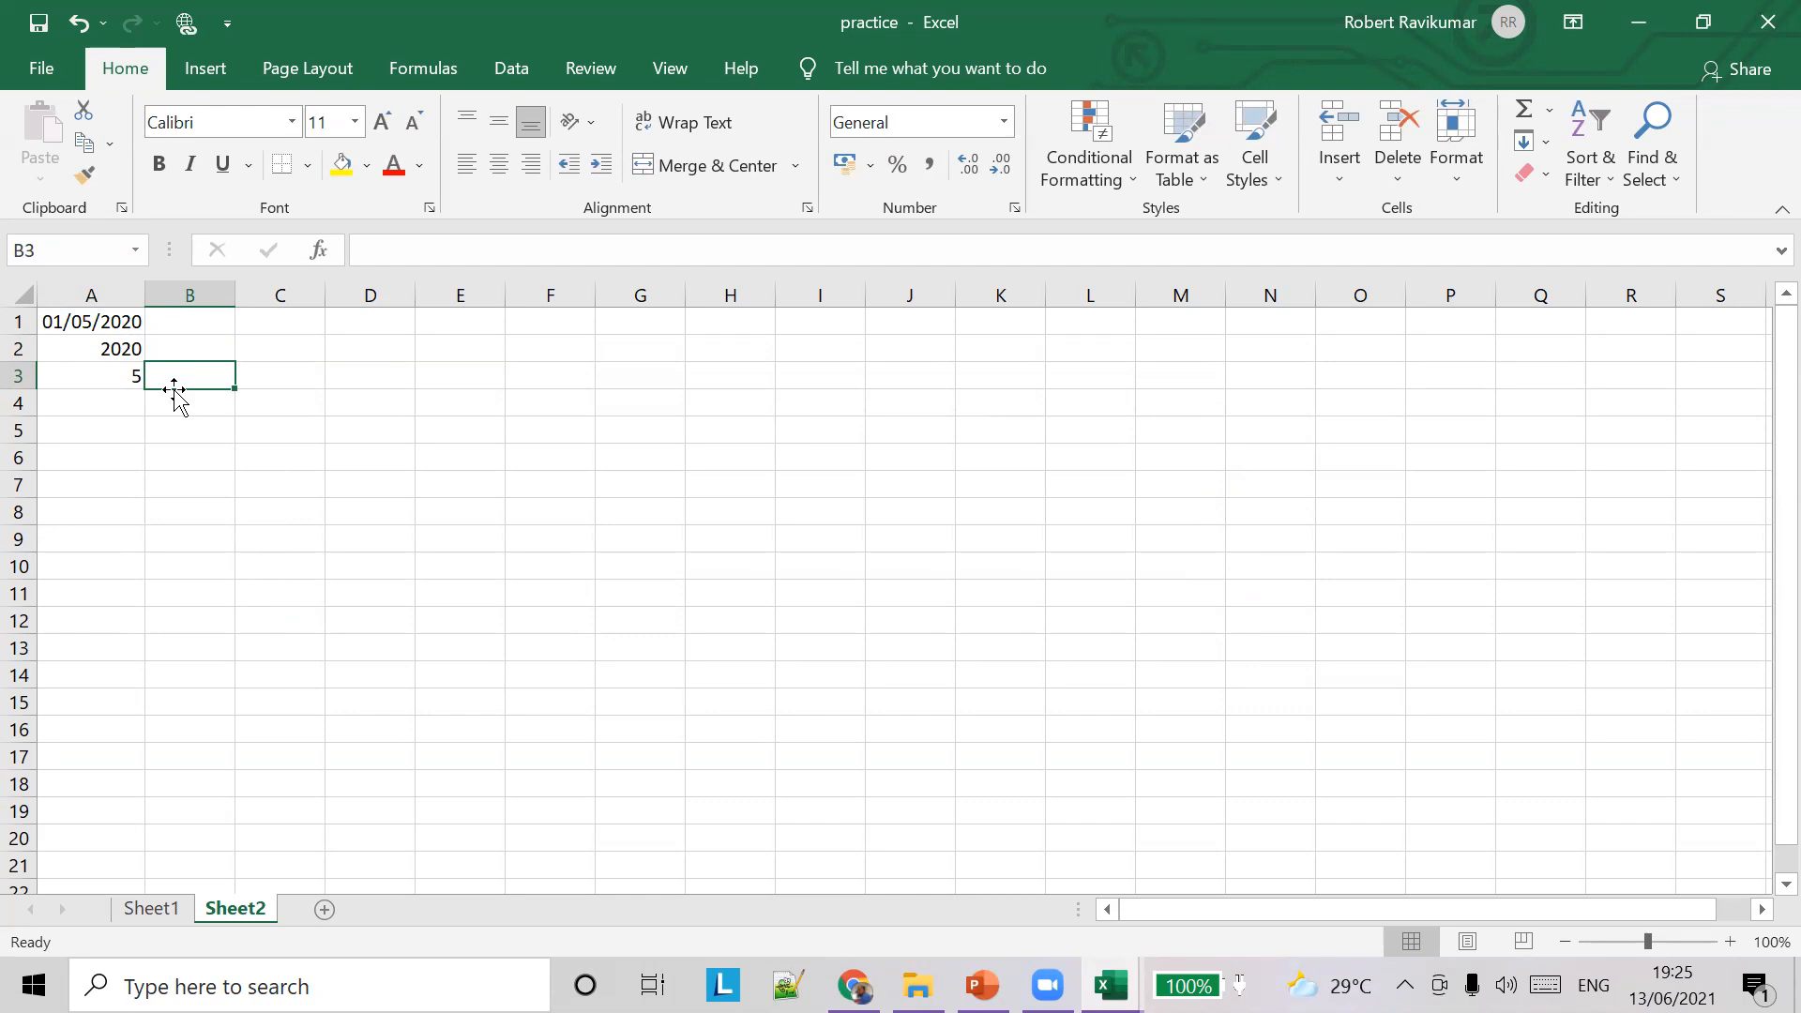
Enter =MINUTE(A1) in A4 to try the minute function on the exercise date, and inspect the resulting cell
key("alt+Tab")
key("alt+Tab")
left_click(131, 399)
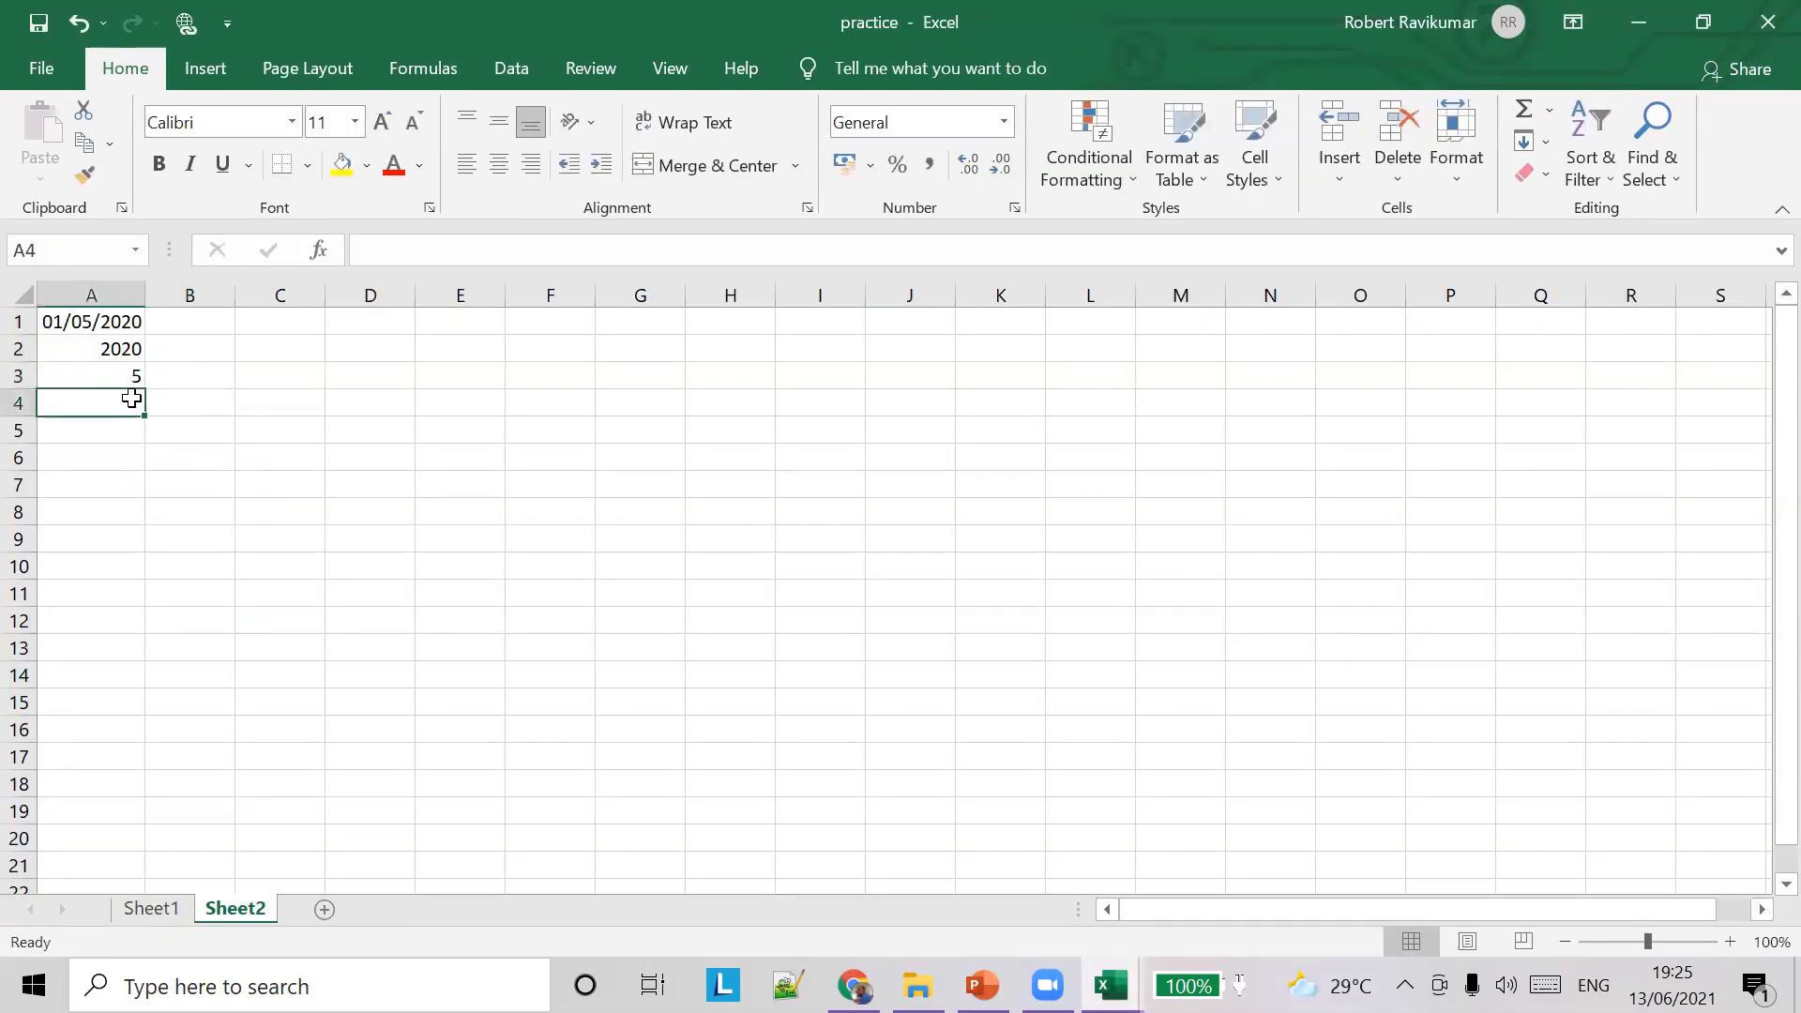
type("=MINUTE")
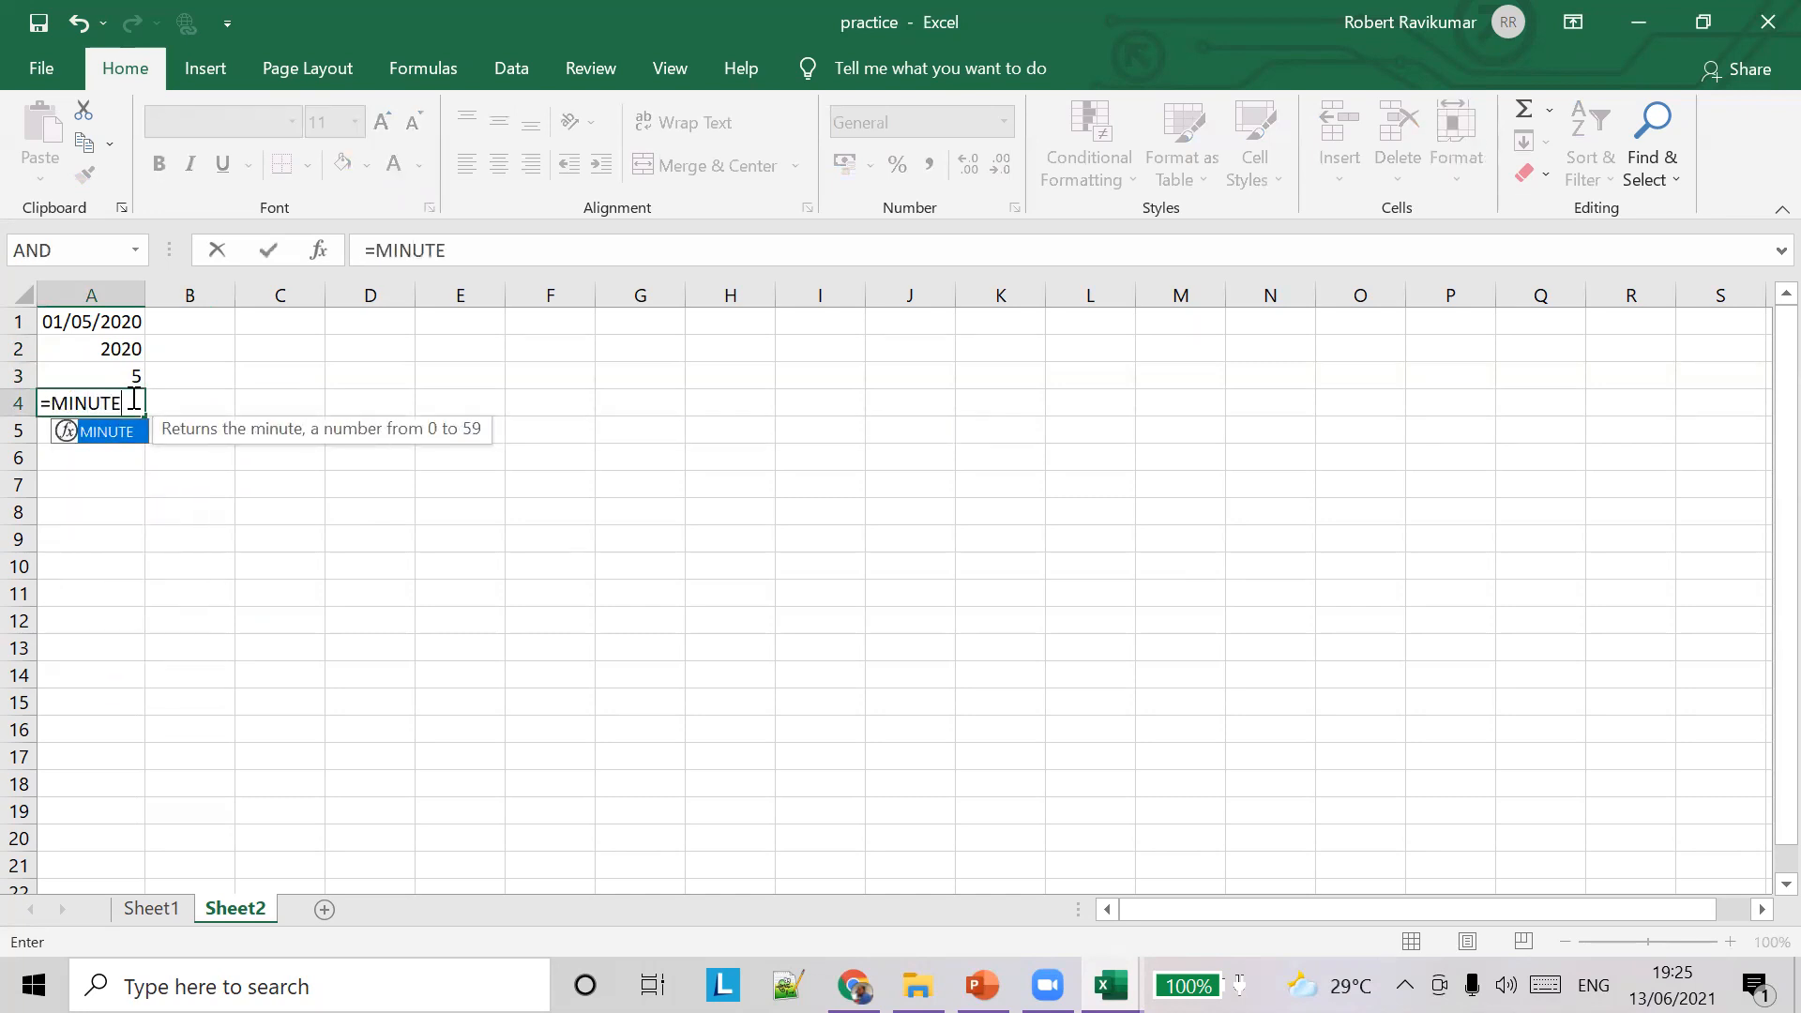
type("()")
key("Return")
key("Return")
type("A1")
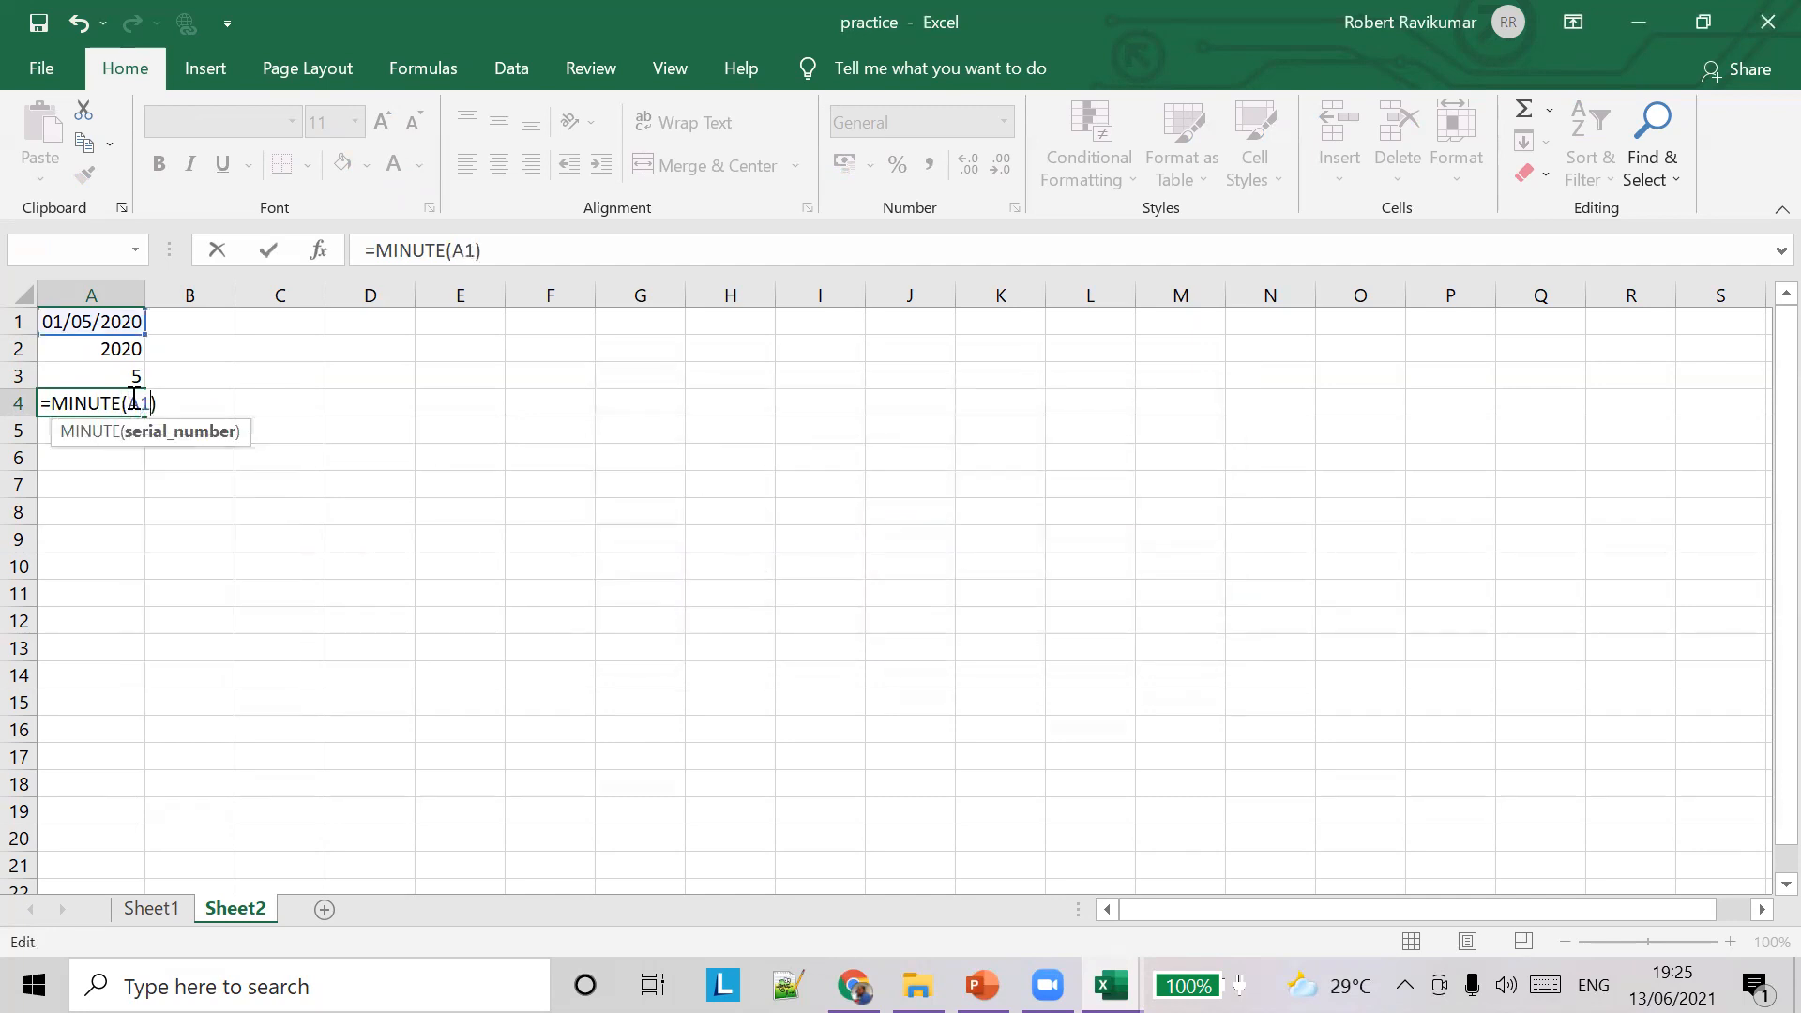
key("Tab")
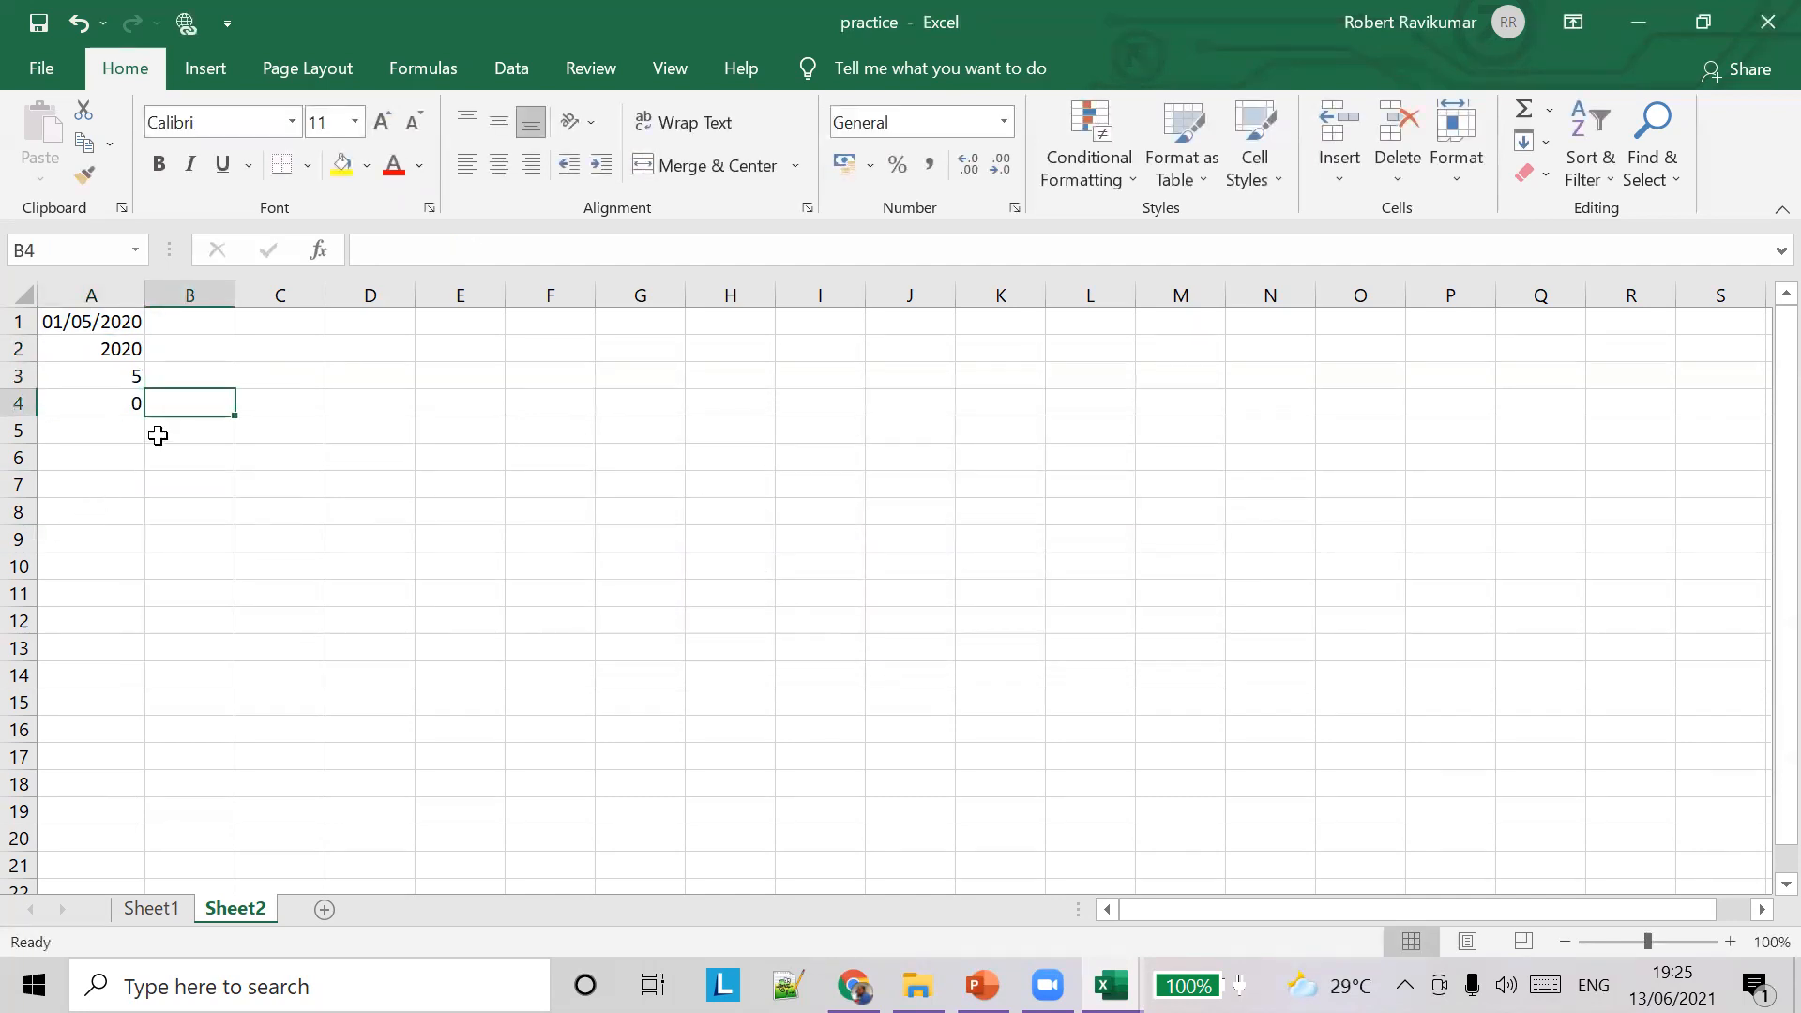
left_click(116, 402)
left_click(145, 294)
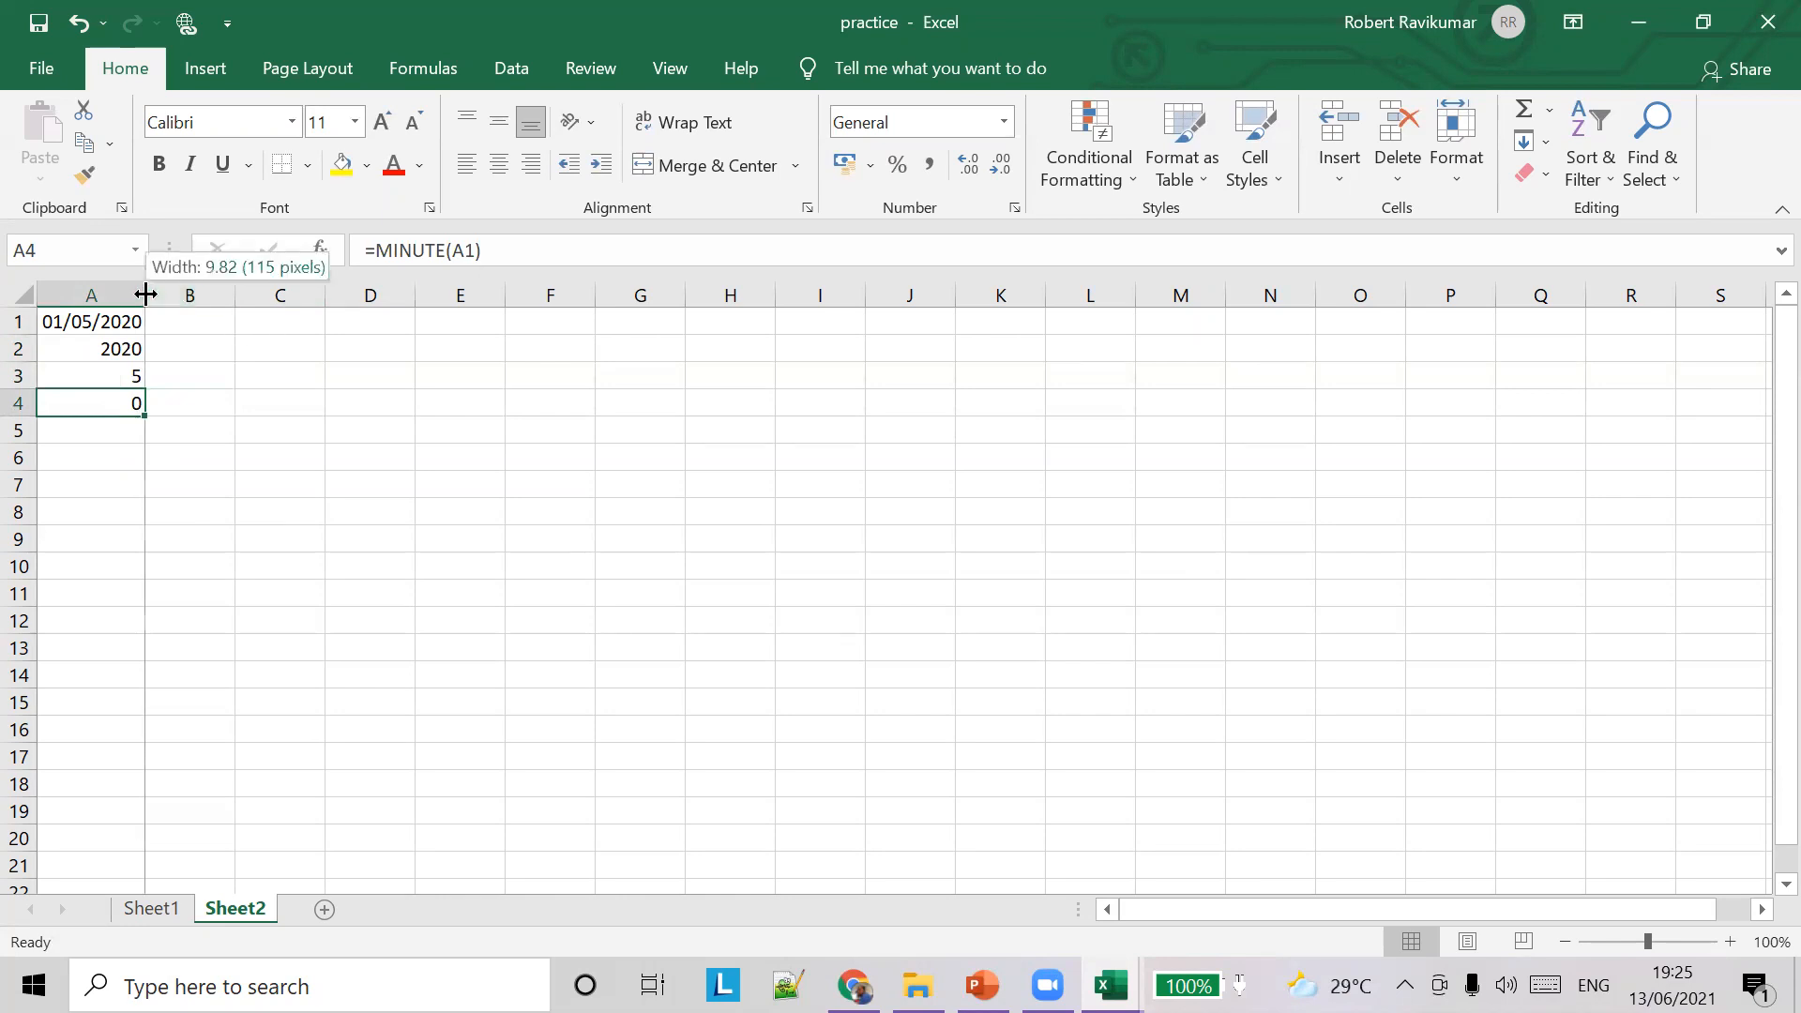
left_click(347, 325)
Replace the formula in A4 with =DAY(A1) to extract the day from the exercise date
left_click(126, 404)
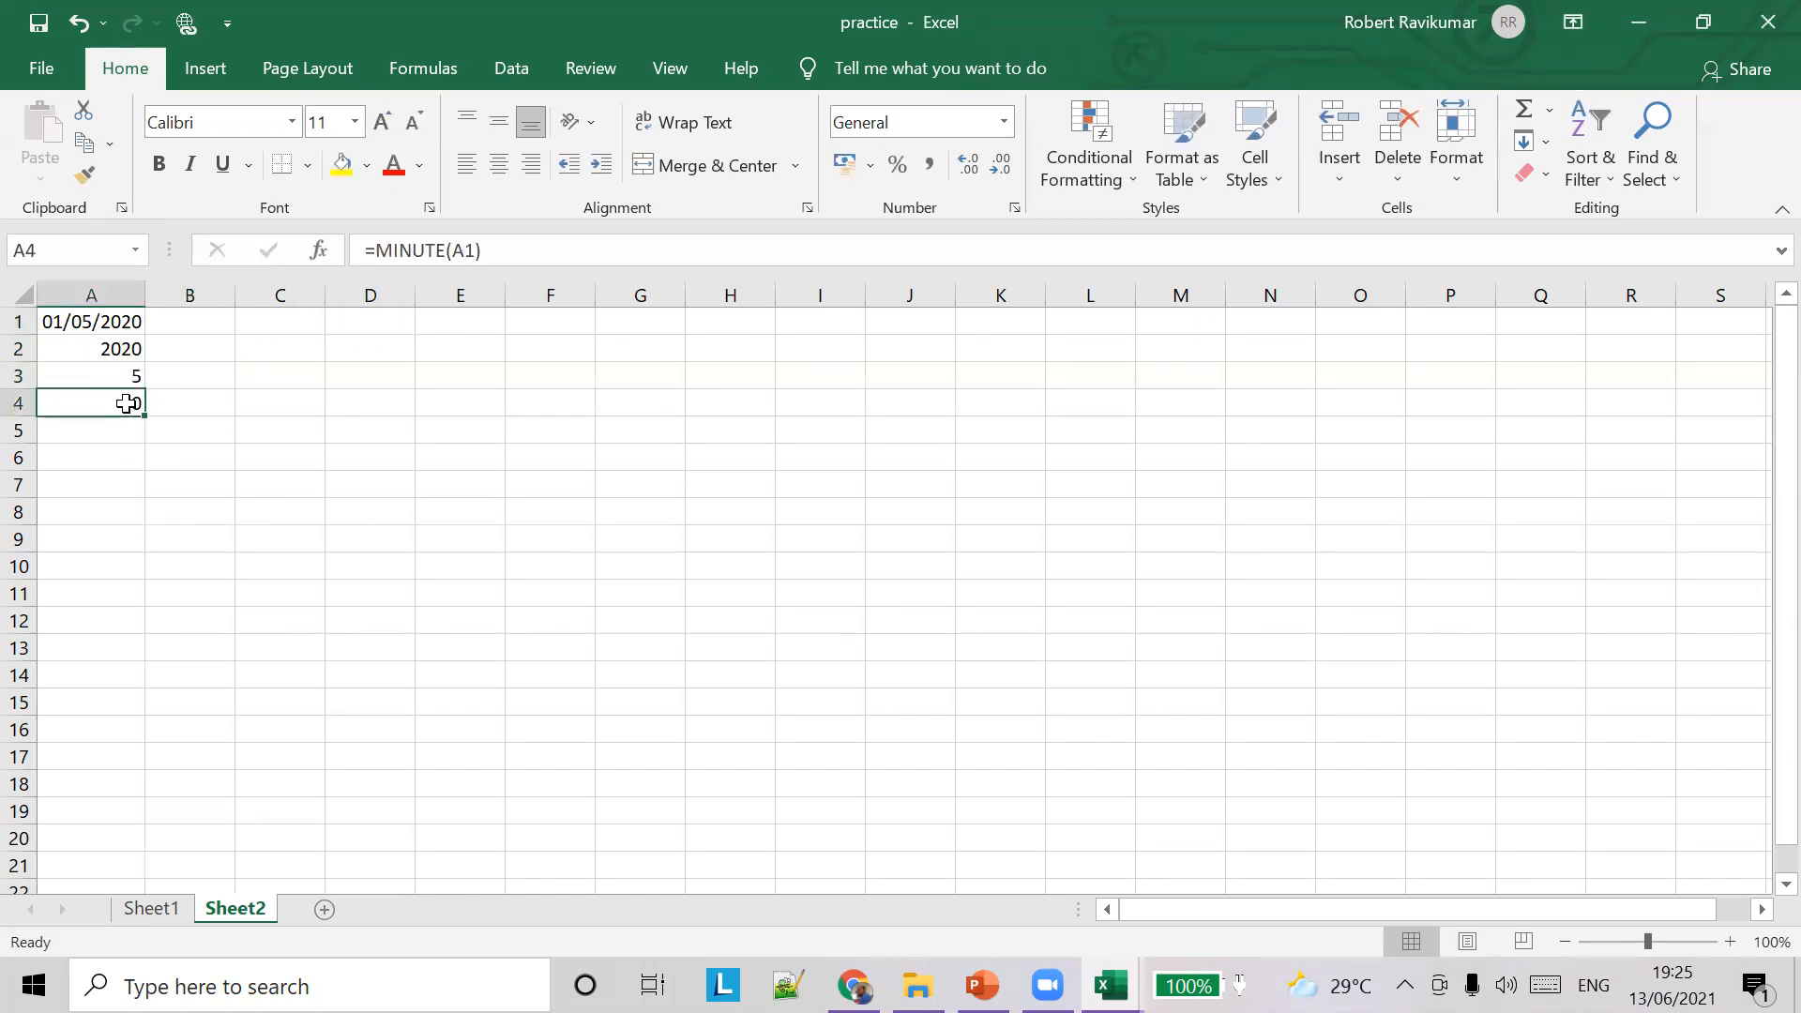
type("=D")
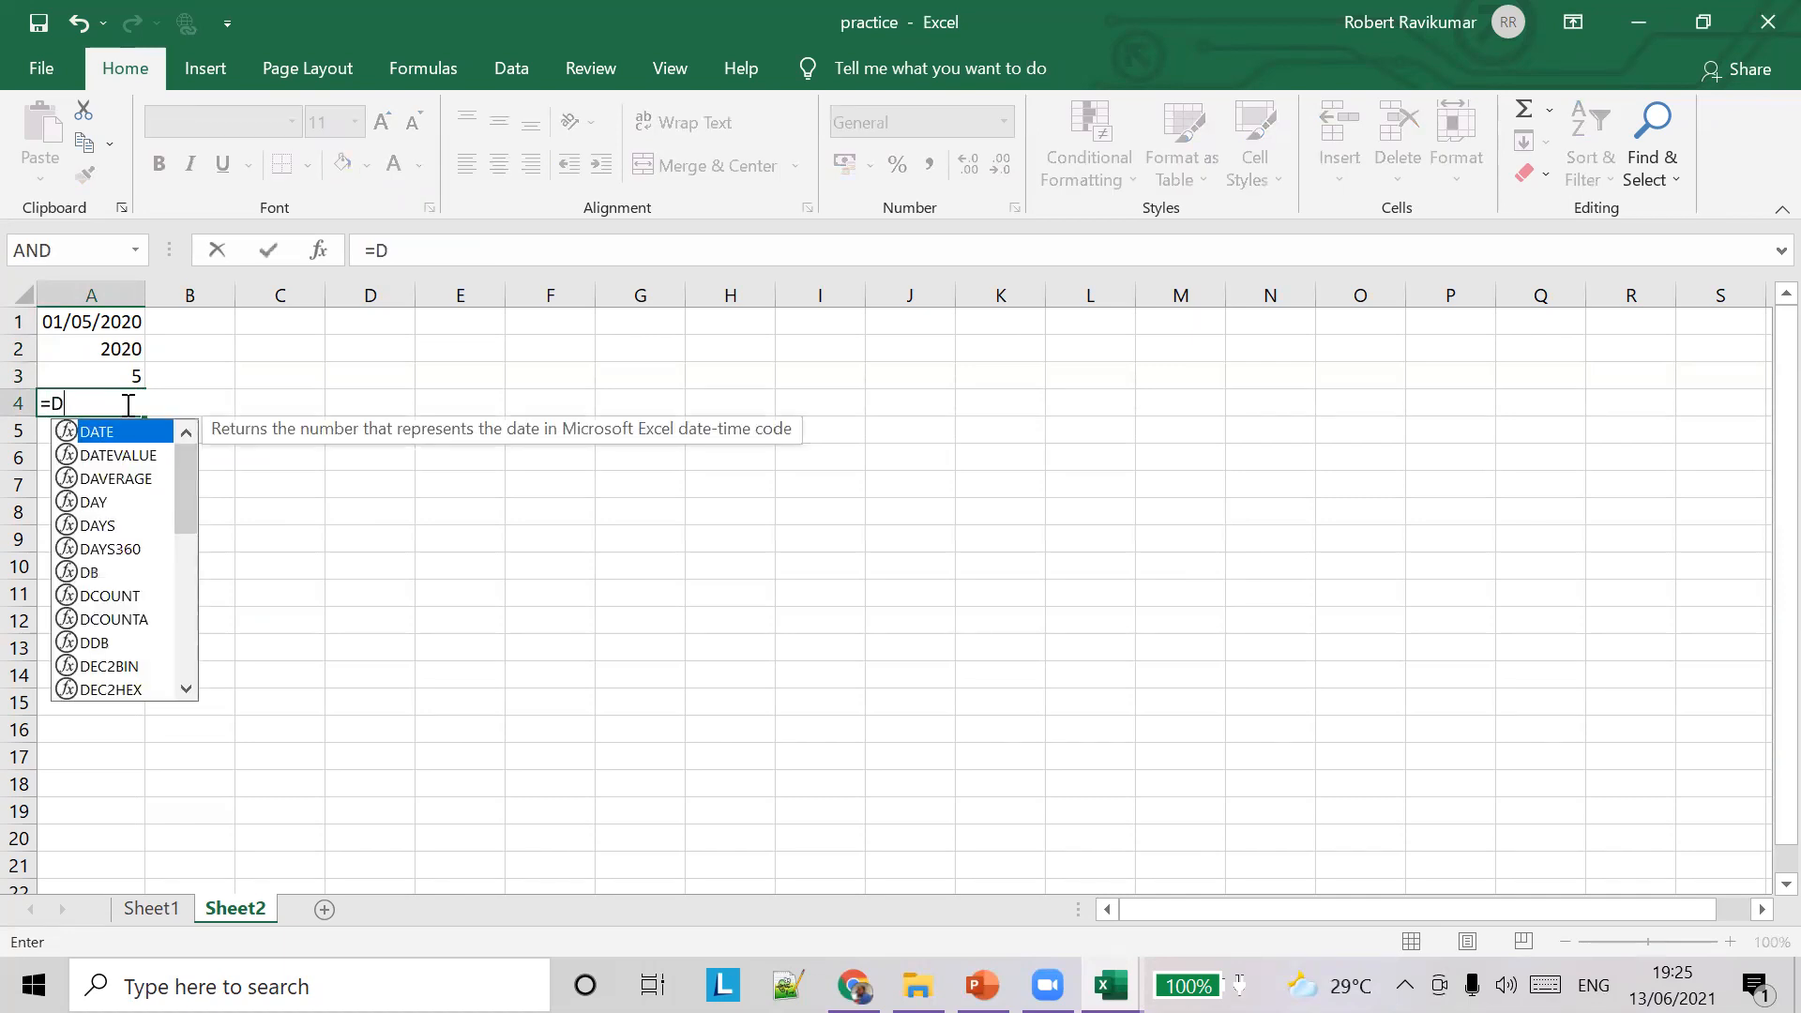
type("AY()")
key("Return")
key("Return")
type("A1")
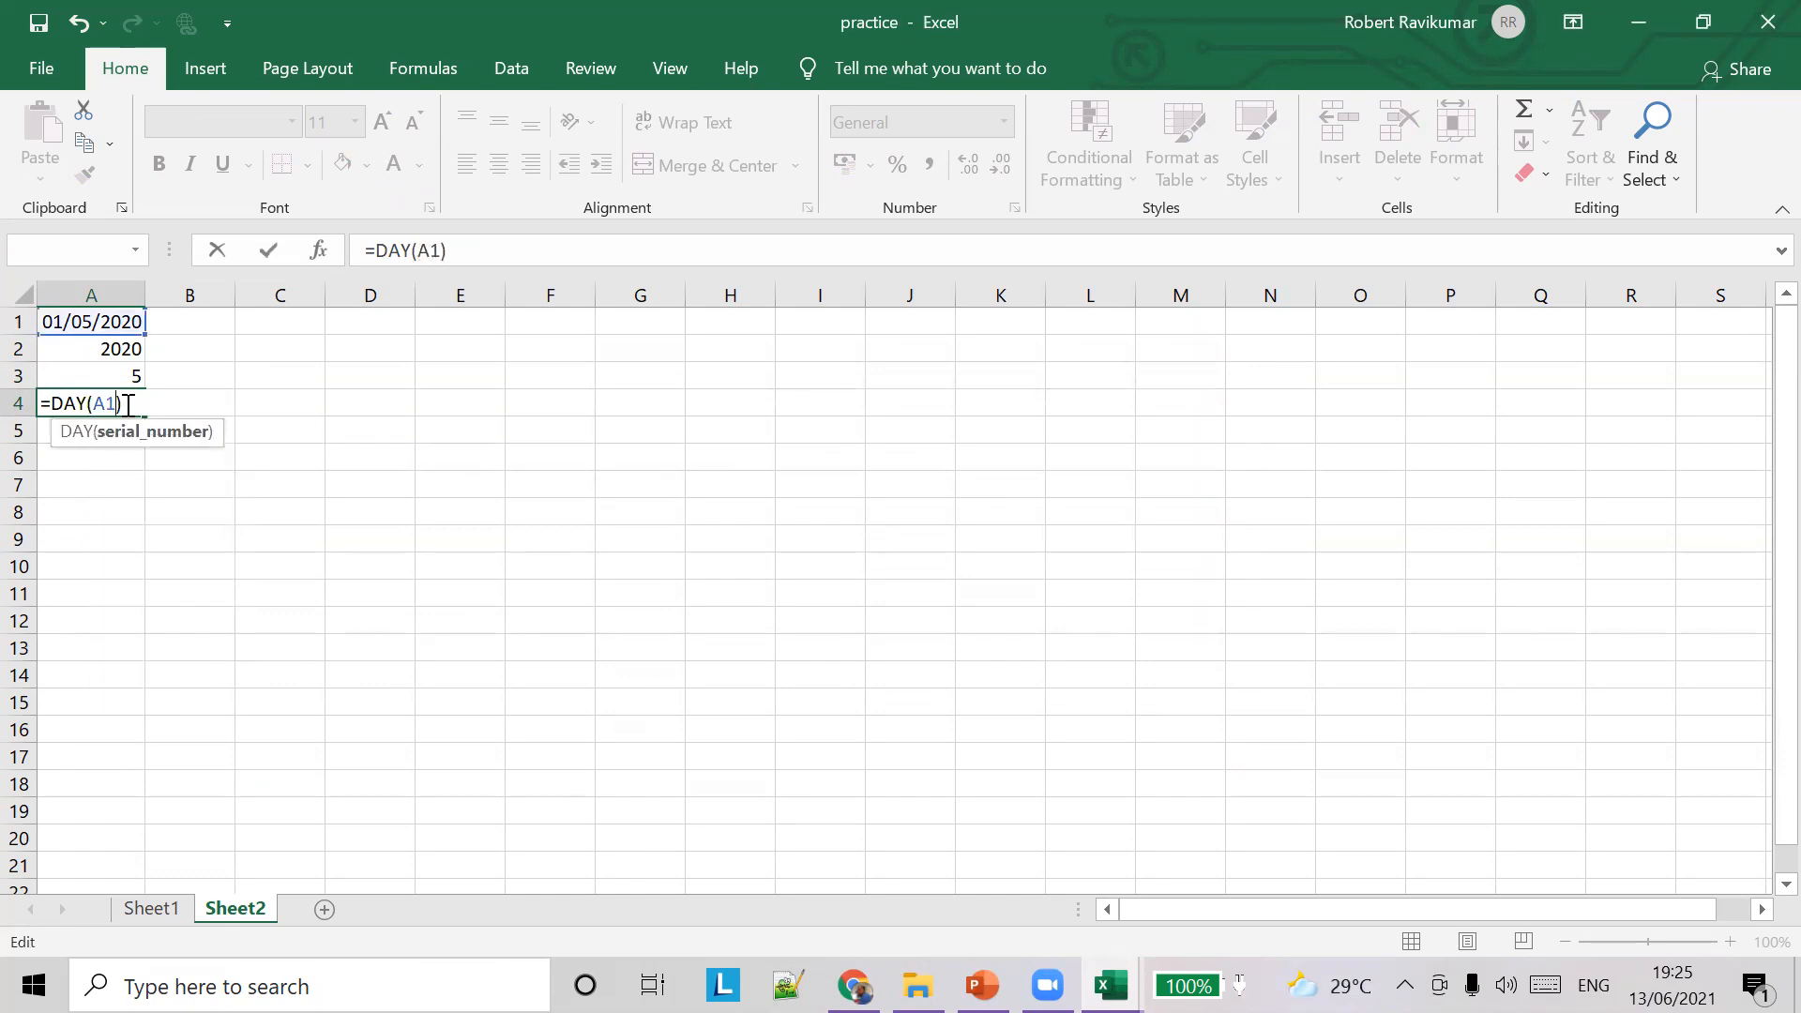
key("Tab")
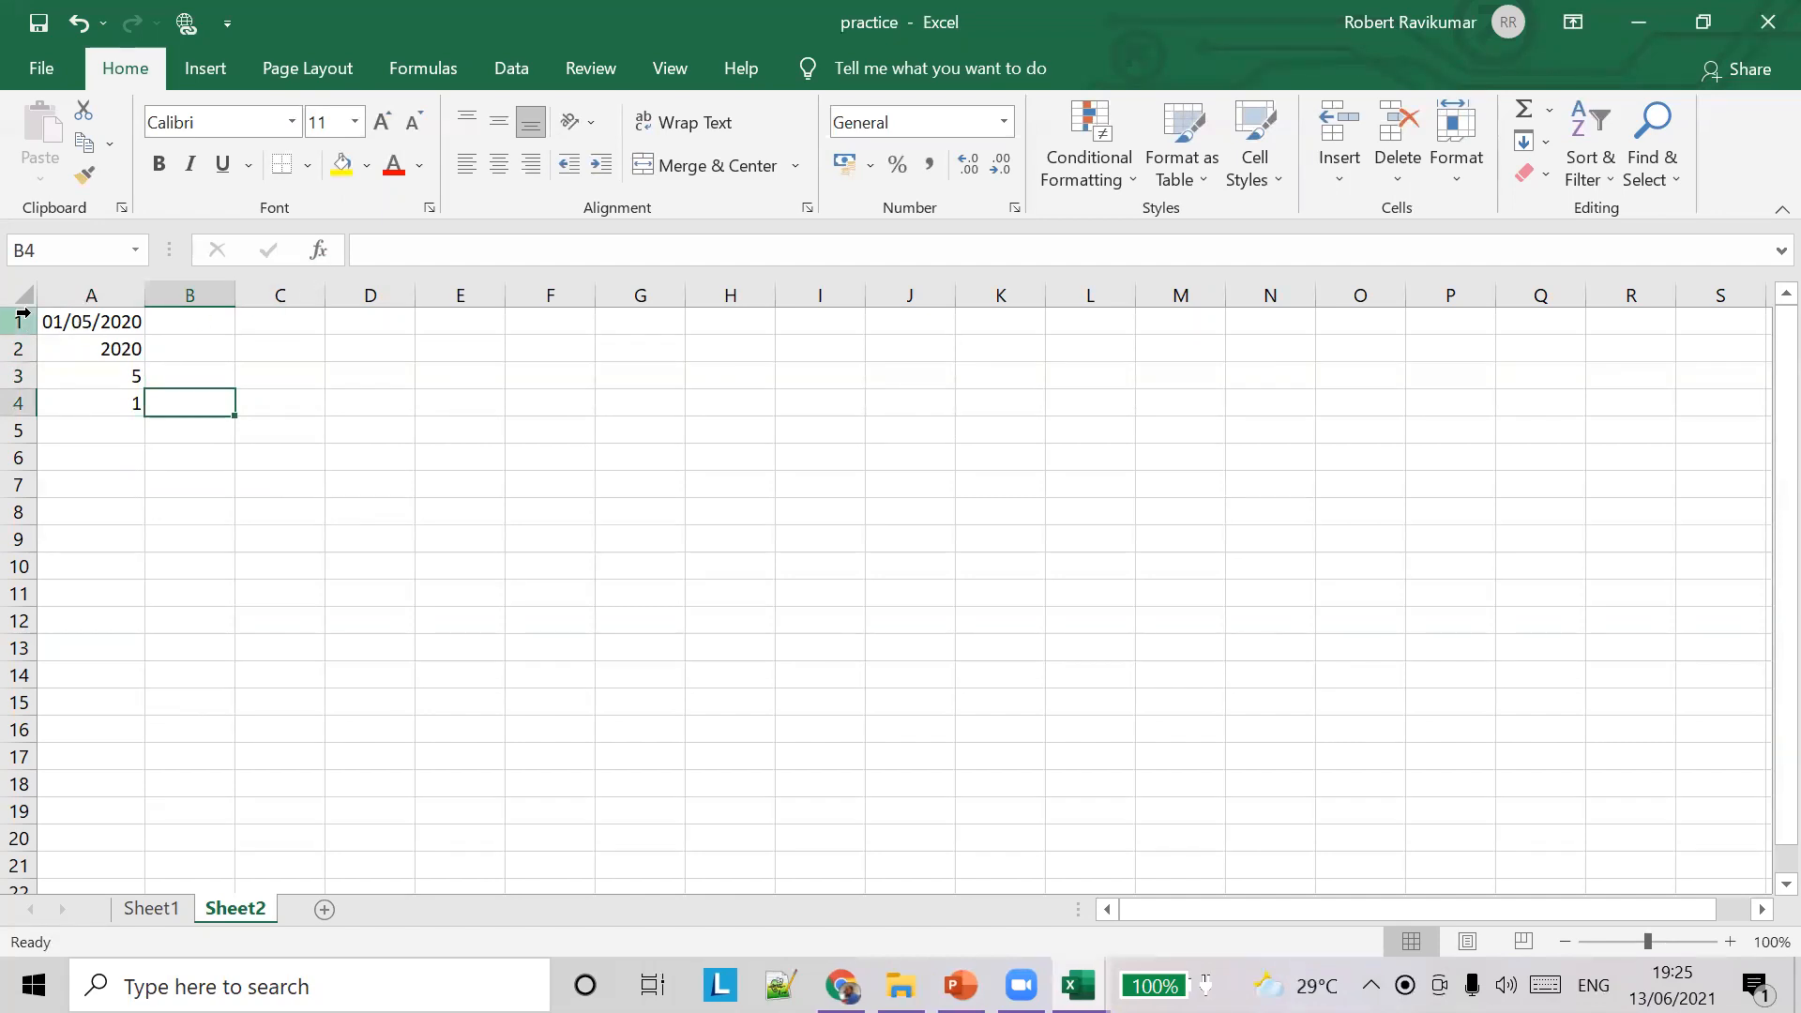
Enter =NOW() in D1 to insert the current date and time
left_click(367, 328)
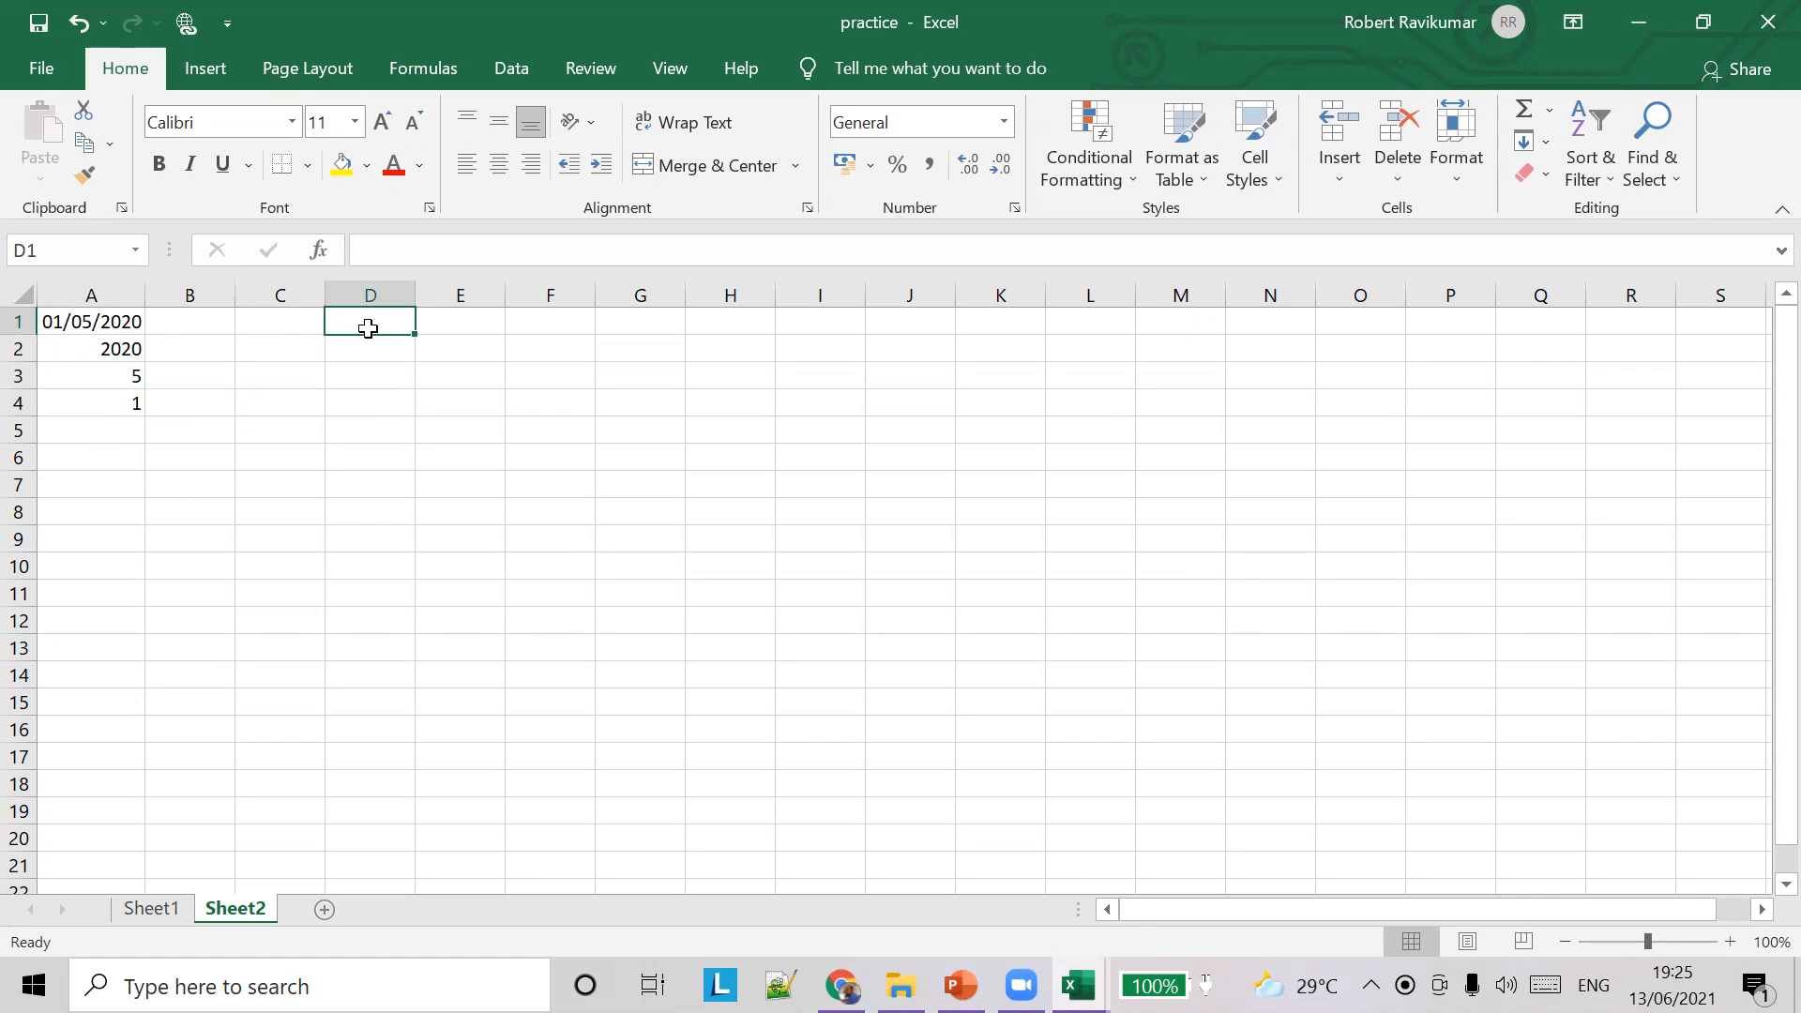
type("=")
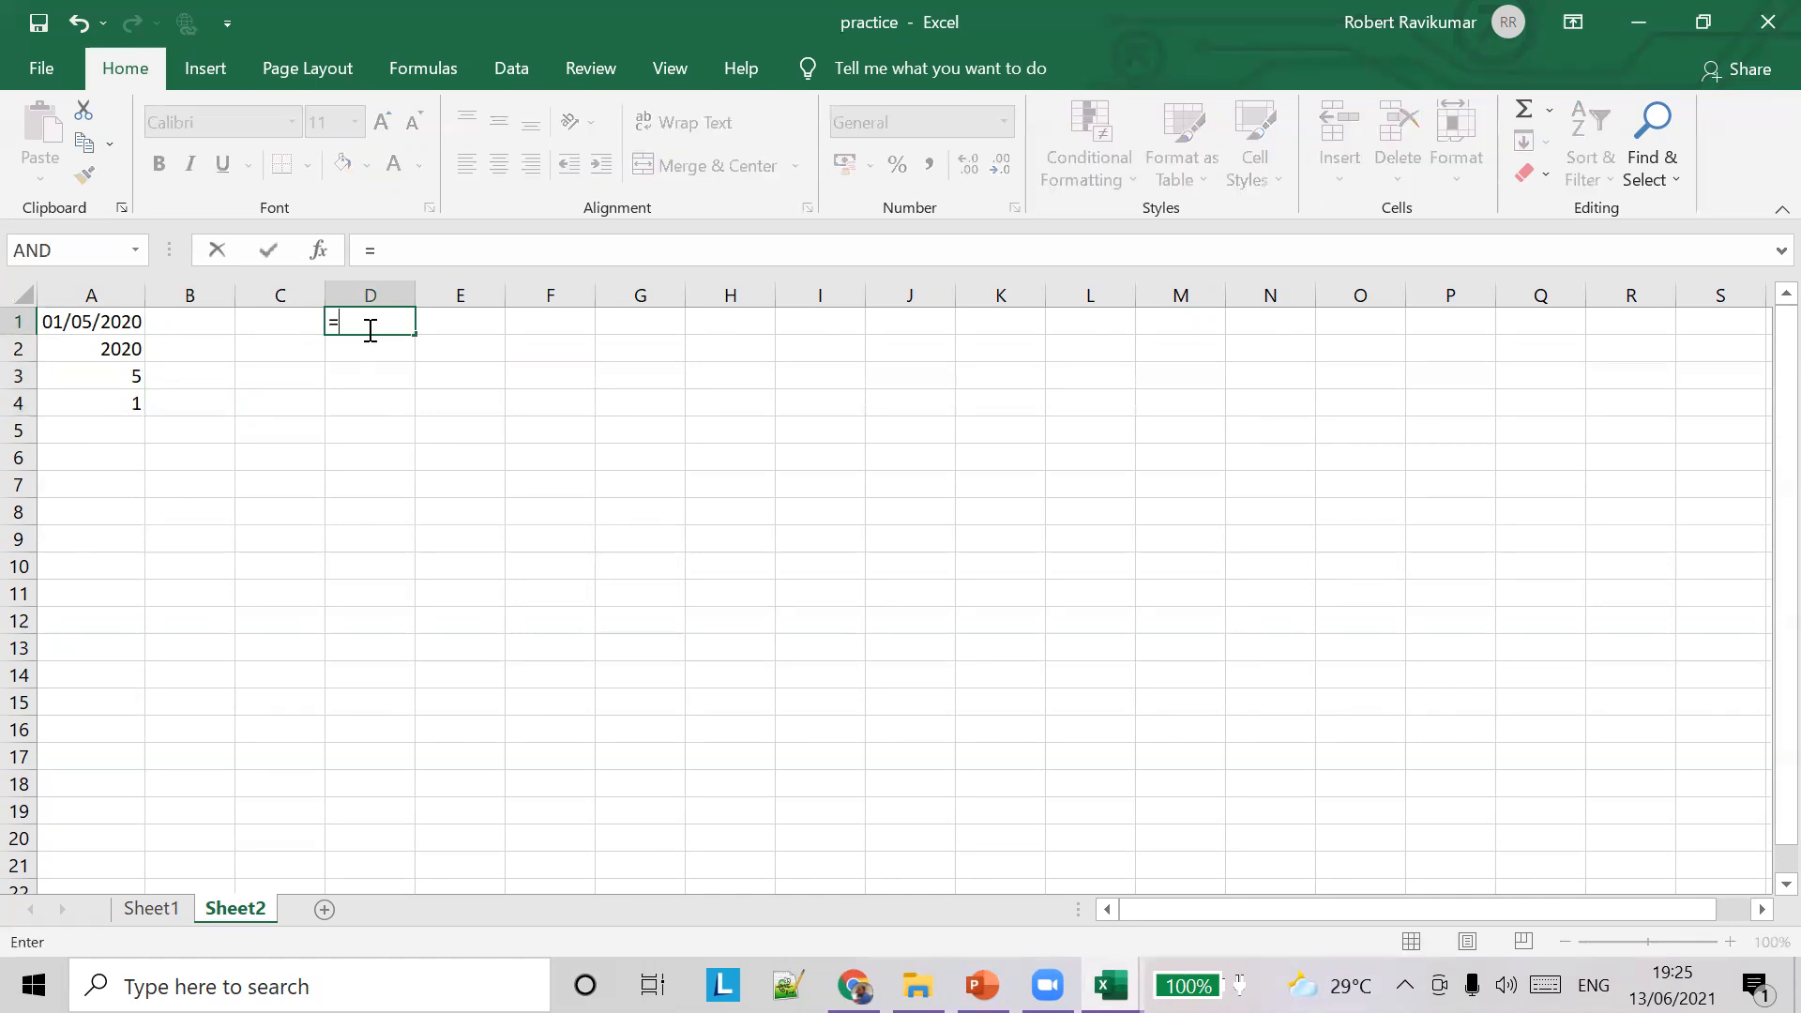
type("NOW()")
key("Tab")
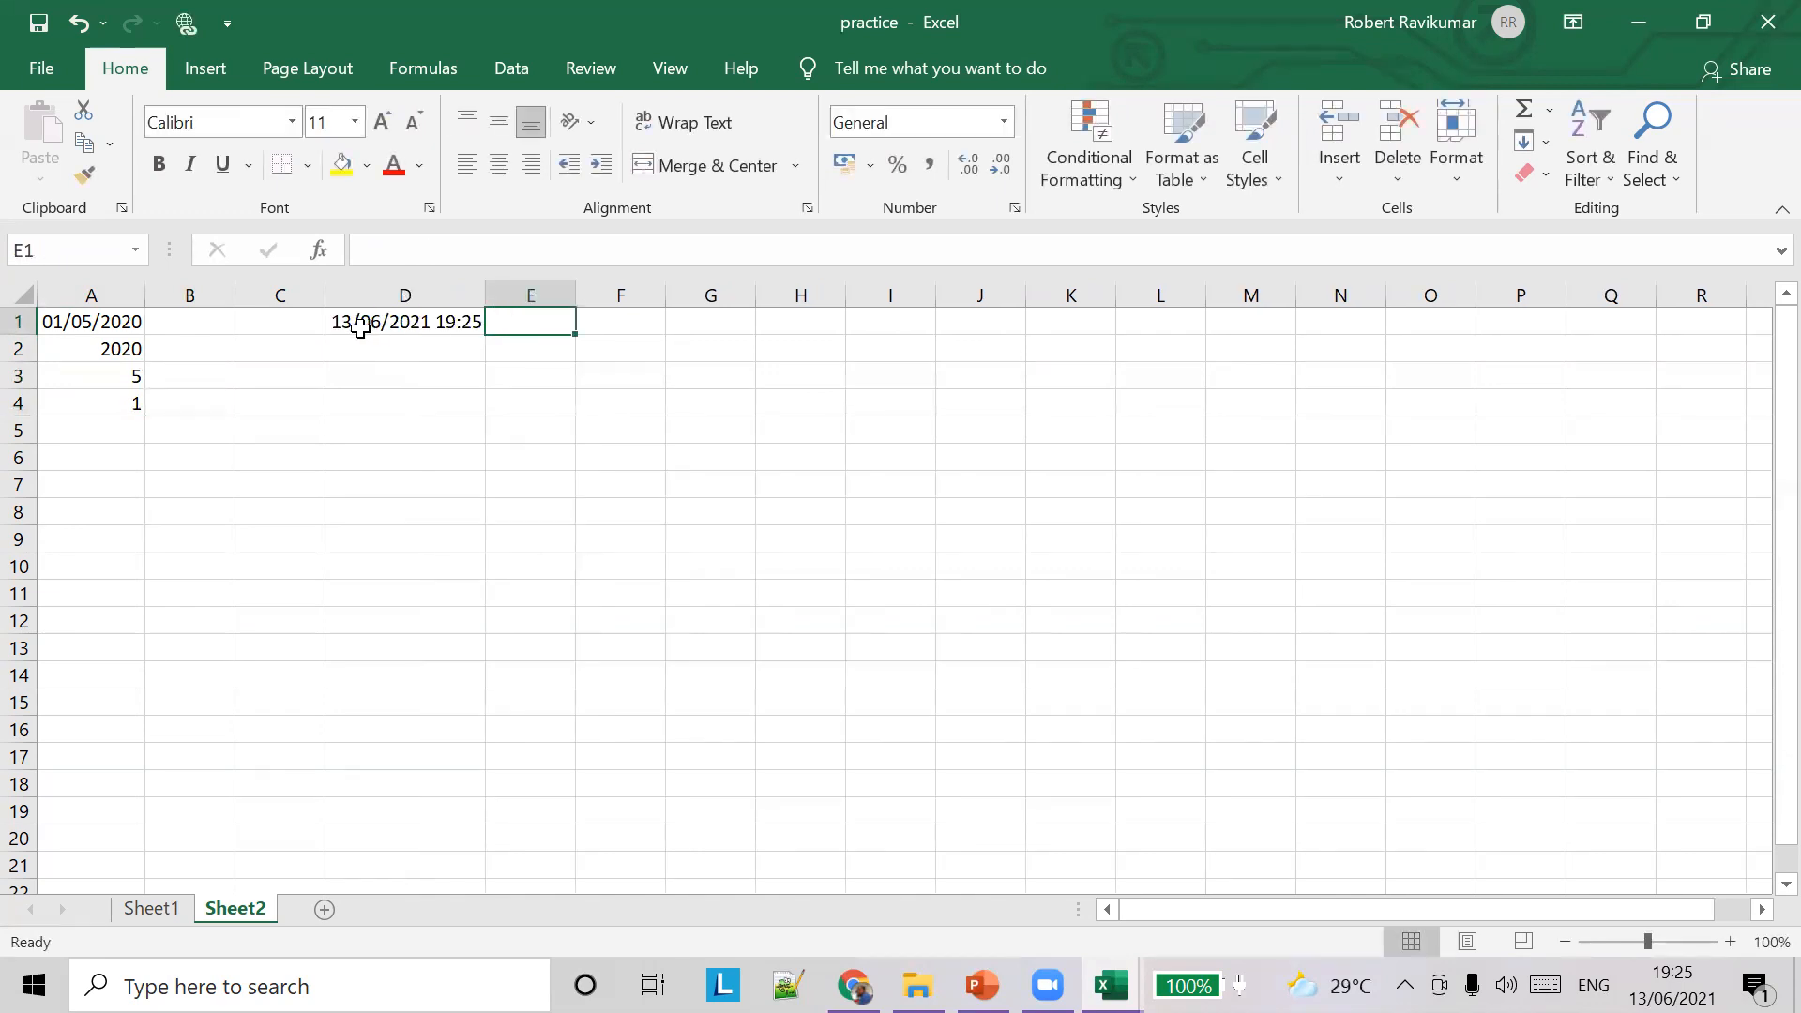
Enter =MINUTE(D1) in D2 to extract the minutes from the current date and time
left_click(425, 354)
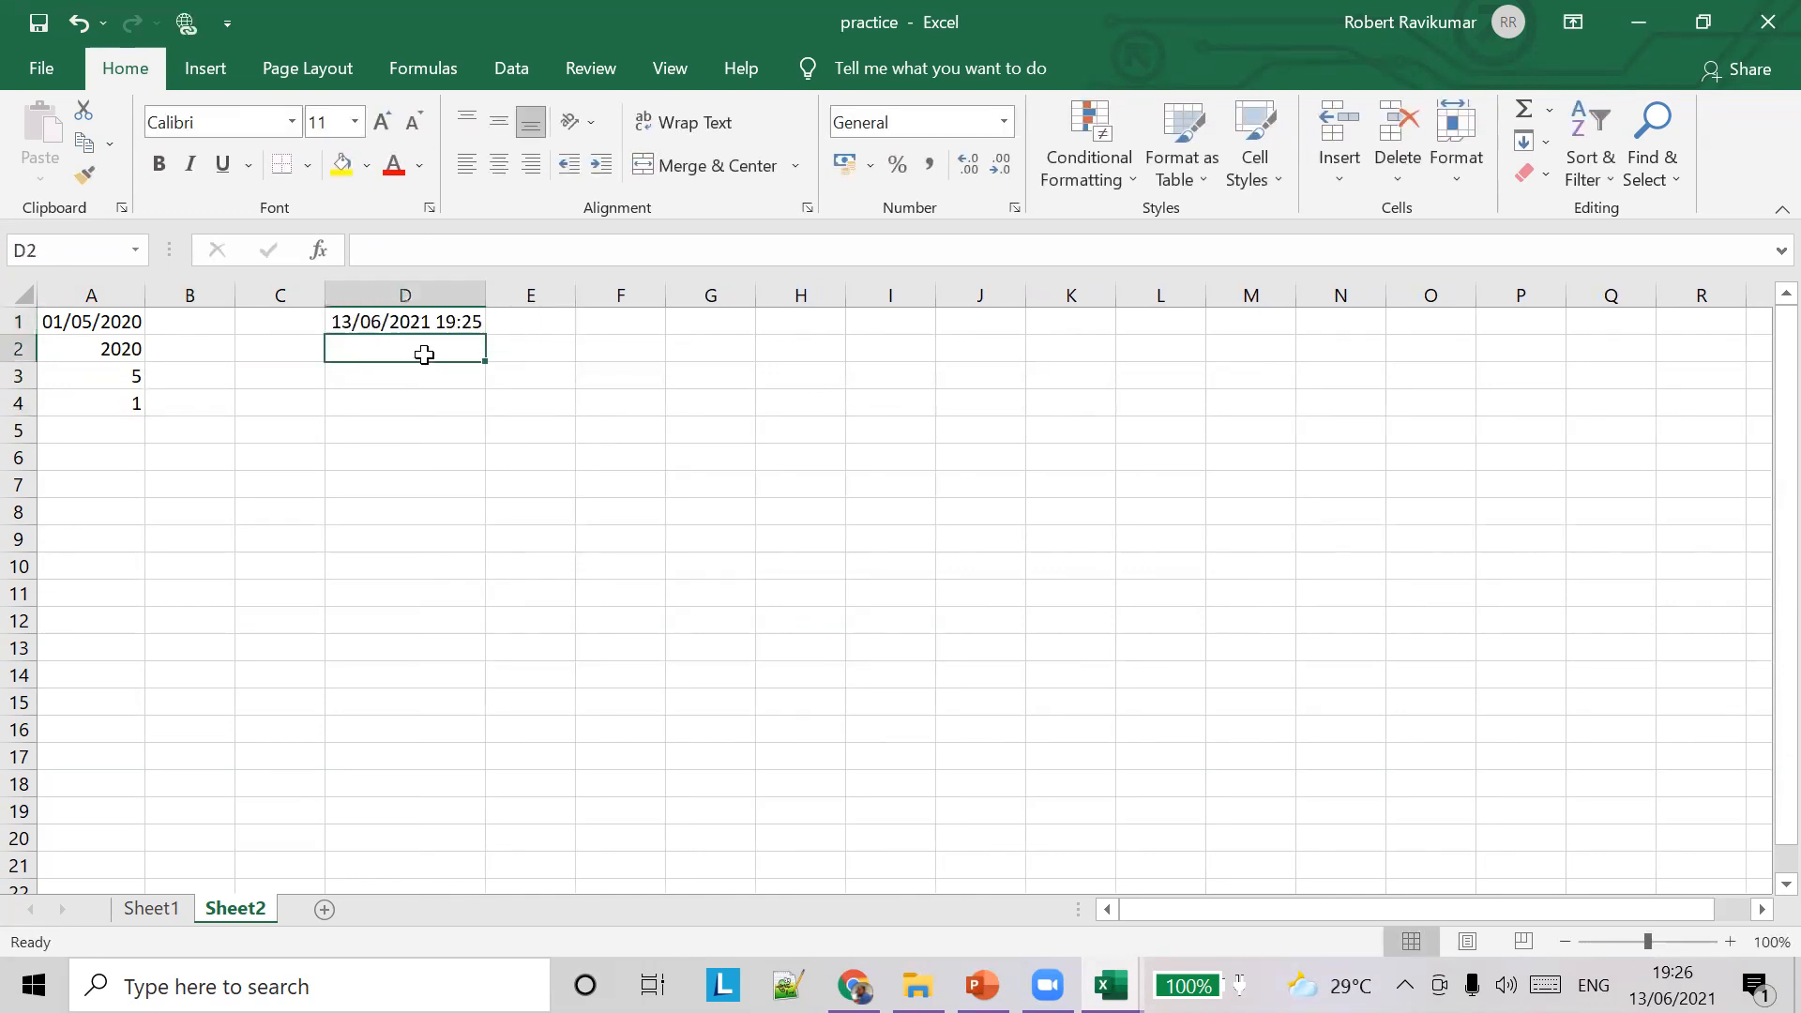
type("=MINU")
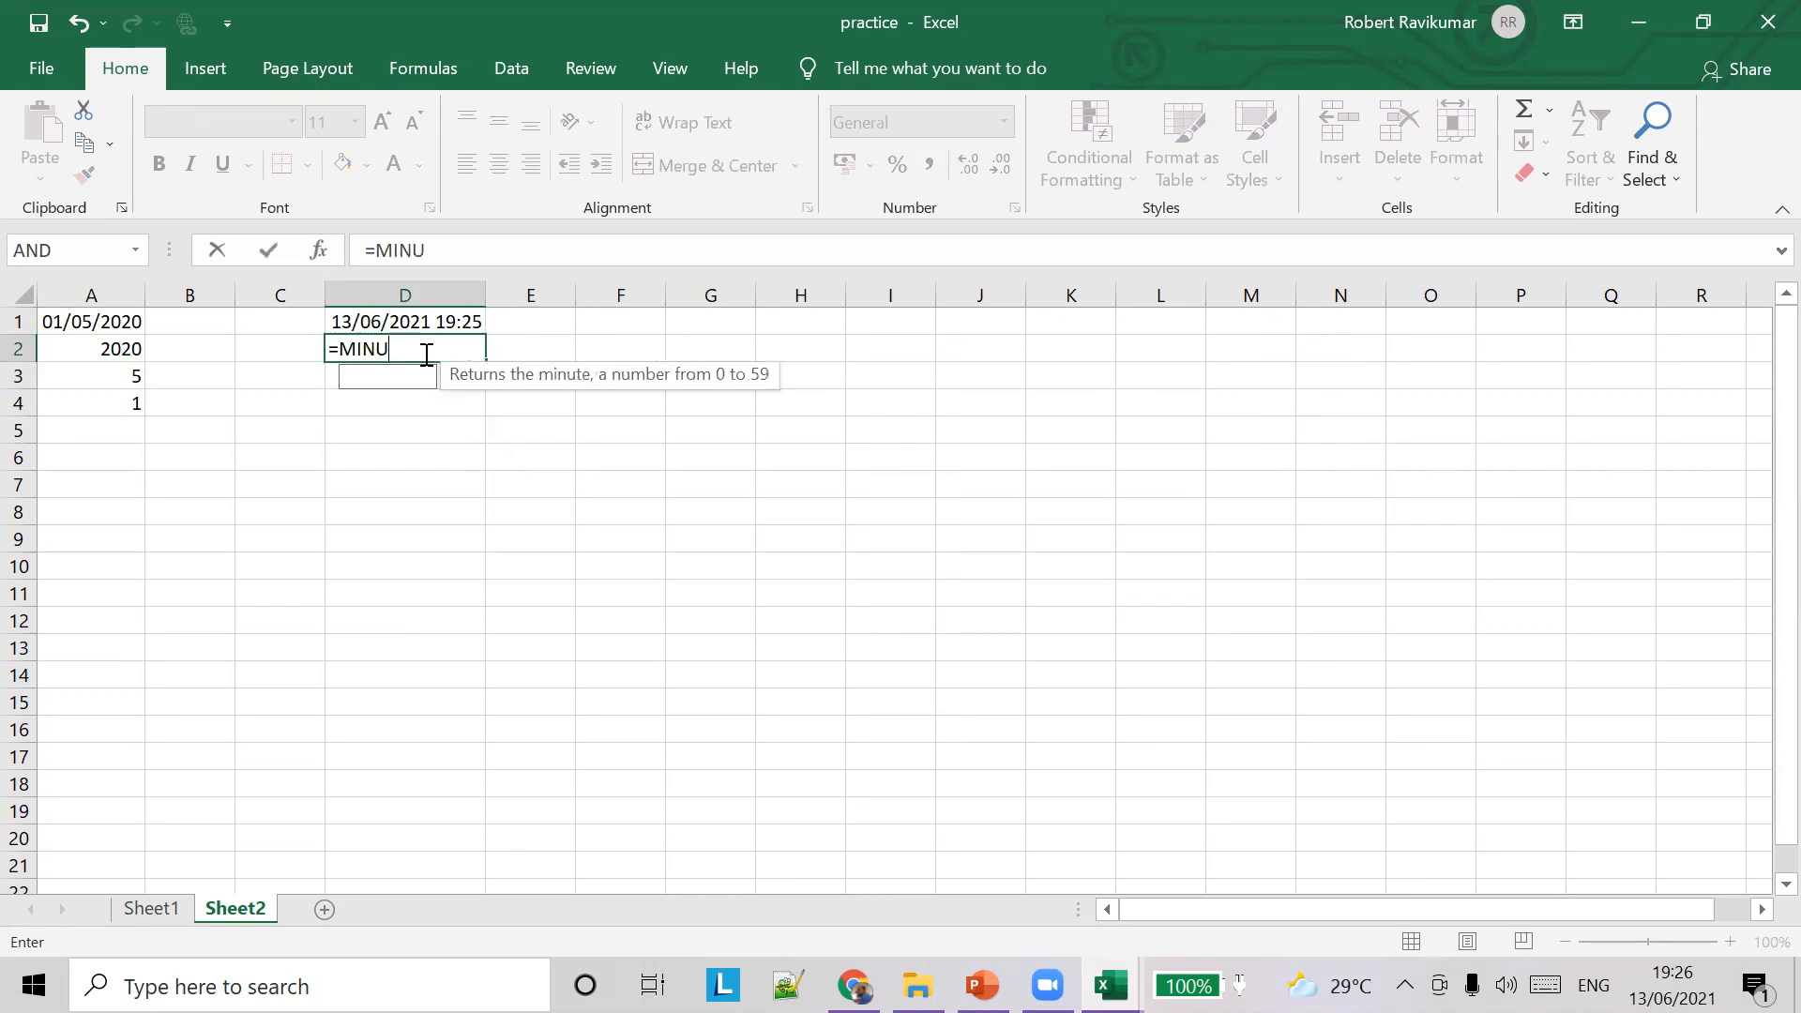
type("TE()")
key("Return")
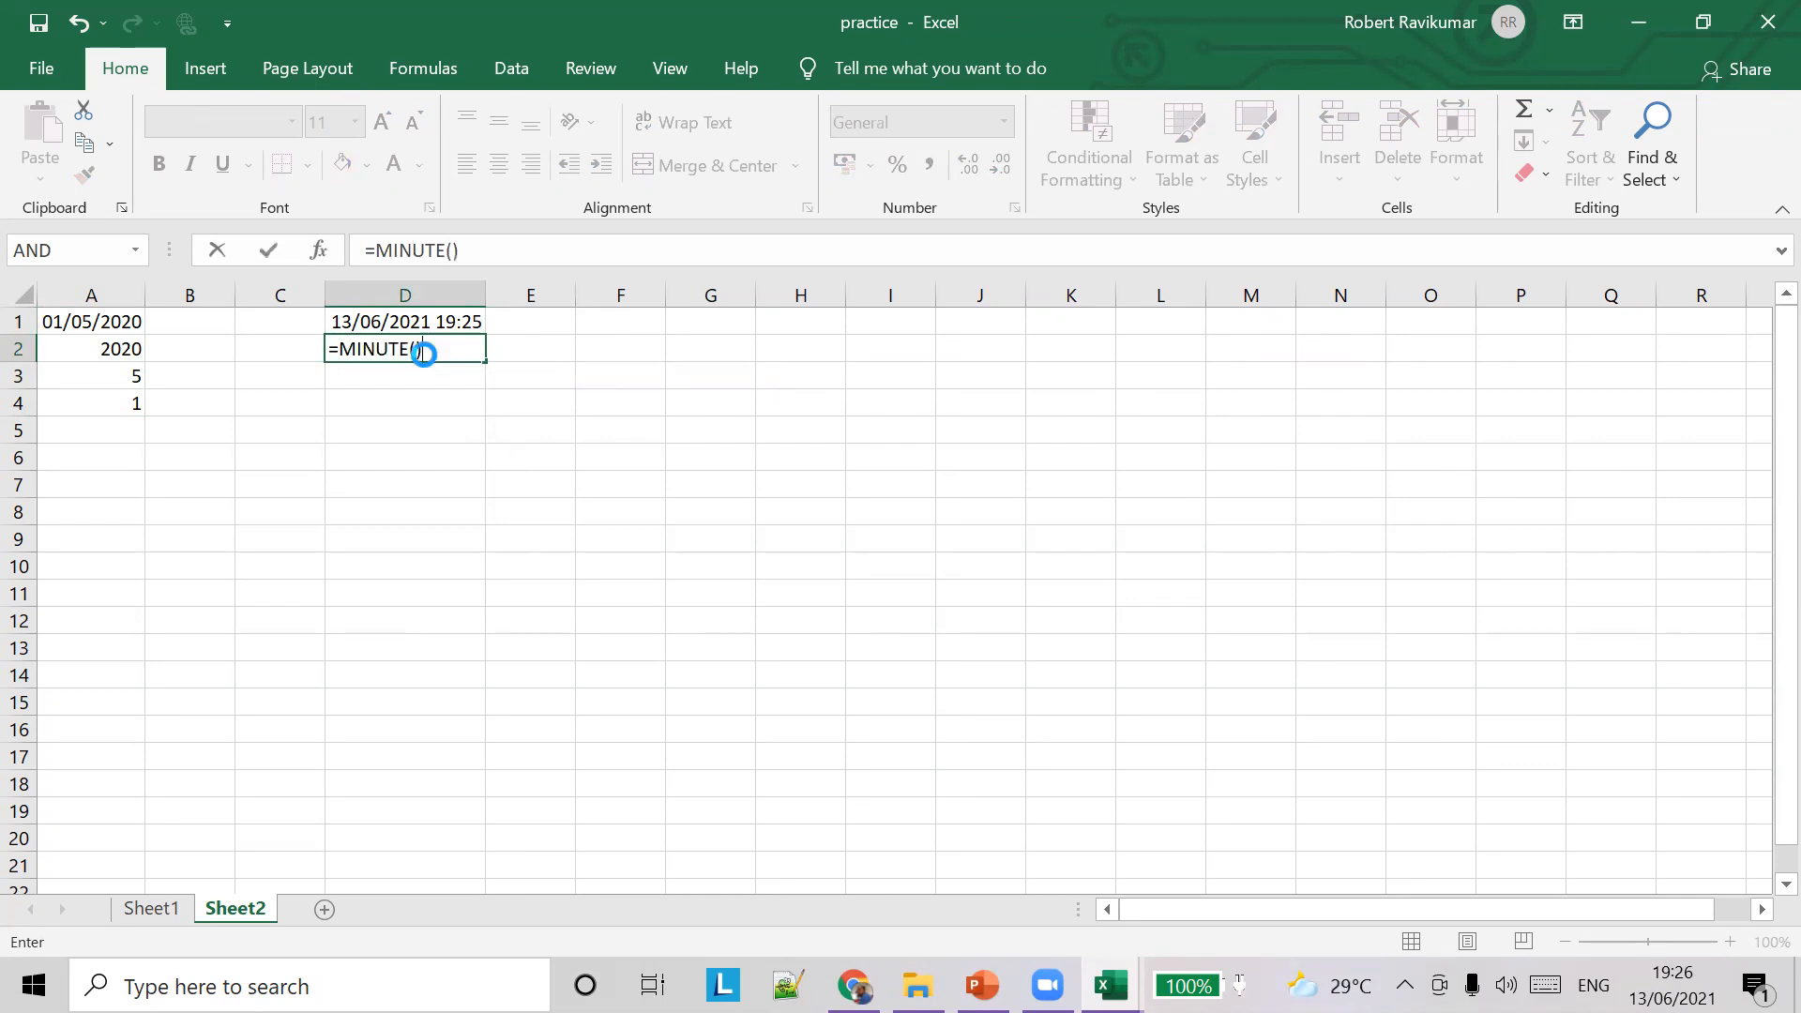
key("Return")
type("A")
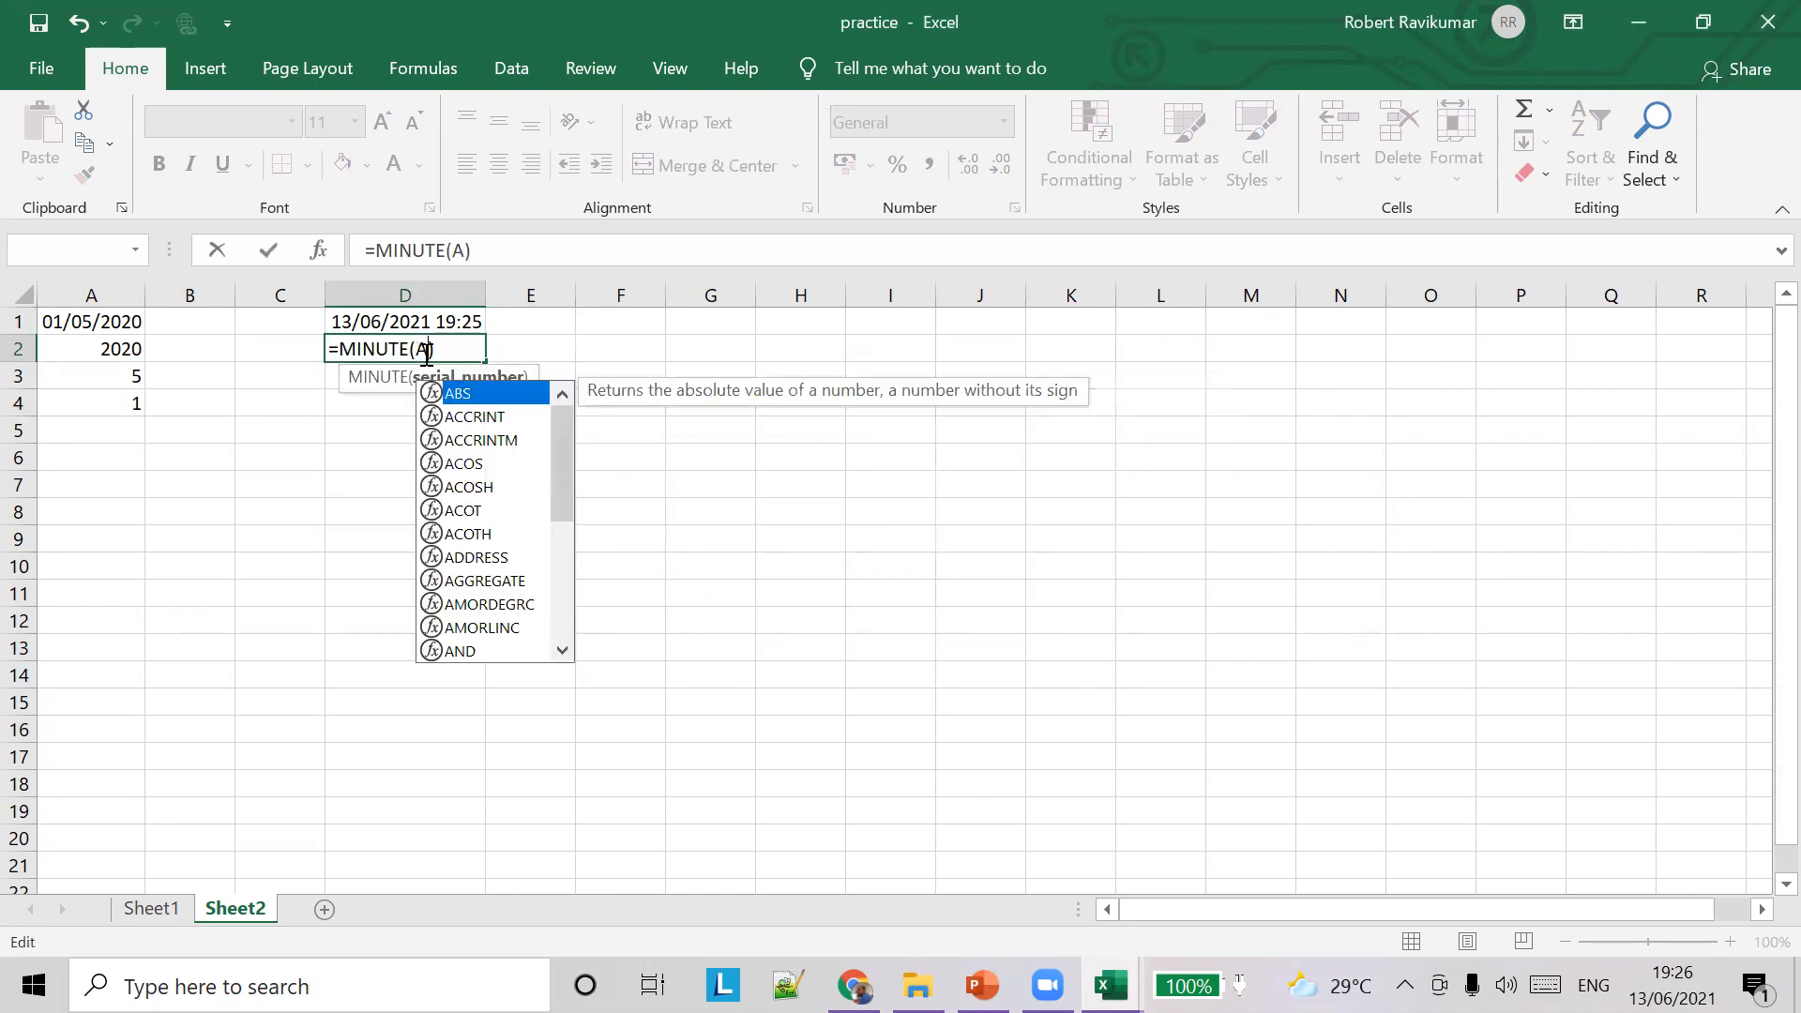
key("BackSpace")
type("D")
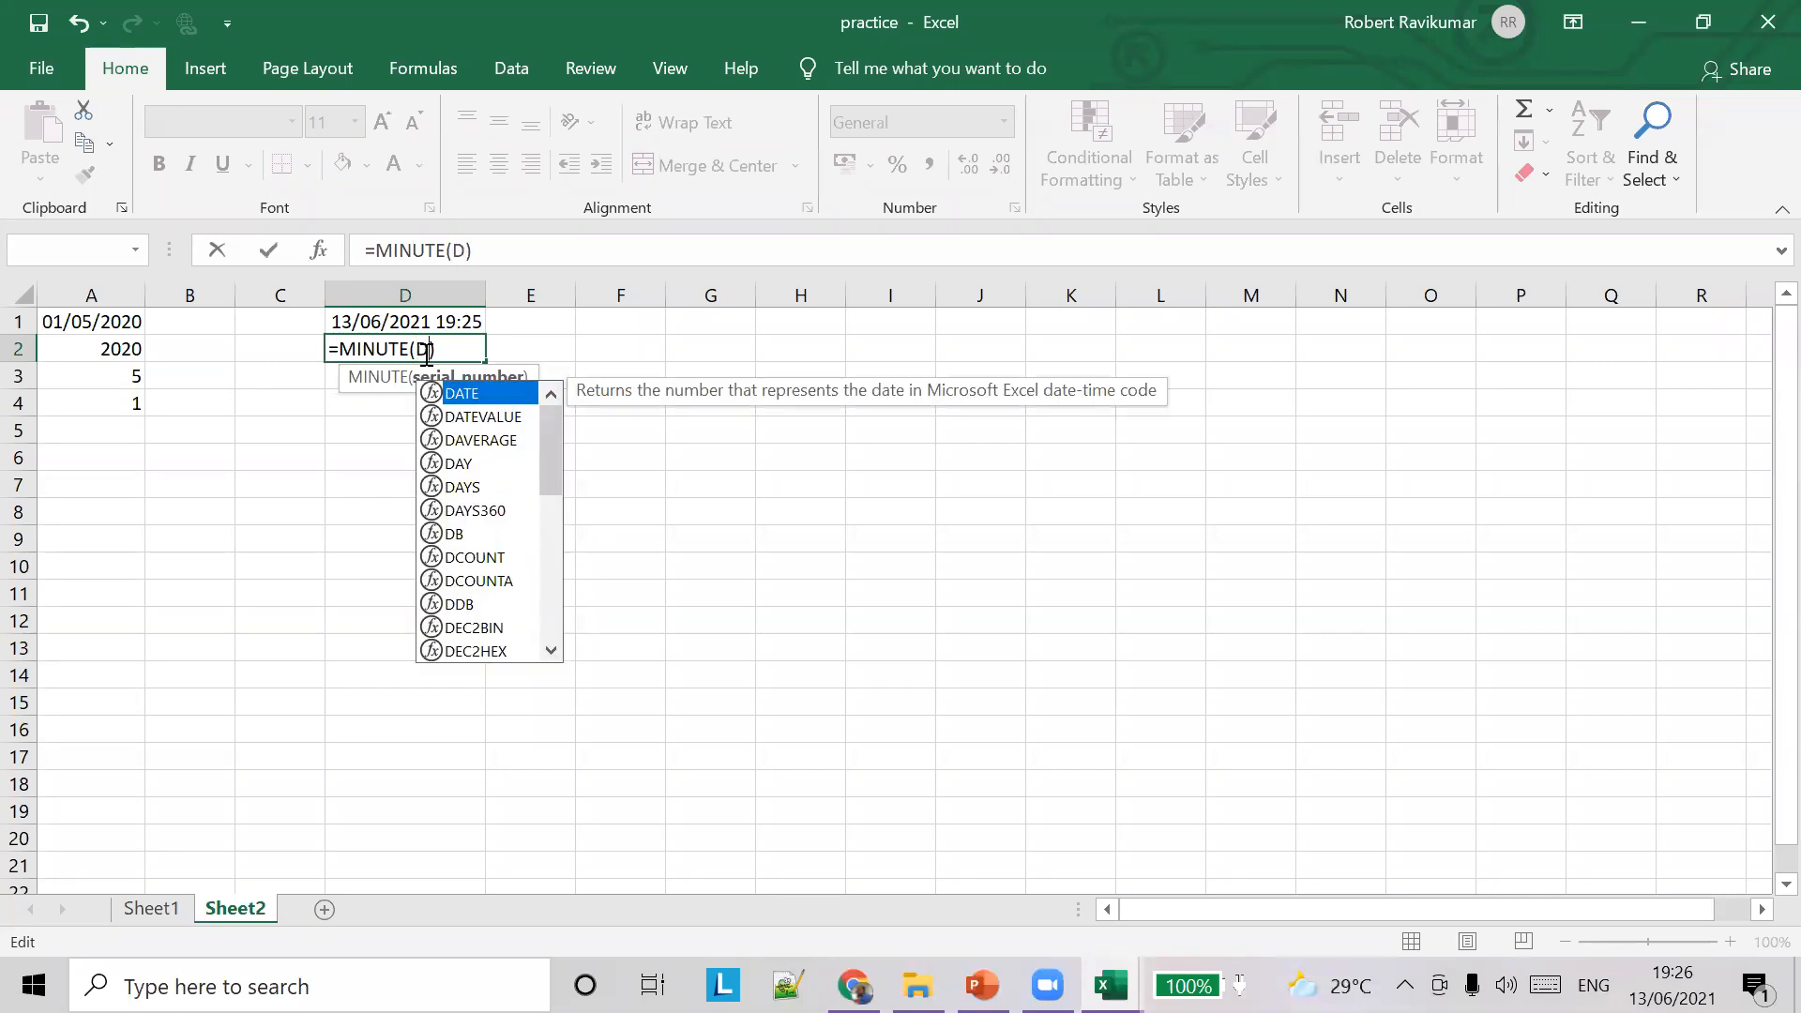
type("1")
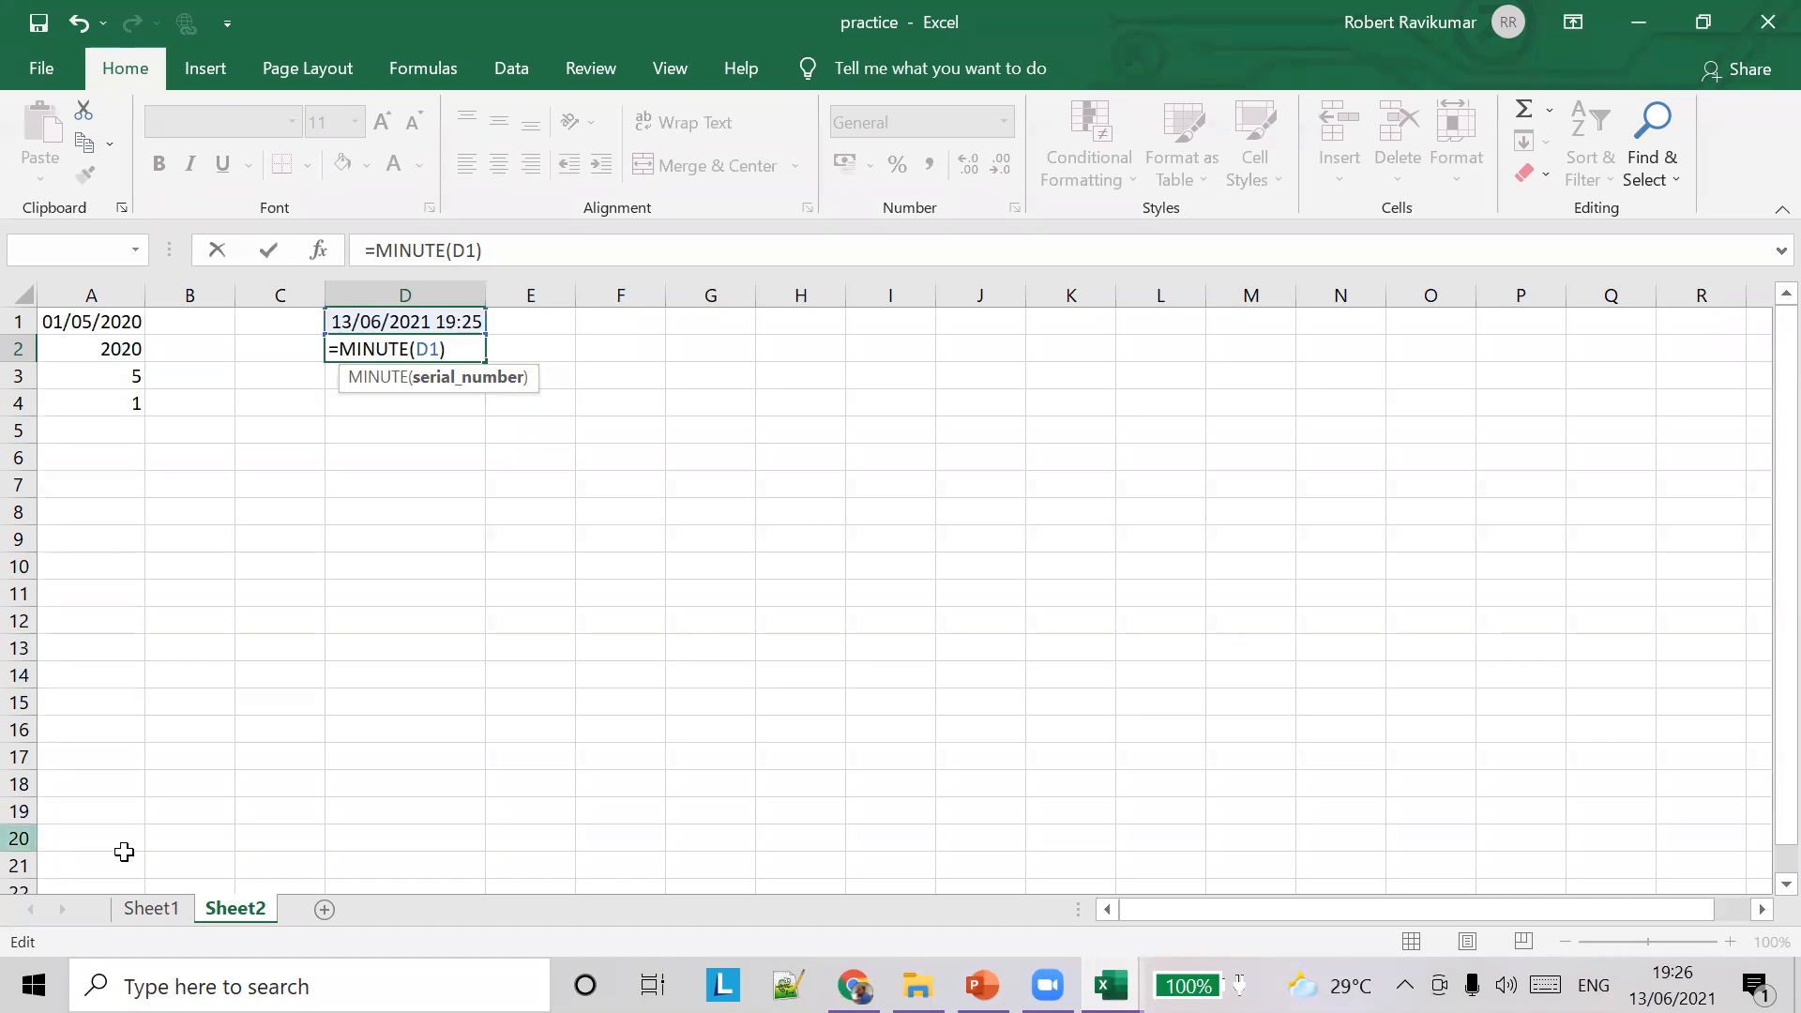
key("Tab")
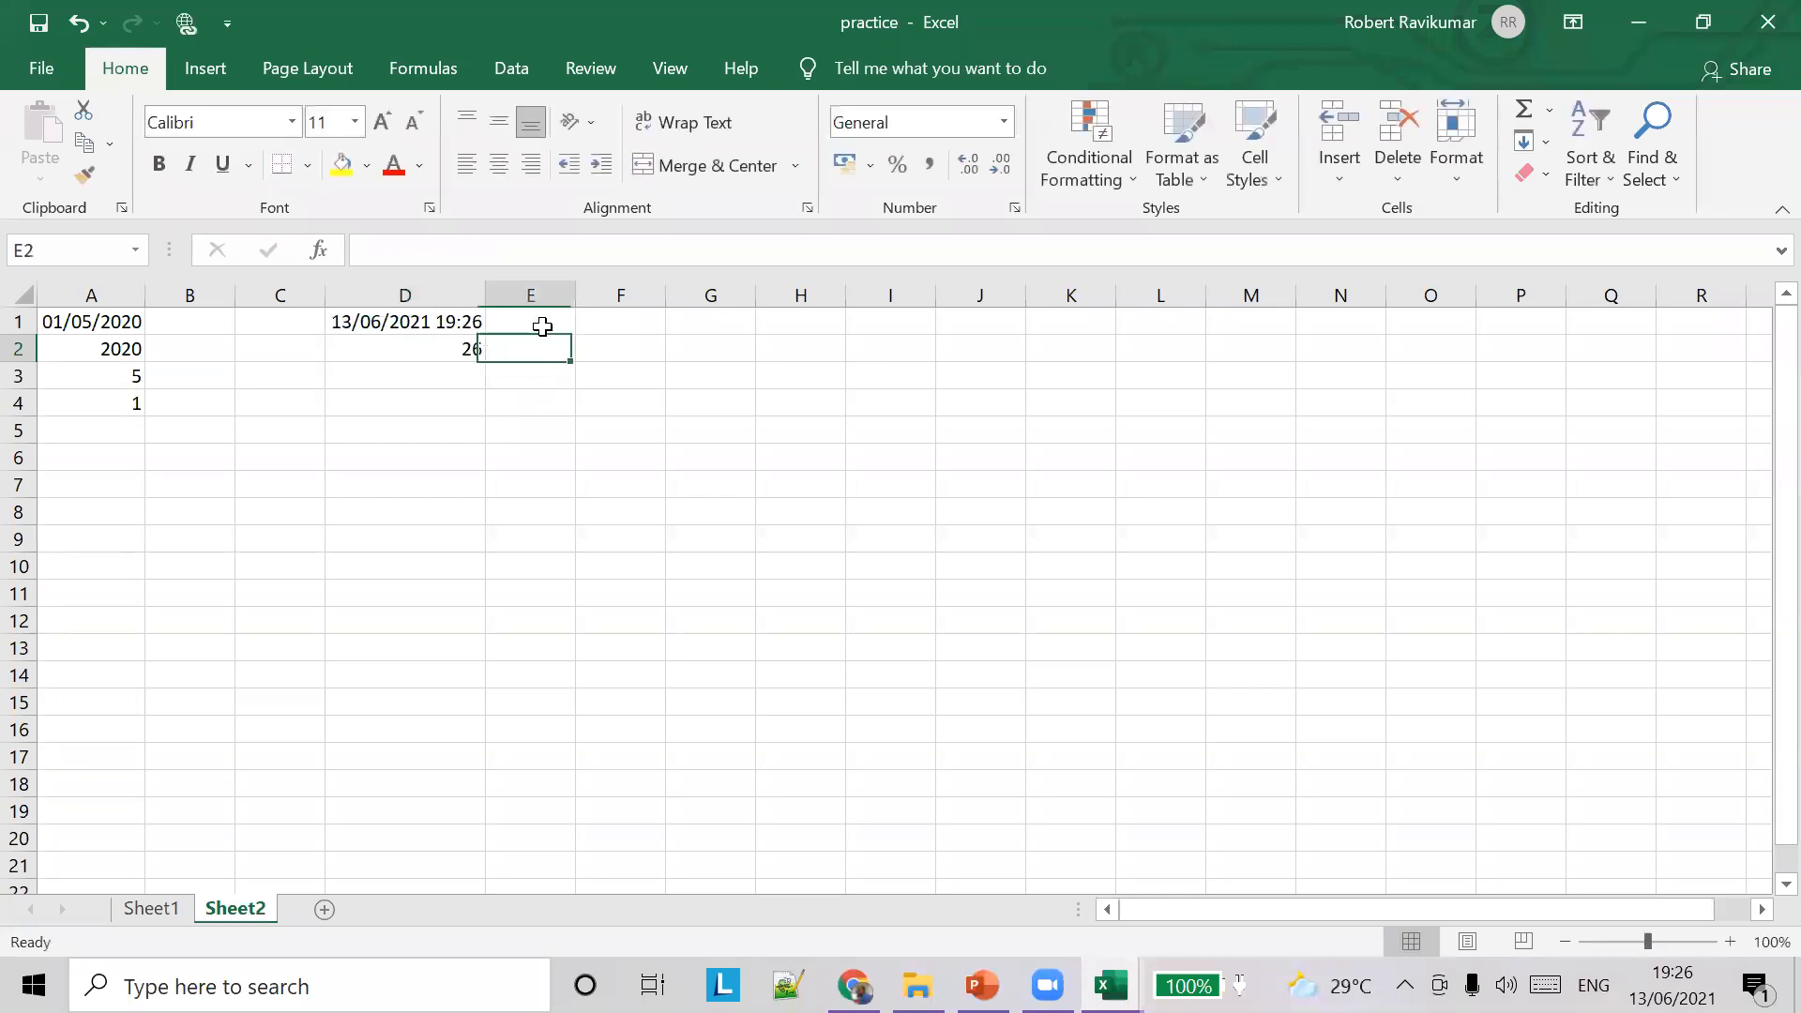
Enter the formula =HOUR(D1) in cell D3 to extract the hour from the date and time in D1
left_click(466, 322)
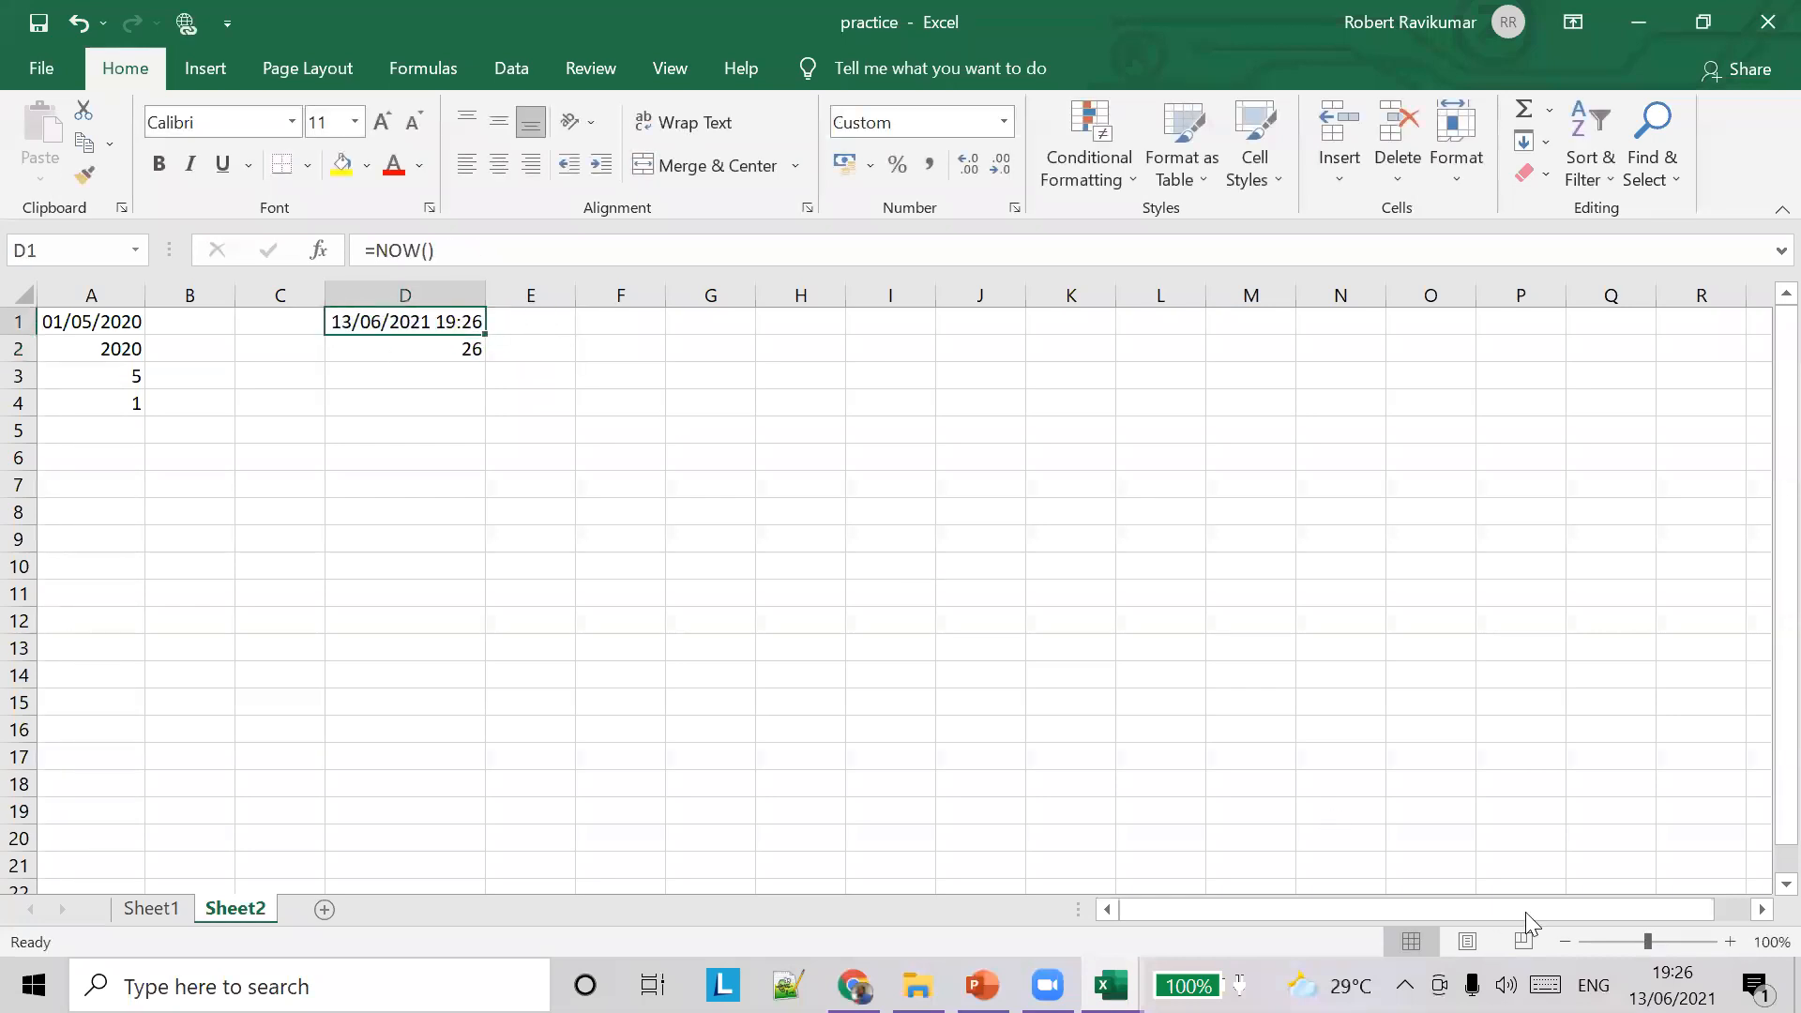
left_click(436, 372)
type("-HOU")
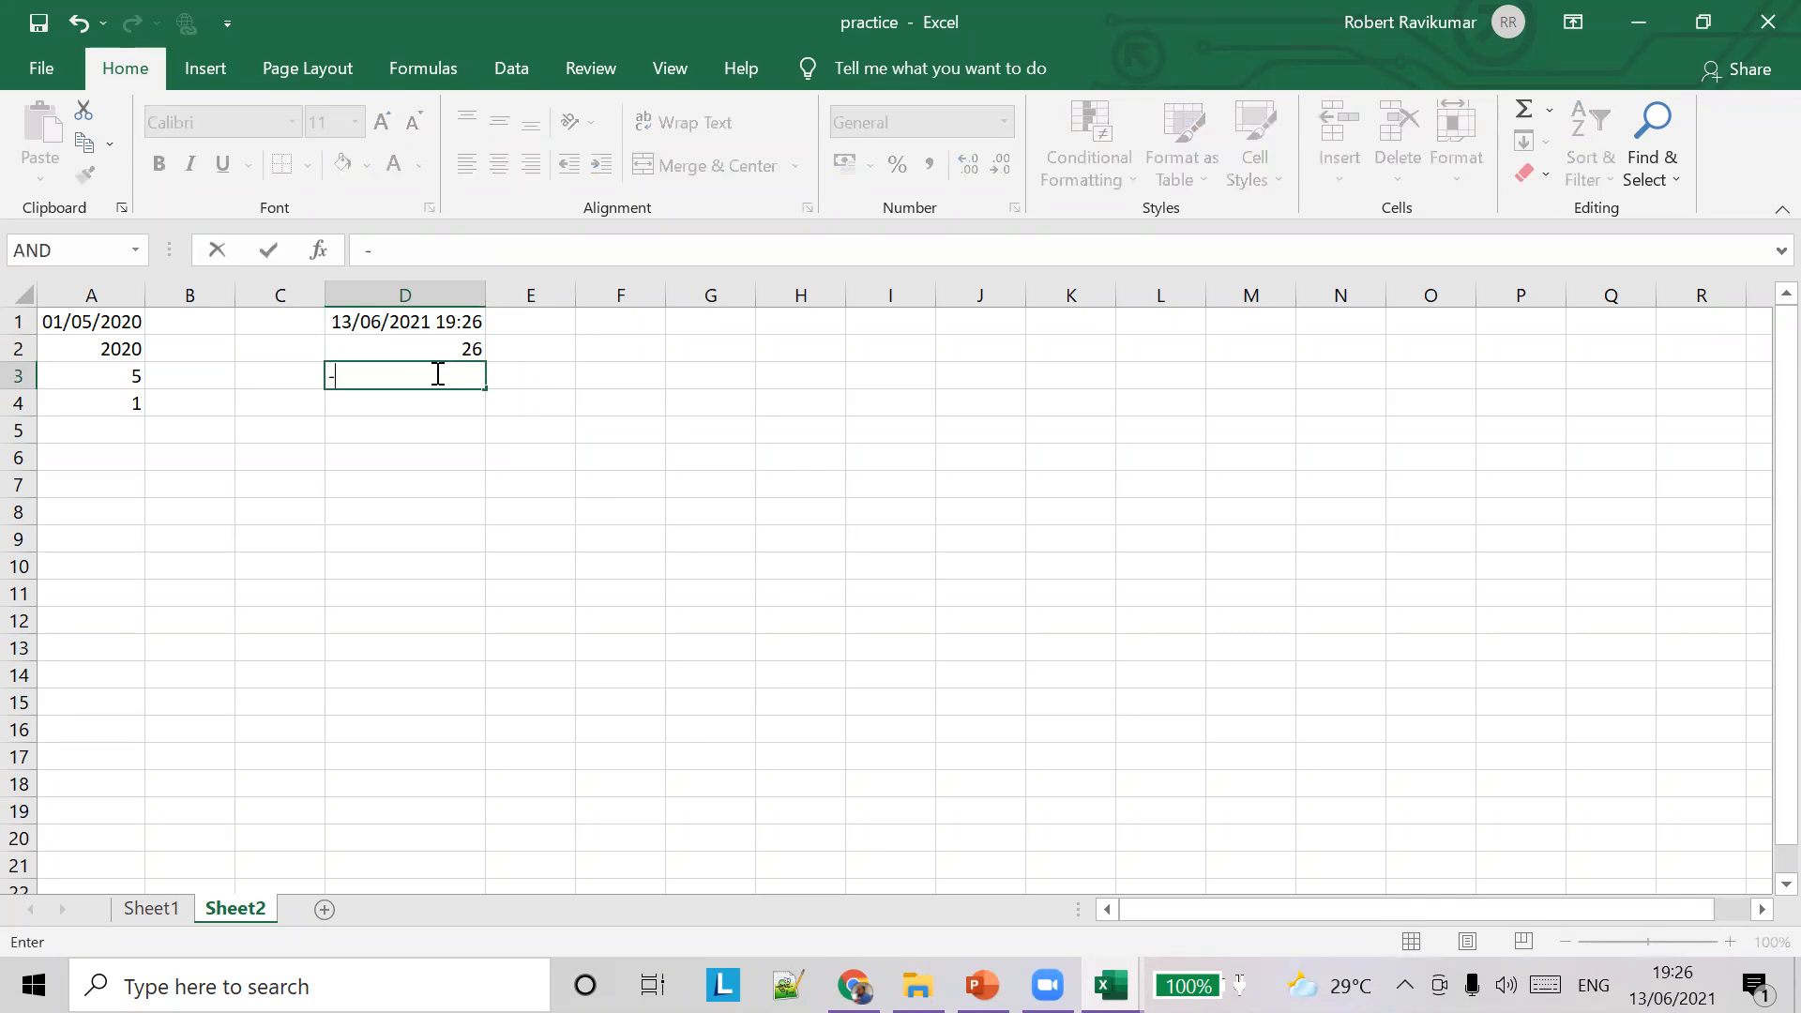
key("BackSpace")
key("BackSpace")
key("BackSpace")
key("BackSpace")
type("+HOUR")
key("BackSpace")
key("BackSpace")
key("BackSpace")
key("BackSpace")
key("BackSpace")
type("=HOUR(A")
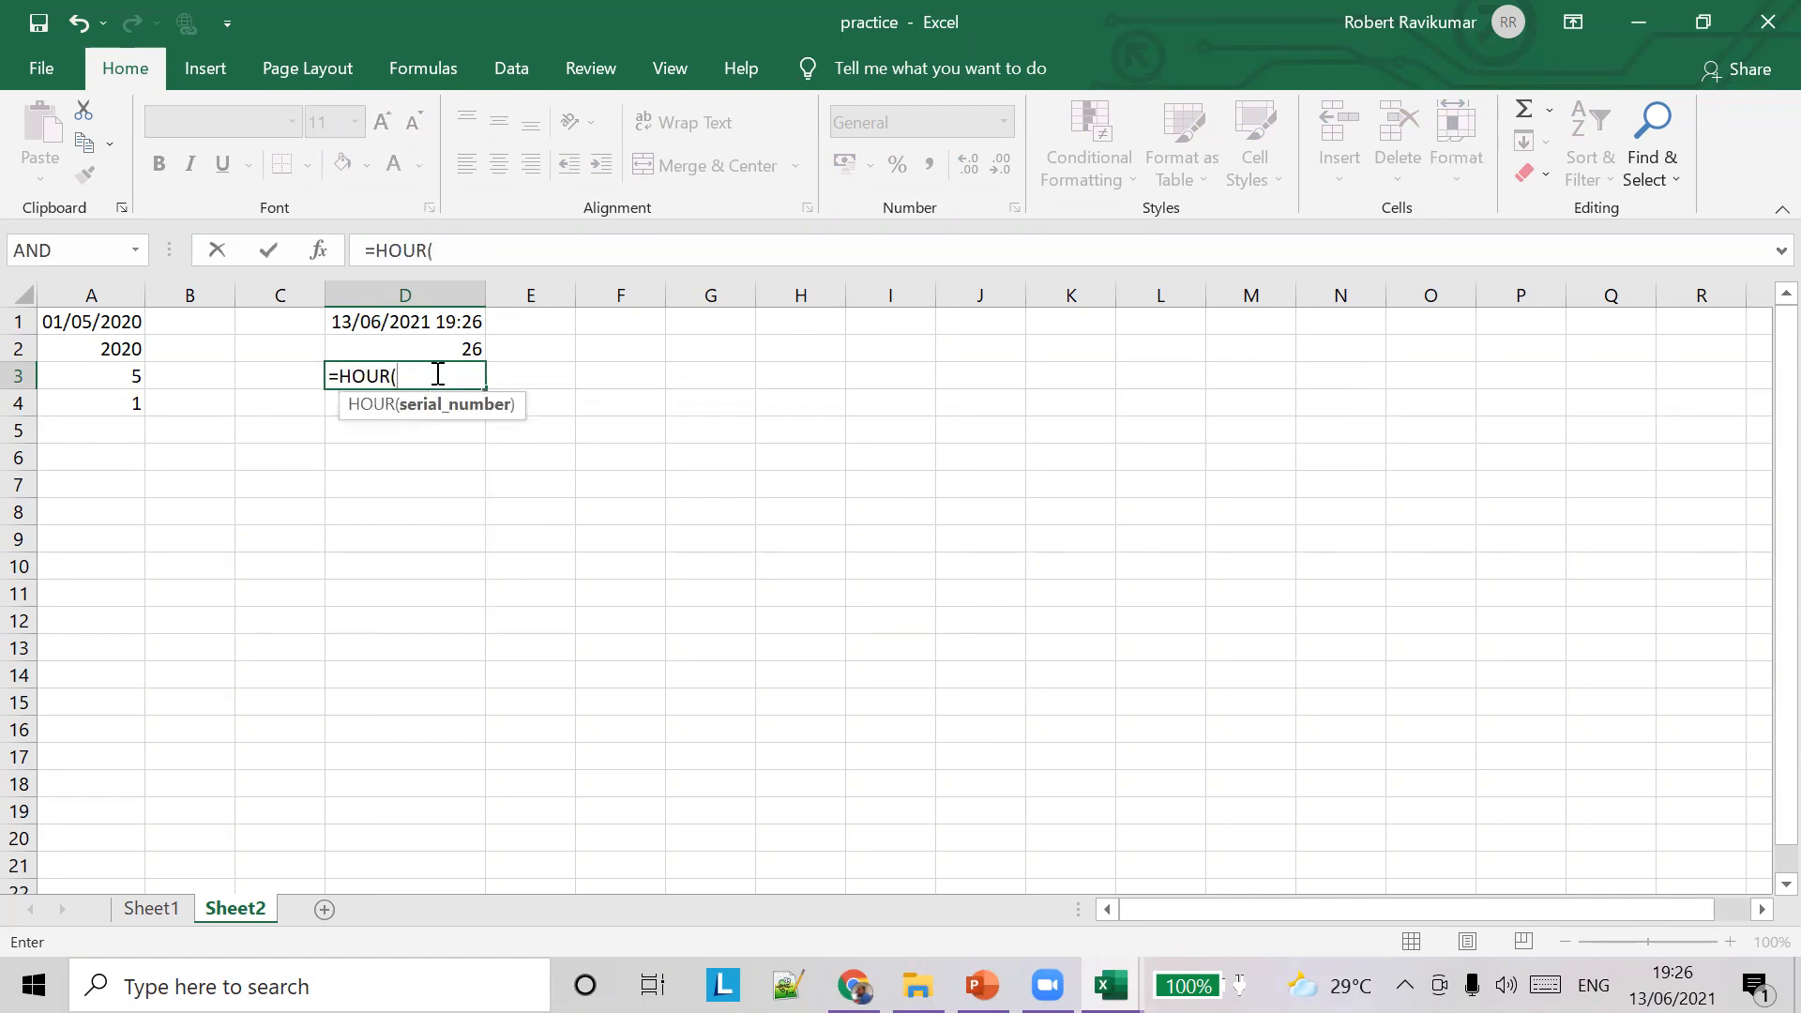
key("BackSpace")
type("D1")
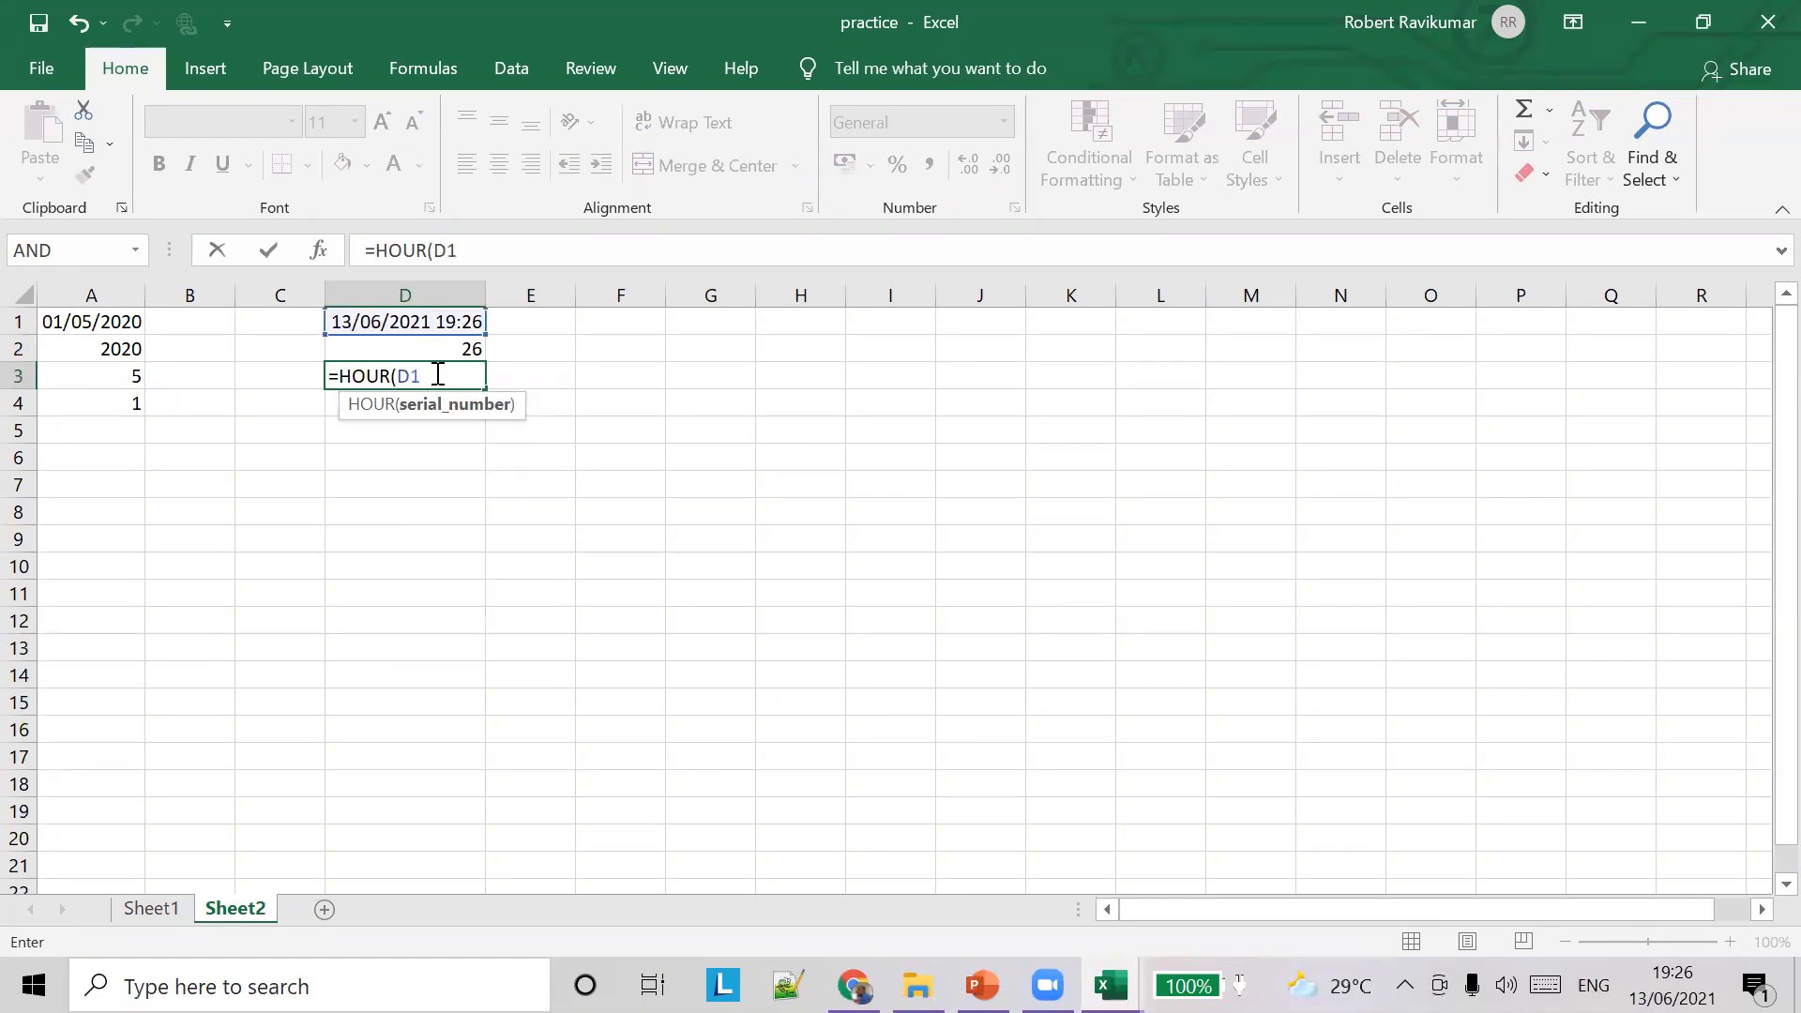
key("Tab")
left_click(467, 372)
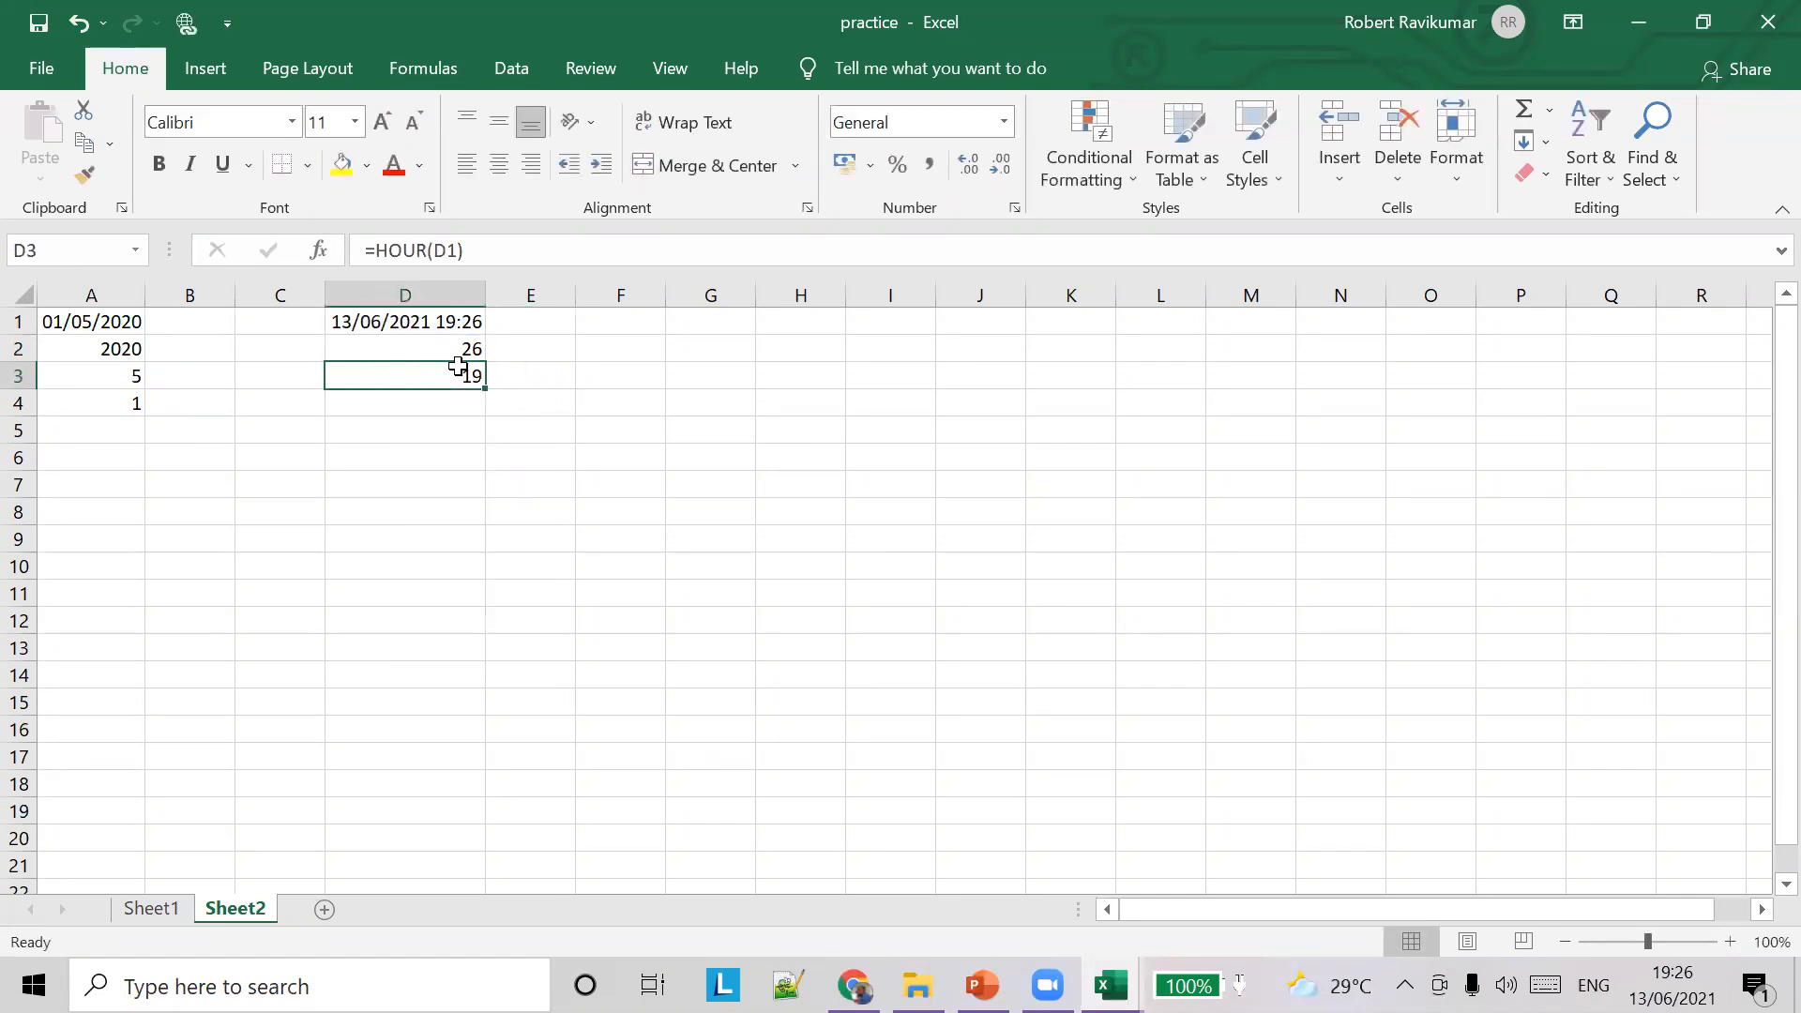
Switch to the Attendance workbook and enter yes in cells M8 and M5 of the 13th june column
left_click(981, 984)
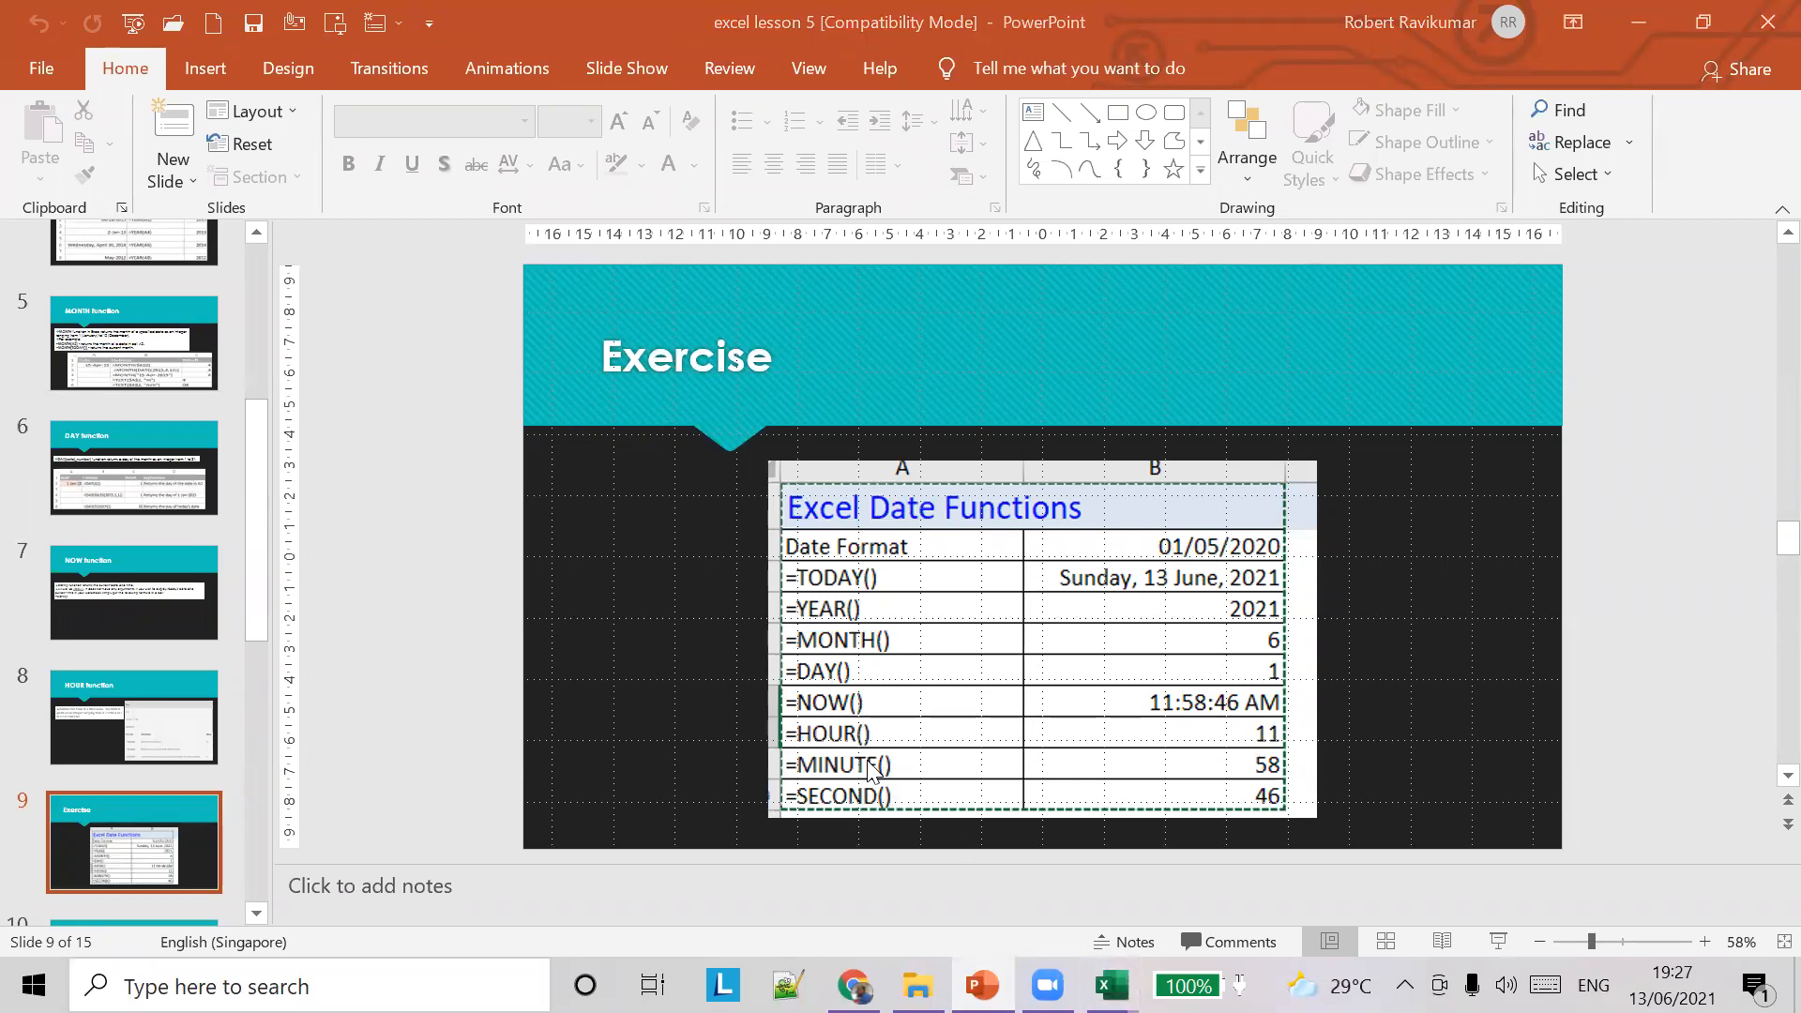
mouse_move(1111, 985)
left_click(1148, 938)
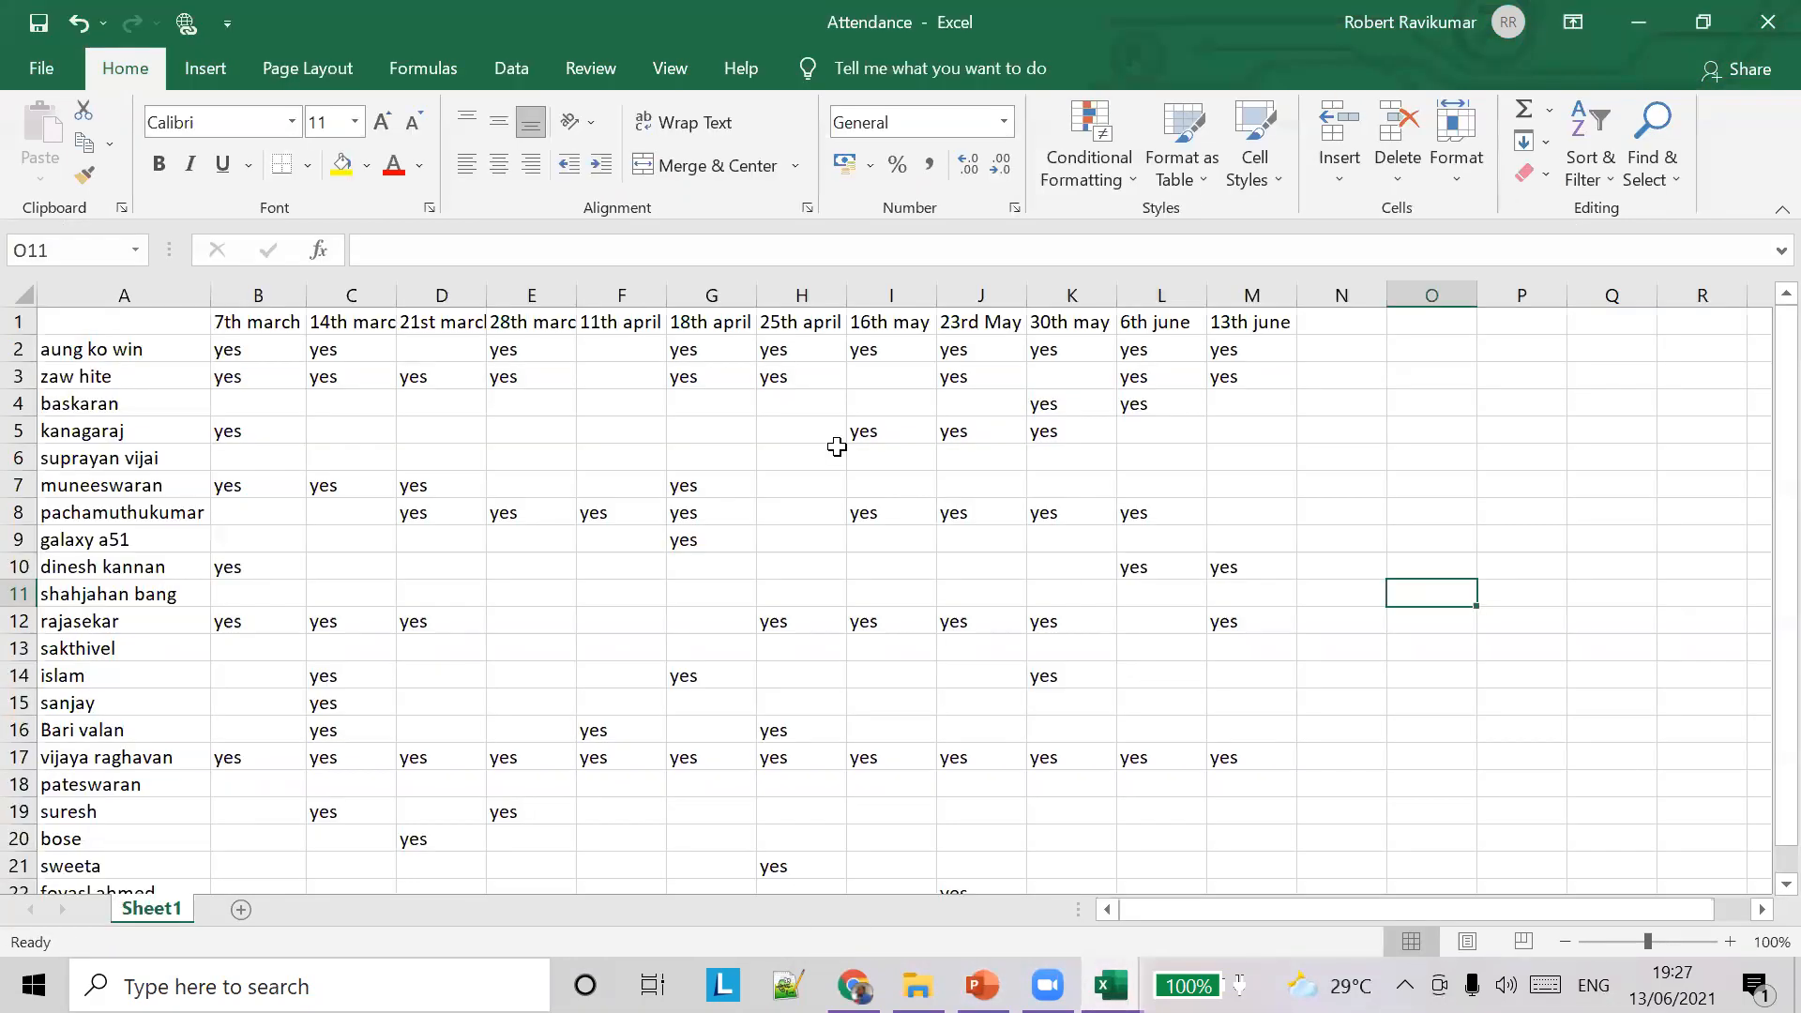
left_click(1254, 515)
type("yes")
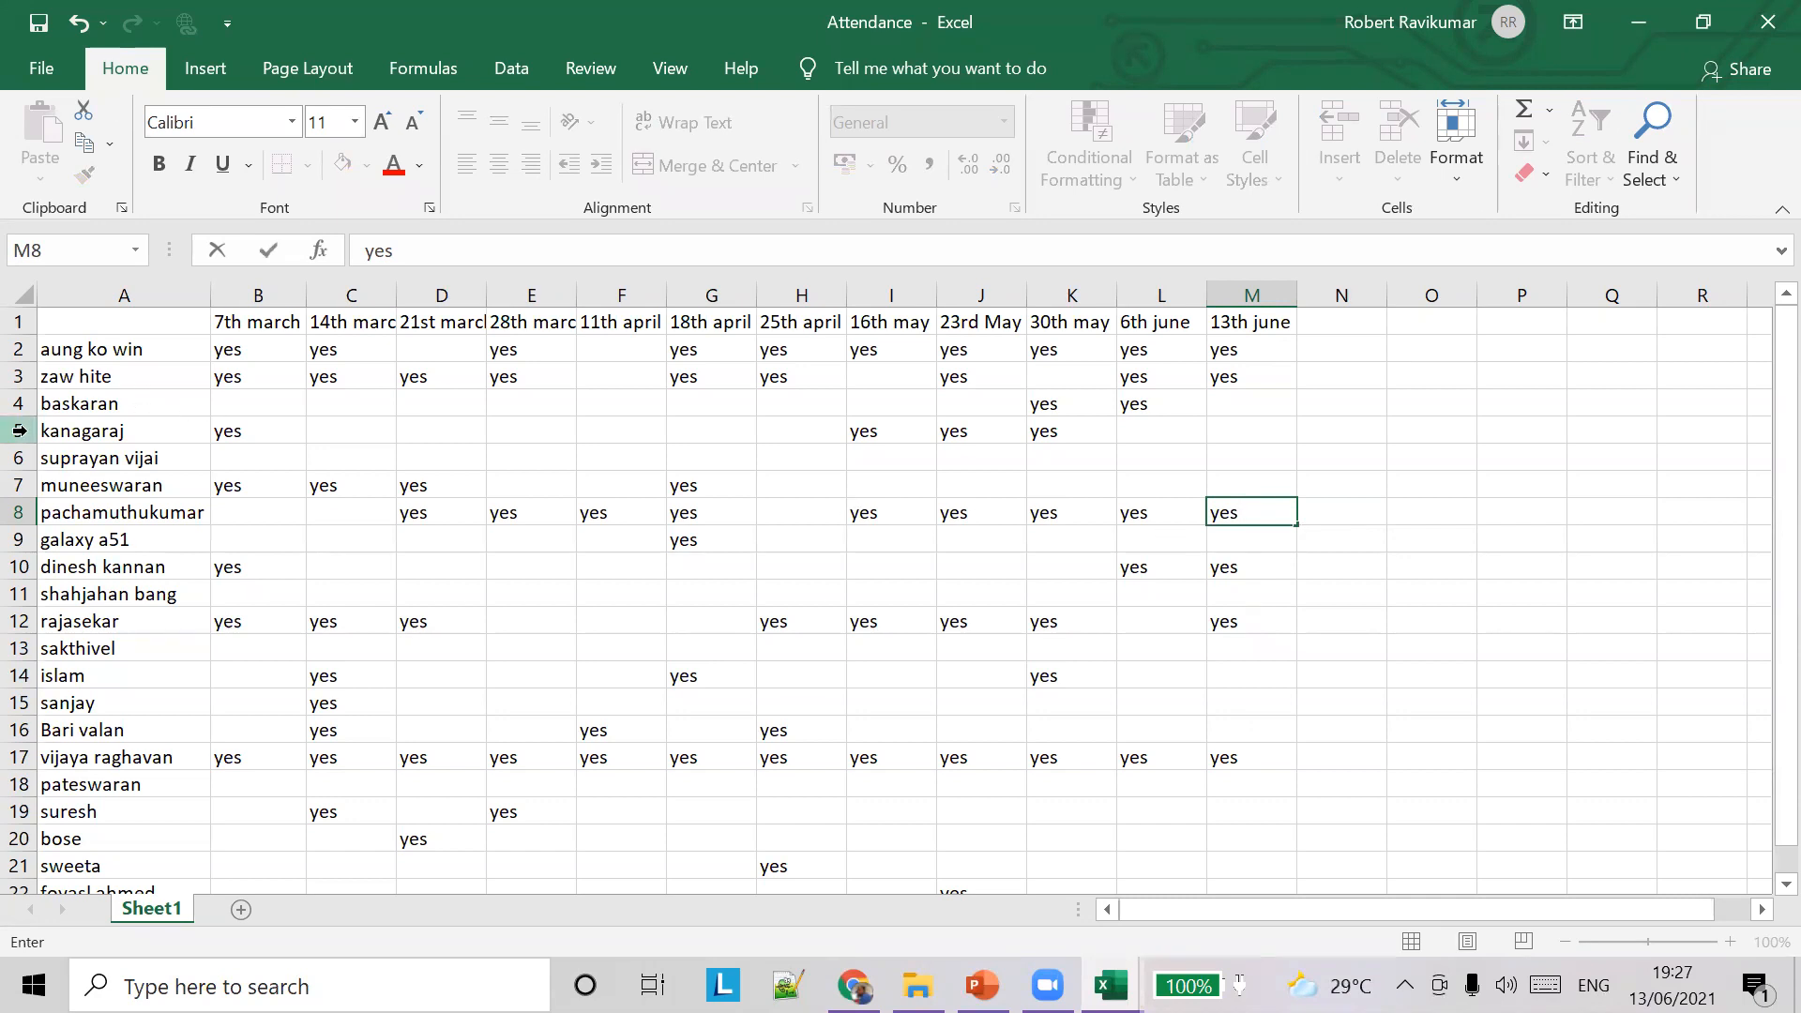
left_click(1253, 438)
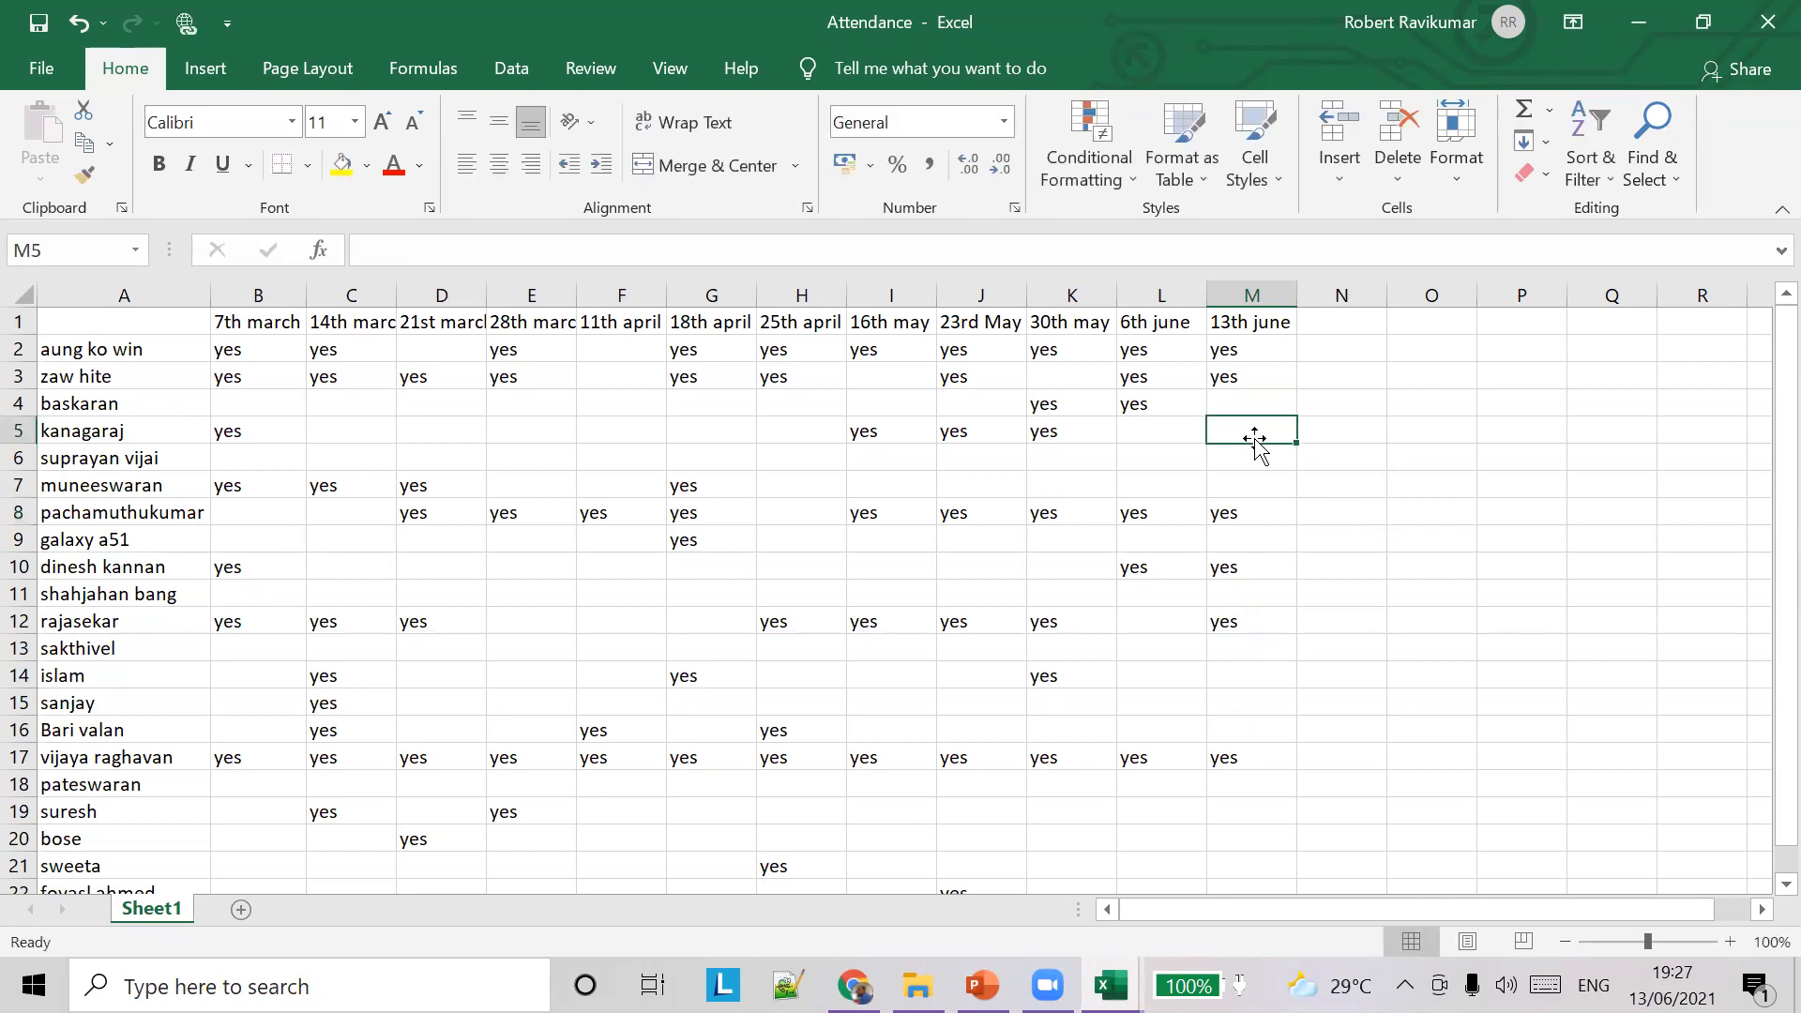
type("yes")
key("ctrl+Return")
left_click(1637, 21)
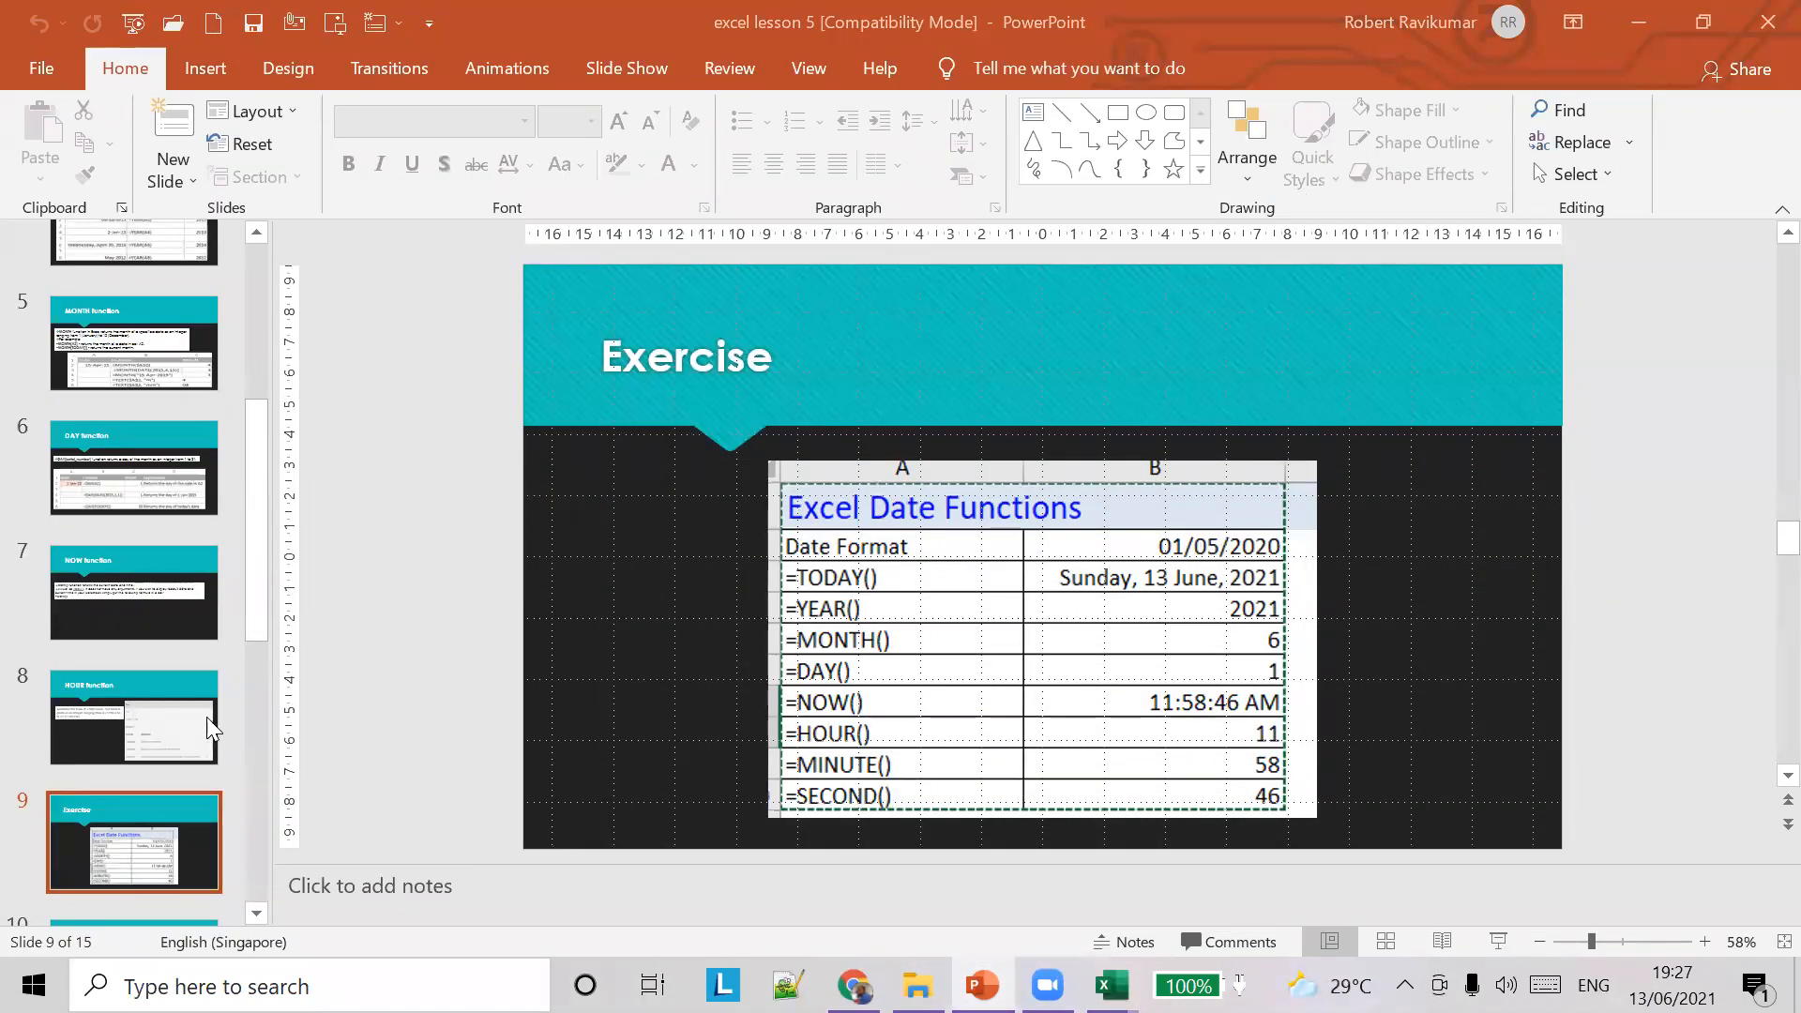
Browse the remaining date function slides in the excel lesson 5 PowerPoint presentation and show the DATEDIF function slide
scroll(210, 741, "down", 3)
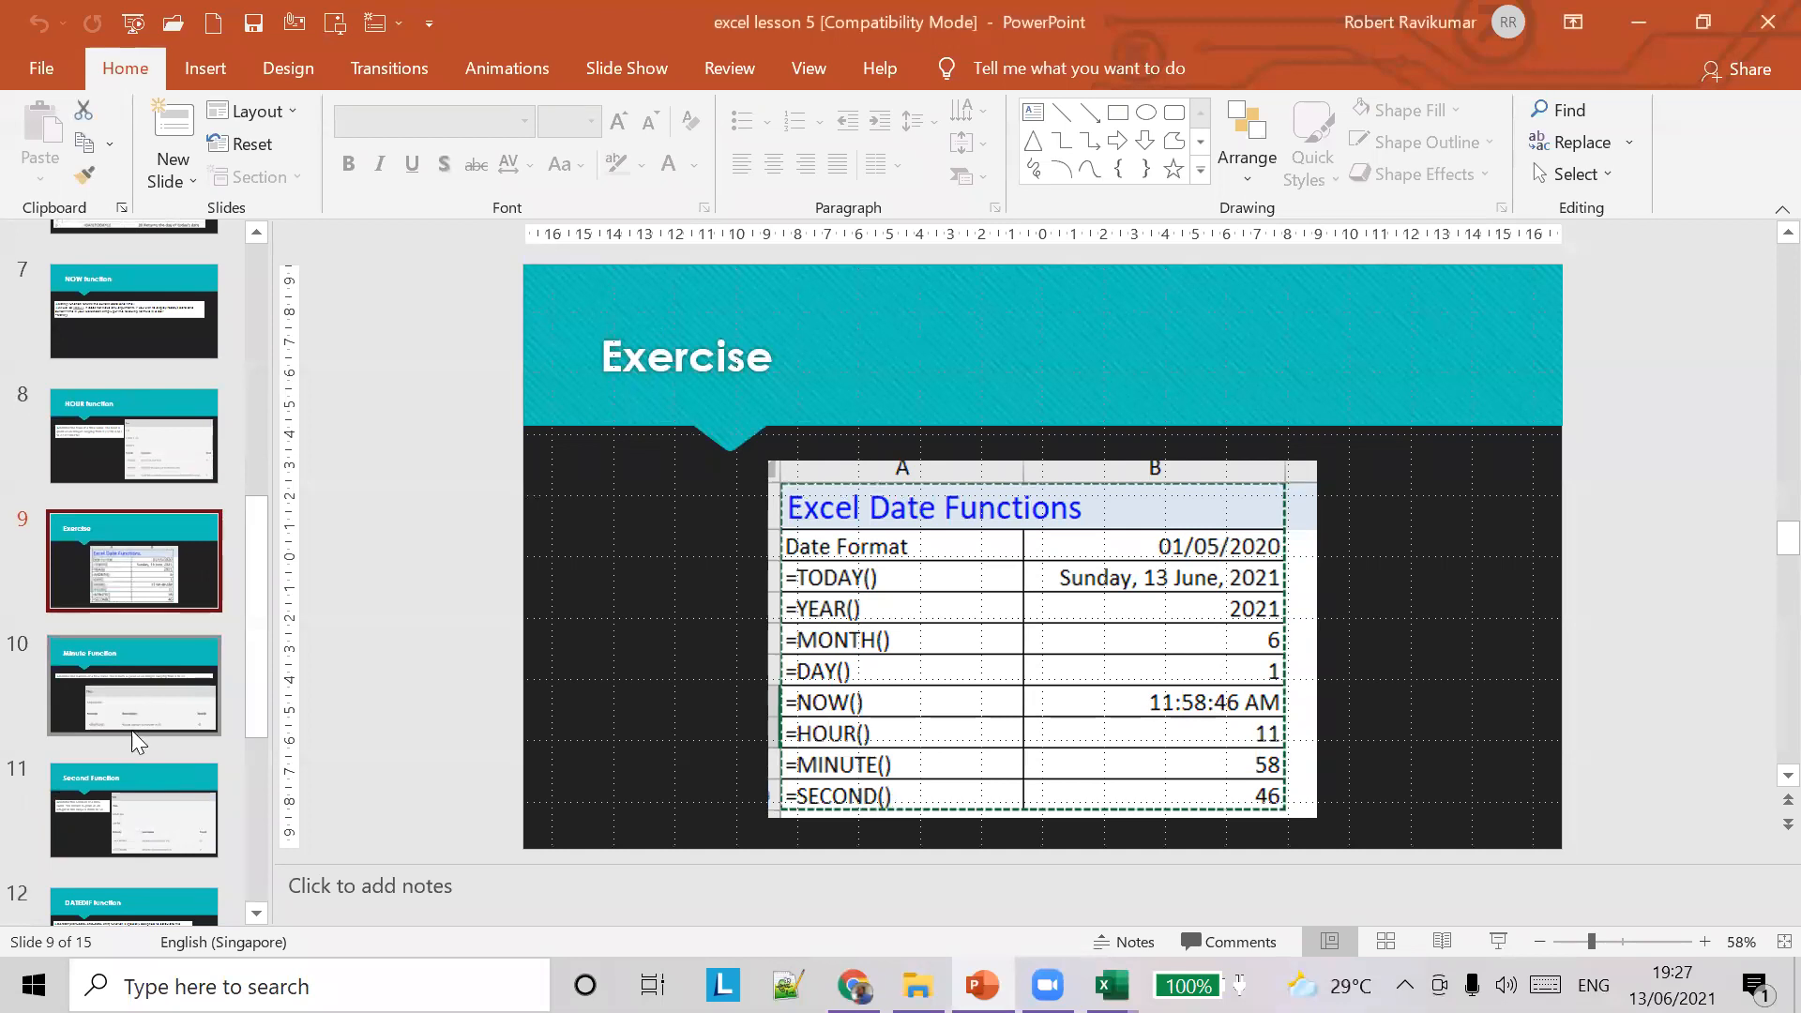
left_click(109, 849)
scroll(145, 776, "down", 3)
scroll(133, 698, "down", 3)
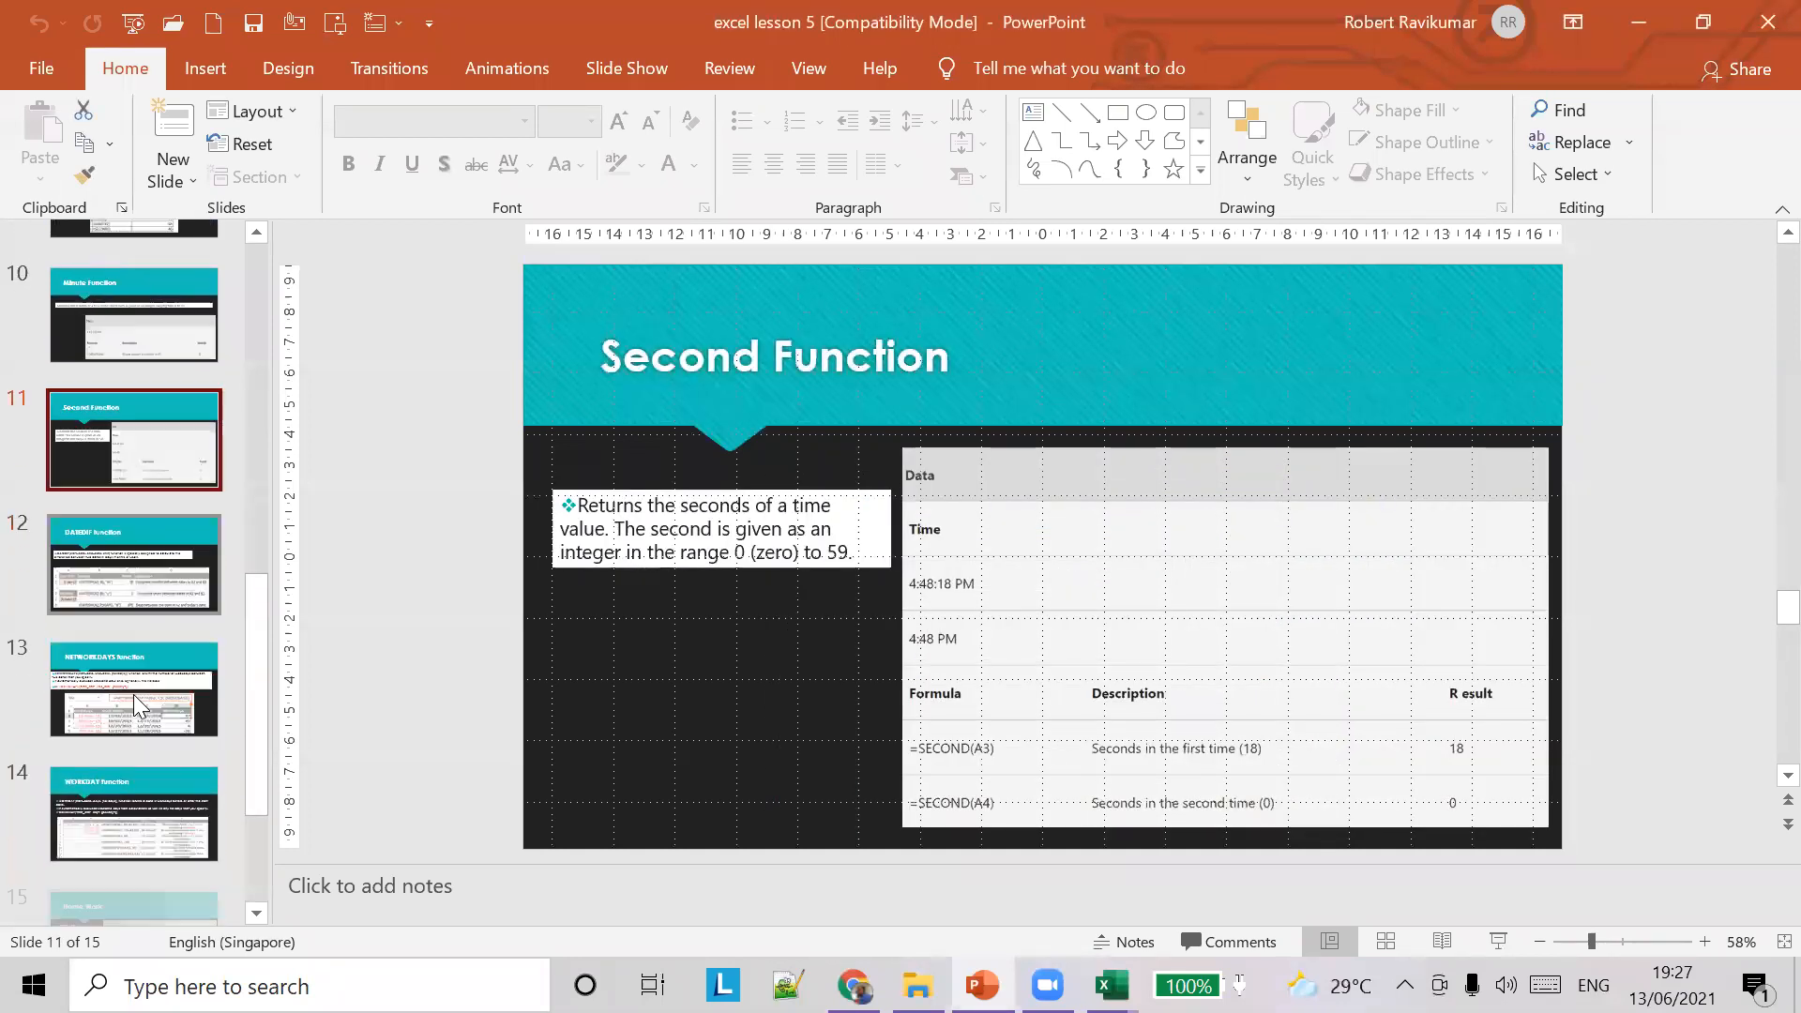
left_click(164, 522)
left_click(171, 638)
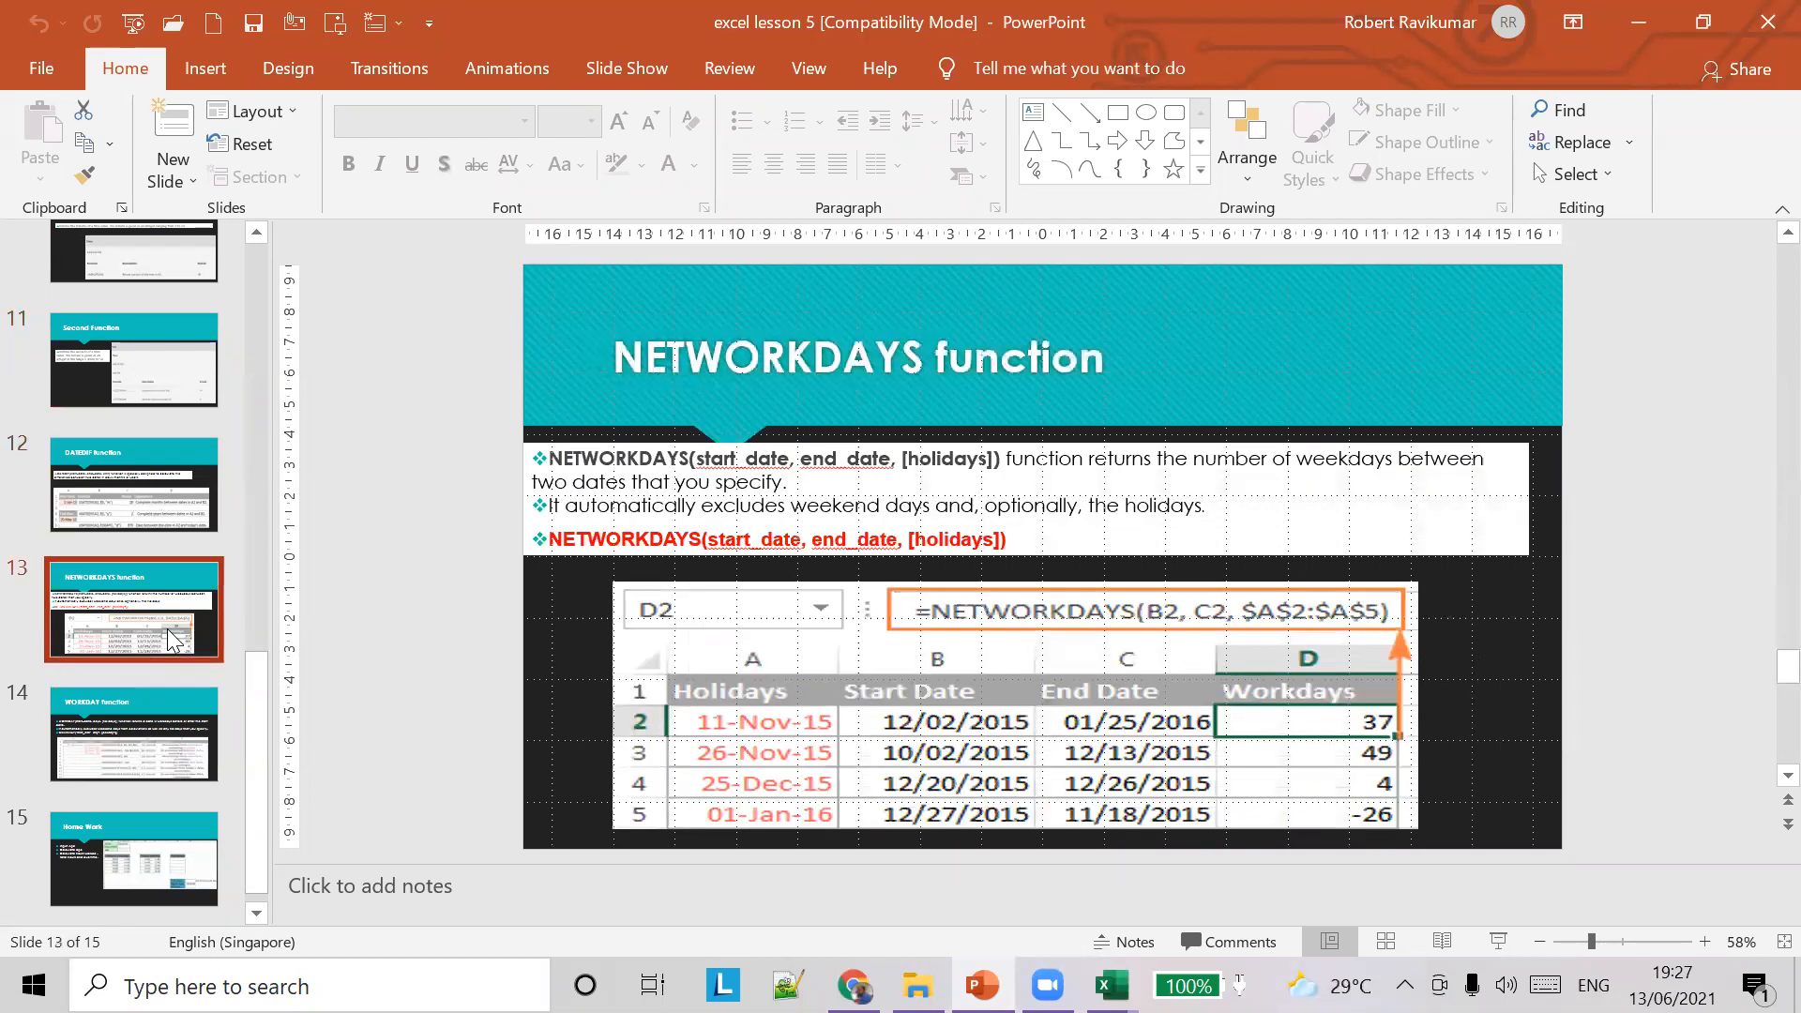
left_click(171, 725)
left_click(193, 474)
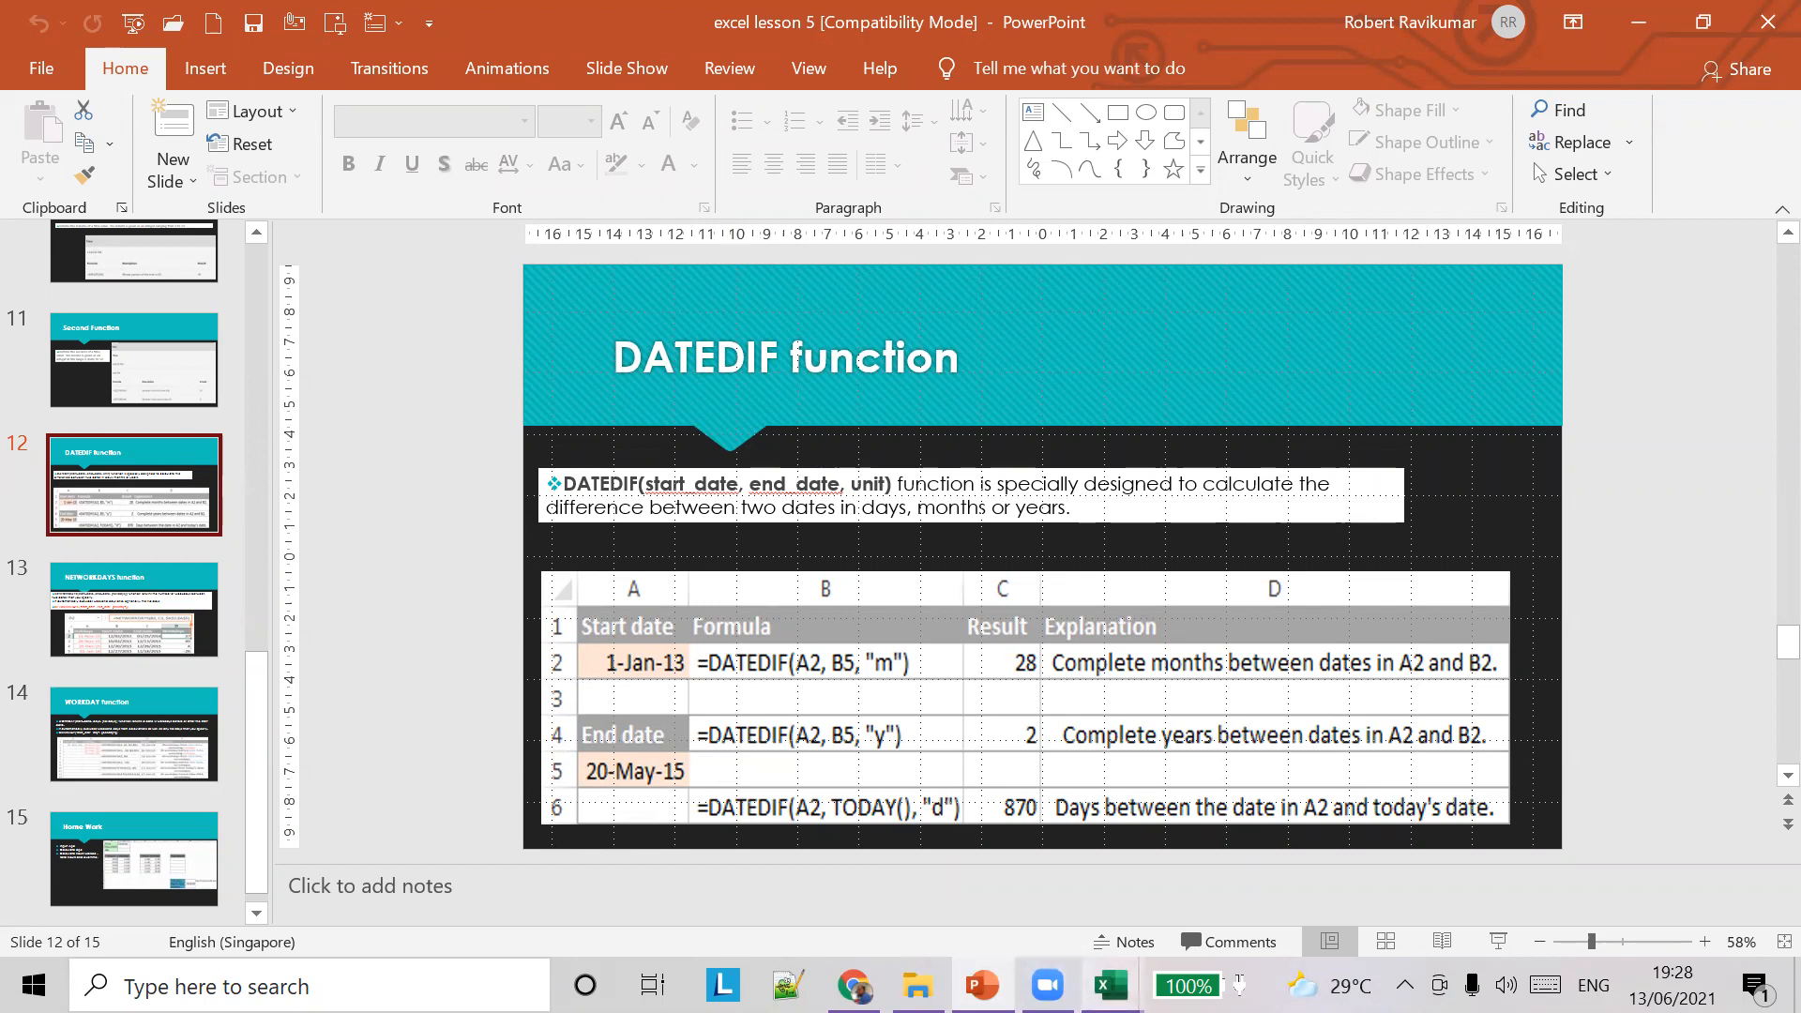
Switch to the practice workbook in Excel, add a new worksheet and rename it date diff
mouse_move(1110, 985)
left_click(1001, 912)
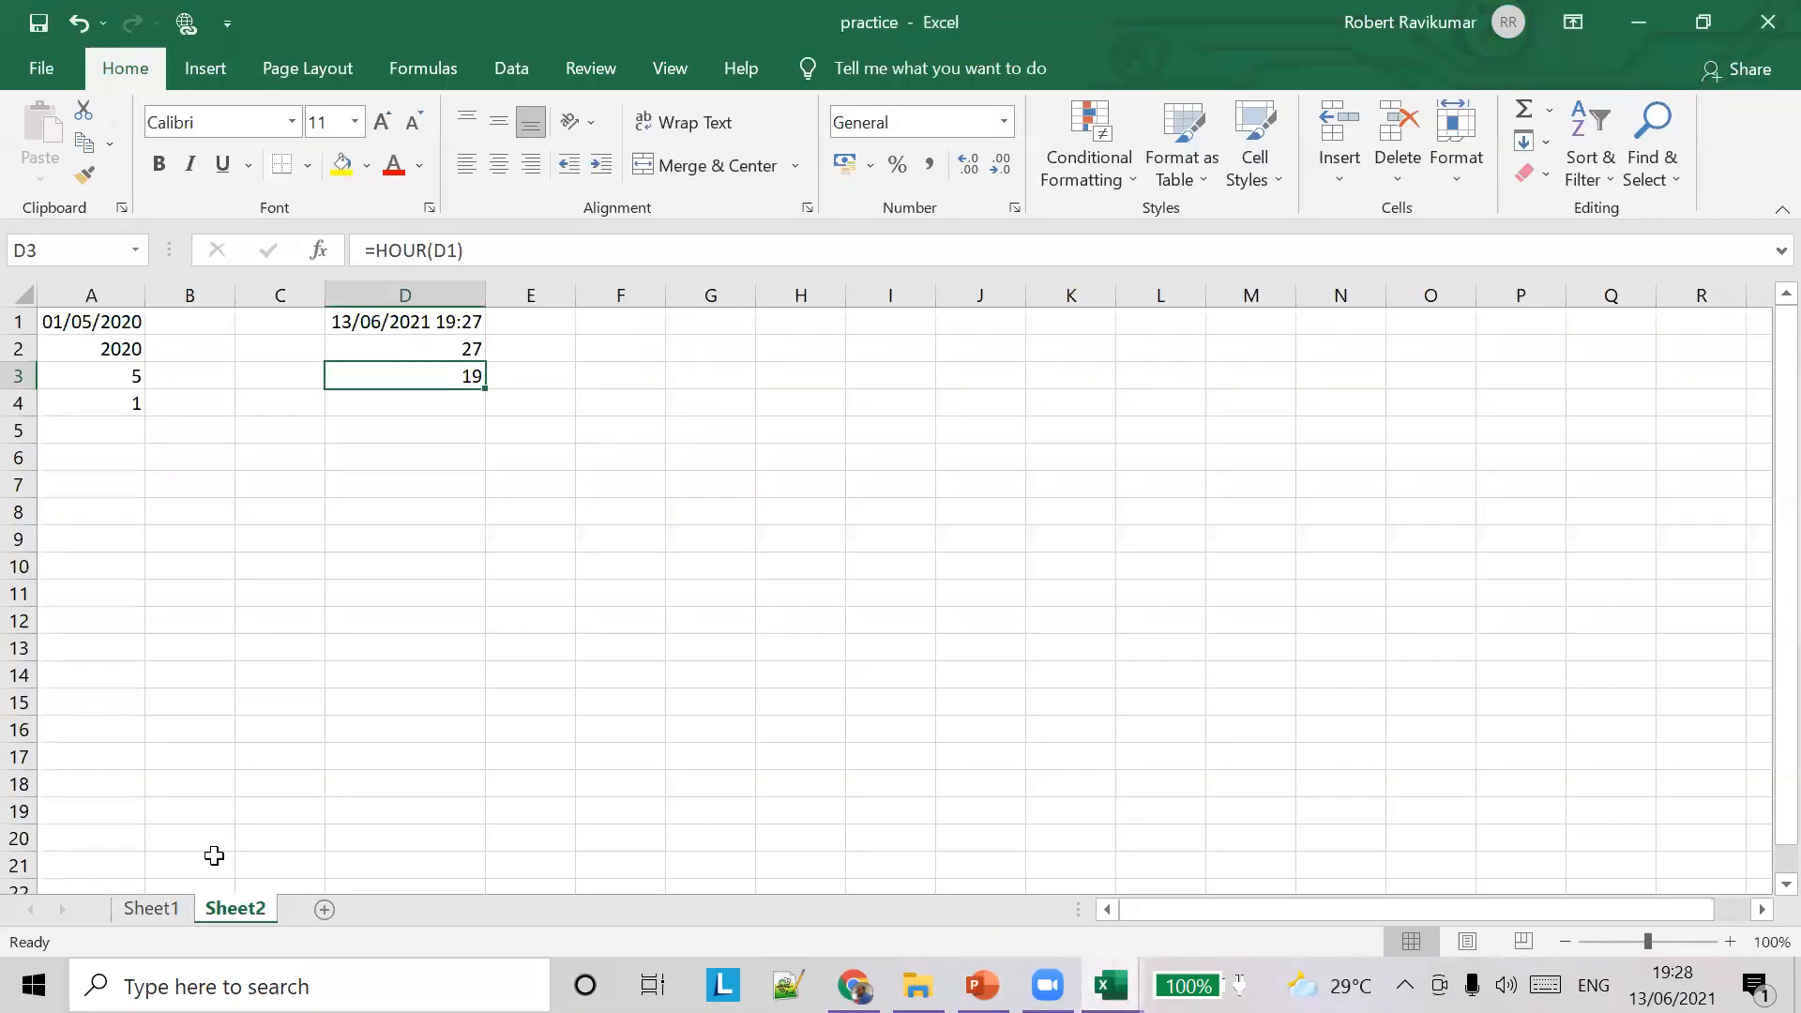
left_click(332, 902)
double_click(319, 909)
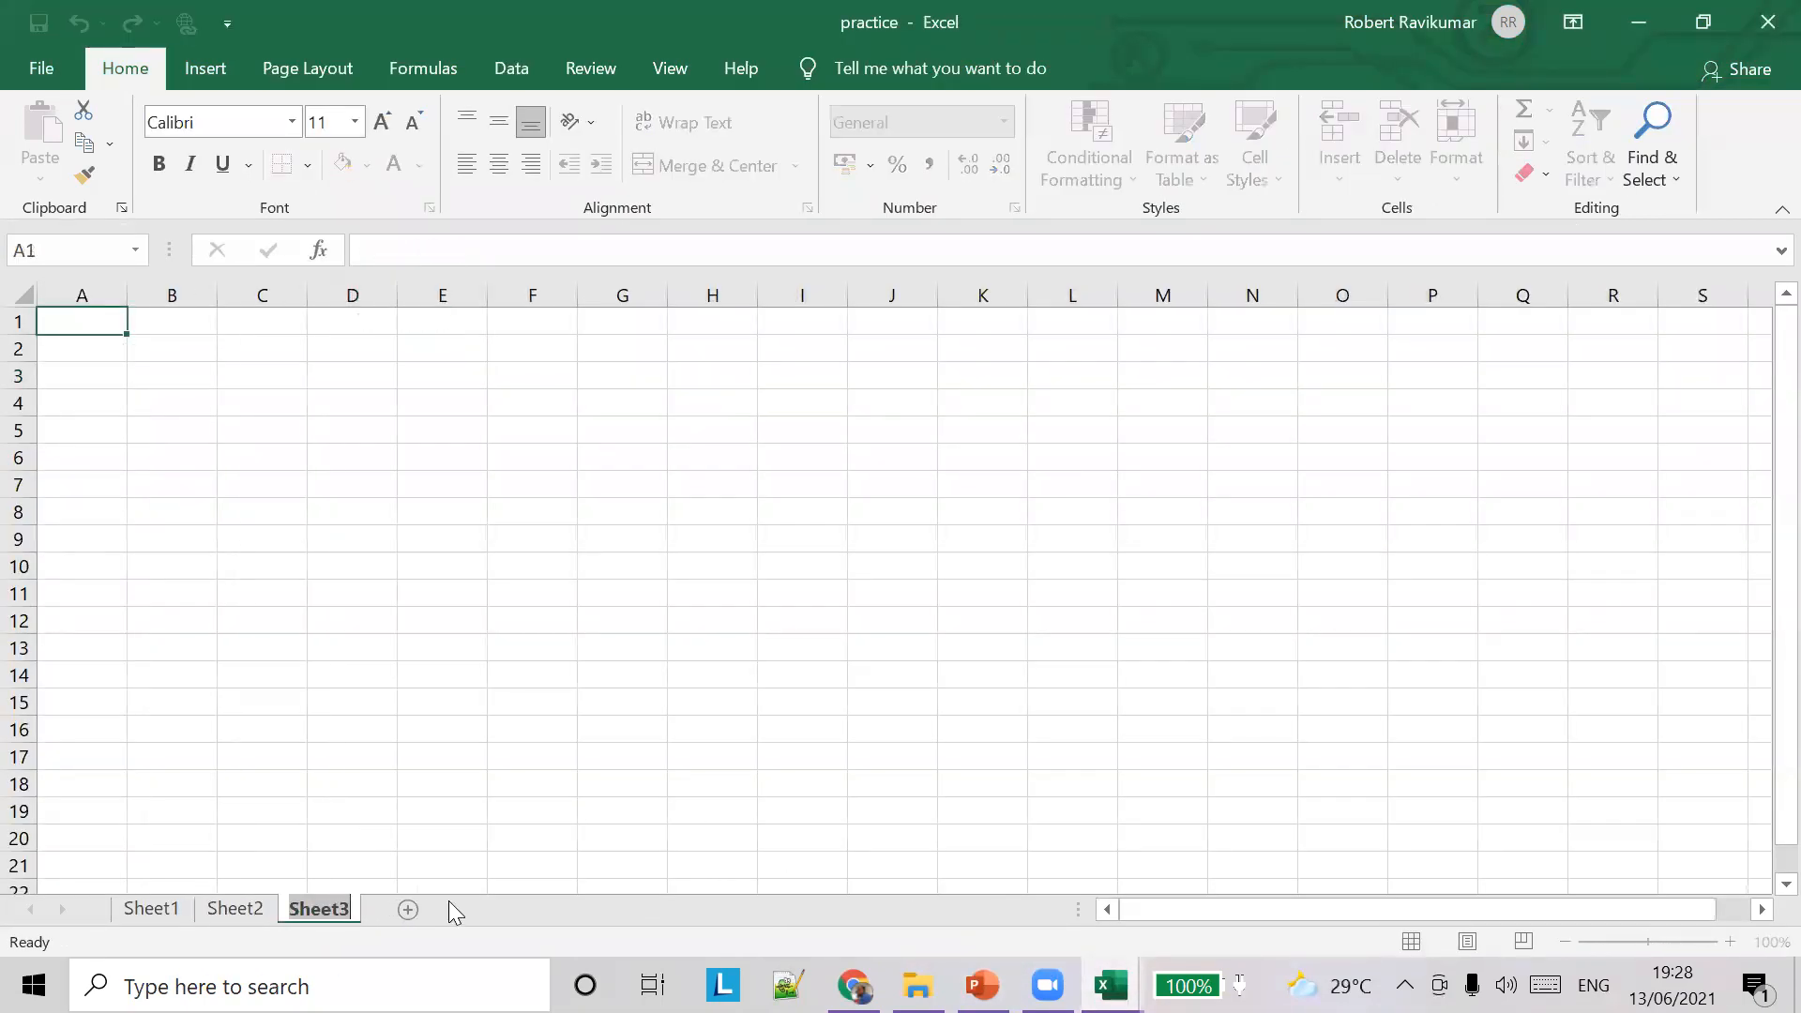
type("date diff")
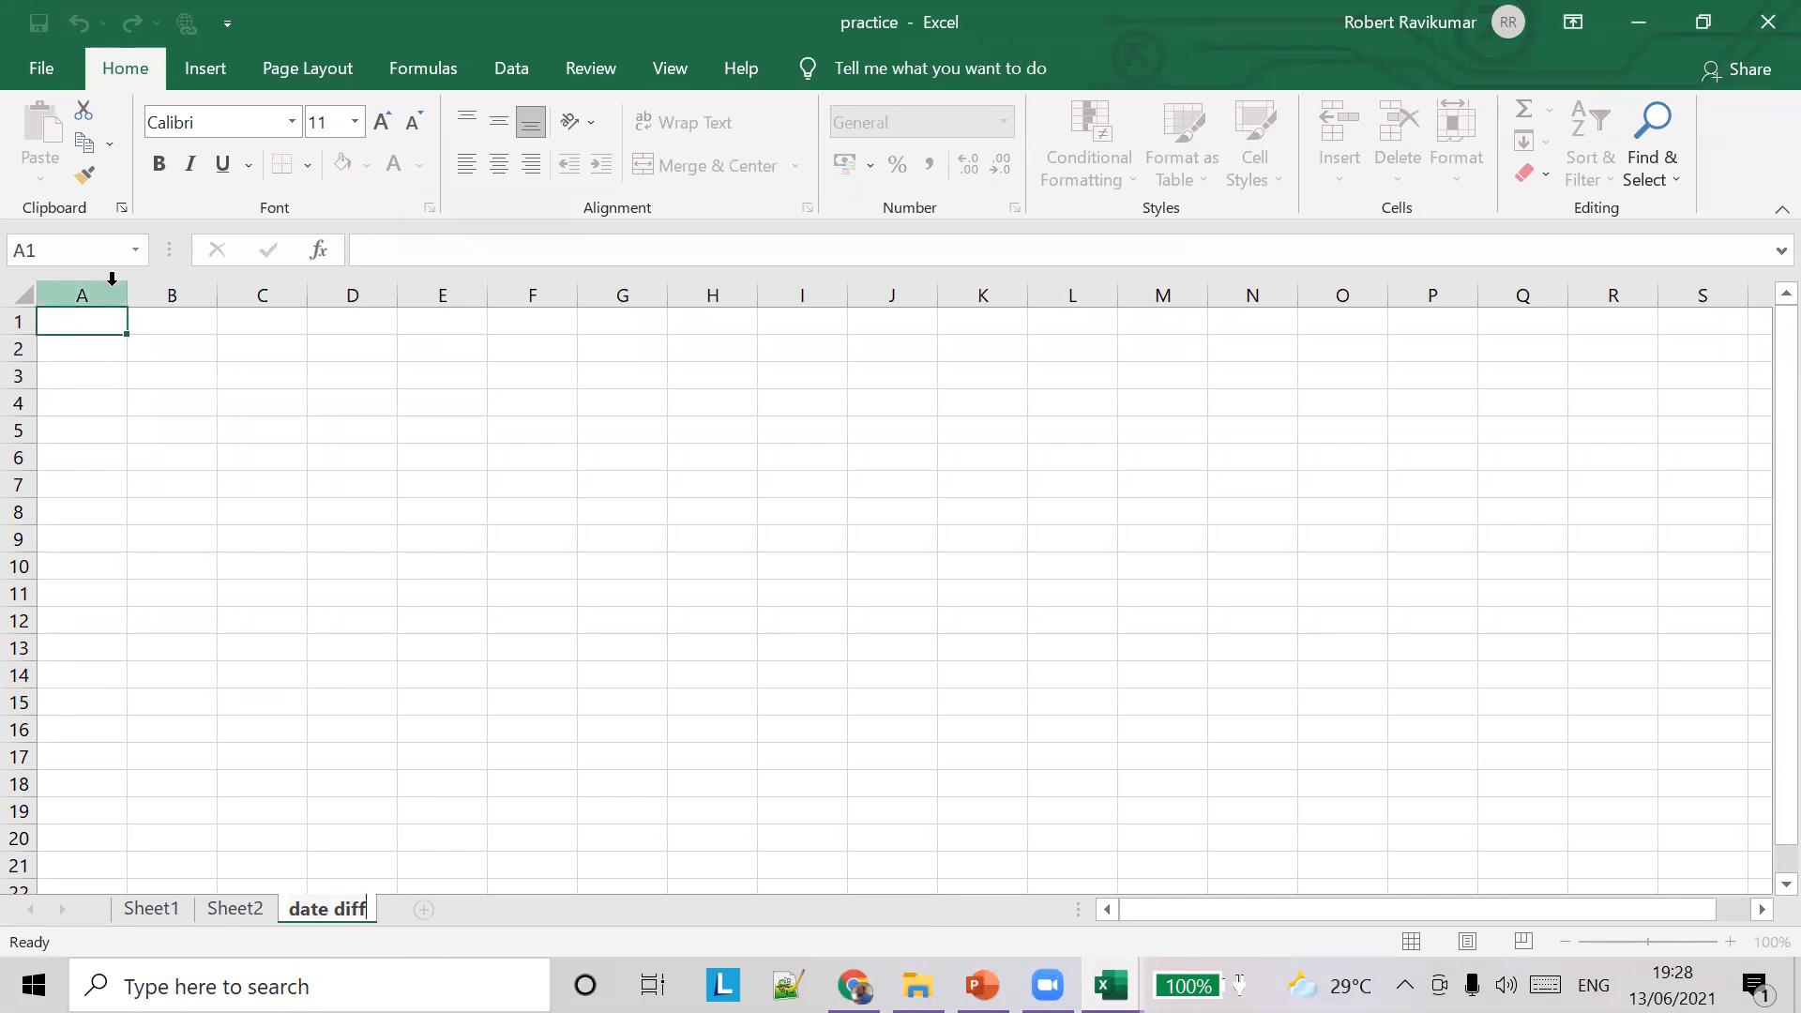
key("Return")
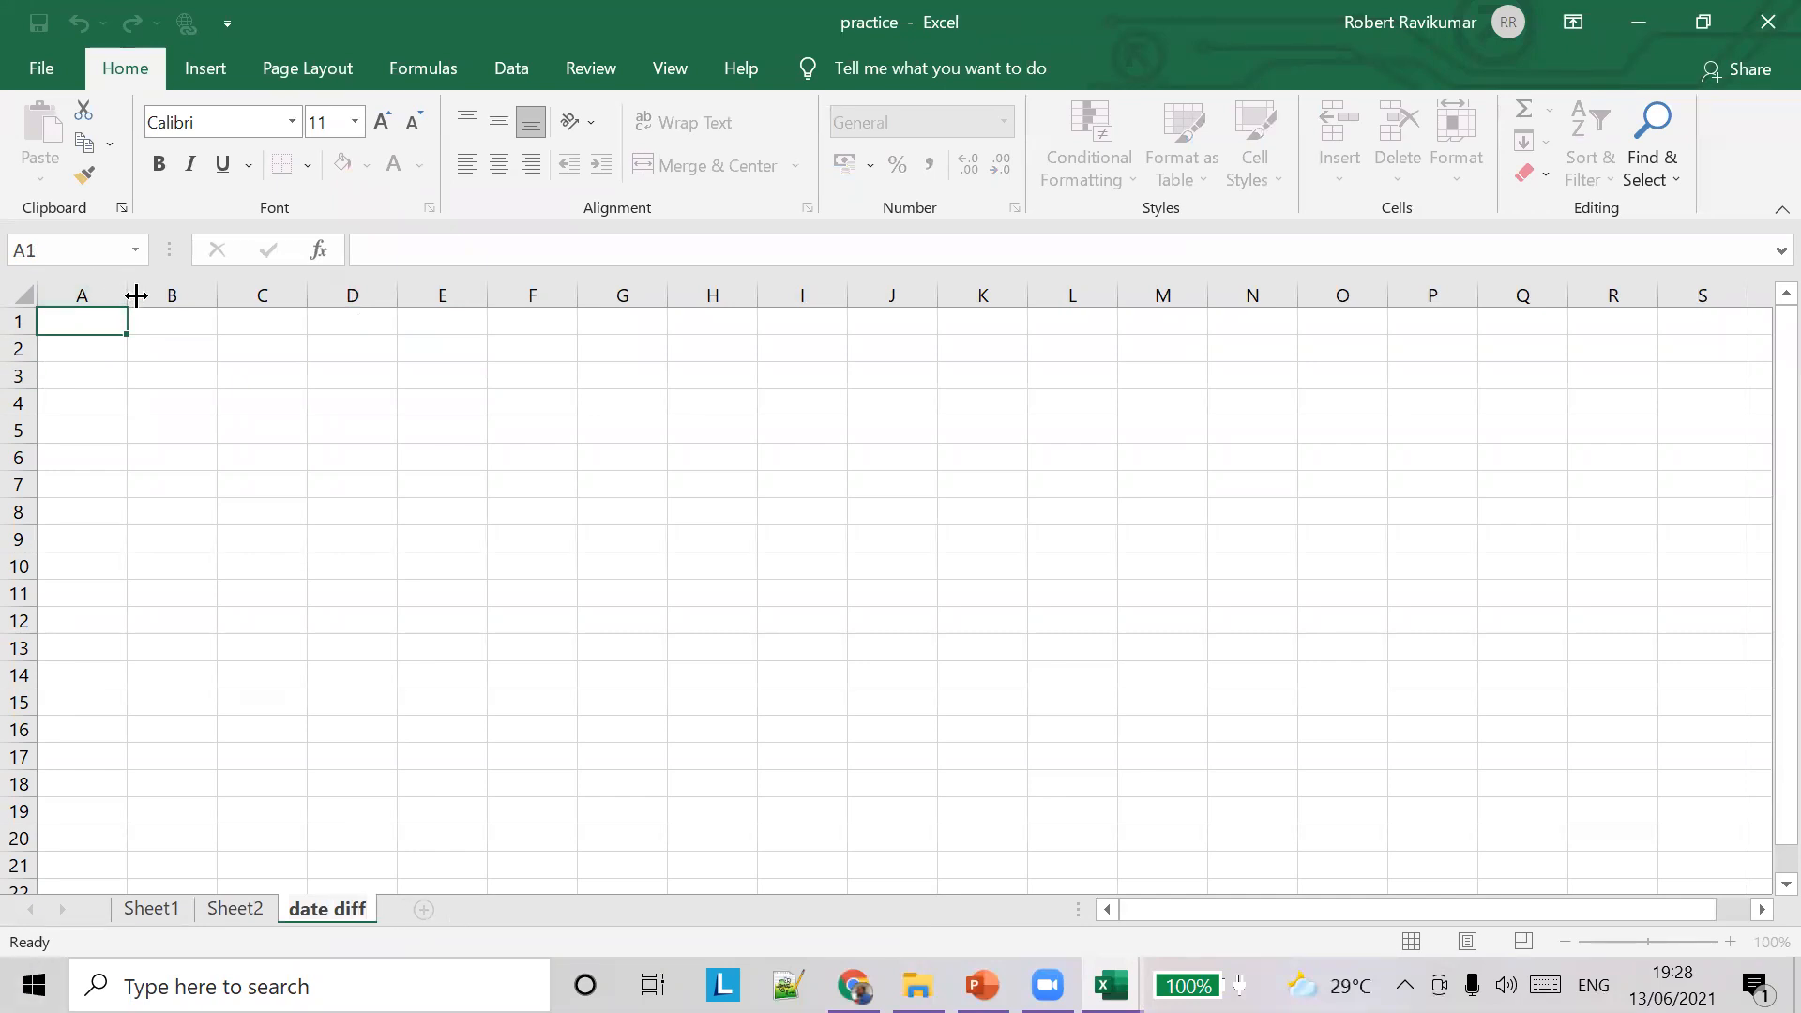
left_click(136, 290)
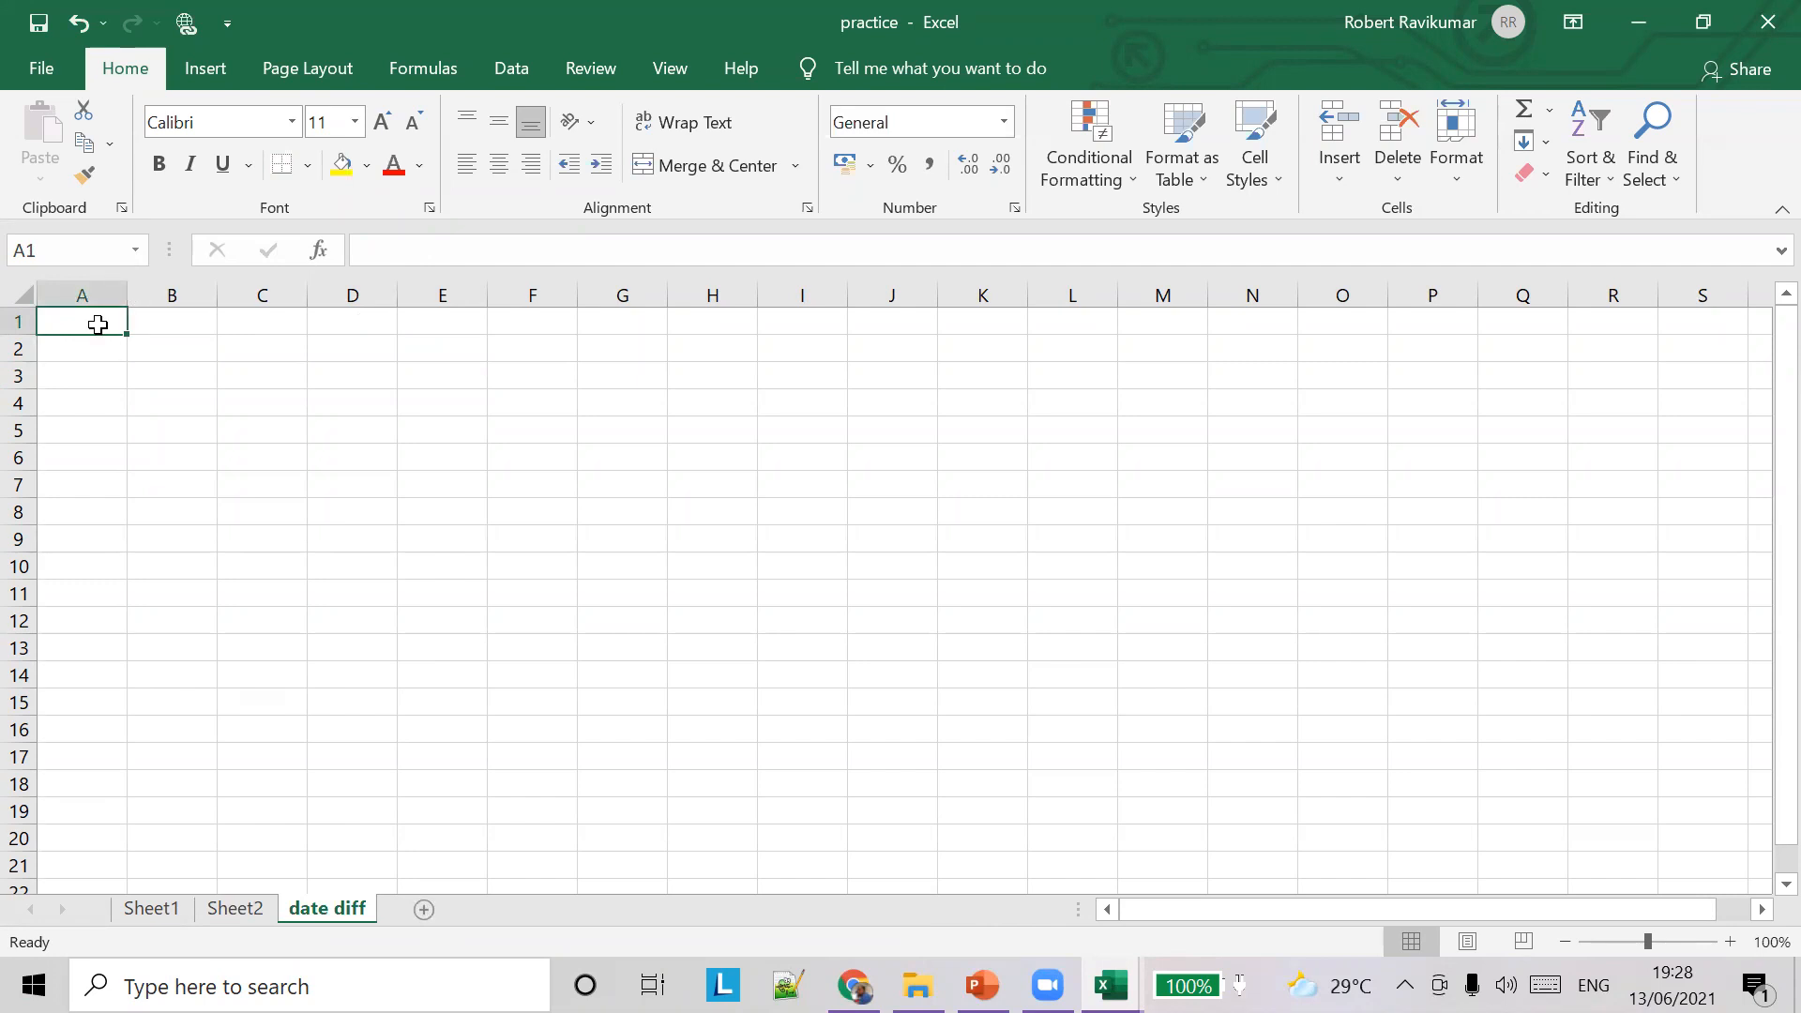
Enter the column headings tour start in A1 and tour end date in B1
type("first")
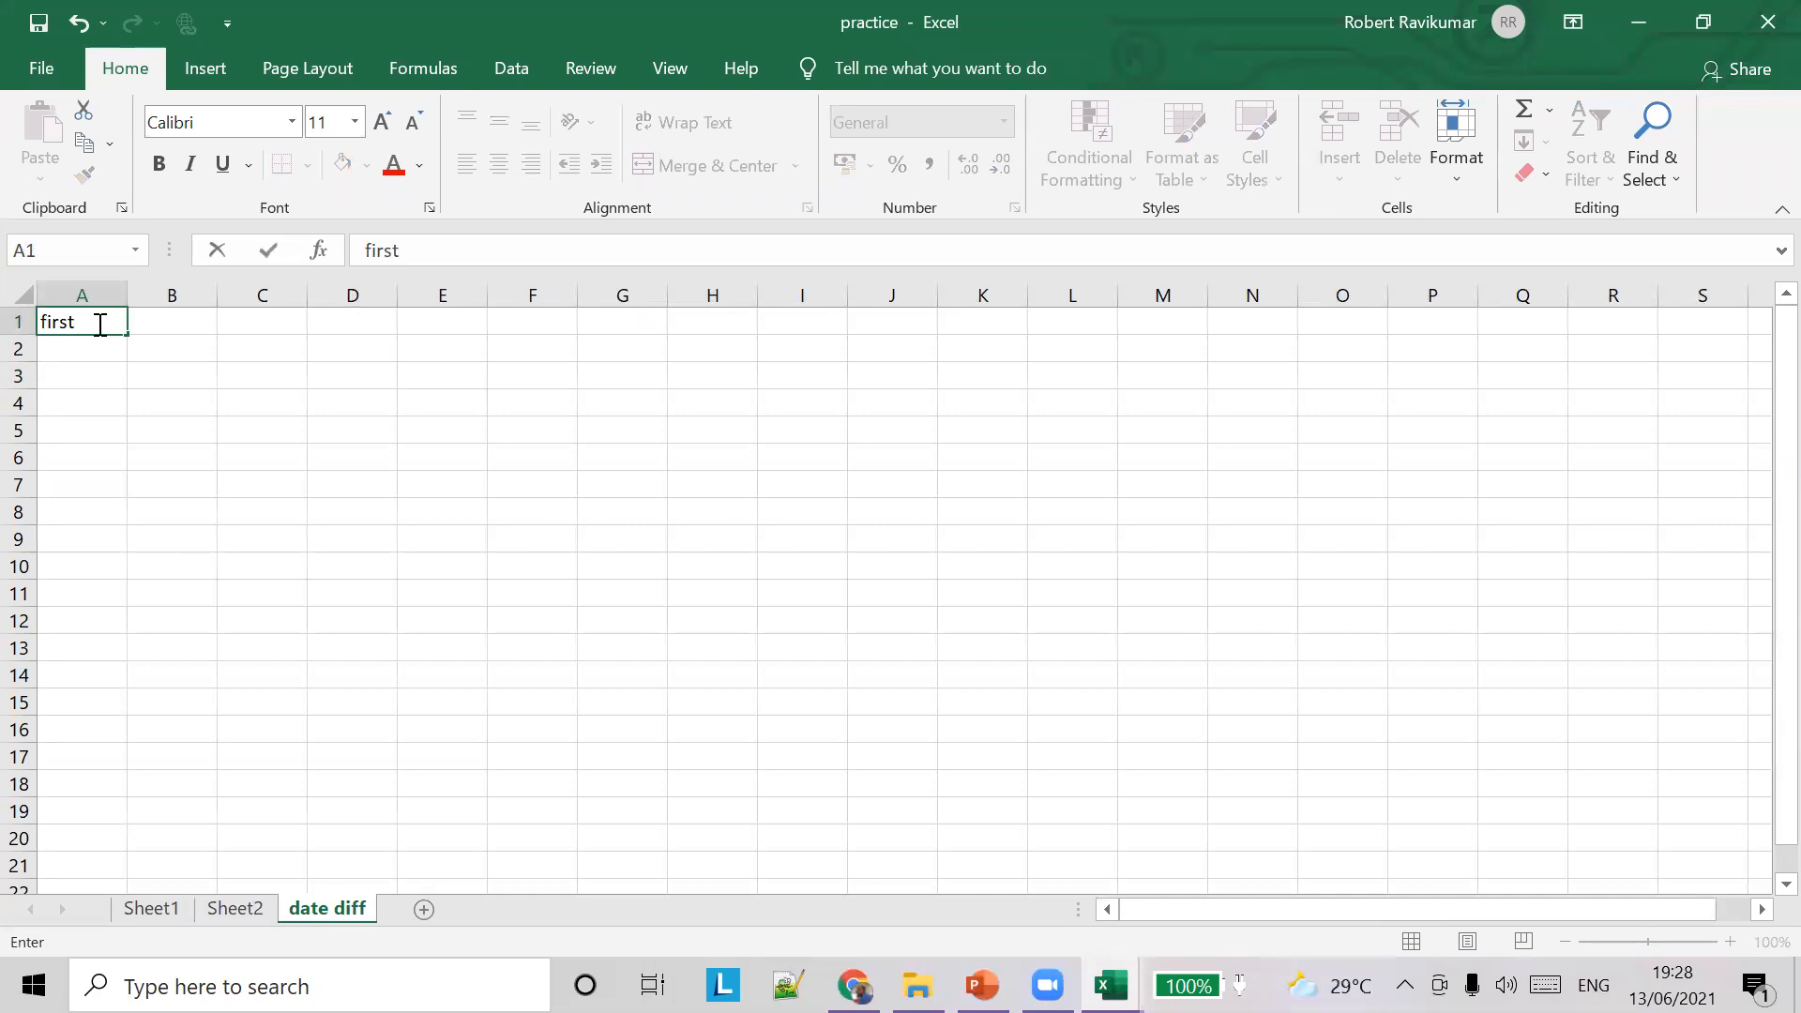
key("BackSpace")
key("BackSpace")
key("BackSpace")
key("BackSpace")
key("BackSpace")
type("tour start")
key("Tab")
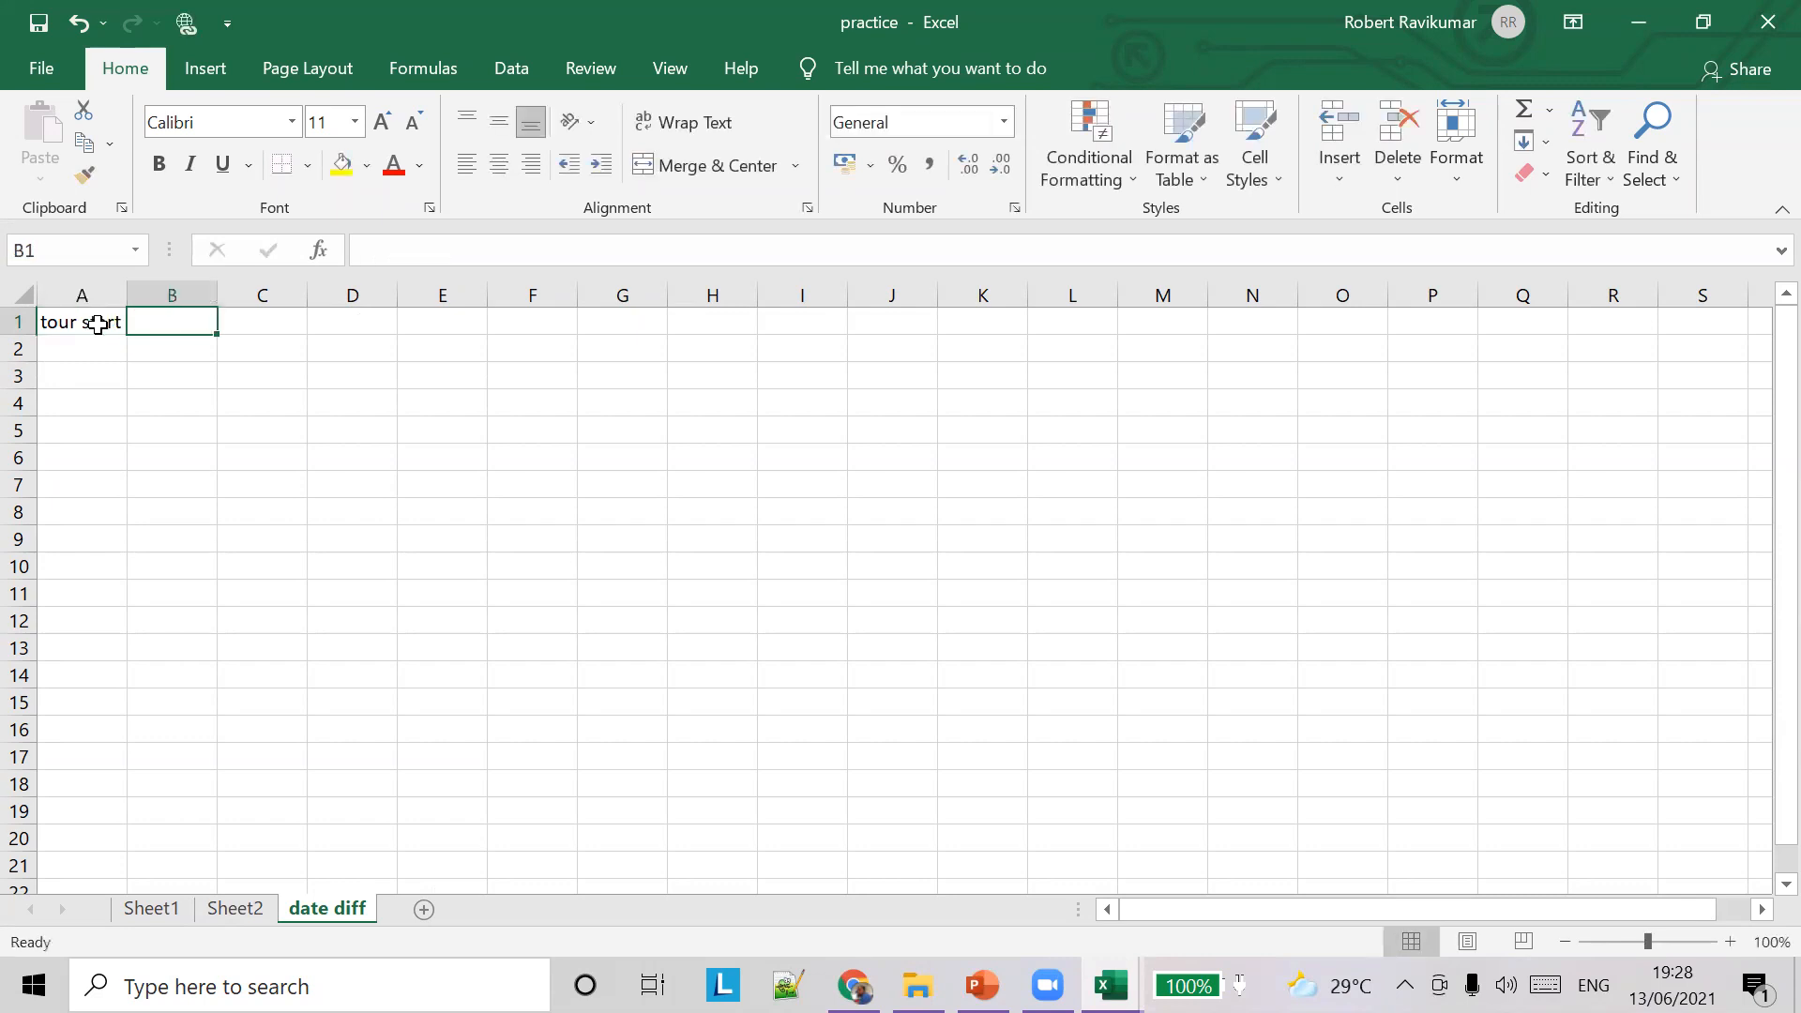
type("t")
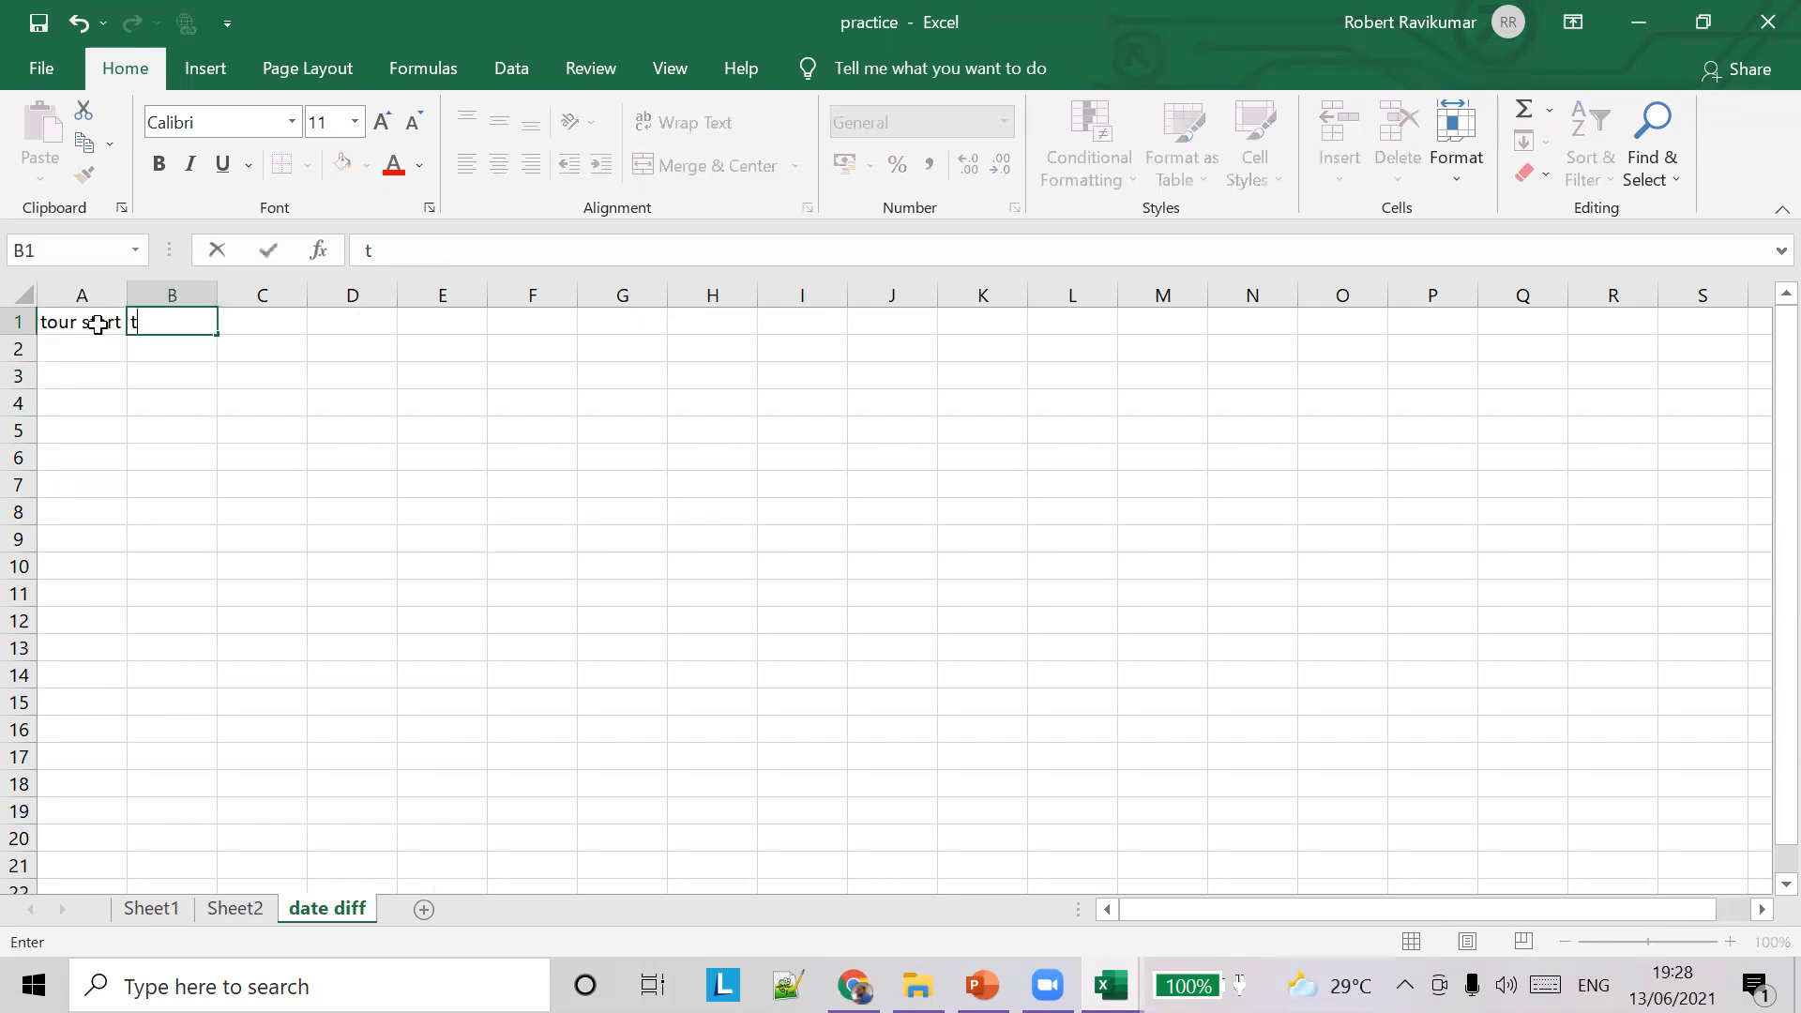
type("our end date")
key("Return")
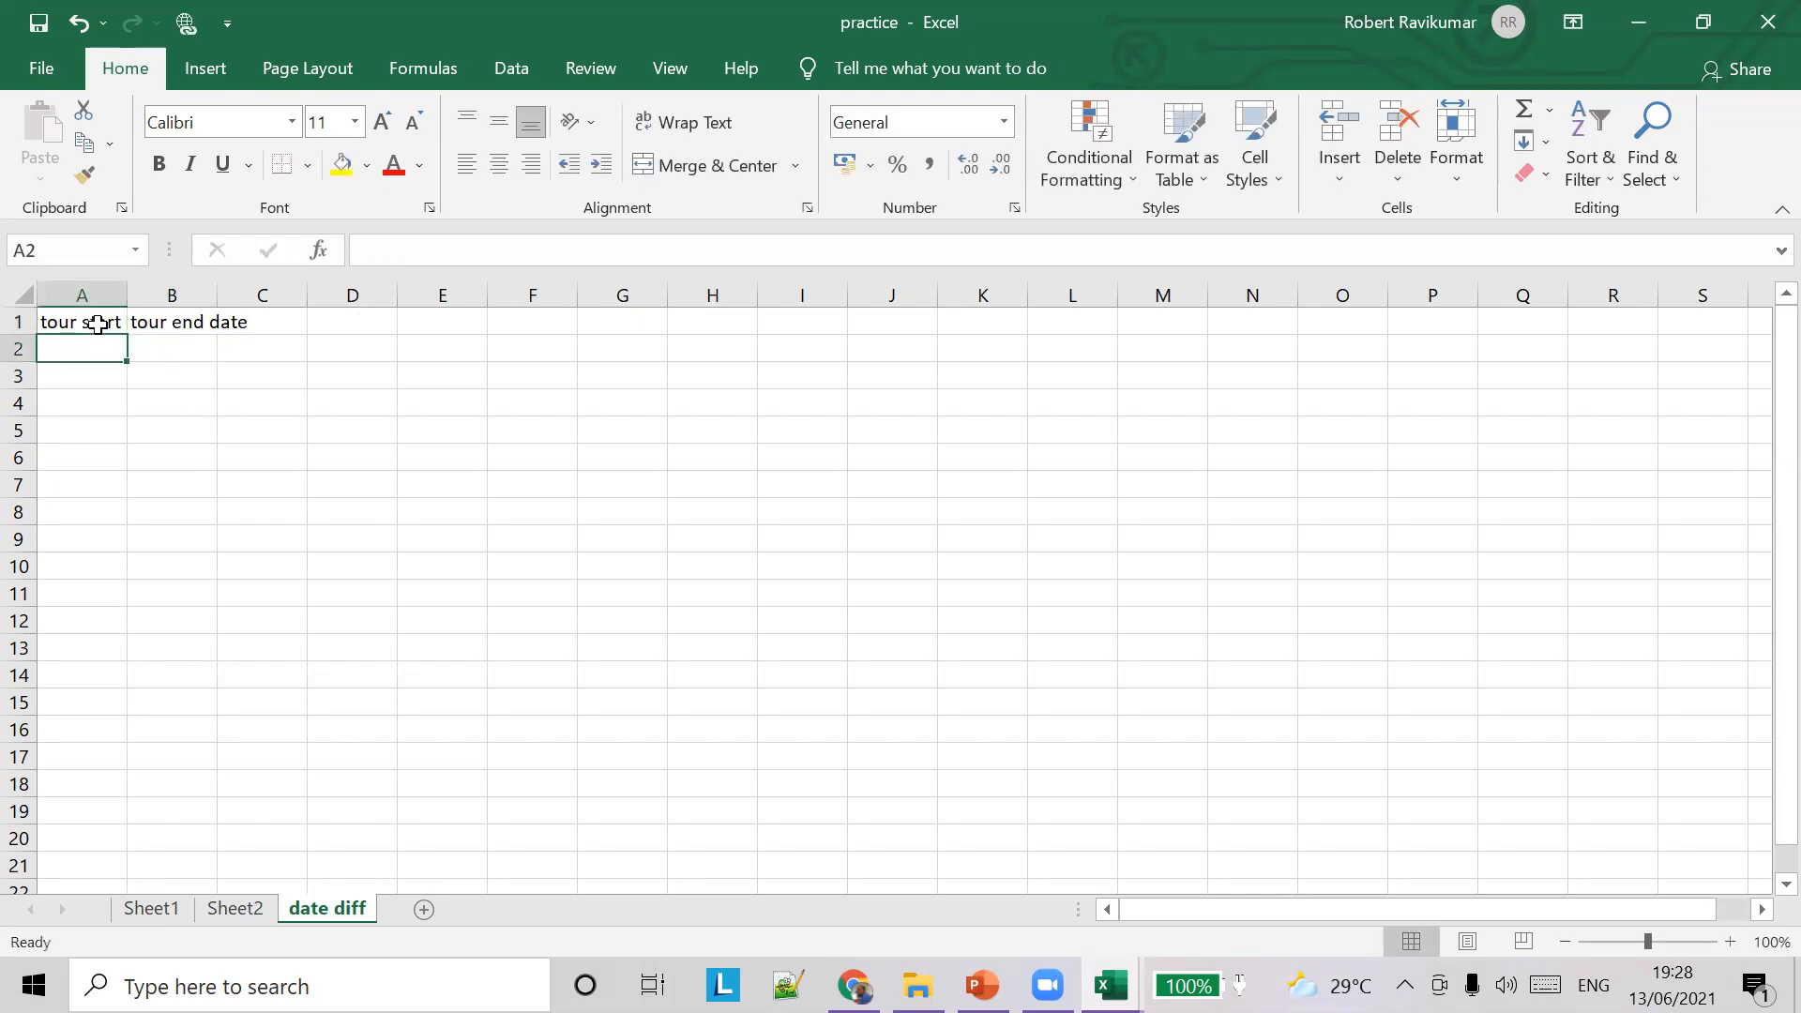
Enter the start date 13/06/2021 in A2 and the end date 20/06/2021 in B2
type("1")
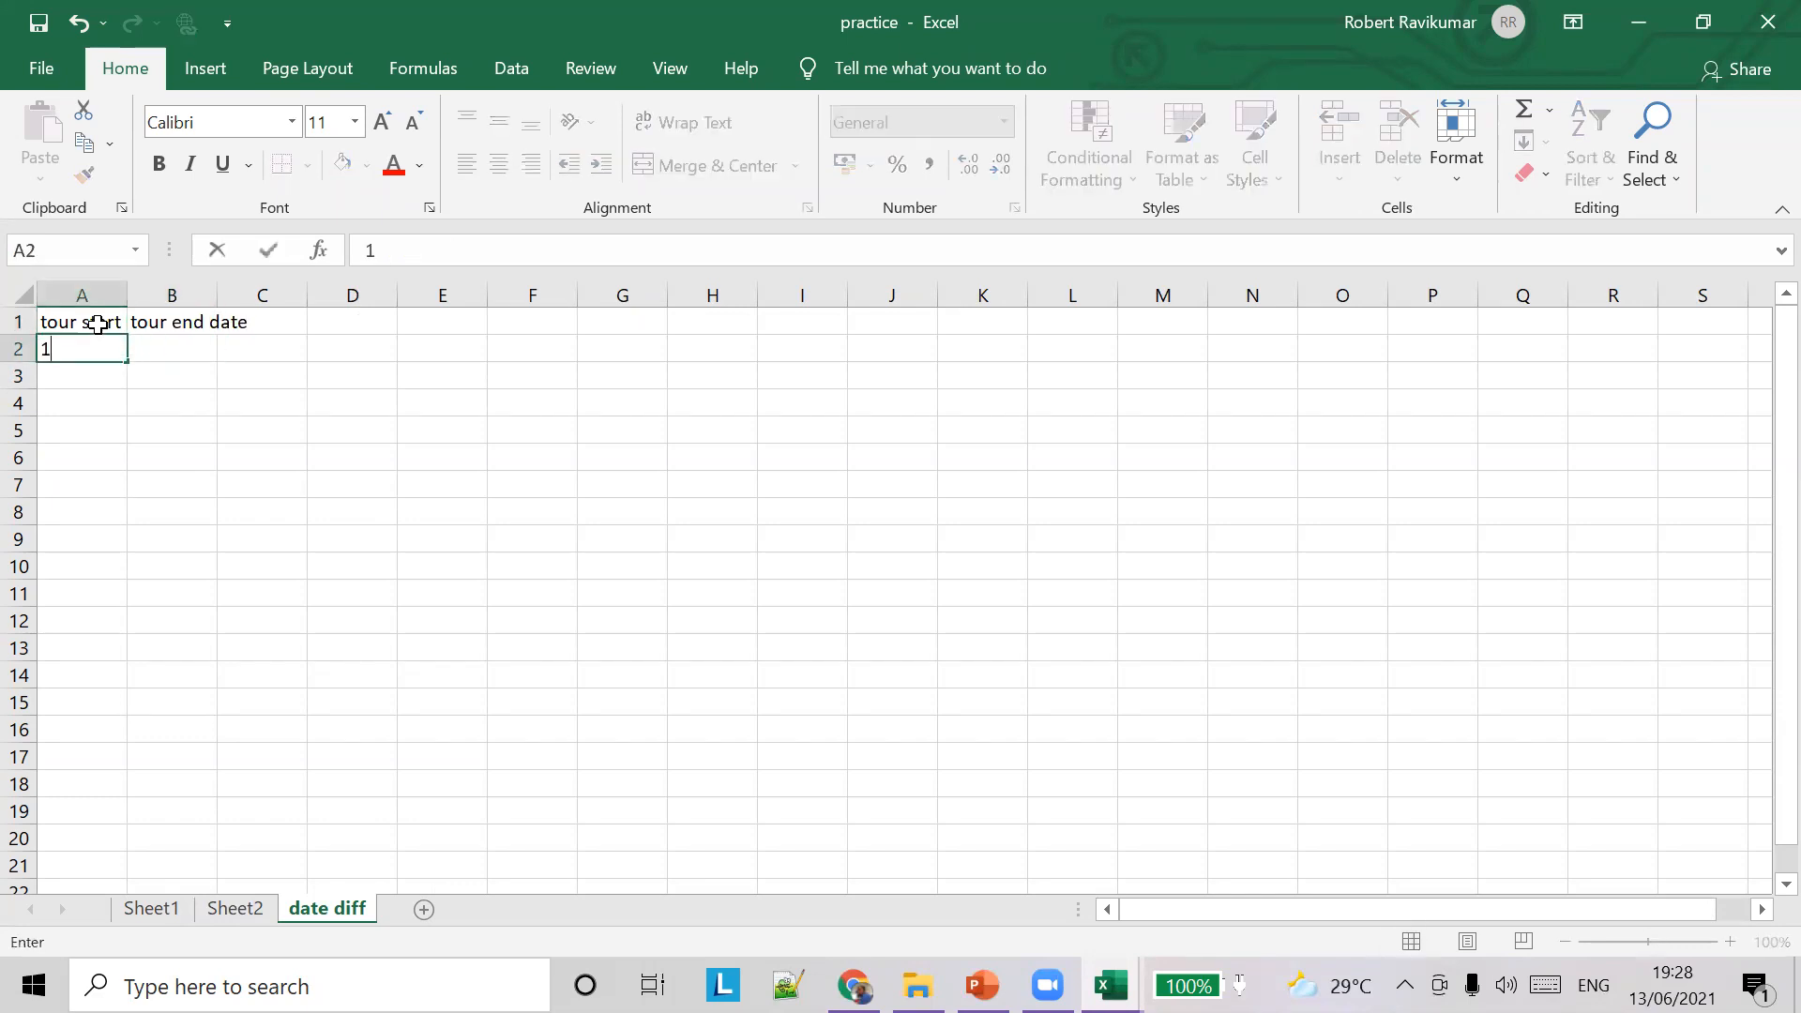
type("3/06/2021")
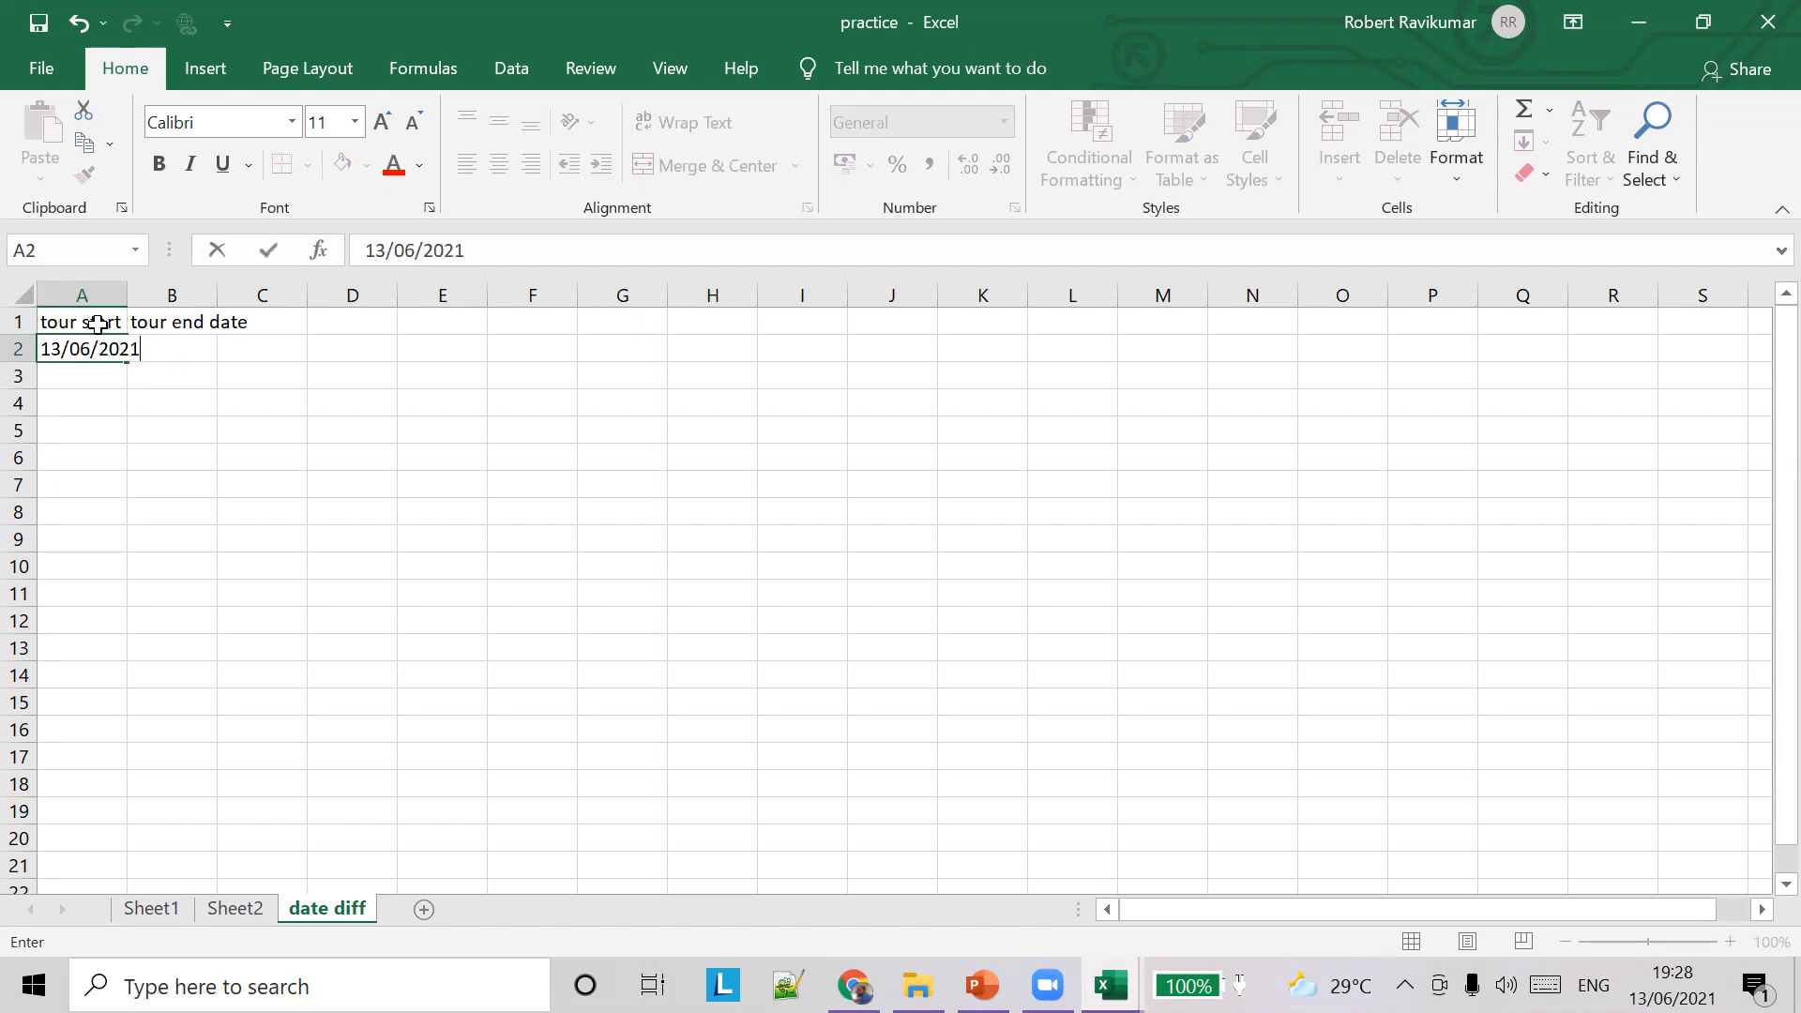
key("Tab")
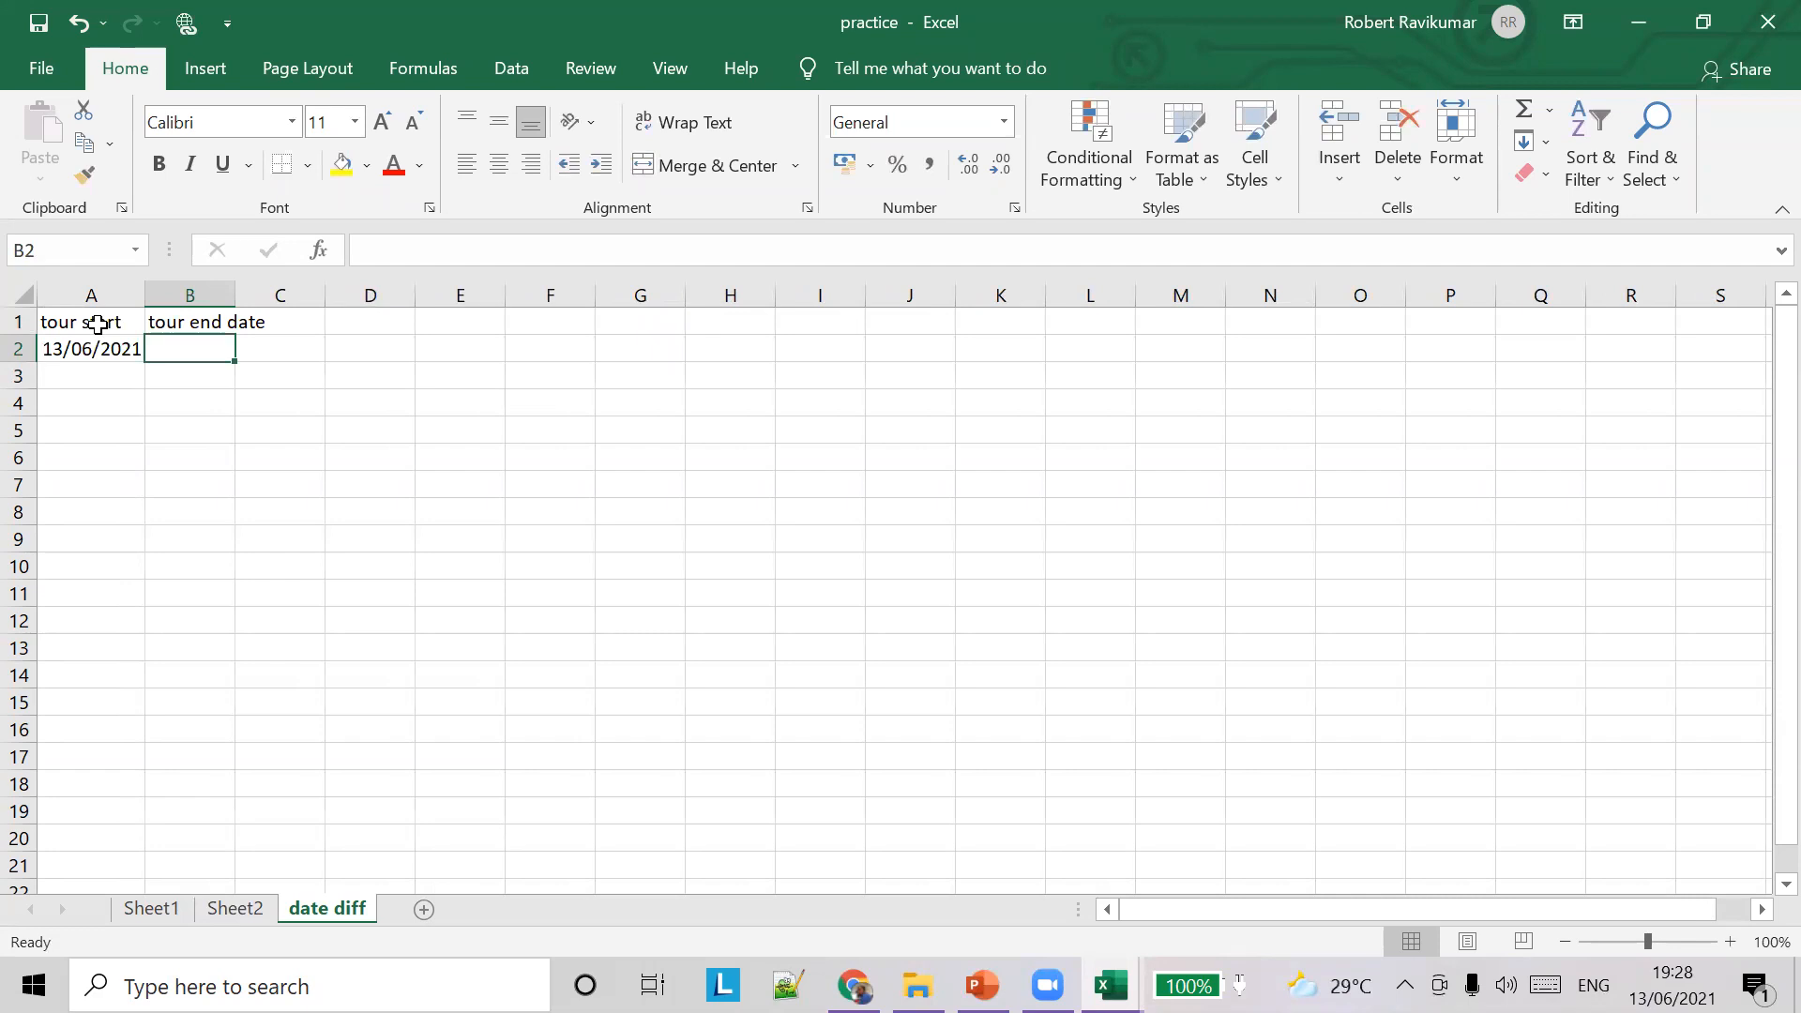
type("20/")
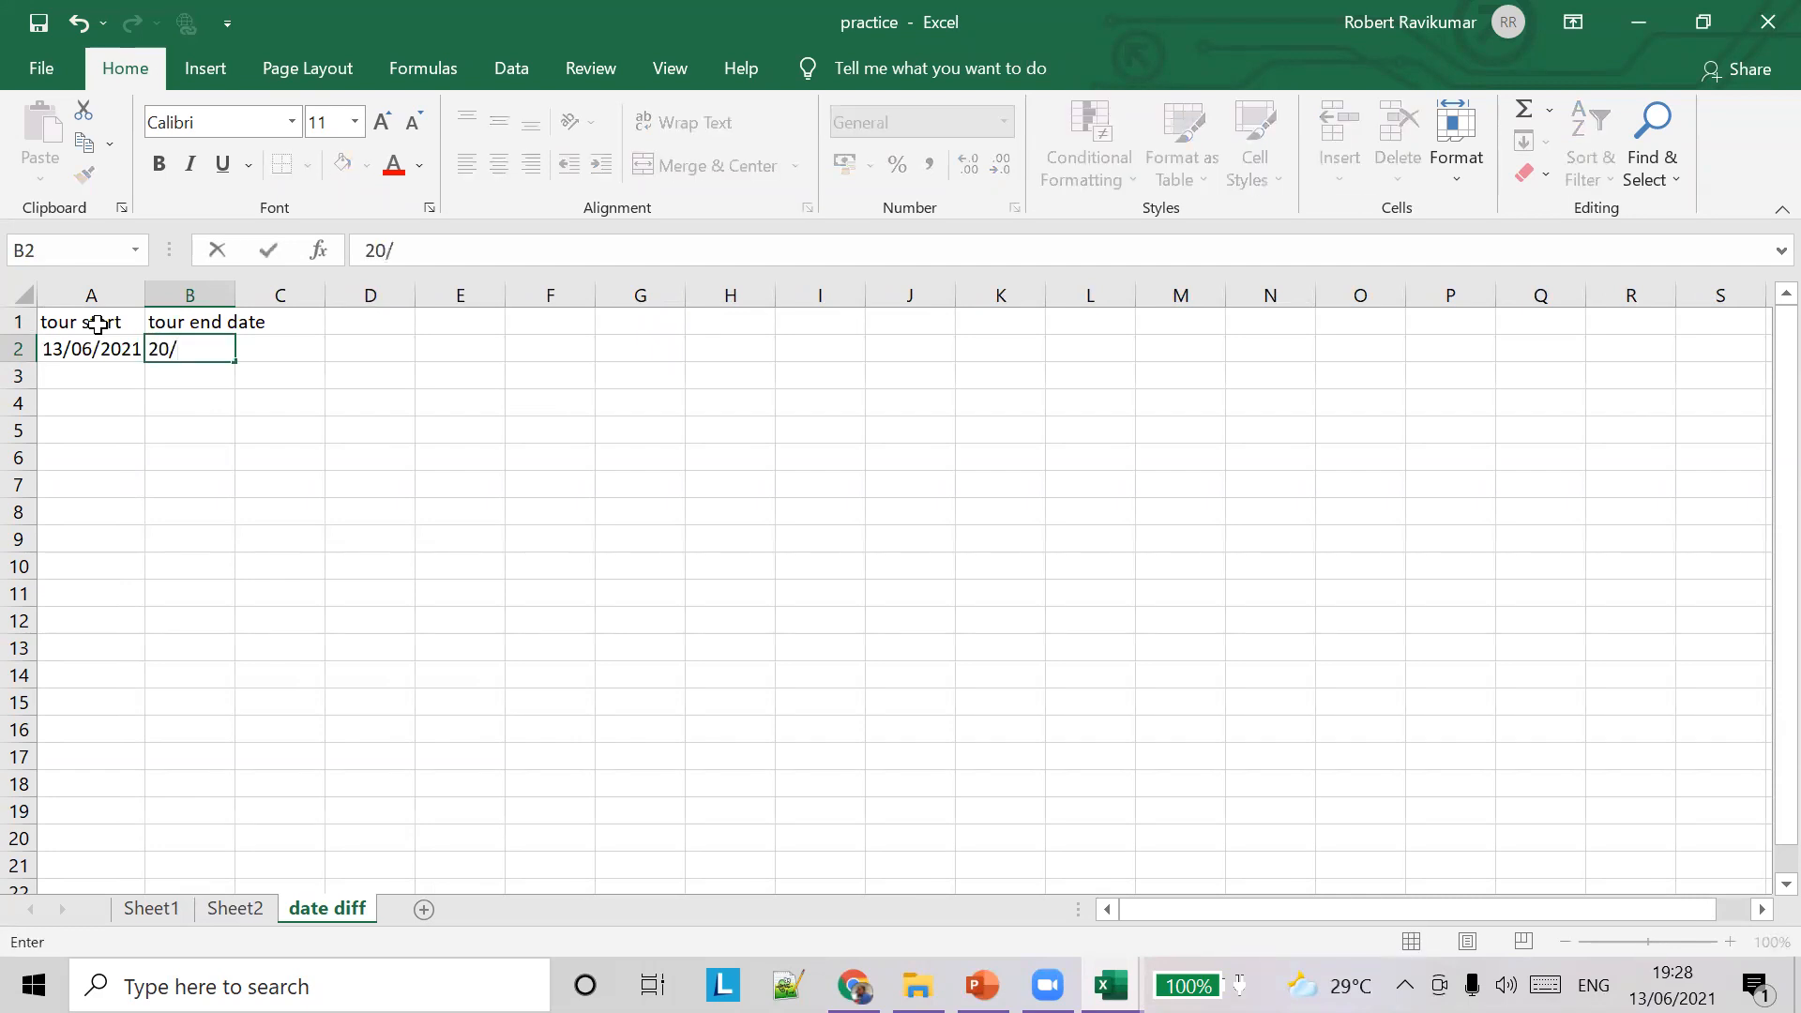
type("06/2021")
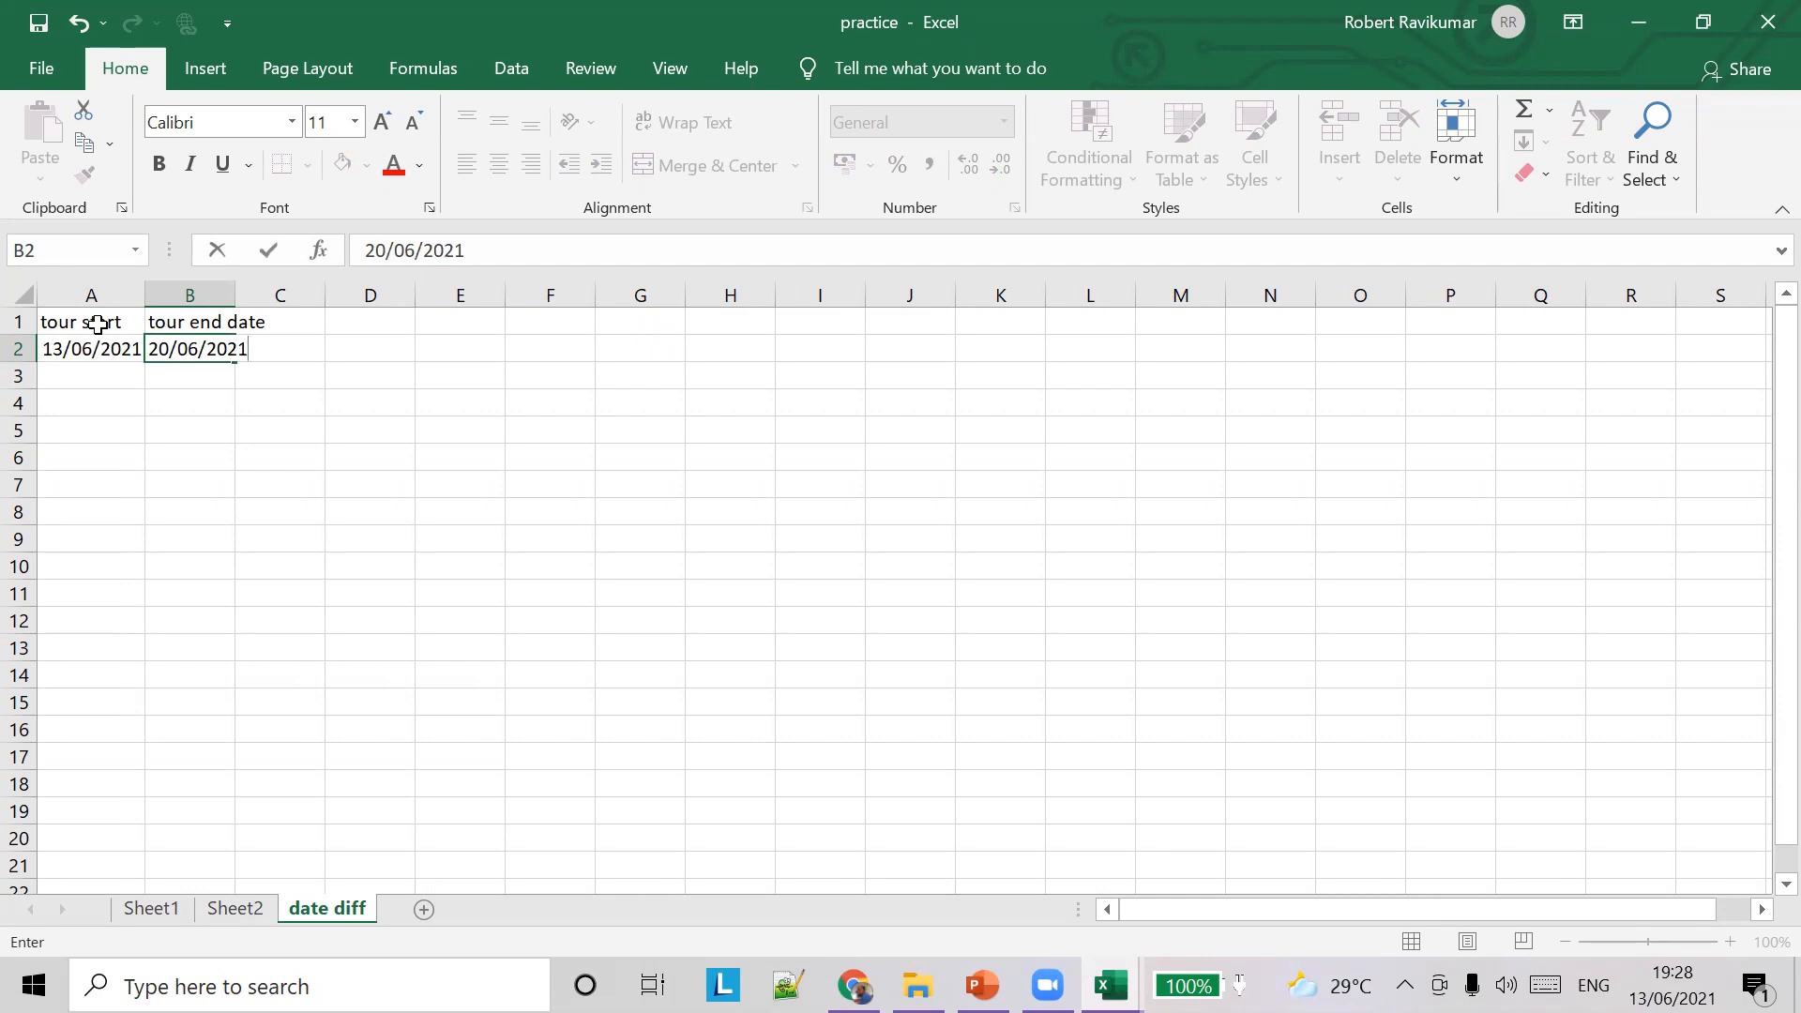
left_click(231, 297)
left_click(317, 346)
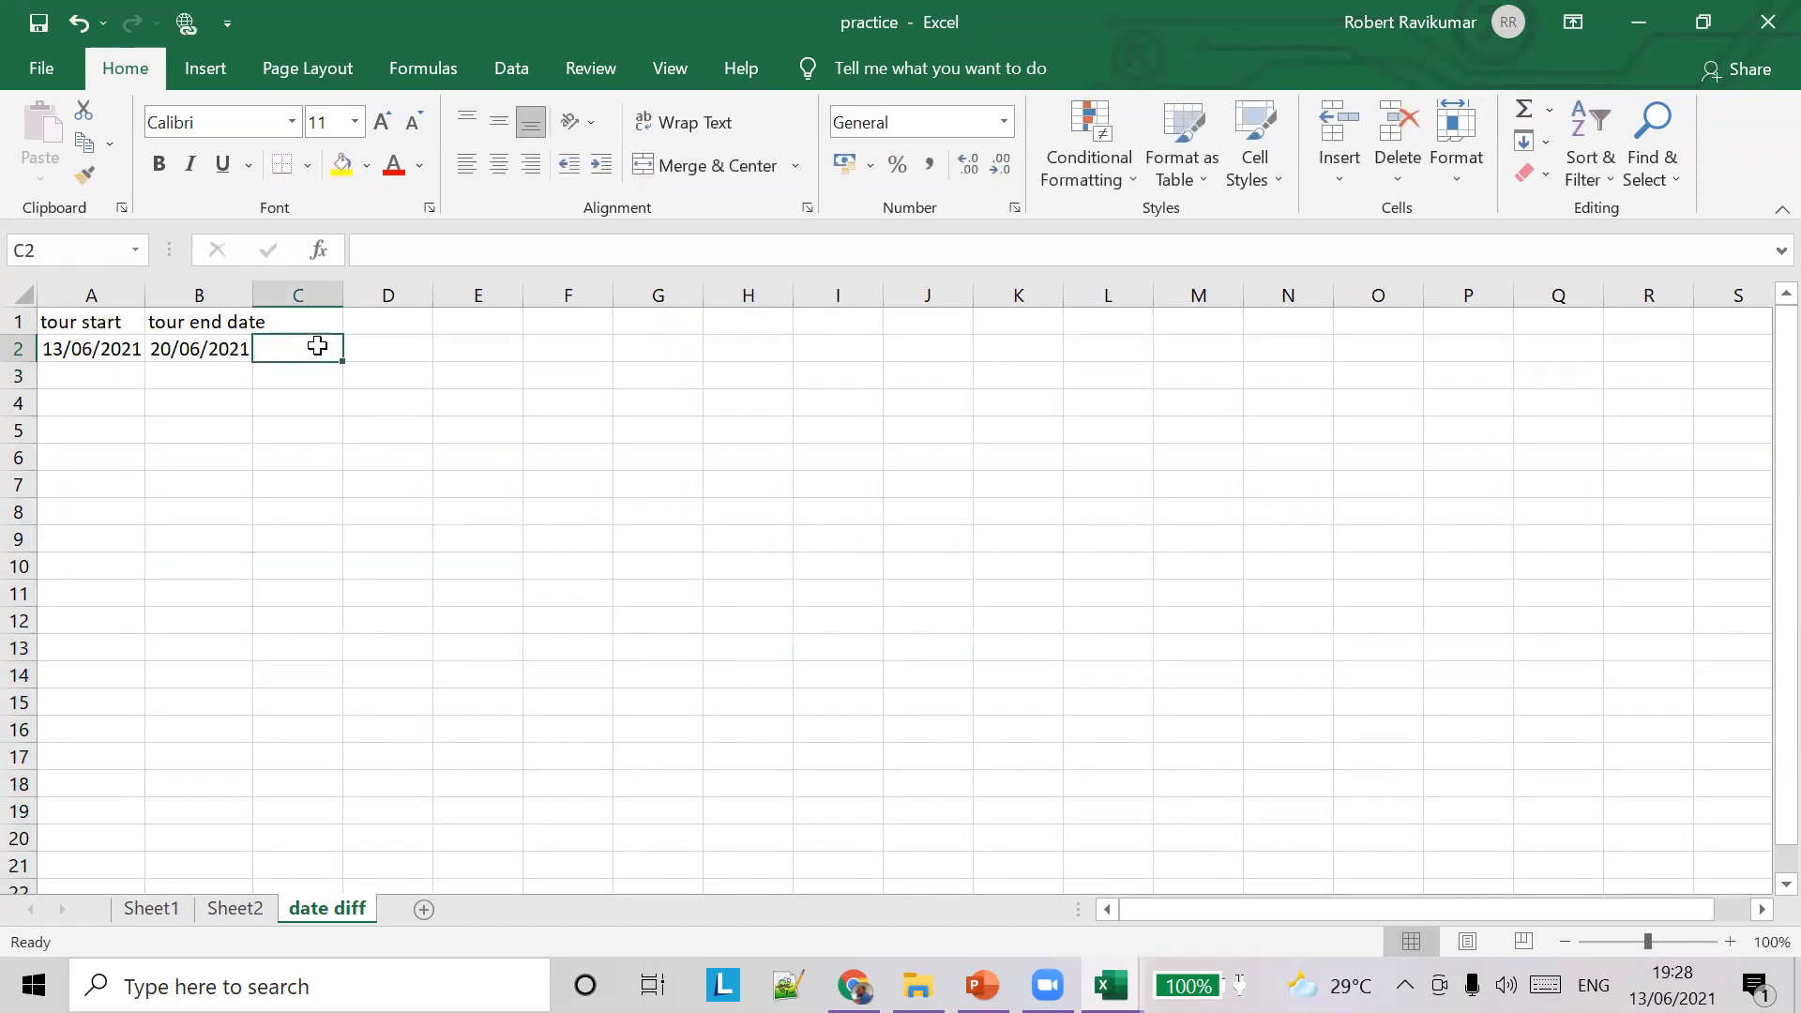
type("=")
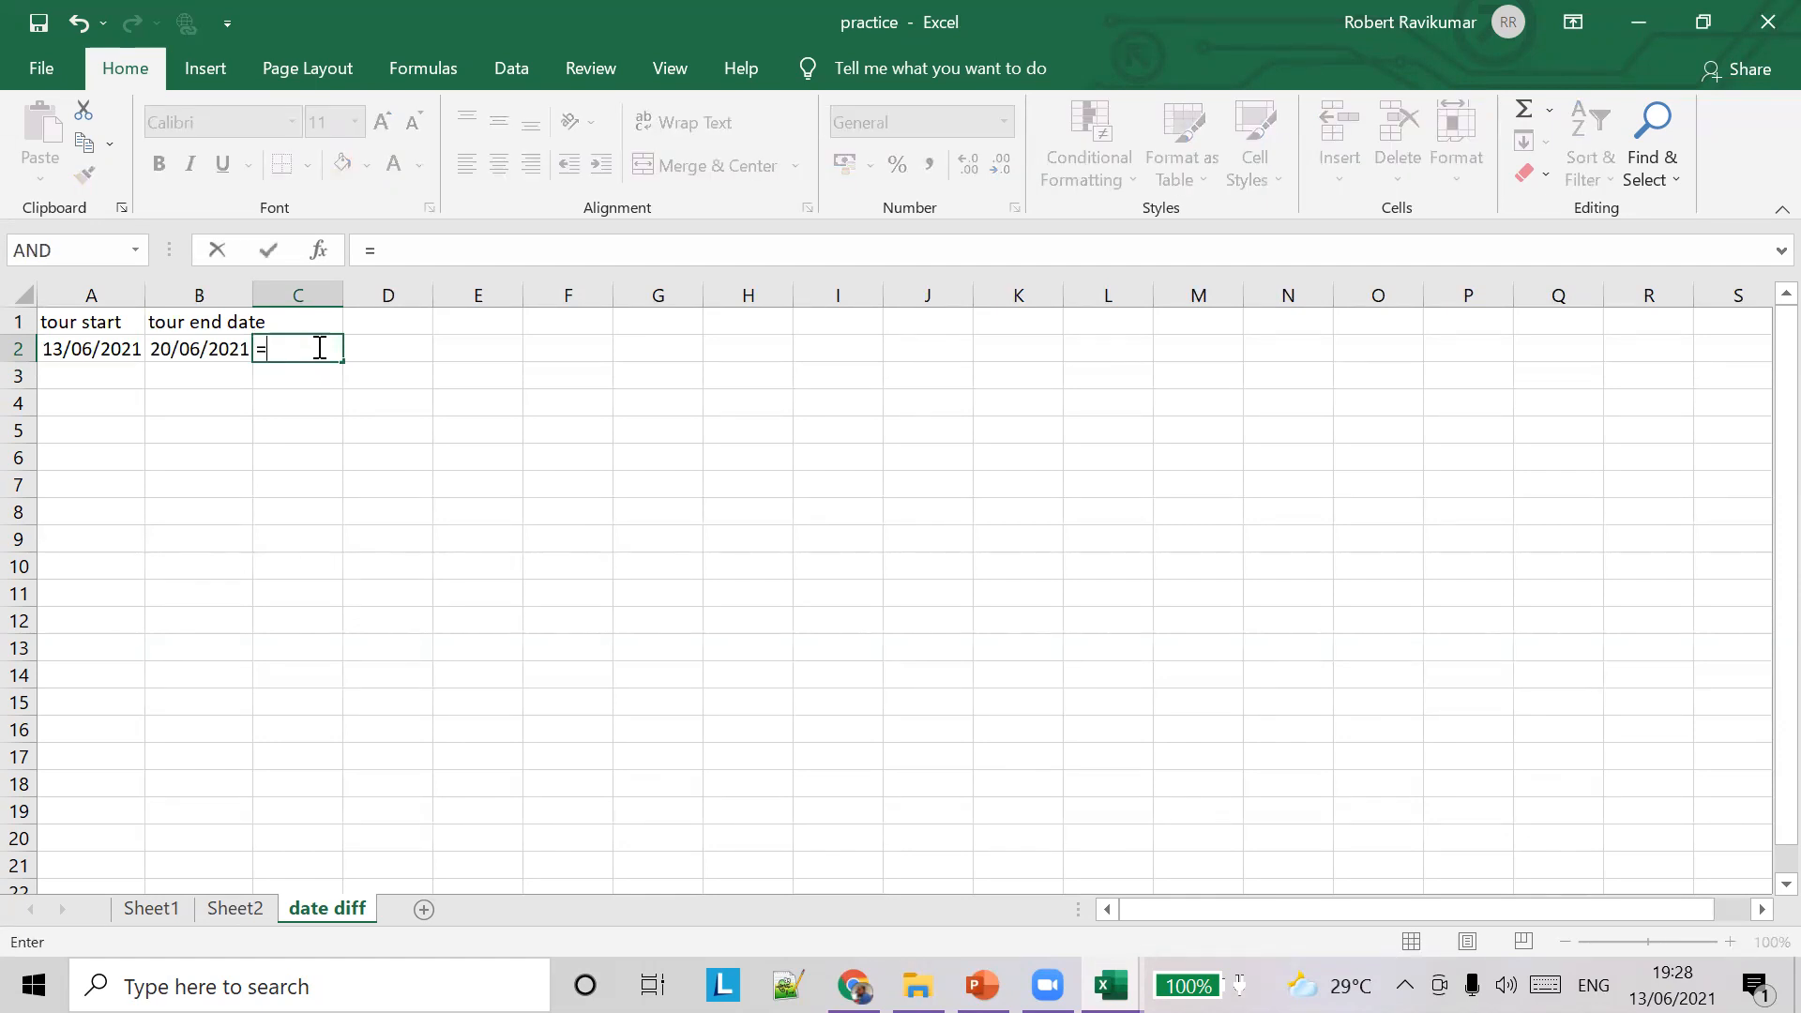
key("Up")
key("Escape")
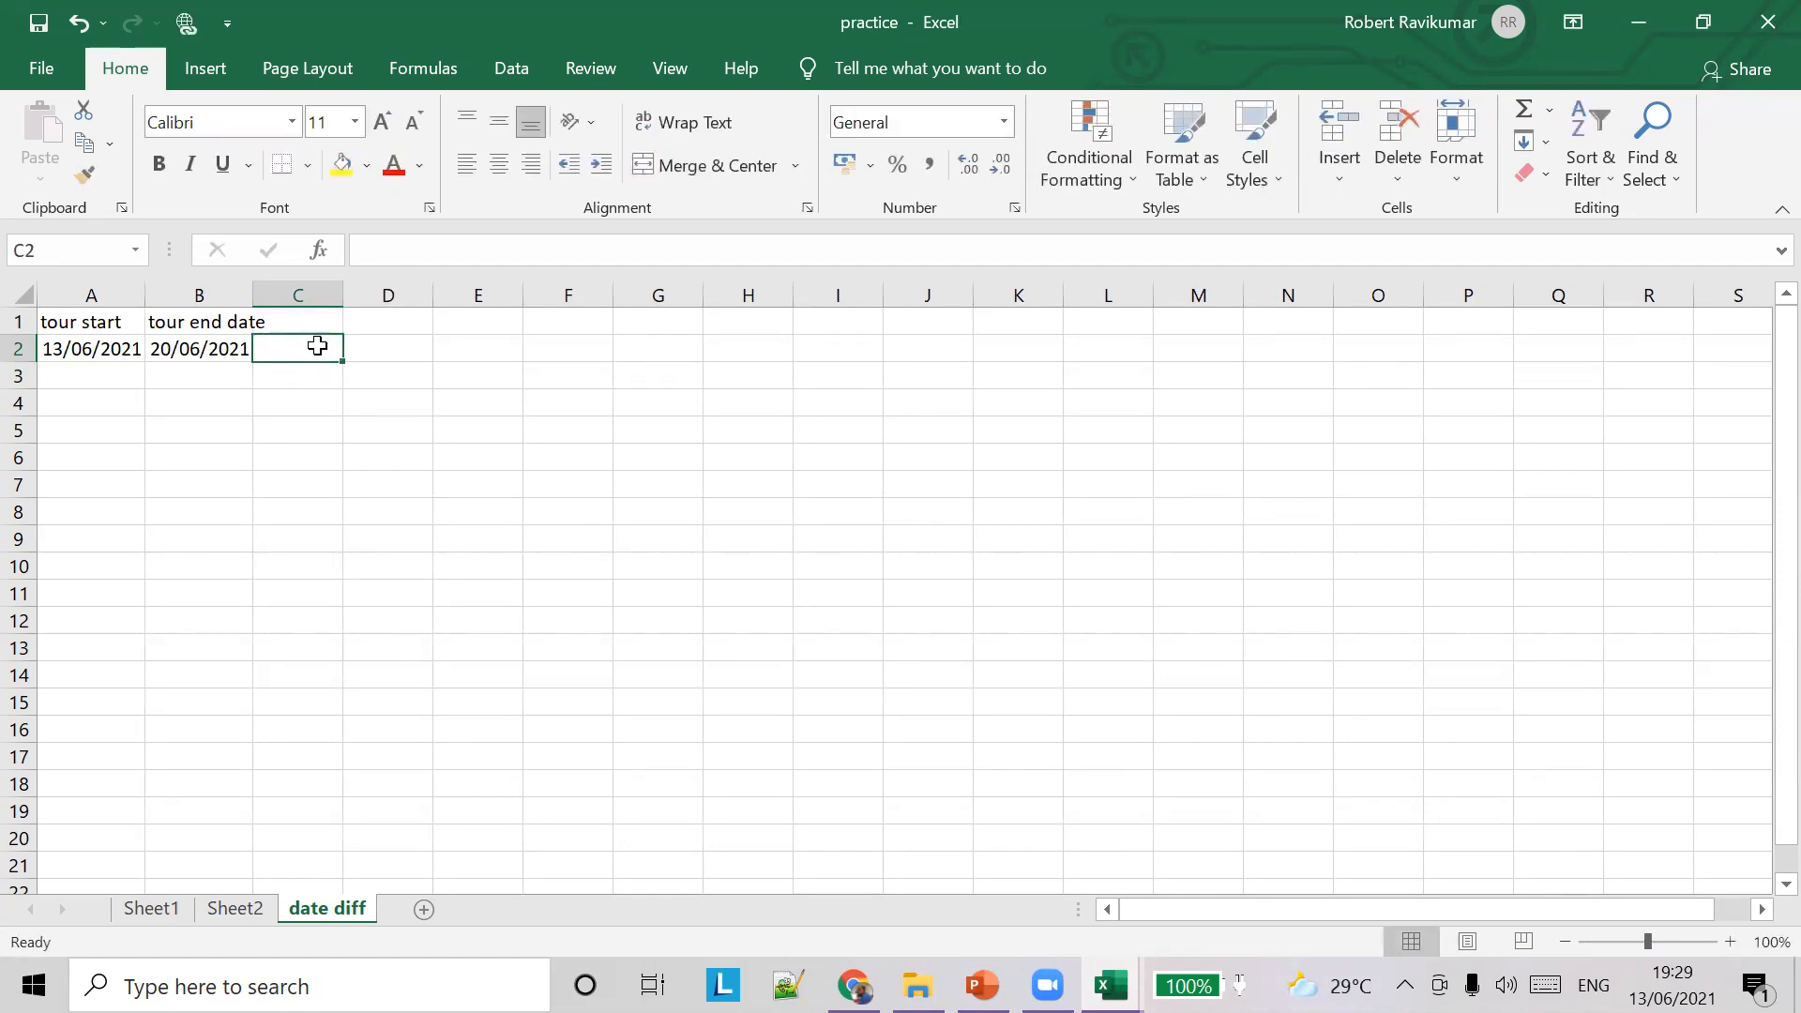
Fit column B's width to its contents and enter the heading Number of days in C1
double_click(252, 295)
left_click(313, 318)
type("=")
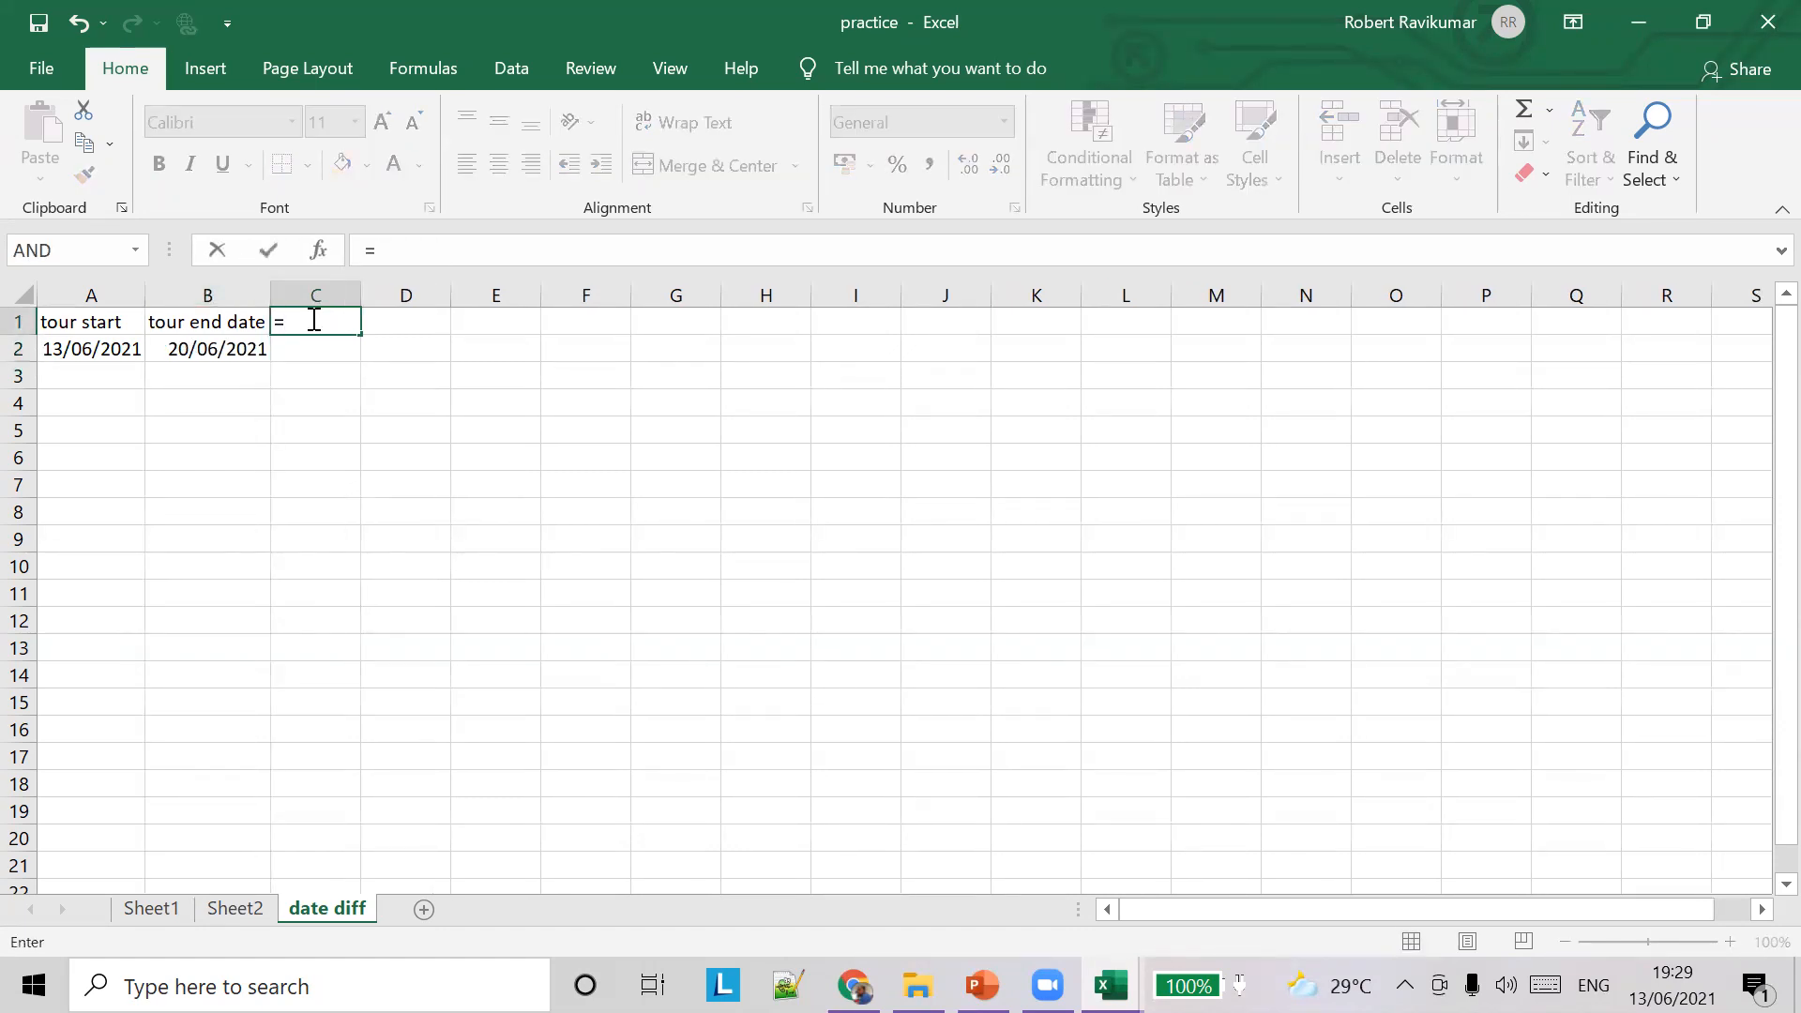
key("BackSpace")
type("Number ")
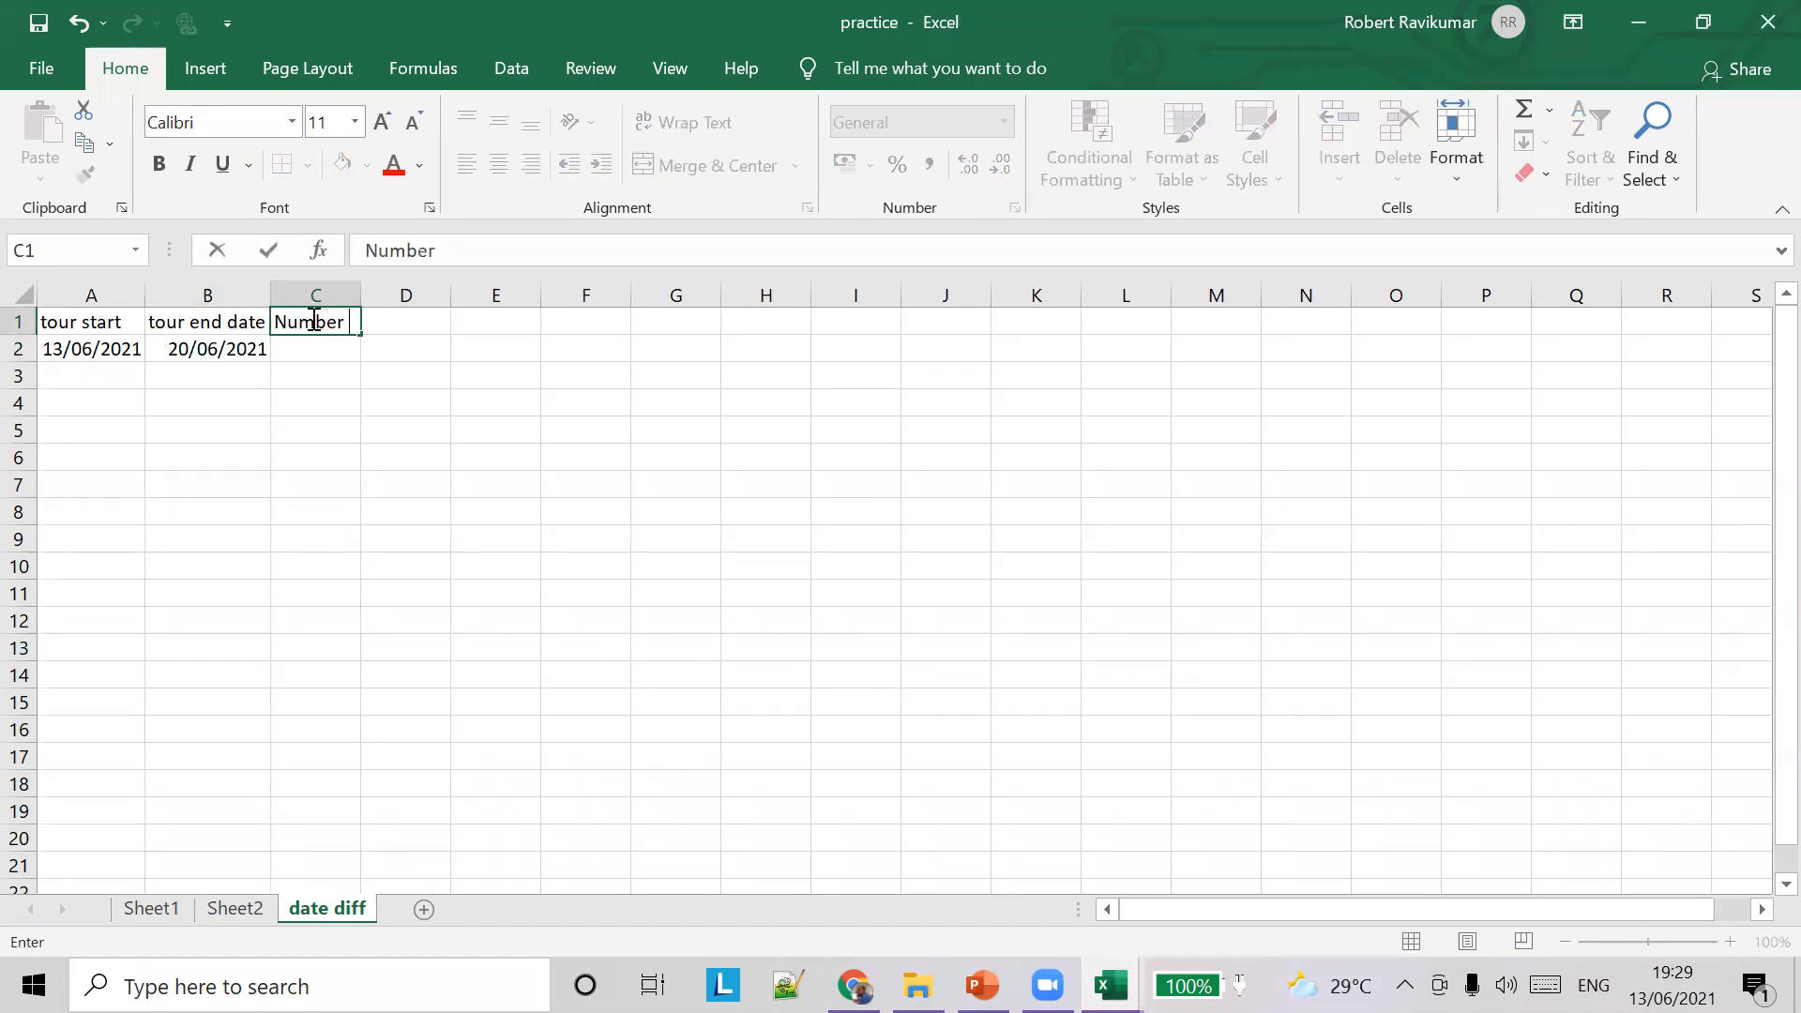
type("of days")
key("Return")
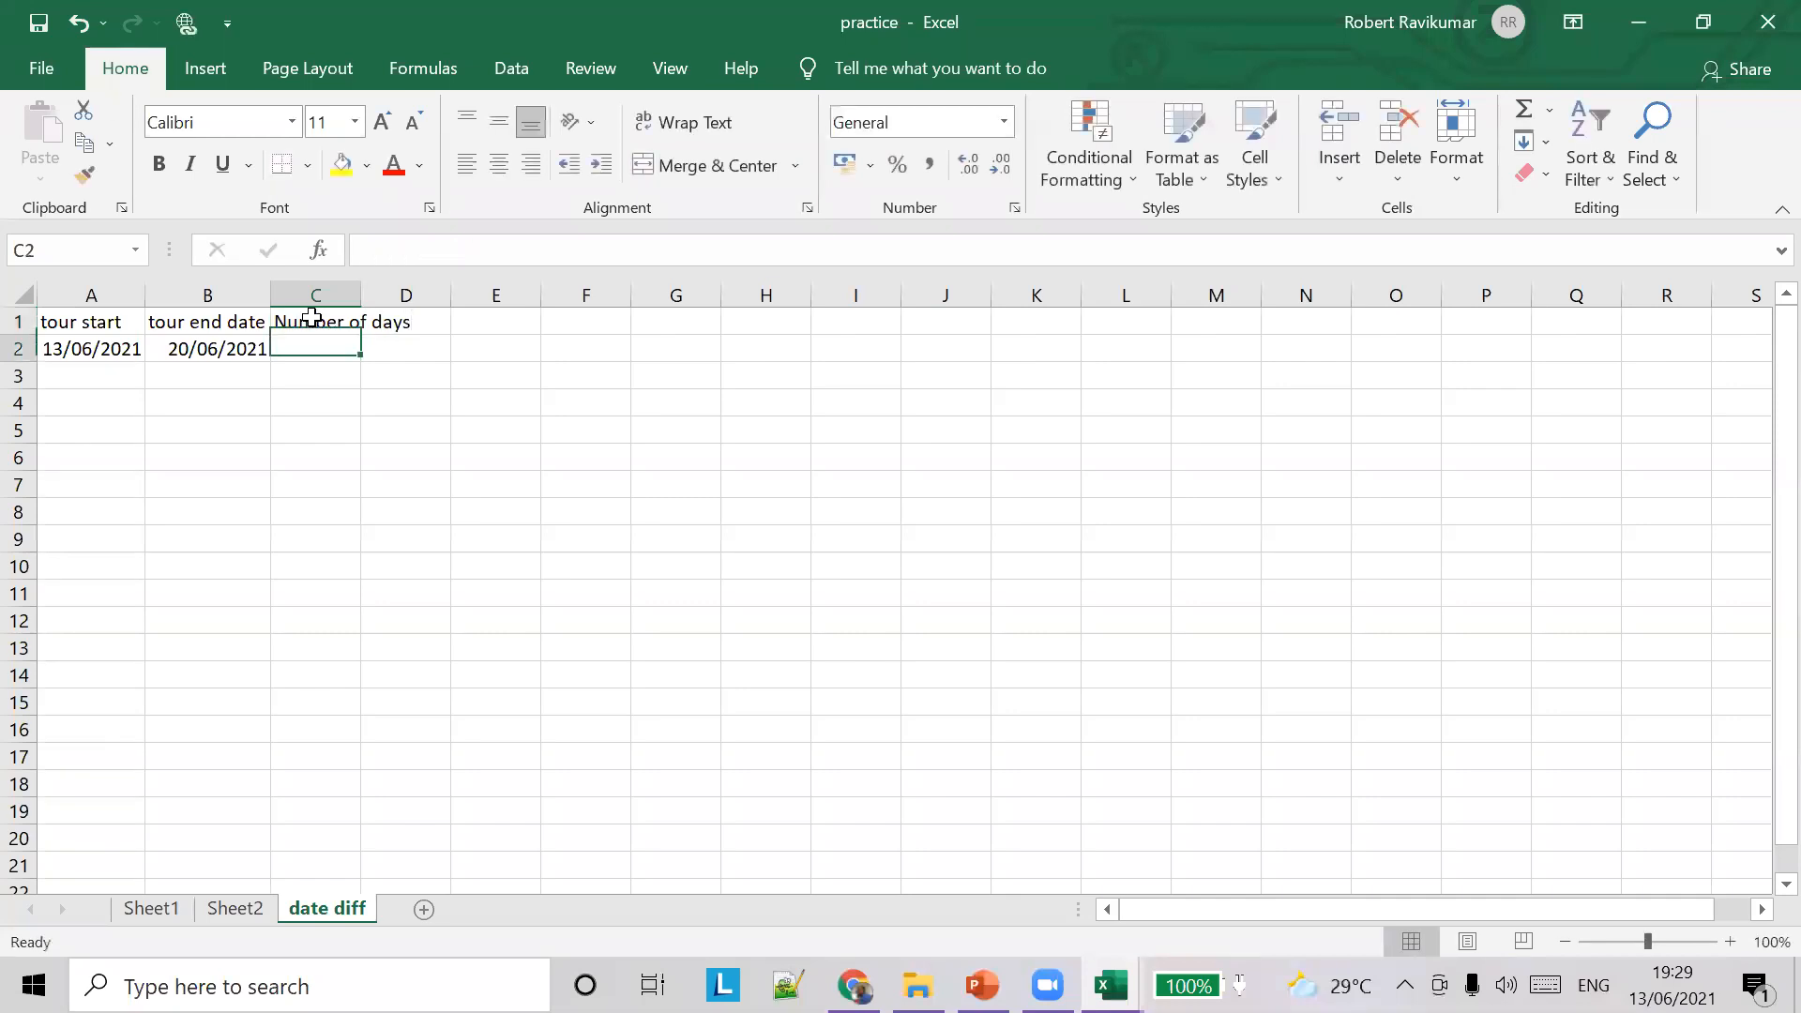
Look through the functions starting with DA for a formula in C2, and check the DATEDIF slide in PowerPoint
type("=D")
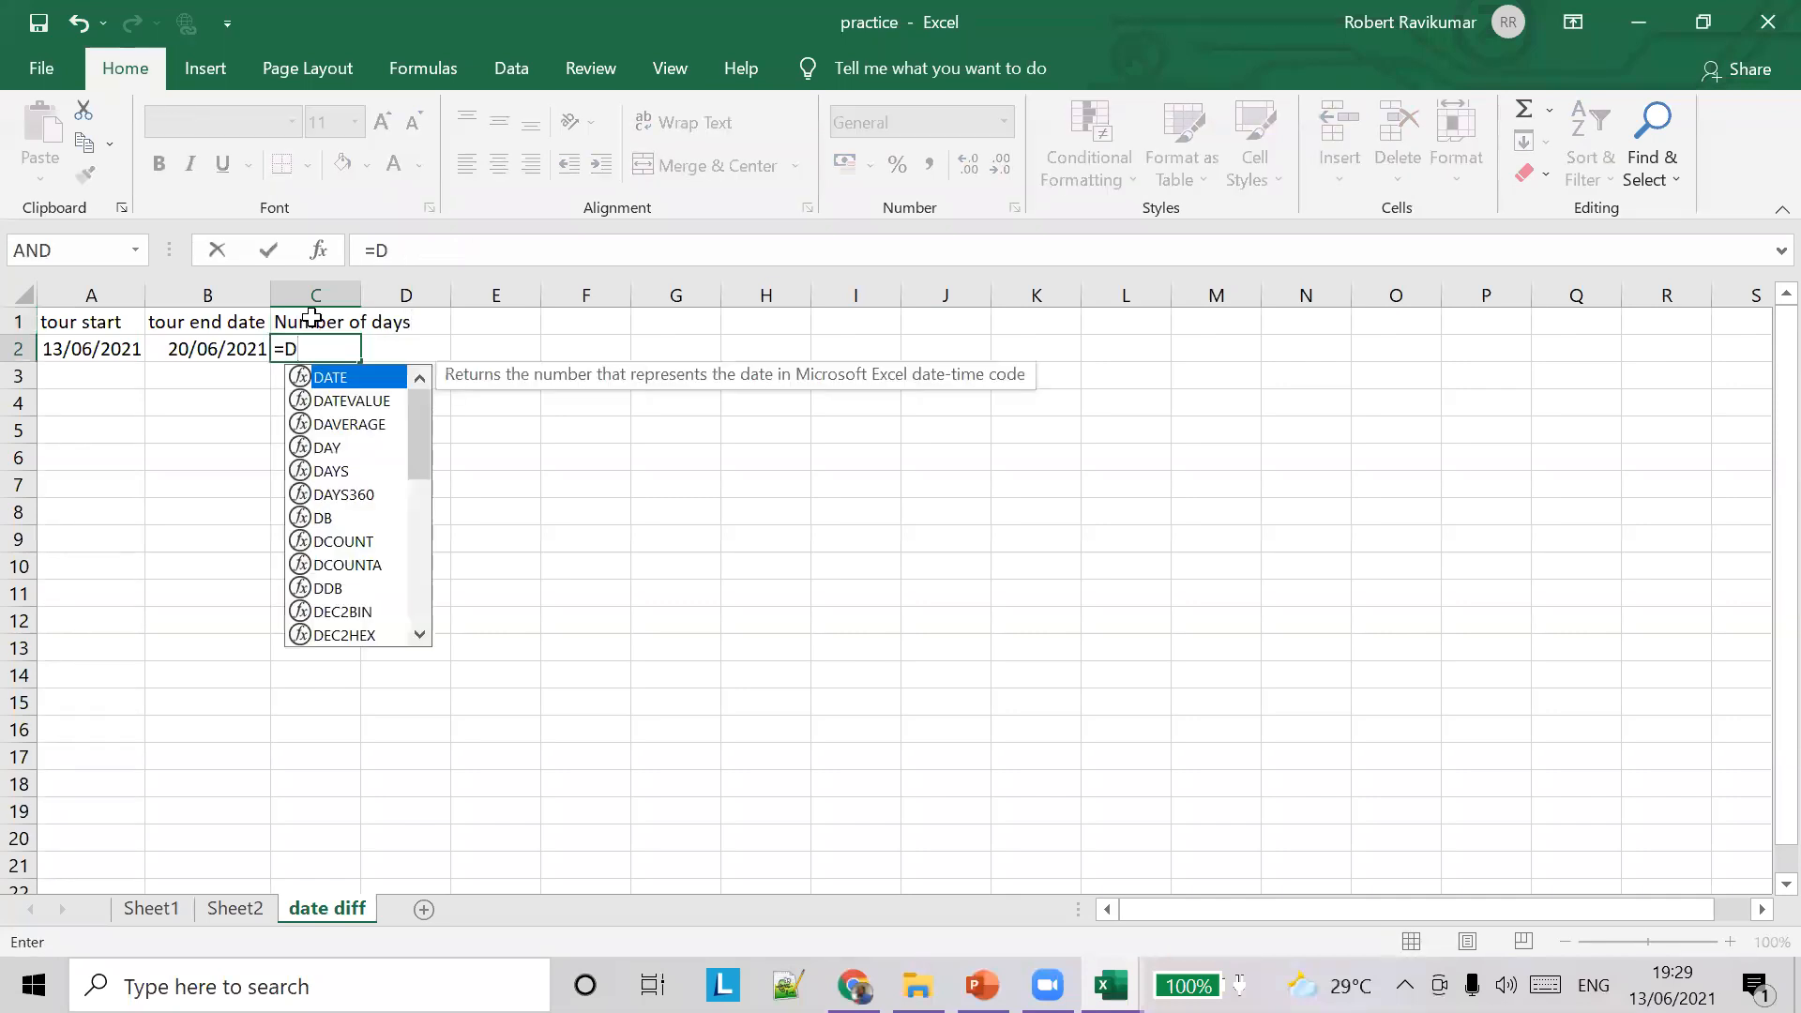
type("A")
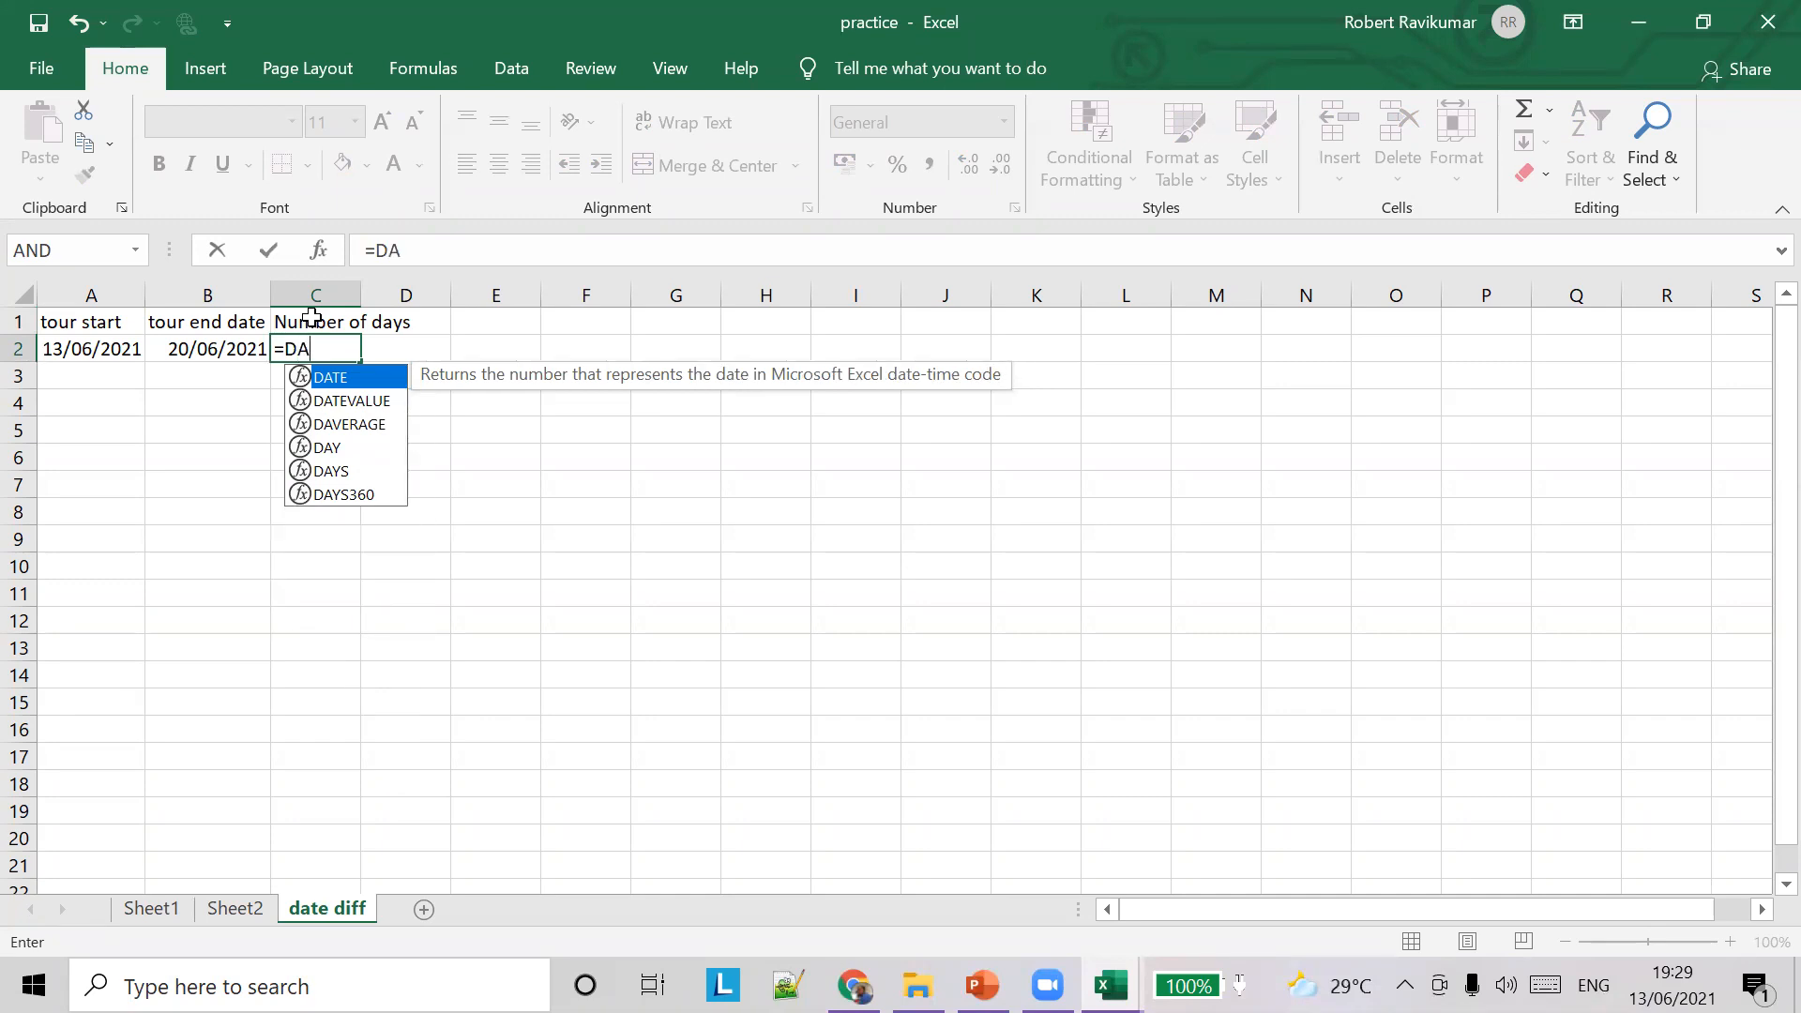
key("Down")
key("Down")
key("Down")
key("Down")
key("Down")
key("alt+Tab")
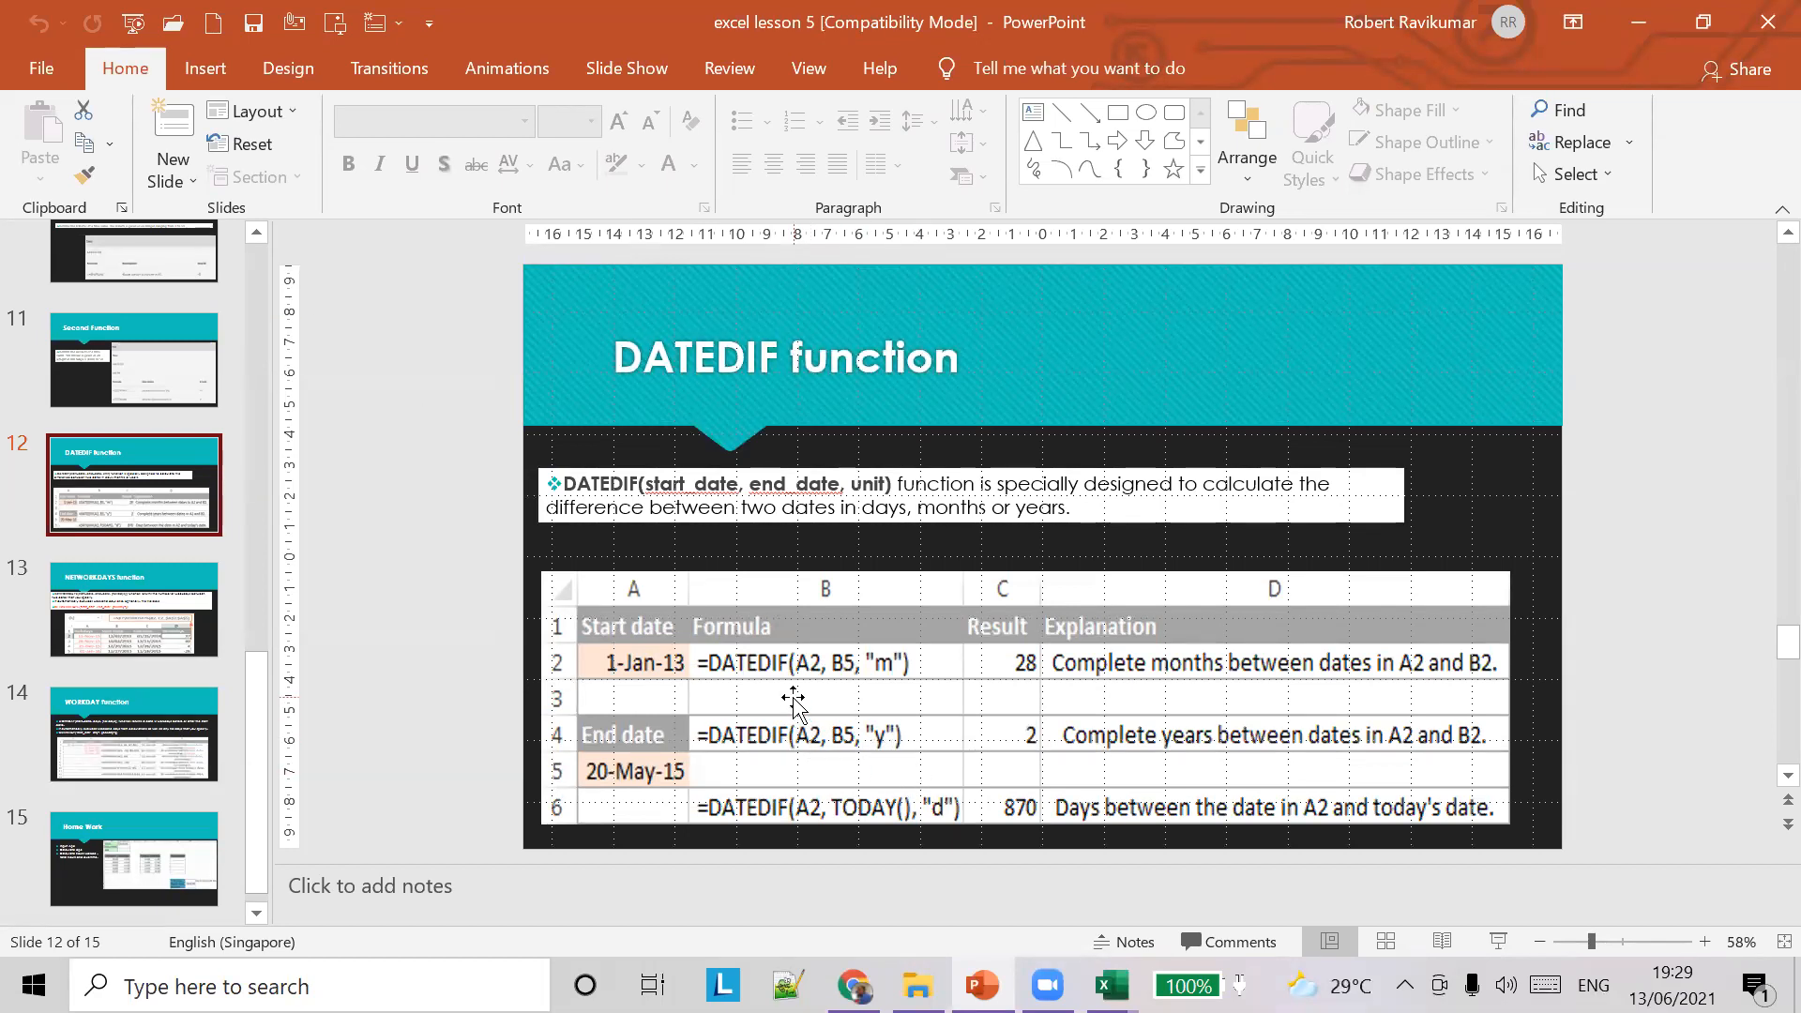
key("alt+Tab")
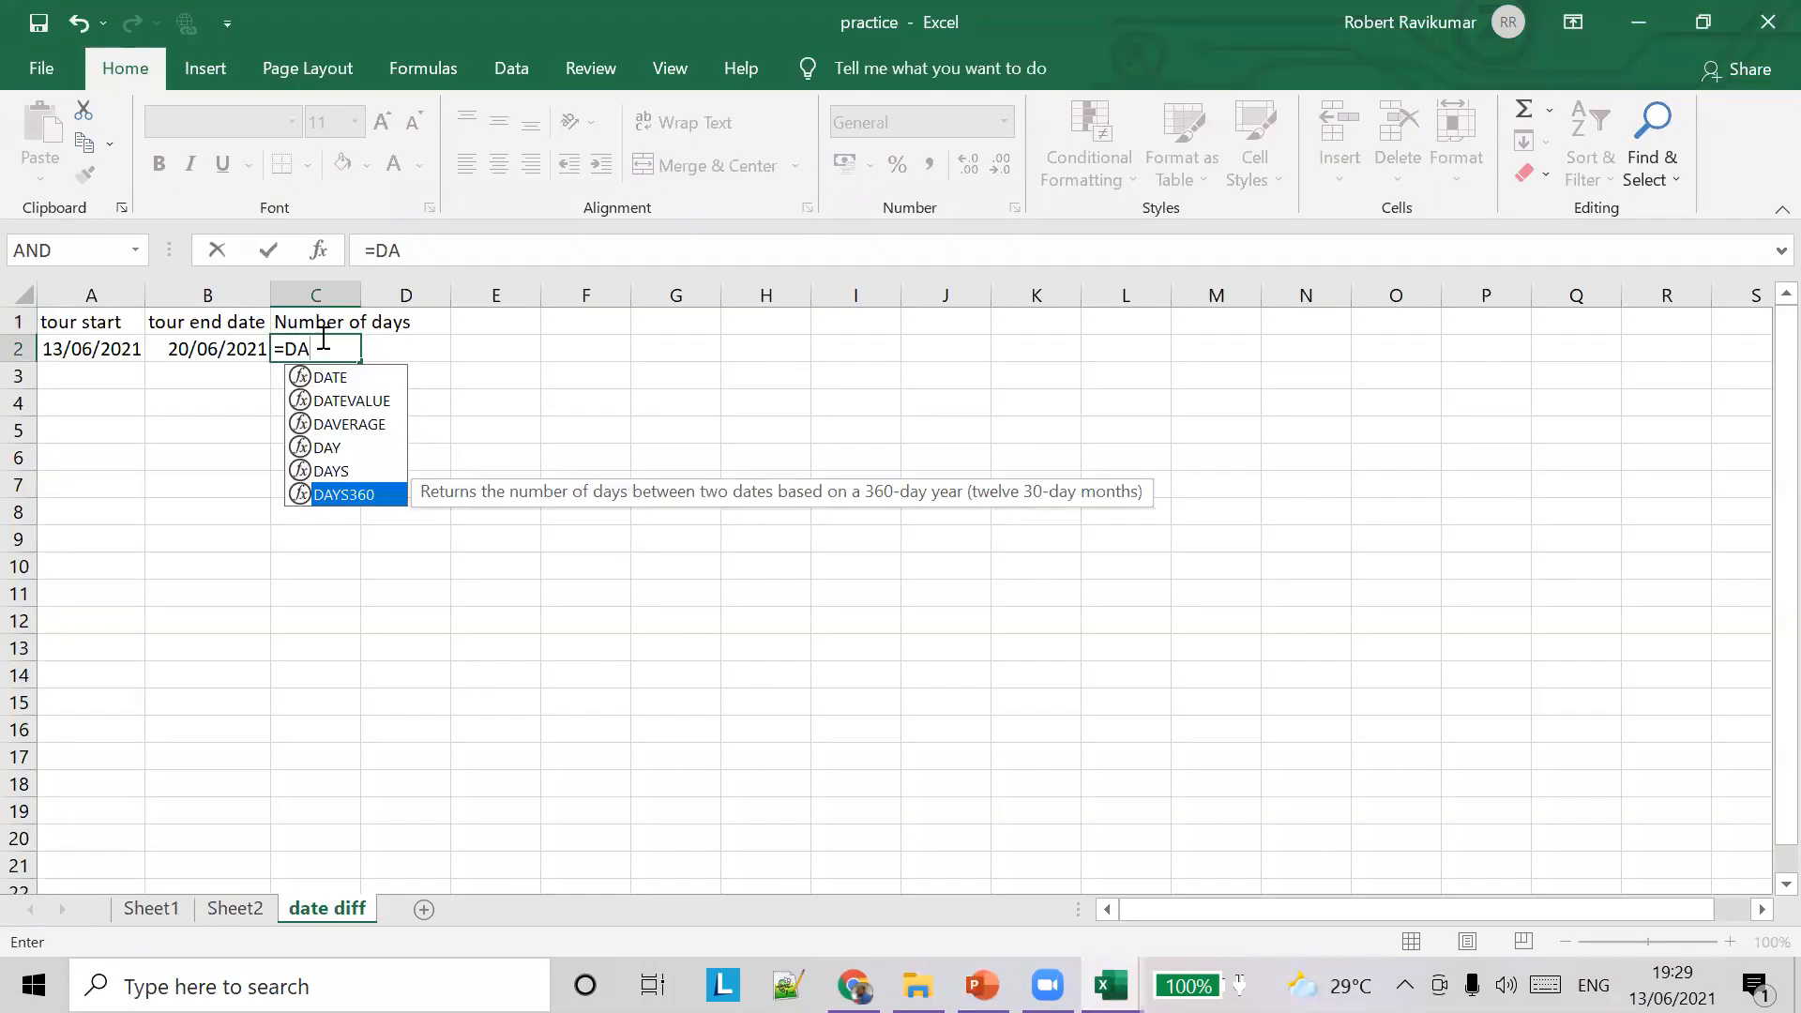
key("BackSpace")
key("BackSpace")
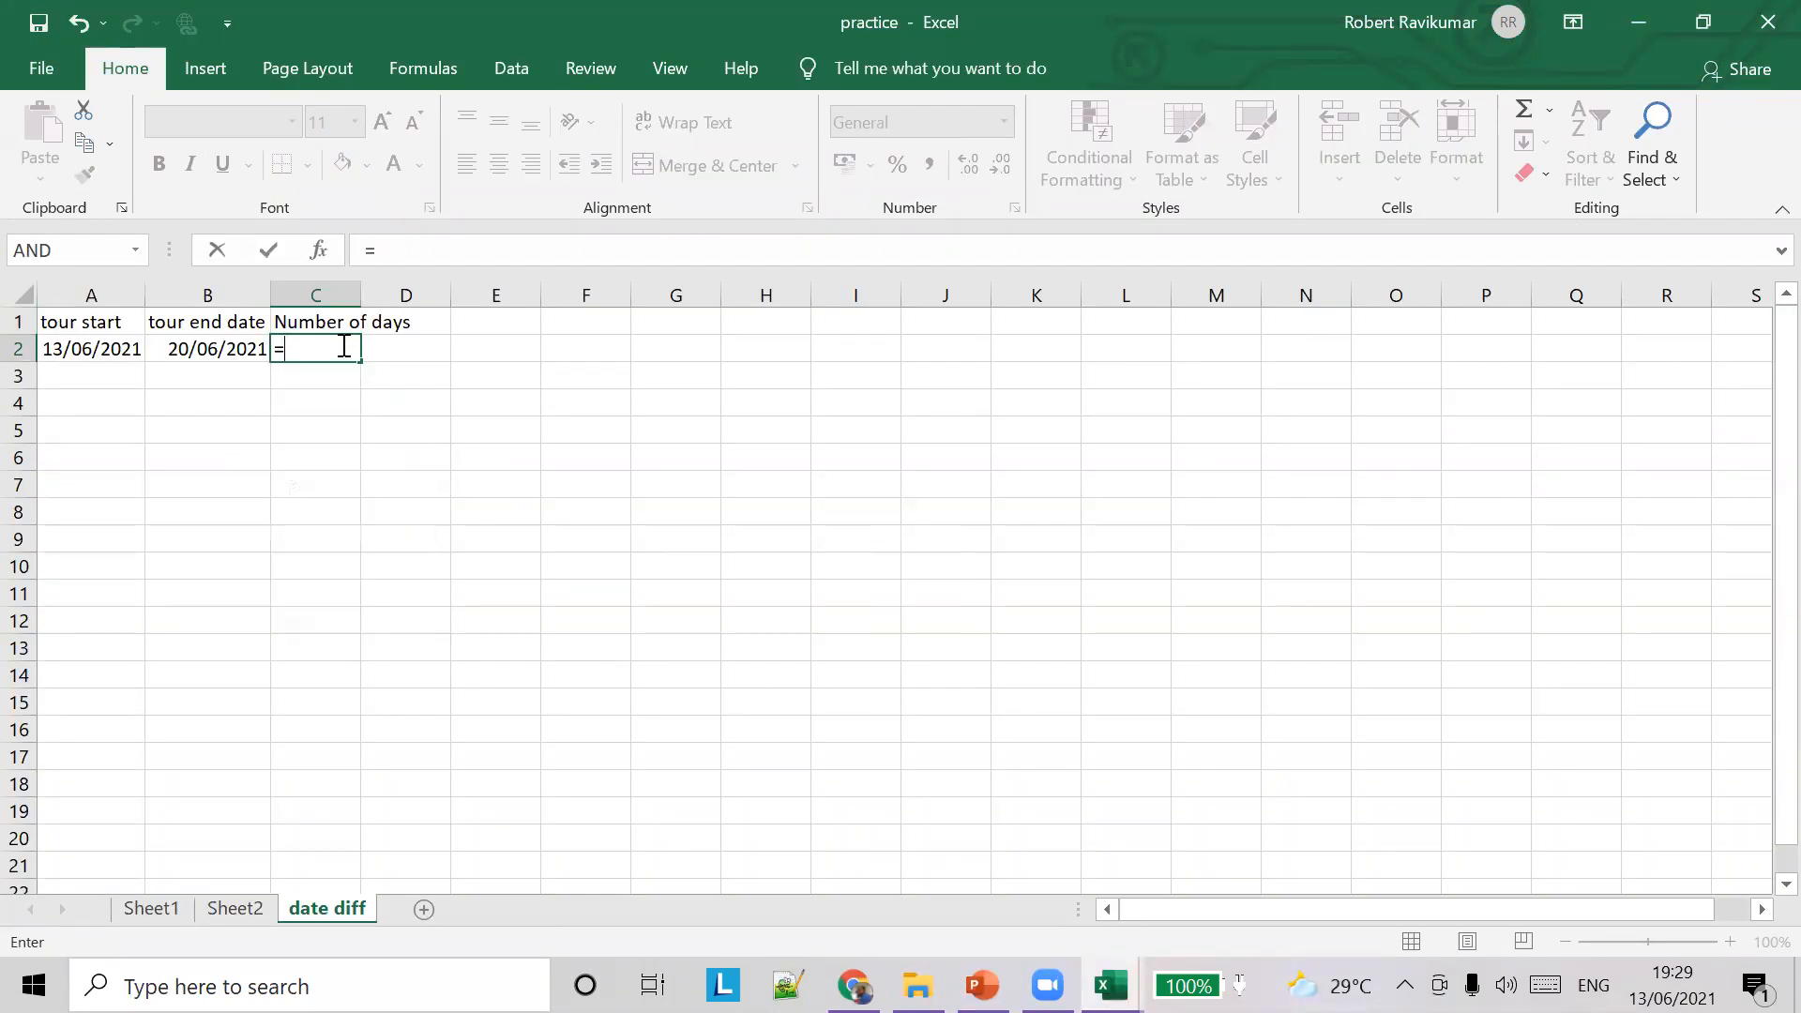
Try entering the formula =DATEDIFF() in C2 after browsing the suggested DA functions
type("DI")
key("BackSpace")
key("BackSpace")
type("DA")
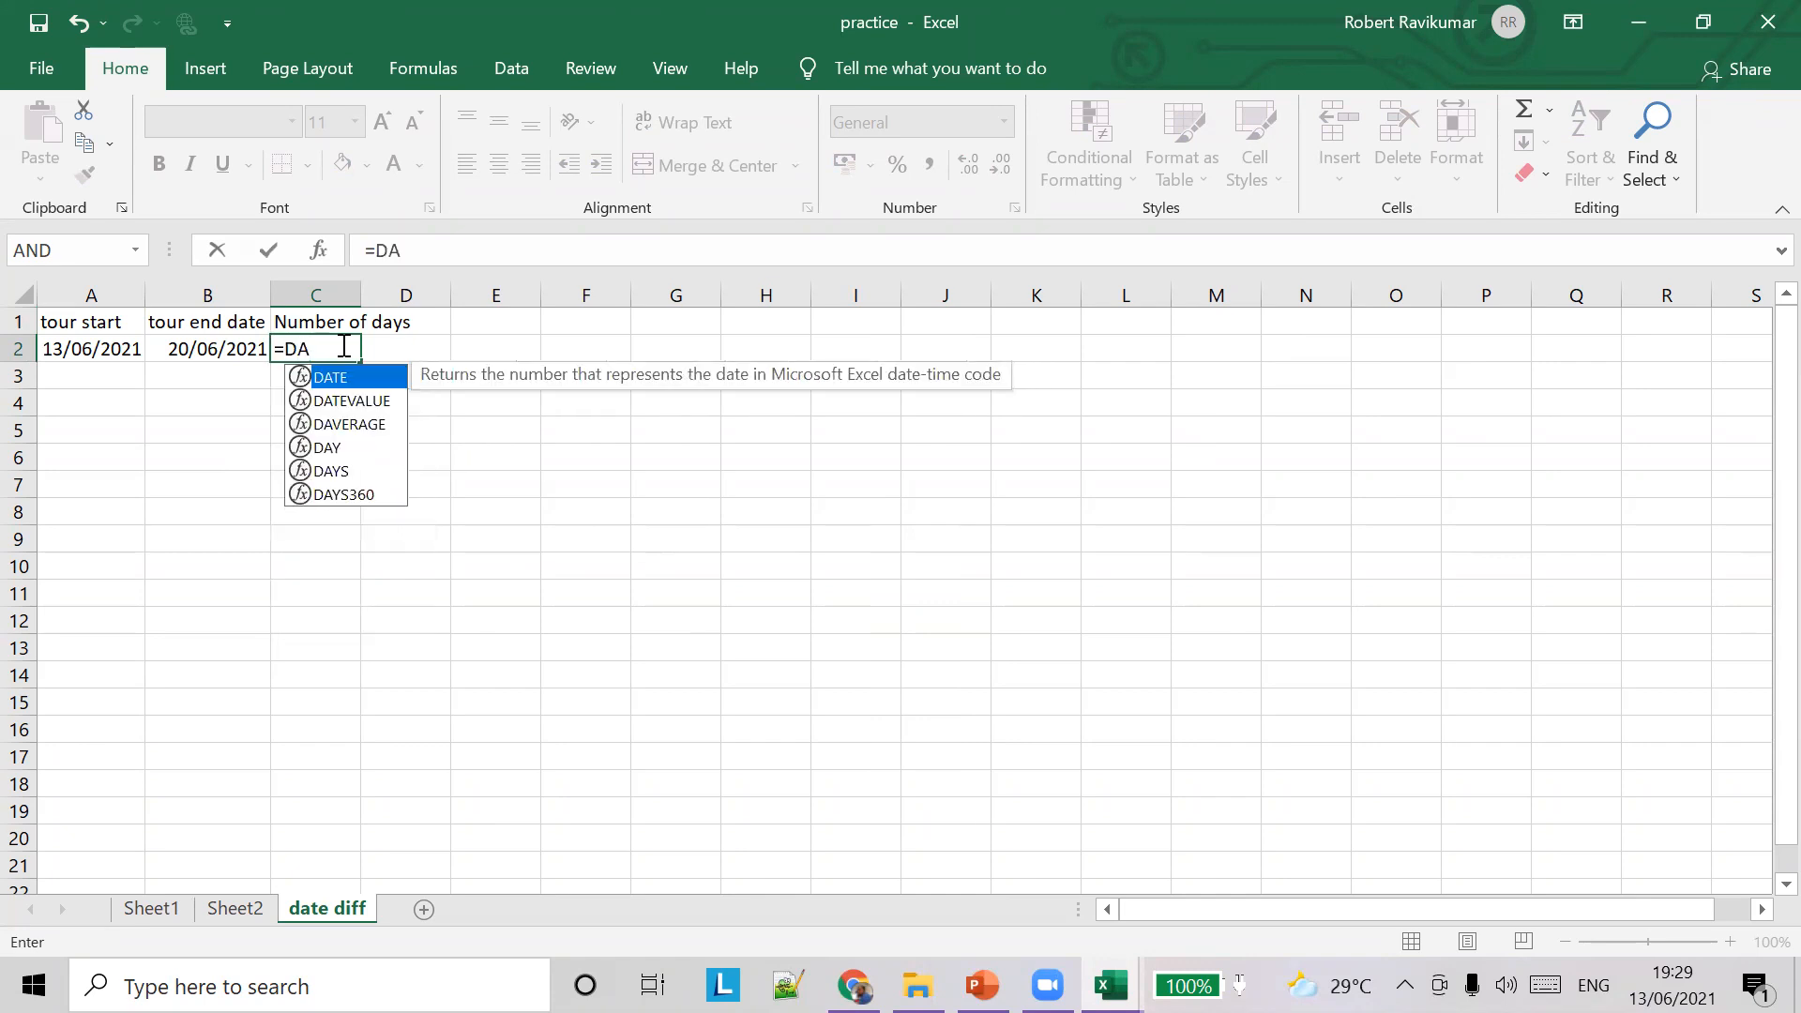
key("Down")
key("Down")
key("Down")
key("Down")
key("Down")
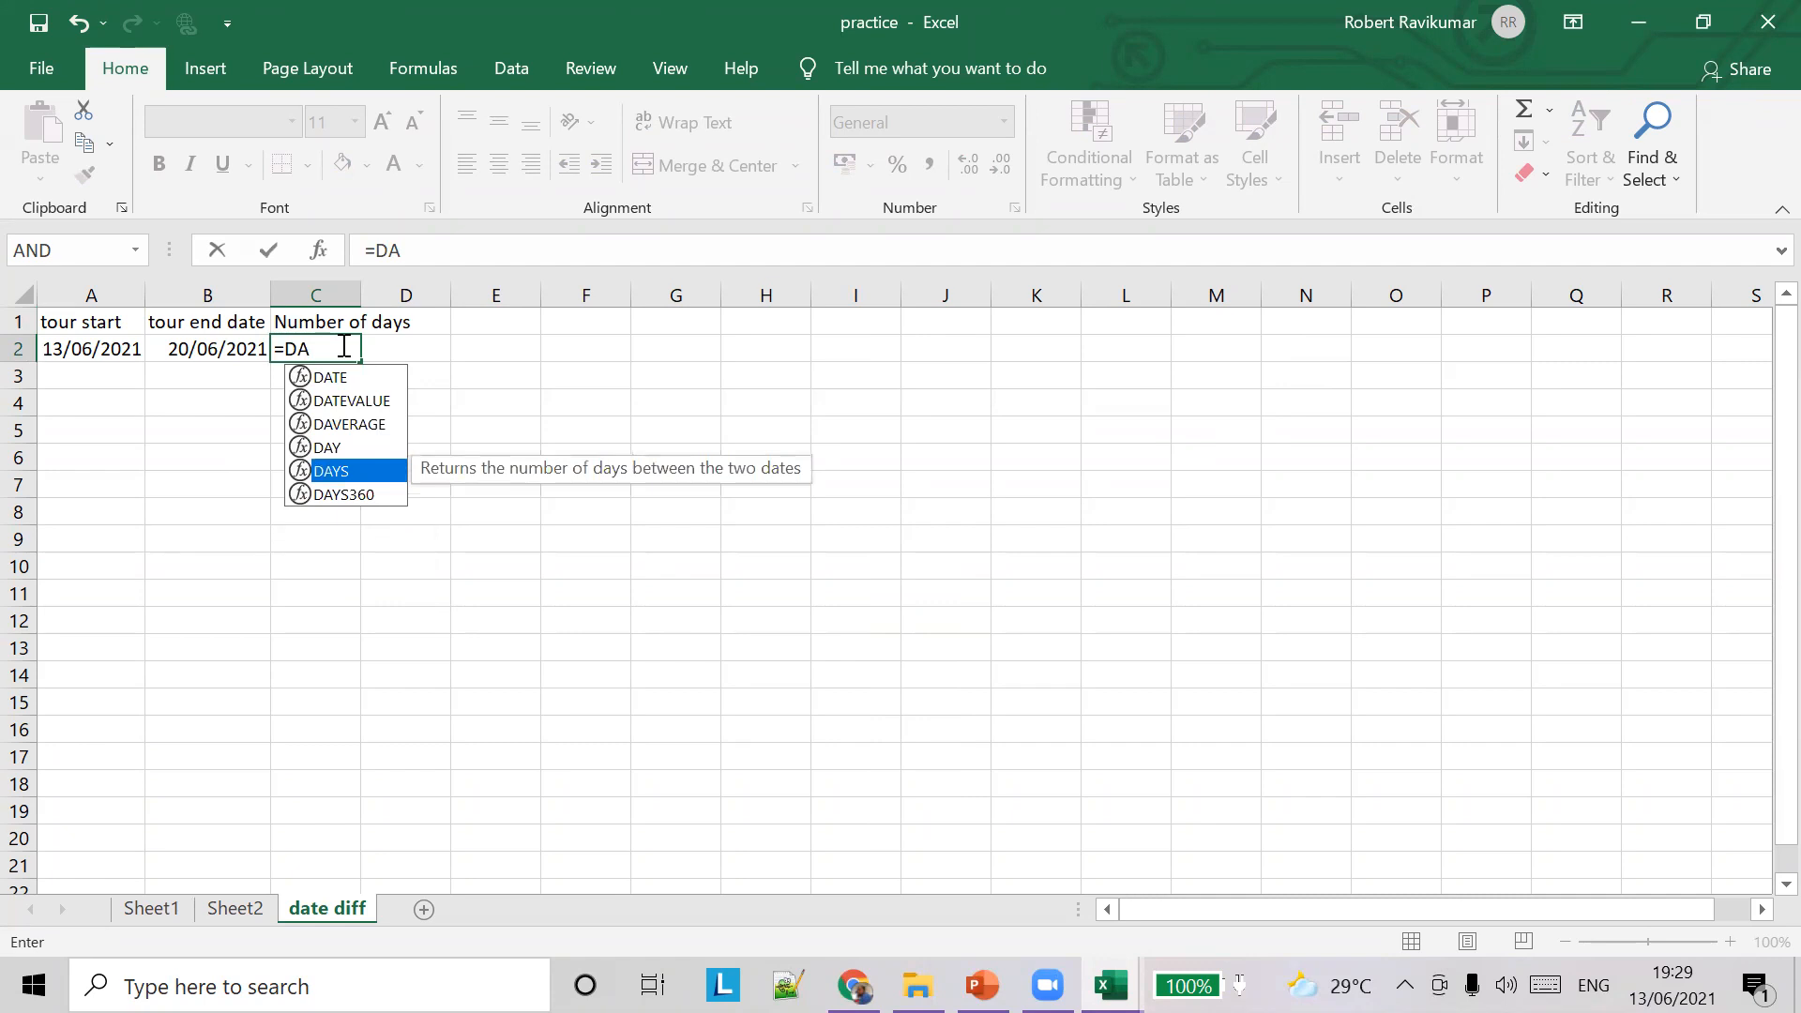
key("Up")
key("Up")
key("Up")
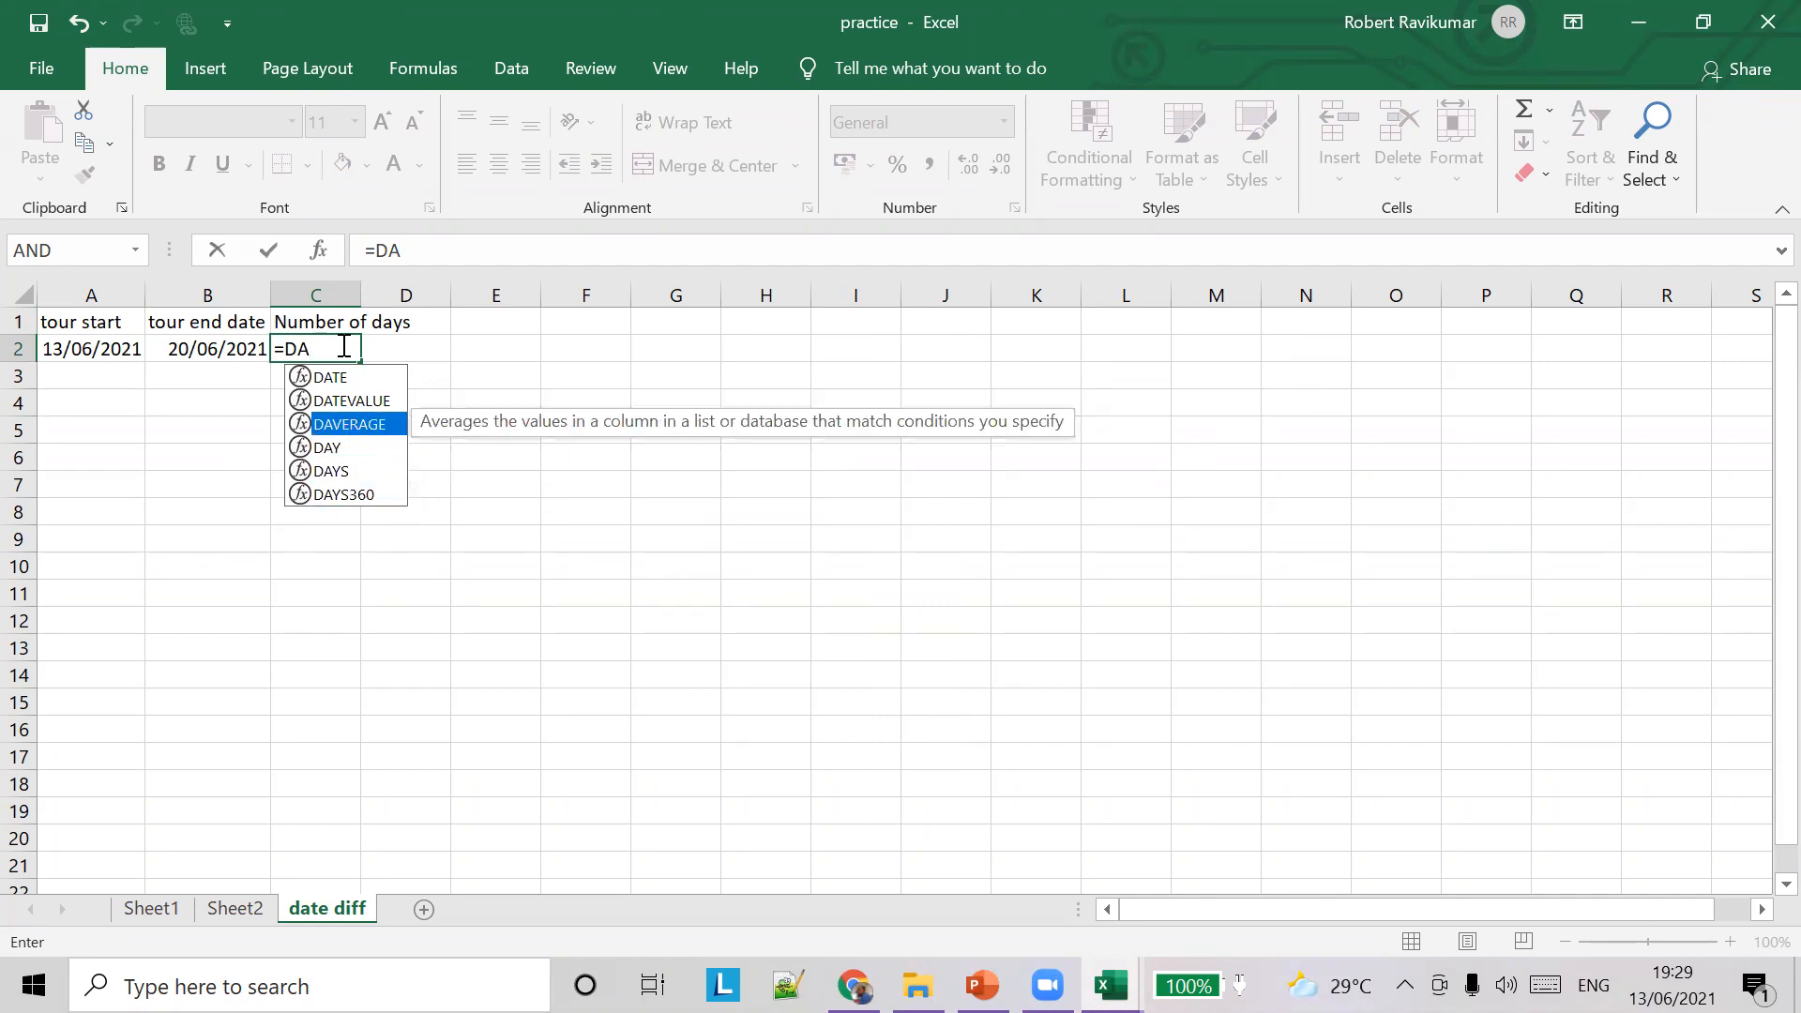
type("TE")
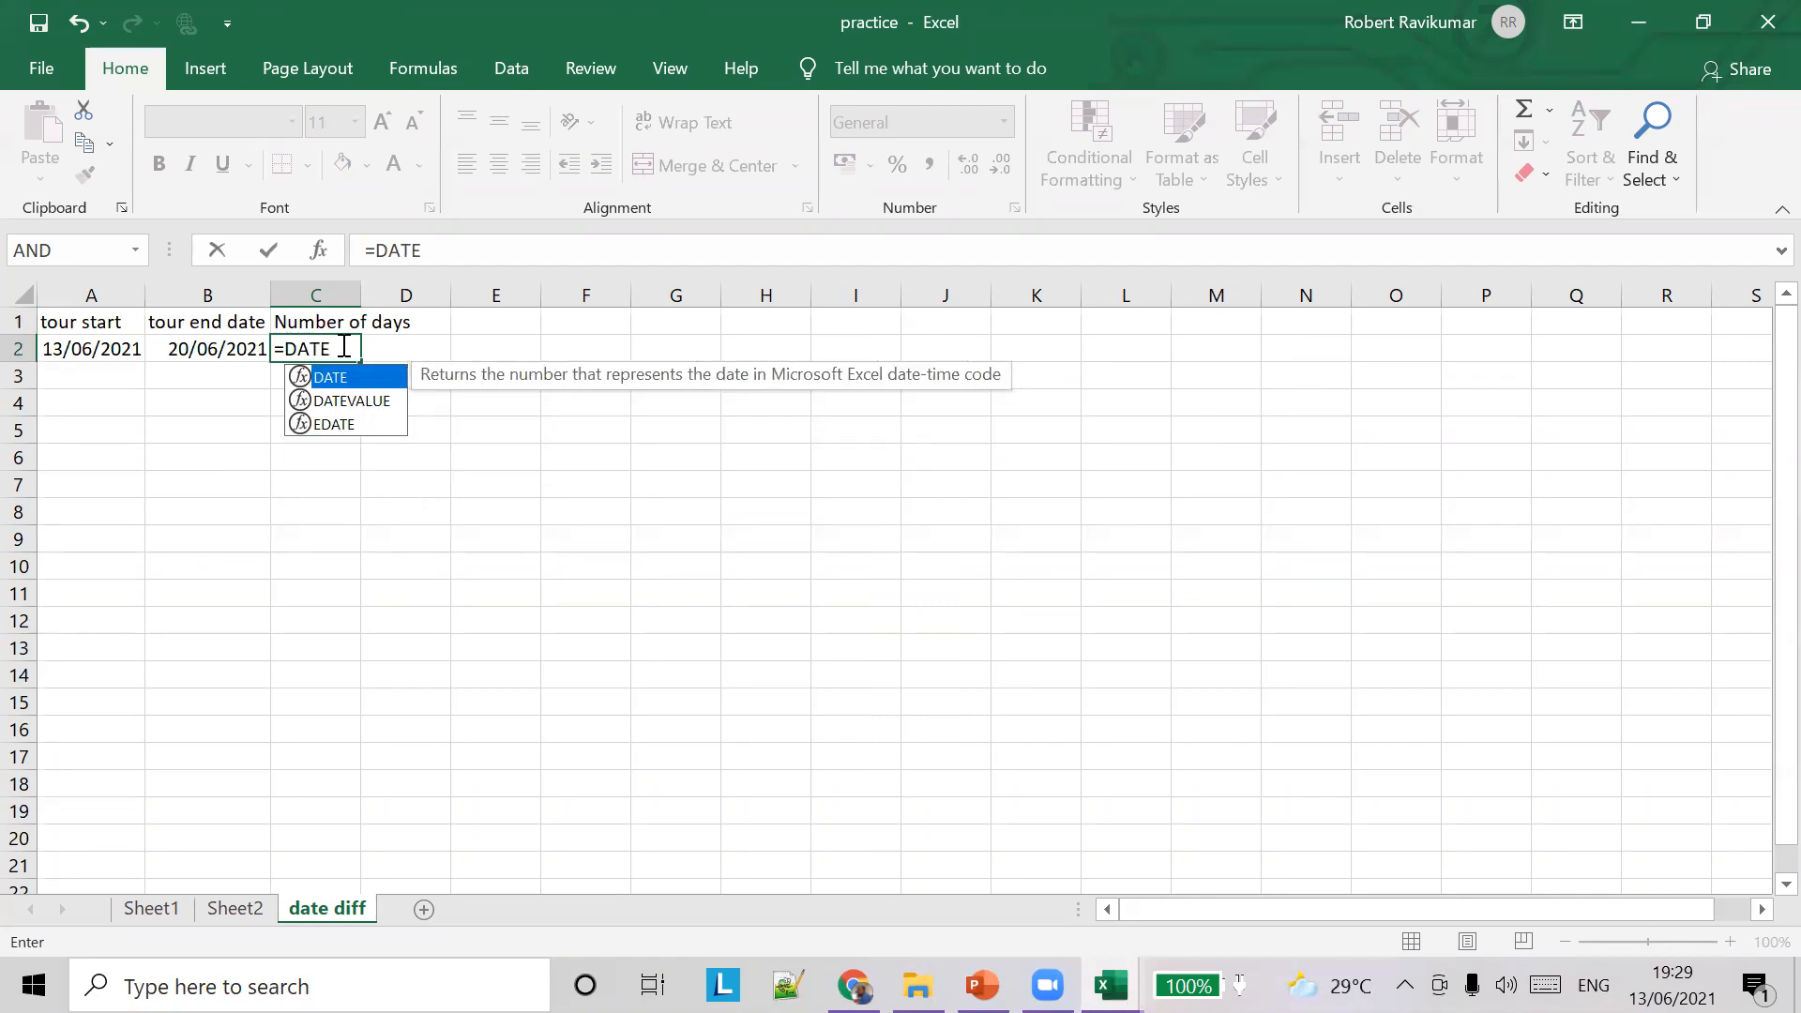
type("D")
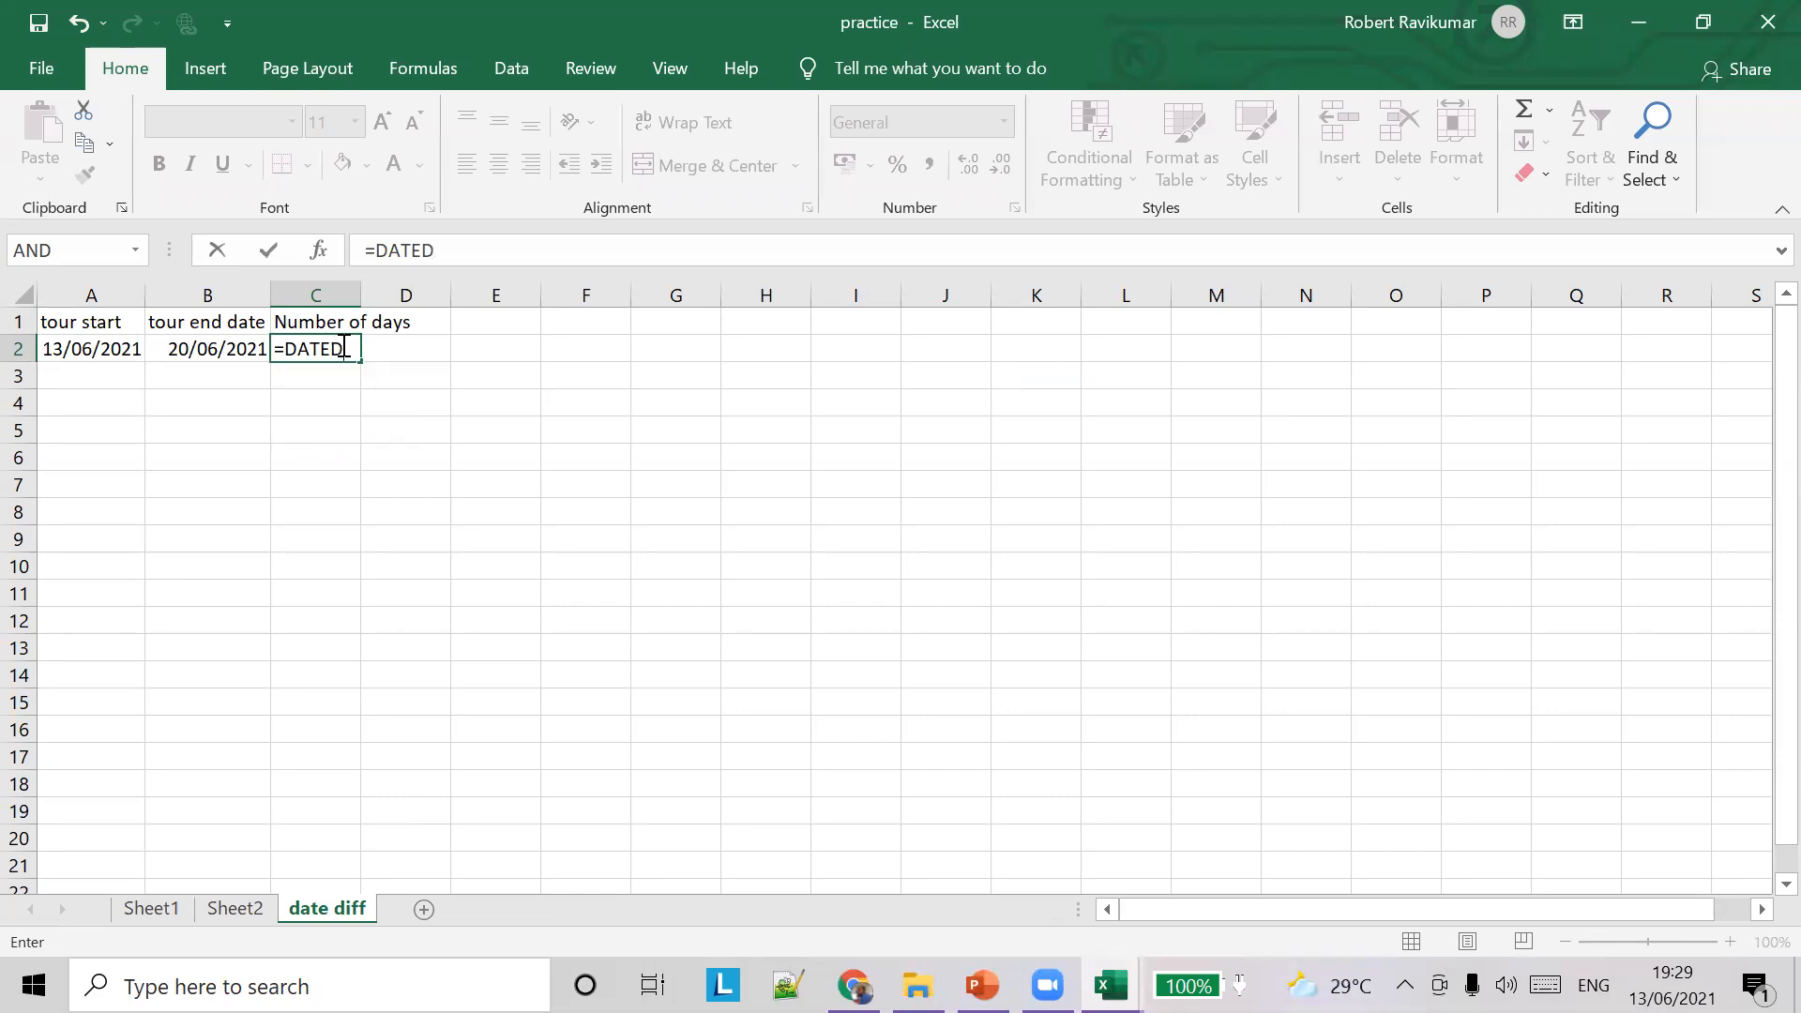
type("IFF()")
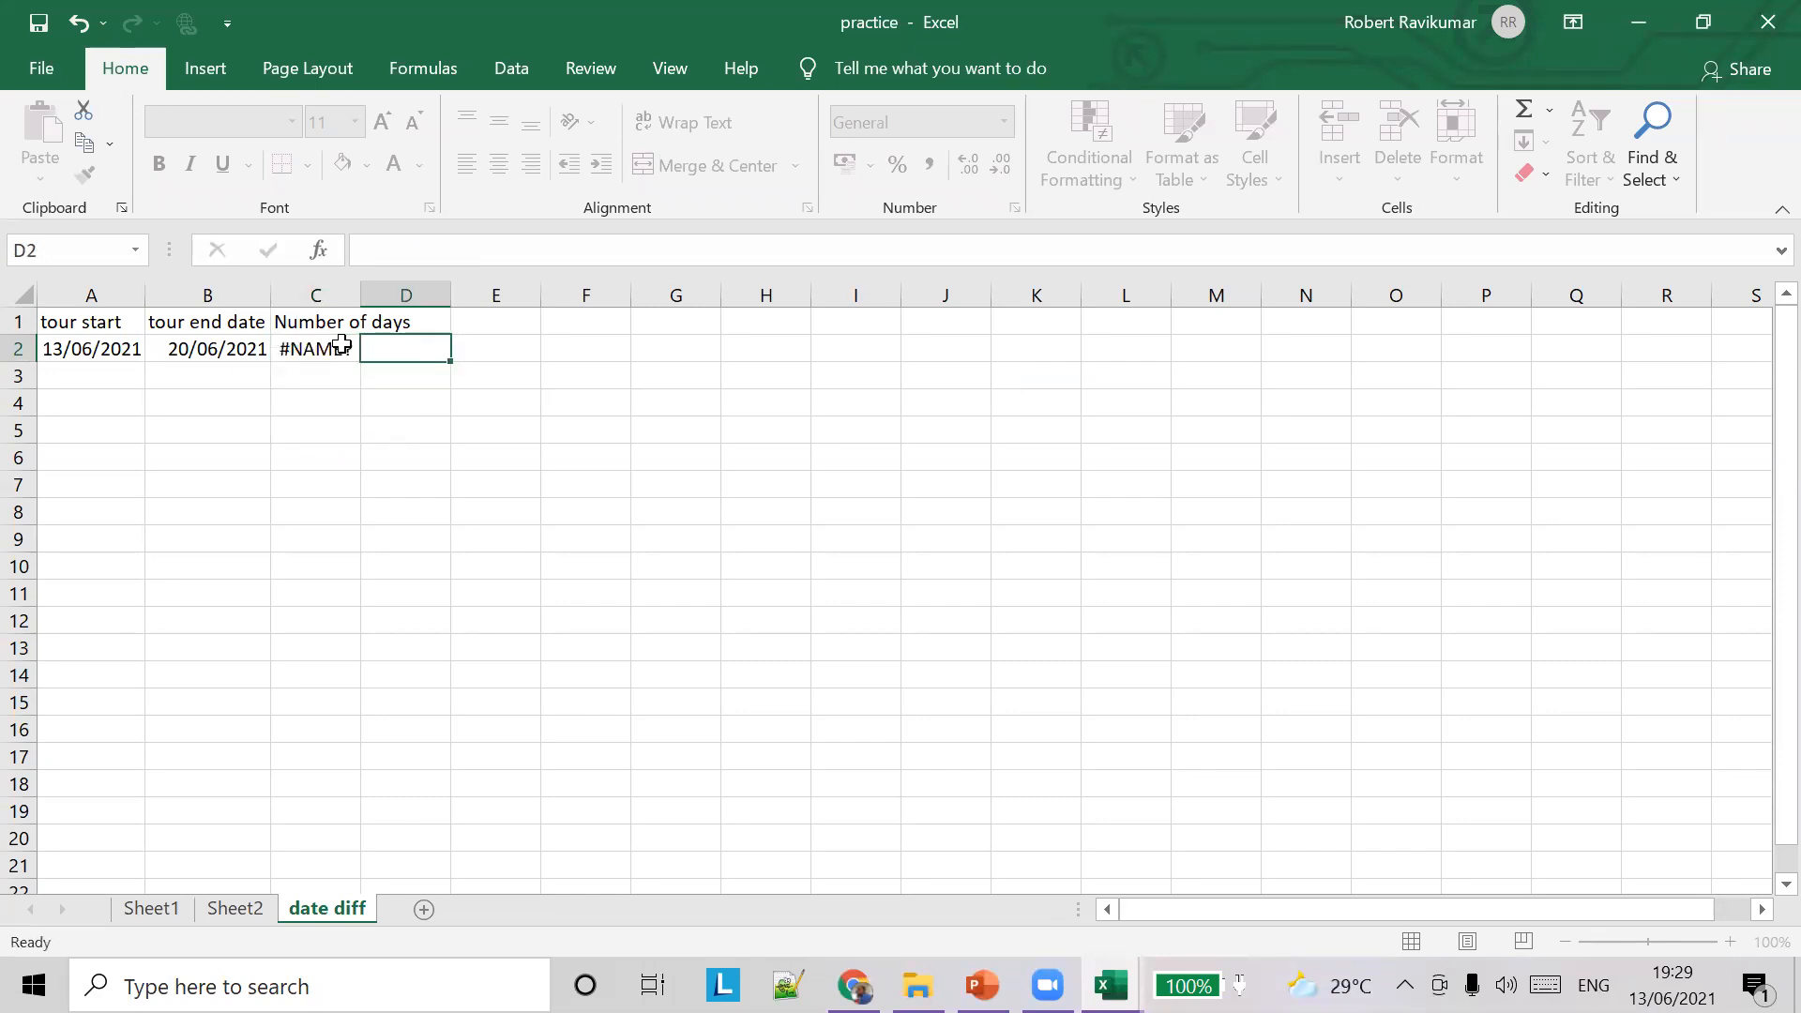
key("Tab")
Check the function name on the PowerPoint slide and replace C2's formula with the text datediff
left_click(340, 346)
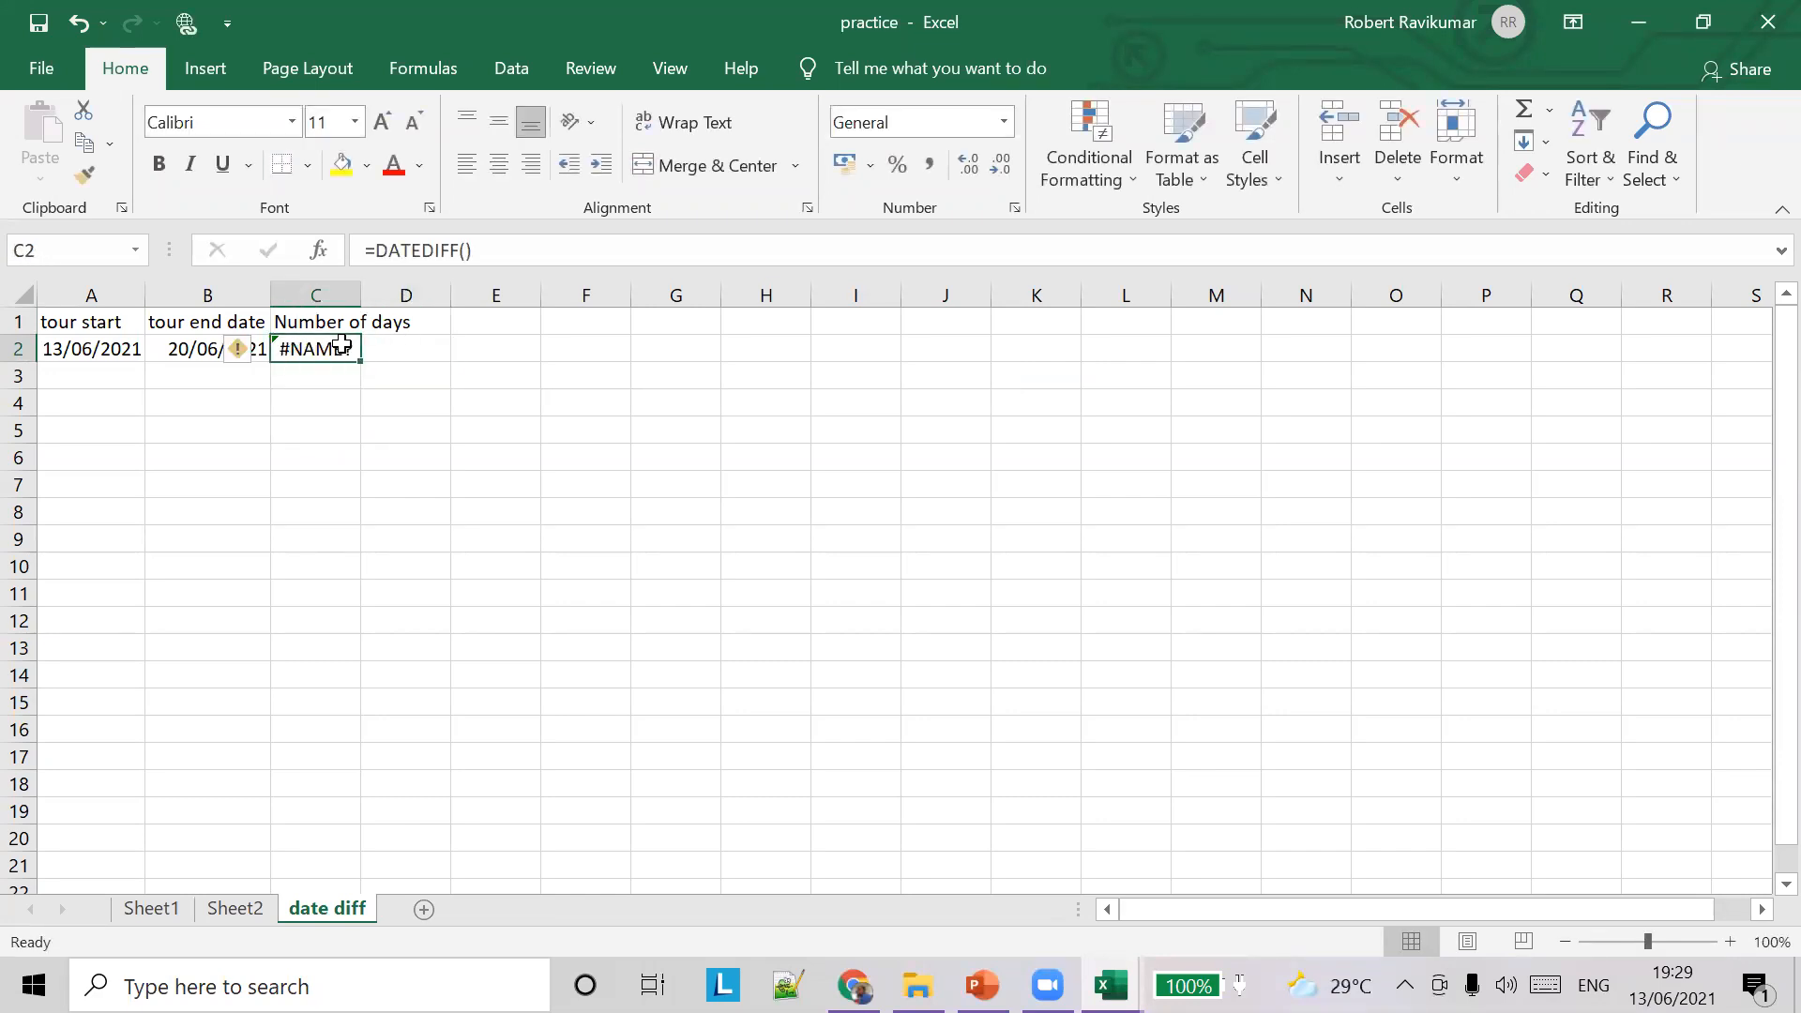
key("alt+Tab")
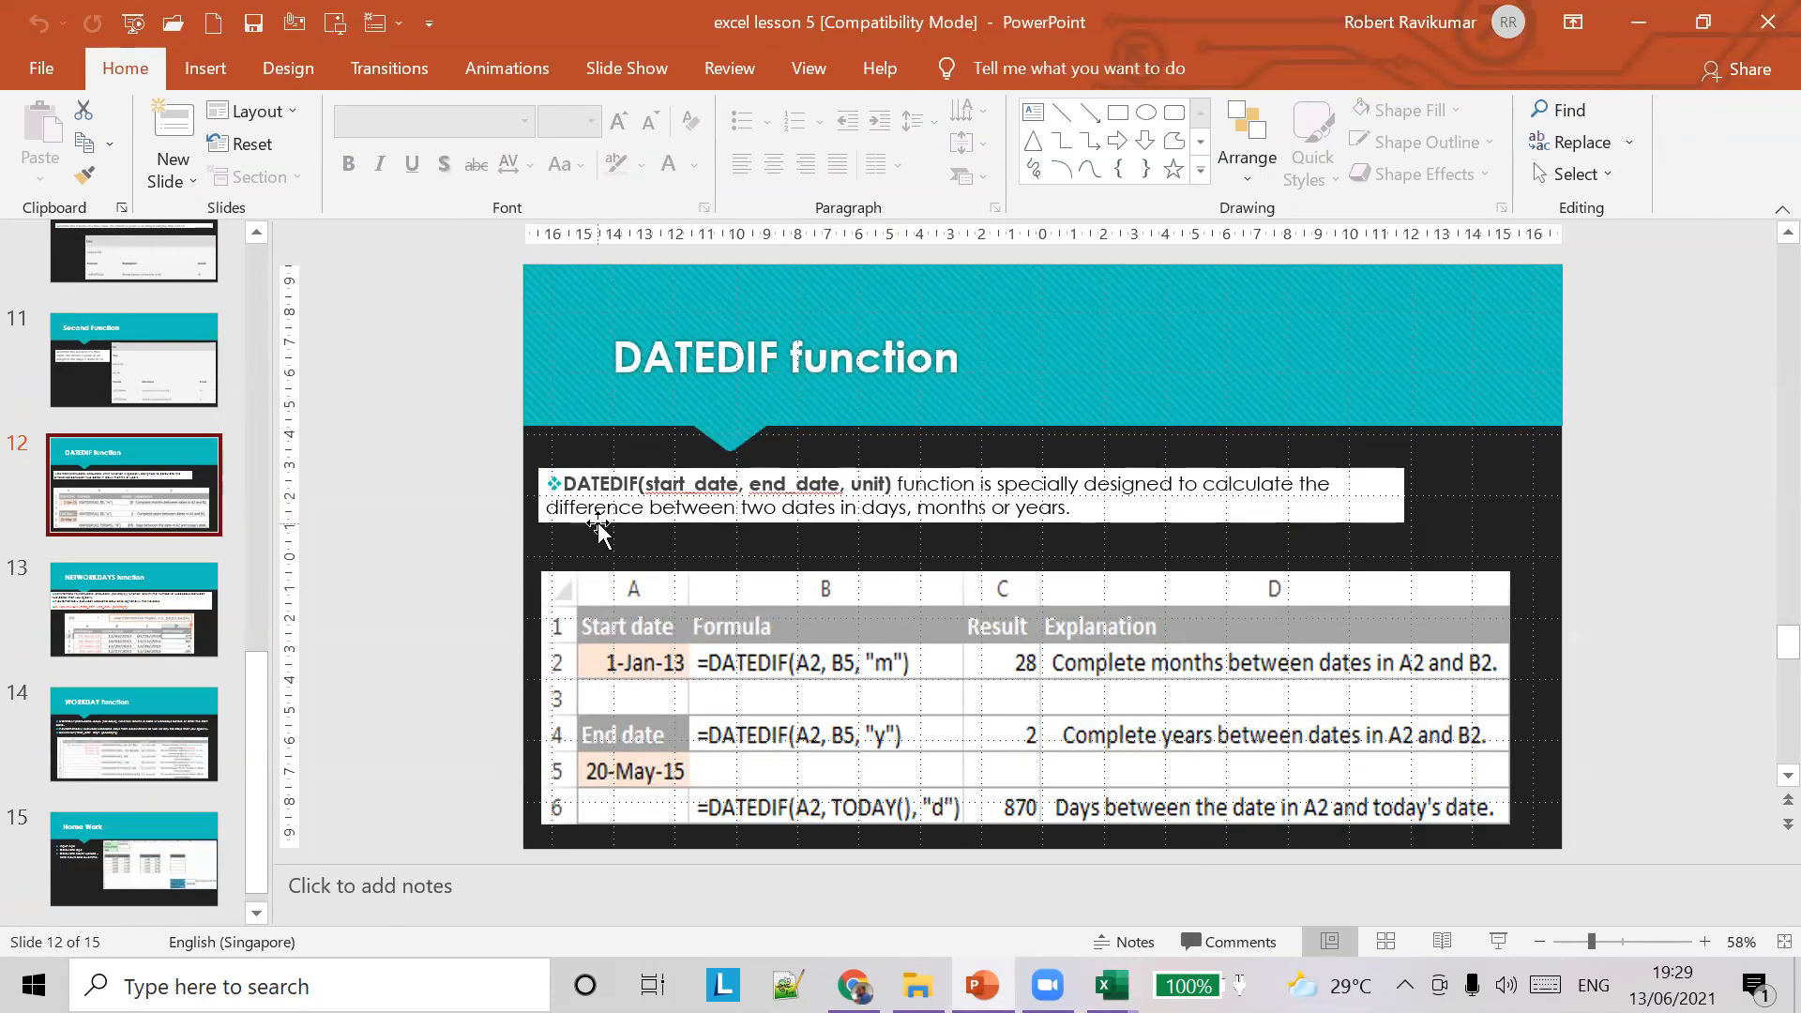
key("alt+Tab")
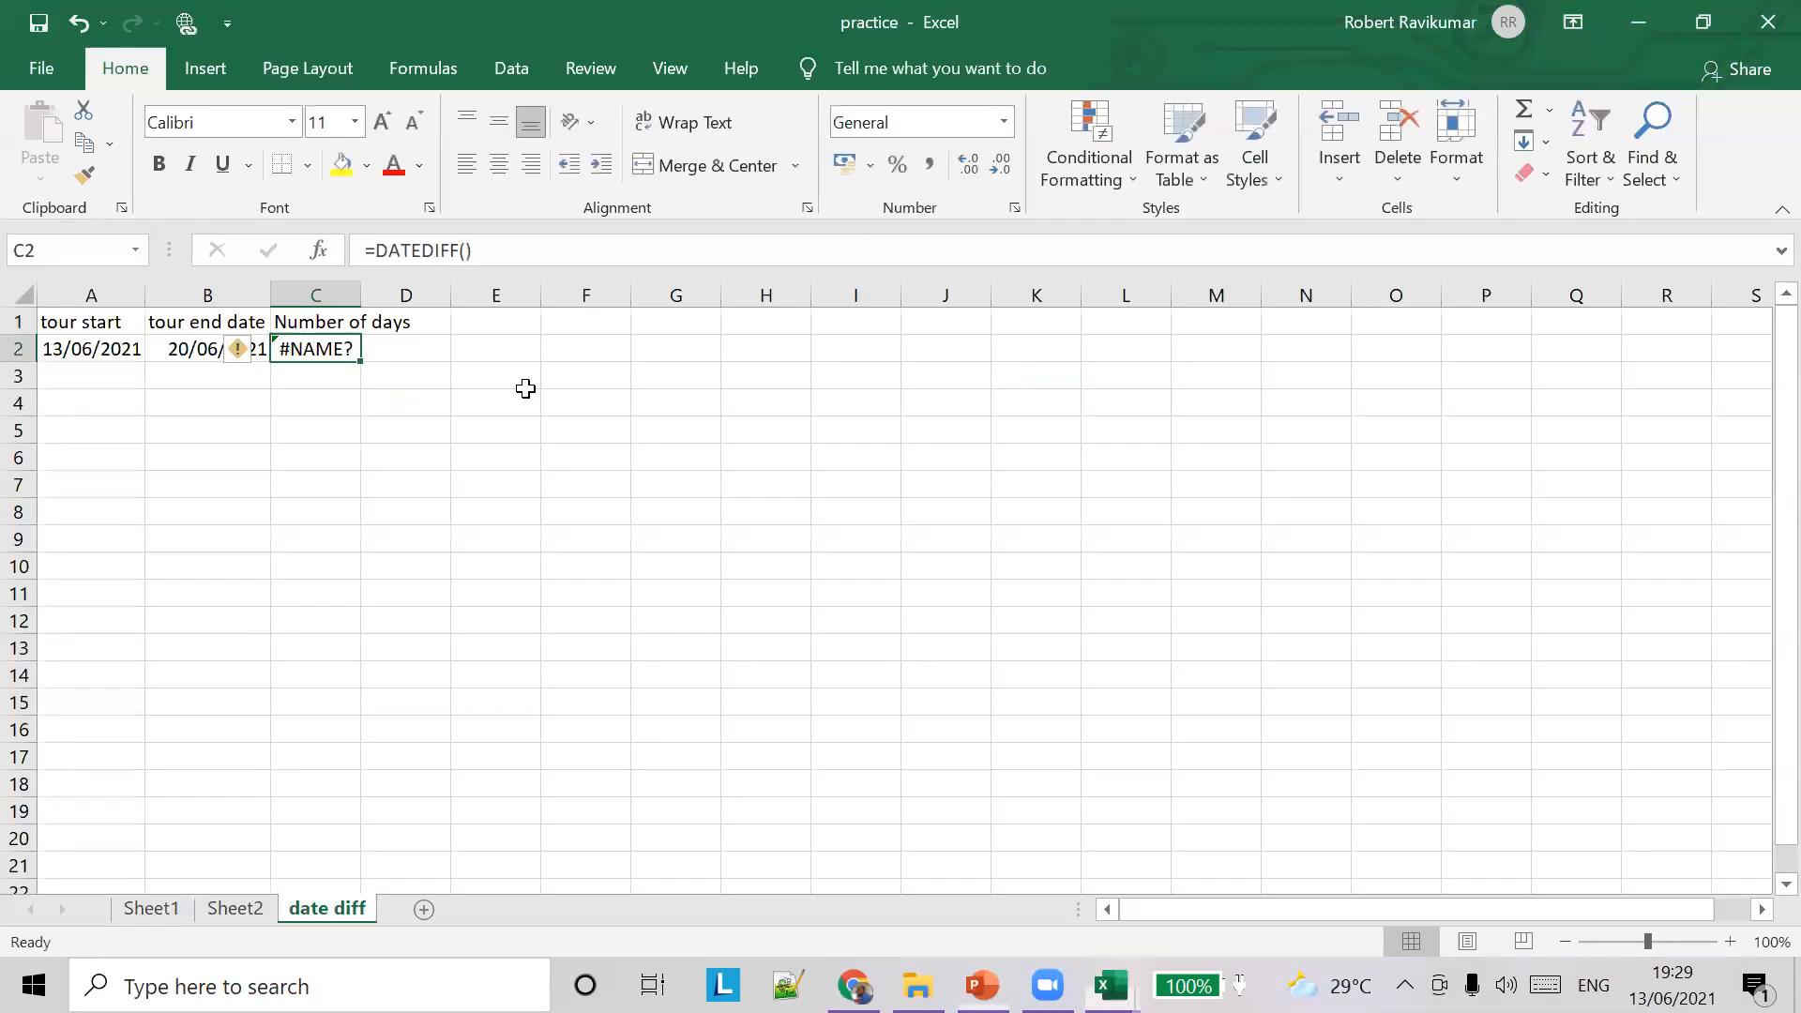
triple_click(485, 255)
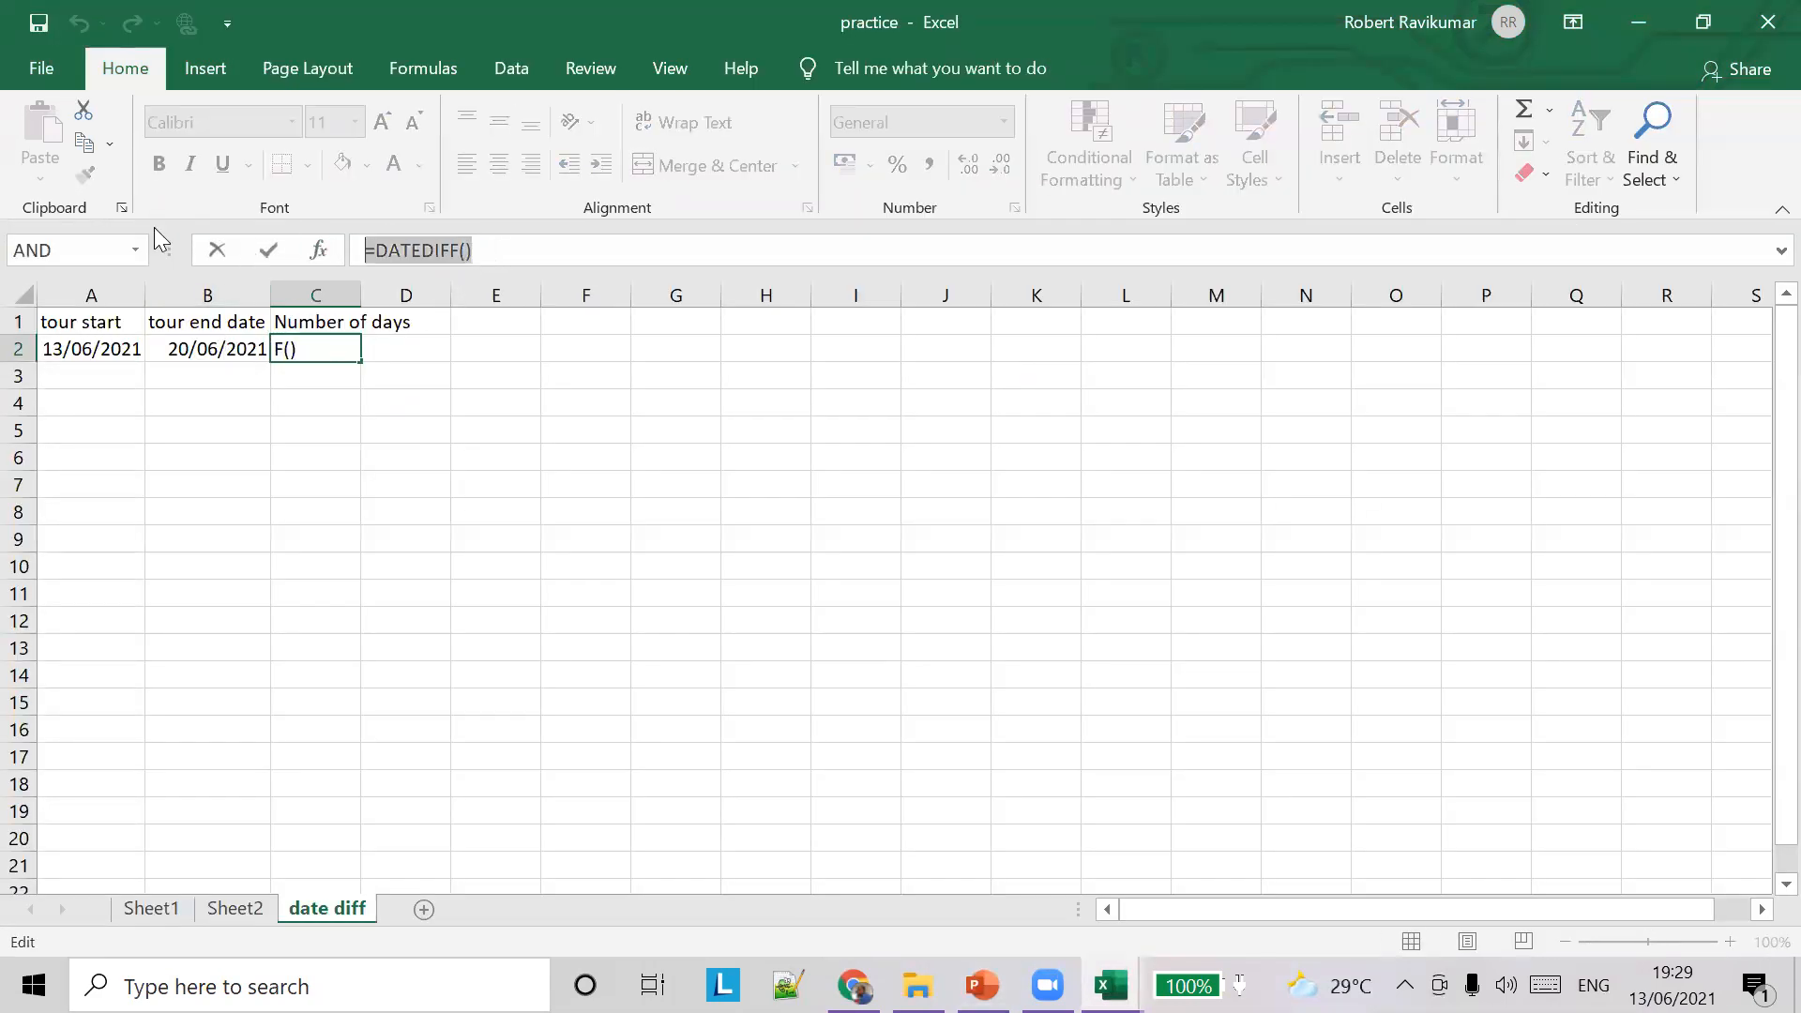
type("datediff")
key("Tab")
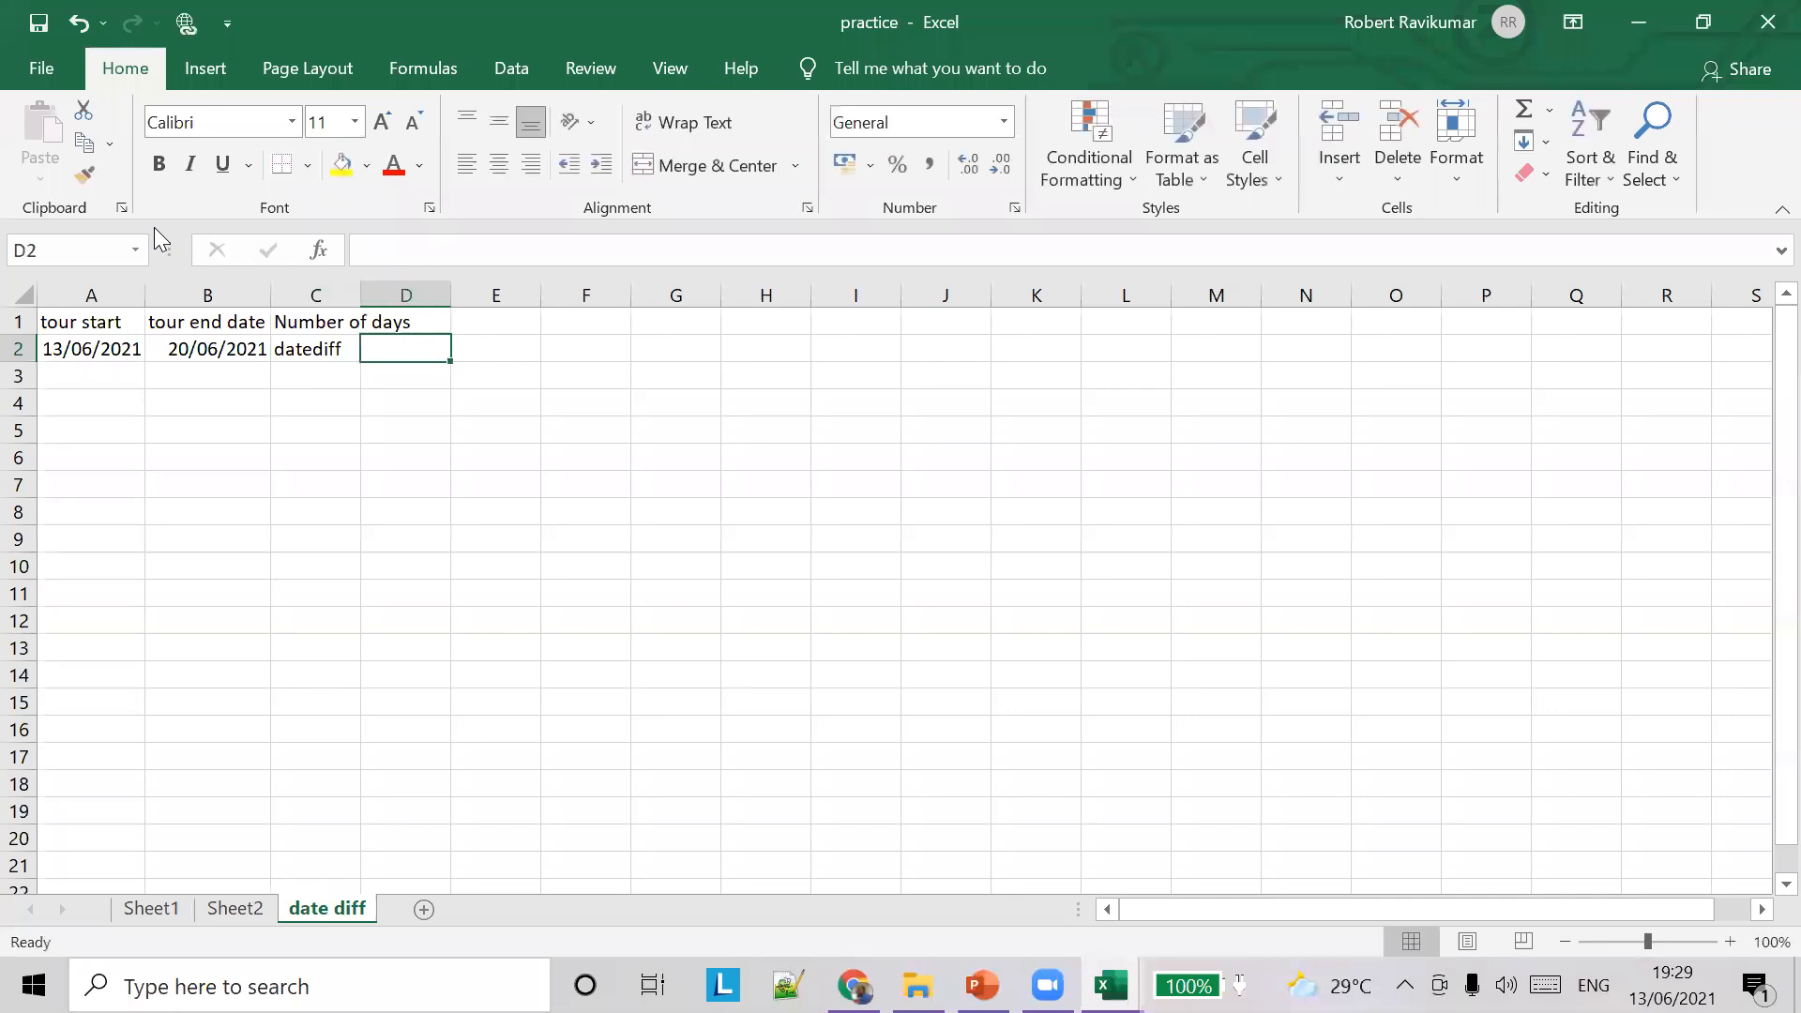
Switch to Chrome and search Google in a new tab for date difference in excel
left_click(854, 985)
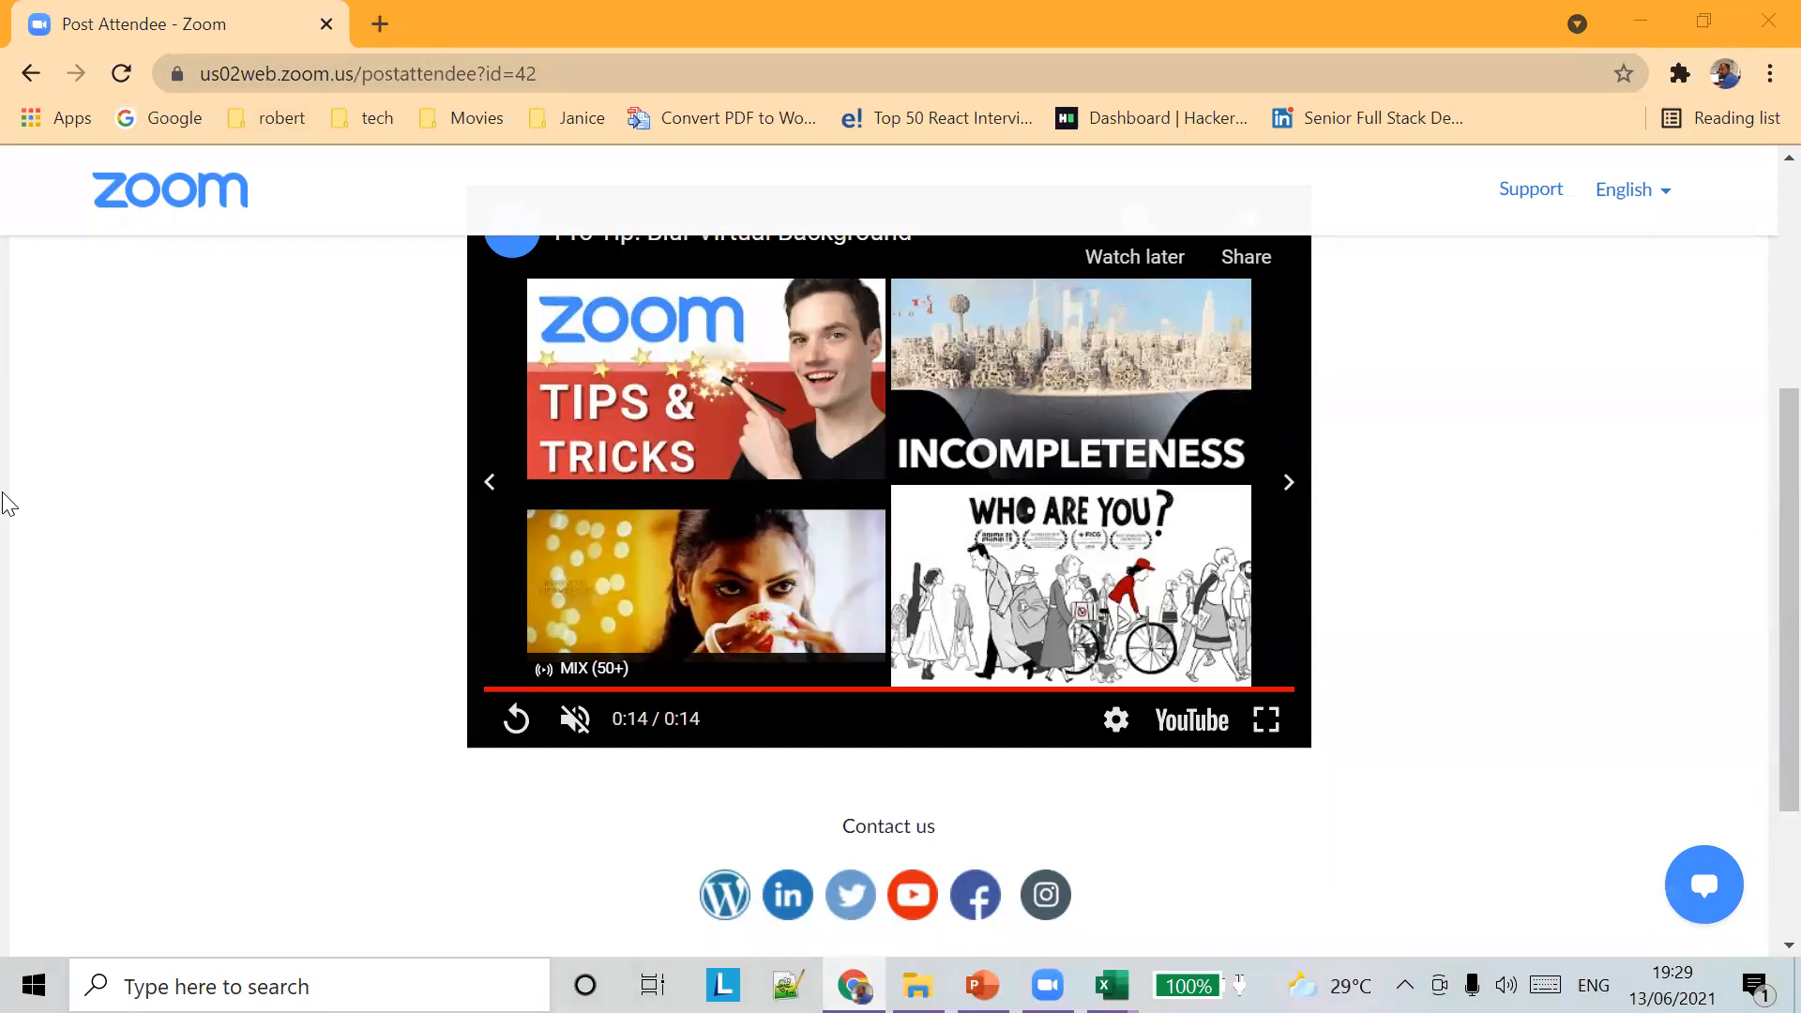
left_click(380, 23)
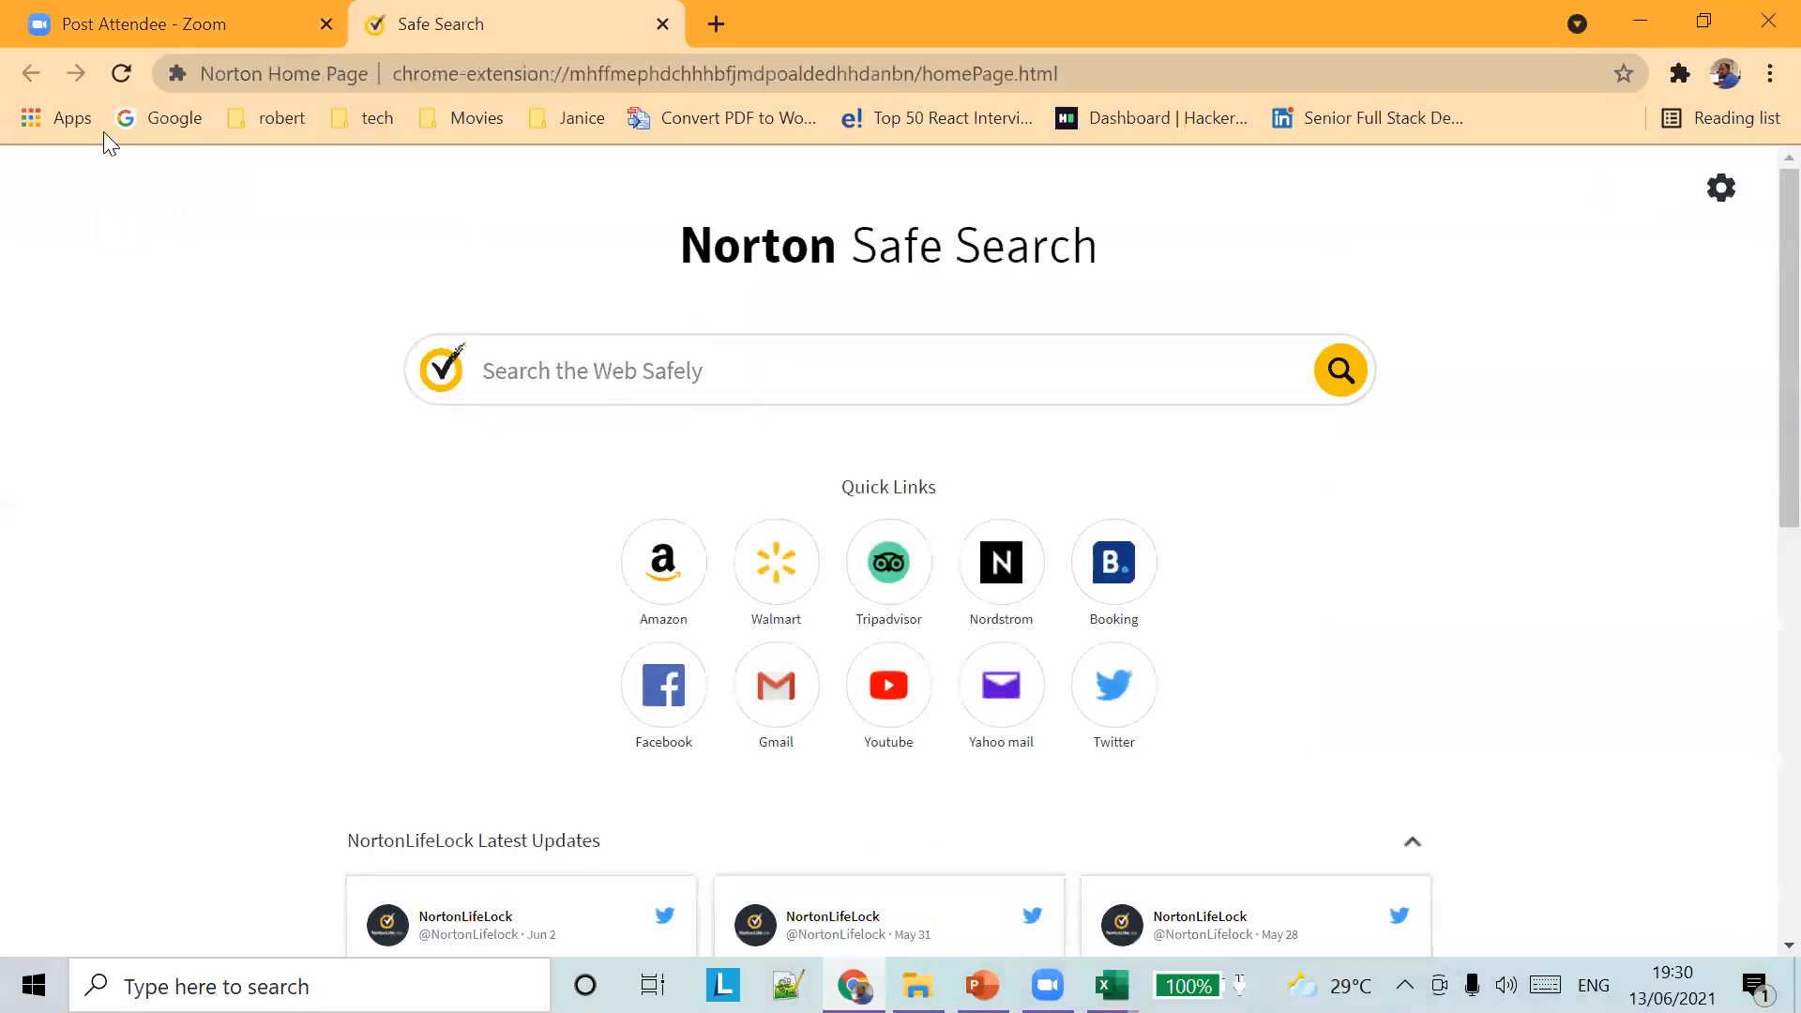
left_click(126, 122)
type("date diff")
key("Down")
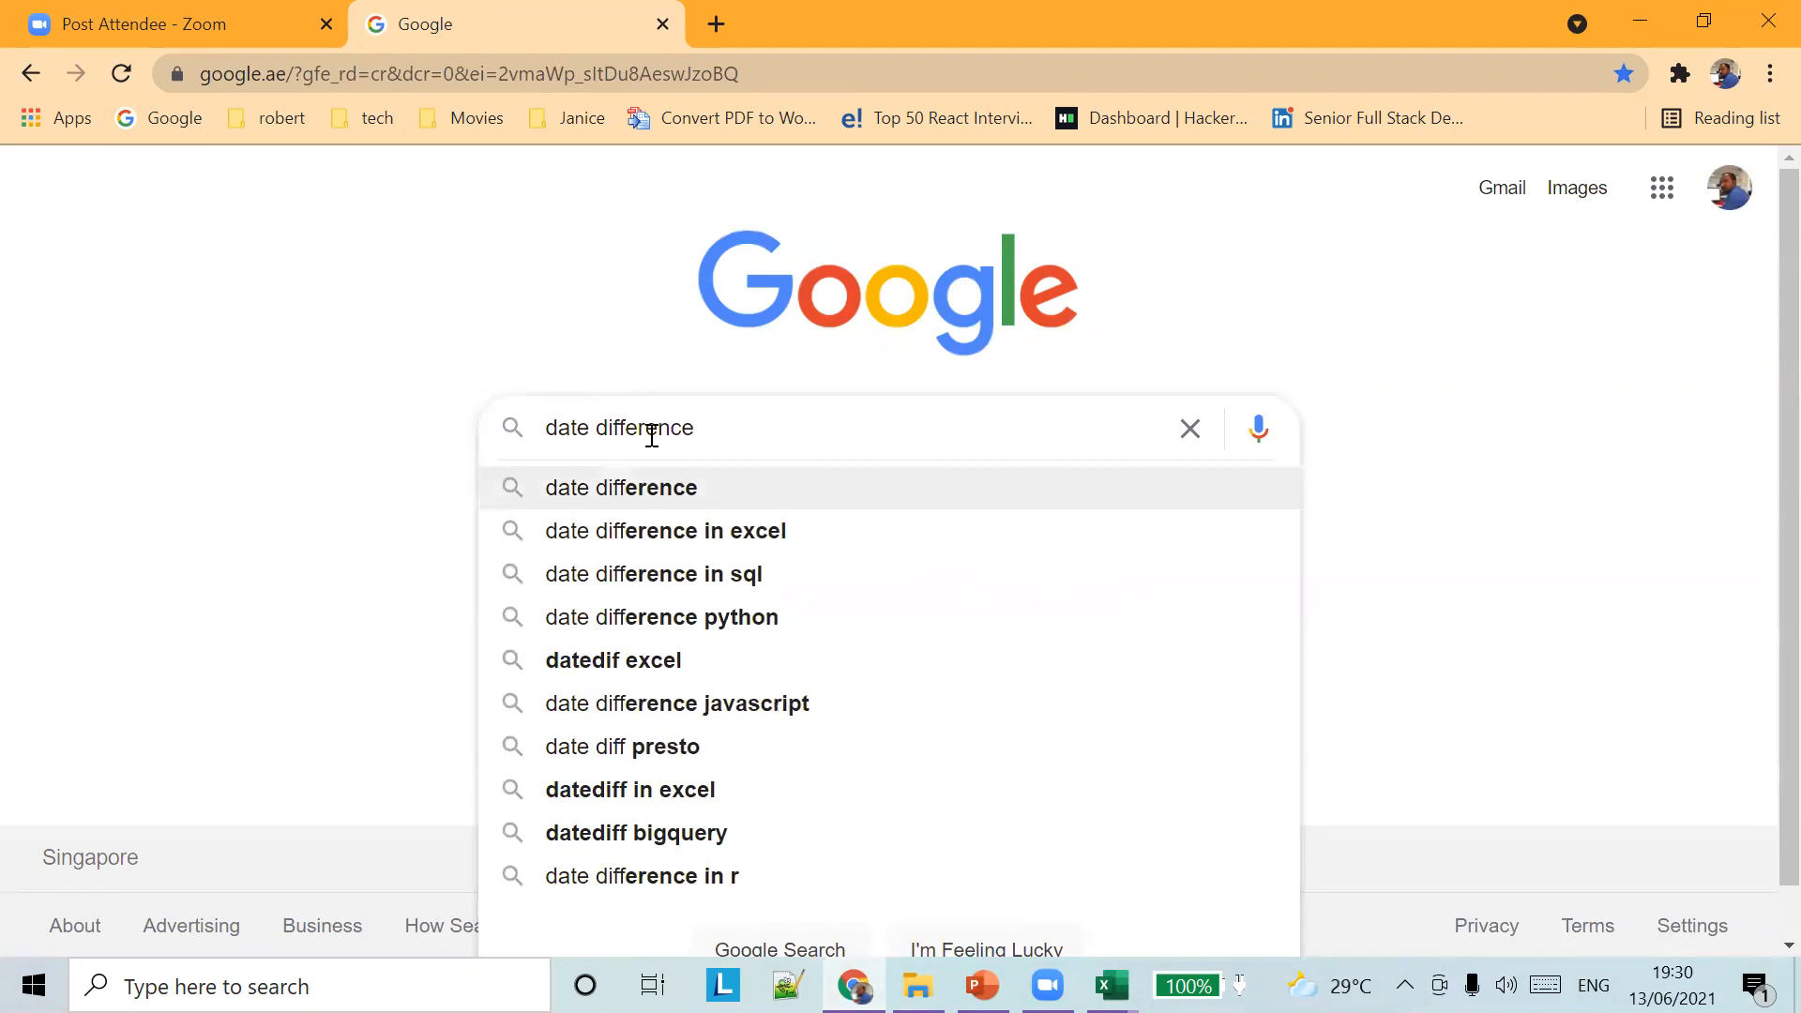
key("Down")
key("Down")
key("Return")
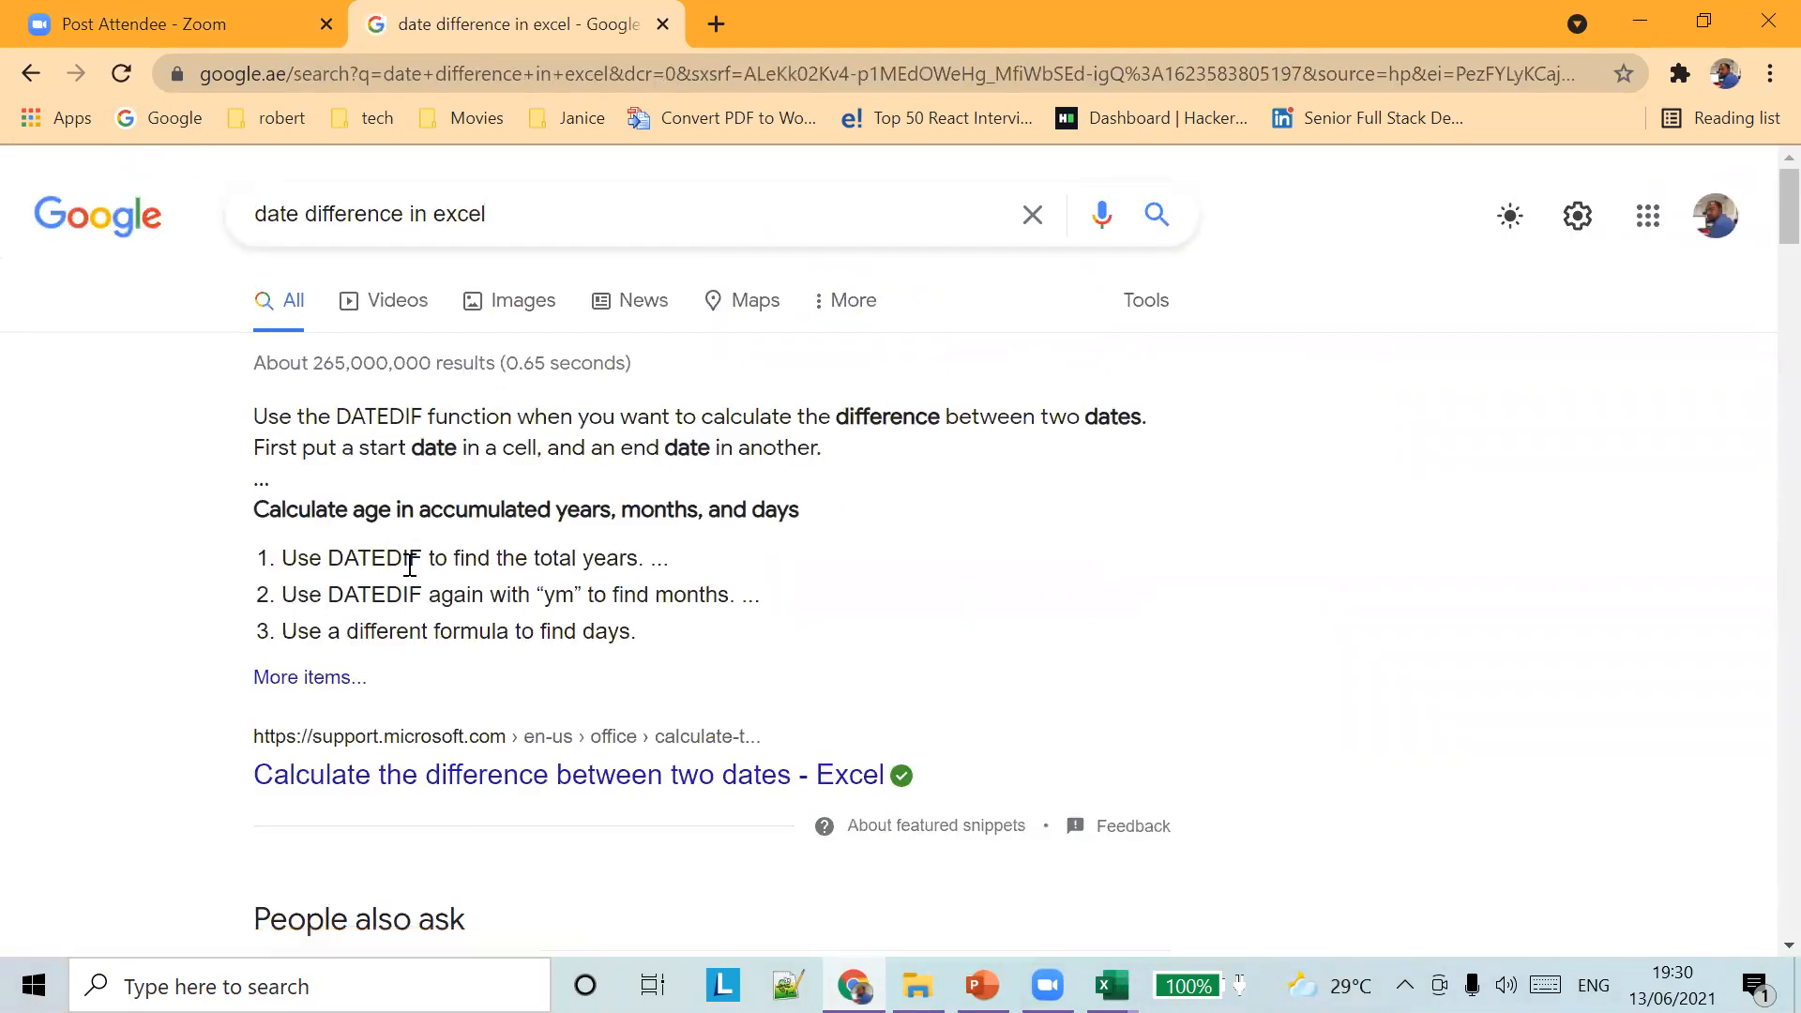
Open the Microsoft Support article on calculating the difference between two dates and review its DATEDIF examples
middle_click(694, 497)
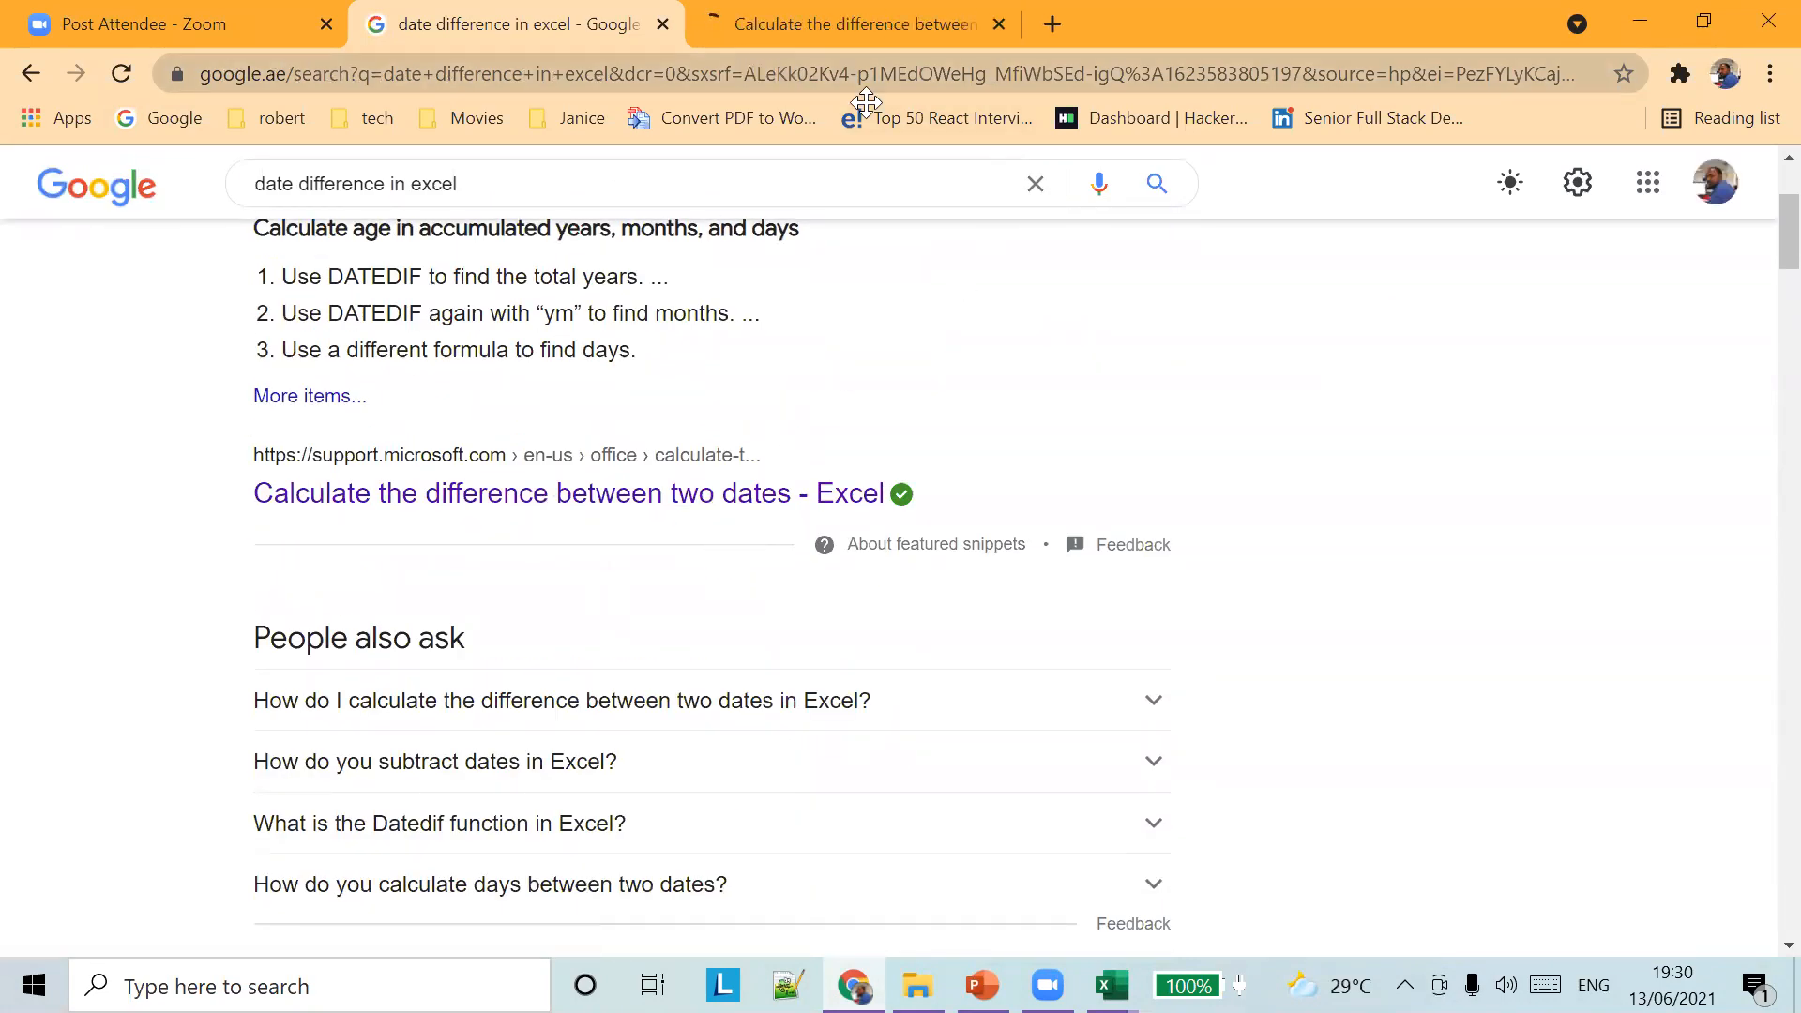
scroll(820, 741, "down", 2)
scroll(792, 385, "up", 5)
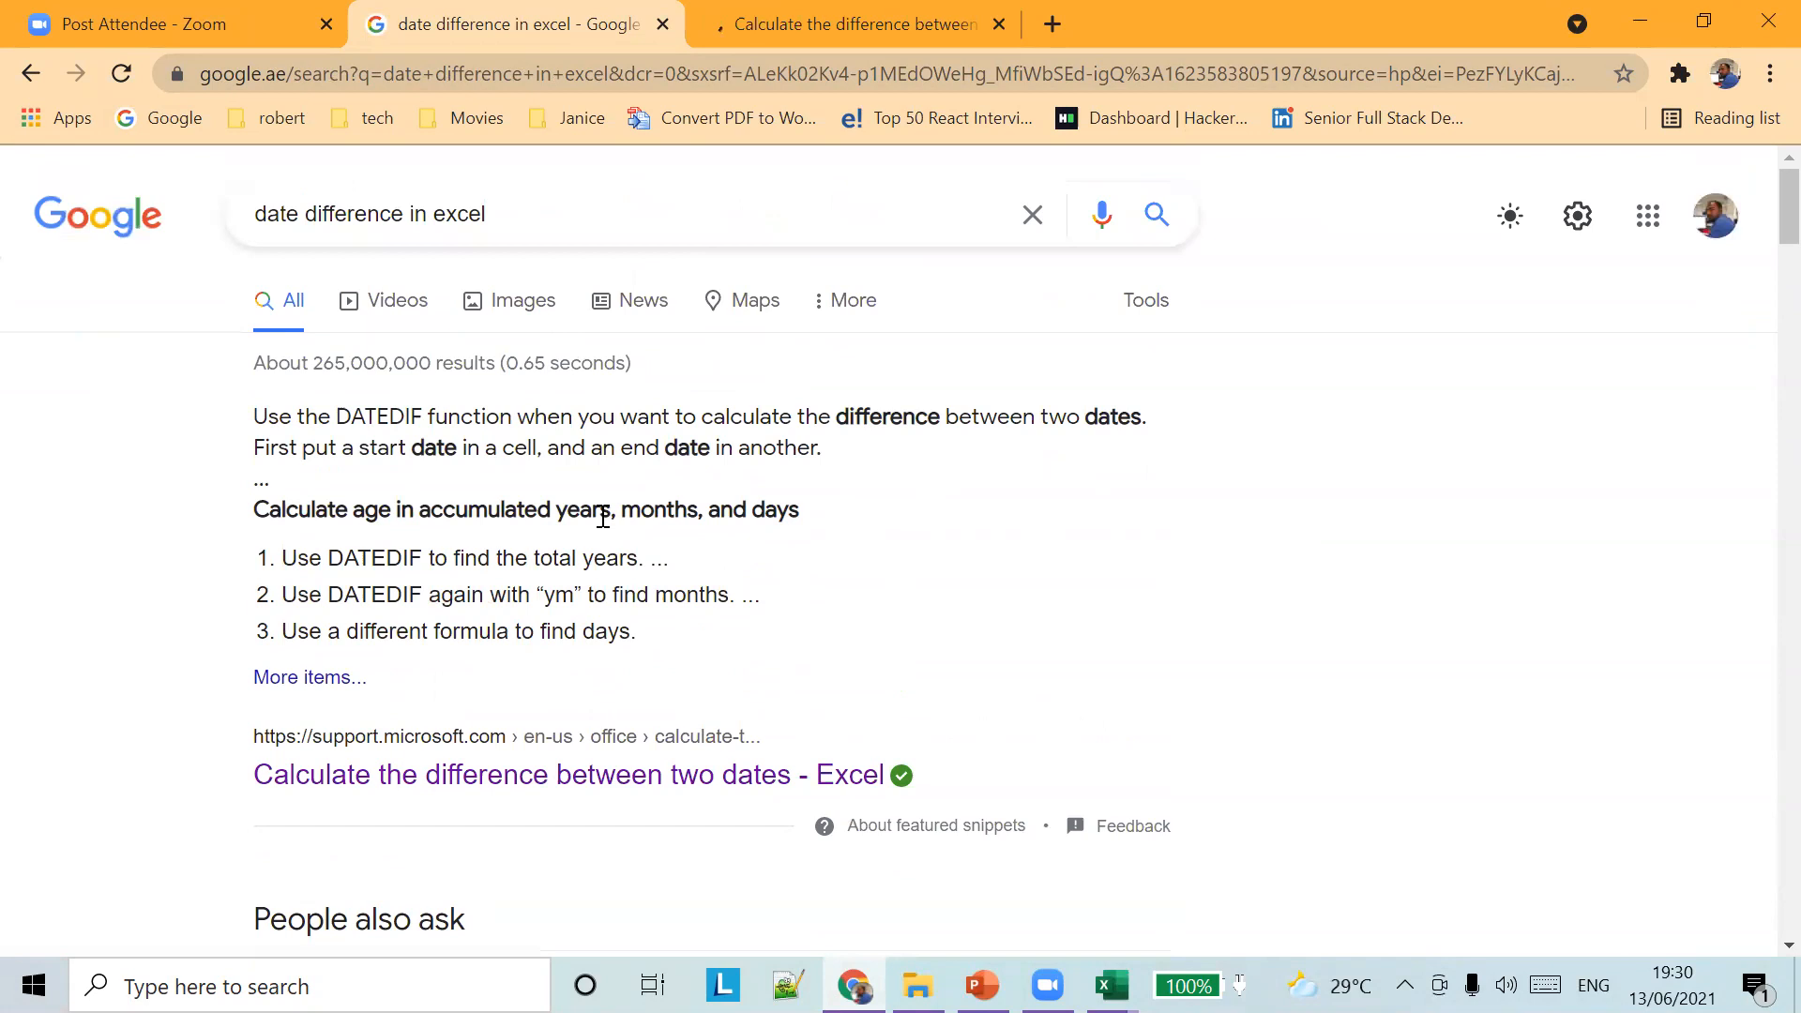
right_click(703, 773)
left_click(834, 509)
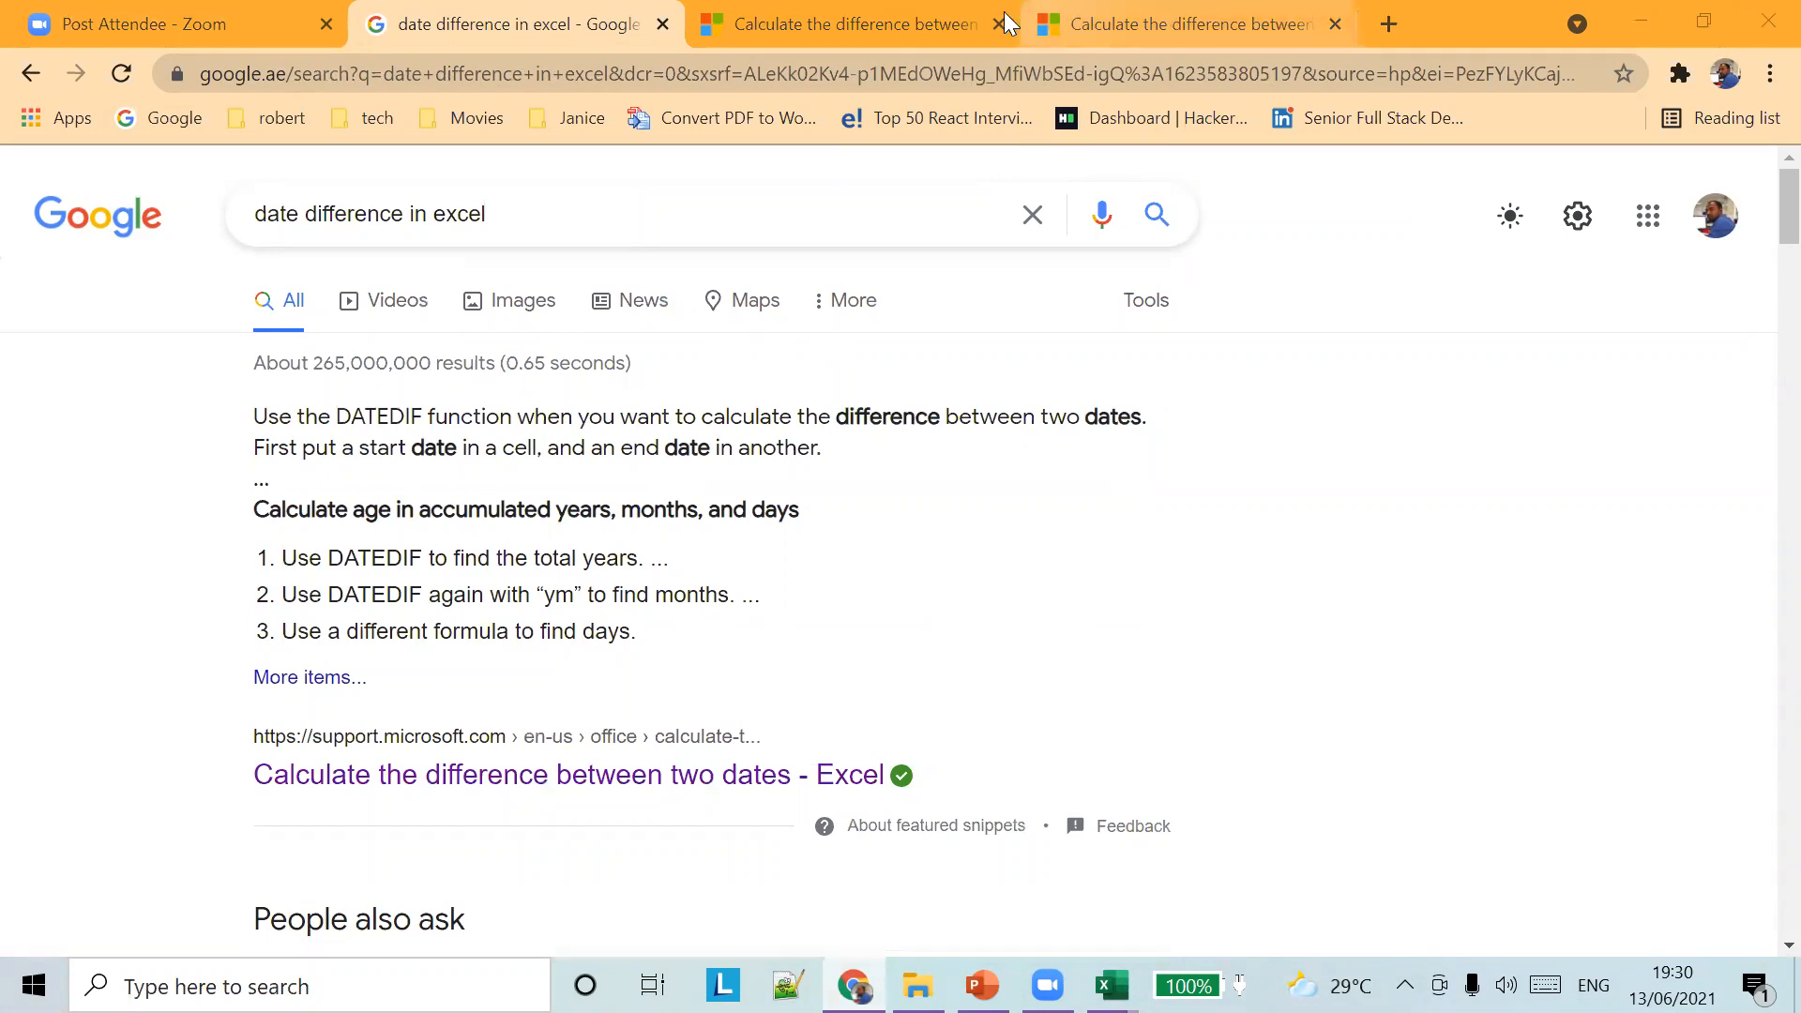
left_click(849, 23)
scroll(839, 793, "down", 4)
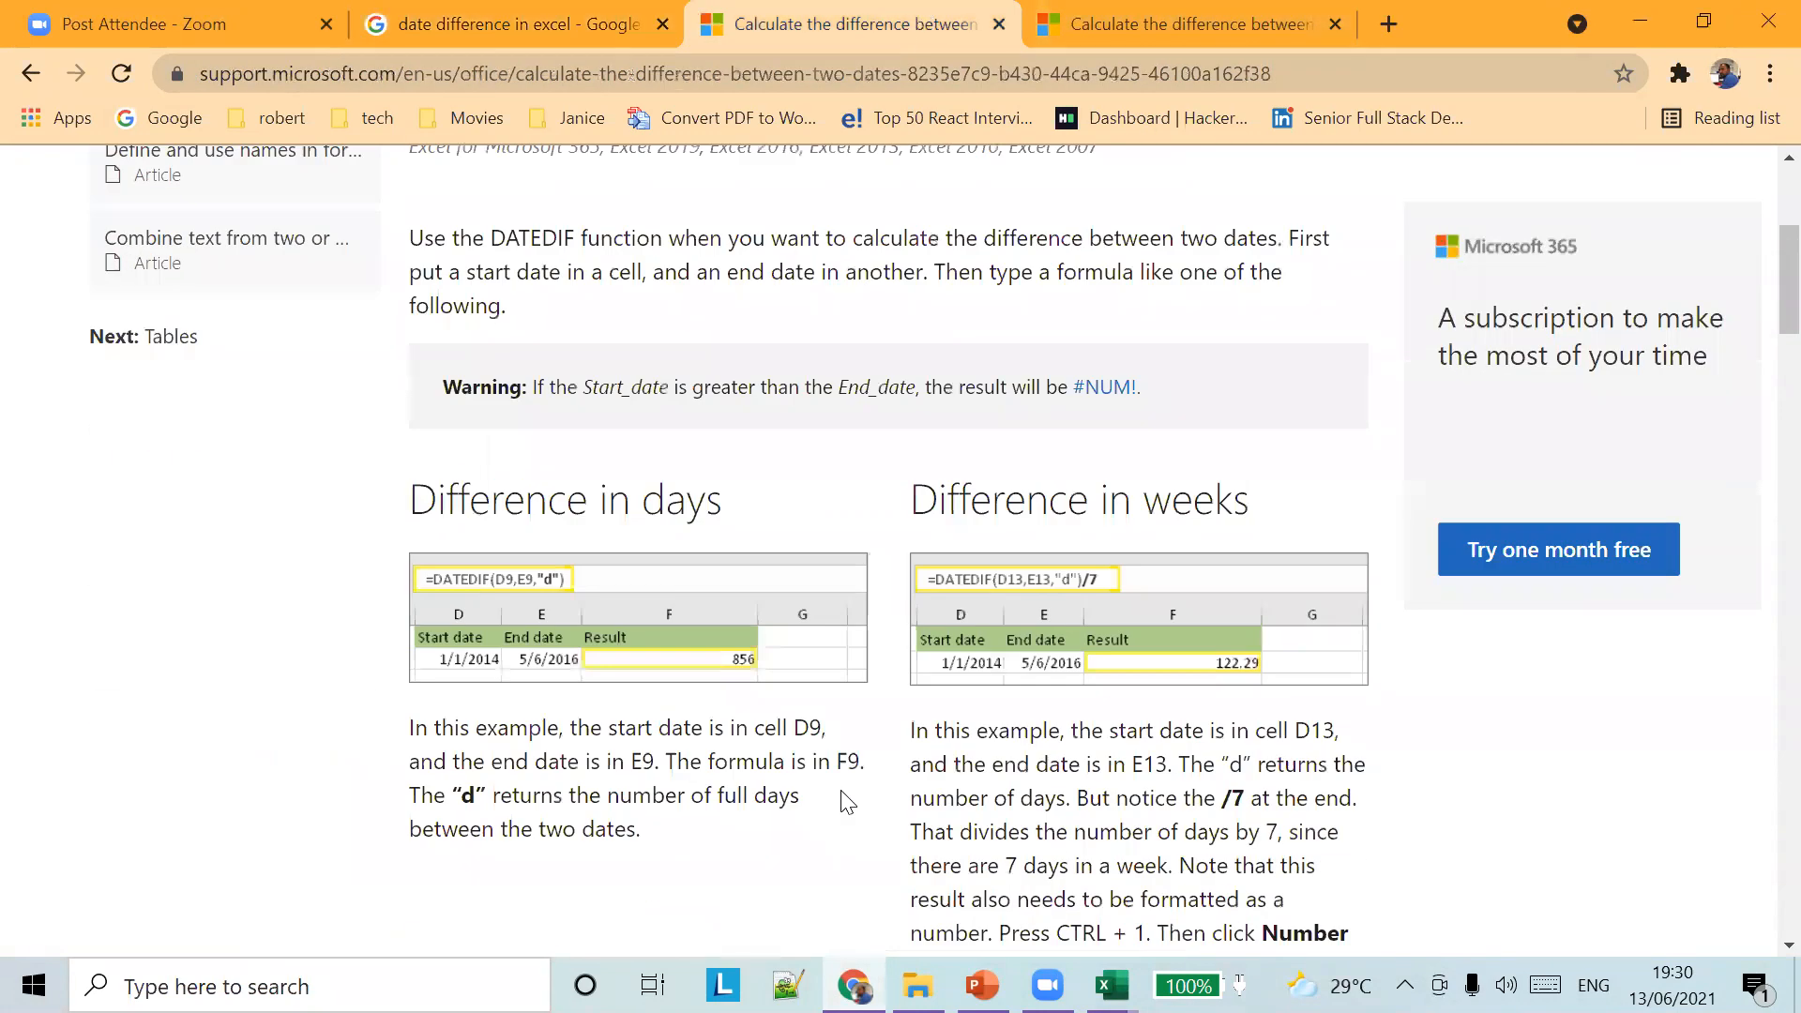
scroll(1076, 641, "down", 4)
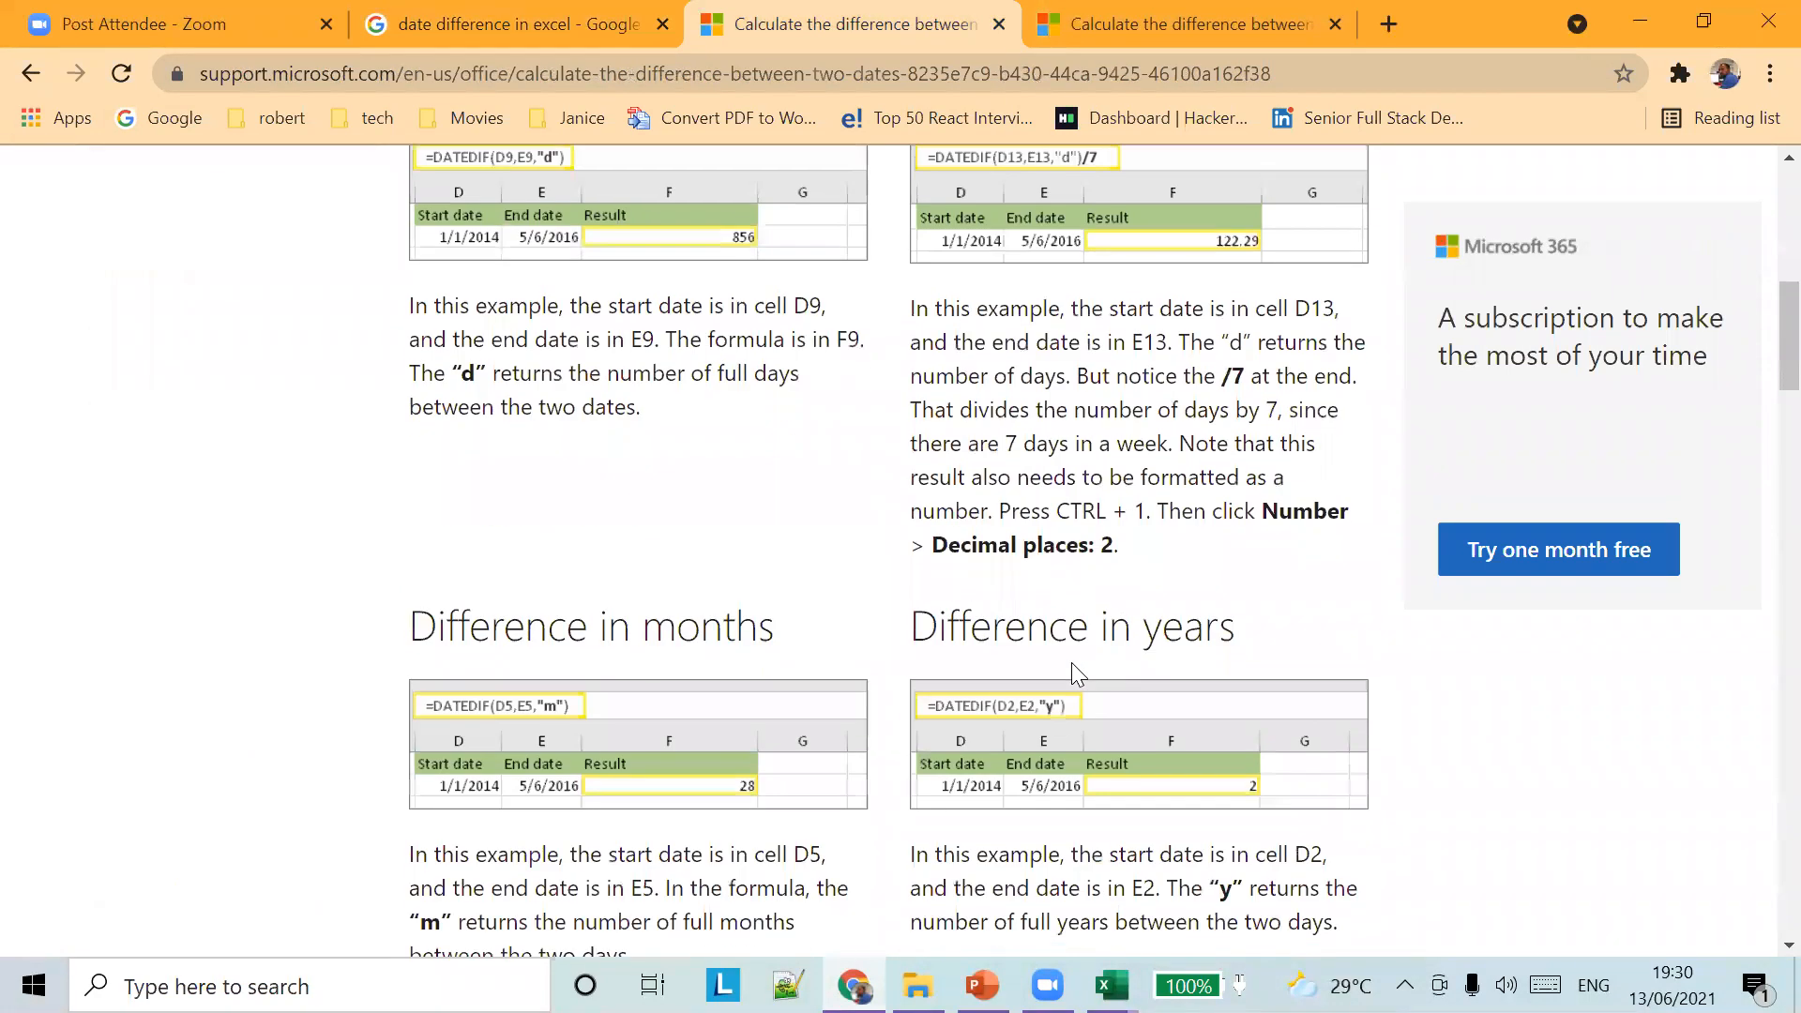
scroll(804, 628, "down", 8)
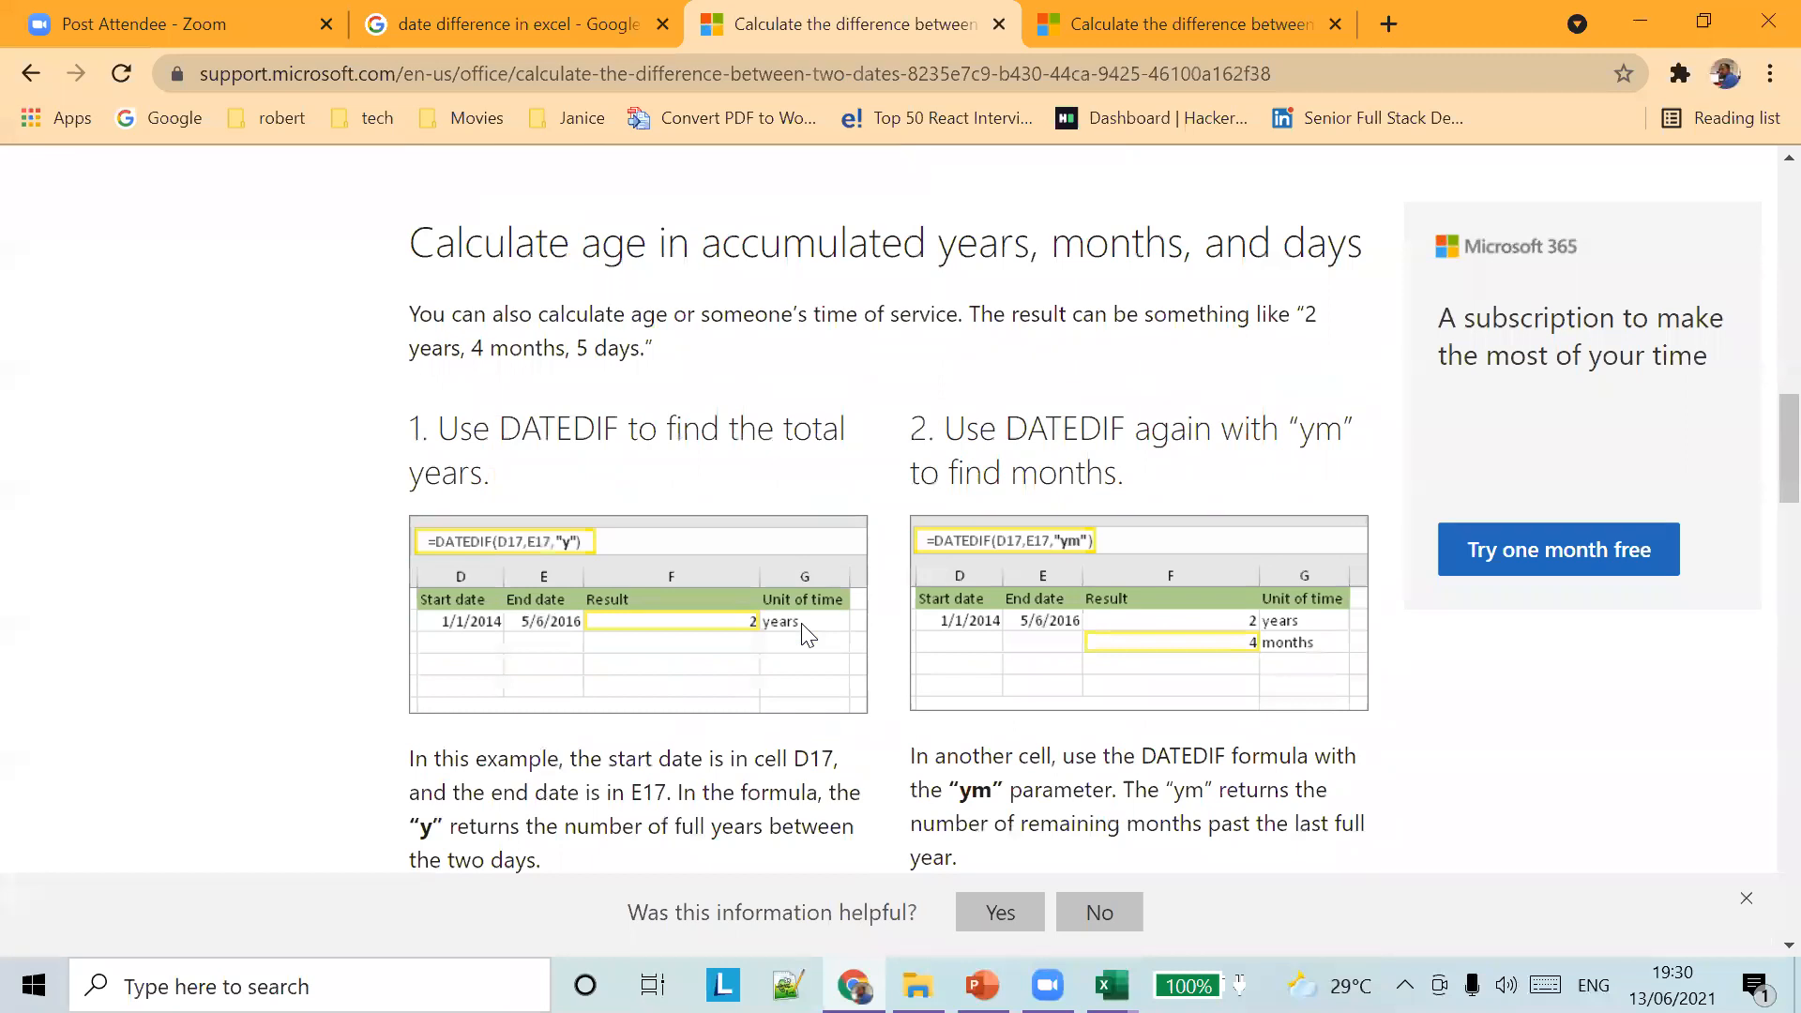
scroll(1358, 627, "down", 7)
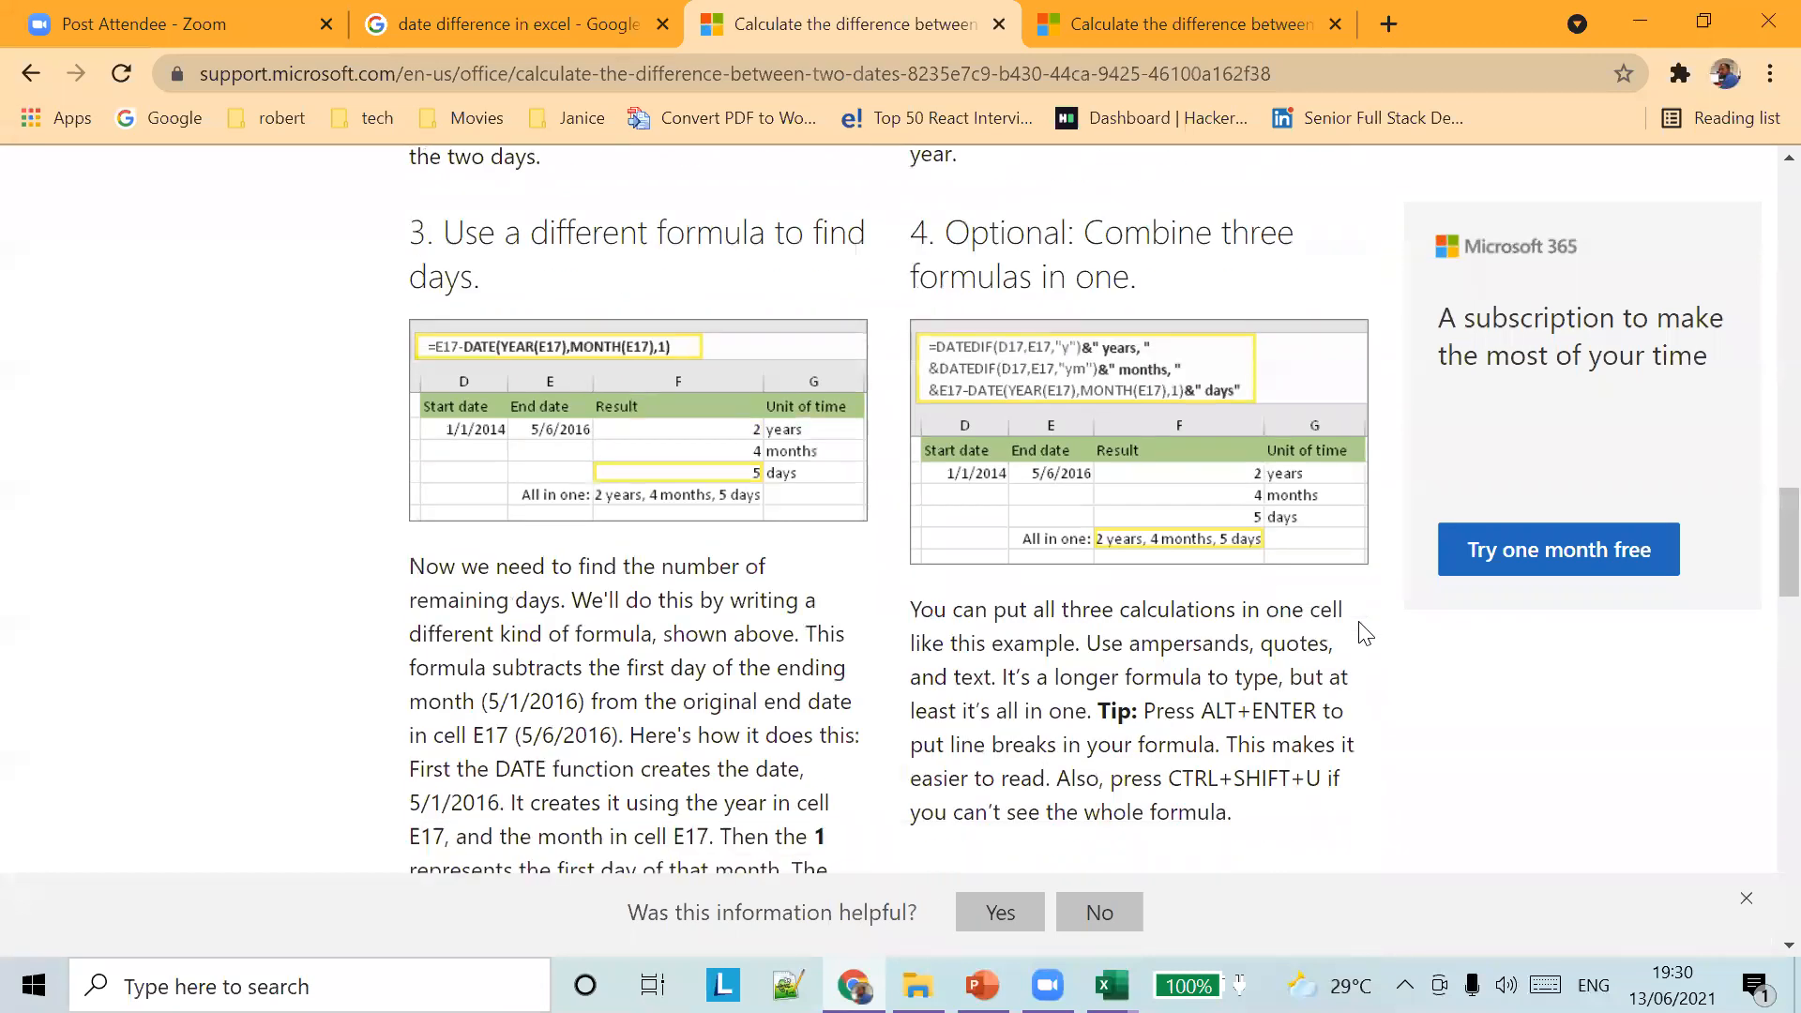
scroll(1359, 631, "up", 20)
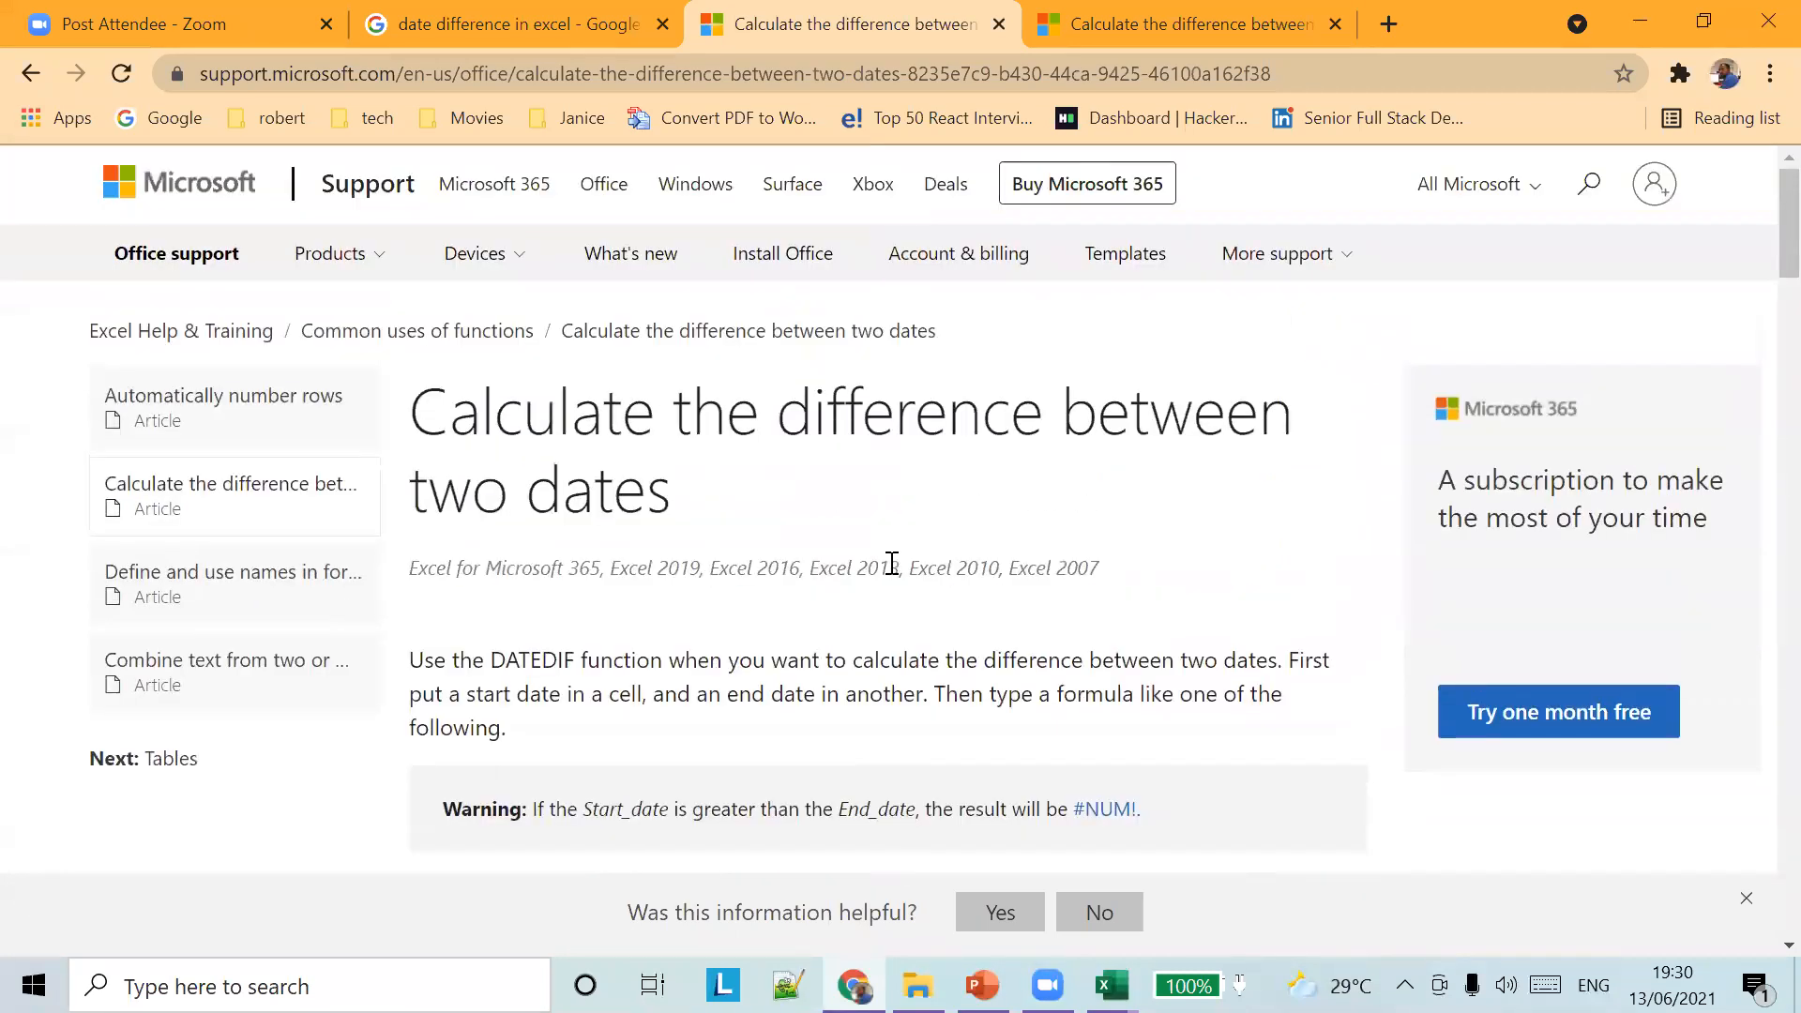
Return to the practice workbook in Excel and overwrite the text in C2 with DATEDIFF
key("alt+Tab")
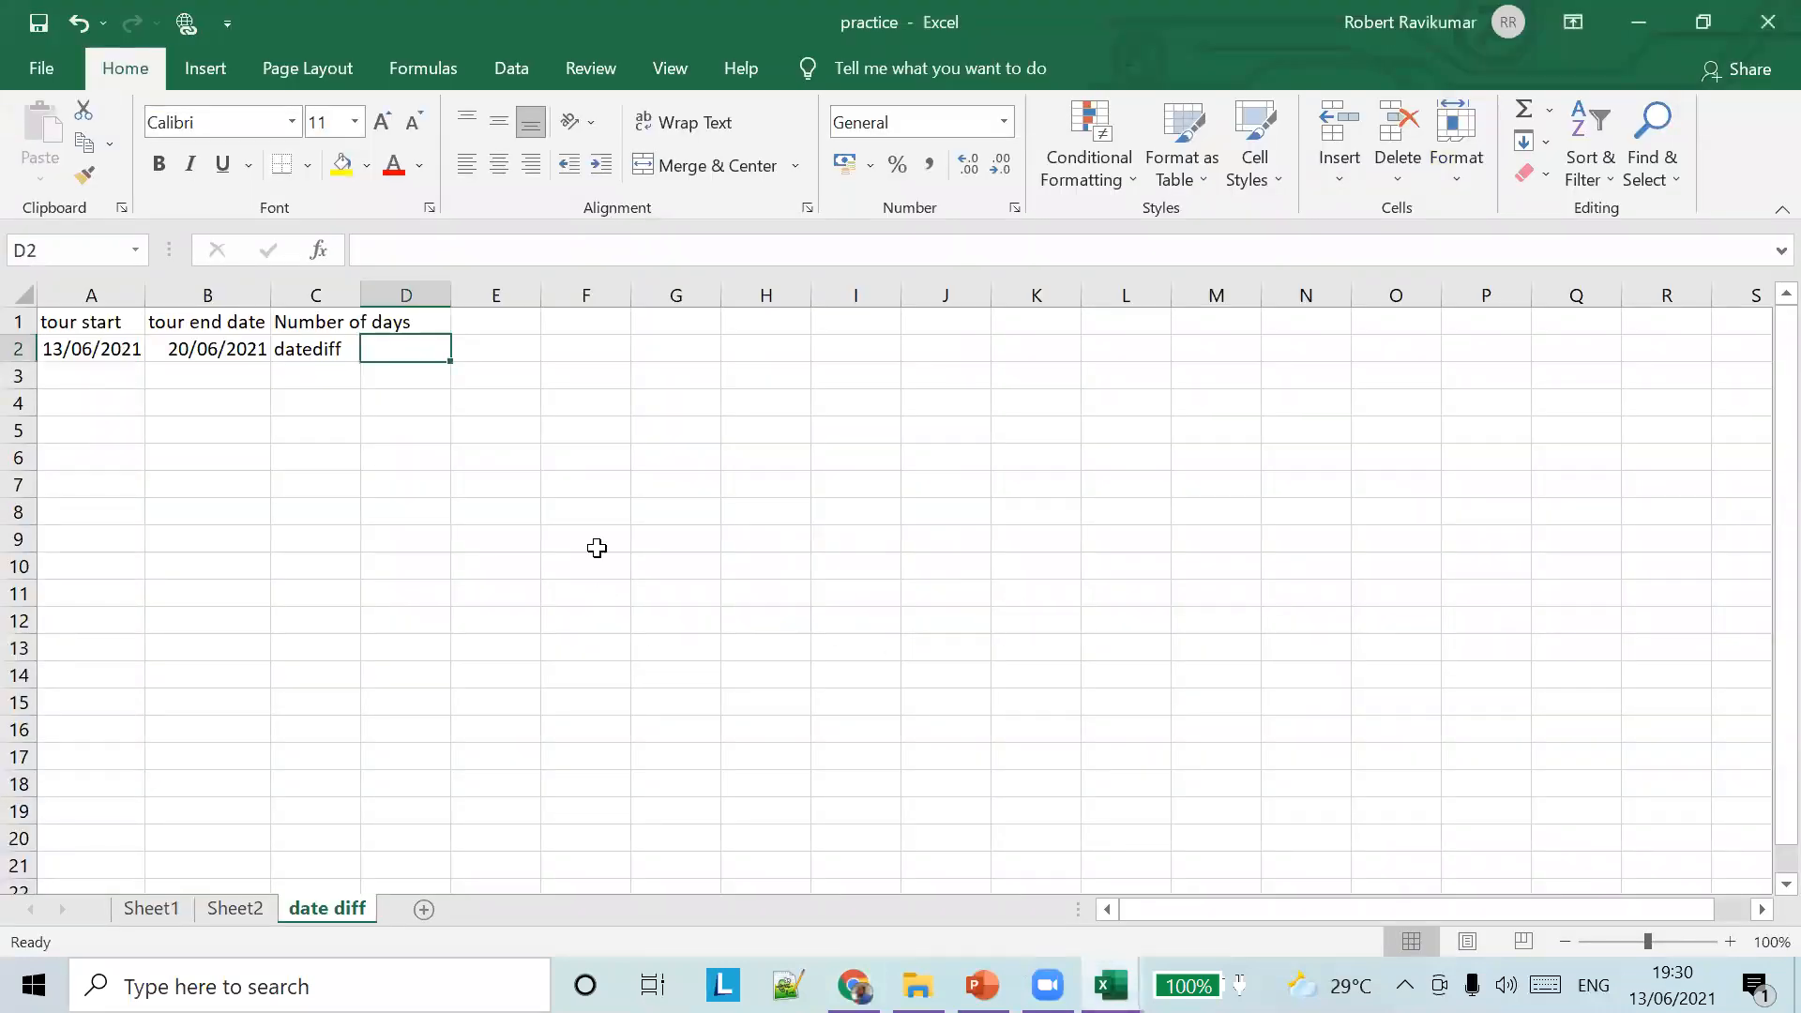
left_click(335, 348)
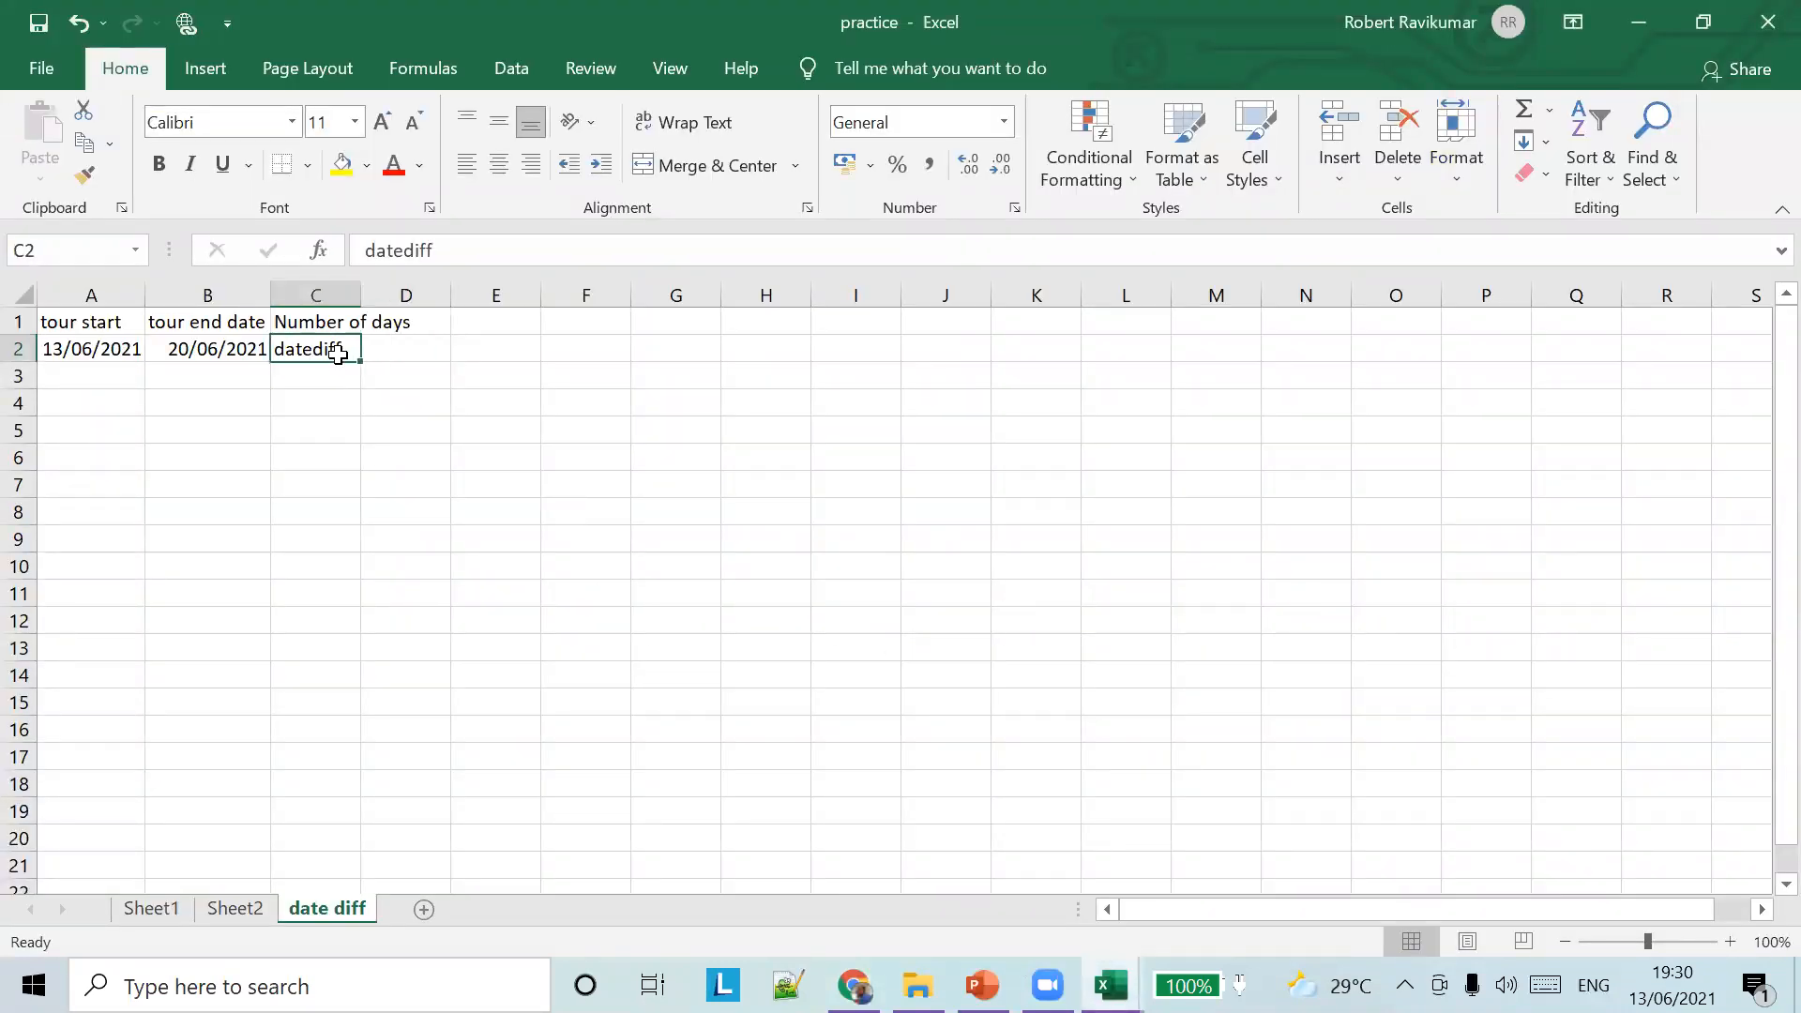
type("DATE")
type("S")
type("D")
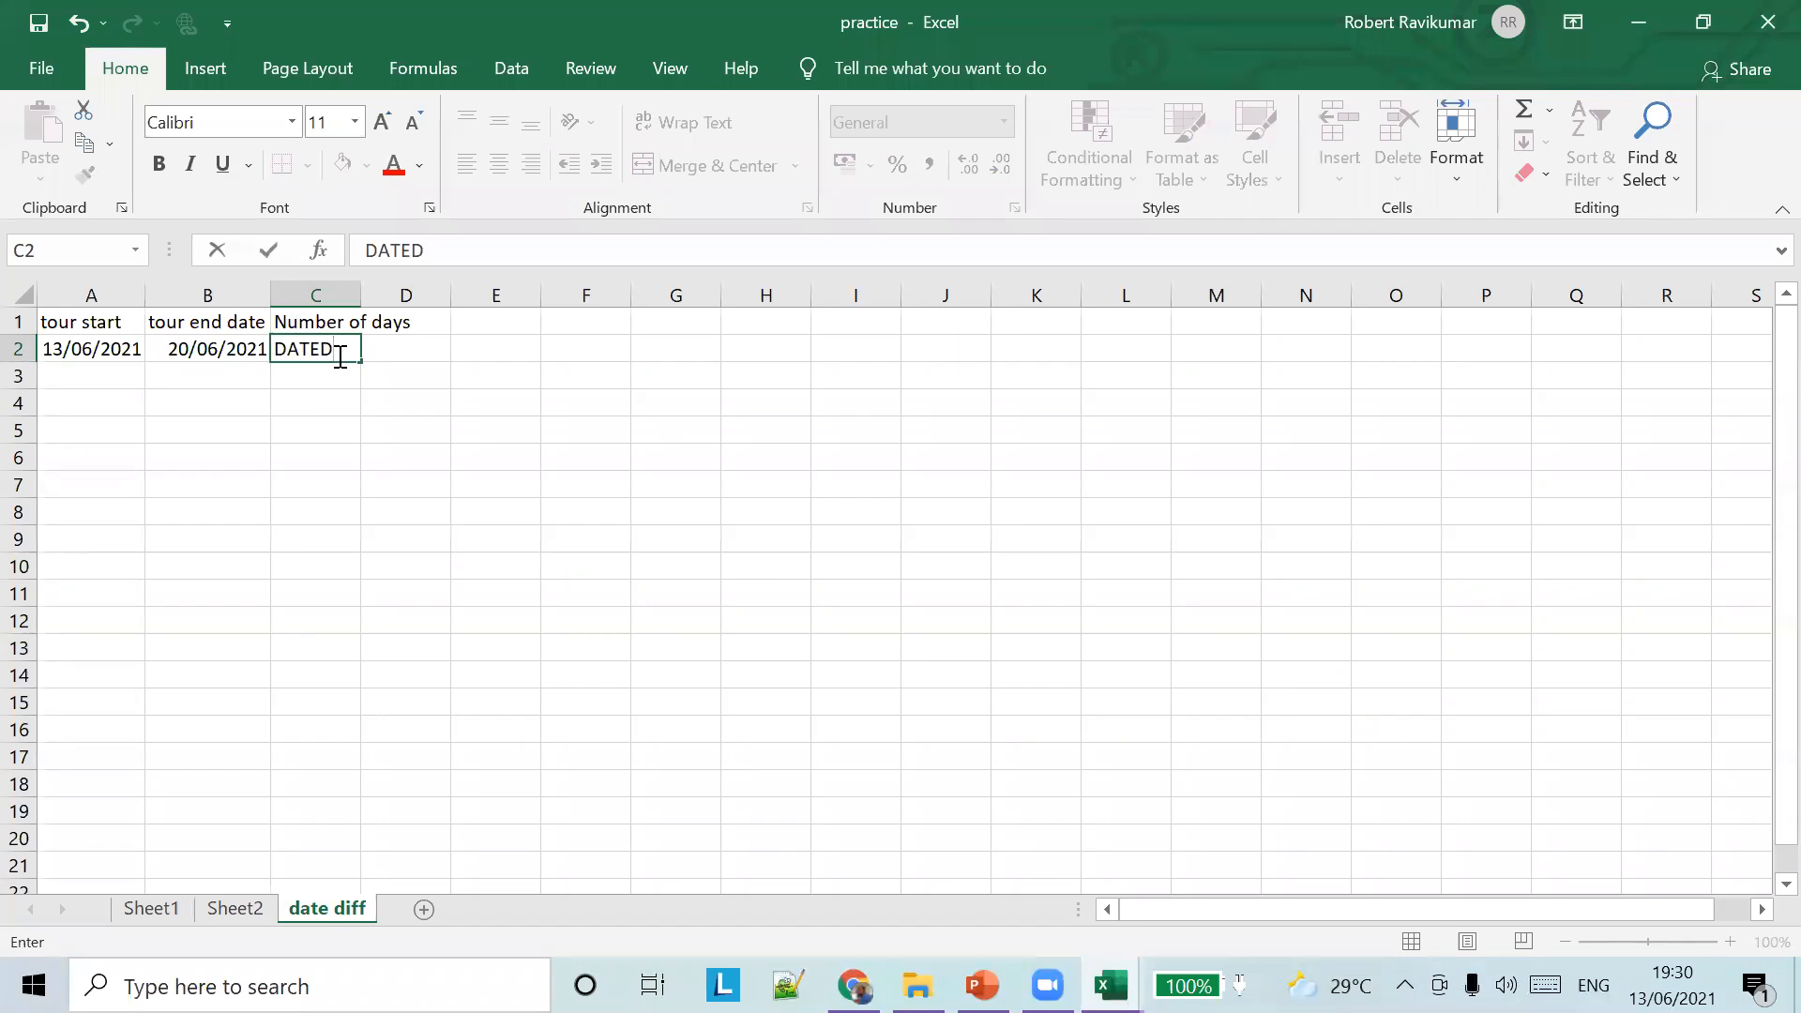
type("IFF")
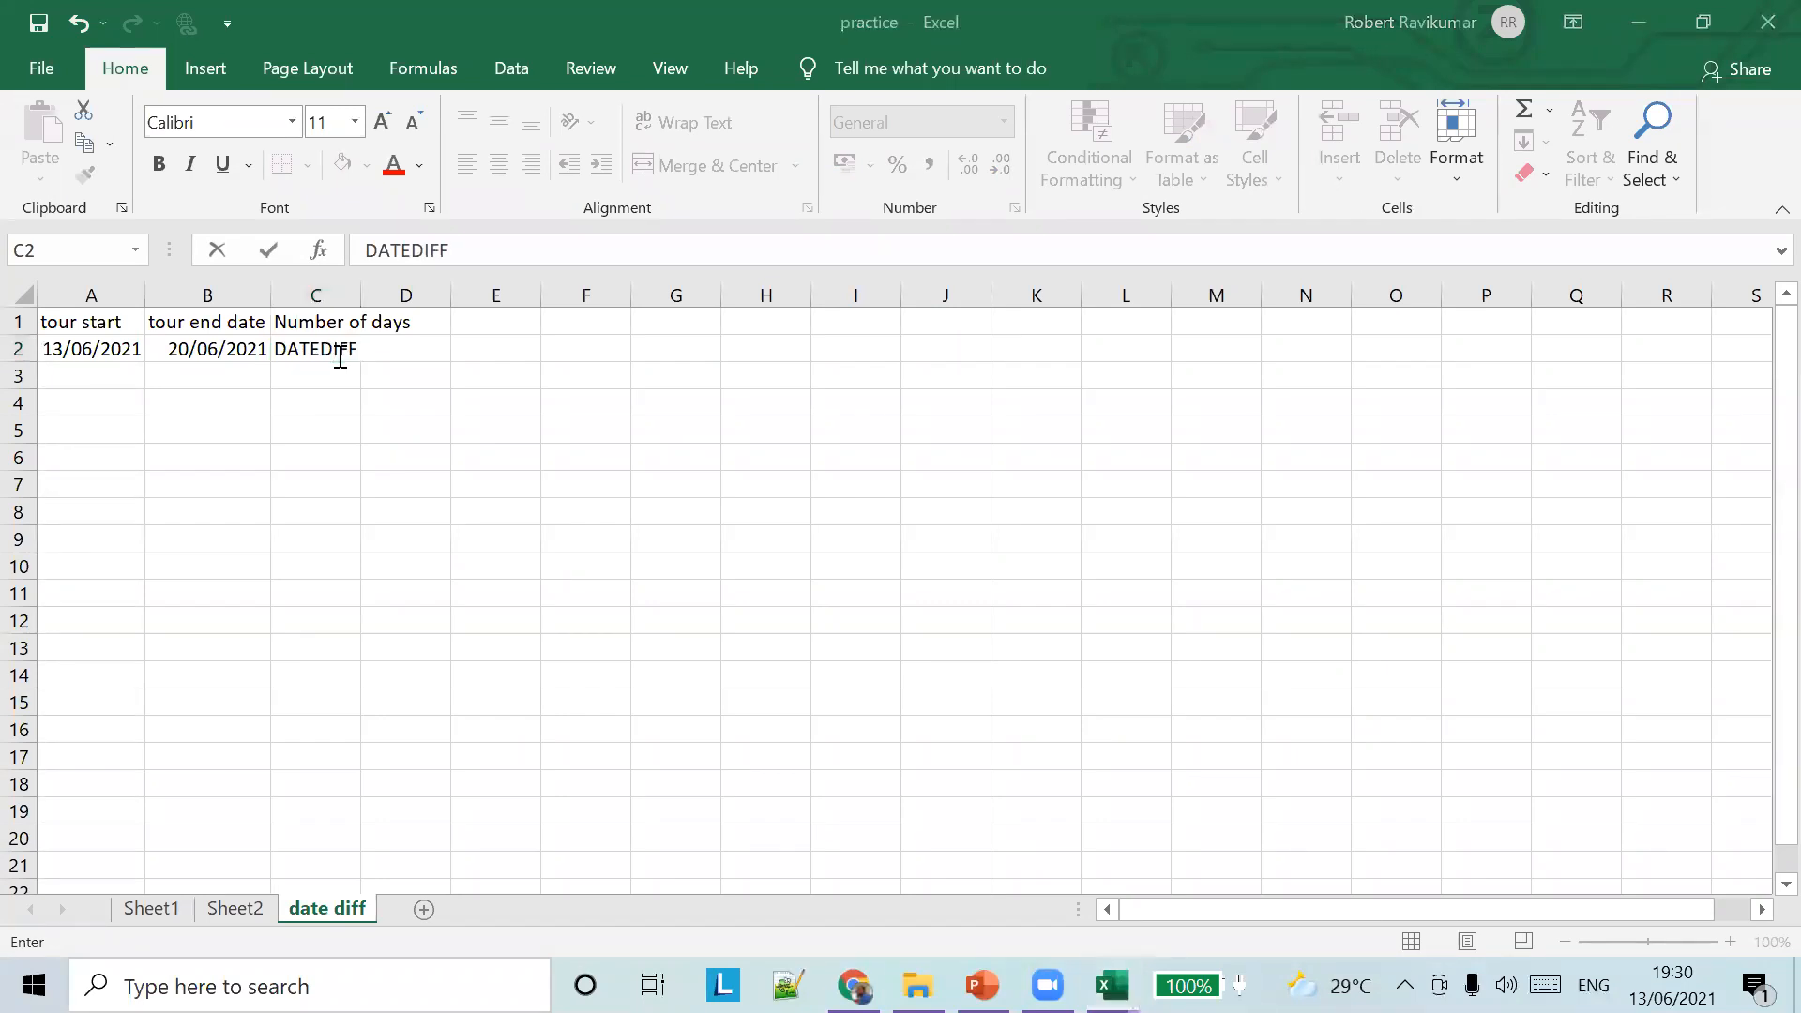
Check the Difference in days example in the Microsoft Support article in Chrome and return to the practice workbook
key("alt+Tab")
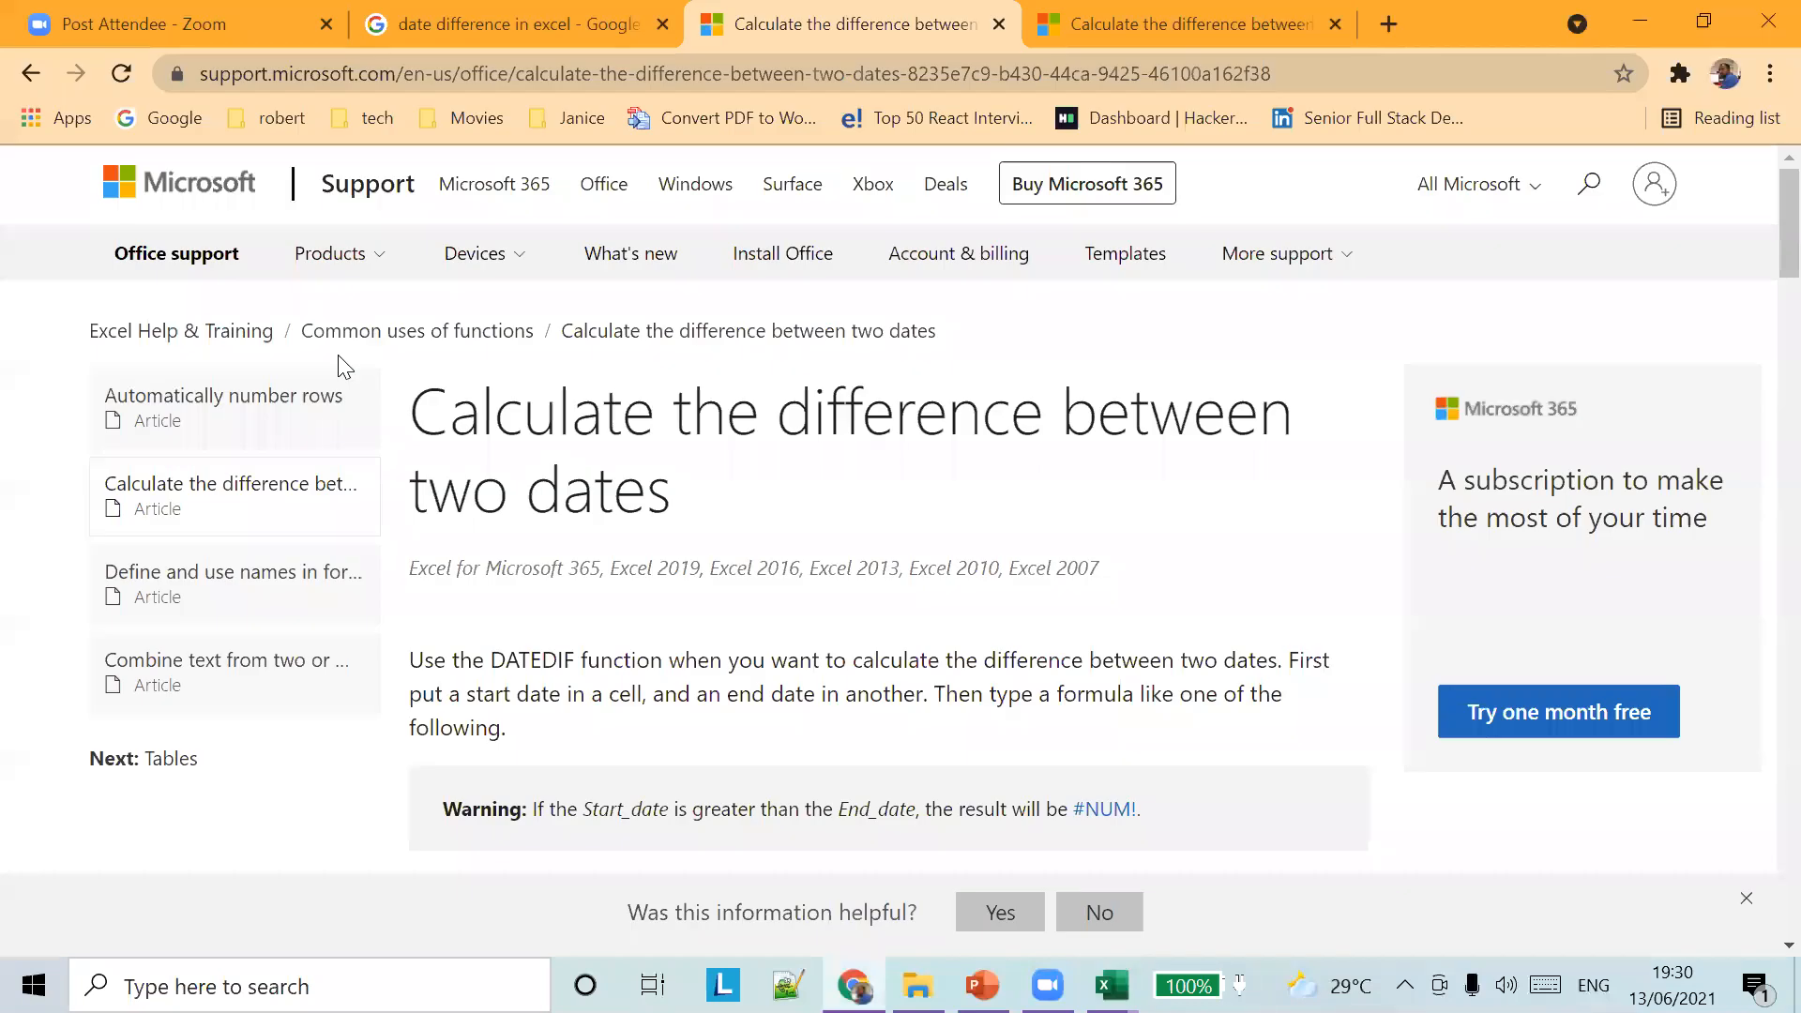
scroll(1085, 691, "down", 5)
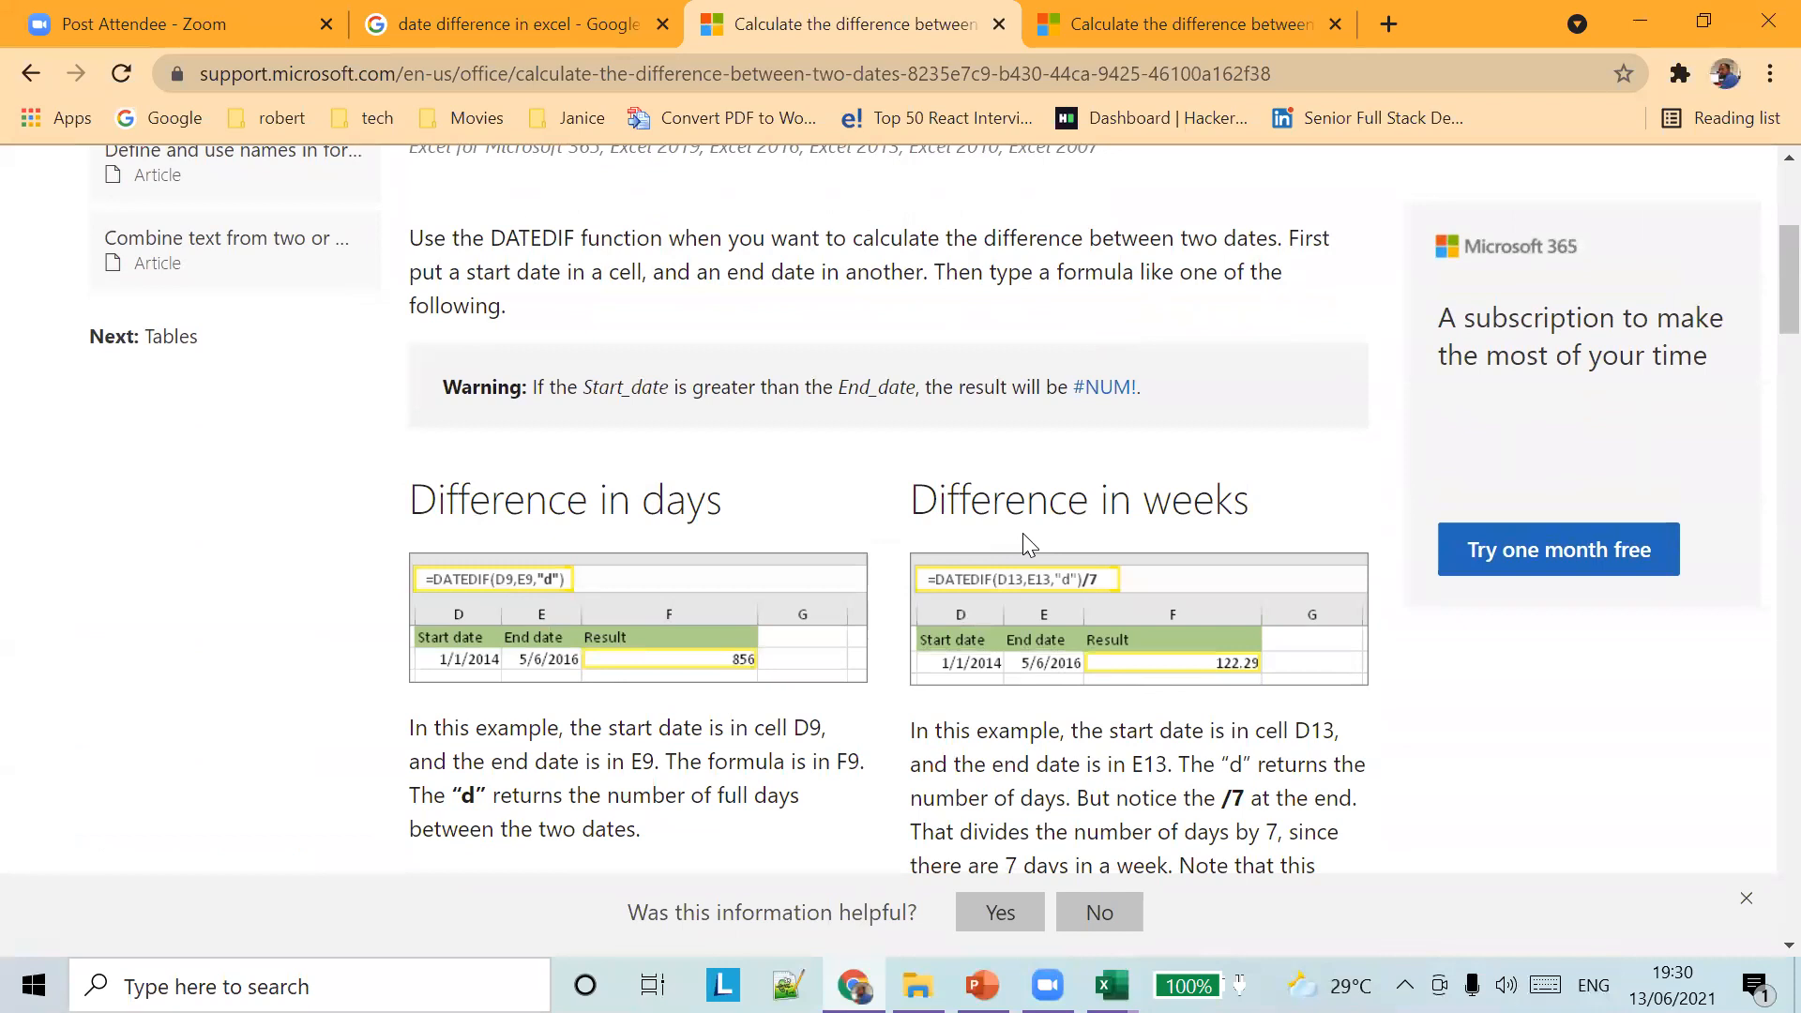
key("alt+Tab")
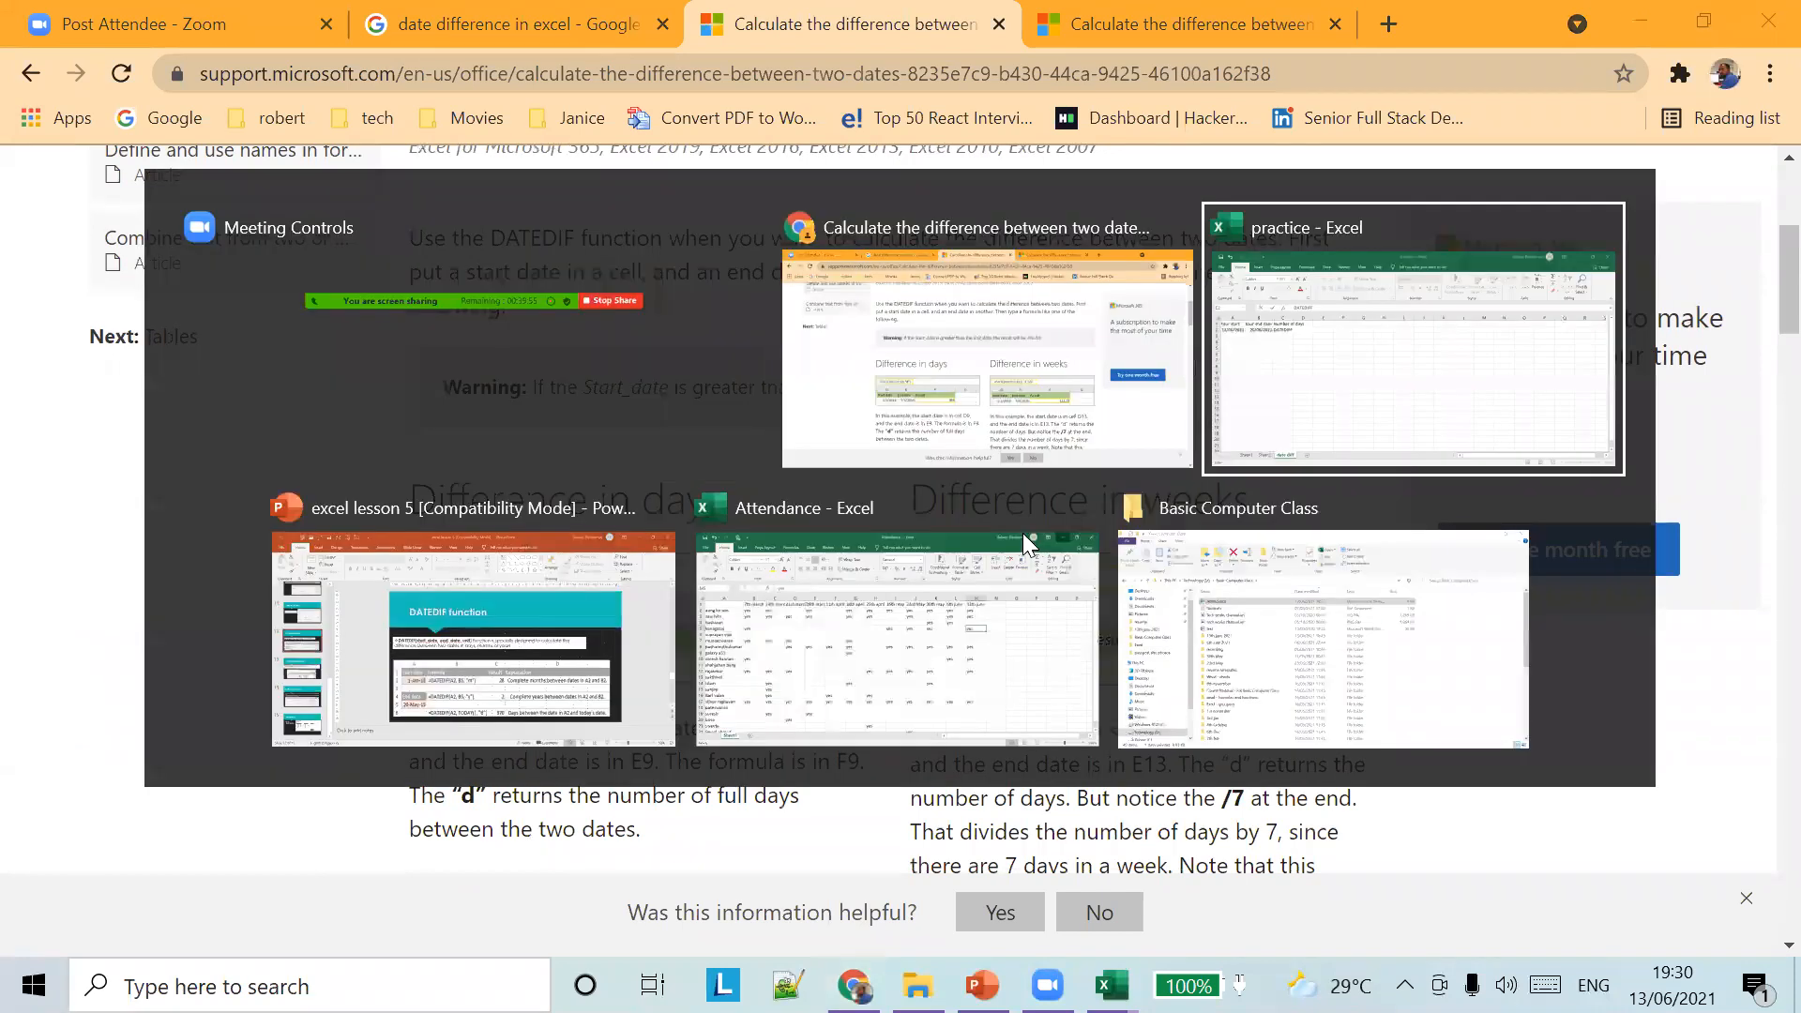
Return to the practice workbook in Excel and try to complete C2 as the formula =DATEDIF(A2,A3)
key("Left")
key("Left")
key("Right")
key("Right")
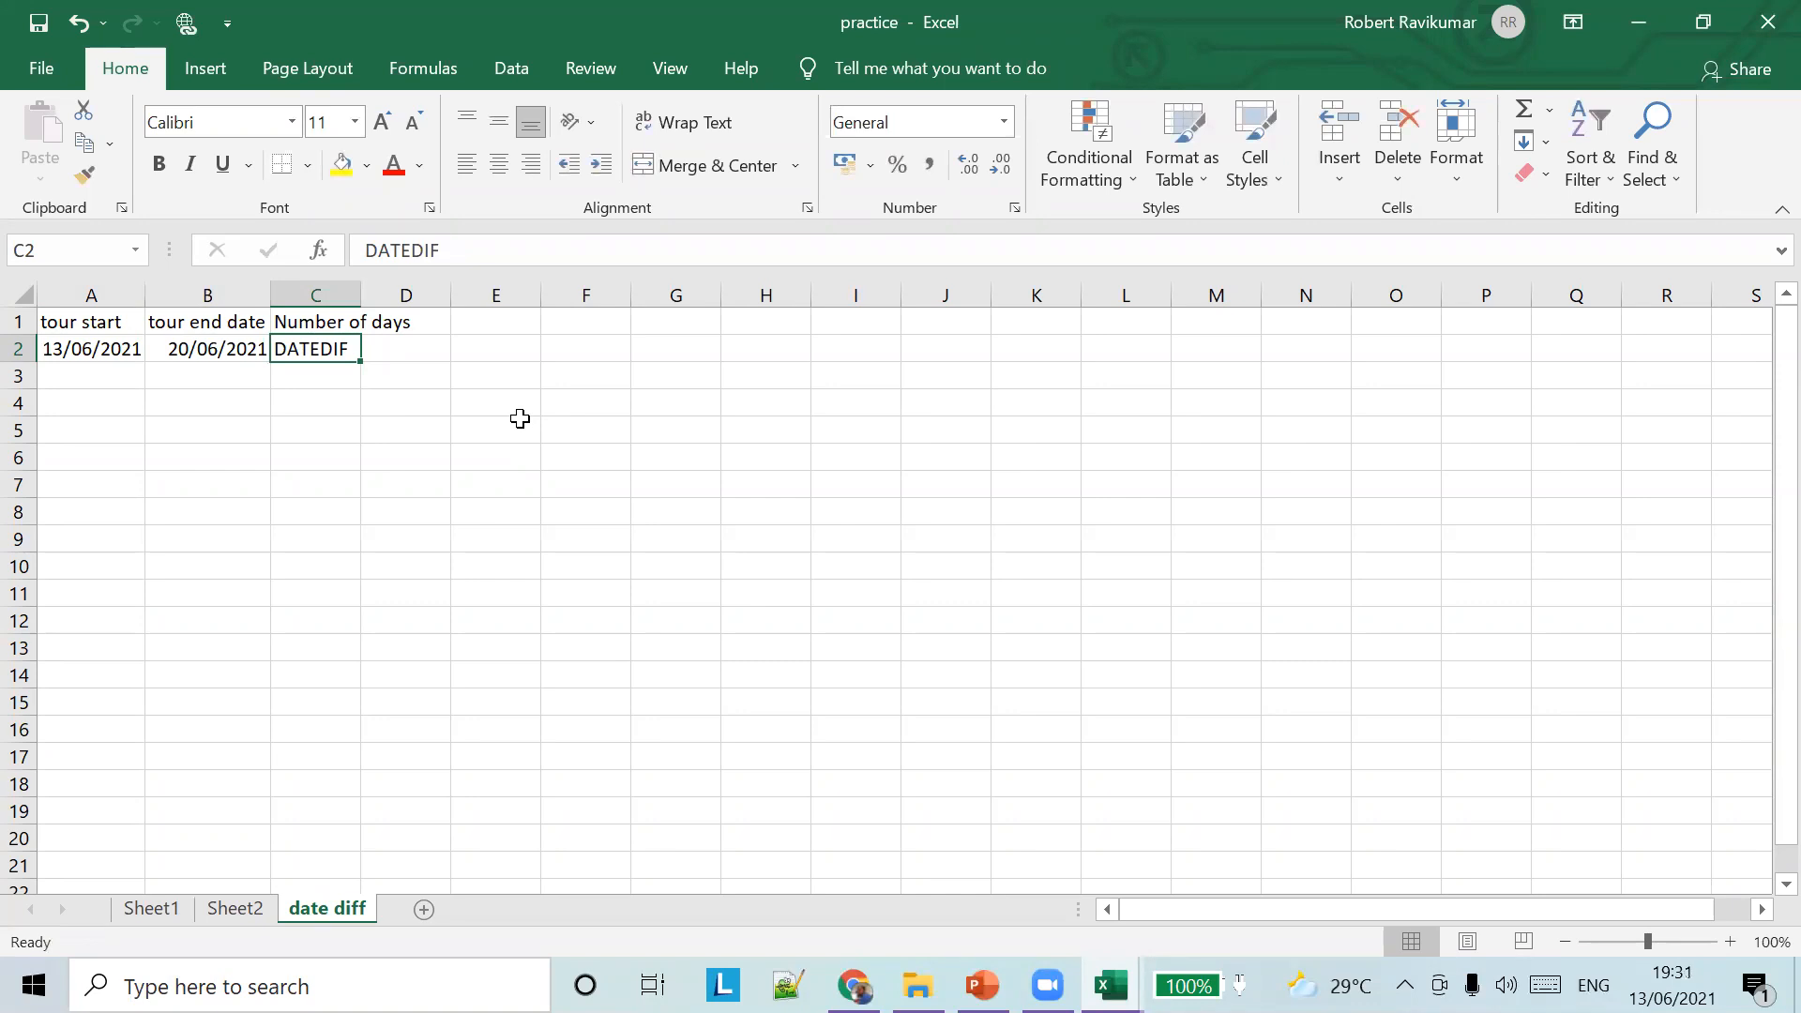
left_click(390, 254)
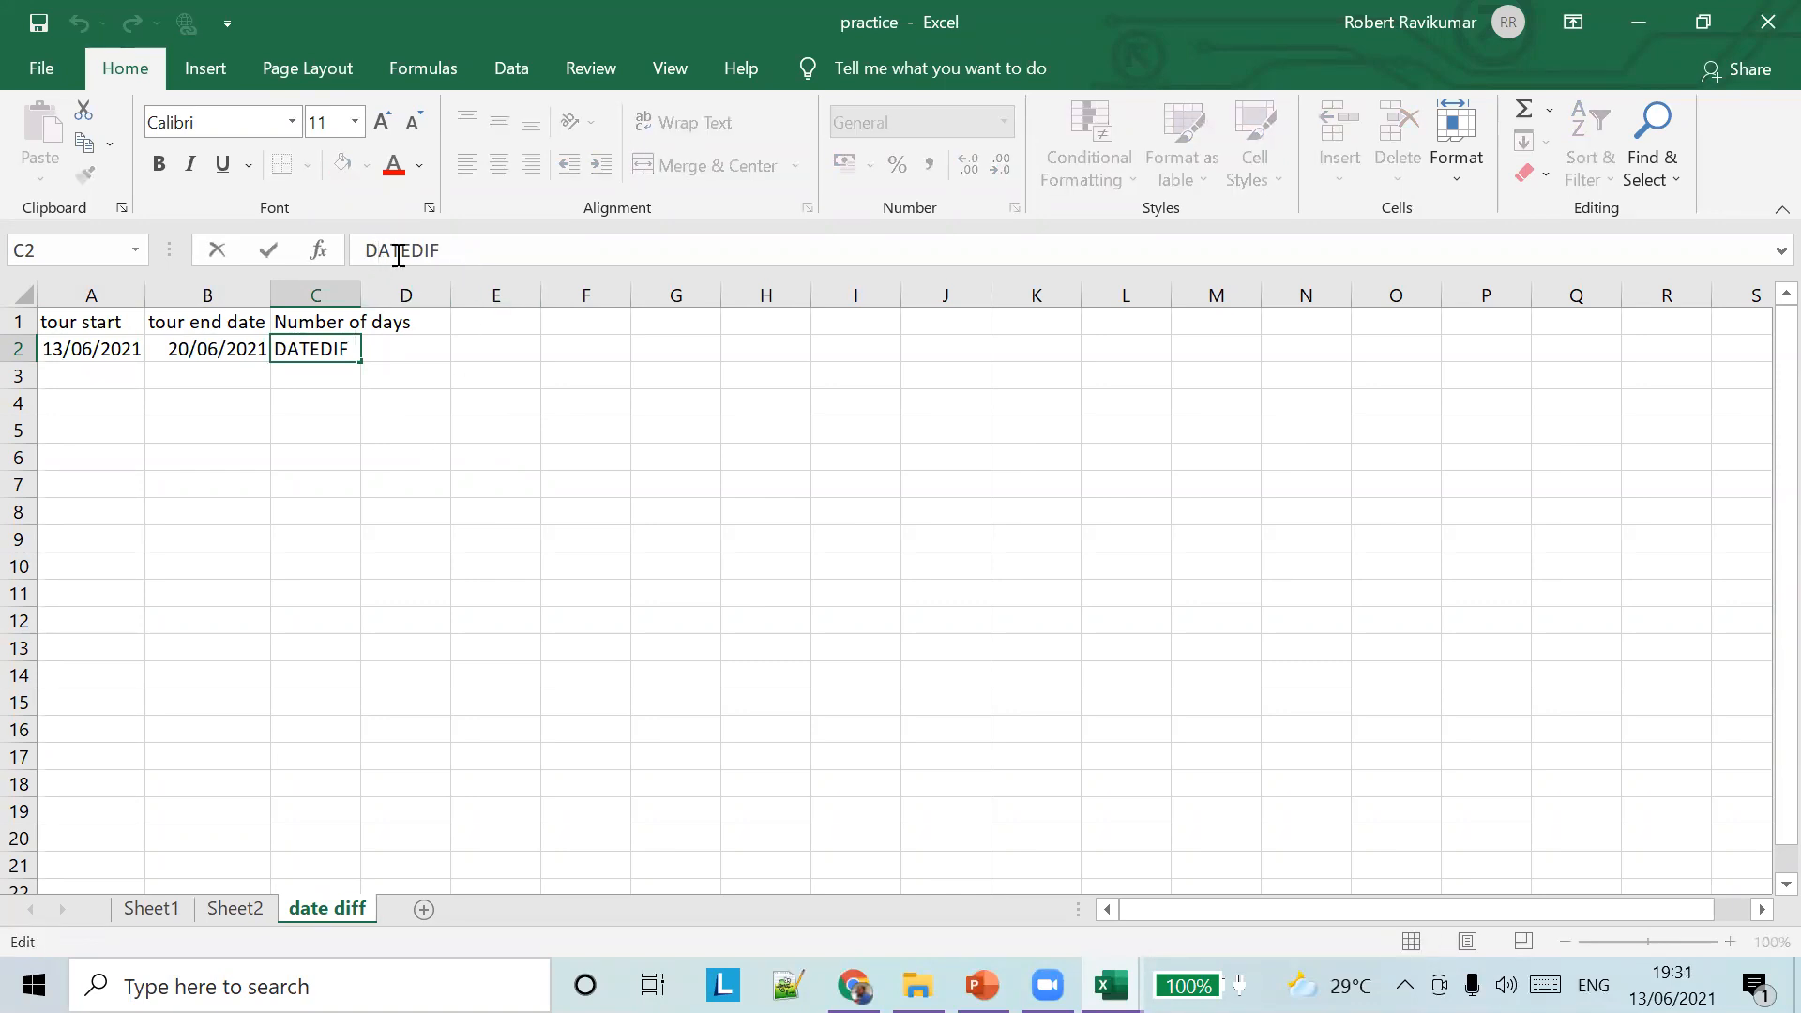
type("=")
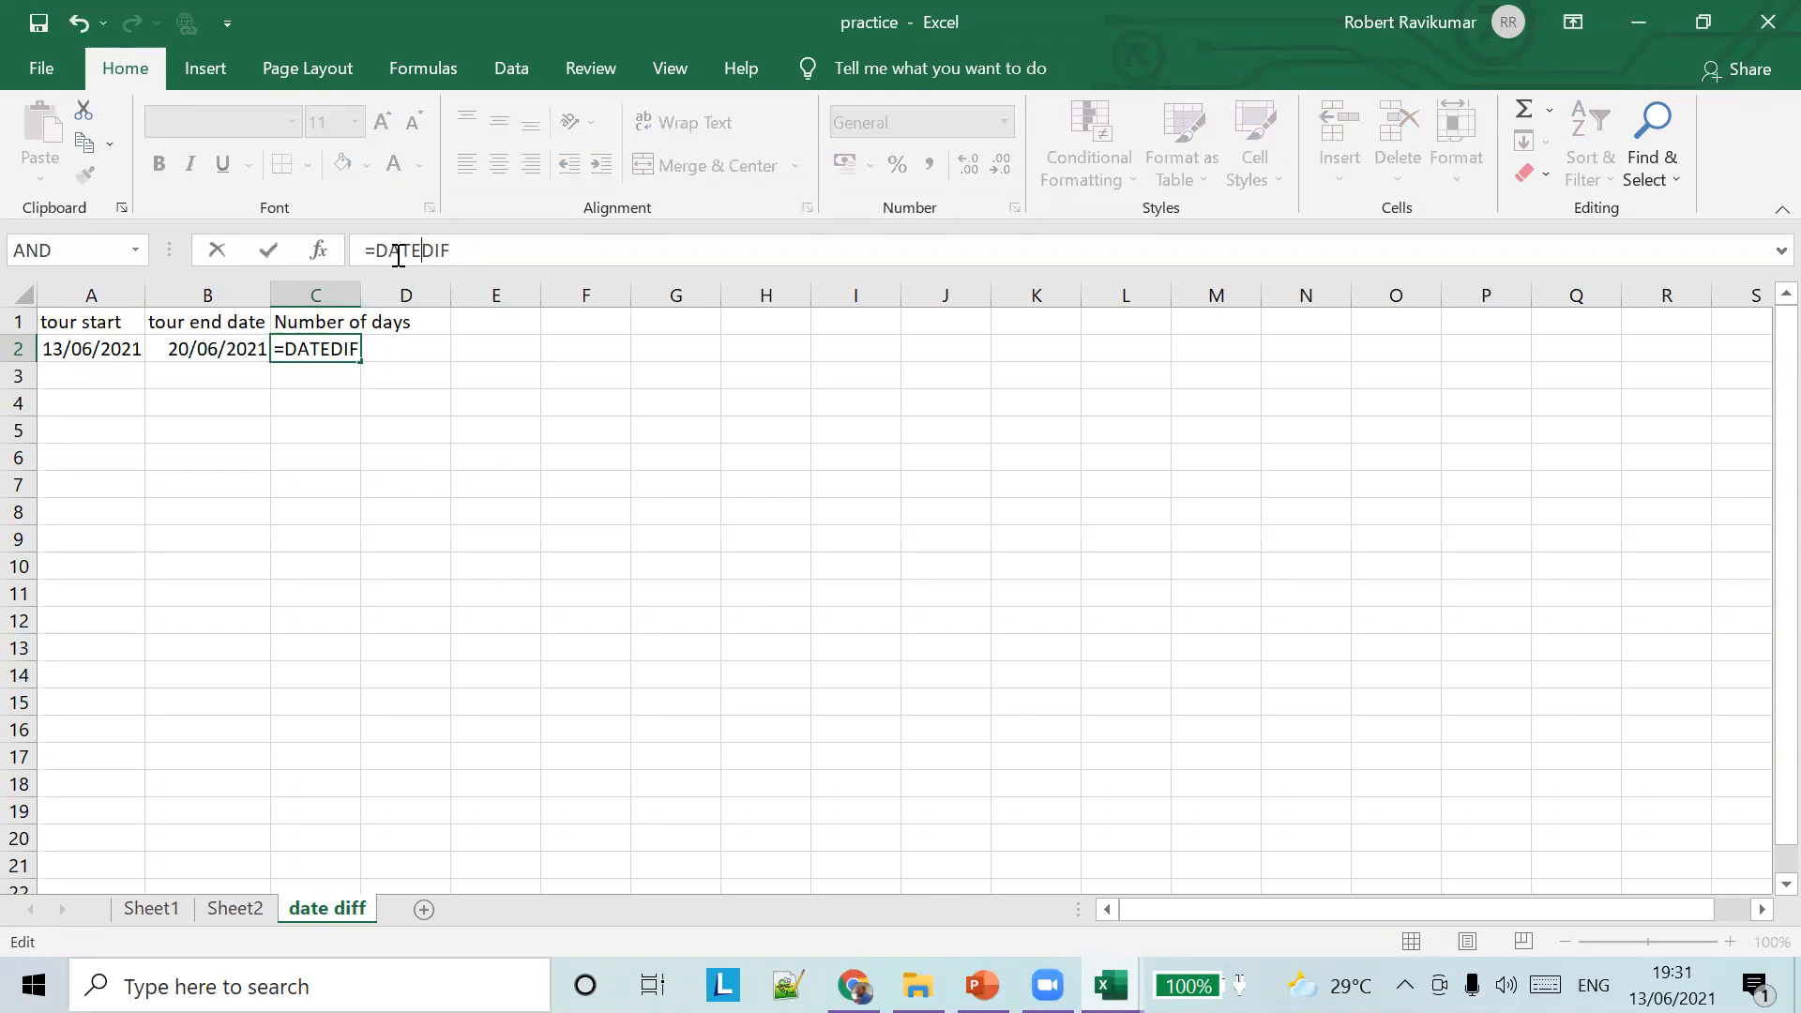
type("()")
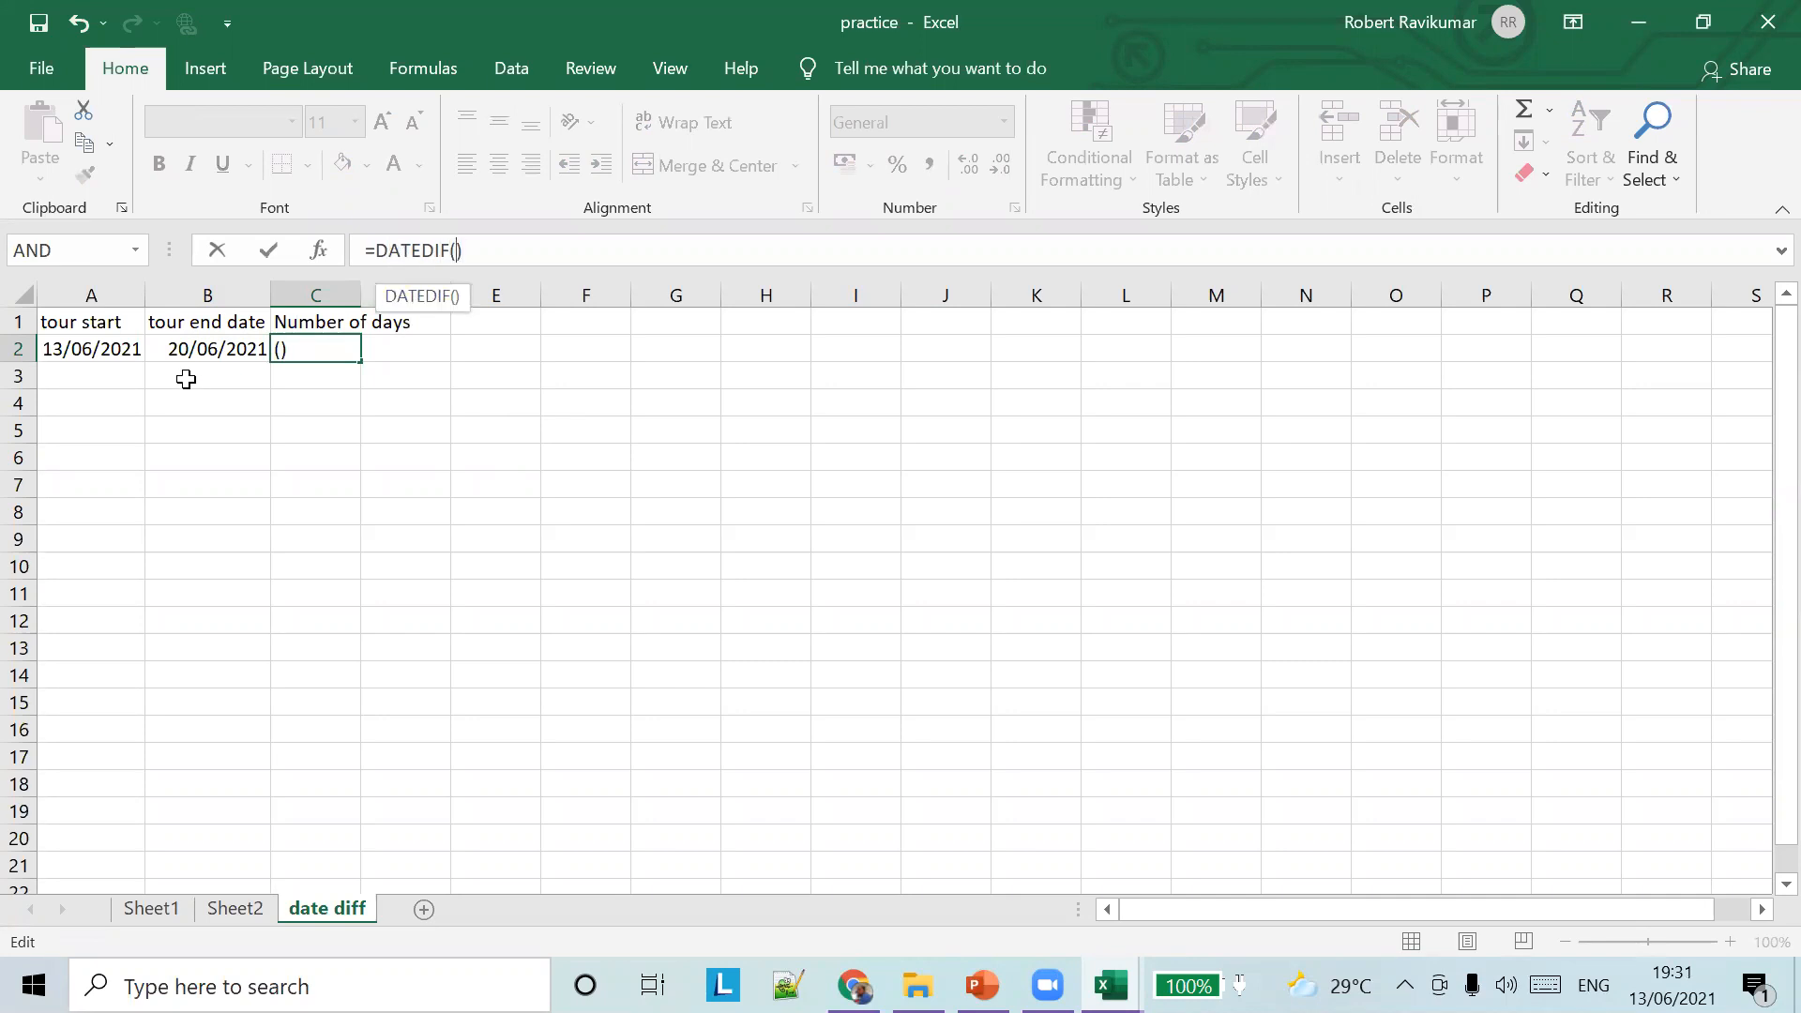
type("A")
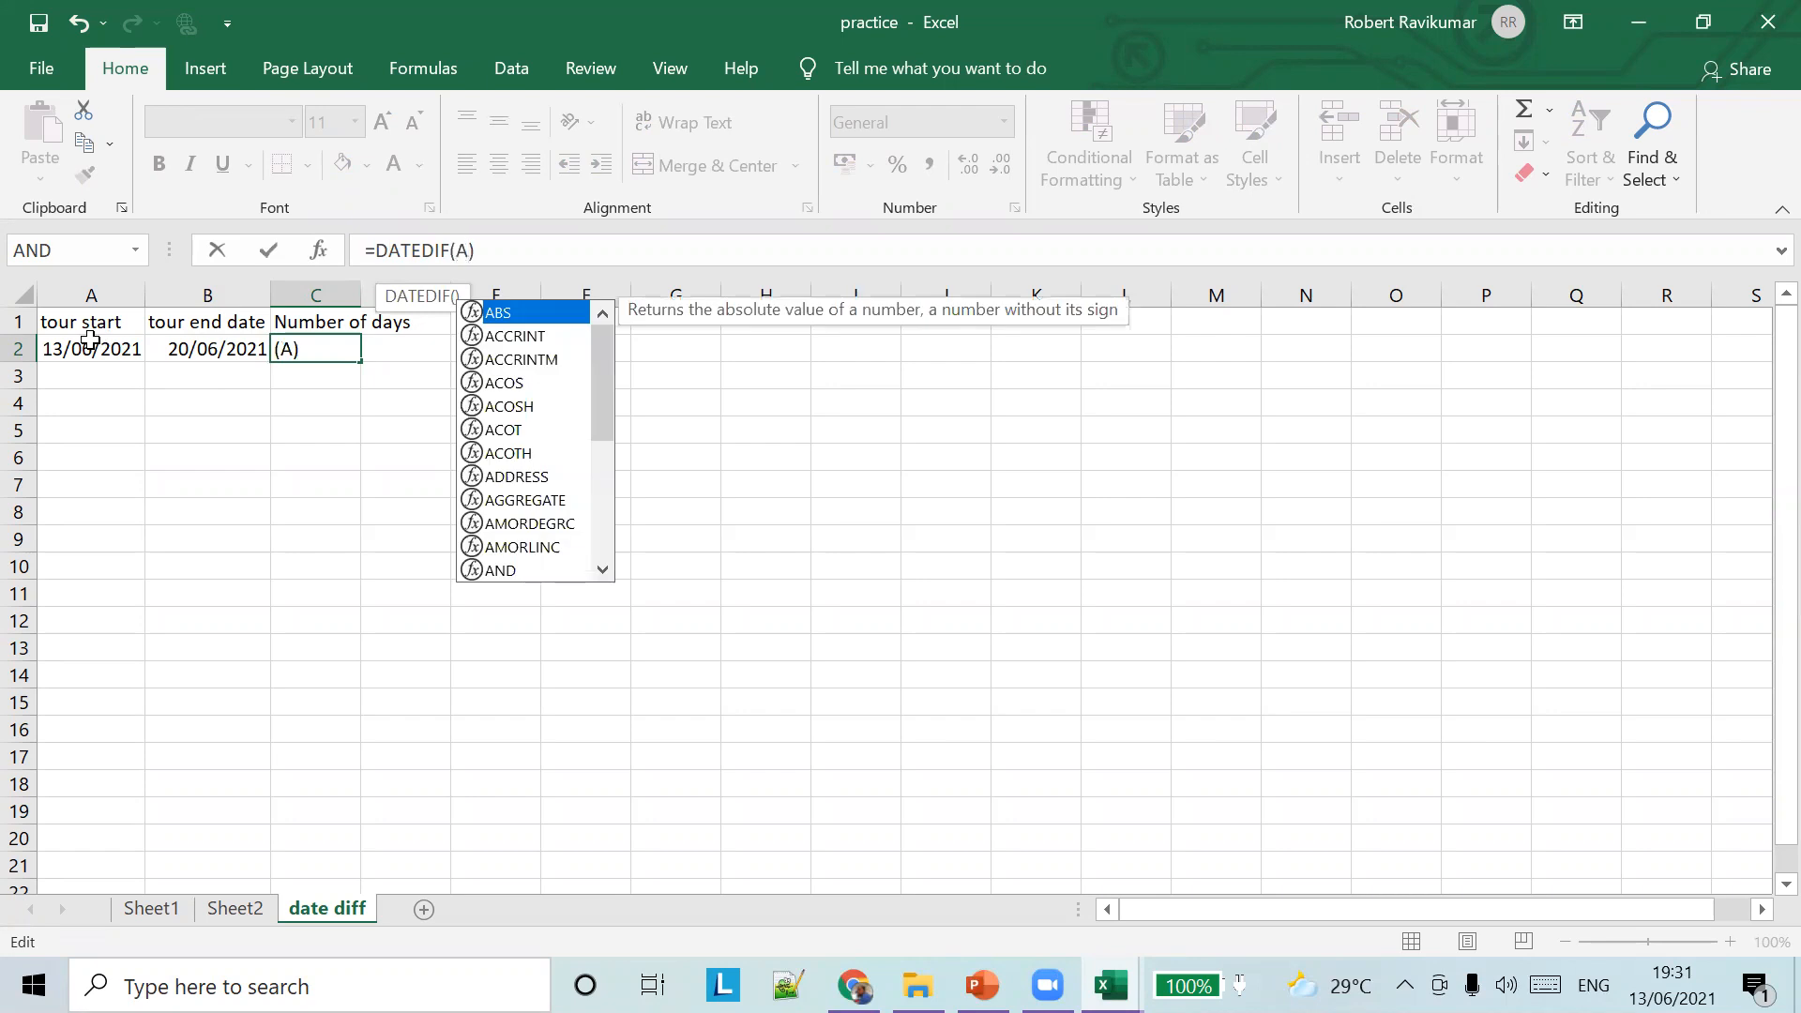
type("2,")
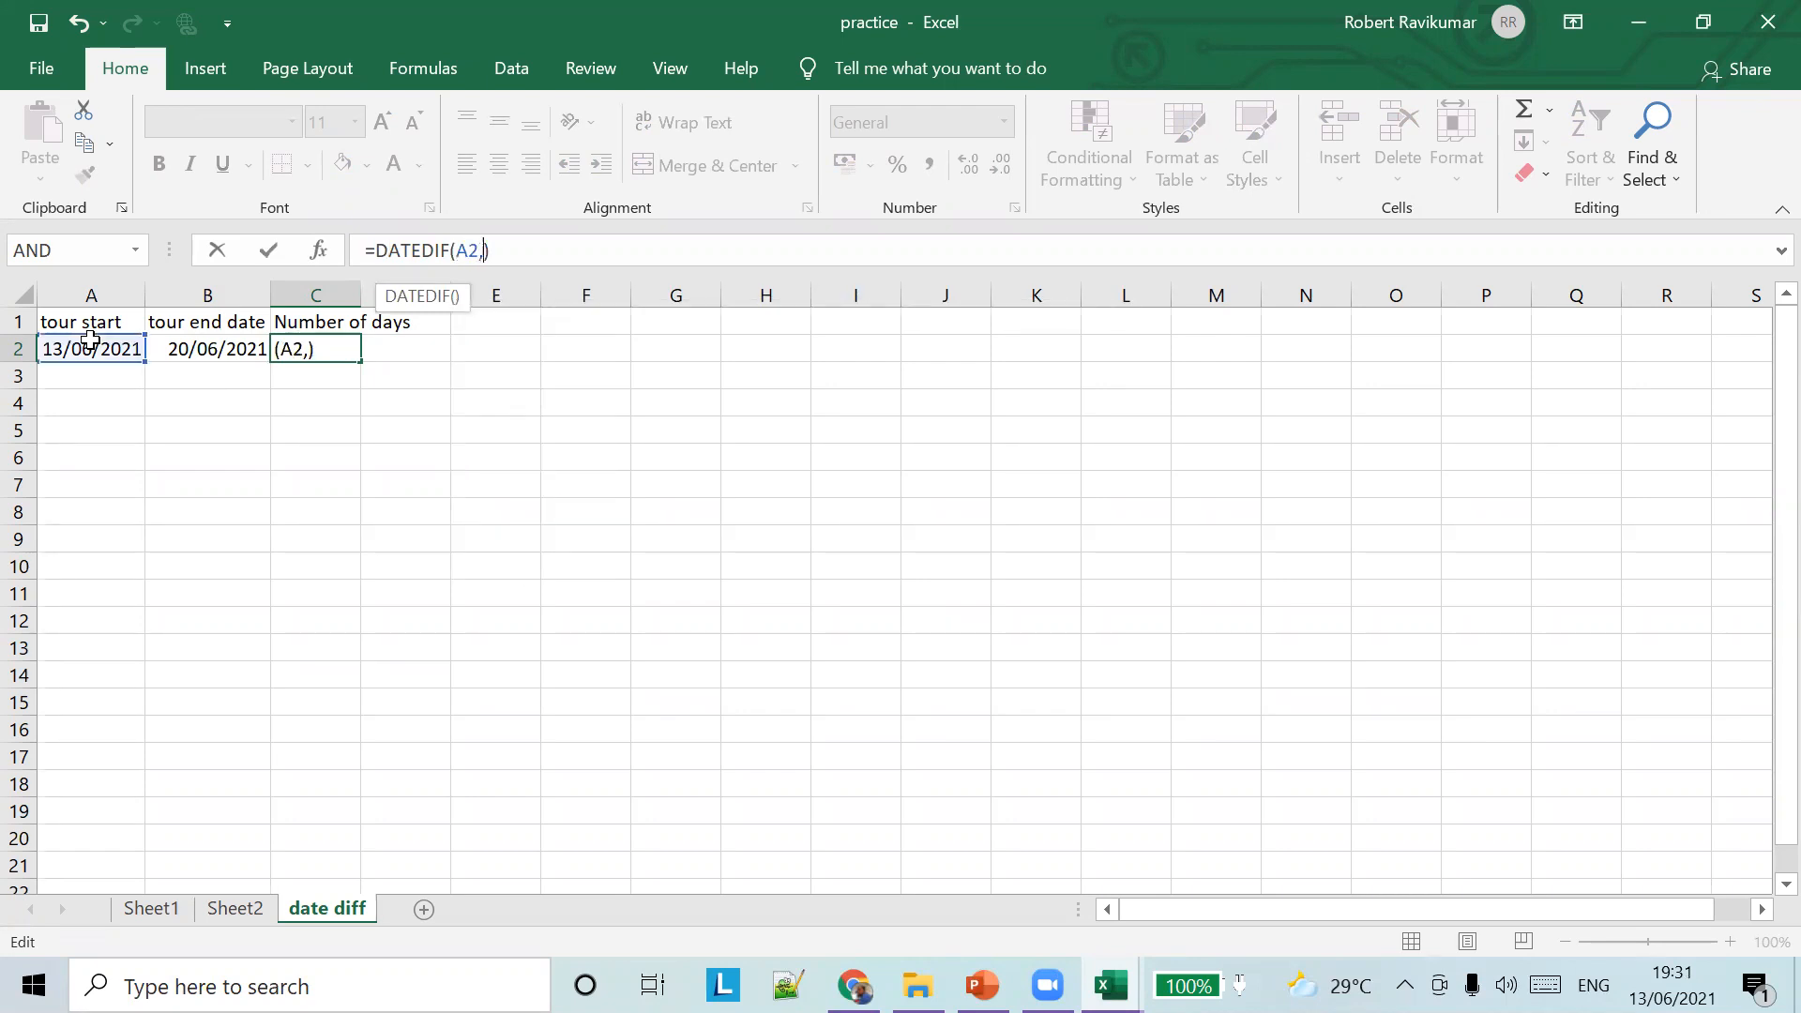
type("A3")
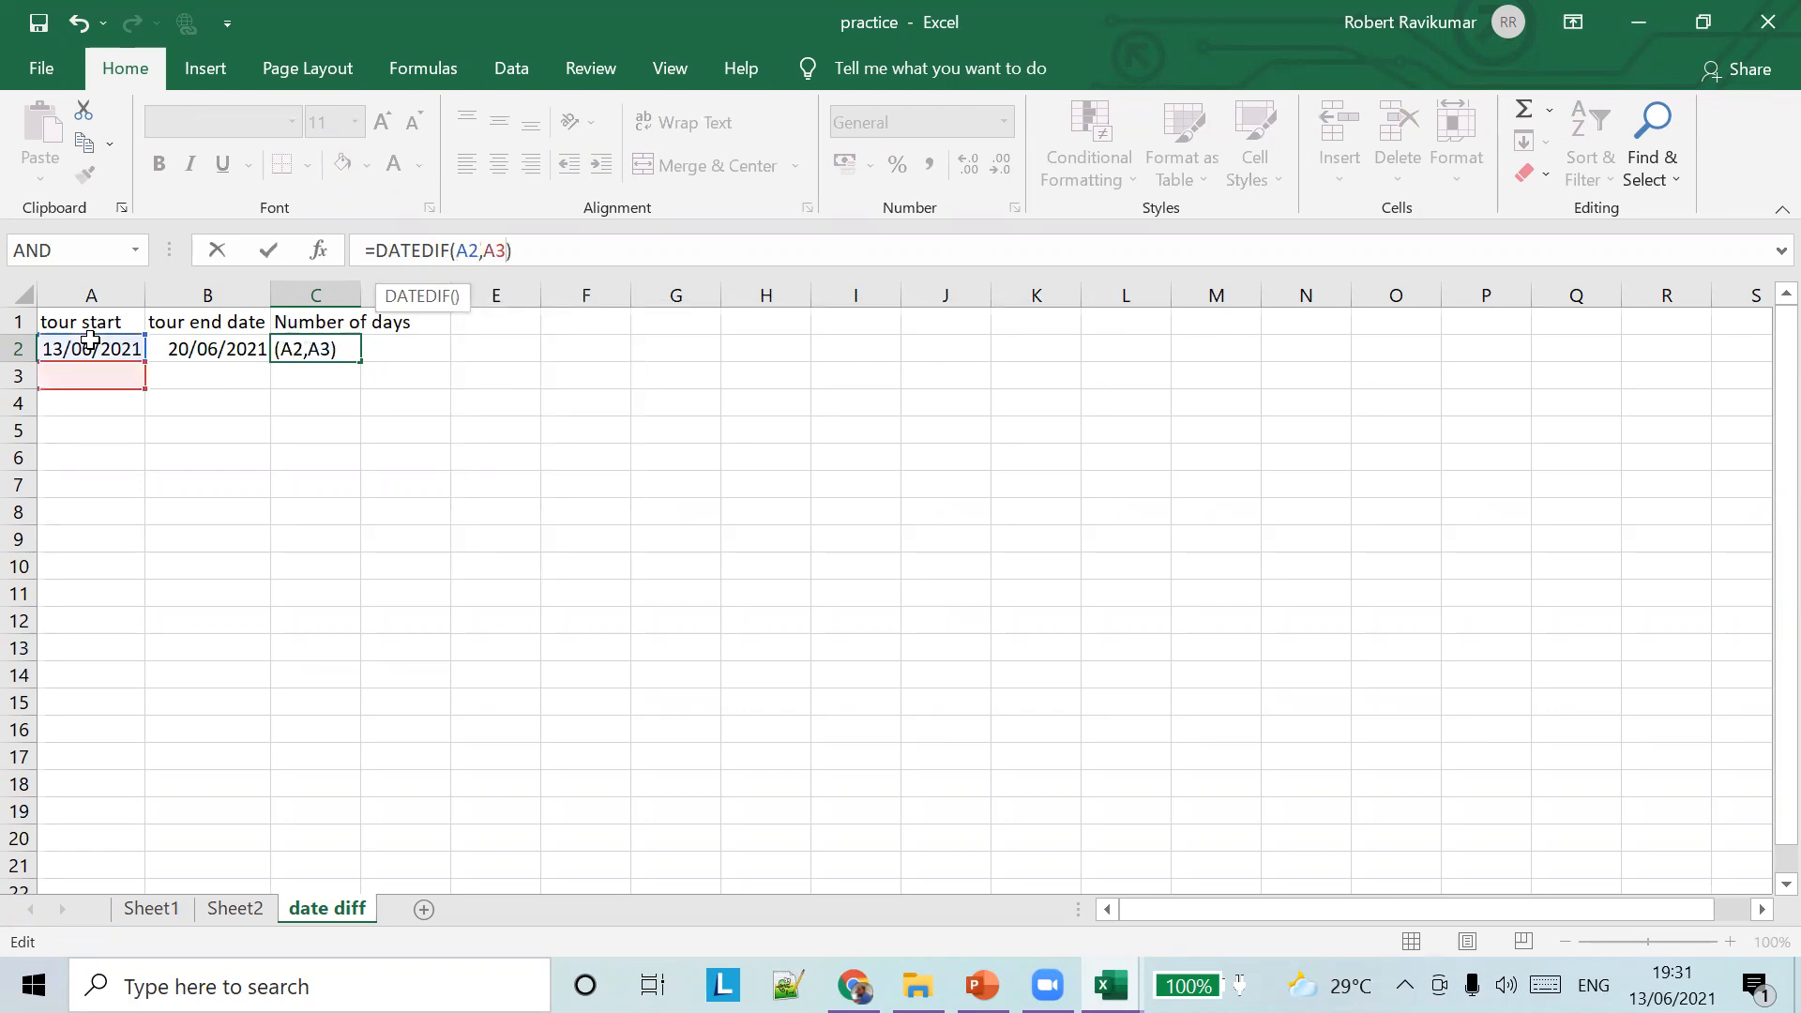
key("Return")
key("Return")
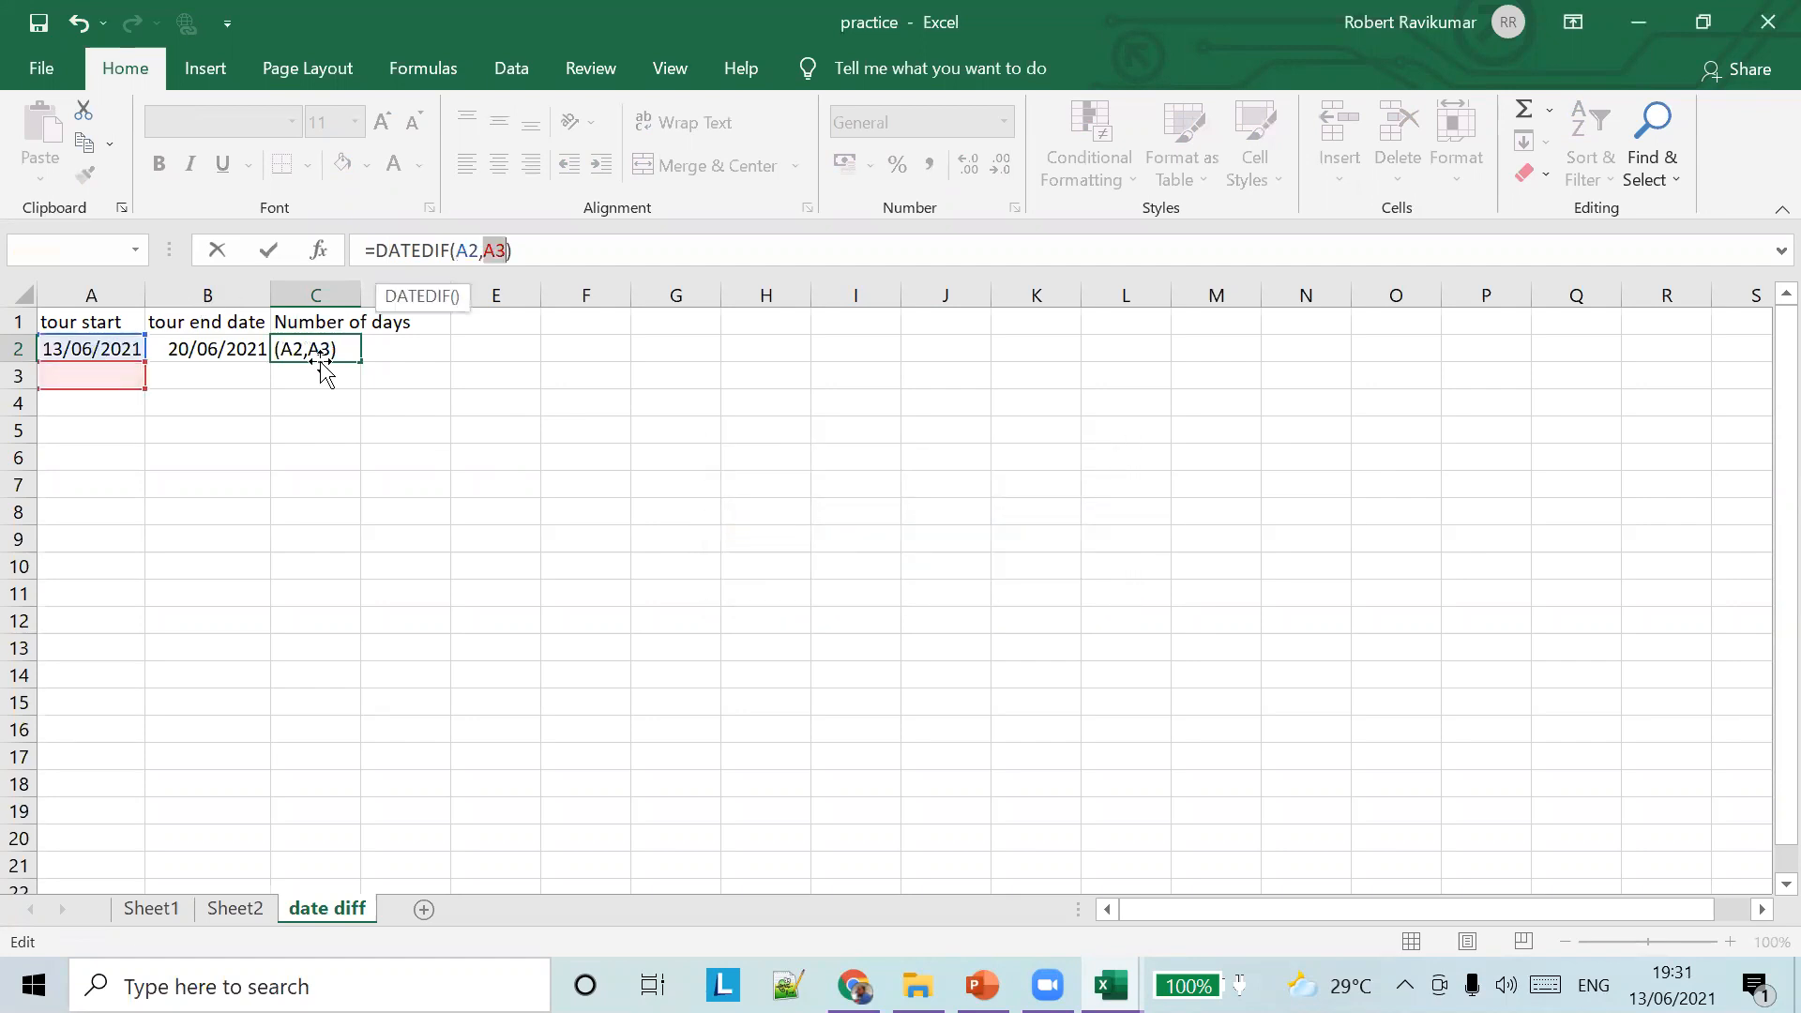
key("Return")
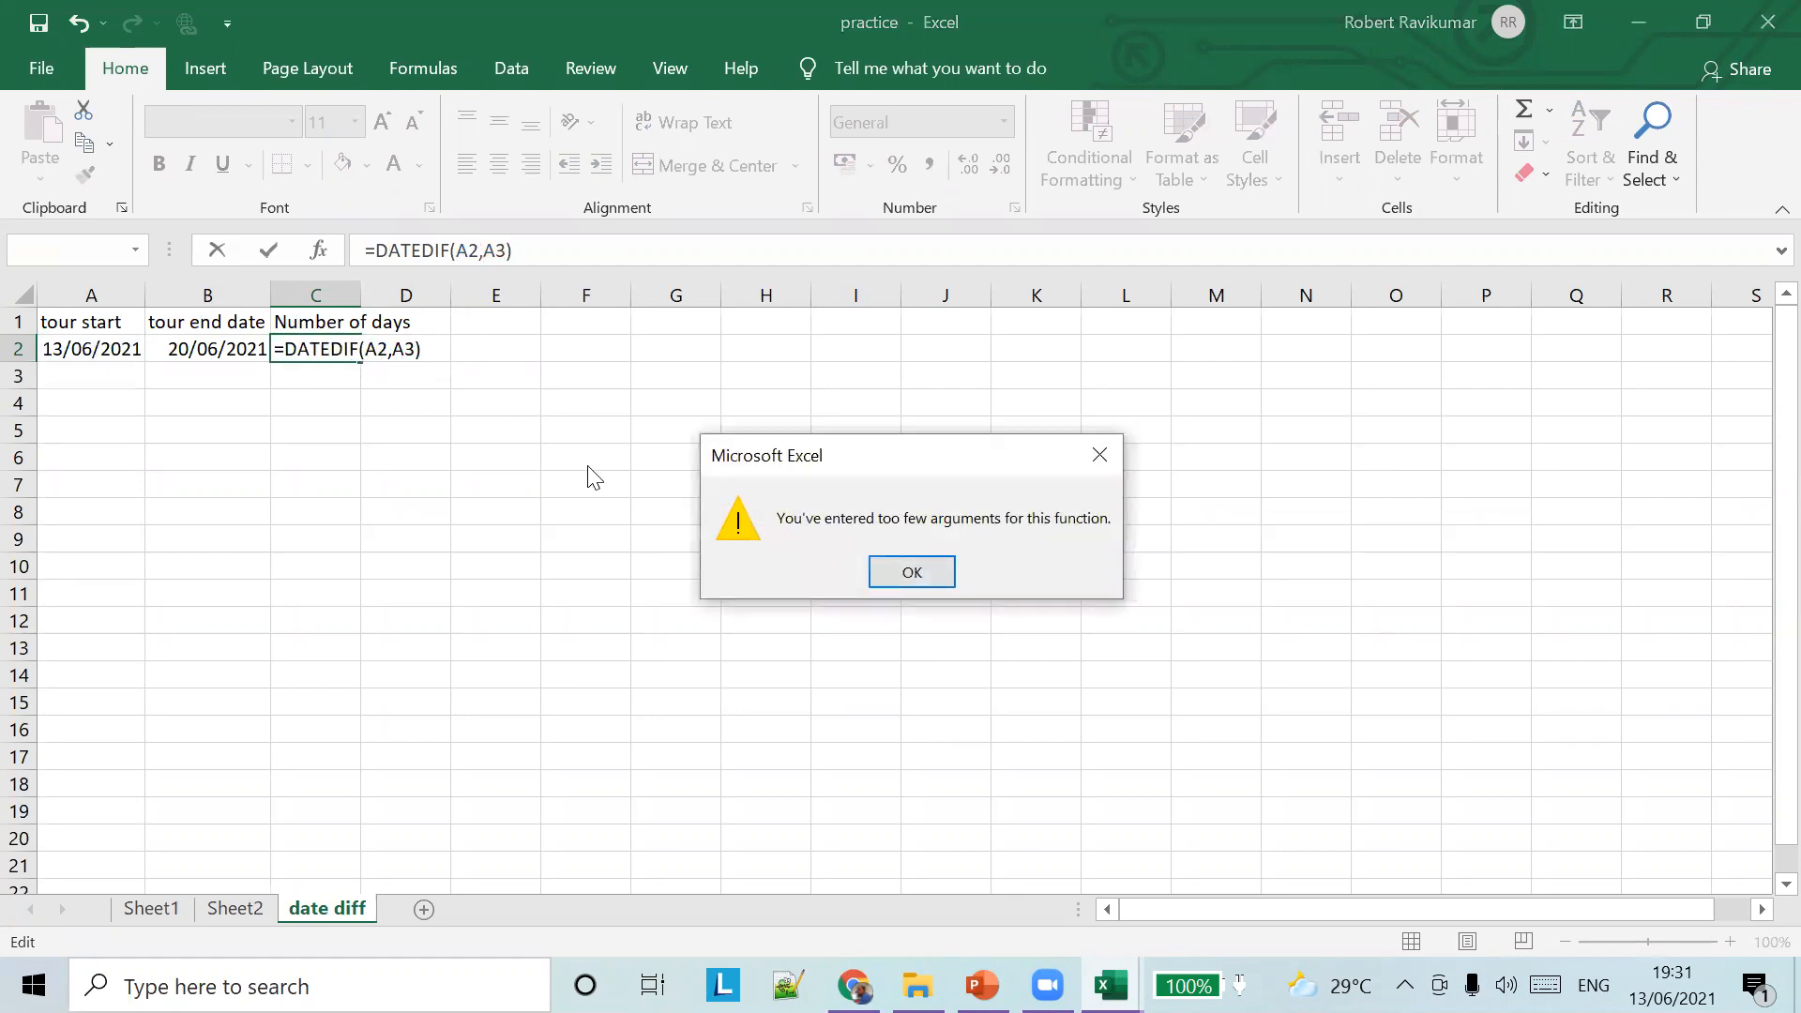
left_click(933, 574)
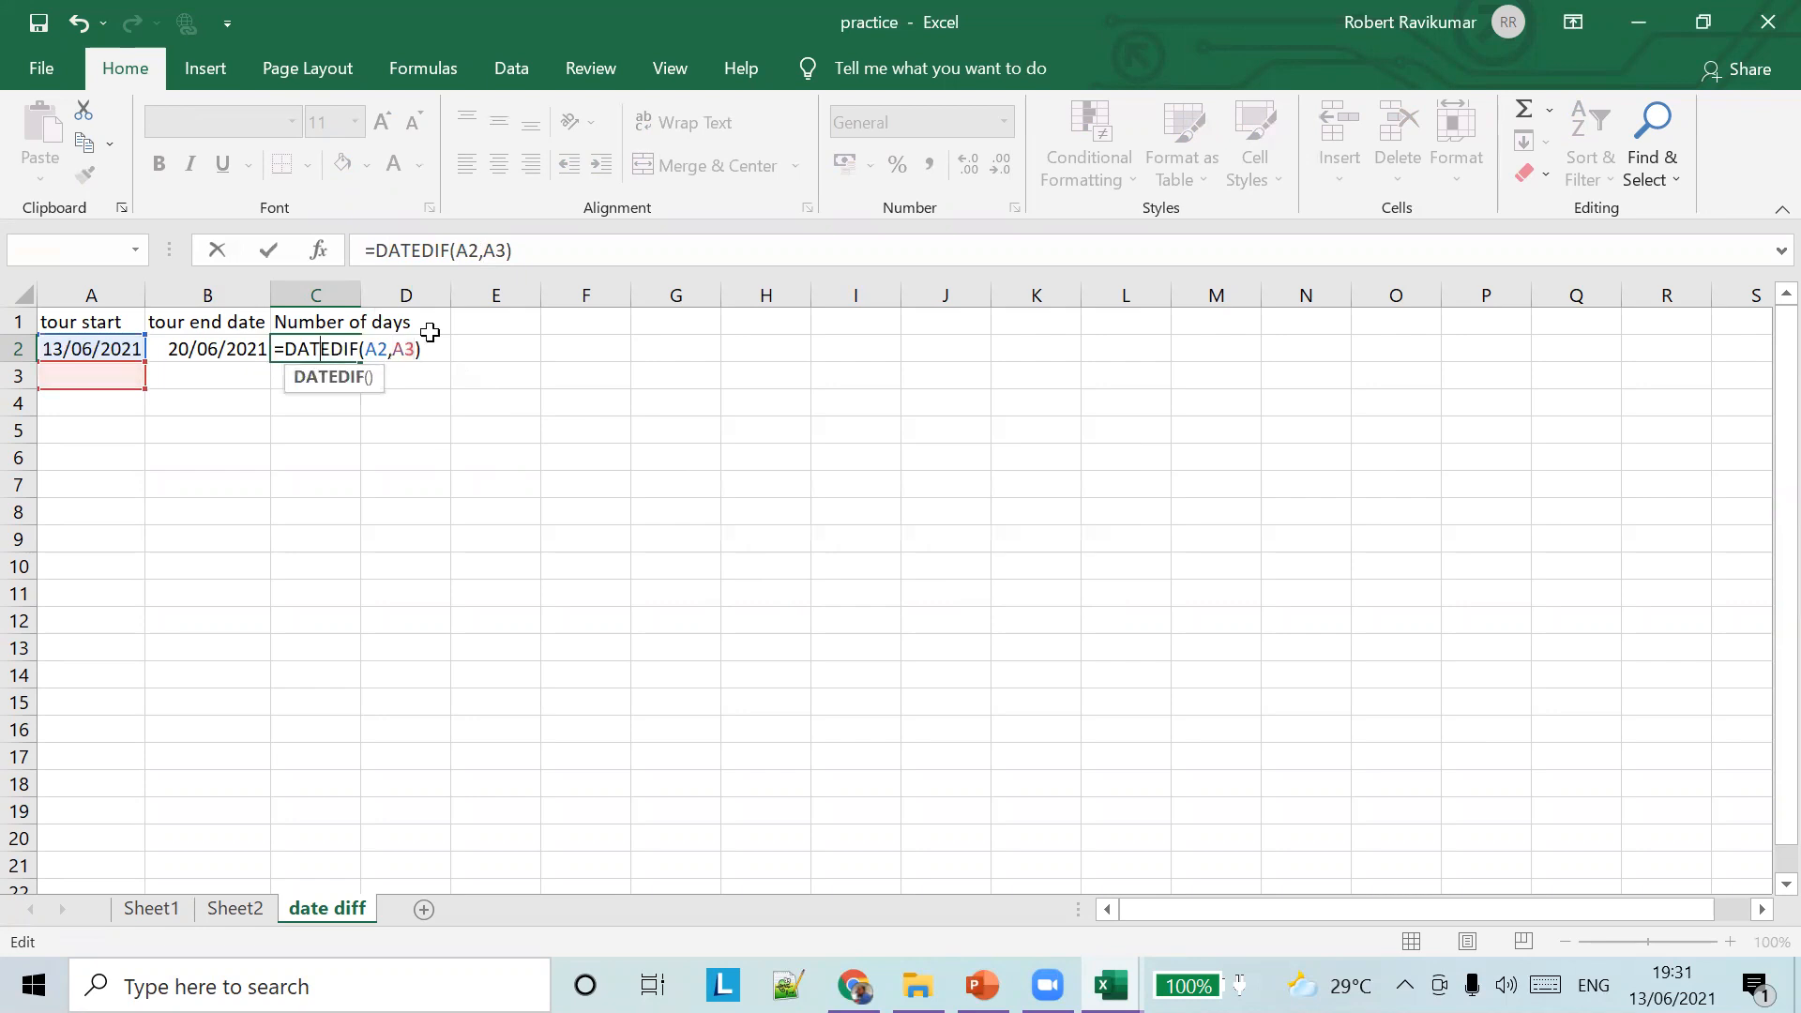
Try again to commit the two-argument DATEDIF formula in C2
key("Return")
left_click(908, 568)
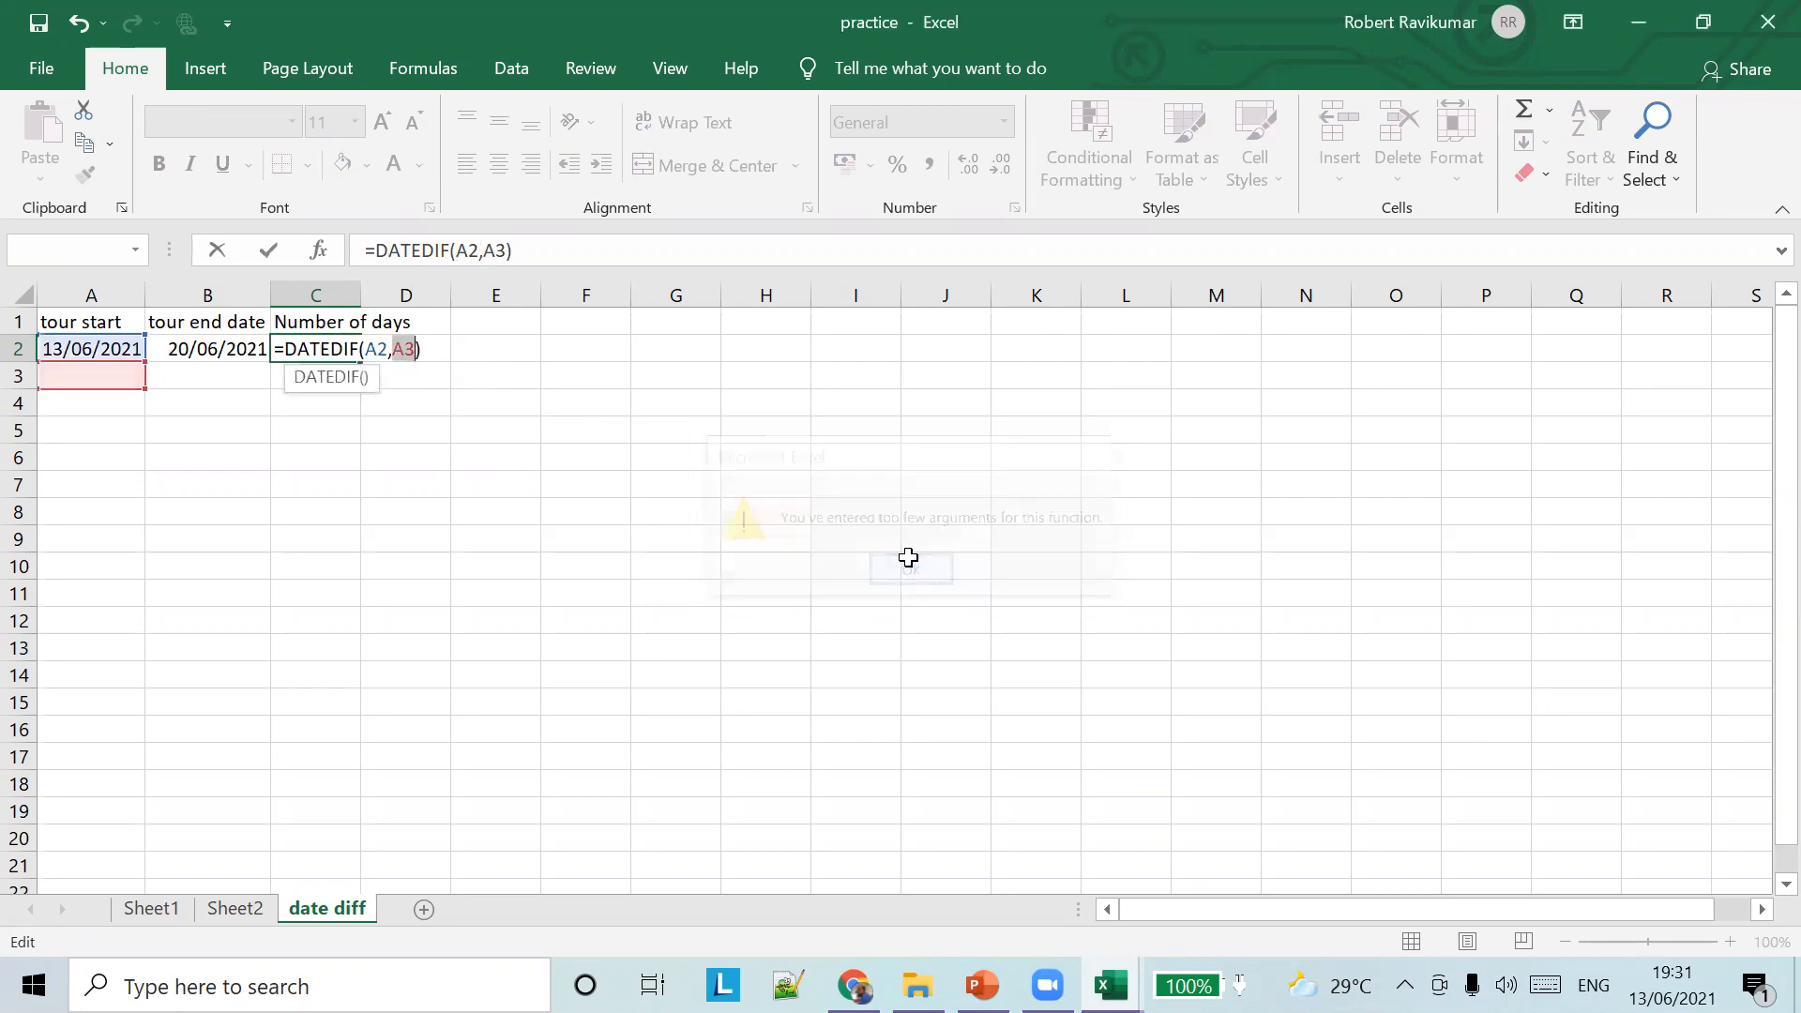
left_click(389, 352)
left_click(359, 292)
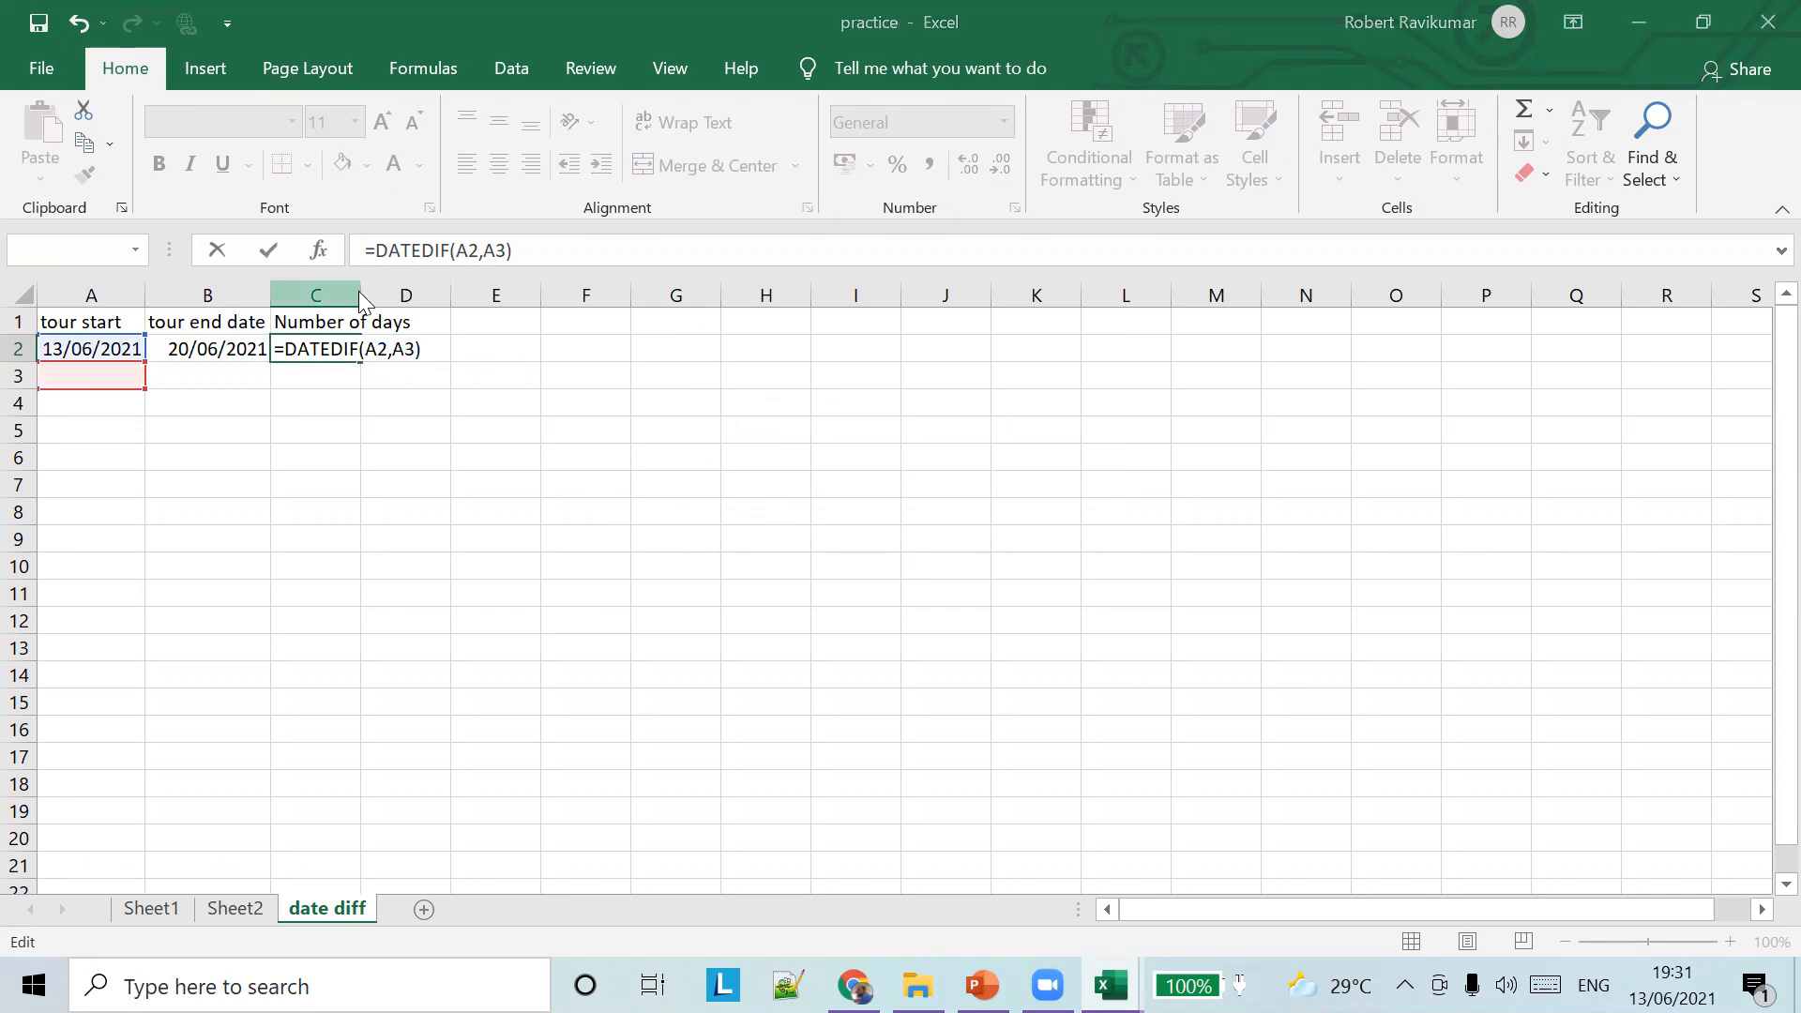
key("Return")
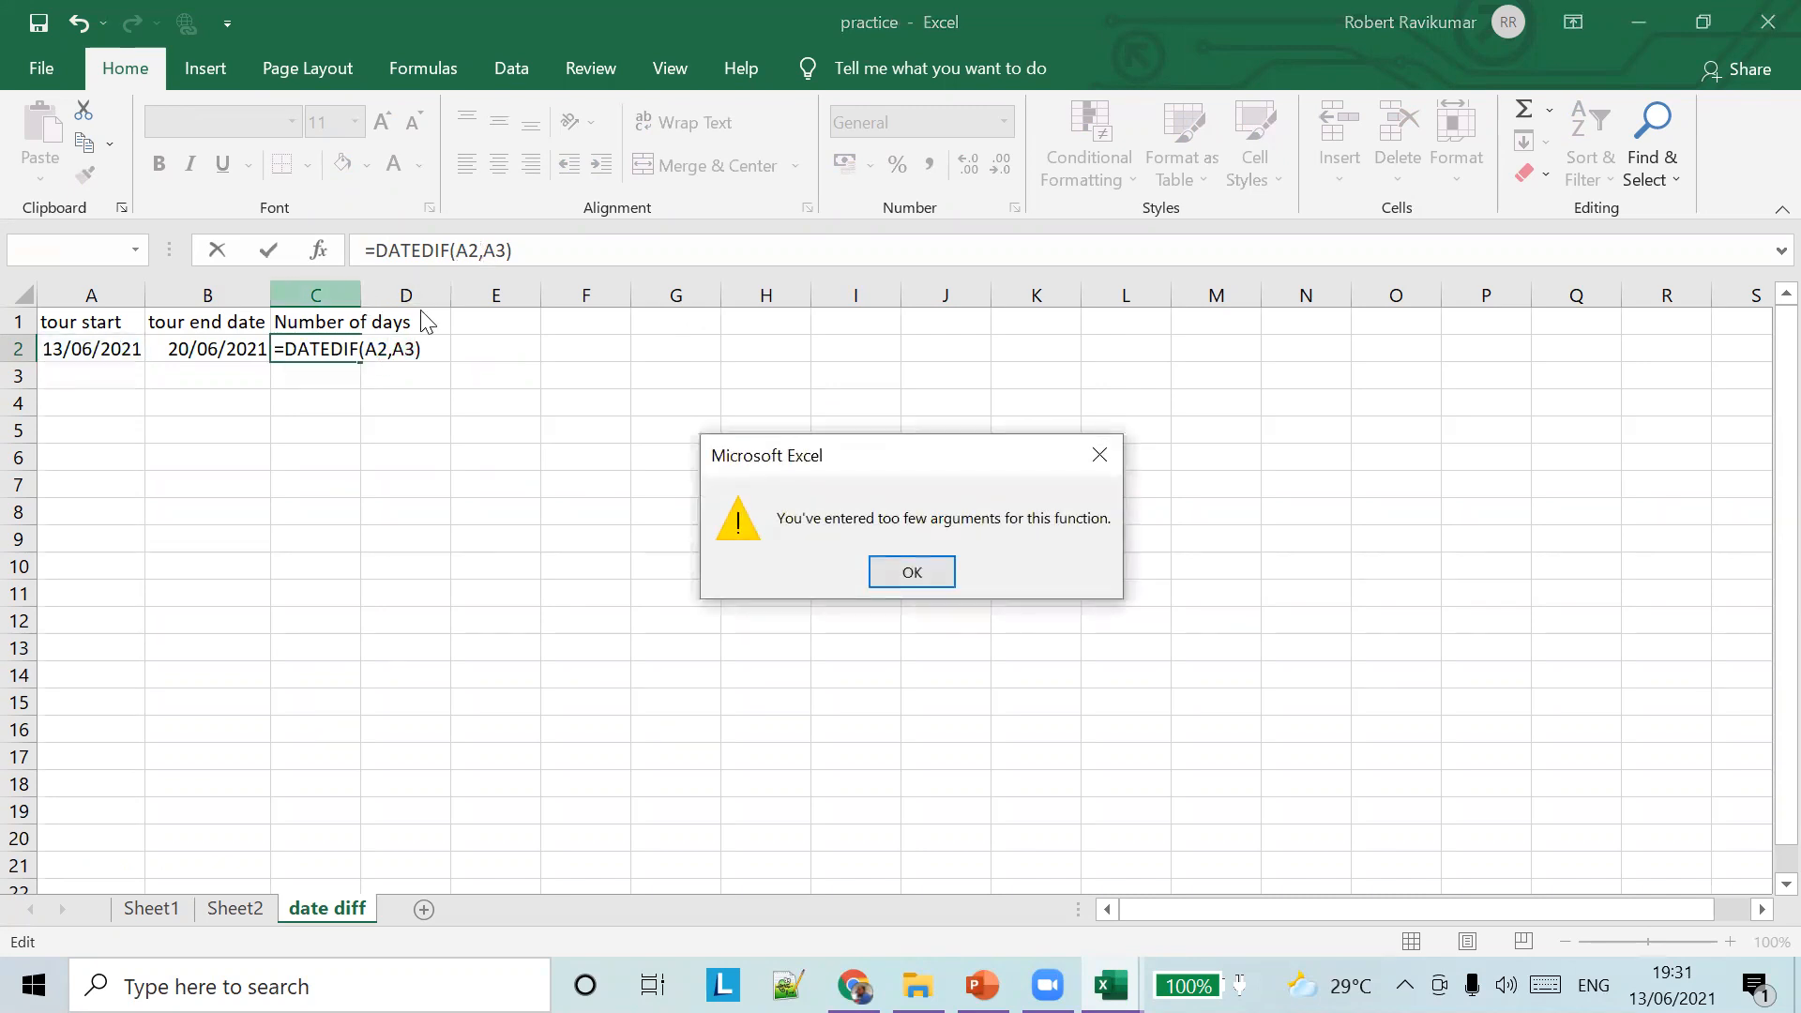
left_click(943, 576)
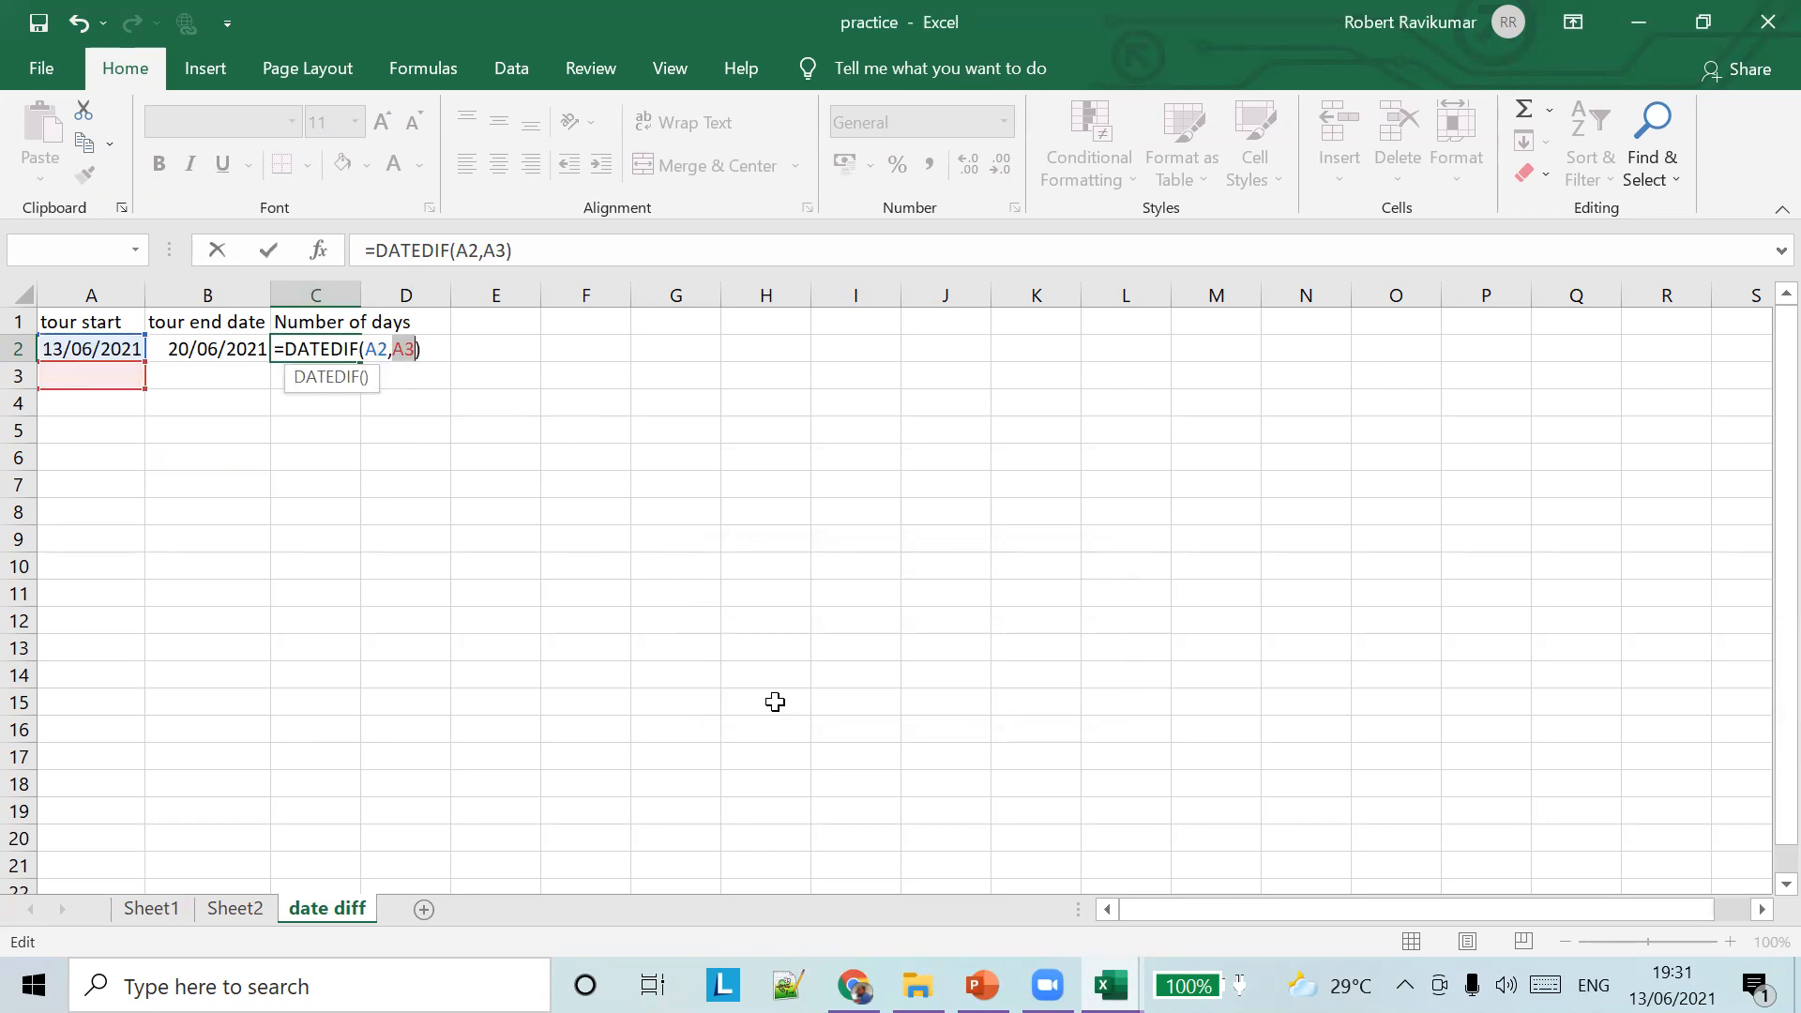
Check the Difference in days example in Chrome, return to Excel and complete C2 as =DATEDIF(A2,A3,"d")
left_click(853, 985)
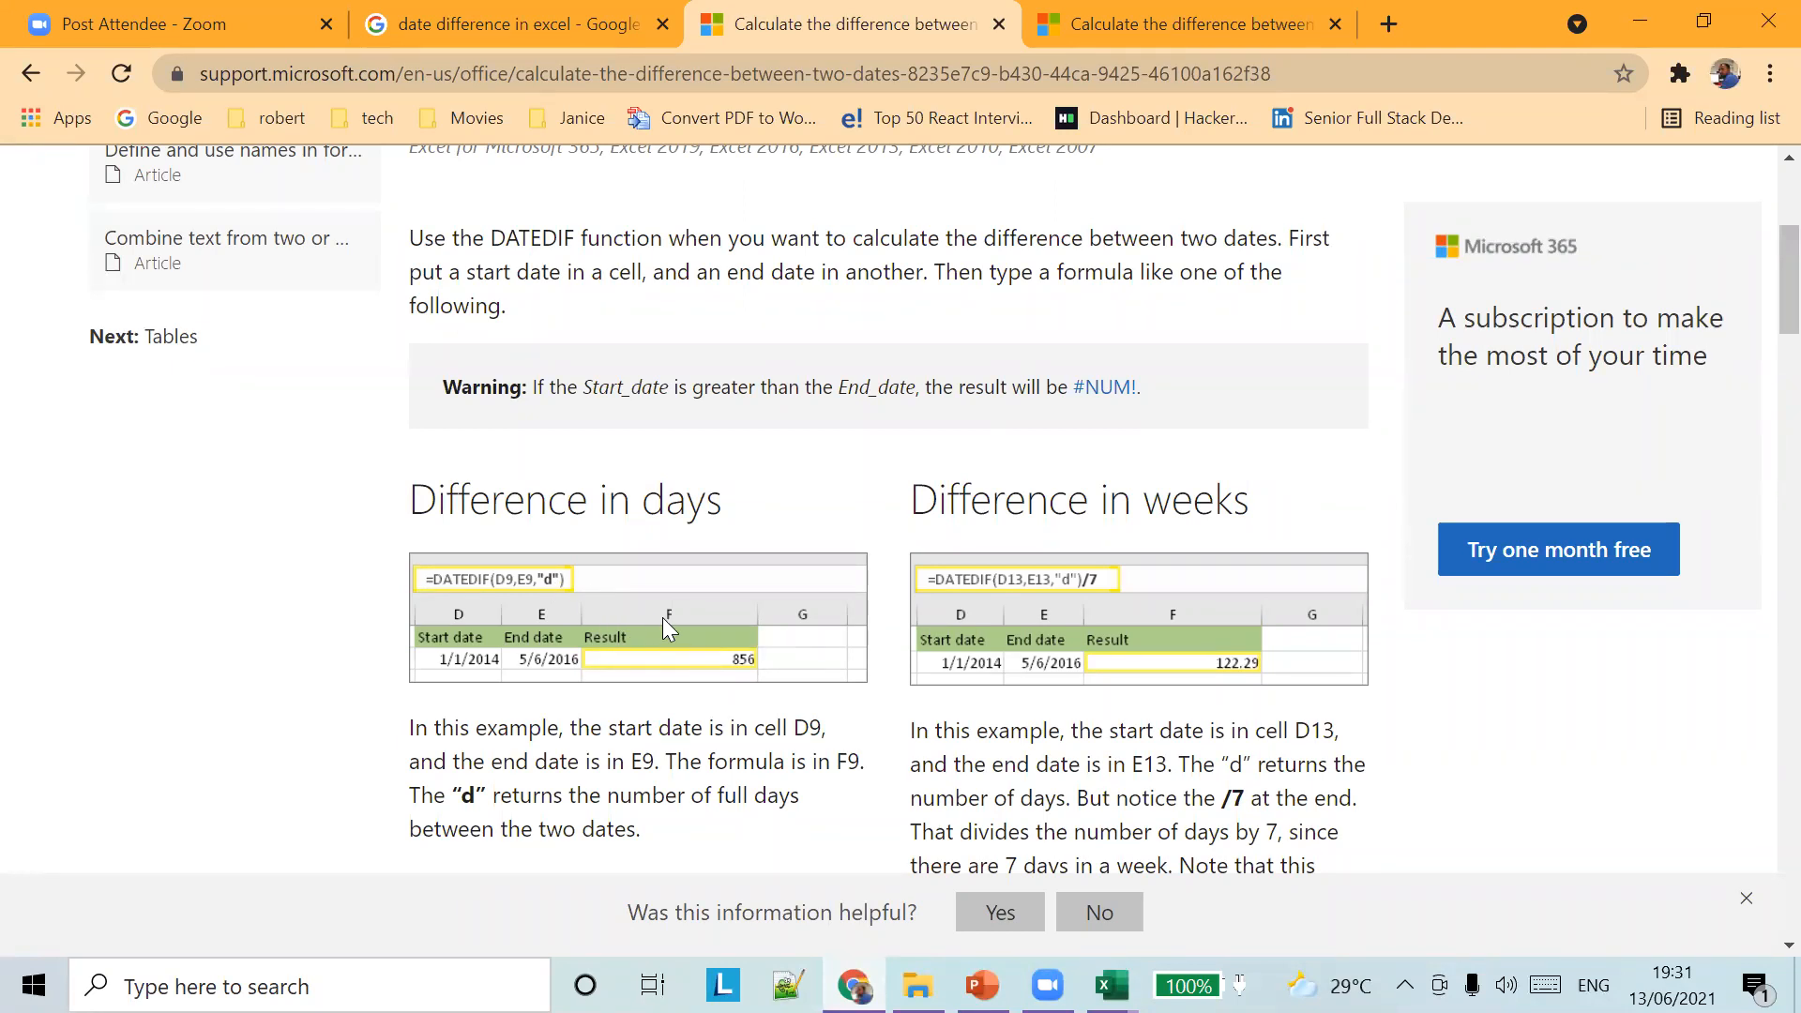
key("alt+Tab")
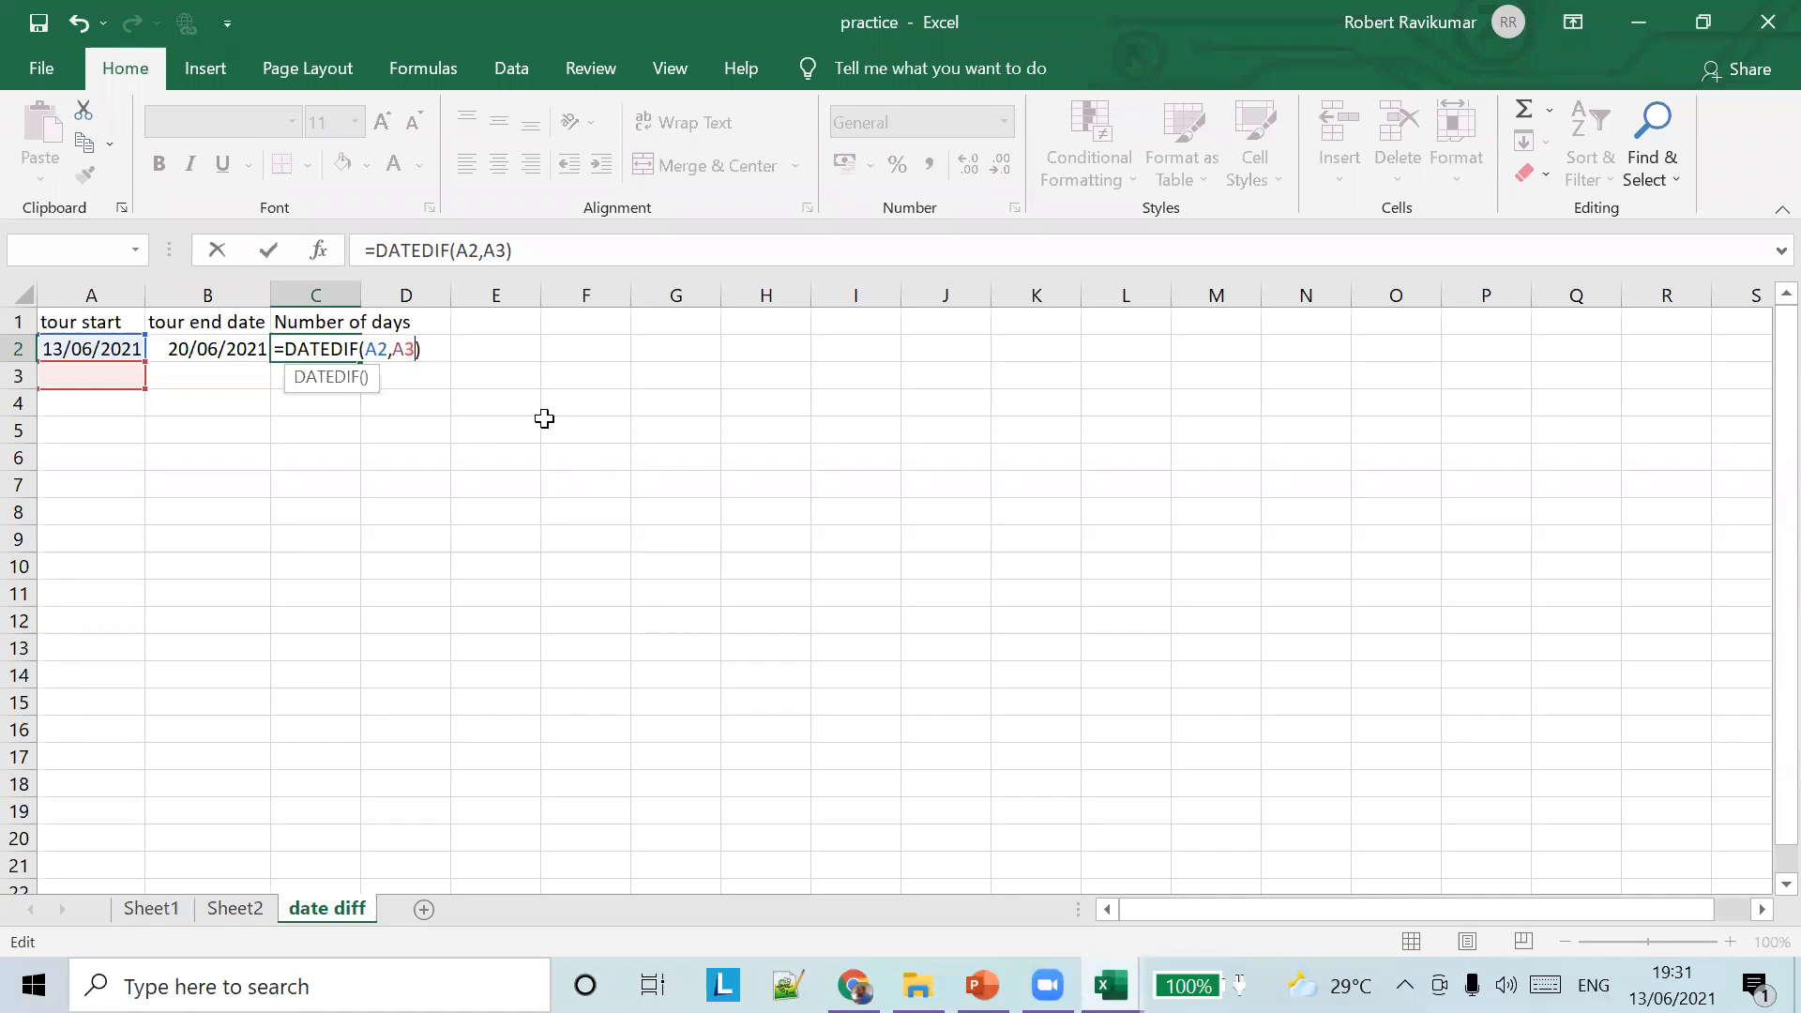
type(",\"\"d")
key("Tab")
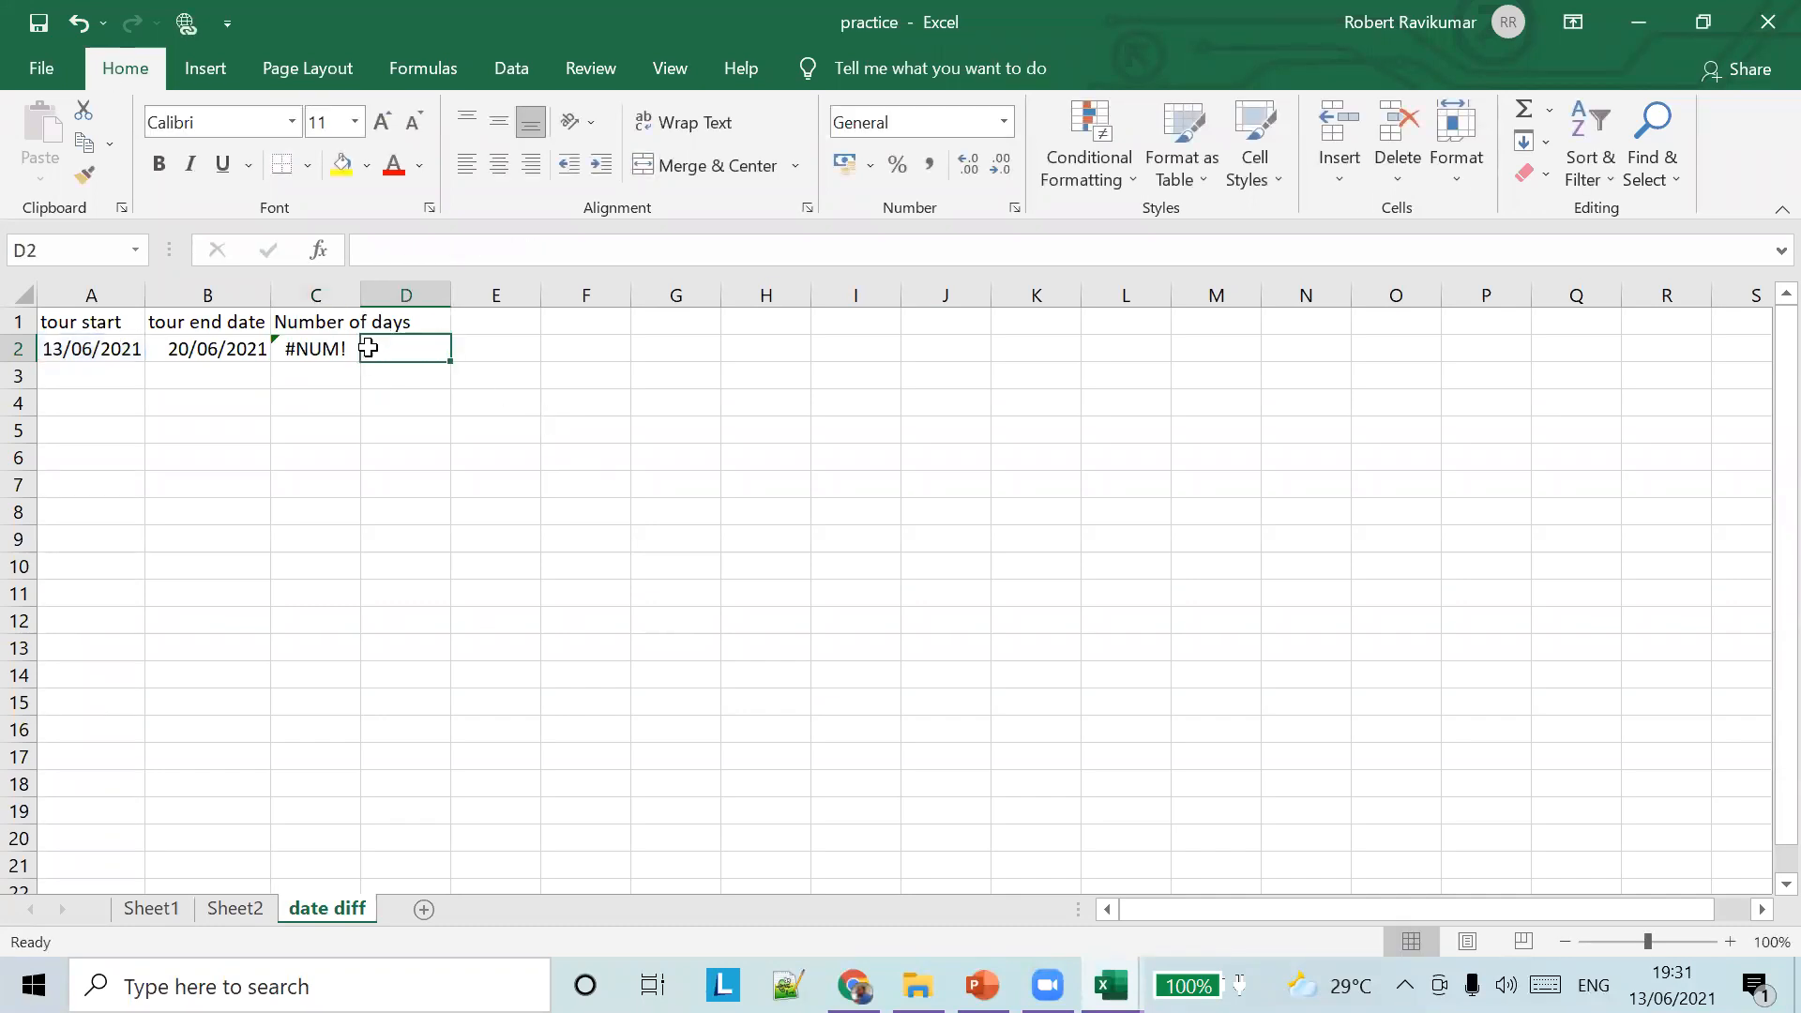
Fit column C to its contents and consult the help on the number error in C2
left_click(323, 348)
double_click(366, 299)
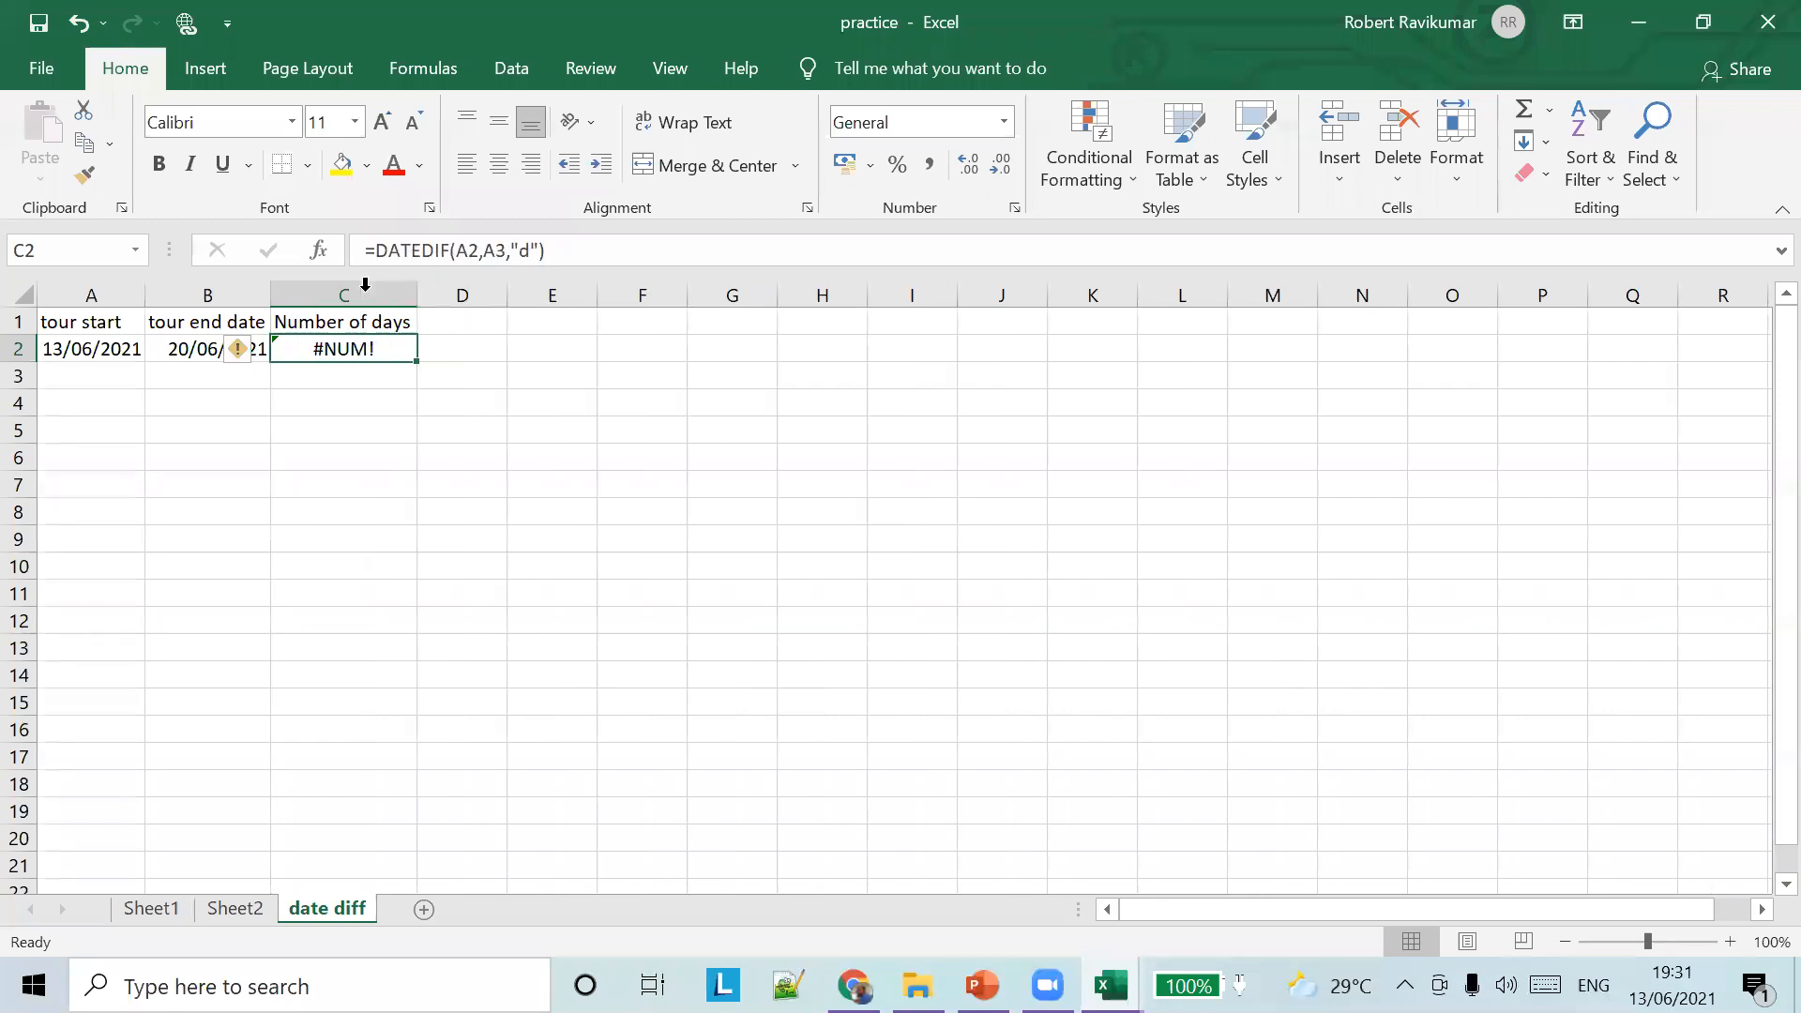
left_click(259, 356)
left_click(297, 349)
left_click(251, 350)
left_click(317, 347)
left_click(255, 352)
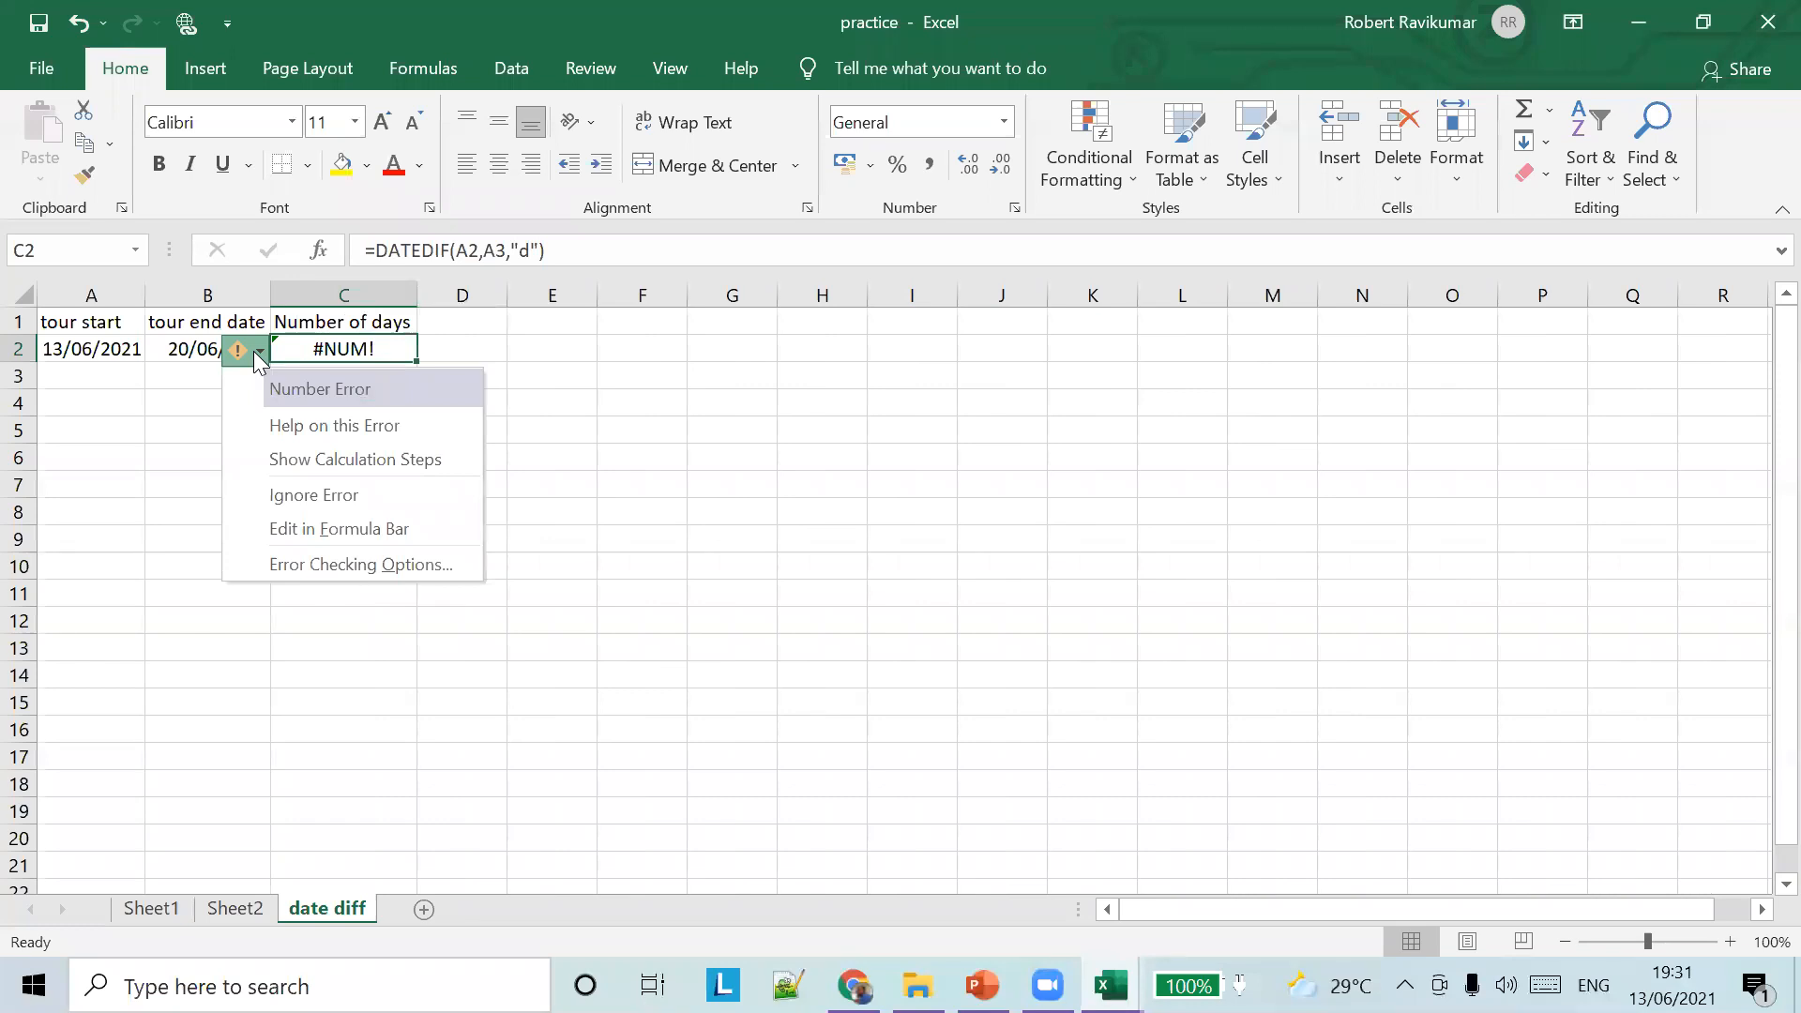
left_click(337, 426)
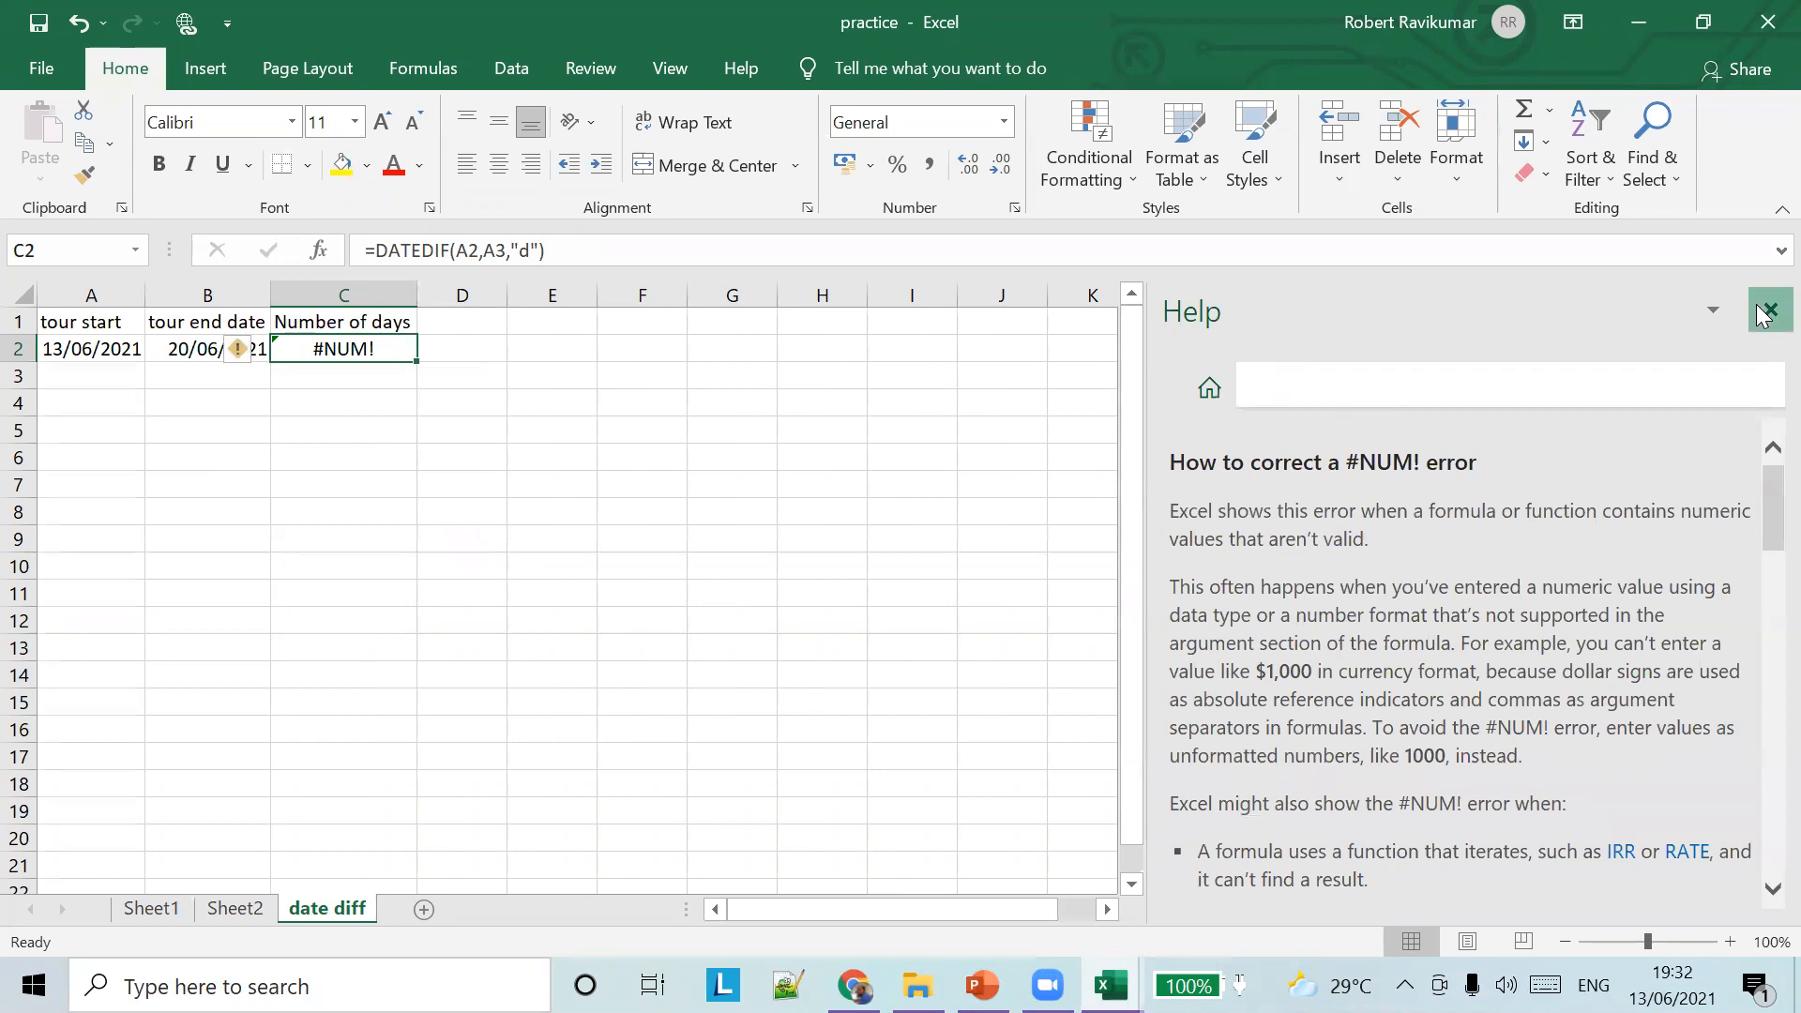
left_click(1767, 311)
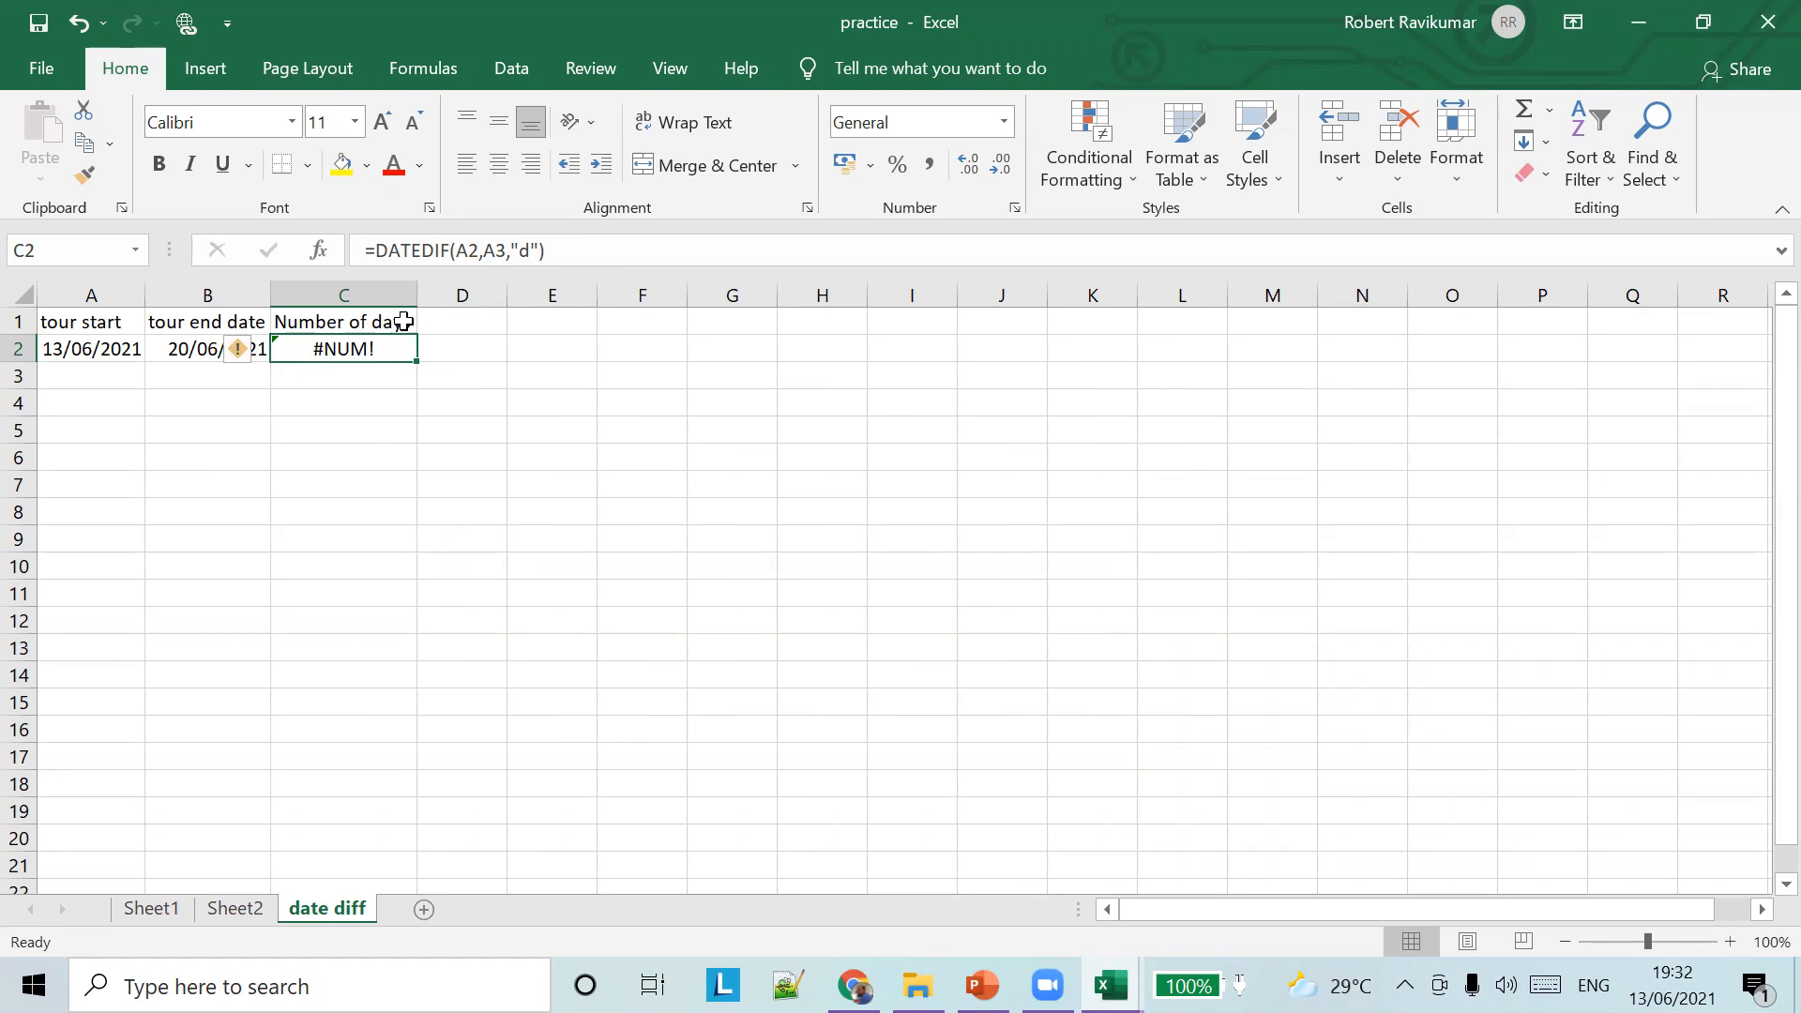
Swap the two date references in C2 so the formula reads =DATEDIF(A3,A2,"d")
left_click(476, 251)
key("BackSpace")
type("3")
key("Right")
key("Right")
key("BackSpace")
type("2")
key("Tab")
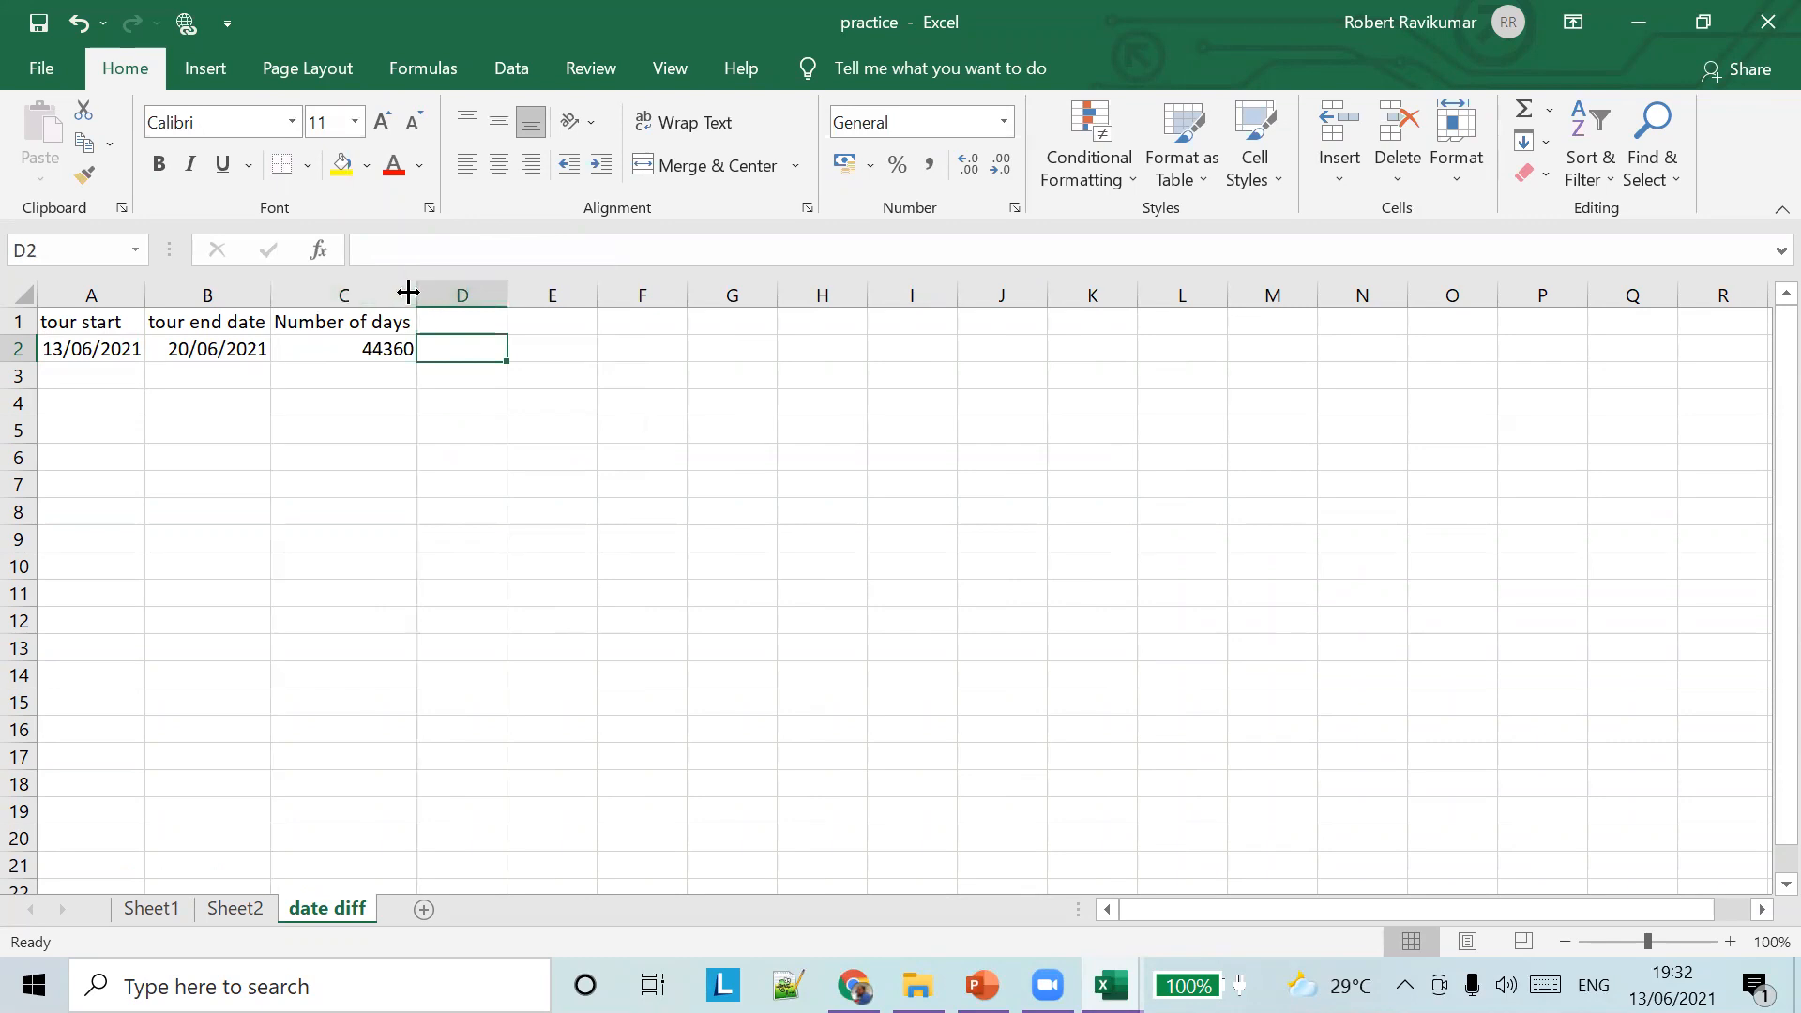
Change the unit in the C2 formula so it reads =DATEDIF(A3,A2,"m")
left_click(363, 361)
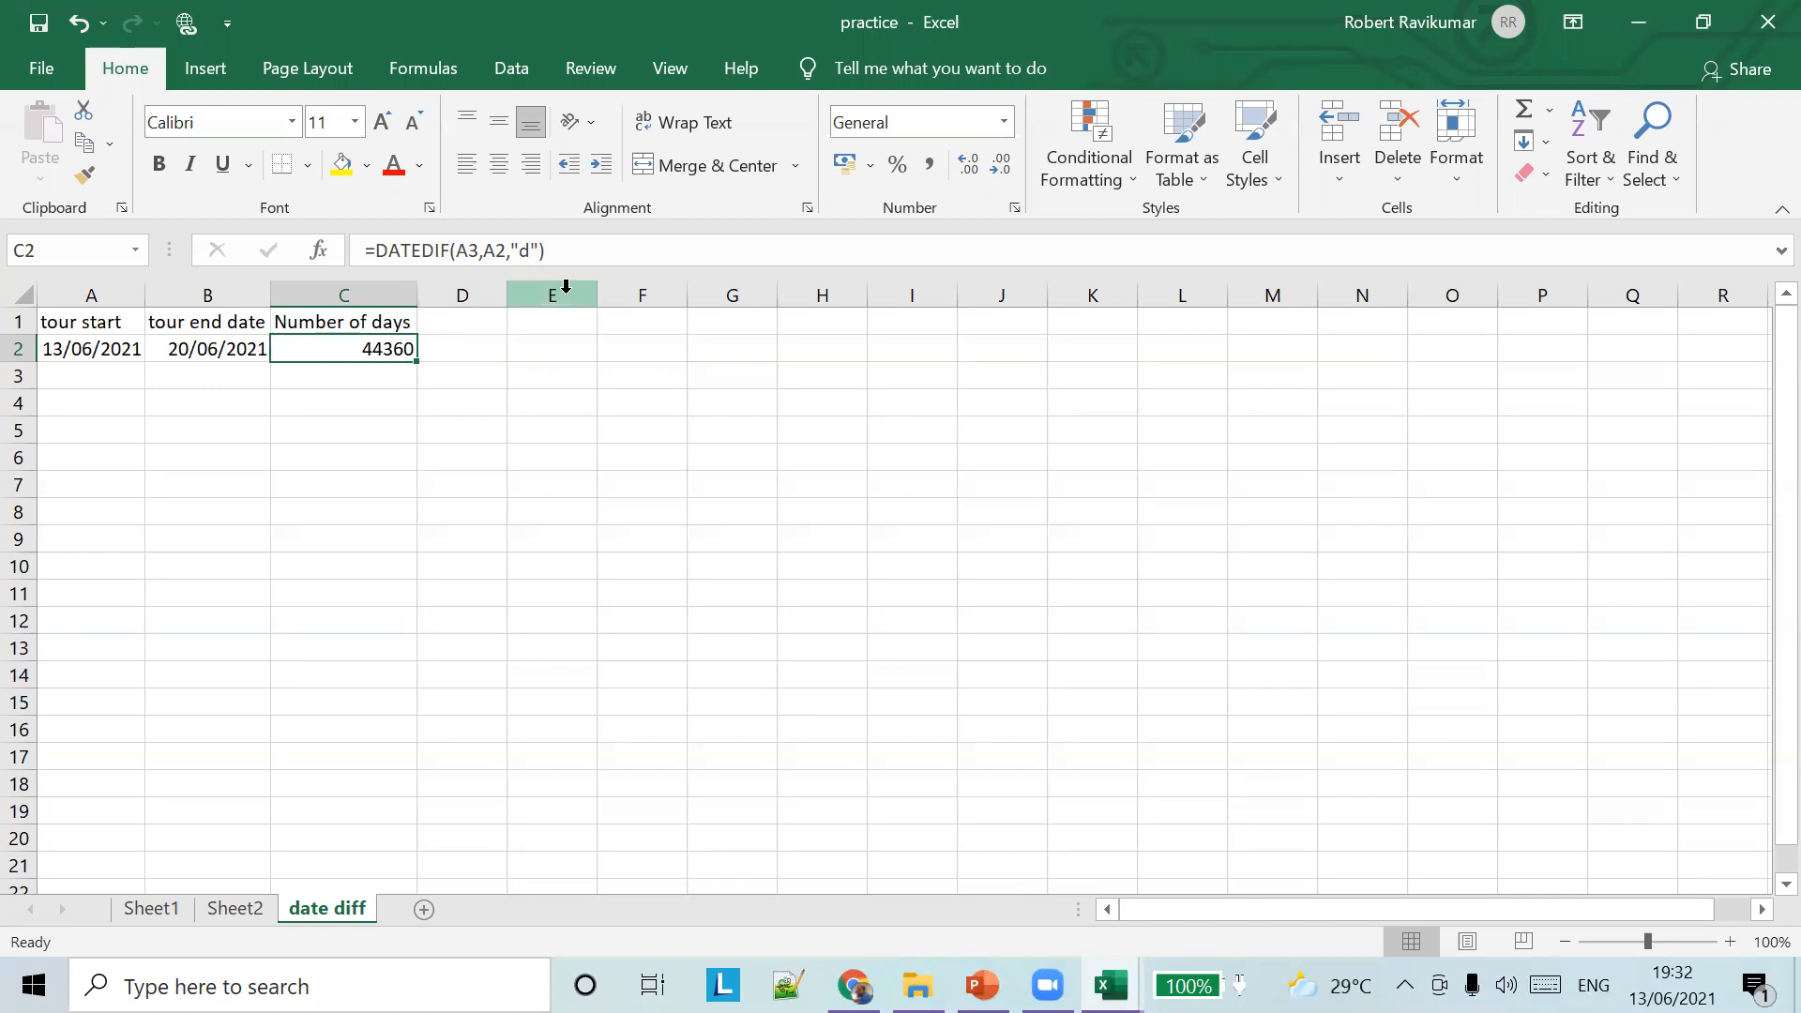
left_click(530, 251)
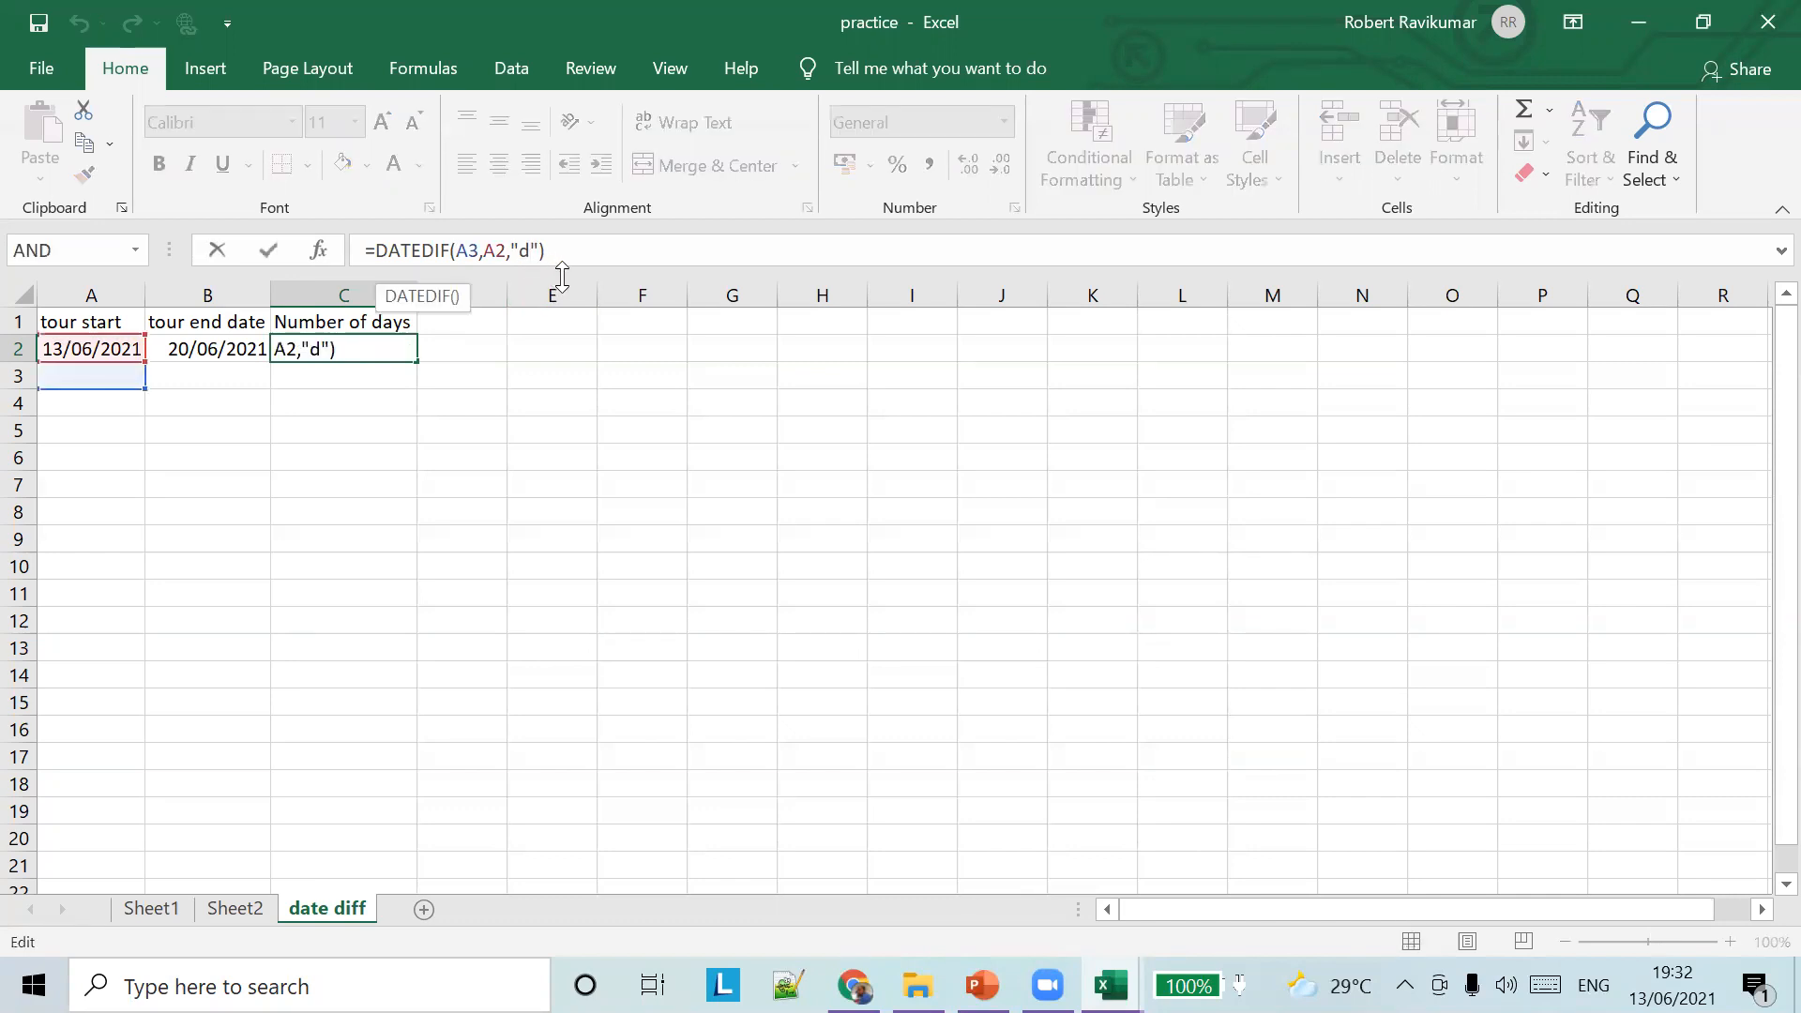
key("Tab")
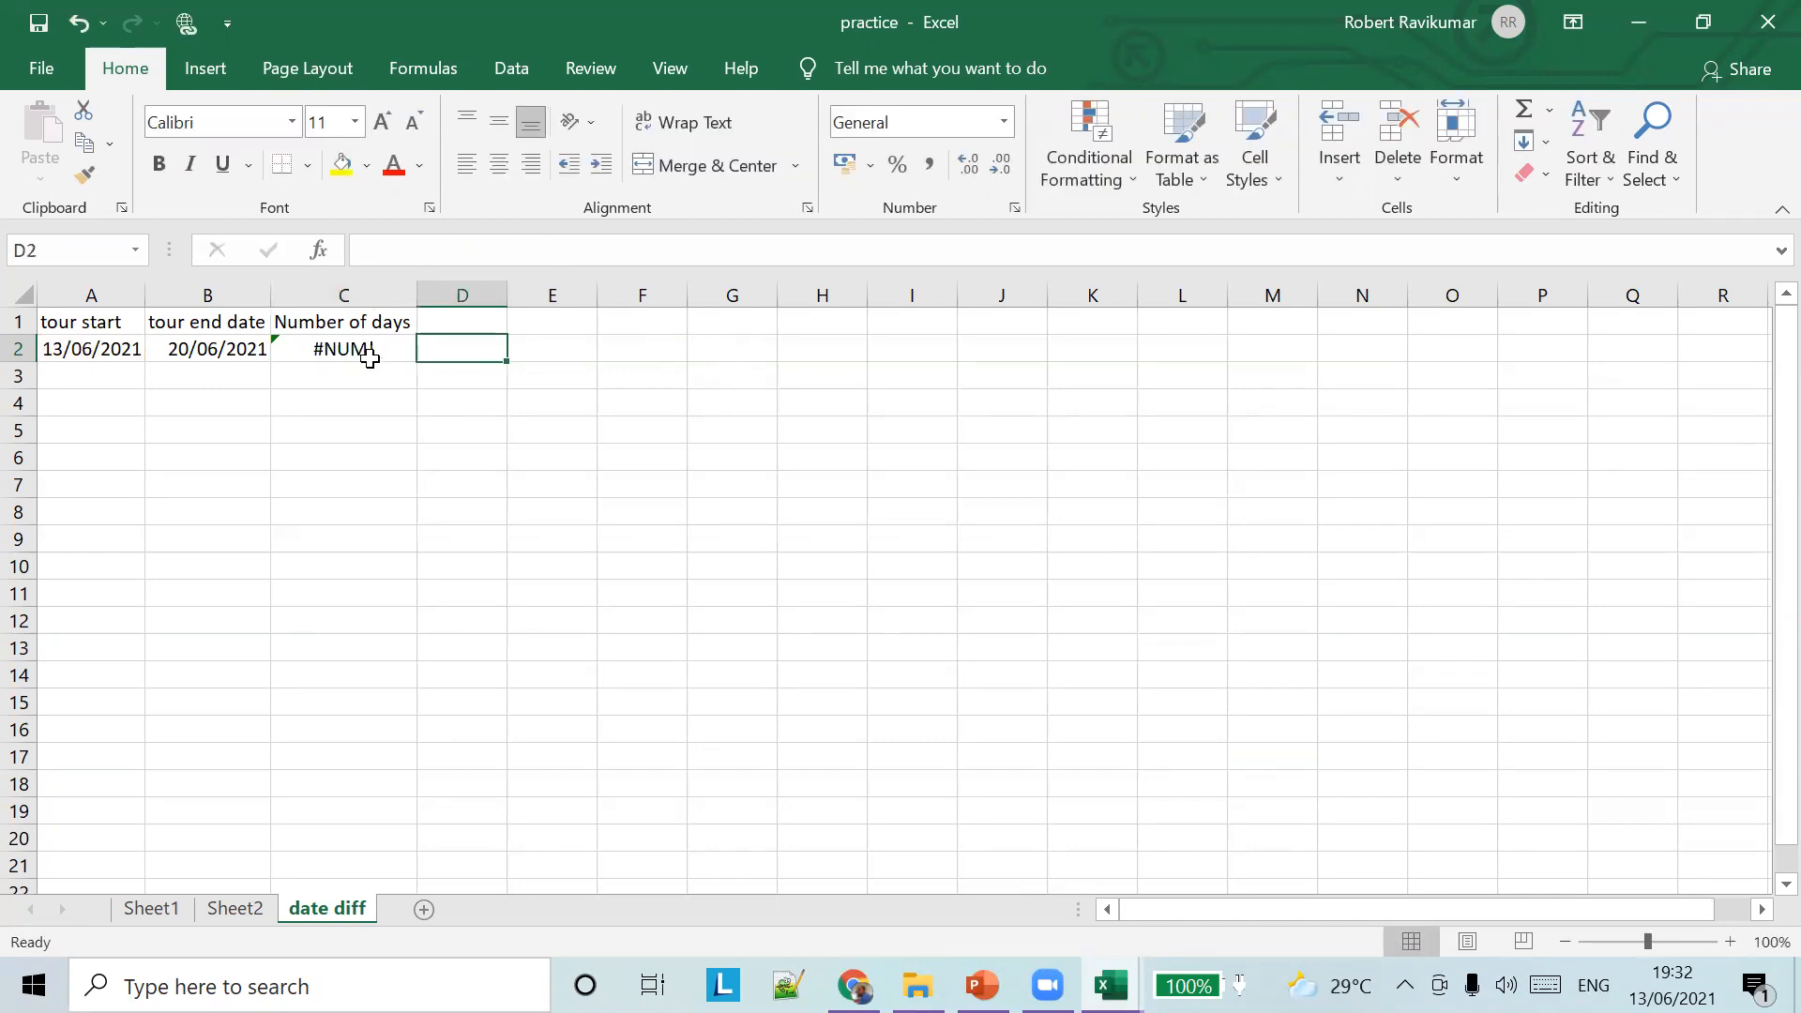
left_click(370, 353)
left_click(536, 251)
key("BackSpace")
key("BackSpace")
type("m")
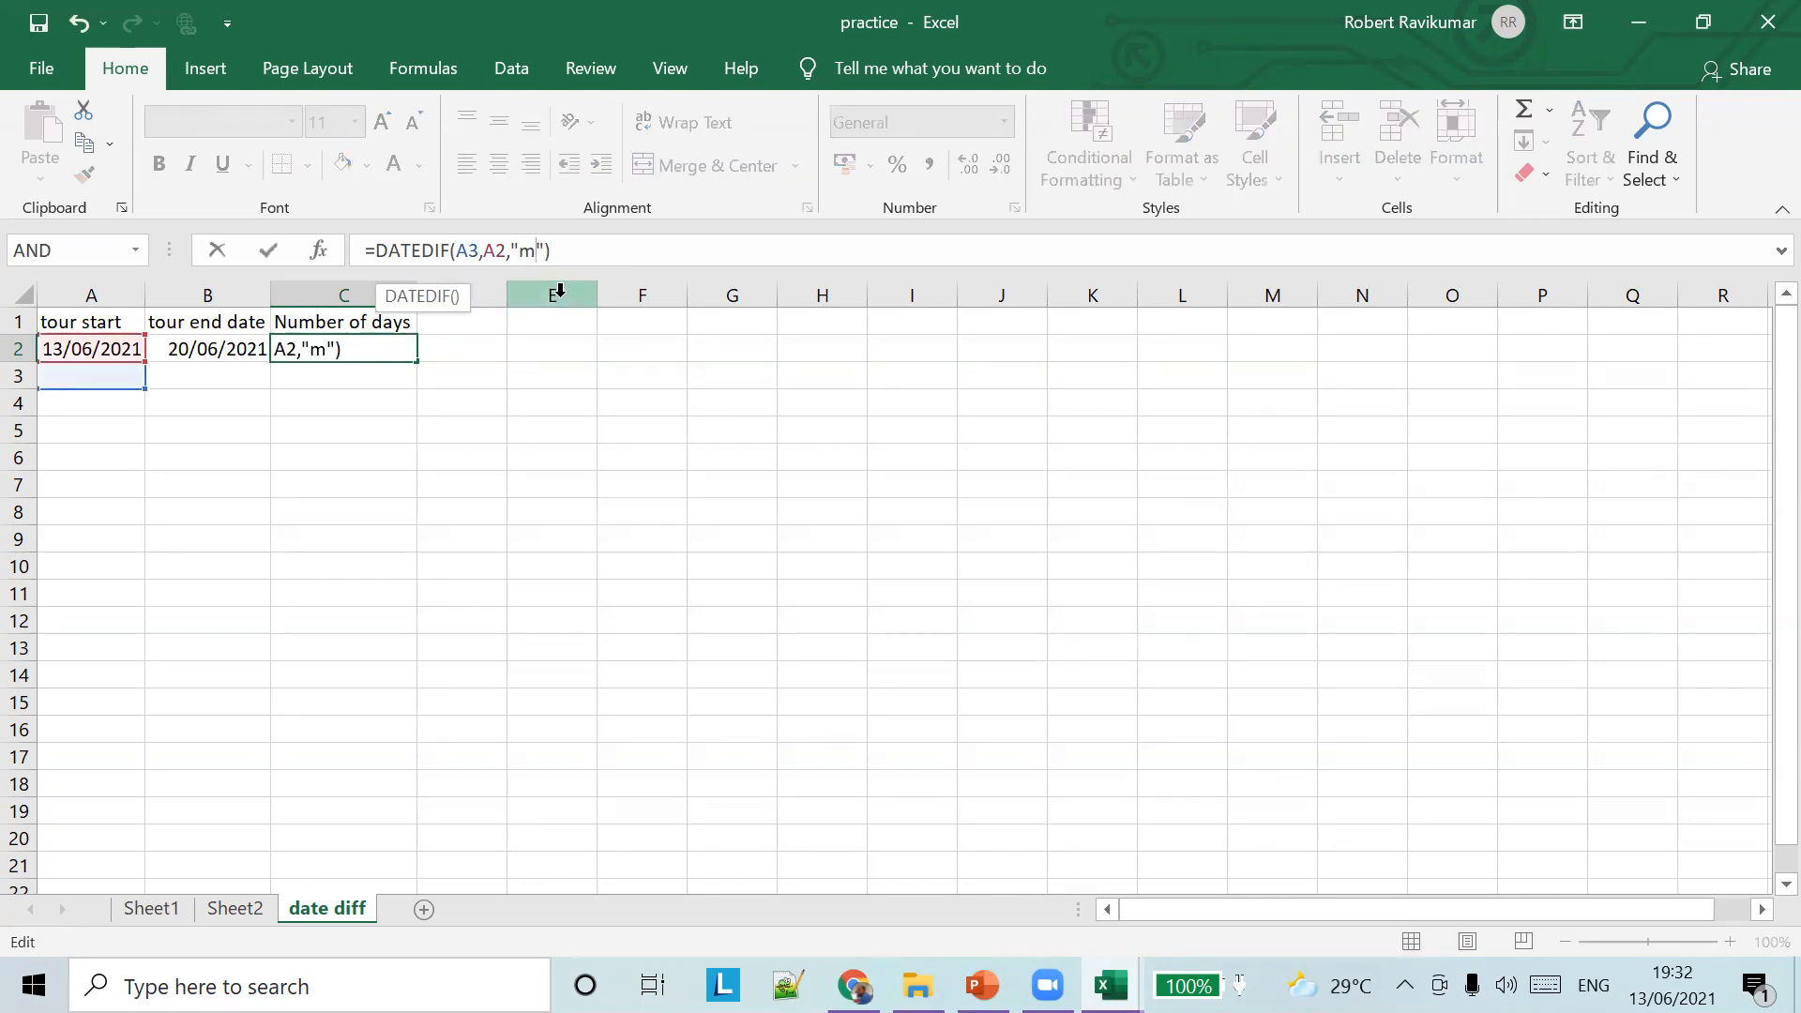
key("Tab")
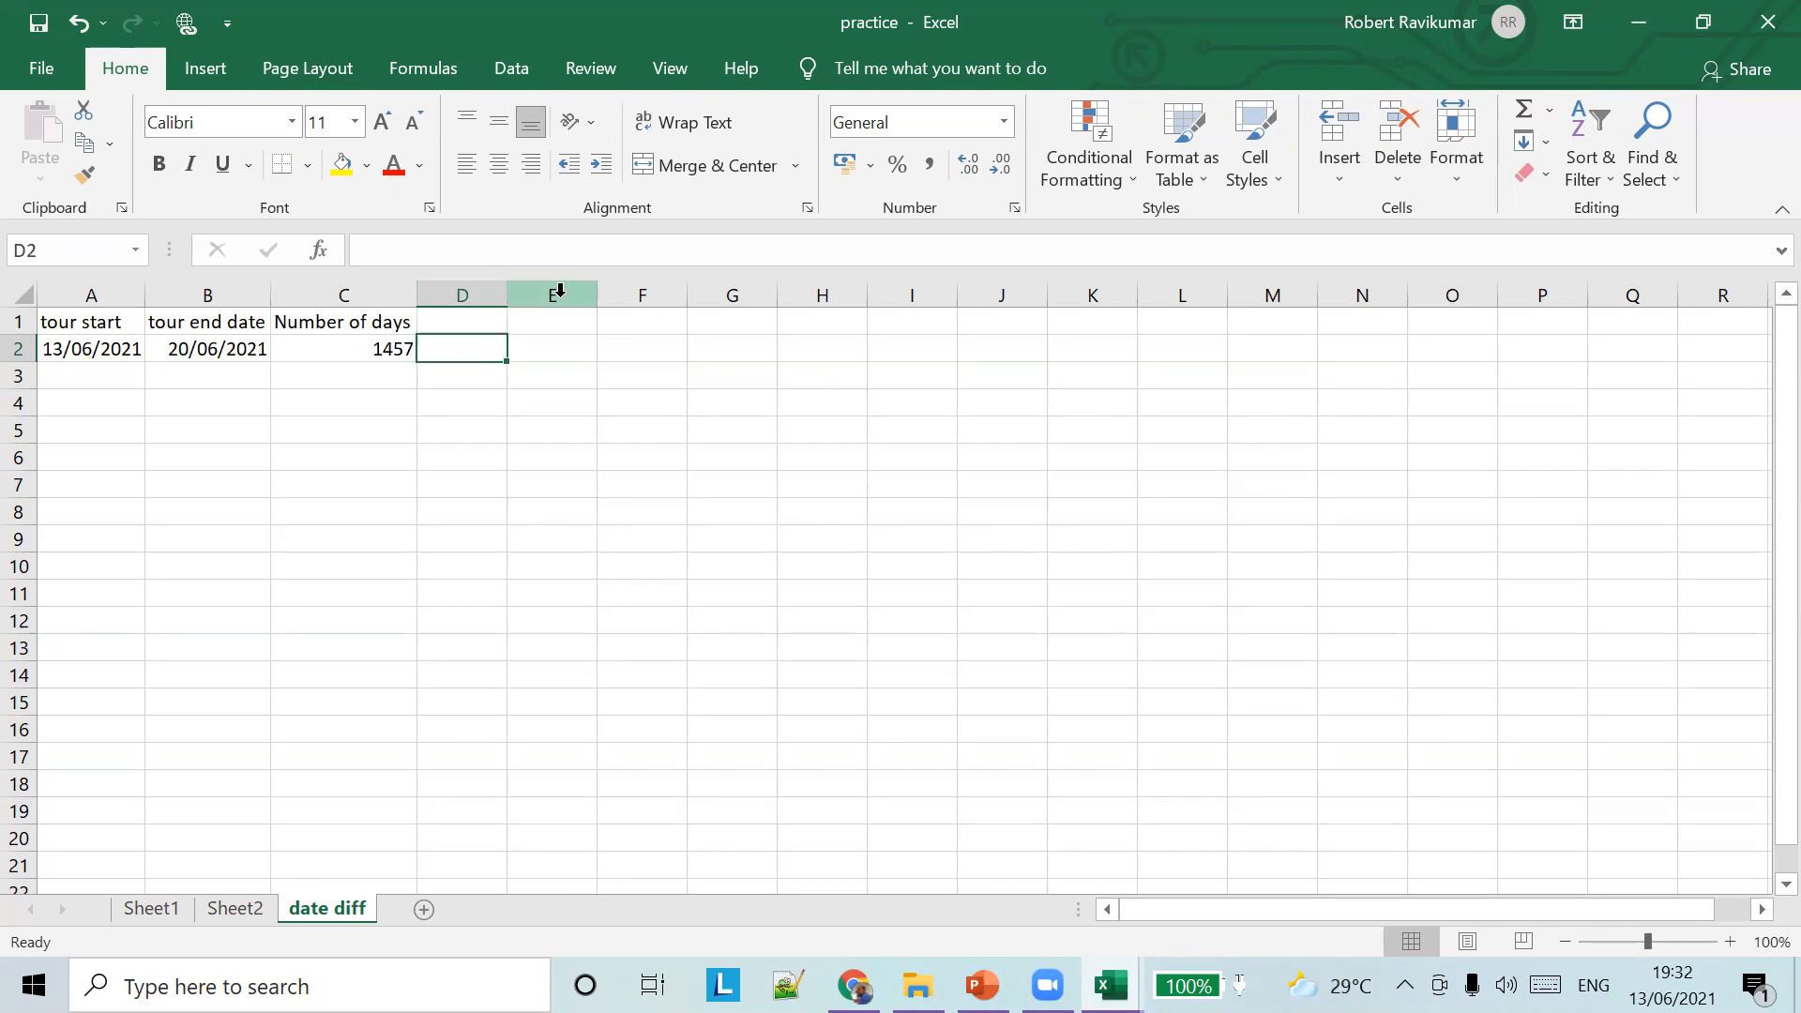
Switch to PowerPoint and check the syntax and examples on the DATEDIF function slide
left_click(115, 348)
left_click(347, 346)
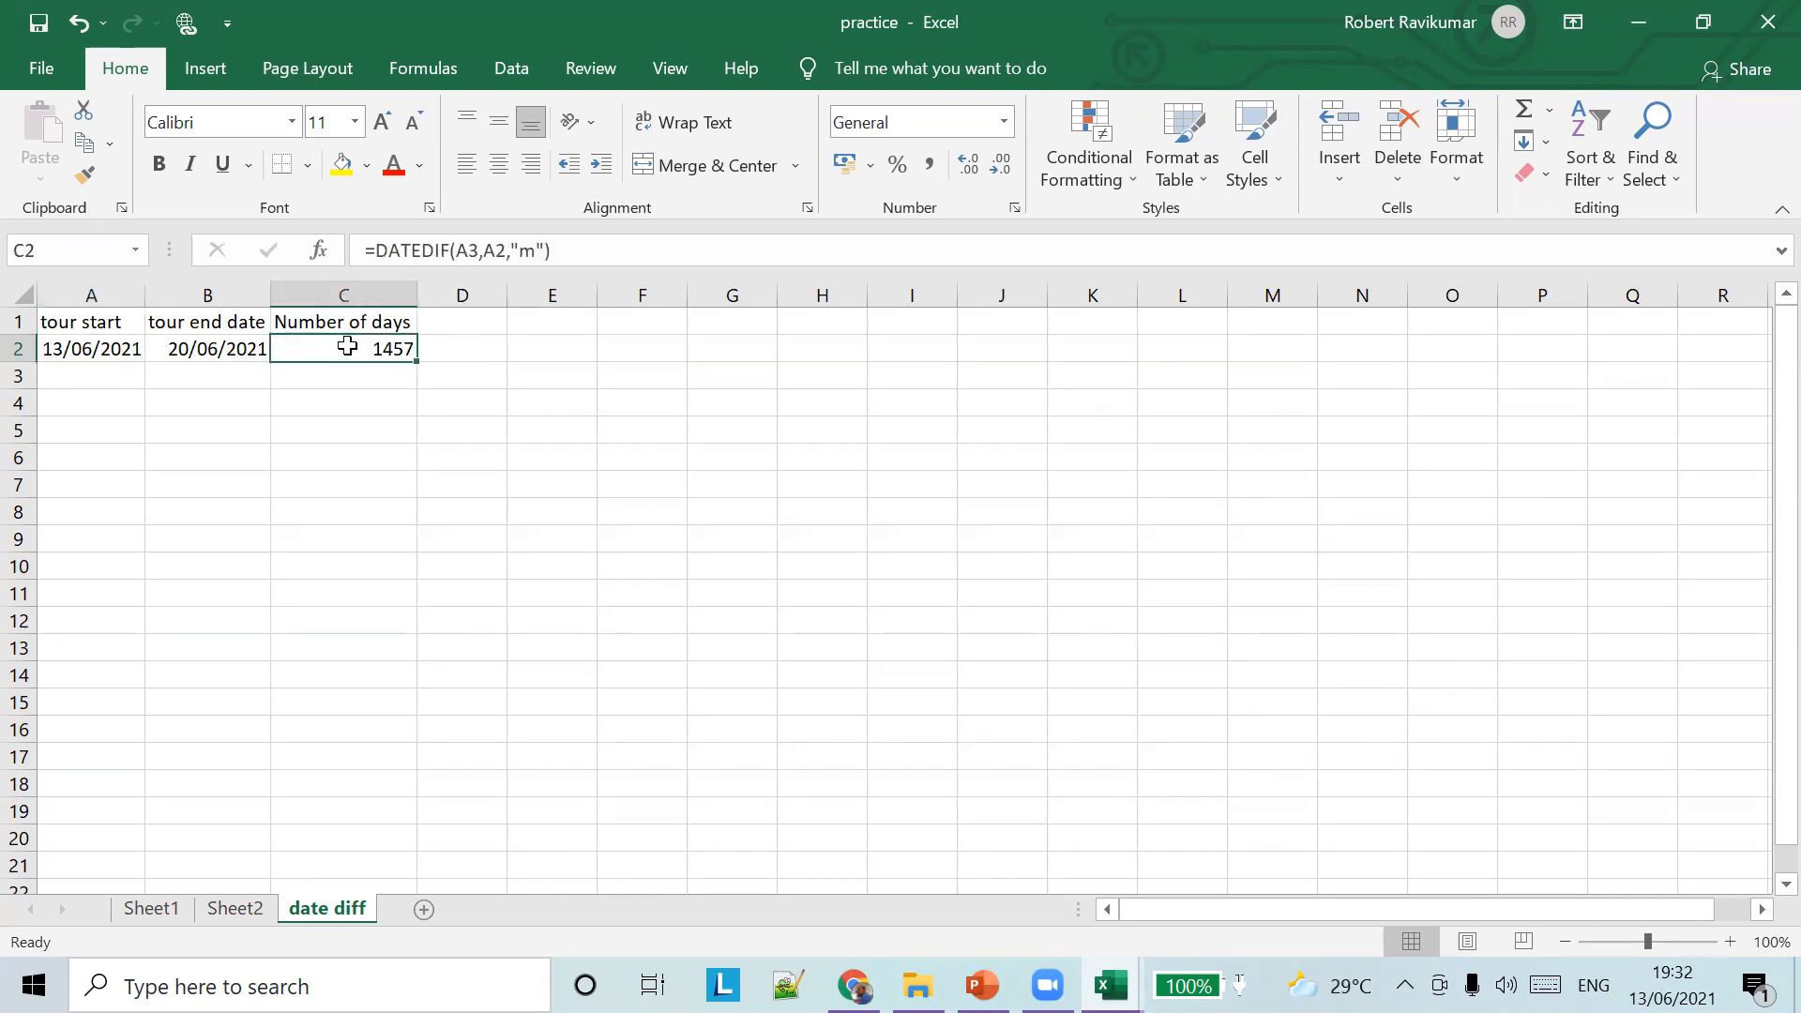
left_click(985, 985)
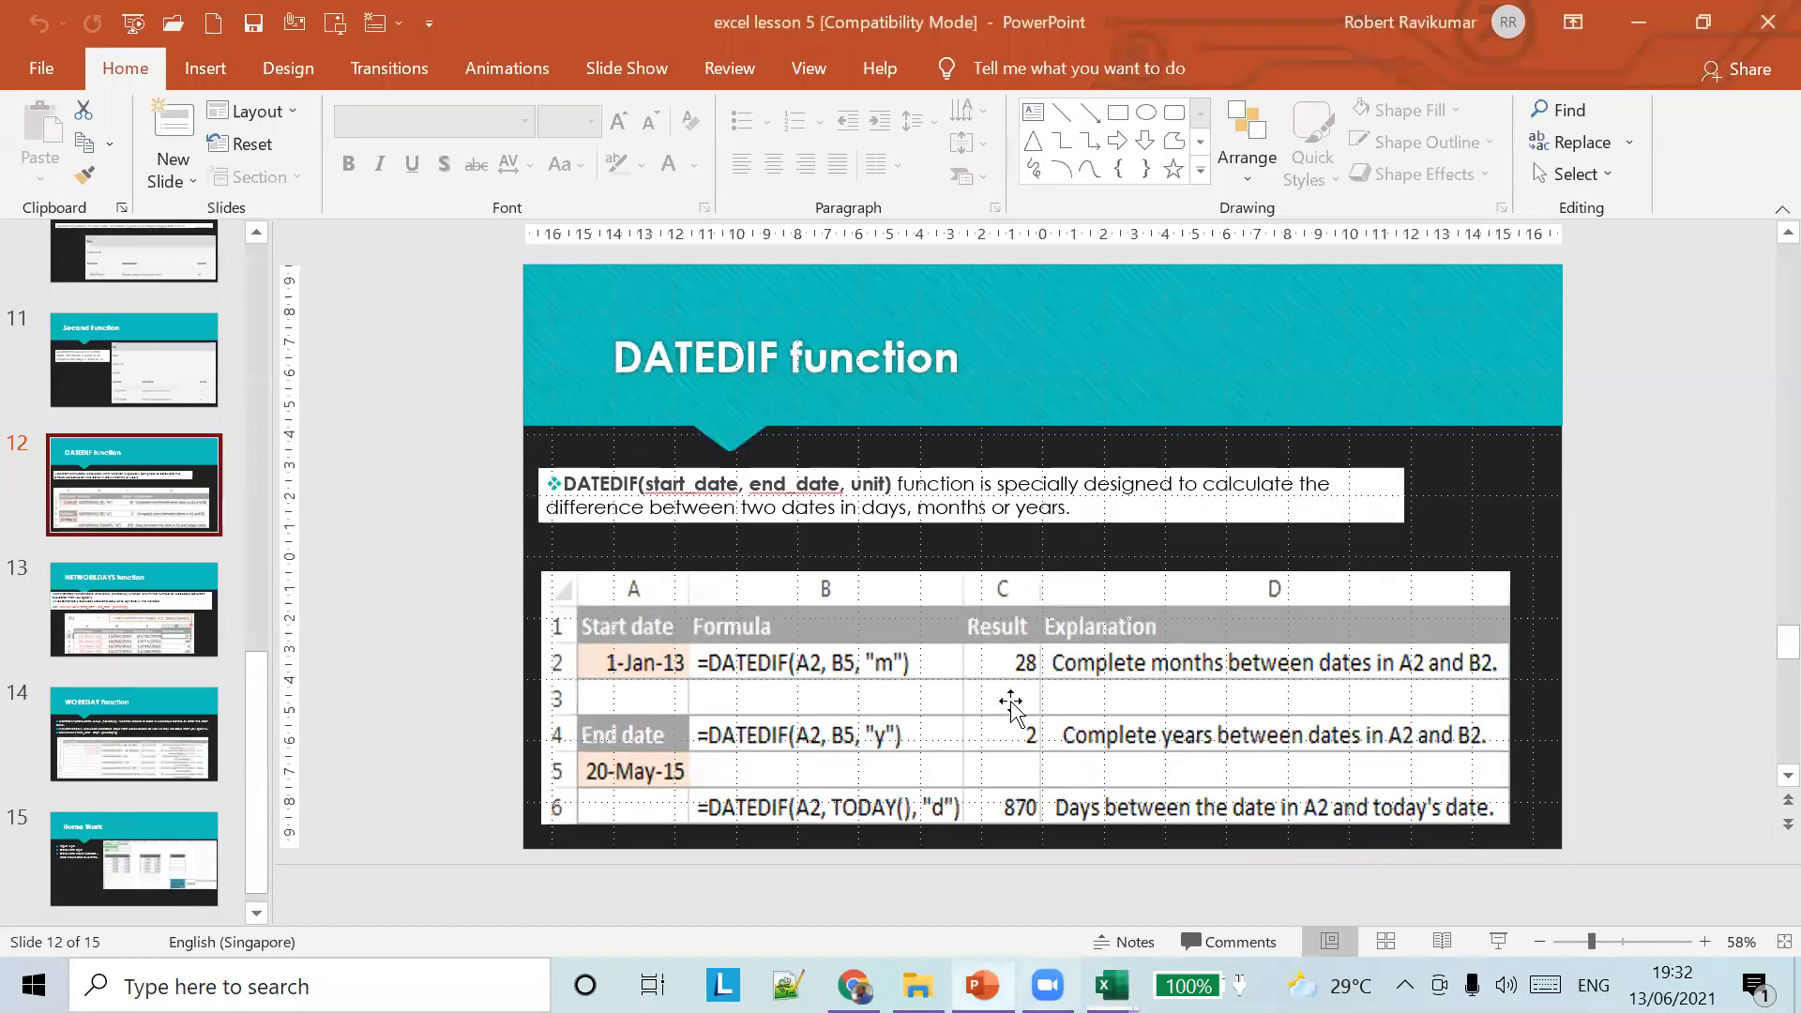
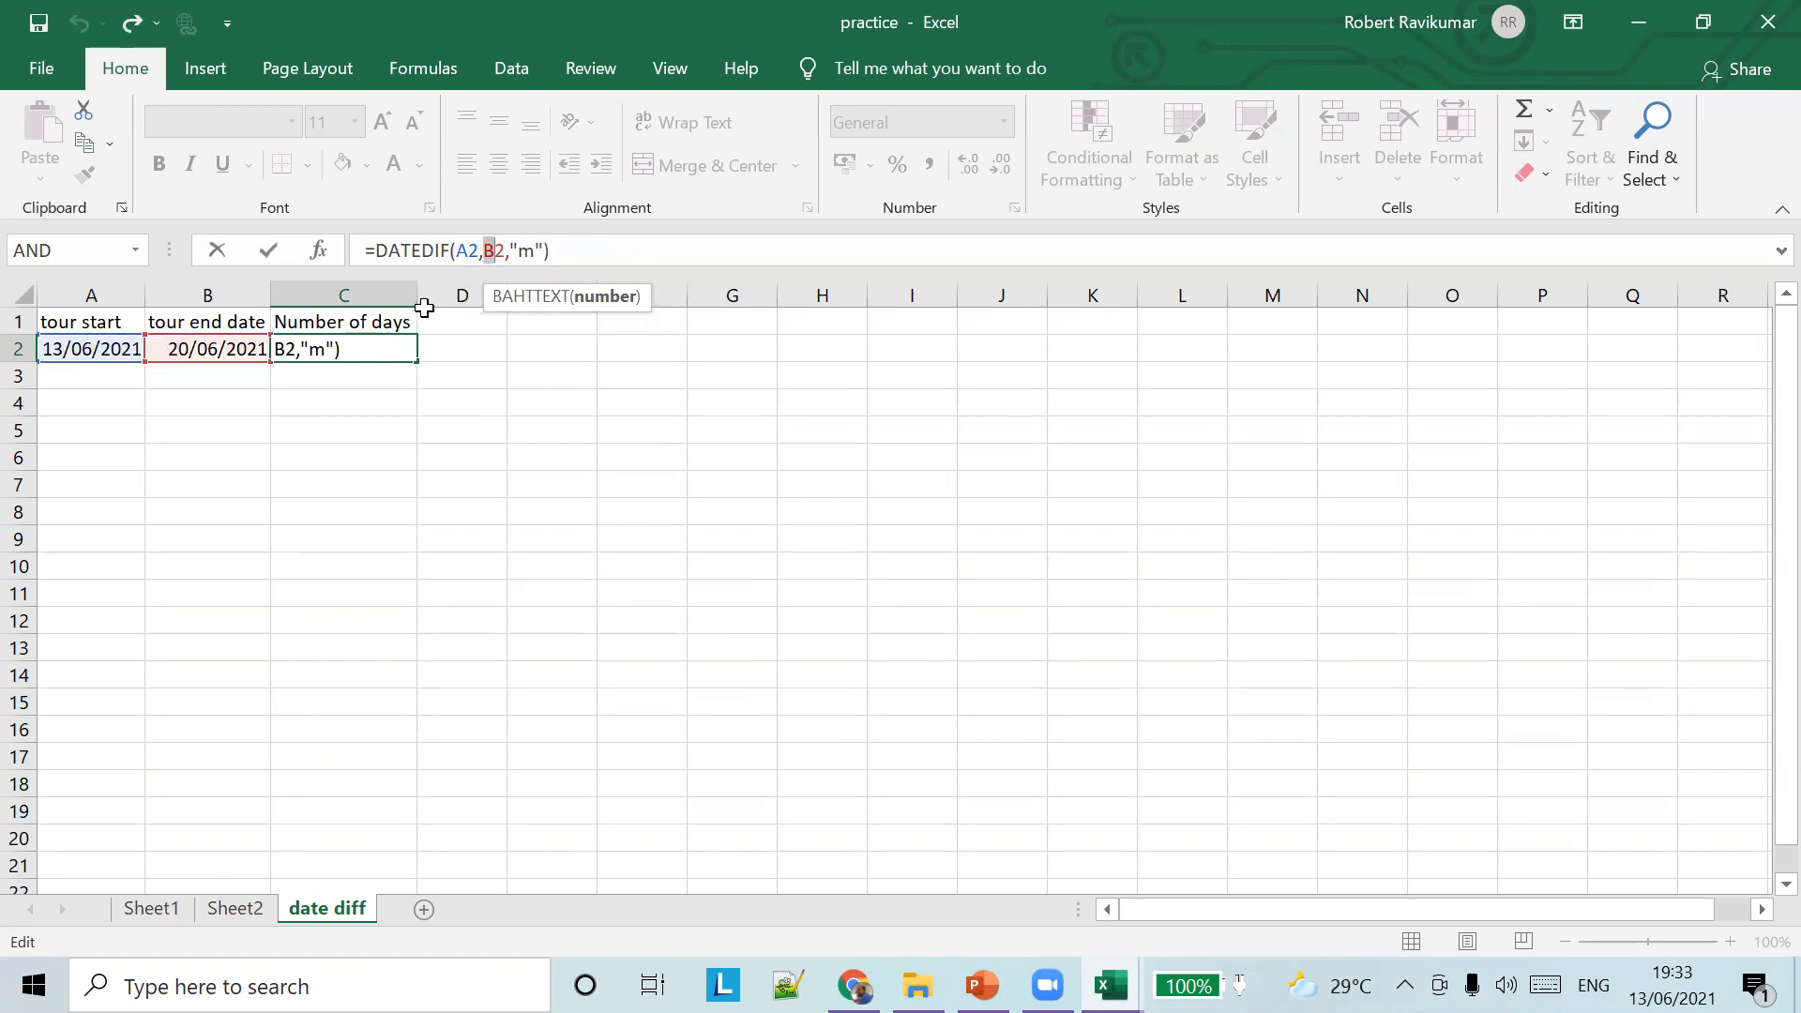
key("Escape")
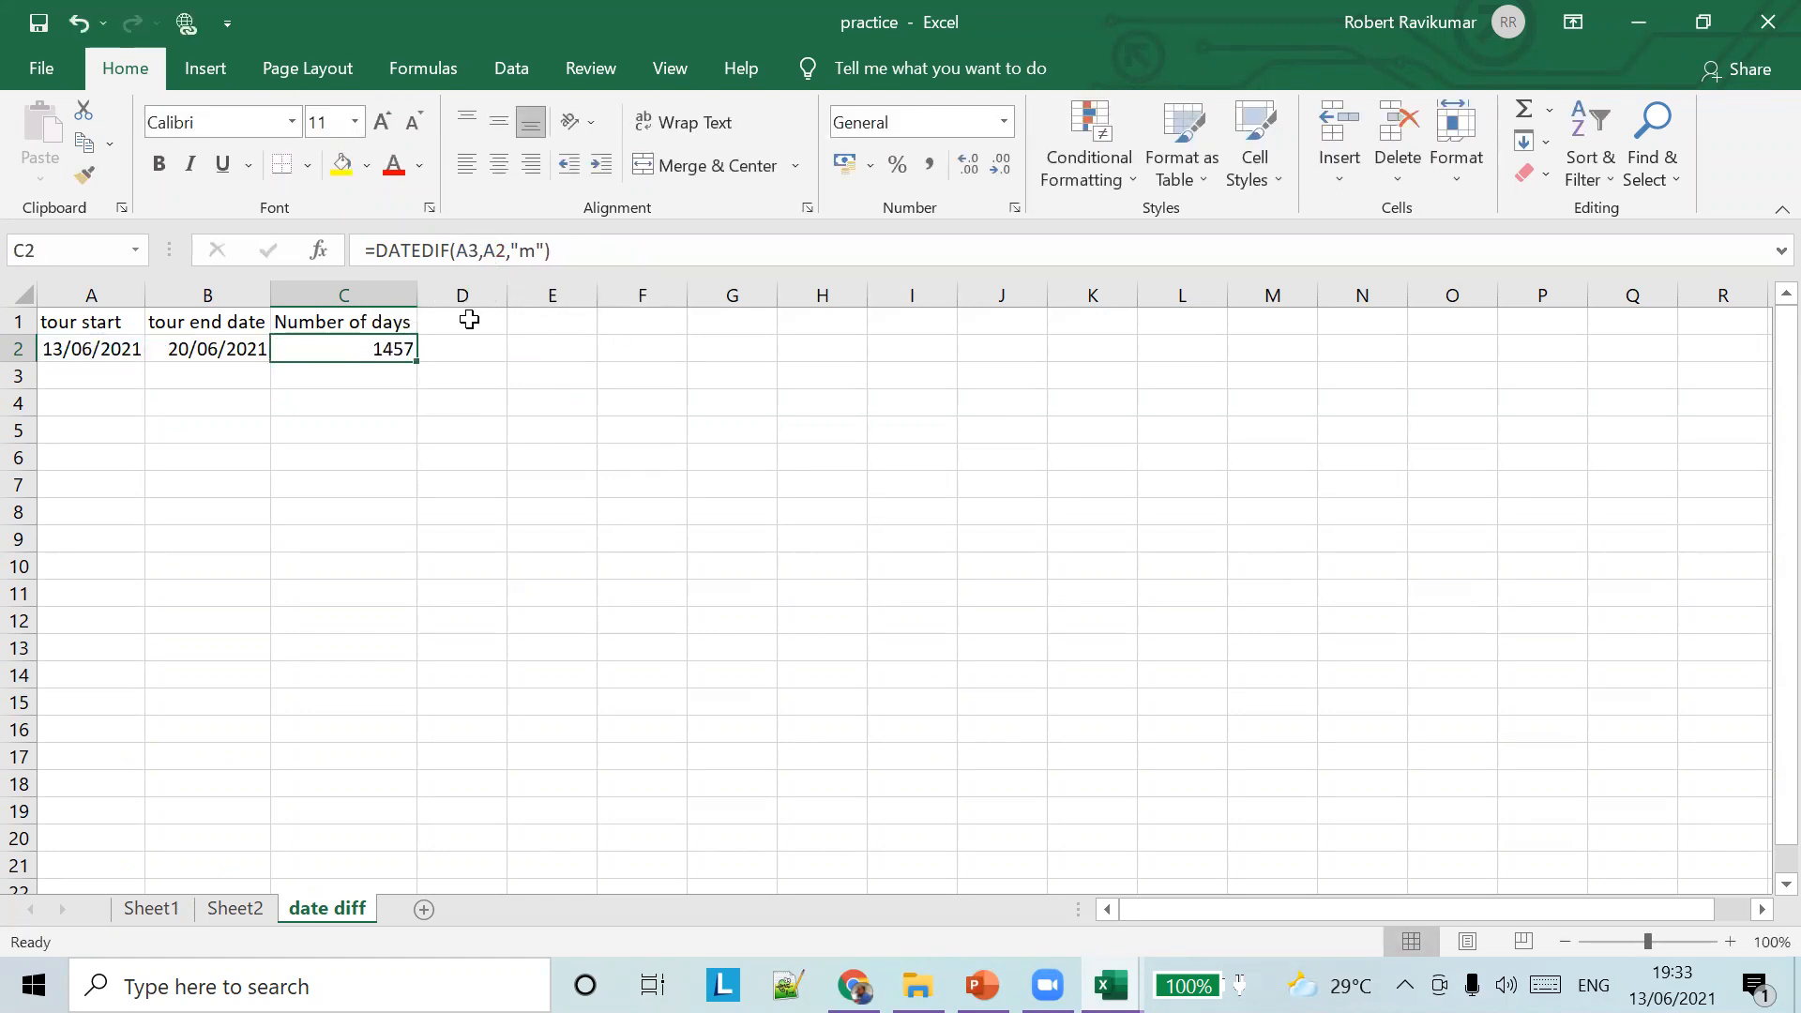
left_click(495, 251)
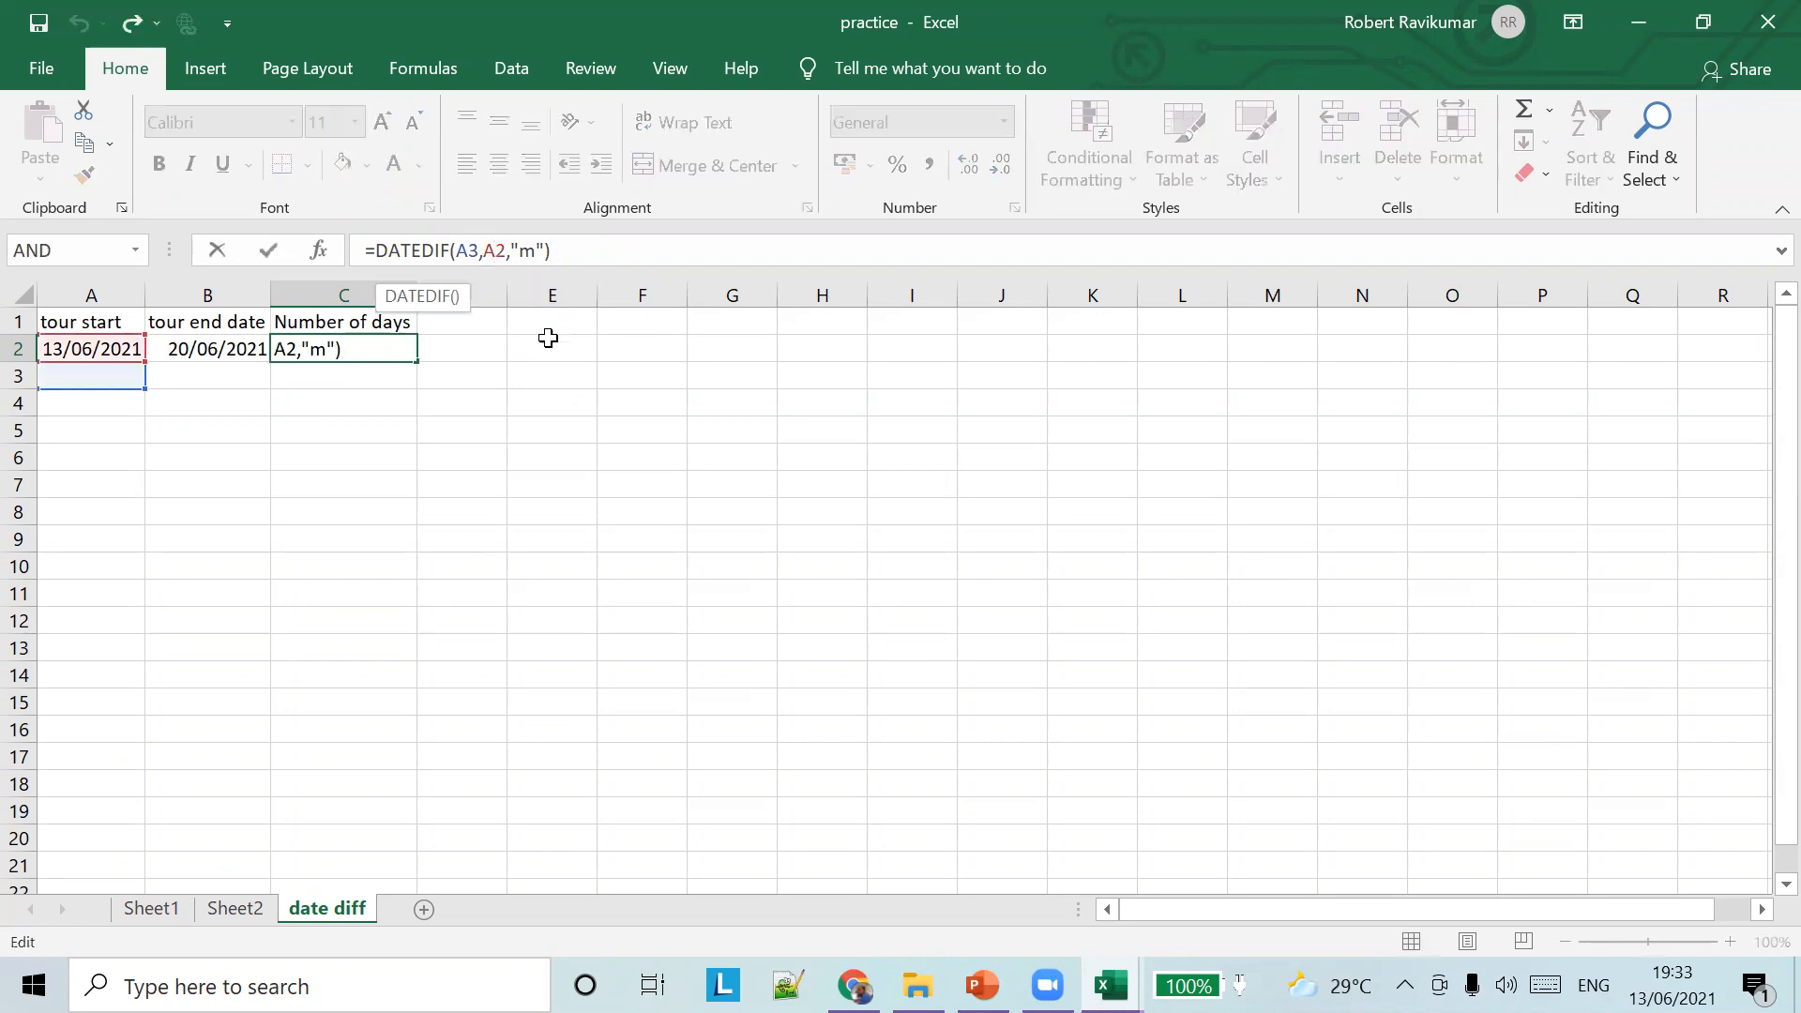
left_click(210, 343)
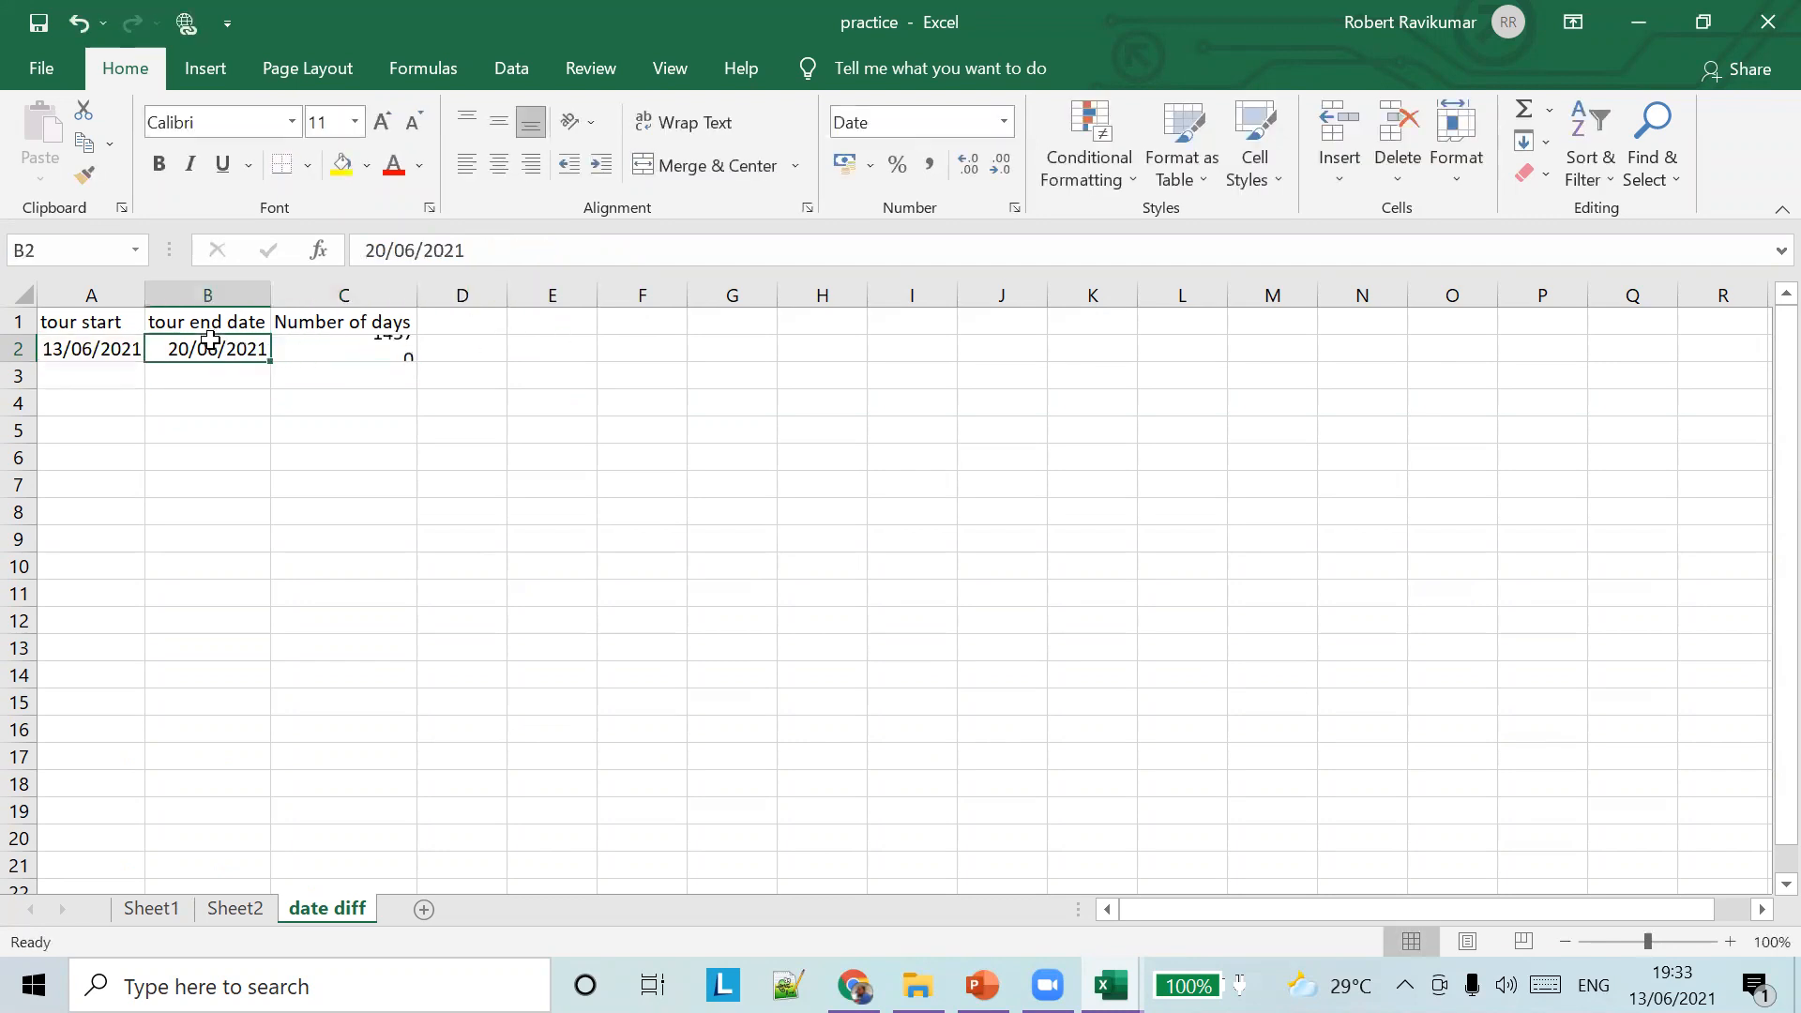
left_click(498, 356)
left_click(336, 350)
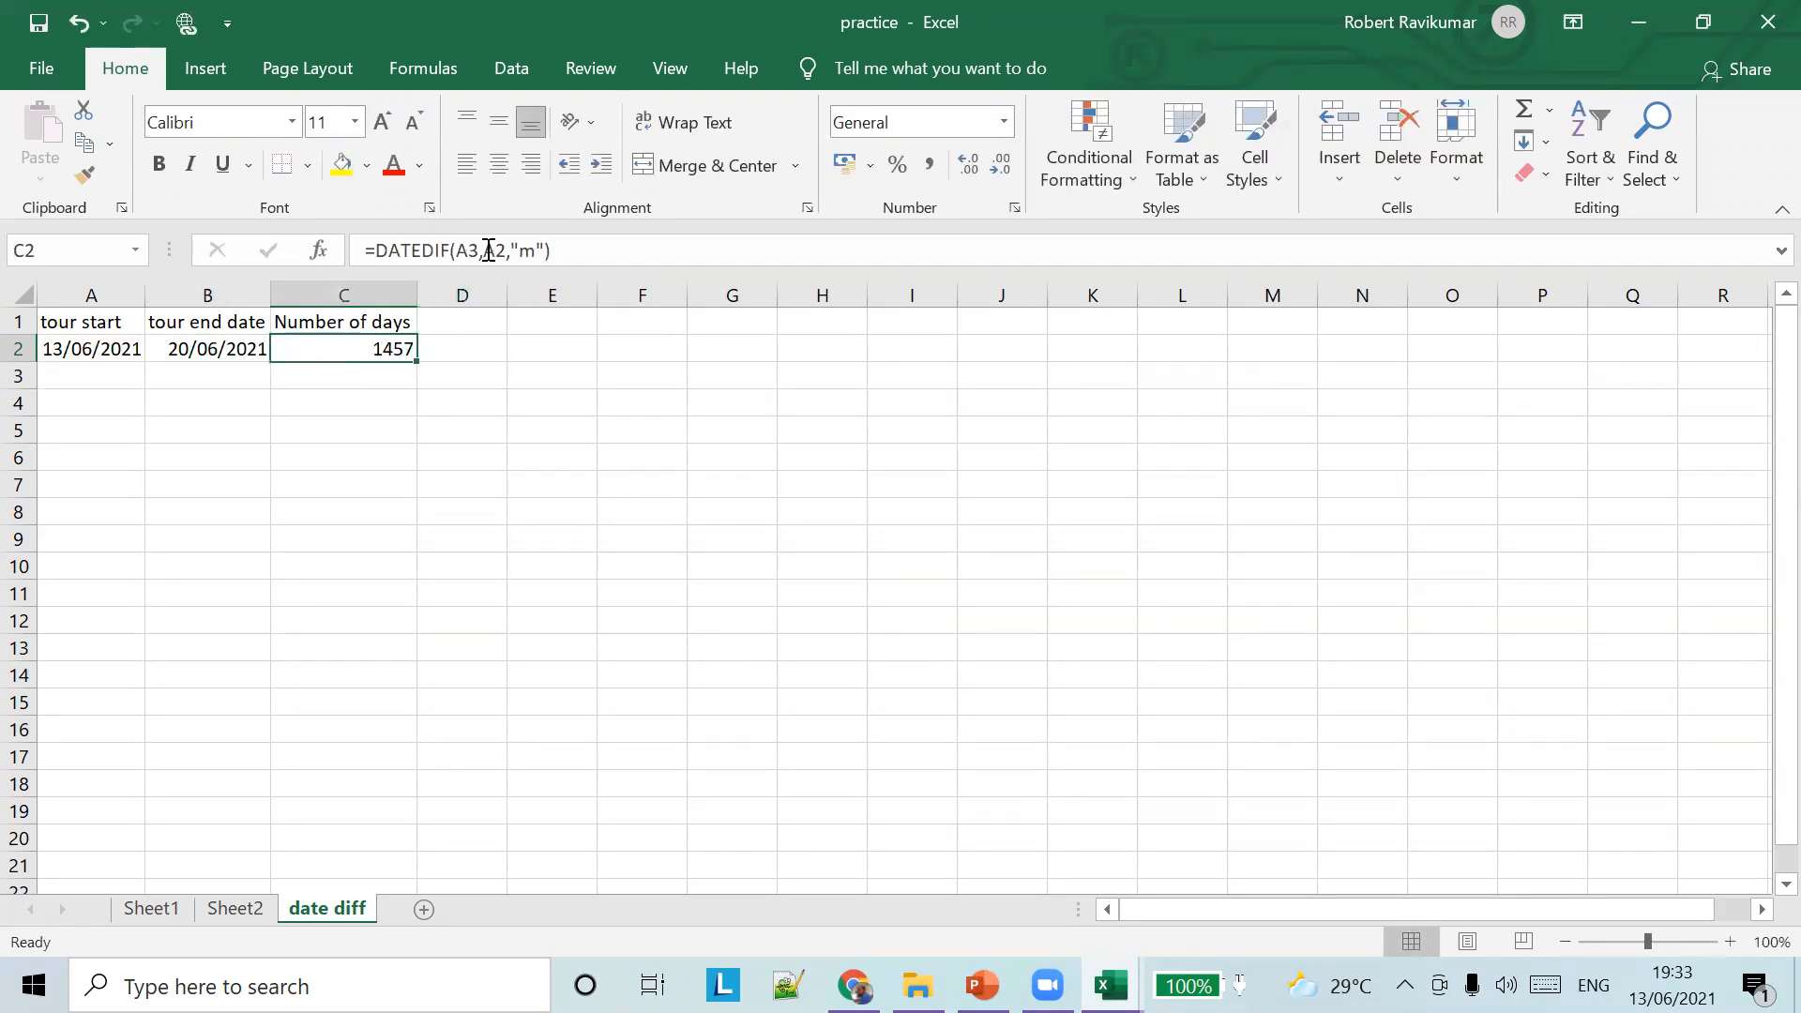
Replace the end date reference in C2 with TODAY() so the formula reads =DATEDIF(A3,TODAY(),"m")
left_click(496, 250)
key("BackSpace")
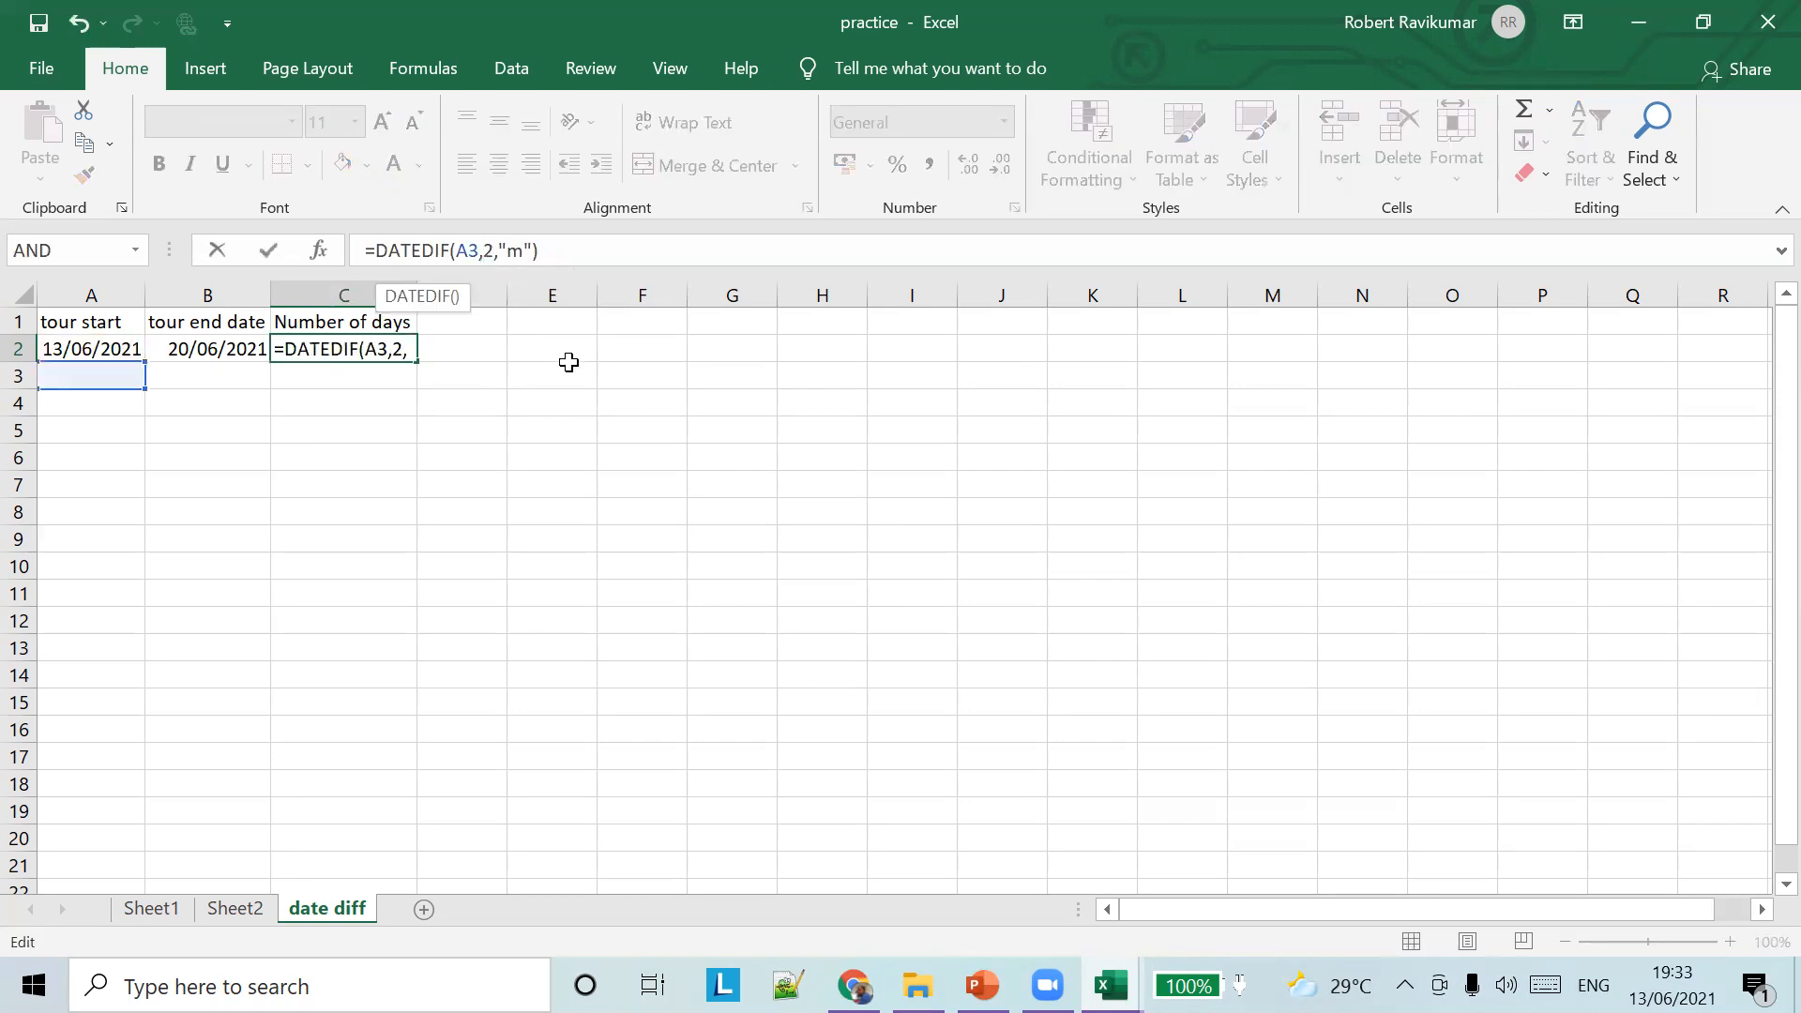
type("B")
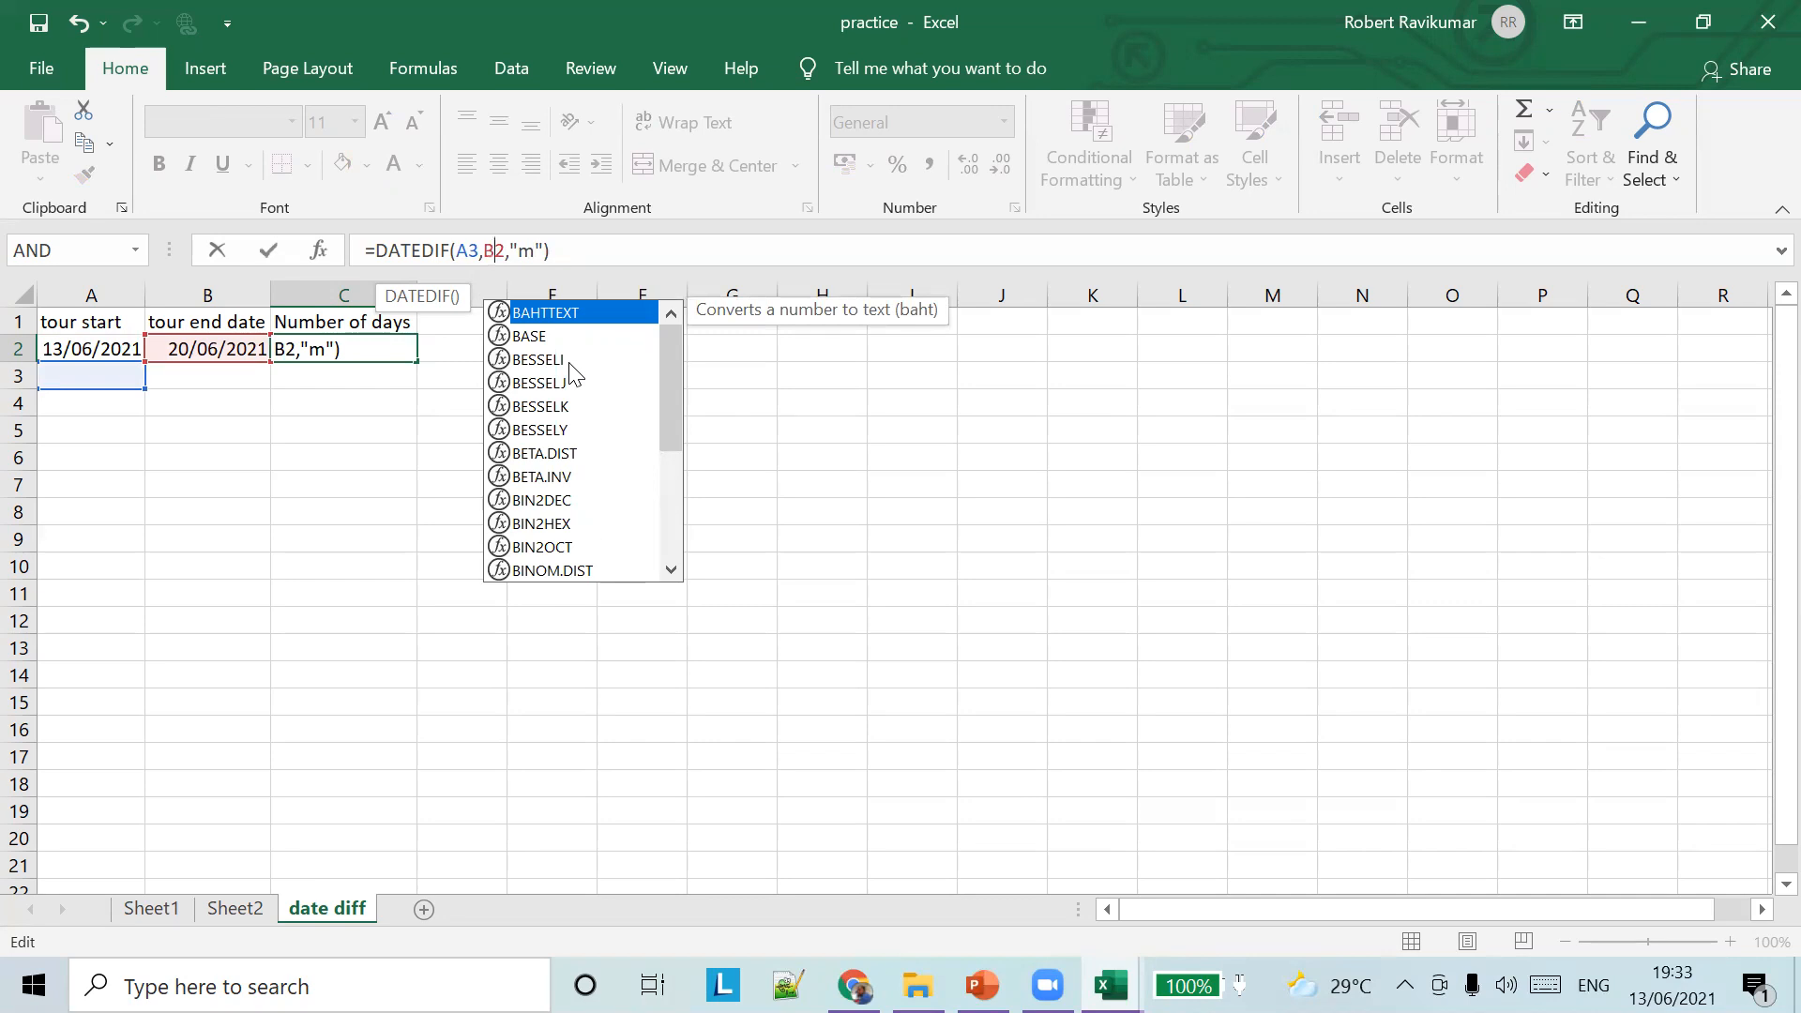
key("BackSpace")
key("Delete")
type("TODAY()")
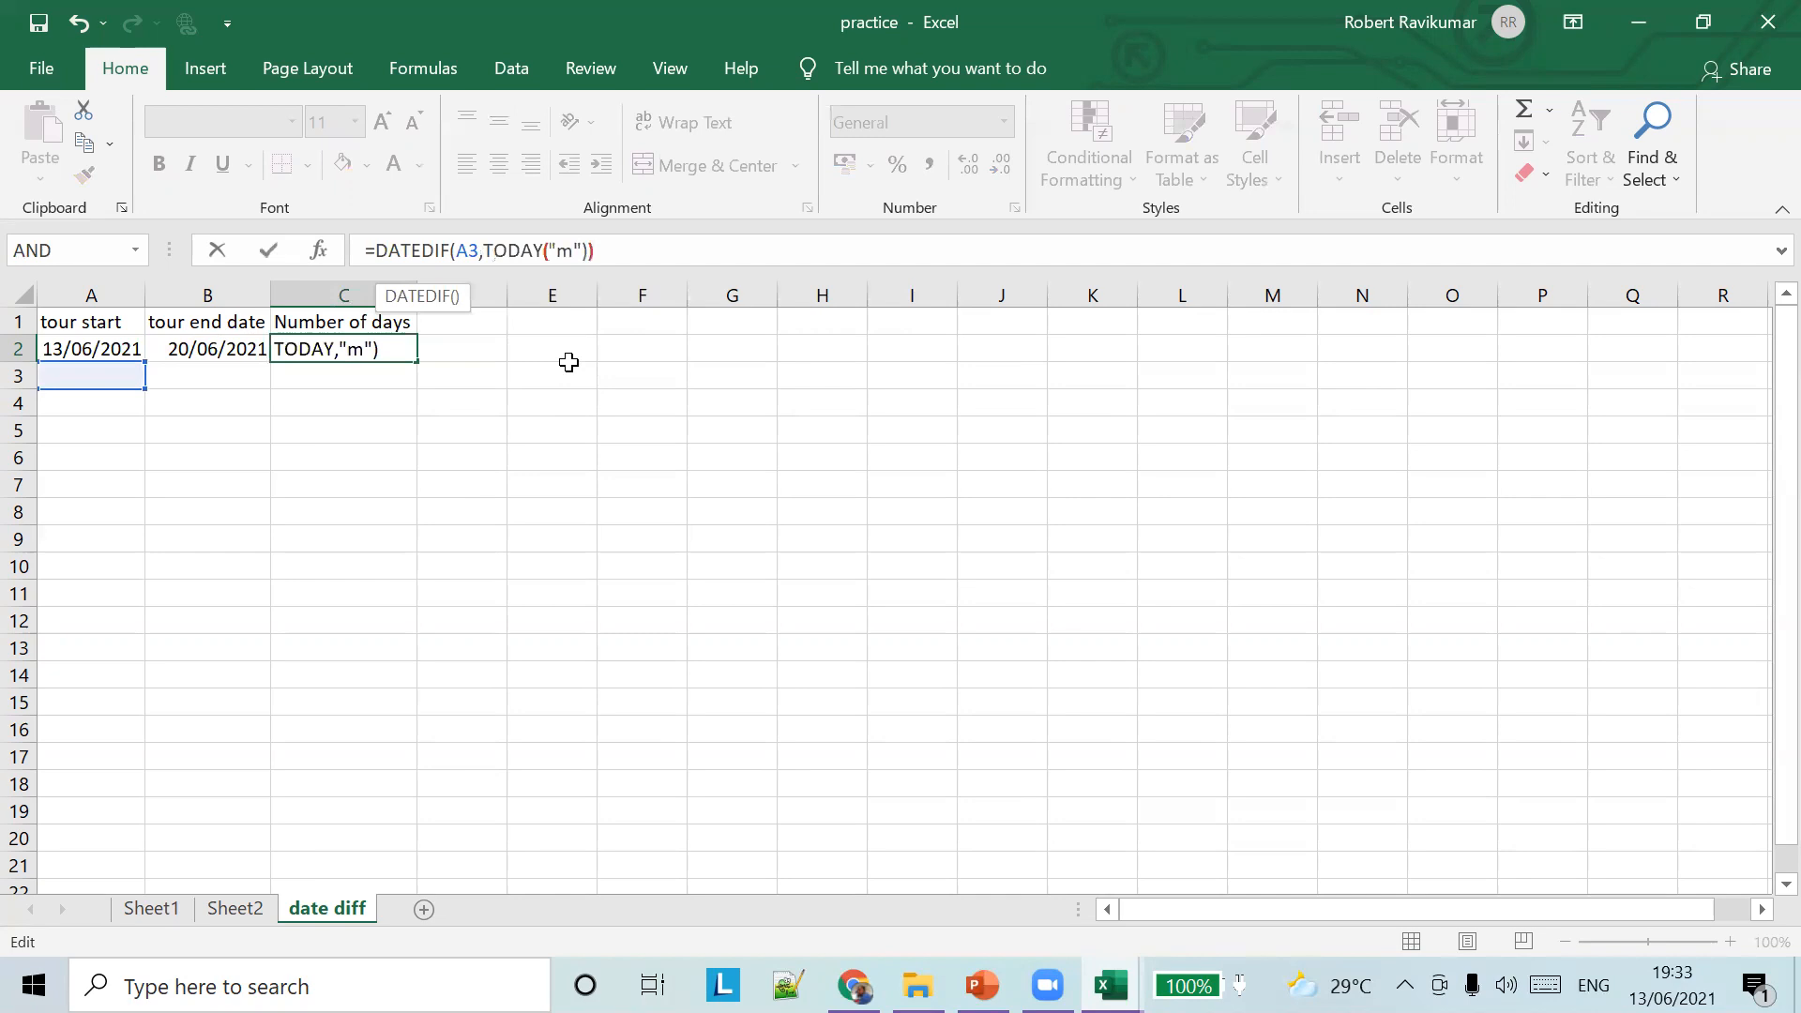
key("Tab")
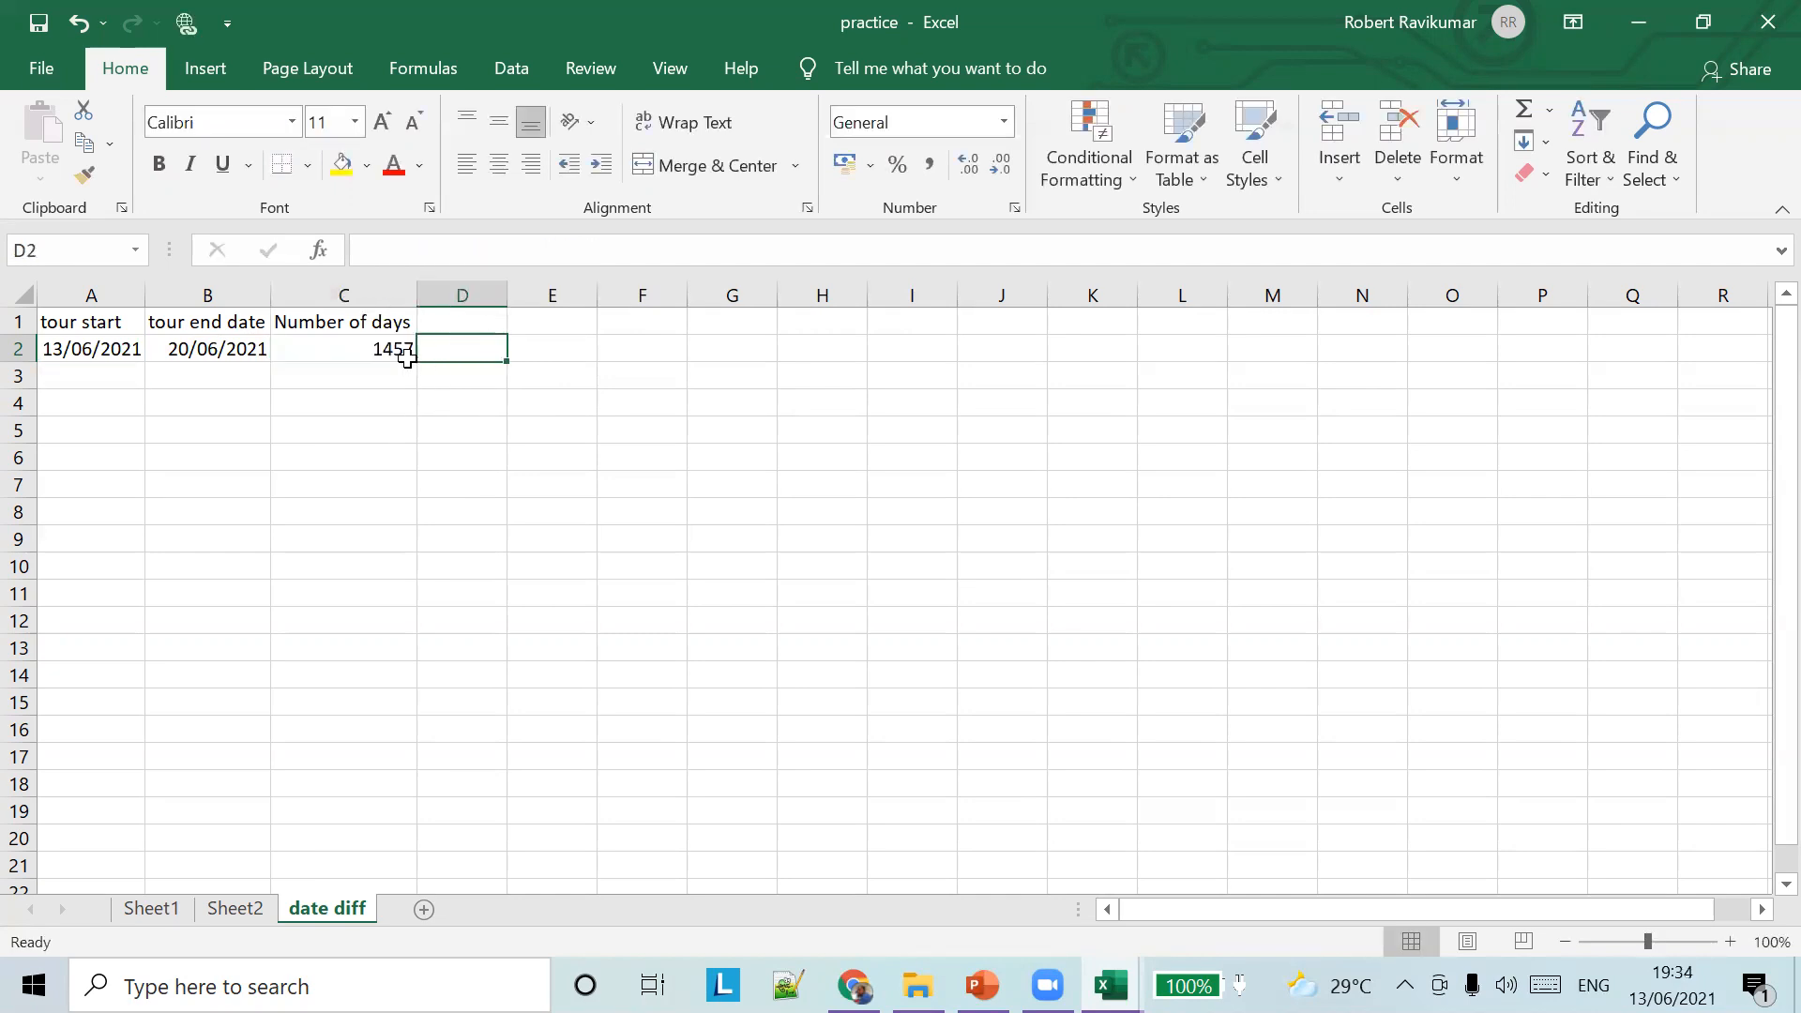
Point the start date in the C2 formula to A2 so it reads =DATEDIF(A2,TODAY(),"m")
left_click(380, 343)
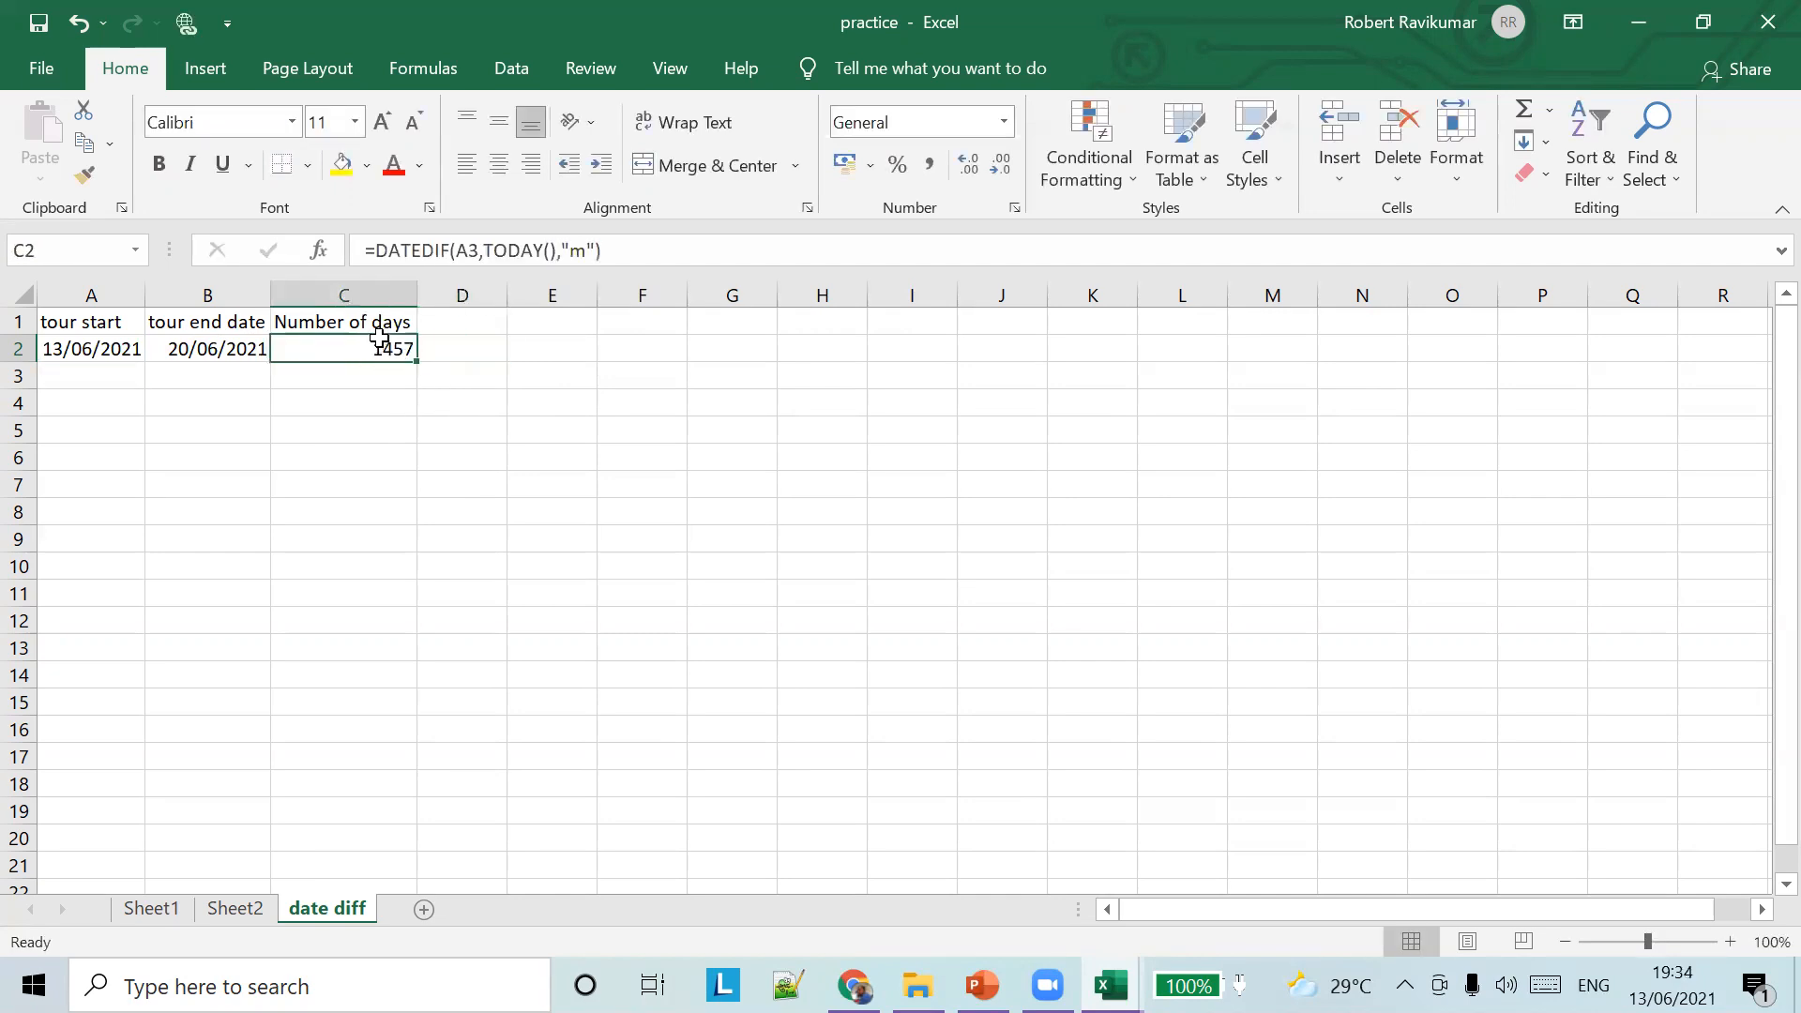
left_click(479, 250)
key("BackSpace")
type("2")
key("Tab")
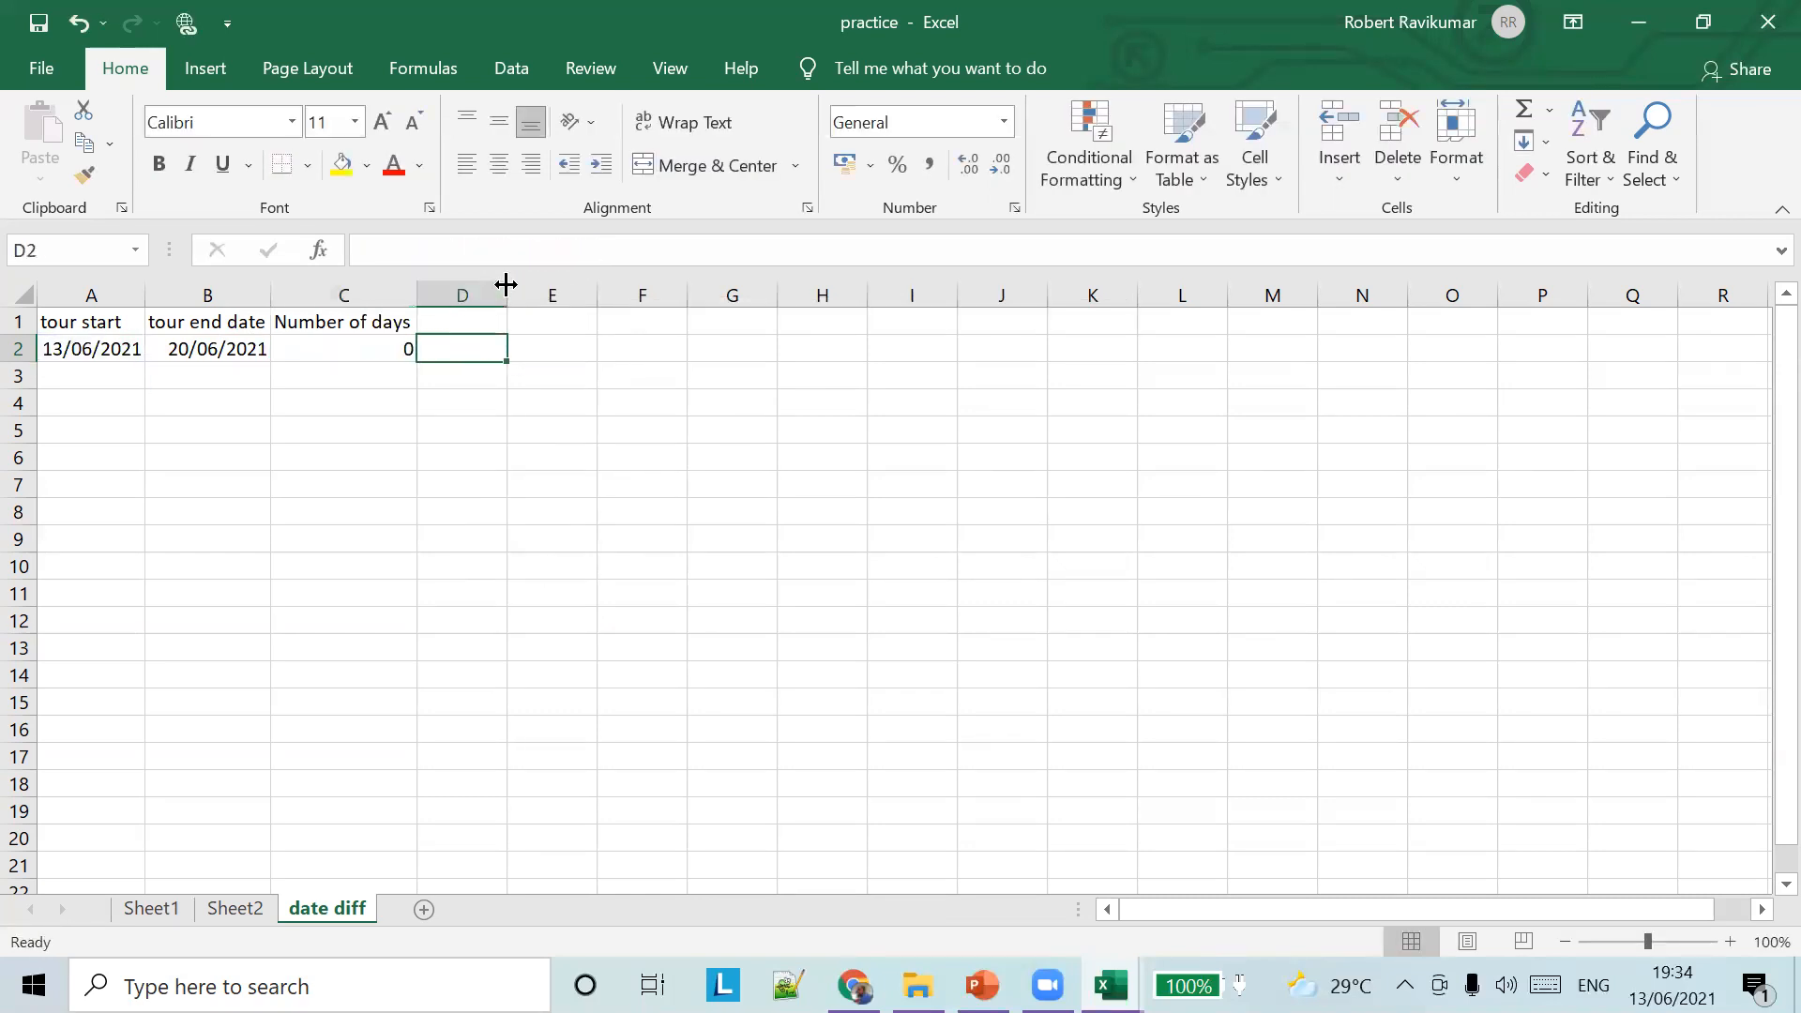
Replace TODAY() in the C2 formula with B2 so it reads =DATEDIF(A2,B2,"m")
left_click(367, 348)
left_click(550, 250)
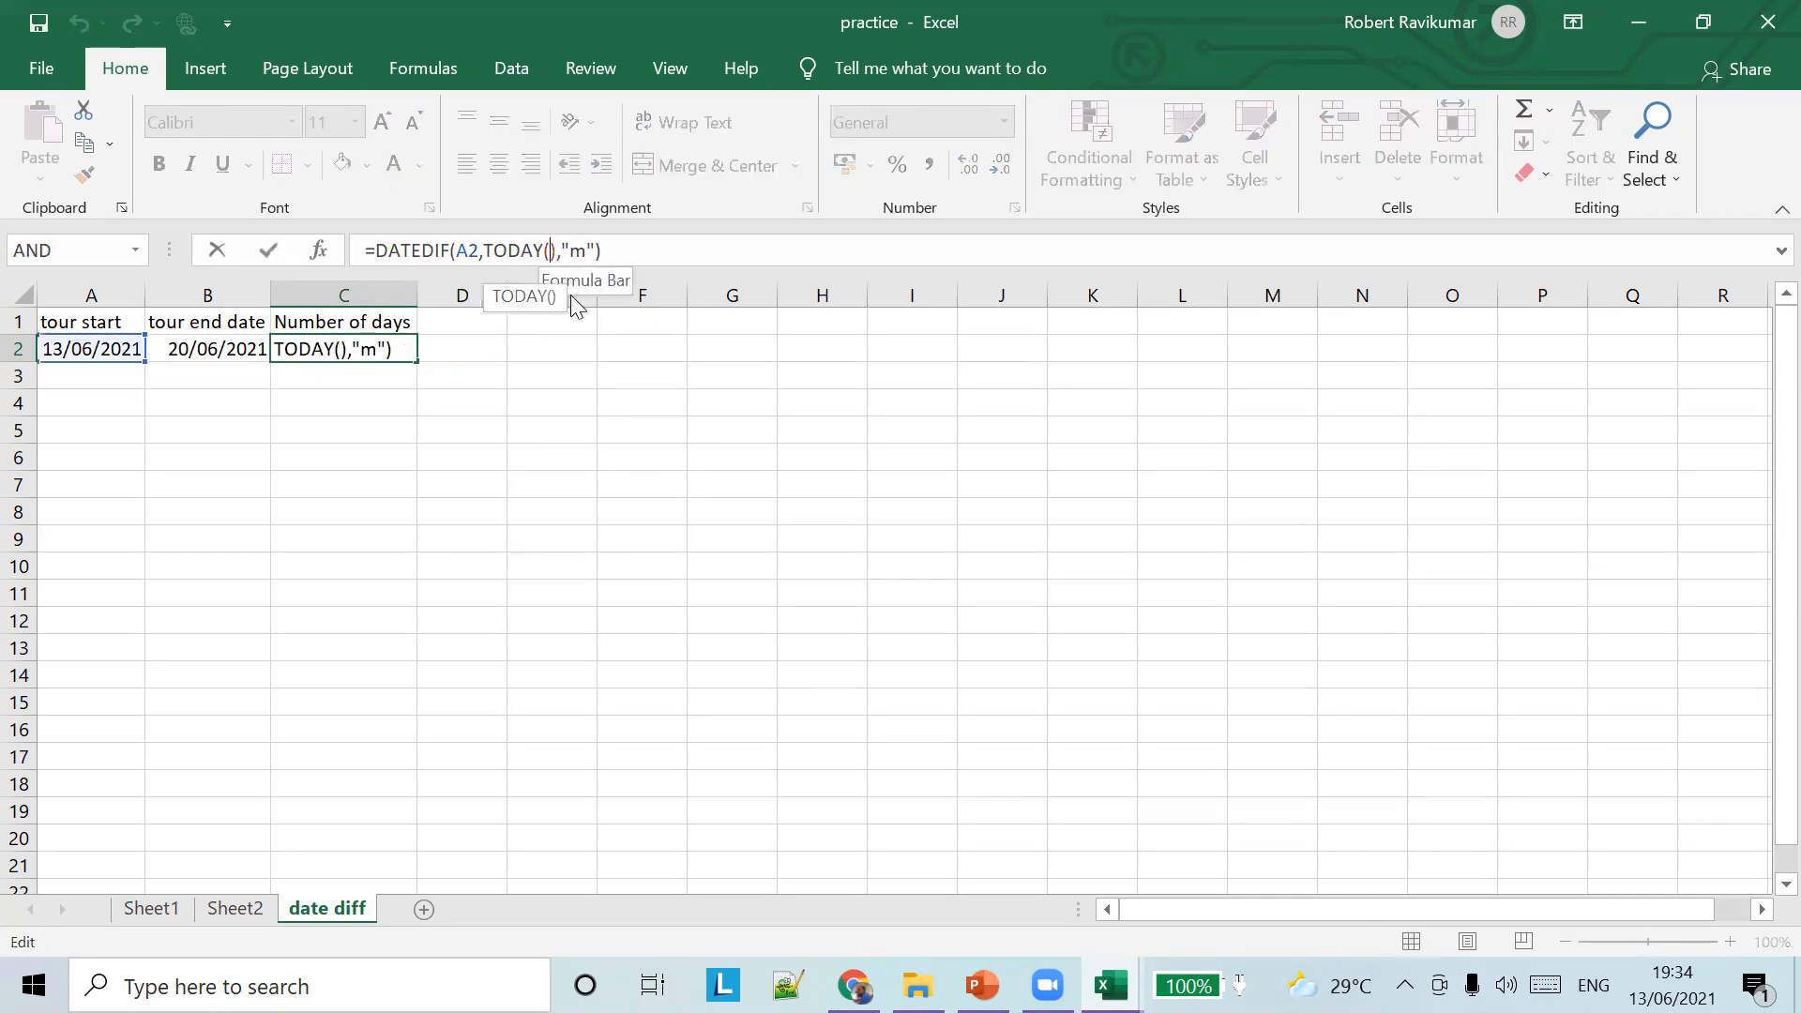
key("End")
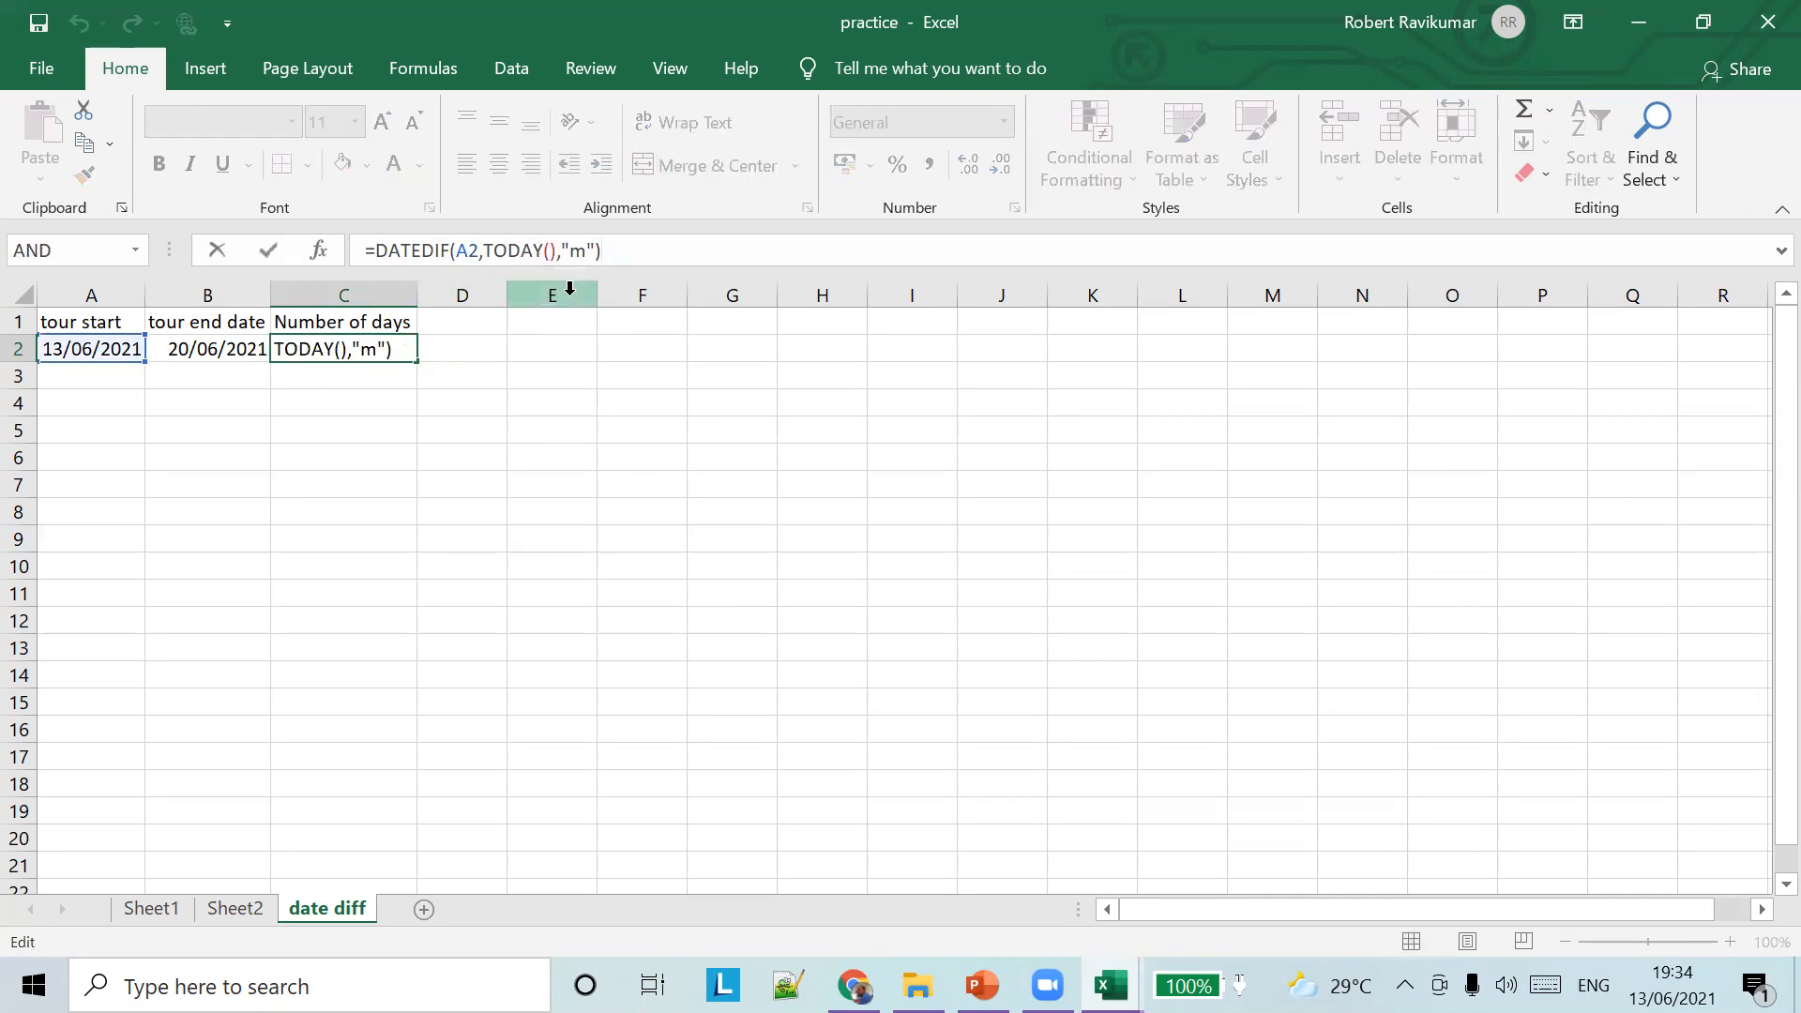
key("Left")
key("Left")
key("Left")
key("BackSpace")
key("BackSpace")
key("BackSpace")
key("BackSpace")
key("BackSpace")
key("BackSpace")
key("BackSpace")
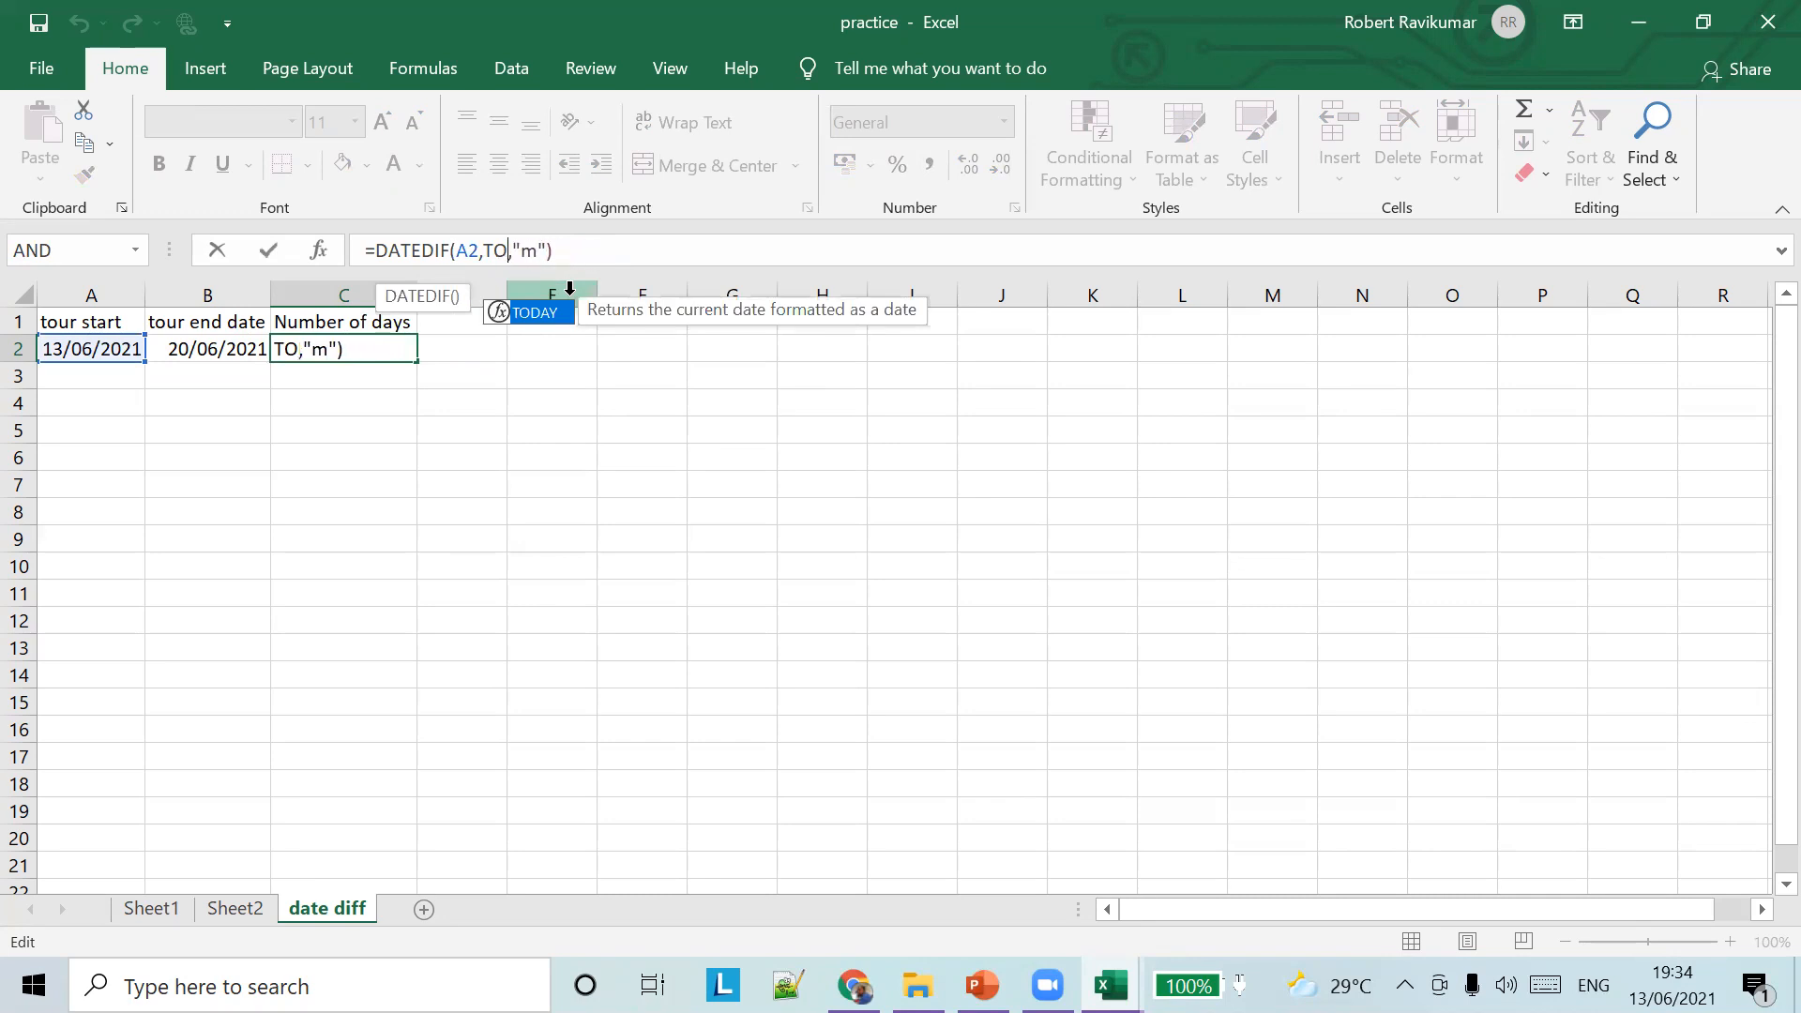
type("B")
type("2")
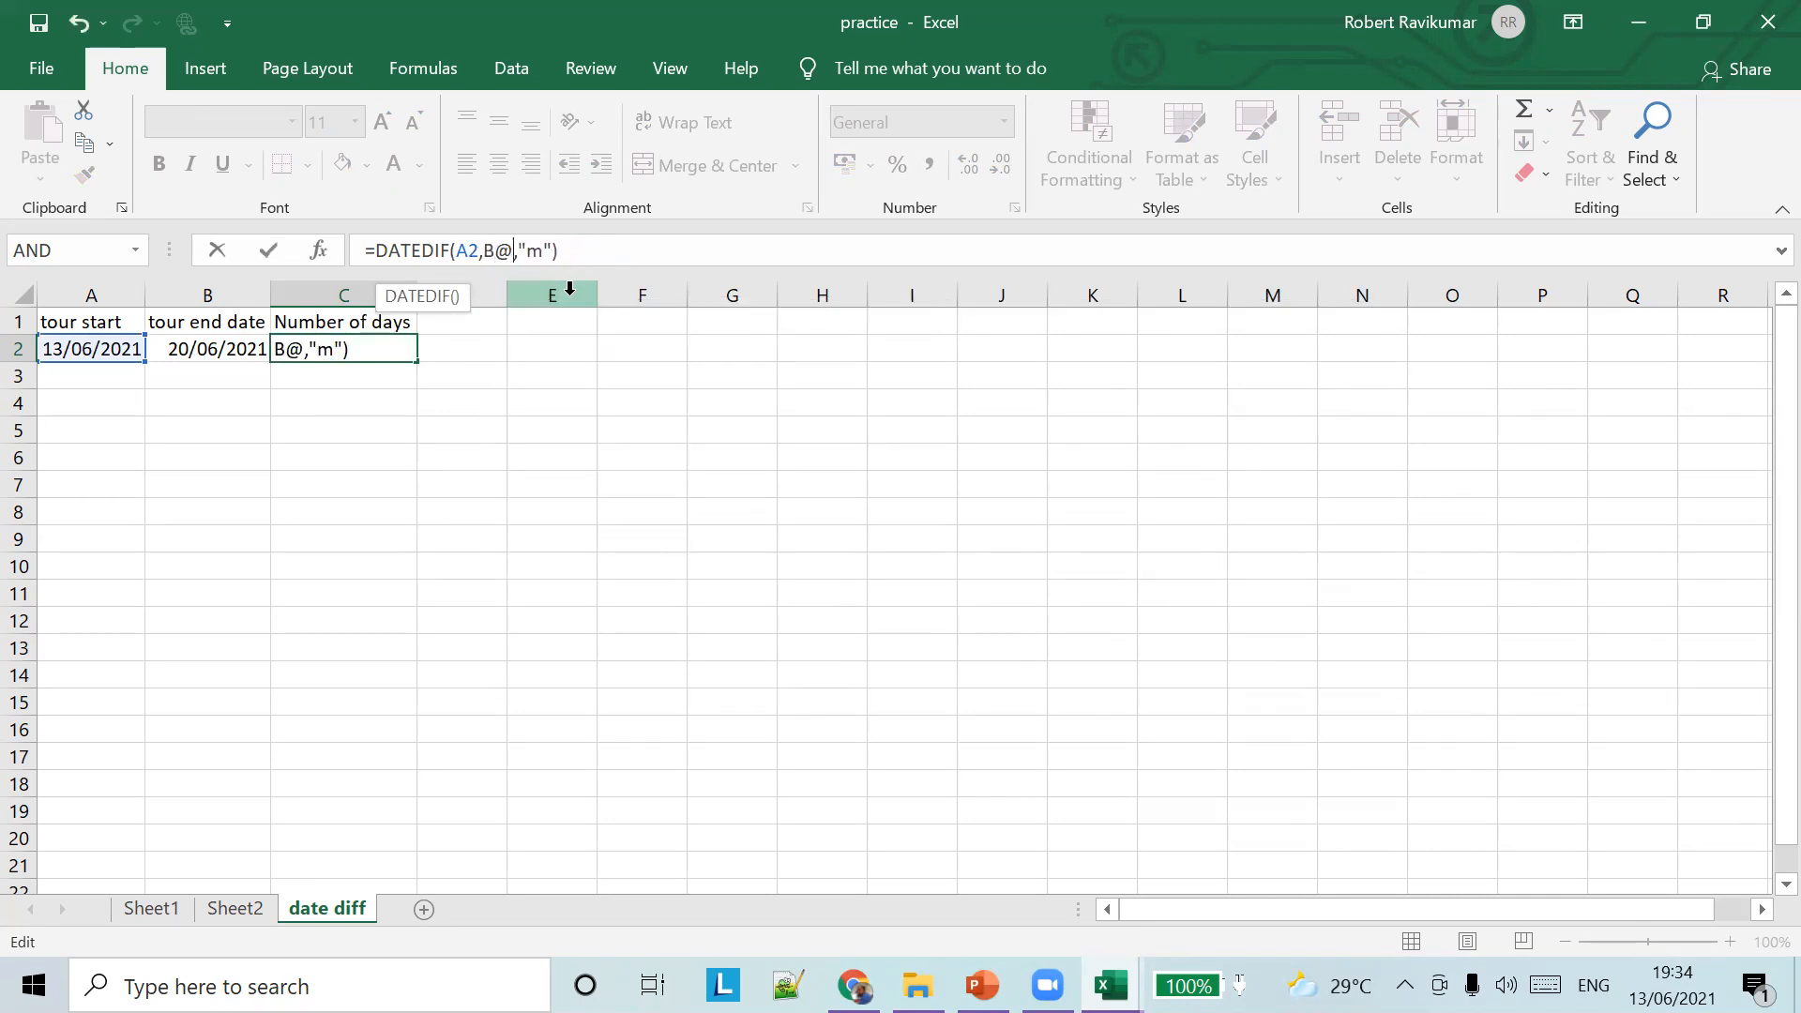
key("Tab")
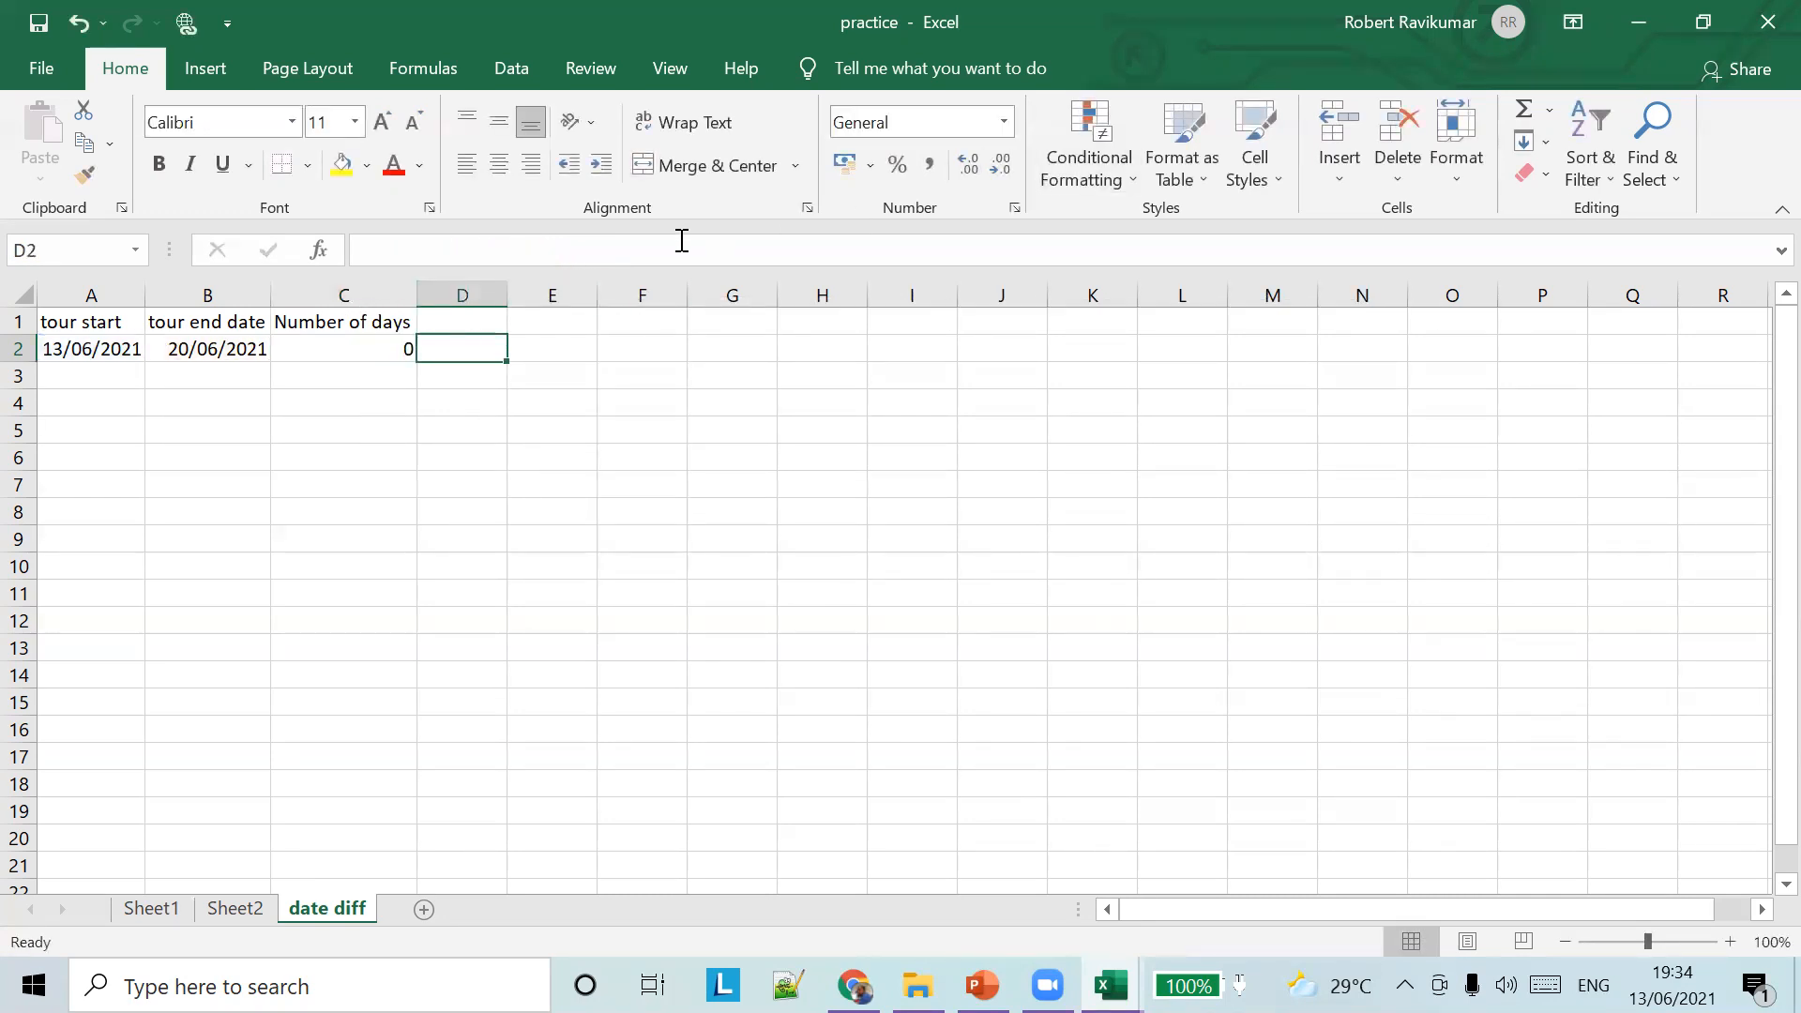
Change the unit in the C2 formula to days so it reads =DATEDIF(A2,B2,"d"), and review its arguments
left_click(381, 338)
left_click(531, 250)
key("BackSpace")
type("d")
key("Tab")
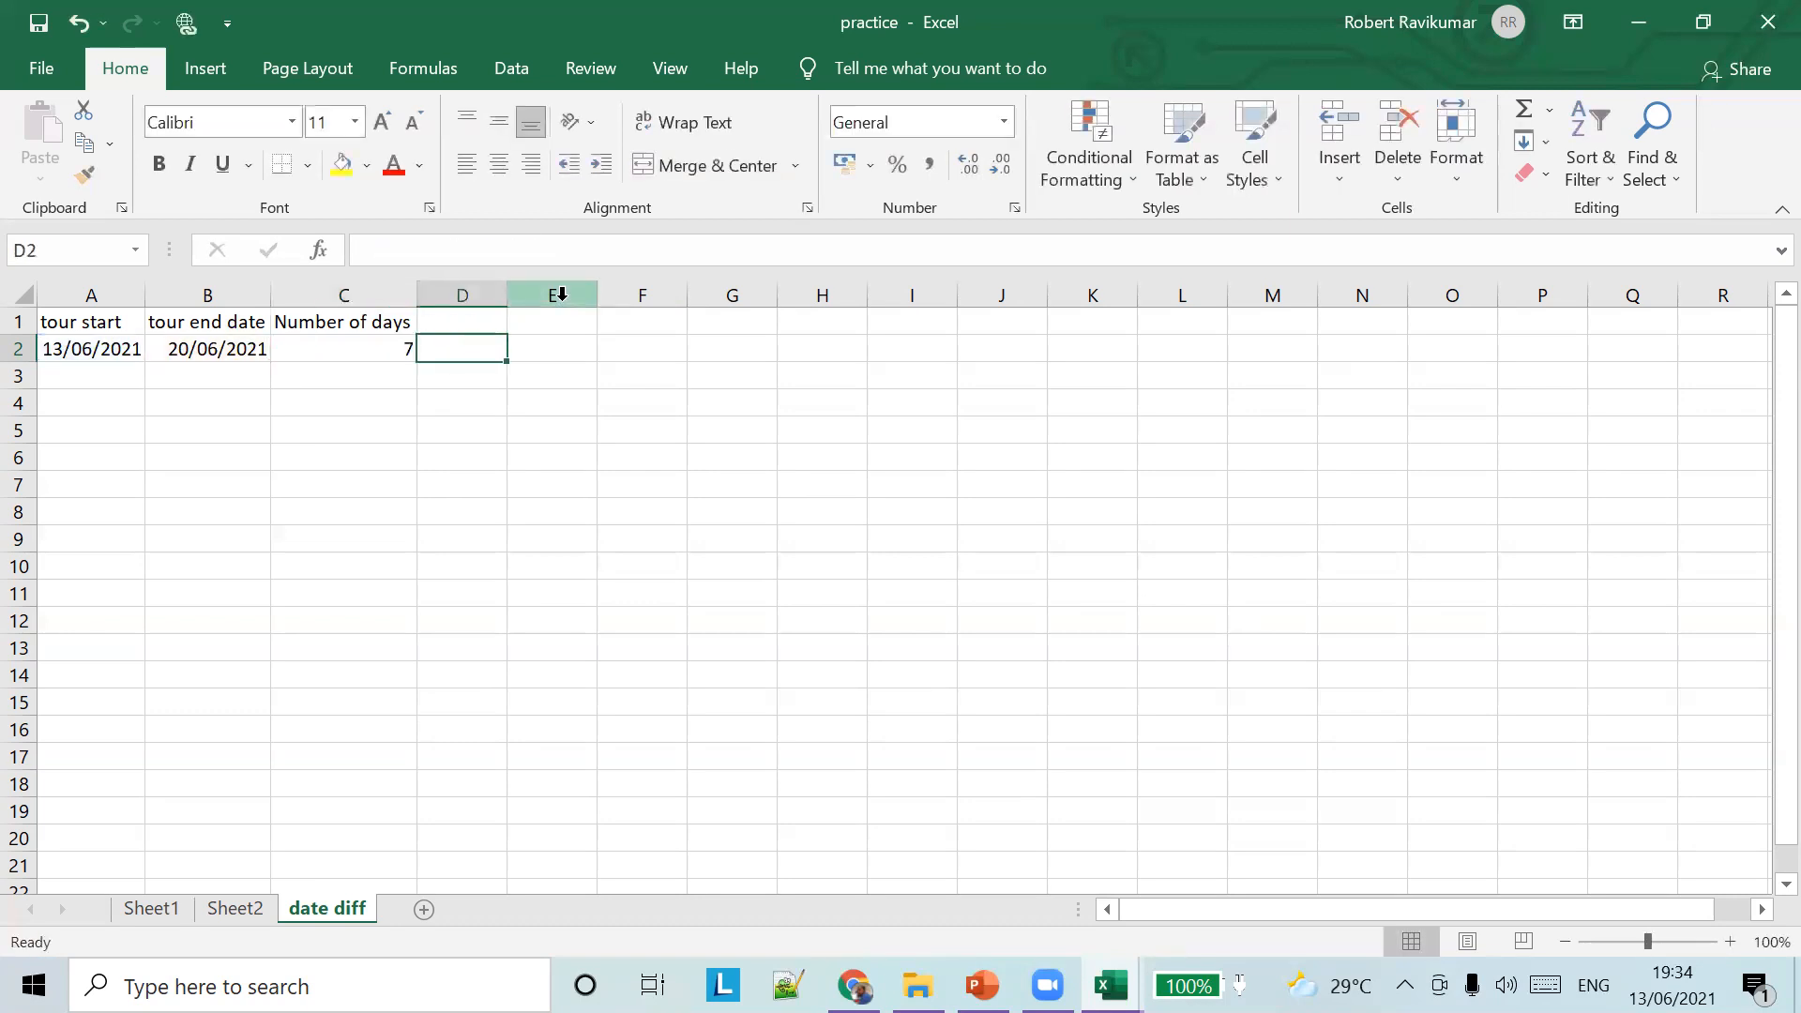
left_click(375, 354)
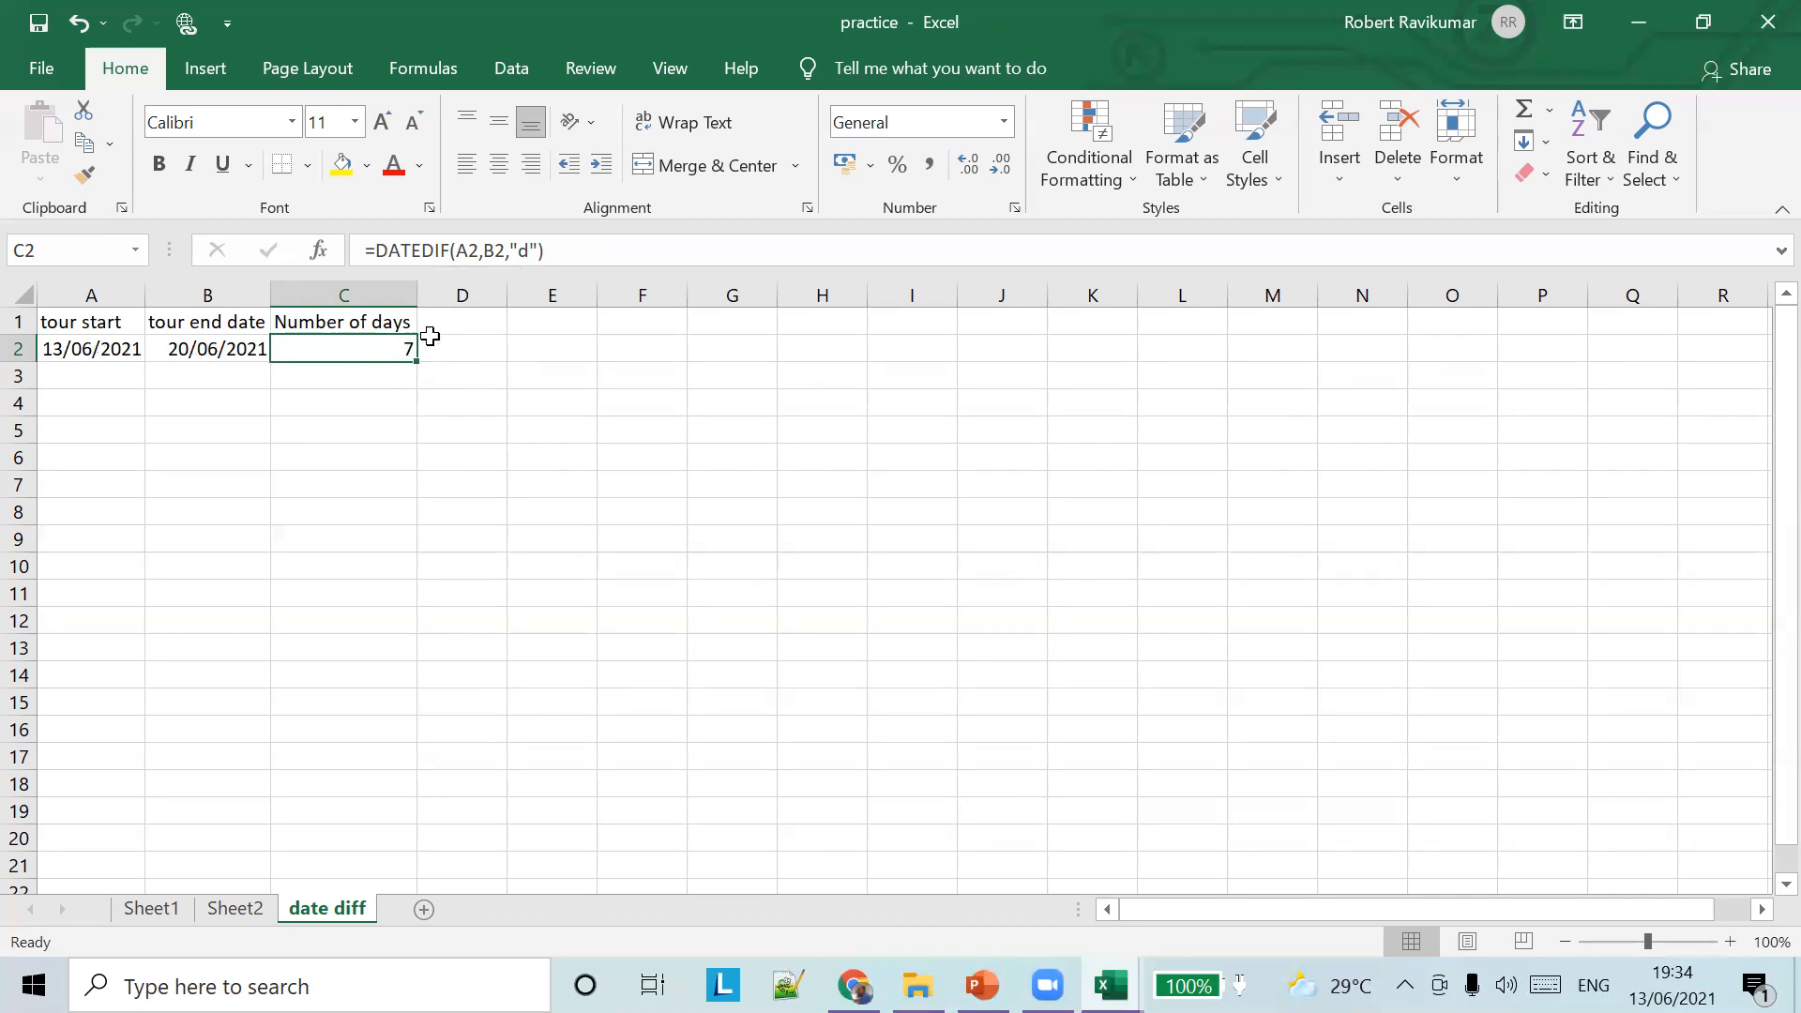
left_click(454, 268)
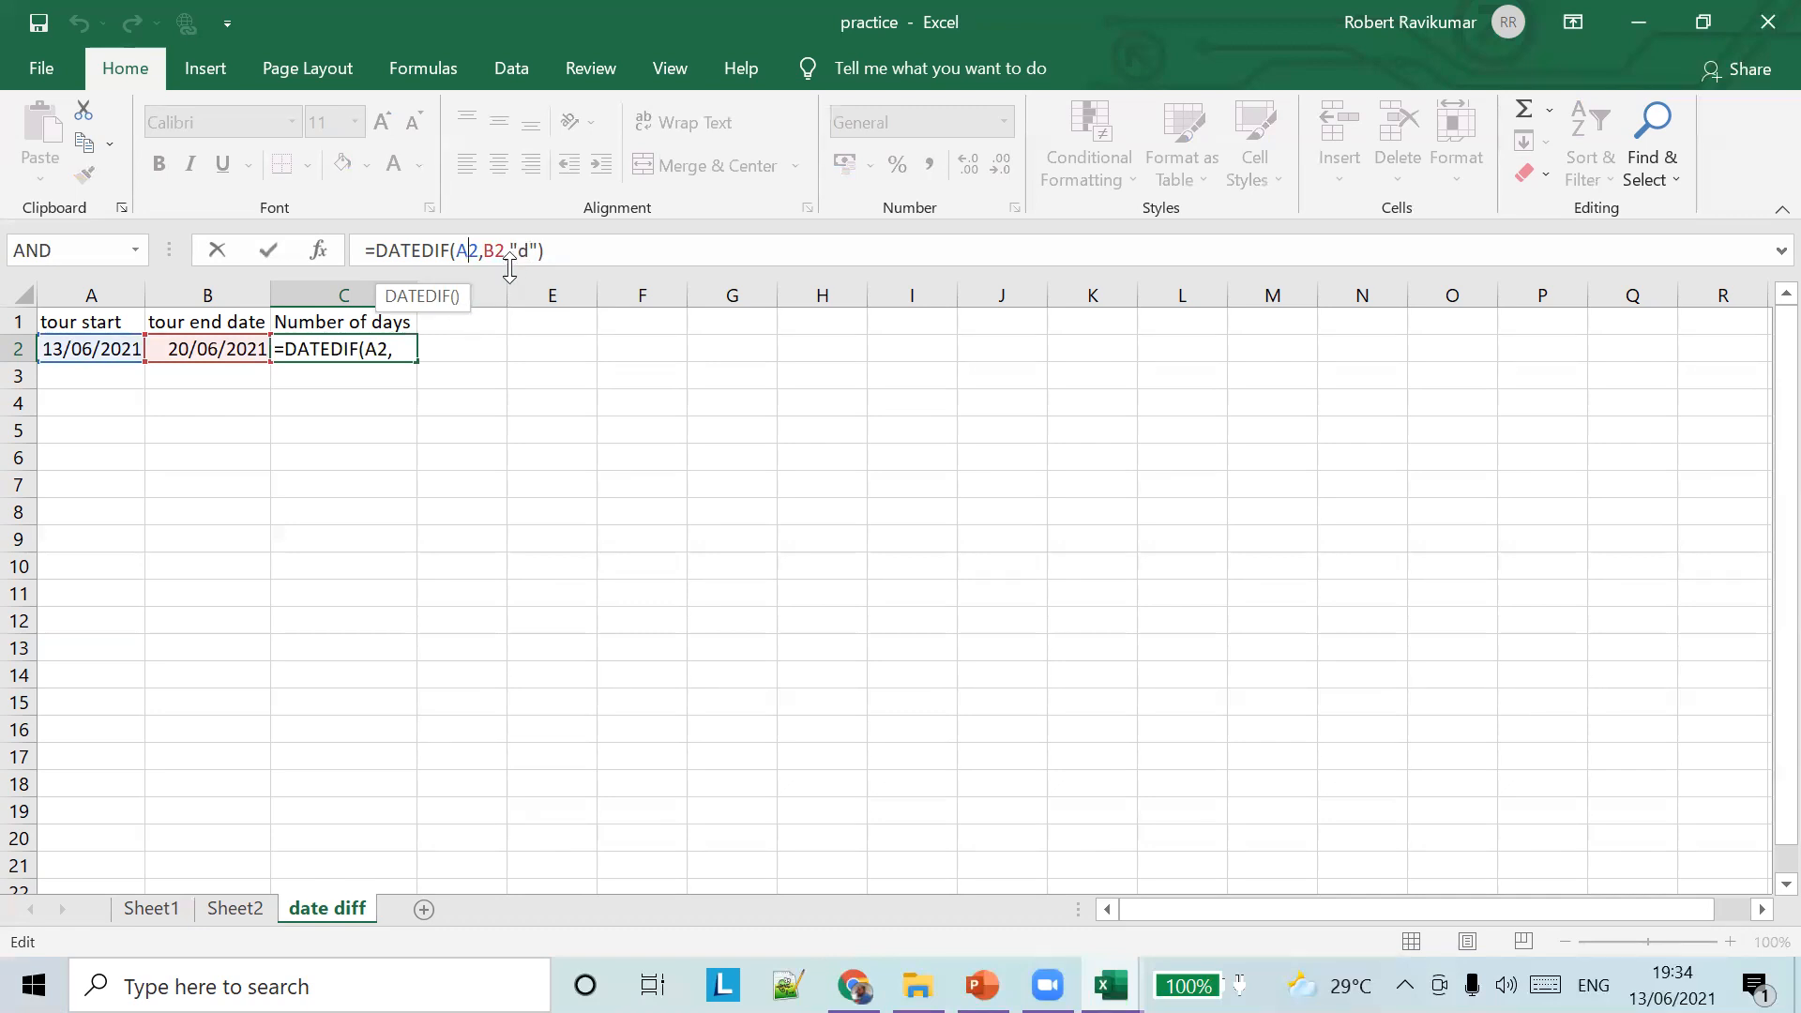
Add the headings month in D1 and year in E1
left_click(447, 321)
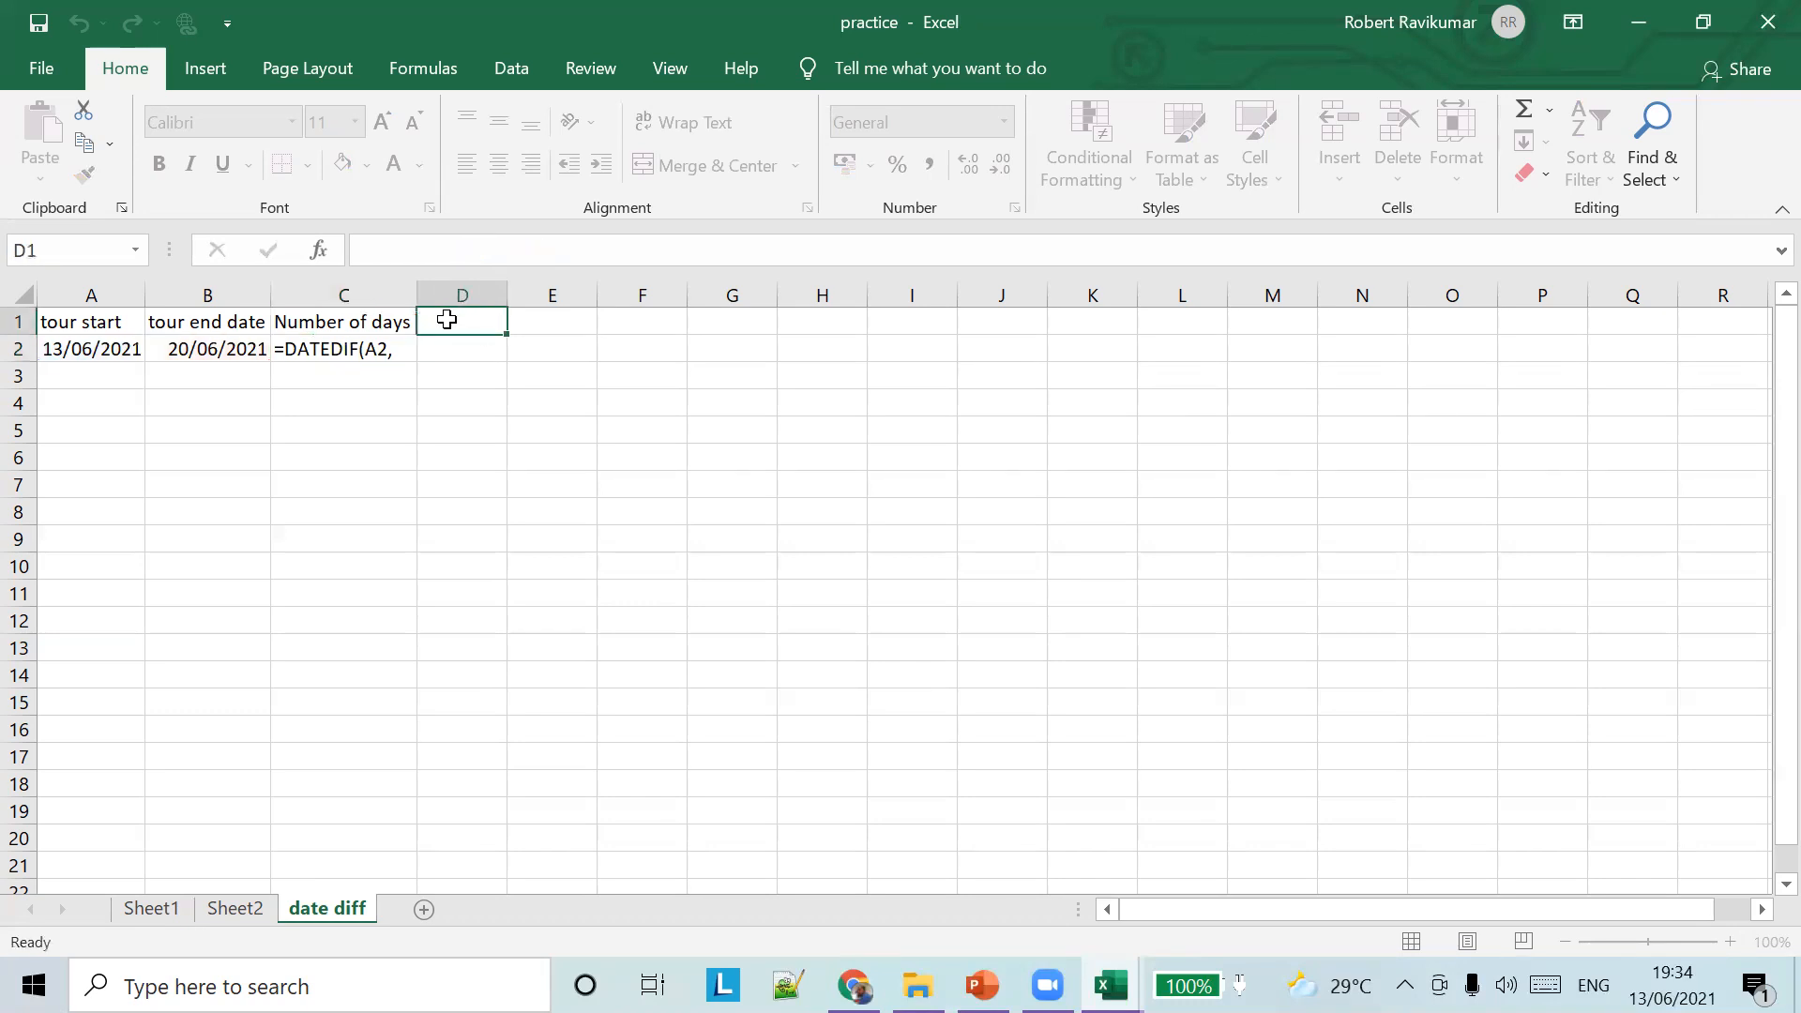
type("month")
left_click(521, 323)
type("year")
key("Return")
Enter =DATEDIF(A2,B2,"m") in D2 under the month heading and narrow column D
key("Left")
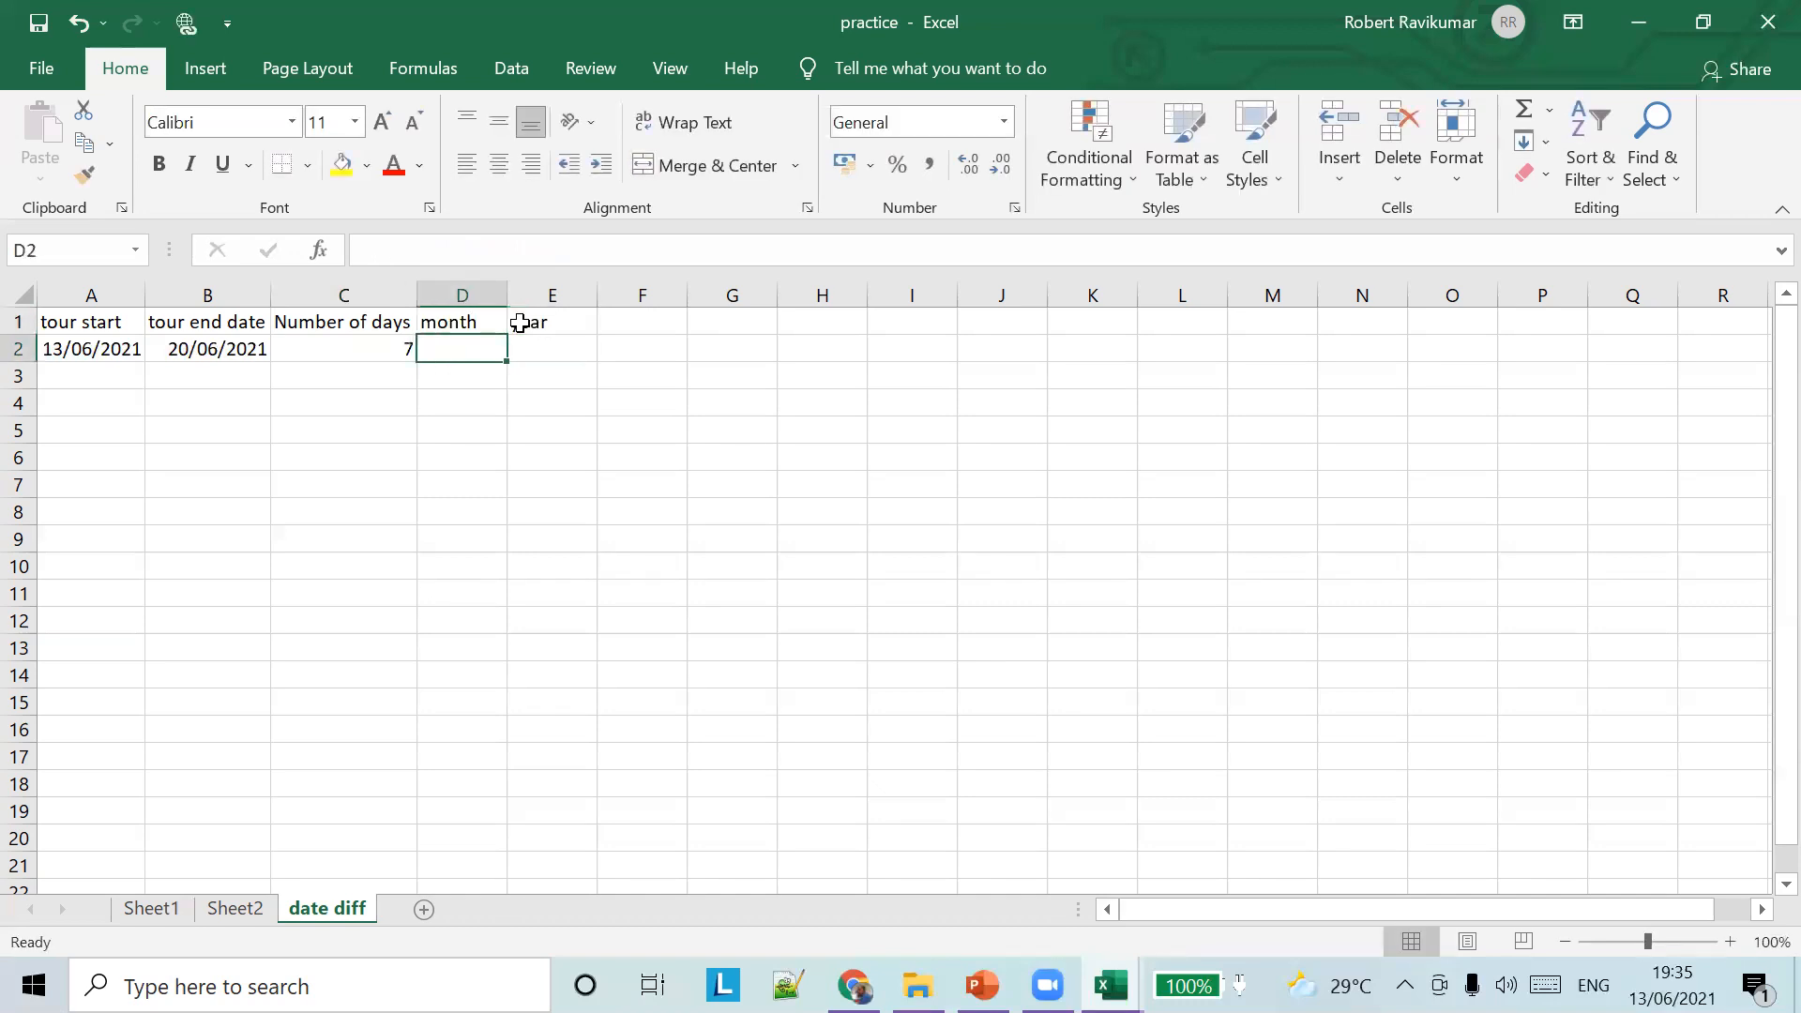
type("=")
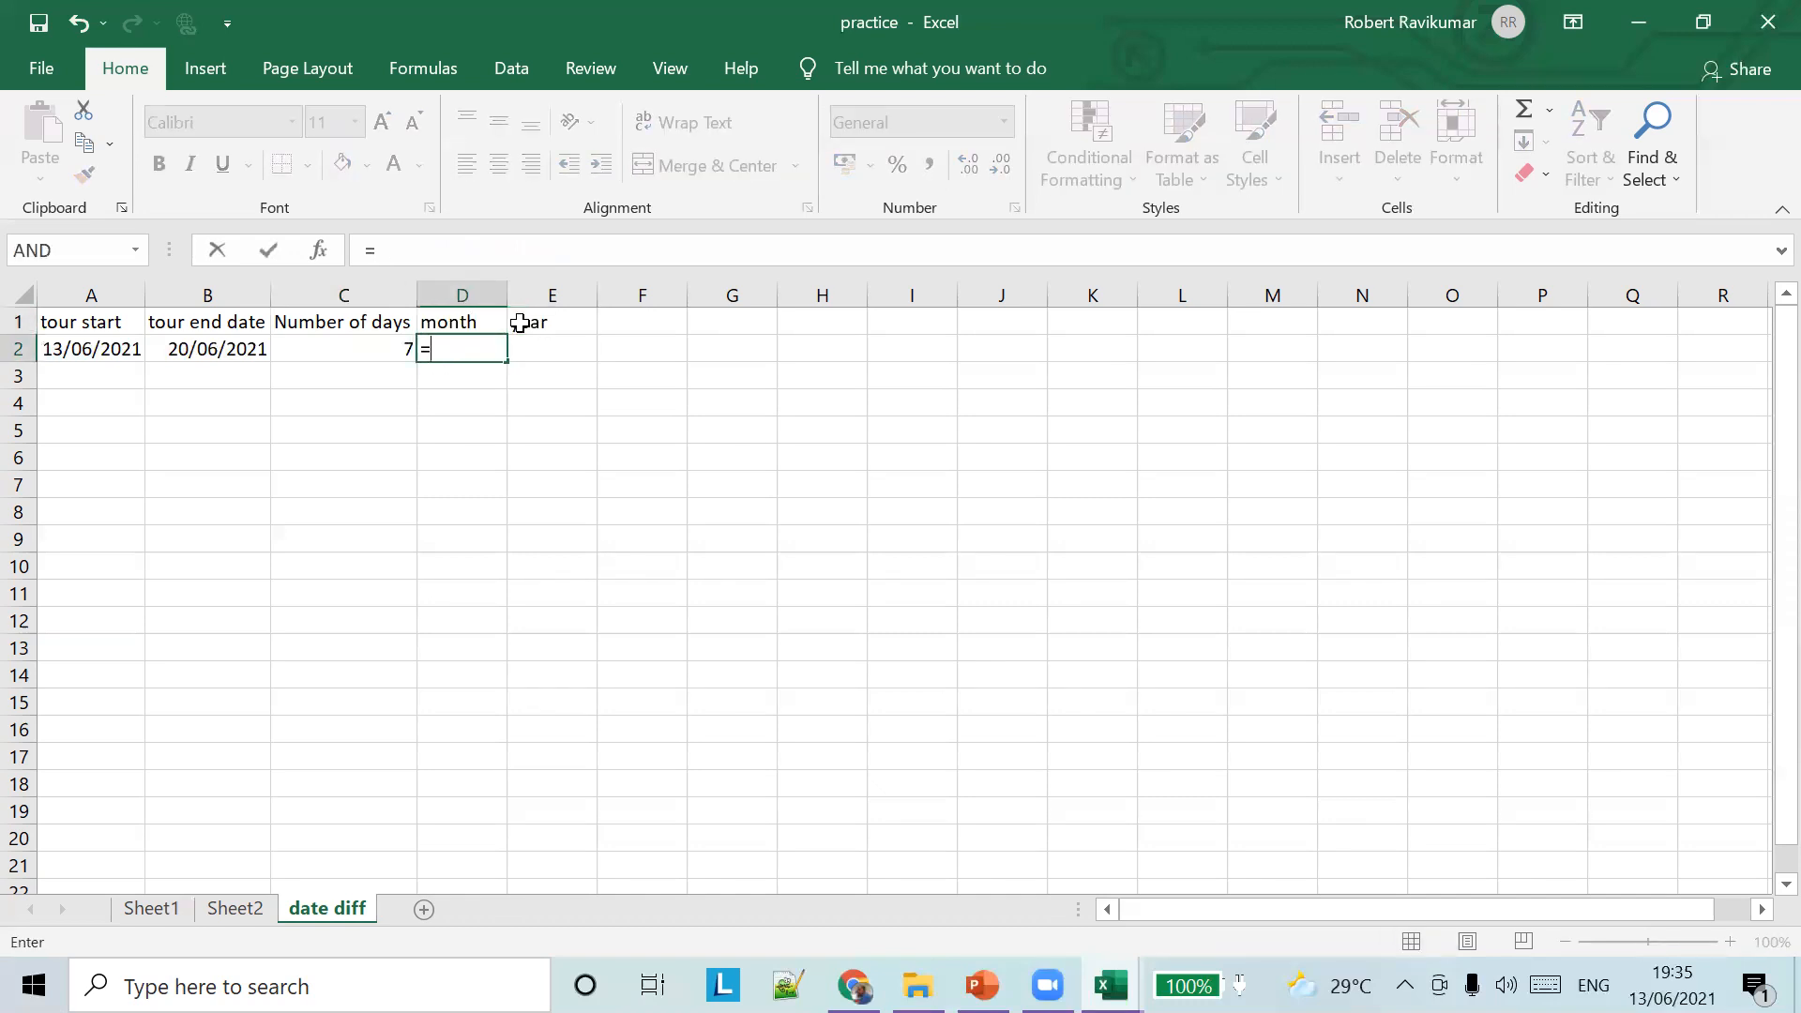
type("DA")
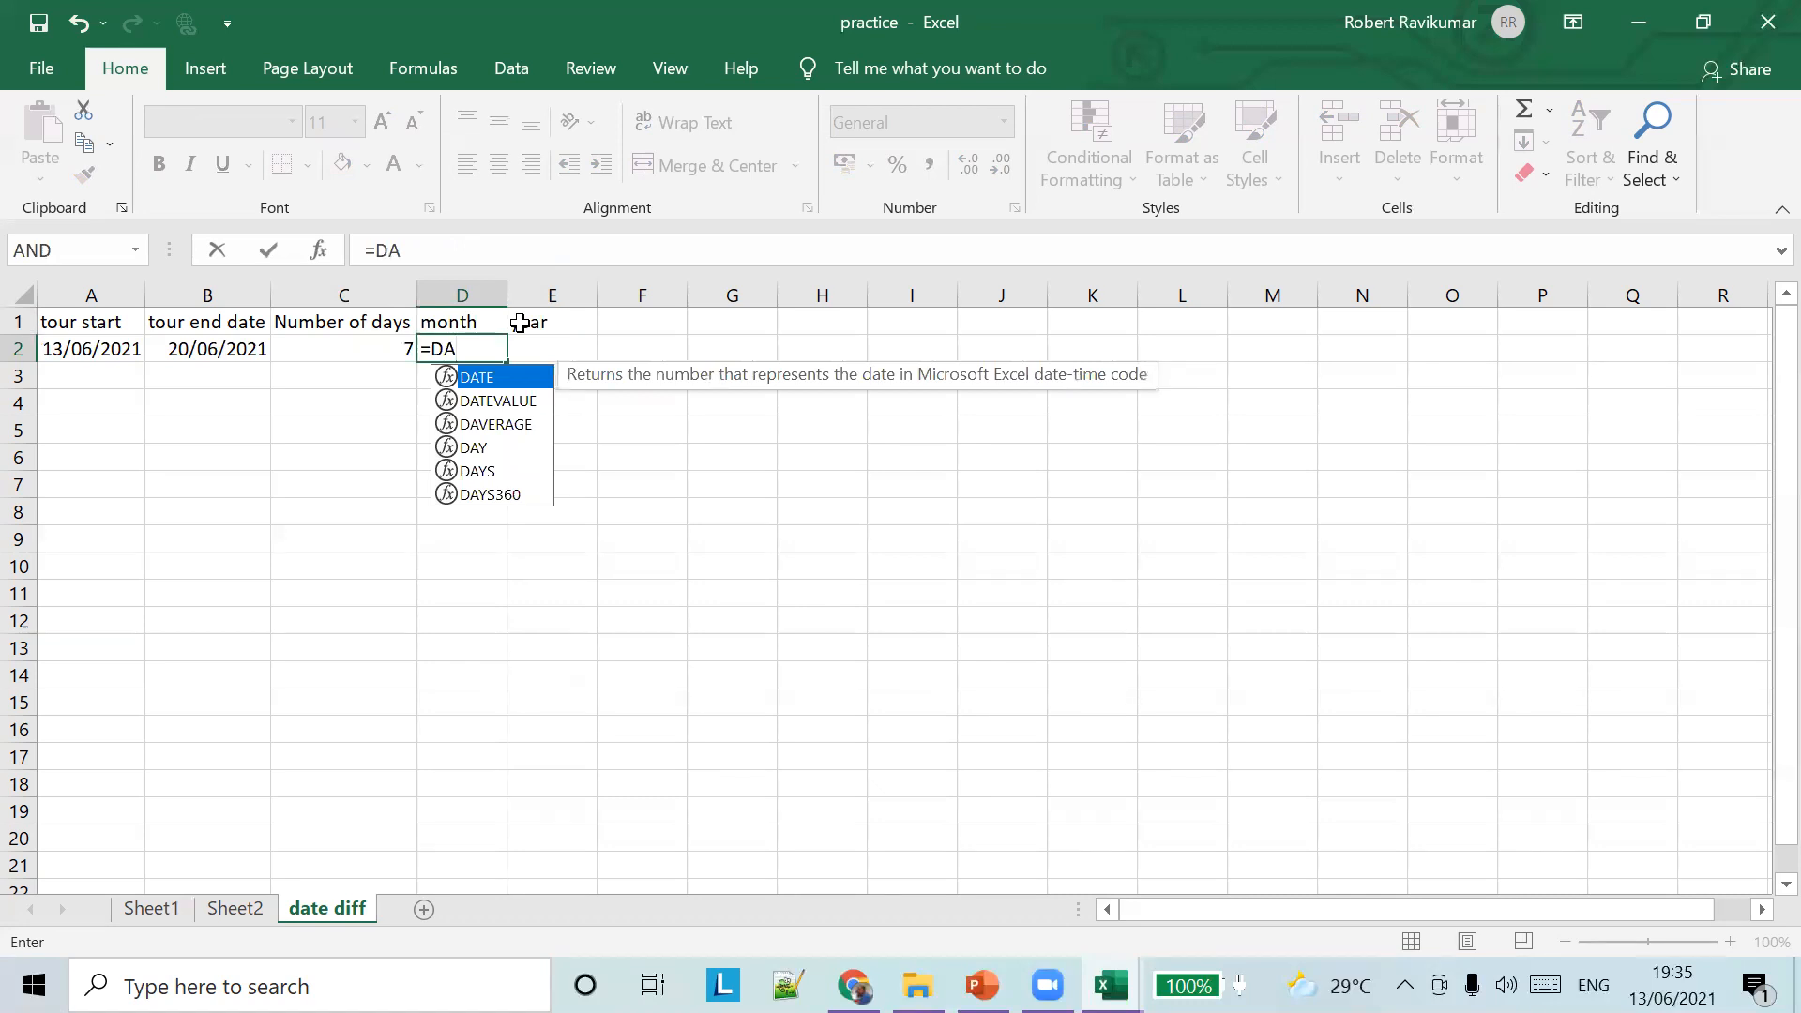
type("E")
key("BackSpace")
type("TE")
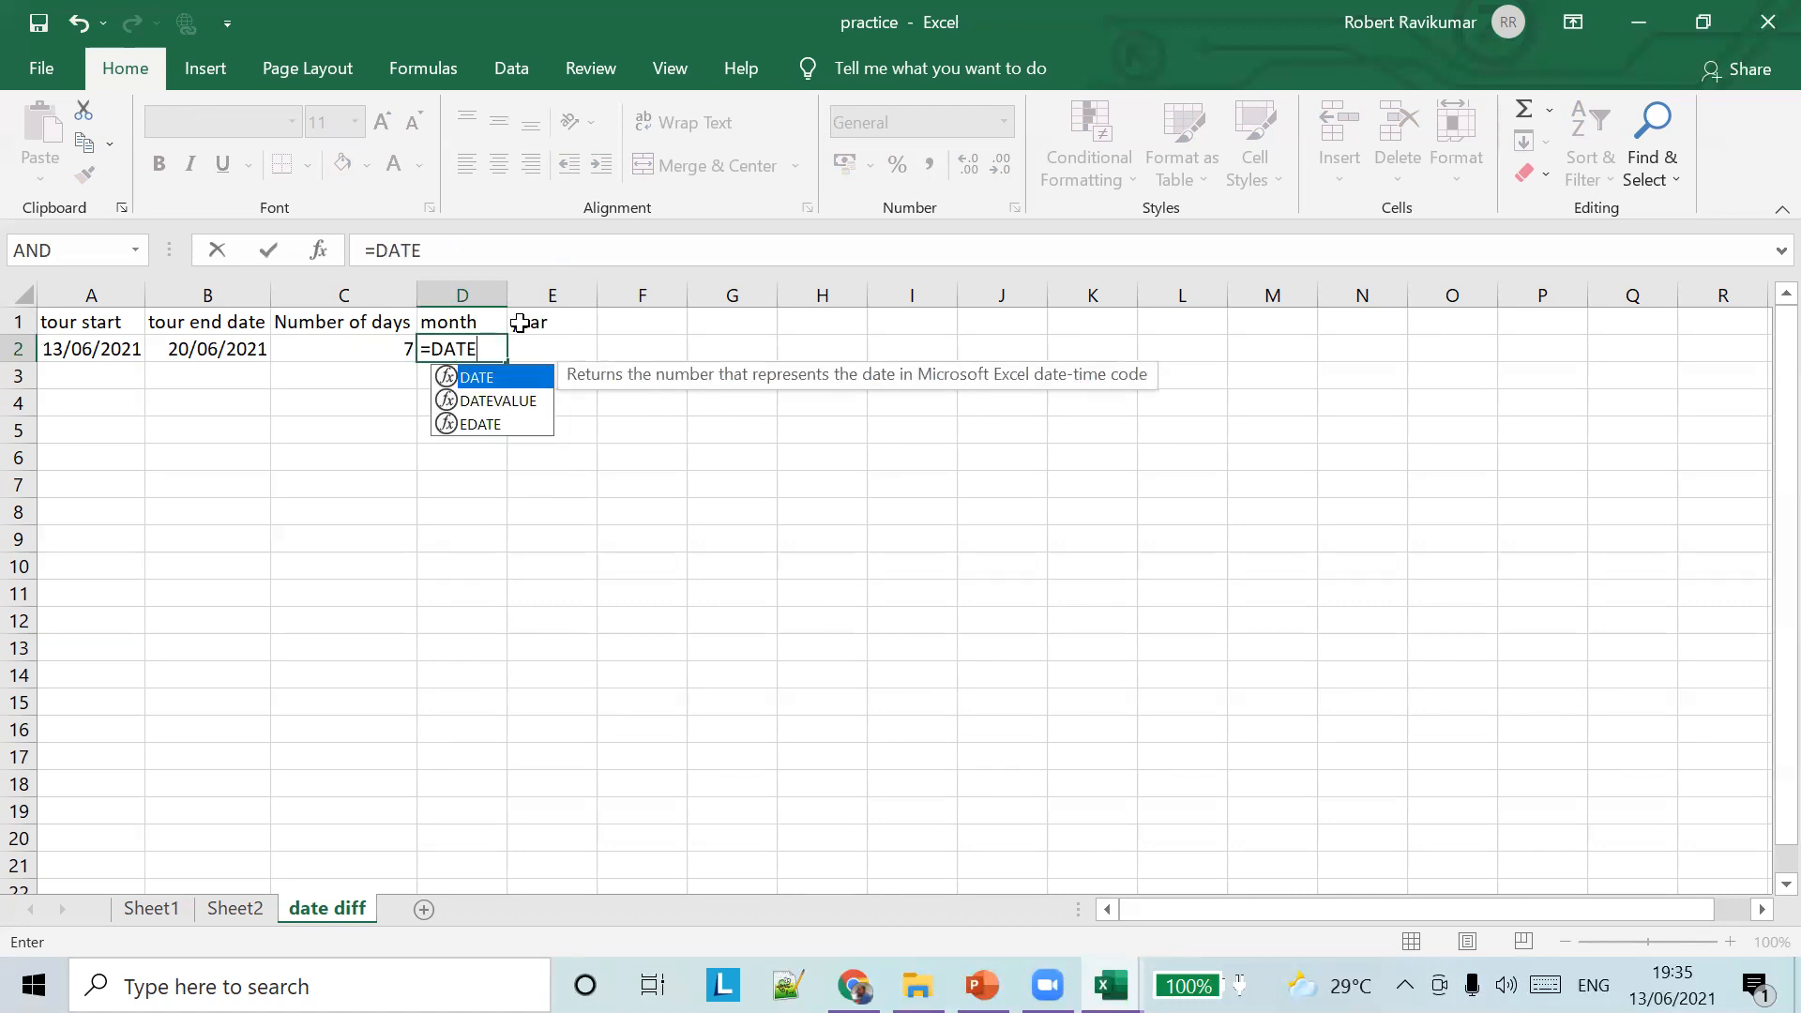
type("DIF")
key("BackSpace")
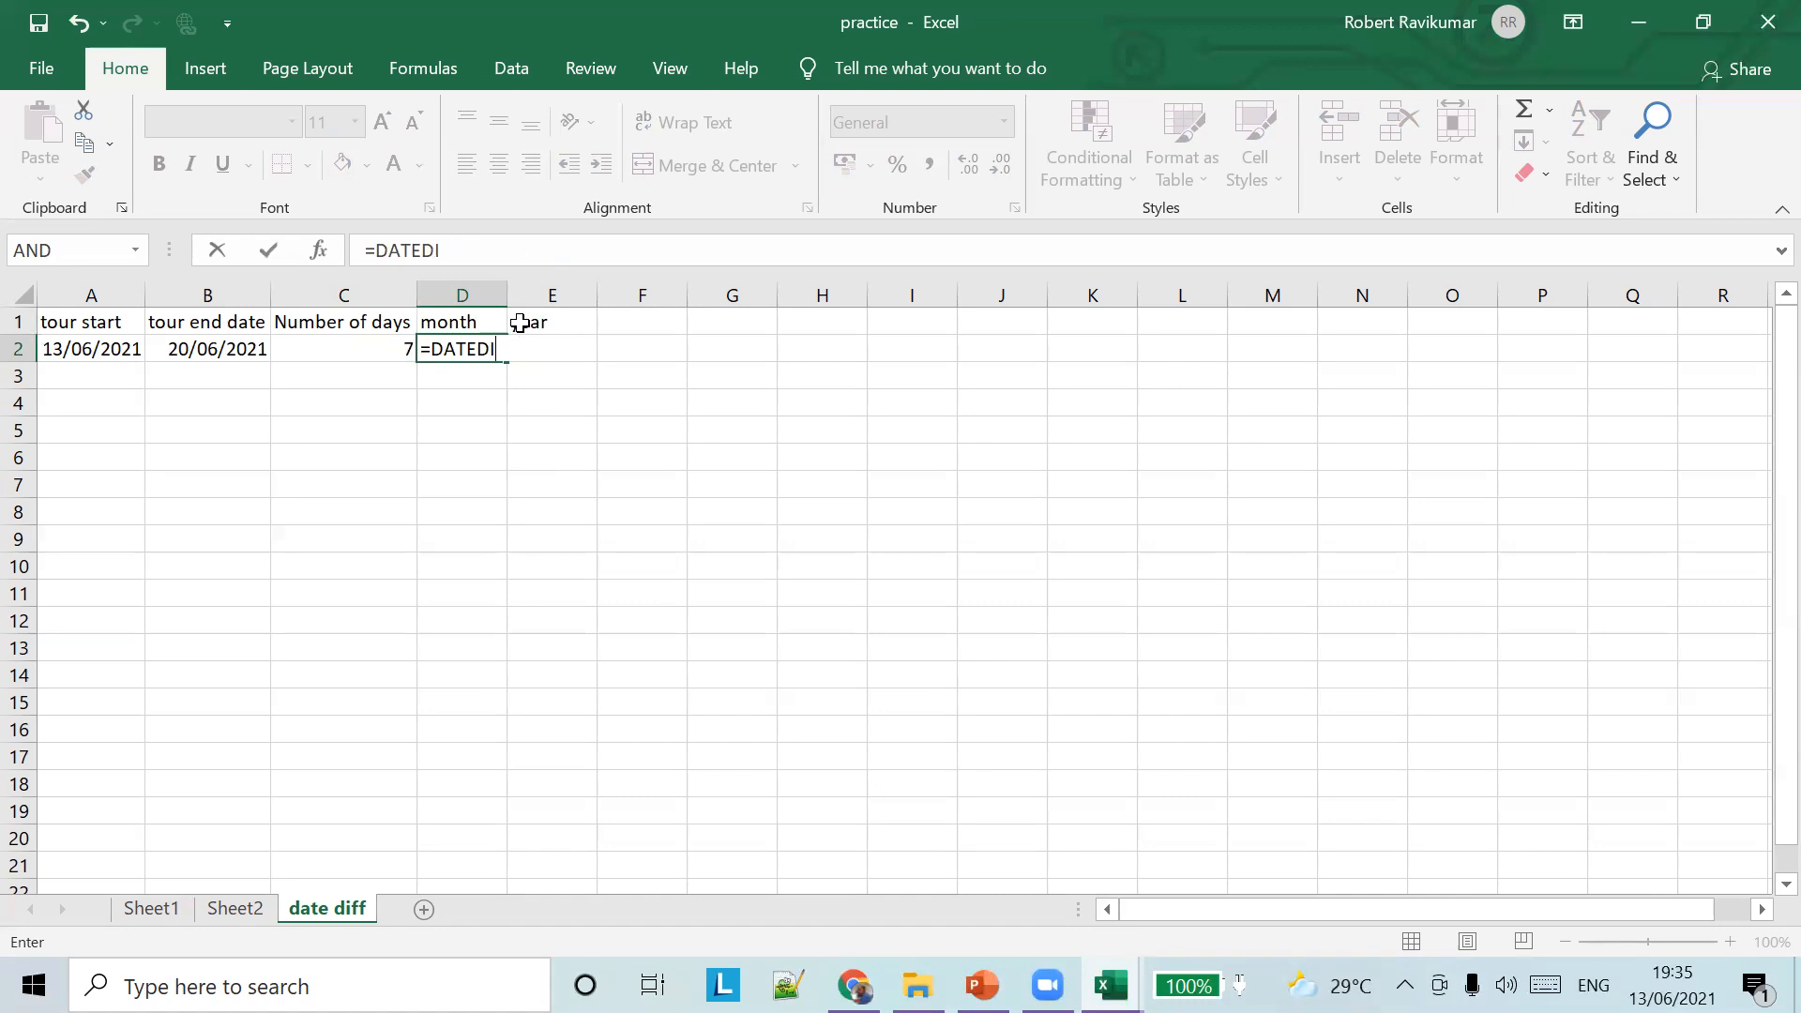
type("F")
key("BackSpace")
key("BackSpace")
key("BackSpace")
key("BackSpace")
key("BackSpace")
key("BackSpace")
key("BackSpace")
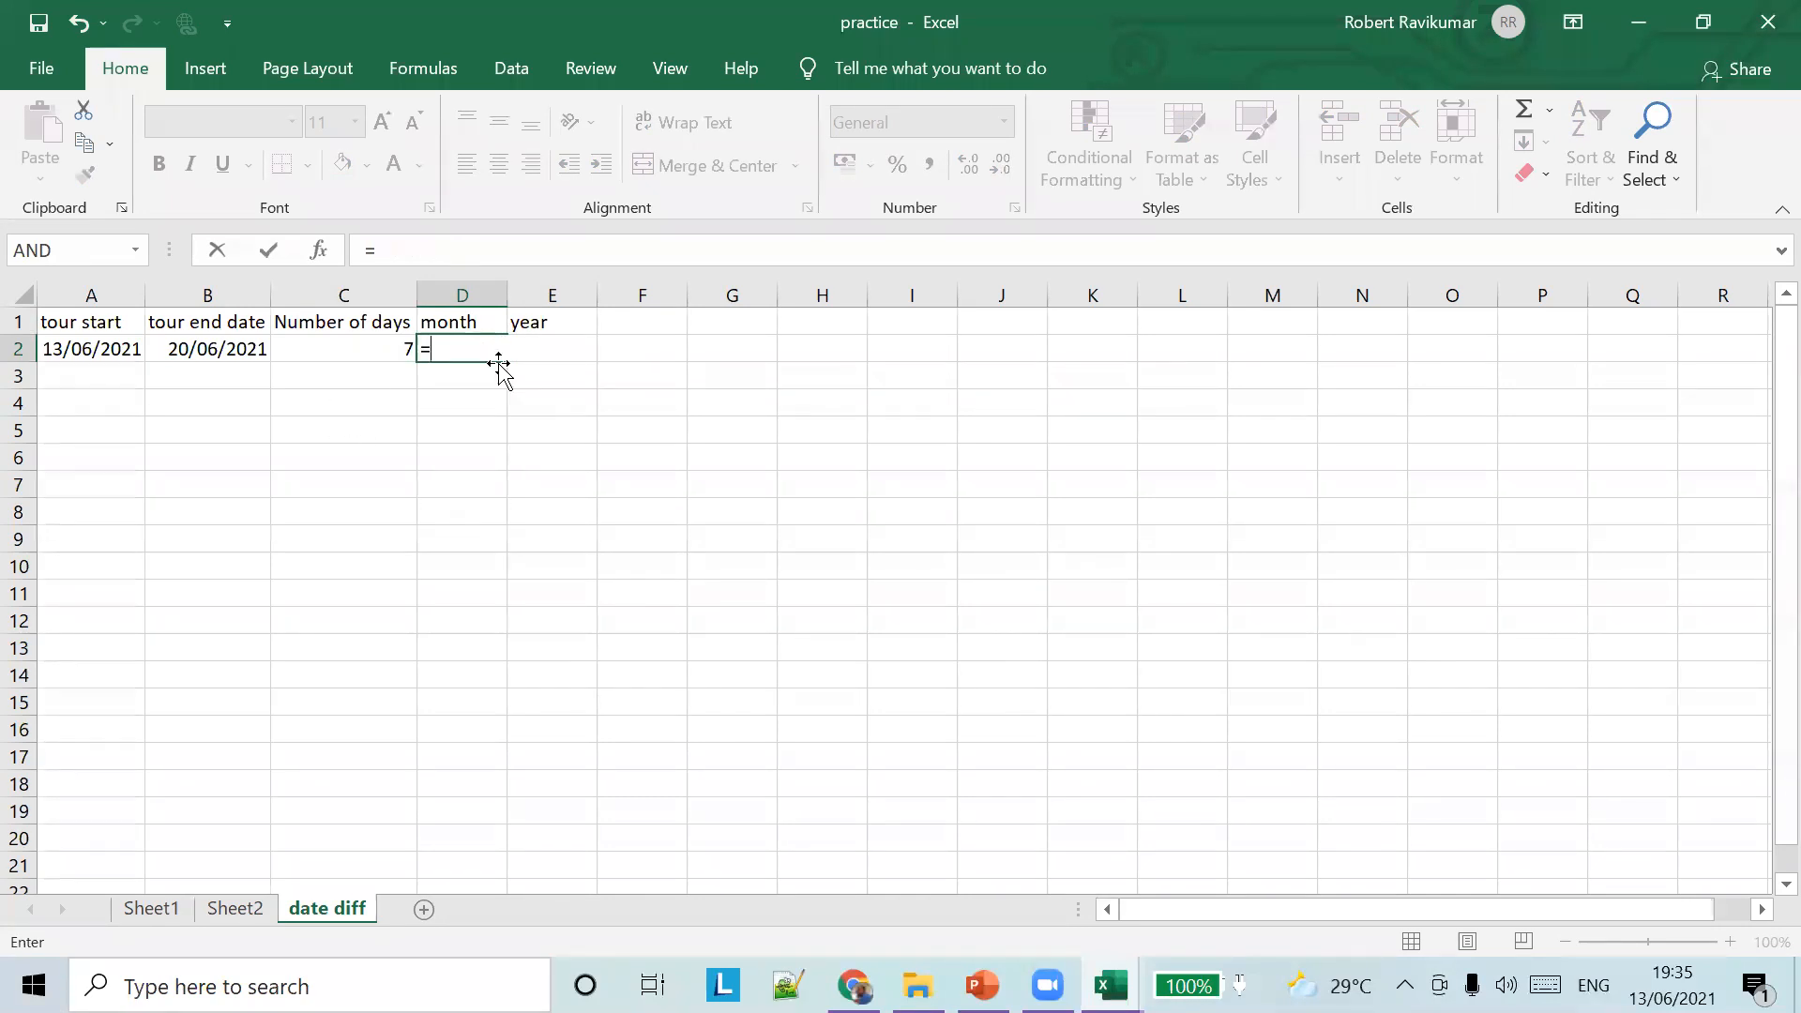
key("ctrl+space")
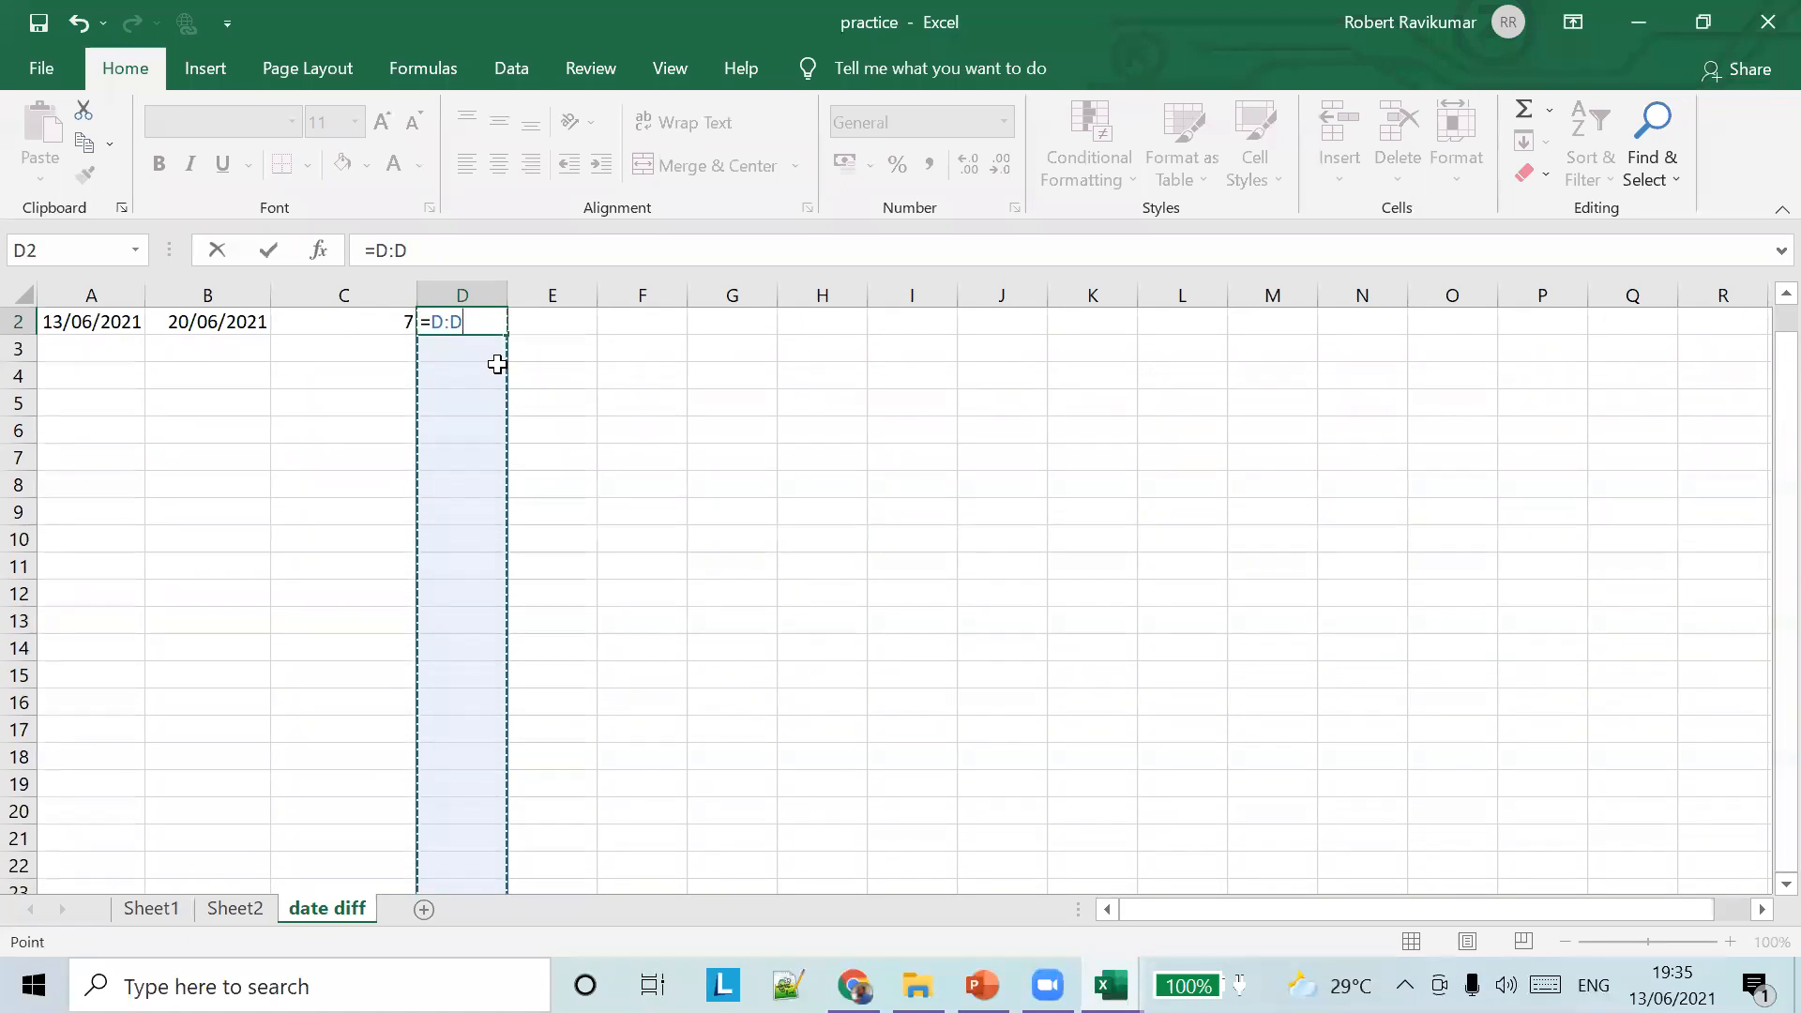
key("BackSpace")
key("BackSpace")
key("BackSpace")
scroll(489, 326, "up", 1)
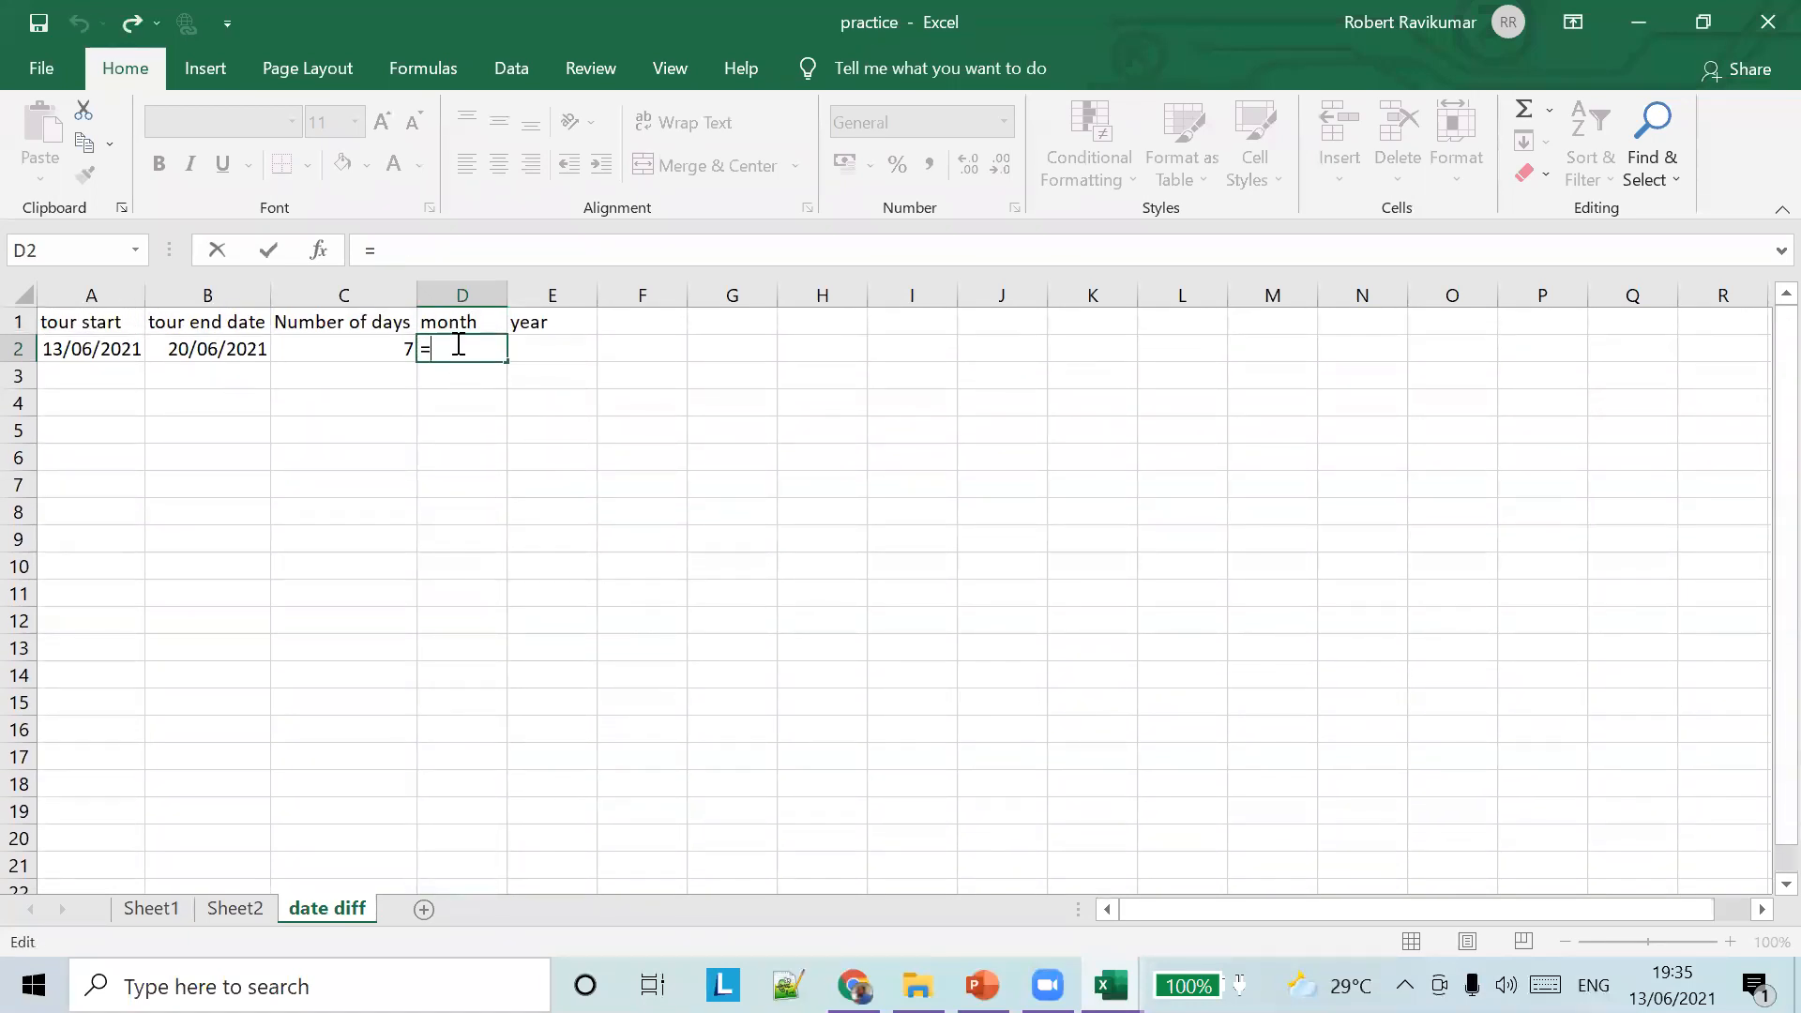
type("DATE")
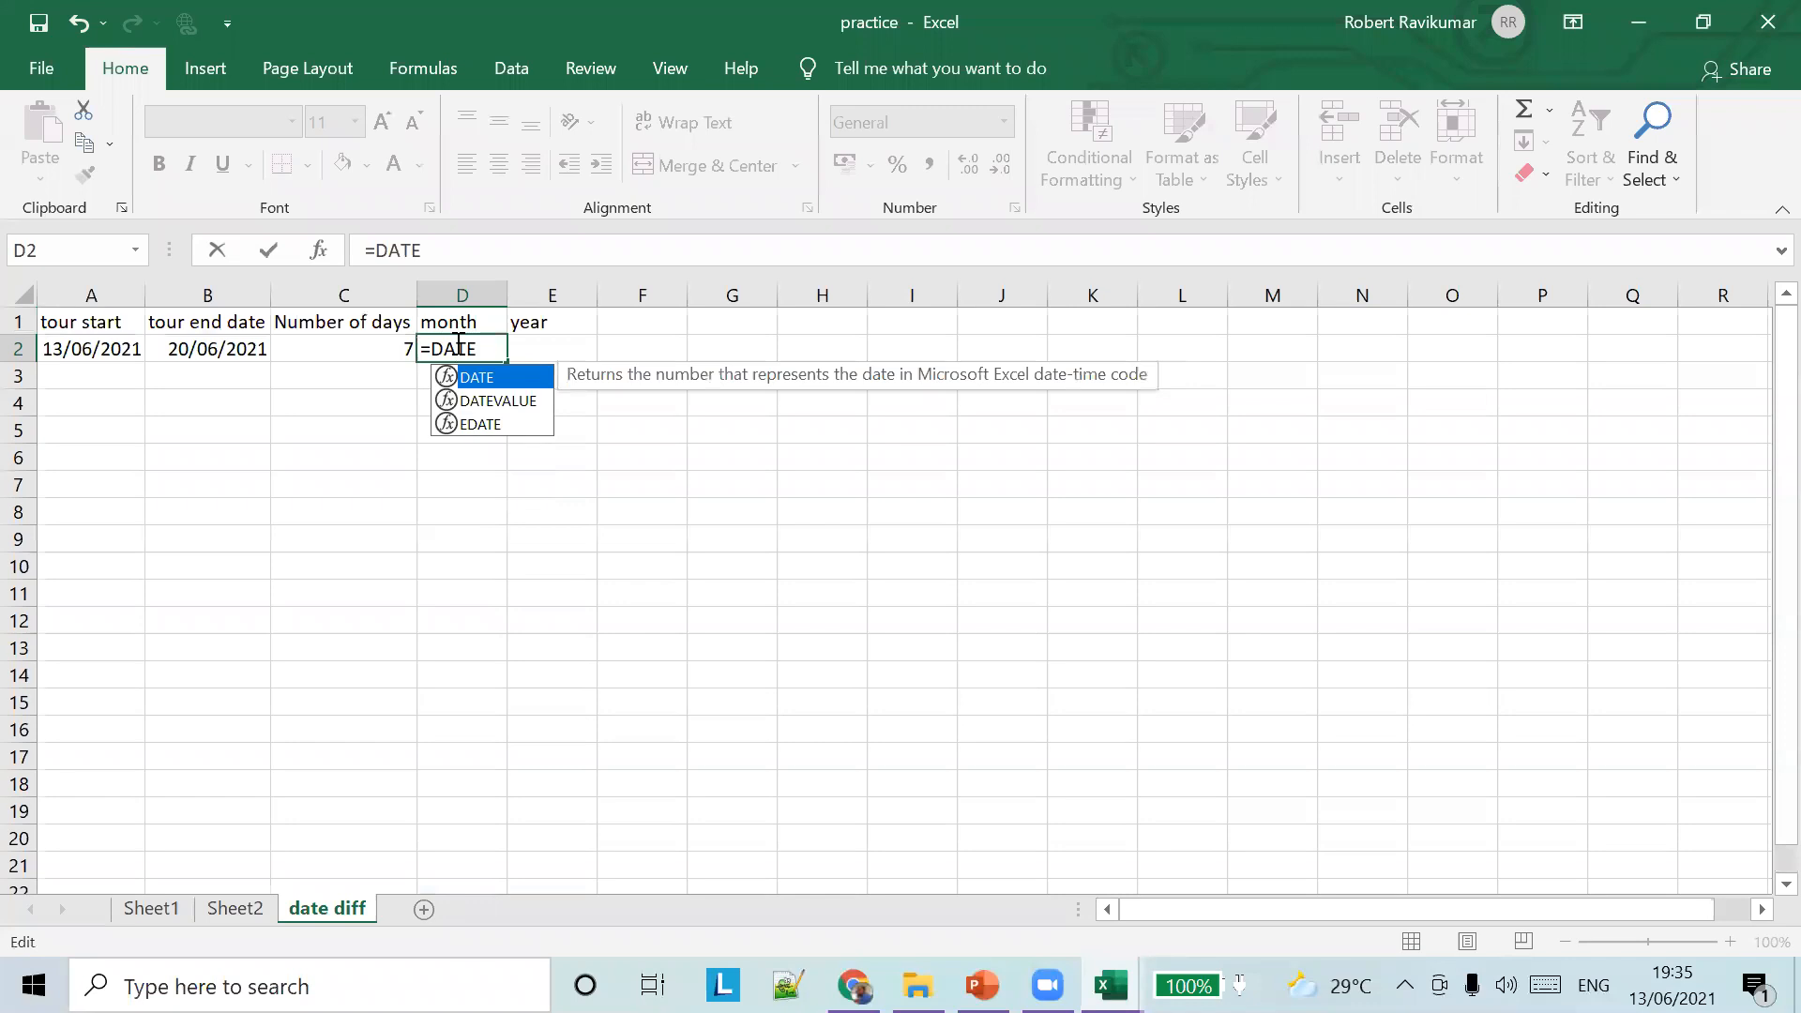
type("DIF(")
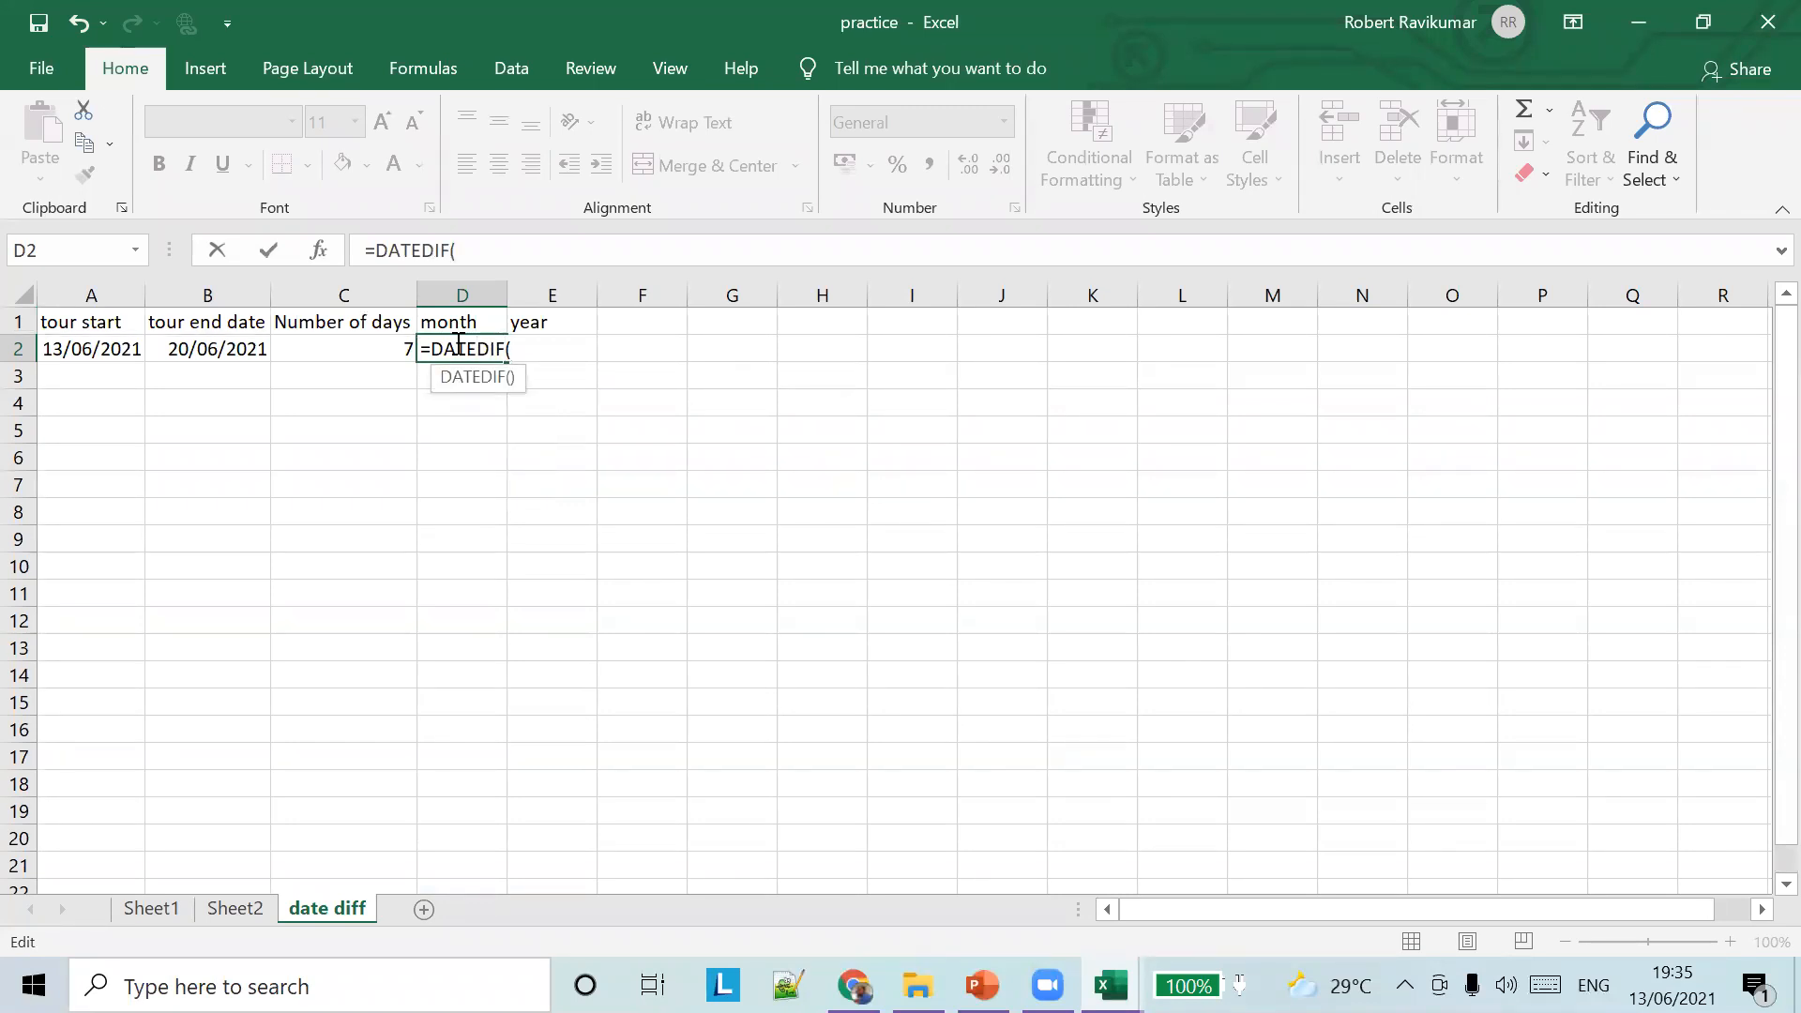
type("A")
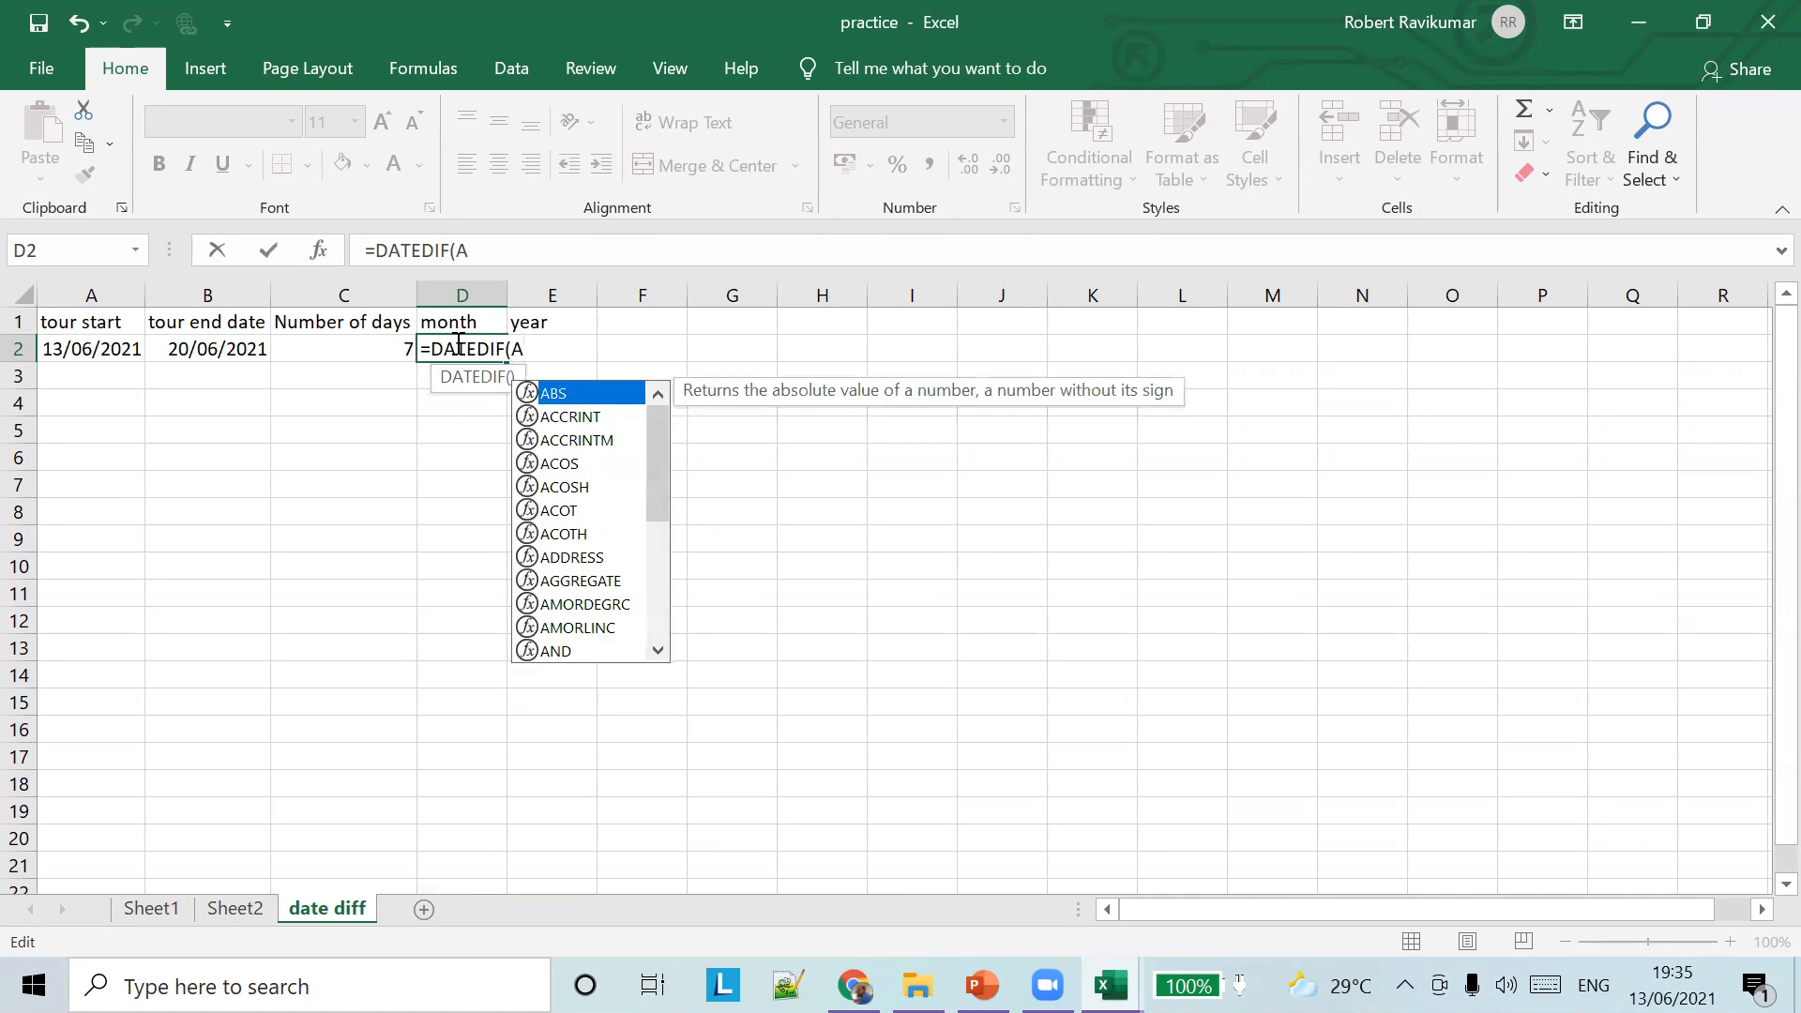
type("2,B2")
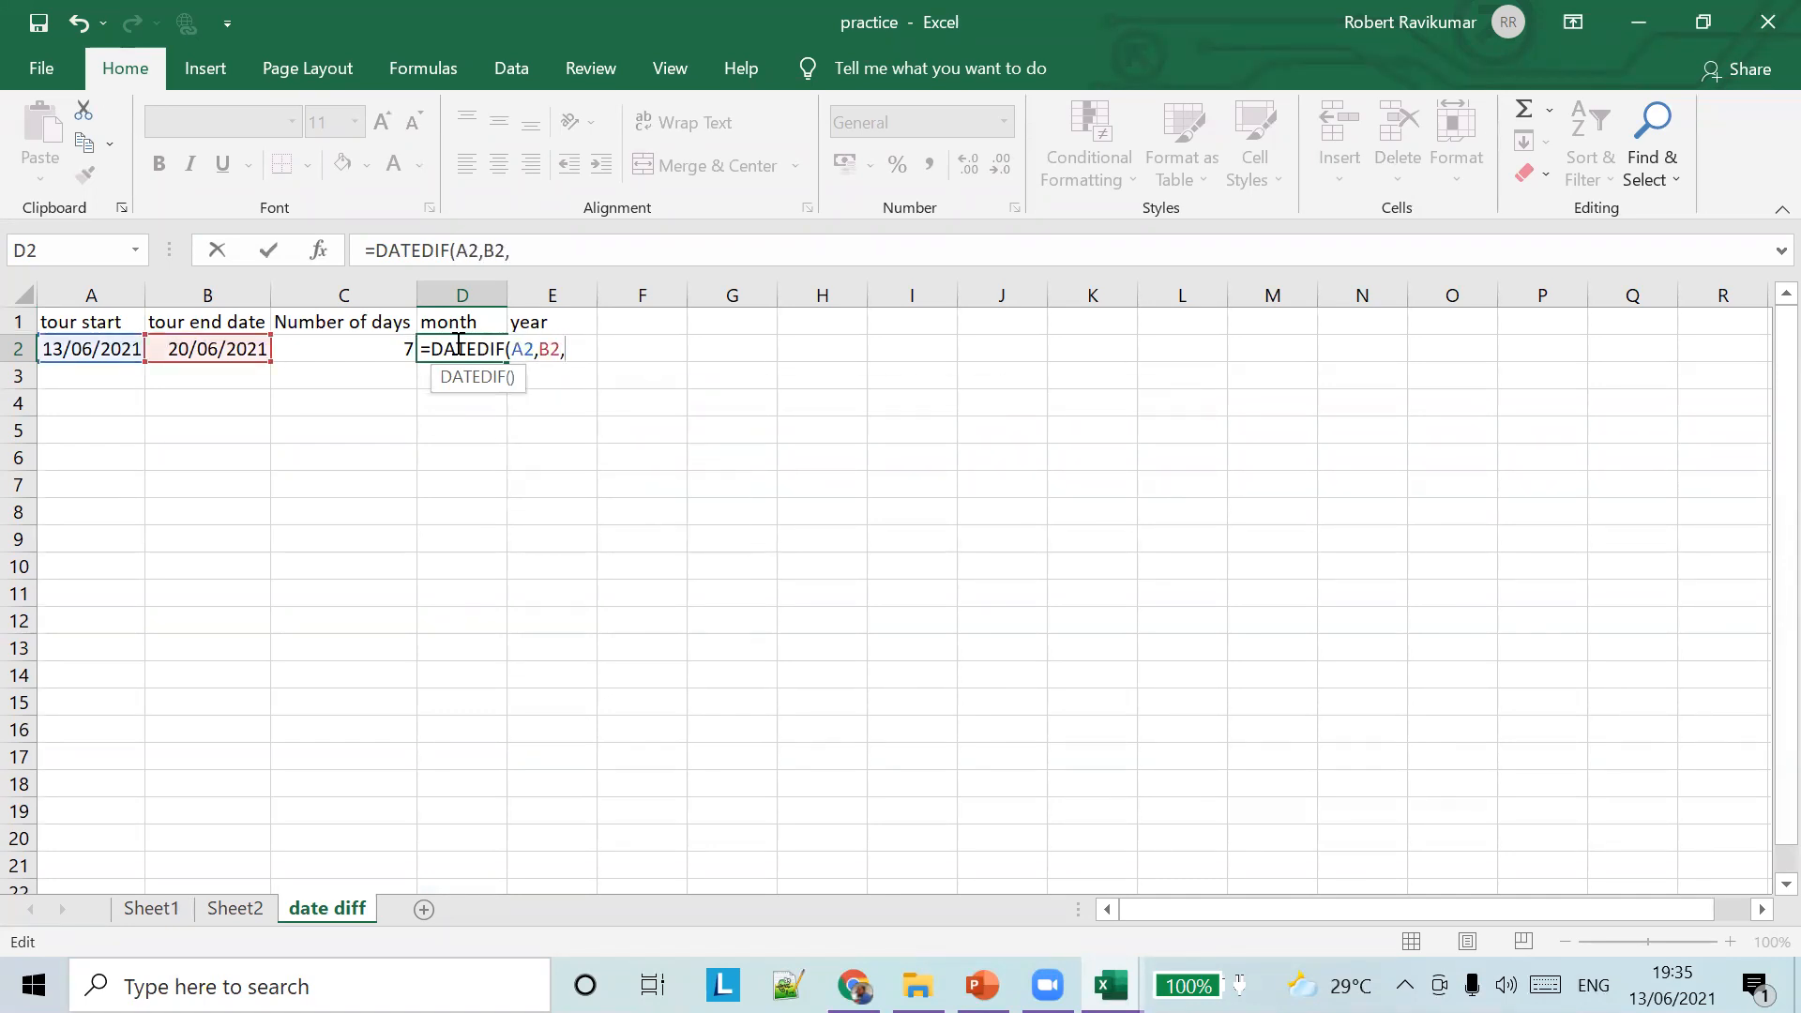
type(",\"\"m)")
key("Tab")
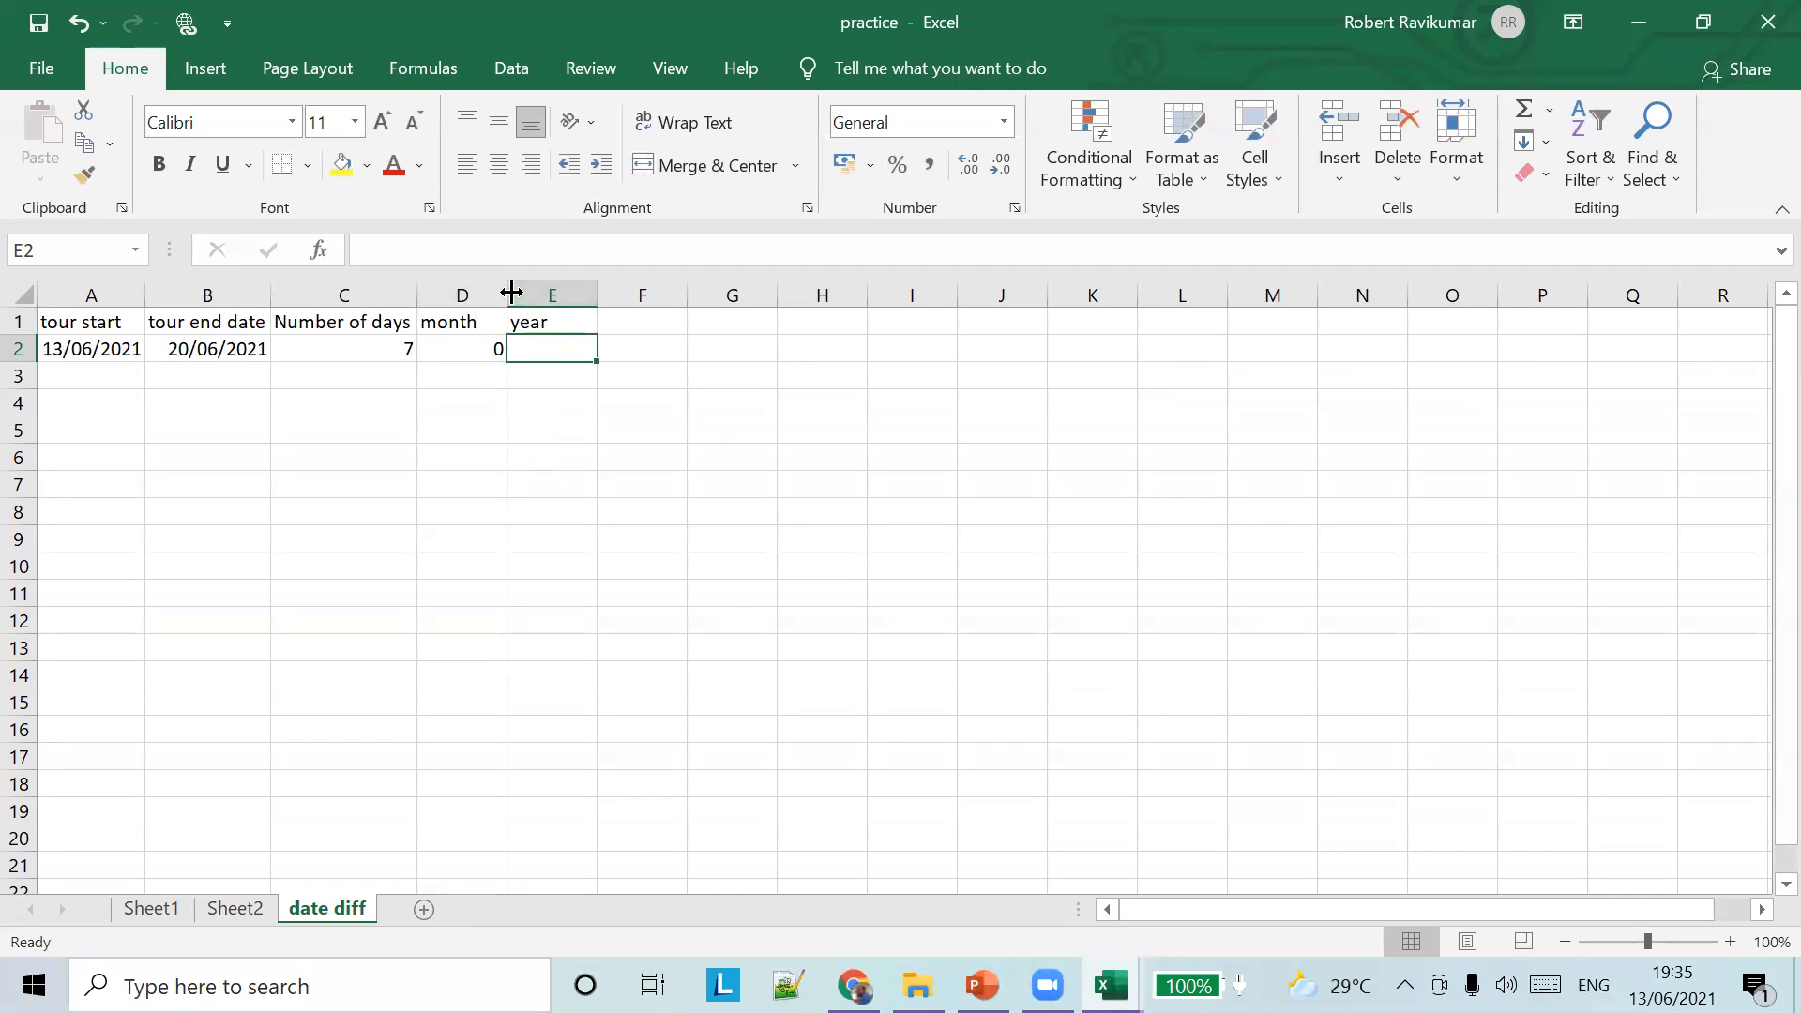
left_click_drag(511, 294, 485, 293)
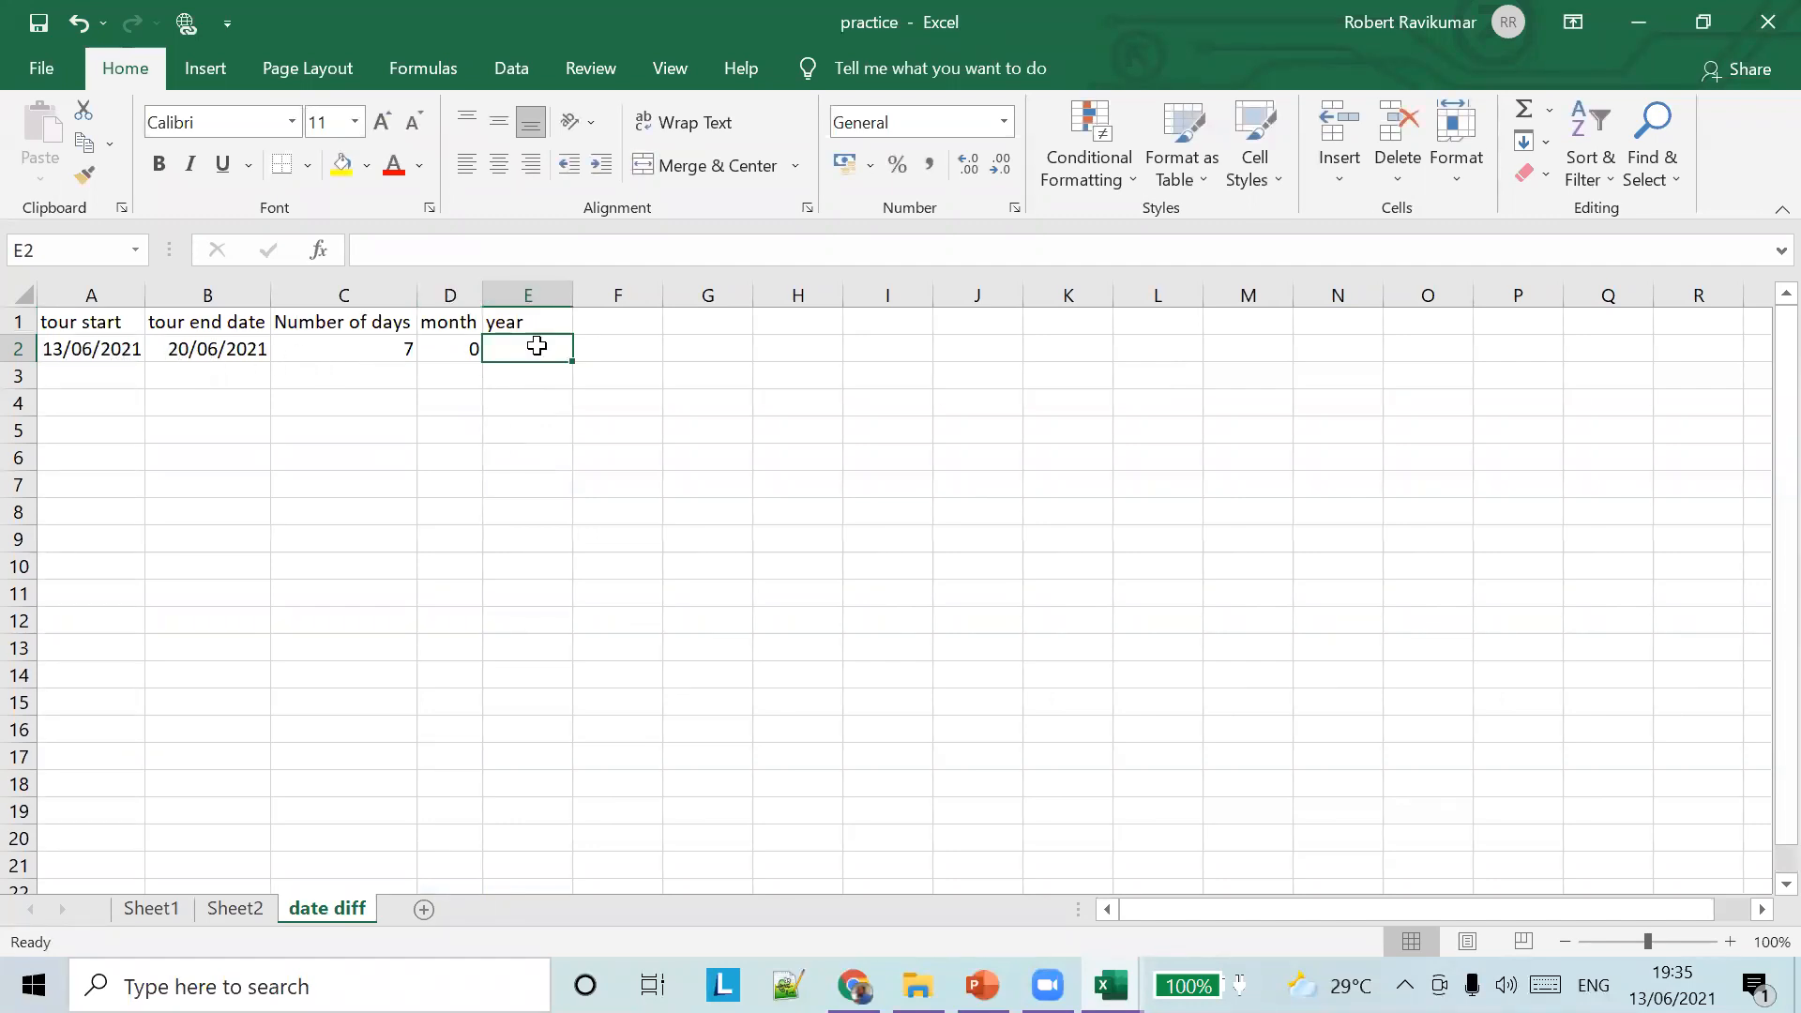
Enter =DATEDIF(A2,B2,"") in E2 under the year heading, with the unit left blank
type("=")
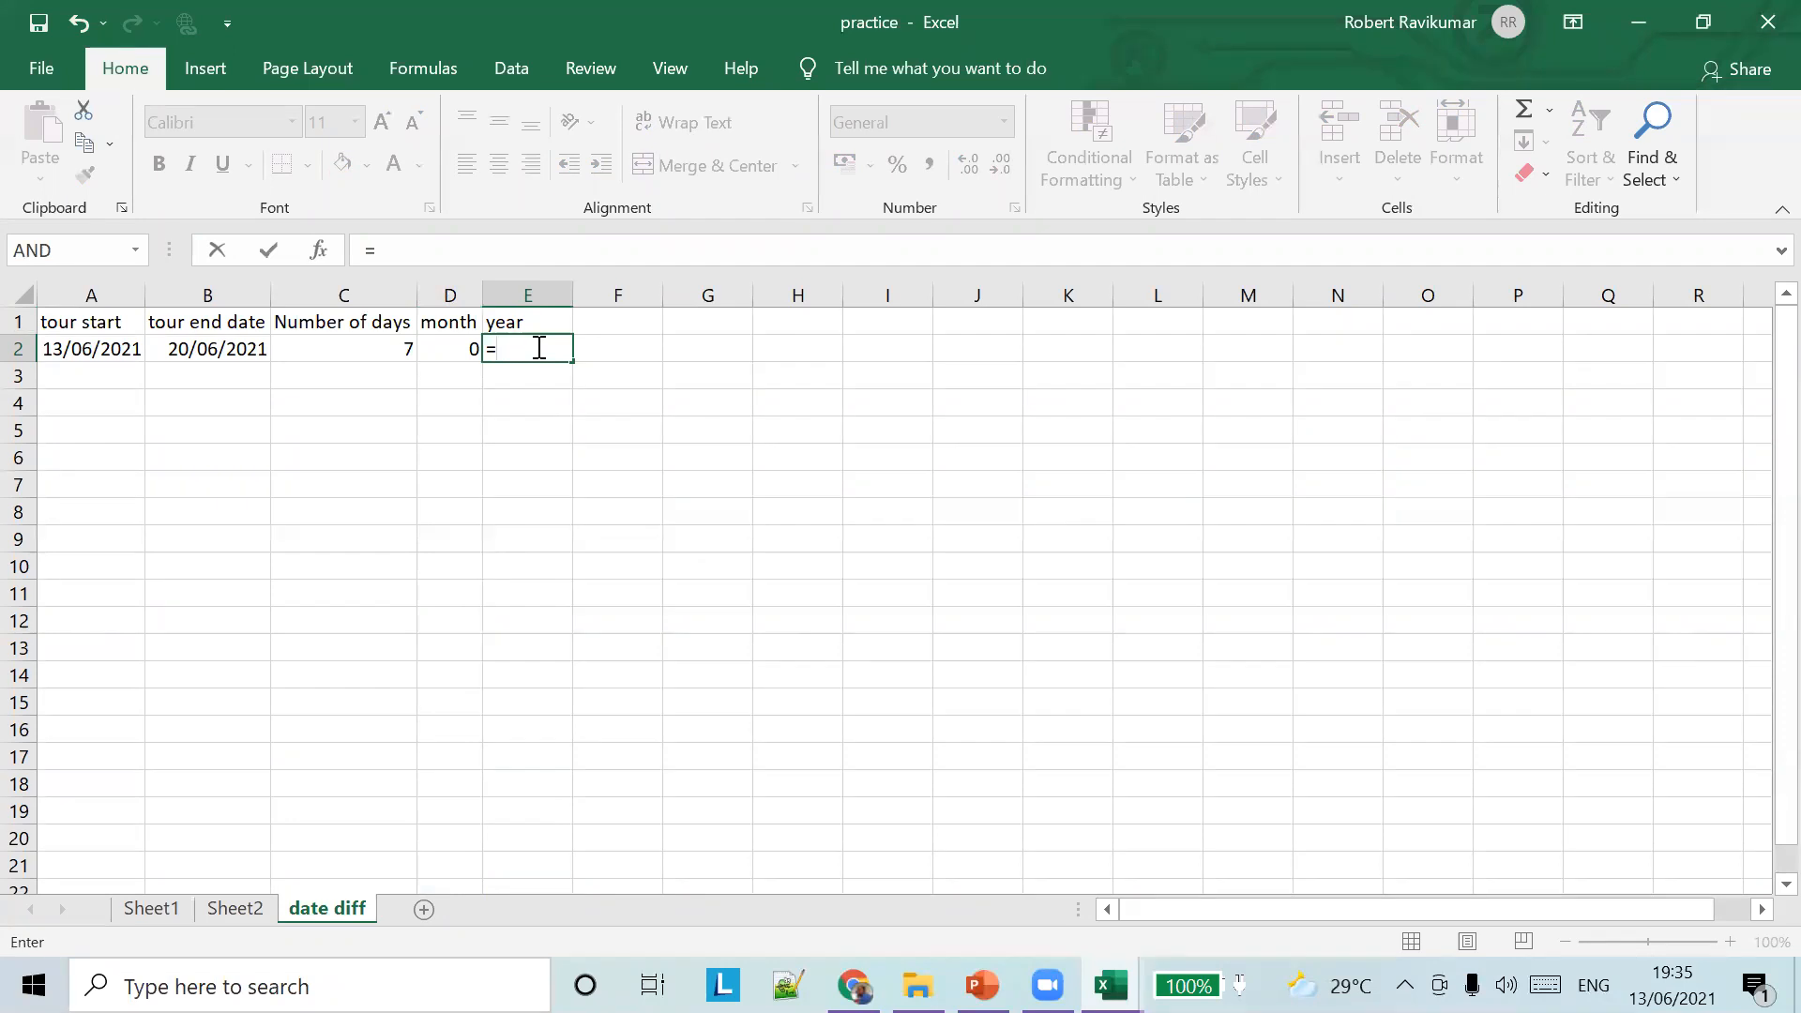
type("D")
key("BackSpace")
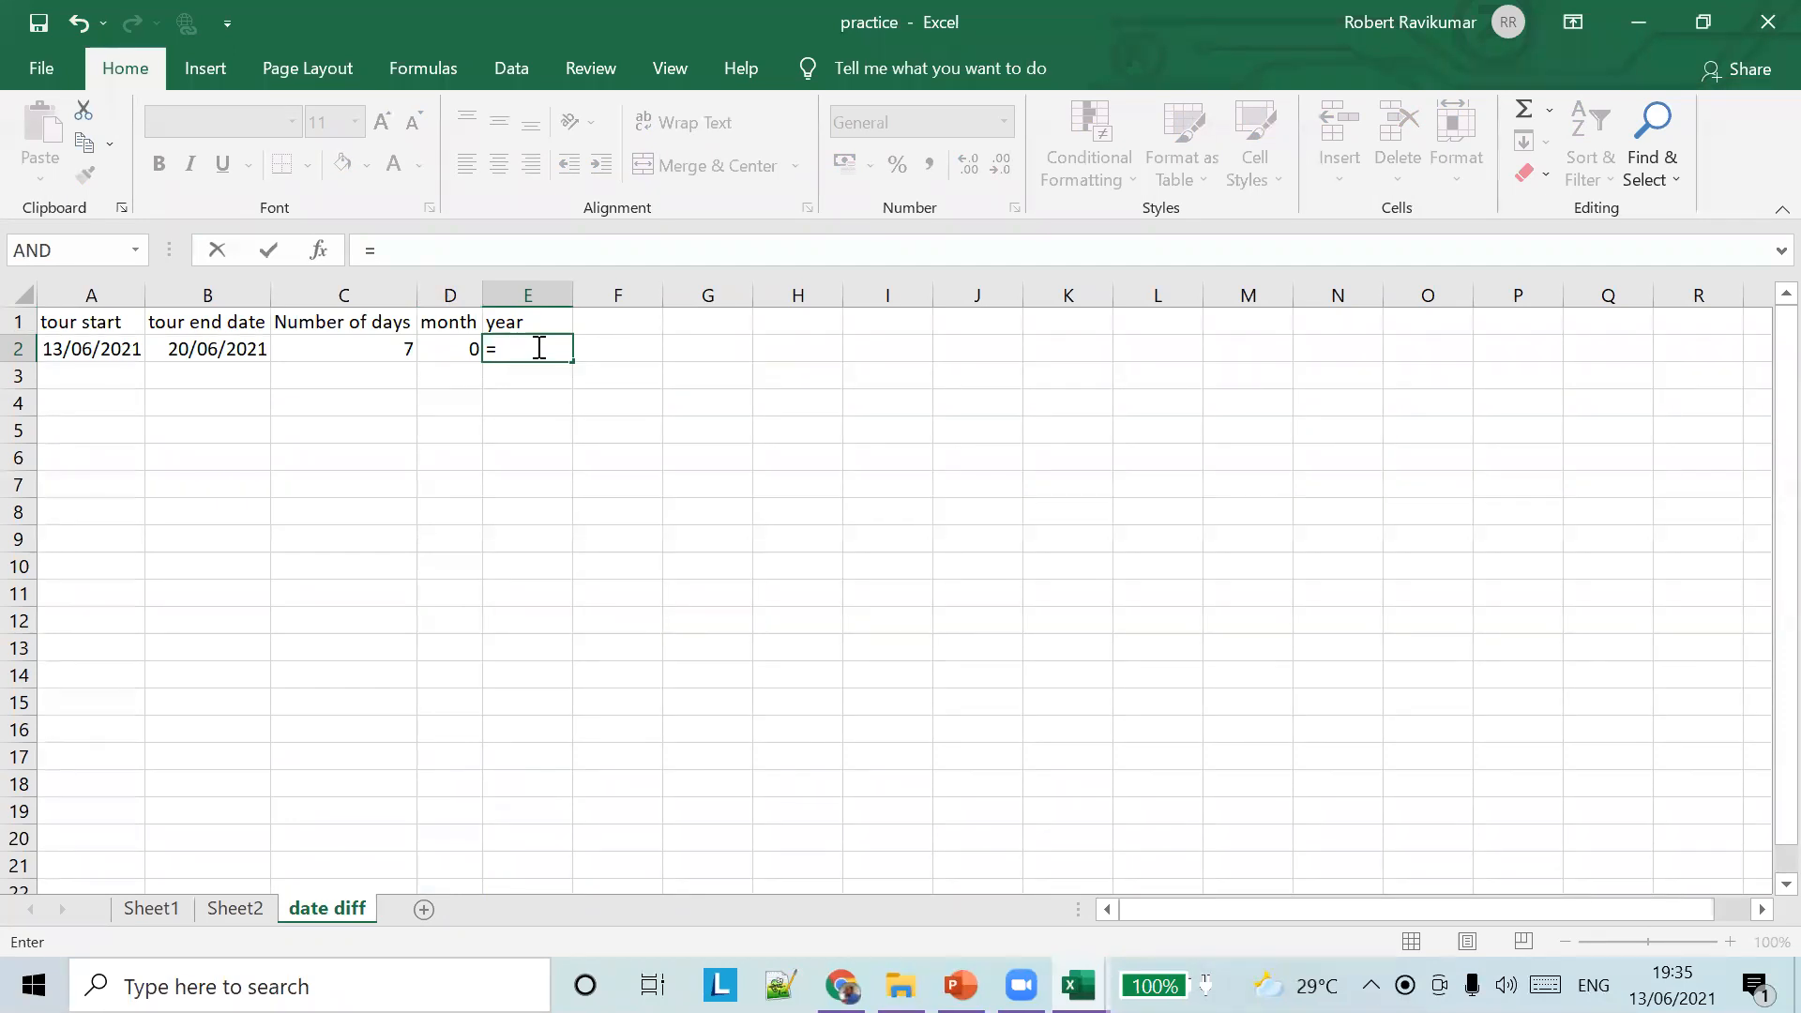
type("DATE")
key("BackSpace")
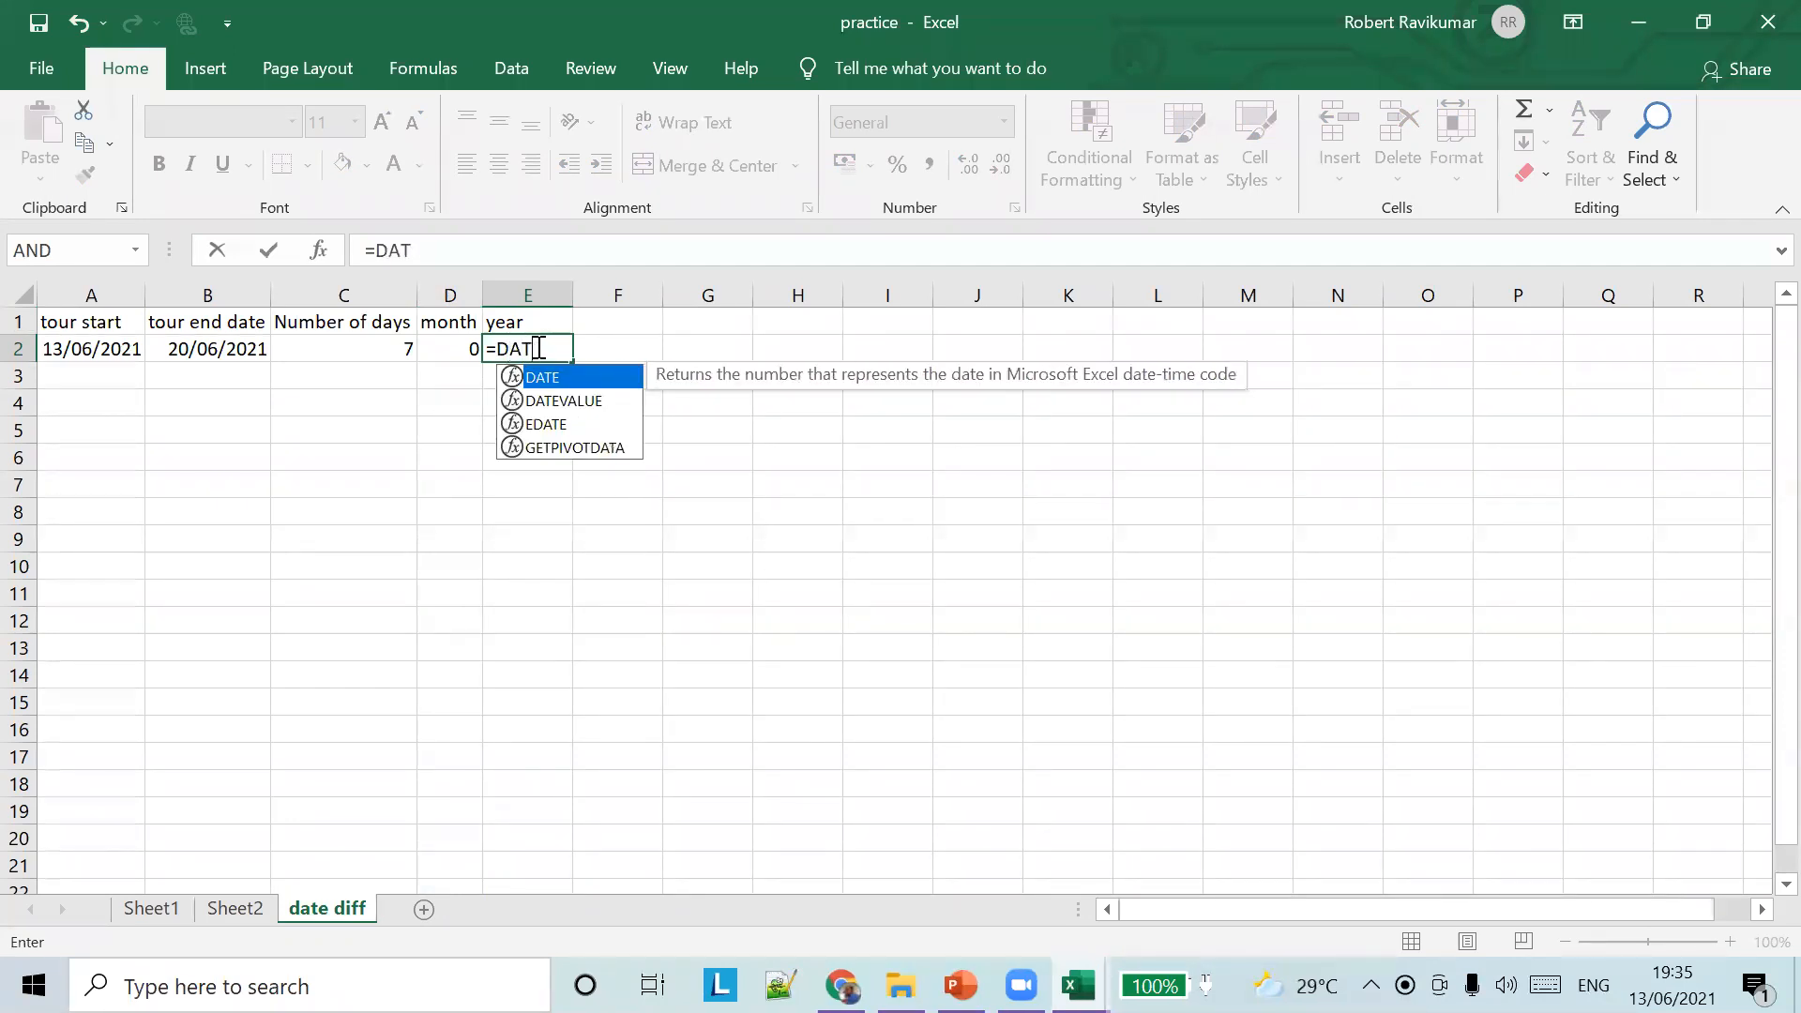
type("EDIF")
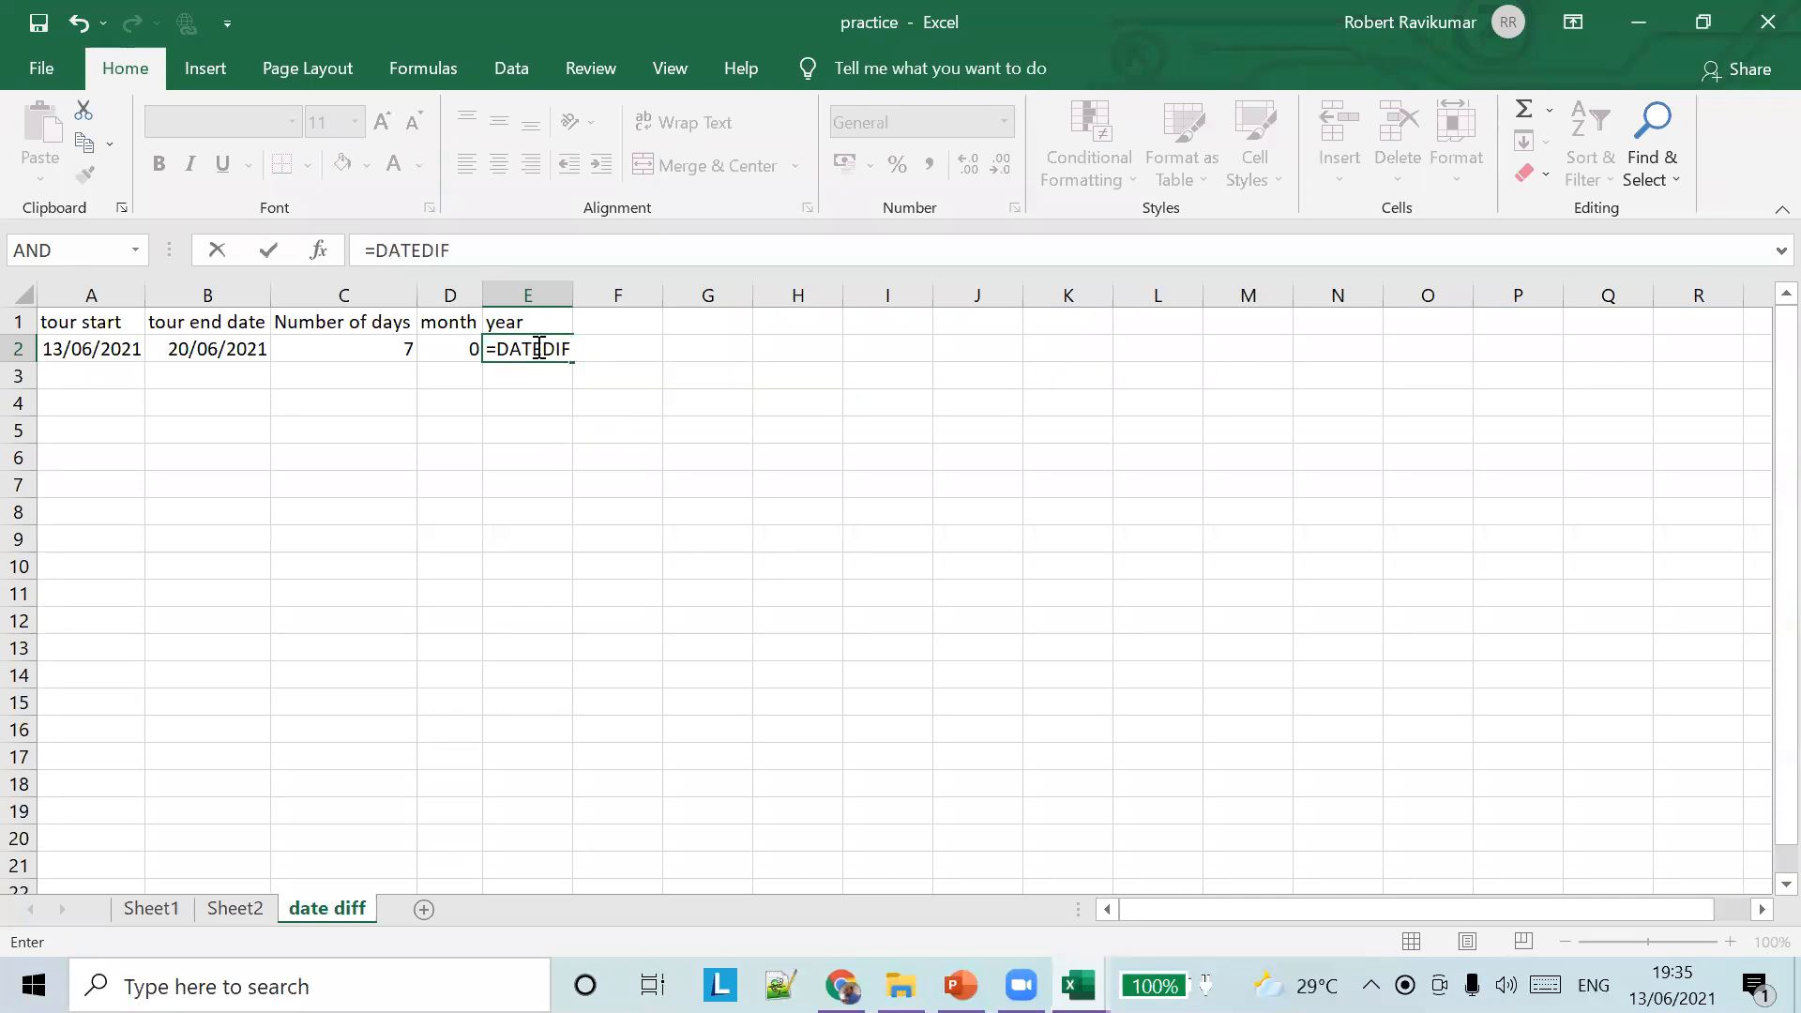
type("(A")
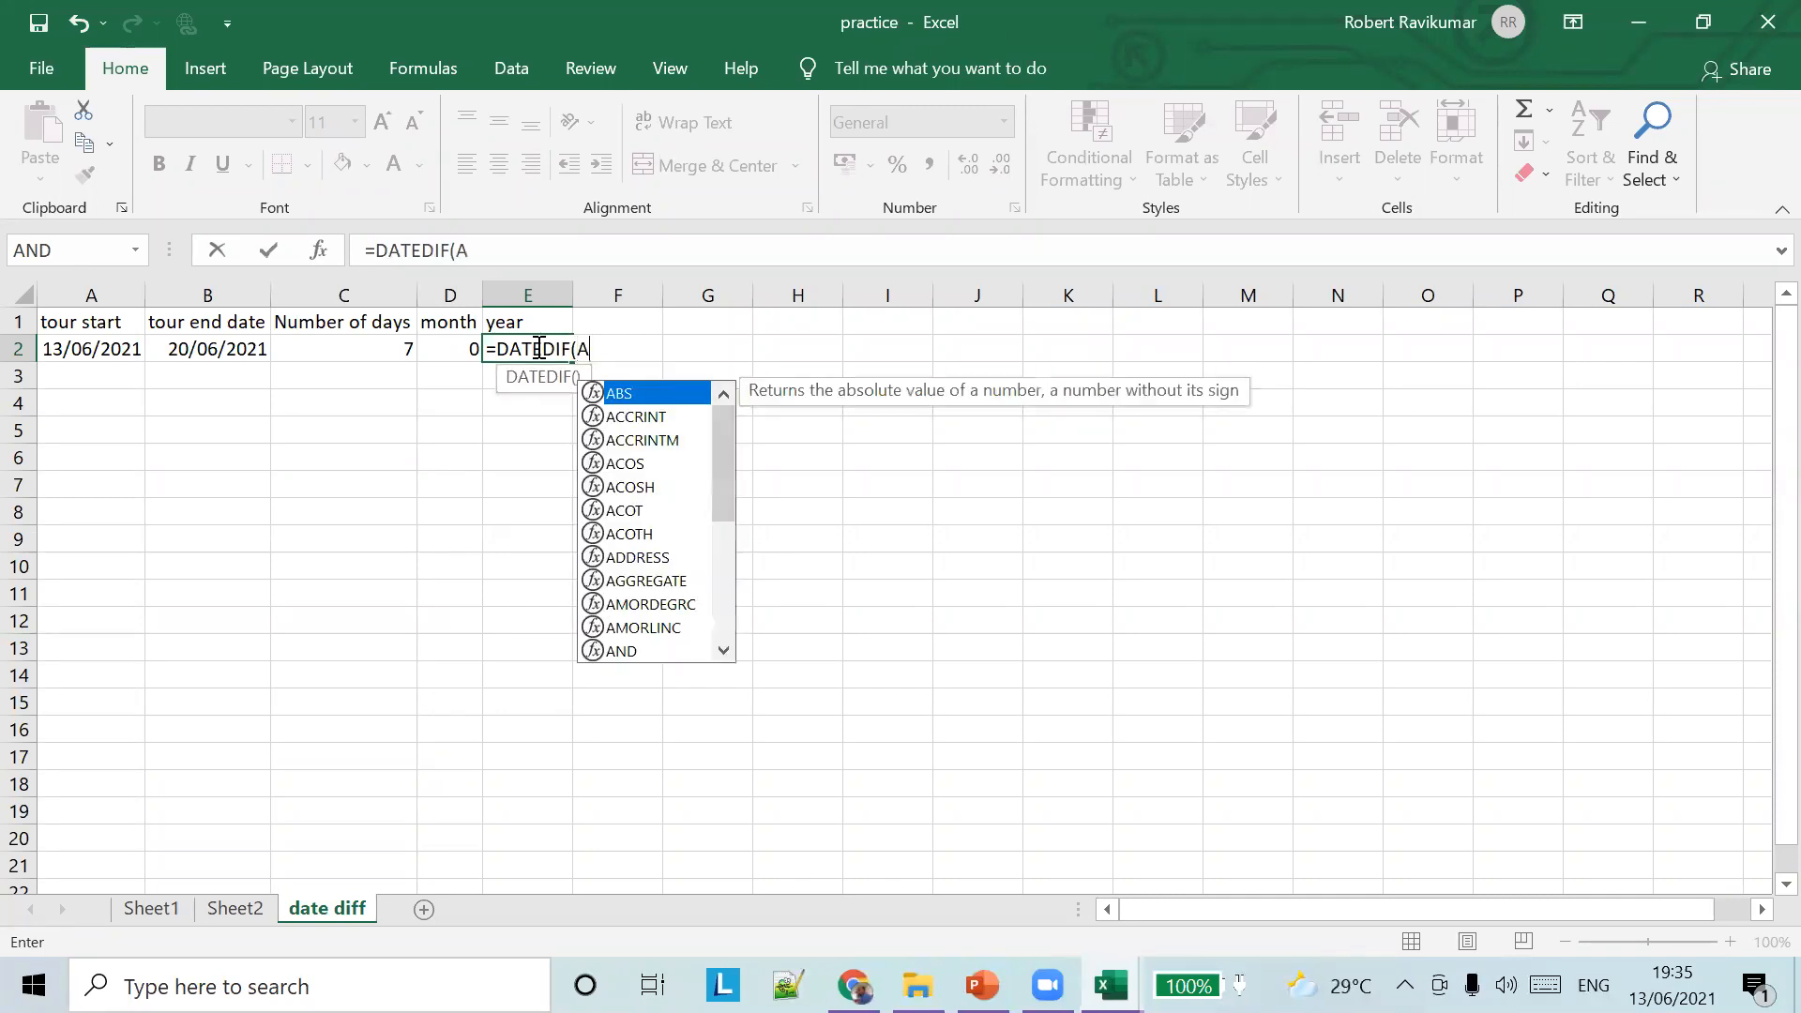
type("2,B")
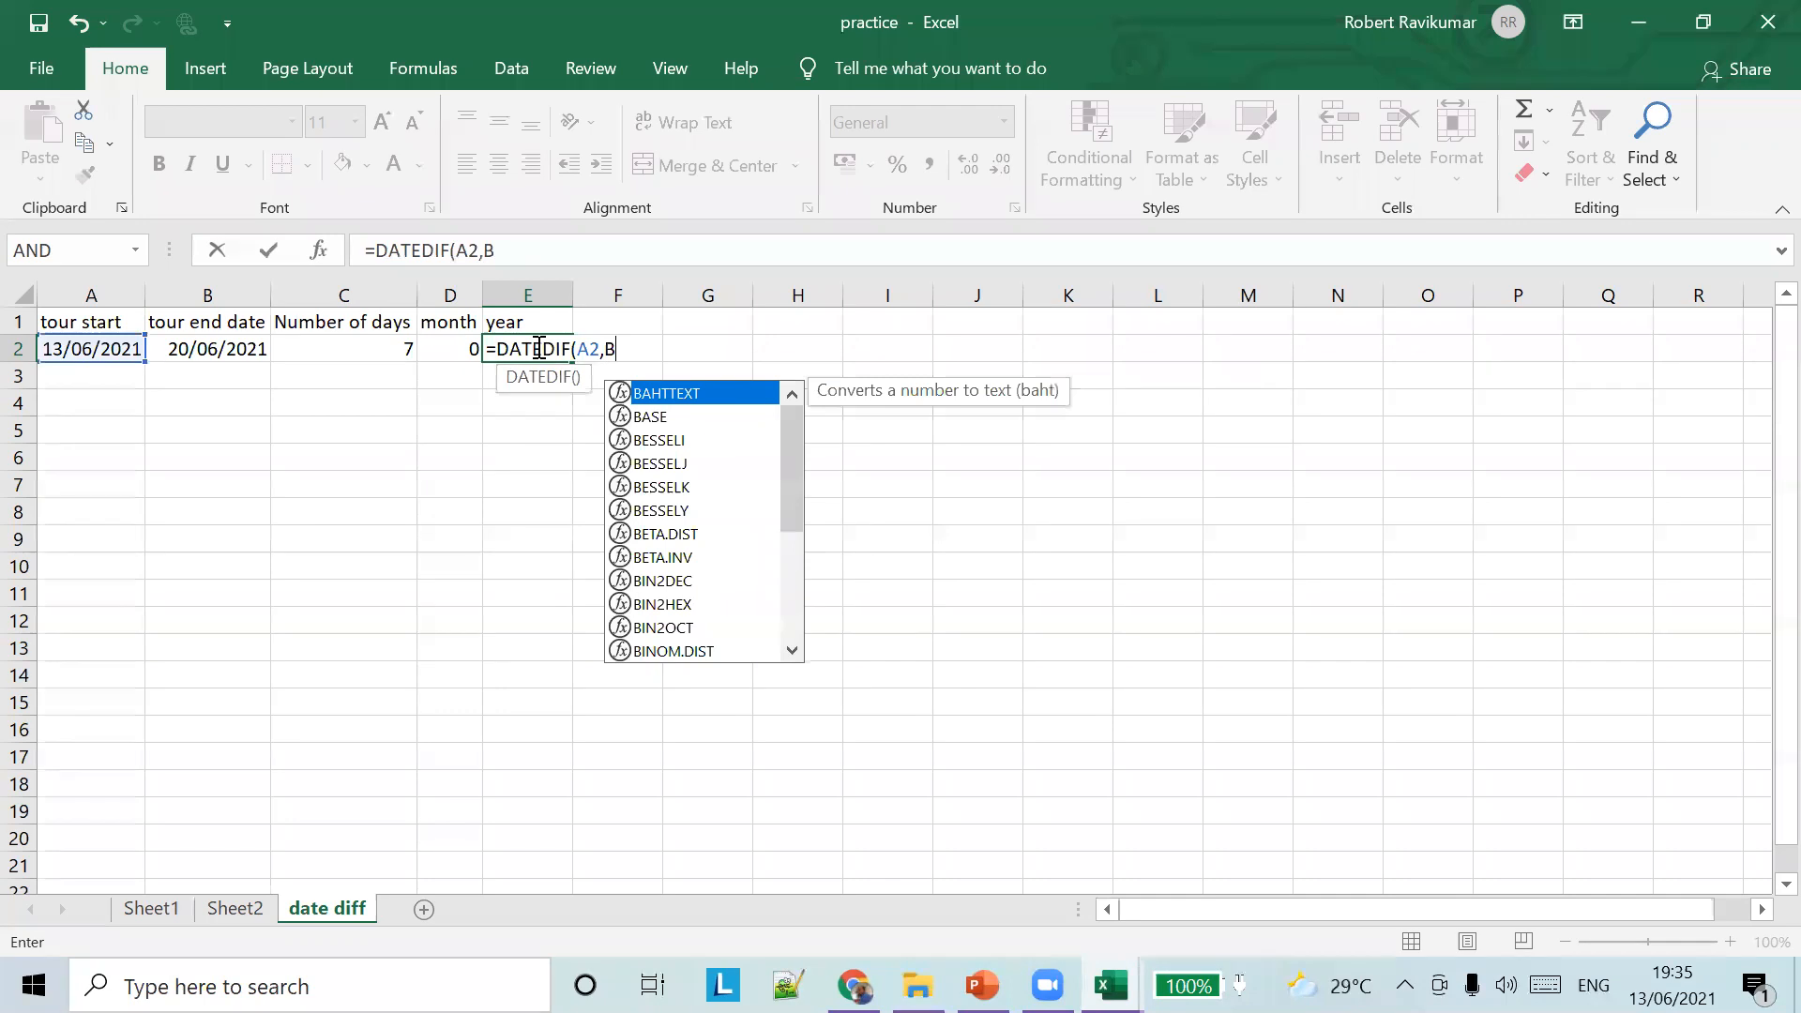
type("2,\"")
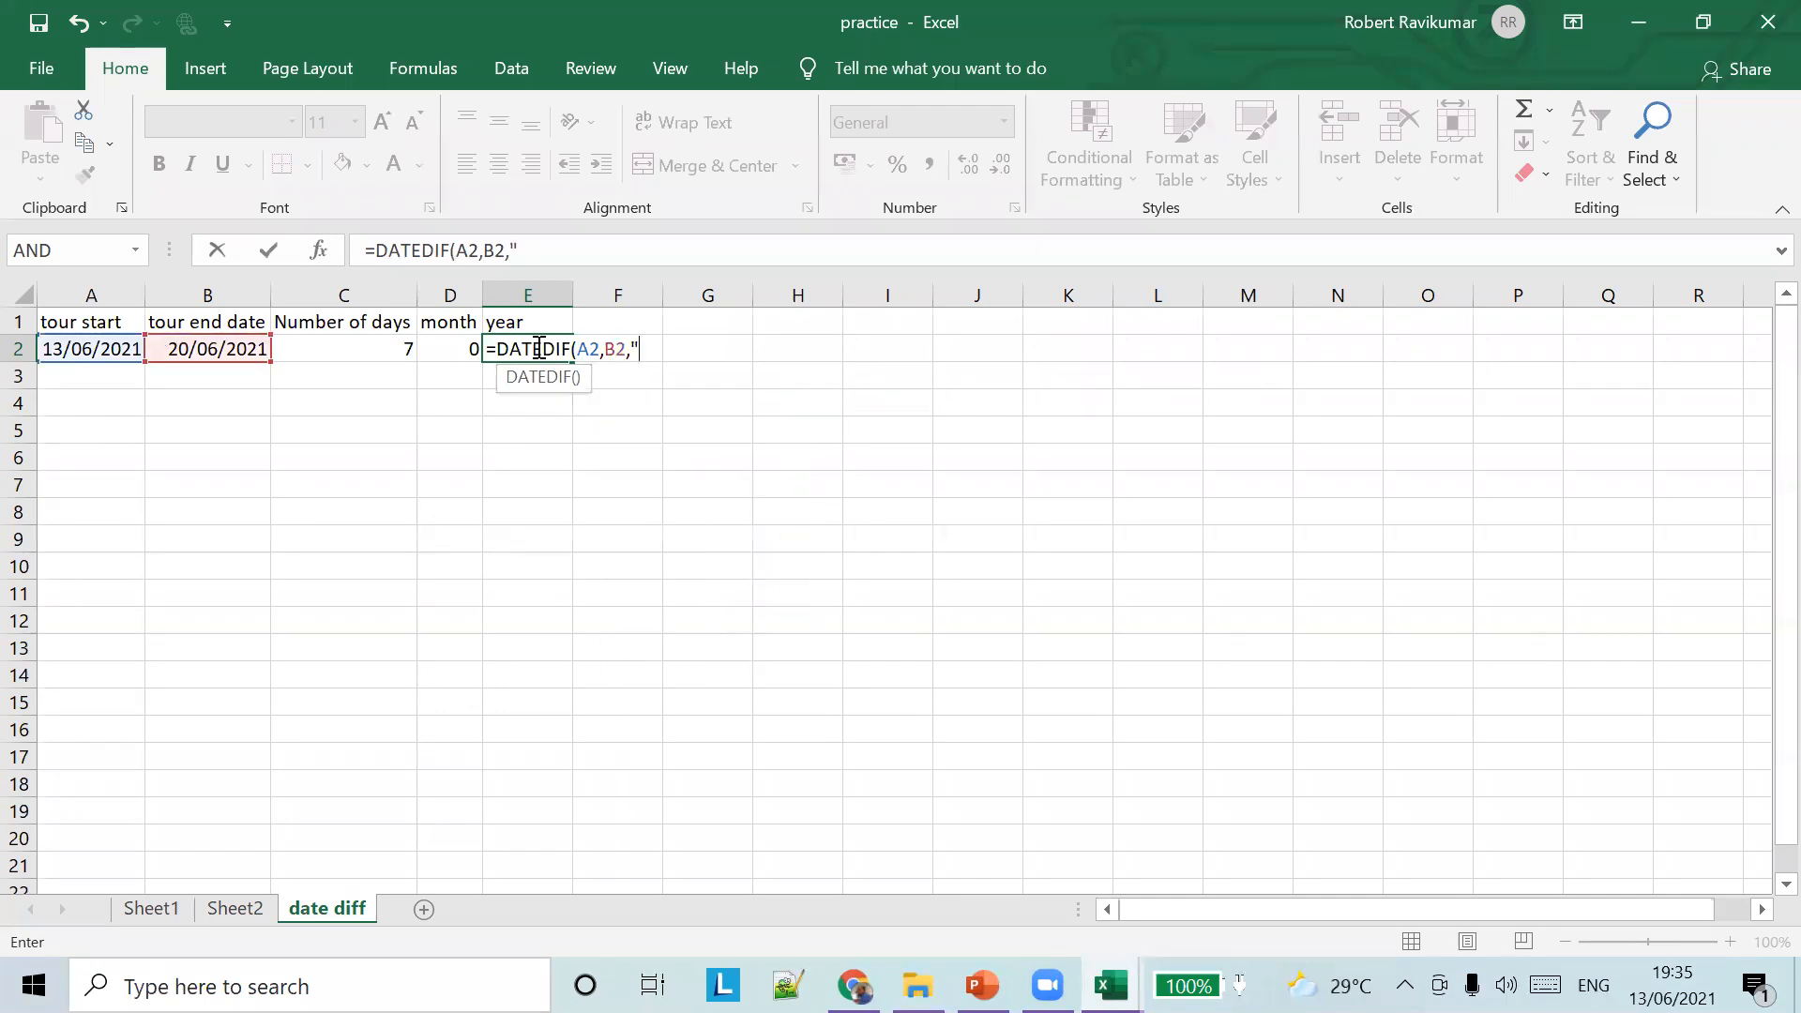
type("\"")
key("Left")
left_click(537, 346)
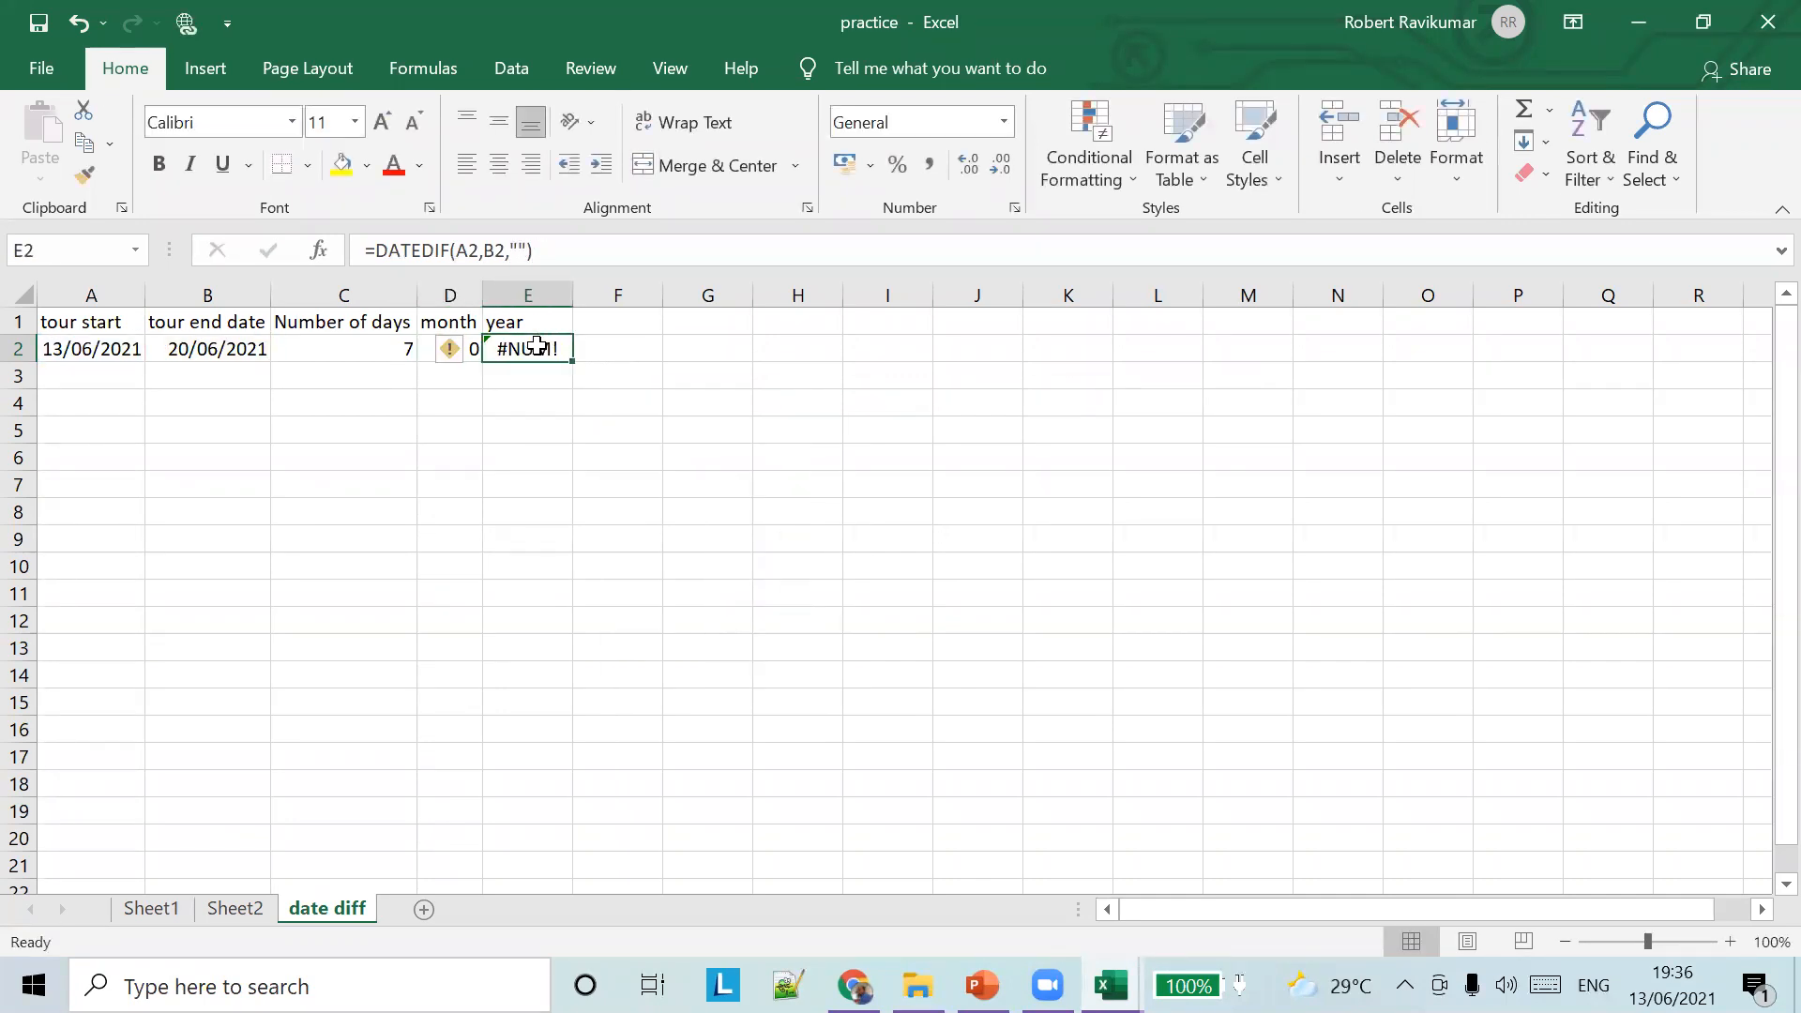
Add the year unit to the E2 formula so it reads =DATEDIF(A2,B2,"y")
left_click(514, 249)
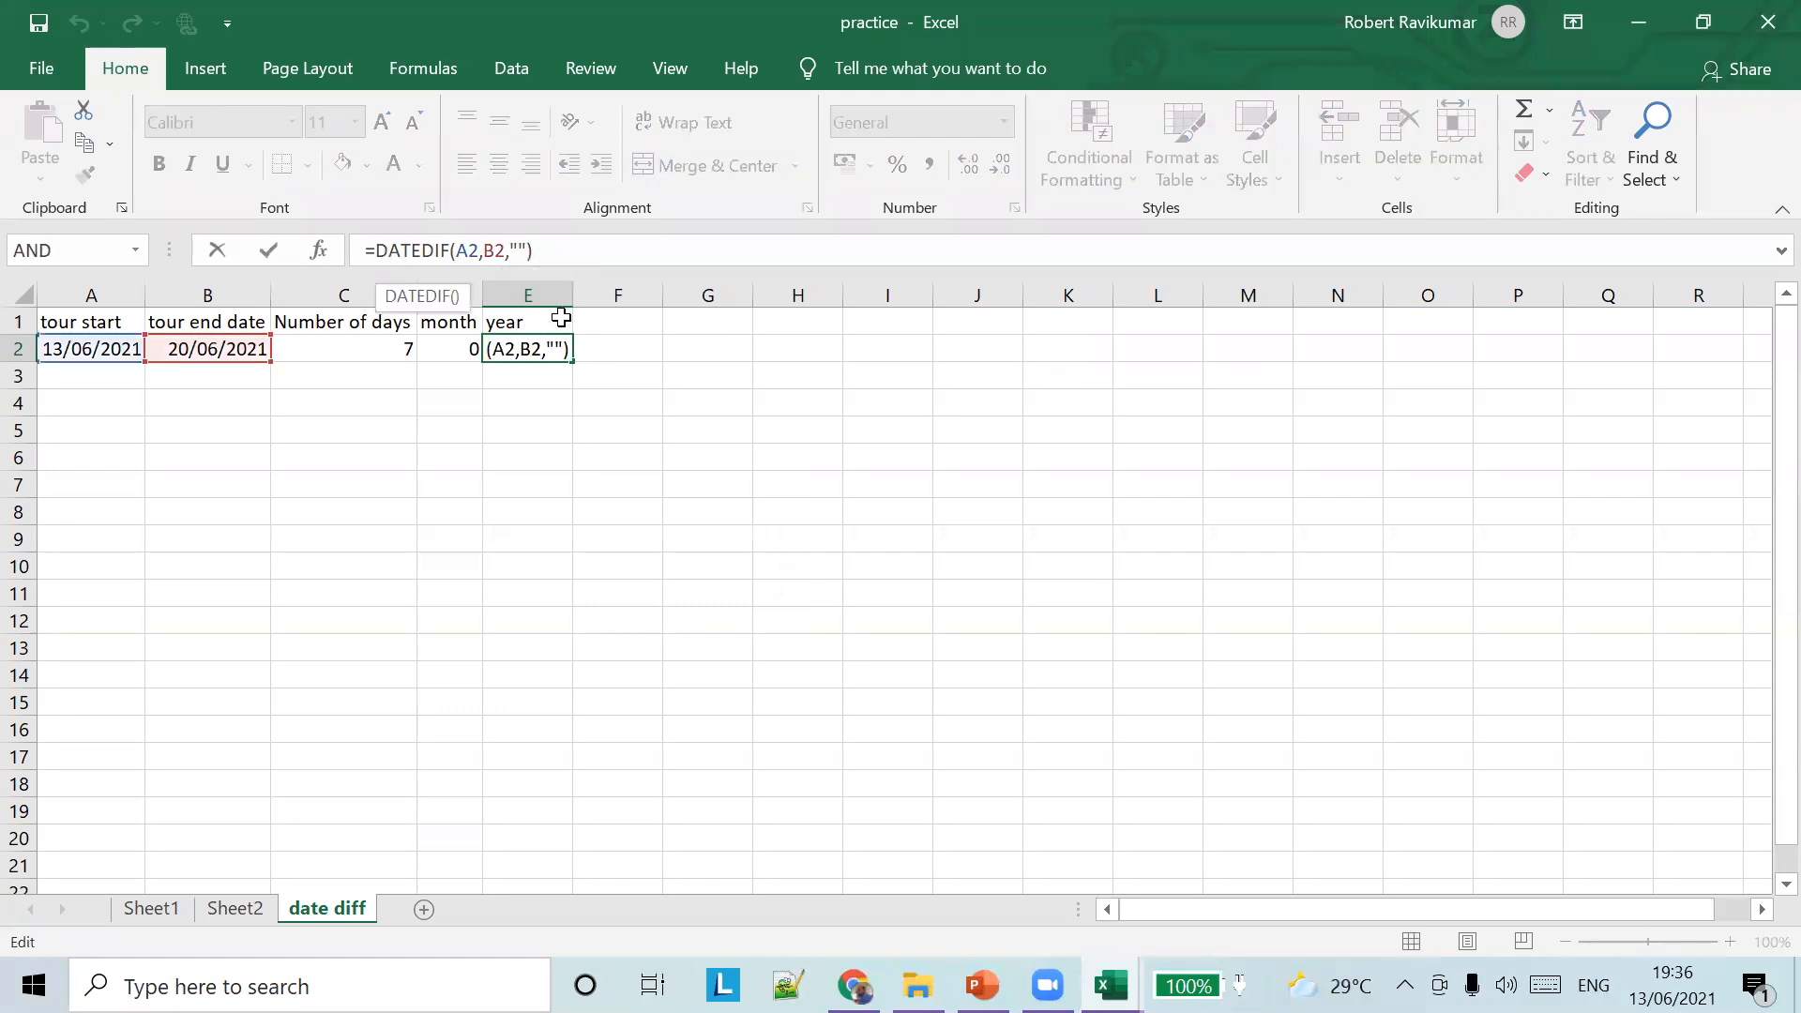
type("y")
key("Tab")
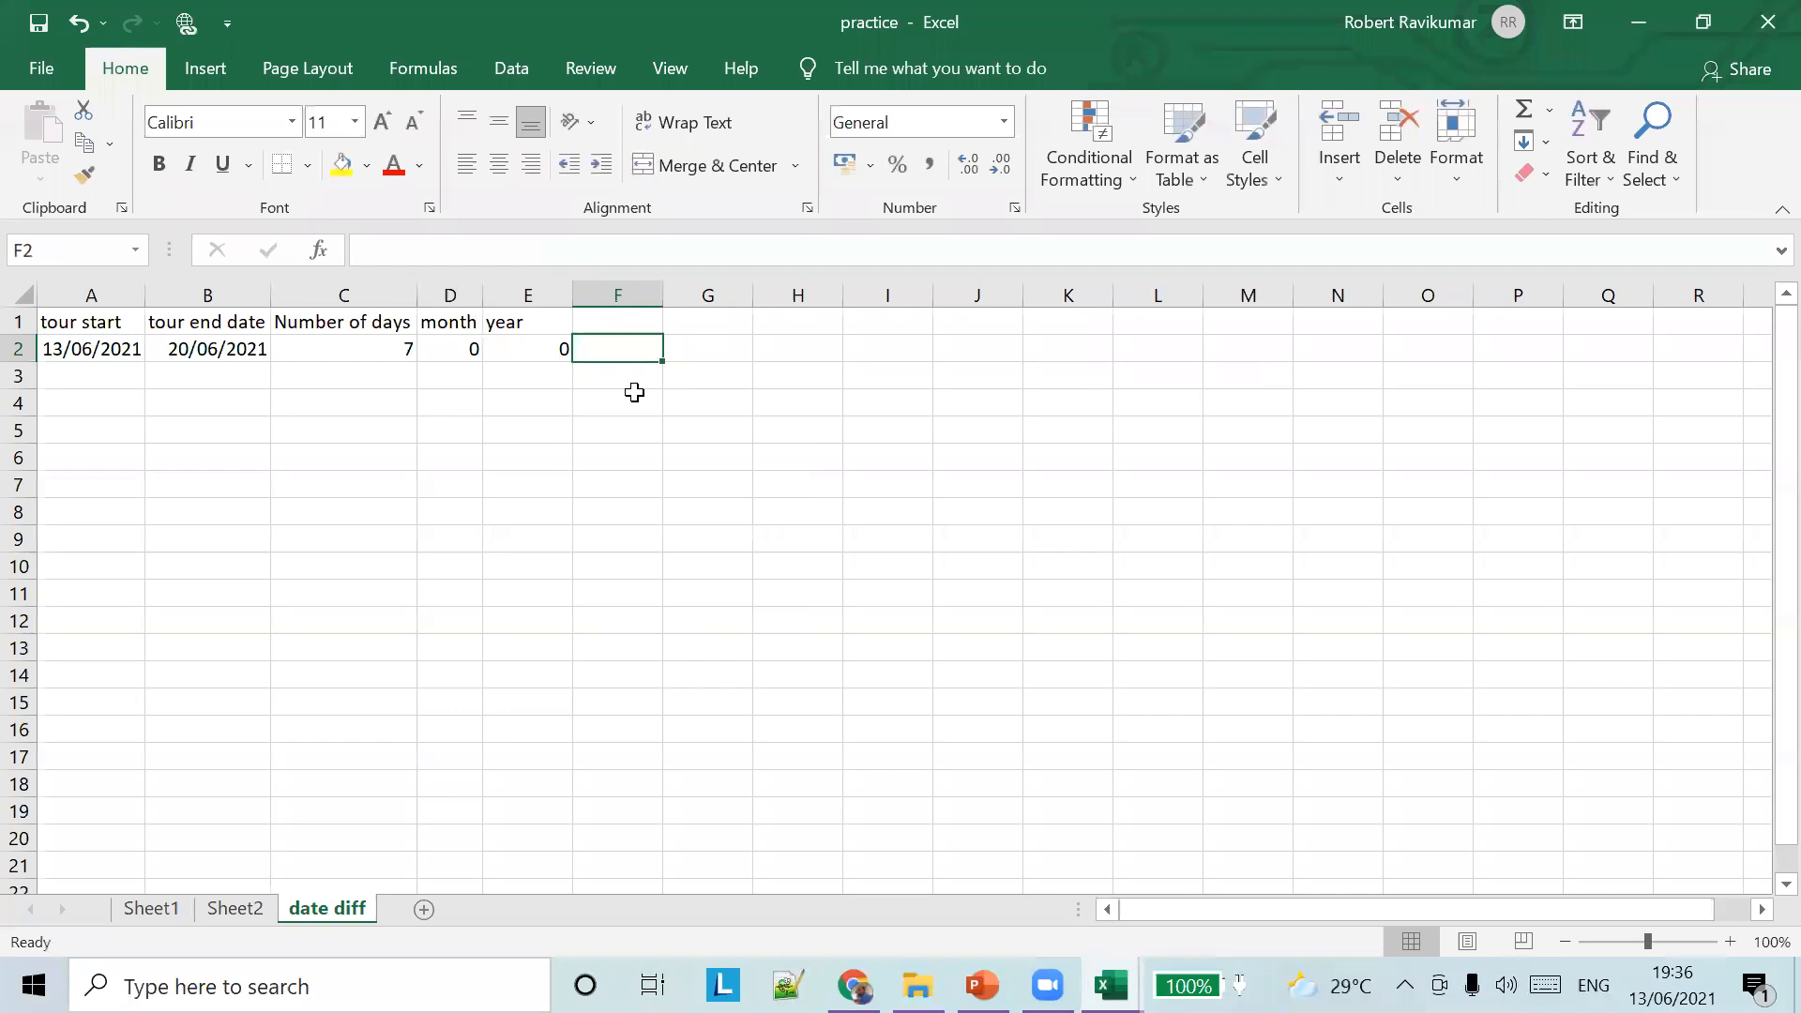
Change the tour start date in A2 to 13/03/2021
left_click(119, 351)
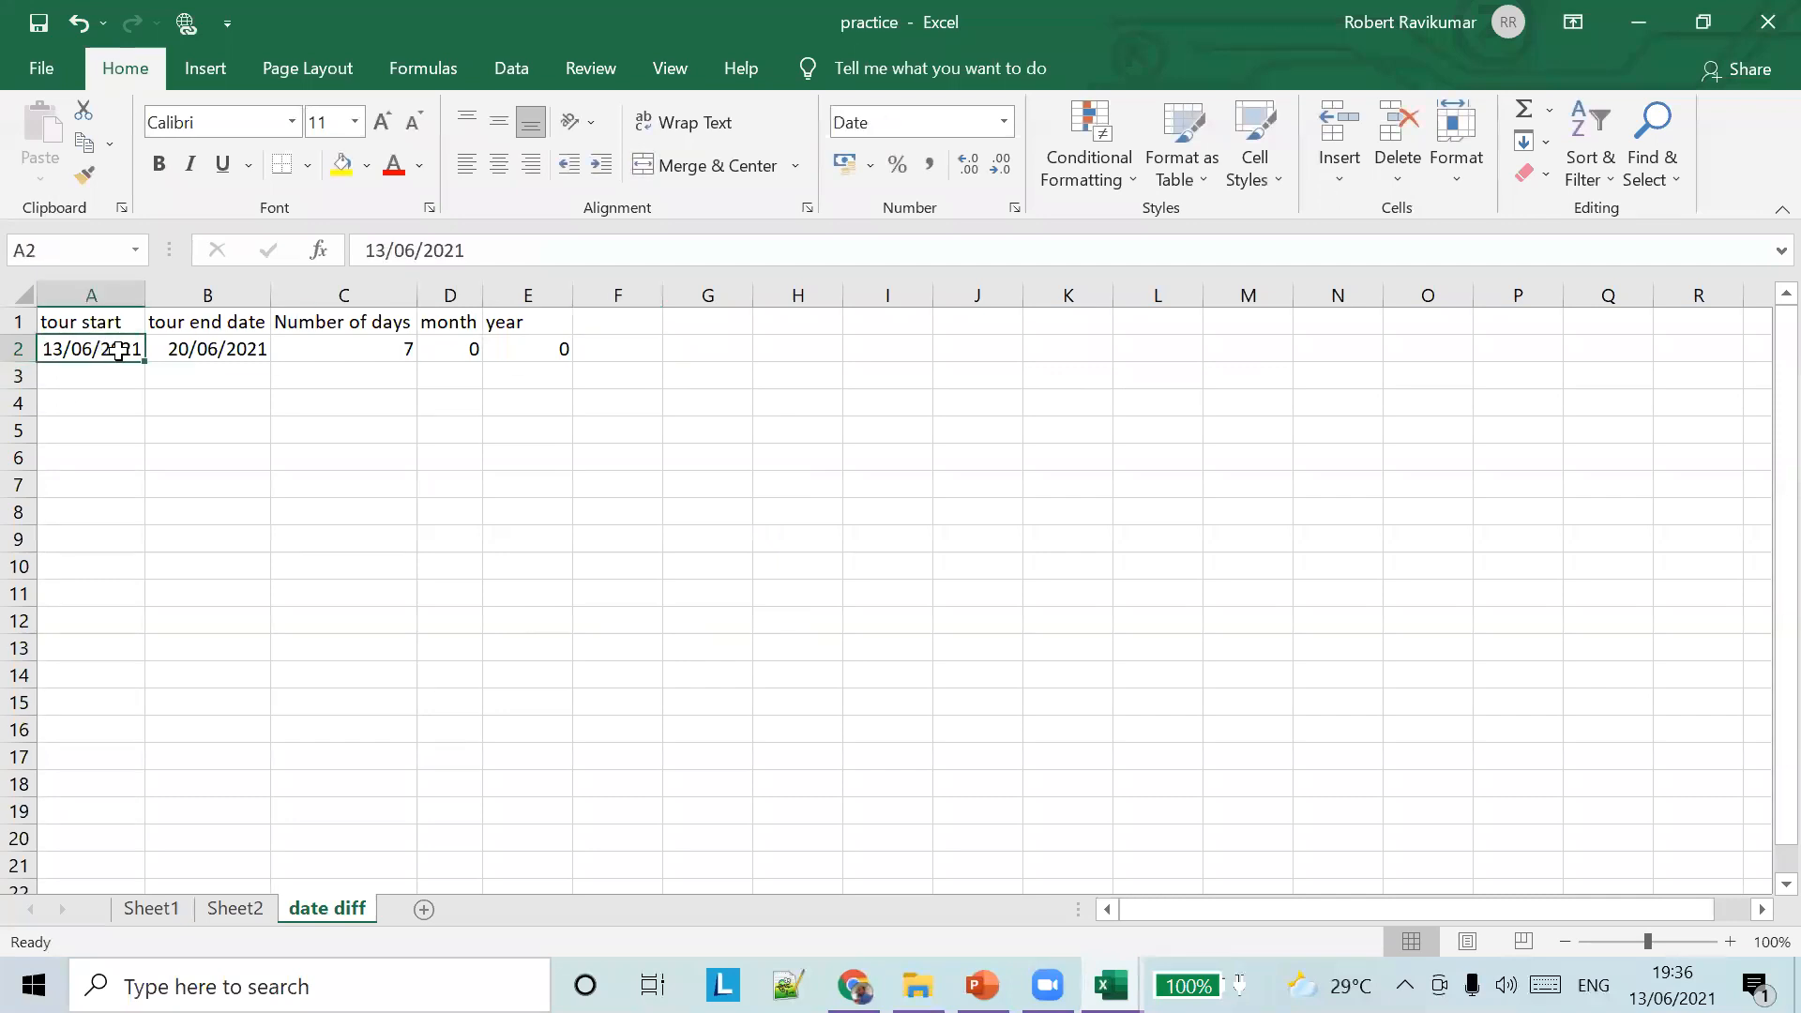
left_click(417, 251)
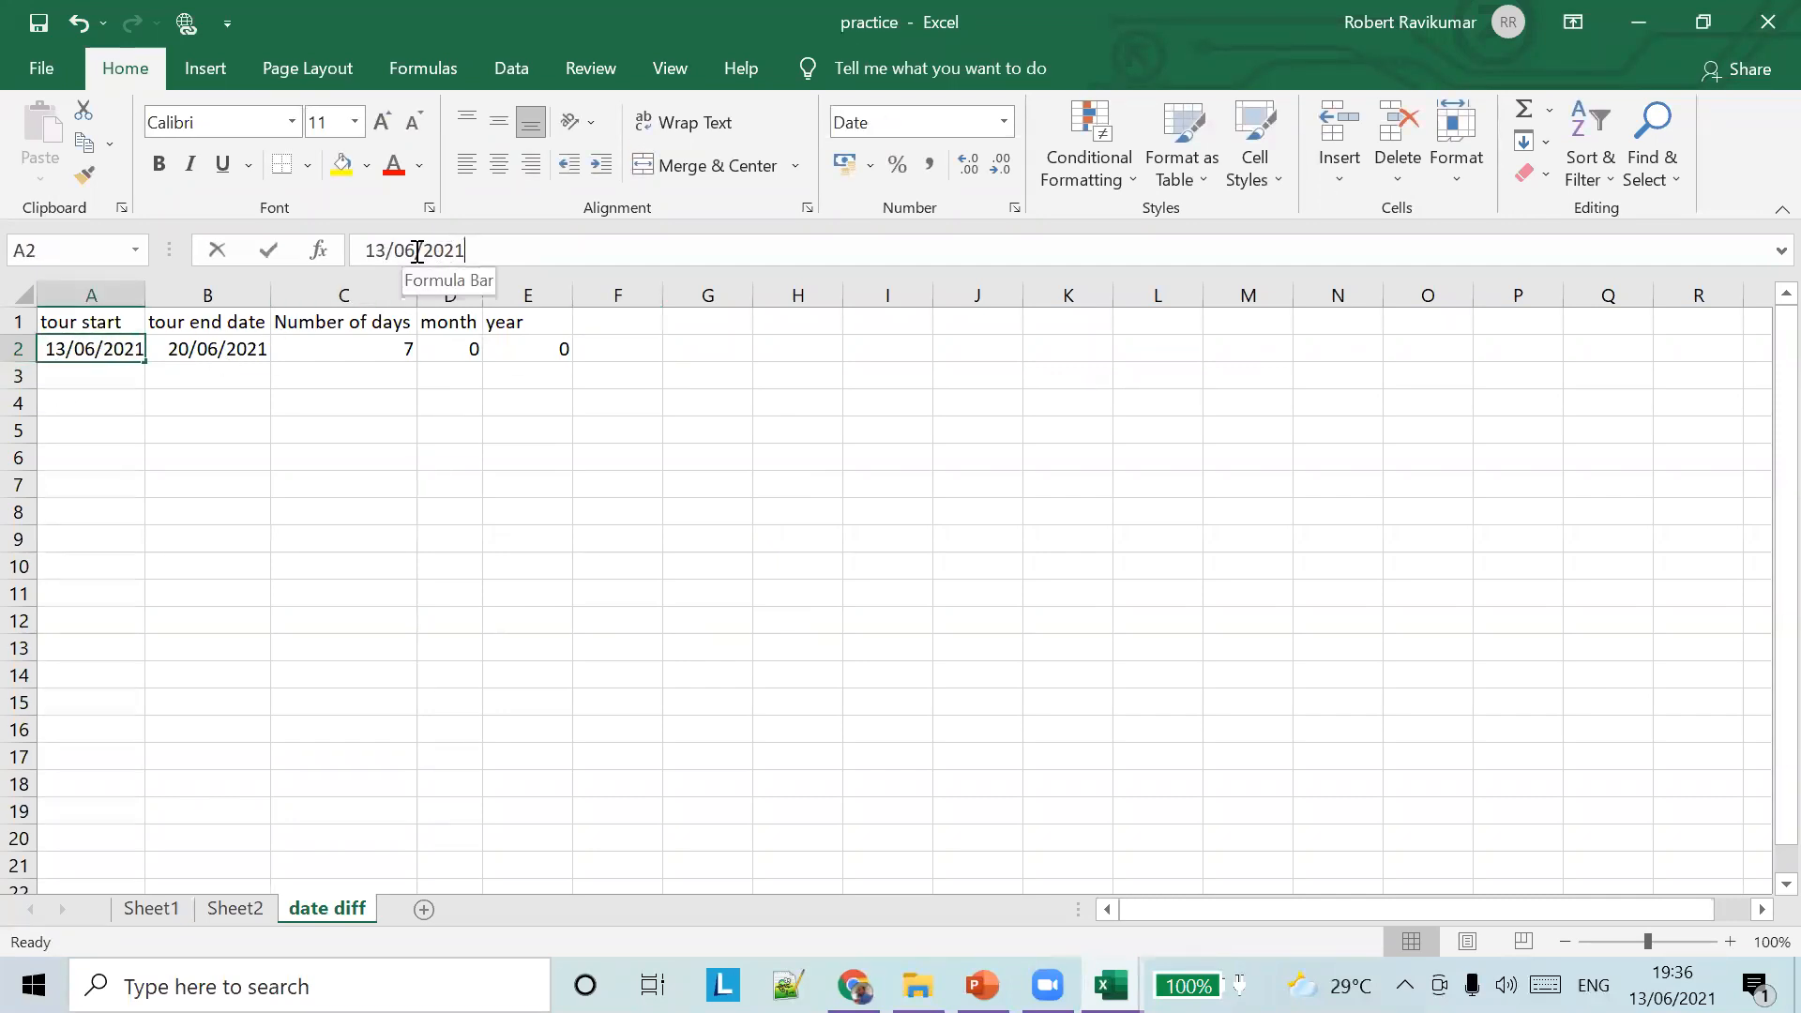
key("BackSpace")
type("3")
key("Tab")
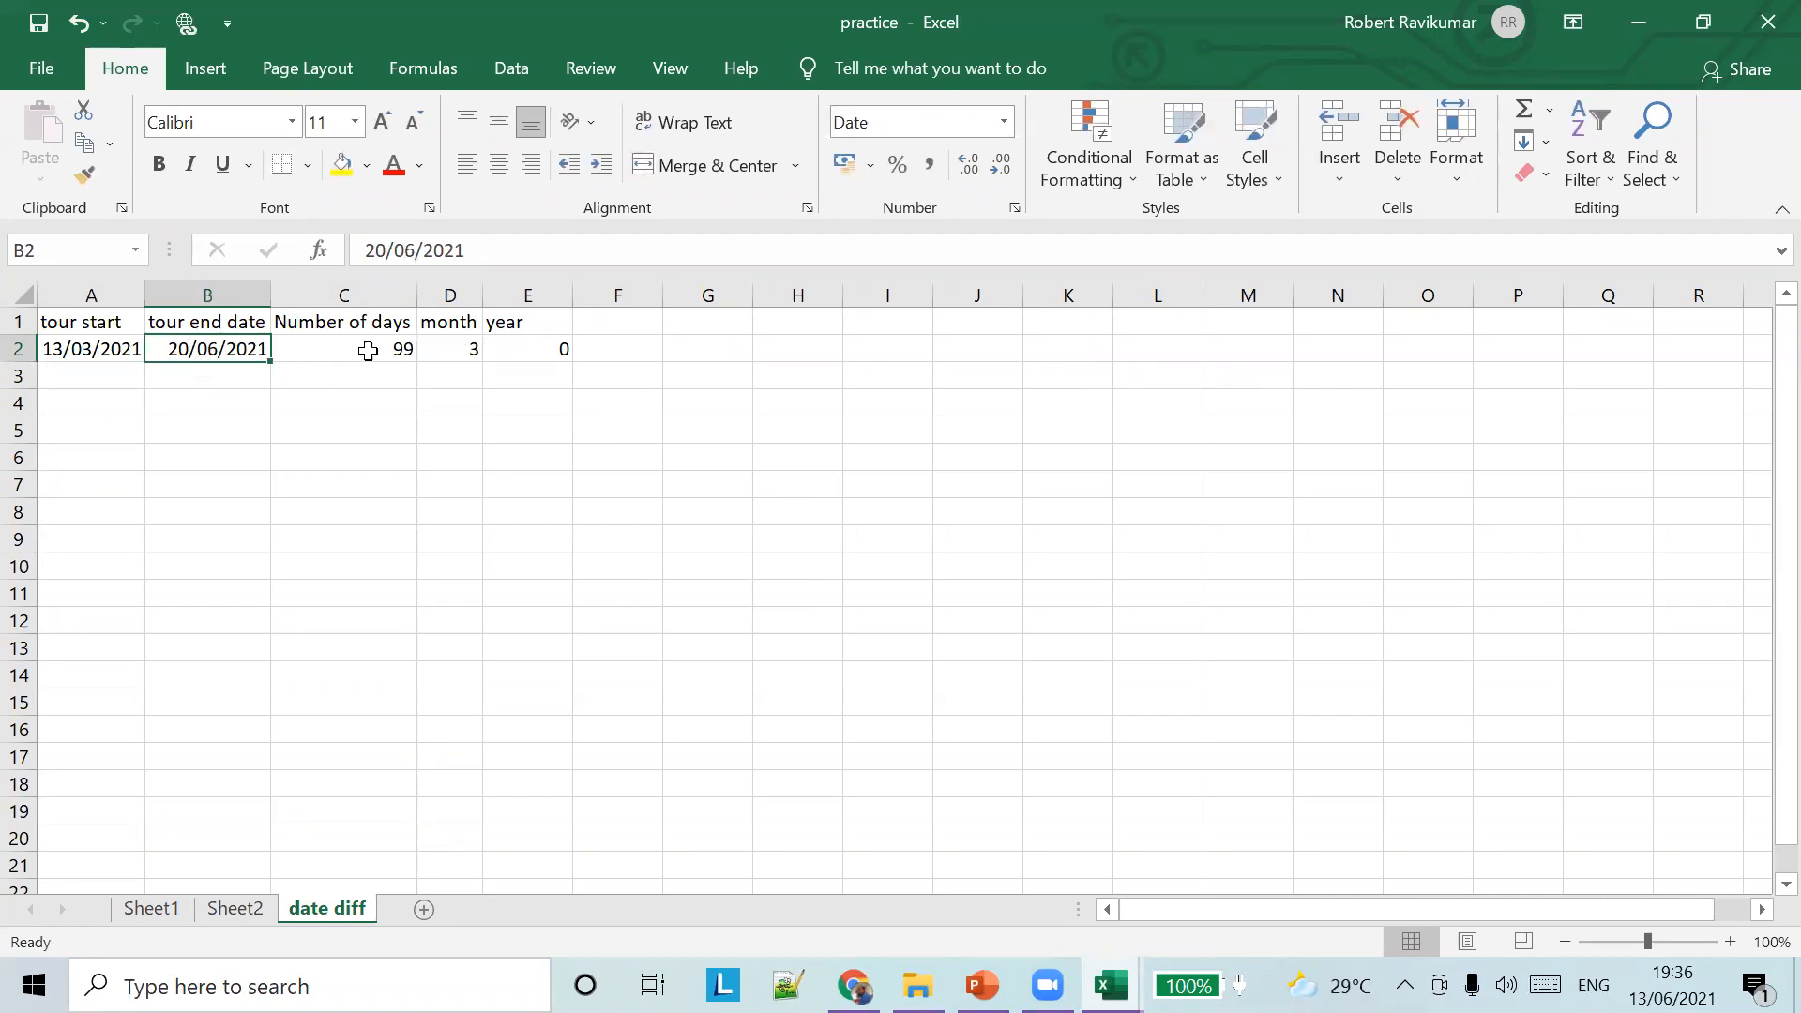
Change the year of the tour start date in A2 so it reads 13/03/2019
left_click(96, 347)
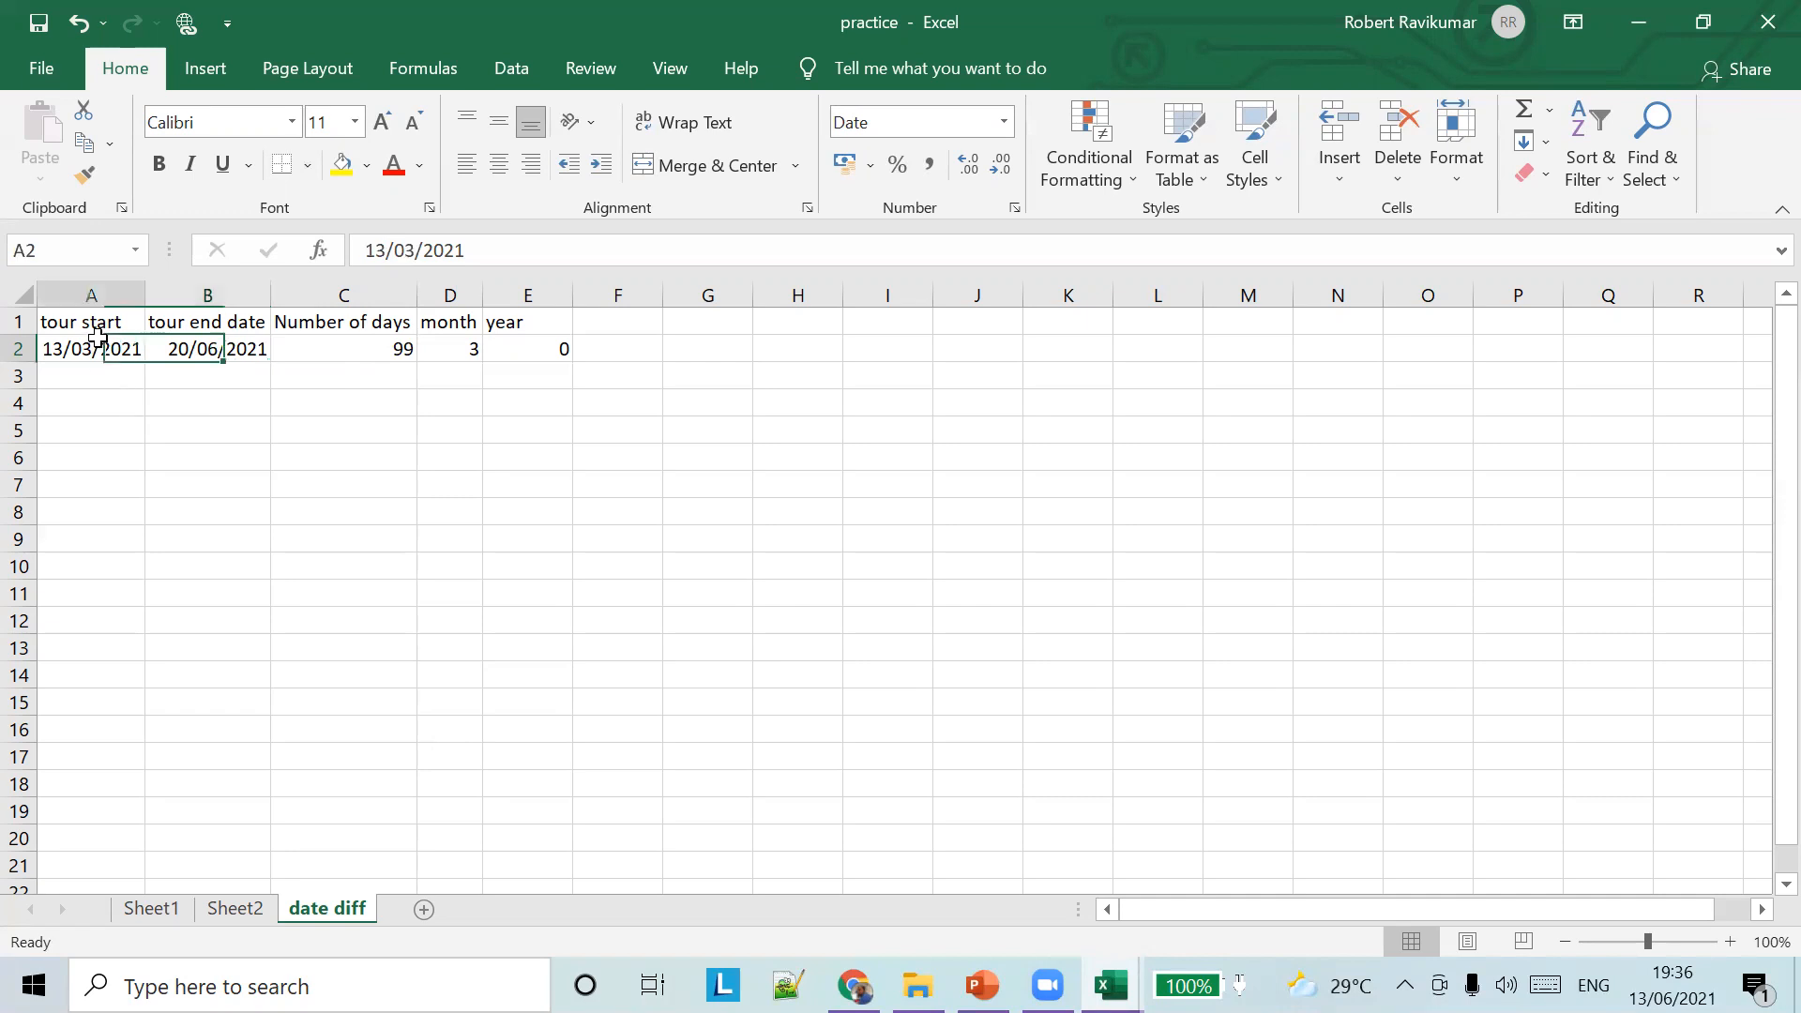
left_click(479, 253)
key("BackSpace")
key("BackSpace")
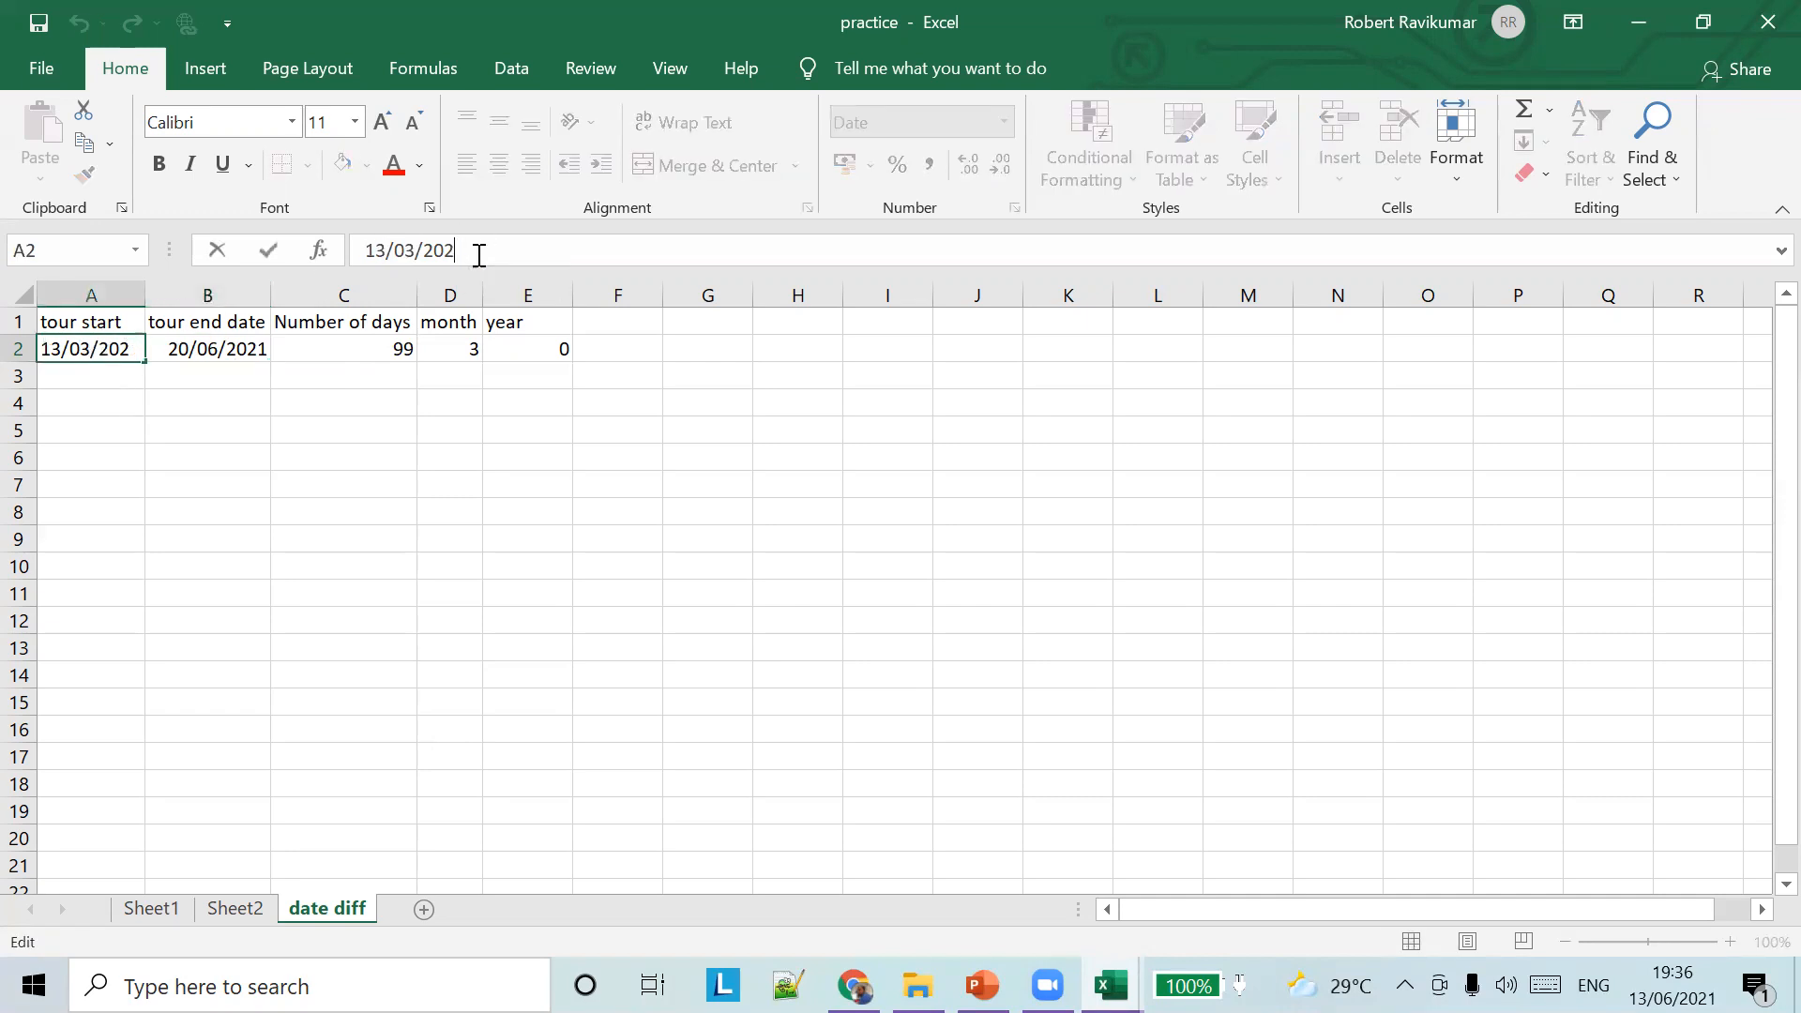
type("19")
key("Tab")
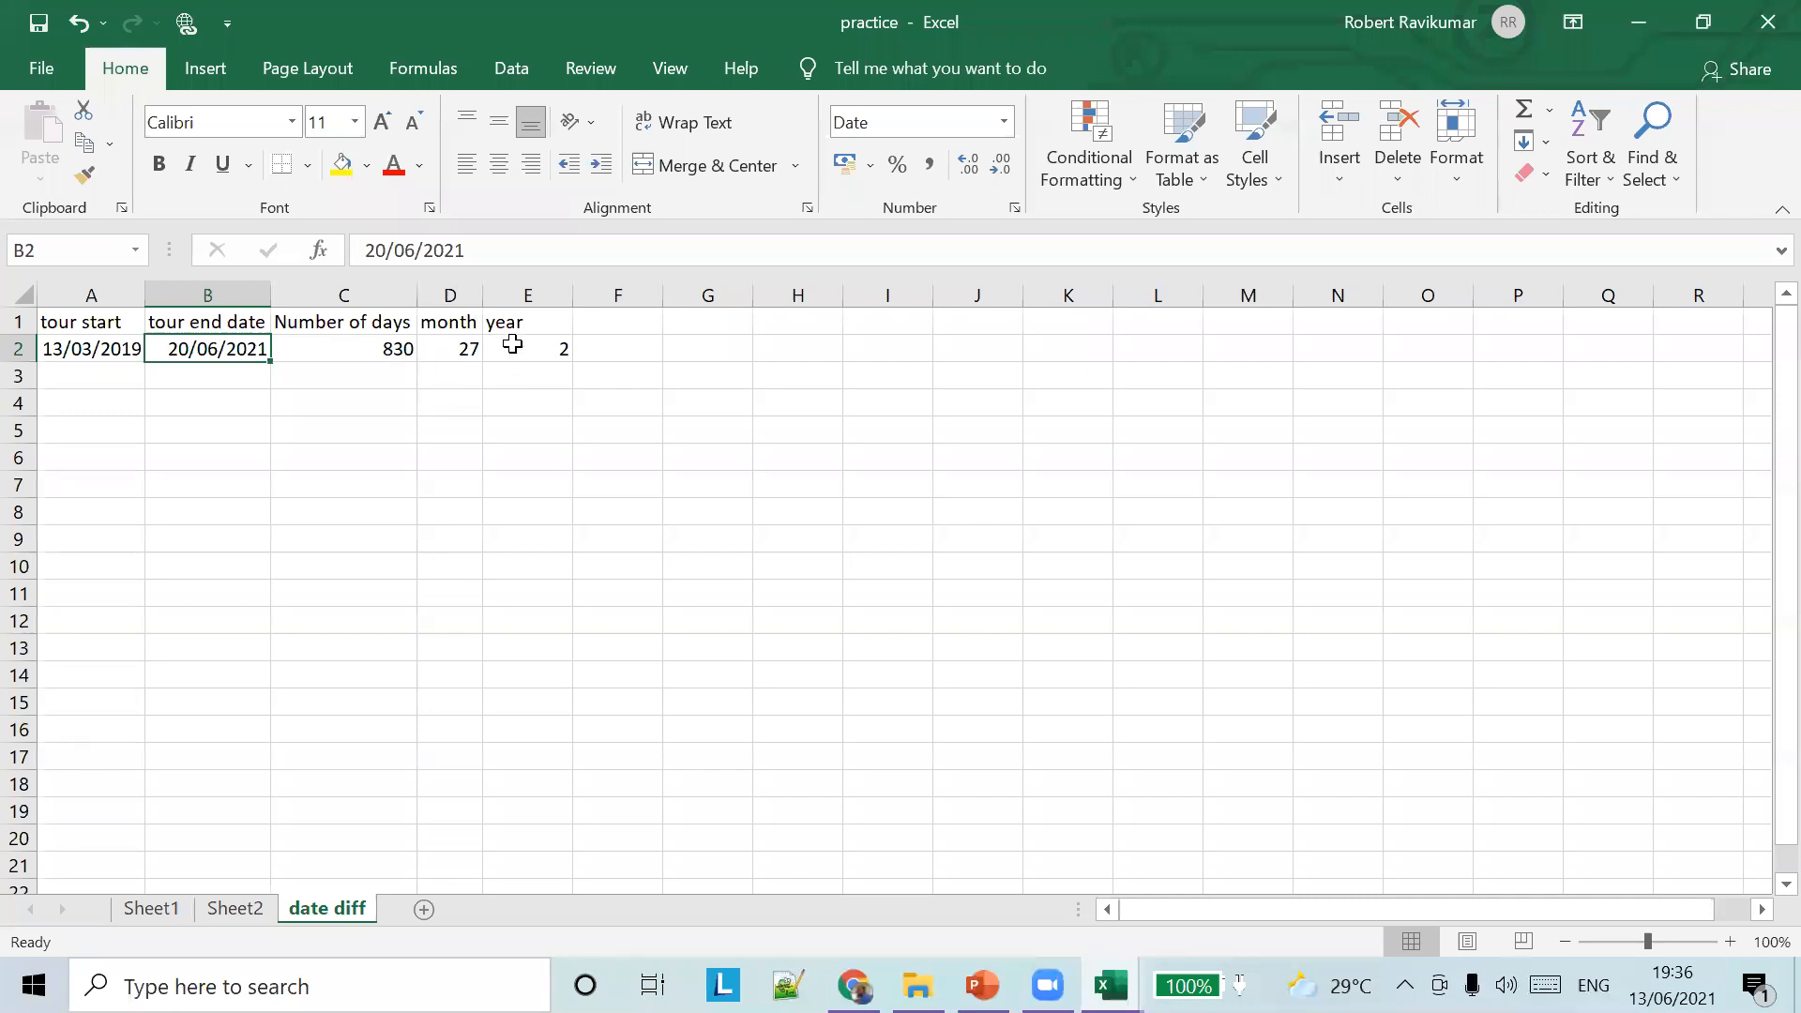
Enter DATEDIF() as plain text in C3 below the number of days
left_click(373, 374)
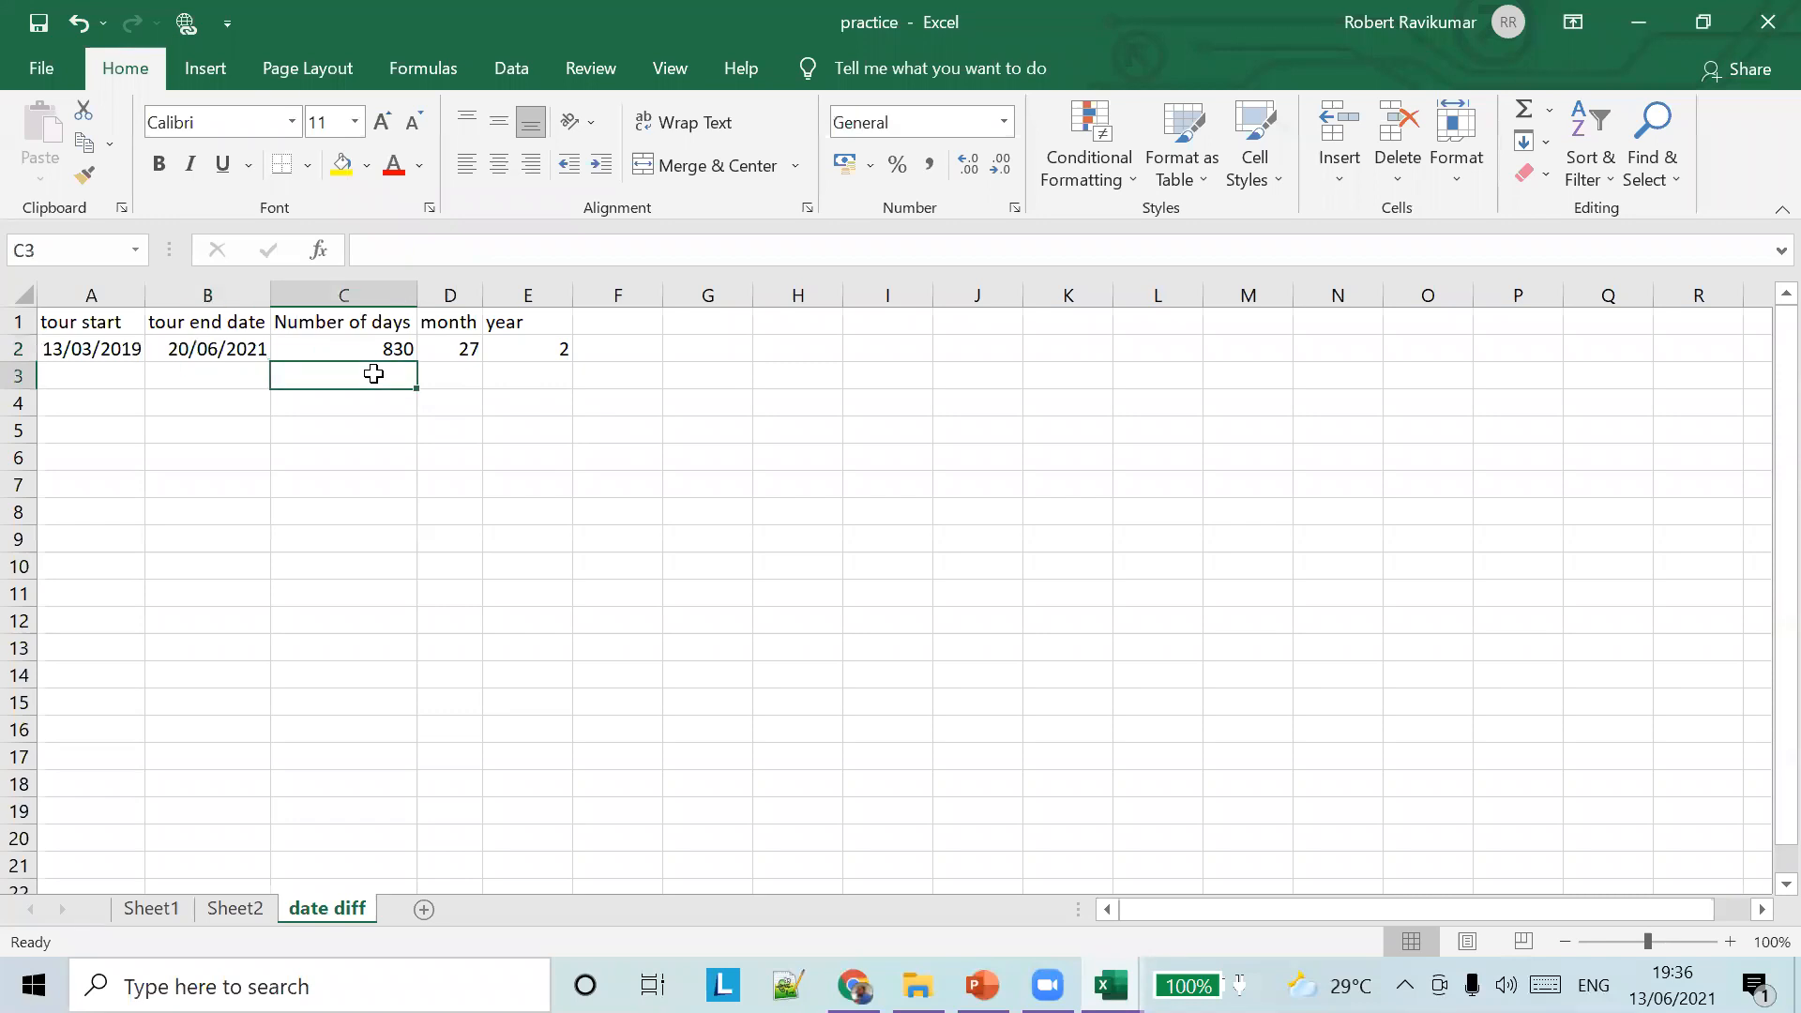
type("=")
key("BackSpace")
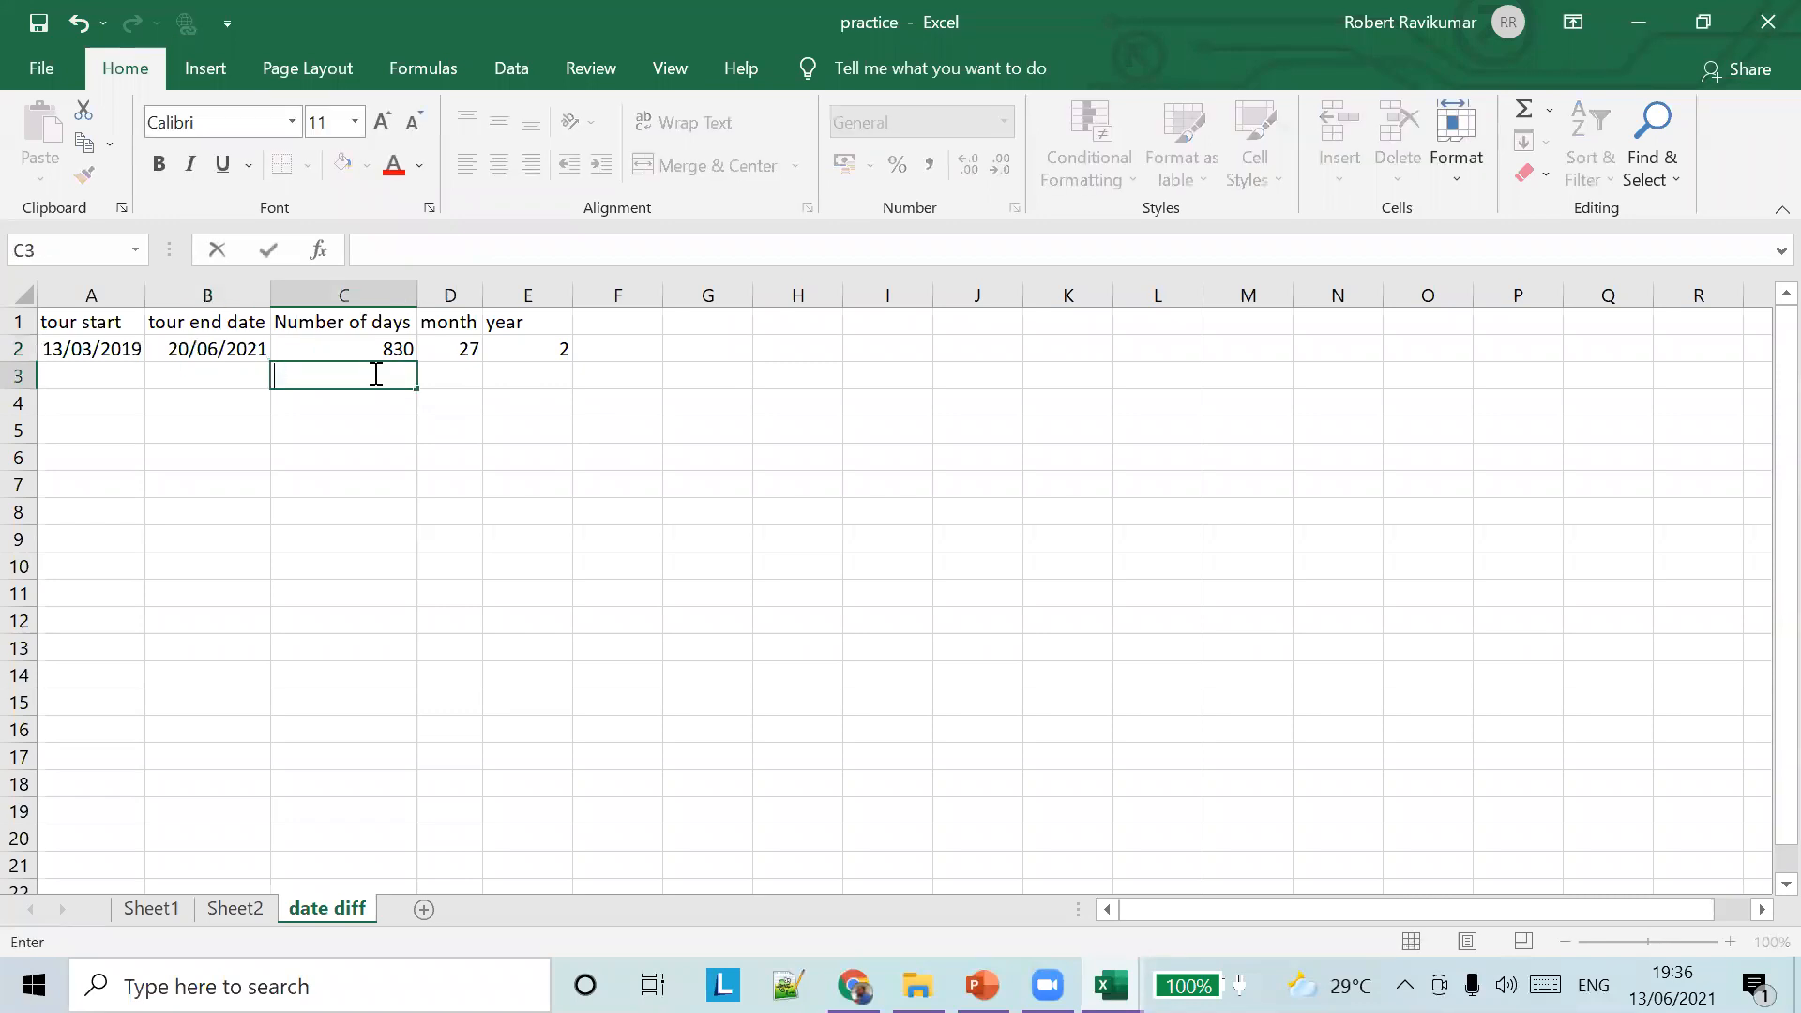
type("DATEDIF()")
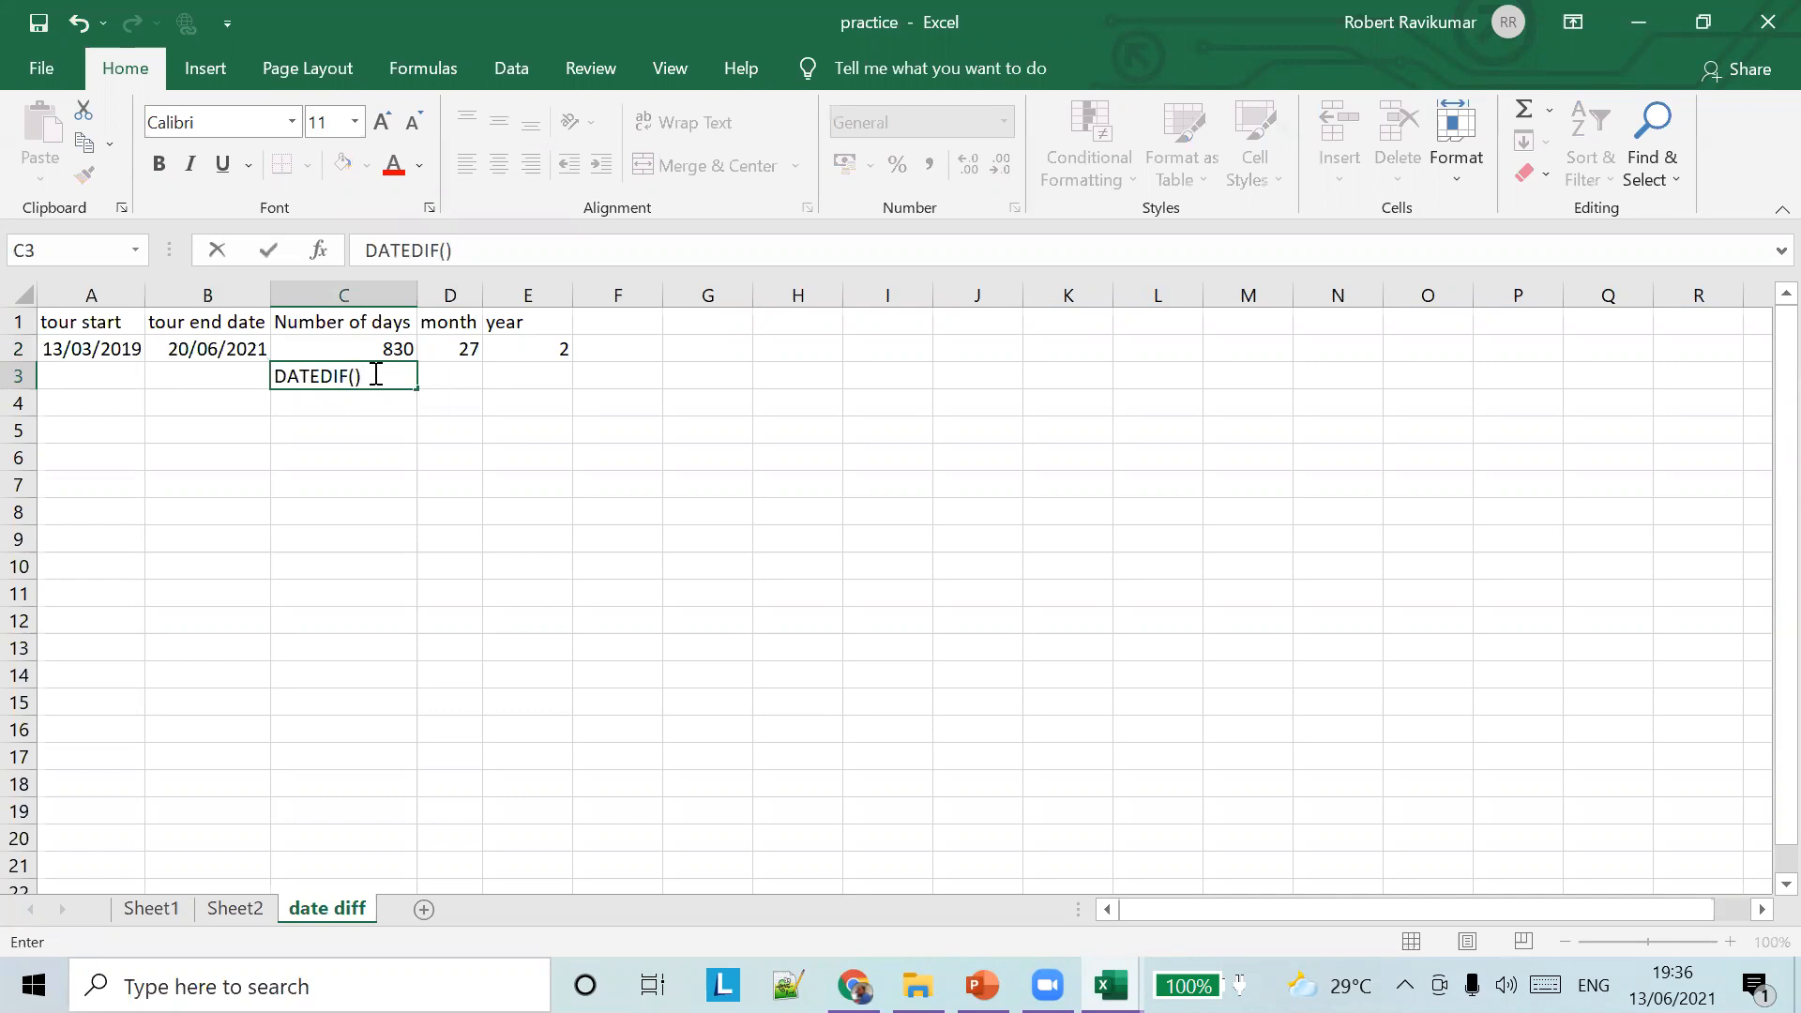
key("Left")
type("st")
key("BackSpace")
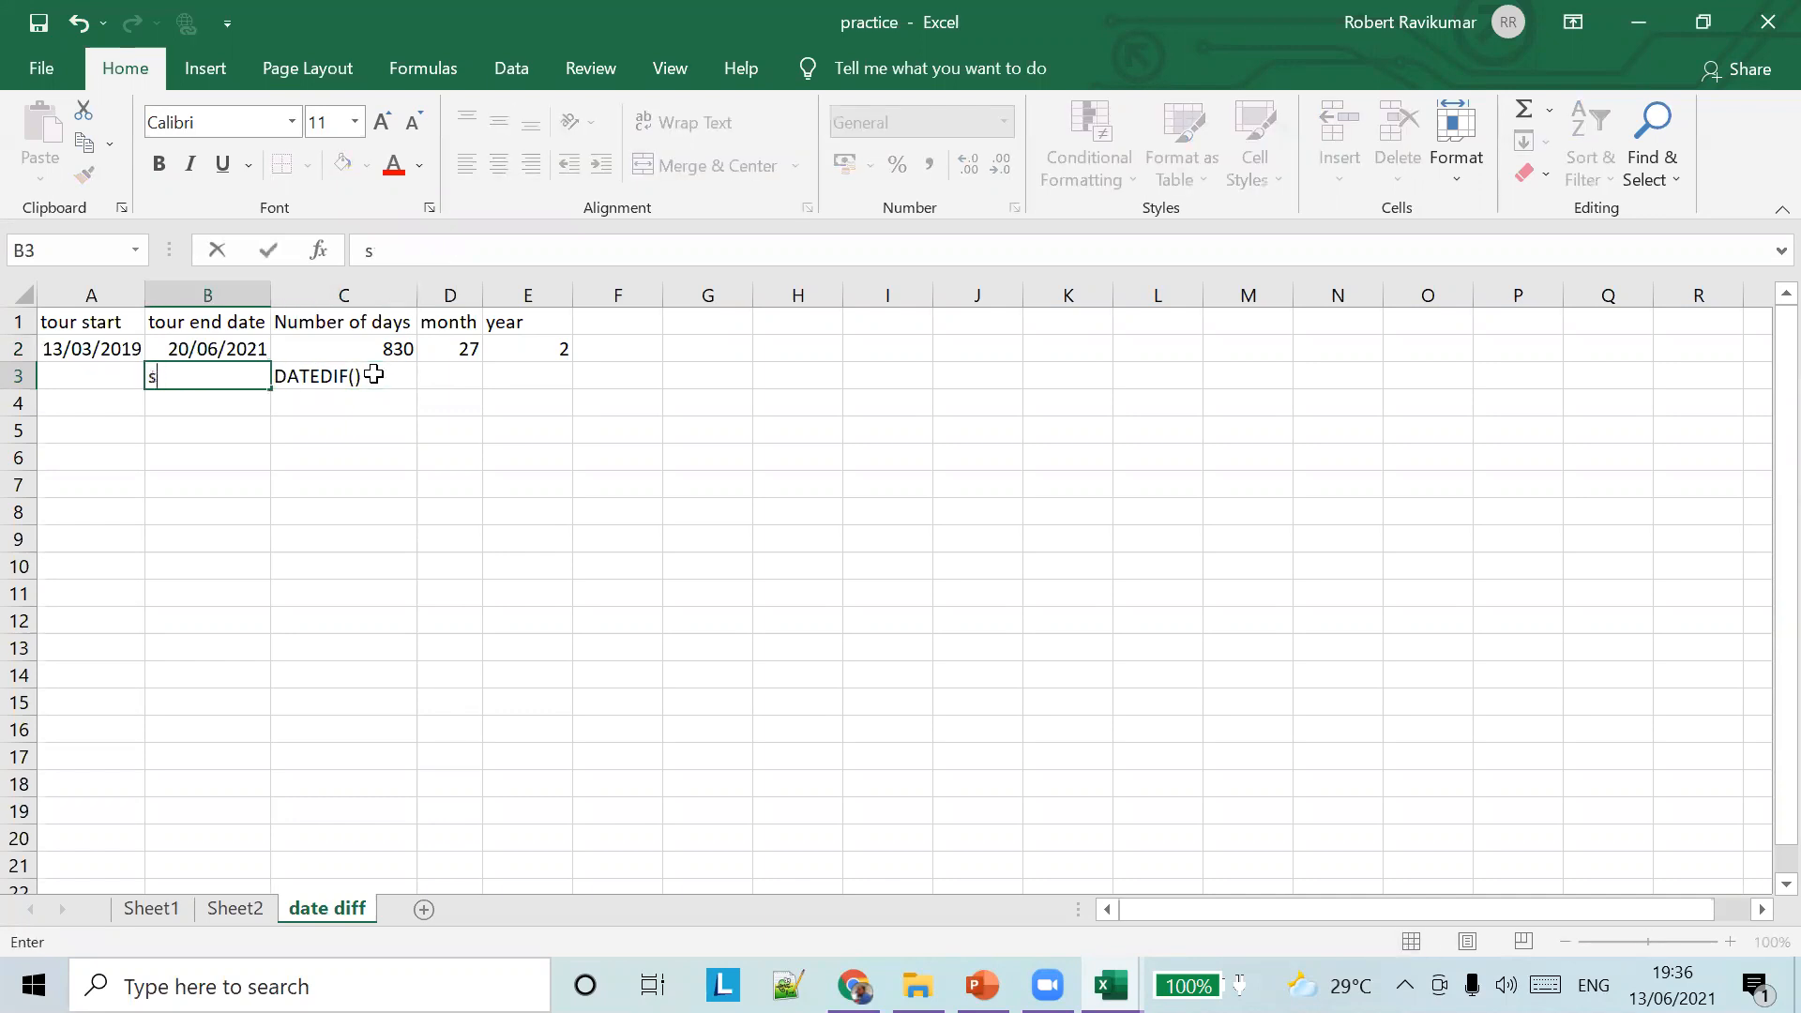
Check the DATEDIF function slide in PowerPoint, then return to Excel and review the C2 formula and the tour end date
key("alt+Tab")
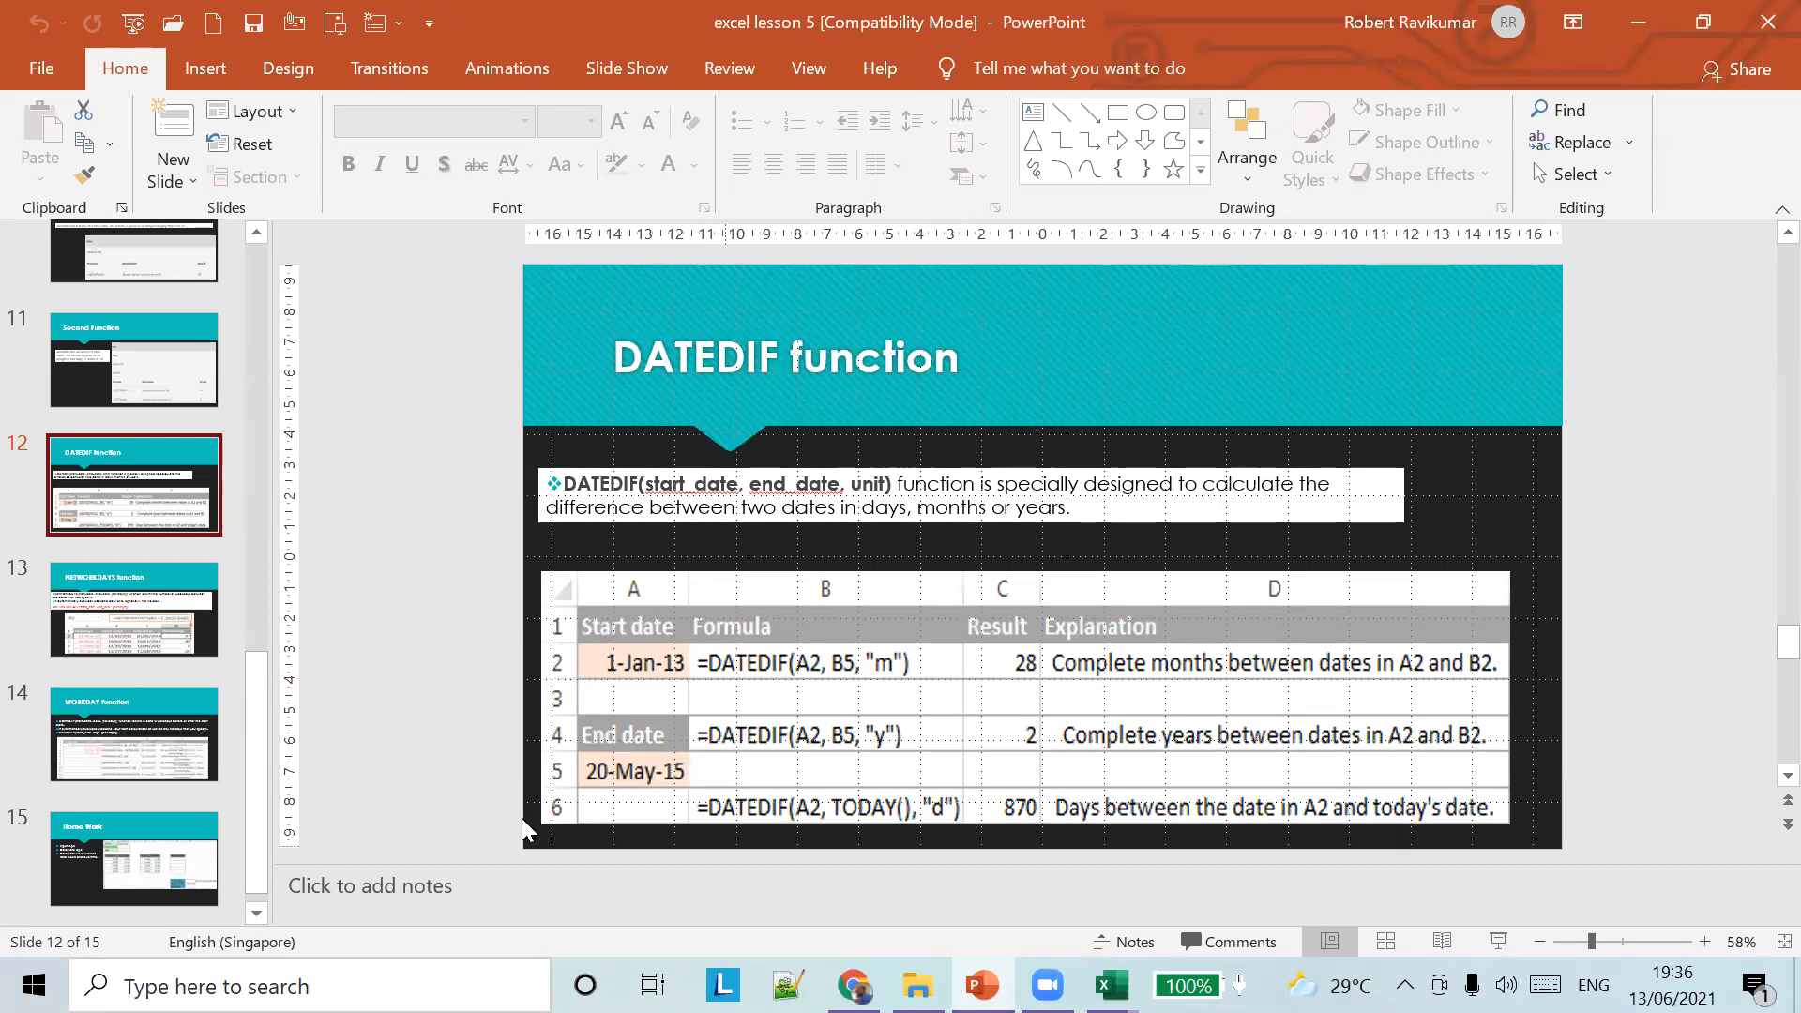
key("alt+Tab")
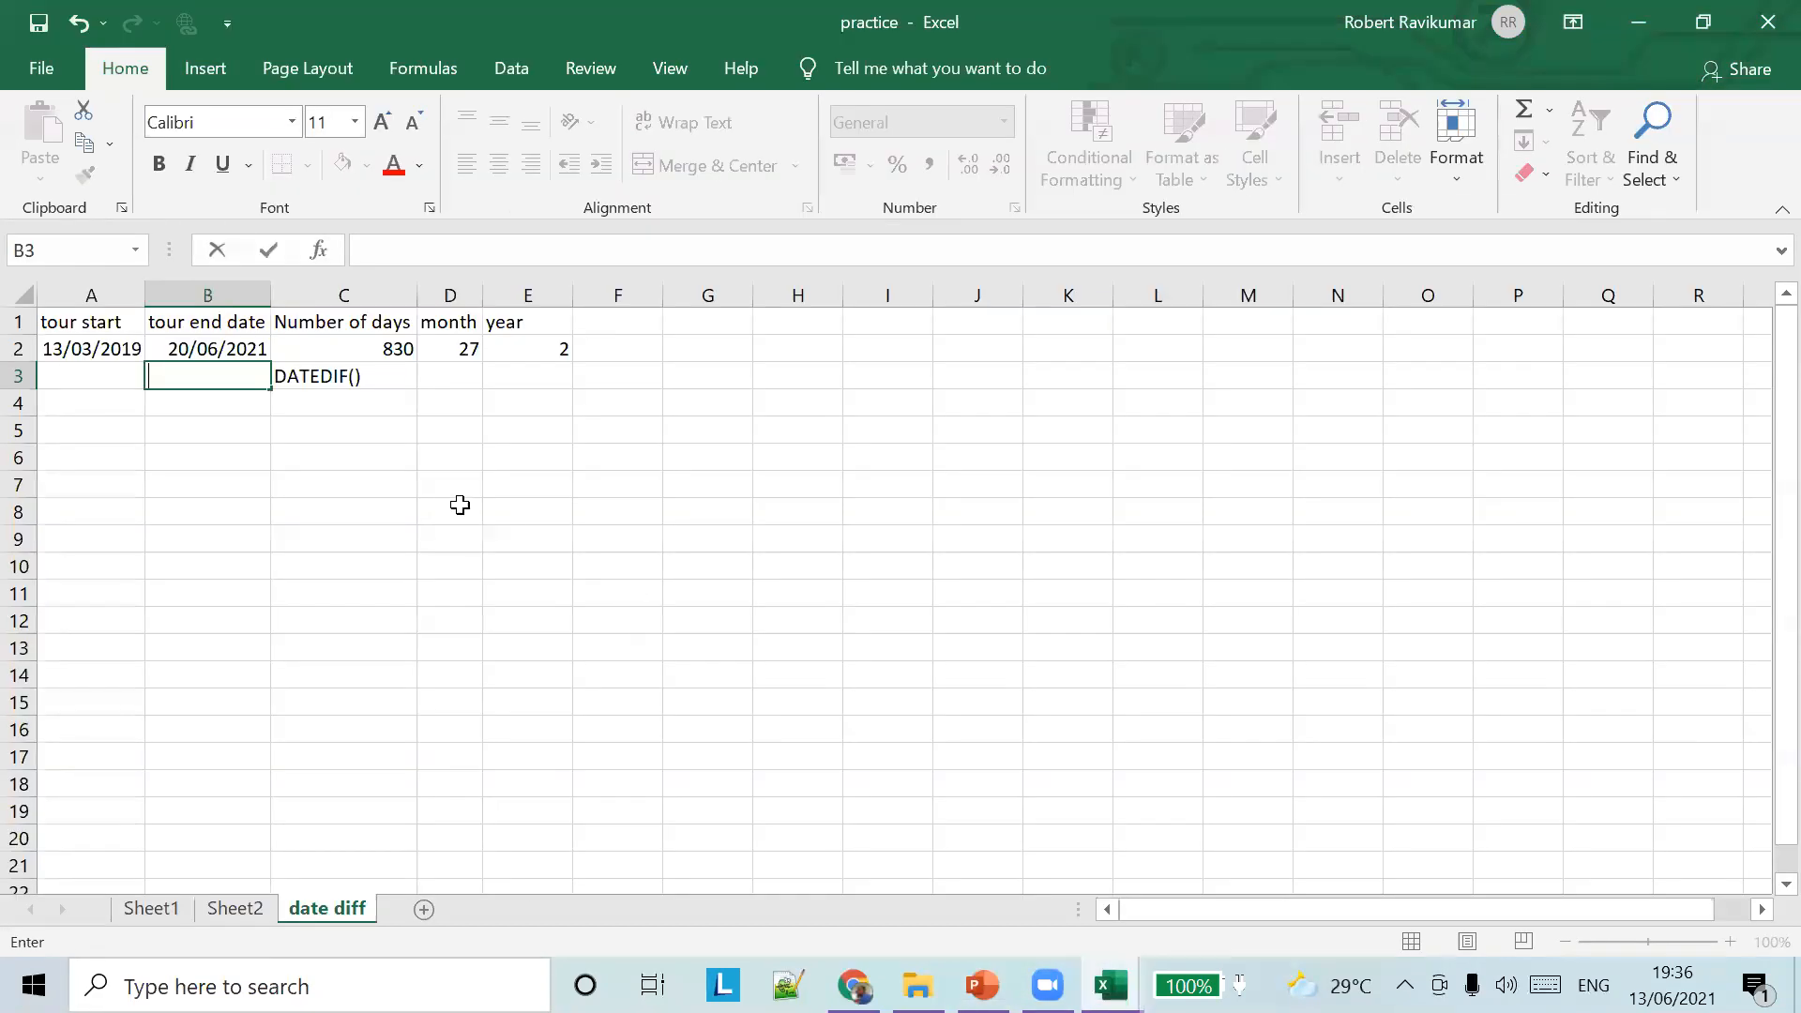
left_click(366, 349)
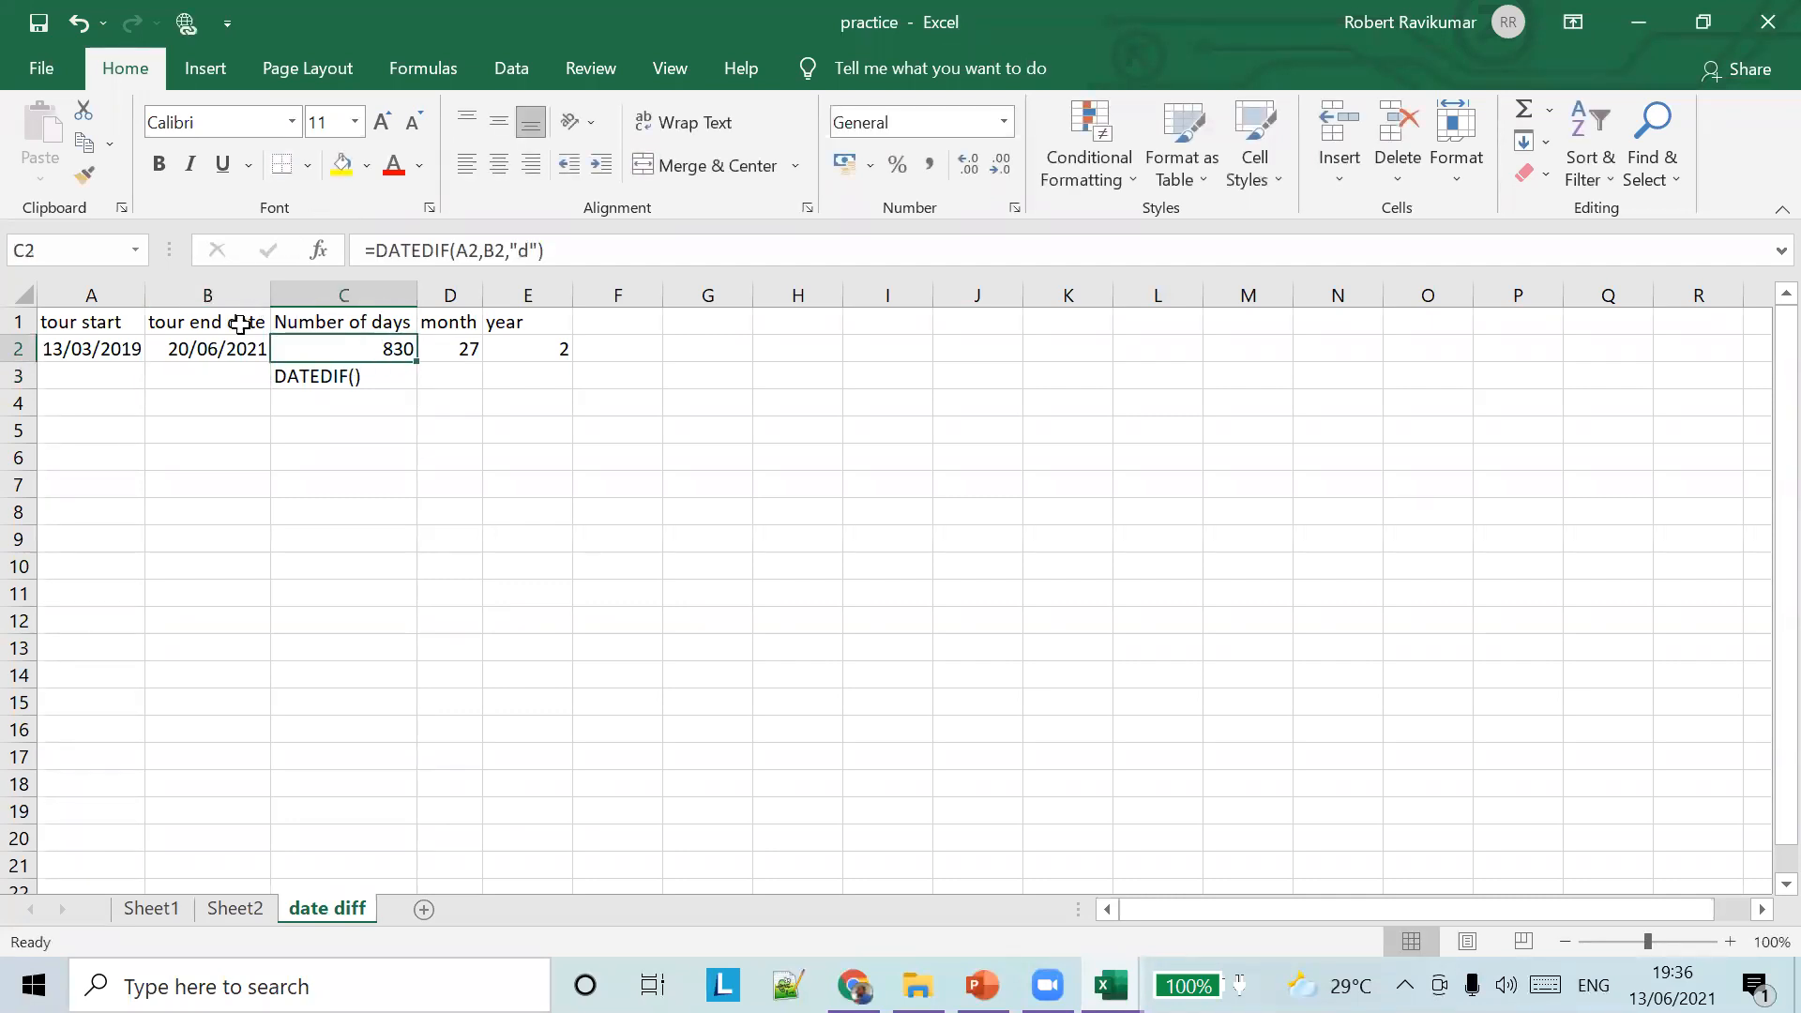
left_click(221, 349)
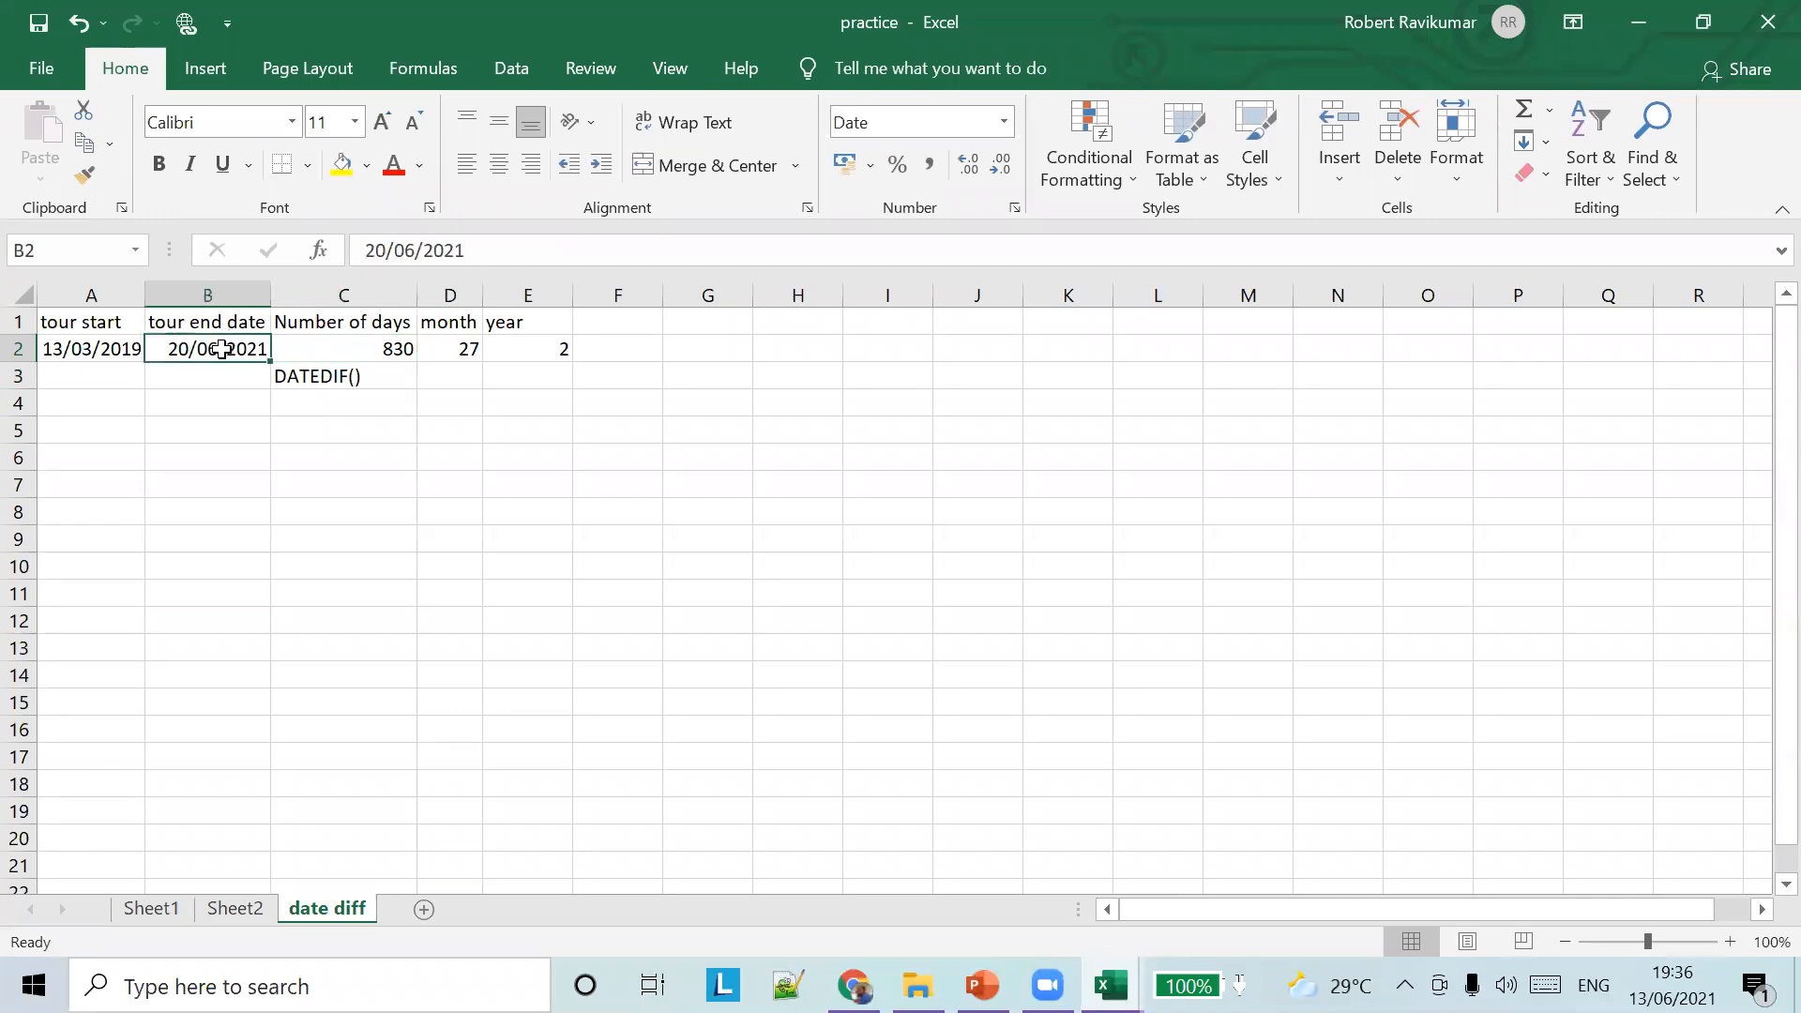
left_click(396, 349)
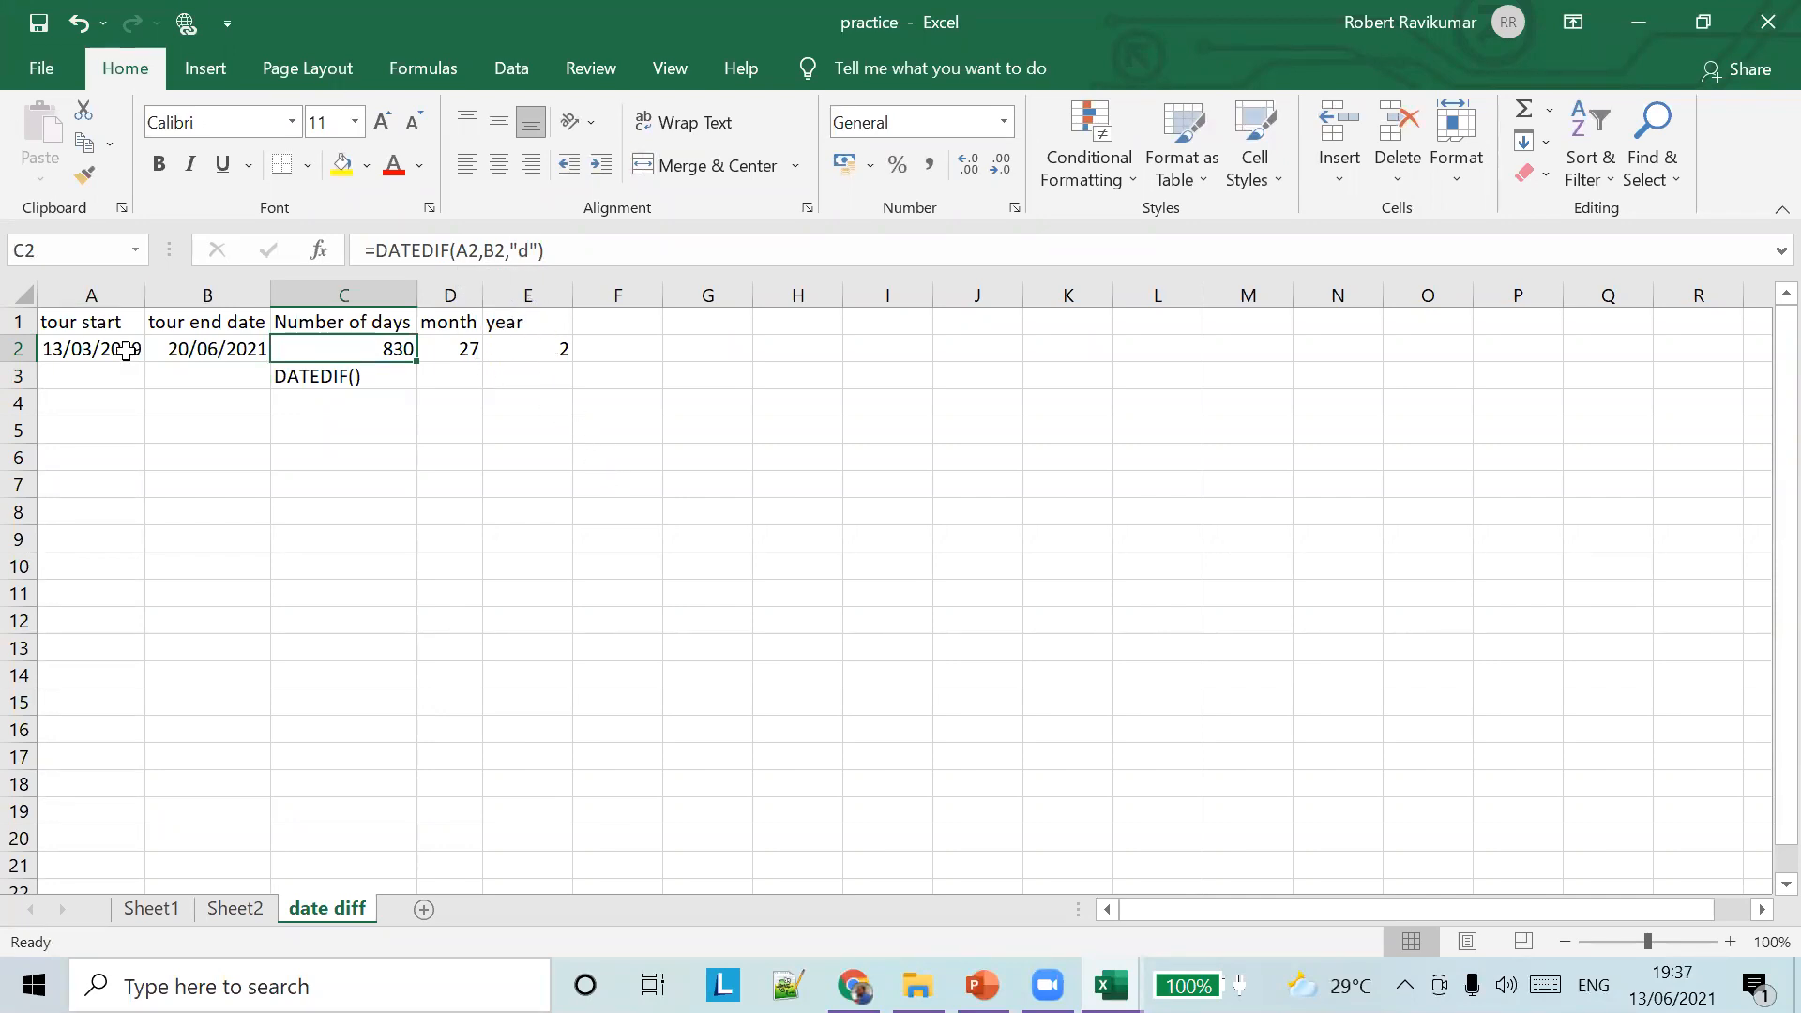
Switch to the Attendance workbook to view the attendance table
left_click(1116, 980)
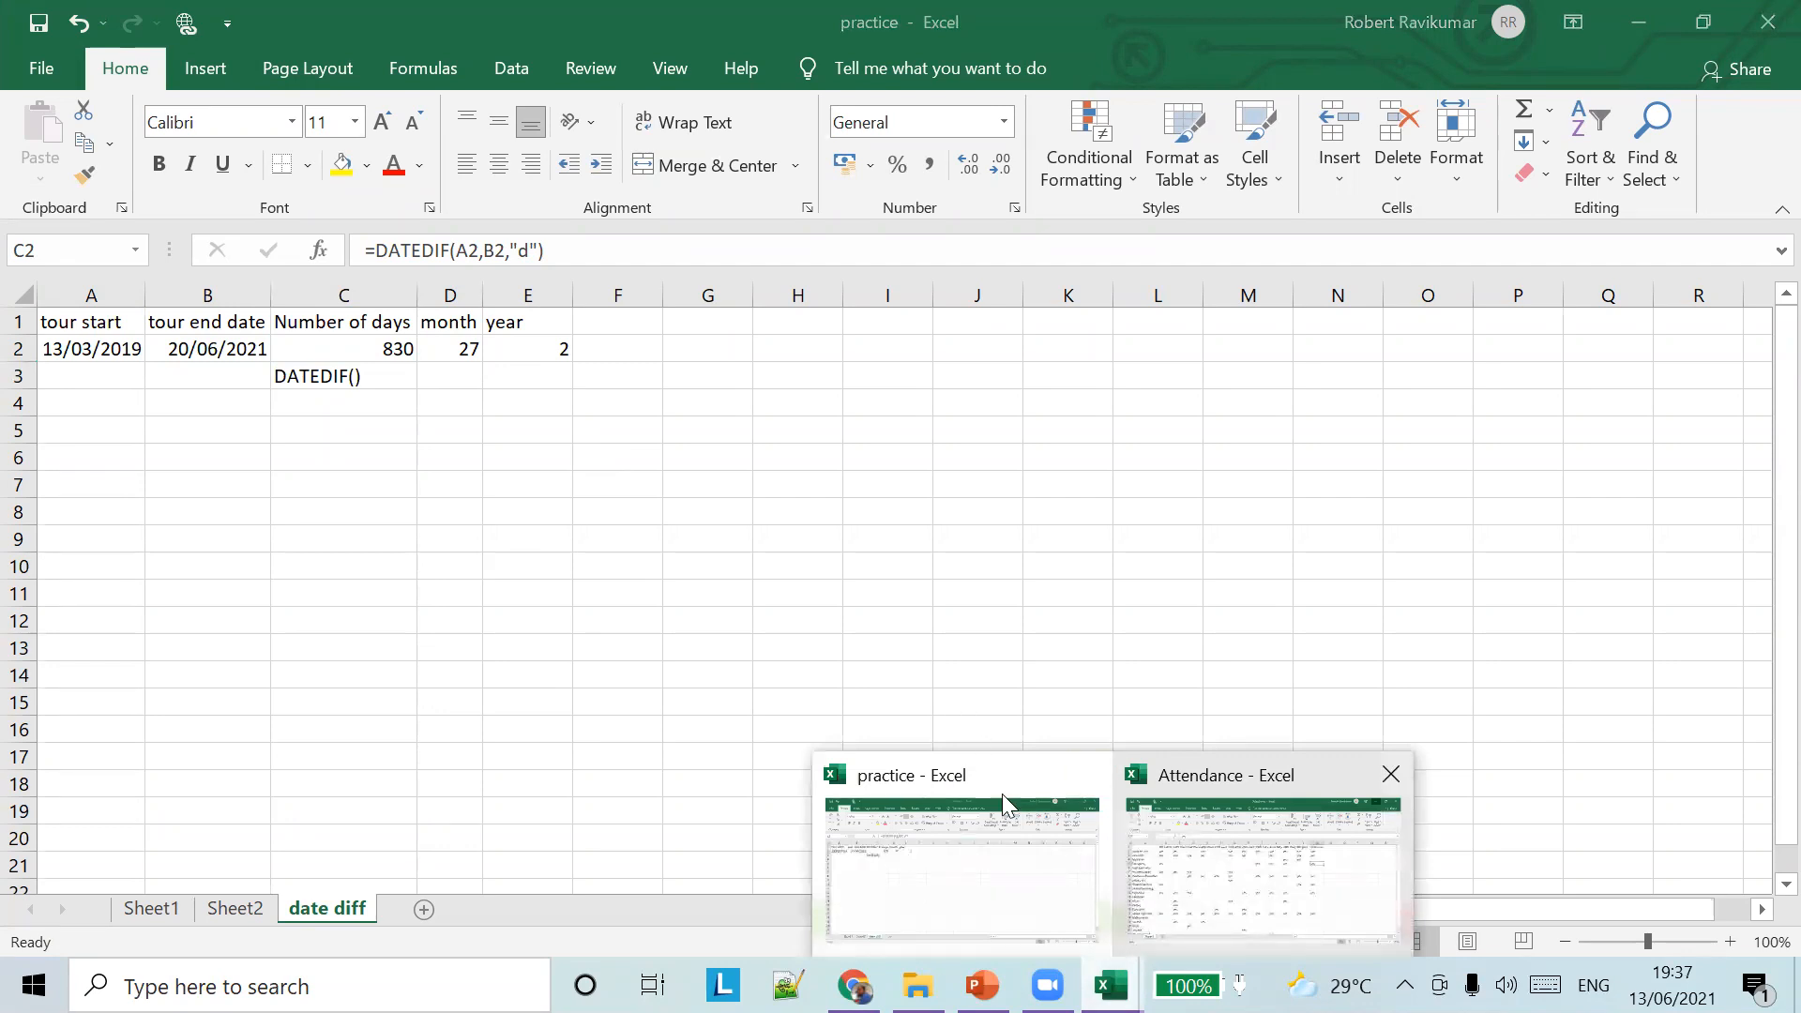
left_click(1227, 791)
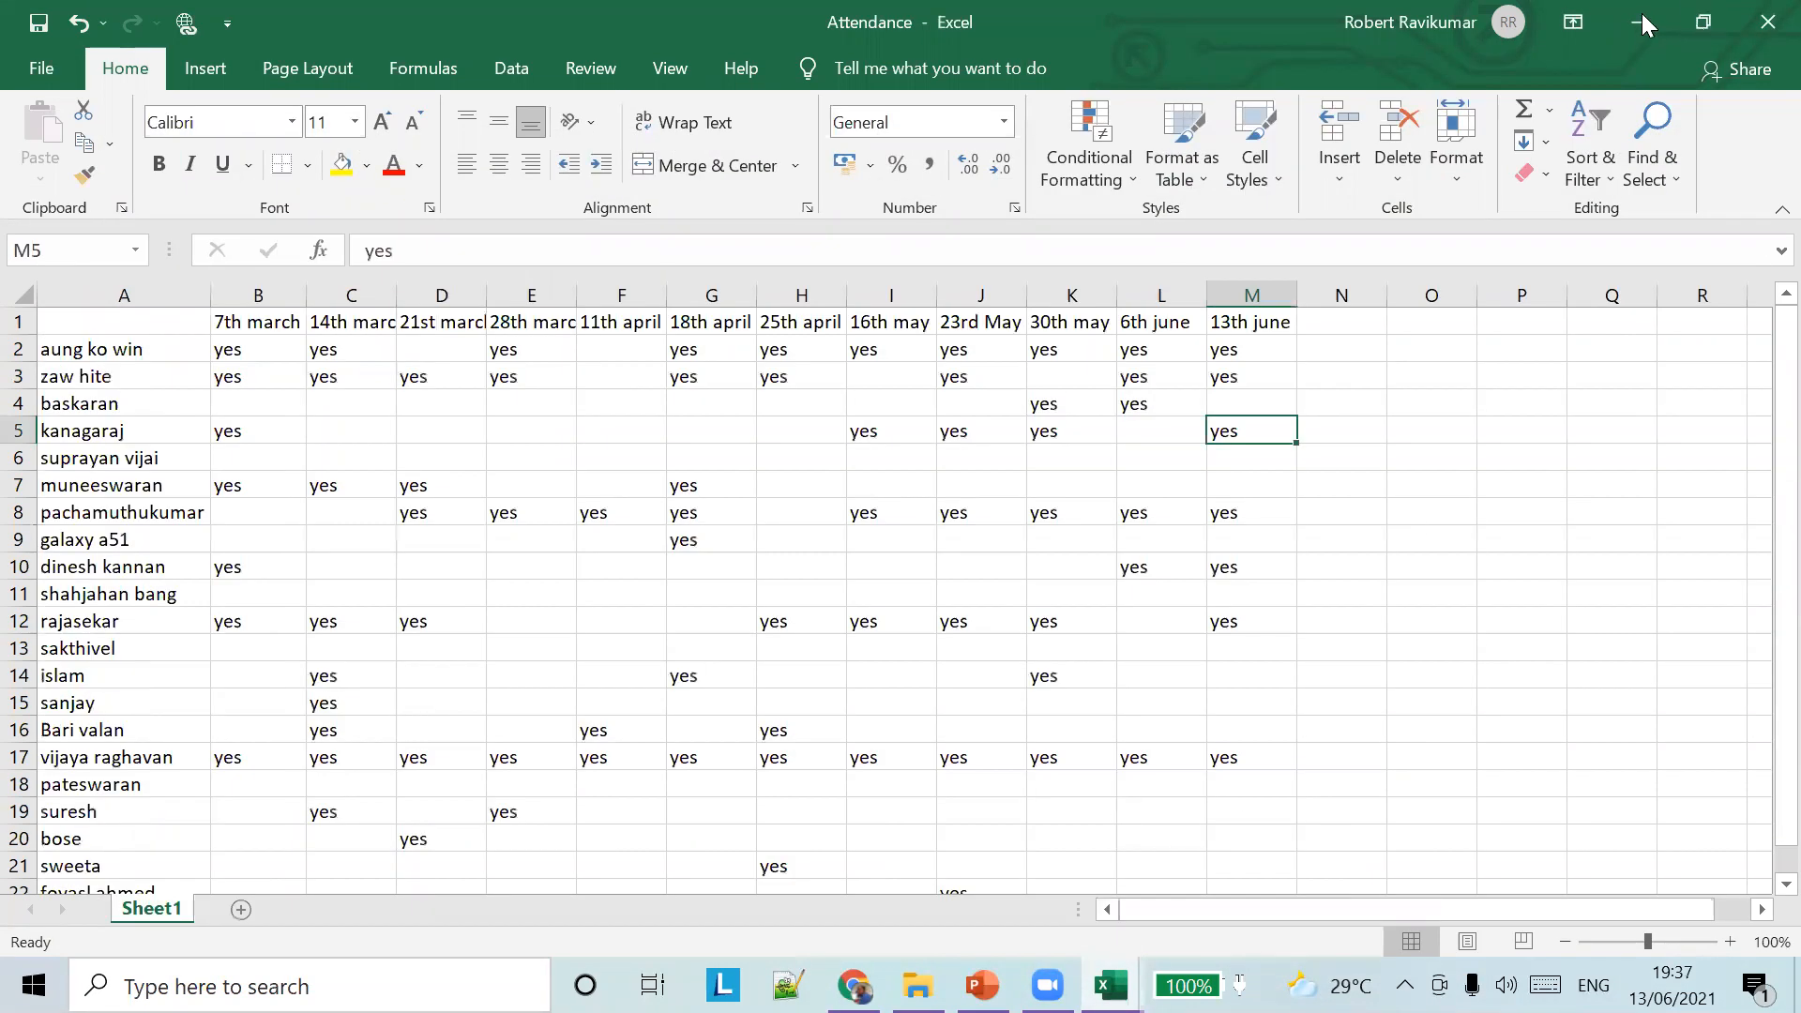
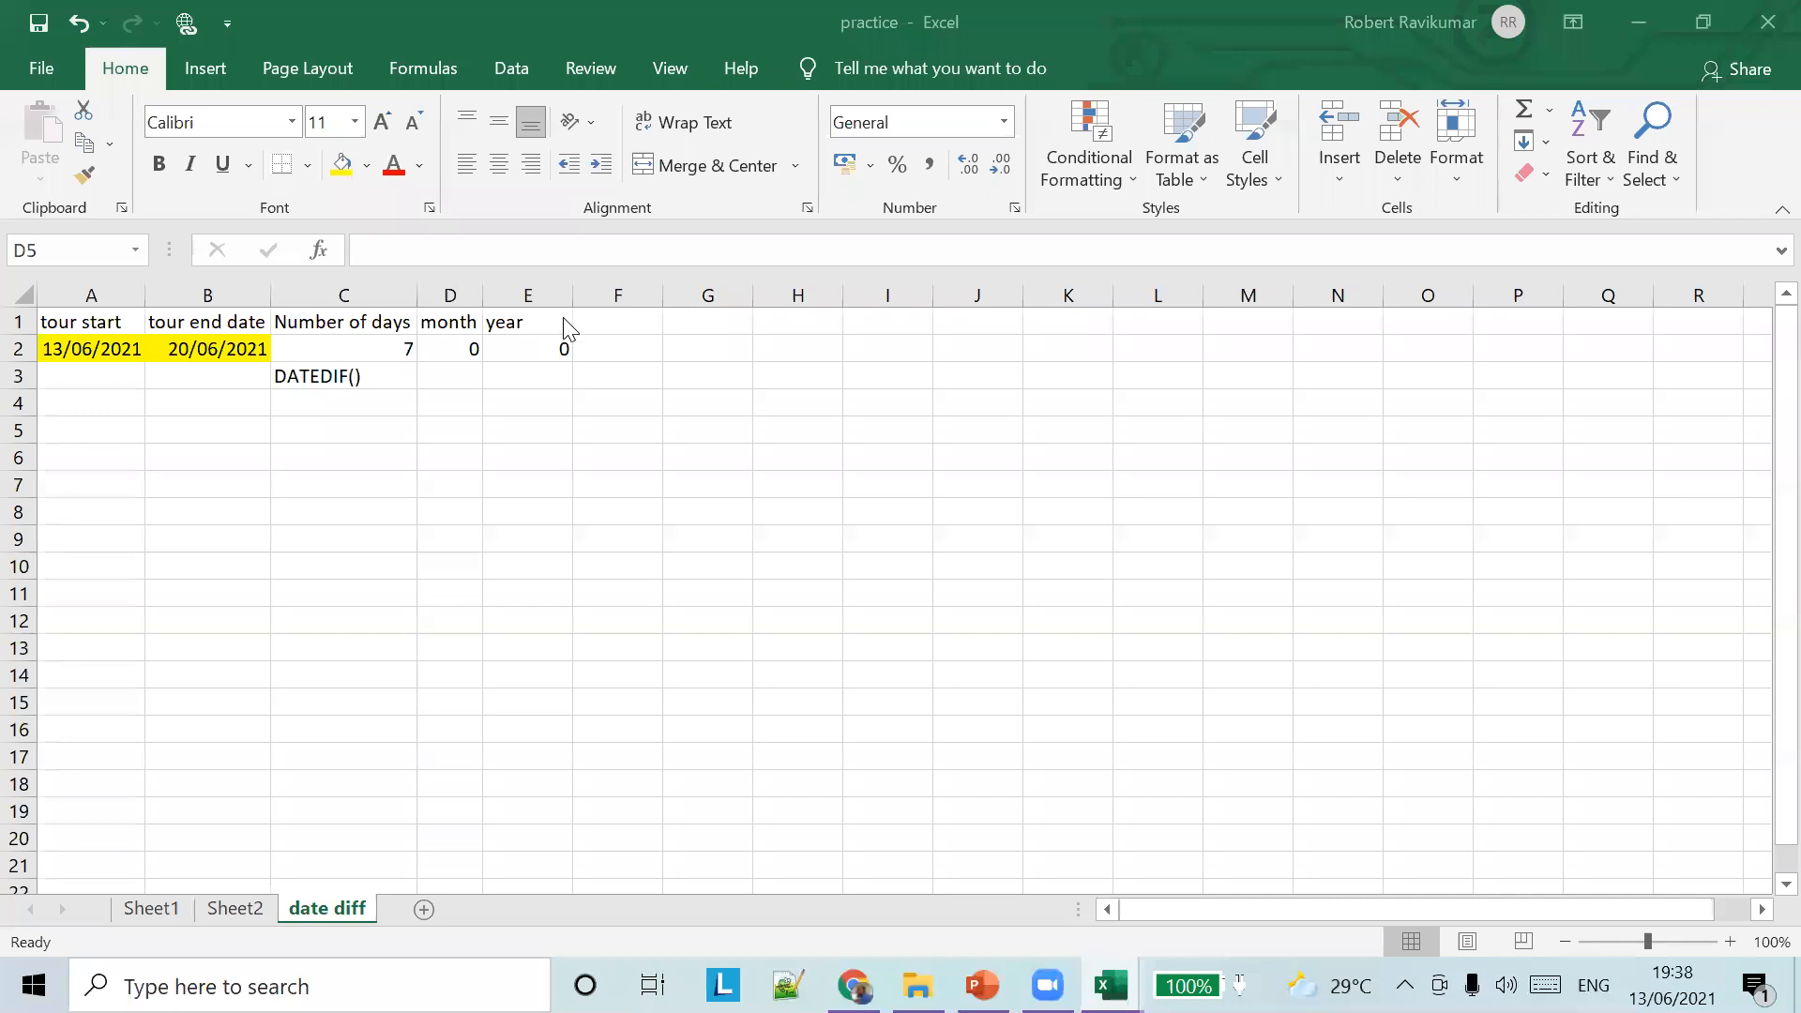
Clear the DATEDIF() text from C3 in the practice workbook
left_click(377, 381)
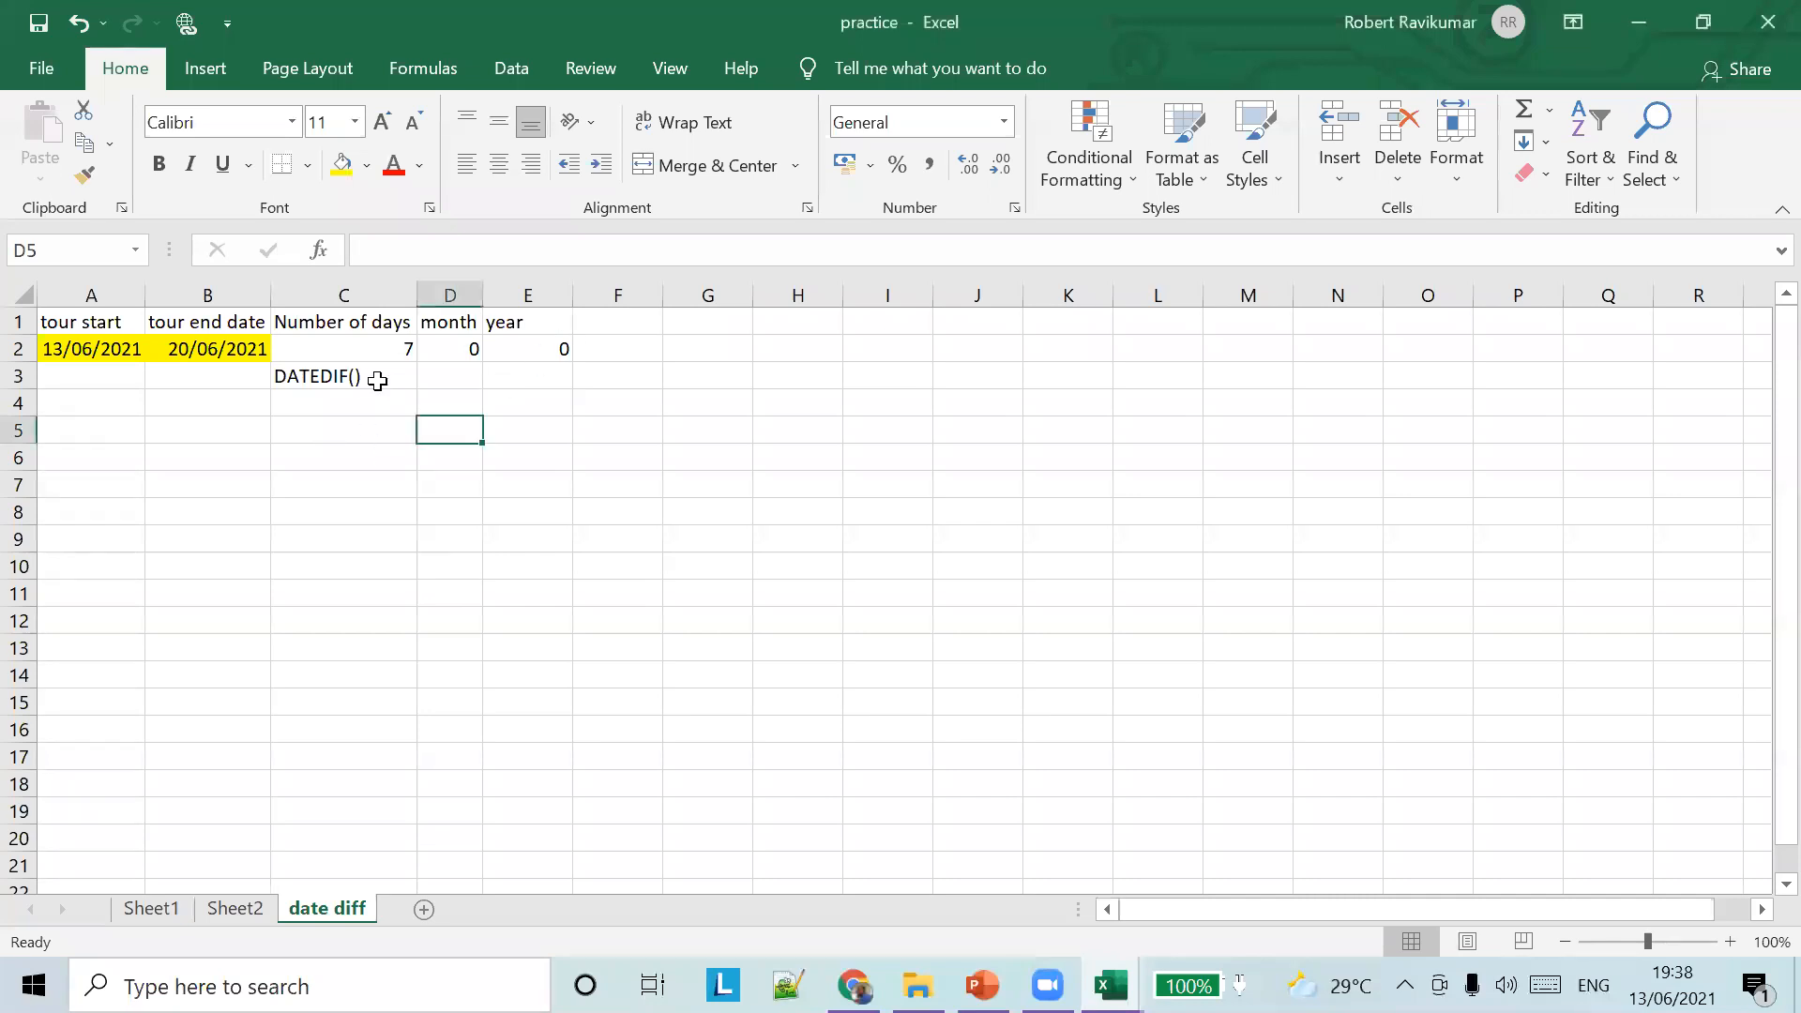
left_click(377, 380)
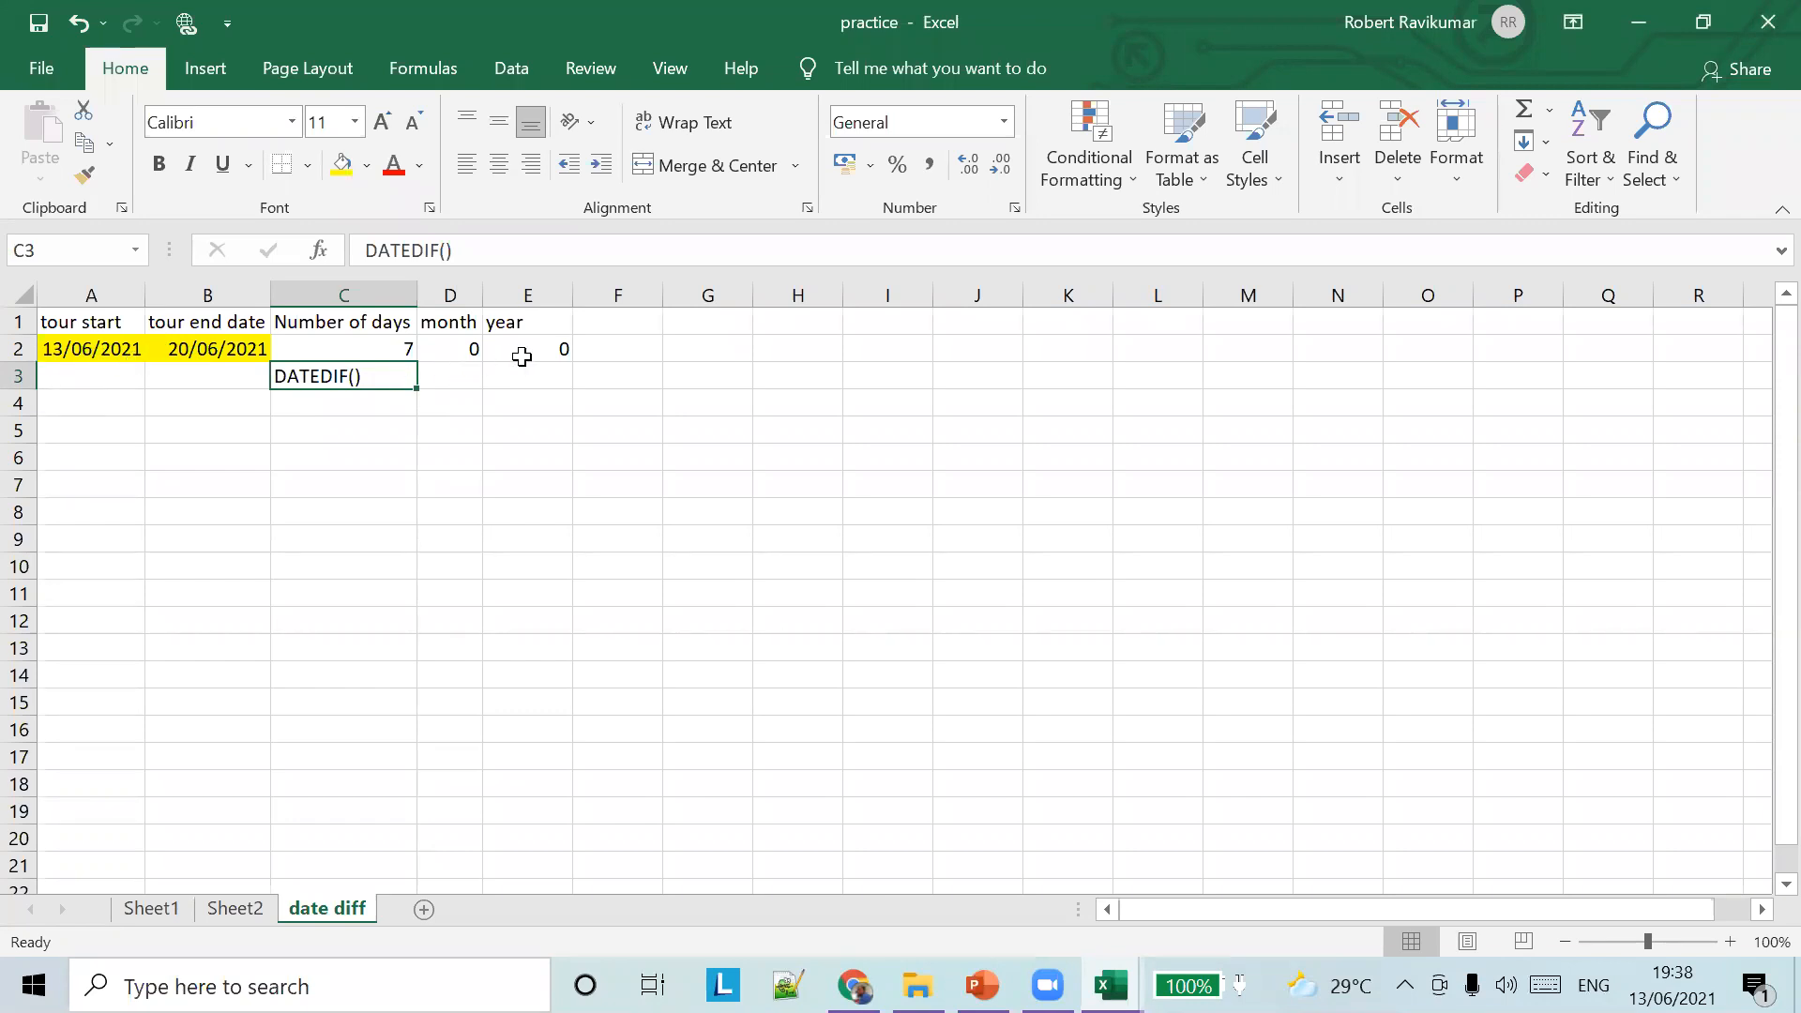
left_click(375, 351)
left_click(368, 378)
key("Delete")
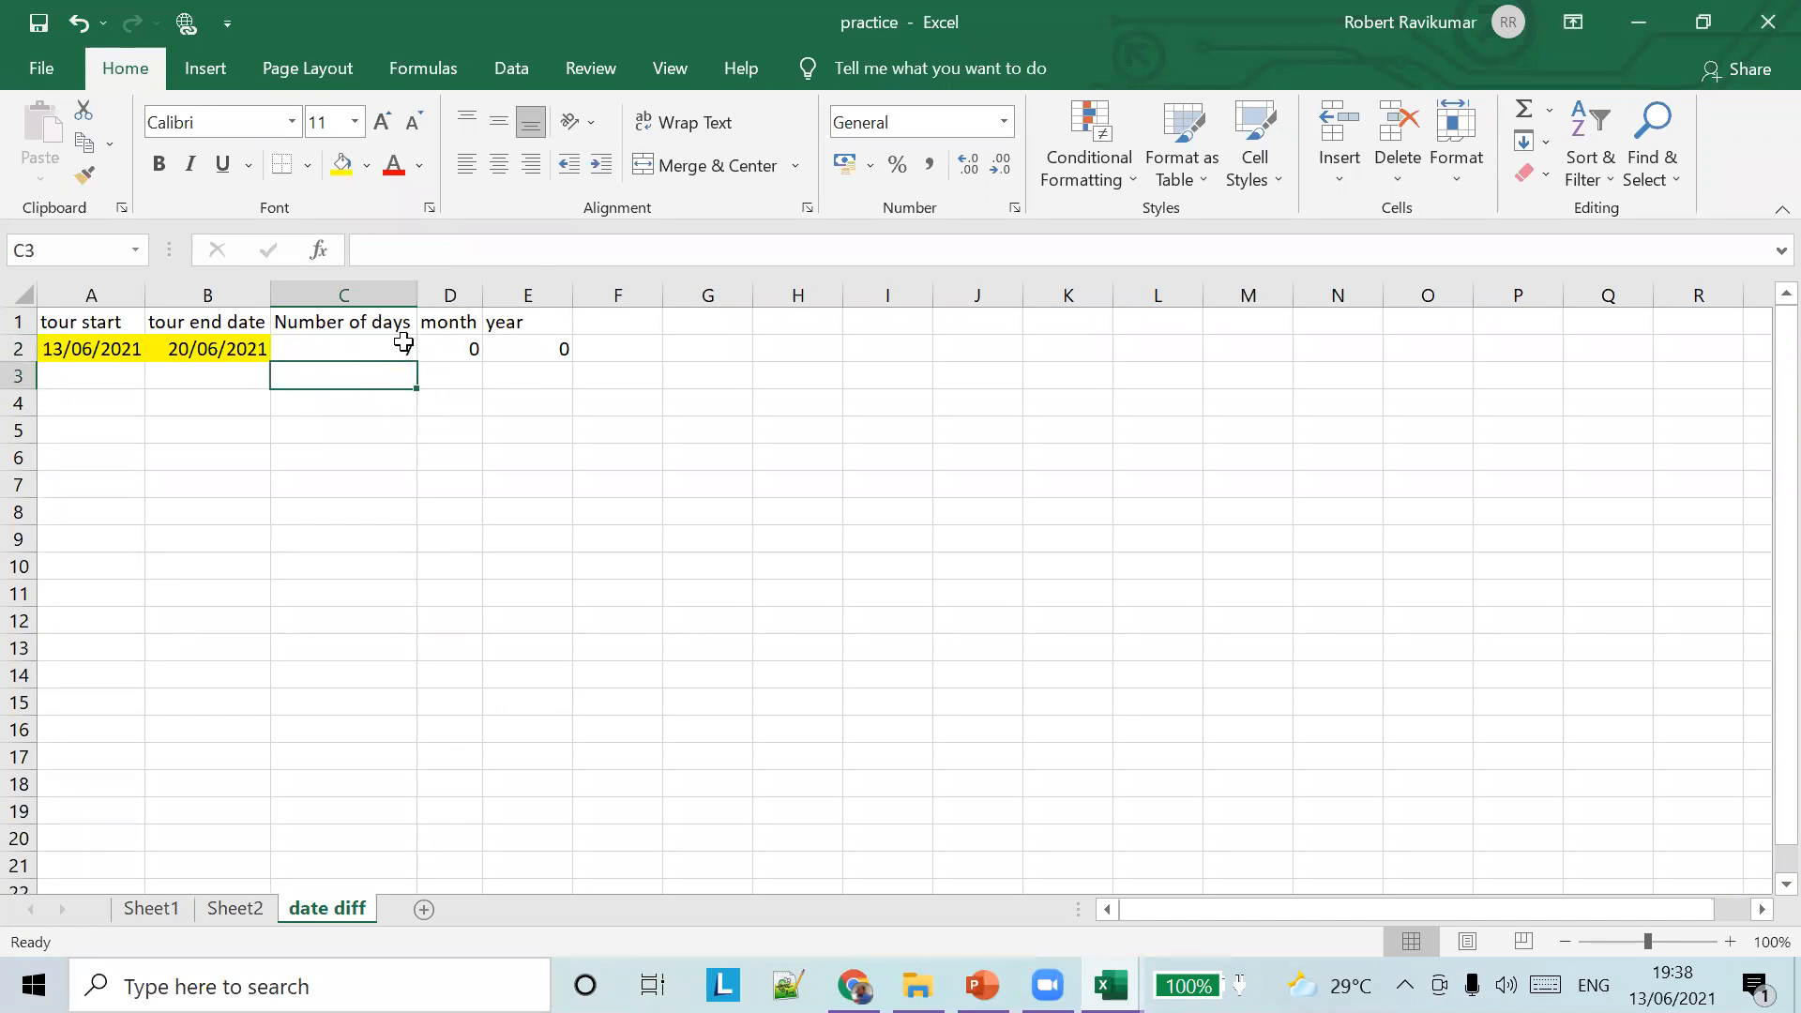
Examine the "d" unit argument in the C2 formula and check the Zoom meeting
left_click(400, 346)
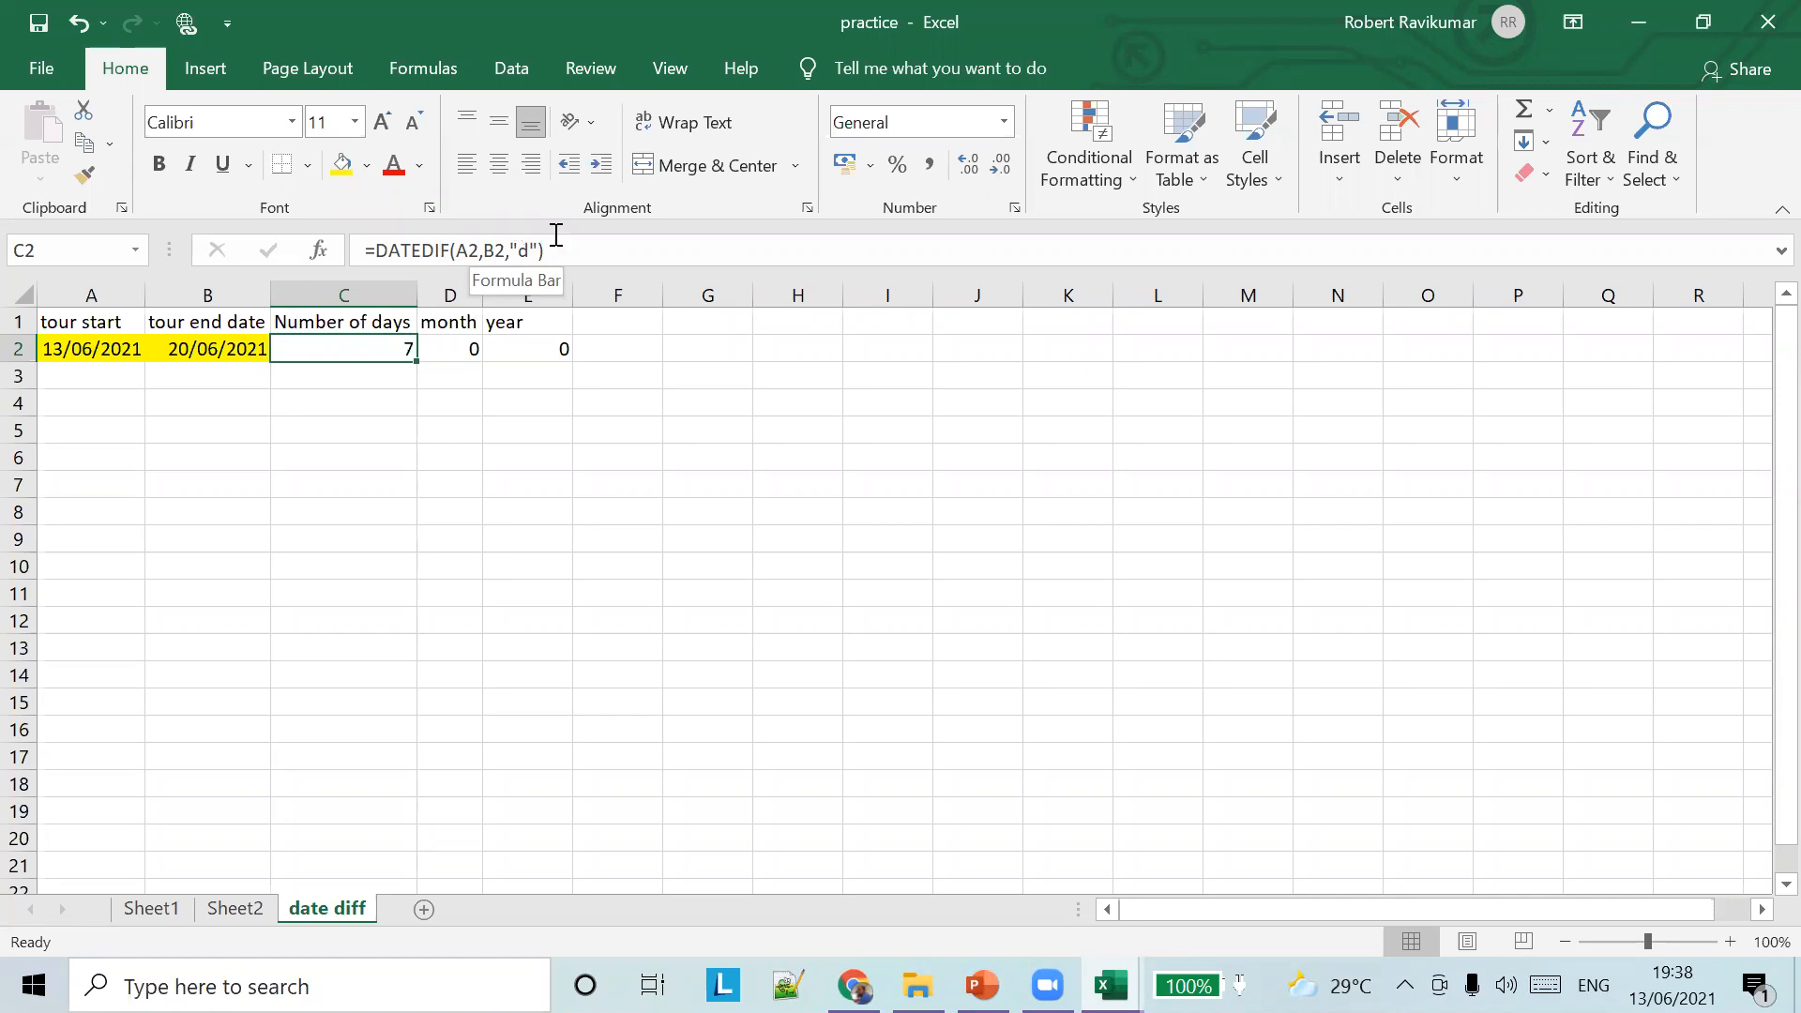
left_click(522, 248)
double_click(522, 248)
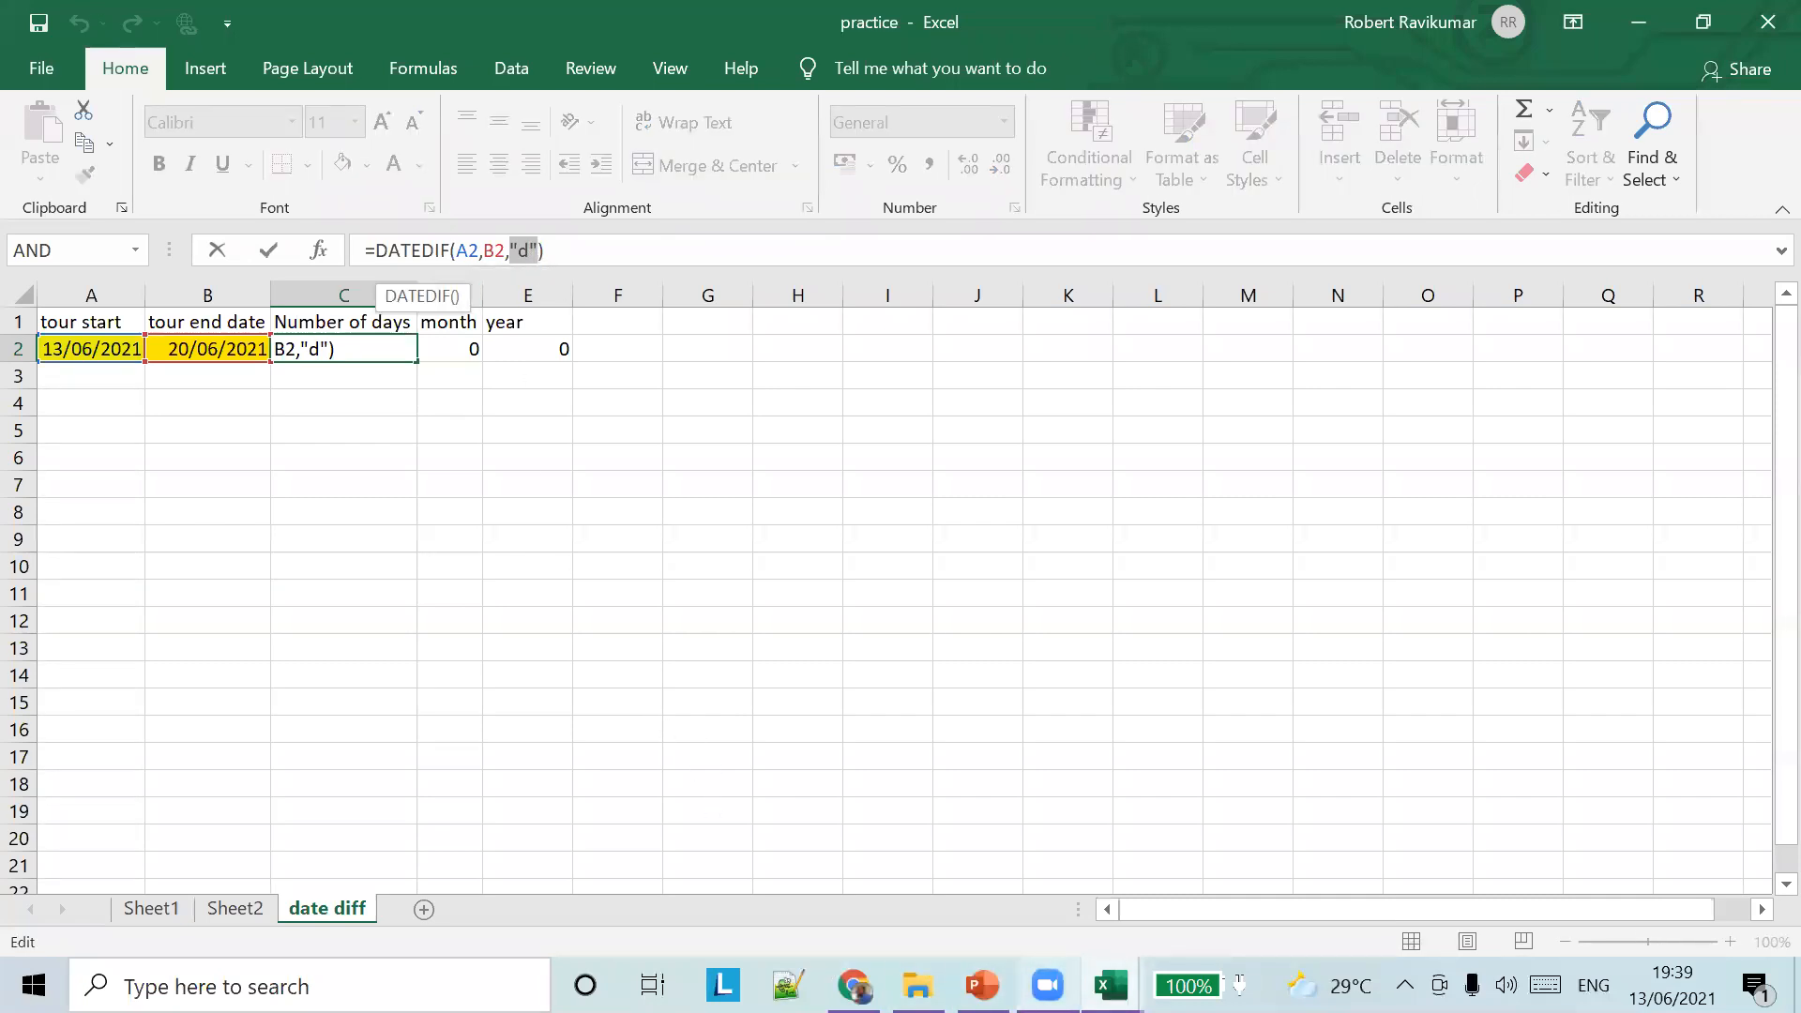
mouse_move(1048, 985)
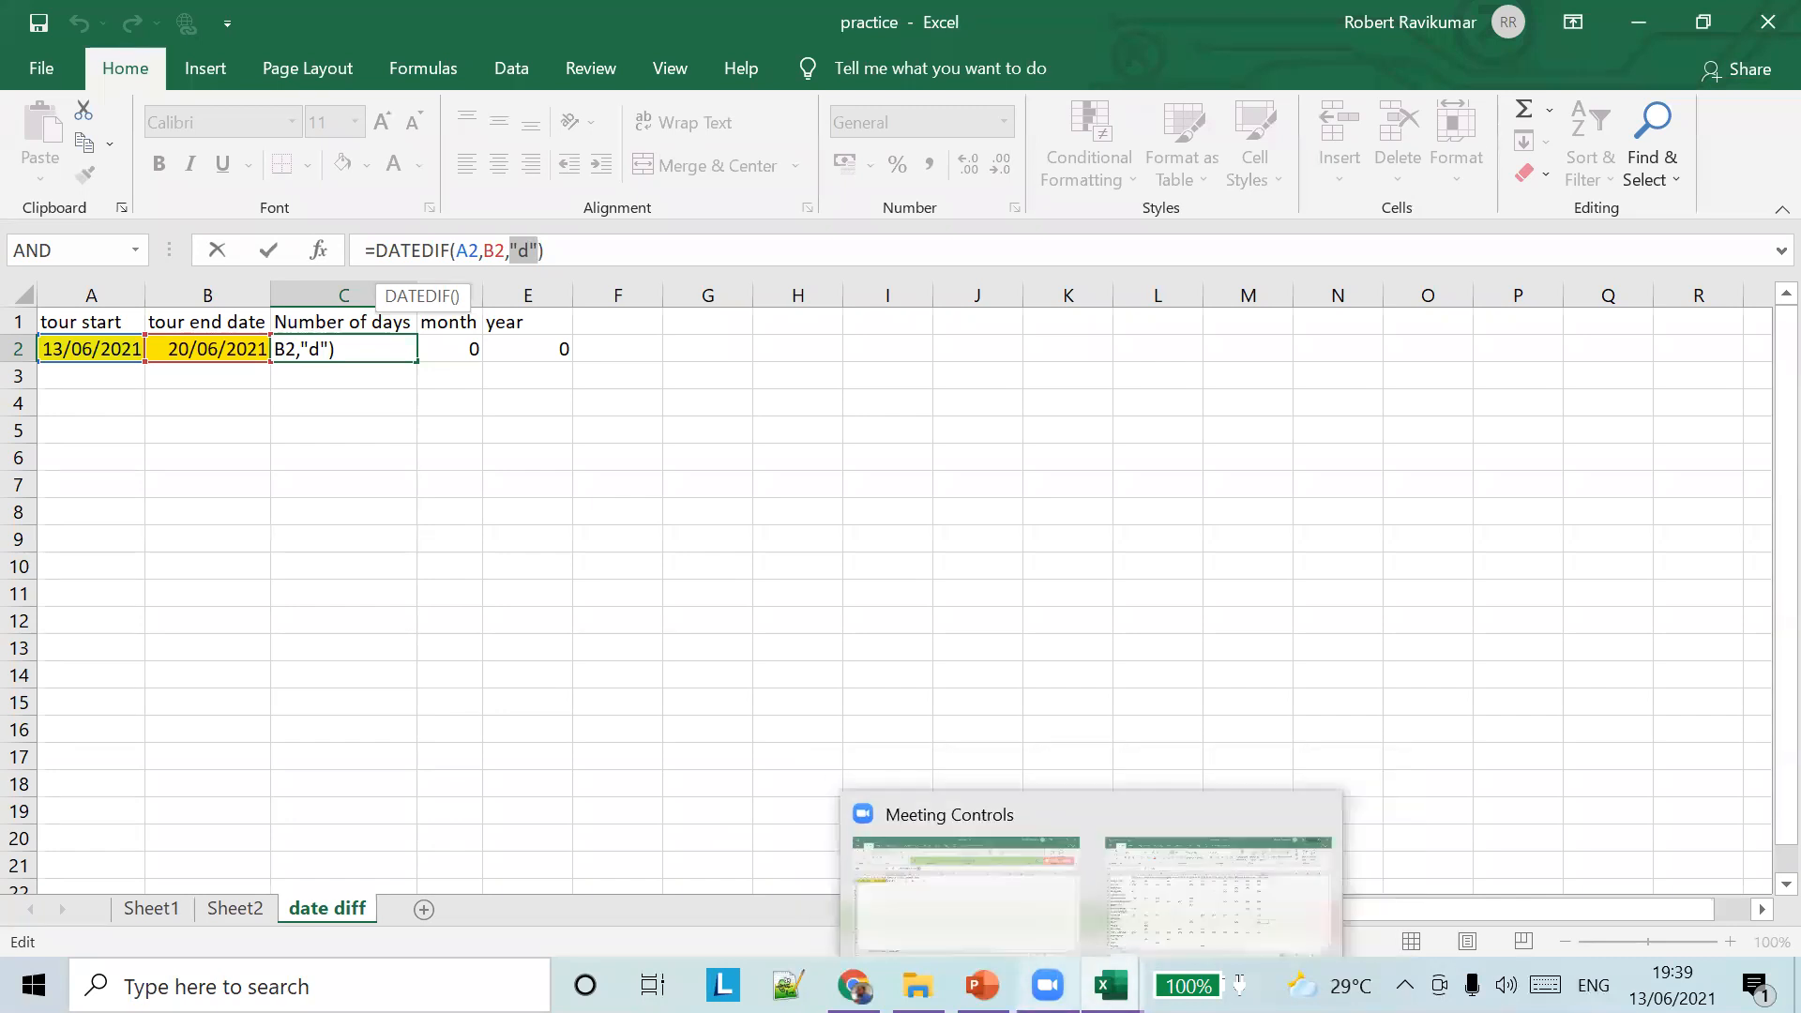
left_click(1047, 986)
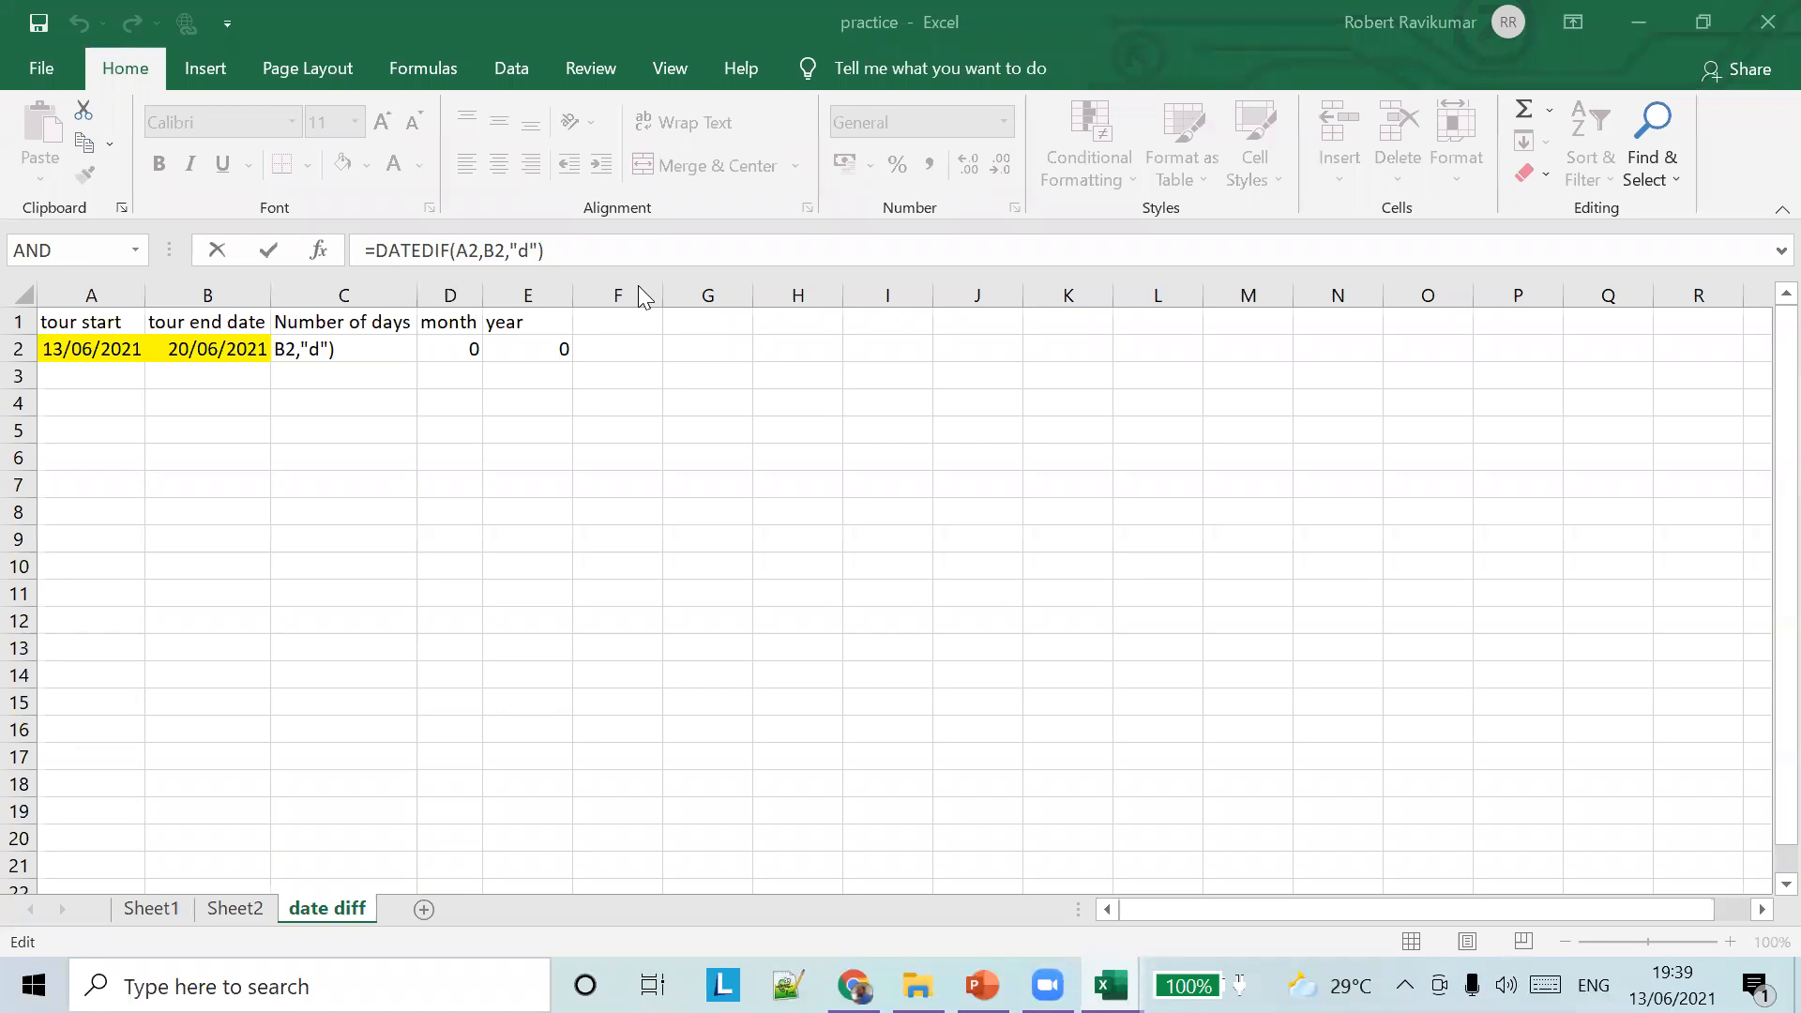
left_click(474, 289)
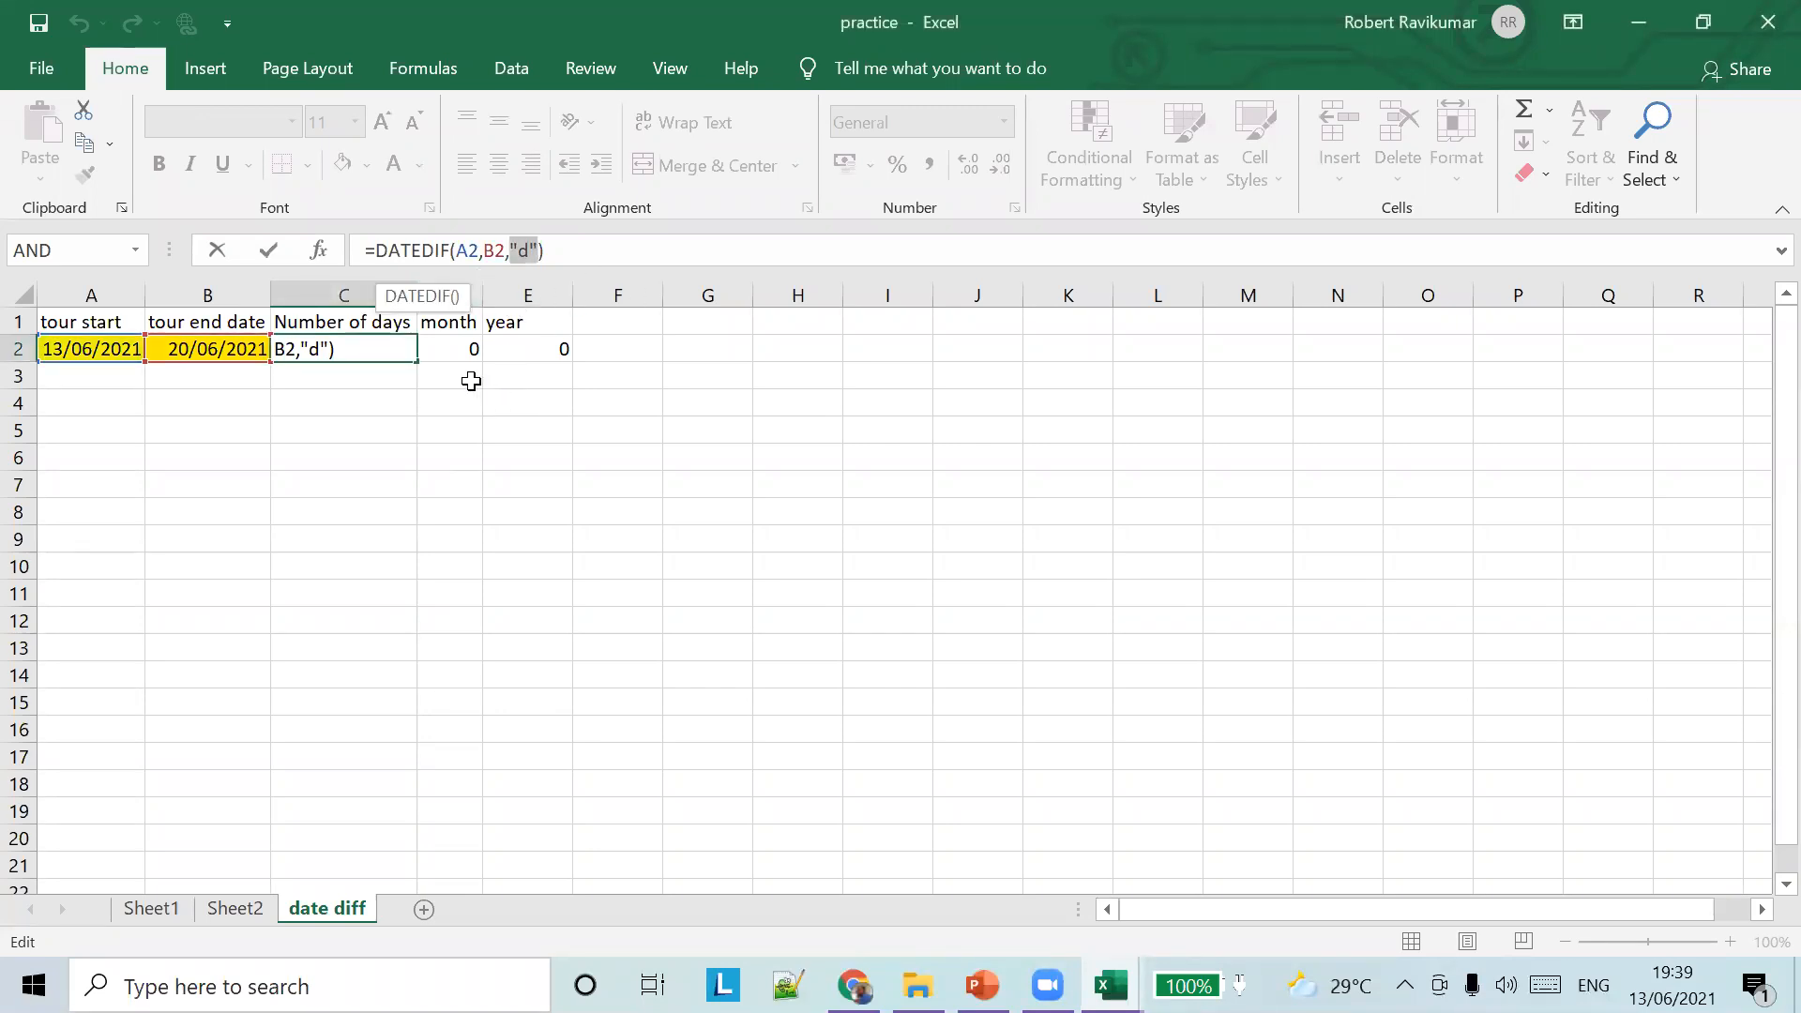
left_click(479, 291)
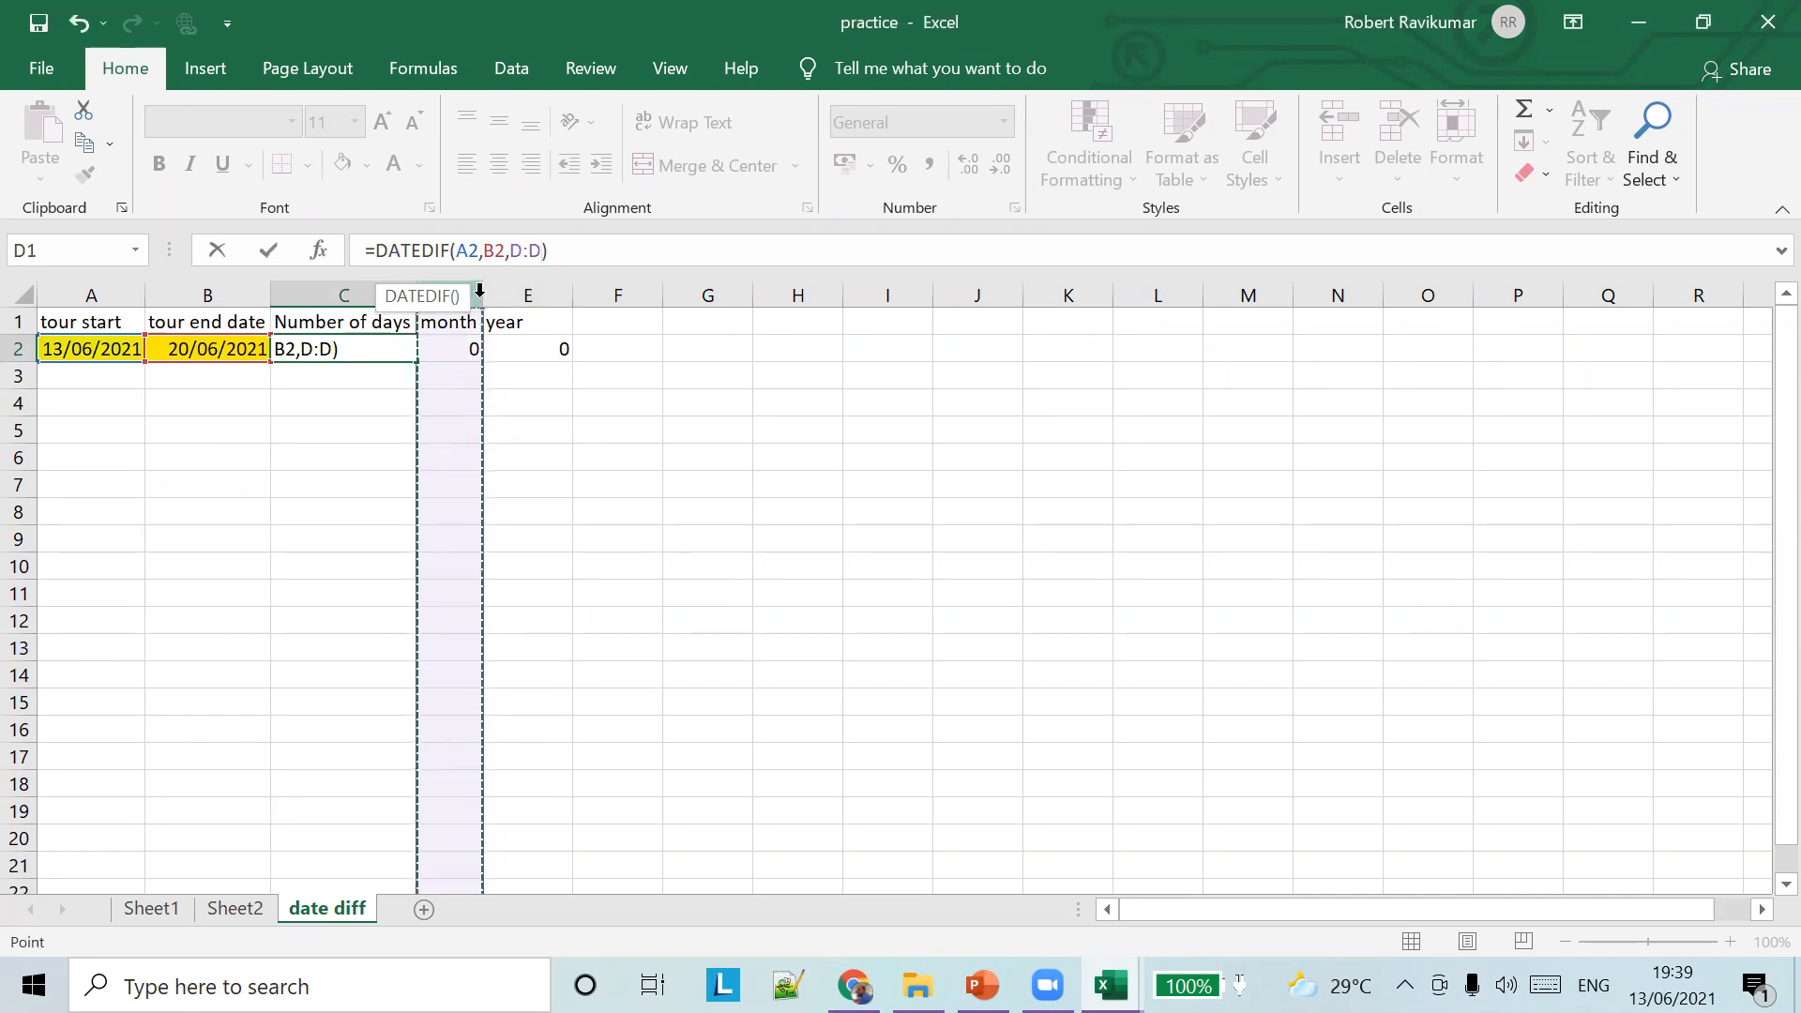
key("Return")
left_click(474, 373)
left_click(468, 347)
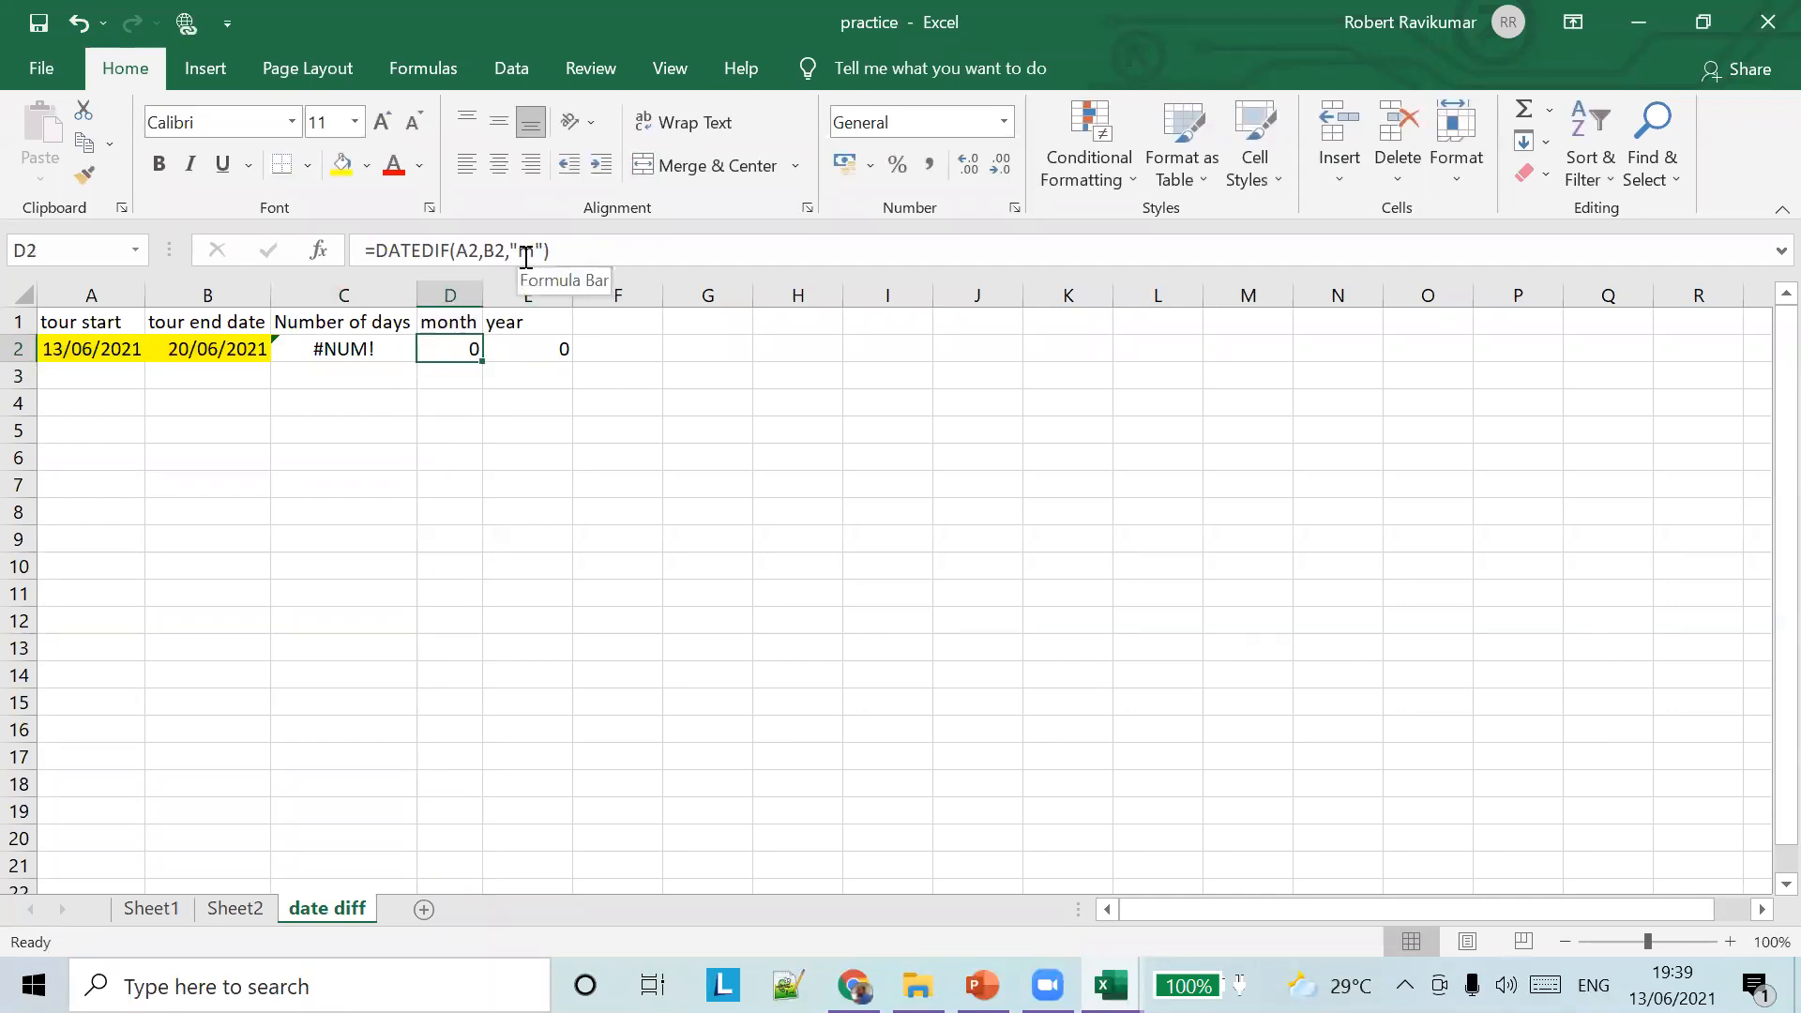
Replace the D:D argument in the C2 DATEDIF formula with the "d" unit
left_click(361, 349)
left_click(531, 251)
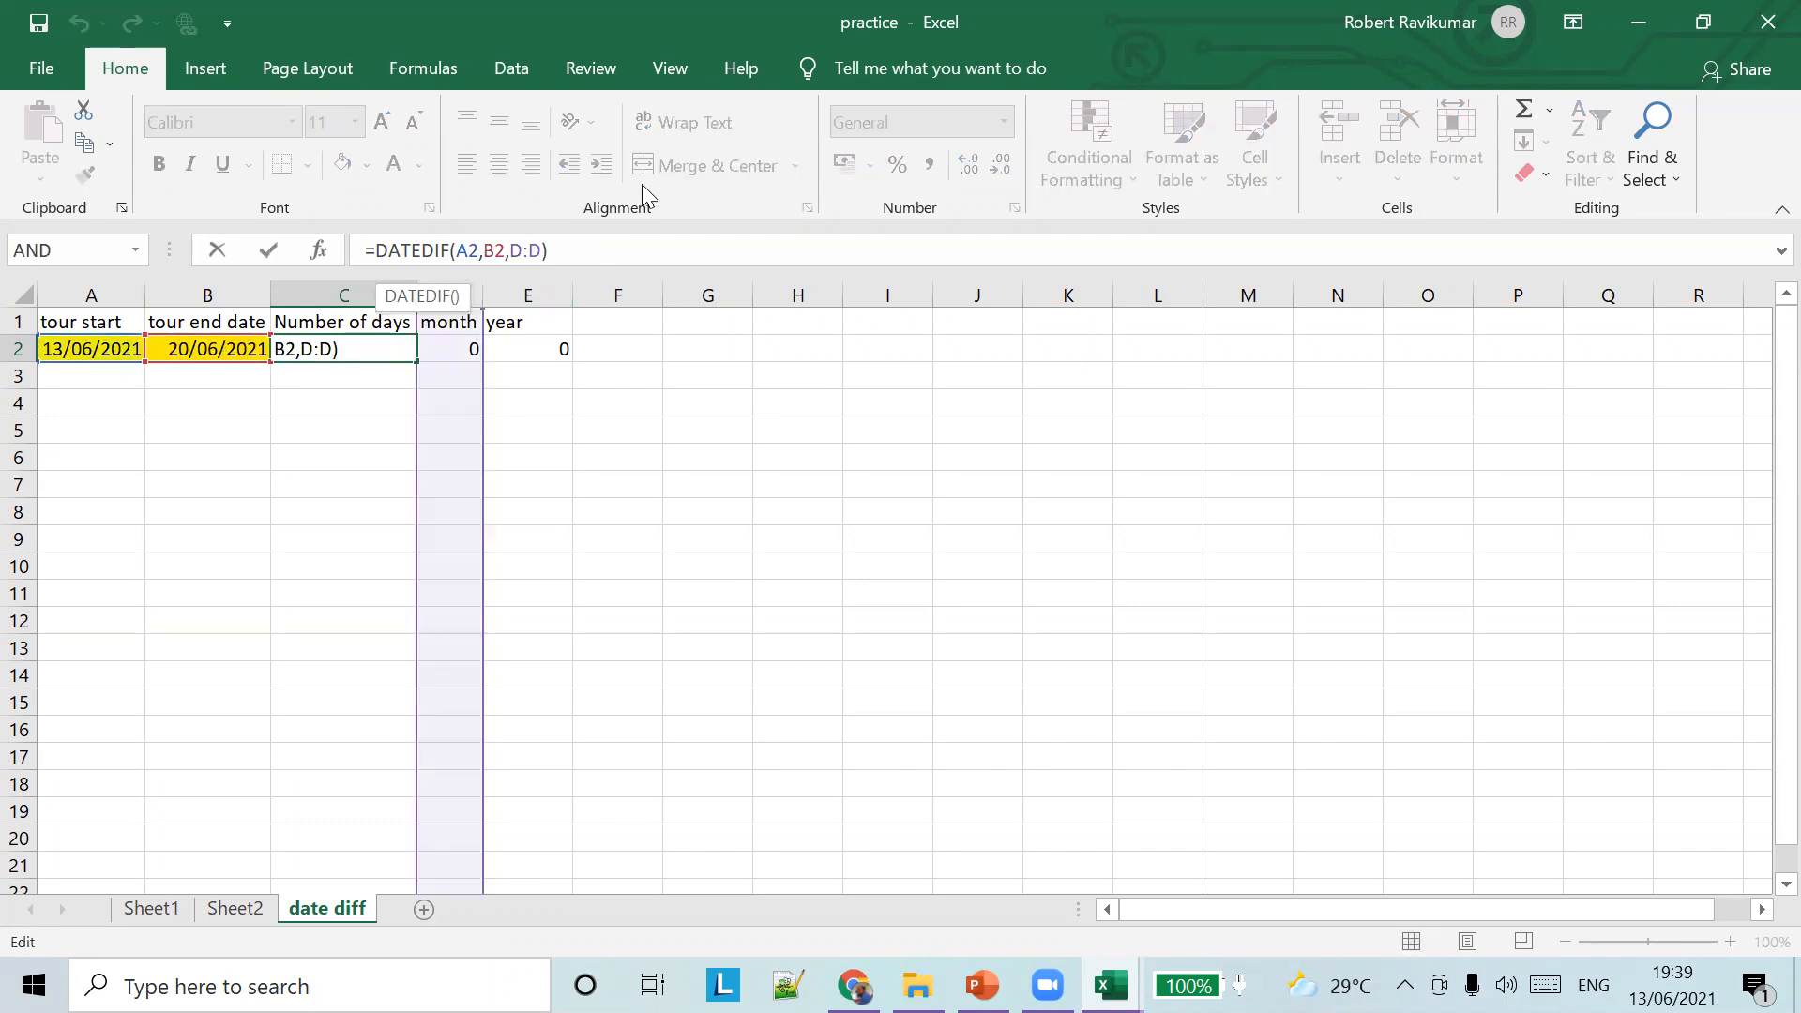
key("BackSpace")
key("BackSpace")
key("BackSpace")
type("\"\"")
key("Left")
type("d")
key("Return")
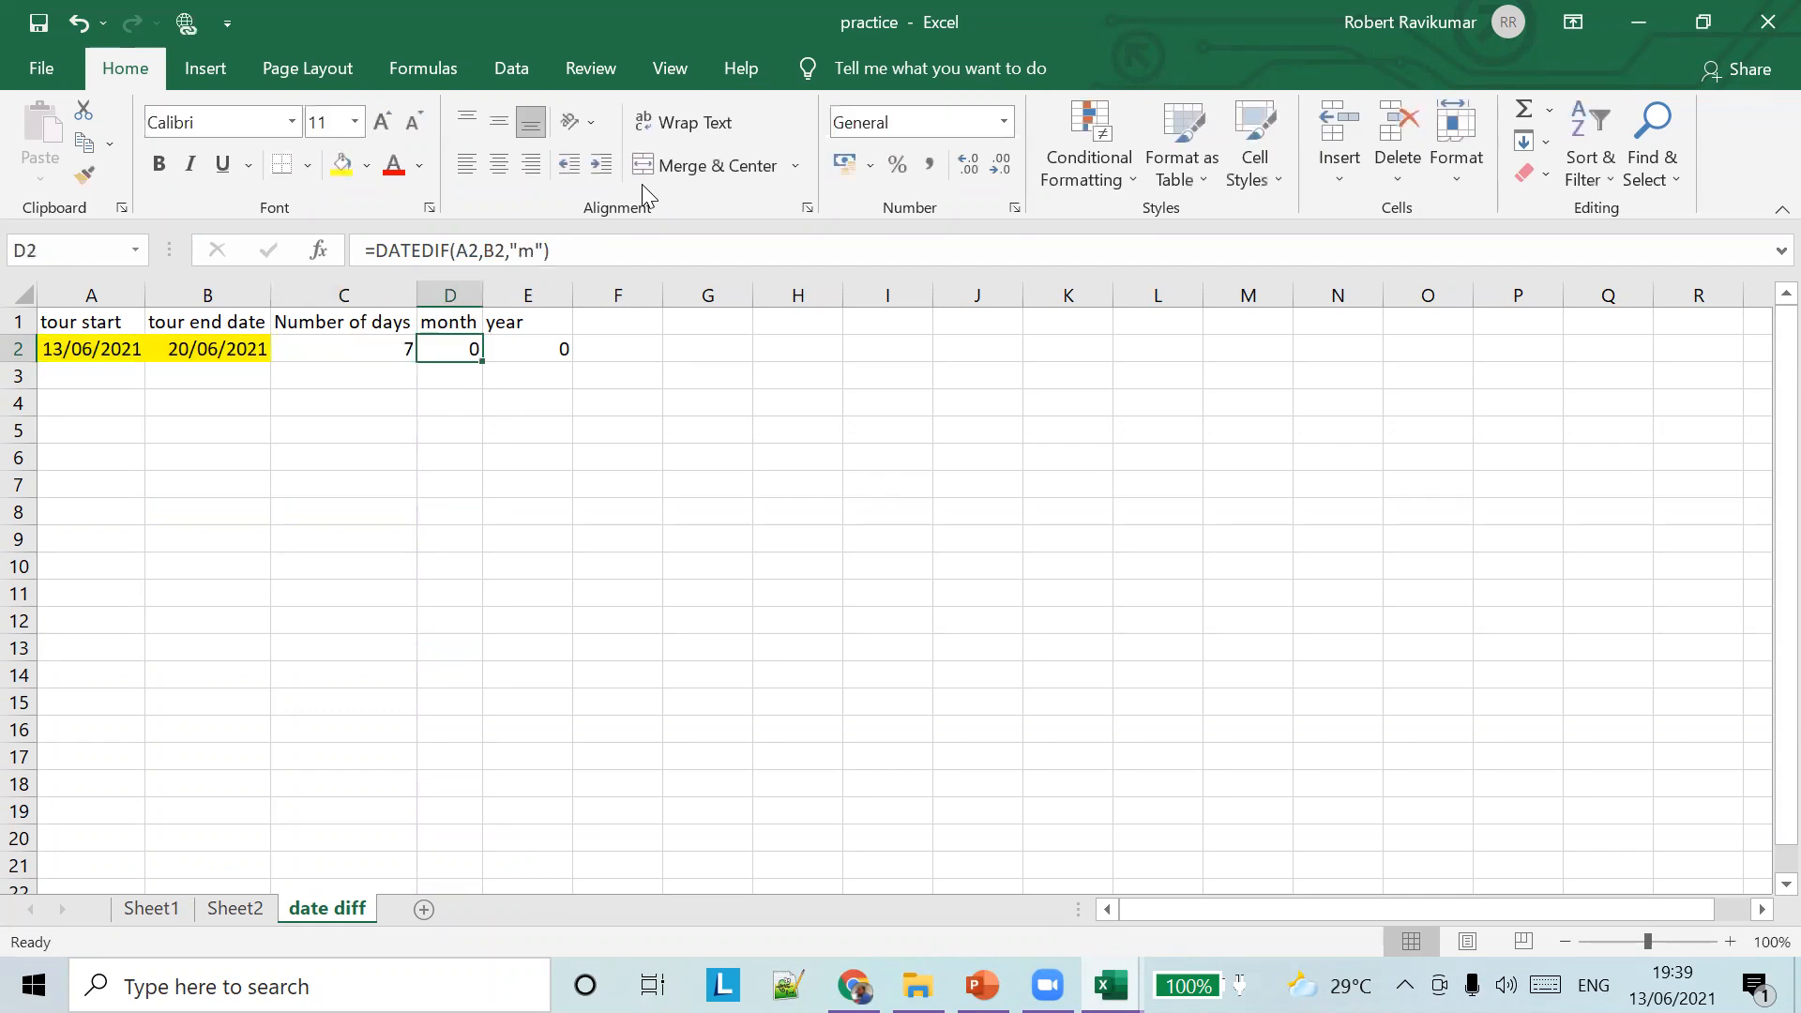
Change the tour start date in A2 to 13/05/2021 and check the number of days in C2
left_click(78, 355)
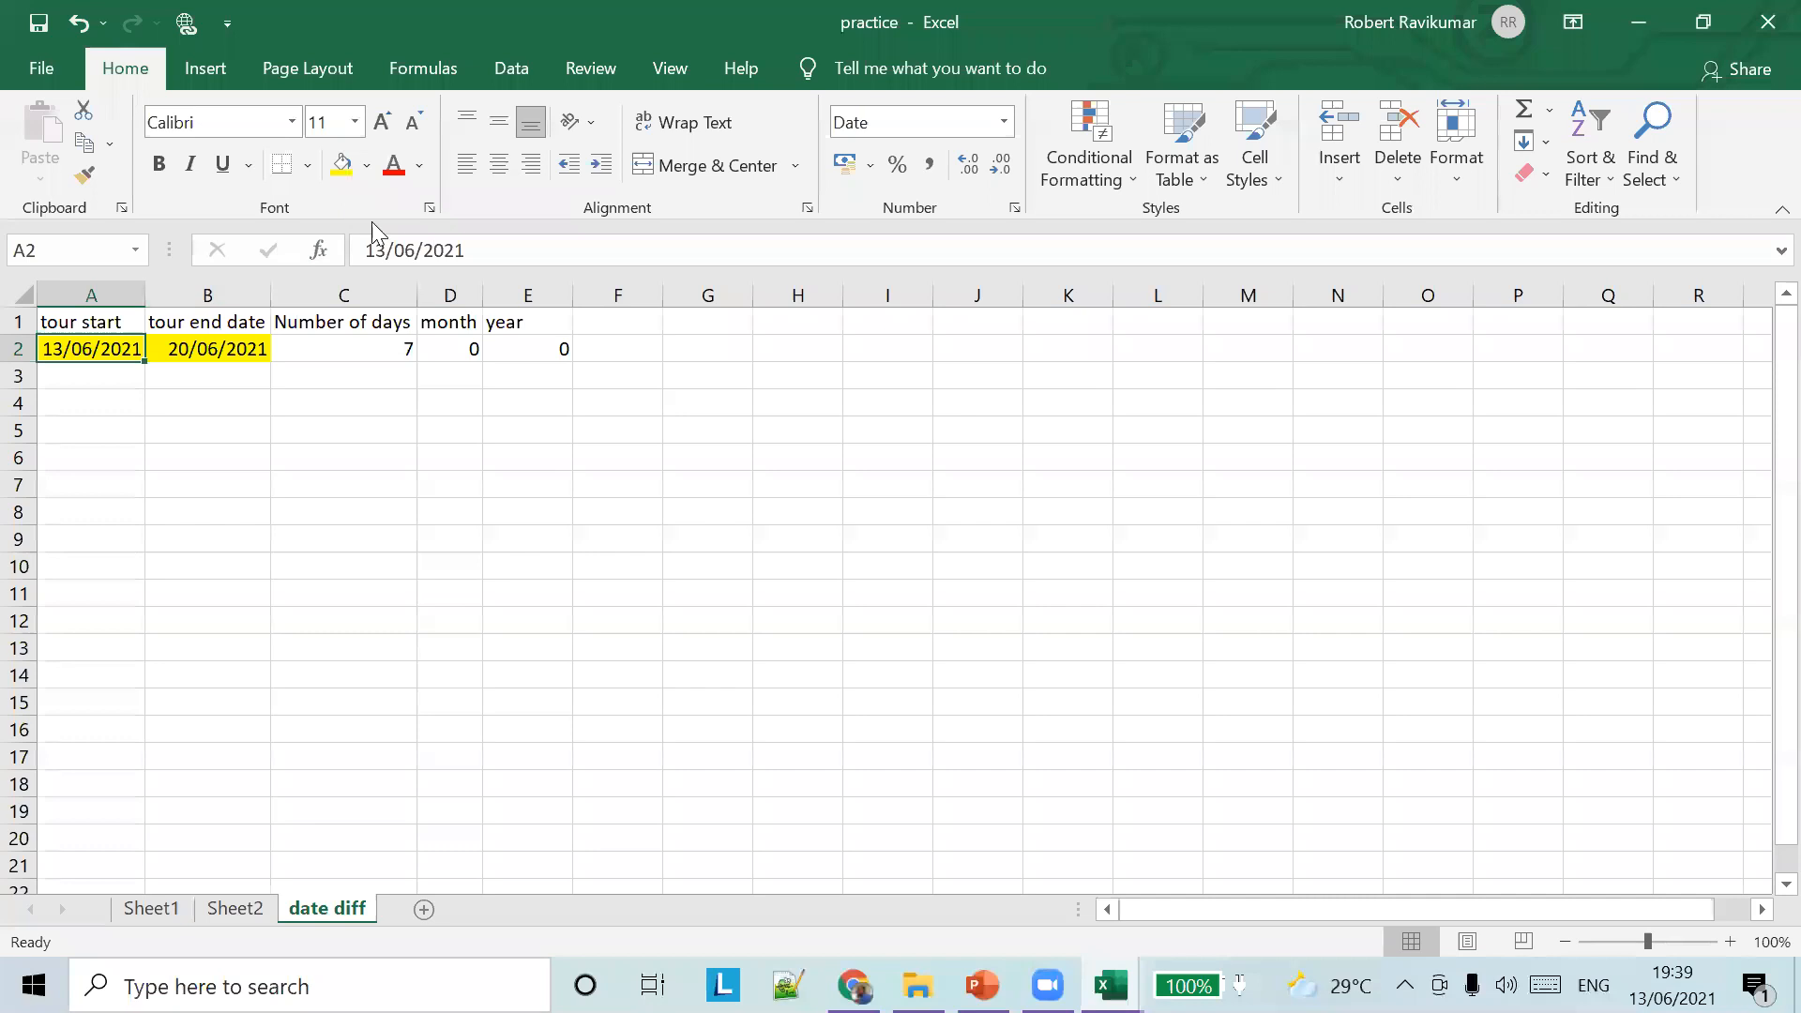
left_click(417, 248)
key("BackSpace")
type("5")
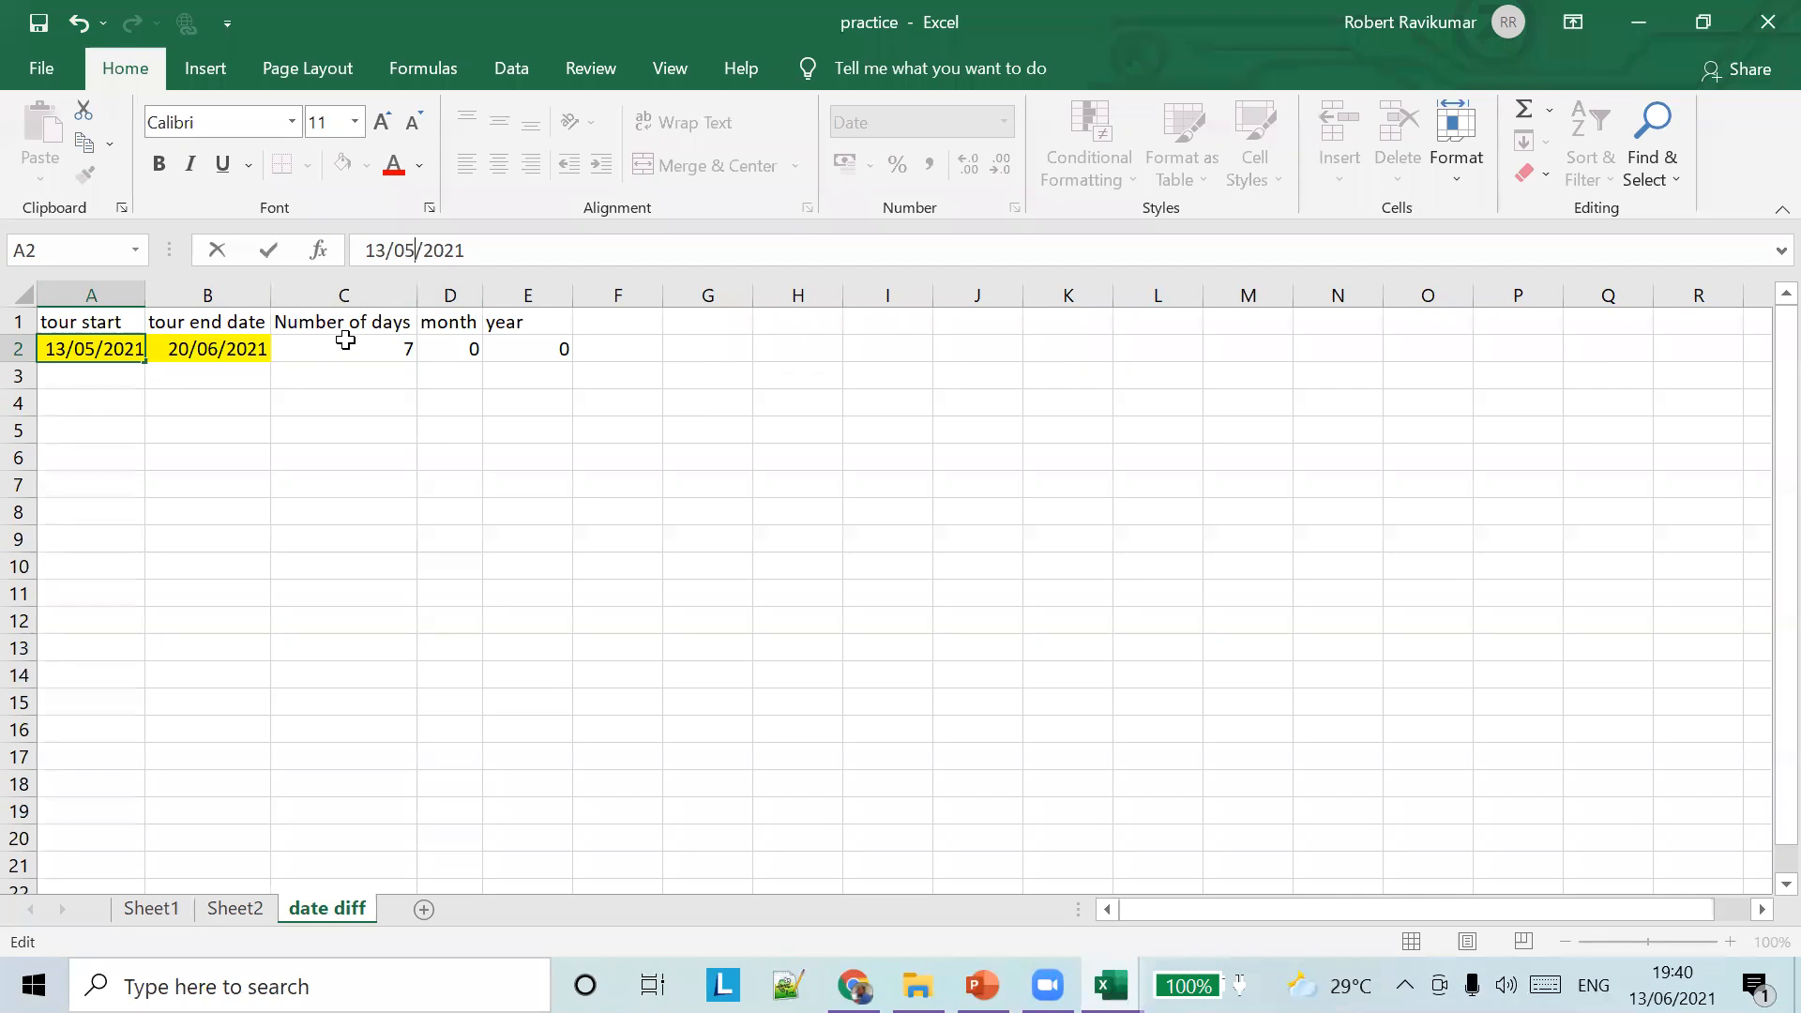
key("Tab")
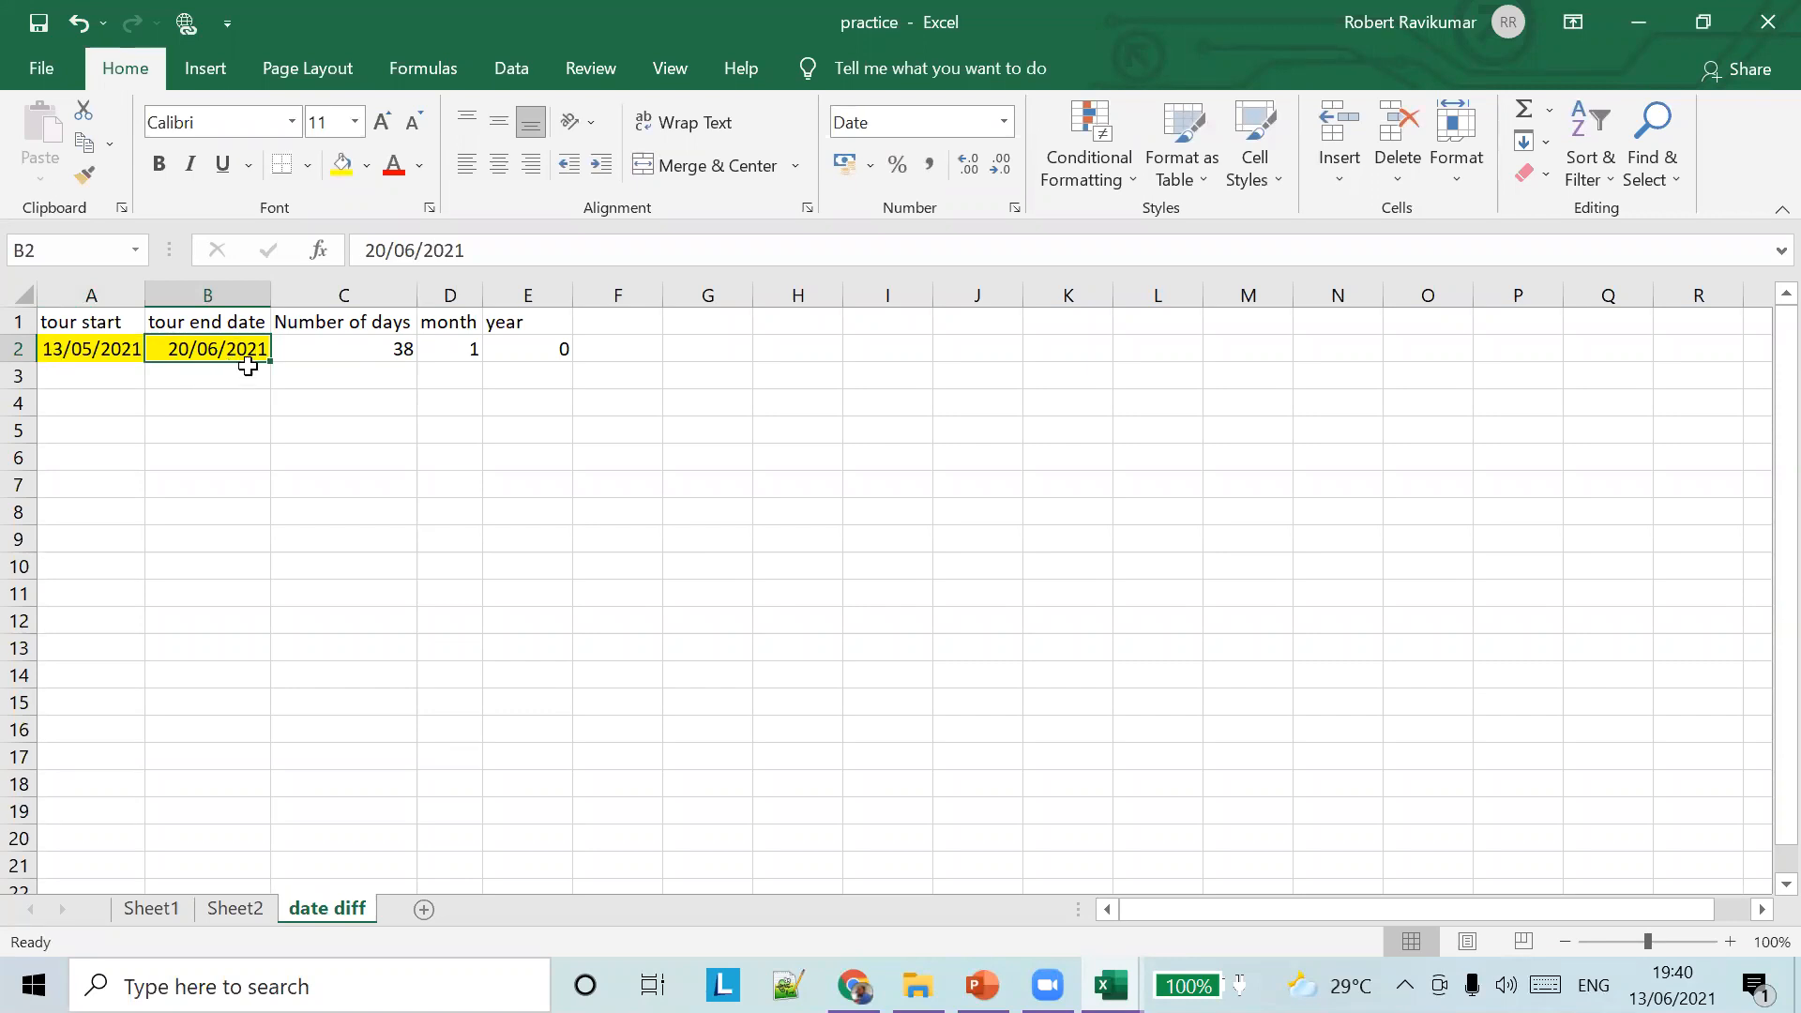
left_click(383, 350)
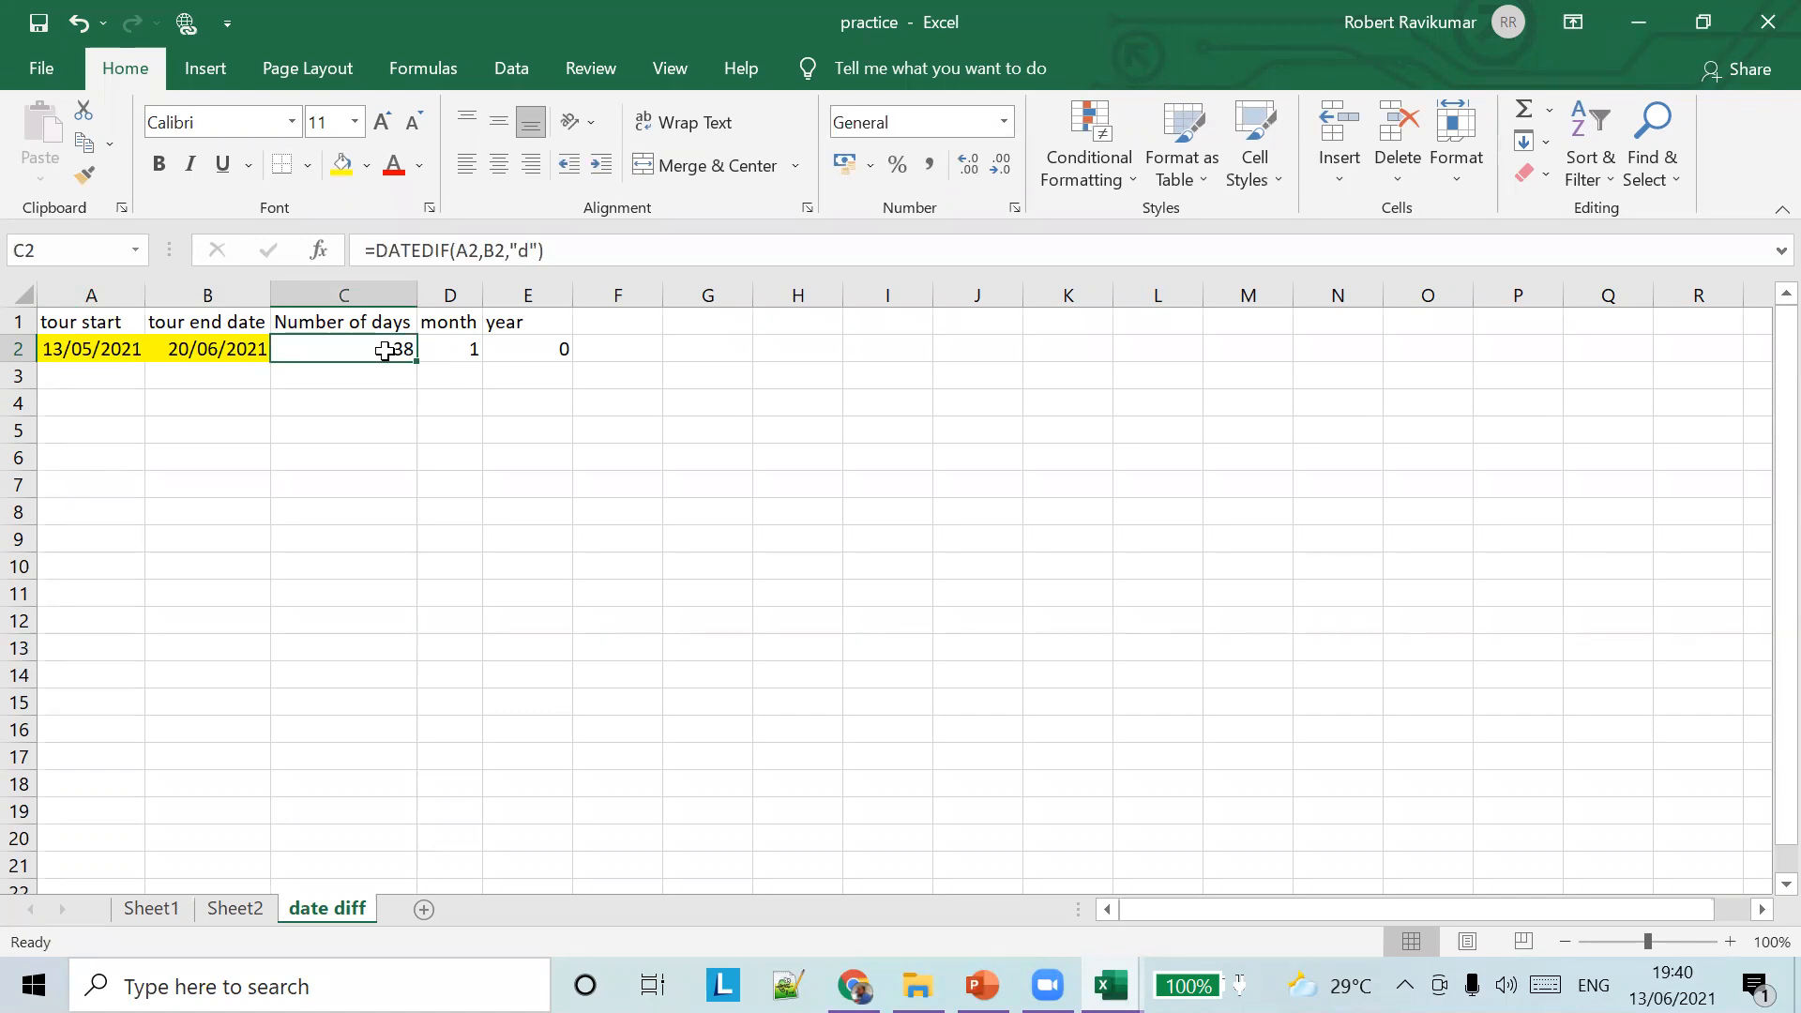
Change the year of the tour start date in A2 to 2019
left_click(116, 347)
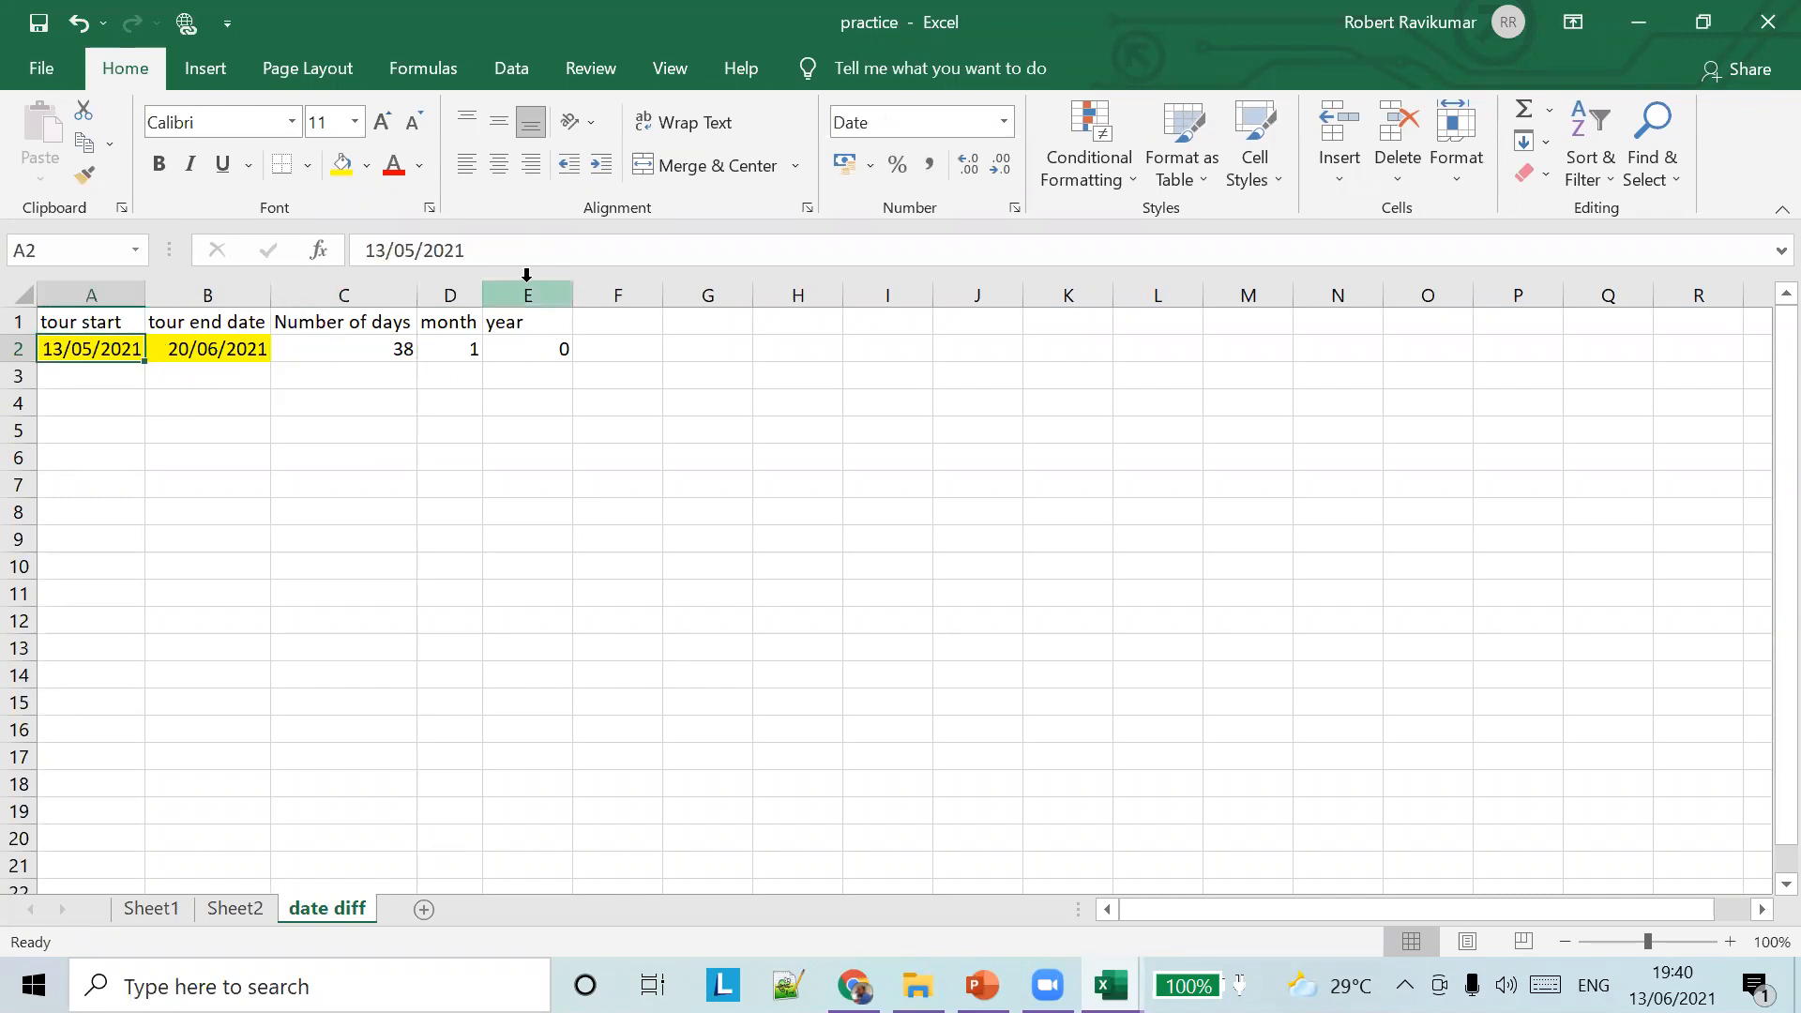
left_click(480, 251)
key("BackSpace")
key("BackSpace")
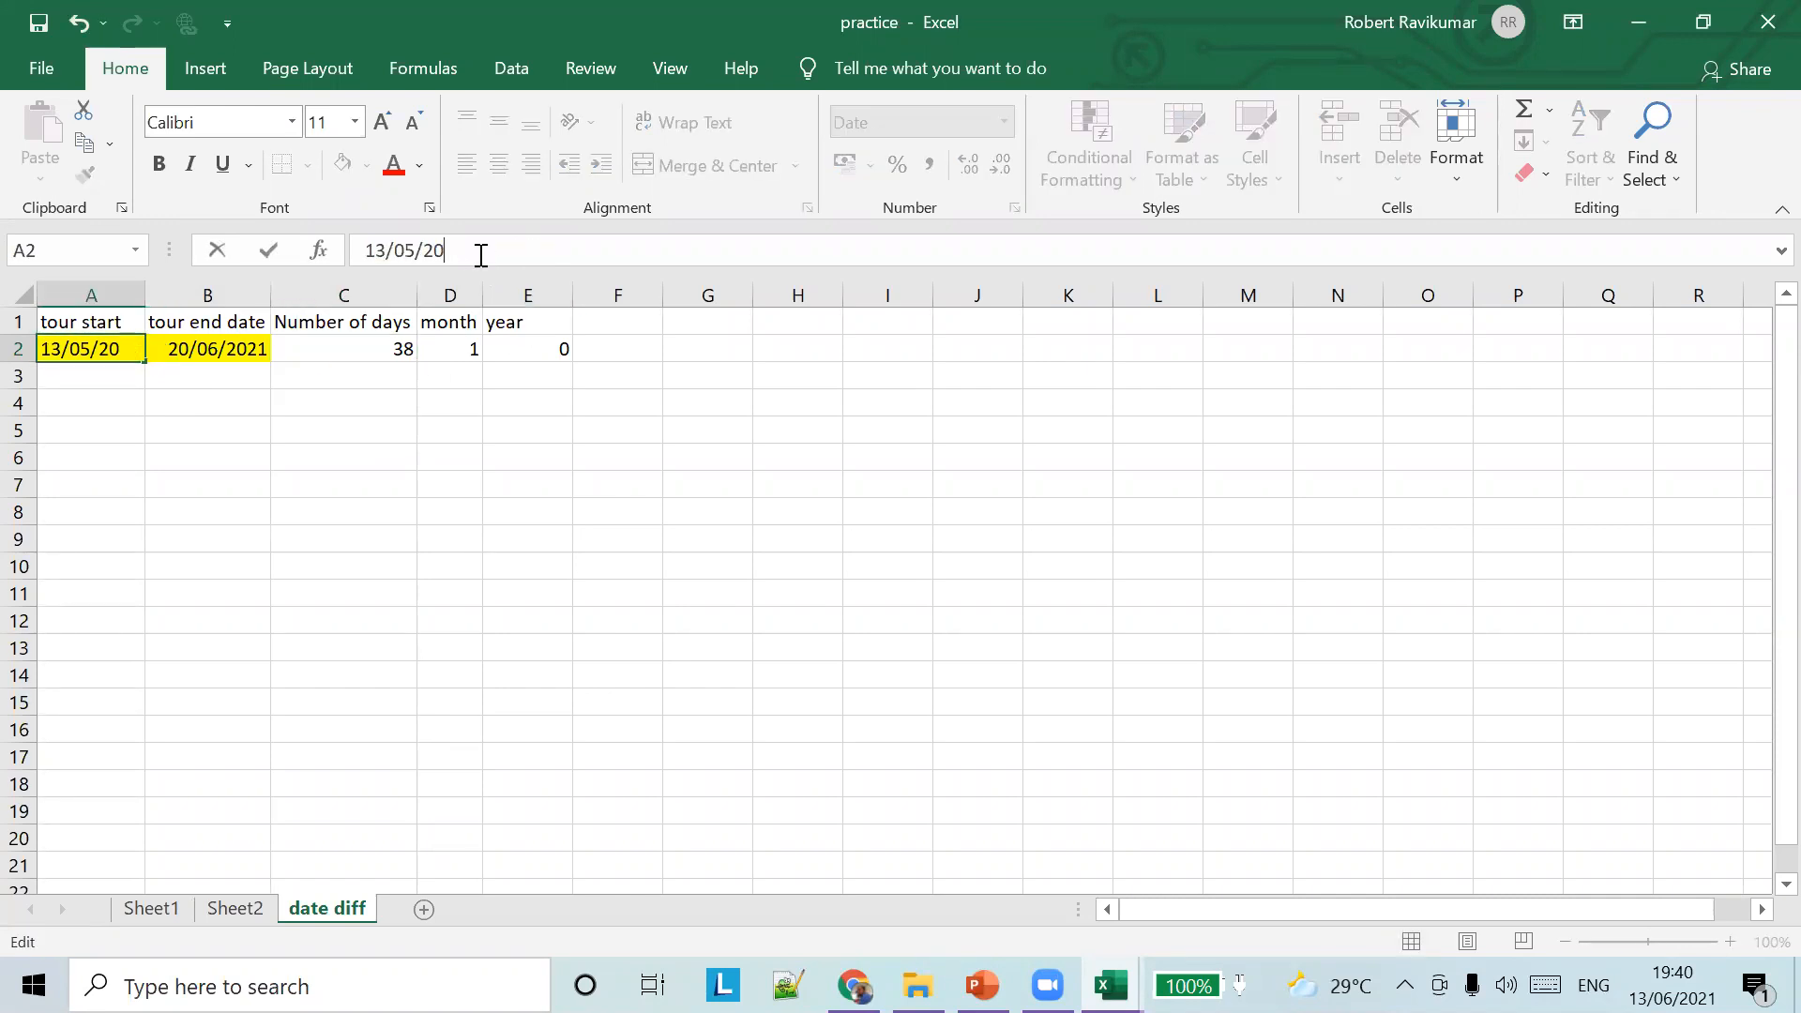
type("19")
key("Tab")
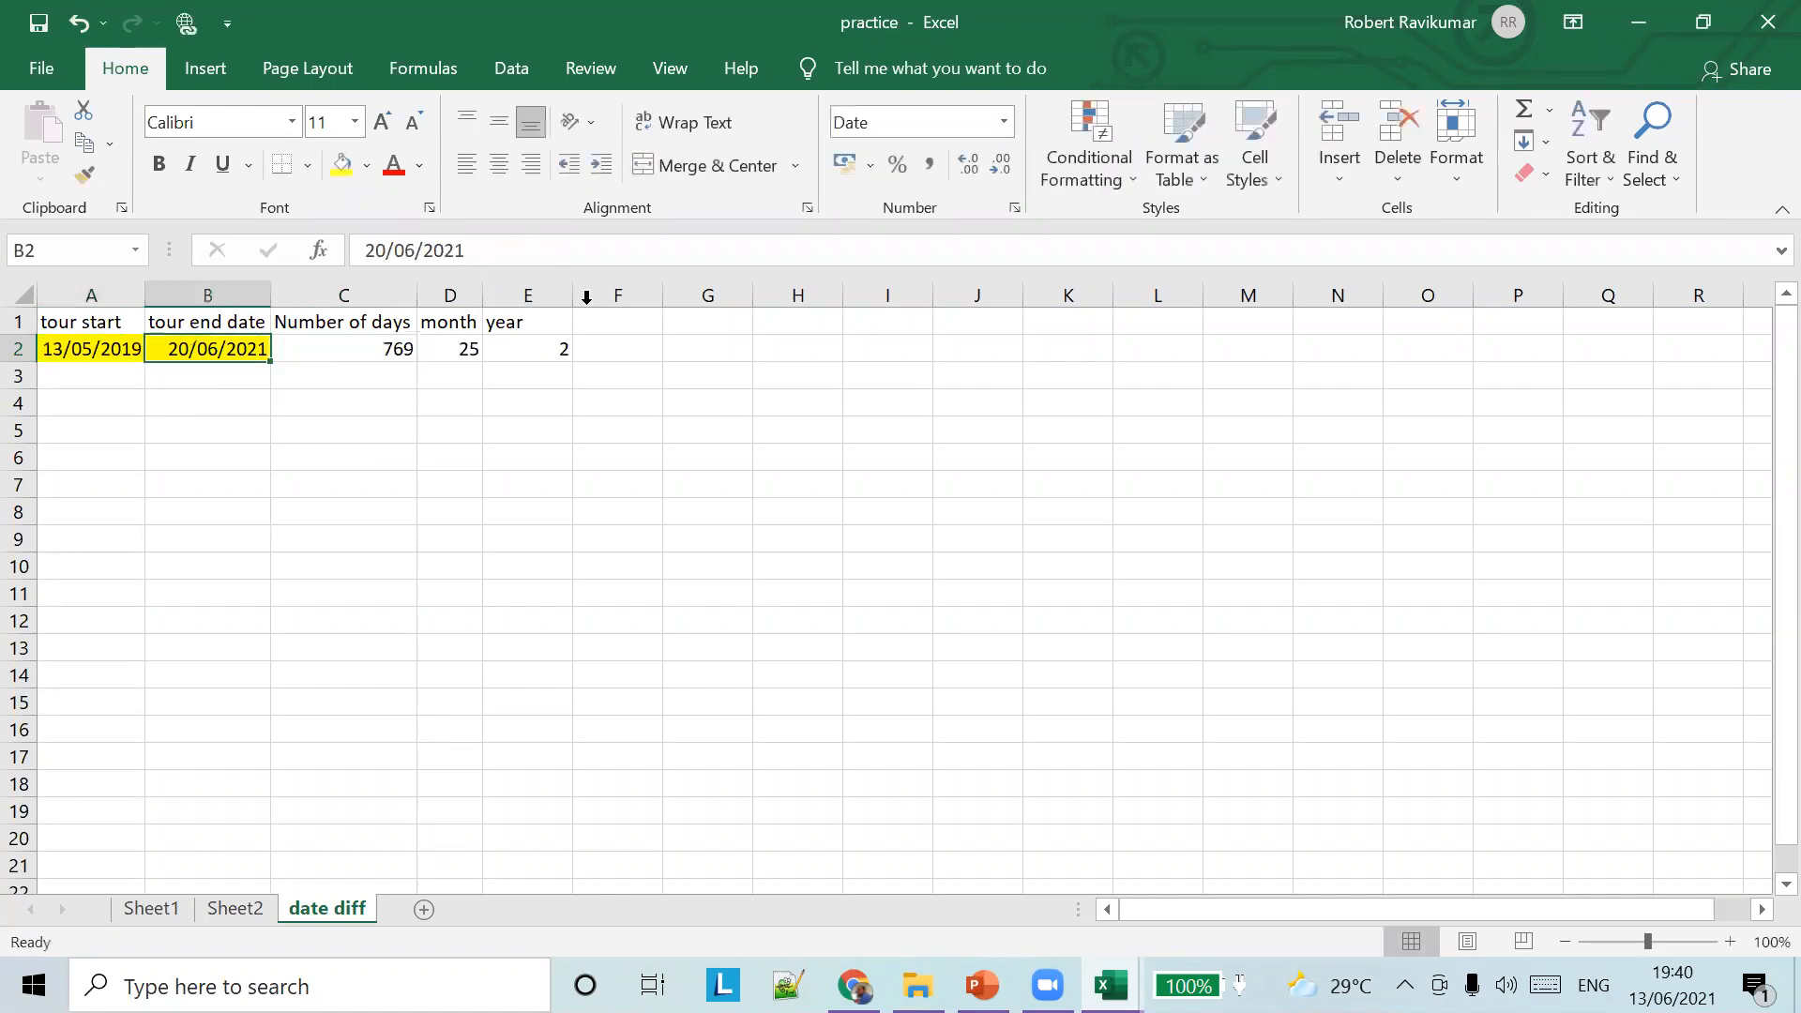
Review the day, month and year DATEDIF formulas in C2, D2 and E2, including the "m" unit argument
left_click(382, 350)
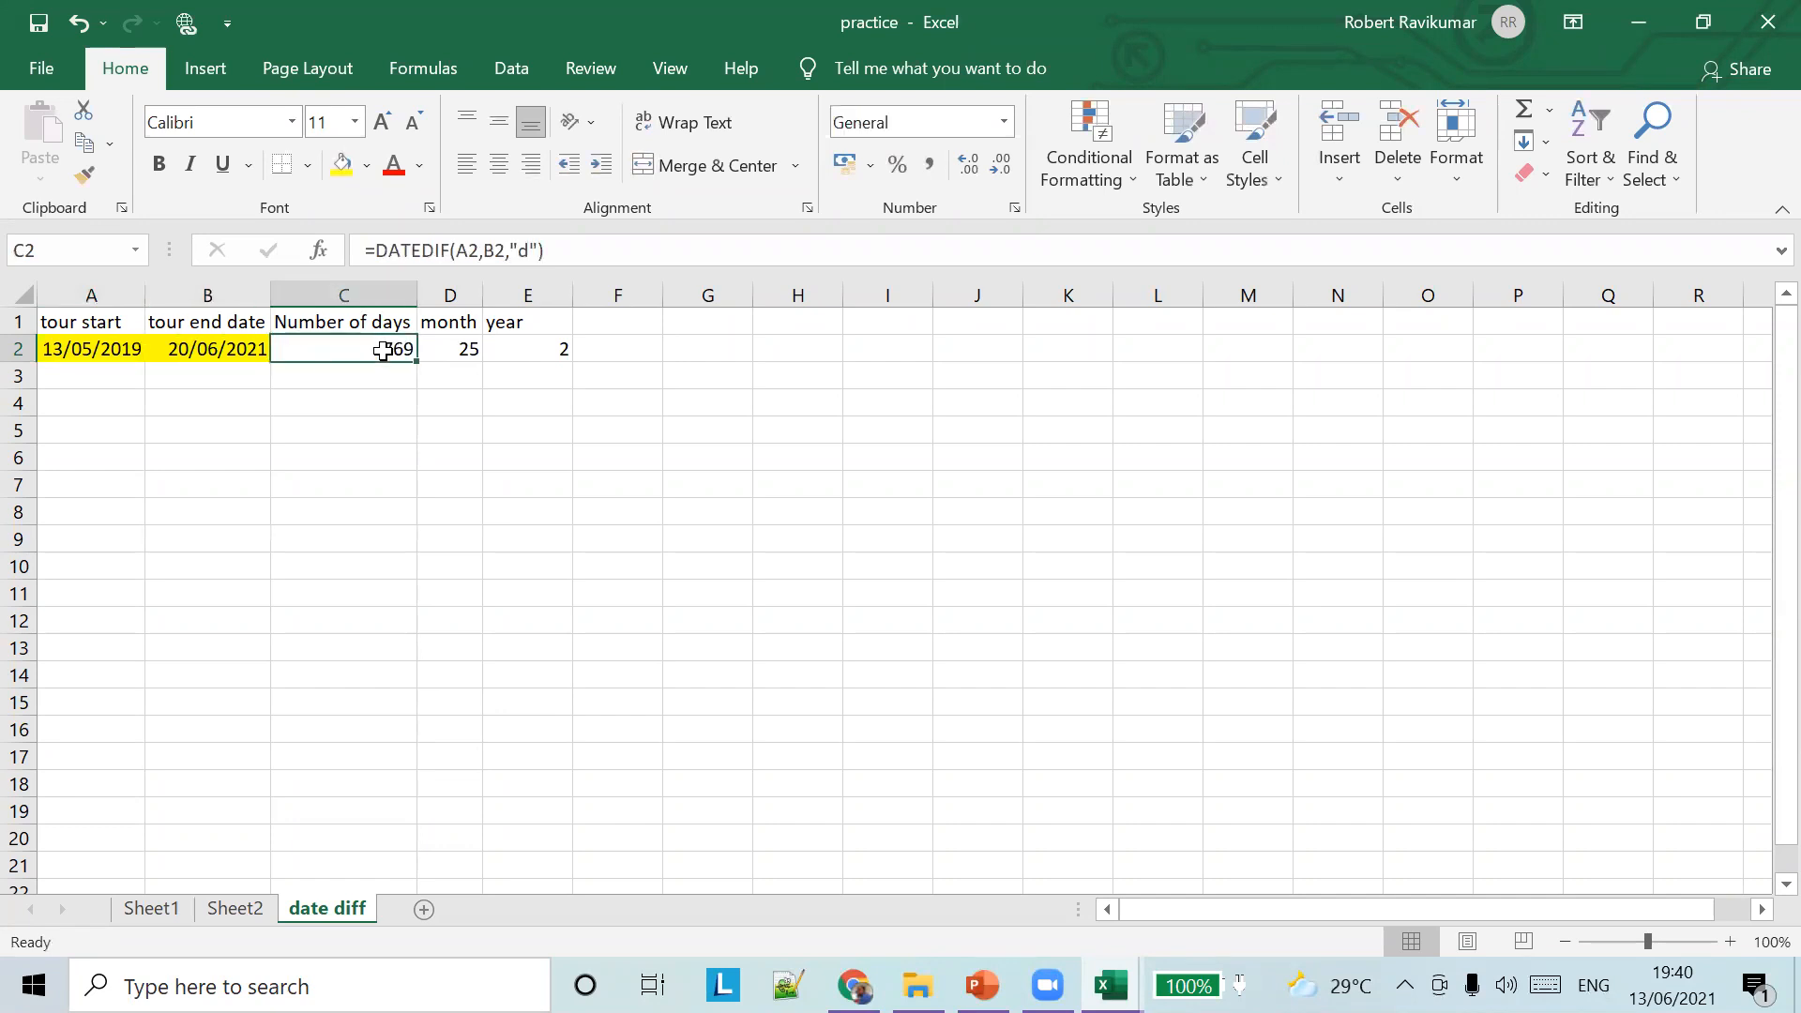
left_click(444, 347)
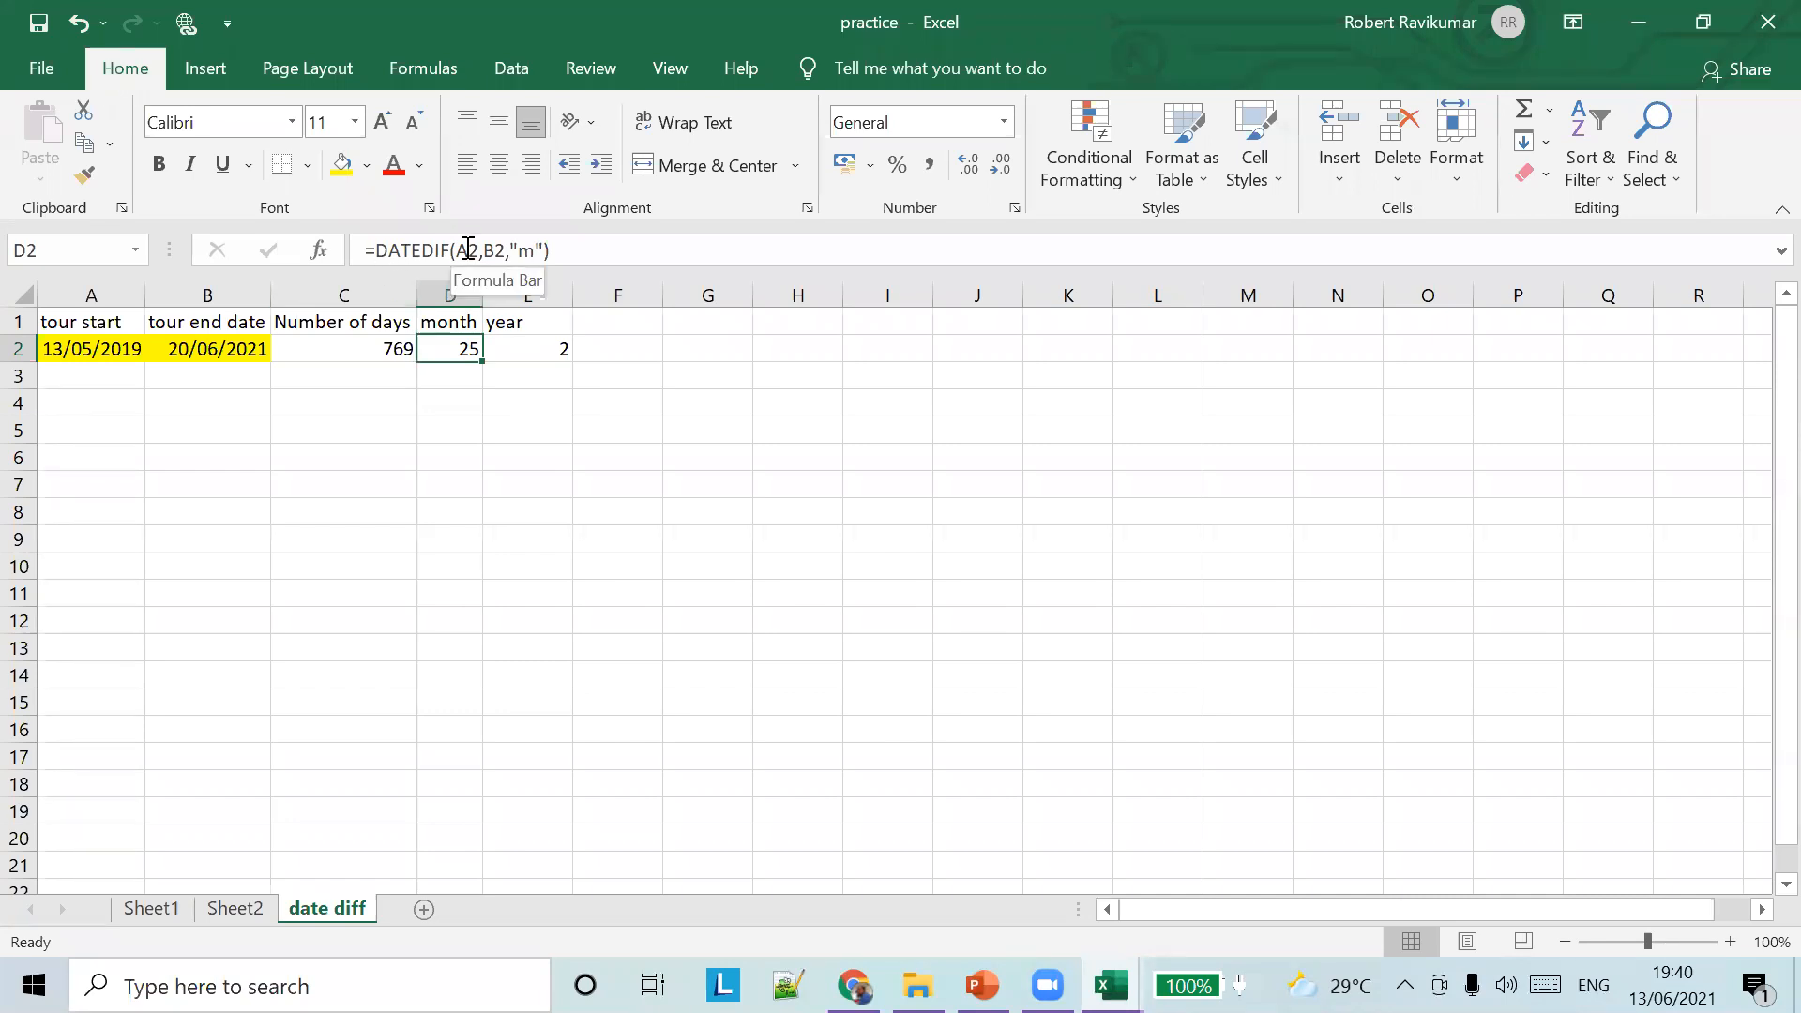
left_click(516, 249)
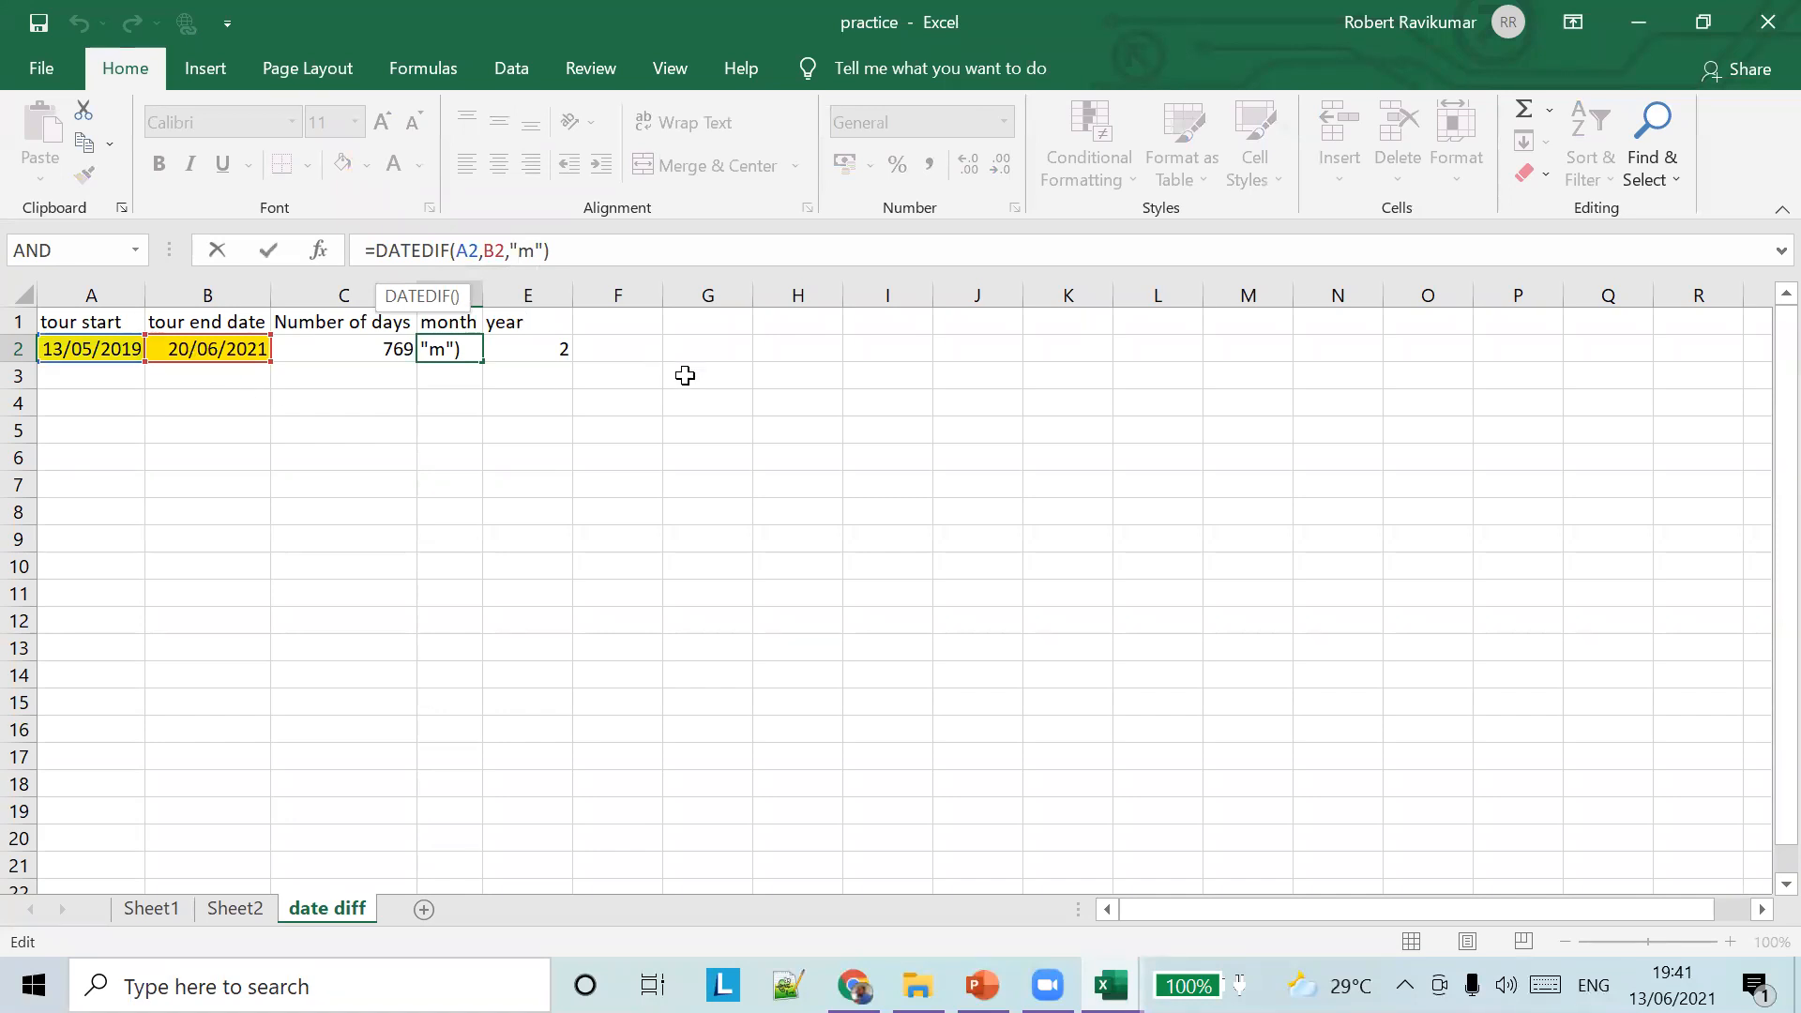
left_click(420, 395)
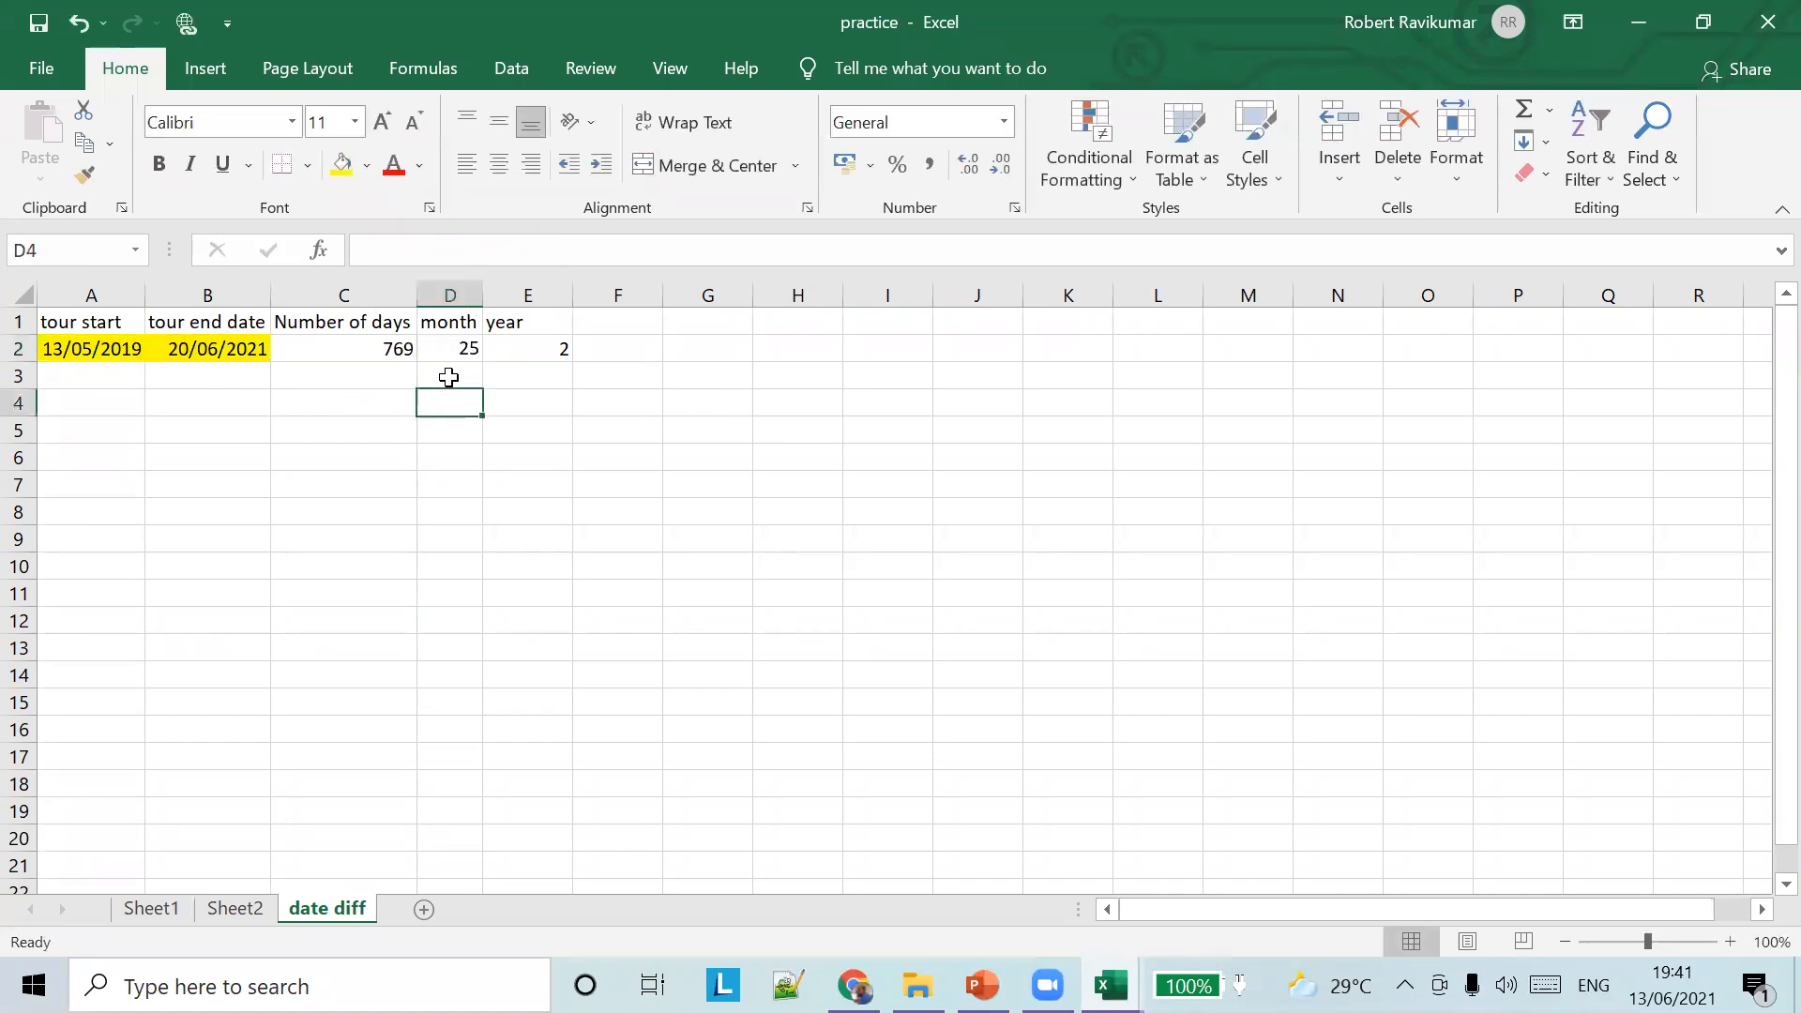
left_click(465, 351)
left_click(535, 353)
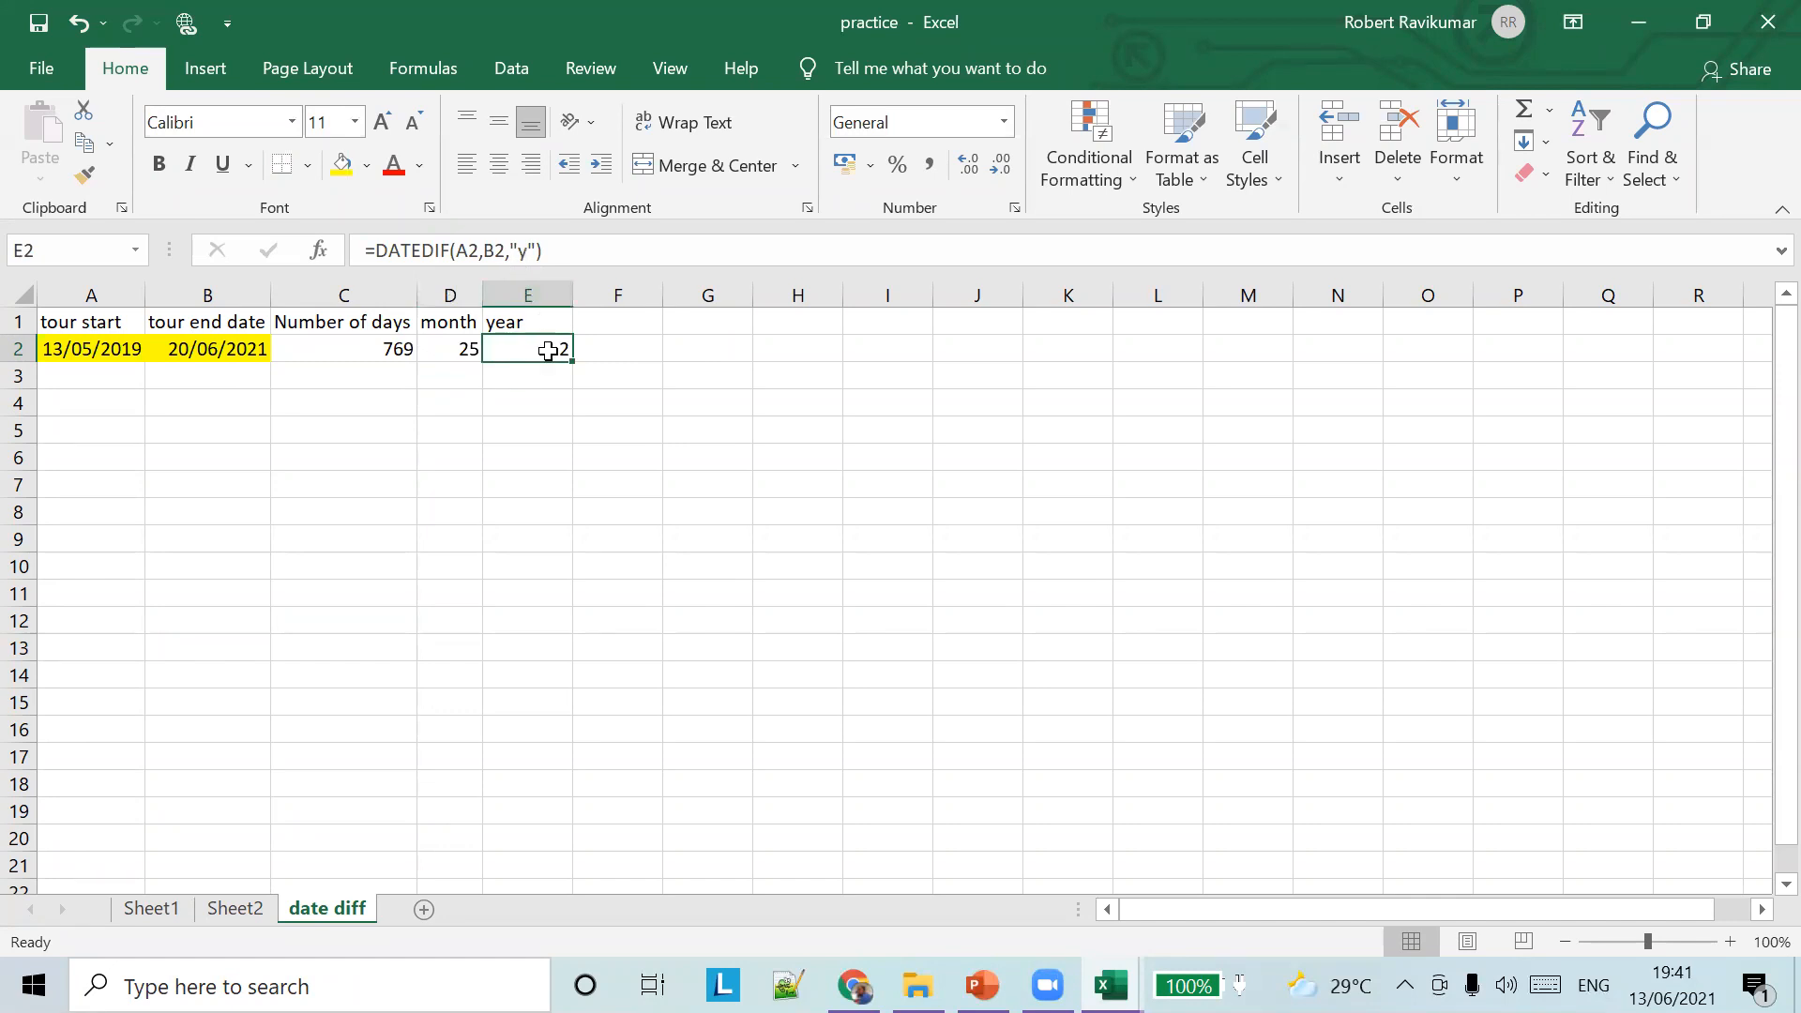
left_click(515, 254)
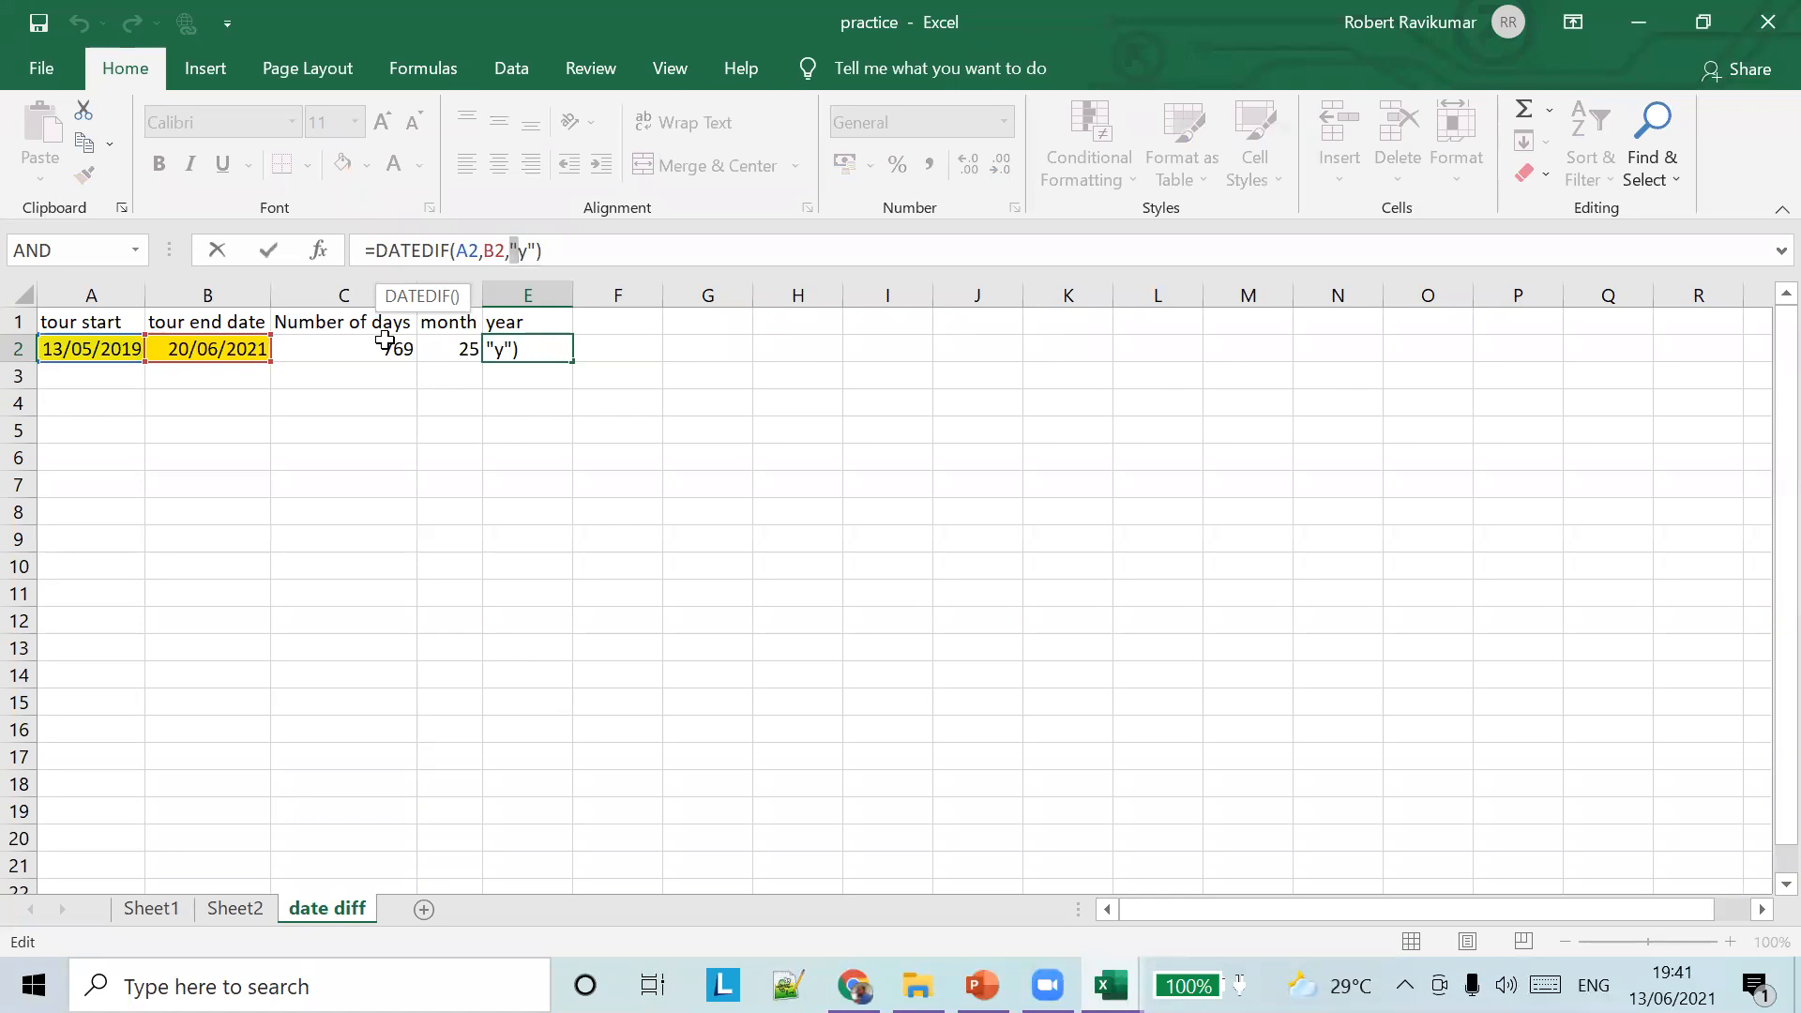
left_click(385, 342)
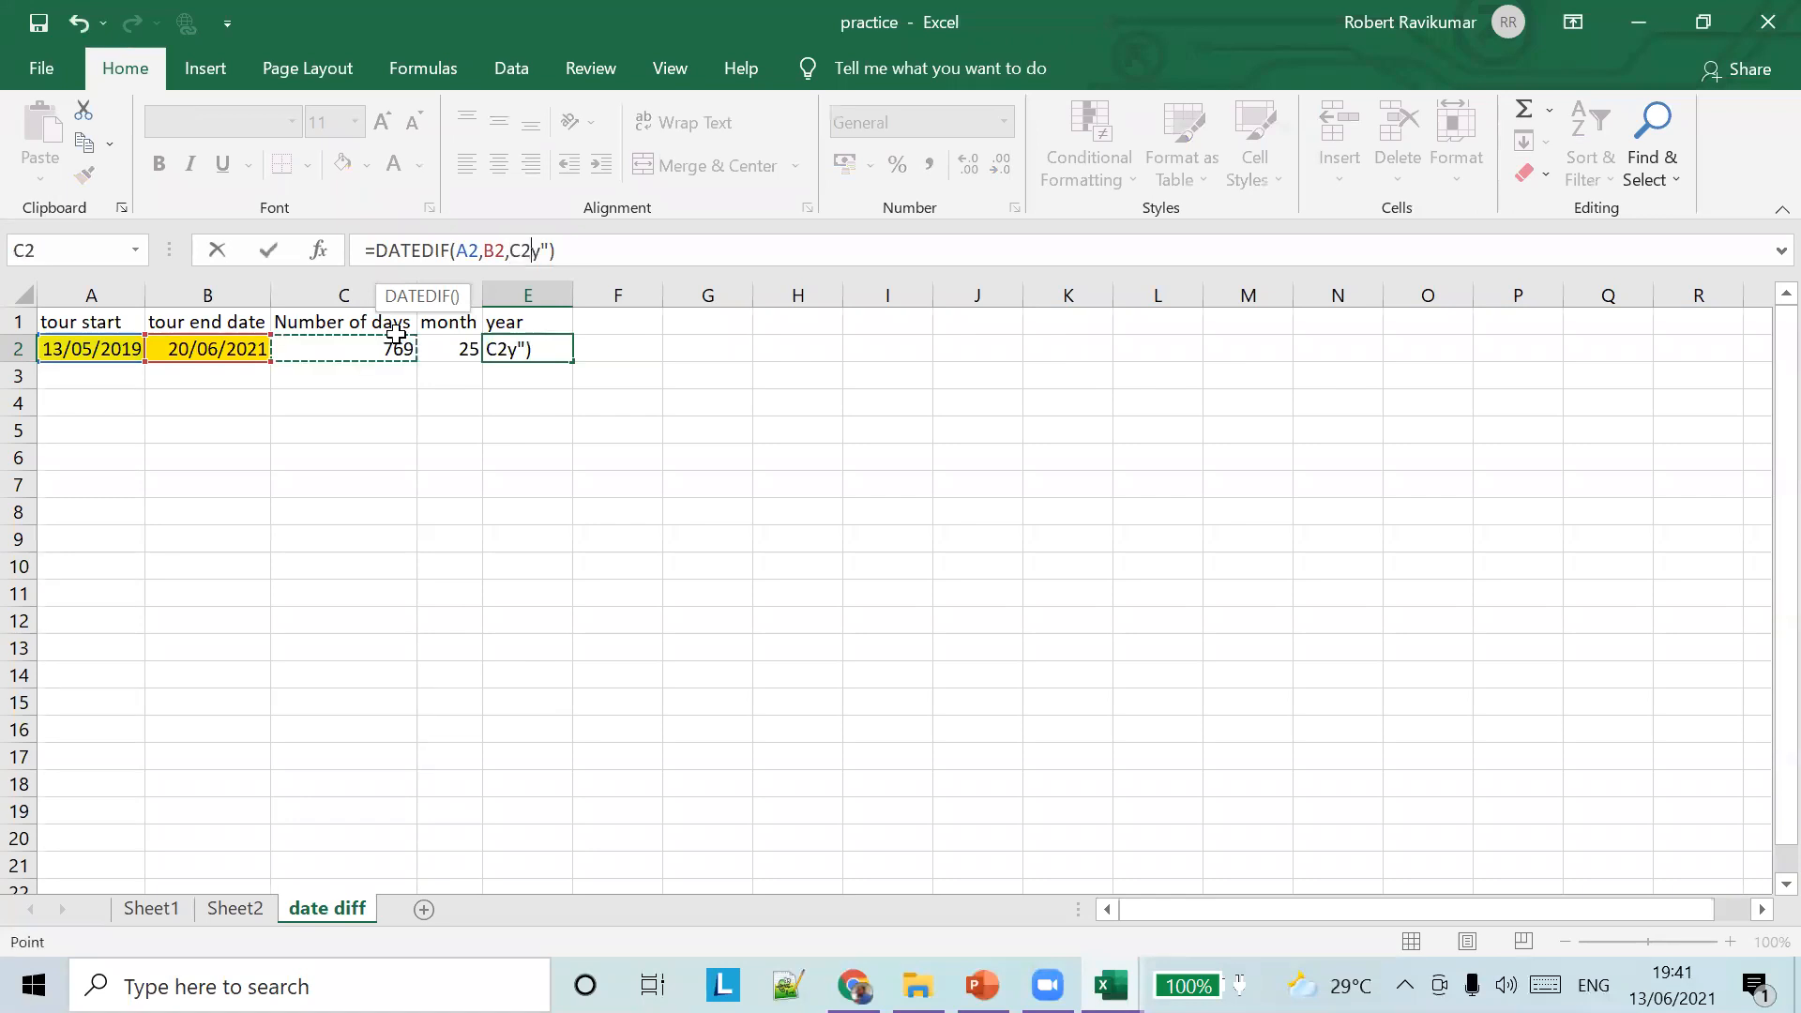
key("ctrl+z")
left_click(392, 402)
left_click(388, 357)
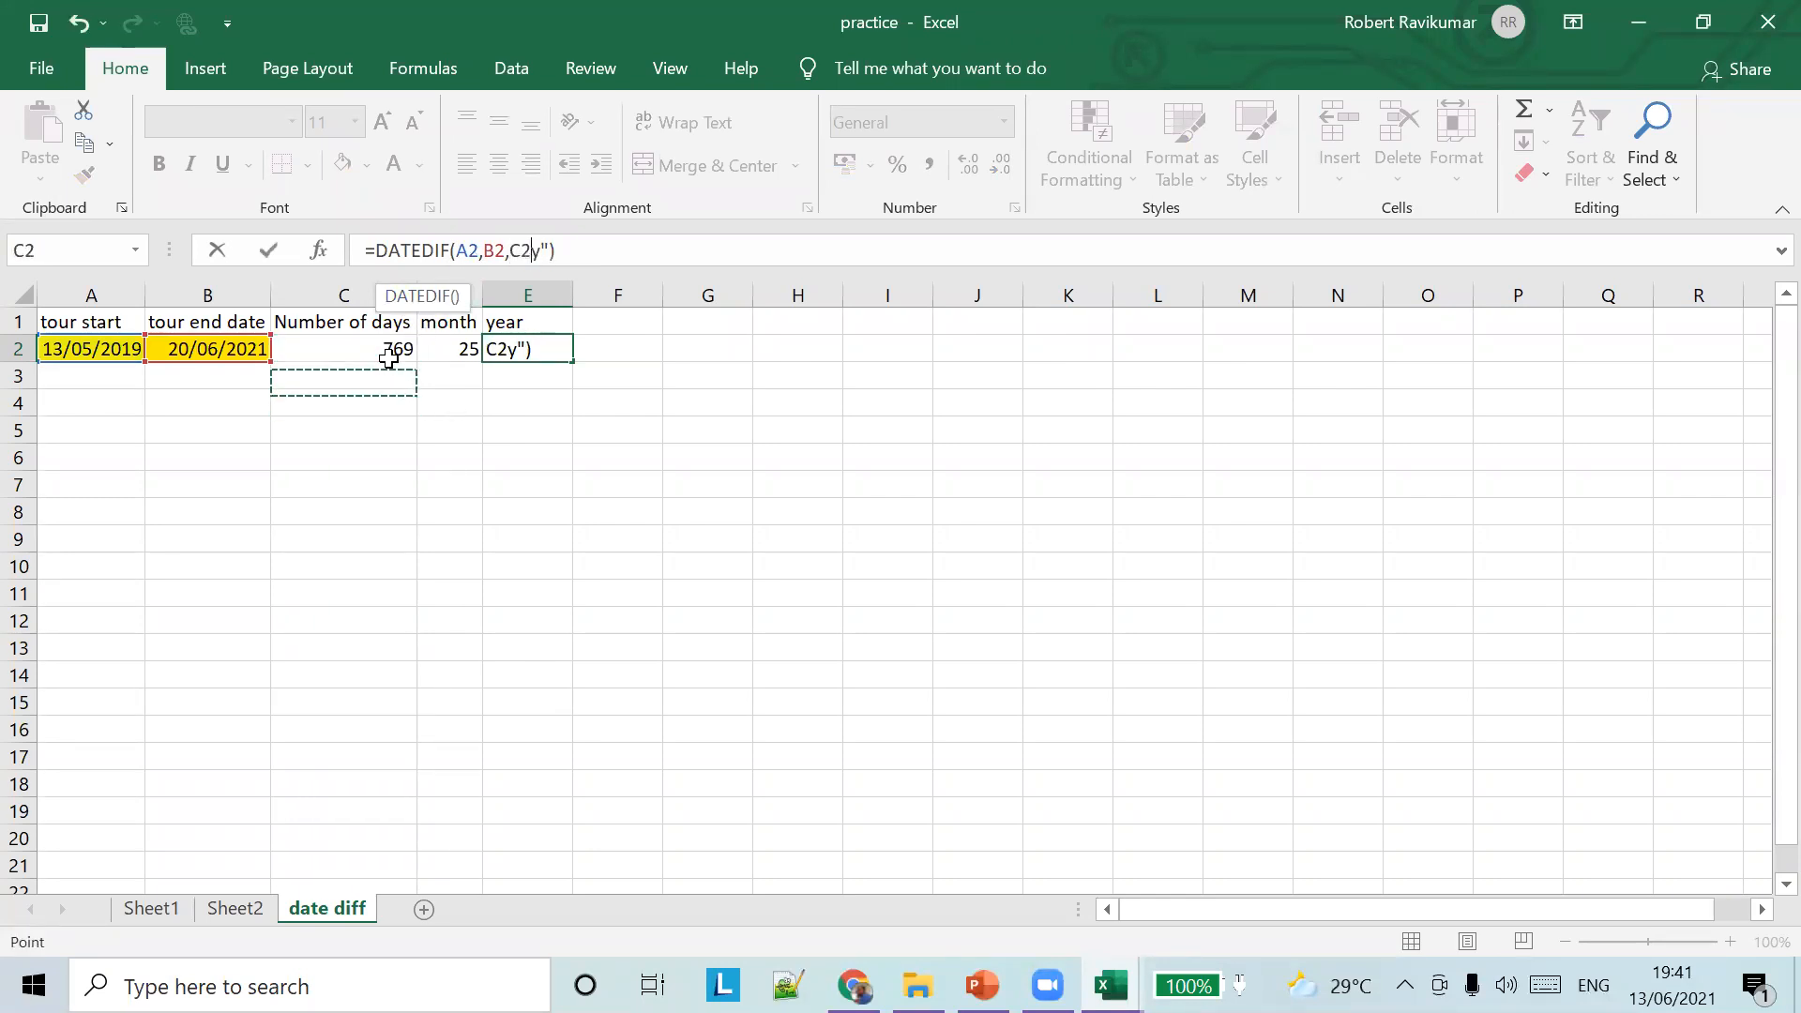
key("Escape")
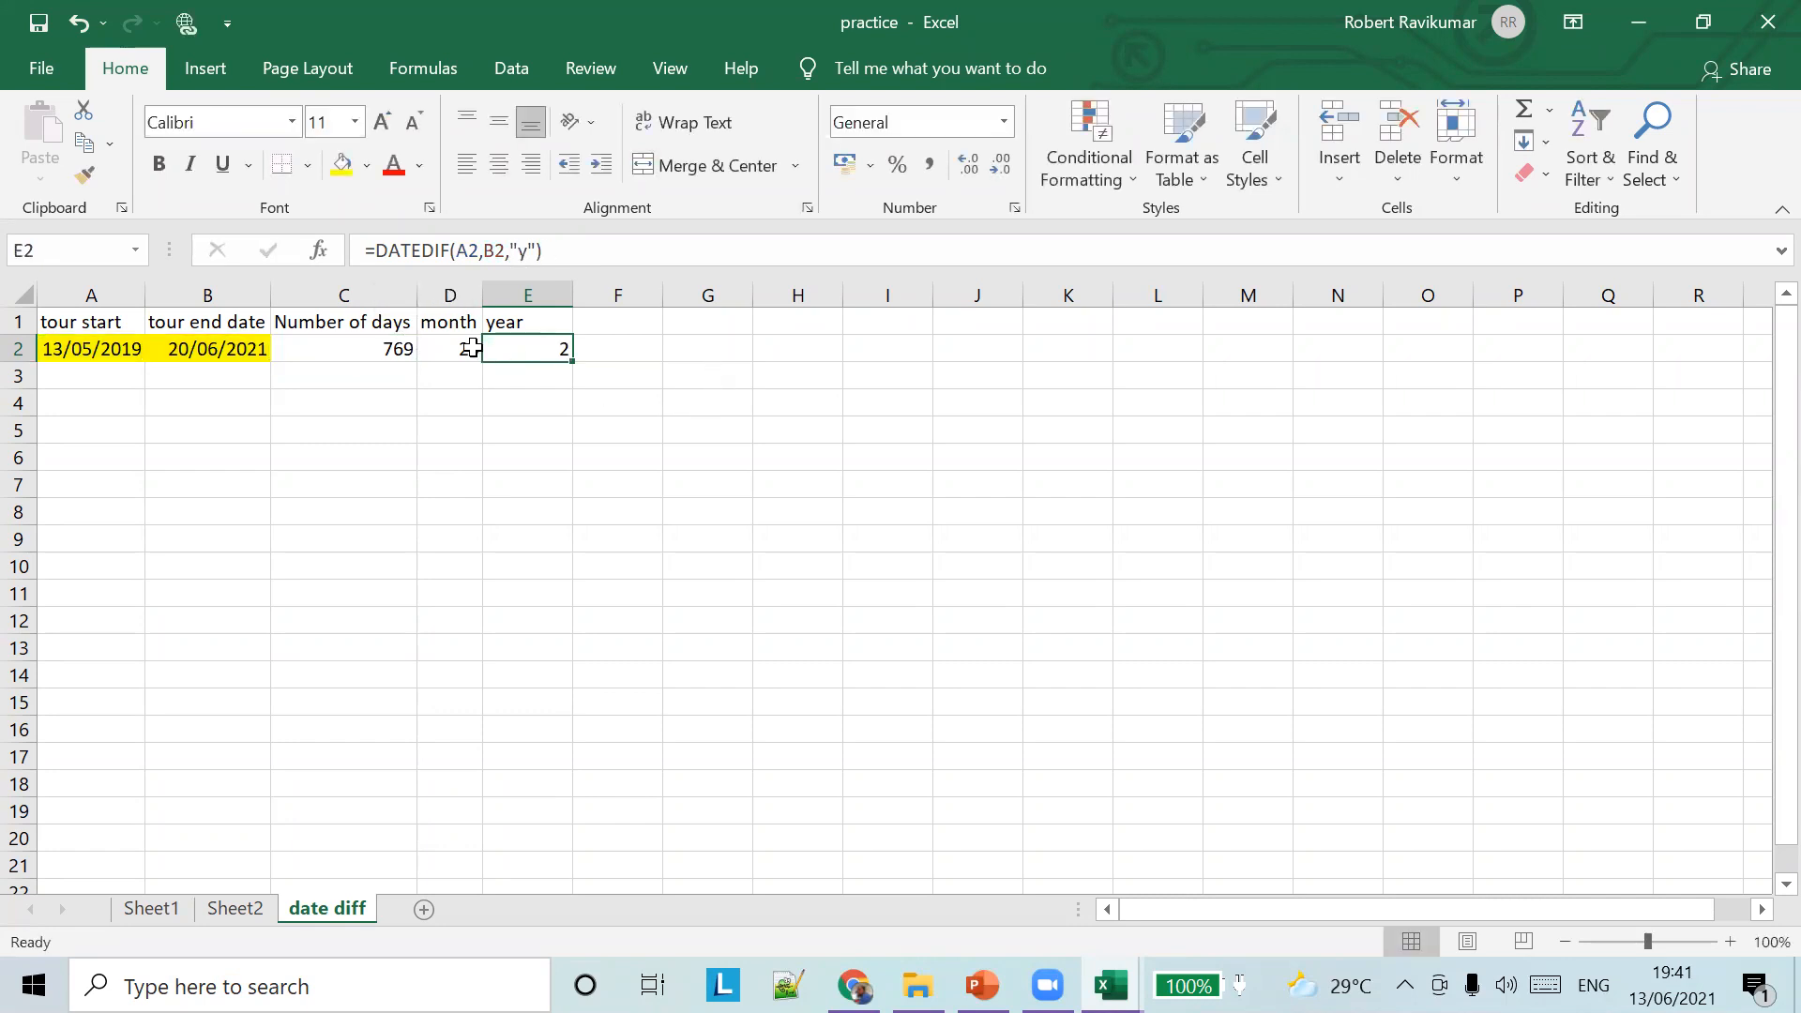
Compare the formulas across C2 to E2, then switch to PowerPoint to view the DATEDIF function slide
left_click(390, 343)
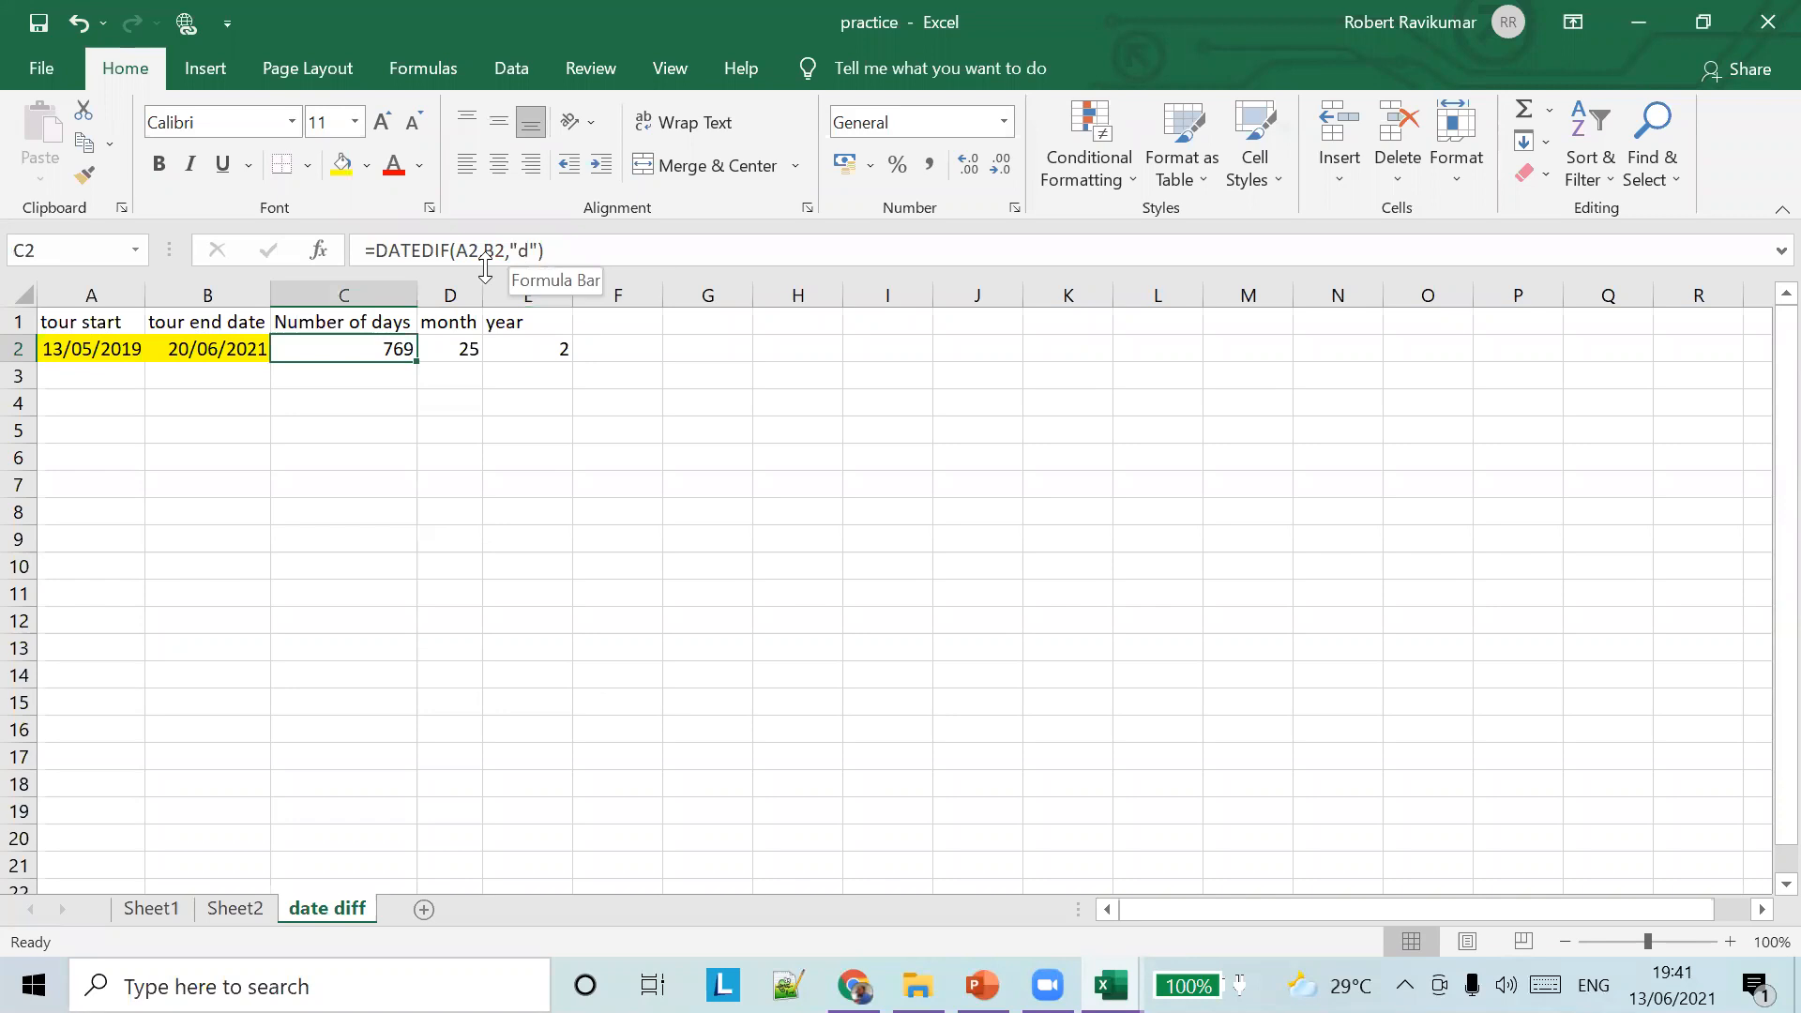
key("Right")
key("Right")
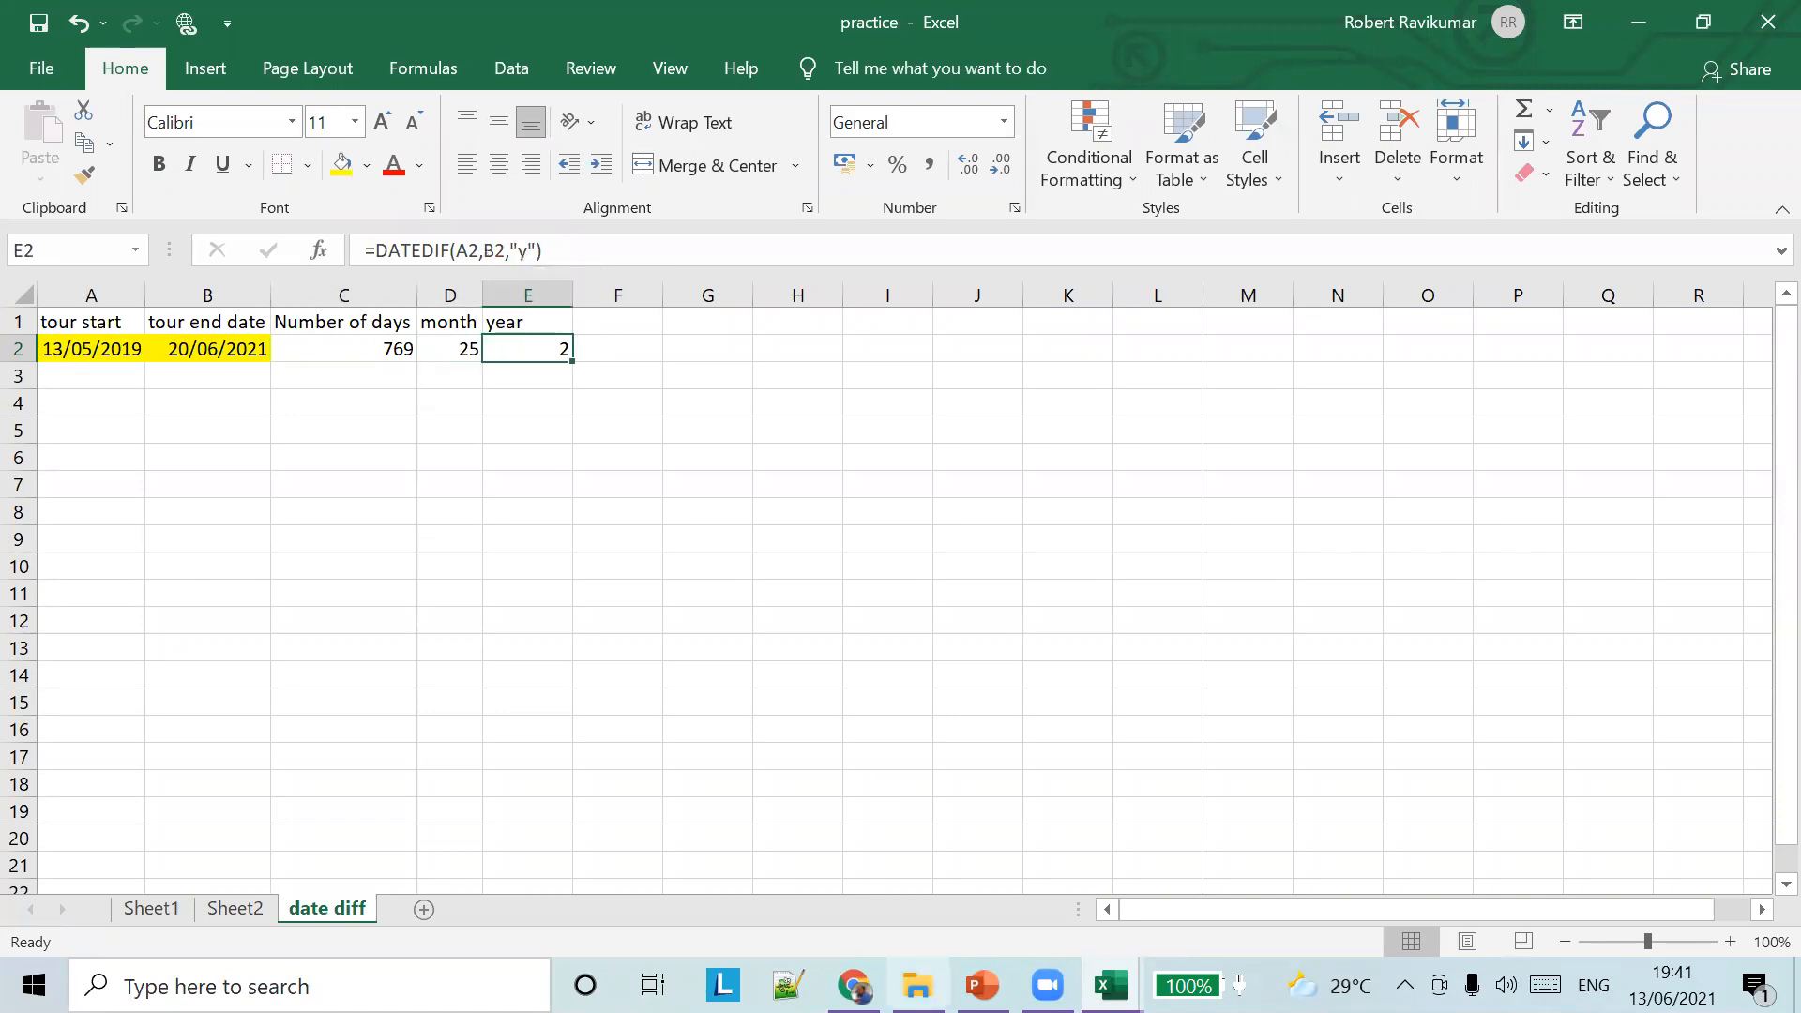
left_click(982, 985)
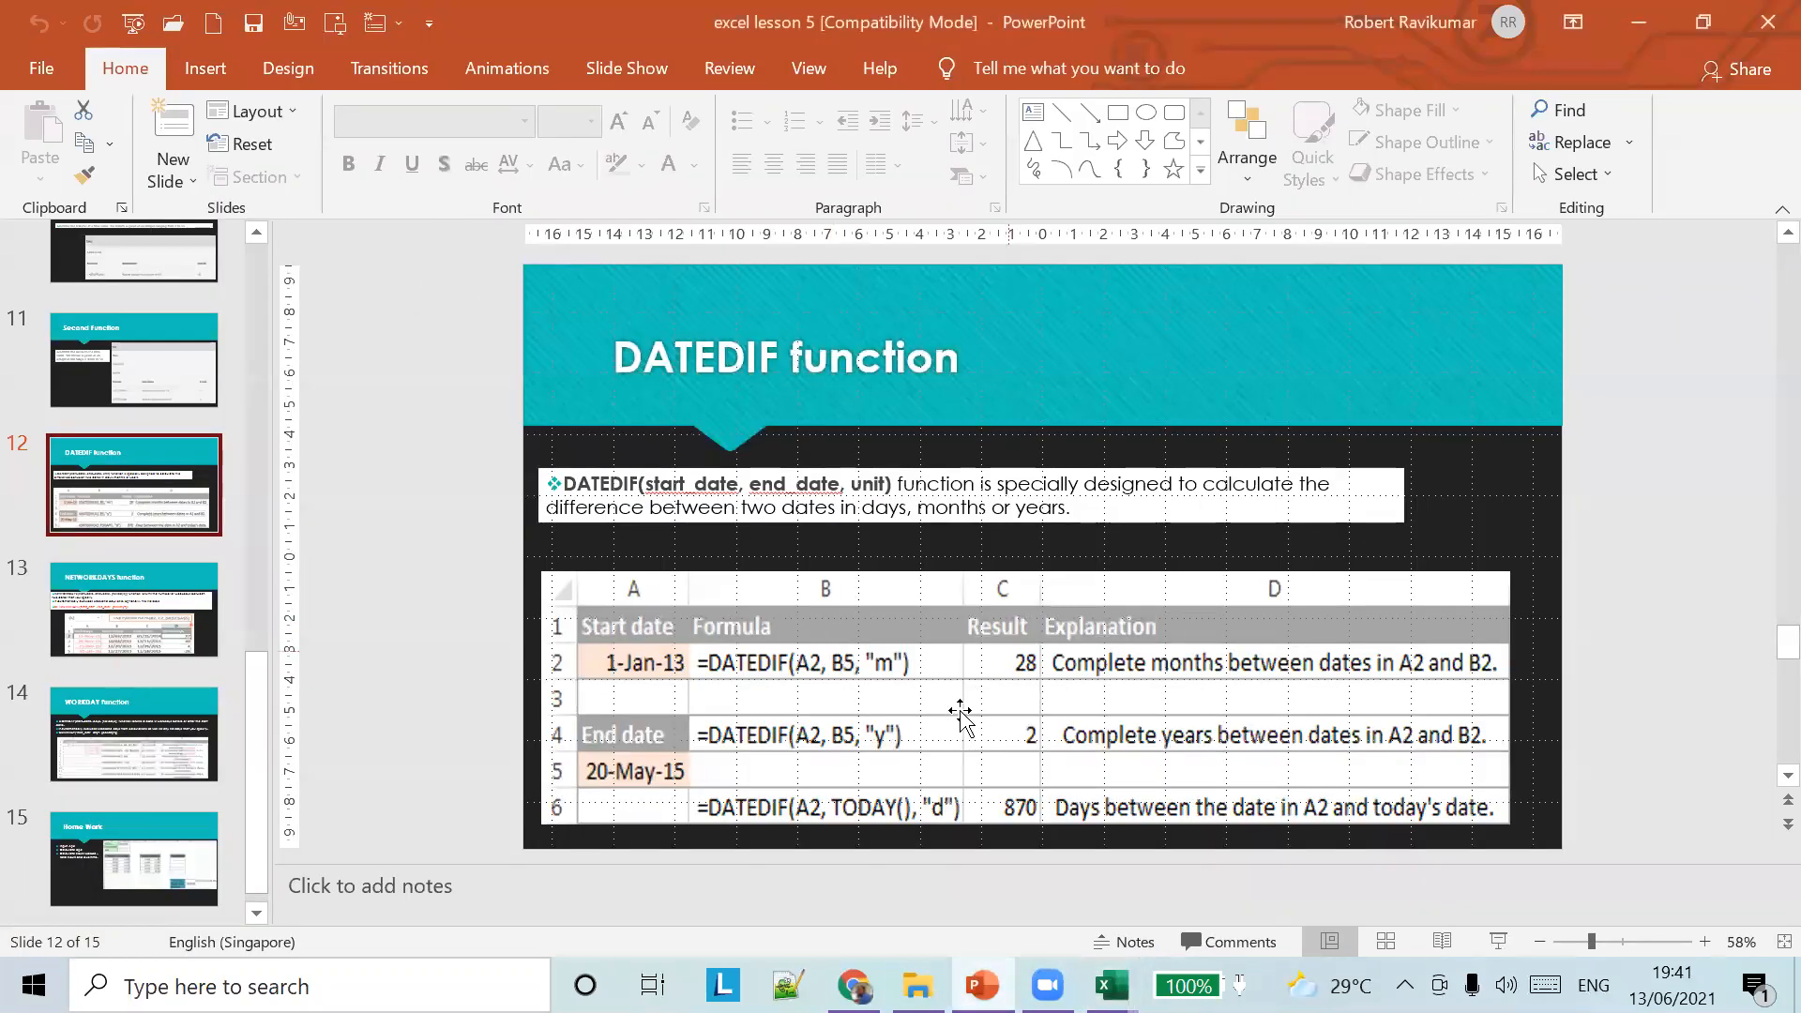
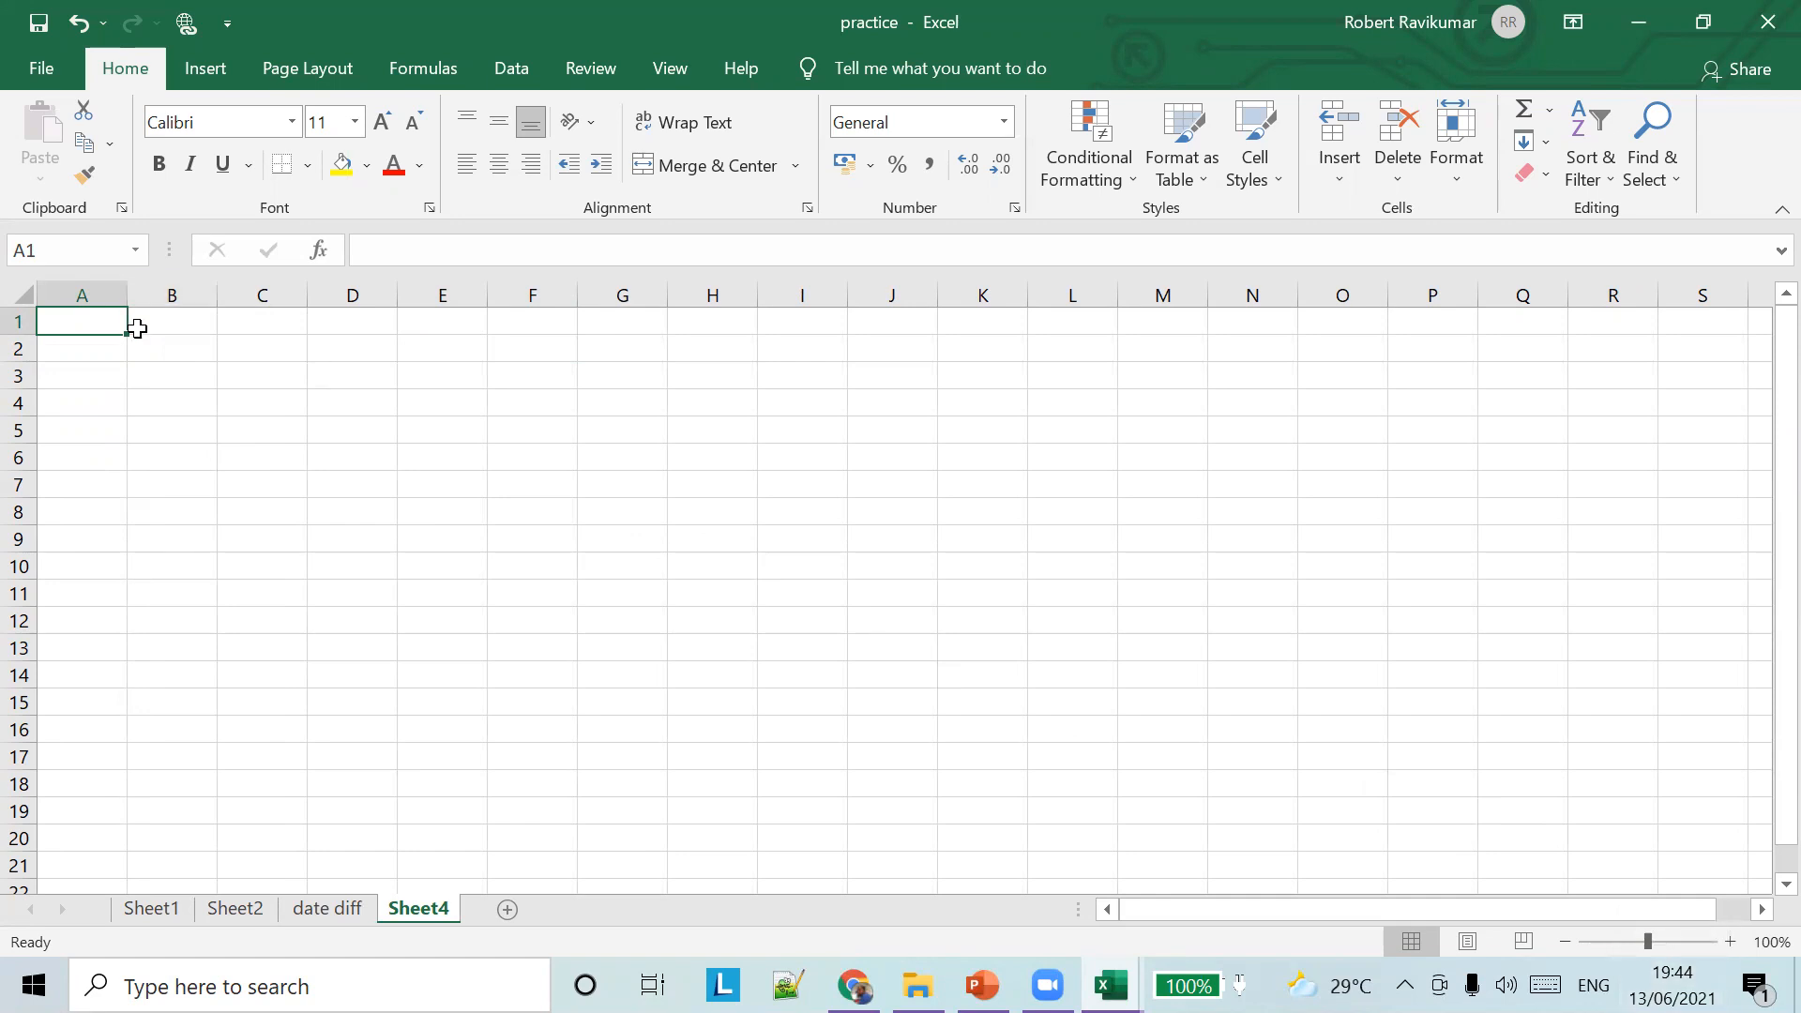
Enter the heading "start working" in A1 of Sheet4 and the date 14-Jun-2021 in A2
type("sta")
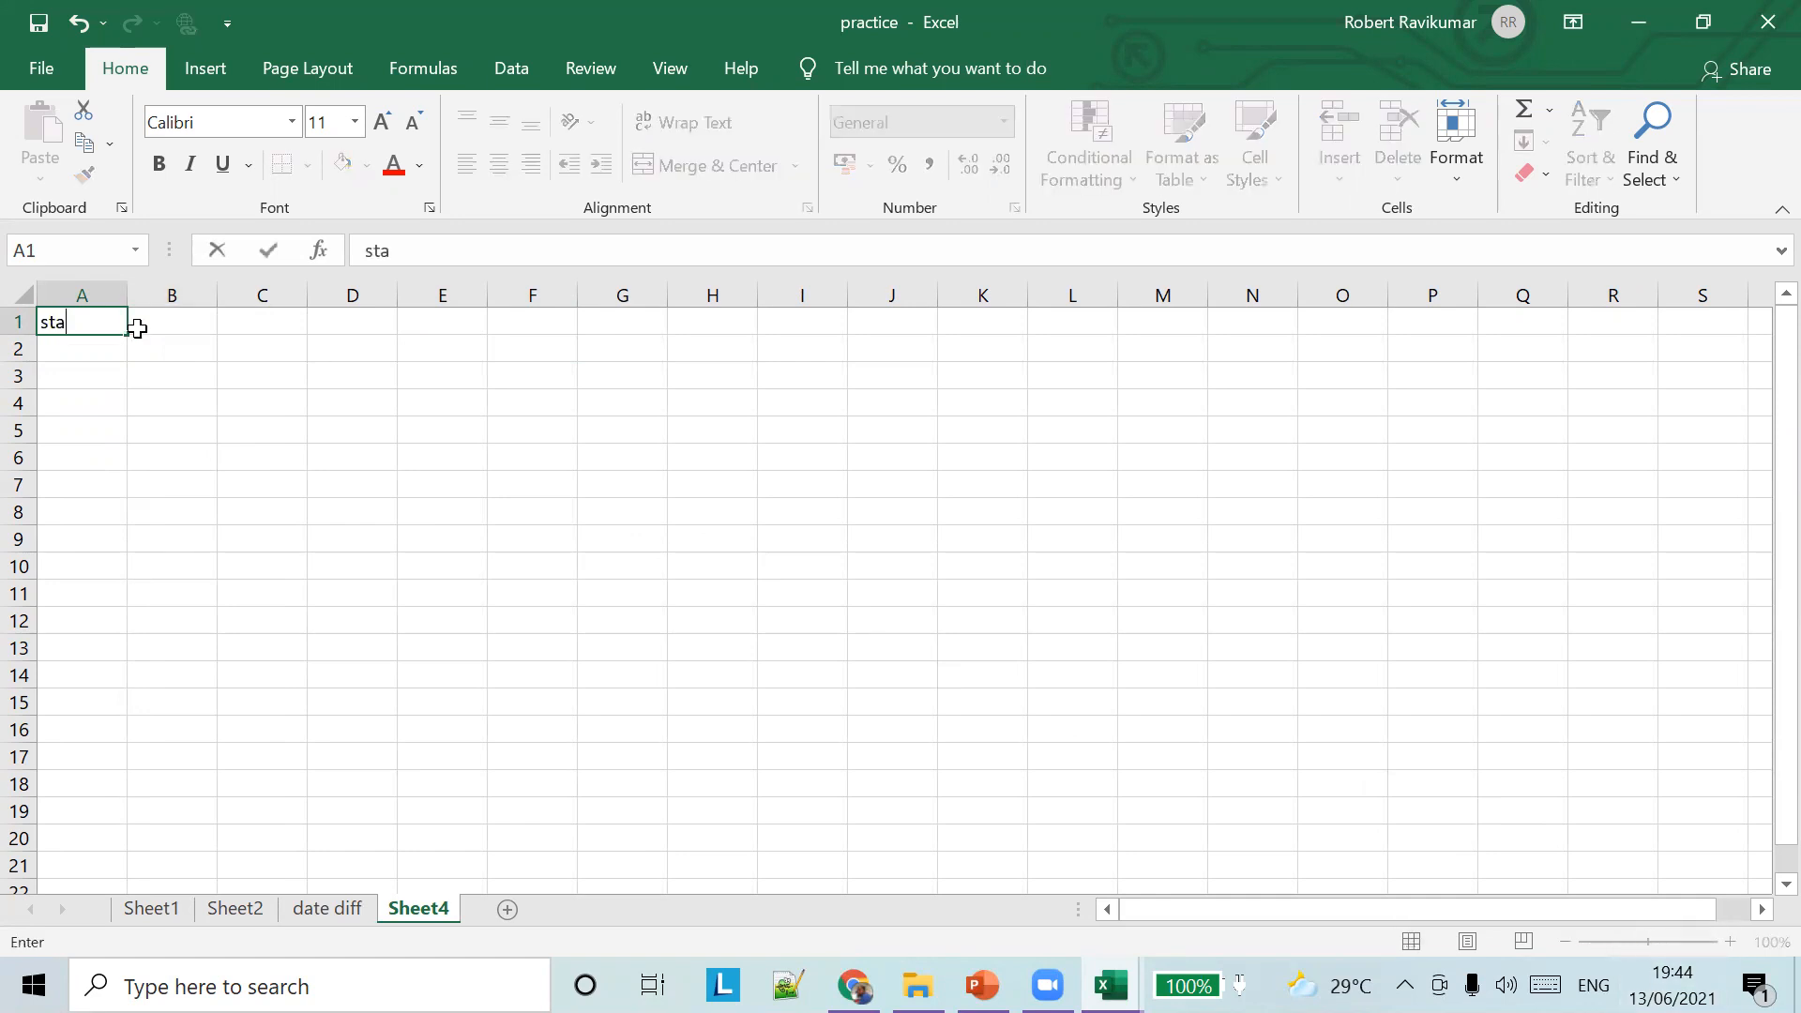
type("rt working")
key("Return")
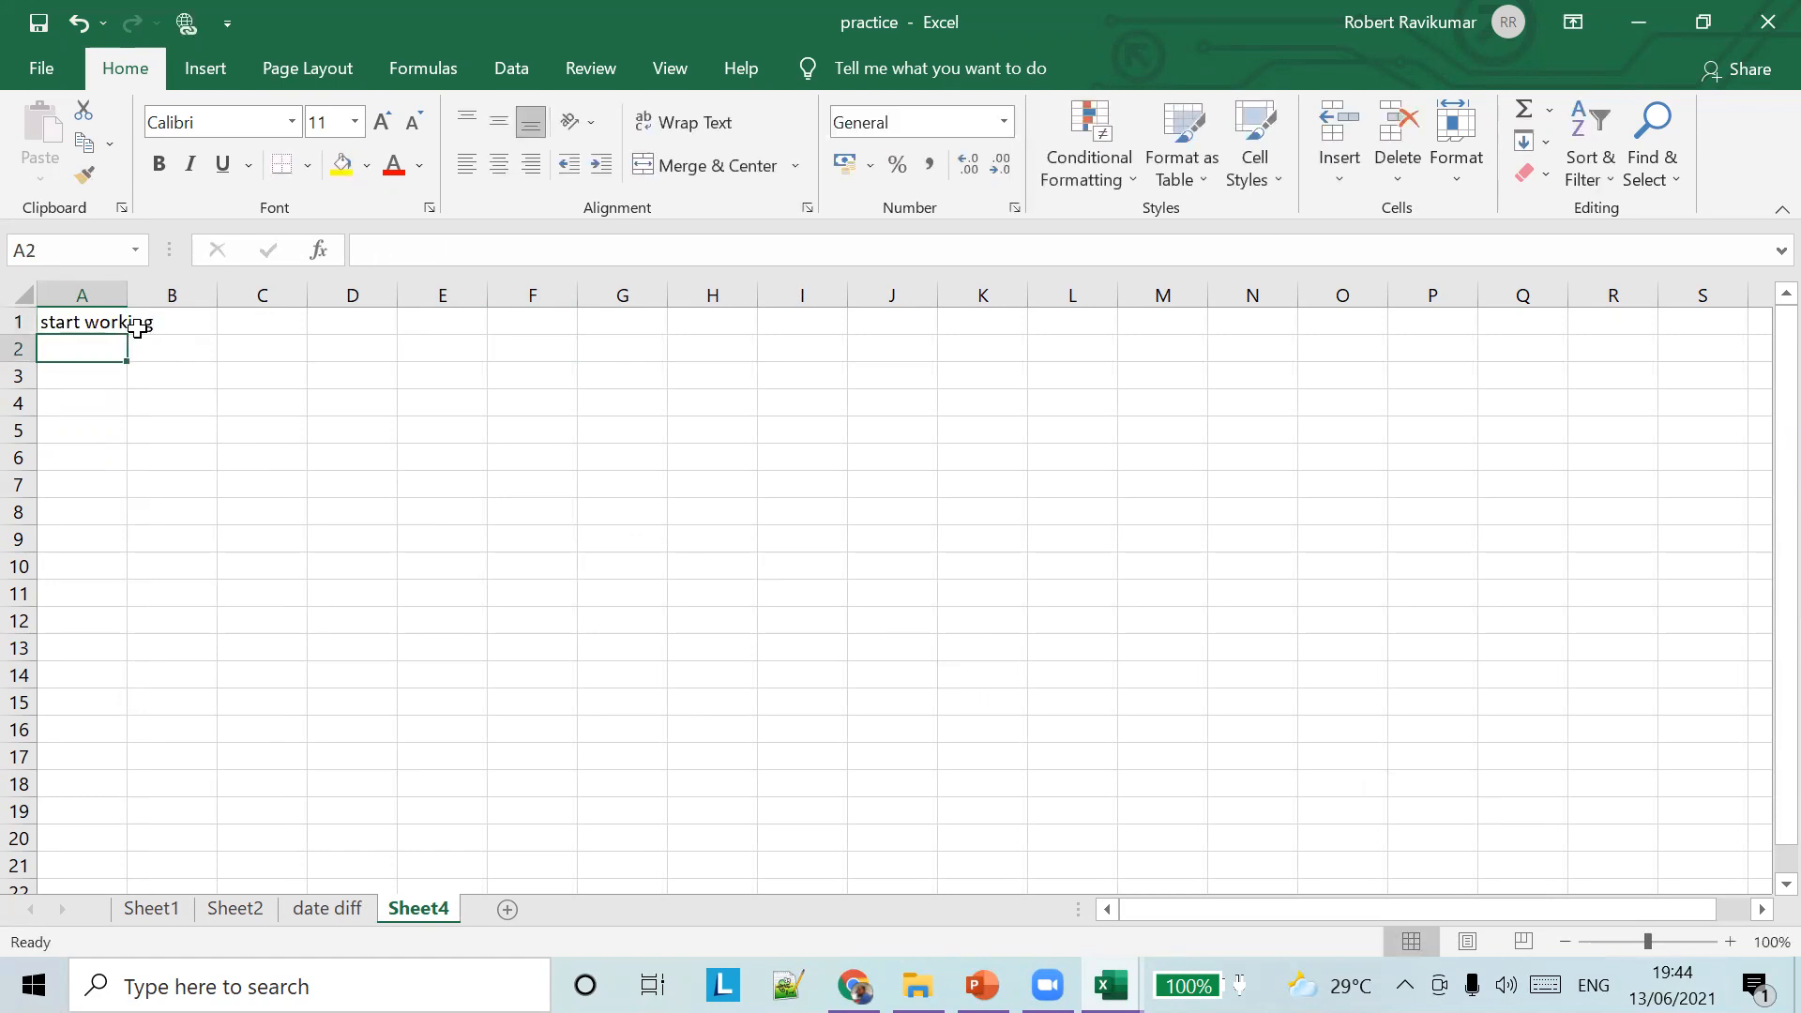
type("14")
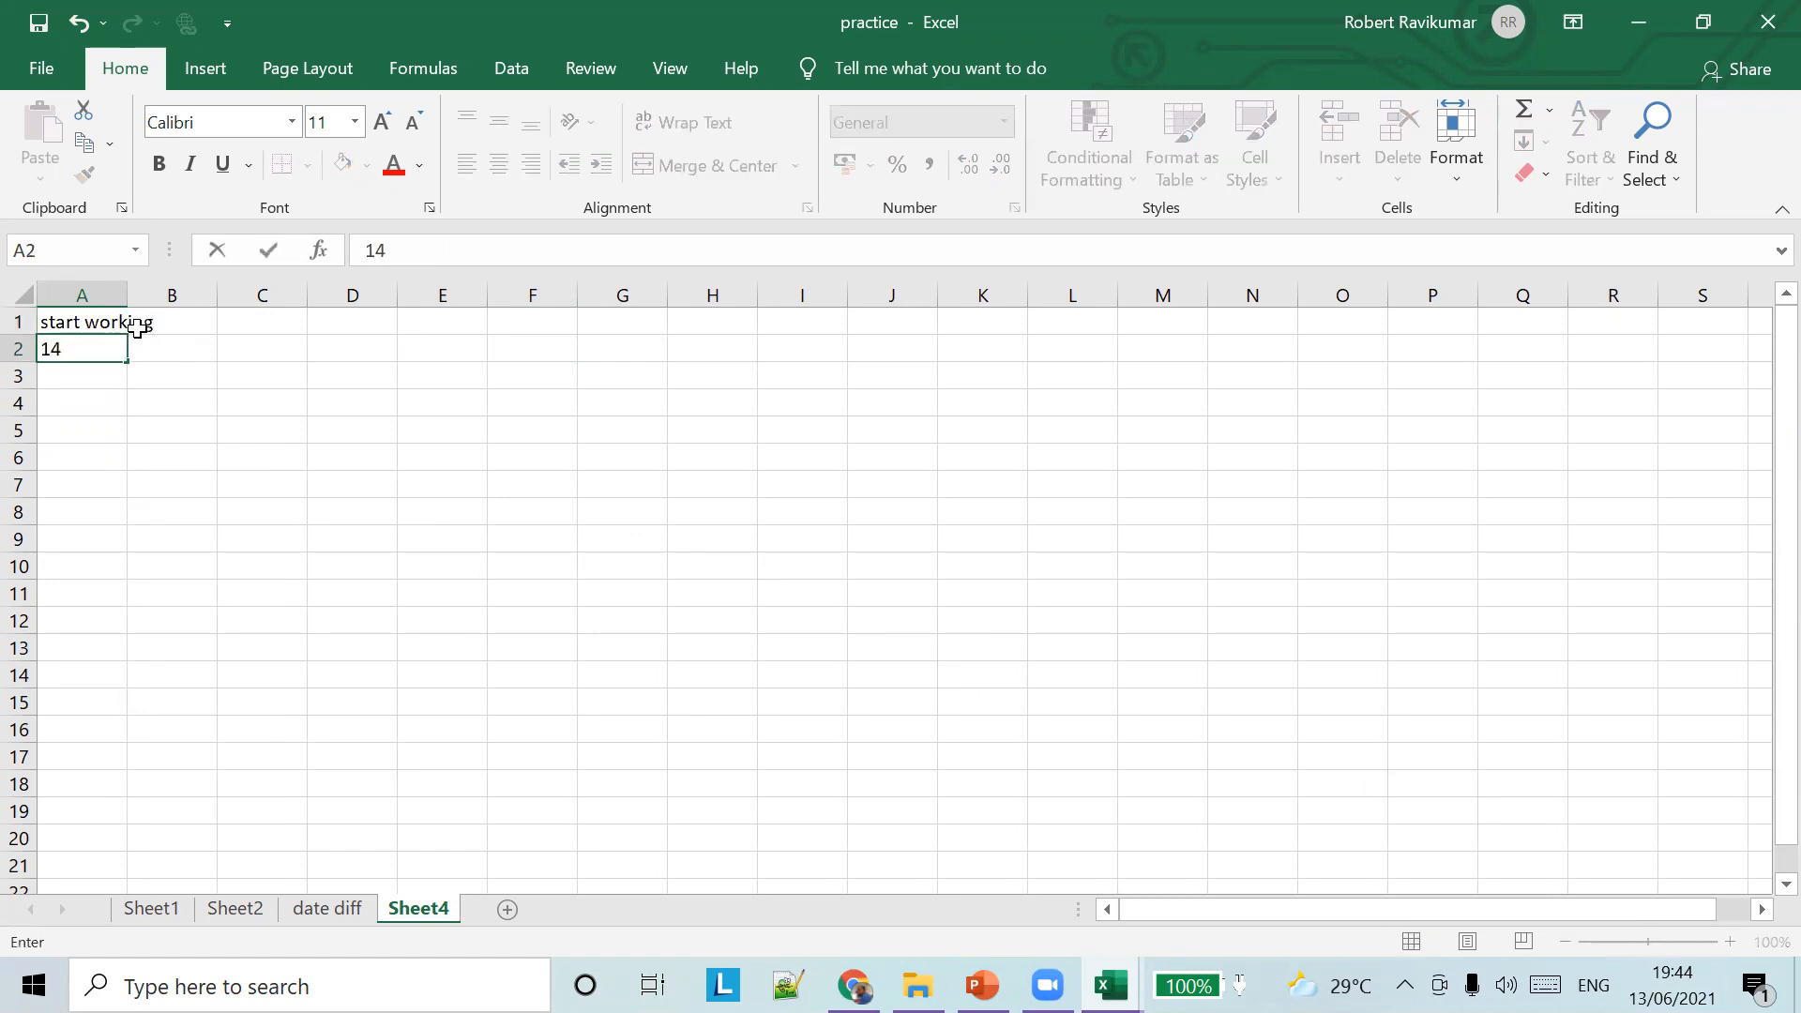
type("-Jun-2021")
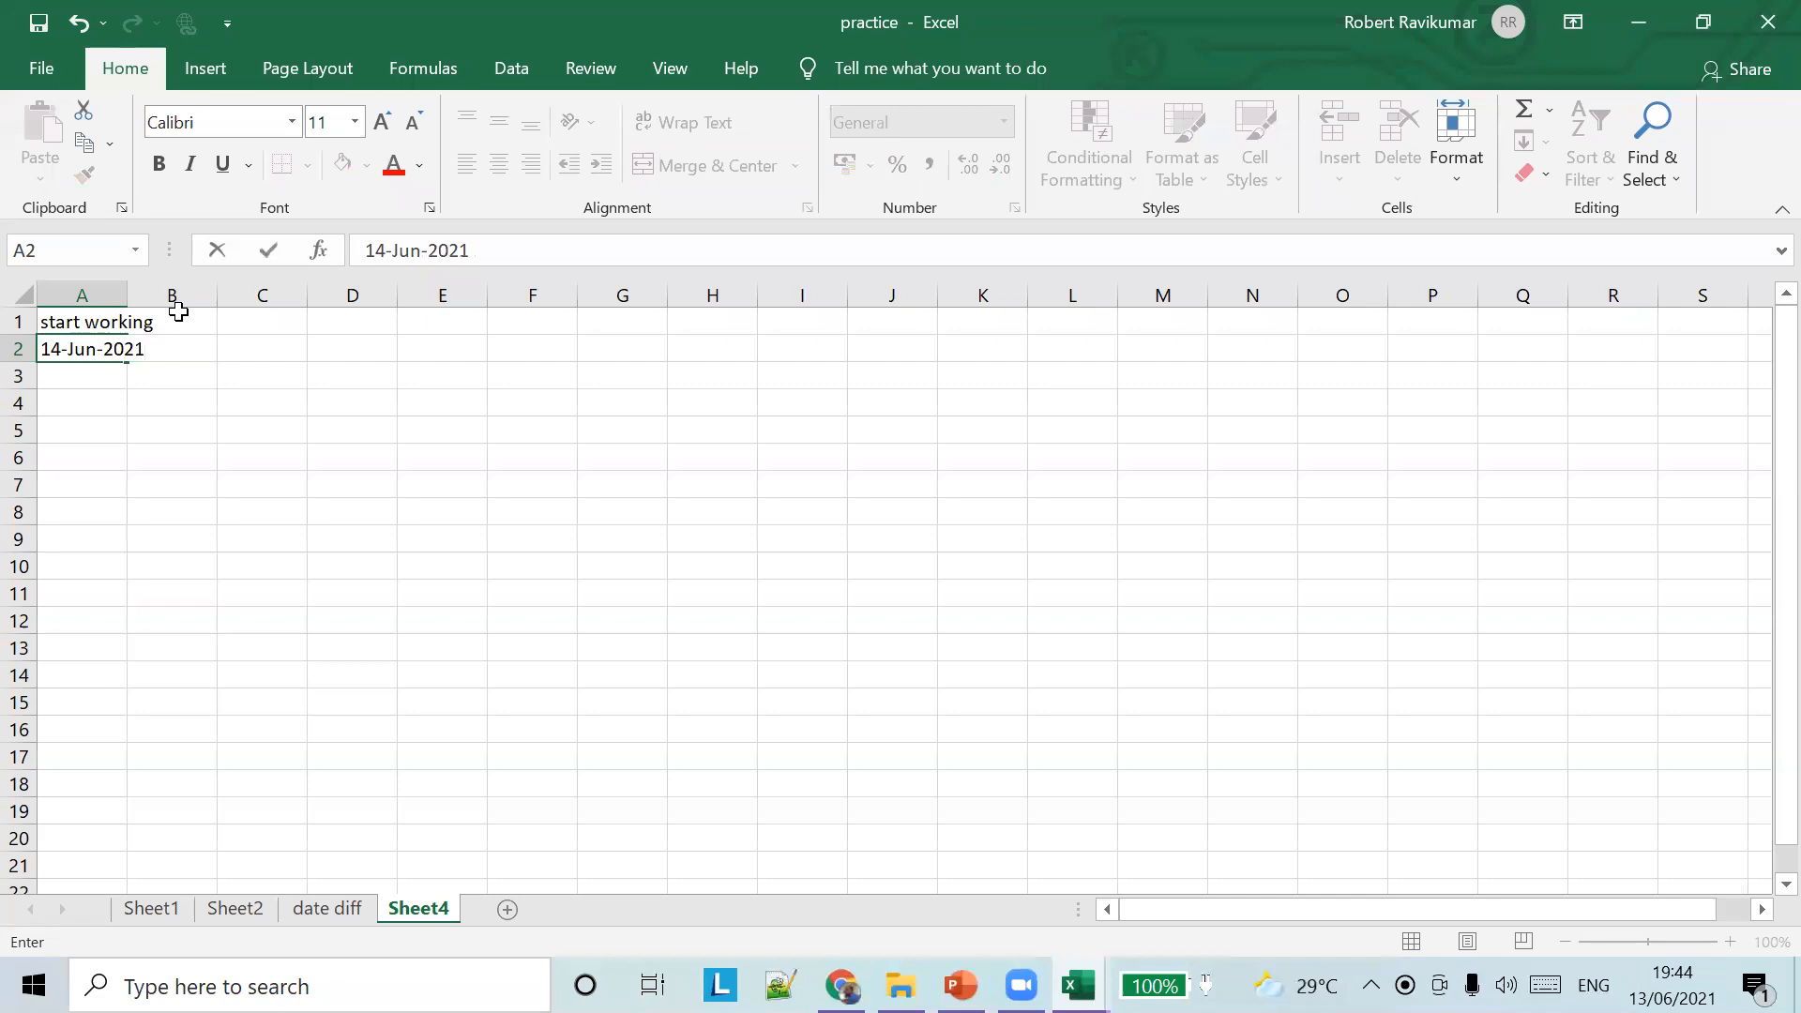
left_click(178, 312)
Enter the heading "end orking" in B1 and the date 25-JUN-21 in B2, consulting the June 2021 system calendar
double_click(205, 318)
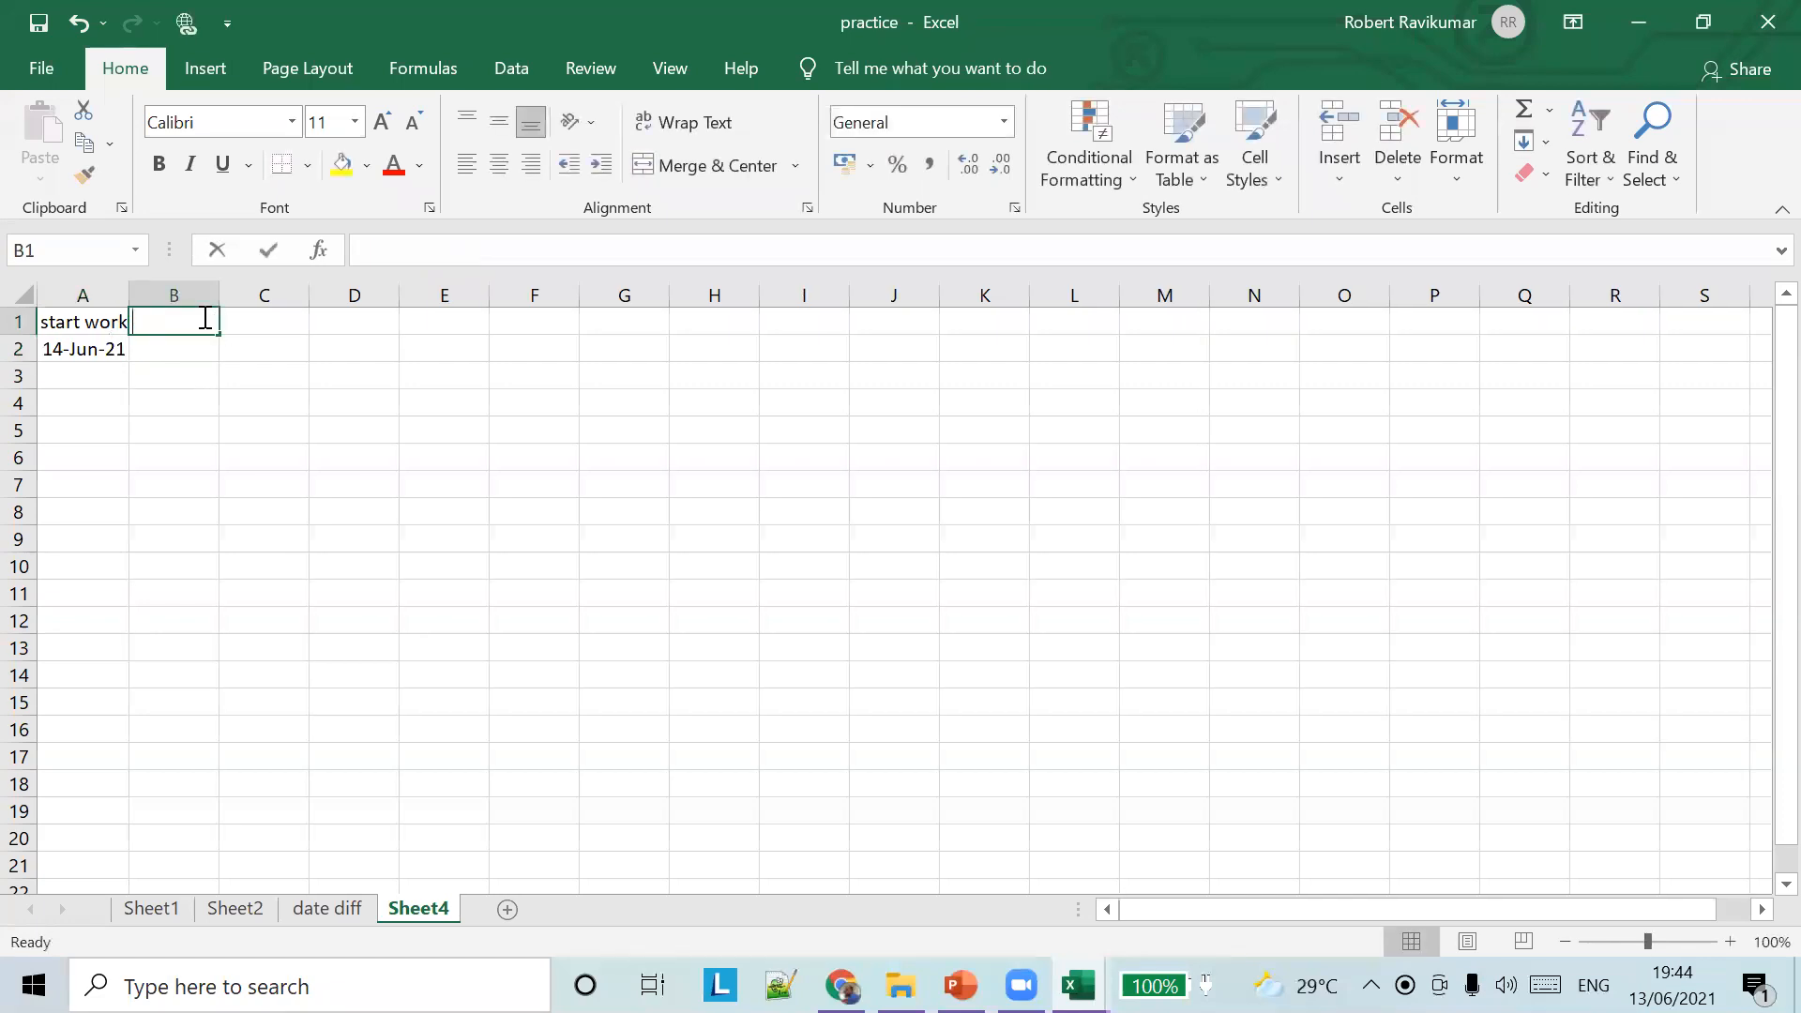
type("end orking")
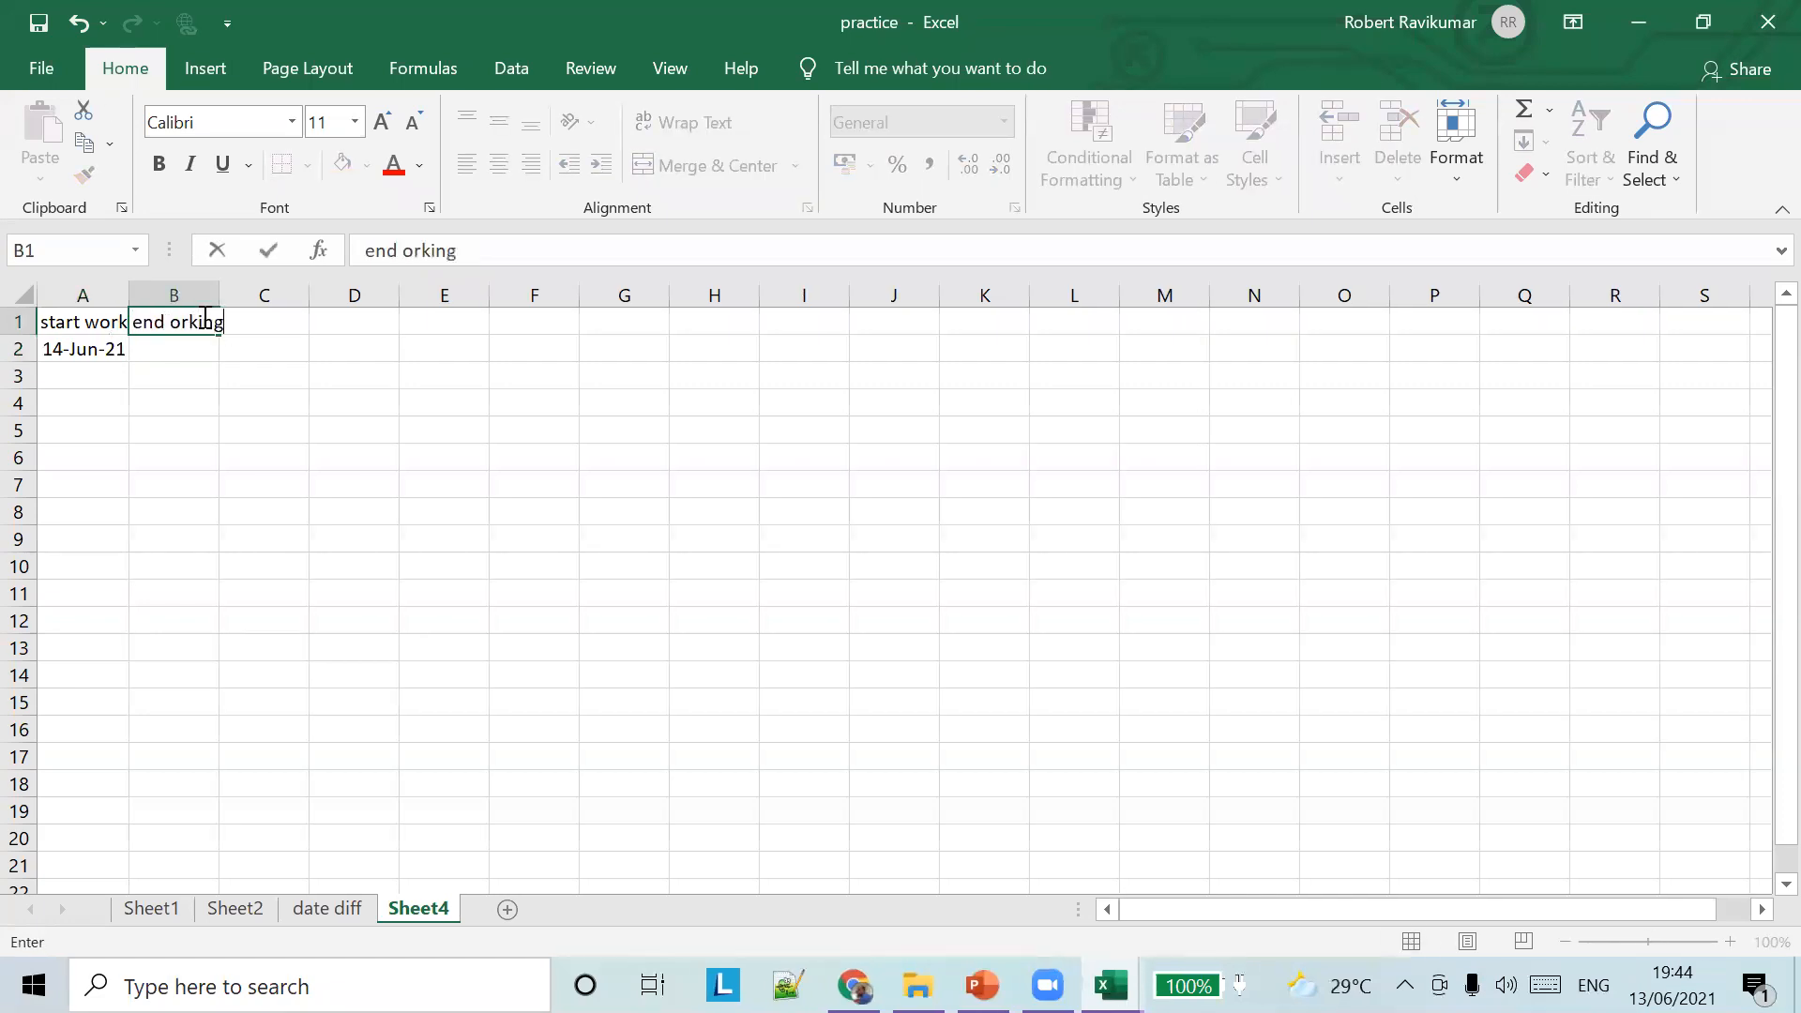
key("Return")
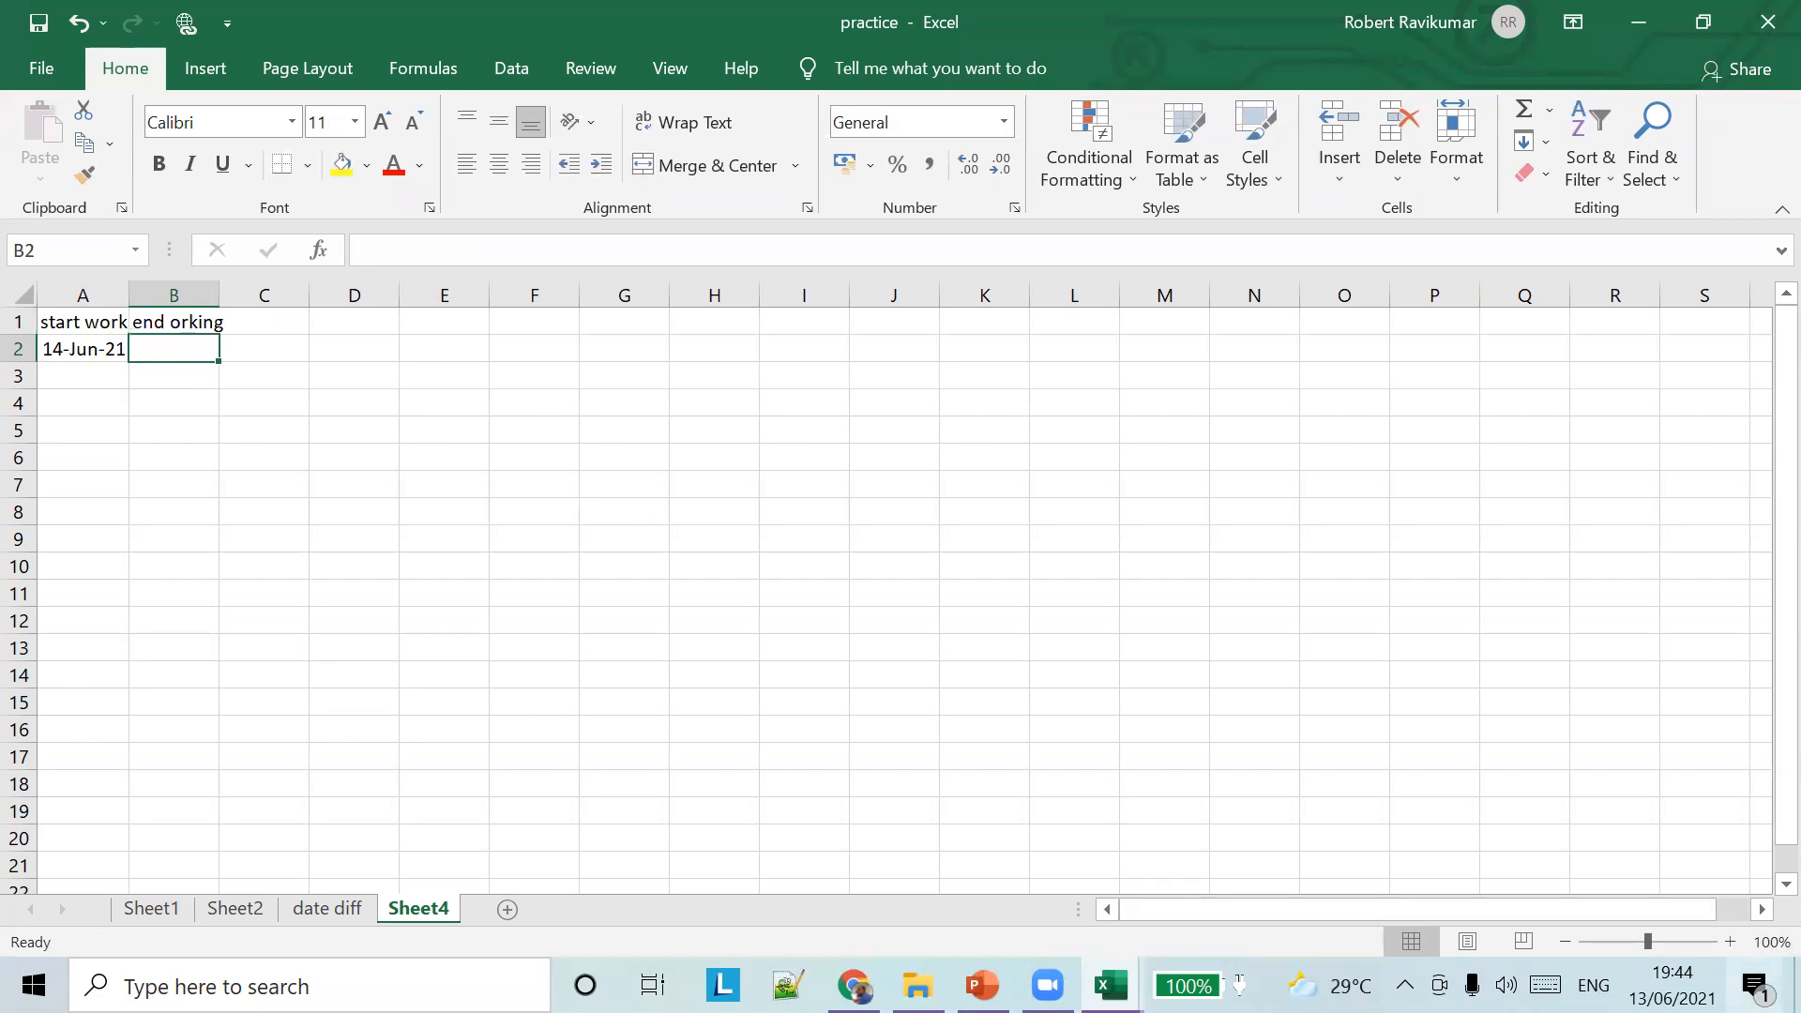
left_click(1672, 985)
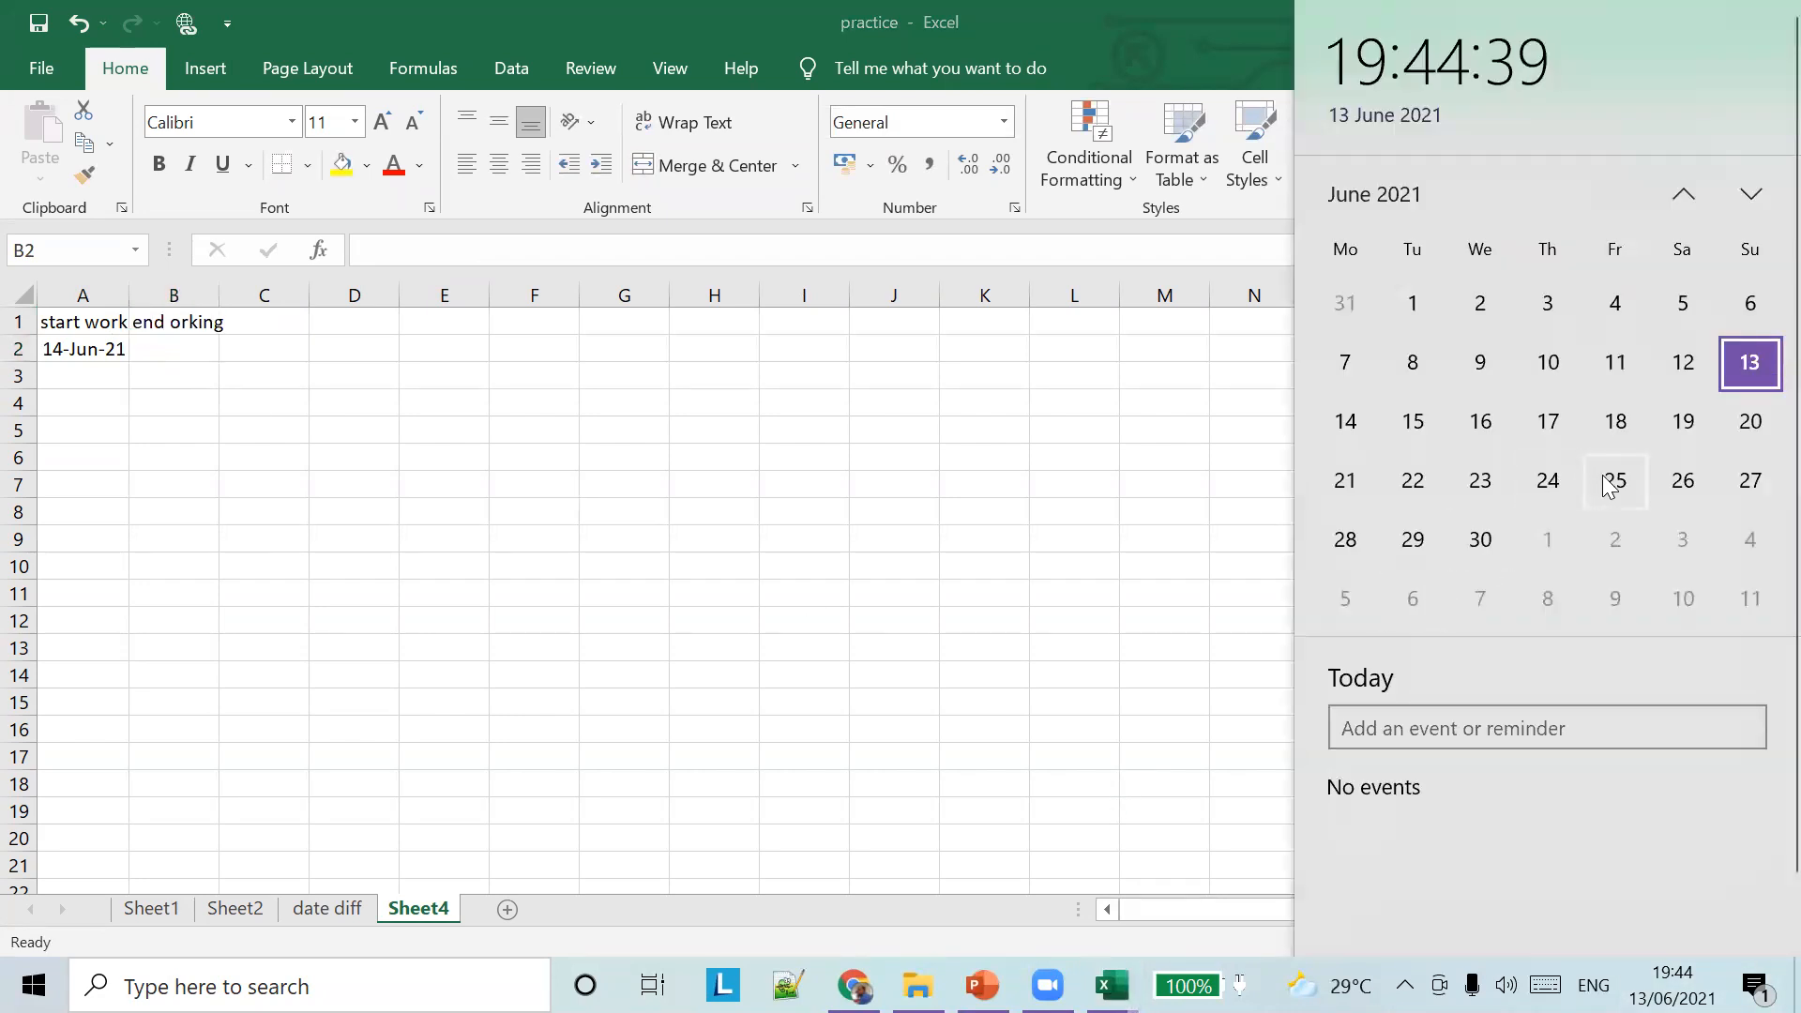
left_click(151, 348)
type("2")
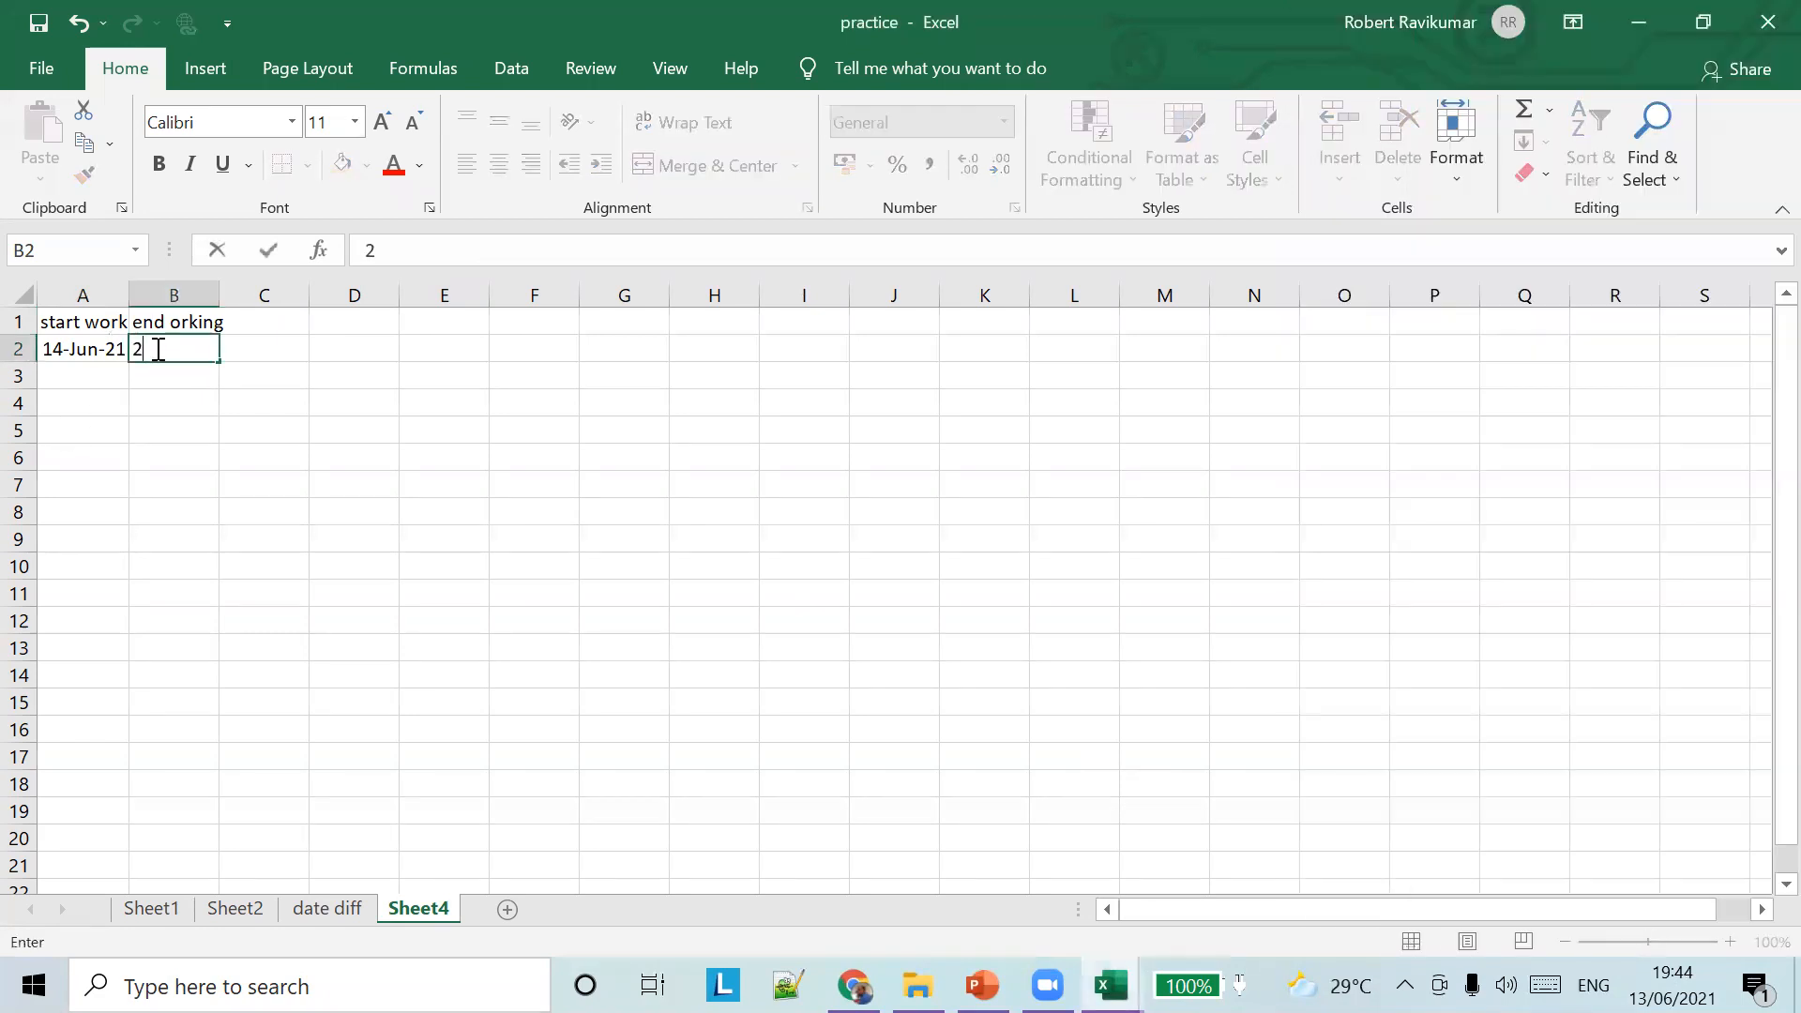
type("5-JUN-21")
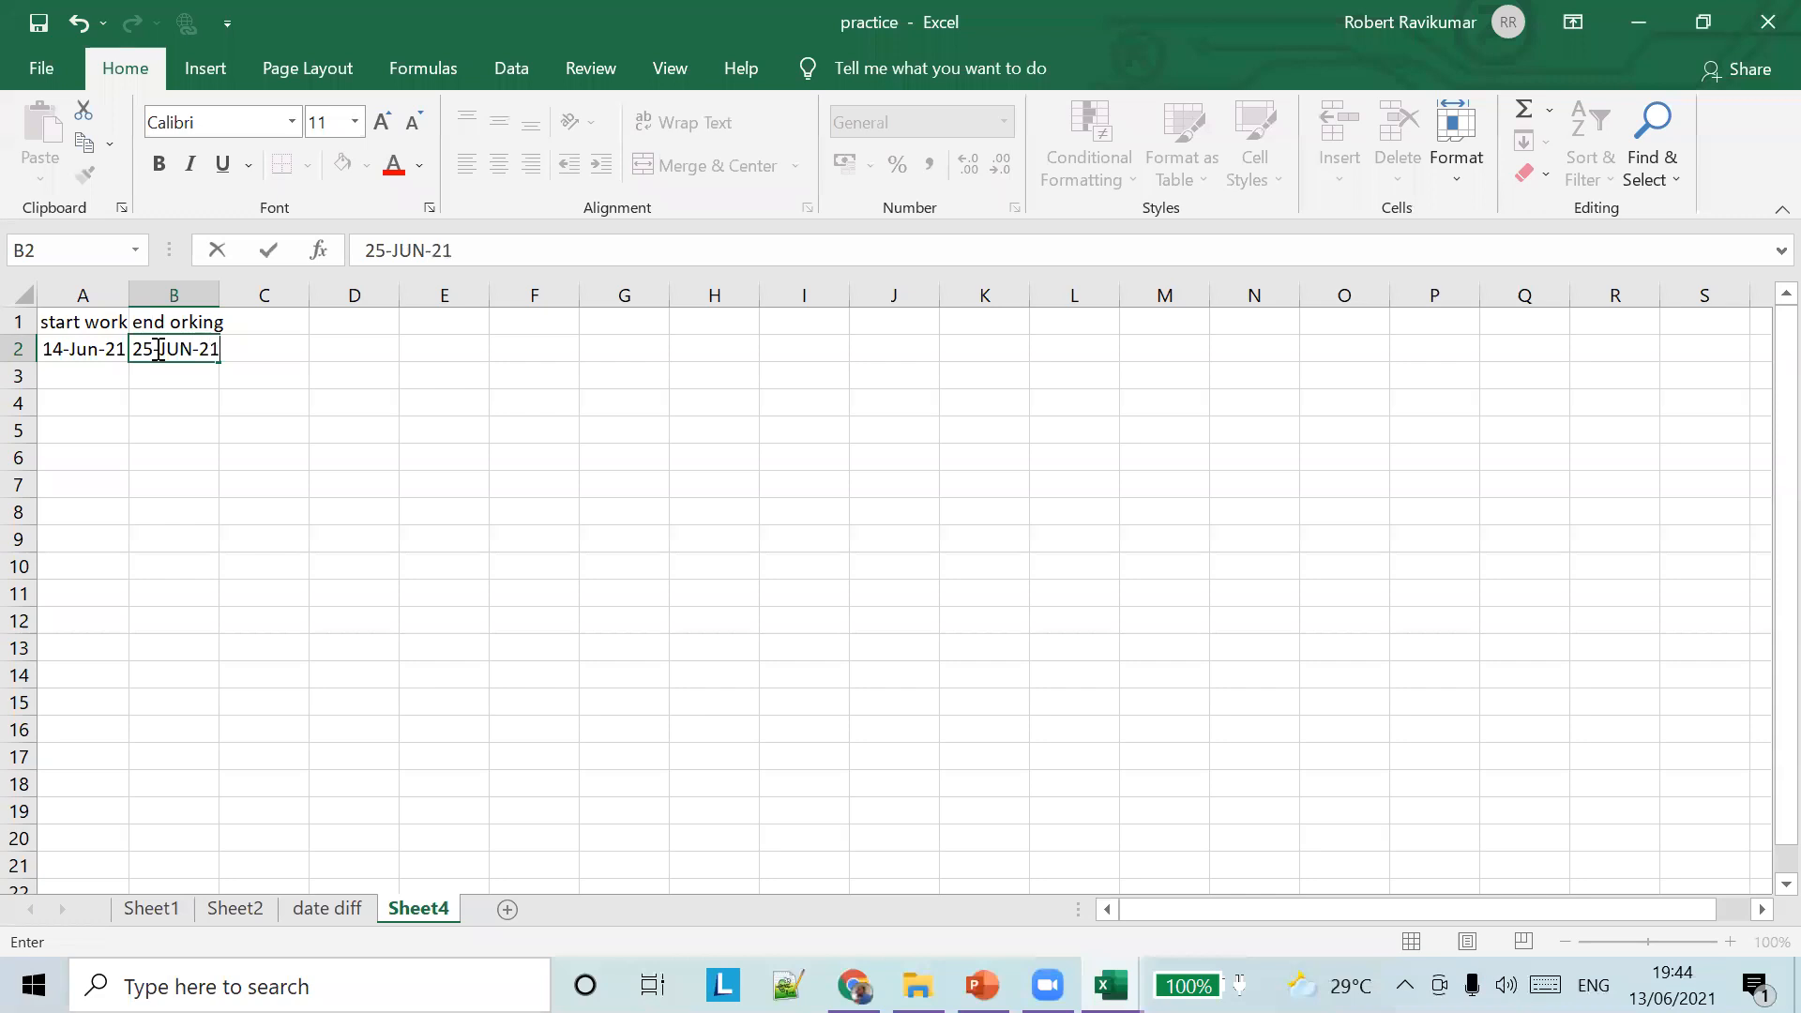
key("Tab")
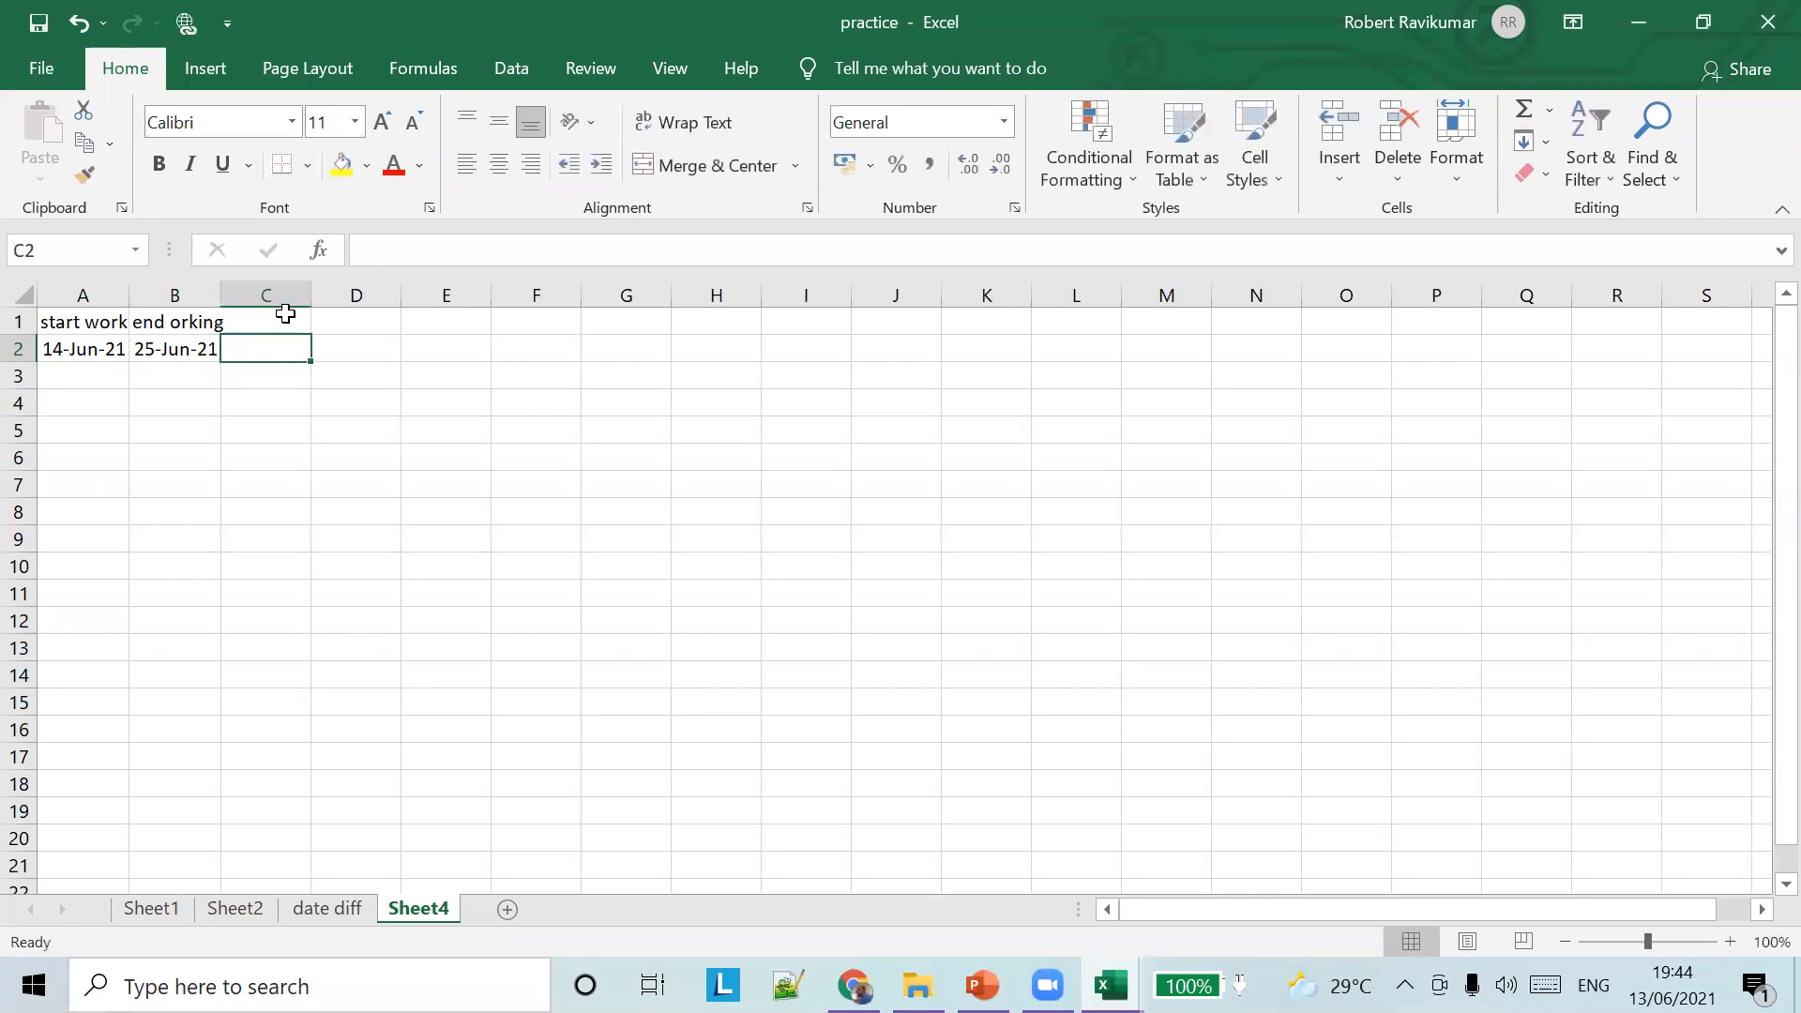
Enter the note "Saturday and Sunday is aleave" in B5
left_click(197, 420)
type("satuy")
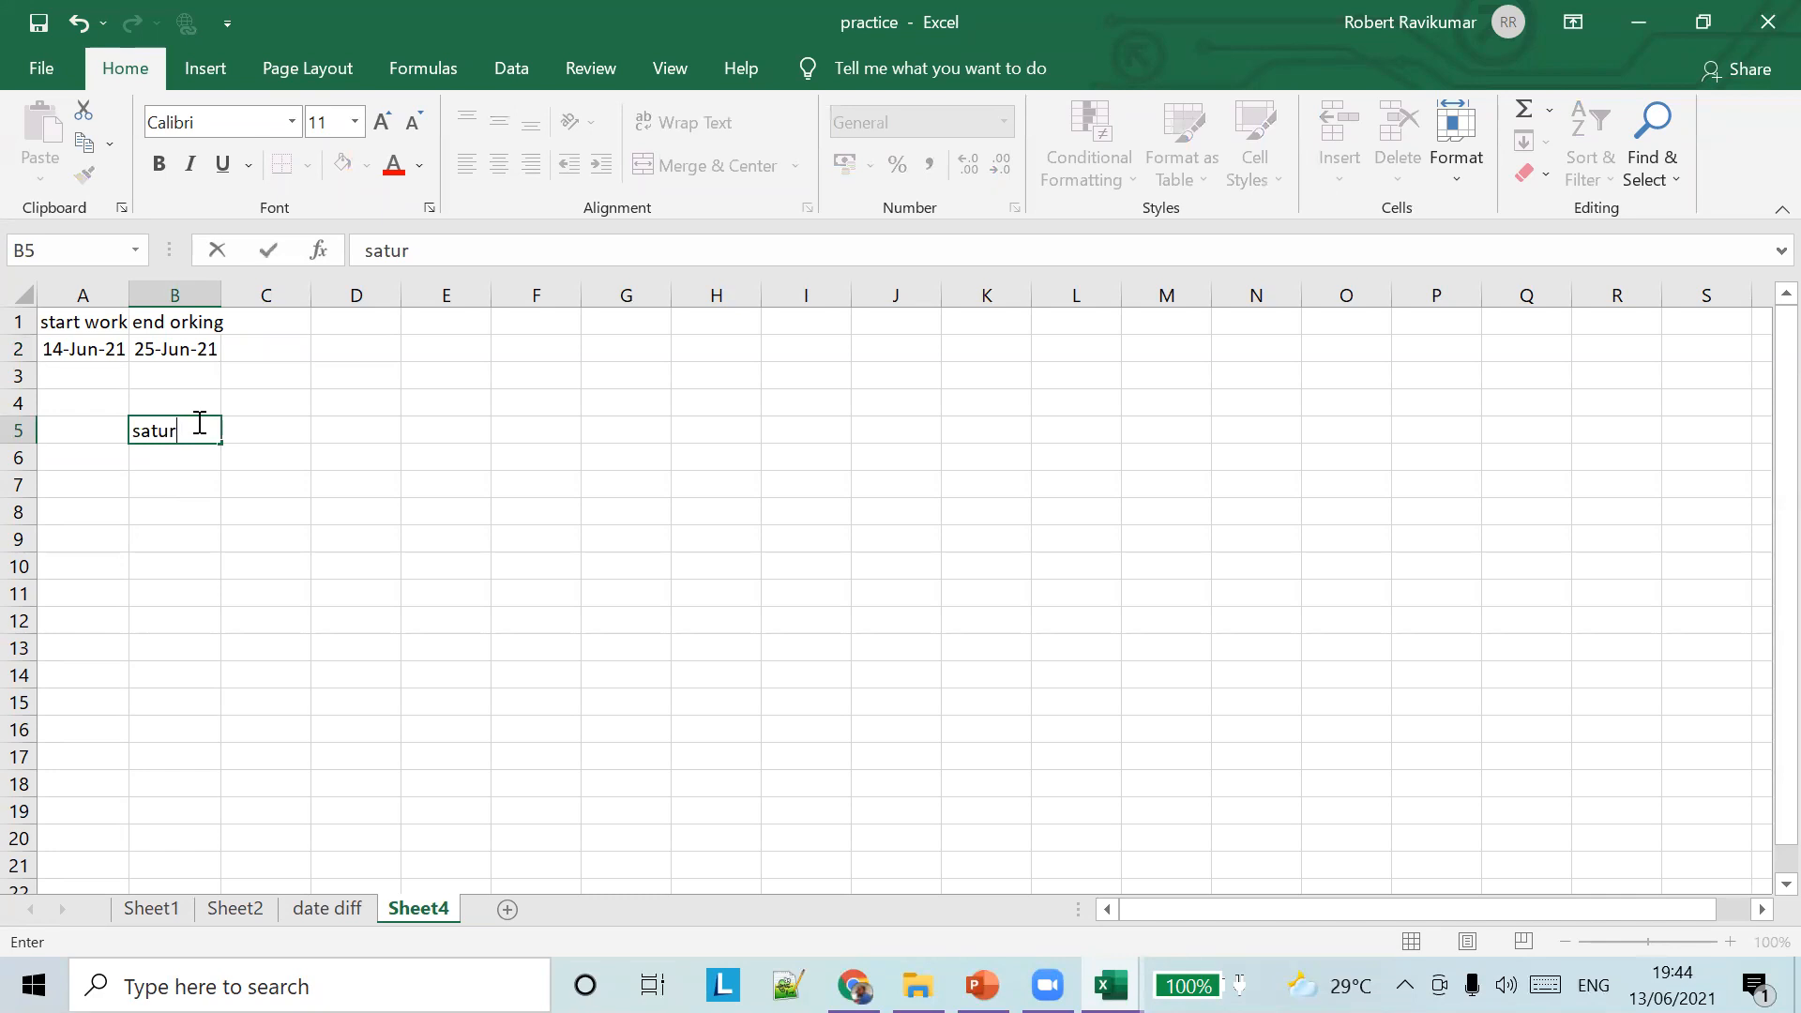
type("ay and sund")
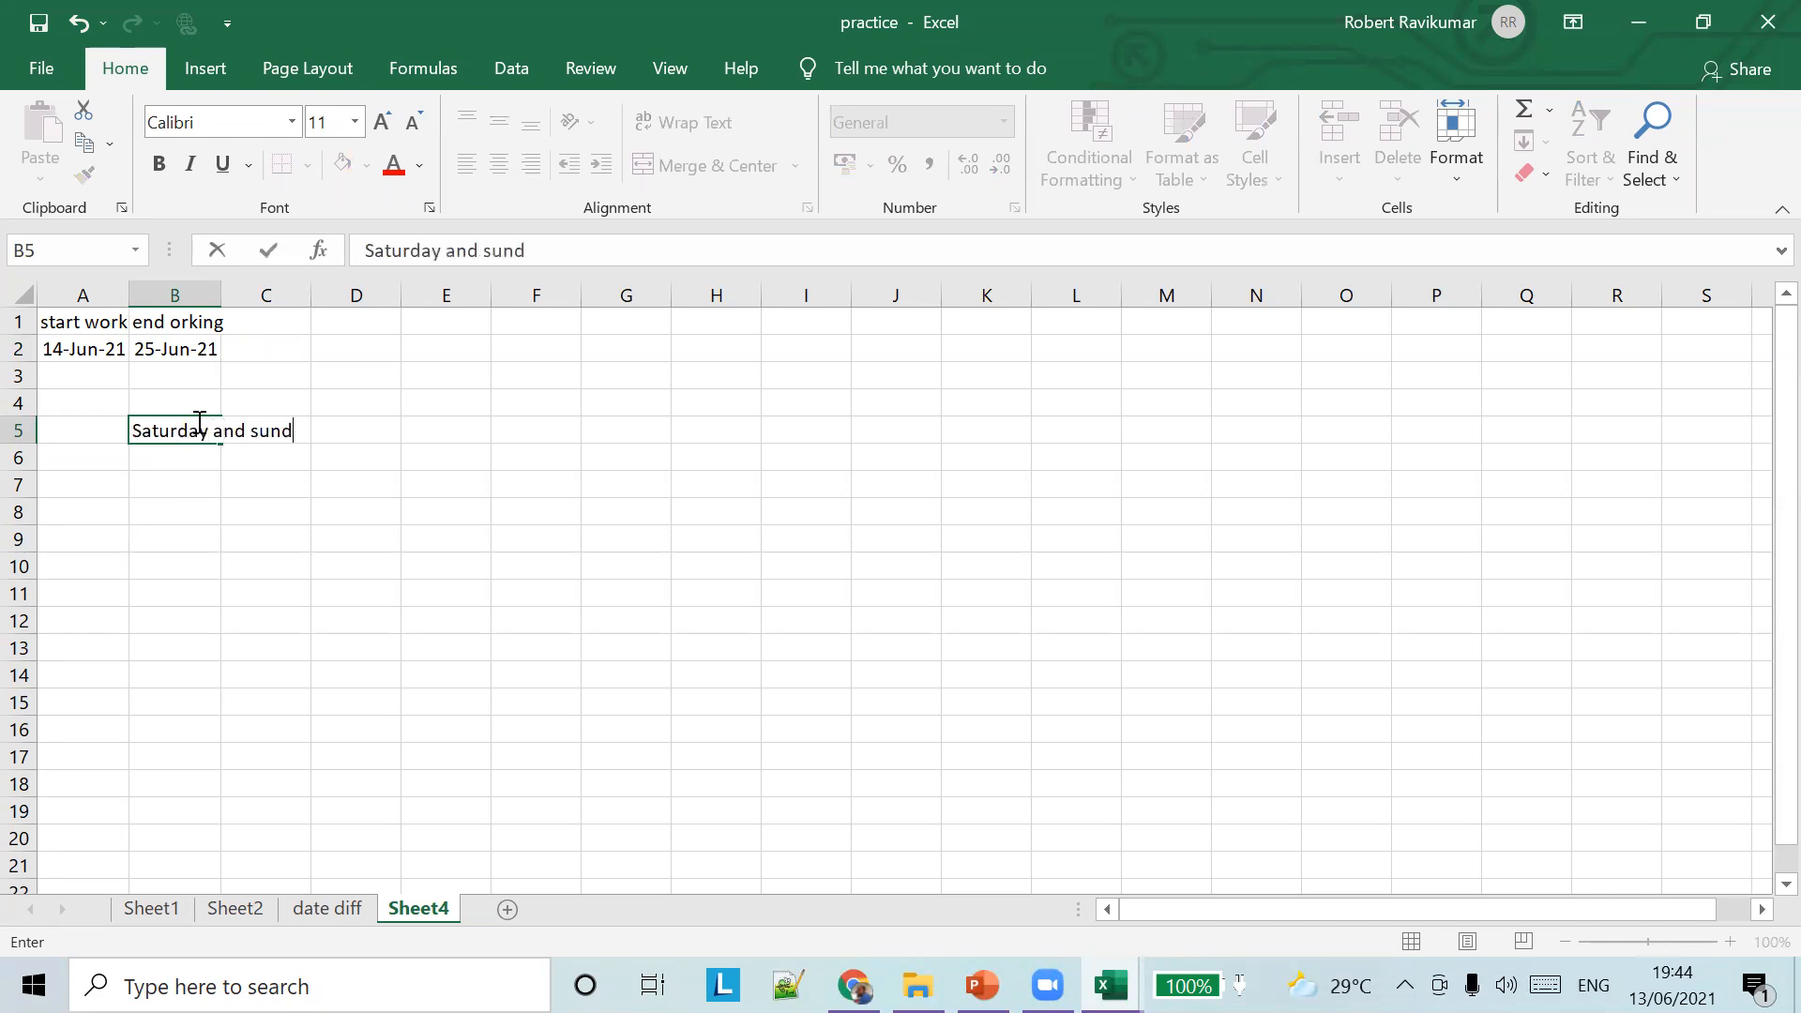
type("ay is aleave")
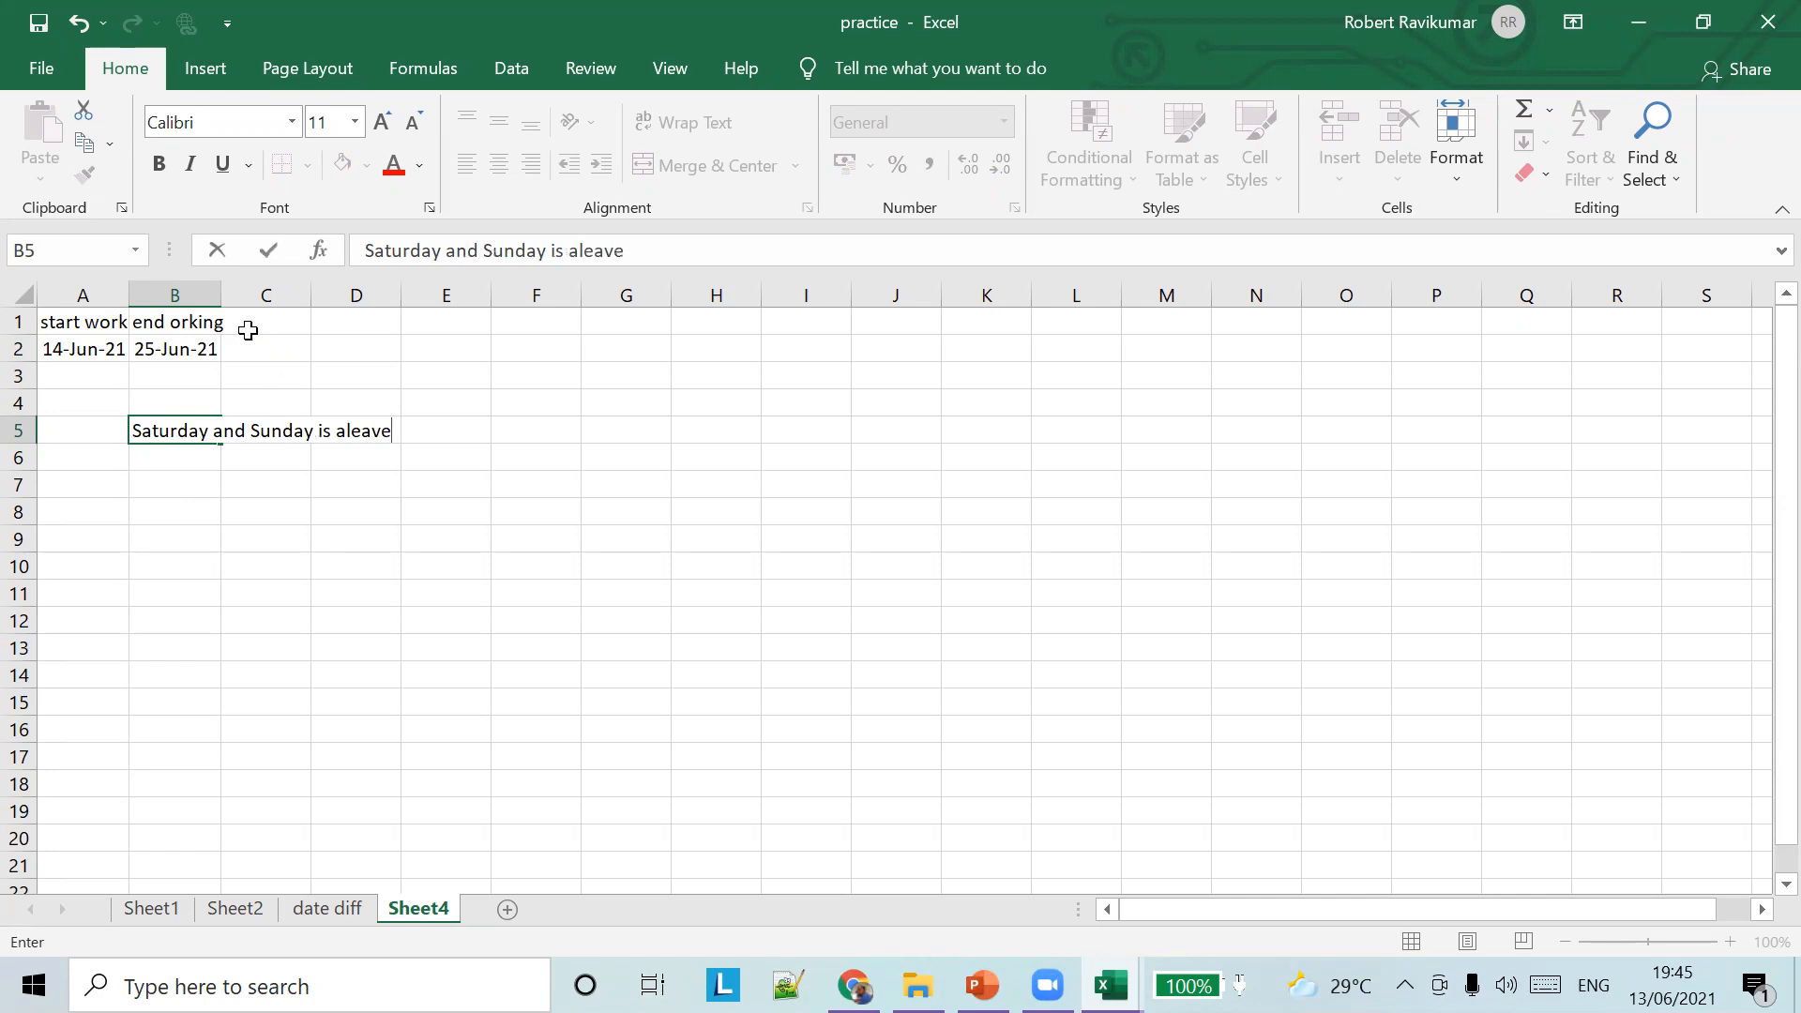
left_click(298, 294)
left_click(303, 292)
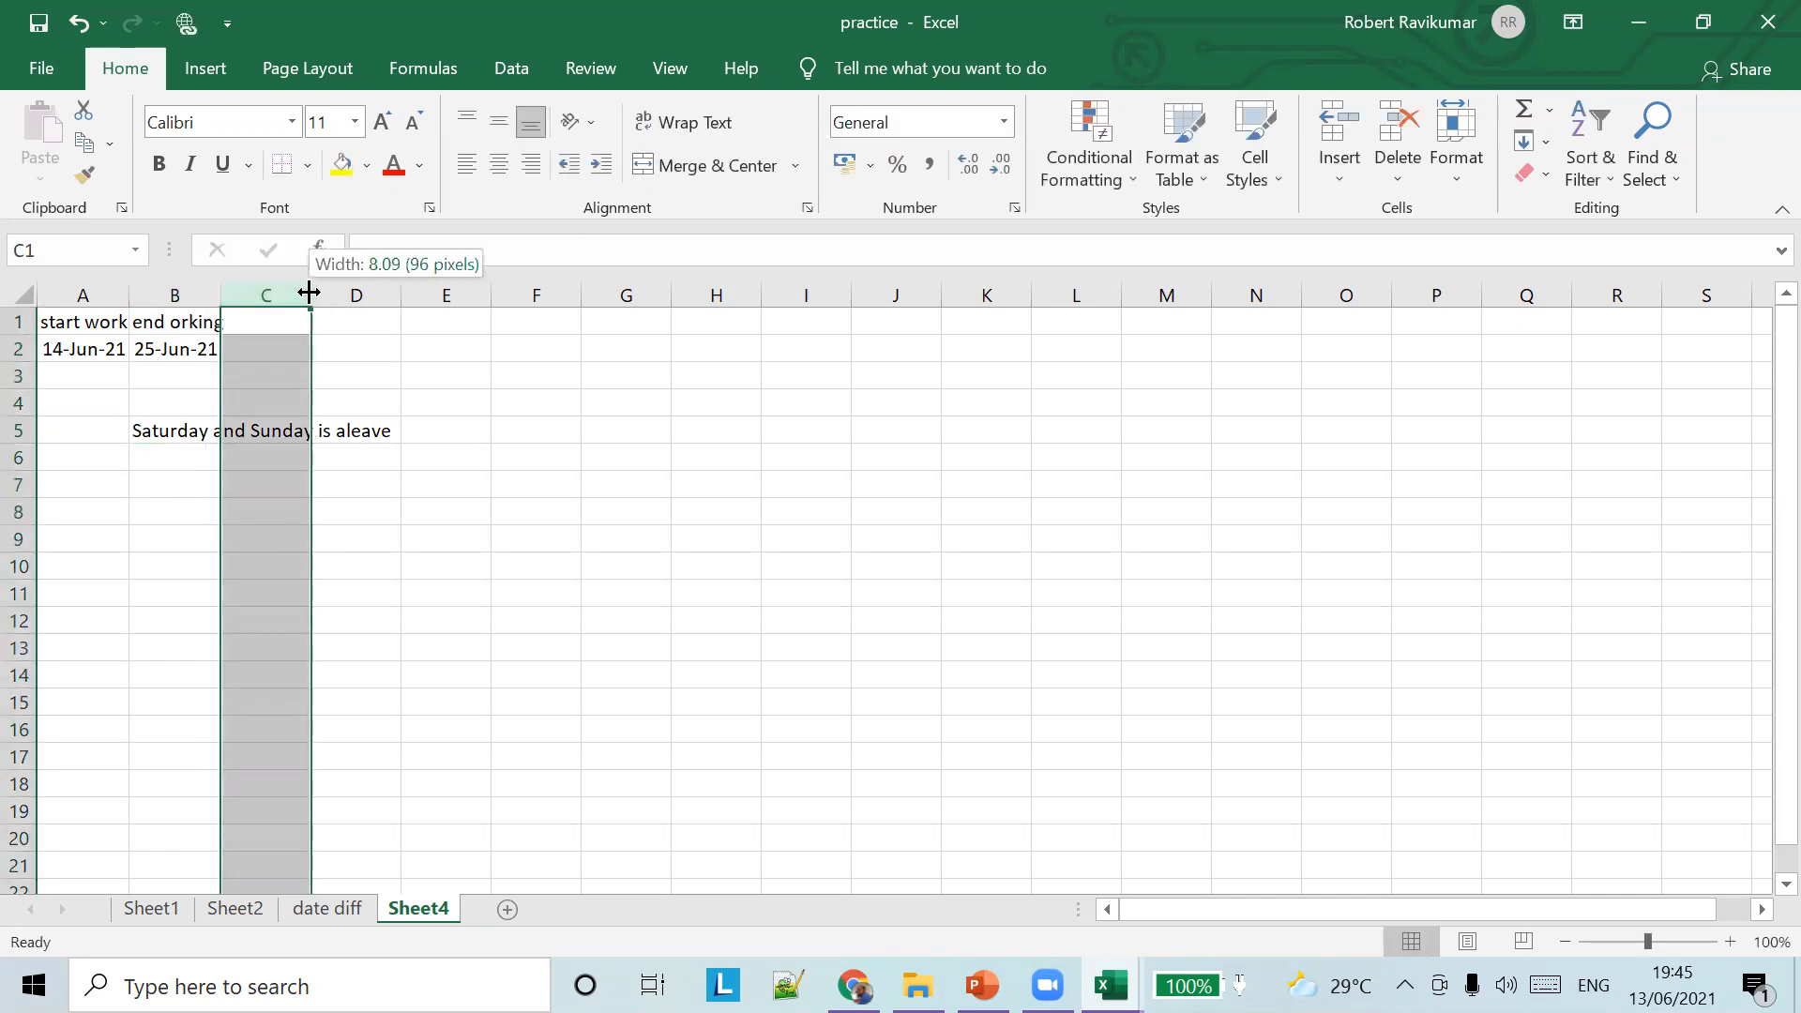
left_click(303, 292)
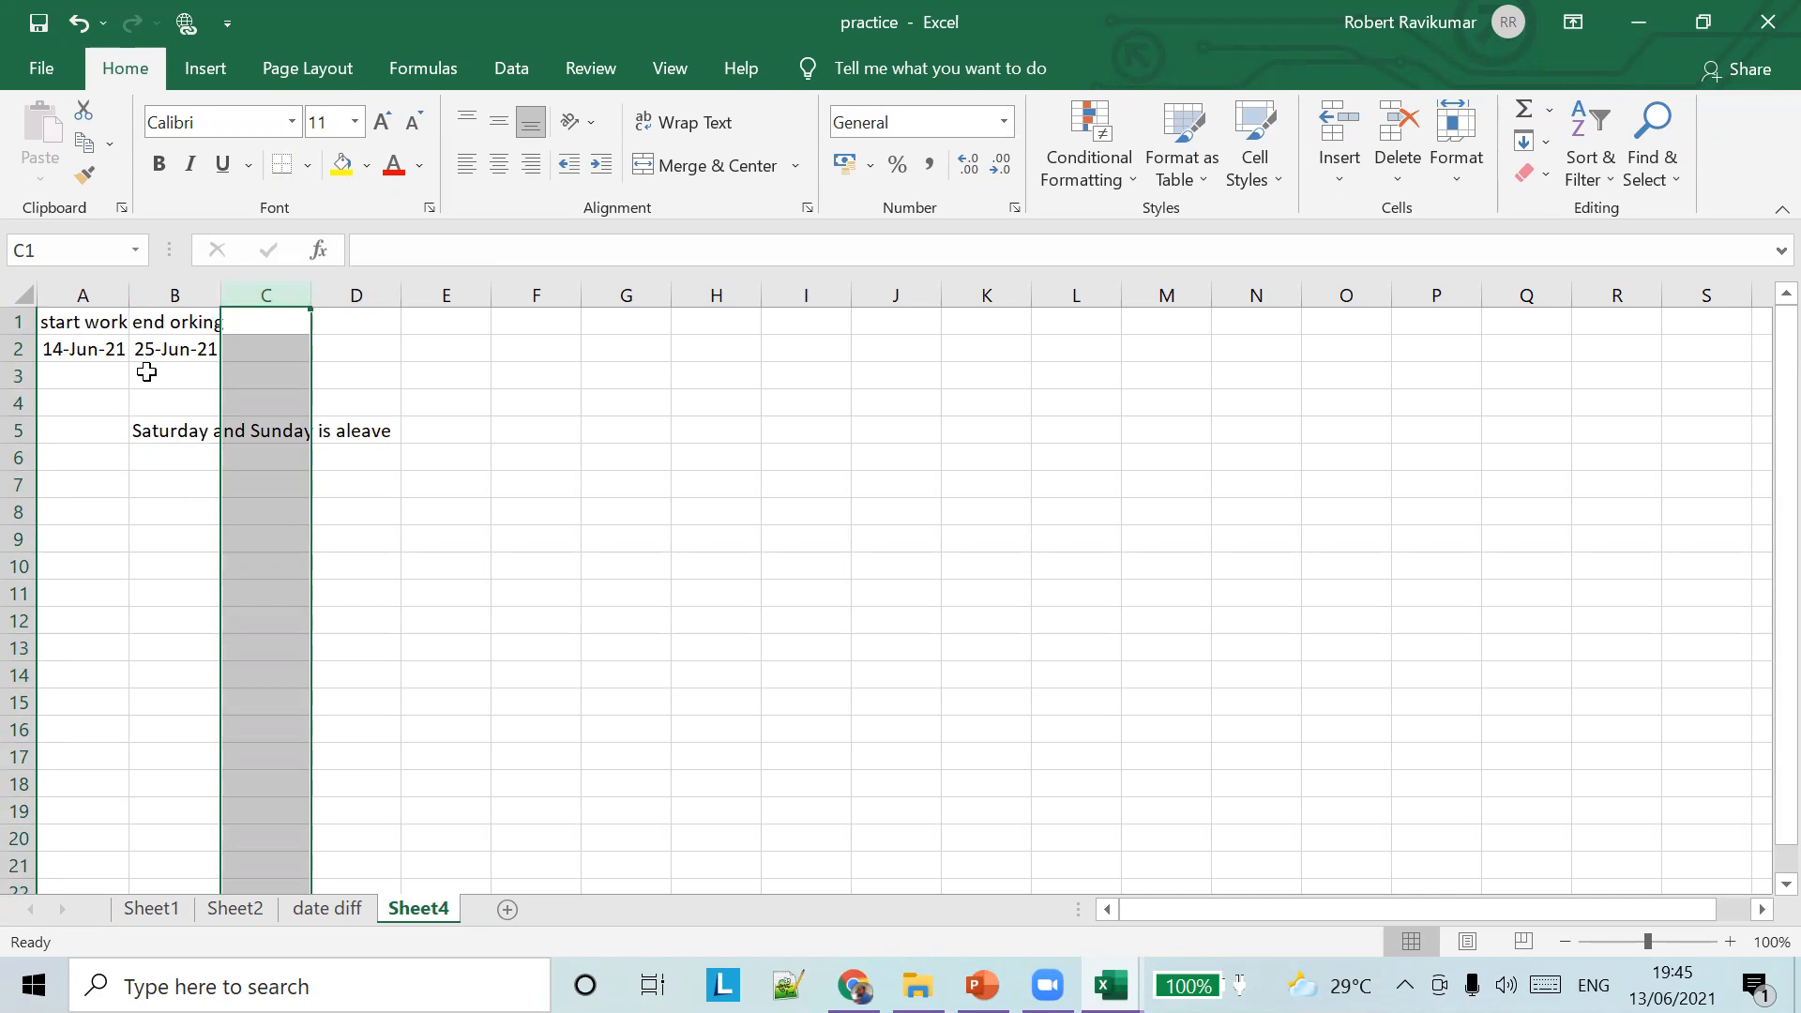
Enter the heading "Number of workiong daya" in C1 and autofit the width of column C
left_click(1672, 985)
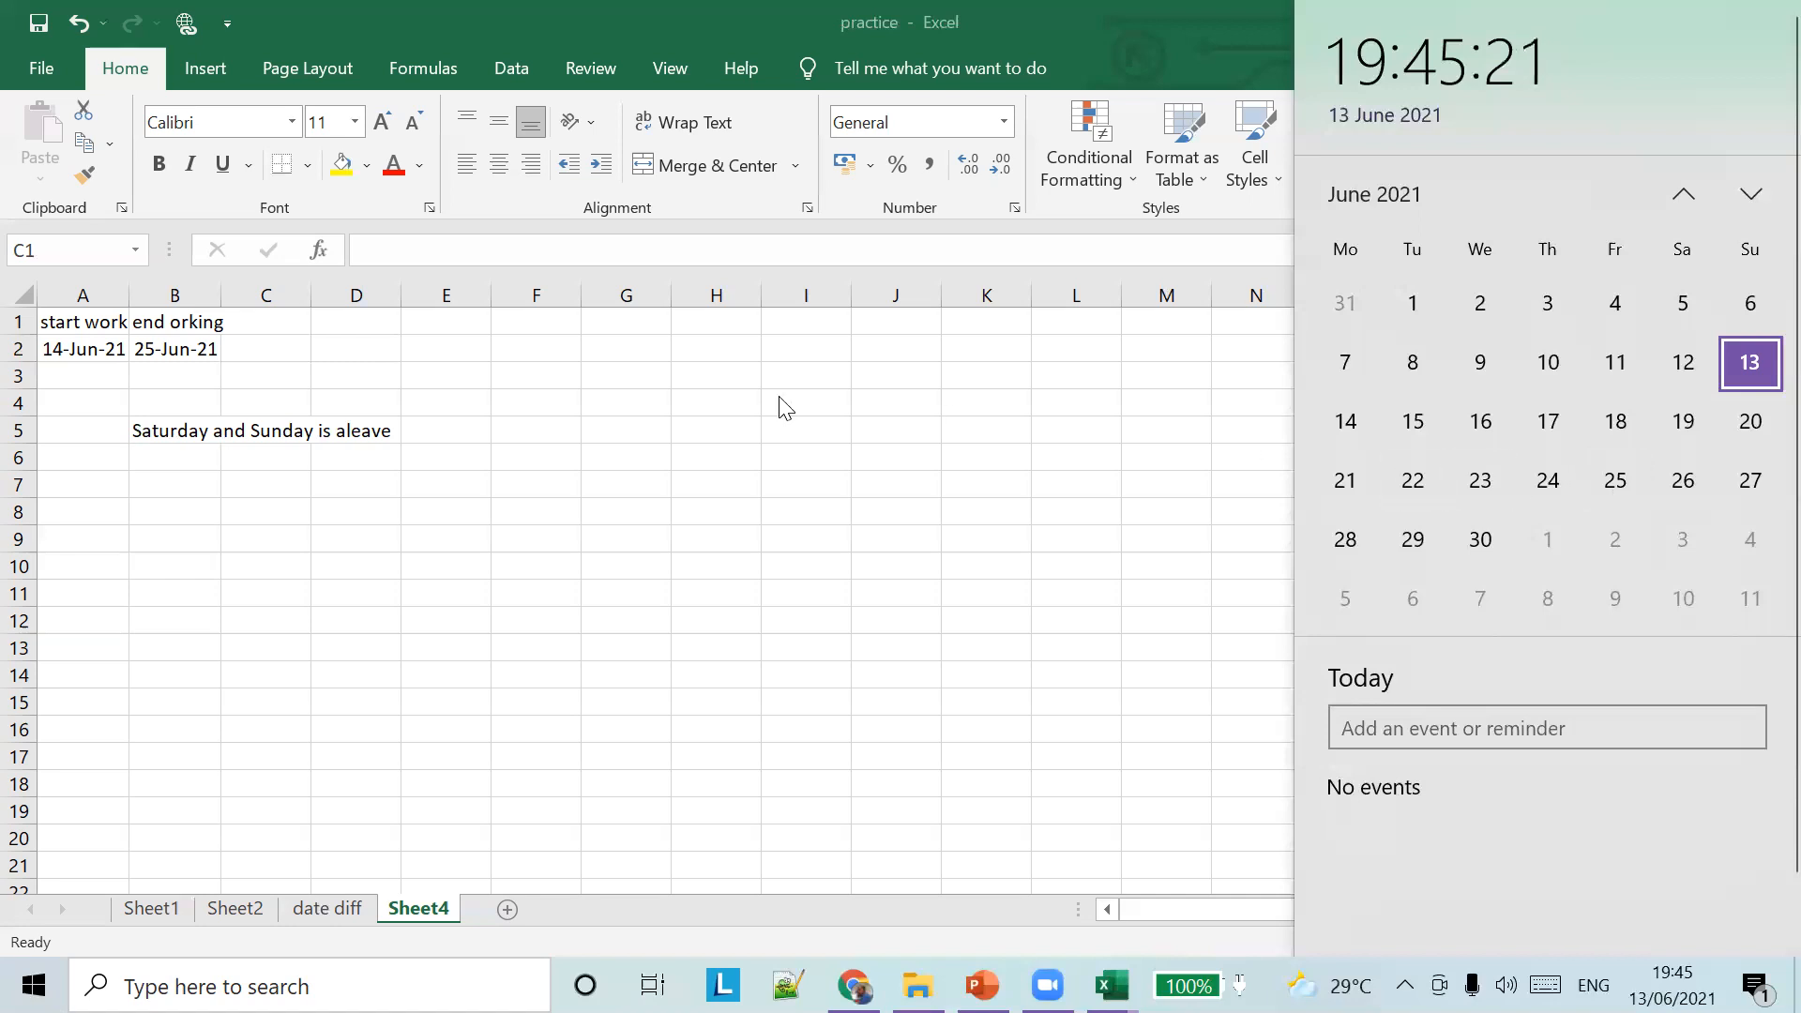
left_click(264, 321)
type("Number of workiong daya")
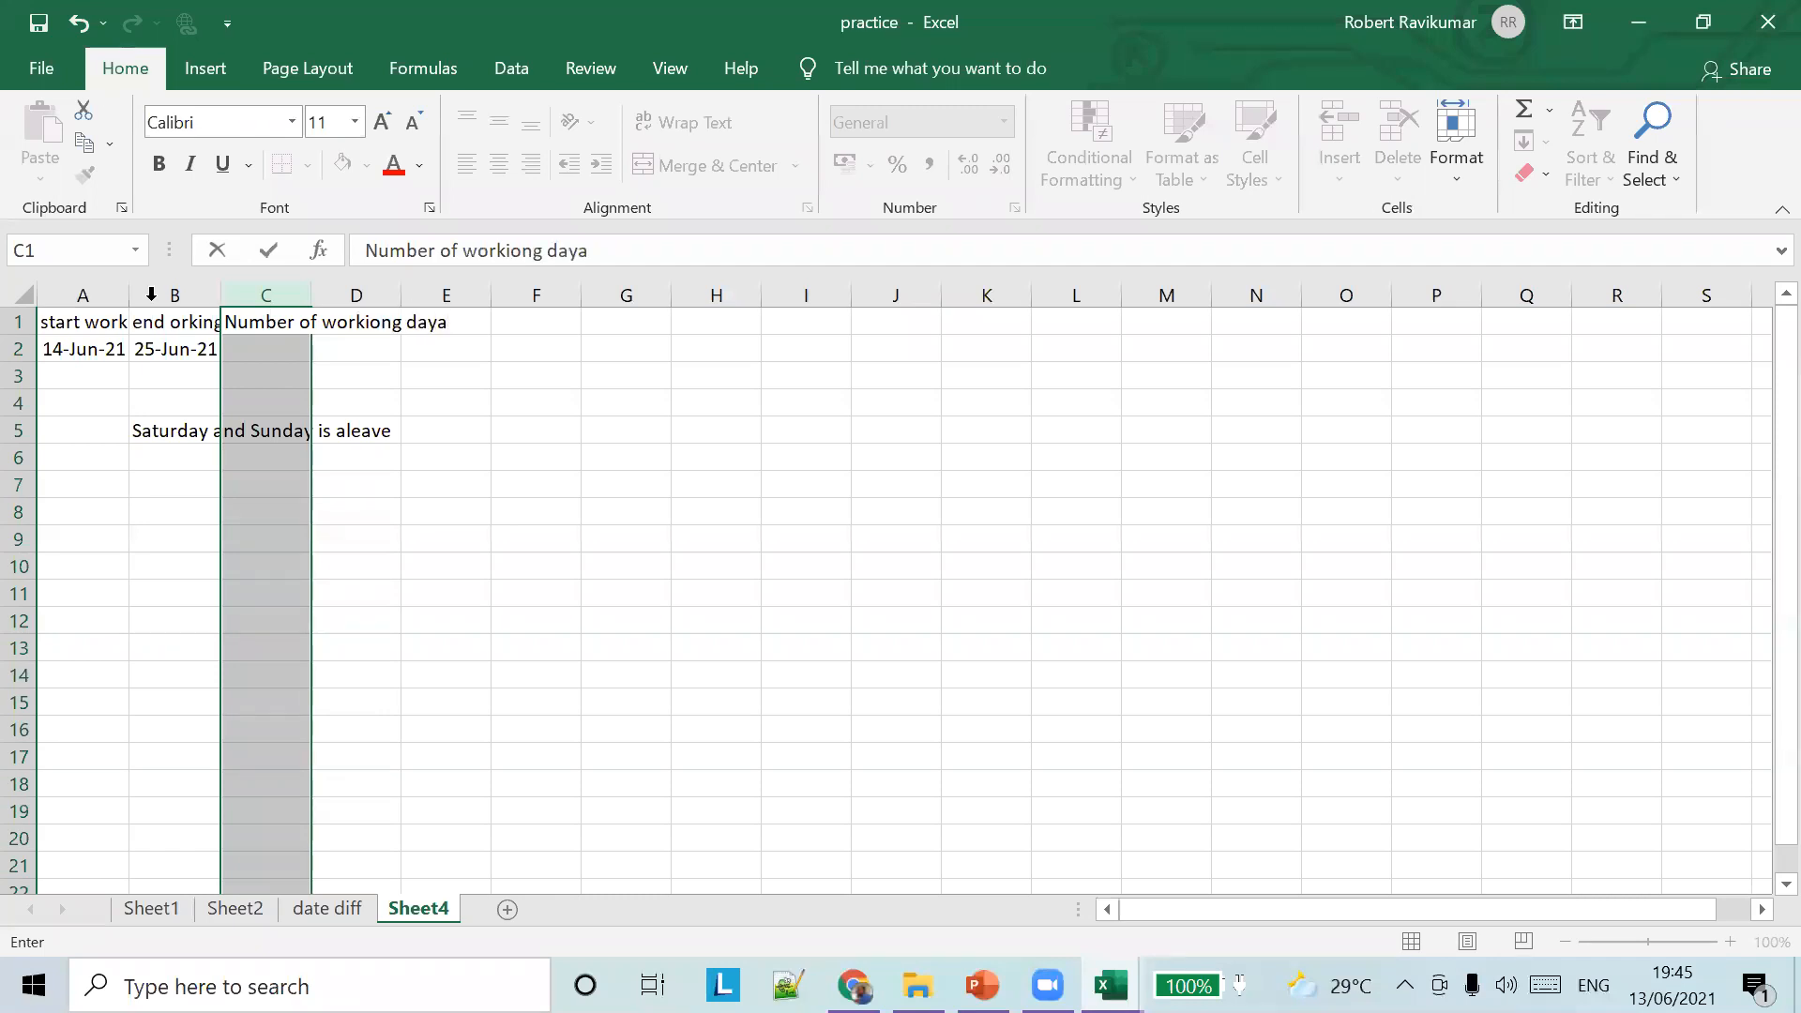
double_click(312, 294)
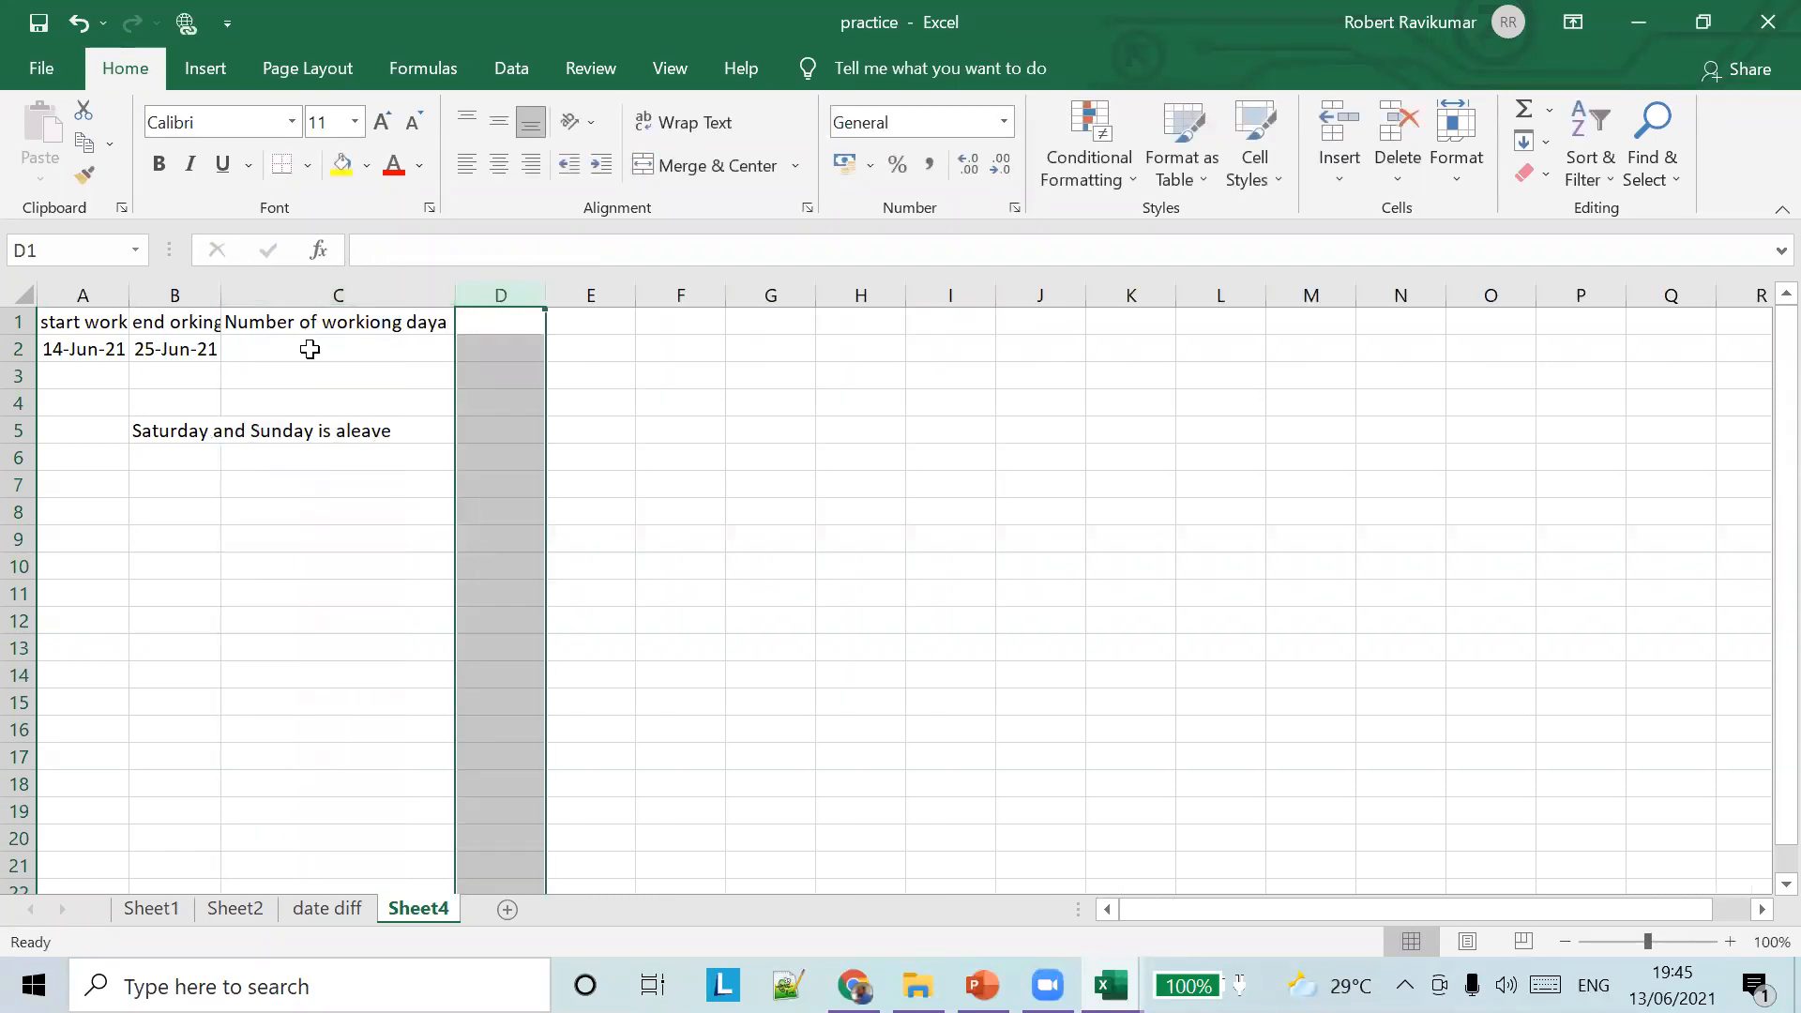
Enter the formula =DATEDIF(A2,B2,"d") in C2 to count the days between the start and end dates
left_click(309, 349)
type("=DATE")
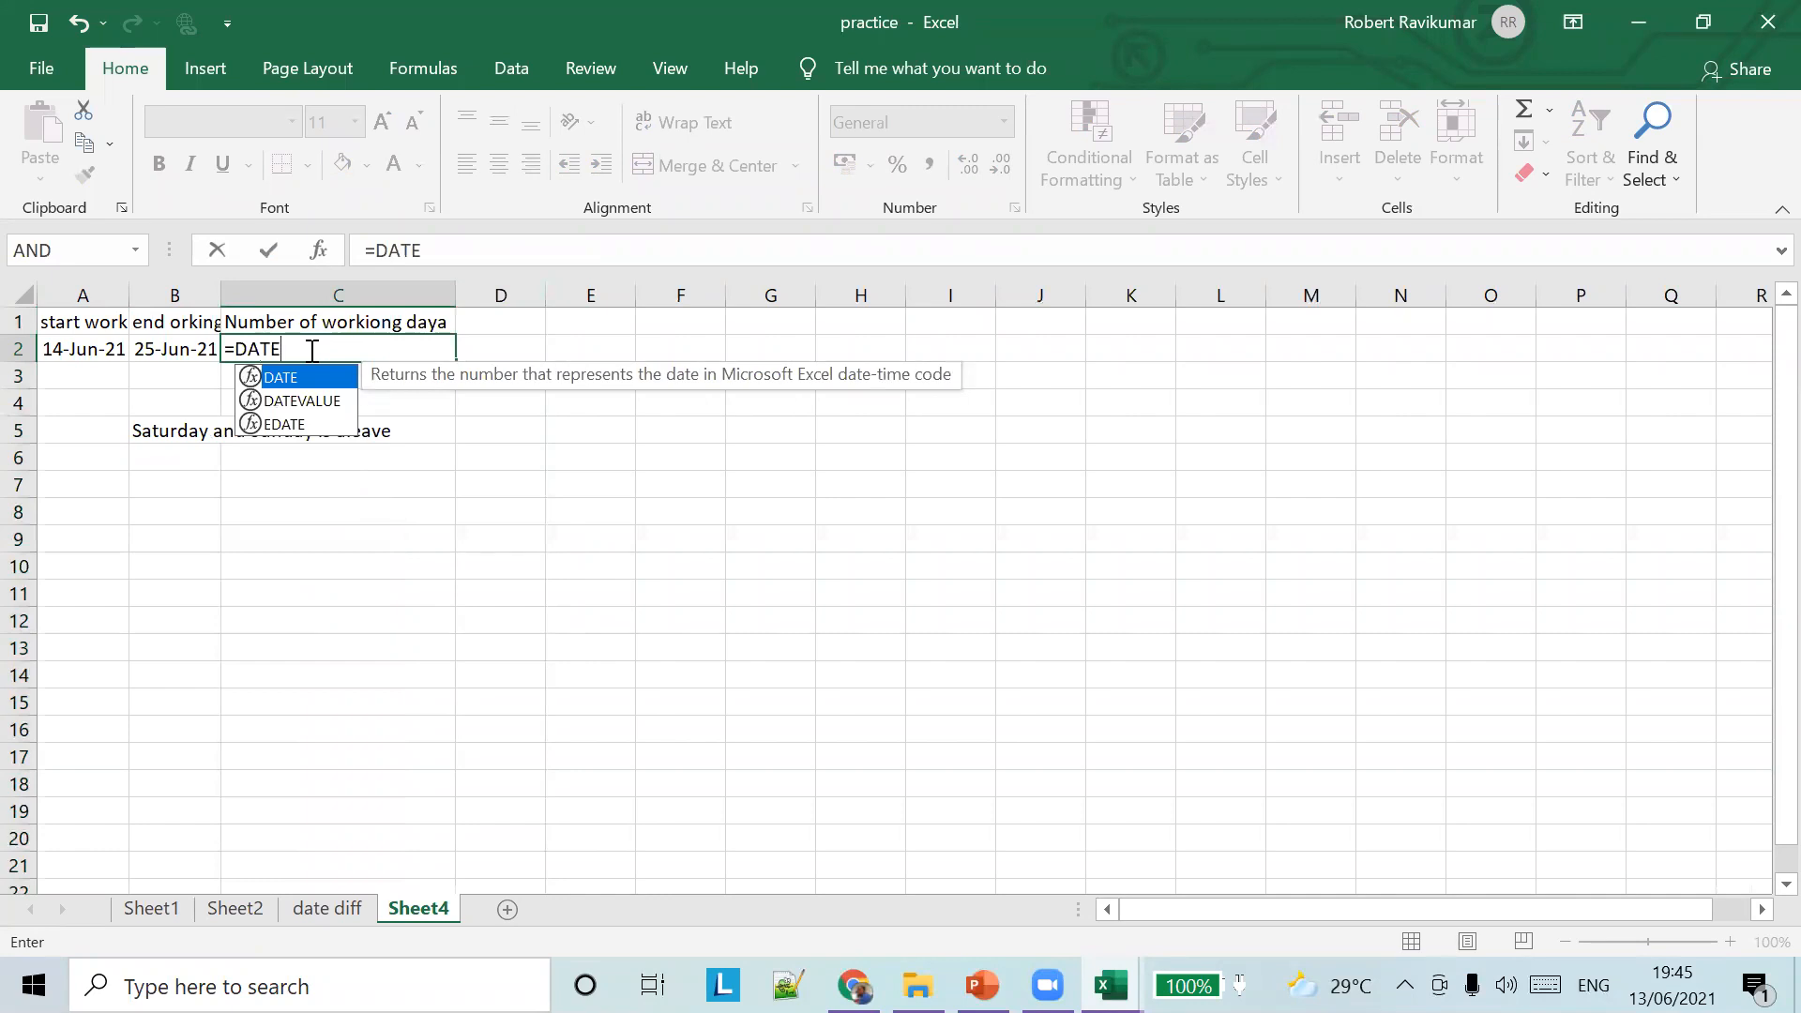
type("DI")
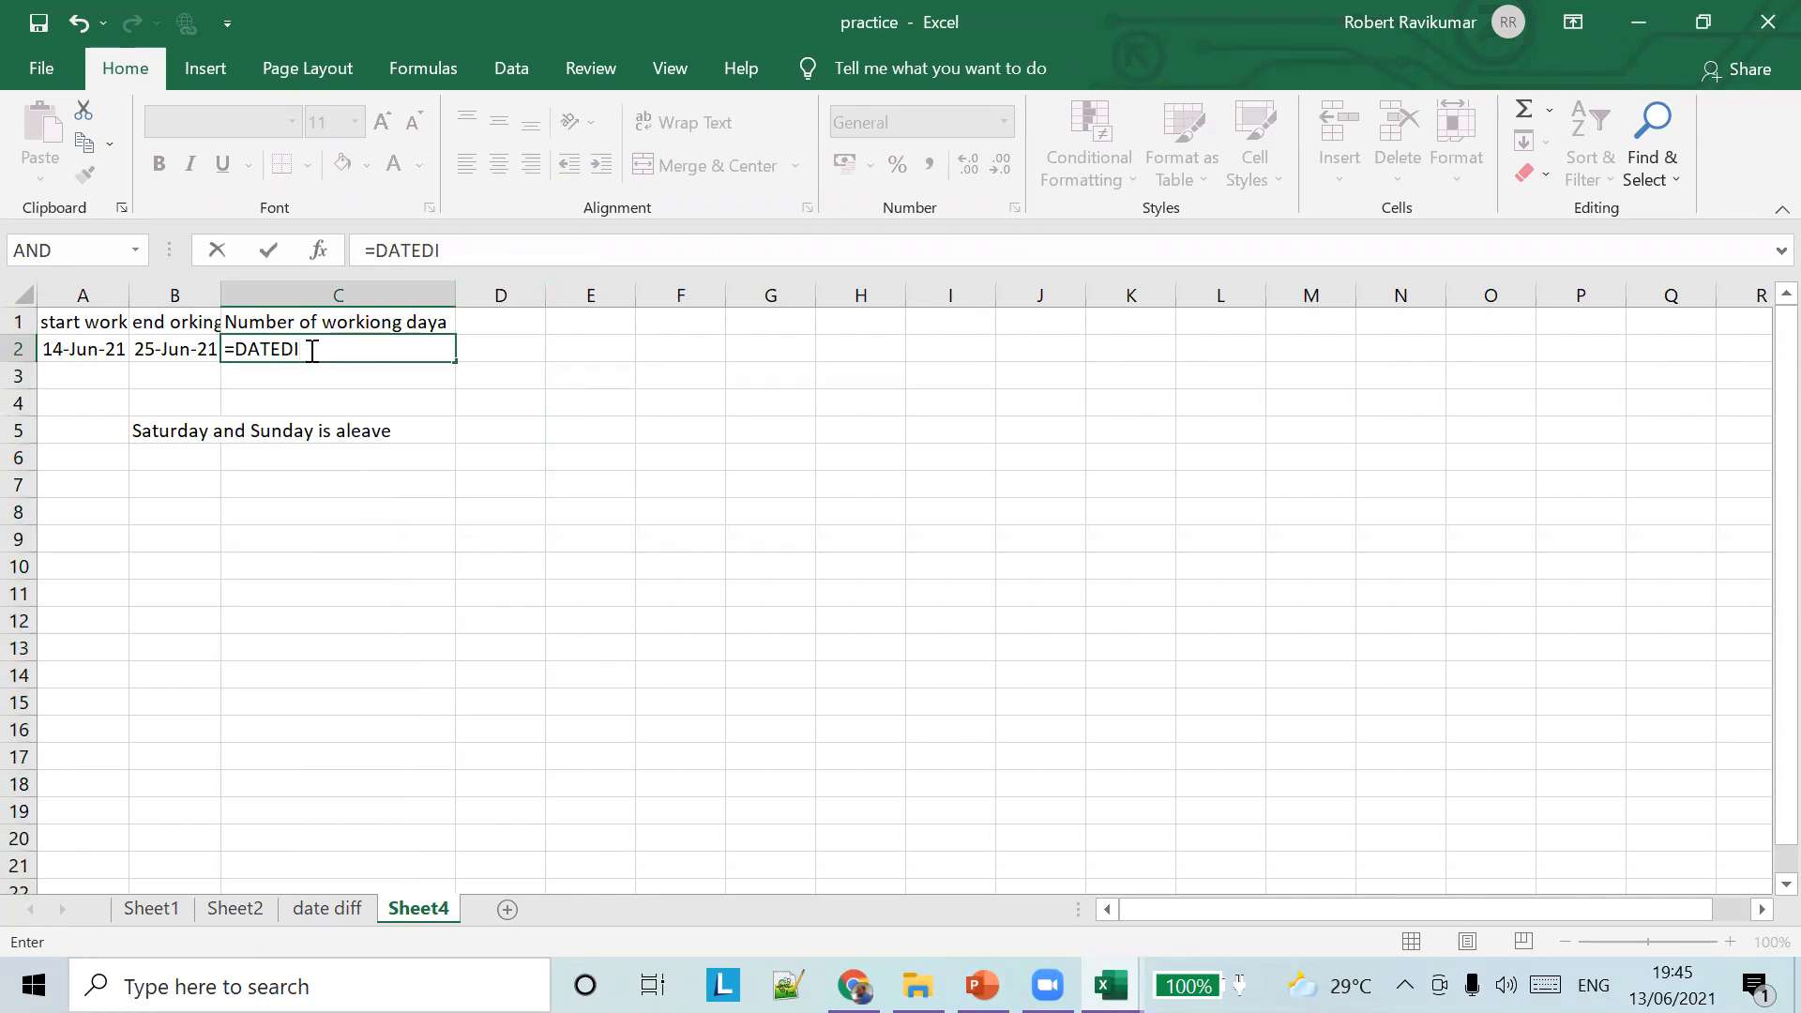
type("D")
type("()")
key("Return")
key("Return")
type("A2,B2")
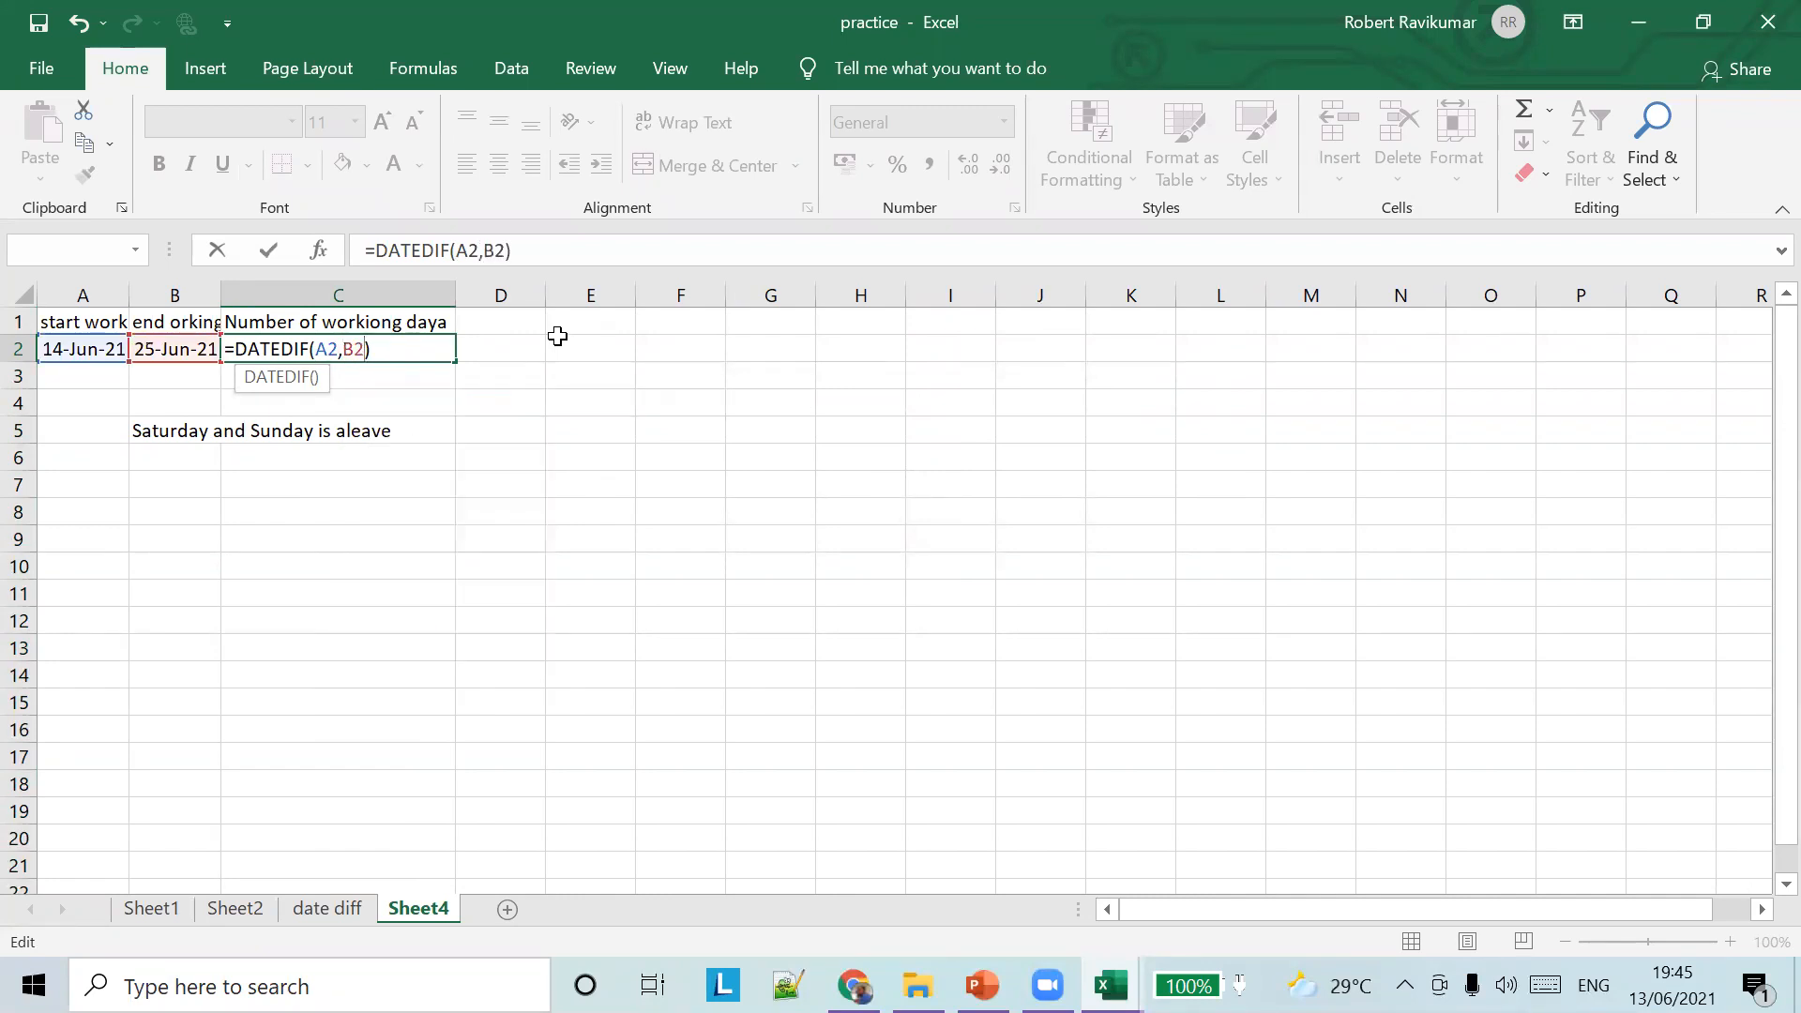
type(",\"\"d")
key("Tab")
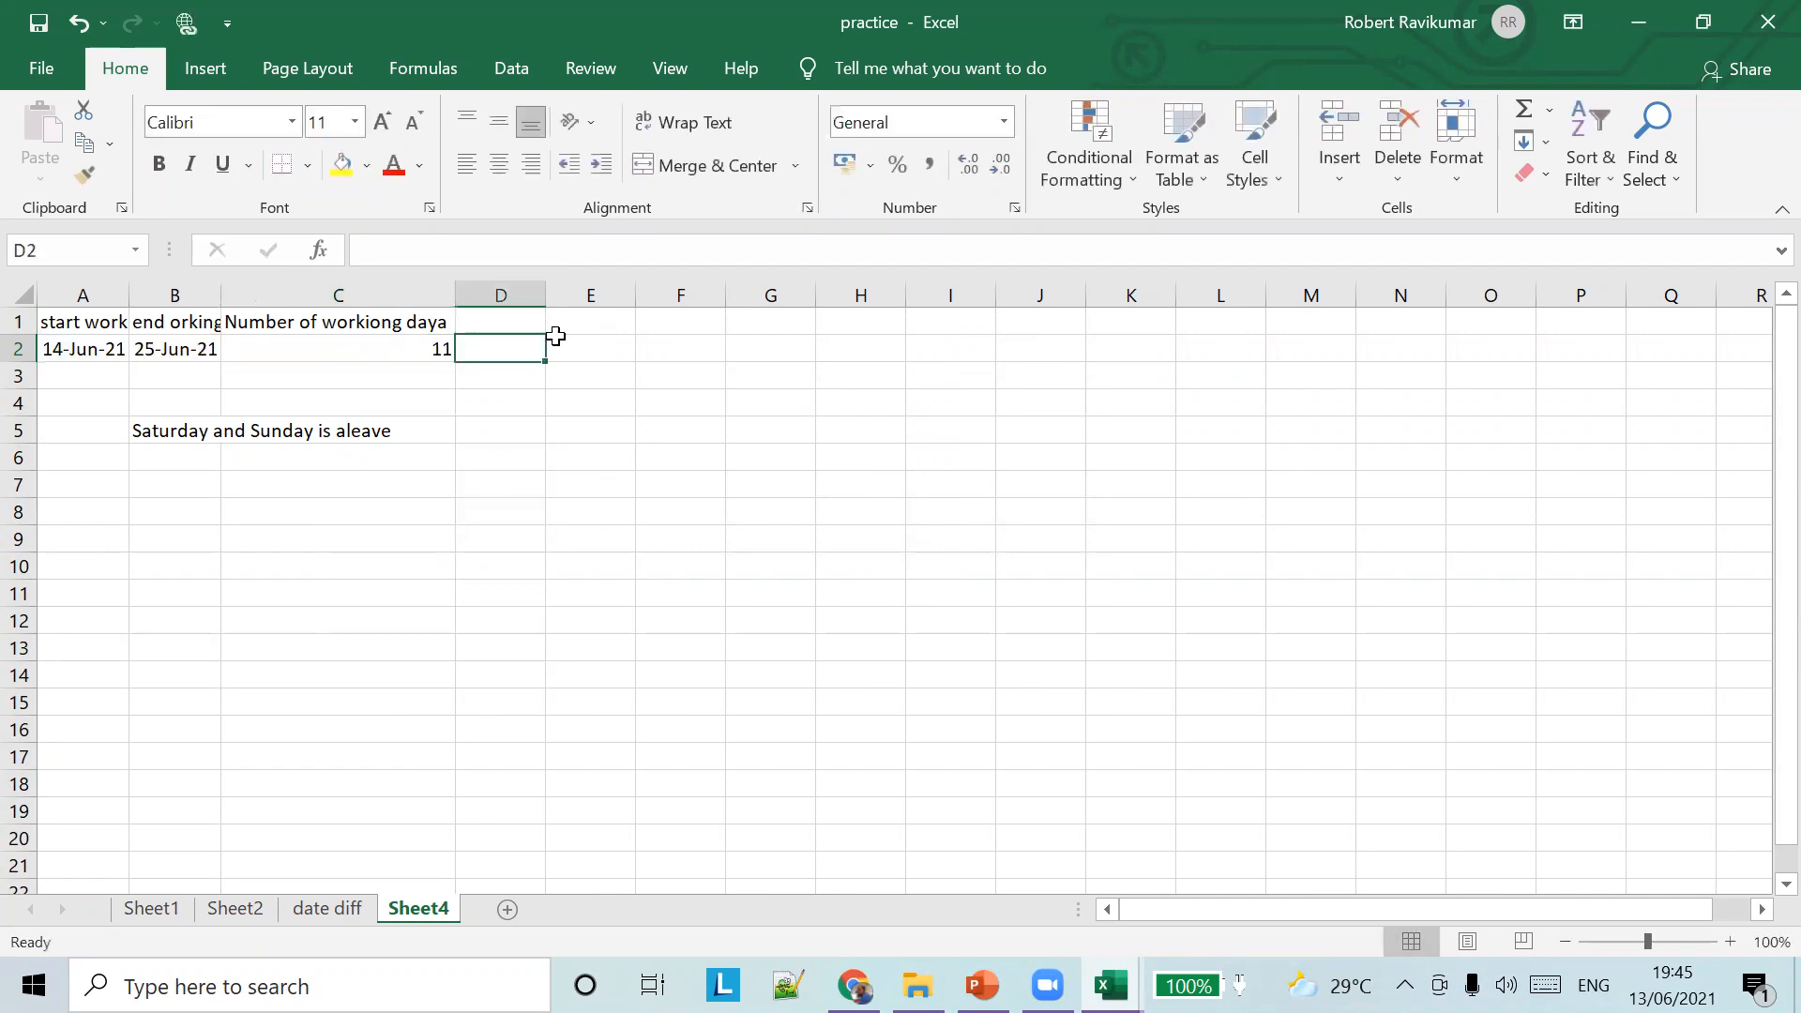
Check the day count in C2 against the system calendar and replace DATEDIF with NETWORKDAYS in its formula
left_click(411, 350)
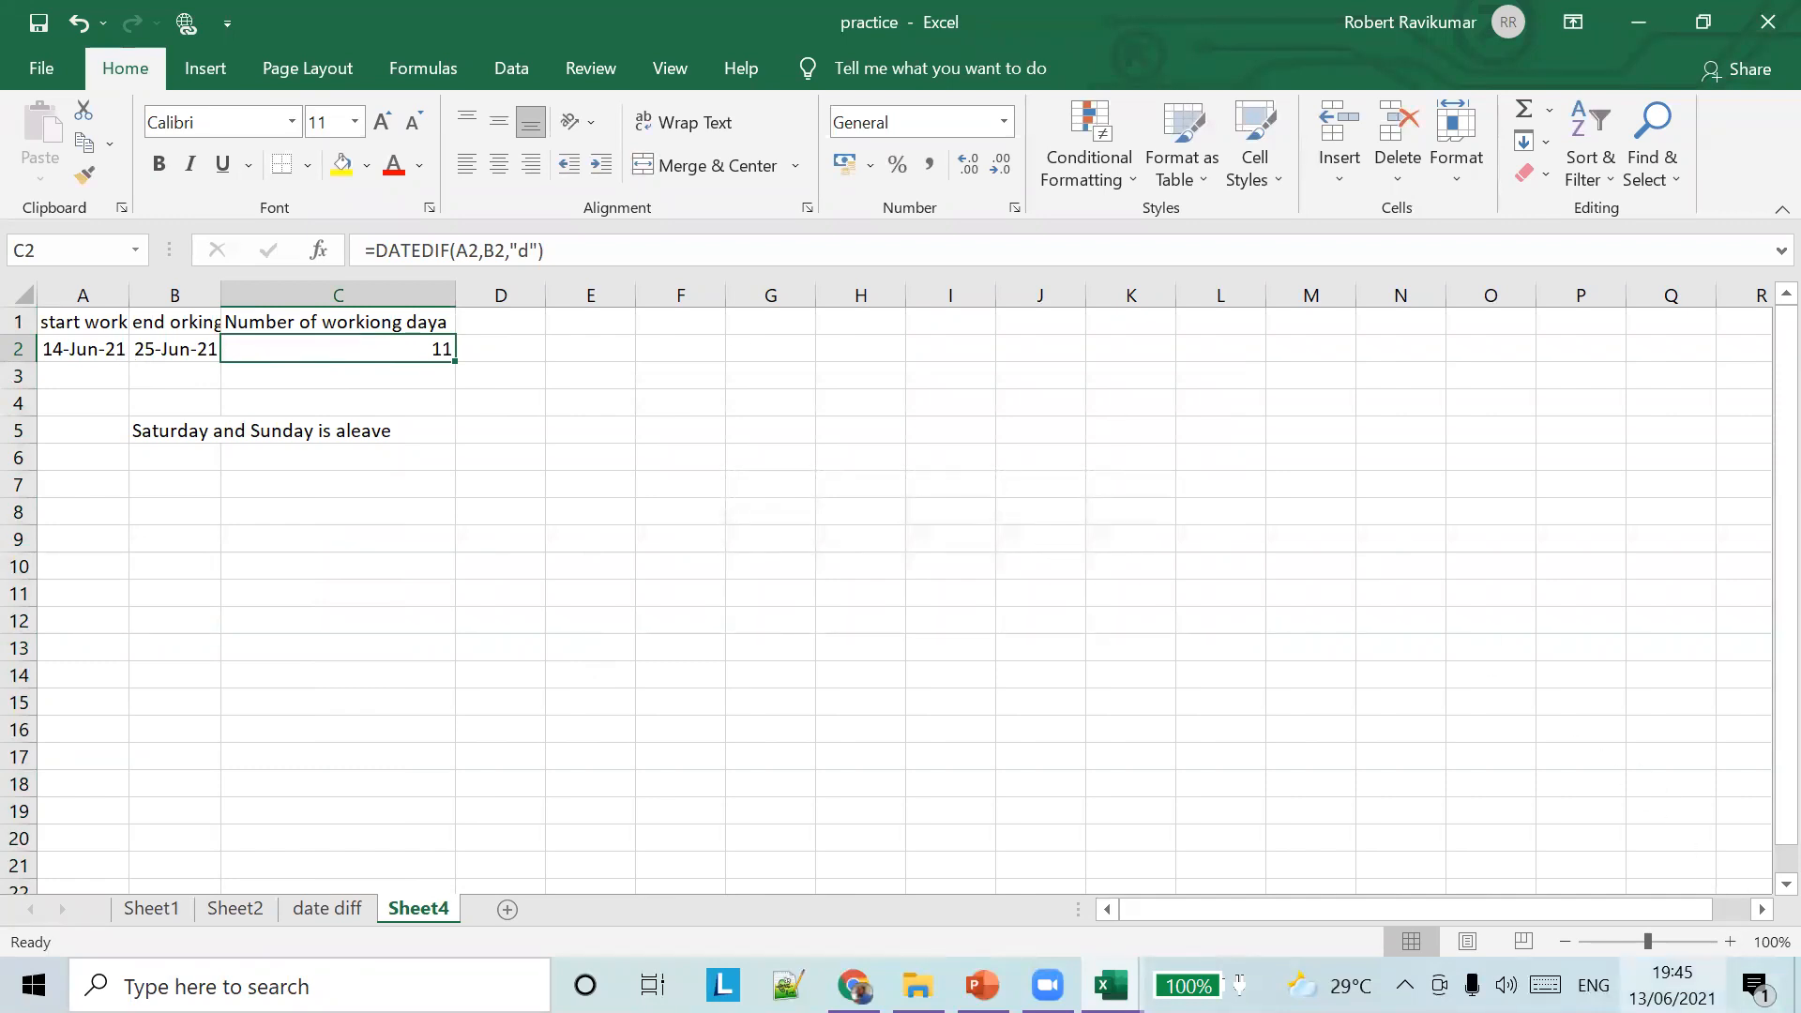
mouse_move(1672, 984)
left_click(1672, 985)
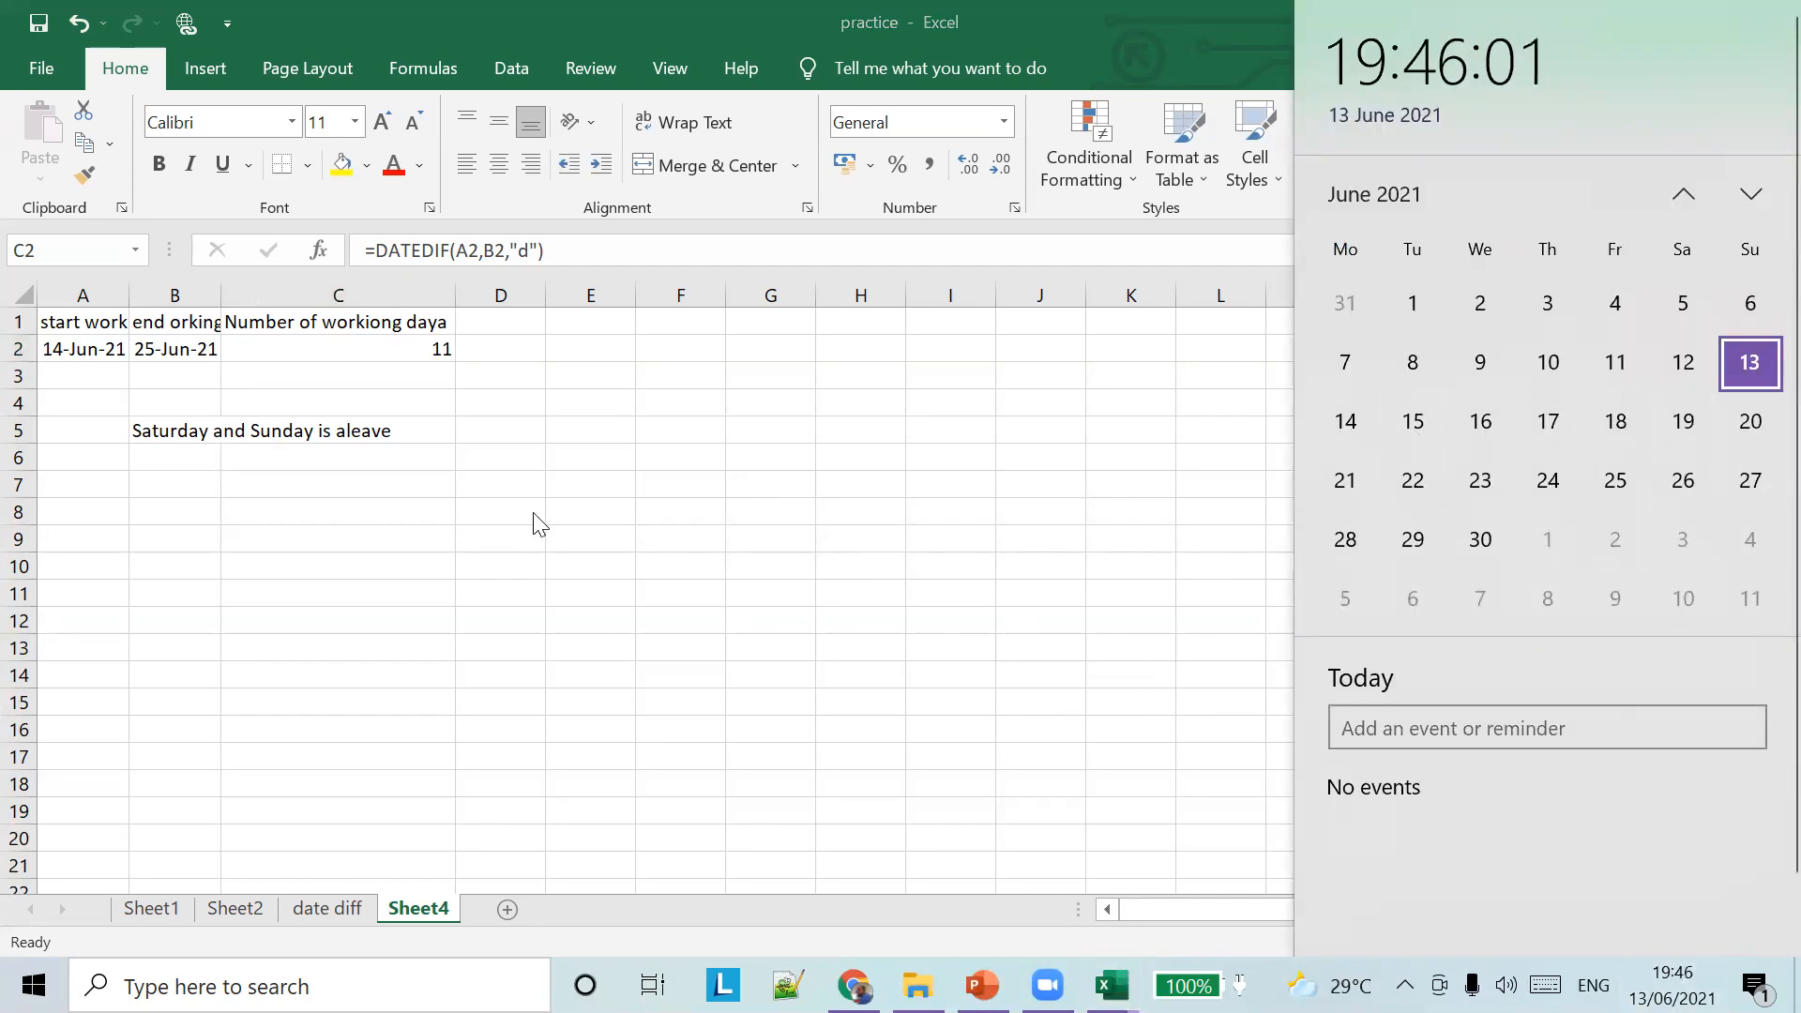
left_click(441, 347)
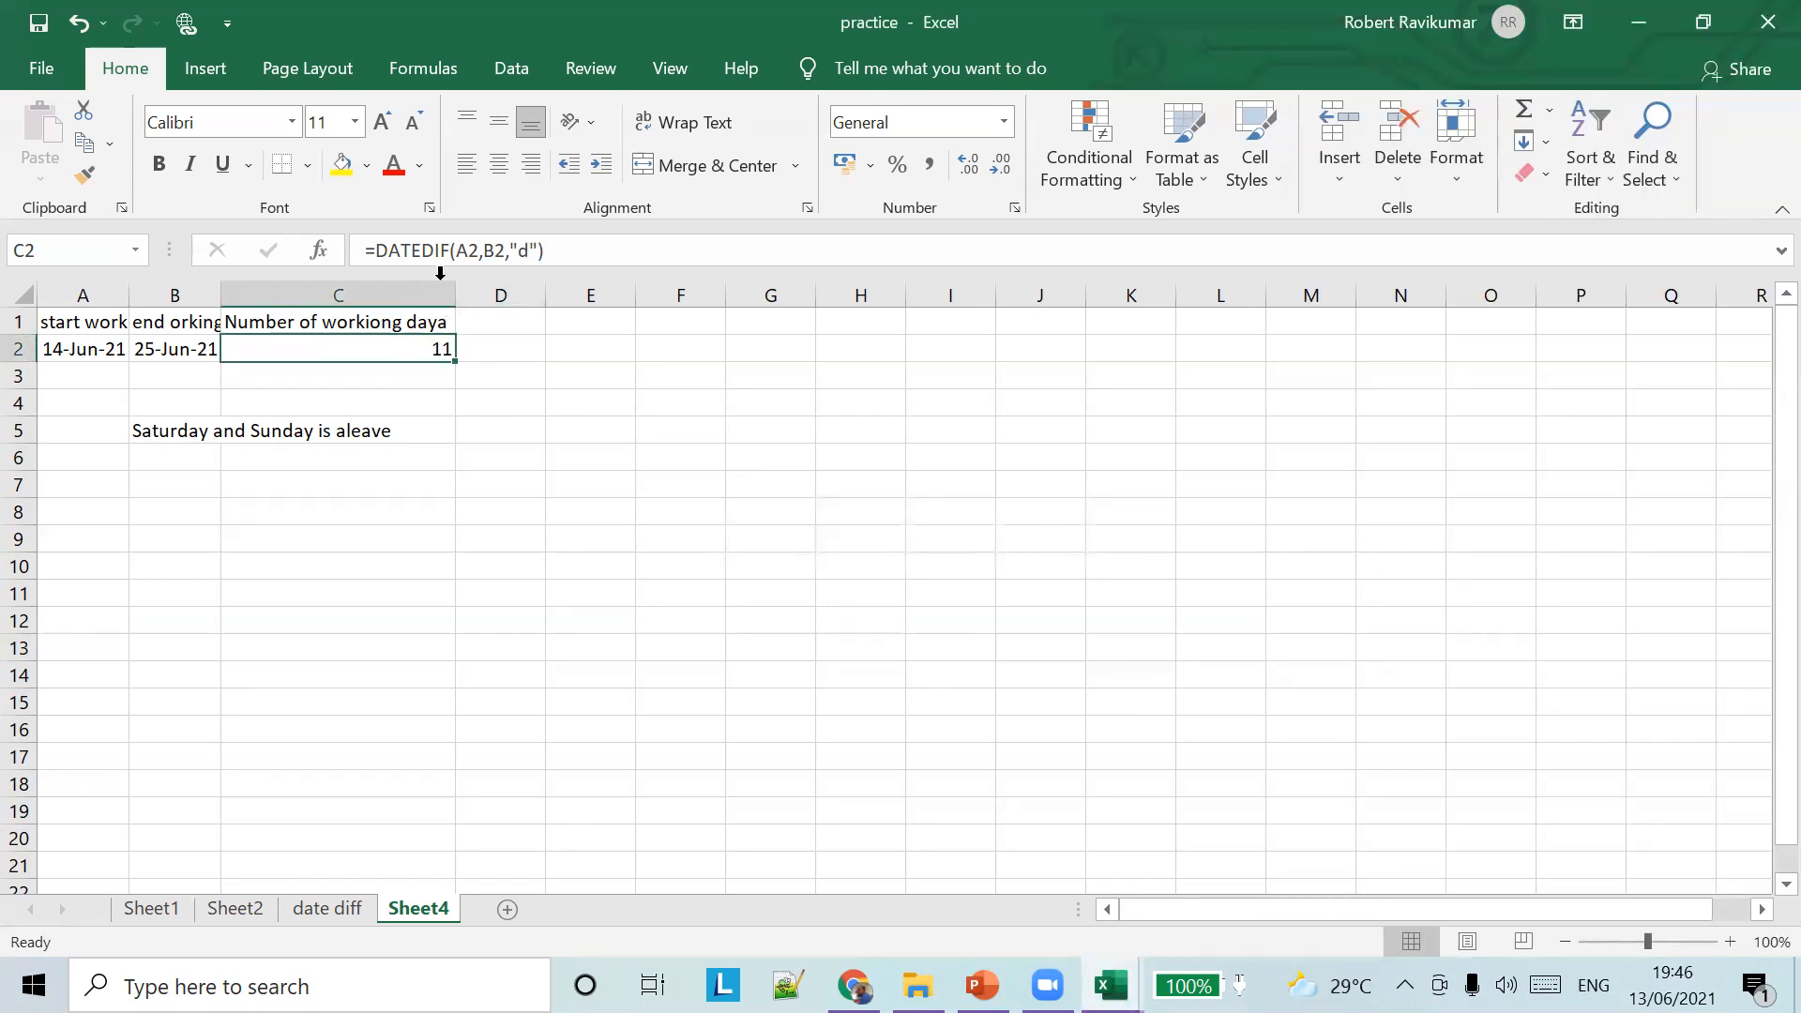
left_click(444, 251)
left_click_drag(444, 252, 384, 250)
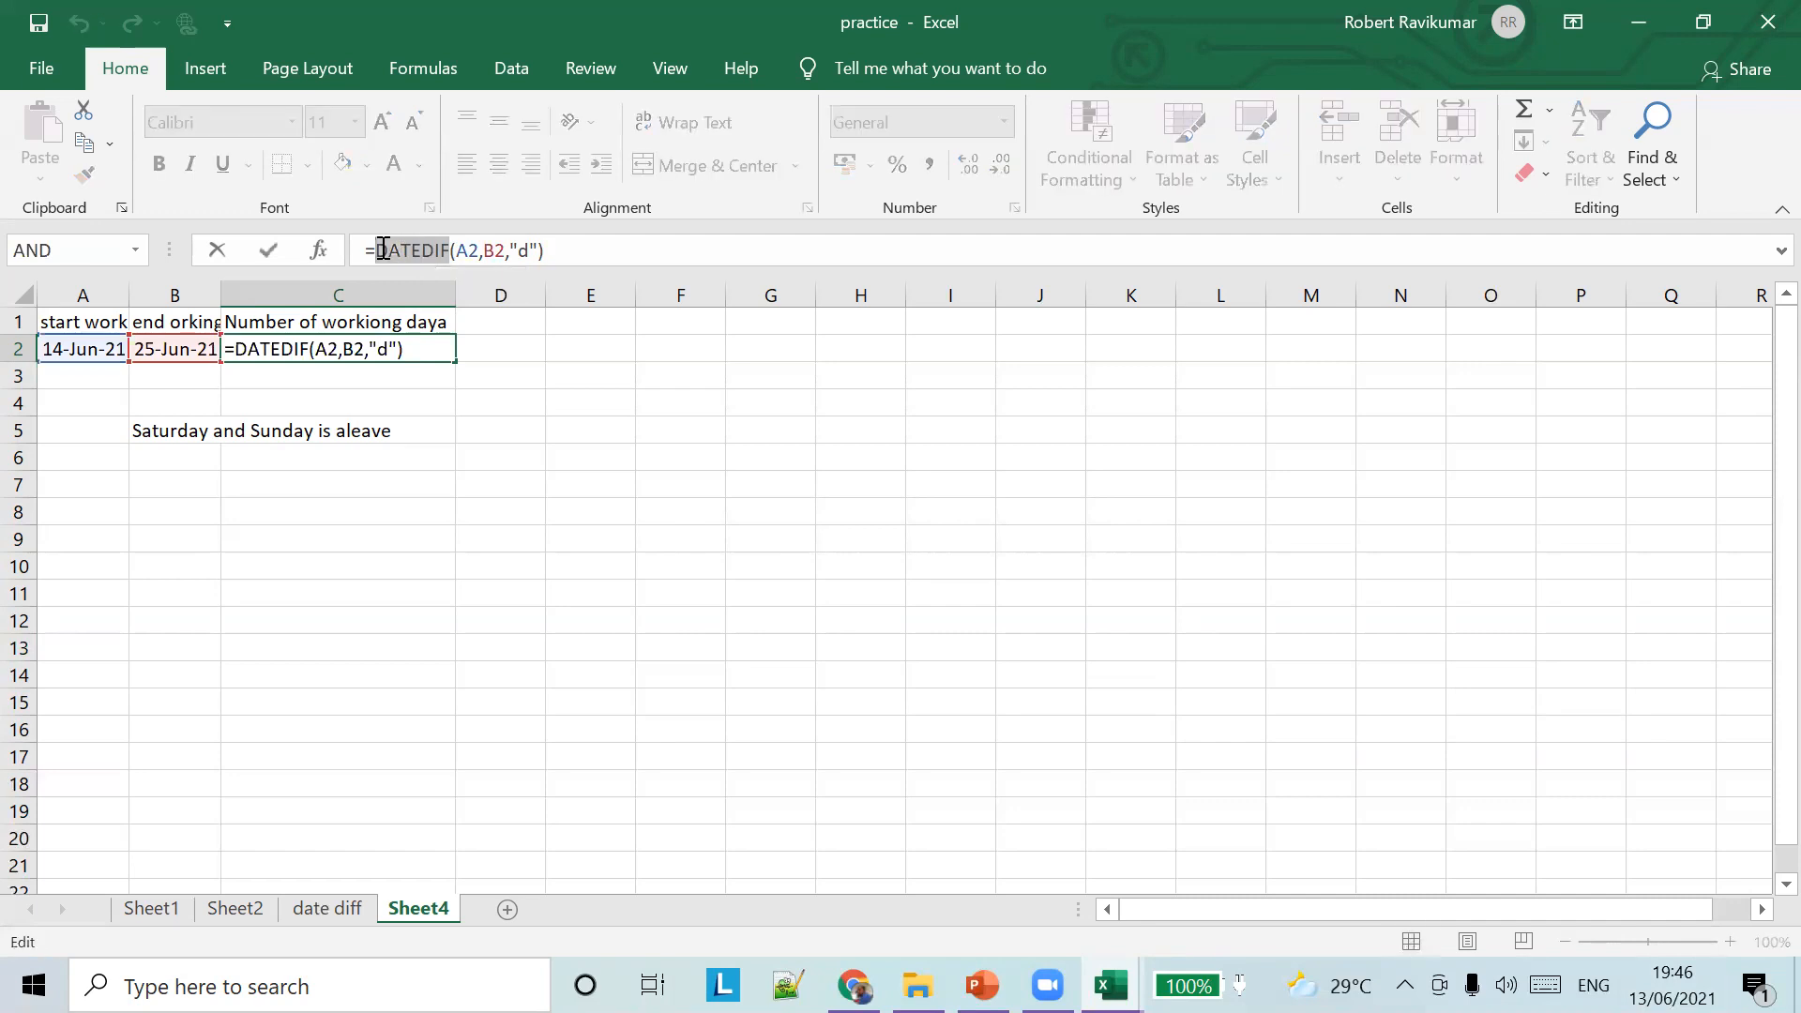
type("NET")
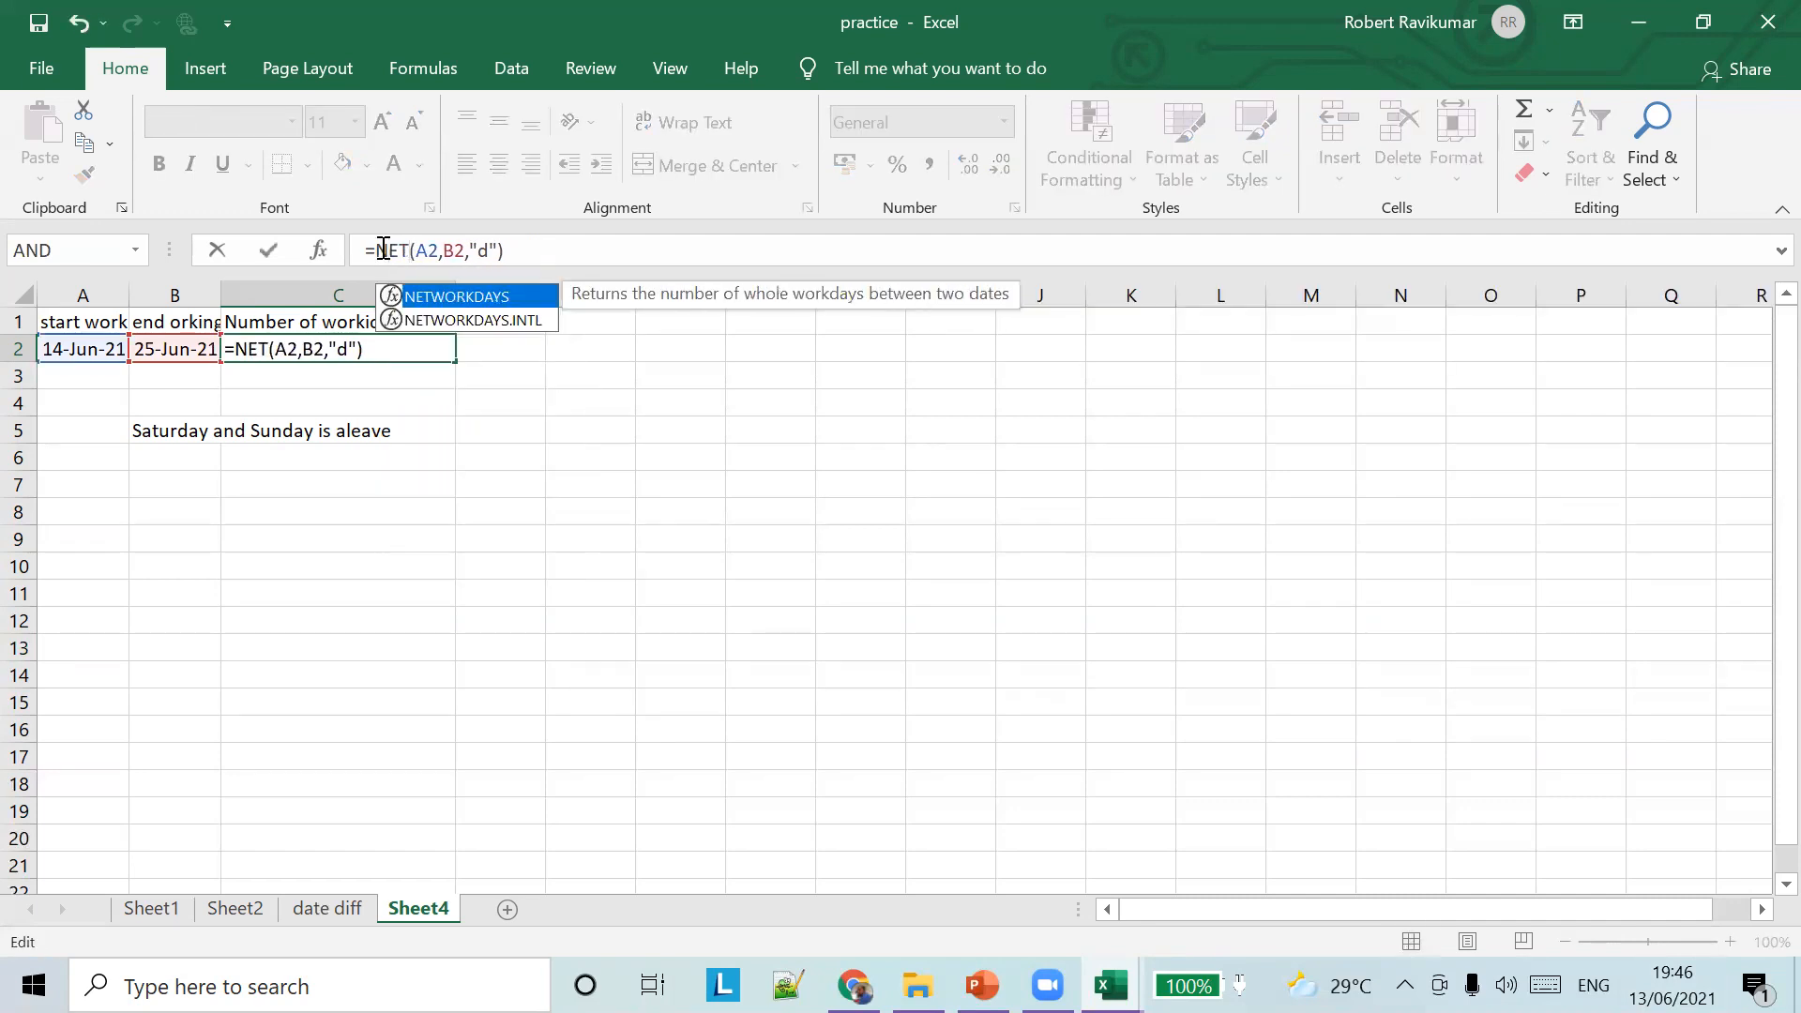
double_click(450, 298)
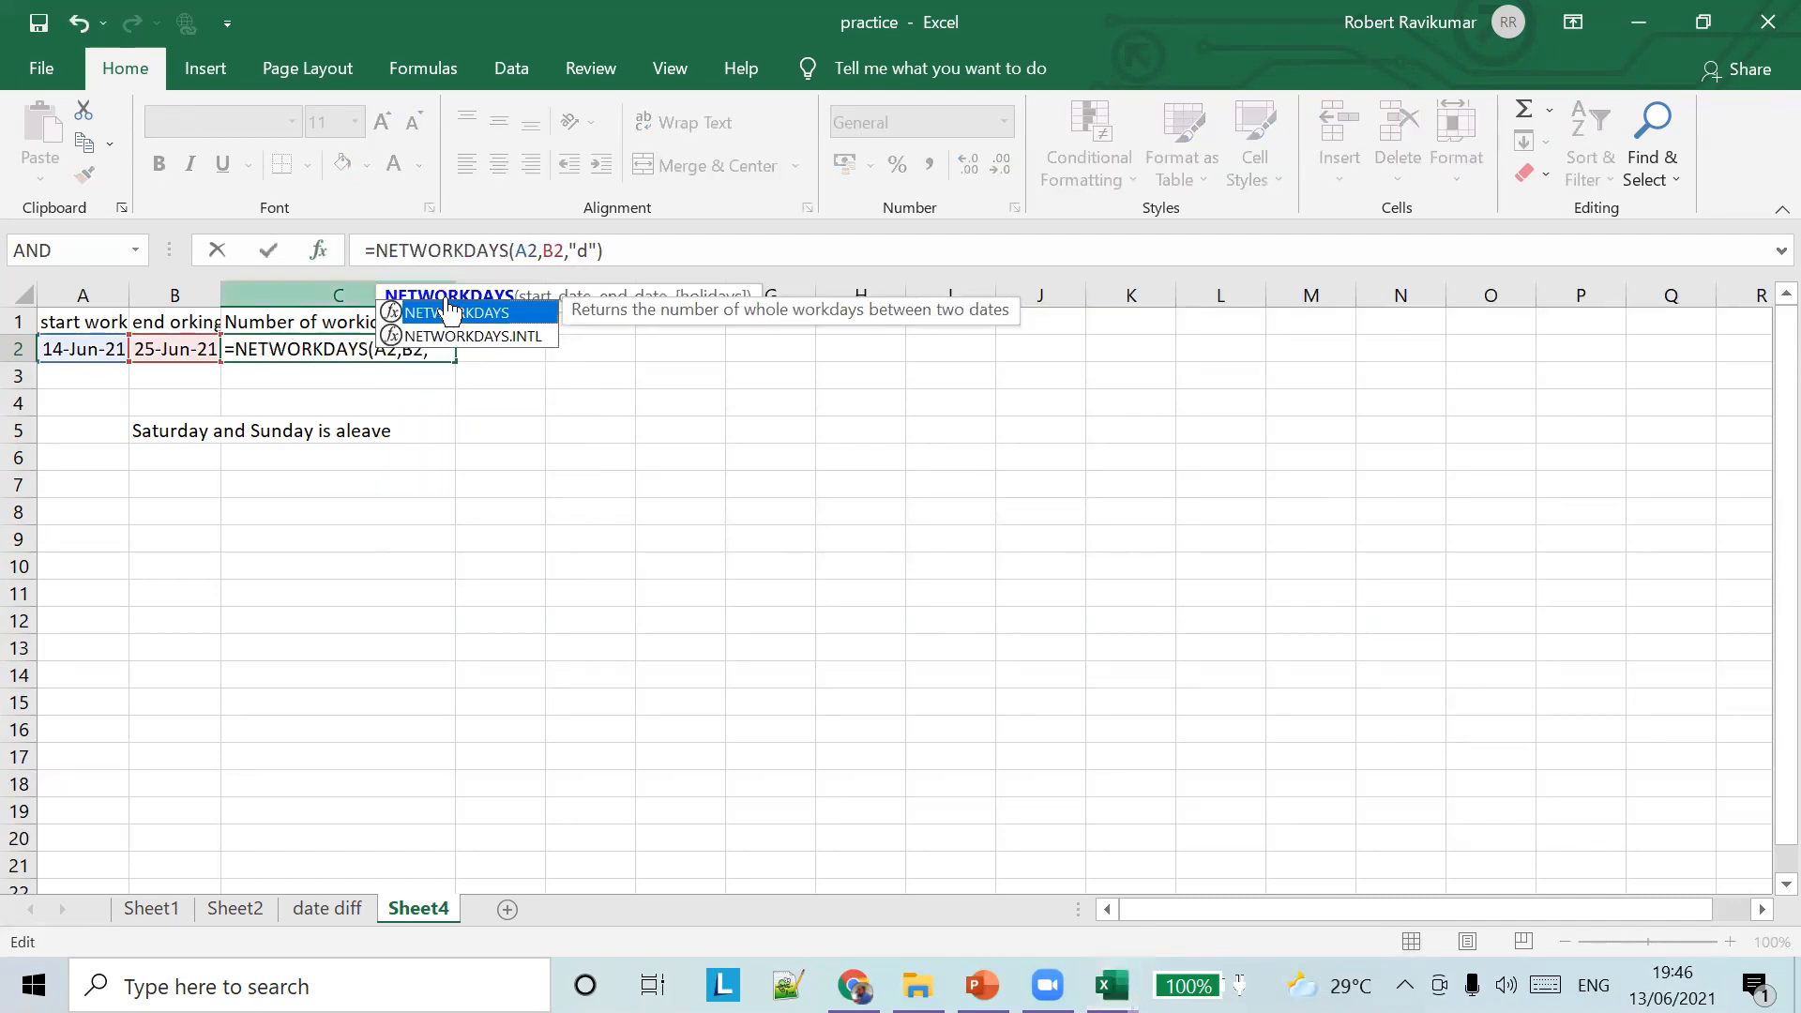
left_click(632, 368)
left_click(370, 351)
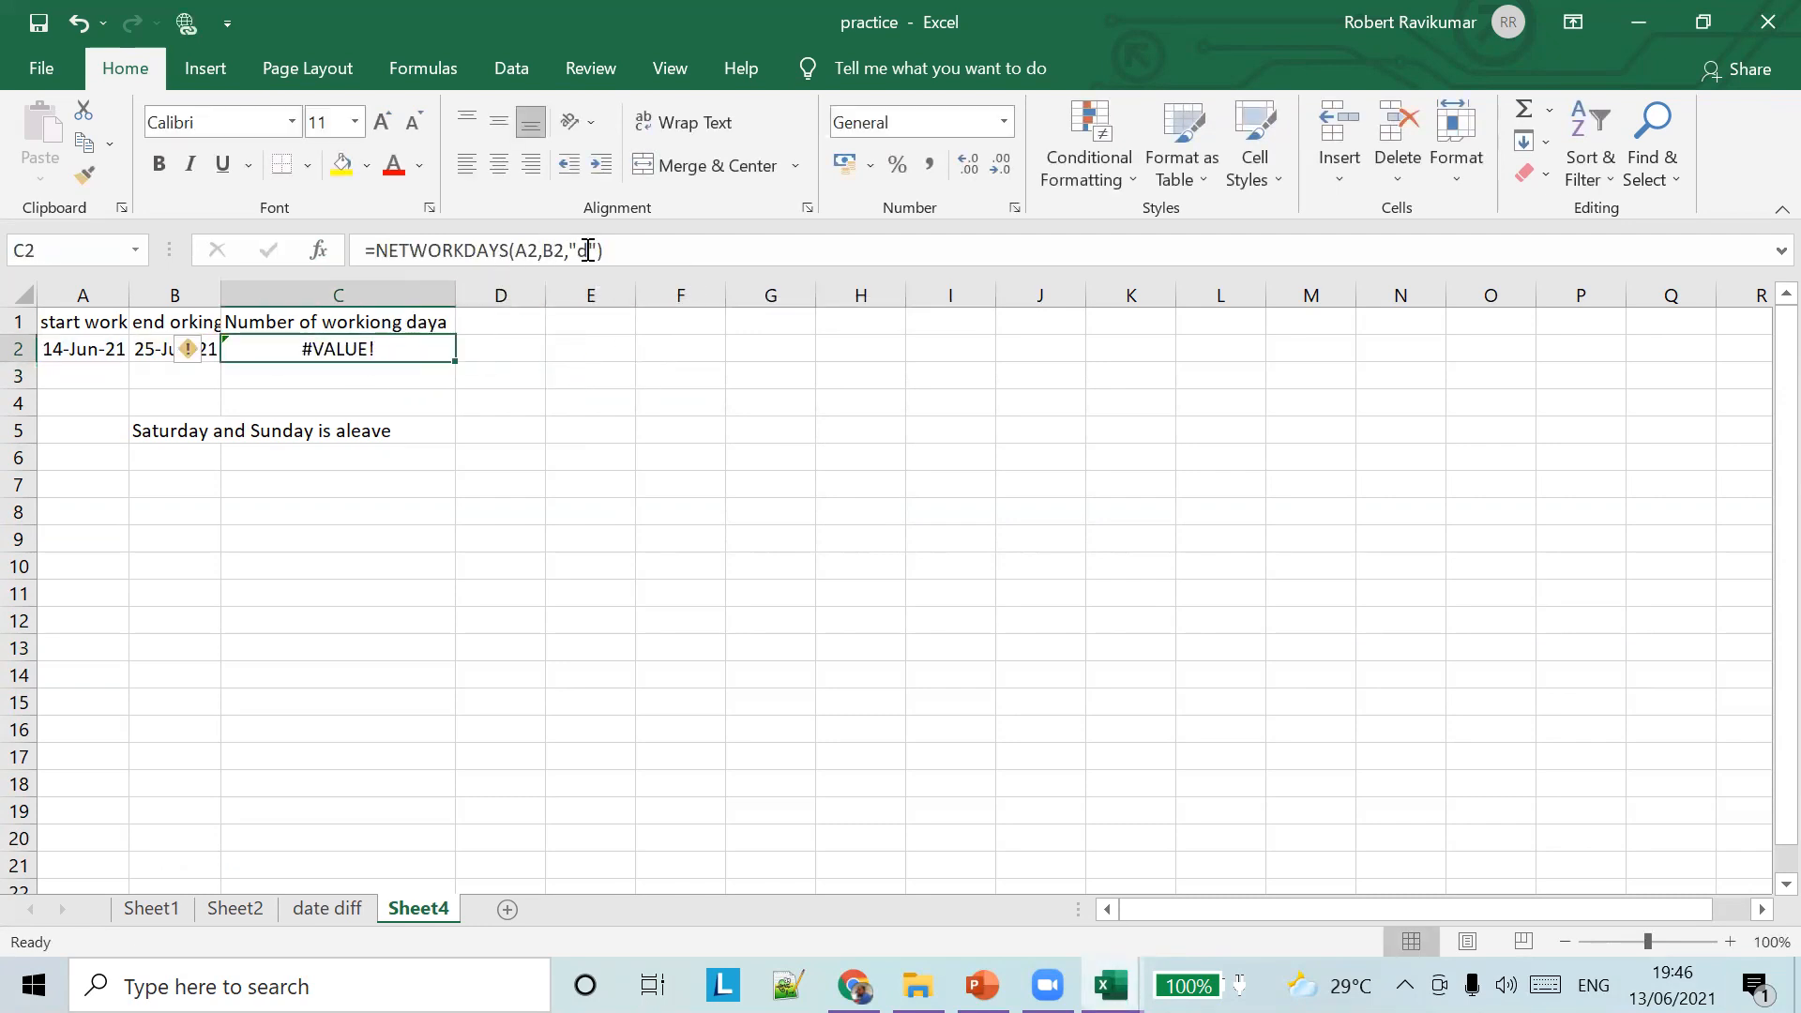
Consult the NETWORKDAYS slide in PowerPoint, return to Excel and remove the "d" argument so C2 reads =NETWORKDAYS(A2,B2,)
left_click(981, 985)
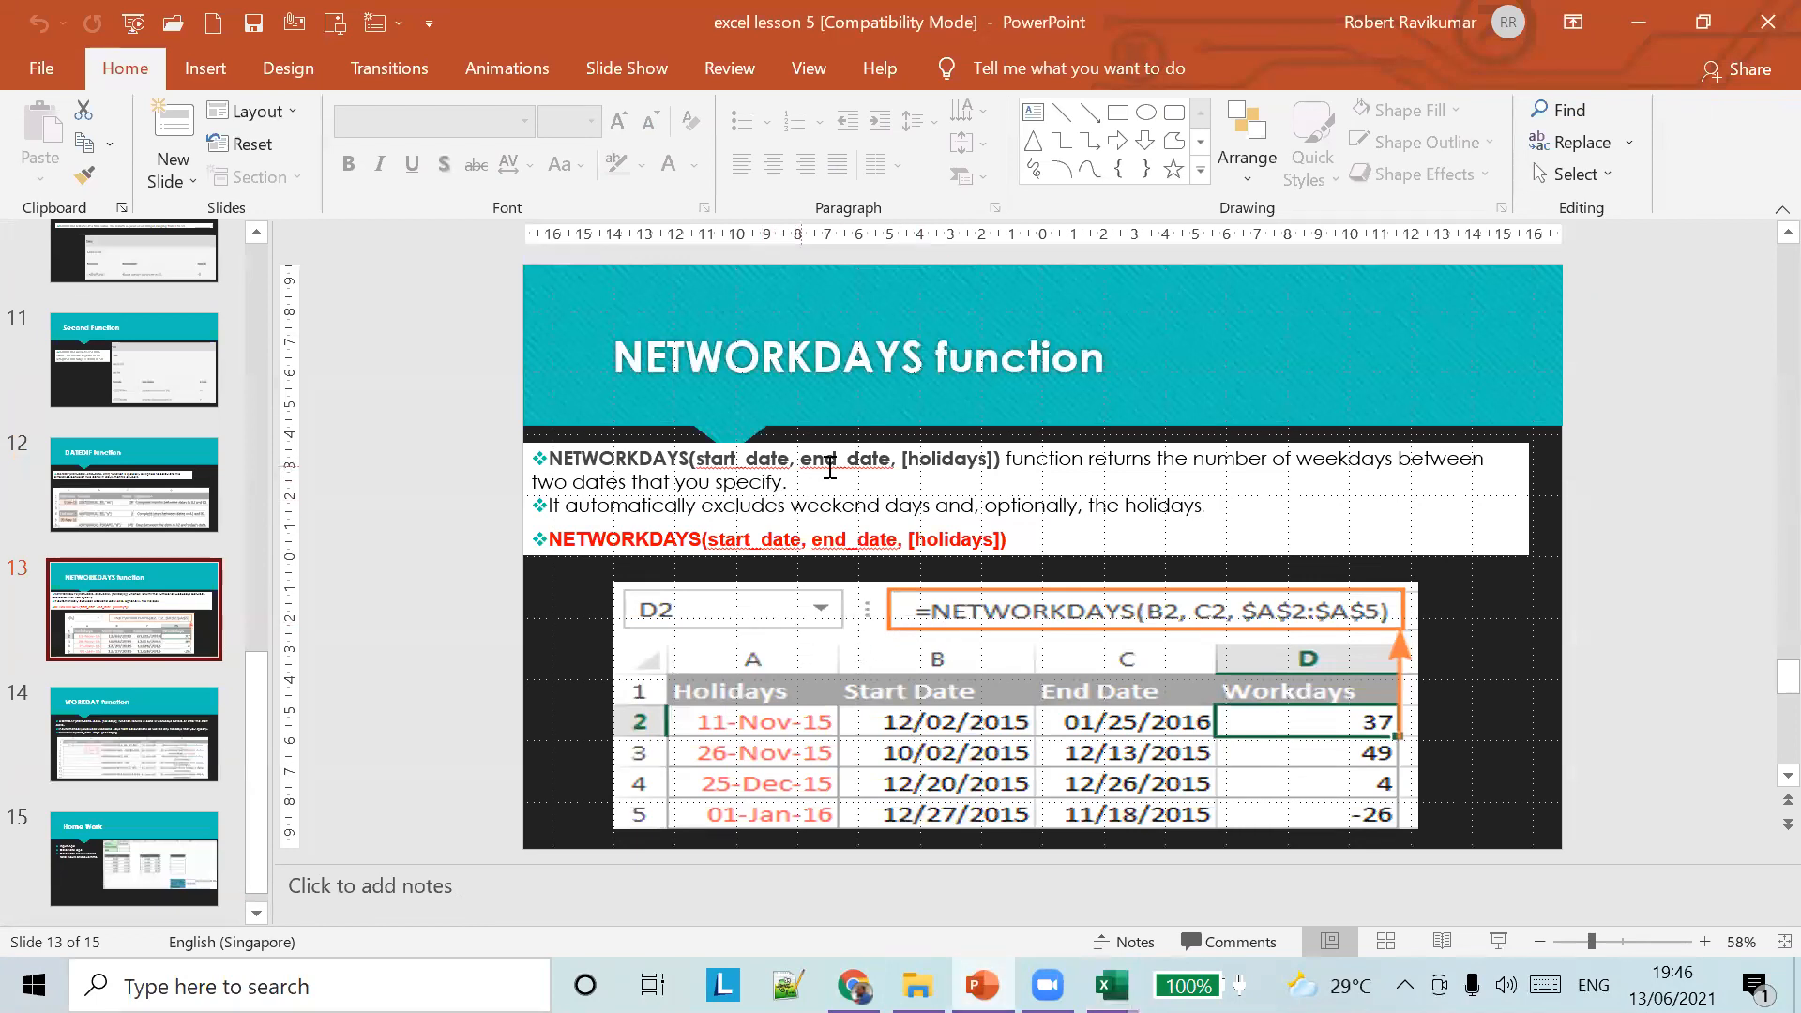
key("alt+Tab")
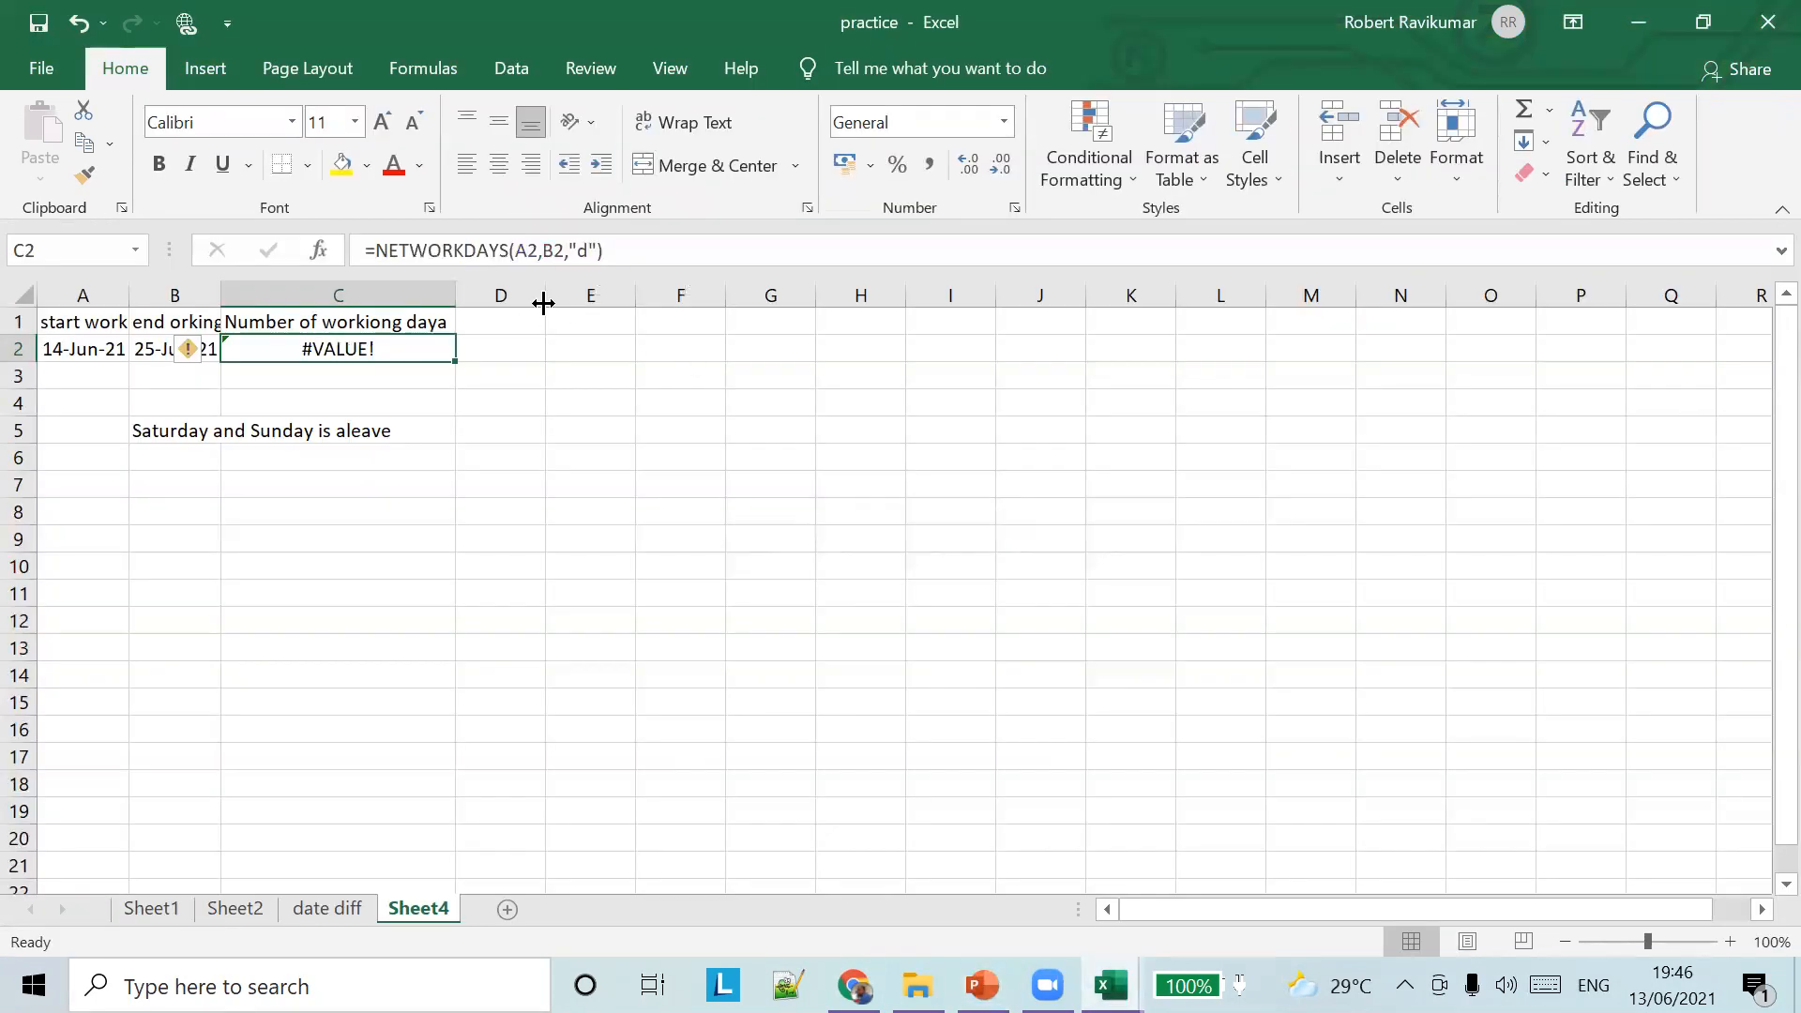
left_click(595, 248)
left_click(595, 246)
key("BackSpace")
key("BackSpace")
key("BackSpace")
key("BackSpace")
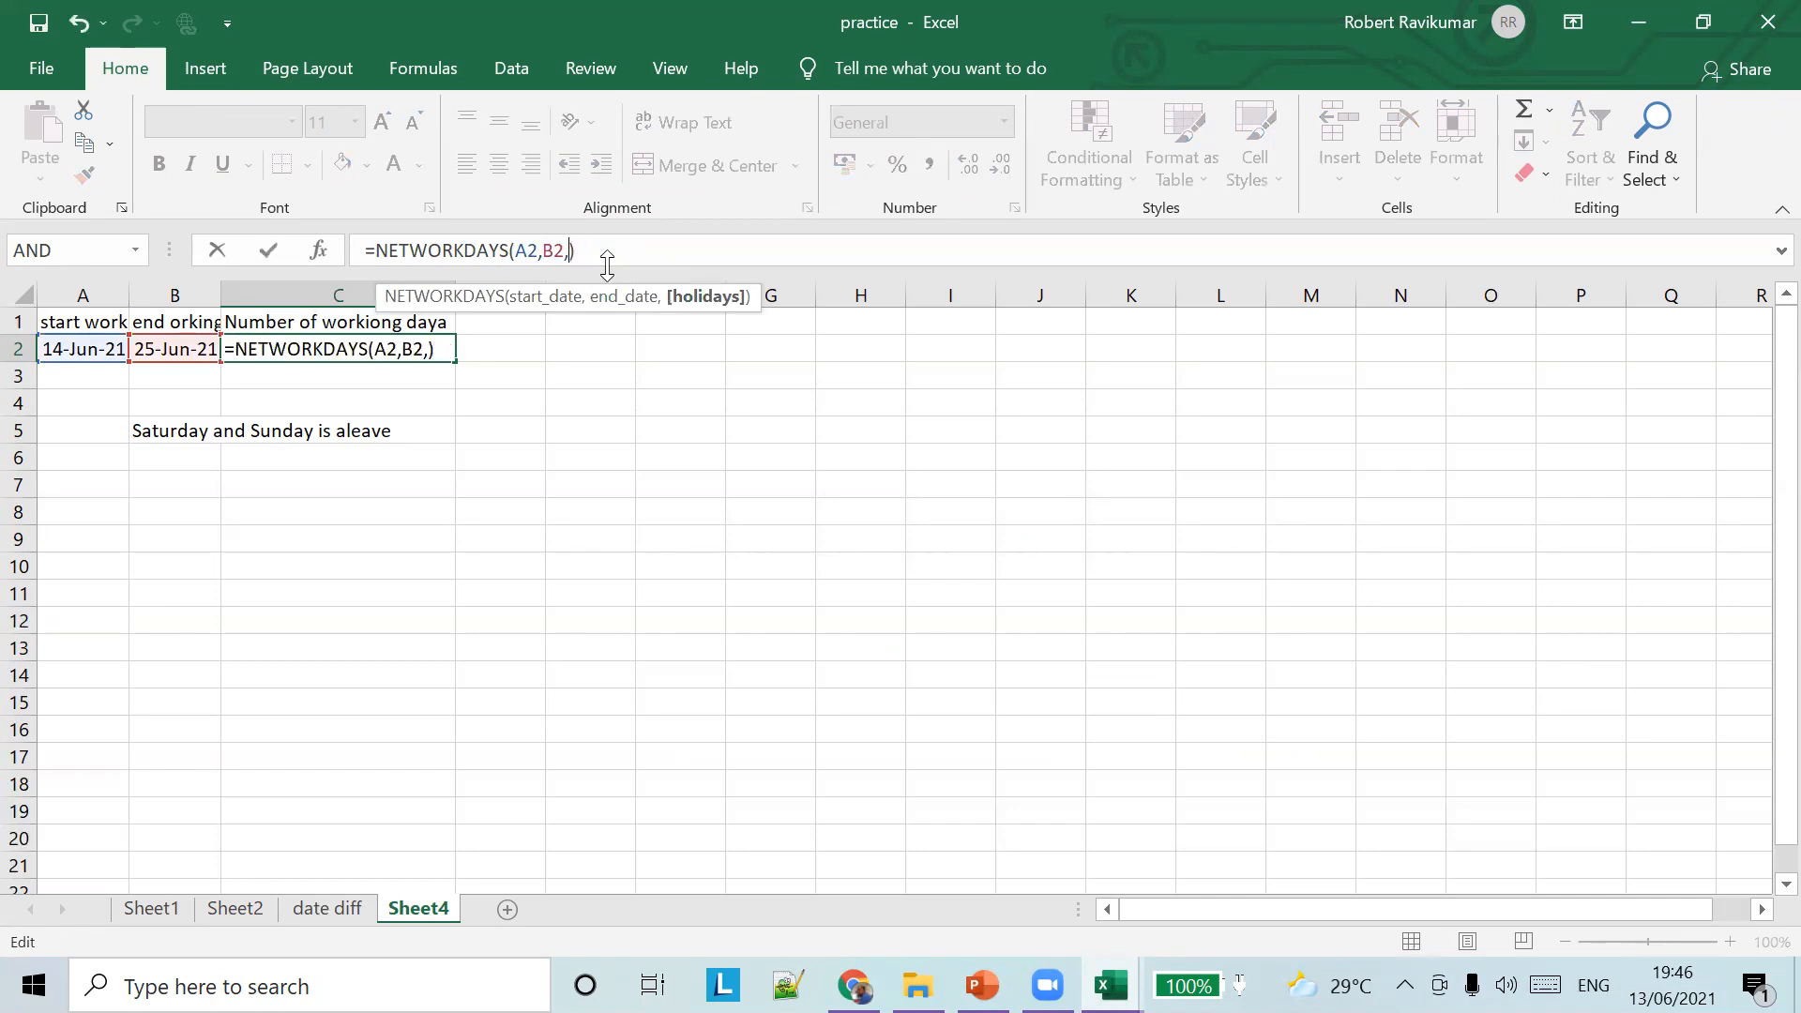
key("Tab")
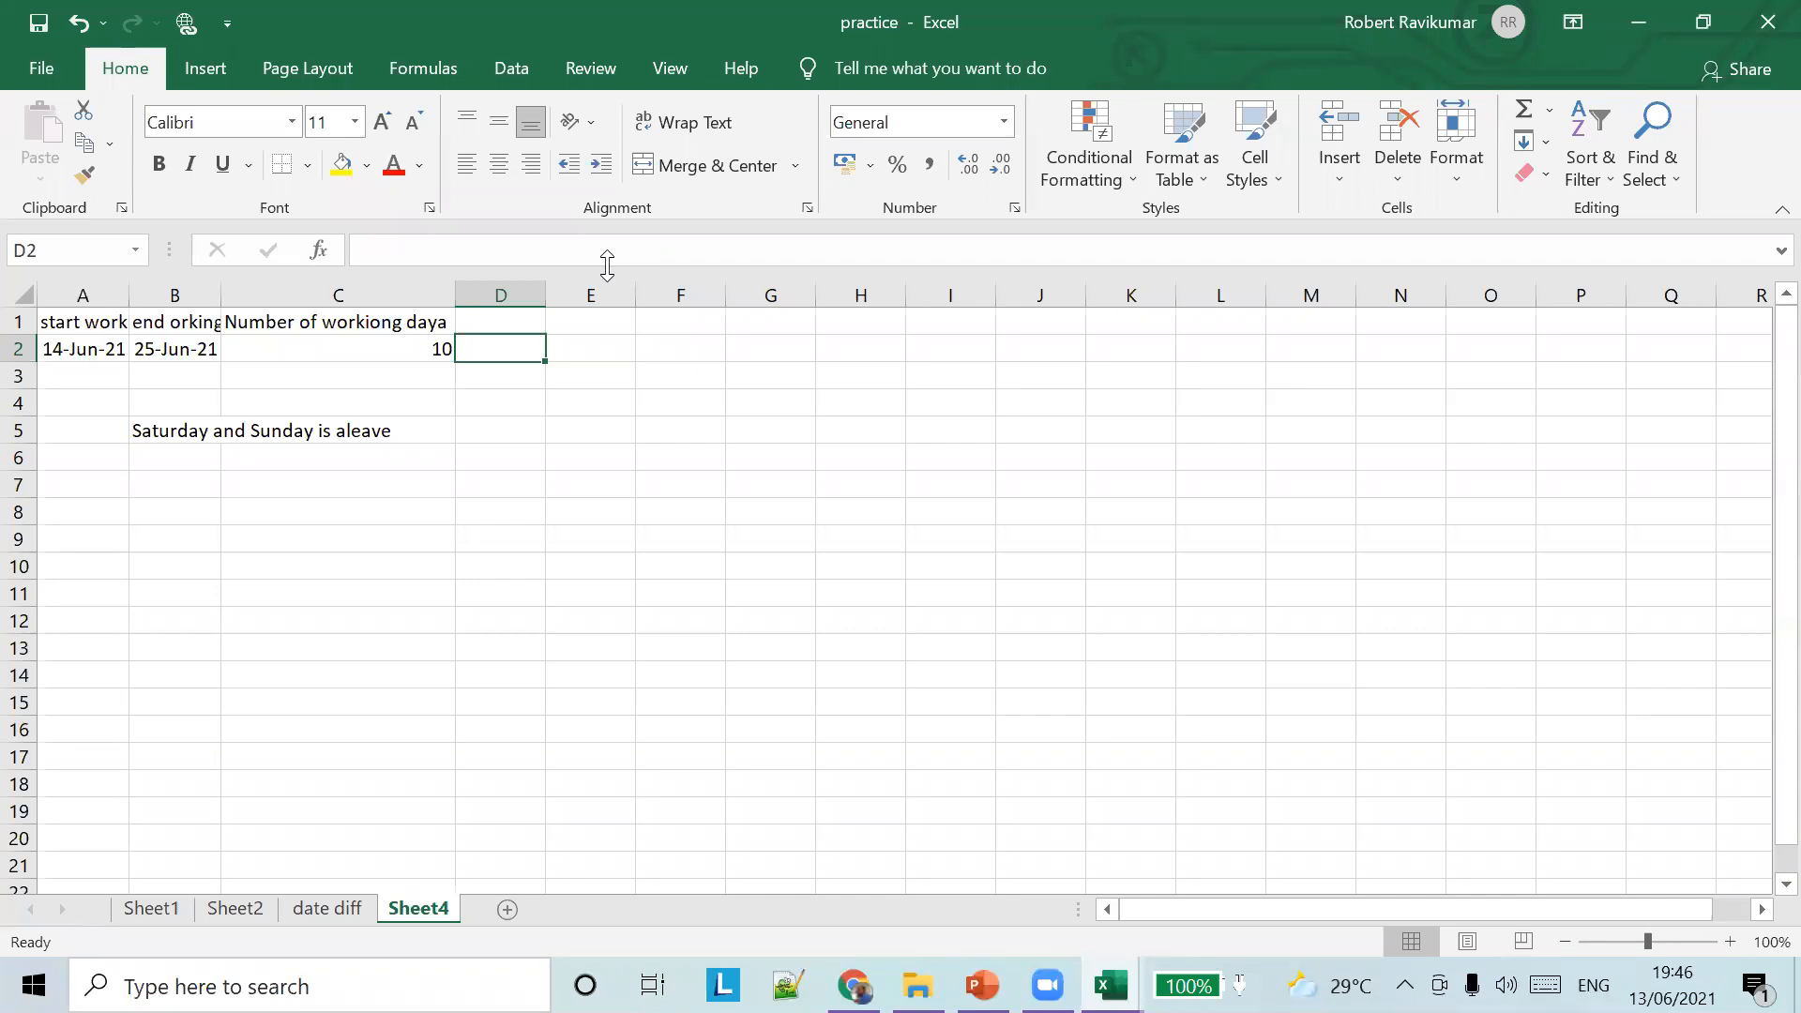
Compare the working days with the system calendar, shorten the B5 note to "Sunday is aleave" and autofit column B
left_click(412, 319)
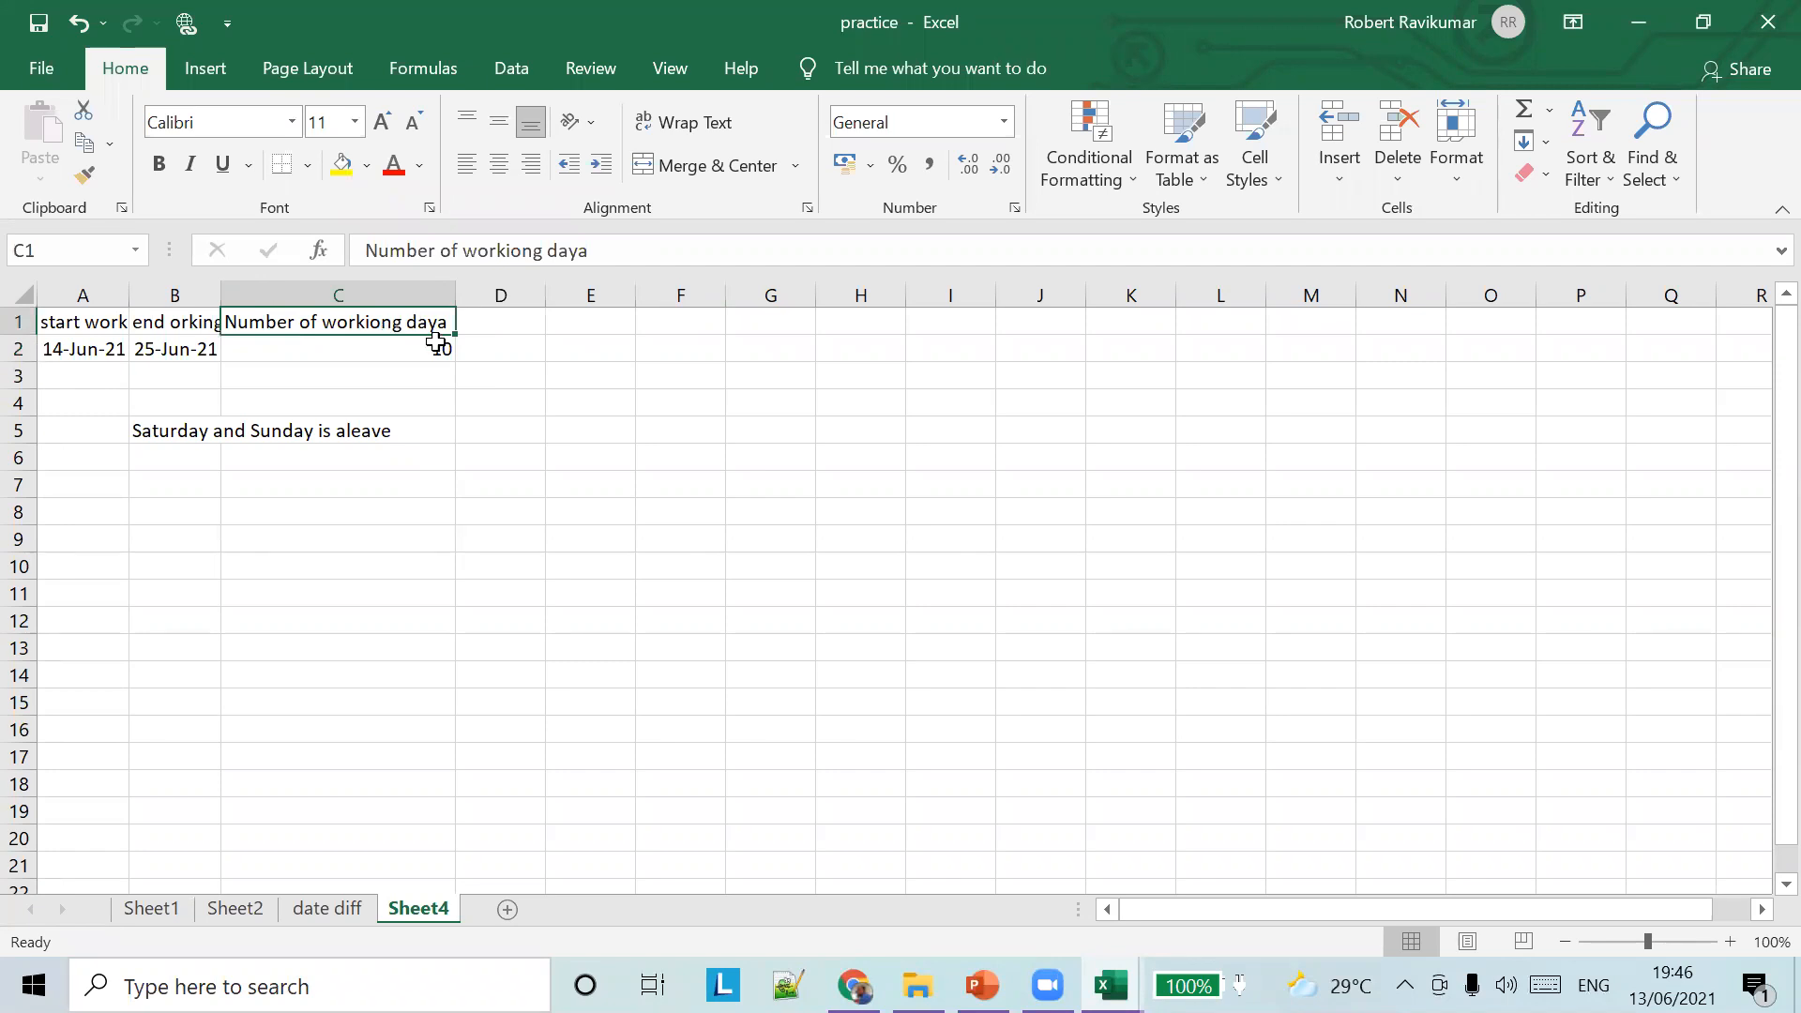
left_click(1672, 984)
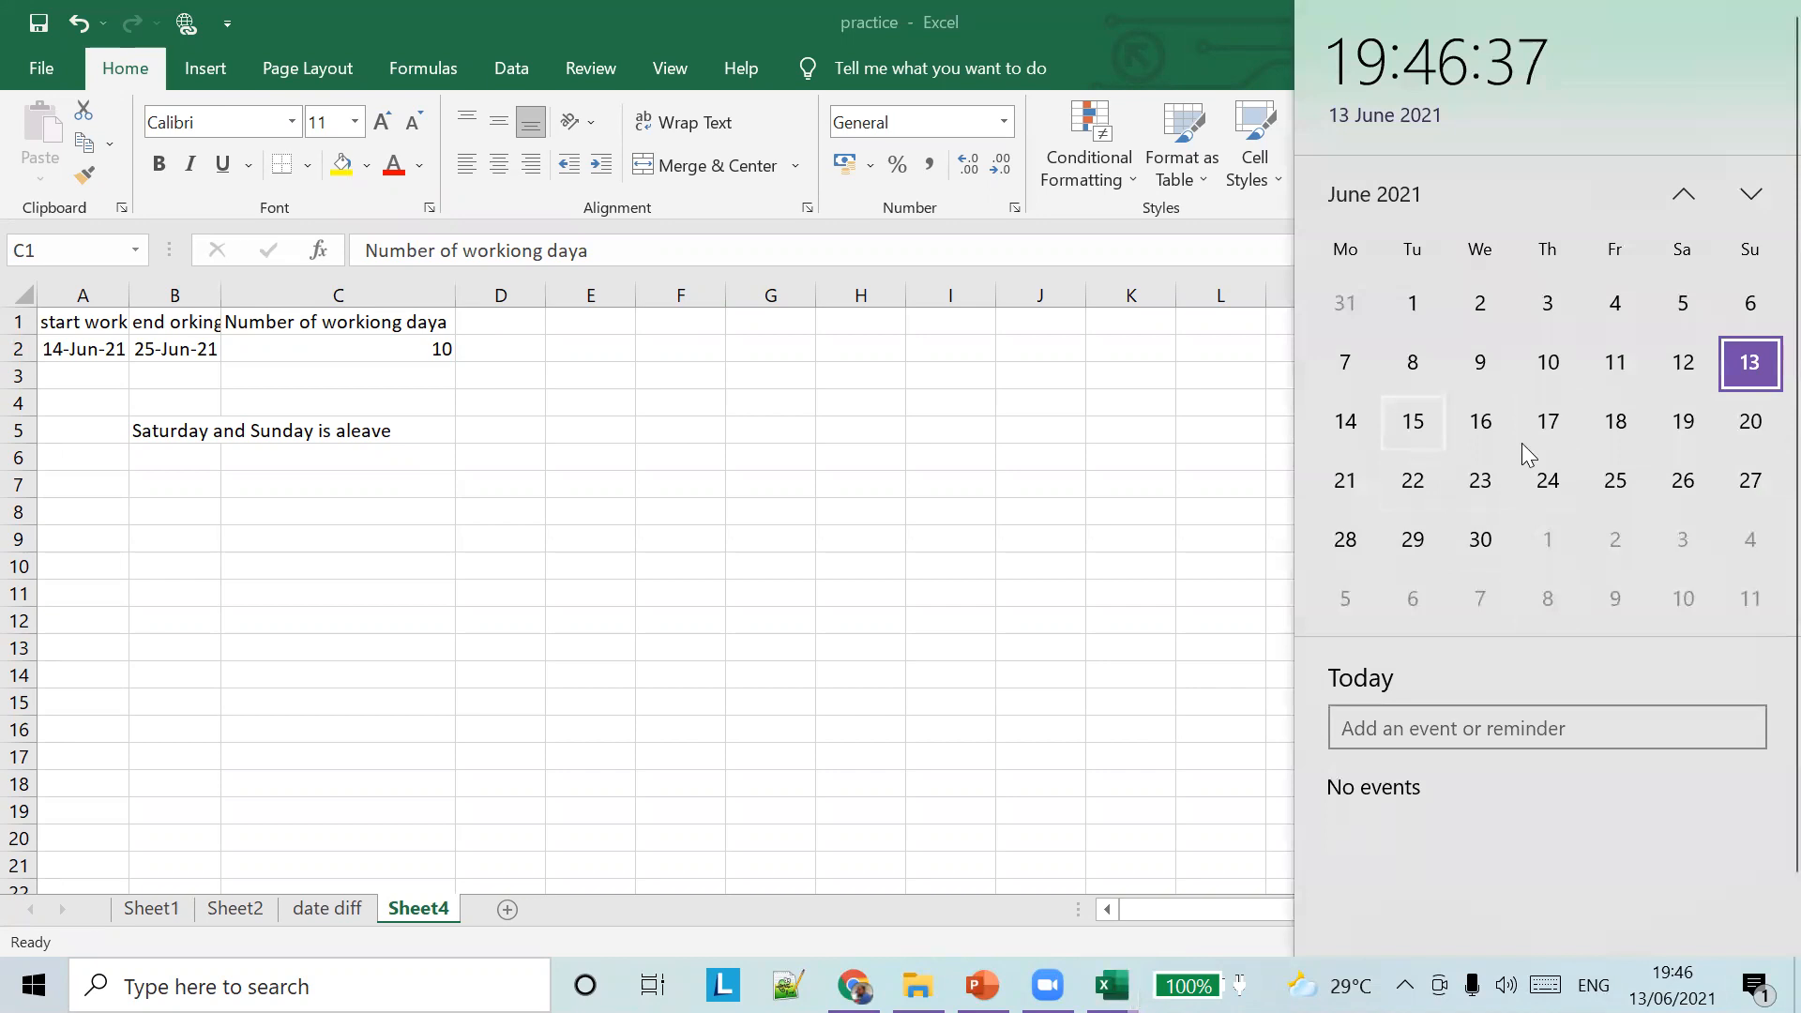
left_click(310, 443)
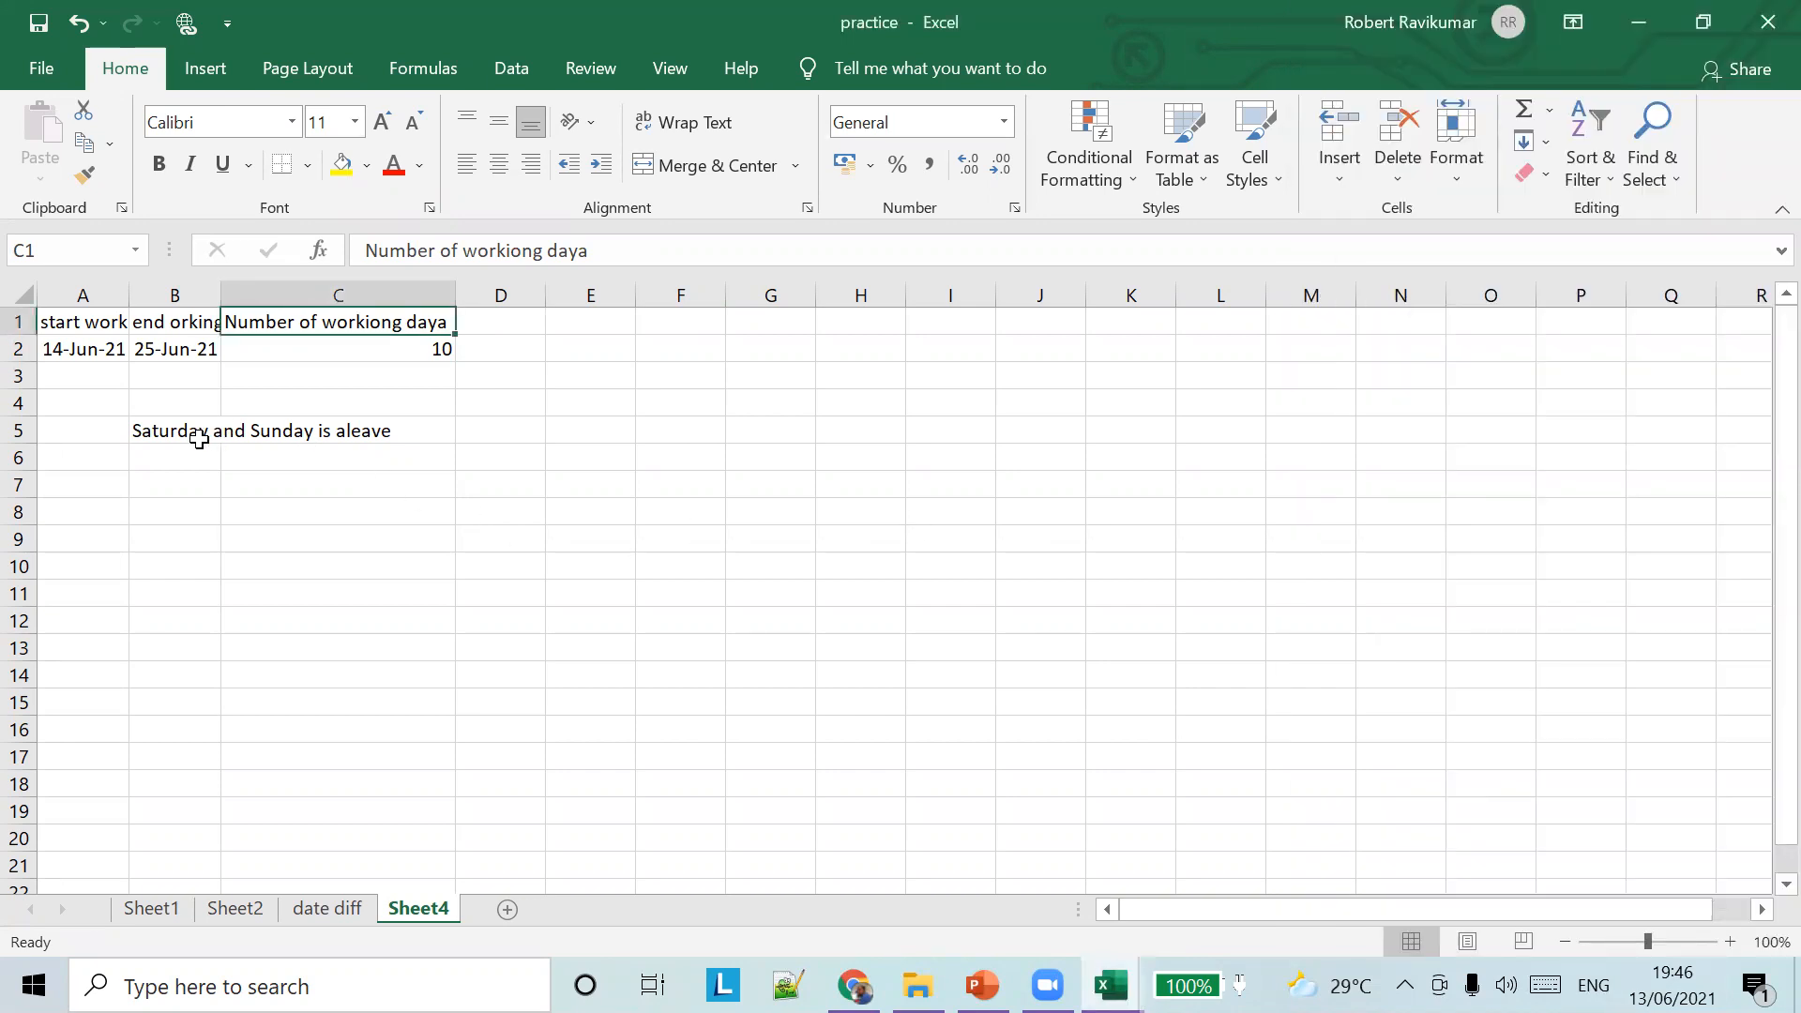
left_click(197, 436)
left_click_drag(477, 250, 7, 199)
key("BackSpace")
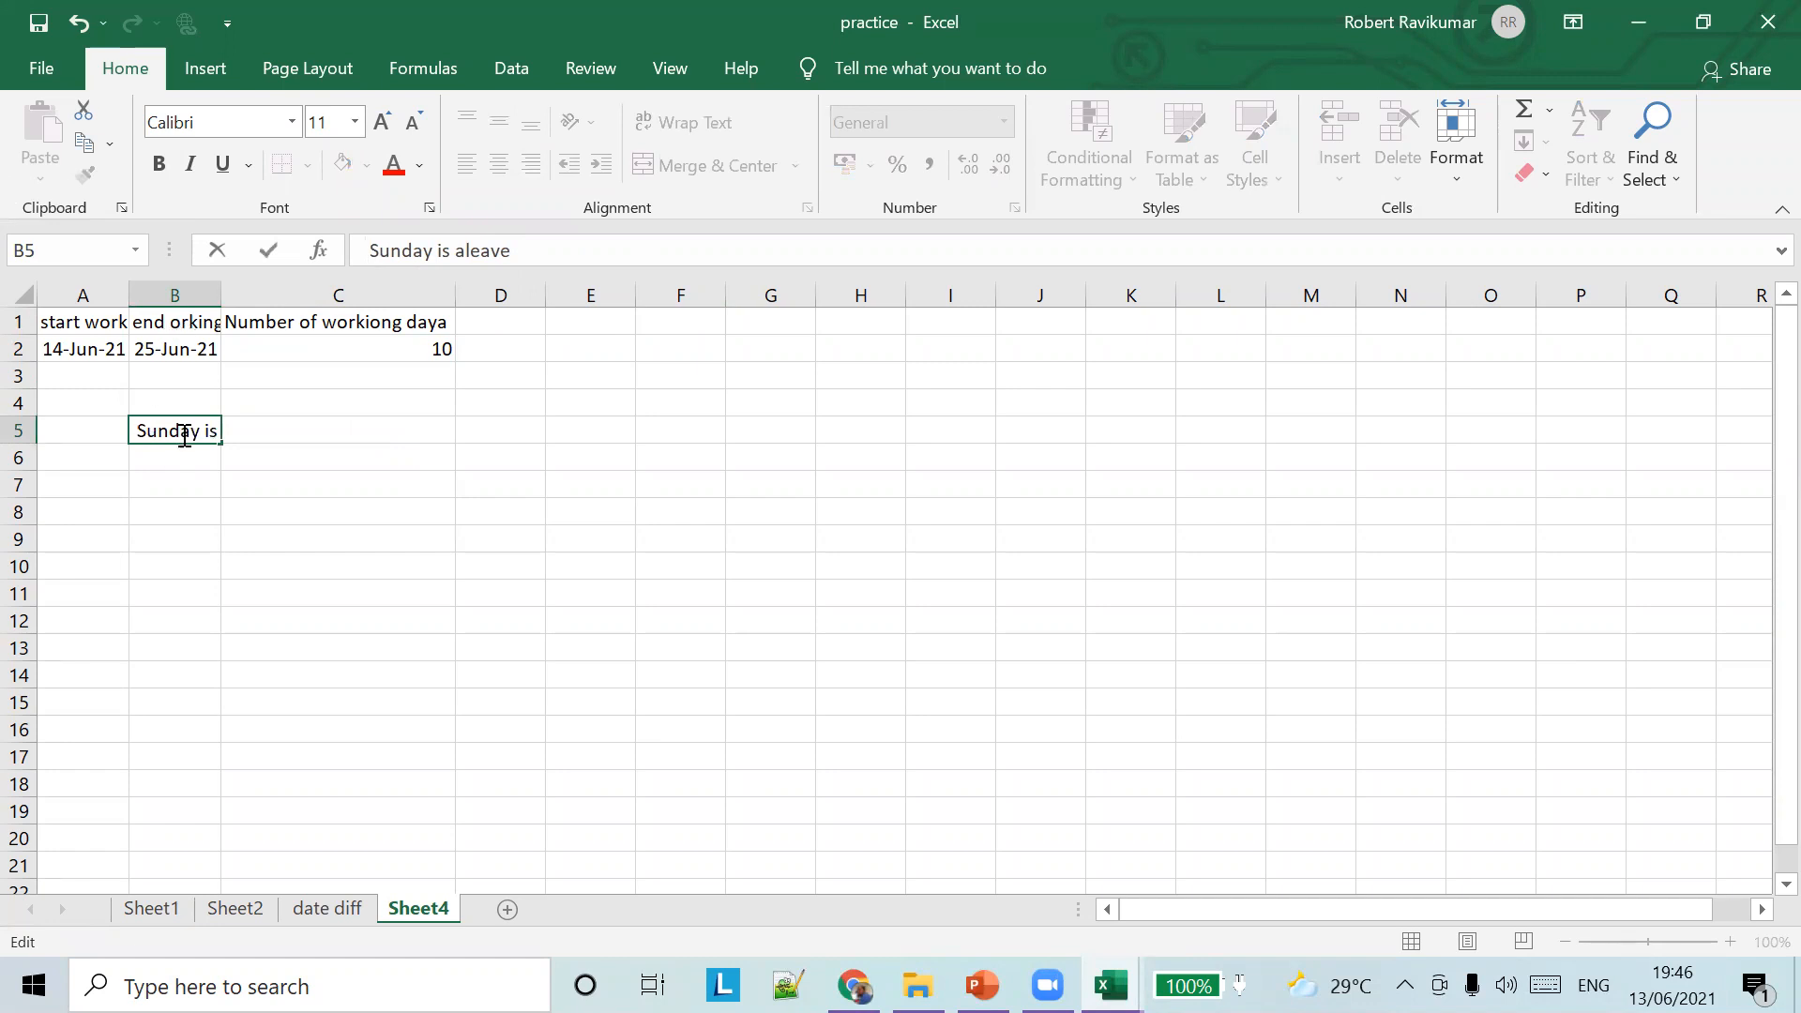
double_click(222, 280)
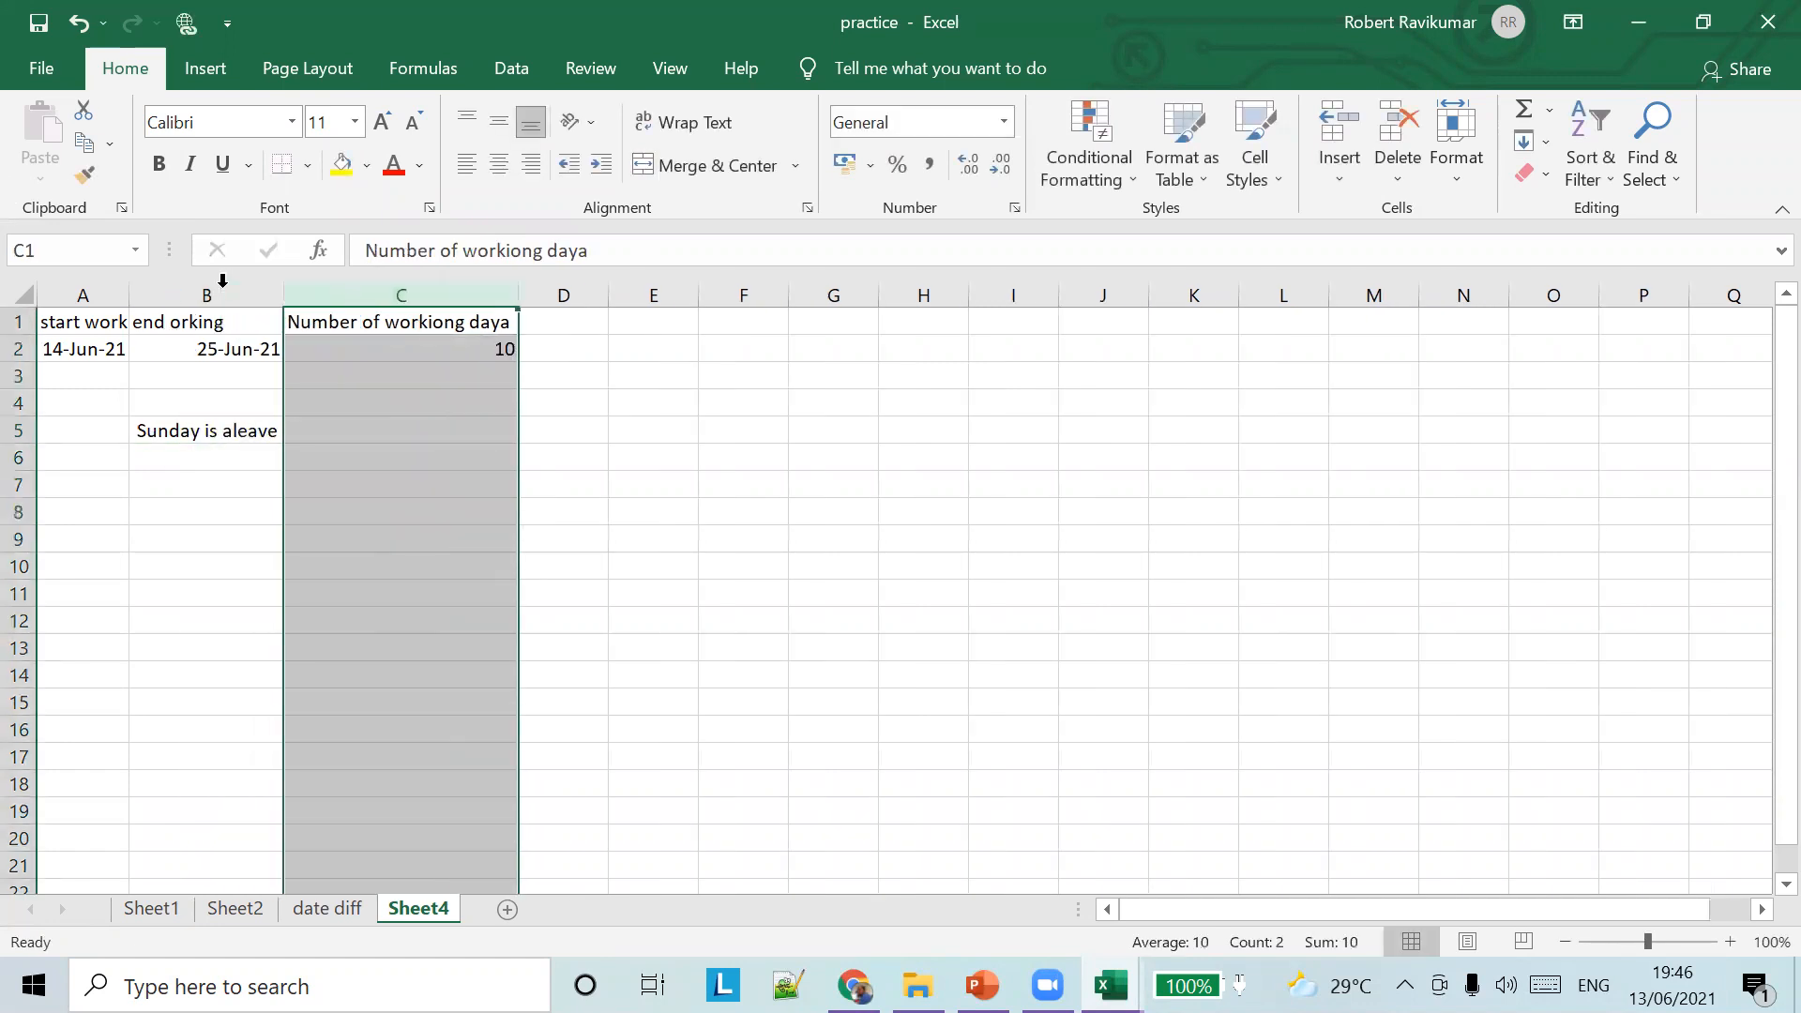
Compare the working-day count in C2 with the system calendar and the NETWORKDAYS slide in PowerPoint, returning to Excel
left_click(249, 424)
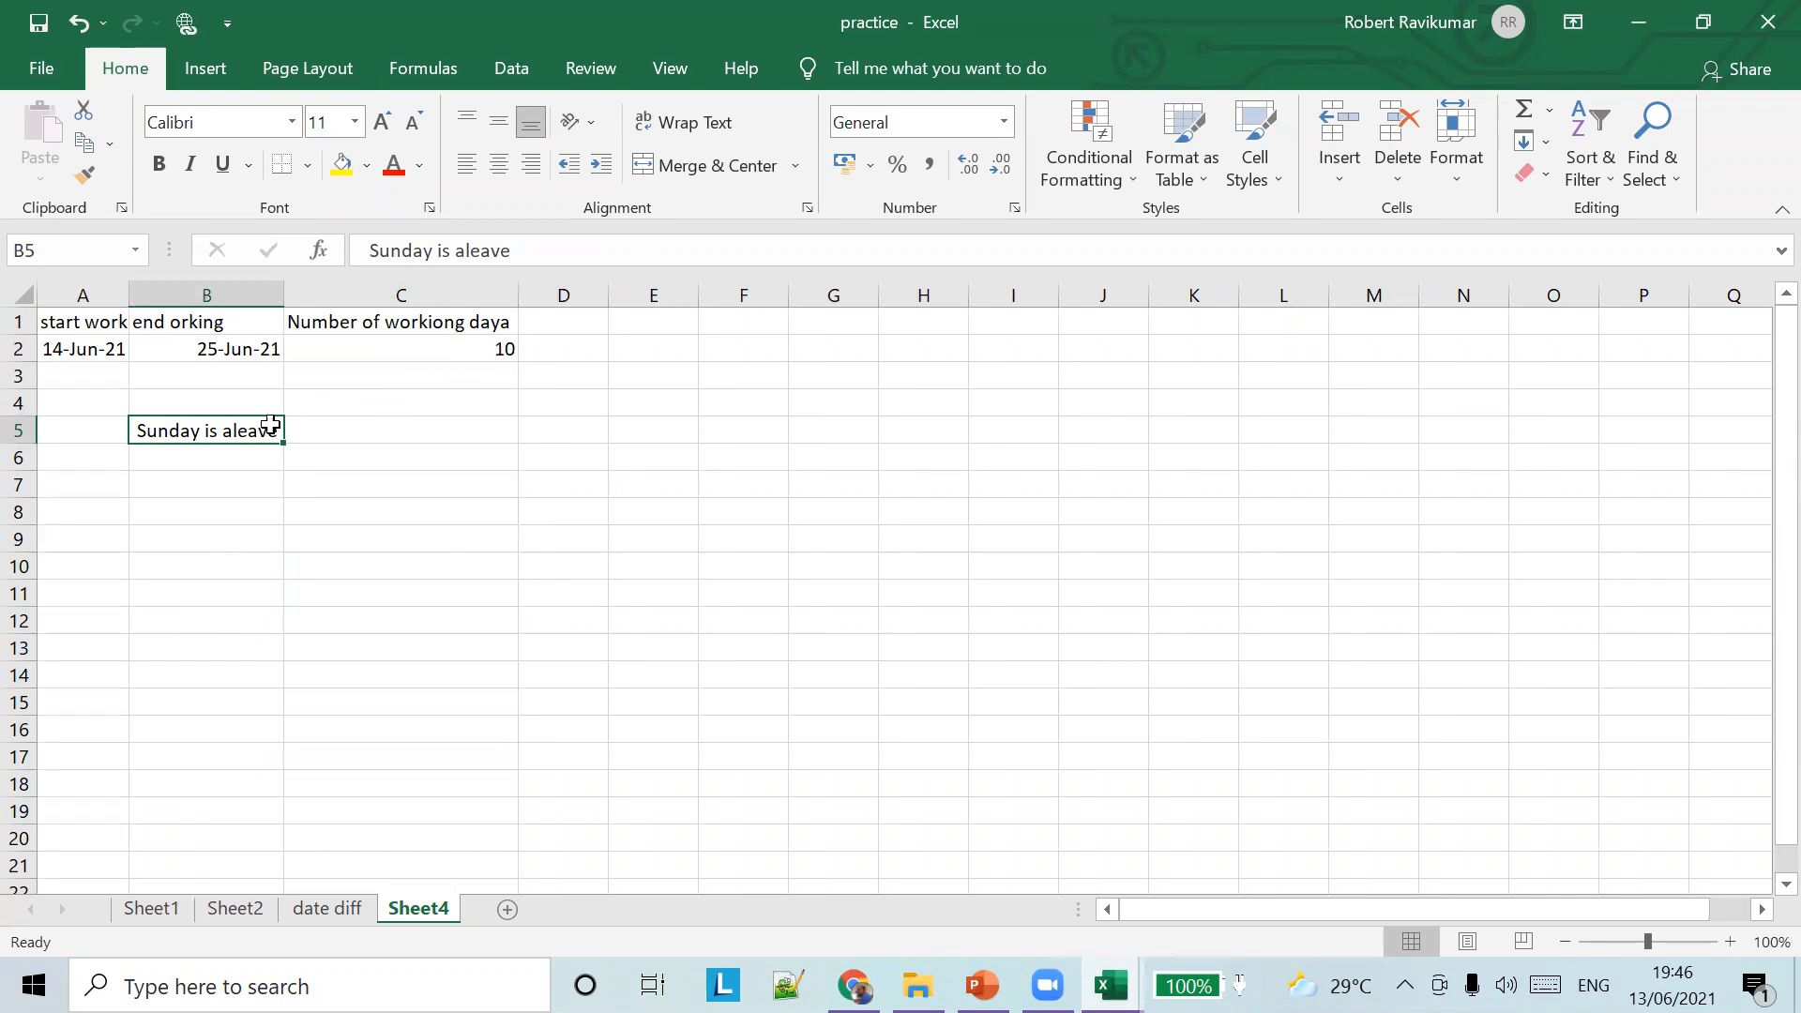
left_click(1673, 984)
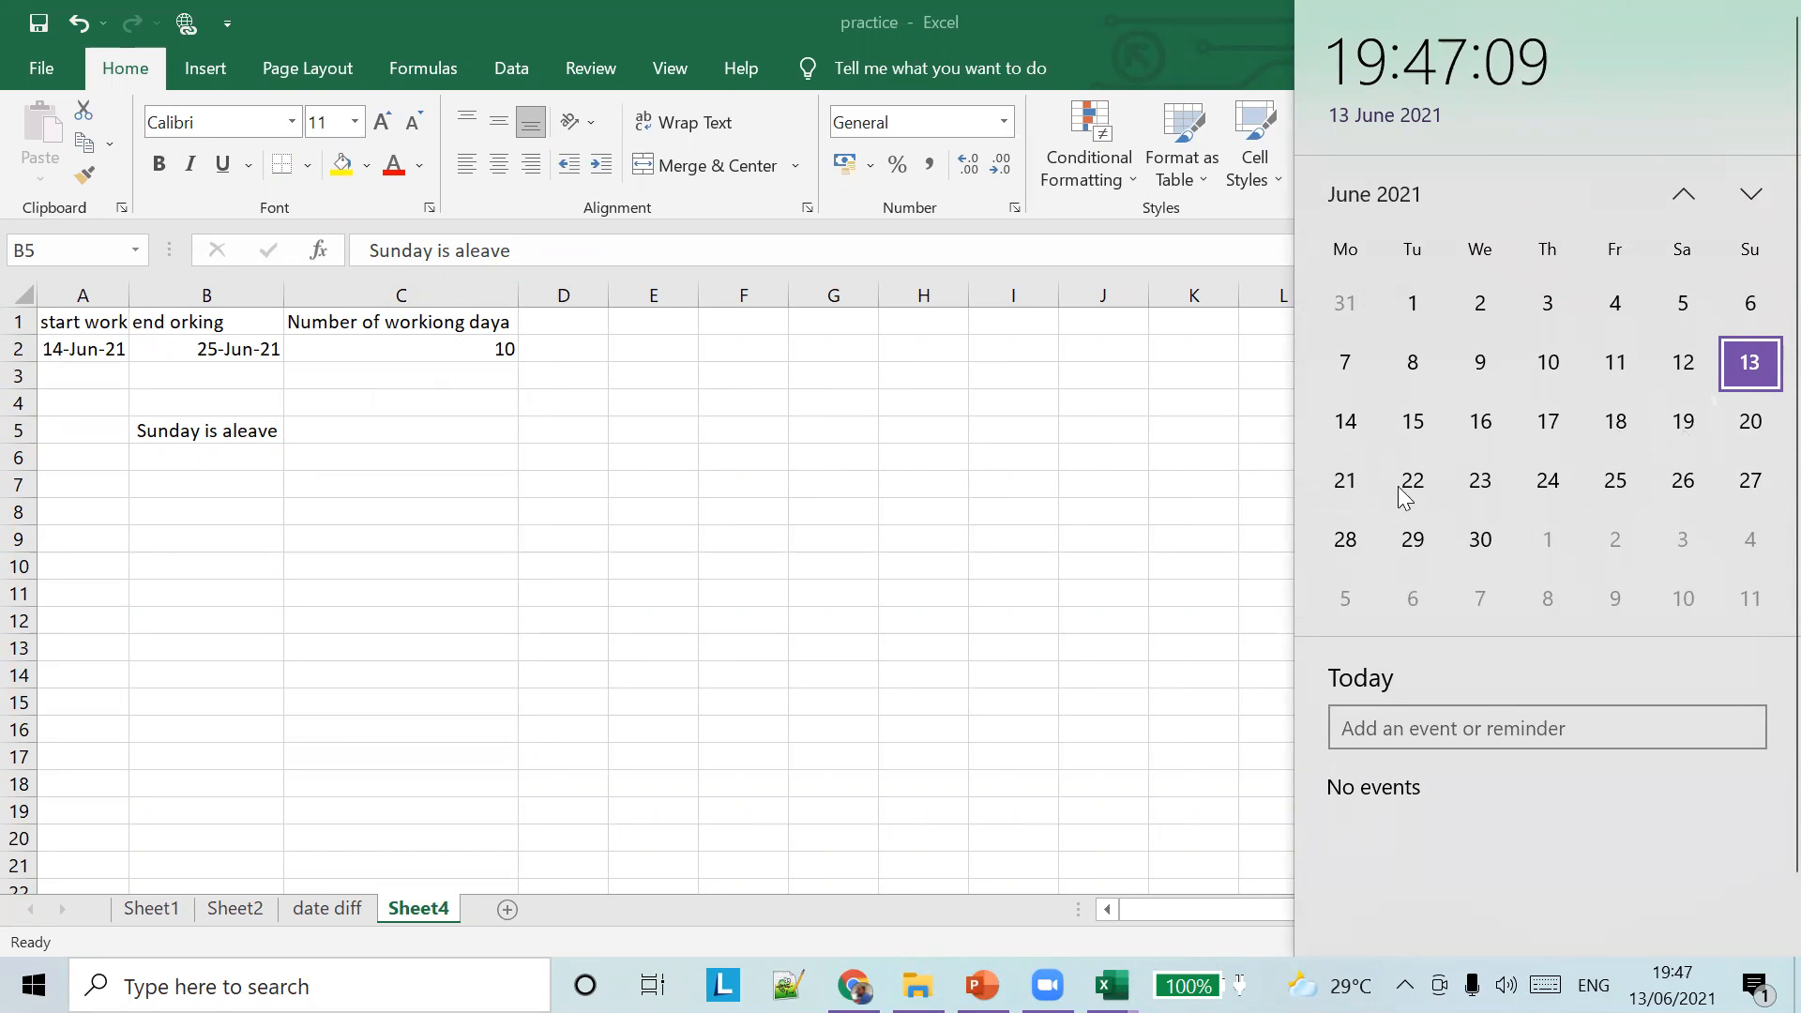
left_click(480, 352)
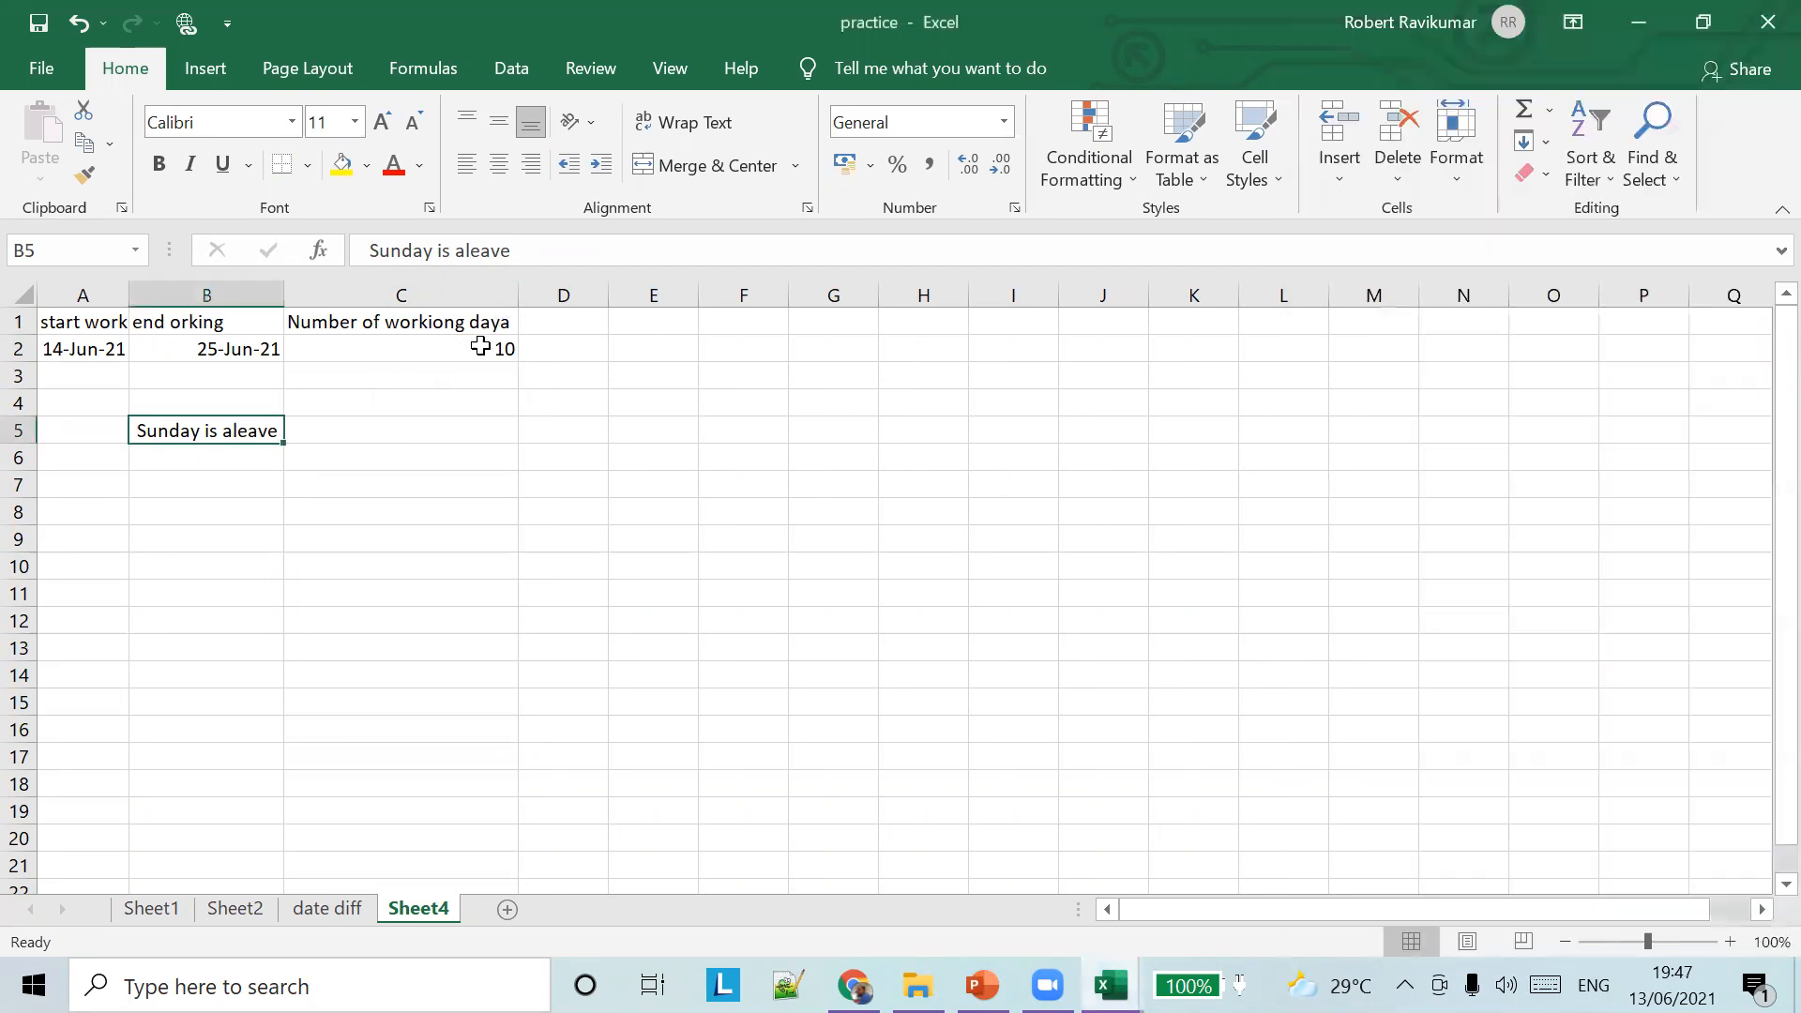
left_click(488, 345)
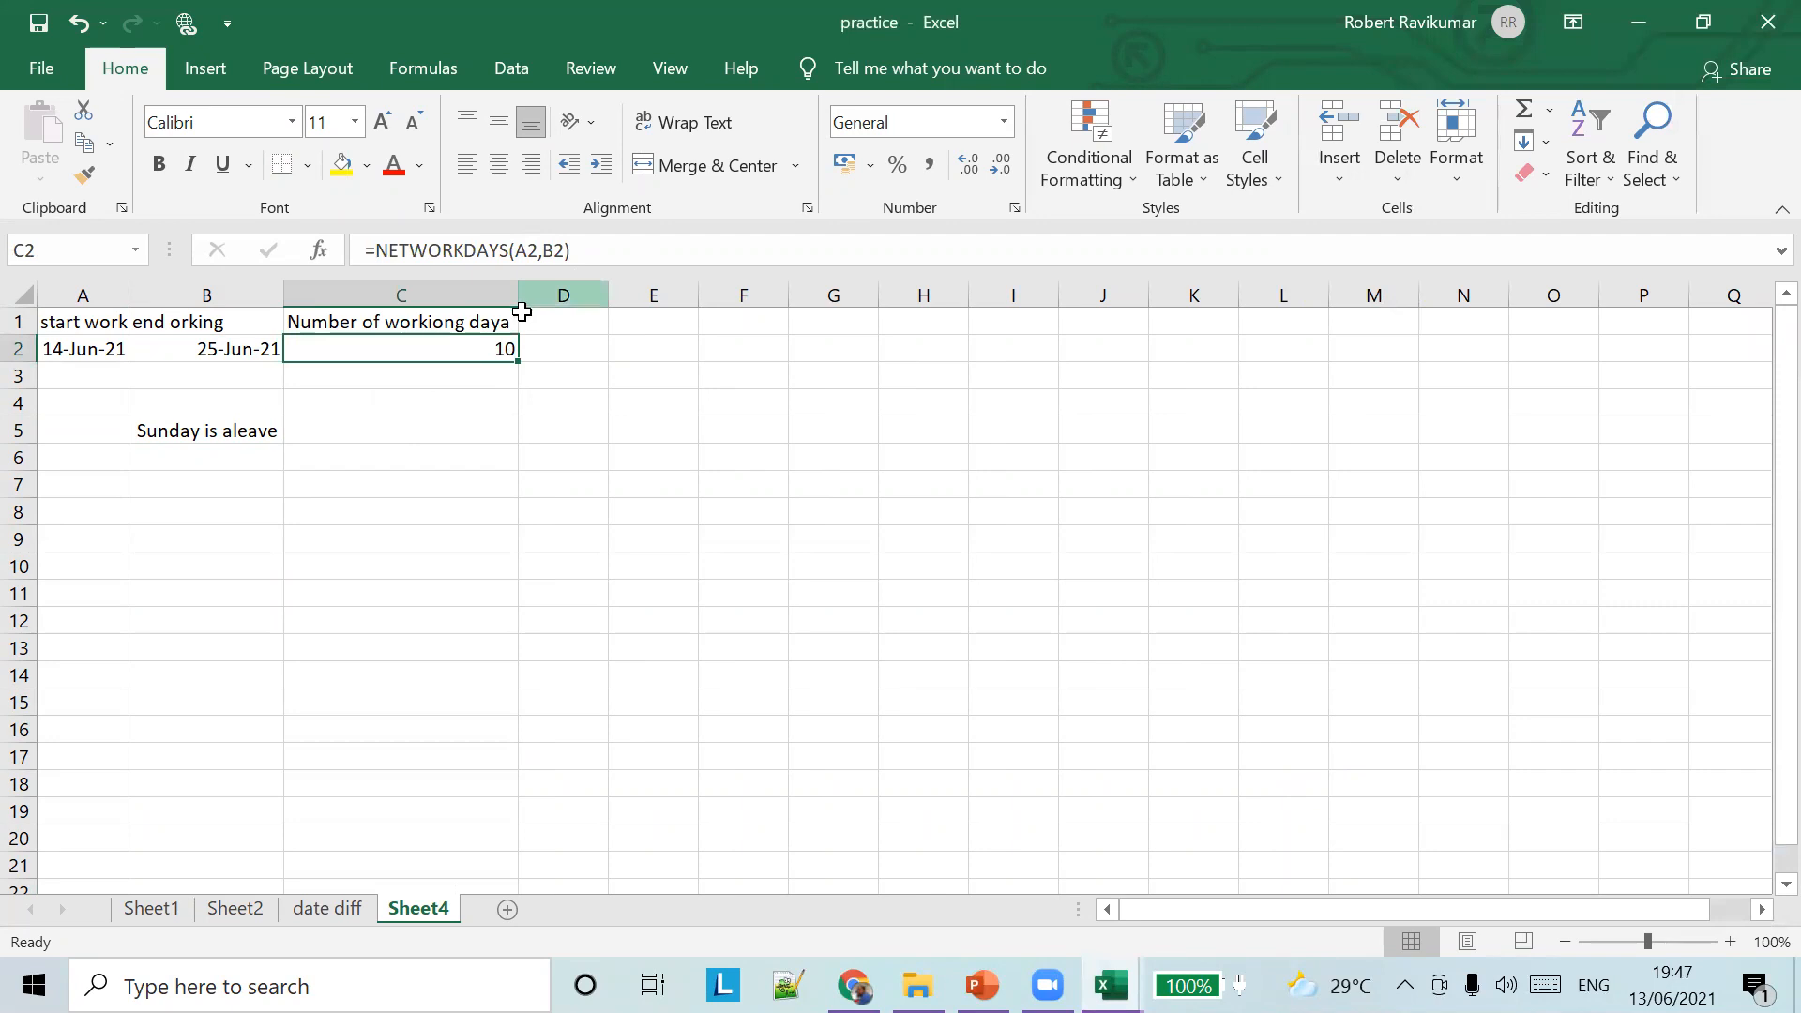
left_click(495, 321)
left_click(255, 428)
key("alt+Tab")
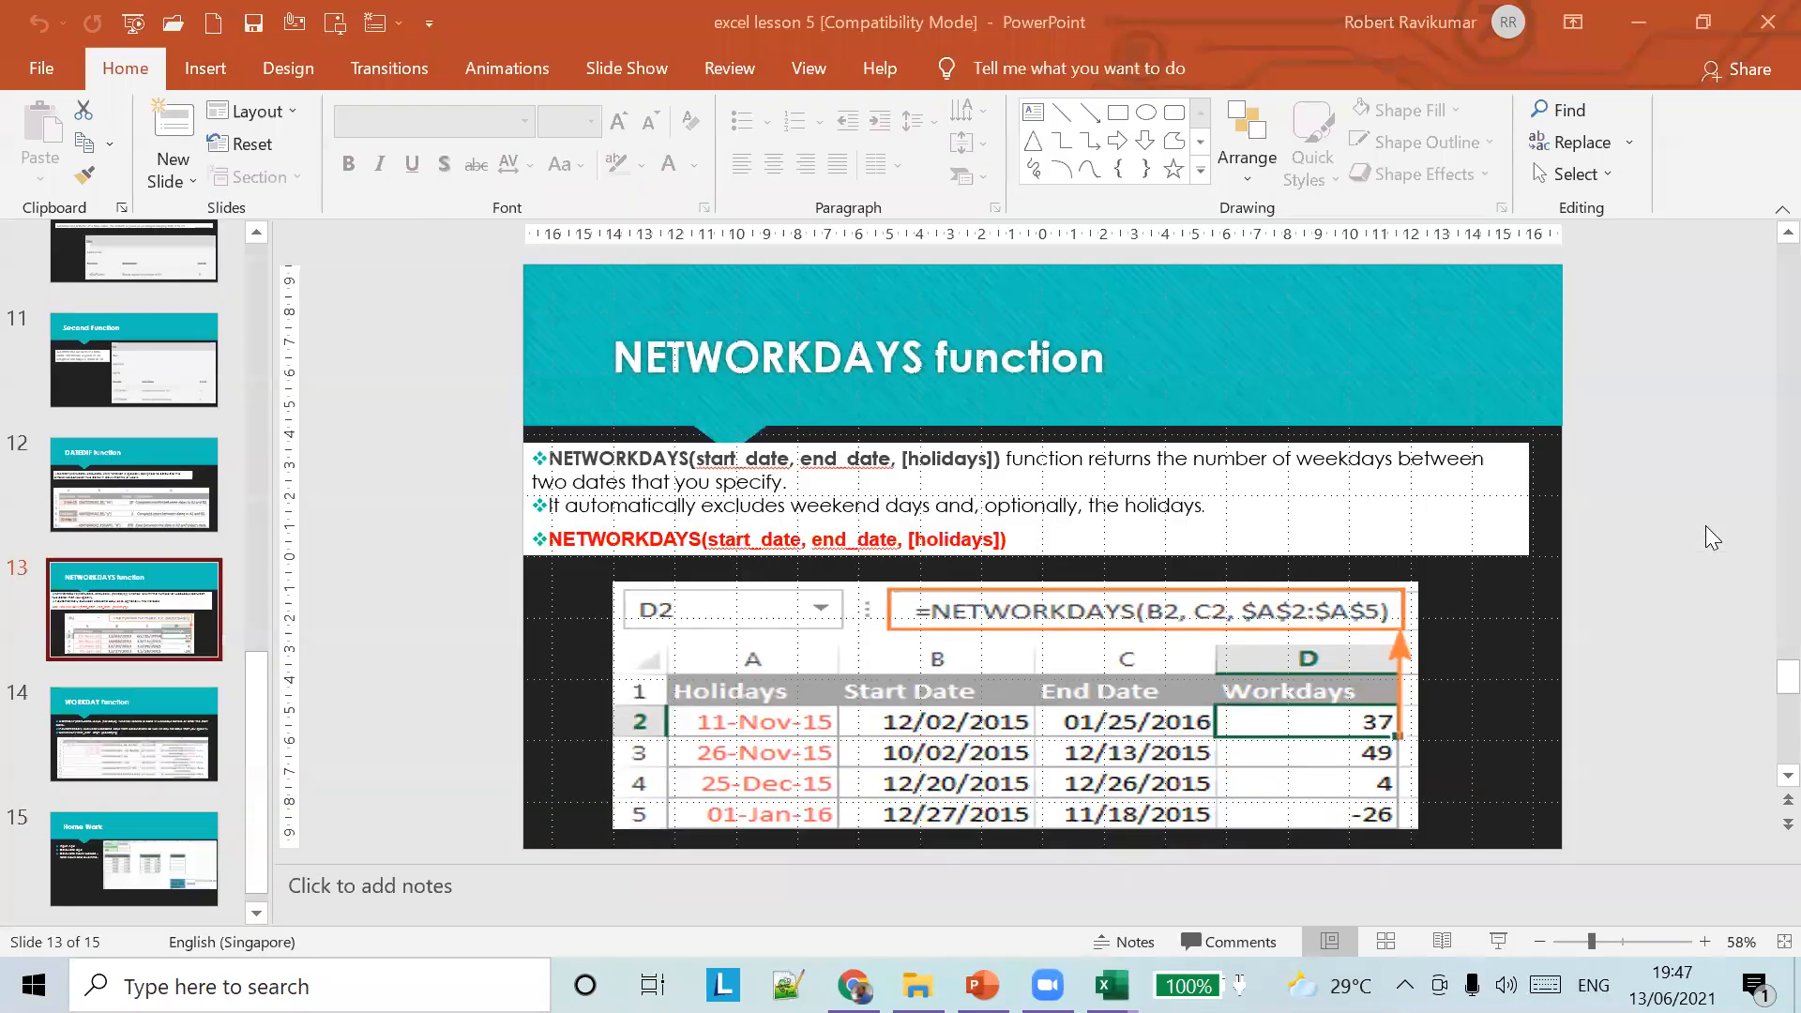
key("alt+Tab")
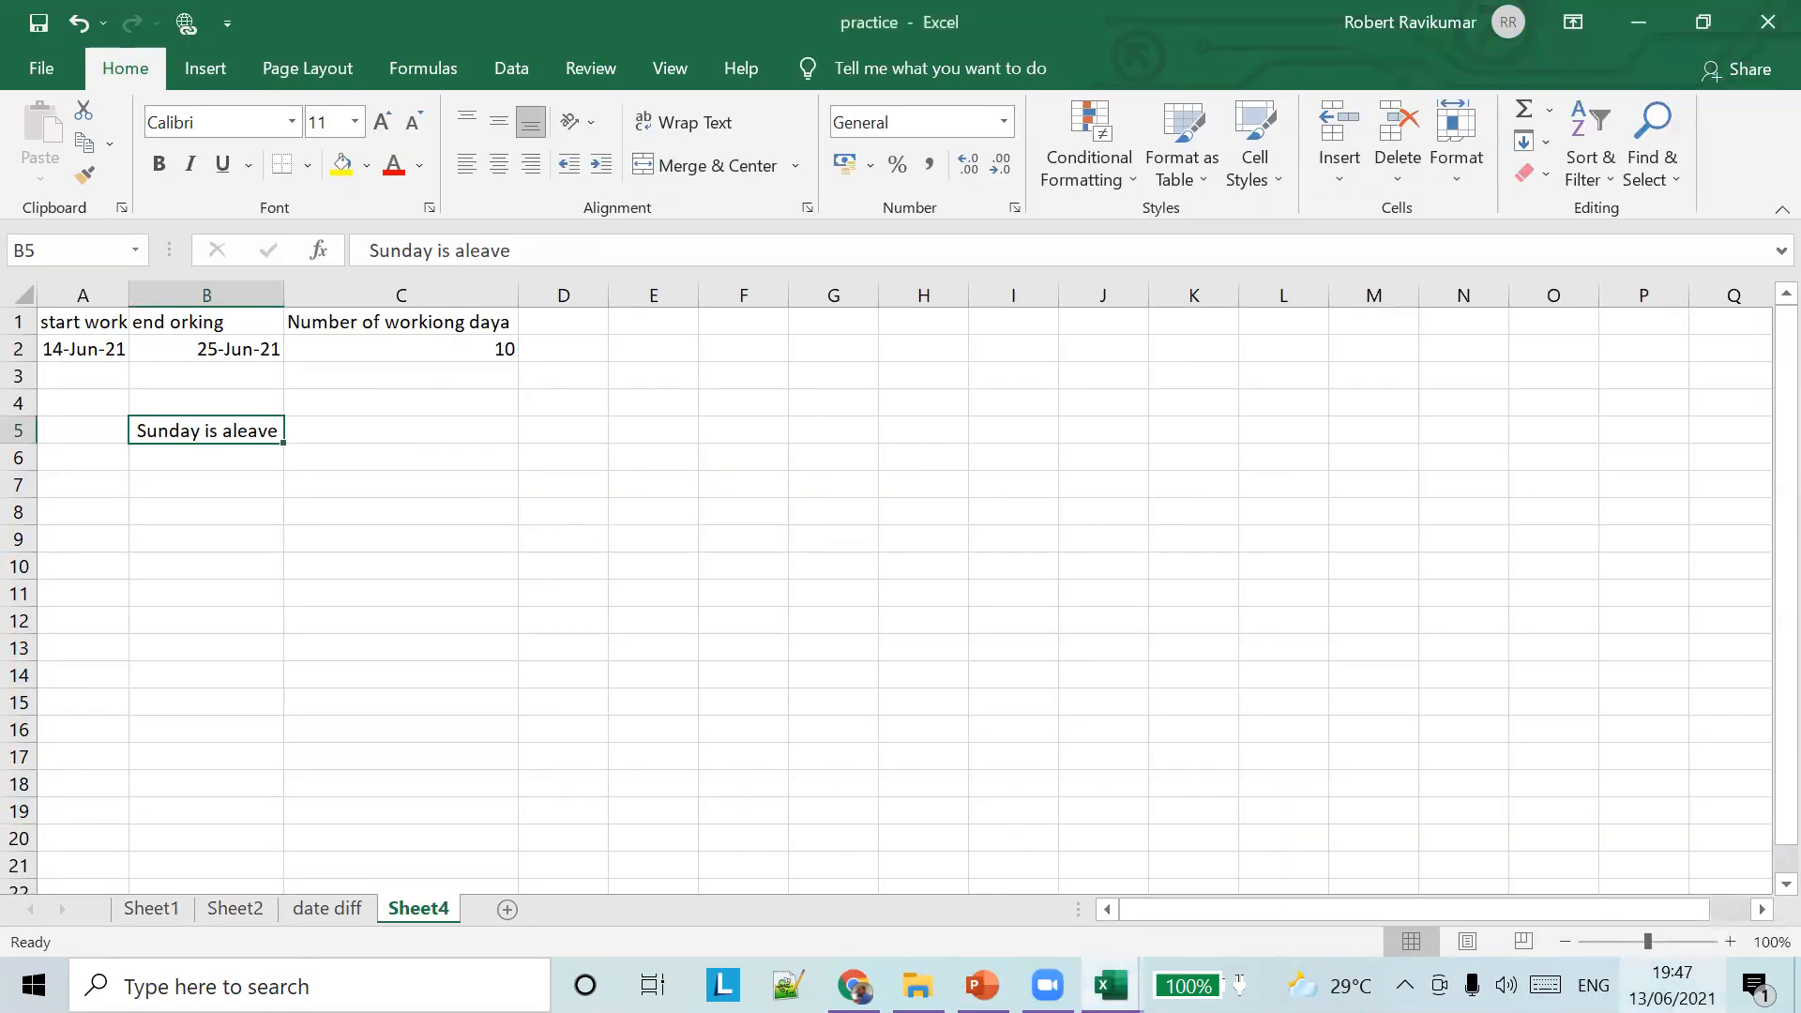
left_click(434, 350)
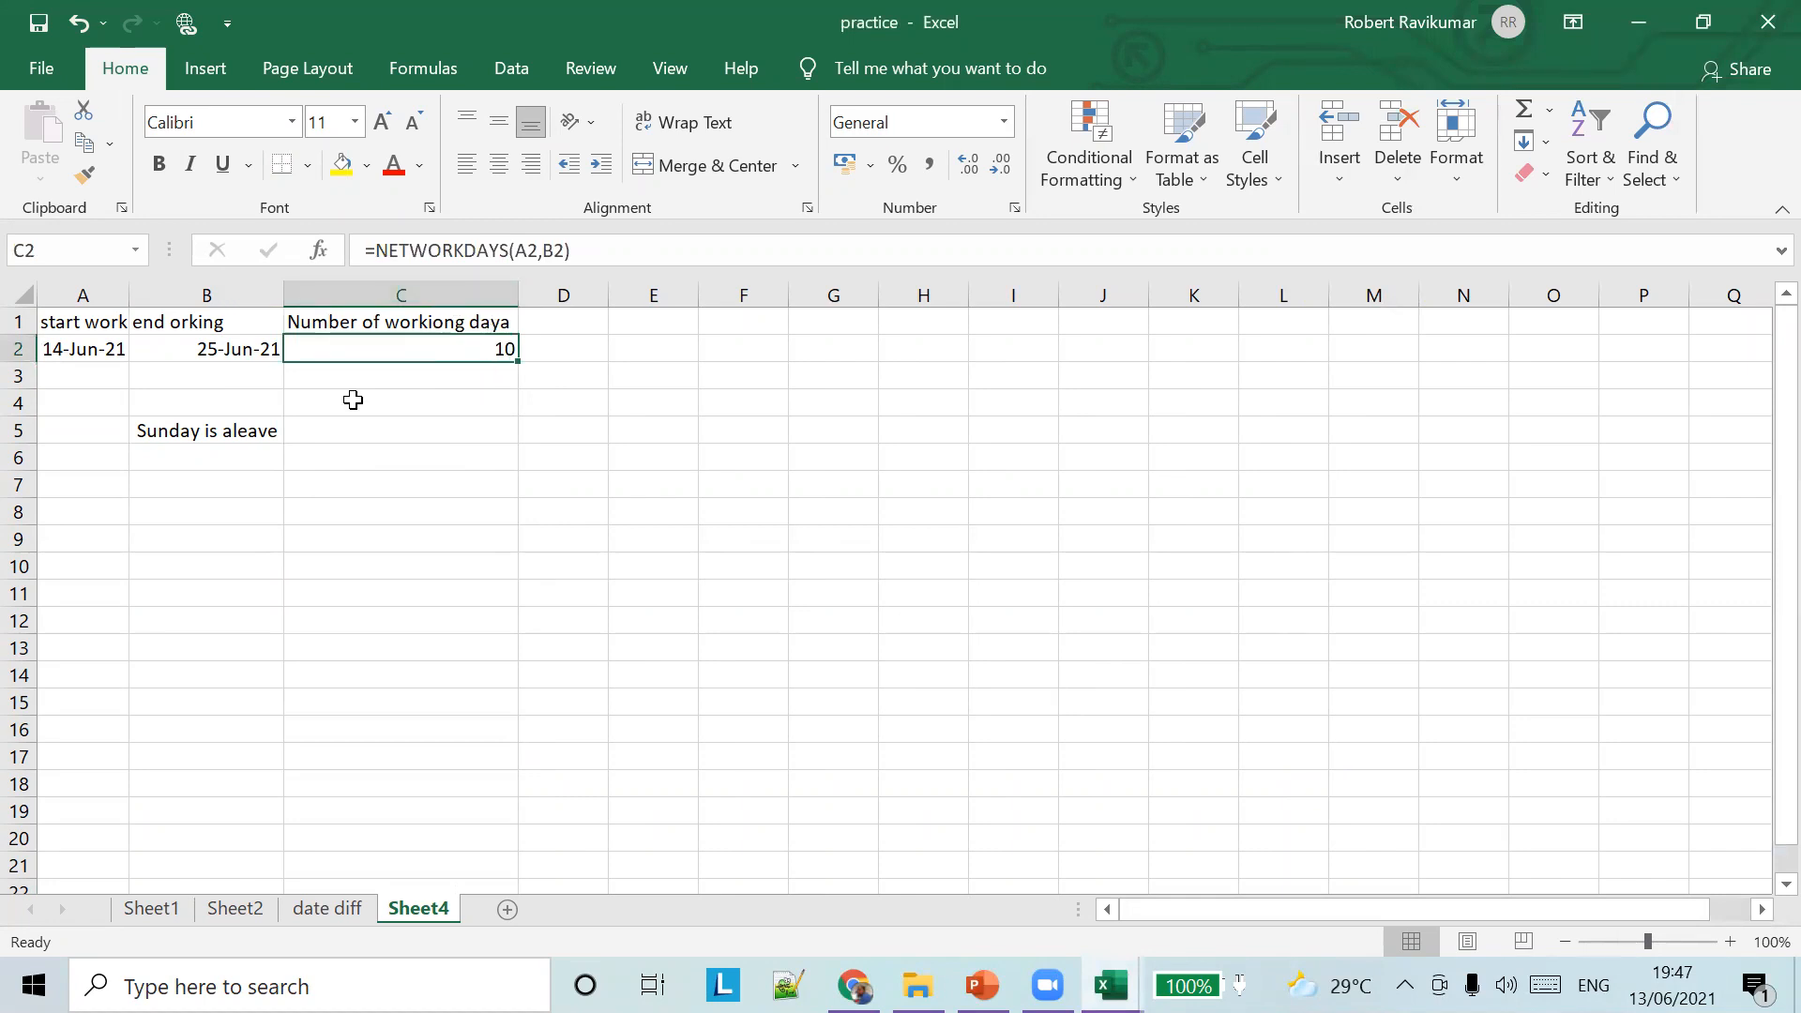
Check the June 2021 dates in the system calendar and enter the note "23rd is a holiday" in B7
left_click(222, 488)
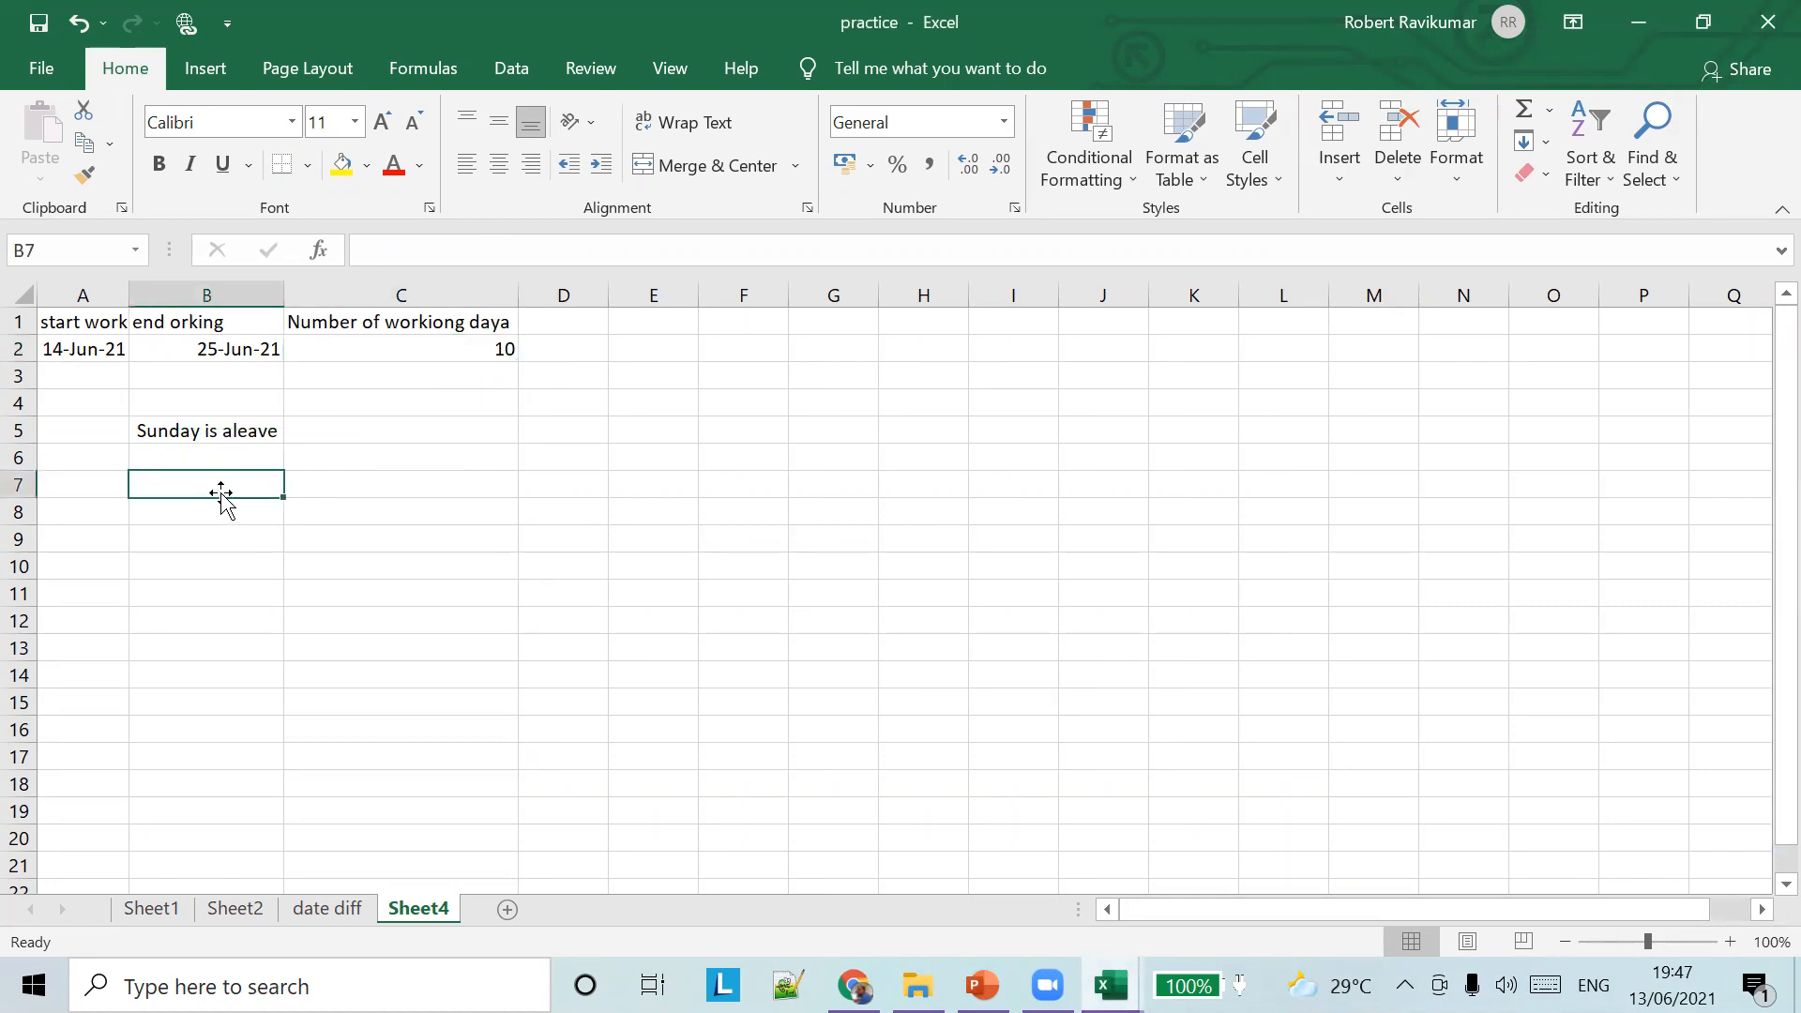
left_click(1672, 985)
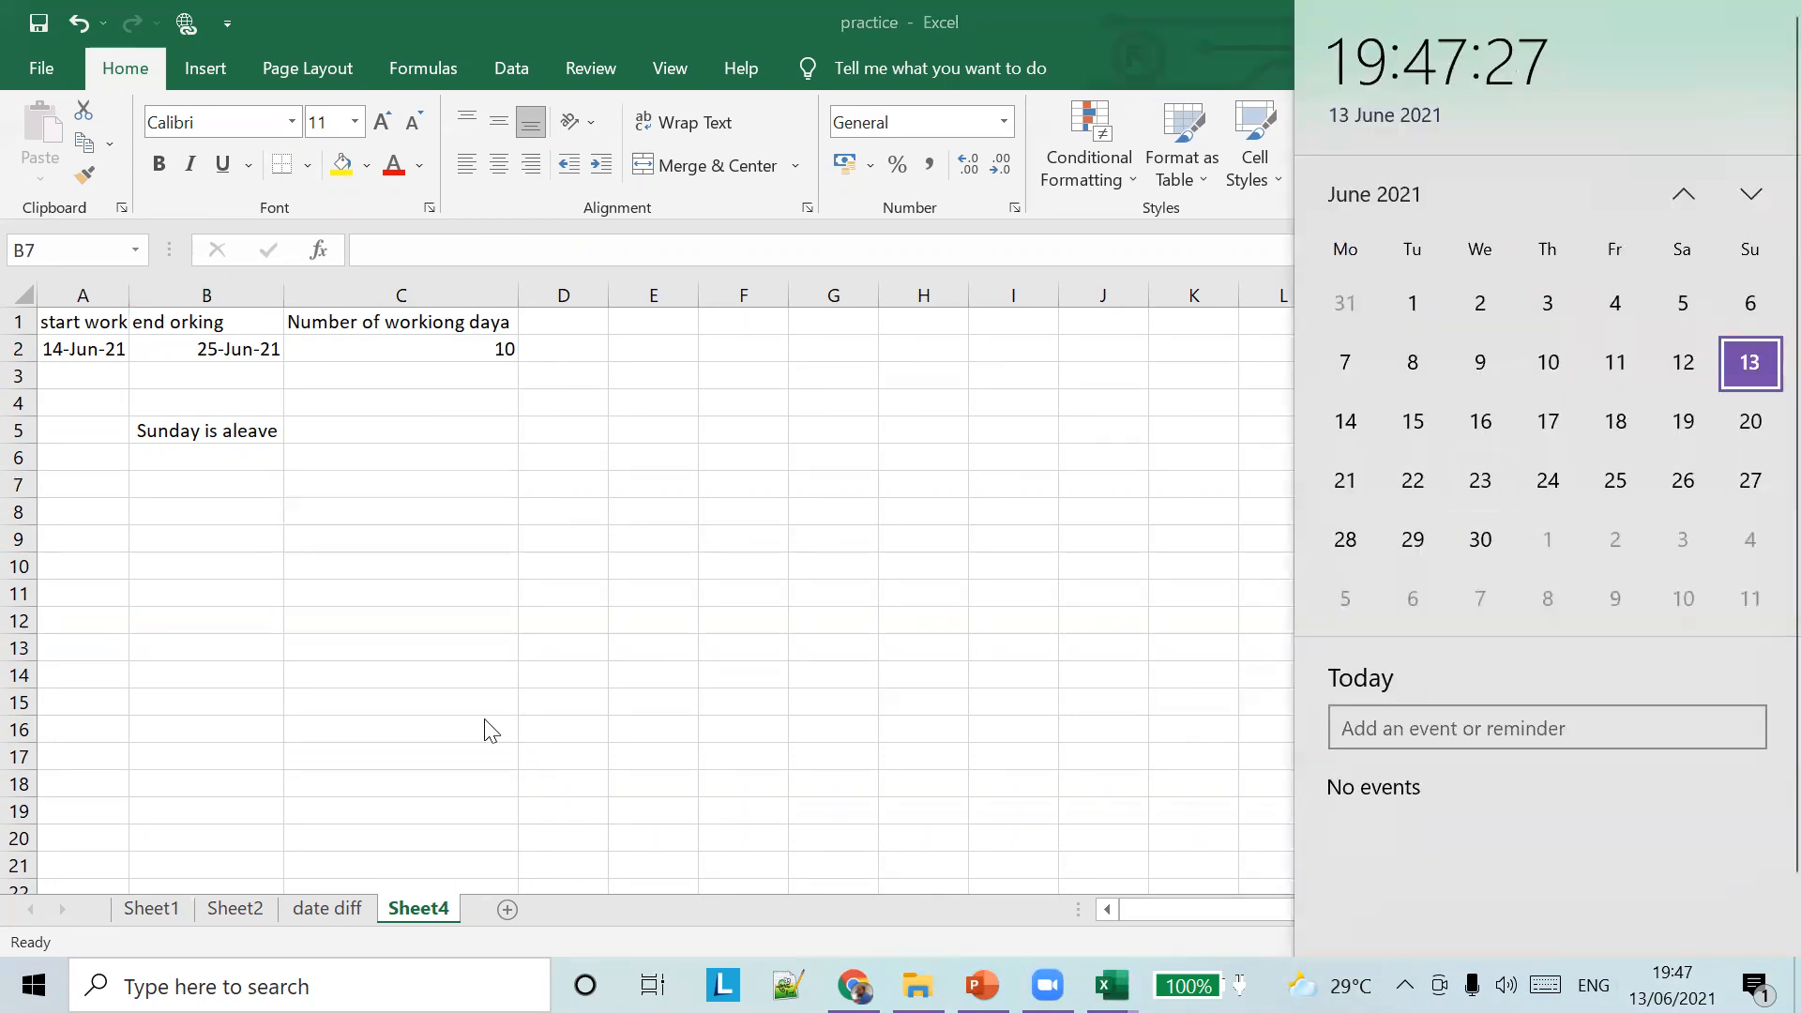
left_click(174, 487)
type("23")
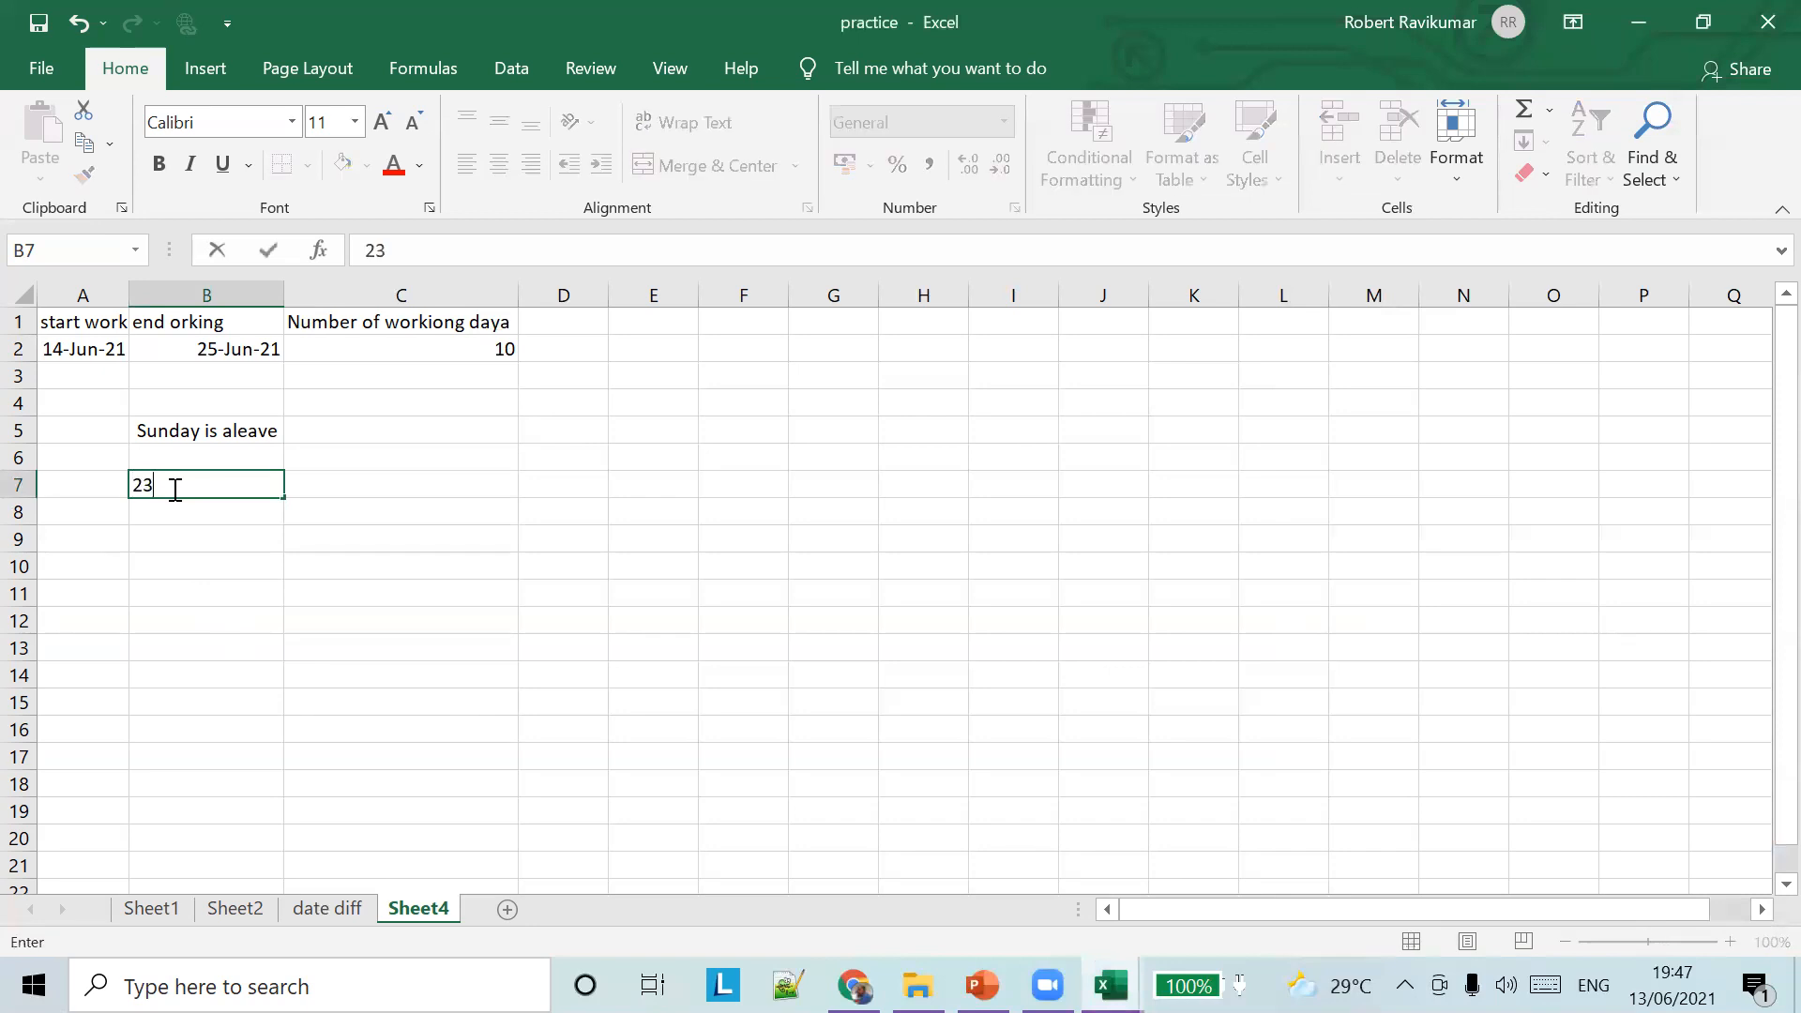
type("rd is a holiday")
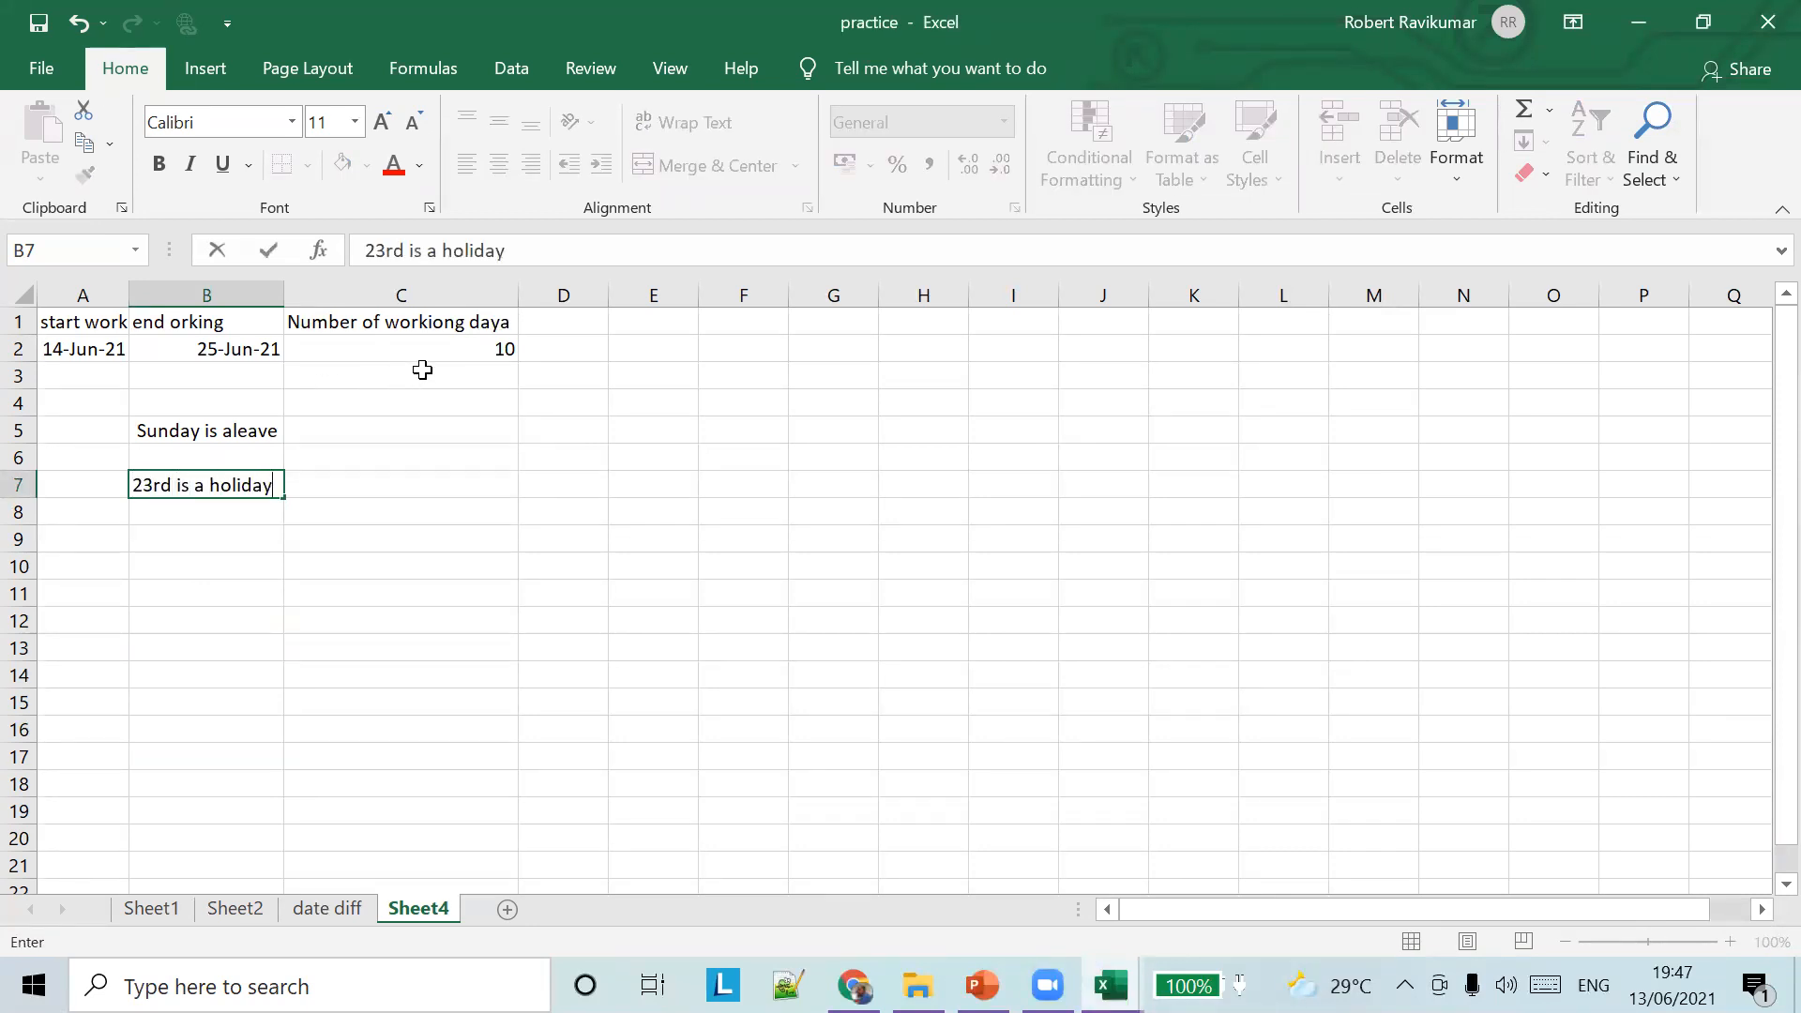
left_click(437, 345)
Correct the spelling of the C1 header to "Number of working days"
left_click(437, 321)
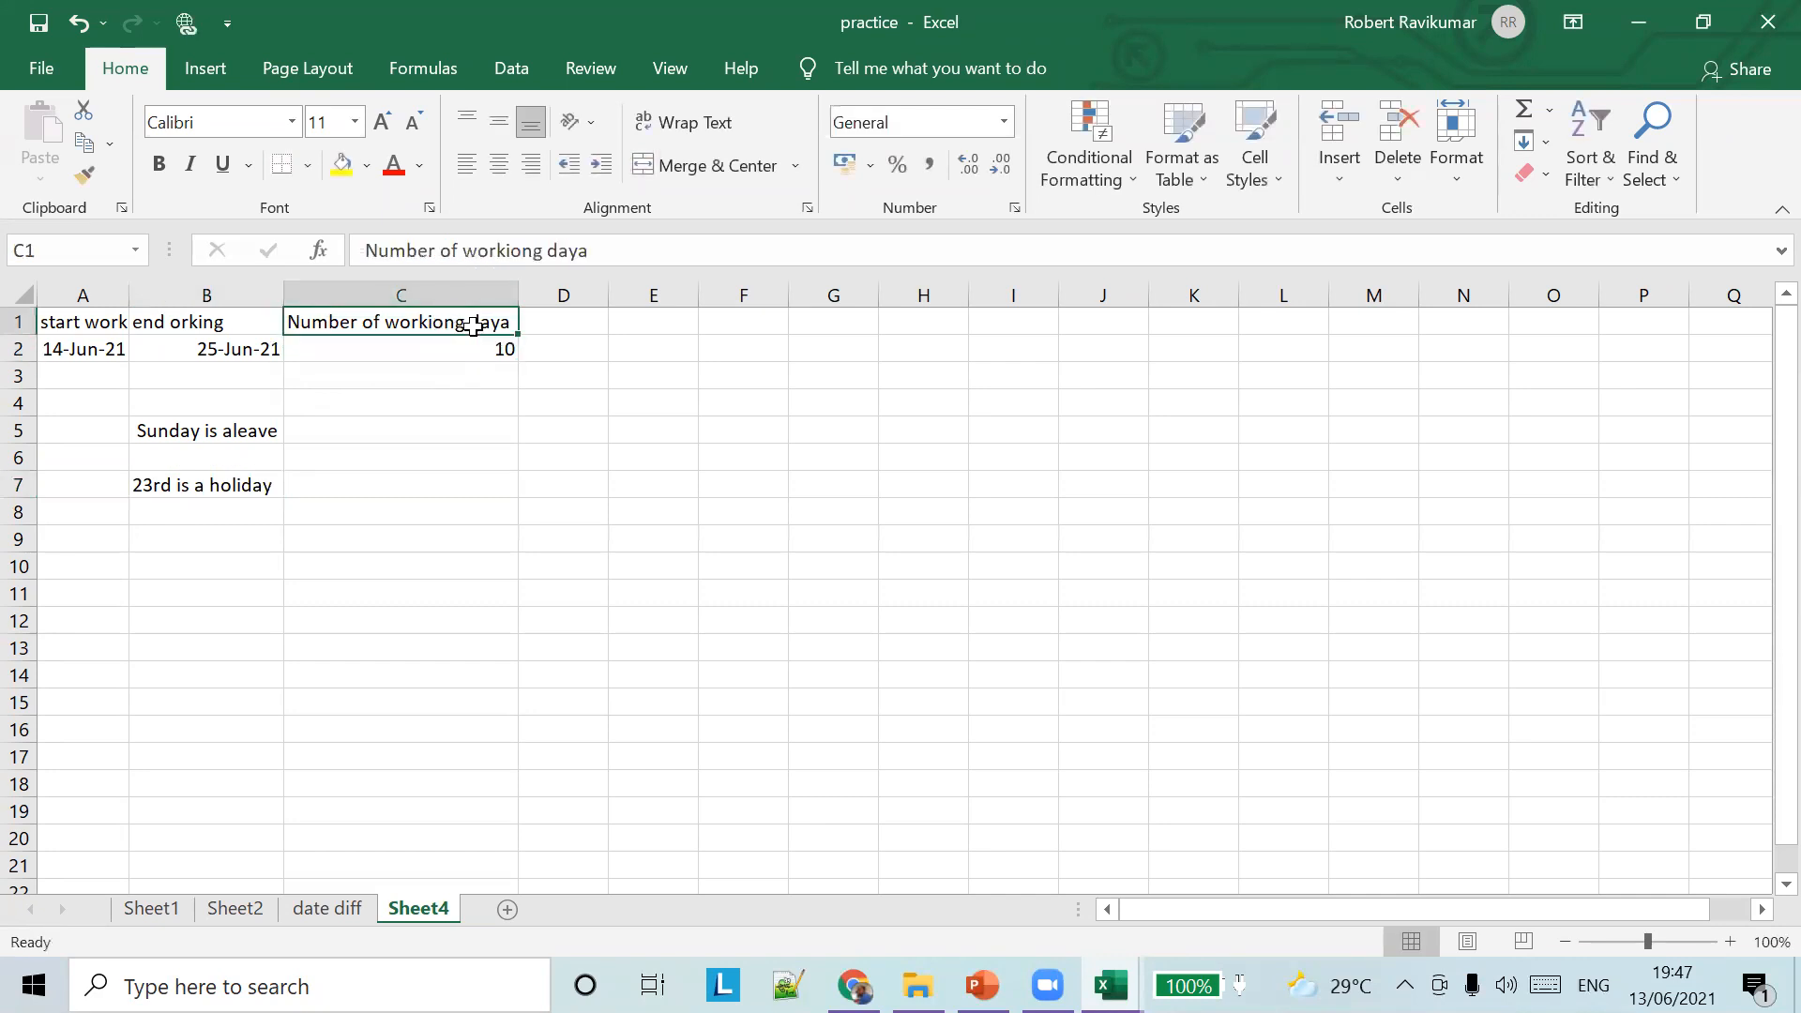
left_click(523, 251)
key("BackSpace")
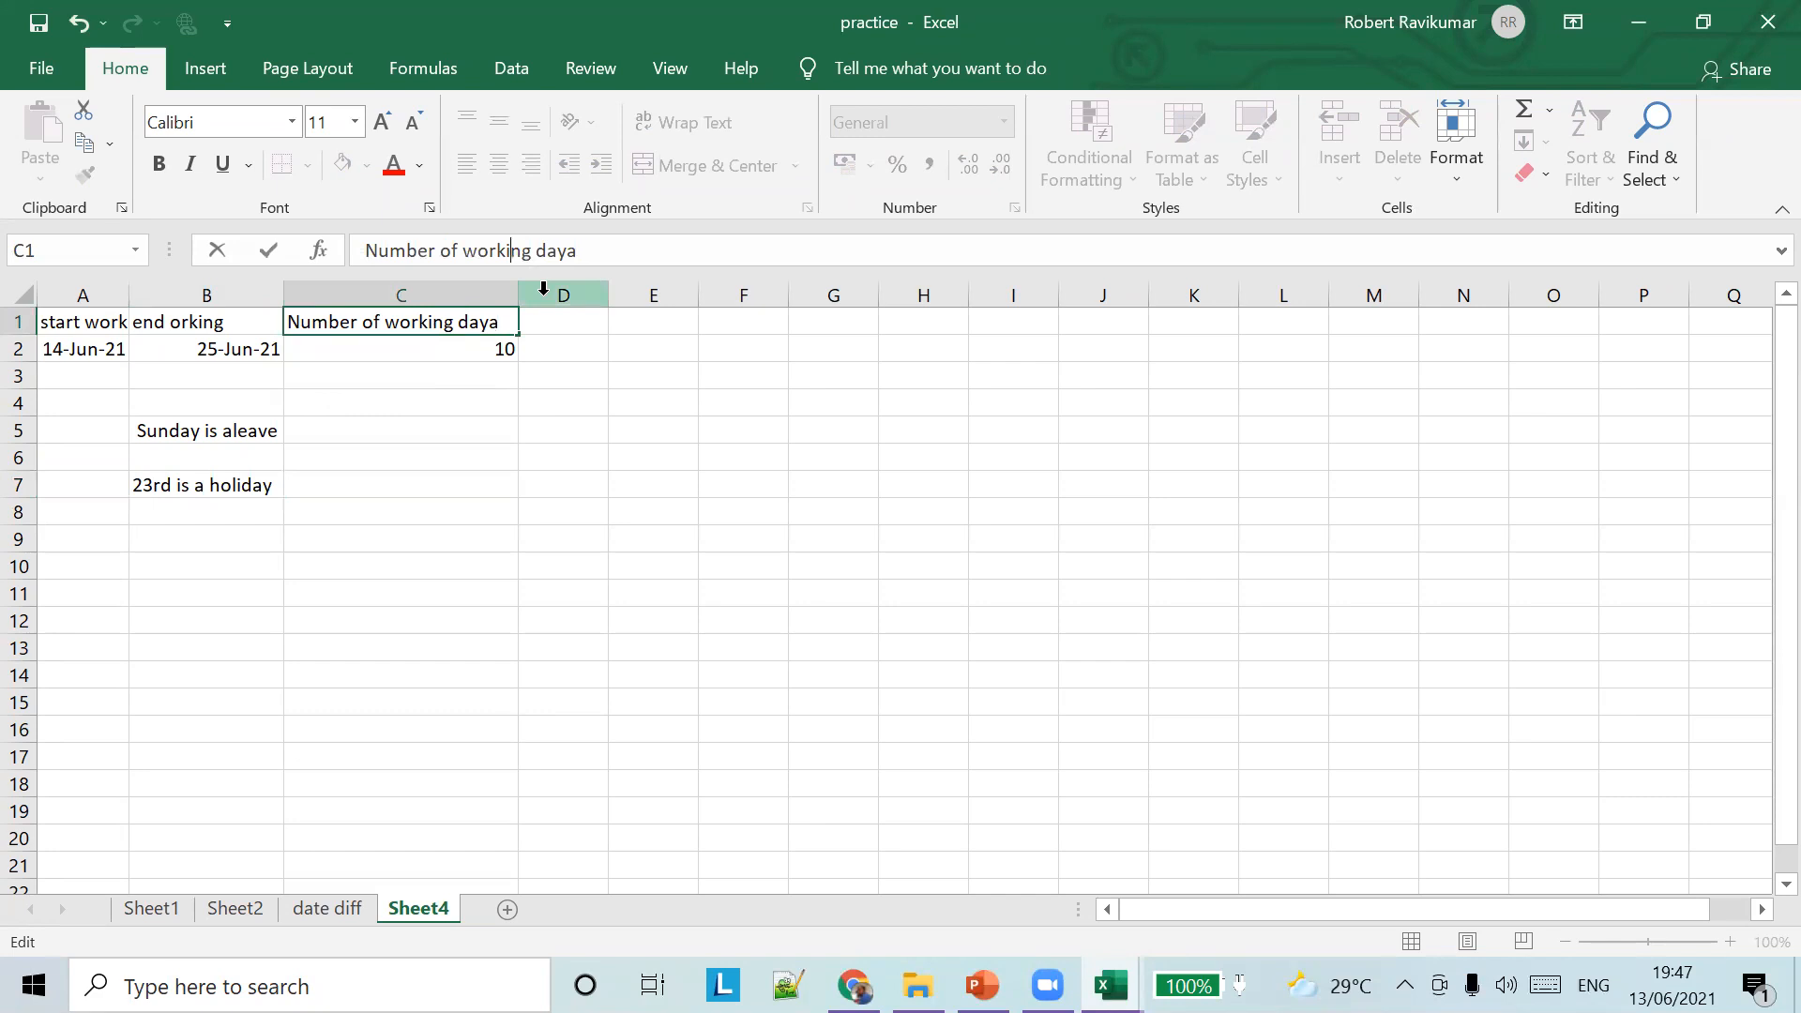
left_click(628, 256)
key("BackSpace")
type("s")
left_click(470, 349)
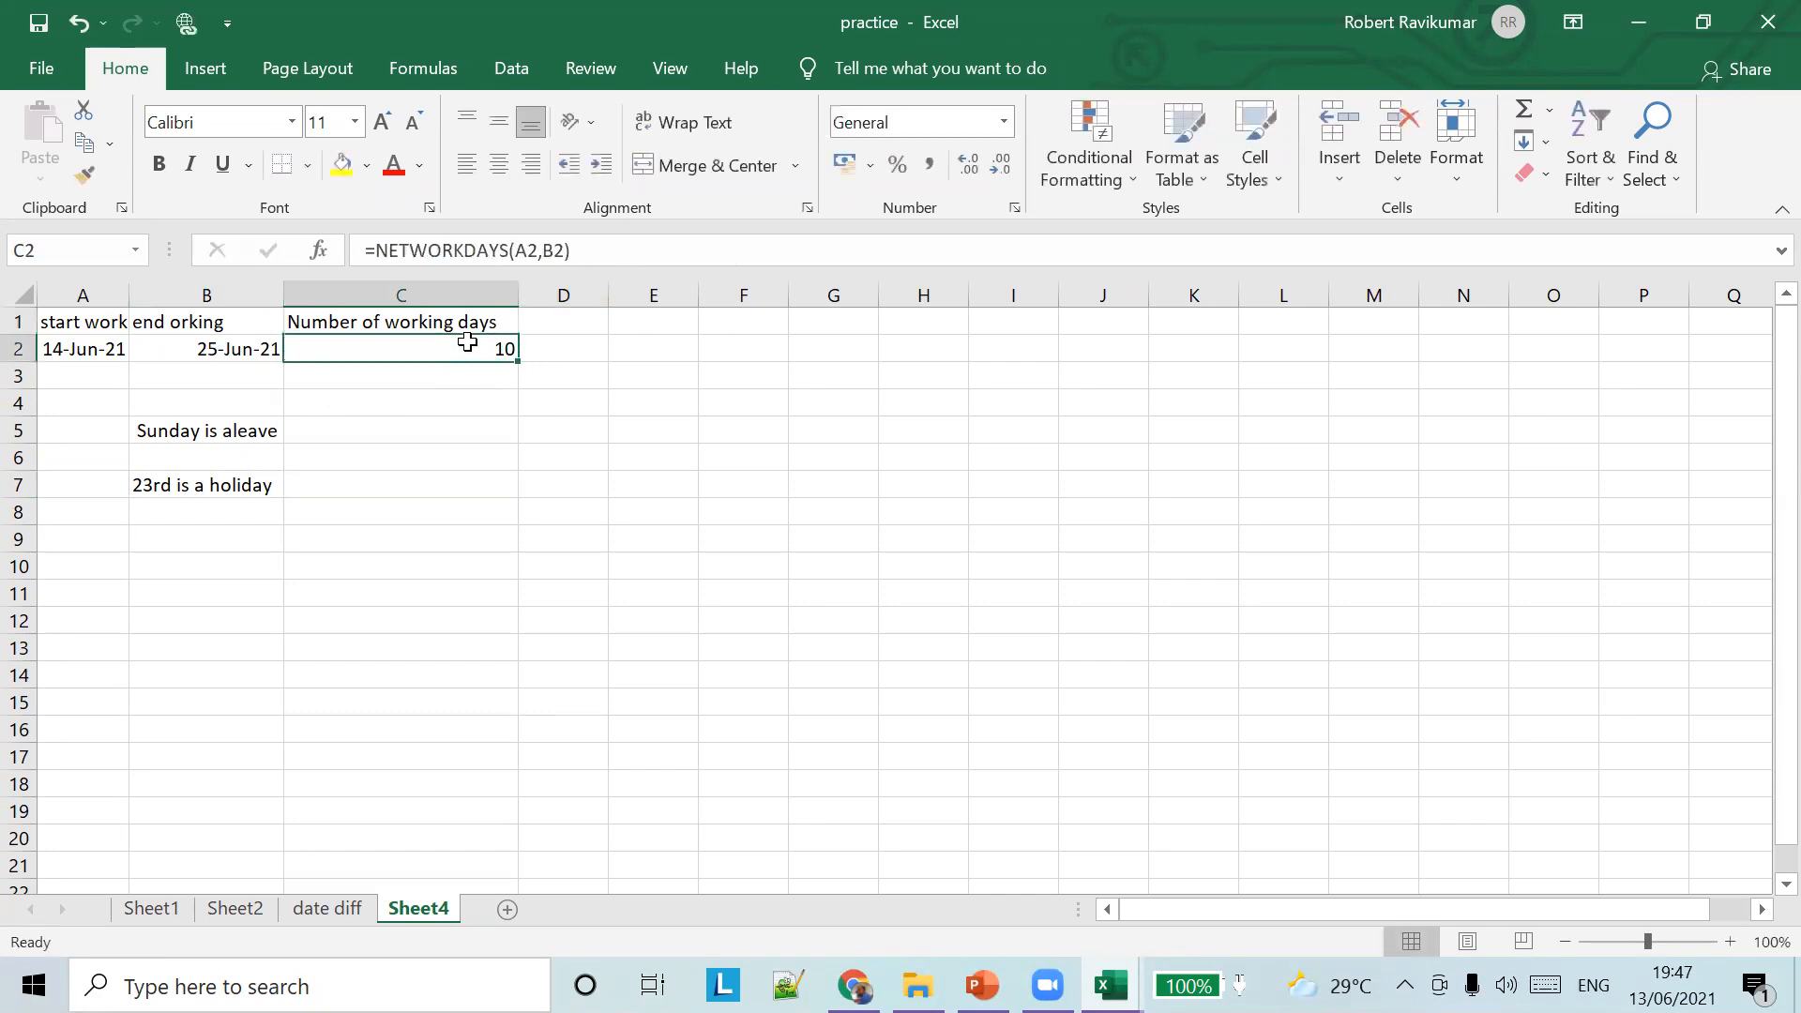
Try to add ['23-JUN-2021'] as the holidays argument of the NETWORKDAYS formula in C2
left_click(488, 250)
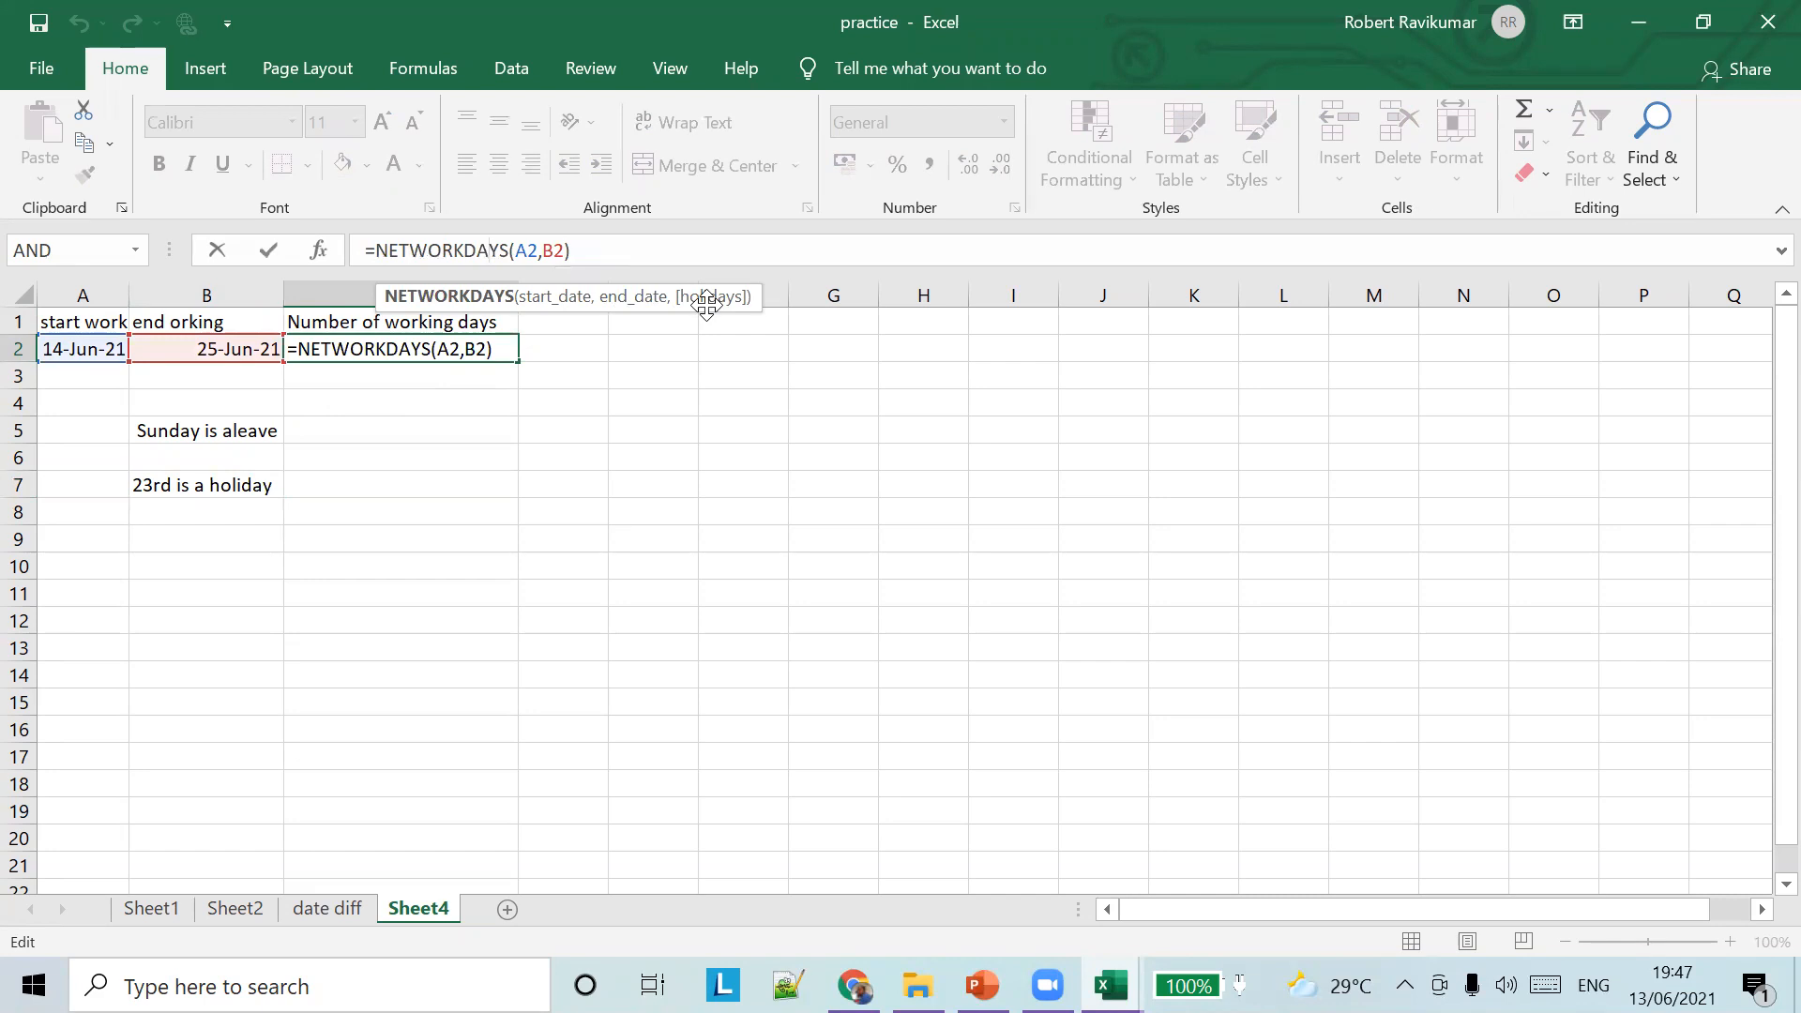
left_click(560, 252)
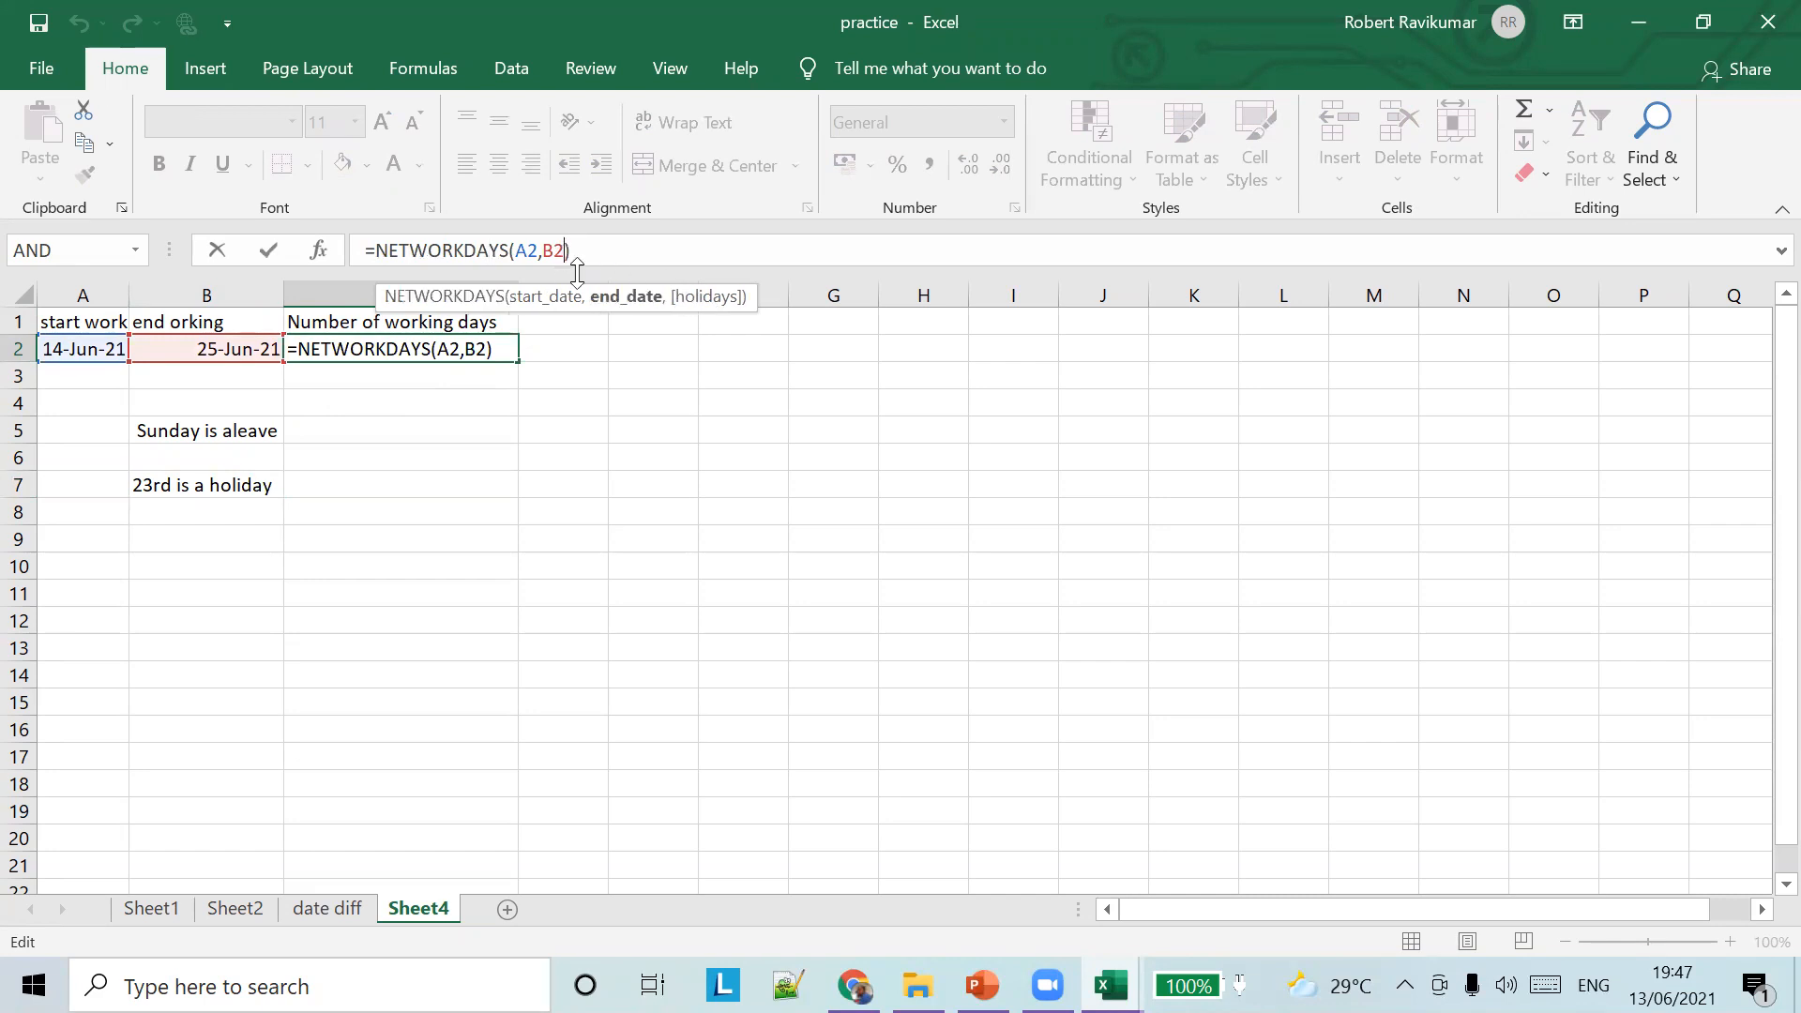
type(",[]")
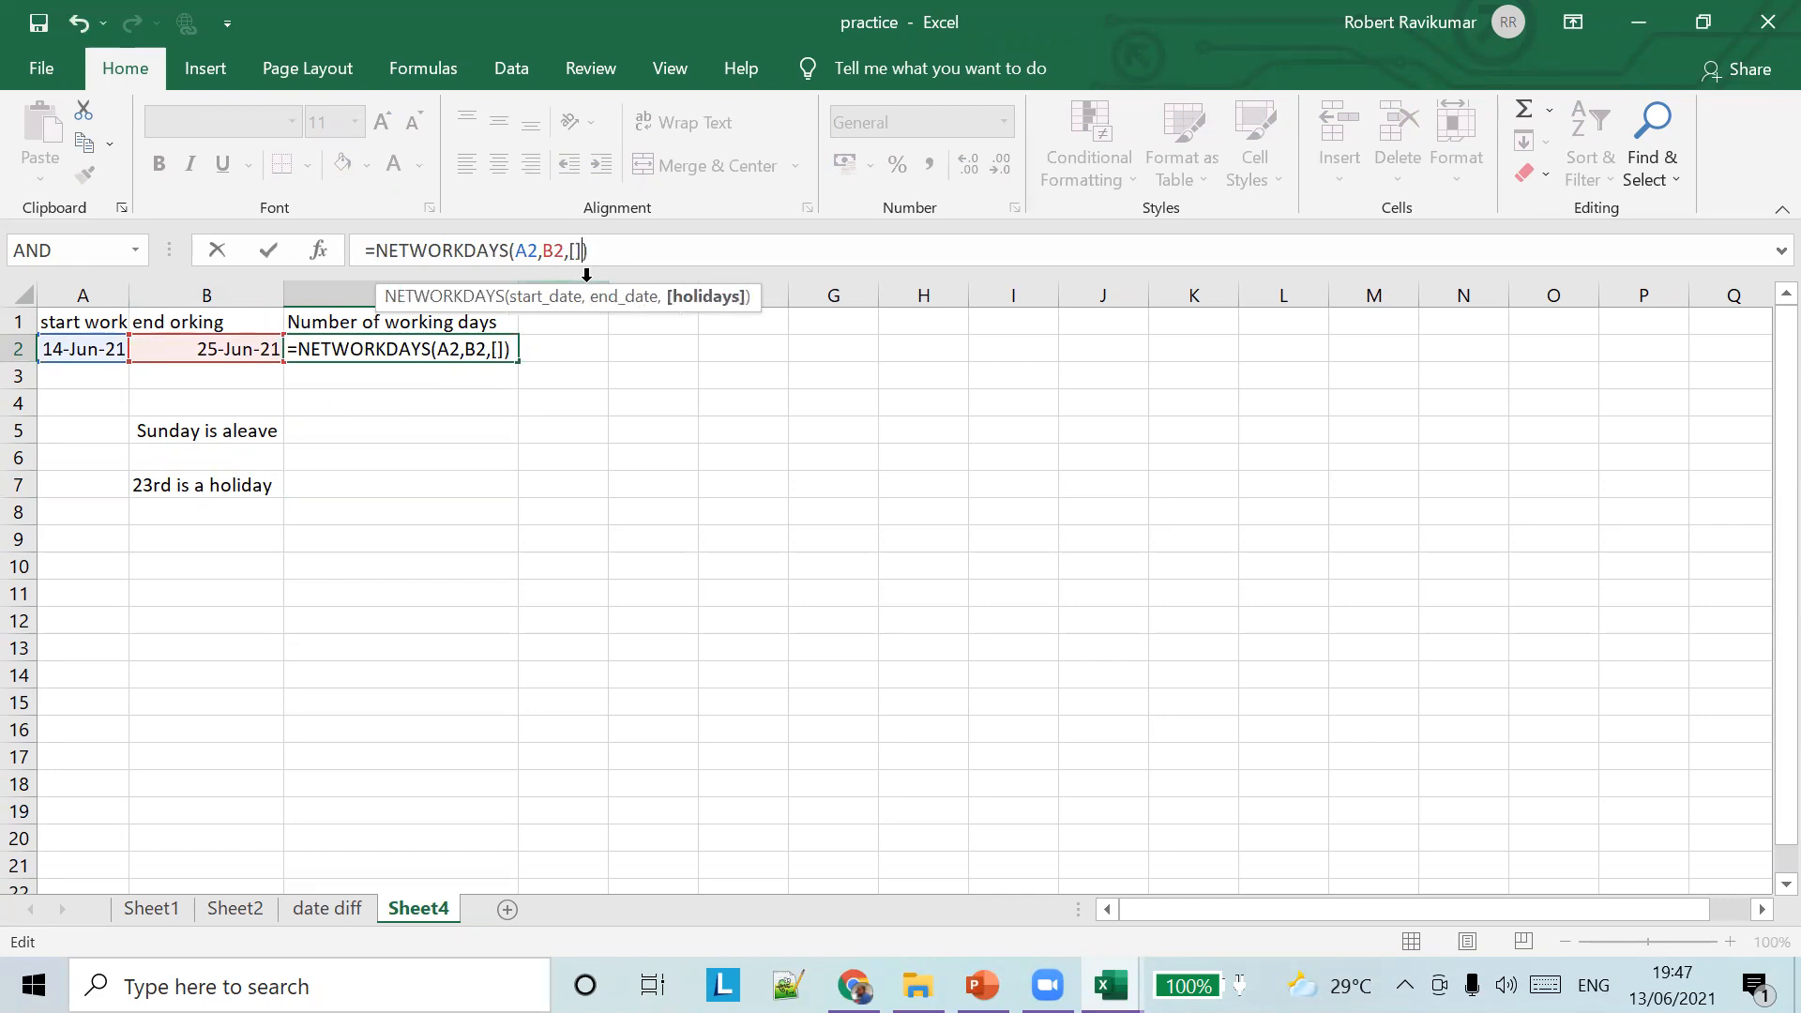
key("Left")
type("\"")
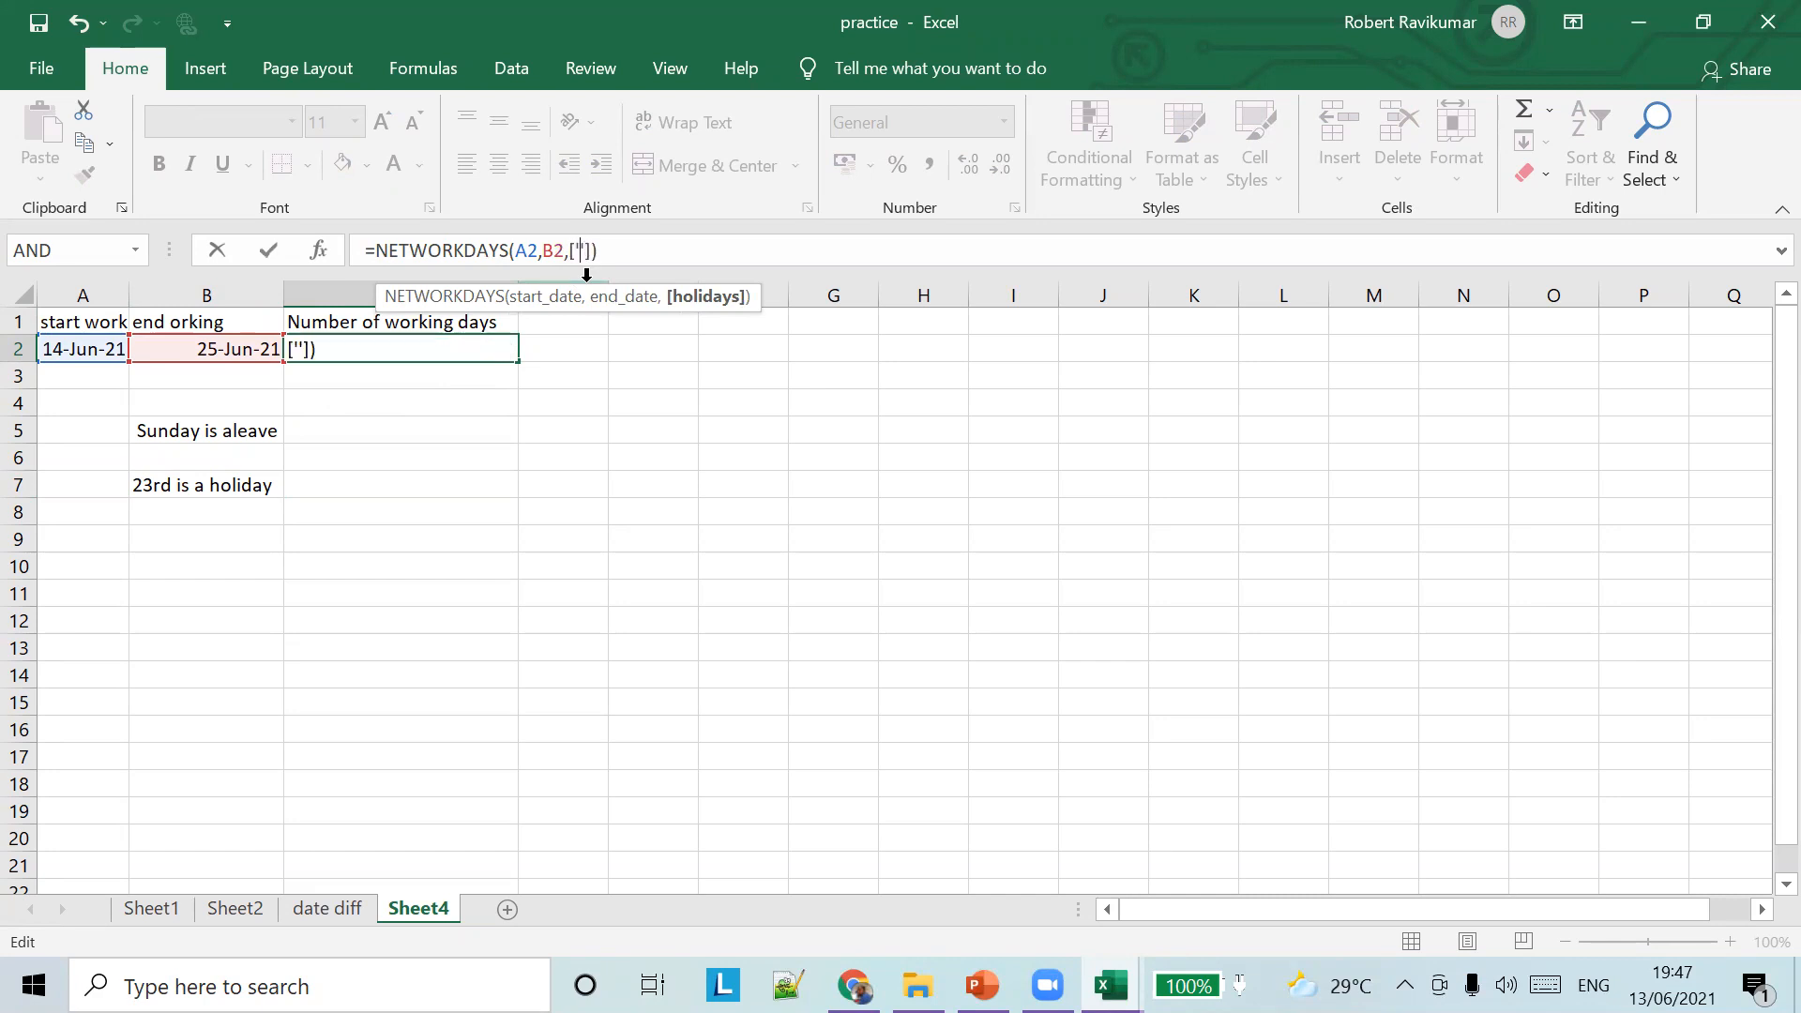
type("23")
type("-JUN-")
type("2021")
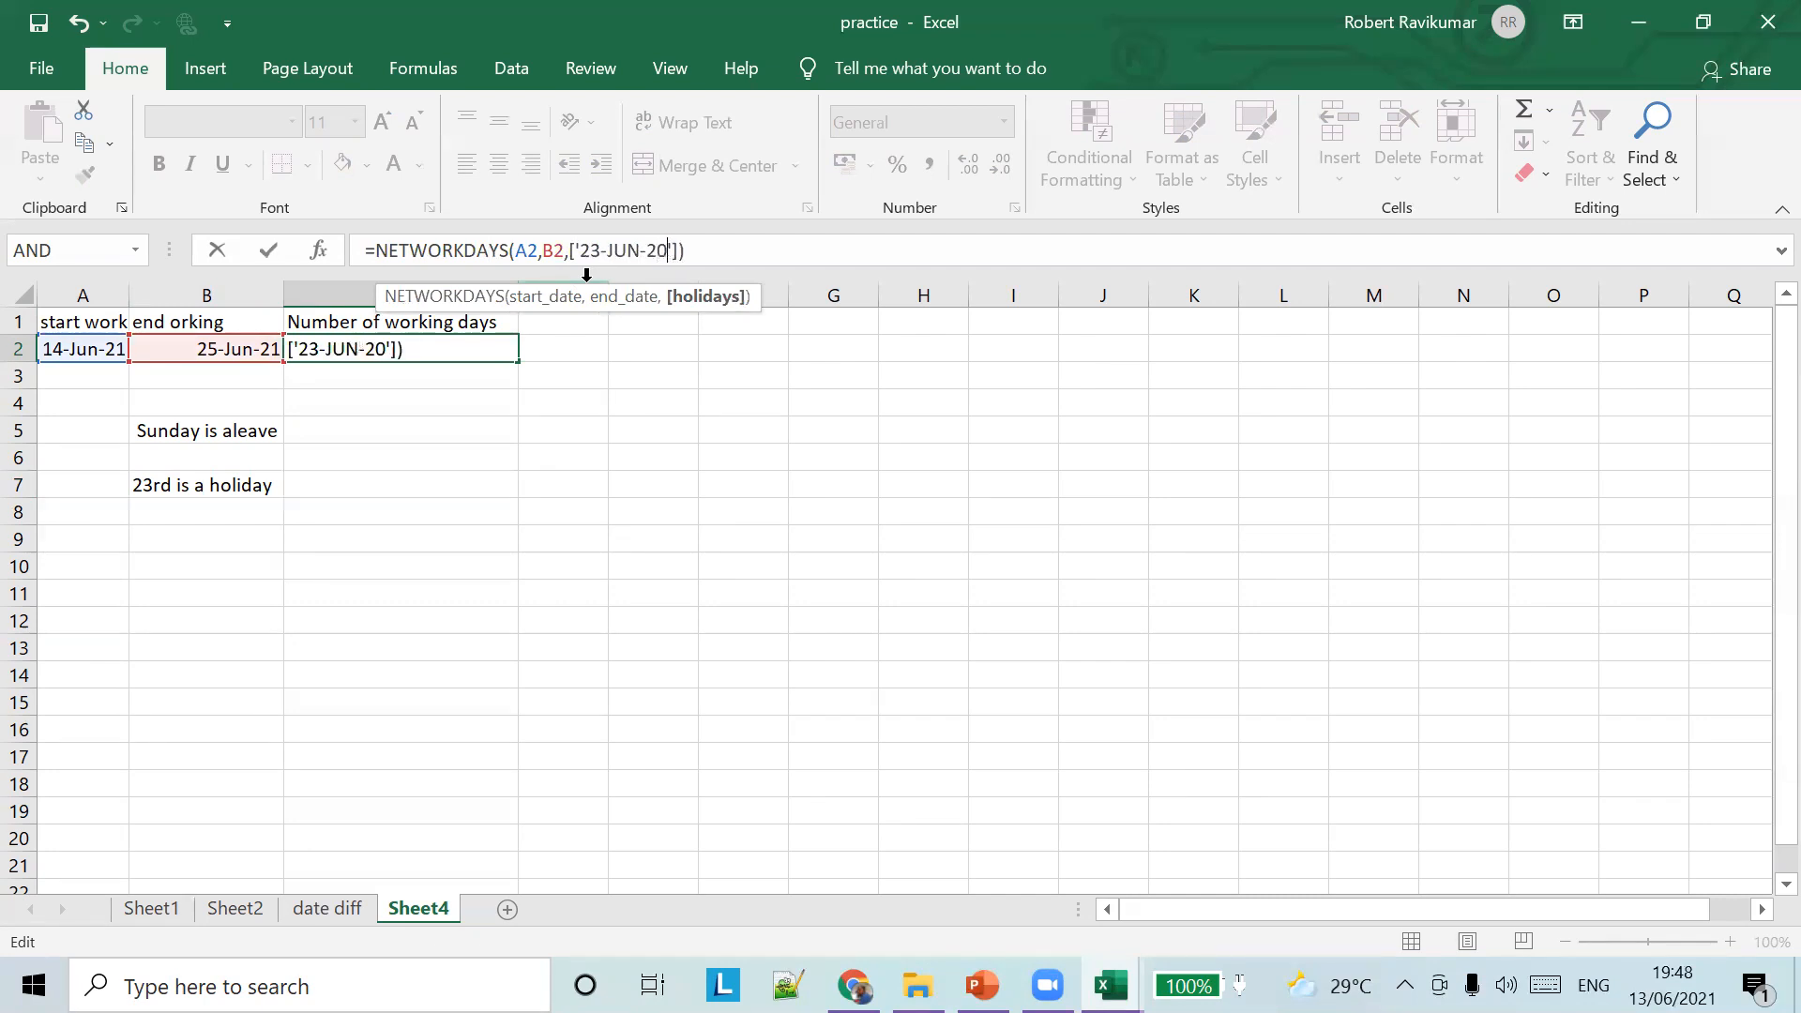
key("Return")
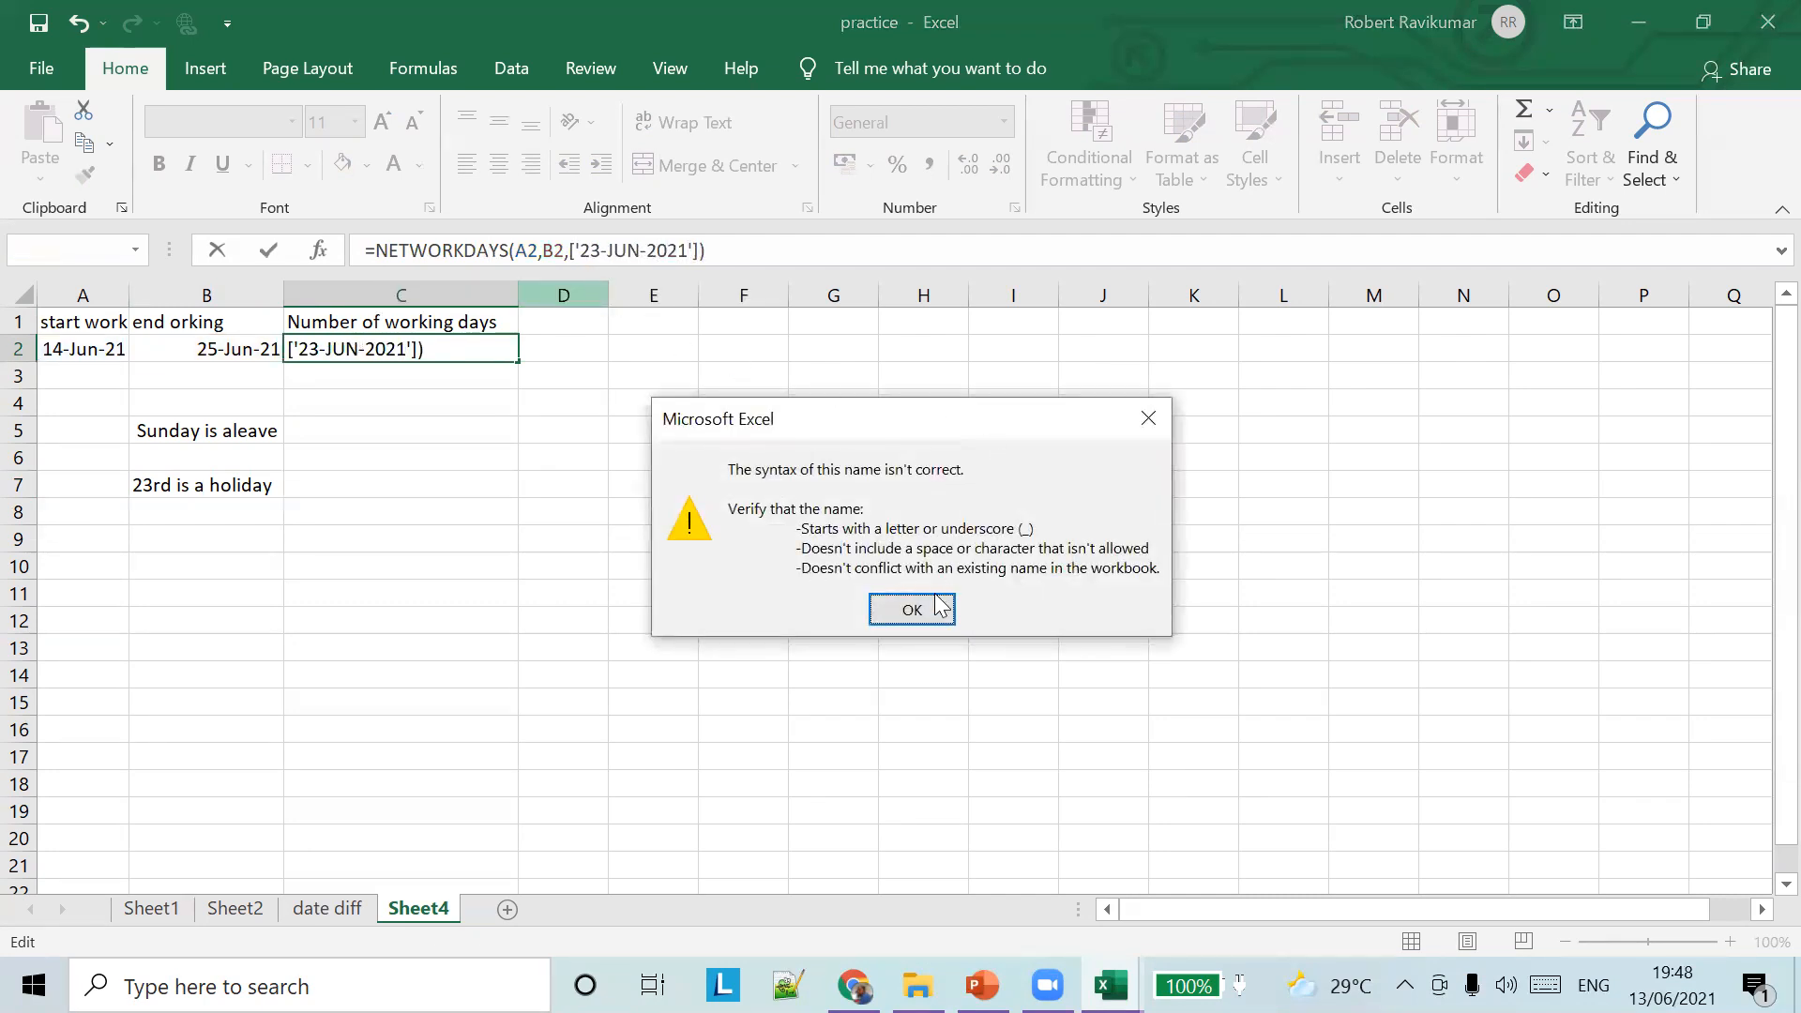
left_click(908, 610)
left_click(605, 249)
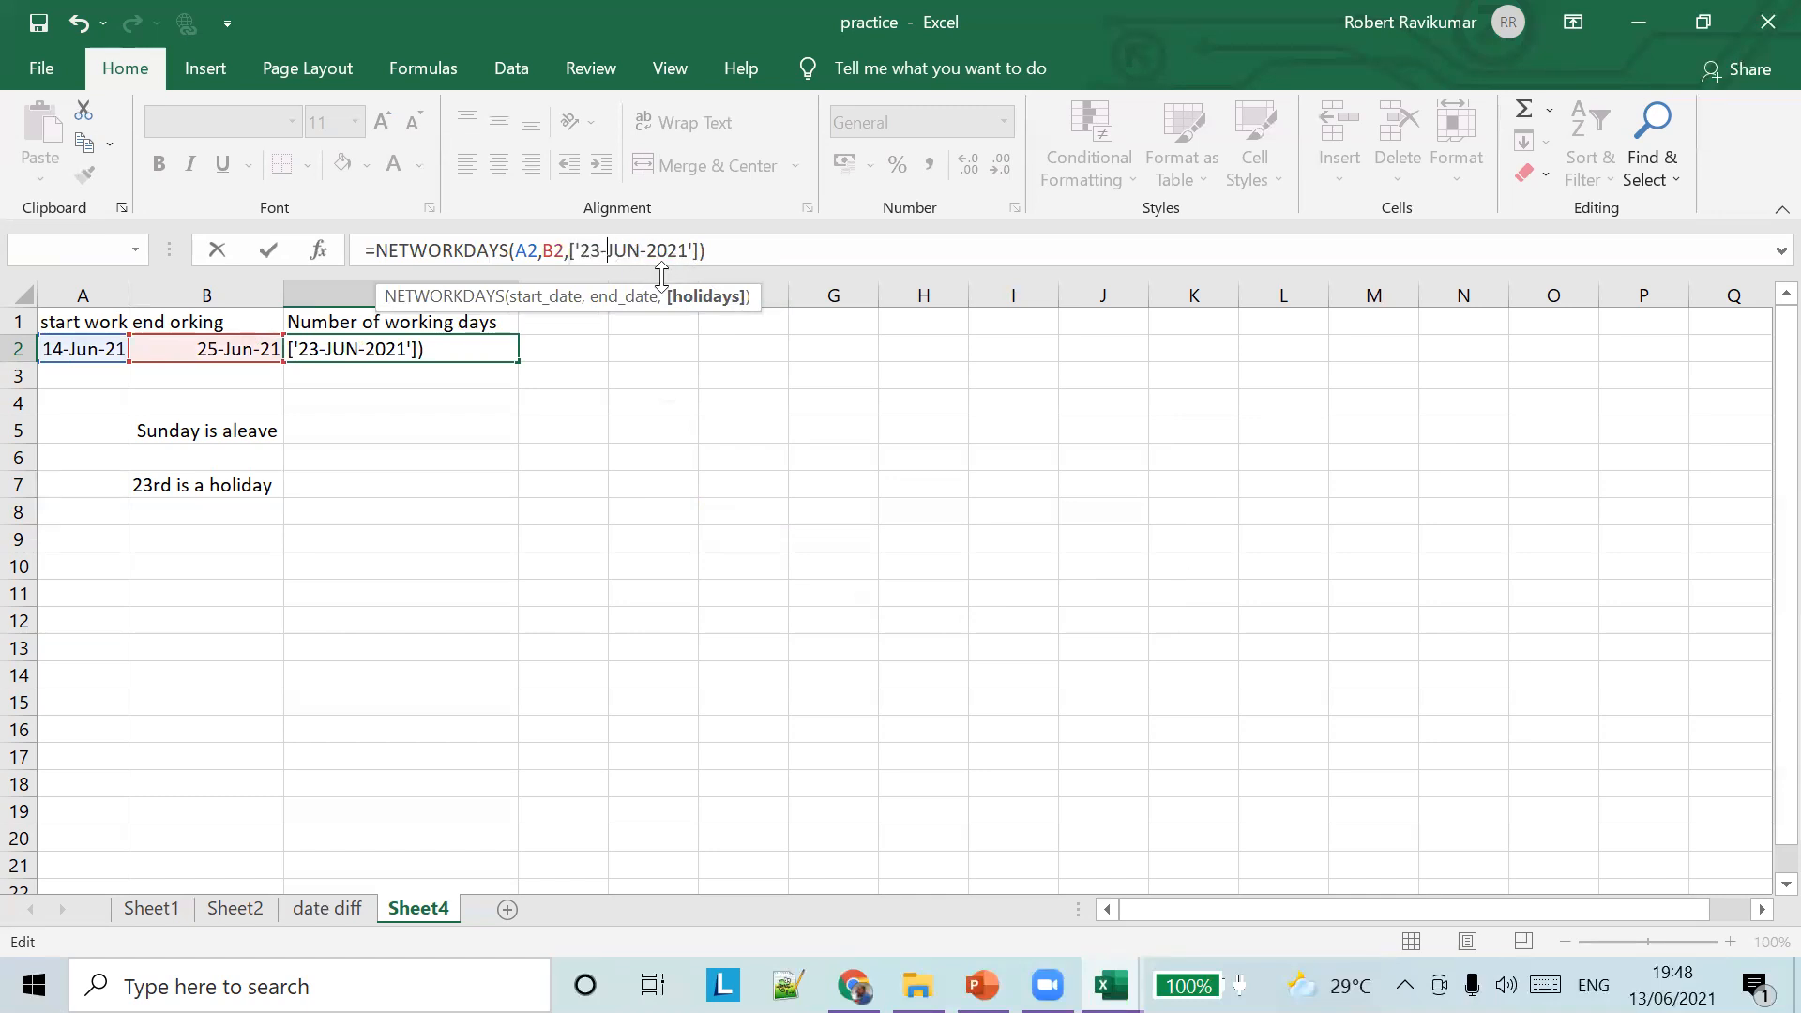
Consult the NETWORKDAYS slide in PowerPoint, return to Excel and discard the pending edit of the C2 formula
left_click(982, 985)
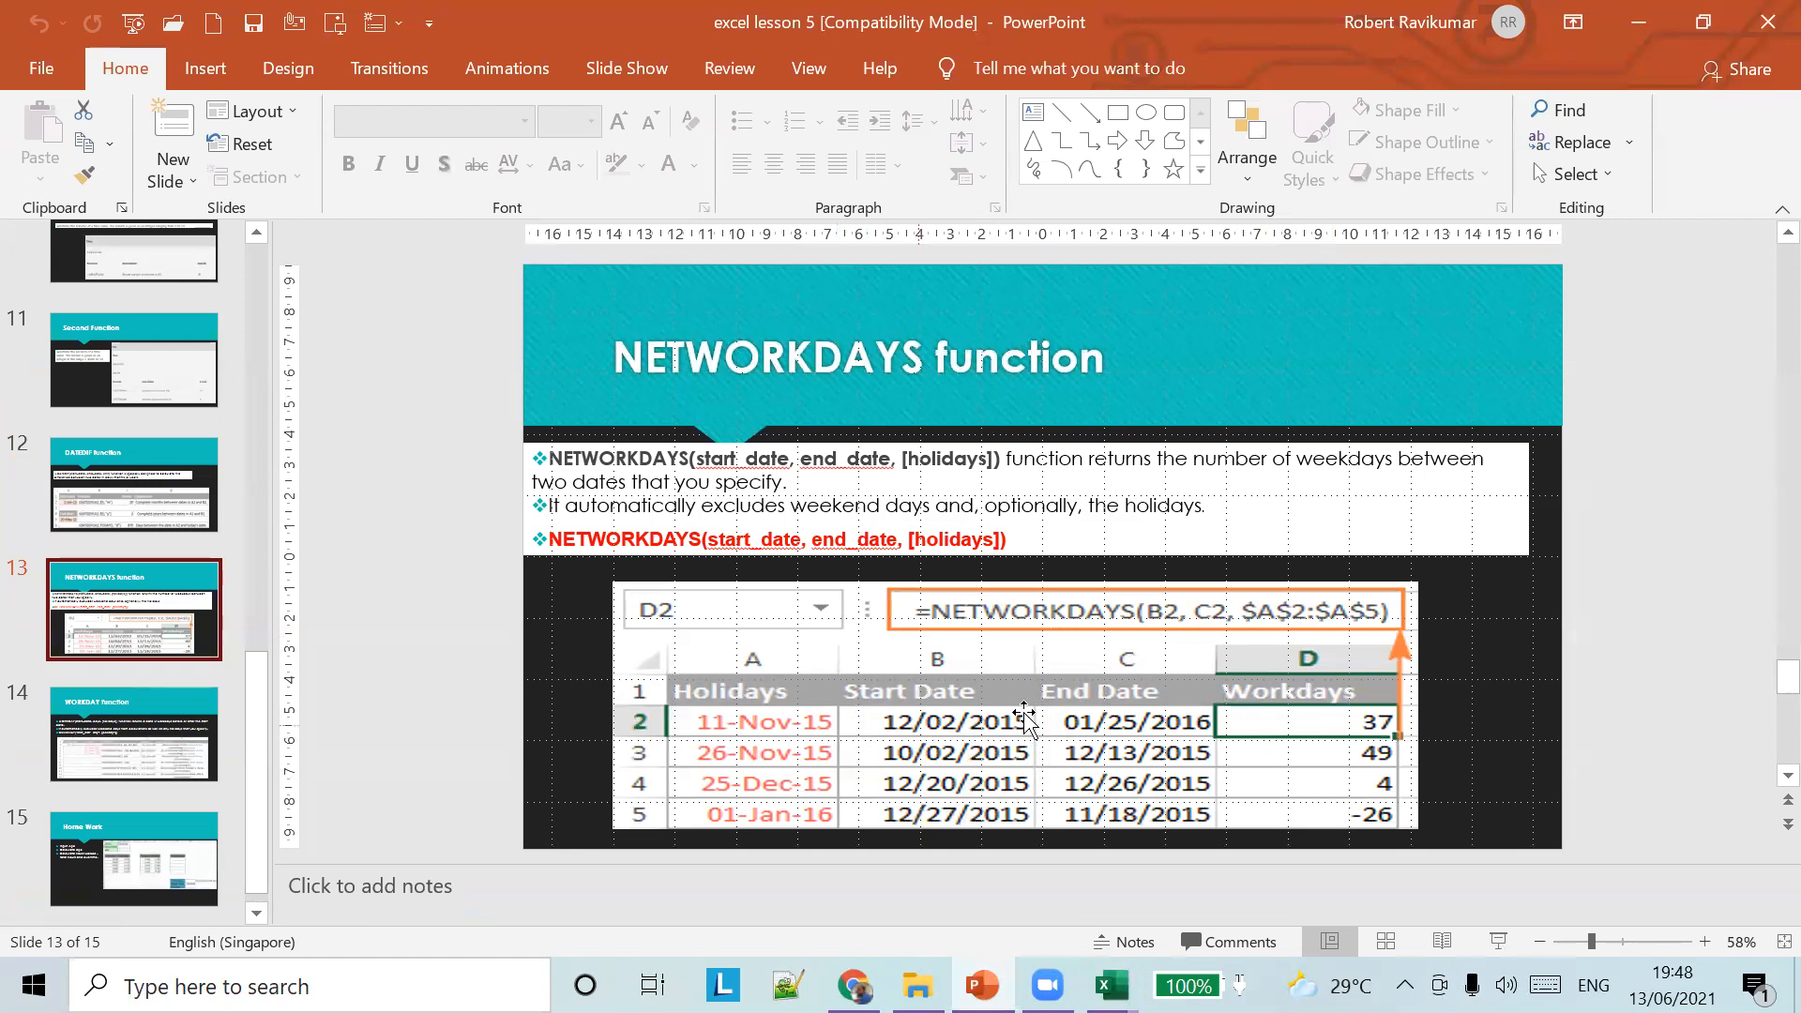
key("alt+Tab")
left_click(155, 485)
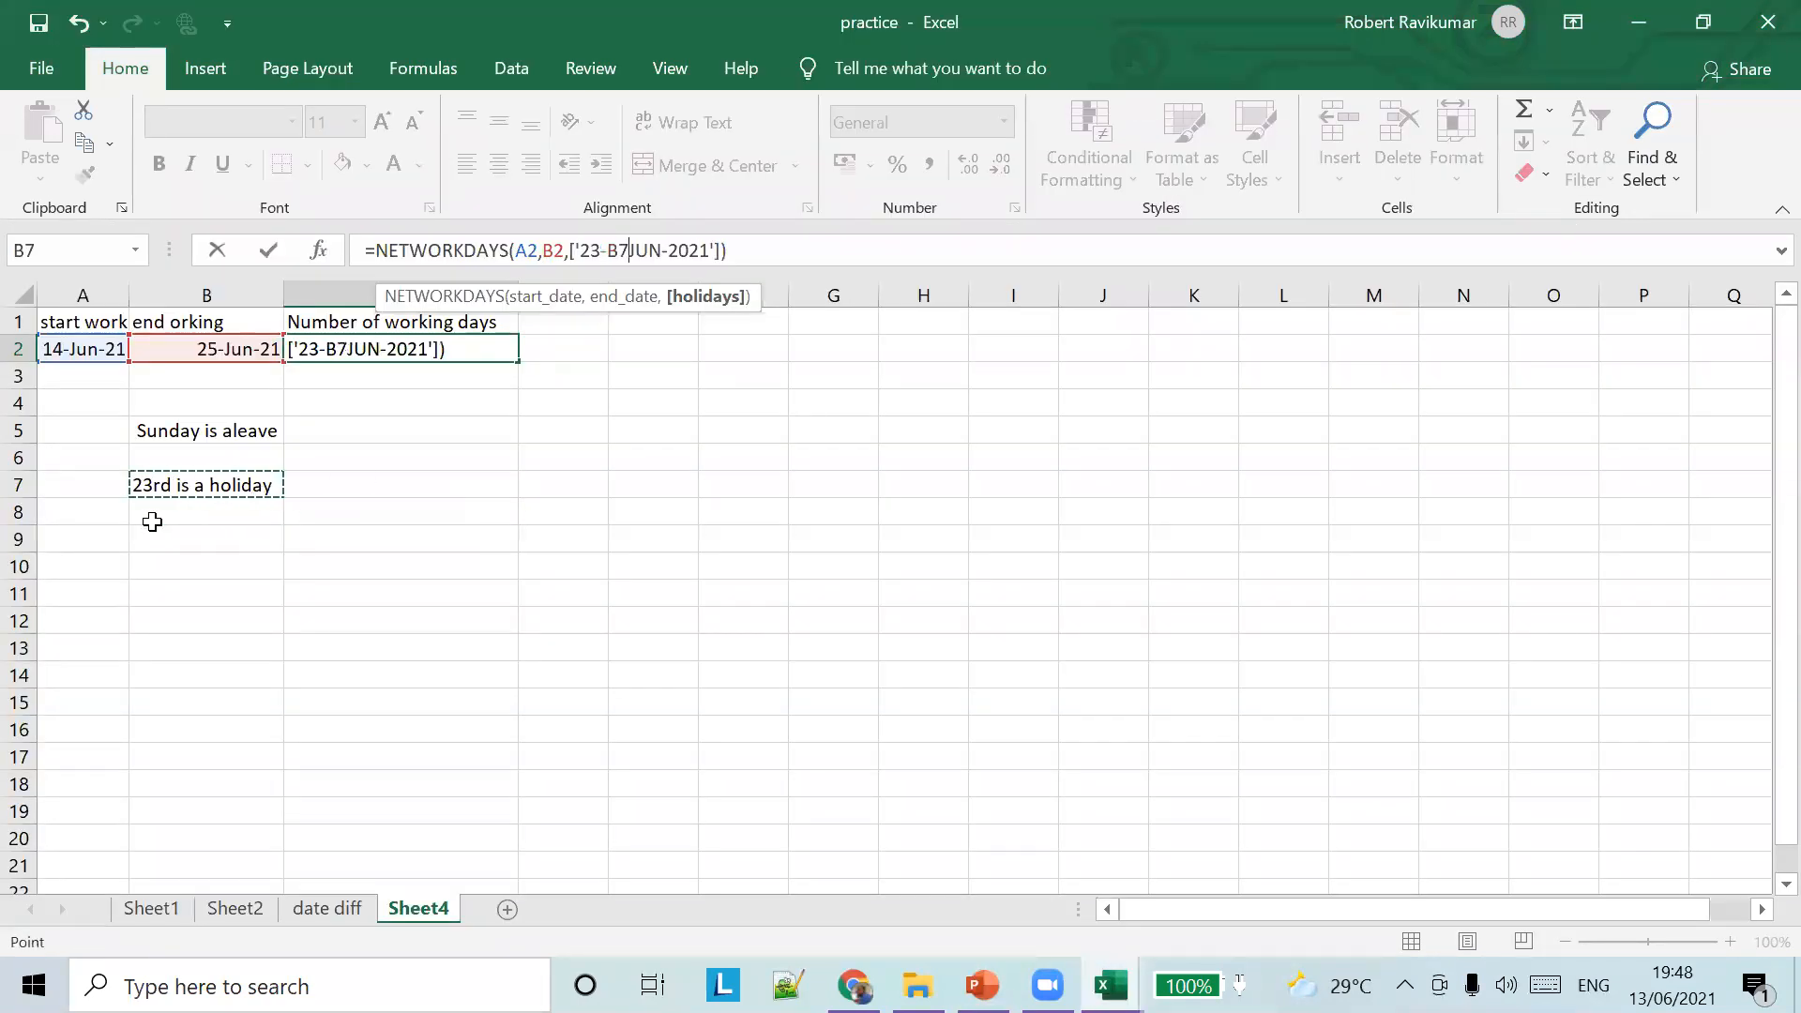
left_click(419, 485)
type("HOLIDA")
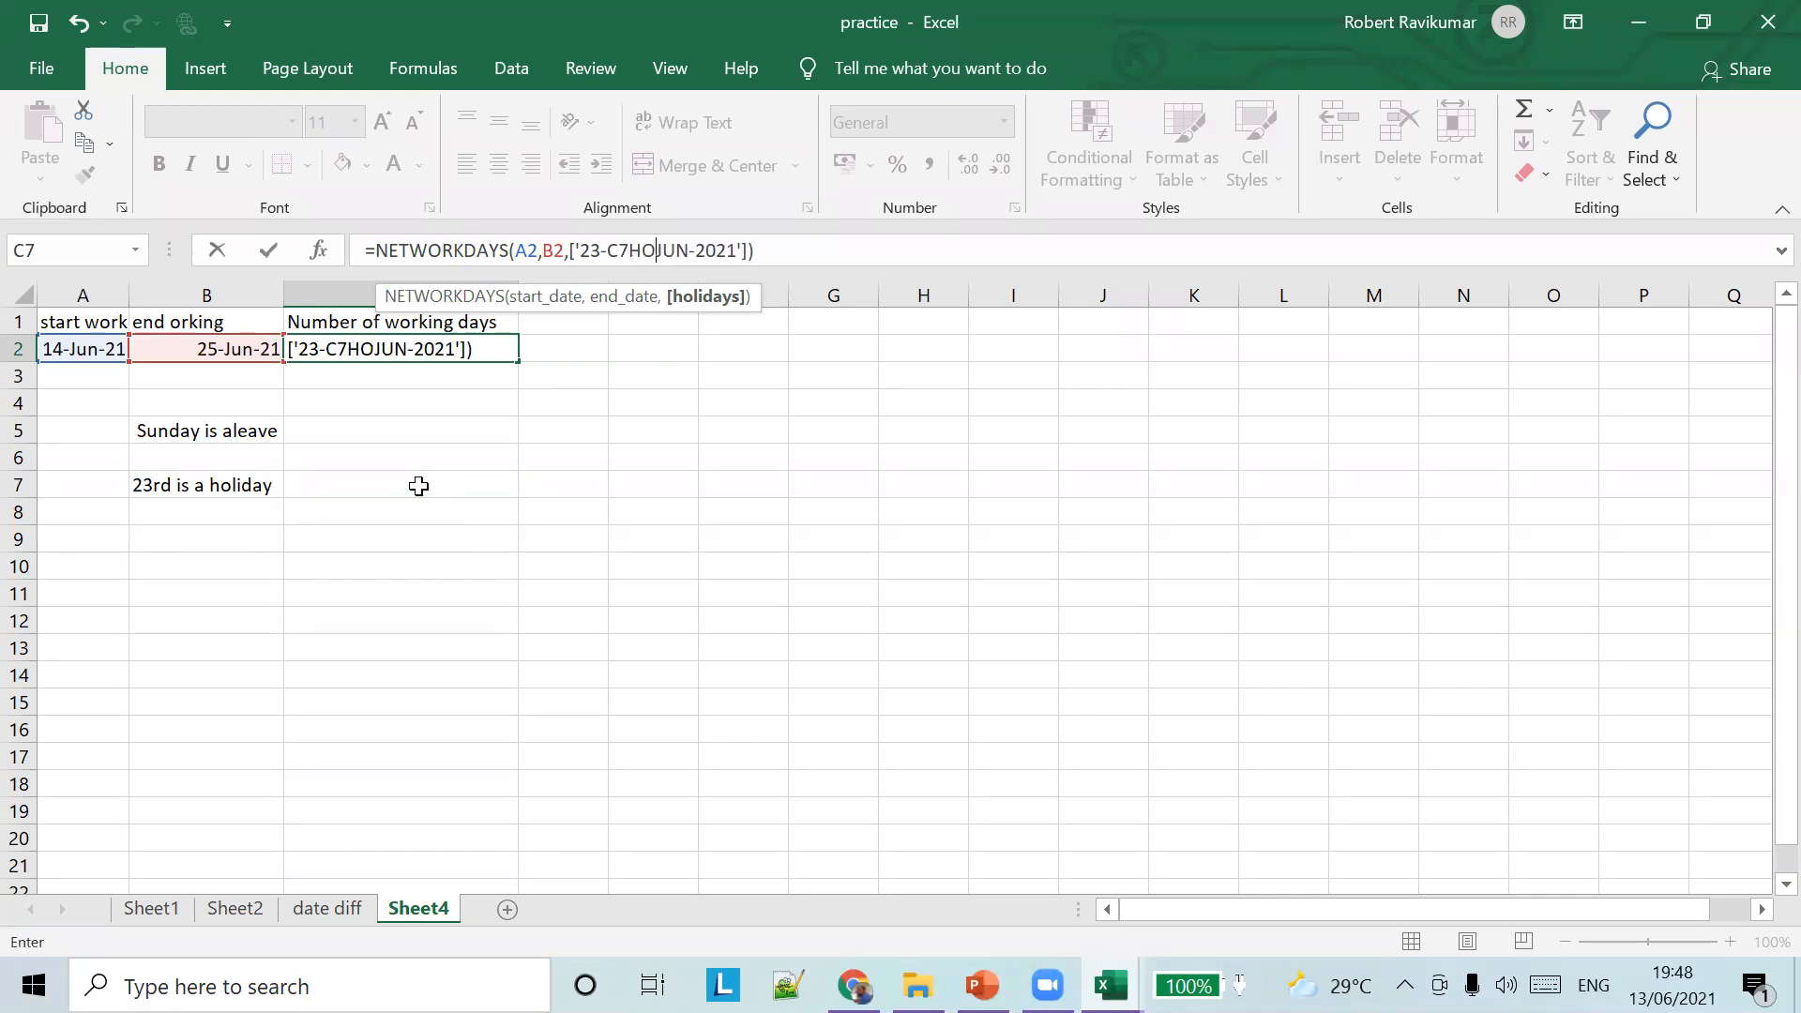
type("YS")
key("ctrl+z")
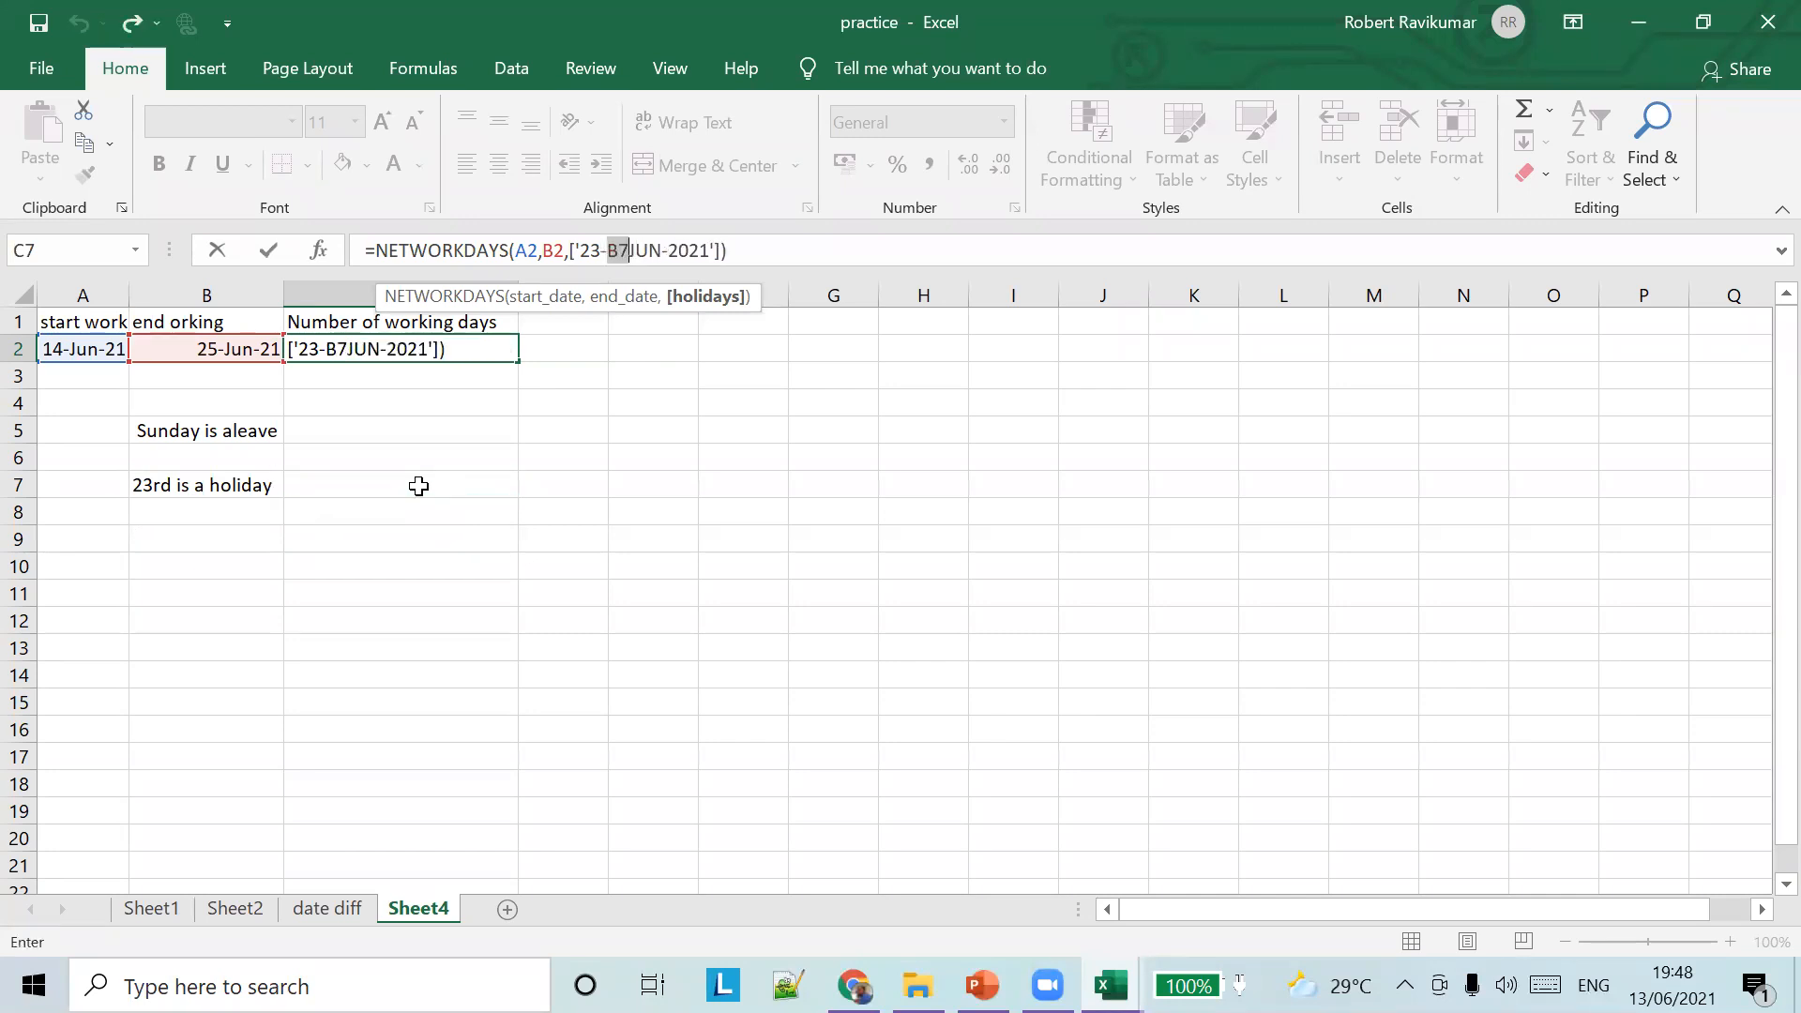
left_click(65, 483)
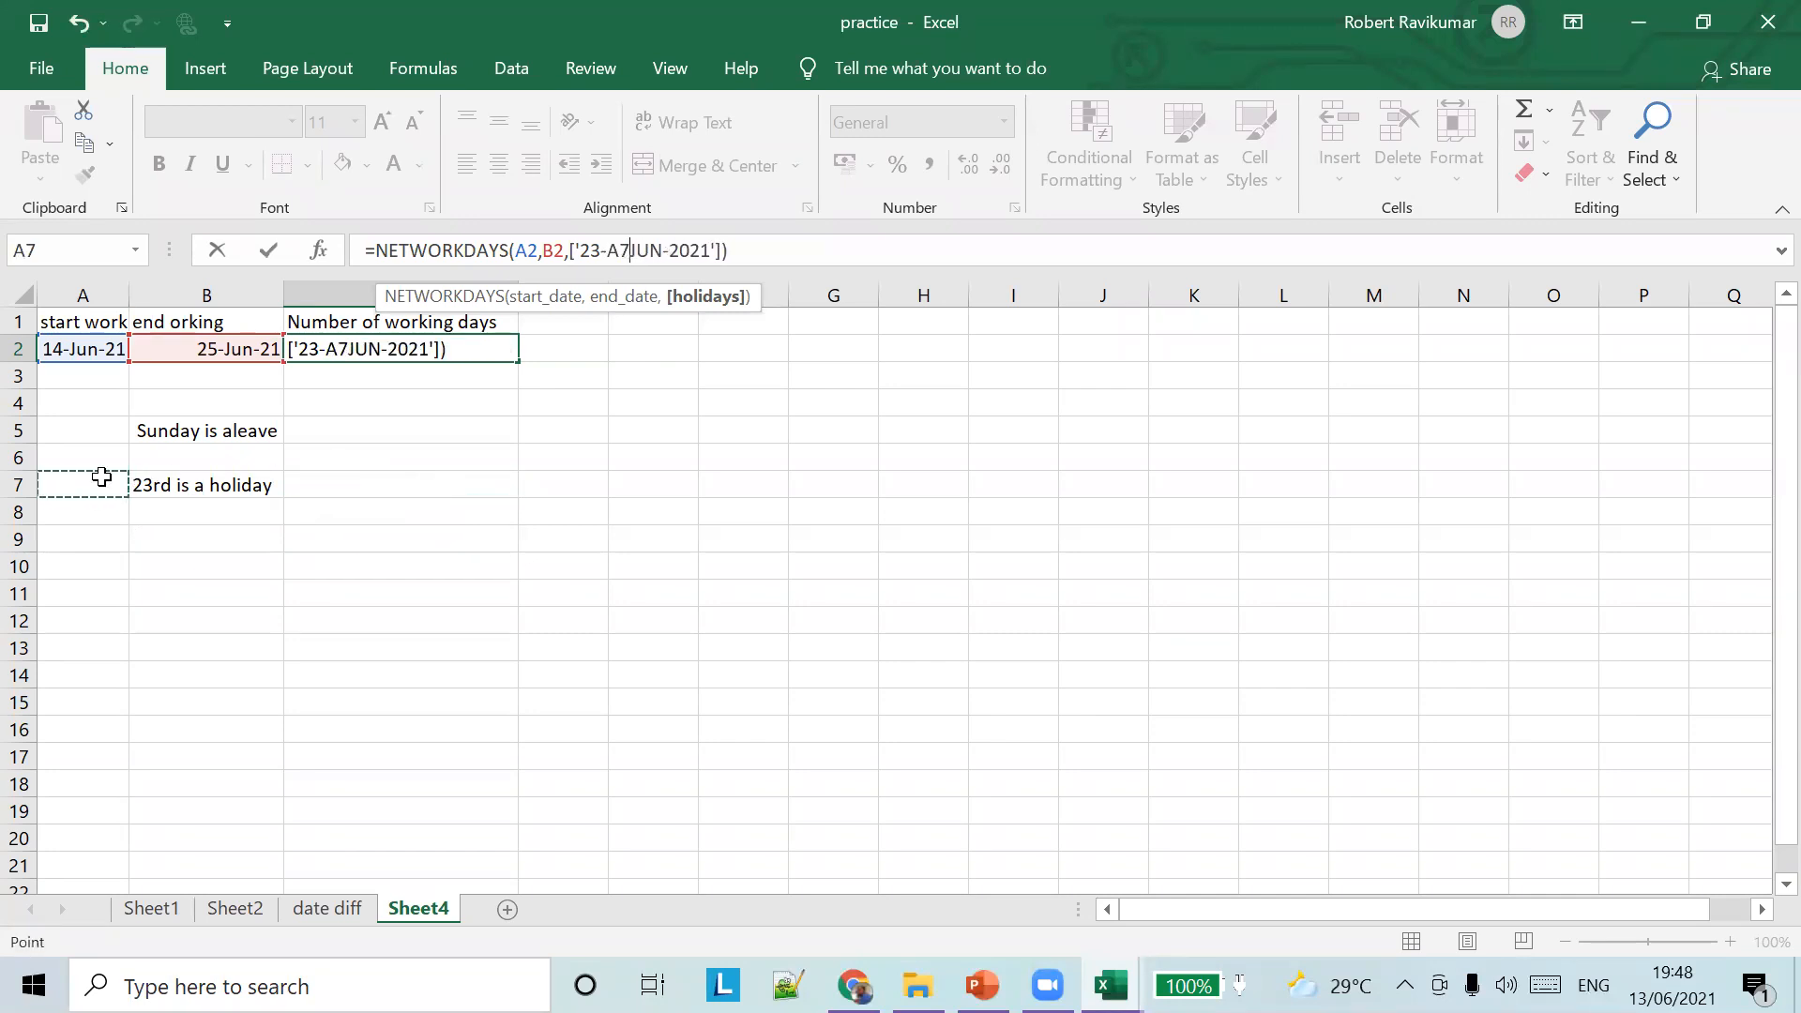
key("Escape")
Start a holiday list with the heading "Holidays" in G5 and the date 23-JUN-2021 in G6
left_click(615, 451)
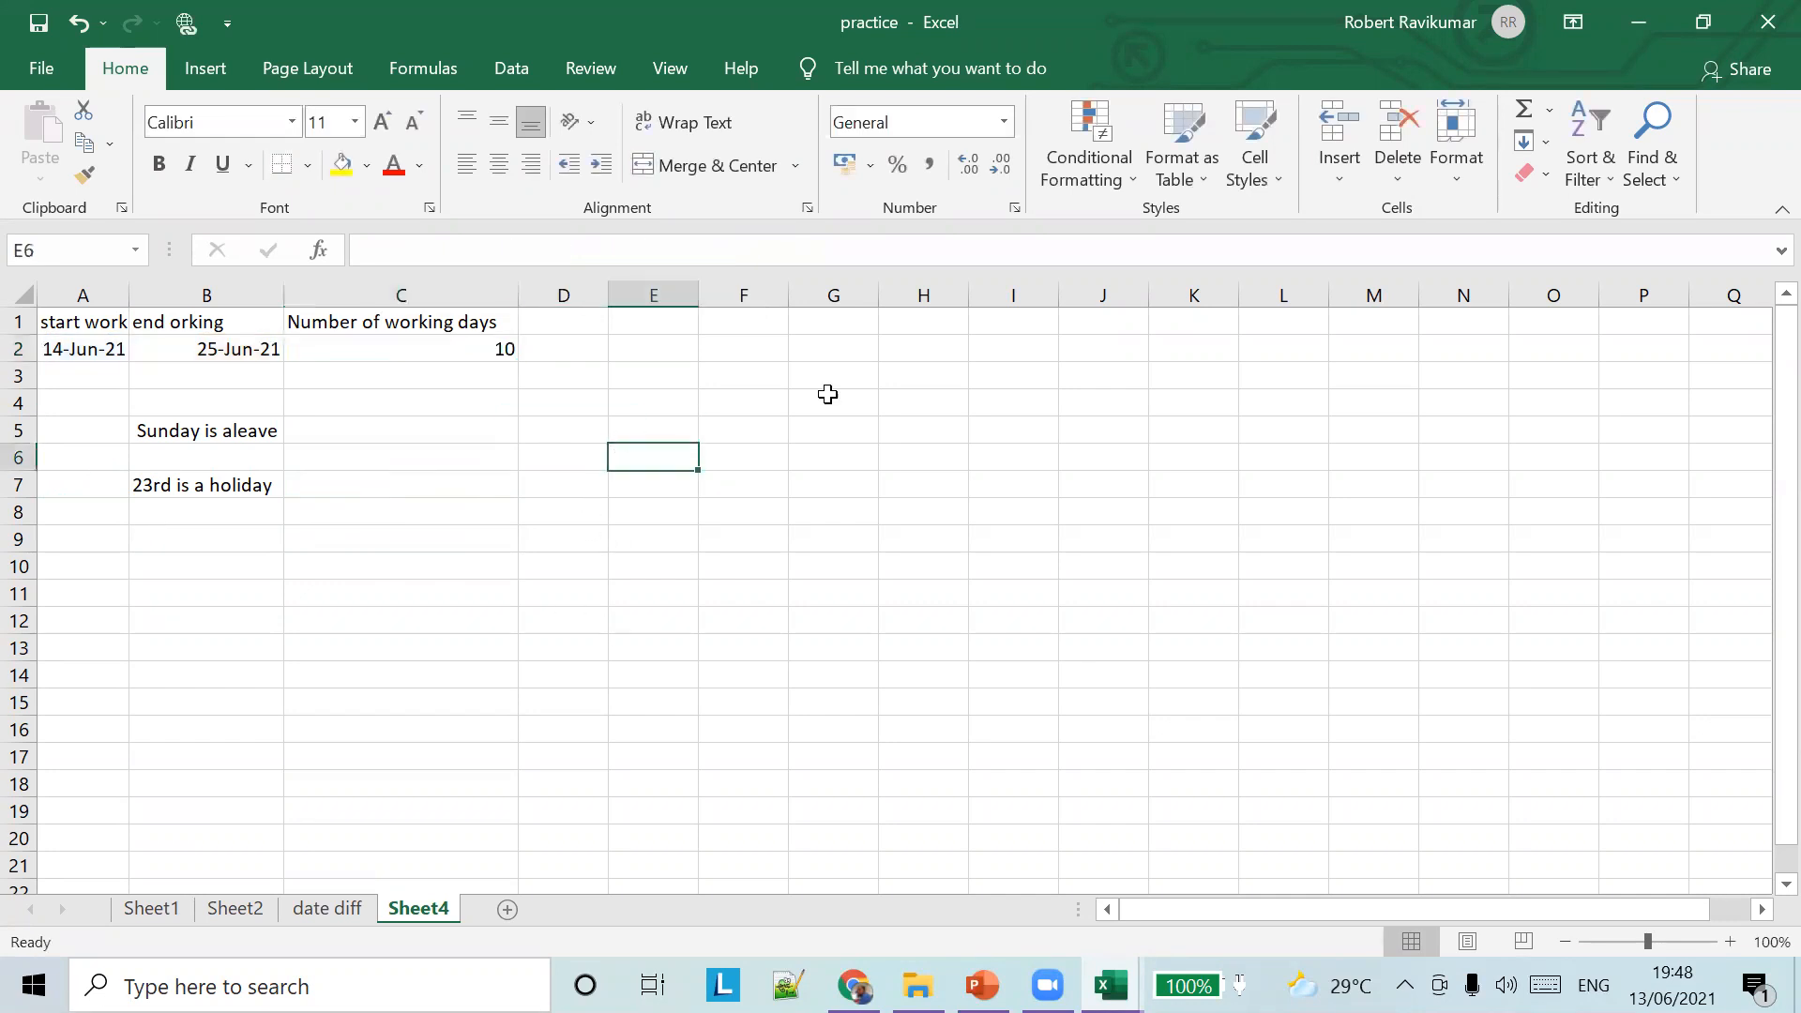
left_click(827, 426)
type("Holidays")
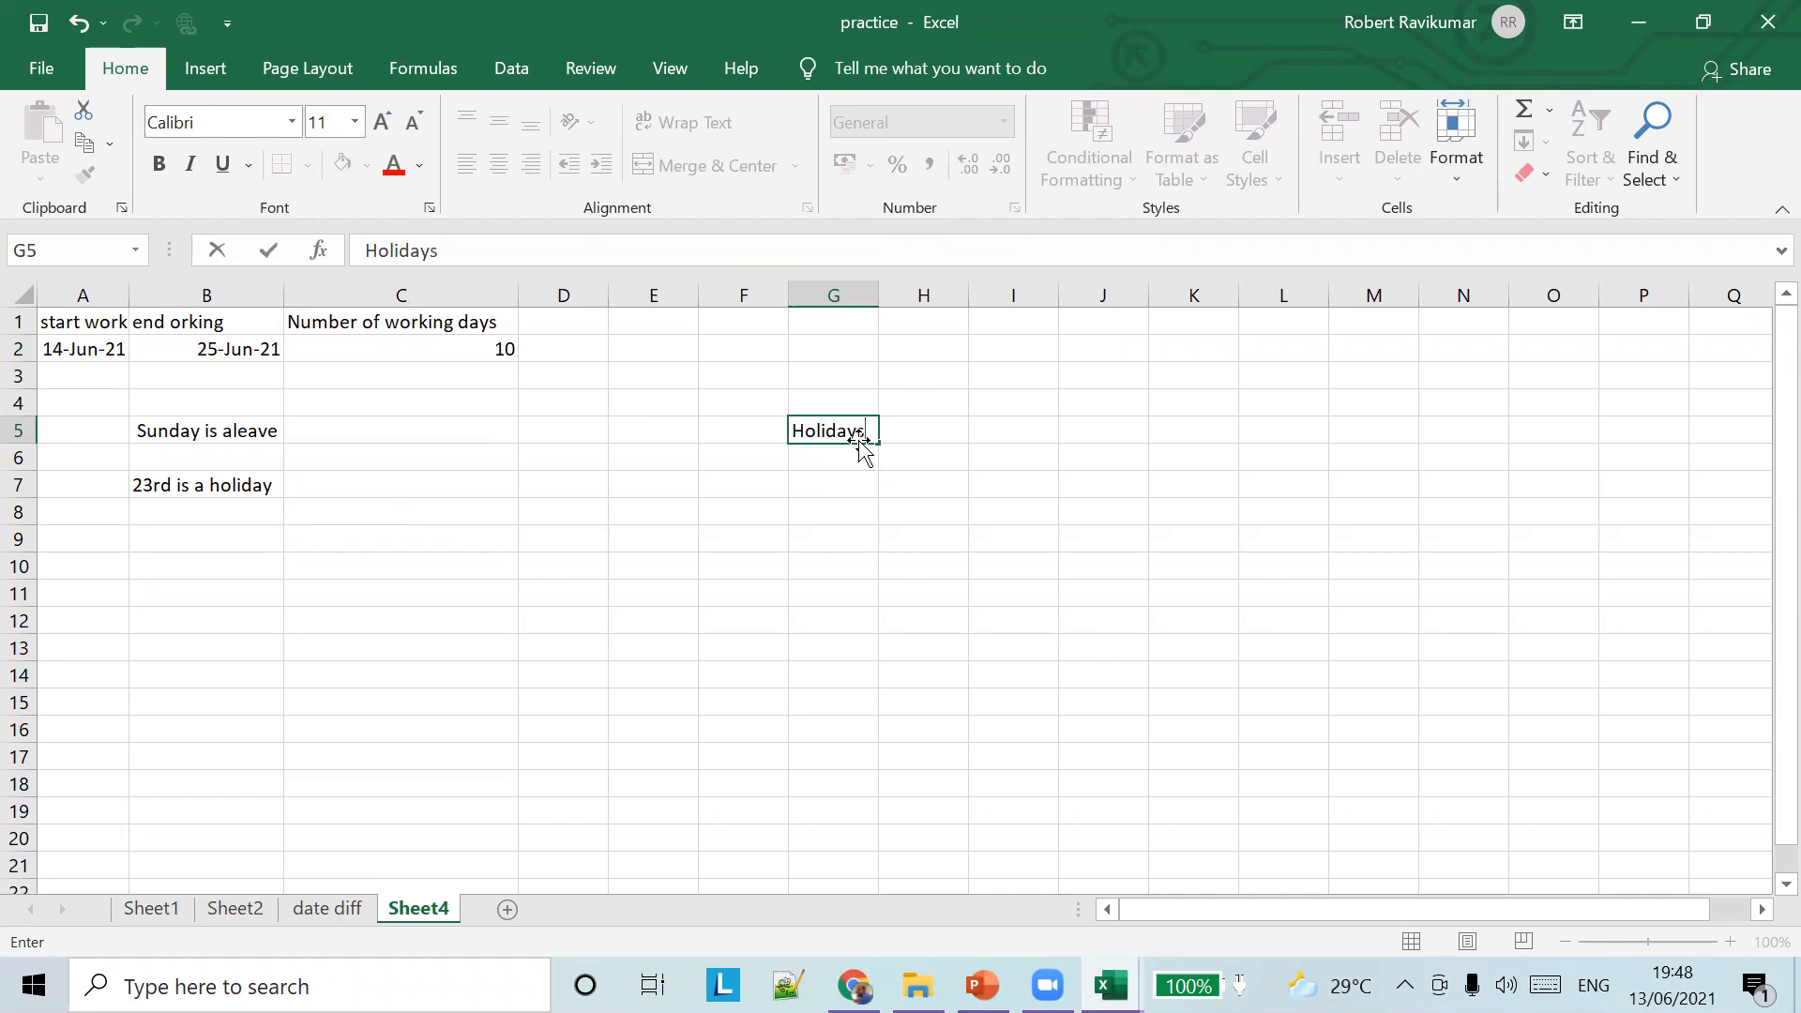
key("Return")
type("23-JUN")
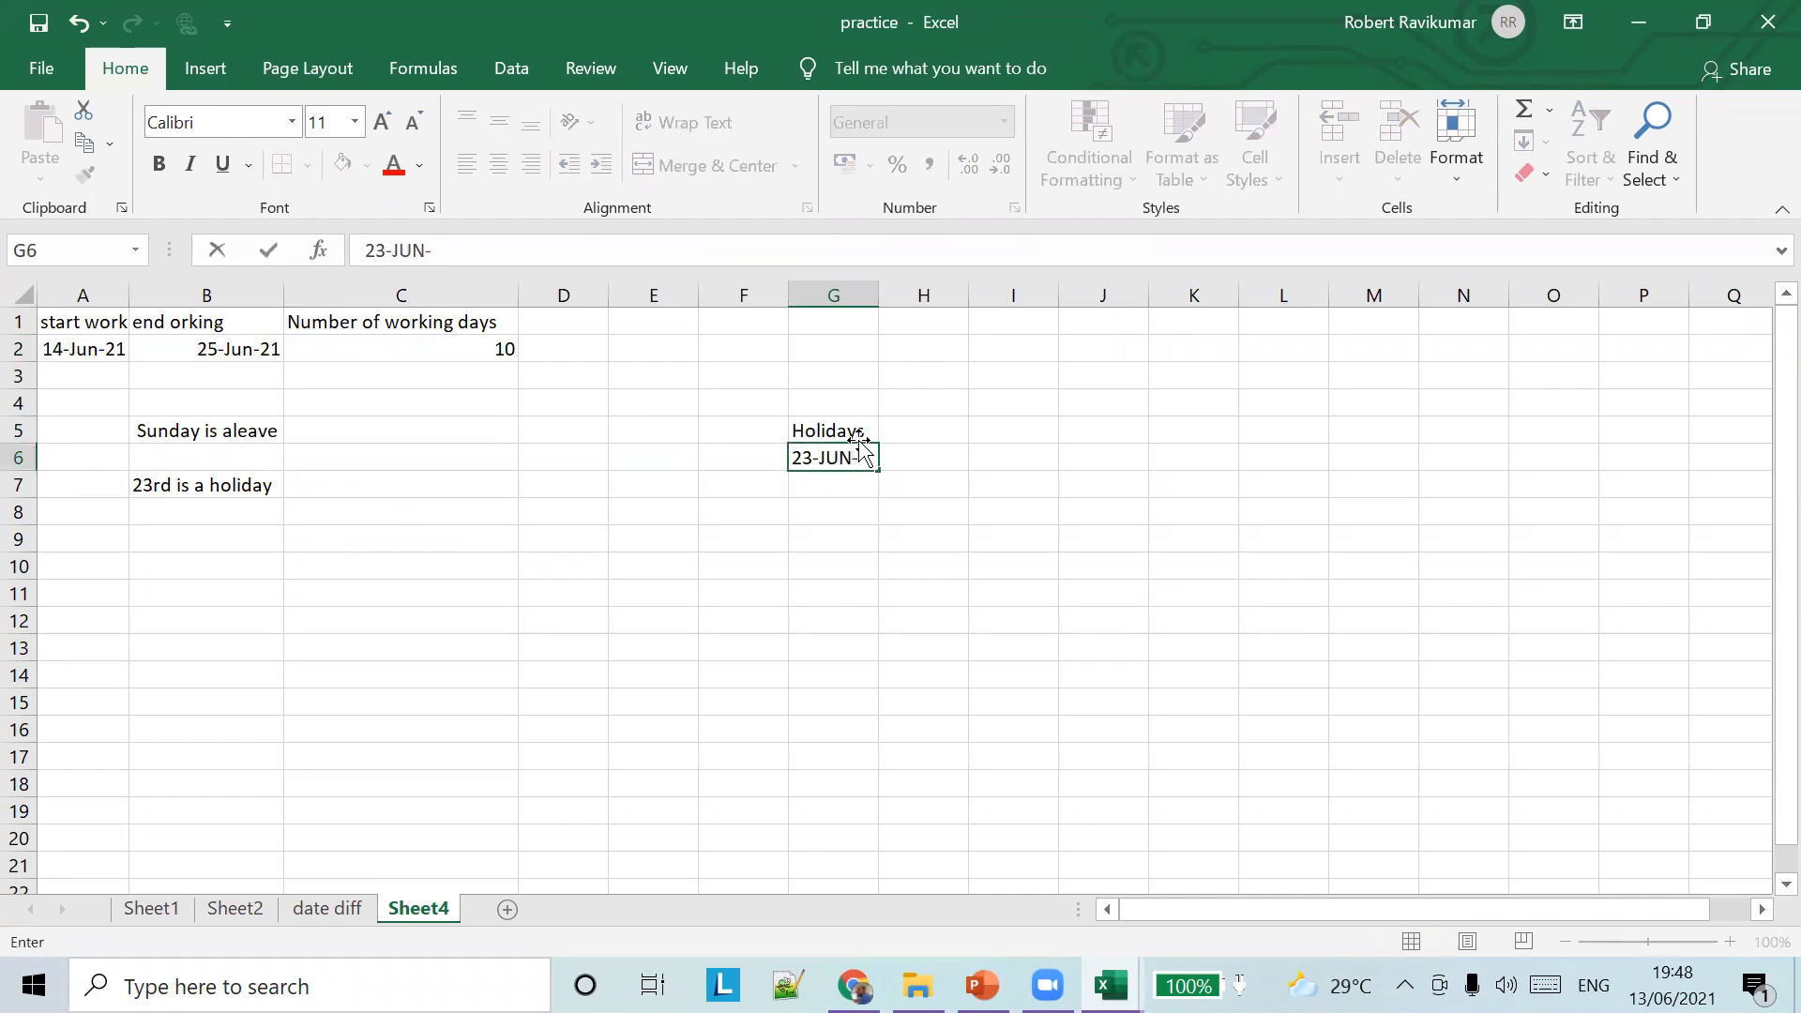
type("-2021")
Check the system calendar and add 17-JUN-21 as a second holiday in G7
left_click(1672, 985)
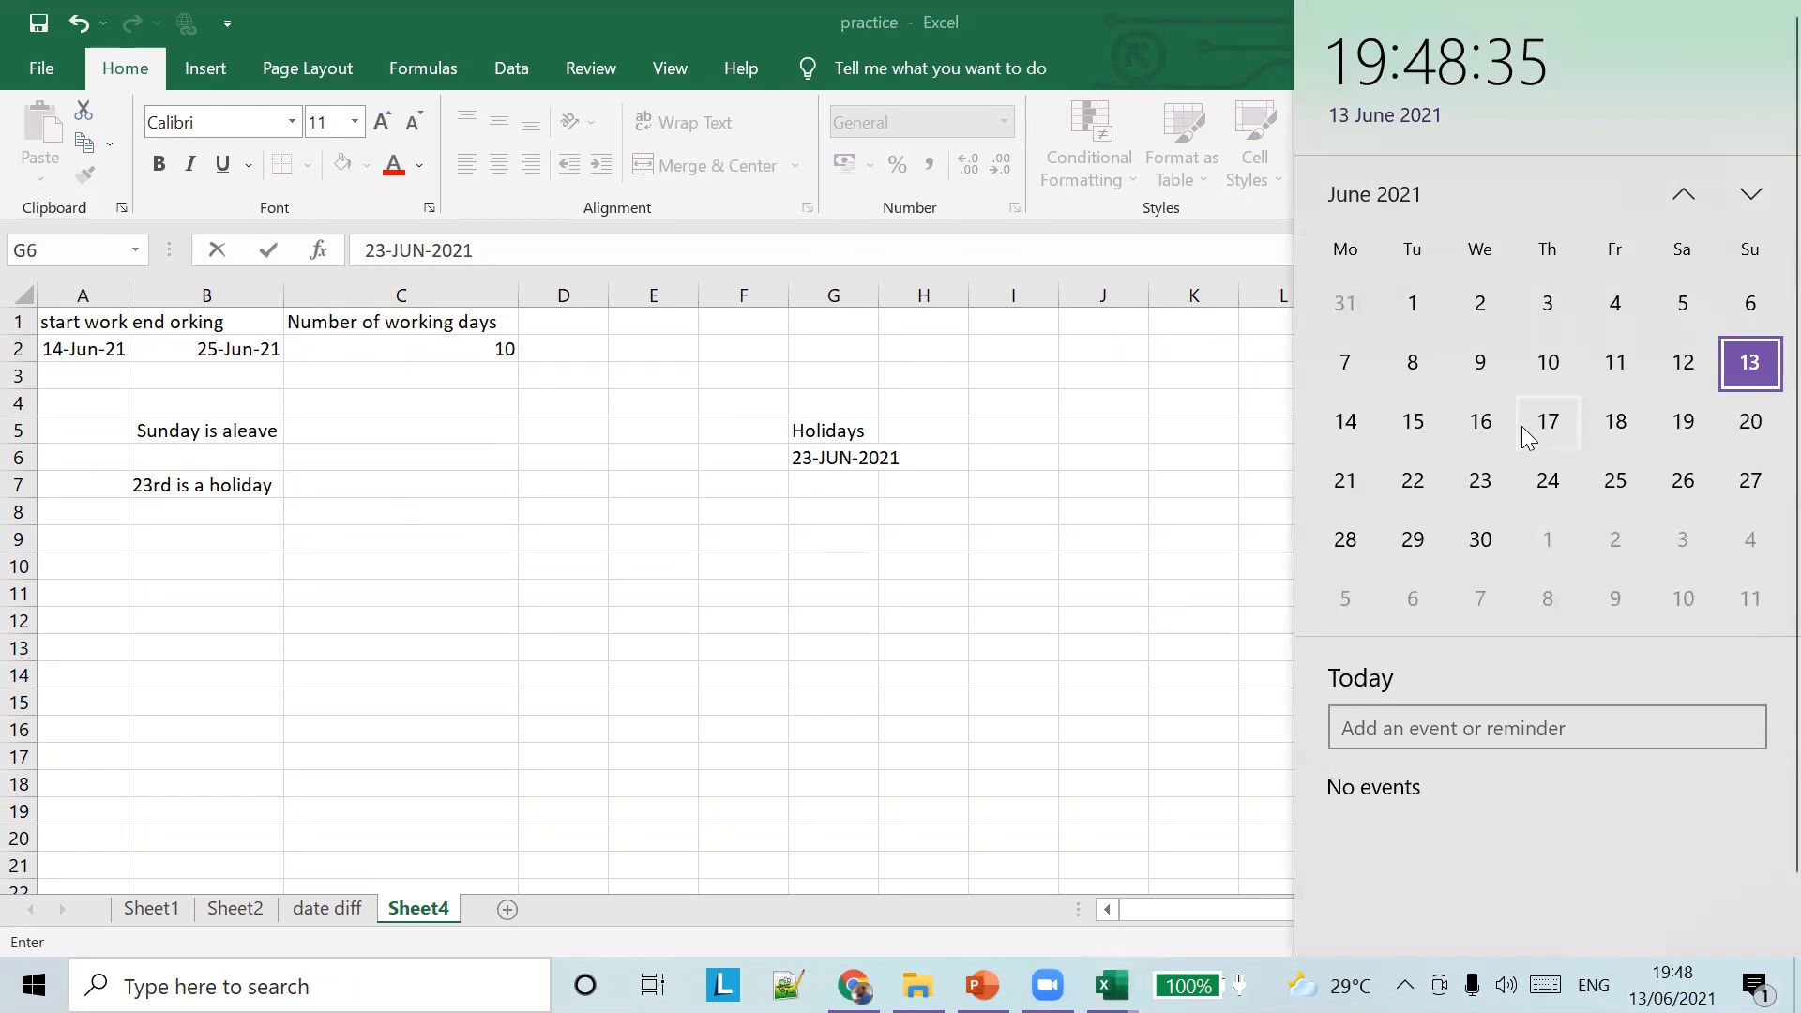
left_click(850, 484)
left_click(835, 487)
type("17")
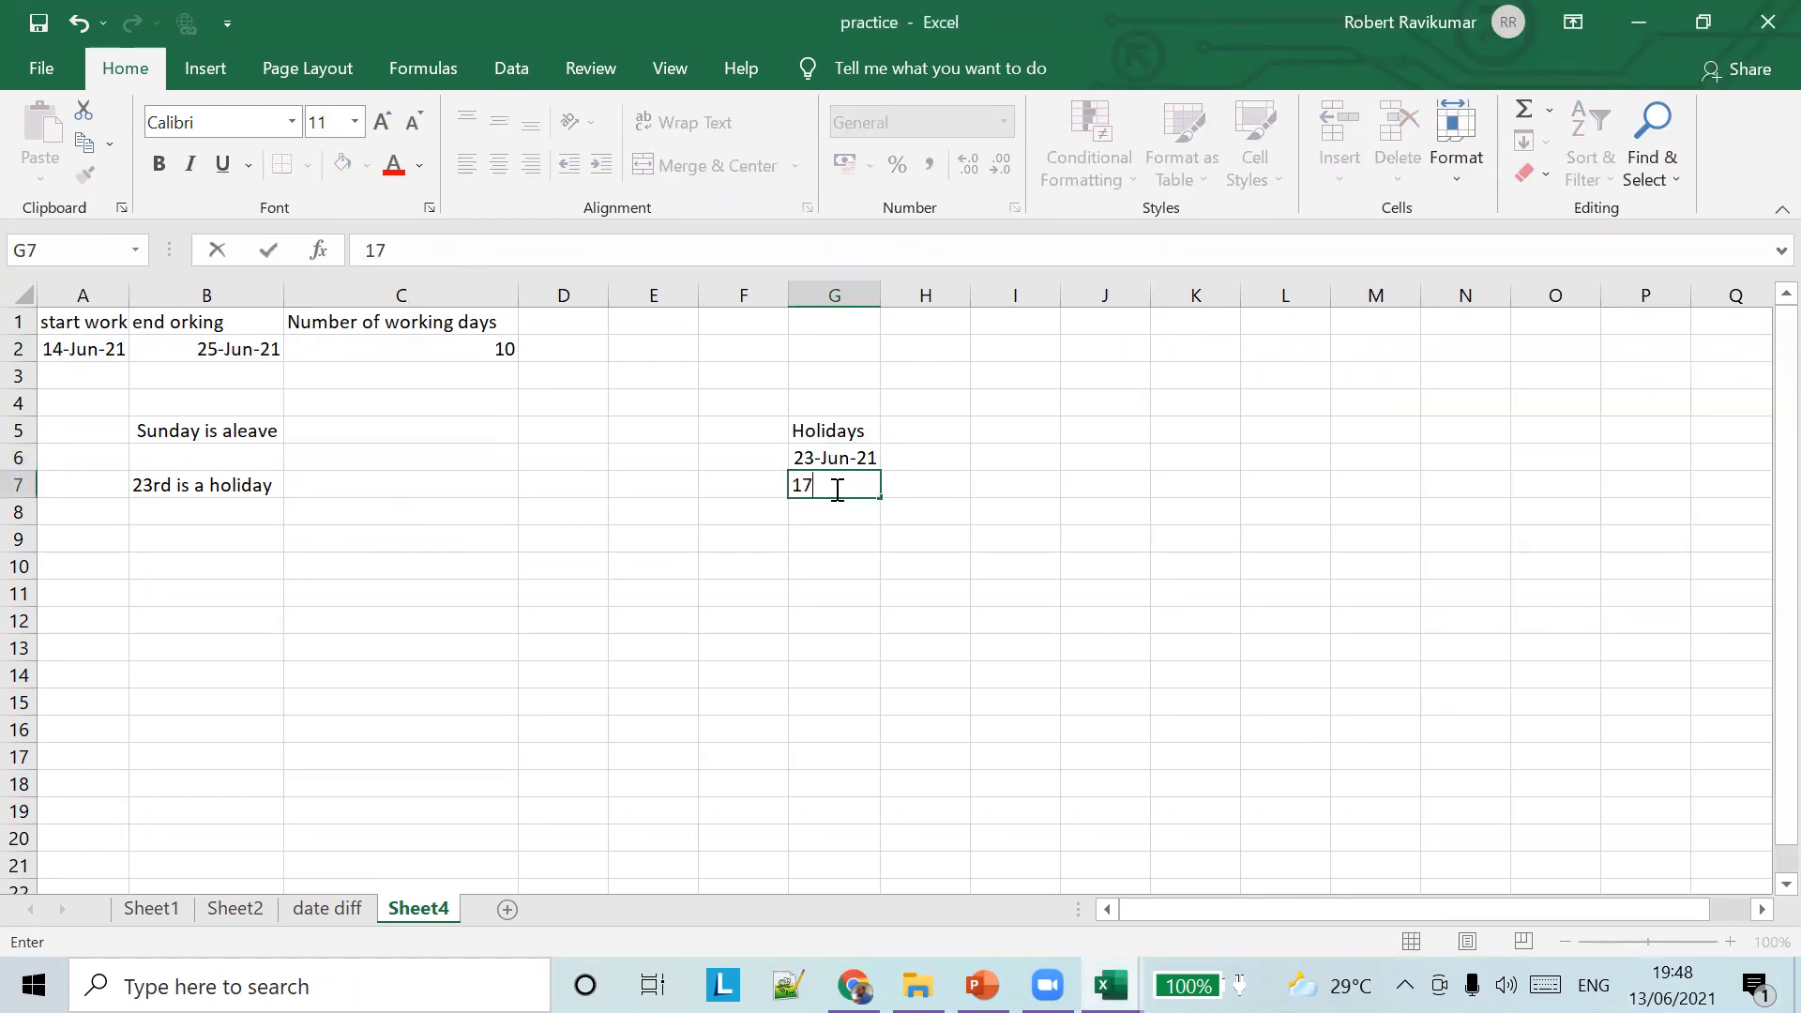
type("-JUN-21")
key("Tab")
left_click(928, 431)
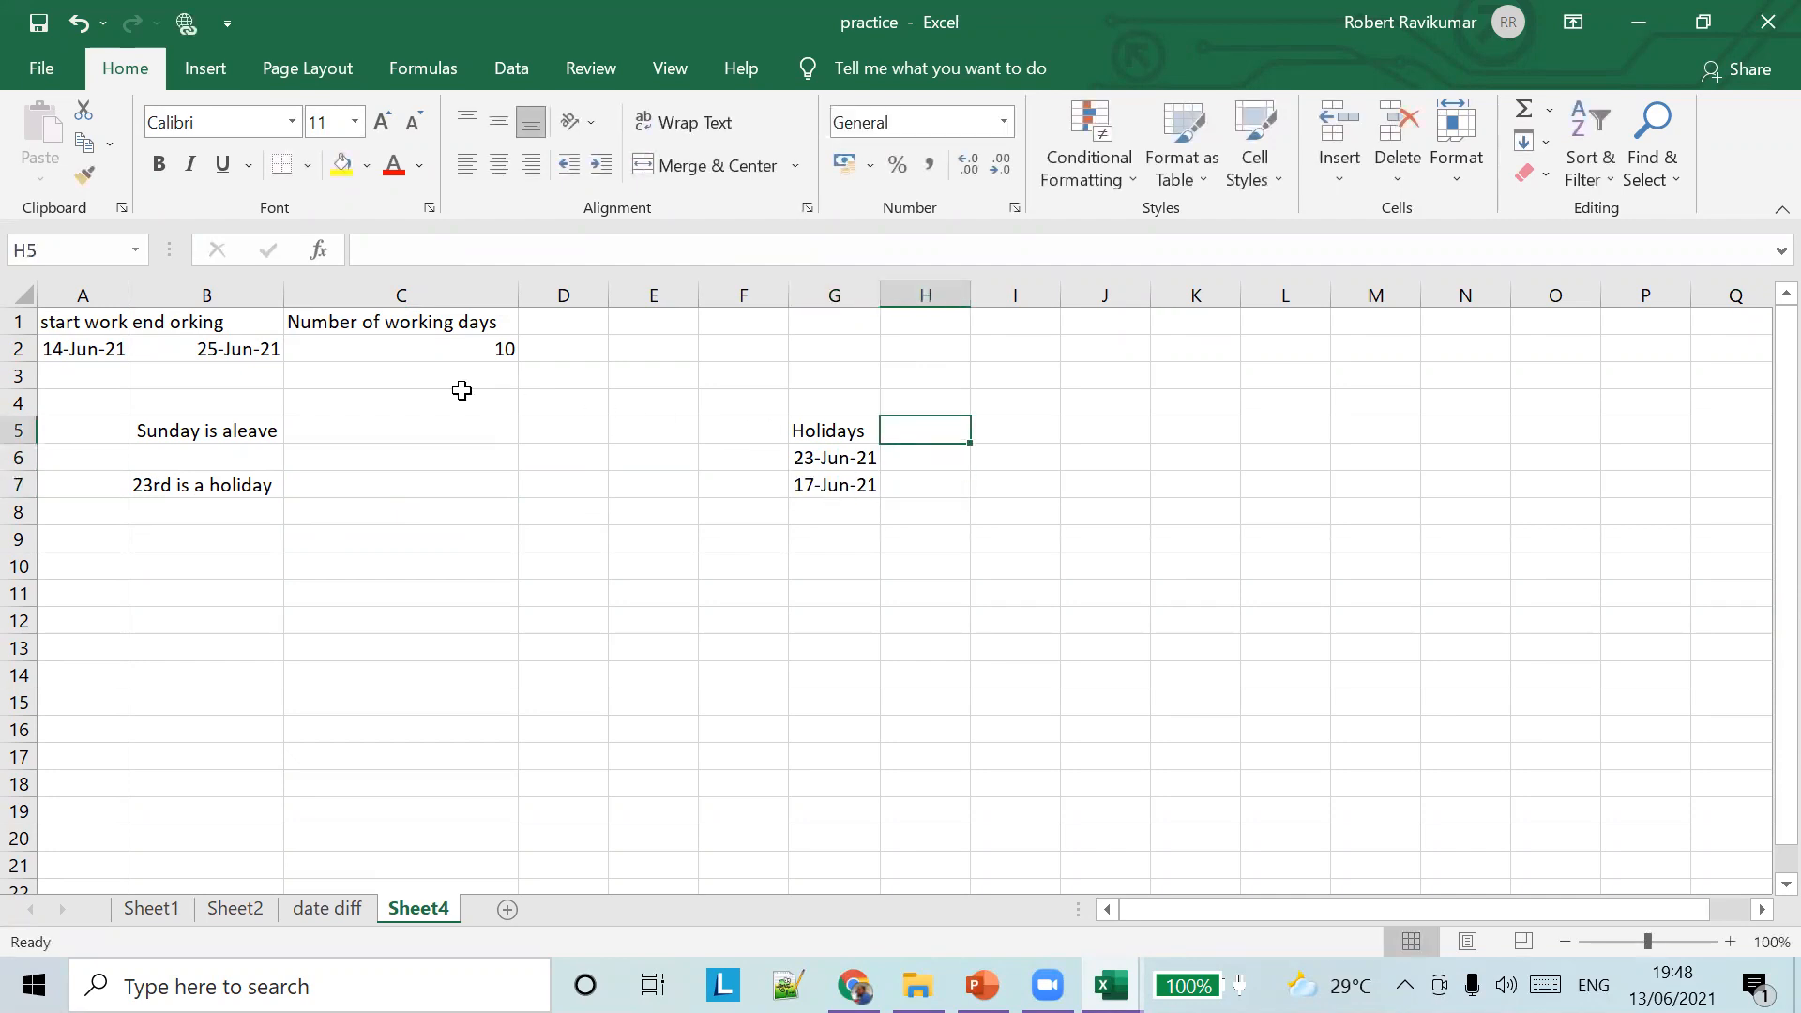
Add the holiday list G6:G7 as the holidays argument of the NETWORKDAYS formula in C2
left_click(463, 374)
left_click(448, 349)
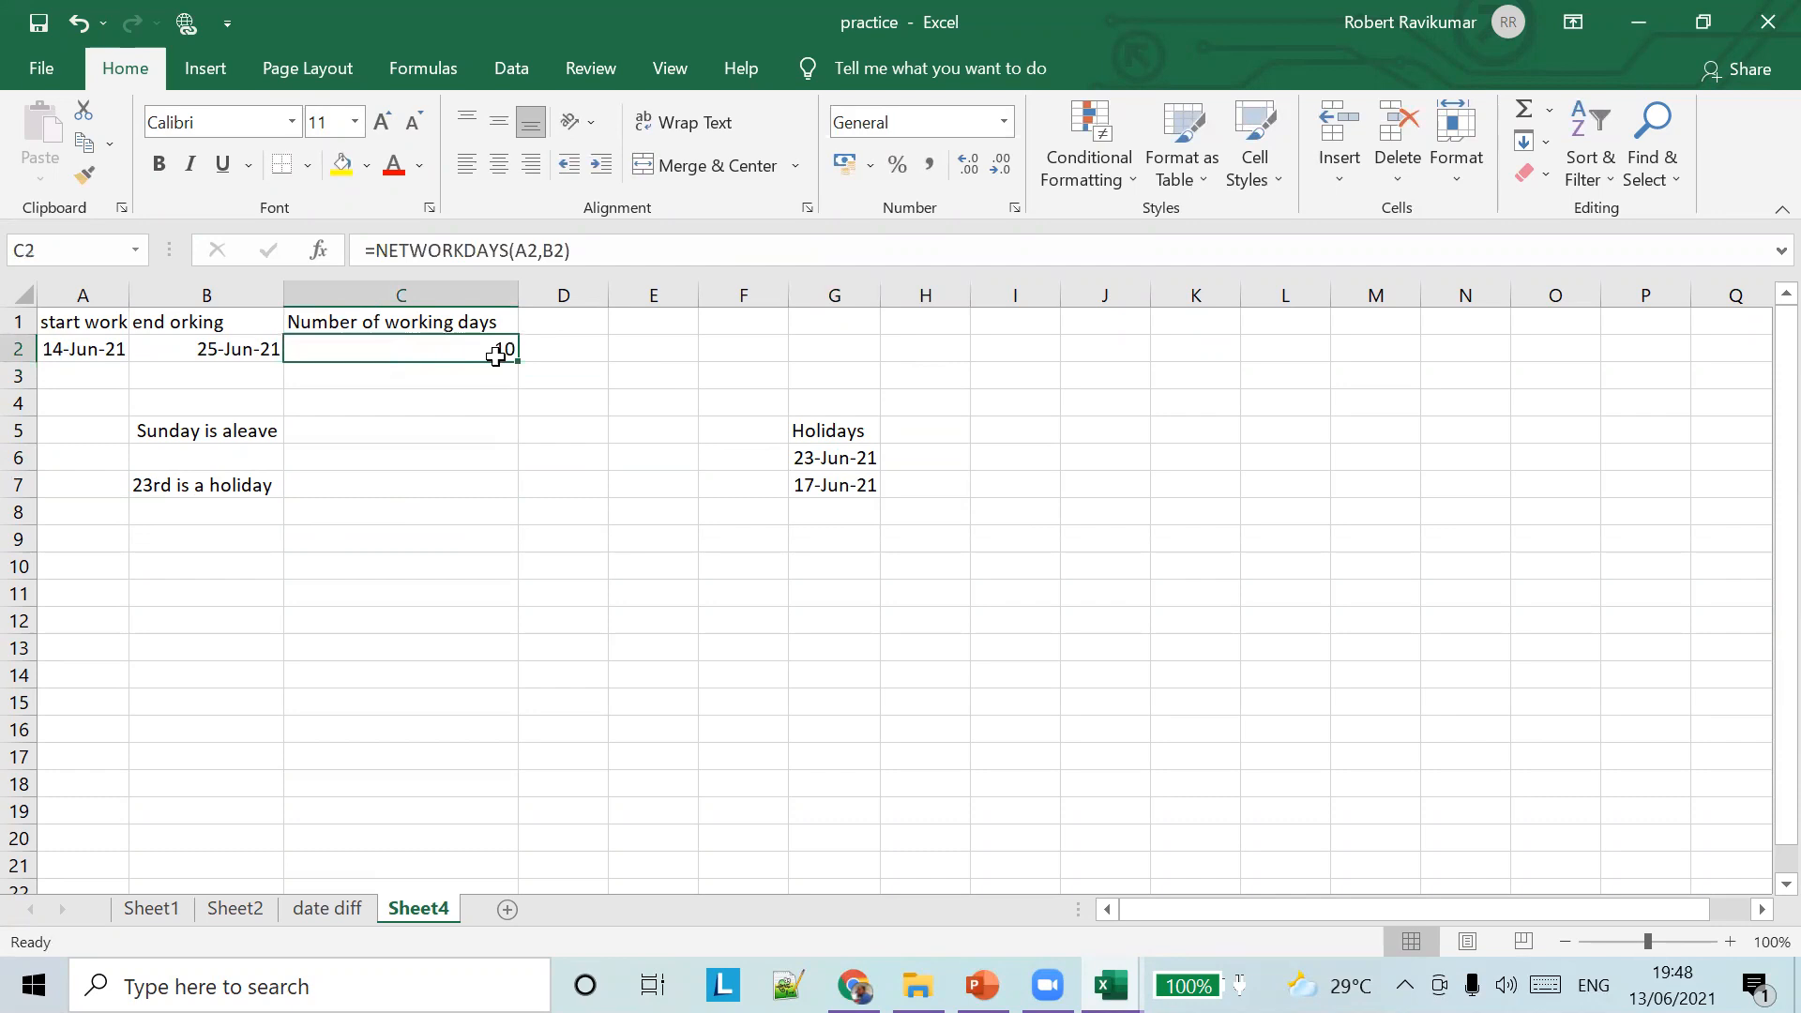
left_click(490, 375)
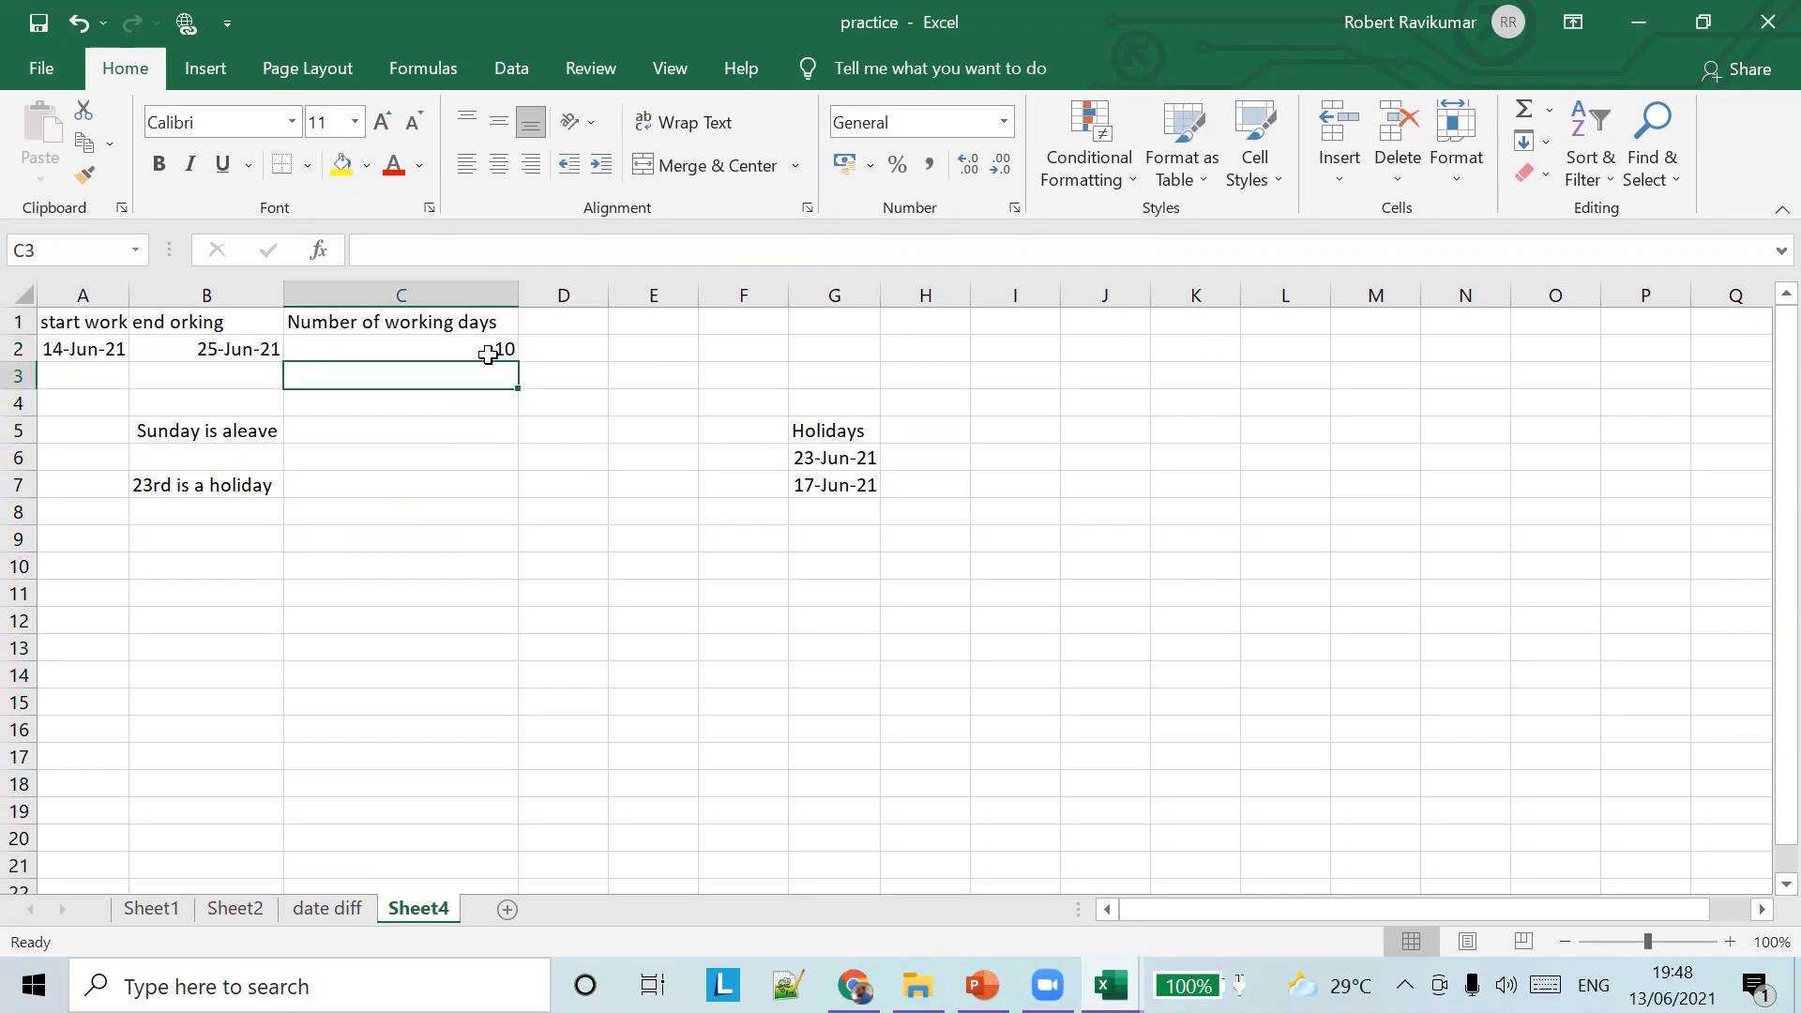
left_click(500, 351)
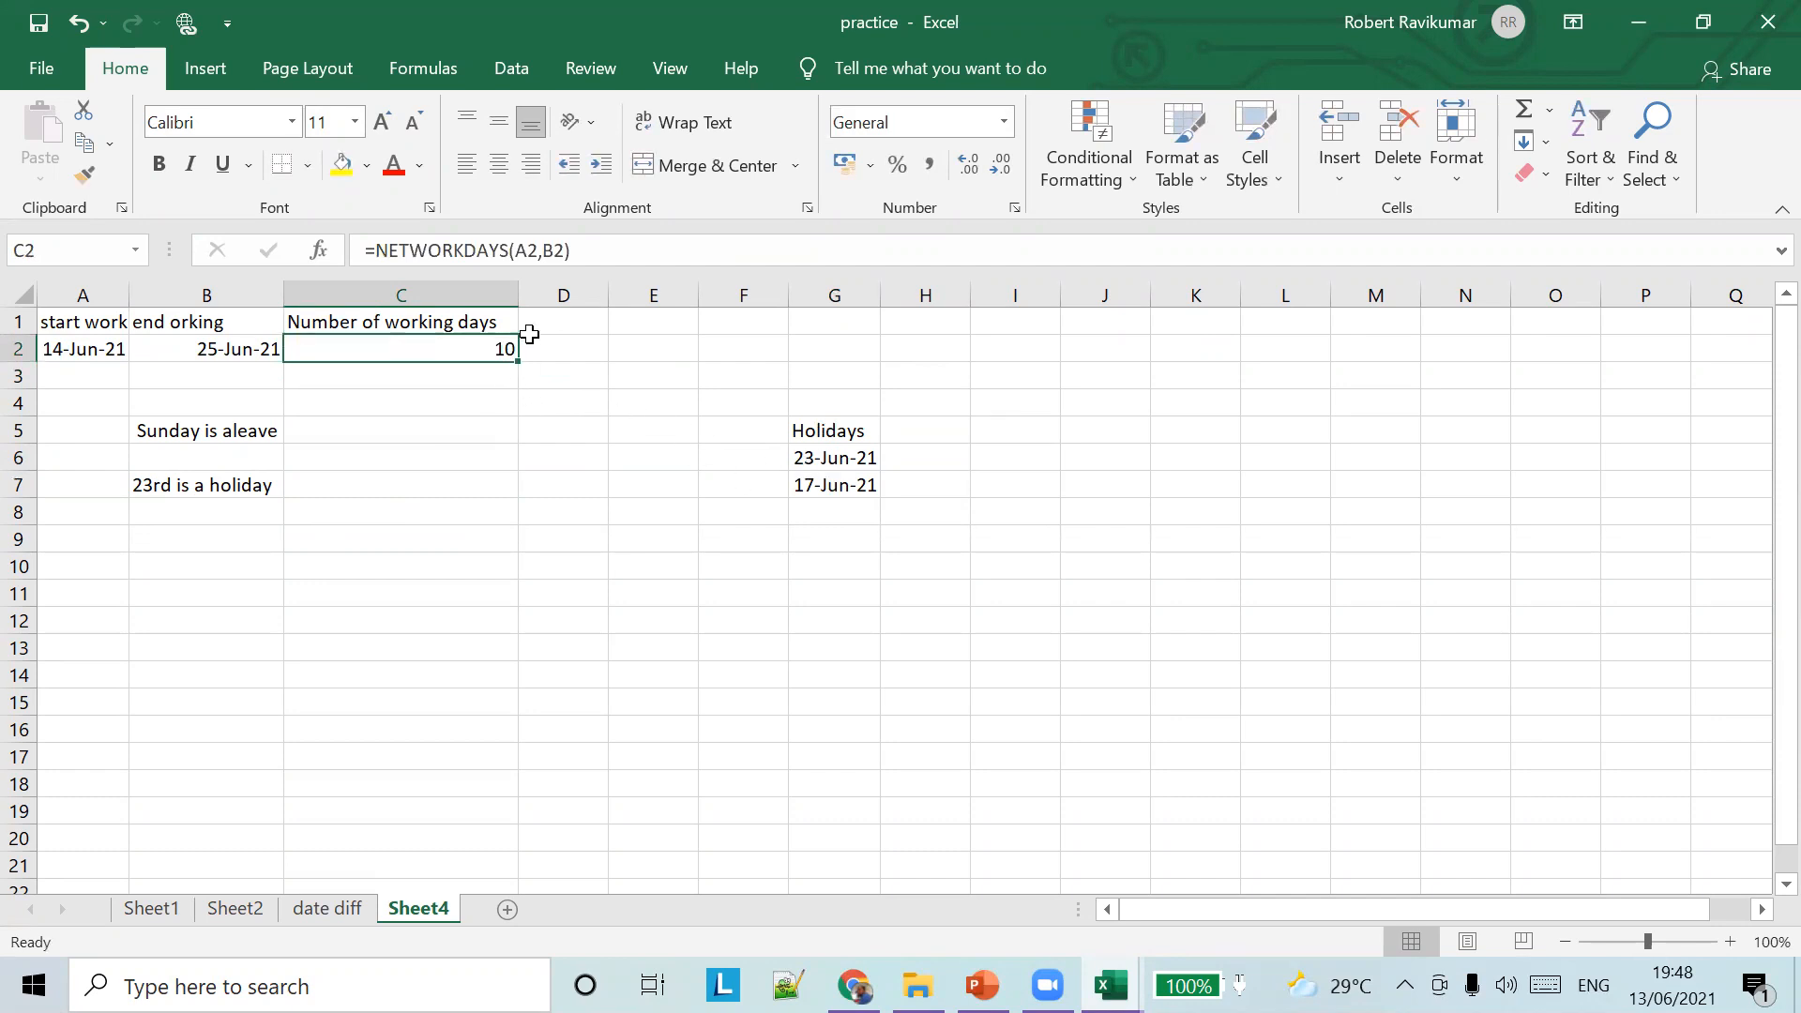
left_click(561, 253)
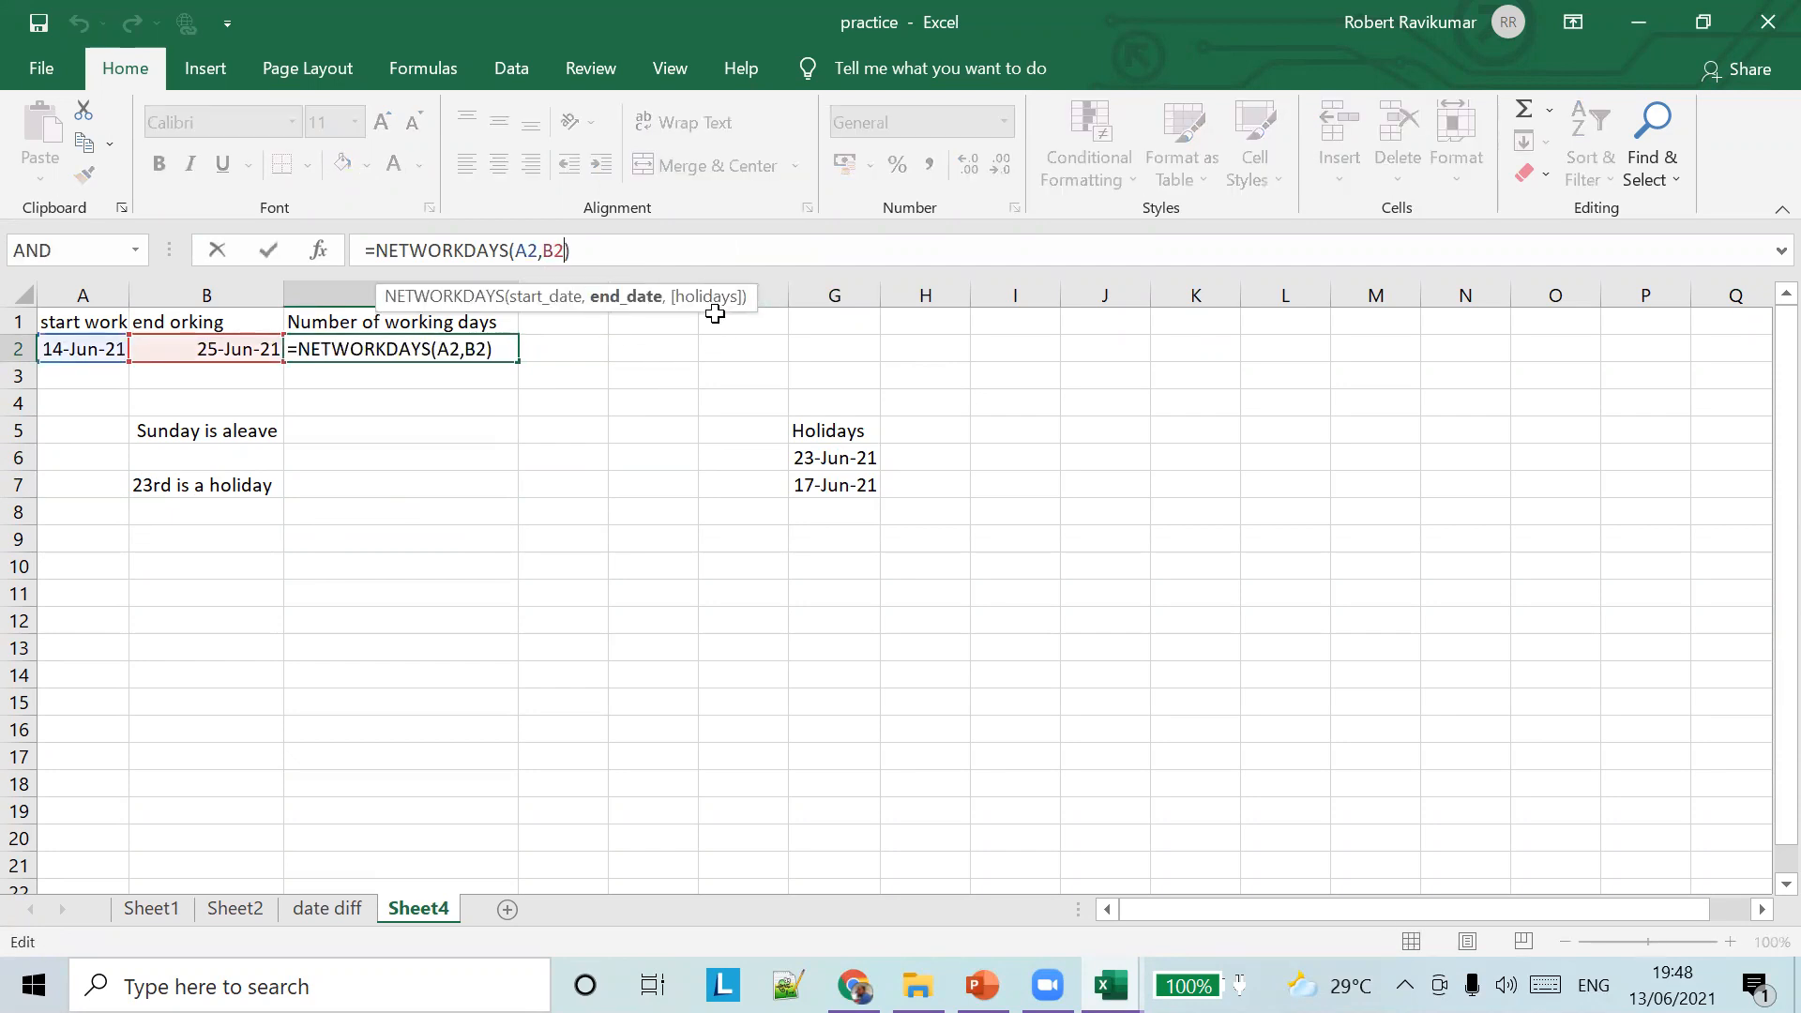
left_click(494, 349)
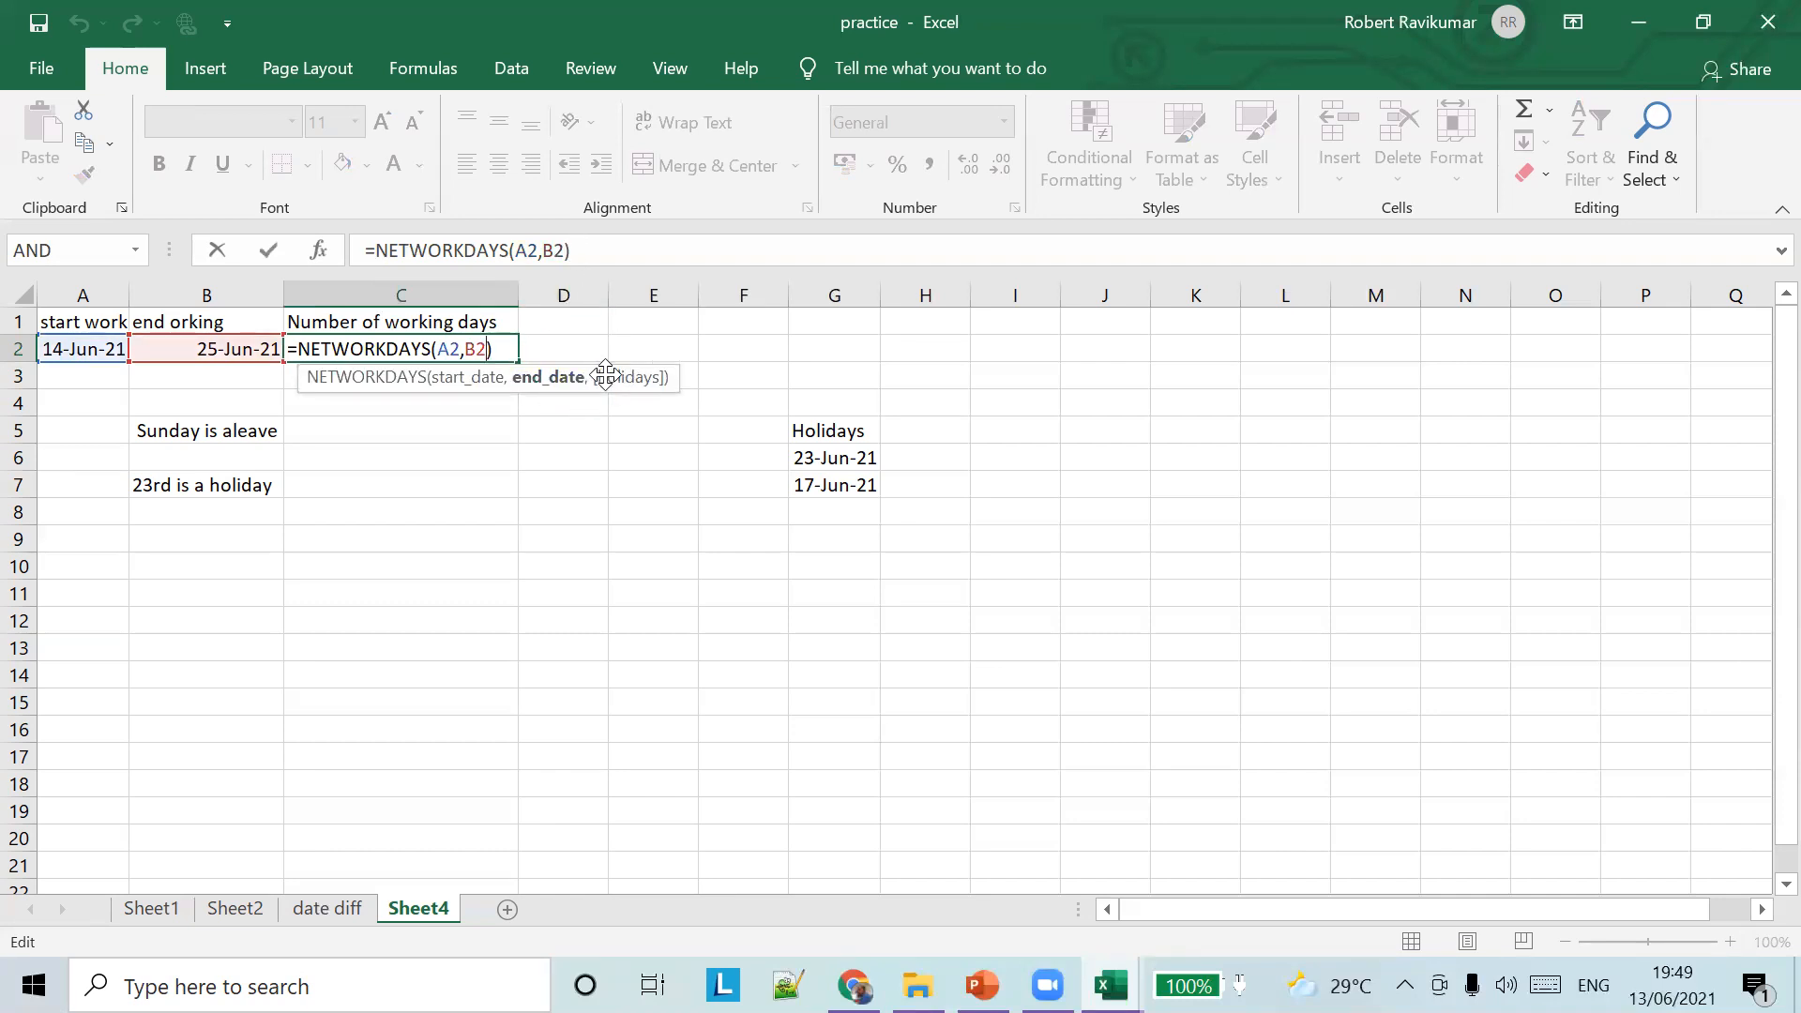
type(",")
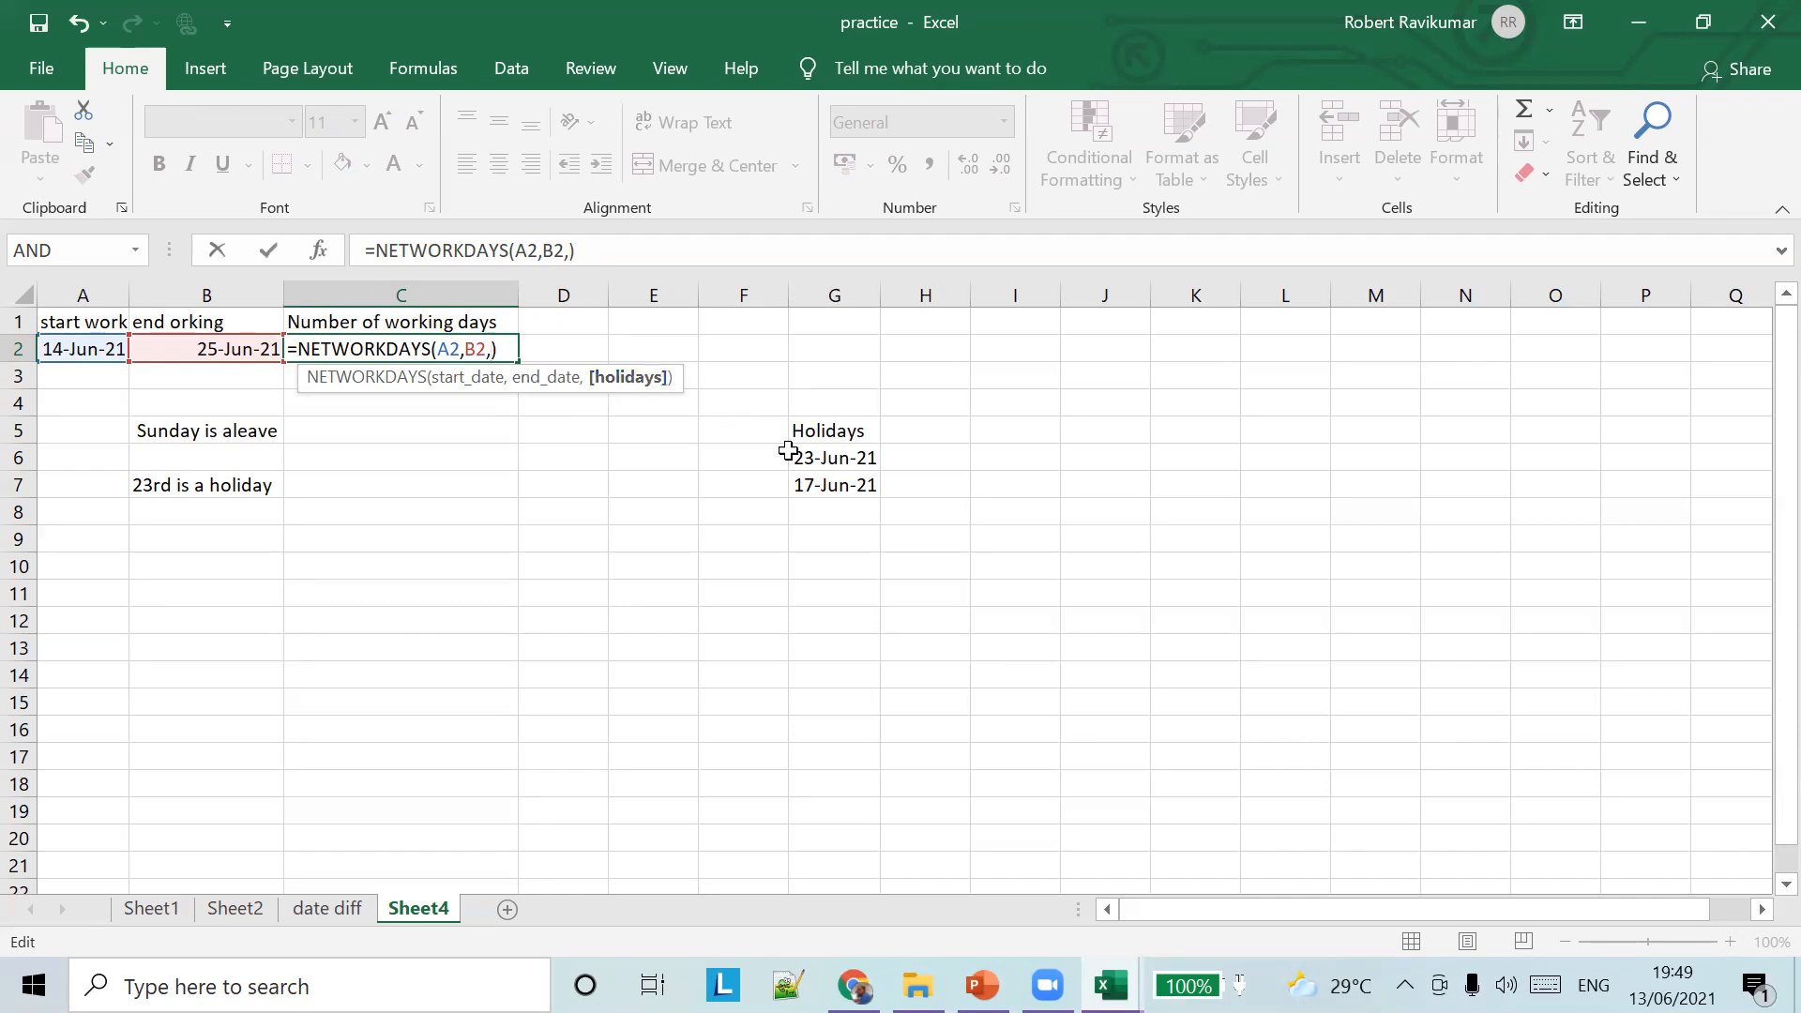
mouse_move(816, 459)
left_mouse_down()
mouse_move(814, 514)
mouse_move(816, 485)
left_mouse_up()
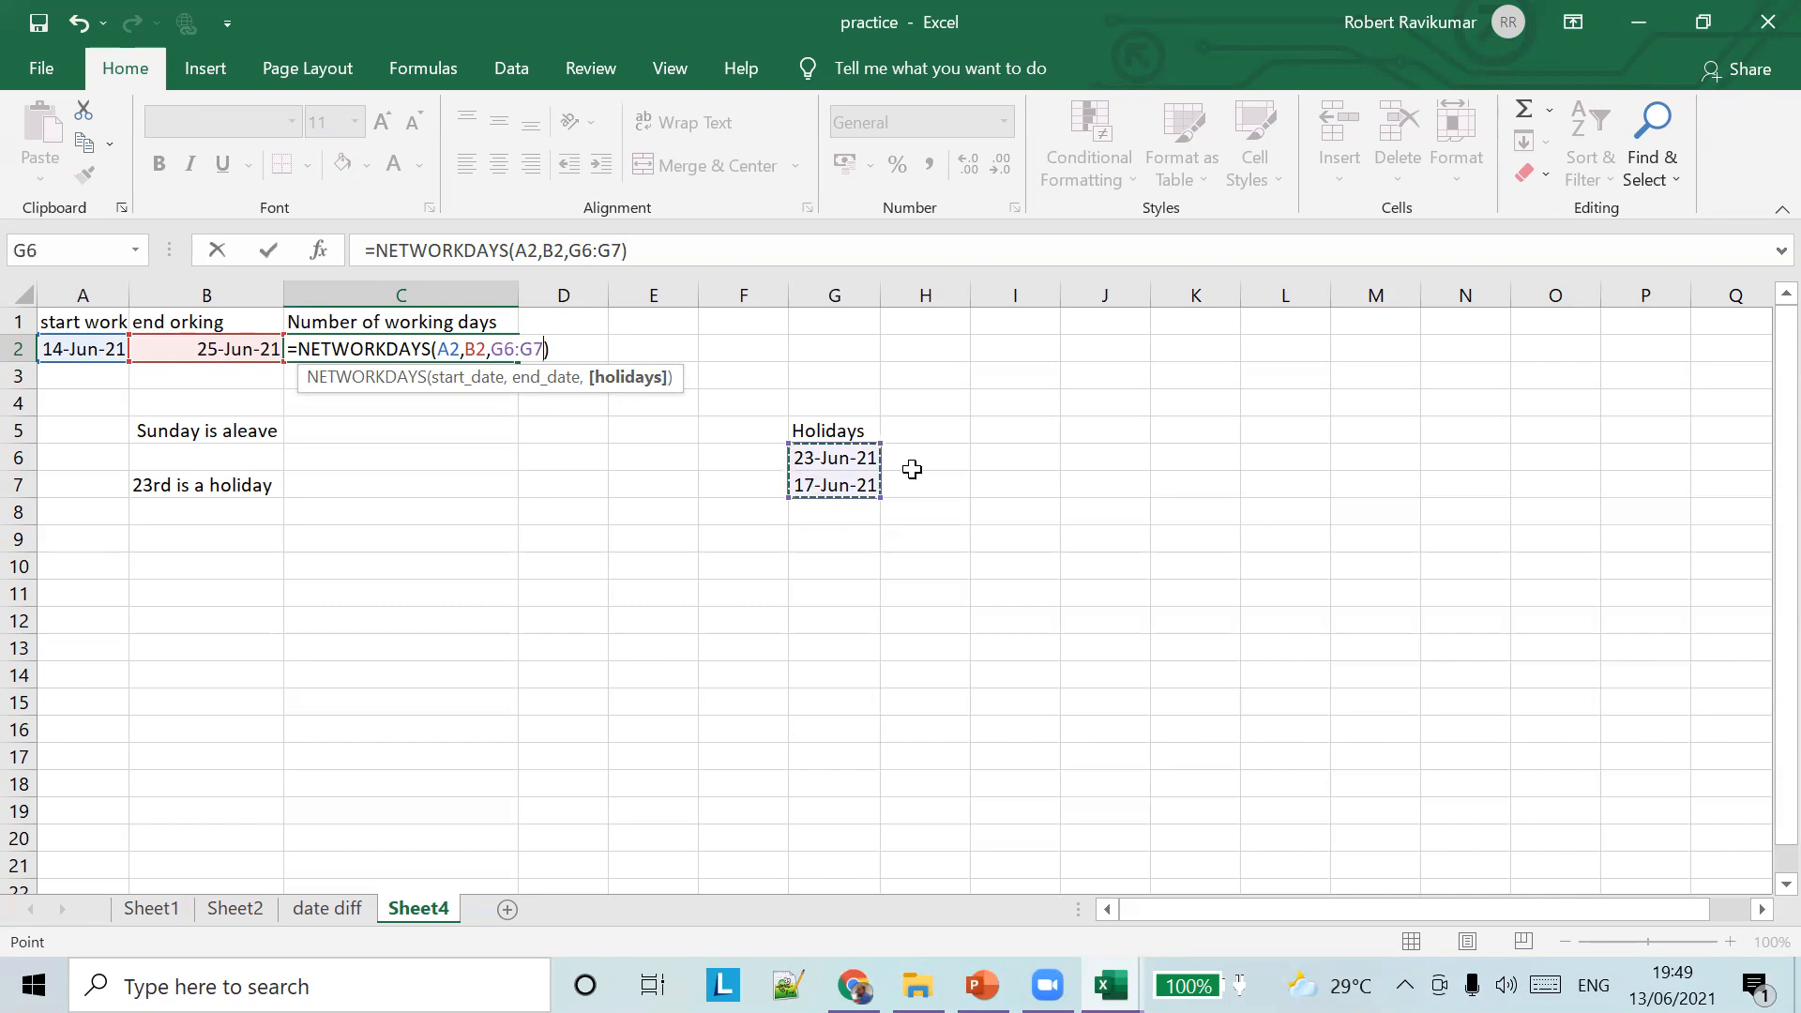
key("Tab")
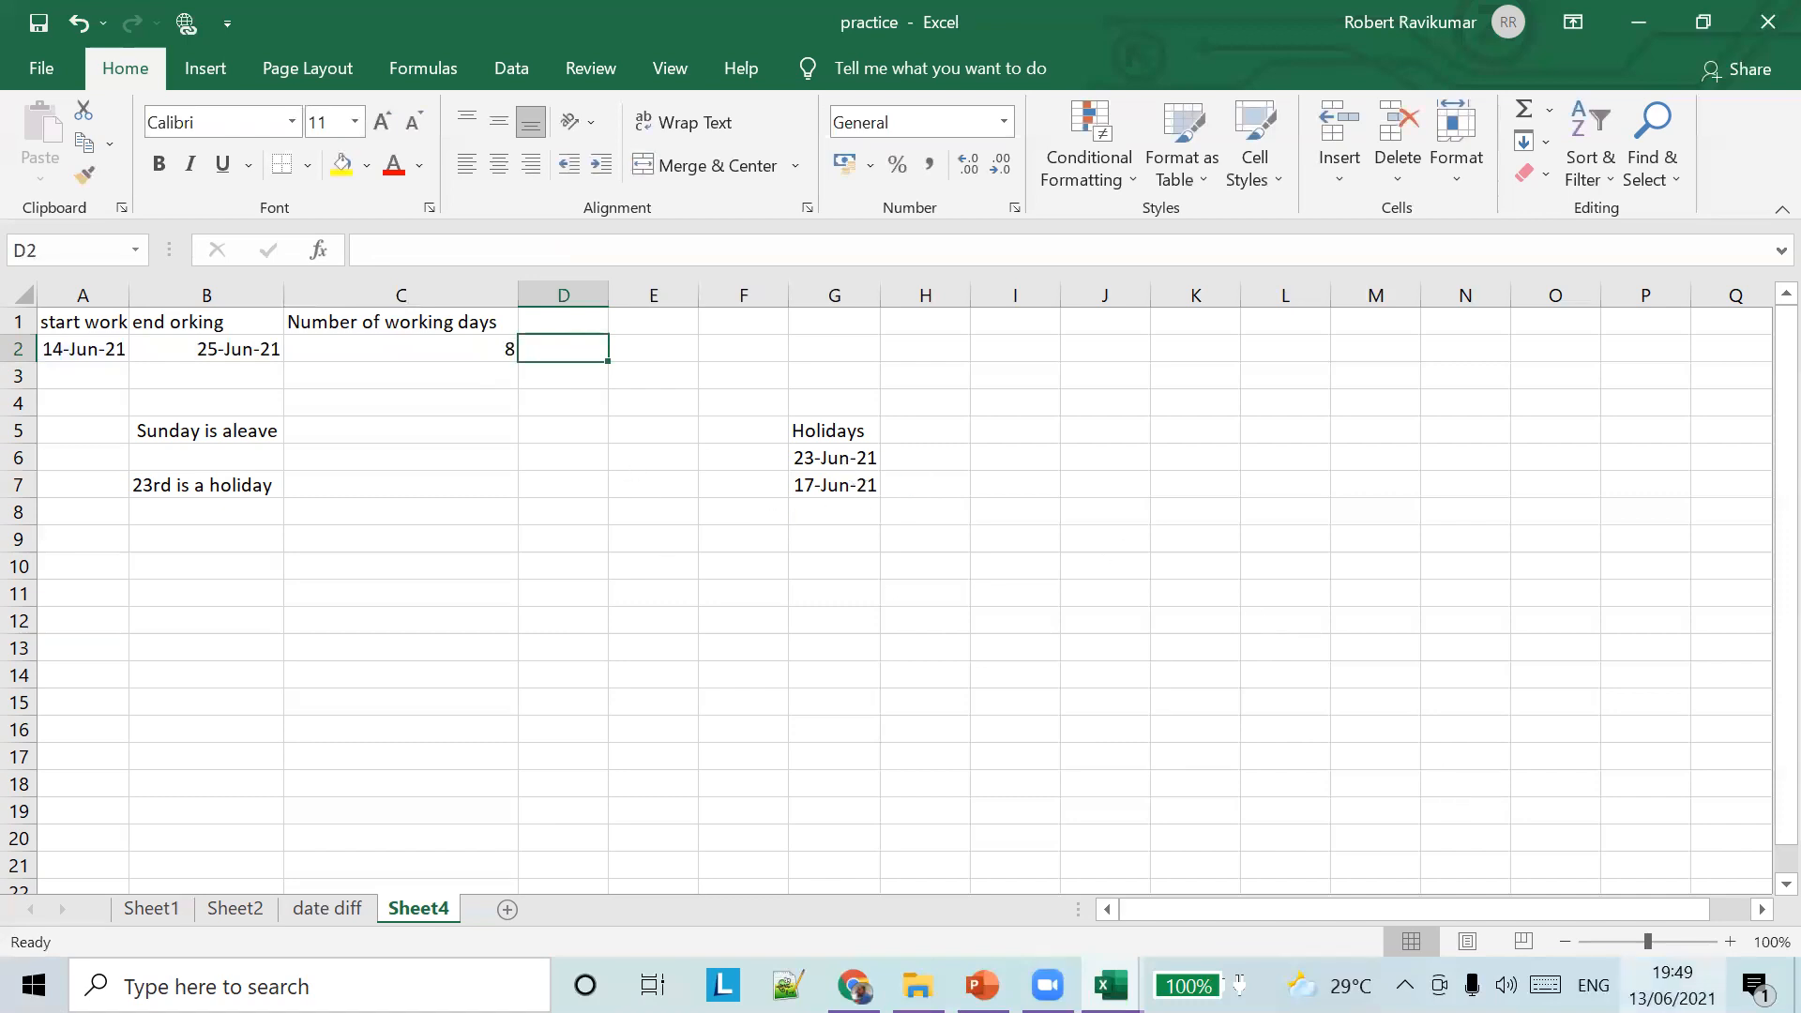
Check the June 2021 system calendar against the working-day count and inspect the holidays range in the C2 formula
left_click(1672, 985)
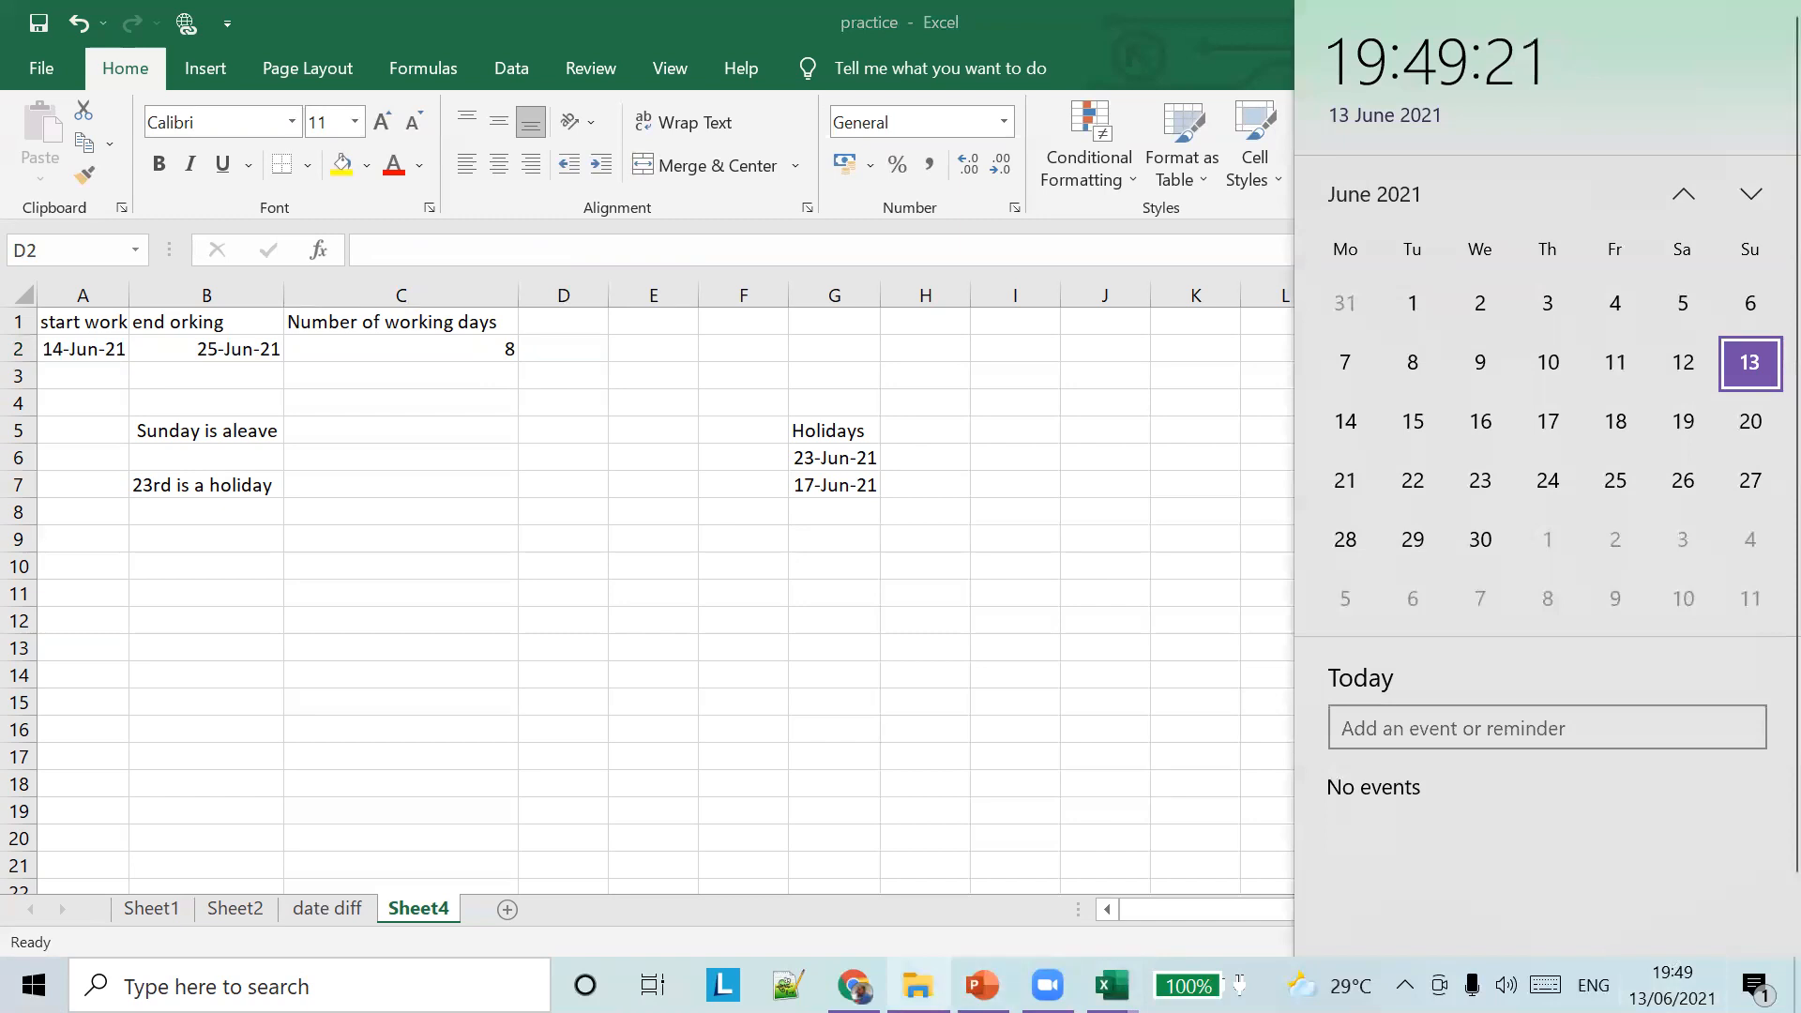
key("Escape")
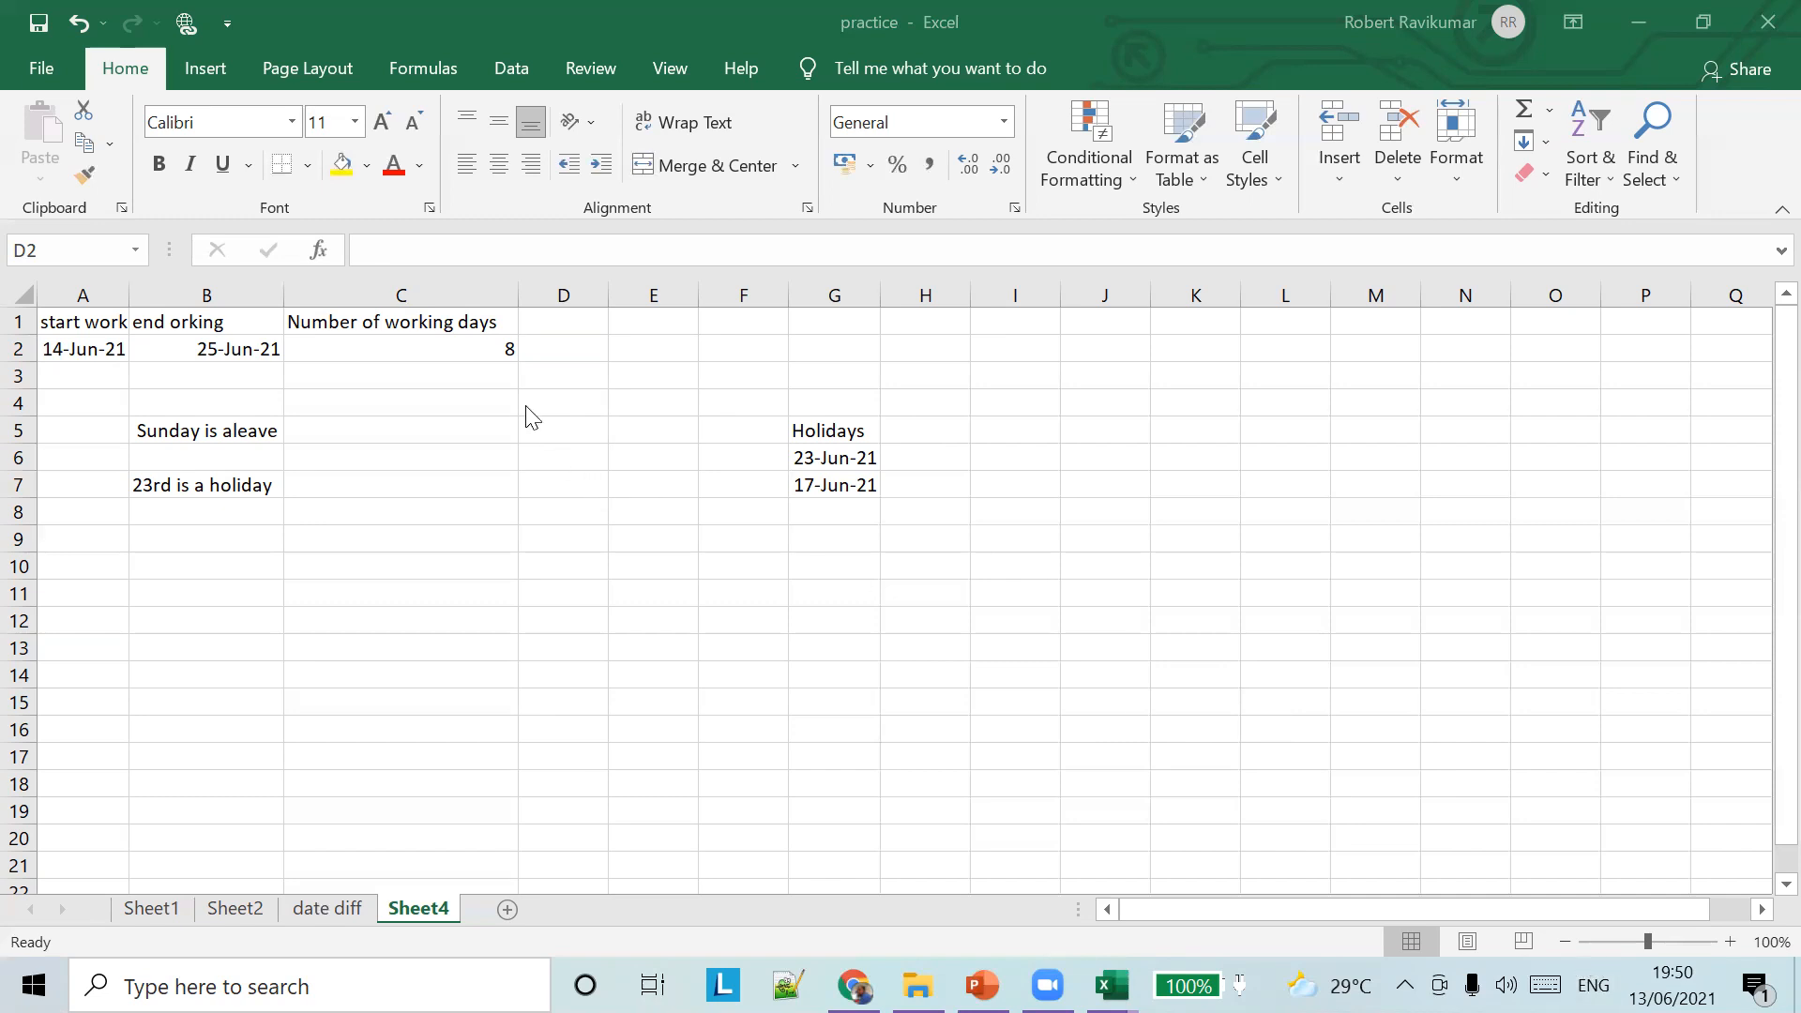
left_click(478, 351)
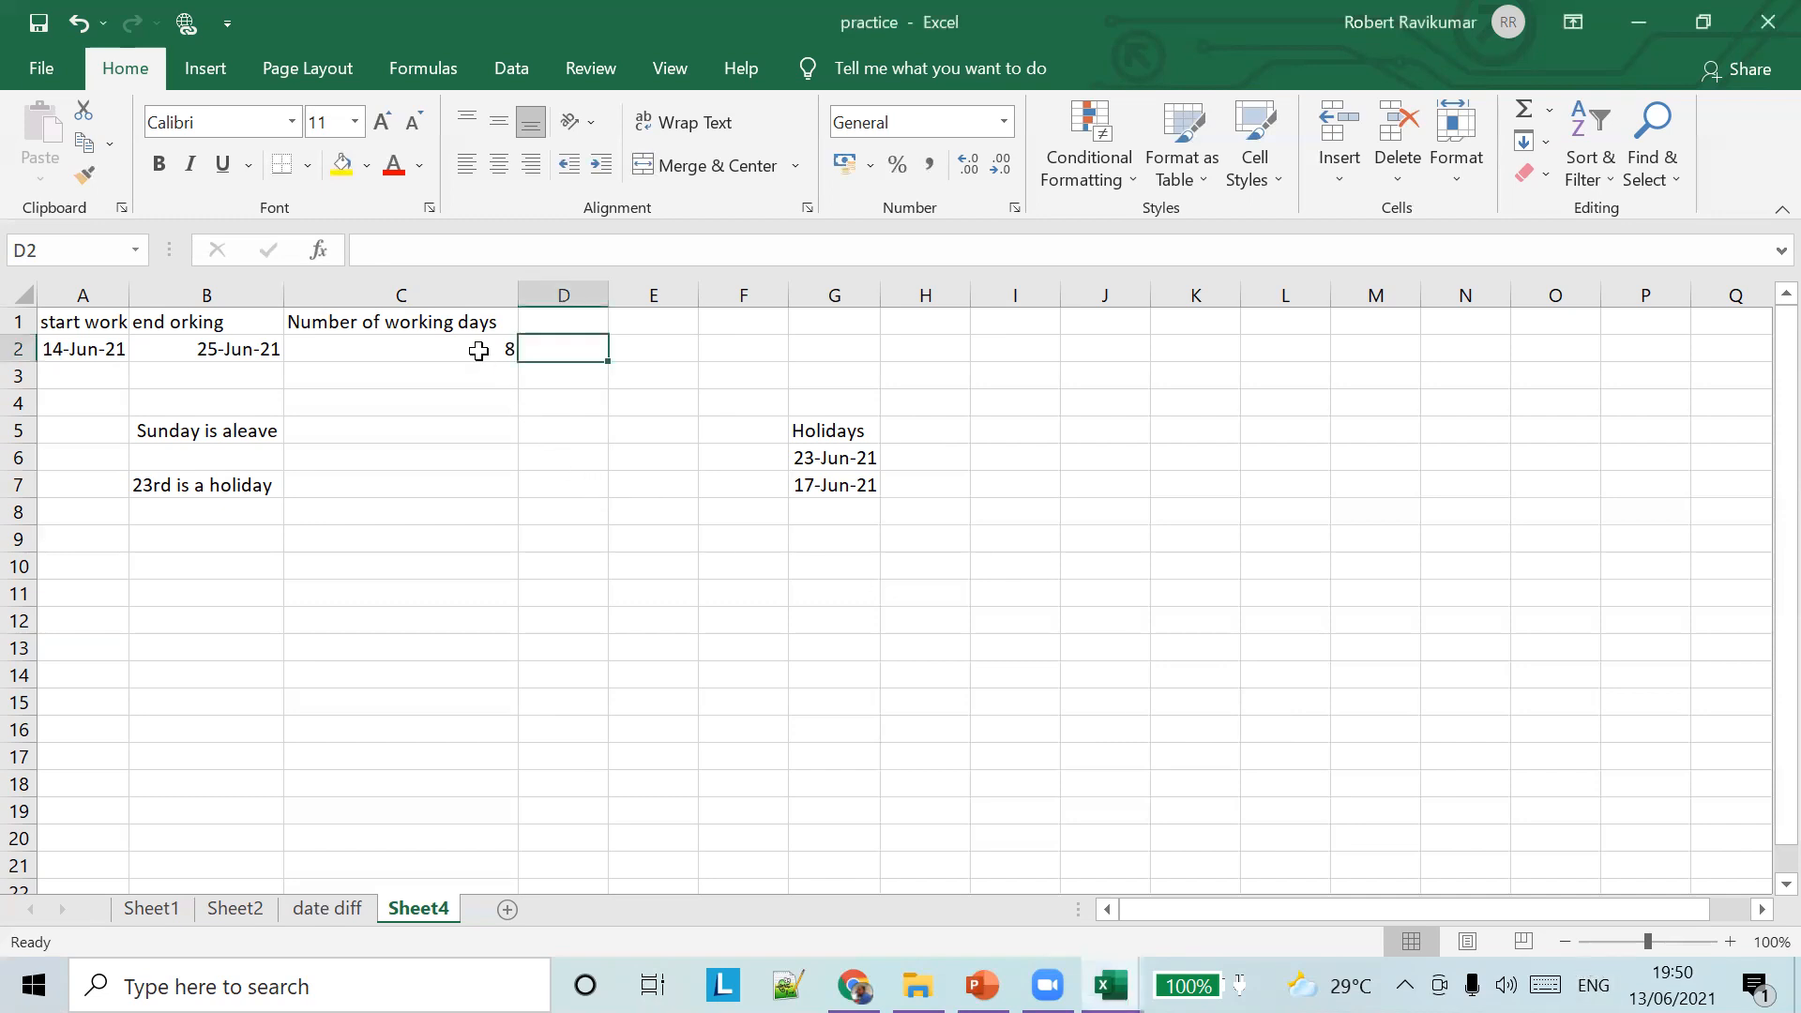
left_click(478, 351)
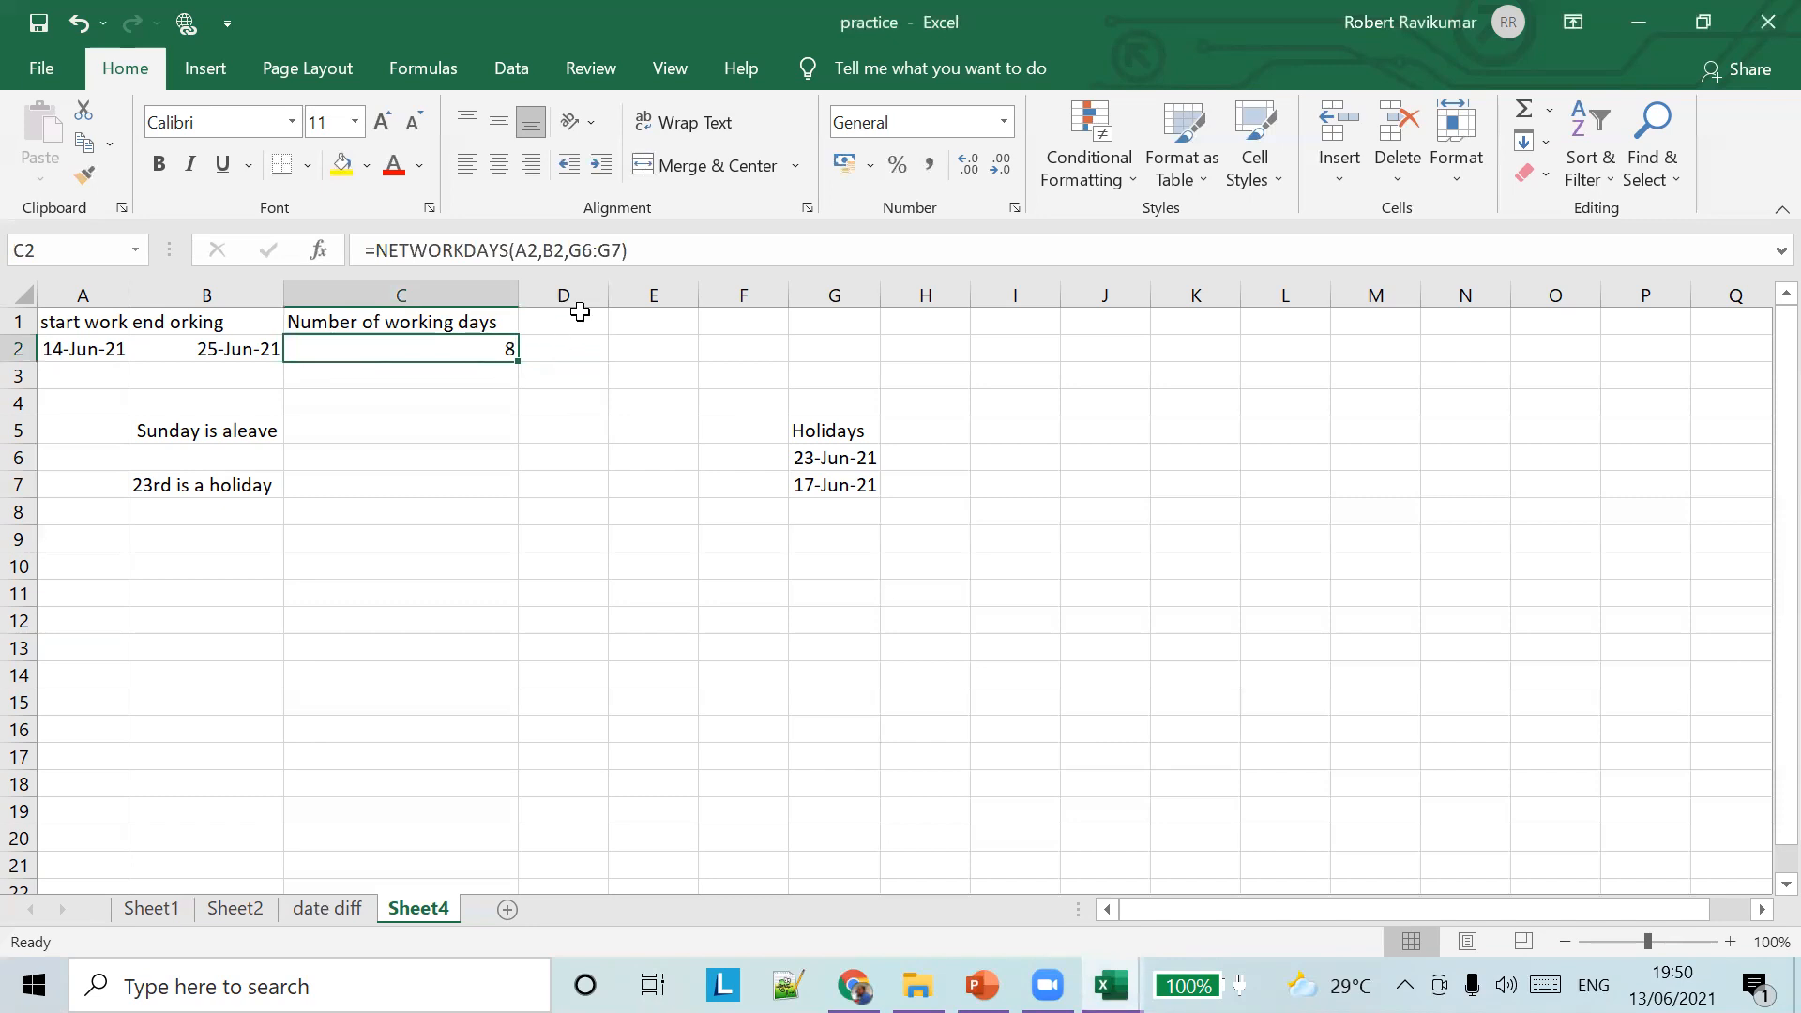
left_click(592, 250)
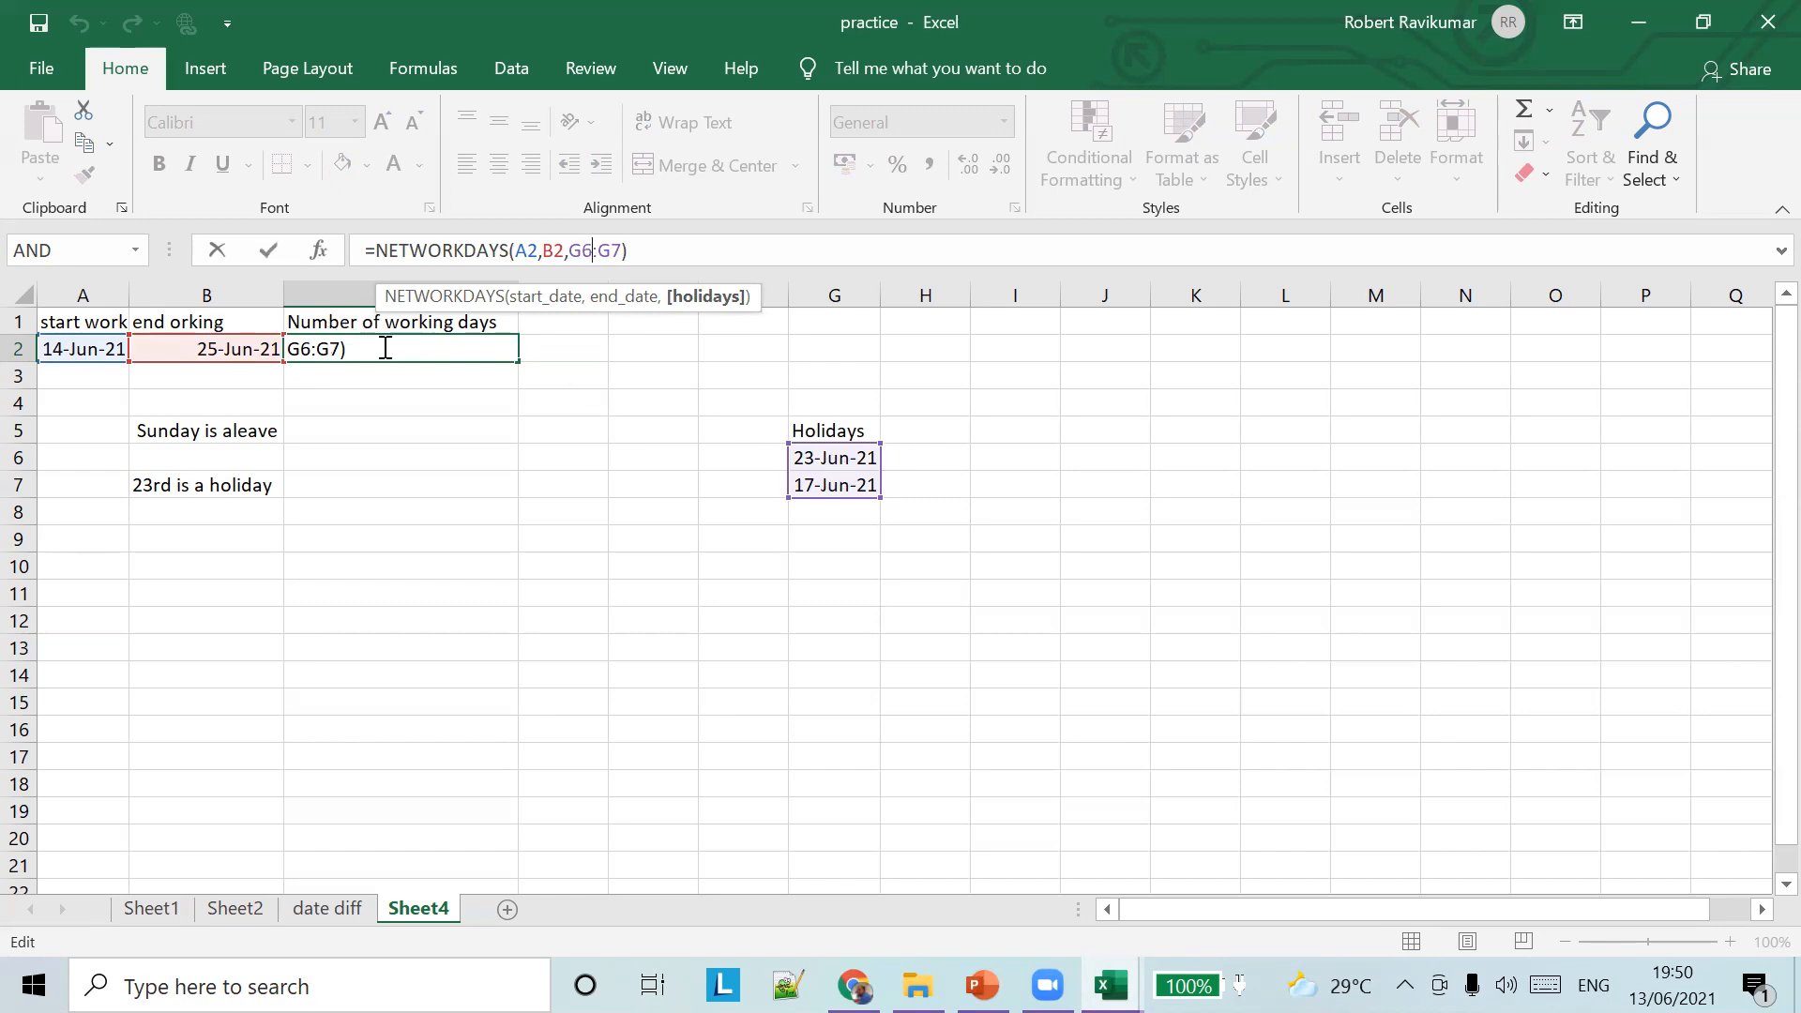
key("Tab")
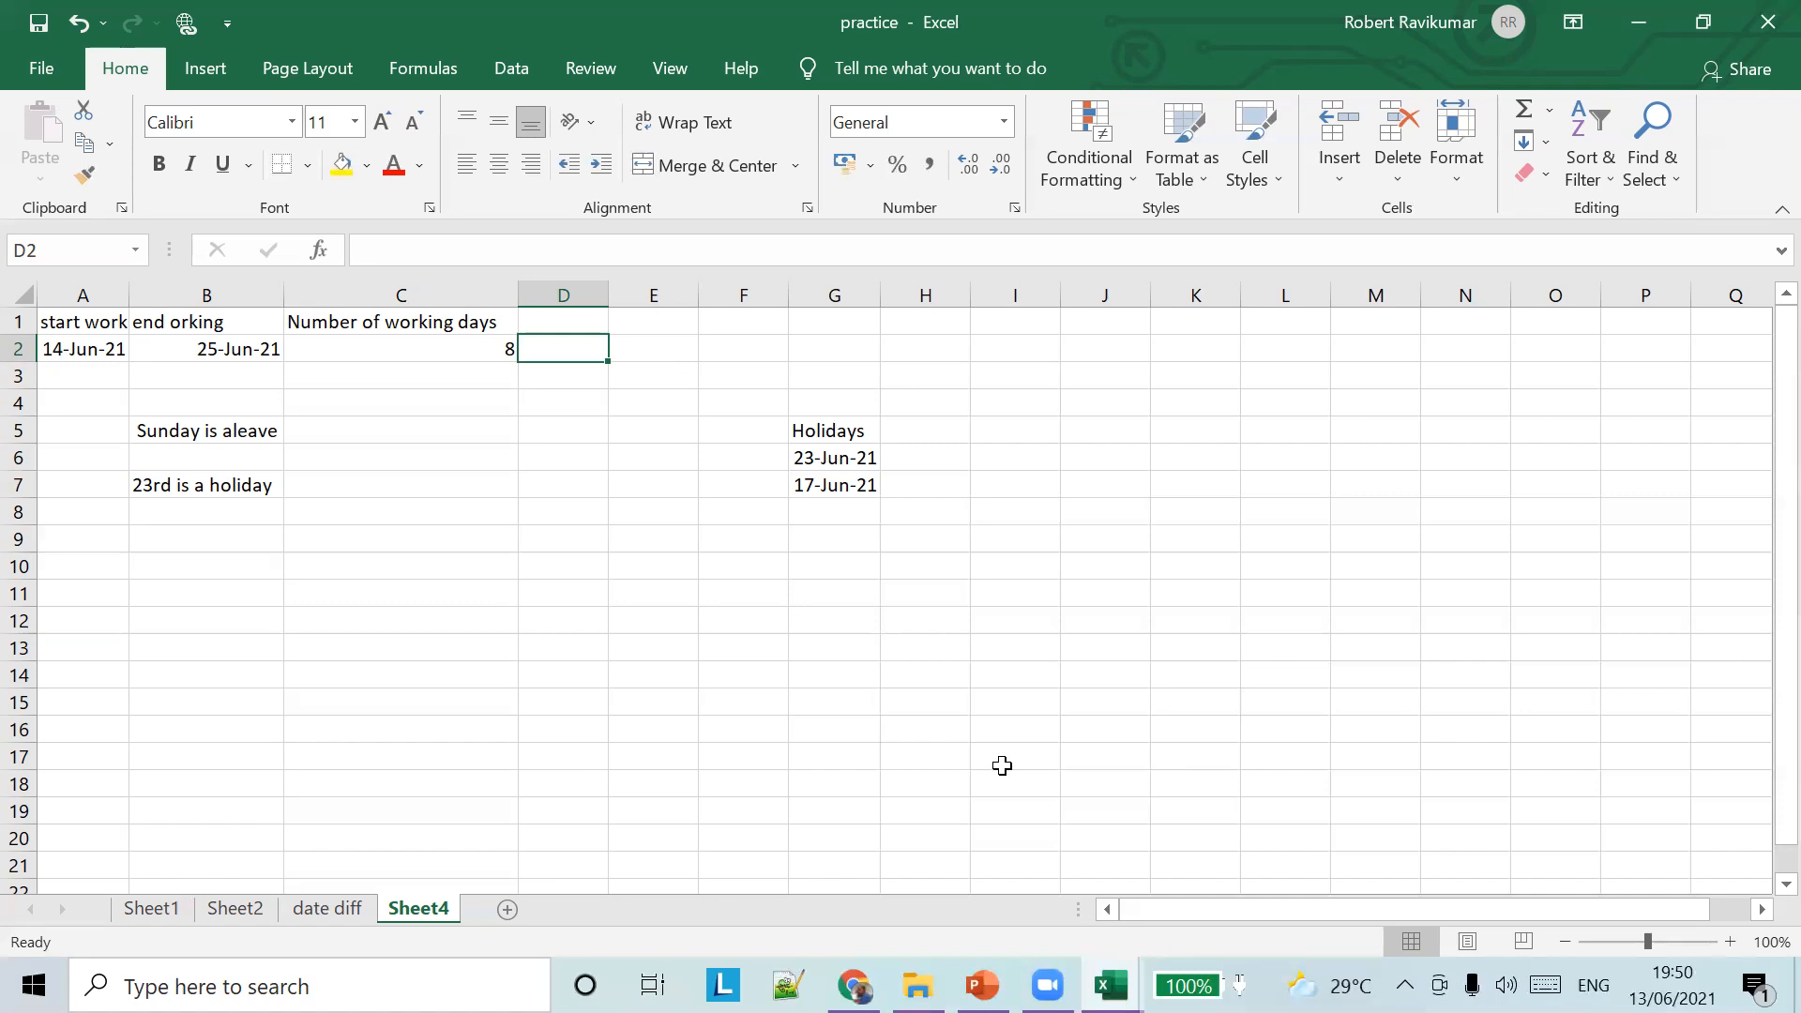
Review the function name and arguments of the C2 formula, then switch to the NETWORKDAYS slide in PowerPoint
left_click(978, 520)
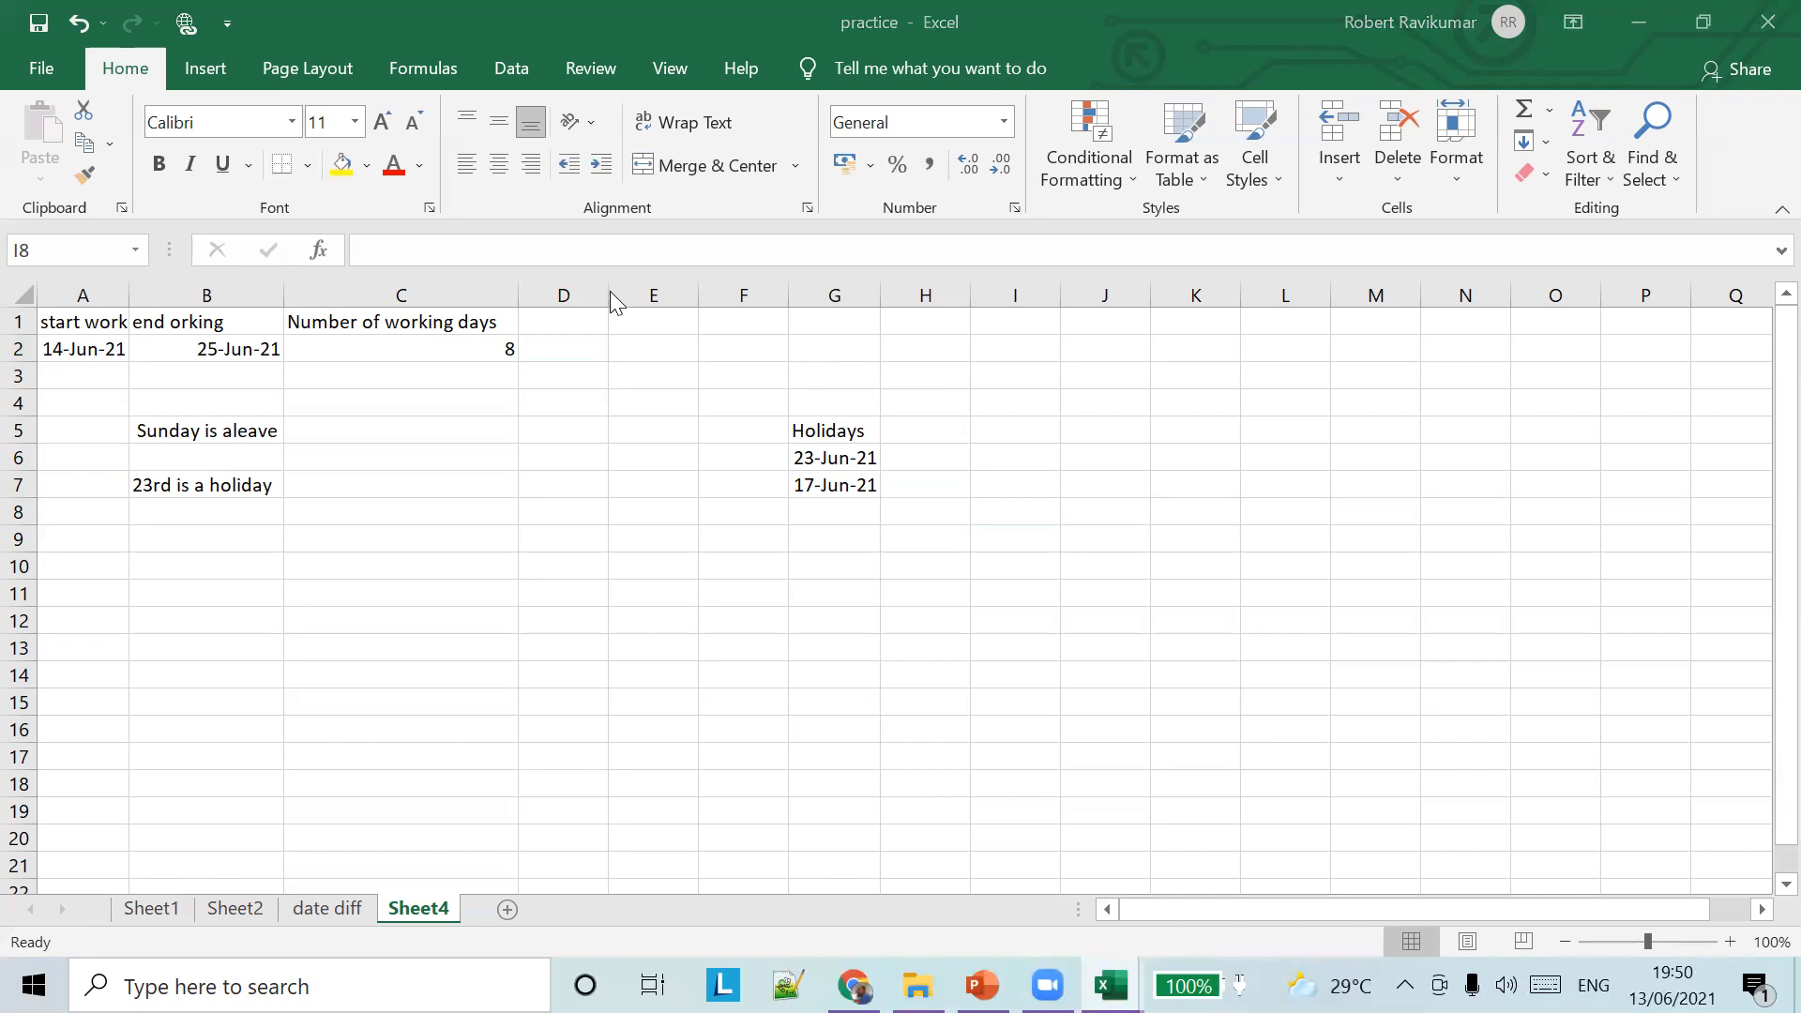
double_click(467, 344)
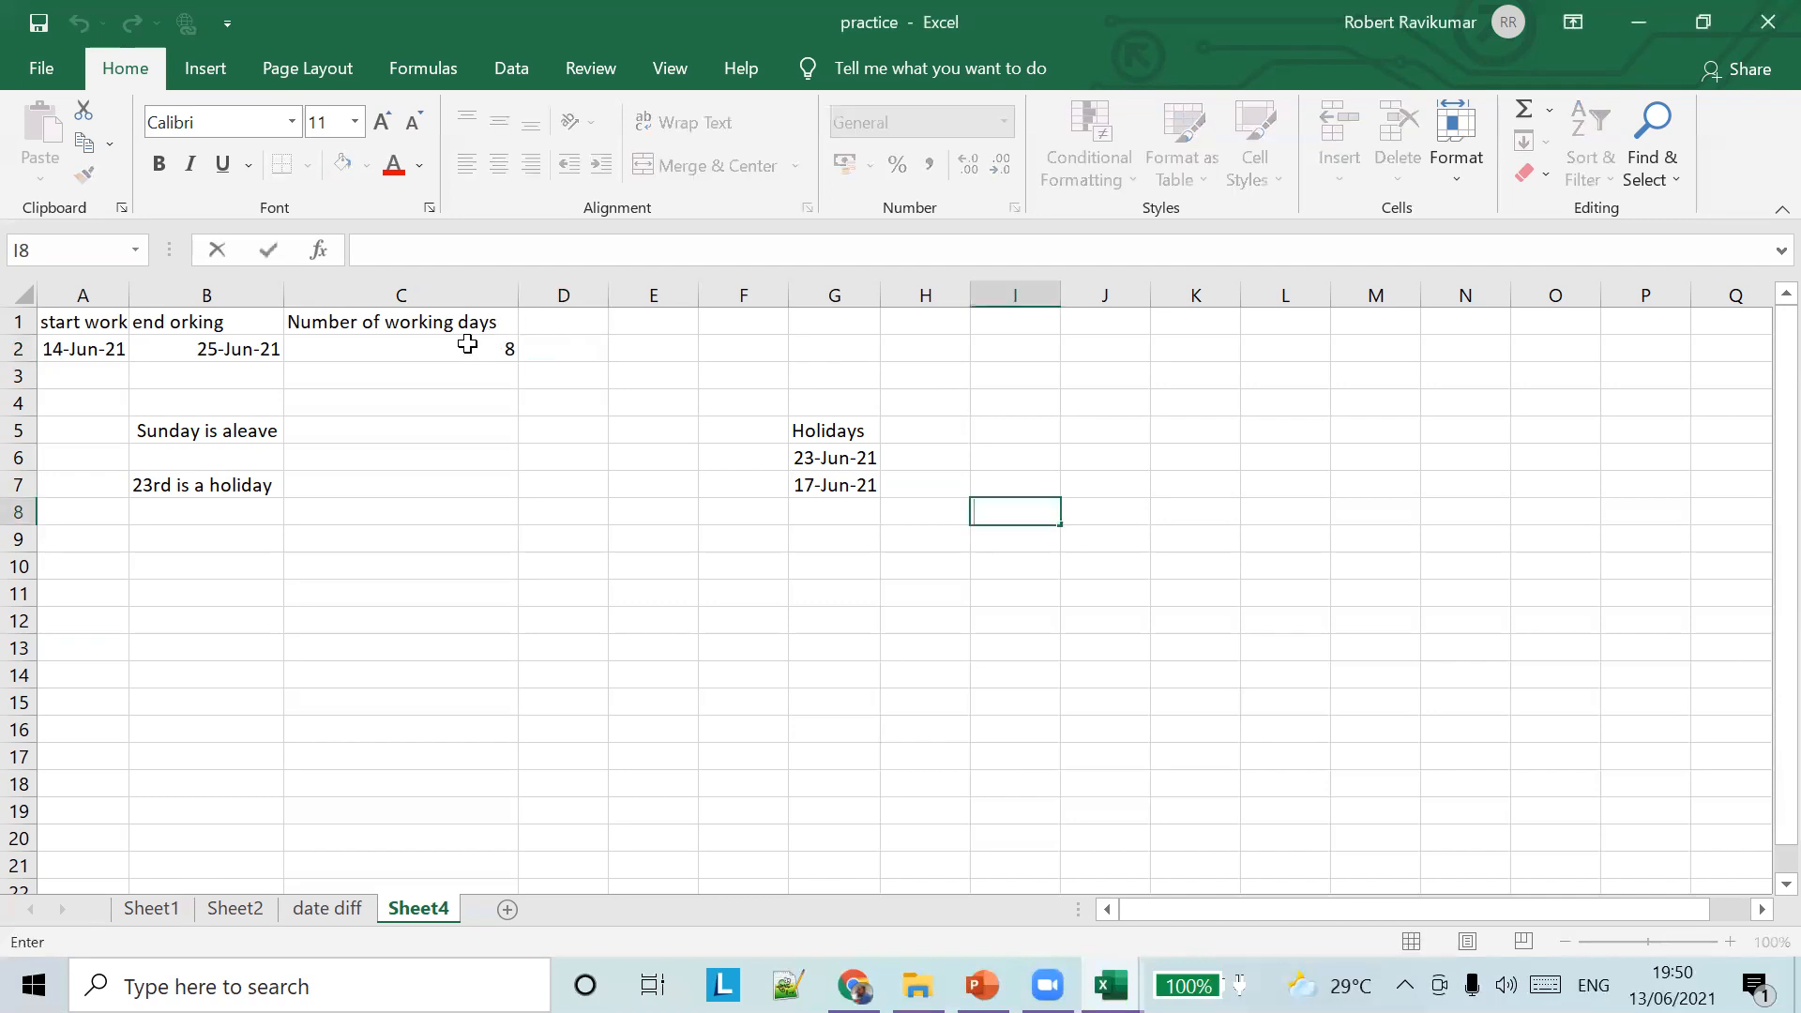
left_click(467, 345)
left_click_drag(374, 247, 514, 253)
left_click_drag(539, 249, 623, 251)
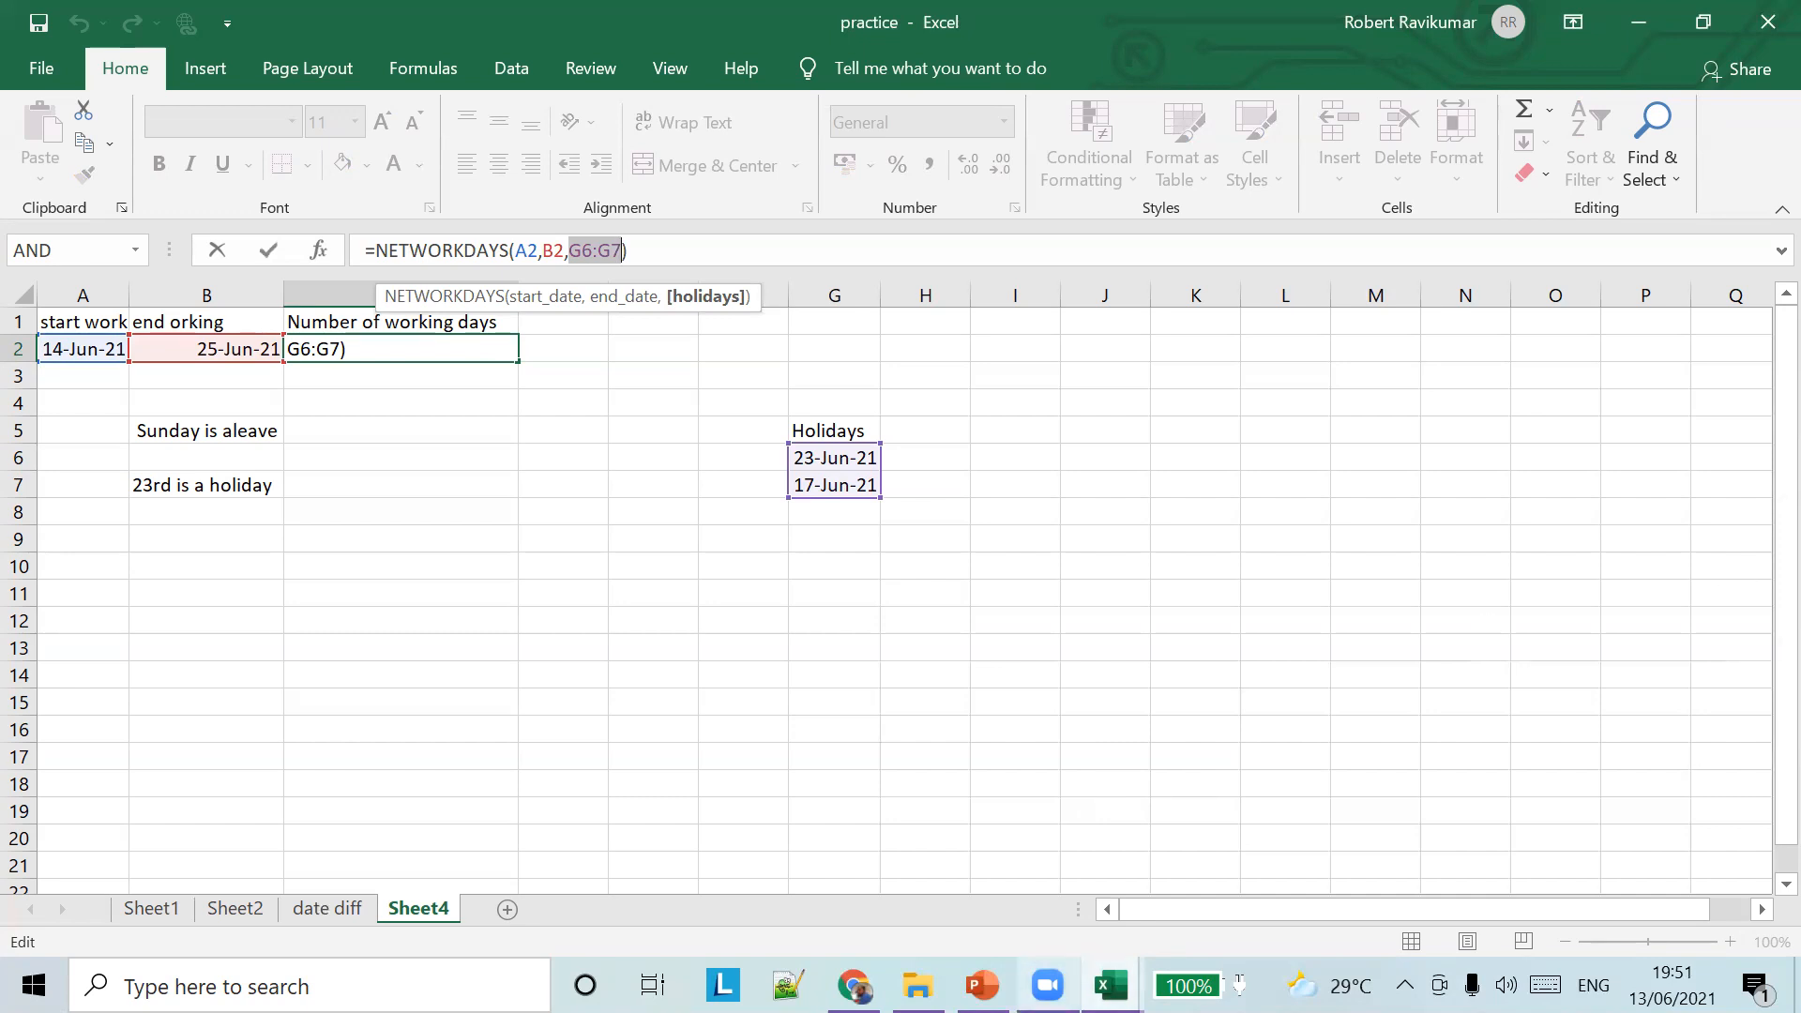
left_click(982, 985)
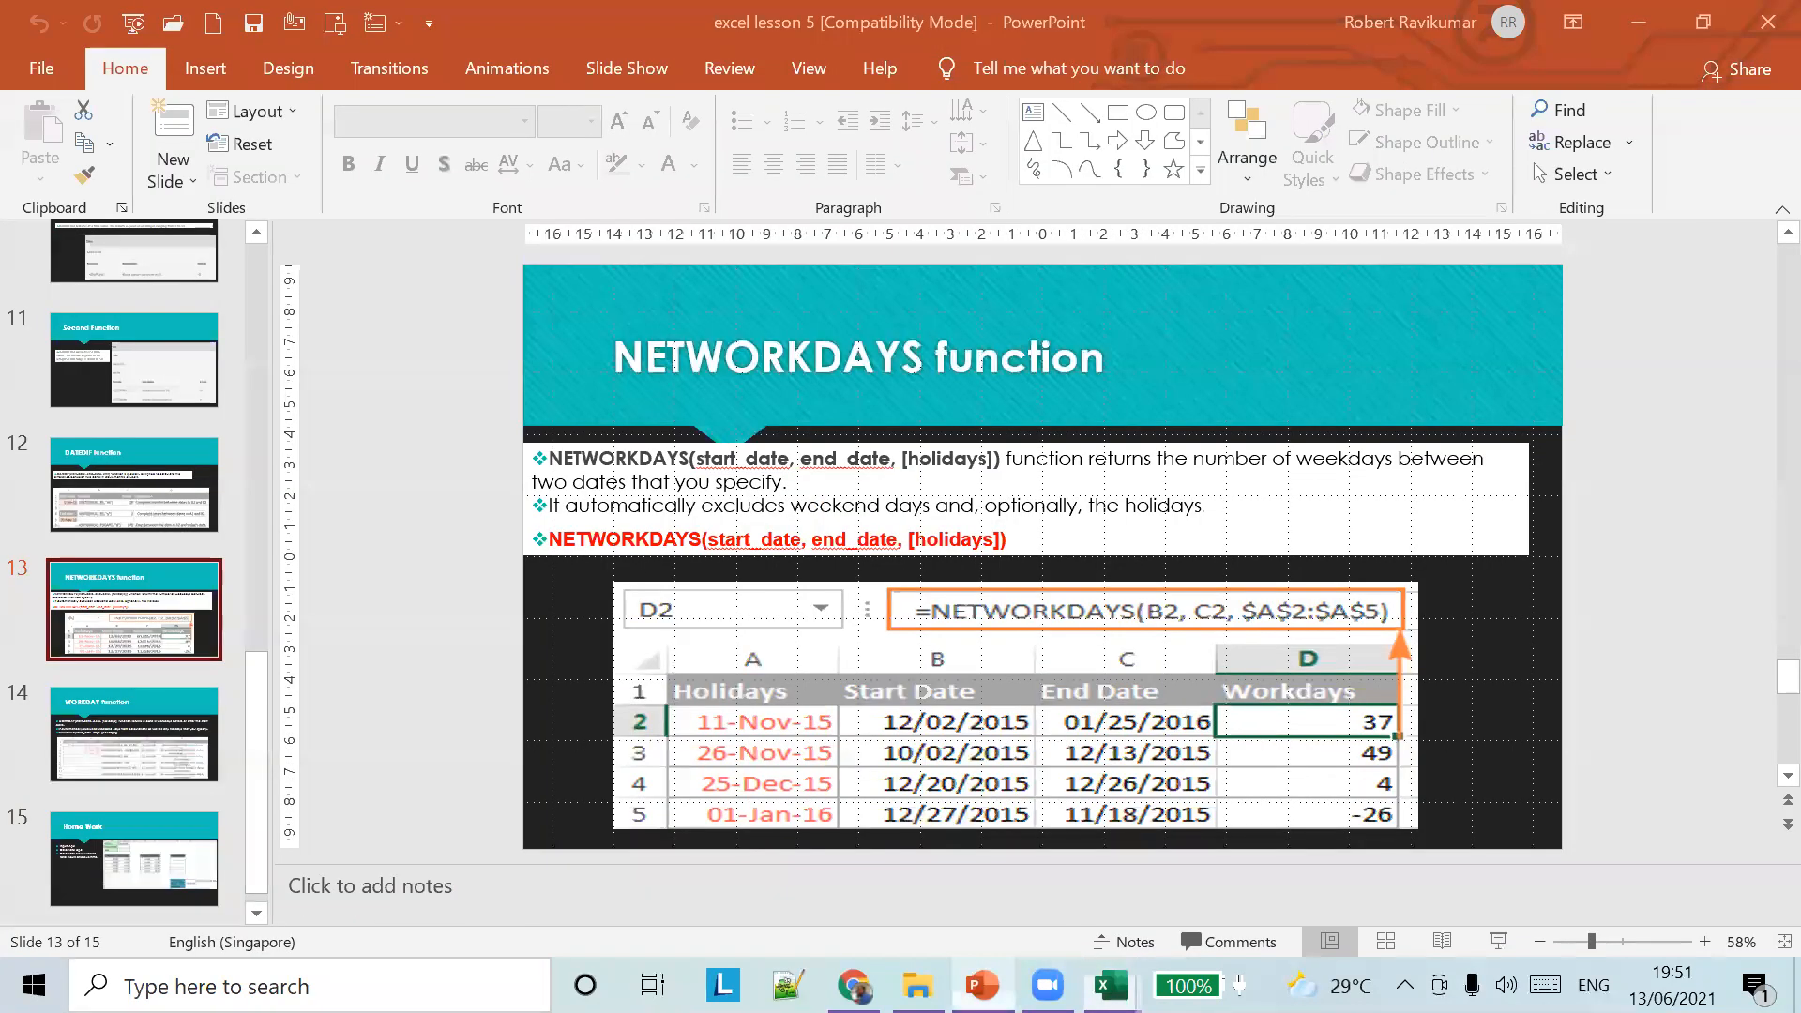
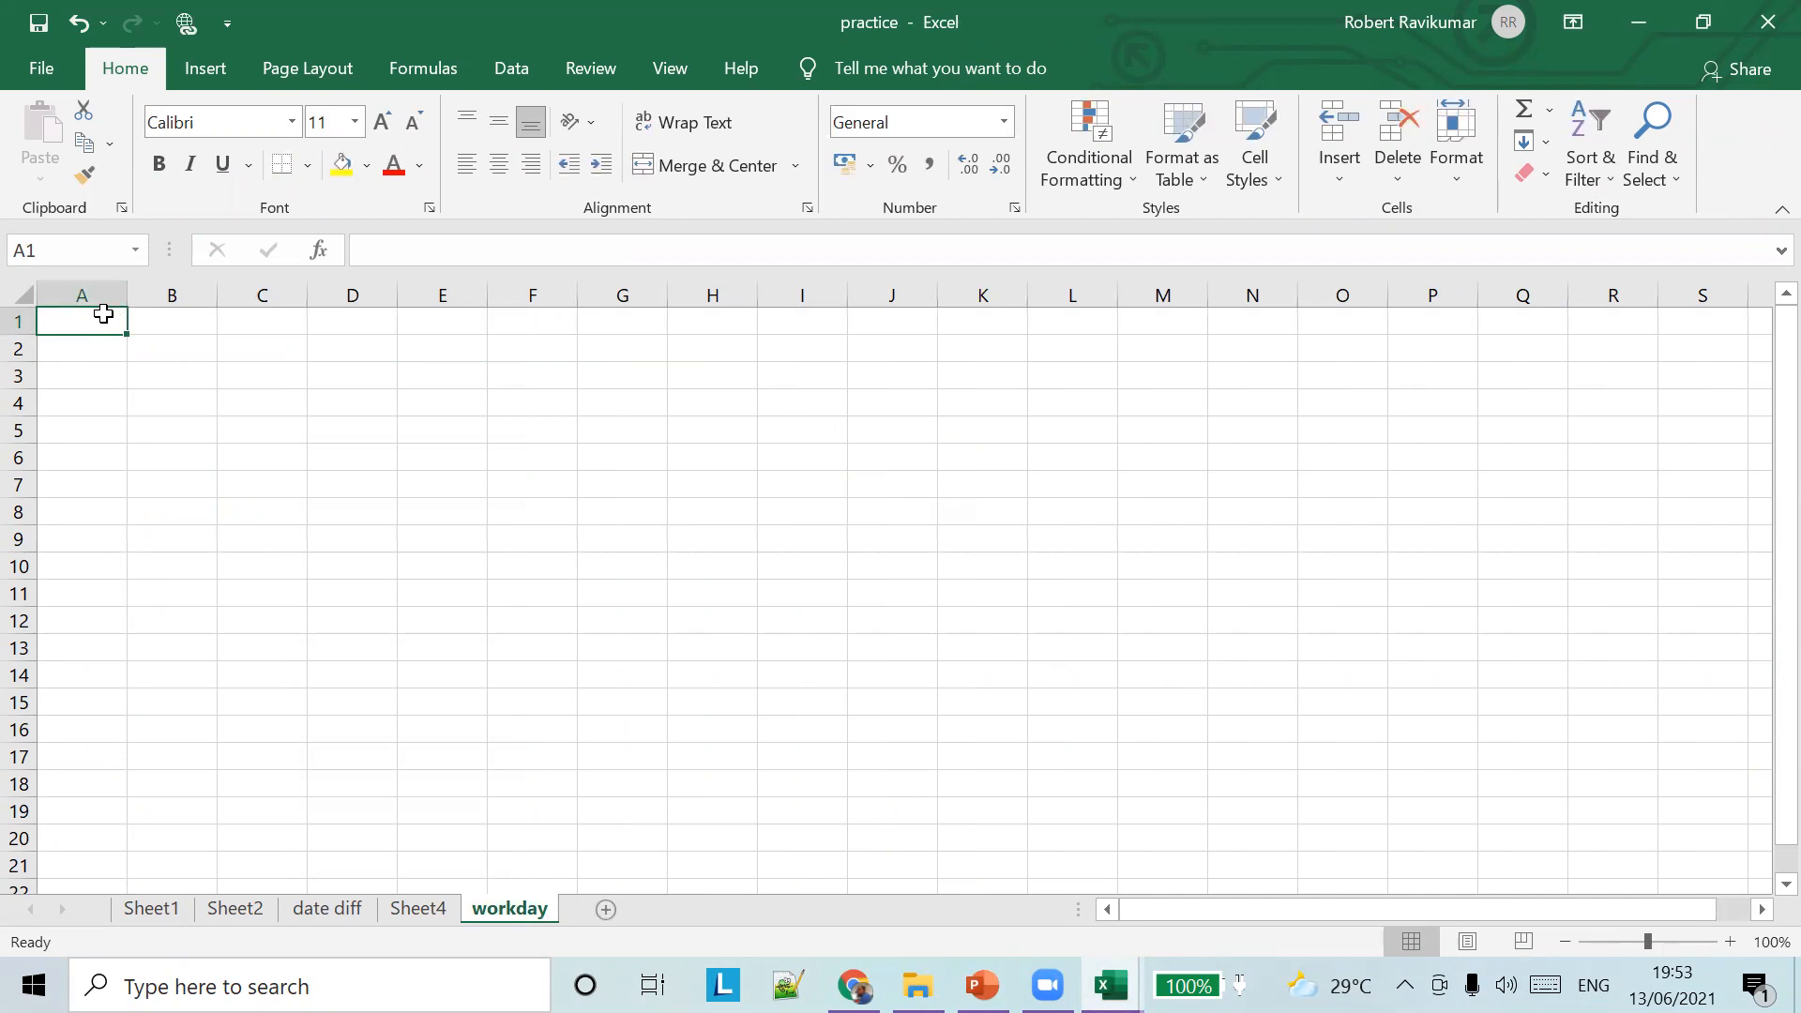
On the workday sheet in Excel, enter the headings "employees" in A1 and "work end date" in B1, fitting both column widths
type("employes")
key("BackSpace")
type("es")
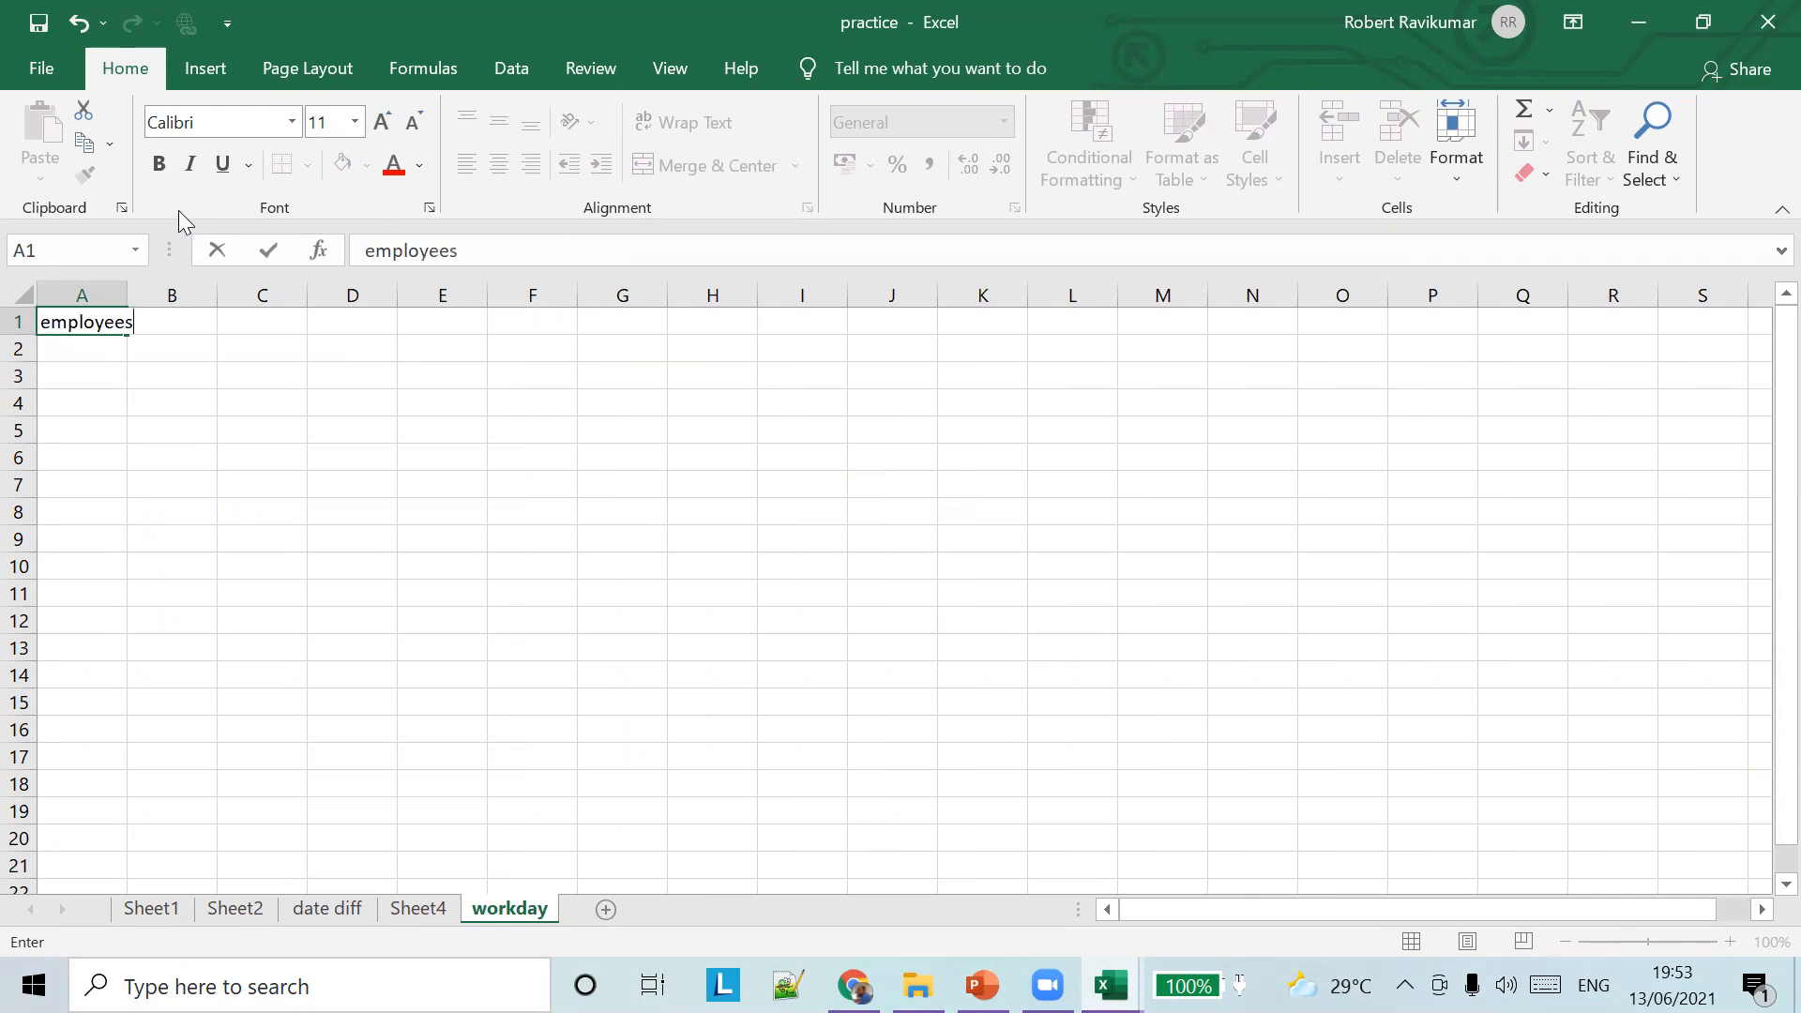
double_click(130, 294)
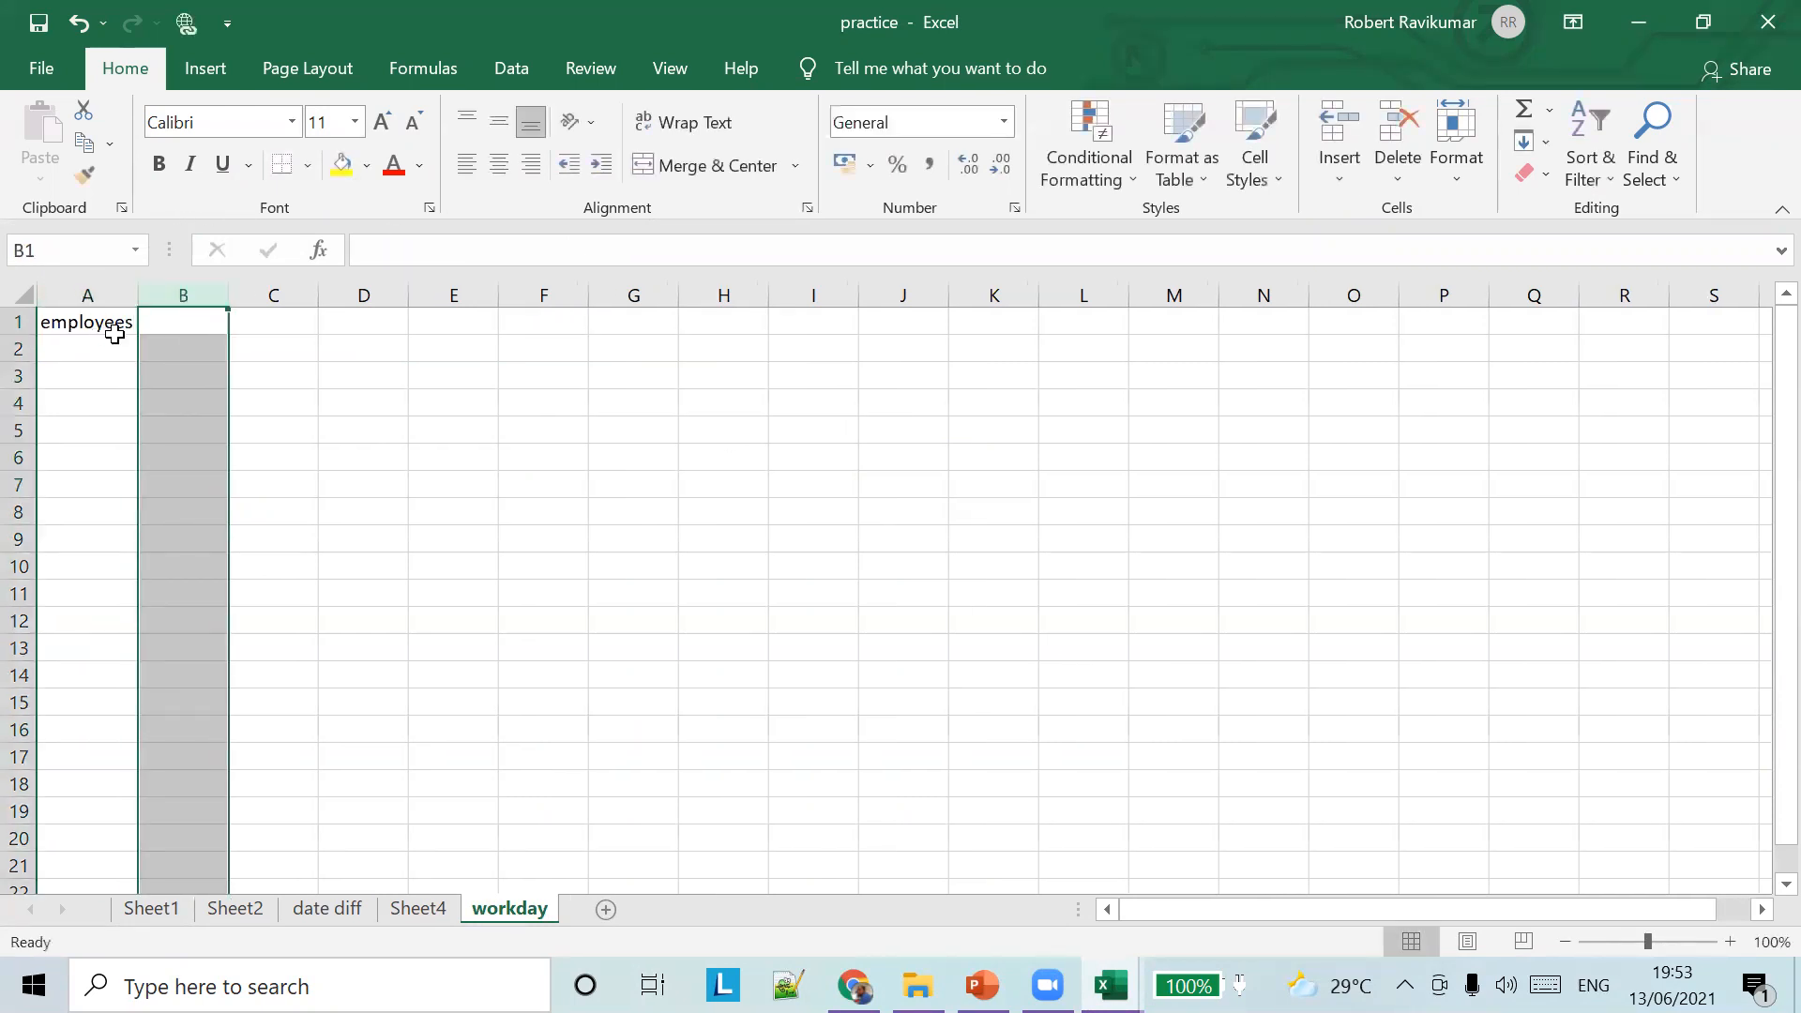
left_click(189, 318)
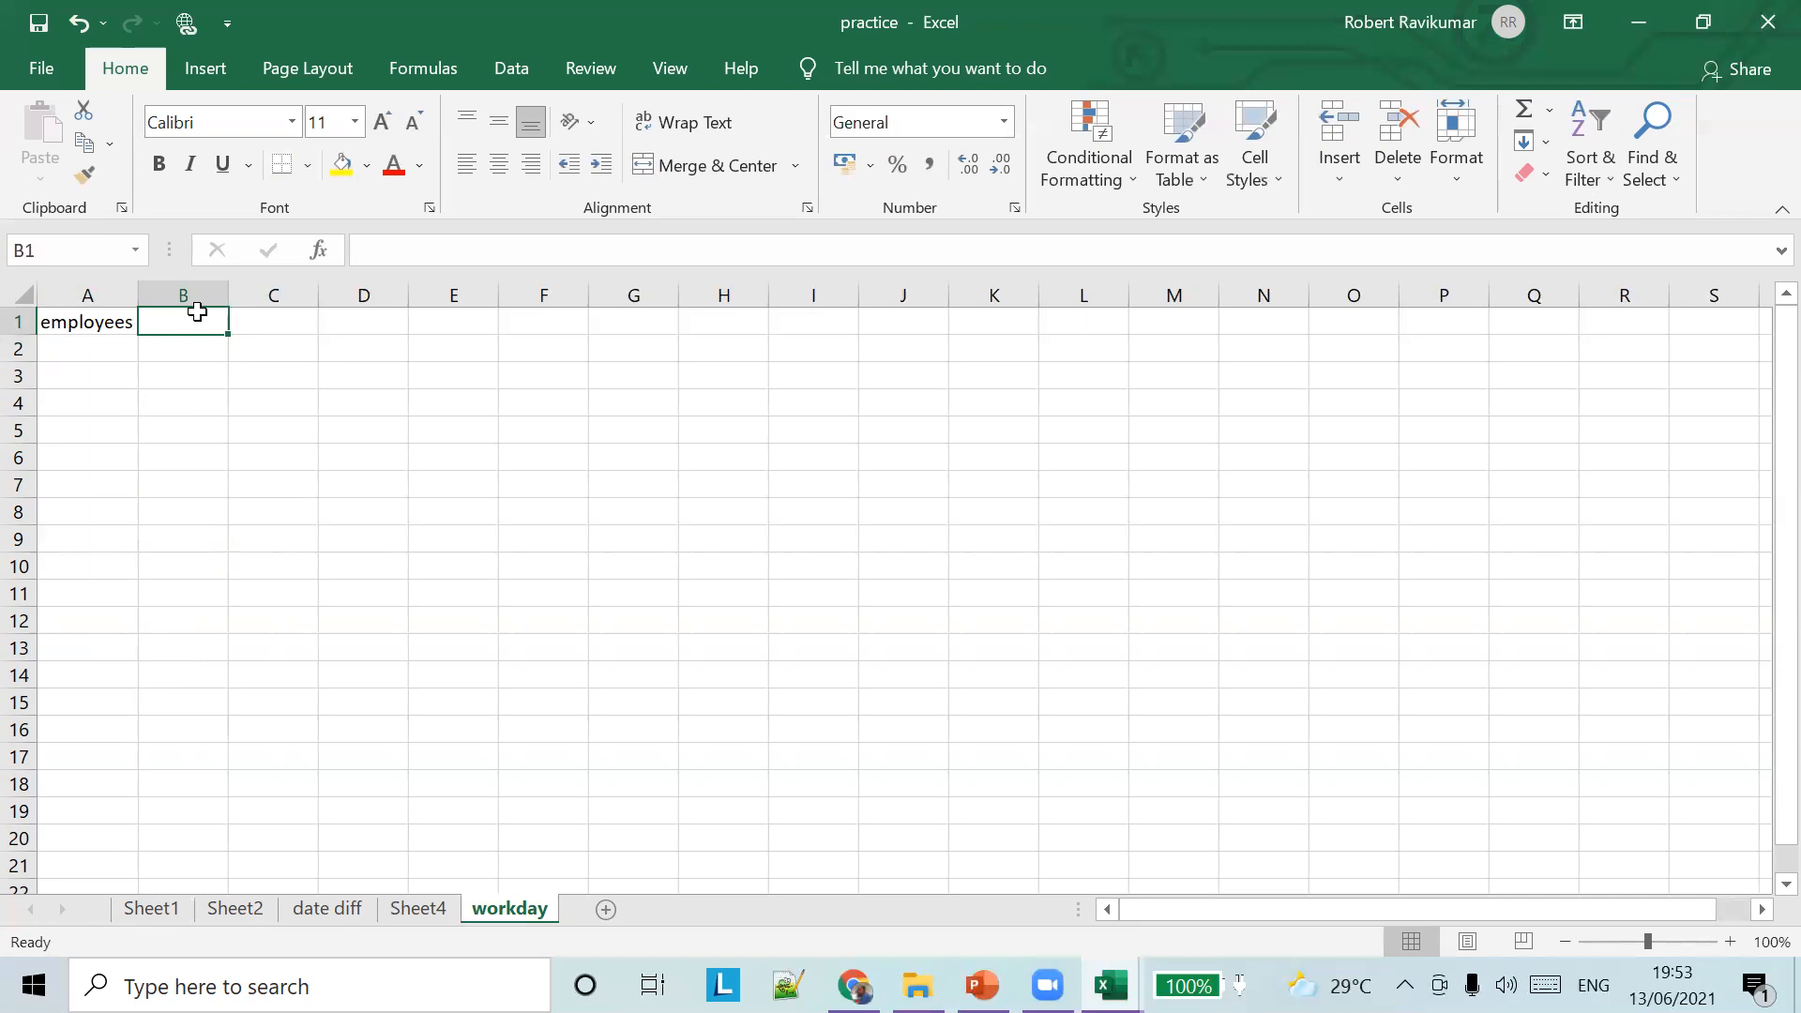
type("work end date")
double_click(228, 295)
left_click(221, 289)
Enter 23-JUN-21 in A2 and 25-JUN-21 in A3, and extend the two-day date series down to A10
left_click(105, 354)
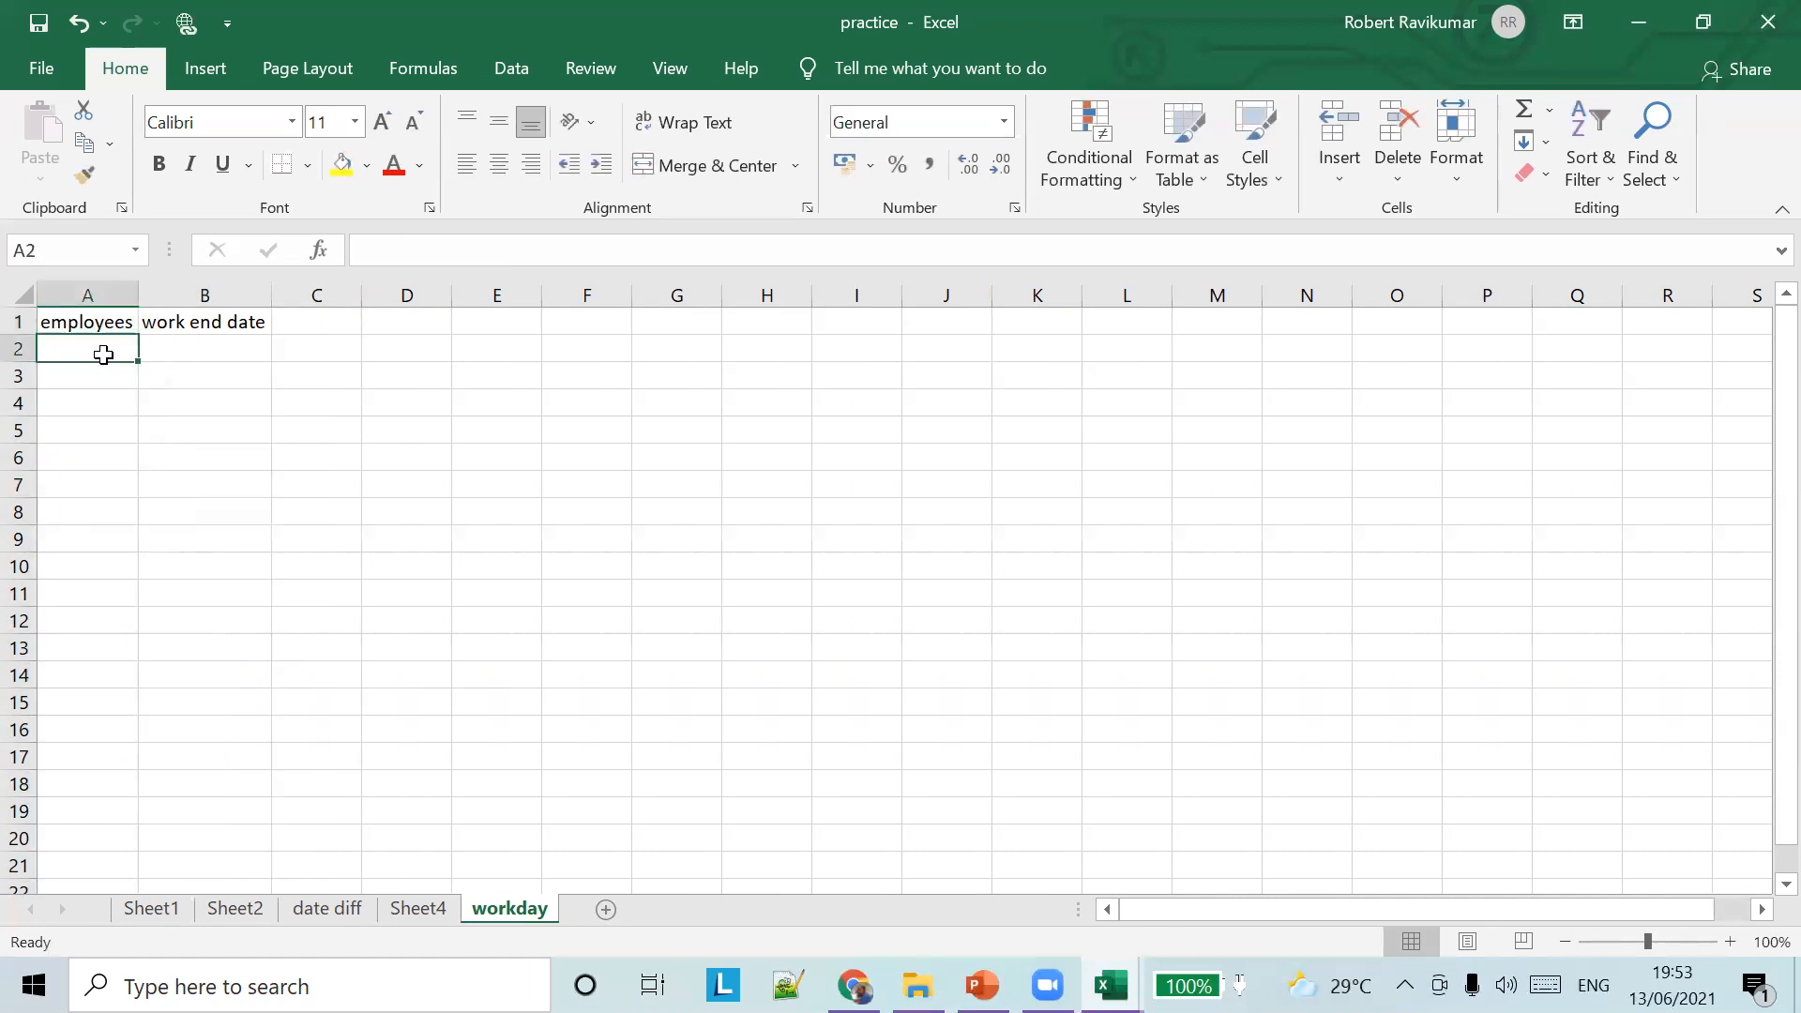
type("23-JU")
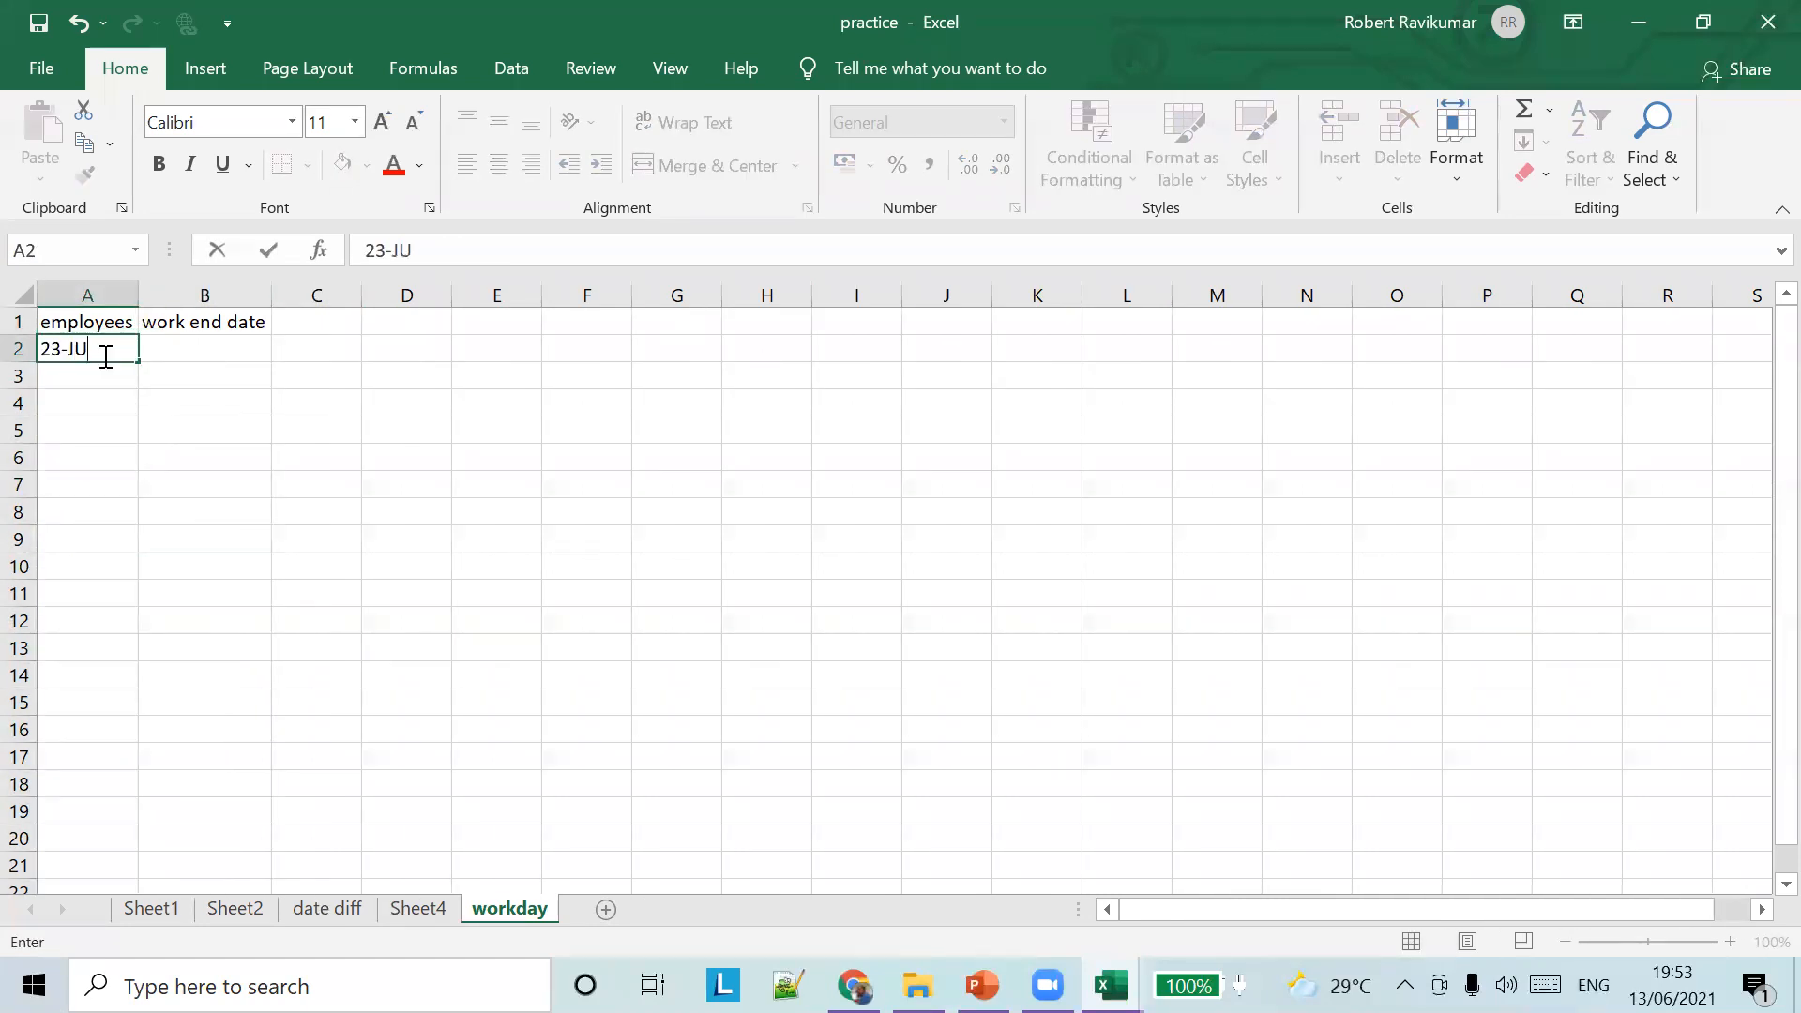
type("N-21")
left_click(132, 347)
key("Return")
type("25")
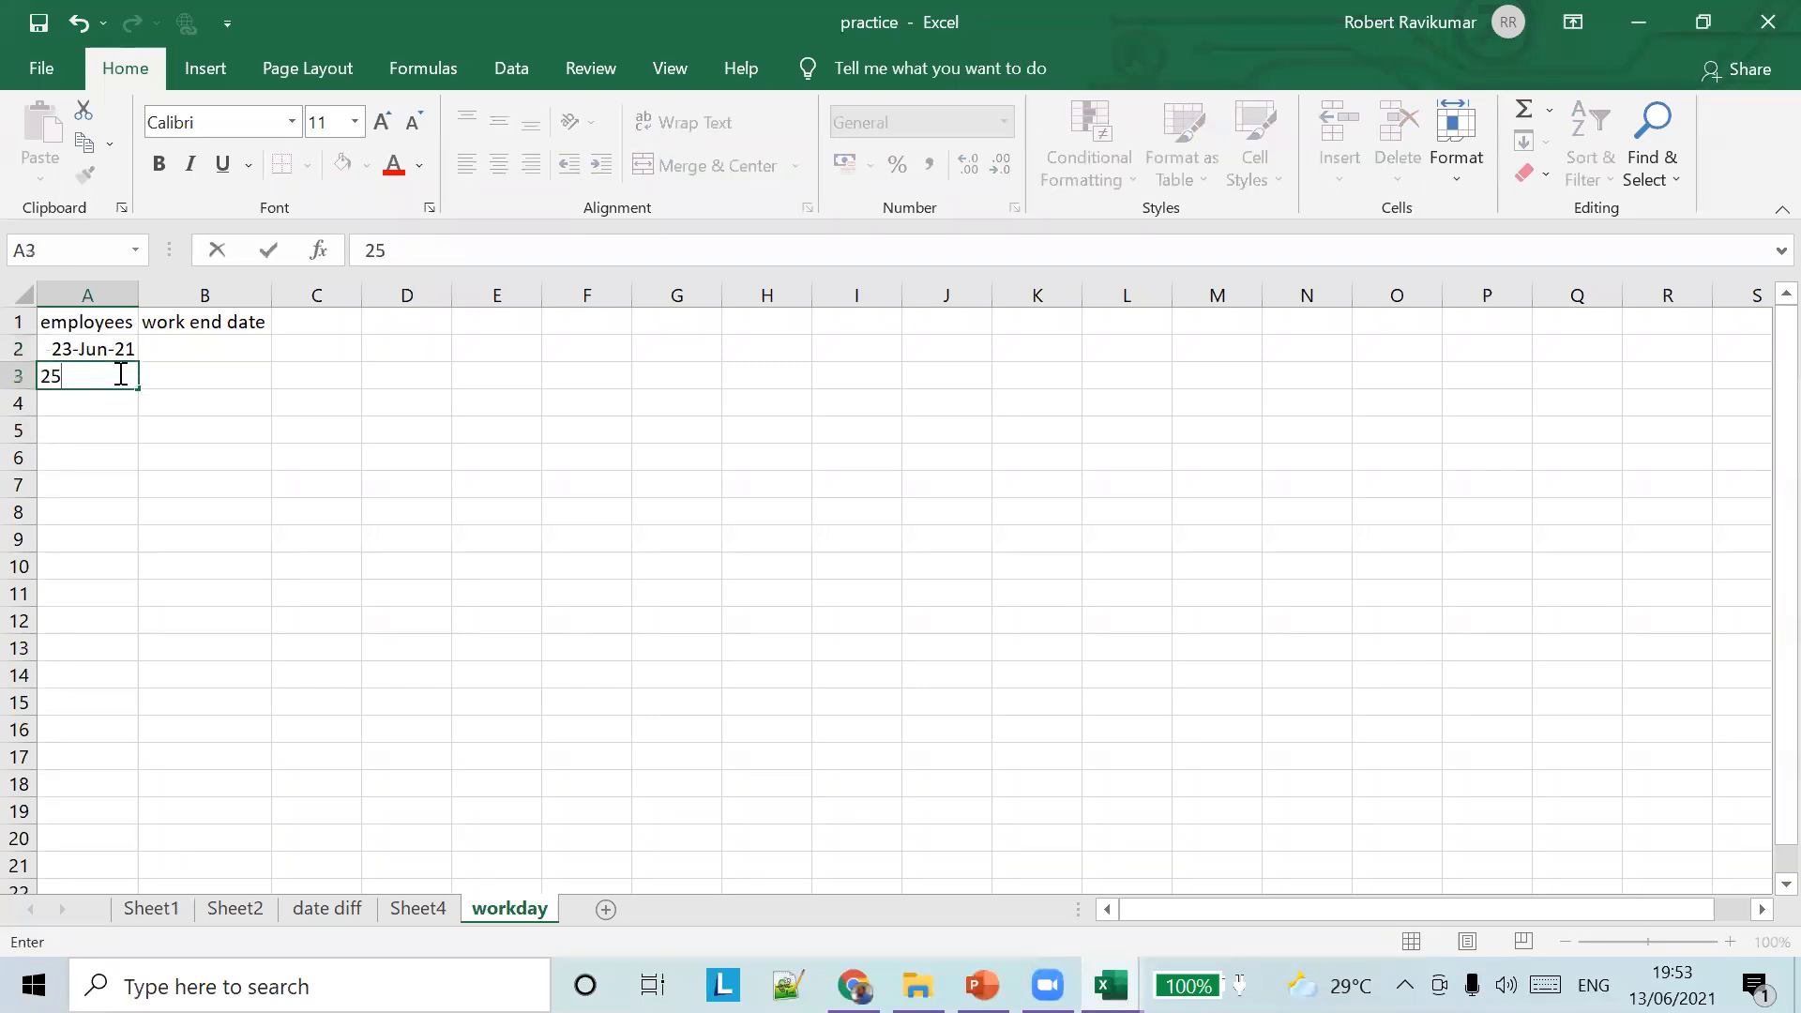
type("-JUN-21")
left_click(164, 403)
left_click_drag(111, 359, 128, 571)
left_click(194, 434)
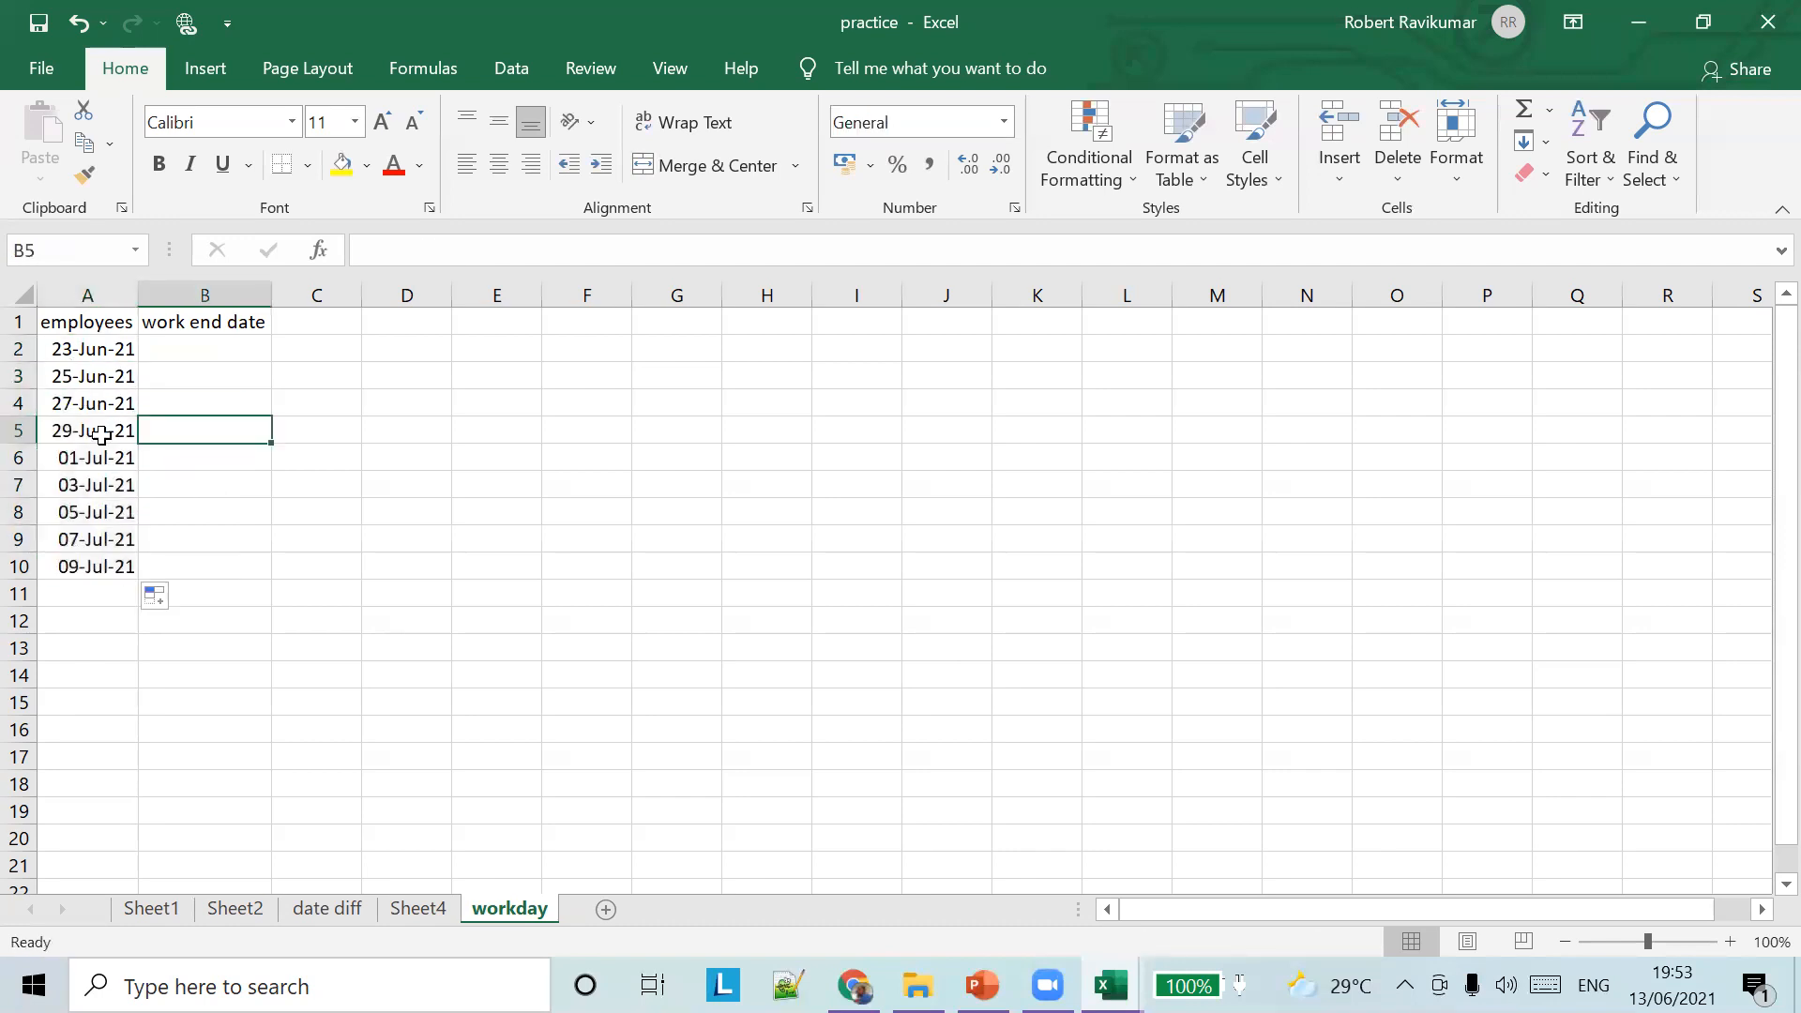
Replace the heading in A1 with "start date"
left_click(199, 356)
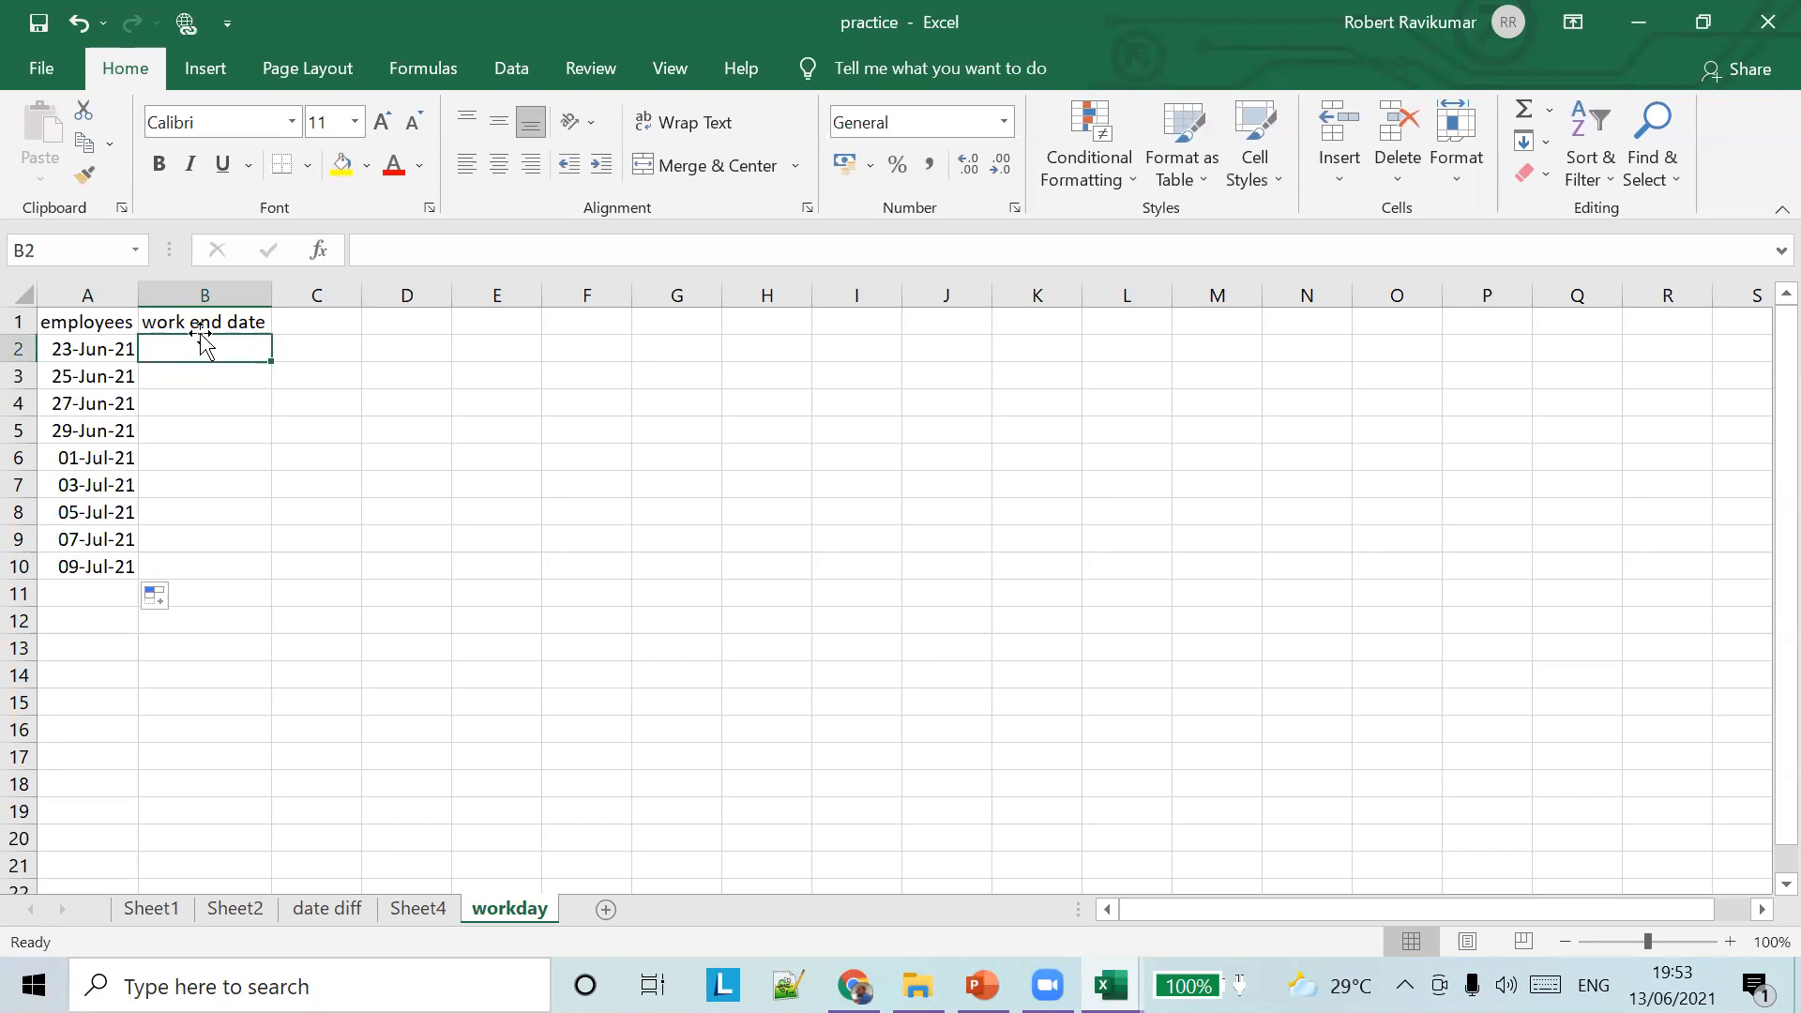
left_click(97, 352)
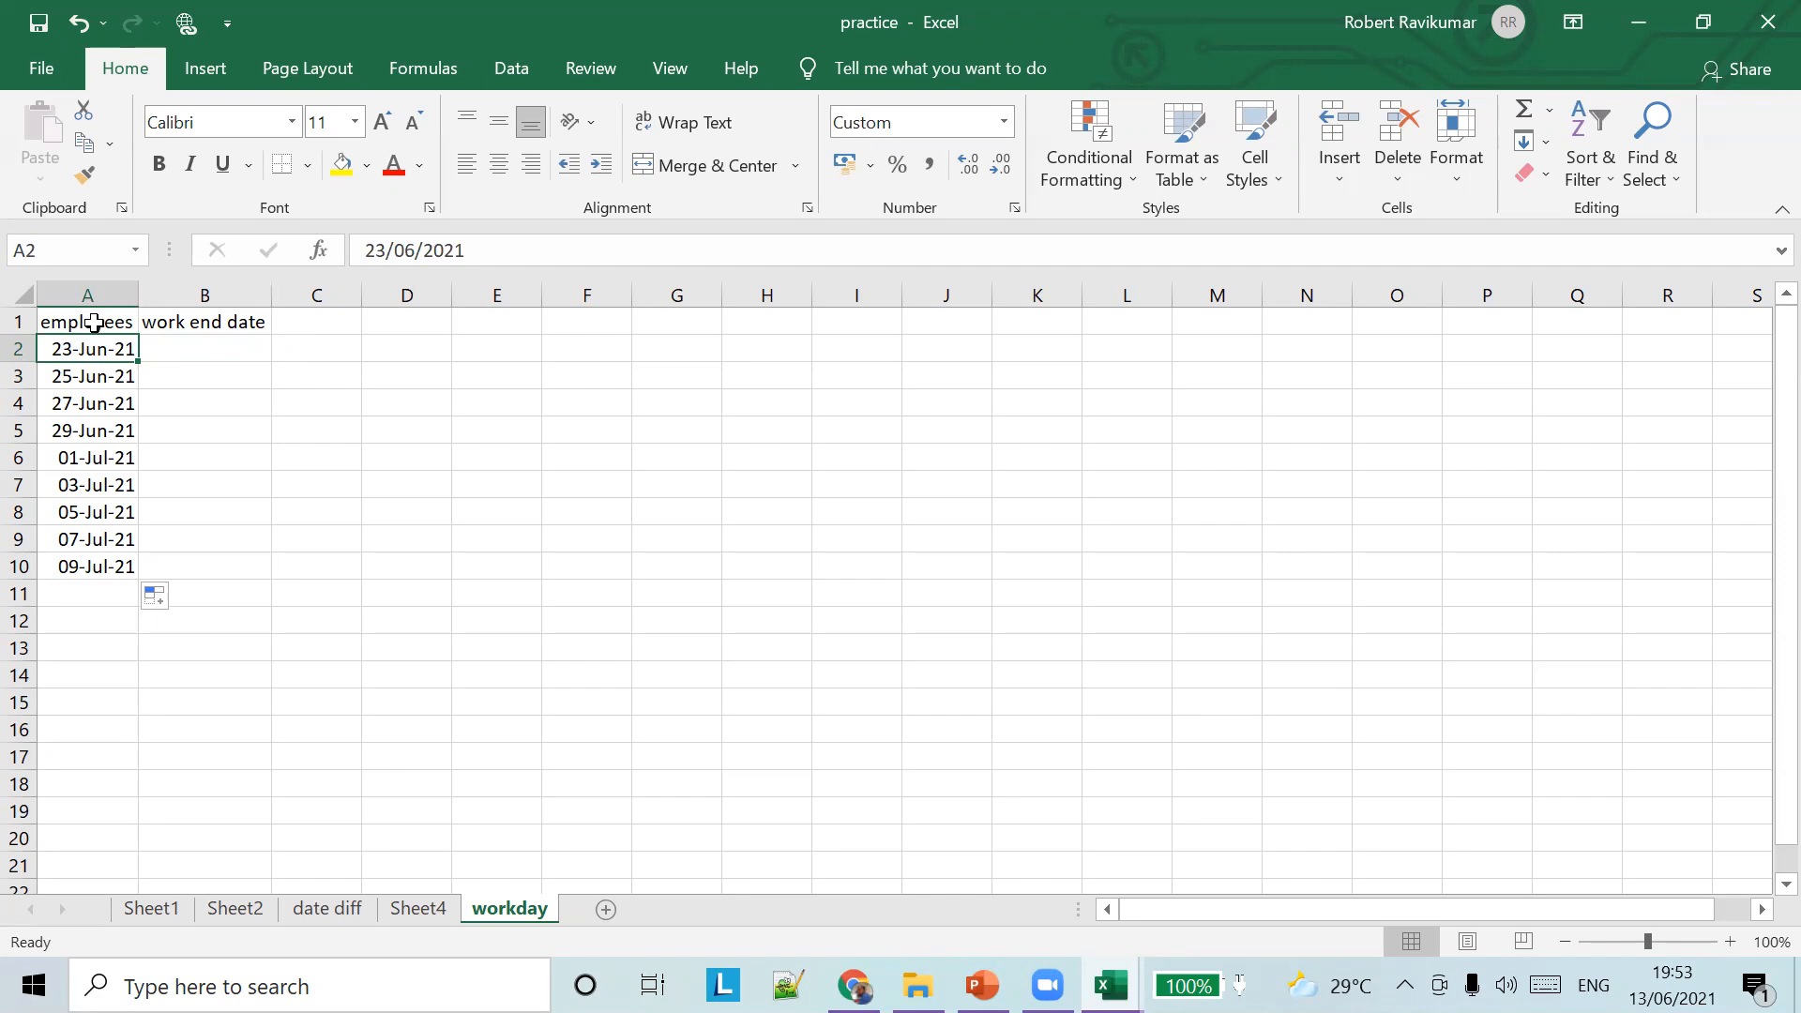
left_click(94, 323)
type("star")
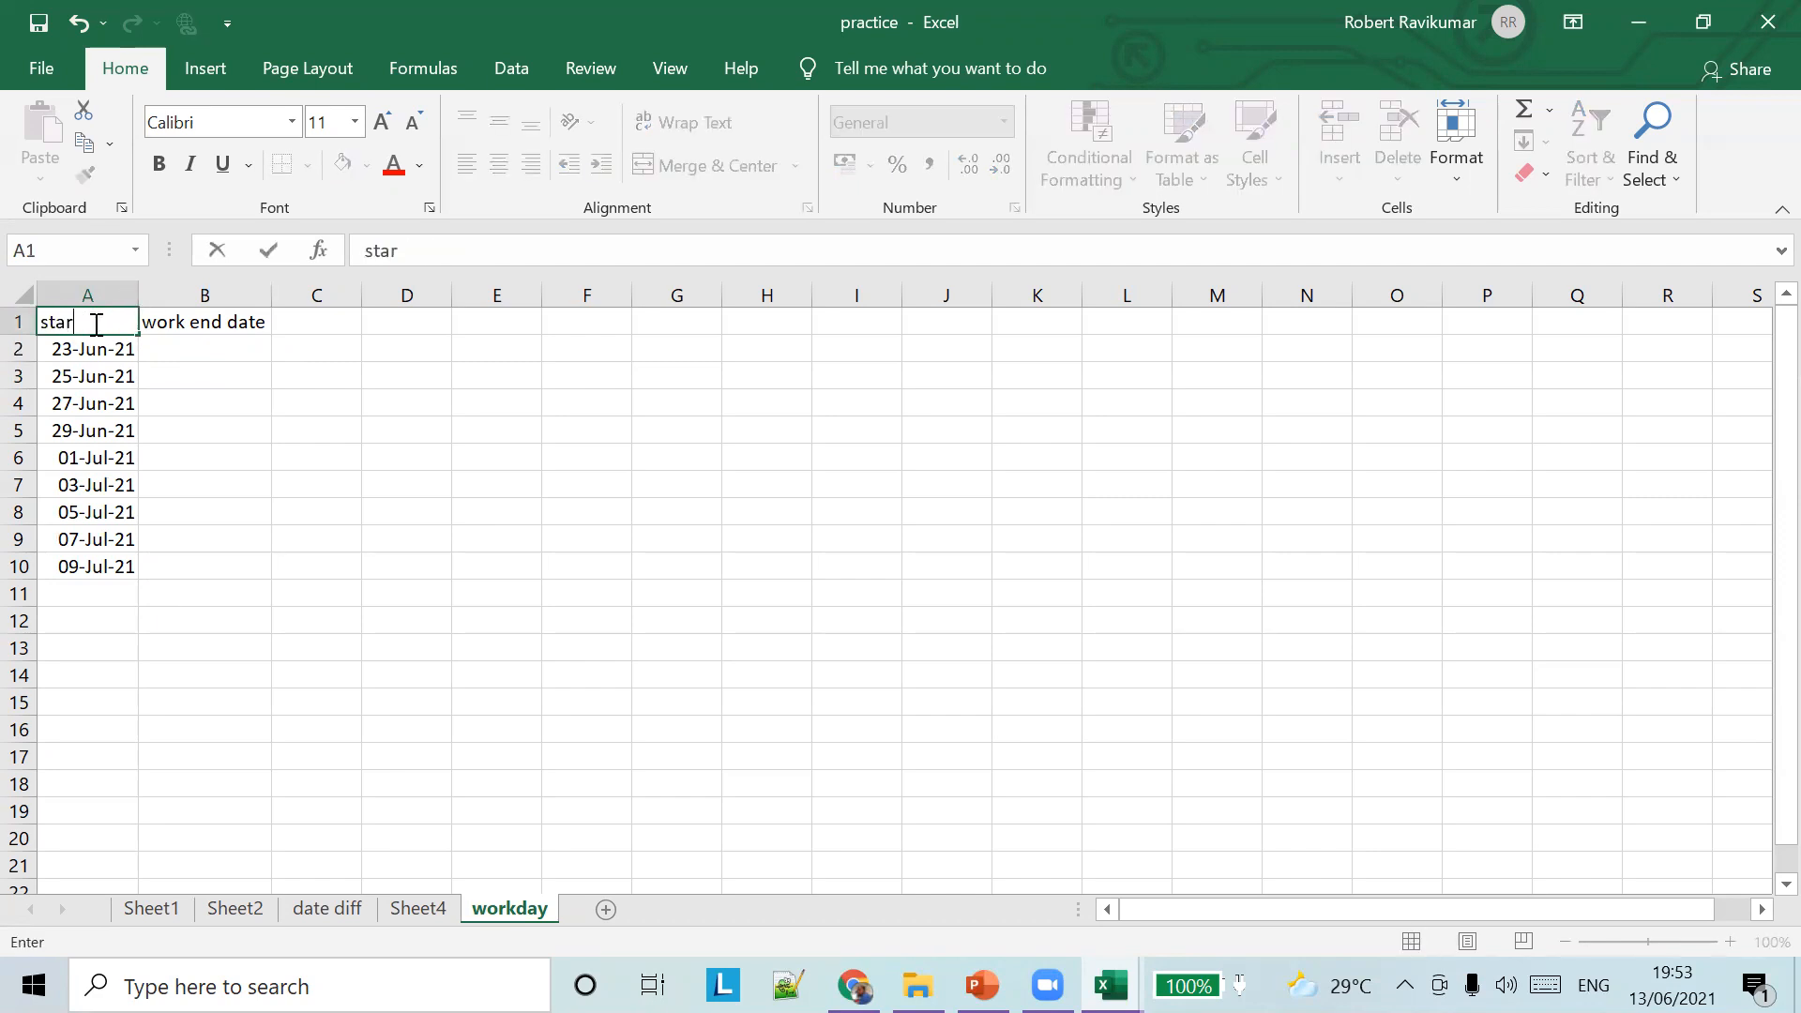
type("tedate")
left_click(91, 323)
left_click(202, 346)
type("=WOR")
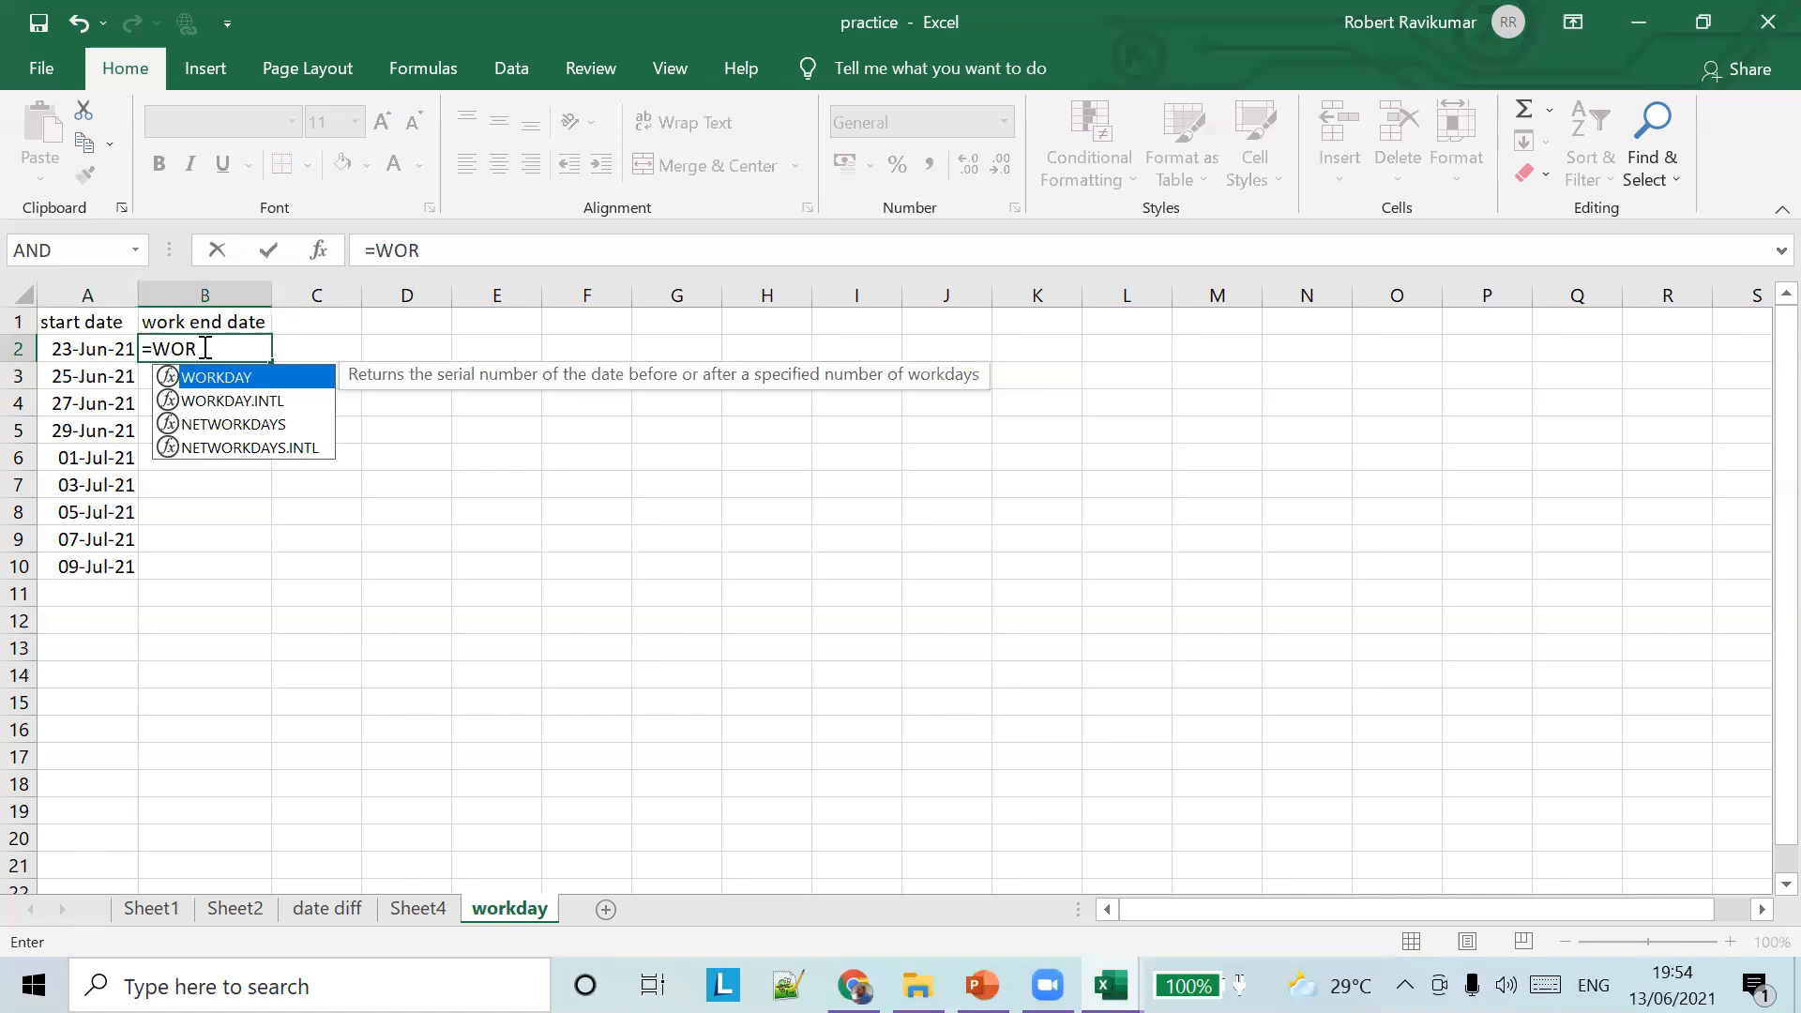
key("BackSpace")
key("BackSpace")
key("BackSpace")
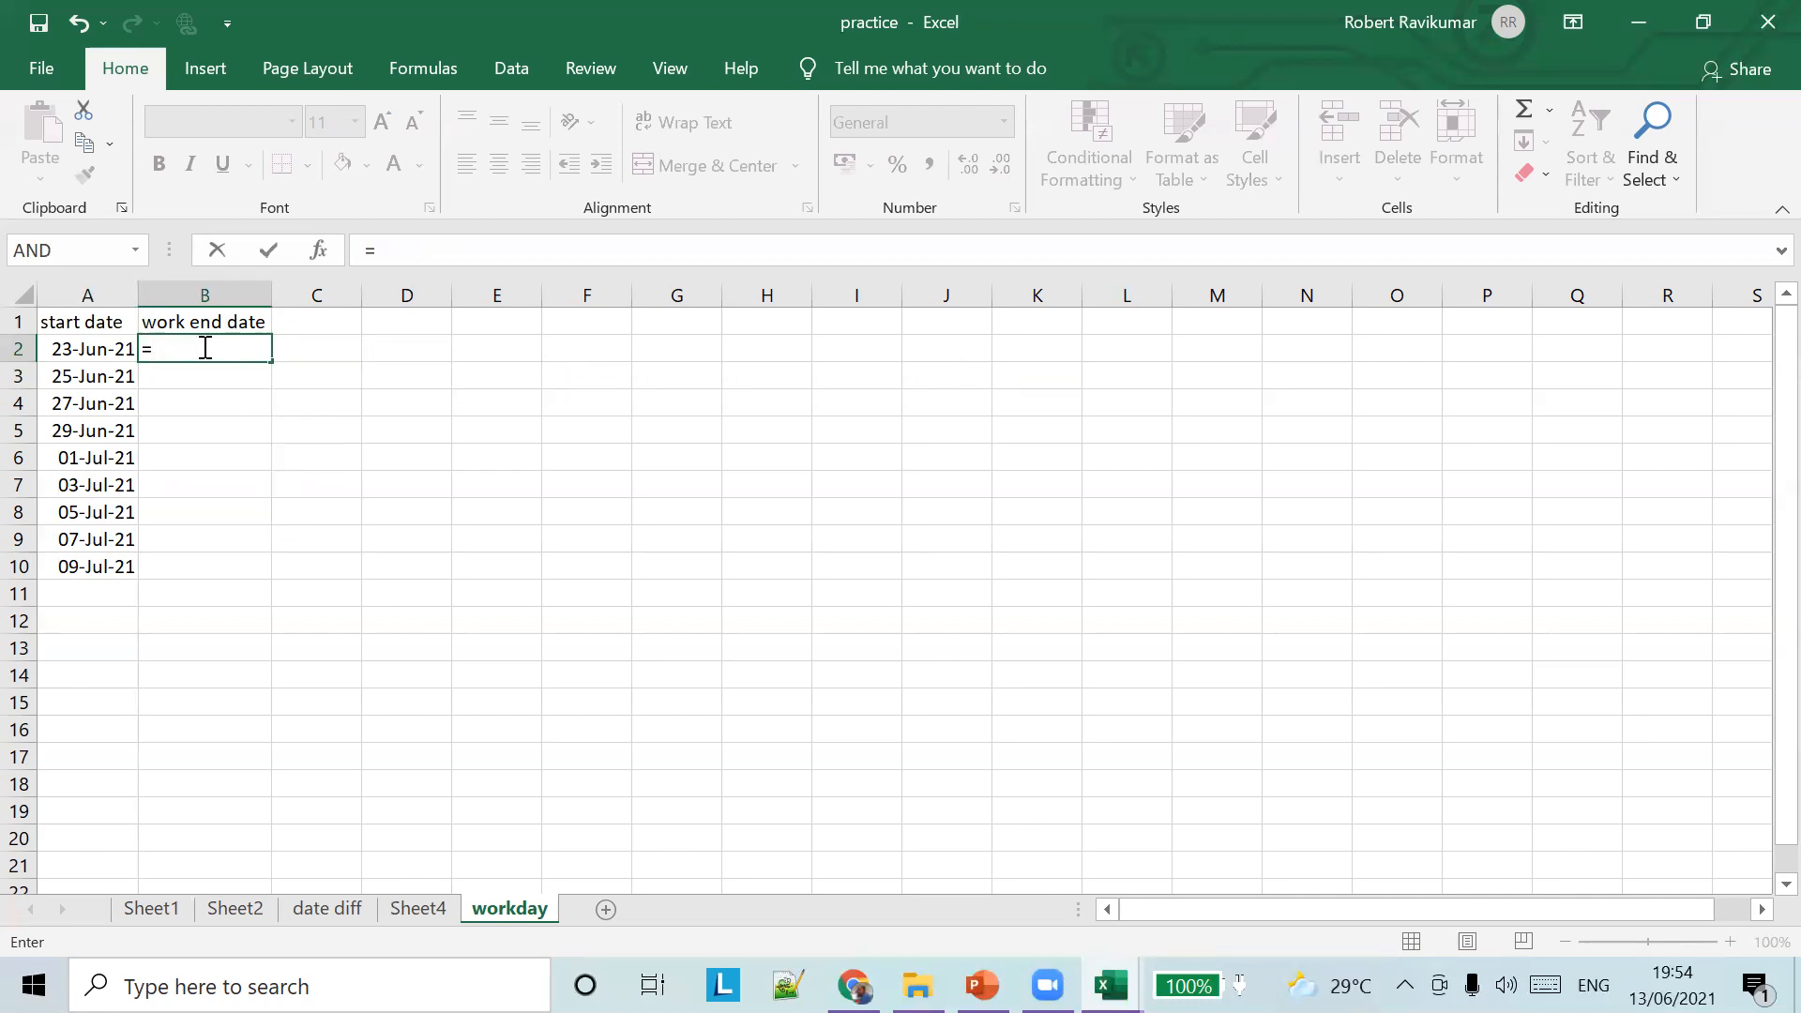
key("BackSpace")
type("30")
key("BackSpace")
key("BackSpace")
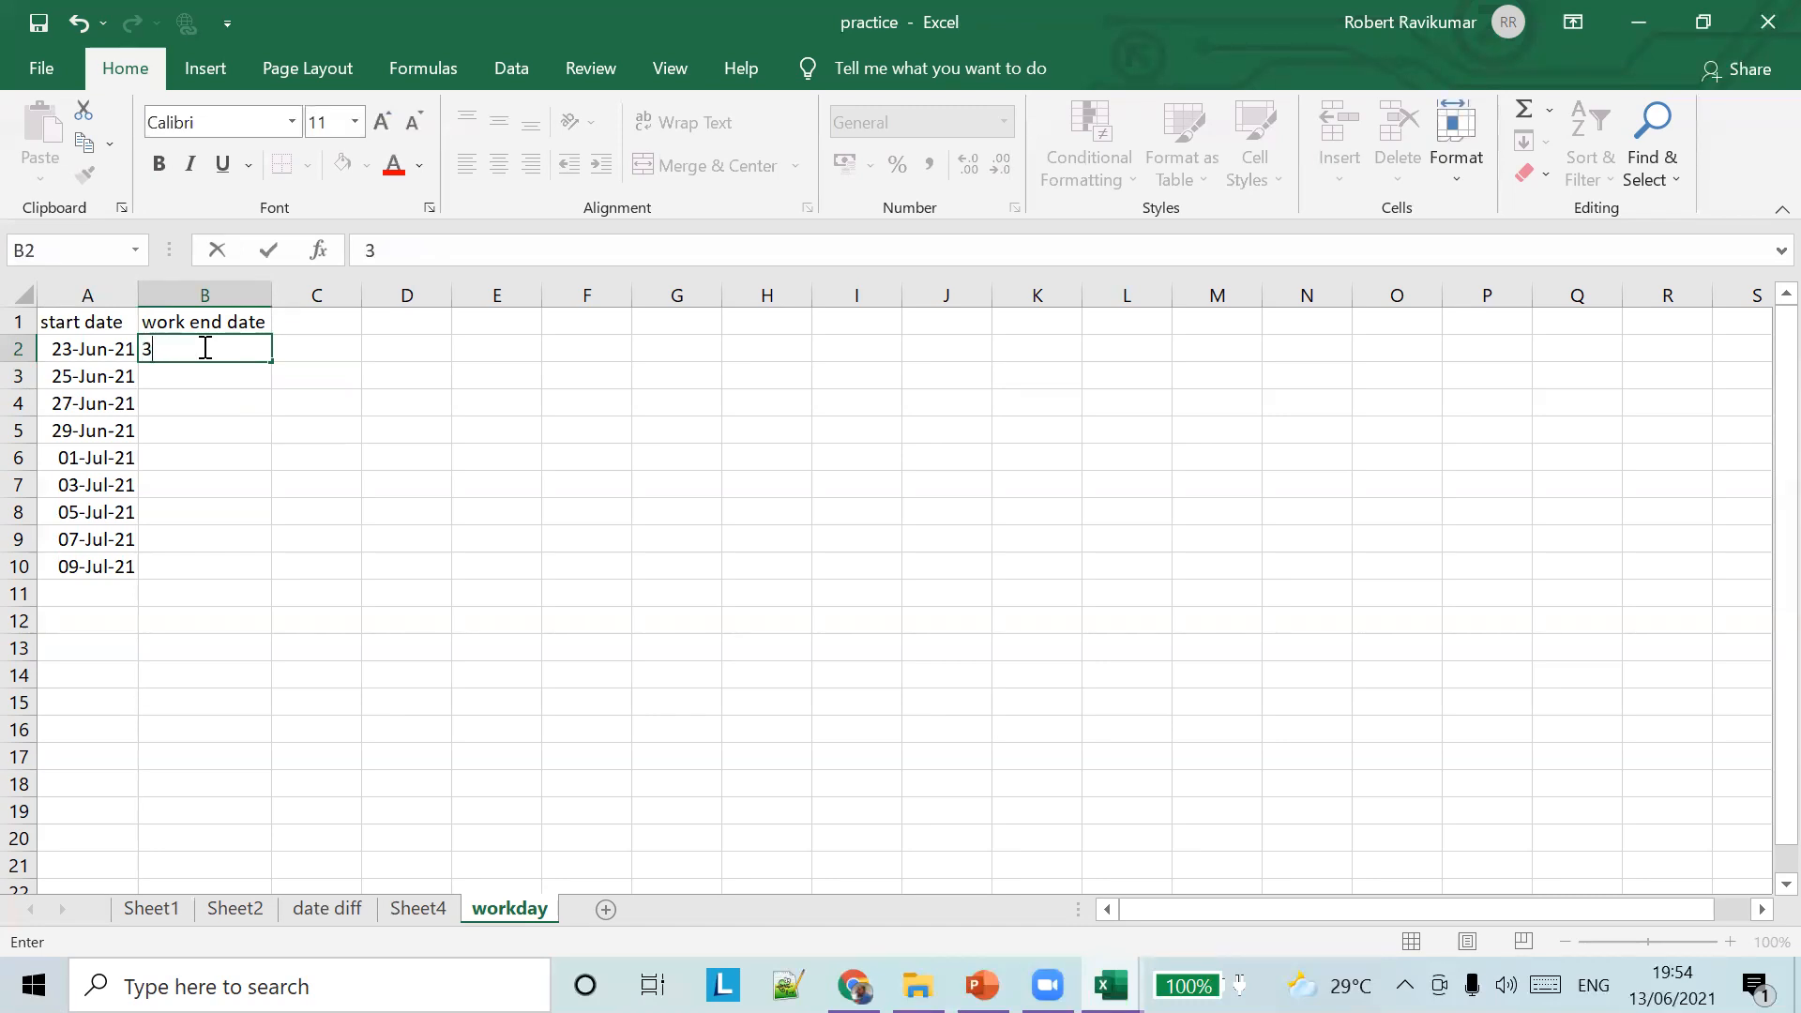
Enter the label "days towork" in A13 and the value 30 in B13
left_click(214, 638)
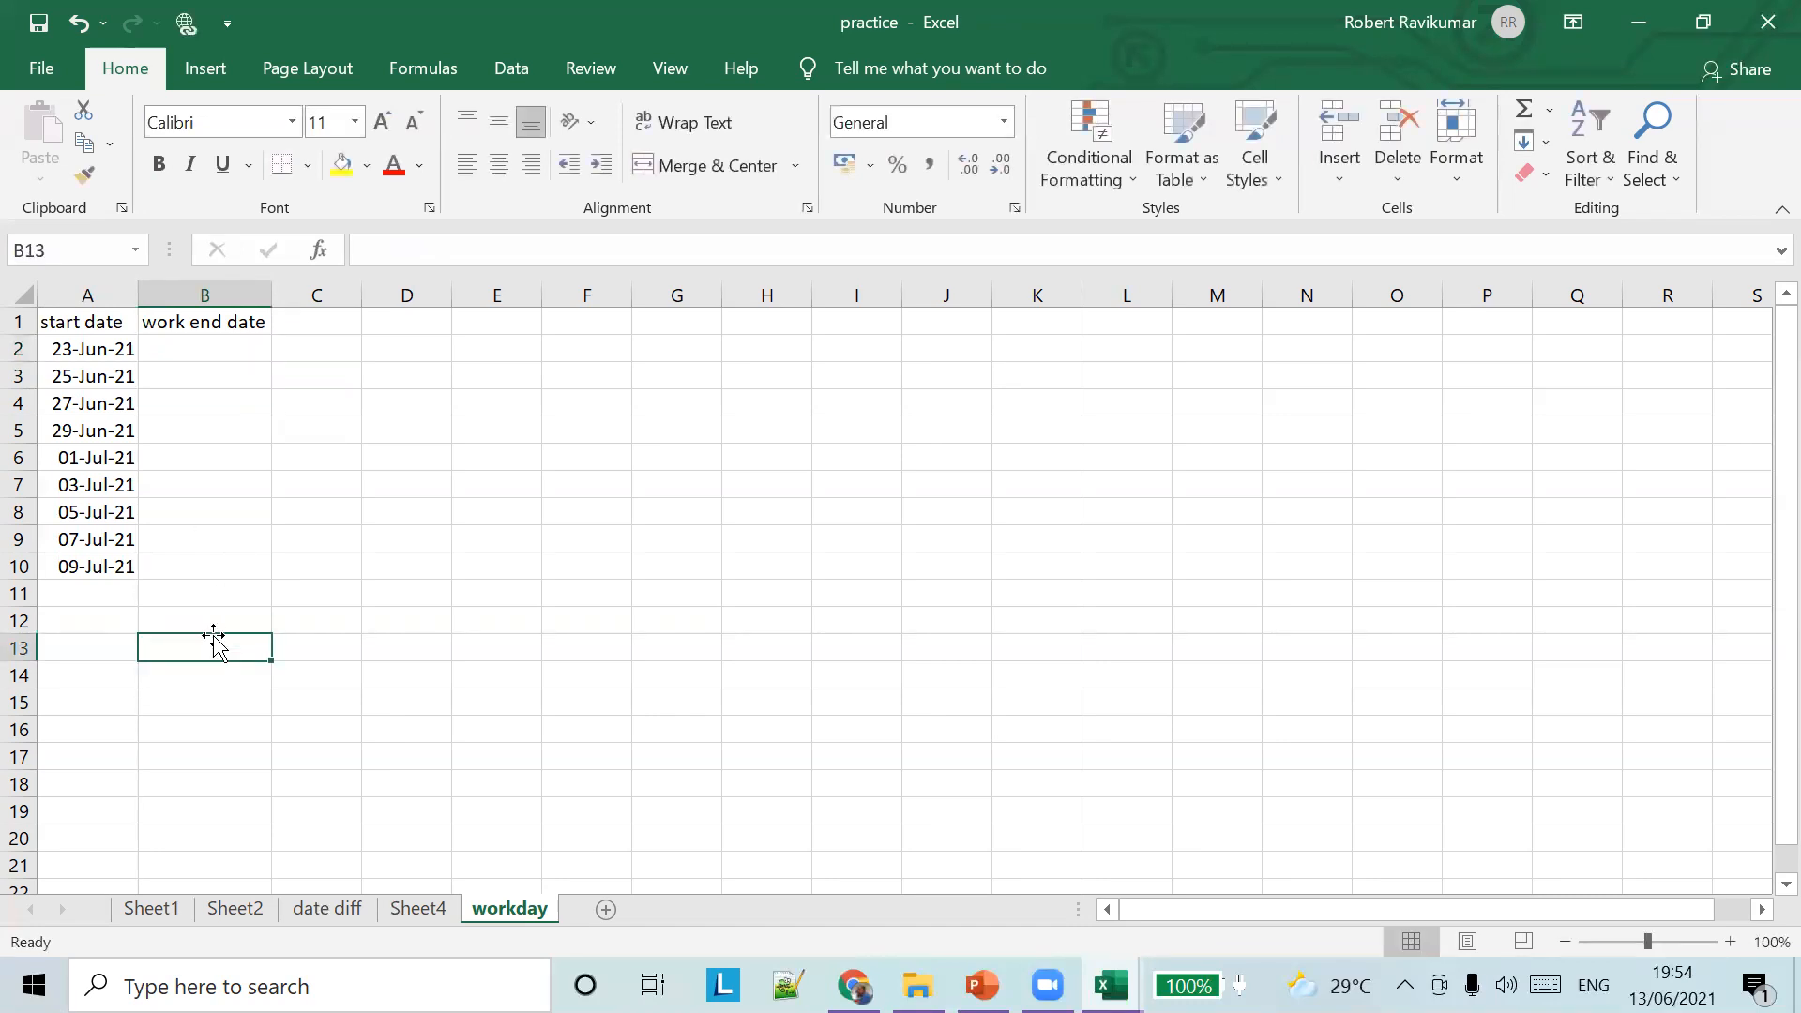
type("30")
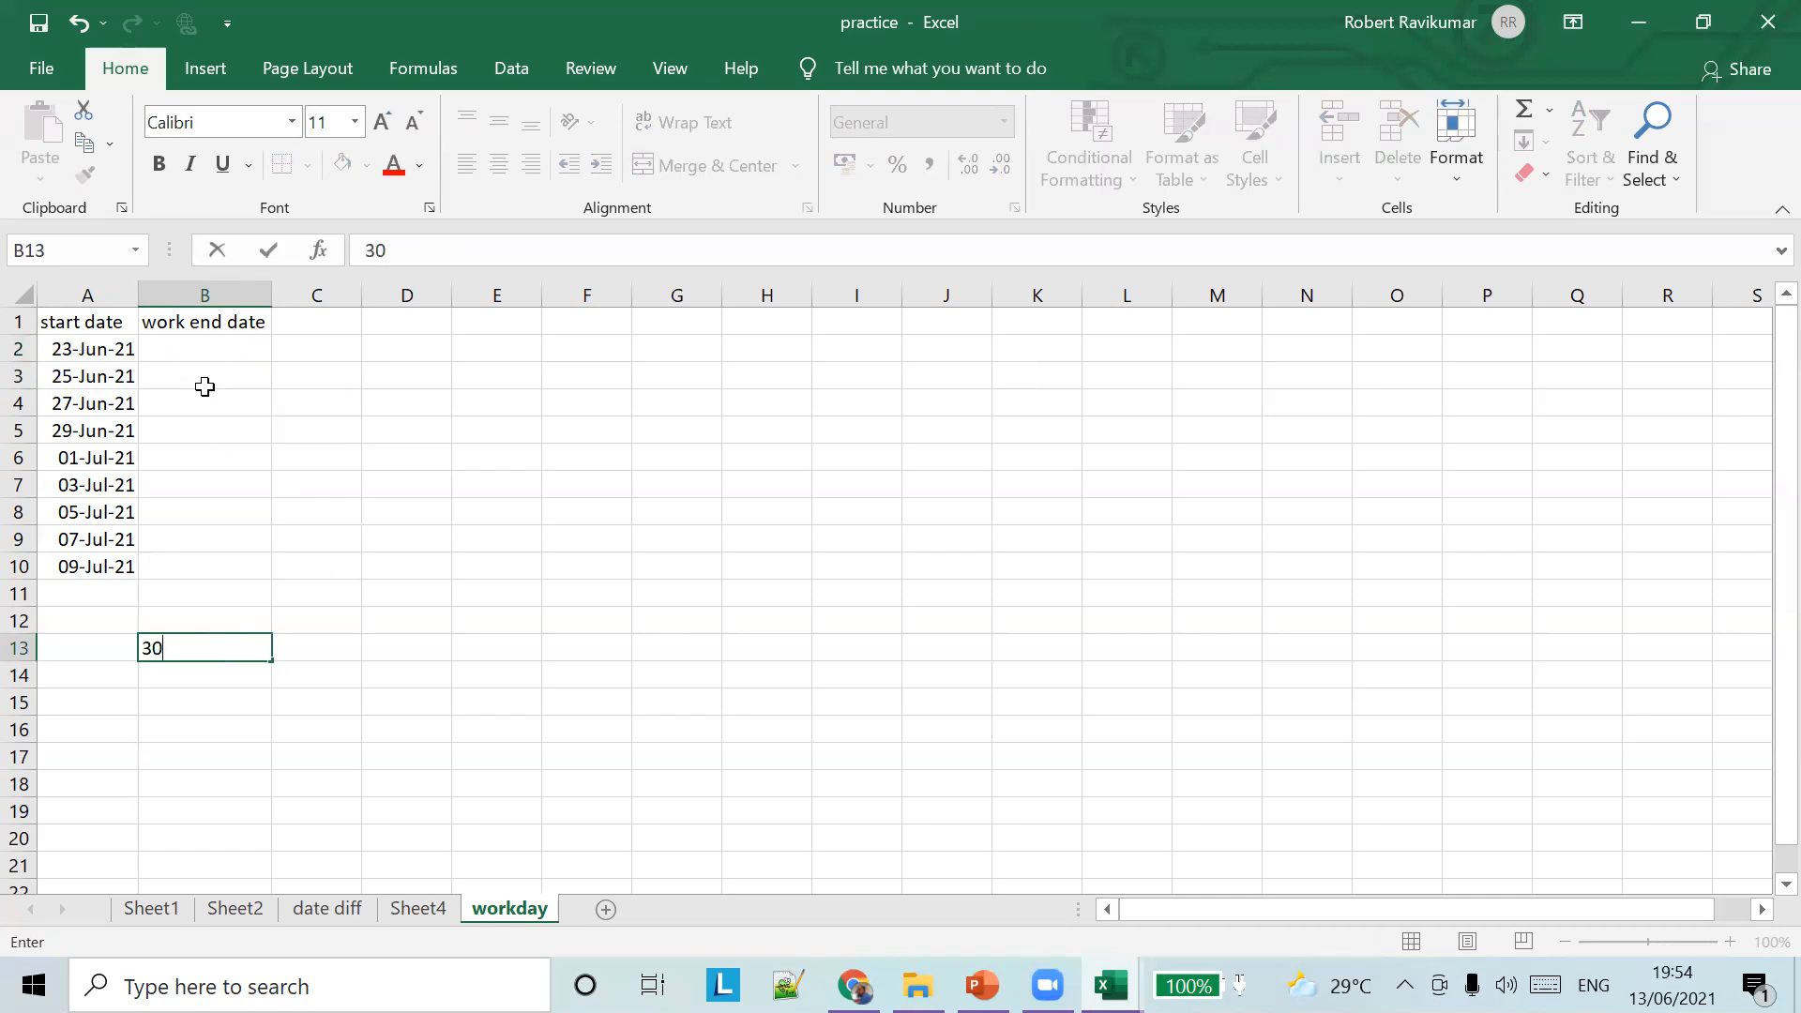
left_click(106, 657)
type("days towork")
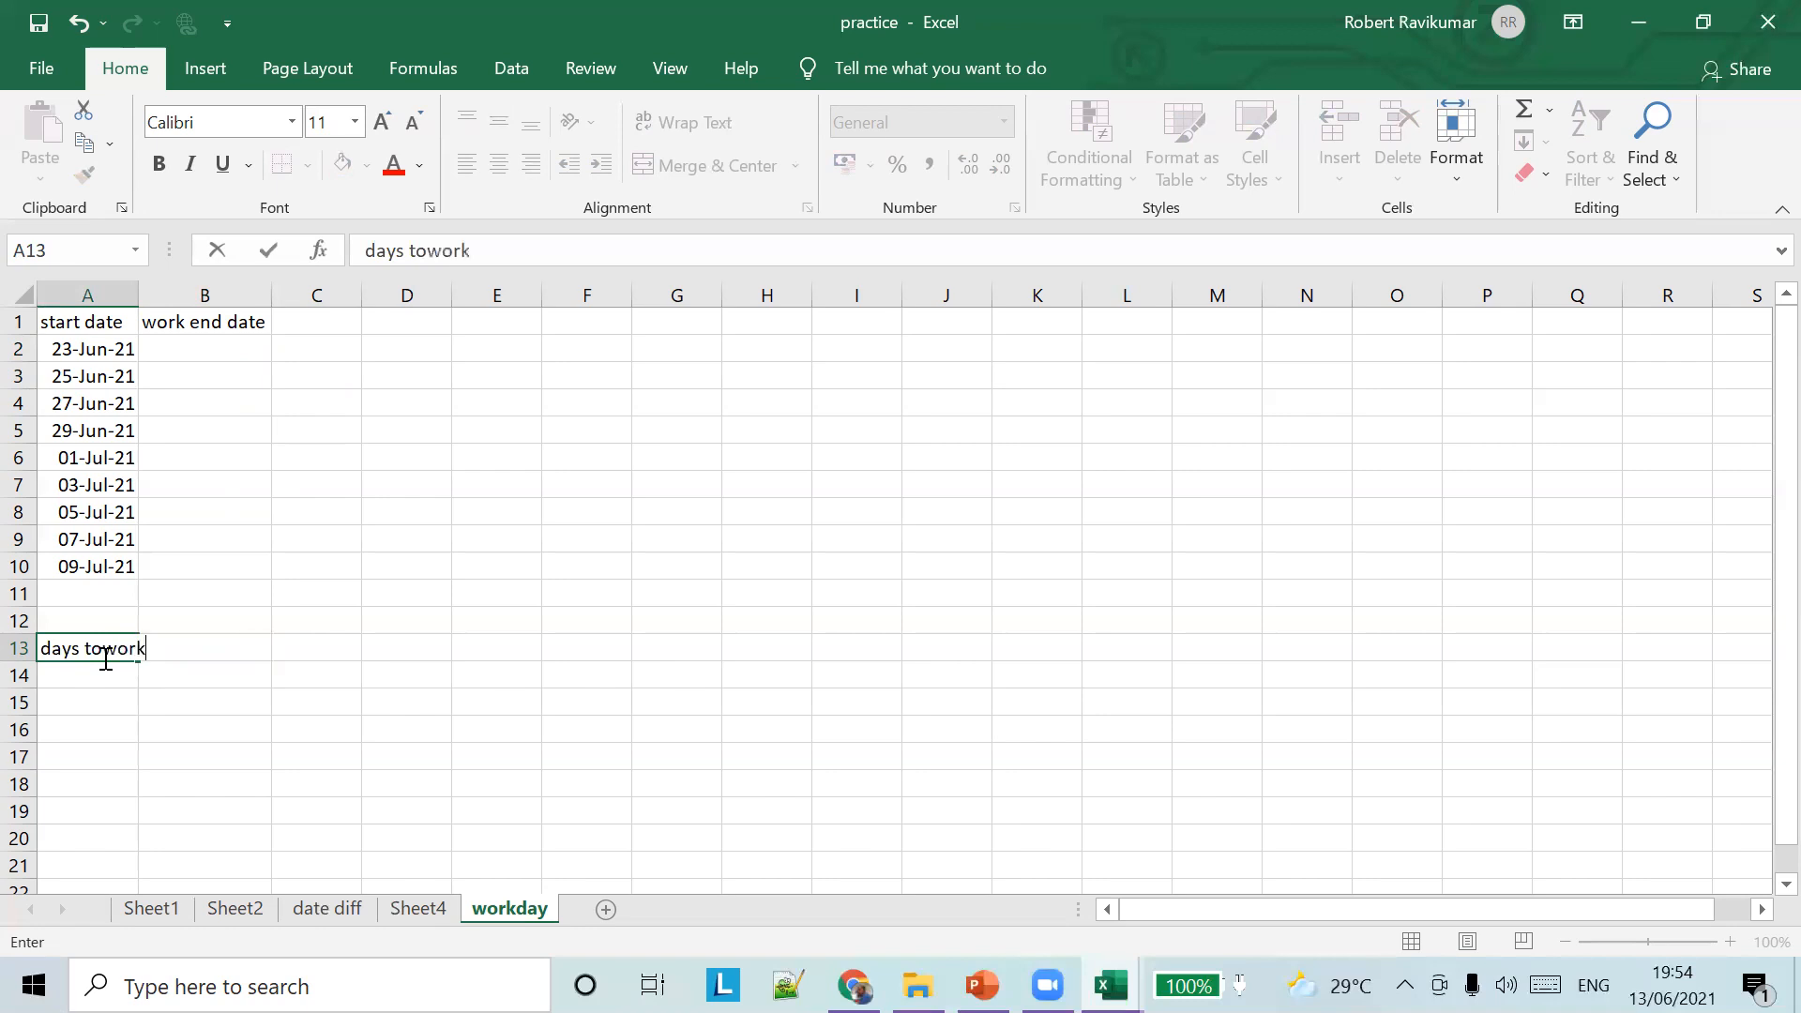
left_click(247, 656)
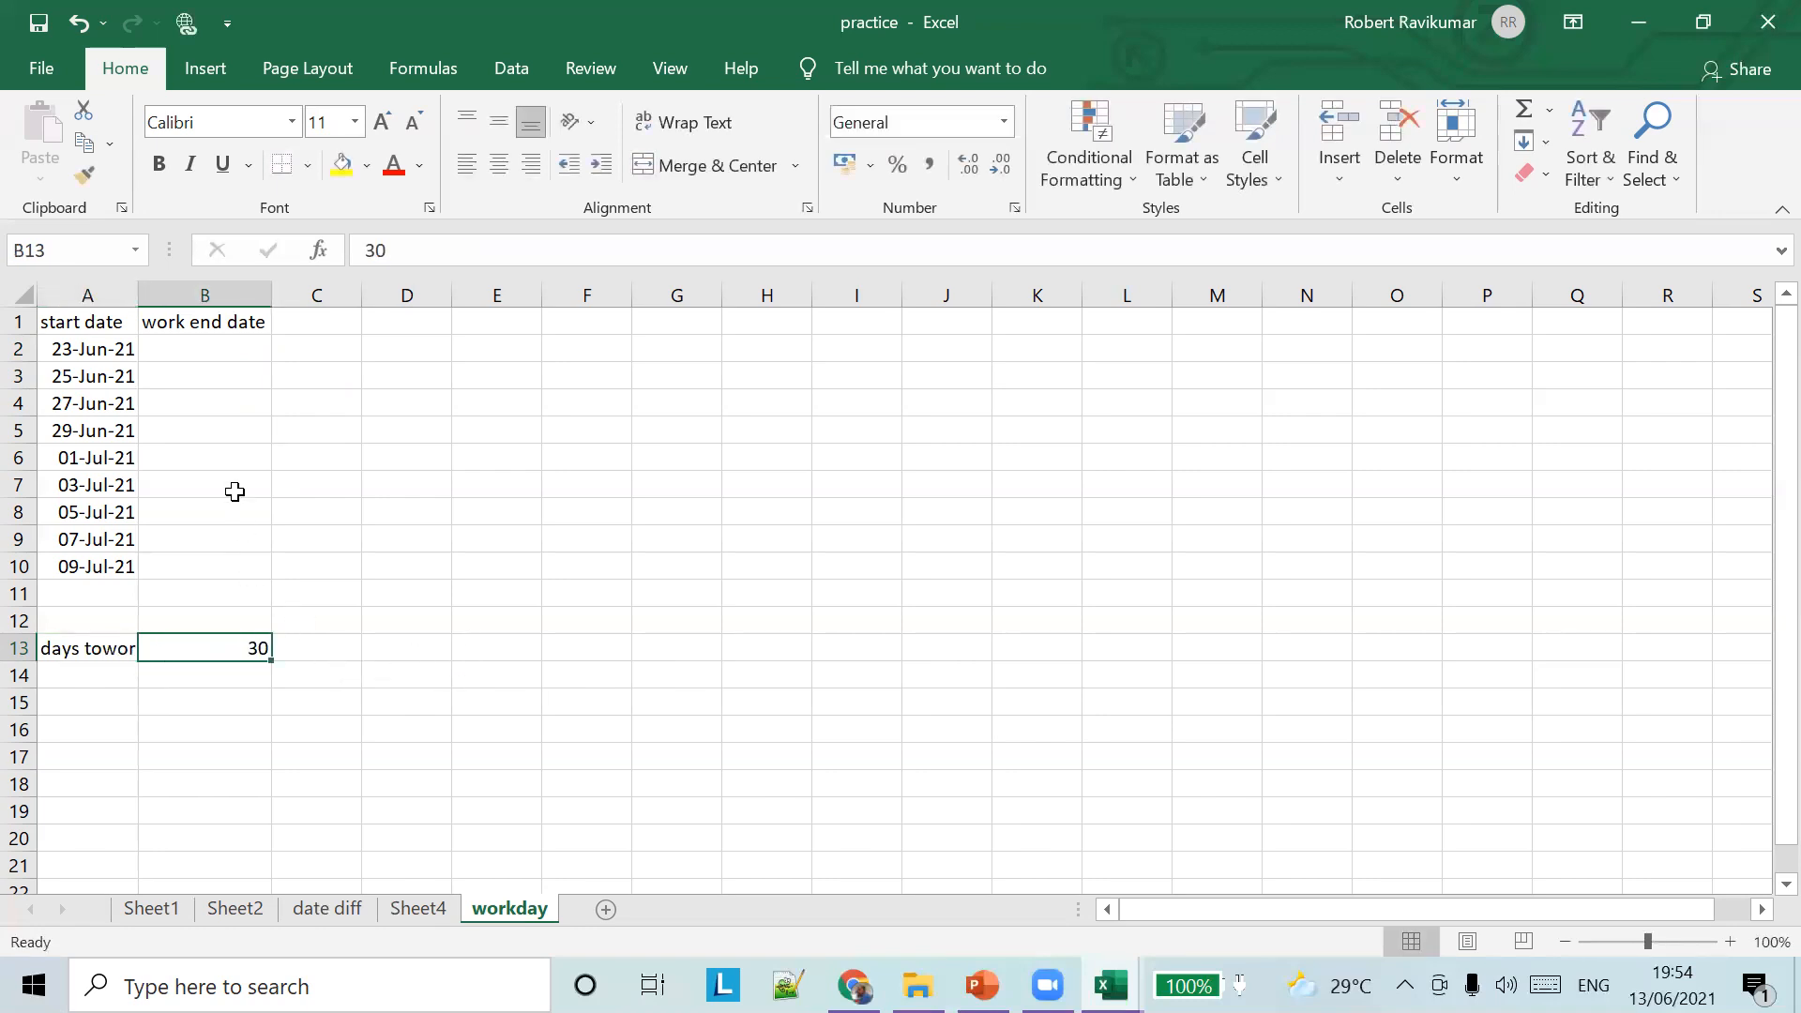
Enter the formula =TODAY()+30 in B2 under the work end date heading
left_click(203, 354)
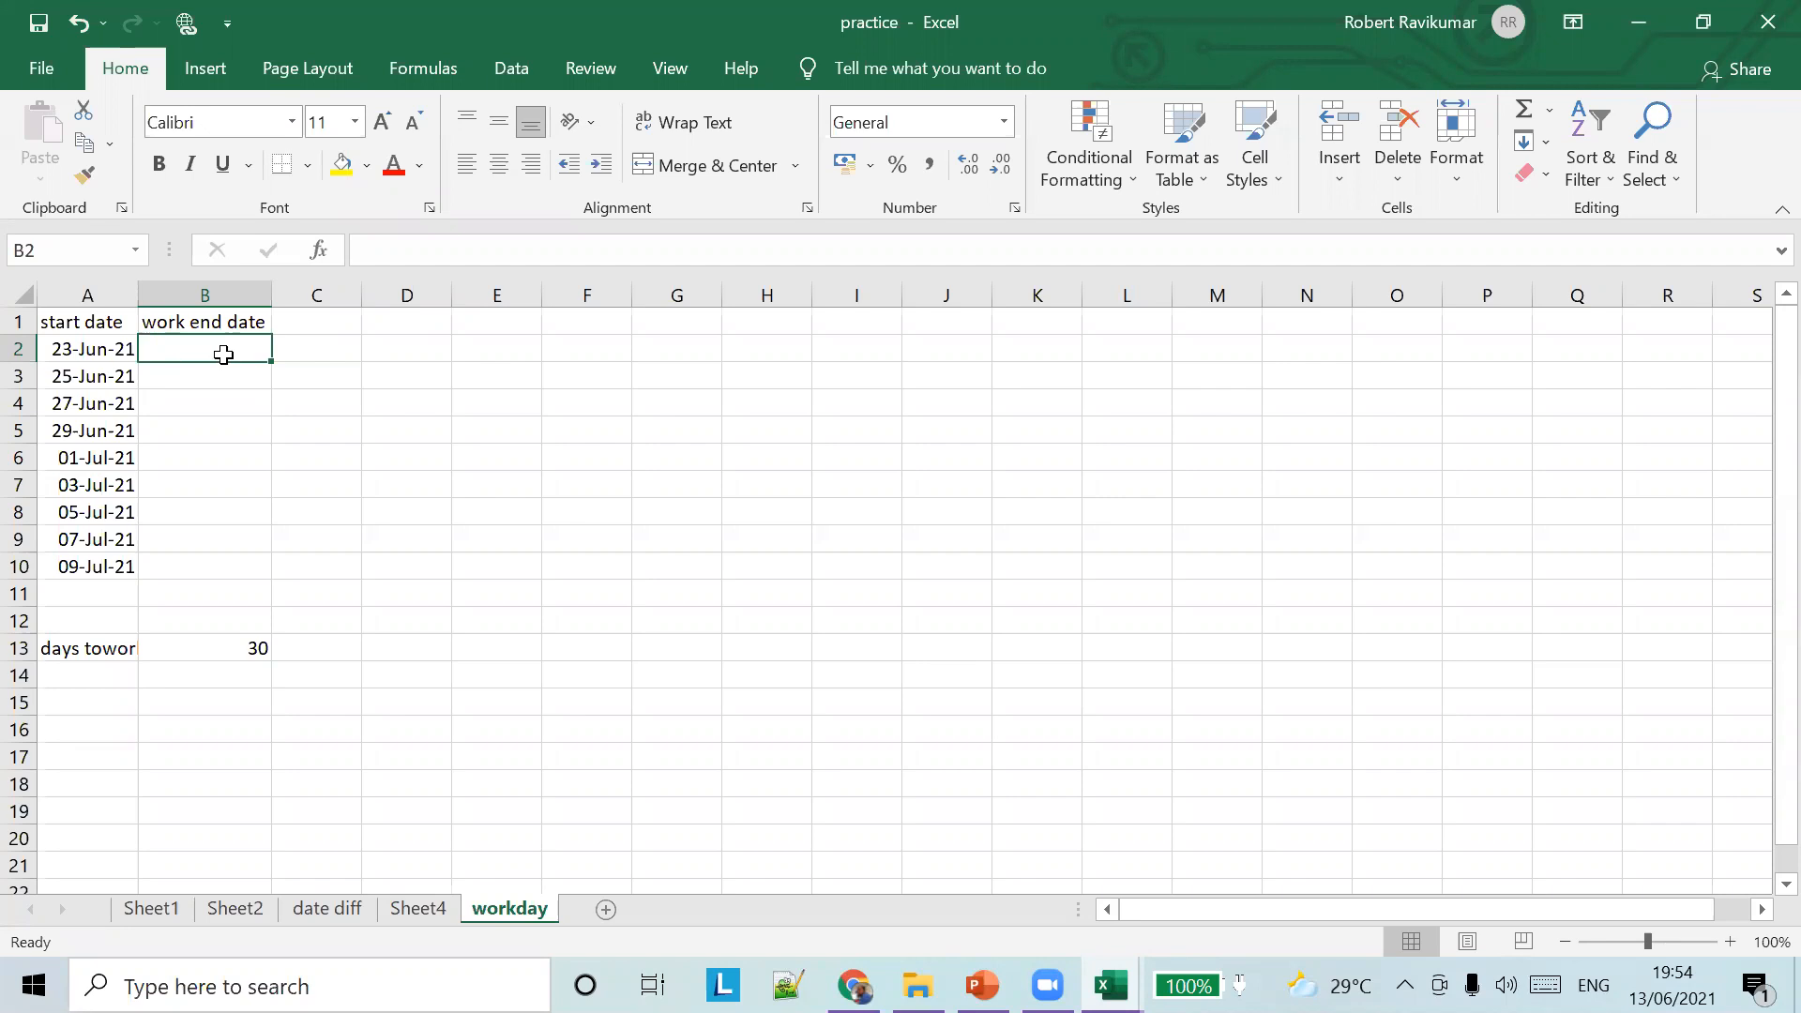
type("=toDY")
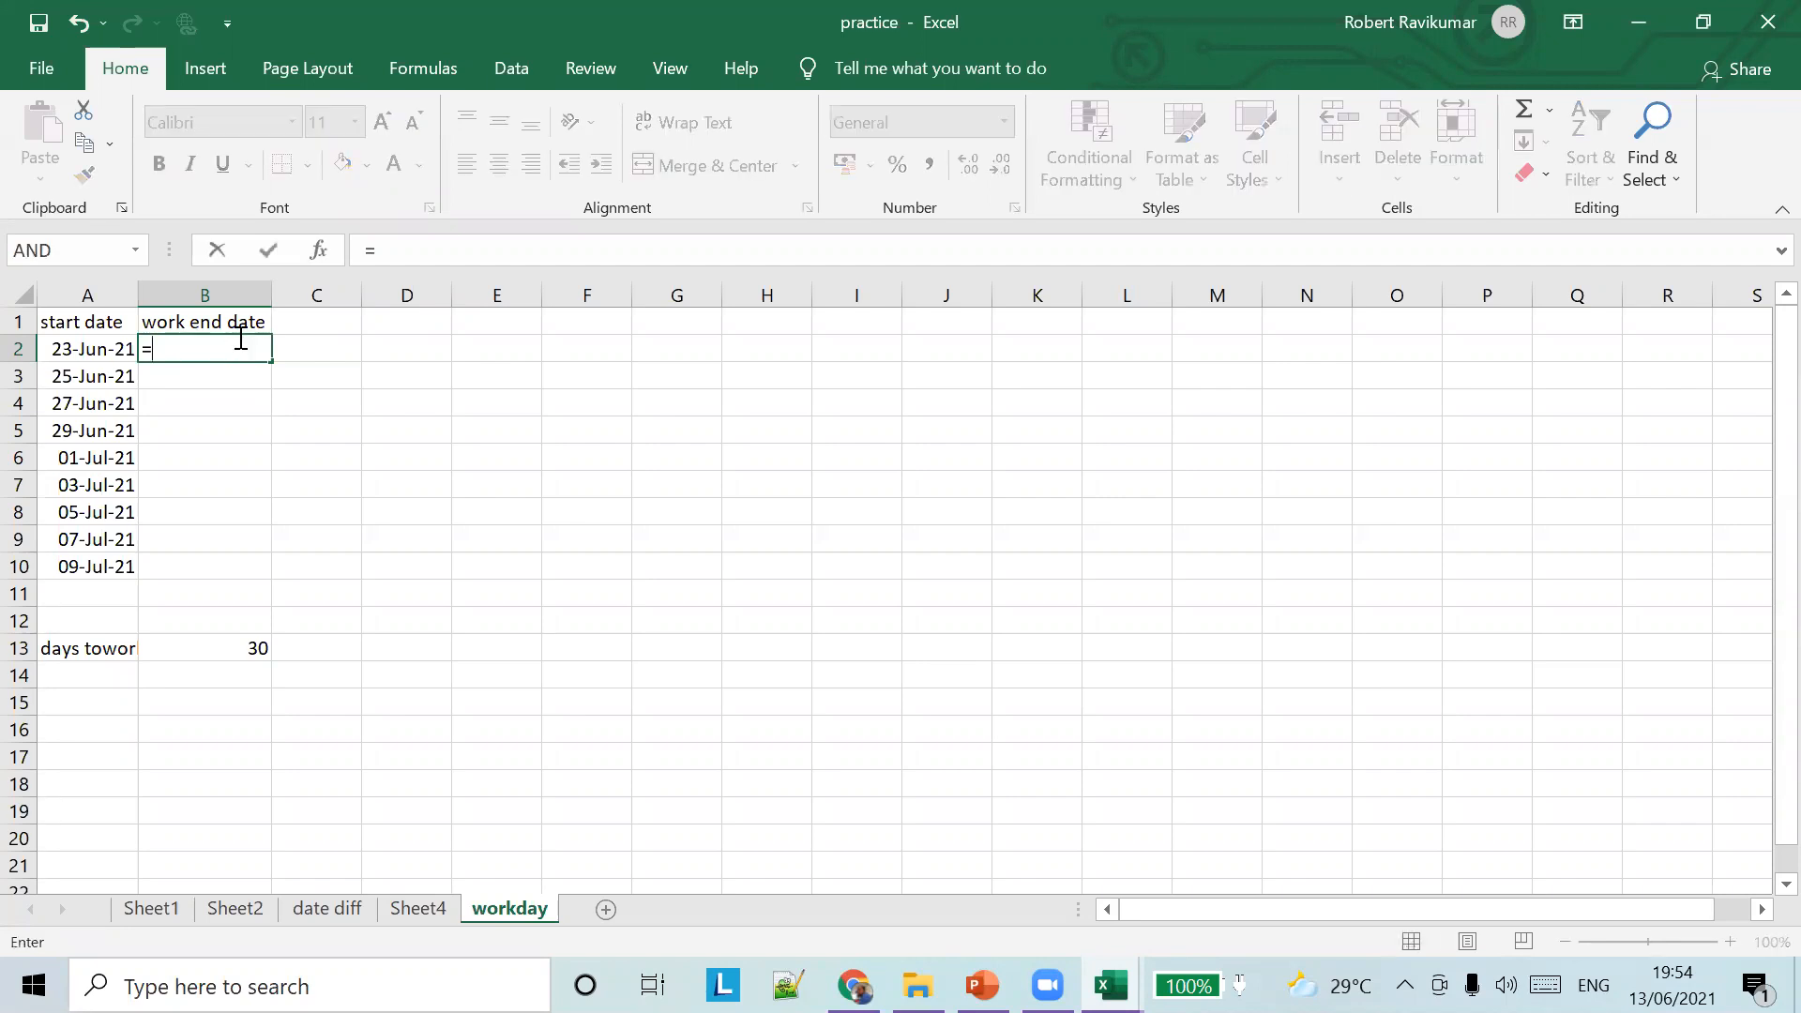
key("BackSpace")
key("BackSpace")
key("BackSpace")
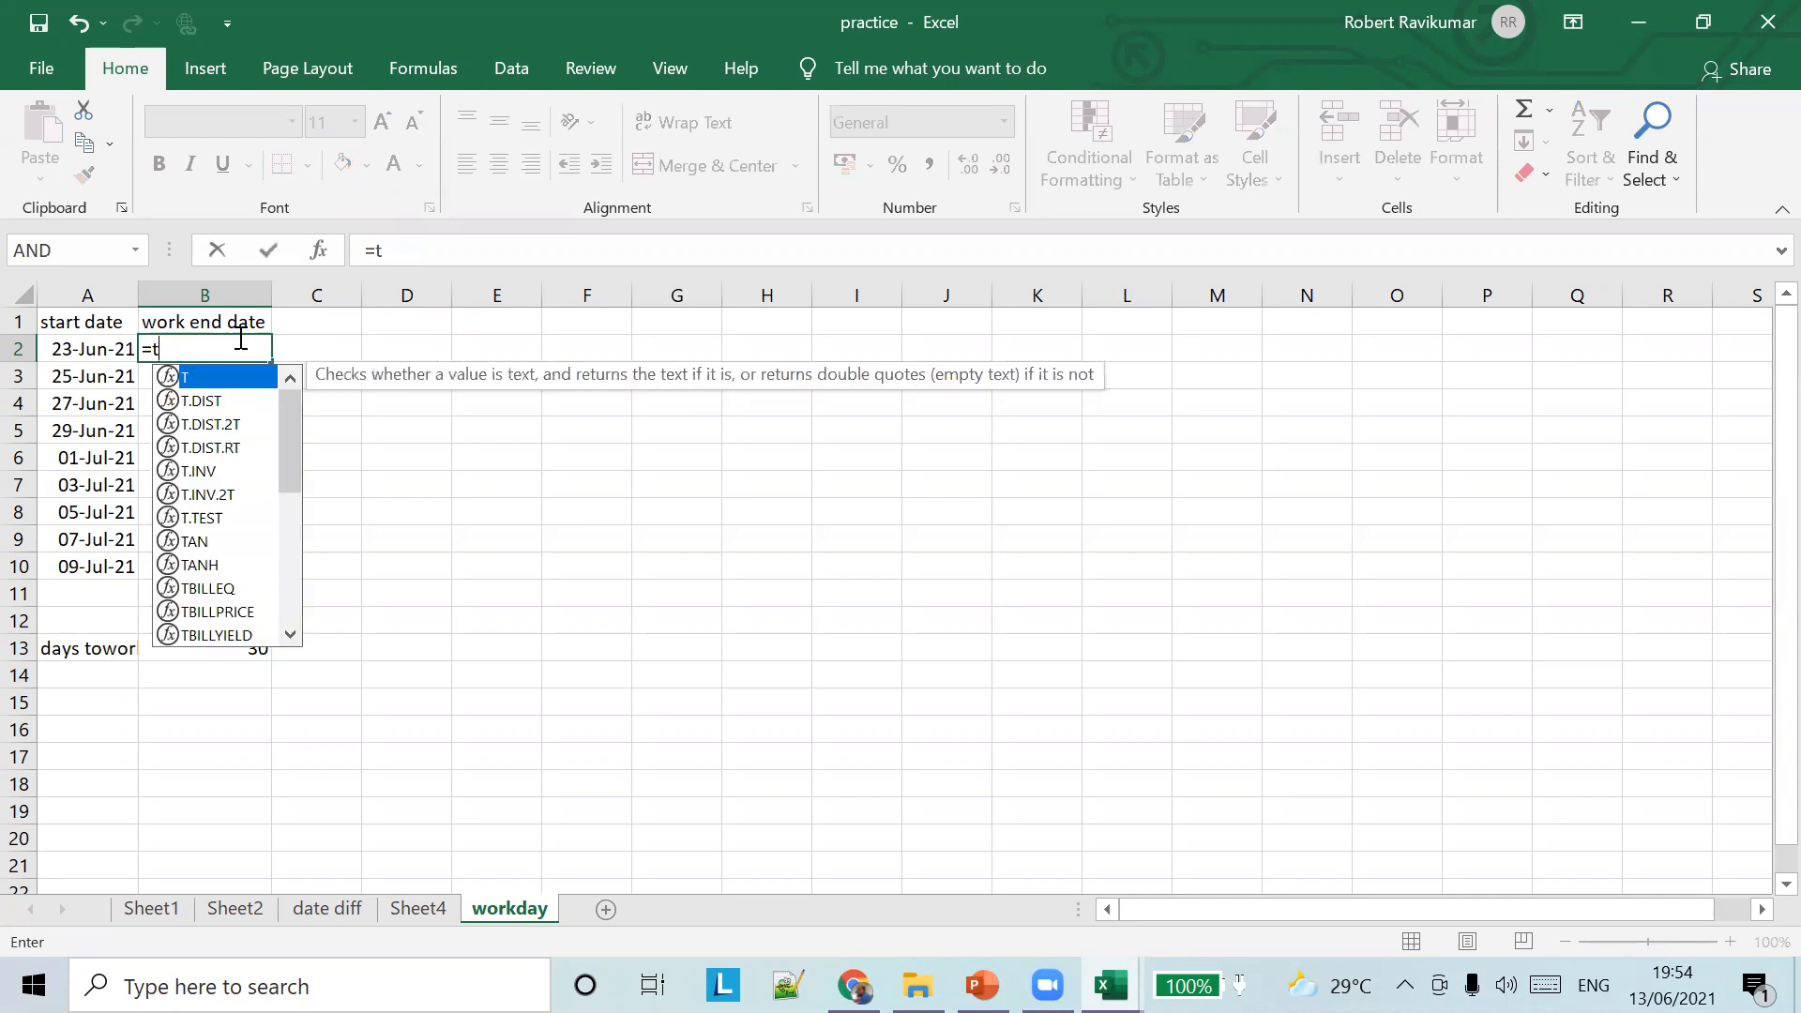
type("oDY")
key("BackSpace")
key("BackSpace")
key("BackSpace")
key("BackSpace")
type("TODAY()")
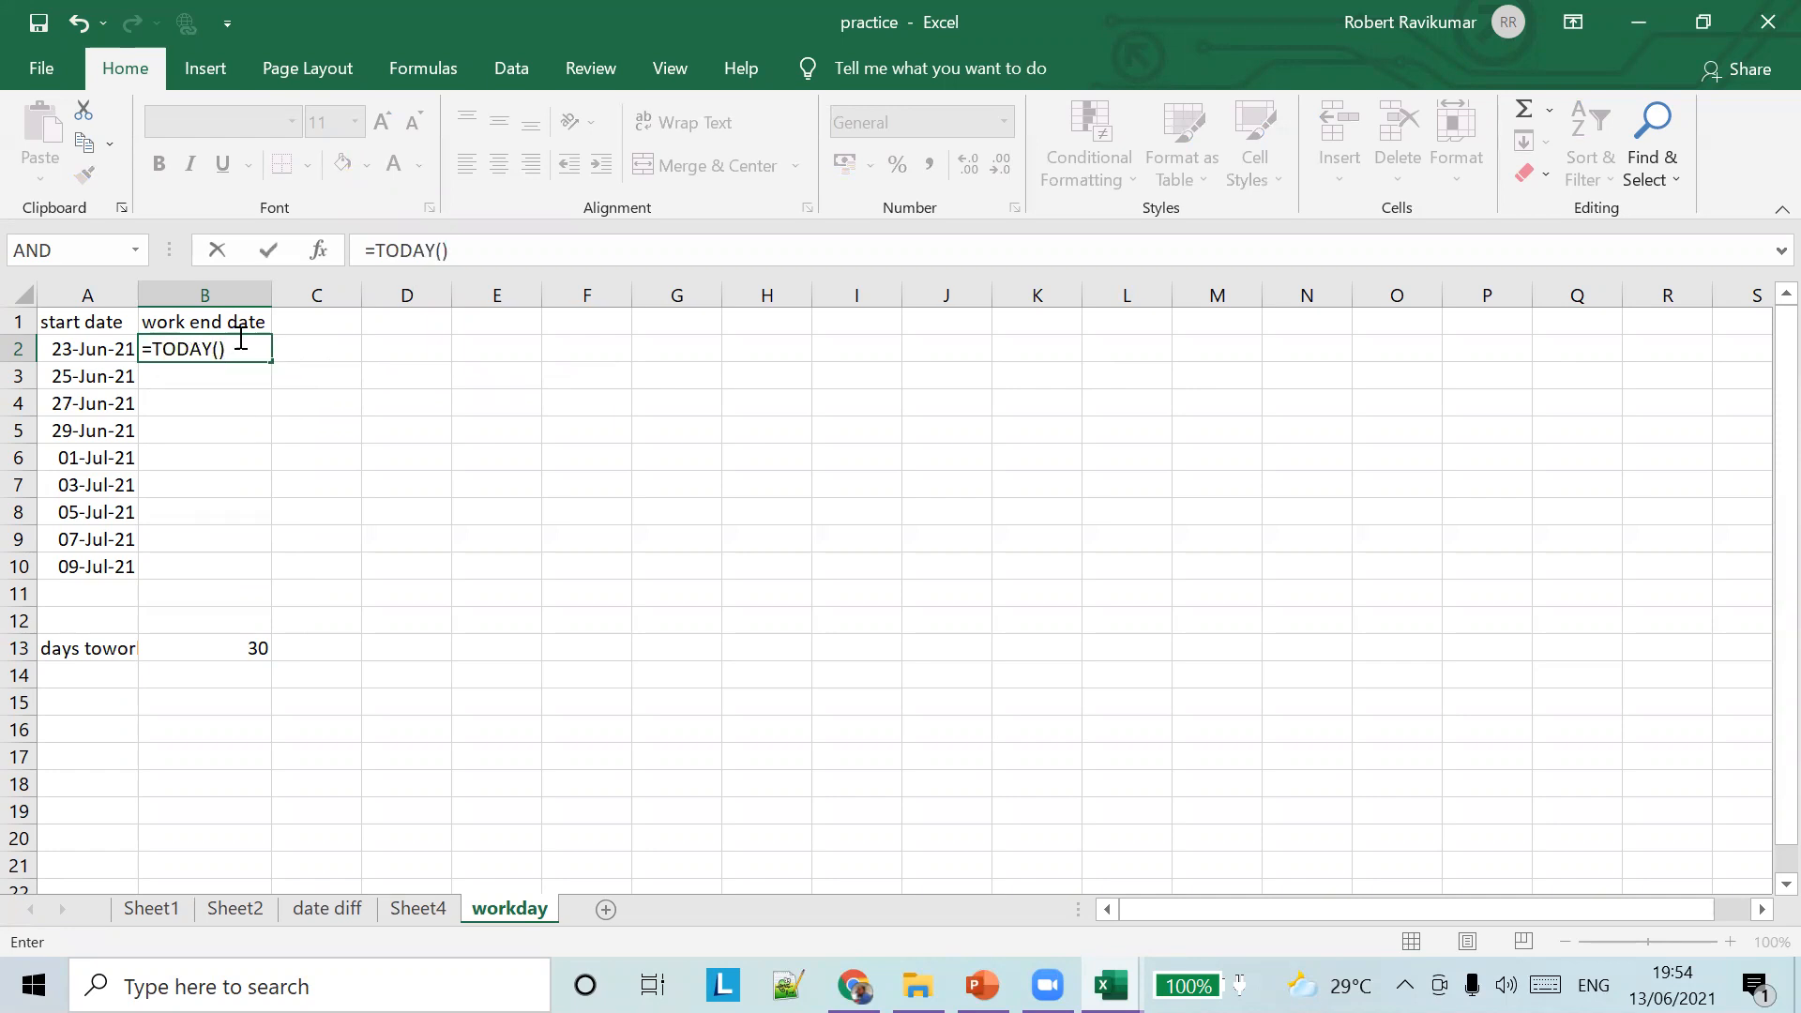
type("+30")
key("Tab")
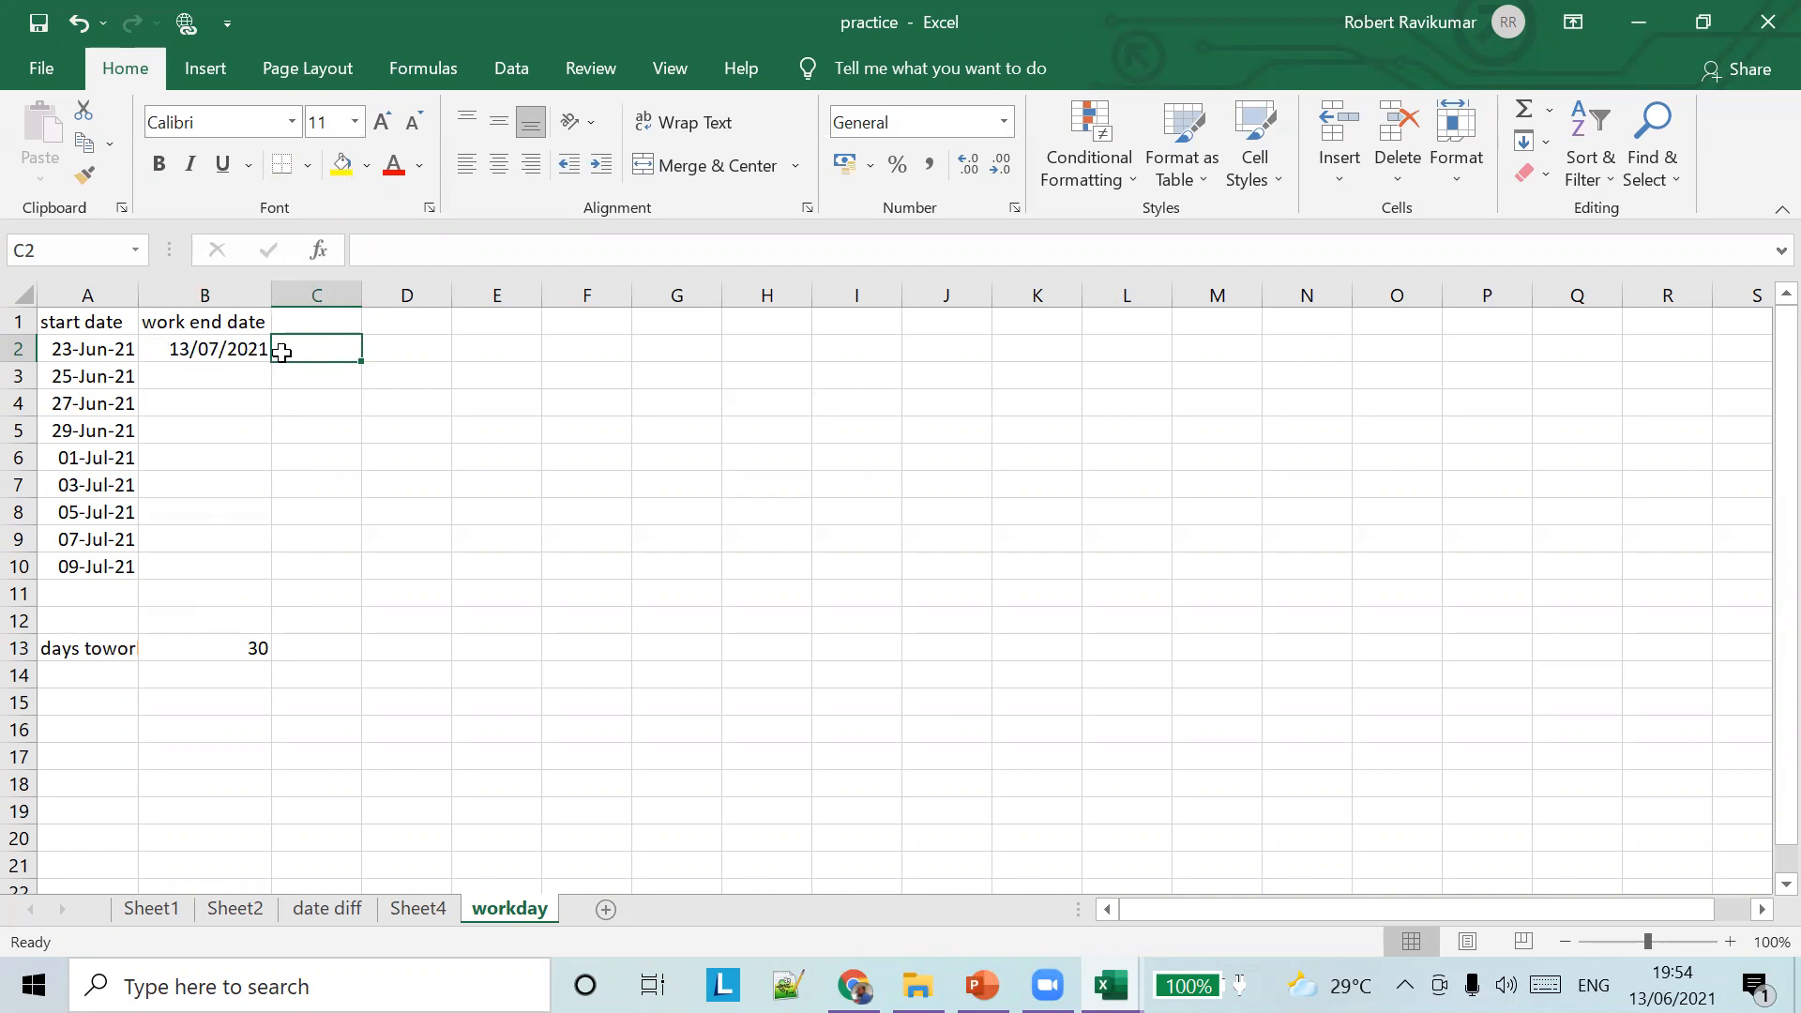
Replace the B2 formula with =WORKDAY(A2,B13), using the start date and the days to work
left_click(246, 349)
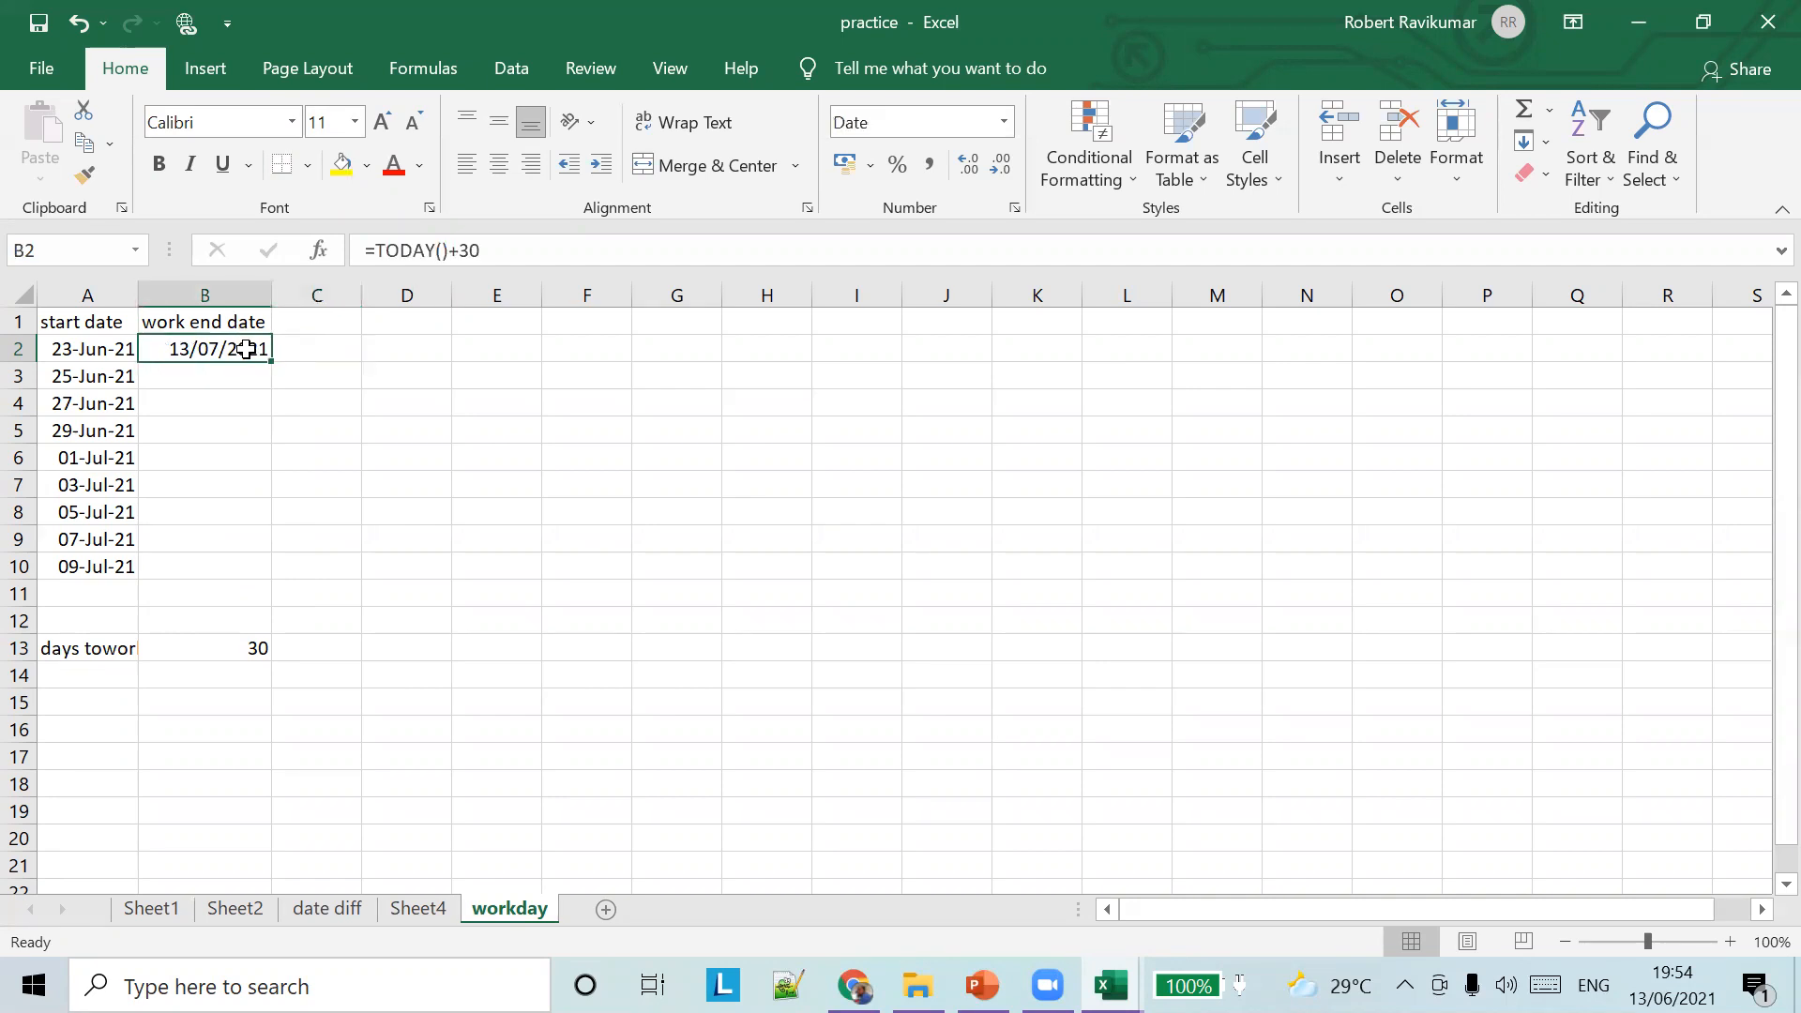
key("BackSpace")
type("=WORK")
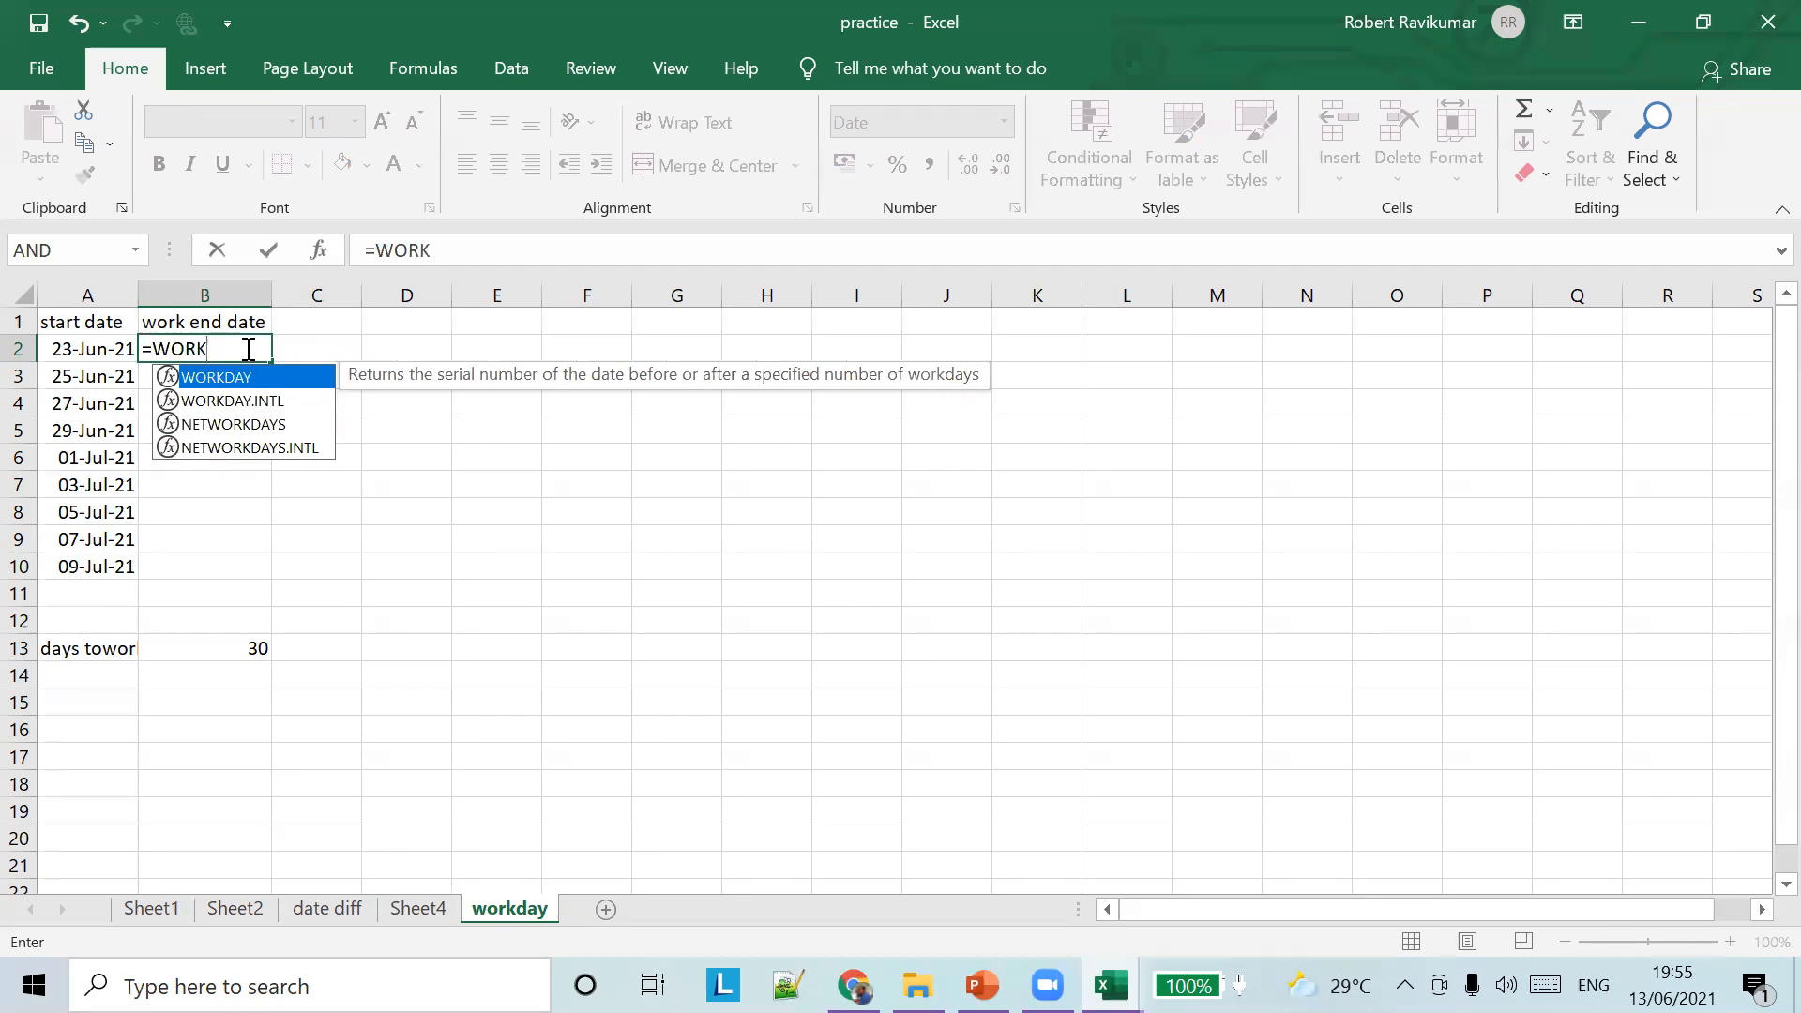
key("Return")
left_click(247, 349)
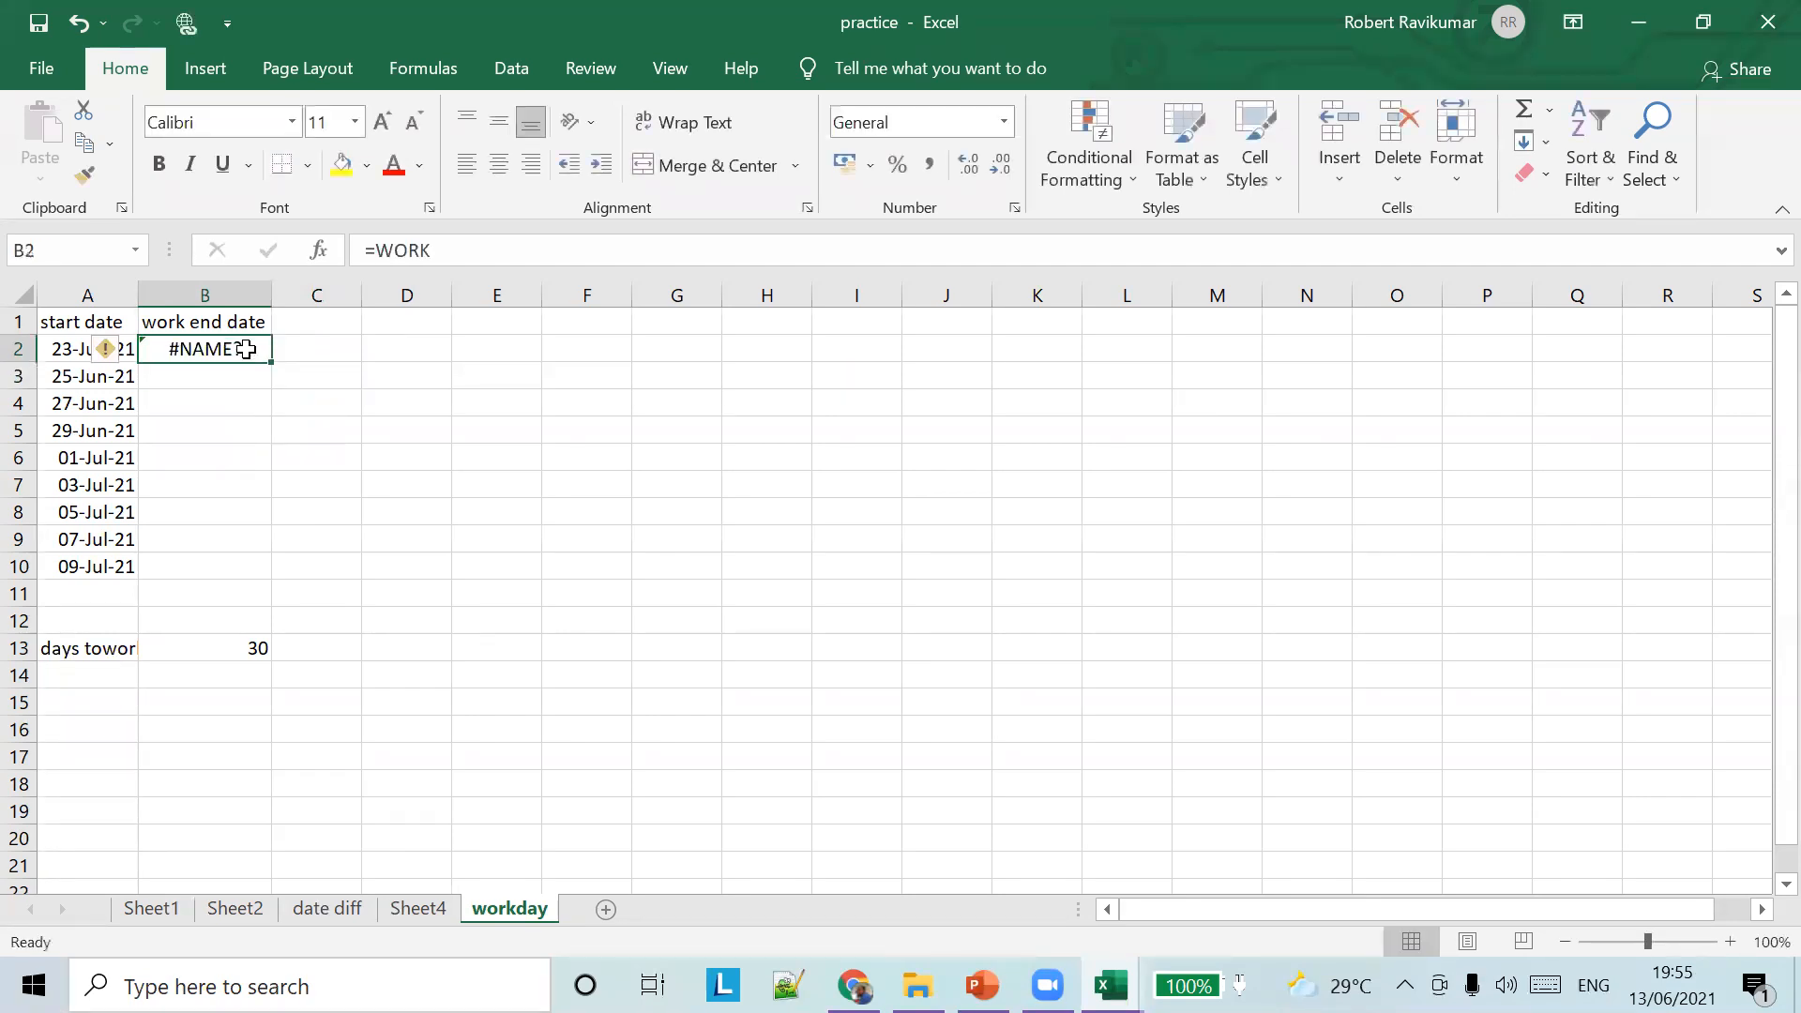
left_click(451, 253)
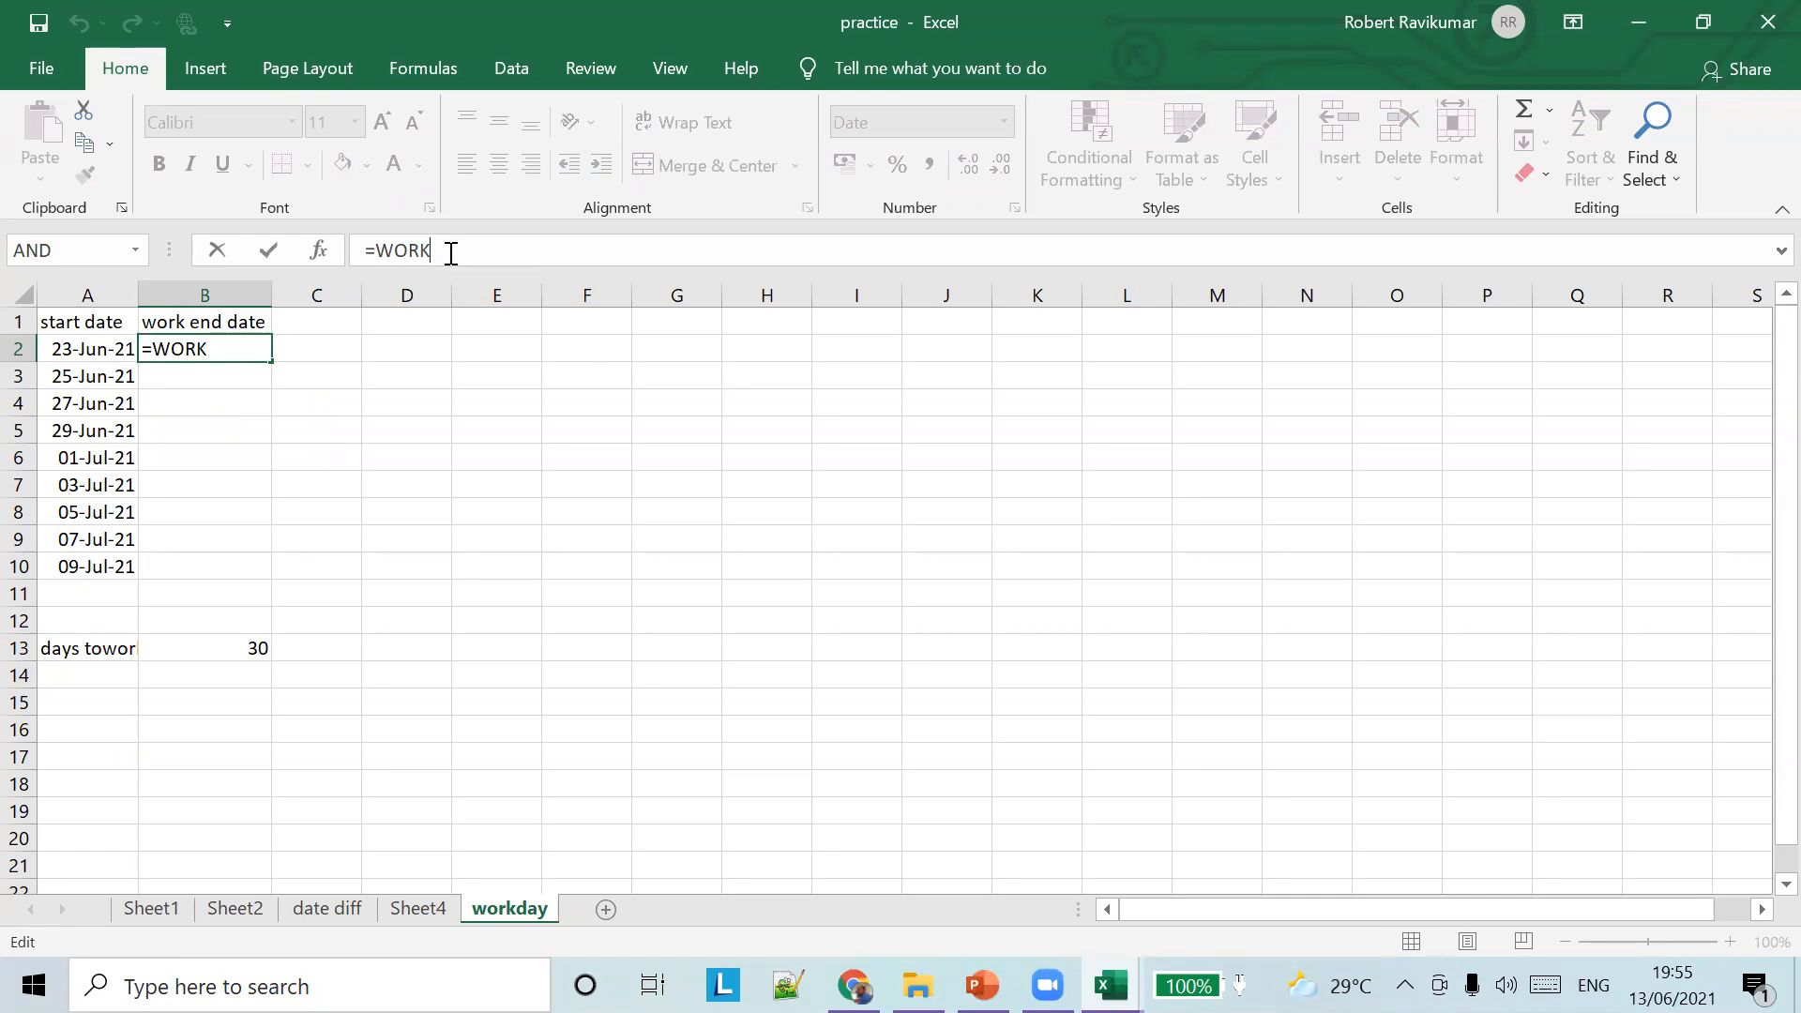
type("DAT")
key("BackSpace")
key("BackSpace")
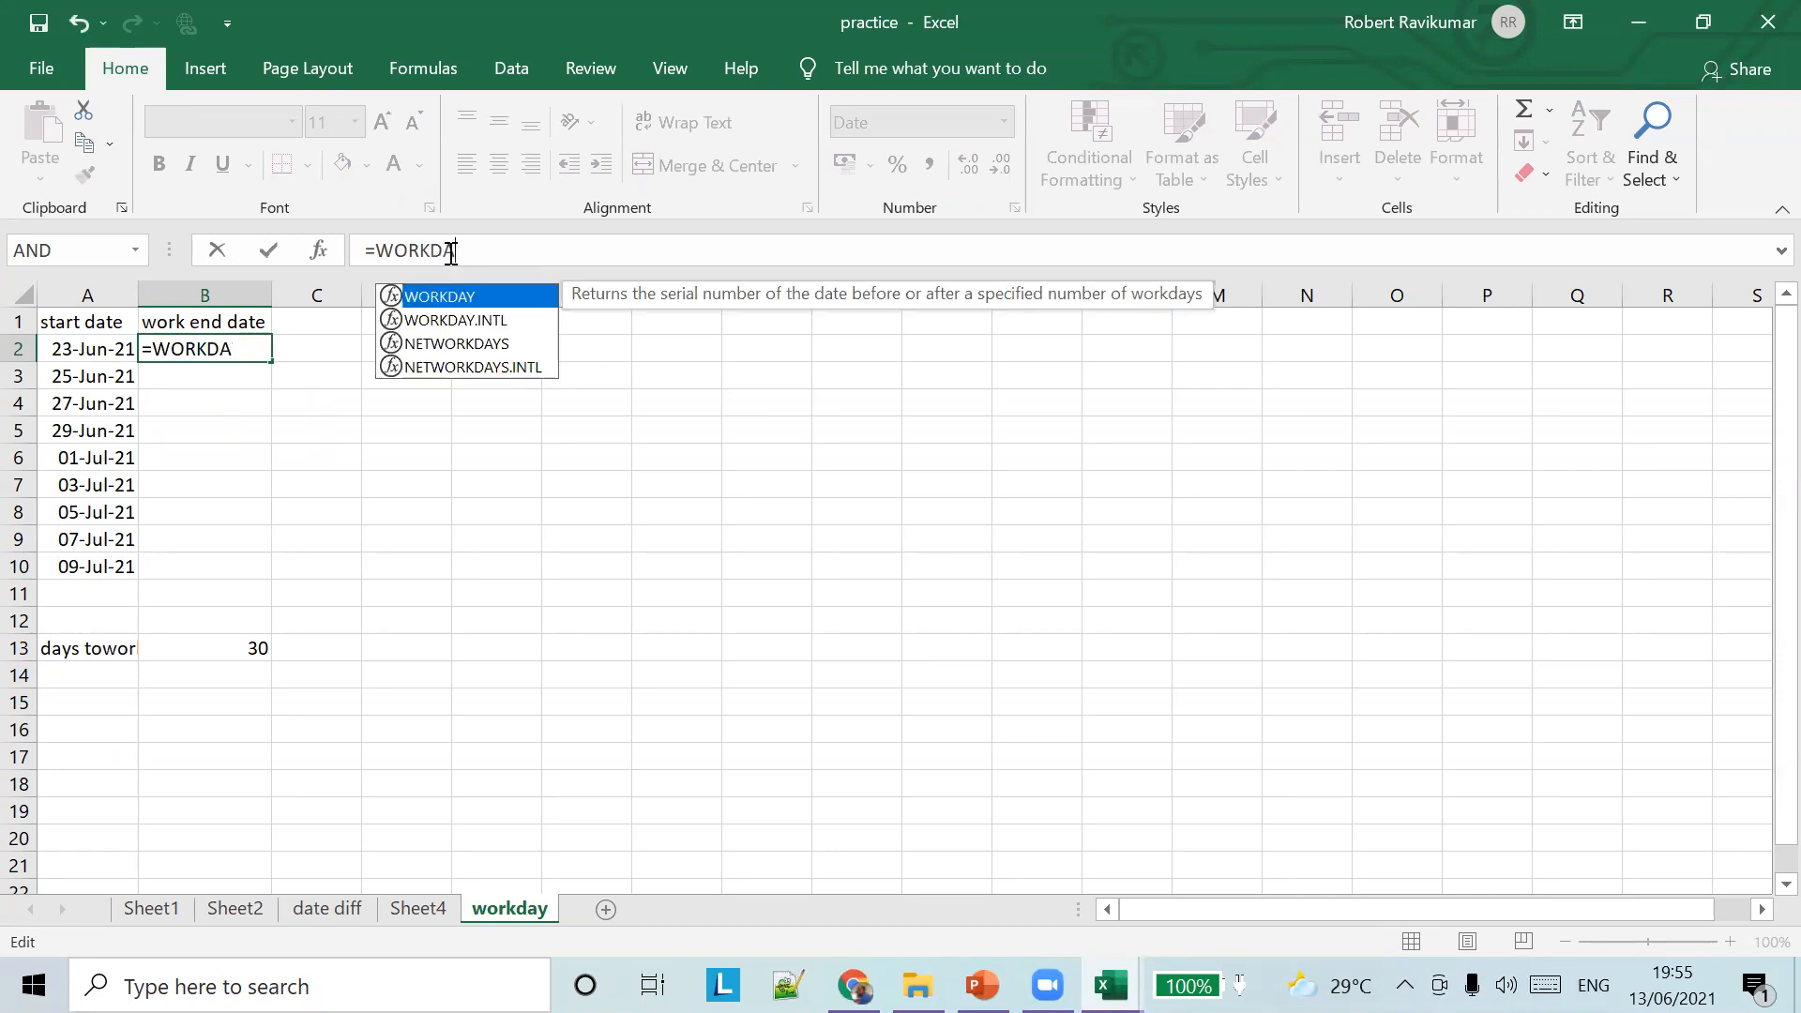
key("Tab")
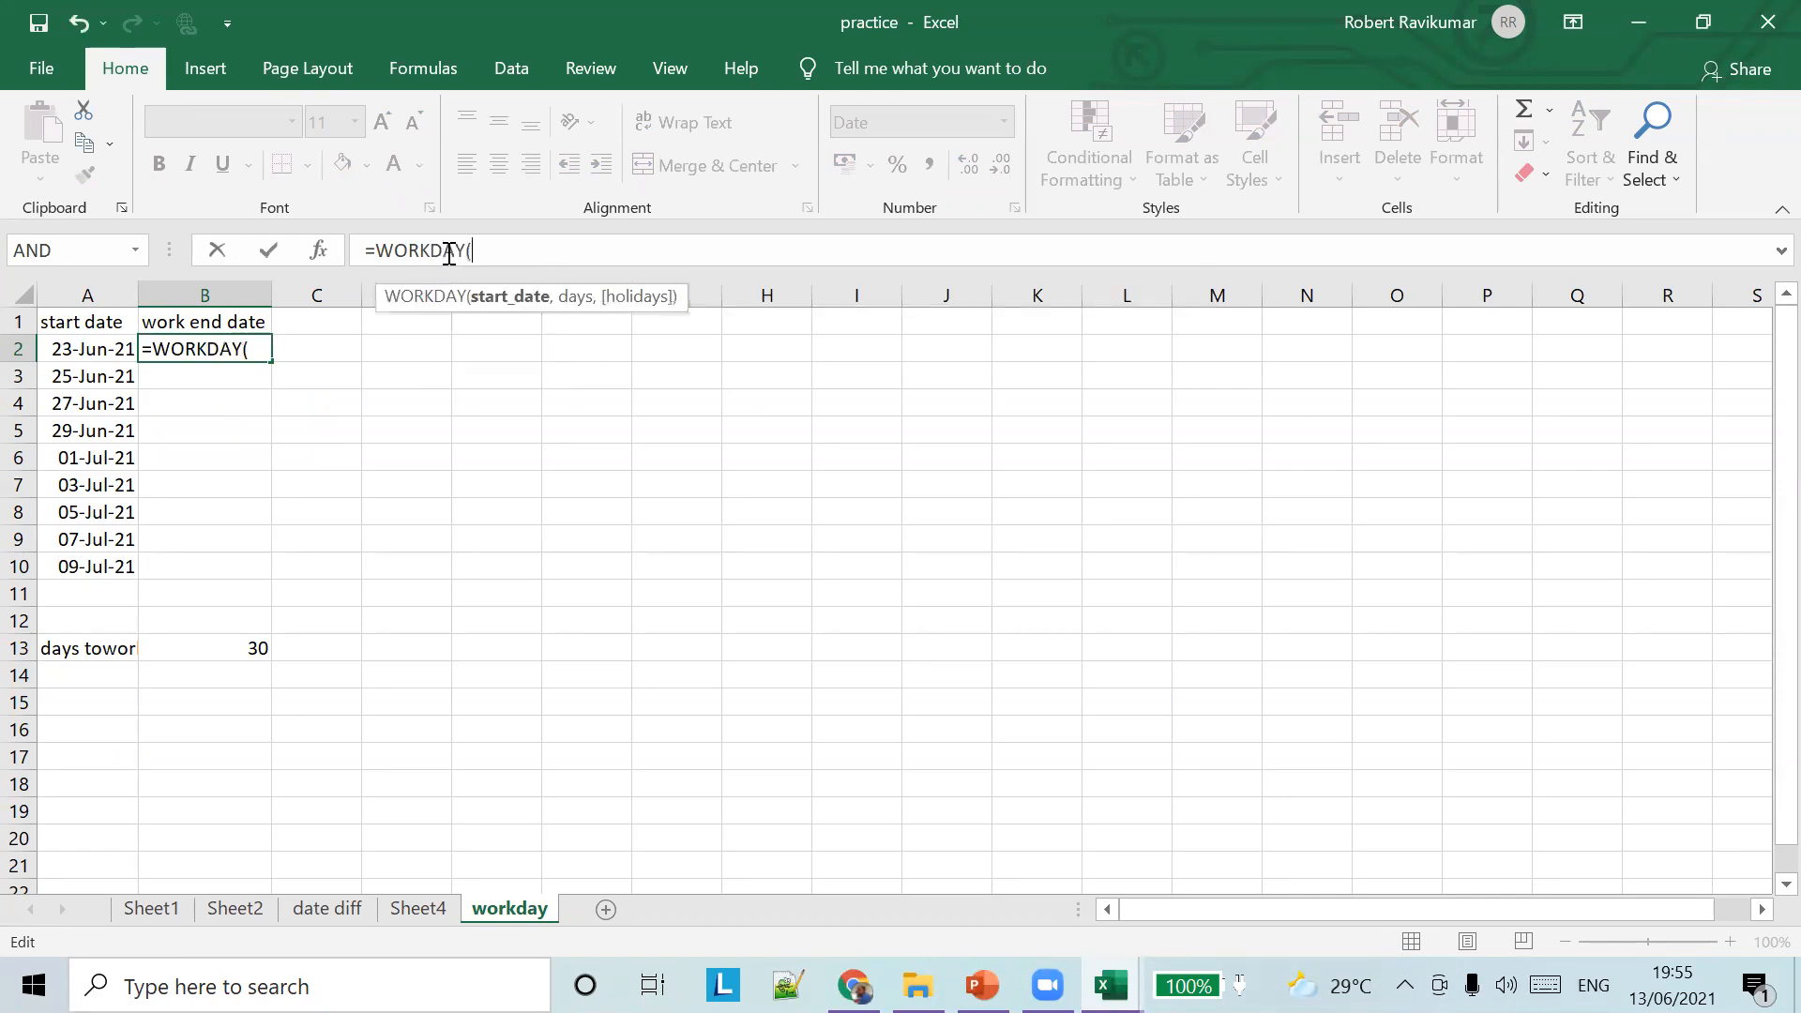
left_click(100, 350)
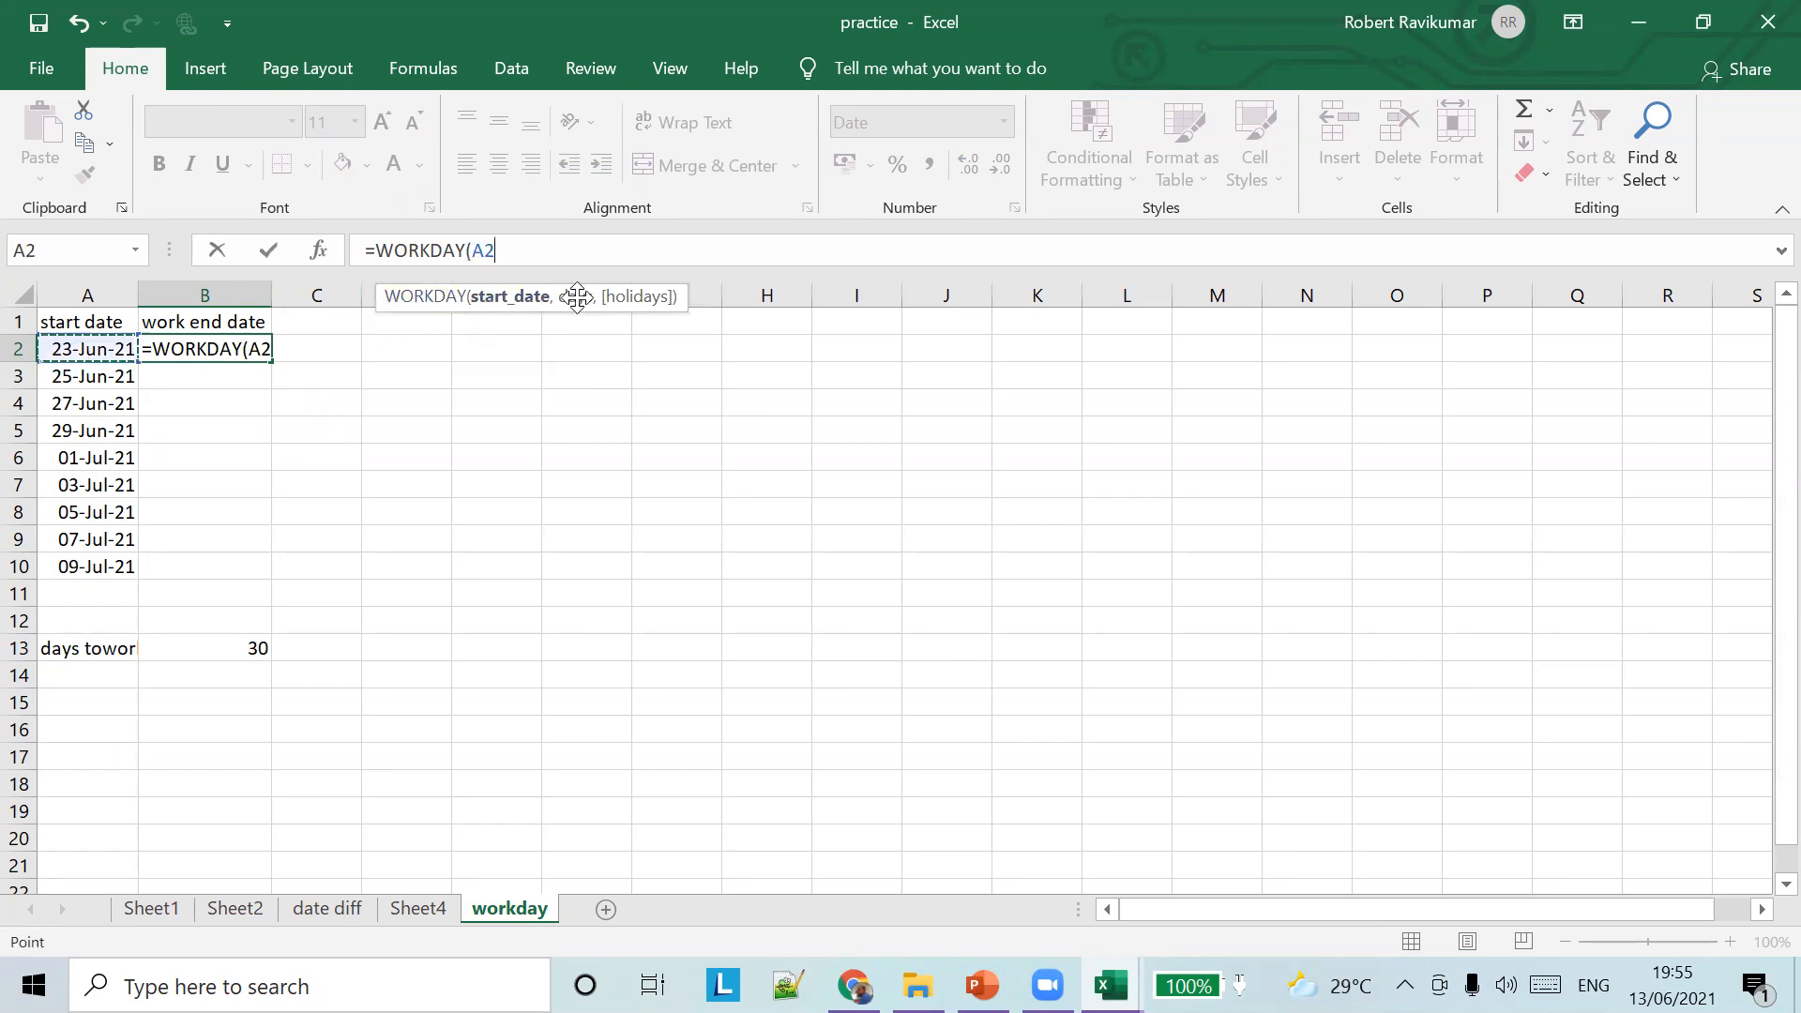
type(",")
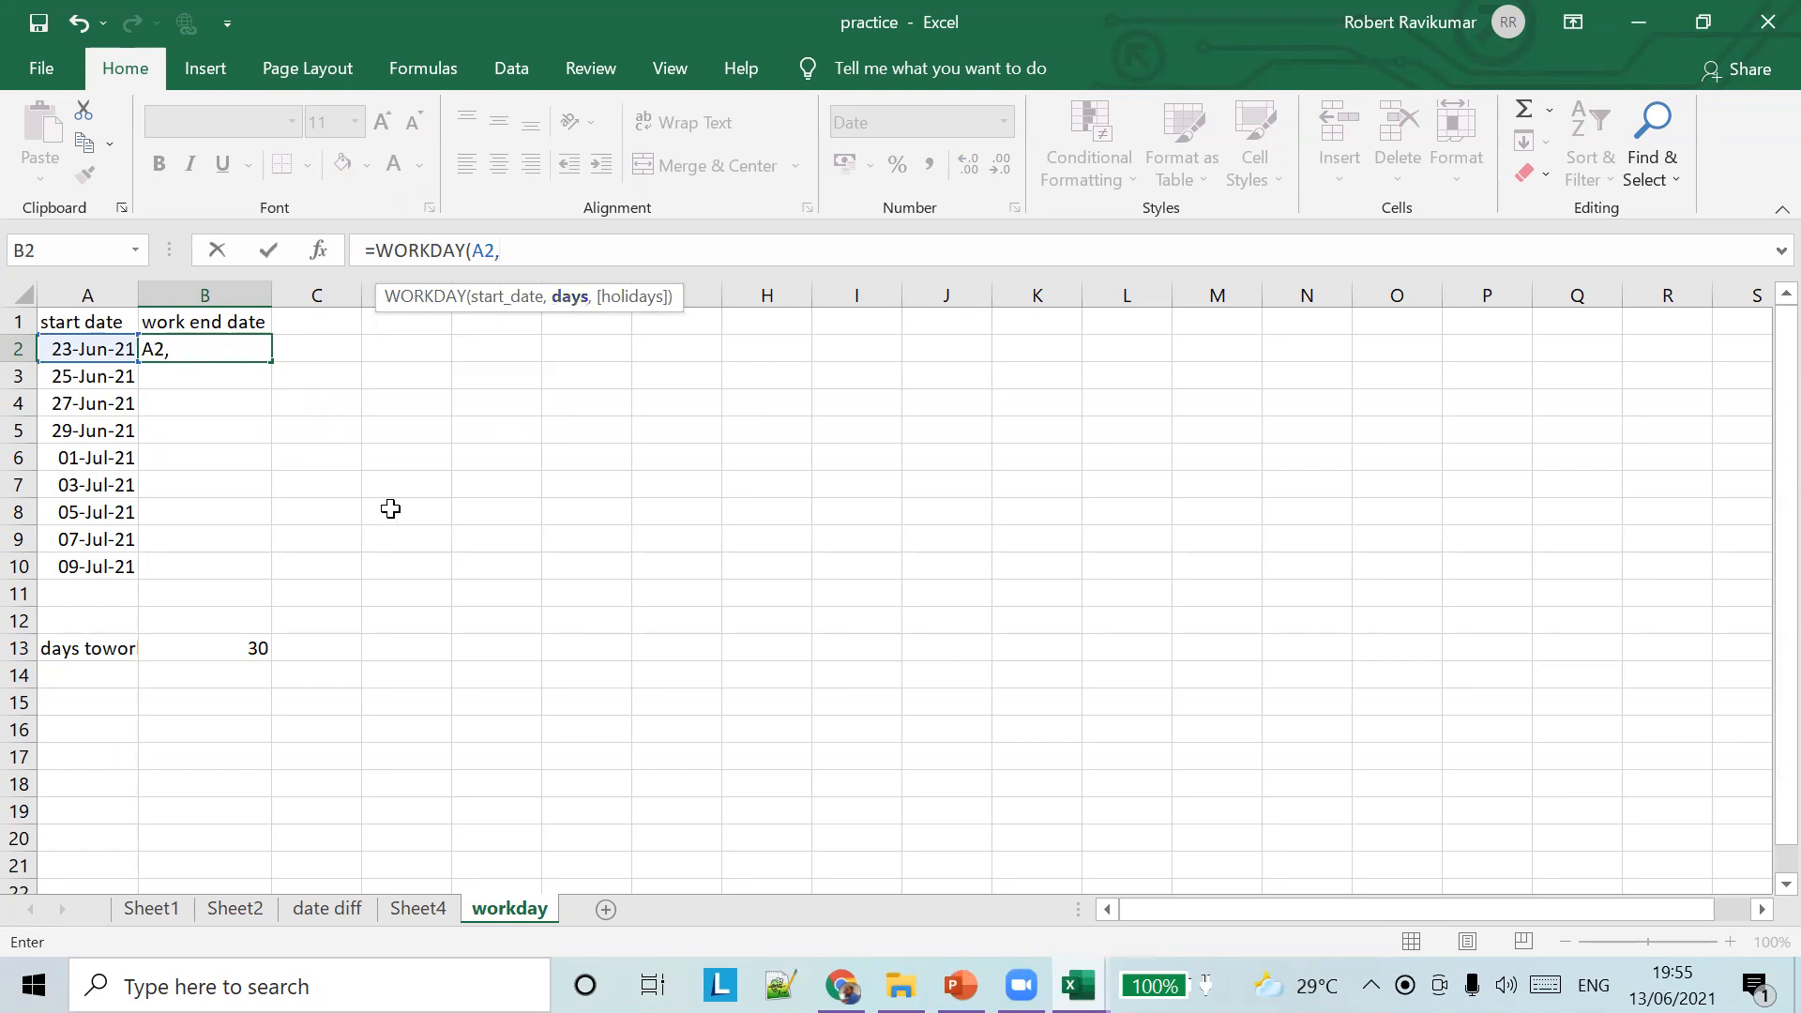
left_click(249, 651)
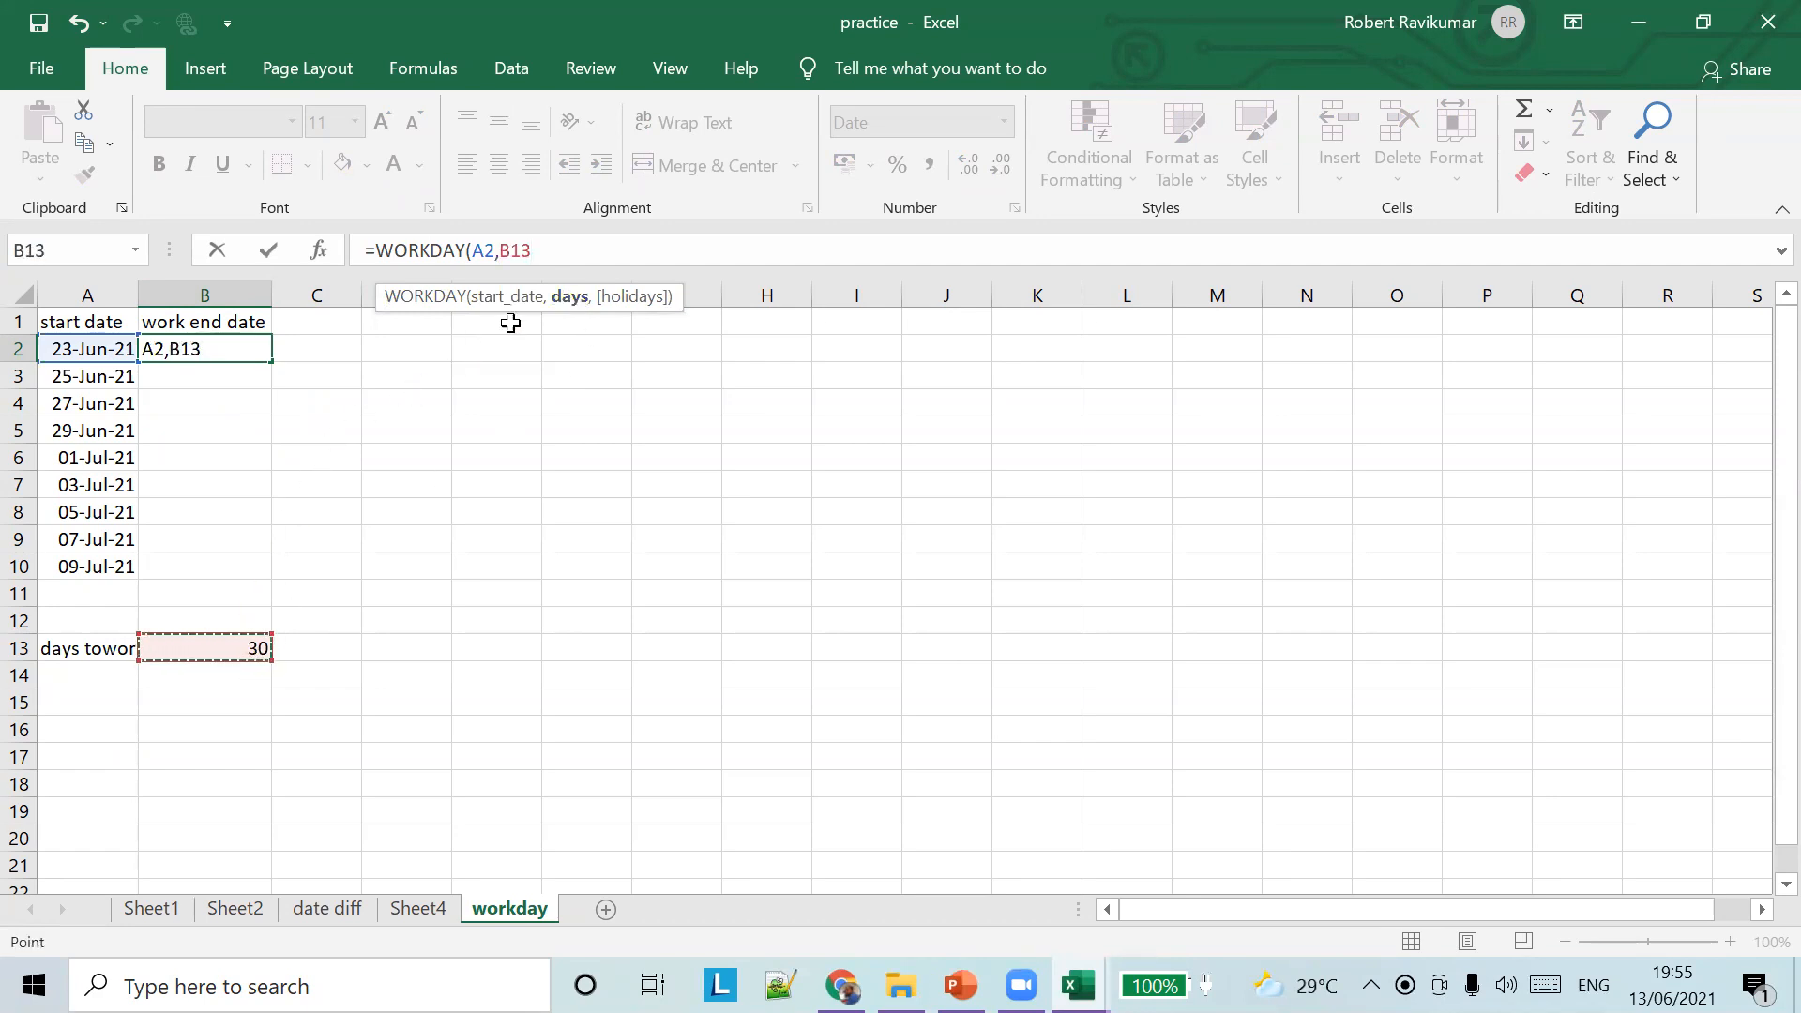
type(",")
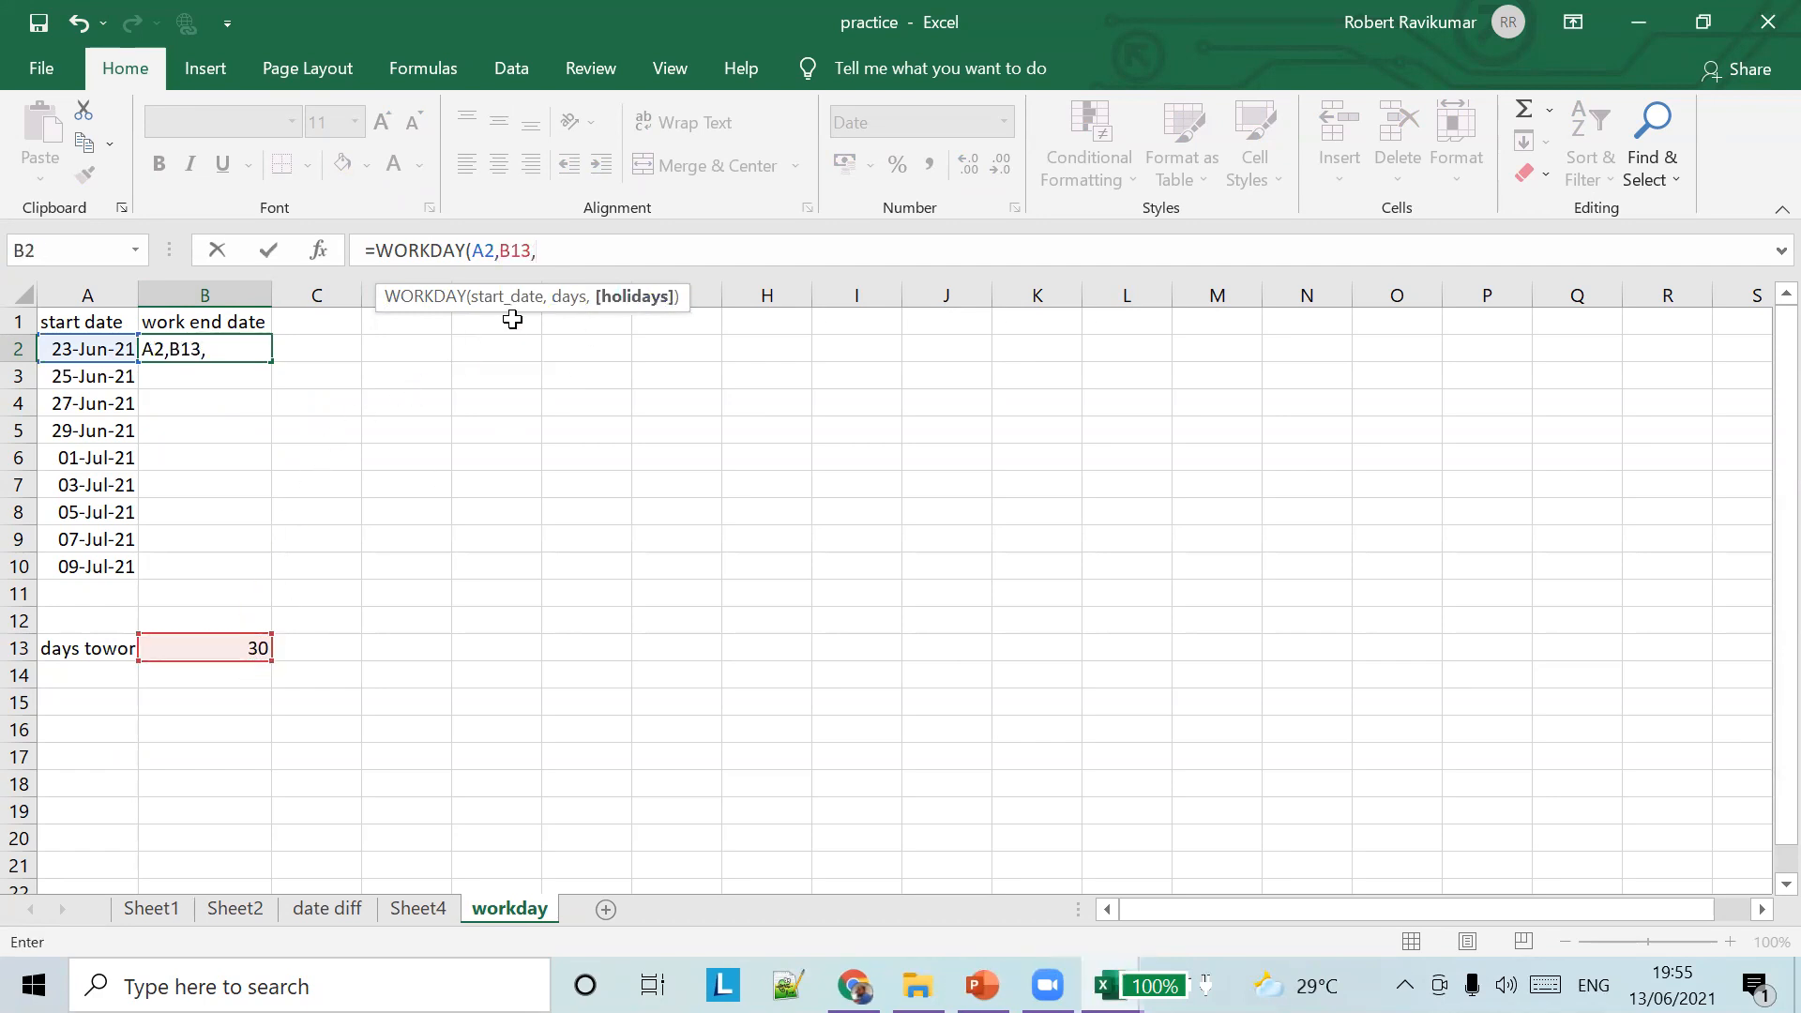
key("BackSpace")
type(")")
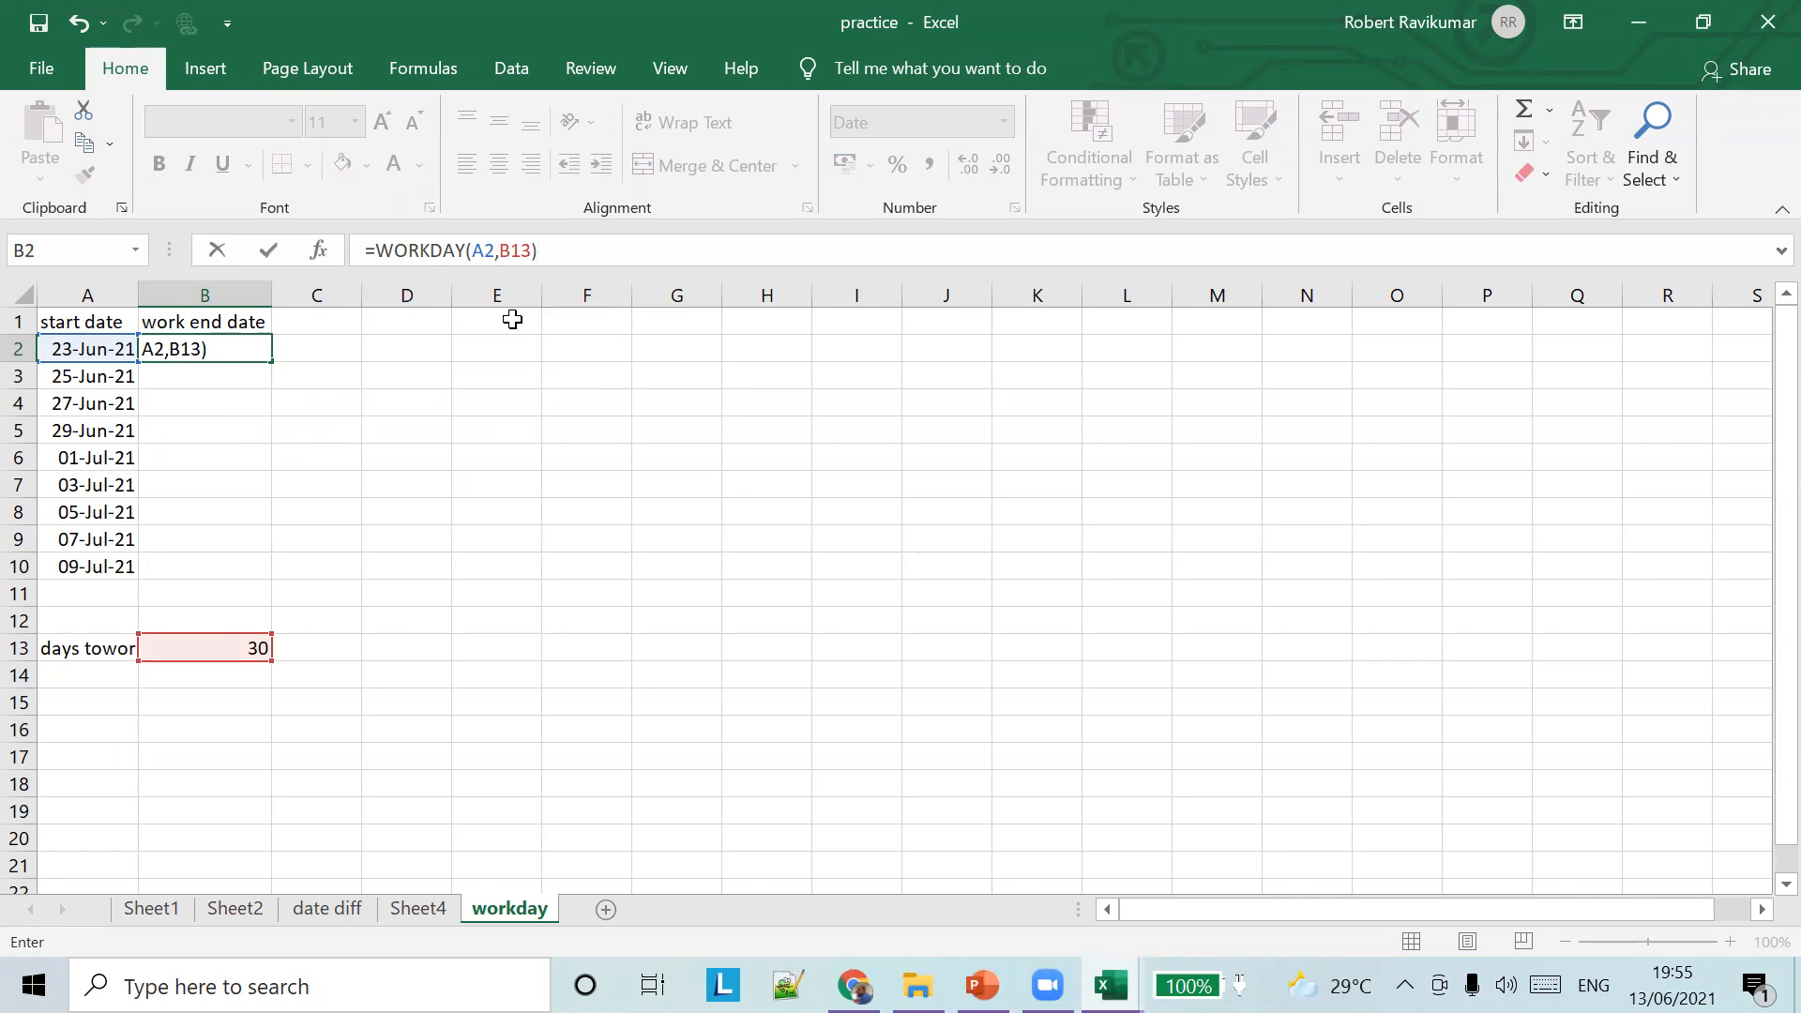
key("Tab")
Fill the WORKDAY formula from B2 down to B10 and fit column A's width to its contents
left_click(249, 347)
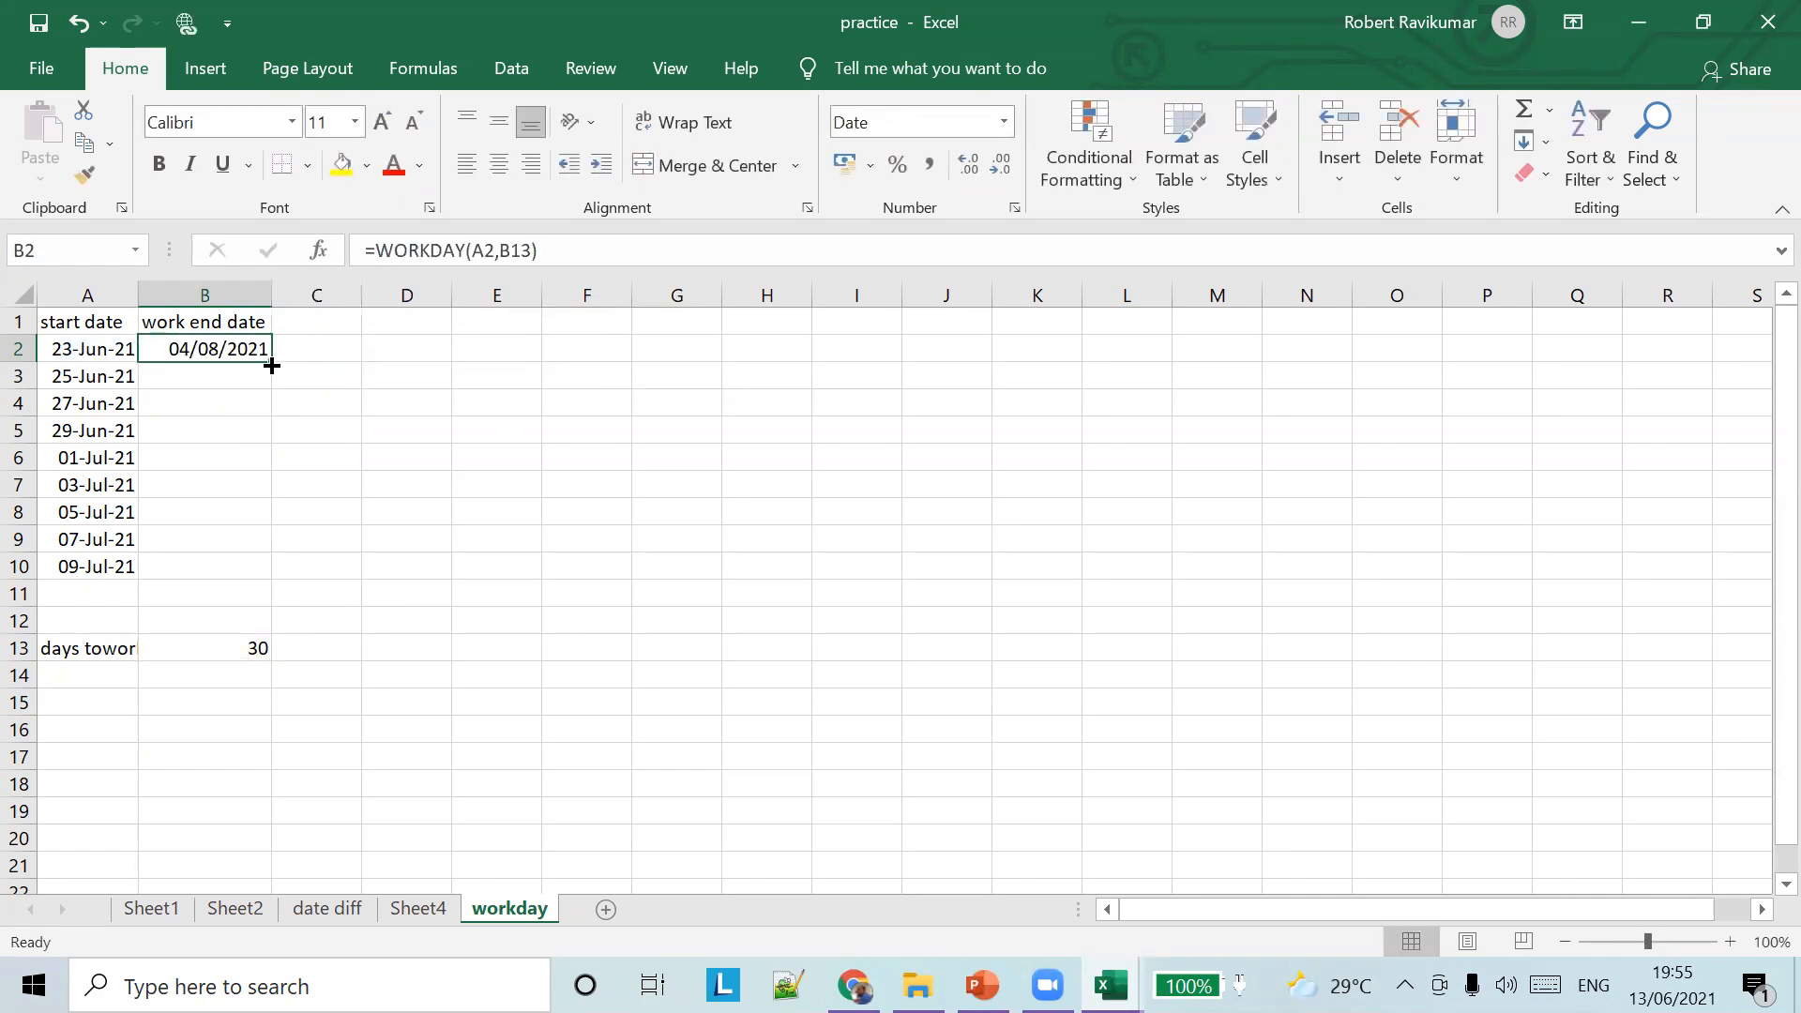
left_click_drag(272, 366, 267, 574)
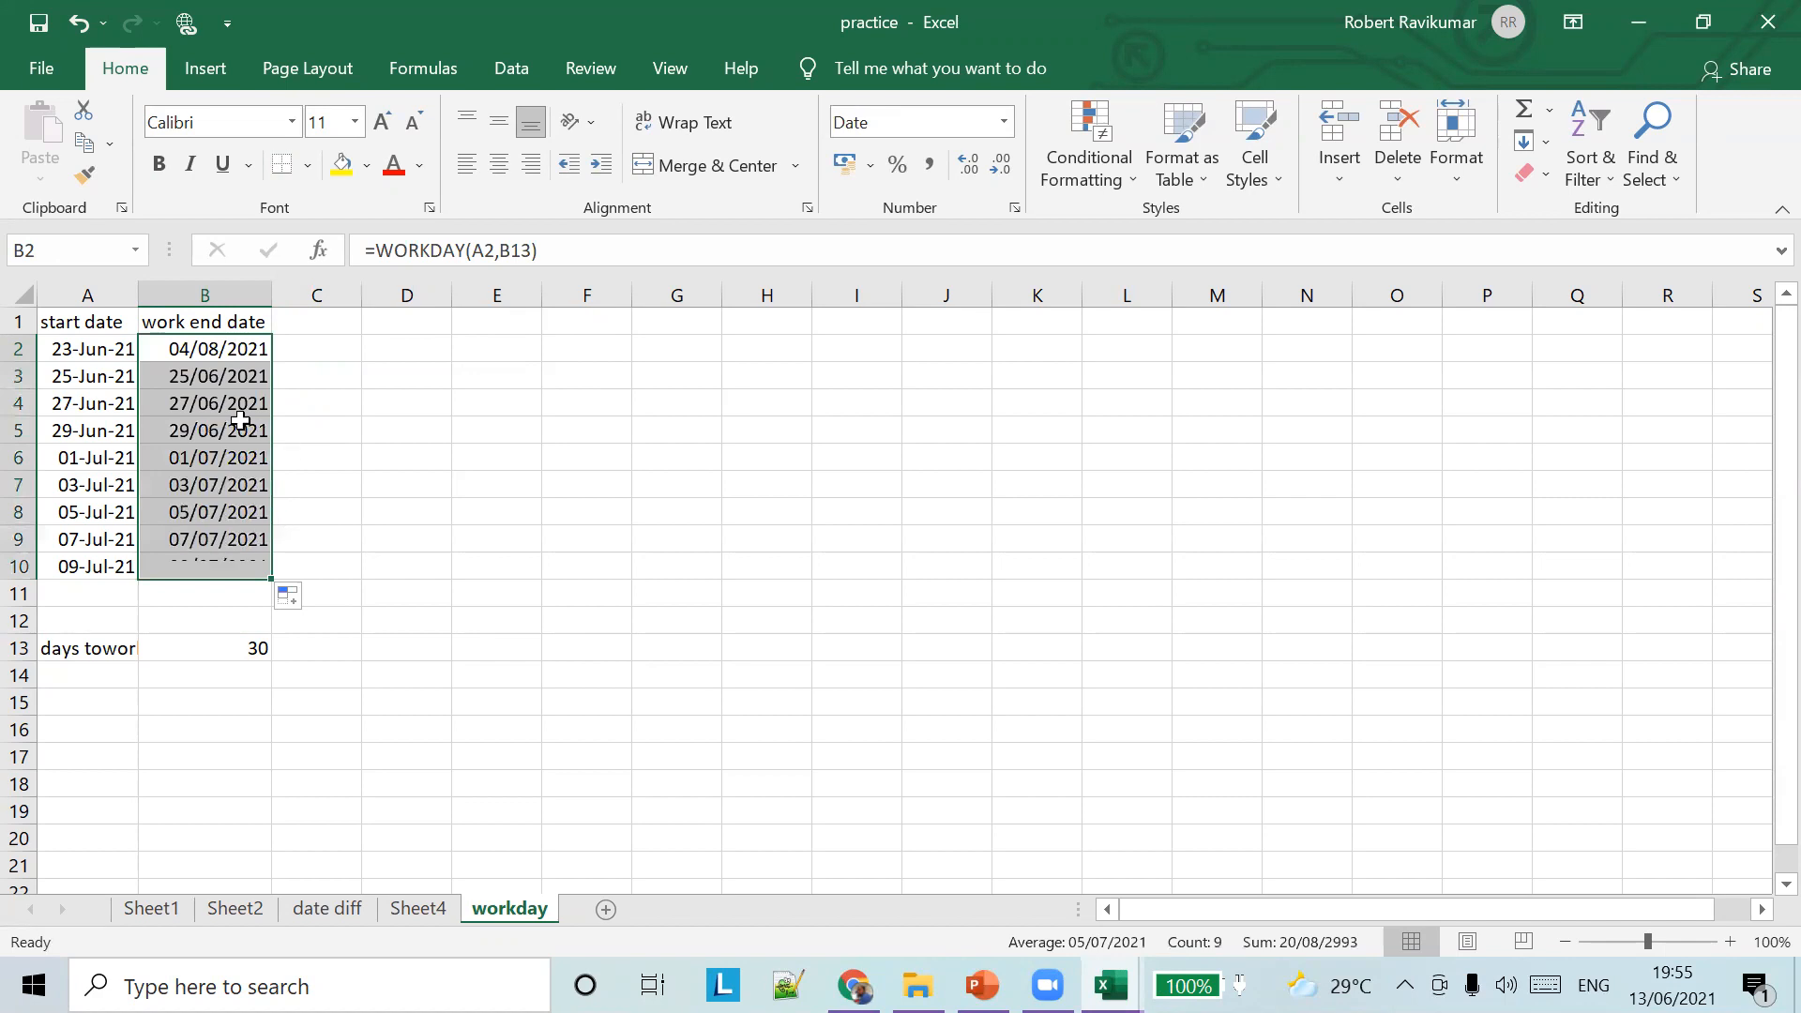
double_click(130, 289)
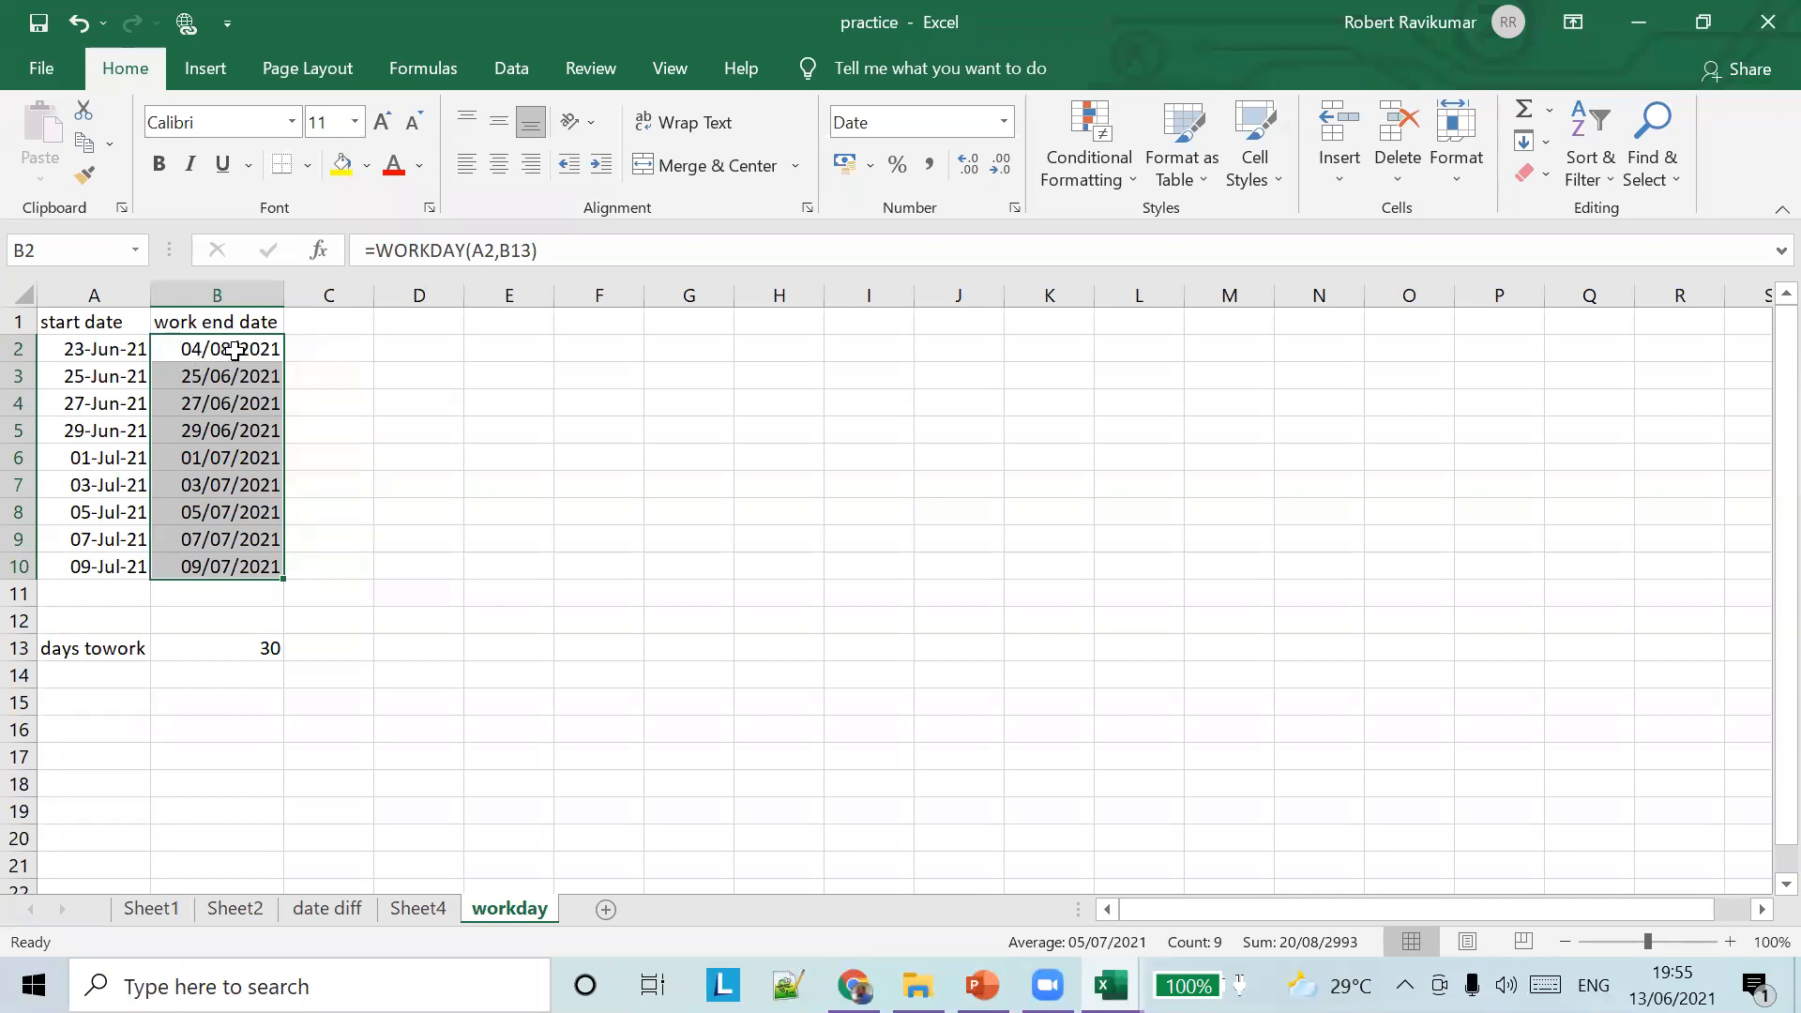
Set the days to work in B13 to 10 and check the dates in the Windows calendar
left_click(270, 650)
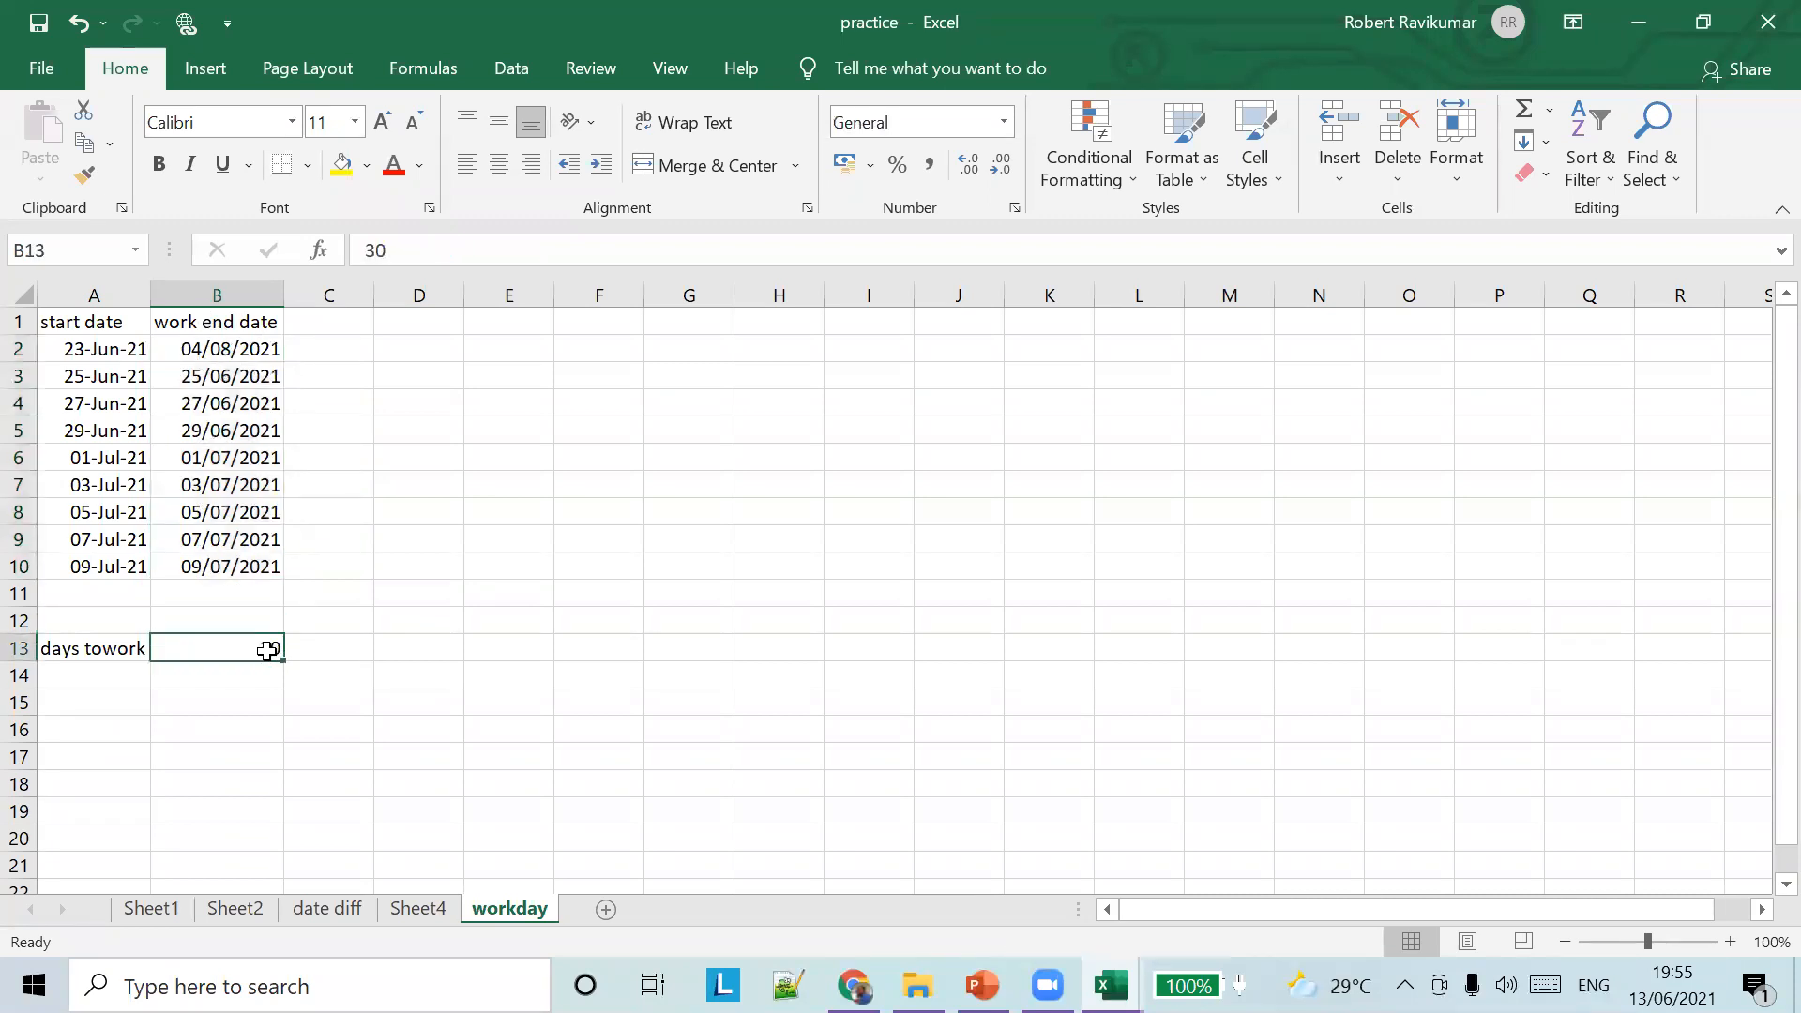
type("10")
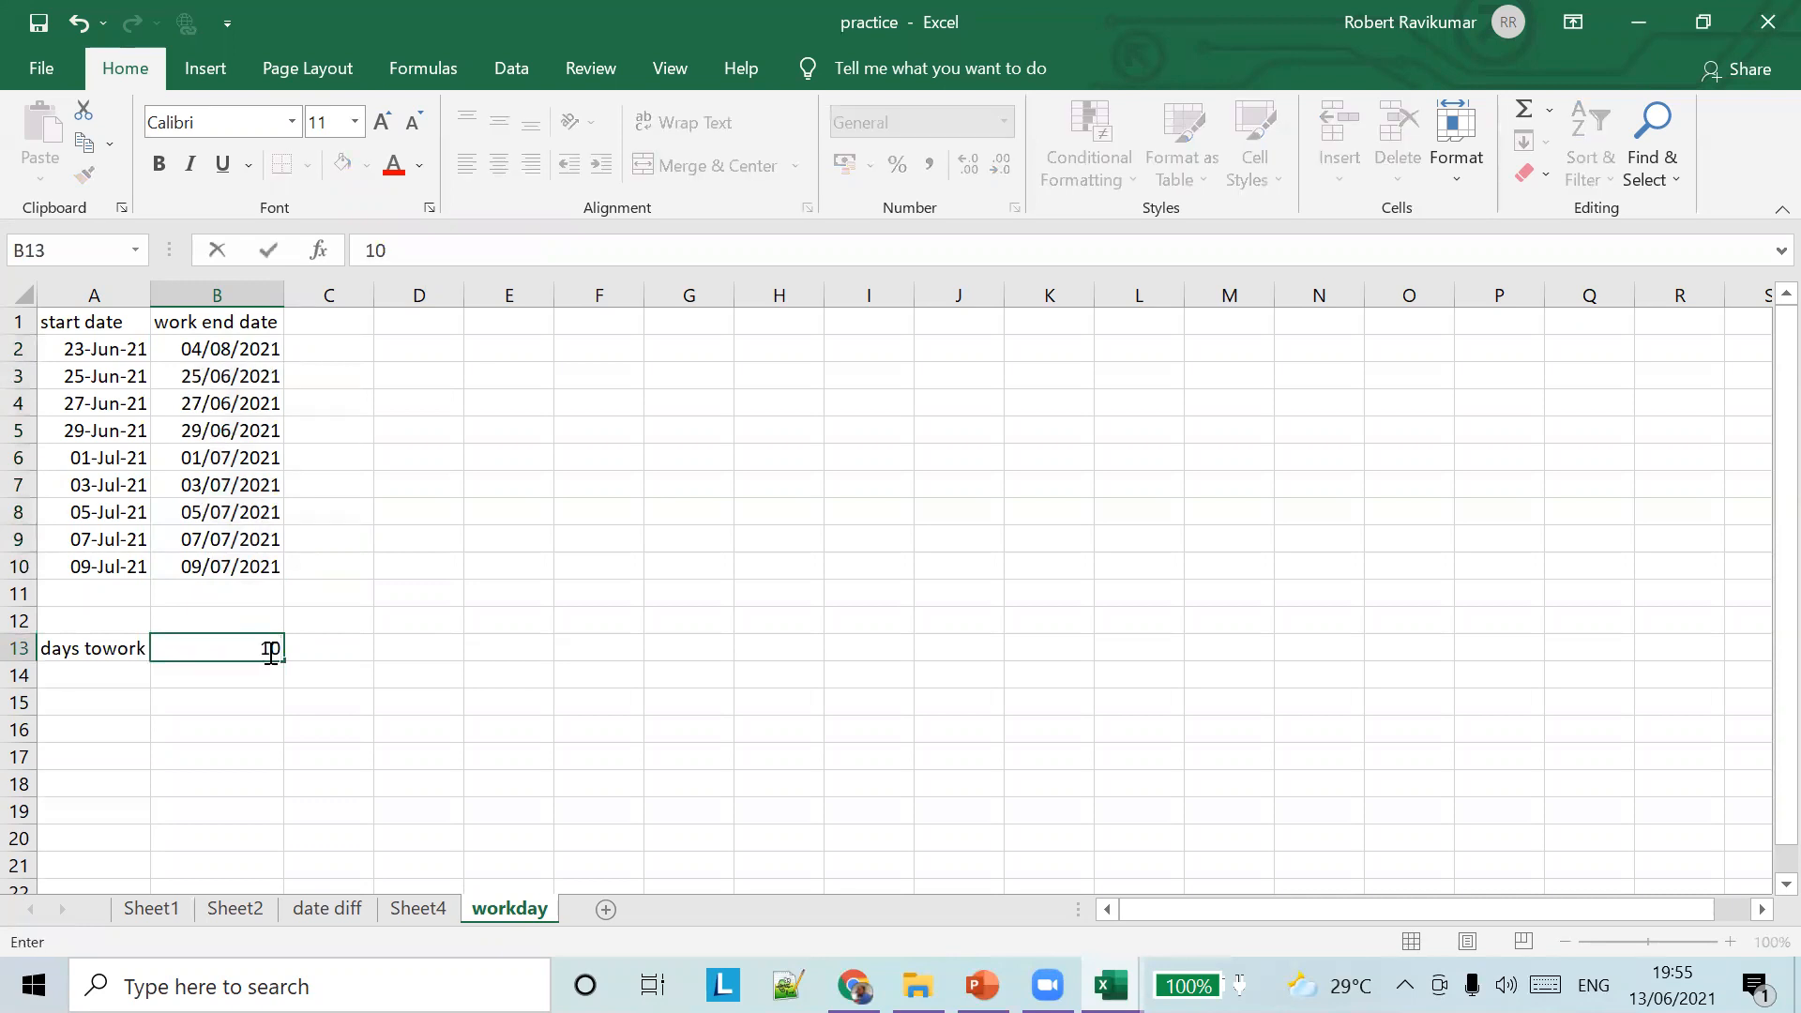
key("Tab")
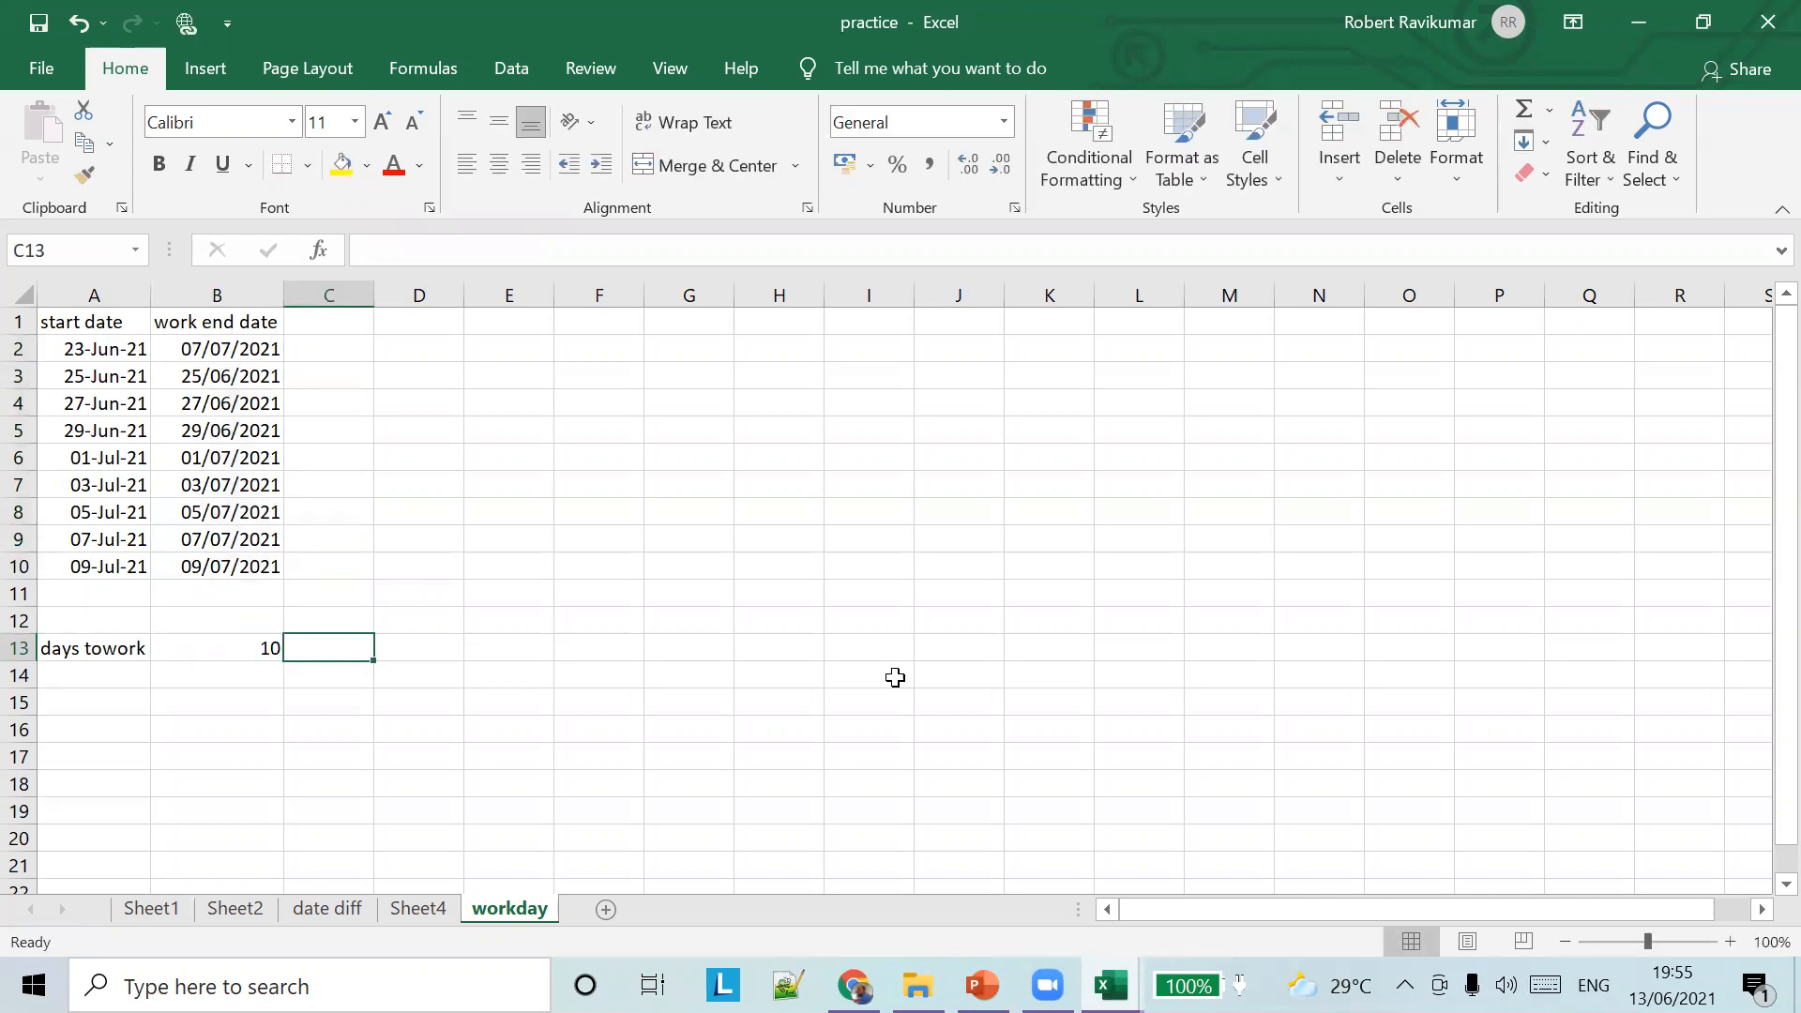
left_click(1672, 985)
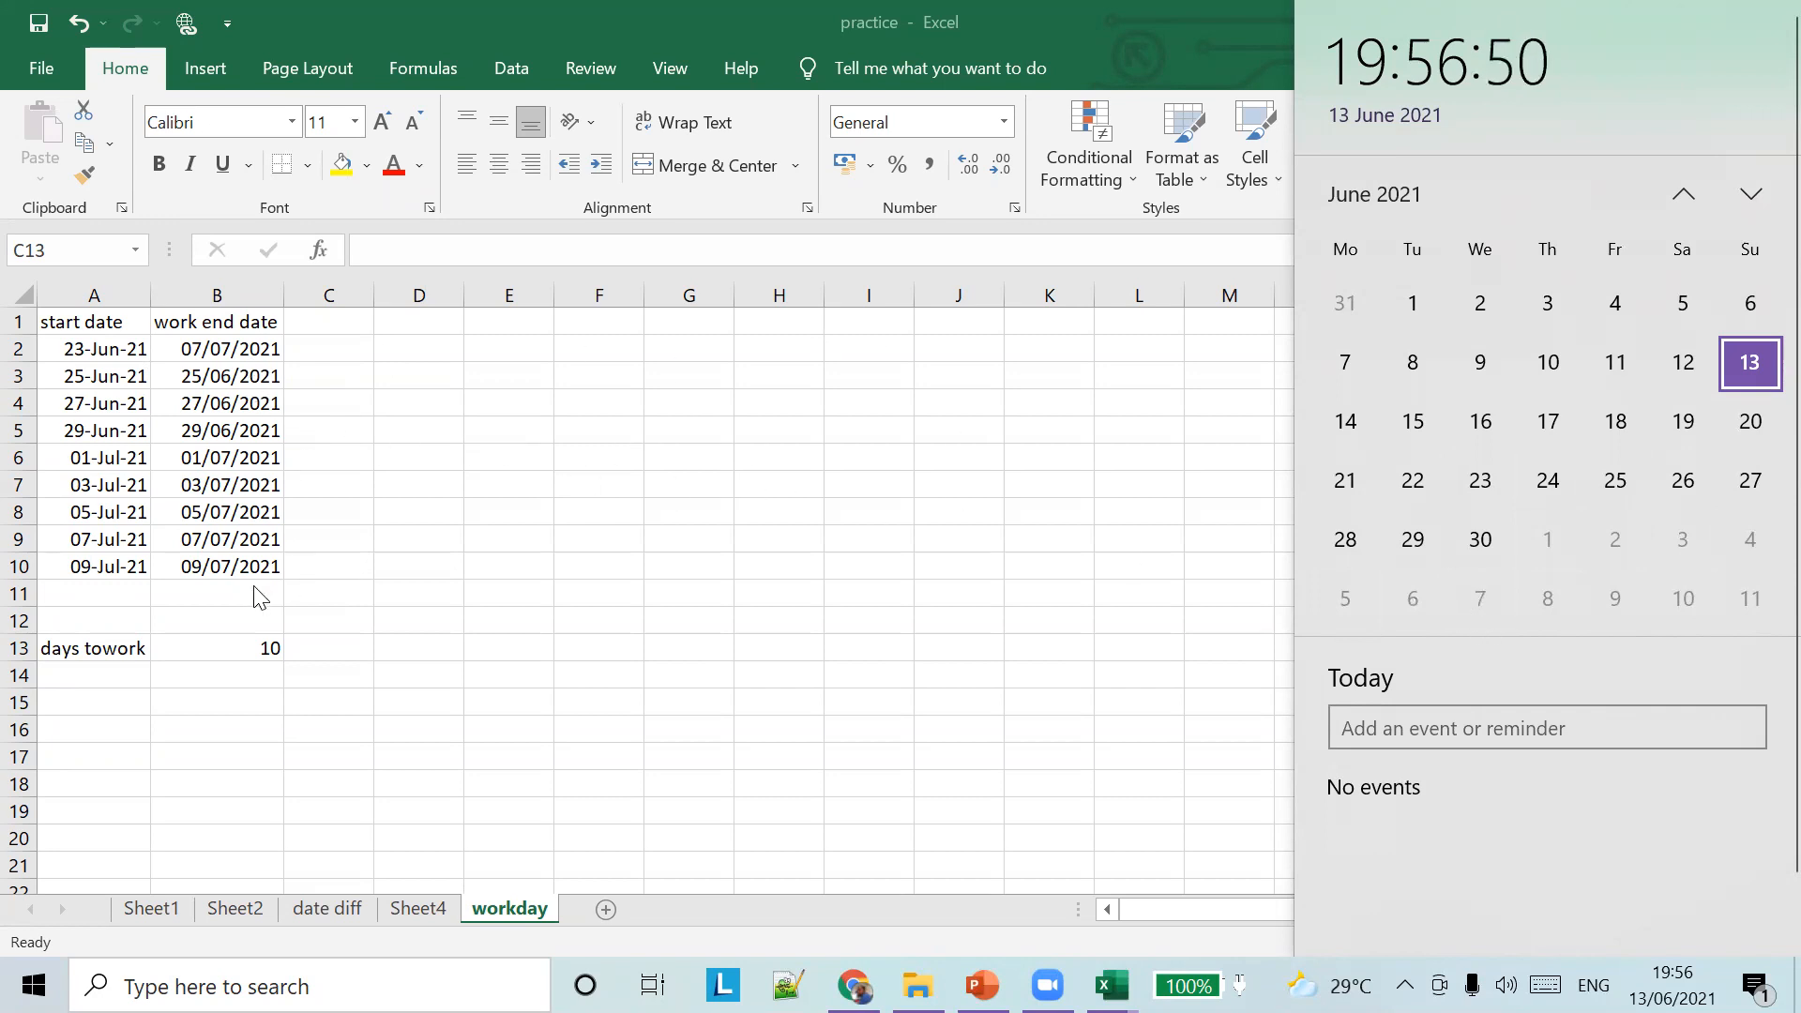
left_click(260, 641)
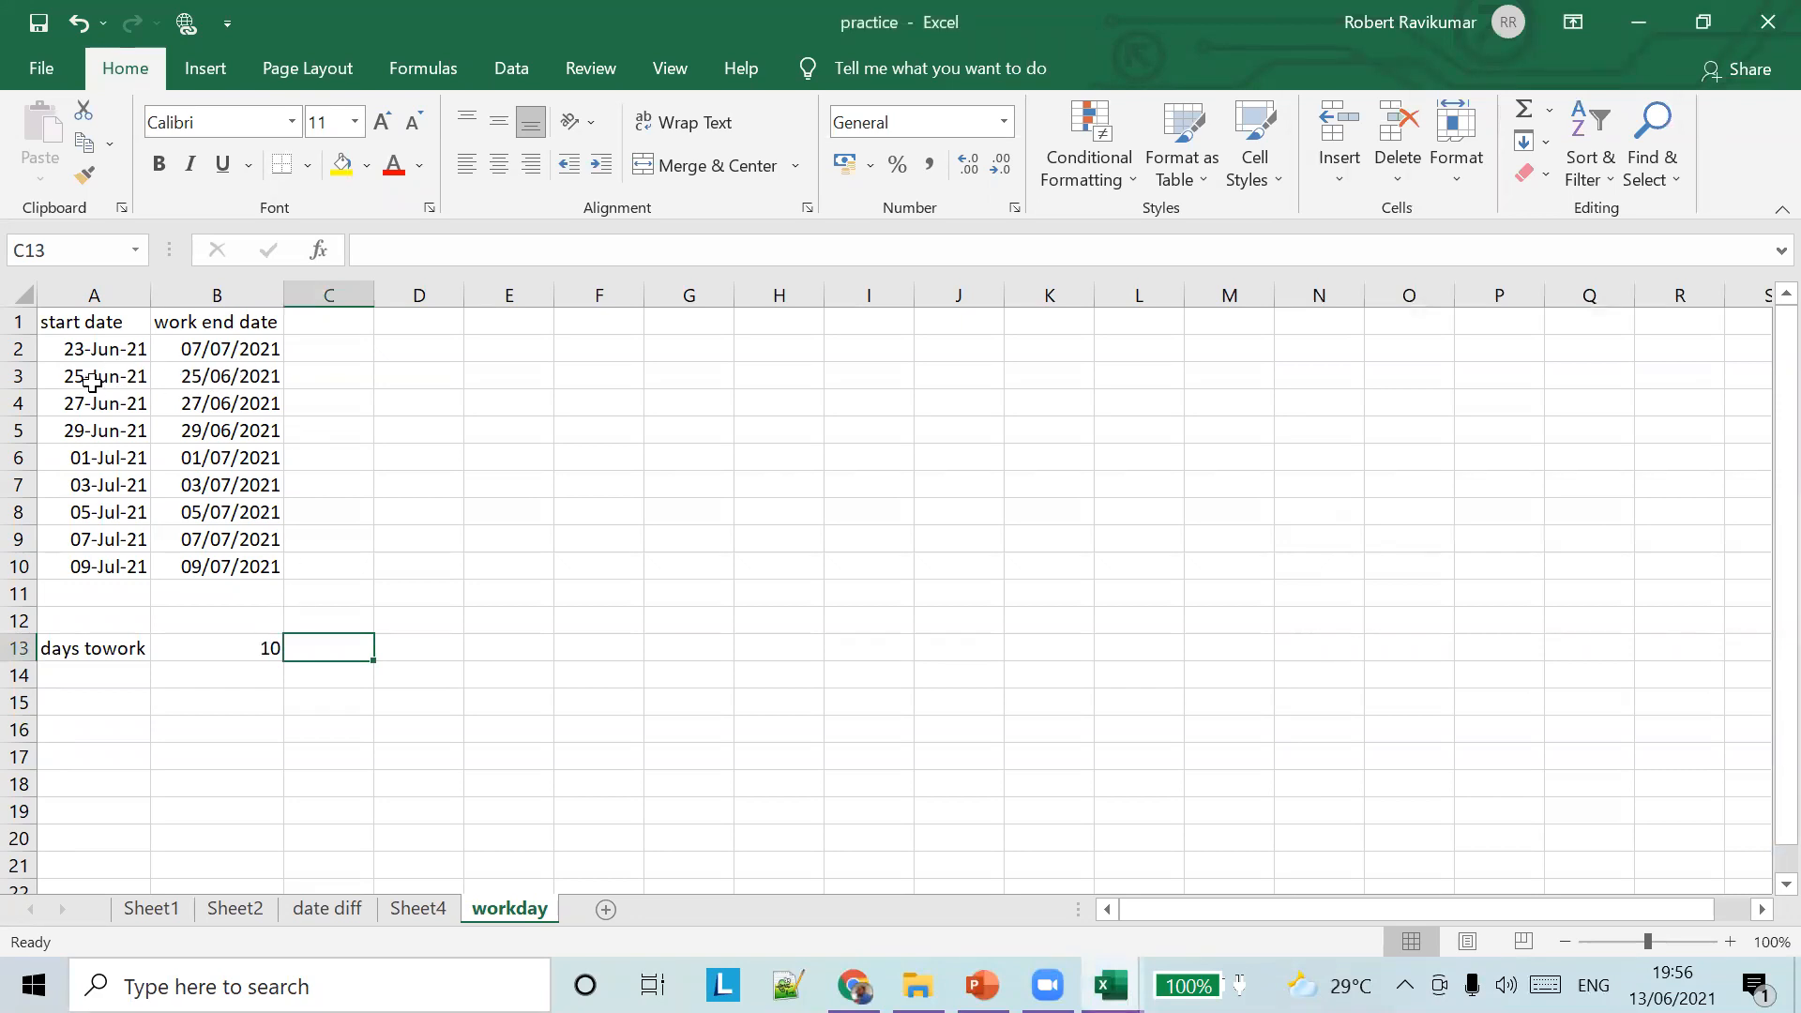
Fill the work end date formula from B2 down to B10 again
left_click(229, 383)
left_click(218, 350)
left_click_drag(285, 364, 297, 579)
left_click(432, 504)
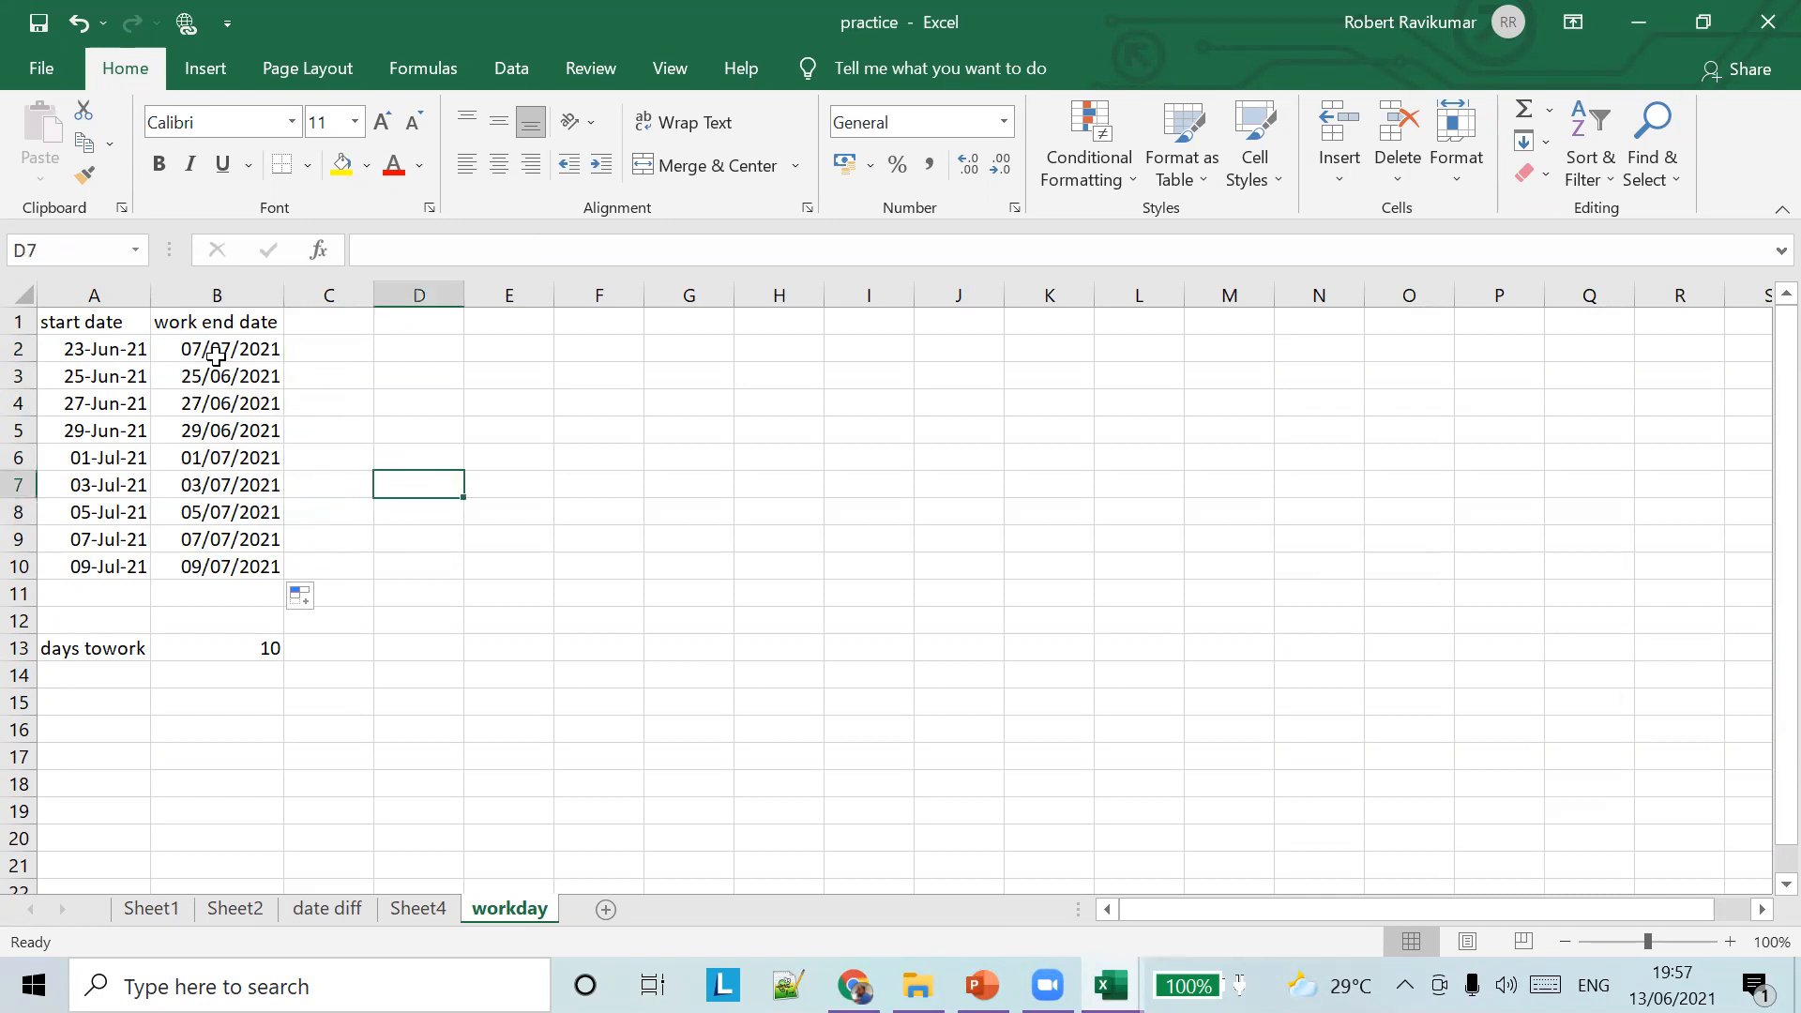
Examine the work end date formulas from B2 down to B8, comparing the days reference in B2 and B3
left_click(218, 351)
left_click(238, 372)
left_click(235, 401)
left_click(239, 429)
left_click(239, 458)
left_click(245, 509)
left_click(230, 351)
left_click(521, 250)
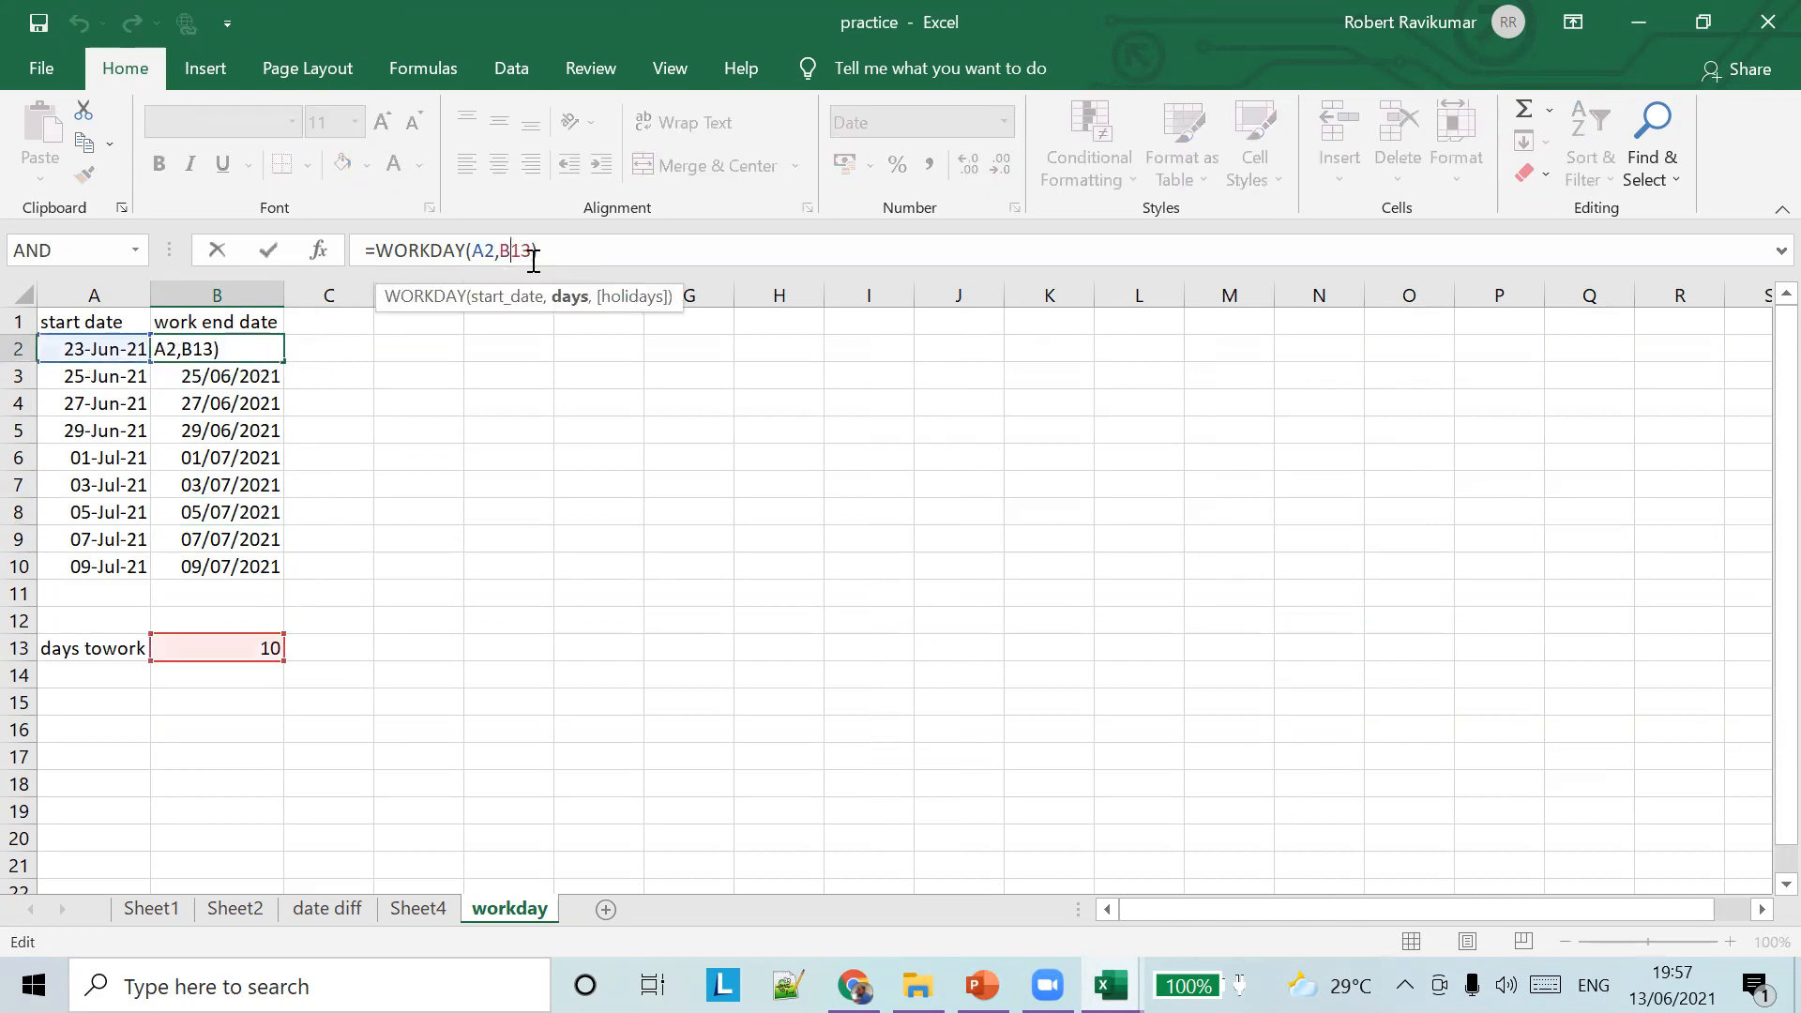
left_click(219, 377)
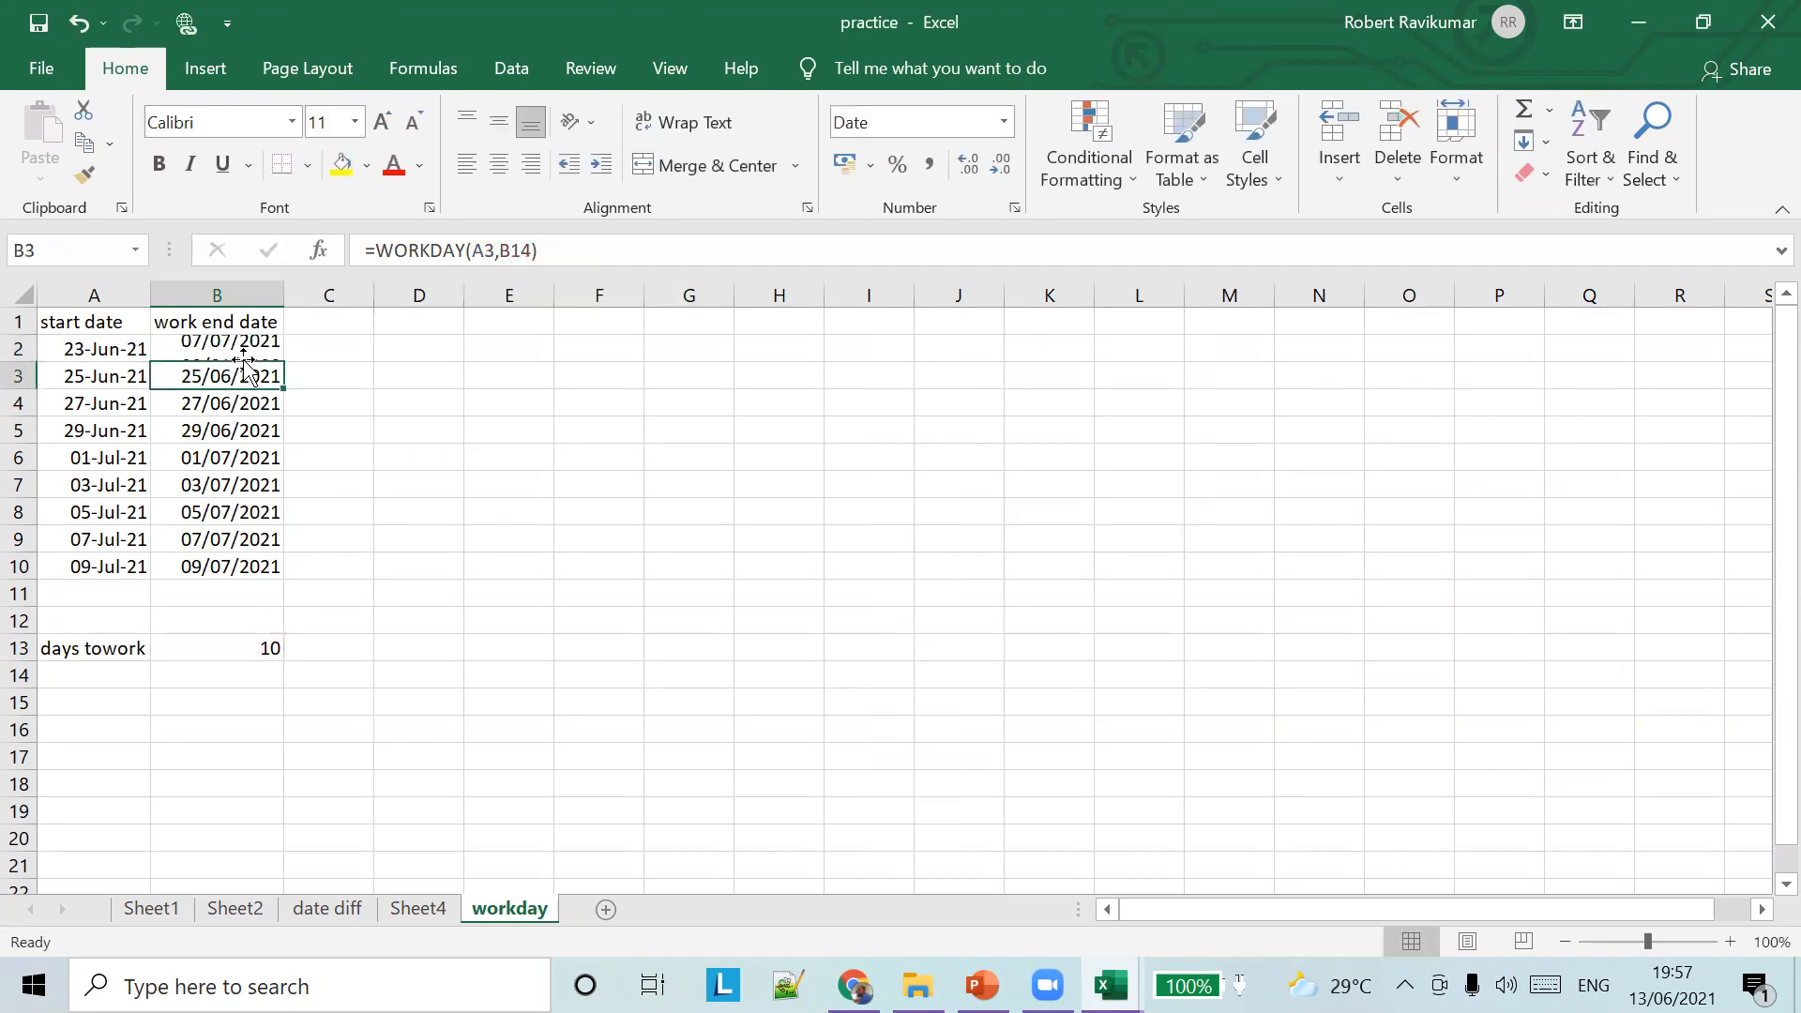
Make the days reference in B2 absolute as =WORKDAY(A2,$B$13) and fill the formula down to B10
left_click(251, 346)
left_click(498, 249)
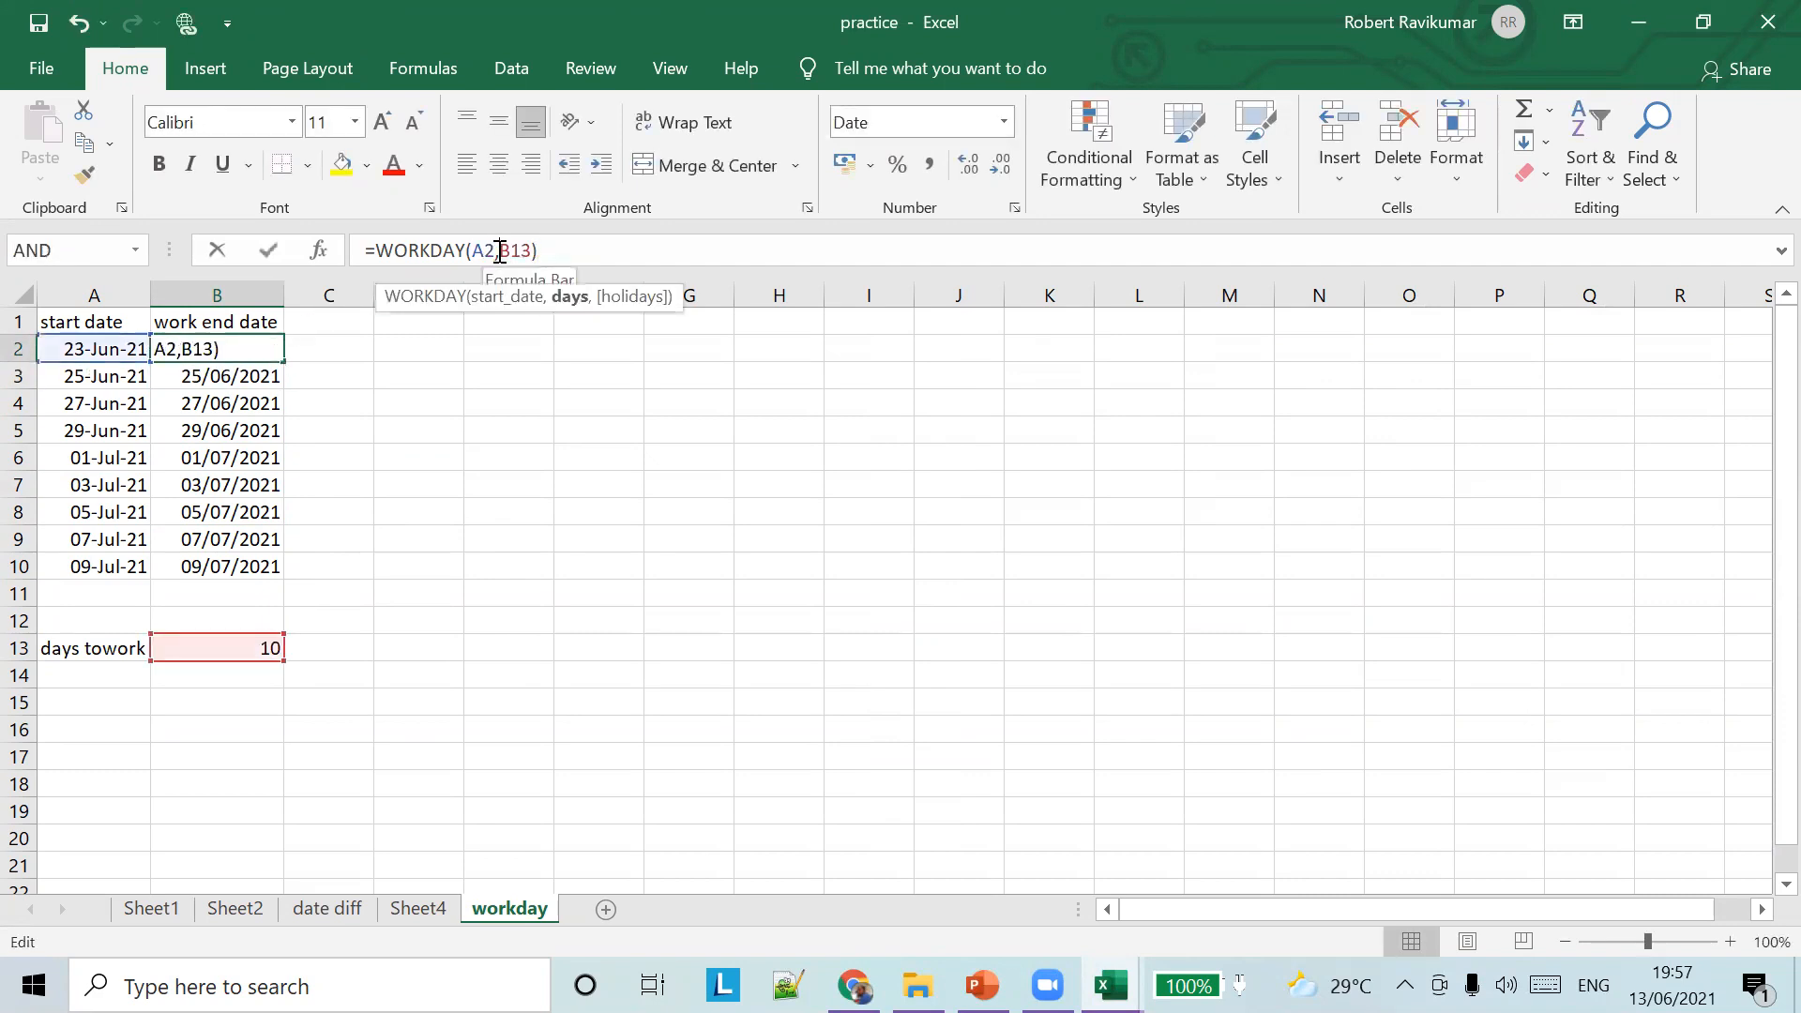
type("$")
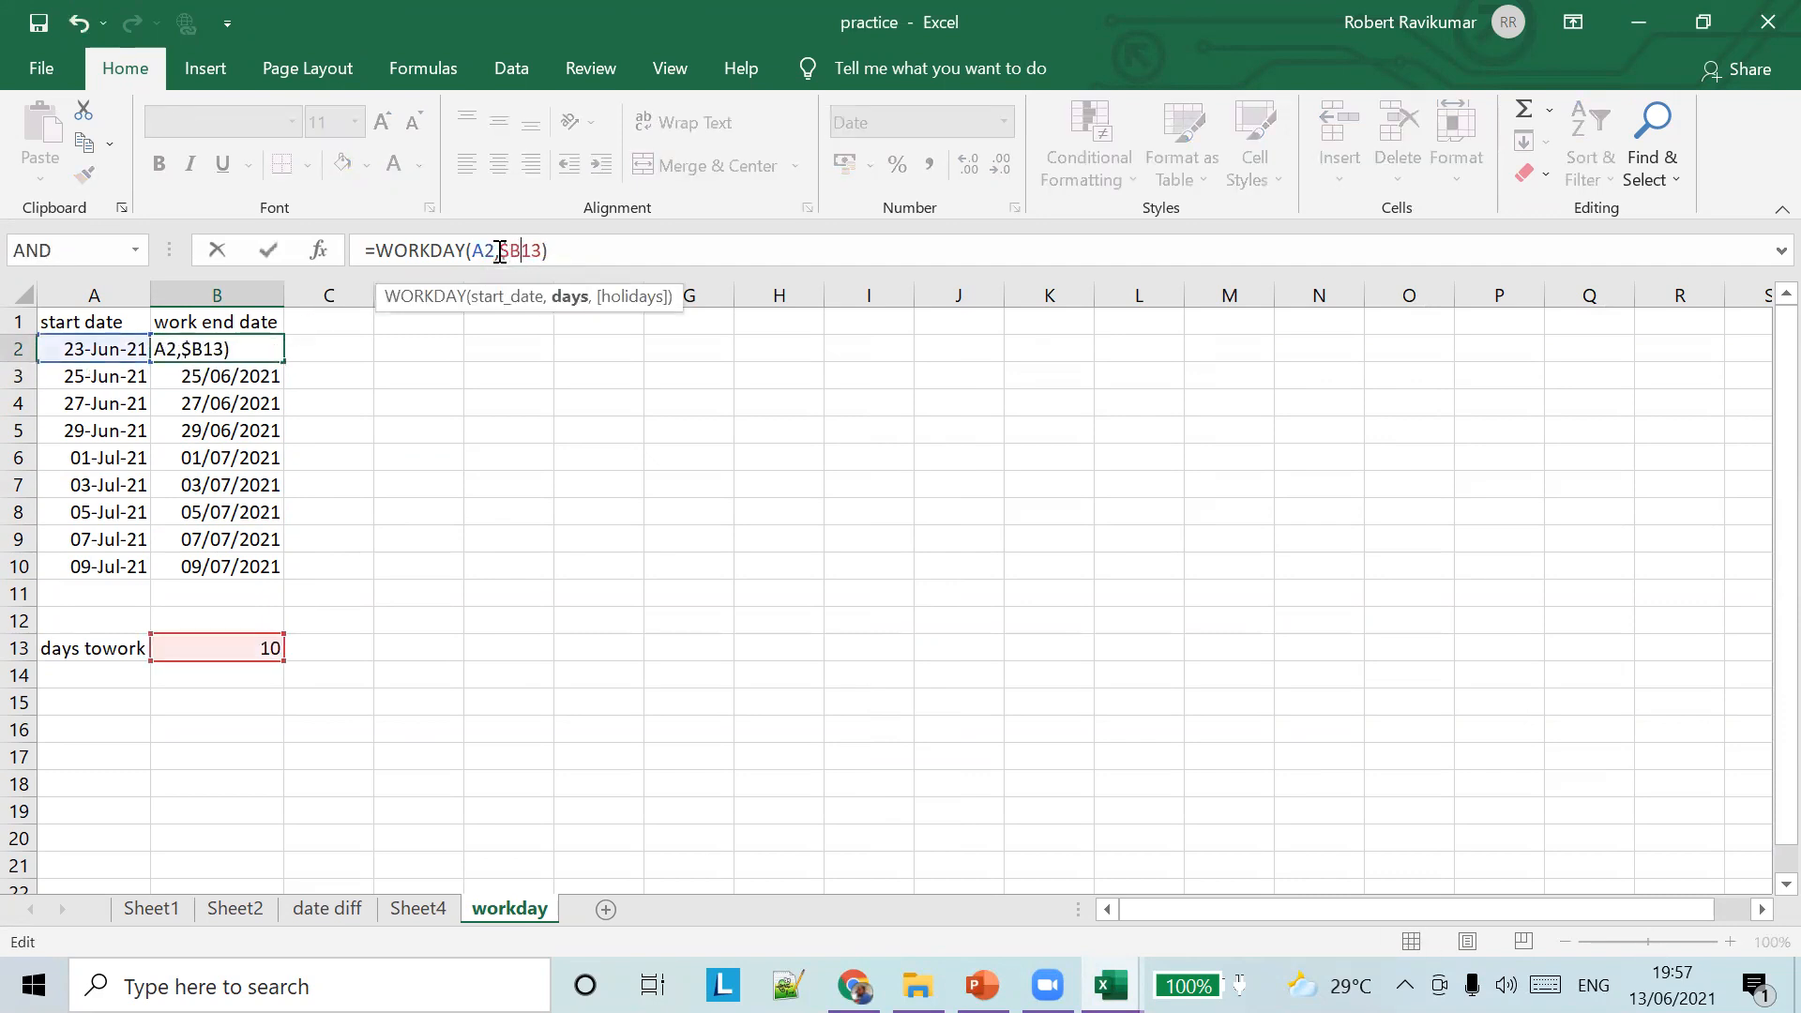
key("Right")
type("$")
left_click(434, 319)
left_click(274, 351)
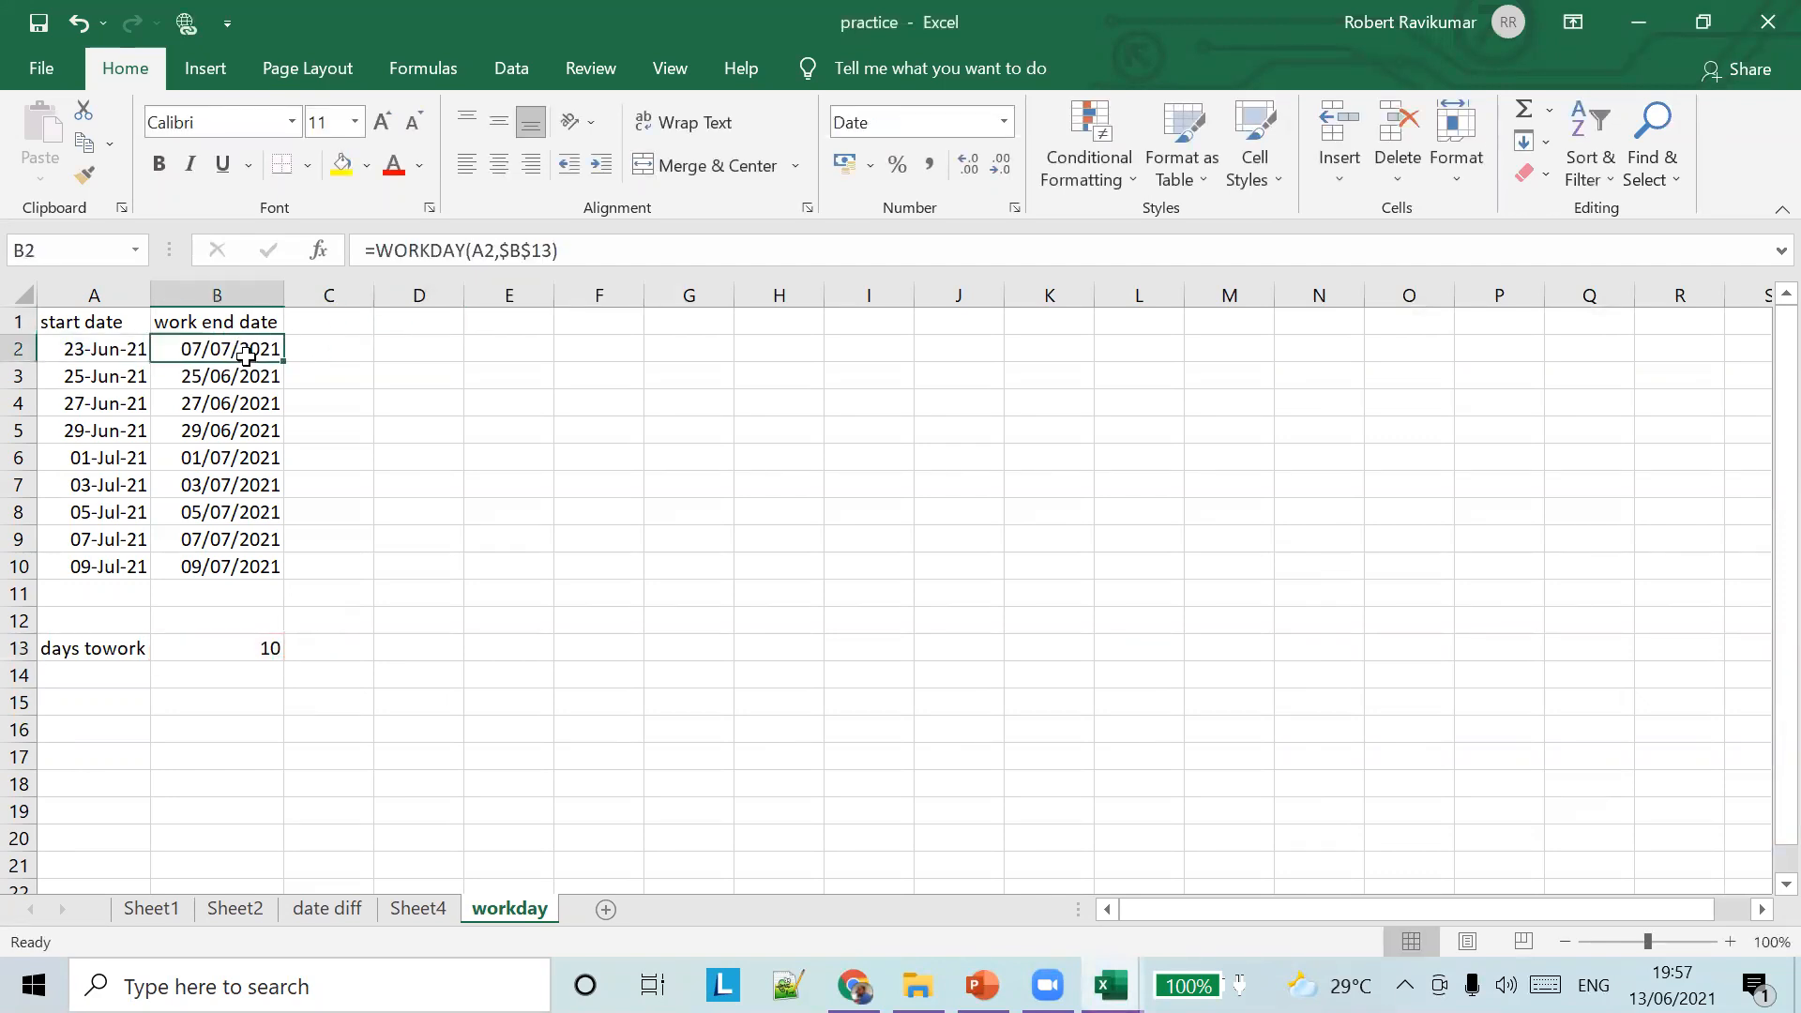
left_click_drag(285, 366, 291, 574)
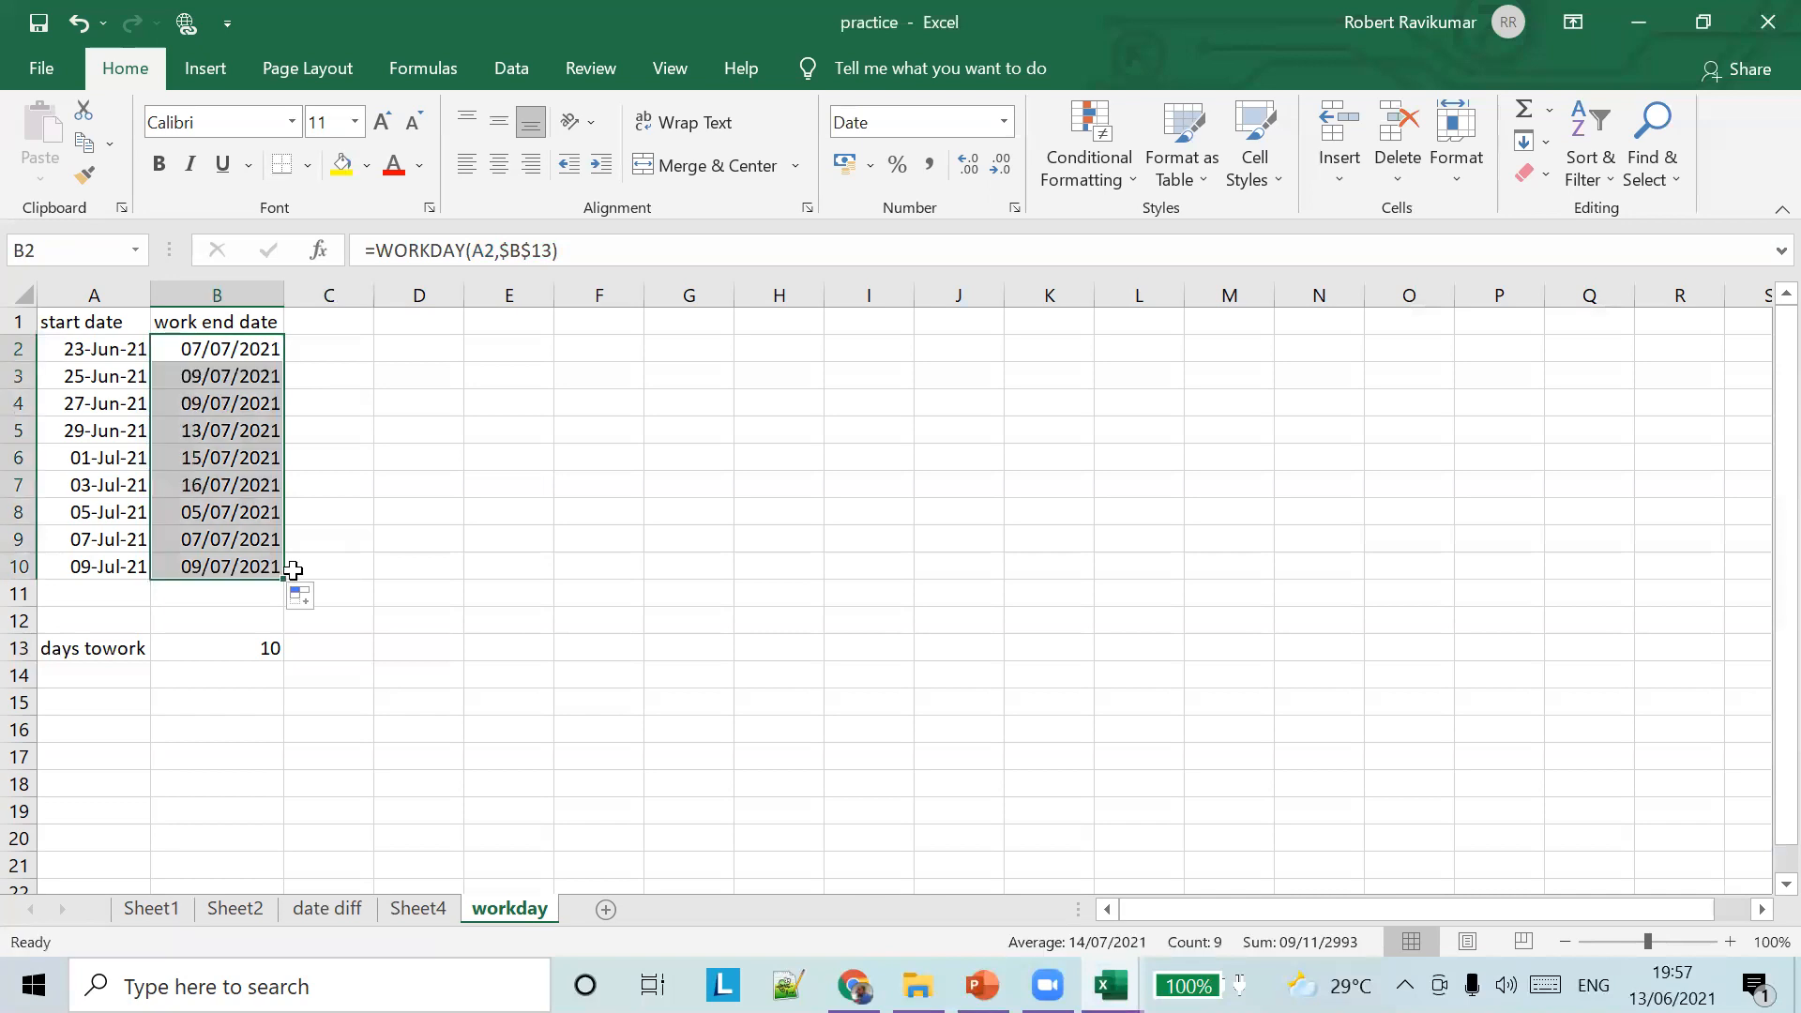
Examine the filled WORKDAY formulas in B4 and B2, comparing their start date and days references
left_click(259, 408)
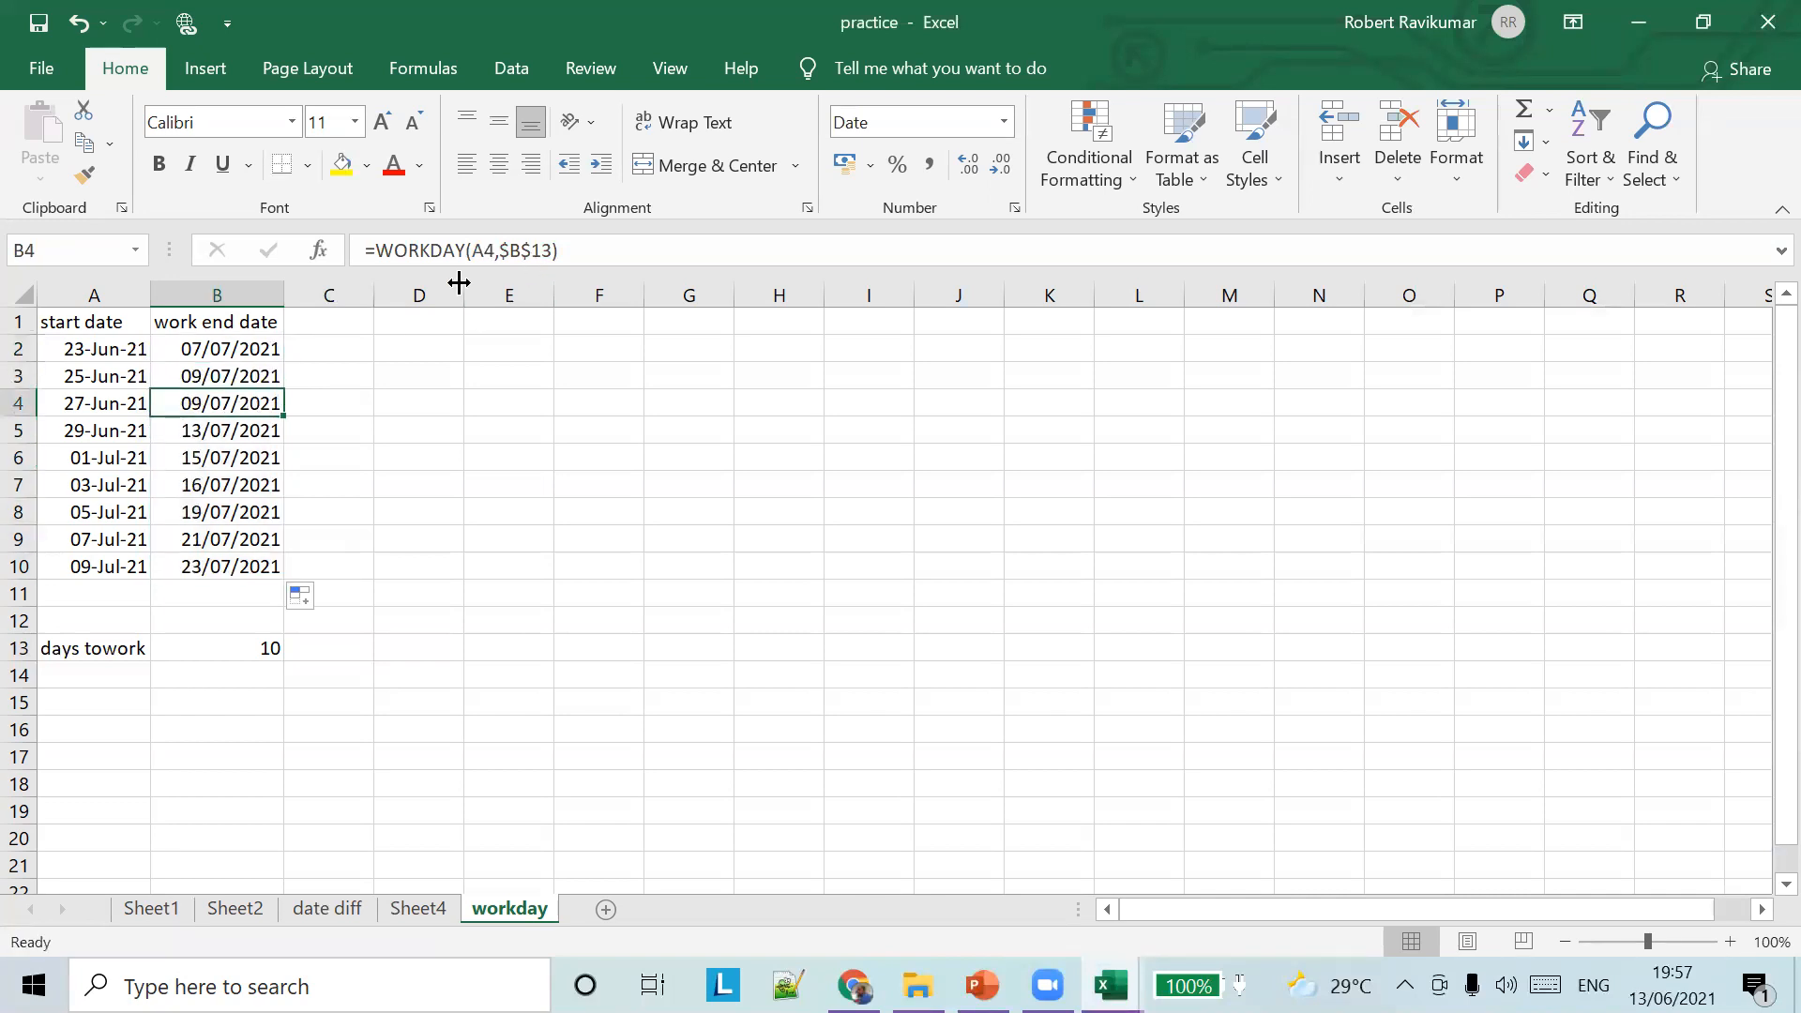
left_click(232, 353)
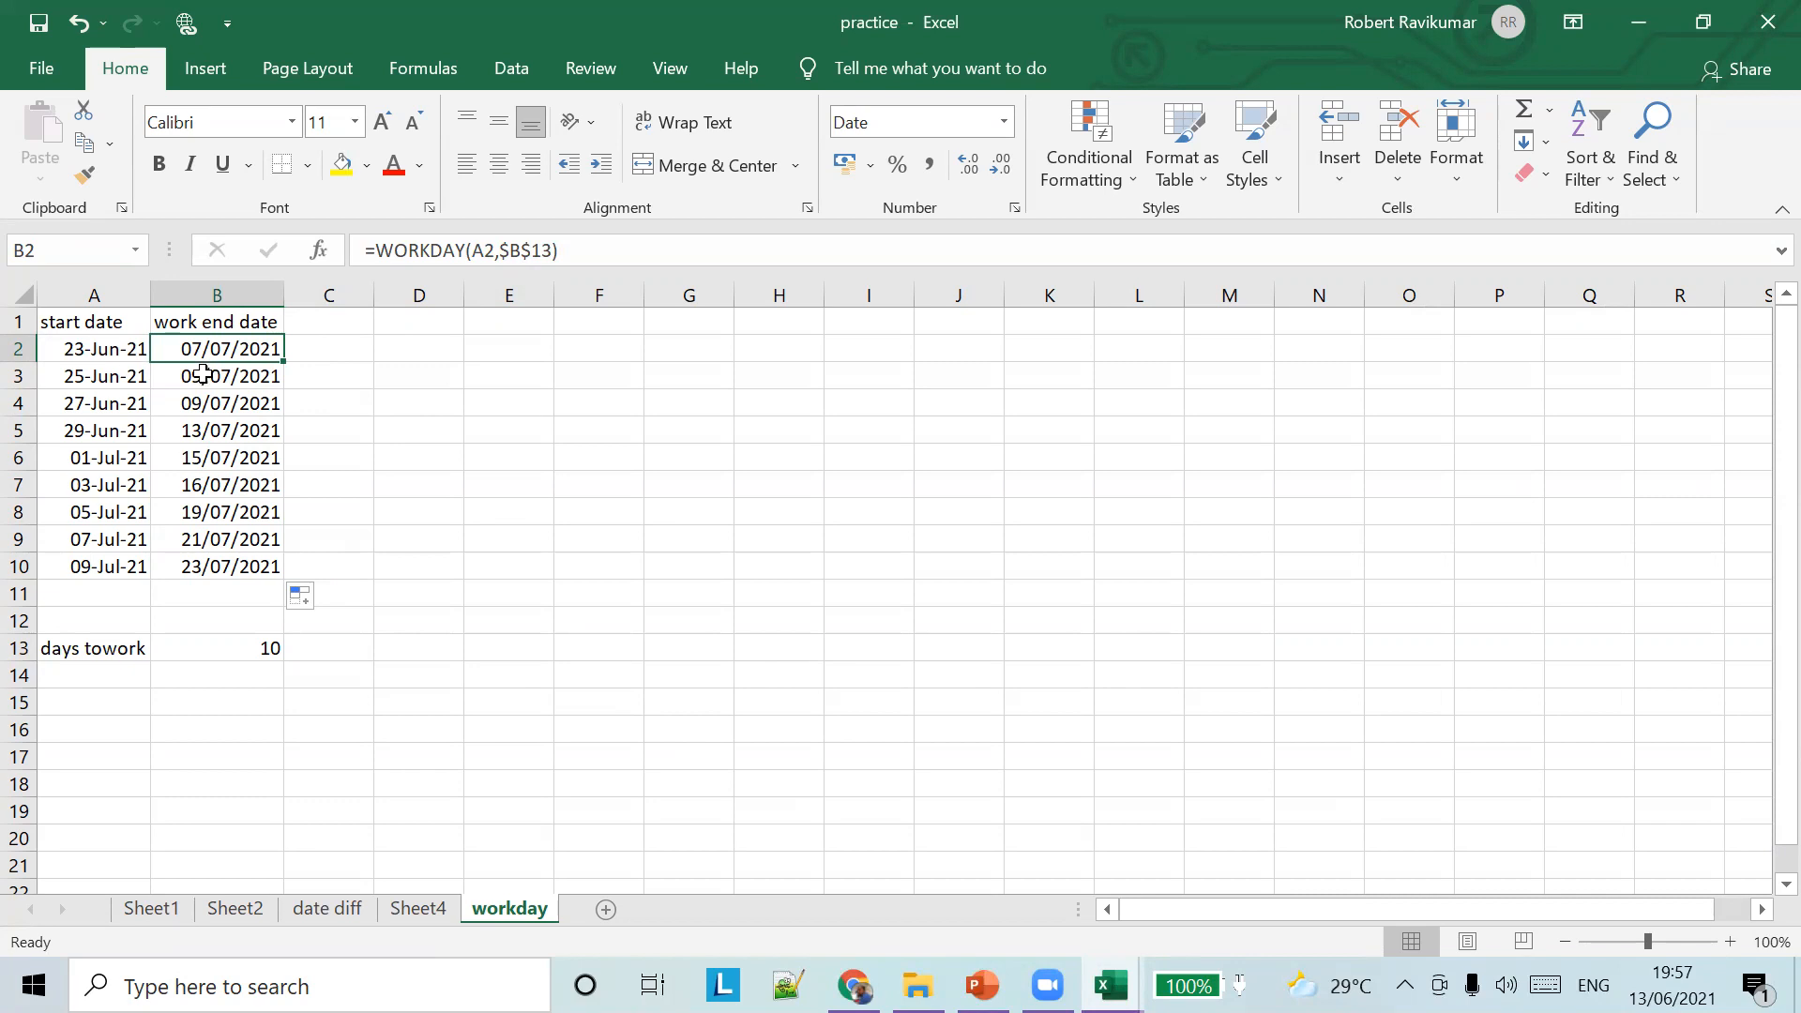
Label cell F6 "Singaopore holiday" and fit column F's width to the text
mouse_move(591, 458)
left_mouse_down()
mouse_move(575, 474)
mouse_move(595, 455)
left_mouse_up()
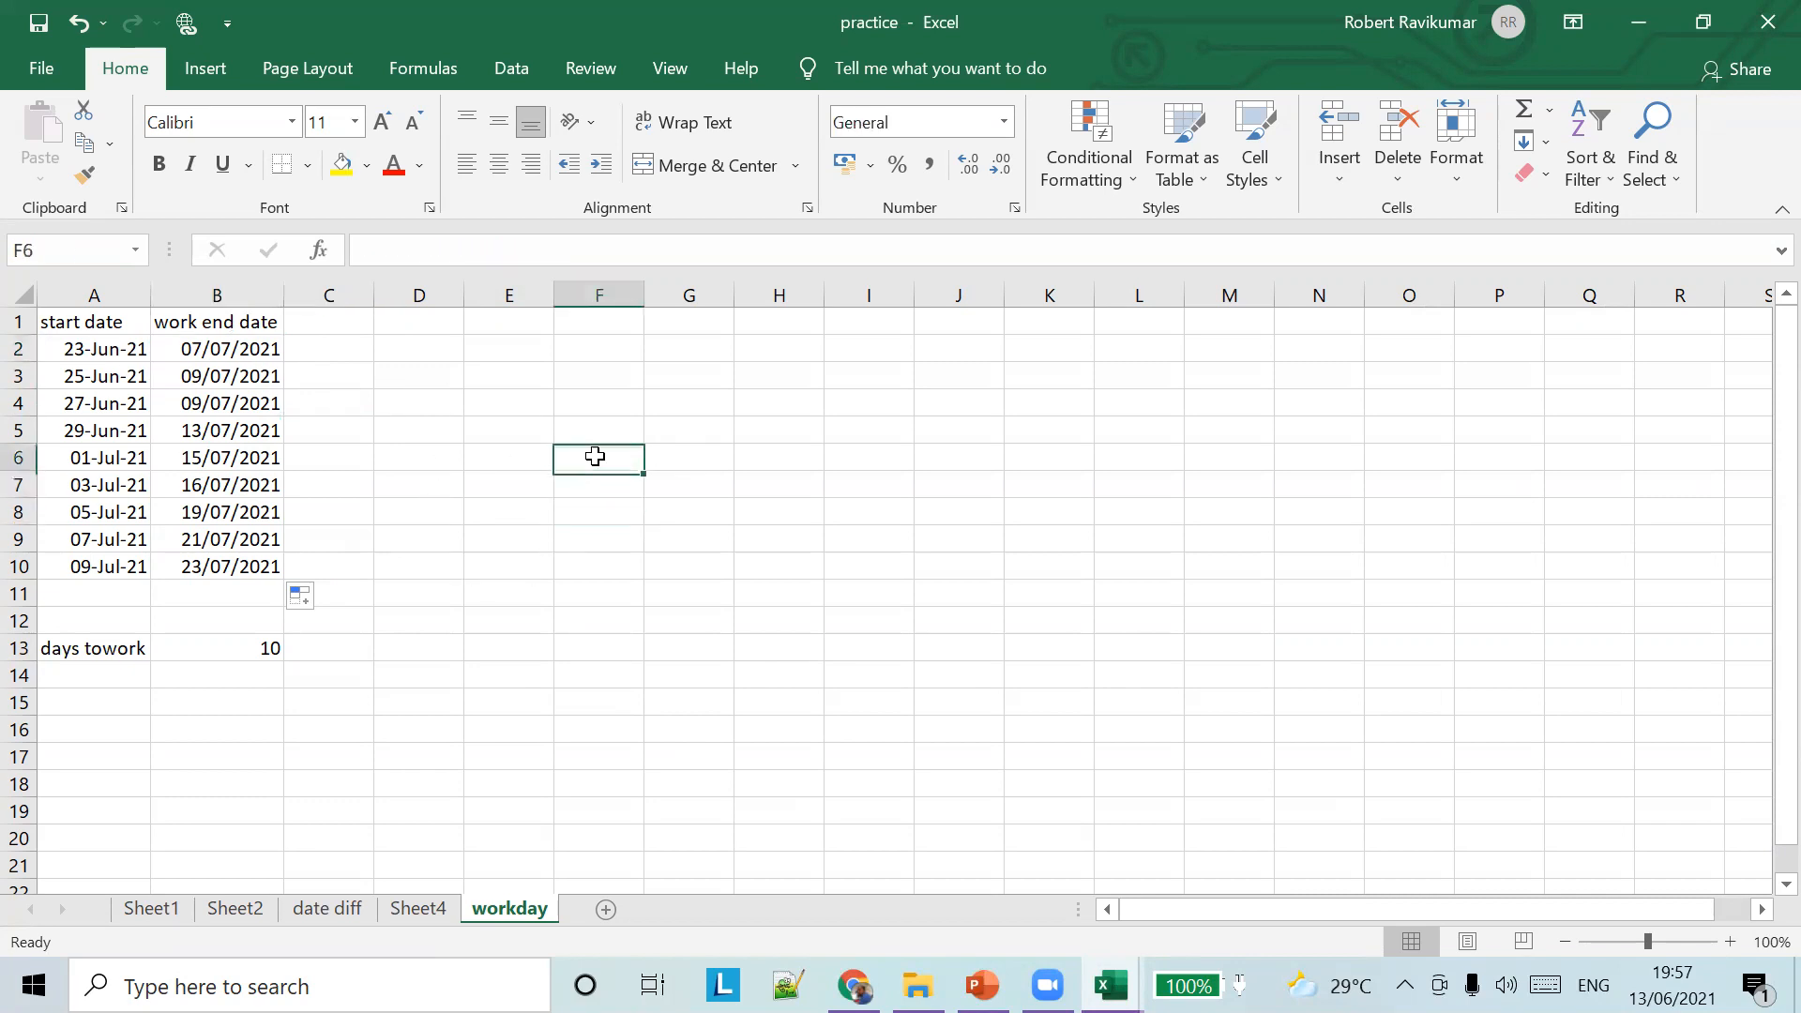
type("Singaopire d")
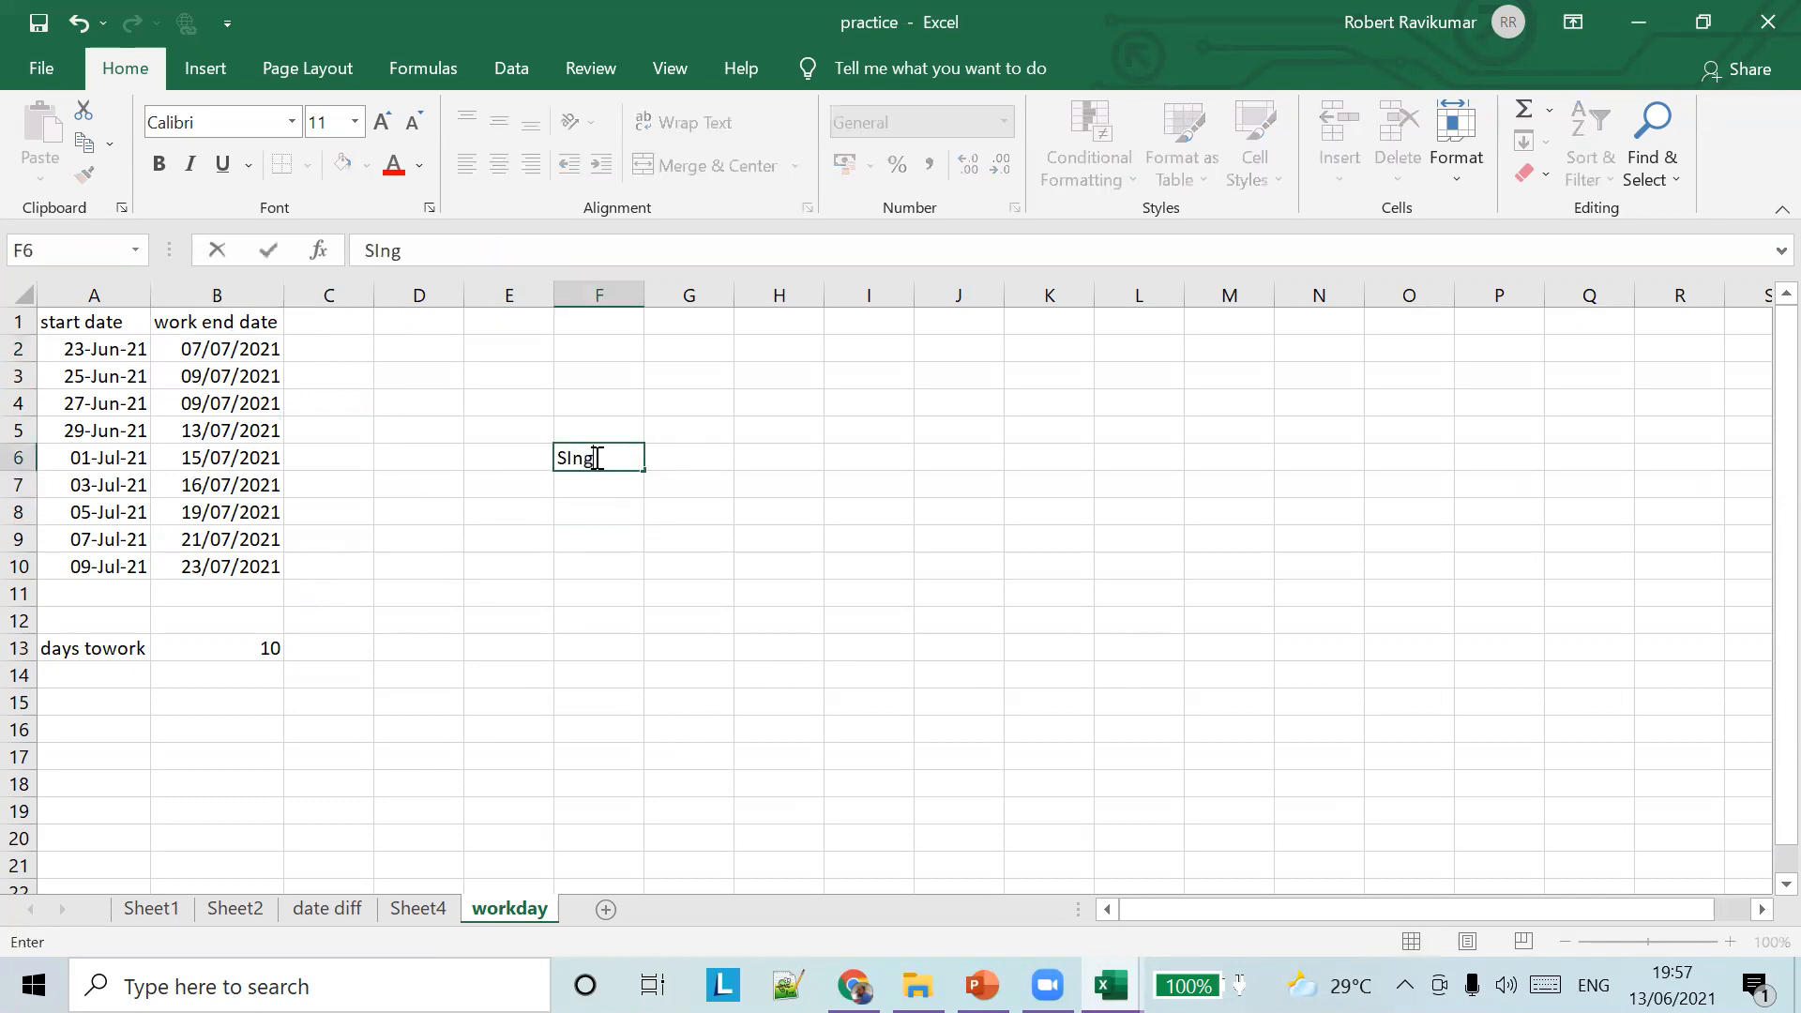
key("BackSpace")
key("BackSpace")
key("BackSpace")
key("BackSpace")
key("BackSpace")
type("ore holdi")
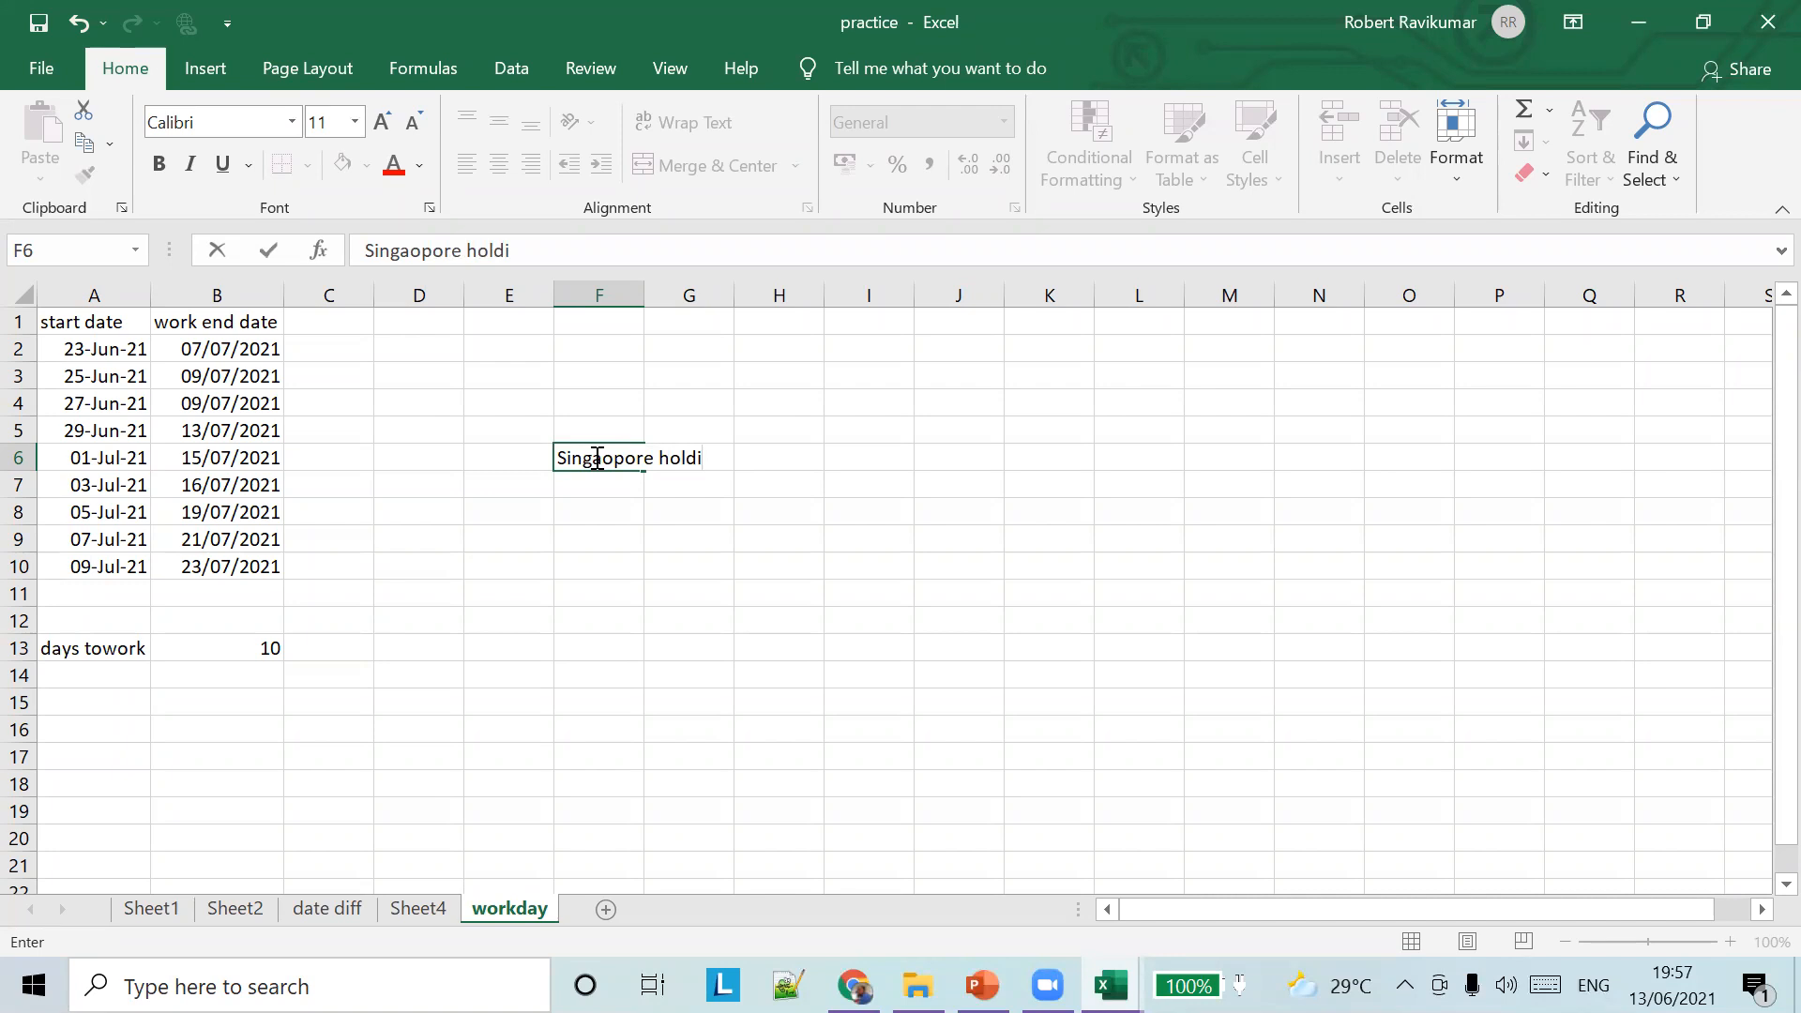
key("BackSpace")
key("BackSpace")
type("iday=")
key("BackSpace")
double_click(643, 283)
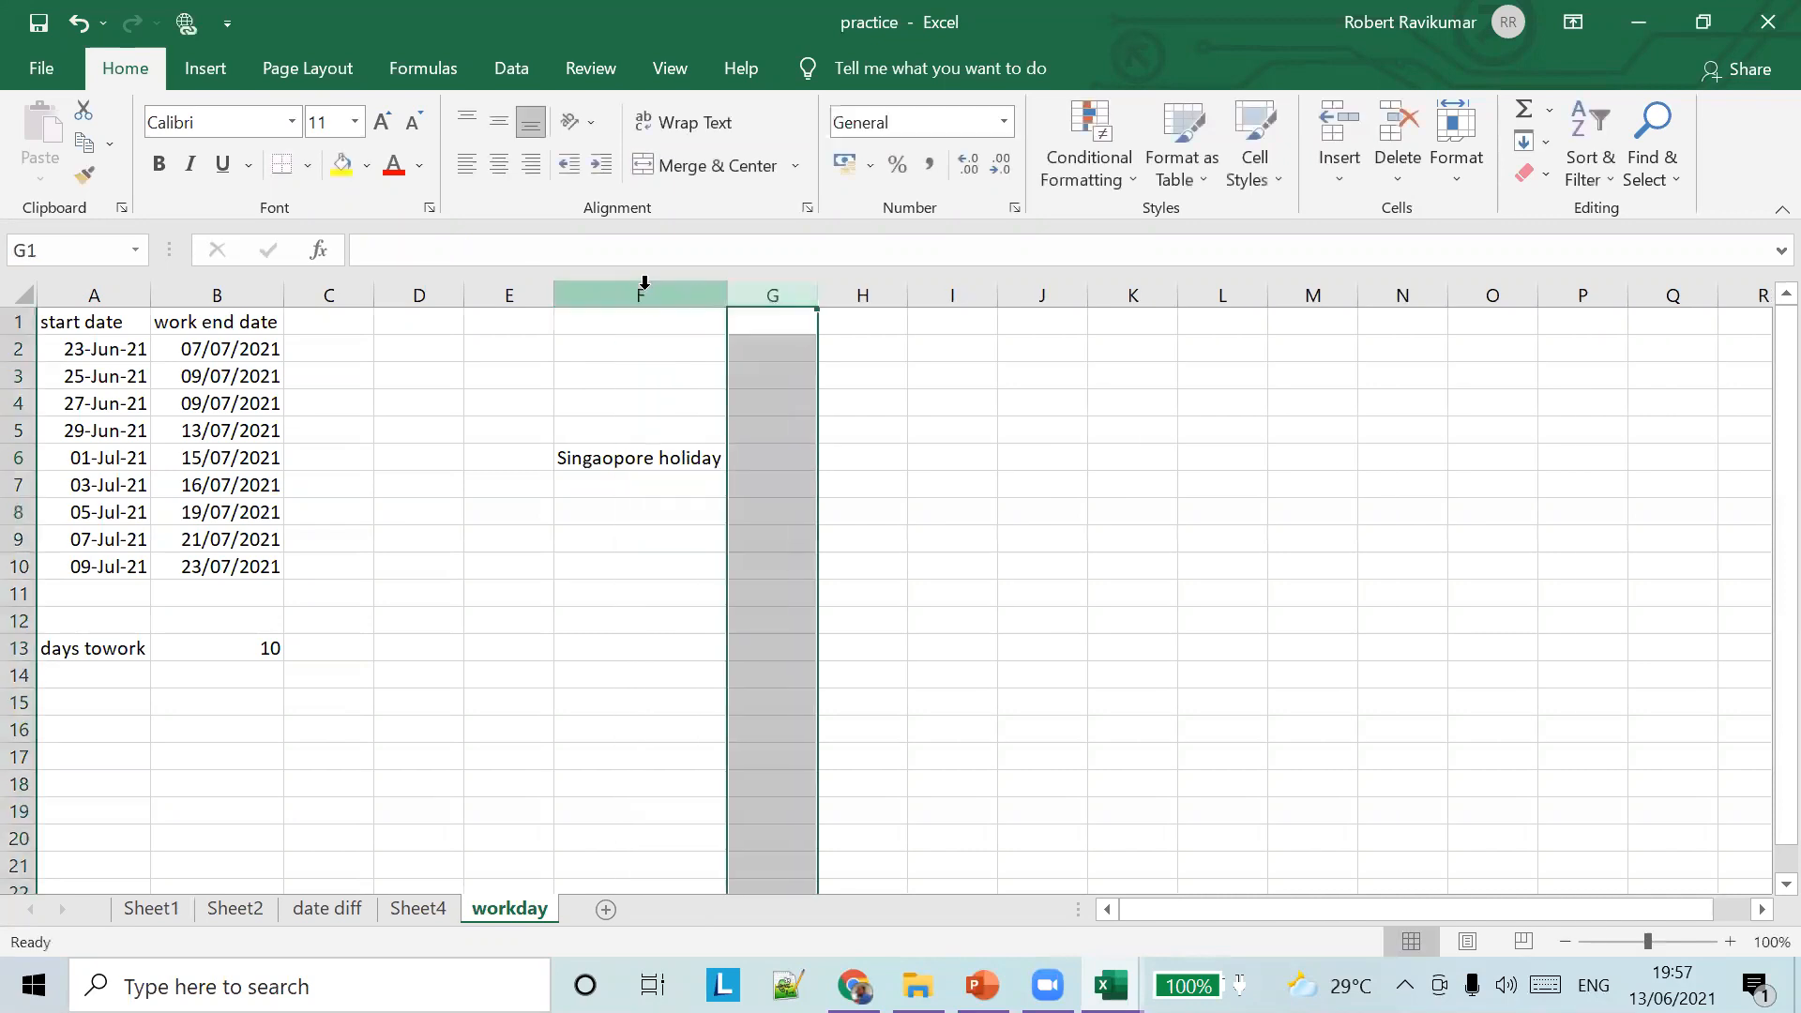
Enter the holiday dates 29-Jun-21 in G6 and 30-Jun-21 in G7, checking the weekdays in the Windows calendar
left_click(775, 462)
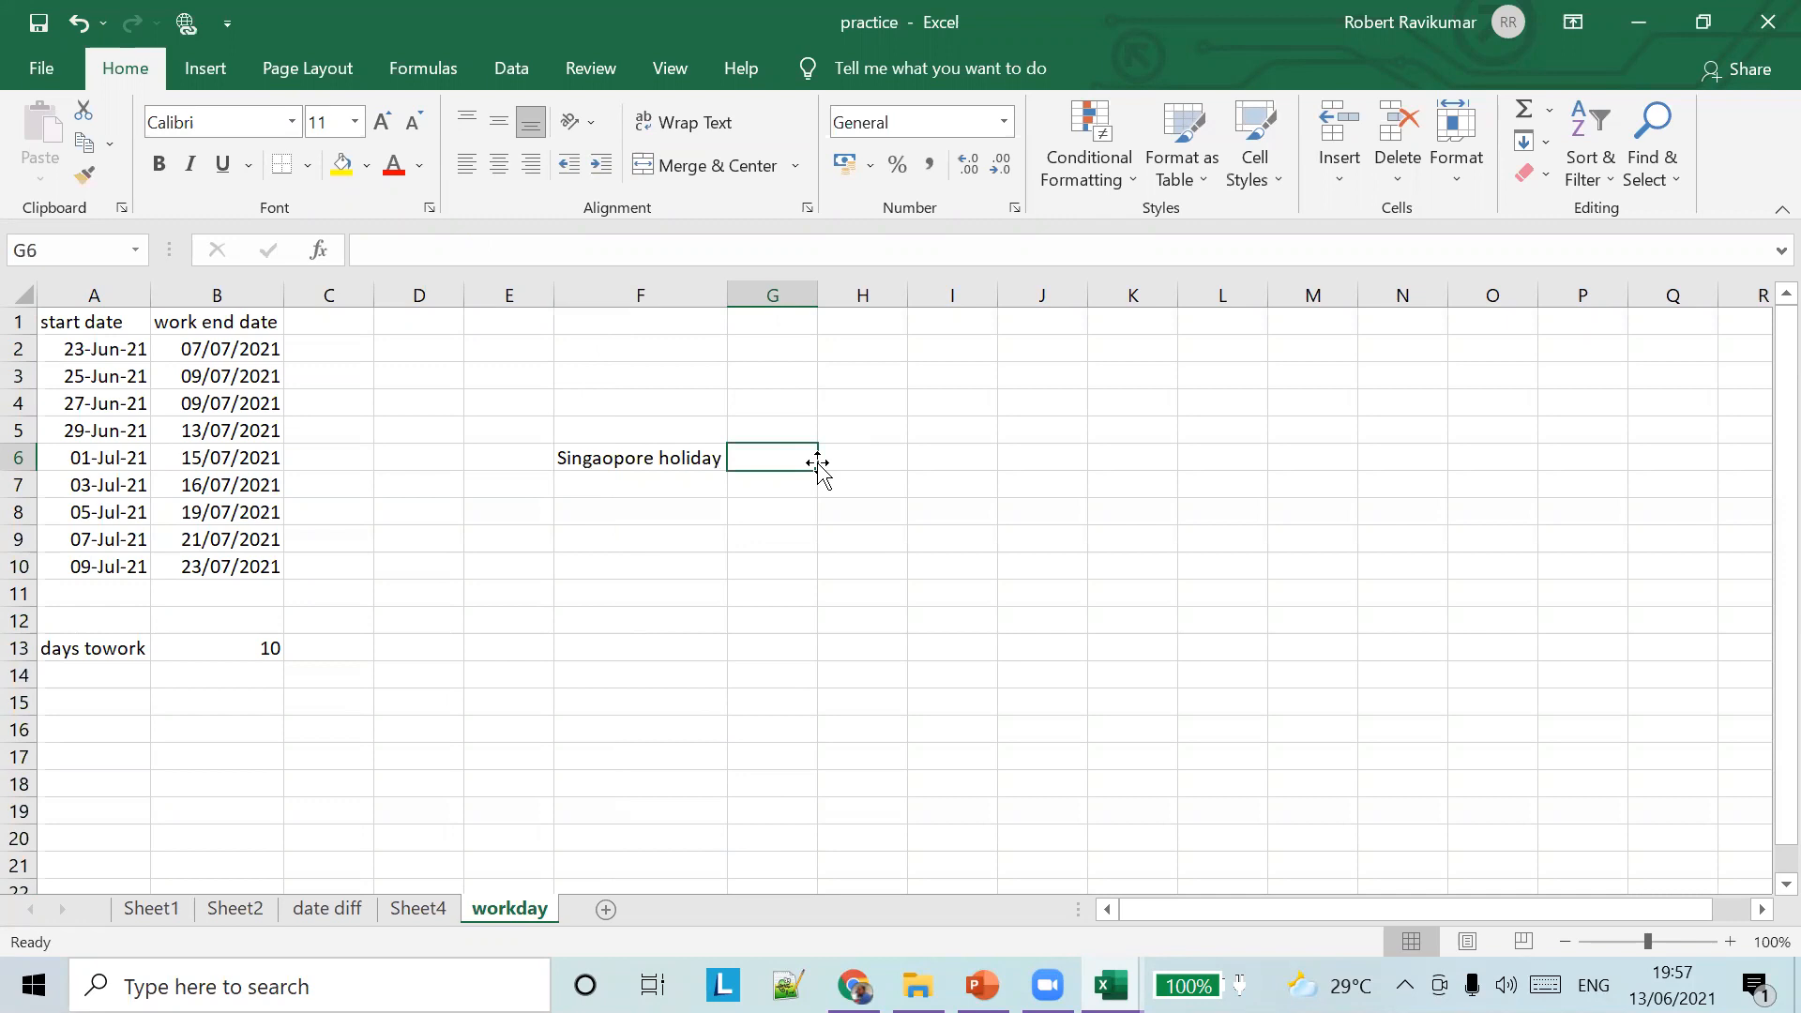
type("26")
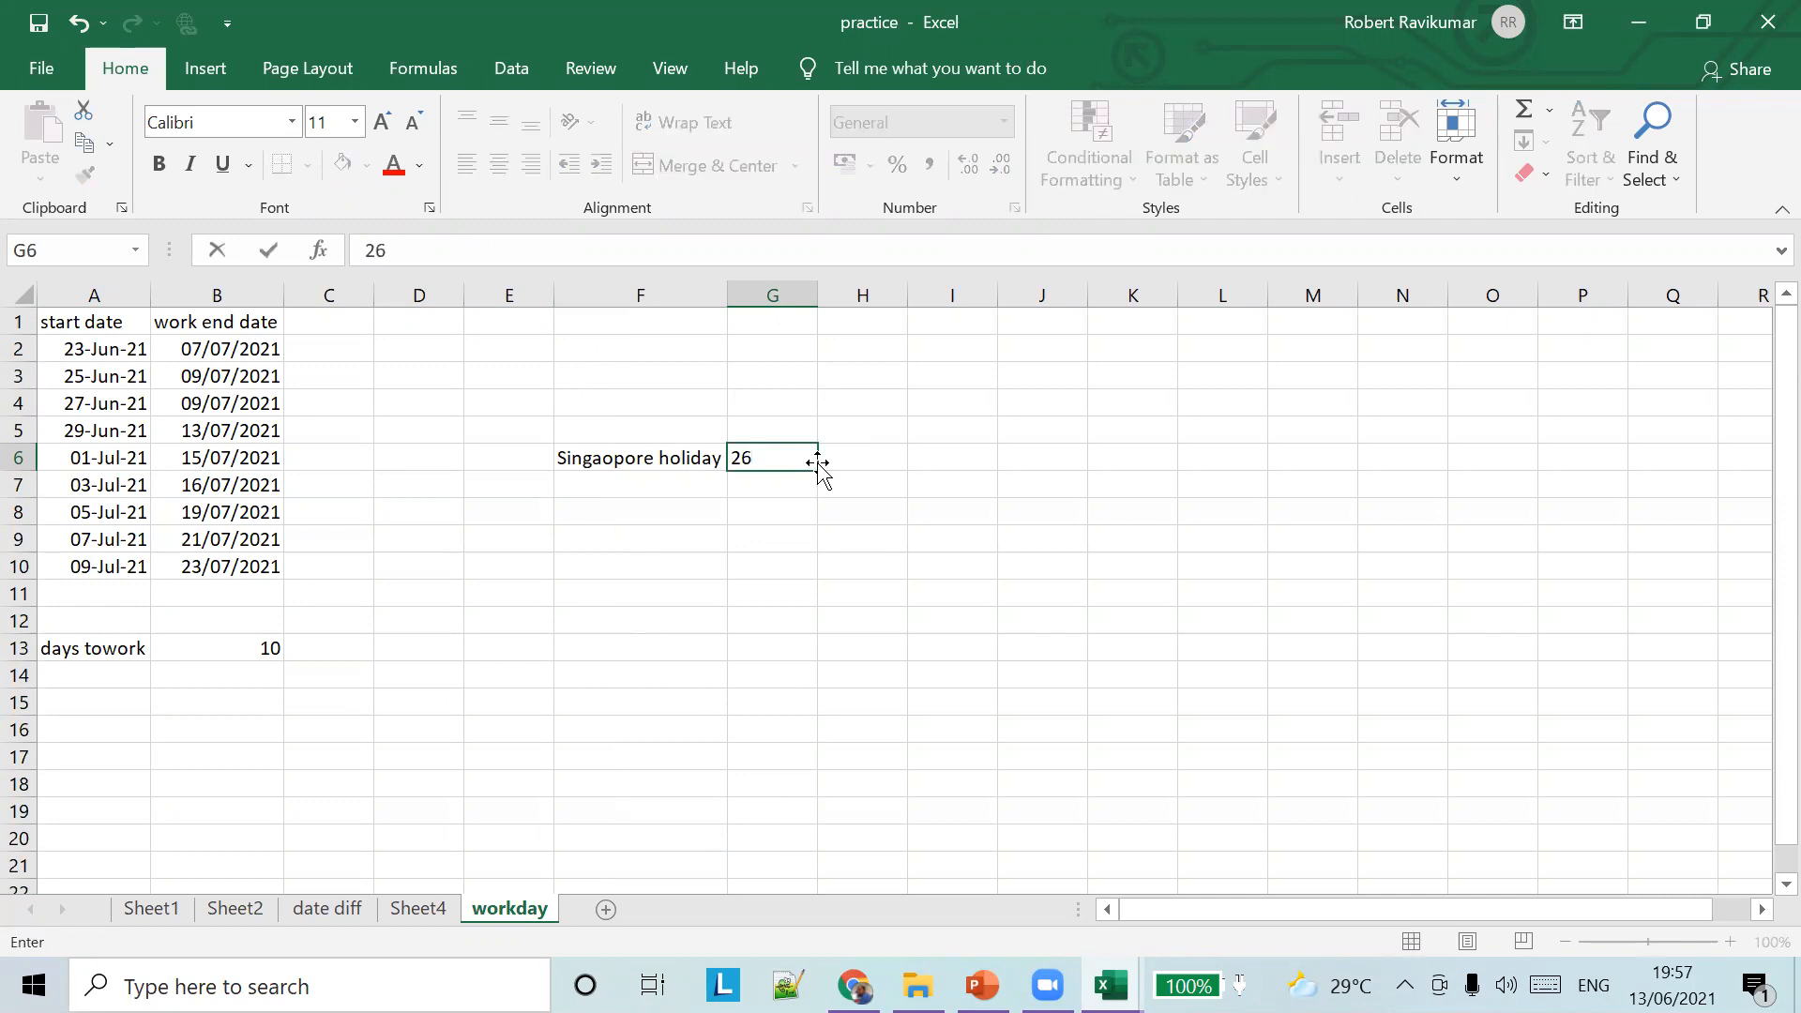
type("-Jun-21")
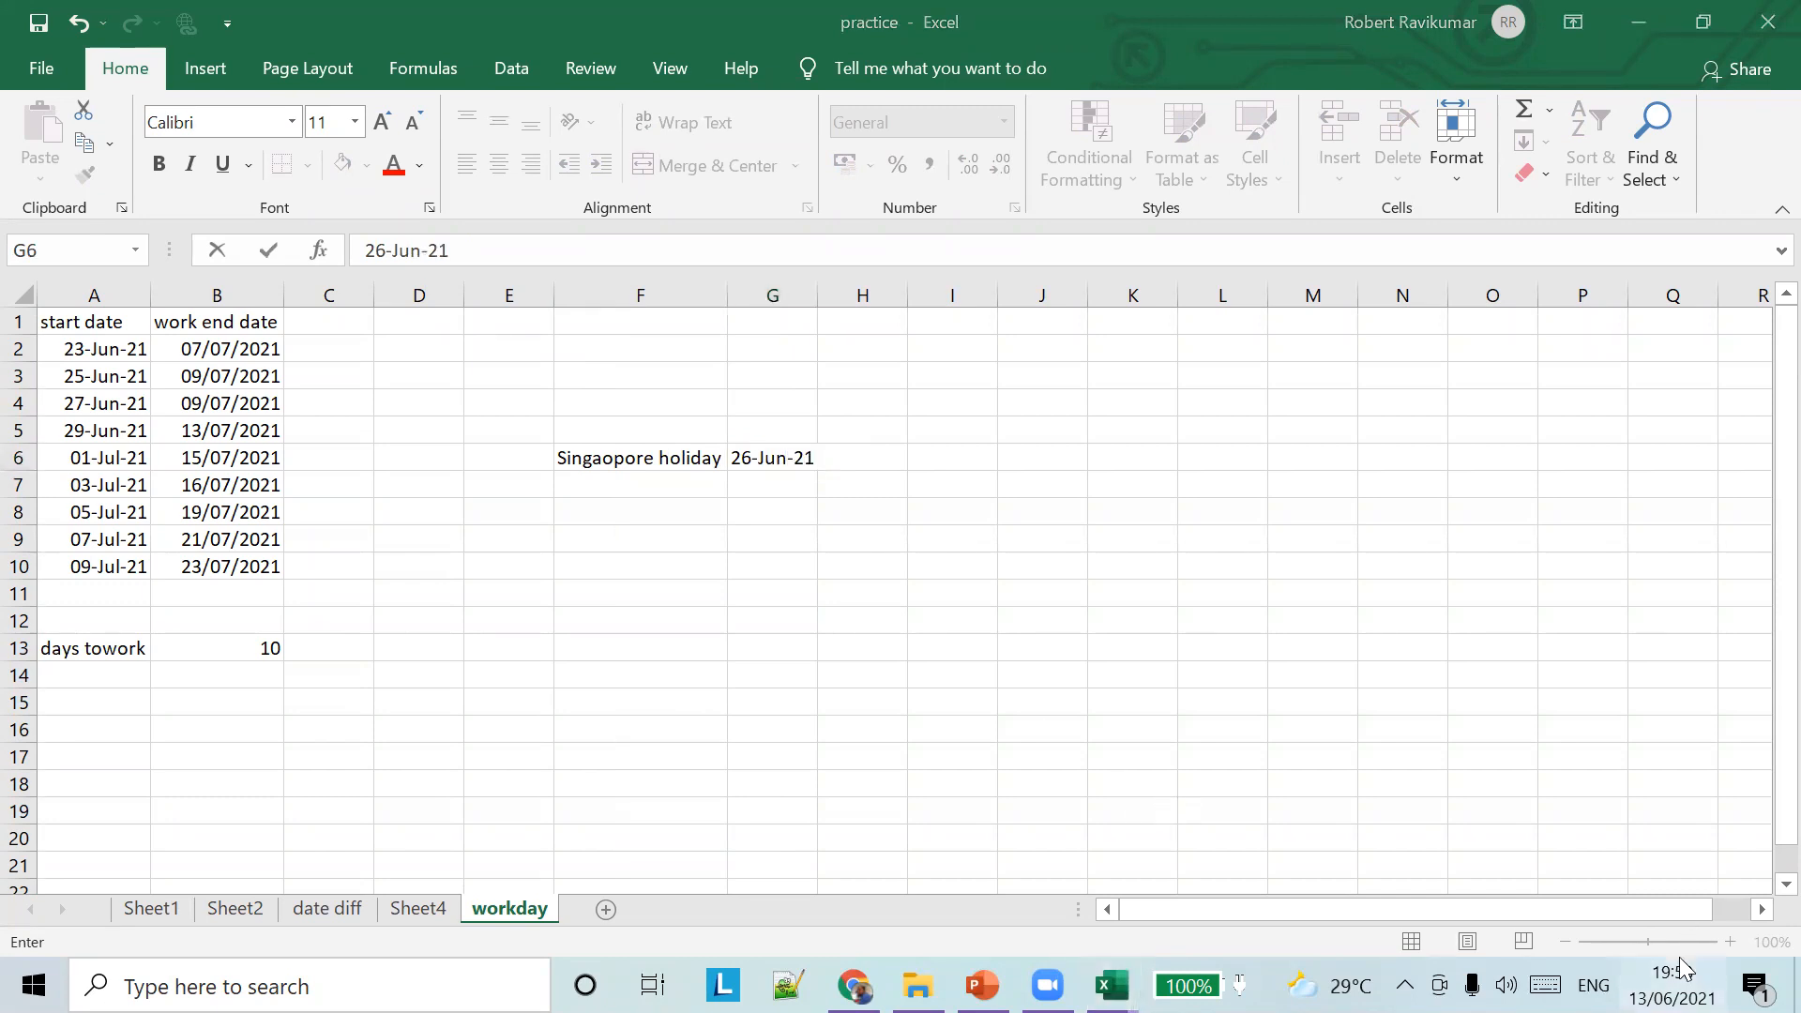
left_click(1672, 985)
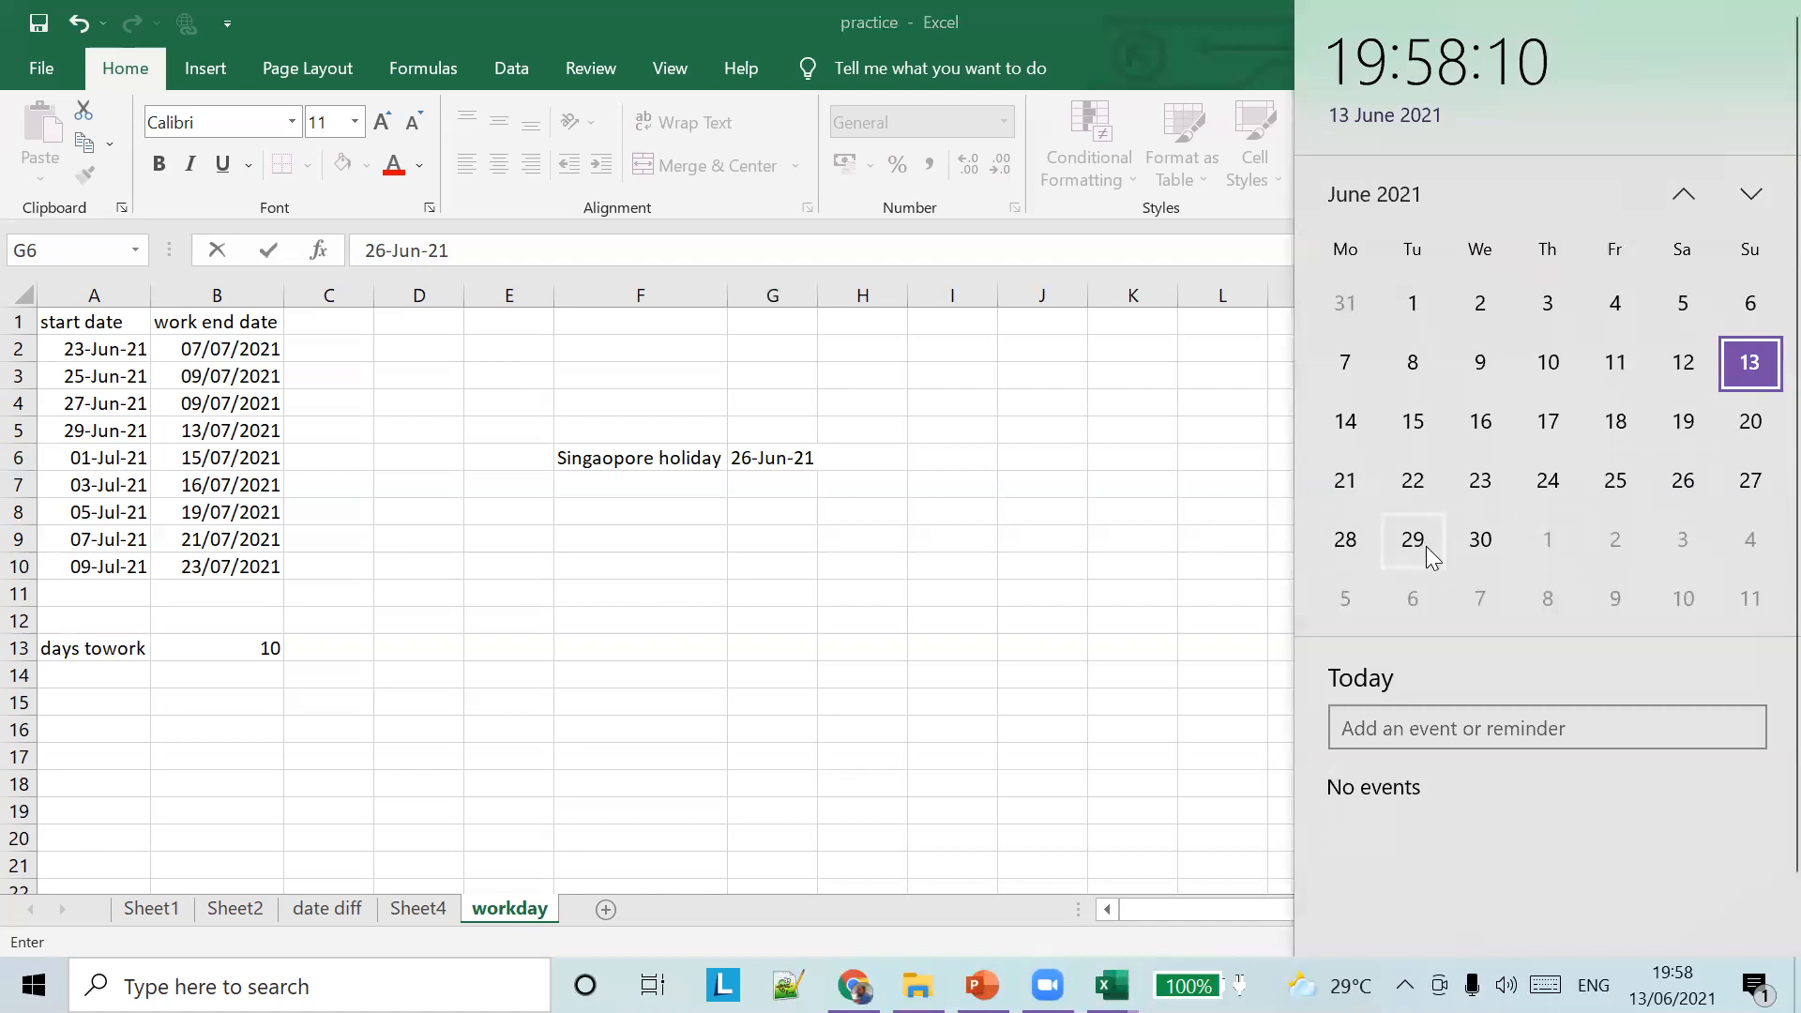
left_click(773, 456)
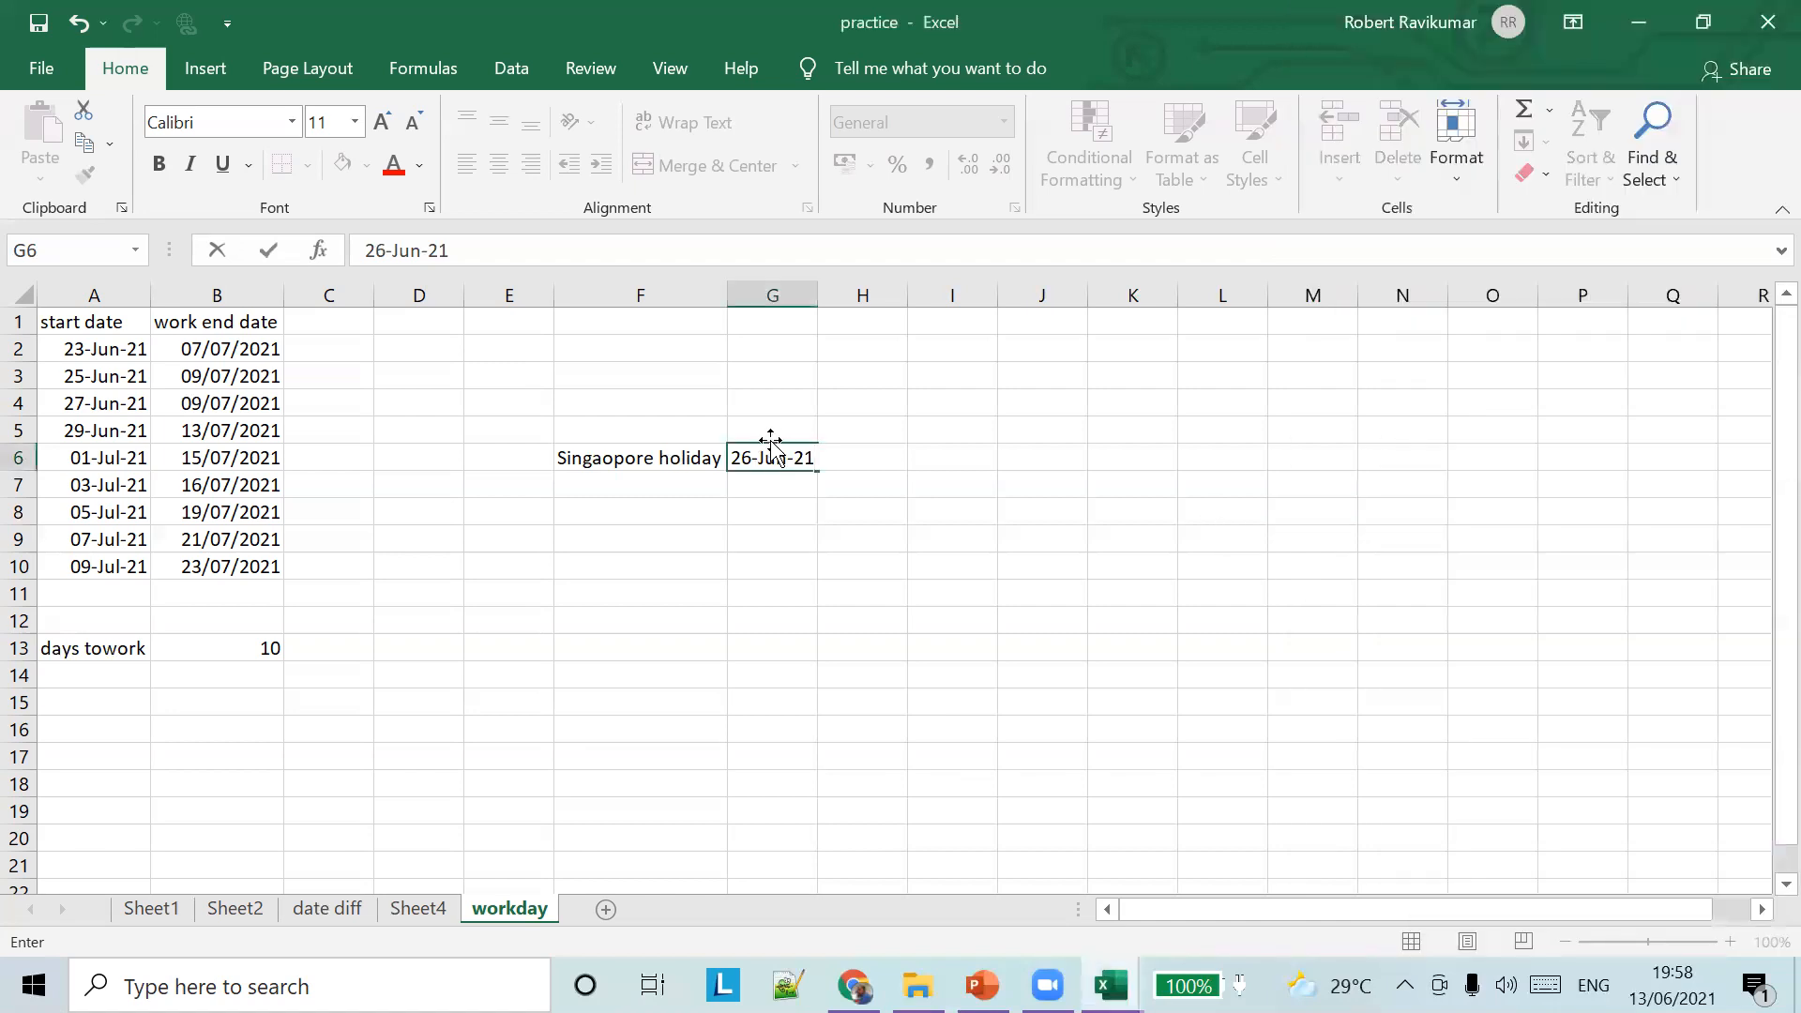
left_click(751, 459)
key("BackSpace")
type("9")
left_click(783, 488)
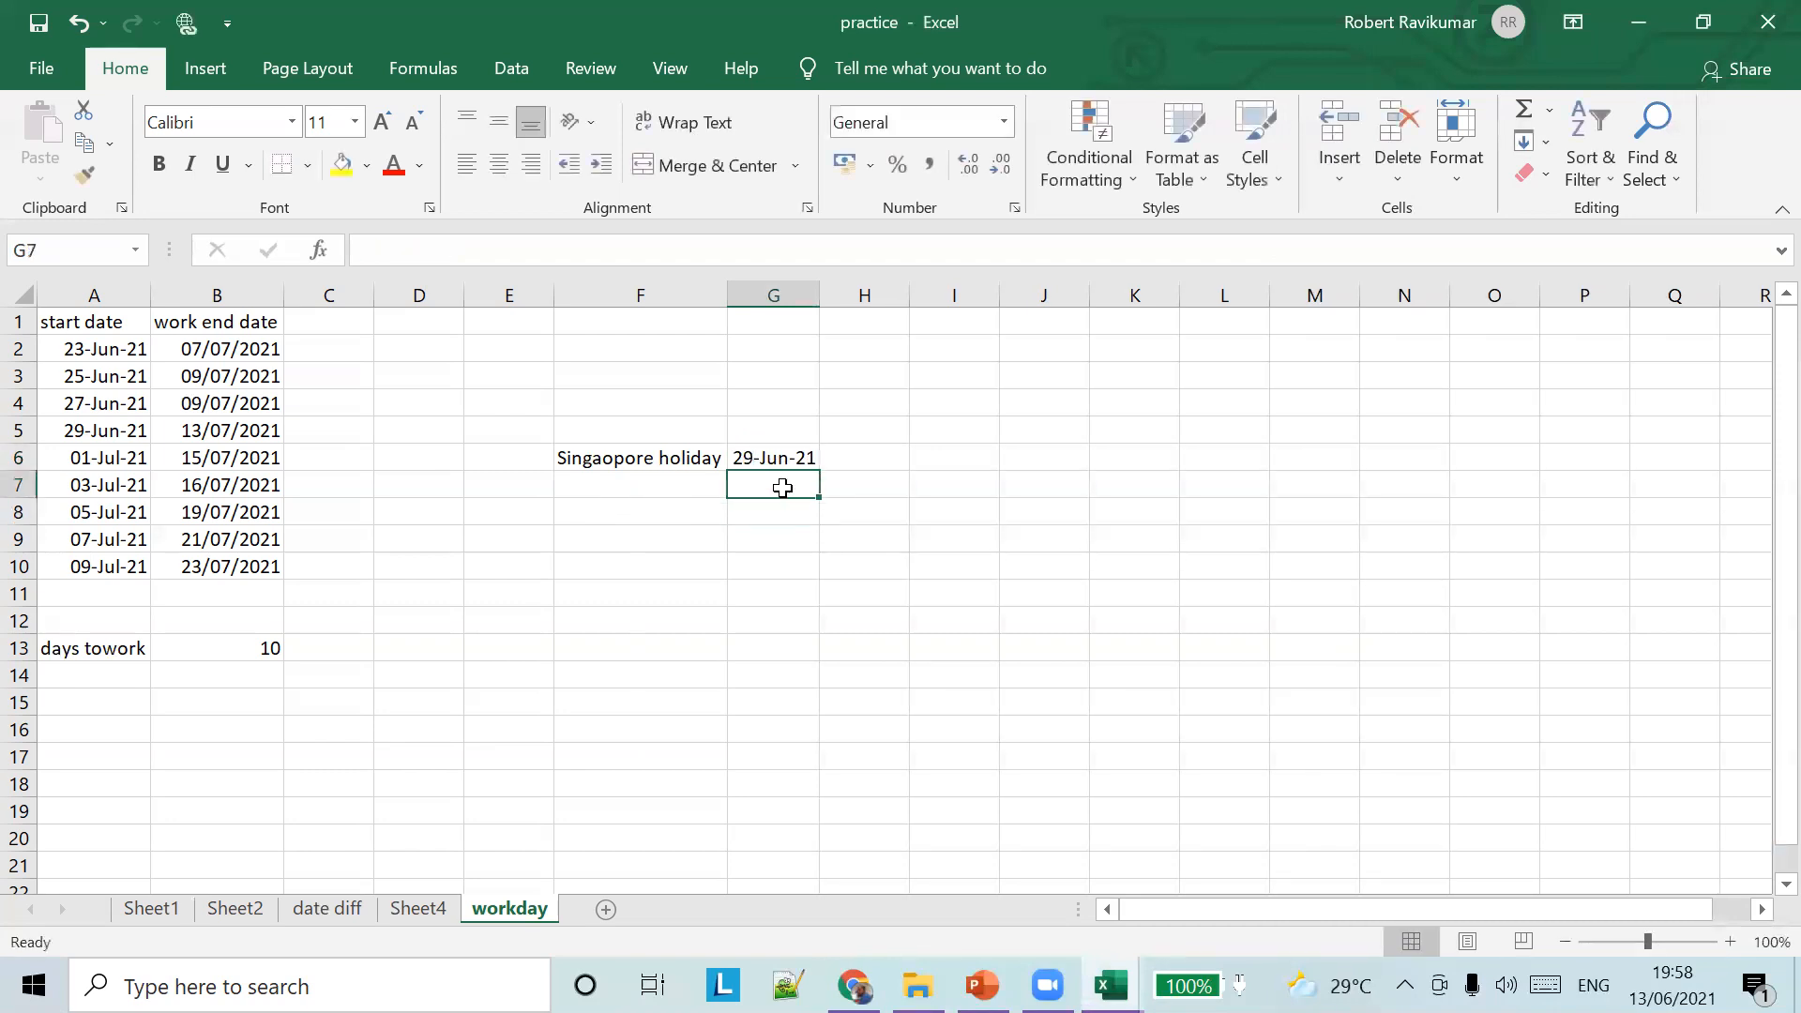
type("30-JUN-21")
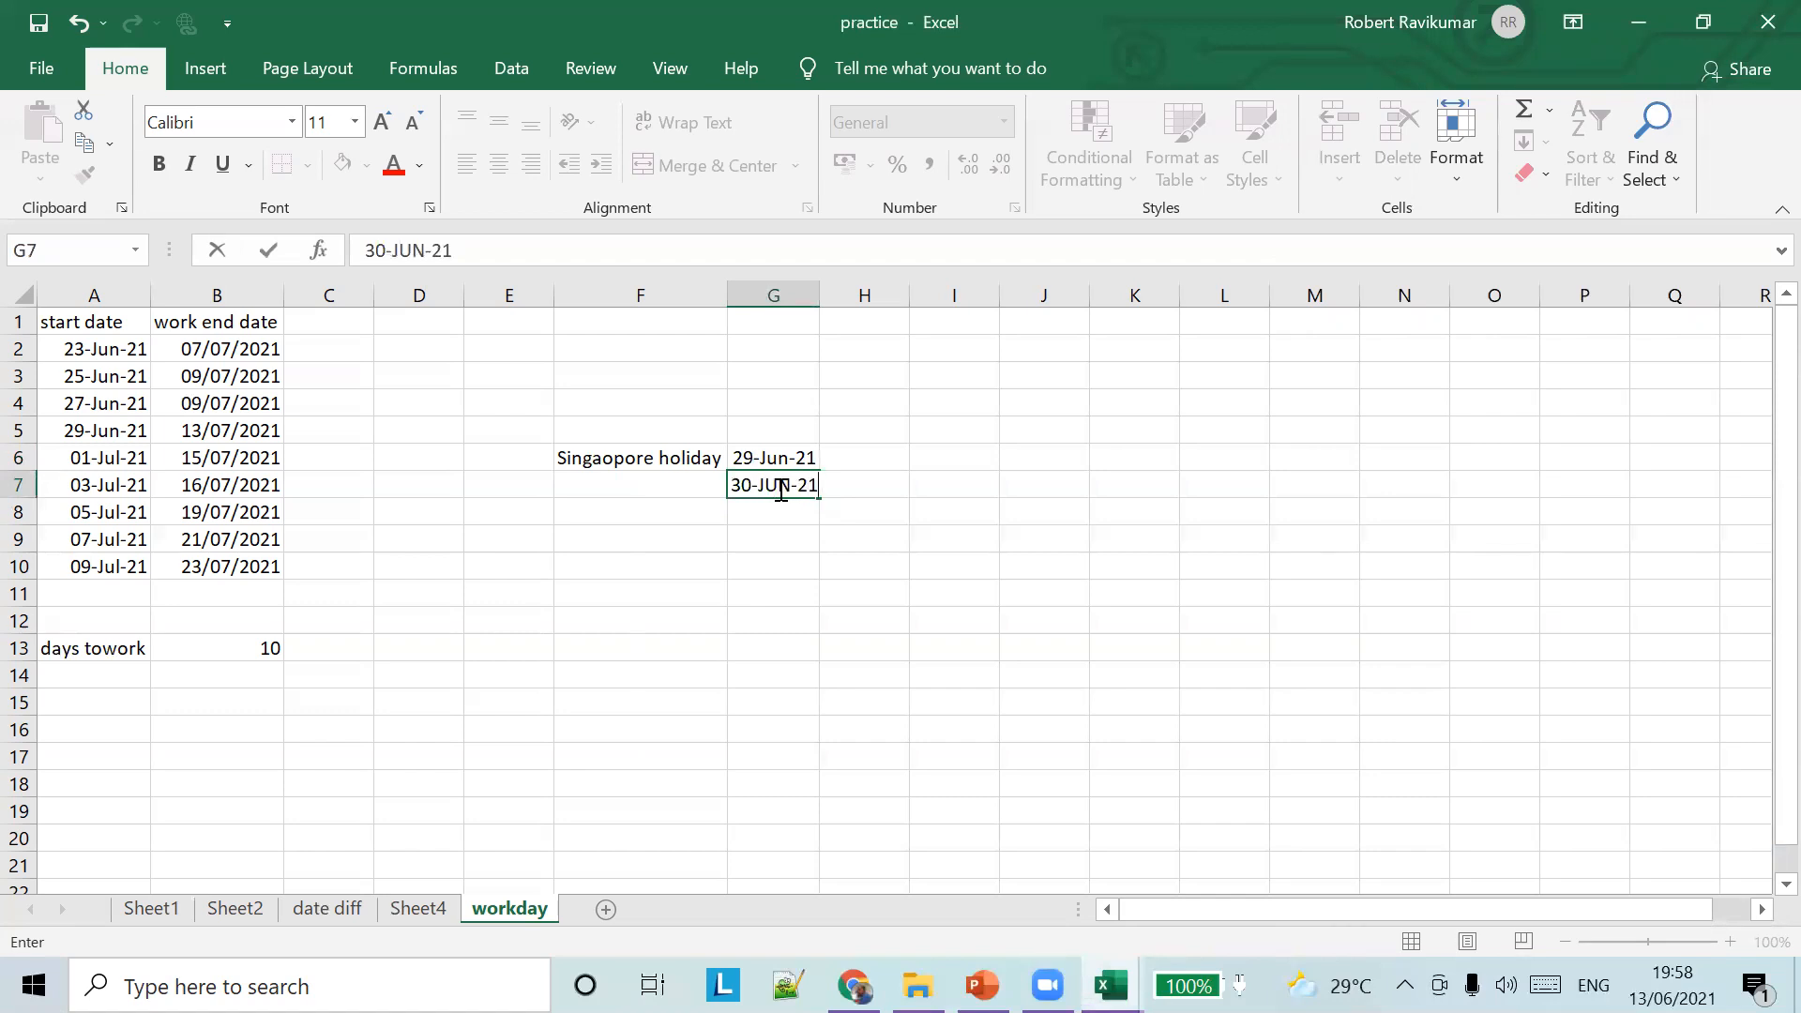
left_click(933, 487)
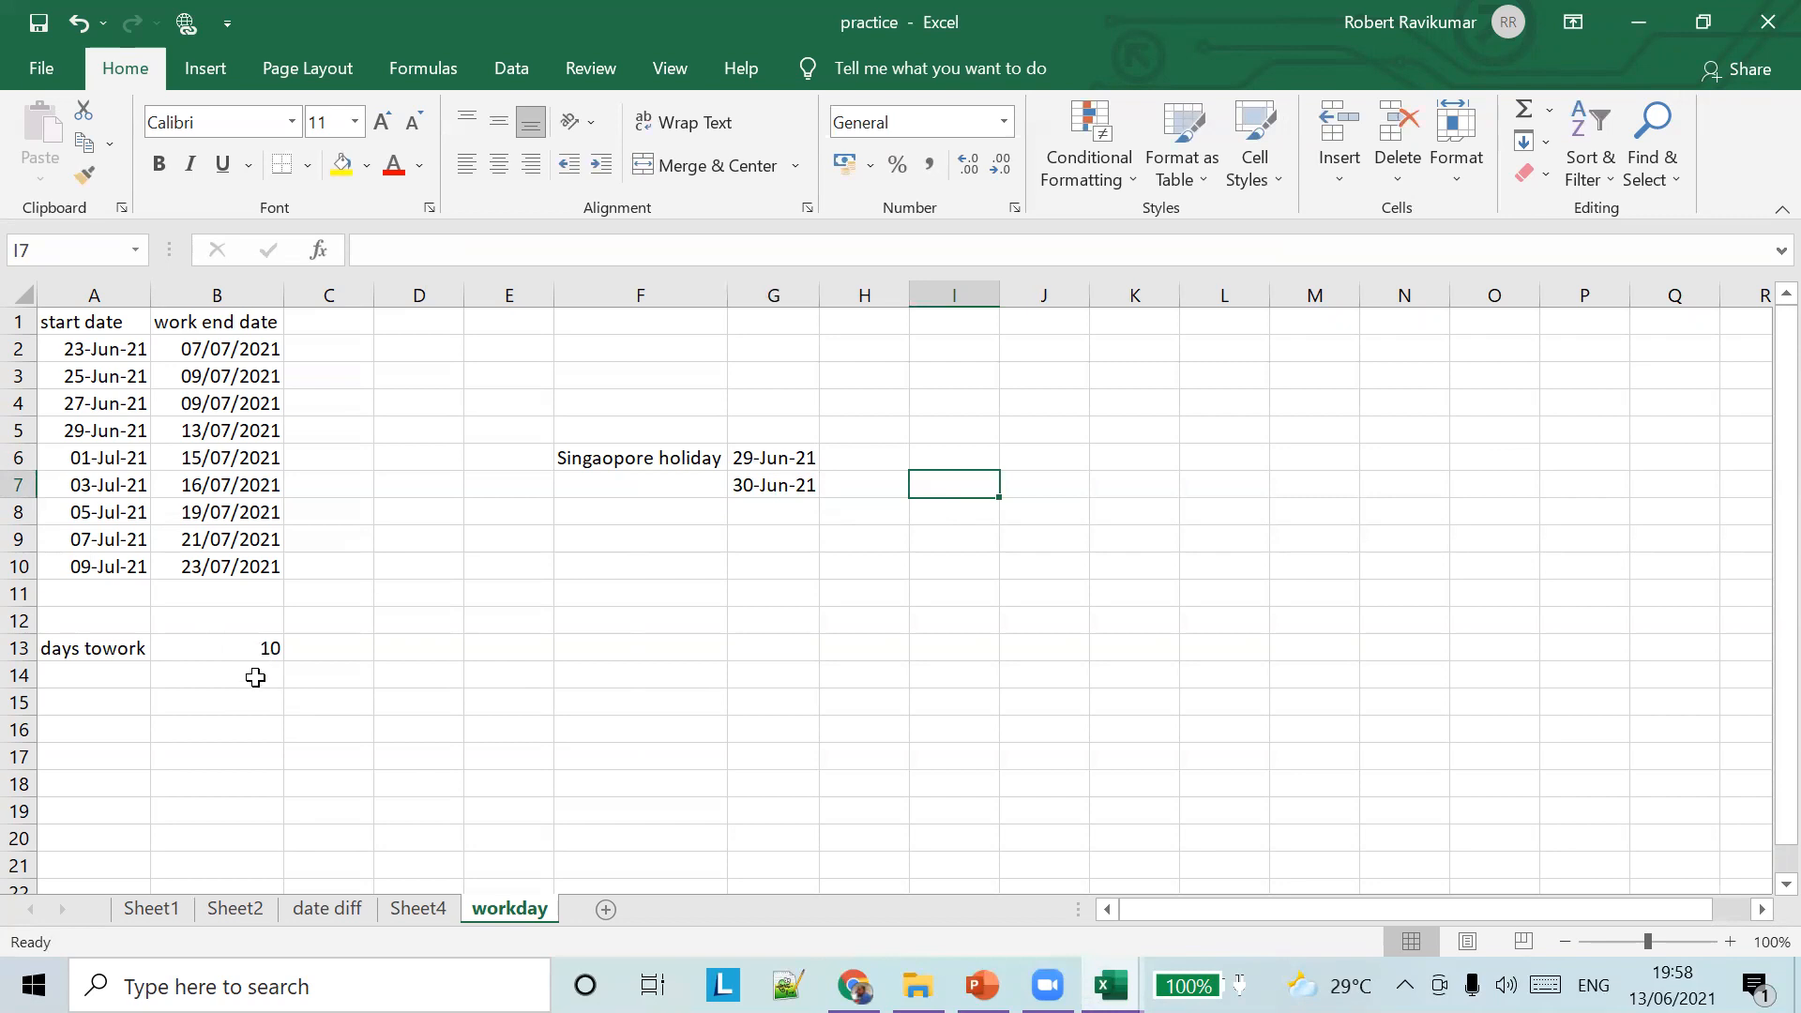
Check the Windows calendar and examine the arguments of the WORKDAY formula in B2
left_click(1688, 966)
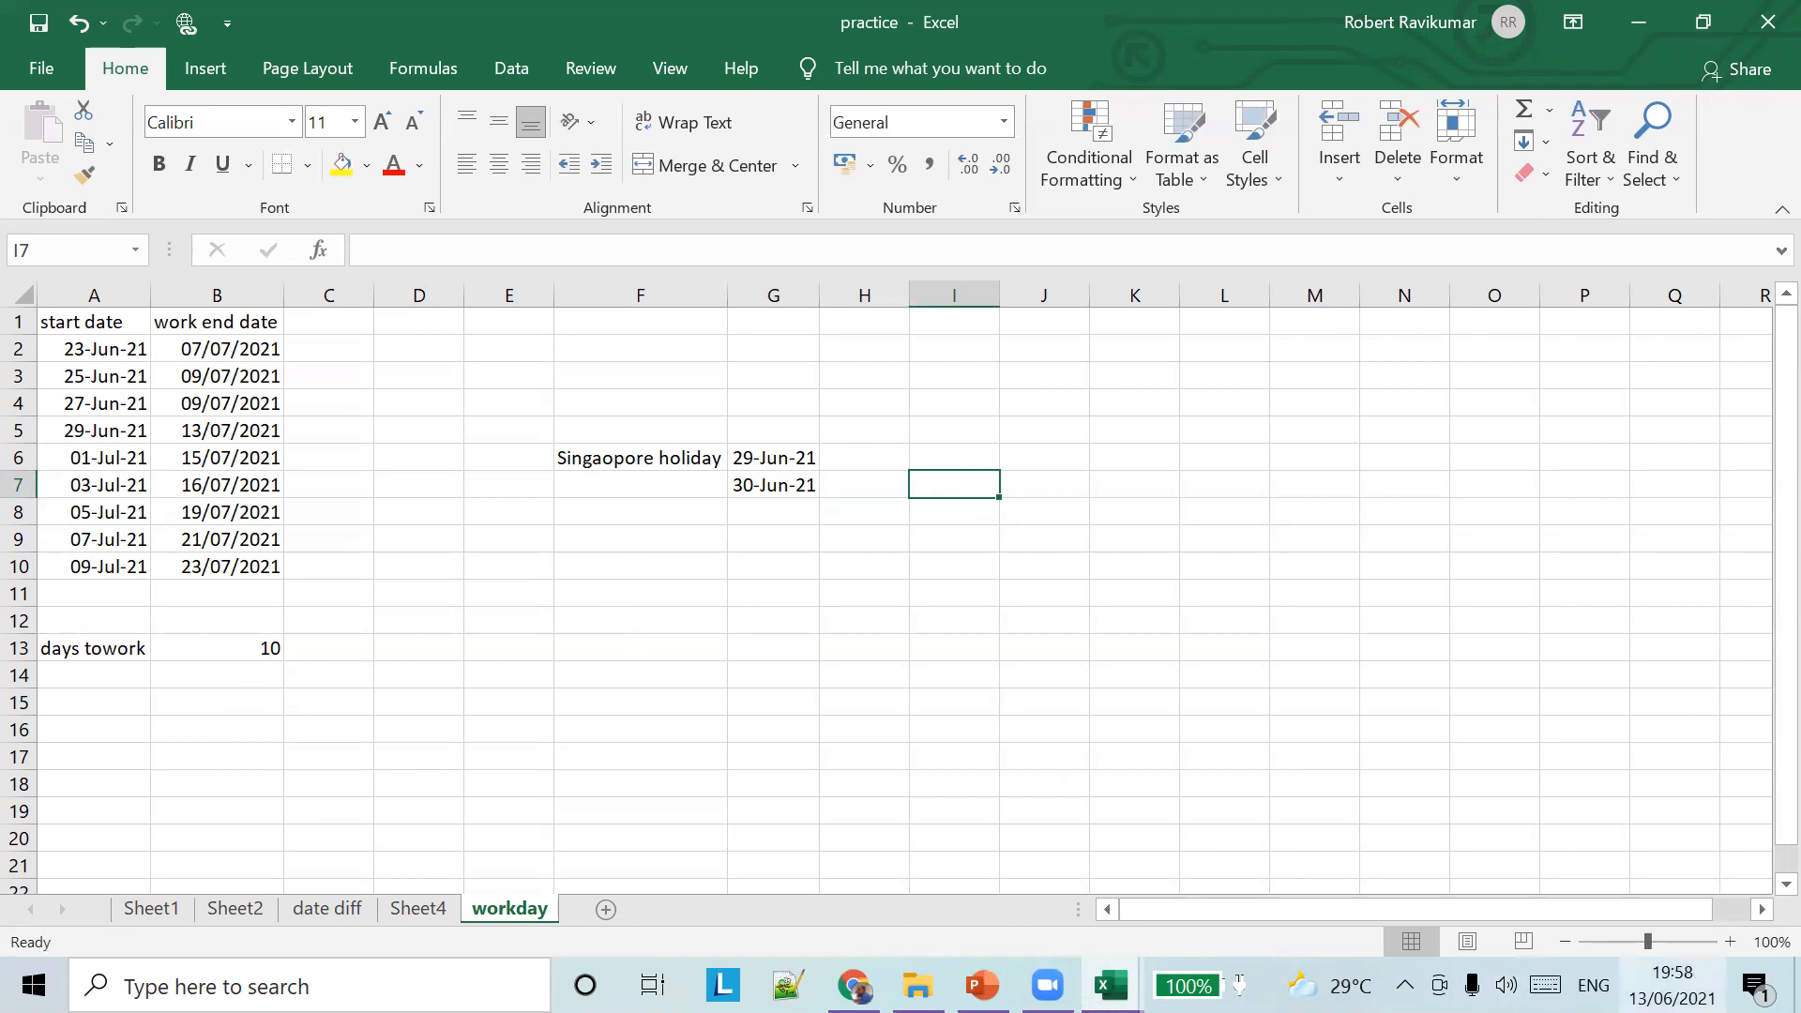
left_click(255, 355)
left_click(255, 355)
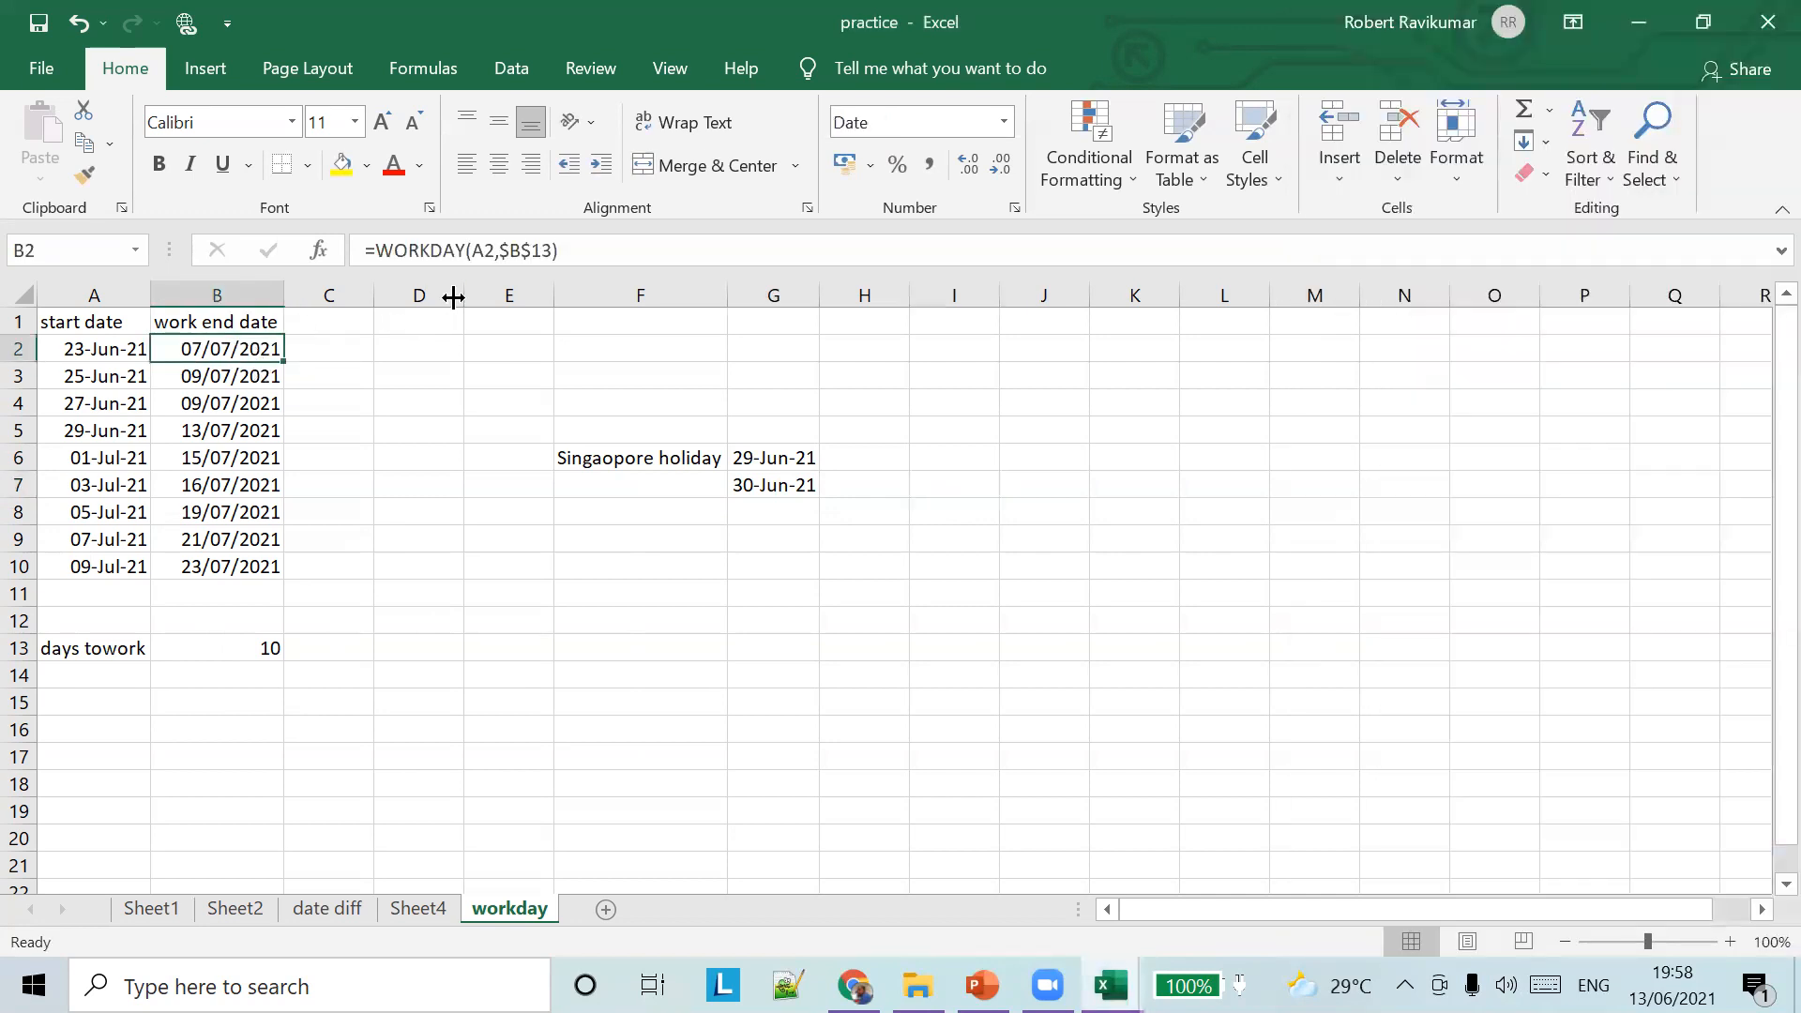
left_click(435, 248)
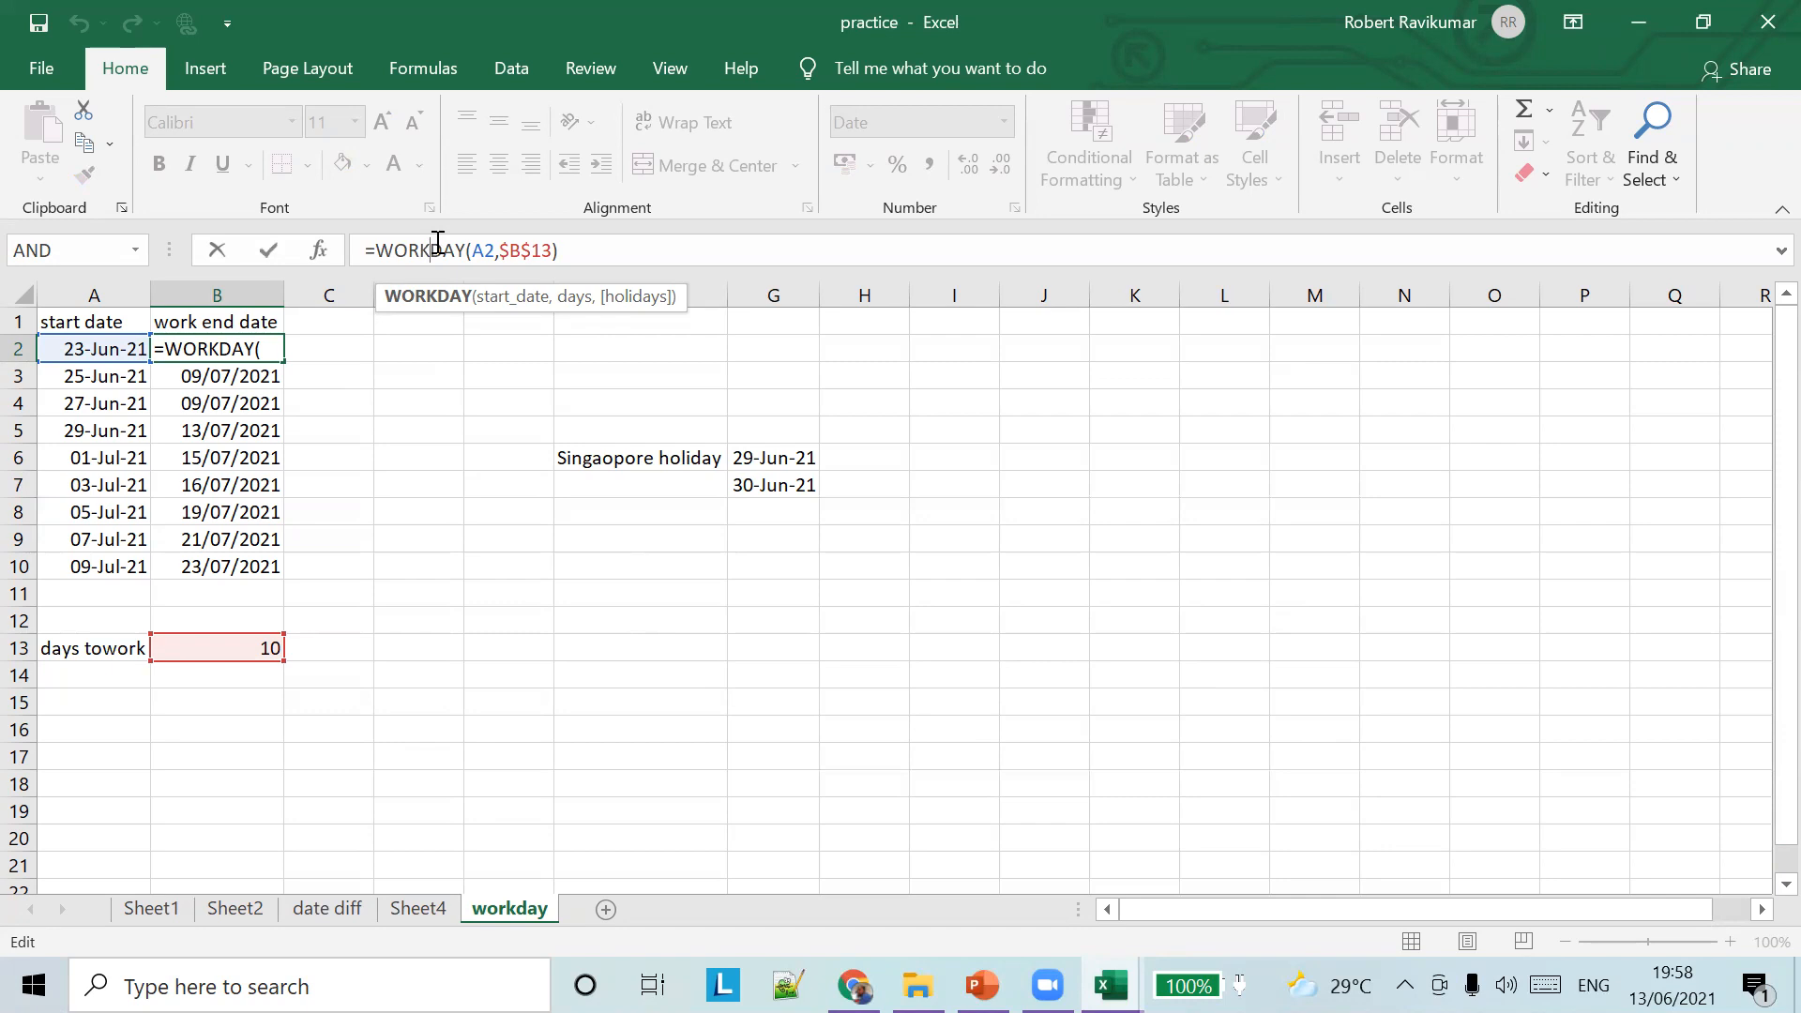
key("Return")
Add the holiday dates G6:G7 to the formula in B2, making it =WORKDAY(A2,$B$13,G6:G7)
left_click(247, 345)
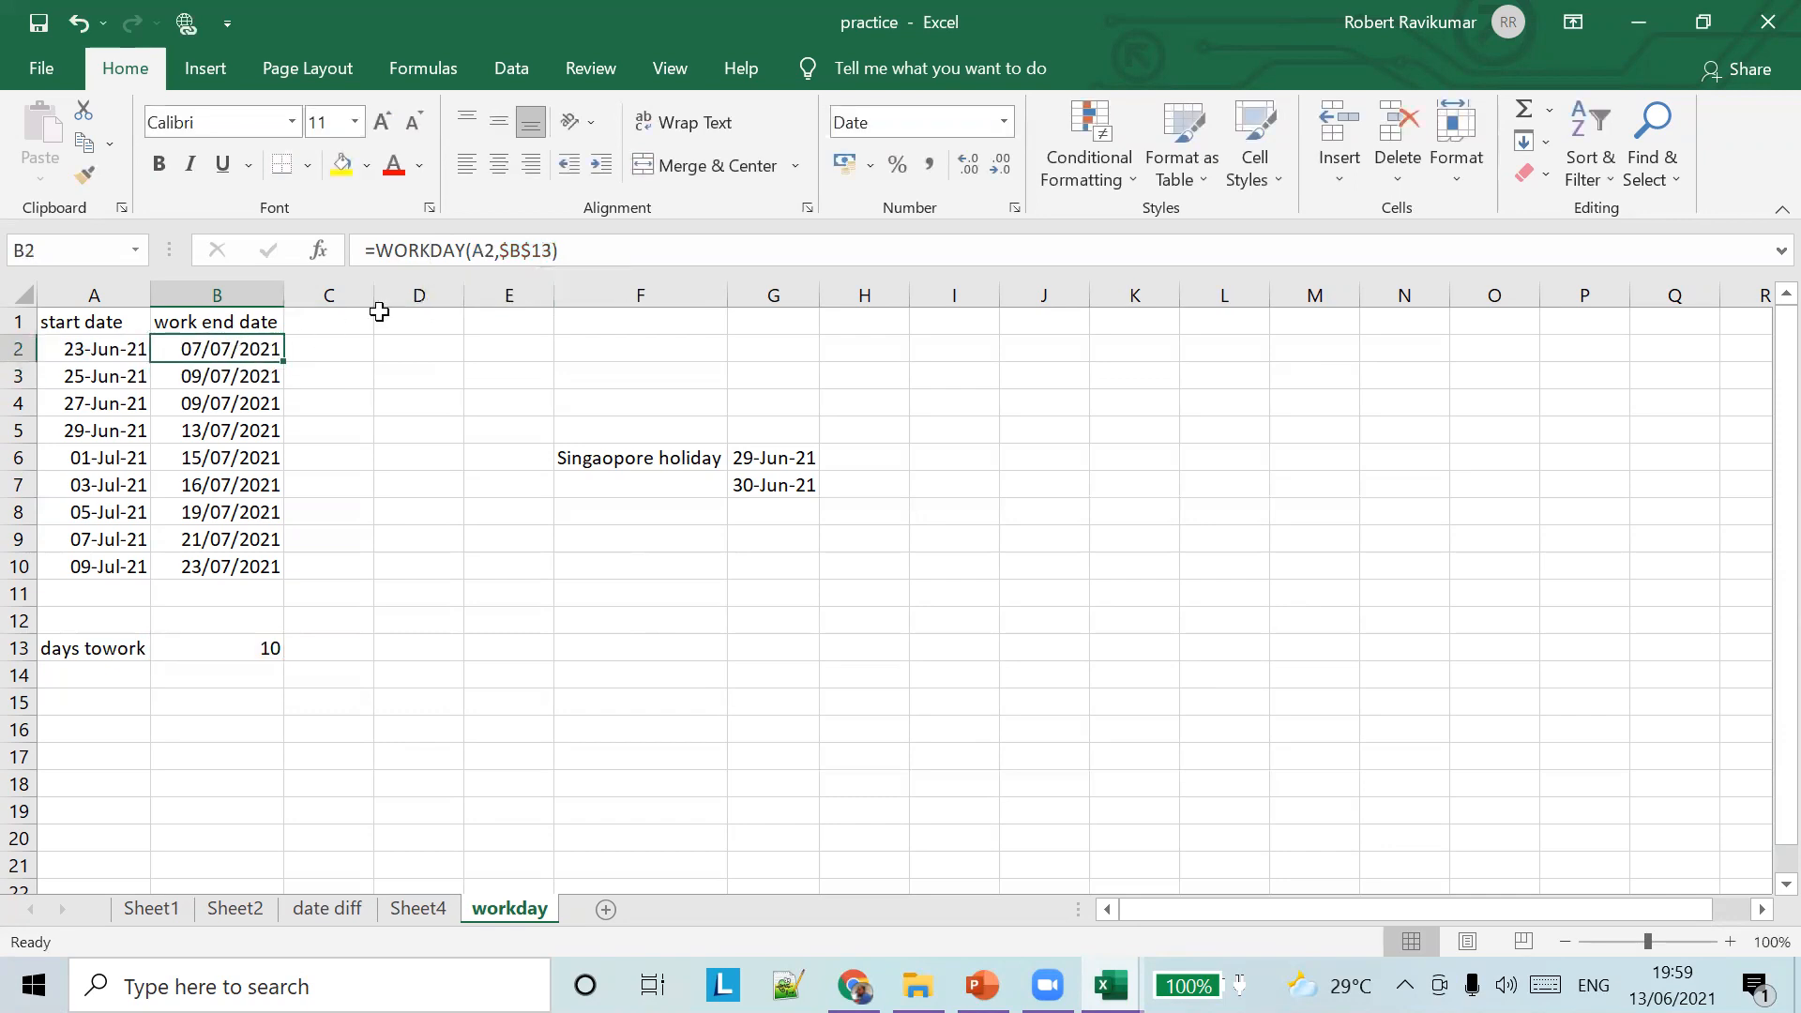
left_click(579, 257)
type(",")
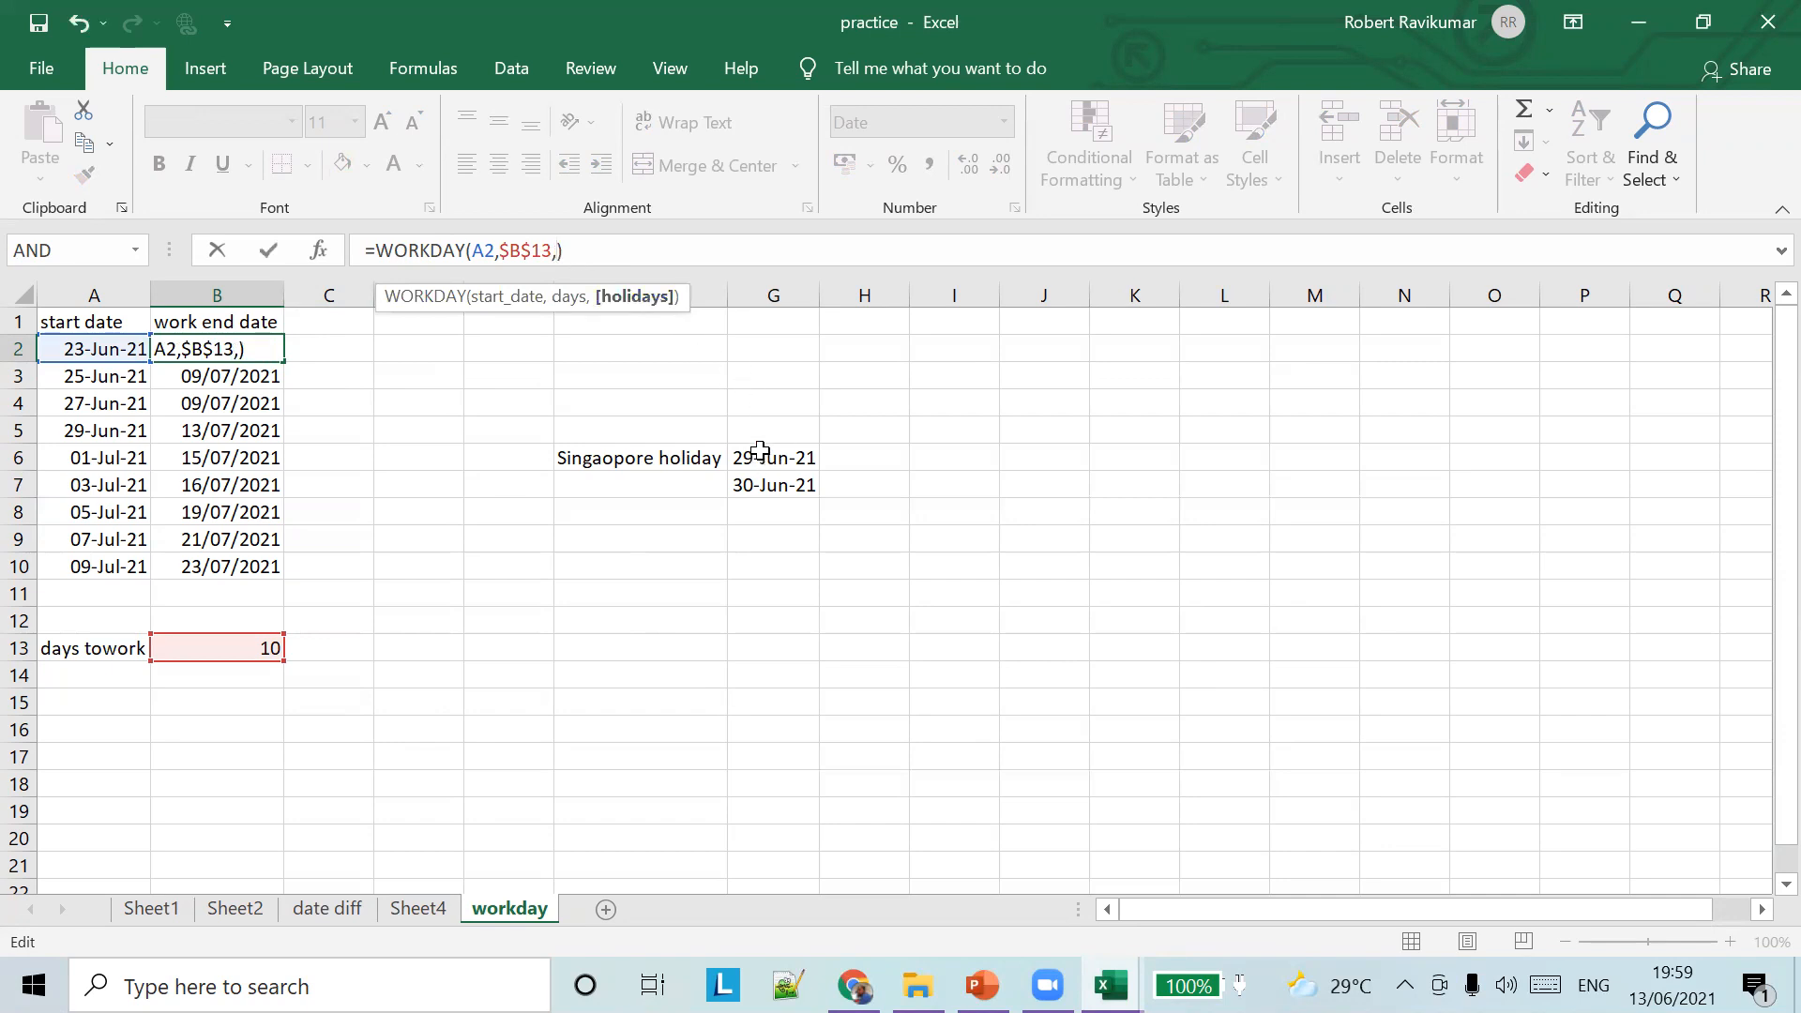
mouse_move(759, 451)
left_mouse_down()
mouse_move(767, 490)
mouse_move(774, 476)
left_mouse_up()
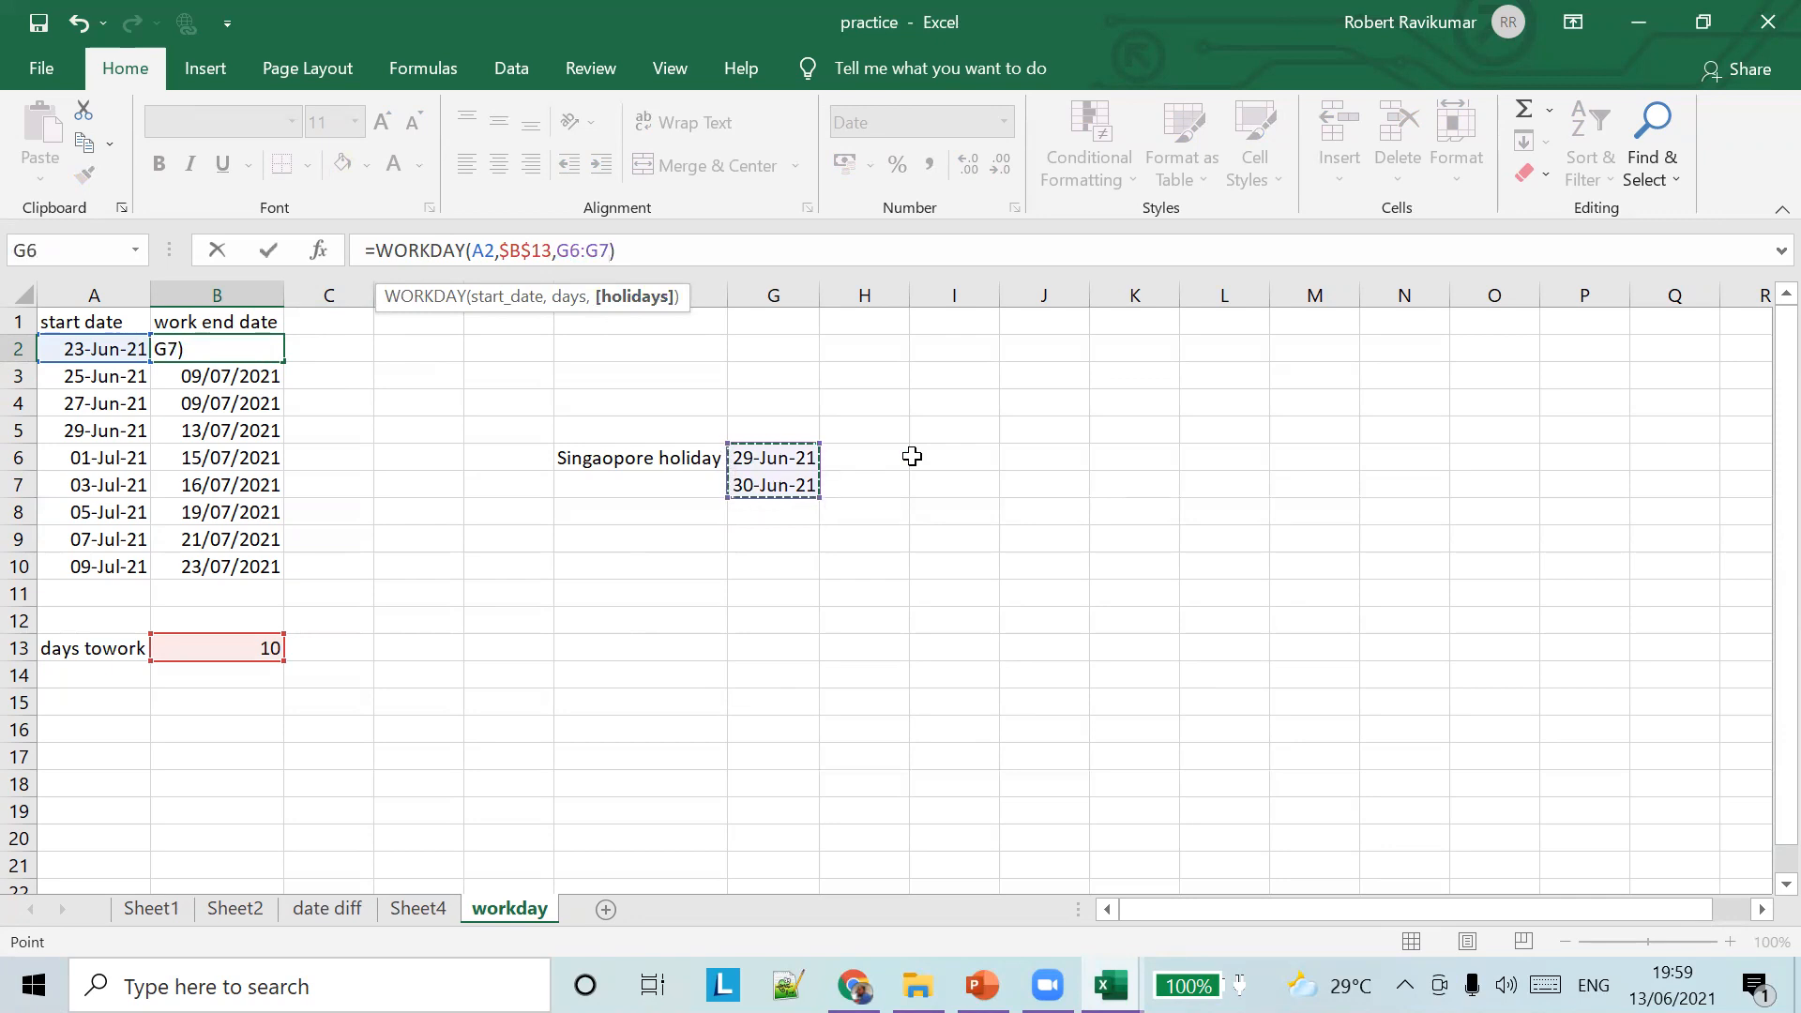
key("Tab")
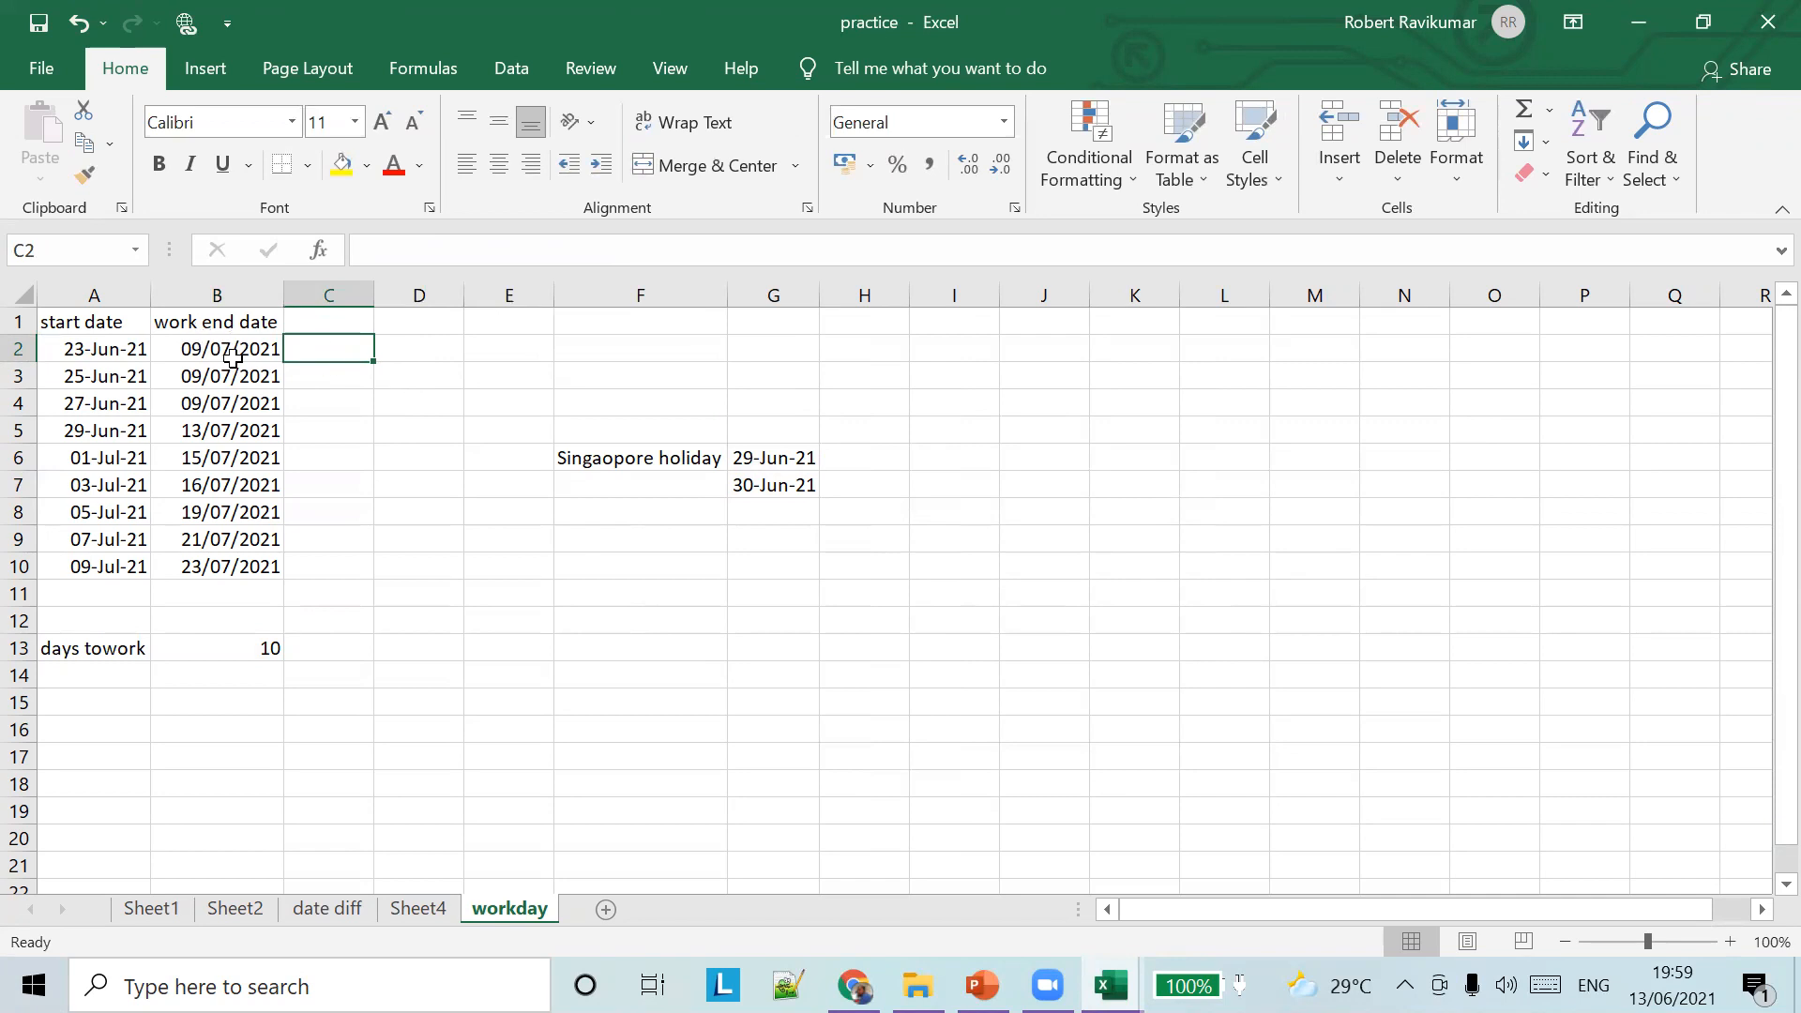
Check the new end date against the Windows calendar and fill the B2 formula down to B10
left_click(1672, 984)
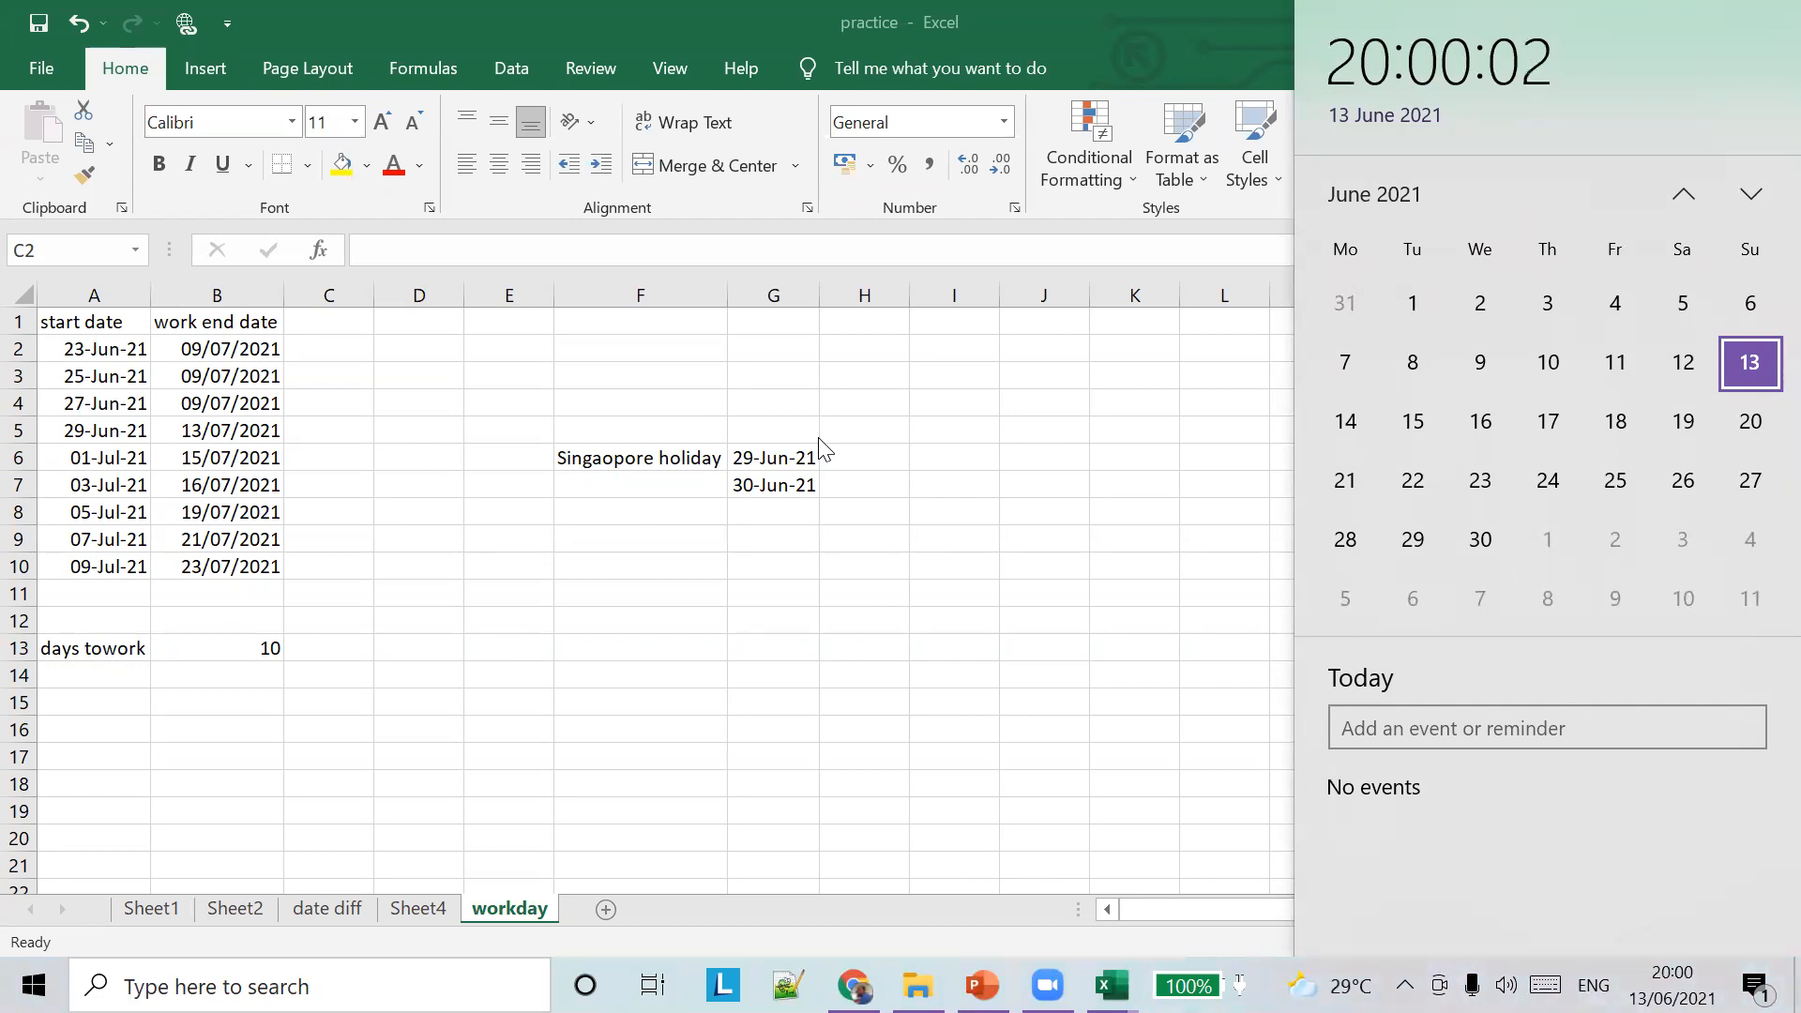
left_click(260, 355)
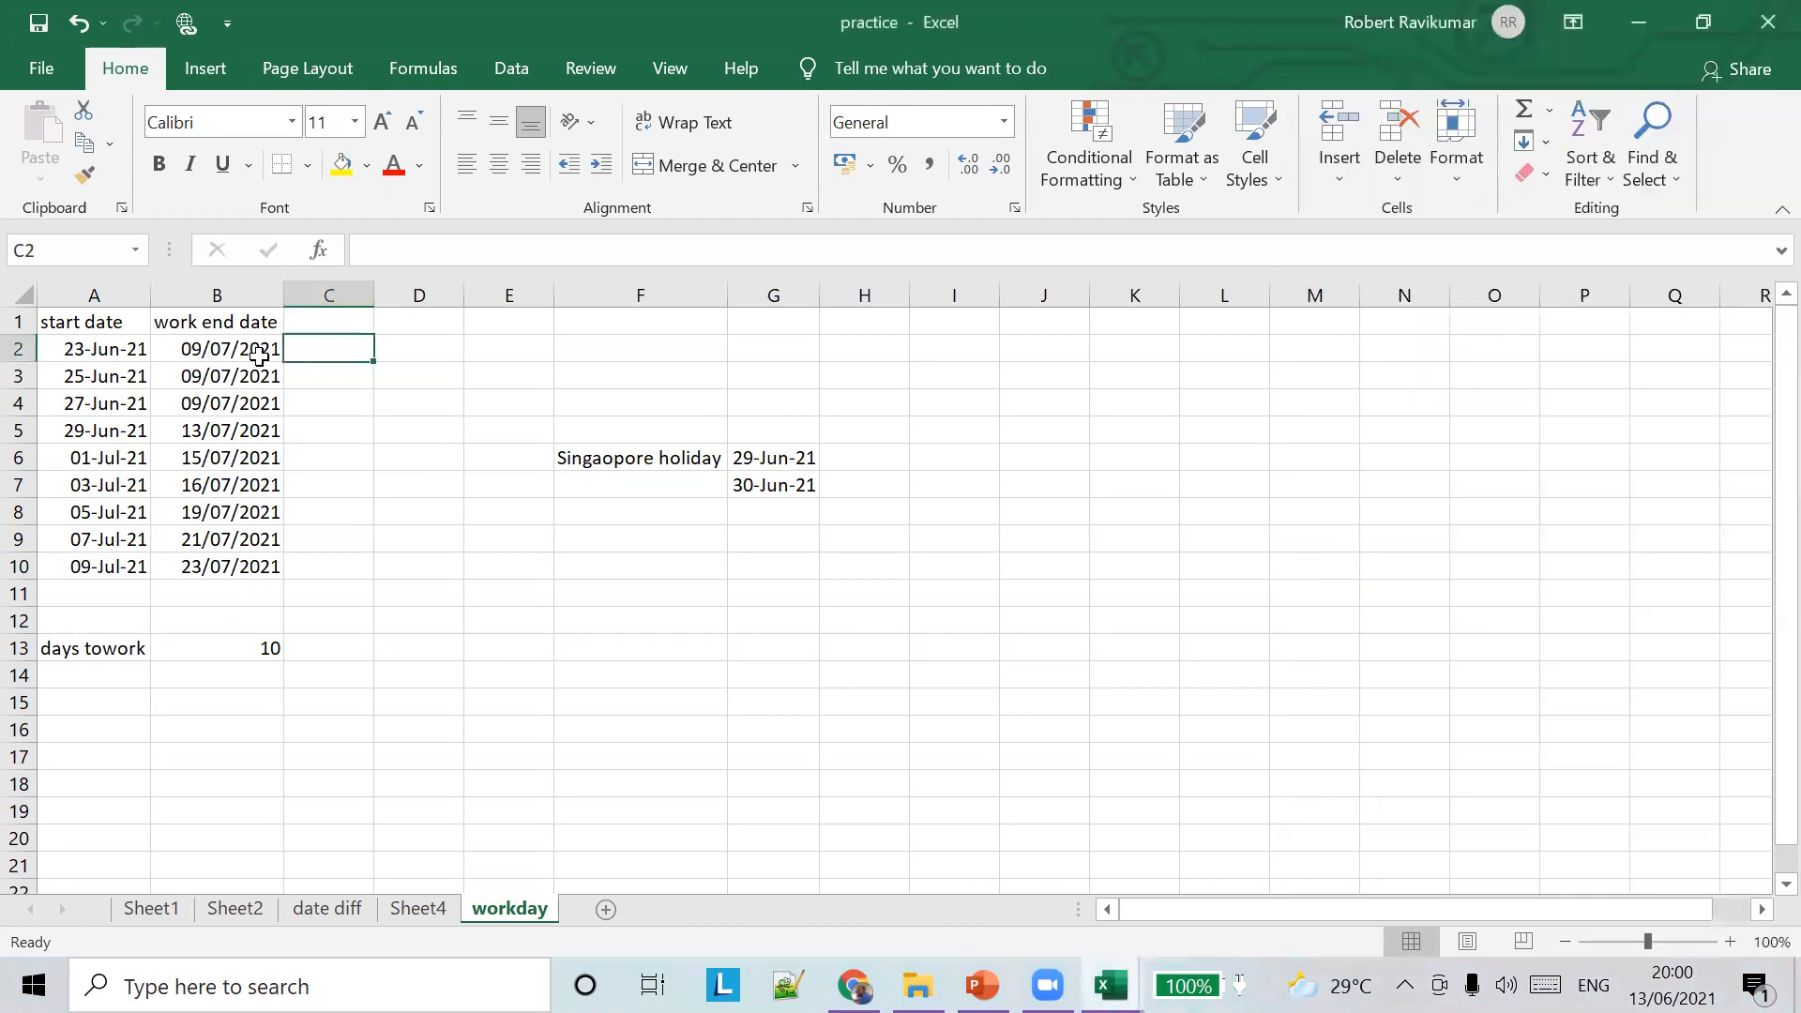
left_click(260, 356)
left_click_drag(282, 362, 281, 574)
left_click(487, 599)
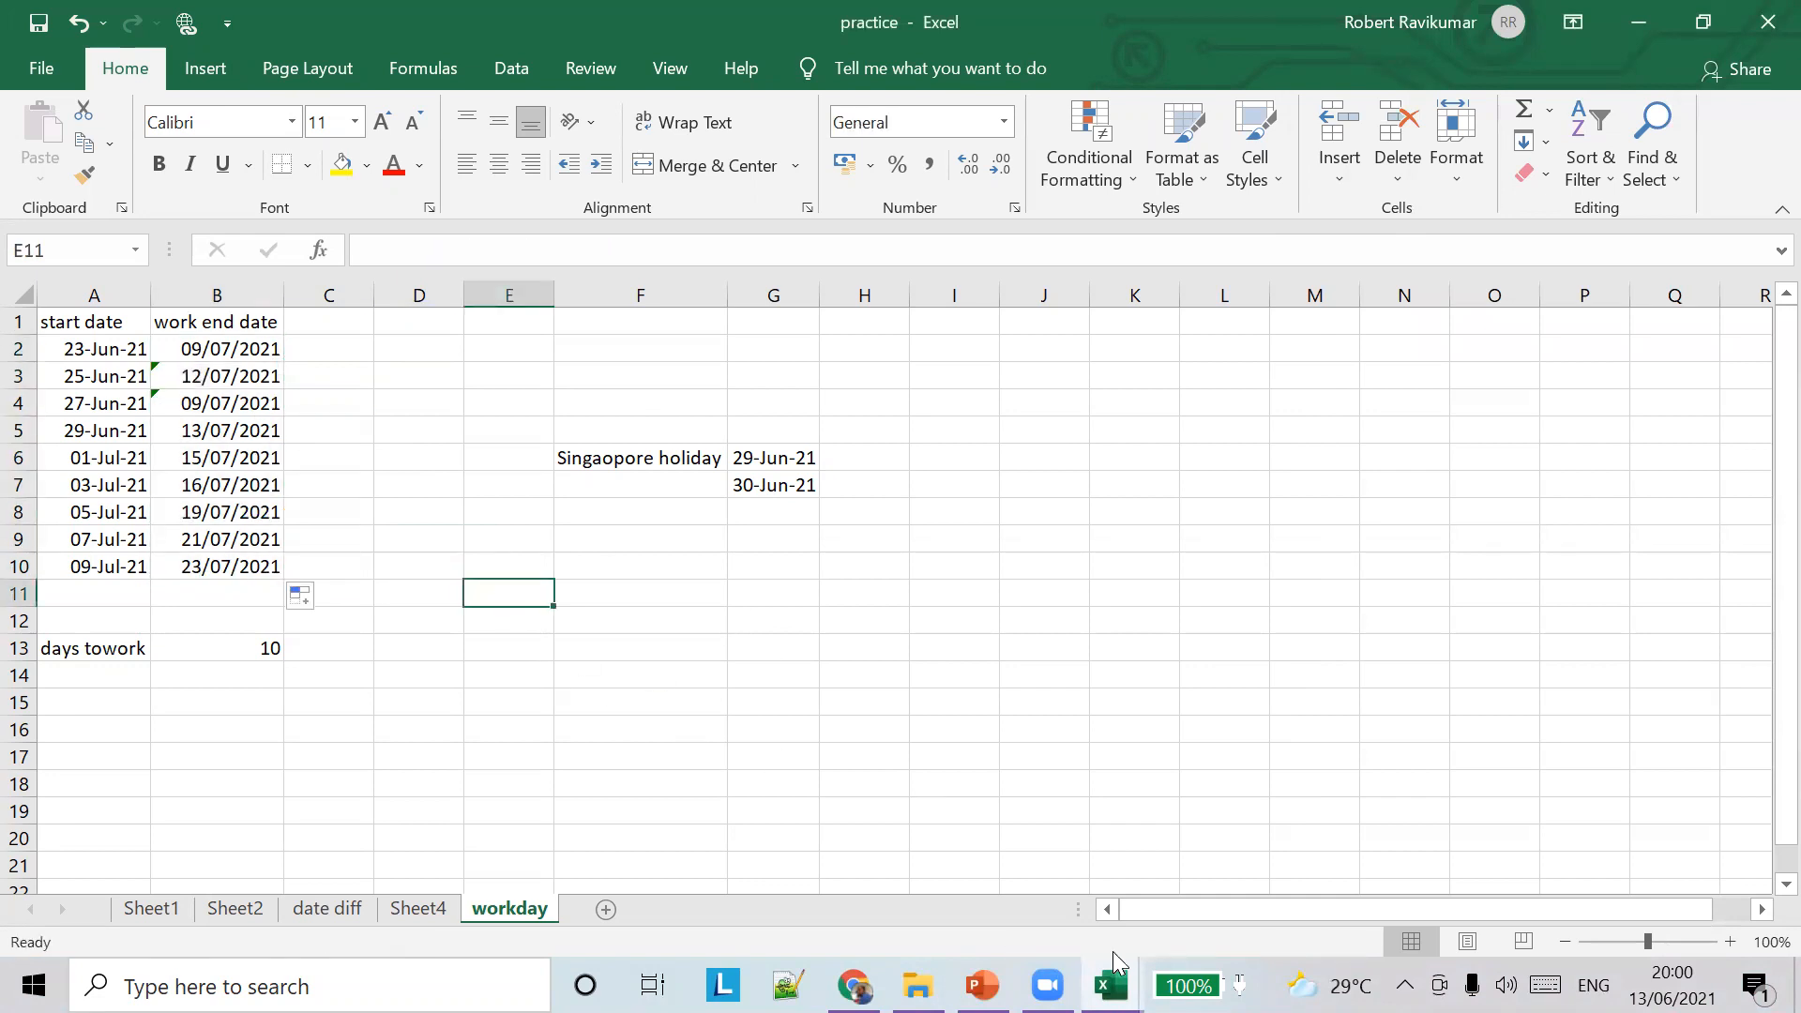
Switch to the PowerPoint presentation to view the WORKDAY function slide
left_click(869, 721)
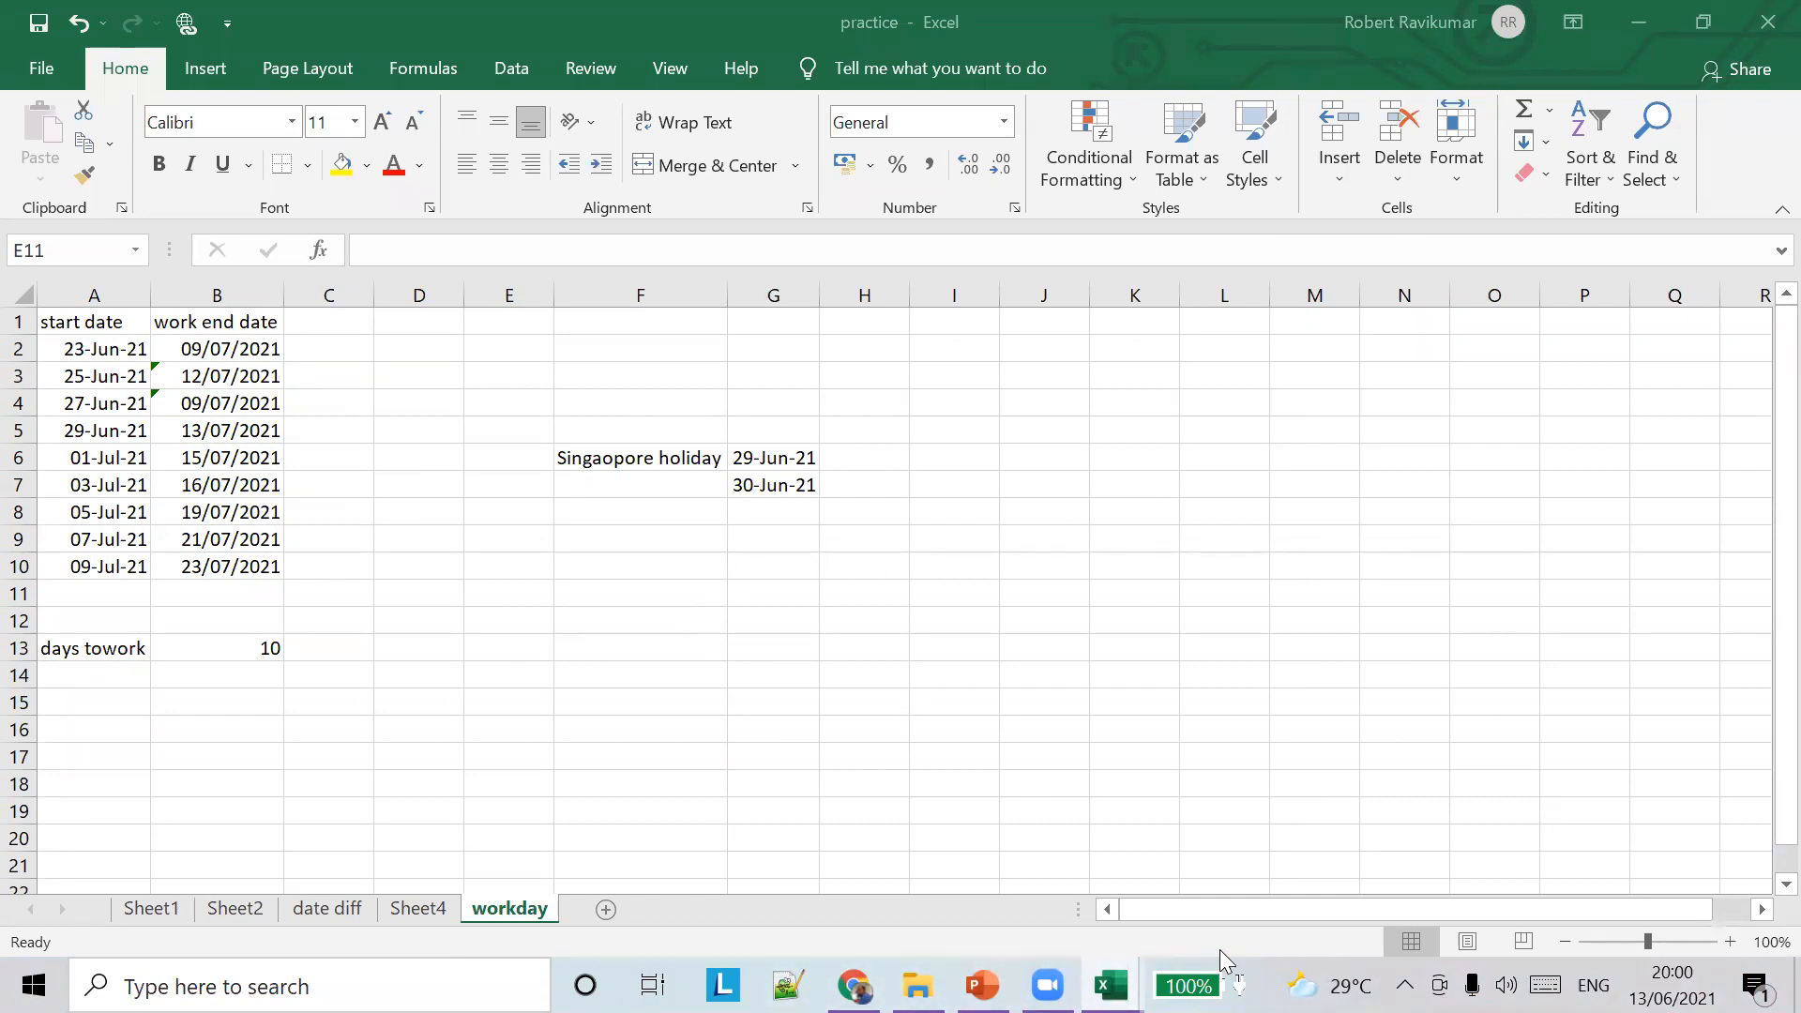
left_click(982, 986)
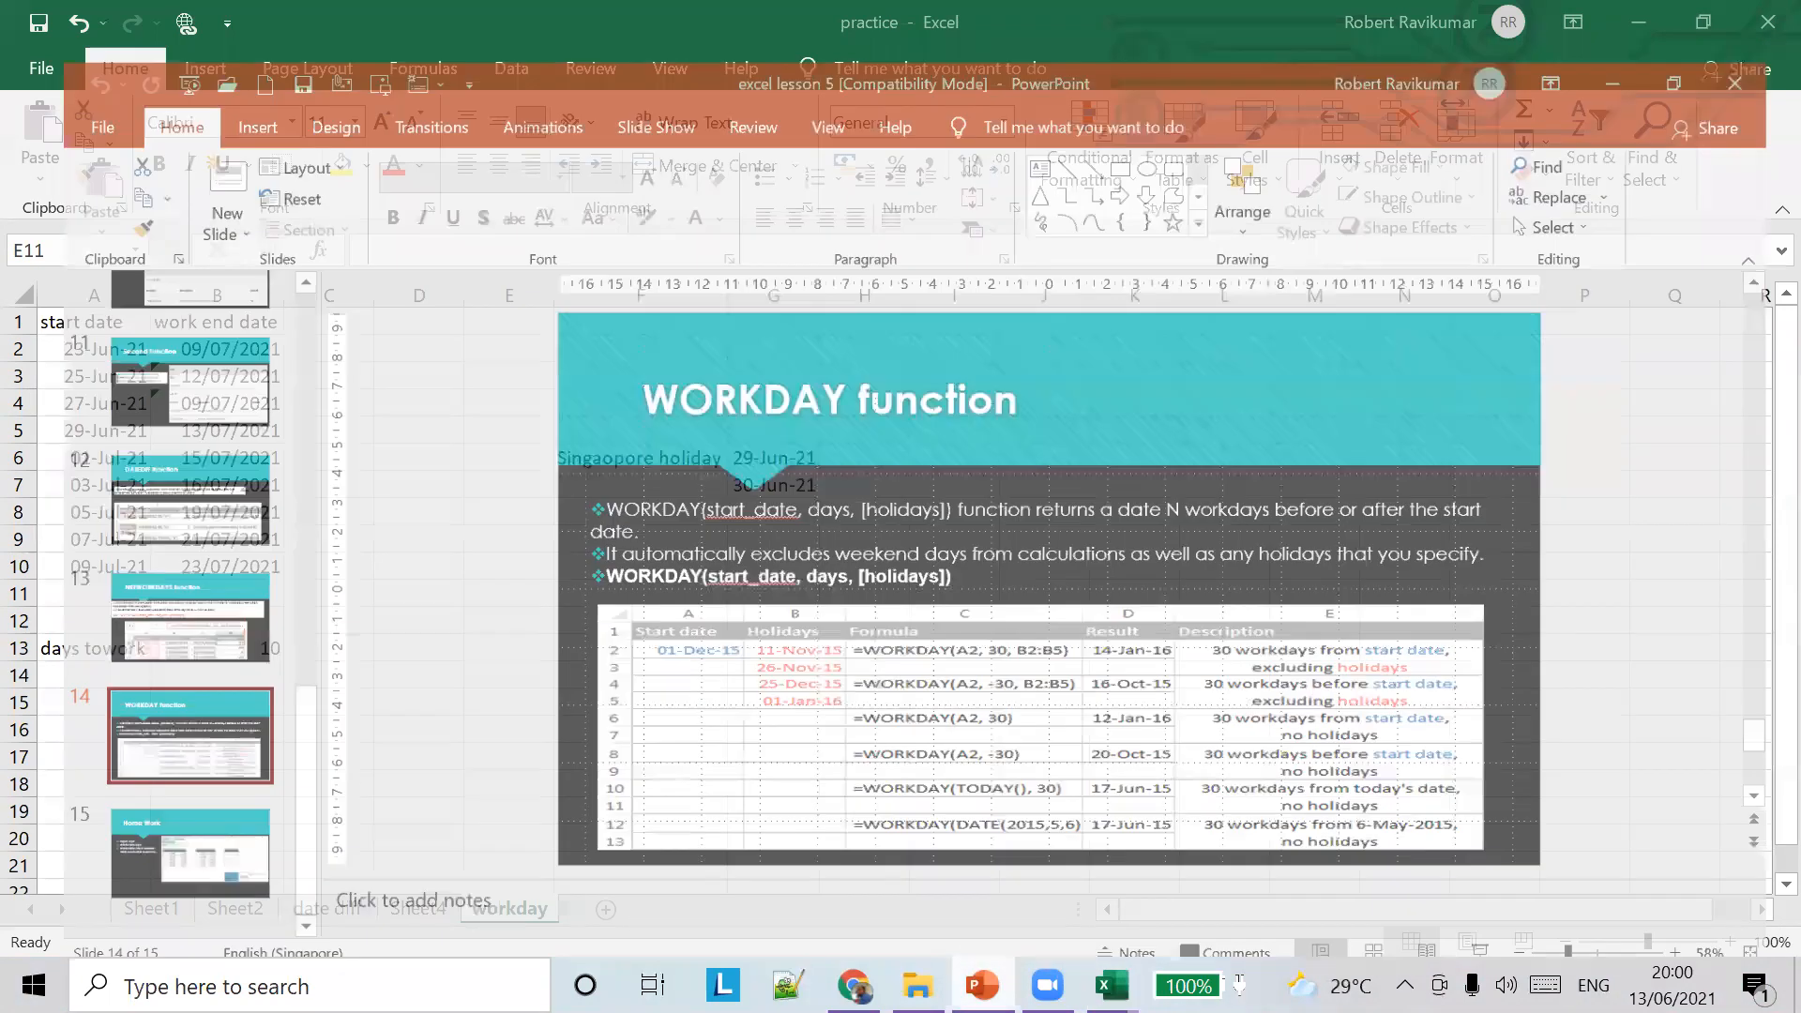